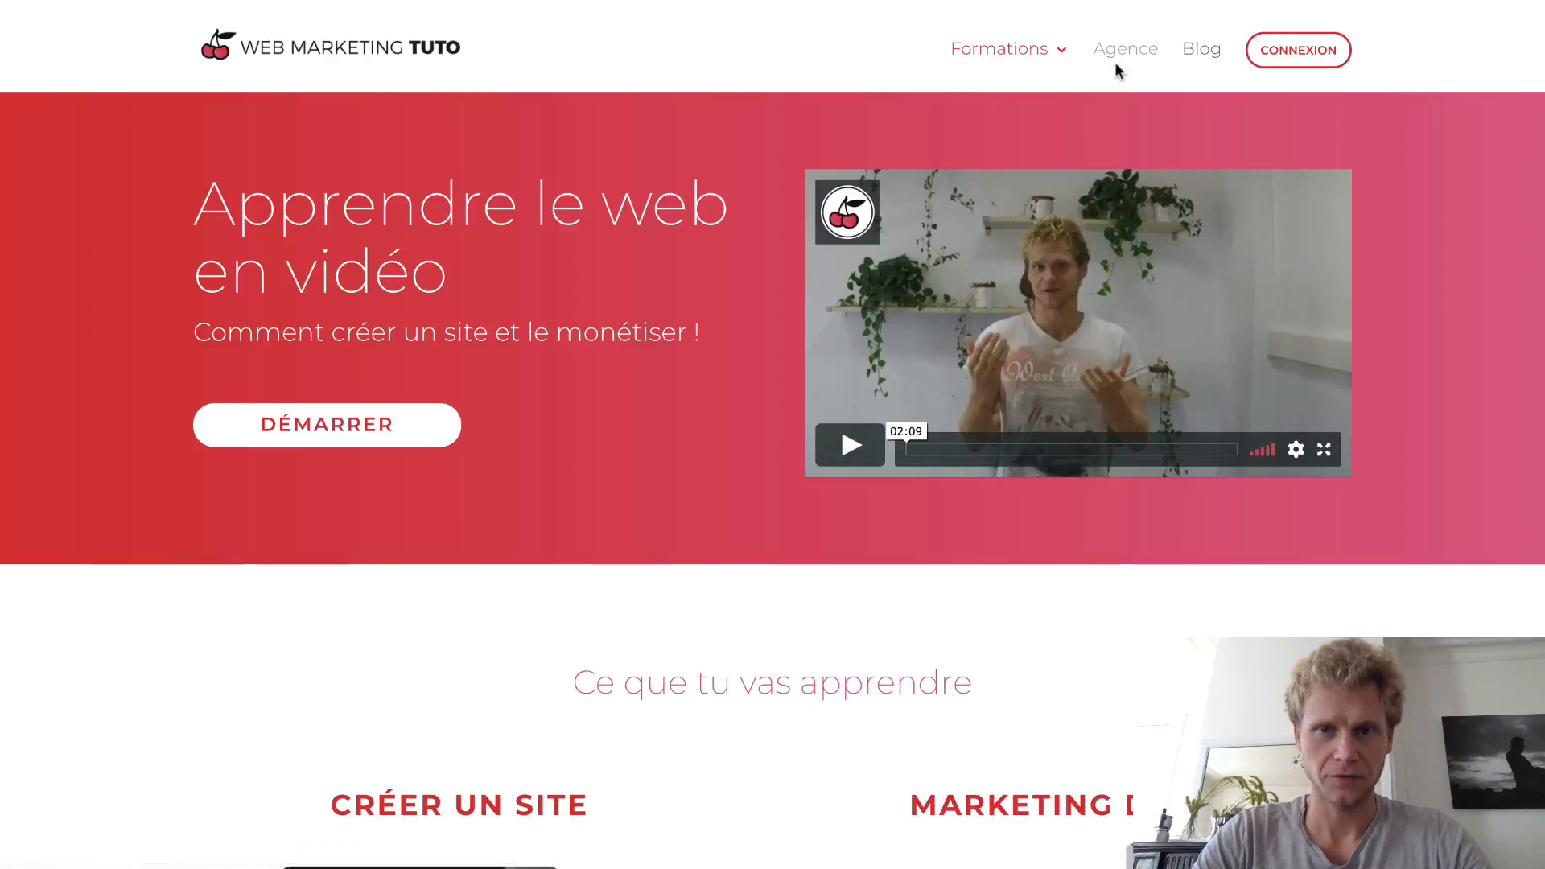
Open the Agence page from the Web Marketing Tuto top navigation menu
{"action": "left_click", "coordinate": [1115, 61]}
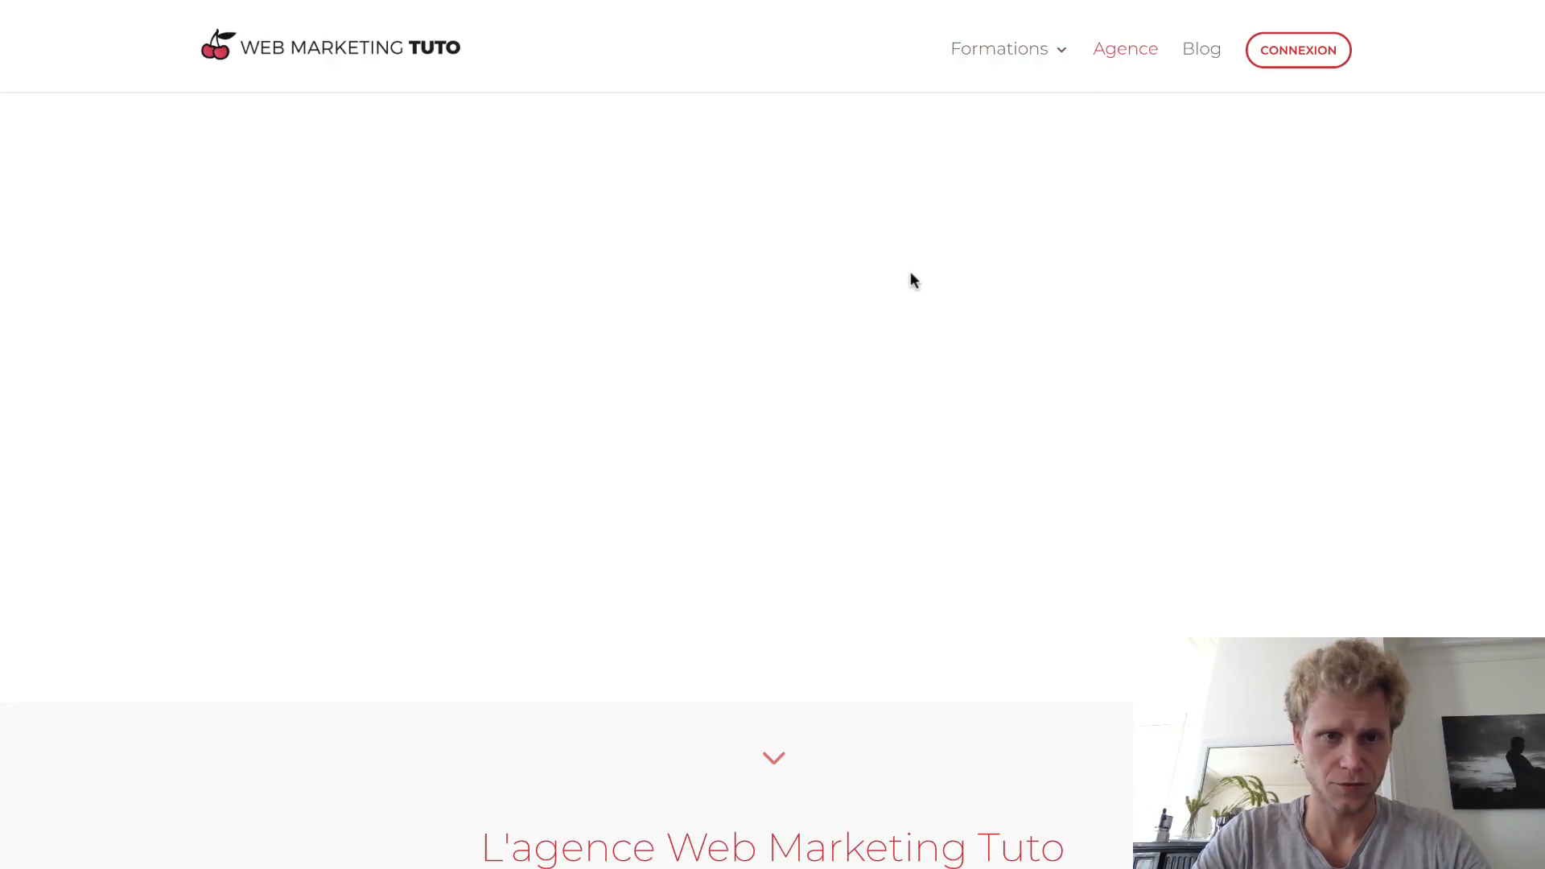
Scroll down the Agence page through its pricing cards
{"action": "scroll", "coordinate": [911, 274], "scroll_direction": "down", "scroll_amount": 8}
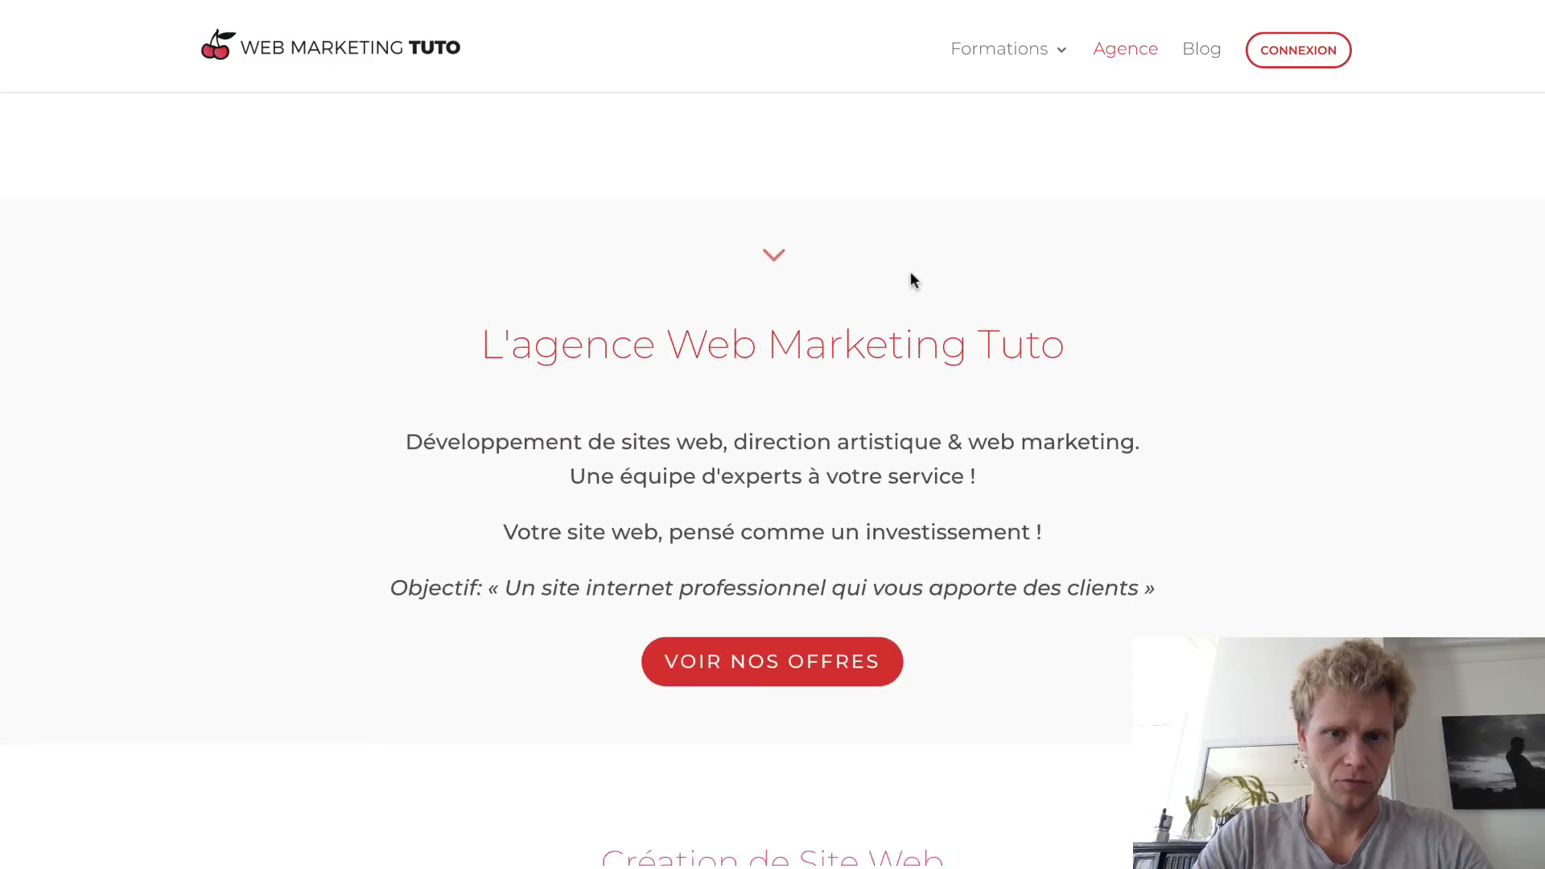
{"action": "scroll", "coordinate": [841, 355], "scroll_direction": "down", "scroll_amount": 5}
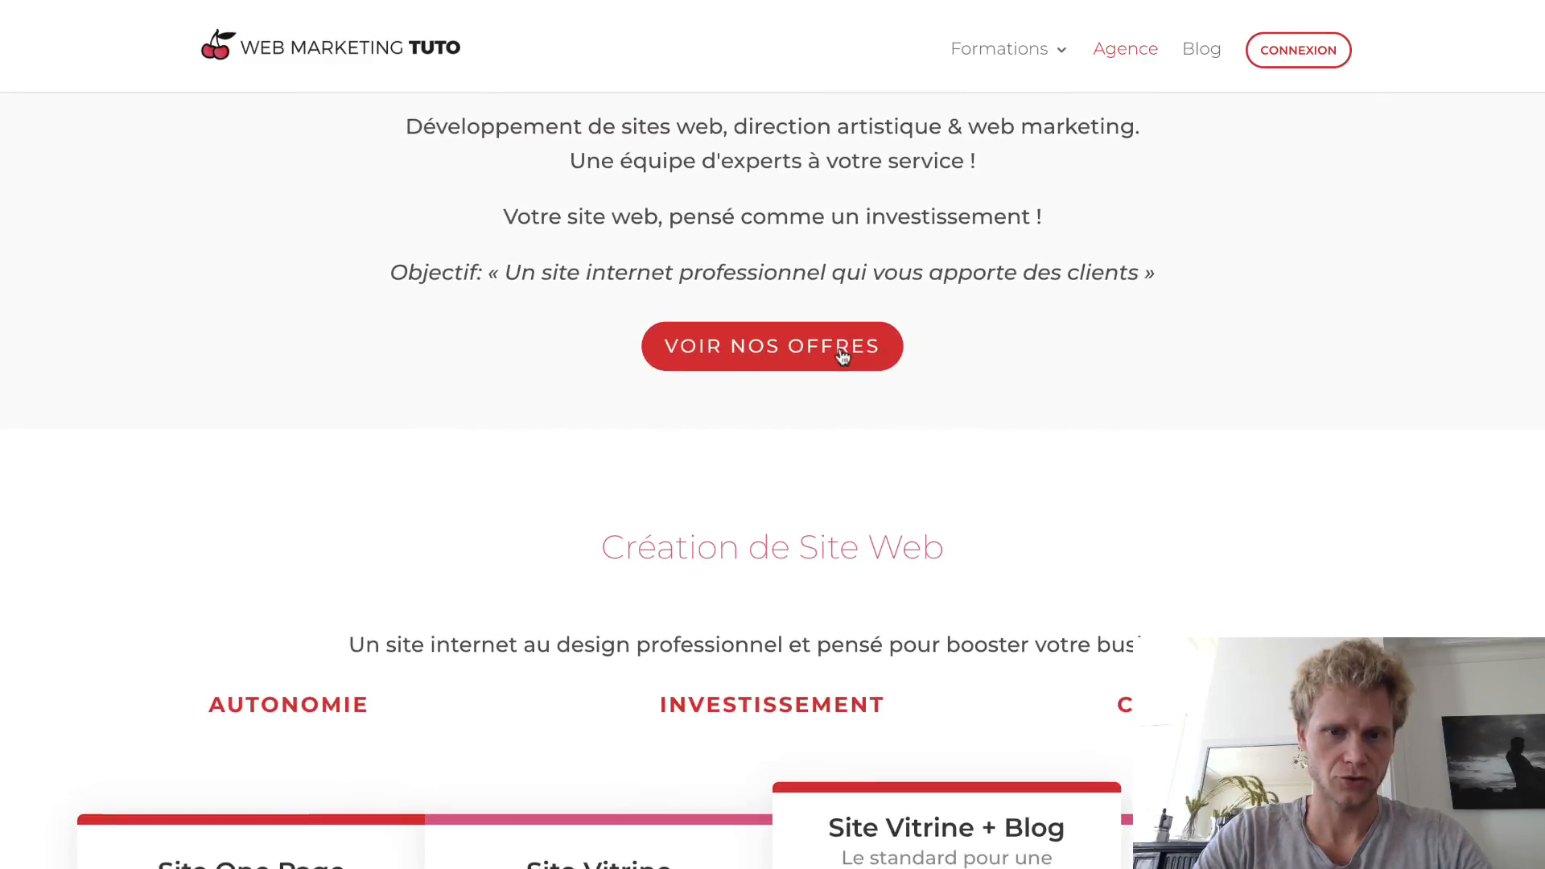
{"action": "scroll", "coordinate": [841, 359], "scroll_direction": "down", "scroll_amount": 4}
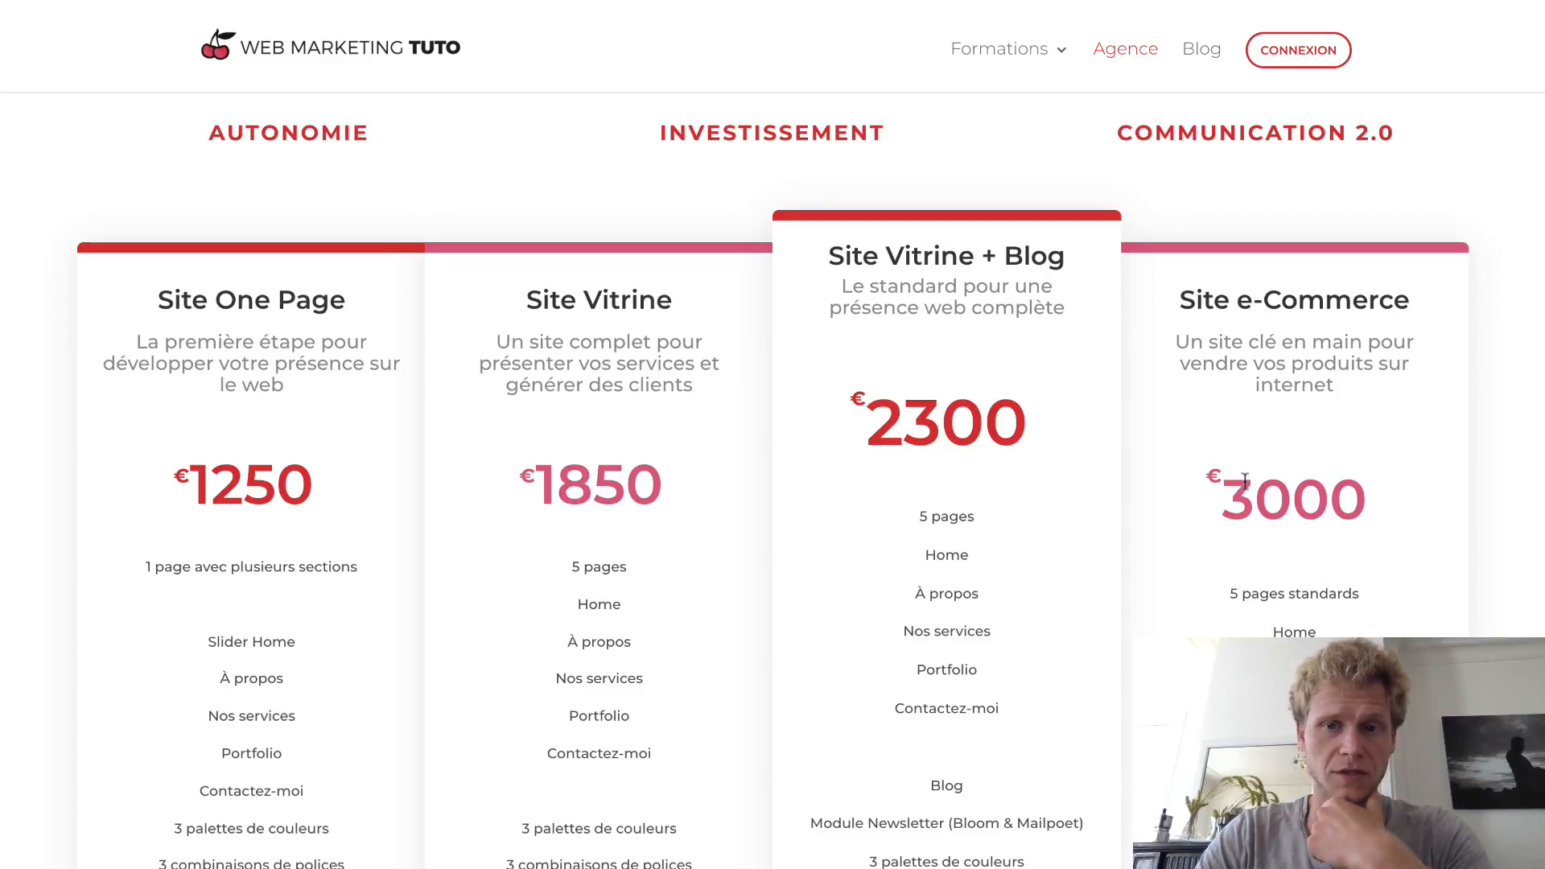
{"action": "scroll", "coordinate": [1246, 481], "scroll_direction": "down", "scroll_amount": 1}
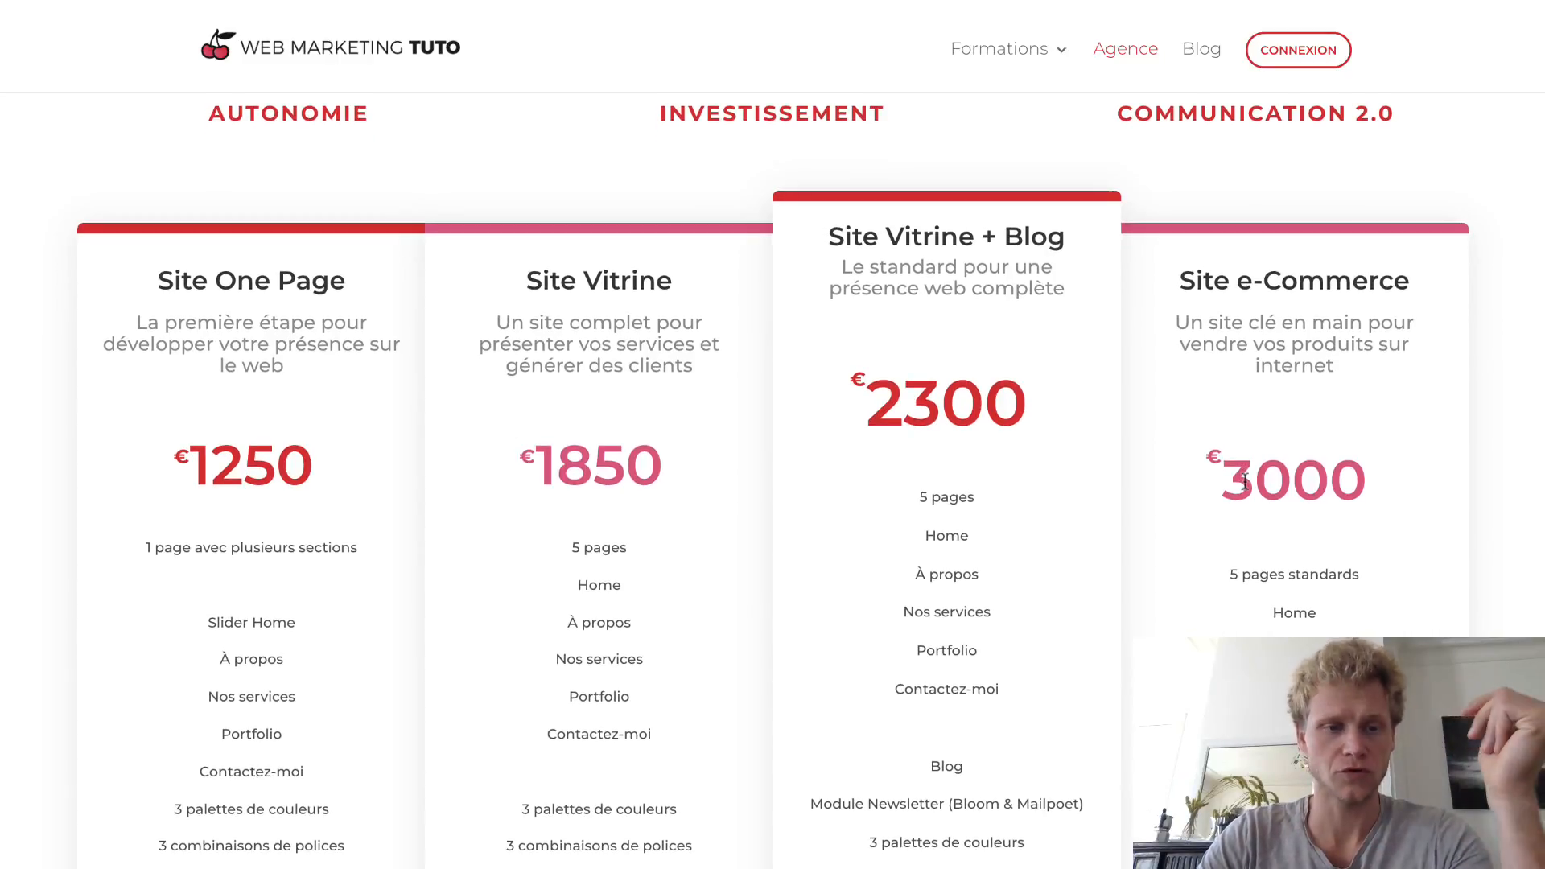
{"action": "scroll", "coordinate": [1246, 481], "scroll_direction": "up", "scroll_amount": 1}
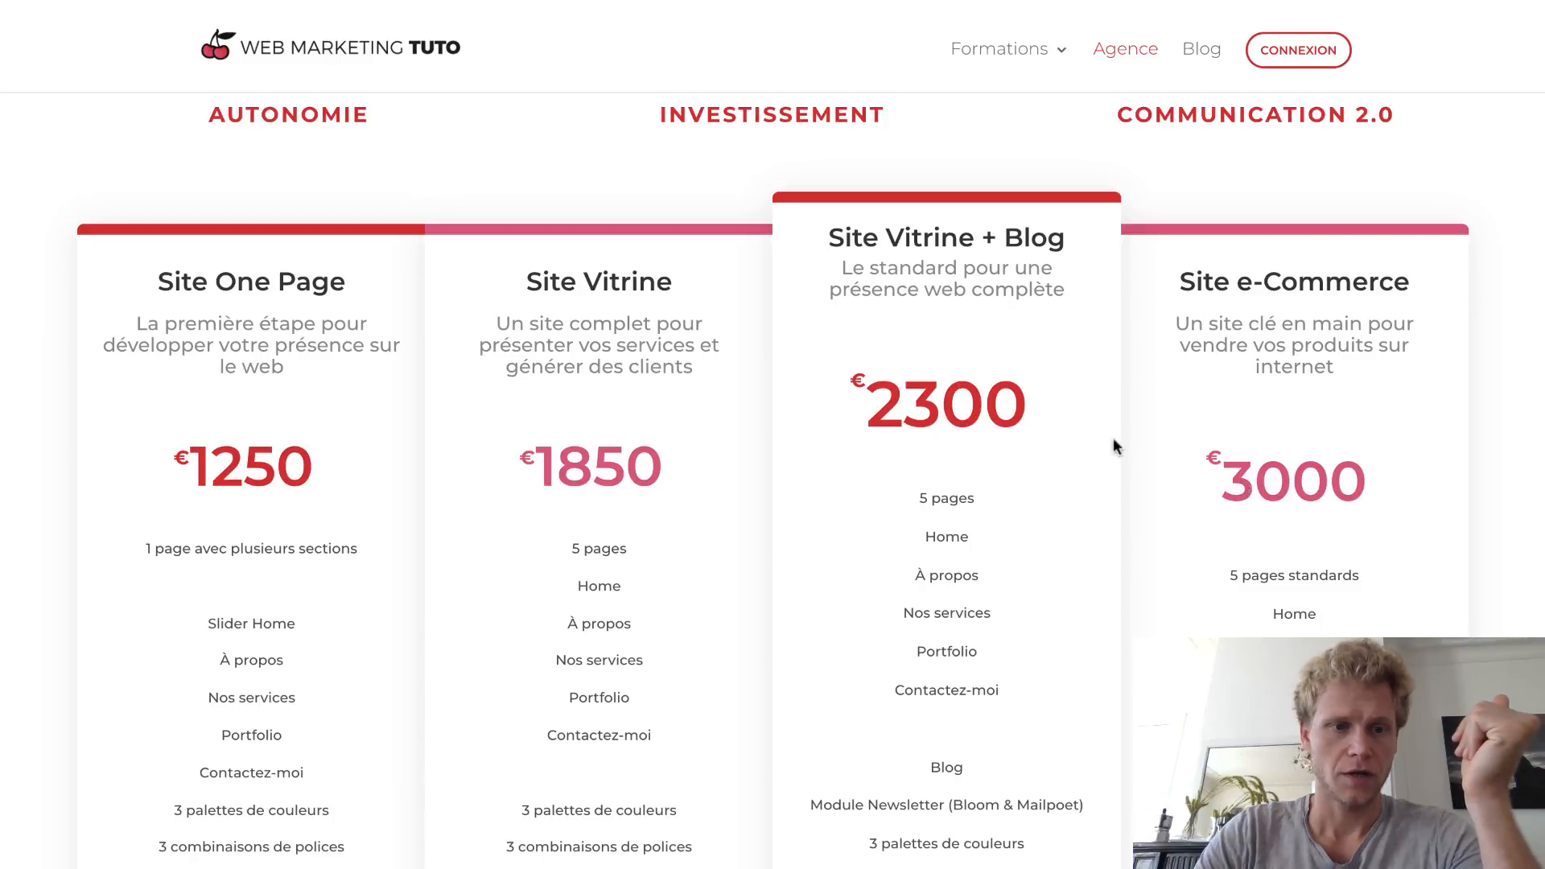
{"action": "left_click_drag", "start_coordinate": [326, 484], "coordinate": [263, 483]}
{"action": "left_click_drag", "start_coordinate": [153, 549], "coordinate": [228, 735]}
Continue scrolling through the portfolio section toward the separate agency website
{"action": "scroll", "coordinate": [228, 735], "scroll_direction": "down", "scroll_amount": 3}
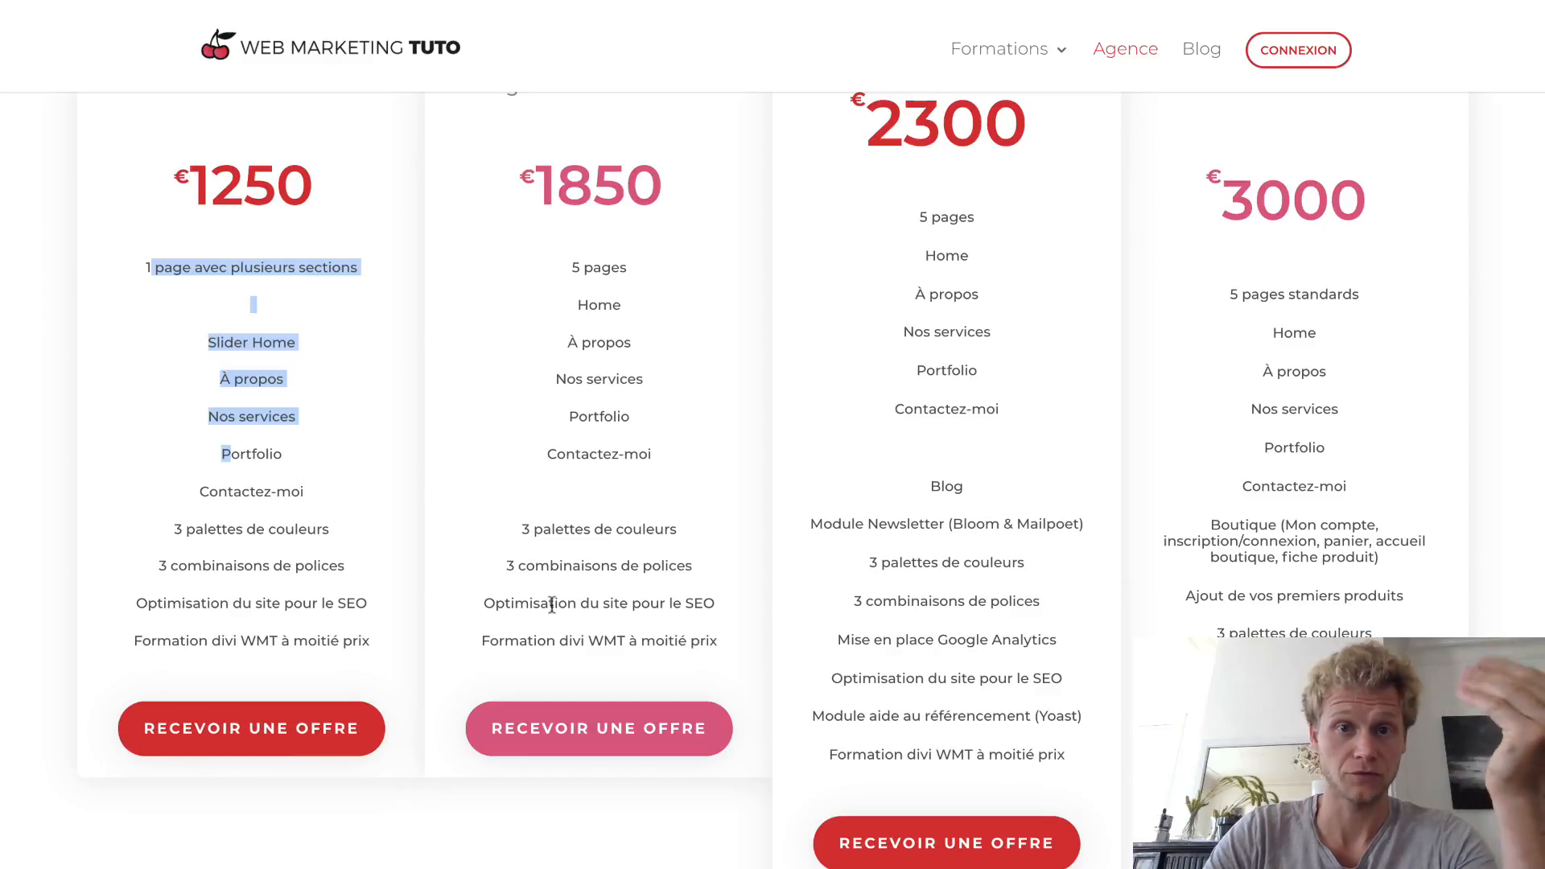
{"action": "scroll", "coordinate": [734, 570], "scroll_direction": "up", "scroll_amount": 1}
{"action": "scroll", "coordinate": [735, 569], "scroll_direction": "down", "scroll_amount": 15}
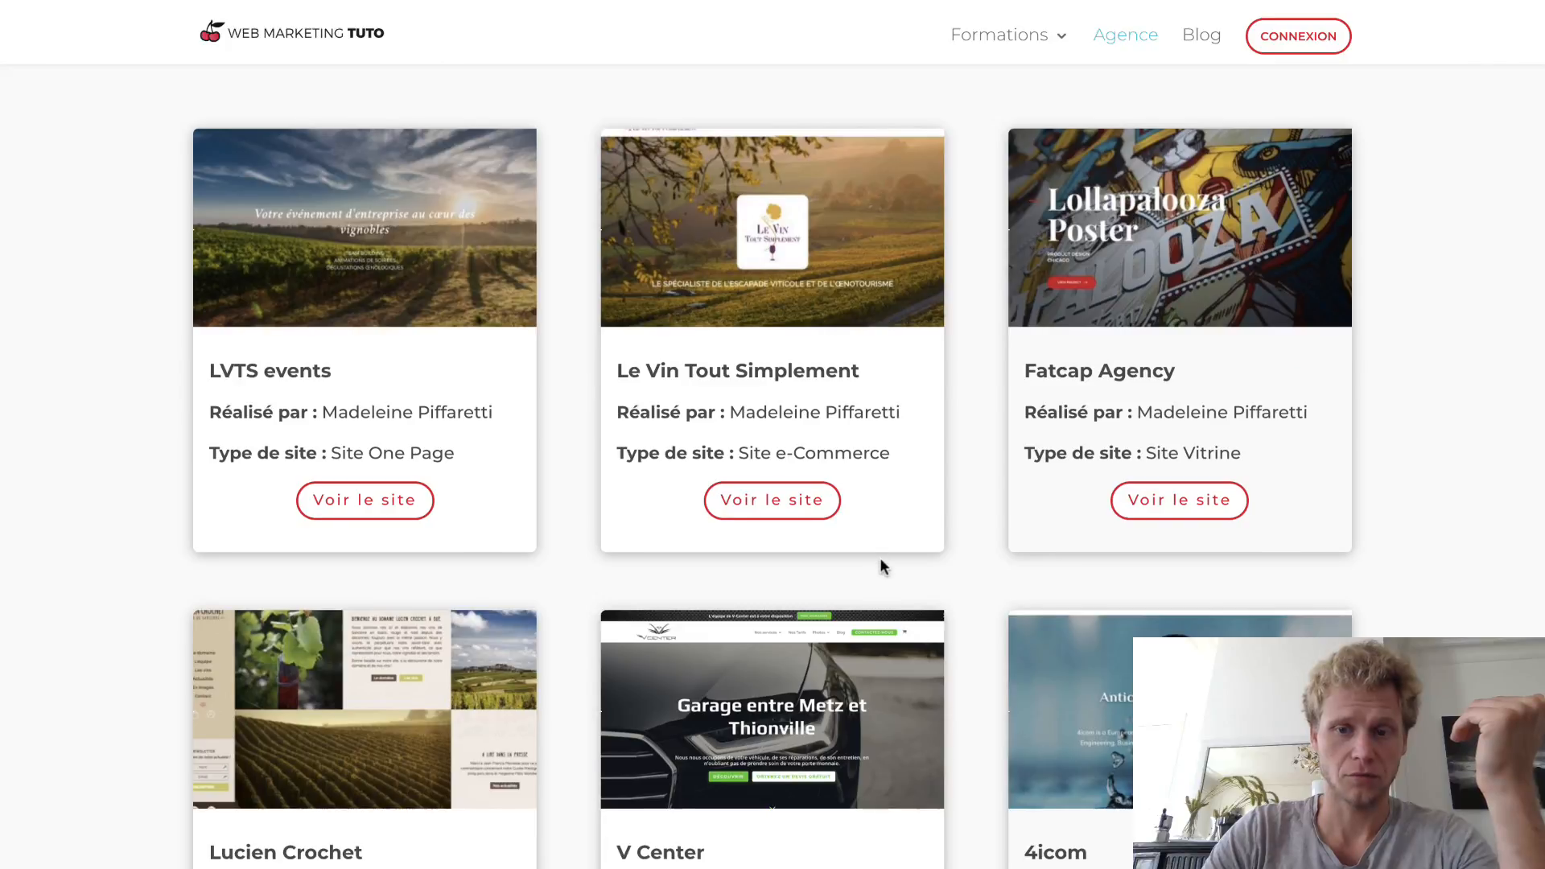
{"action": "scroll", "coordinate": [879, 560], "scroll_direction": "down", "scroll_amount": 5}
{"action": "scroll", "coordinate": [563, 842], "scroll_direction": "up", "scroll_amount": 1}
{"action": "scroll", "coordinate": [735, 769], "scroll_direction": "down", "scroll_amount": 8}
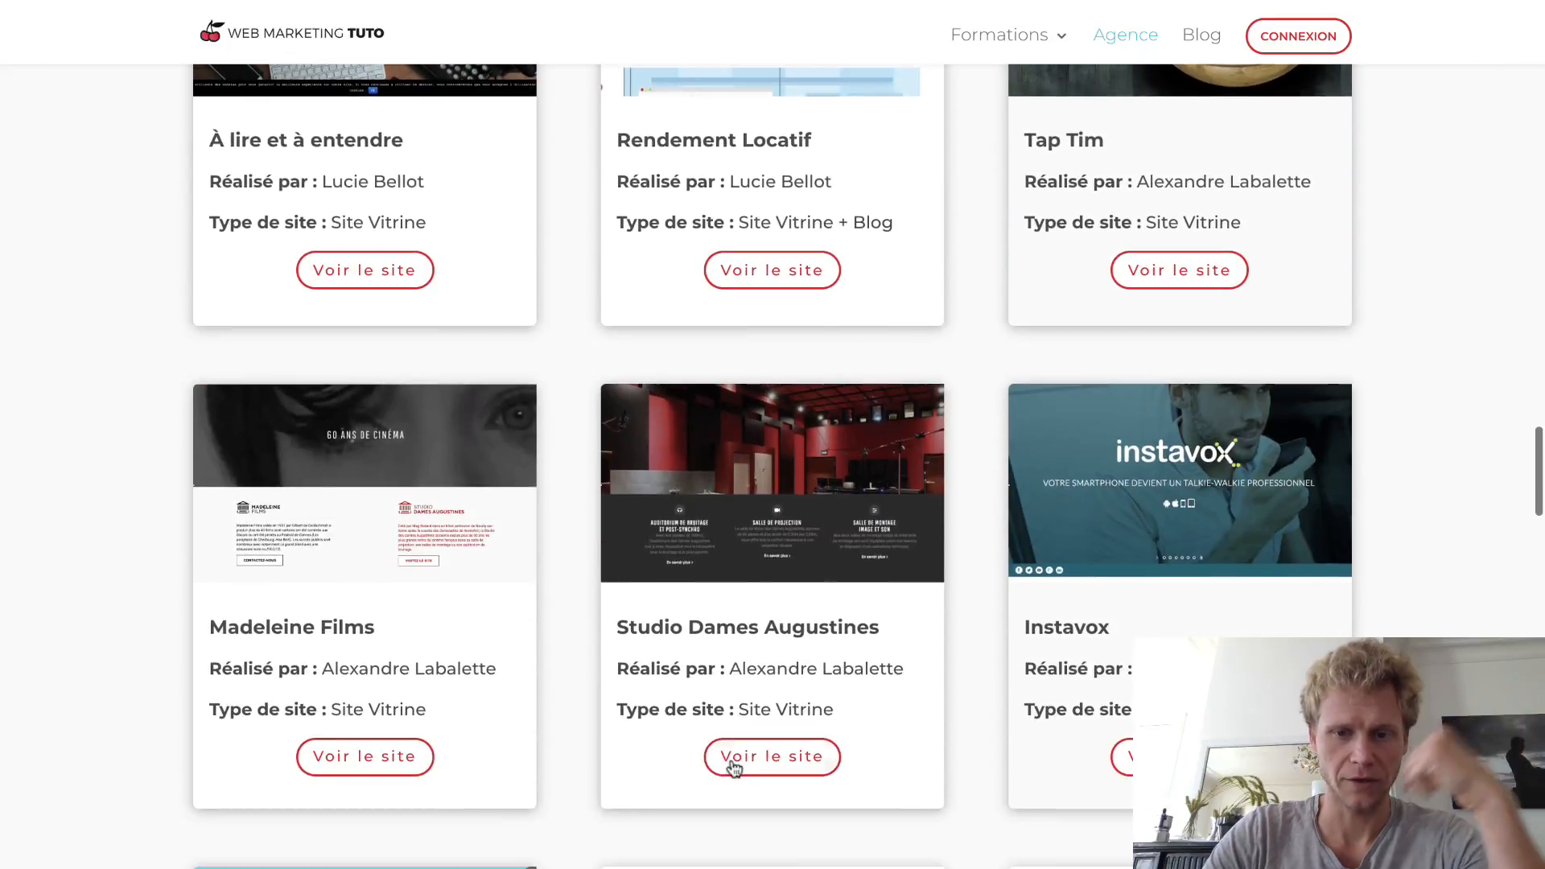
{"action": "scroll", "coordinate": [735, 769], "scroll_direction": "down", "scroll_amount": 20}
{"action": "scroll", "coordinate": [735, 769], "scroll_direction": "down", "scroll_amount": 2}
{"action": "scroll", "coordinate": [911, 548], "scroll_direction": "down", "scroll_amount": 3}
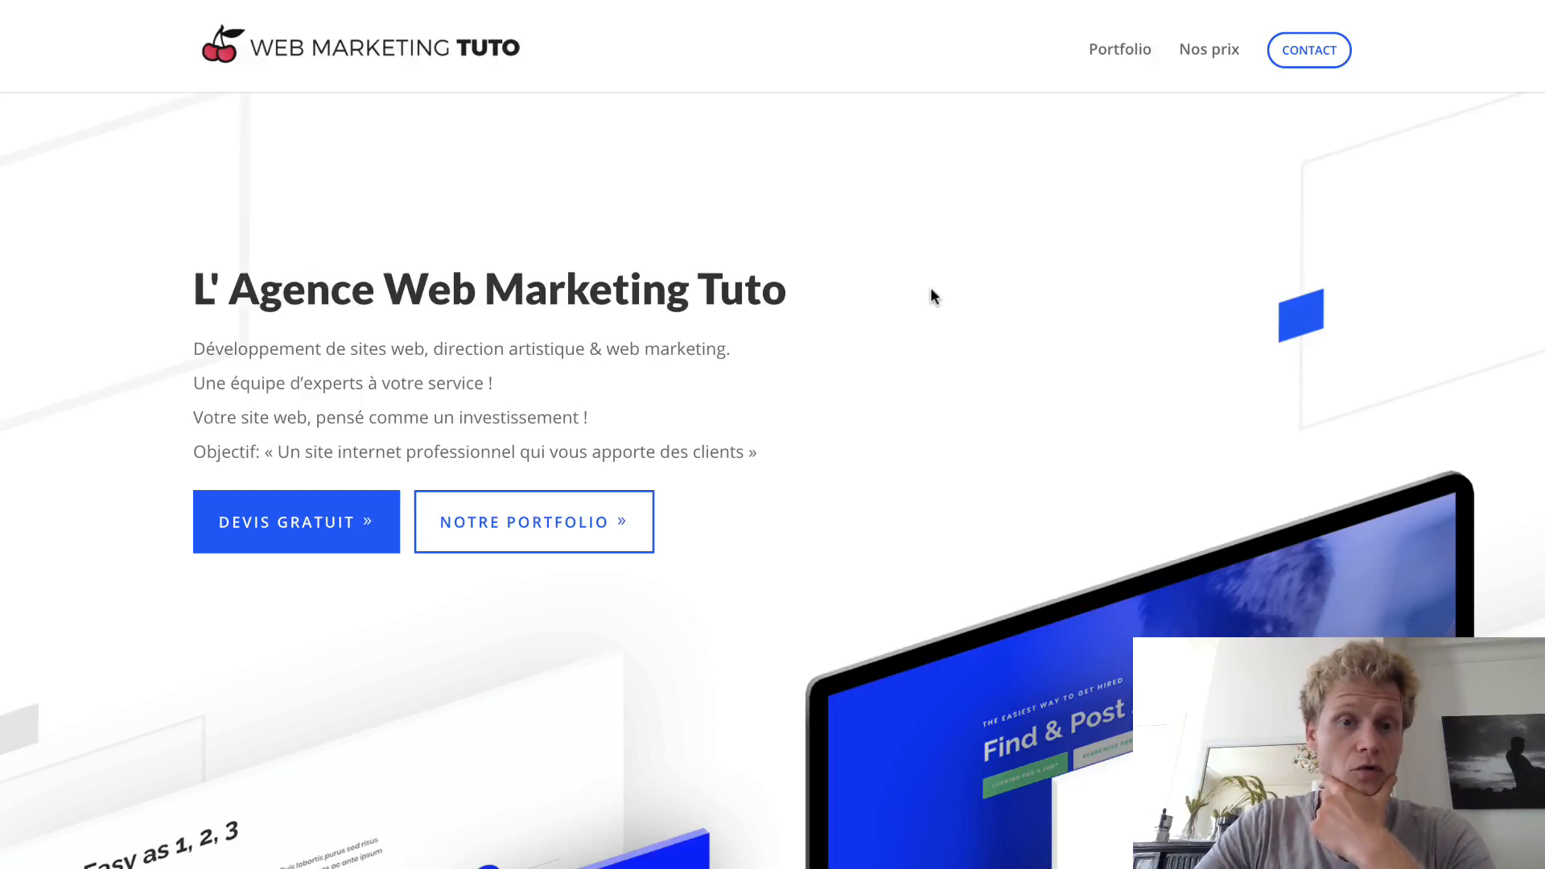
Expand the Website Design, Identité Graphique and Site sur Mesure service descriptions
{"action": "scroll", "coordinate": [931, 297], "scroll_direction": "down", "scroll_amount": 3}
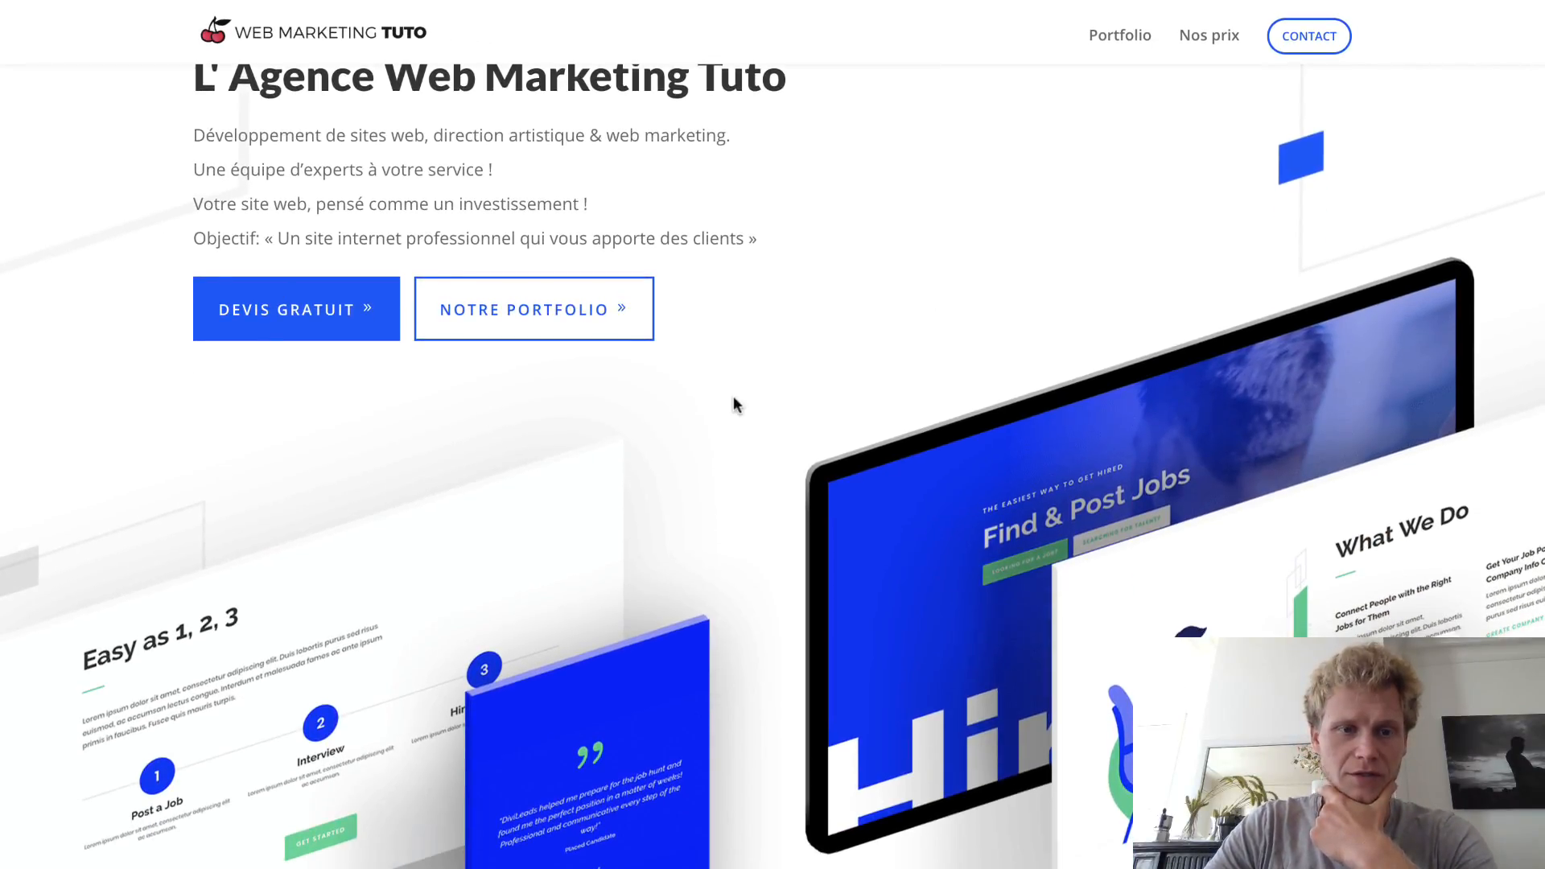
{"action": "scroll", "coordinate": [732, 402], "scroll_direction": "down", "scroll_amount": 2}
{"action": "scroll", "coordinate": [732, 402], "scroll_direction": "up", "scroll_amount": 3}
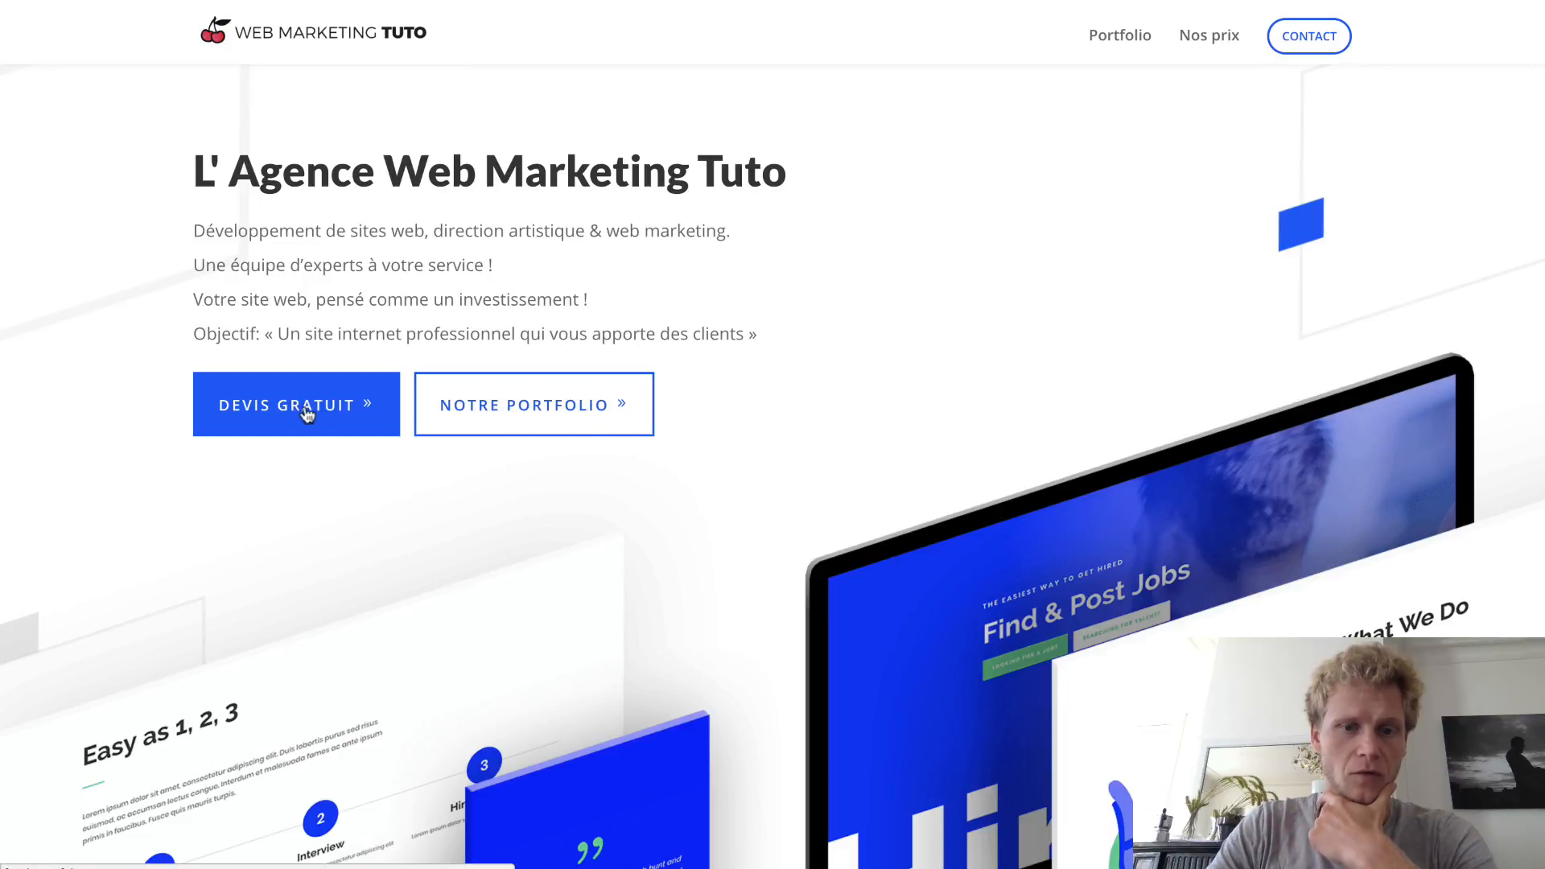
{"action": "scroll", "coordinate": [879, 651], "scroll_direction": "down", "scroll_amount": 10}
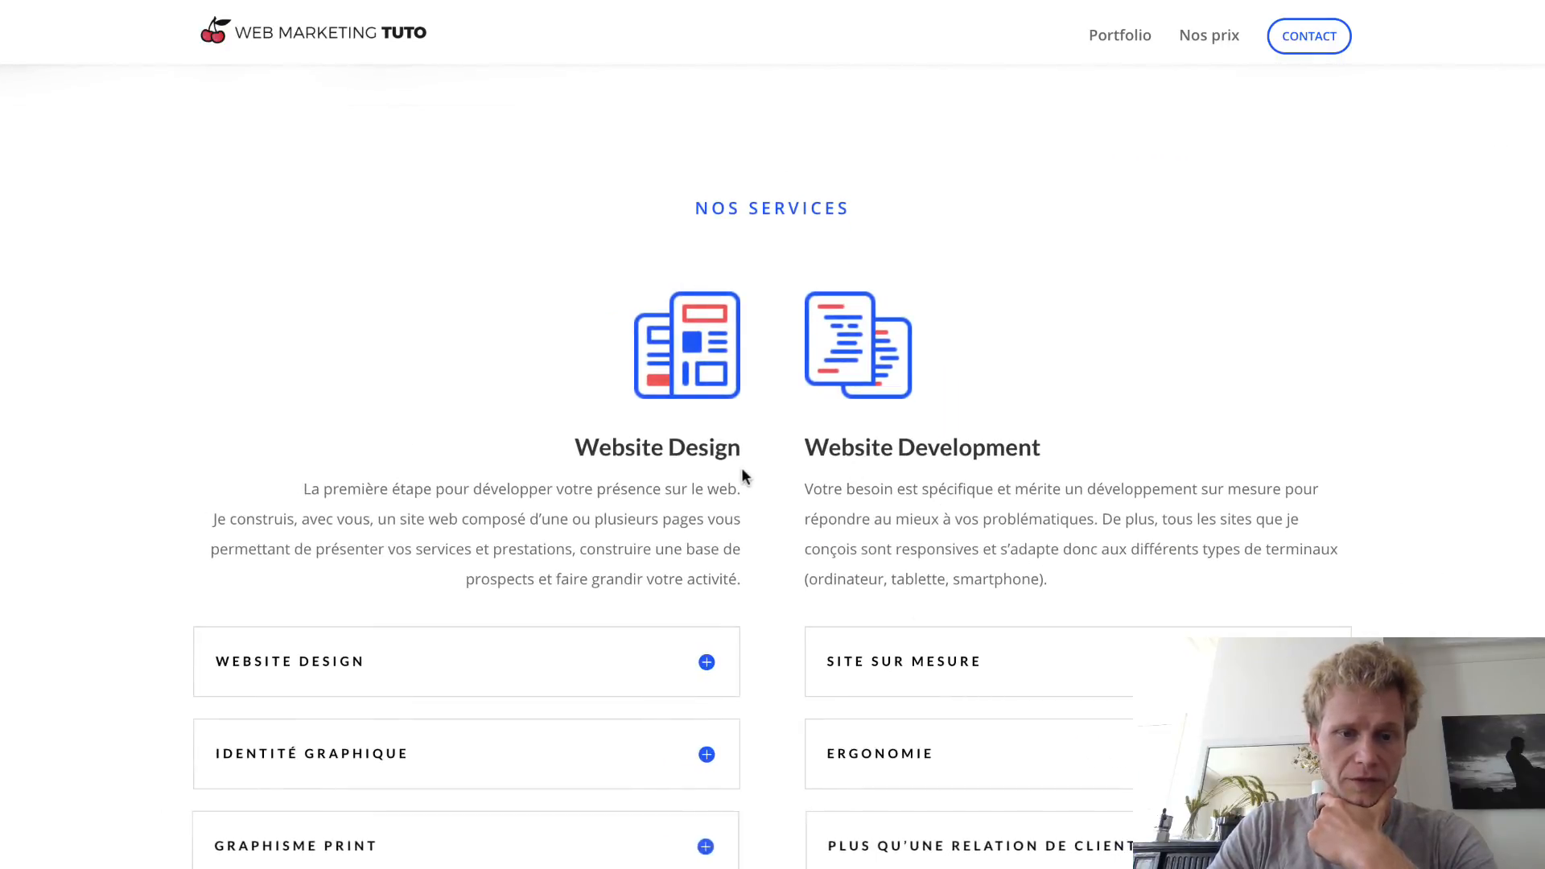
{"action": "scroll", "coordinate": [738, 476], "scroll_direction": "down", "scroll_amount": 3}
{"action": "left_click", "coordinate": [706, 461]}
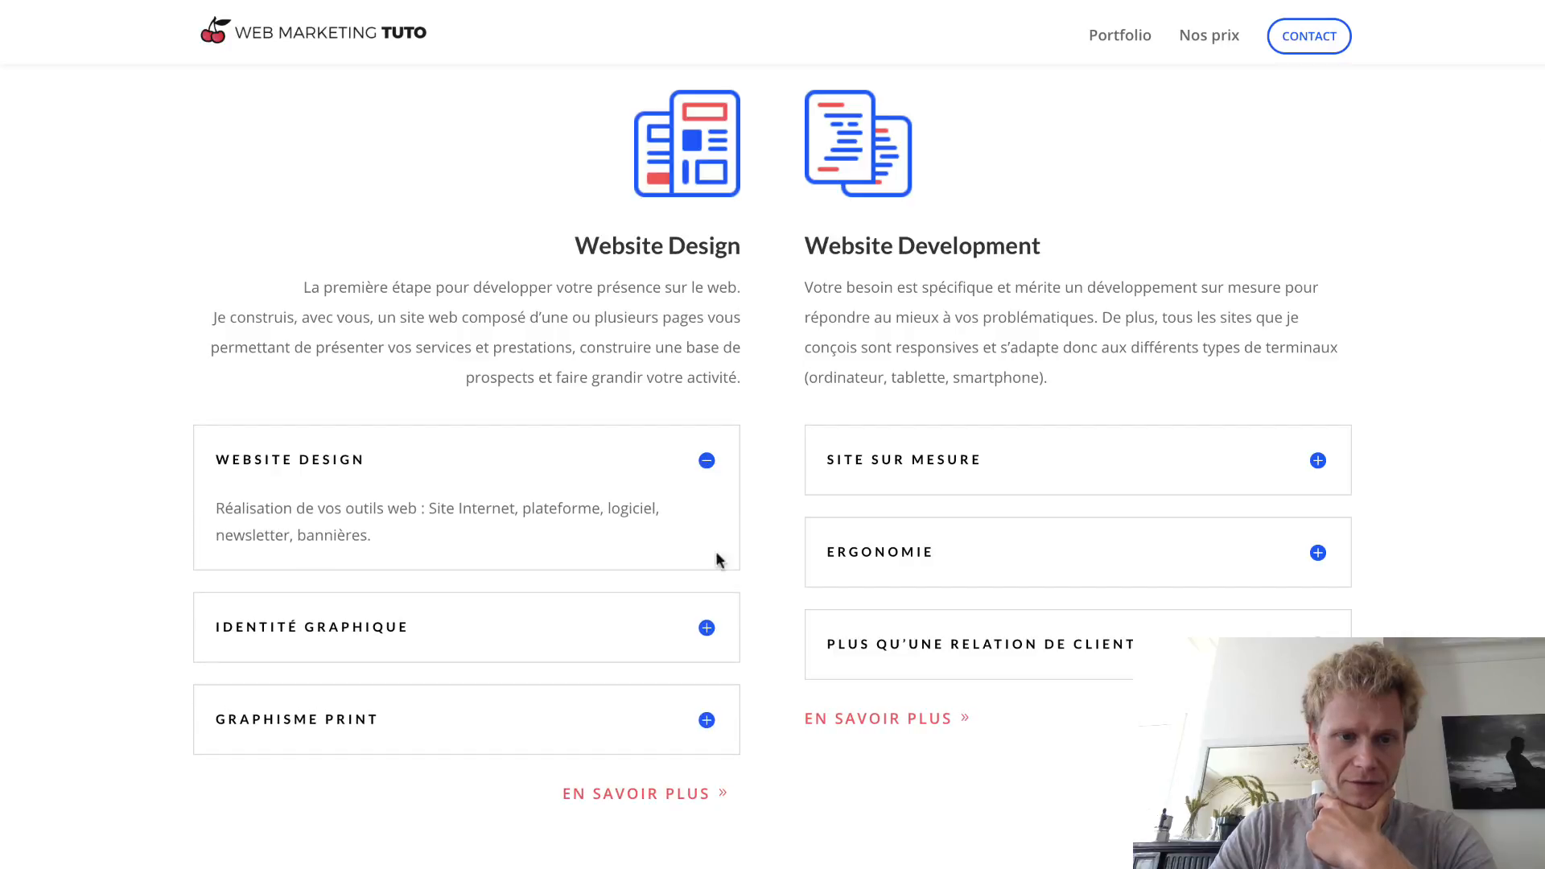
{"action": "left_click", "coordinate": [710, 636]}
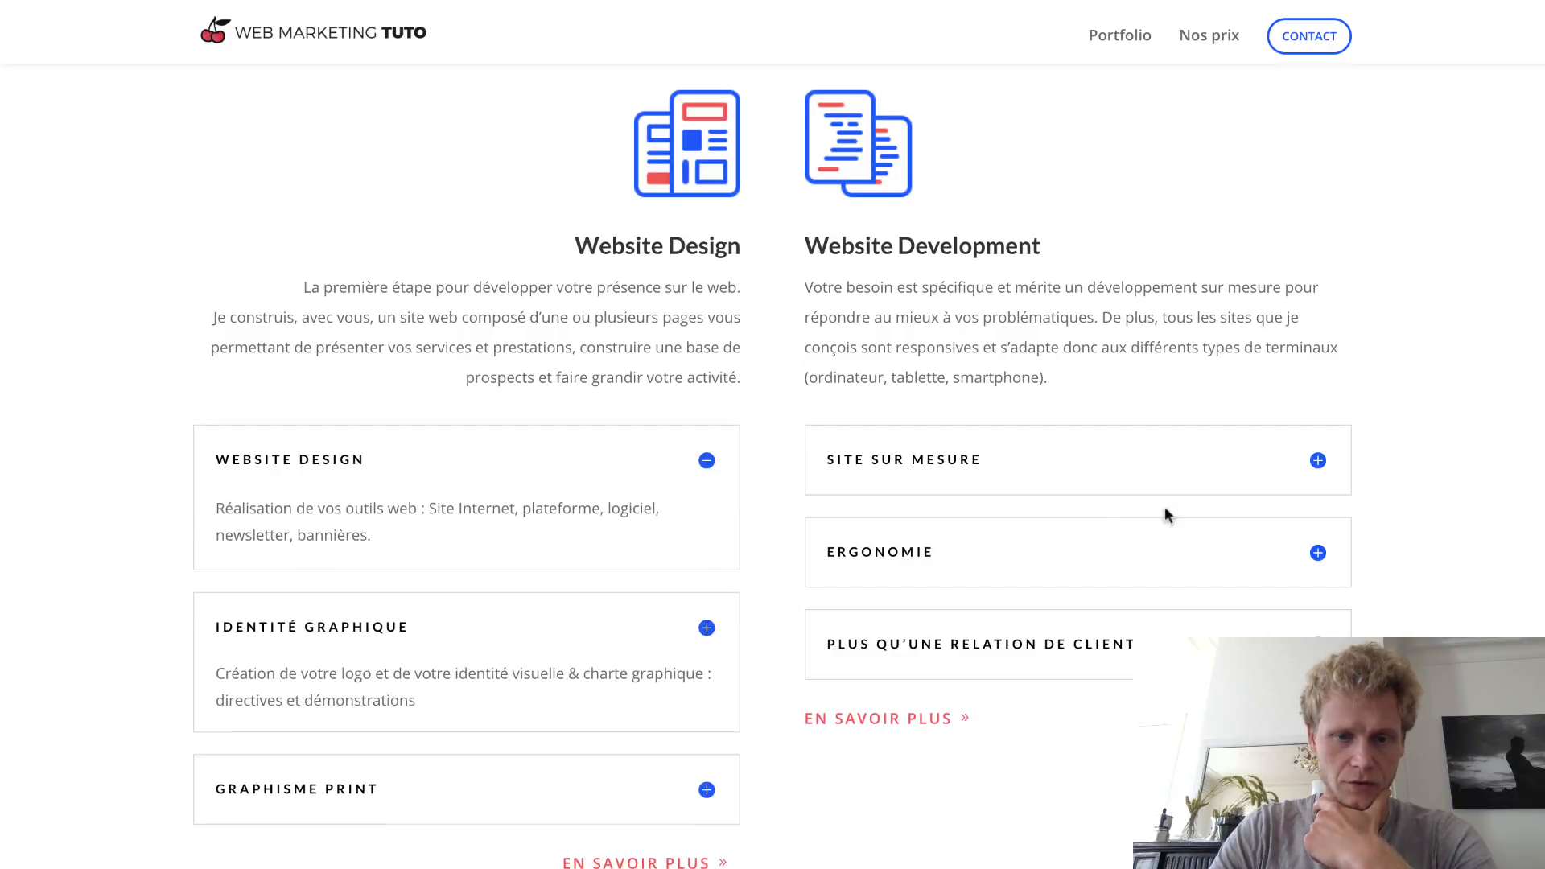
{"action": "left_click", "coordinate": [1283, 472]}
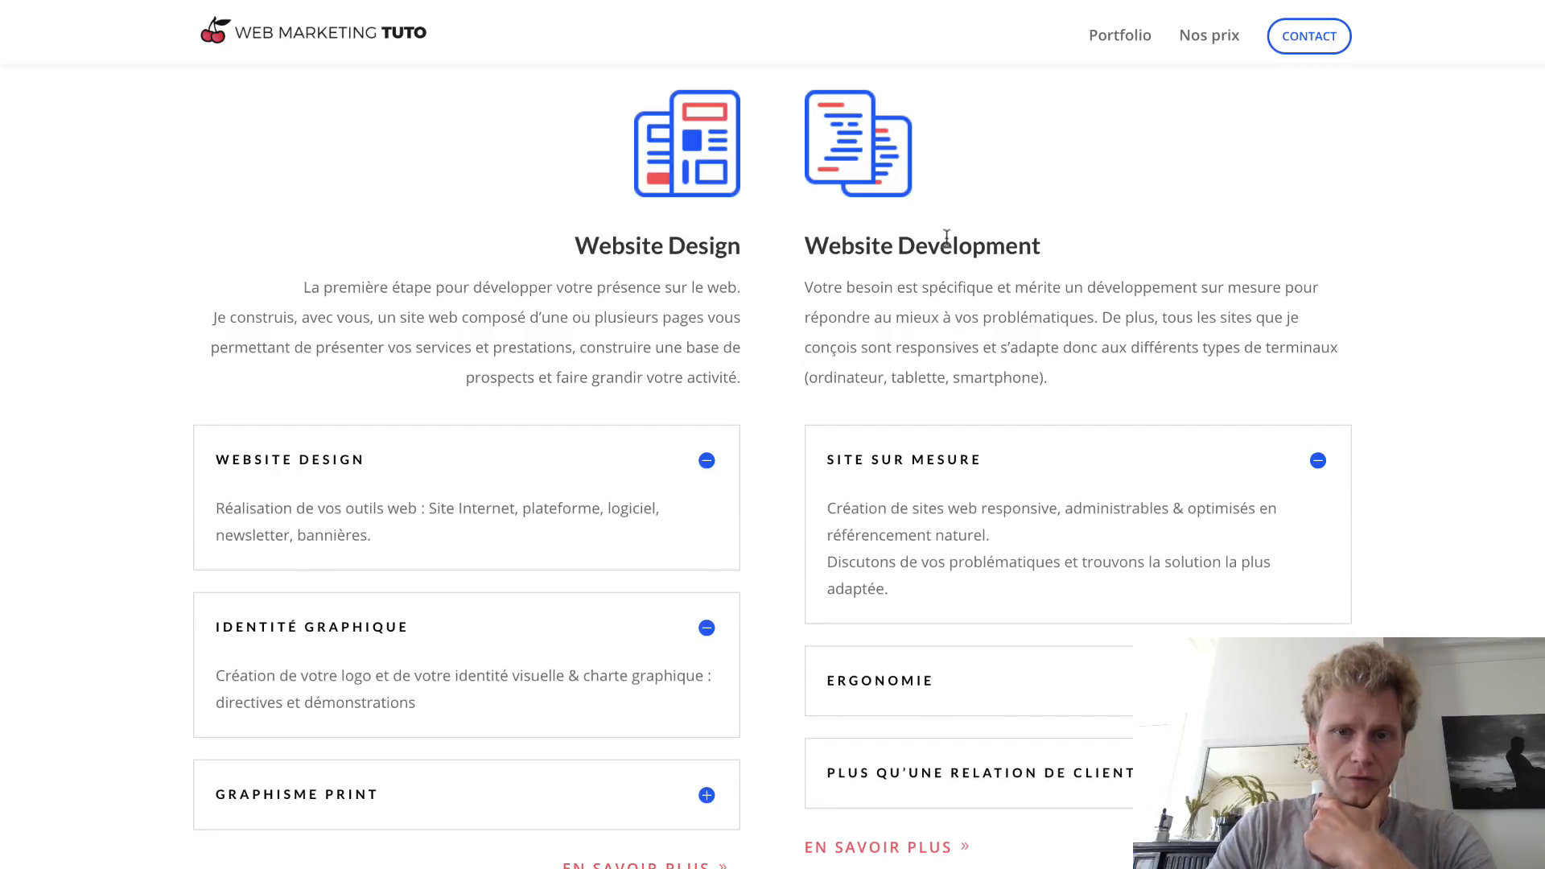
Expand the Plus qu'une relation panel, then scroll to Nos process and Featured Work
{"action": "scroll", "coordinate": [925, 371], "scroll_direction": "down", "scroll_amount": 8}
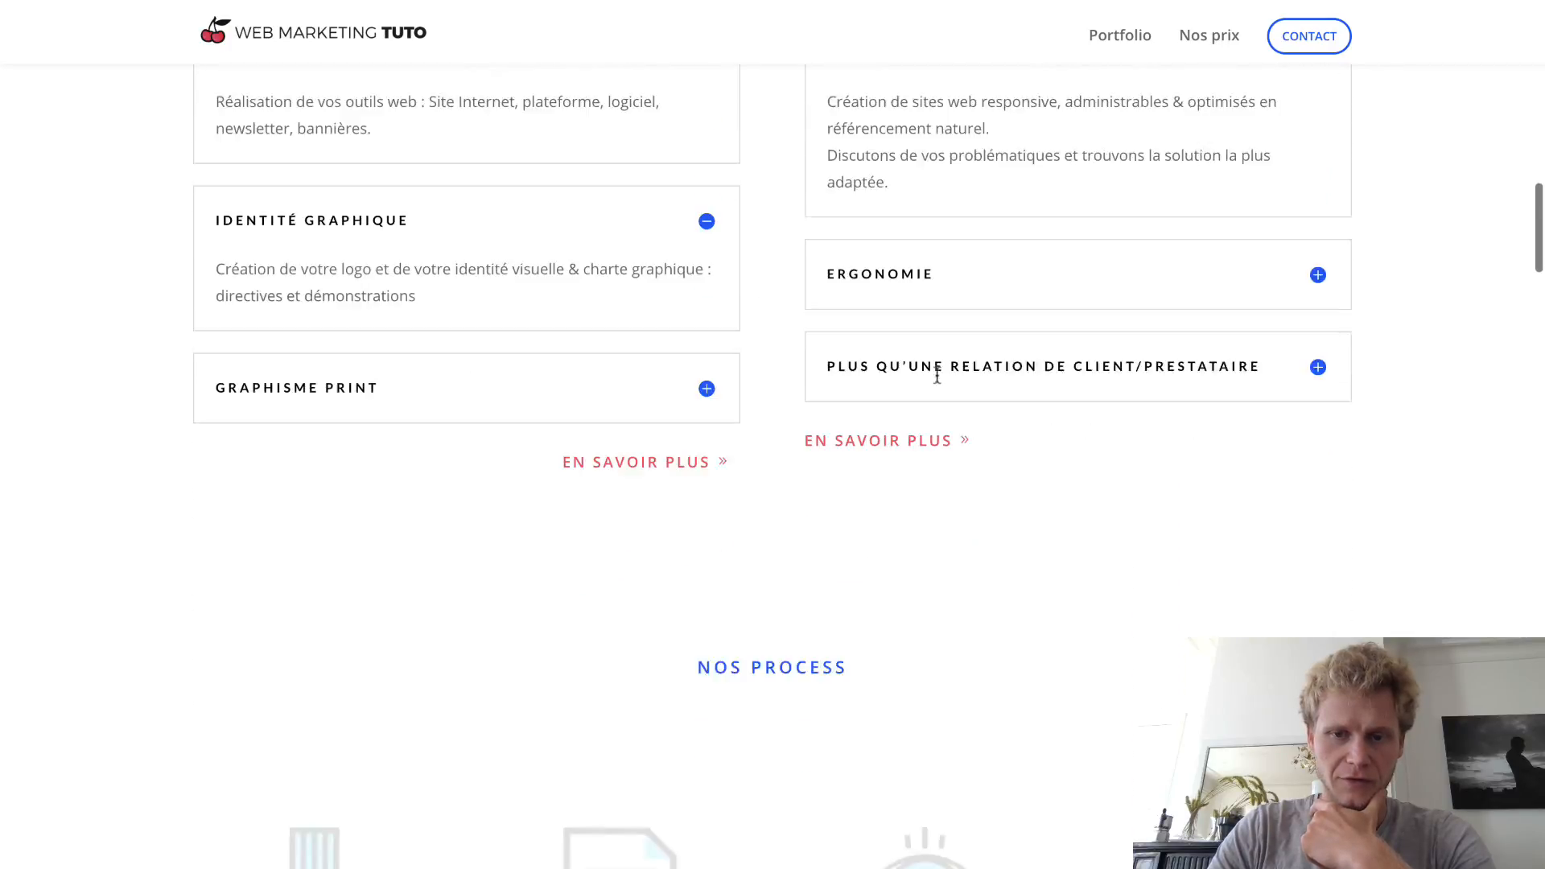
{"action": "scroll", "coordinate": [1063, 282], "scroll_direction": "up", "scroll_amount": 3}
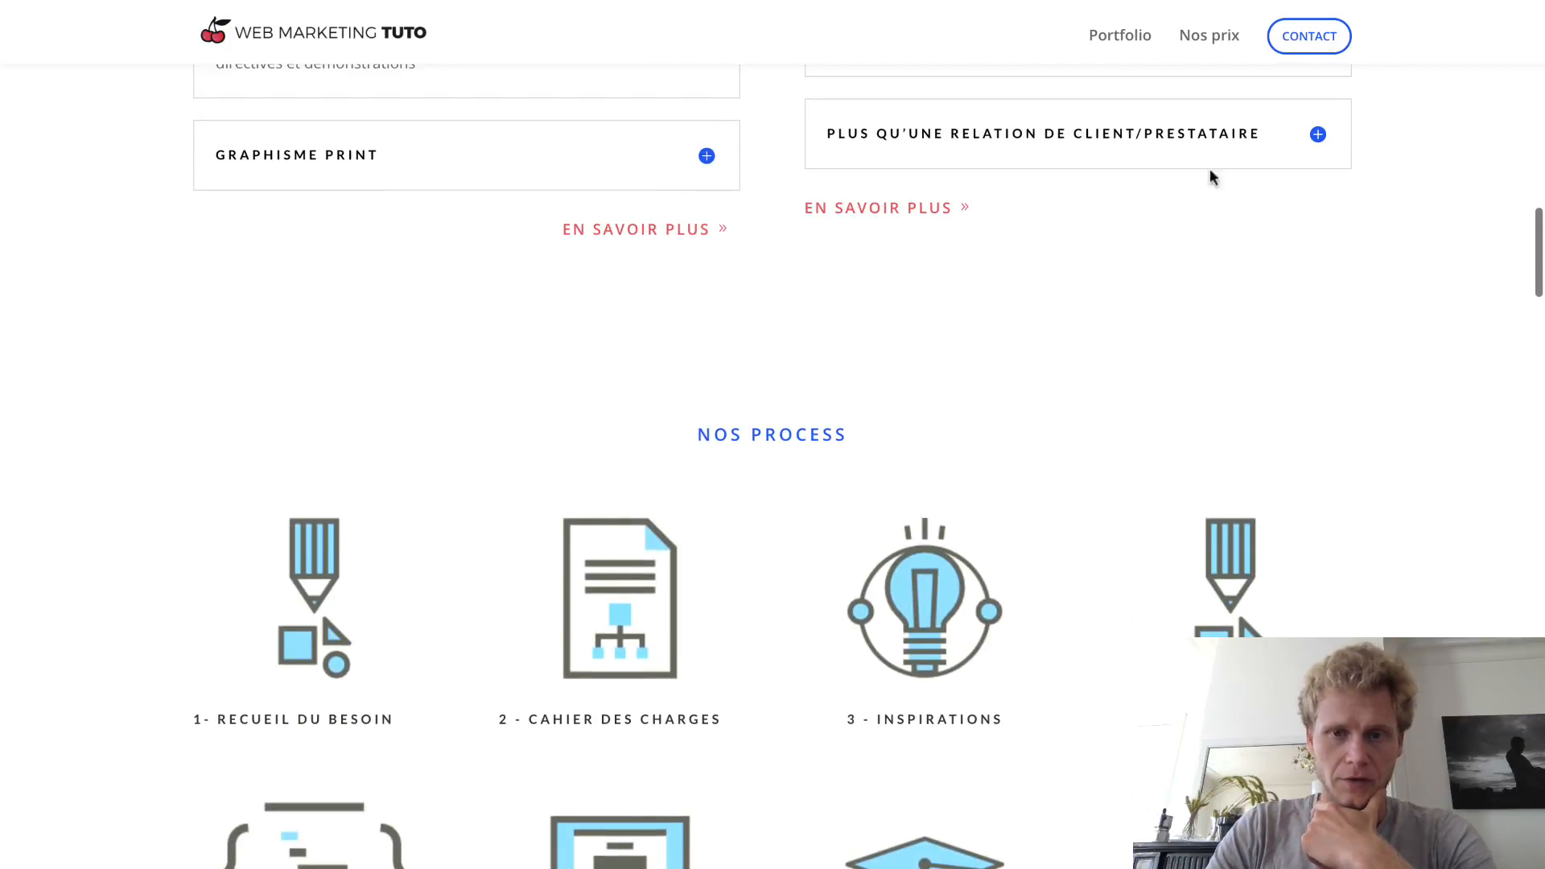
{"action": "left_click", "coordinate": [1298, 144]}
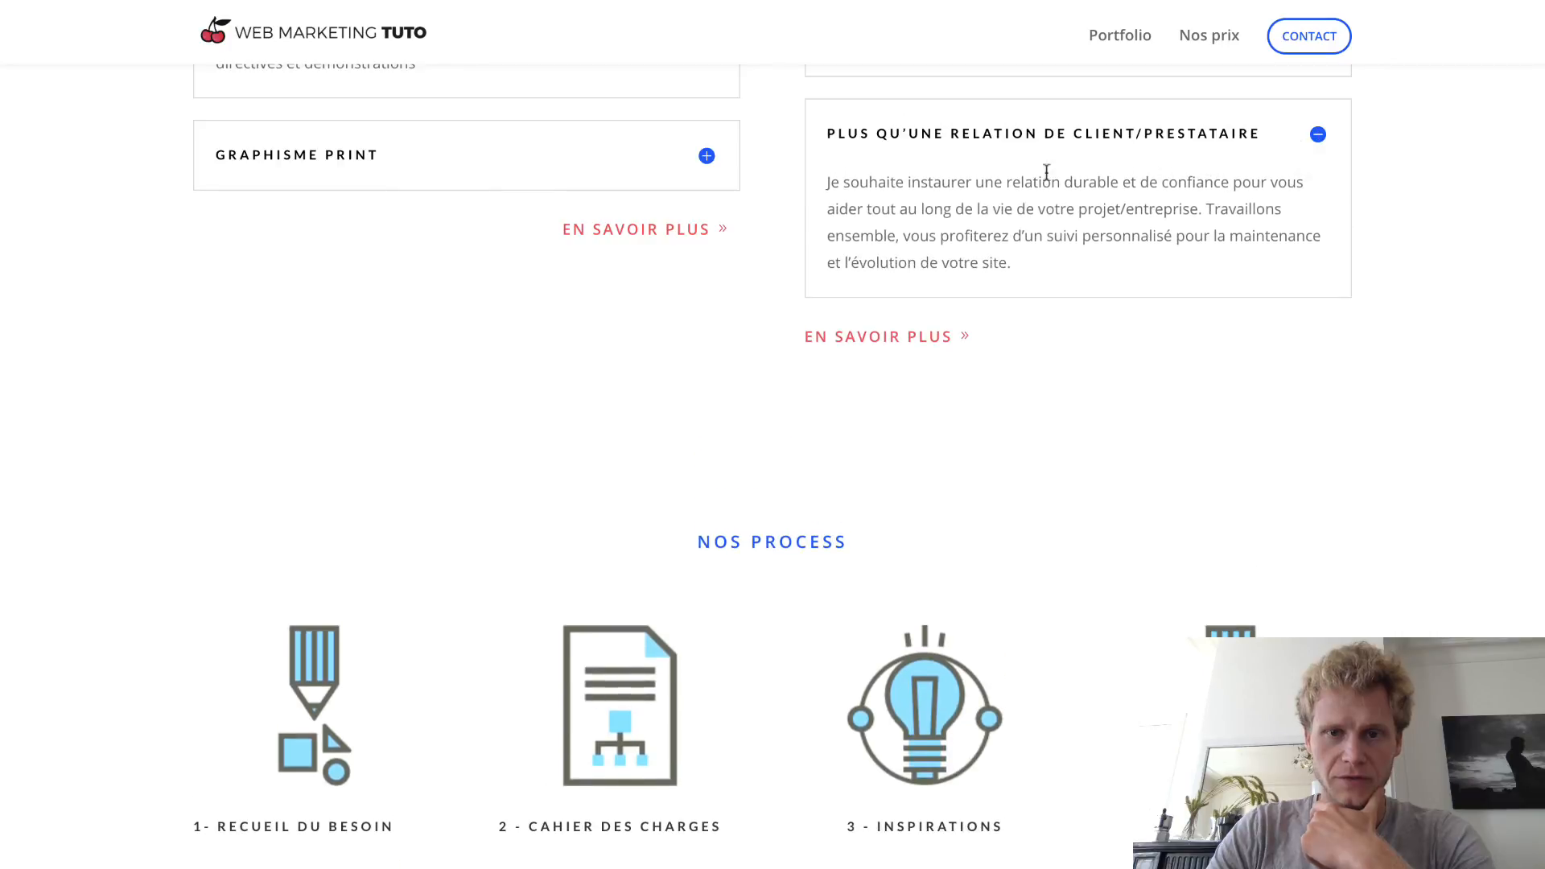
{"action": "scroll", "coordinate": [1119, 461], "scroll_direction": "down", "scroll_amount": 1}
{"action": "scroll", "coordinate": [1119, 462], "scroll_direction": "down", "scroll_amount": 3}
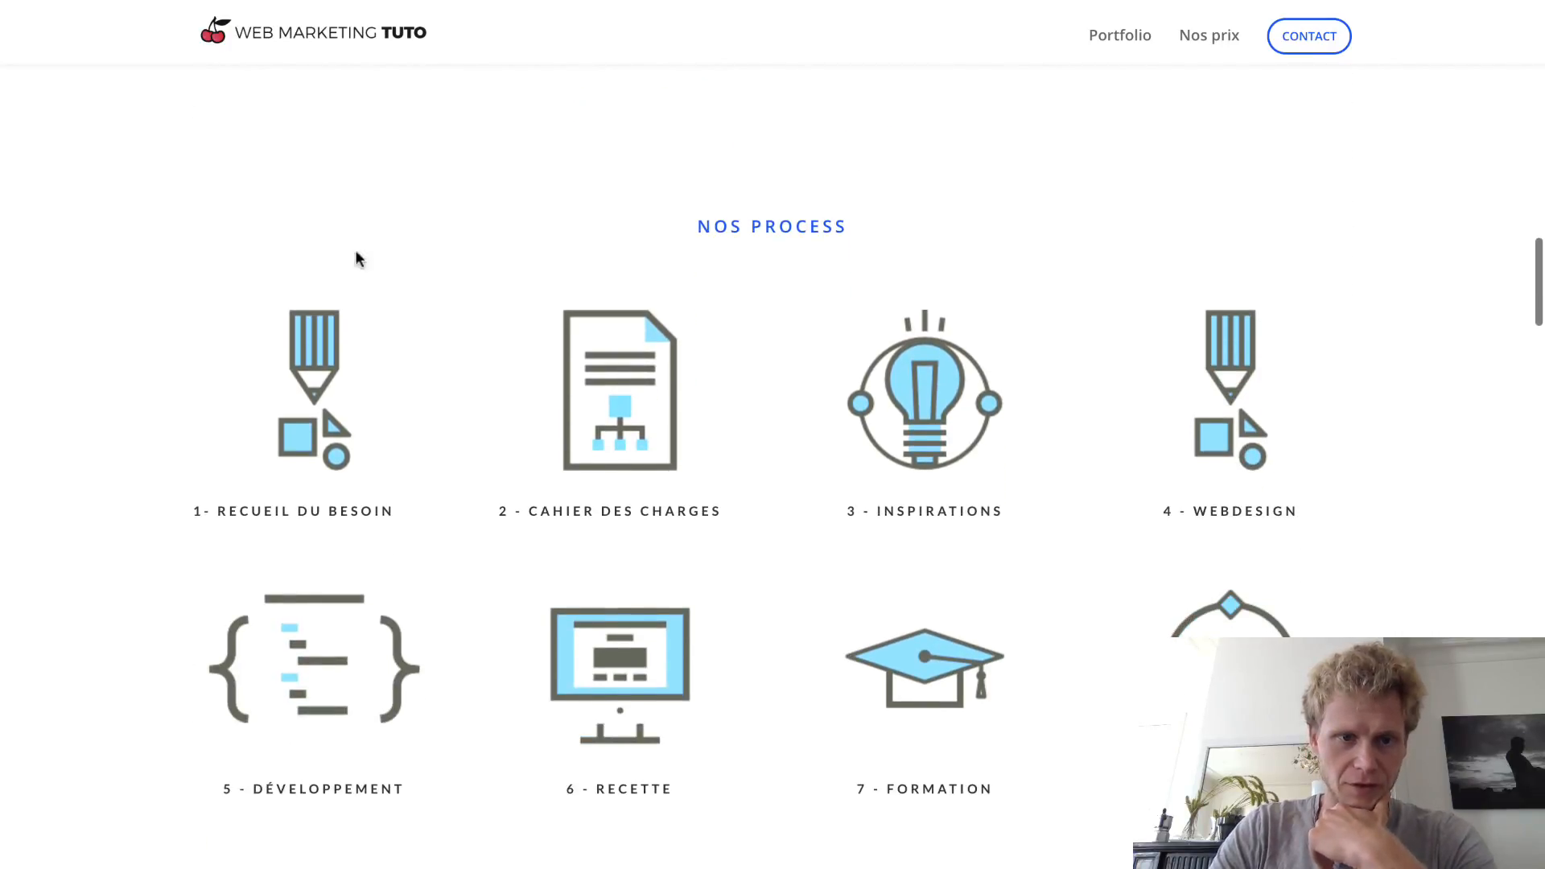
{"action": "scroll", "coordinate": [824, 693], "scroll_direction": "down", "scroll_amount": 1}
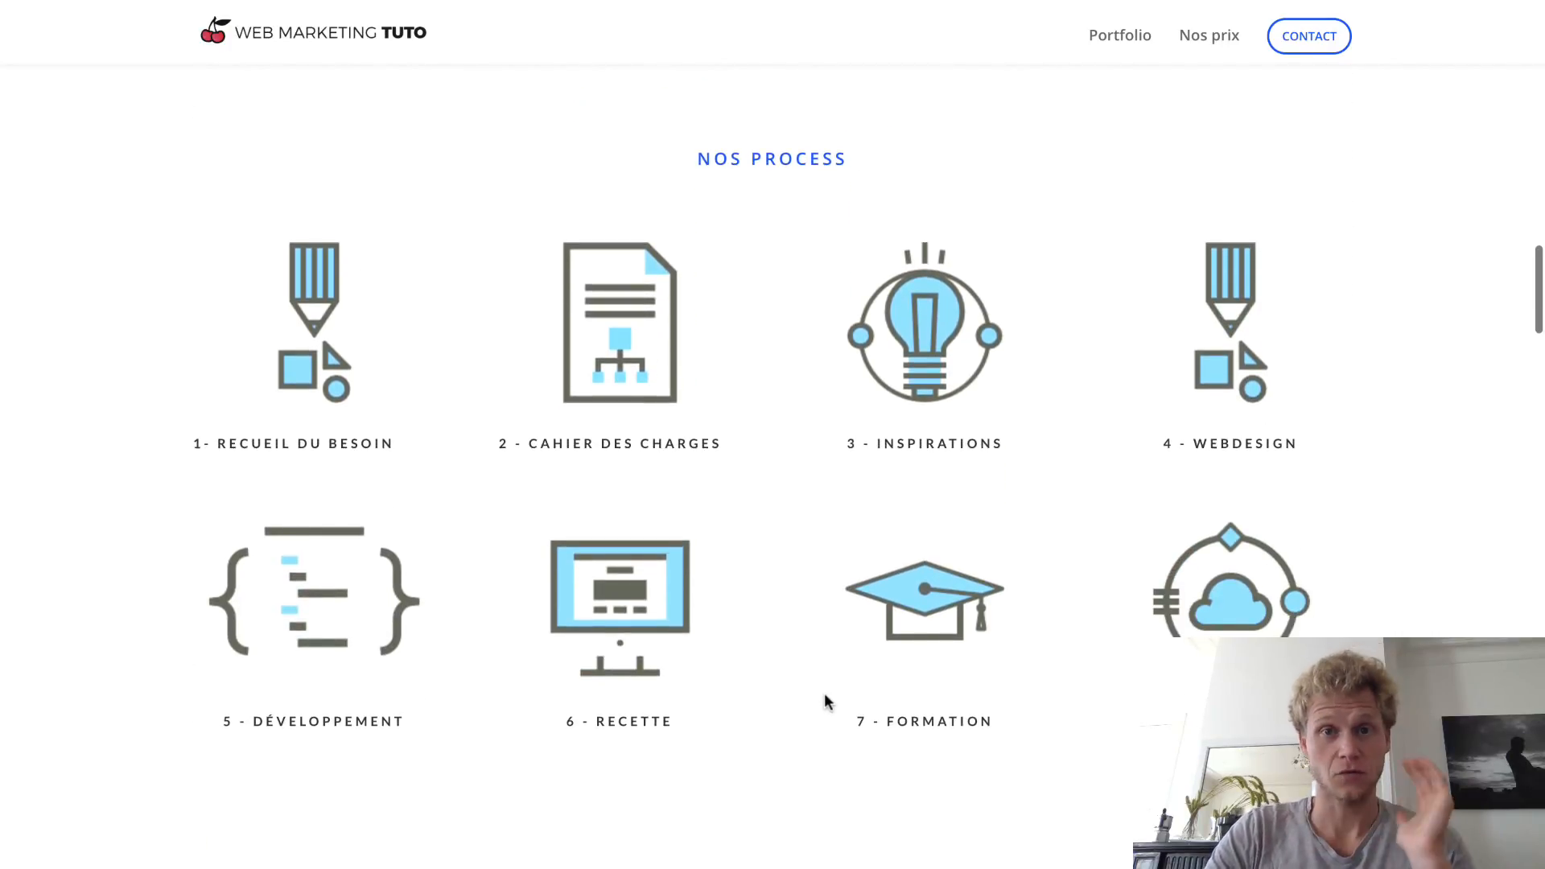
{"action": "scroll", "coordinate": [824, 693], "scroll_direction": "down", "scroll_amount": 1}
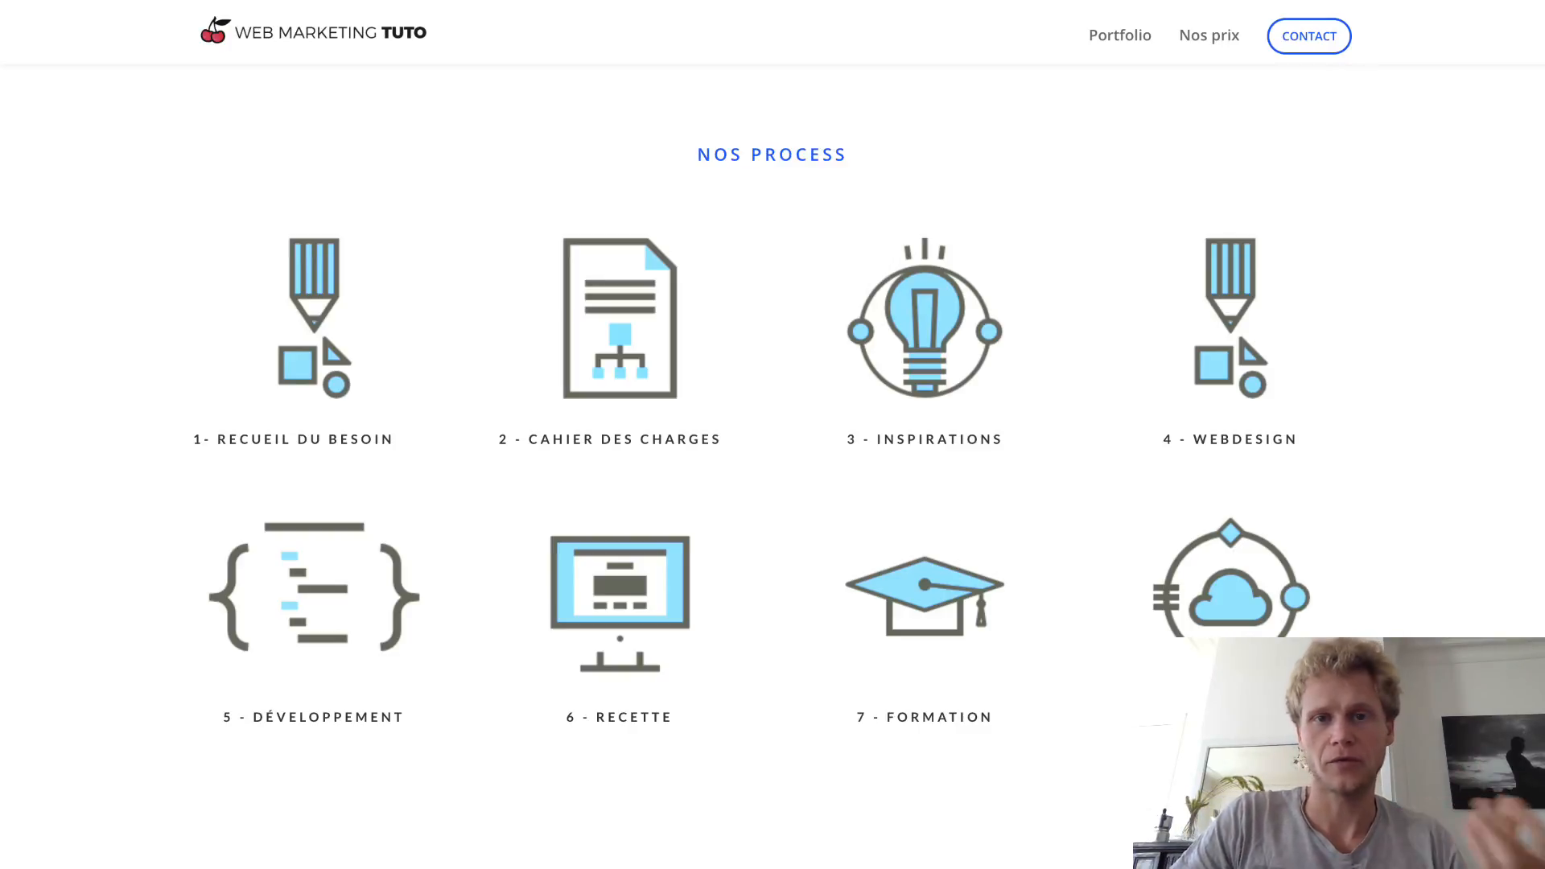
{"action": "scroll", "coordinate": [773, 435], "scroll_direction": "down", "scroll_amount": 1}
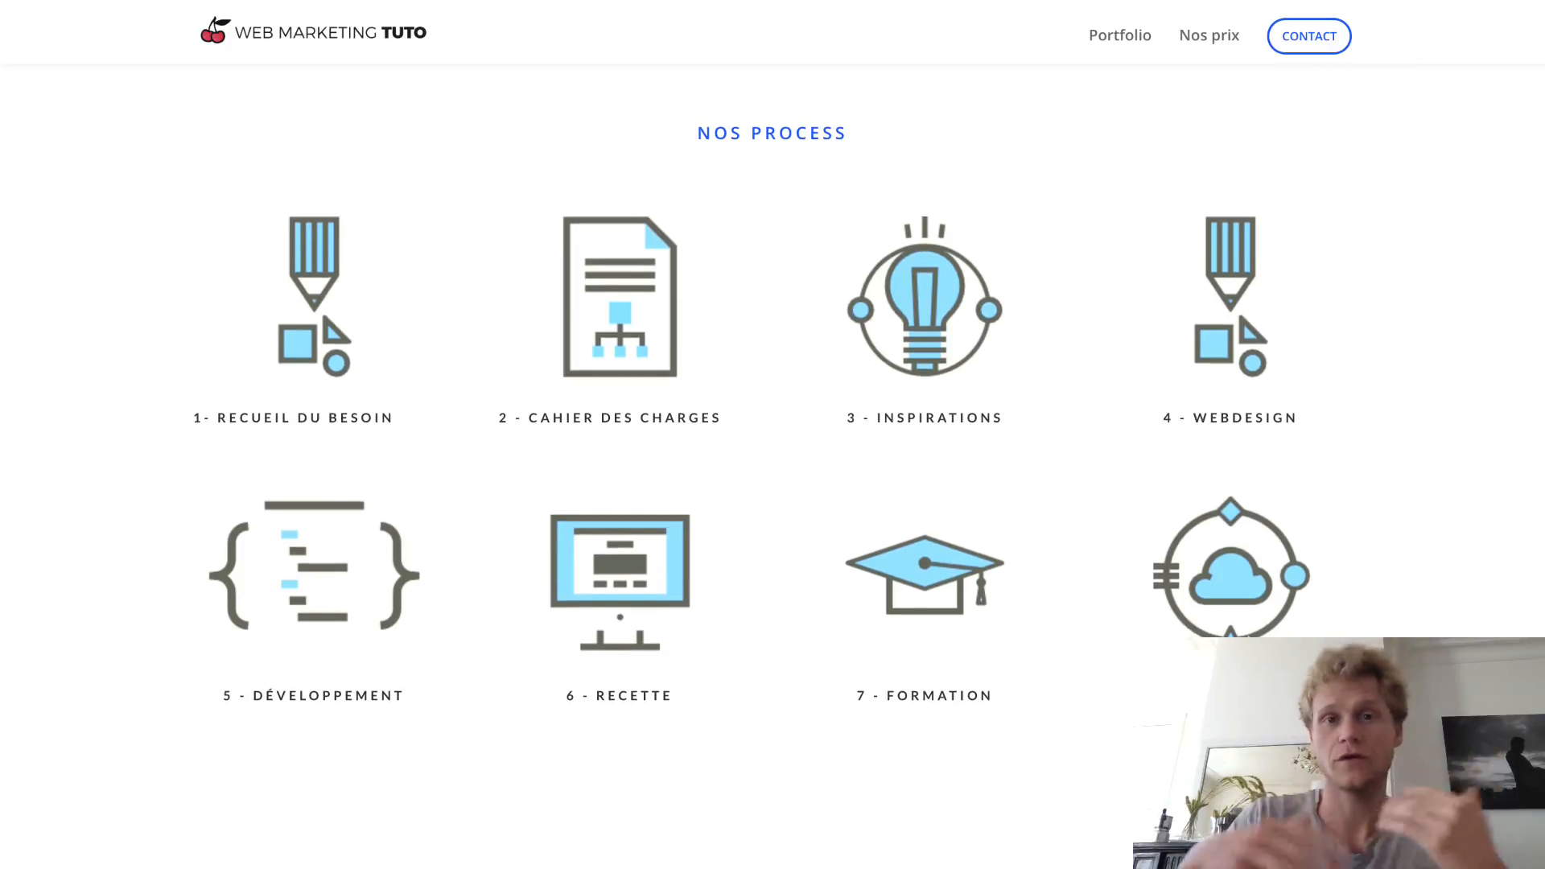
{"action": "scroll", "coordinate": [773, 435], "scroll_direction": "down", "scroll_amount": 1}
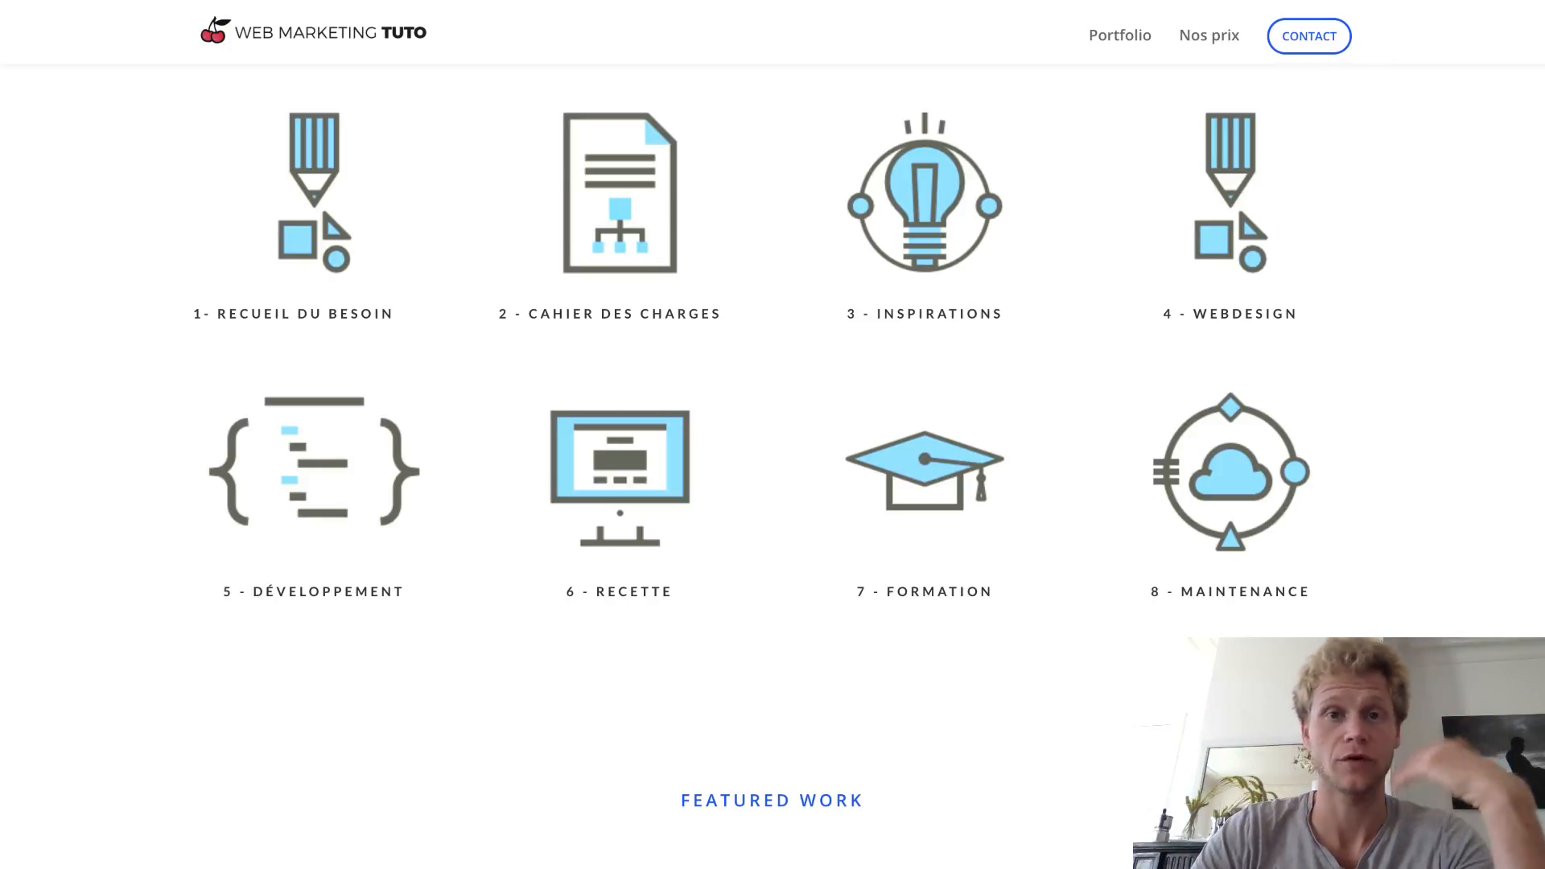
{"action": "scroll", "coordinate": [772, 467], "scroll_direction": "down", "scroll_amount": 10}
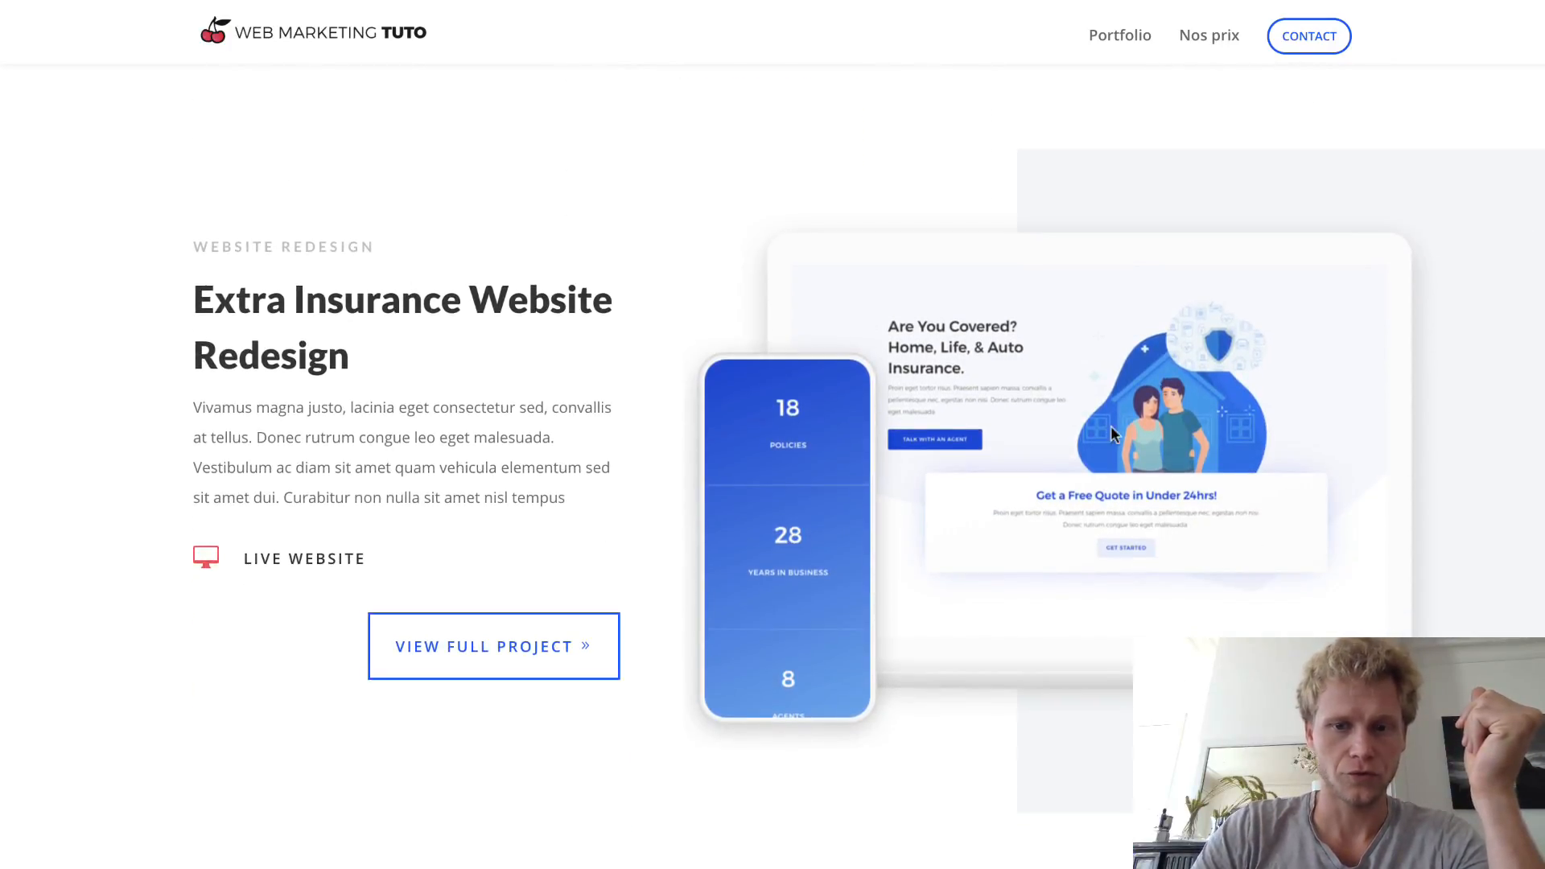
Scroll down through the agency homepage's sections
{"action": "scroll", "coordinate": [1124, 599], "scroll_direction": "down", "scroll_amount": 1}
{"action": "scroll", "coordinate": [1123, 599], "scroll_direction": "down", "scroll_amount": 8}
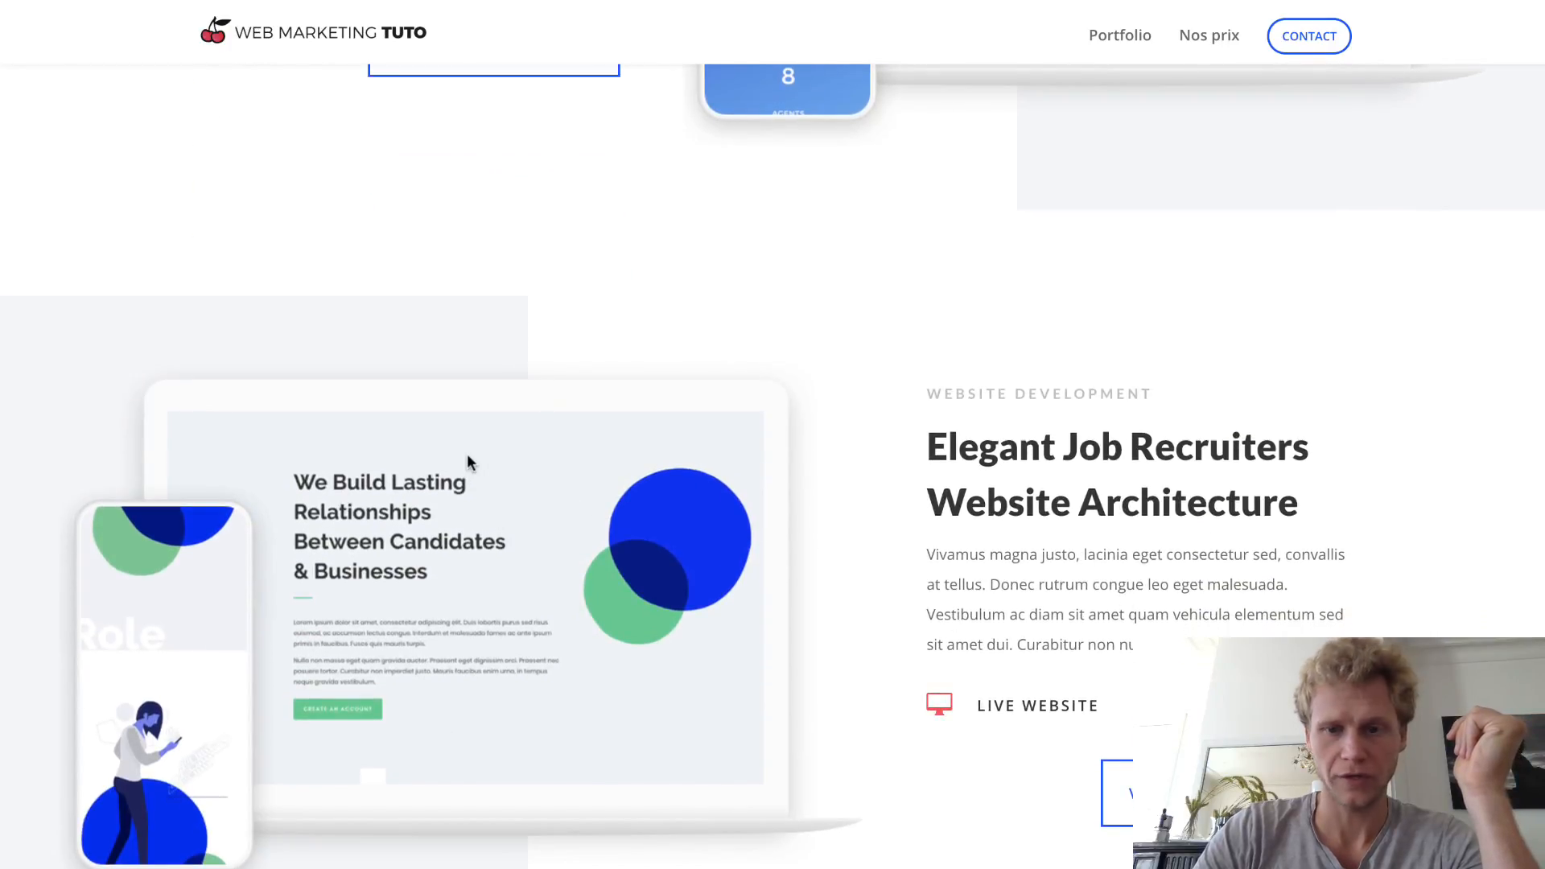
{"action": "scroll", "coordinate": [466, 455], "scroll_direction": "up", "scroll_amount": 7}
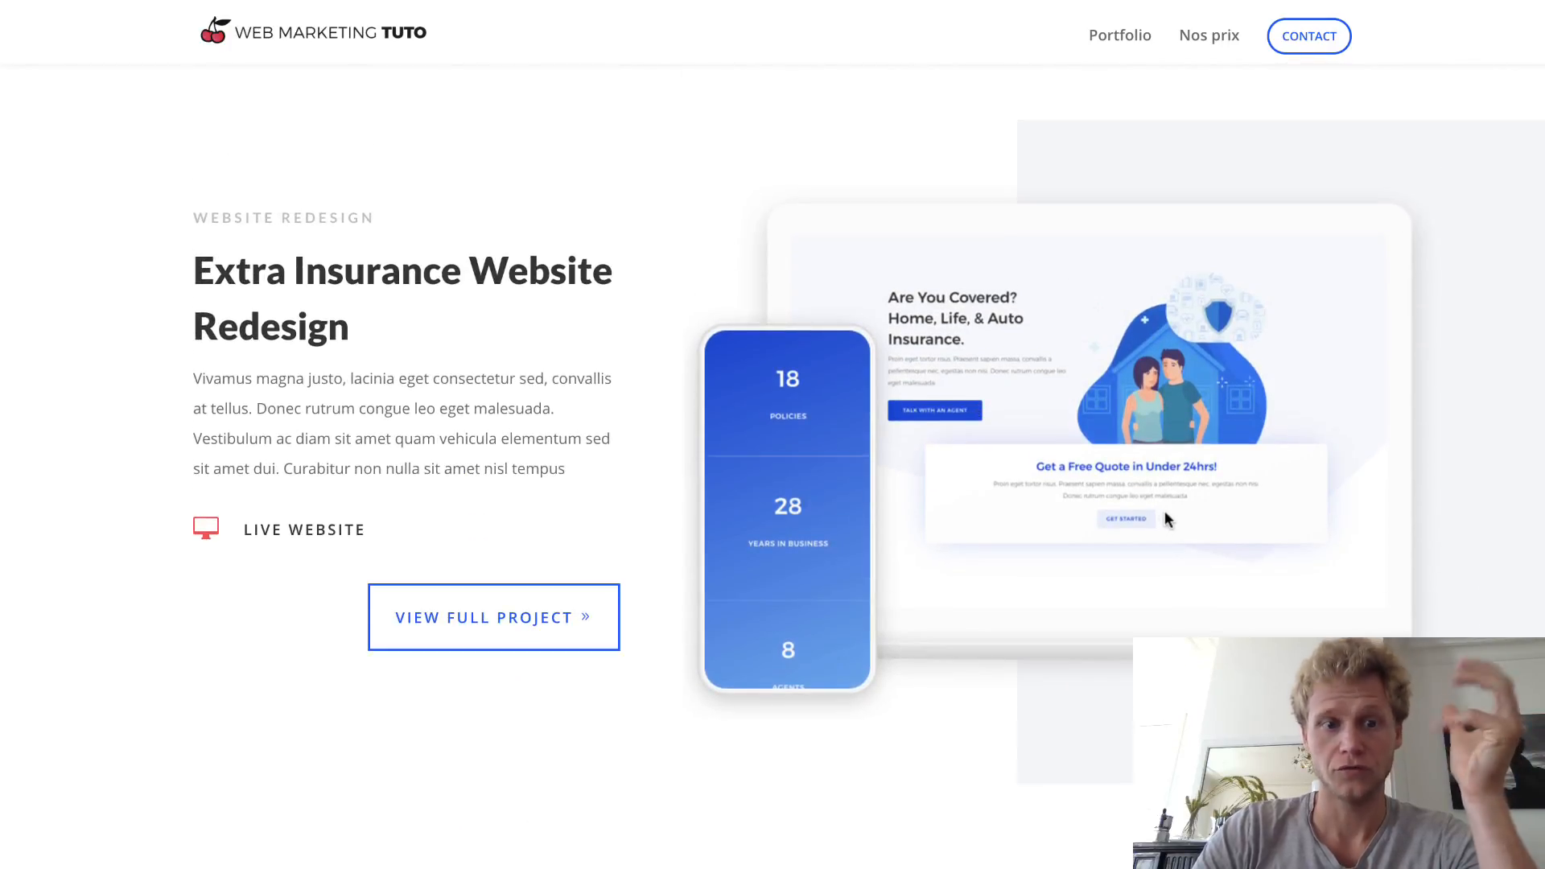
{"action": "scroll", "coordinate": [1166, 520], "scroll_direction": "down", "scroll_amount": 8}
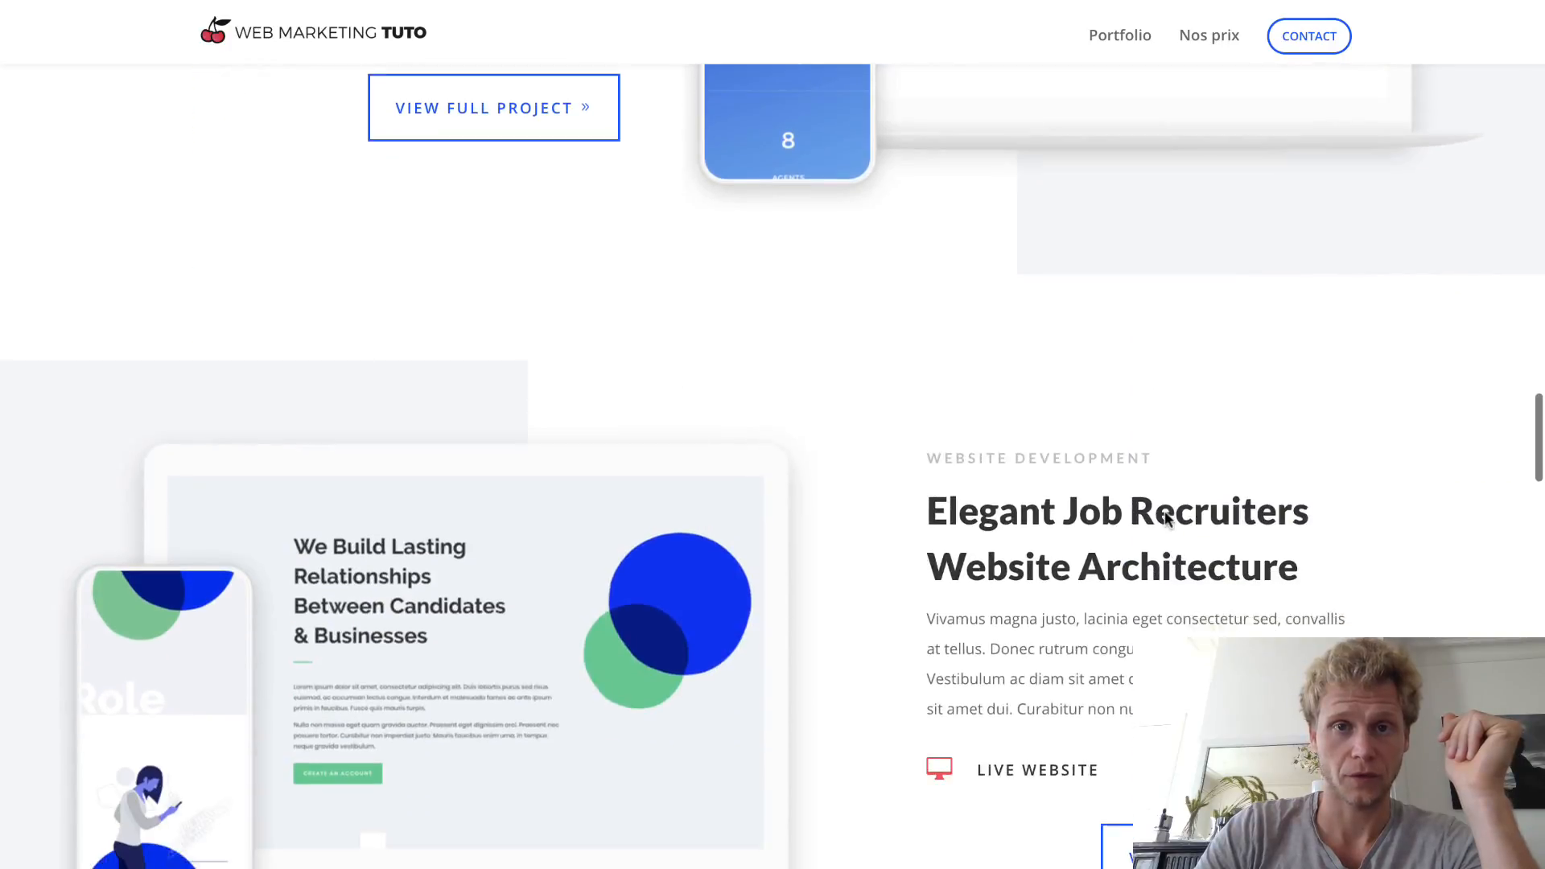
{"action": "scroll", "coordinate": [1165, 512], "scroll_direction": "down", "scroll_amount": 7}
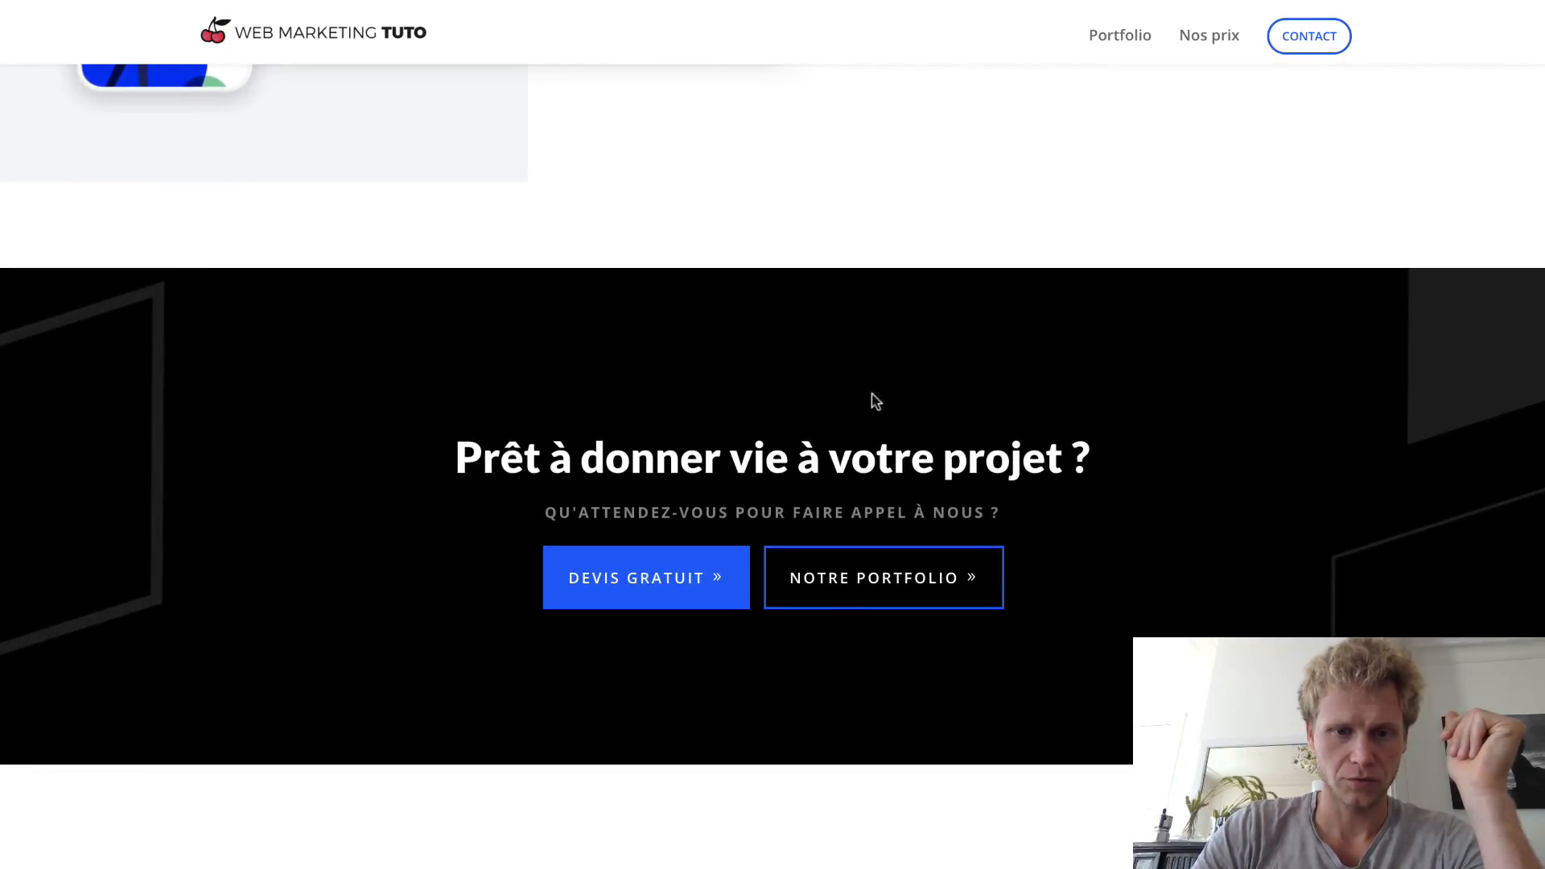
{"action": "scroll", "coordinate": [1109, 483], "scroll_direction": "down", "scroll_amount": 2}
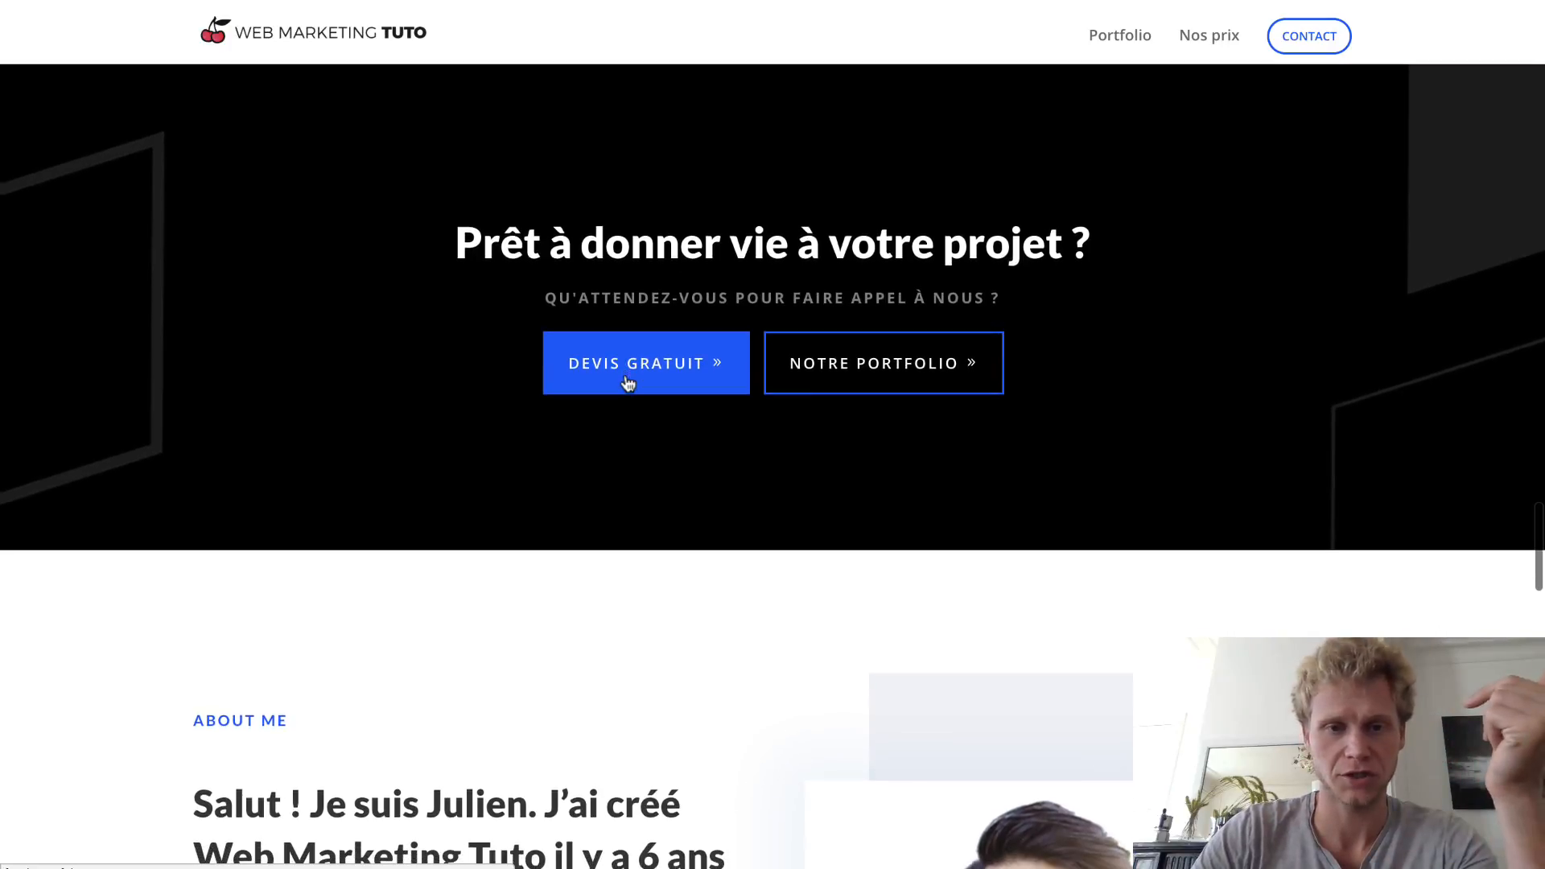
{"action": "scroll", "coordinate": [626, 378], "scroll_direction": "down", "scroll_amount": 8}
{"action": "scroll", "coordinate": [626, 376], "scroll_direction": "down", "scroll_amount": 1}
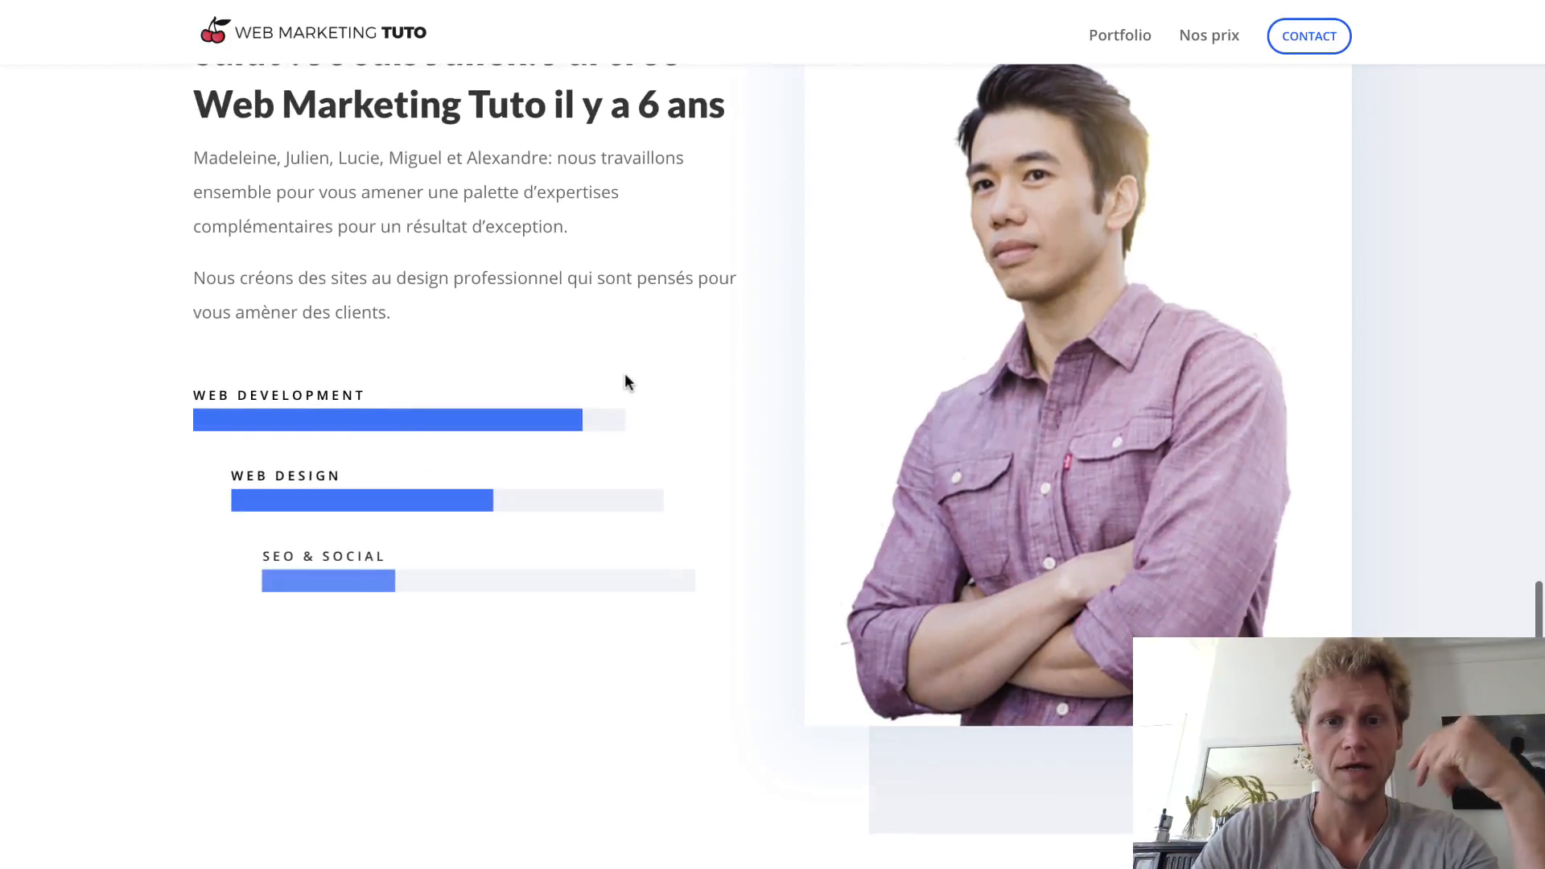
{"action": "scroll", "coordinate": [626, 376], "scroll_direction": "up", "scroll_amount": 1}
{"action": "scroll", "coordinate": [627, 379], "scroll_direction": "up", "scroll_amount": 1}
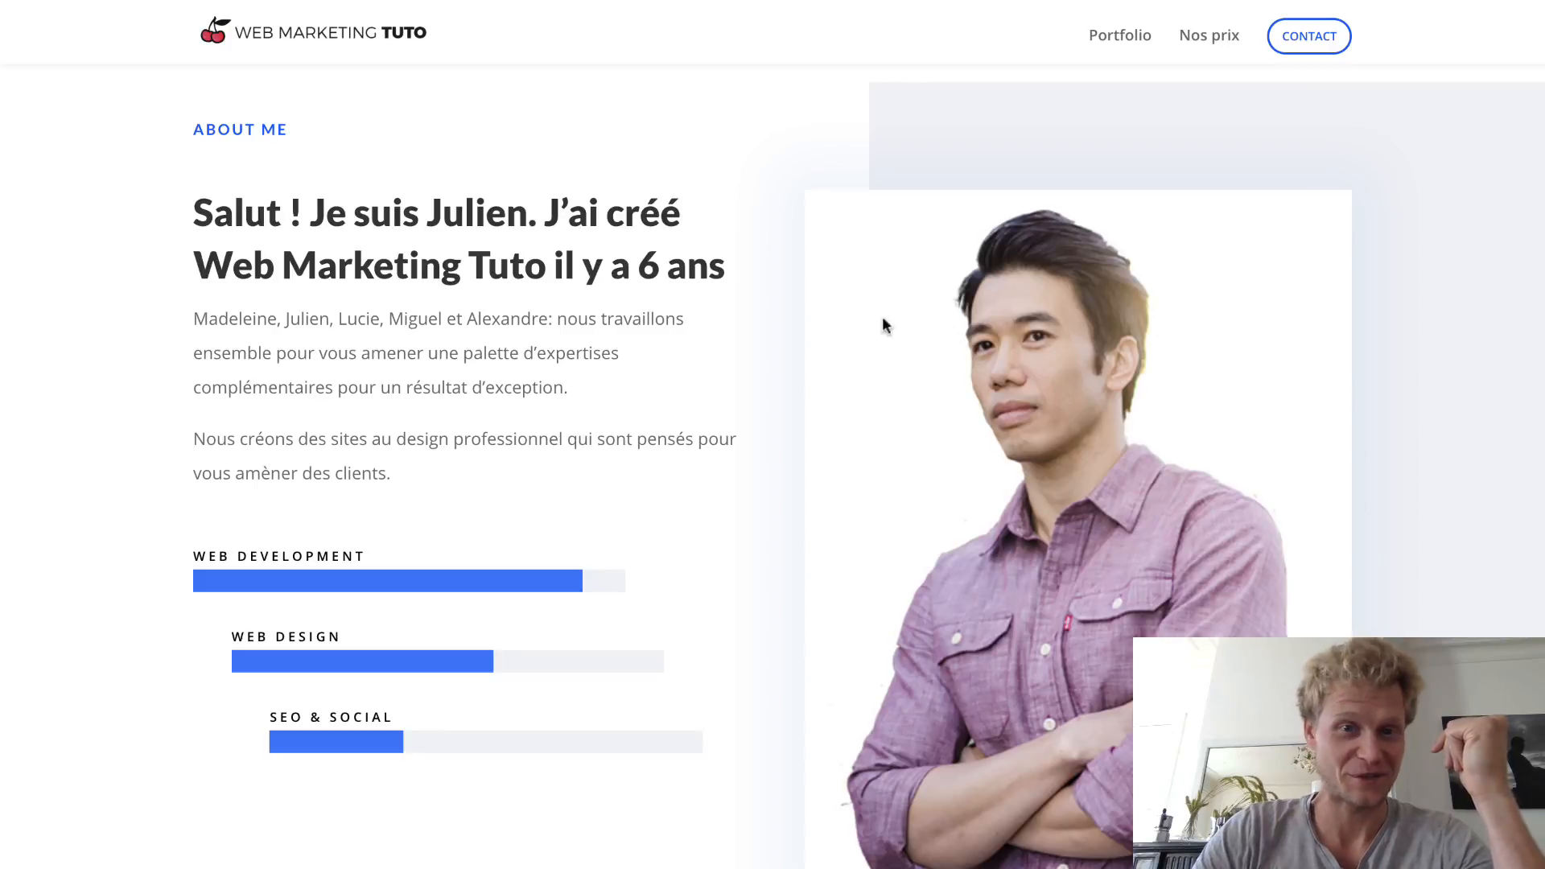
Review the closing call to action, return to the hero, and follow DEVIS GRATUIT
{"action": "scroll", "coordinate": [626, 357], "scroll_direction": "down", "scroll_amount": 2}
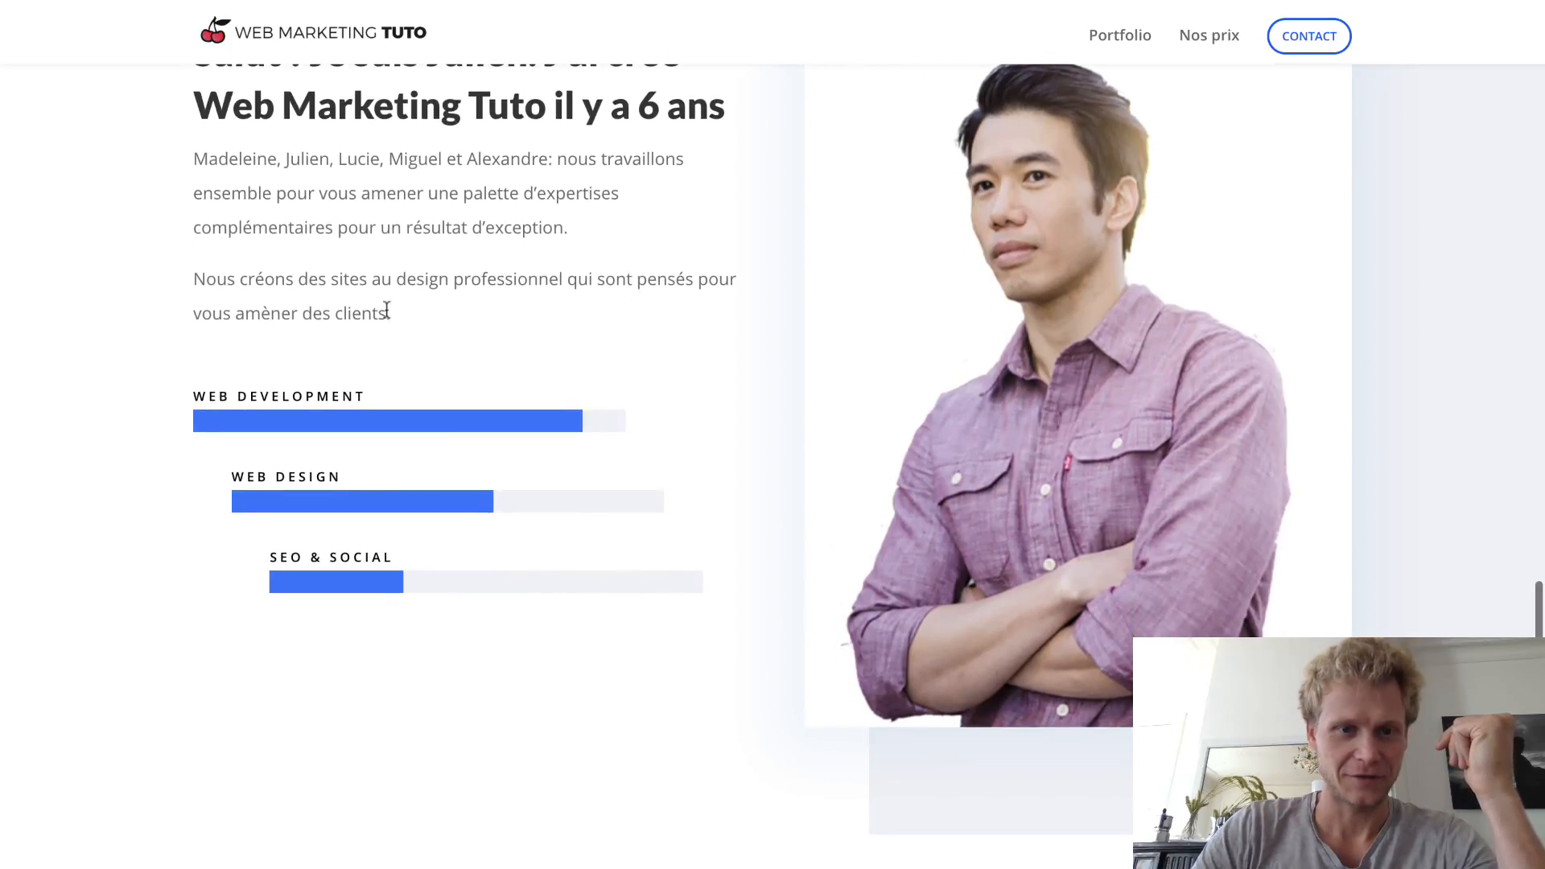
{"action": "scroll", "coordinate": [659, 593], "scroll_direction": "down", "scroll_amount": 9}
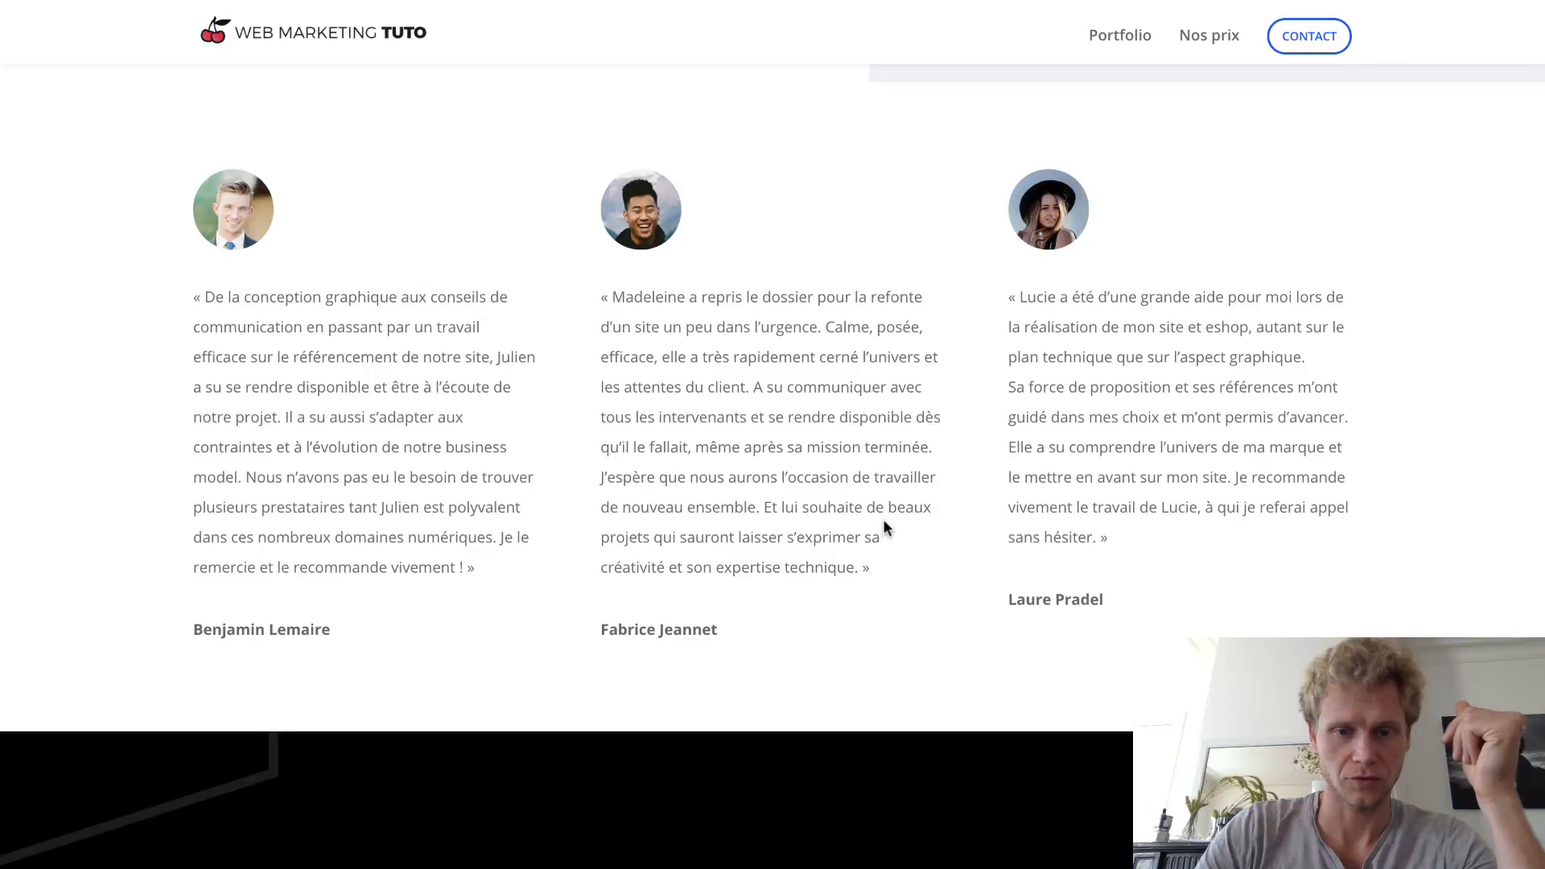
{"action": "scroll", "coordinate": [884, 522], "scroll_direction": "down", "scroll_amount": 9}
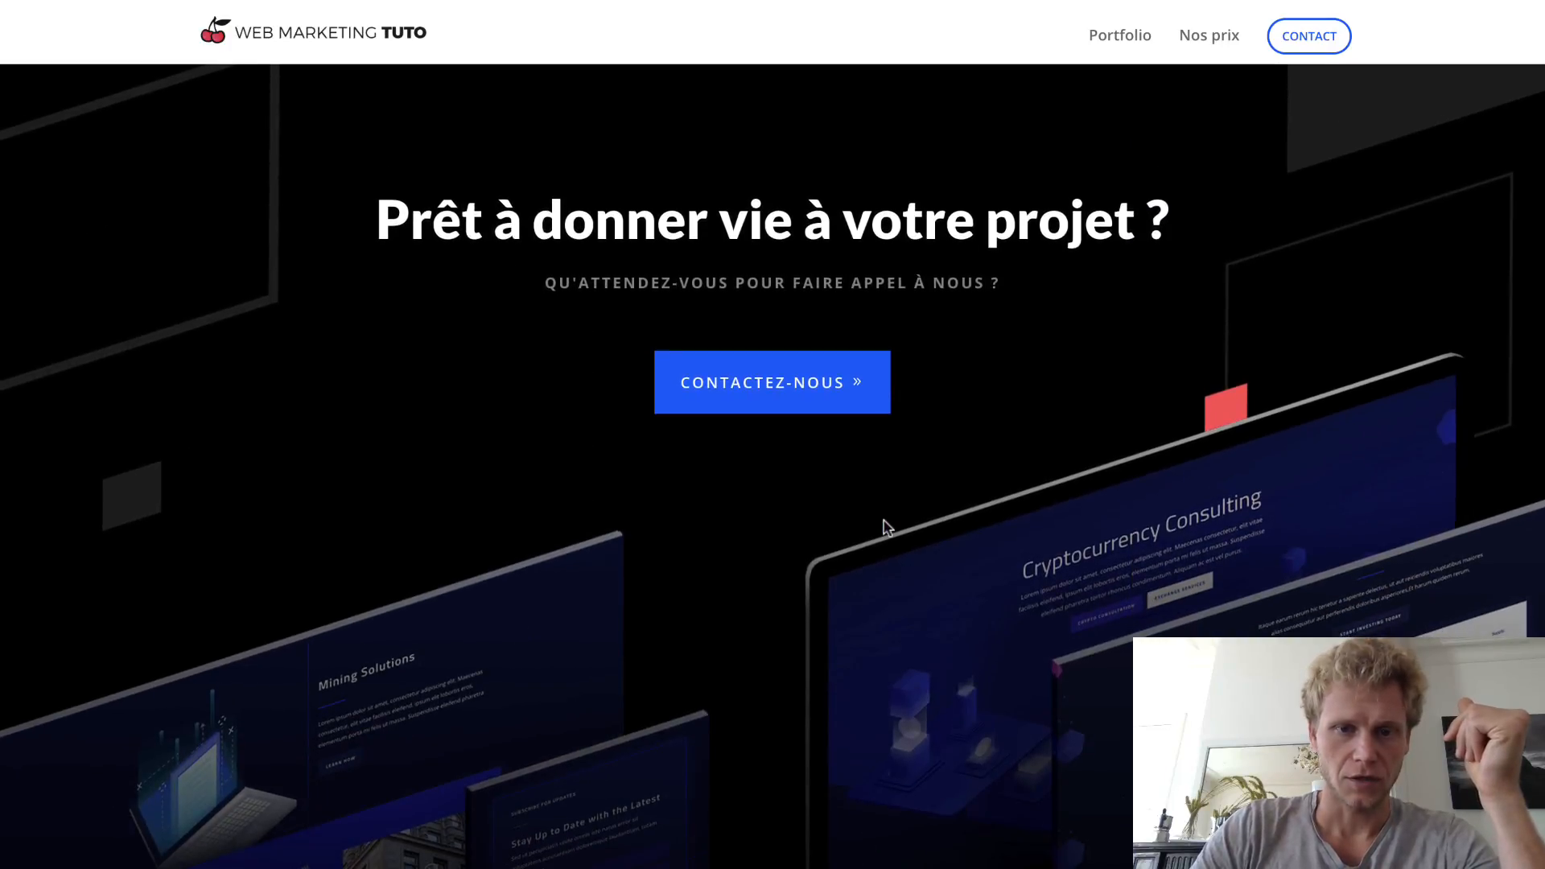
{"action": "scroll", "coordinate": [883, 528], "scroll_direction": "down", "scroll_amount": 7}
{"action": "scroll", "coordinate": [884, 528], "scroll_direction": "up", "scroll_amount": 2}
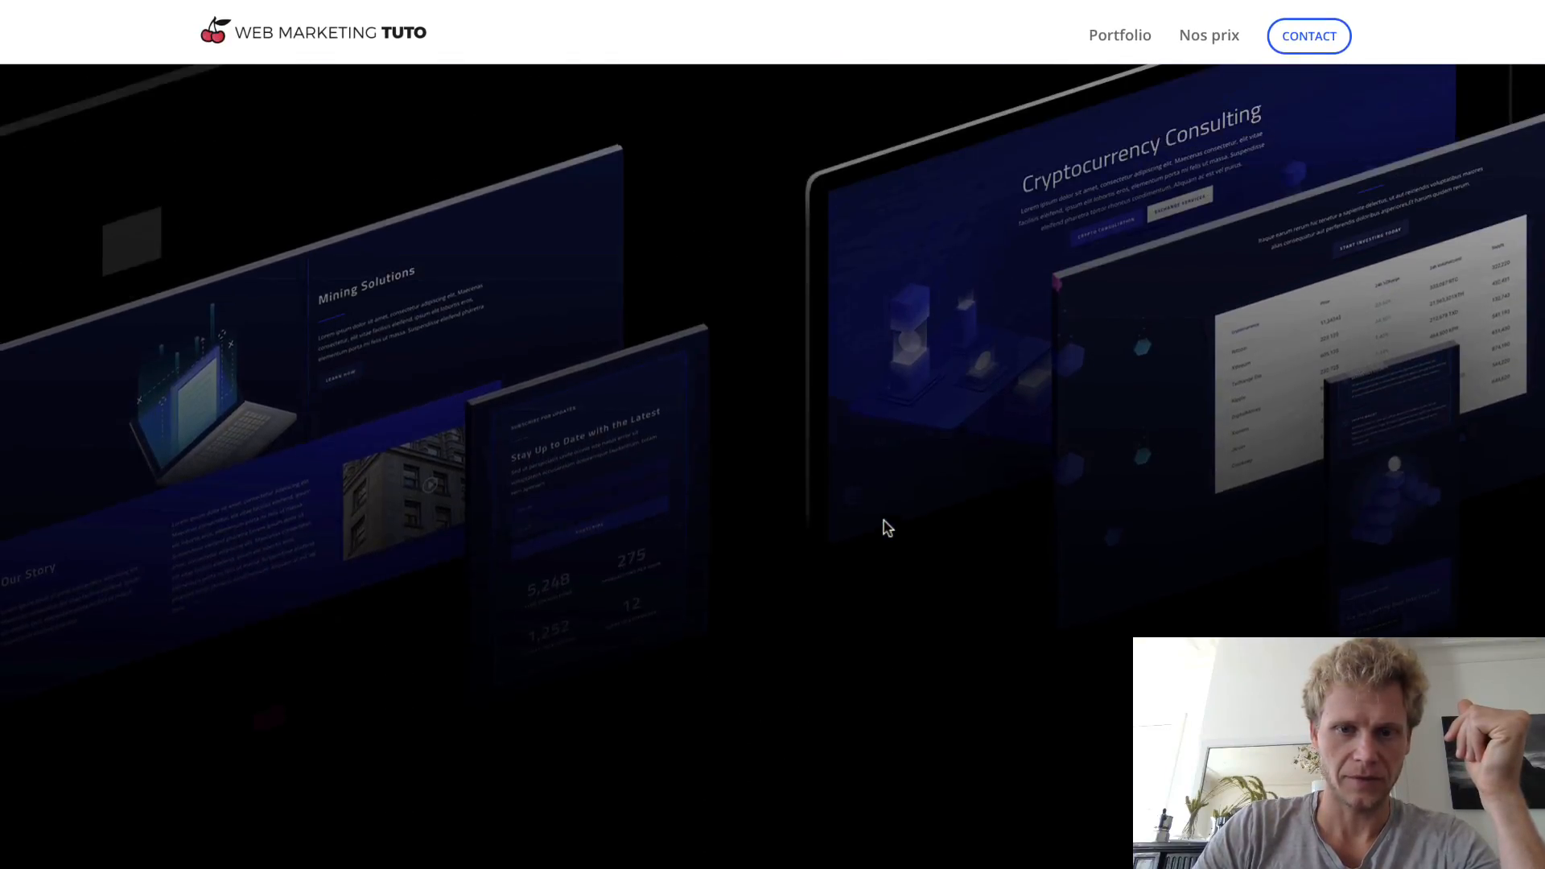
{"action": "scroll", "coordinate": [888, 528], "scroll_direction": "up", "scroll_amount": 7}
{"action": "scroll", "coordinate": [888, 528], "scroll_direction": "down", "scroll_amount": 3}
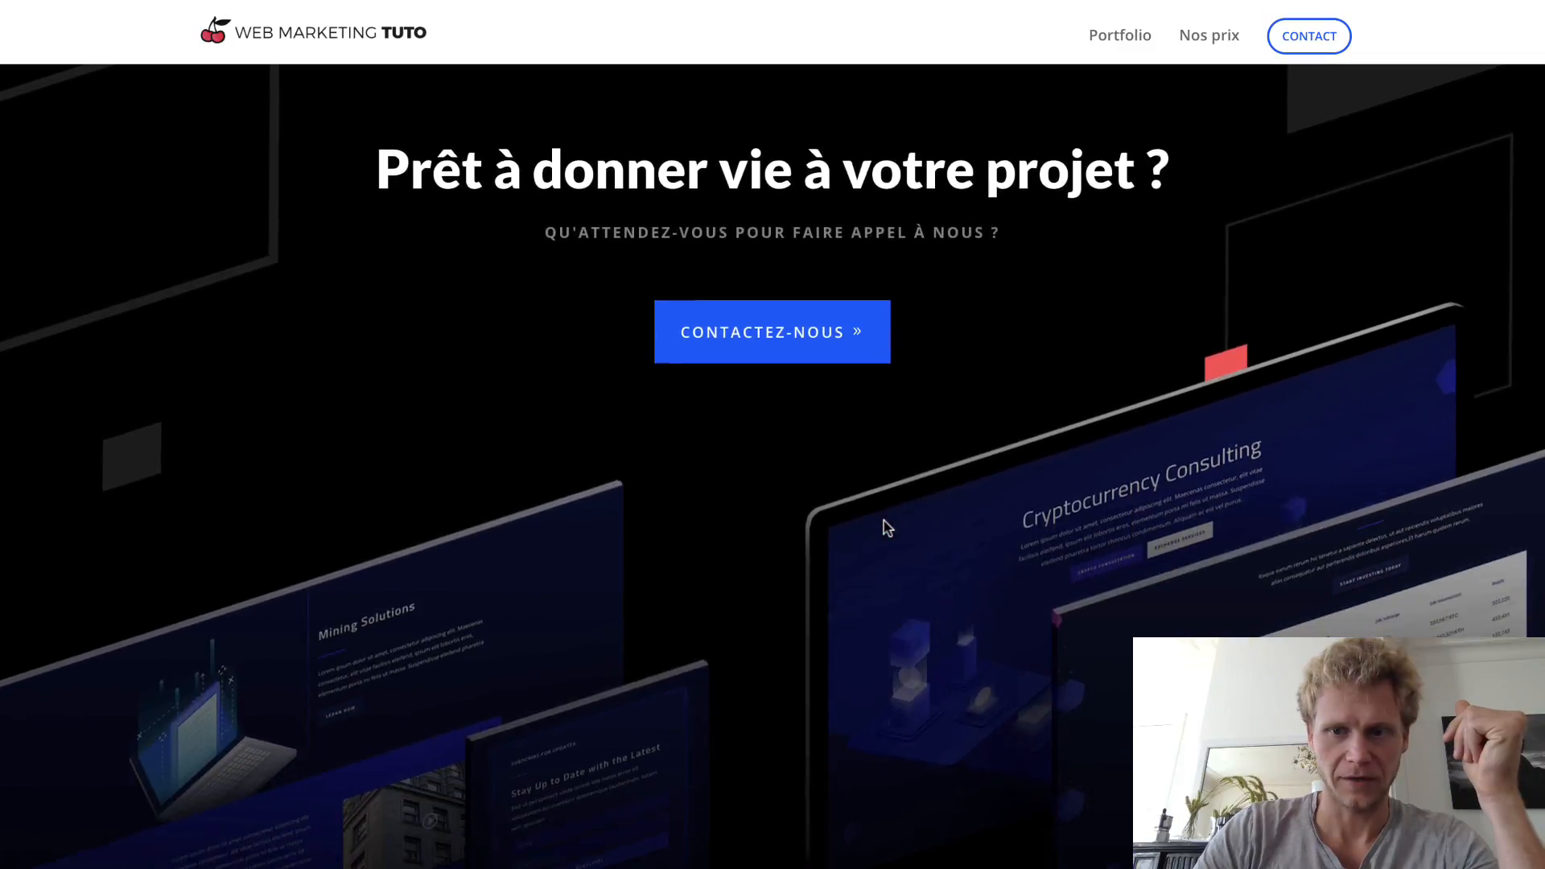
{"action": "scroll", "coordinate": [885, 528], "scroll_direction": "down", "scroll_amount": 2}
{"action": "scroll", "coordinate": [885, 528], "scroll_direction": "up", "scroll_amount": 3}
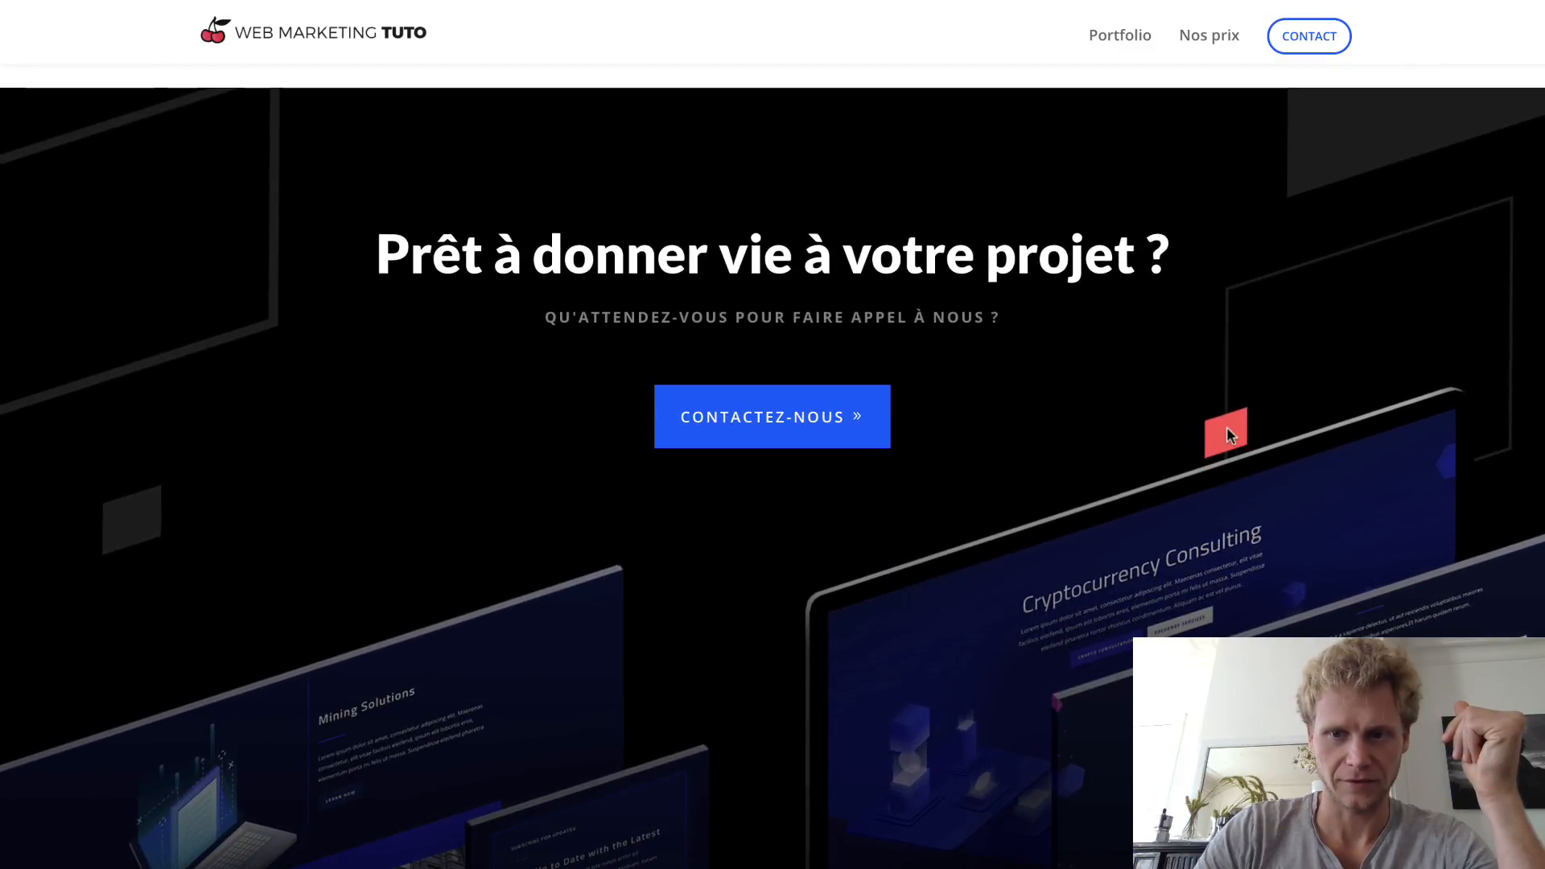
{"action": "scroll", "coordinate": [871, 283], "scroll_direction": "up", "scroll_amount": 10}
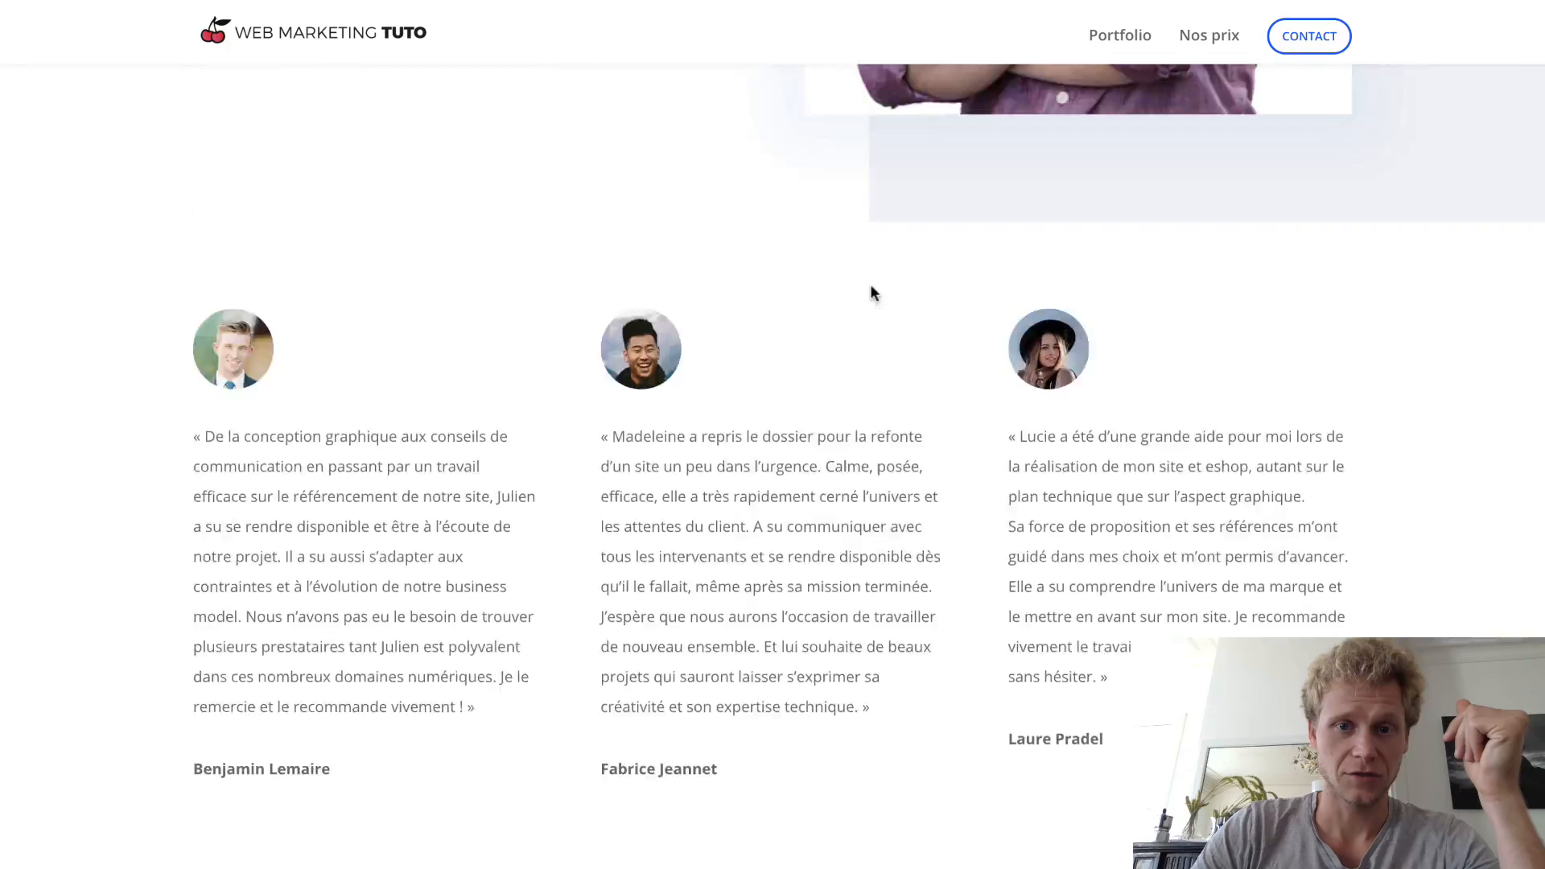
{"action": "scroll", "coordinate": [871, 283], "scroll_direction": "up", "scroll_amount": 15}
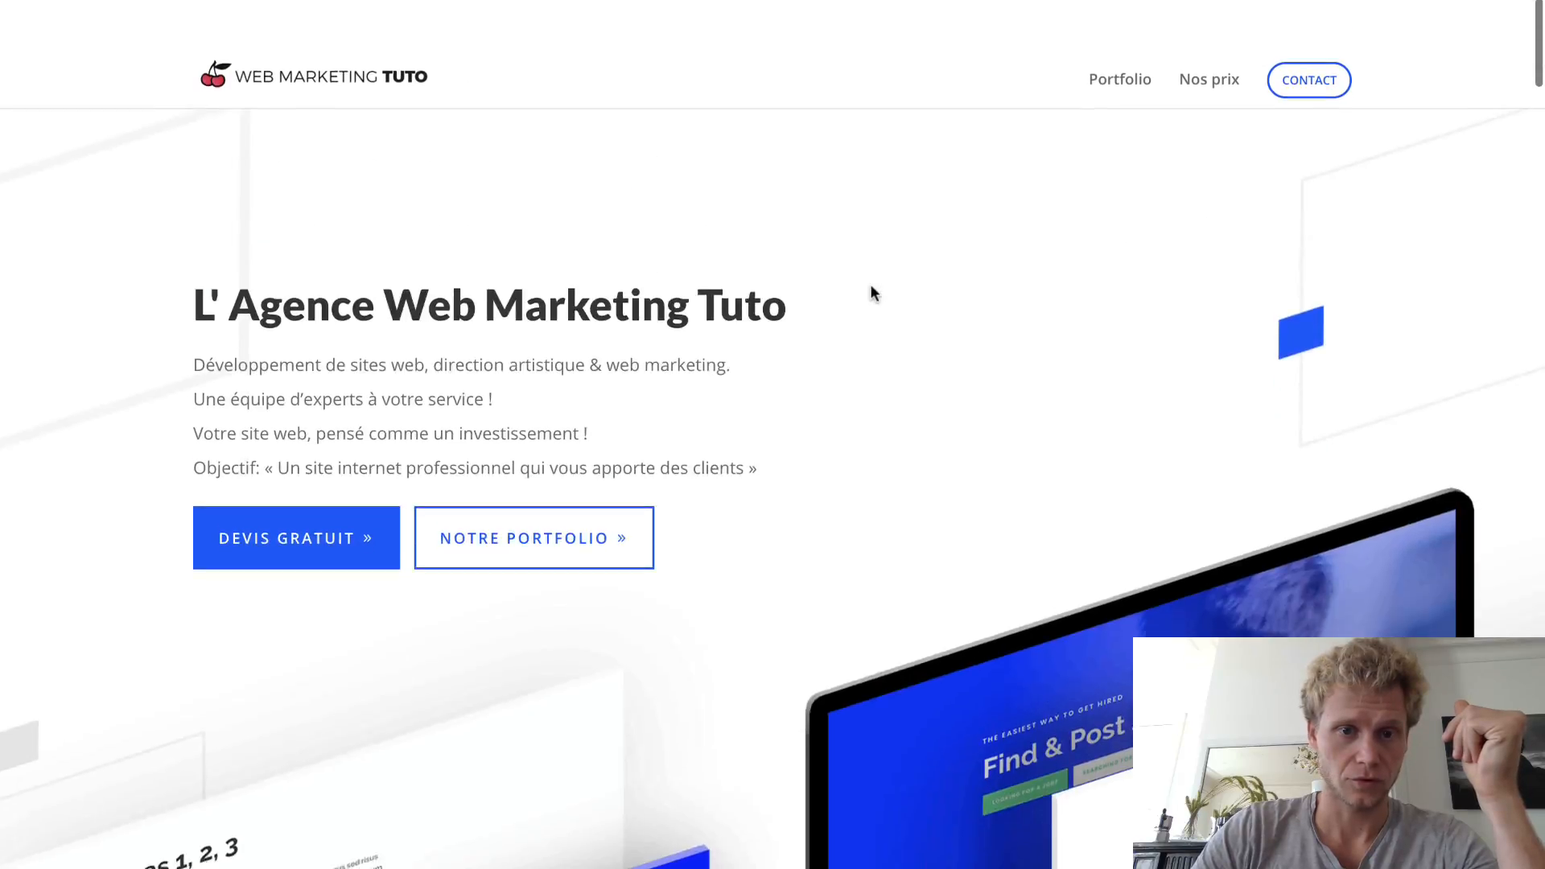
{"action": "left_click", "coordinate": [306, 546]}
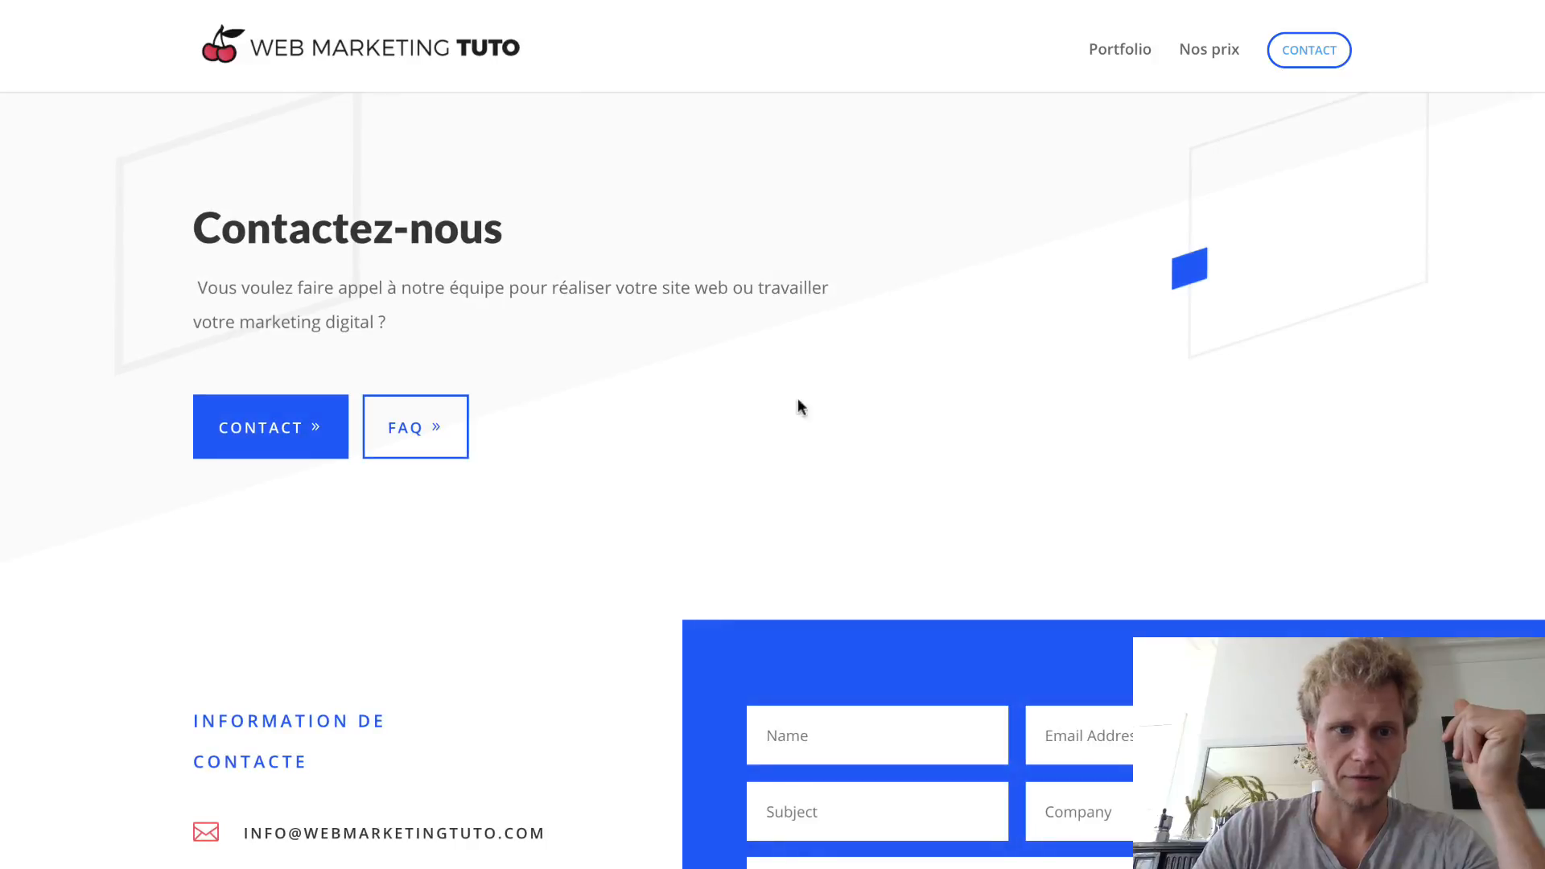
On the live Agence page, request the third pricing package via Recevoir une offre
{"action": "scroll", "coordinate": [746, 433], "scroll_direction": "down", "scroll_amount": 3}
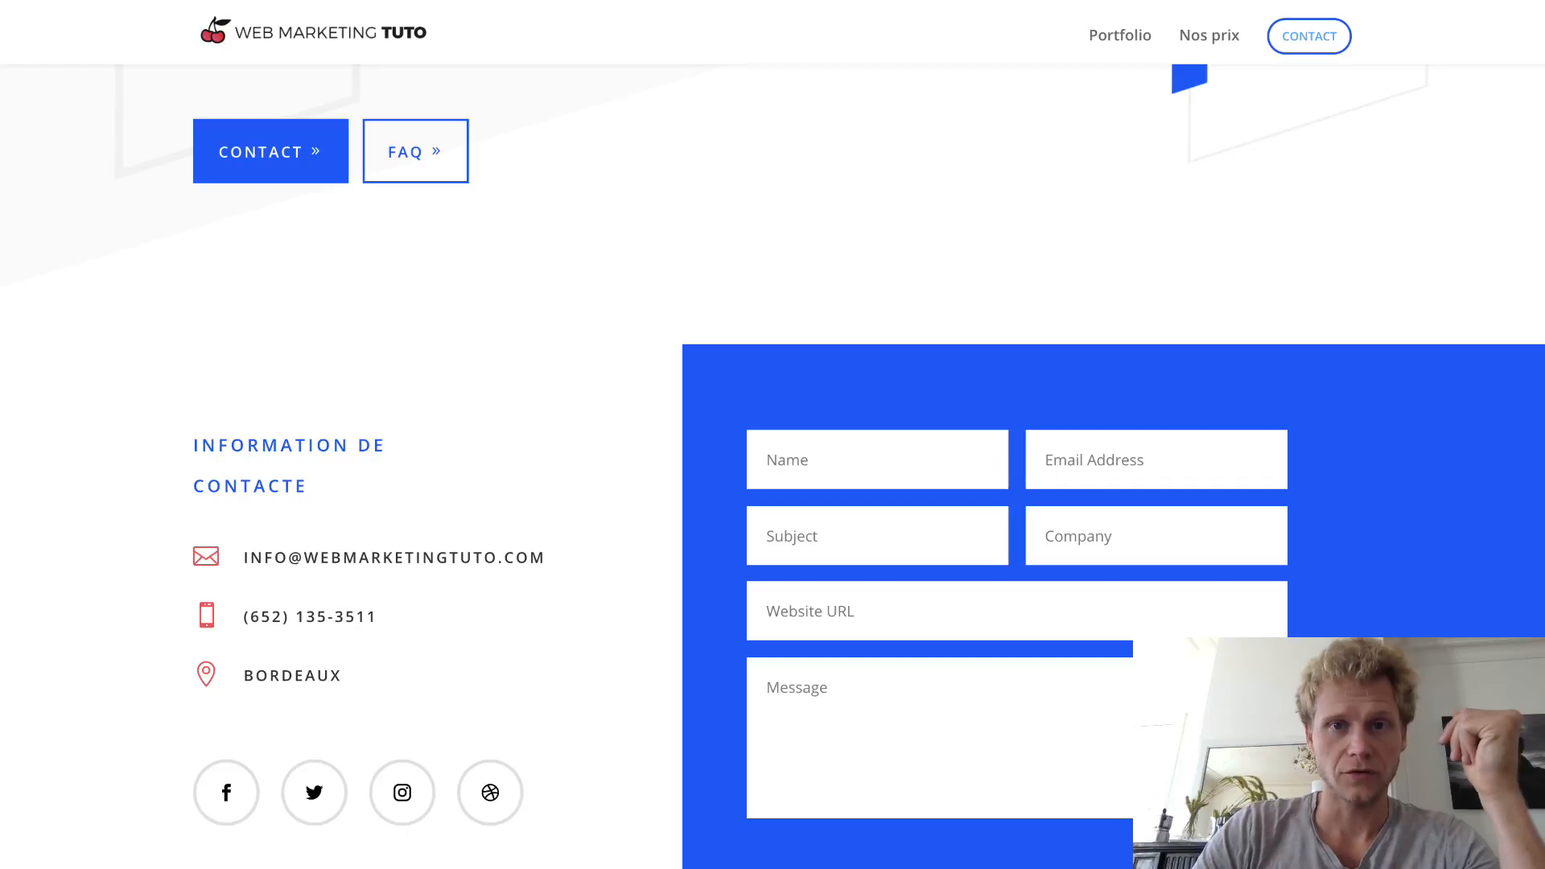
{"action": "key", "text": "ctrl+Tab"}
{"action": "scroll", "coordinate": [869, 626], "scroll_direction": "down", "scroll_amount": 10}
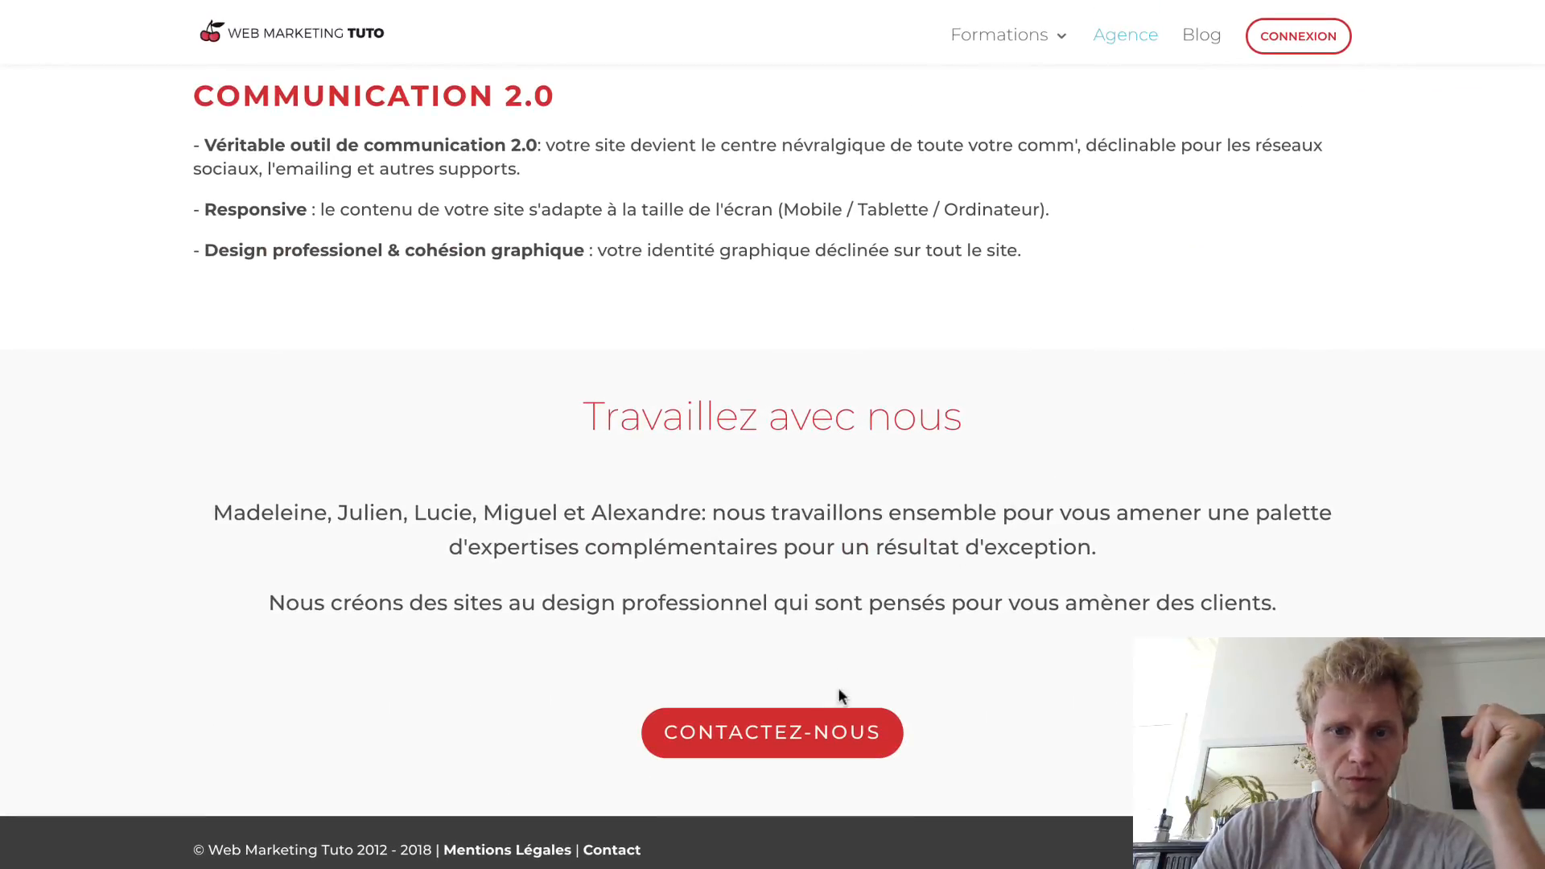
{"action": "scroll", "coordinate": [891, 533], "scroll_direction": "up", "scroll_amount": 15}
{"action": "scroll", "coordinate": [891, 526], "scroll_direction": "up", "scroll_amount": 10}
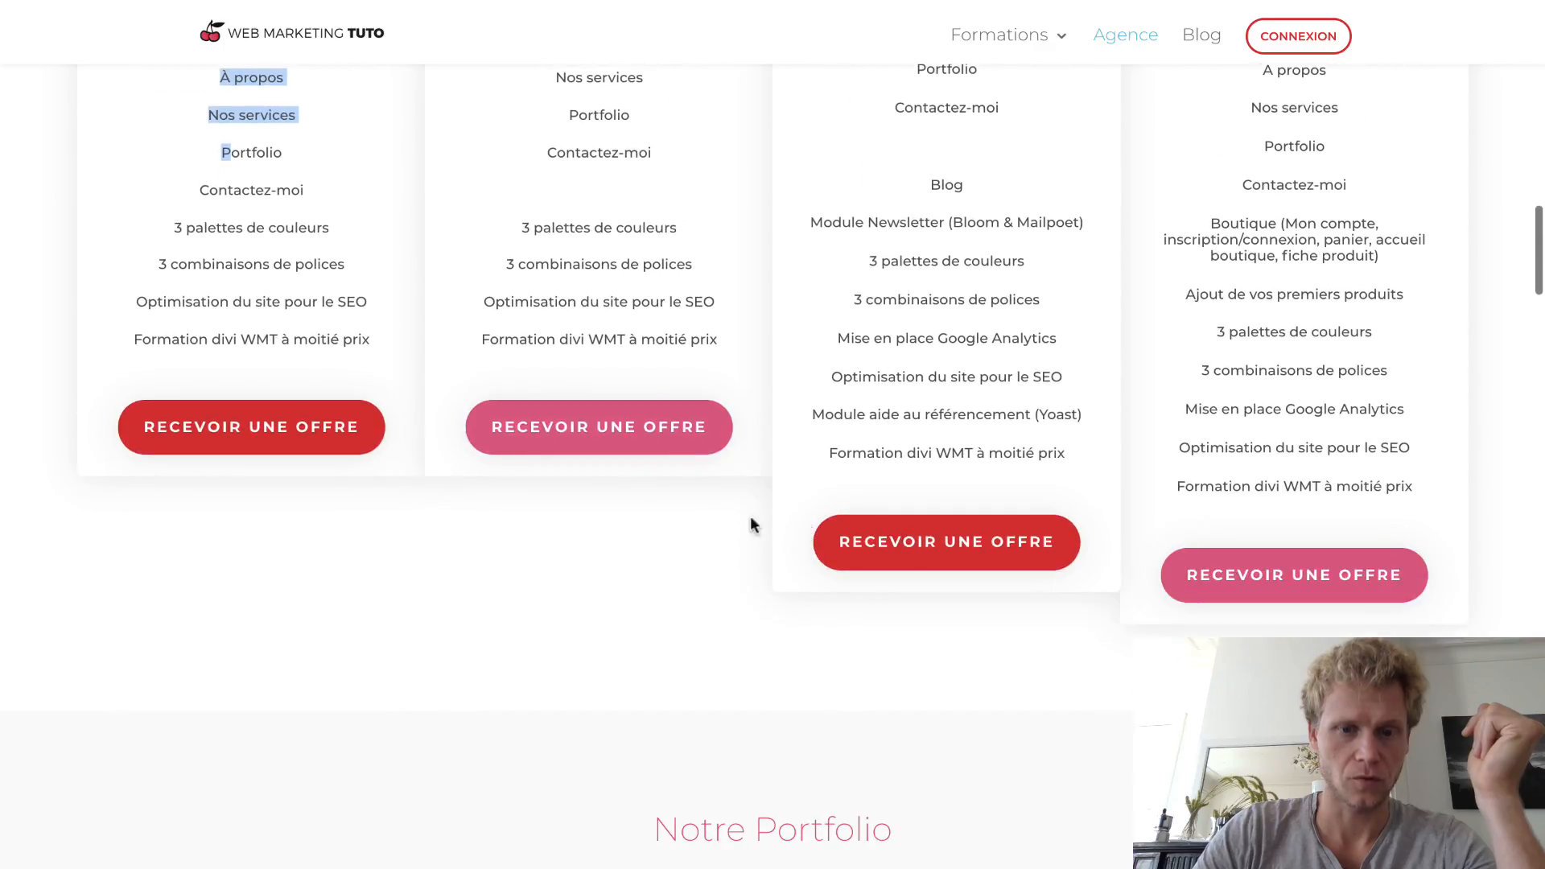
{"action": "left_click", "coordinate": [927, 551]}
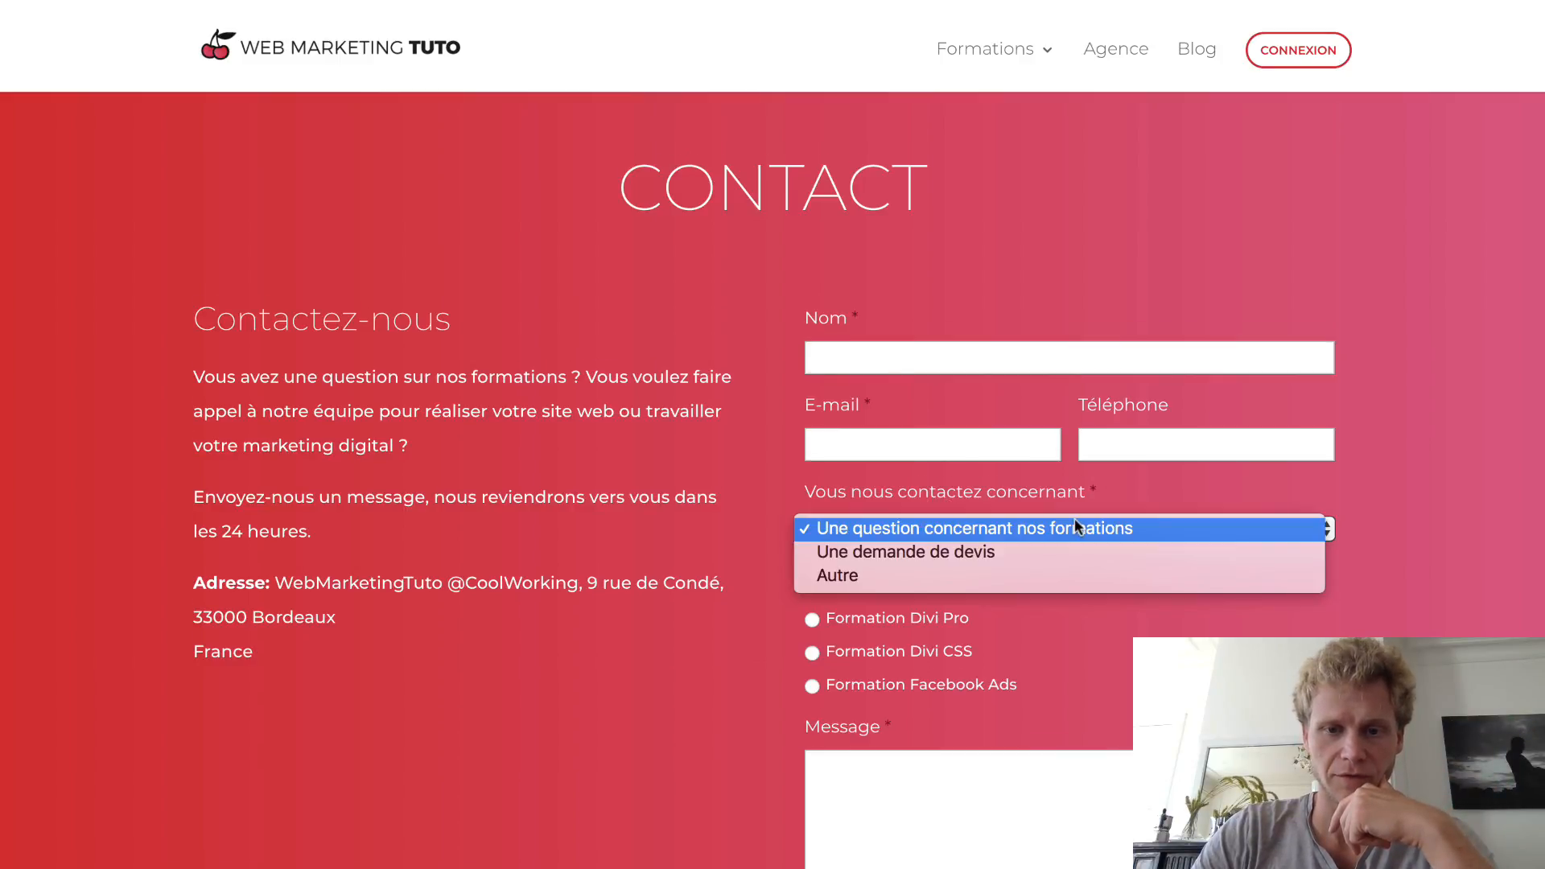
Set the request type to Une demande de devis and site type to Site vitrine
{"action": "left_click", "coordinate": [1021, 551]}
{"action": "scroll", "coordinate": [1079, 595], "scroll_direction": "down", "scroll_amount": 3}
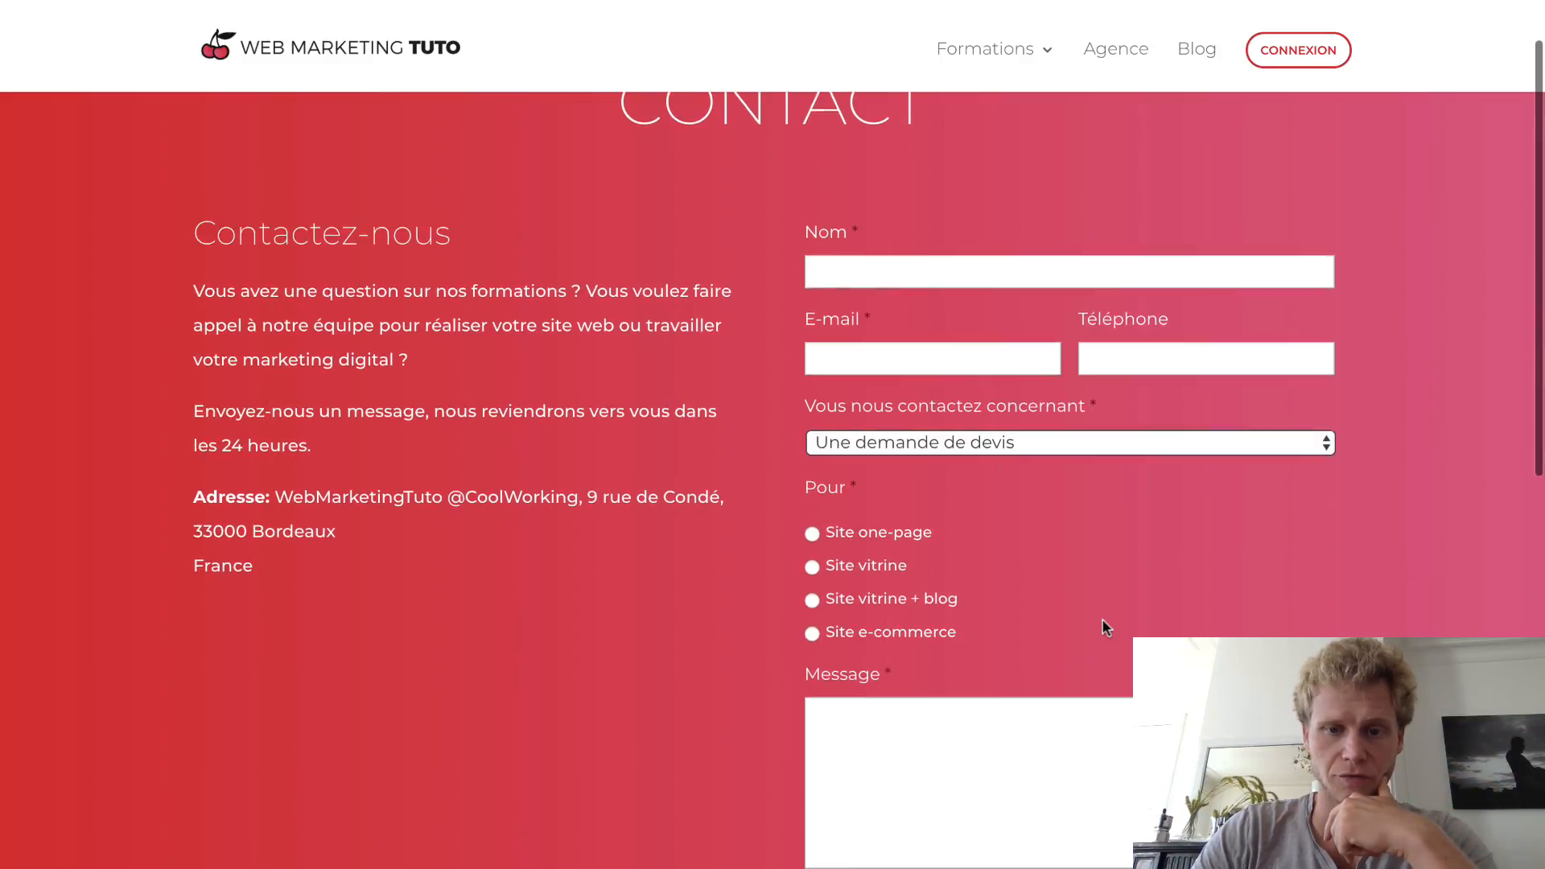
{"action": "left_click", "coordinate": [812, 516]}
{"action": "left_click", "coordinate": [812, 482]}
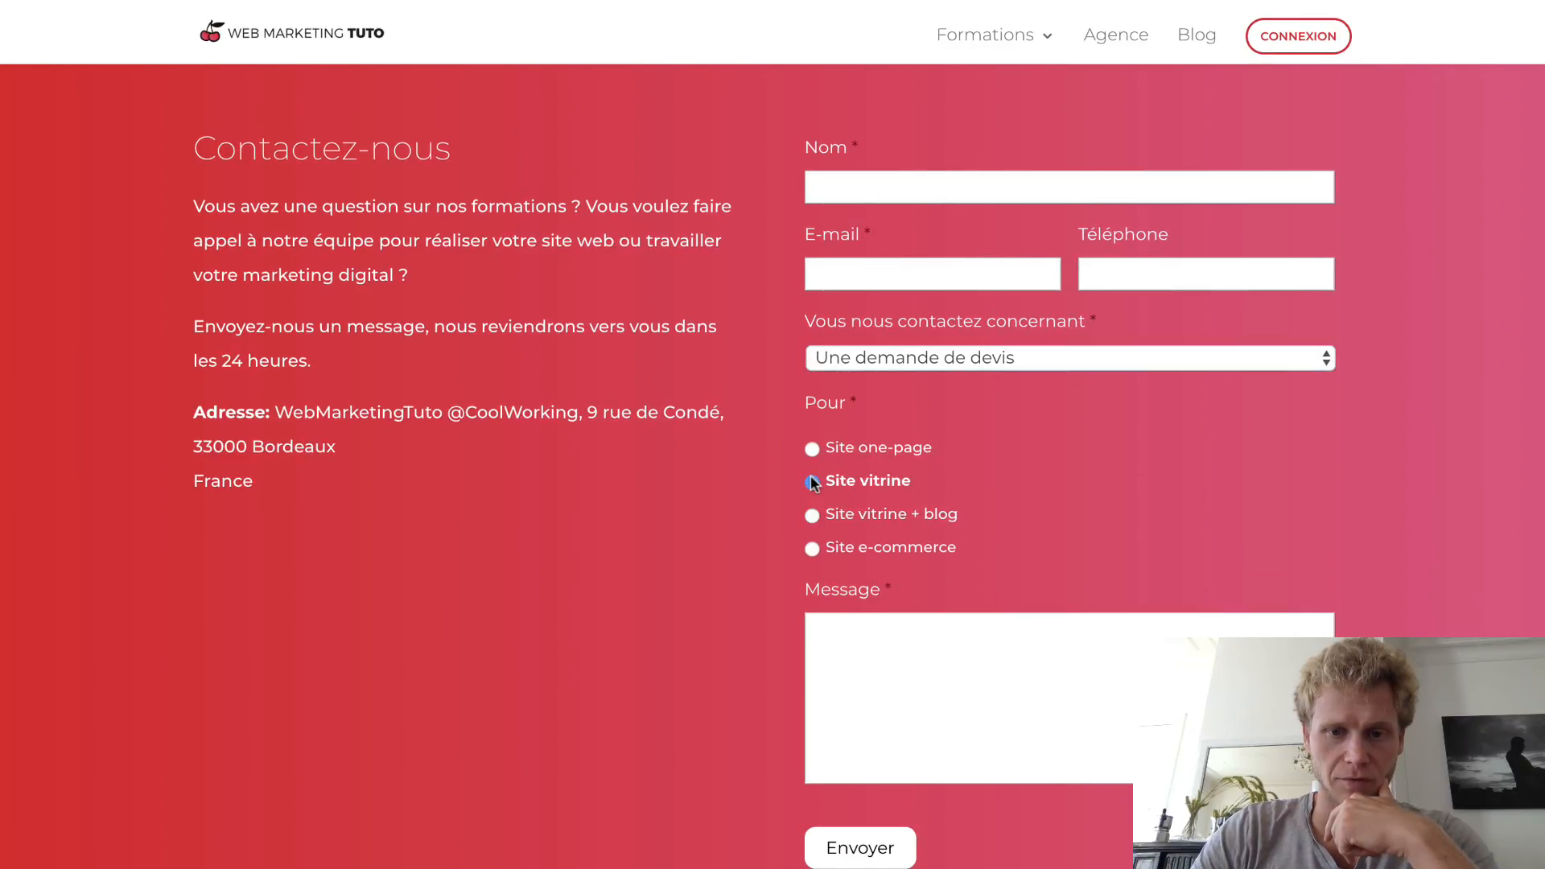
{"action": "left_click", "coordinate": [848, 646]}
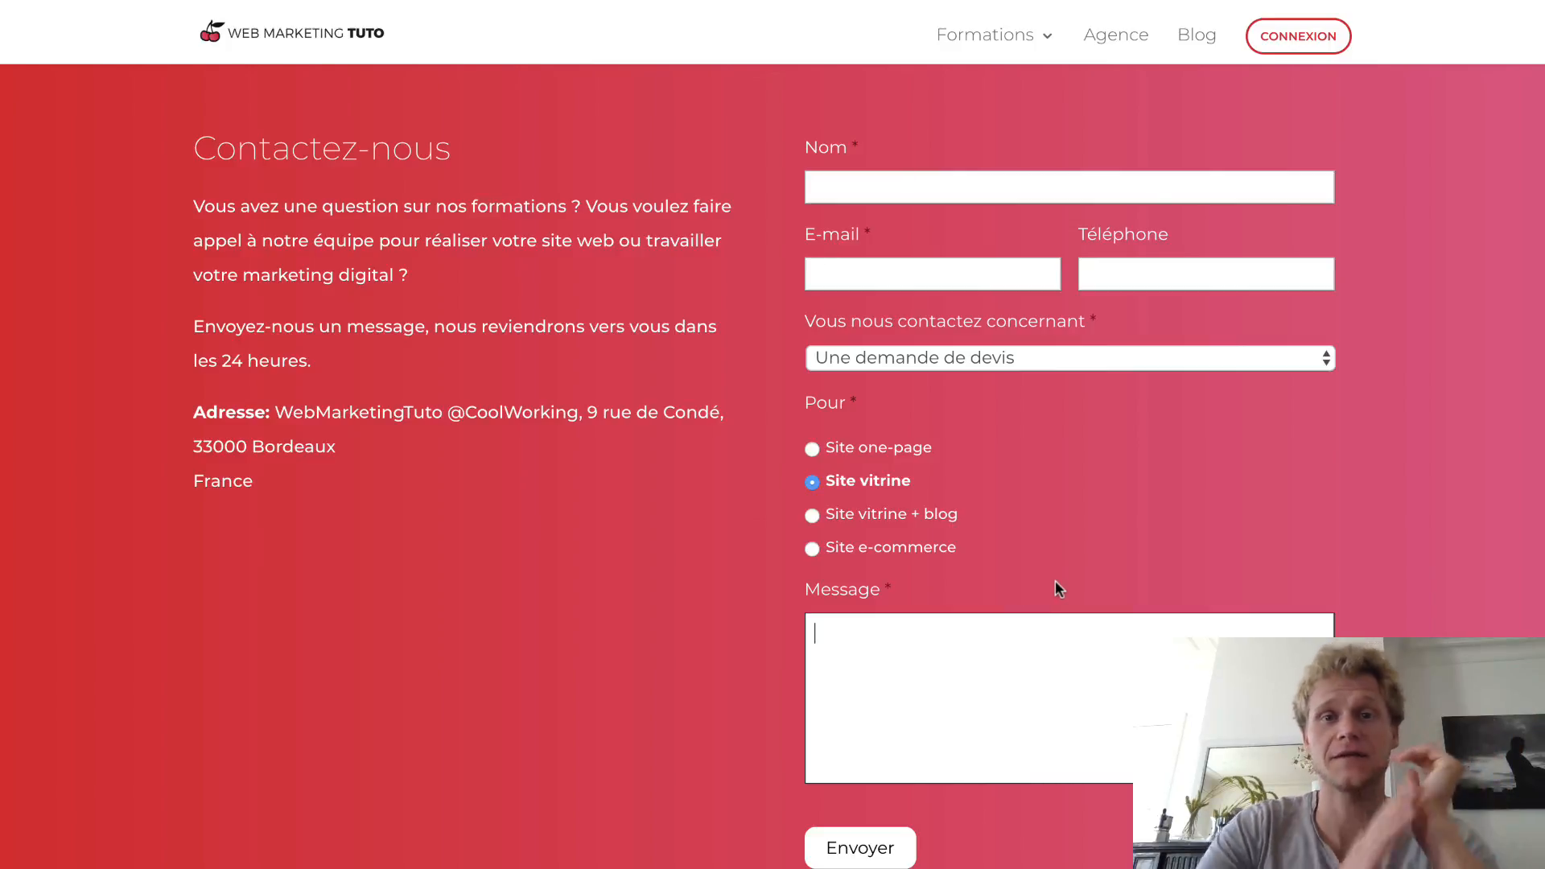
{"action": "left_click", "coordinate": [957, 358]}
{"action": "left_click", "coordinate": [925, 354]}
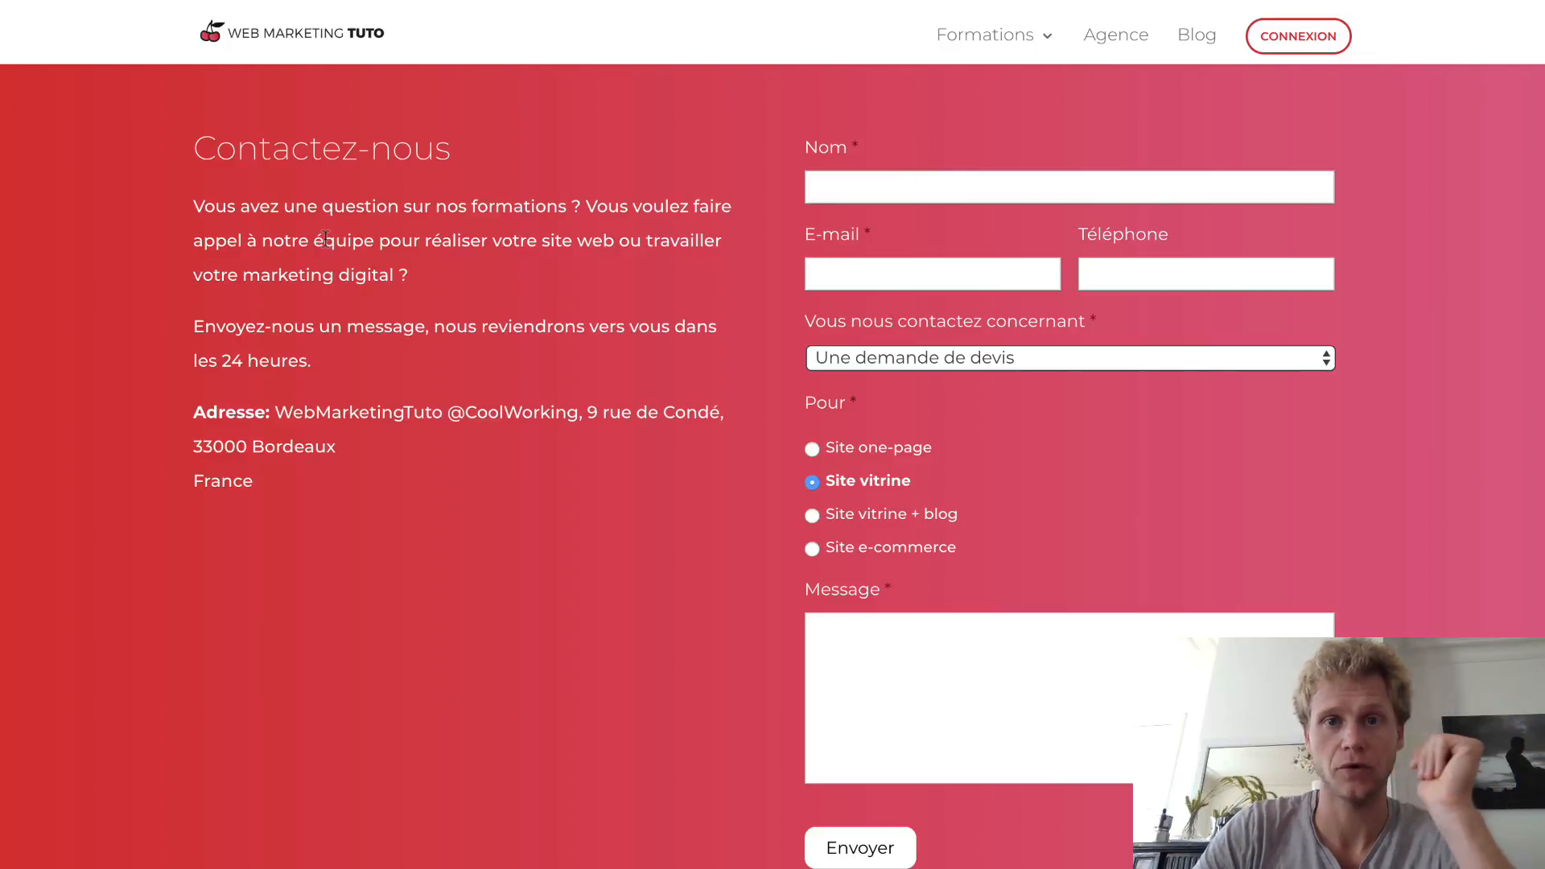
{"action": "scroll", "coordinate": [325, 238], "scroll_direction": "up", "scroll_amount": 1}
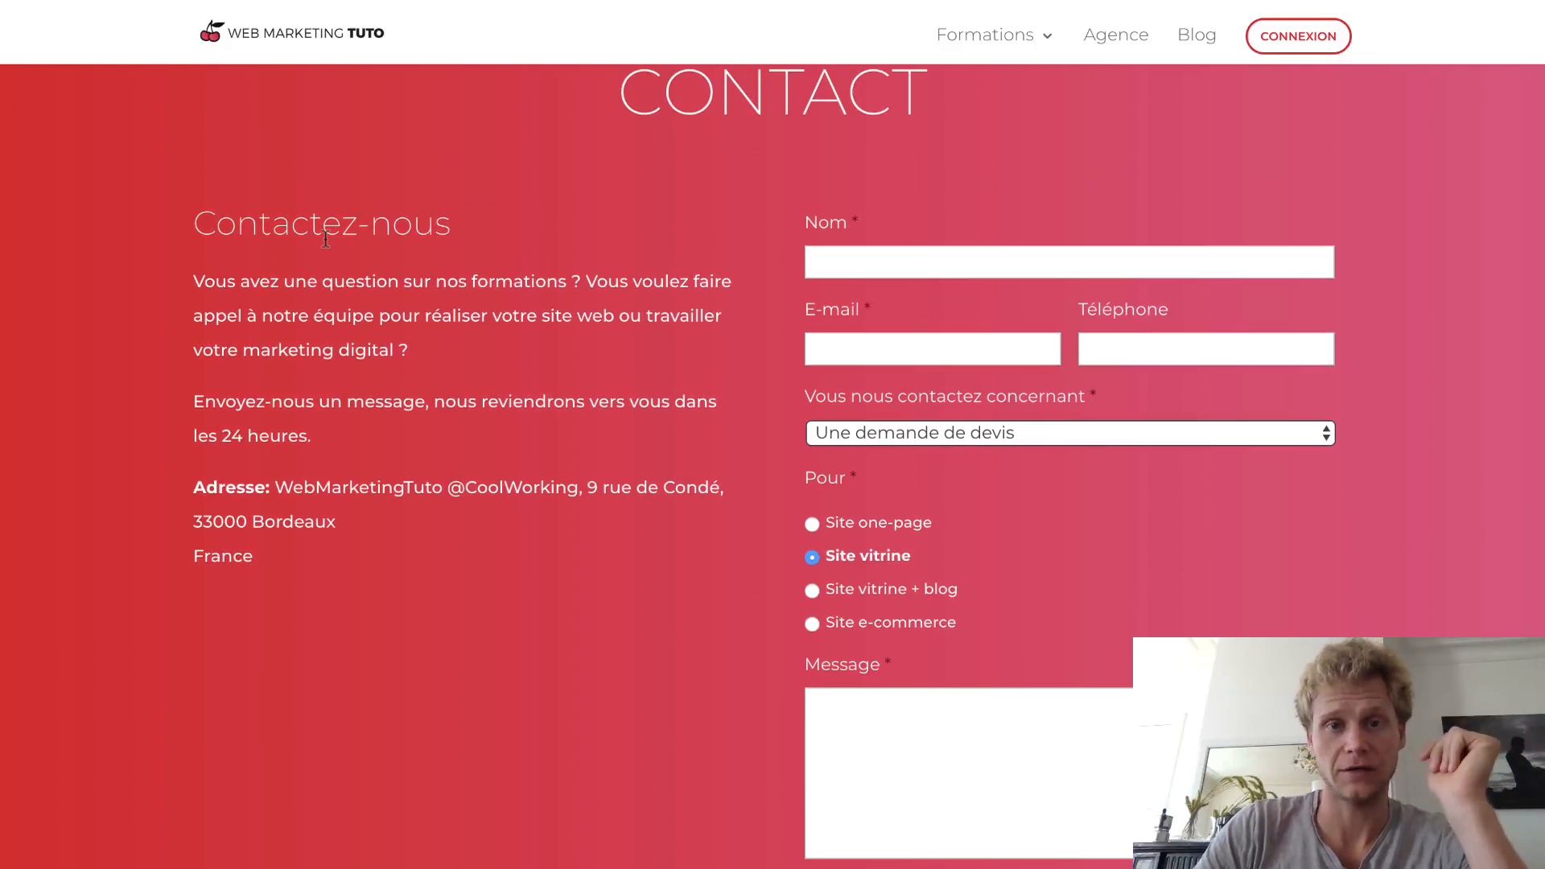
{"action": "scroll", "coordinate": [322, 240], "scroll_direction": "up", "scroll_amount": 1}
{"action": "scroll", "coordinate": [321, 240], "scroll_direction": "down", "scroll_amount": 2}
{"action": "scroll", "coordinate": [320, 239], "scroll_direction": "down", "scroll_amount": 1}
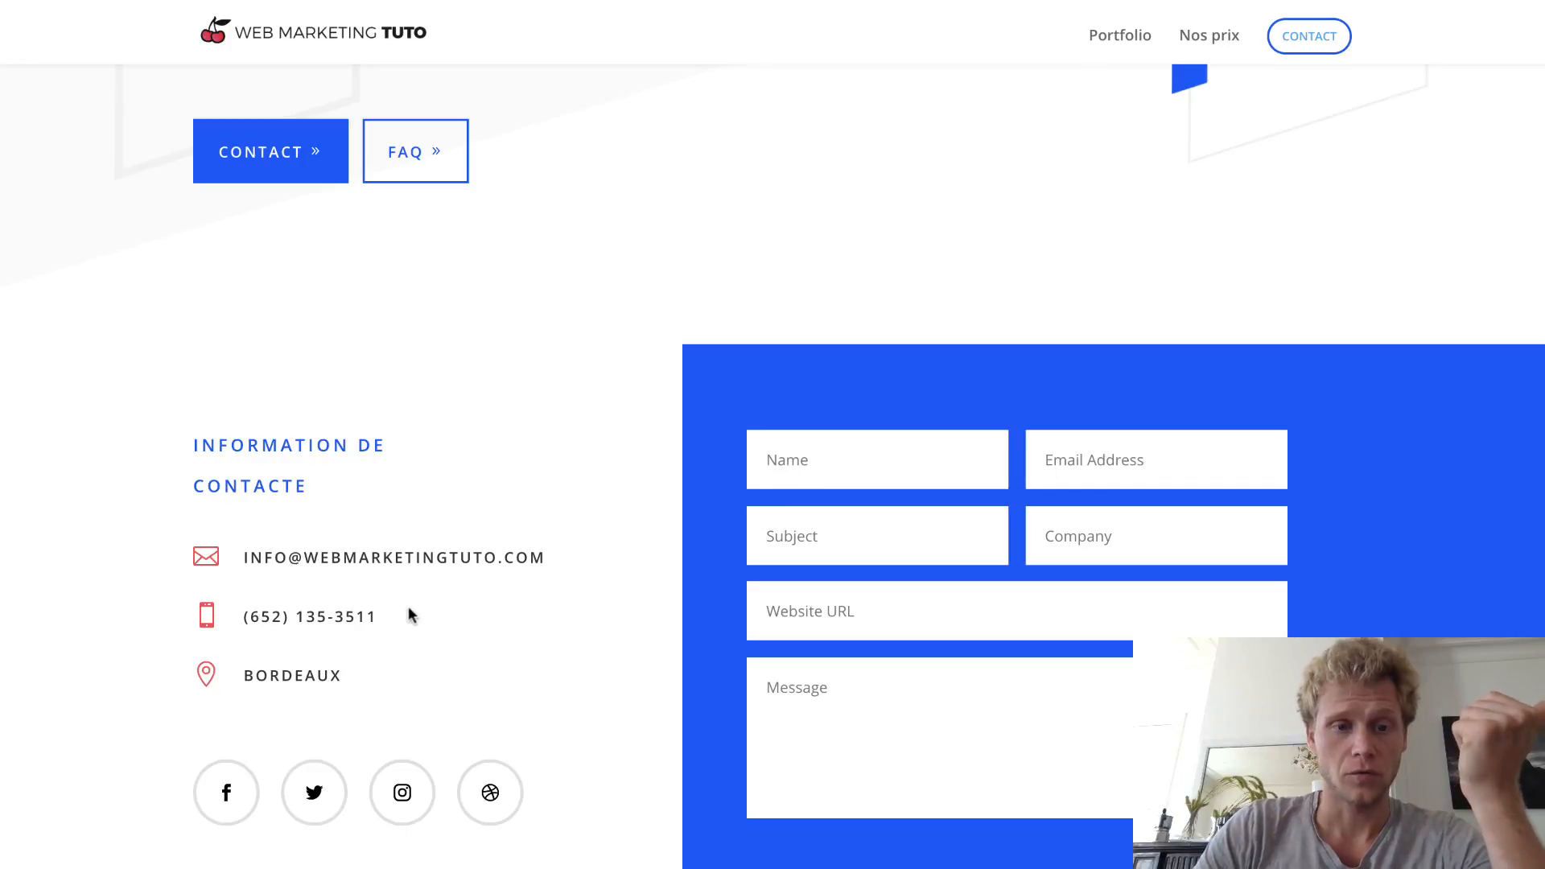
{"action": "left_click_drag", "start_coordinate": [380, 617], "coordinate": [241, 612]}
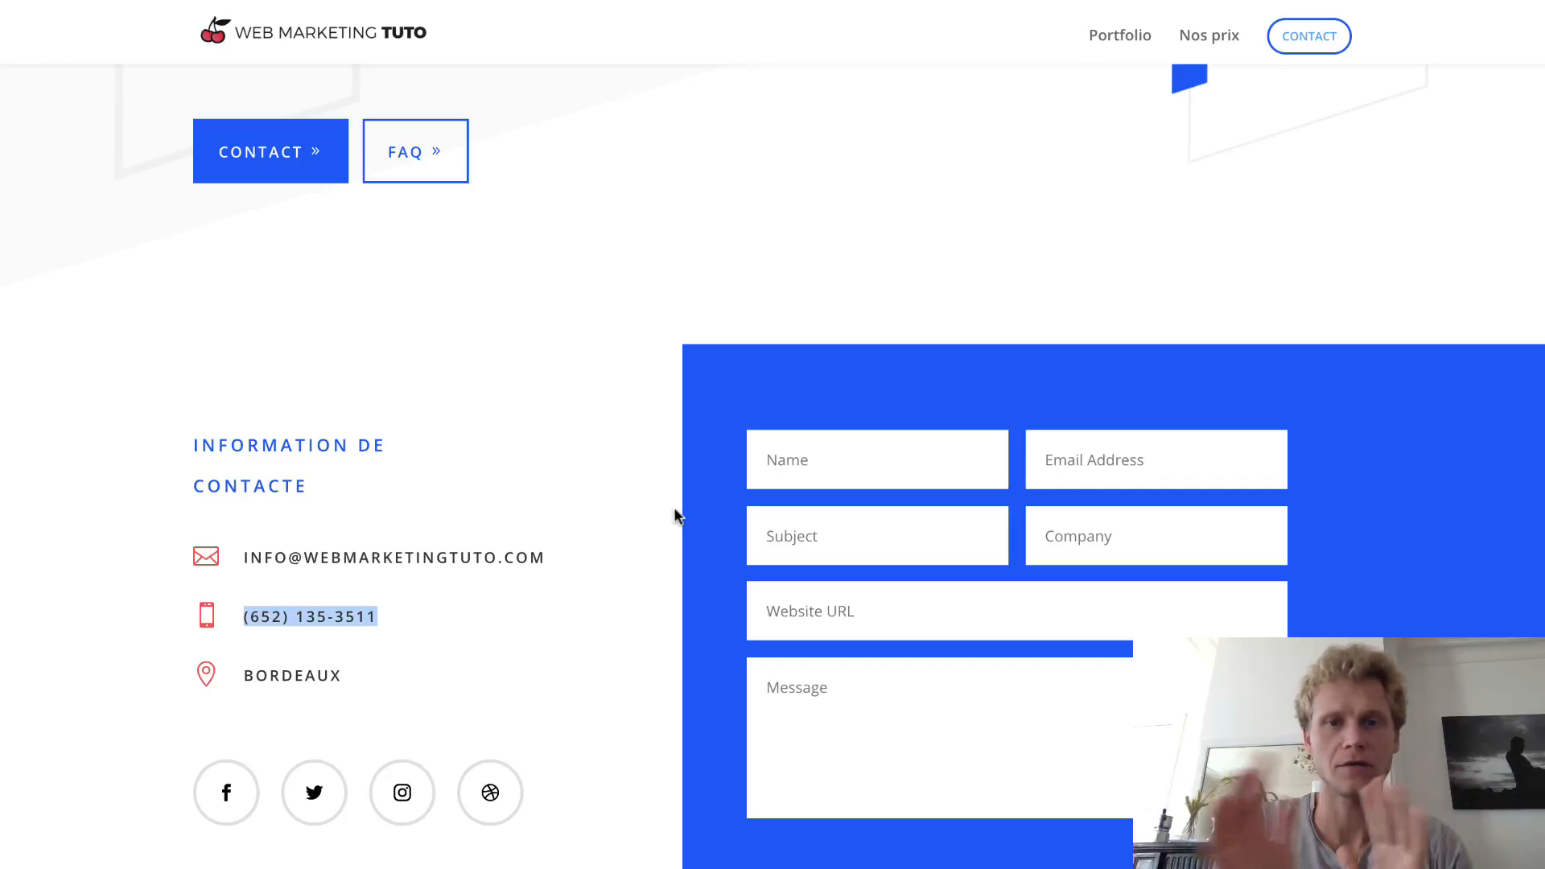
{"action": "left_click", "coordinate": [831, 472]}
{"action": "scroll", "coordinate": [831, 475], "scroll_direction": "down", "scroll_amount": 3}
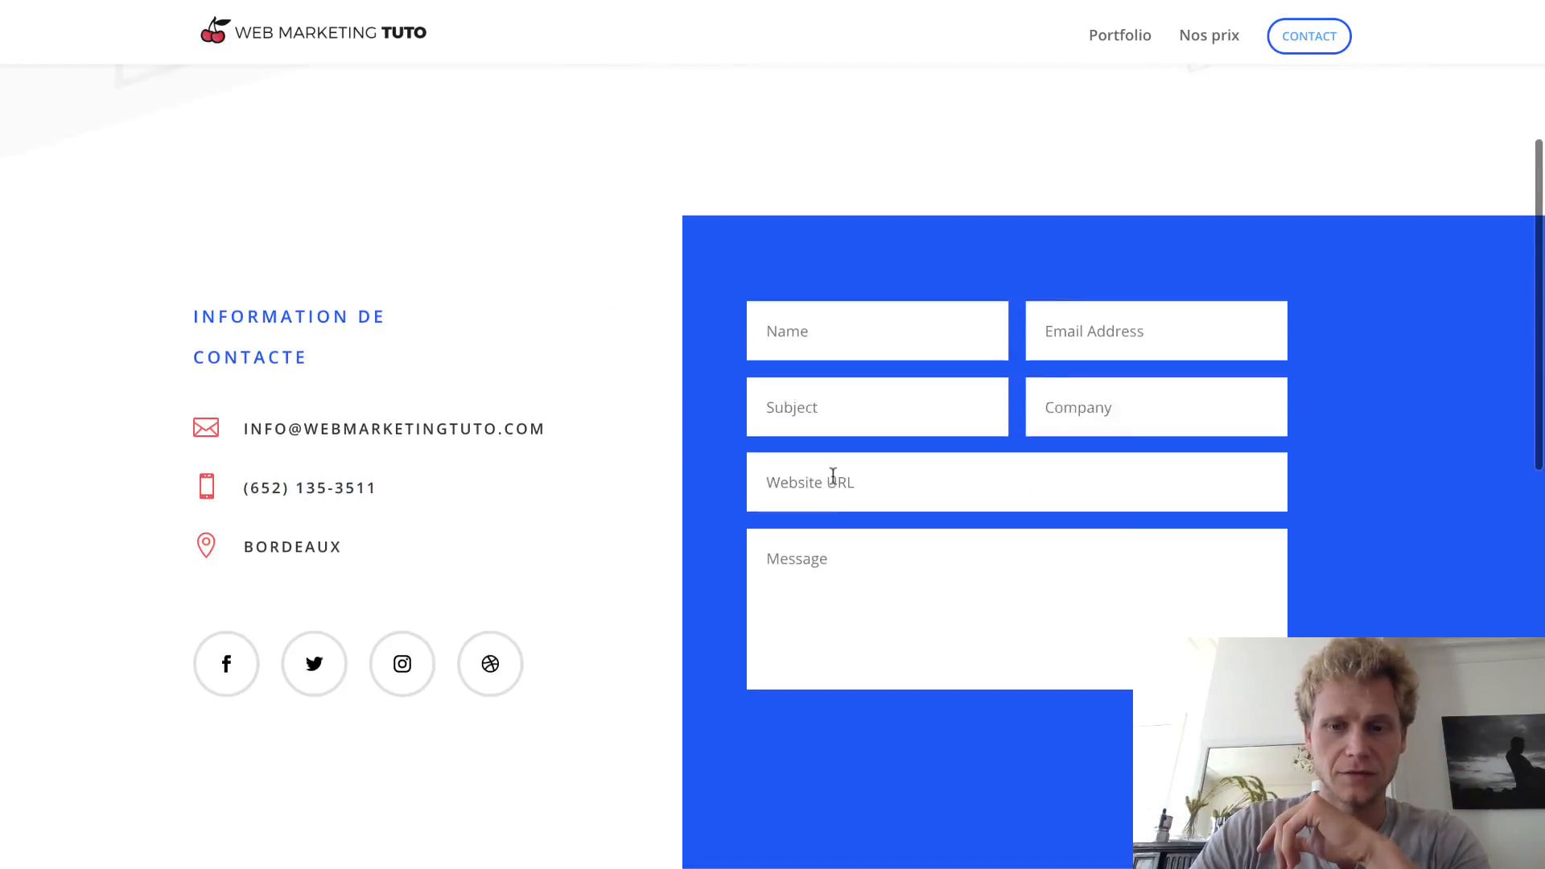
{"action": "left_click", "coordinate": [947, 333]}
{"action": "left_click", "coordinate": [953, 273]}
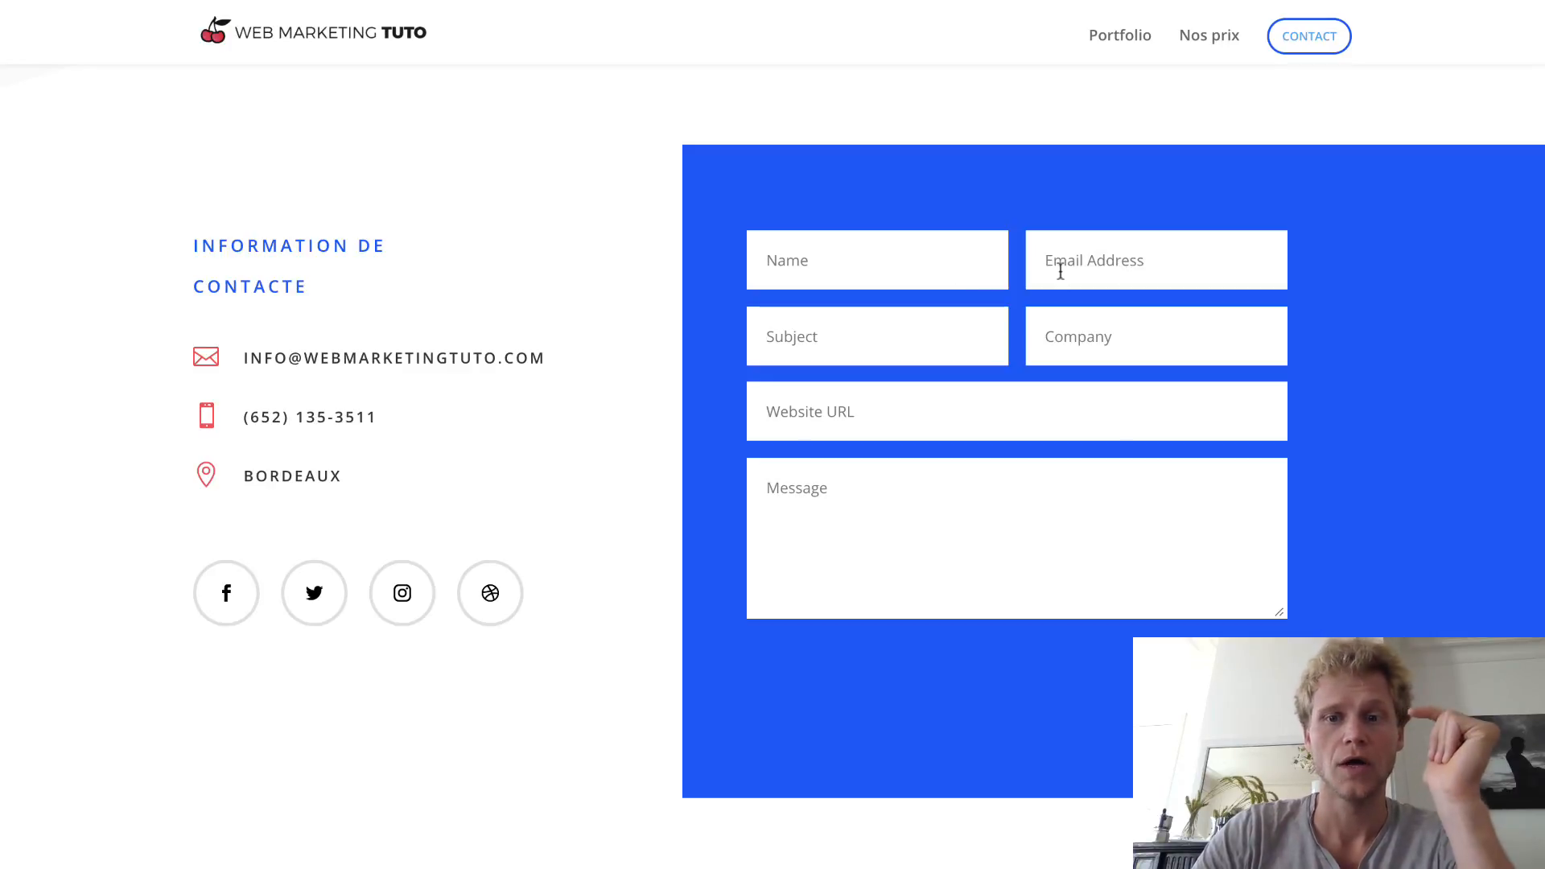
{"action": "left_click", "coordinate": [920, 484]}
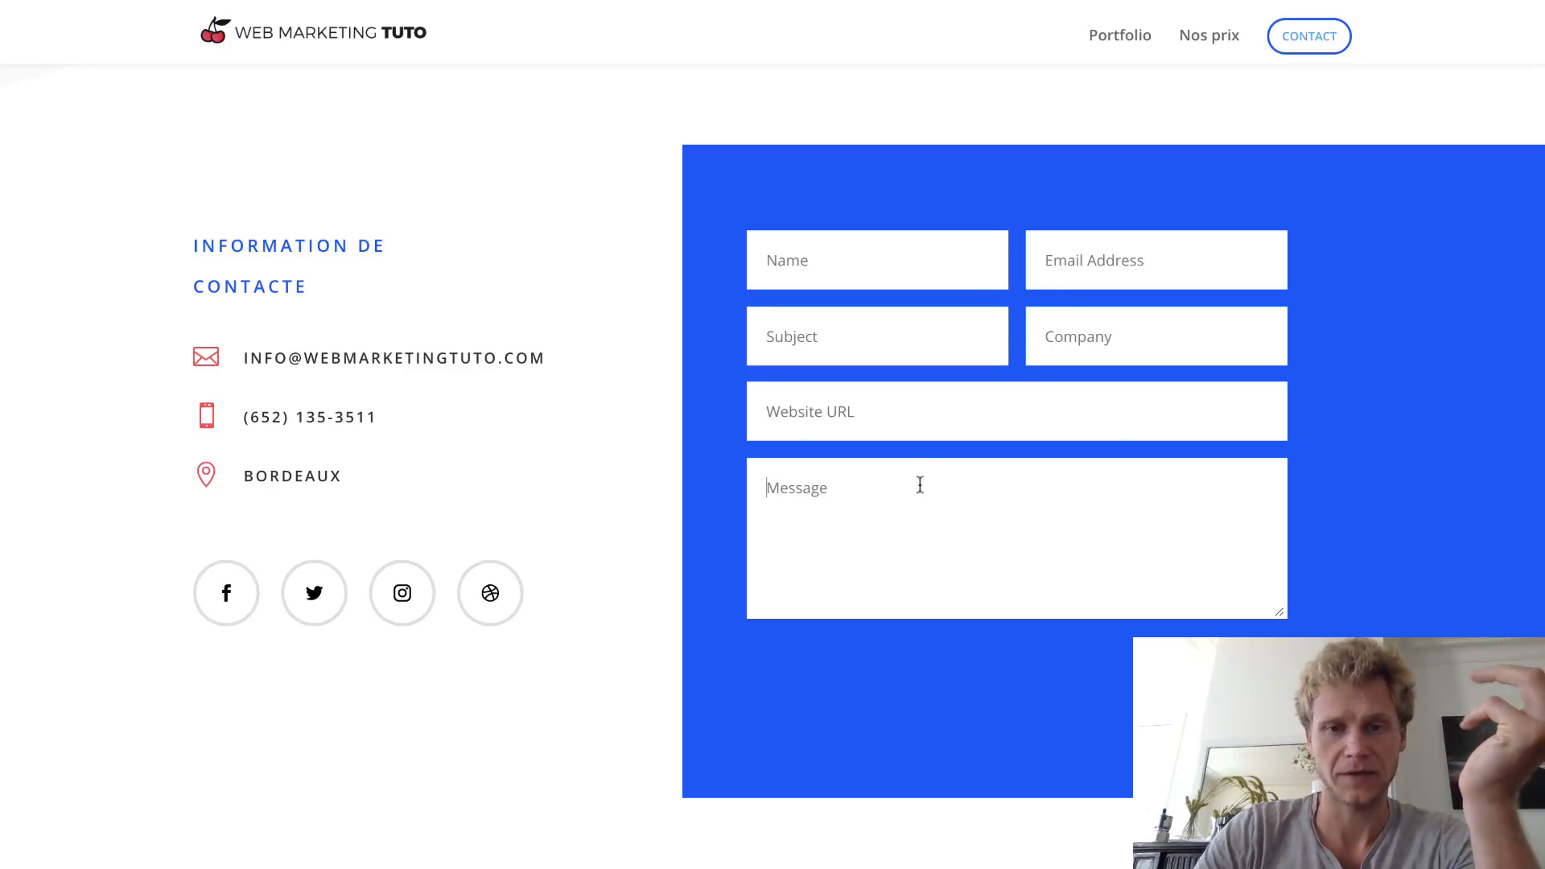
{"action": "scroll", "coordinate": [874, 243], "scroll_direction": "up", "scroll_amount": 5}
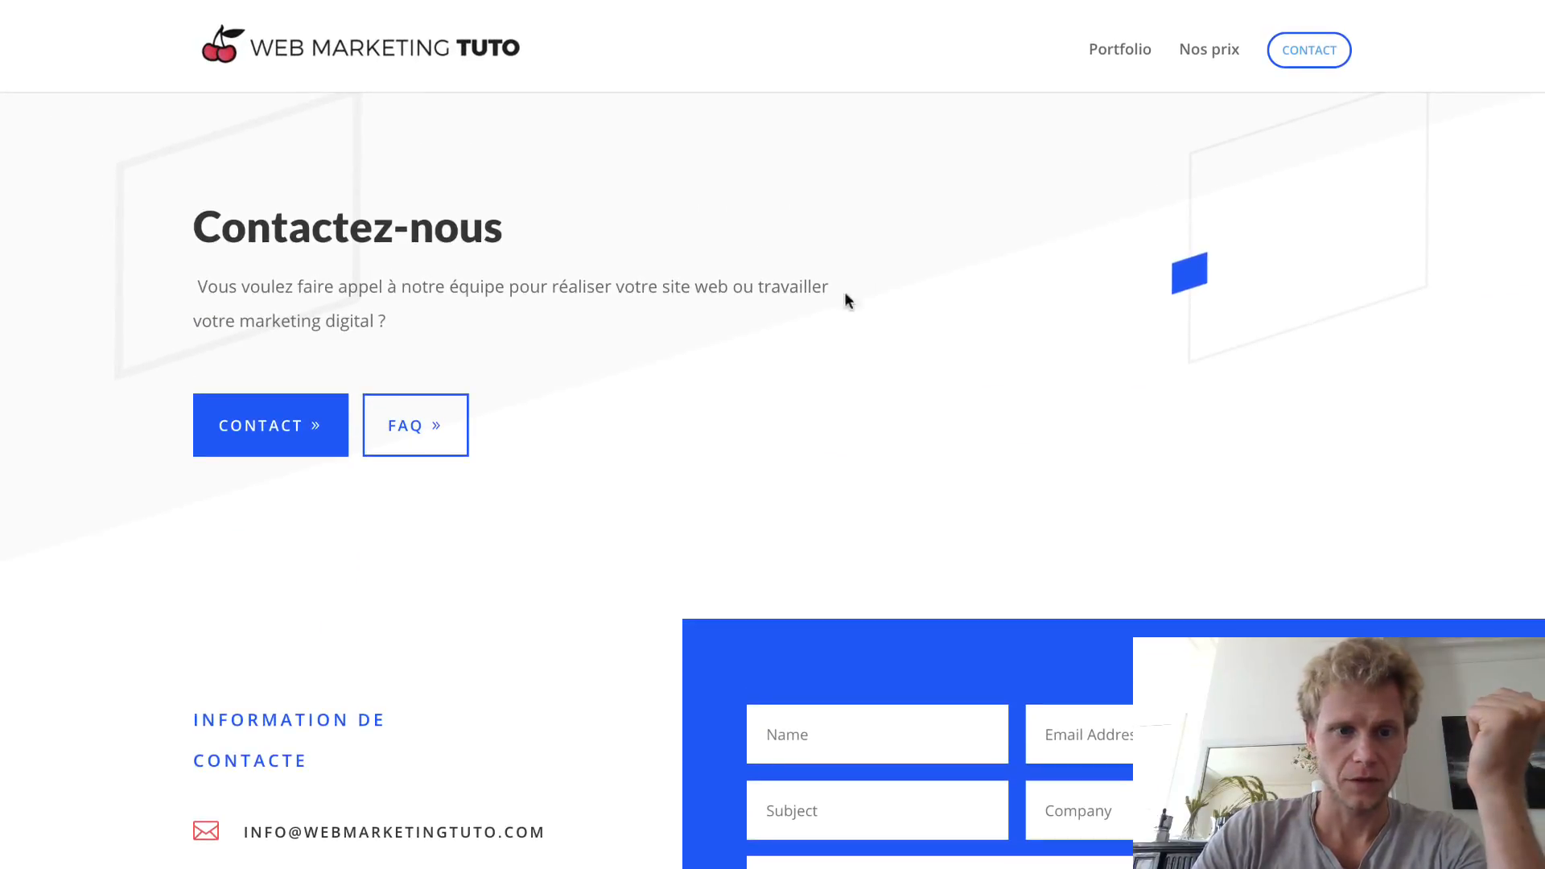
{"action": "left_click", "coordinate": [419, 432]}
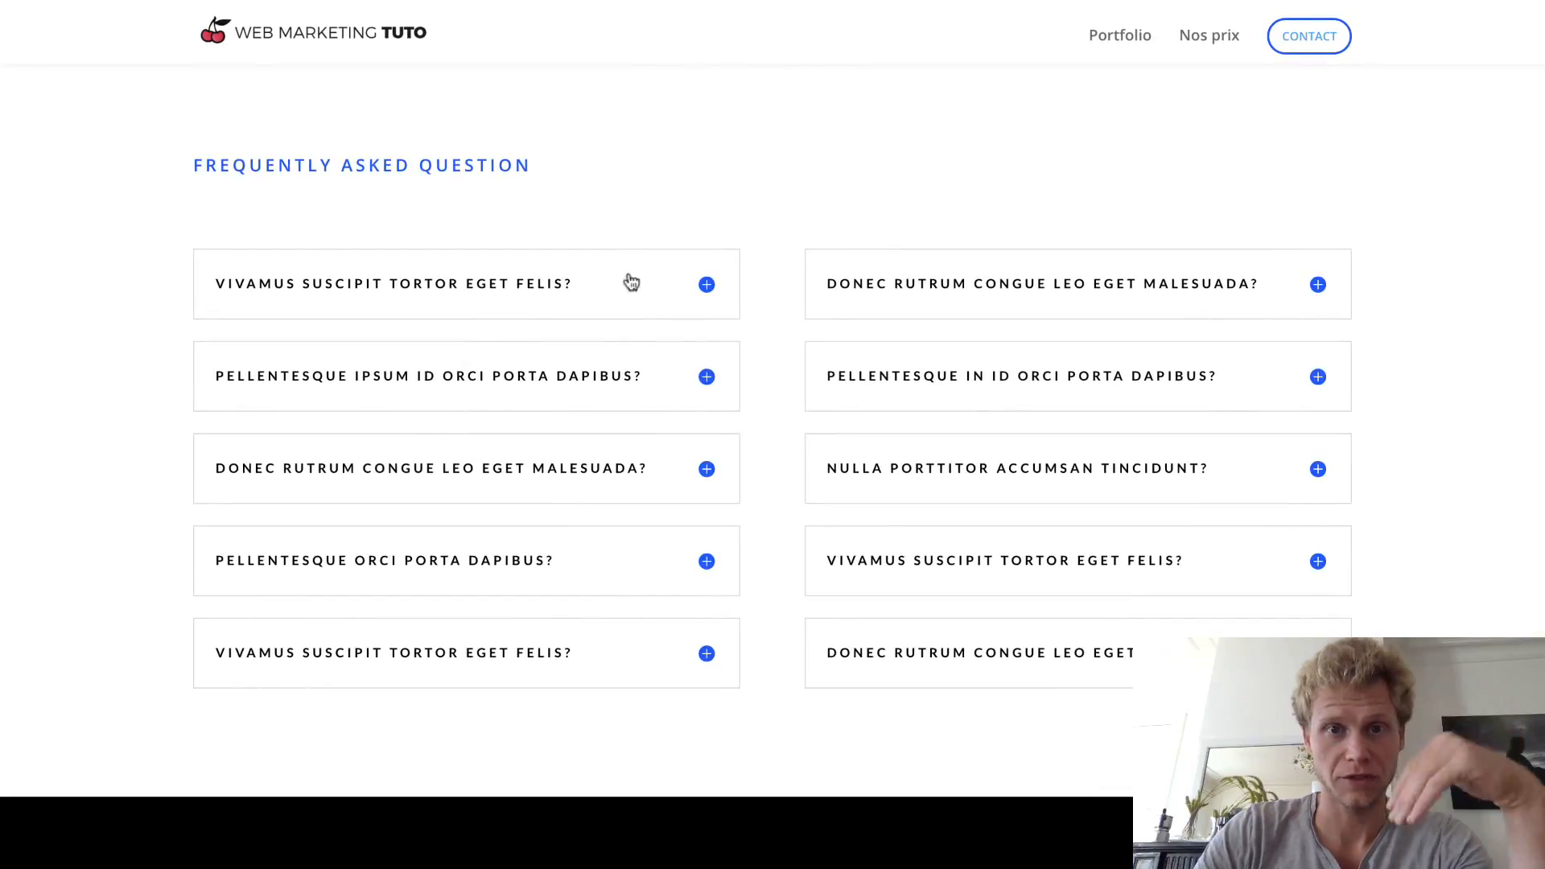
Expand the third left-column FAQ question and toggle Nulla porttitor accumsan tincidunt open and closed
{"action": "left_click", "coordinate": [702, 466]}
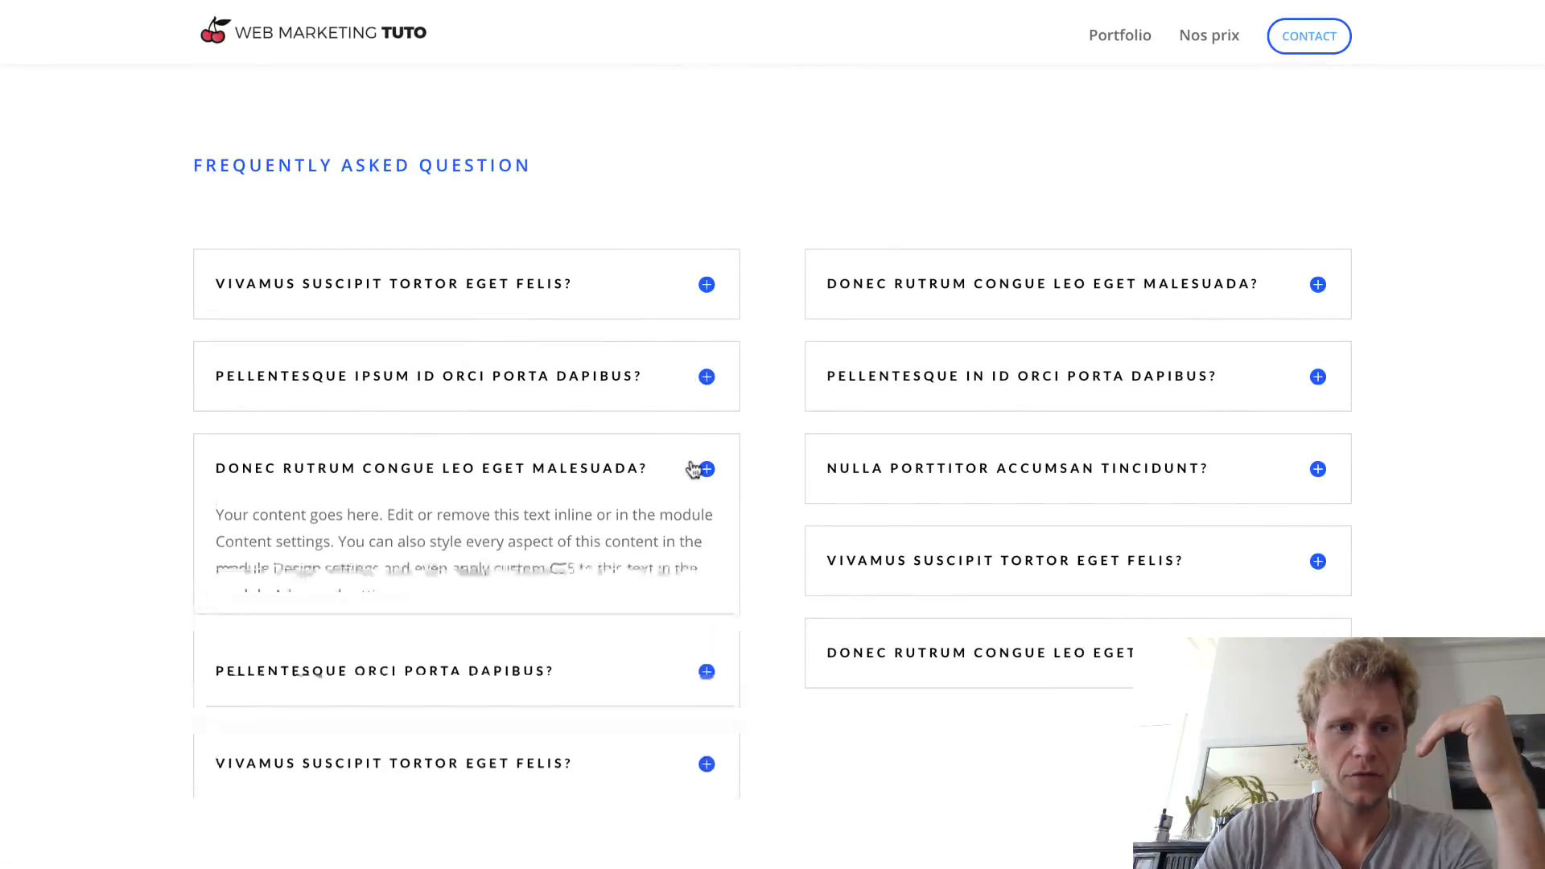
{"action": "left_click", "coordinate": [884, 473]}
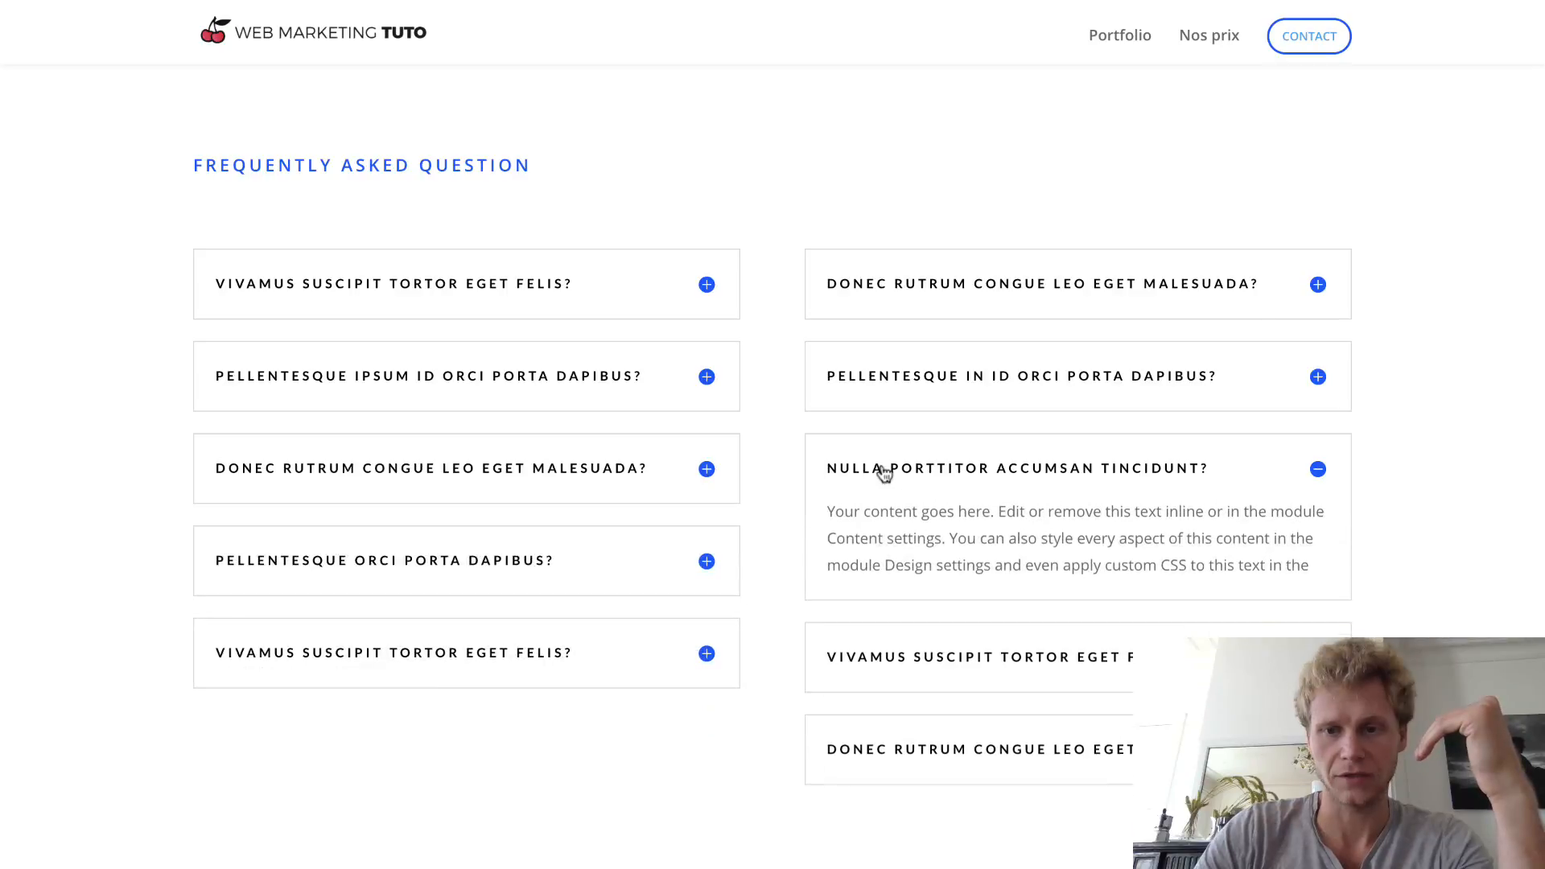
{"action": "left_click", "coordinate": [884, 468]}
{"action": "scroll", "coordinate": [926, 570], "scroll_direction": "down", "scroll_amount": 3}
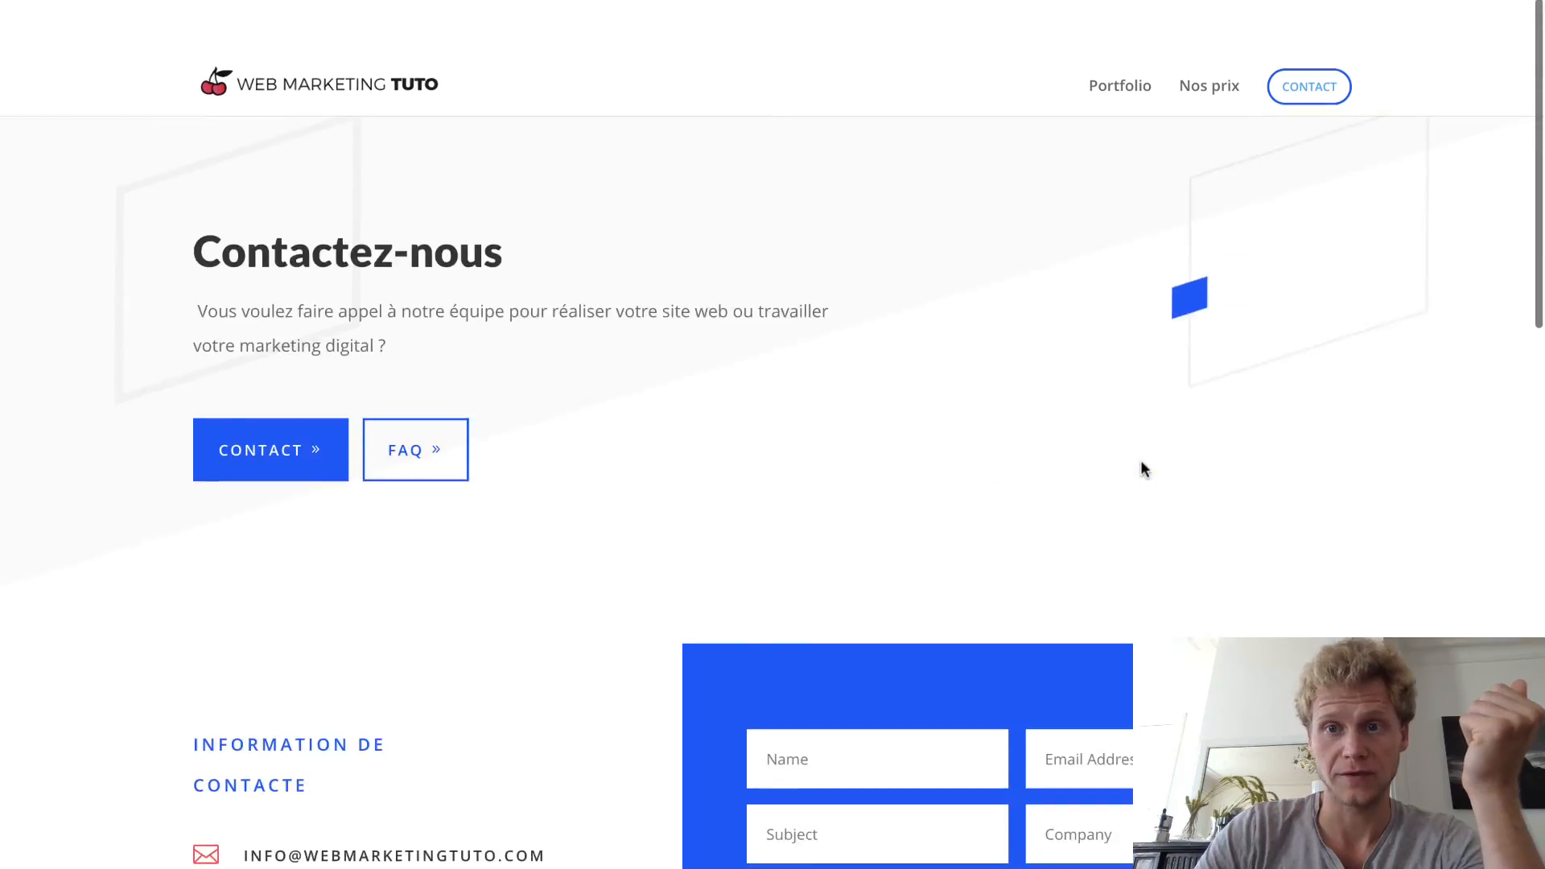
{"action": "scroll", "coordinate": [1141, 460], "scroll_direction": "down", "scroll_amount": 1}
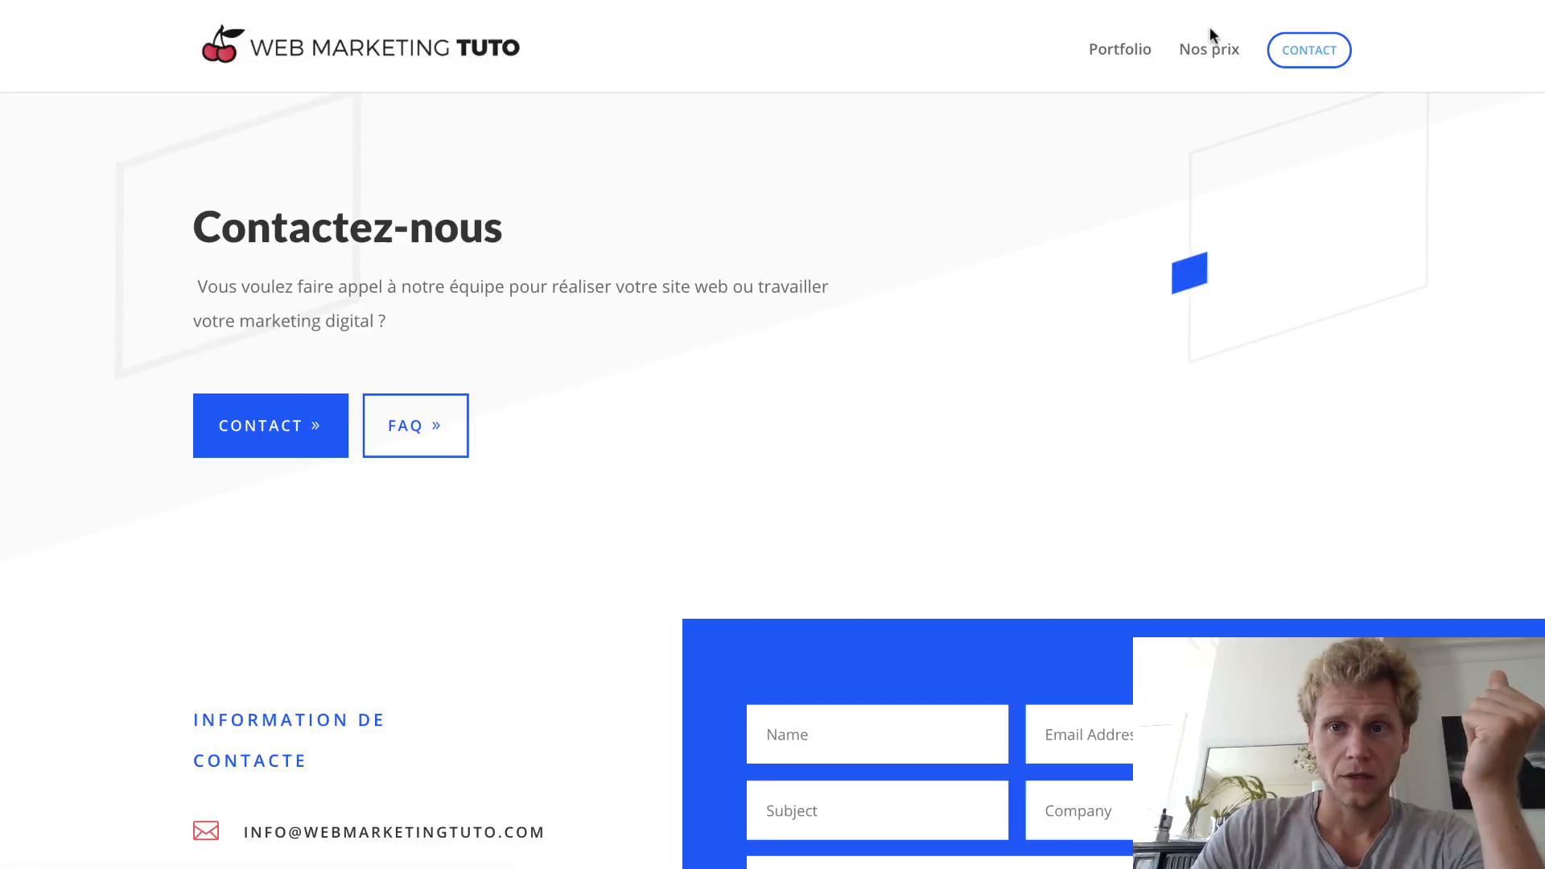
Browse the Nos prix pricing cards, then return home via the site logo
{"action": "left_click", "coordinate": [1204, 63]}
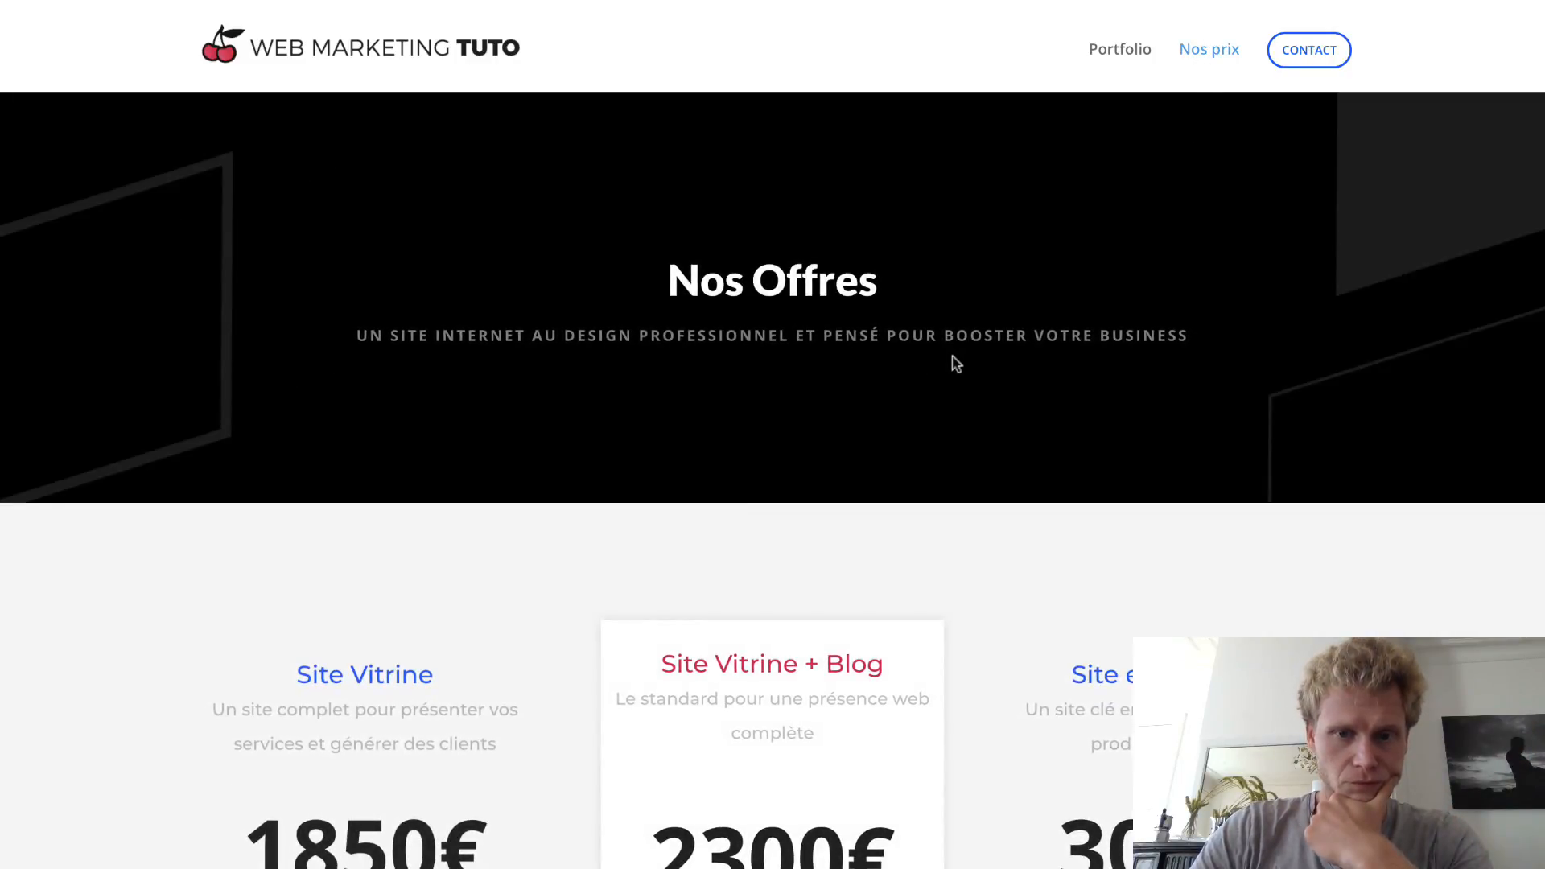
{"action": "scroll", "coordinate": [956, 362], "scroll_direction": "down", "scroll_amount": 2}
{"action": "scroll", "coordinate": [946, 358], "scroll_direction": "down", "scroll_amount": 3}
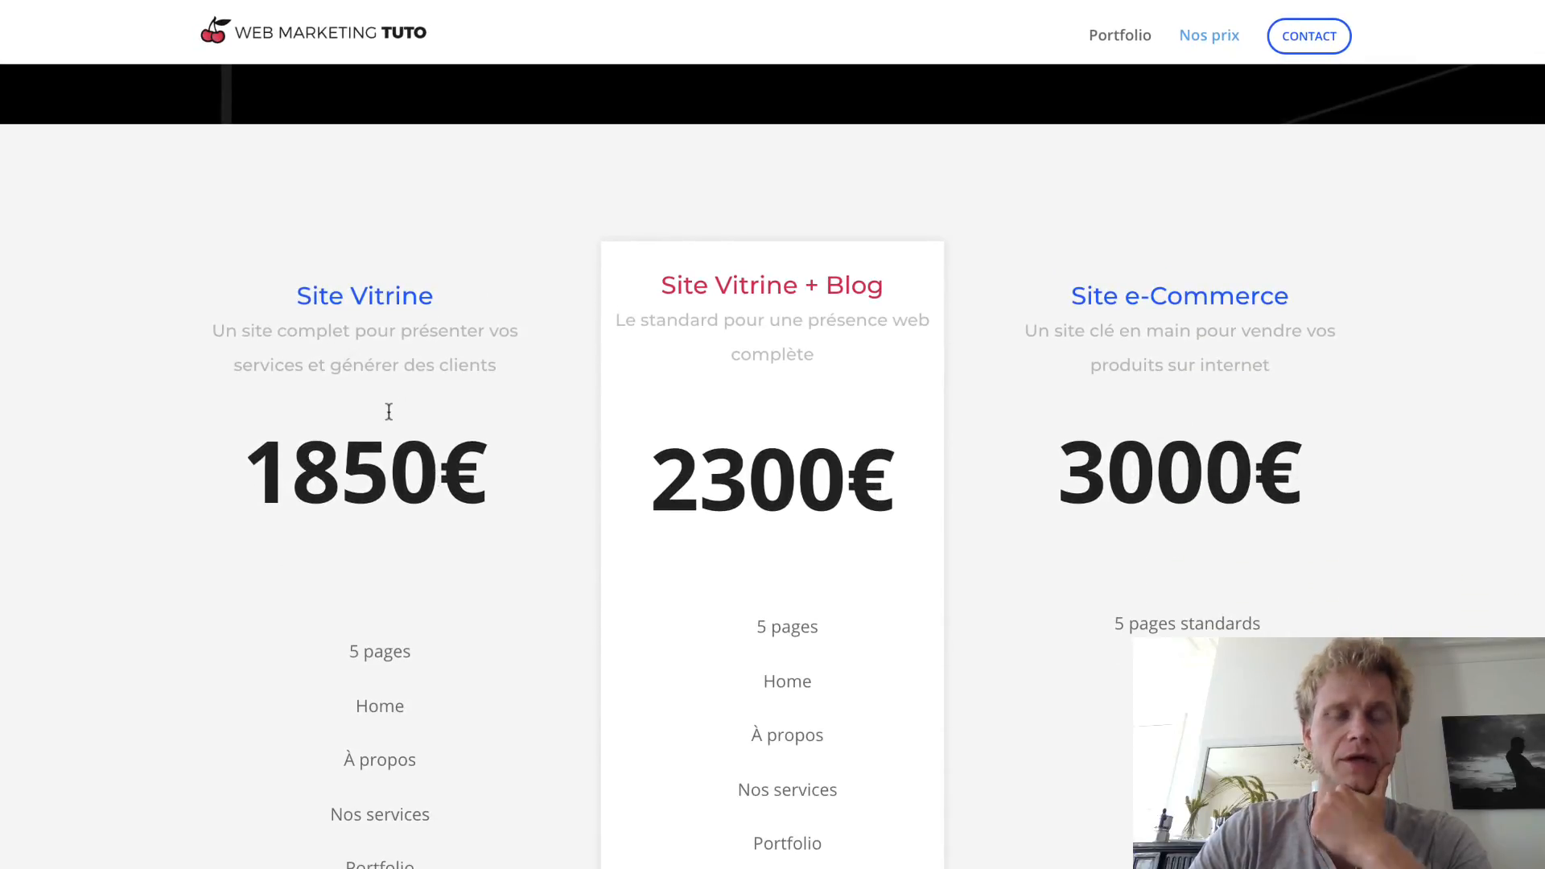
{"action": "scroll", "coordinate": [389, 411], "scroll_direction": "down", "scroll_amount": 1}
{"action": "scroll", "coordinate": [871, 480], "scroll_direction": "down", "scroll_amount": 14}
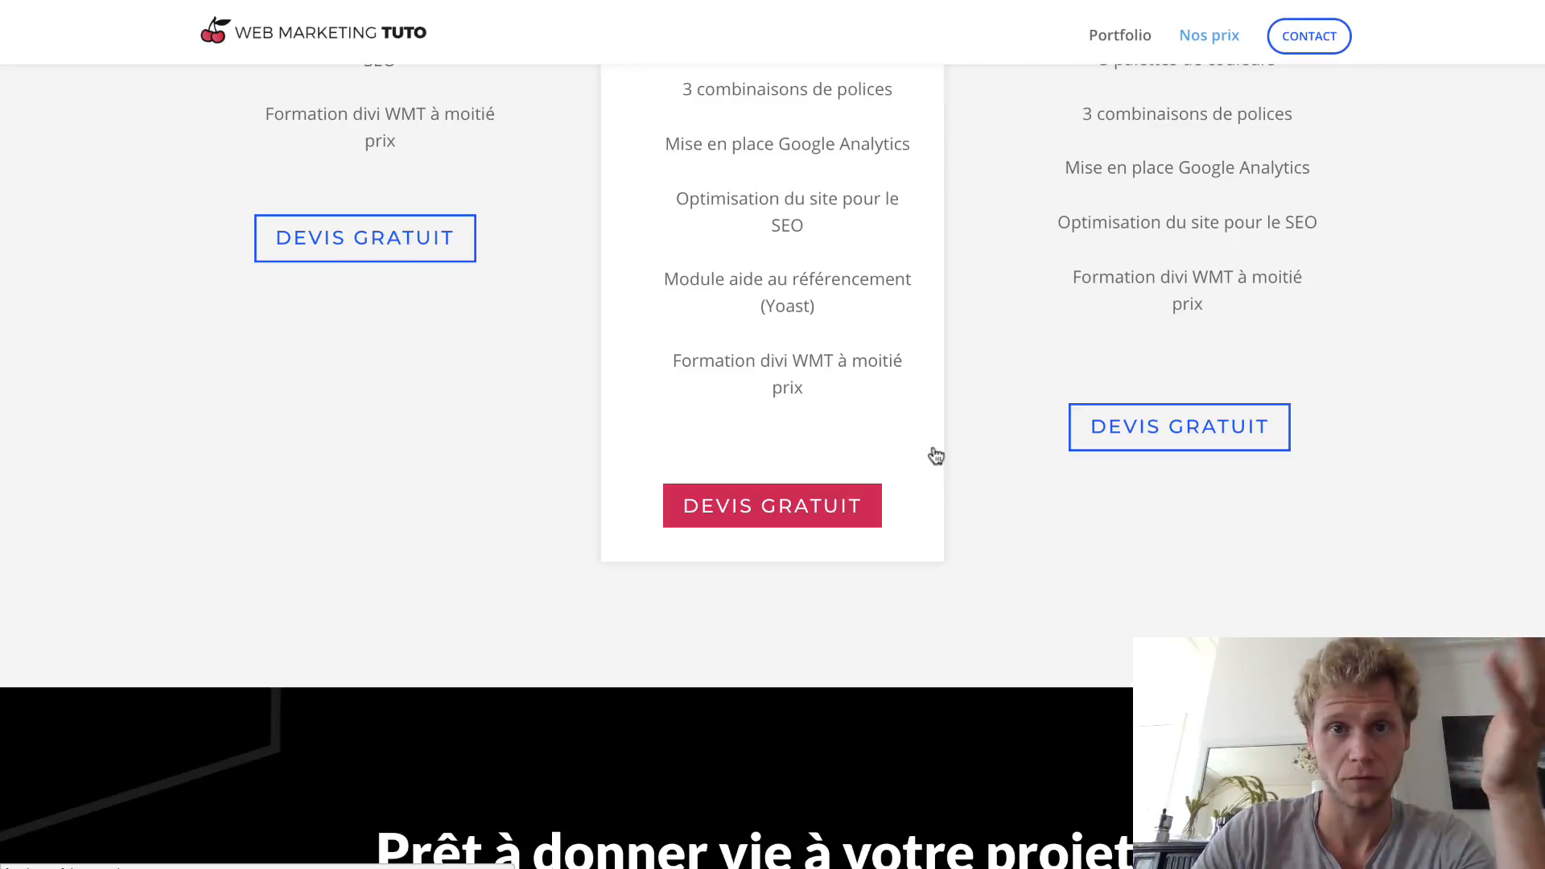
{"action": "scroll", "coordinate": [936, 456], "scroll_direction": "up", "scroll_amount": 6}
{"action": "scroll", "coordinate": [934, 447], "scroll_direction": "down", "scroll_amount": 10}
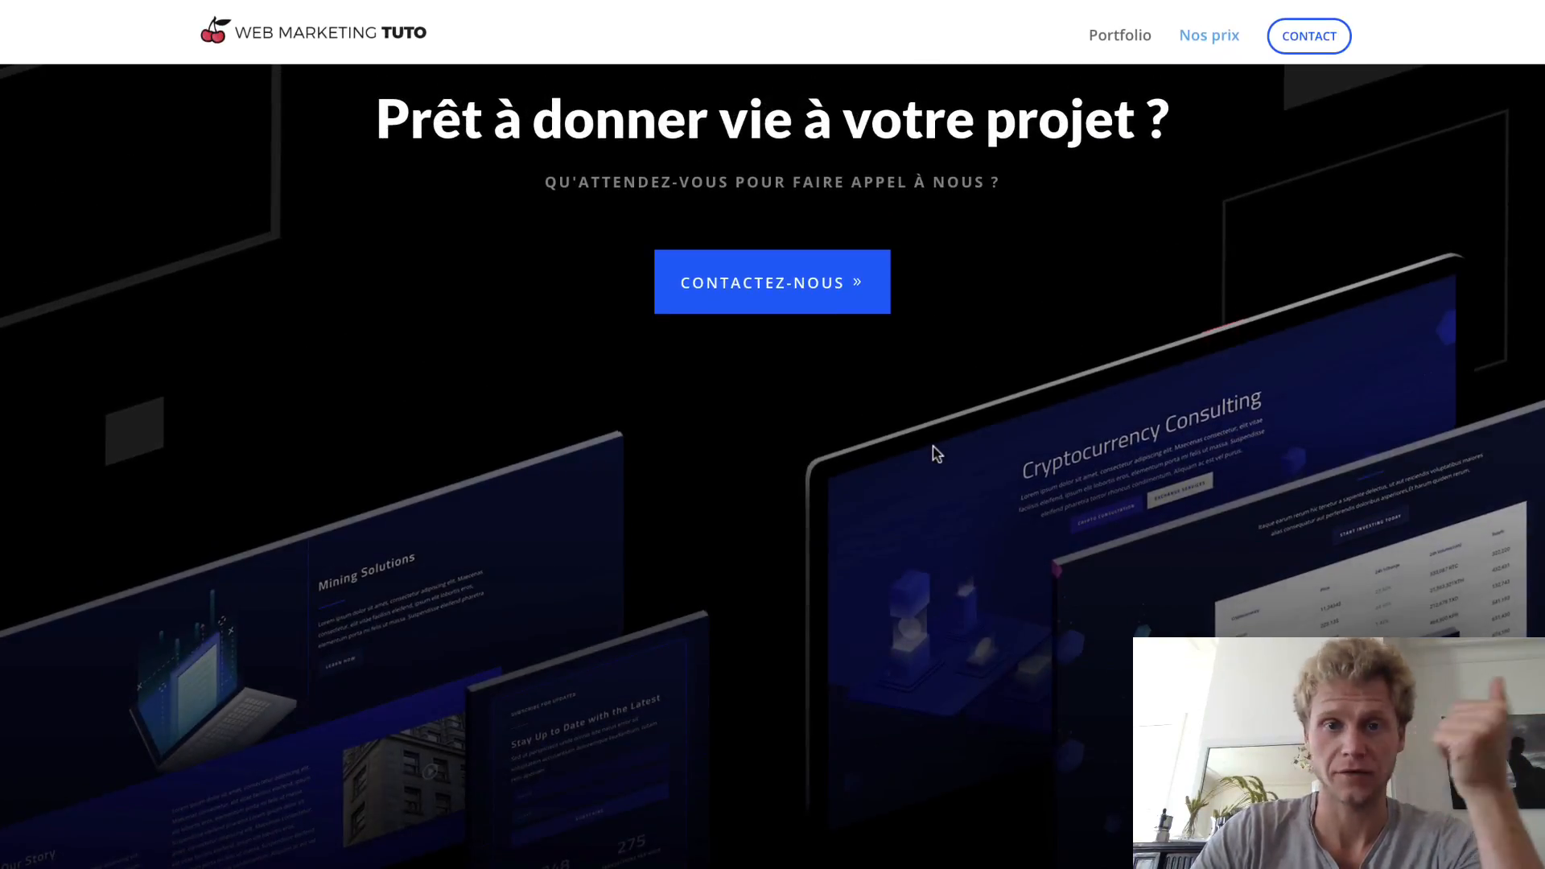
{"action": "scroll", "coordinate": [936, 455], "scroll_direction": "up", "scroll_amount": 1}
{"action": "scroll", "coordinate": [936, 455], "scroll_direction": "up", "scroll_amount": 1}
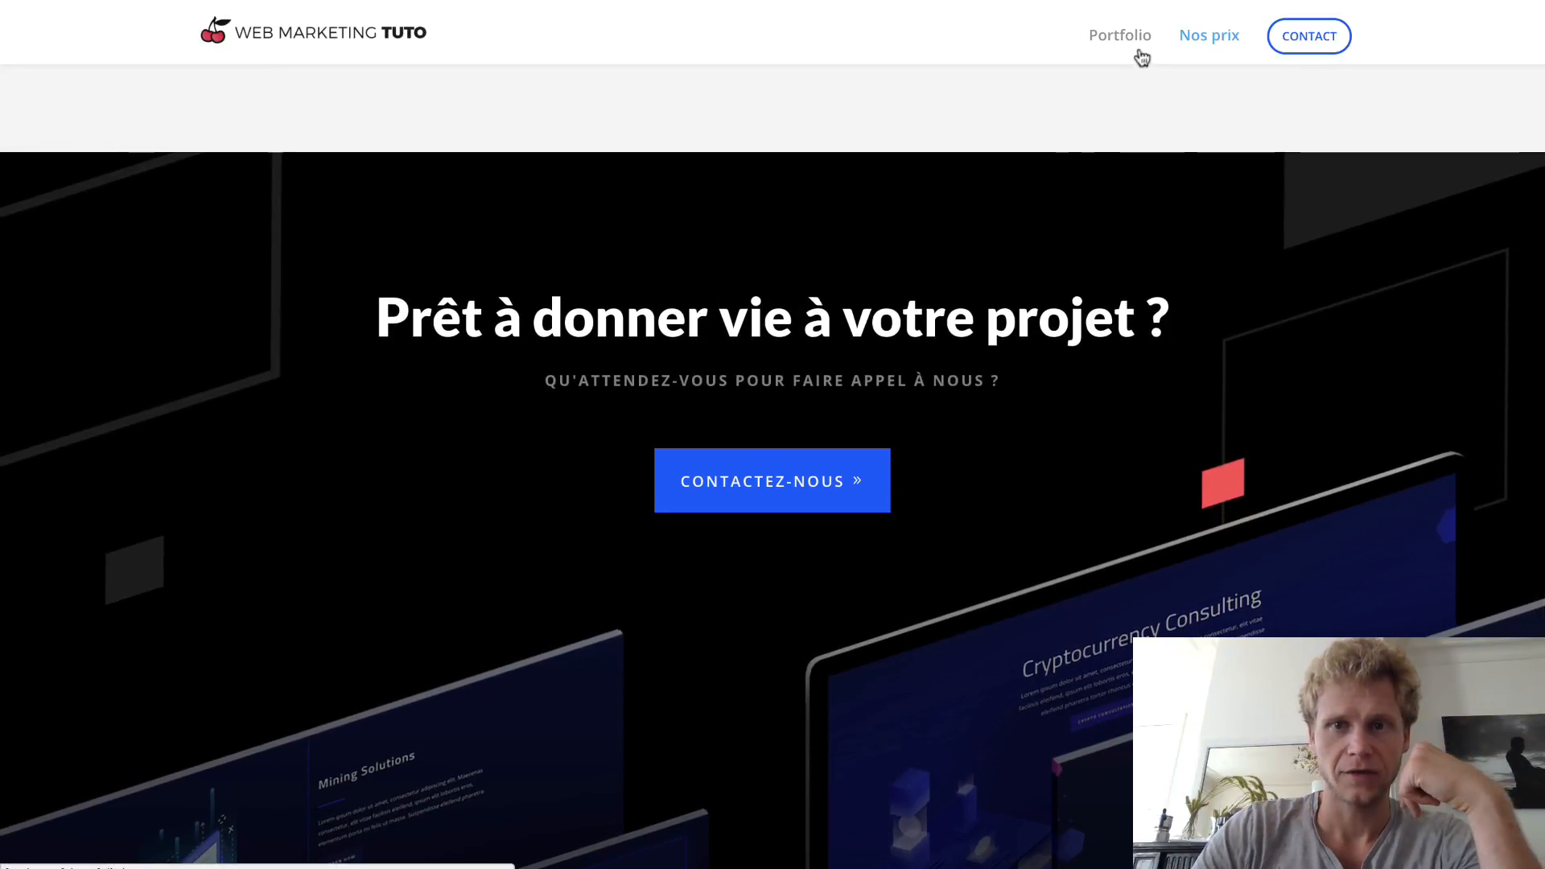
{"action": "left_click", "coordinate": [375, 29]}
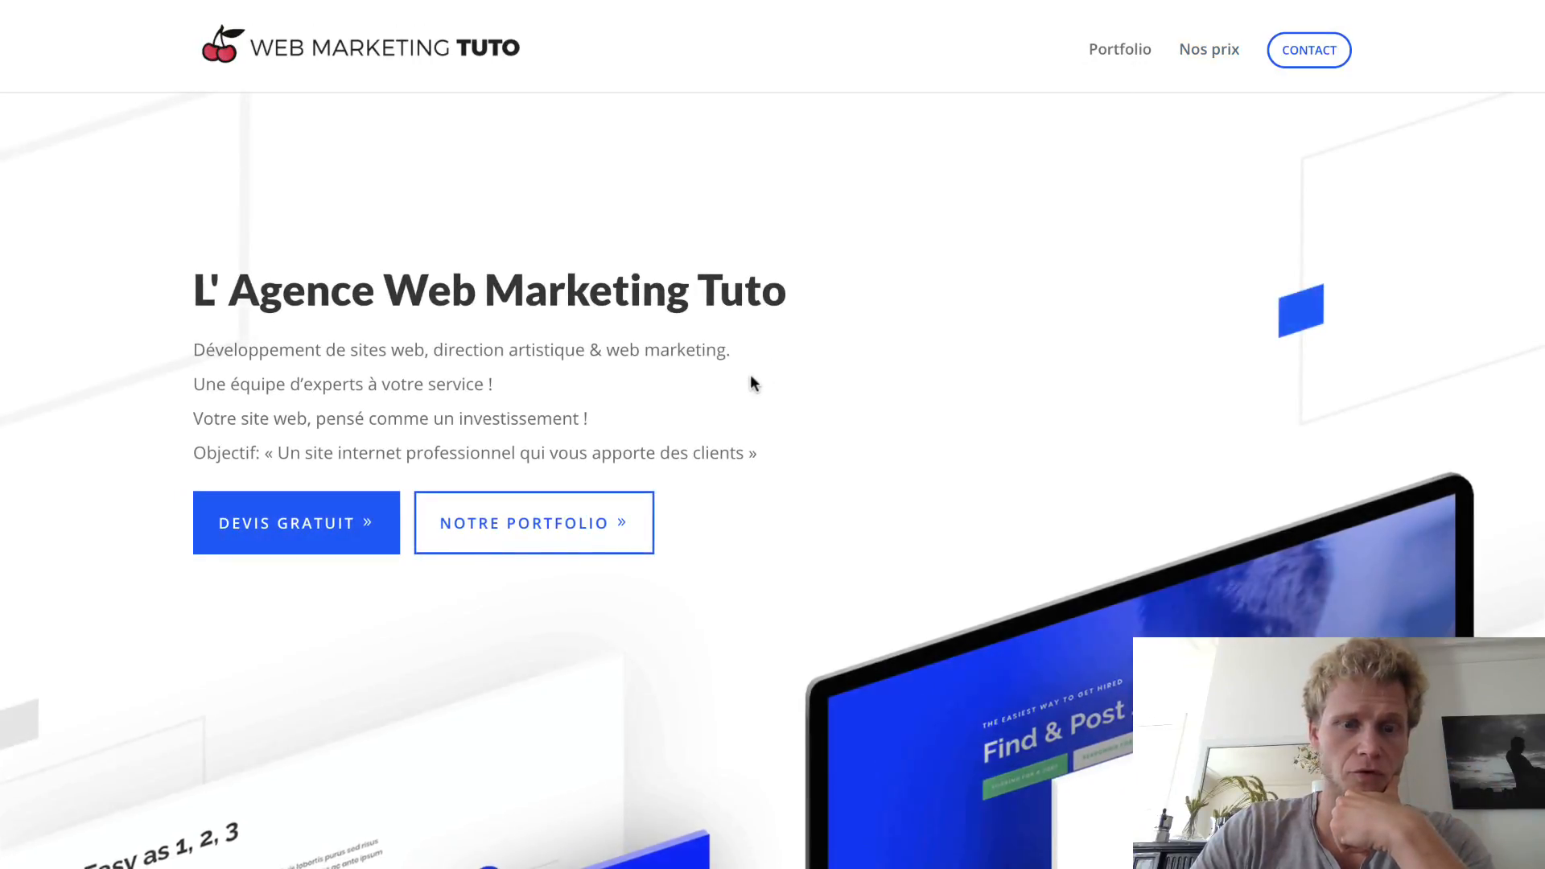
From the home page, go to Notre Portfolio and browse its project thumbnail grid
{"action": "scroll", "coordinate": [752, 380], "scroll_direction": "down", "scroll_amount": 4}
{"action": "scroll", "coordinate": [750, 380], "scroll_direction": "down", "scroll_amount": 10}
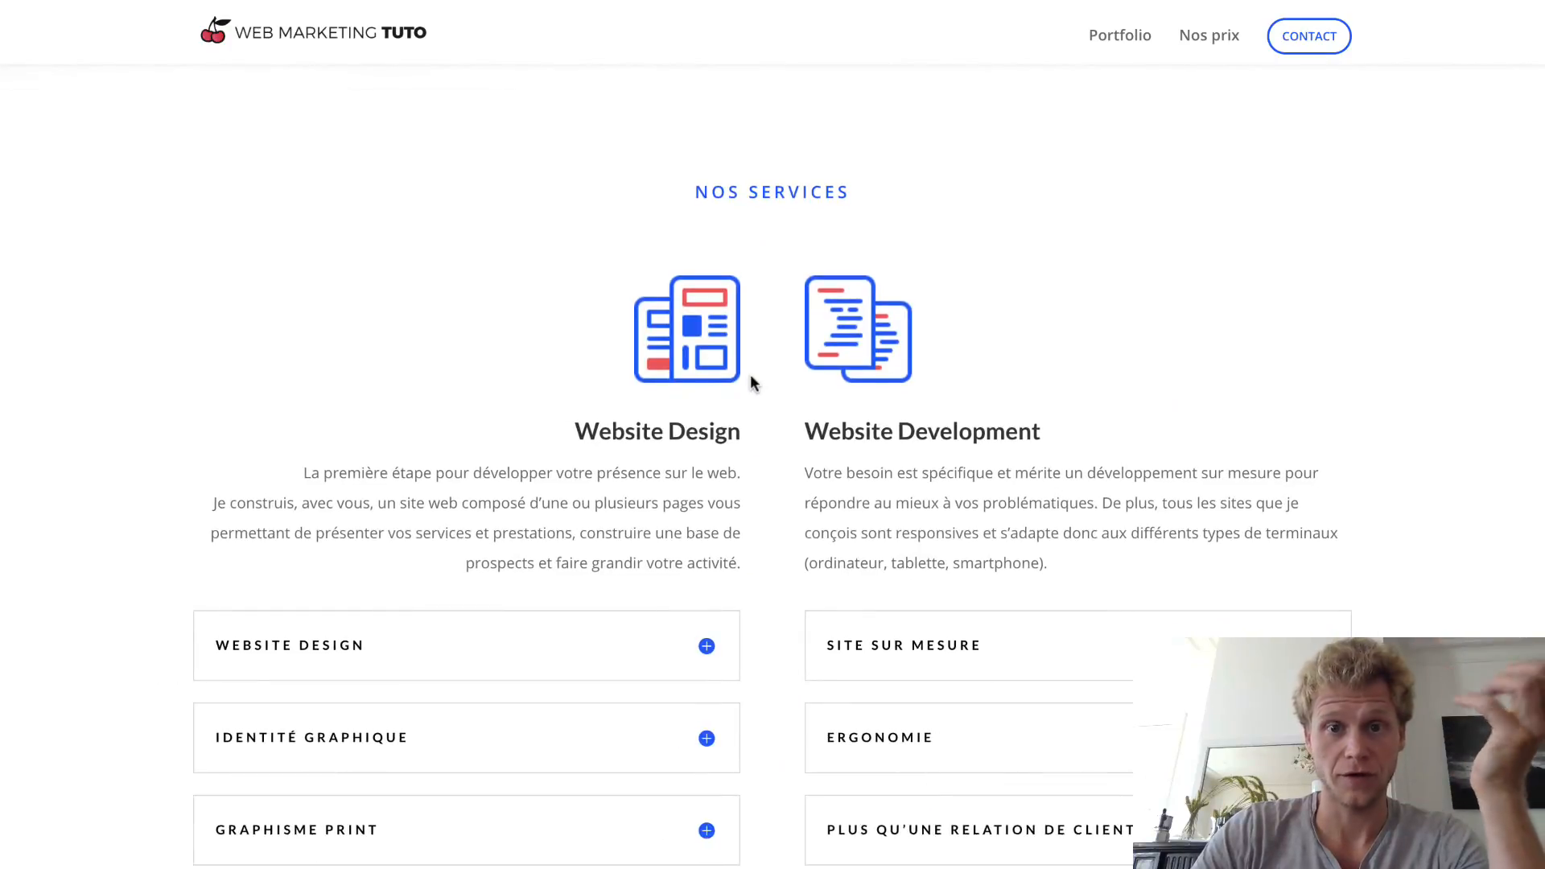
{"action": "scroll", "coordinate": [751, 377], "scroll_direction": "down", "scroll_amount": 10}
{"action": "scroll", "coordinate": [751, 377], "scroll_direction": "down", "scroll_amount": 6}
{"action": "scroll", "coordinate": [751, 376], "scroll_direction": "up", "scroll_amount": 20}
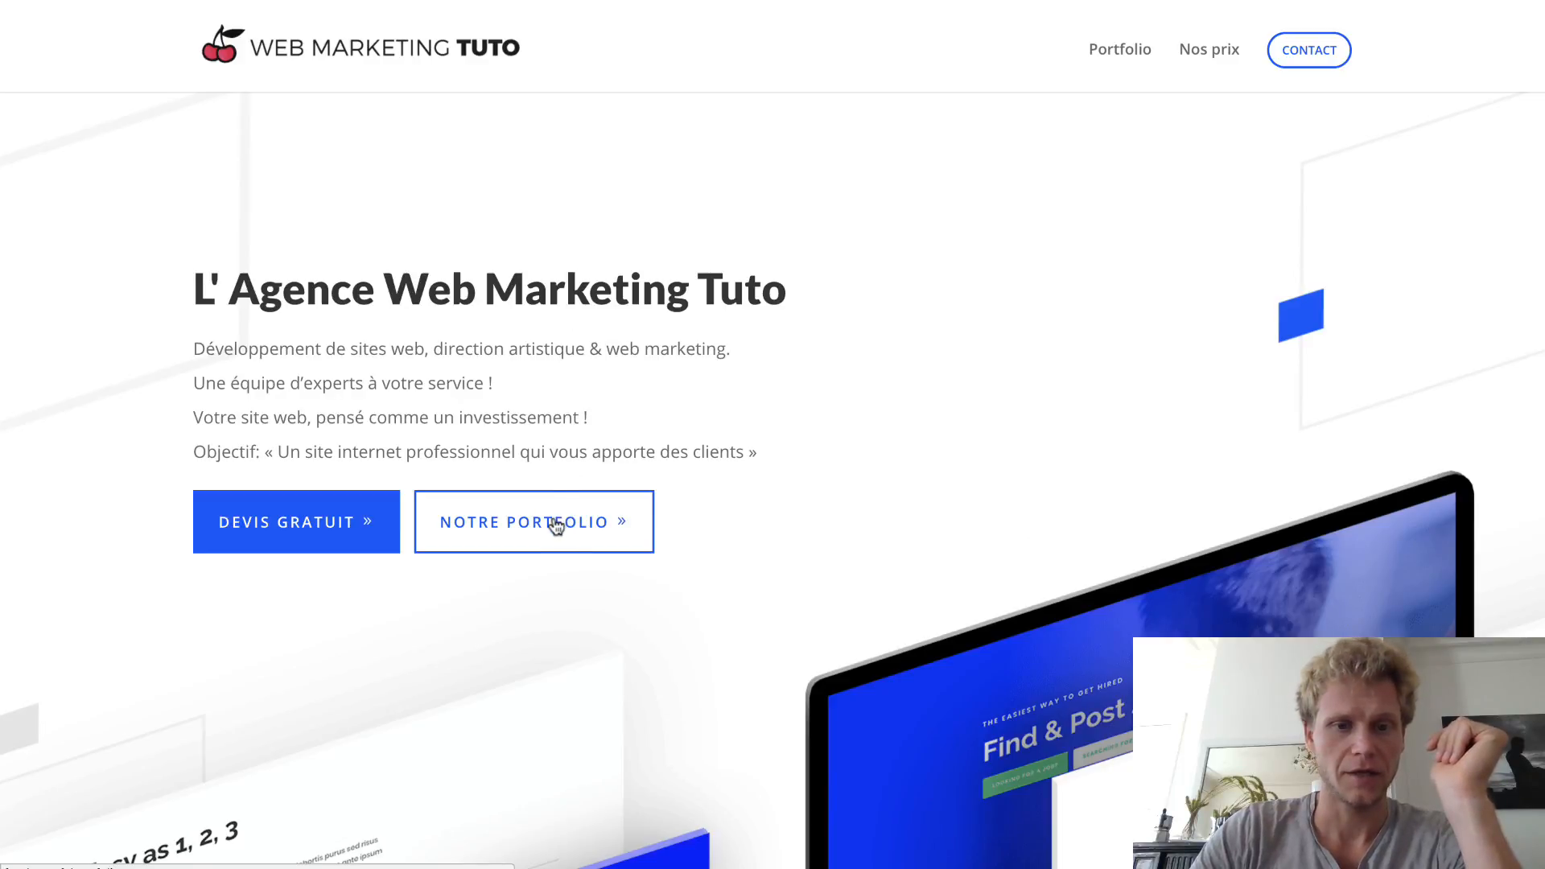
{"action": "left_click", "coordinate": [555, 524]}
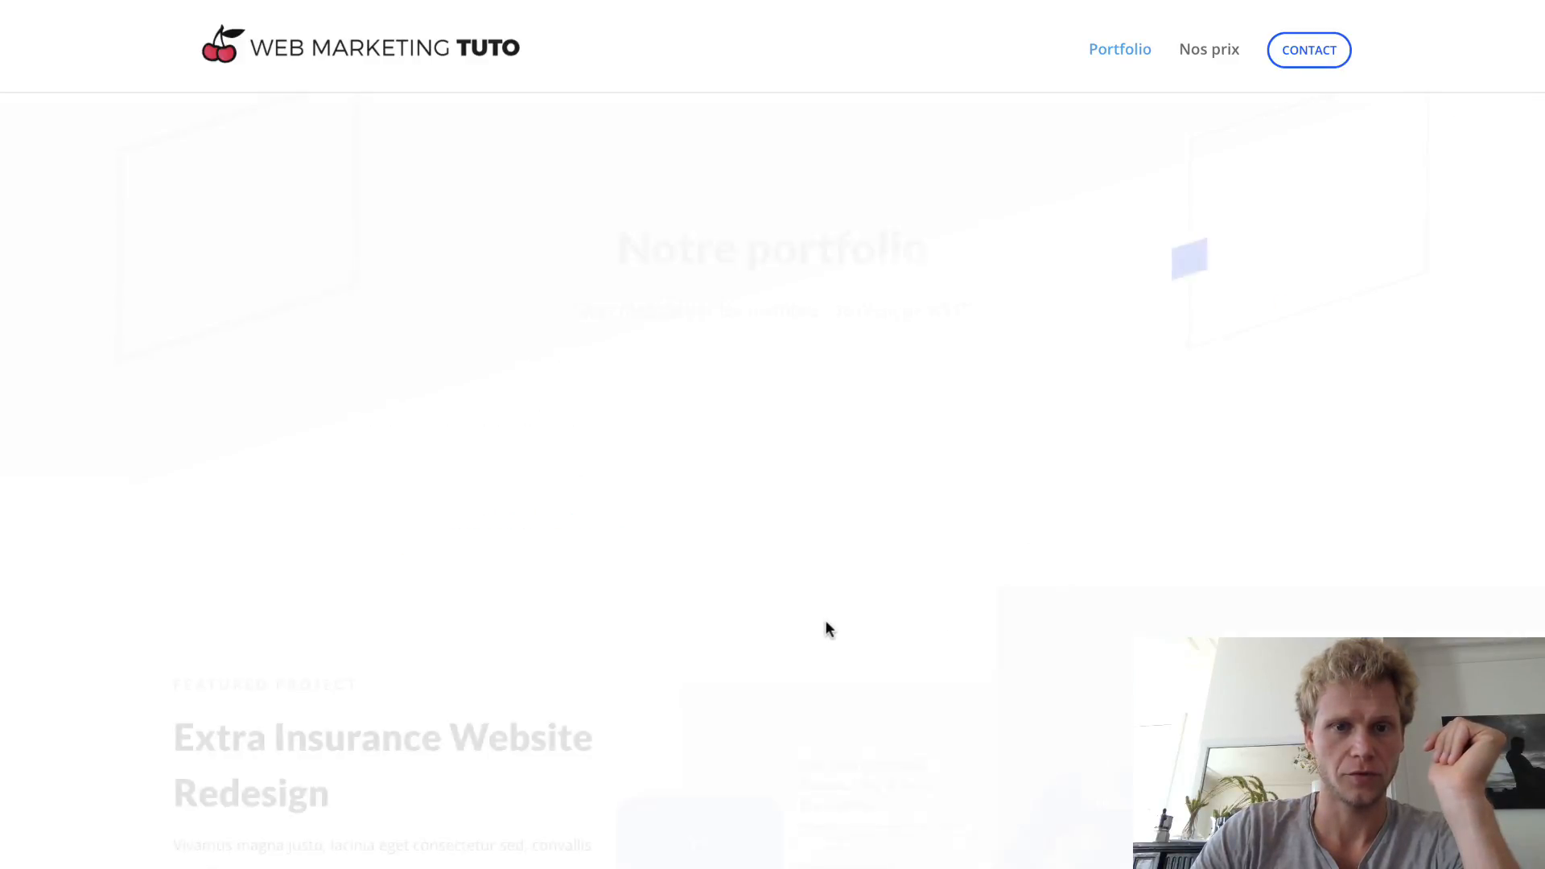
{"action": "scroll", "coordinate": [890, 452], "scroll_direction": "down", "scroll_amount": 10}
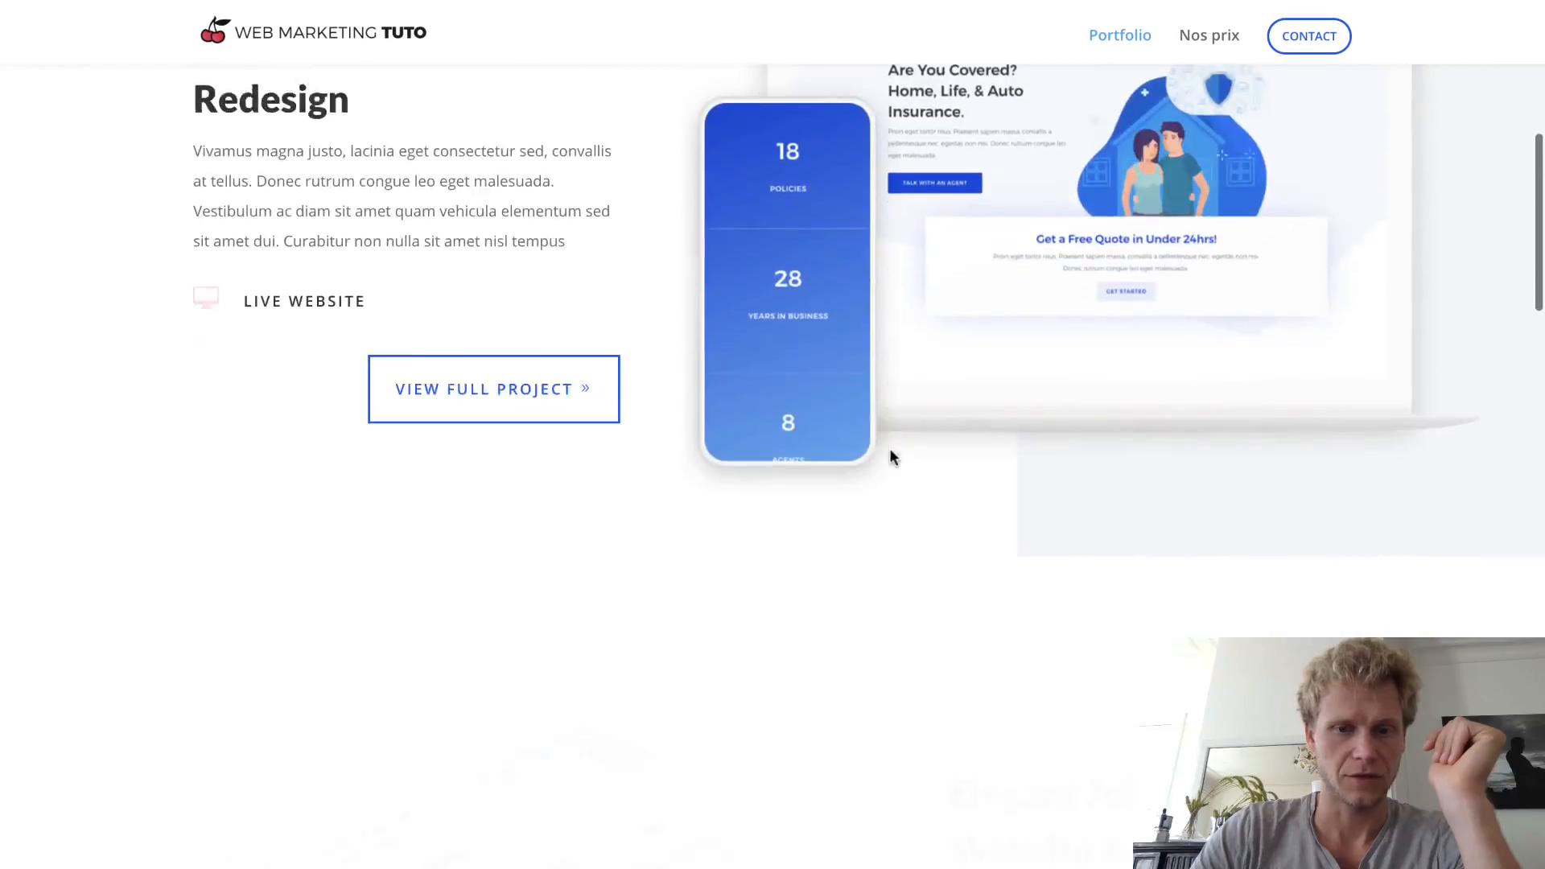
{"action": "scroll", "coordinate": [813, 578], "scroll_direction": "down", "scroll_amount": 15}
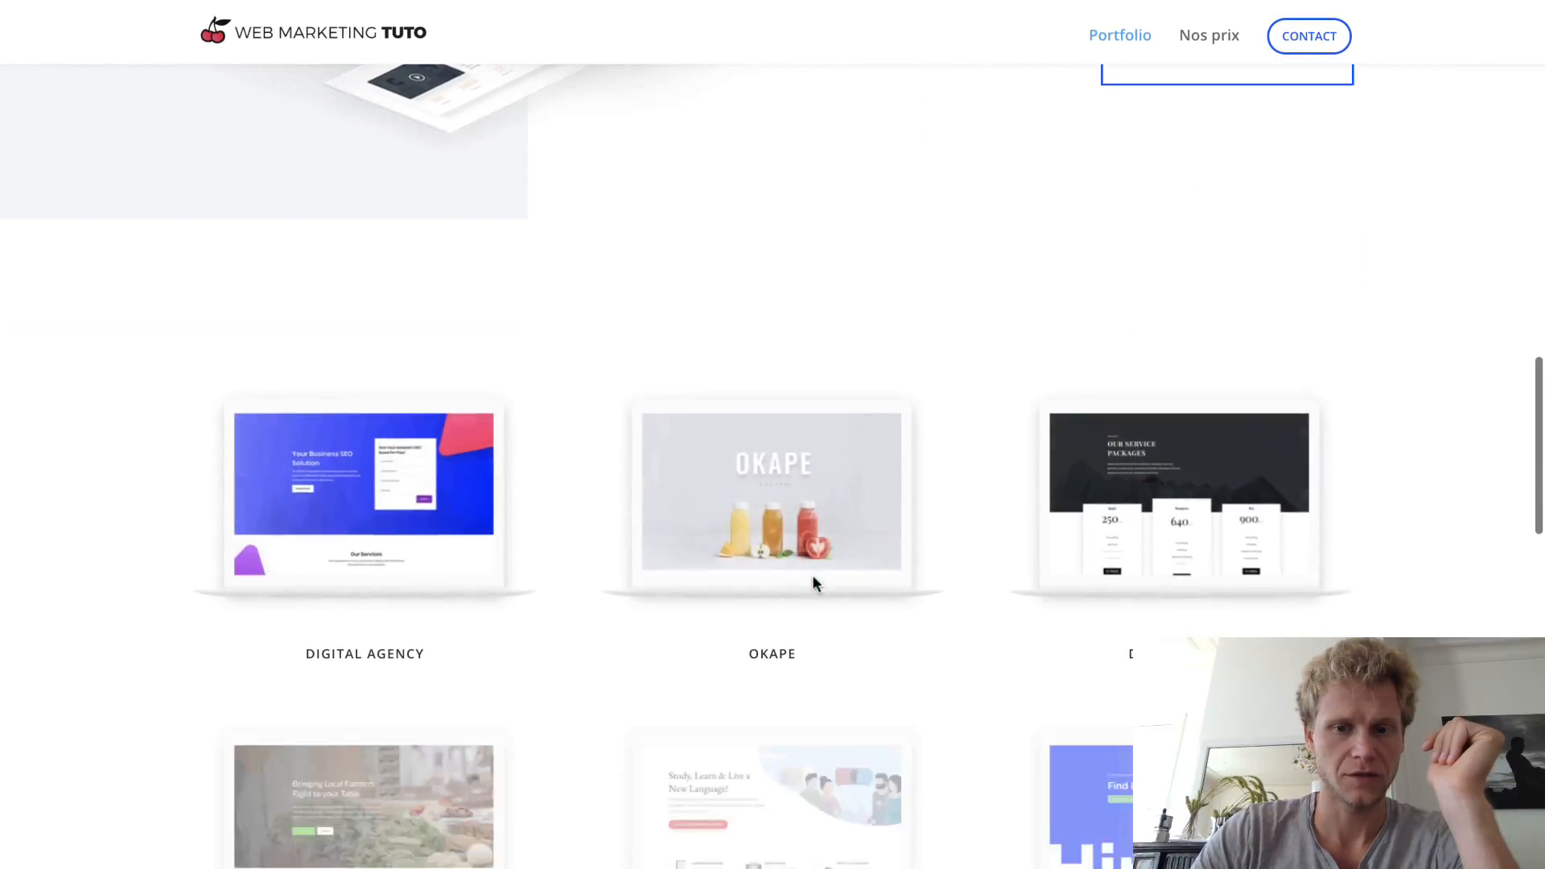
{"action": "scroll", "coordinate": [1070, 401], "scroll_direction": "up", "scroll_amount": 1}
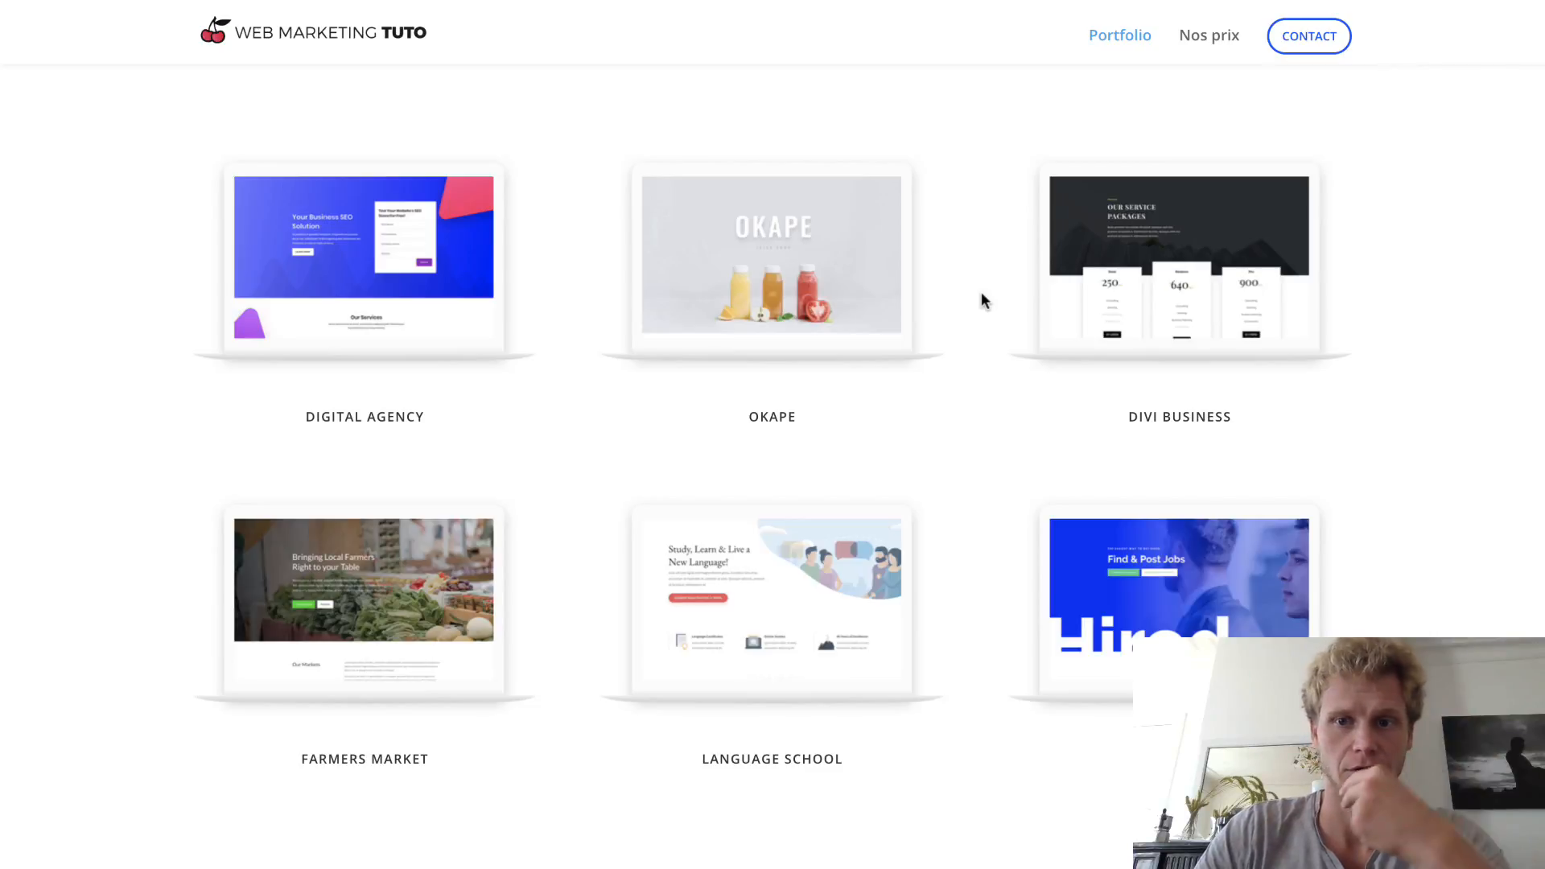
{"action": "scroll", "coordinate": [982, 296], "scroll_direction": "down", "scroll_amount": 5}
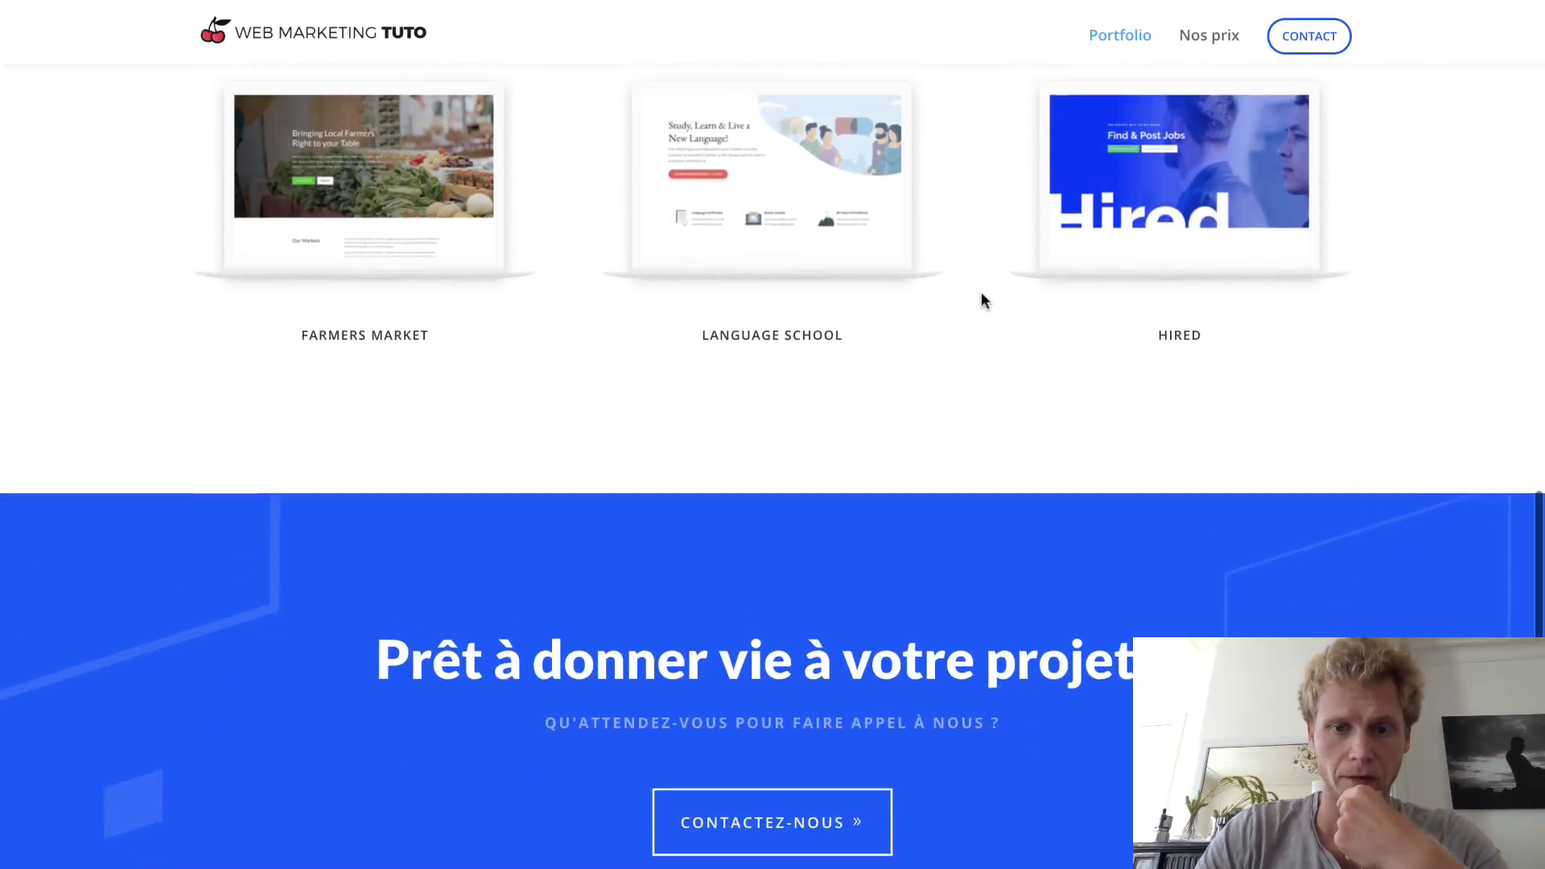
{"action": "scroll", "coordinate": [982, 295], "scroll_direction": "down", "scroll_amount": 1}
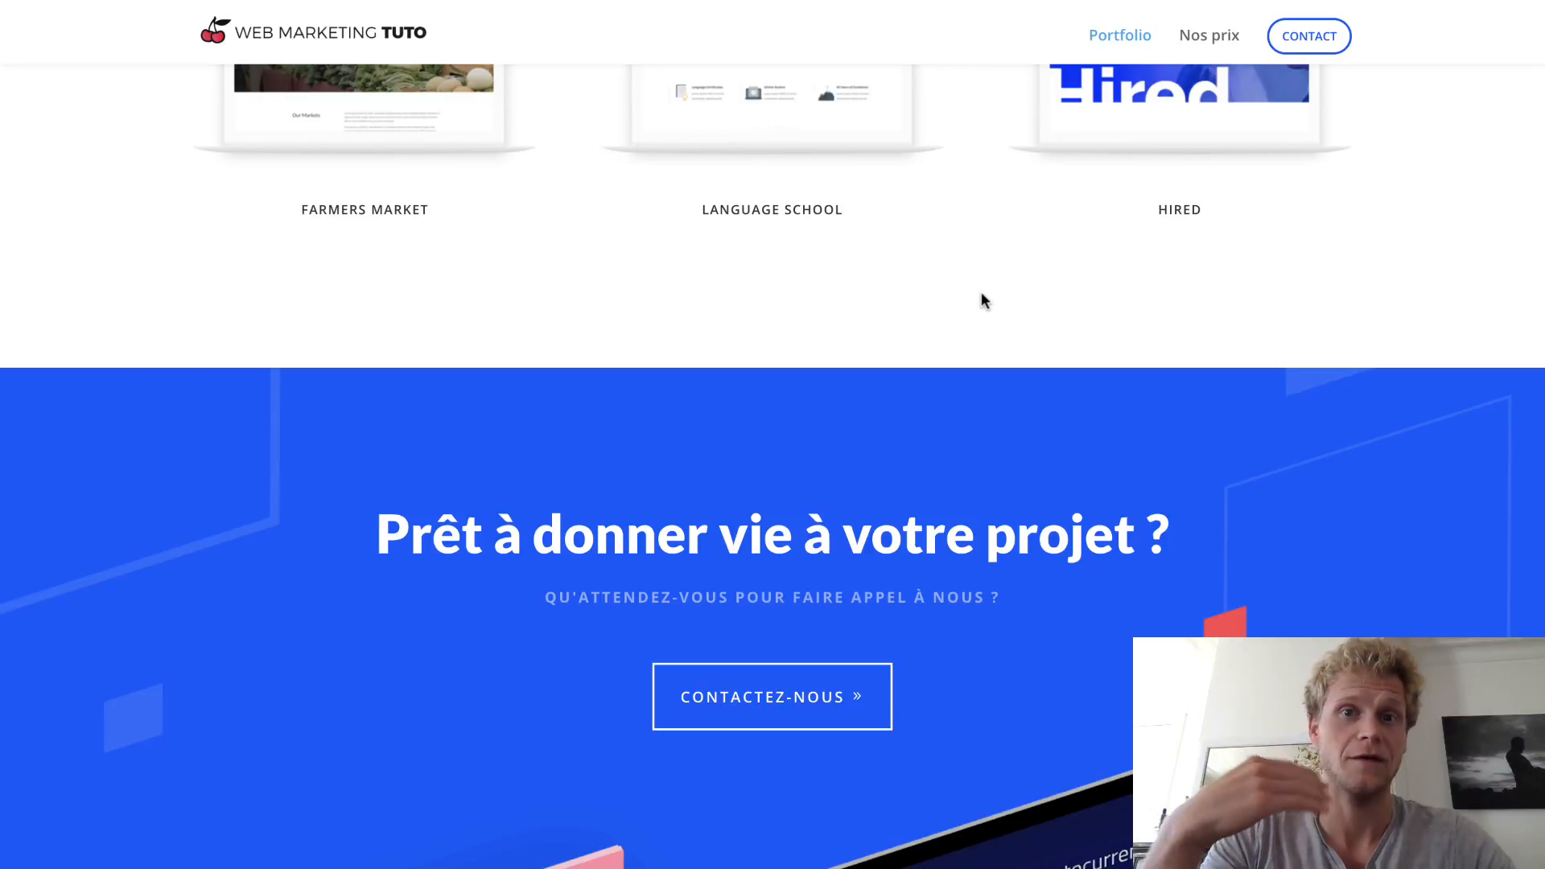
{"action": "scroll", "coordinate": [981, 293], "scroll_direction": "down", "scroll_amount": 1}
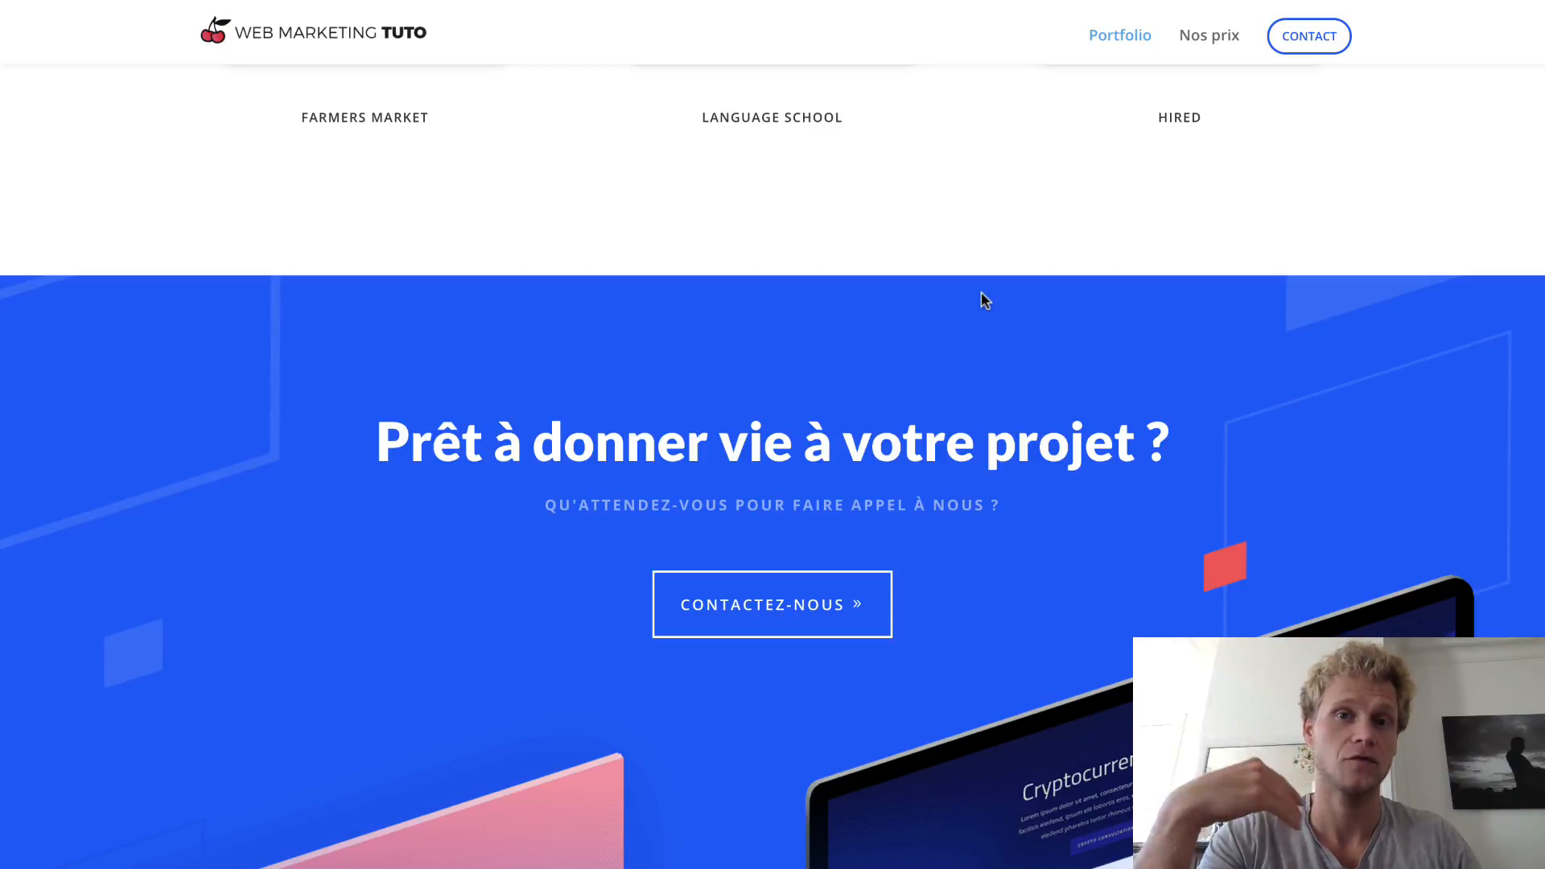
{"action": "scroll", "coordinate": [982, 293], "scroll_direction": "down", "scroll_amount": 8}
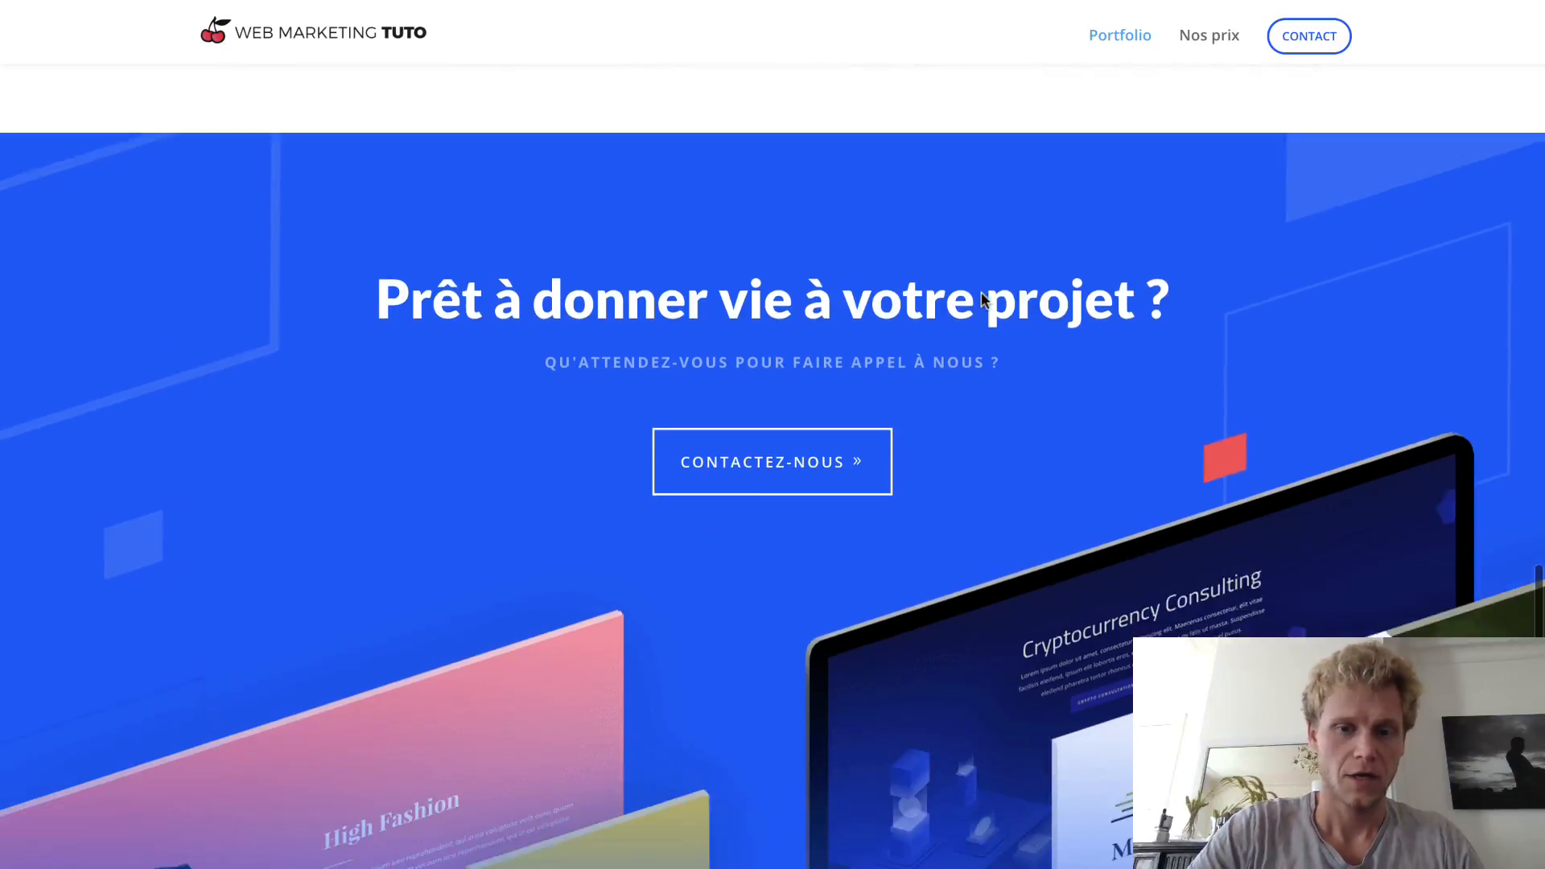
{"action": "scroll", "coordinate": [982, 293], "scroll_direction": "down", "scroll_amount": 1}
{"action": "scroll", "coordinate": [982, 293], "scroll_direction": "up", "scroll_amount": 7}
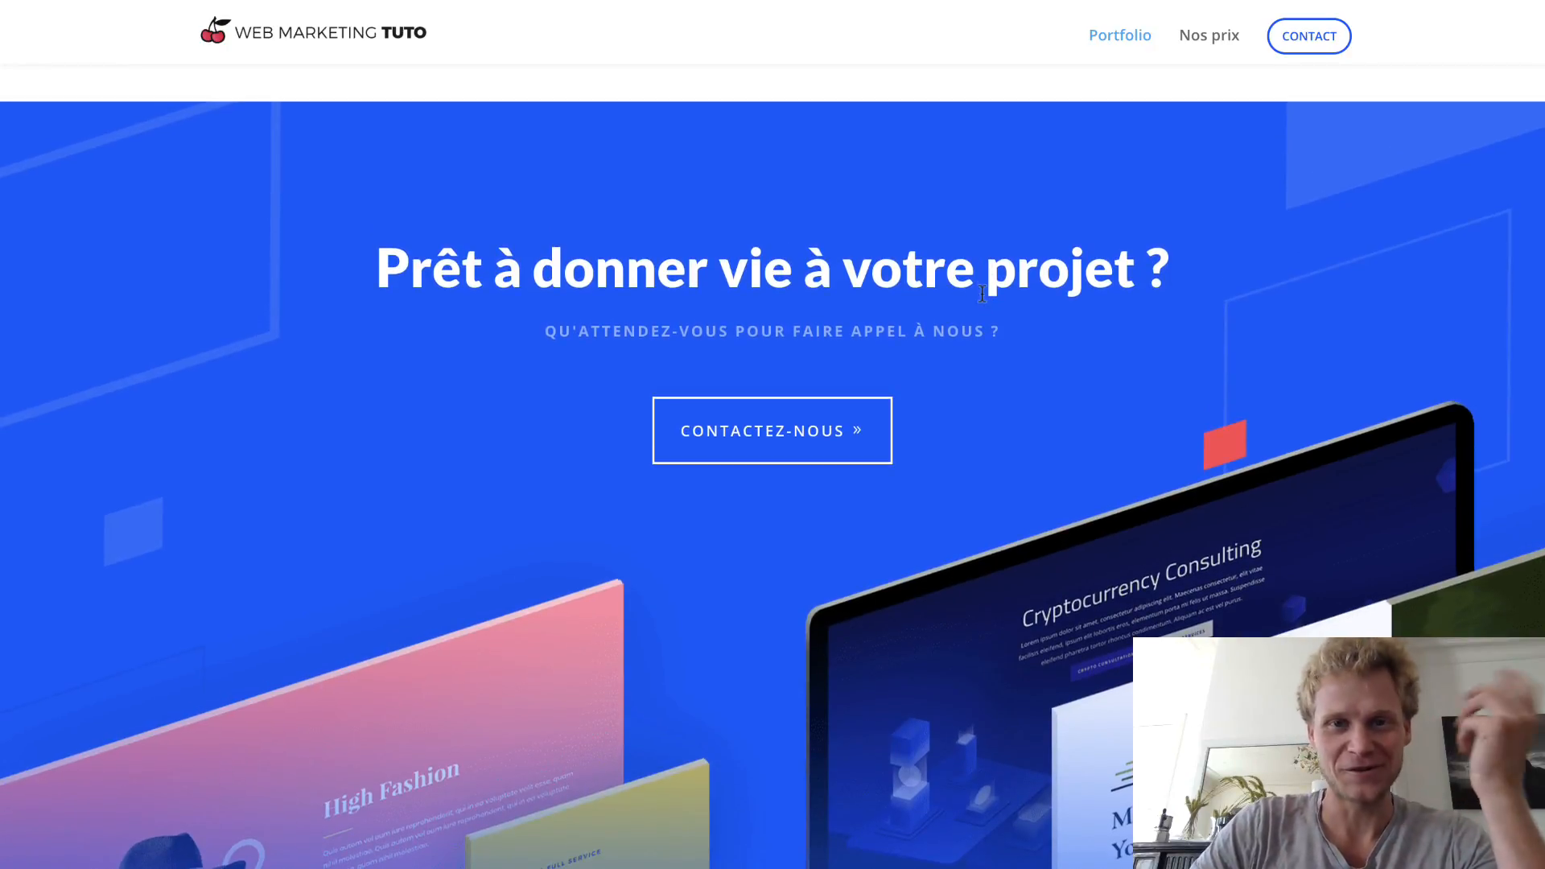
{"action": "scroll", "coordinate": [982, 293], "scroll_direction": "up", "scroll_amount": 6}
{"action": "scroll", "coordinate": [982, 293], "scroll_direction": "up", "scroll_amount": 15}
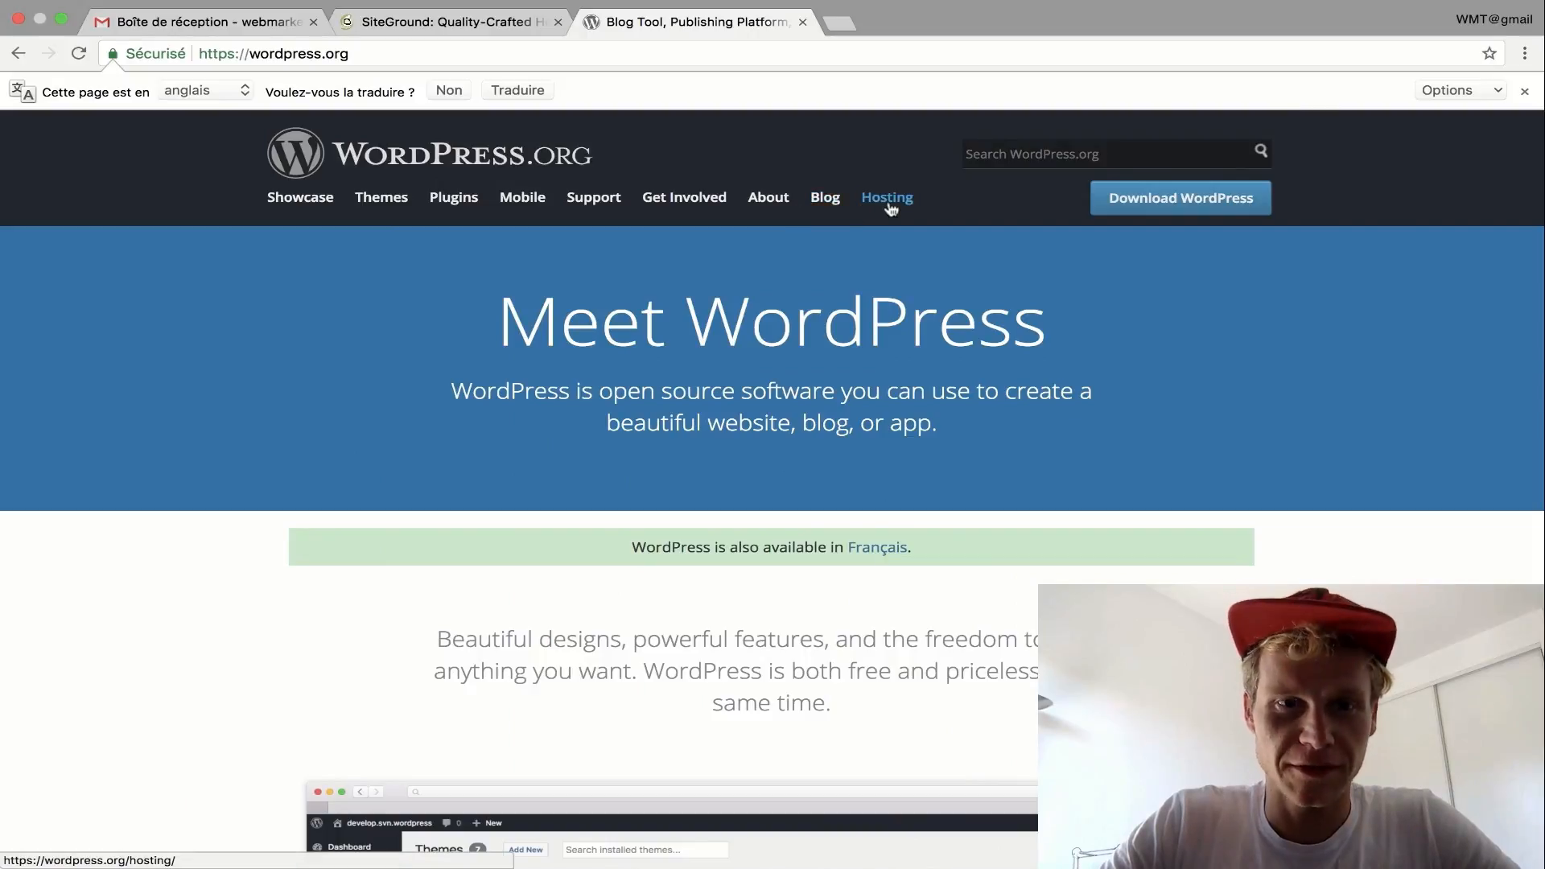
Go to WordPress.org's Hosting page and scroll down to the SiteGround recommendation
{"action": "left_click", "coordinate": [888, 201]}
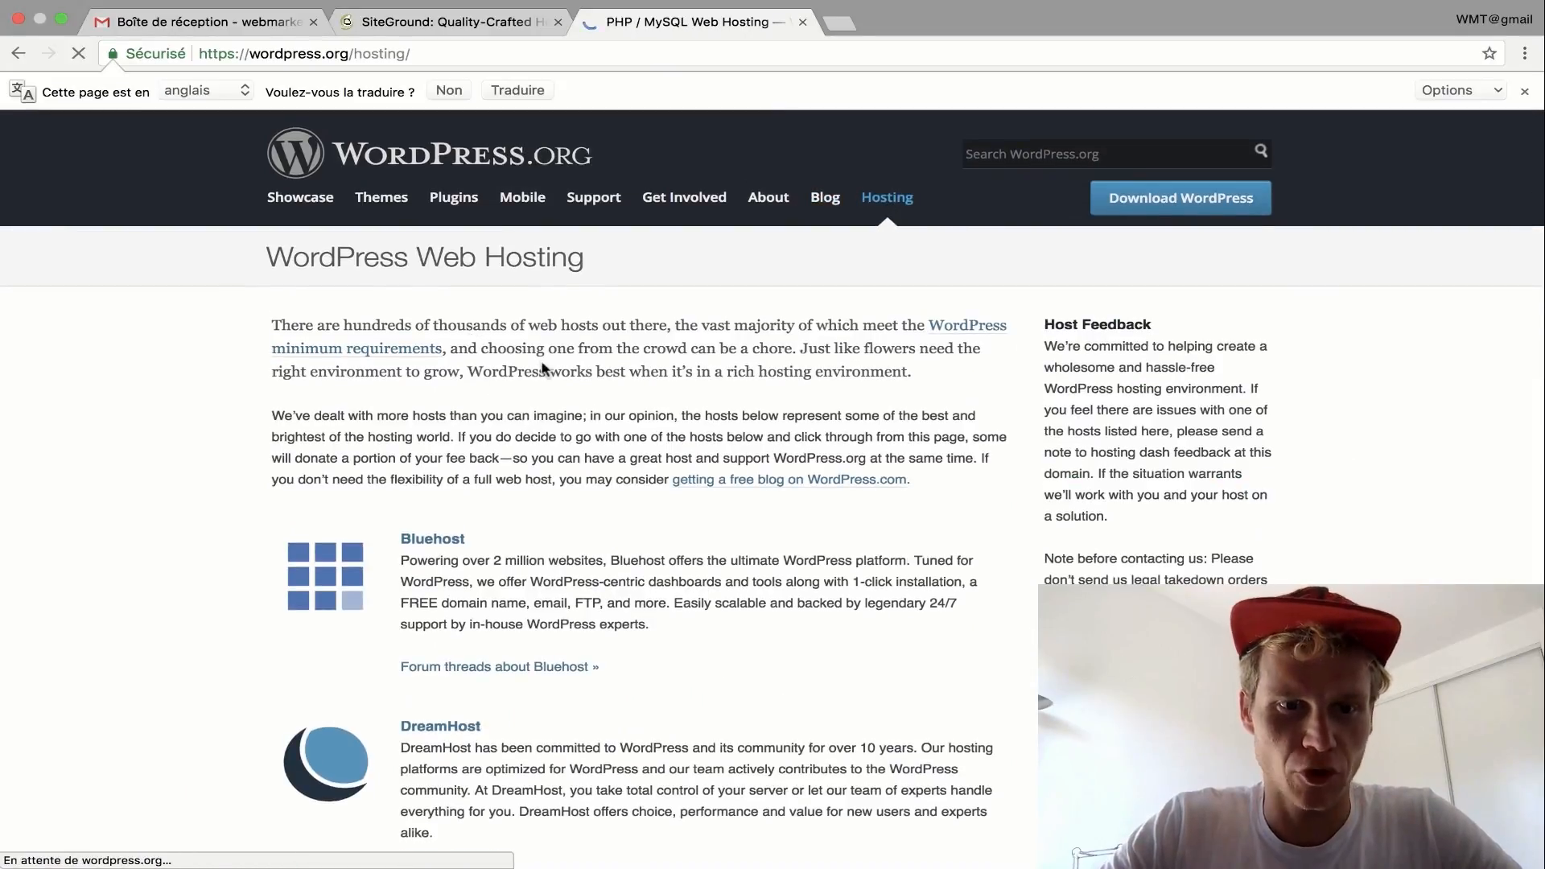
{"action": "scroll", "coordinate": [578, 452], "scroll_direction": "down", "scroll_amount": 3}
{"action": "scroll", "coordinate": [579, 452], "scroll_direction": "down", "scroll_amount": 4}
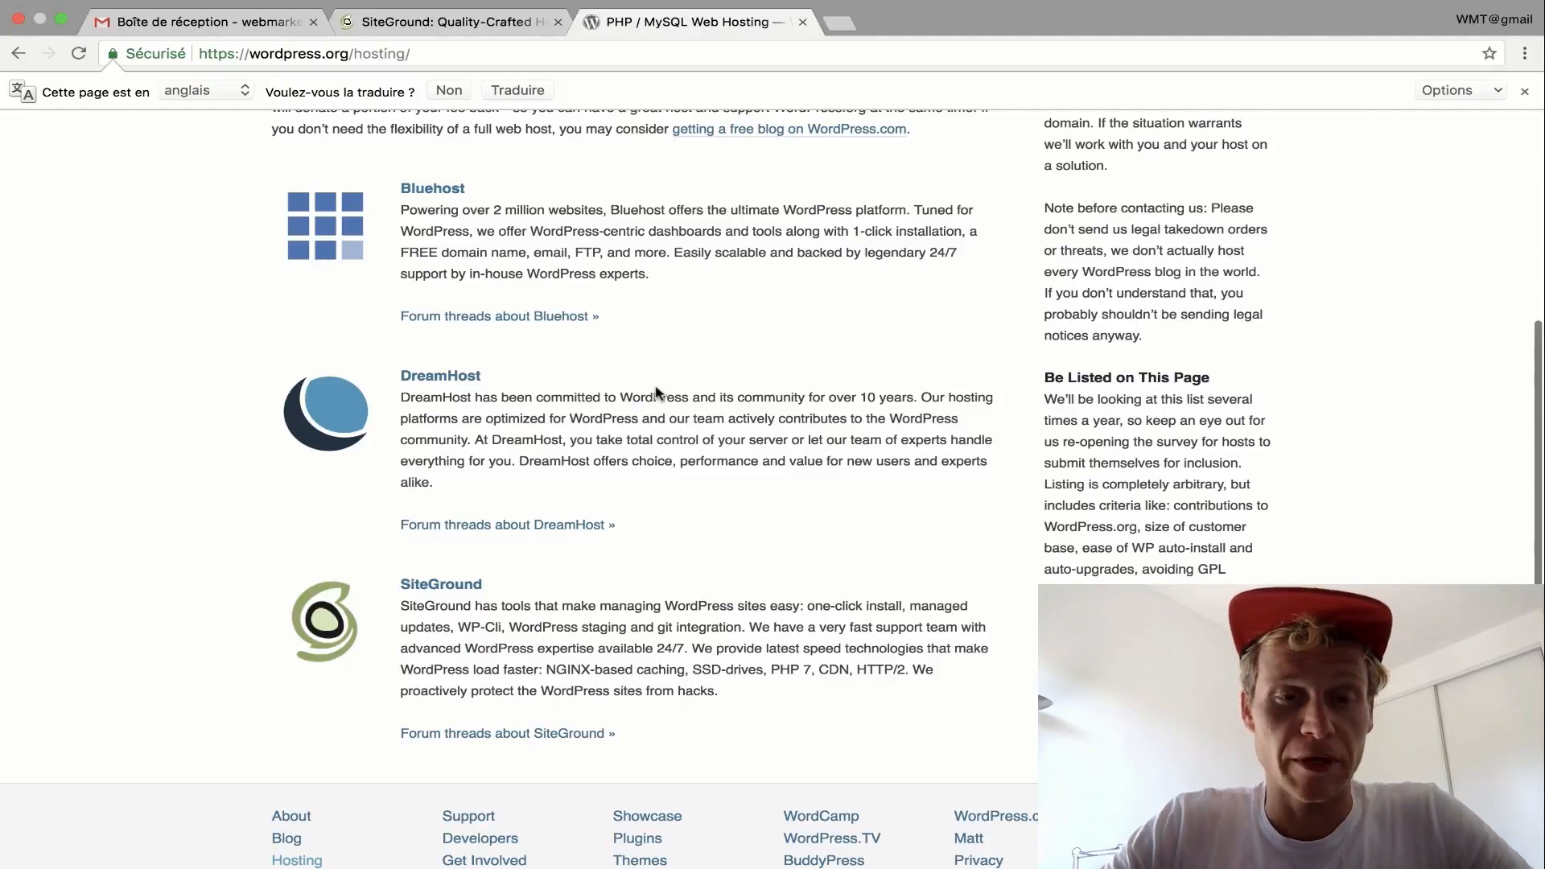
{"action": "scroll", "coordinate": [656, 392], "scroll_direction": "up", "scroll_amount": 1}
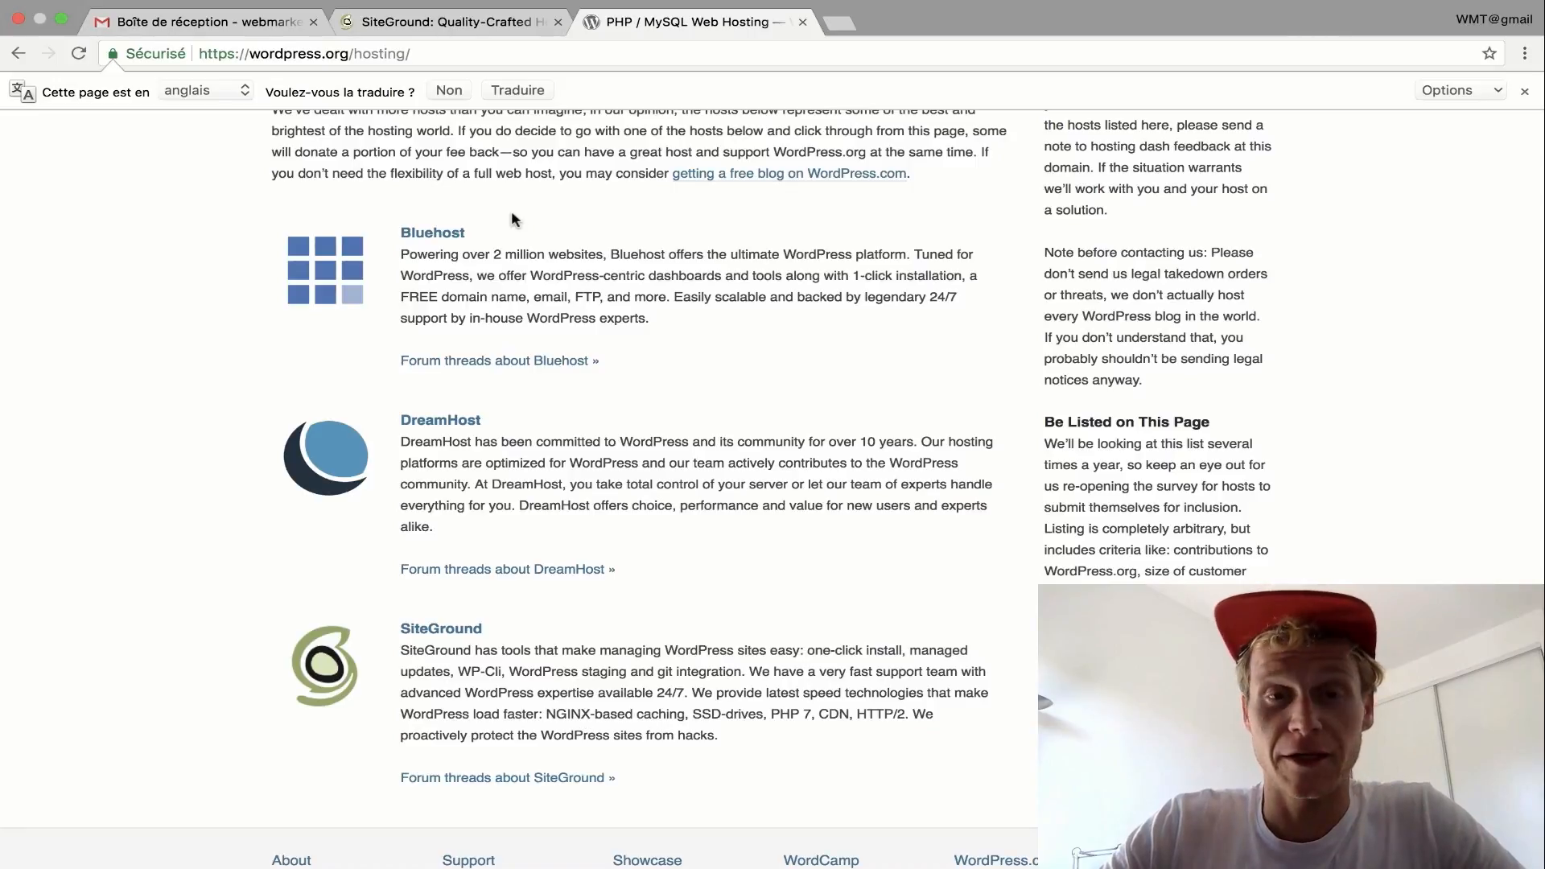
Scroll SiteGround's site to find the 3.95 €/mo. Web Hosting price
{"action": "left_click", "coordinate": [403, 31]}
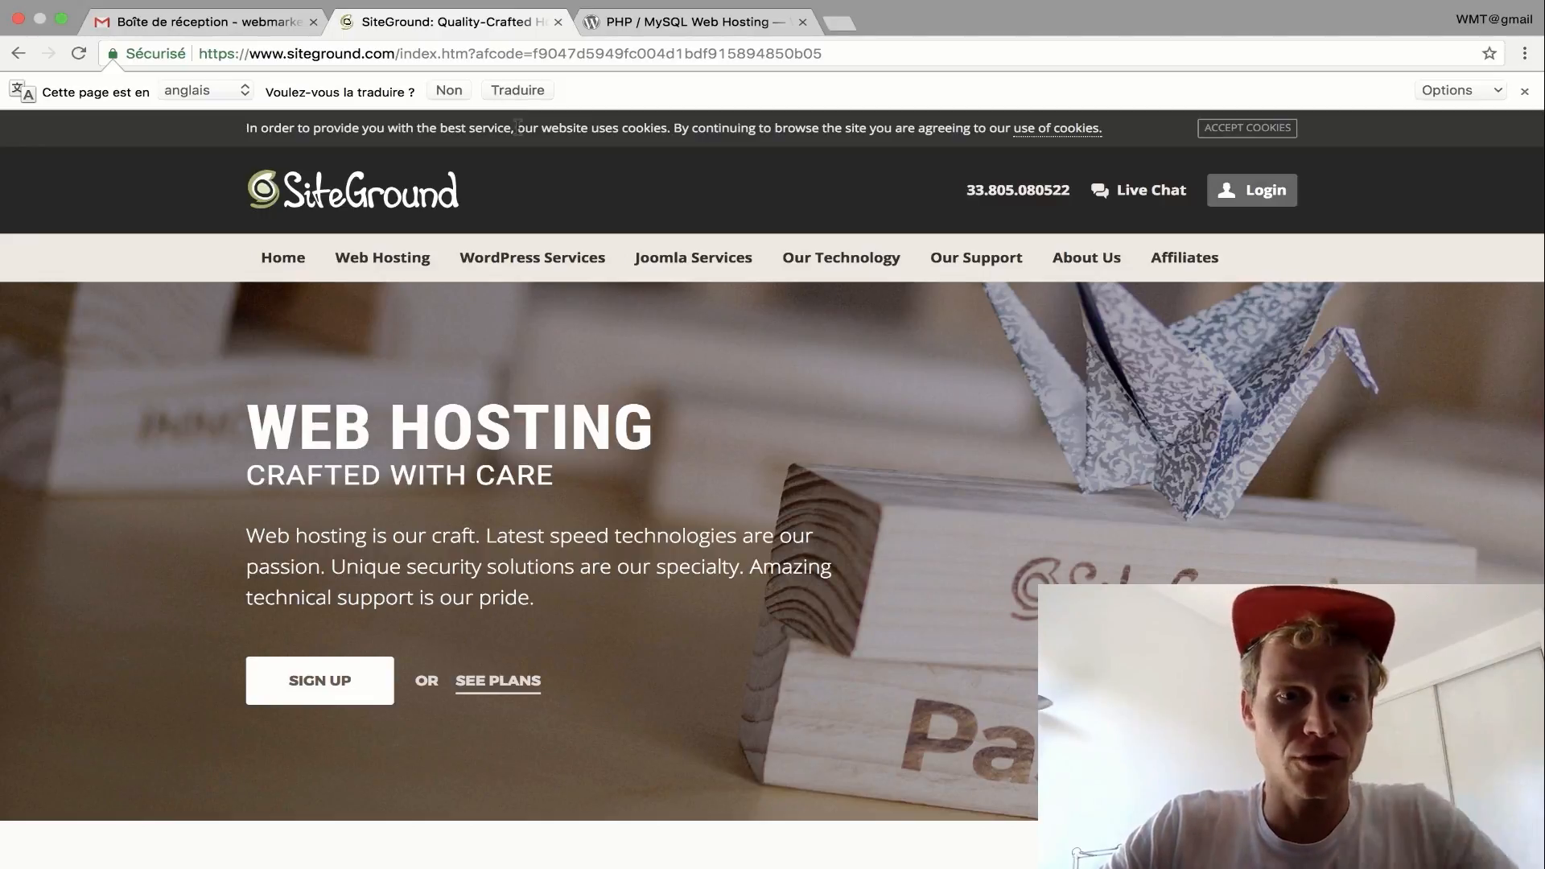
{"action": "scroll", "coordinate": [591, 231], "scroll_direction": "down", "scroll_amount": 6}
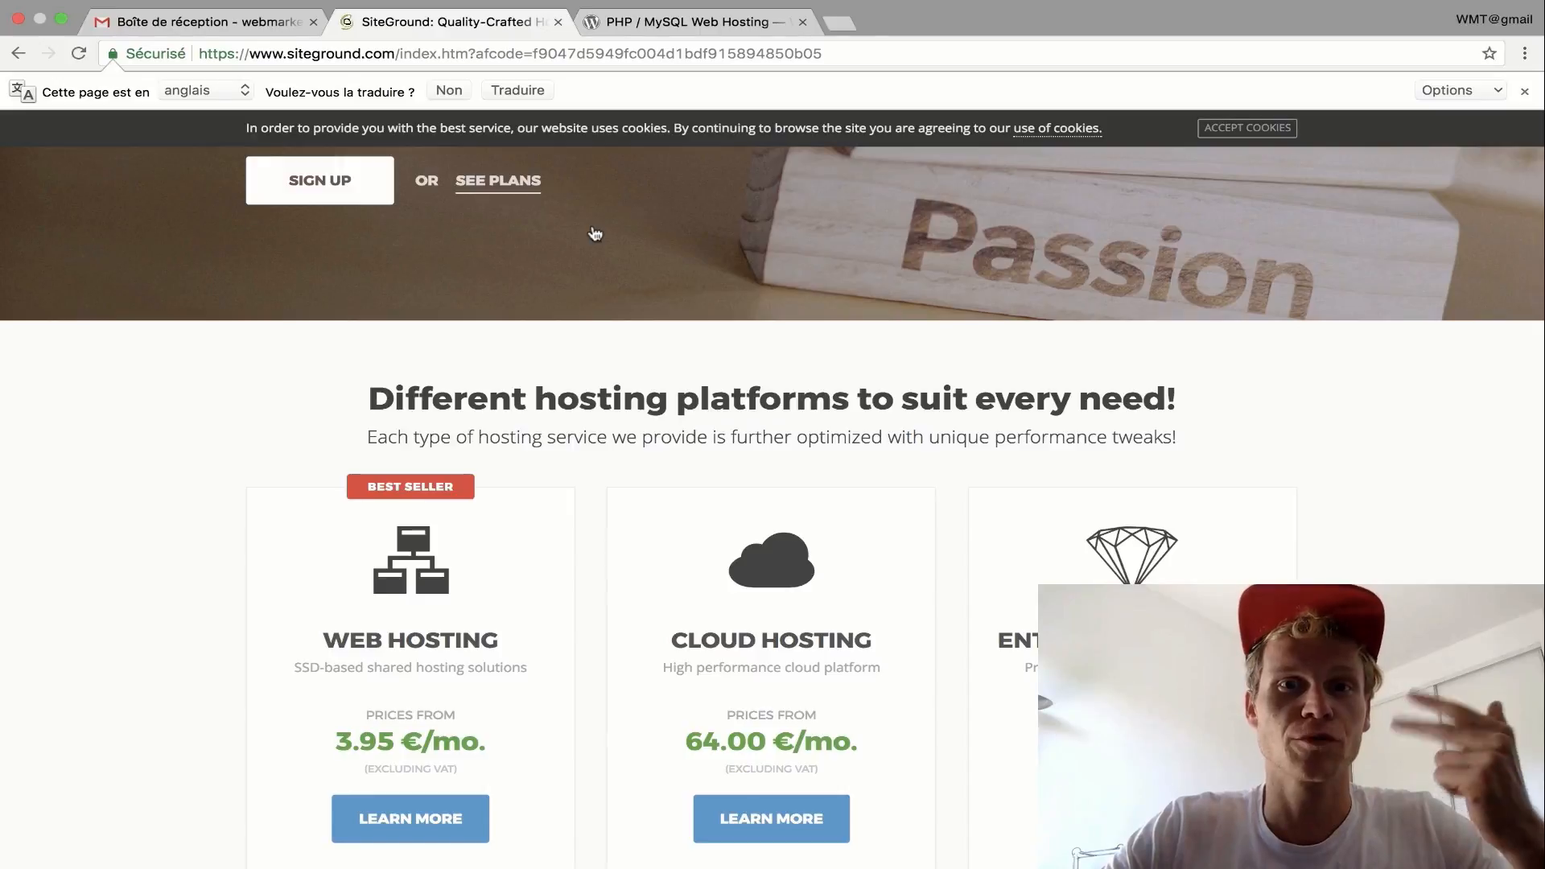
{"action": "scroll", "coordinate": [595, 234], "scroll_direction": "down", "scroll_amount": 1}
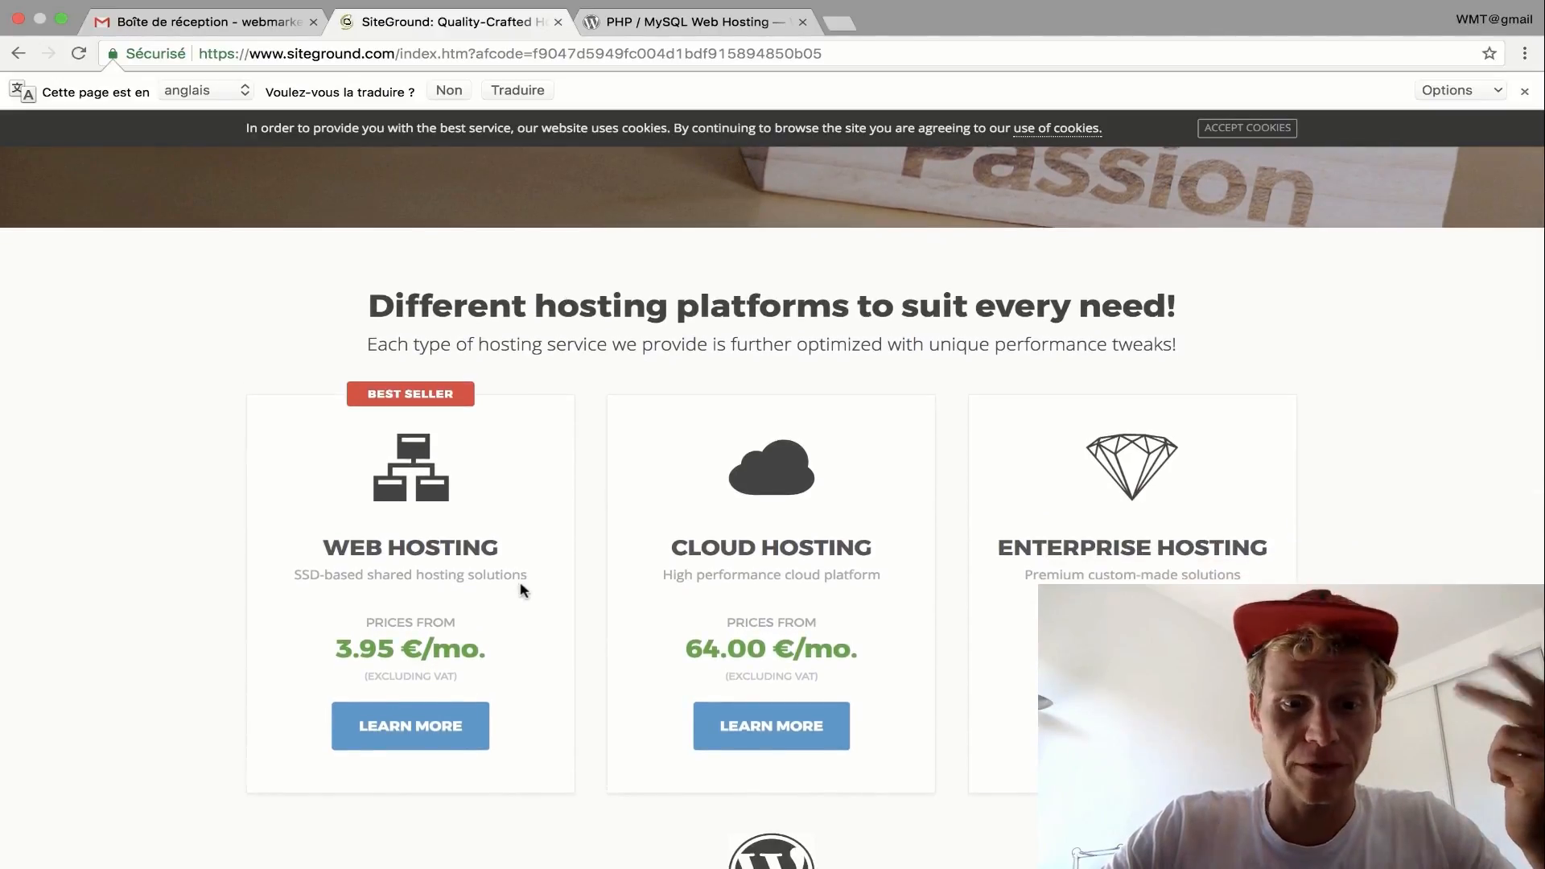
{"action": "scroll", "coordinate": [521, 591], "scroll_direction": "down", "scroll_amount": 1}
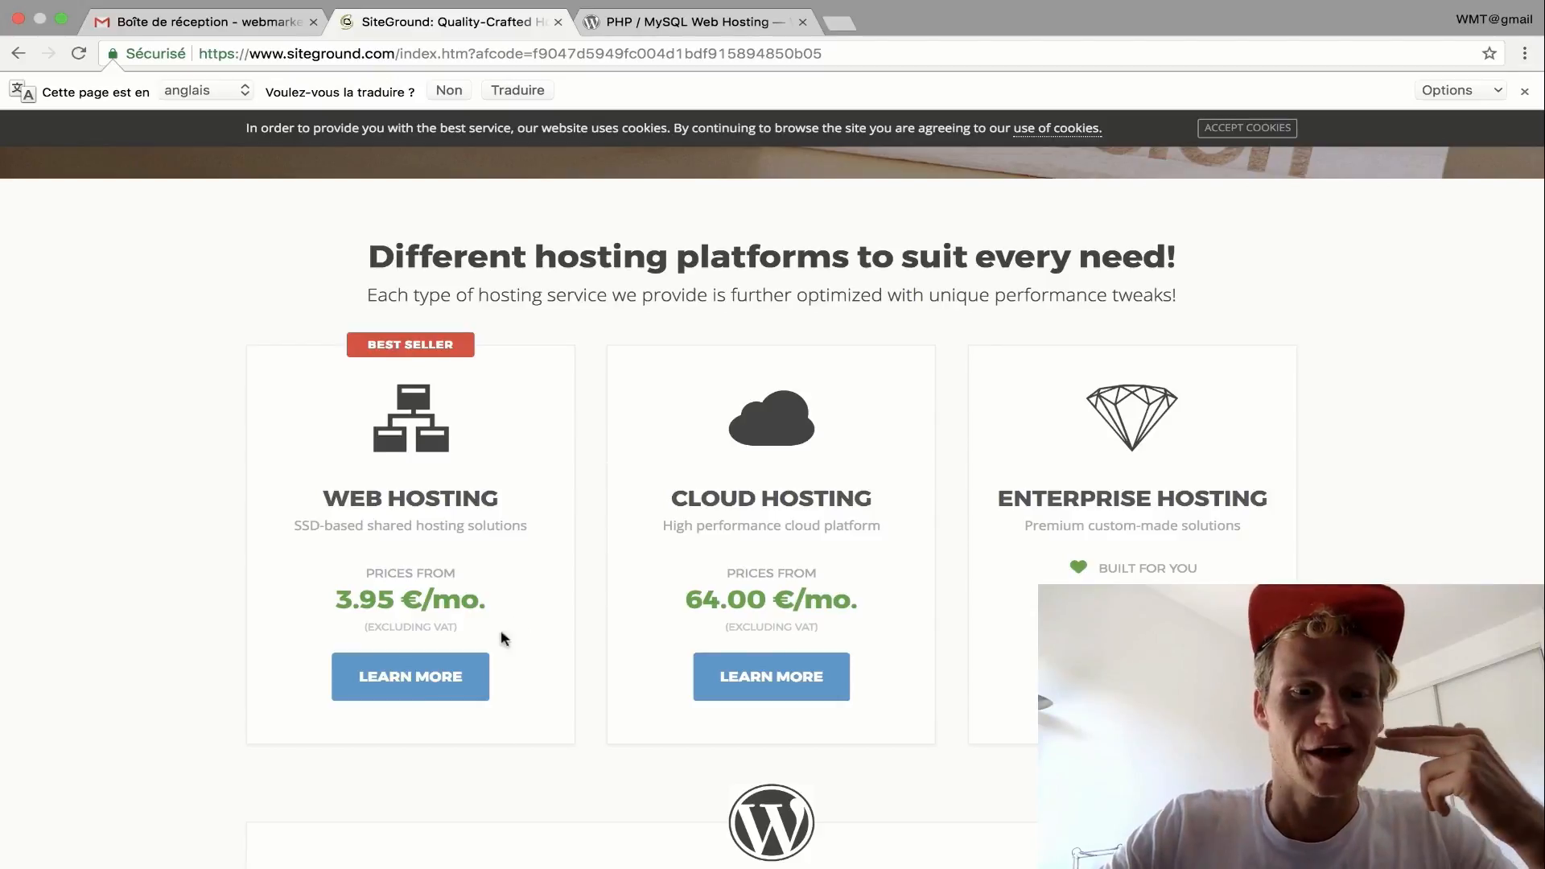
{"action": "left_click_drag", "start_coordinate": [487, 600], "coordinate": [332, 599]}
Open the Web Hosting plans and order the StartUp plan with its 50% discount
{"action": "left_click", "coordinate": [441, 661]}
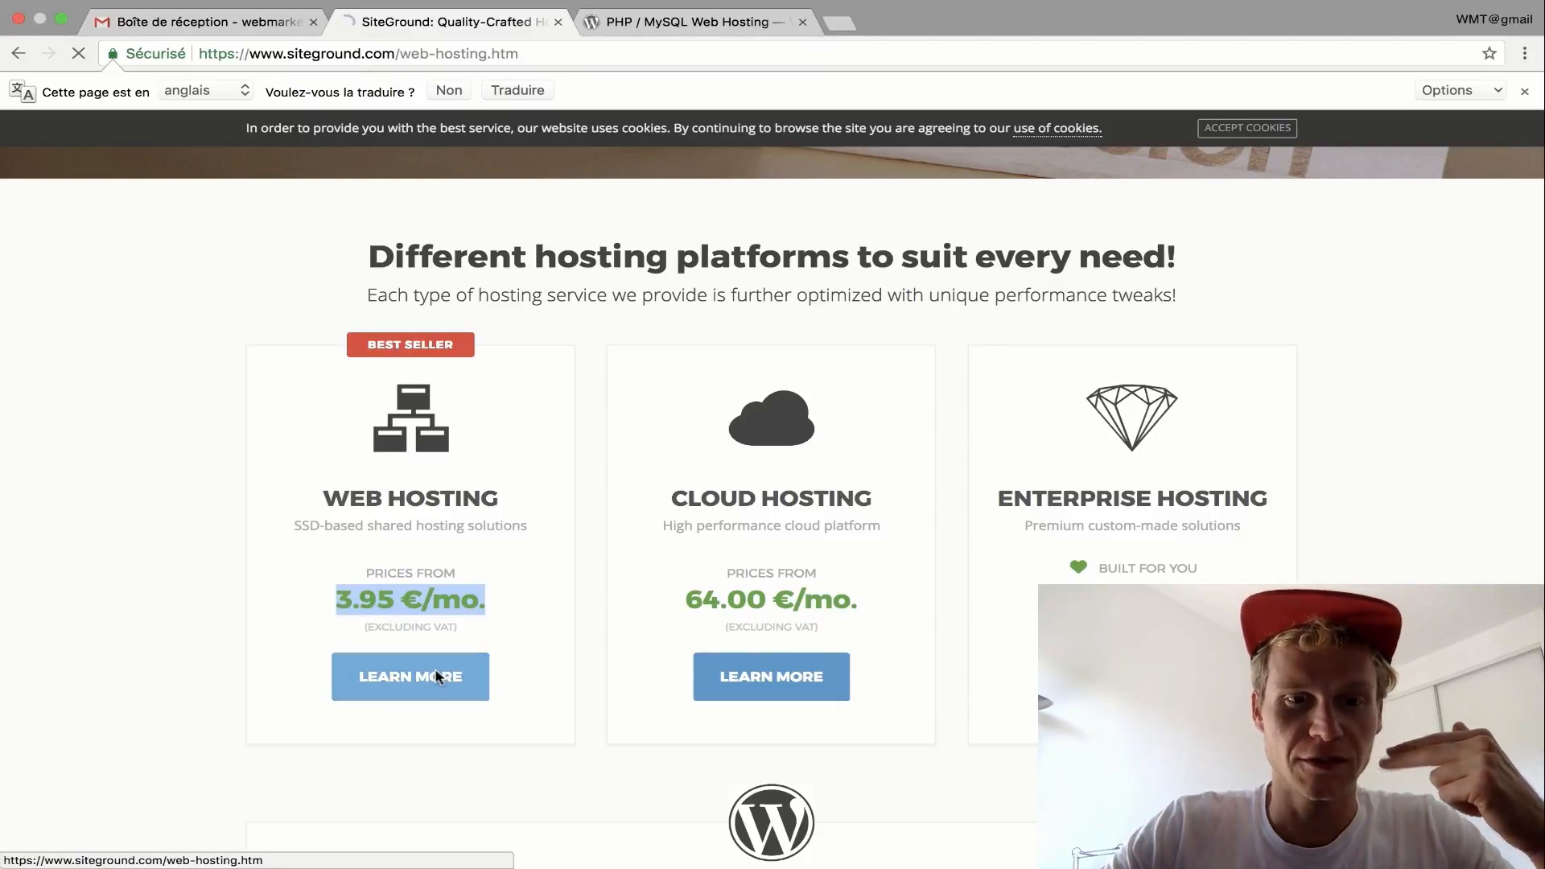
{"action": "scroll", "coordinate": [471, 651], "scroll_direction": "down", "scroll_amount": 1}
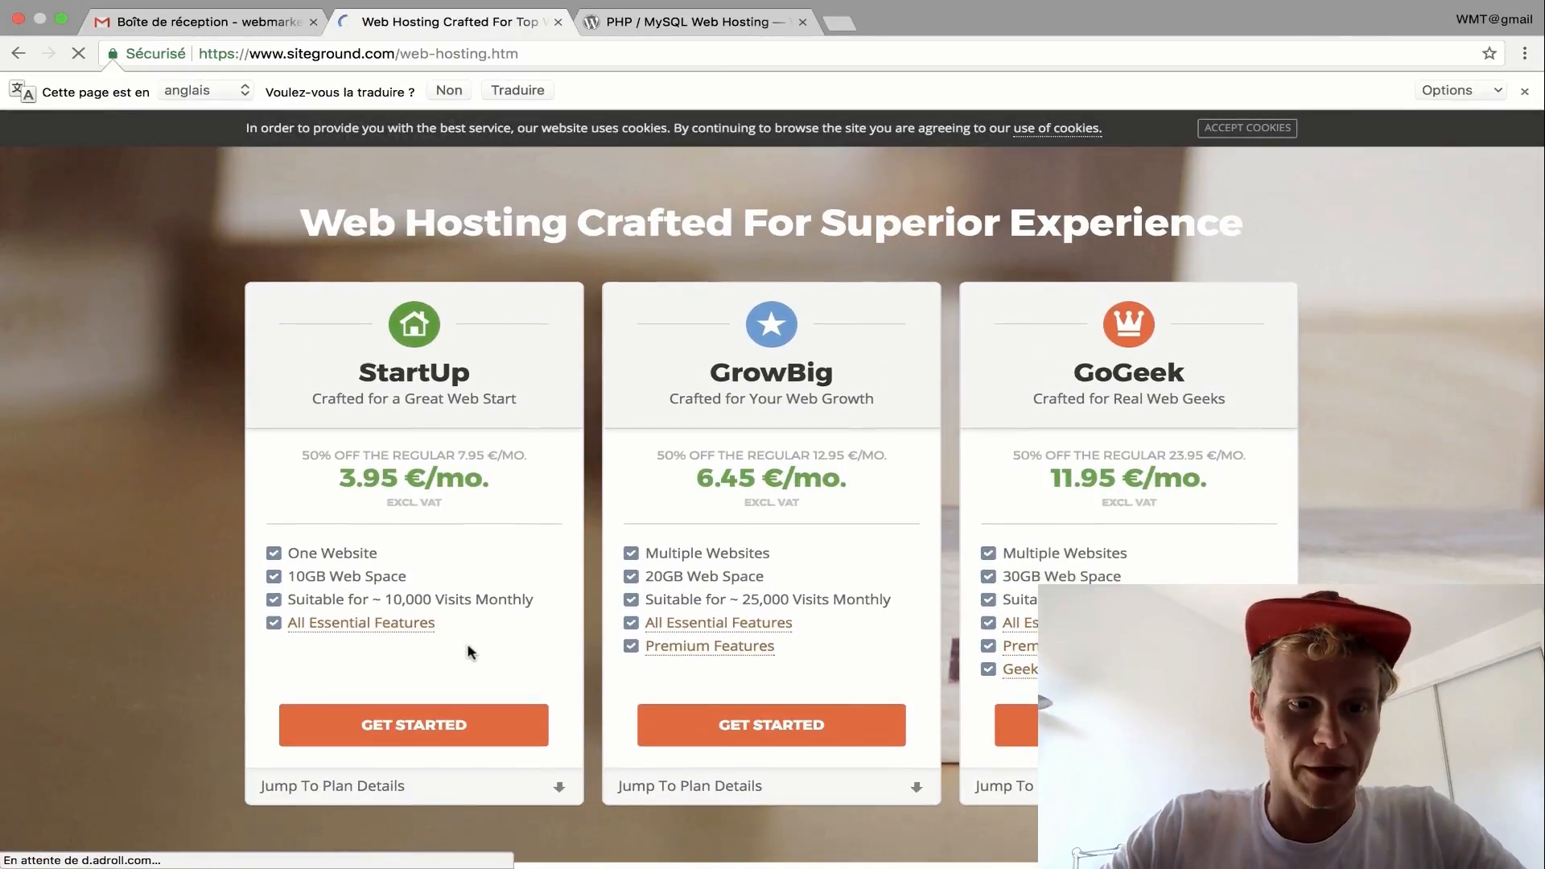
{"action": "left_click_drag", "start_coordinate": [301, 454], "coordinate": [531, 459]}
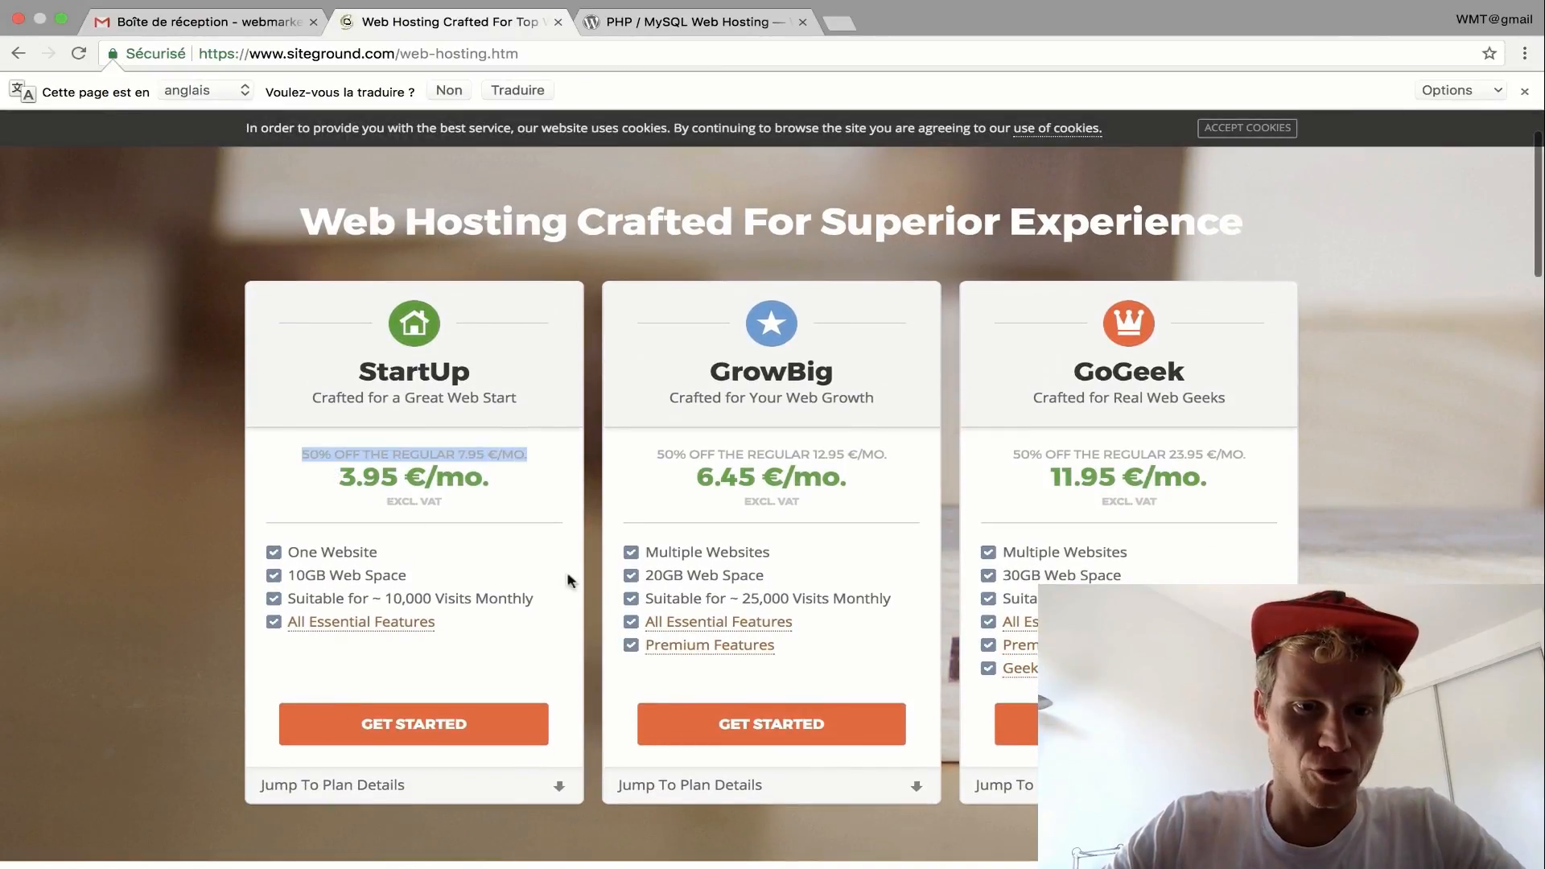
{"action": "left_click", "coordinate": [443, 722]}
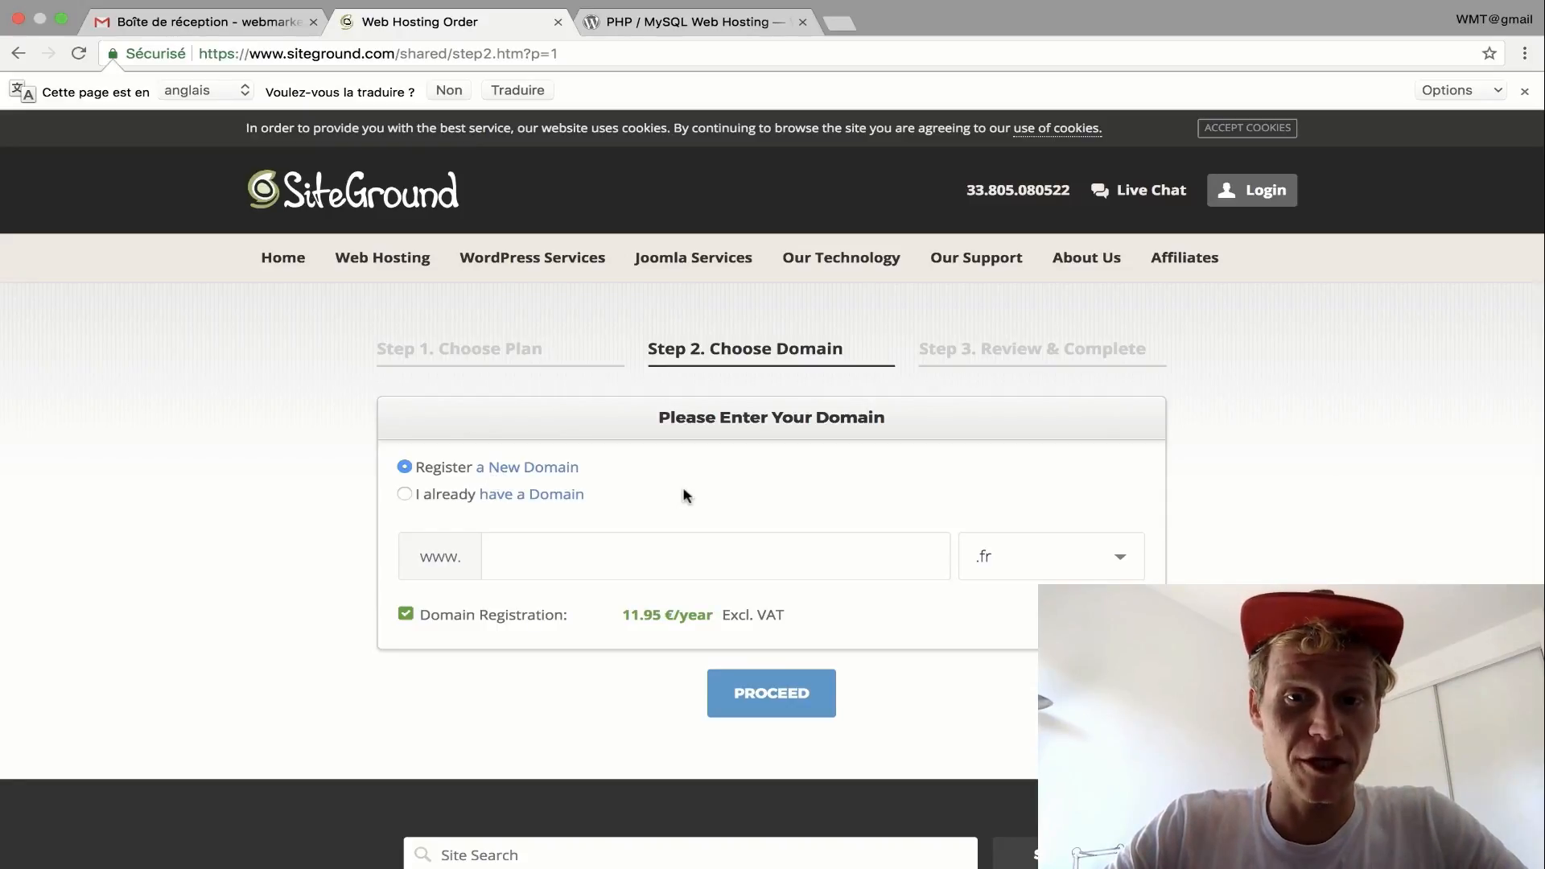
Check cours-wordpress.com, then shorten it to cours-wp.com after the trademark rejection
{"action": "left_click", "coordinate": [603, 553]}
{"action": "type", "text": "cours-wordpress"}
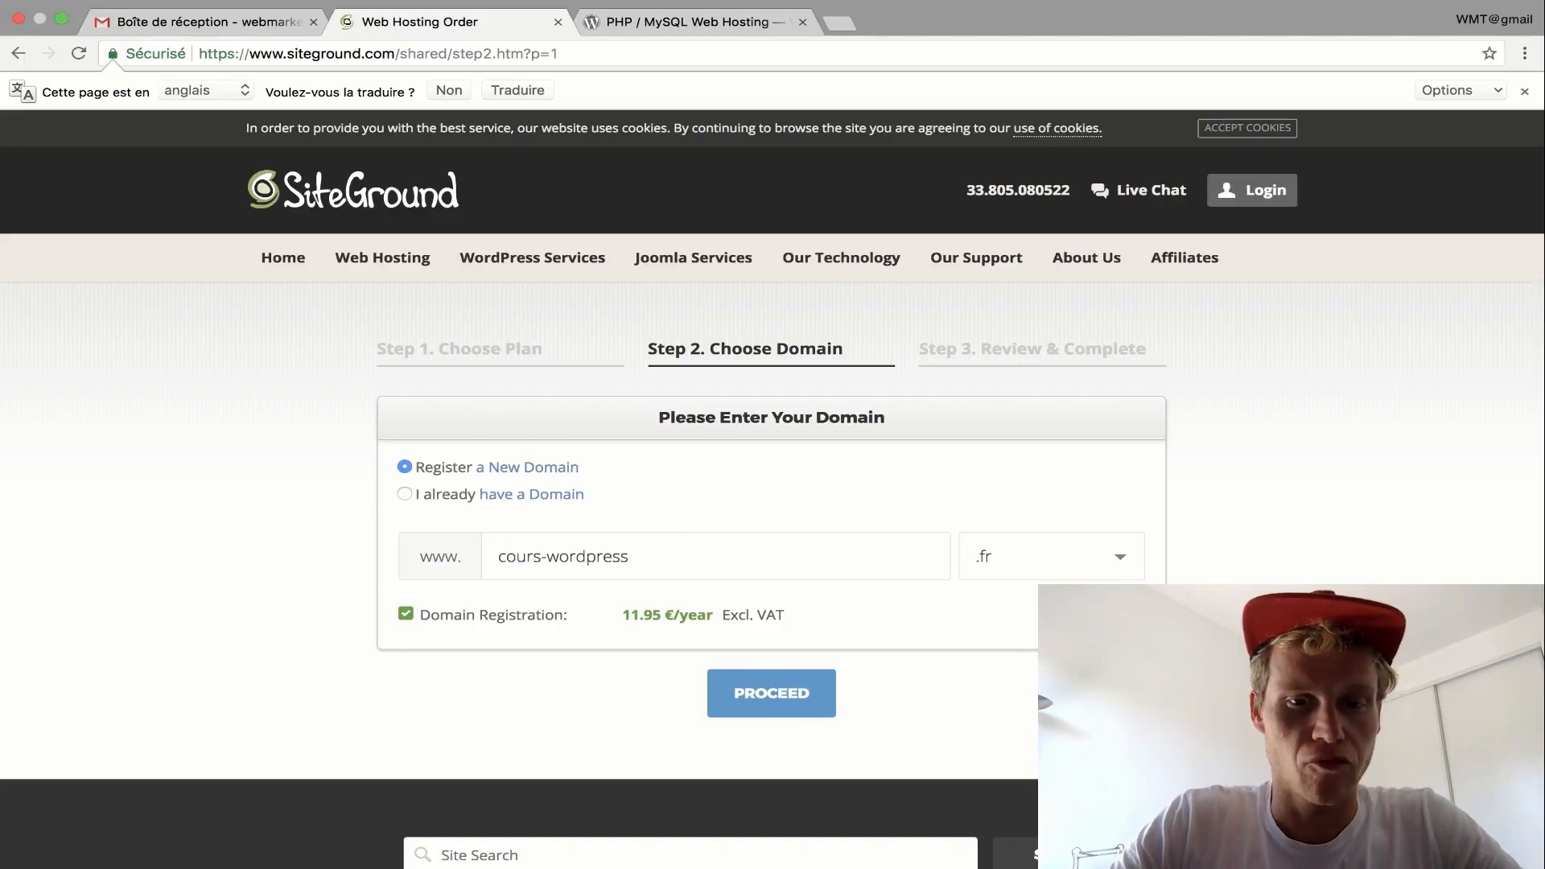
{"action": "left_click", "coordinate": [1044, 574]}
{"action": "scroll", "coordinate": [1043, 576], "scroll_direction": "down", "scroll_amount": 2}
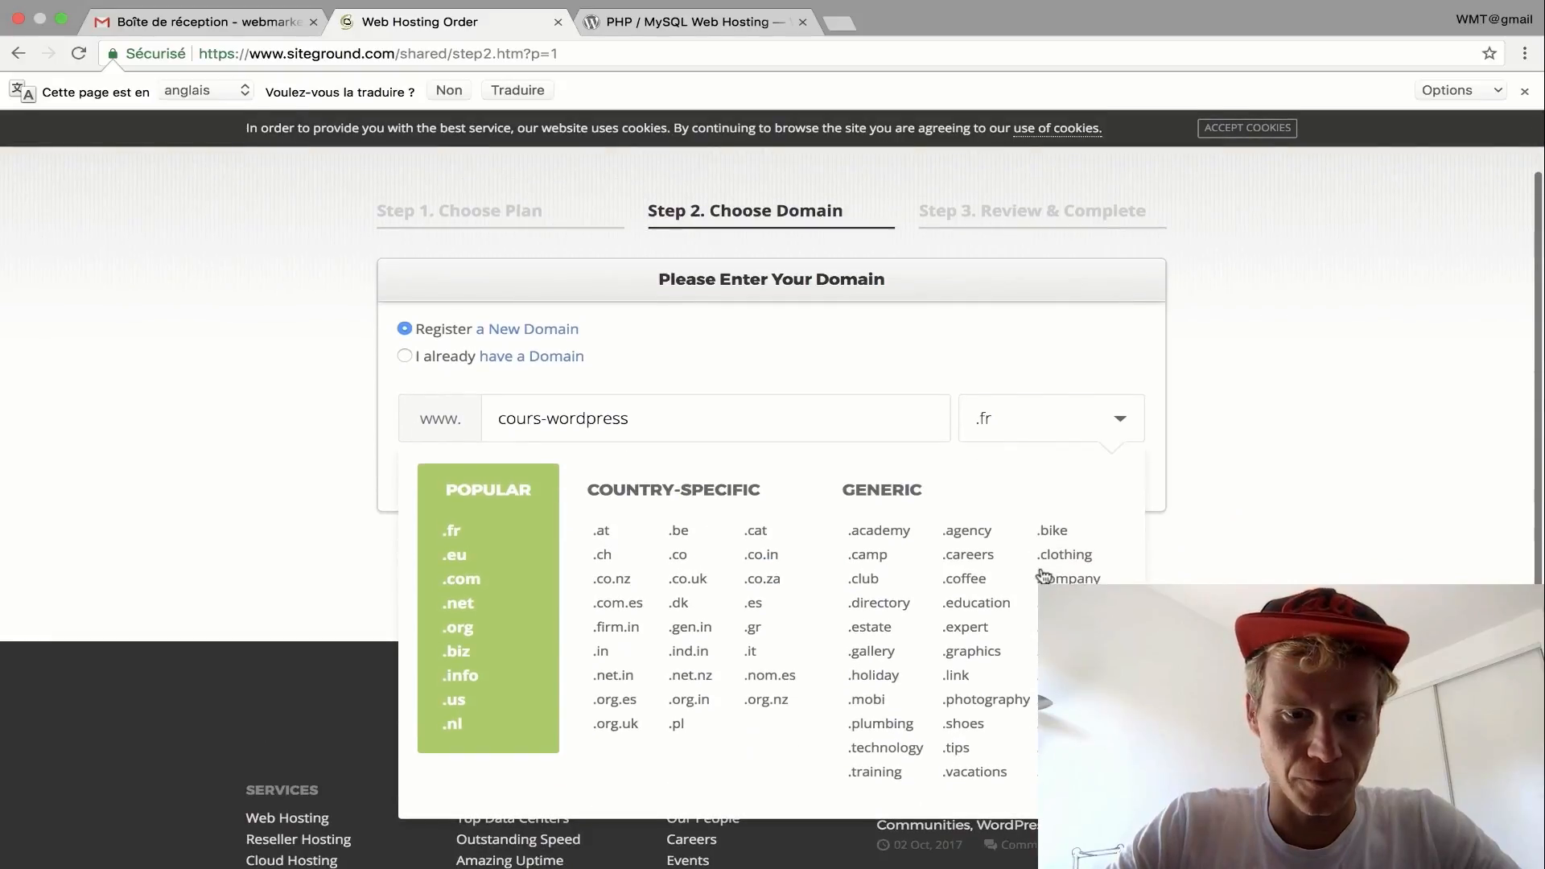
{"action": "left_click", "coordinate": [461, 580]}
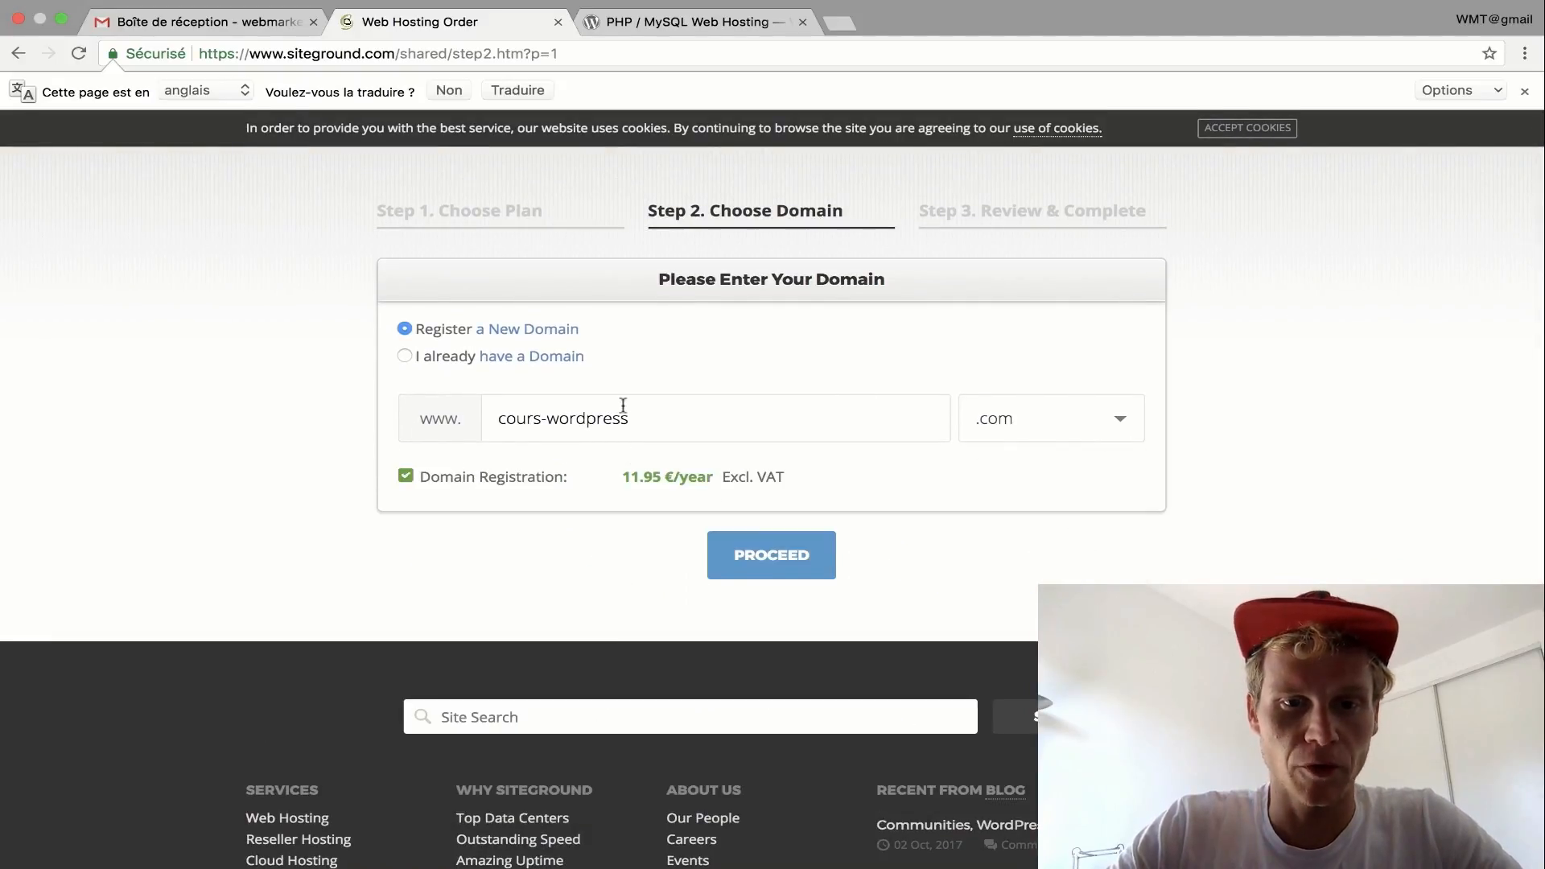
{"action": "left_click", "coordinate": [787, 547]}
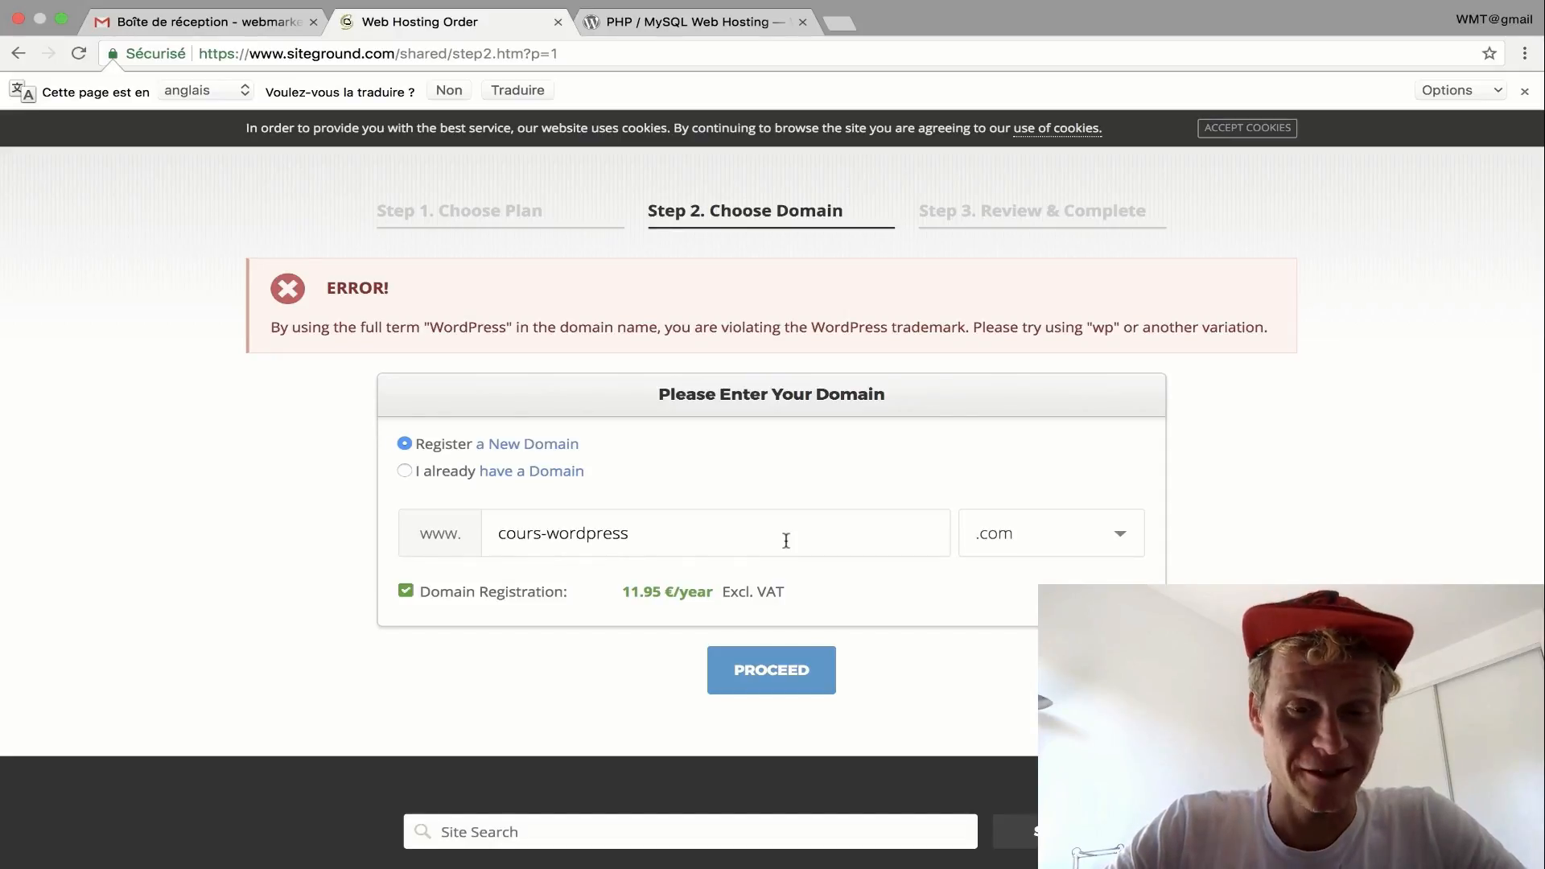
{"action": "left_click_drag", "start_coordinate": [625, 533], "coordinate": [561, 532]}
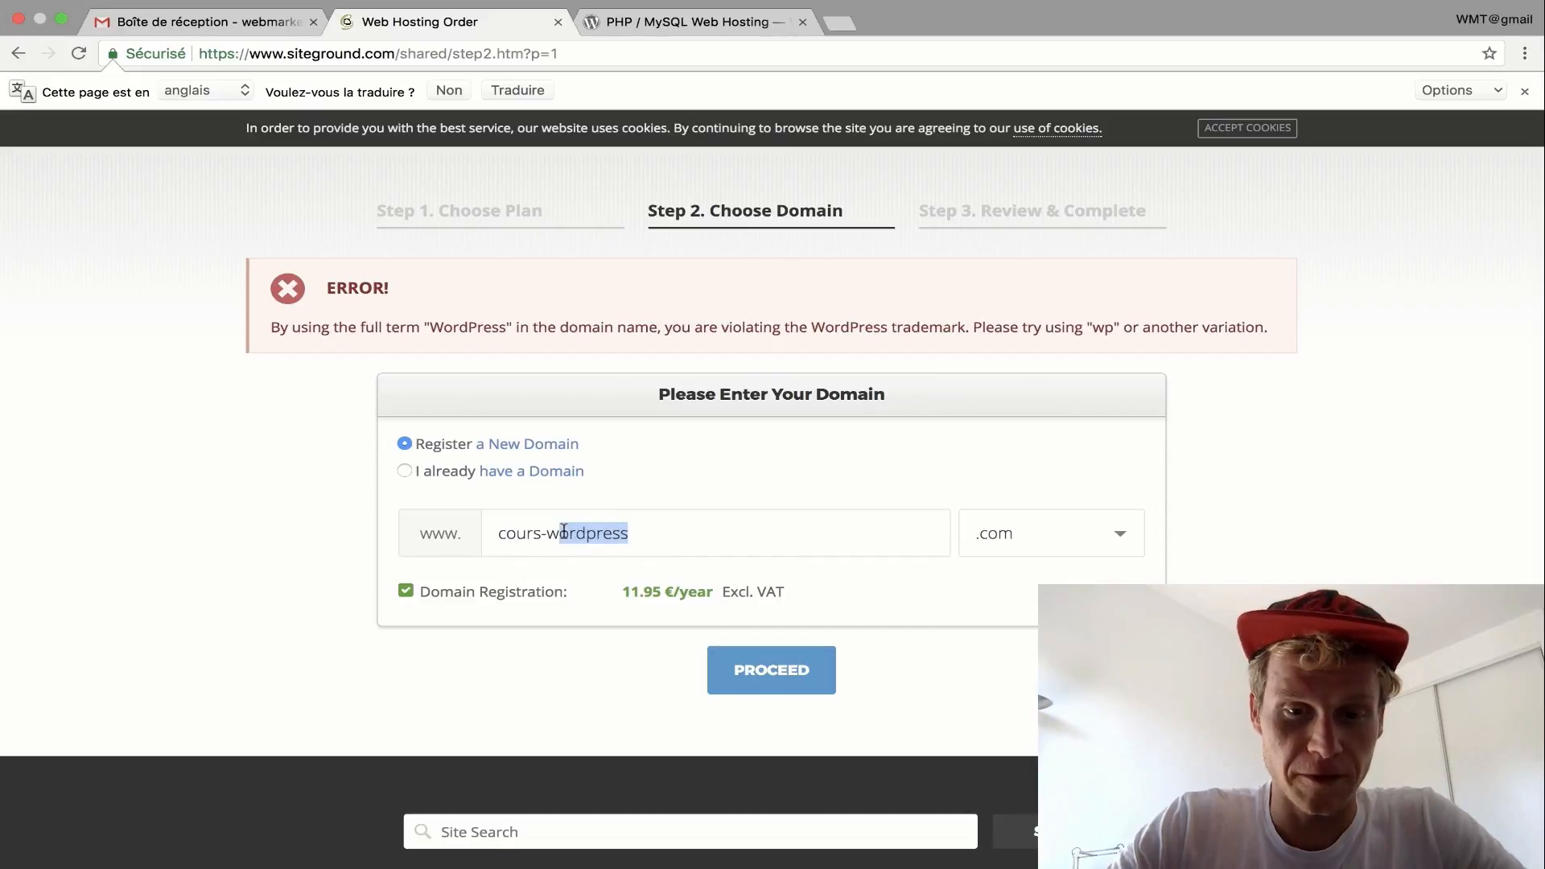
{"action": "type", "text": "p"}
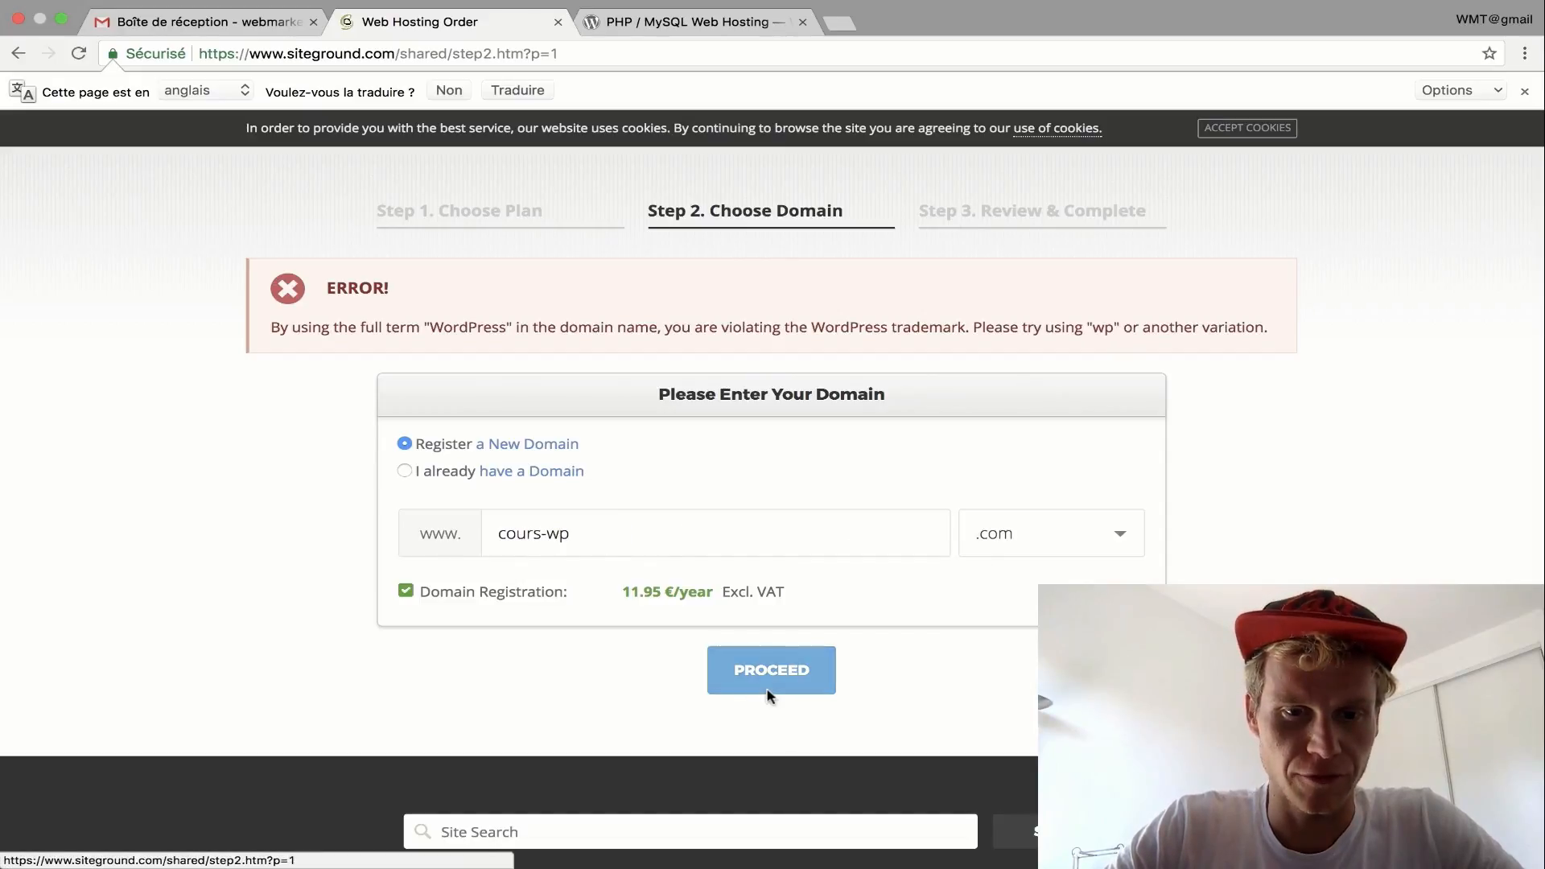
{"action": "left_click", "coordinate": [771, 672]}
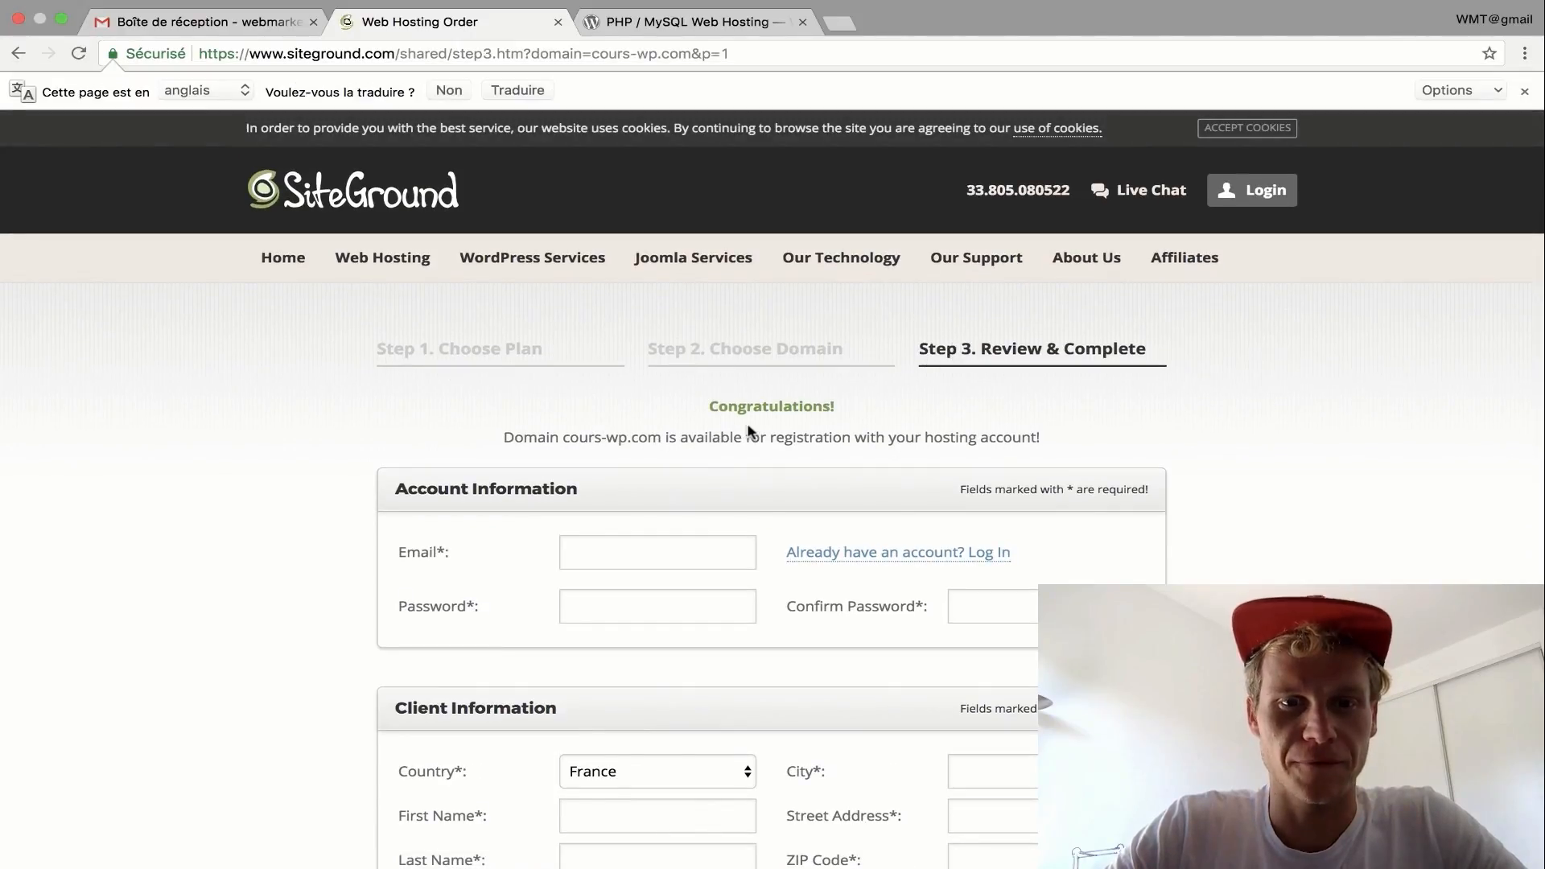
Fill in the account e-mail, password and password confirmation
{"action": "scroll", "coordinate": [747, 432], "scroll_direction": "down", "scroll_amount": 3}
{"action": "scroll", "coordinate": [747, 432], "scroll_direction": "down", "scroll_amount": 1}
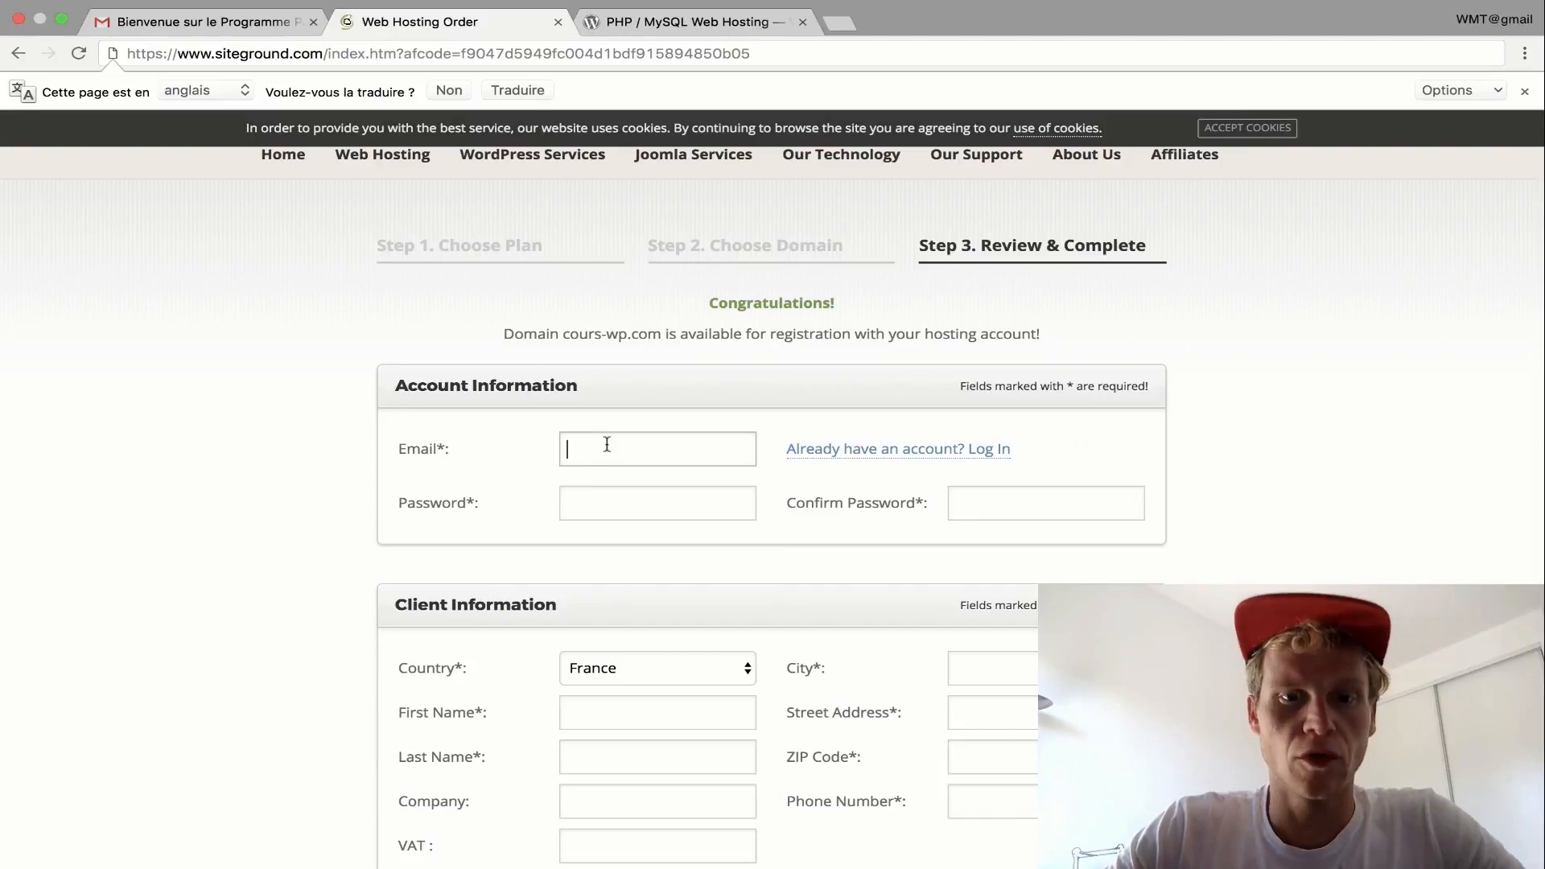
{"action": "left_click", "coordinate": [607, 442]}
{"action": "key", "text": "Down"}
{"action": "type", "text": "m"}
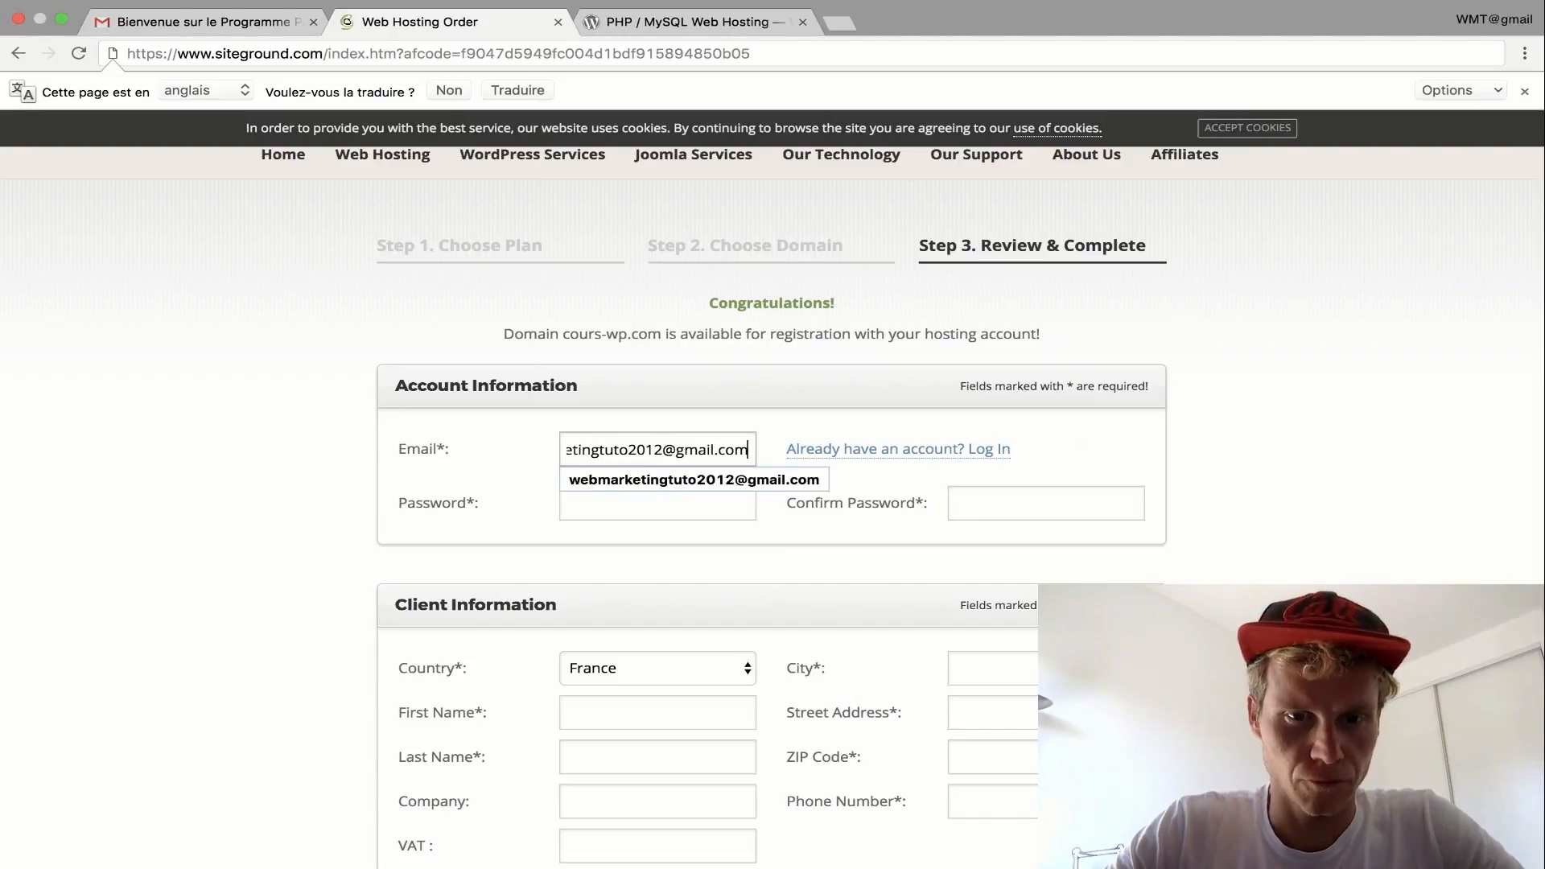
{"action": "key", "text": "Tab"}
{"action": "left_click", "coordinate": [650, 491]}
{"action": "type", "text": "•••••••••••••"}
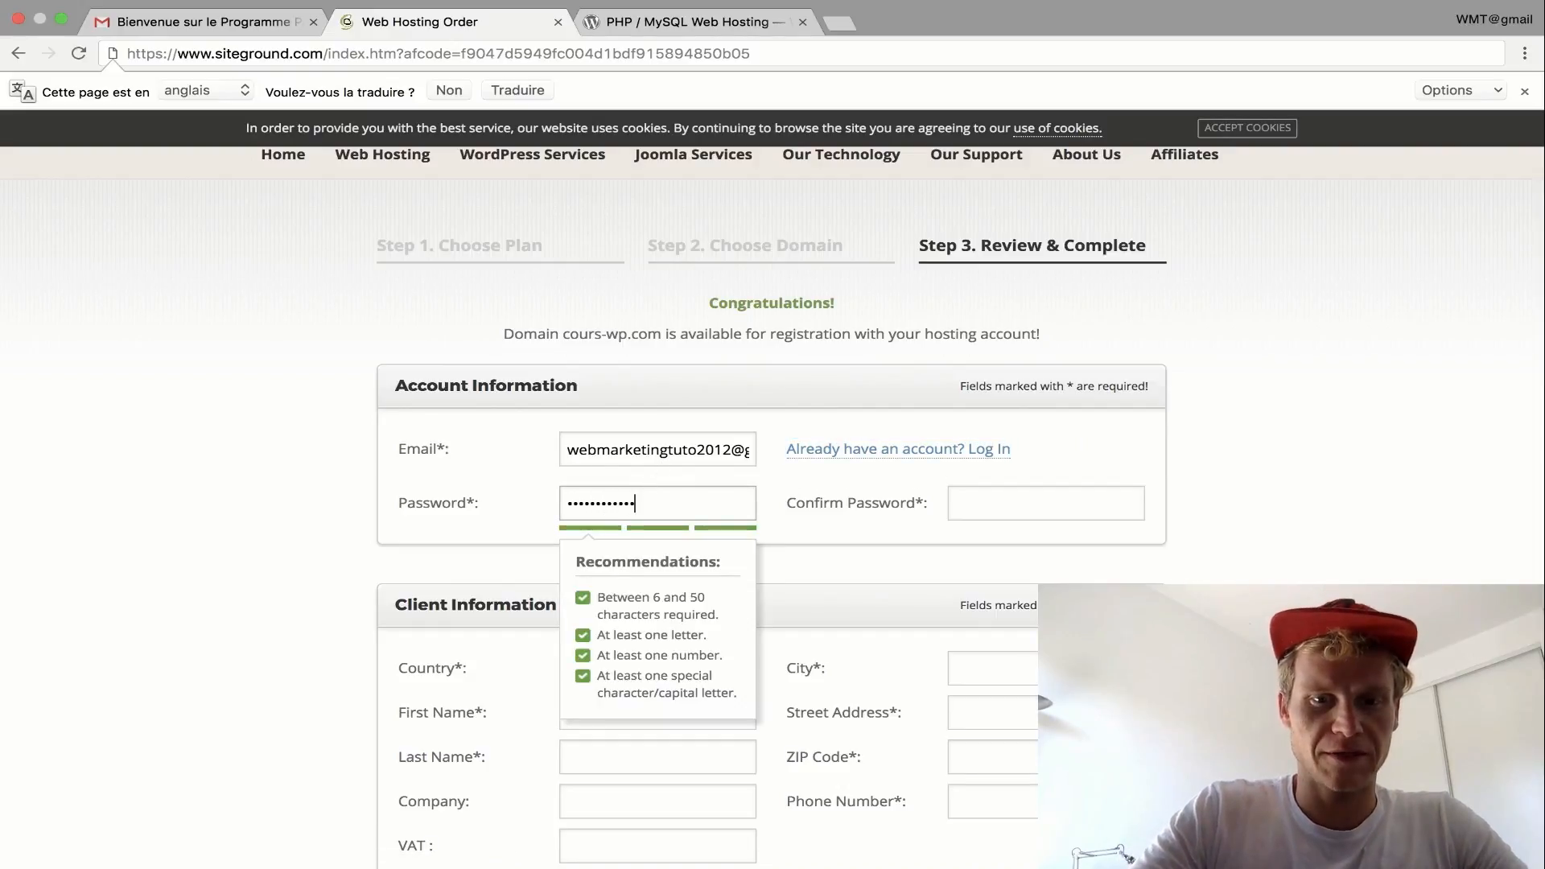
{"action": "key", "text": "Tab"}
{"action": "type", "text": "•••••••••••••"}
Enter the client's name and address details
{"action": "scroll", "coordinate": [456, 418], "scroll_direction": "down", "scroll_amount": 5}
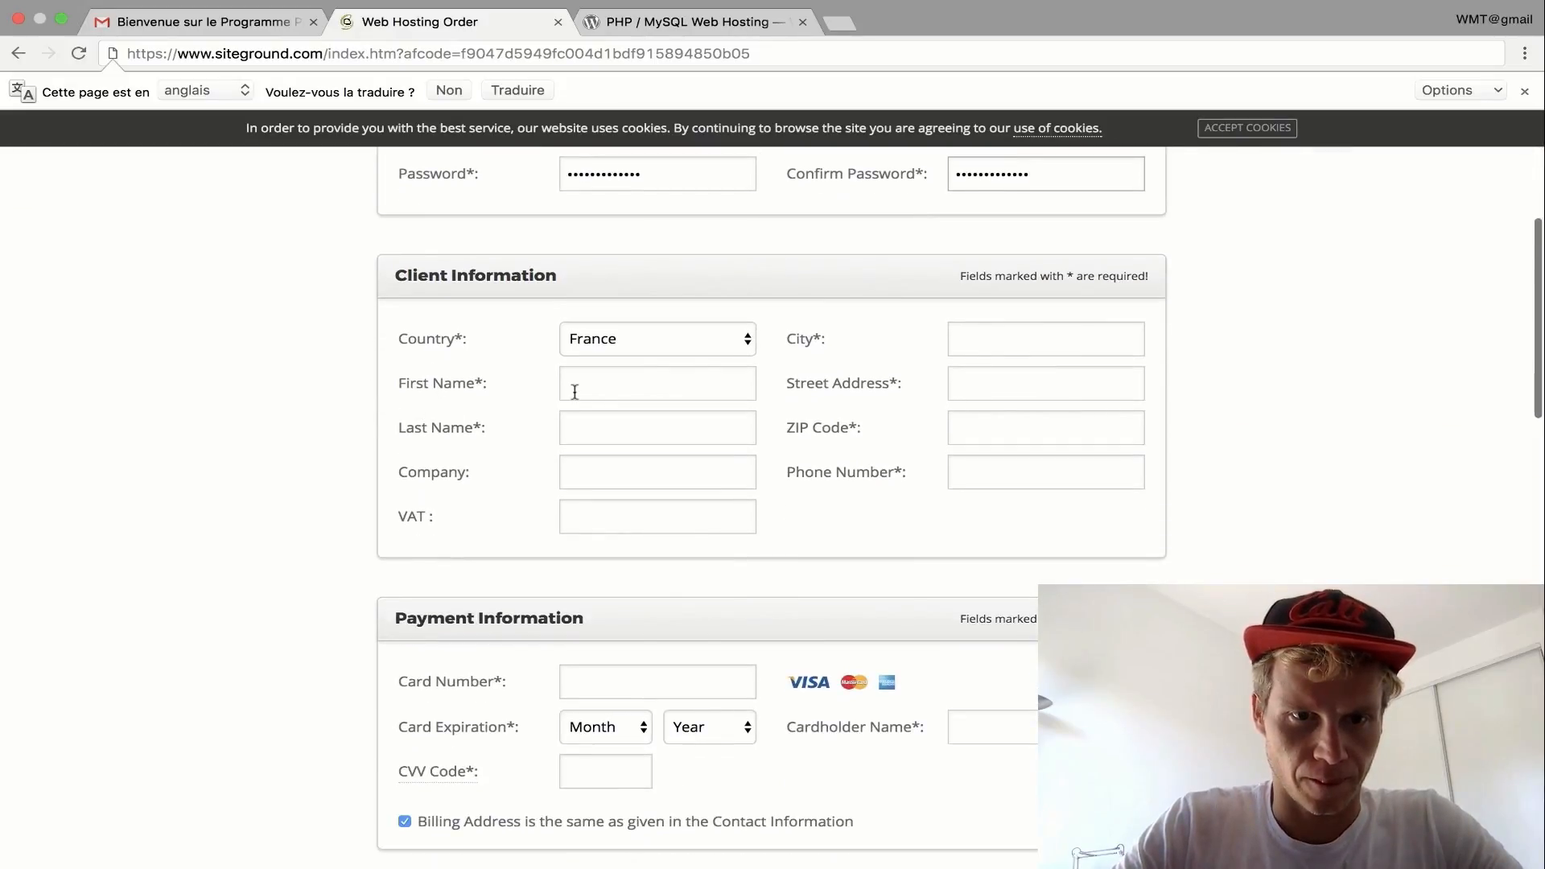
{"action": "type", "text": "JulienMorthier"}
{"action": "key", "text": "Tab"}
{"action": "key", "text": "Tab"}
{"action": "key", "text": "Tab"}
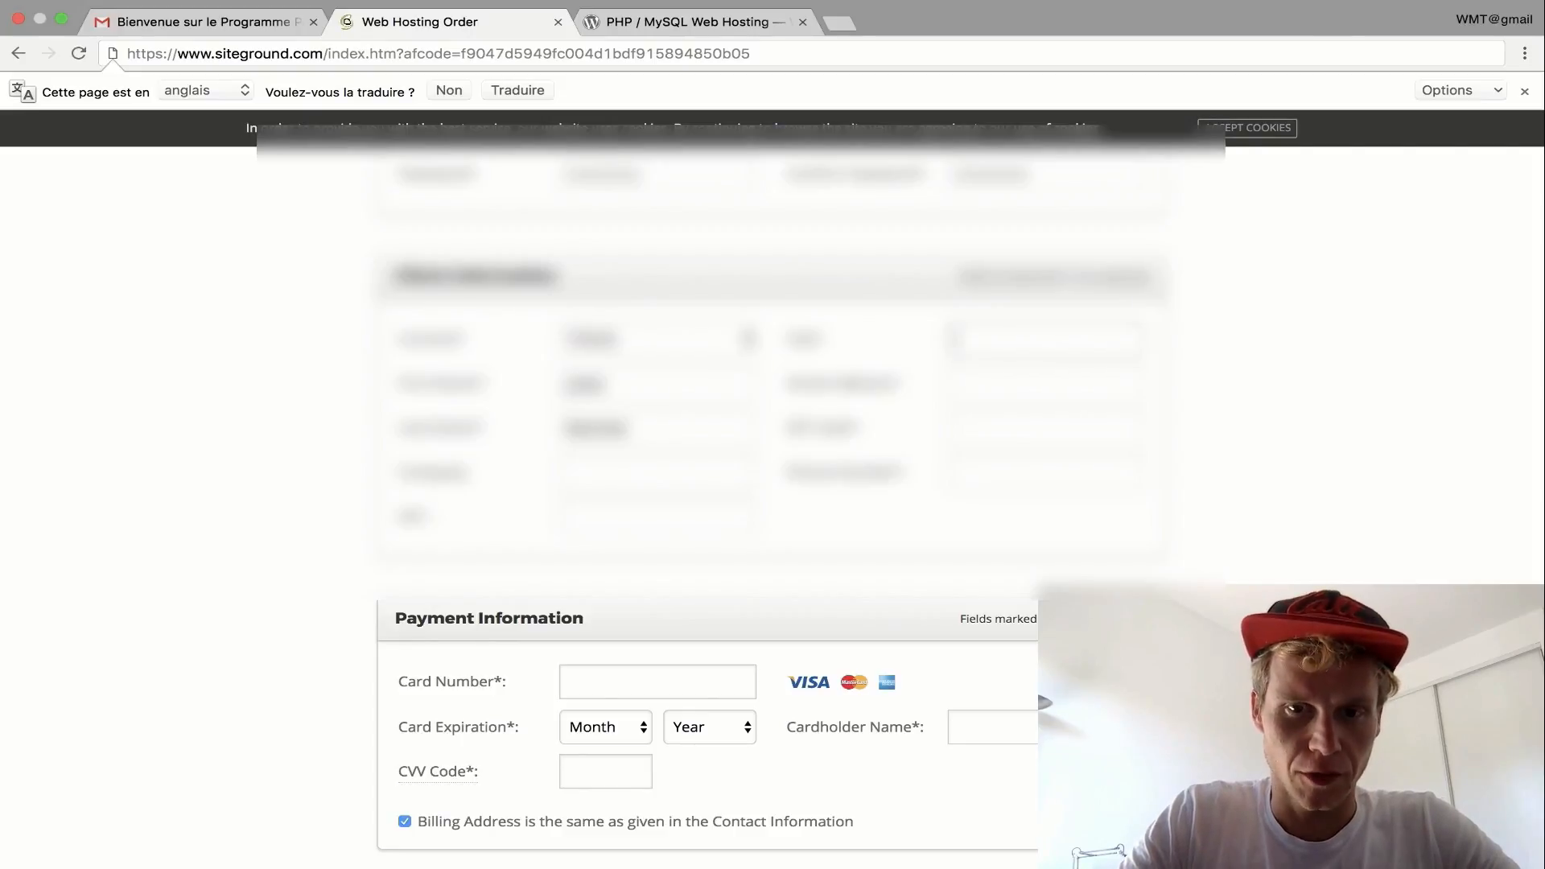
{"action": "type", "text": "..."}
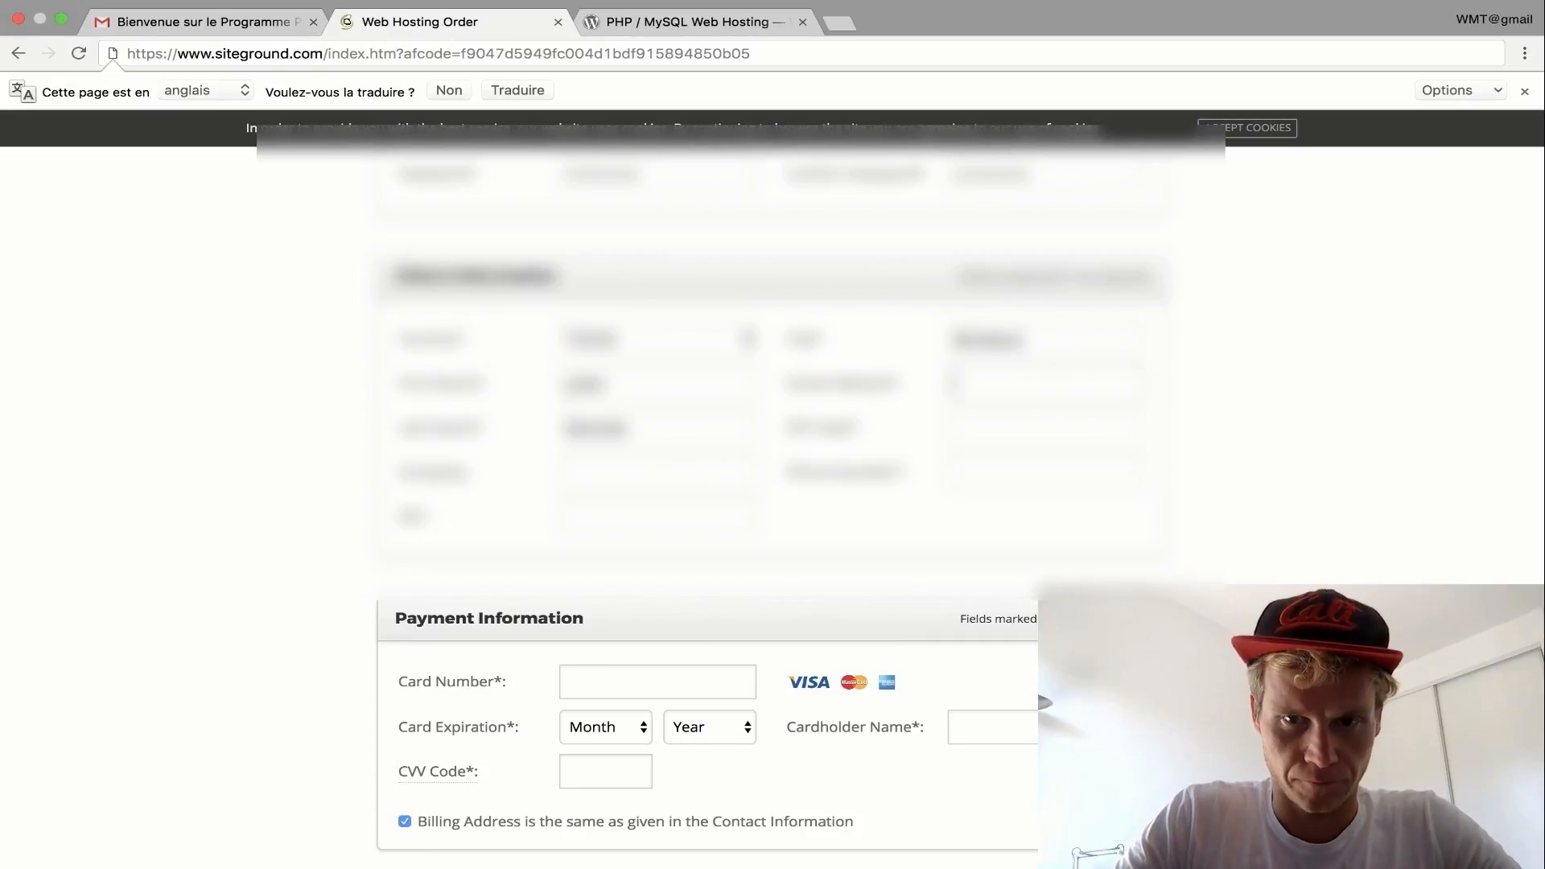
{"action": "type", "text": "..."}
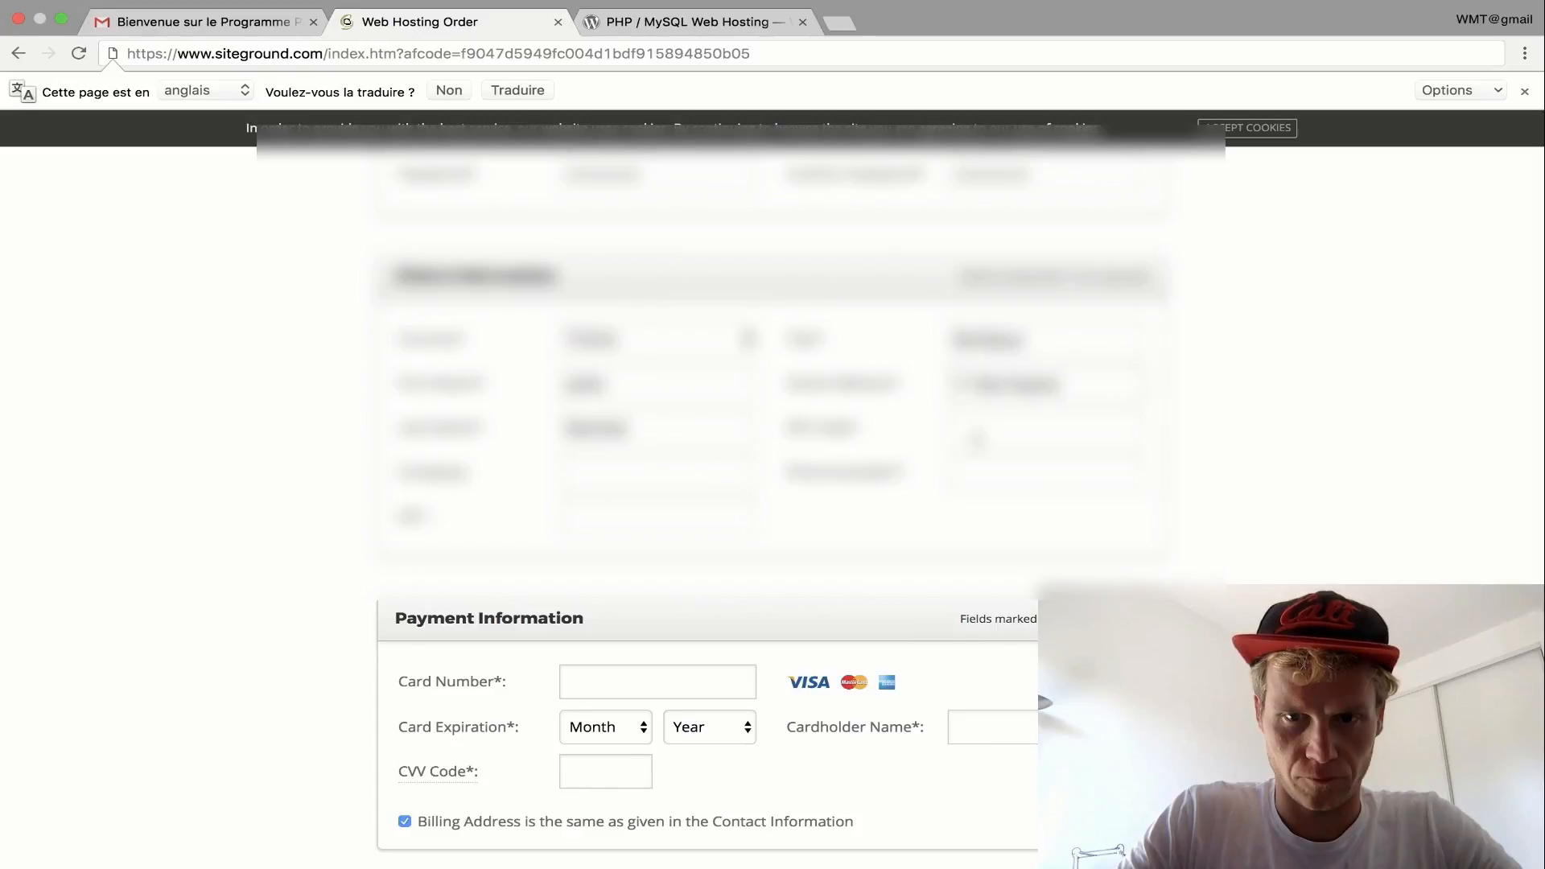
{"action": "type", "text": "..."}
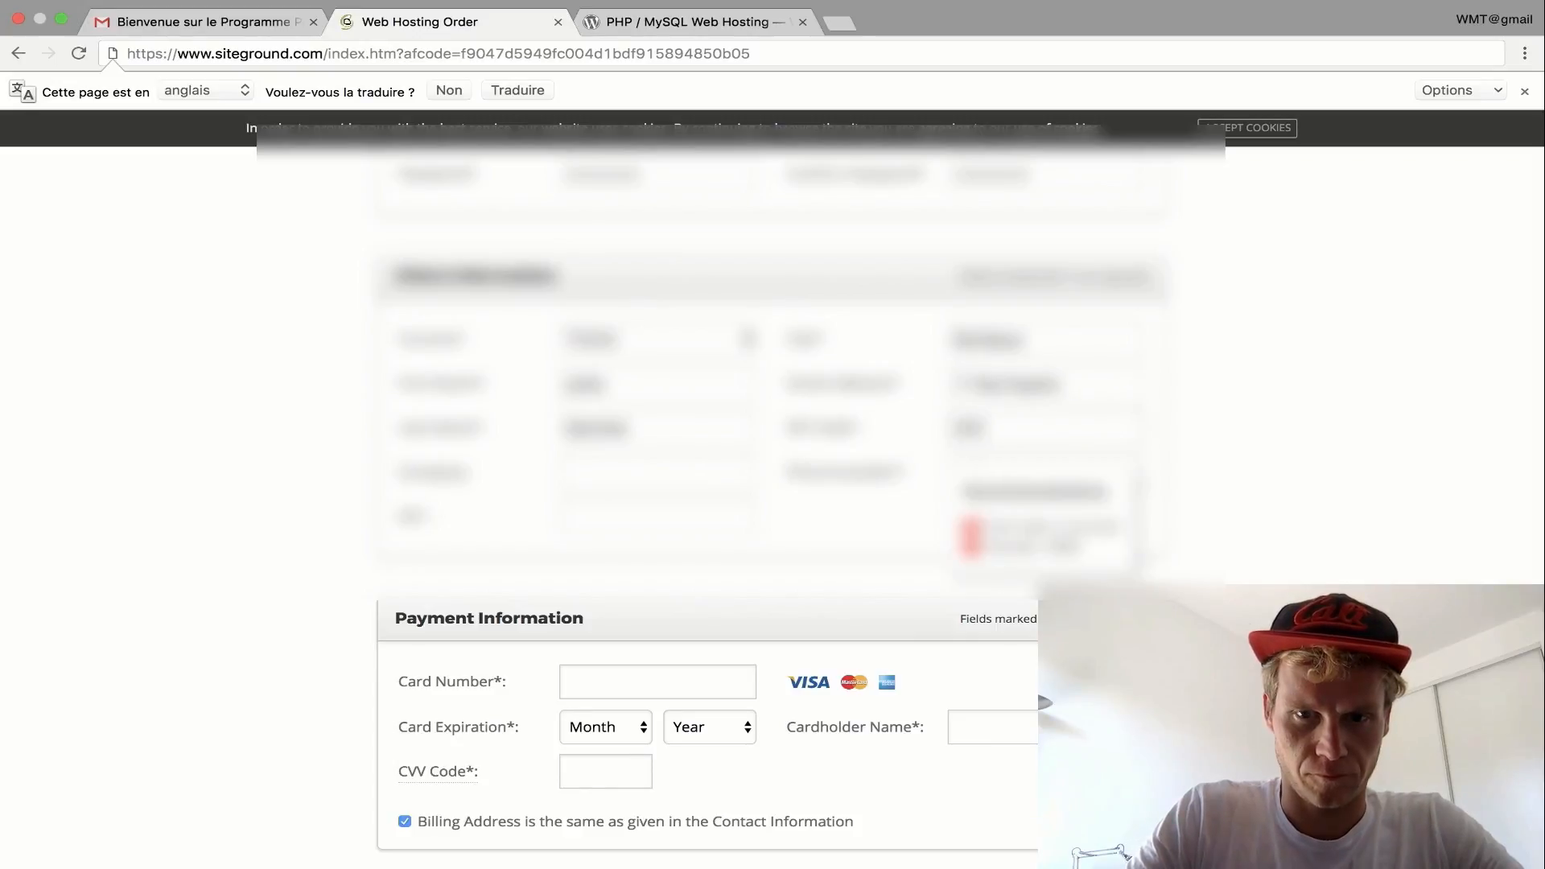
{"action": "type", "text": "..."}
{"action": "key", "text": "Tab"}
{"action": "type", "text": "......"}
Enter the payment card number, expiry month and year, CVV and cardholder name
{"action": "scroll", "coordinate": [773, 483], "scroll_direction": "down", "scroll_amount": 5}
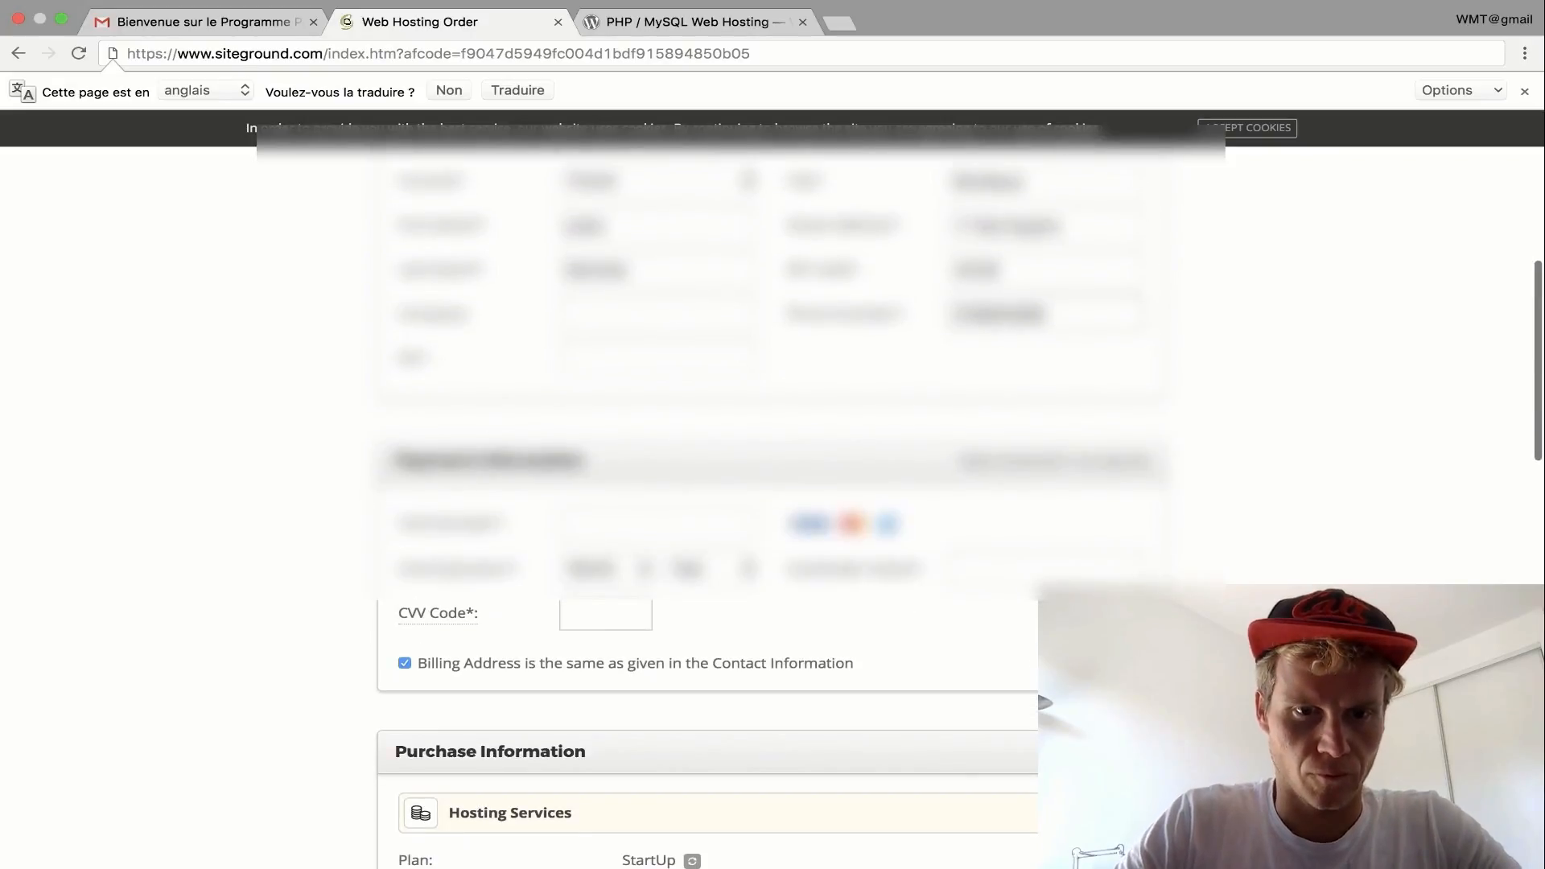
{"action": "scroll", "coordinate": [938, 346], "scroll_direction": "down", "scroll_amount": 2}
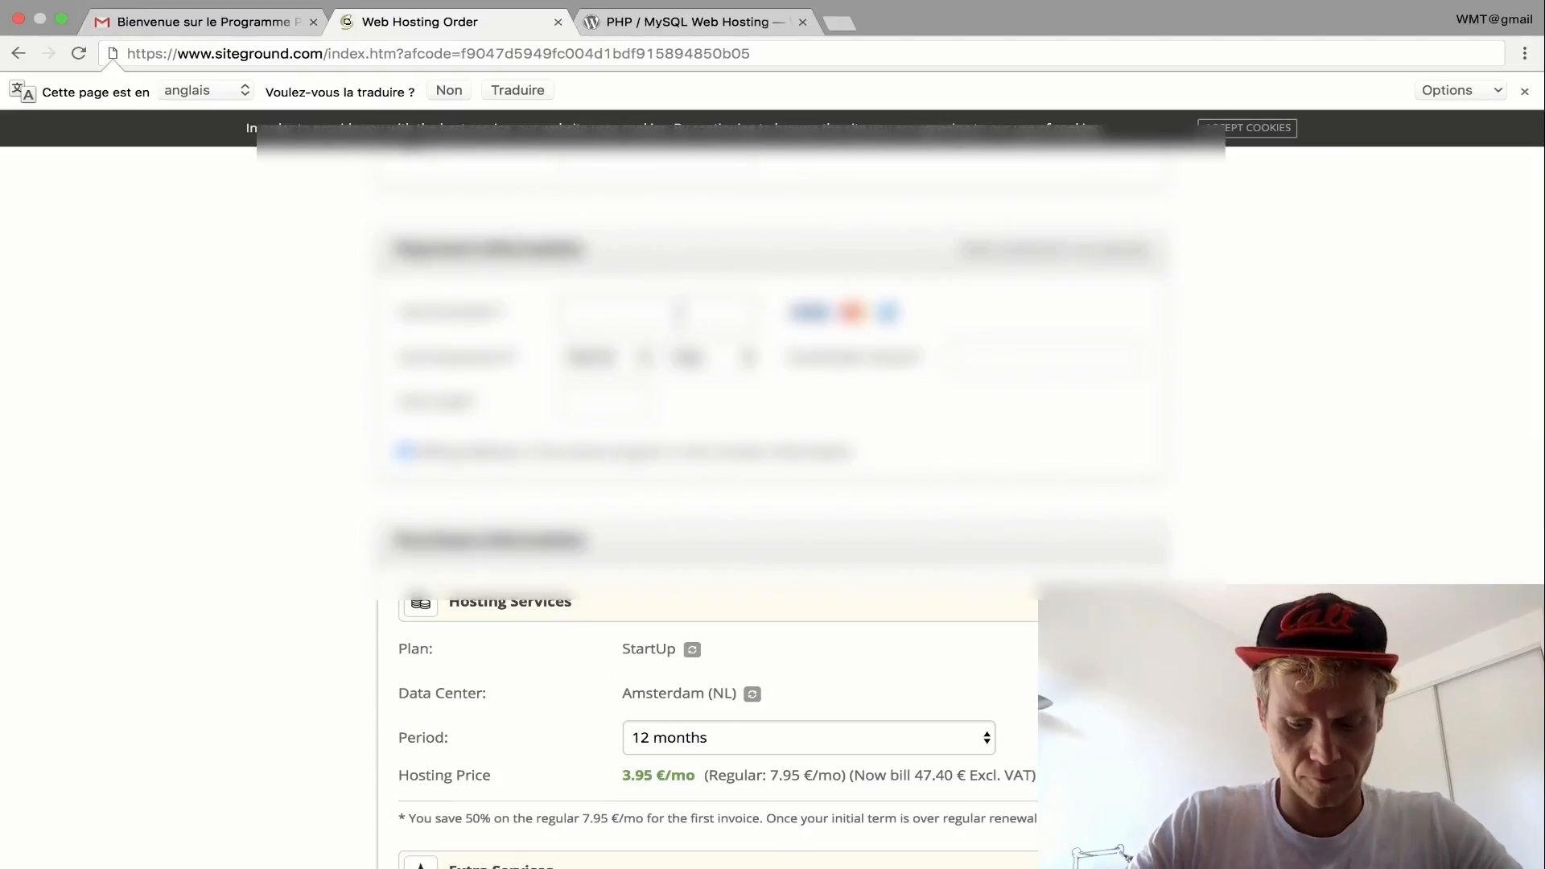
{"action": "type", "text": "••"}
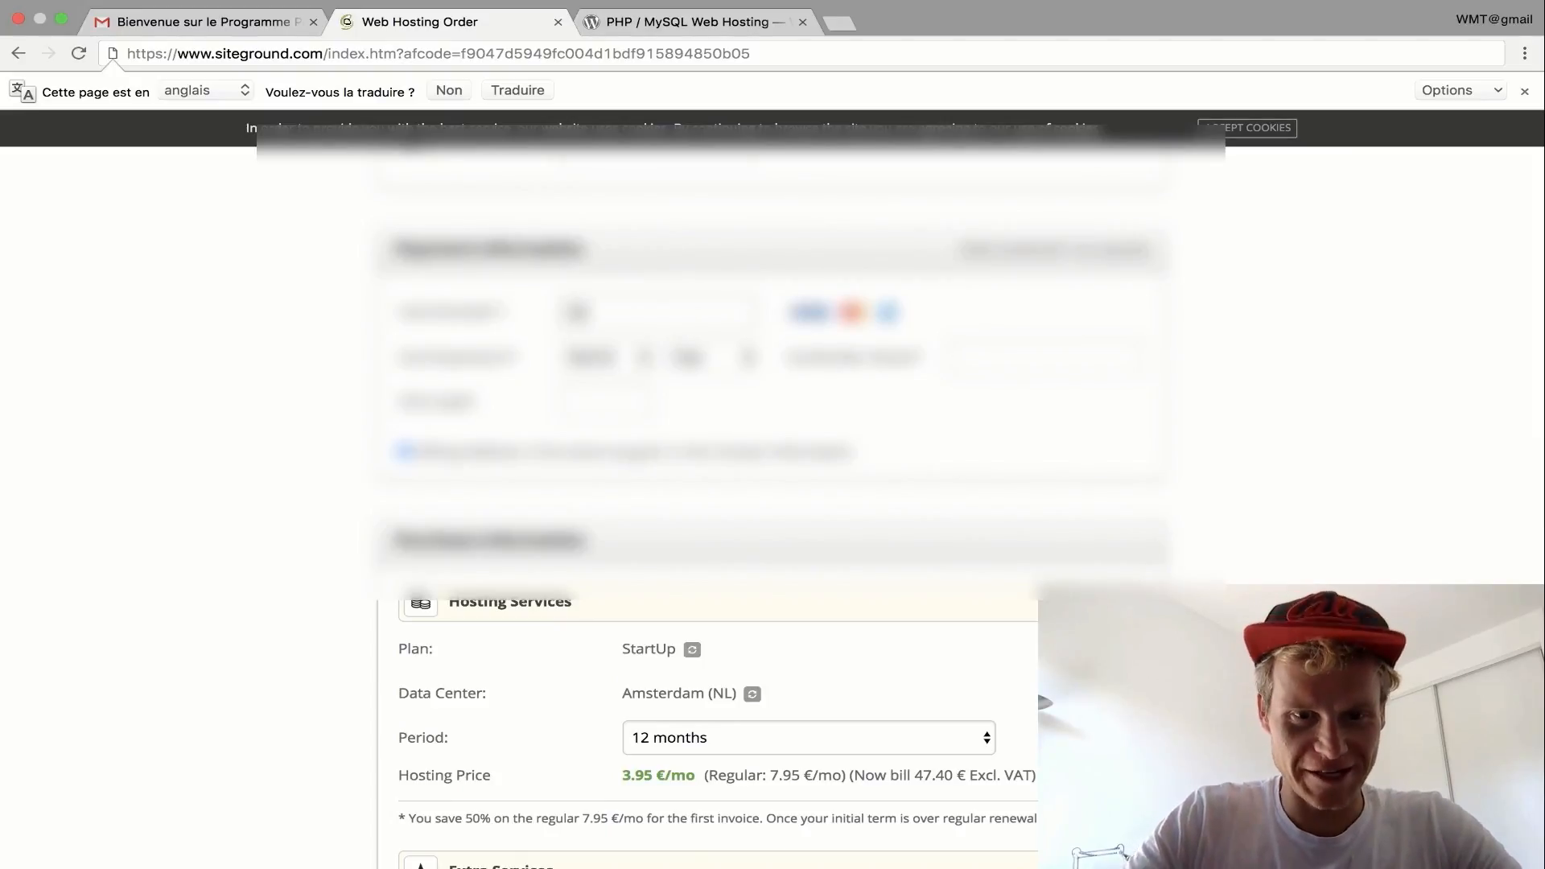
{"action": "type", "text": "••••"}
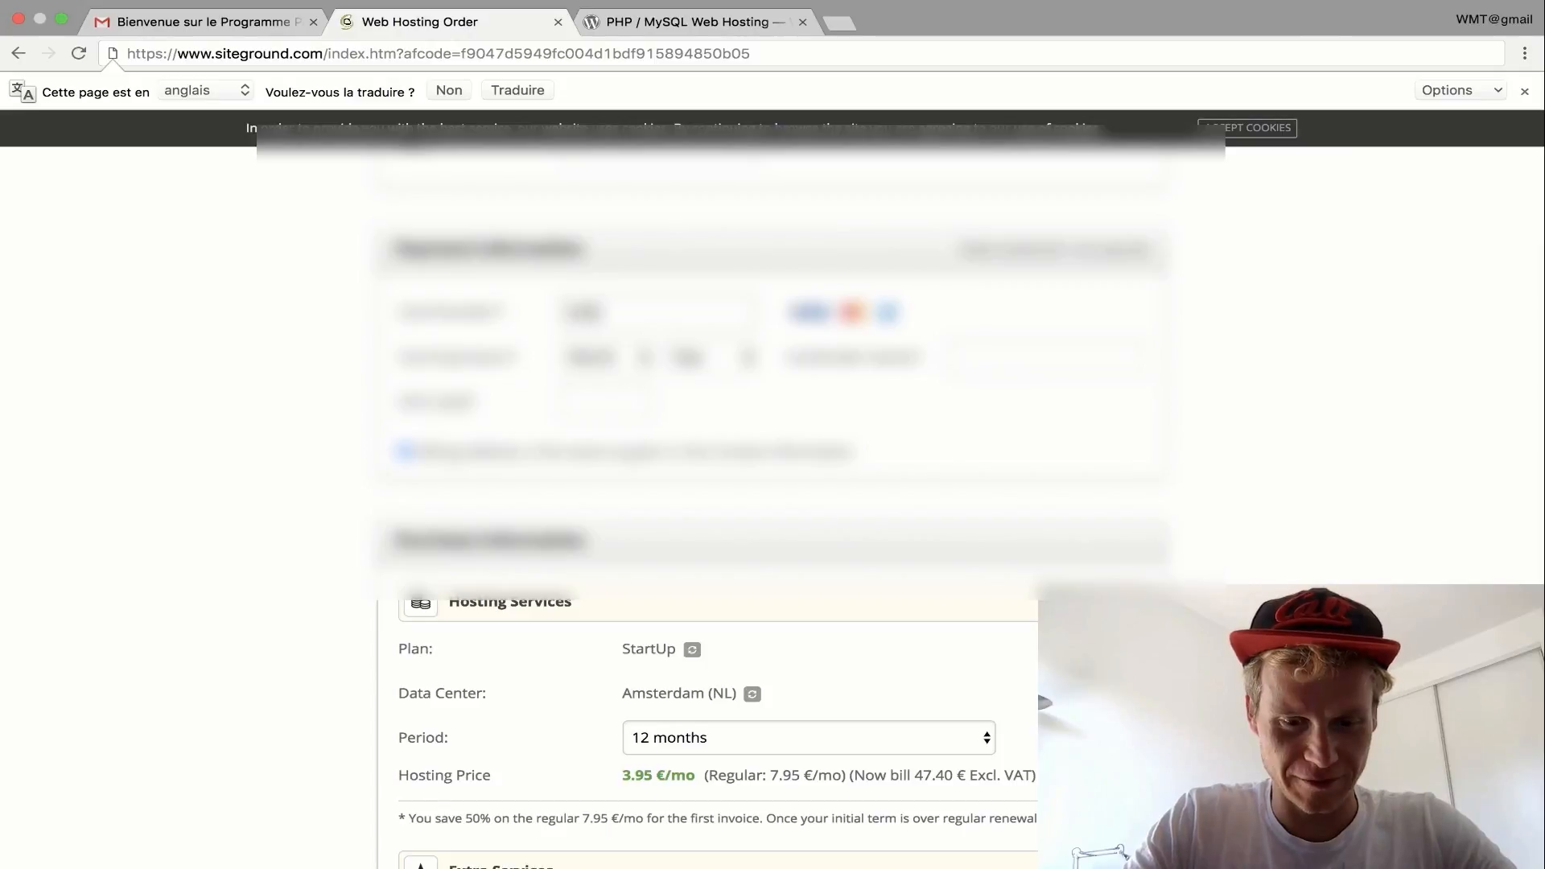
{"action": "type", "text": "••••"}
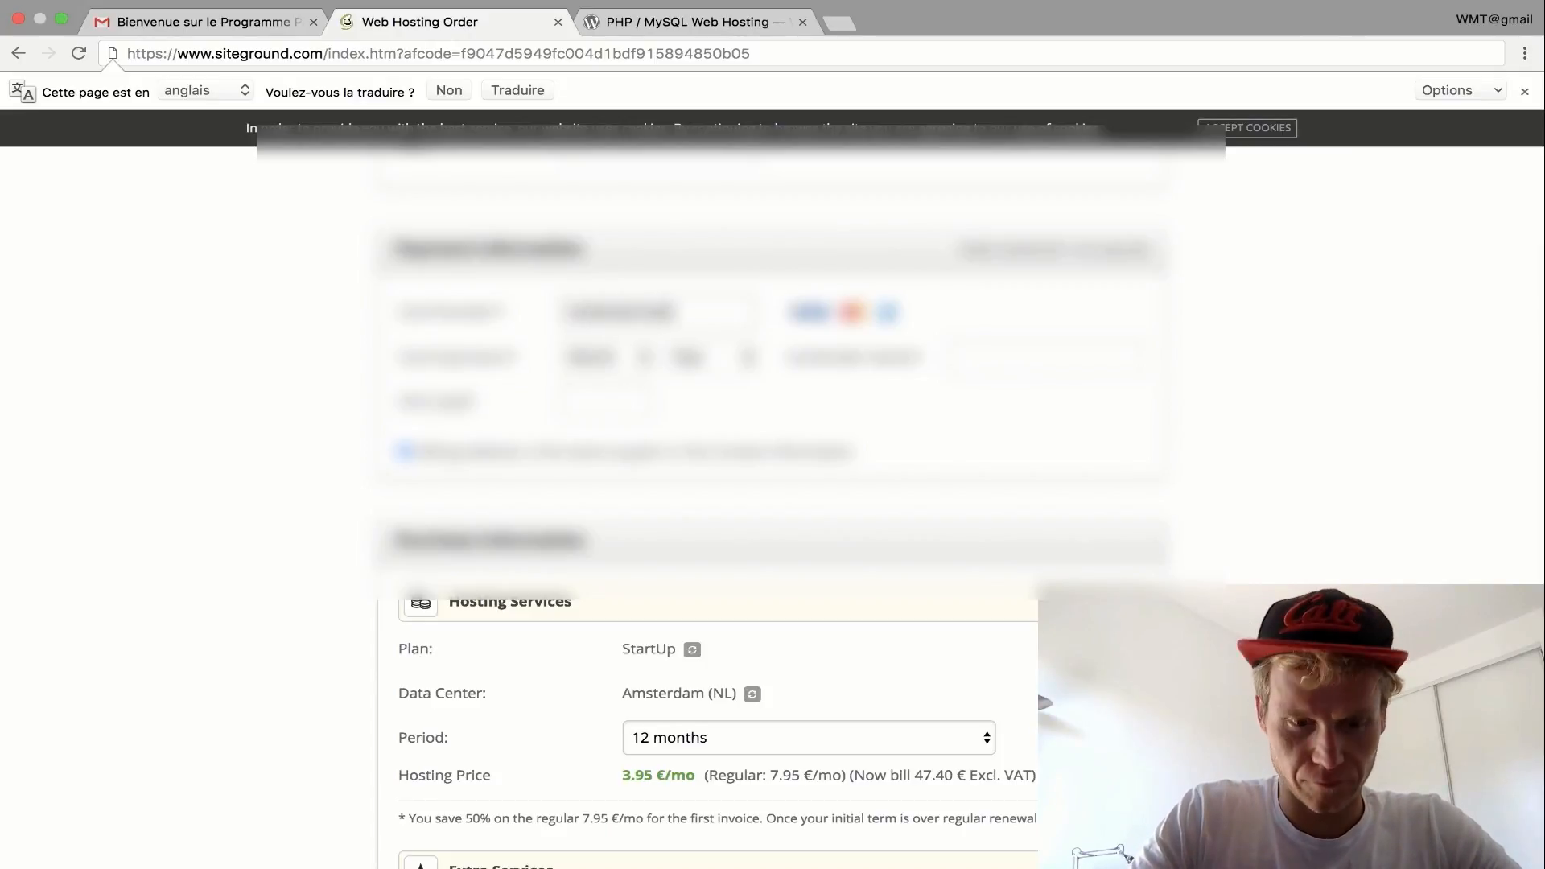
{"action": "type", "text": "•••"}
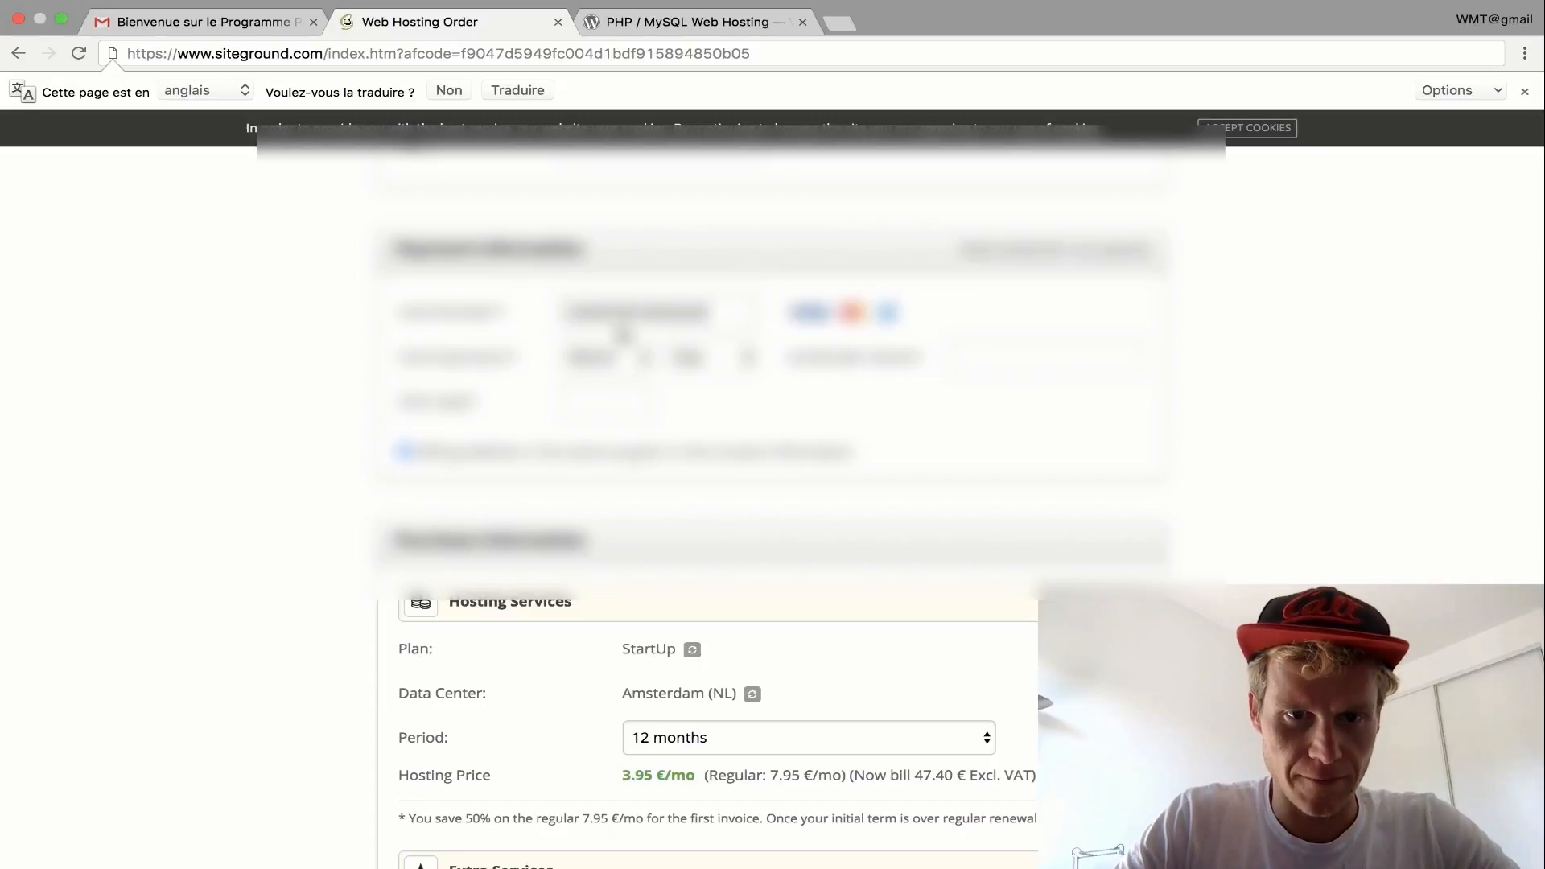
{"action": "left_click", "coordinate": [608, 358]}
{"action": "left_click", "coordinate": [602, 528]}
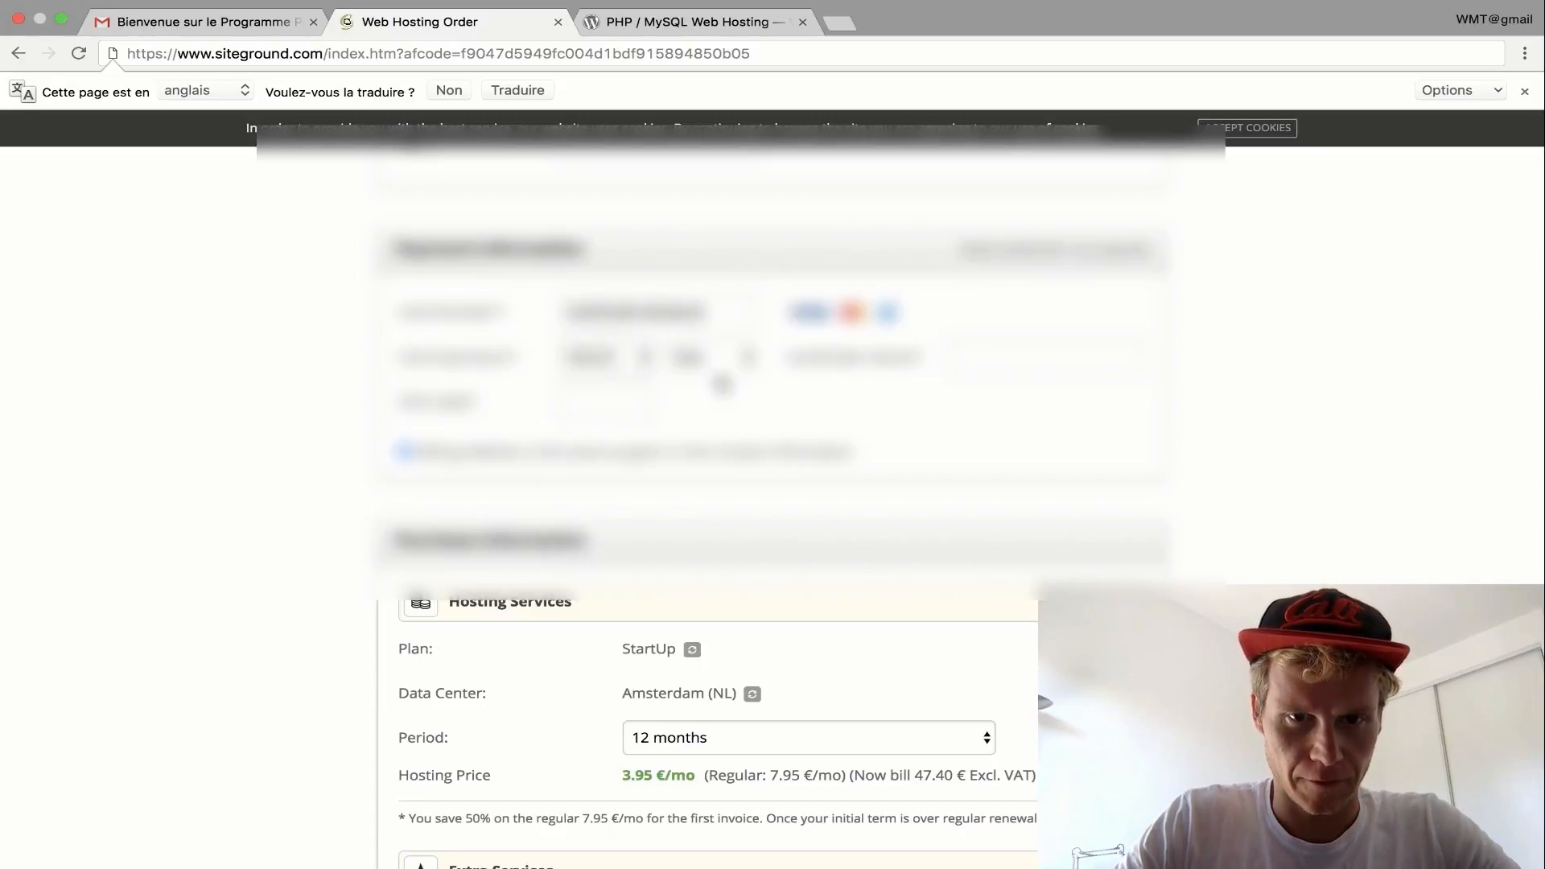
{"action": "left_click", "coordinate": [722, 358]}
{"action": "left_click", "coordinate": [698, 450]}
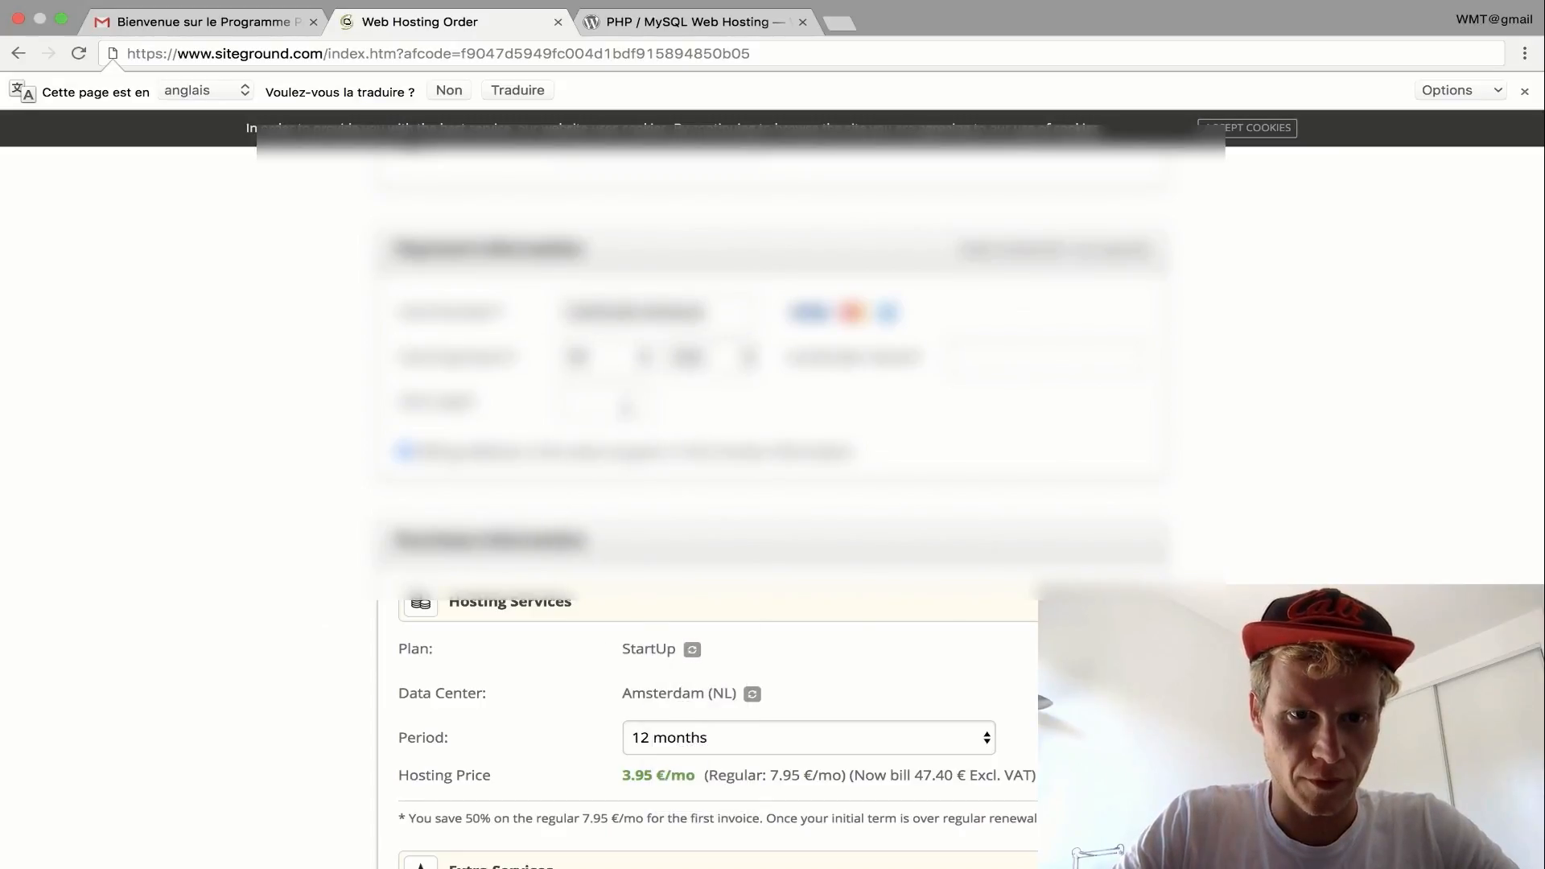
{"action": "type", "text": "***"}
{"action": "left_click", "coordinate": [983, 367]}
{"action": "type", "text": "***********"}
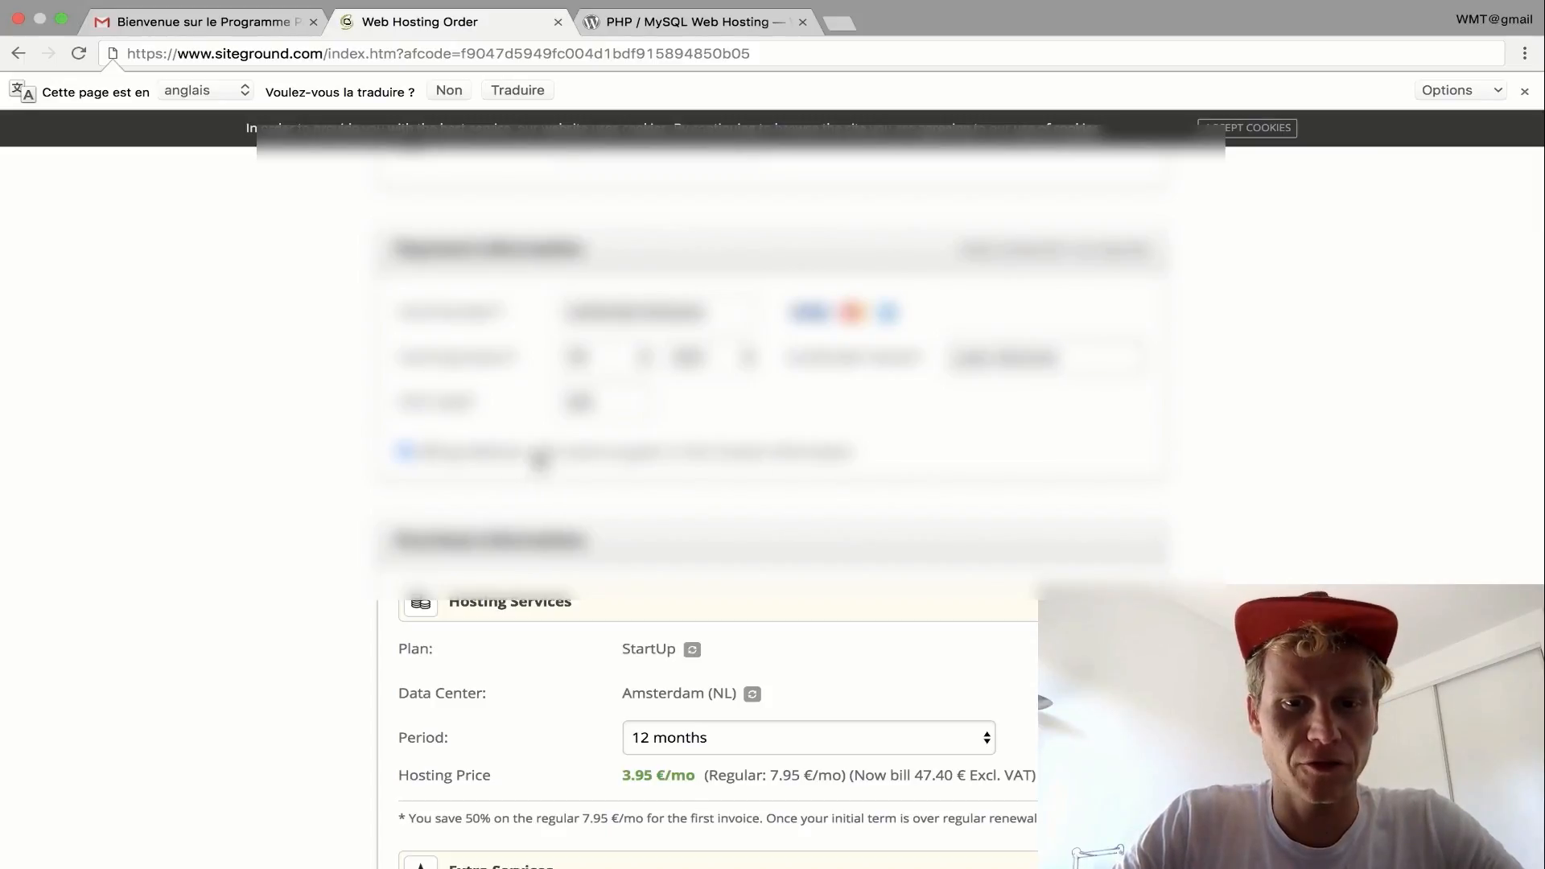
Keep the 12-month hosting period for the StartUp plan
{"action": "scroll", "coordinate": [721, 376], "scroll_direction": "down", "scroll_amount": 10}
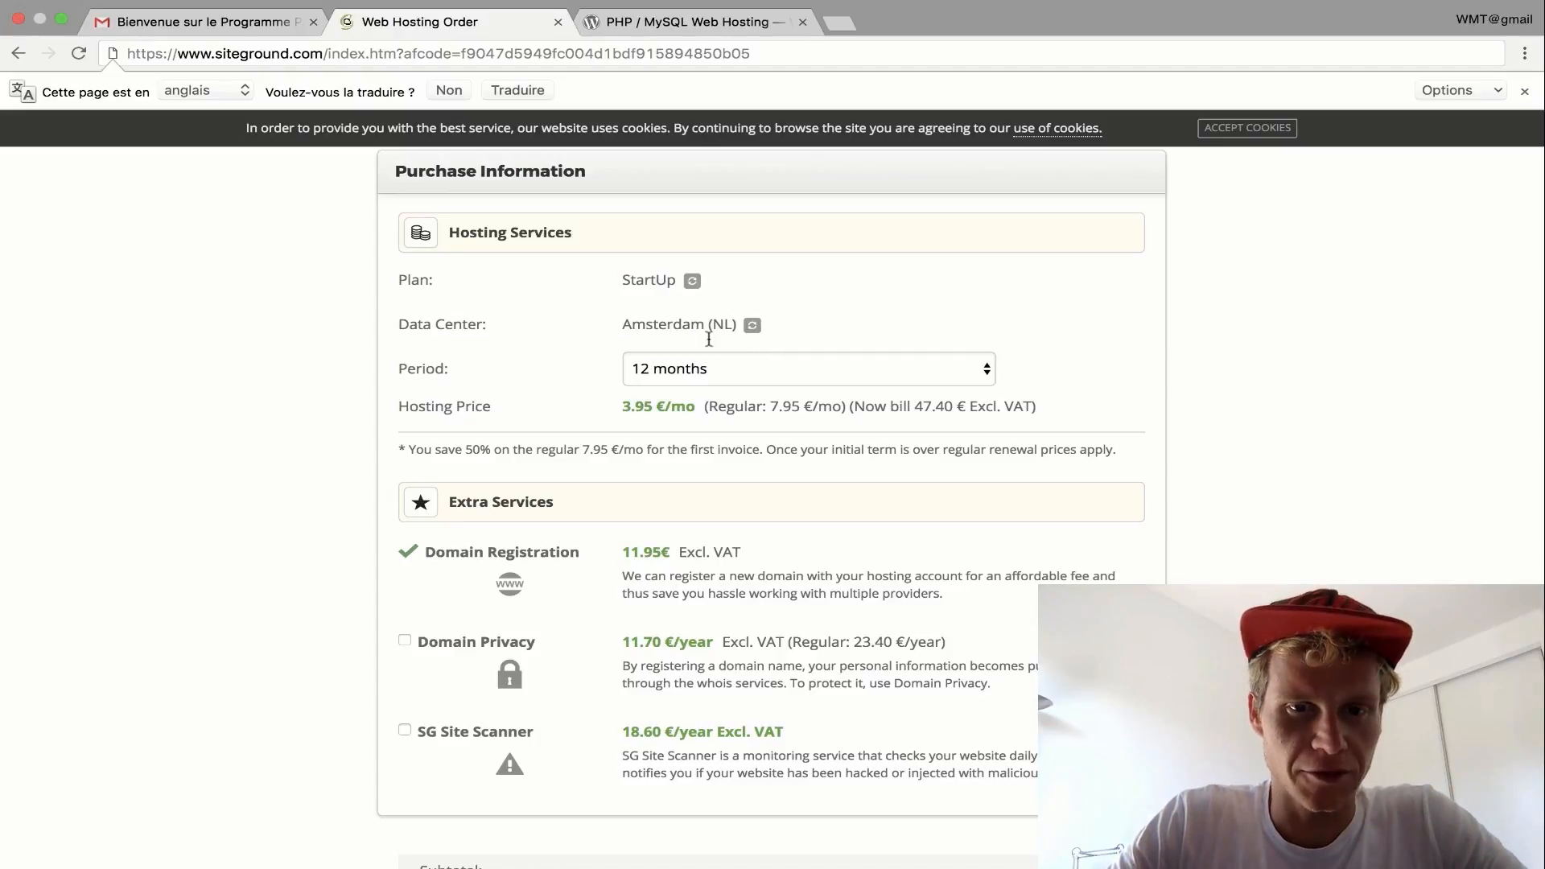
{"action": "left_click", "coordinate": [694, 369]}
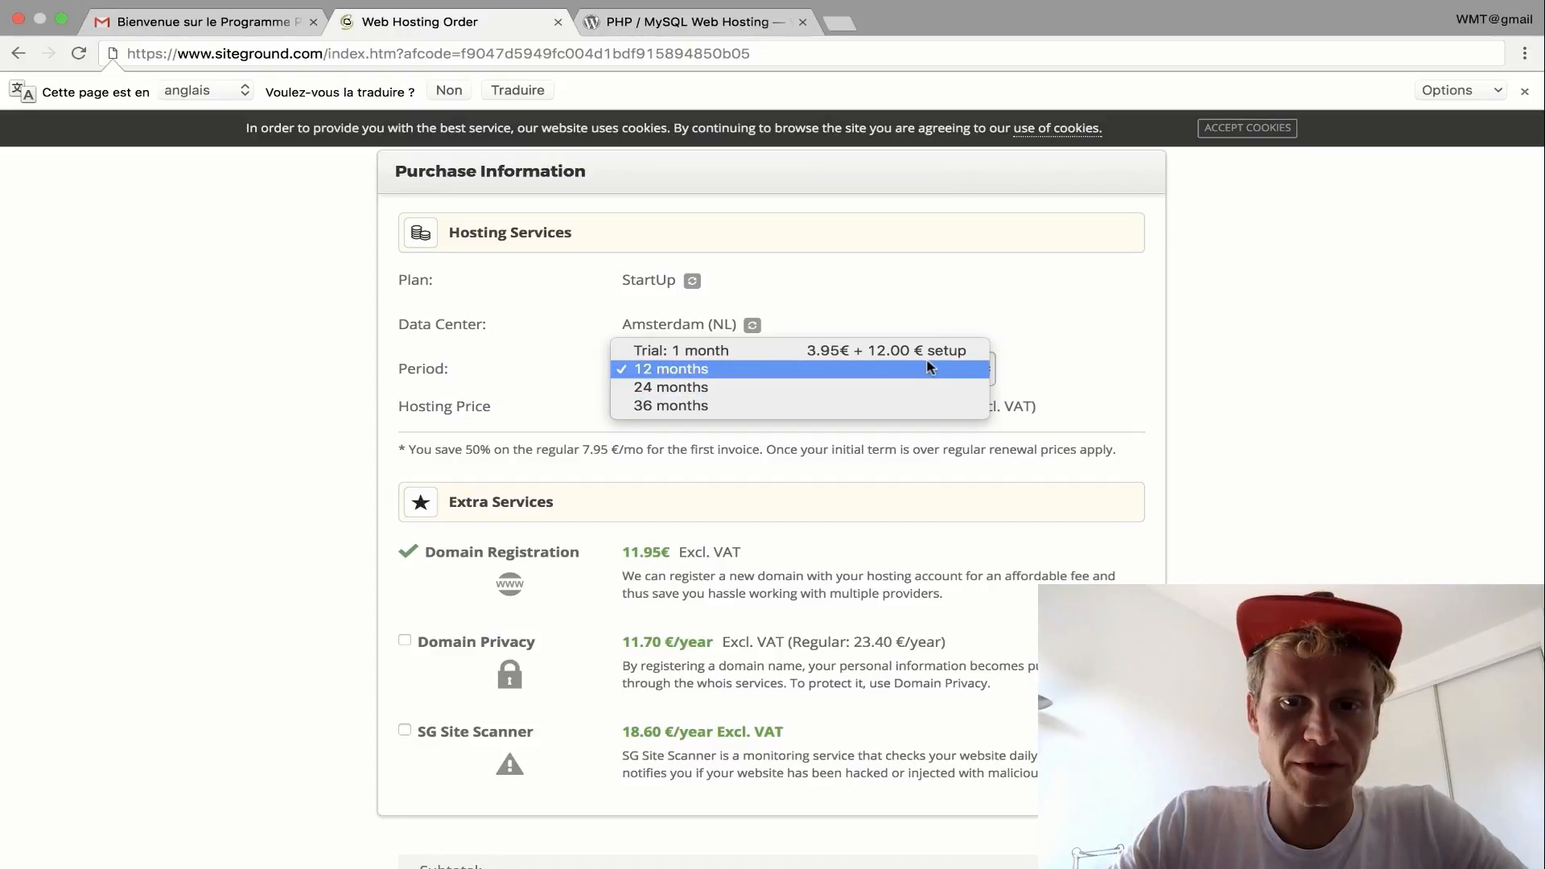
{"action": "left_click", "coordinate": [1078, 360]}
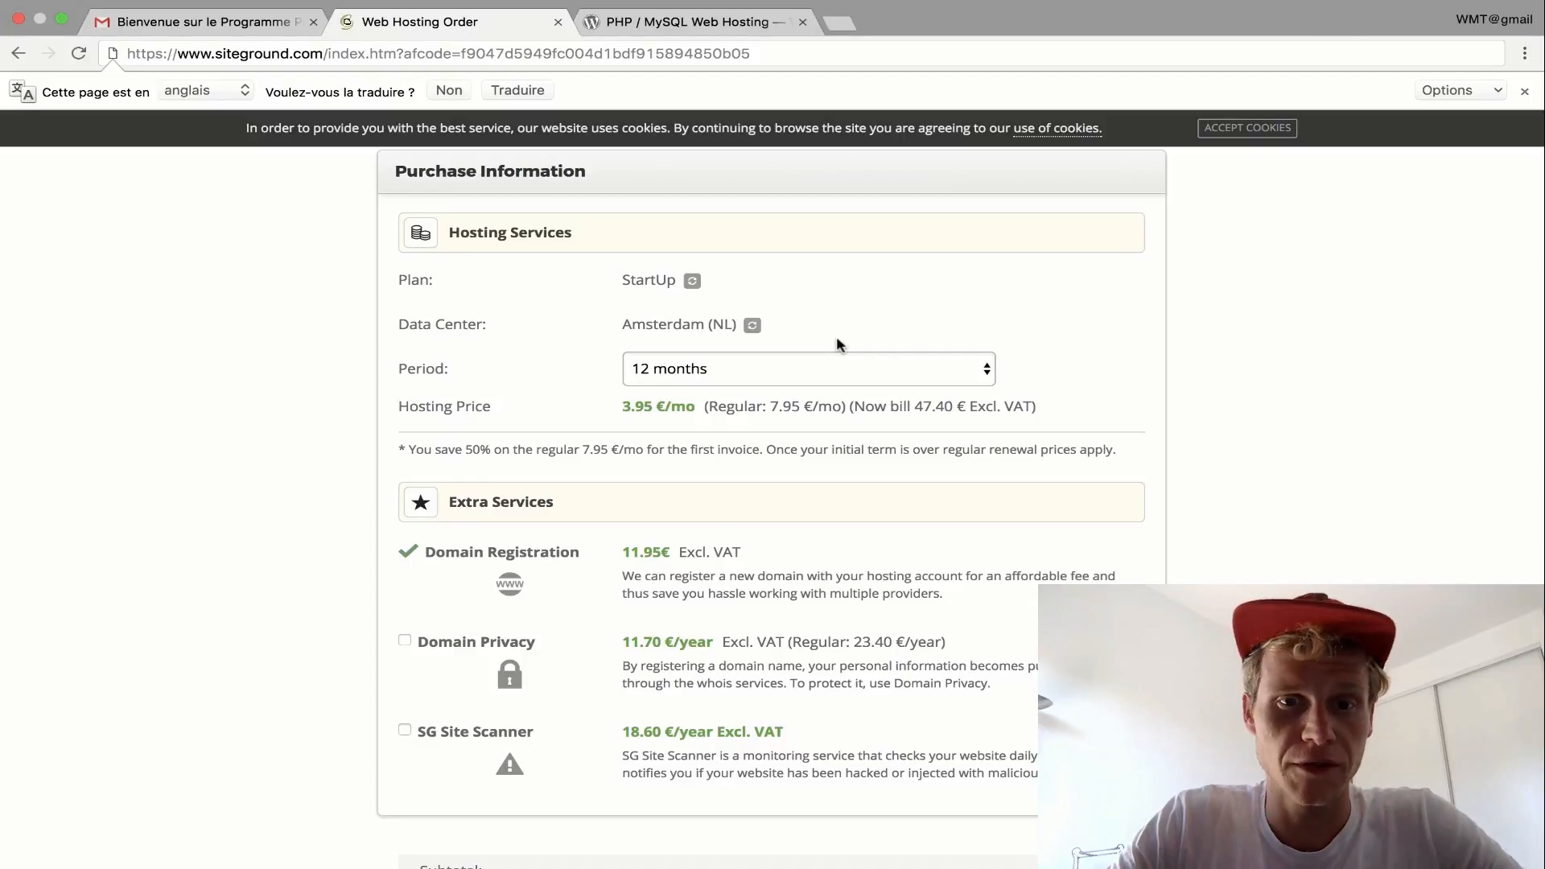
{"action": "scroll", "coordinate": [837, 342], "scroll_direction": "down", "scroll_amount": 3}
{"action": "scroll", "coordinate": [837, 344], "scroll_direction": "up", "scroll_amount": 1}
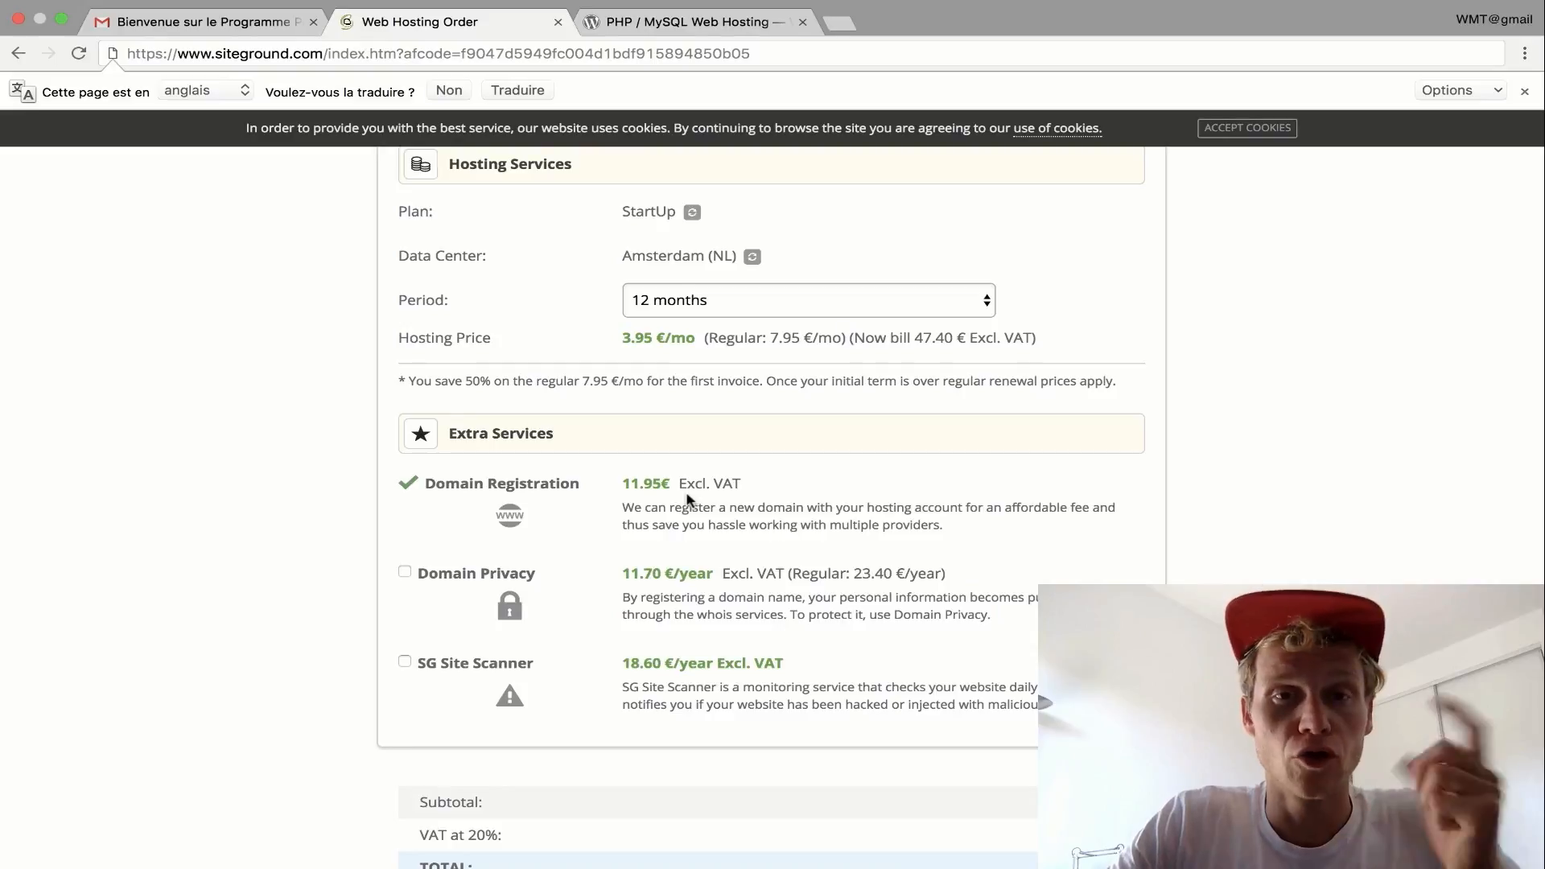
Accept the Terms of Service and pay the 47.40 € hosting order
{"action": "scroll", "coordinate": [688, 499], "scroll_direction": "down", "scroll_amount": 3}
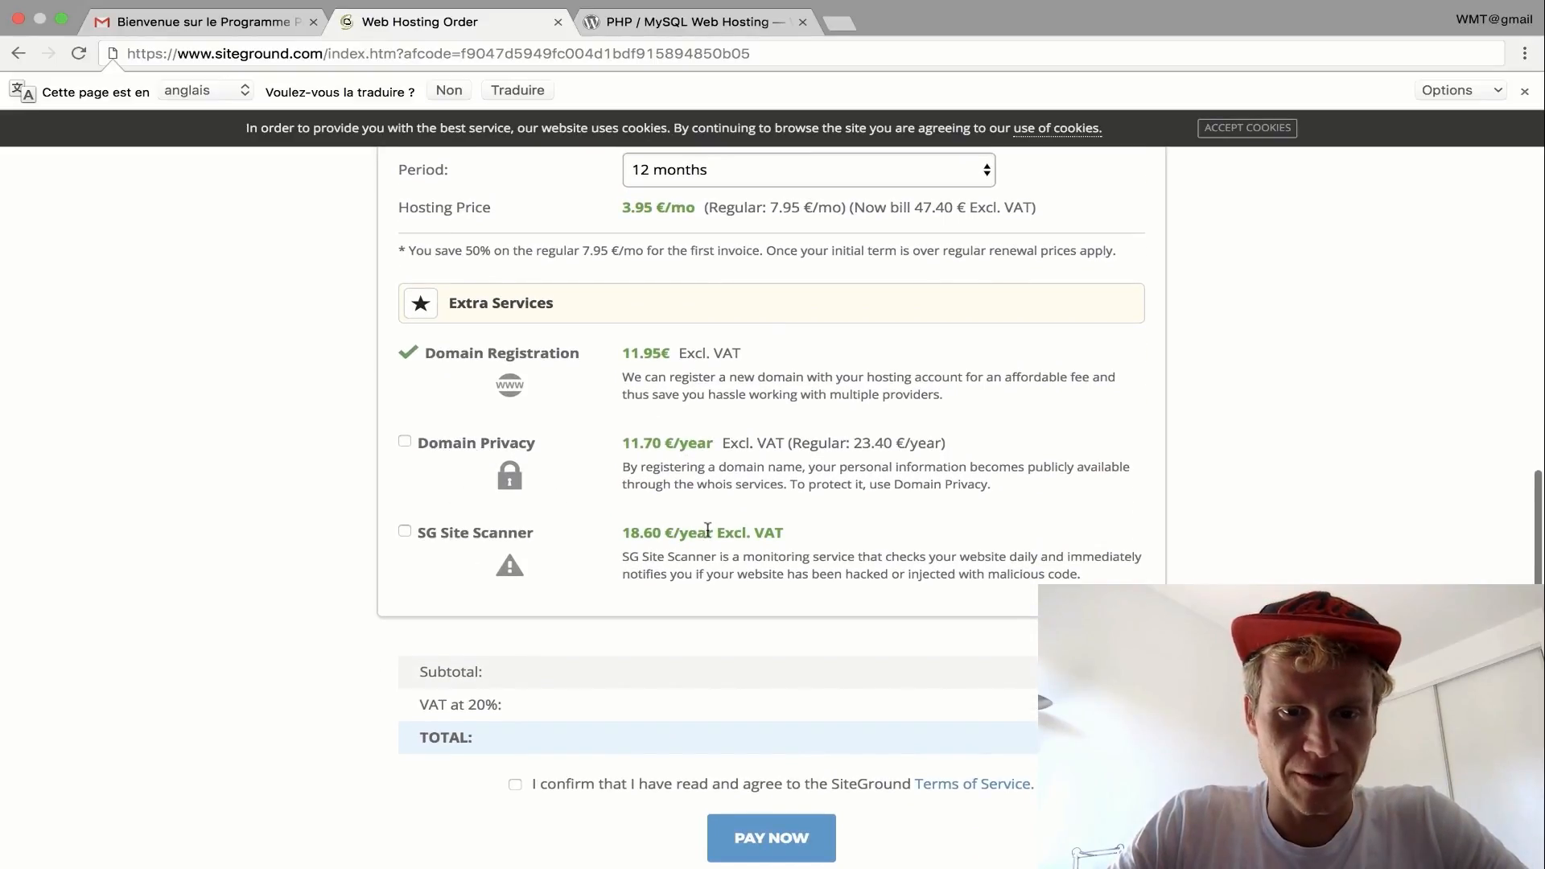
{"action": "scroll", "coordinate": [708, 529], "scroll_direction": "down", "scroll_amount": 4}
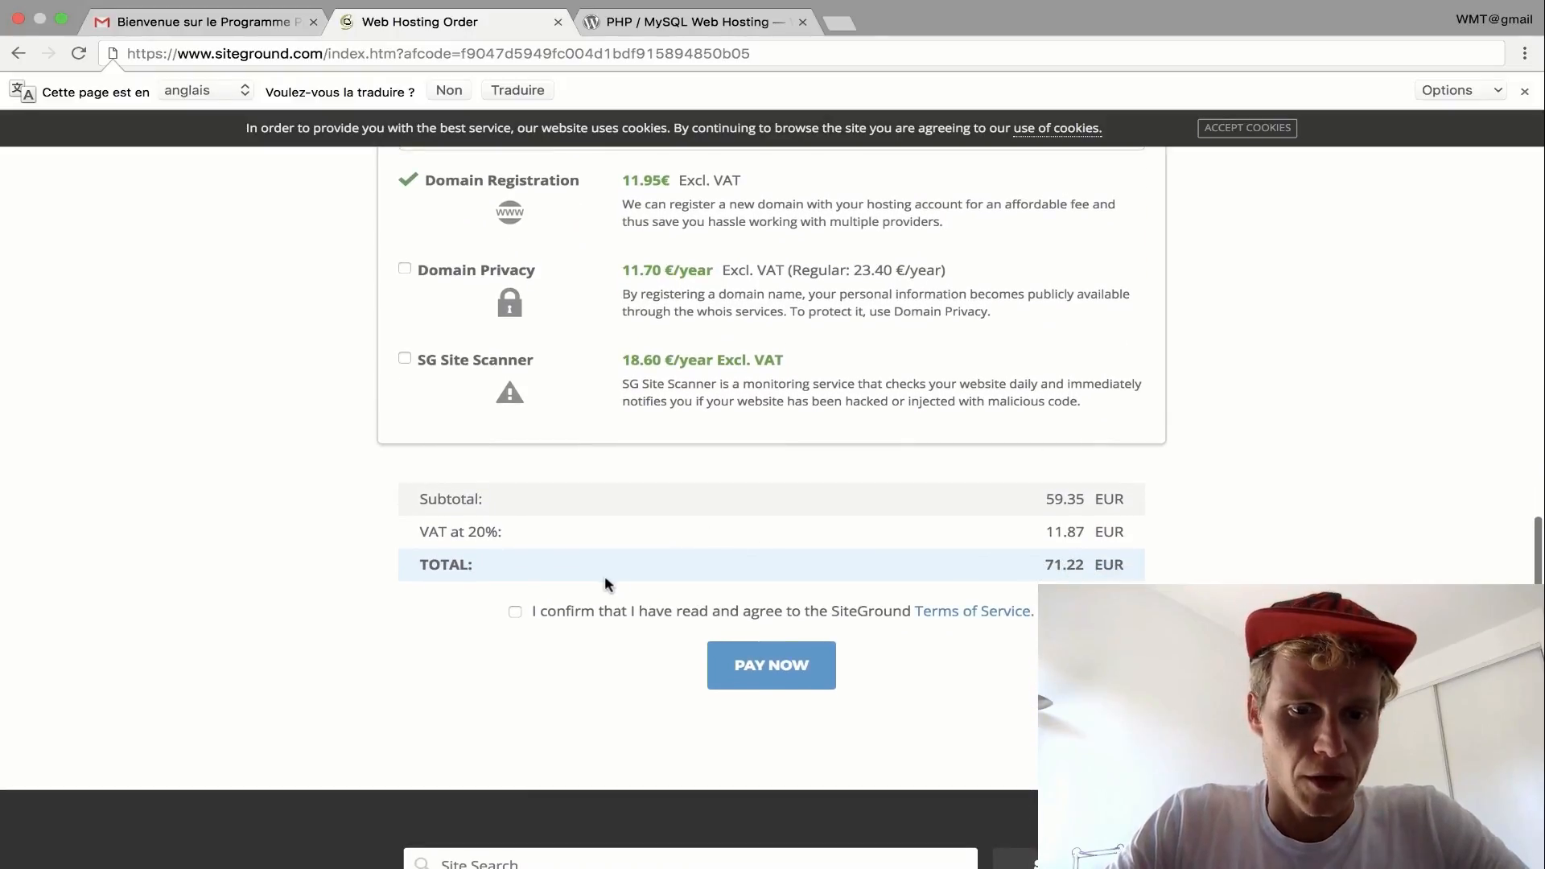
{"action": "left_click", "coordinate": [516, 613]}
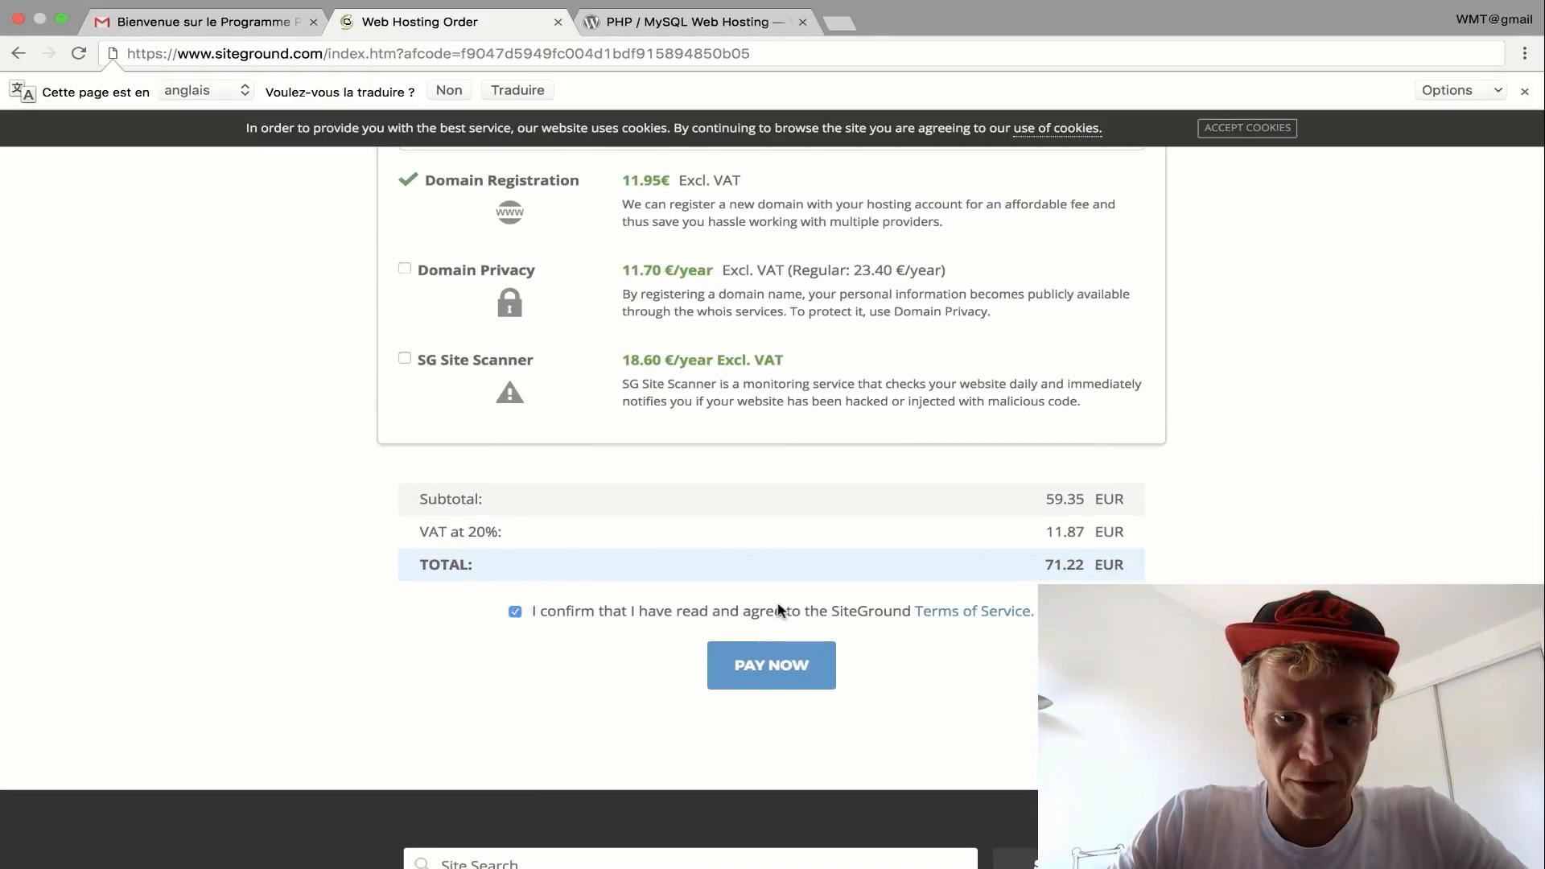
{"action": "scroll", "coordinate": [778, 609], "scroll_direction": "up", "scroll_amount": 1}
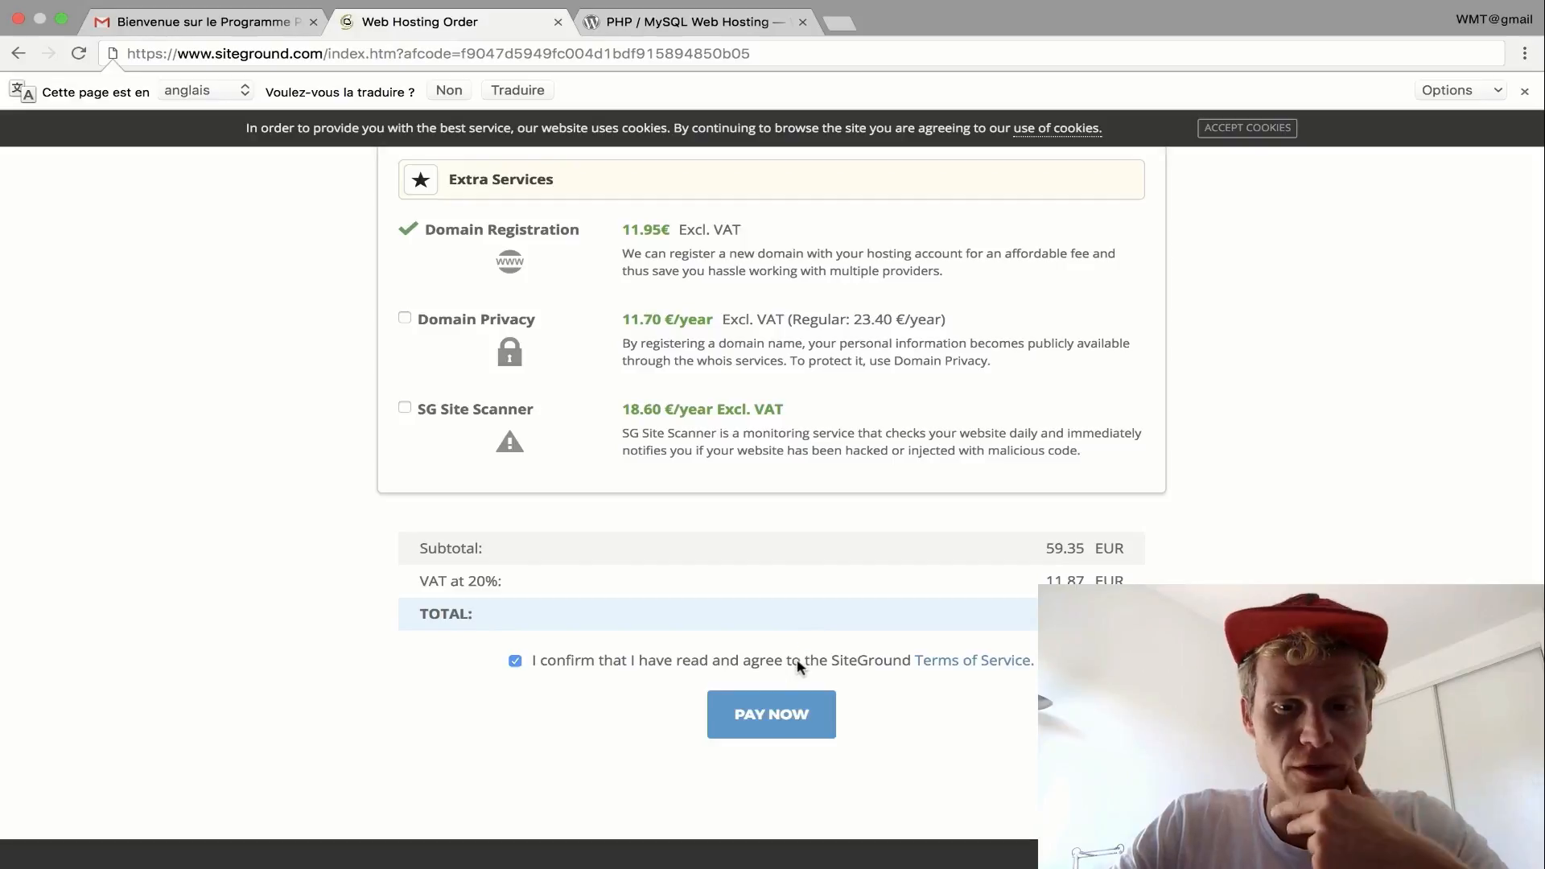
{"action": "scroll", "coordinate": [799, 665], "scroll_direction": "down", "scroll_amount": 1}
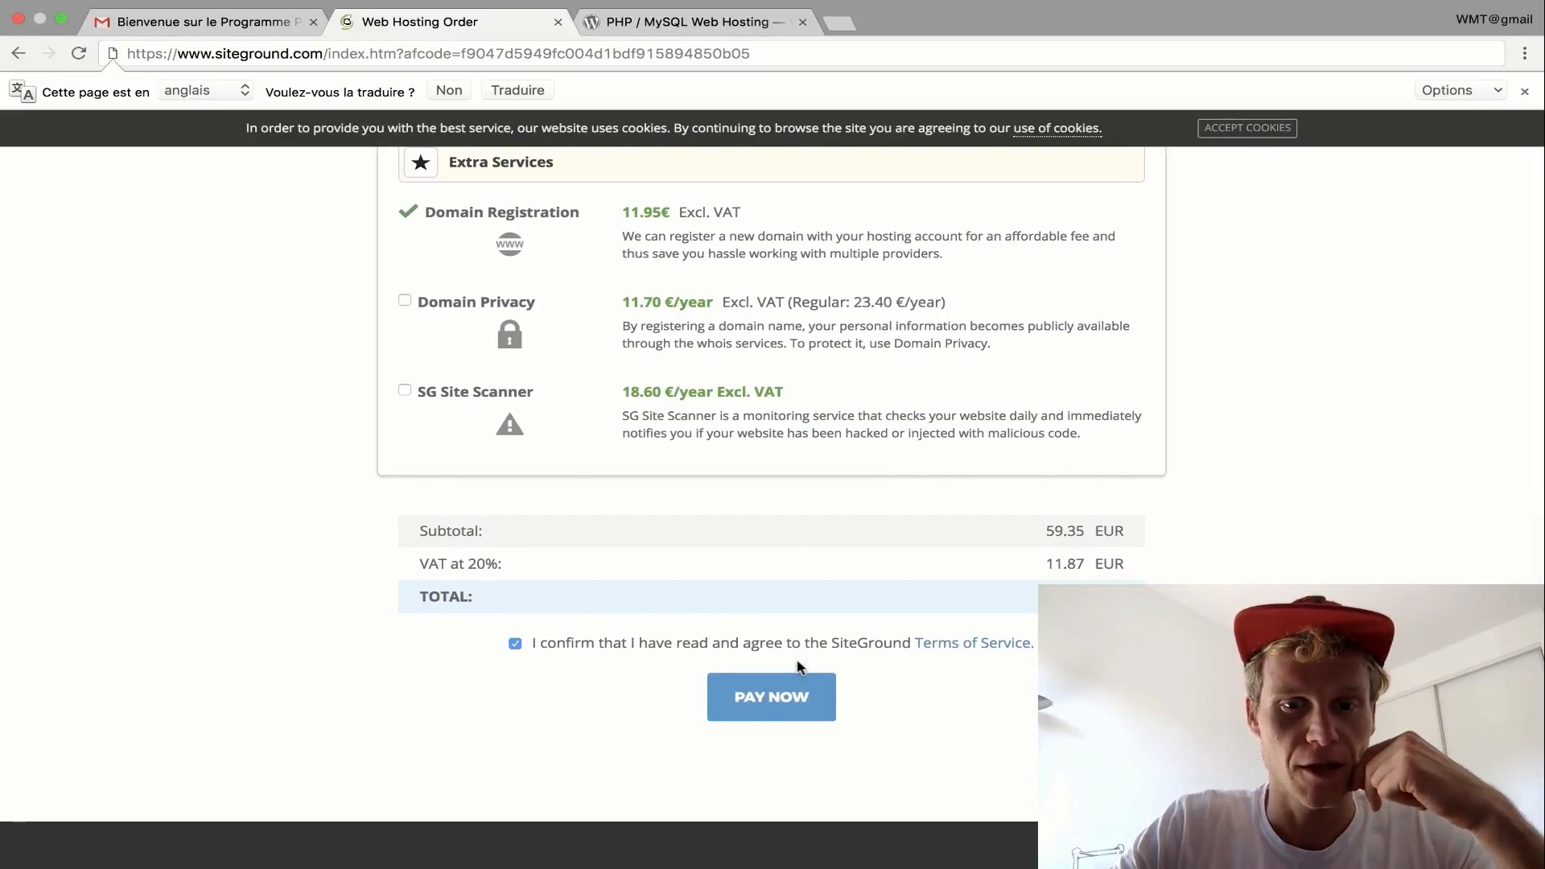
{"action": "left_click", "coordinate": [779, 697]}
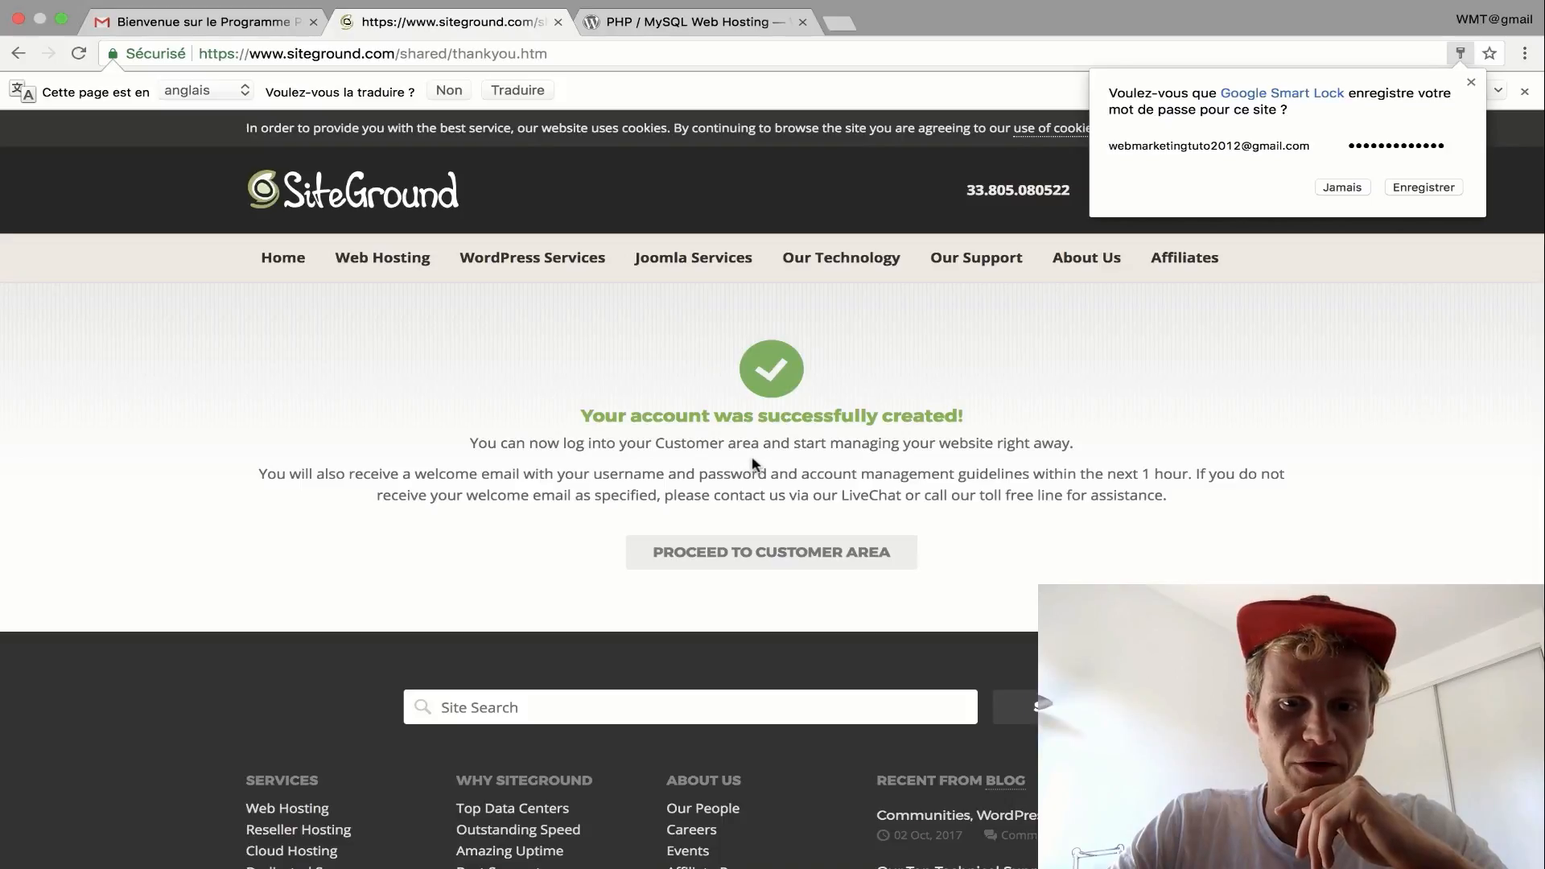
Go to the Customer Area and choose to start a new website
{"action": "left_click", "coordinate": [780, 558]}
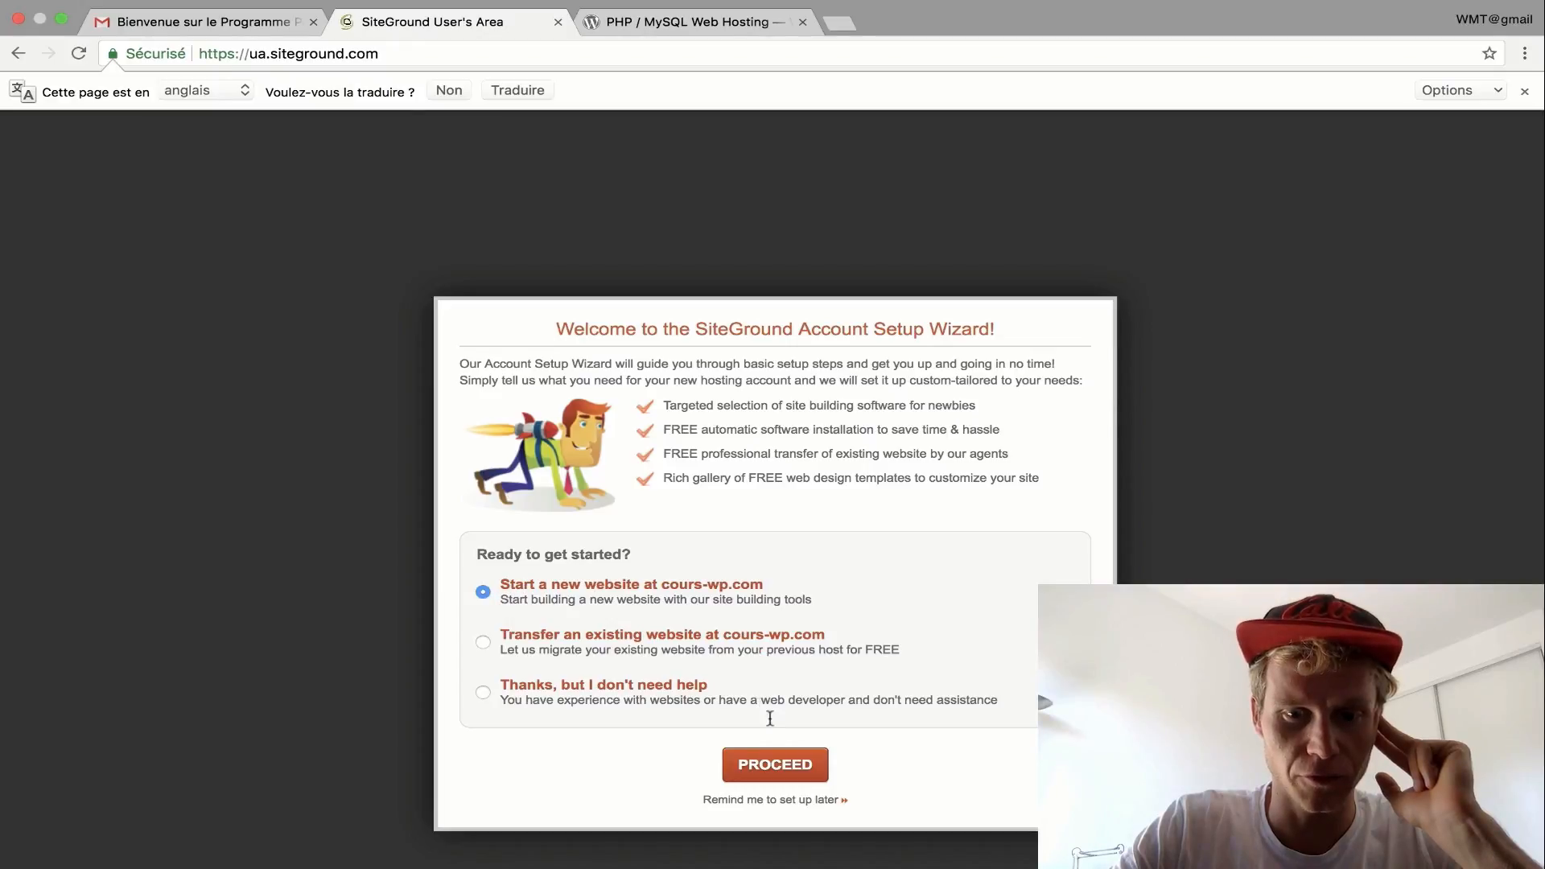
{"action": "left_click", "coordinate": [788, 765]}
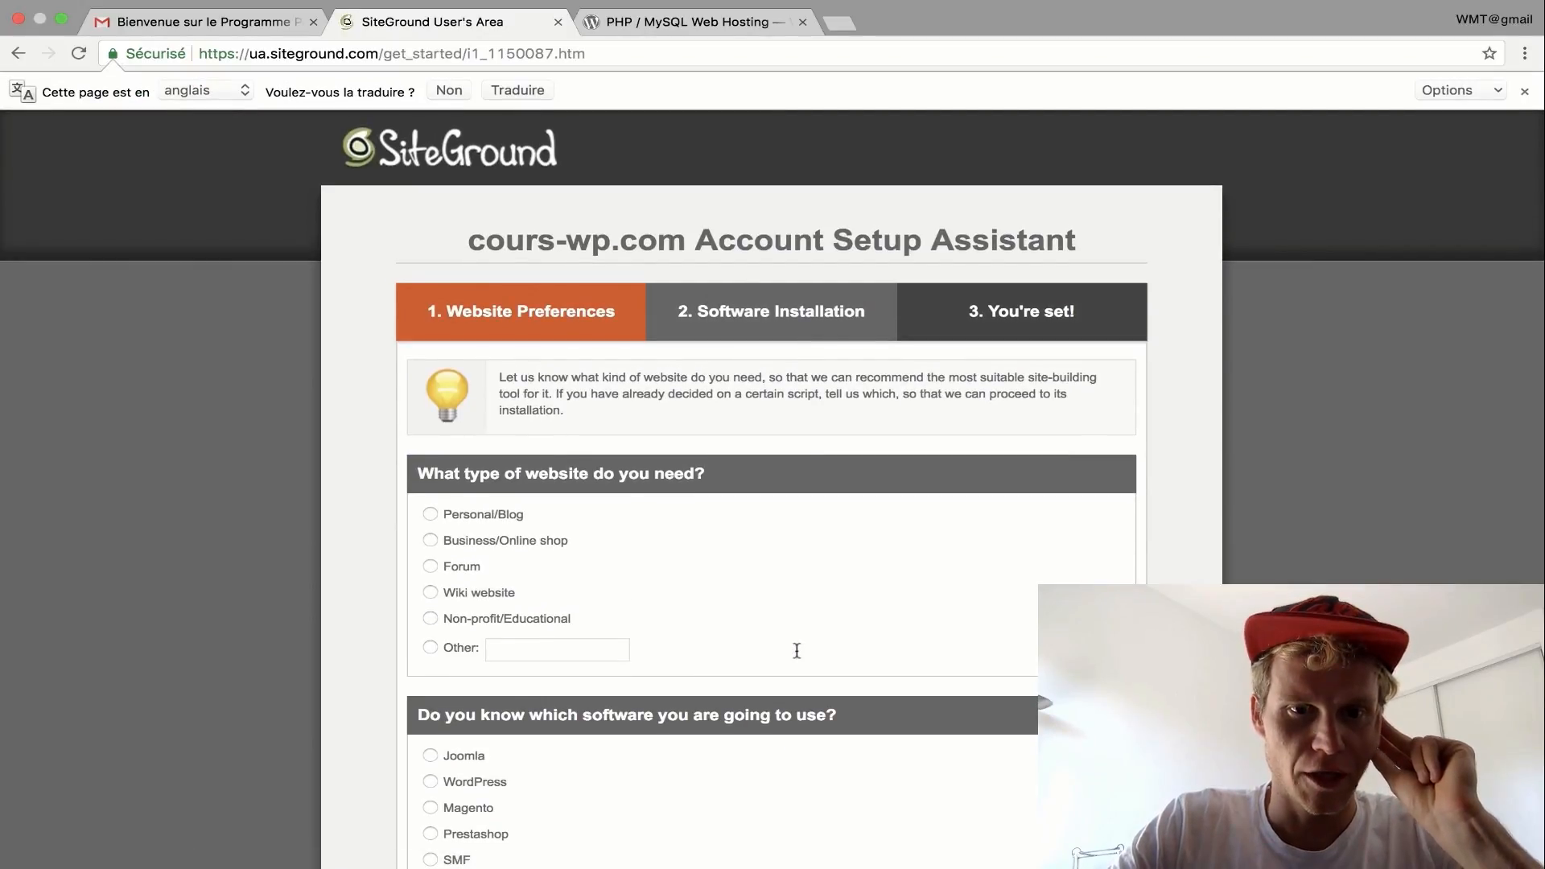
{"action": "scroll", "coordinate": [797, 650], "scroll_direction": "down", "scroll_amount": 1}
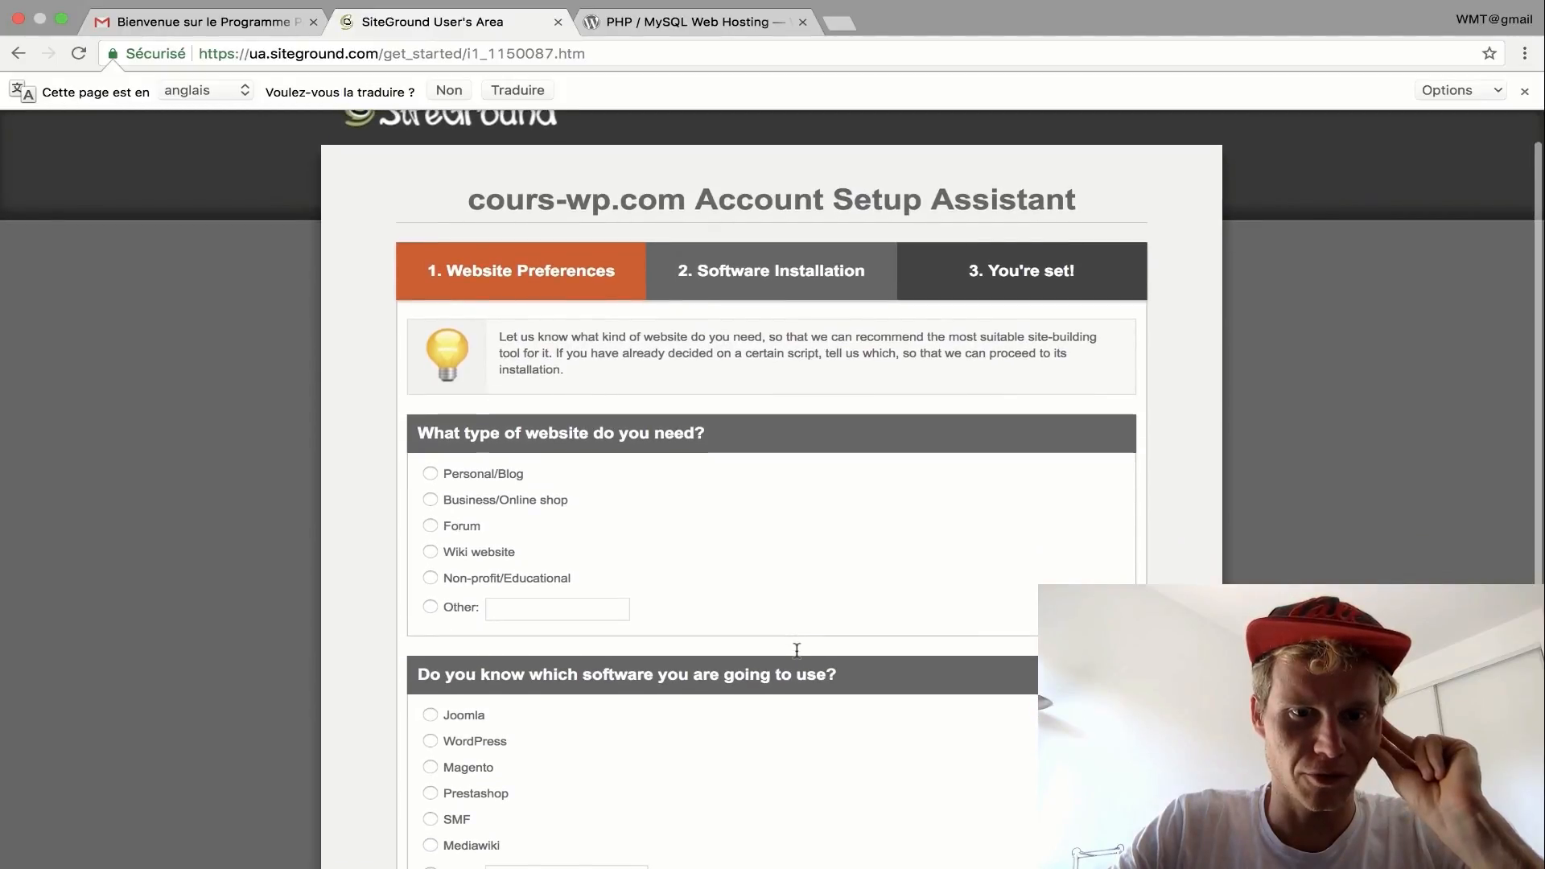
{"action": "scroll", "coordinate": [797, 650], "scroll_direction": "down", "scroll_amount": 2}
{"action": "scroll", "coordinate": [797, 650], "scroll_direction": "down", "scroll_amount": 5}
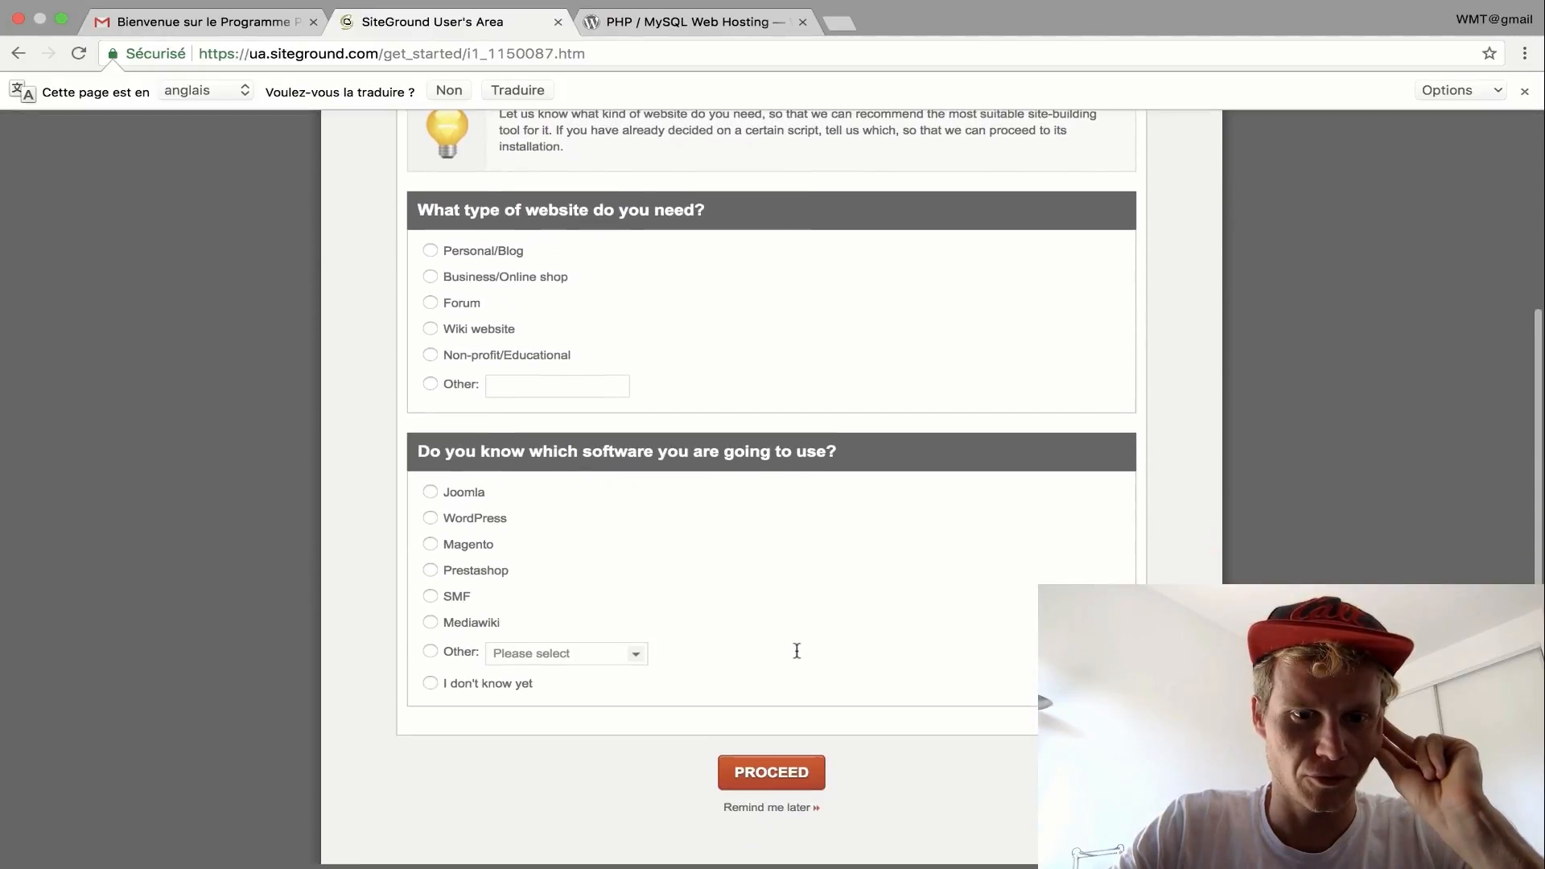
Select WordPress as the software and Business/Online shop as the website type
{"action": "left_click", "coordinate": [431, 522]}
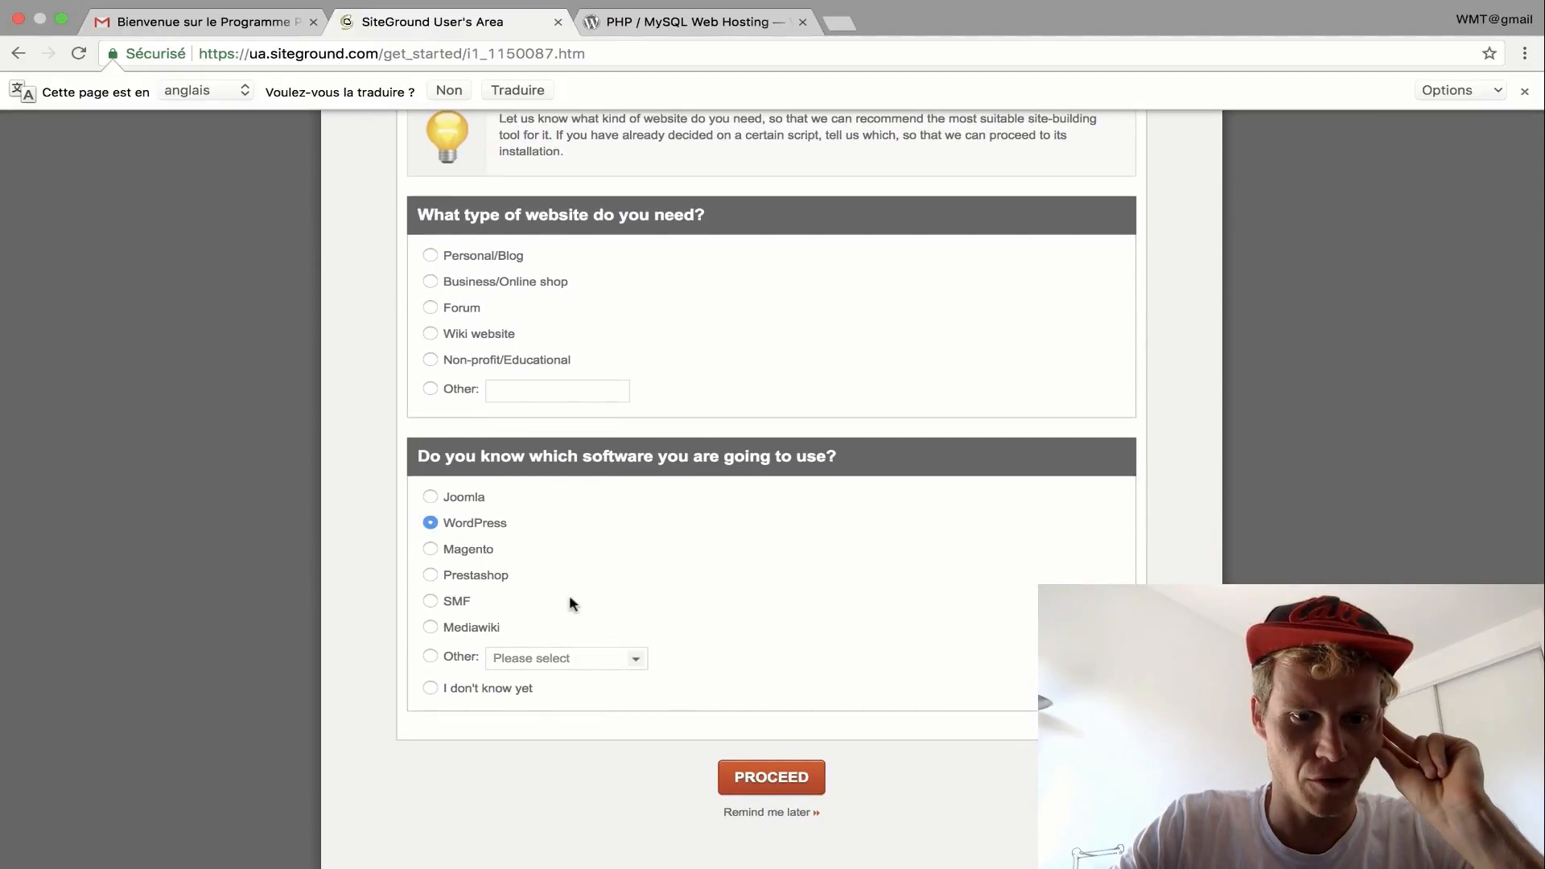
{"action": "left_click", "coordinate": [789, 777]}
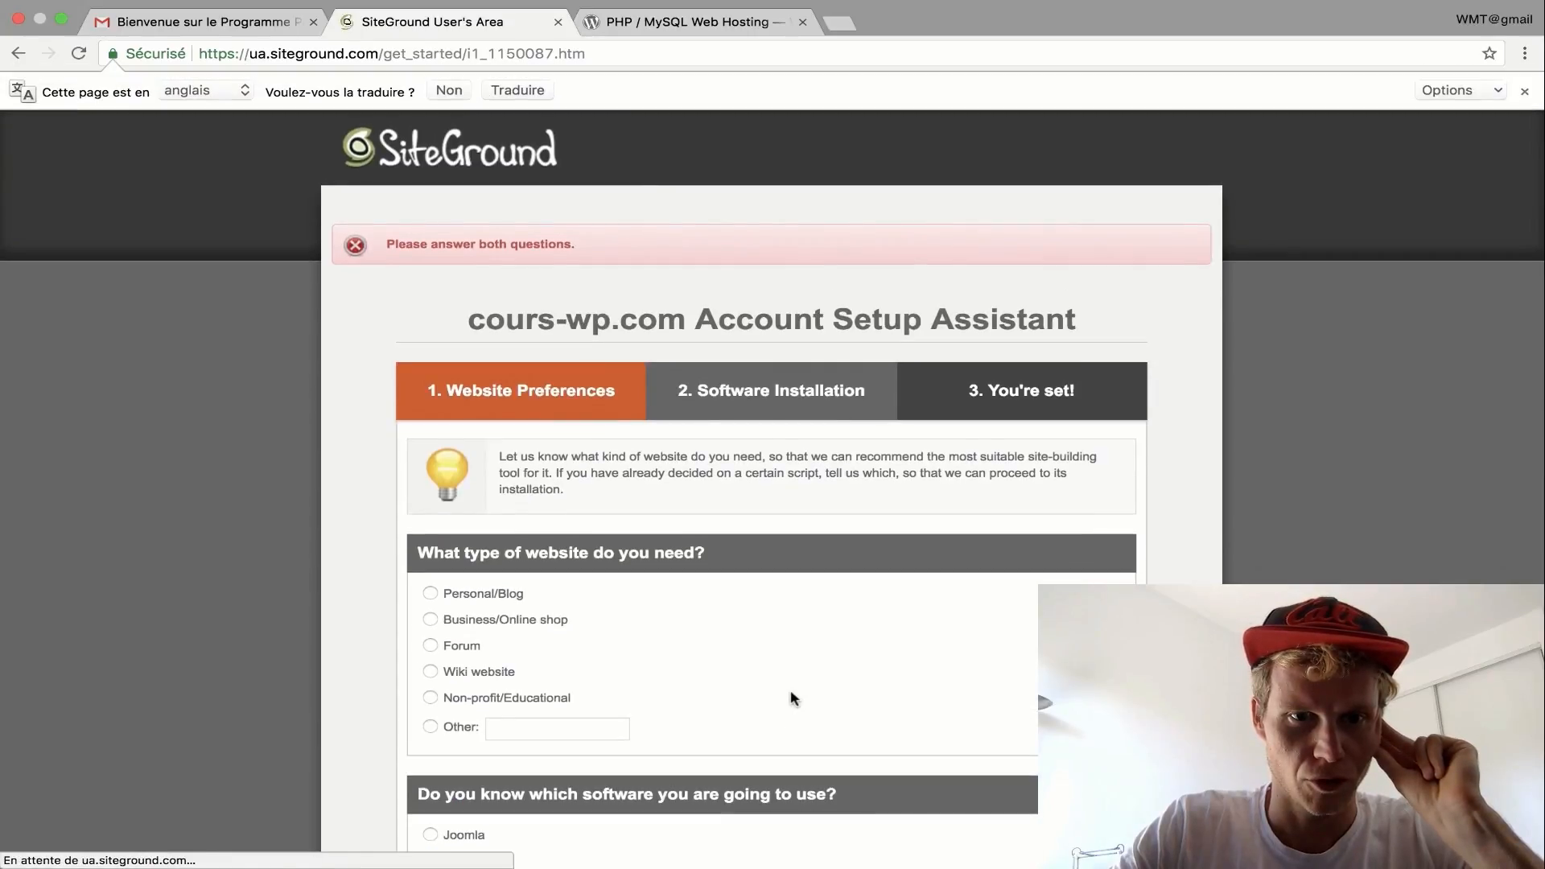
{"action": "scroll", "coordinate": [792, 699], "scroll_direction": "down", "scroll_amount": 5}
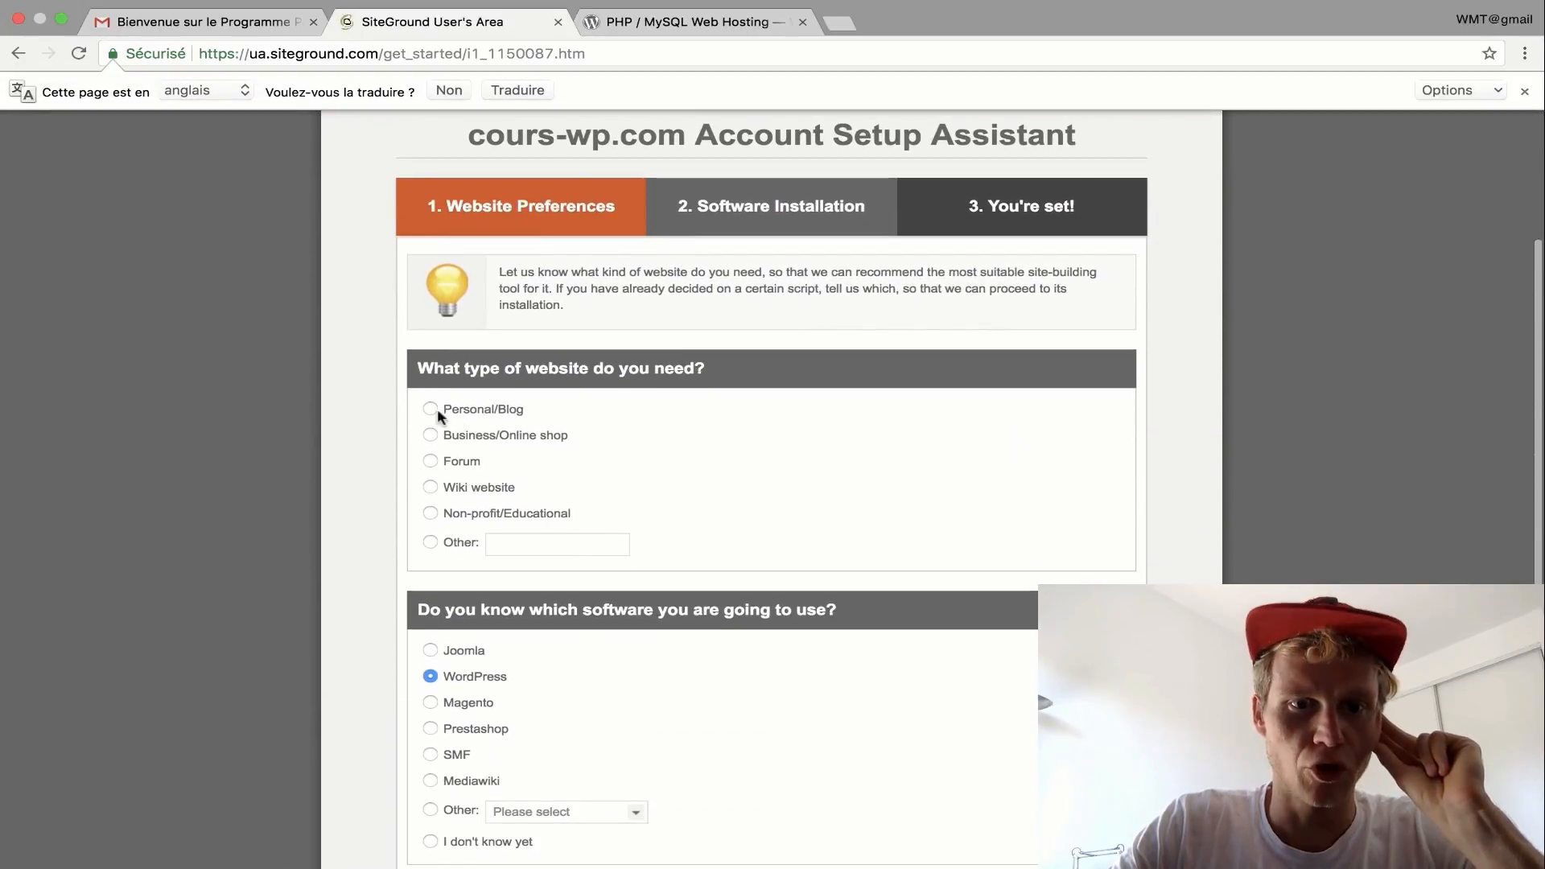
{"action": "left_click", "coordinate": [432, 434]}
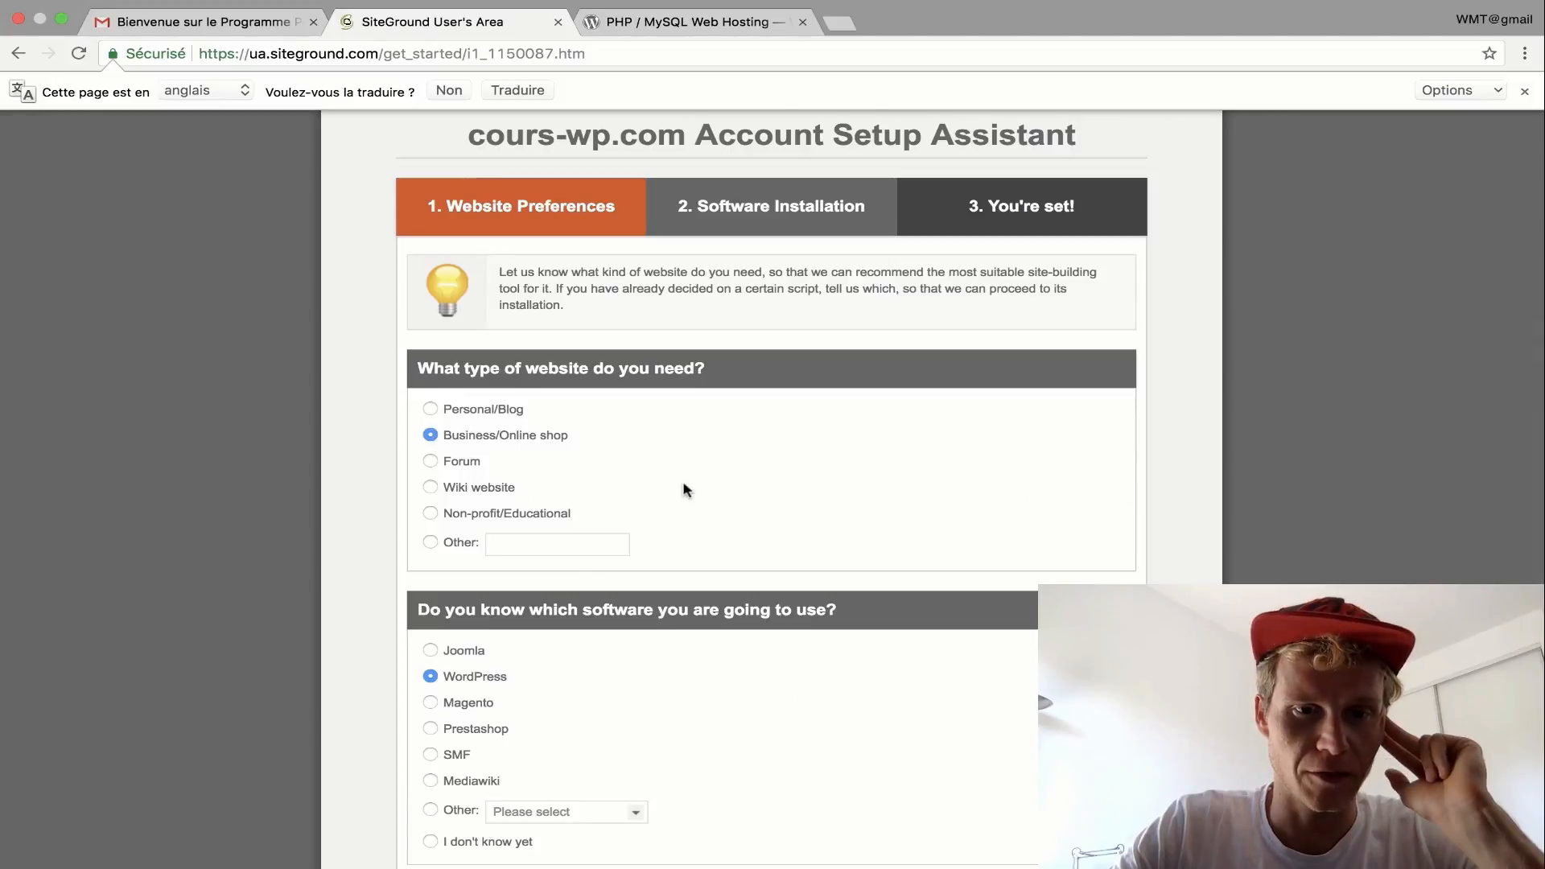
{"action": "scroll", "coordinate": [685, 490], "scroll_direction": "down", "scroll_amount": 4}
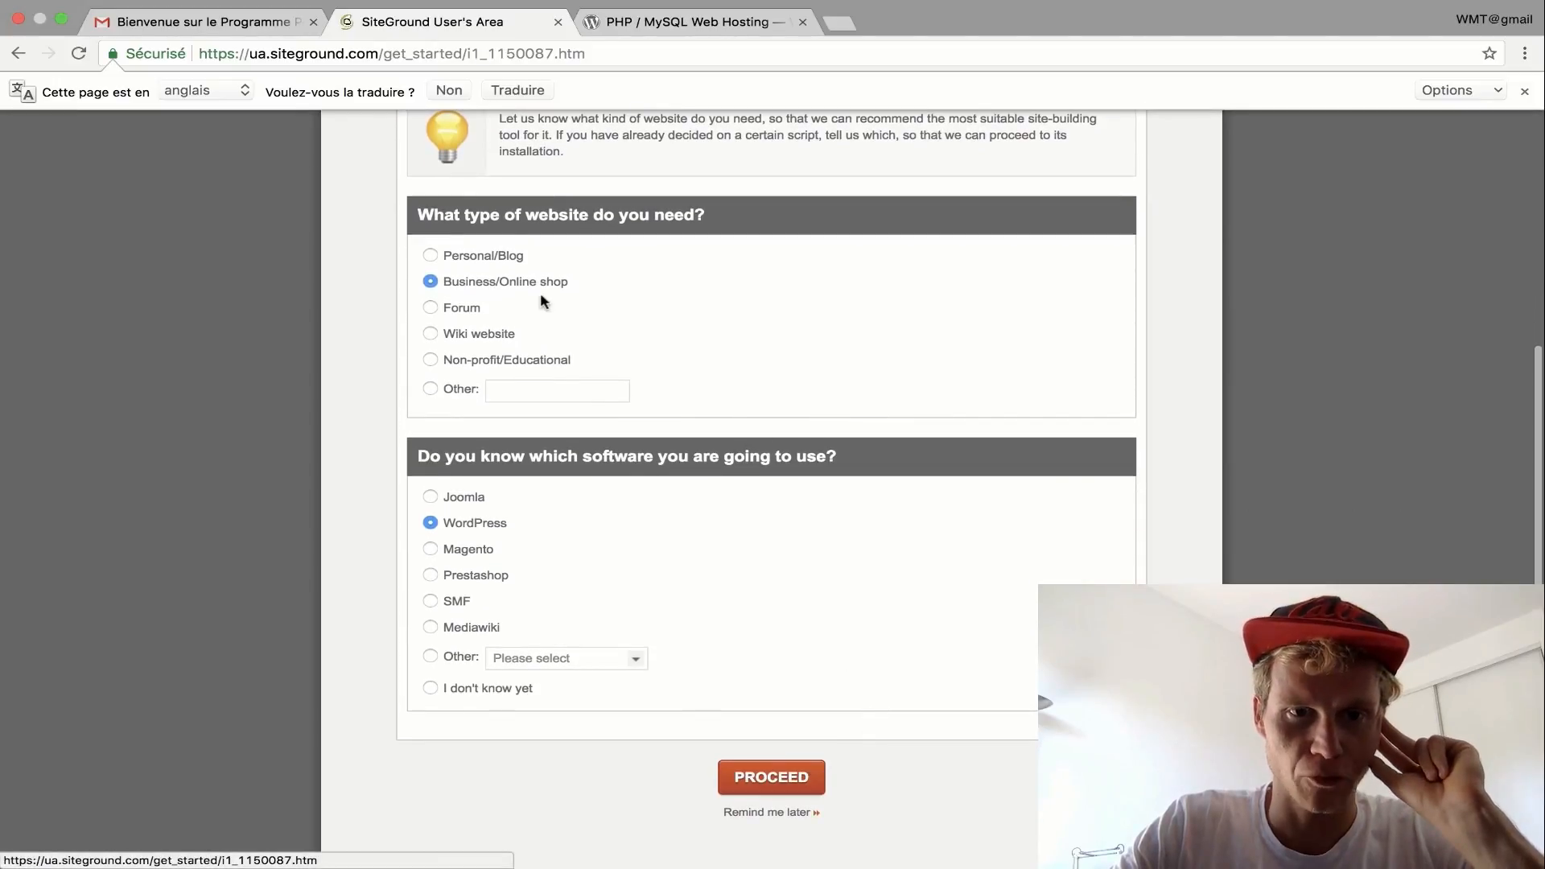
Enter the WordPress username and password and submit the login details
{"action": "left_click", "coordinate": [771, 777]}
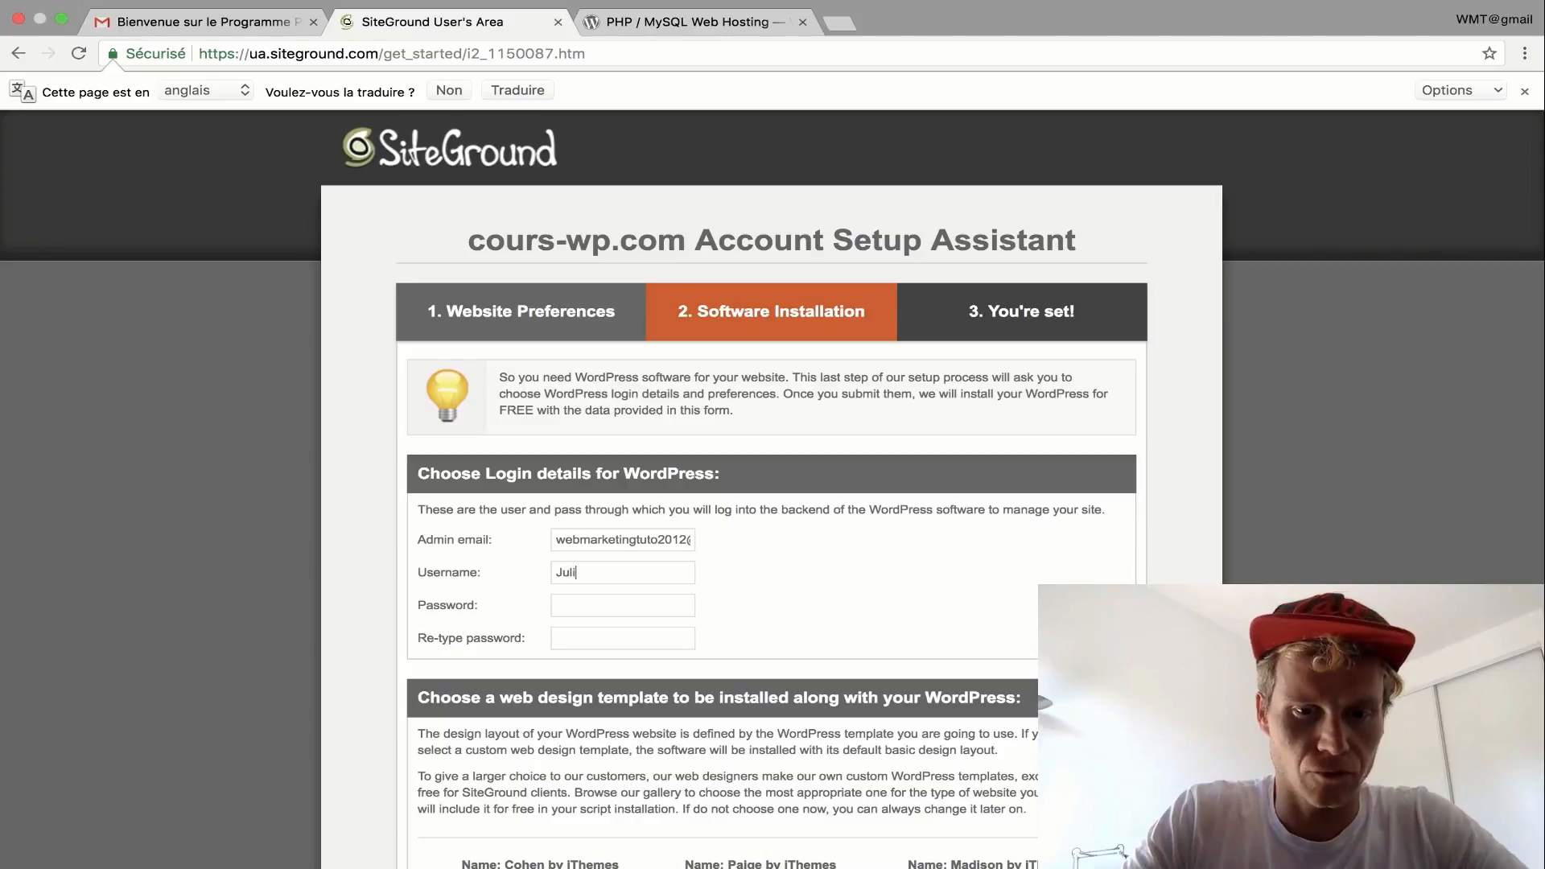
{"action": "type", "text": "••••••••••••"}
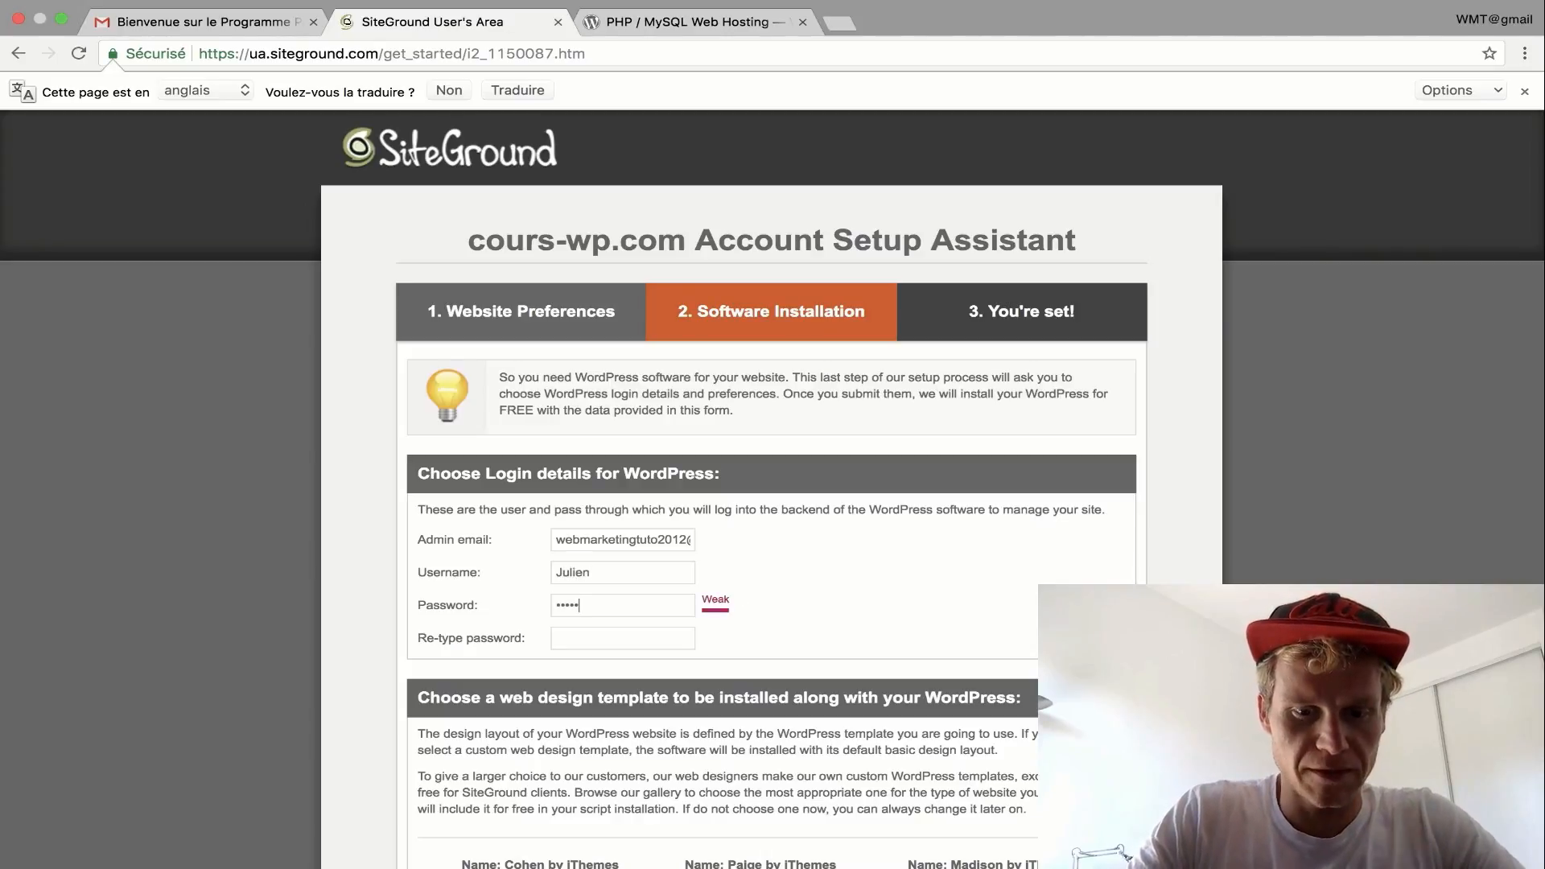
{"action": "type", "text": "•••••••"}
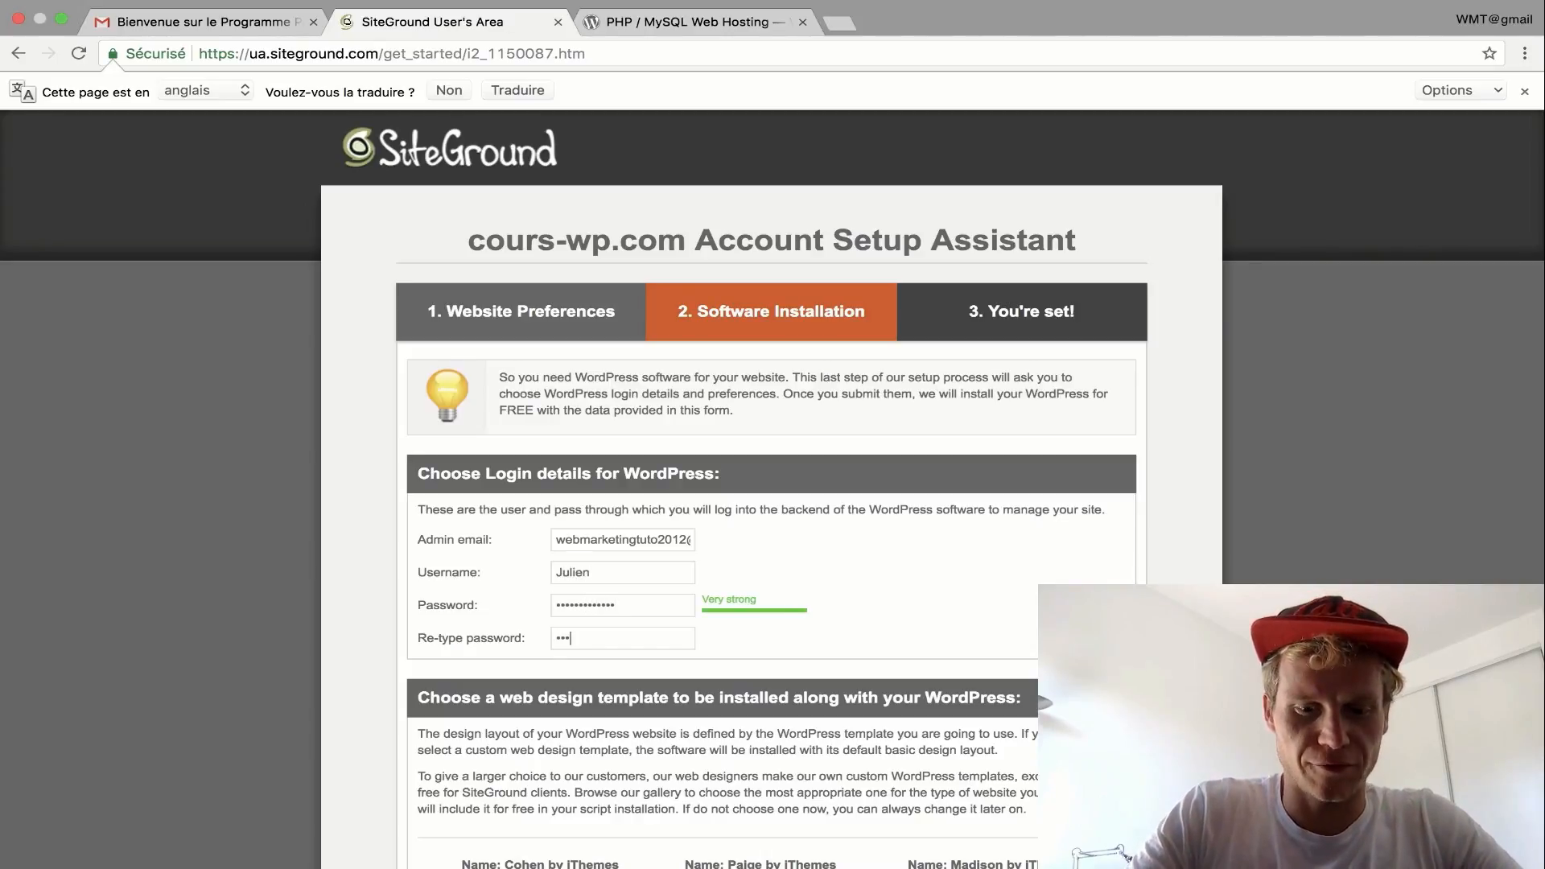
{"action": "scroll", "coordinate": [724, 420], "scroll_direction": "down", "scroll_amount": 5}
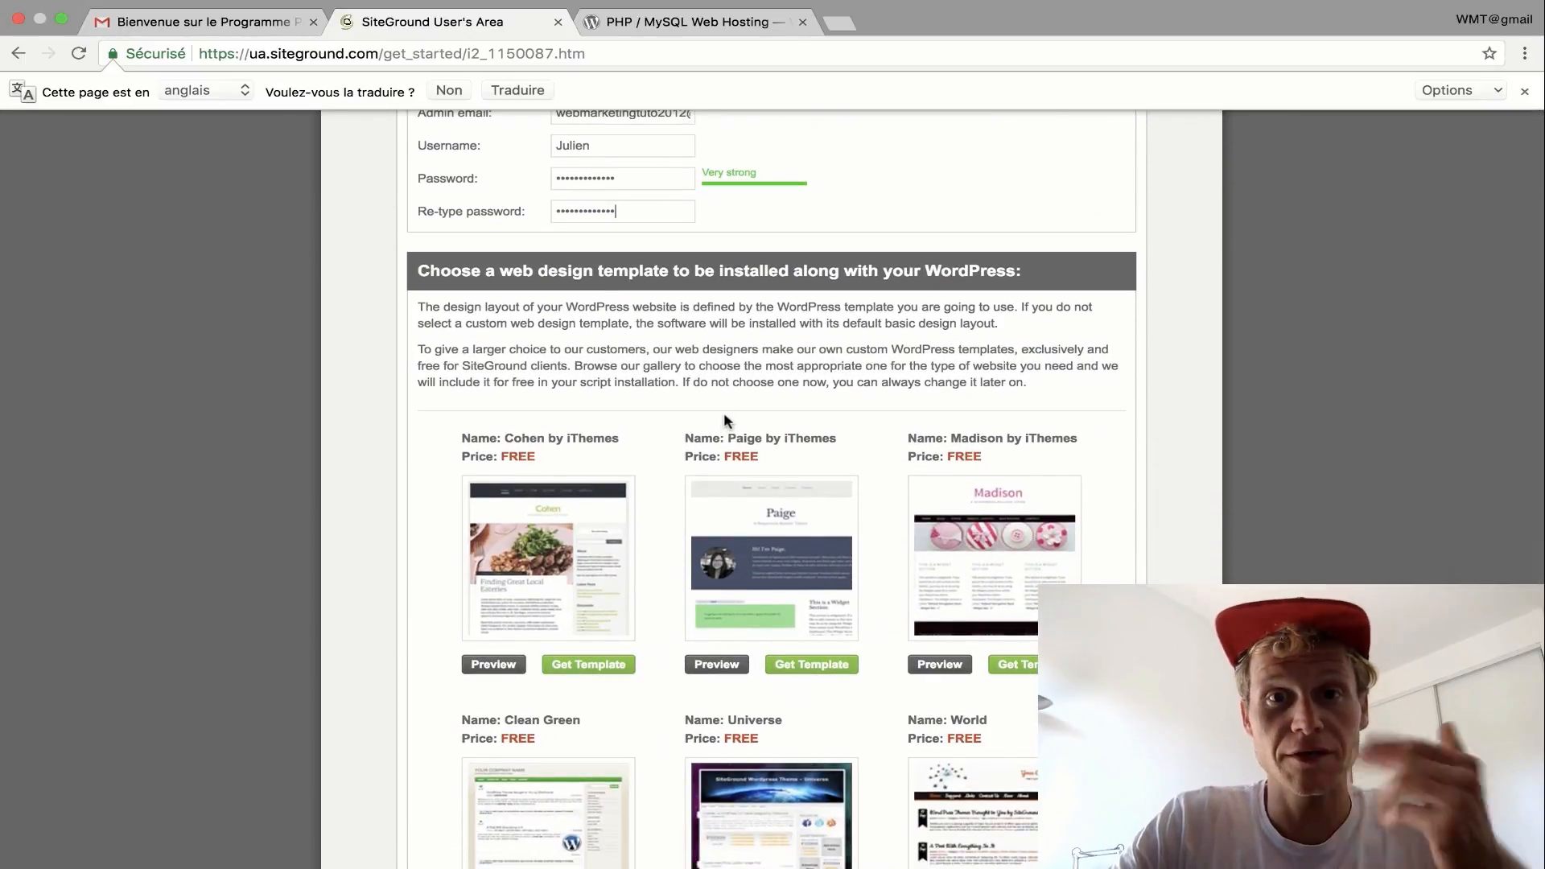
{"action": "scroll", "coordinate": [723, 412], "scroll_direction": "down", "scroll_amount": 3}
{"action": "scroll", "coordinate": [723, 412], "scroll_direction": "down", "scroll_amount": 1}
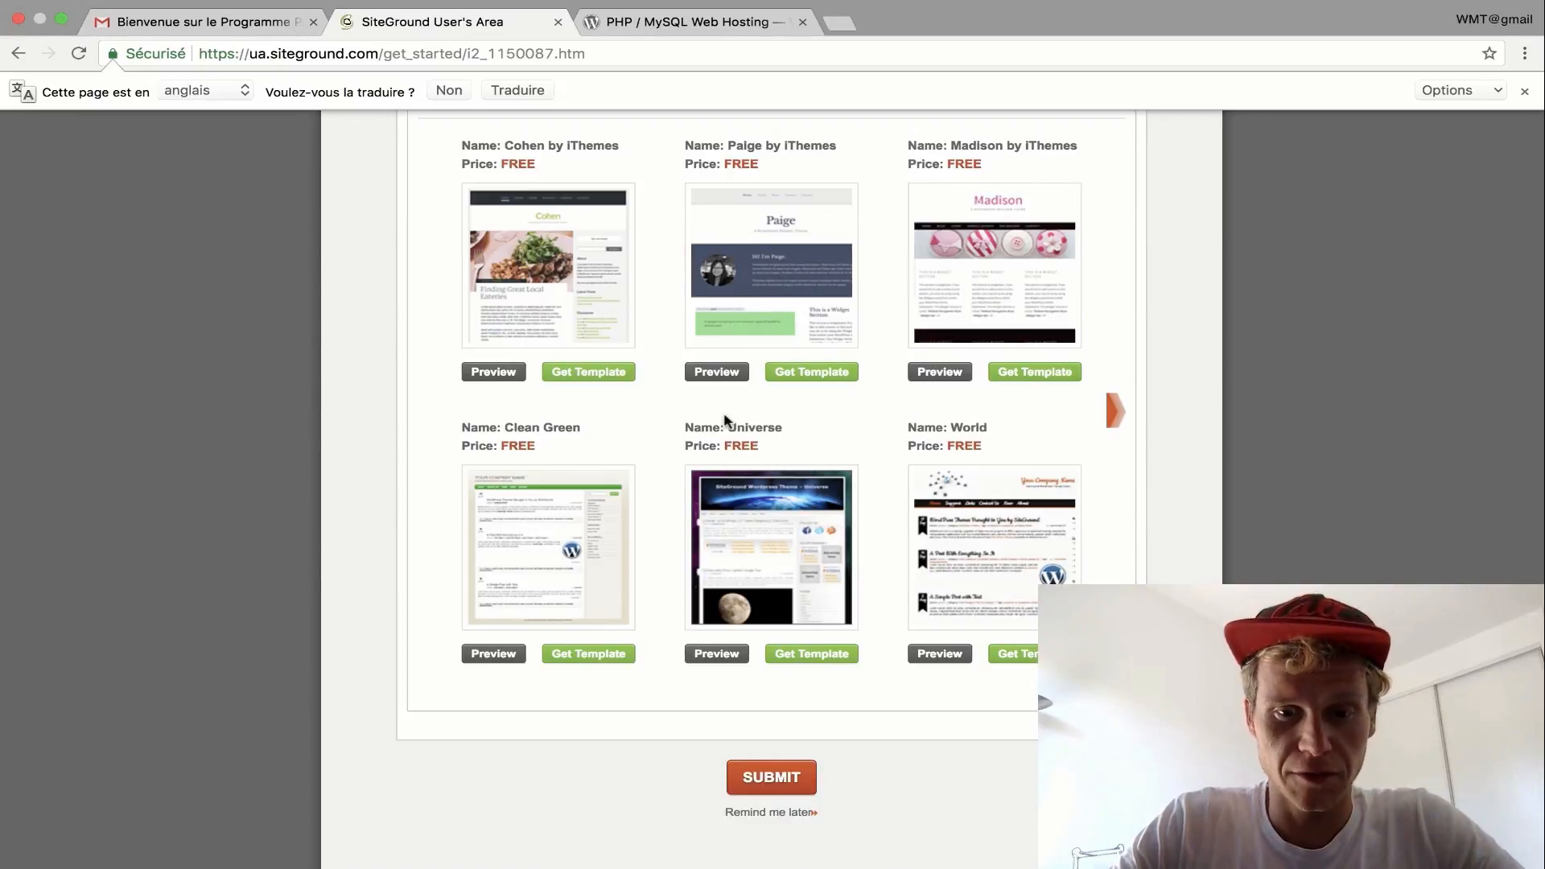
{"action": "left_click", "coordinate": [804, 764]}
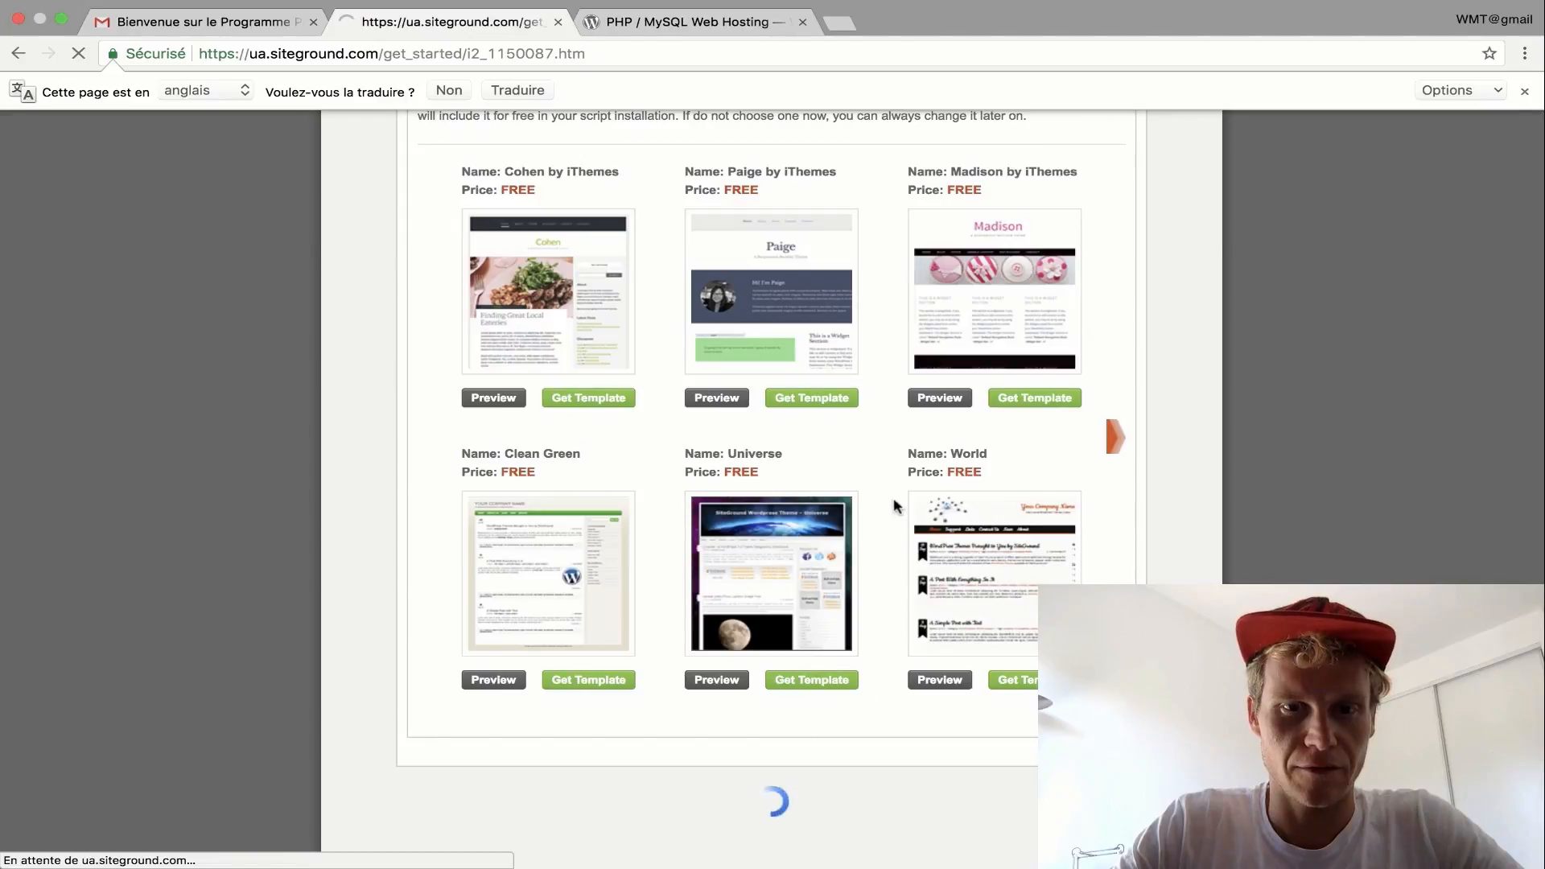
Lengthen the username by appending 201 and resubmit the login details
{"action": "scroll", "coordinate": [896, 504], "scroll_direction": "down", "scroll_amount": 1}
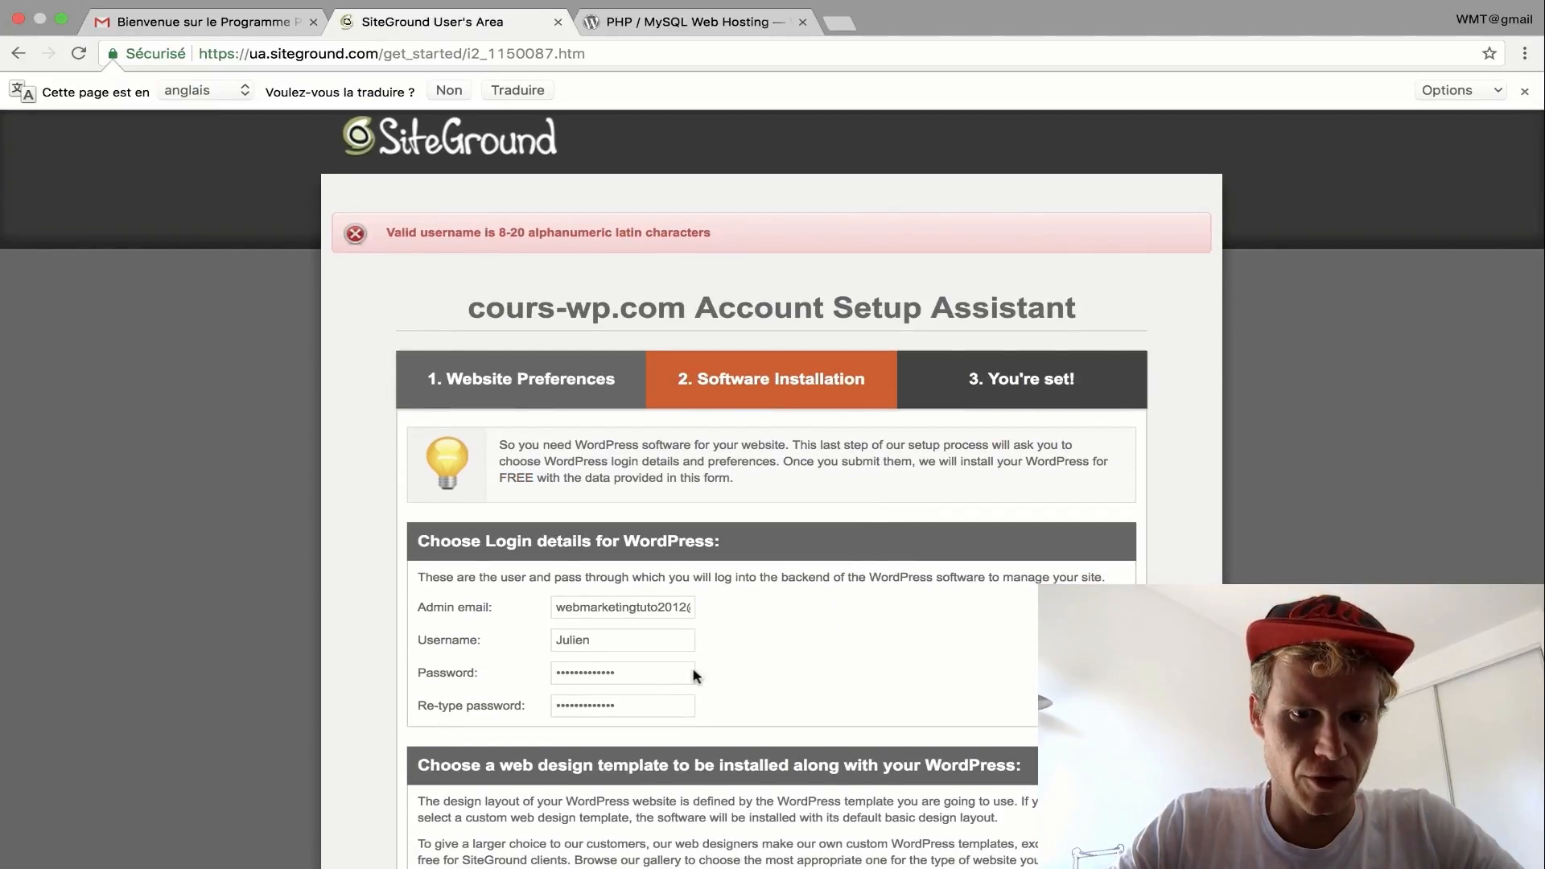
{"action": "left_click", "coordinate": [621, 641]}
{"action": "type", "text": "201"}
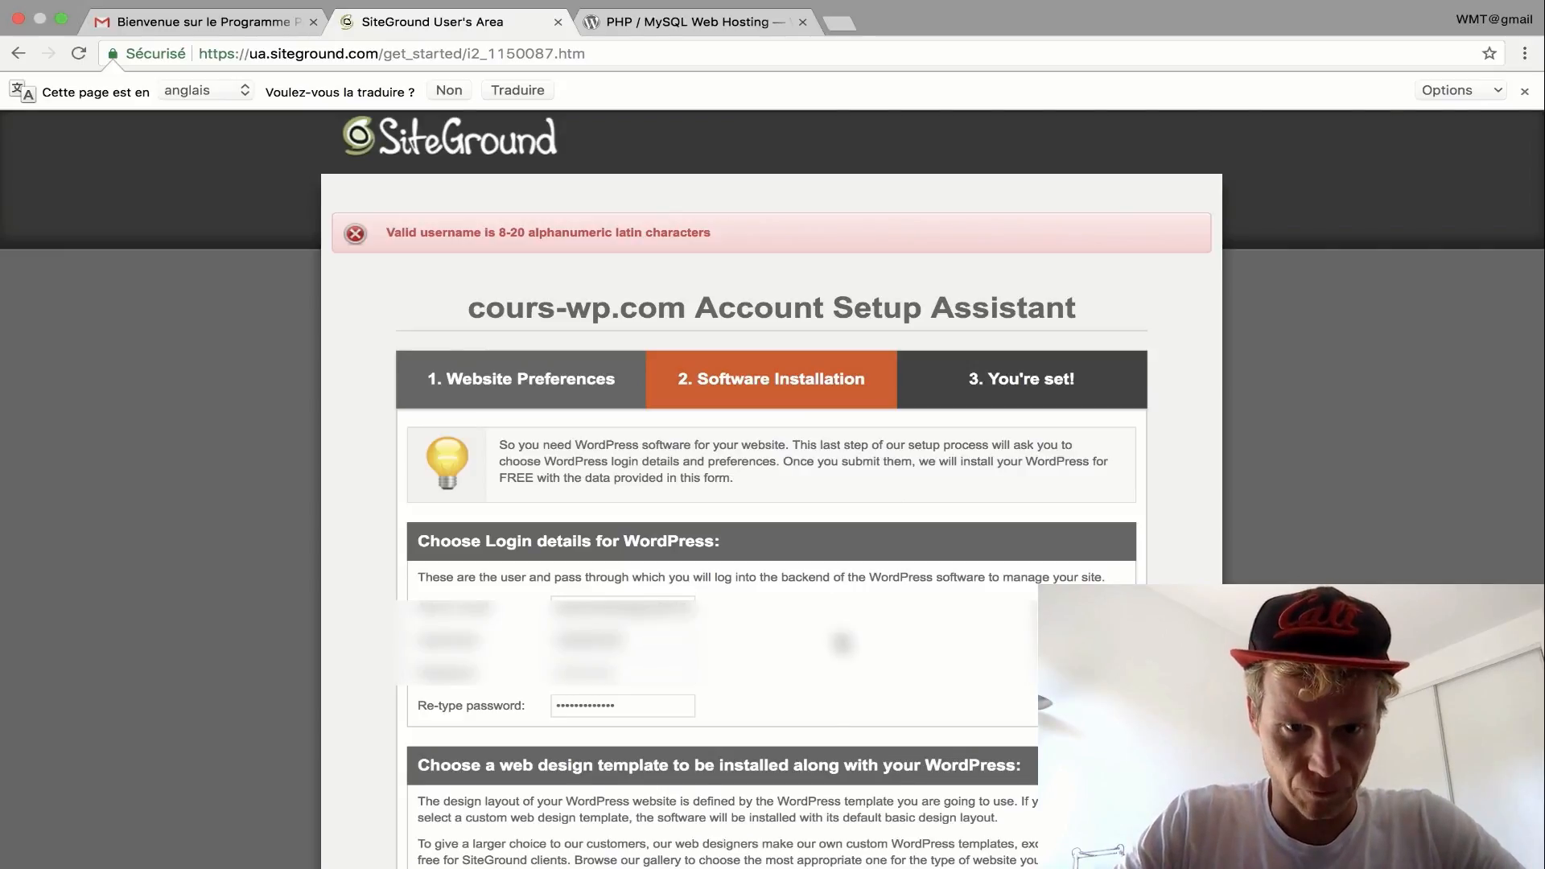
{"action": "scroll", "coordinate": [841, 643], "scroll_direction": "down", "scroll_amount": 1}
{"action": "scroll", "coordinate": [841, 643], "scroll_direction": "down", "scroll_amount": 10}
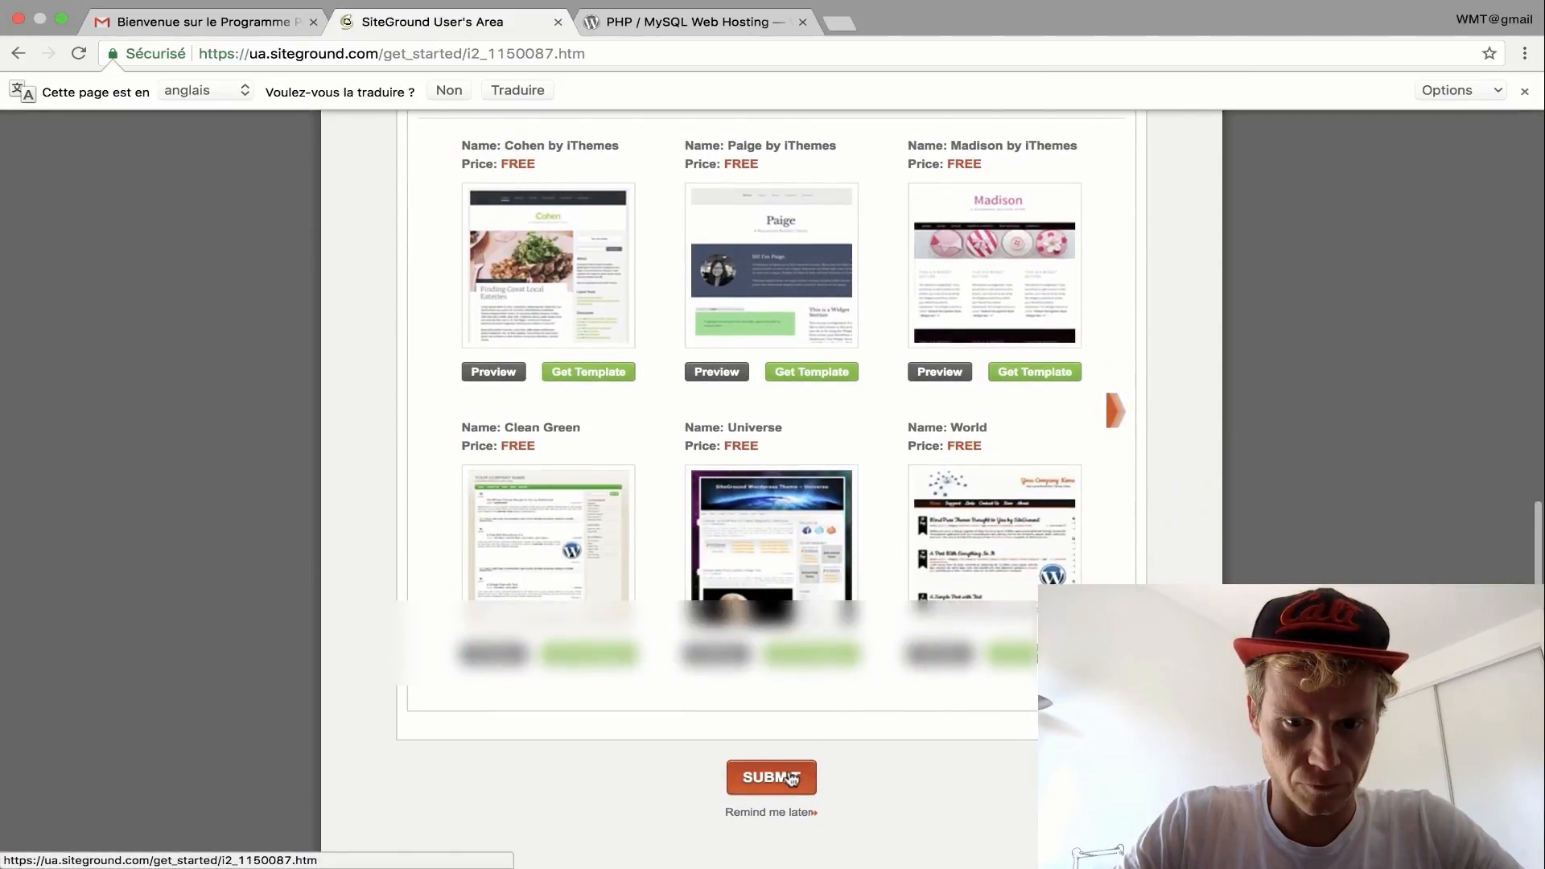
{"action": "left_click", "coordinate": [788, 776]}
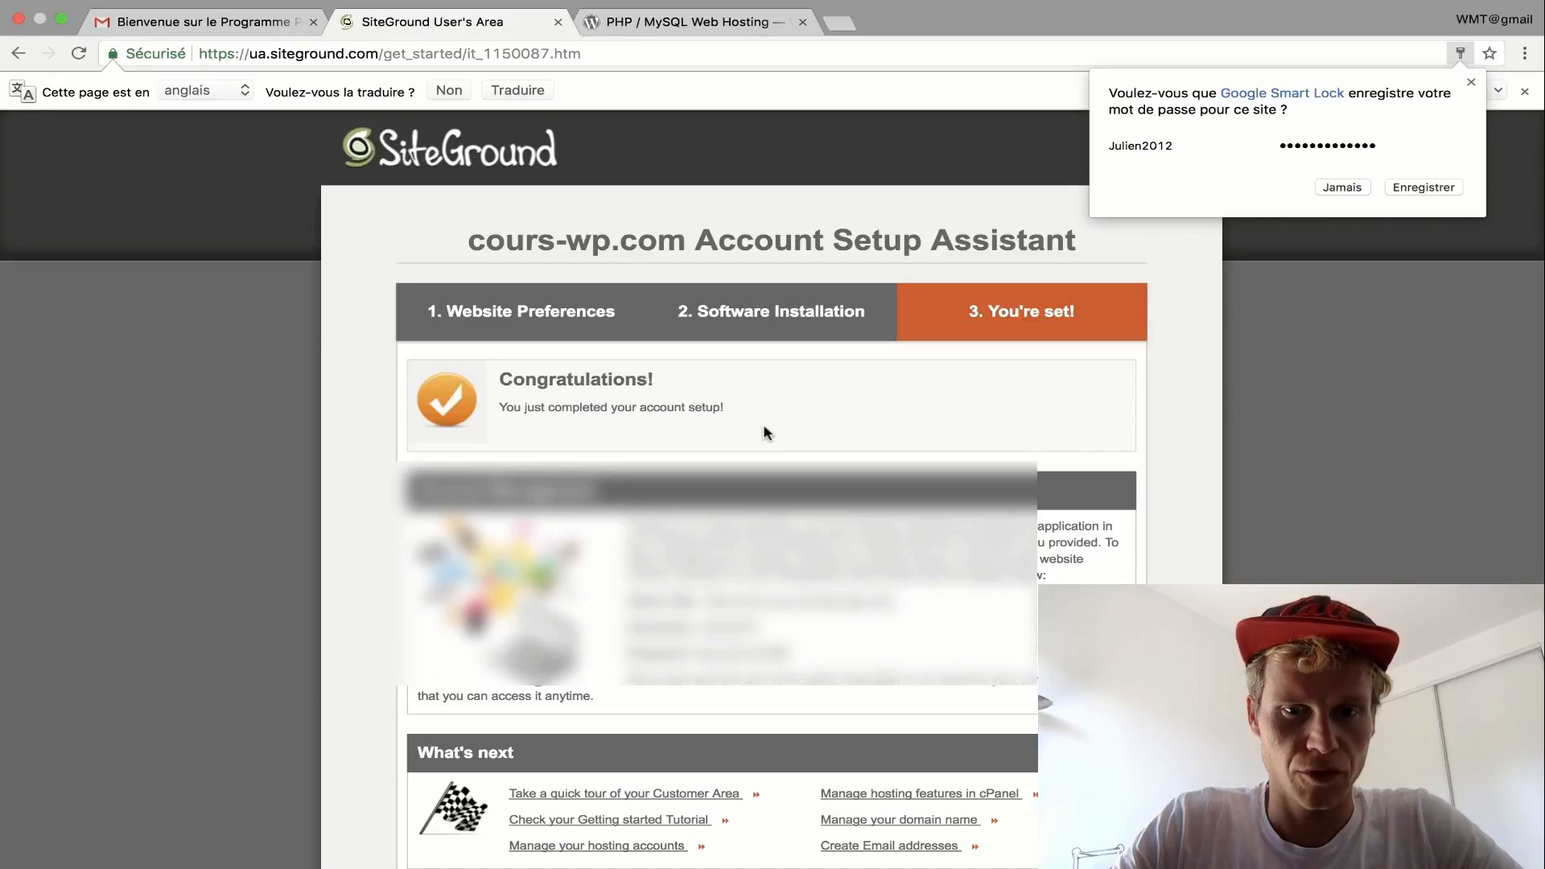
Copy the cours-wp.com/wp-login.php admin URL and paste it into a new tab
{"action": "scroll", "coordinate": [766, 433], "scroll_direction": "down", "scroll_amount": 5}
{"action": "left_click_drag", "start_coordinate": [895, 410], "coordinate": [702, 412]}
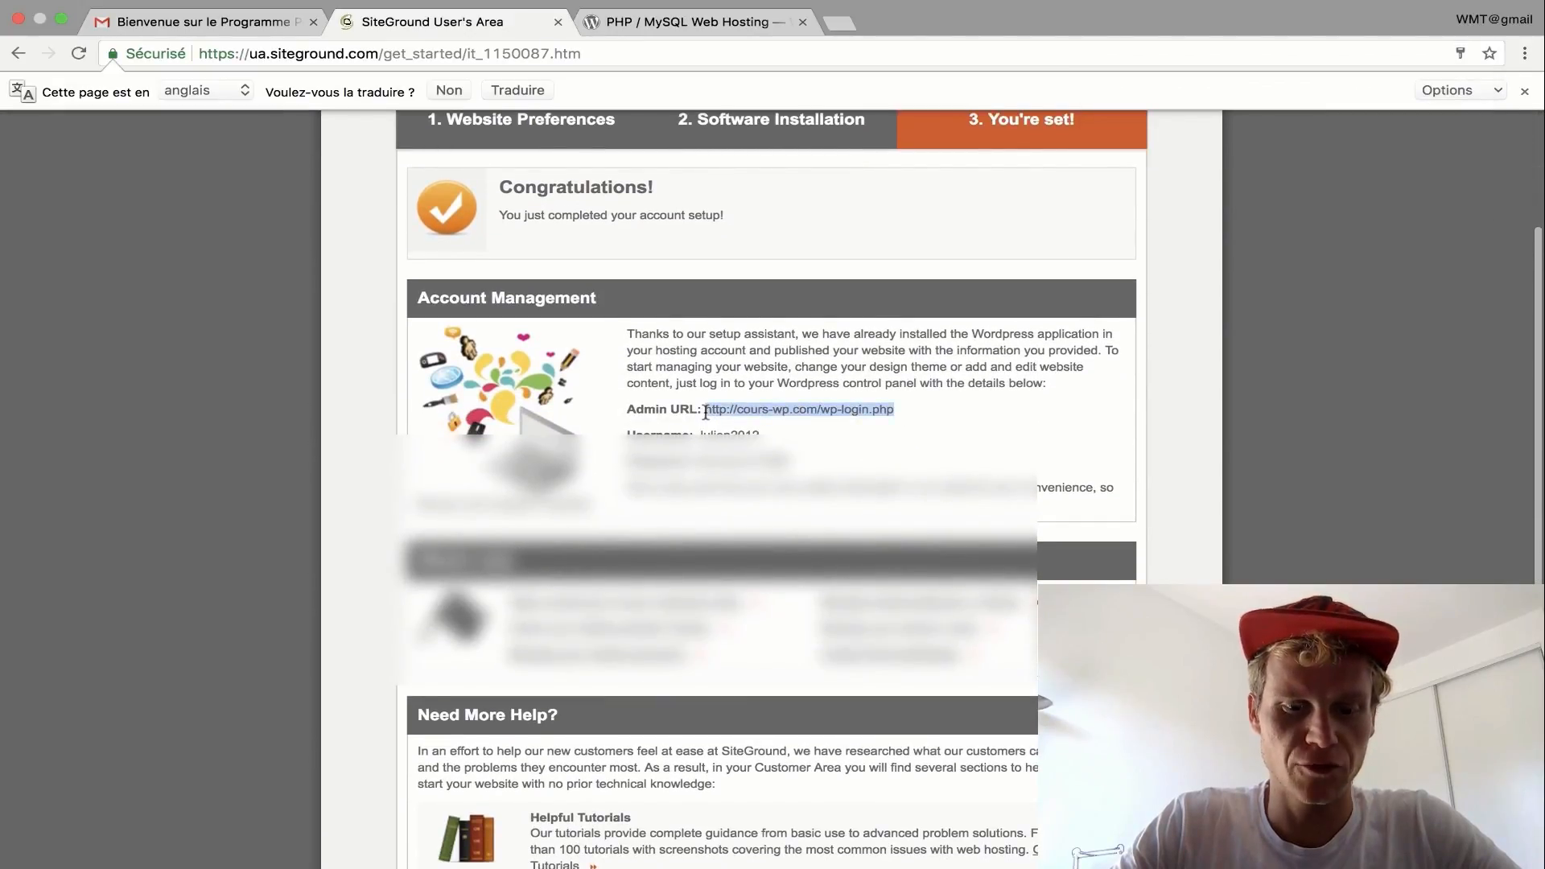
{"action": "key", "text": "cmd+c"}
{"action": "key", "text": "cmd+t"}
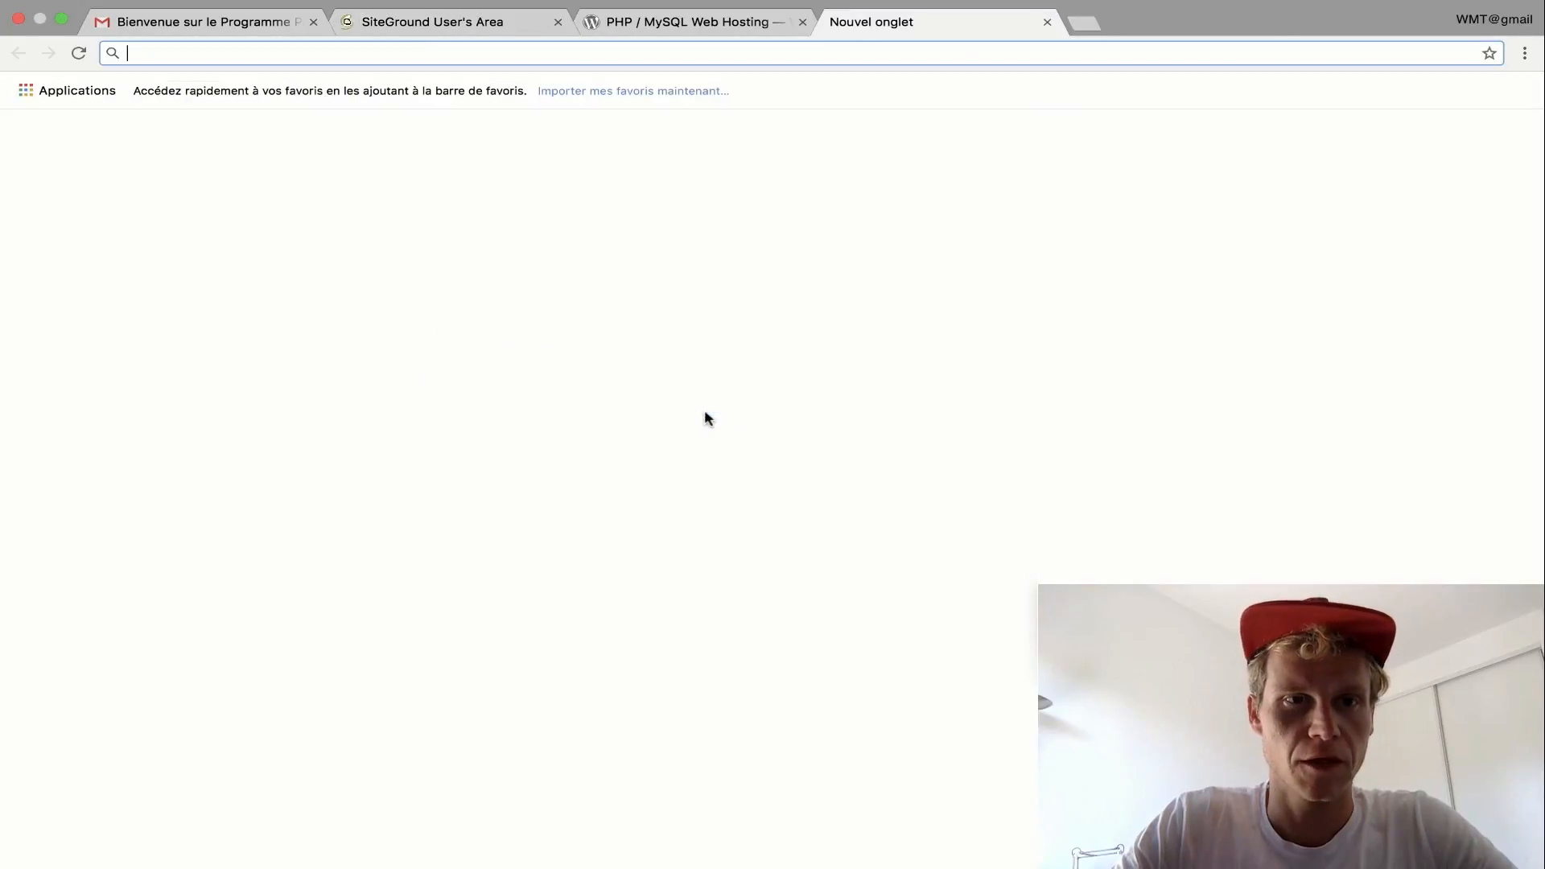
{"action": "key", "text": "cmd+v"}
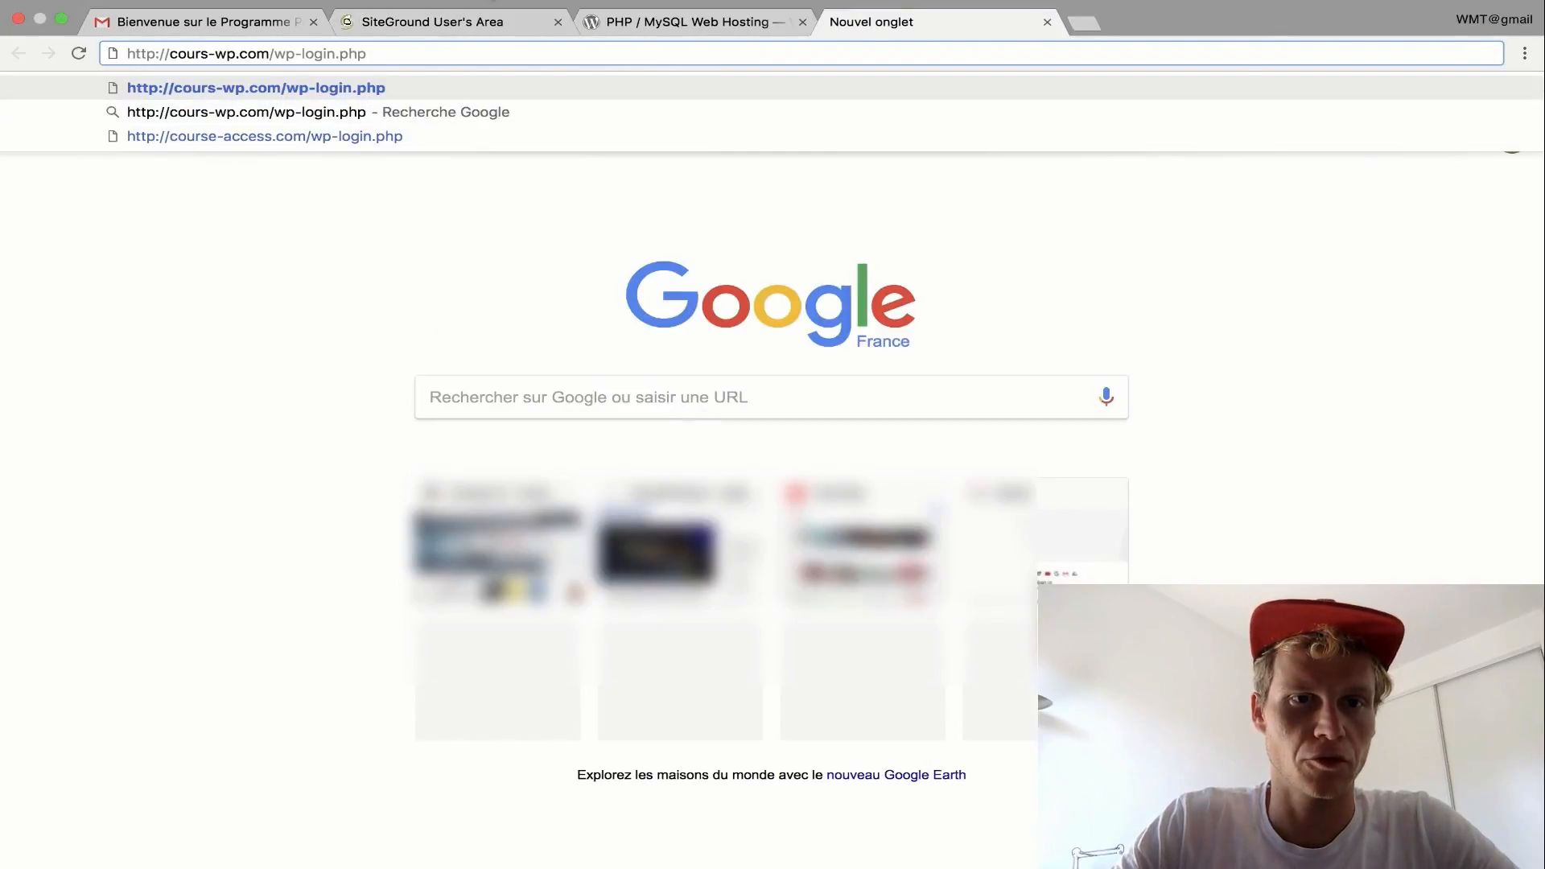
Recopy the admin URL and load the WordPress login page from the address bar
{"action": "left_click", "coordinate": [484, 26]}
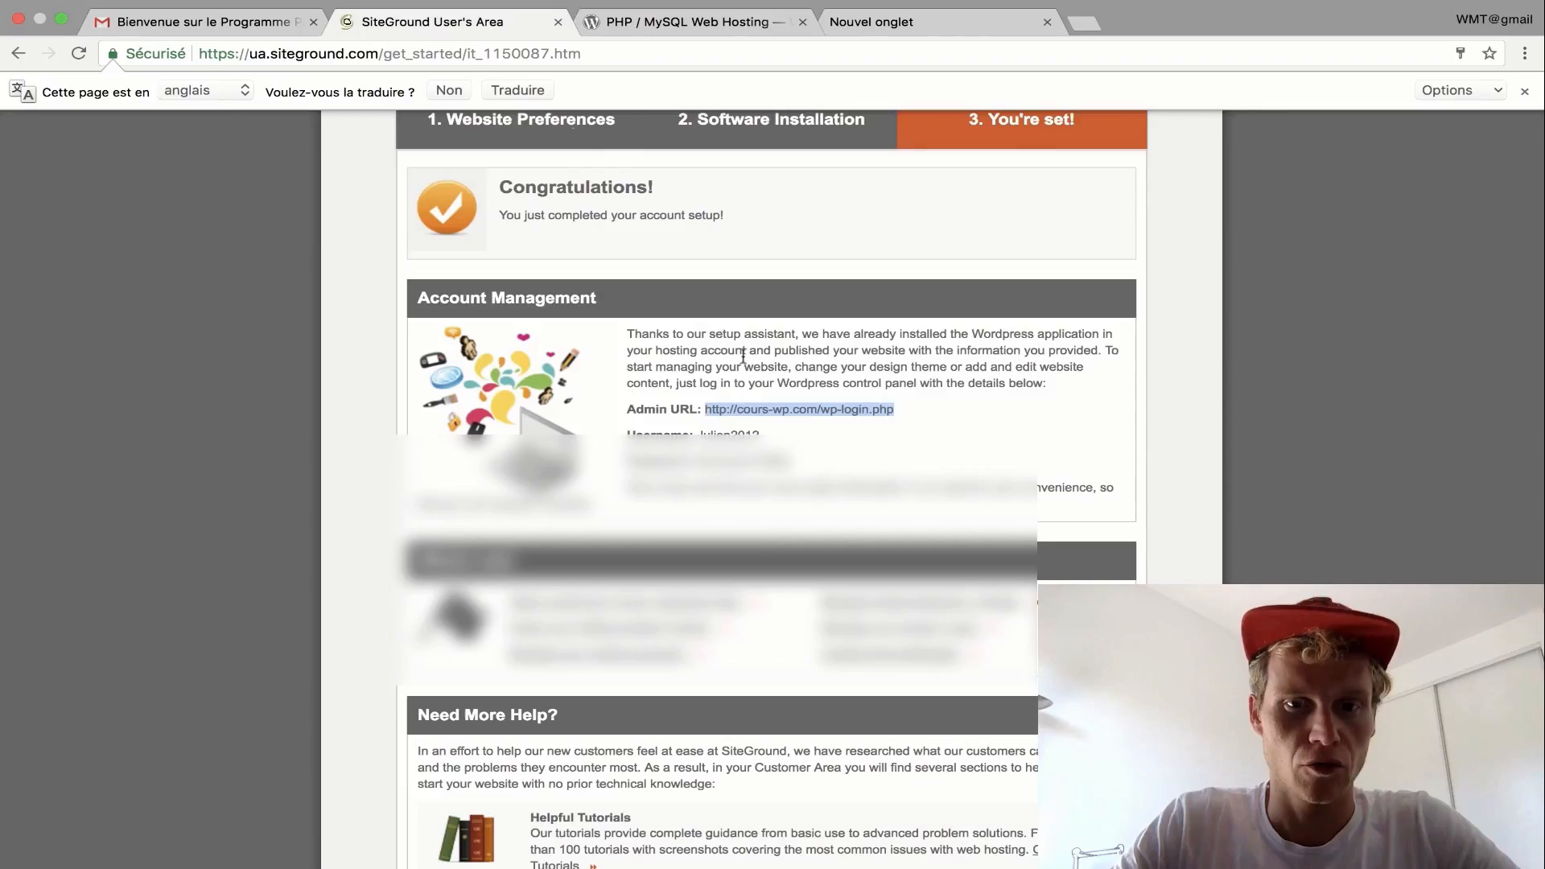
{"action": "right_click", "coordinate": [748, 409]}
{"action": "left_click", "coordinate": [774, 451]}
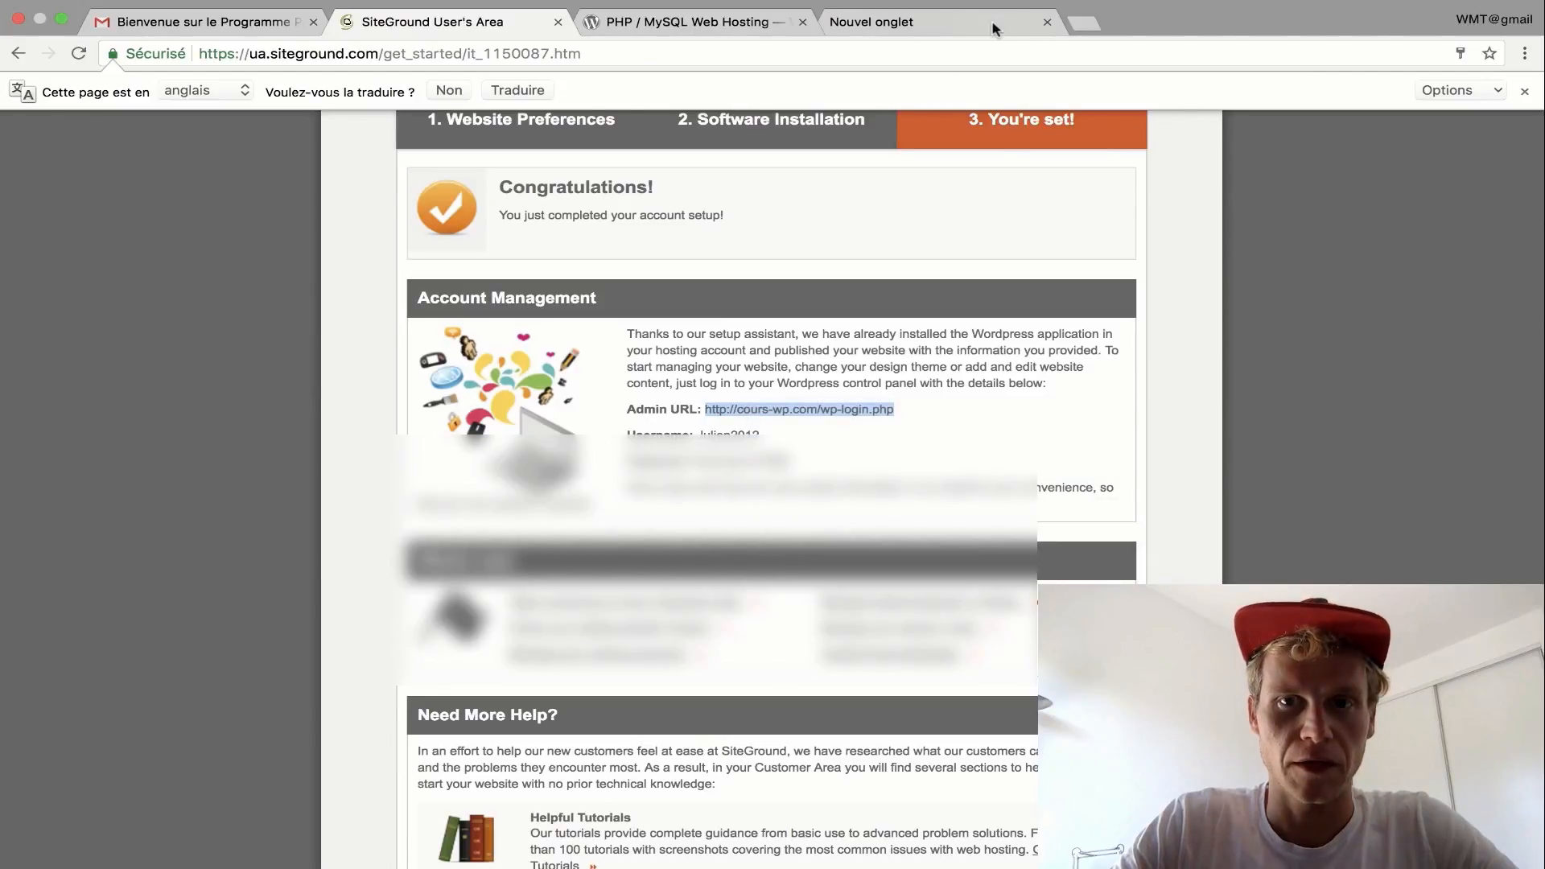
{"action": "left_click", "coordinate": [1019, 26]}
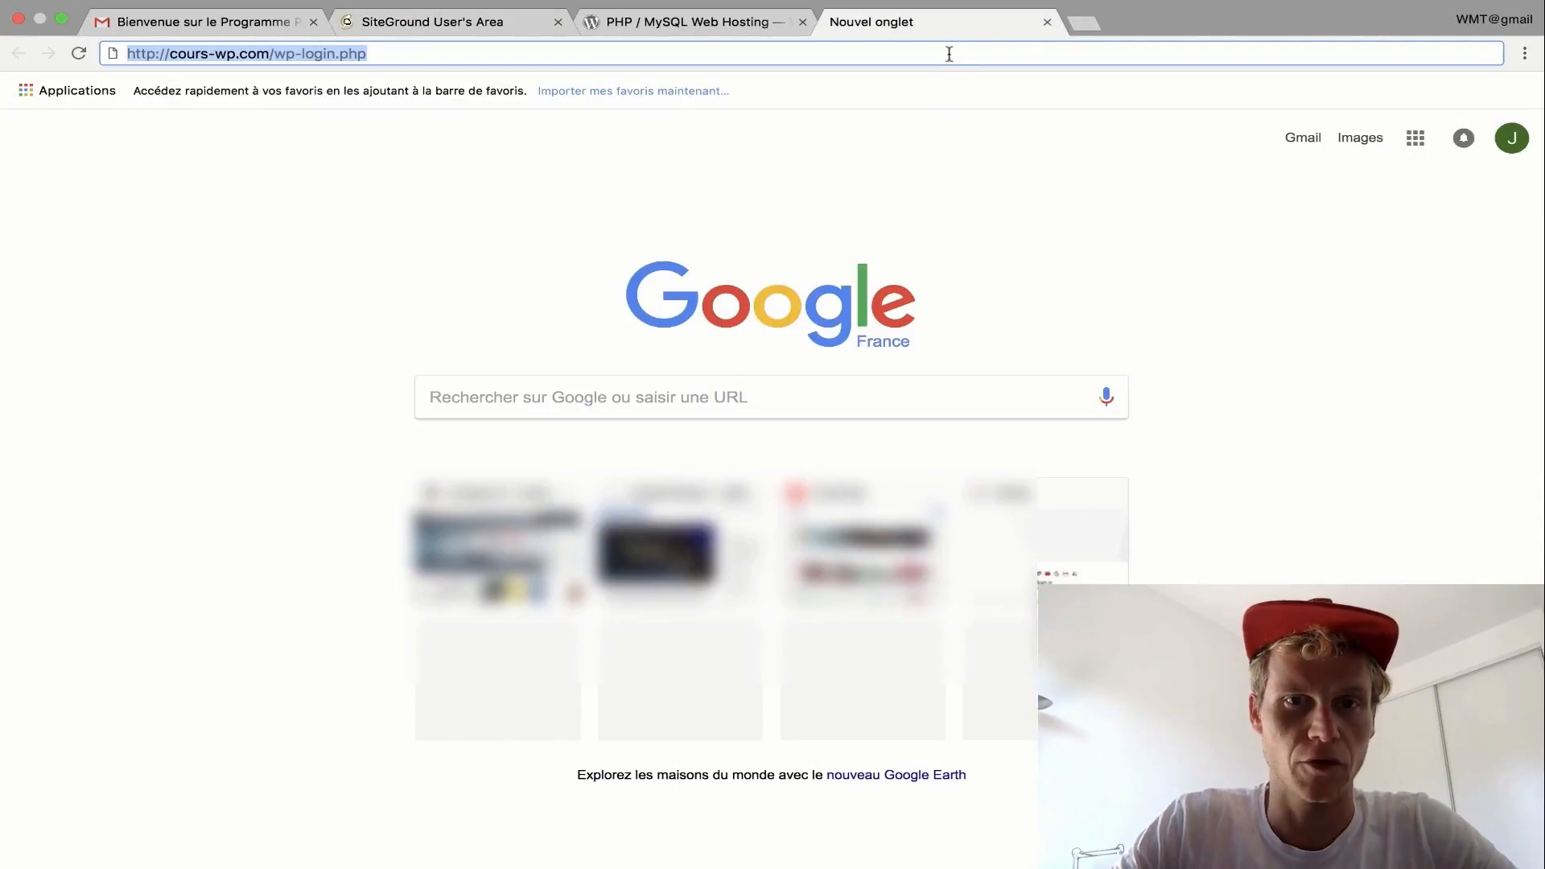
{"action": "left_click", "coordinate": [1086, 26]}
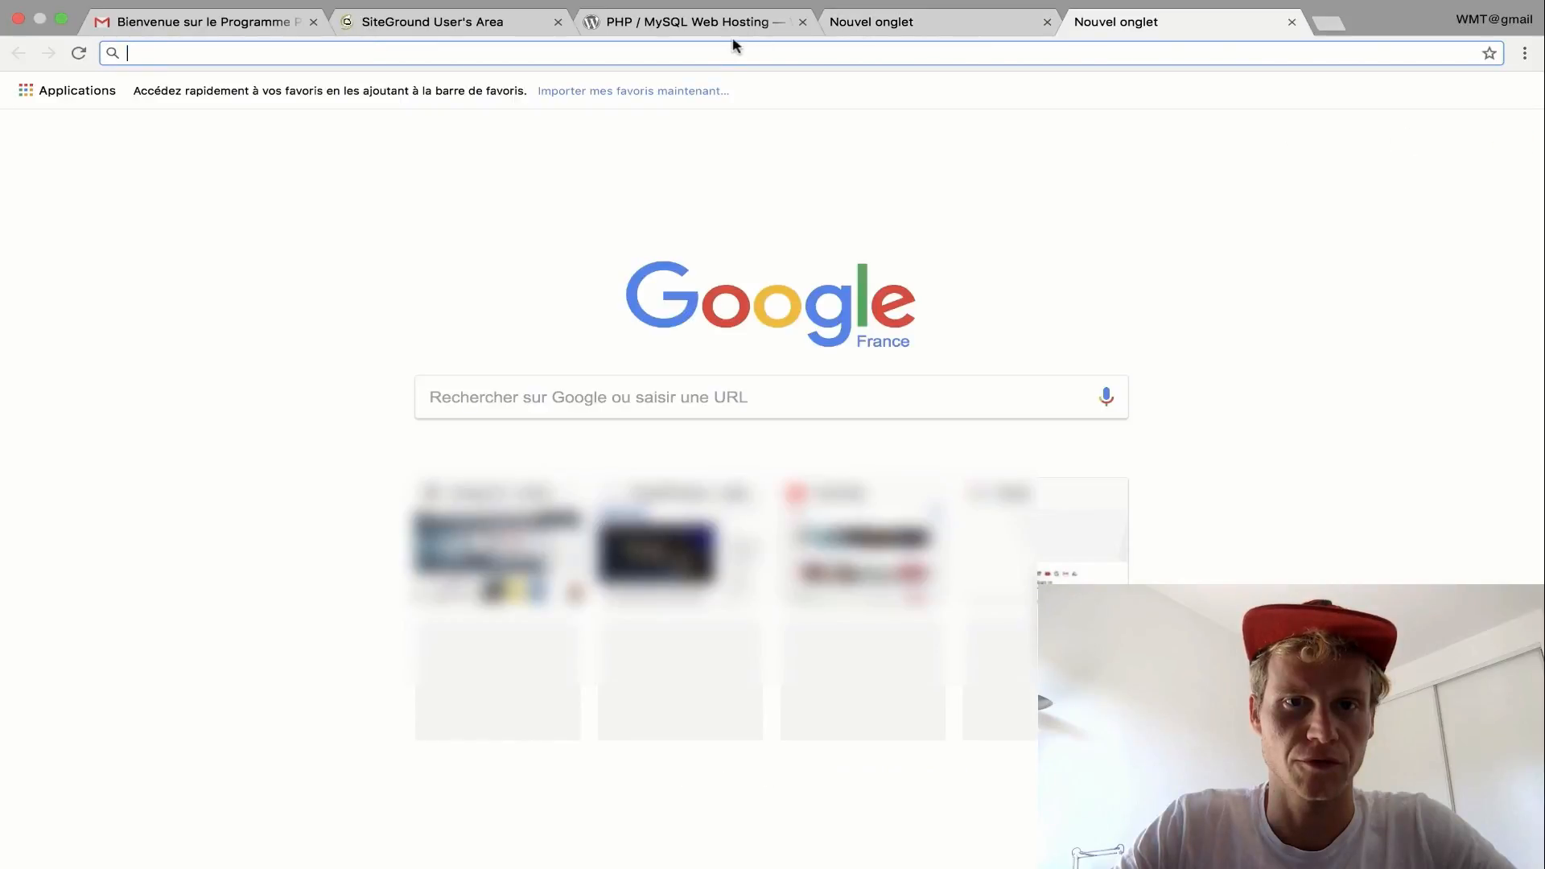
{"action": "right_click", "coordinate": [714, 53]}
{"action": "left_click", "coordinate": [741, 100]}
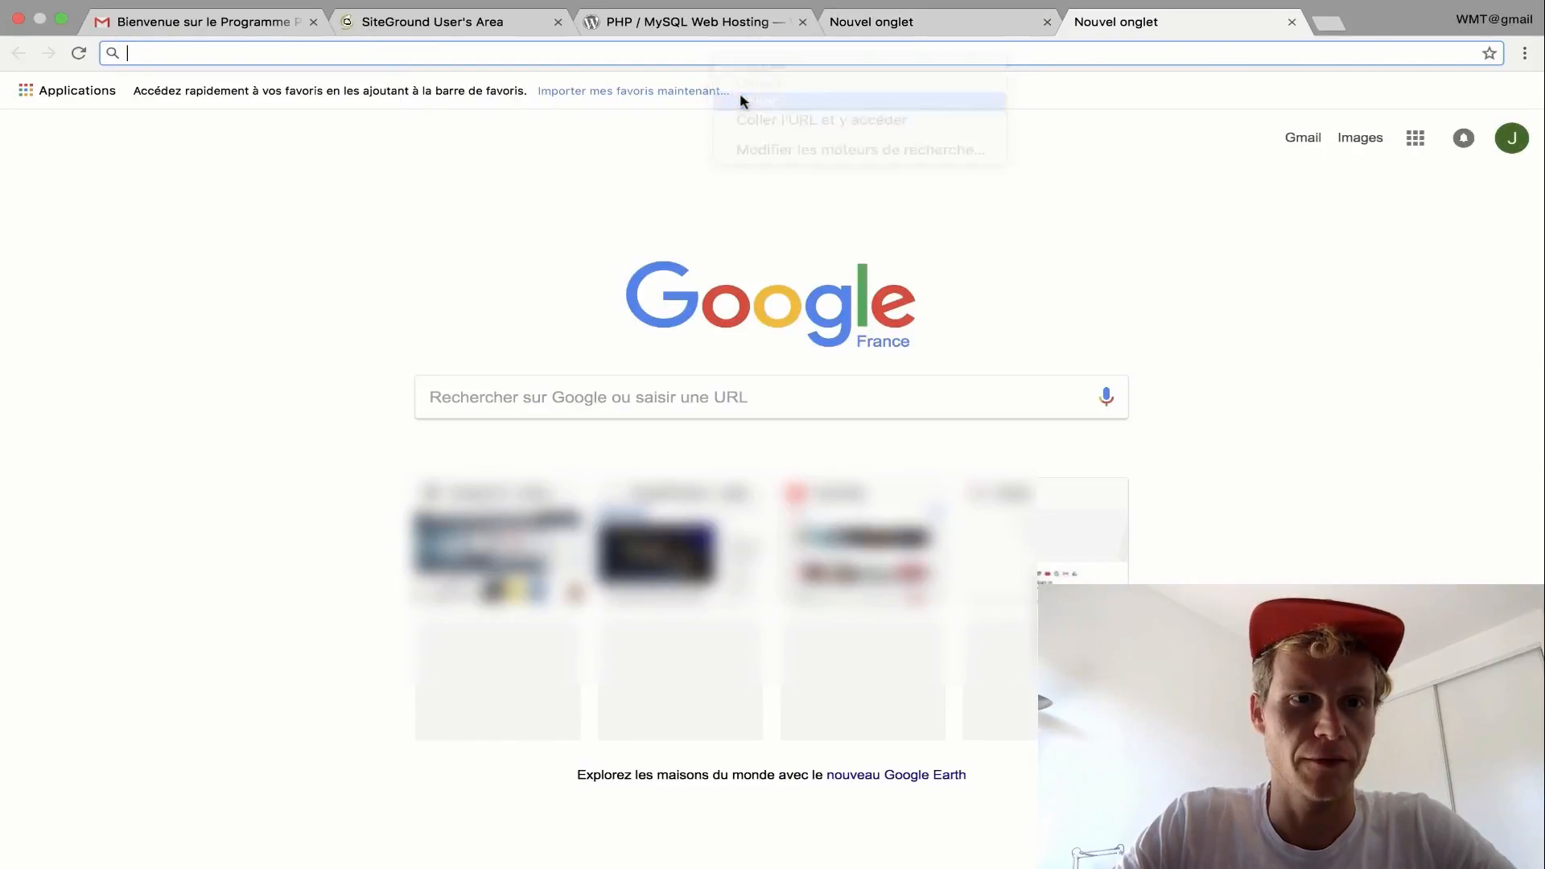
{"action": "key", "text": "Return"}
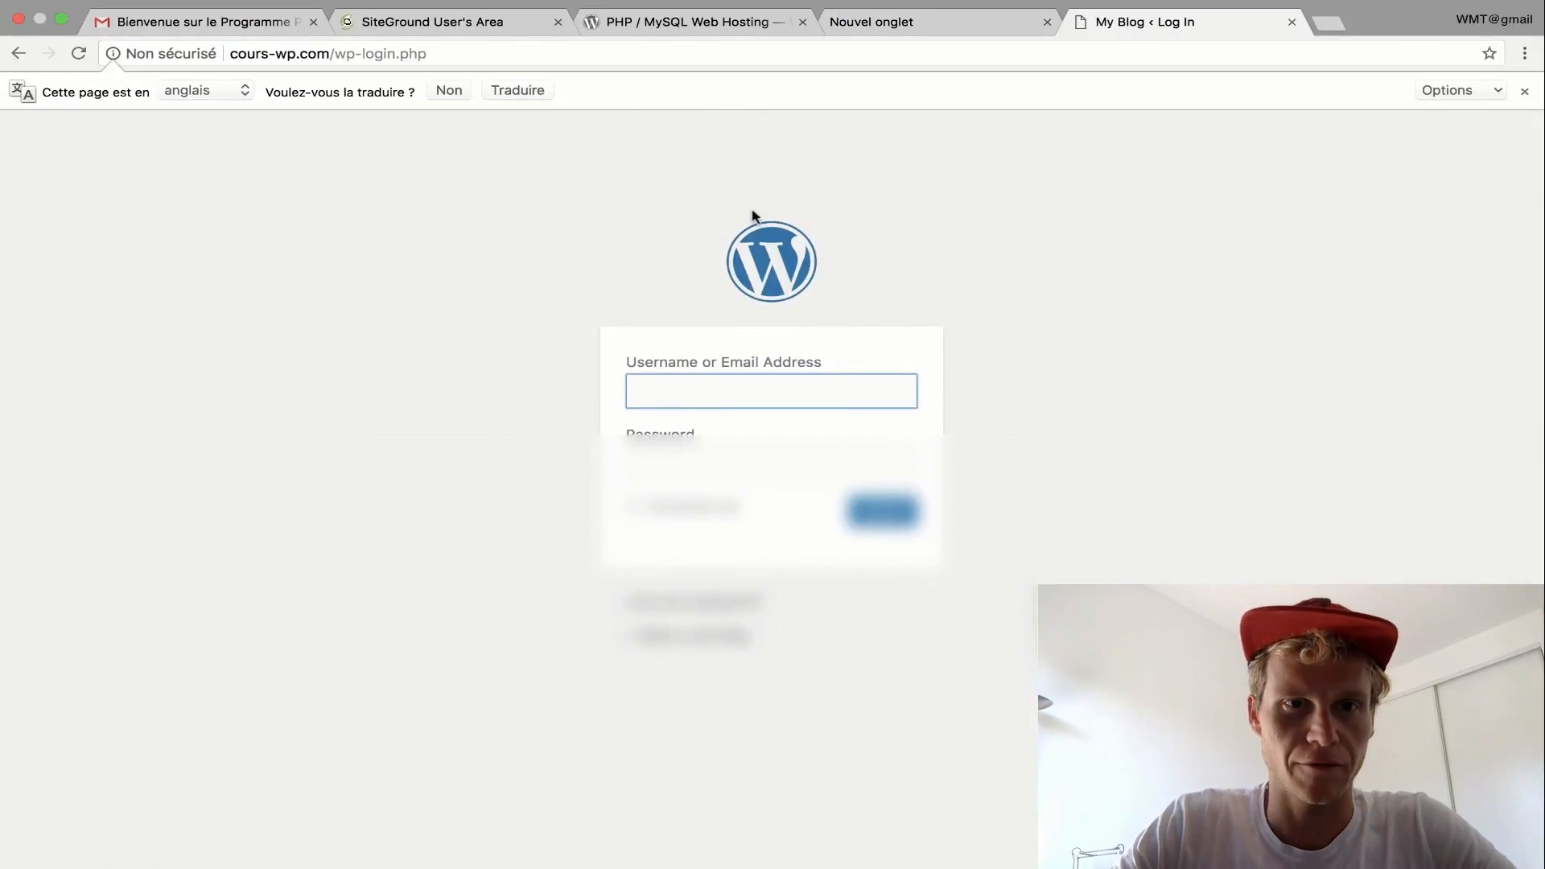
Log into WordPress with the admin username copied from SiteGround and the password, then view the front page
{"action": "left_click", "coordinate": [450, 29]}
{"action": "double_click", "coordinate": [720, 433]}
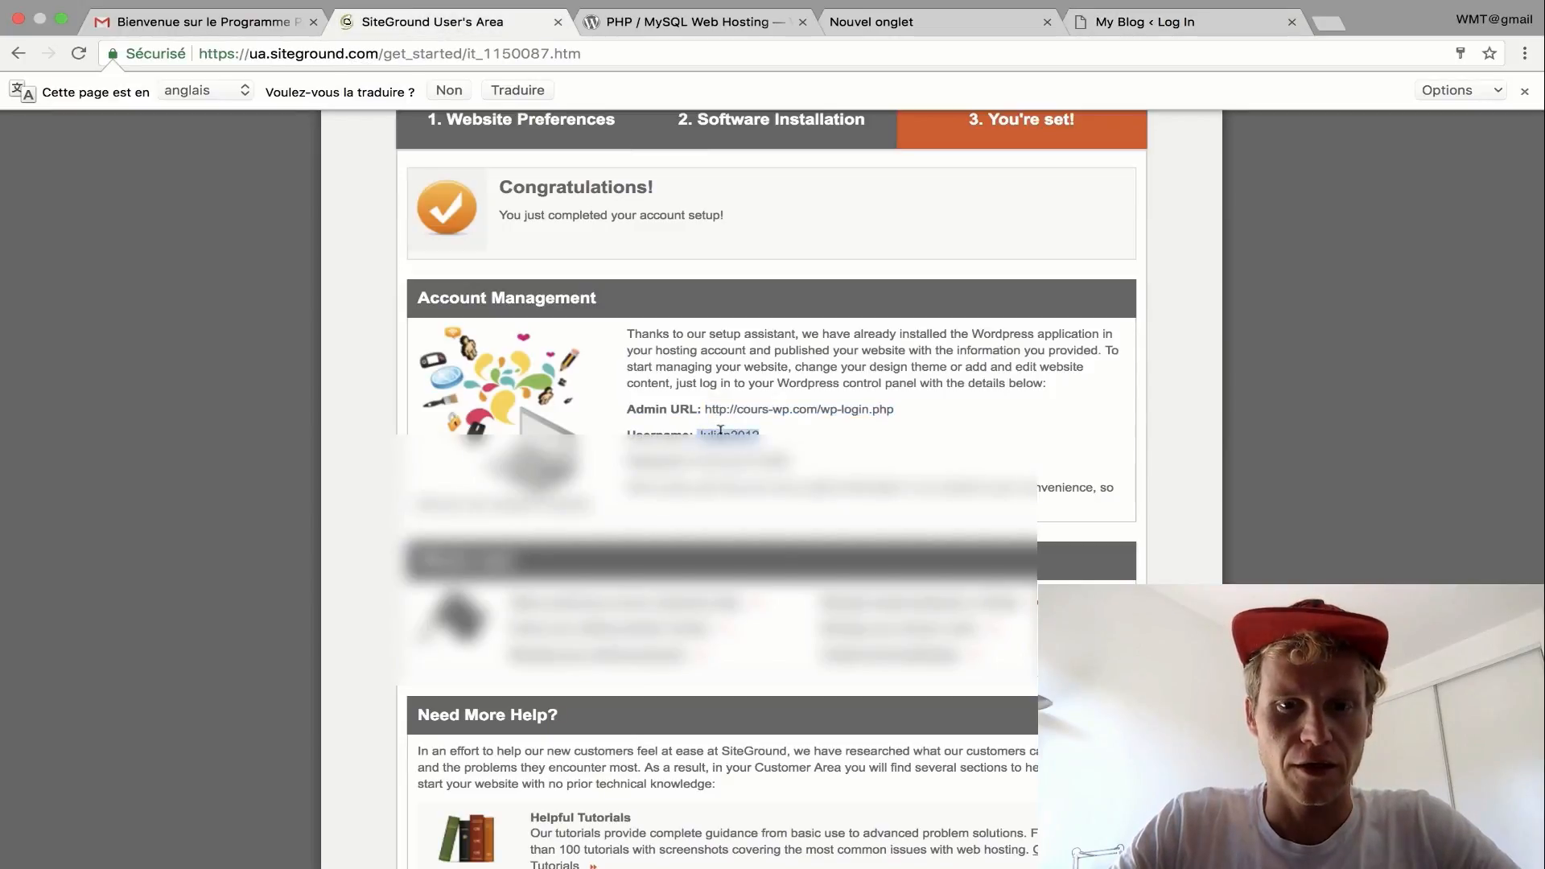
{"action": "left_click", "coordinate": [1117, 26]}
{"action": "key", "text": "super+v"}
{"action": "key", "text": "Tab"}
{"action": "type", "text": "••••••••••"}
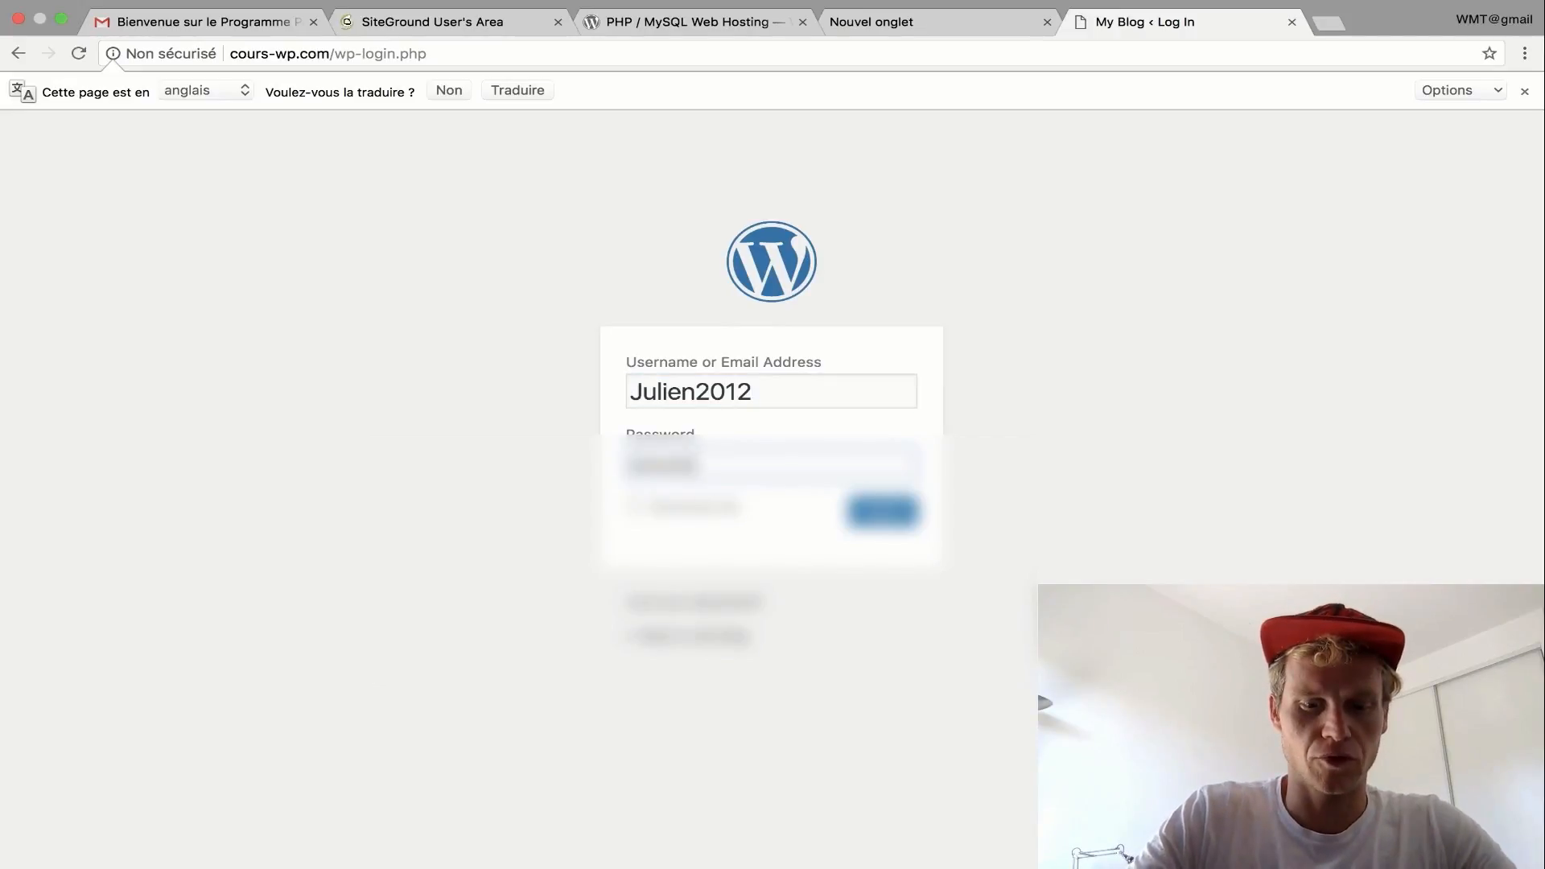
{"action": "type", "text": "••••••"}
{"action": "left_click", "coordinate": [883, 515]}
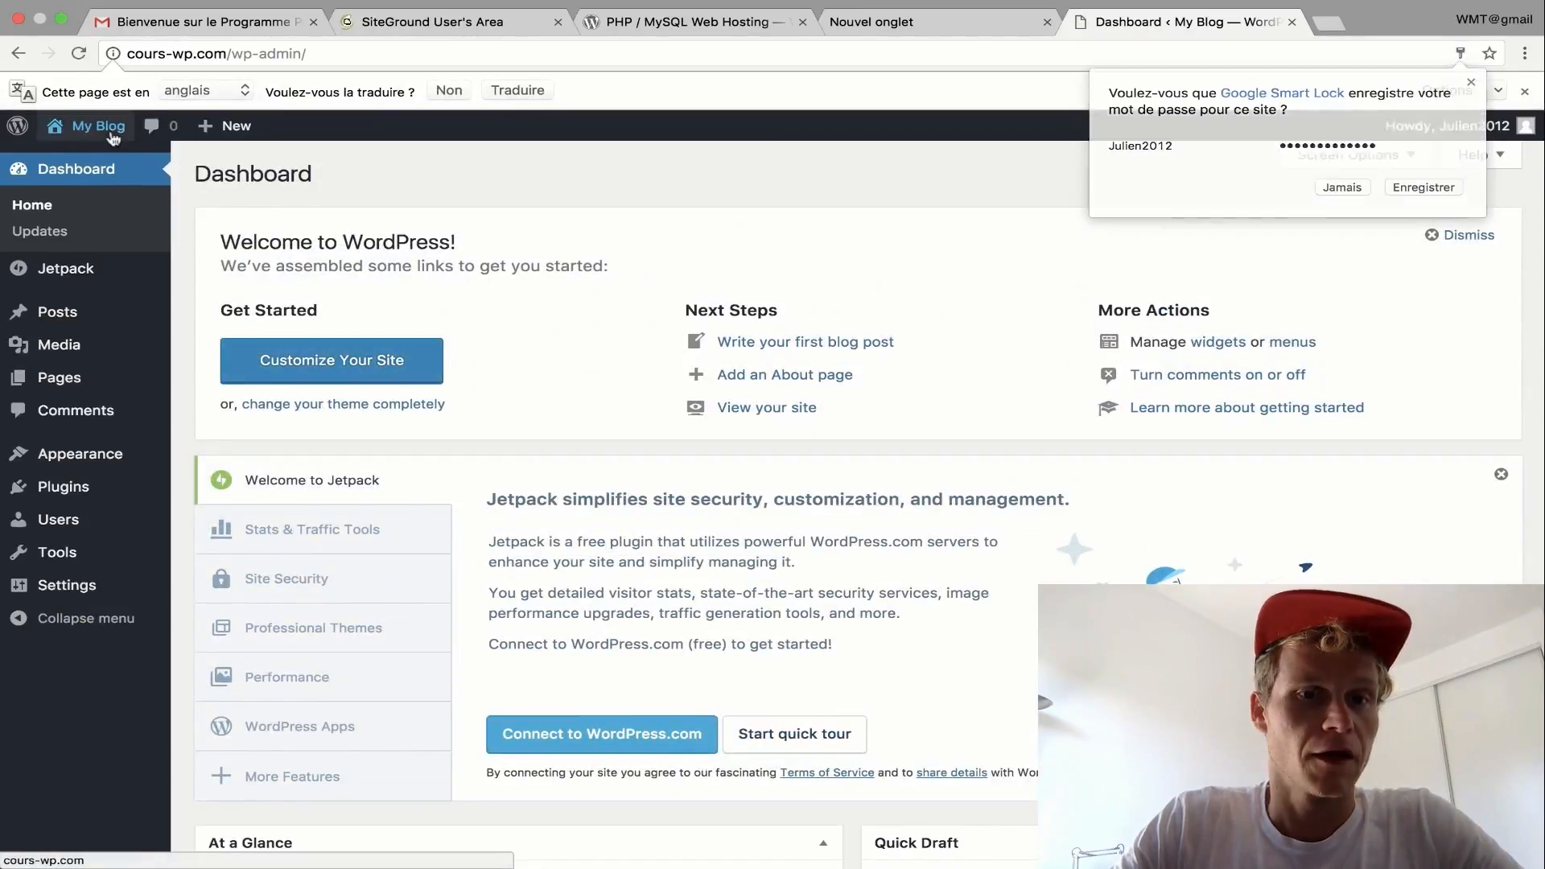
{"action": "left_click", "coordinate": [106, 131]}
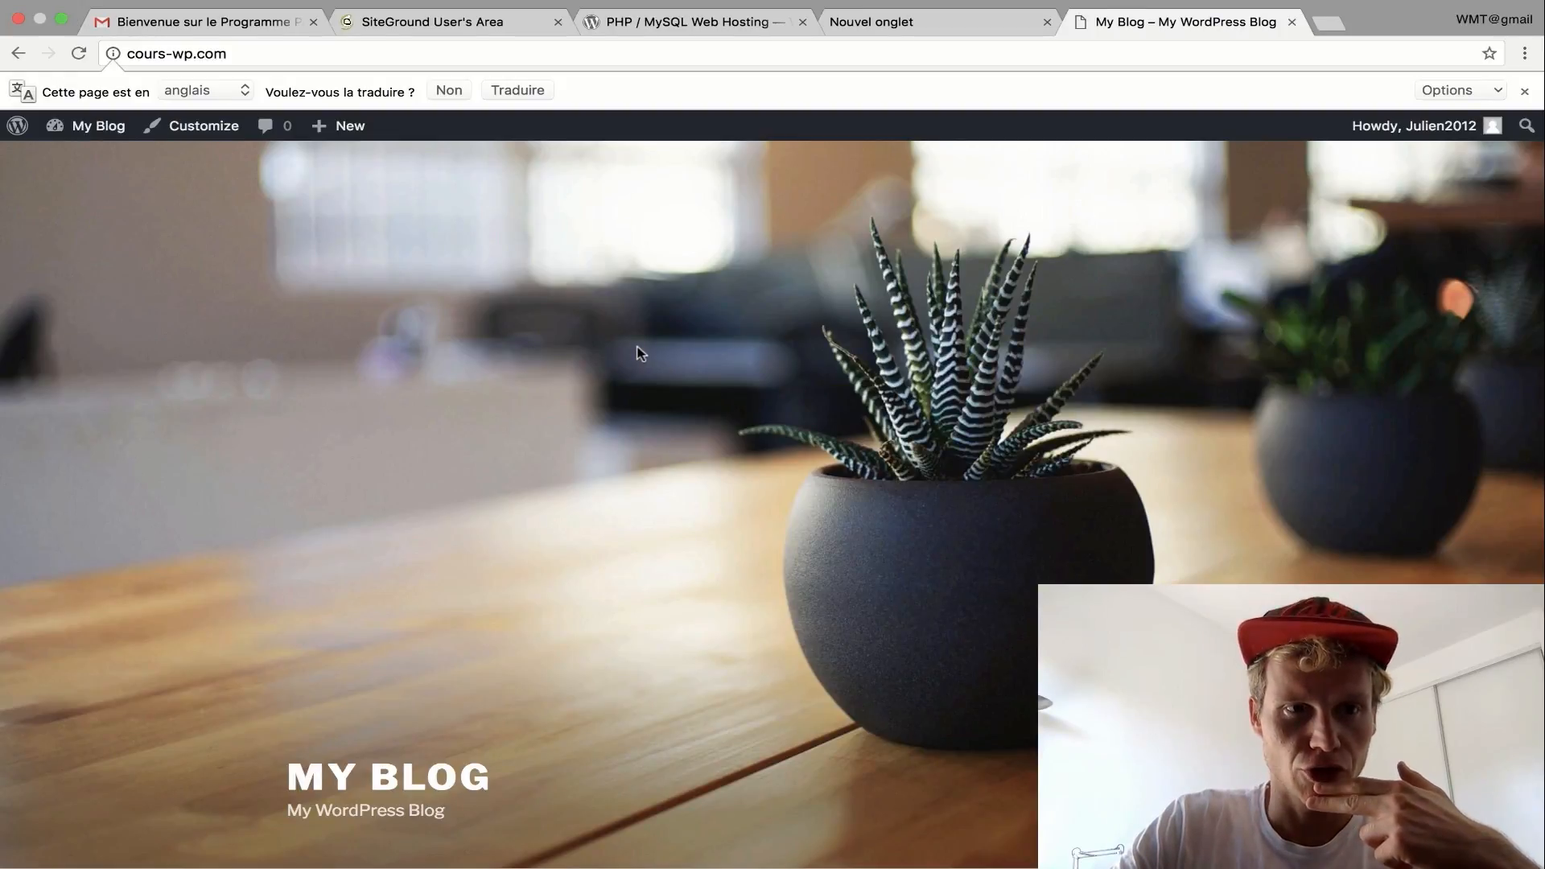
Scroll through the My Blog front page, then open the admin Dashboard via My Blog
{"action": "scroll", "coordinate": [638, 352], "scroll_direction": "down", "scroll_amount": 7}
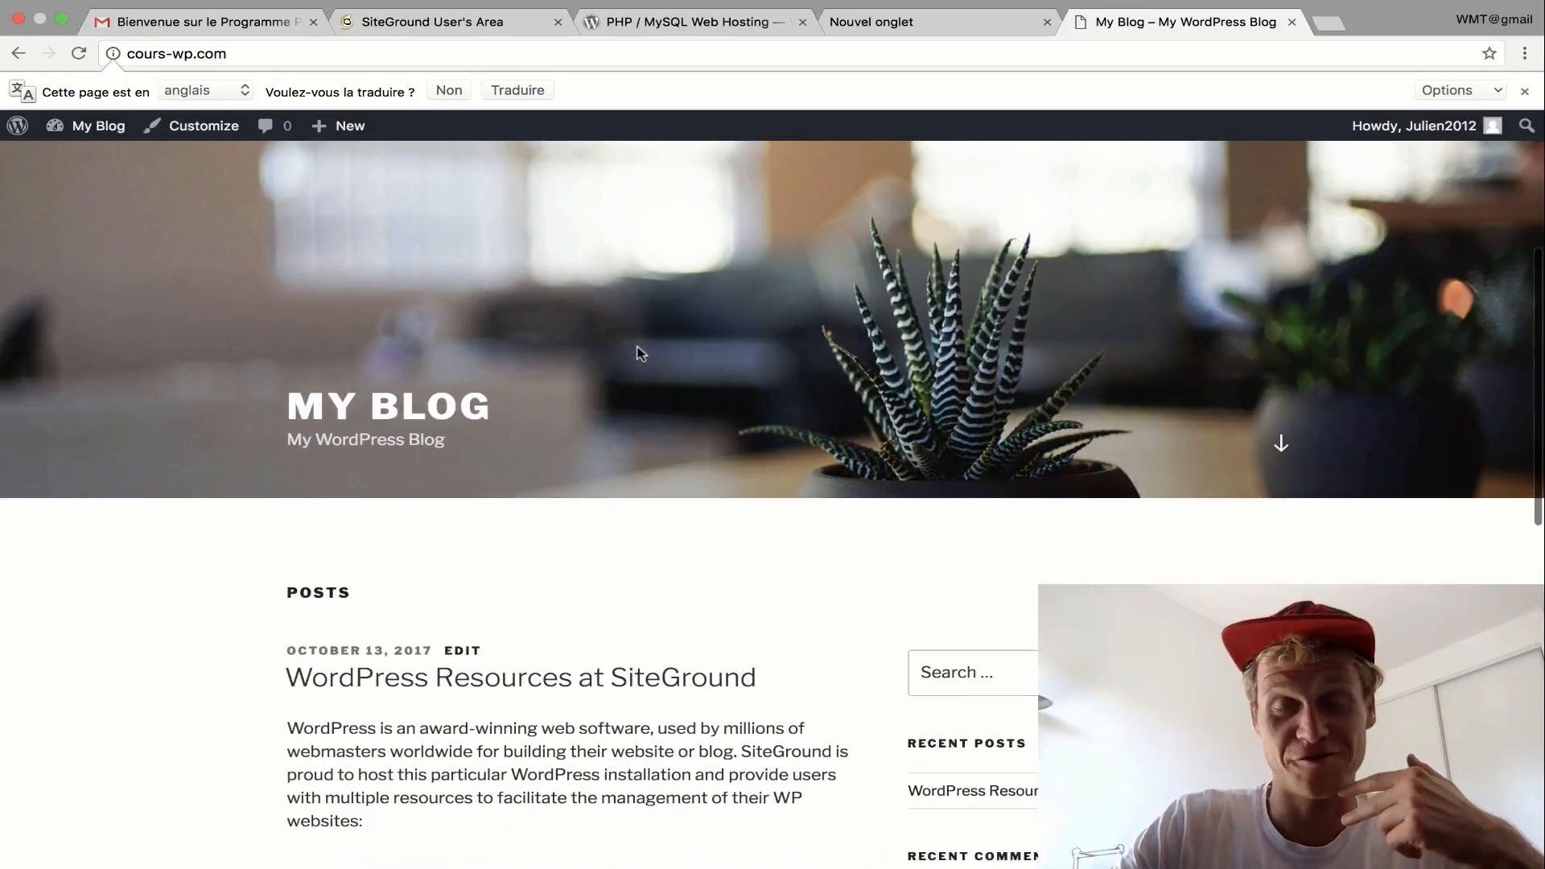
{"action": "scroll", "coordinate": [638, 353], "scroll_direction": "down", "scroll_amount": 3}
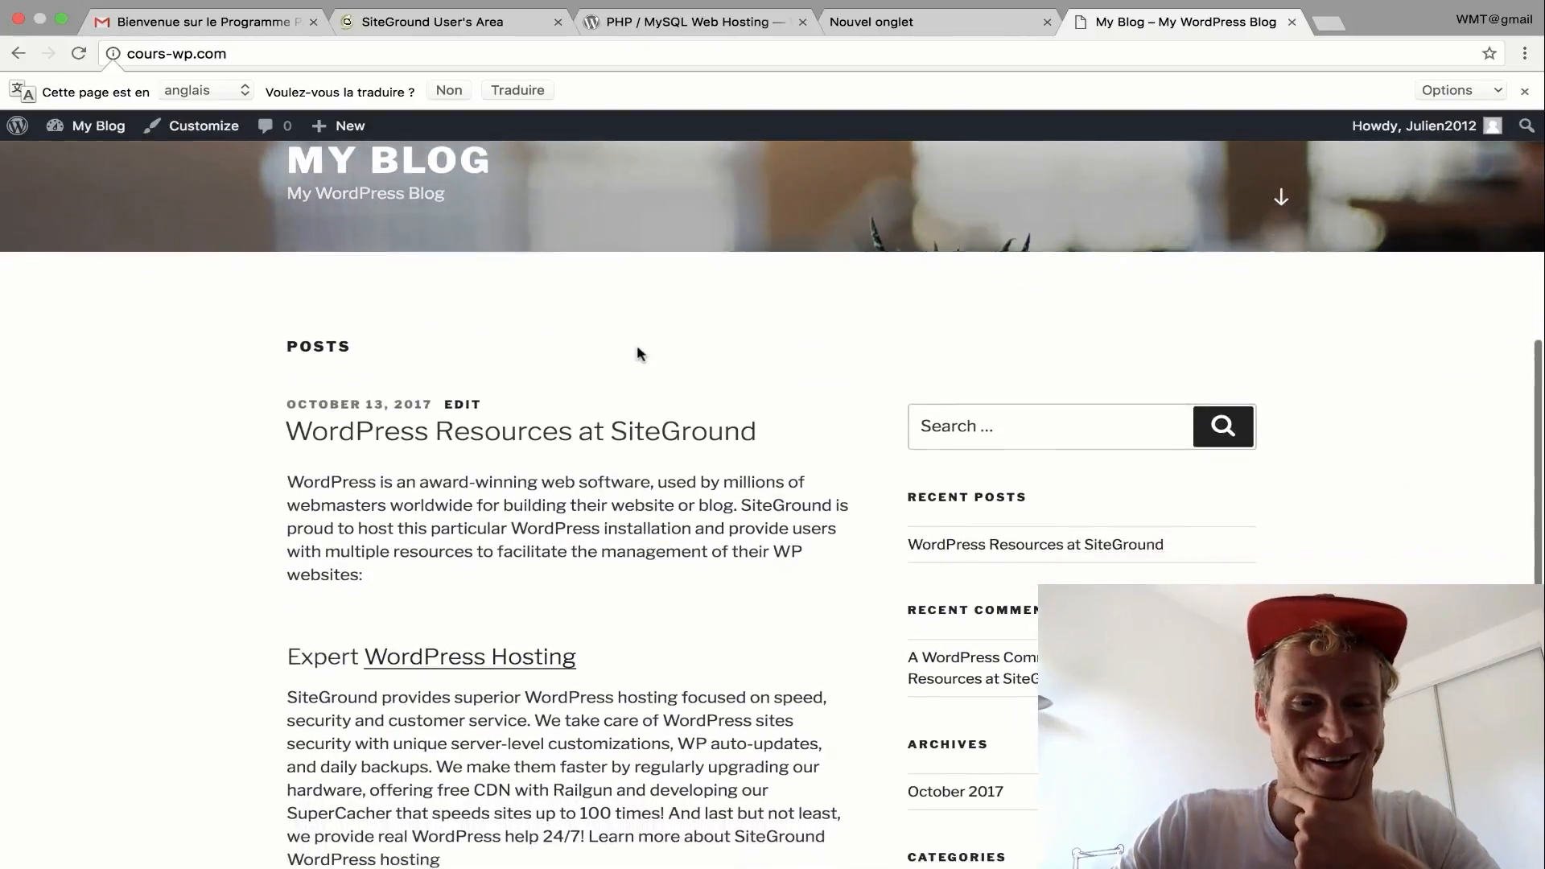
{"action": "scroll", "coordinate": [638, 353], "scroll_direction": "down", "scroll_amount": 6}
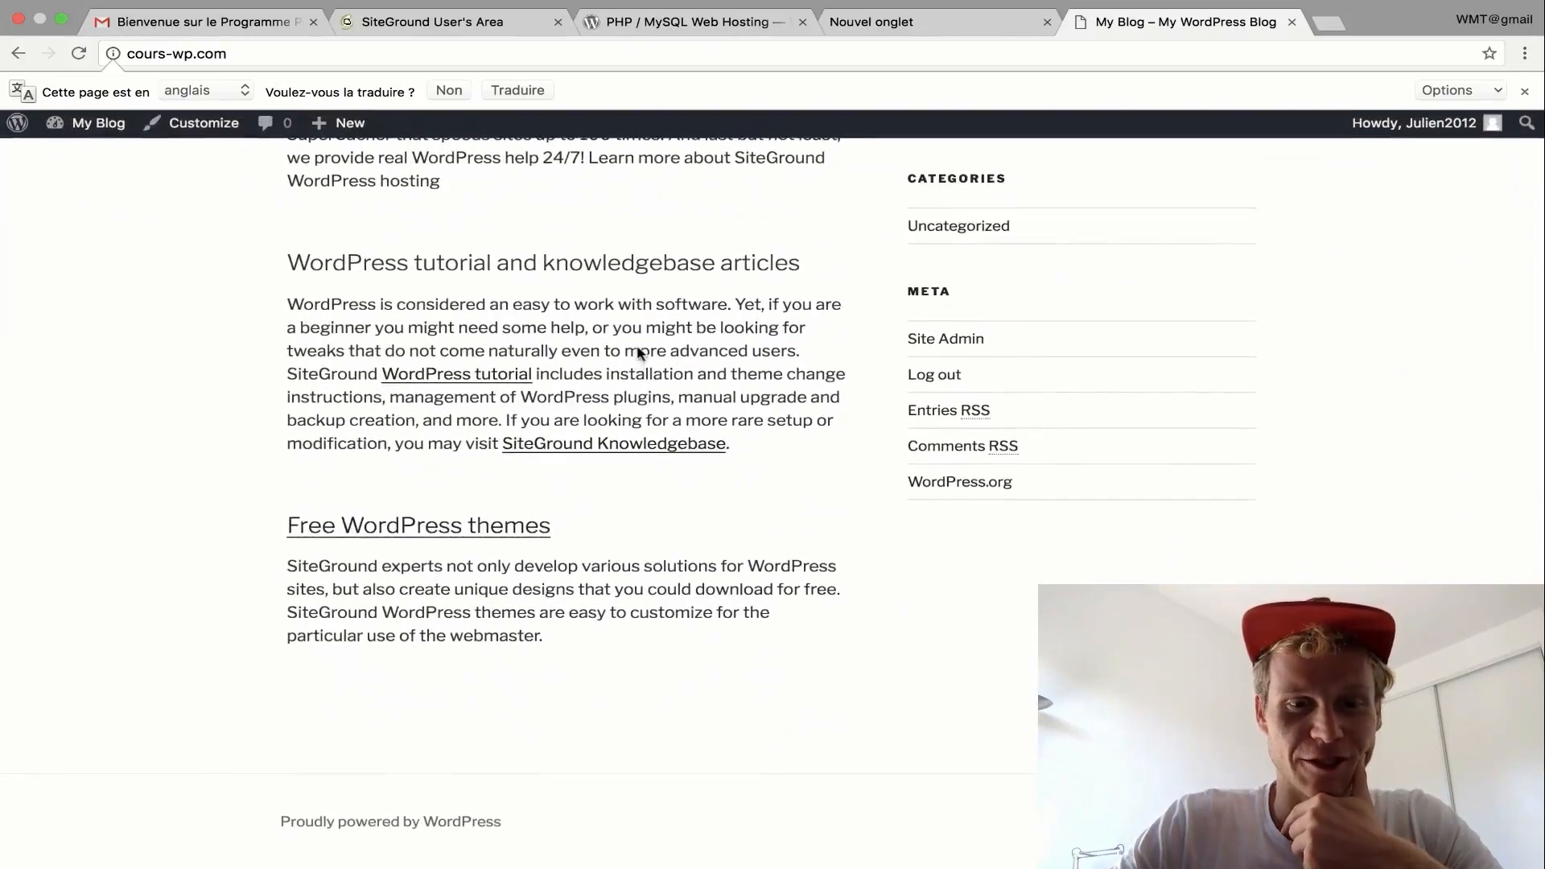
{"action": "scroll", "coordinate": [638, 346], "scroll_direction": "up", "scroll_amount": 16}
{"action": "mouse_move", "coordinate": [72, 133]}
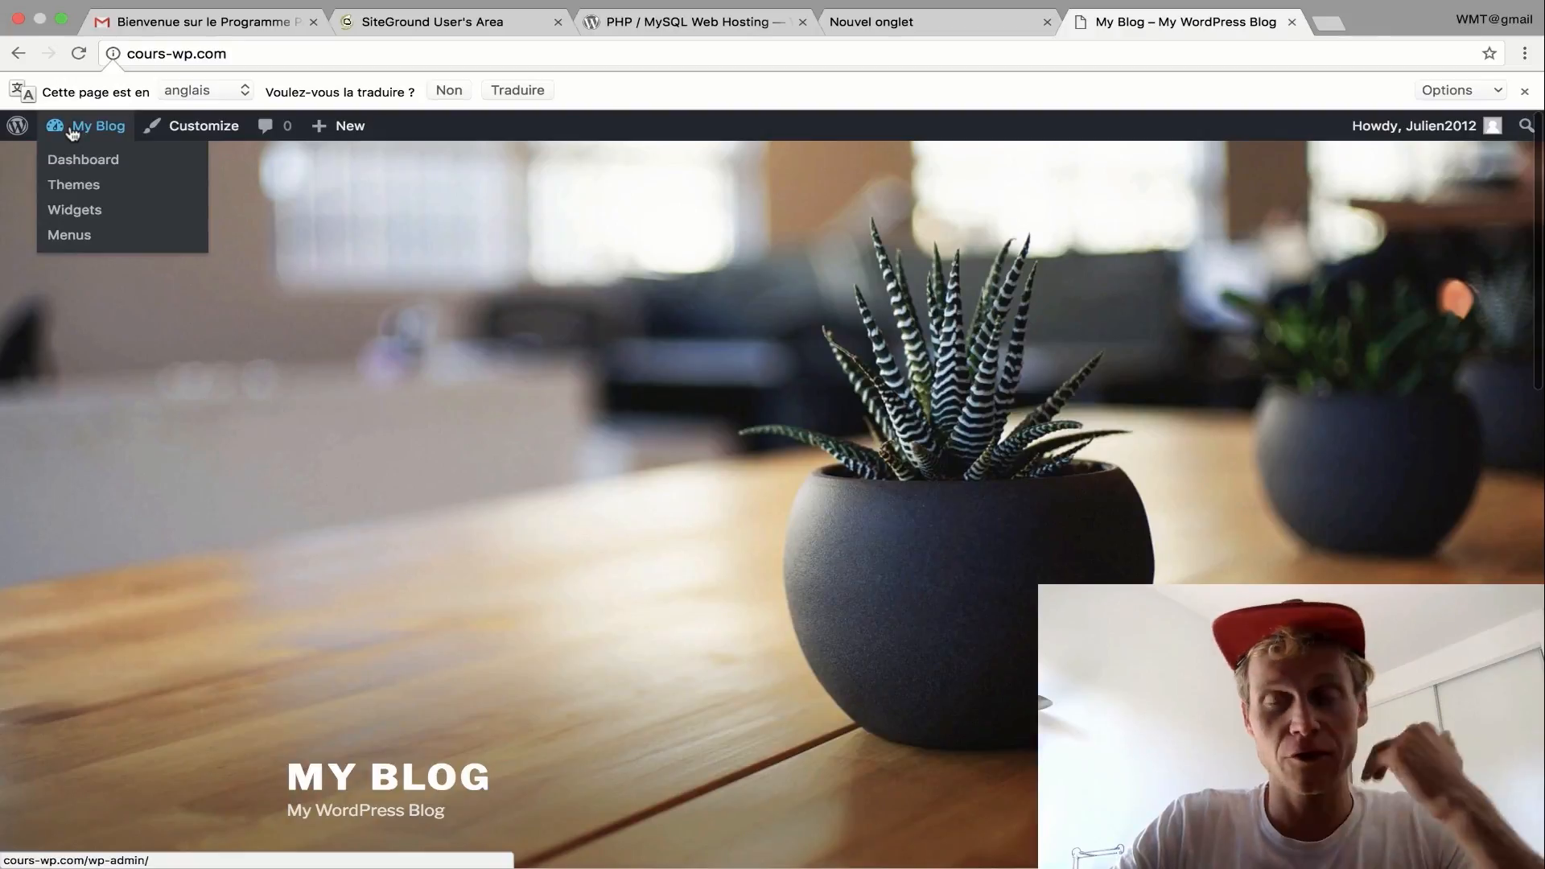
{"action": "left_click", "coordinate": [73, 133]}
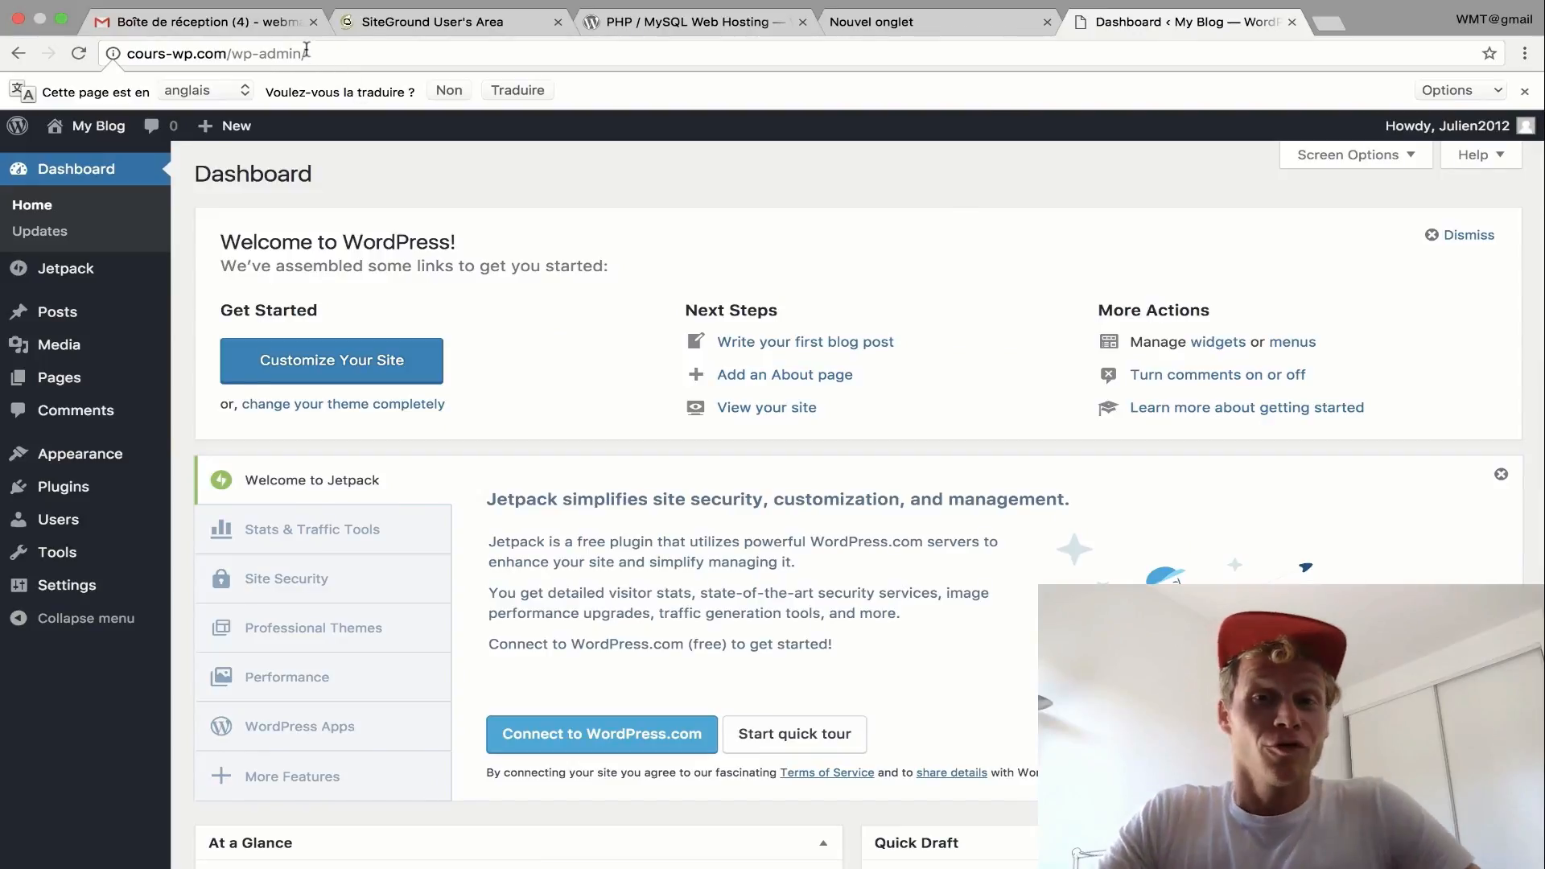
Open SiteGround's cours-wp.com verification email in Gmail and follow its verification link
{"action": "left_click", "coordinate": [268, 30]}
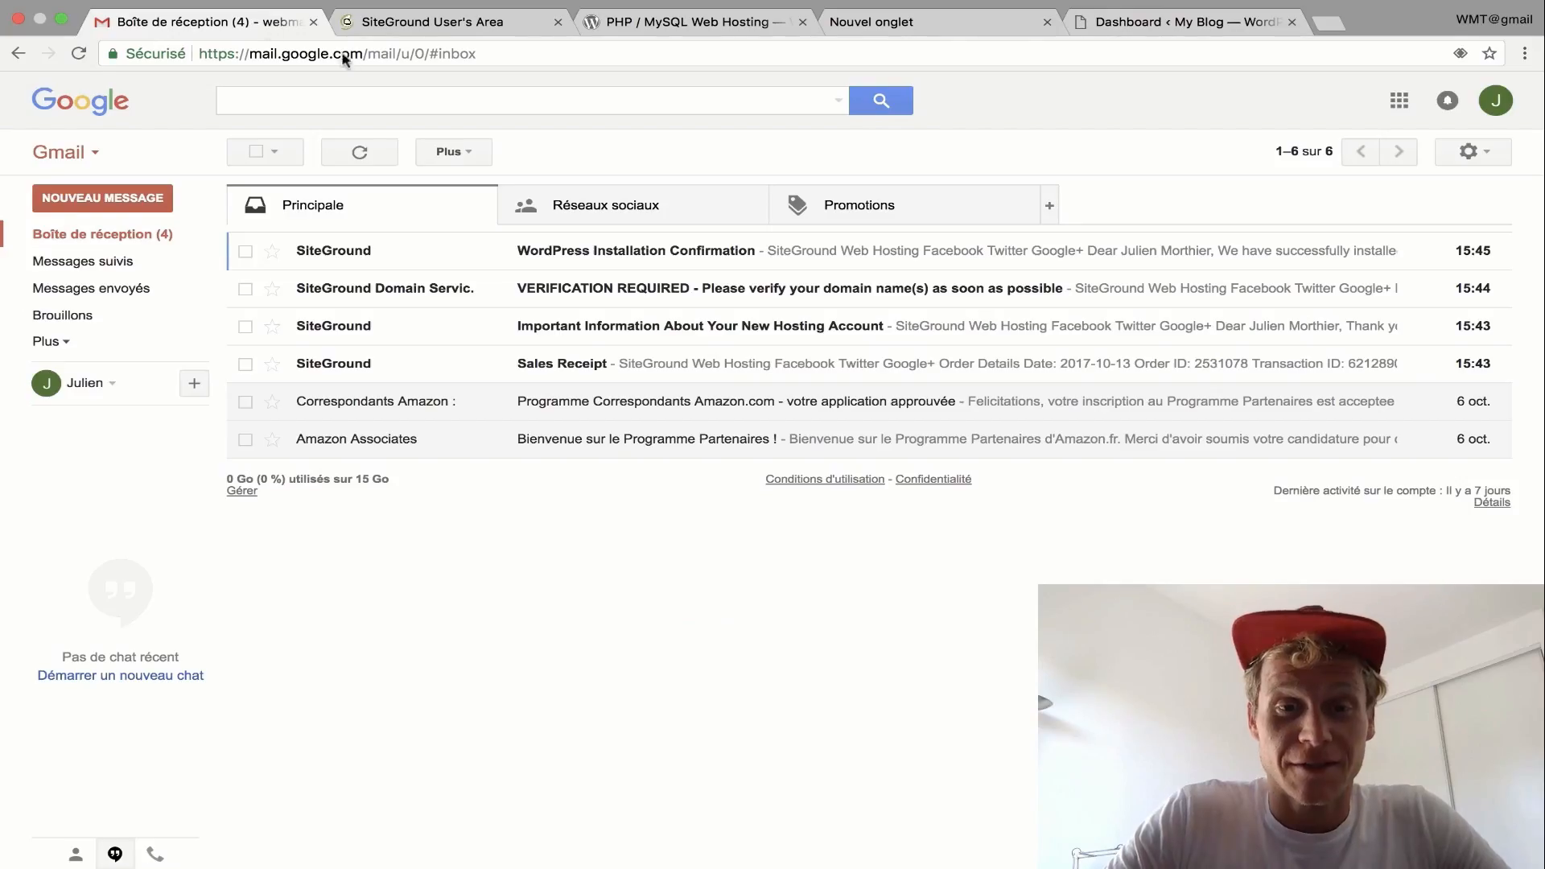
{"action": "left_click", "coordinate": [483, 292]}
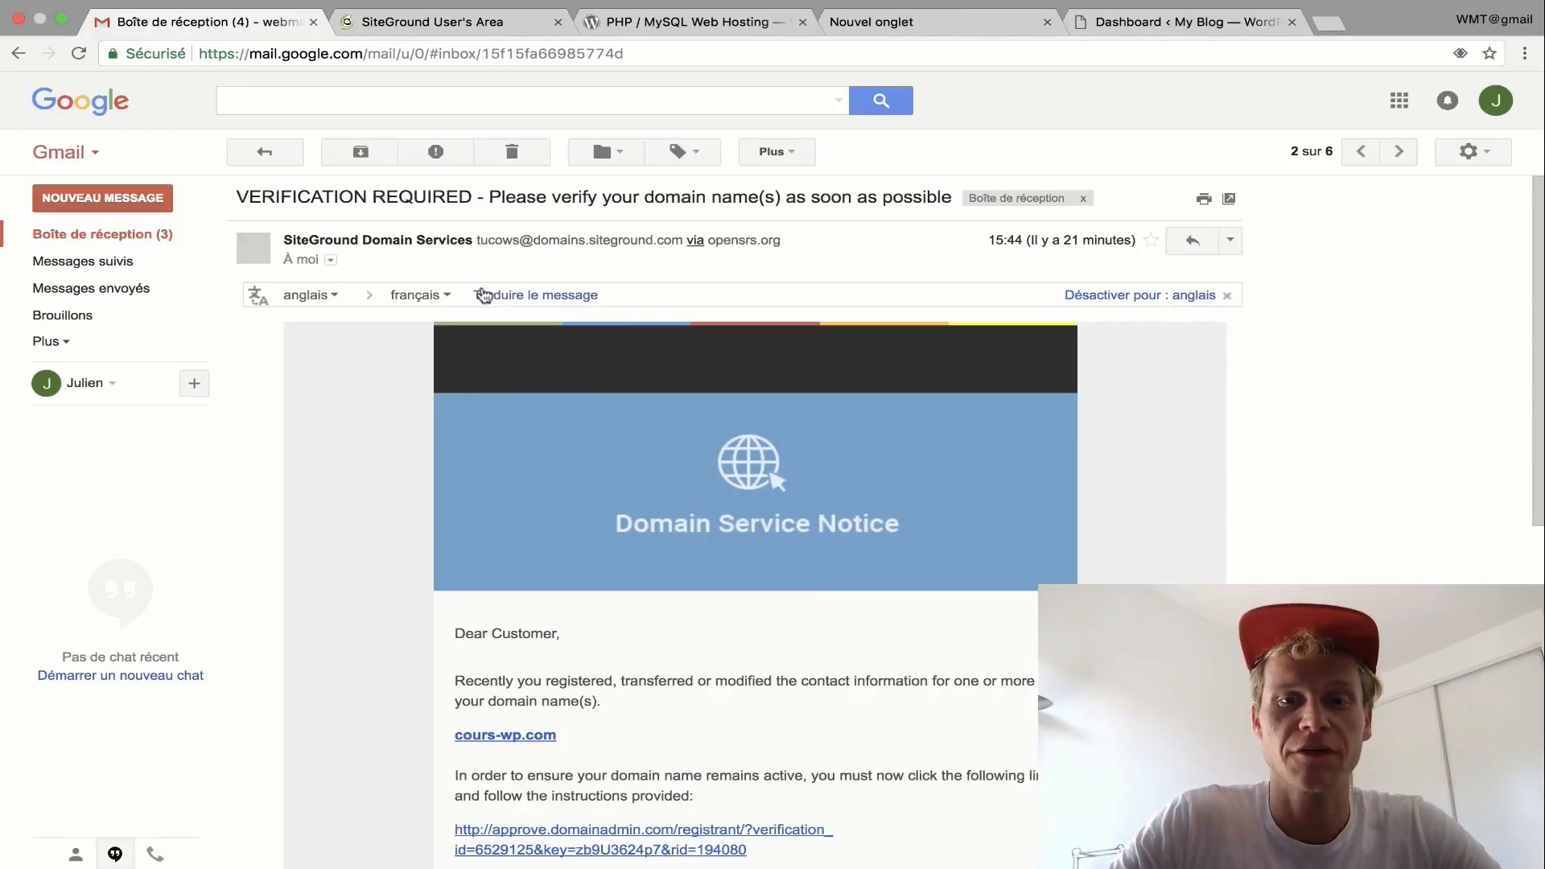
{"action": "scroll", "coordinate": [791, 501], "scroll_direction": "down", "scroll_amount": 5}
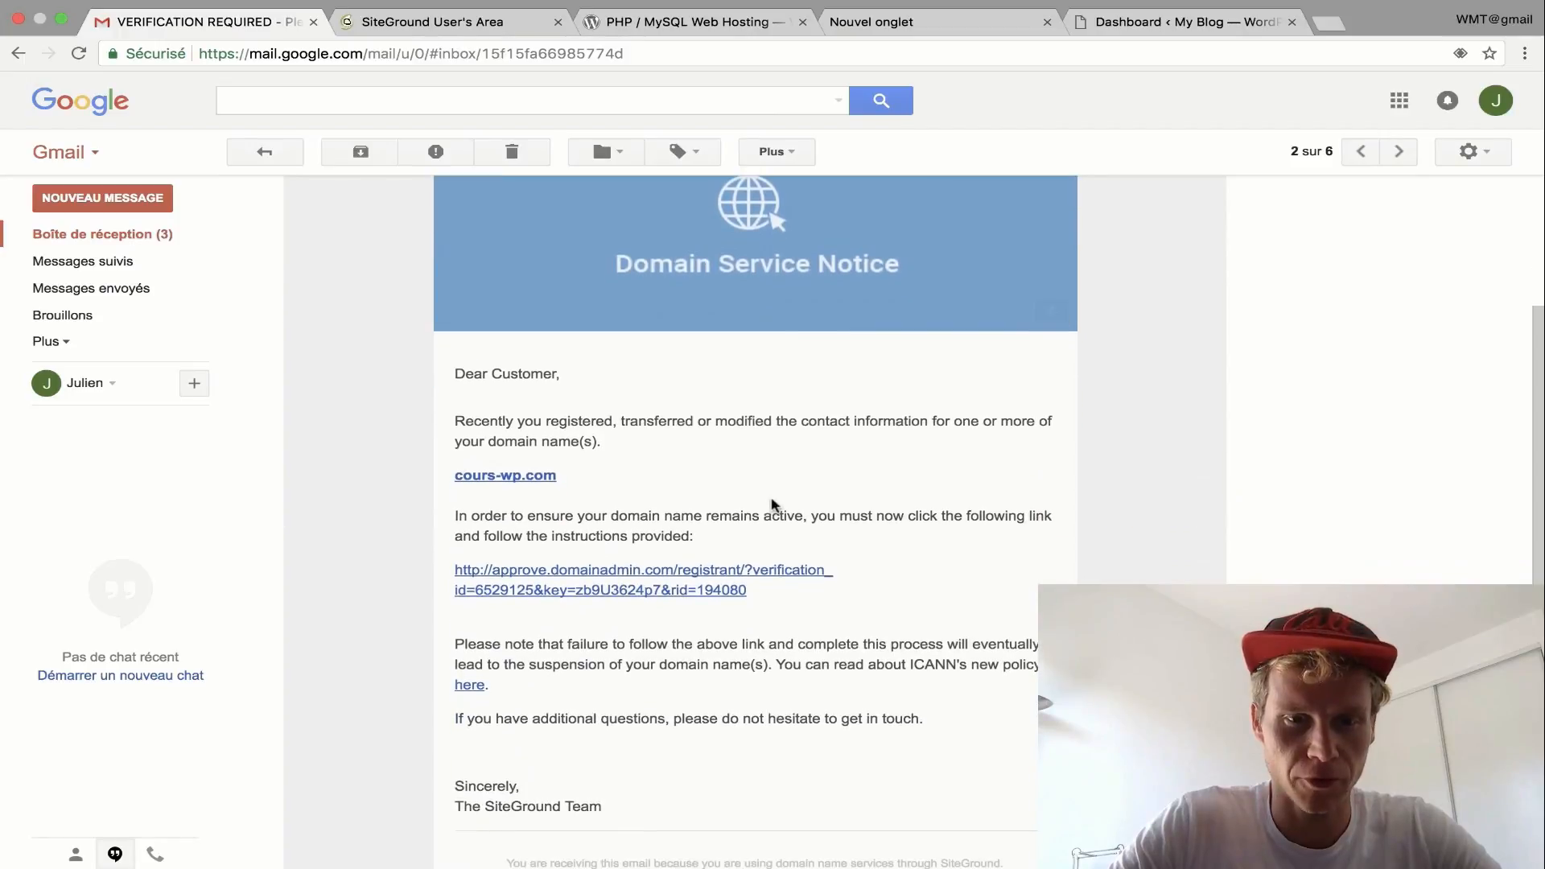
{"action": "scroll", "coordinate": [752, 354], "scroll_direction": "down", "scroll_amount": 2}
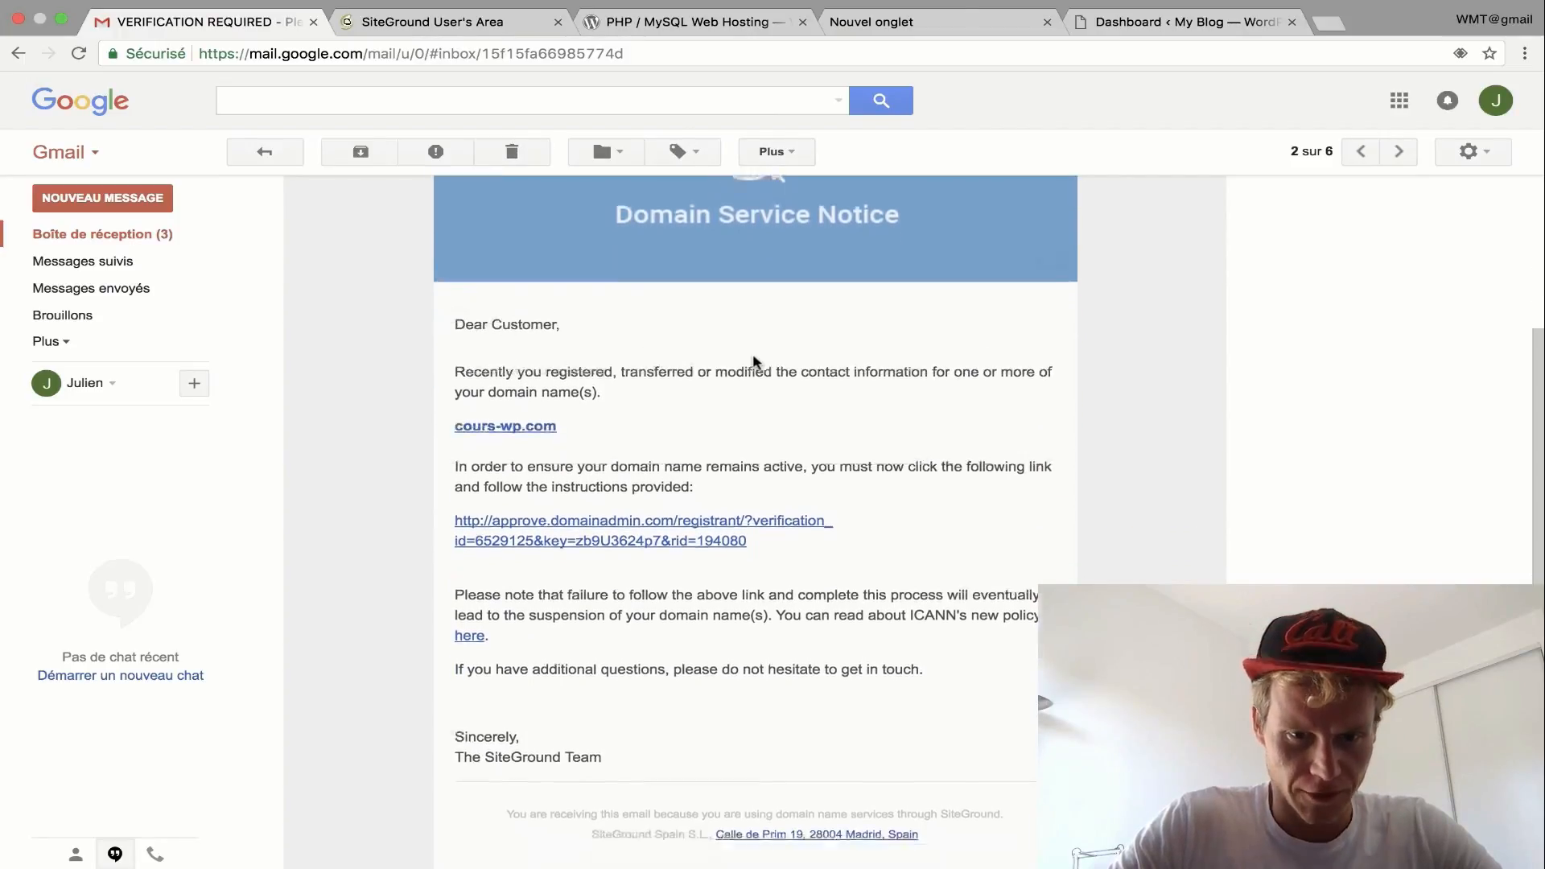
{"action": "left_click", "coordinate": [612, 492]}
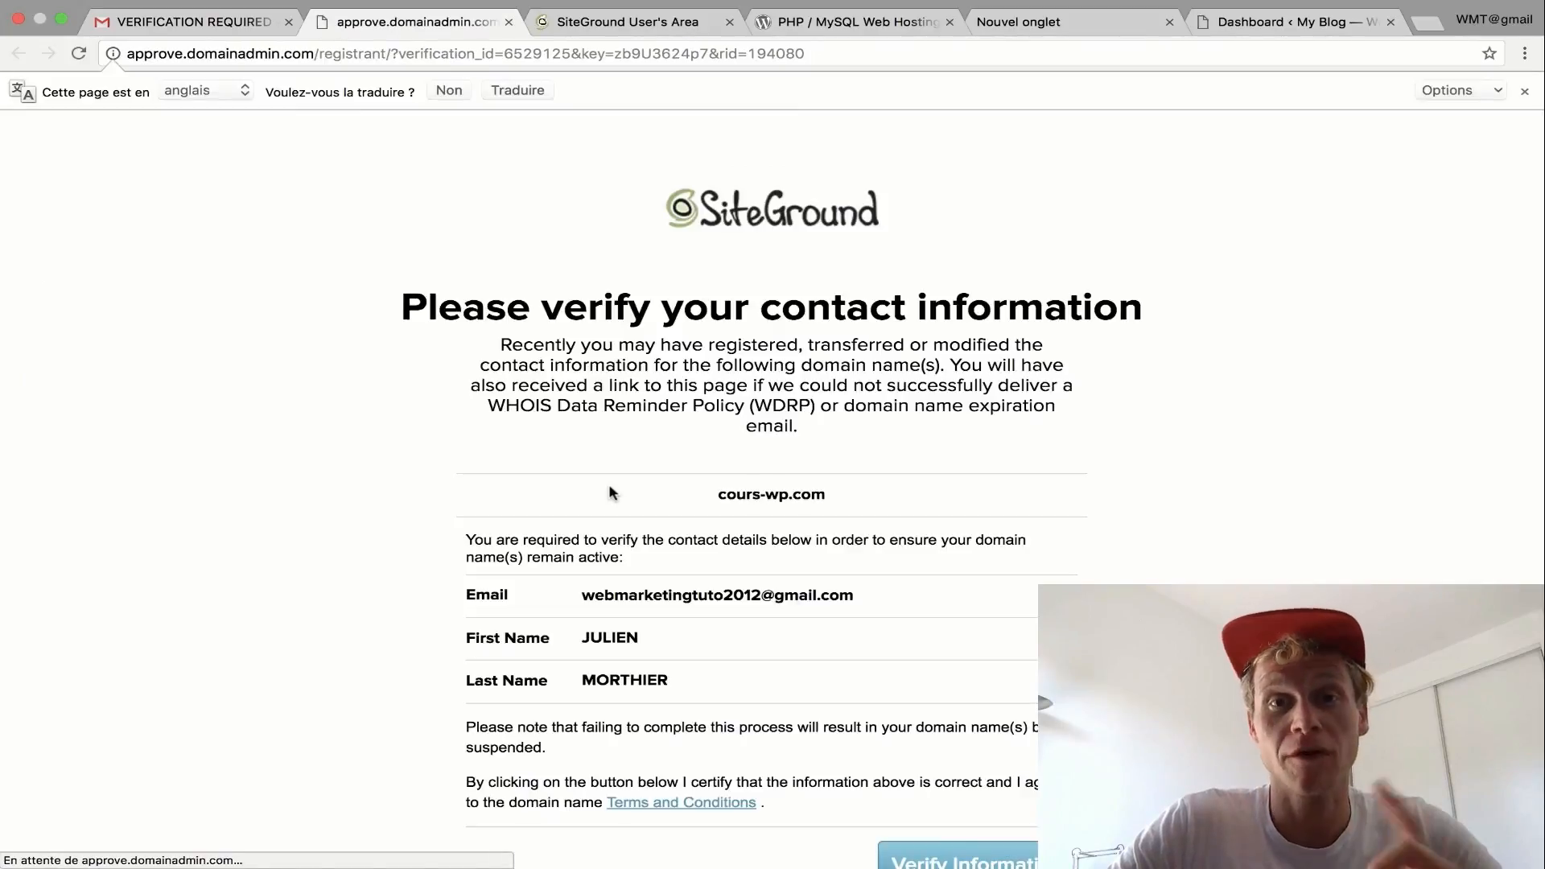
Review the cours-wp.com contact details and confirm them with Verify Information
{"action": "scroll", "coordinate": [680, 522], "scroll_direction": "down", "scroll_amount": 1}
{"action": "scroll", "coordinate": [680, 522], "scroll_direction": "up", "scroll_amount": 1}
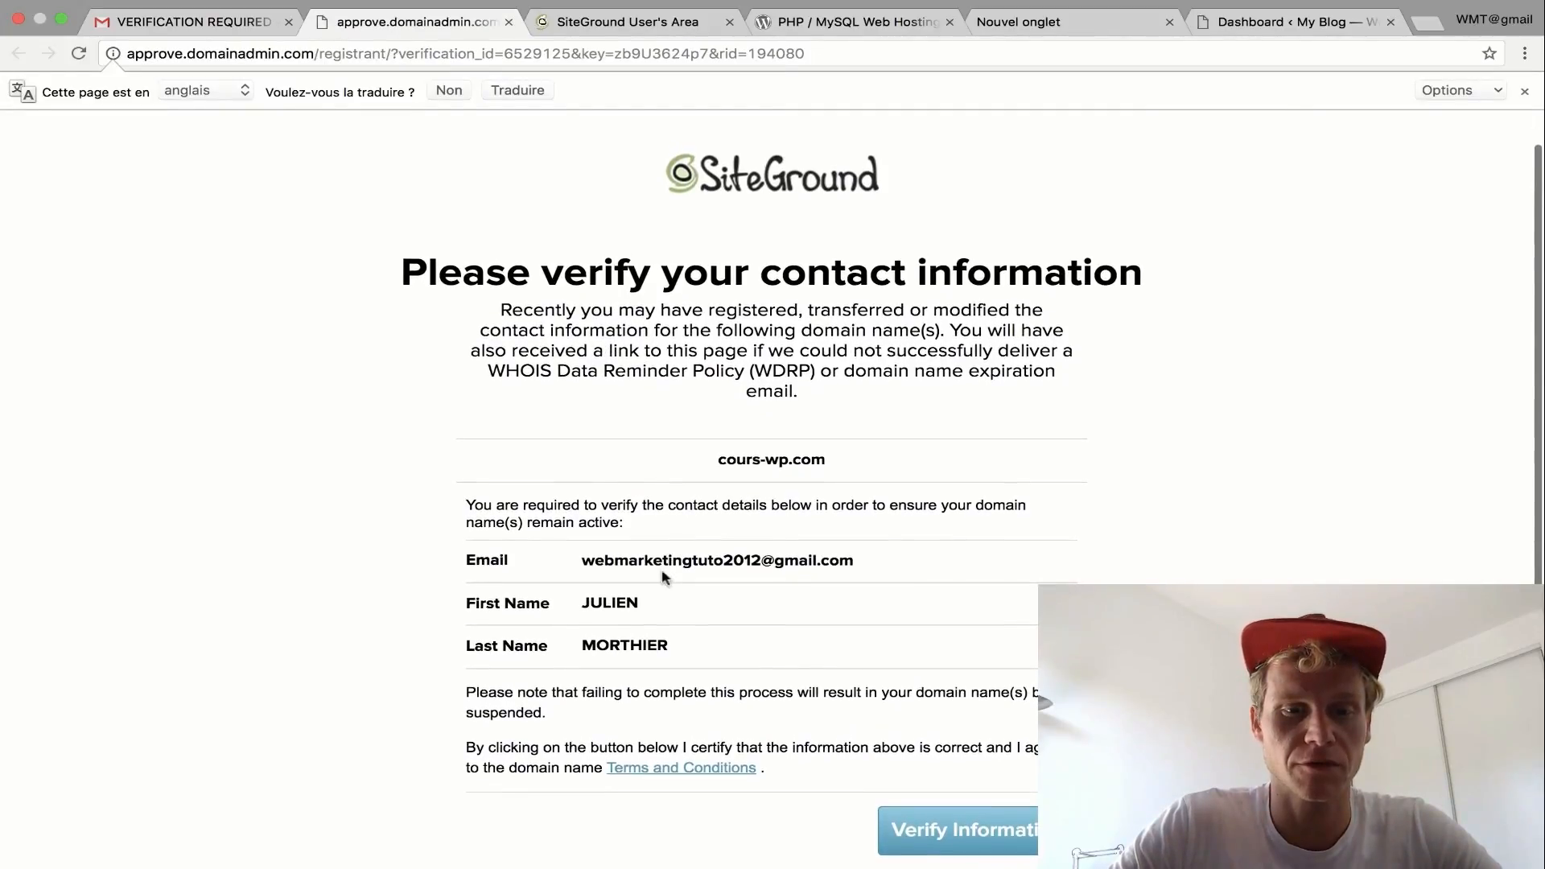
{"action": "left_click", "coordinate": [932, 837]}
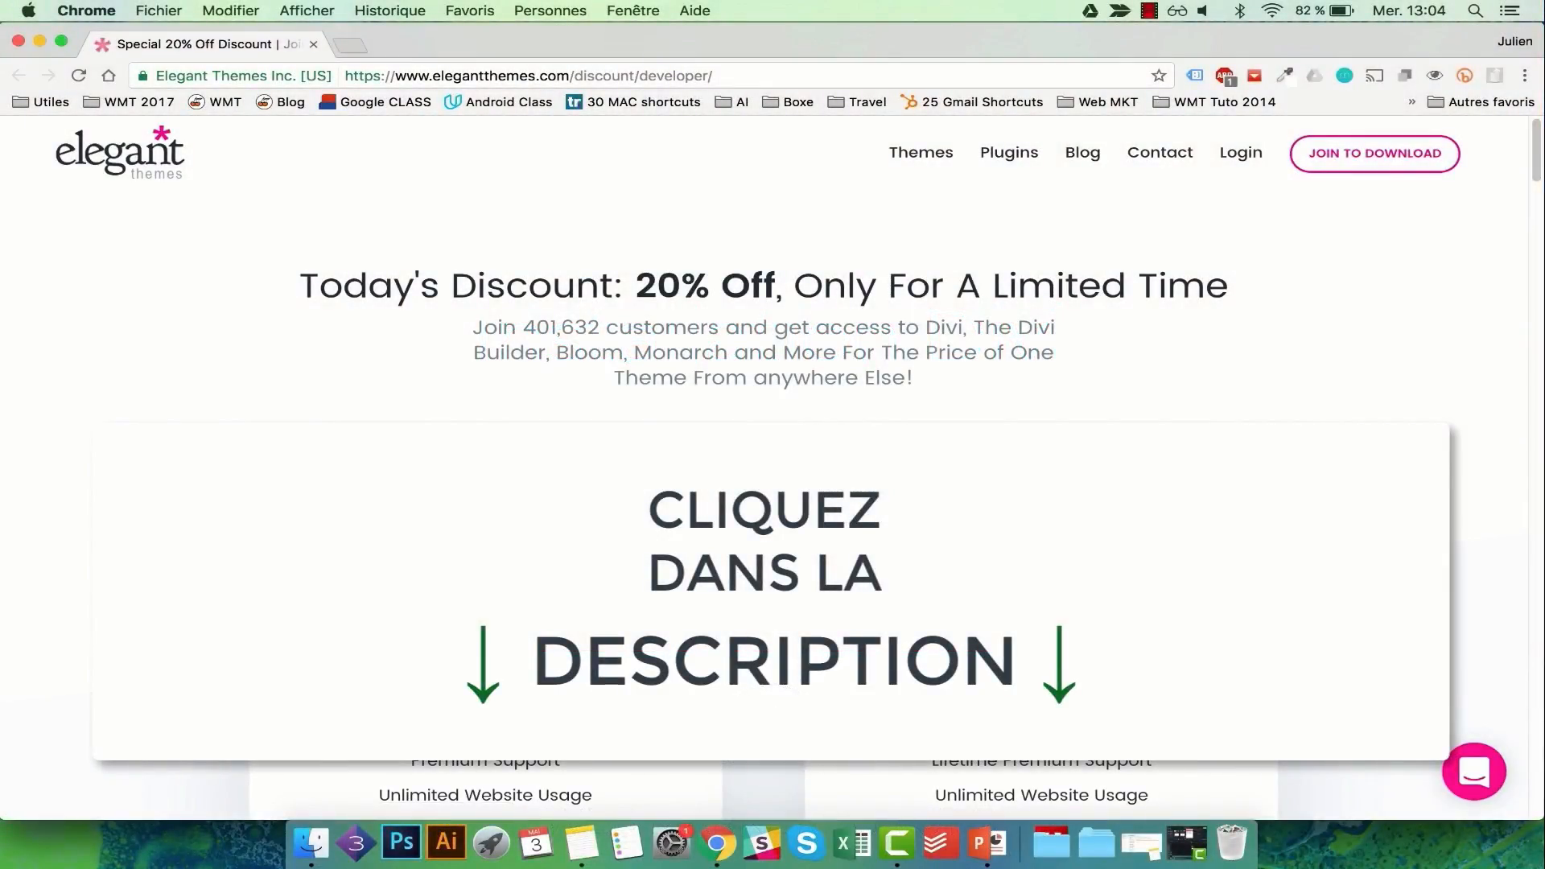
Pick the $70 Yearly Access plan on the discount page and start its signup
{"action": "left_click_drag", "start_coordinate": [473, 576], "coordinate": [595, 577]}
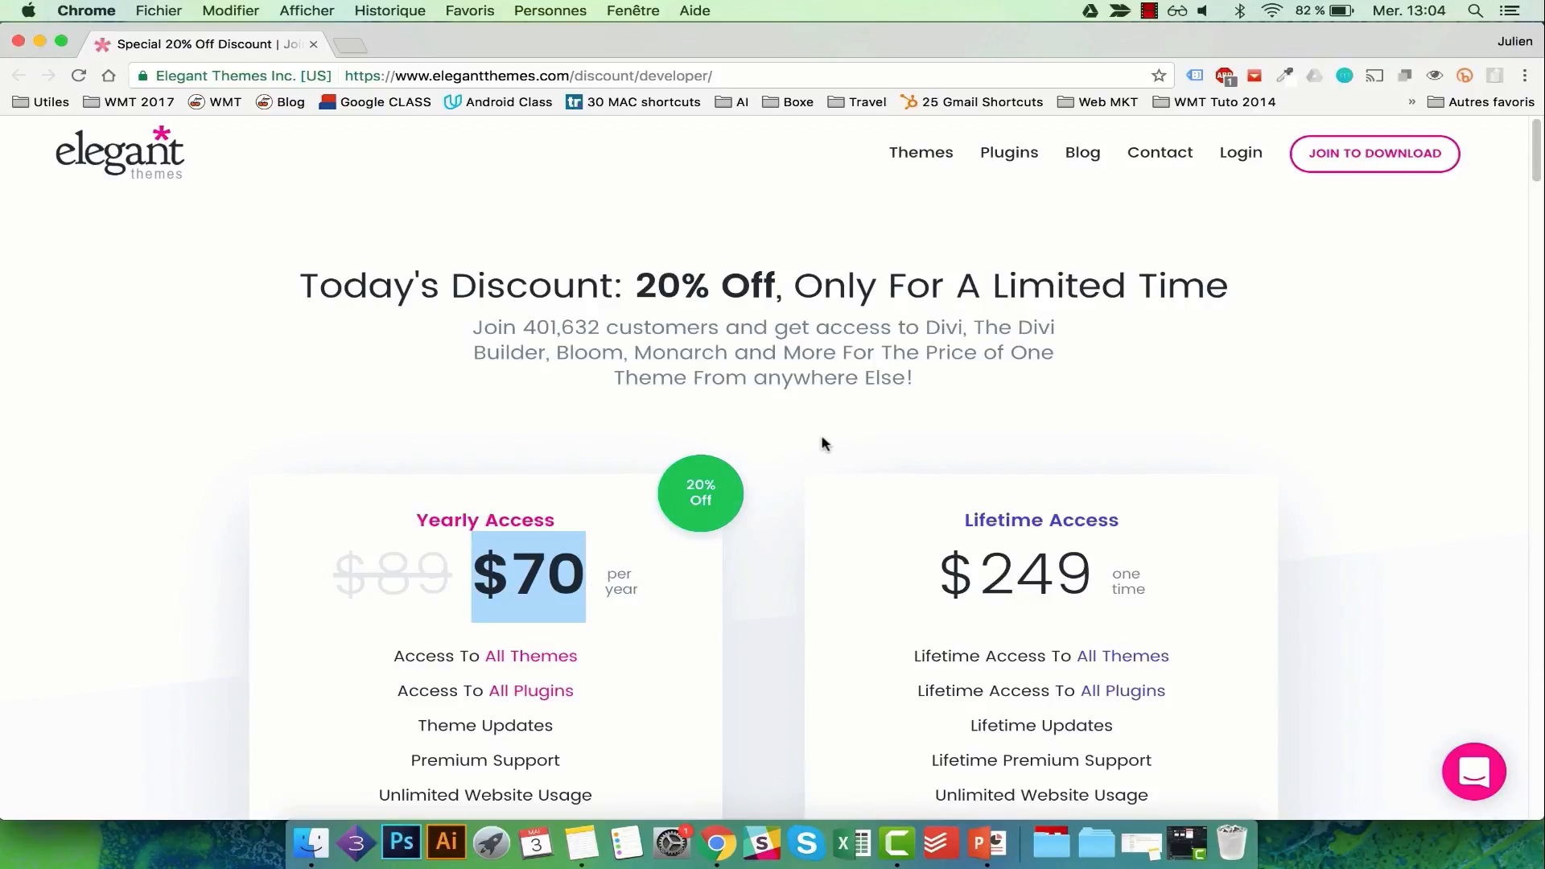
{"action": "scroll", "coordinate": [538, 547], "scroll_direction": "down", "scroll_amount": 5}
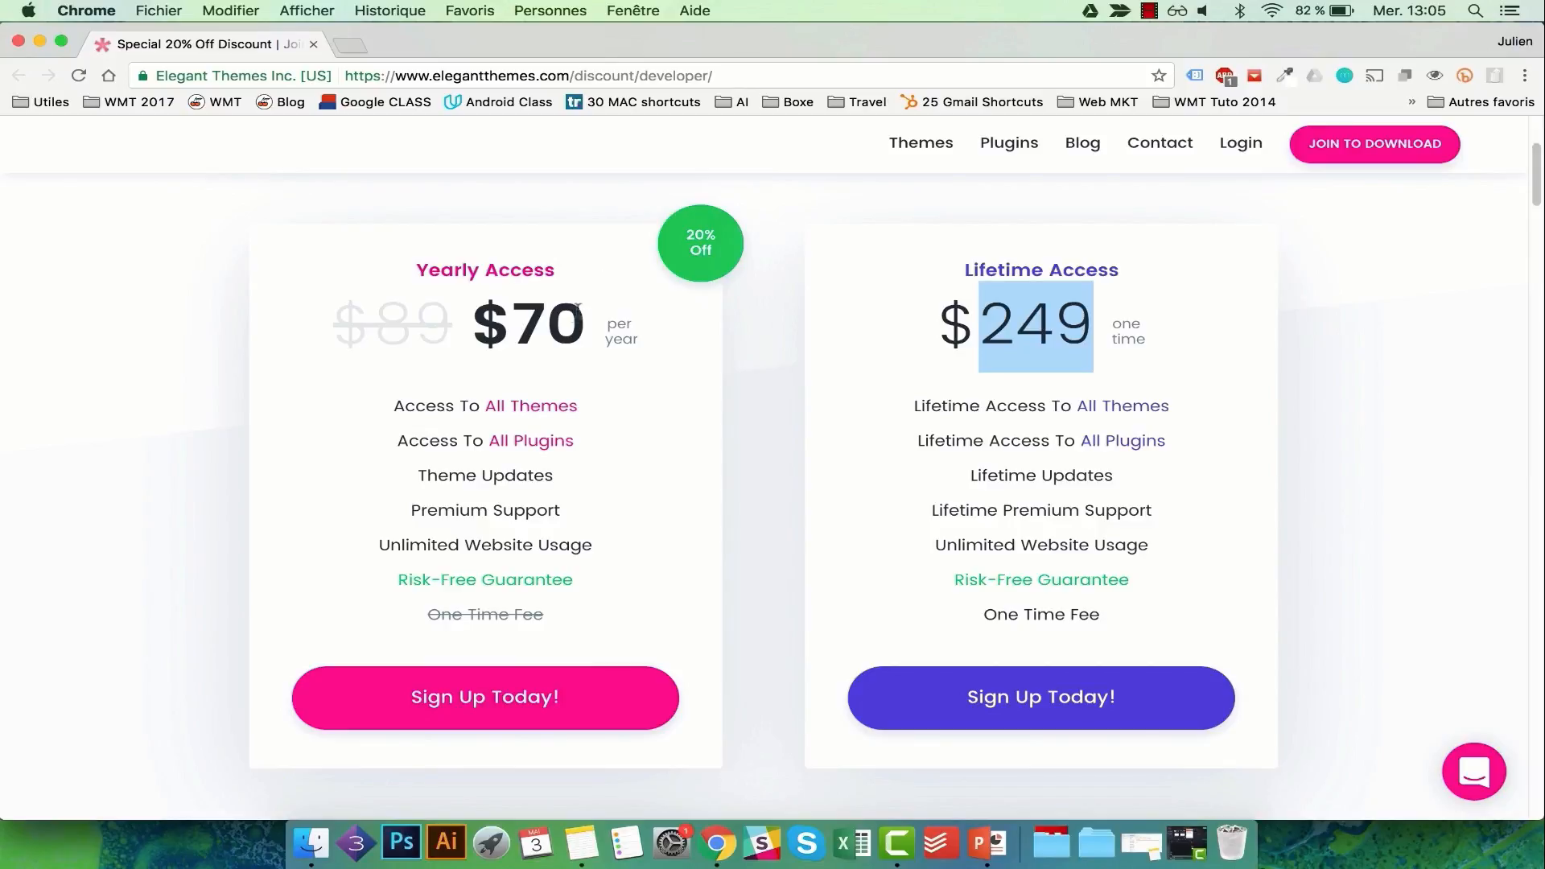
{"action": "left_click_drag", "start_coordinate": [576, 308], "coordinate": [505, 314]}
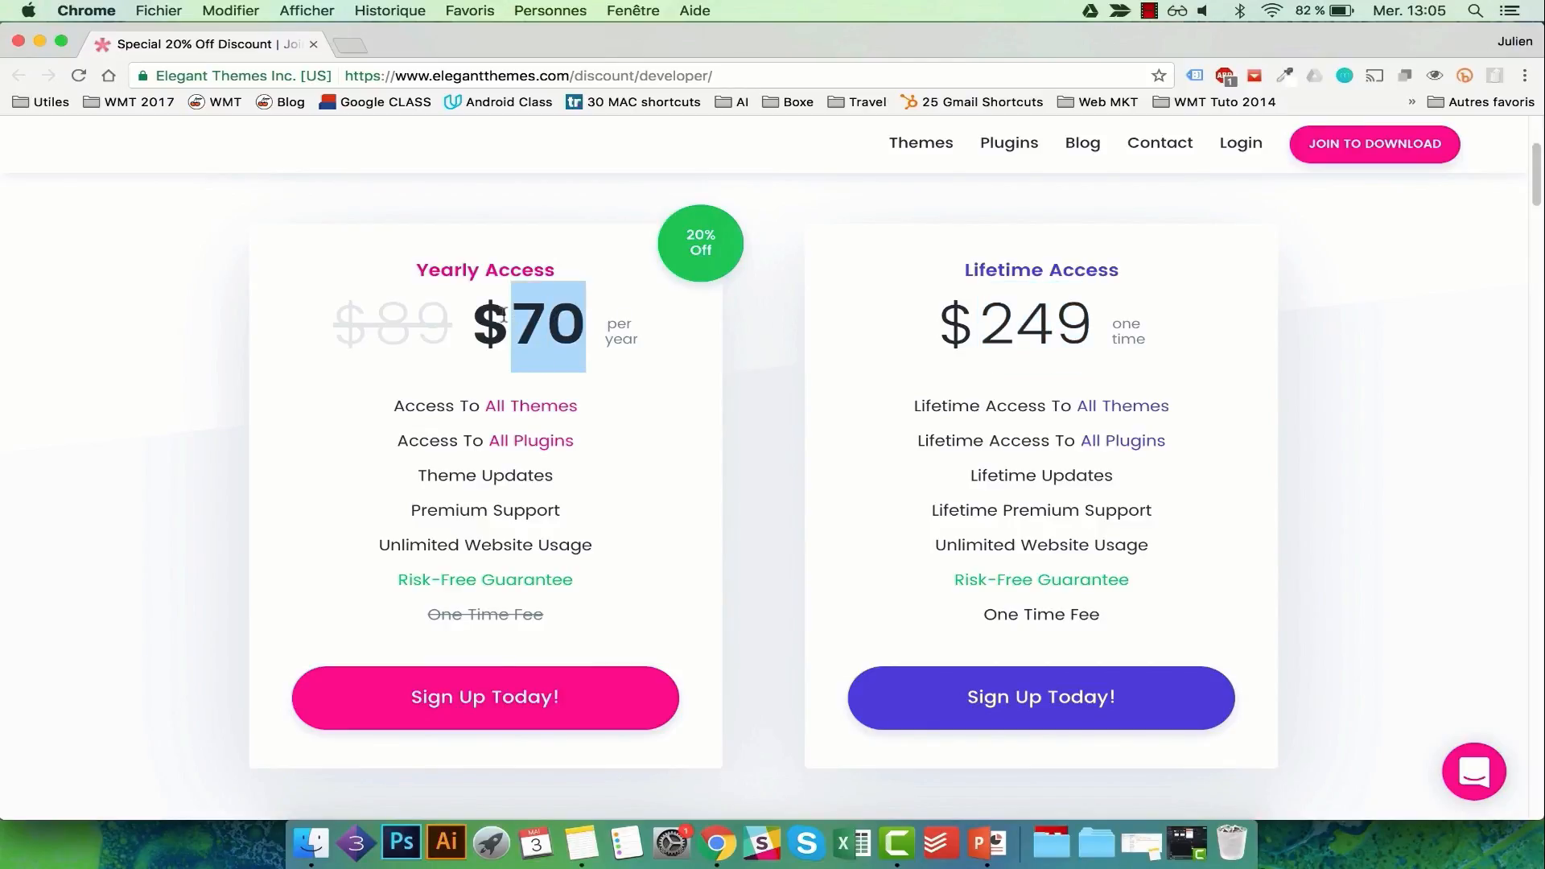
{"action": "left_click", "coordinate": [531, 697]}
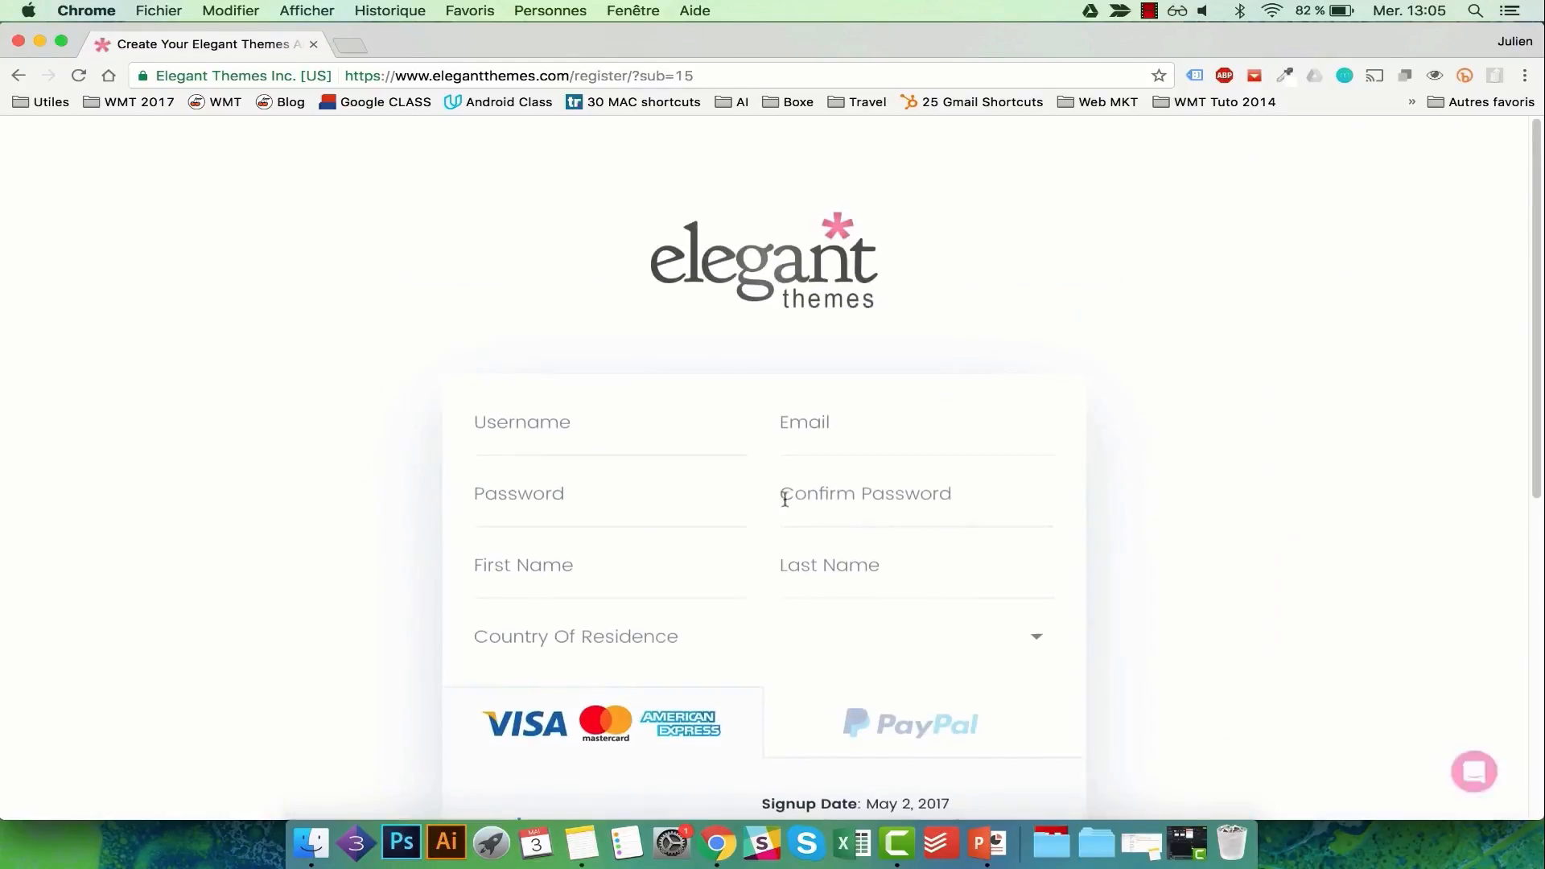
Enter a username for the new account and begin the email address
{"action": "left_click", "coordinate": [585, 417]}
{"action": "type", "text": "Nosua"}
{"action": "key", "text": "Tab"}
{"action": "type", "text": "h"}
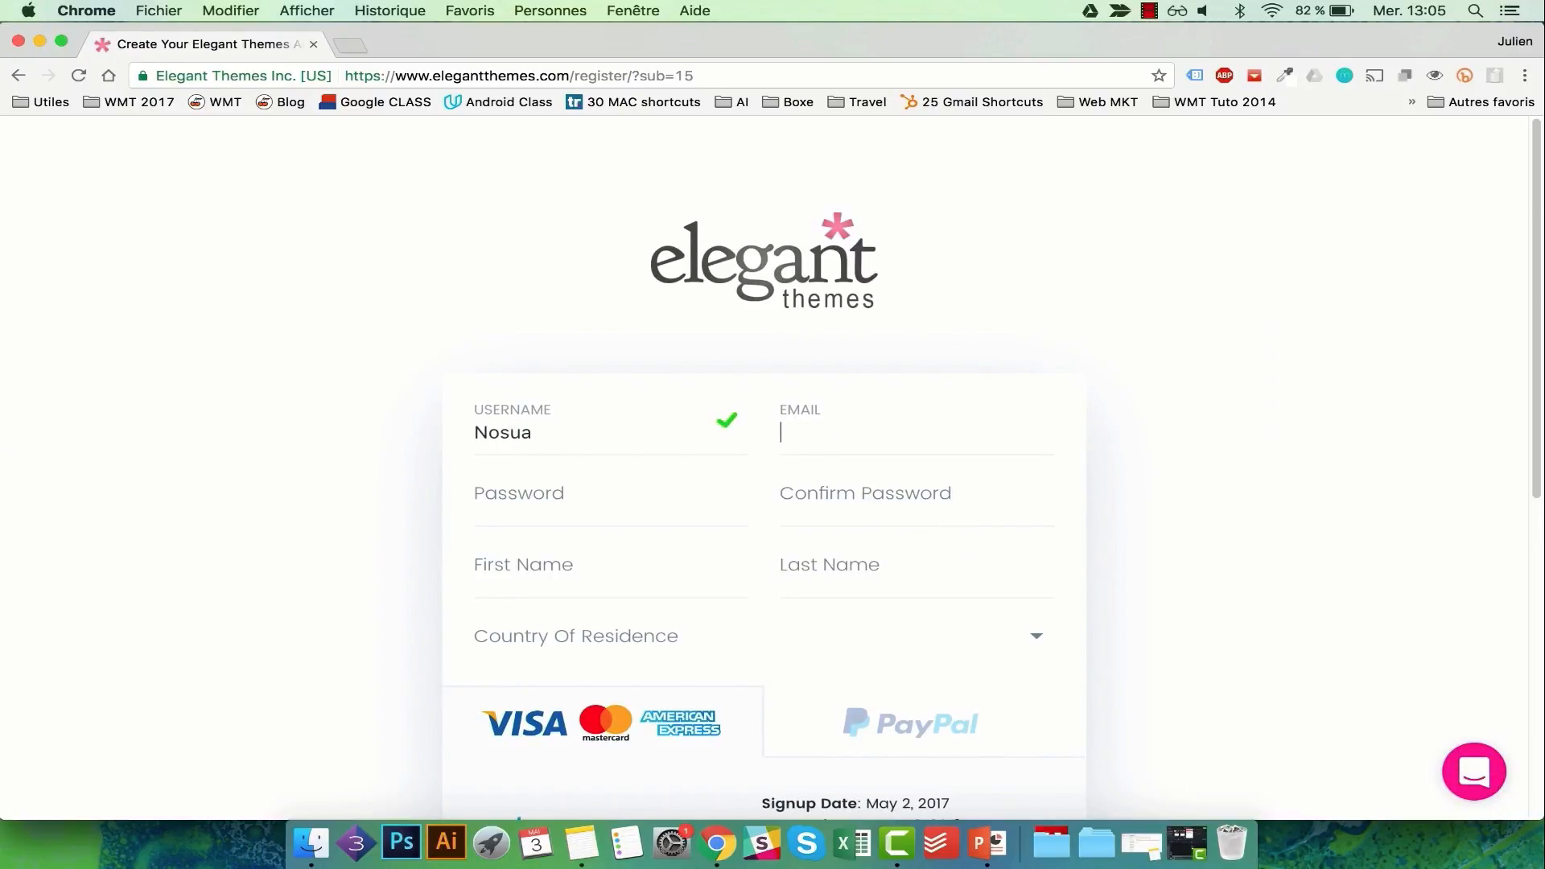
Select Belgium as country of residence and check the resulting 14.70 VAT amount
{"action": "scroll", "coordinate": [692, 432], "scroll_direction": "down", "scroll_amount": 3}
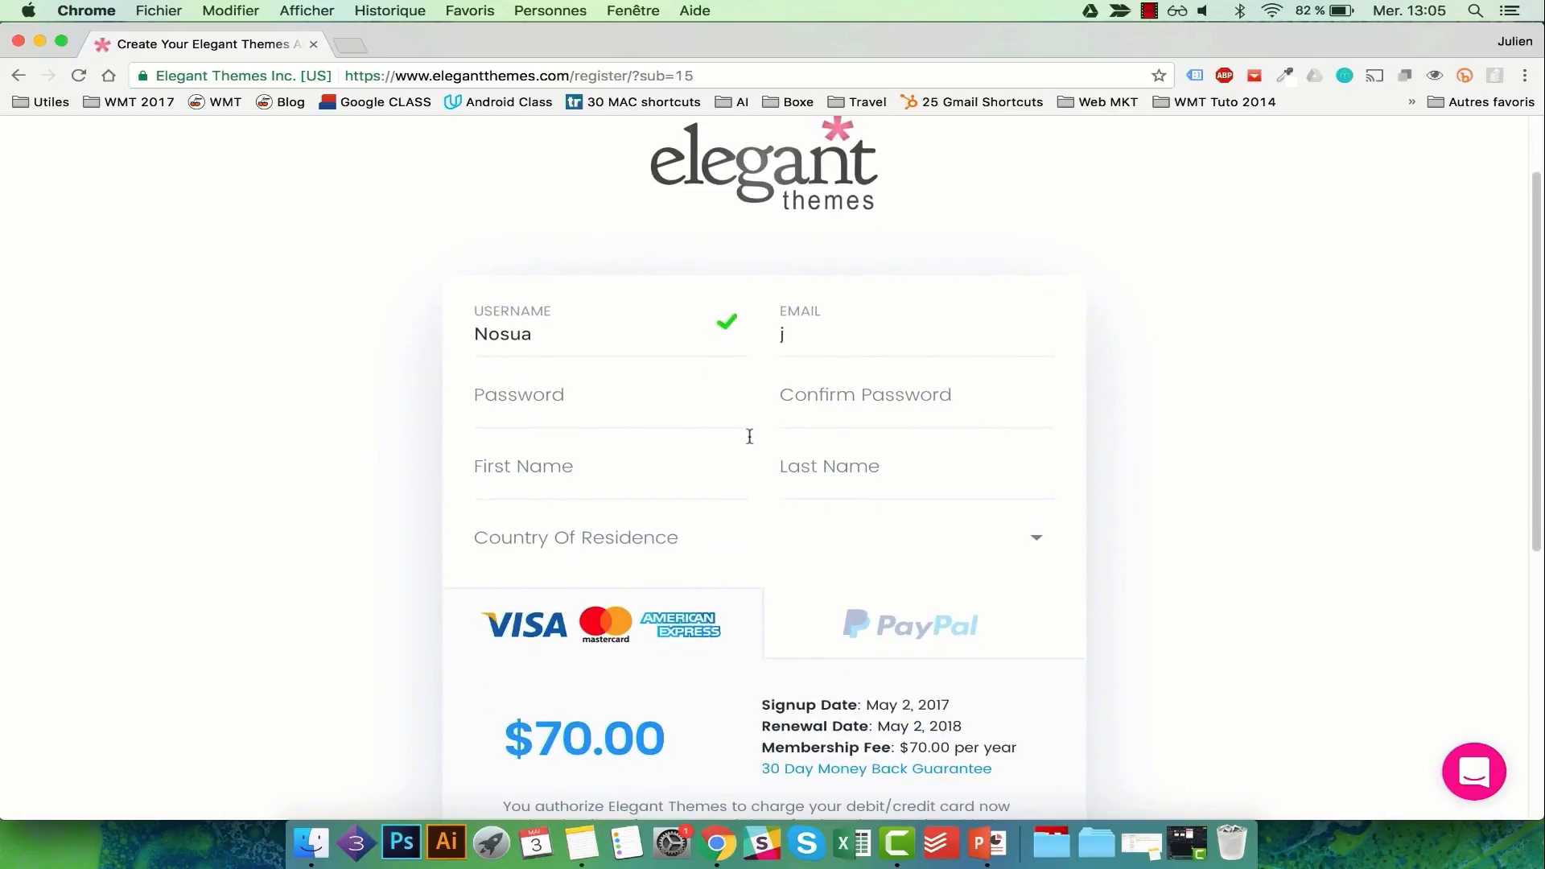
{"action": "left_click", "coordinate": [665, 459]}
{"action": "left_click", "coordinate": [645, 524]}
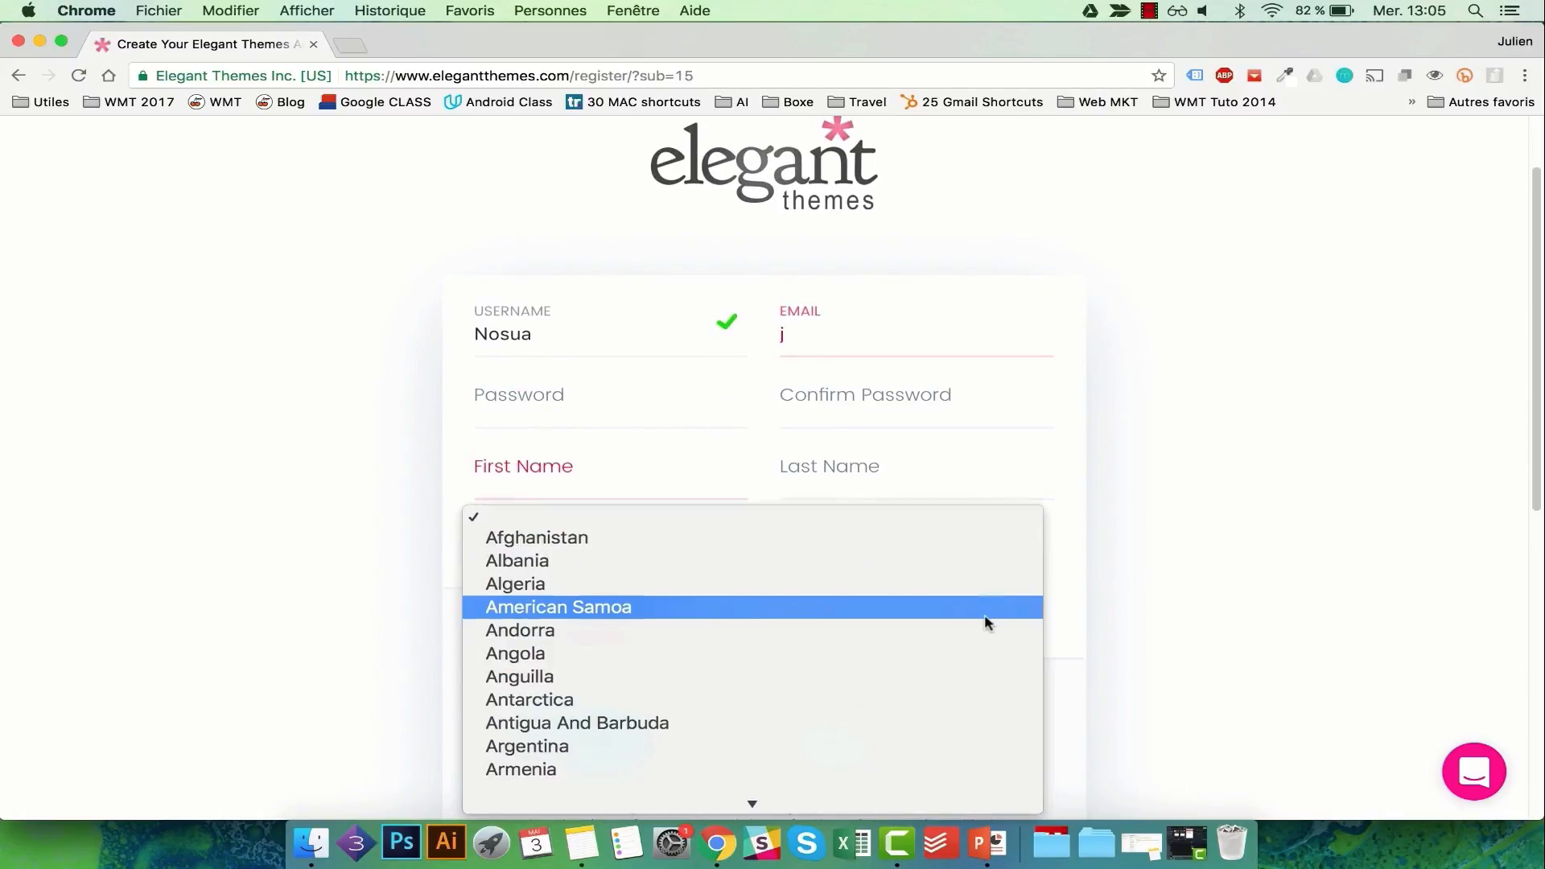
{"action": "scroll", "coordinate": [987, 624], "scroll_direction": "down", "scroll_amount": 5}
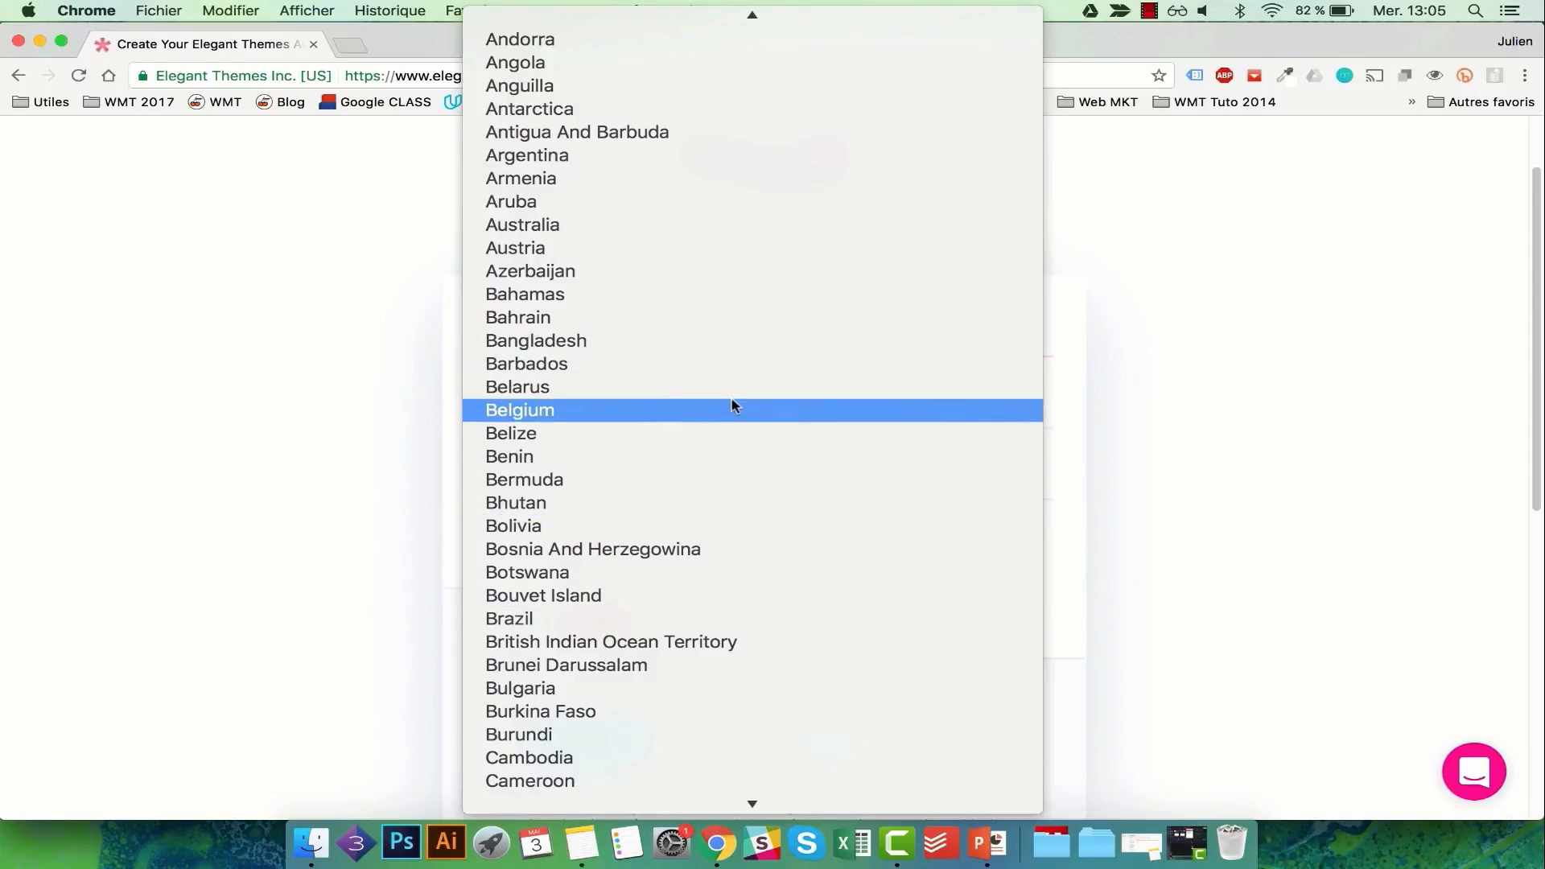
{"action": "left_click", "coordinate": [735, 408]}
{"action": "scroll", "coordinate": [1310, 533], "scroll_direction": "down", "scroll_amount": 5}
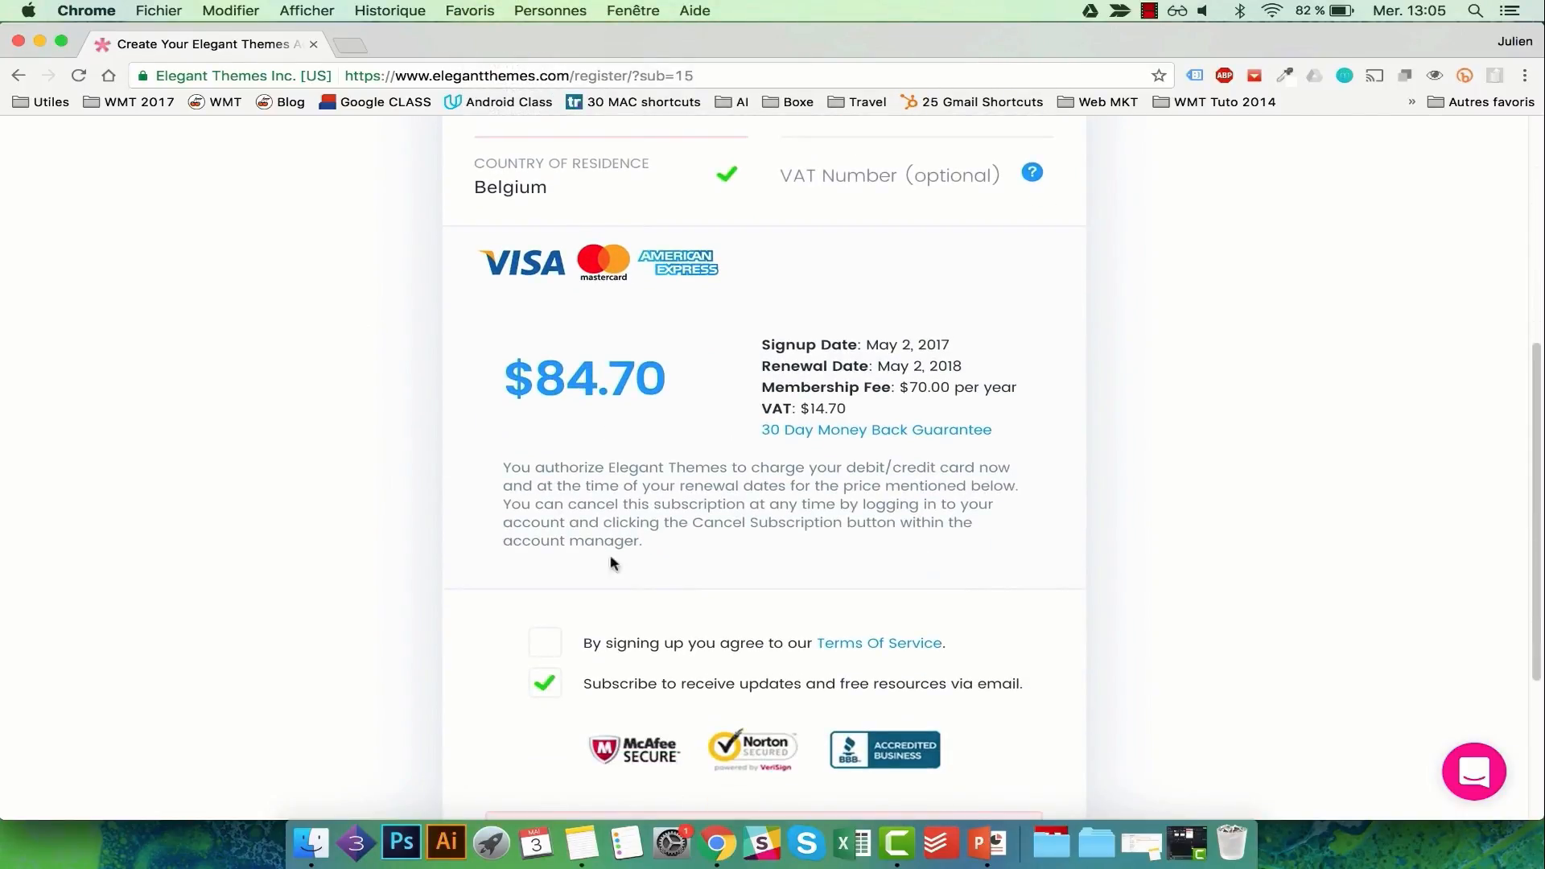
{"action": "scroll", "coordinate": [742, 661], "scroll_direction": "down", "scroll_amount": 2}
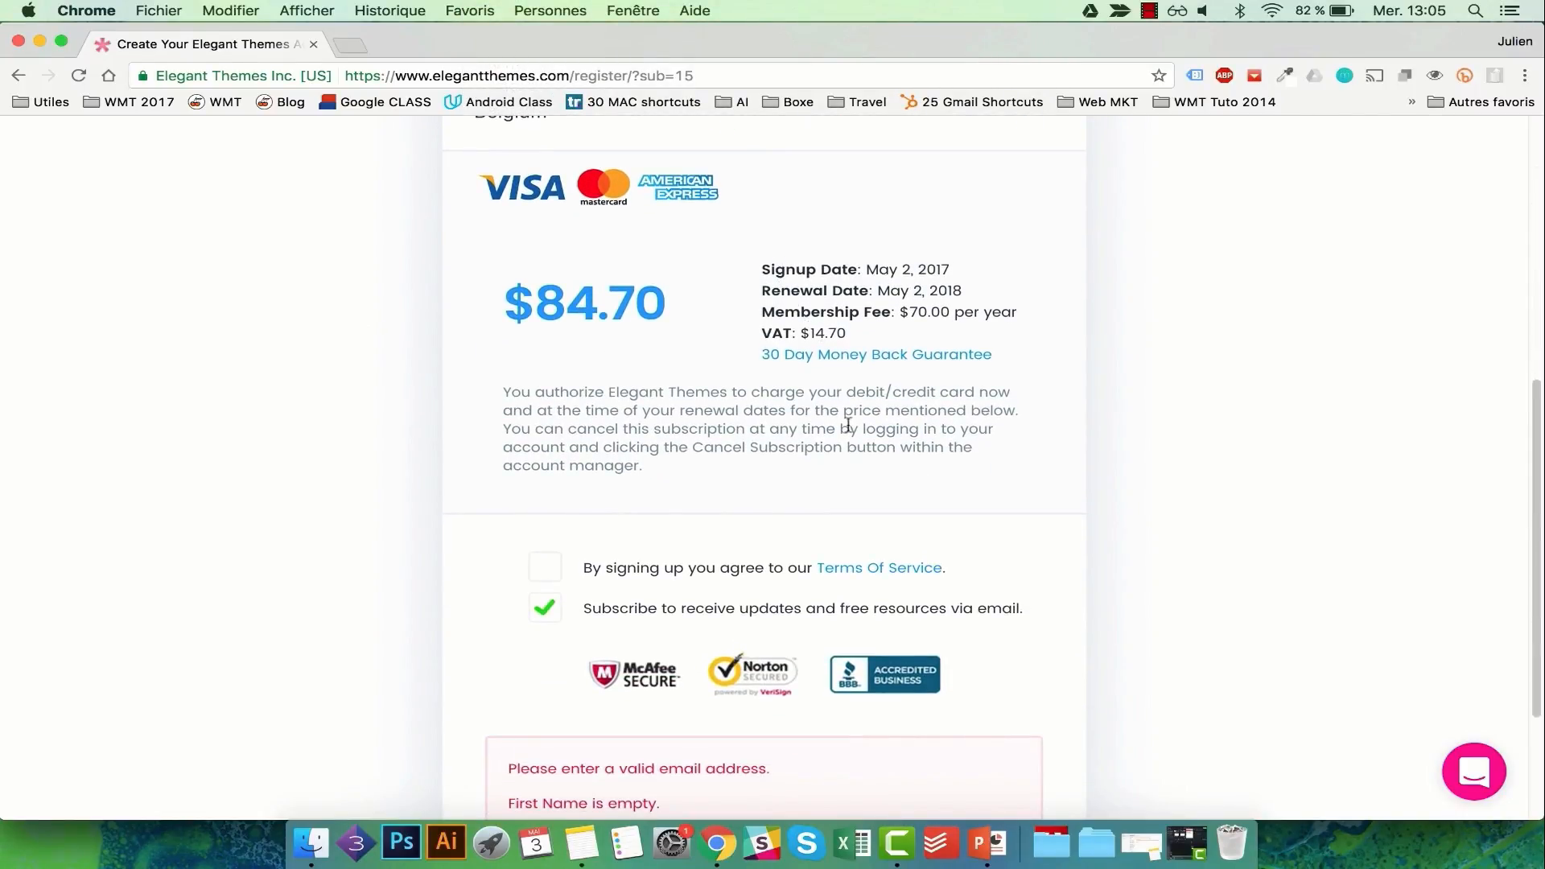
{"action": "scroll", "coordinate": [849, 537], "scroll_direction": "down", "scroll_amount": 4}
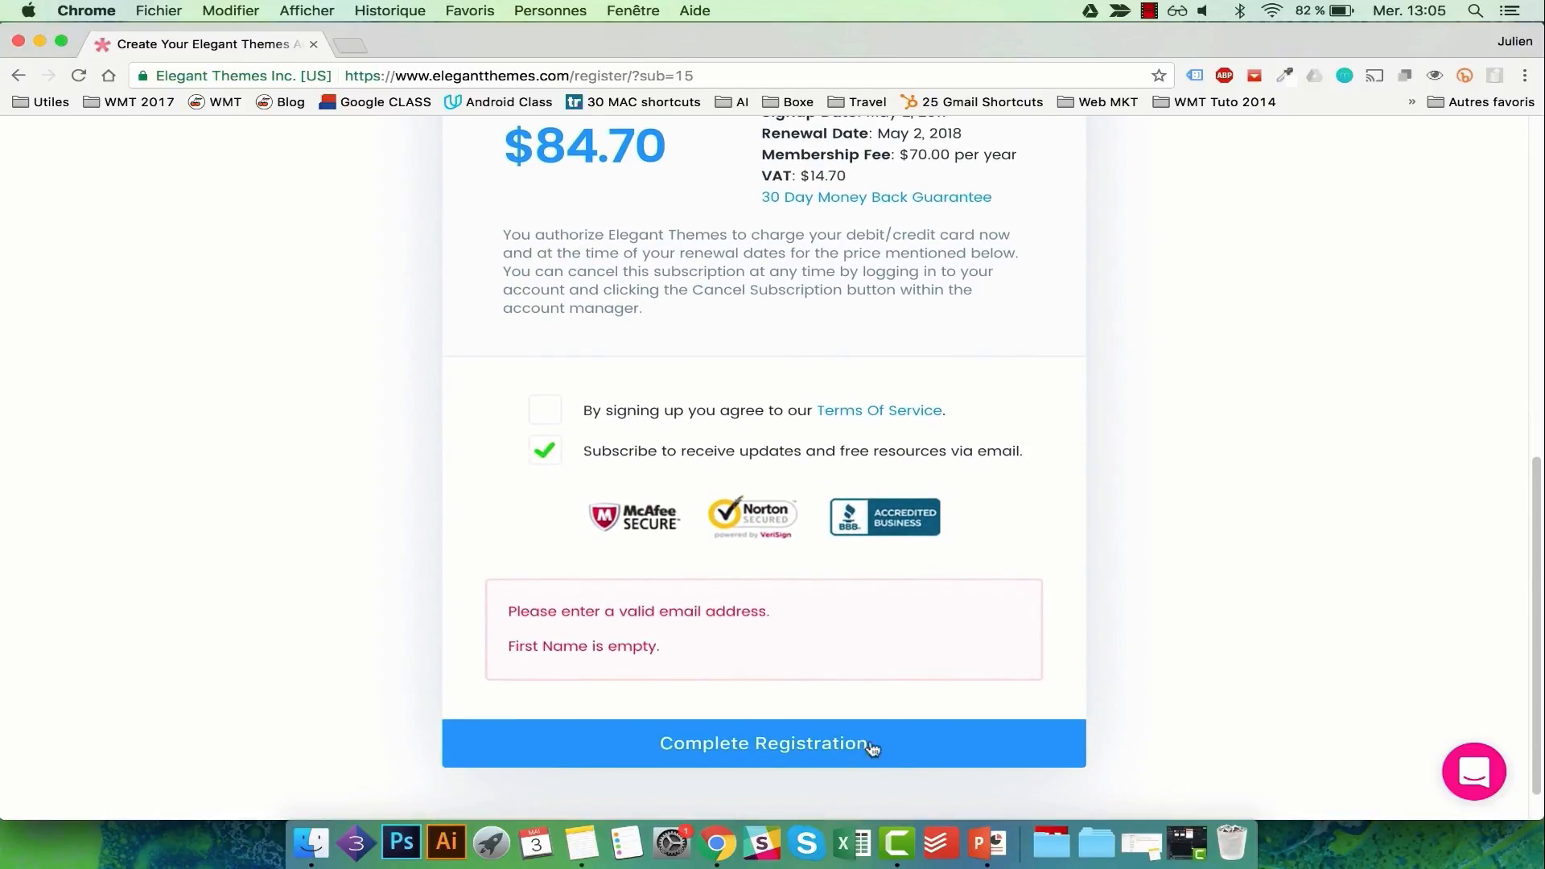
{"action": "scroll", "coordinate": [1094, 668], "scroll_direction": "down", "scroll_amount": 1}
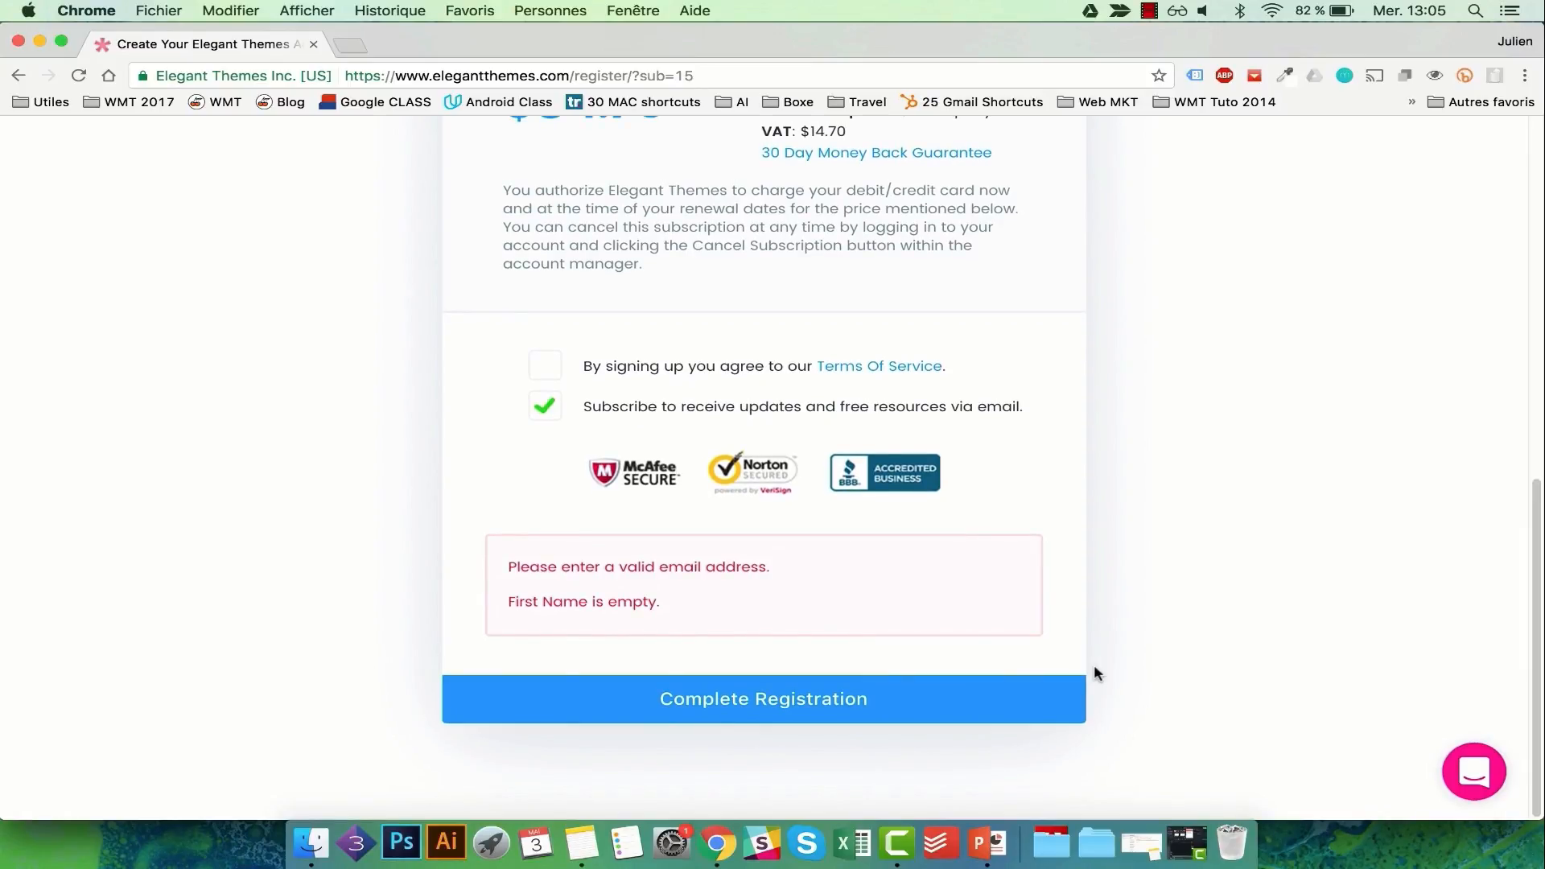
{"action": "scroll", "coordinate": [1094, 664], "scroll_direction": "up", "scroll_amount": 10}
{"action": "scroll", "coordinate": [1094, 672], "scroll_direction": "down", "scroll_amount": 5}
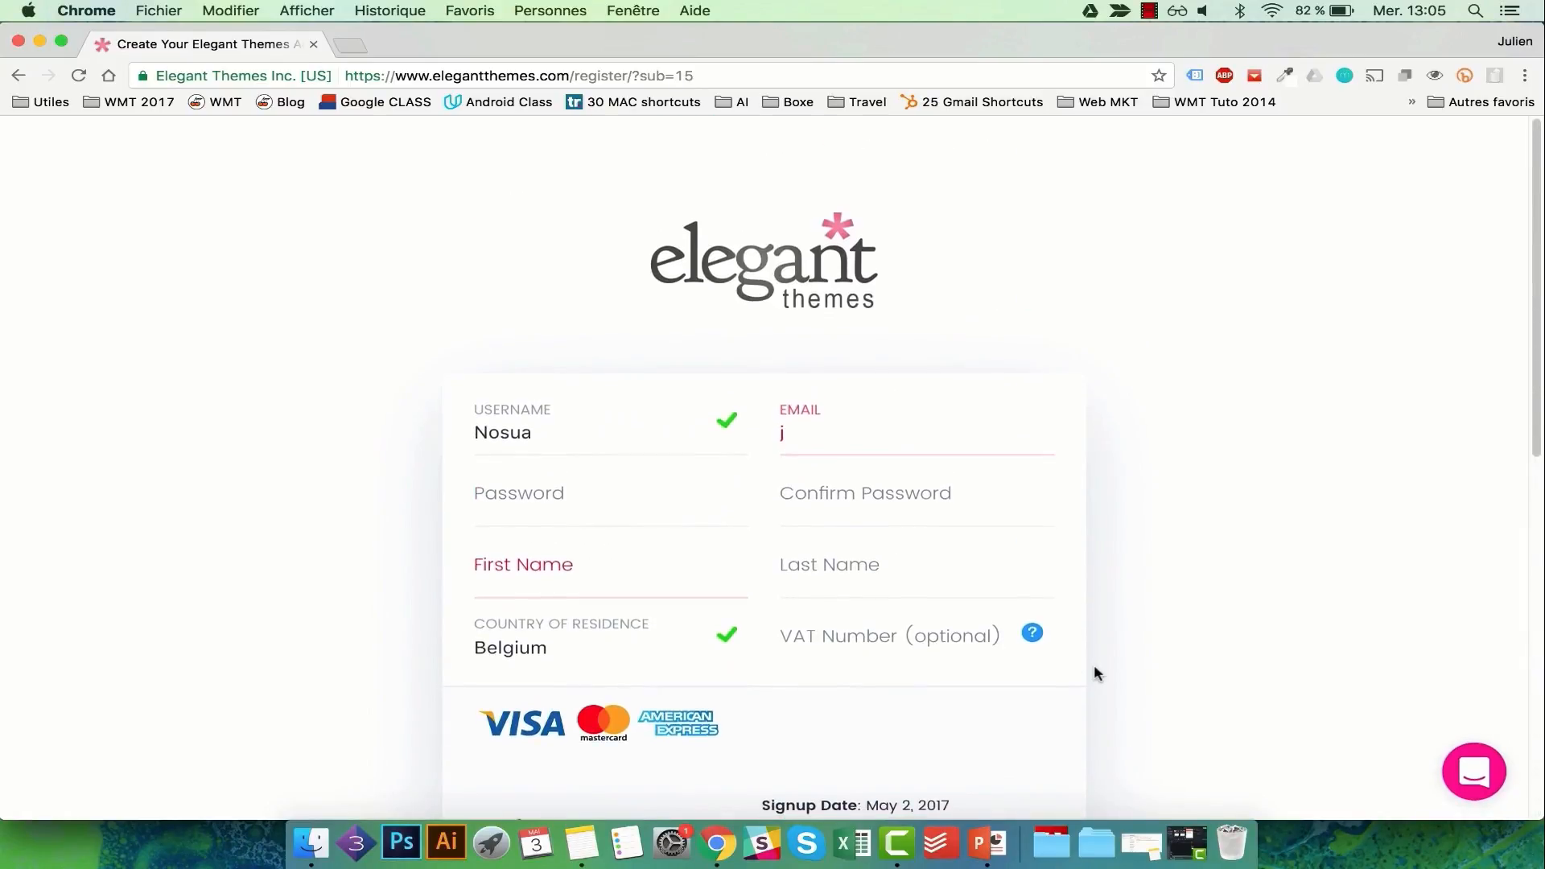
{"action": "left_click_drag", "start_coordinate": [849, 621], "coordinate": [808, 619]}
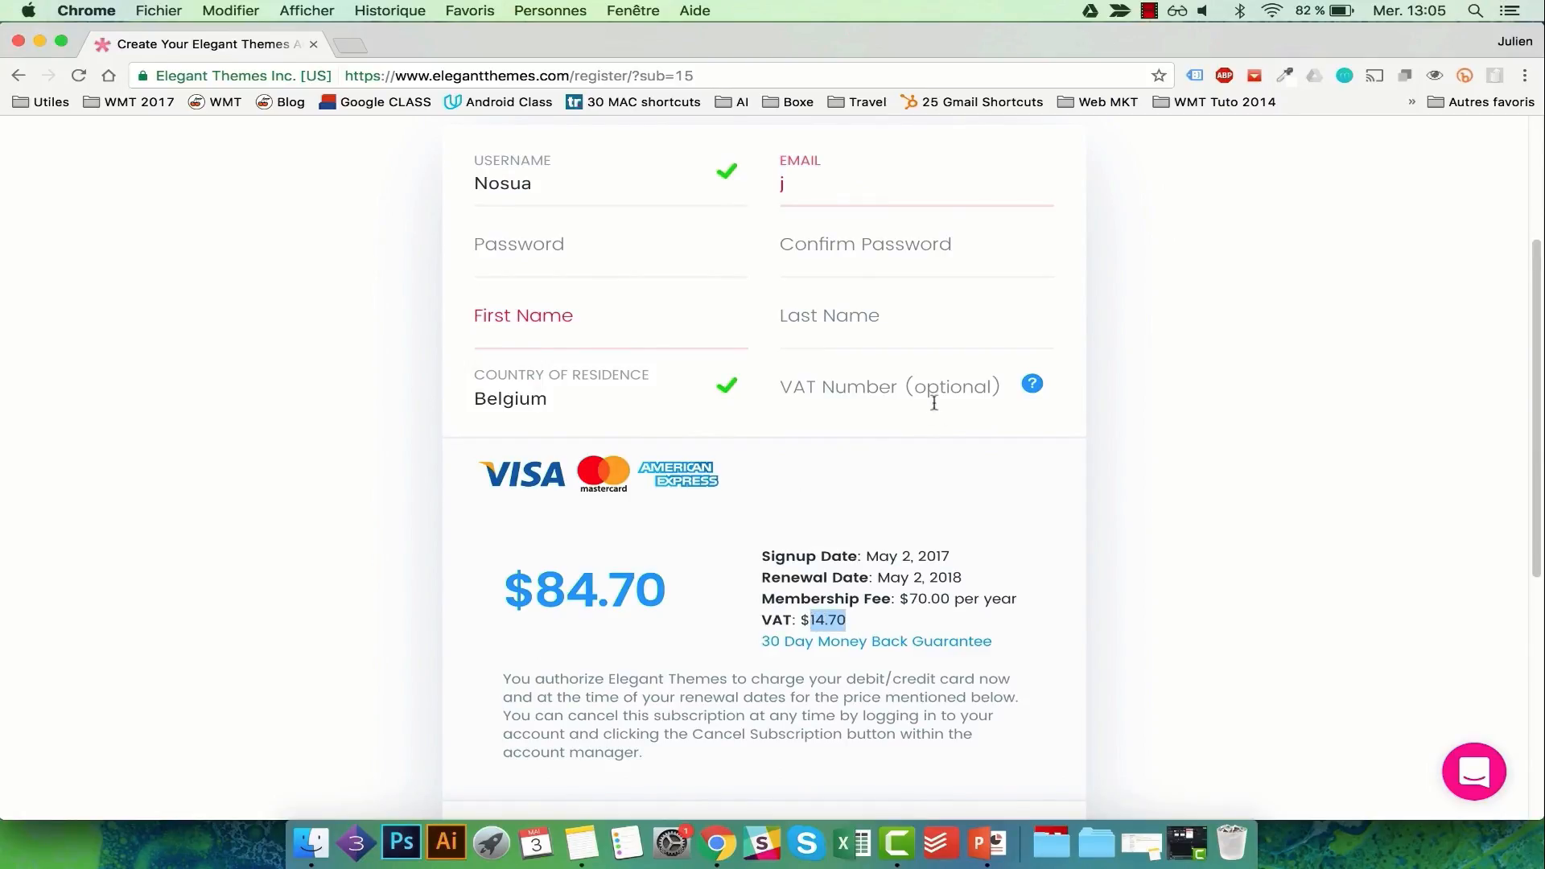
Switch the country of residence to France, bringing the total to $84.00
{"action": "left_click", "coordinate": [684, 397]}
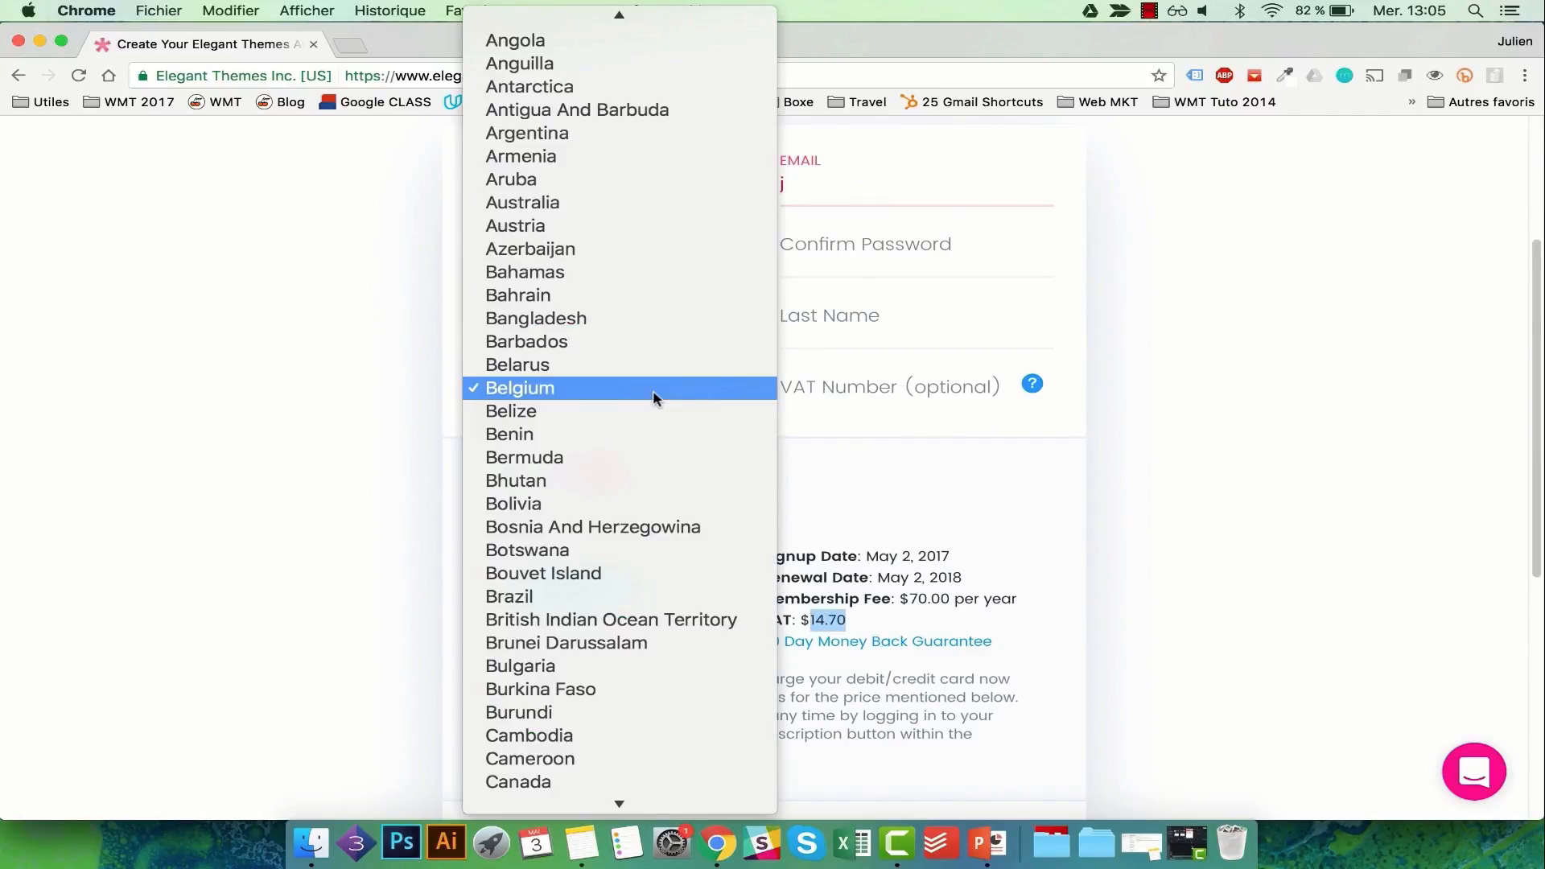
{"action": "key", "text": "f"}
{"action": "key", "text": "i"}
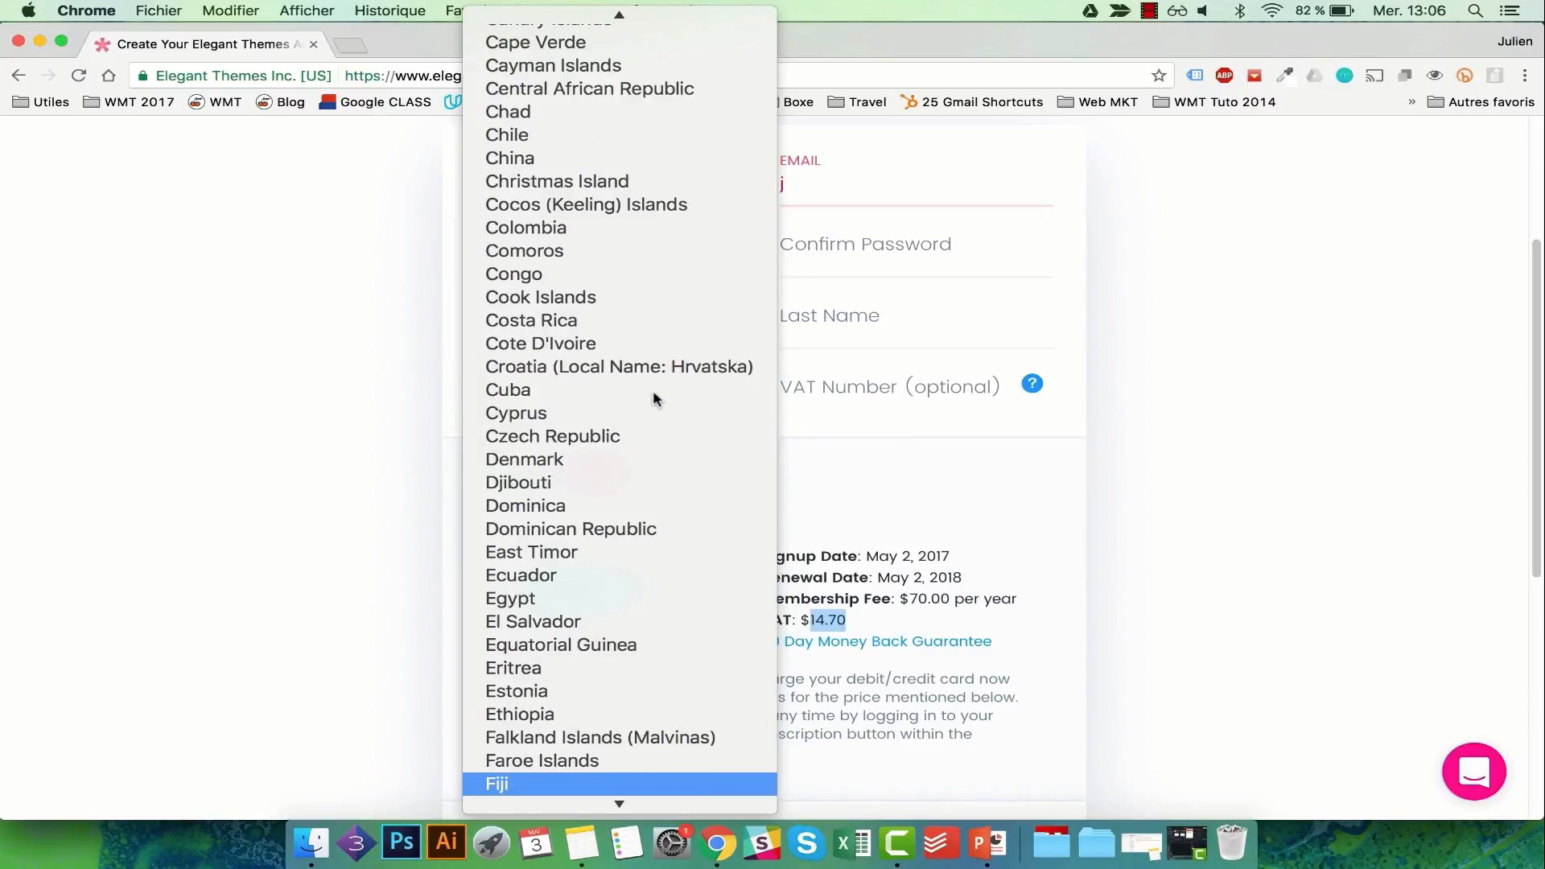
{"action": "scroll", "coordinate": [654, 397], "scroll_direction": "down", "scroll_amount": 3}
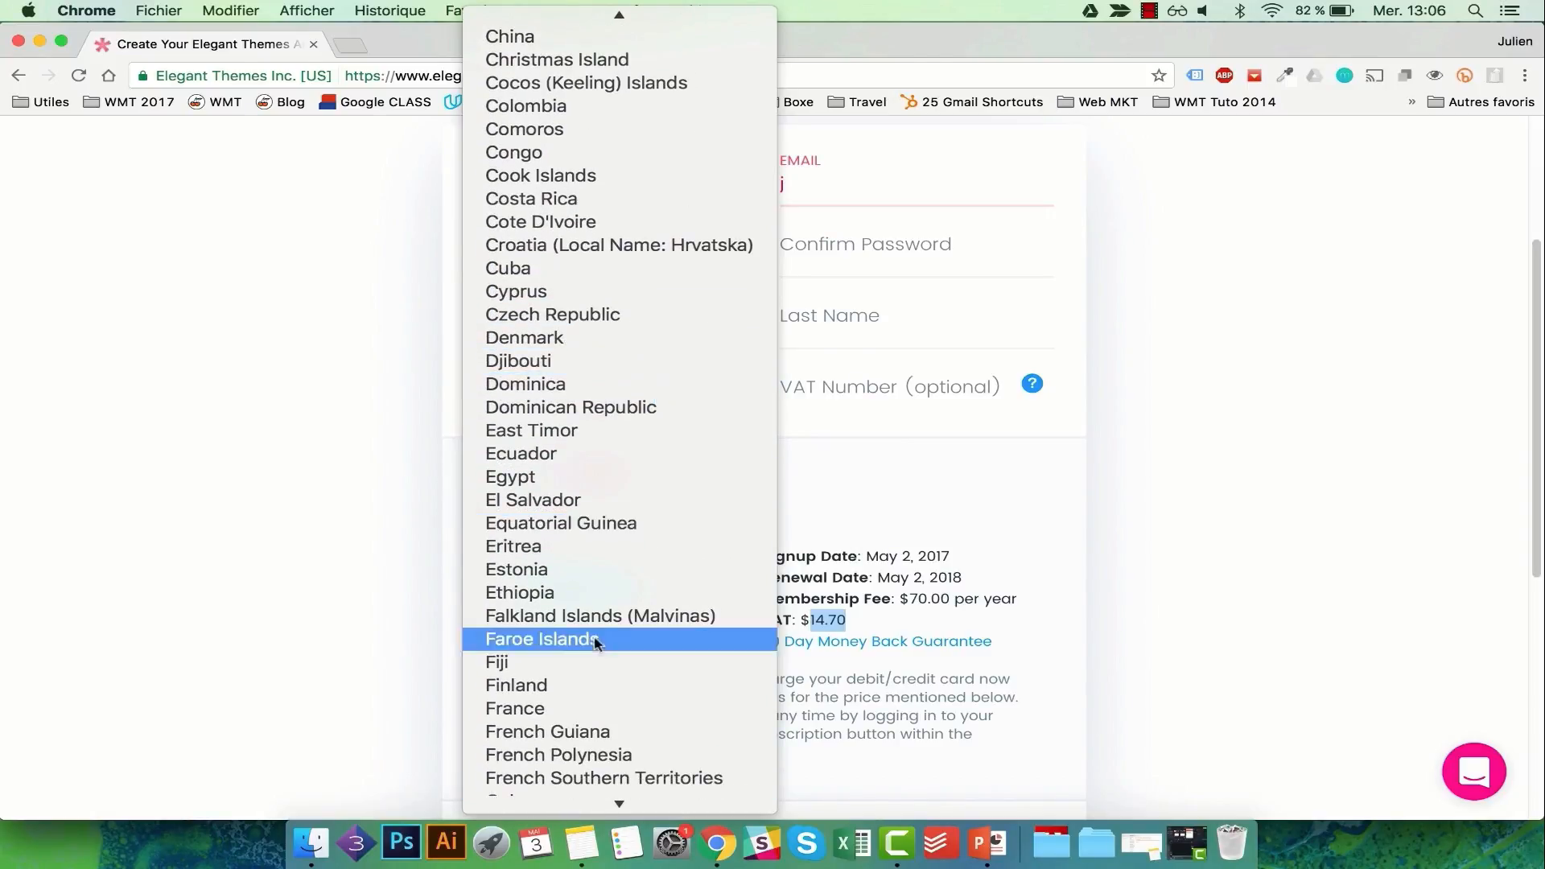
{"action": "left_click", "coordinate": [561, 708]}
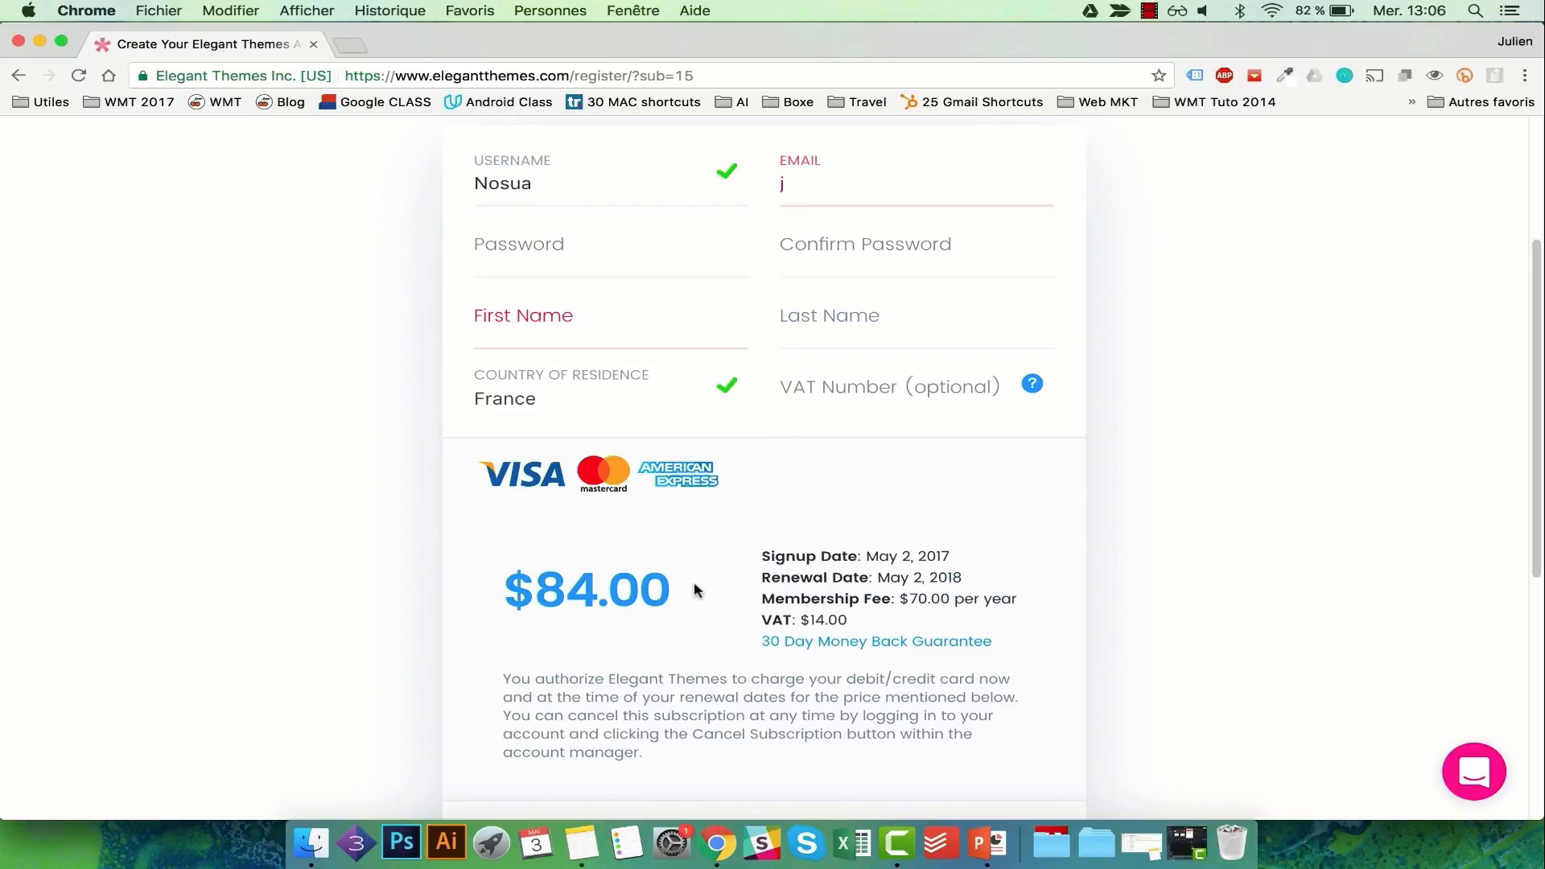
{"action": "left_click_drag", "start_coordinate": [648, 584], "coordinate": [548, 582]}
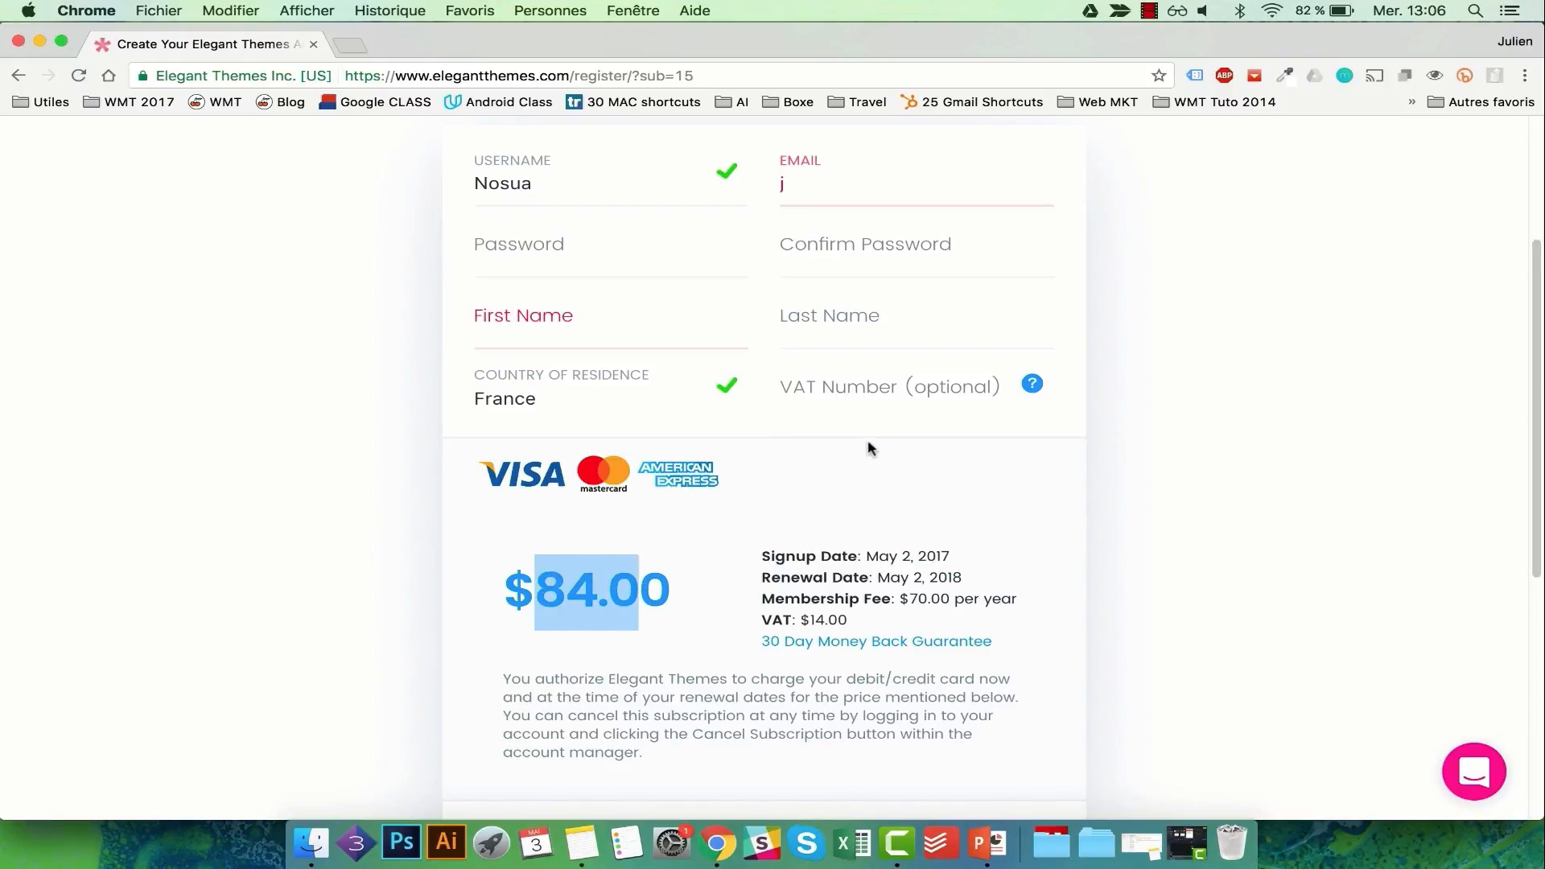
{"action": "scroll", "coordinate": [868, 441], "scroll_direction": "up", "scroll_amount": 2}
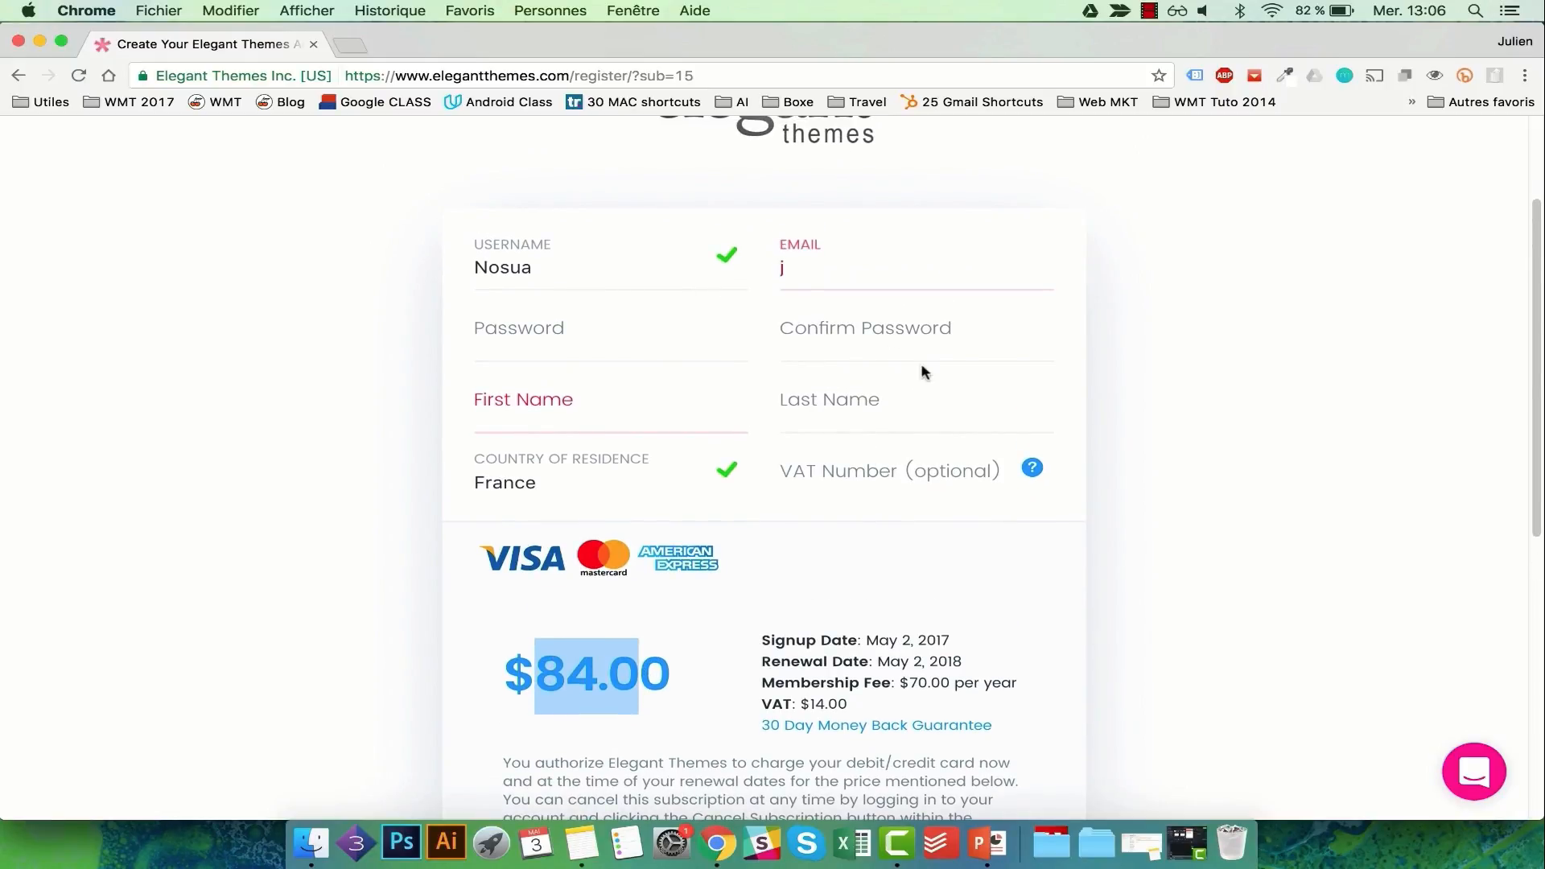
{"action": "scroll", "coordinate": [923, 369], "scroll_direction": "up", "scroll_amount": 3}
{"action": "scroll", "coordinate": [914, 537], "scroll_direction": "down", "scroll_amount": 11}
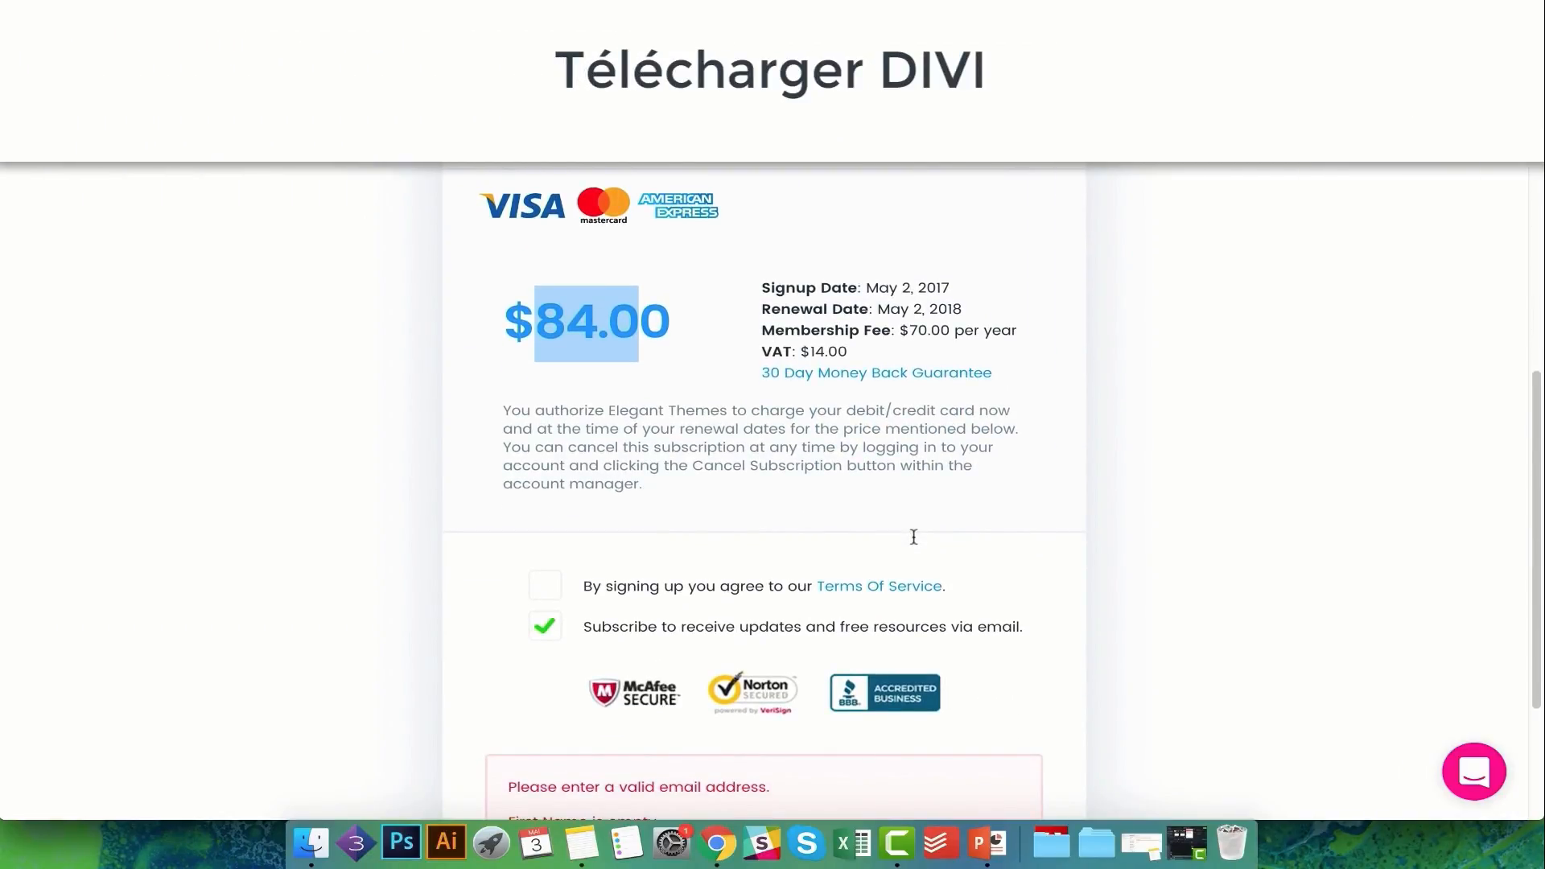
{"action": "scroll", "coordinate": [915, 537], "scroll_direction": "up", "scroll_amount": 10}
Log into the Elegant Themes Members Area with the account username and password
{"action": "left_click", "coordinate": [832, 251]}
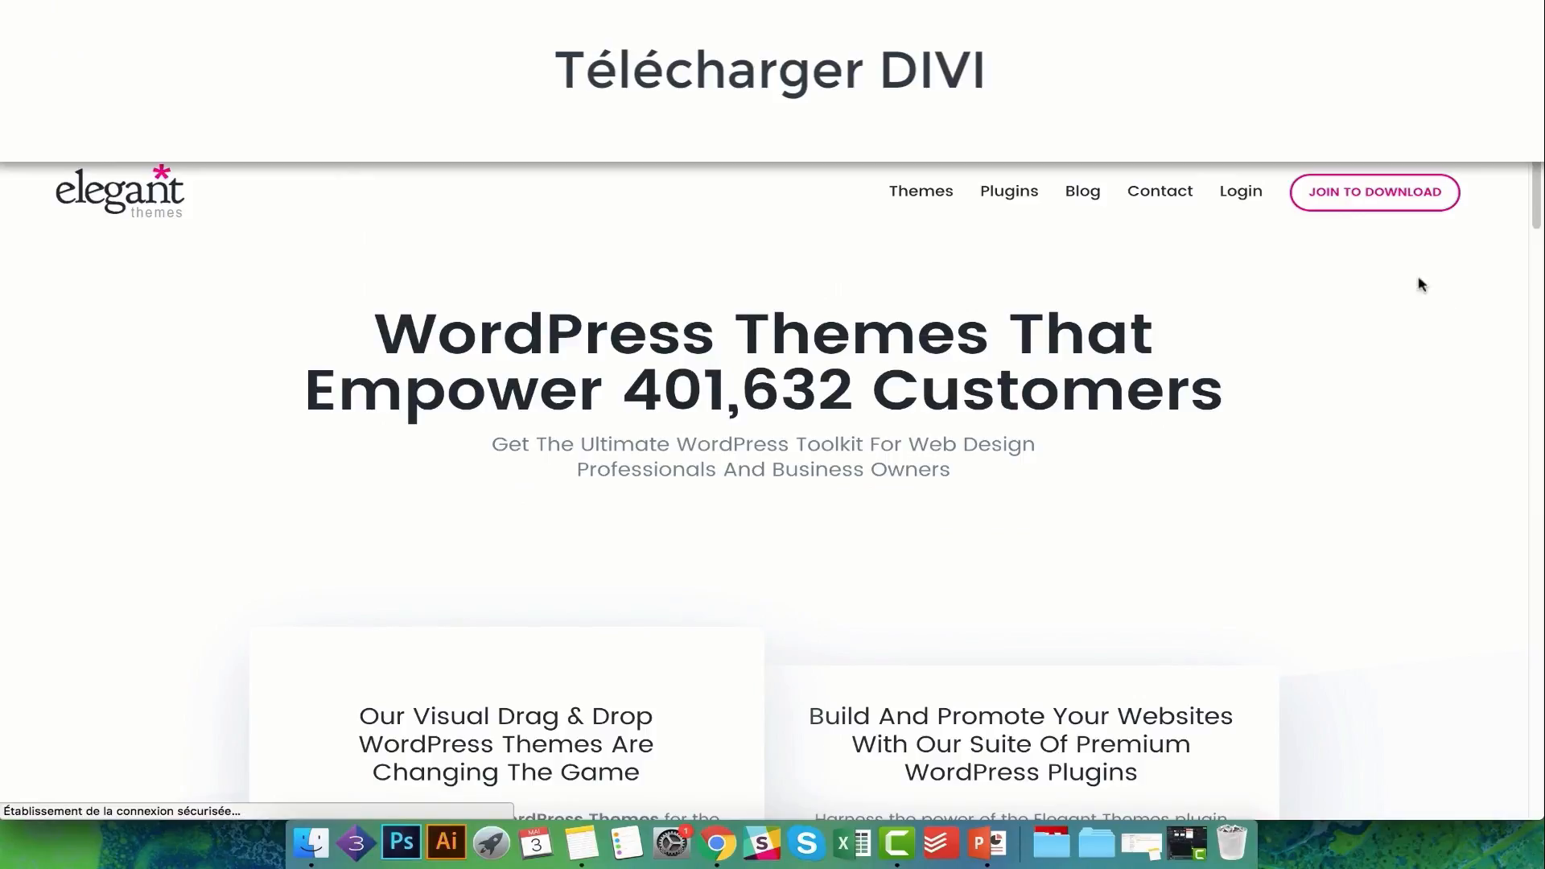
{"action": "left_click", "coordinate": [1240, 198]}
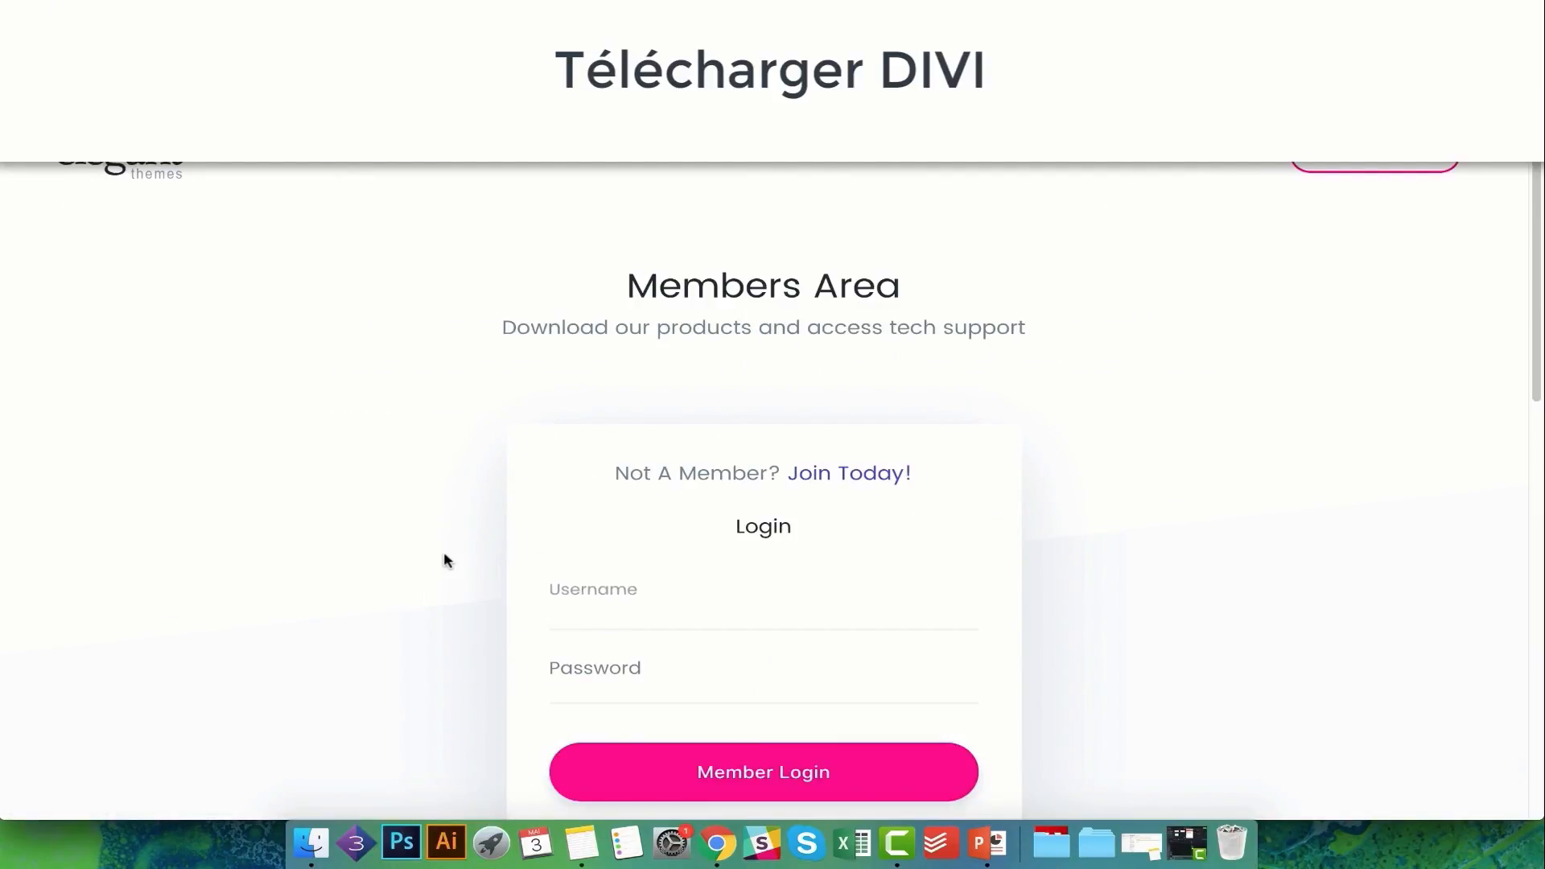
{"action": "left_click", "coordinate": [581, 627]}
{"action": "type", "text": "lem01"}
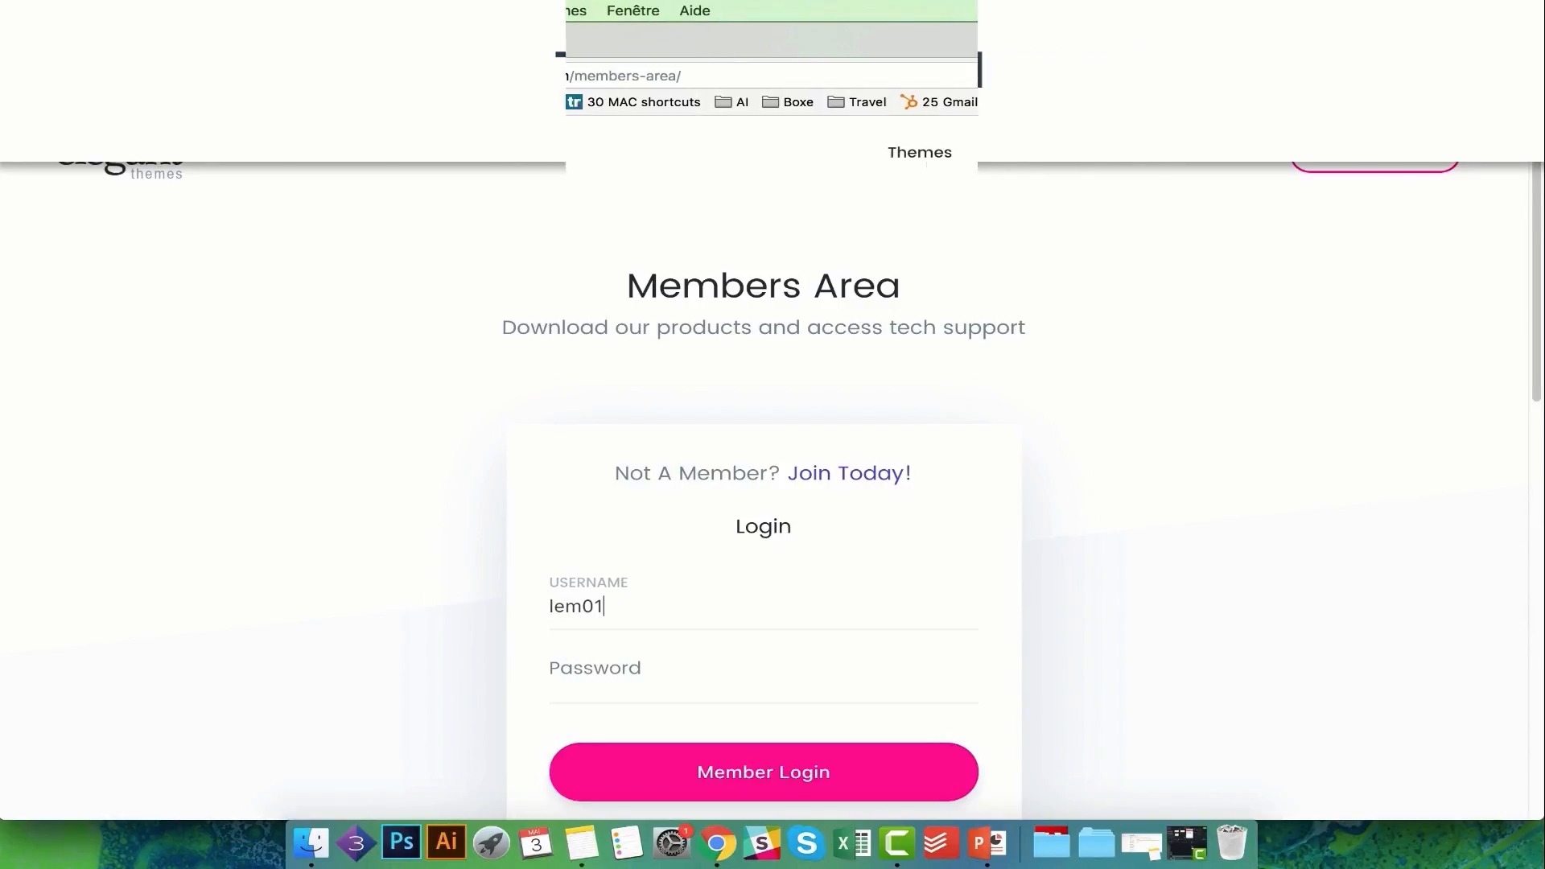
{"action": "key", "text": "Tab"}
{"action": "type", "text": "**********"}
{"action": "left_click", "coordinate": [707, 769]}
{"action": "scroll", "coordinate": [971, 595], "scroll_direction": "down", "scroll_amount": 2}
Download the Divi theme from the Members Area and save Divi.zip to Bureau
{"action": "scroll", "coordinate": [971, 596], "scroll_direction": "up", "scroll_amount": 2}
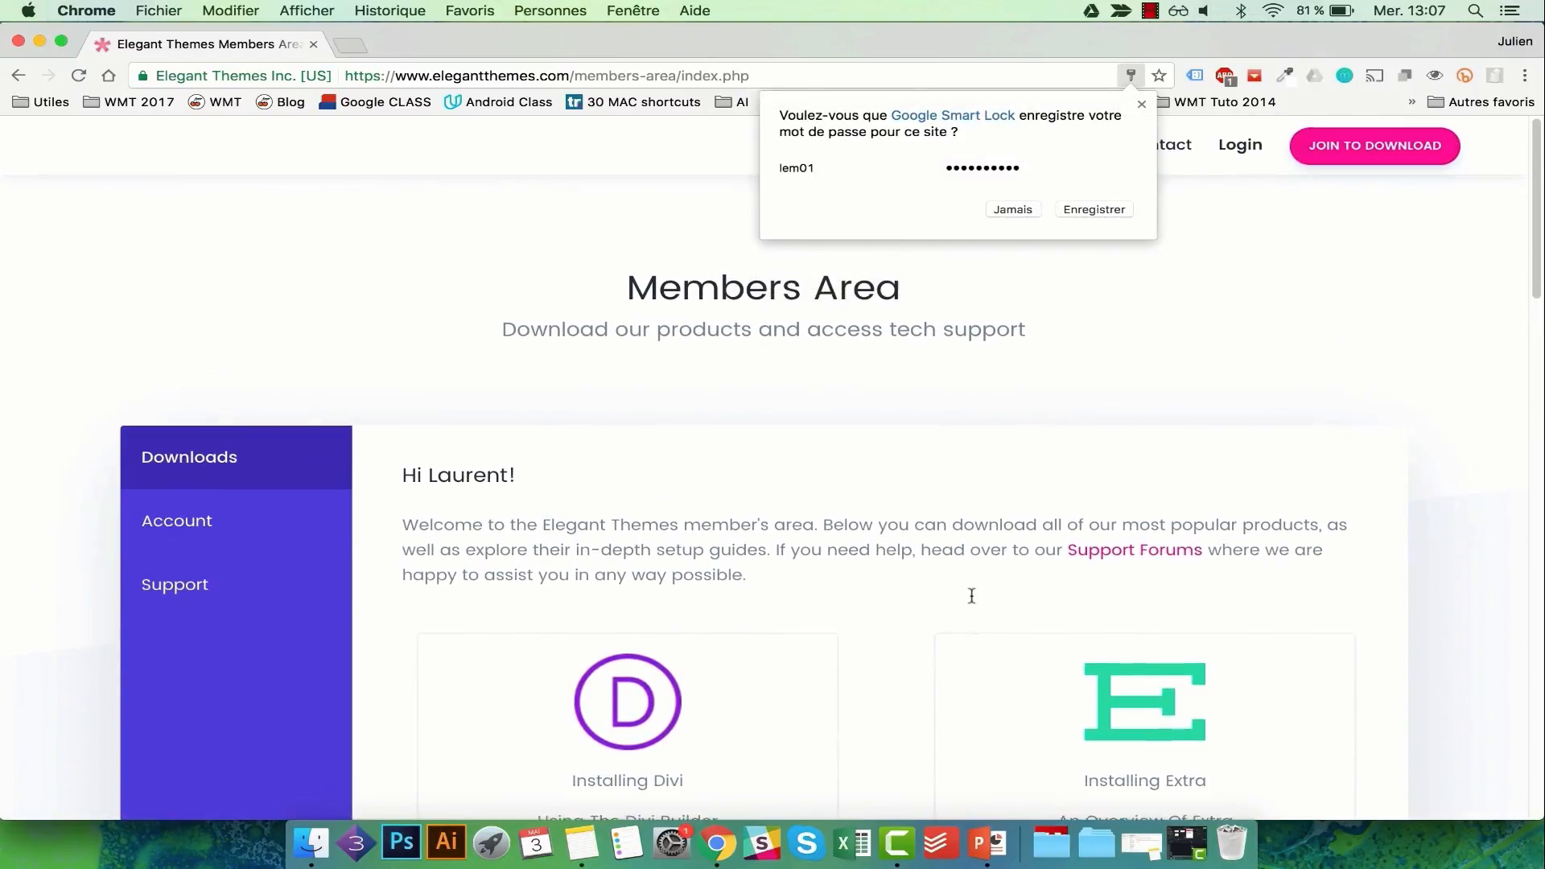
{"action": "scroll", "coordinate": [970, 596], "scroll_direction": "down", "scroll_amount": 10}
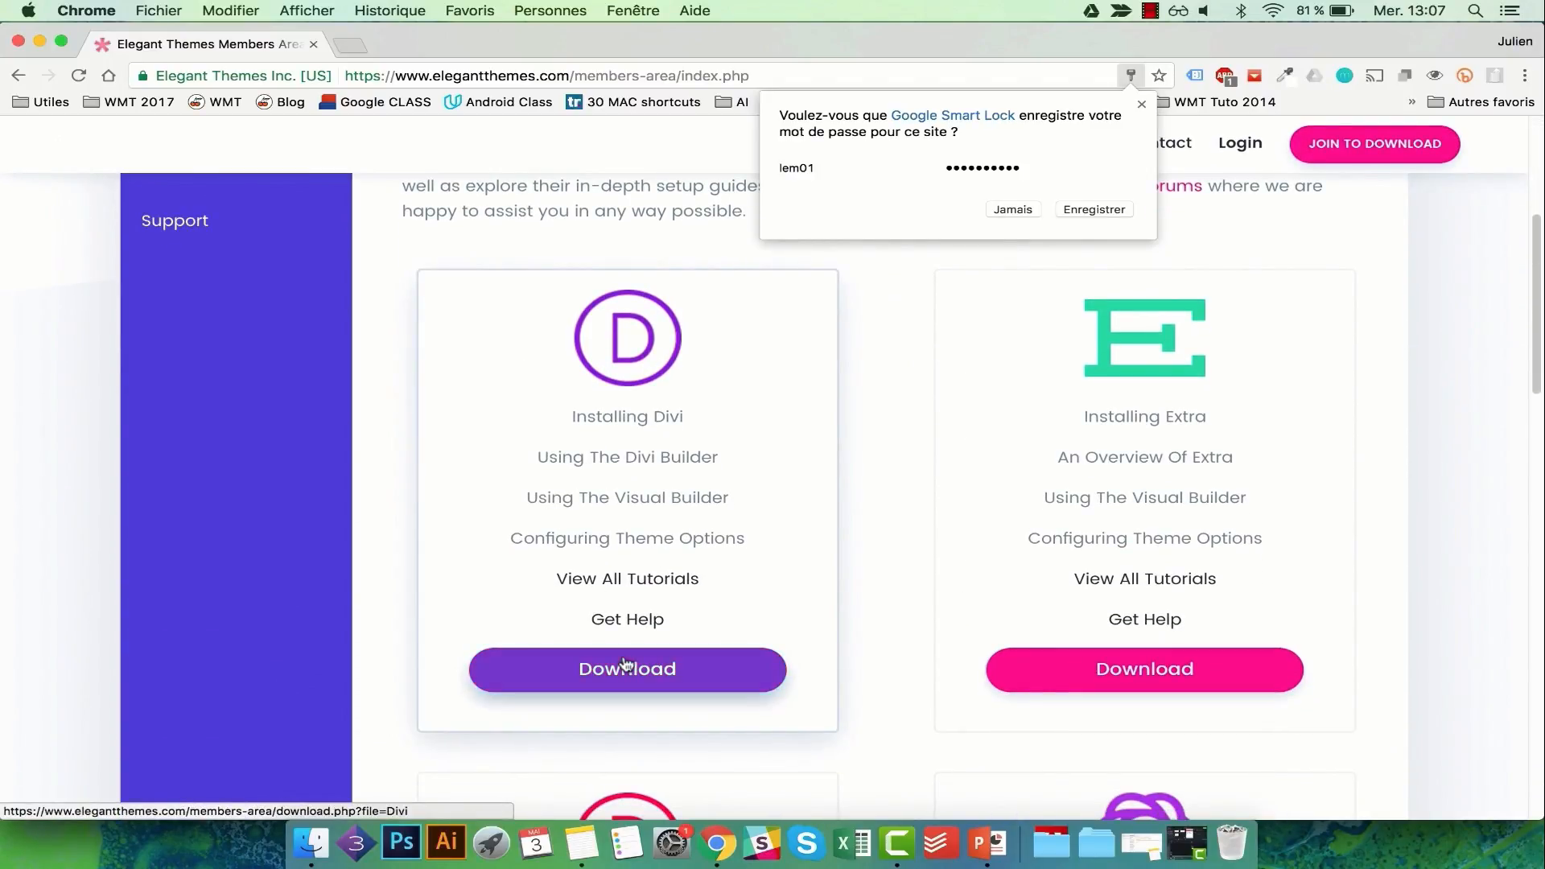
{"action": "left_click", "coordinate": [626, 667]}
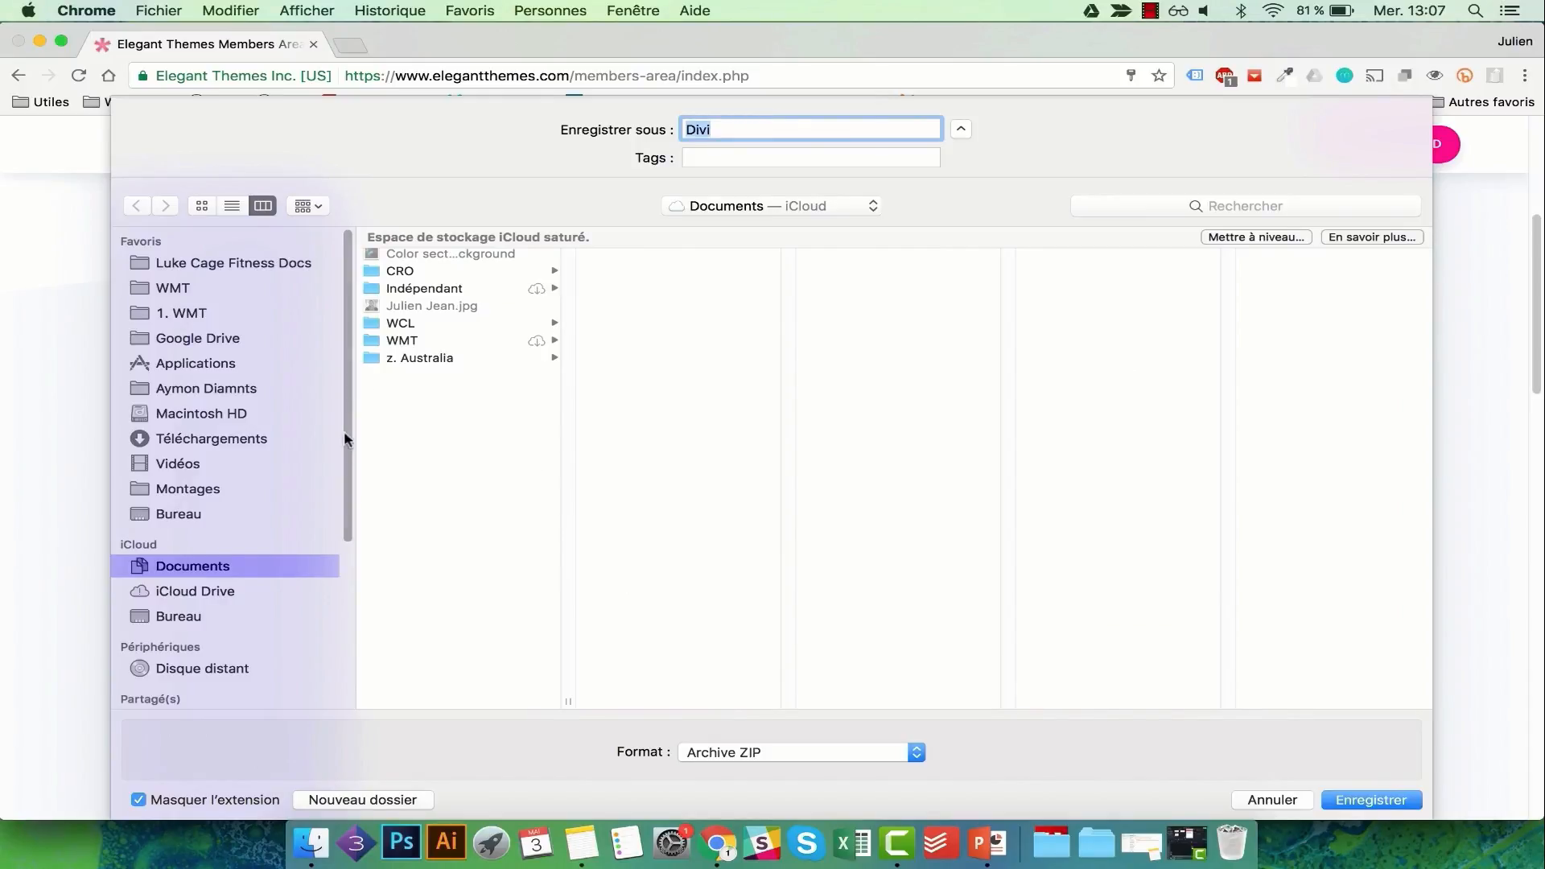
{"action": "left_click", "coordinate": [225, 515]}
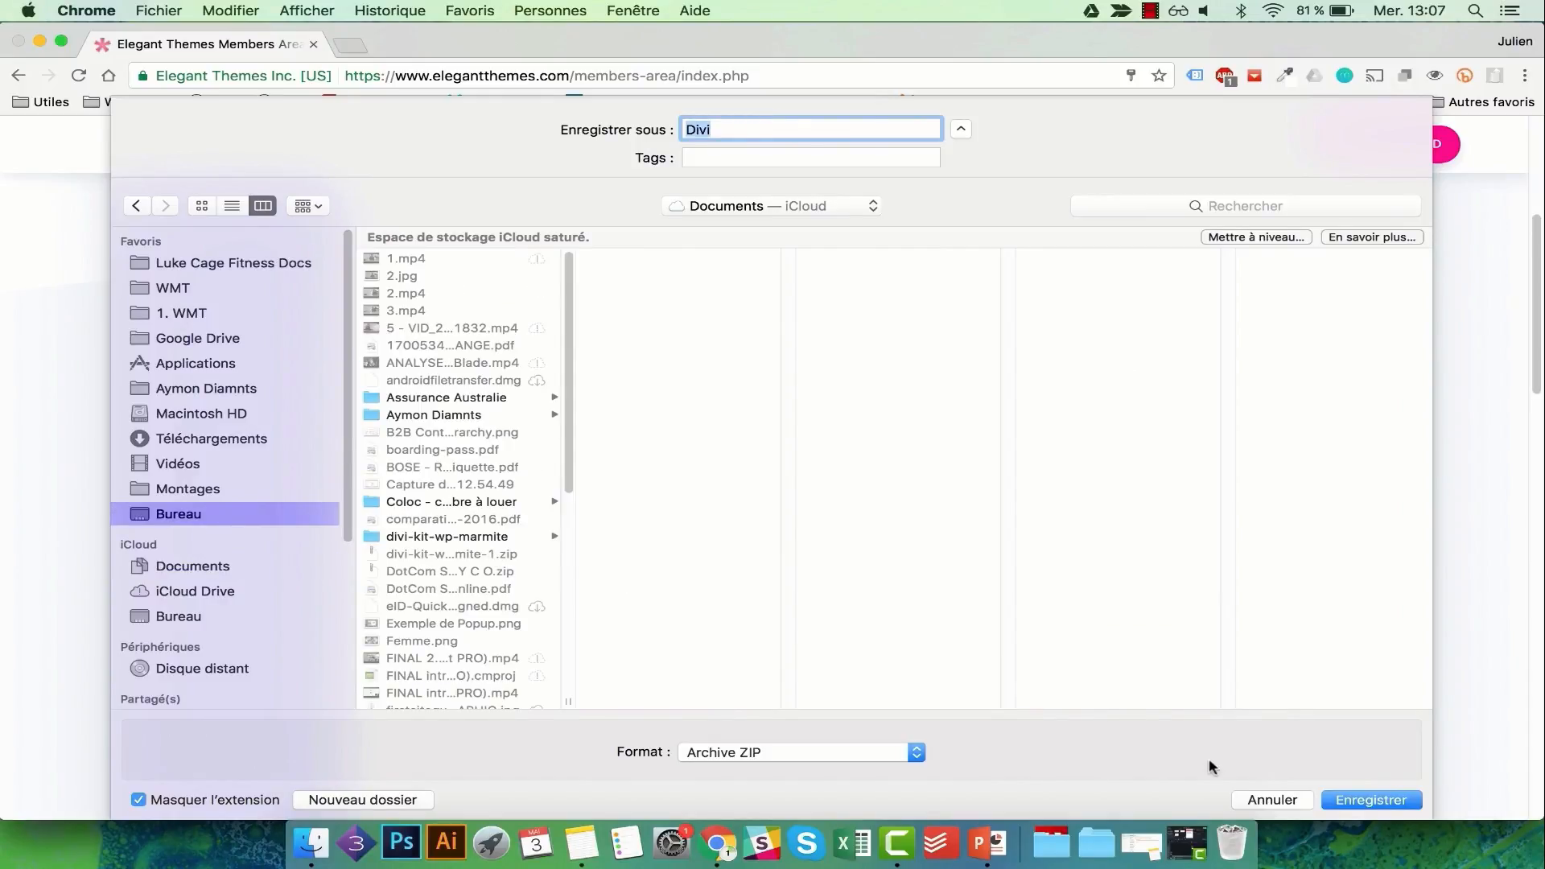
{"action": "left_click", "coordinate": [1366, 800]}
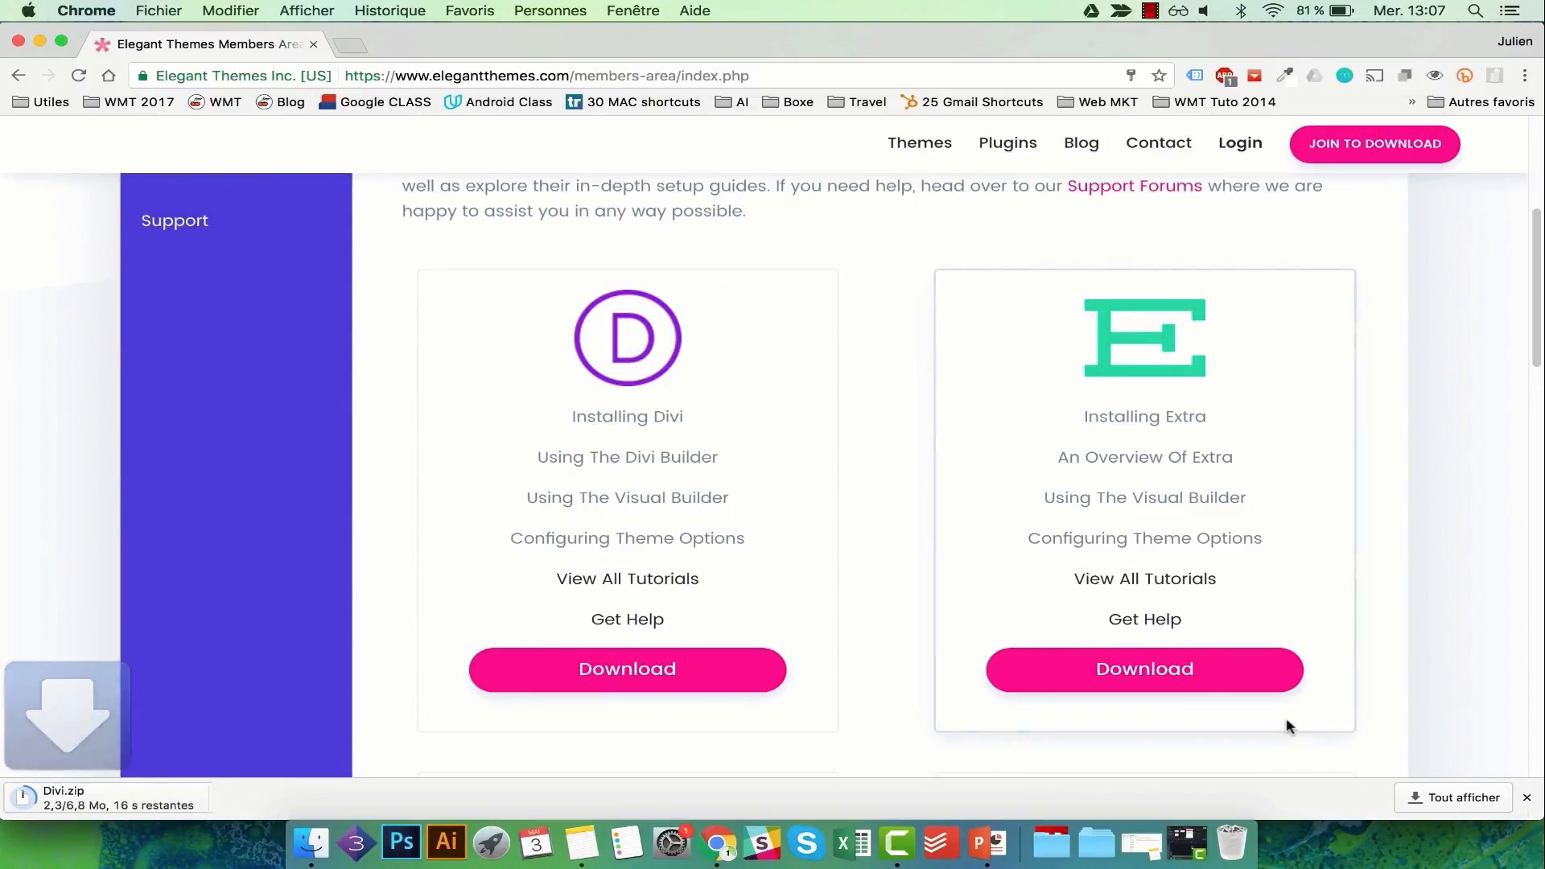
{"action": "scroll", "coordinate": [1169, 550], "scroll_direction": "up", "scroll_amount": 2}
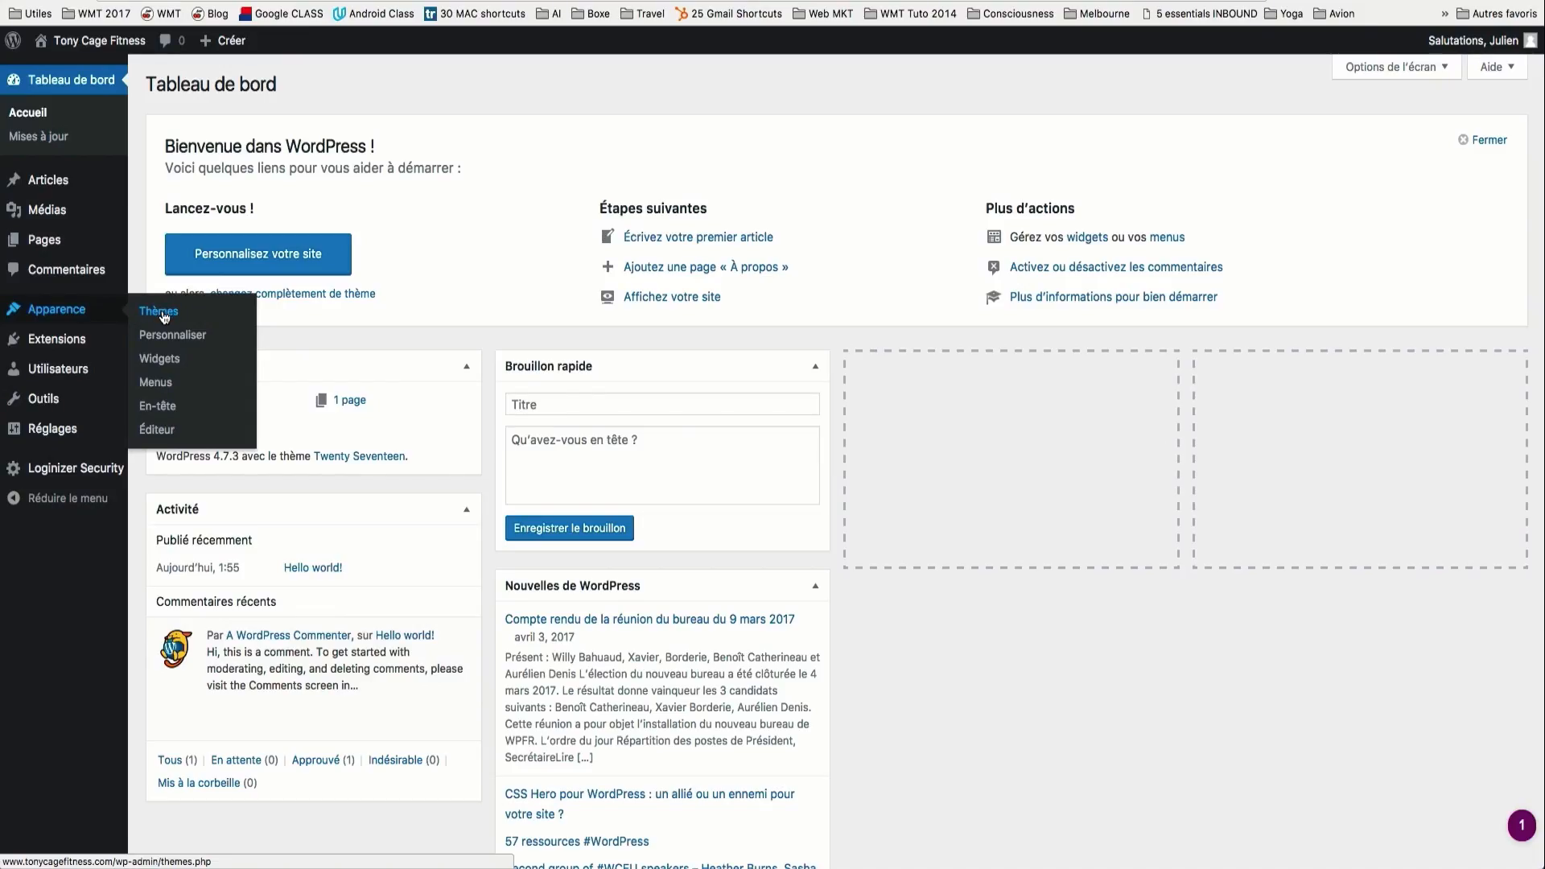
Upload Divi.zip under Apparence > Thèmes and install the Divi theme
{"action": "left_click", "coordinate": [159, 312]}
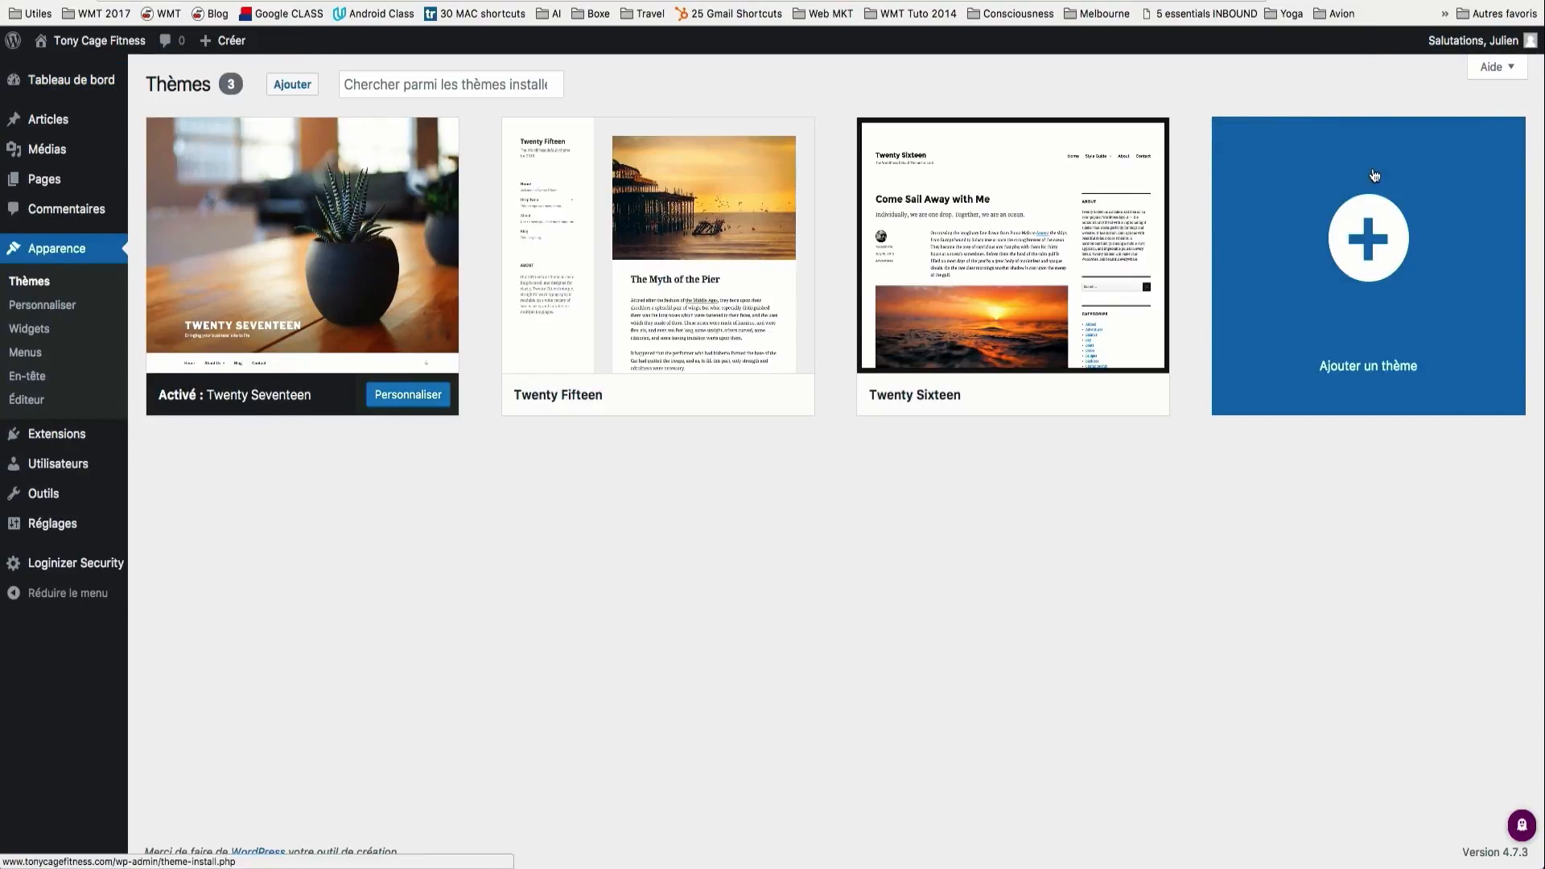
{"action": "left_click", "coordinate": [1365, 255]}
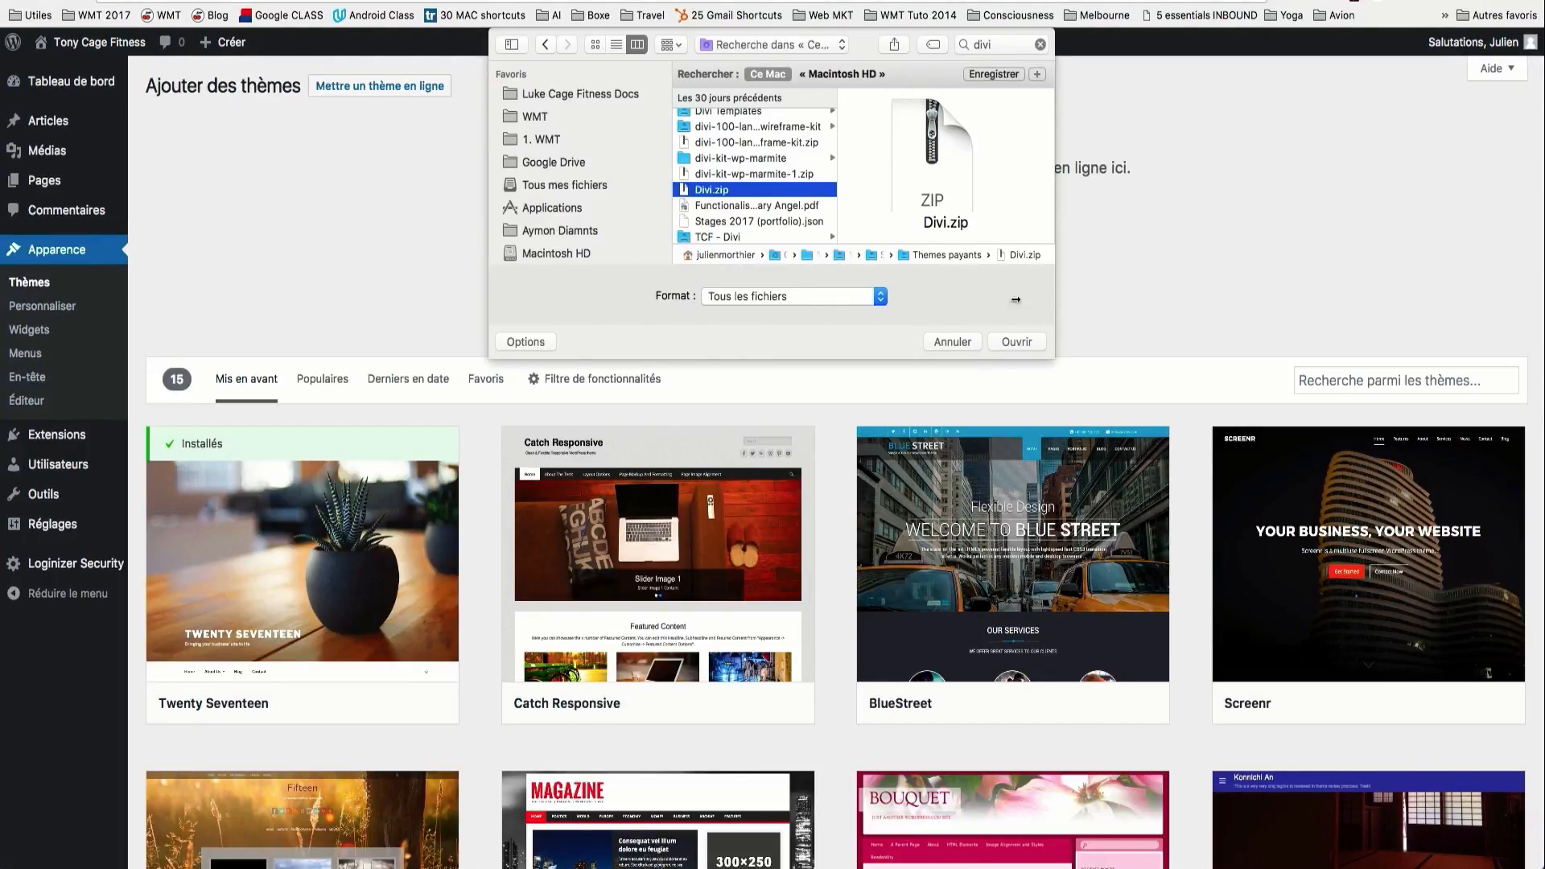
{"action": "left_click", "coordinate": [1020, 342]}
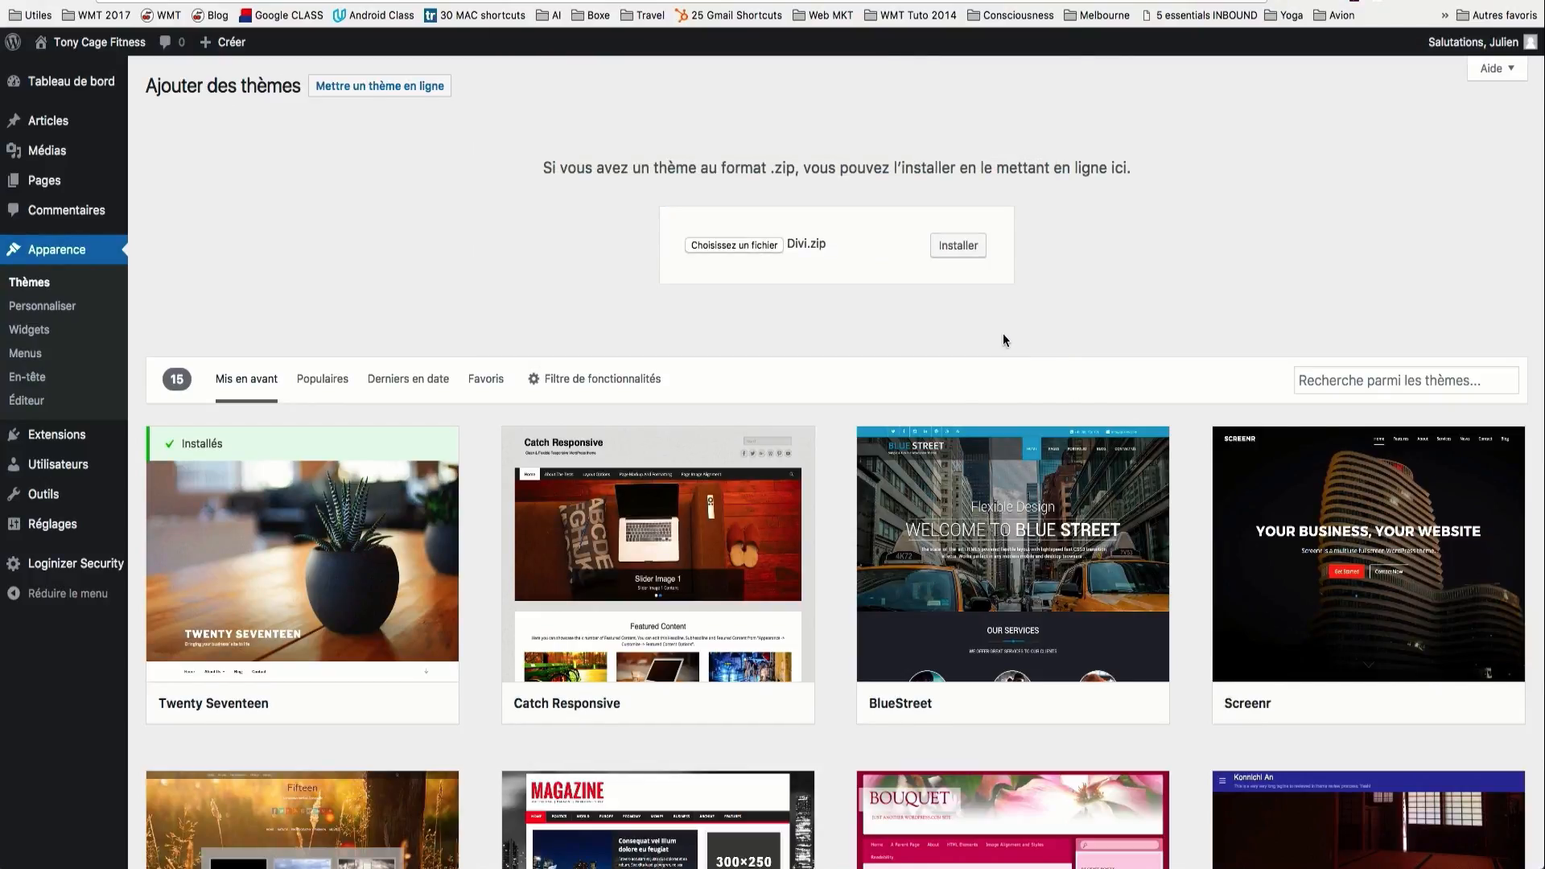
{"action": "left_click", "coordinate": [958, 247]}
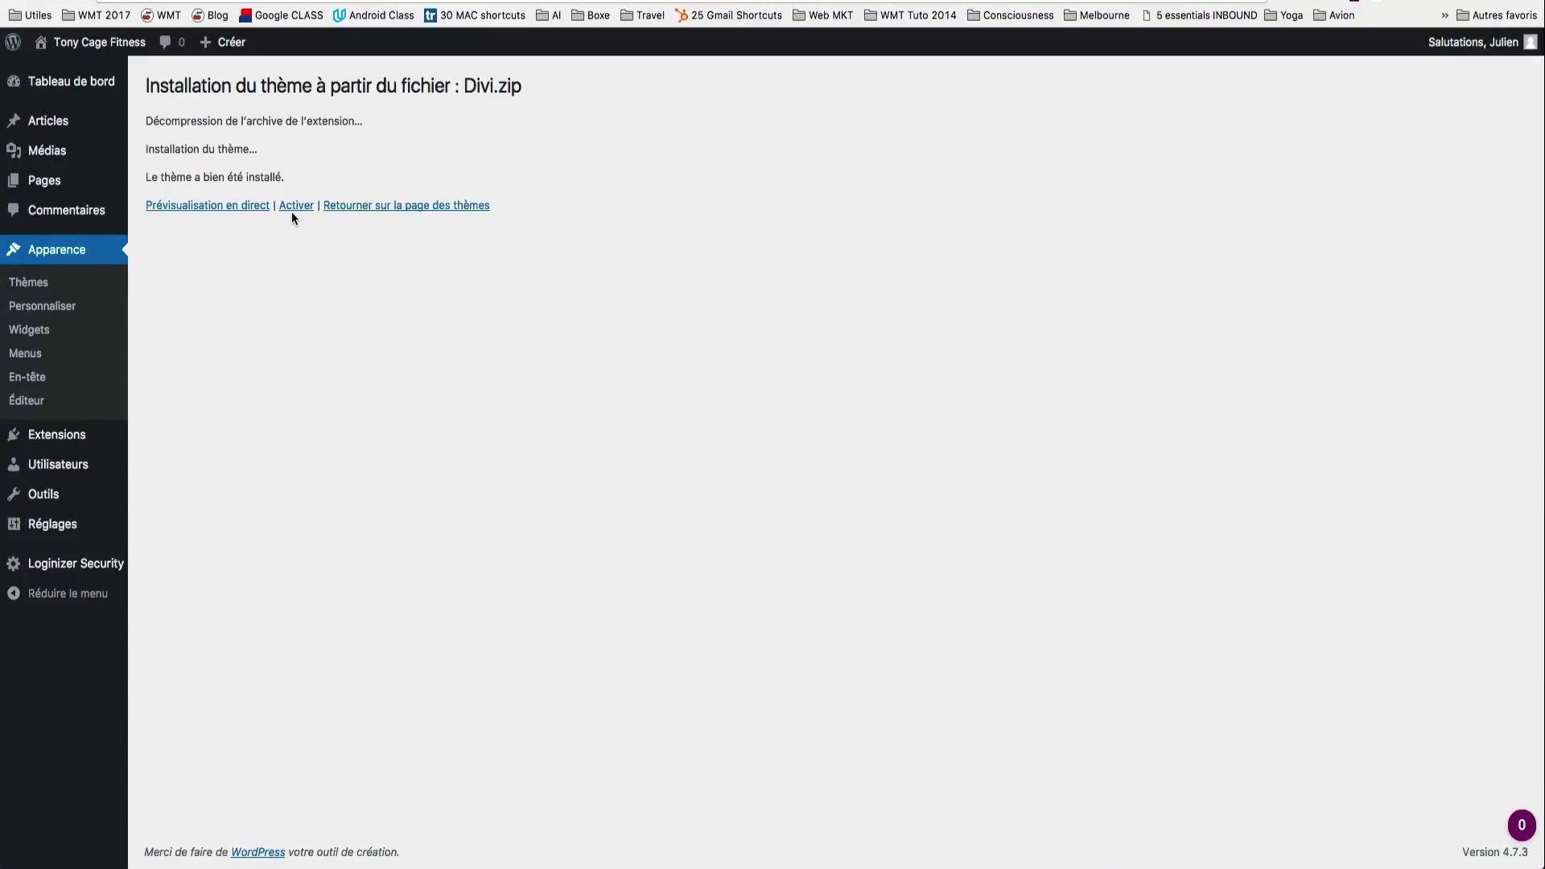
Activate Divi and view the front page showing the Hello world! post
{"action": "left_click", "coordinate": [293, 208]}
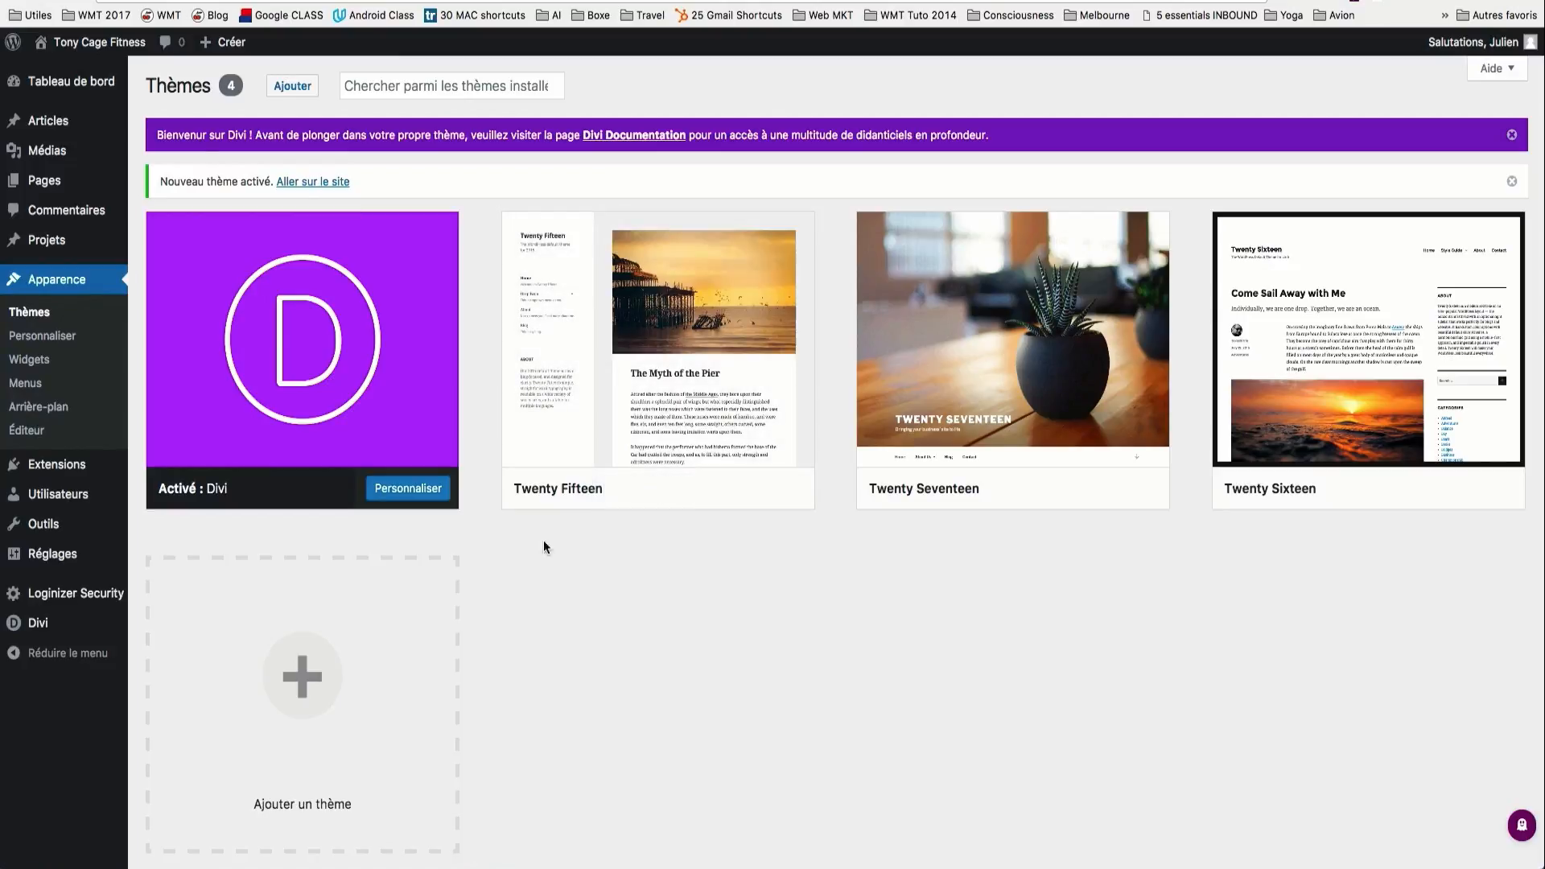
{"action": "left_click", "coordinate": [98, 53]}
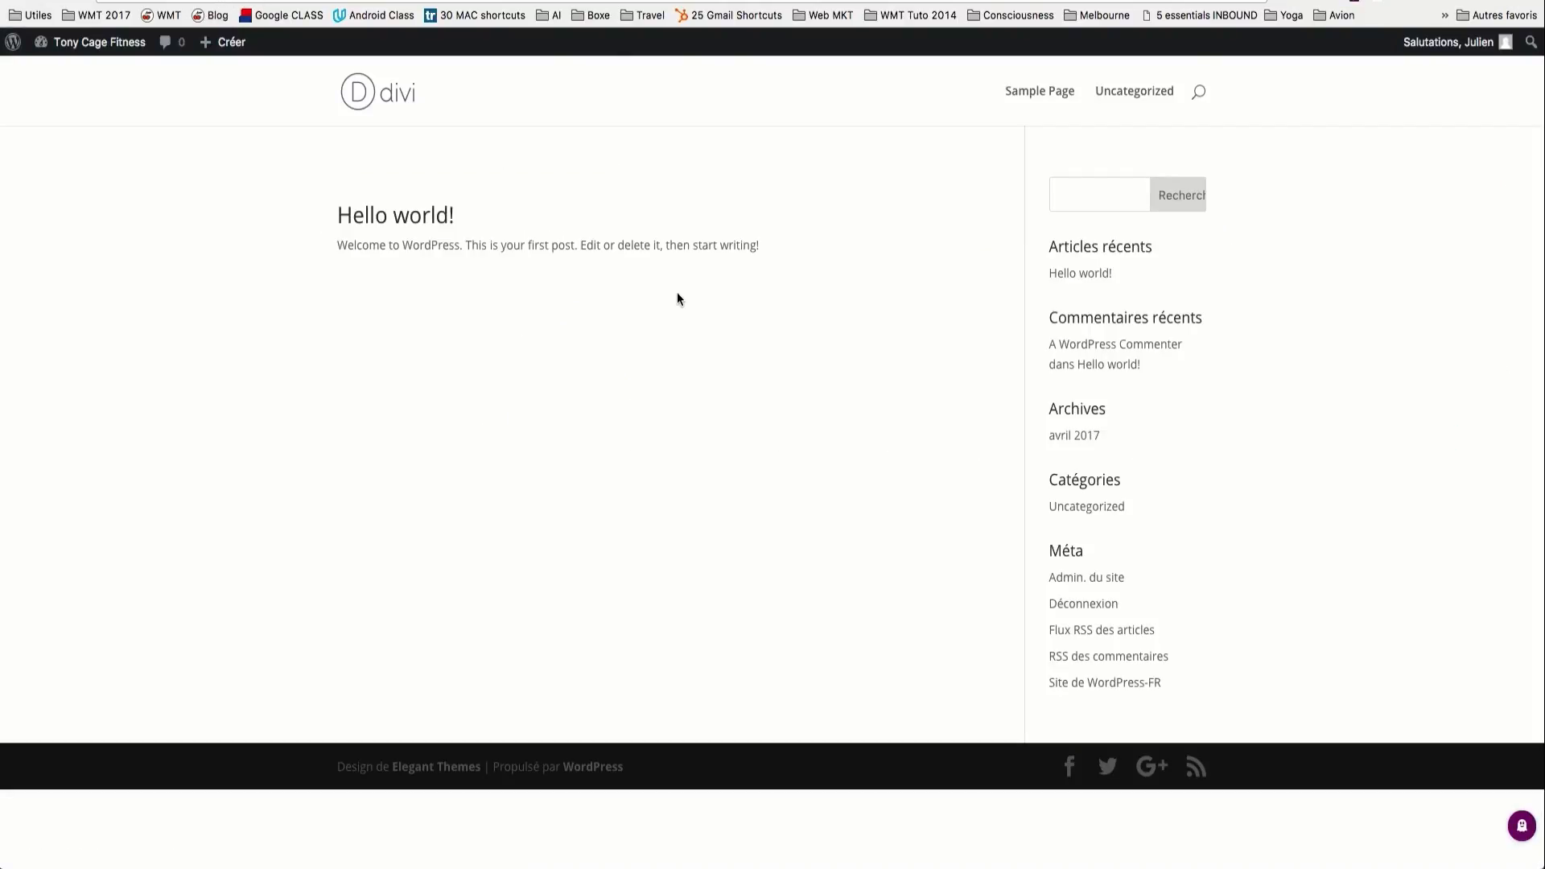
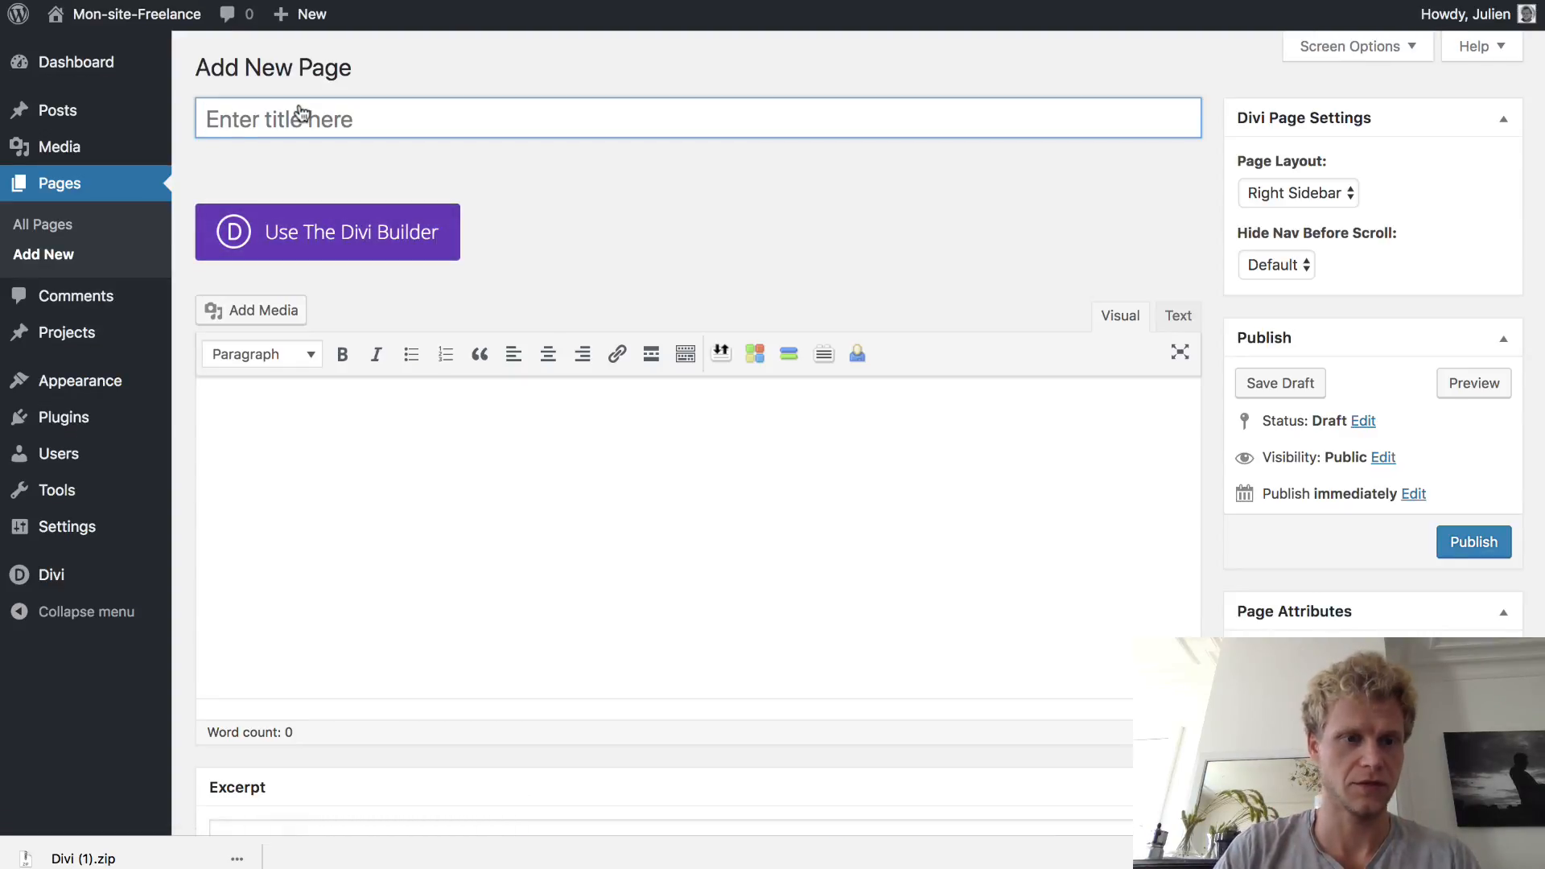
Create and publish a new page titled Accueil
{"action": "mouse_move", "coordinate": [97, 545]}
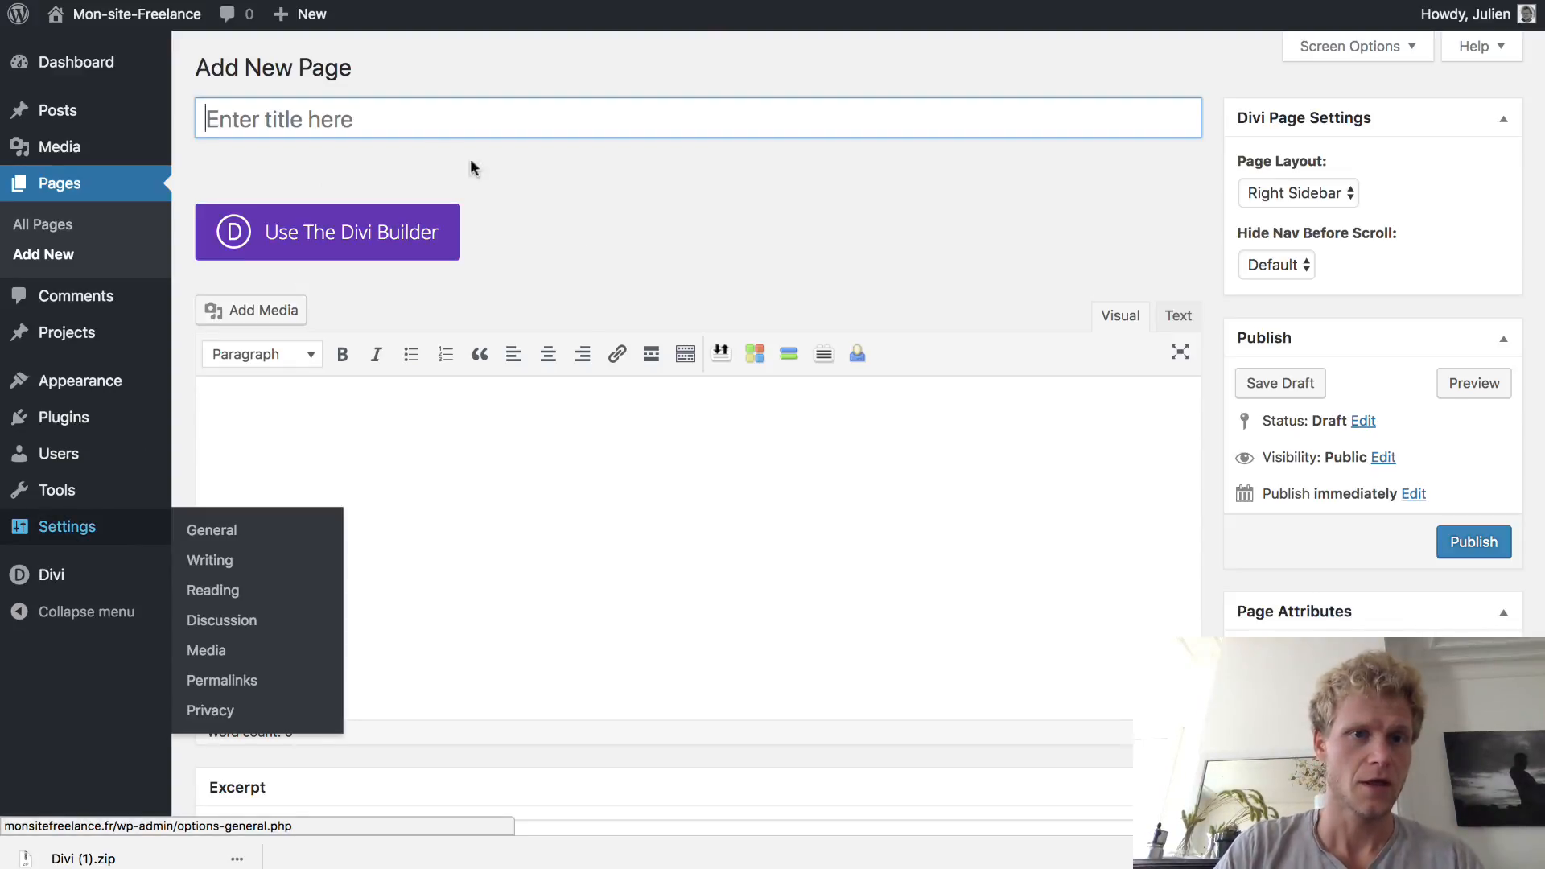
{"action": "left_click", "coordinate": [292, 115]}
{"action": "type", "text": "Accueil"}
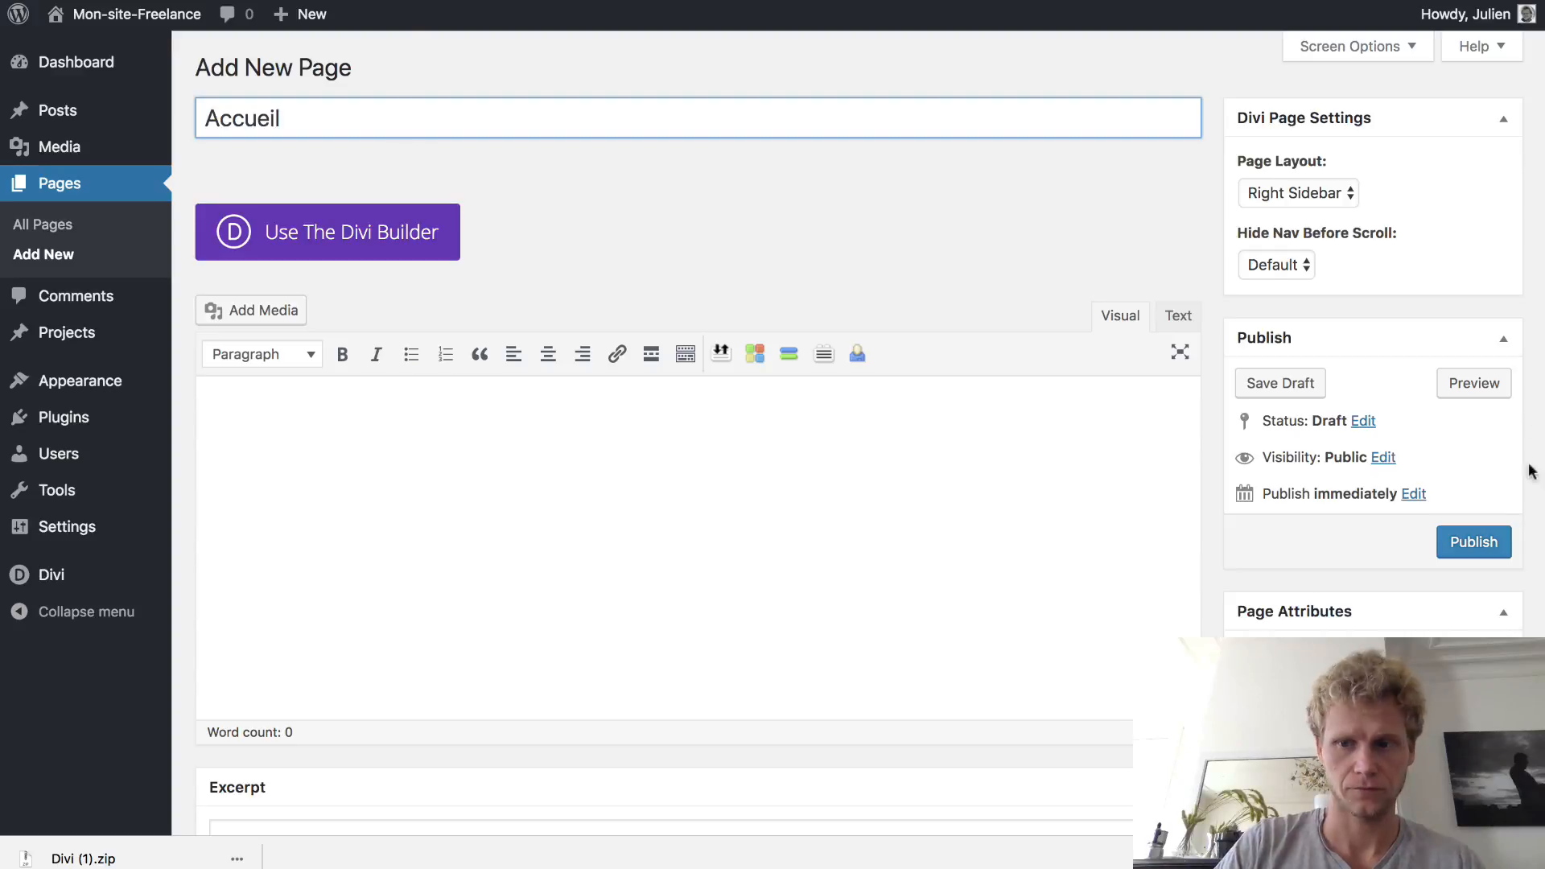
{"action": "left_click", "coordinate": [1484, 550]}
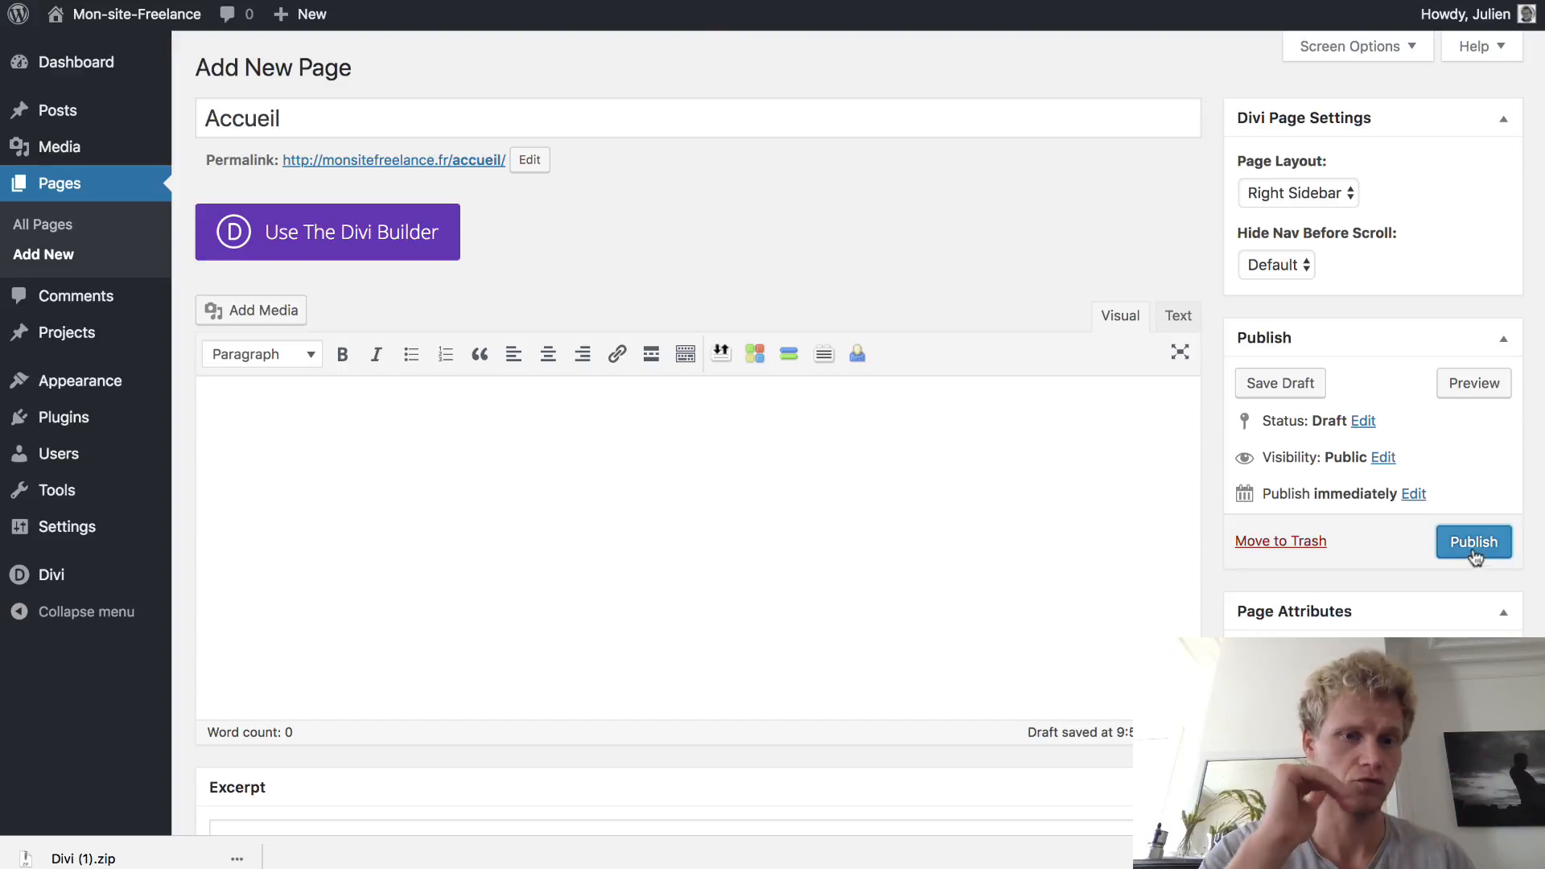
{"action": "left_click", "coordinate": [1457, 556]}
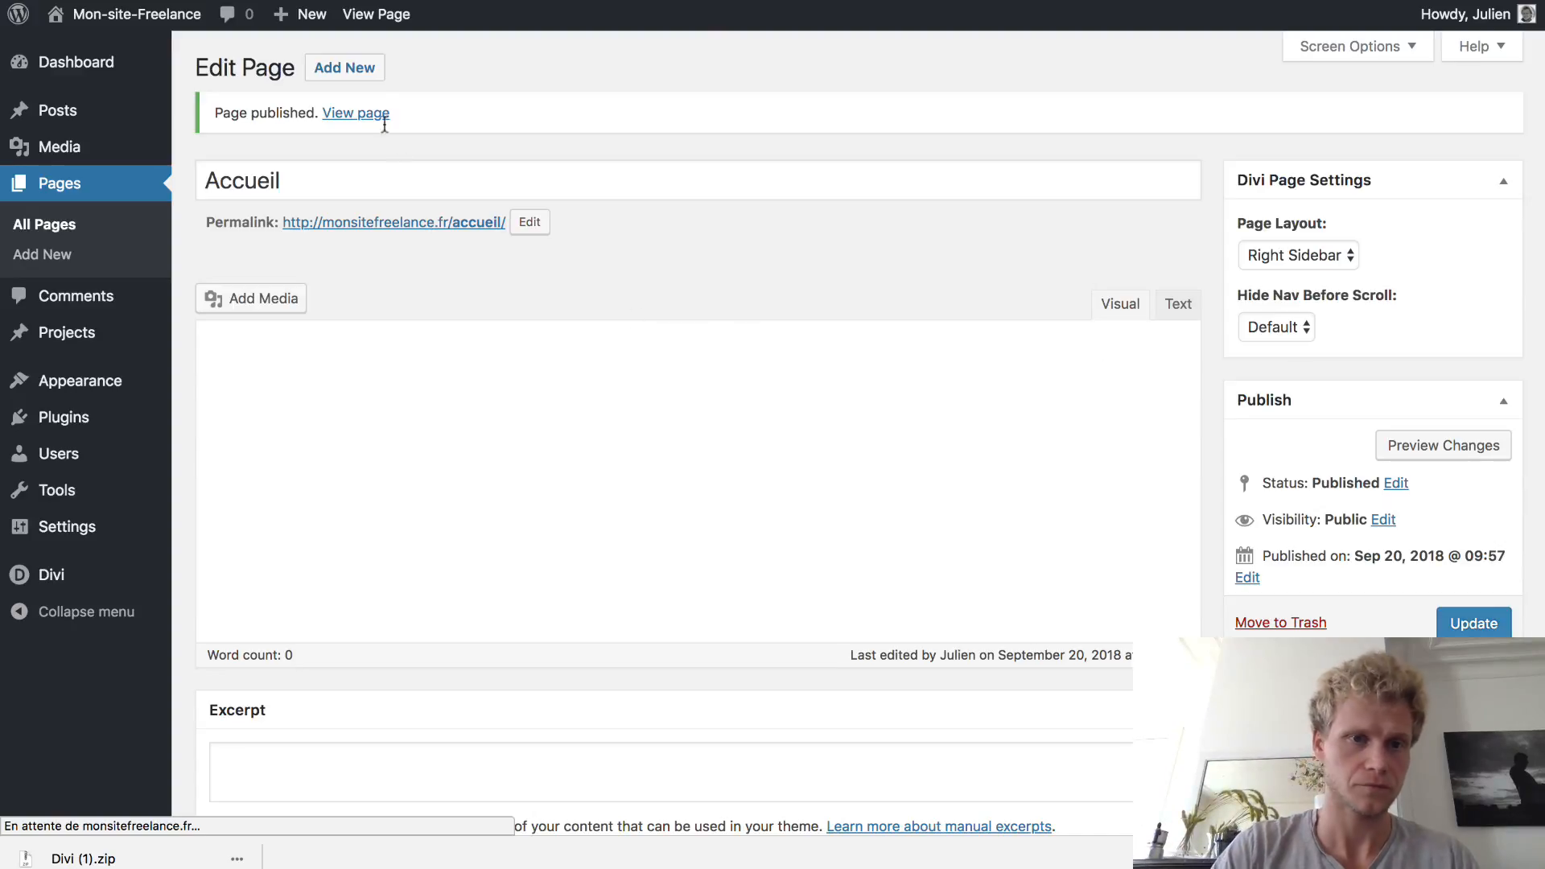
Publish a second new page titled Portfolio, glancing at the reference agency site
{"action": "left_click", "coordinate": [345, 69]}
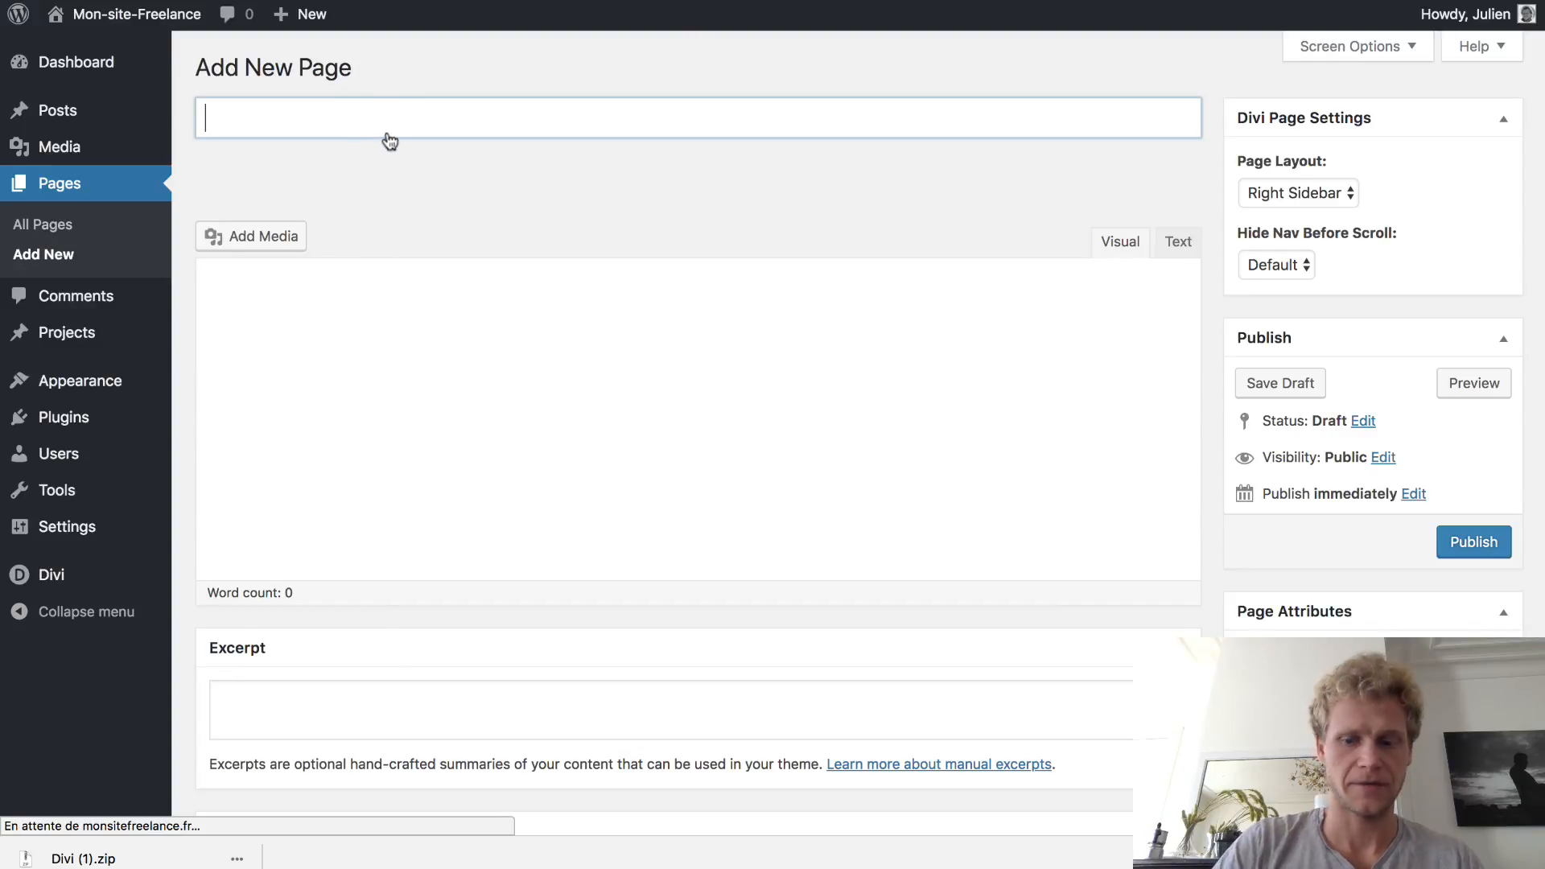
{"action": "type", "text": "Portfolio"}
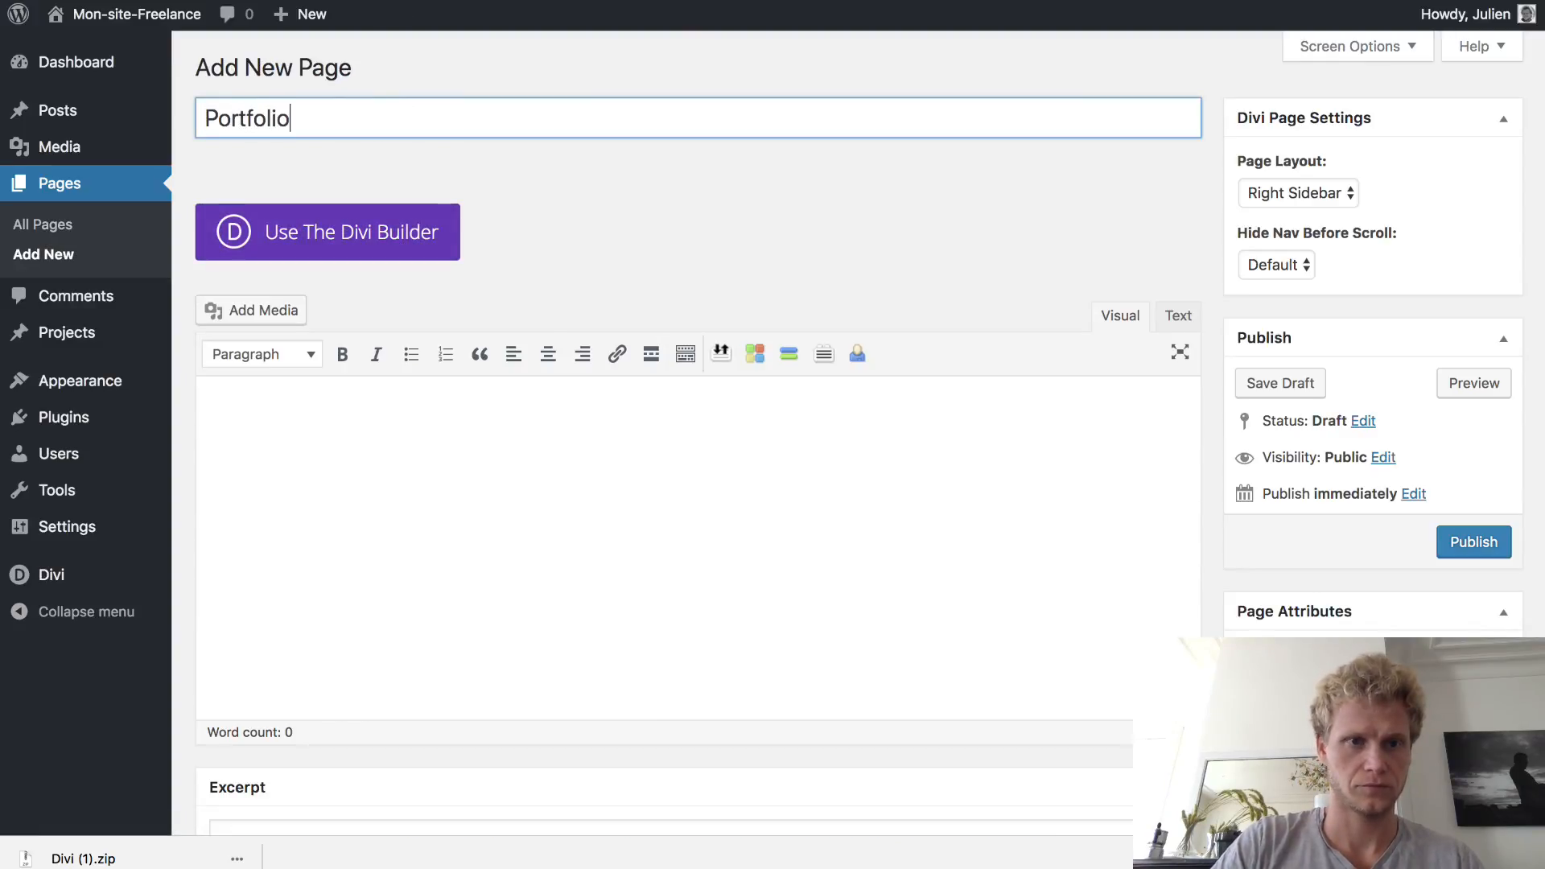
{"action": "left_click", "coordinate": [1469, 542]}
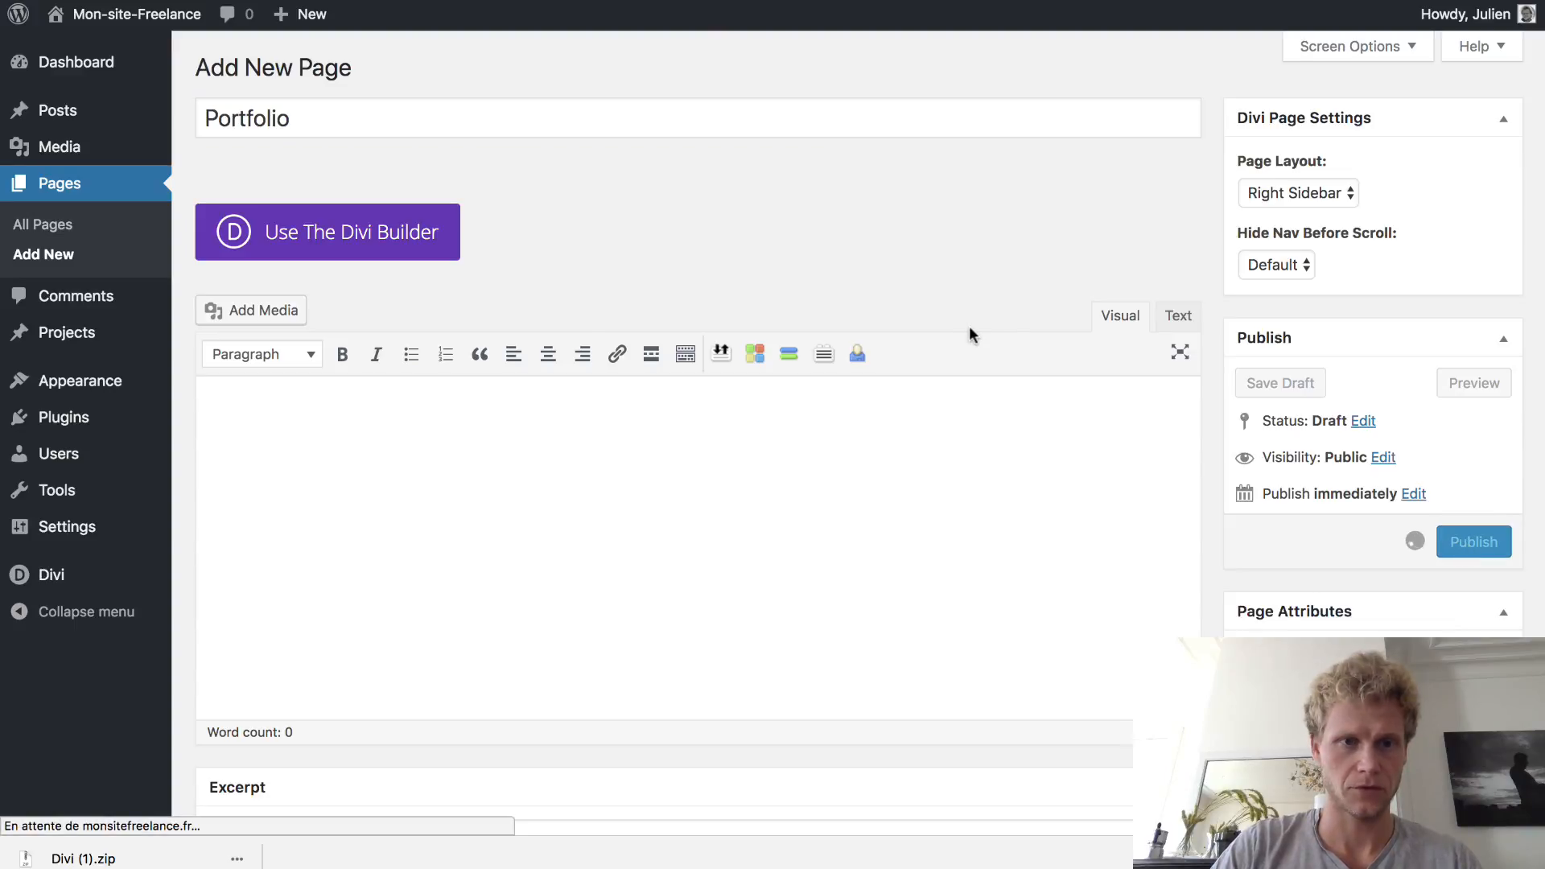
{"action": "key", "text": "ctrl+Left"}
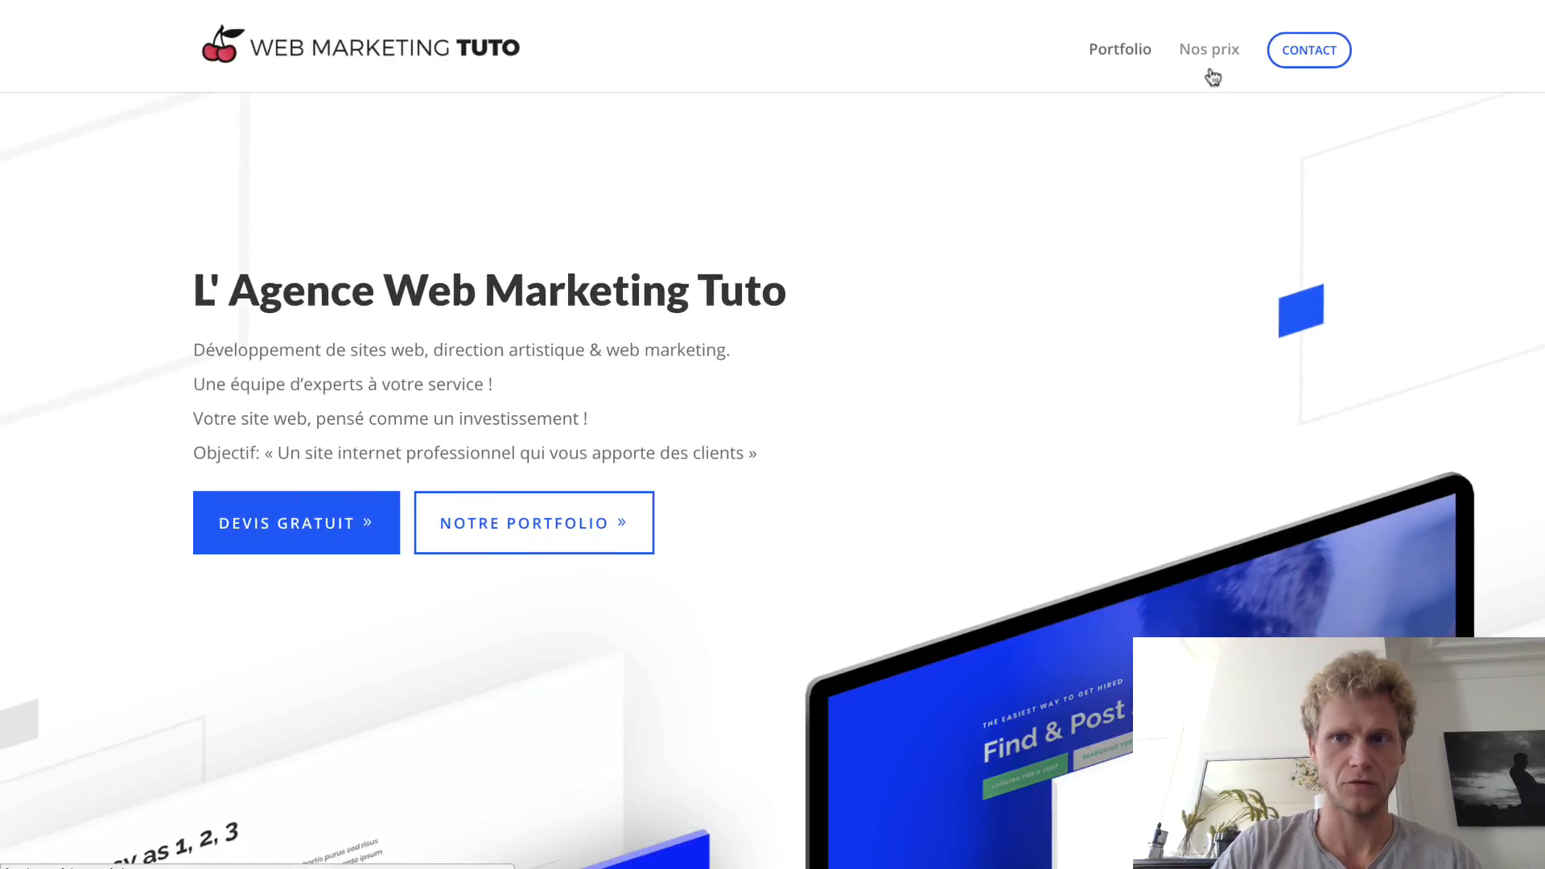
{"action": "key", "text": "ctrl+Right"}
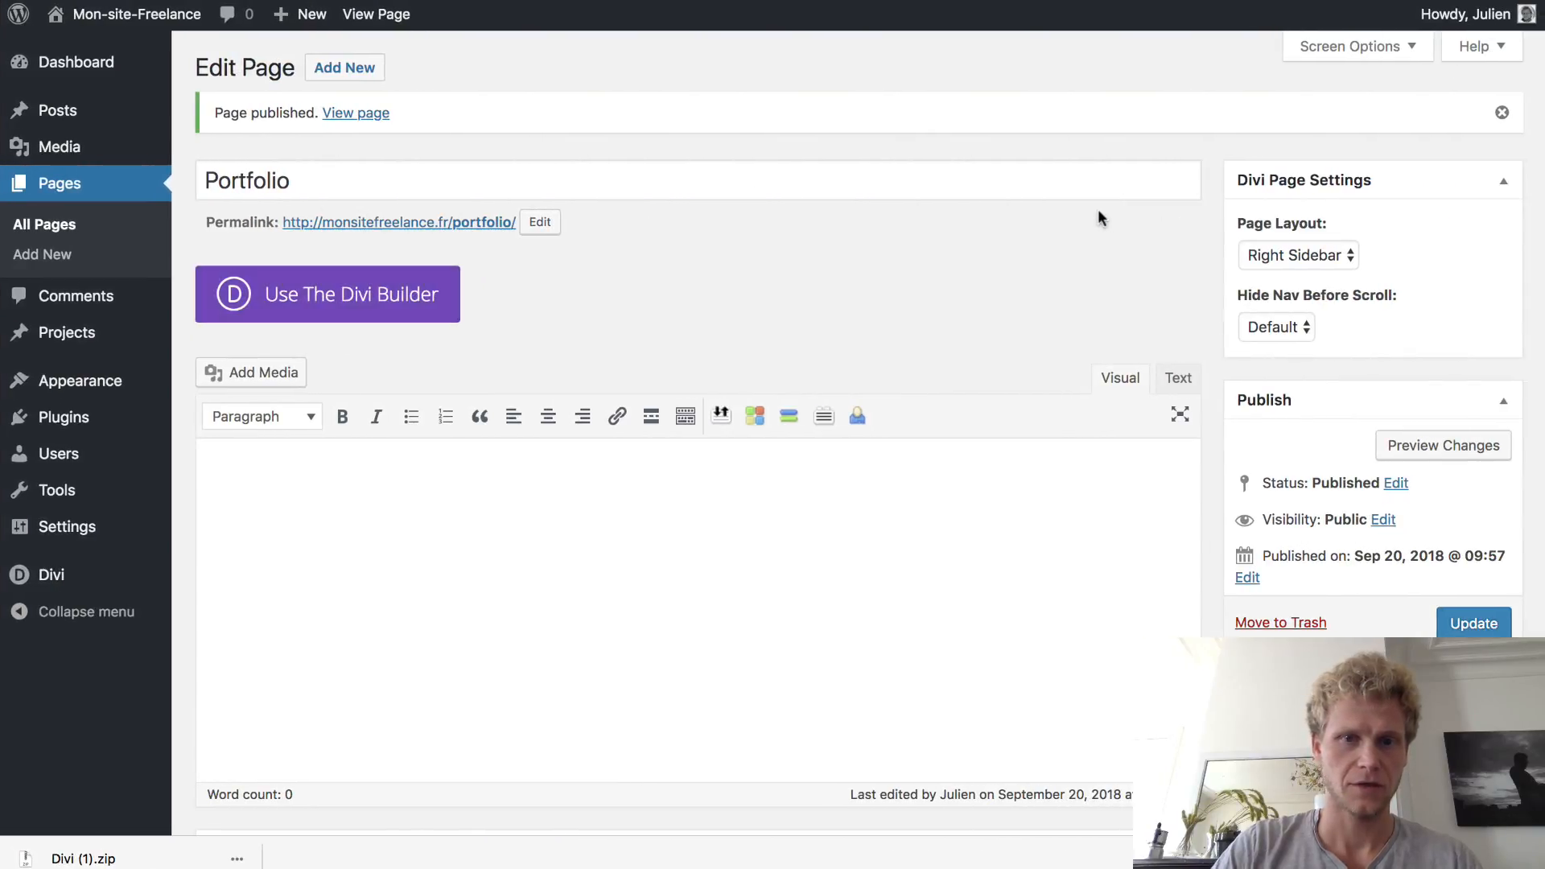
Publish a third page titled Nos prix, then switch to the reference site
{"action": "left_click", "coordinate": [361, 71]}
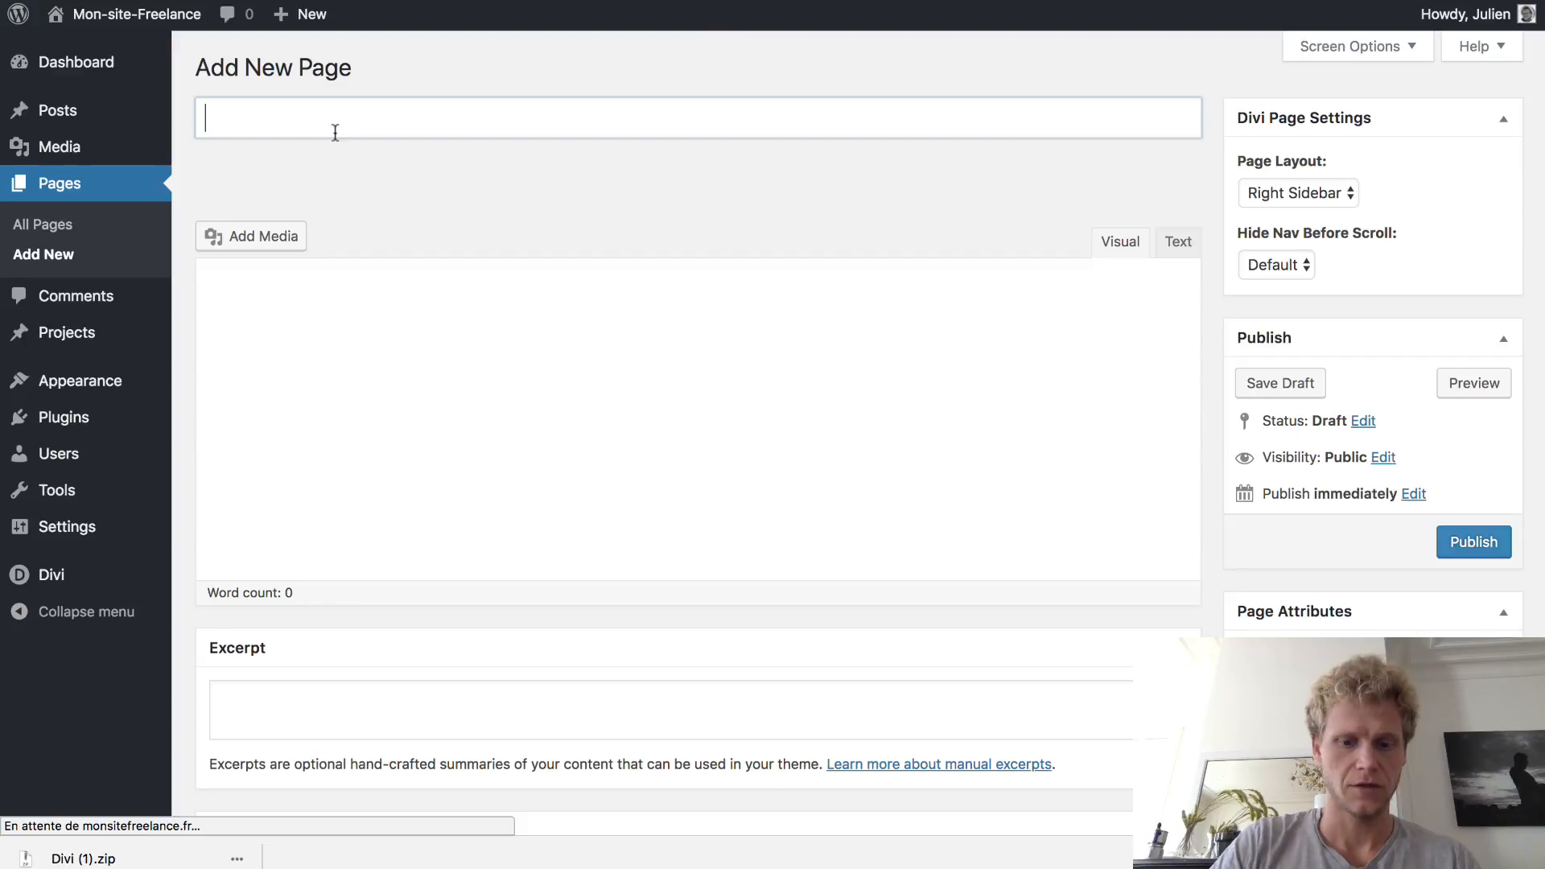
{"action": "type", "text": "Nos prix"}
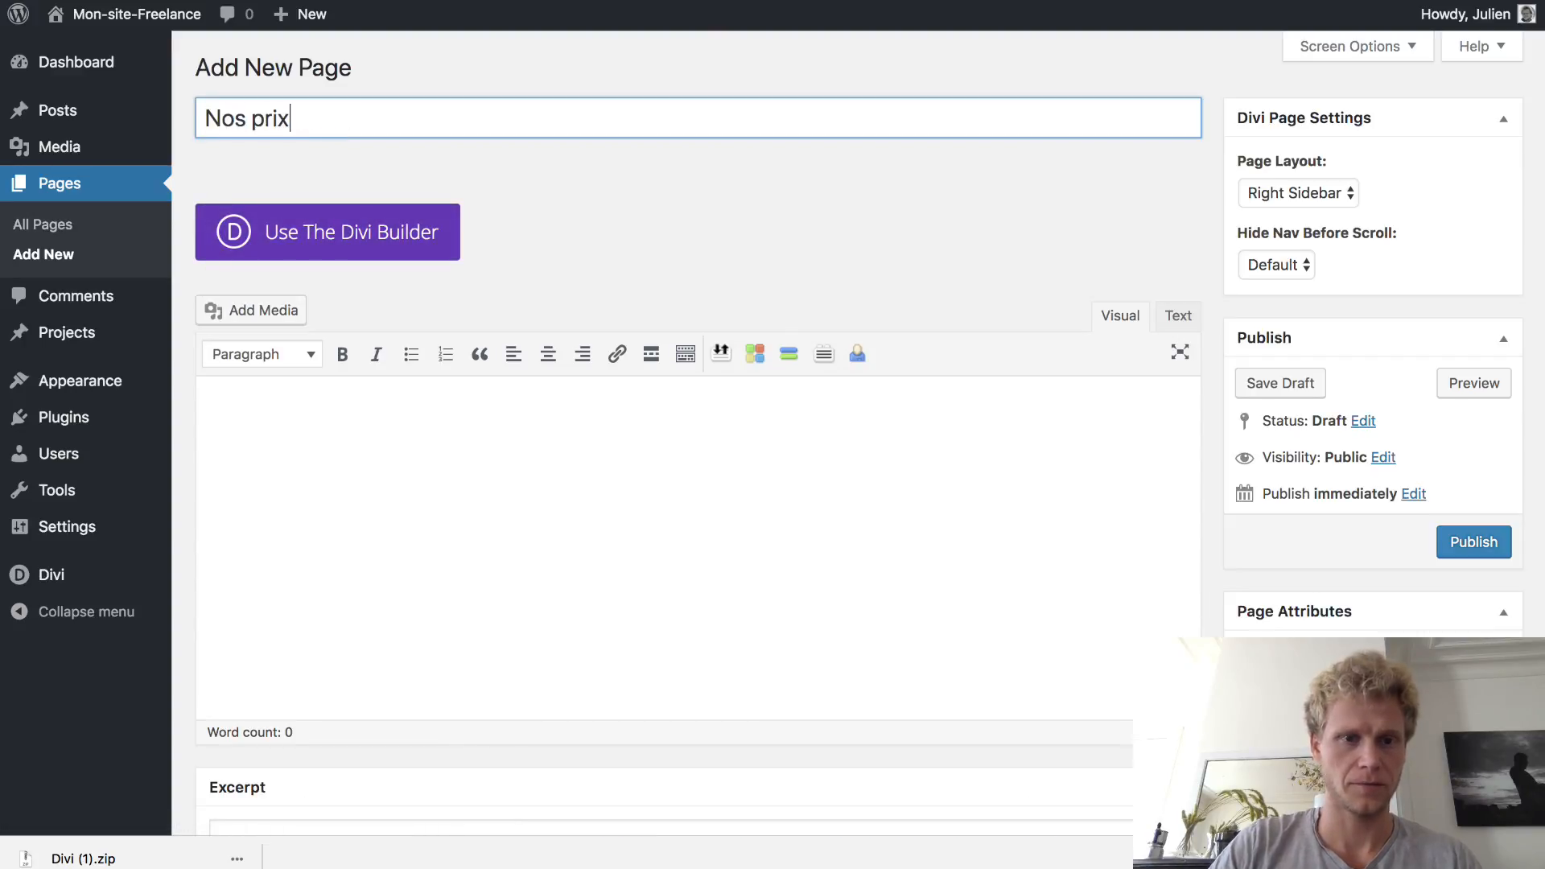
{"action": "left_click", "coordinate": [1461, 542]}
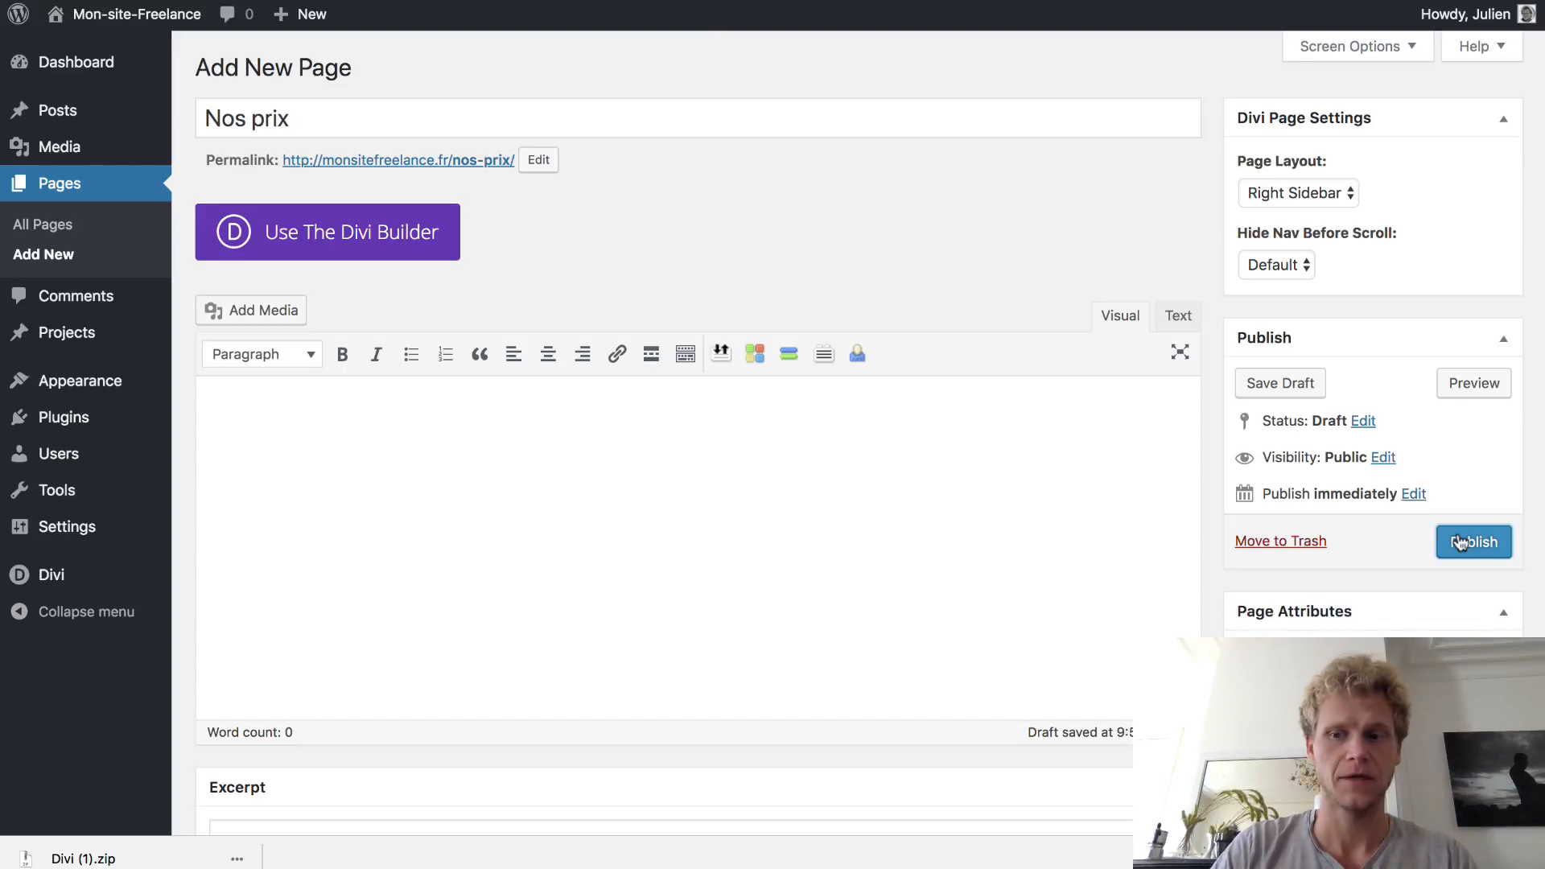
{"action": "left_click", "coordinate": [1460, 542]}
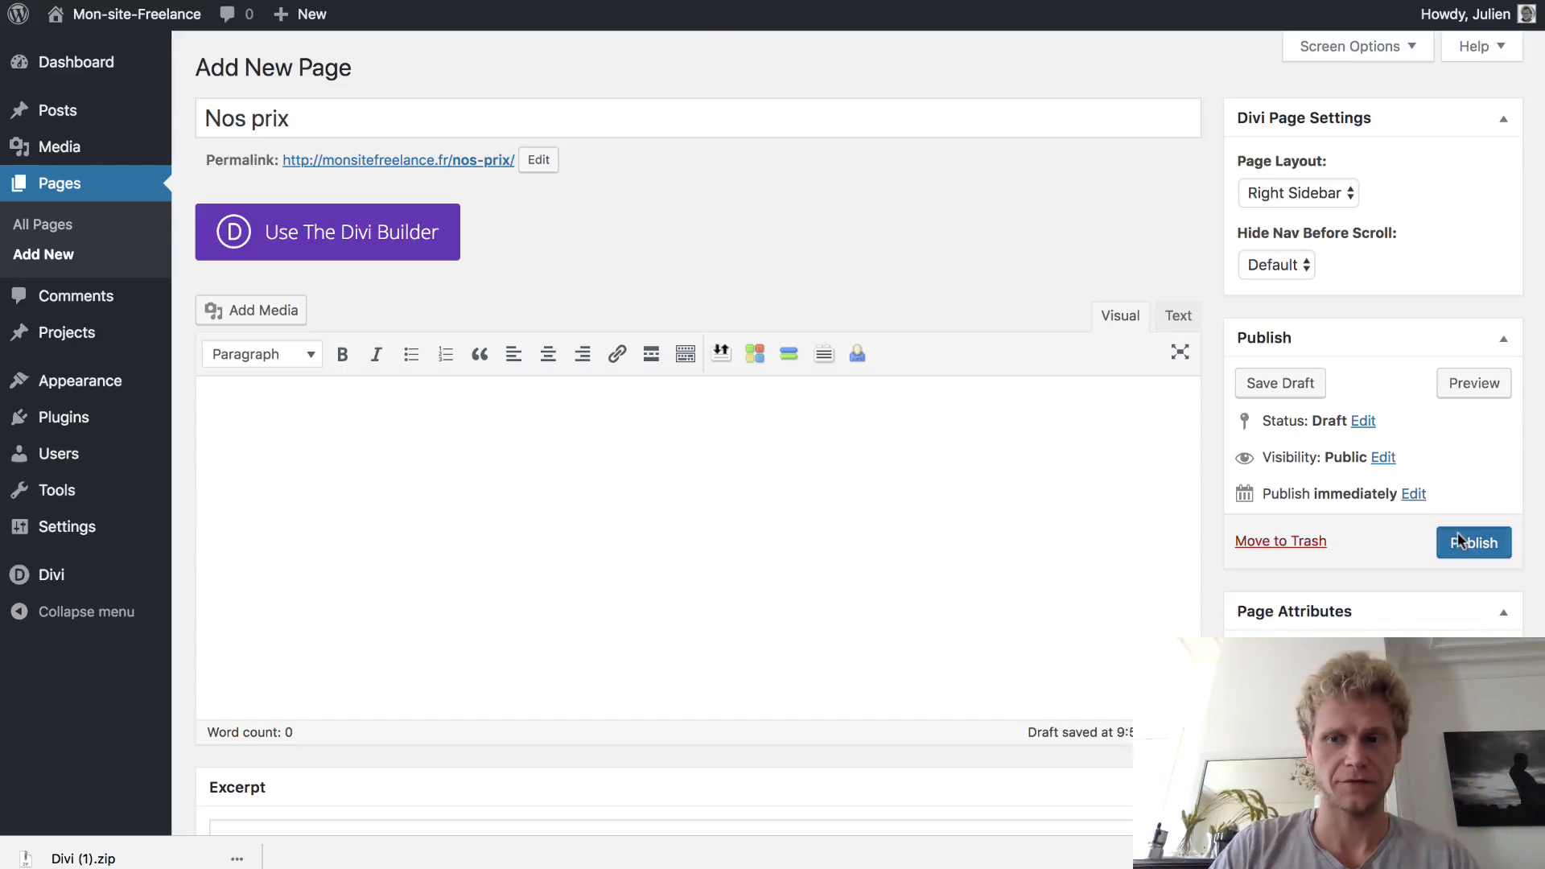
{"action": "key", "text": "ctrl+Left"}
On the reference site, expand and collapse the Website Design and Site sur mesure toggles
{"action": "scroll", "coordinate": [773, 596], "scroll_direction": "down", "scroll_amount": 12}
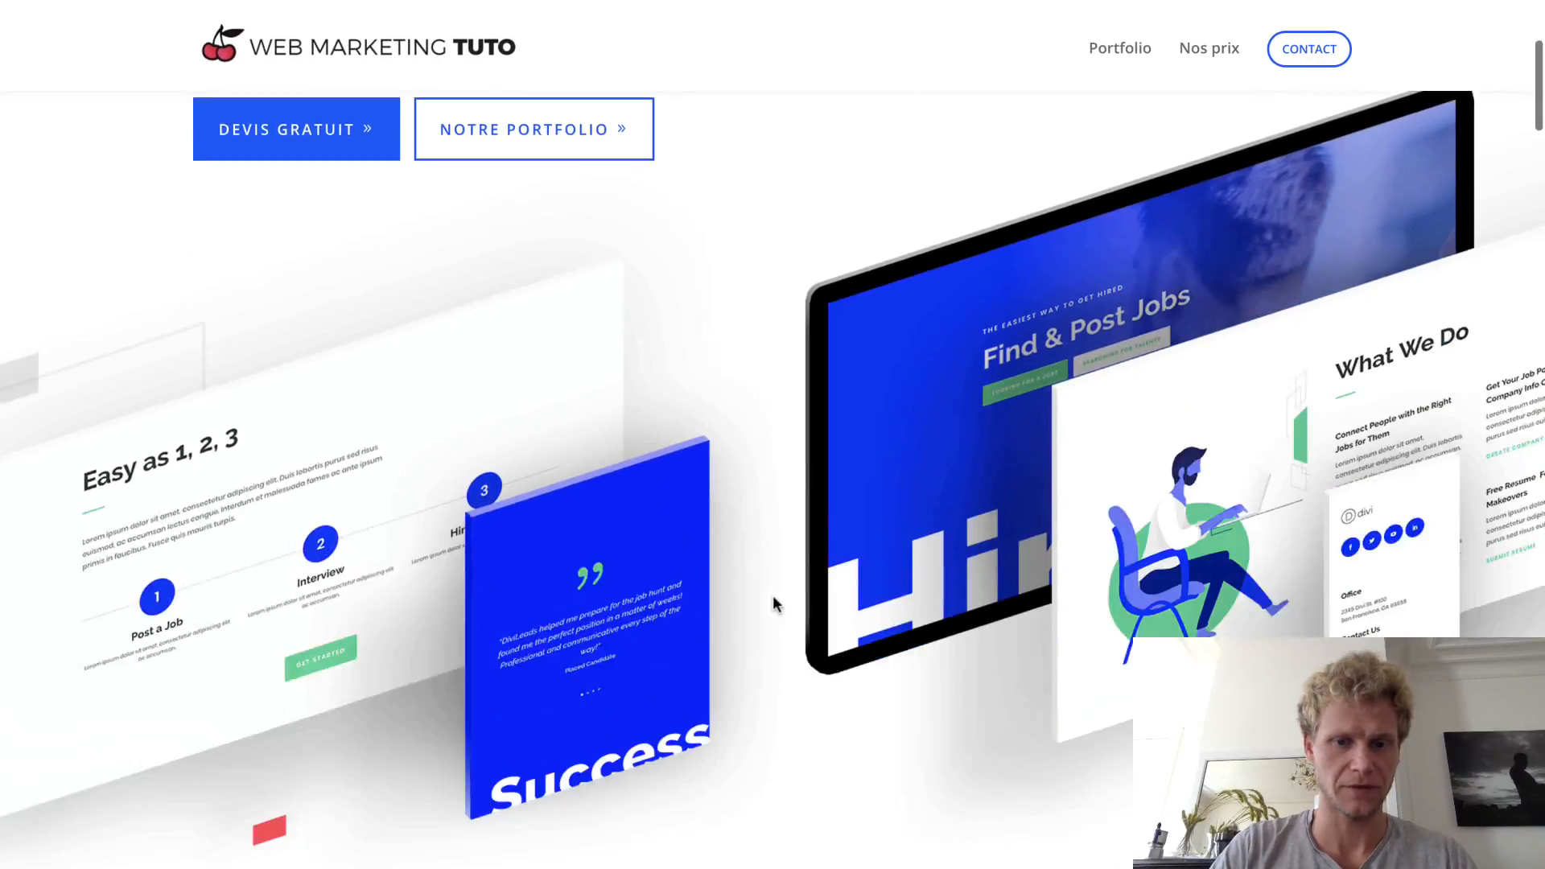
{"action": "scroll", "coordinate": [773, 599], "scroll_direction": "down", "scroll_amount": 2}
{"action": "scroll", "coordinate": [793, 427], "scroll_direction": "up", "scroll_amount": 1}
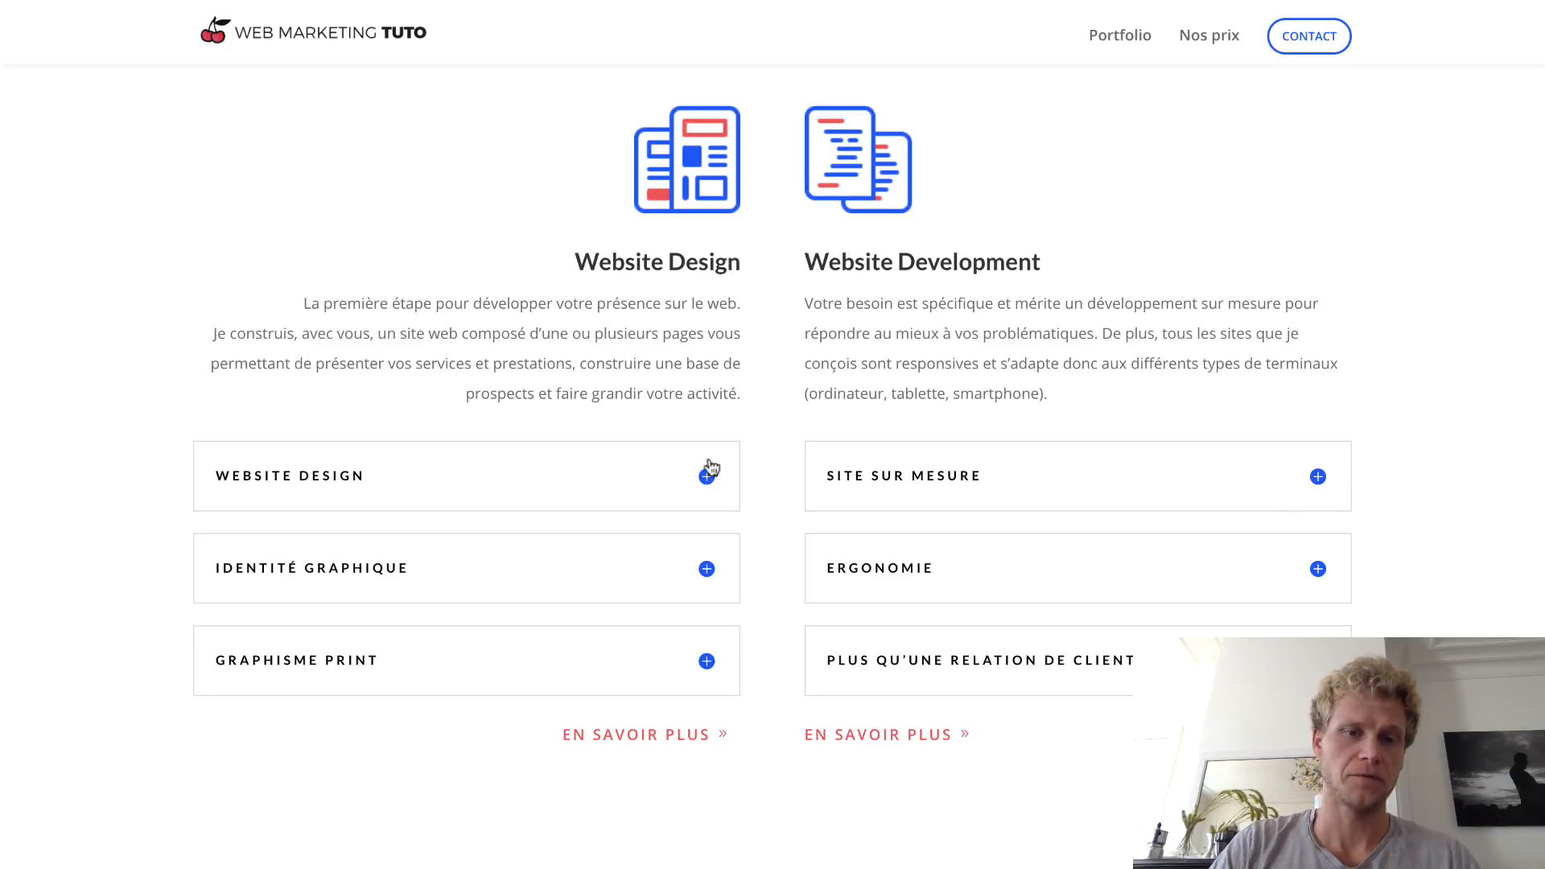
{"action": "left_click", "coordinate": [708, 481]}
{"action": "left_click", "coordinate": [709, 484]}
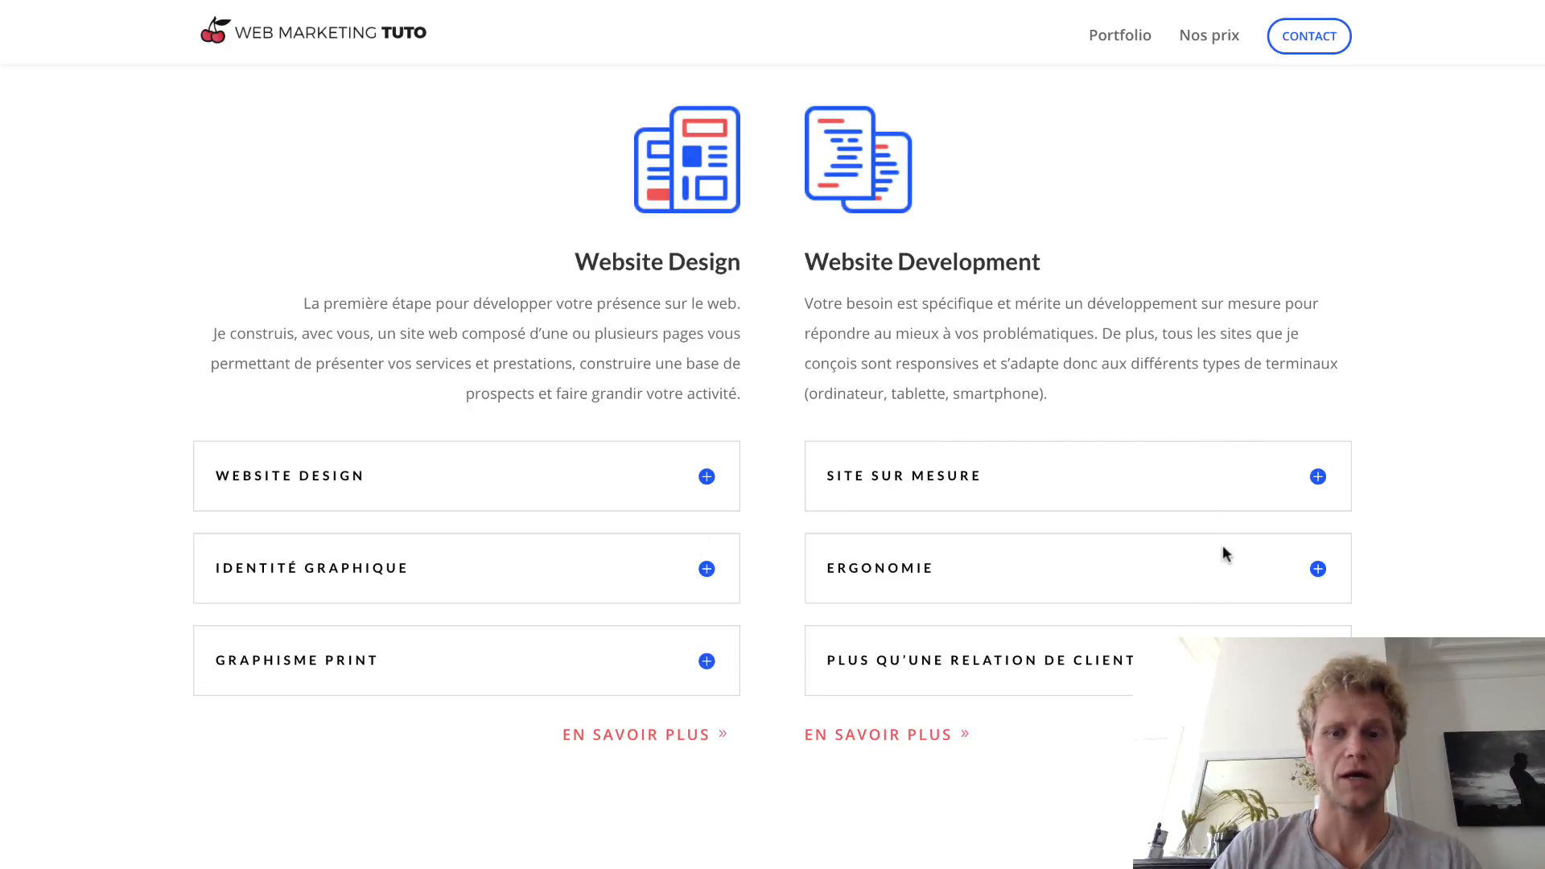
{"action": "left_click", "coordinate": [948, 480]}
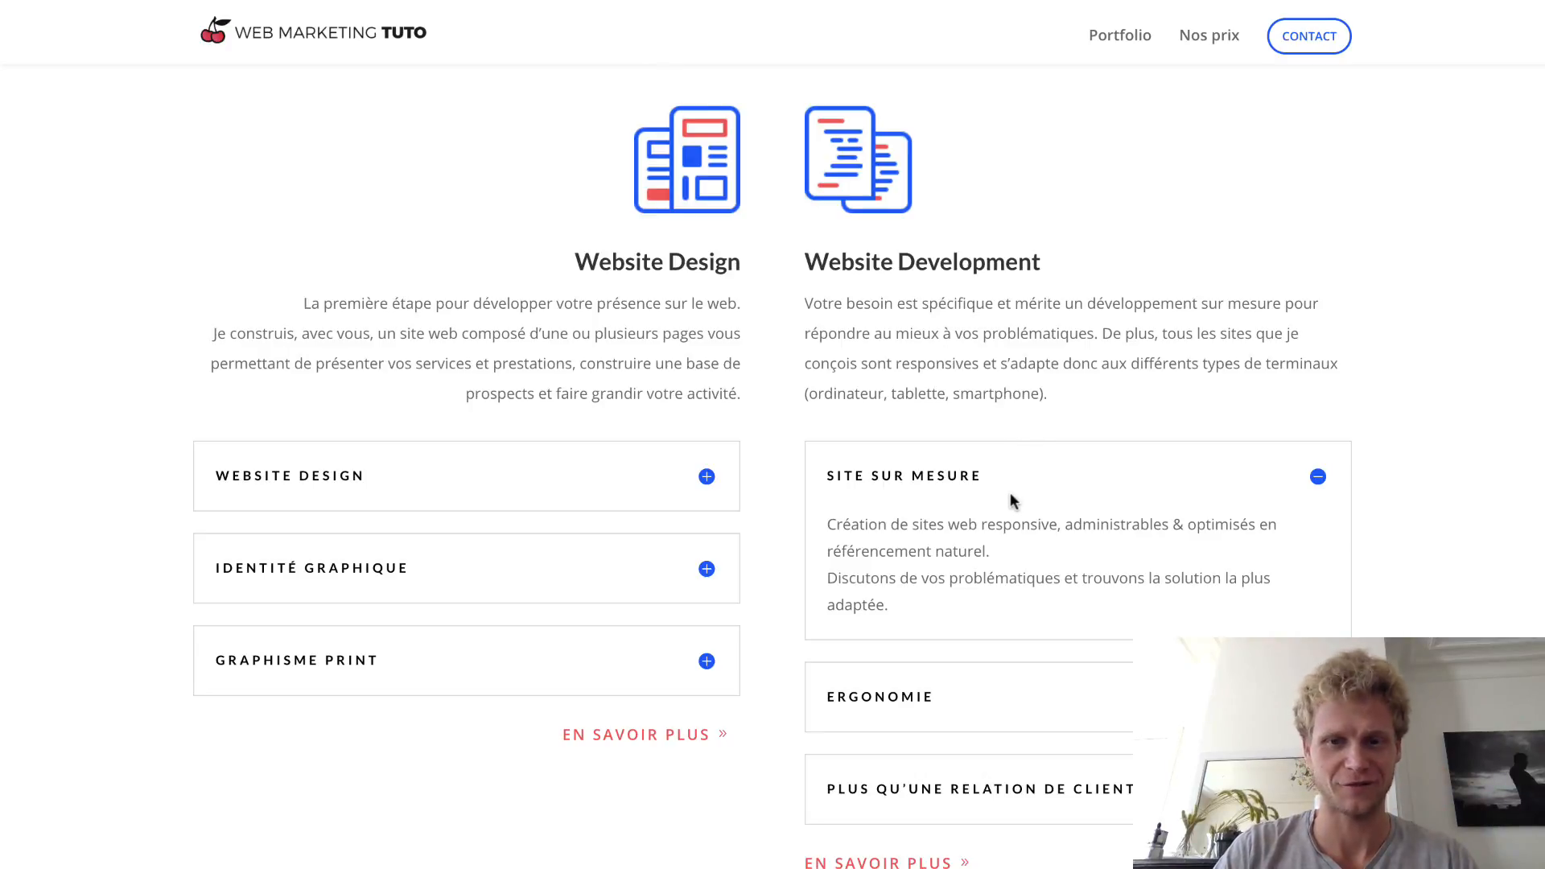
{"action": "left_click", "coordinate": [976, 476]}
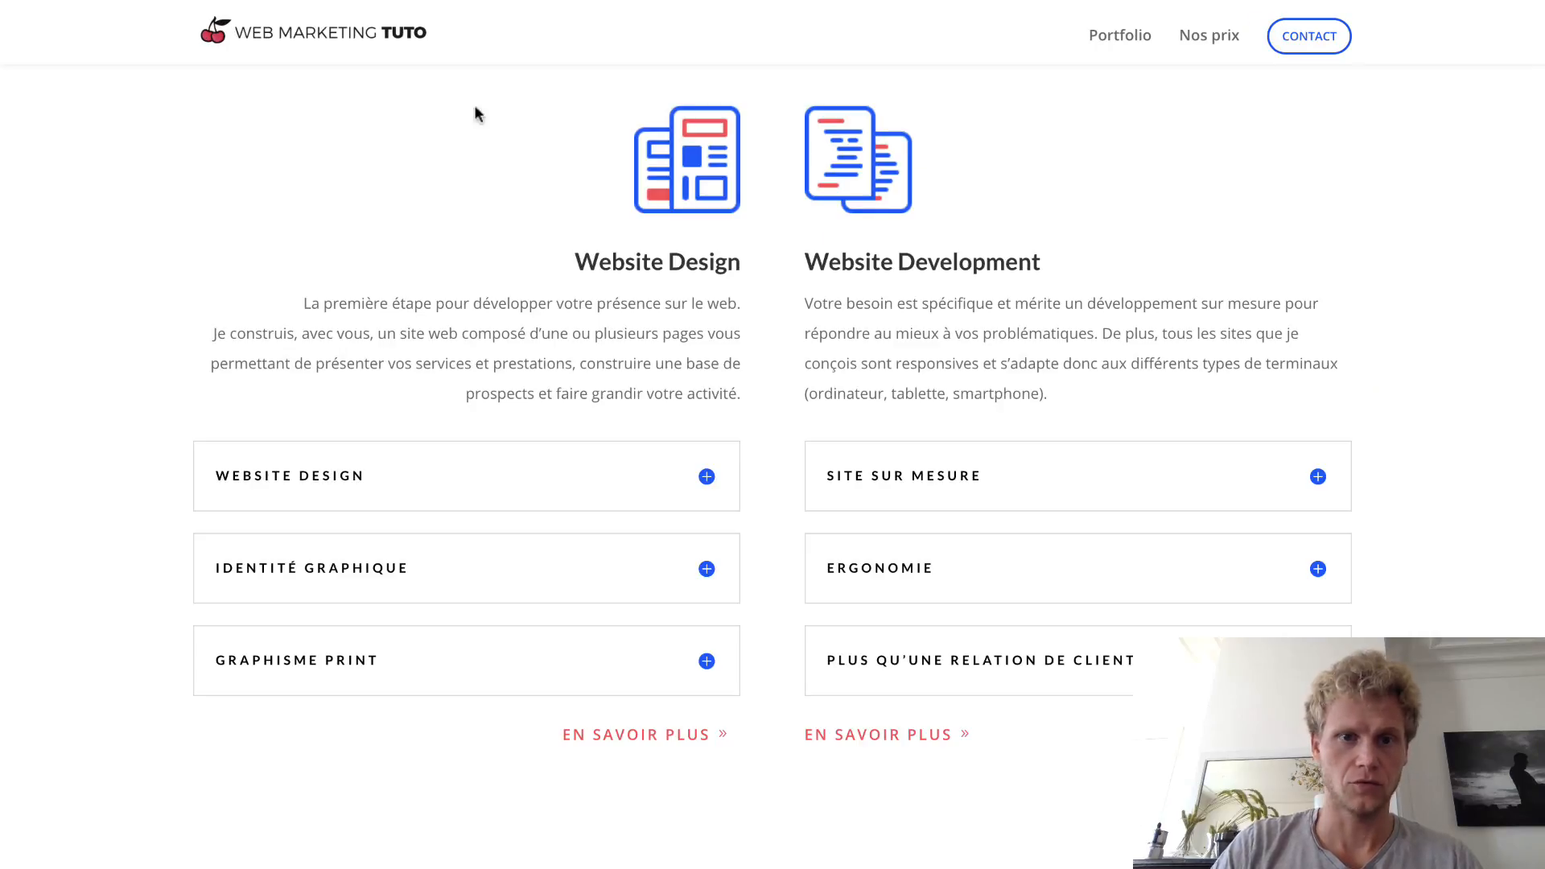
{"action": "scroll", "coordinate": [558, 277], "scroll_direction": "up", "scroll_amount": 3}
{"action": "key", "text": "ctrl+Right"}
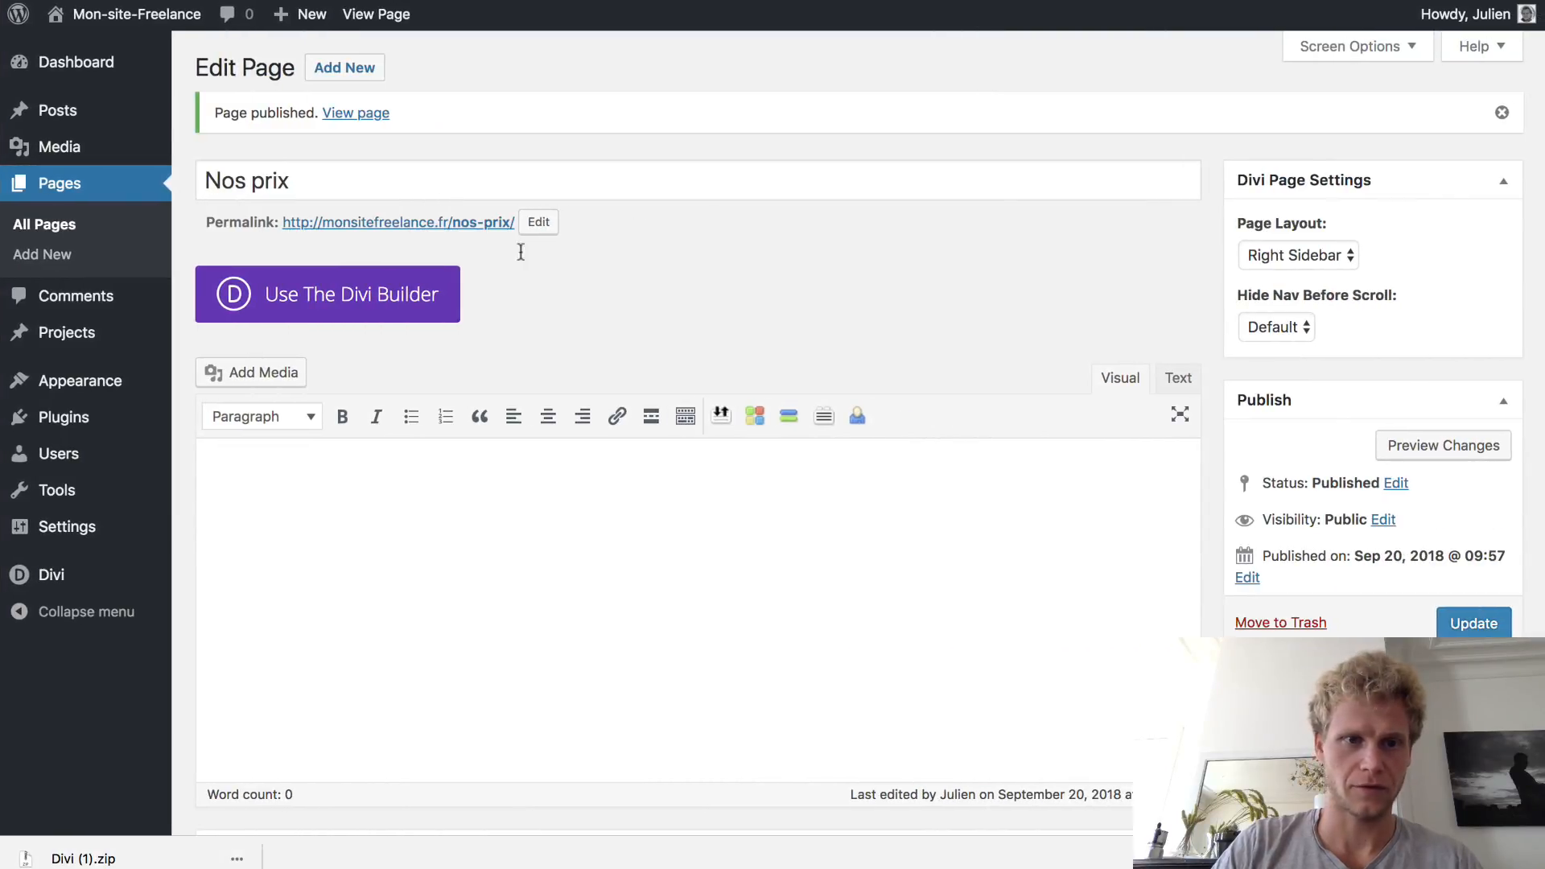
Publish a new page titled Contact with permalink /contact/
{"action": "left_click", "coordinate": [358, 67]}
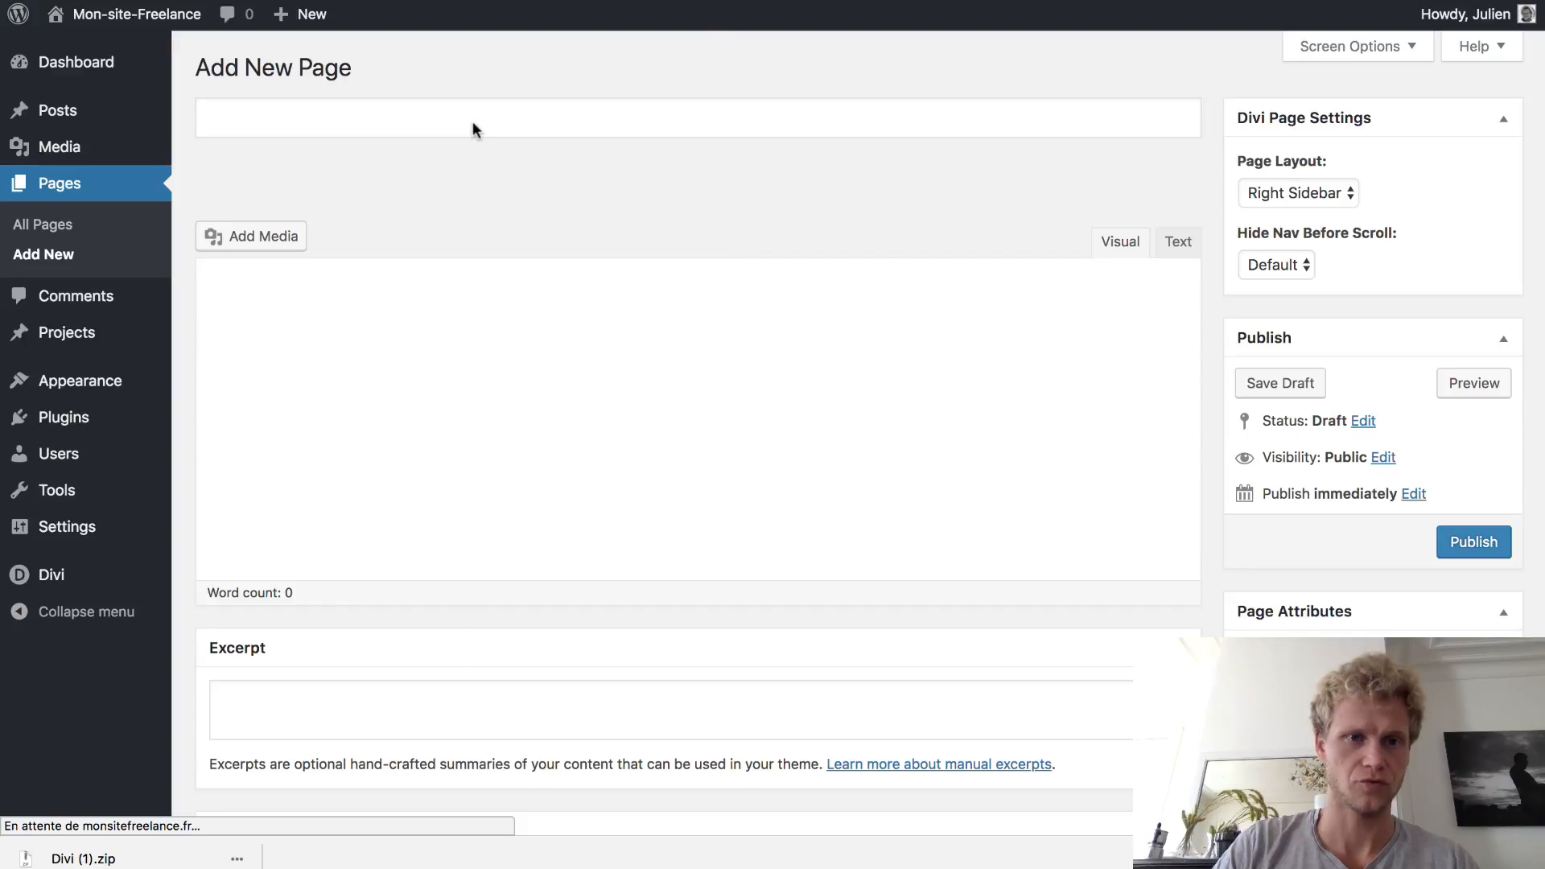
{"action": "left_click", "coordinate": [359, 127]}
{"action": "type", "text": "Contact"}
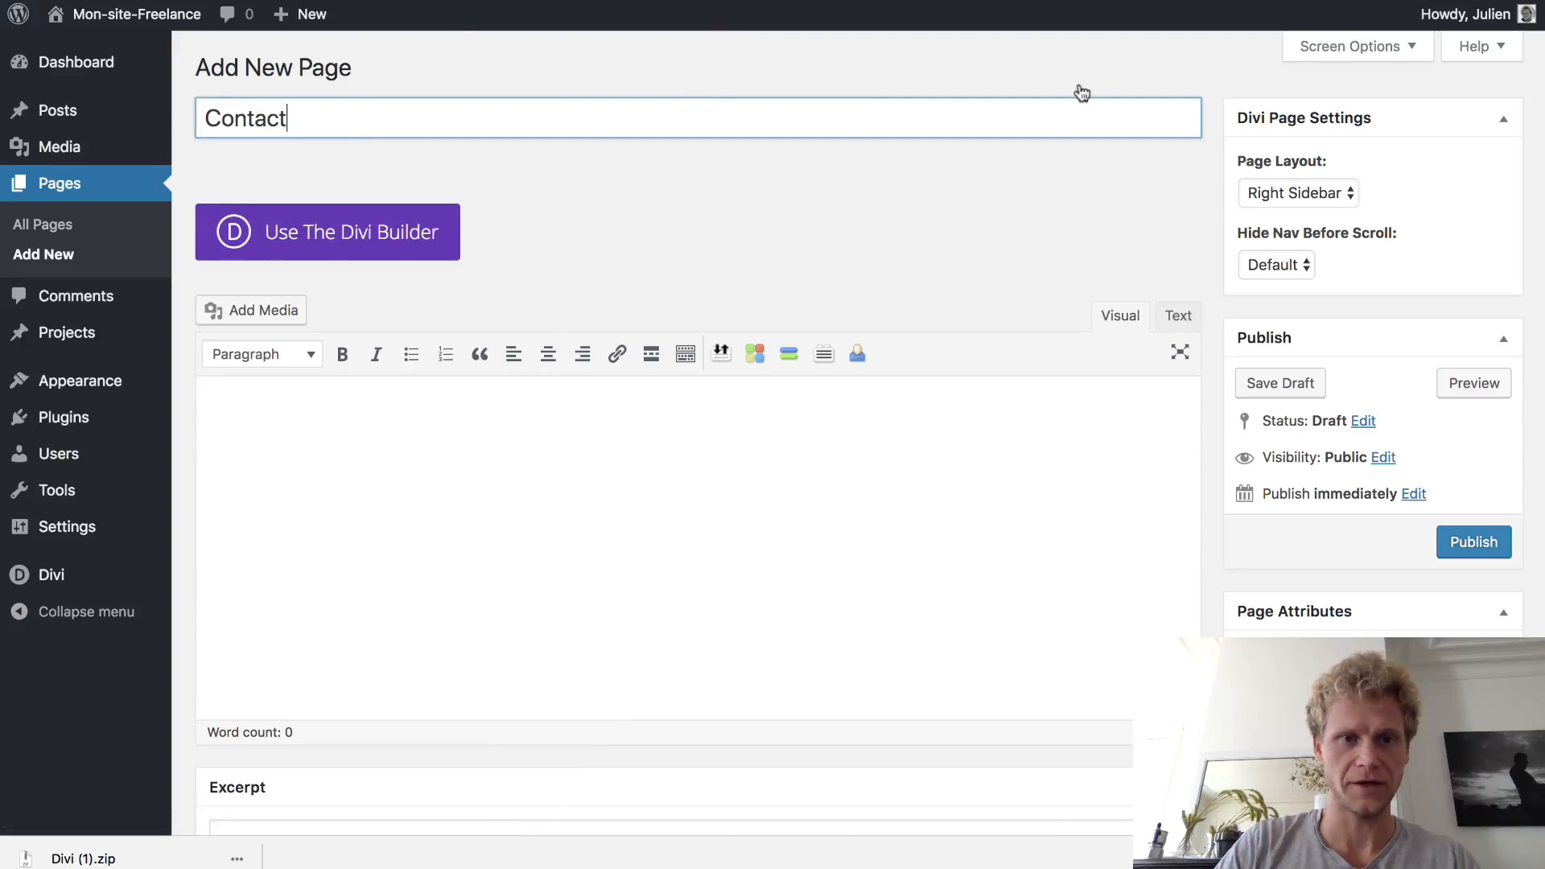
{"action": "left_click", "coordinate": [1473, 542]}
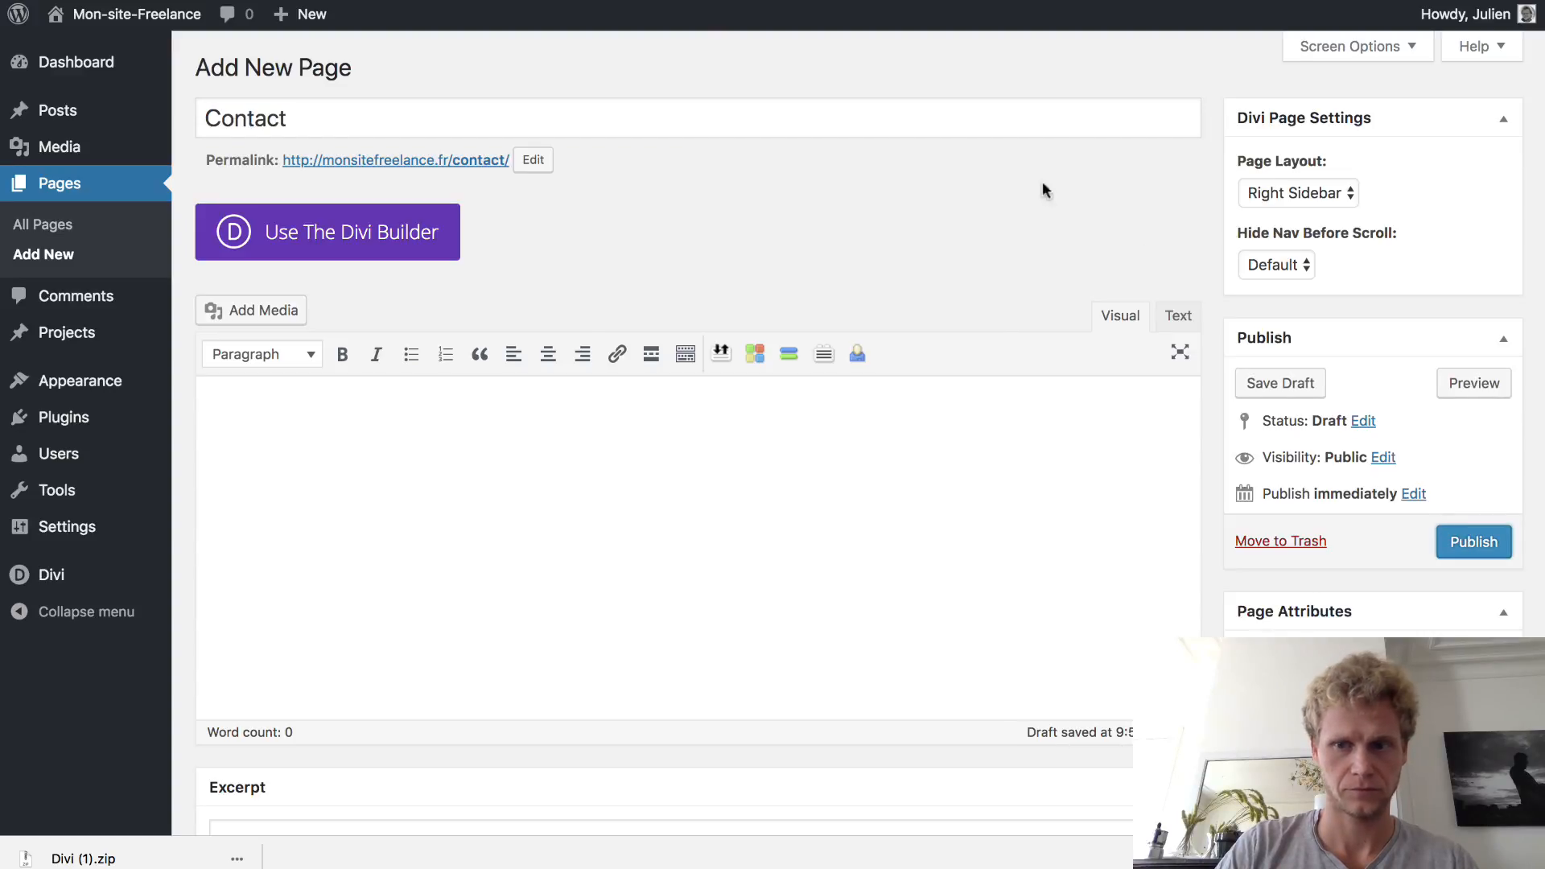
{"action": "left_click", "coordinate": [1471, 541]}
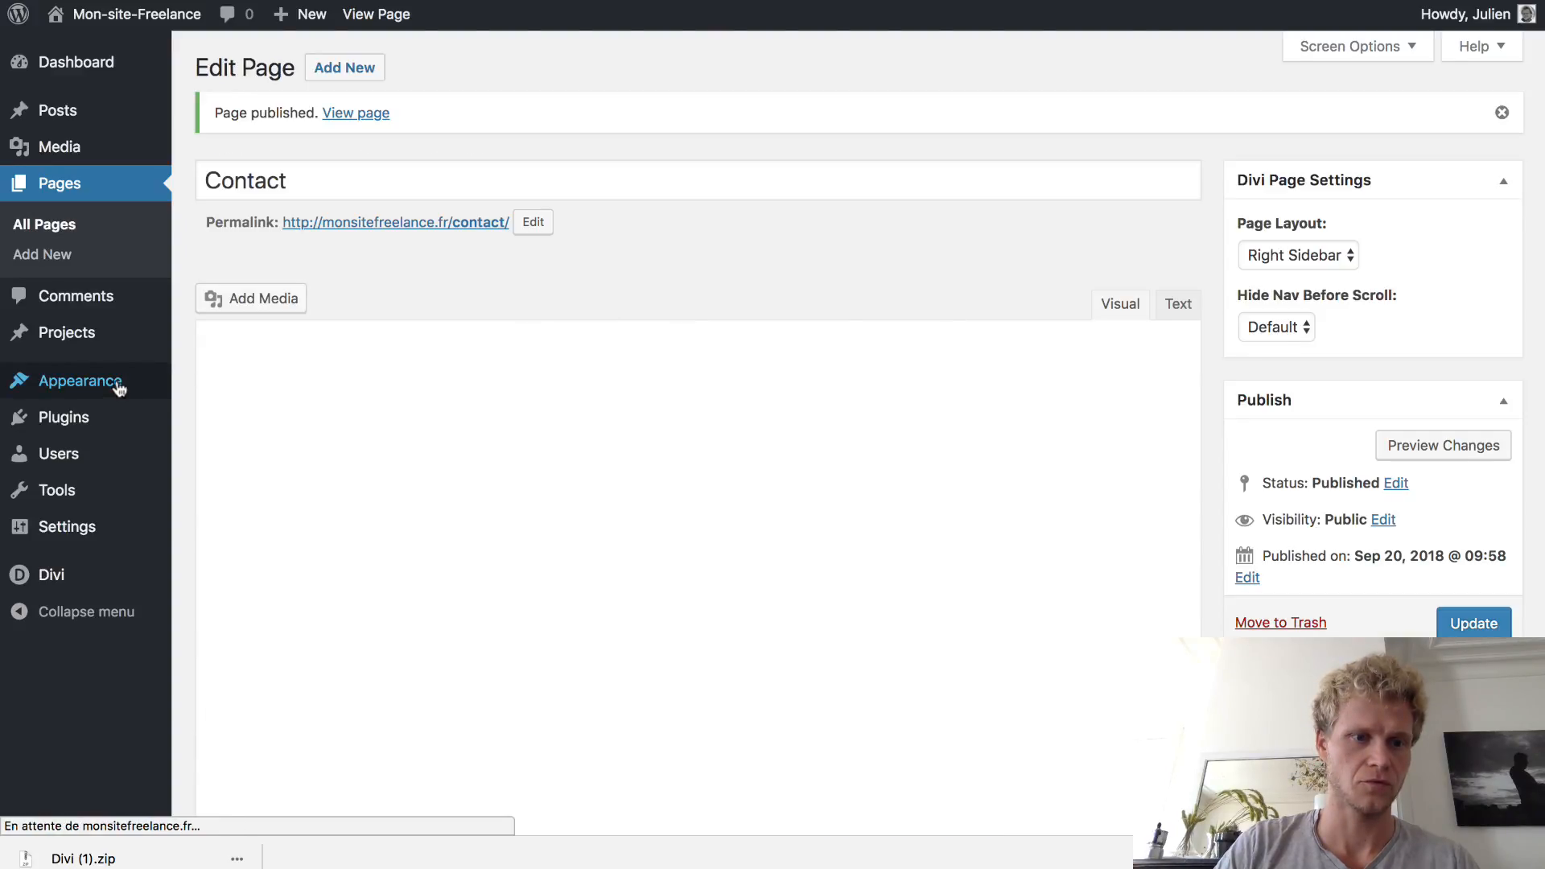
{"action": "mouse_move", "coordinate": [102, 529]}
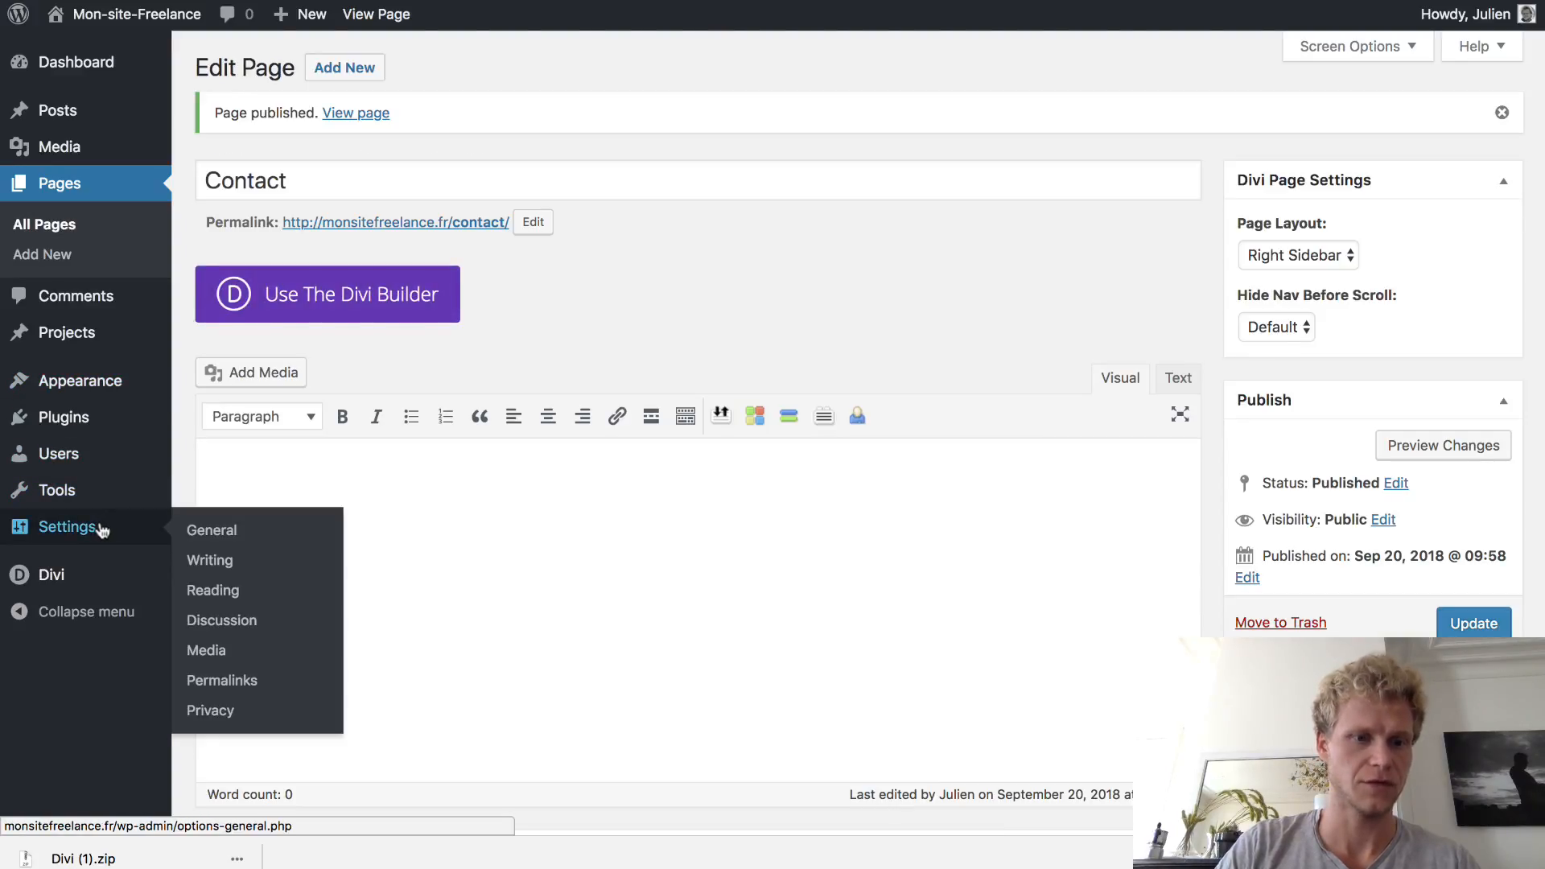
Set Site Language to Français in General settings and save the changes
{"action": "left_click", "coordinate": [236, 550]}
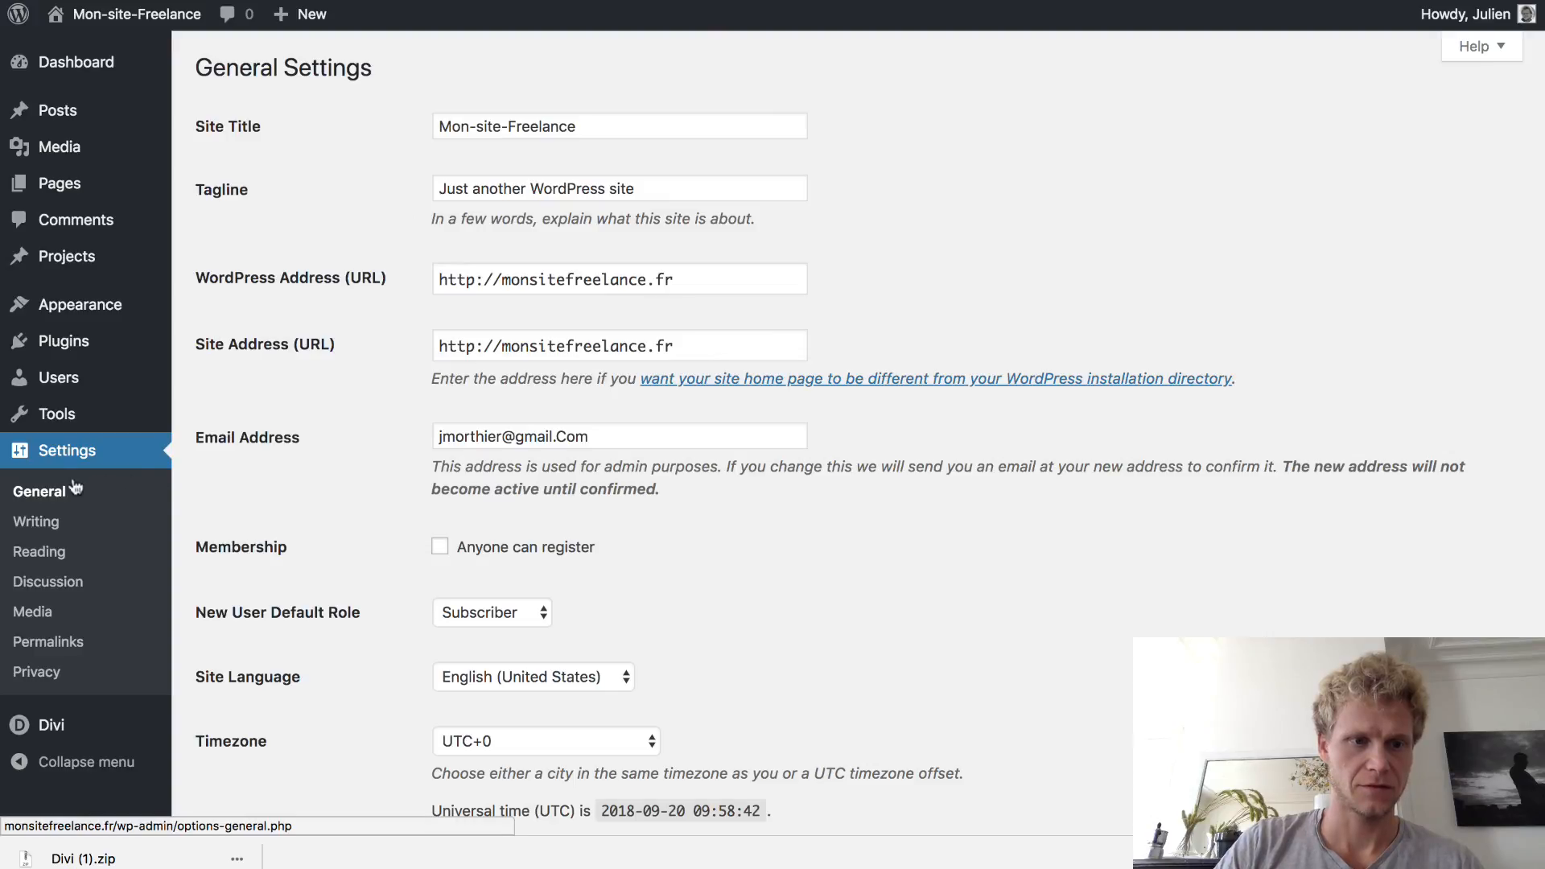
{"action": "left_click", "coordinate": [491, 678]}
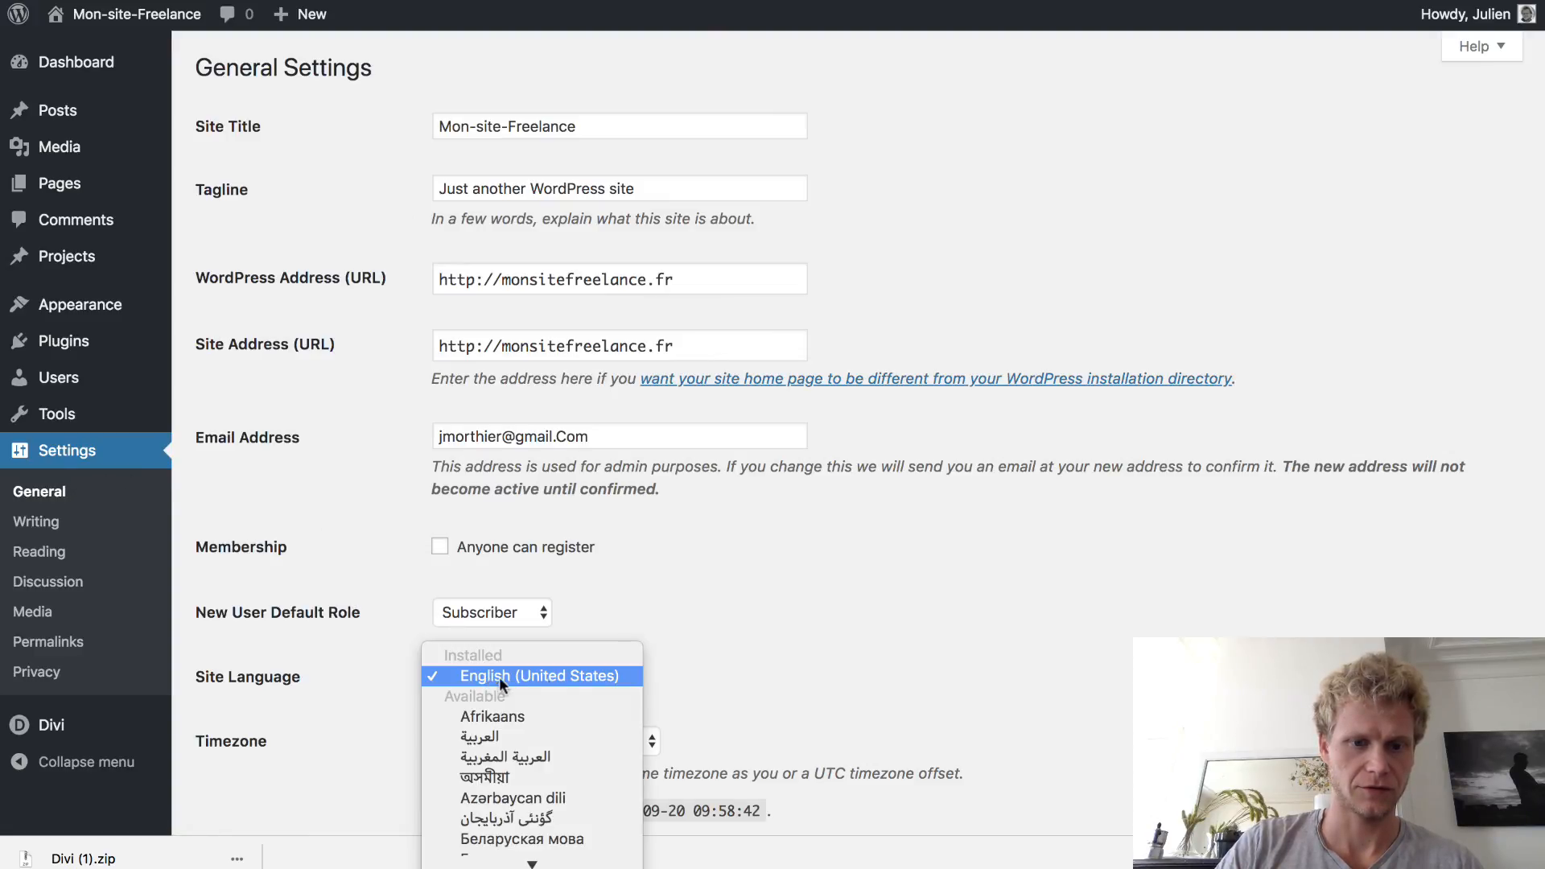
{"action": "scroll", "coordinate": [552, 681], "scroll_direction": "down", "scroll_amount": 10}
{"action": "scroll", "coordinate": [552, 681], "scroll_direction": "down", "scroll_amount": 12}
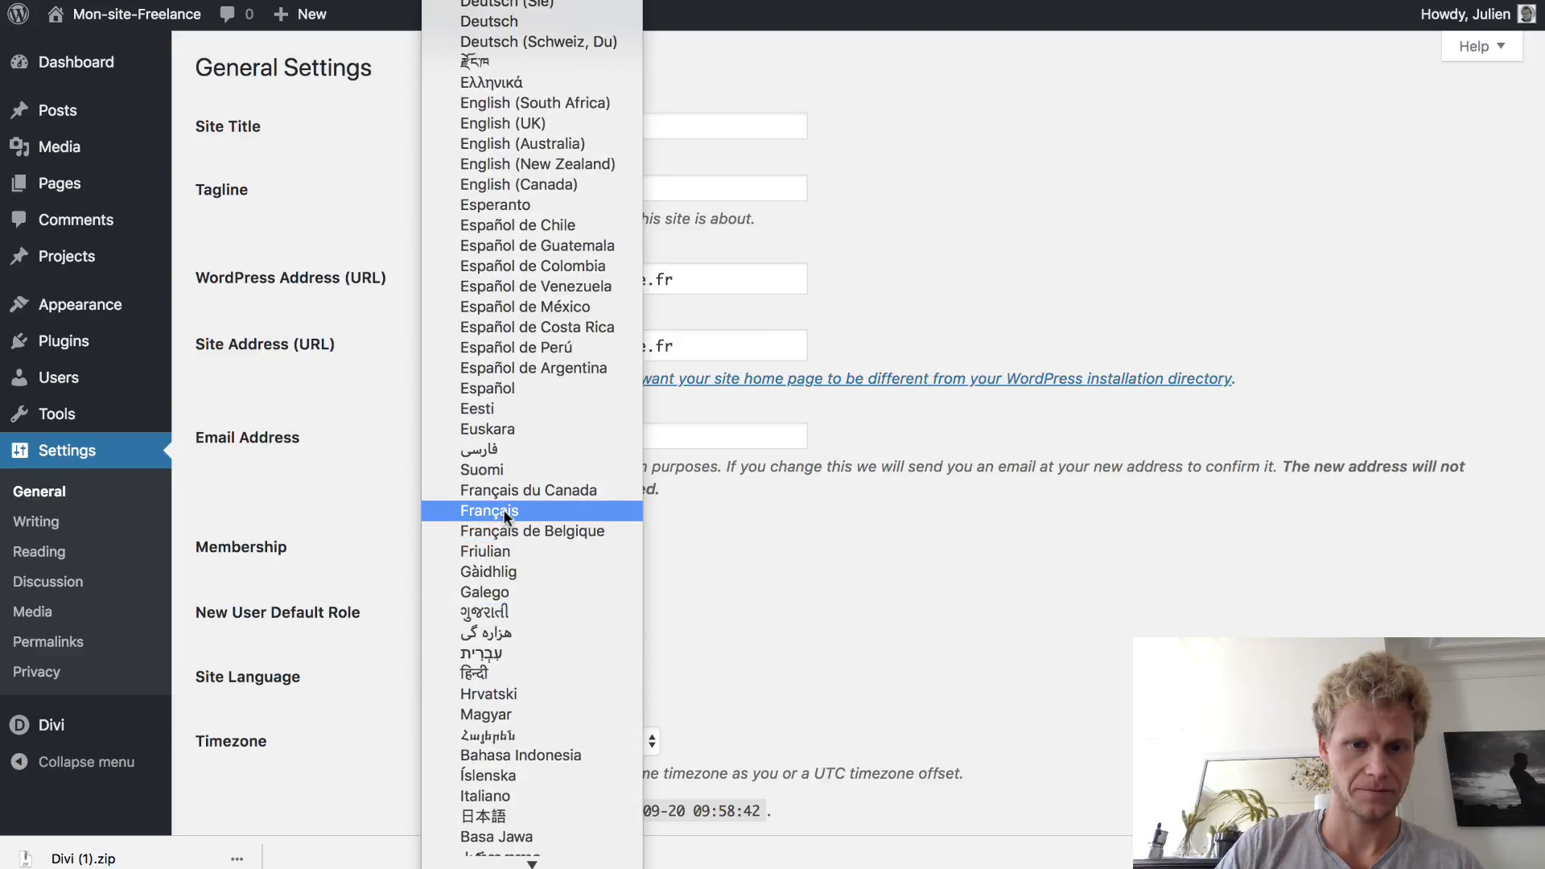
{"action": "left_click", "coordinate": [504, 511]}
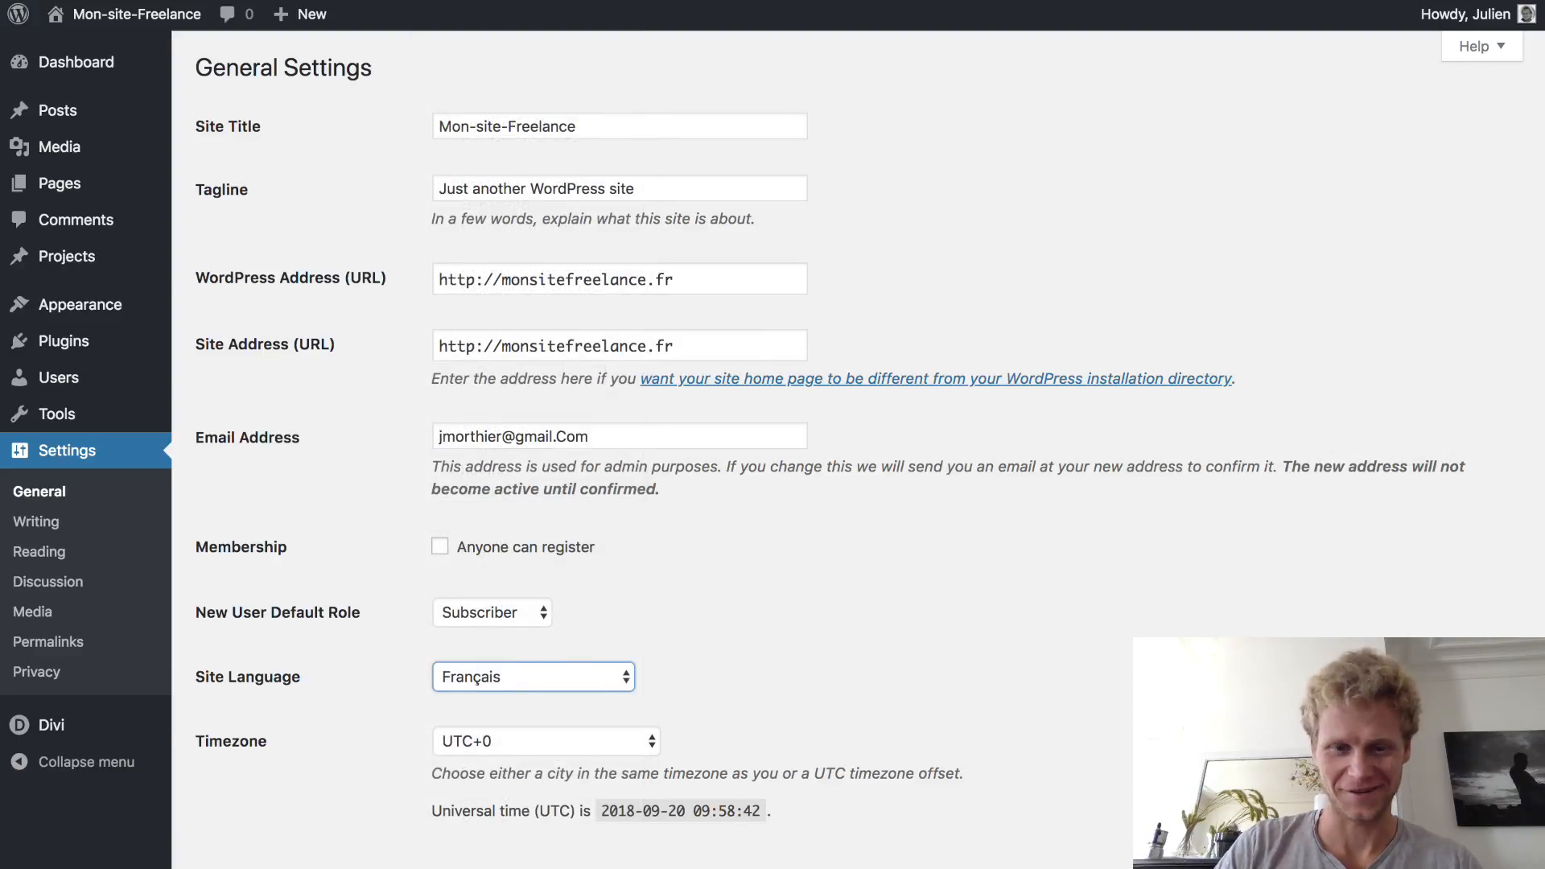
{"action": "scroll", "coordinate": [1054, 591], "scroll_direction": "down", "scroll_amount": 8}
{"action": "left_click", "coordinate": [226, 773]}
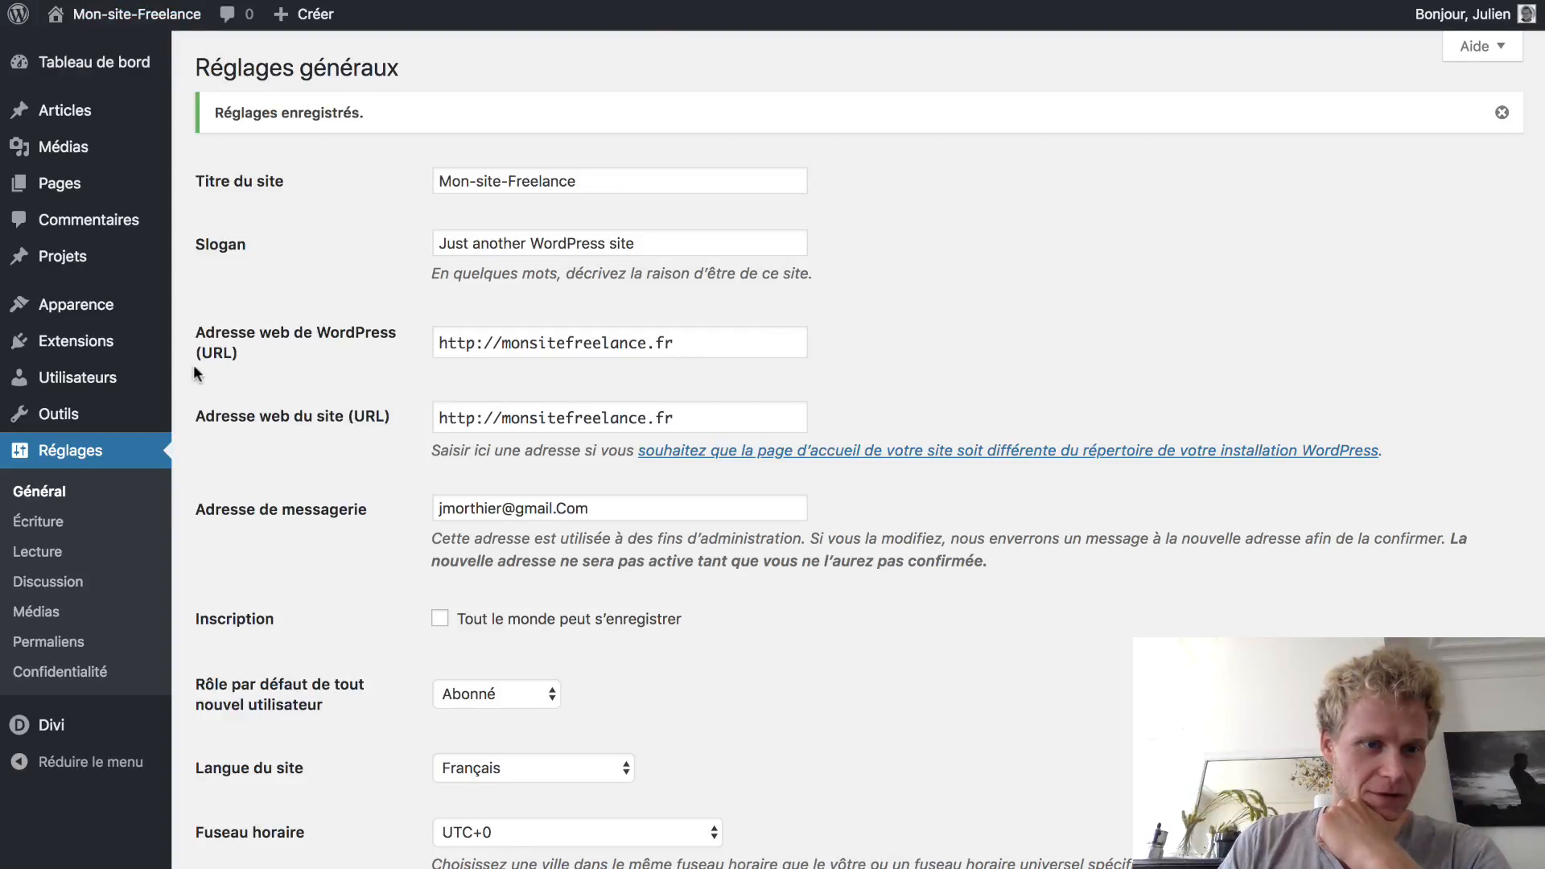
Create a new menu named 'Menu principal'
{"action": "mouse_move", "coordinate": [102, 299]}
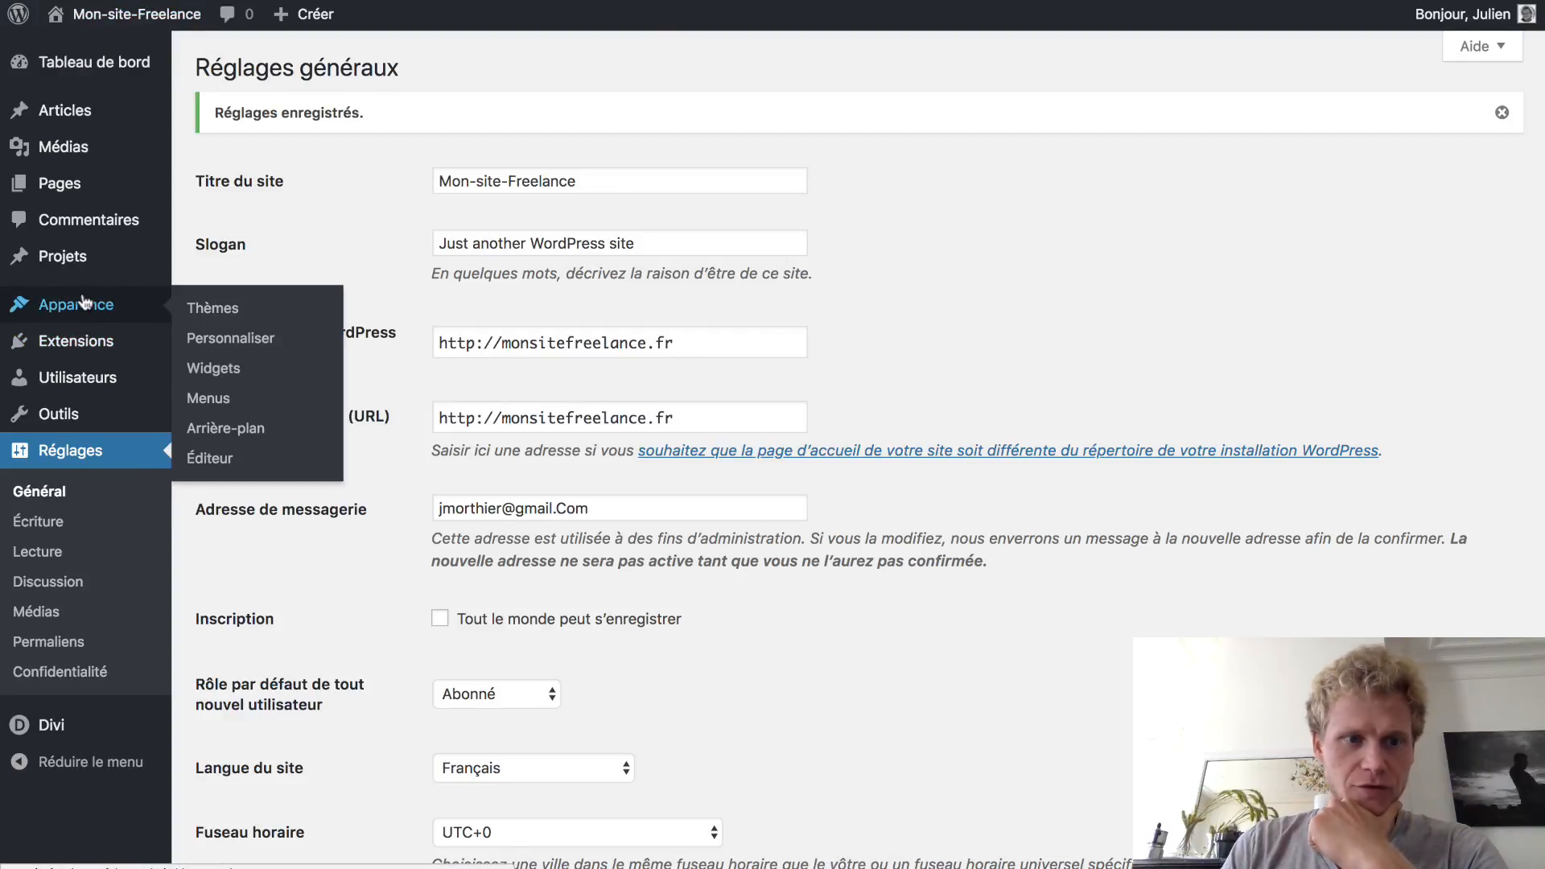
{"action": "left_click", "coordinate": [211, 399]}
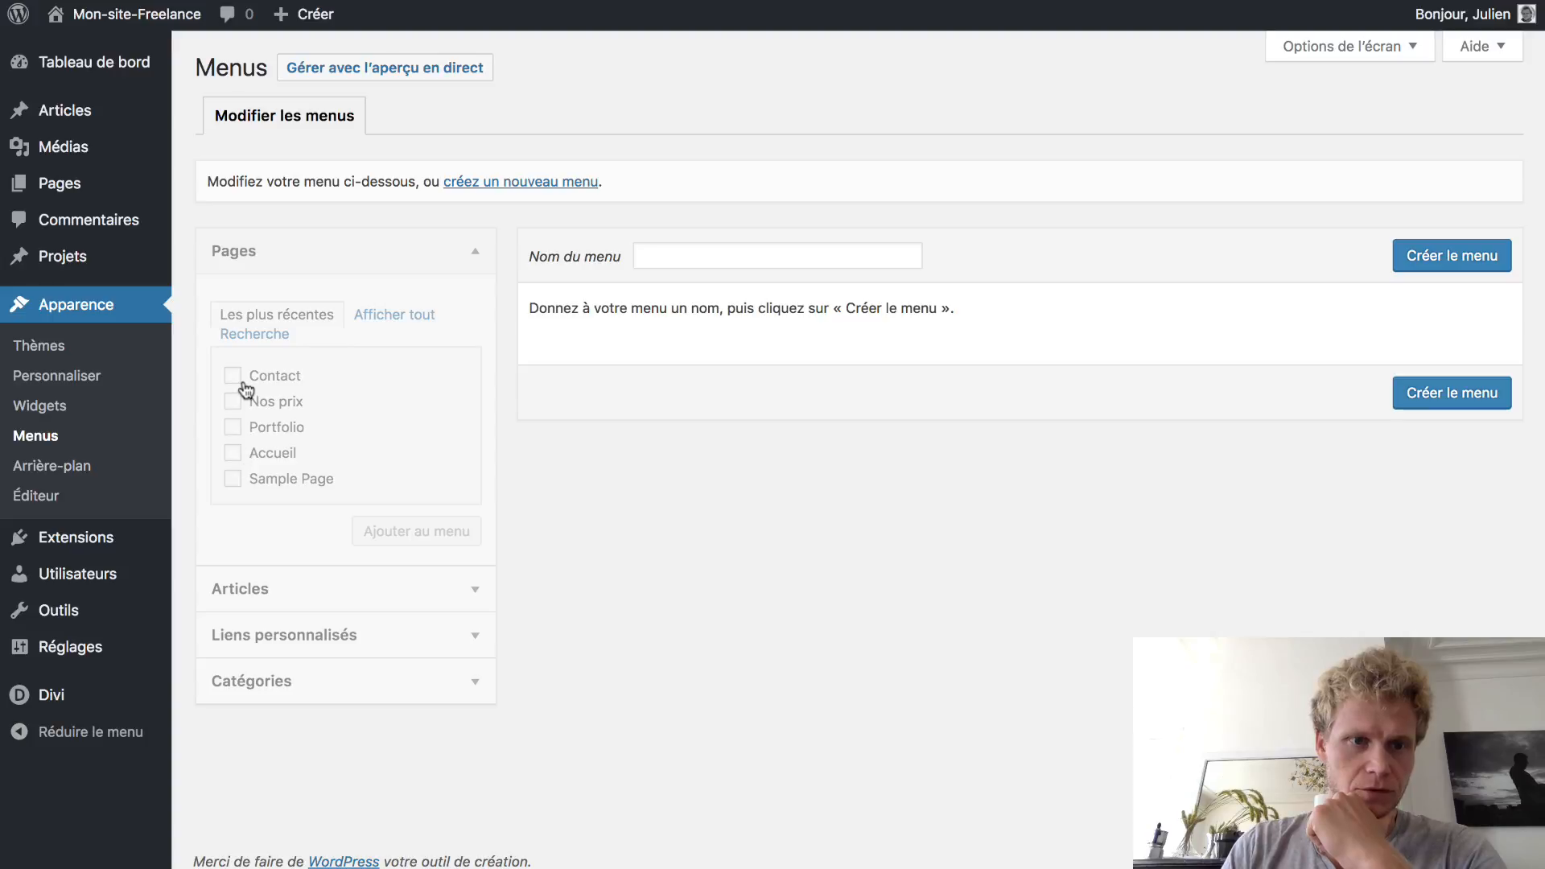
{"action": "left_click", "coordinate": [713, 255]}
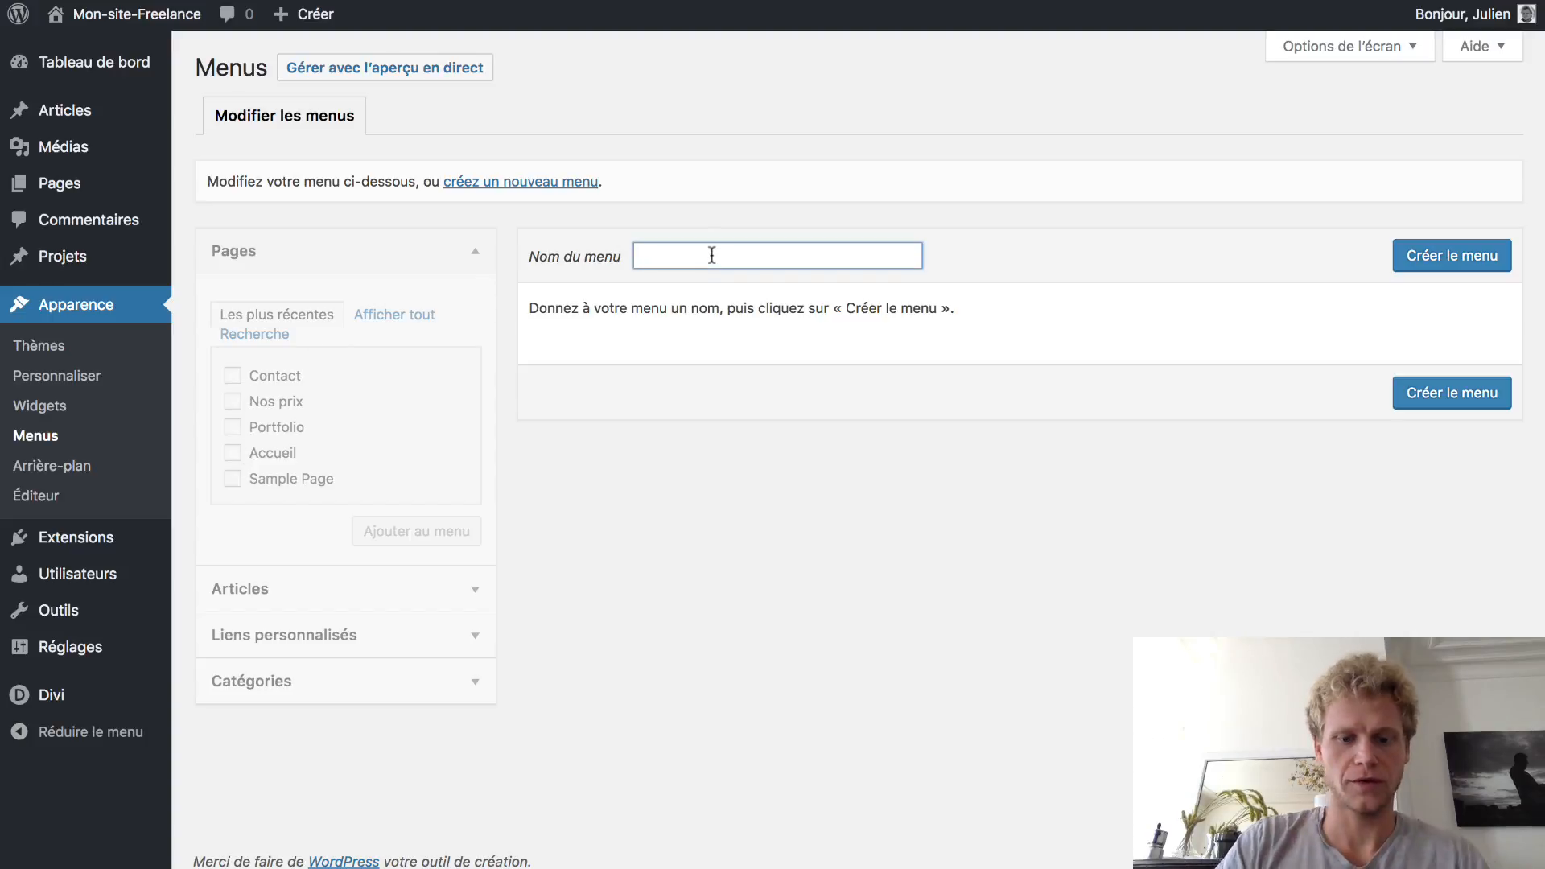
{"action": "type", "text": "Menu principal"}
{"action": "left_click", "coordinate": [1462, 257]}
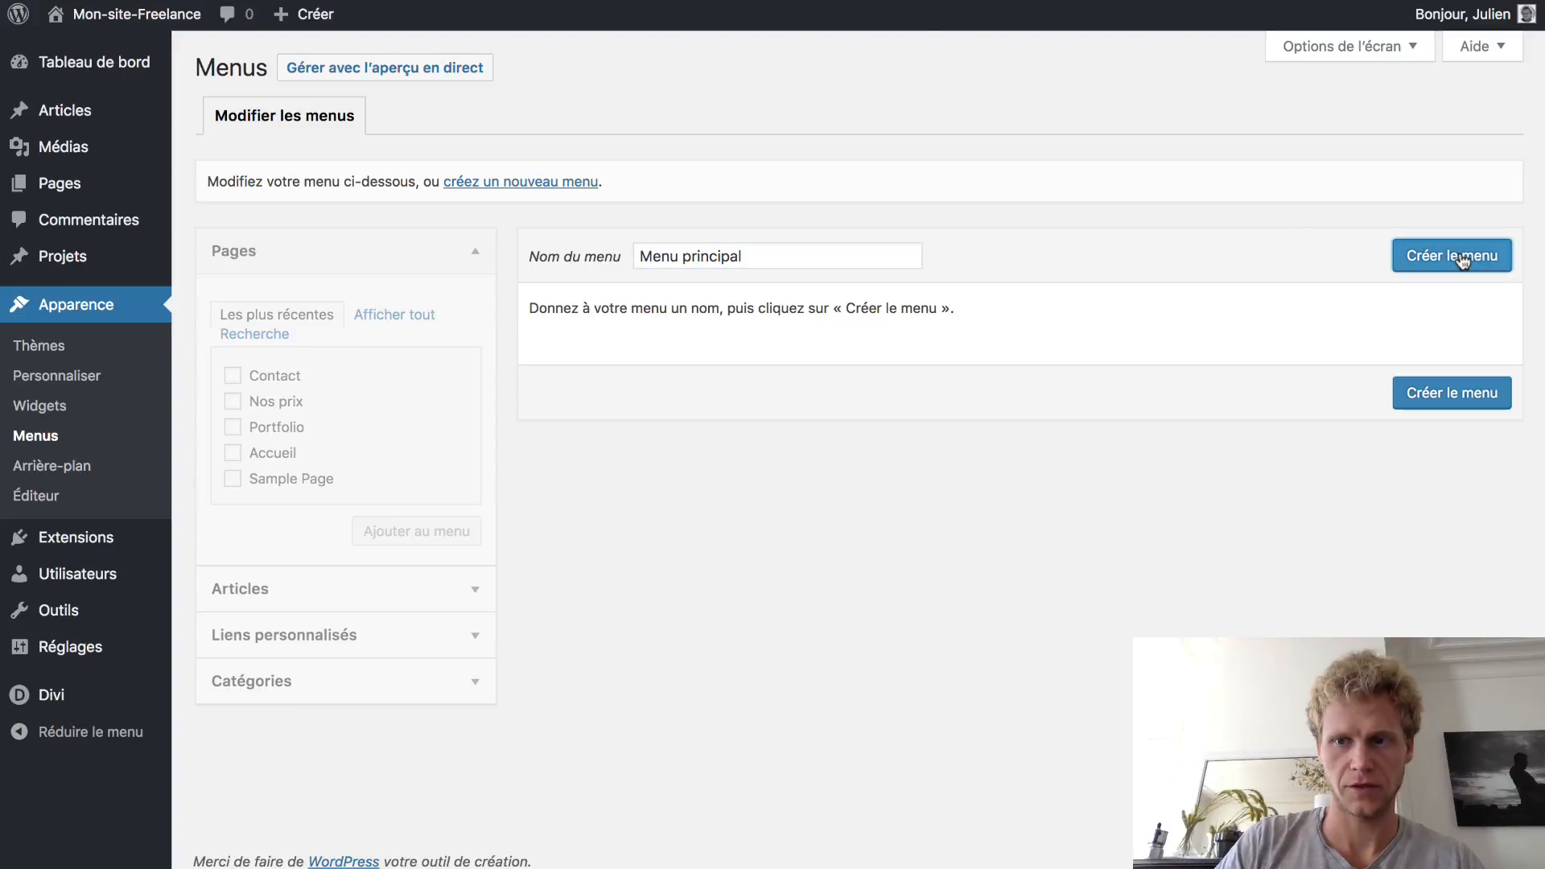
Add Nos prix, Portfolio and Contact to the menu, dropping Accueil, with Contact last, and save
{"action": "left_click", "coordinate": [234, 378]}
{"action": "left_click", "coordinate": [233, 403]}
{"action": "left_click", "coordinate": [234, 427]}
{"action": "left_click", "coordinate": [235, 454]}
{"action": "left_click", "coordinate": [407, 557]}
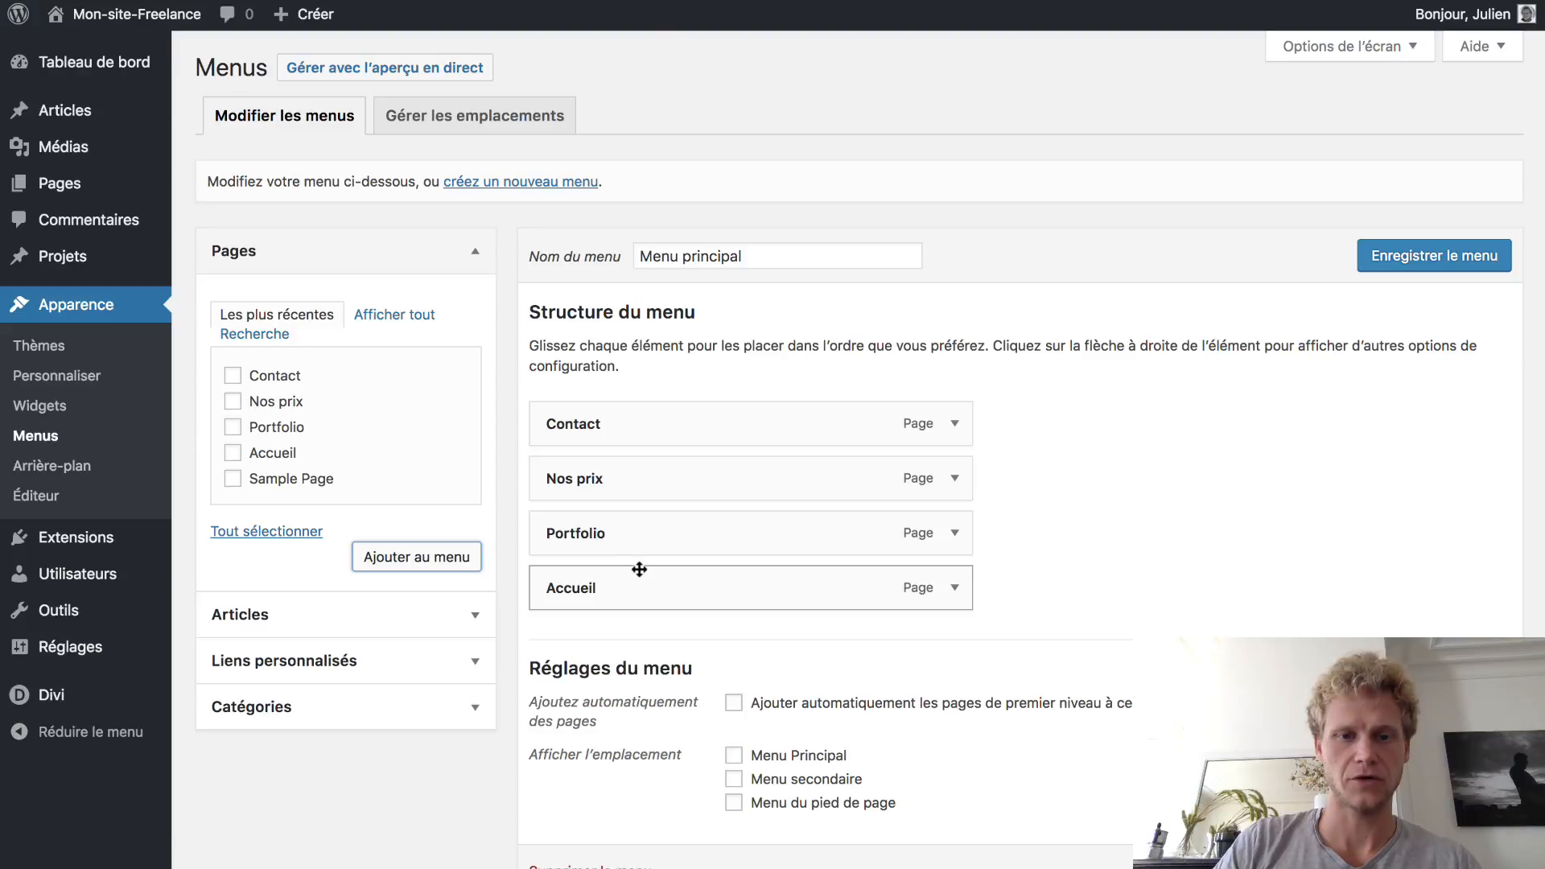
{"action": "left_click", "coordinate": [957, 588]}
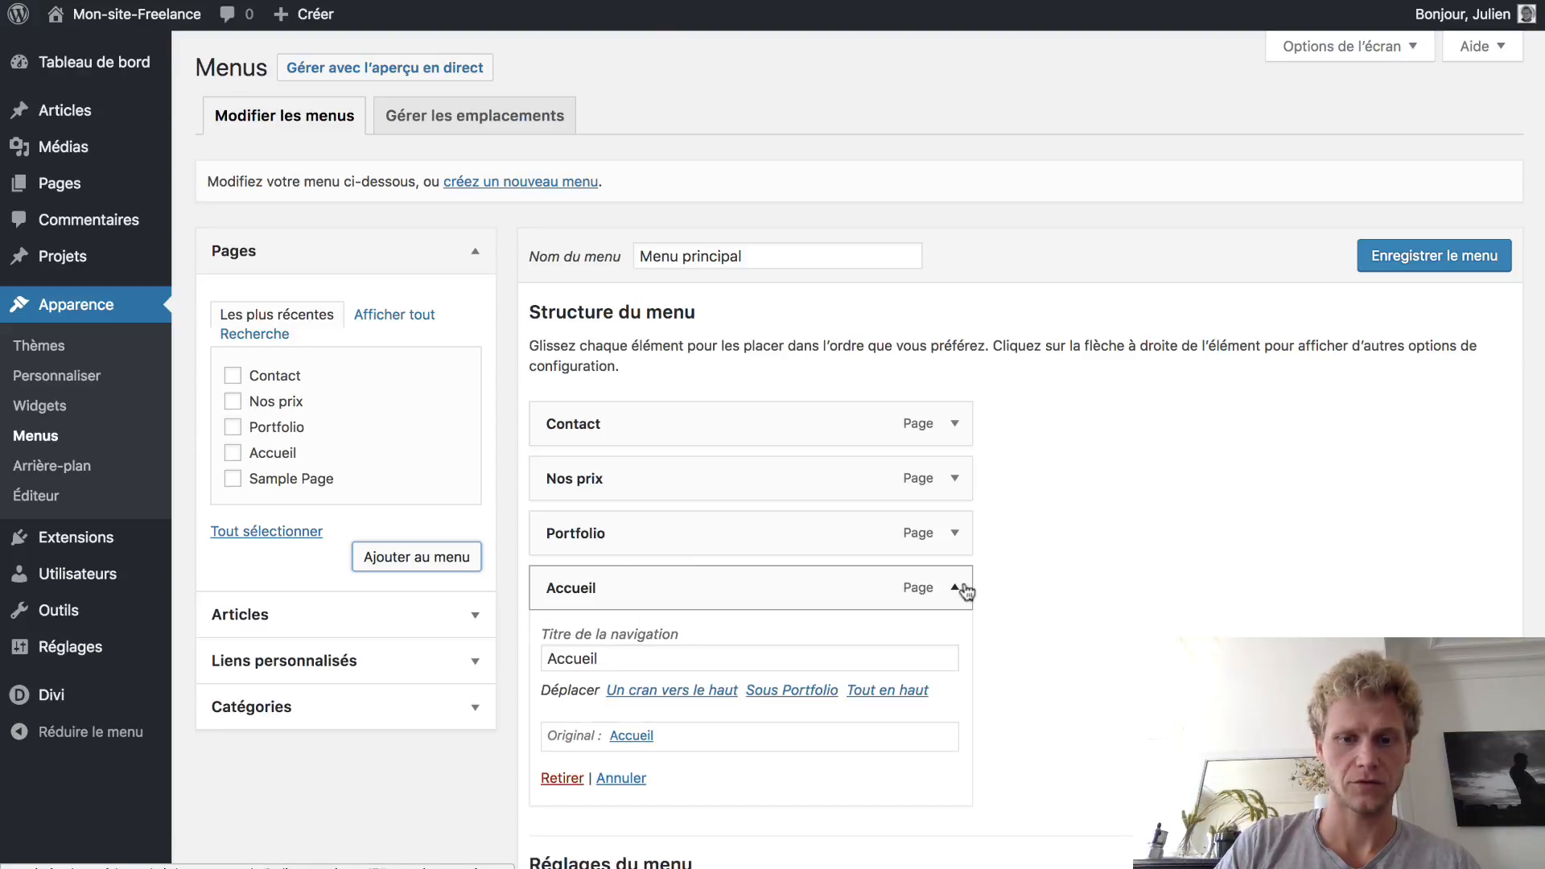
{"action": "left_click", "coordinate": [562, 778]}
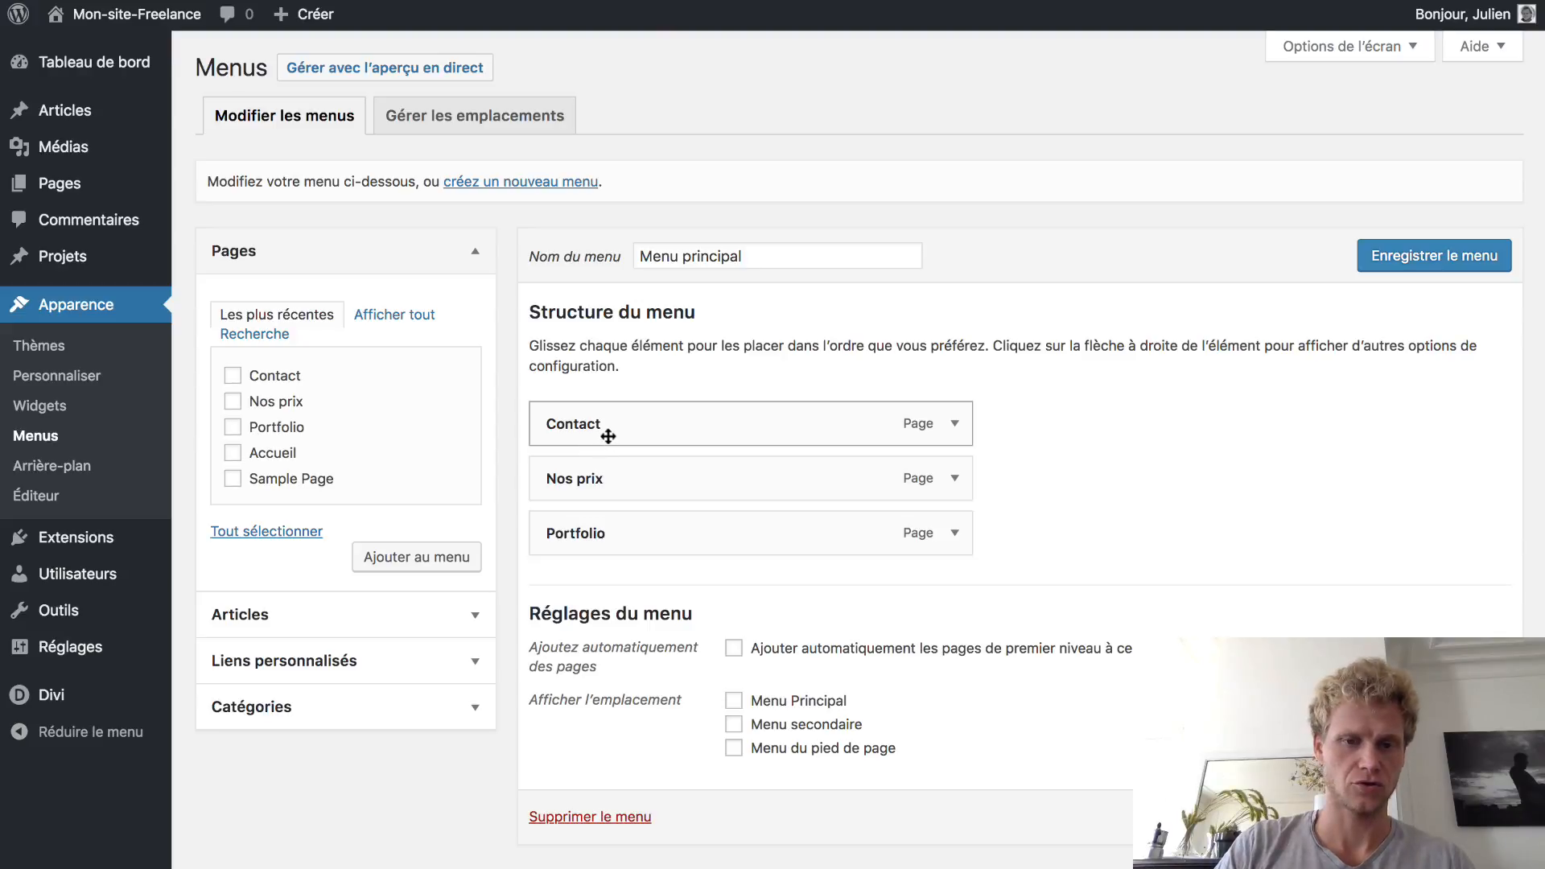
{"action": "left_click_drag", "start_coordinate": [602, 433], "coordinate": [596, 542]}
{"action": "left_click", "coordinate": [1381, 262]}
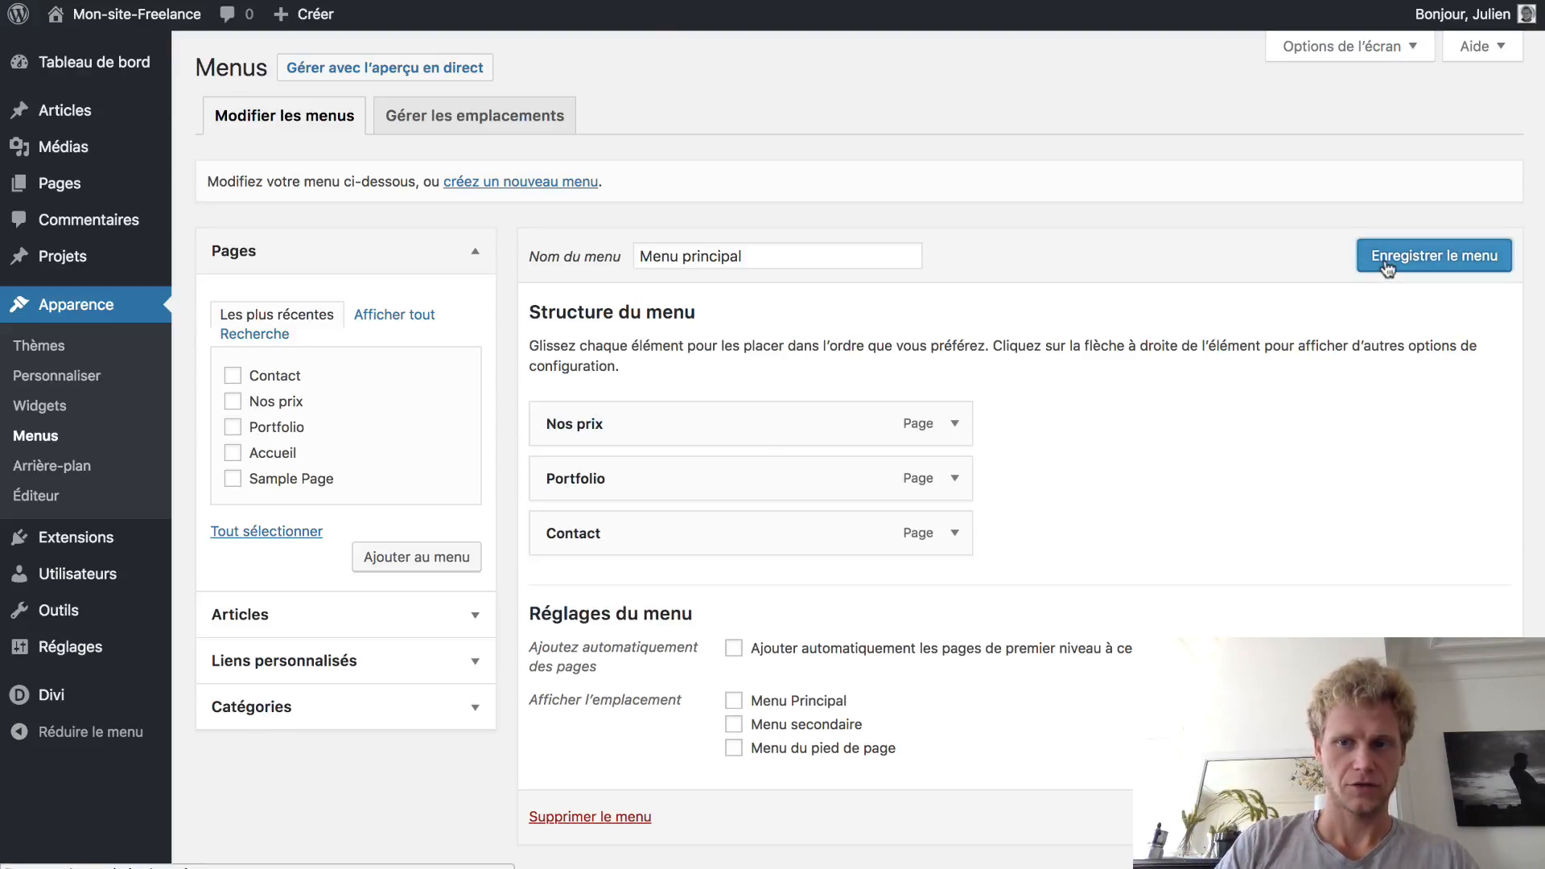
{"action": "left_click", "coordinate": [112, 23]}
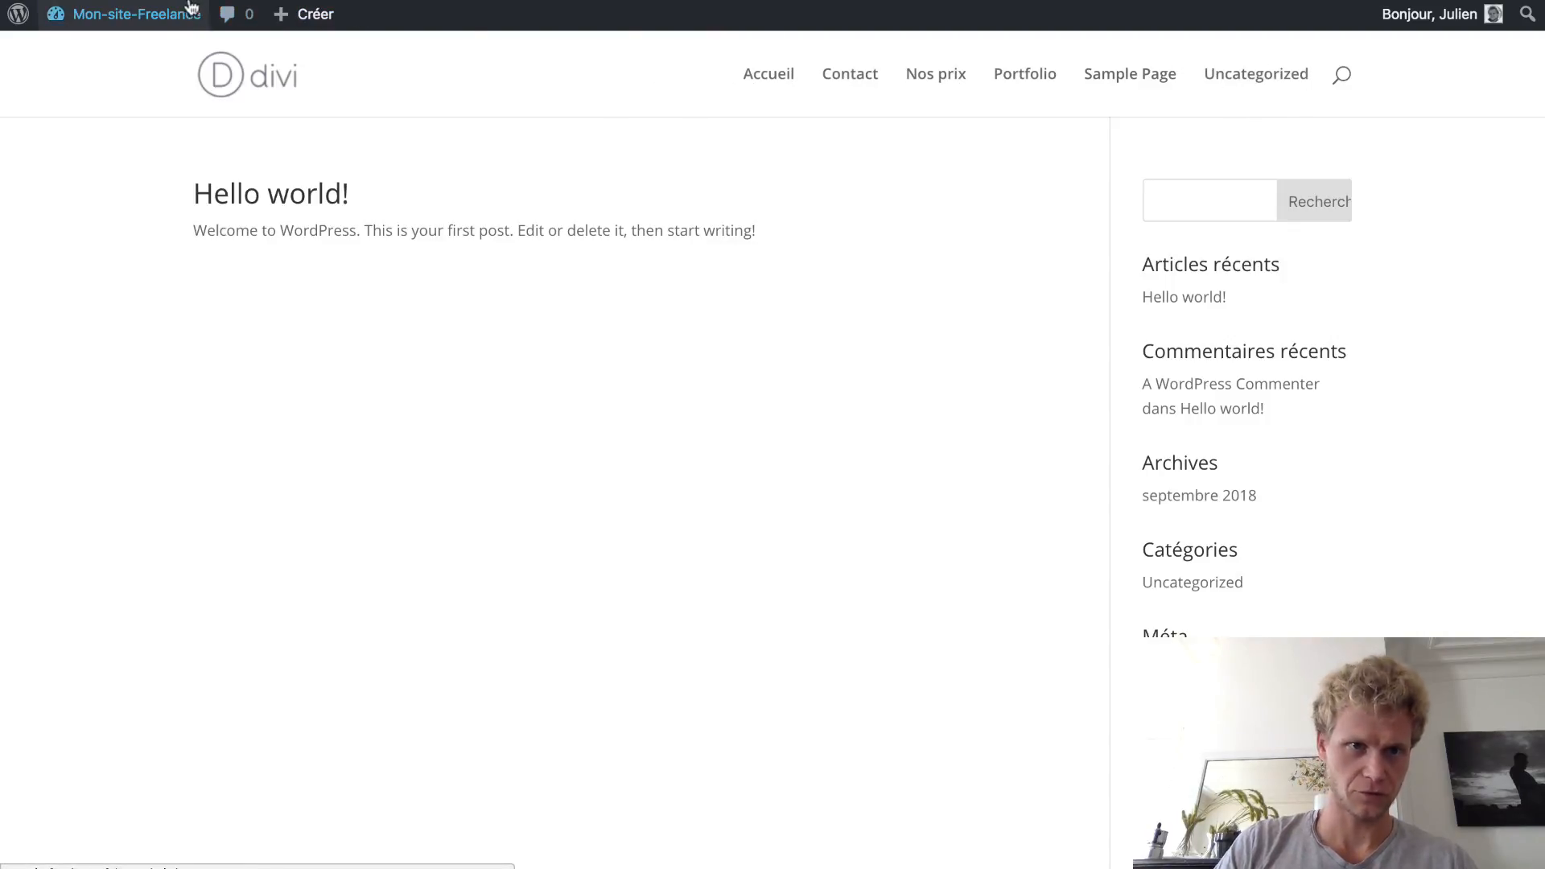
Assign Menu principal to the primary menu location and check the site header
{"action": "mouse_move", "coordinate": [161, 20]}
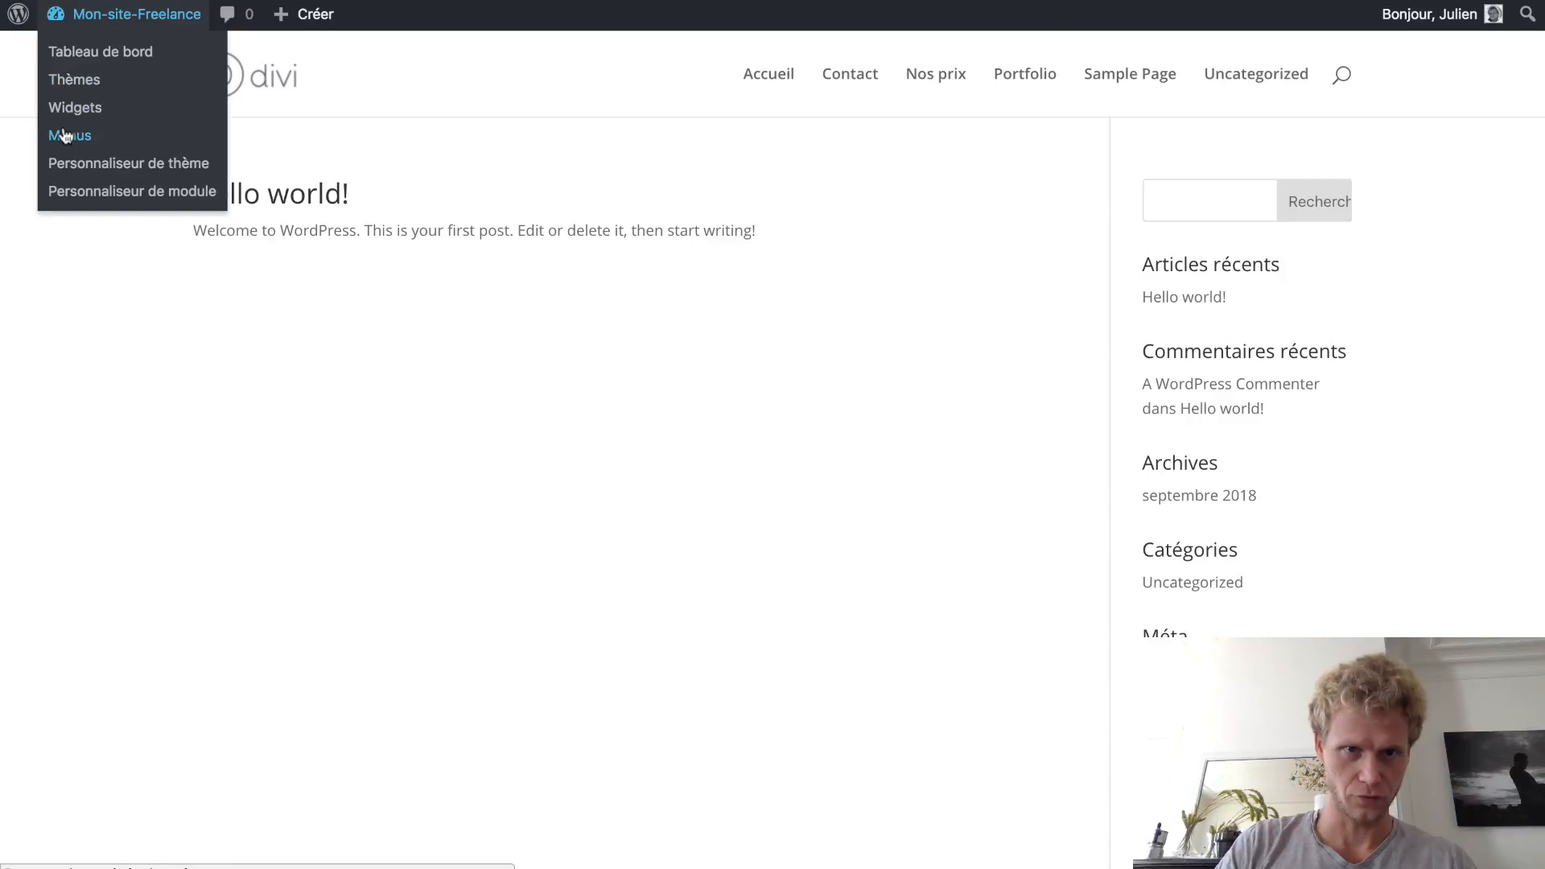
{"action": "left_click", "coordinate": [66, 137]}
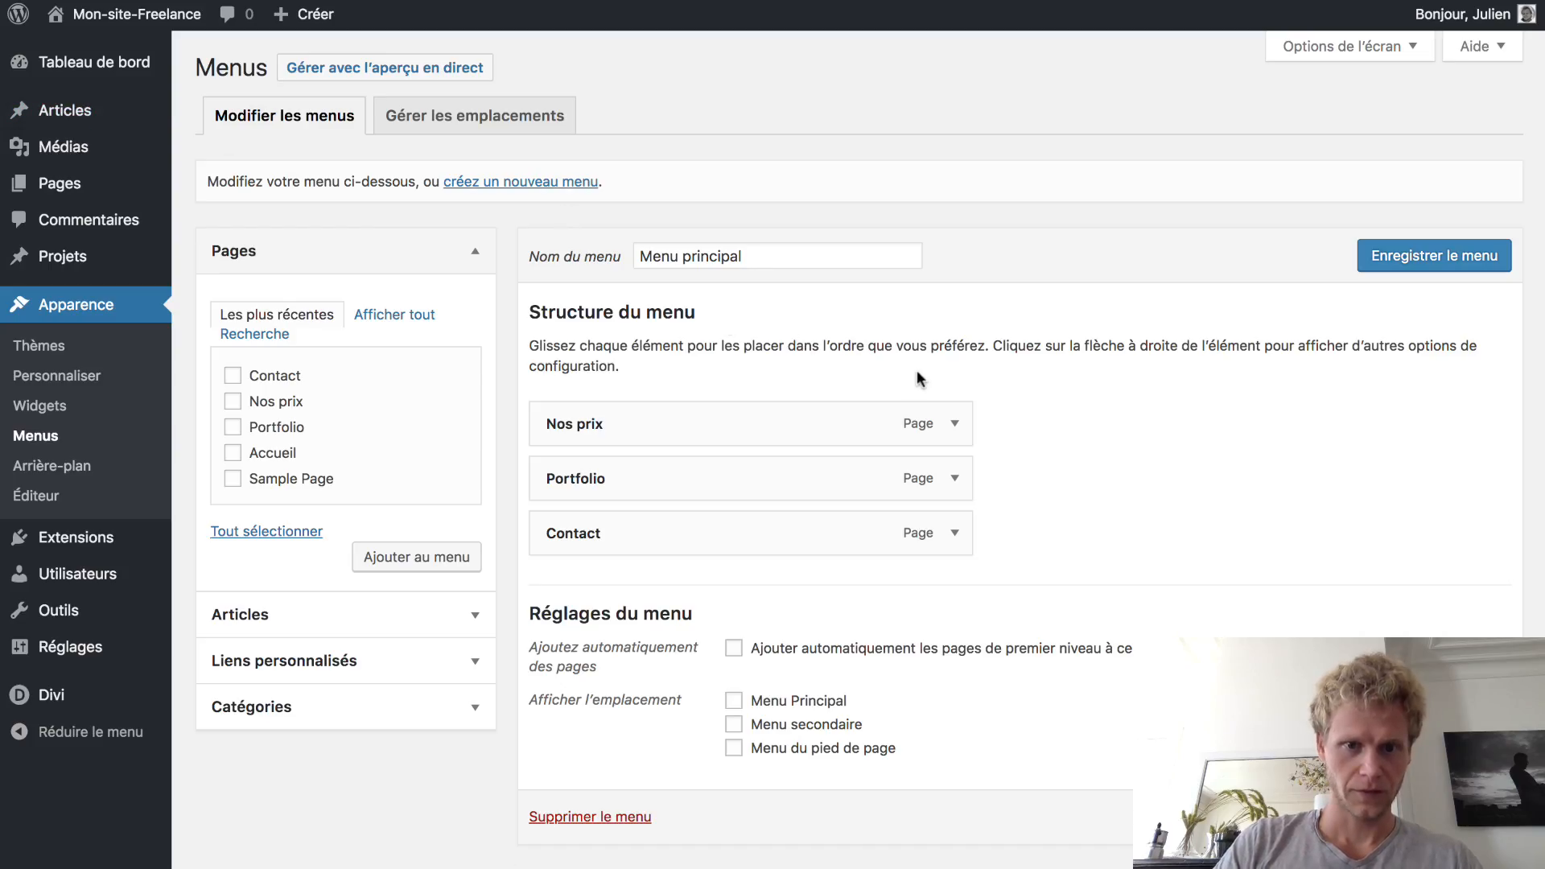
{"action": "scroll", "coordinate": [917, 374], "scroll_direction": "down", "scroll_amount": 1}
{"action": "left_click", "coordinate": [733, 648]}
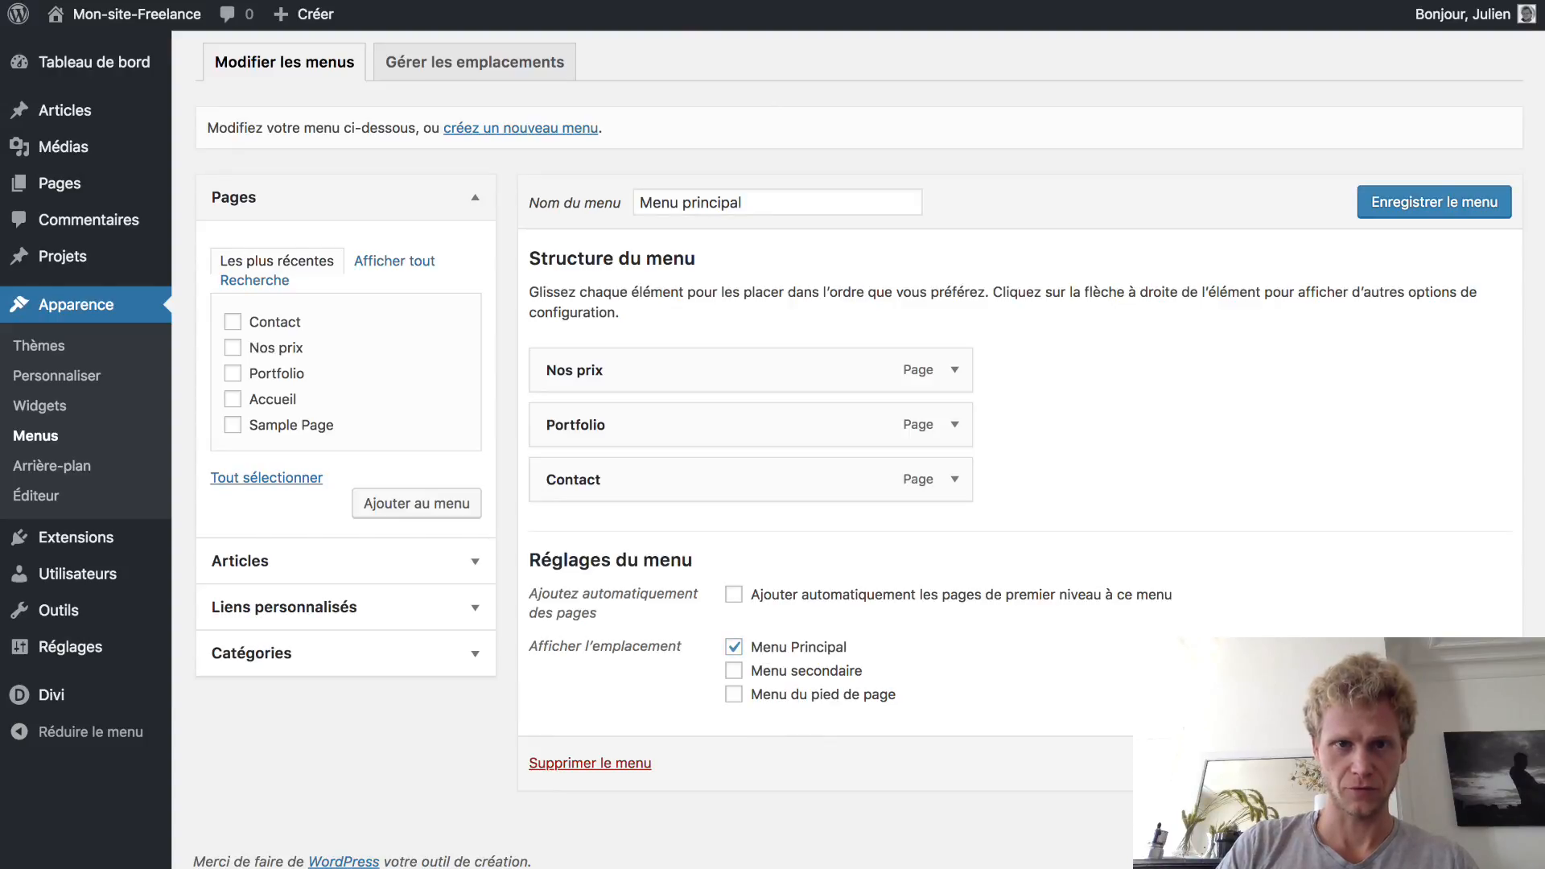
{"action": "left_click", "coordinate": [147, 18]}
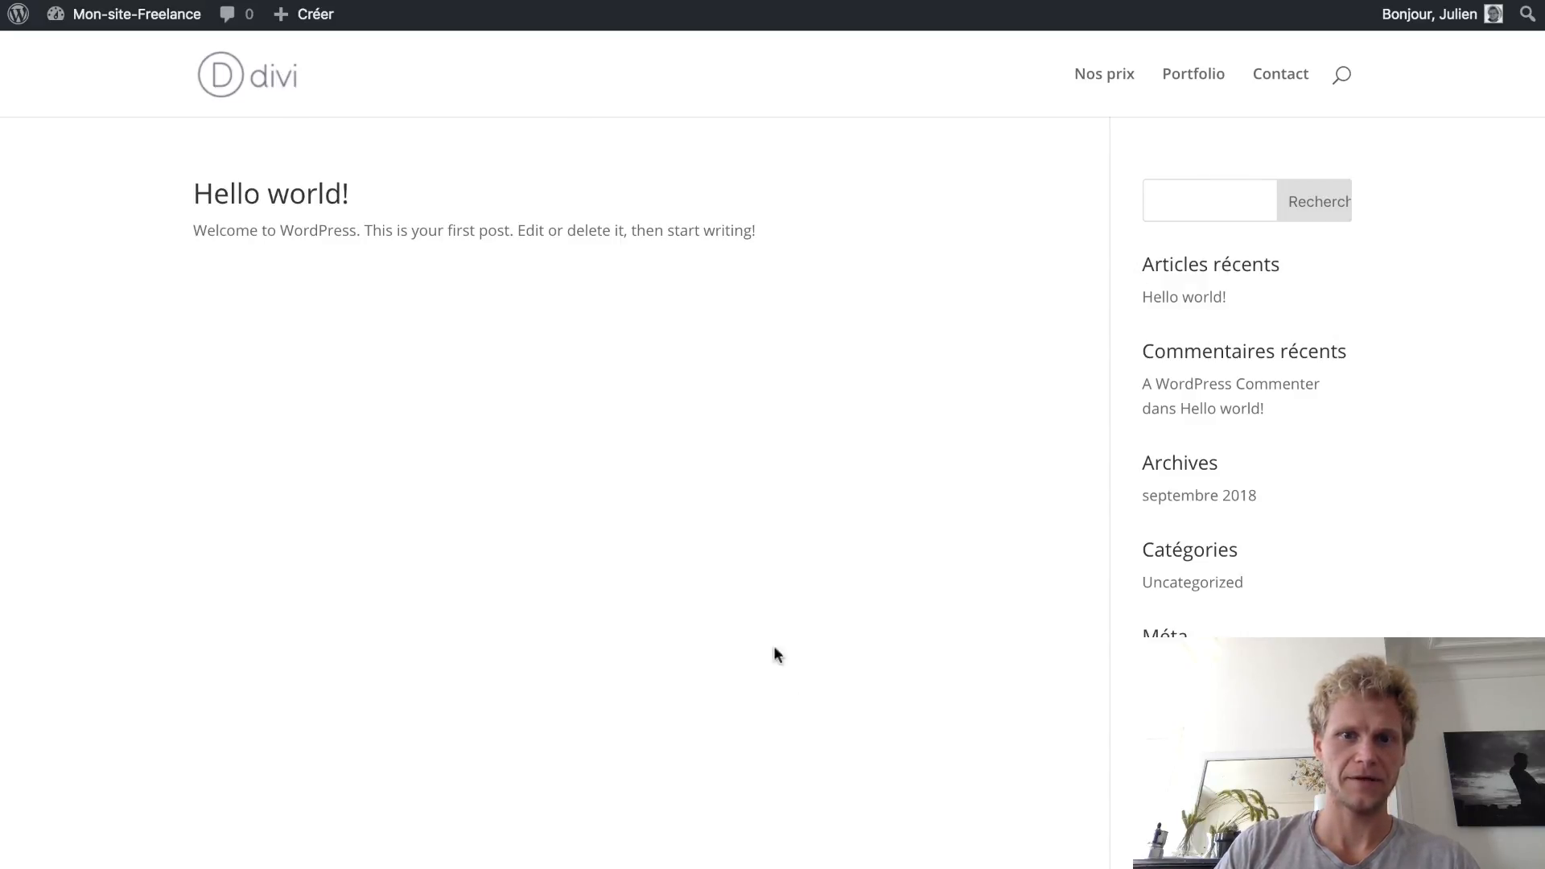
{"action": "mouse_move", "coordinate": [146, 18]}
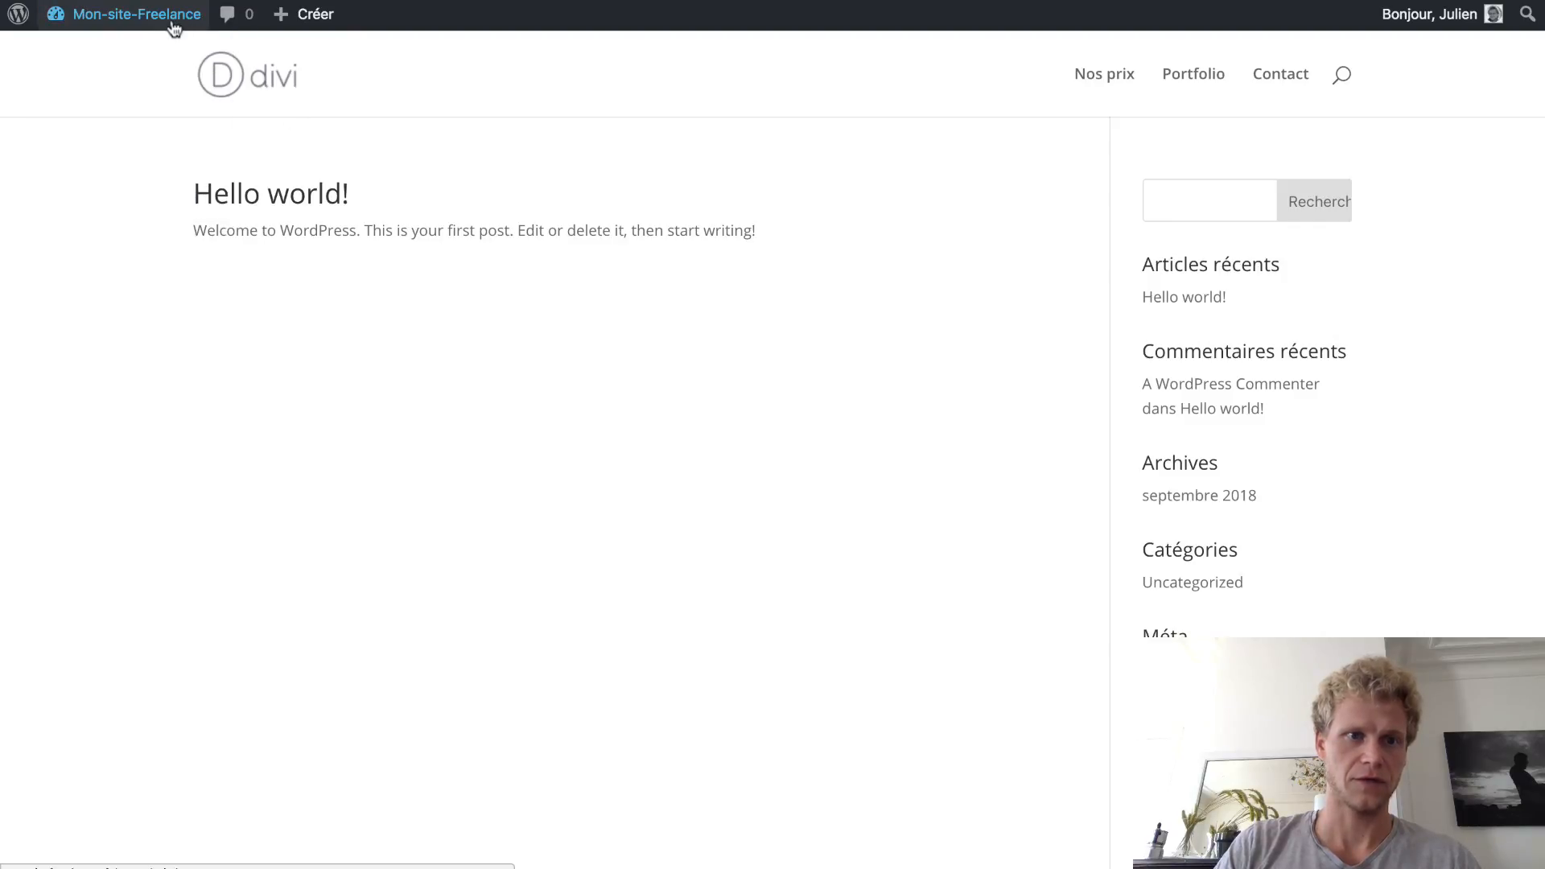
In Reading settings, choose a static home page set to Accueil and save
{"action": "left_click", "coordinate": [165, 22]}
{"action": "mouse_move", "coordinate": [89, 528]}
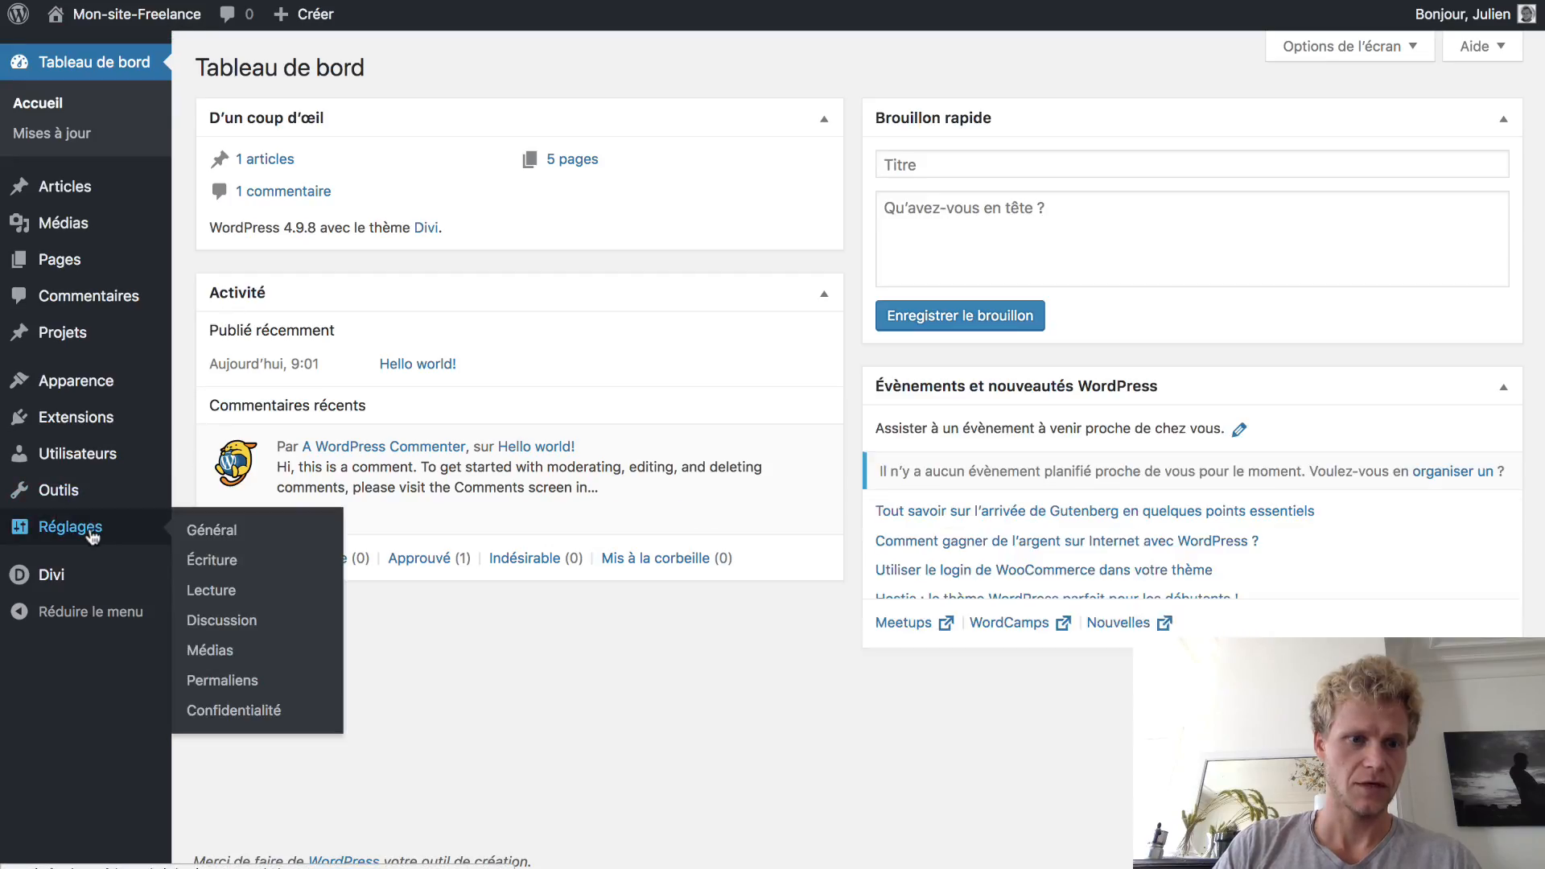
{"action": "left_click", "coordinate": [213, 596]}
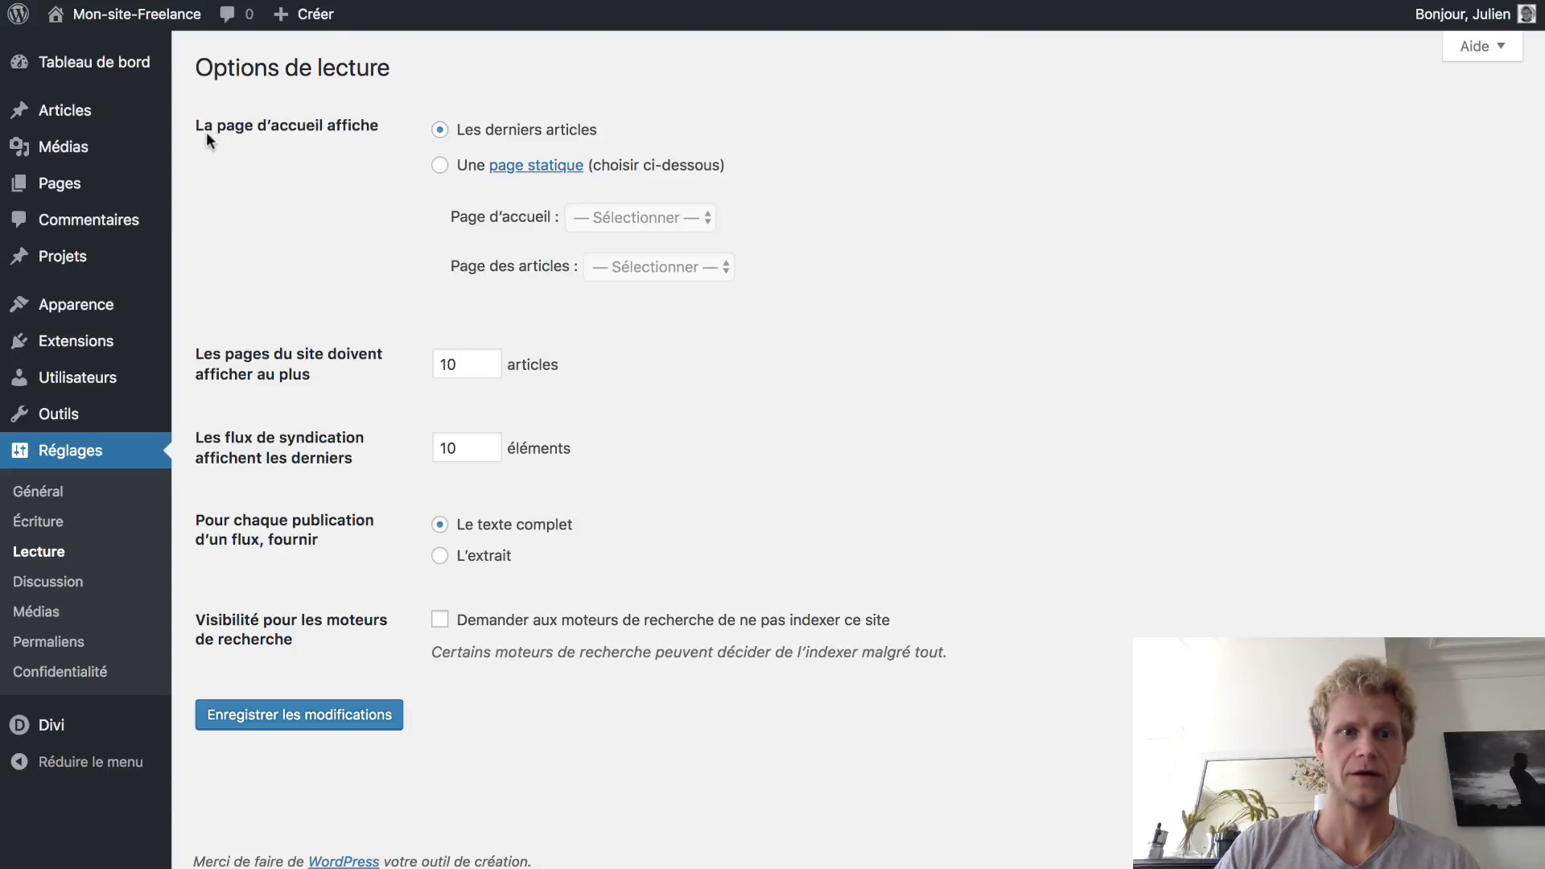
{"action": "left_click", "coordinate": [442, 166]}
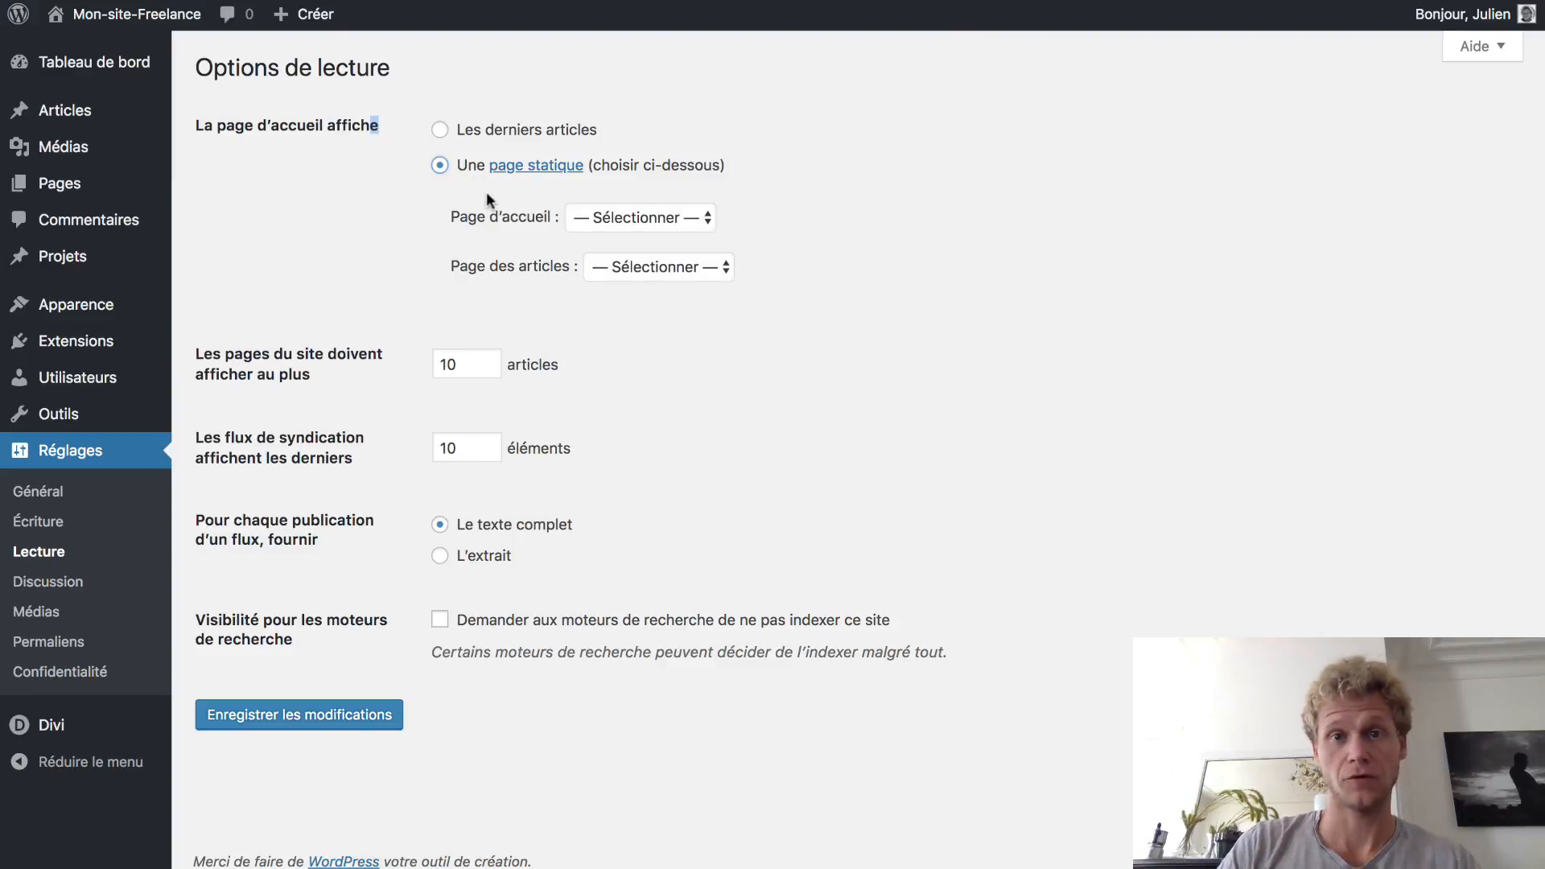
{"action": "left_click", "coordinate": [692, 219]}
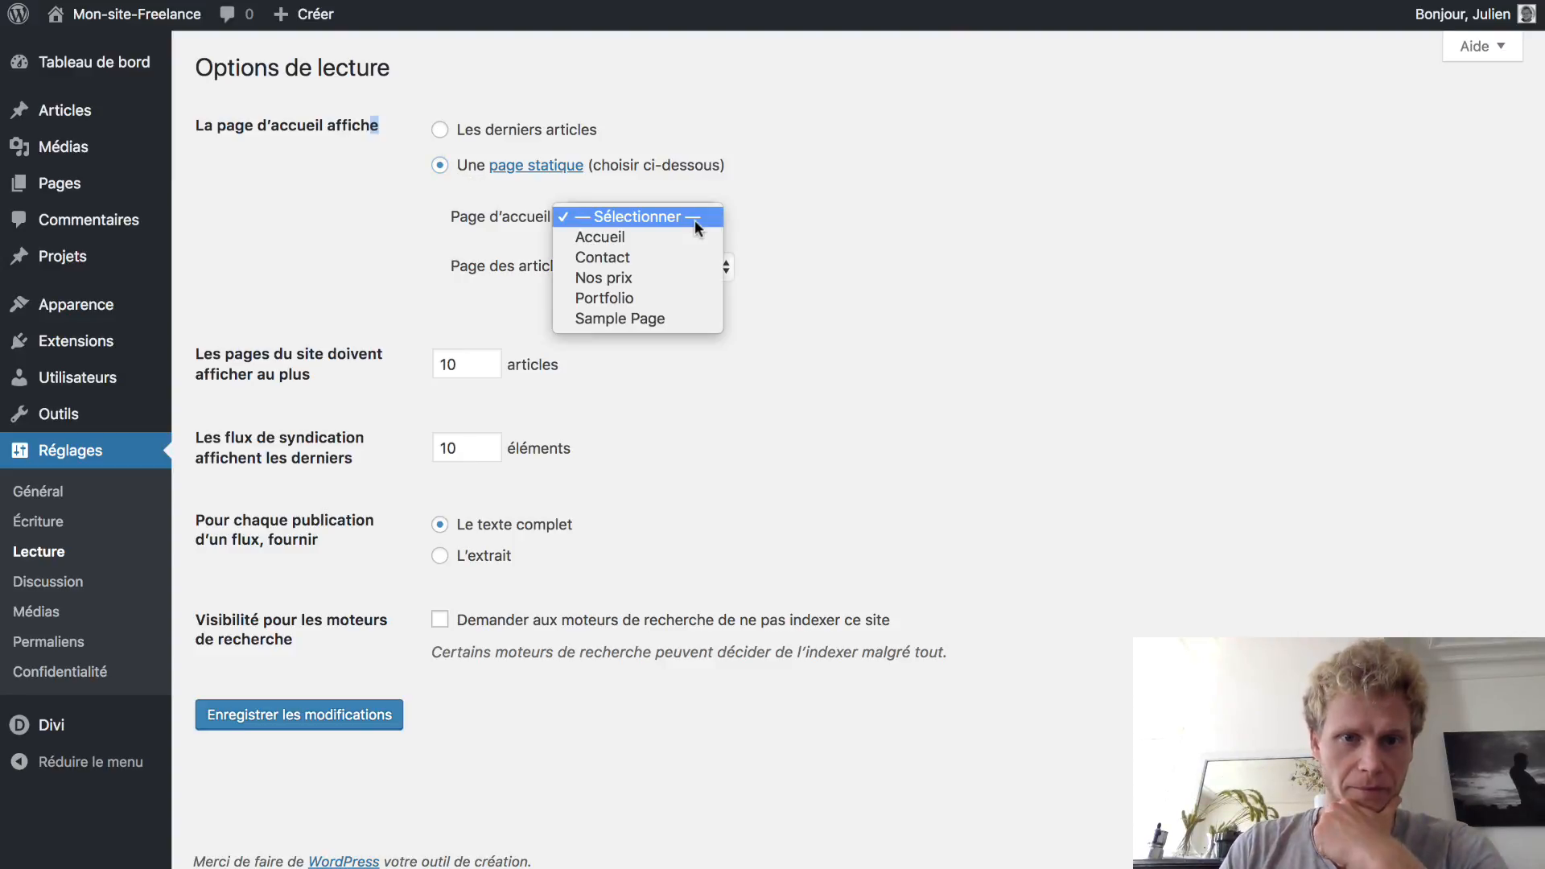
{"action": "left_click", "coordinate": [660, 235]}
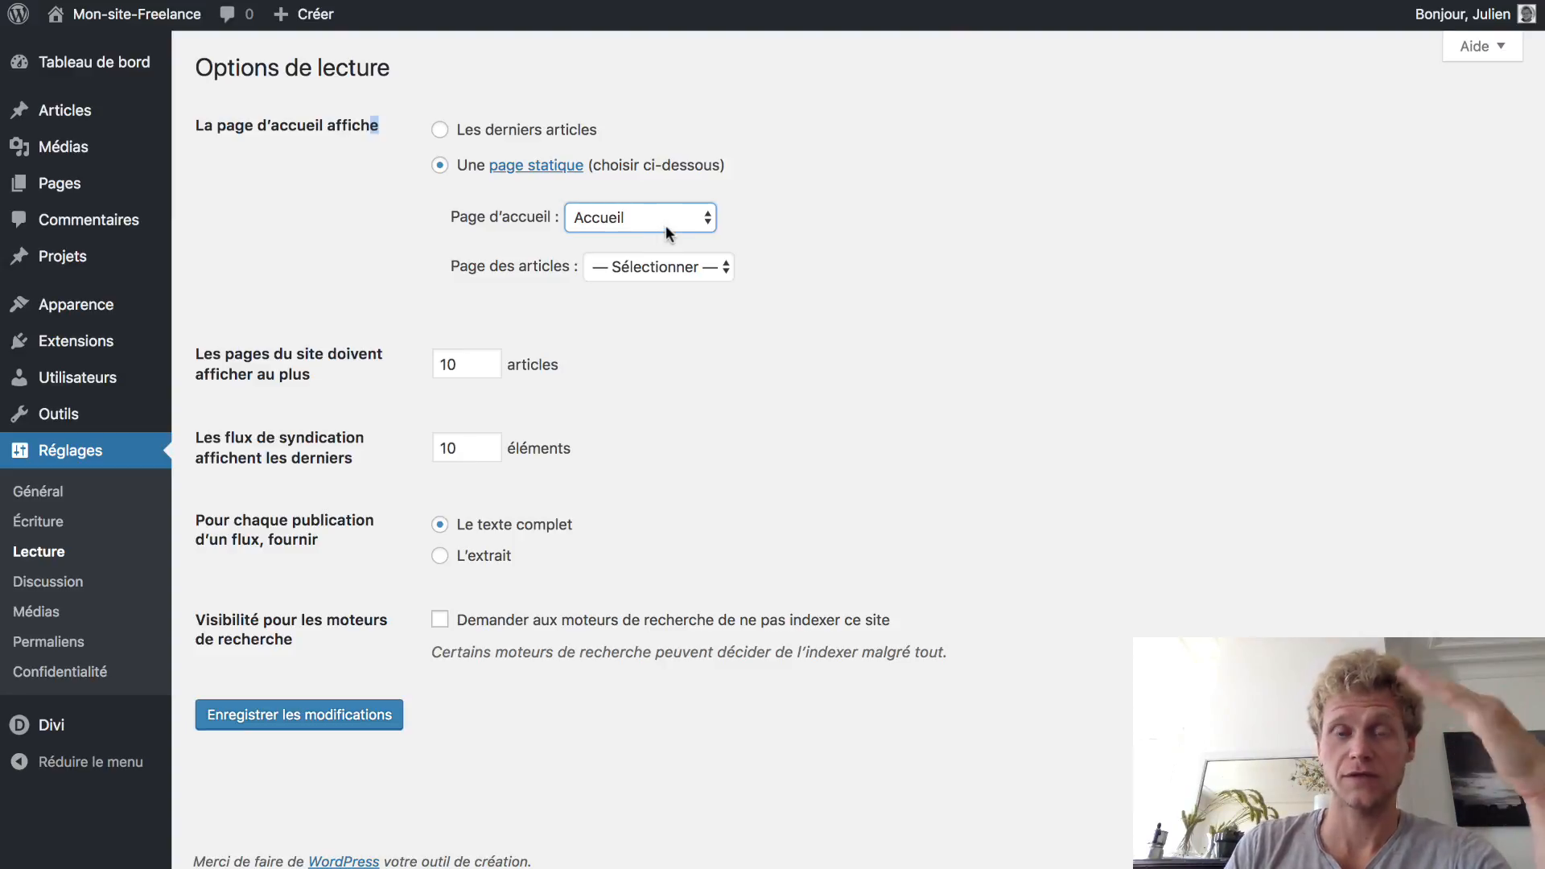
{"action": "left_click", "coordinate": [281, 720]}
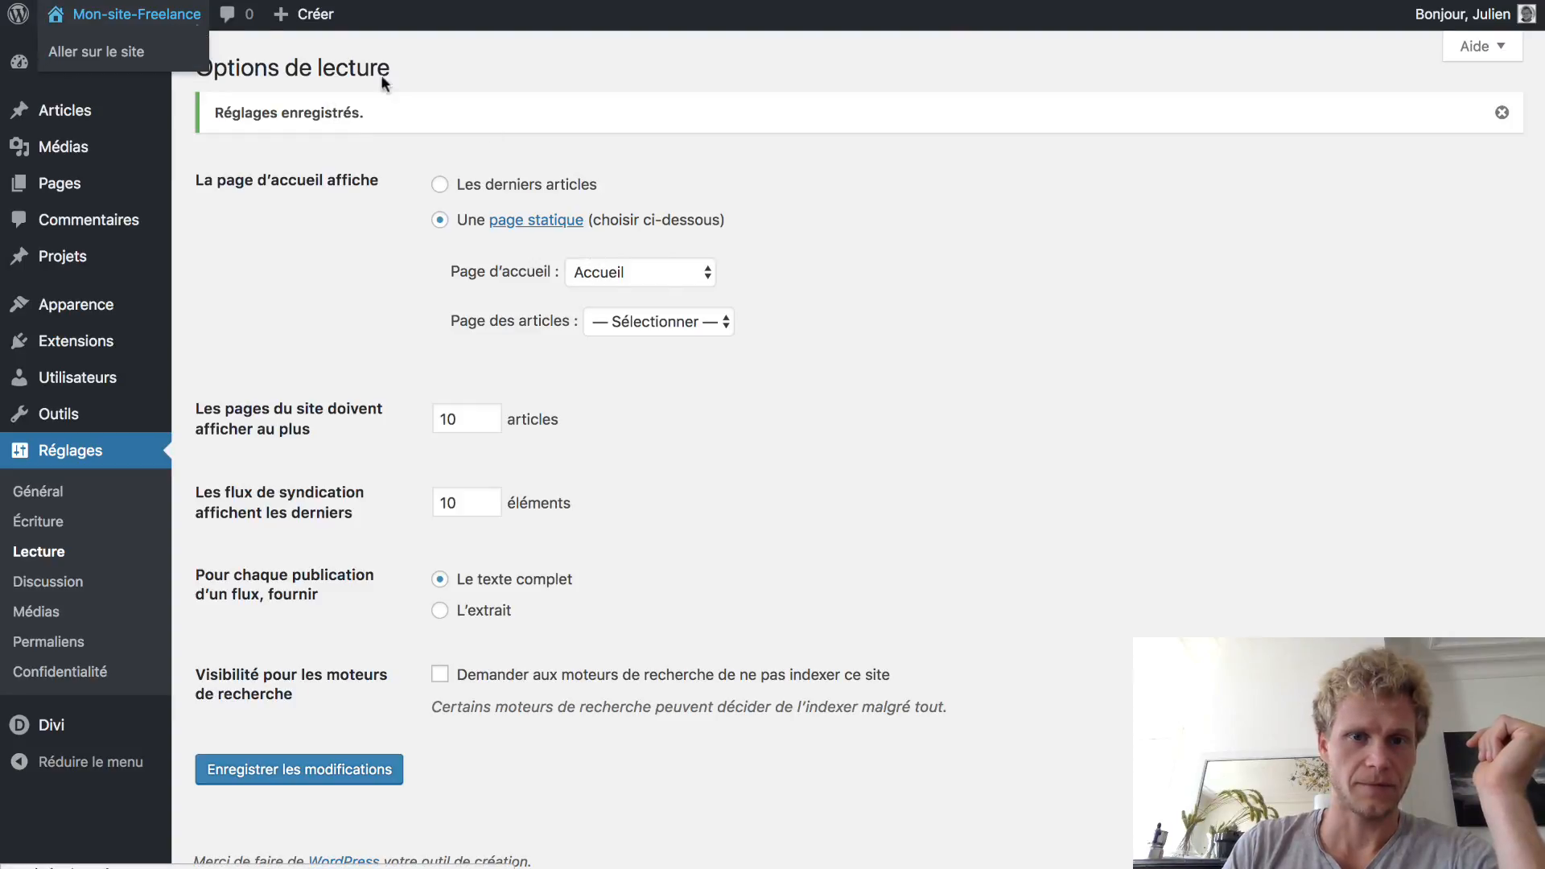
Leave the posts page unset and view the Accueil page on the site
{"action": "left_click", "coordinate": [649, 320]}
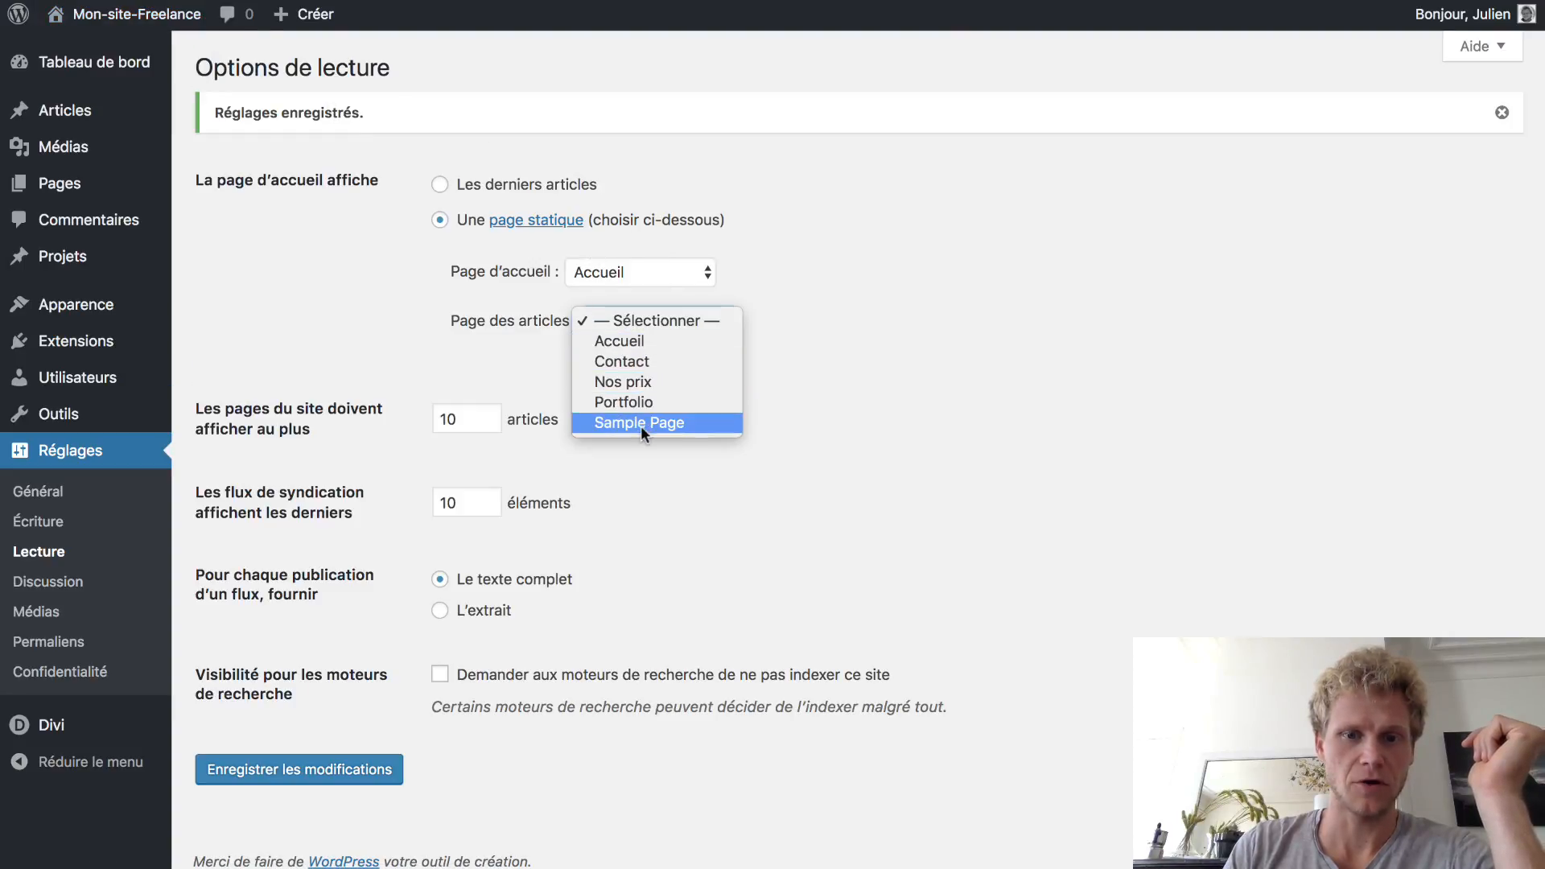
{"action": "left_click", "coordinate": [483, 314]}
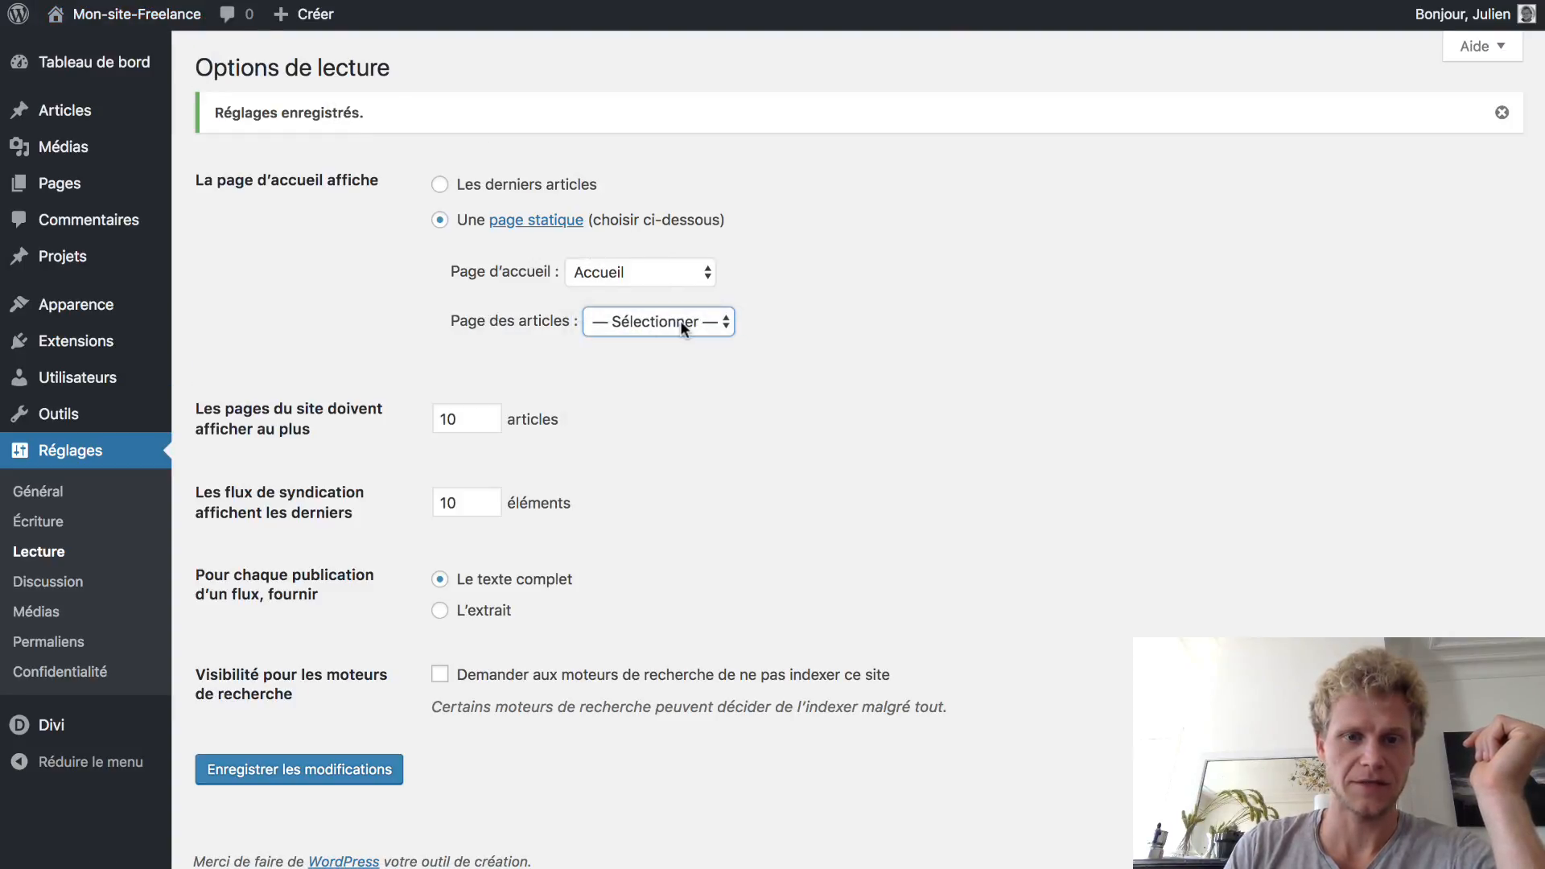
{"action": "left_click", "coordinate": [679, 320]}
{"action": "left_click", "coordinate": [454, 354]}
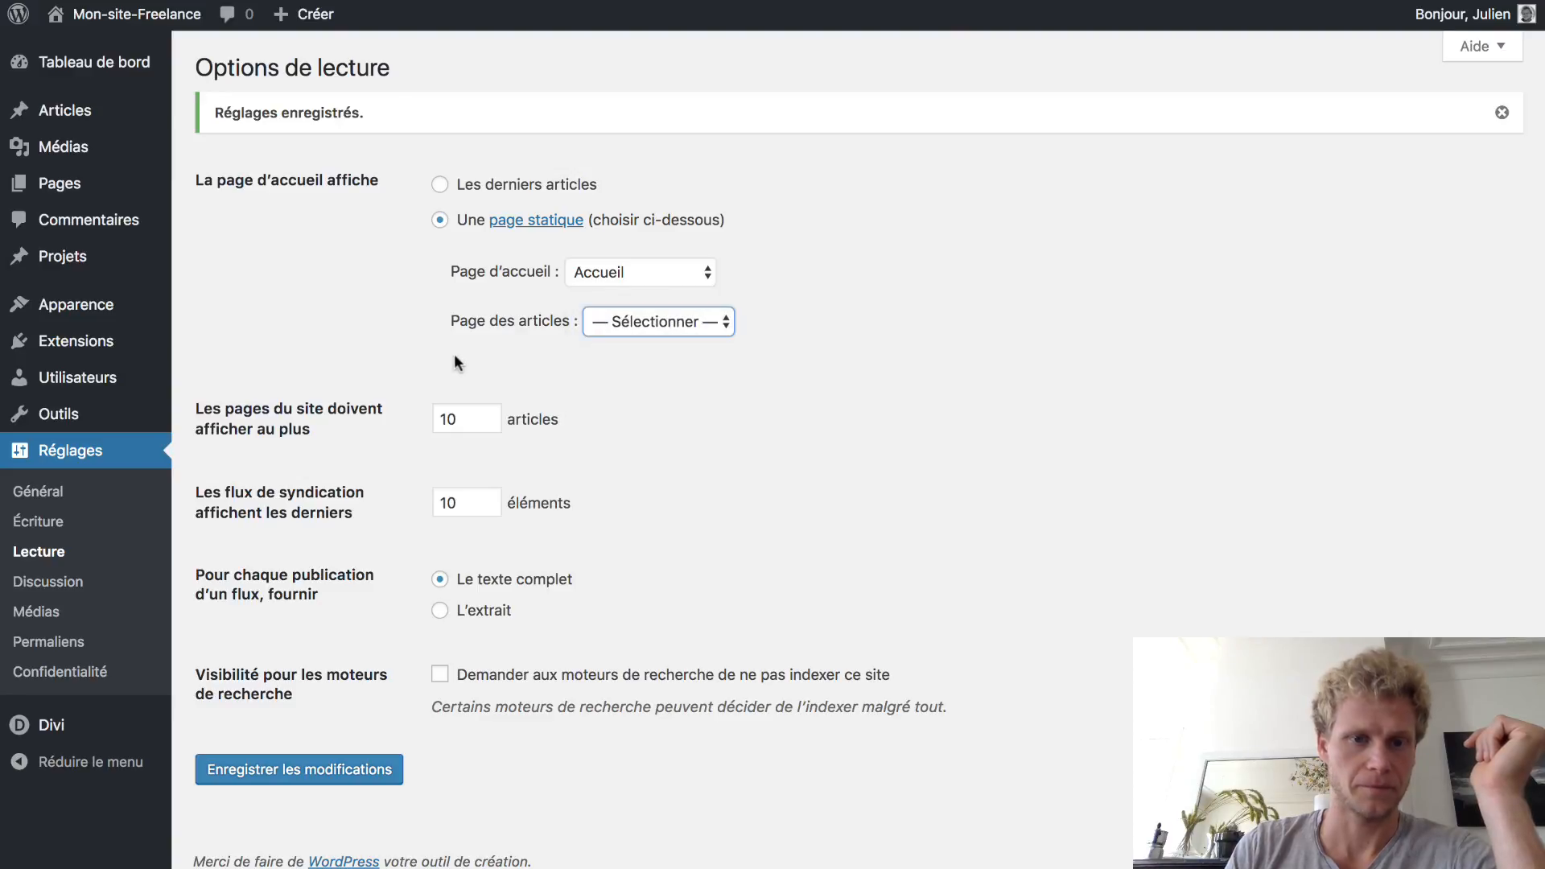
{"action": "left_click", "coordinate": [149, 31]}
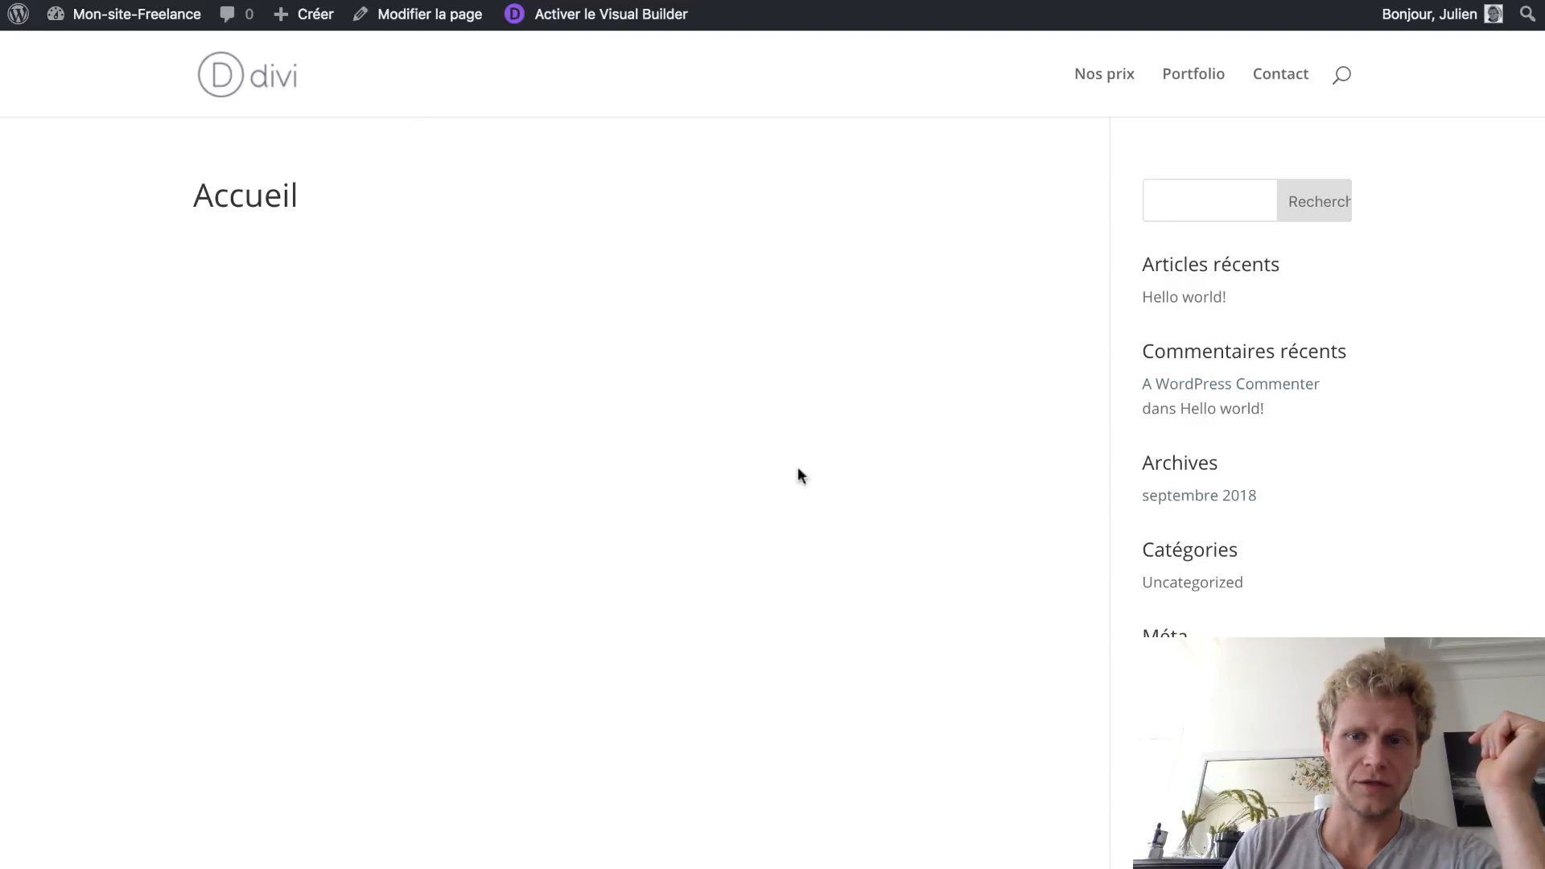
Launch the Visual Builder on Accueil and choose 'Commencer à construire'
{"action": "left_click", "coordinate": [592, 16]}
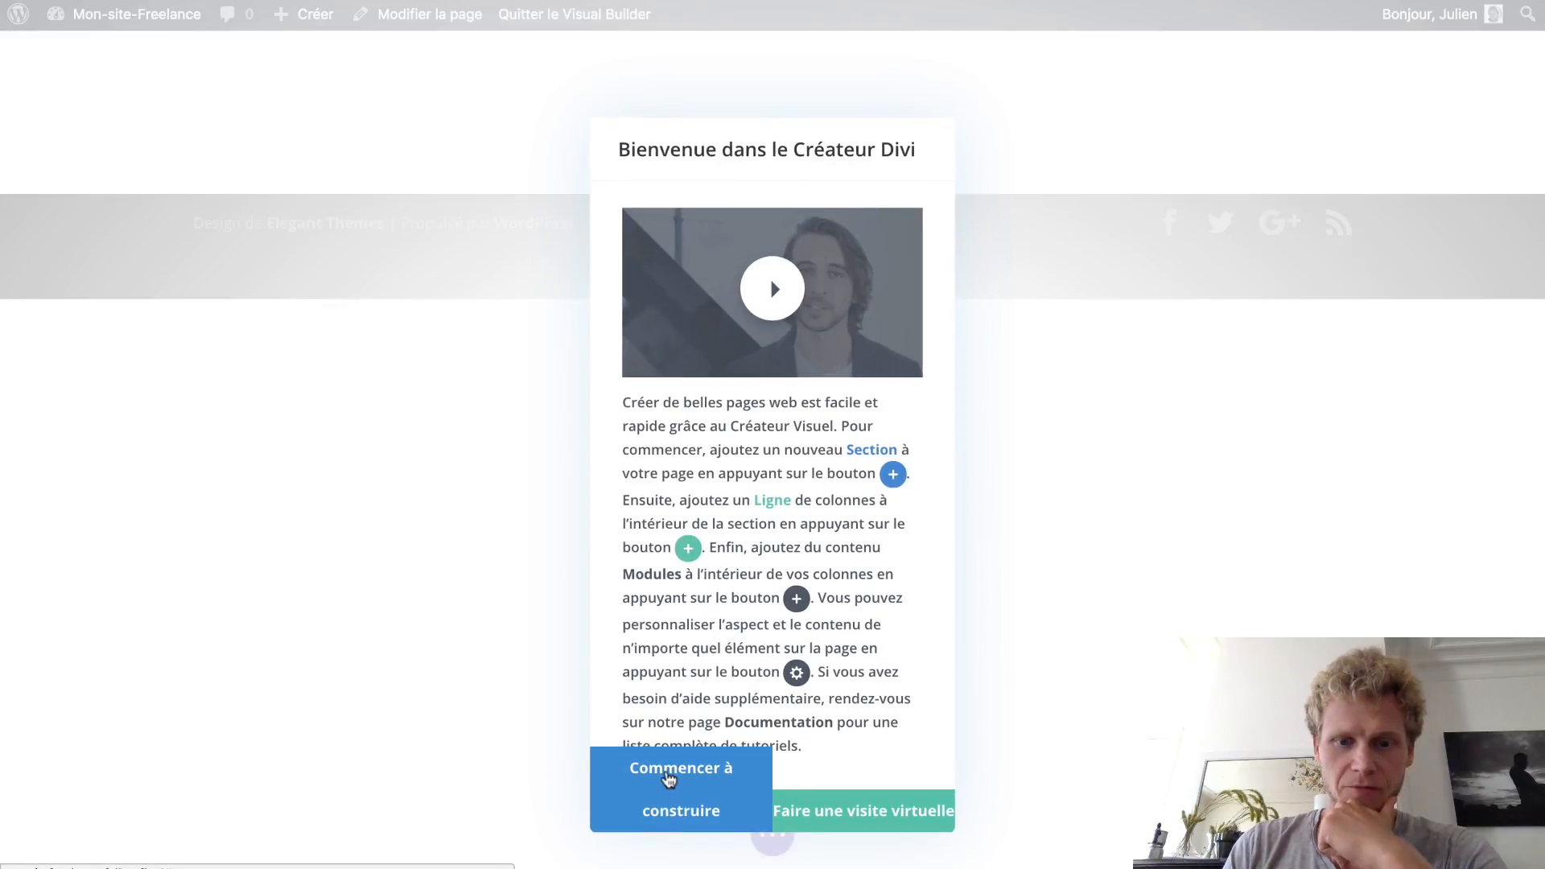
{"action": "left_click", "coordinate": [668, 781]}
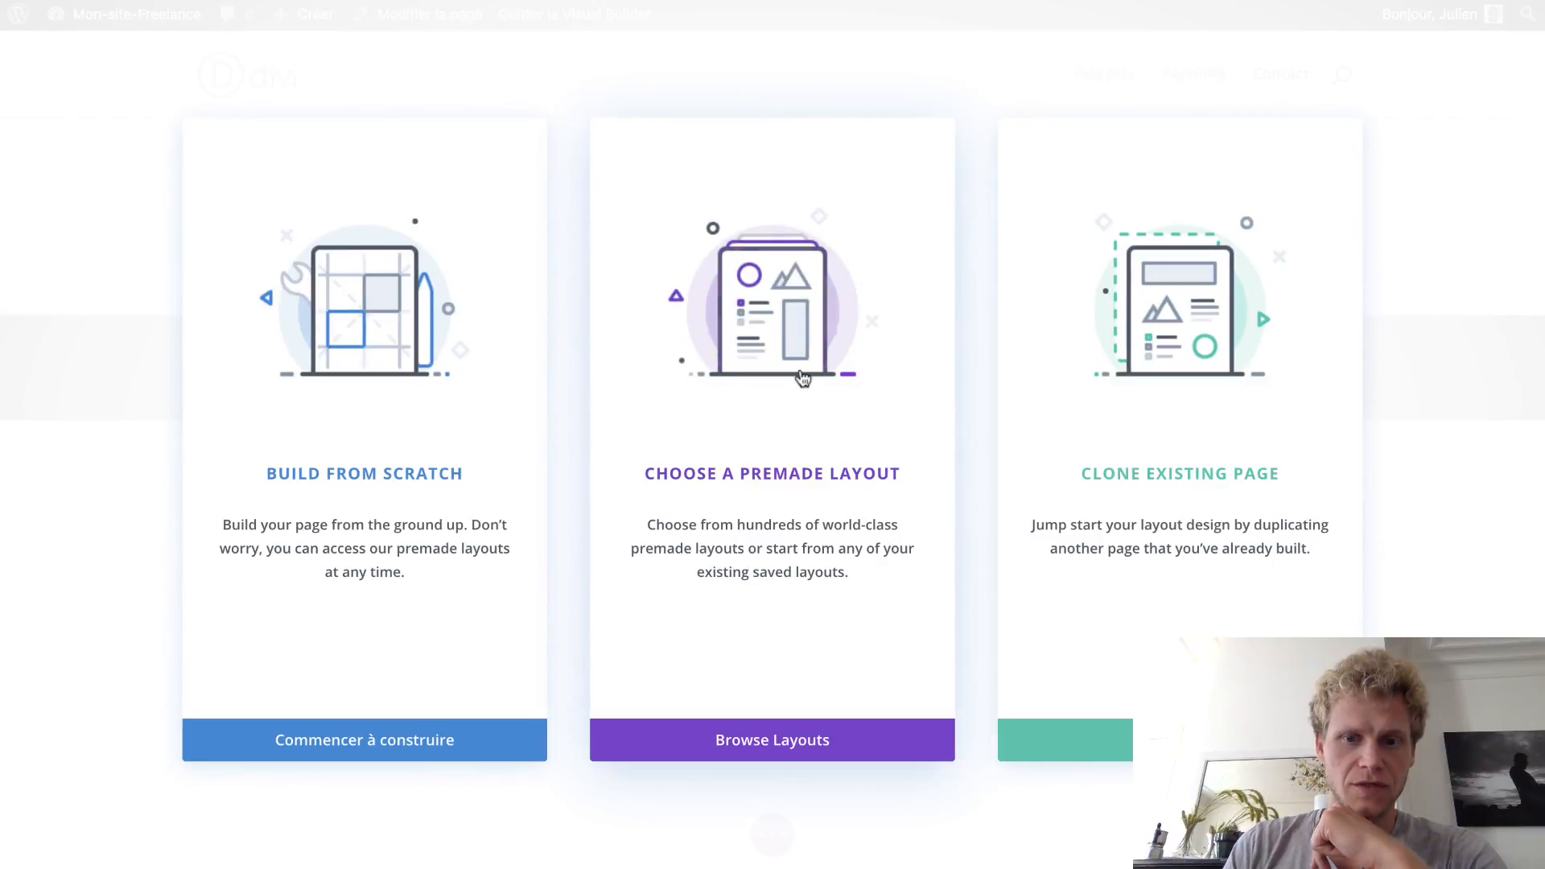
Search the Premade Layouts library for 'free' and browse the results
{"action": "left_click", "coordinate": [754, 749]}
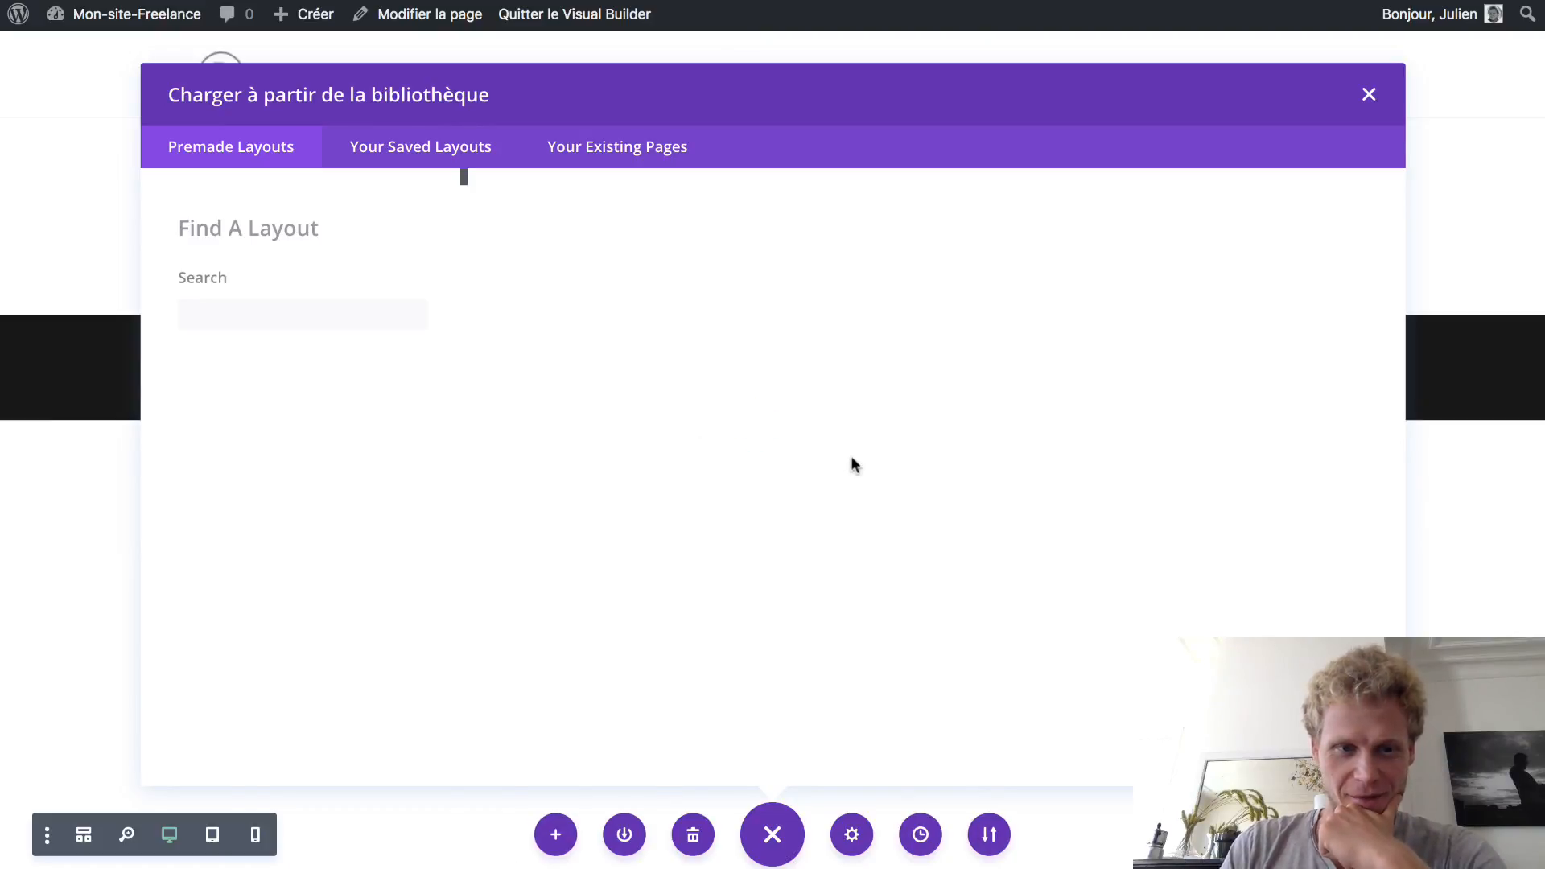
{"action": "scroll", "coordinate": [735, 482], "scroll_direction": "down", "scroll_amount": 10}
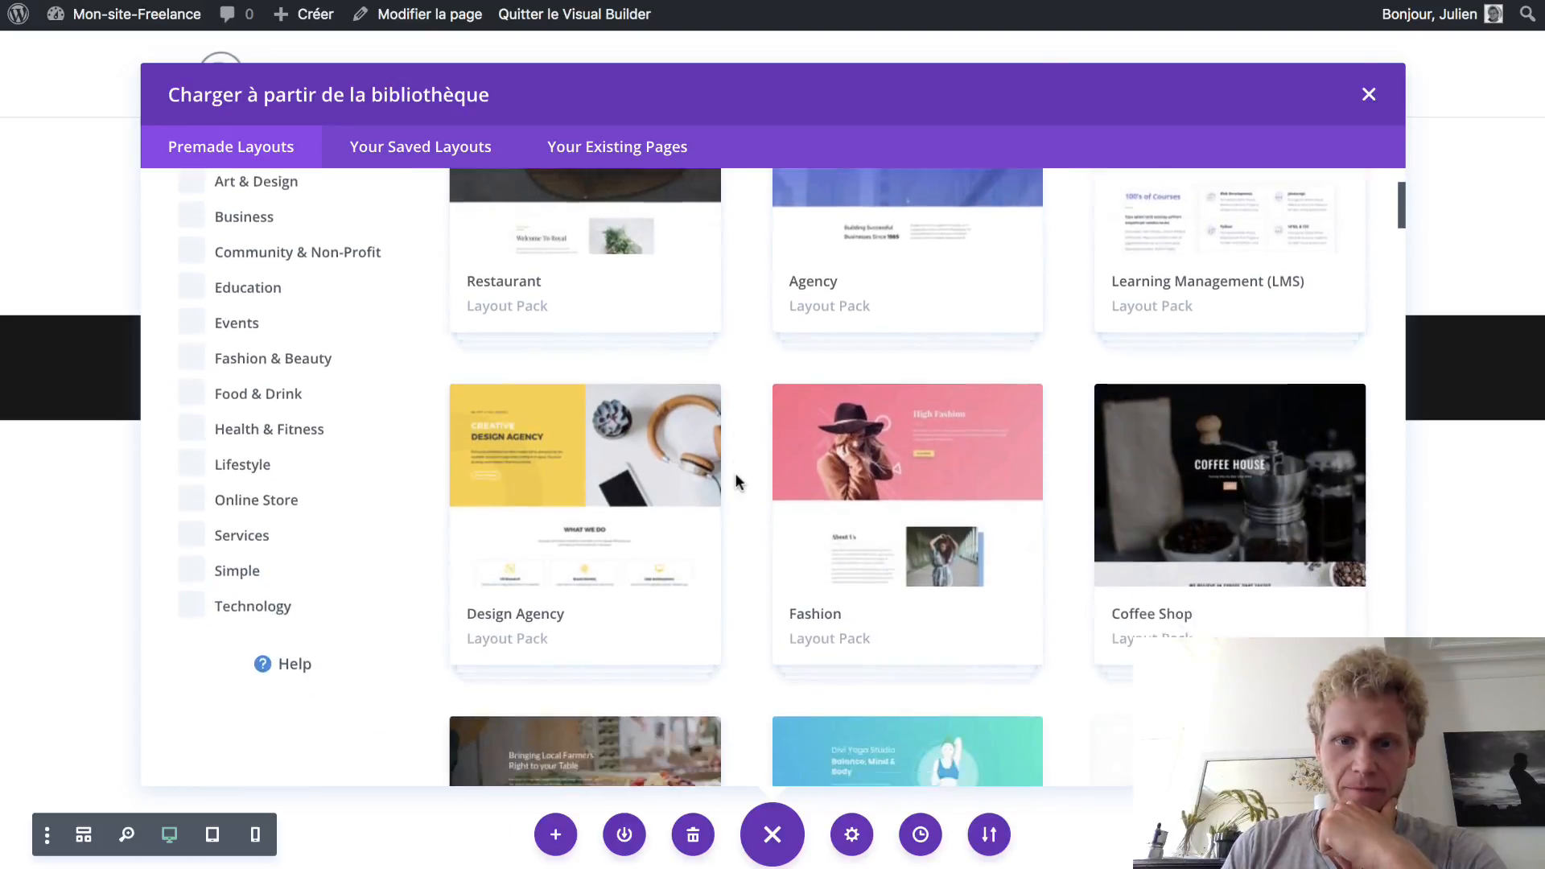
{"action": "scroll", "coordinate": [735, 481], "scroll_direction": "up", "scroll_amount": 10}
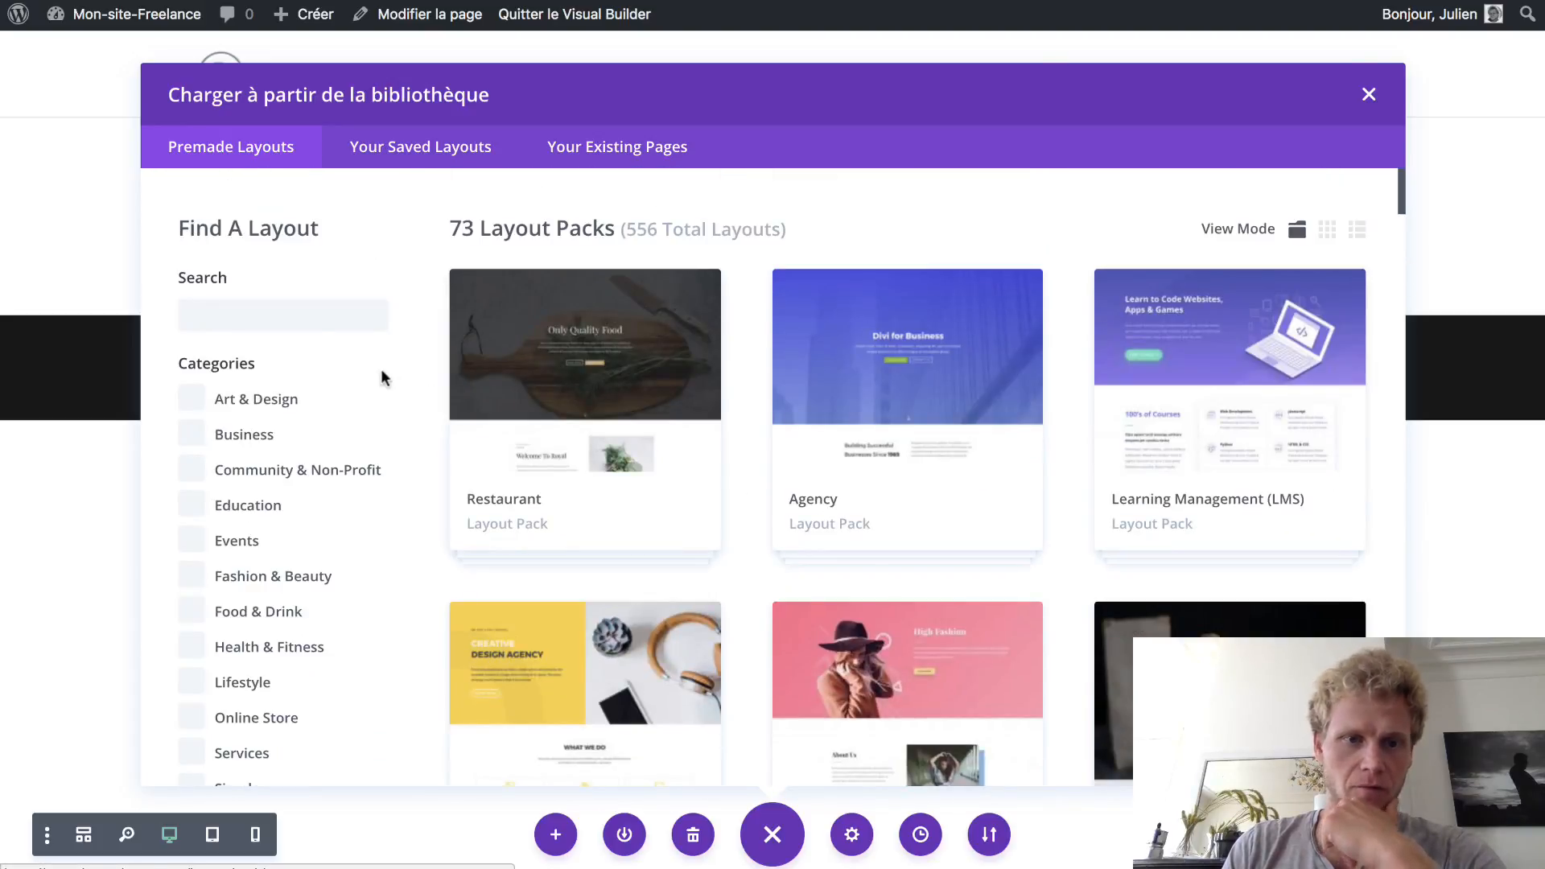
{"action": "left_click", "coordinate": [301, 314]}
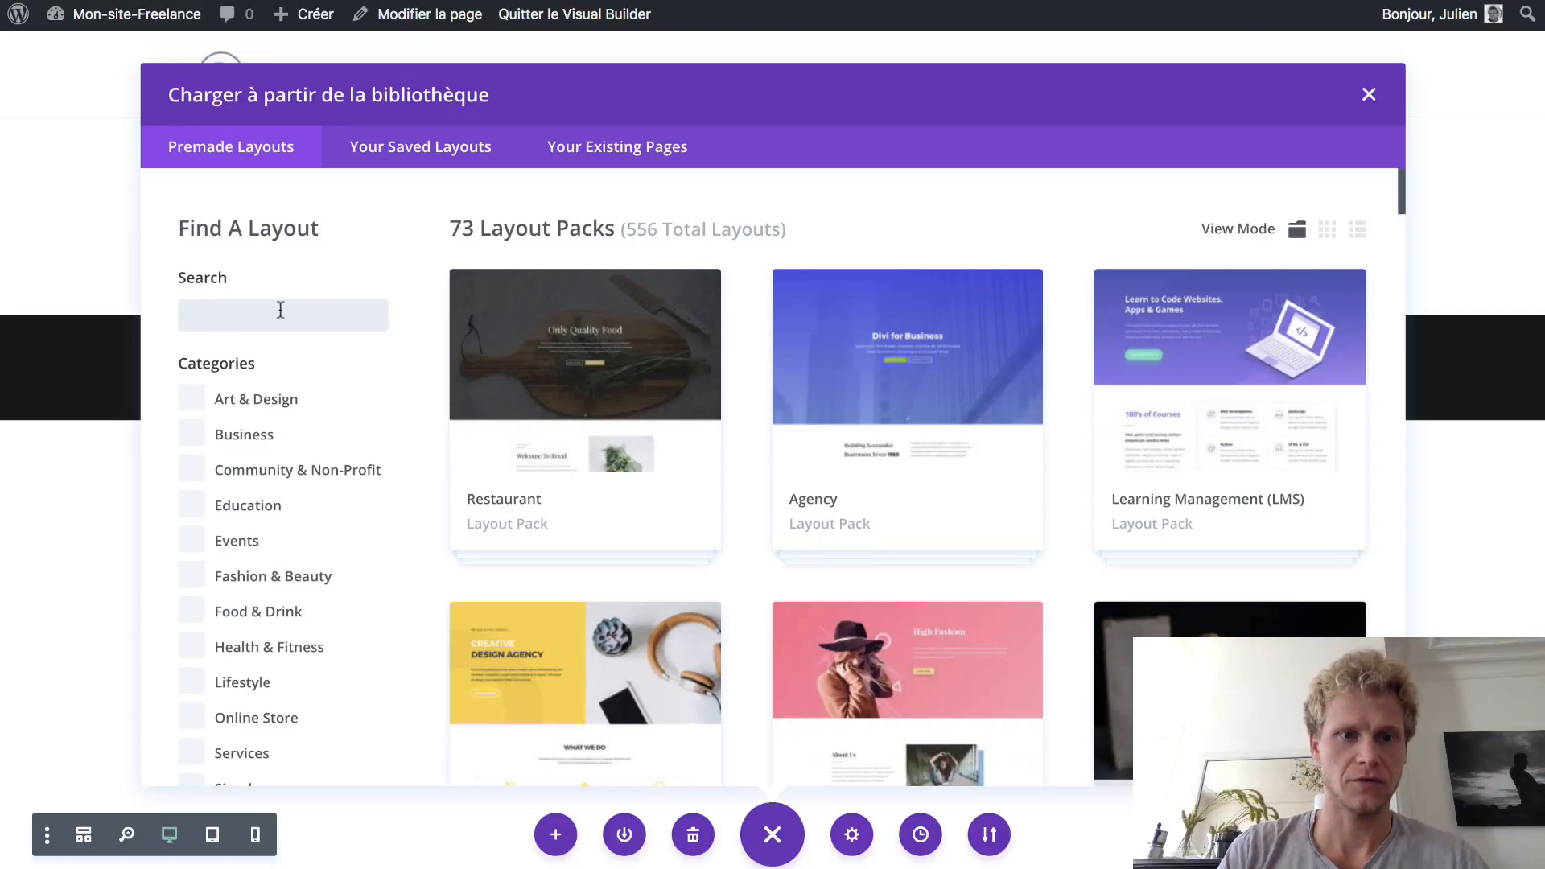
{"action": "type", "text": "free"}
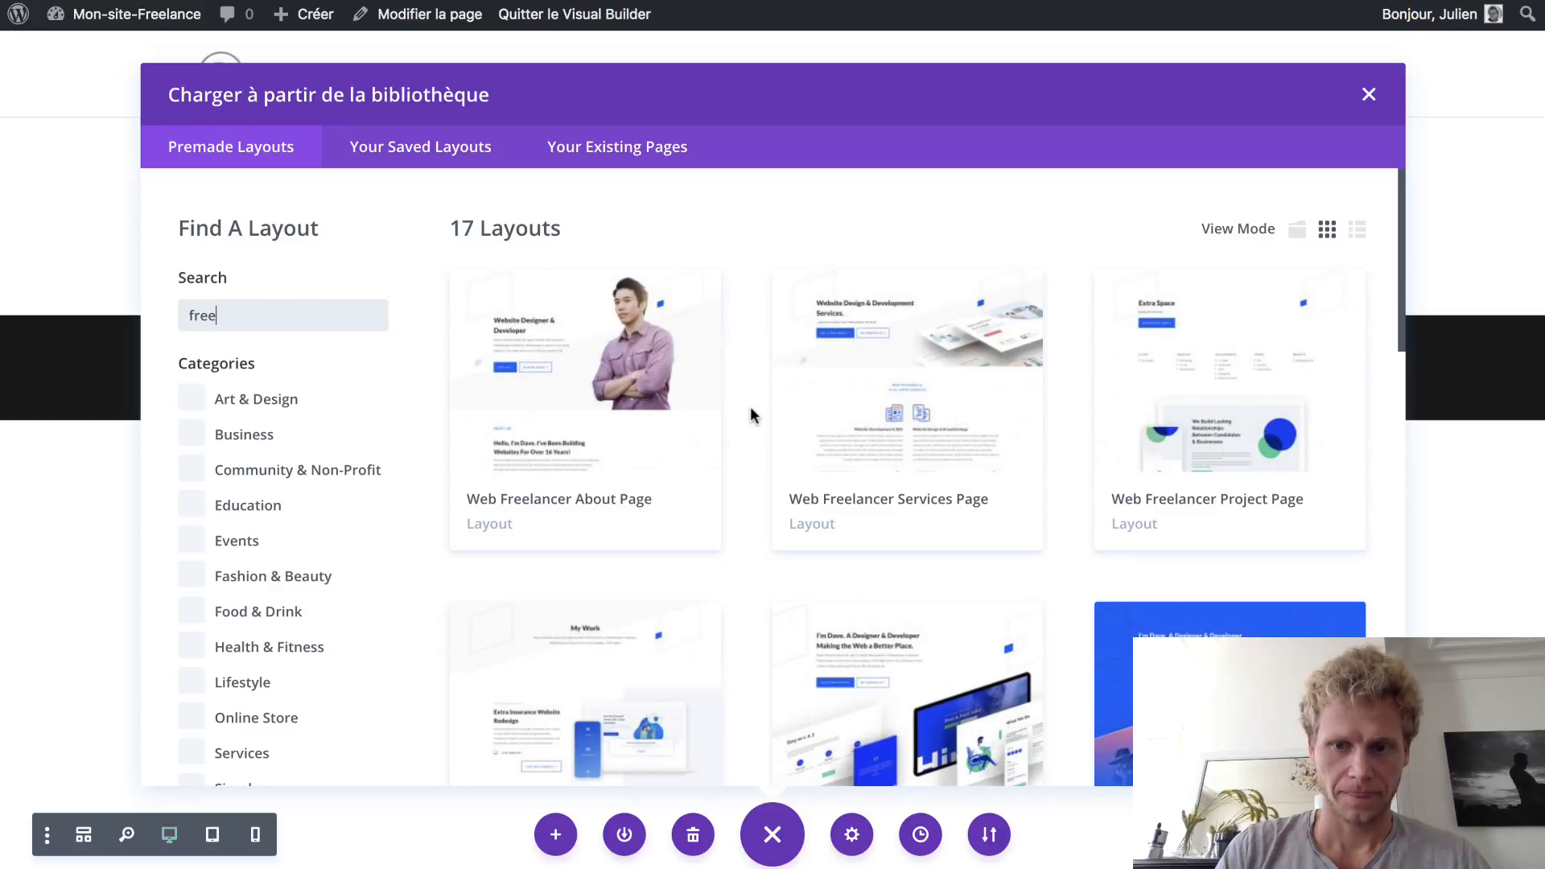
{"action": "scroll", "coordinate": [751, 416], "scroll_direction": "down", "scroll_amount": 2}
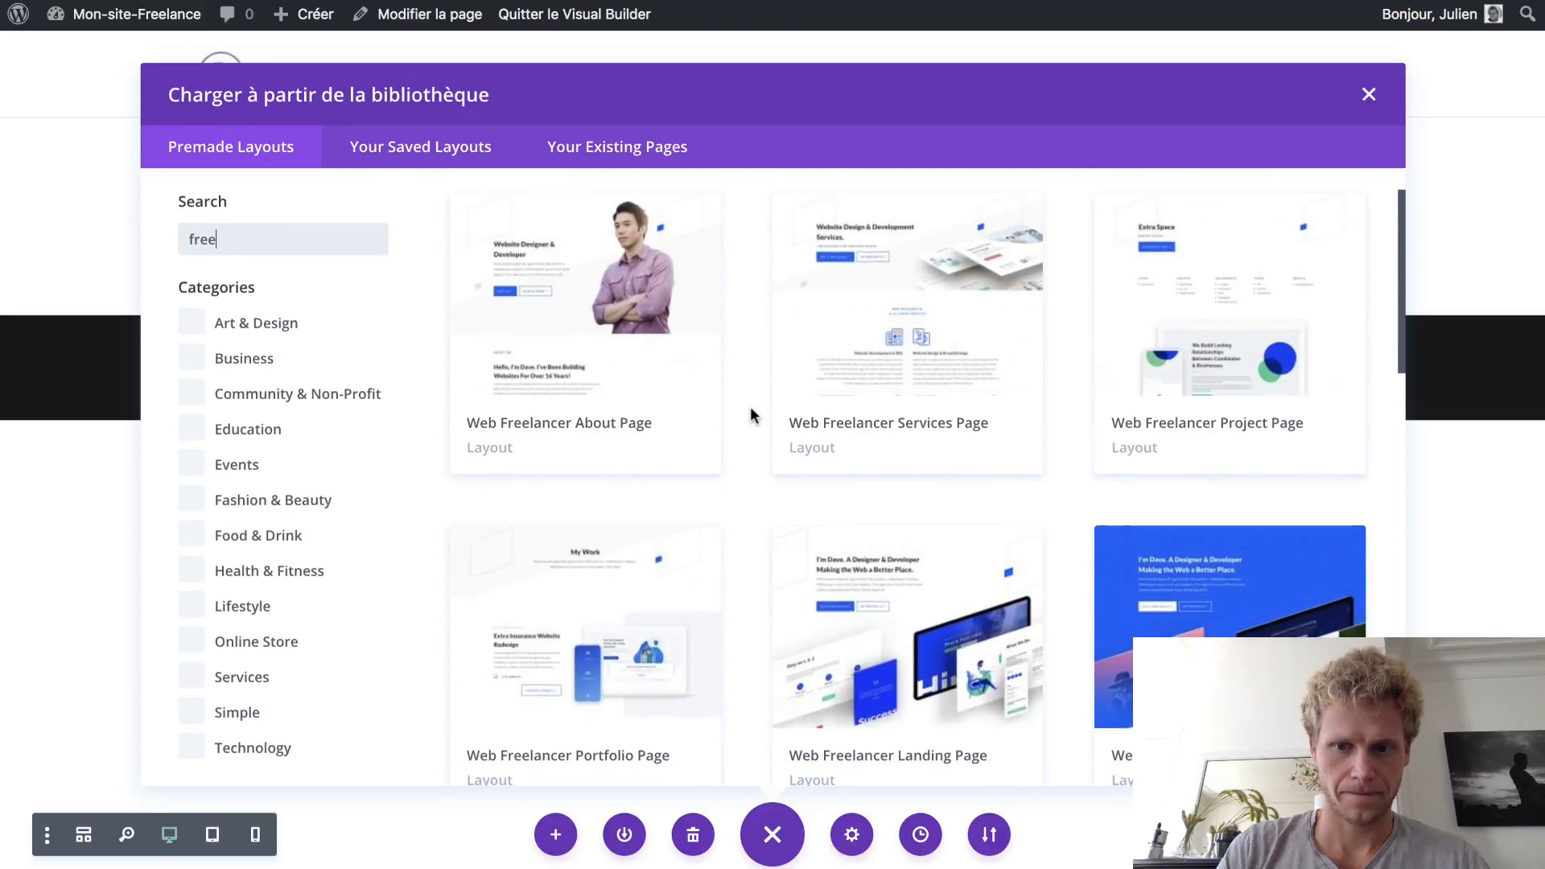
{"action": "scroll", "coordinate": [750, 415], "scroll_direction": "down", "scroll_amount": 3}
{"action": "scroll", "coordinate": [1153, 555], "scroll_direction": "up", "scroll_amount": 3}
{"action": "scroll", "coordinate": [1154, 556], "scroll_direction": "down", "scroll_amount": 10}
{"action": "scroll", "coordinate": [1151, 554], "scroll_direction": "up", "scroll_amount": 6}
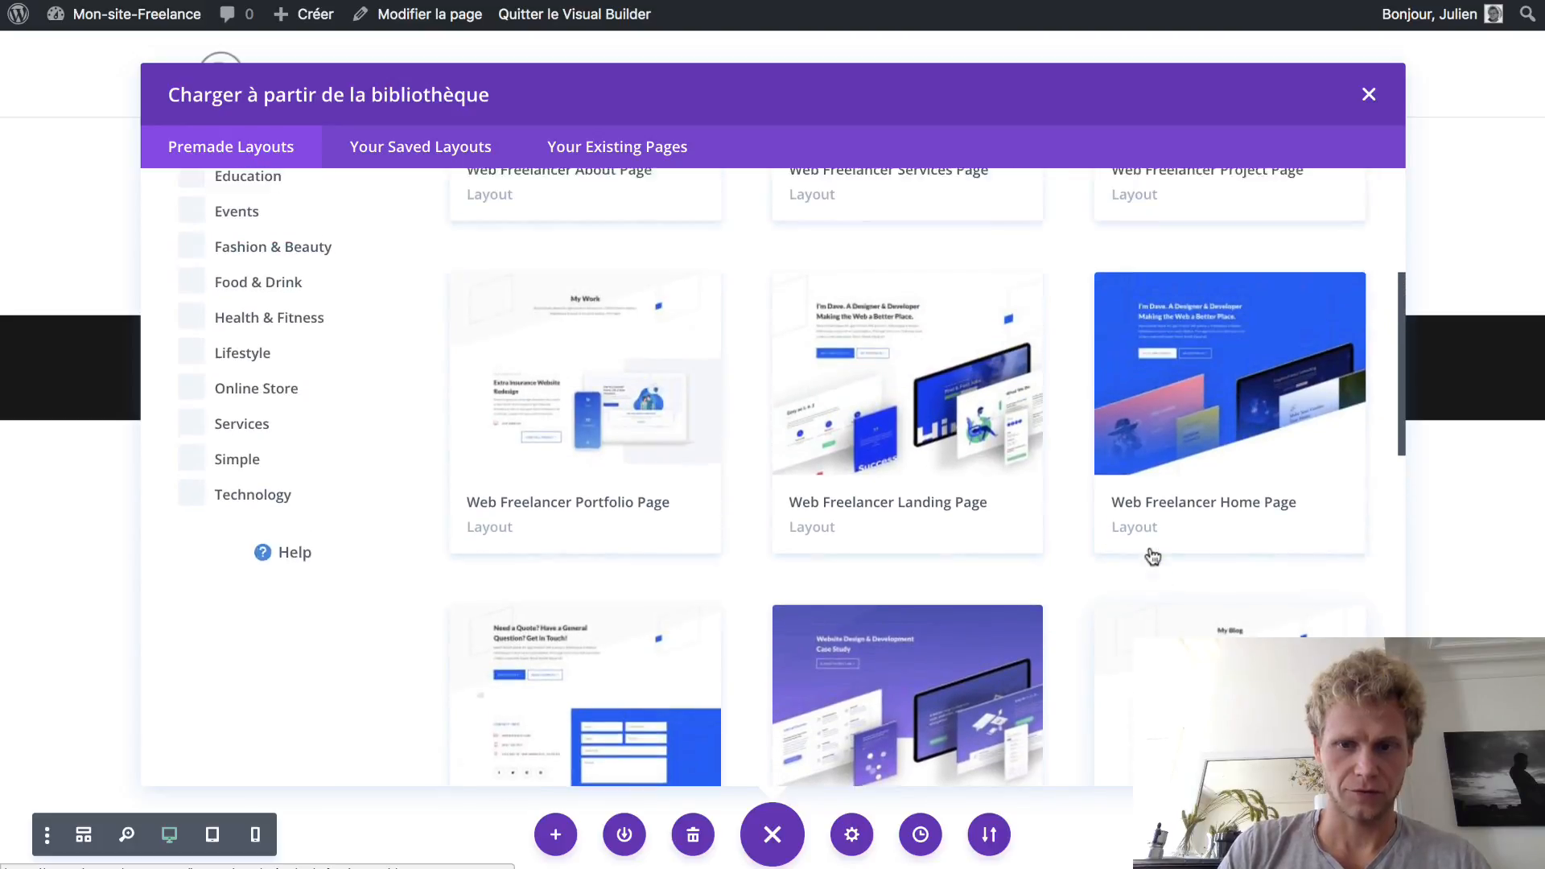
Review the Web Freelancer Home Page layout details and choose to use it
{"action": "left_click", "coordinate": [1197, 416]}
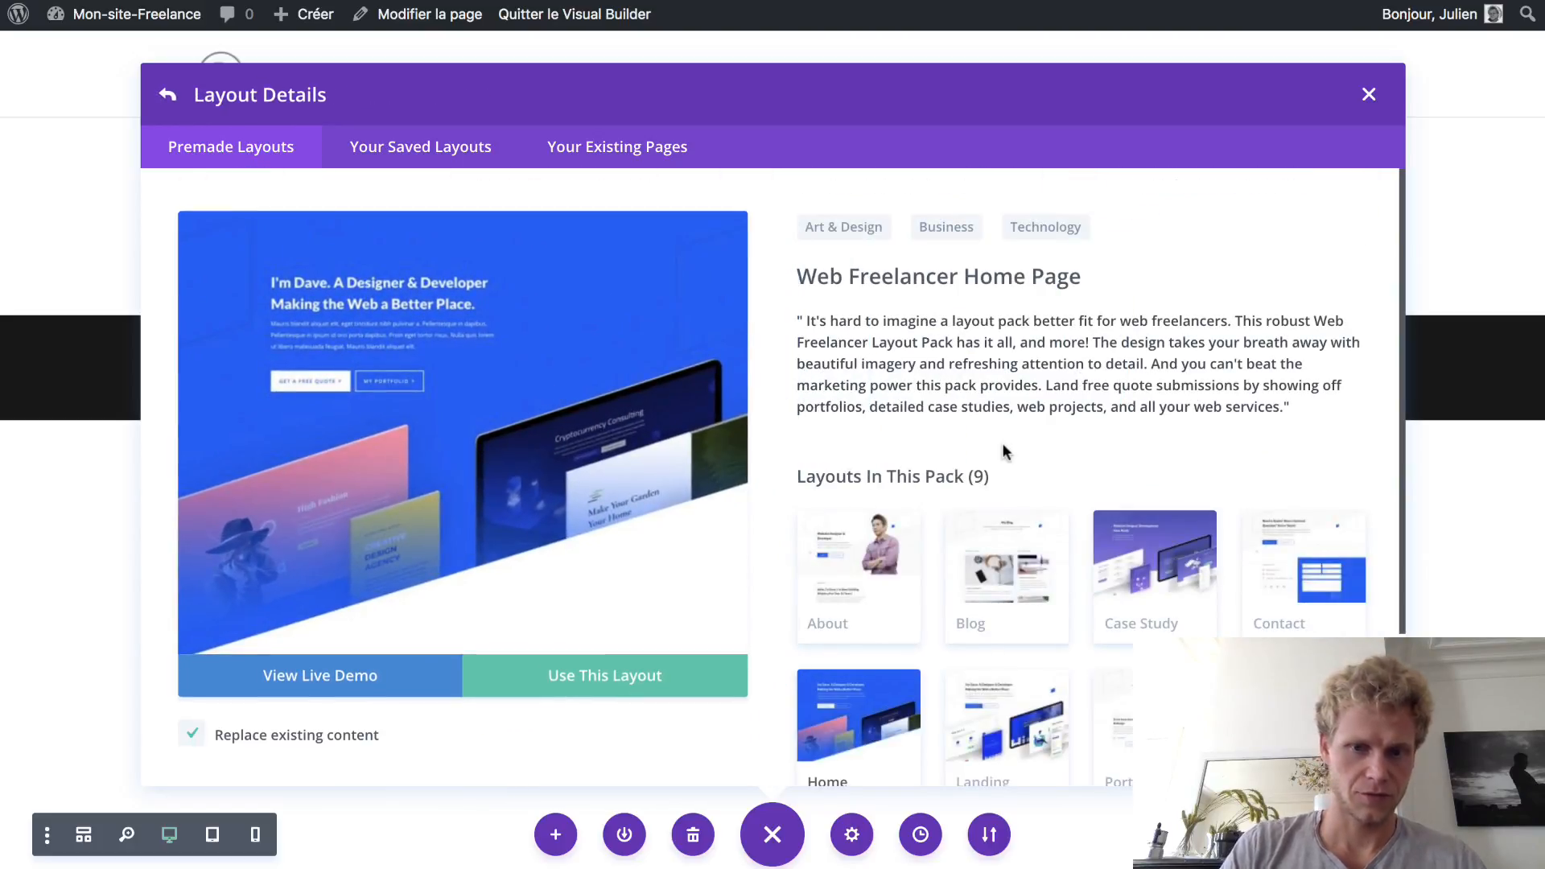
{"action": "scroll", "coordinate": [1002, 450], "scroll_direction": "down", "scroll_amount": 2}
{"action": "scroll", "coordinate": [658, 419], "scroll_direction": "down", "scroll_amount": 1}
{"action": "scroll", "coordinate": [657, 413], "scroll_direction": "down", "scroll_amount": 8}
{"action": "scroll", "coordinate": [657, 413], "scroll_direction": "down", "scroll_amount": 3}
{"action": "scroll", "coordinate": [656, 414], "scroll_direction": "up", "scroll_amount": 10}
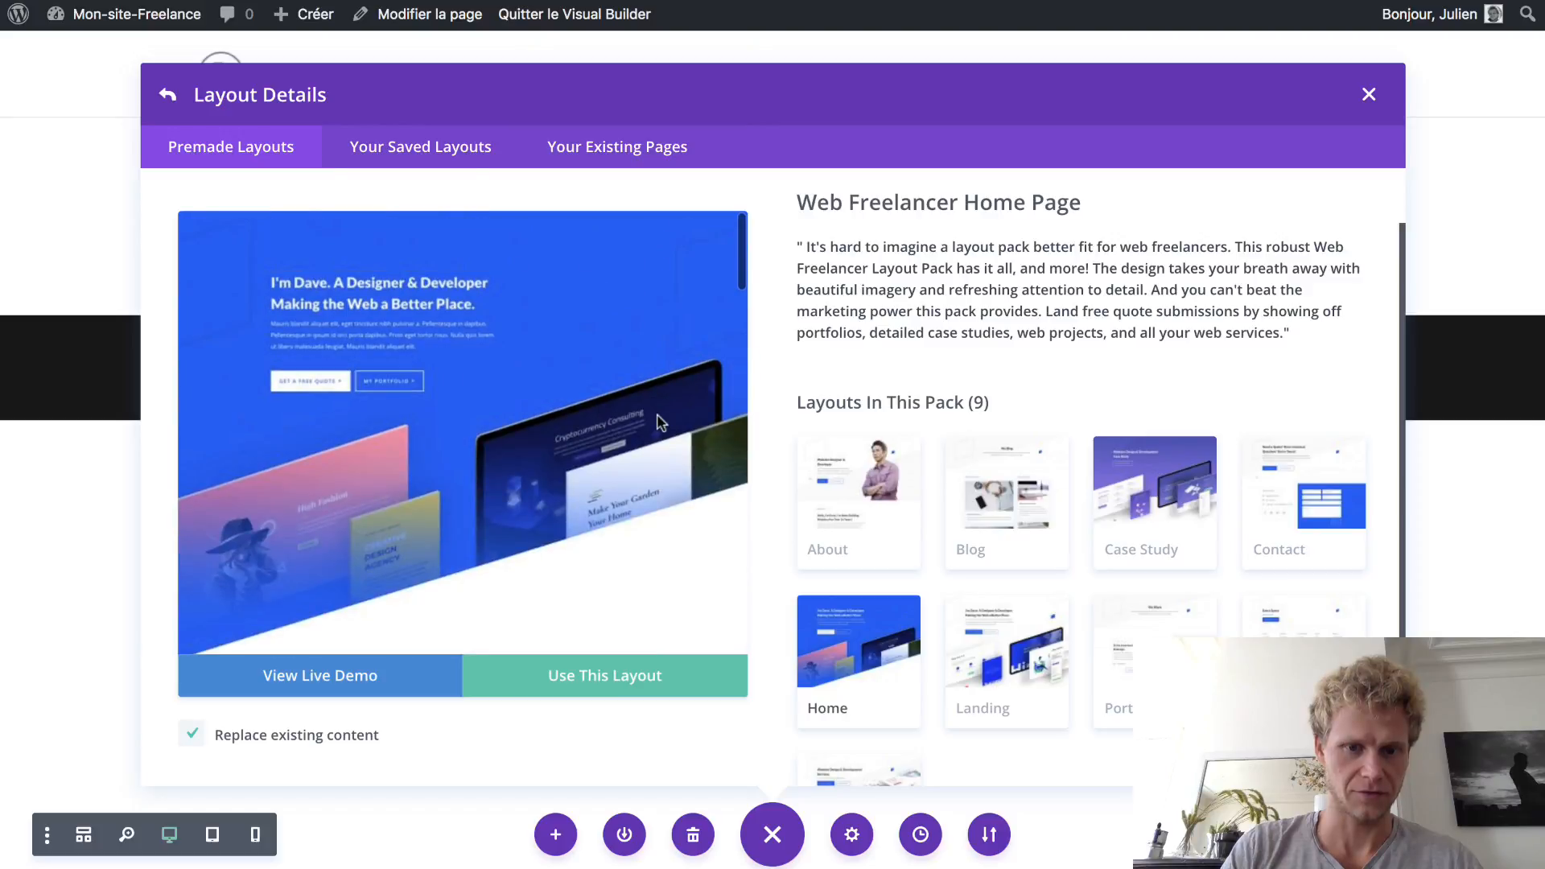
{"action": "left_click", "coordinate": [584, 674]}
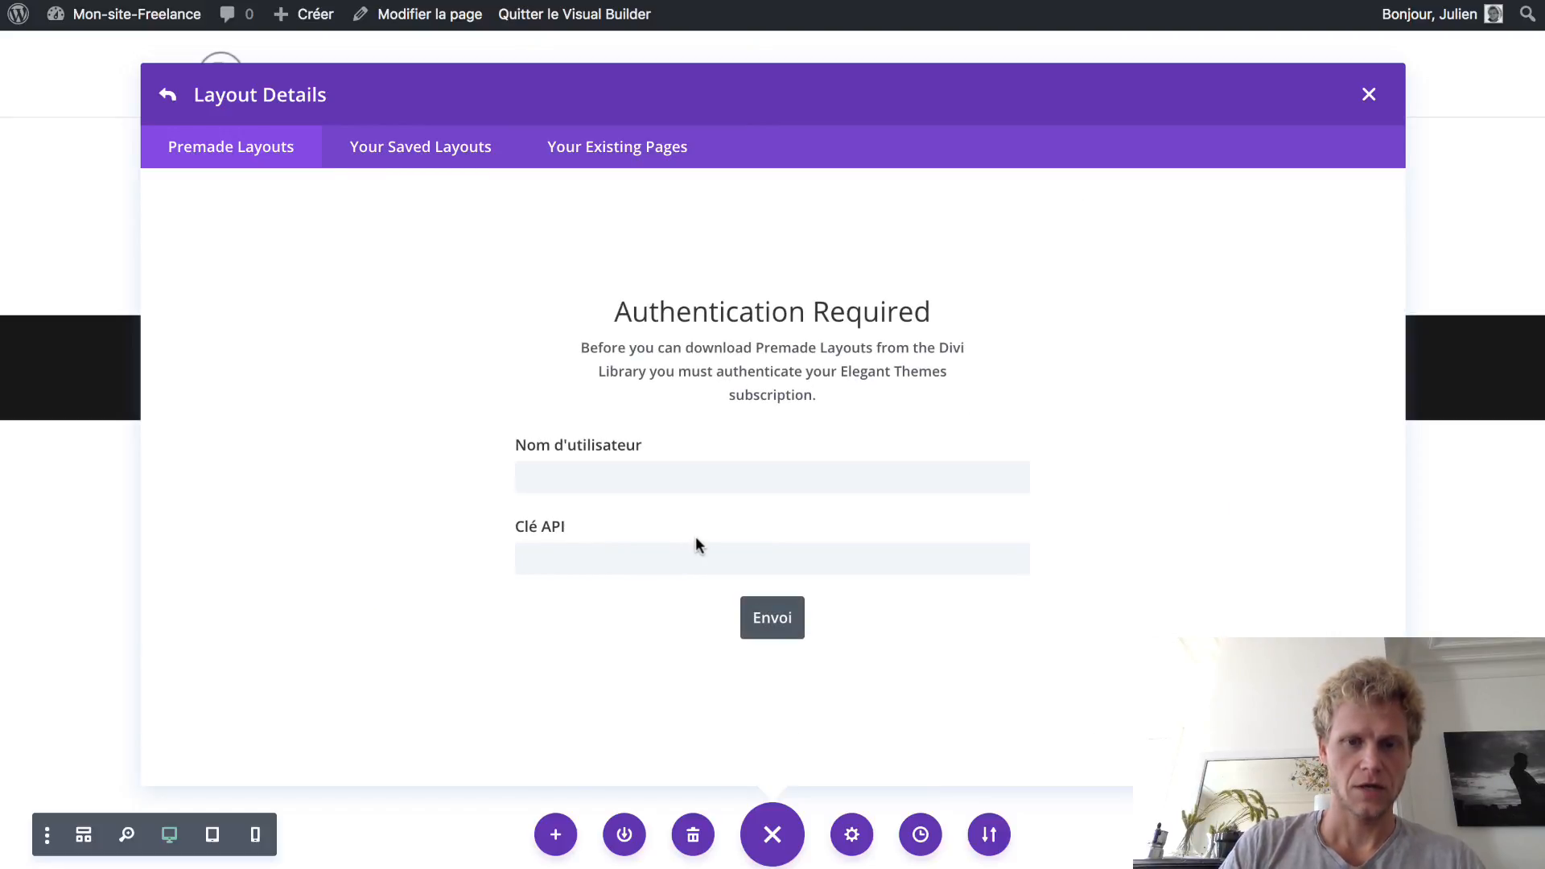
Start on the Elegant Themes username prompt, then open a new browser tab
{"action": "left_click", "coordinate": [630, 477]}
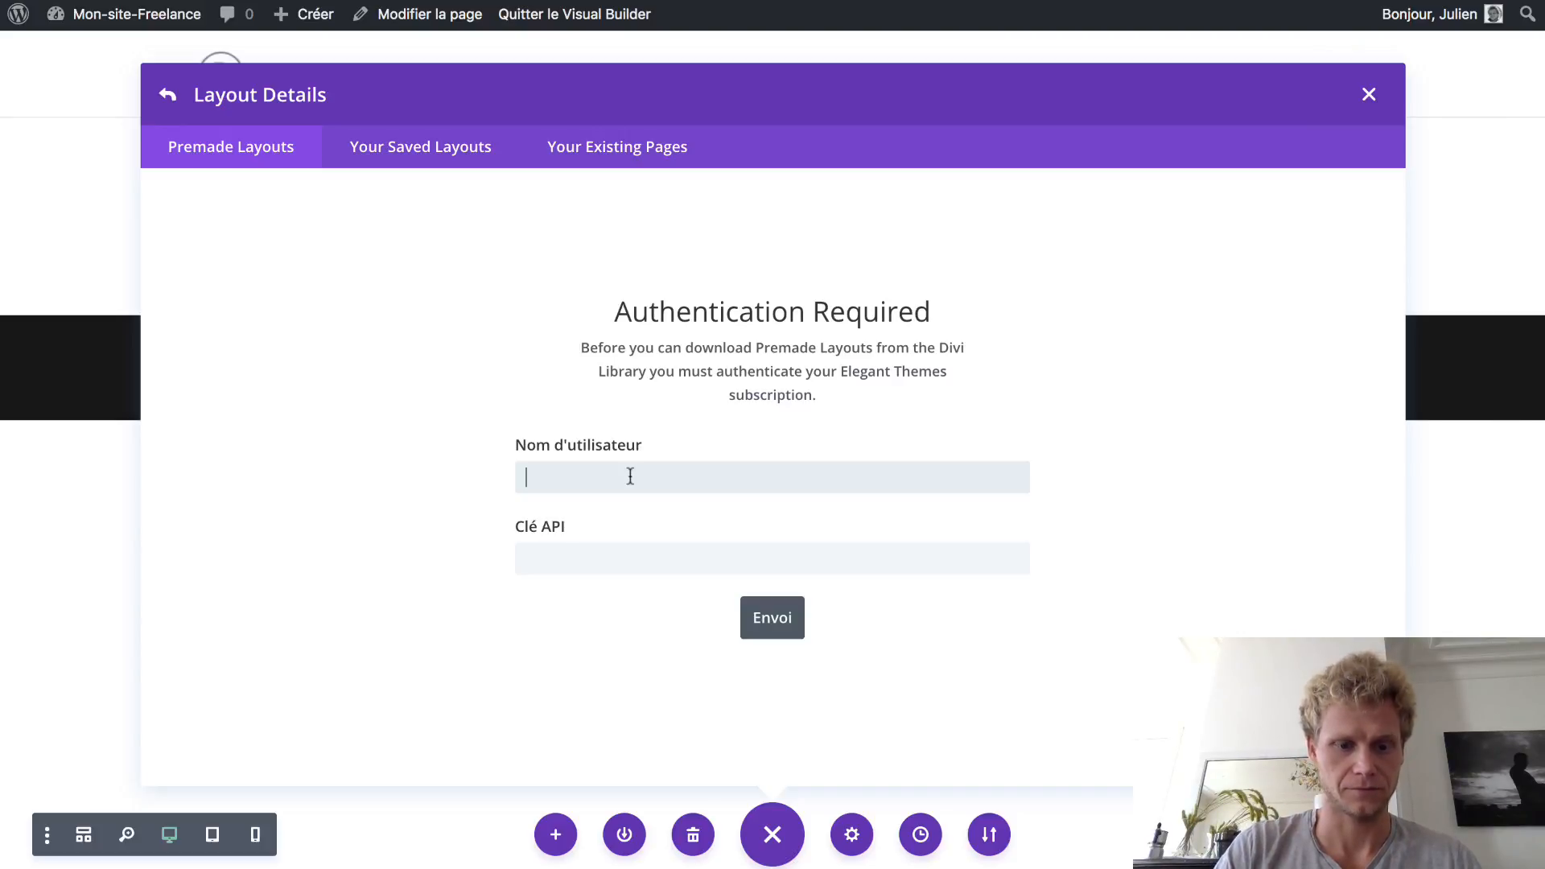
{"action": "key", "text": "super+t"}
Go to elegantthemes.com and log in to the members area
{"action": "type", "text": "ele"}
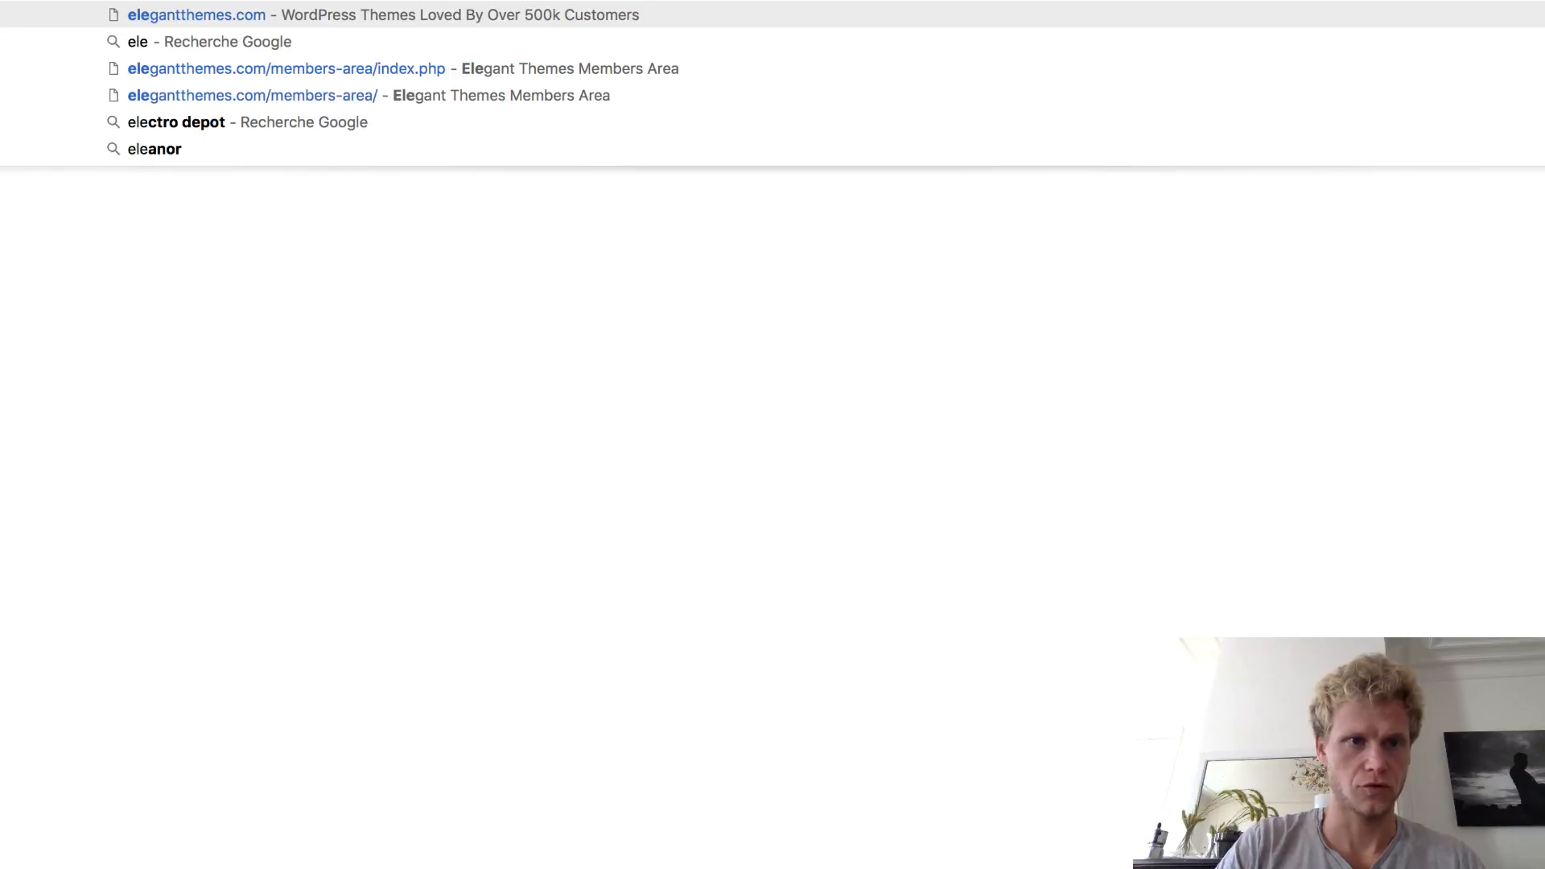
{"action": "key", "text": "Return"}
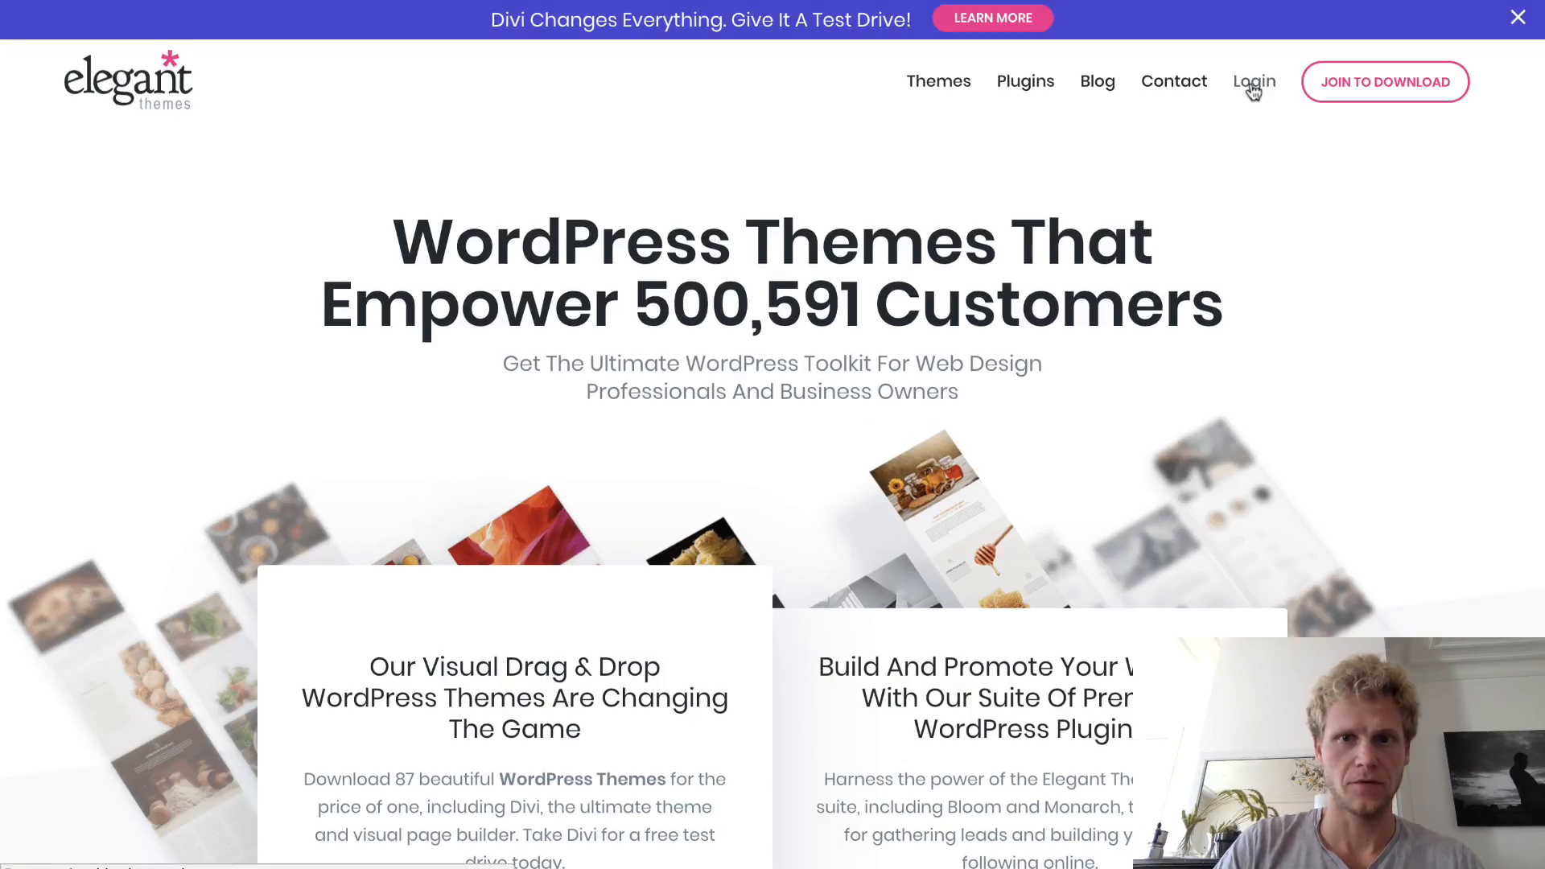
{"action": "left_click", "coordinate": [1253, 91]}
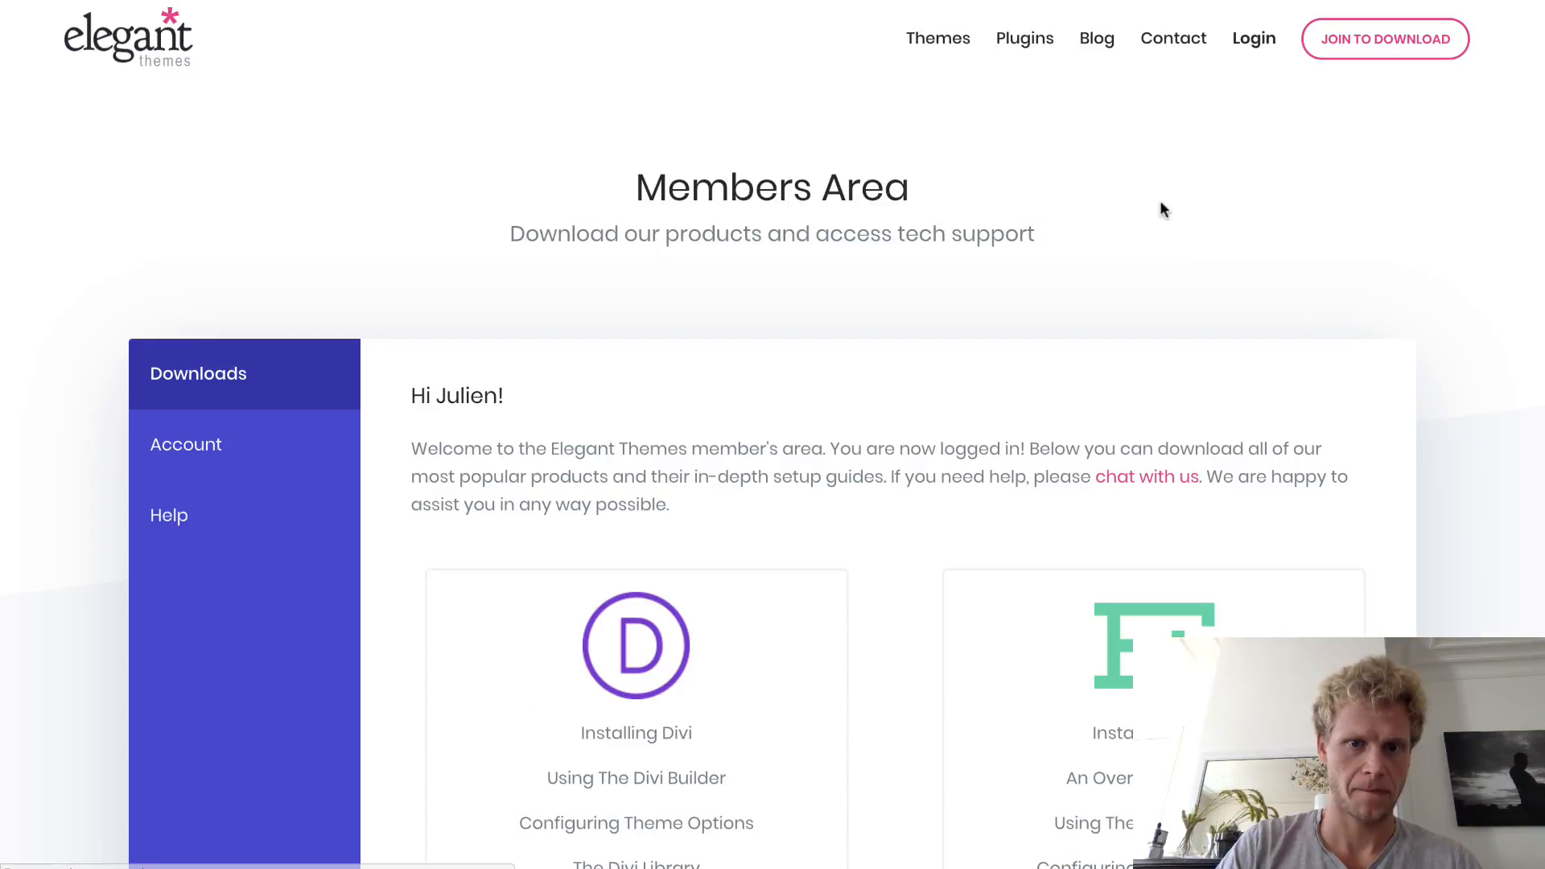
{"action": "scroll", "coordinate": [423, 557], "scroll_direction": "down", "scroll_amount": 5}
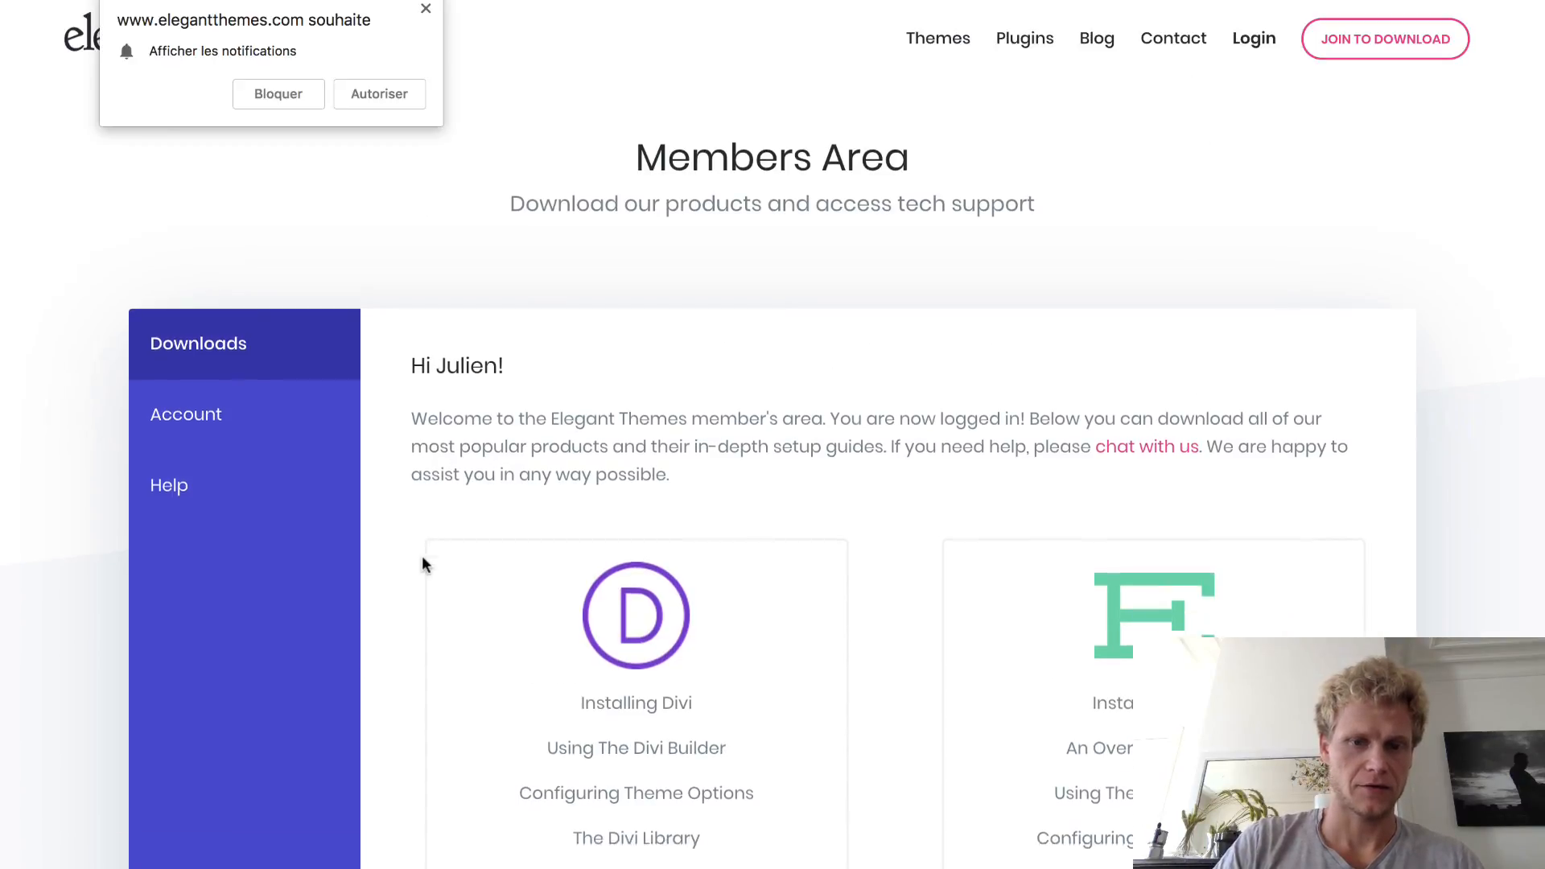
{"action": "scroll", "coordinate": [421, 557], "scroll_direction": "up", "scroll_amount": 5}
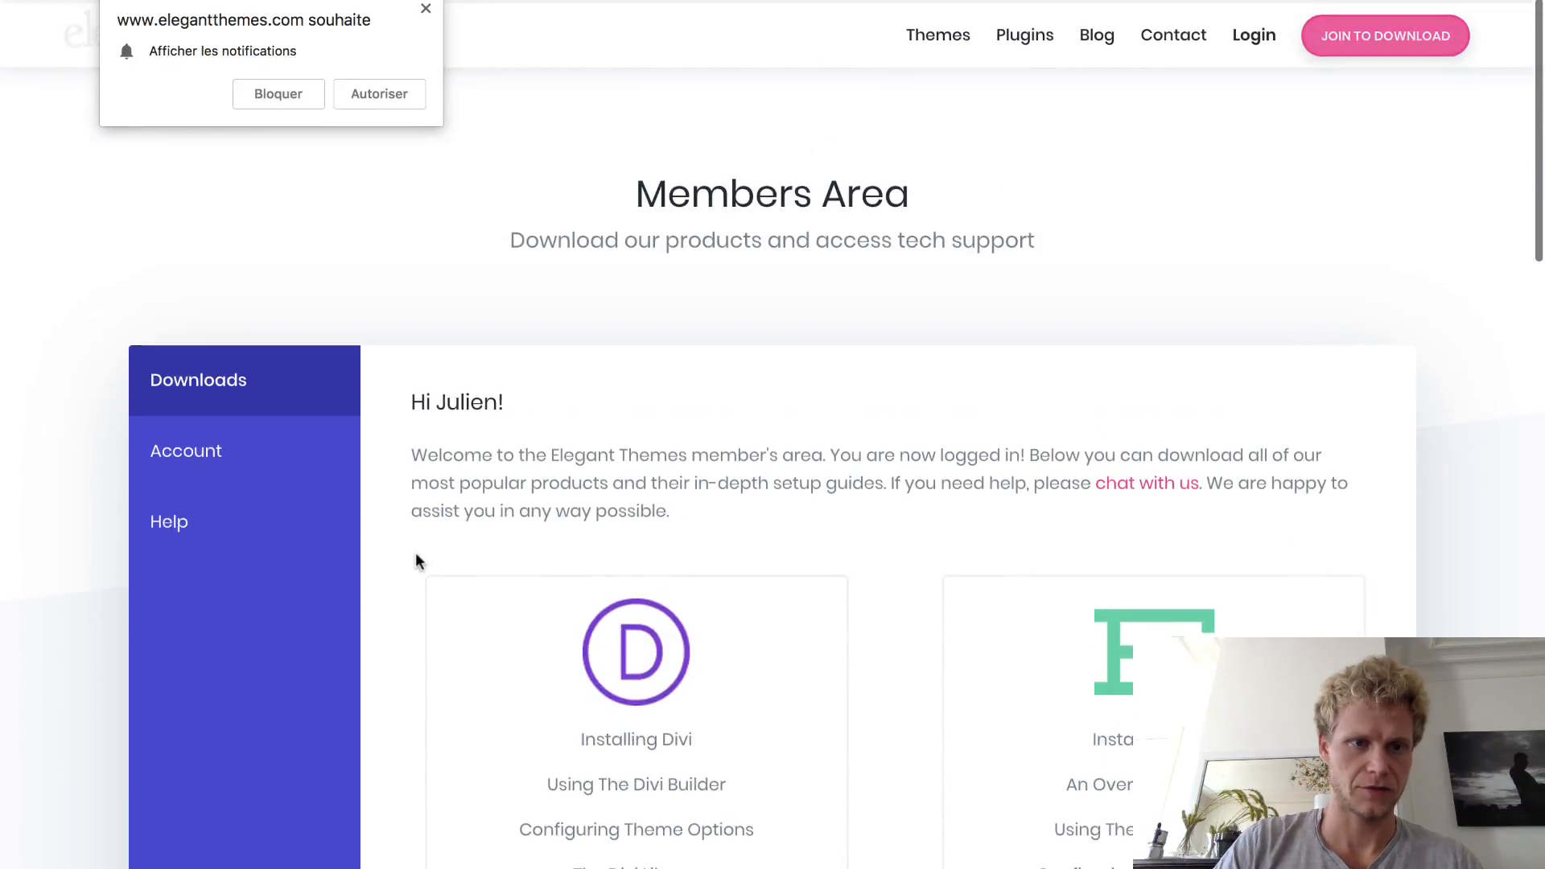
Copy the personal API key from Account > Your API Key and return to the Divi tab
{"action": "left_click", "coordinate": [187, 445]}
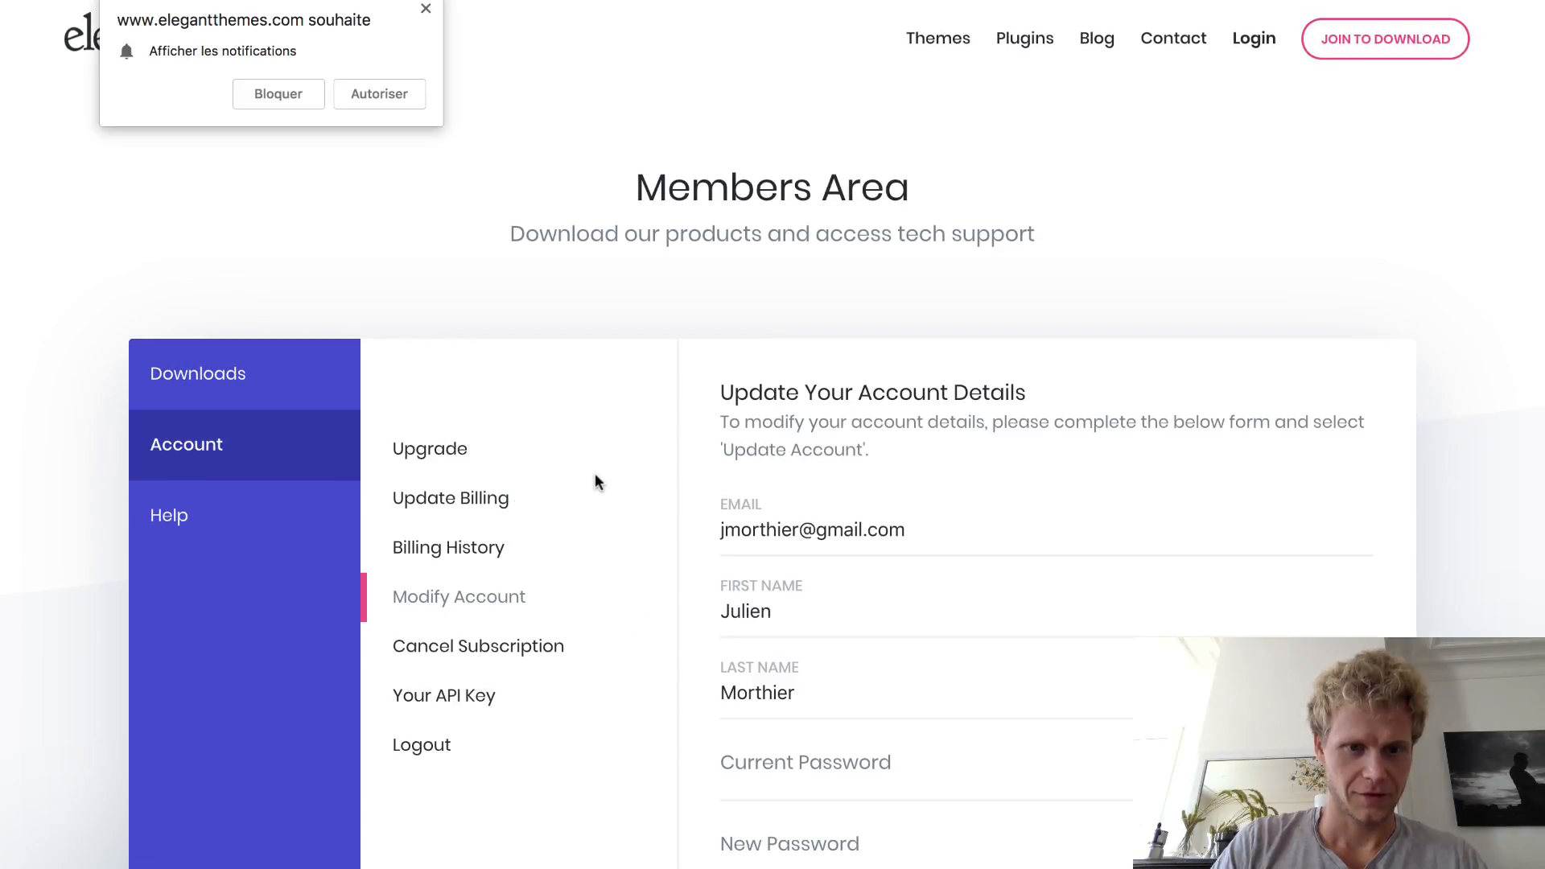
{"action": "left_click", "coordinate": [444, 697]}
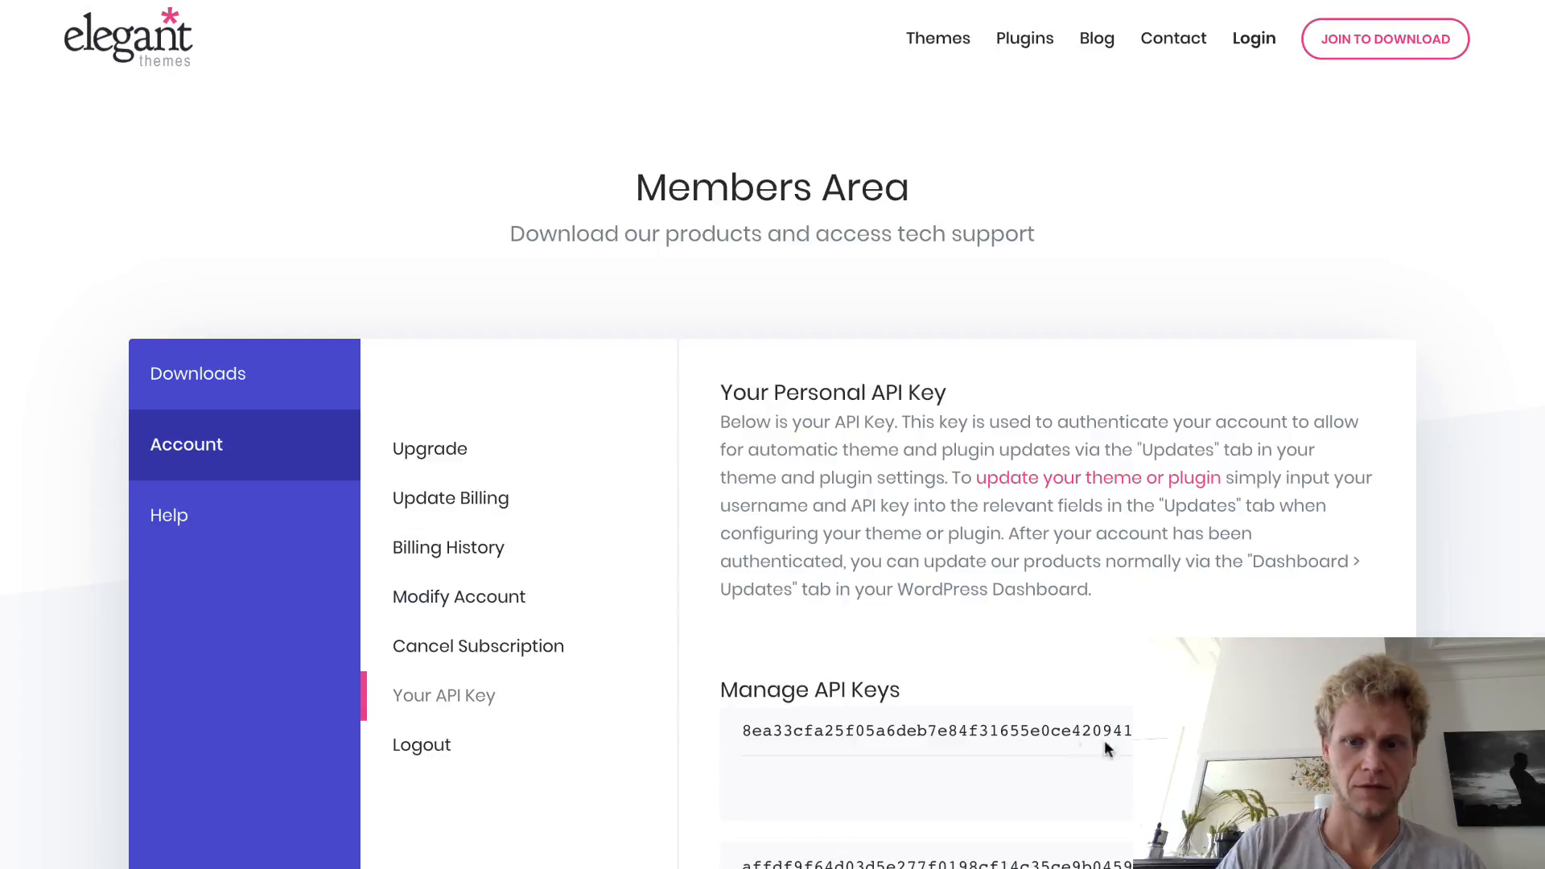
{"action": "double_click", "coordinate": [979, 721]}
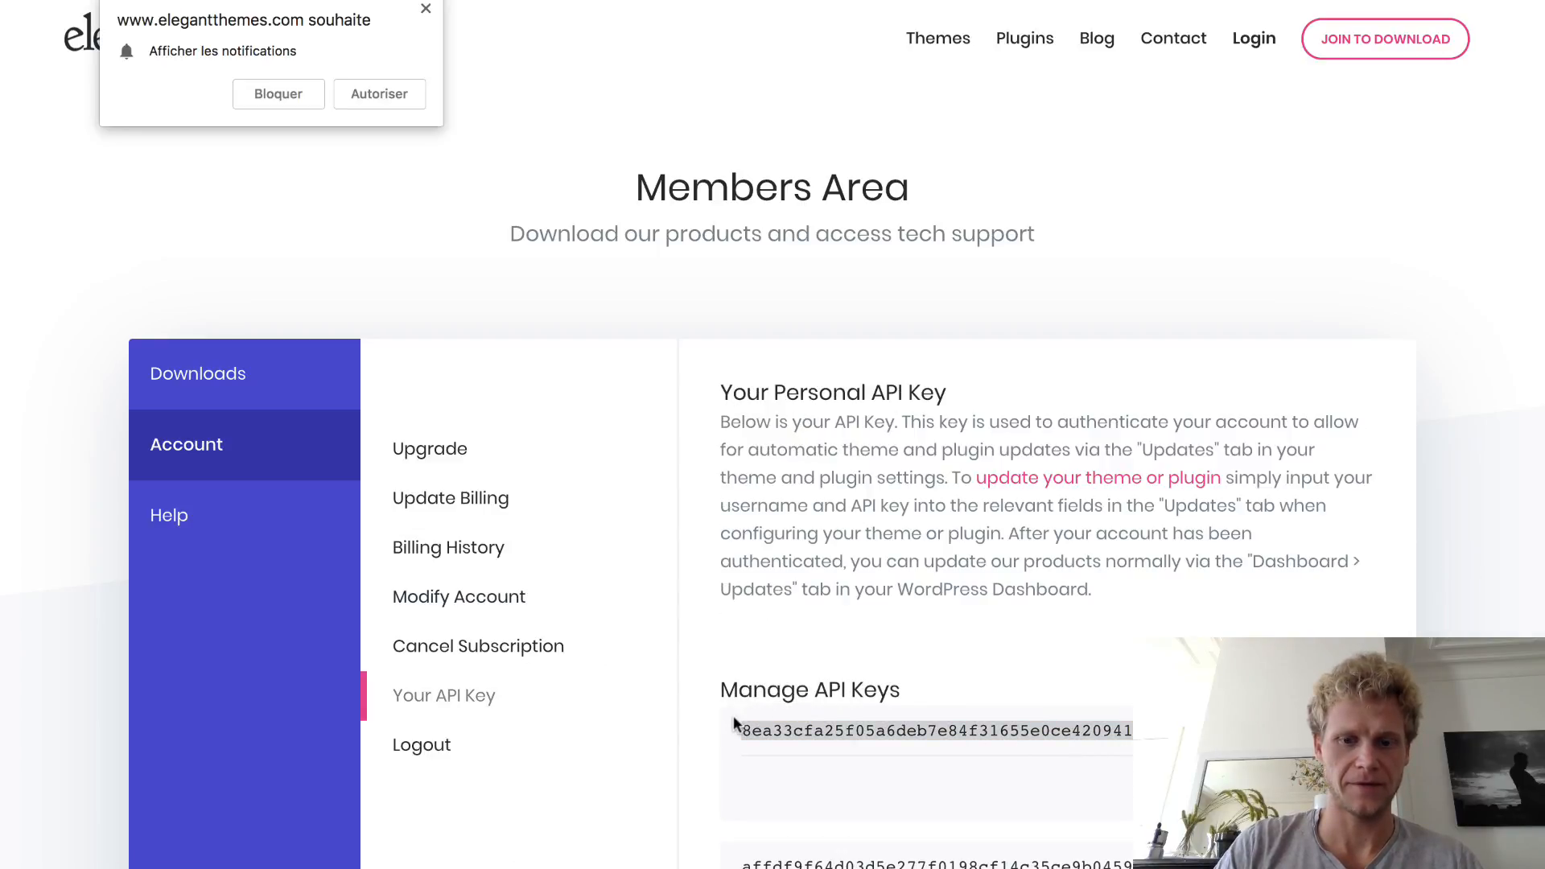
{"action": "double_click", "coordinate": [813, 731]}
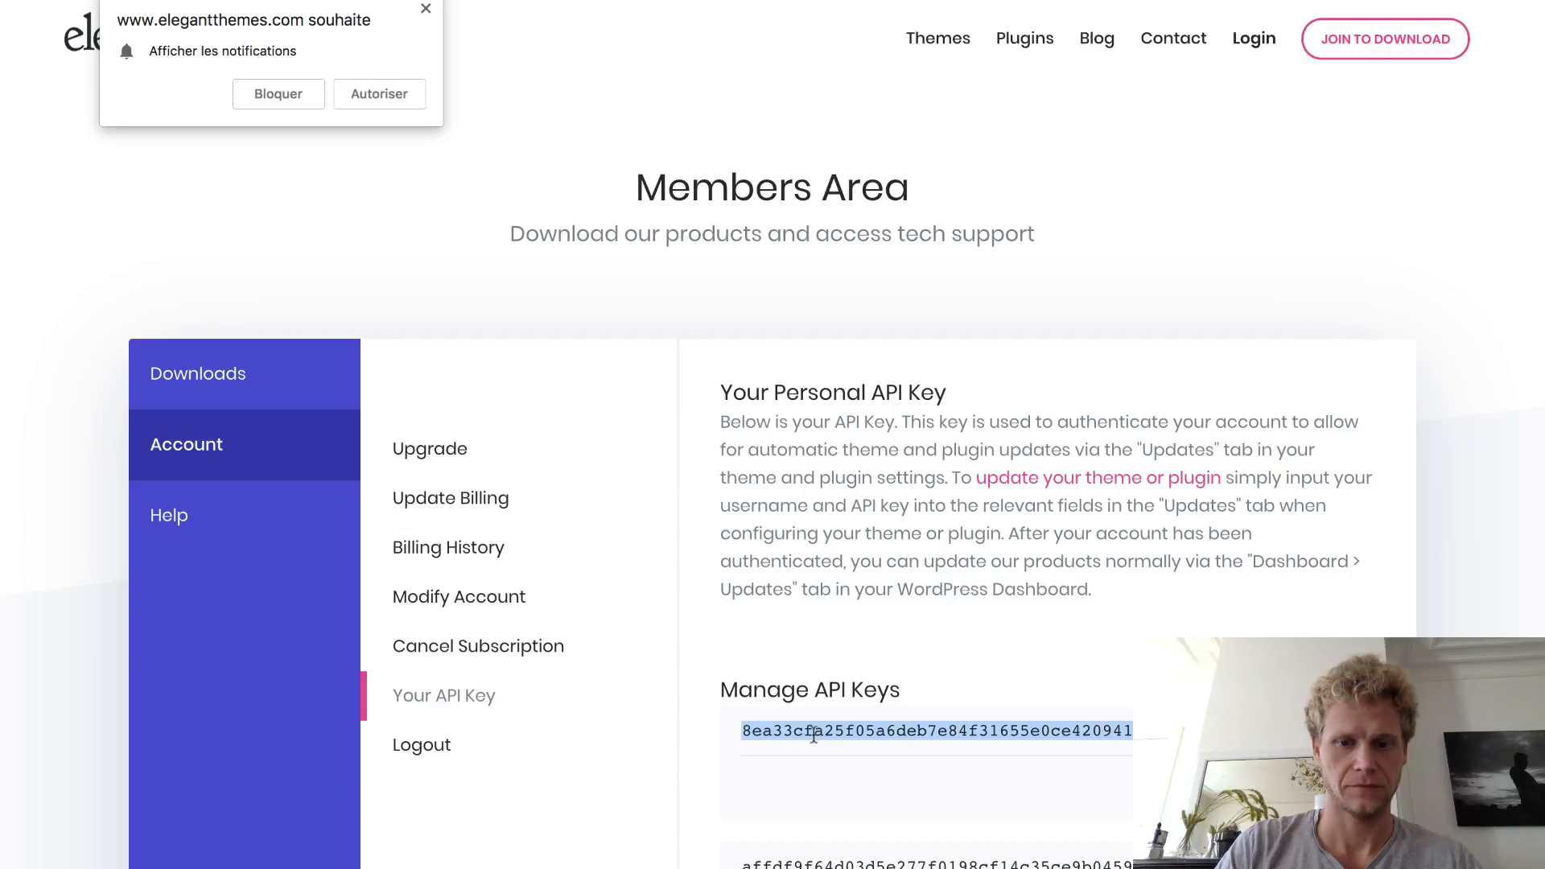
{"action": "left_click", "coordinate": [548, 0]}
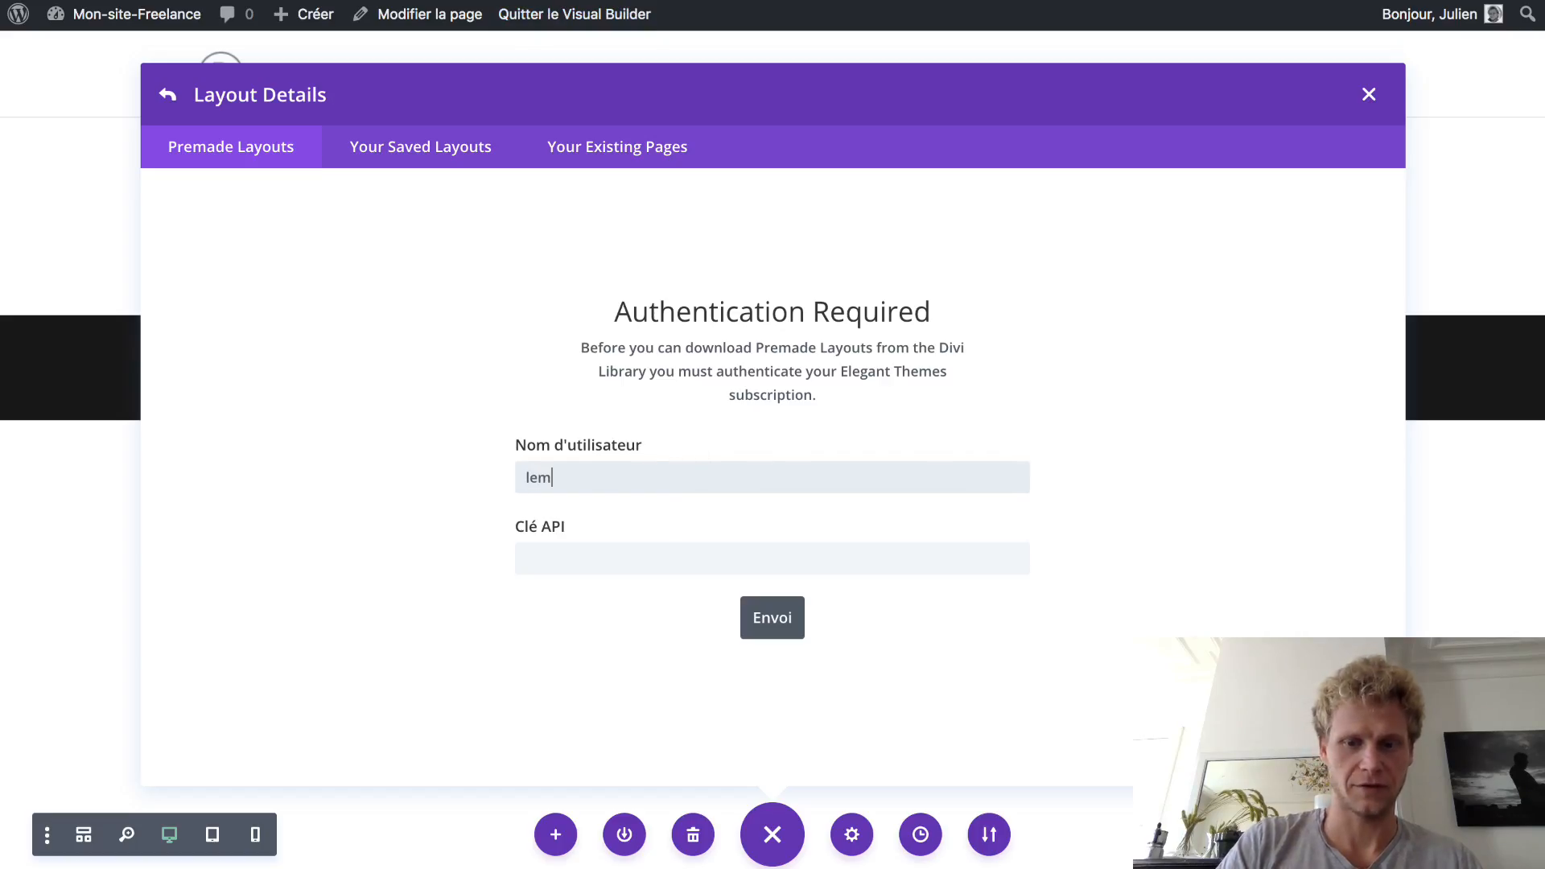
Paste the copied API key into the Clé API field and submit with Envoi
{"action": "key", "text": "Tab"}
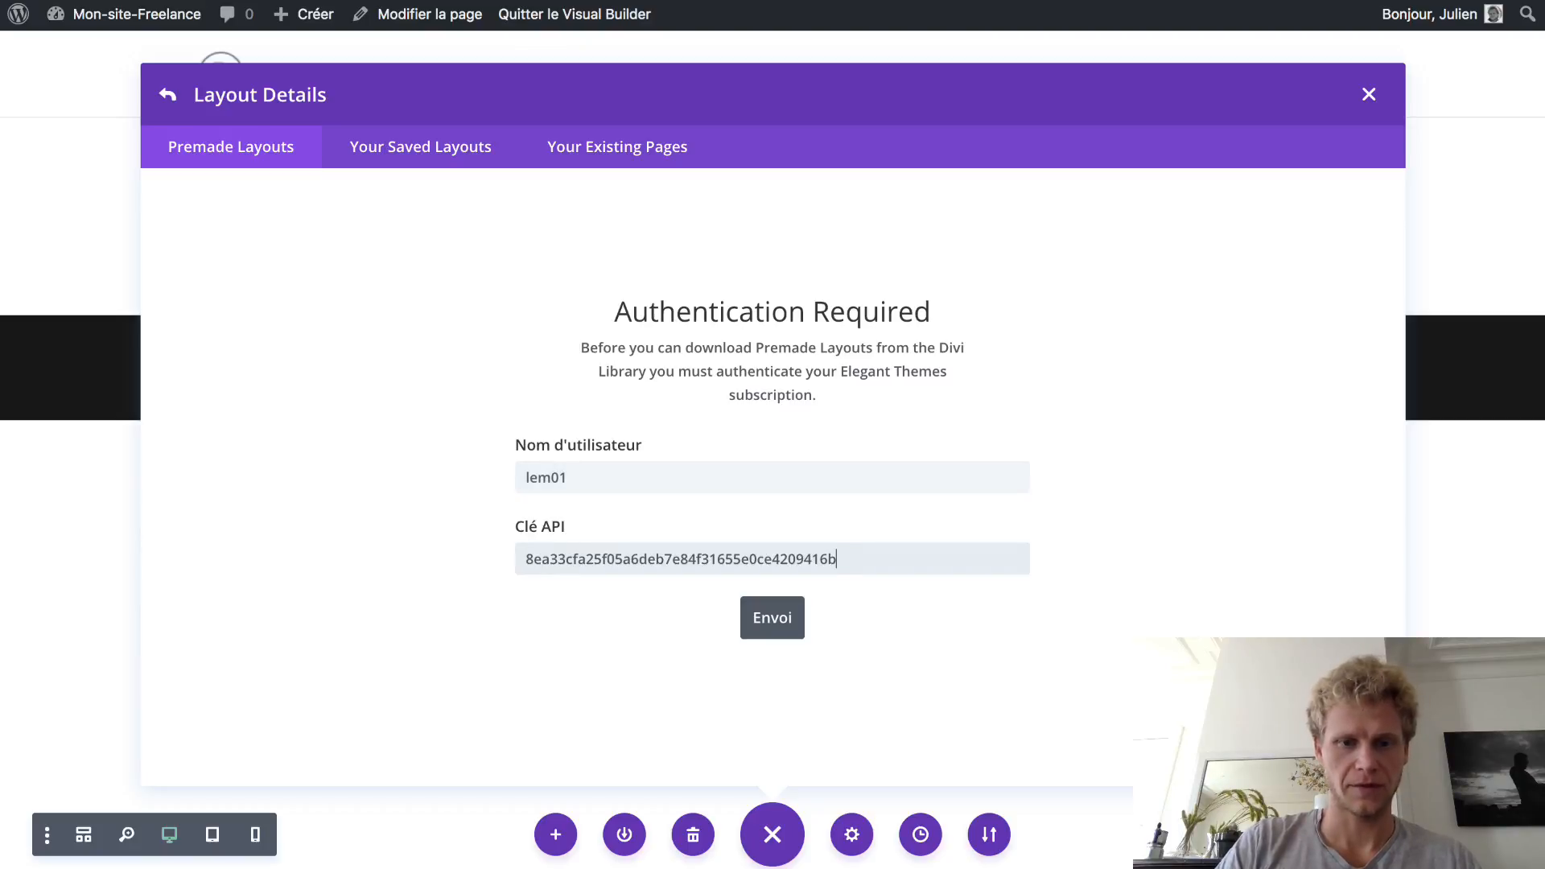
{"action": "left_click", "coordinate": [781, 622]}
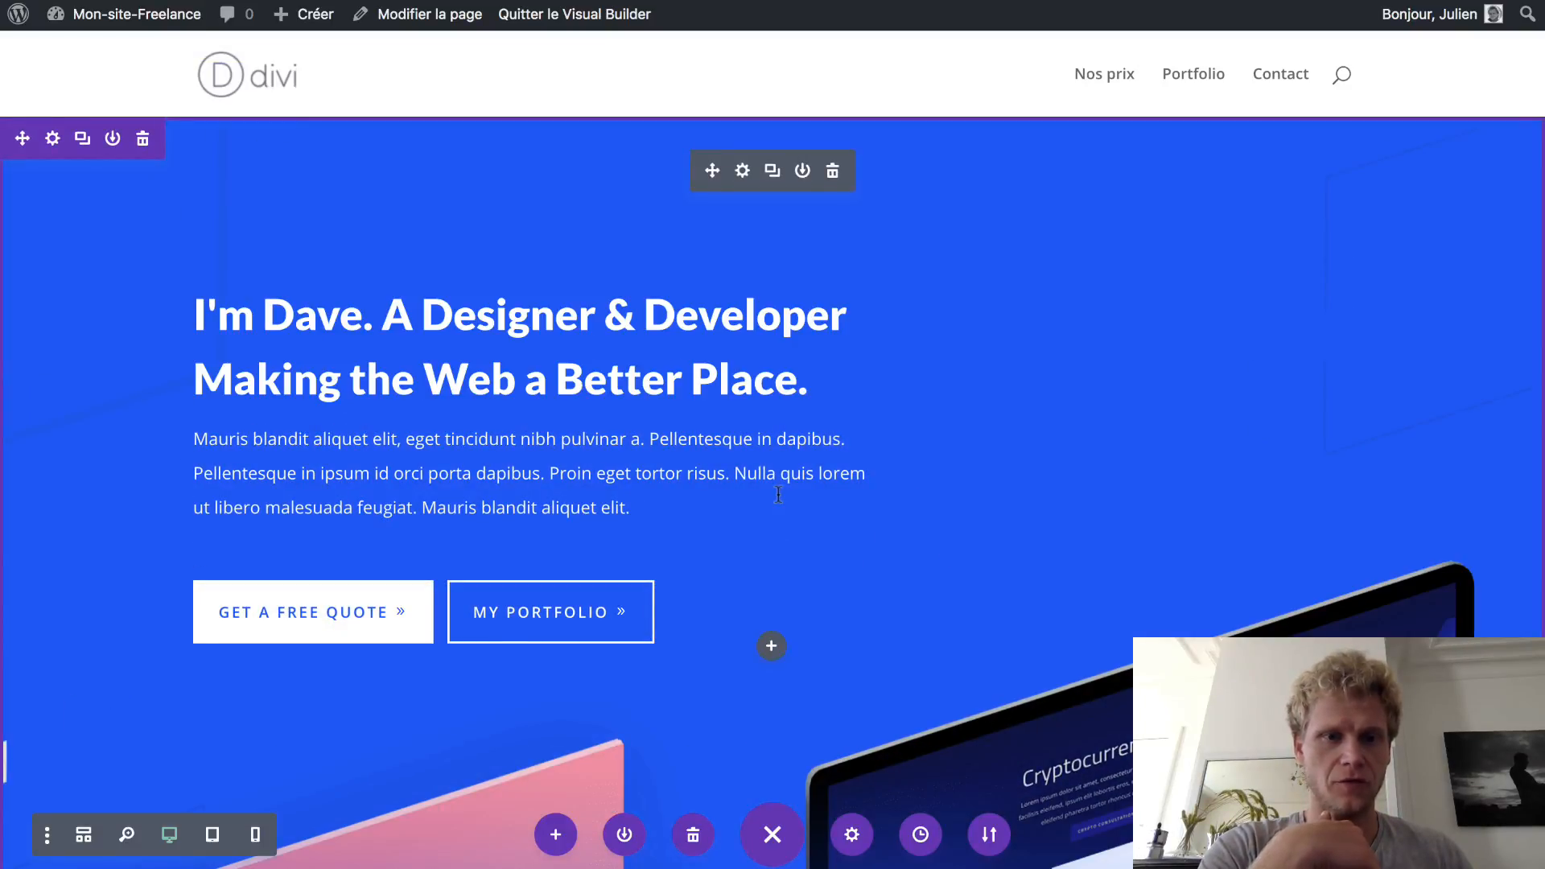
{"action": "scroll", "coordinate": [778, 493], "scroll_direction": "down", "scroll_amount": 3}
{"action": "scroll", "coordinate": [779, 493], "scroll_direction": "down", "scroll_amount": 10}
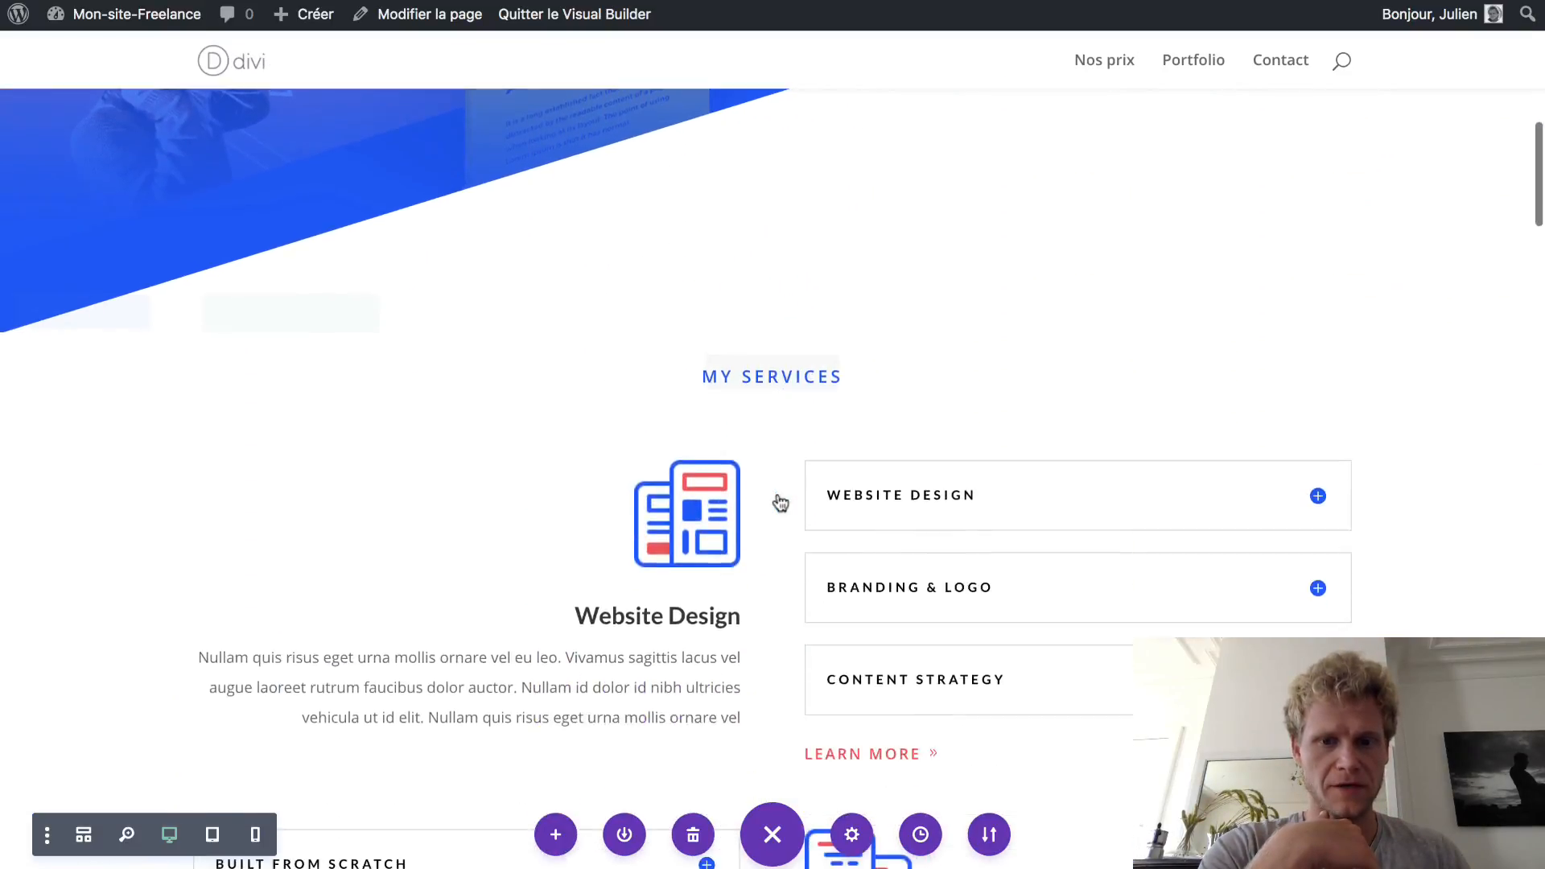
{"action": "scroll", "coordinate": [778, 496], "scroll_direction": "down", "scroll_amount": 18}
{"action": "scroll", "coordinate": [778, 496], "scroll_direction": "up", "scroll_amount": 20}
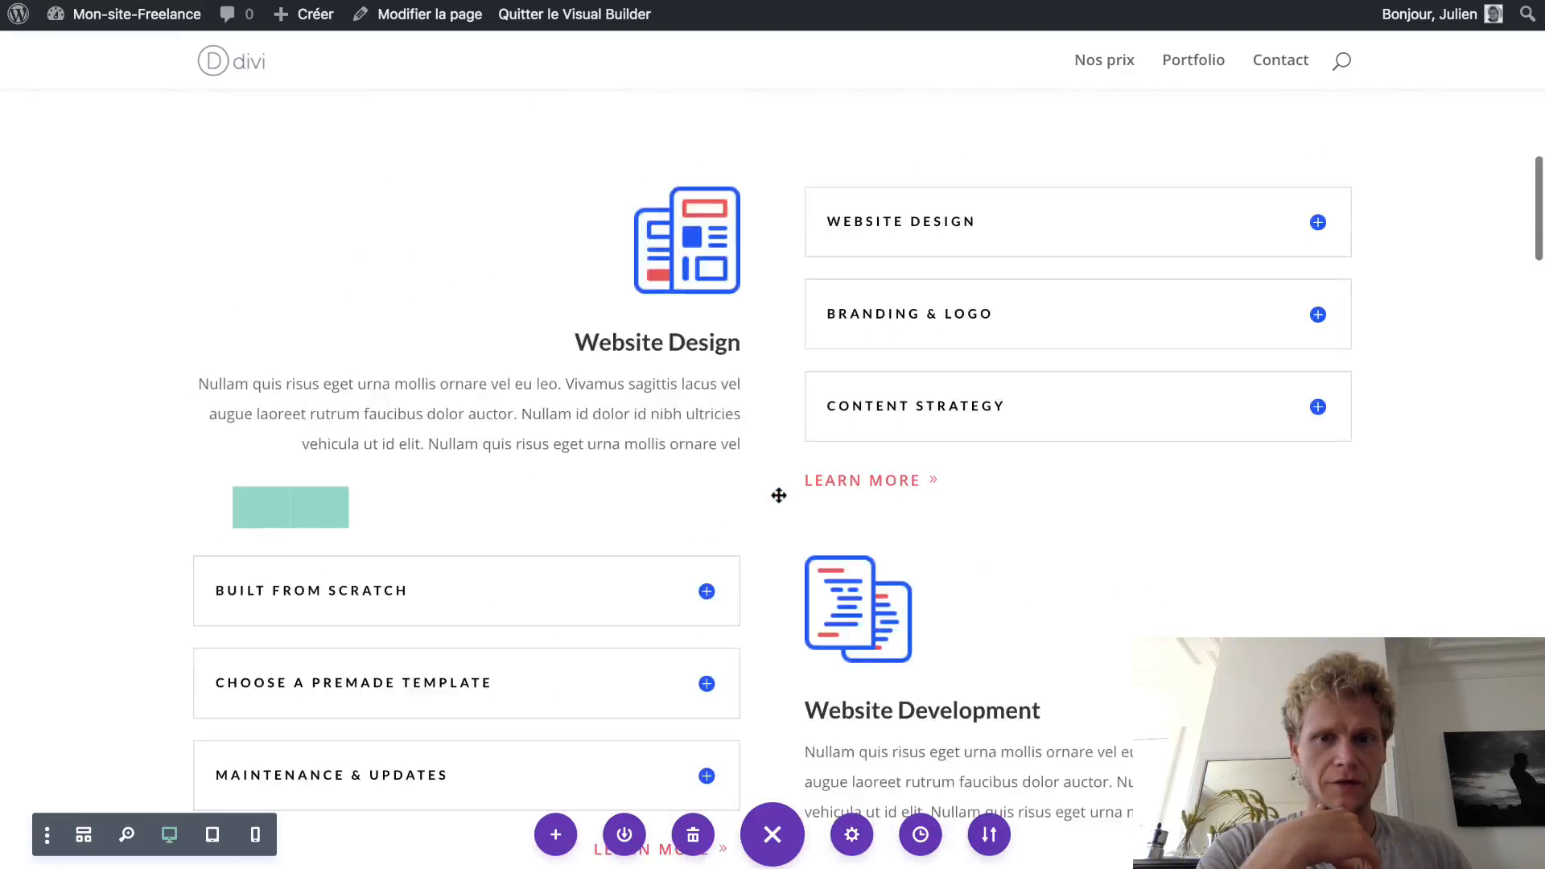
{"action": "scroll", "coordinate": [778, 495], "scroll_direction": "down", "scroll_amount": 9}
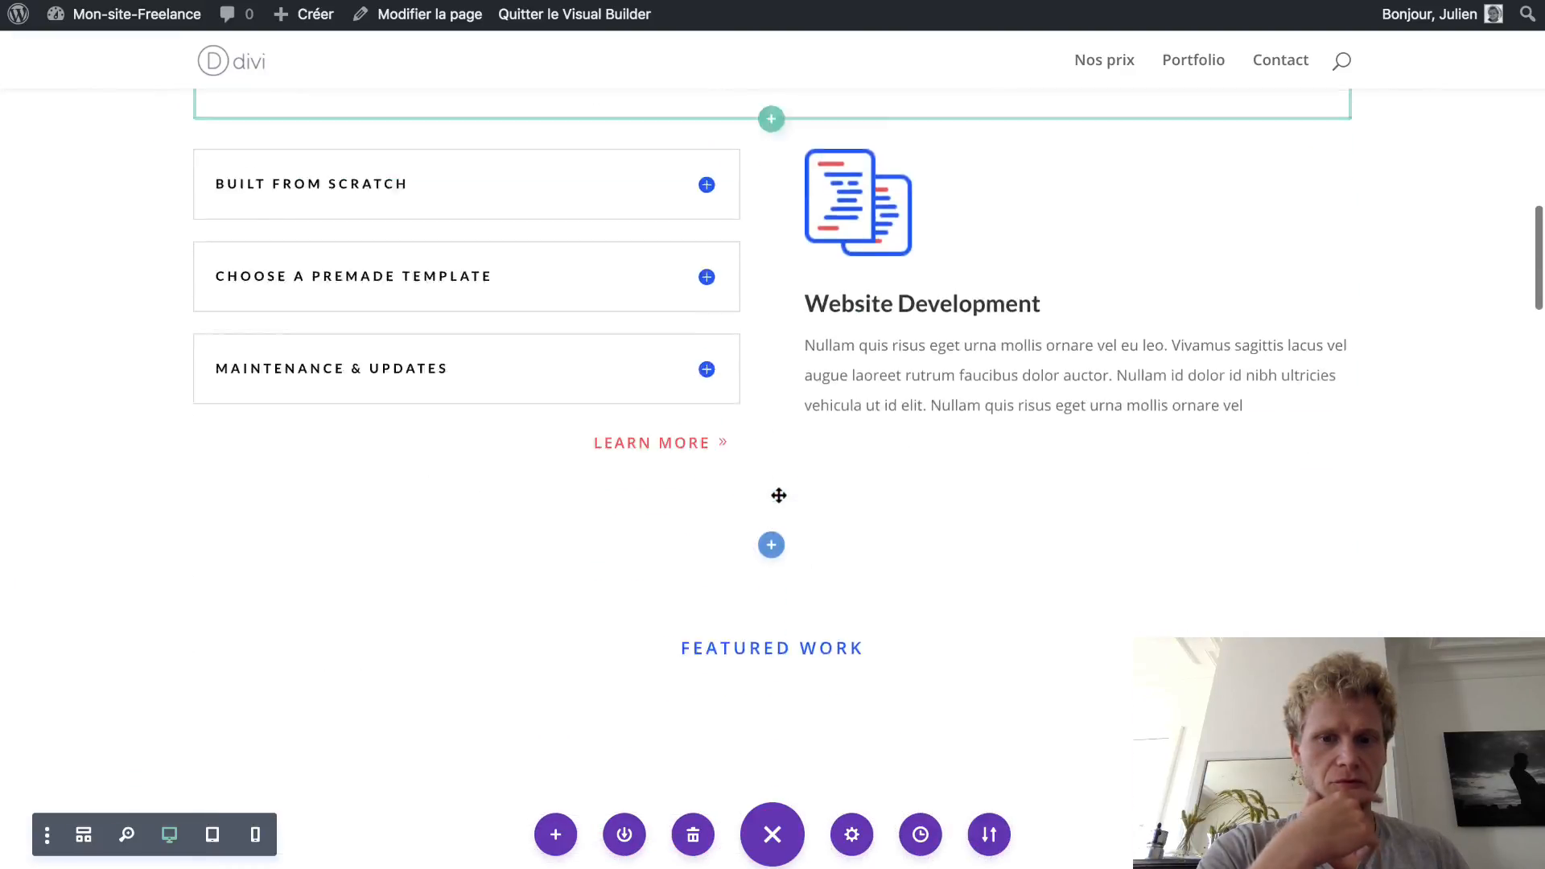
{"action": "scroll", "coordinate": [778, 496], "scroll_direction": "down", "scroll_amount": 15}
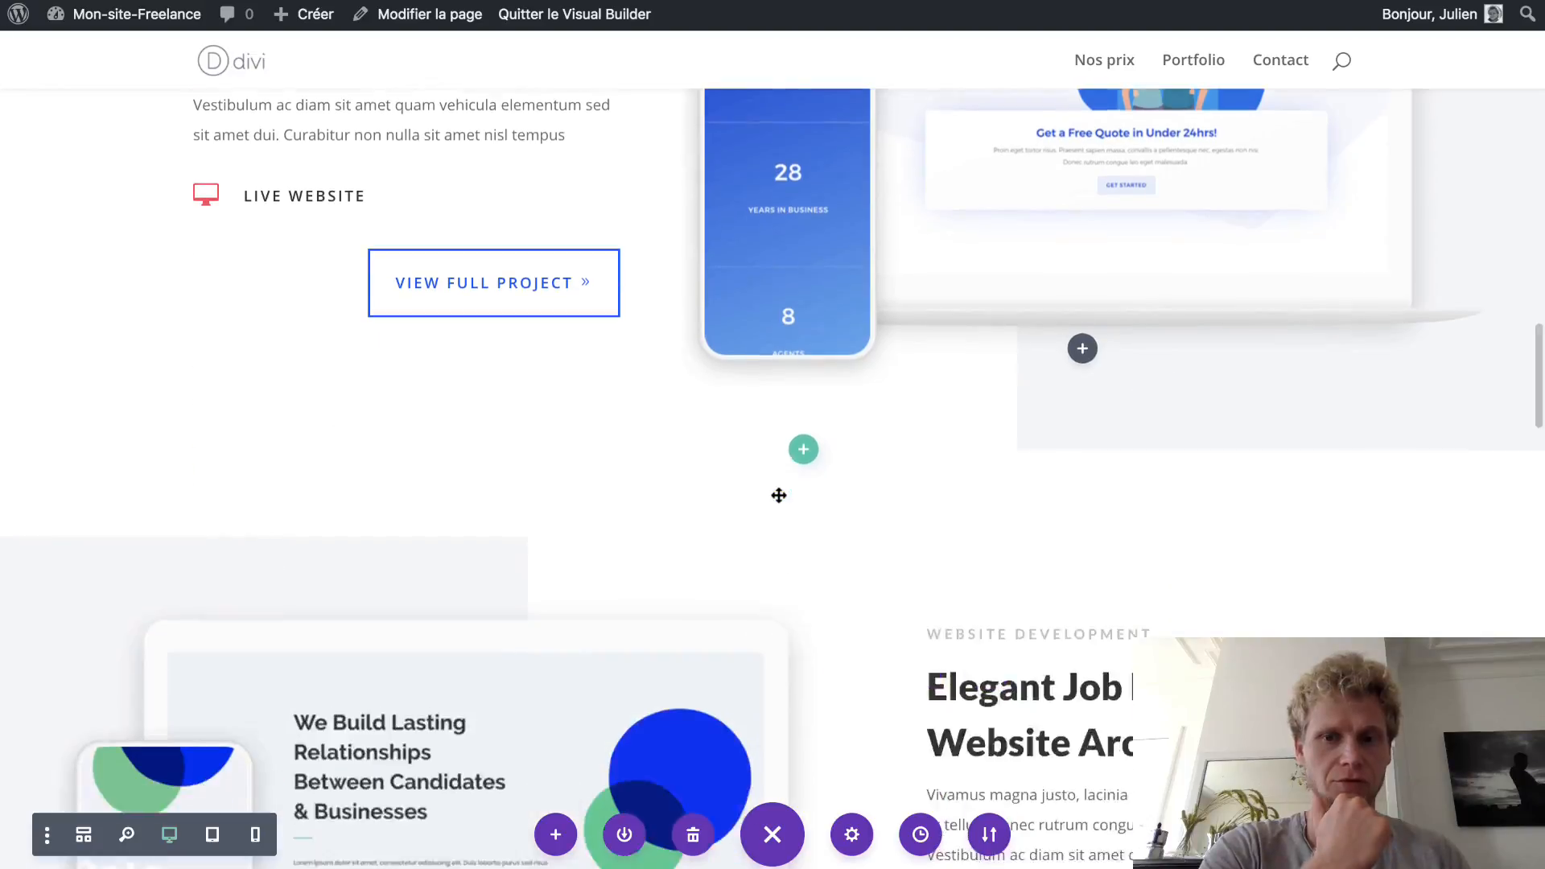
{"action": "scroll", "coordinate": [778, 496], "scroll_direction": "down", "scroll_amount": 10}
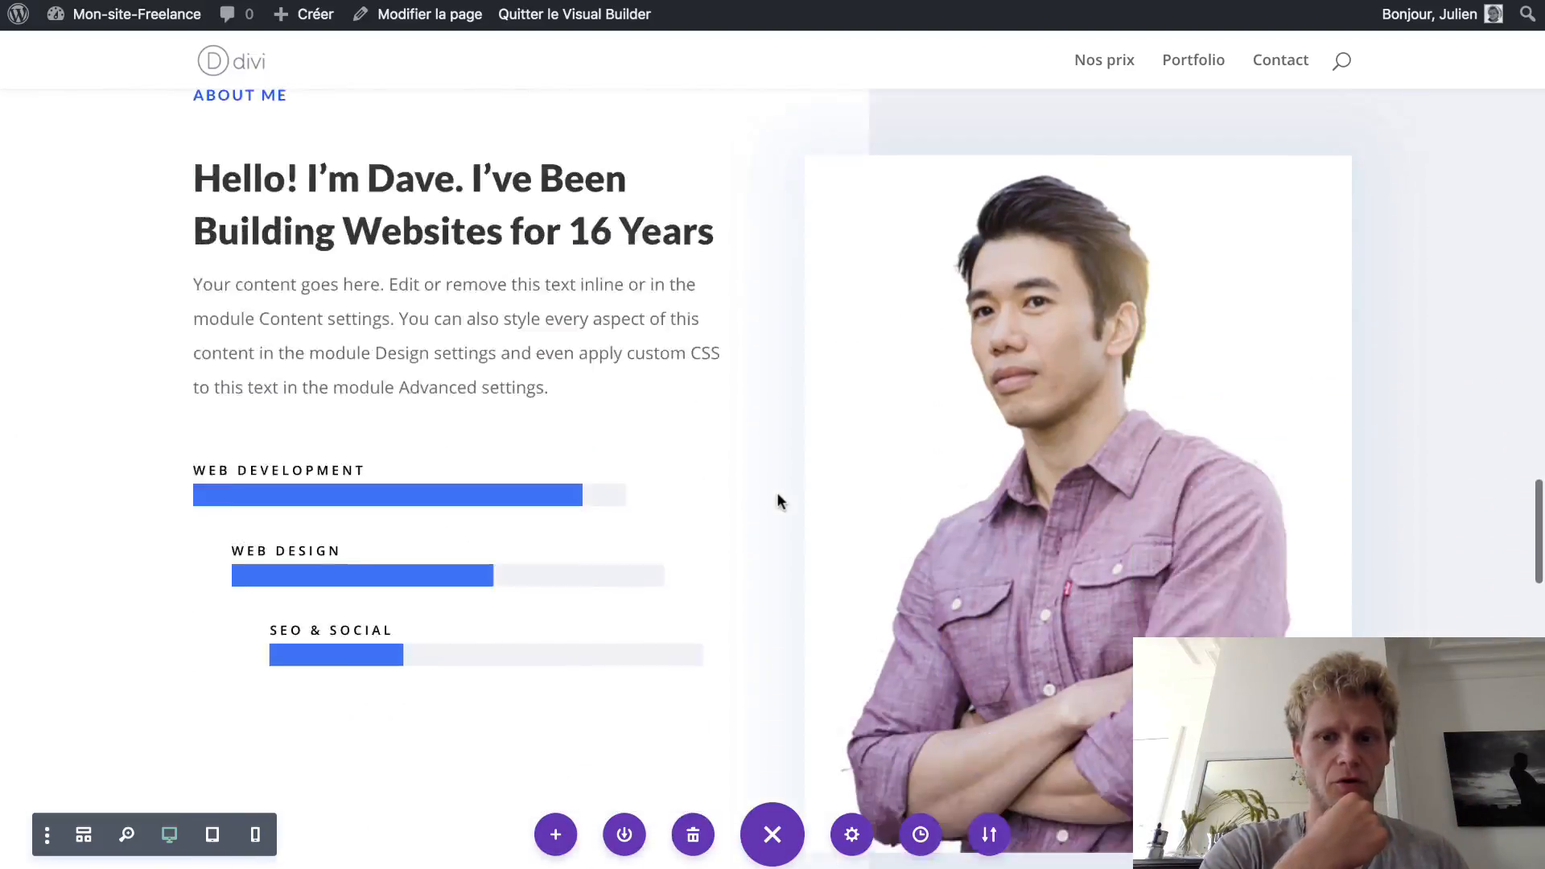
{"action": "scroll", "coordinate": [778, 496], "scroll_direction": "up", "scroll_amount": 20}
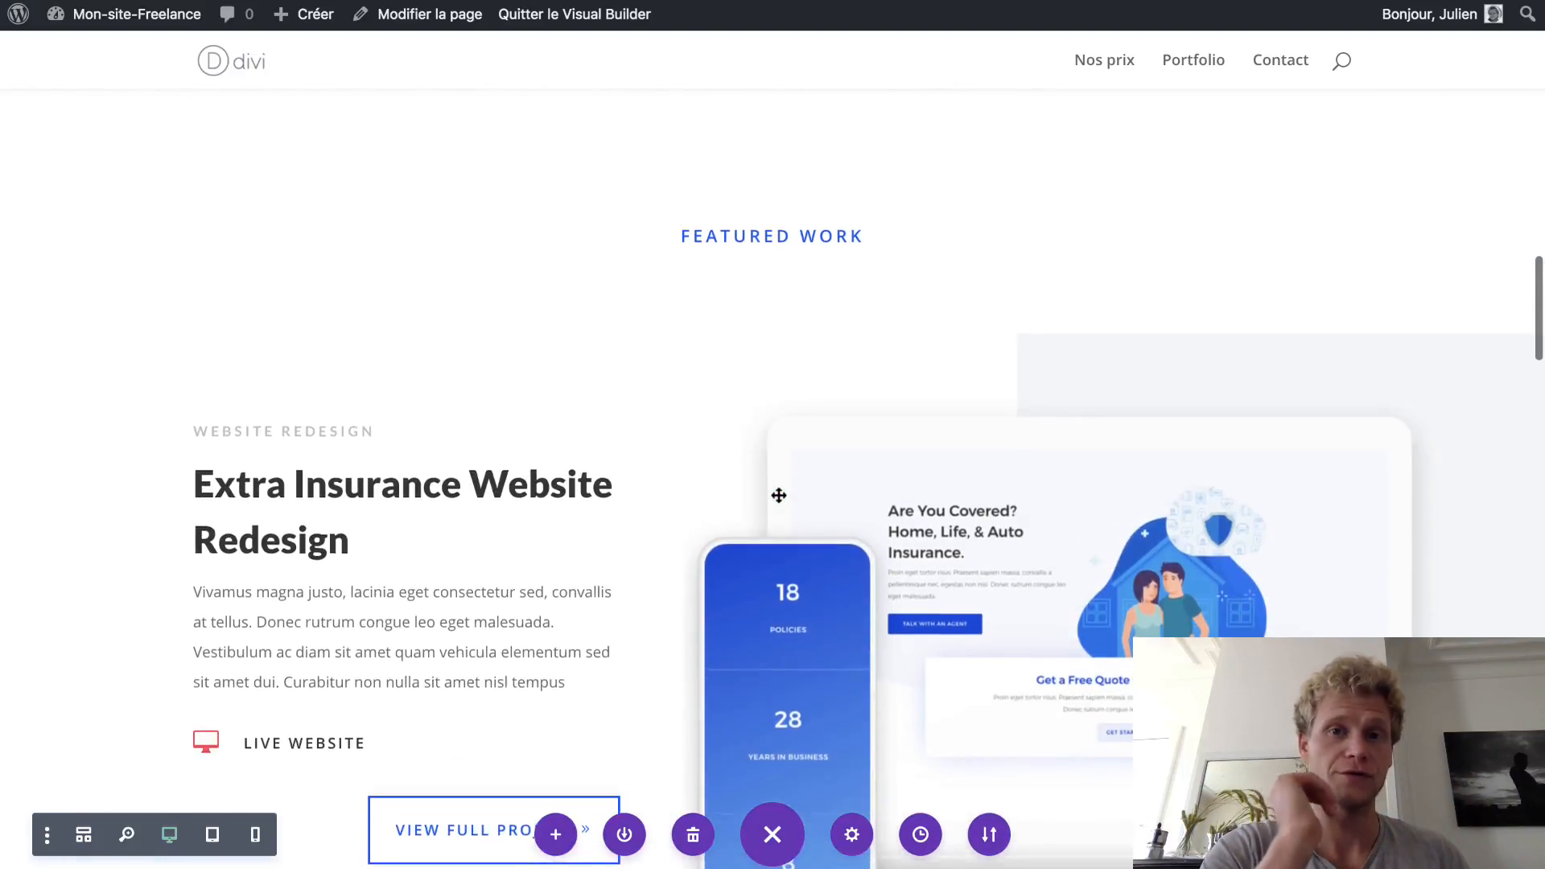
{"action": "scroll", "coordinate": [778, 495], "scroll_direction": "up", "scroll_amount": 15}
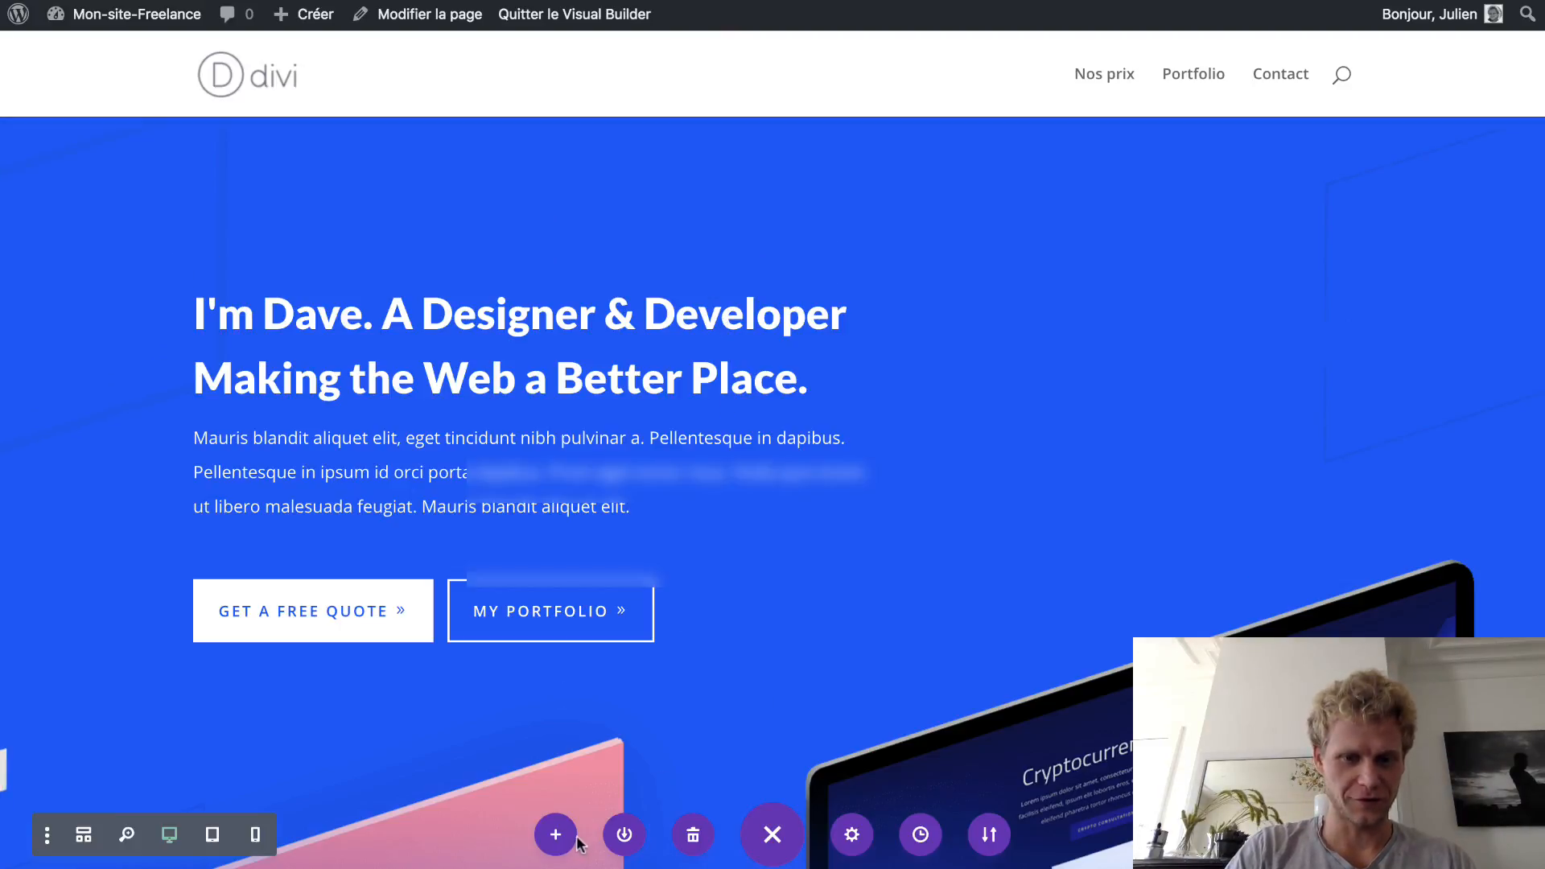
{"action": "scroll", "coordinate": [623, 449], "scroll_direction": "down", "scroll_amount": 20}
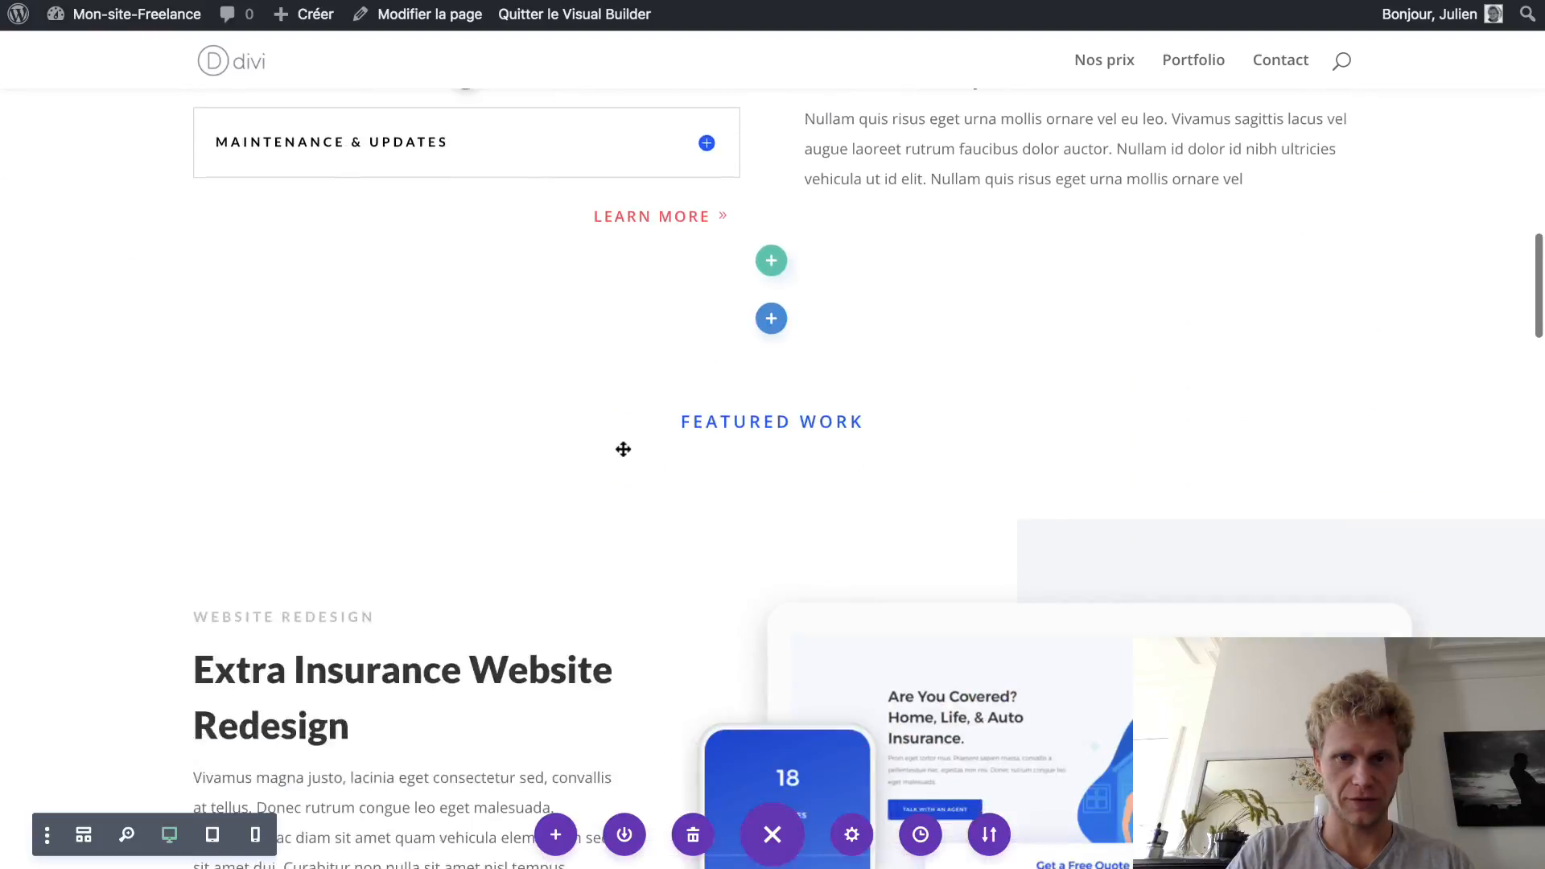
{"action": "scroll", "coordinate": [622, 448], "scroll_direction": "down", "scroll_amount": 4}
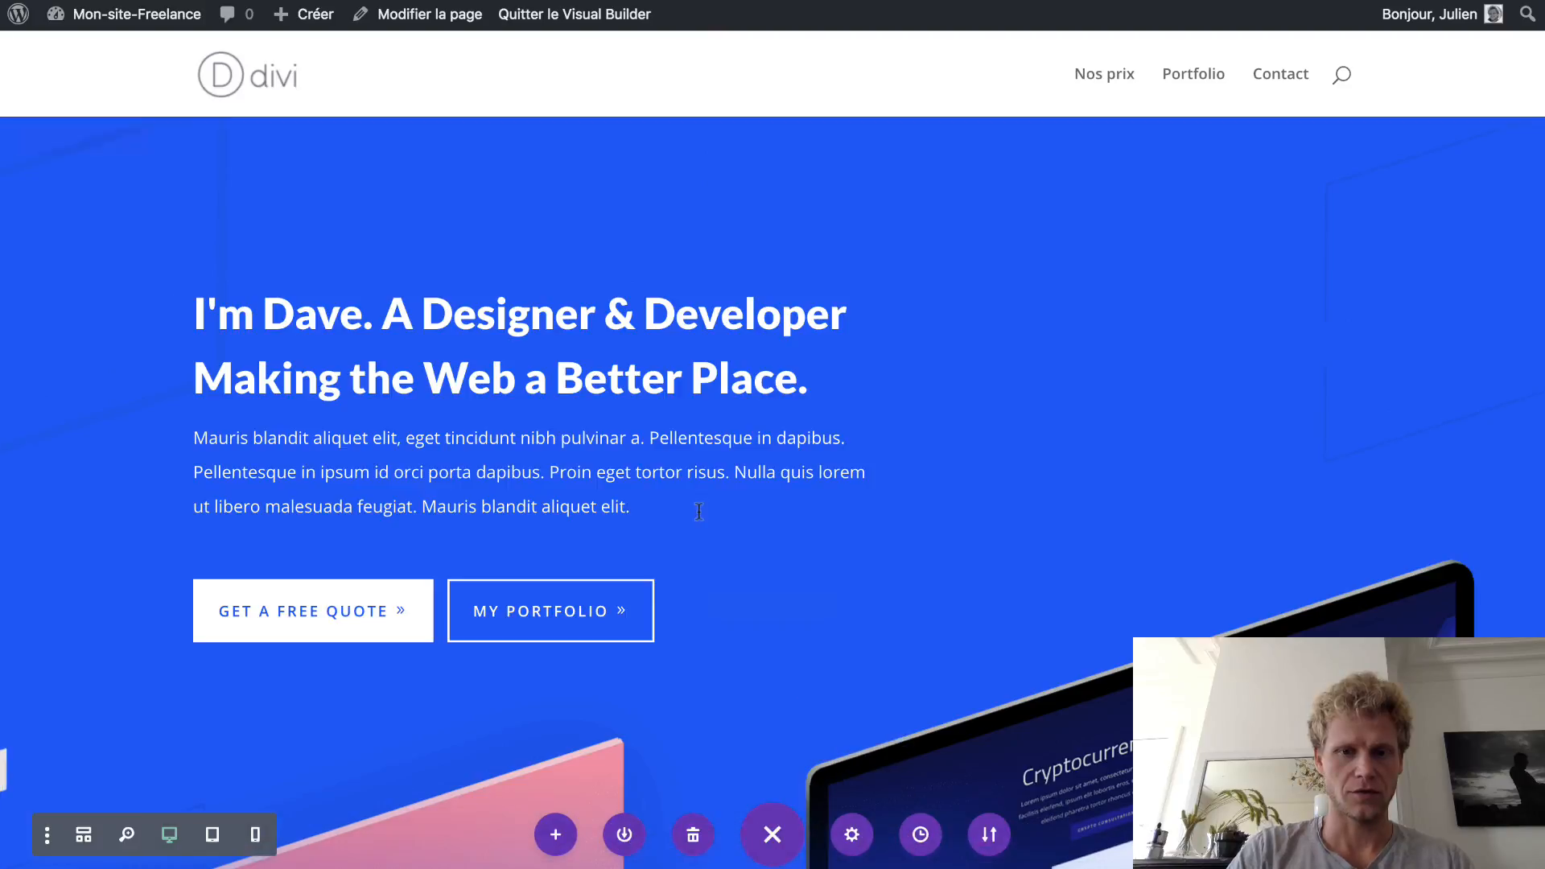
Select the middle words of the hero heading and type over them
{"action": "left_click_drag", "start_coordinate": [666, 386], "coordinate": [442, 326]}
{"action": "type", "text": "azrqfqzf"}
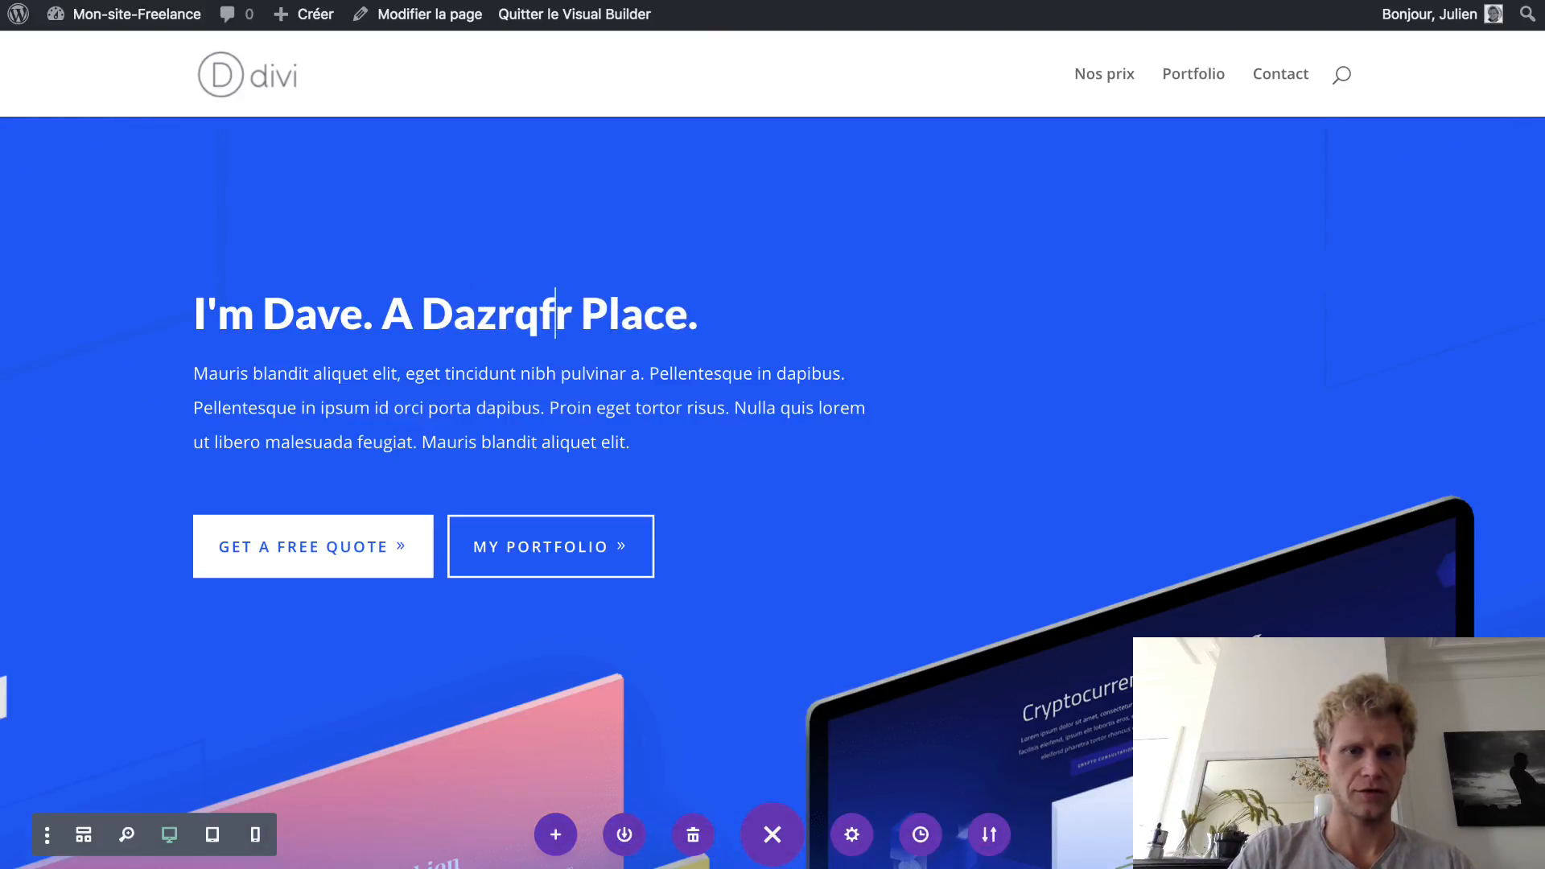
{"action": "scroll", "coordinate": [561, 525], "scroll_direction": "down", "scroll_amount": 15}
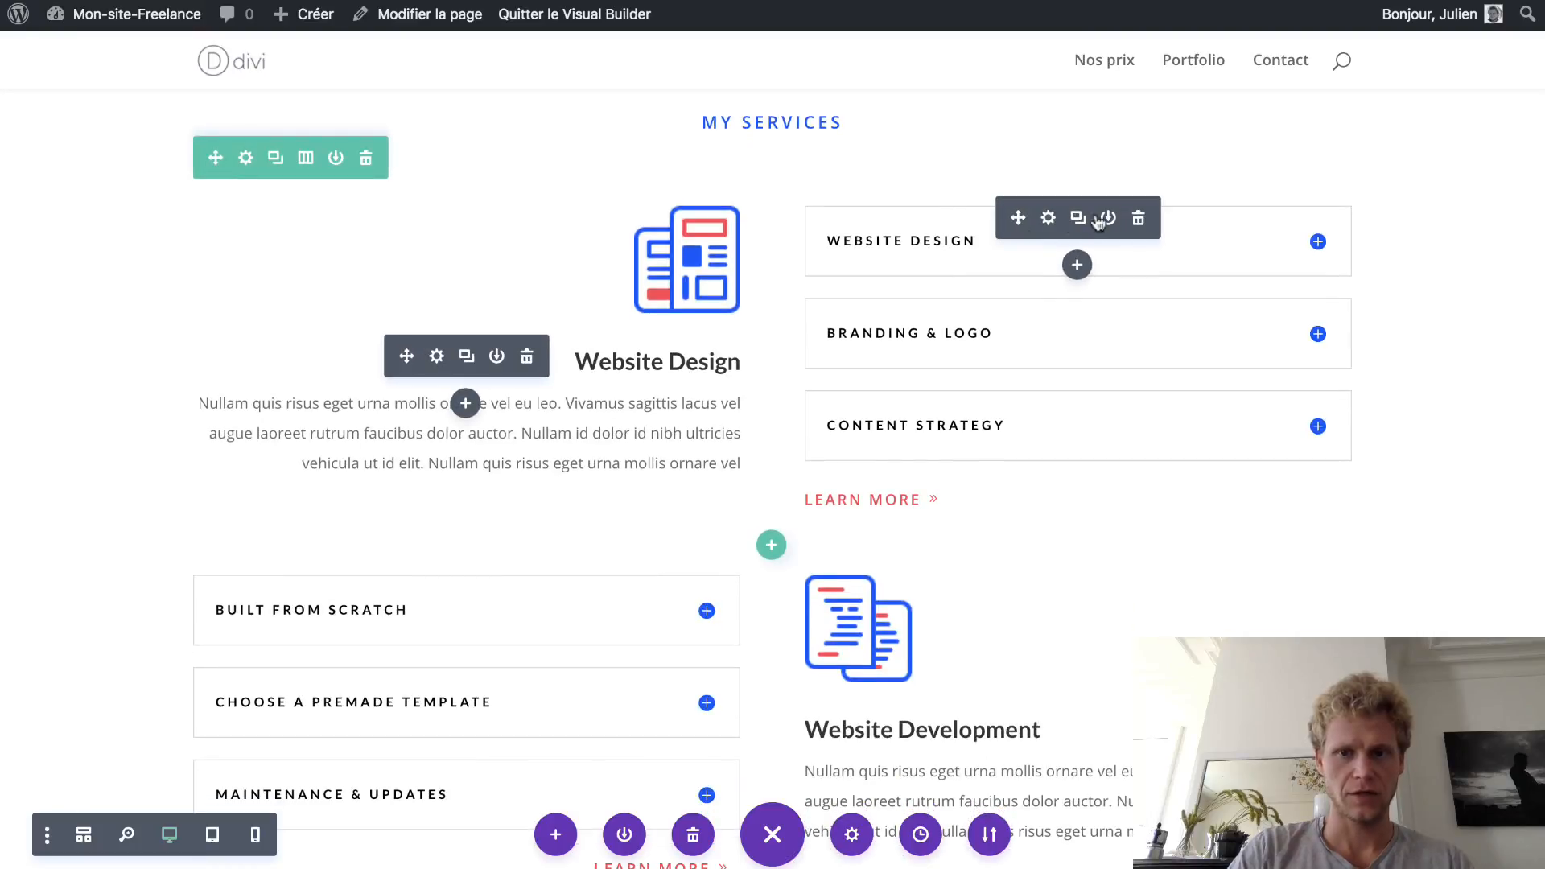
Delete the Website Design and Branding & Logo toggles and move the Website Development image beside Website Design
{"action": "left_click", "coordinate": [1138, 221]}
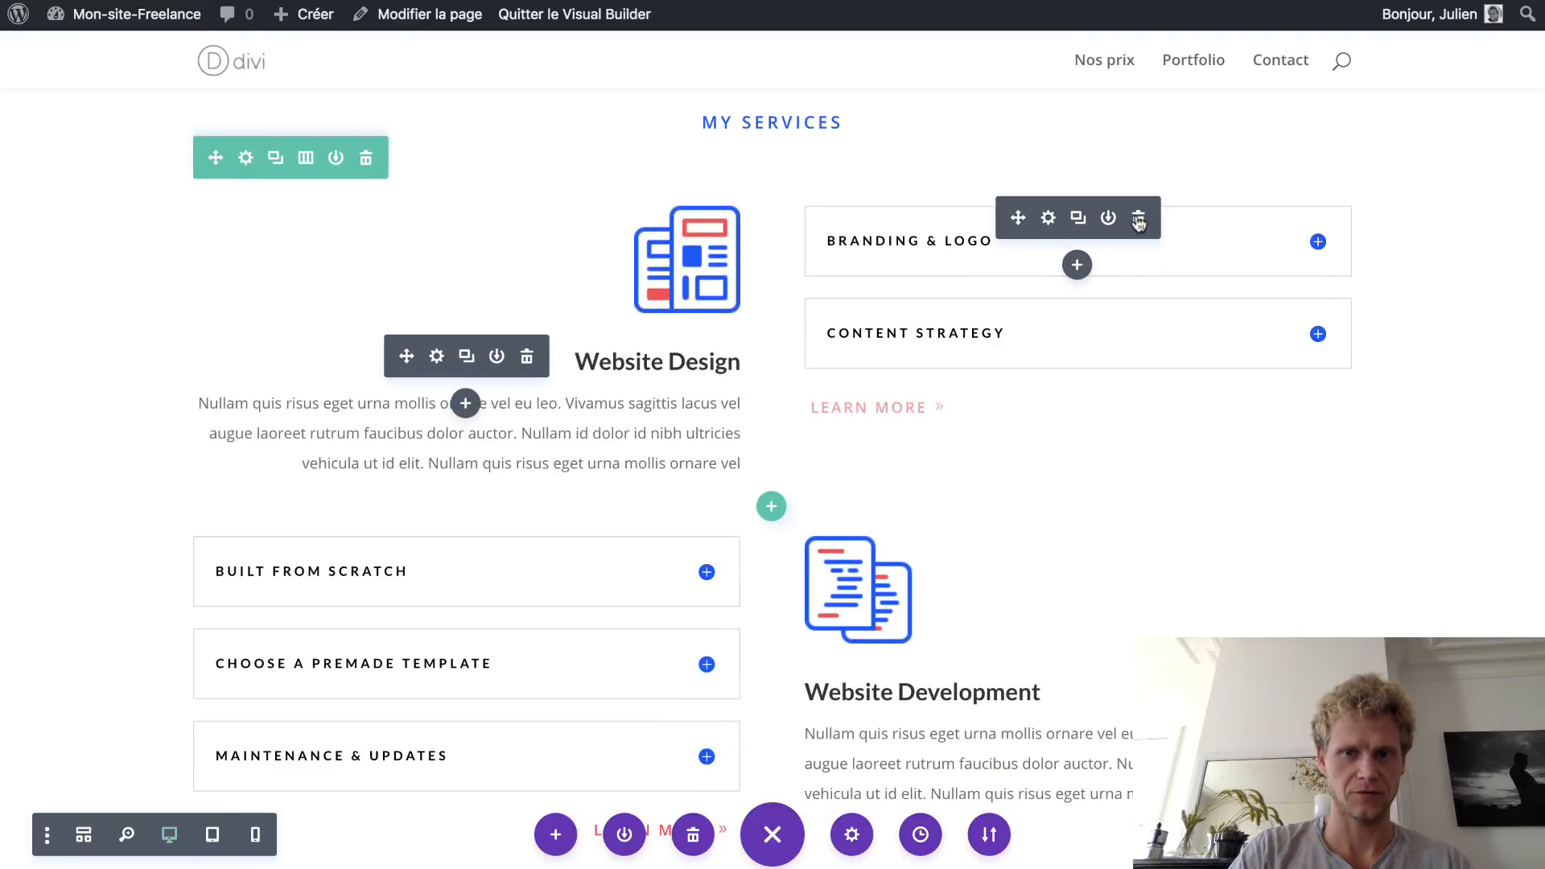
{"action": "left_click", "coordinate": [1138, 220]}
{"action": "left_click_drag", "start_coordinate": [1000, 303], "coordinate": [649, 624]}
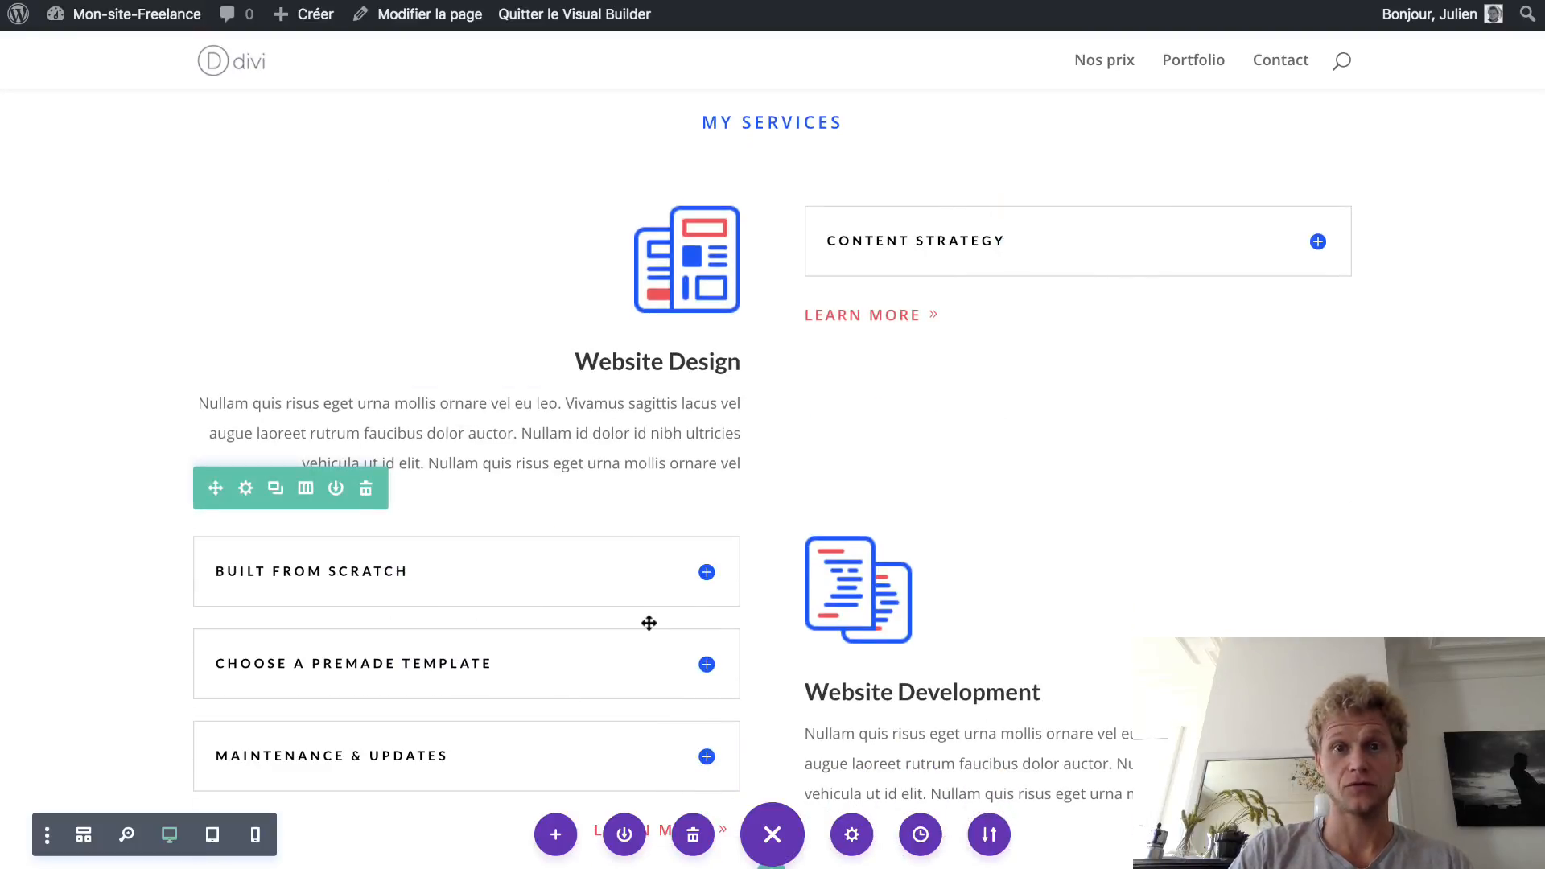
{"action": "scroll", "coordinate": [649, 625], "scroll_direction": "down", "scroll_amount": 2}
{"action": "left_click_drag", "start_coordinate": [1017, 417], "coordinate": [945, 348]}
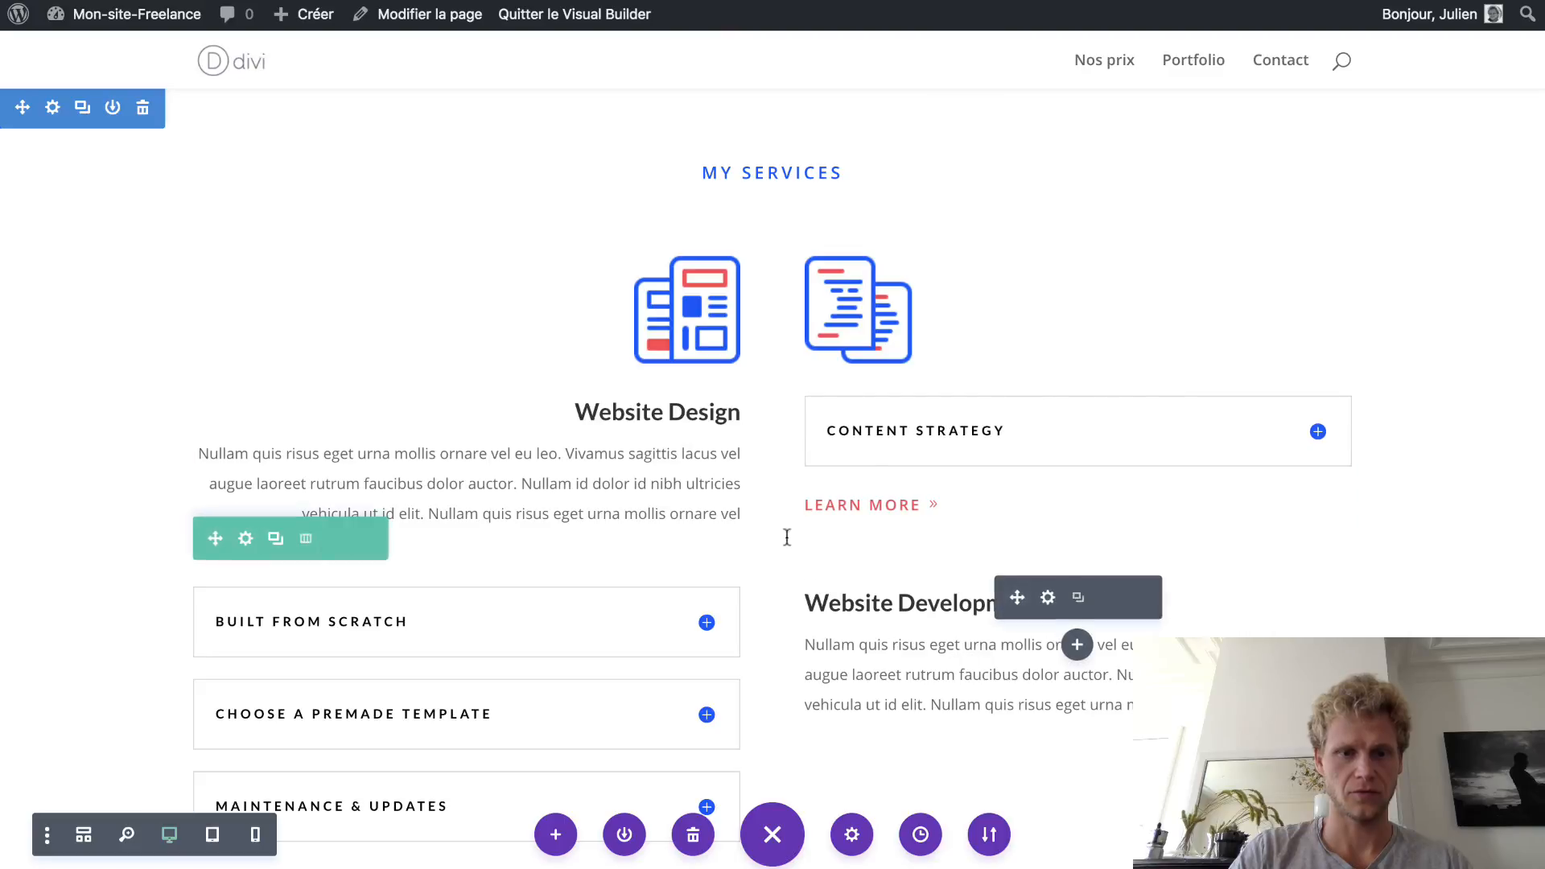
{"action": "left_click", "coordinate": [556, 834]}
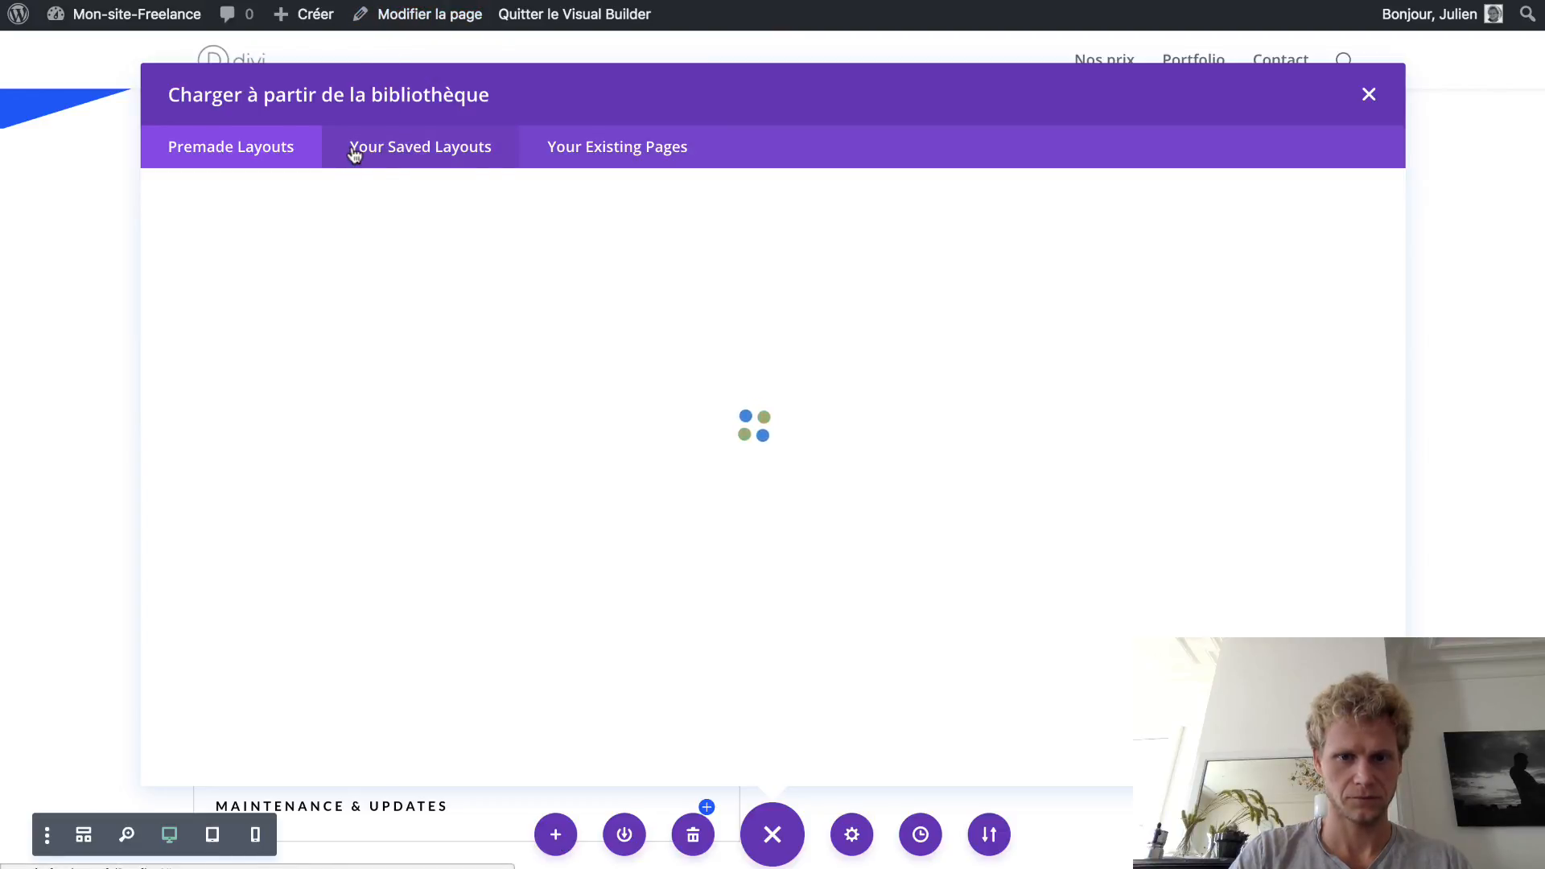
Search premade layouts for 'free', open Web Freelancer Landing Page, and tick Replace existing content
{"action": "left_click", "coordinate": [250, 308]}
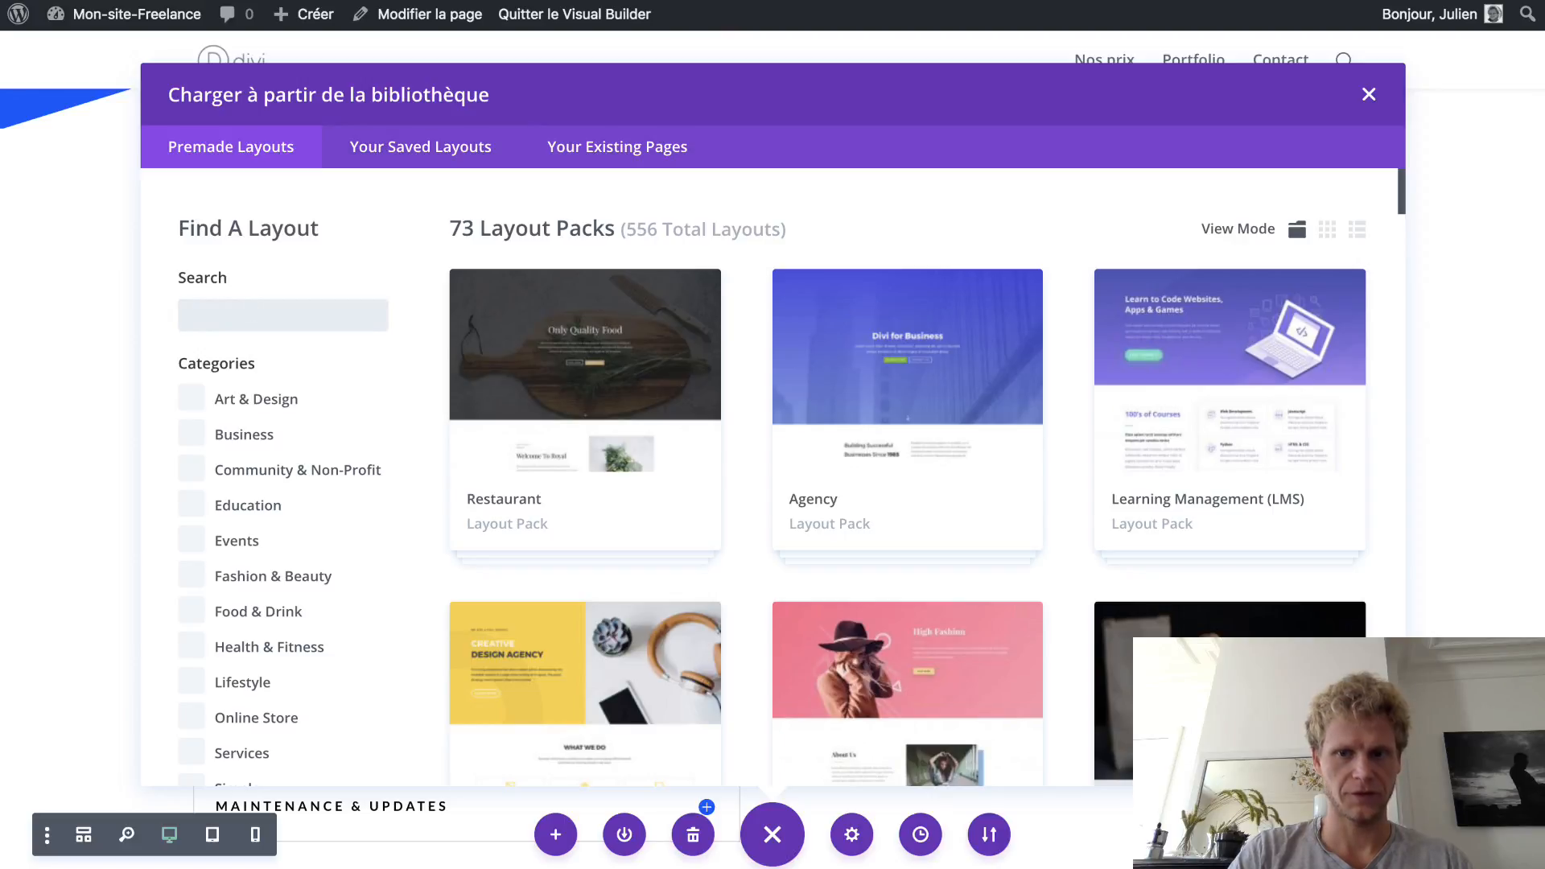
{"action": "type", "text": "free"}
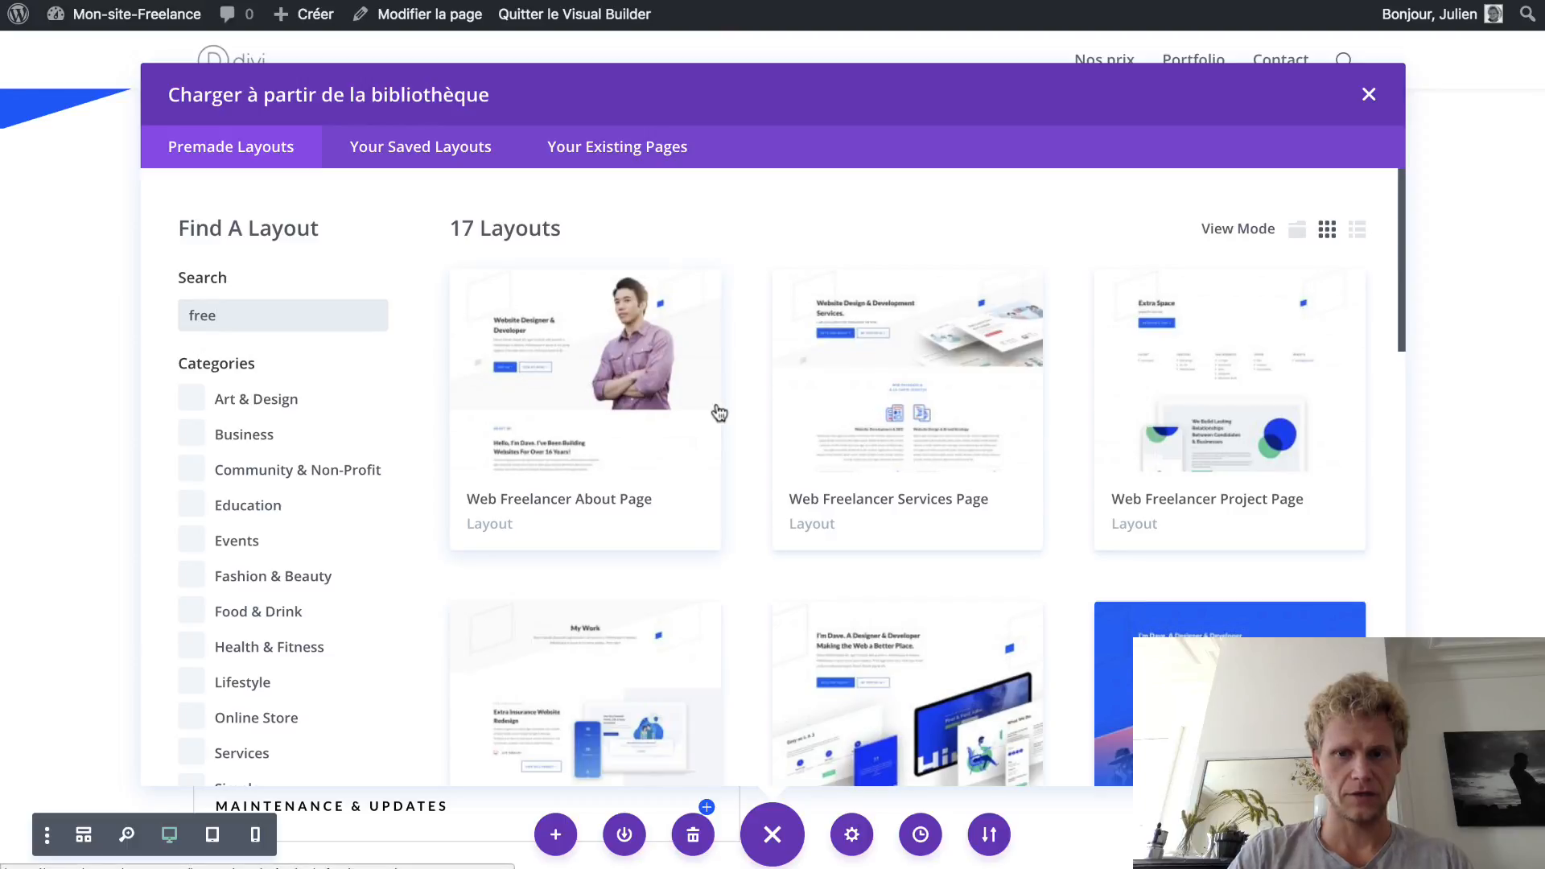
{"action": "scroll", "coordinate": [718, 412], "scroll_direction": "down", "scroll_amount": 1}
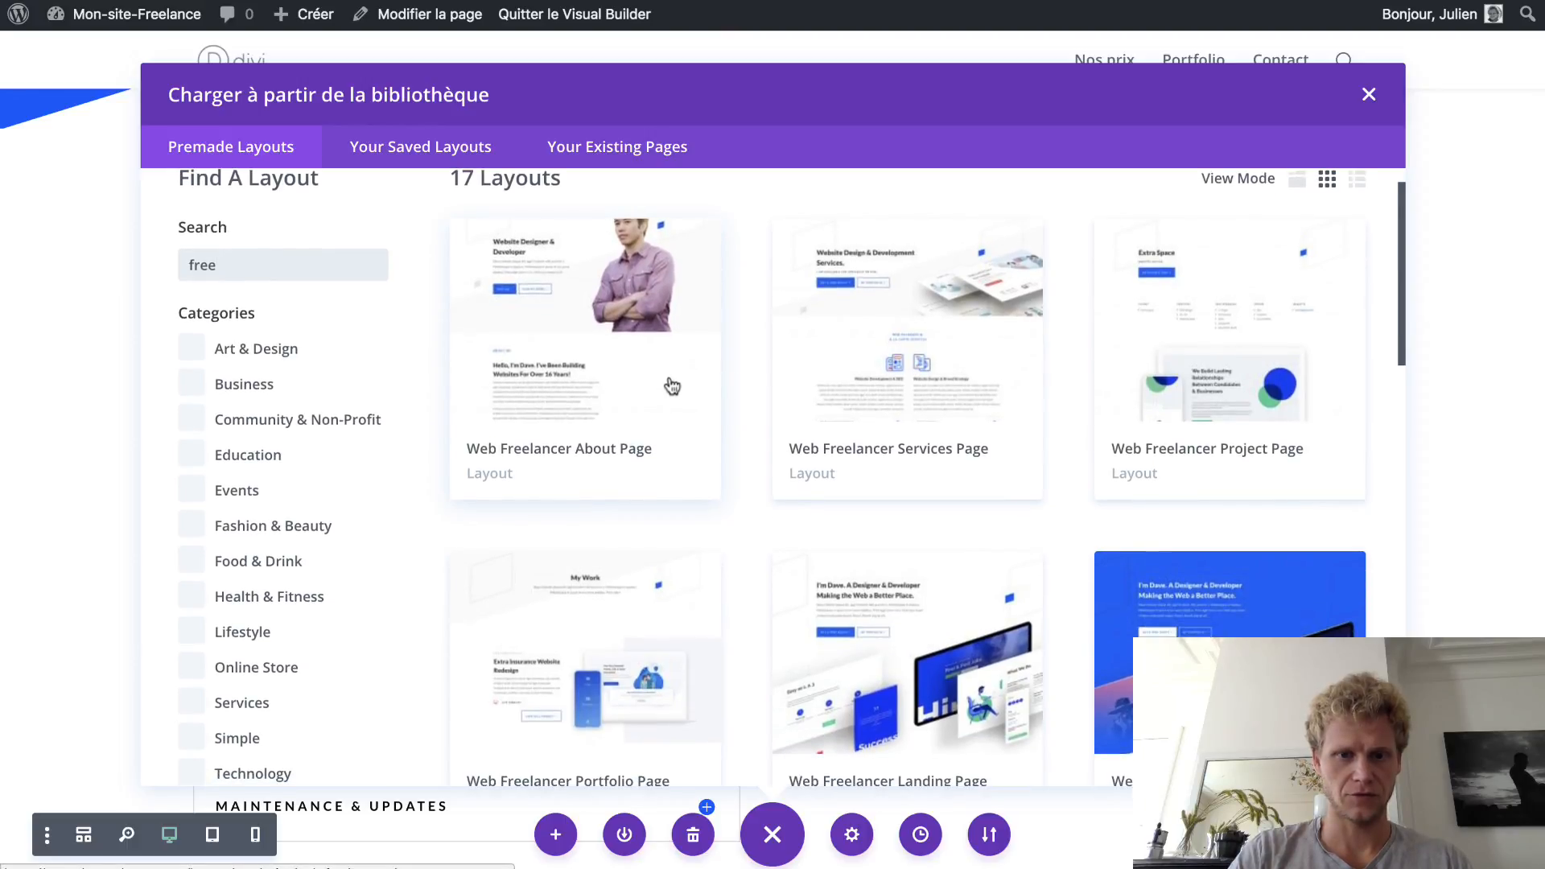
{"action": "scroll", "coordinate": [1166, 462], "scroll_direction": "down", "scroll_amount": 5}
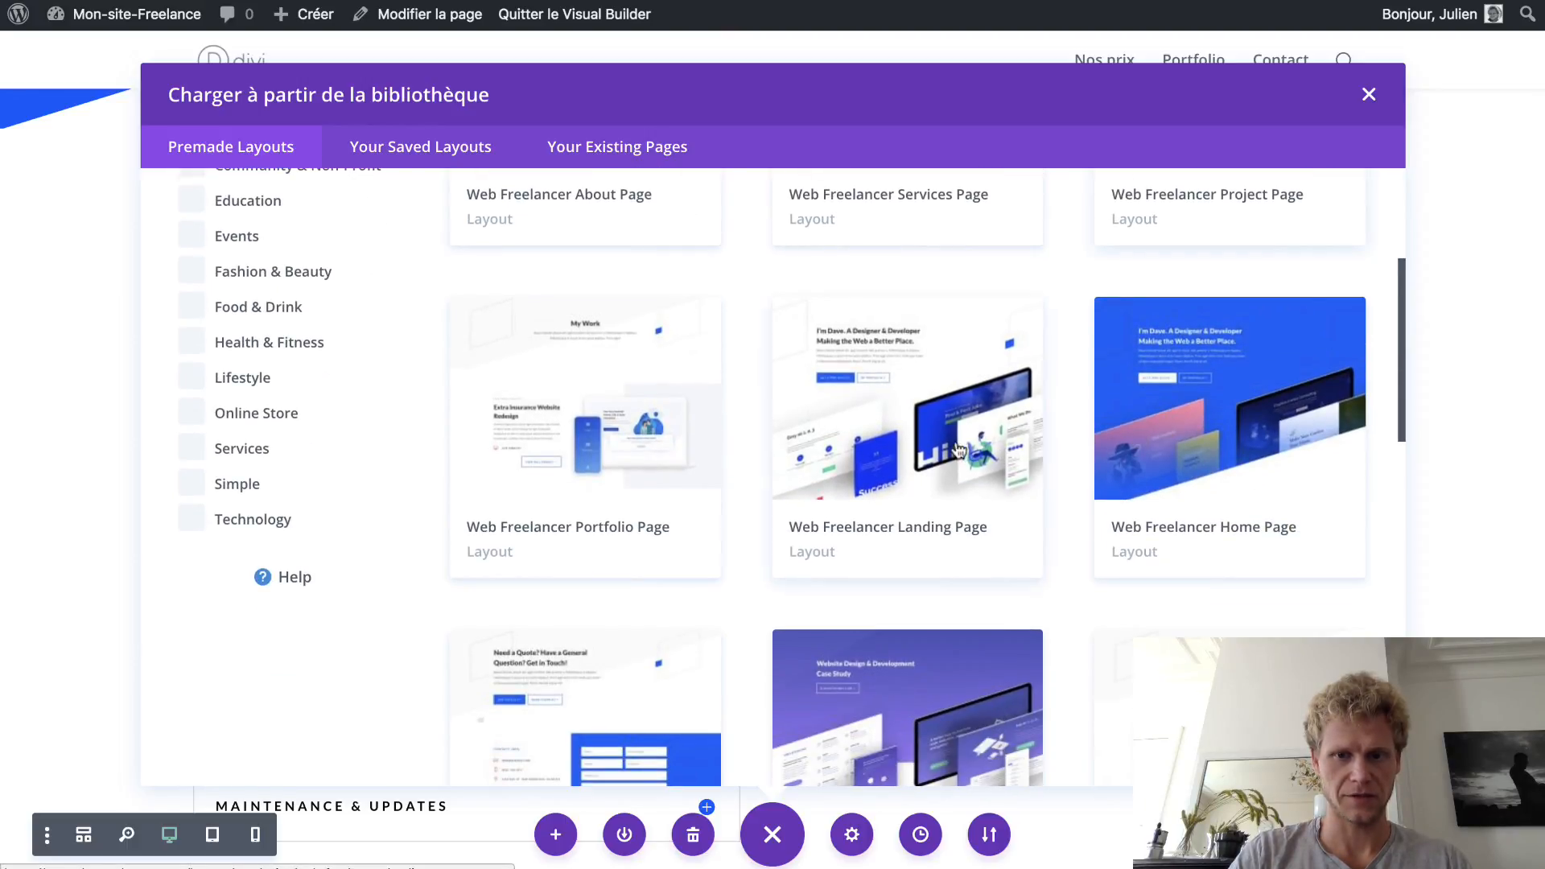
{"action": "left_click", "coordinate": [980, 453]}
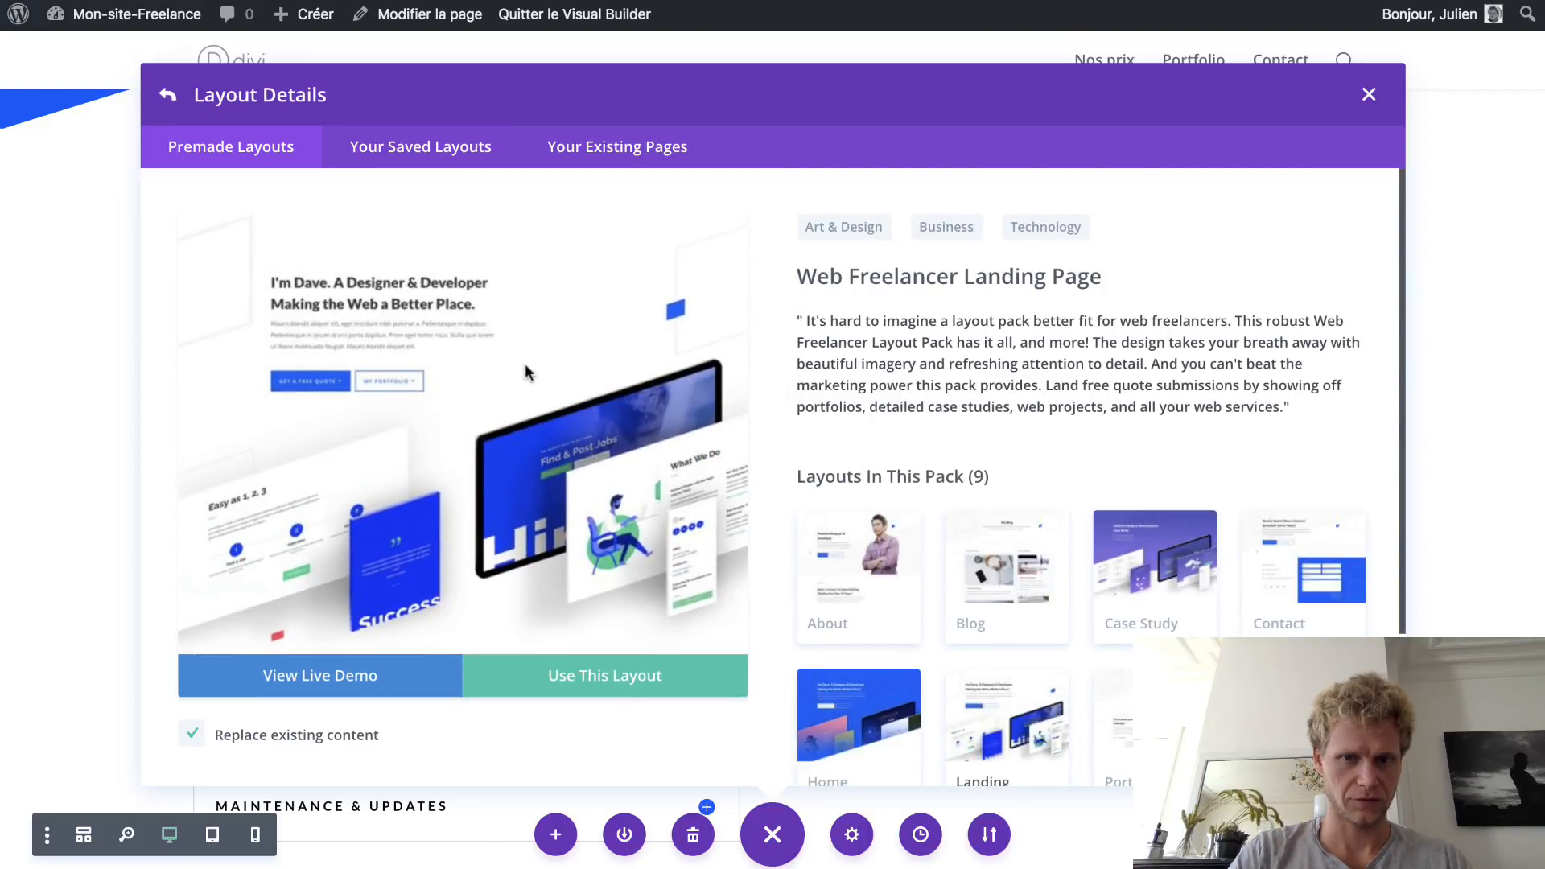
{"action": "scroll", "coordinate": [524, 368], "scroll_direction": "down", "scroll_amount": 5}
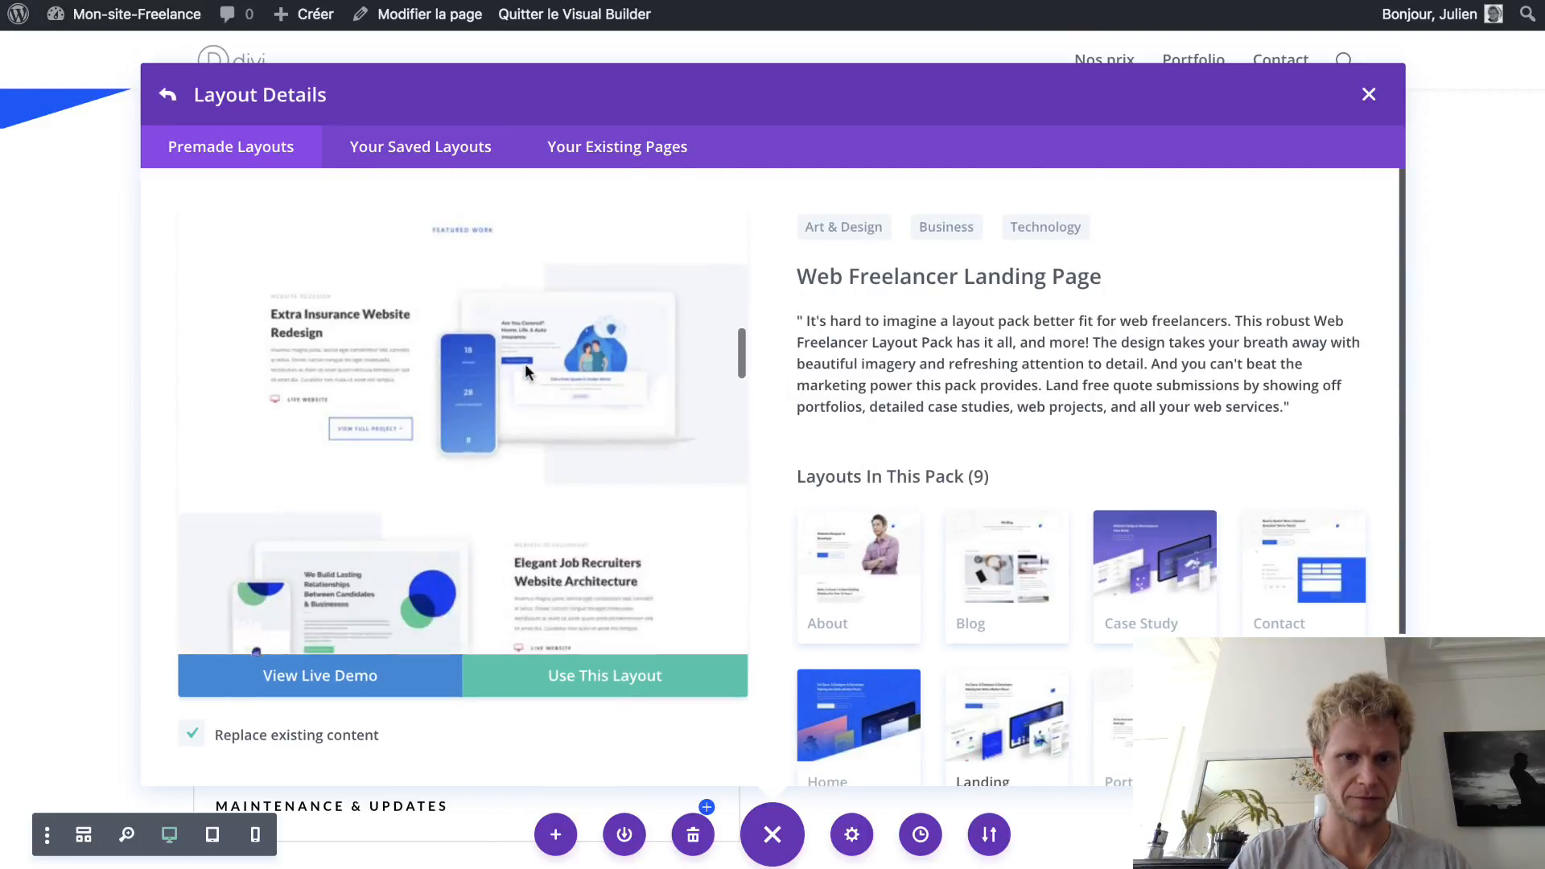
{"action": "scroll", "coordinate": [525, 372], "scroll_direction": "down", "scroll_amount": 3}
{"action": "scroll", "coordinate": [525, 369], "scroll_direction": "up", "scroll_amount": 10}
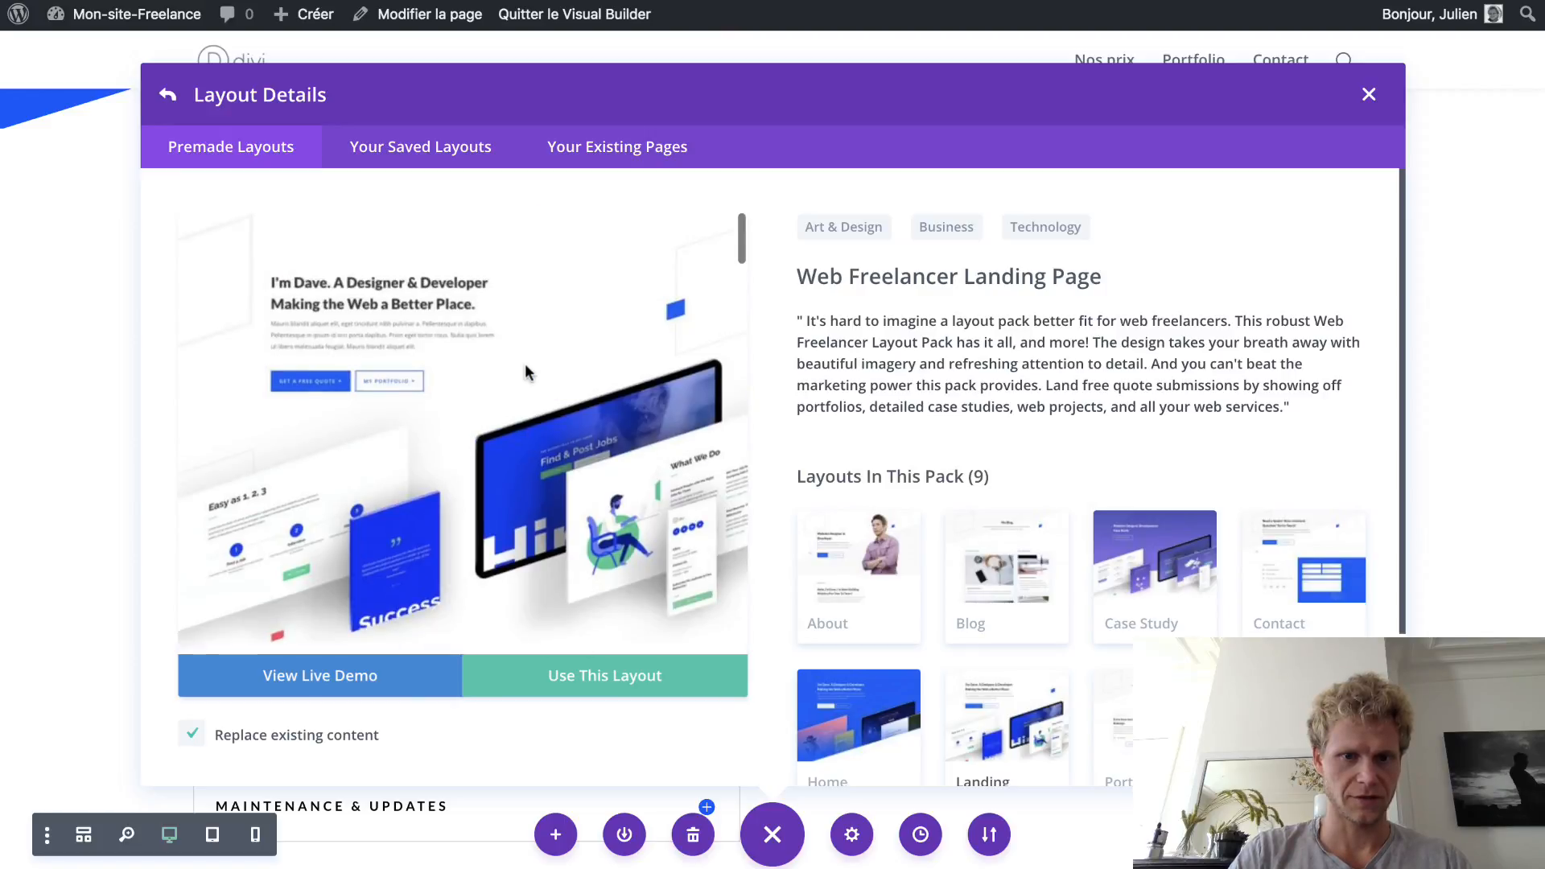
{"action": "left_click", "coordinate": [188, 742]}
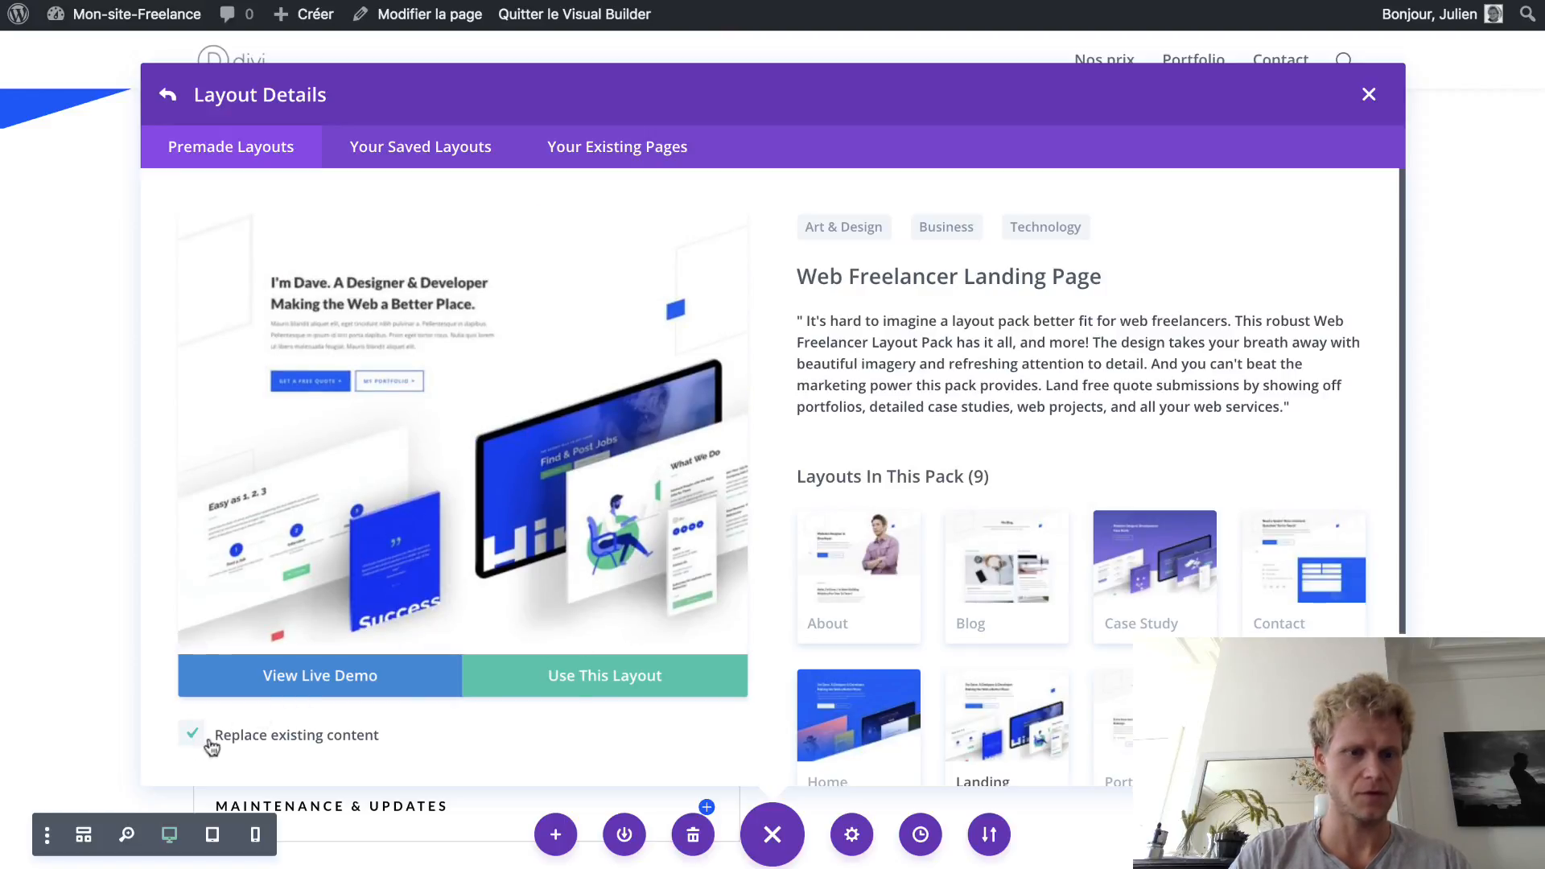
Import the layout, copy the agency site's four French lines, and select the hero heading
{"action": "left_click", "coordinate": [618, 676]}
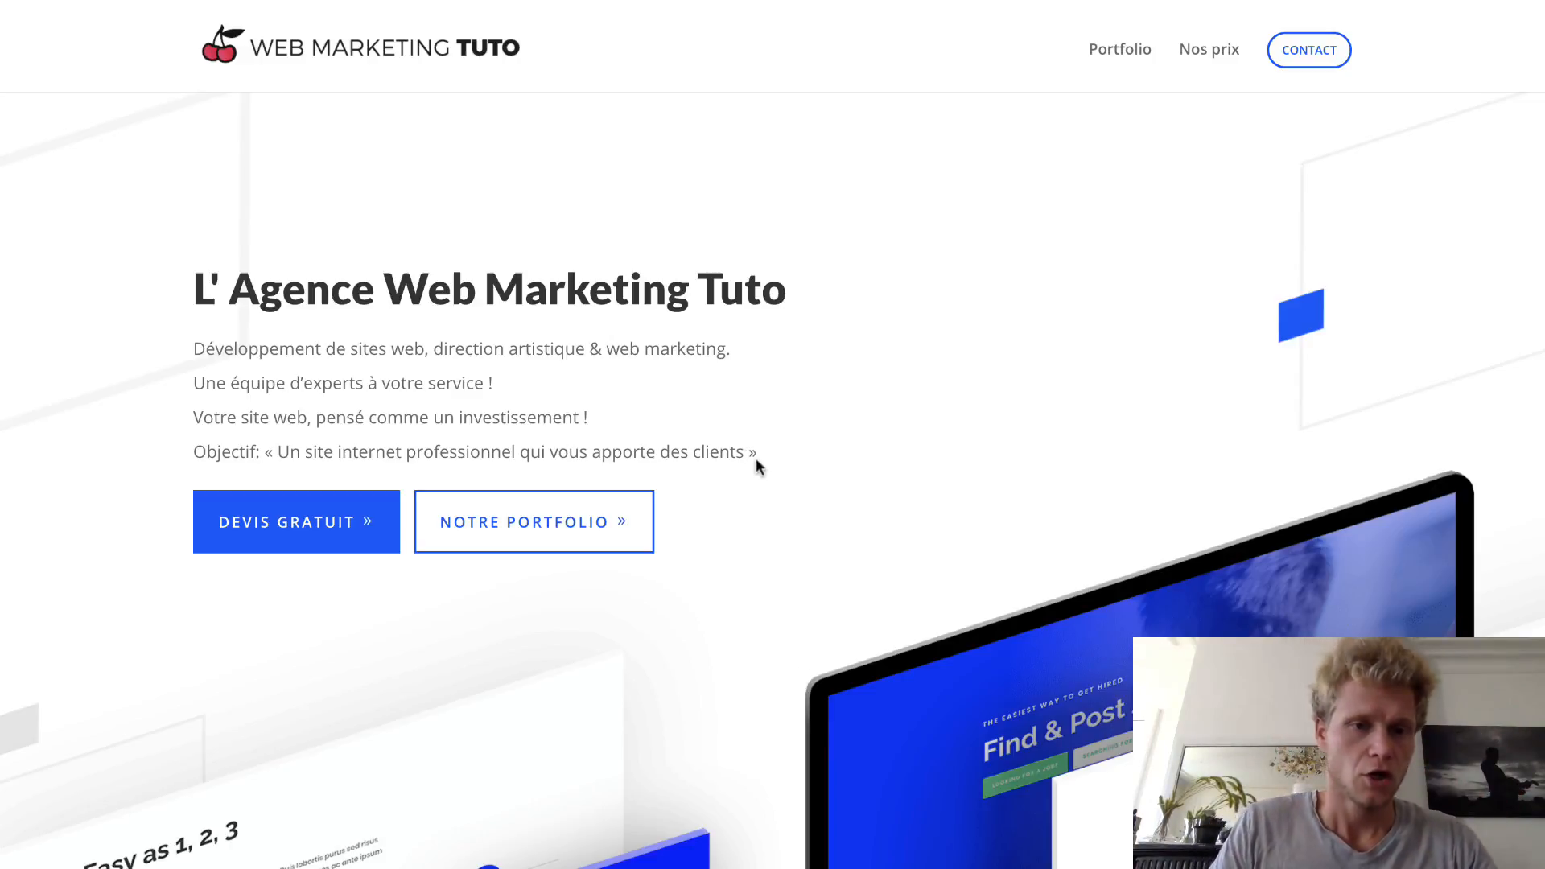
{"action": "left_click_drag", "start_coordinate": [761, 455], "coordinate": [193, 357]}
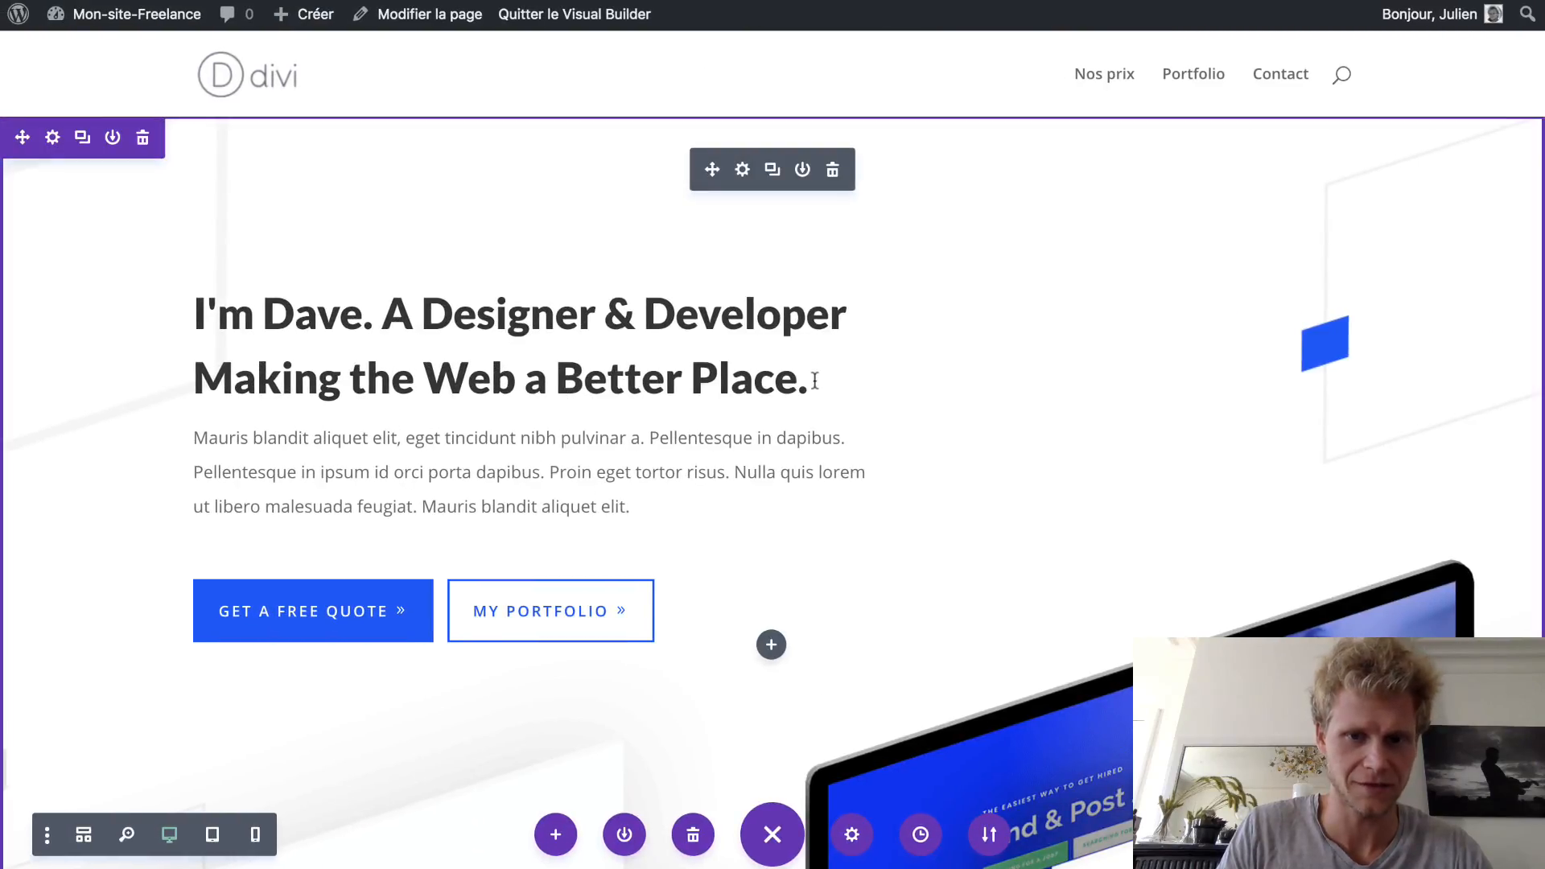
{"action": "left_click_drag", "start_coordinate": [814, 381], "coordinate": [134, 329]}
Retype the hero heading as 'L' Agence Web Marketing Tuto' and paste the French lines over the lorem paragraph
{"action": "type", "text": "L"}
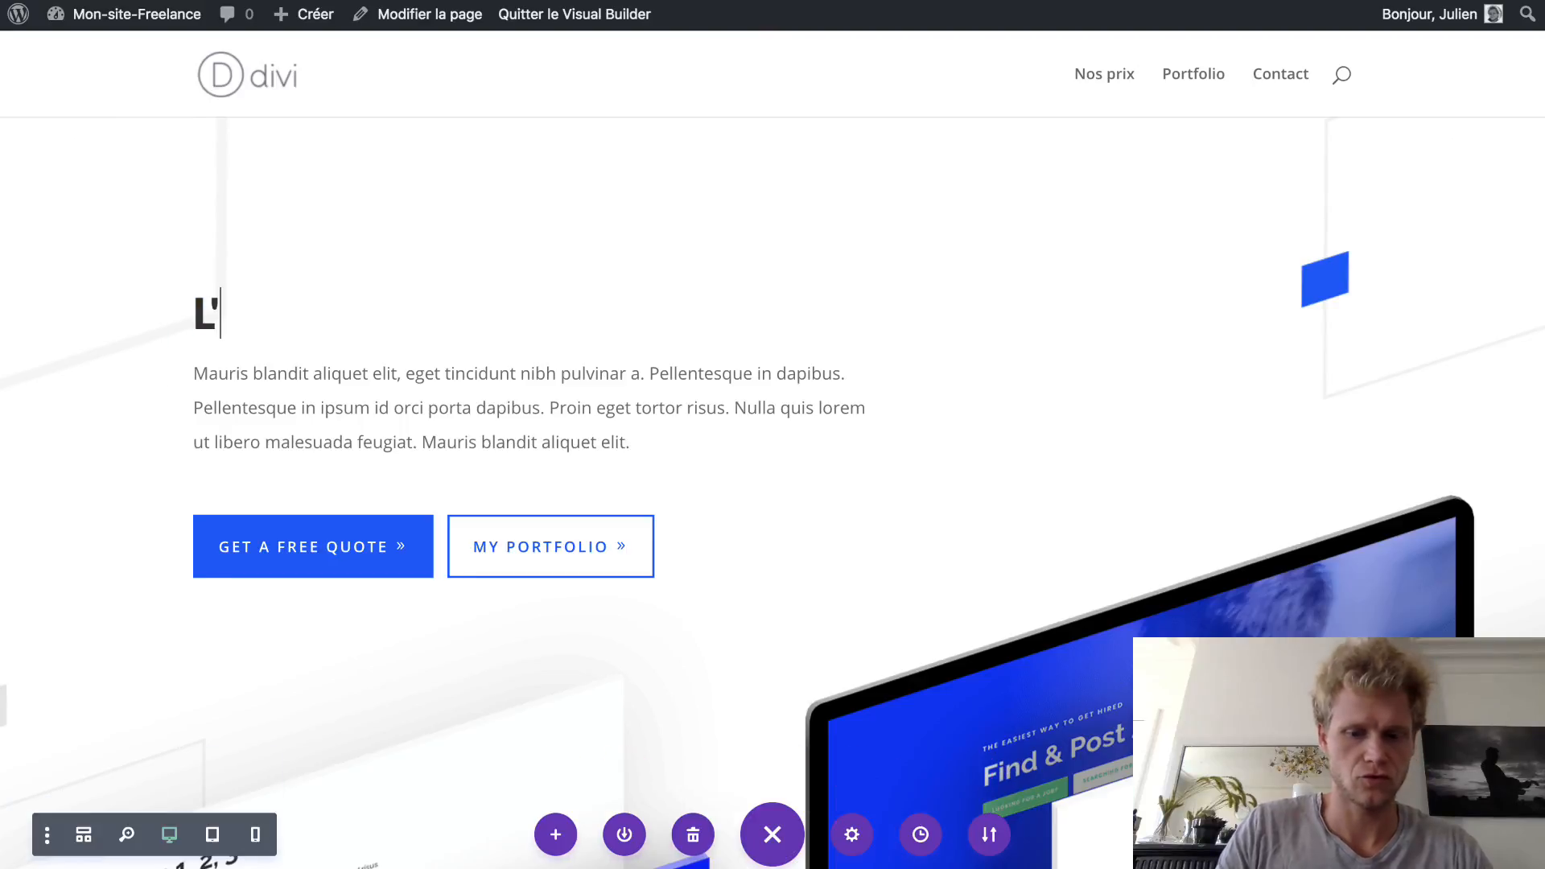
{"action": "type", "text": "' Agence "}
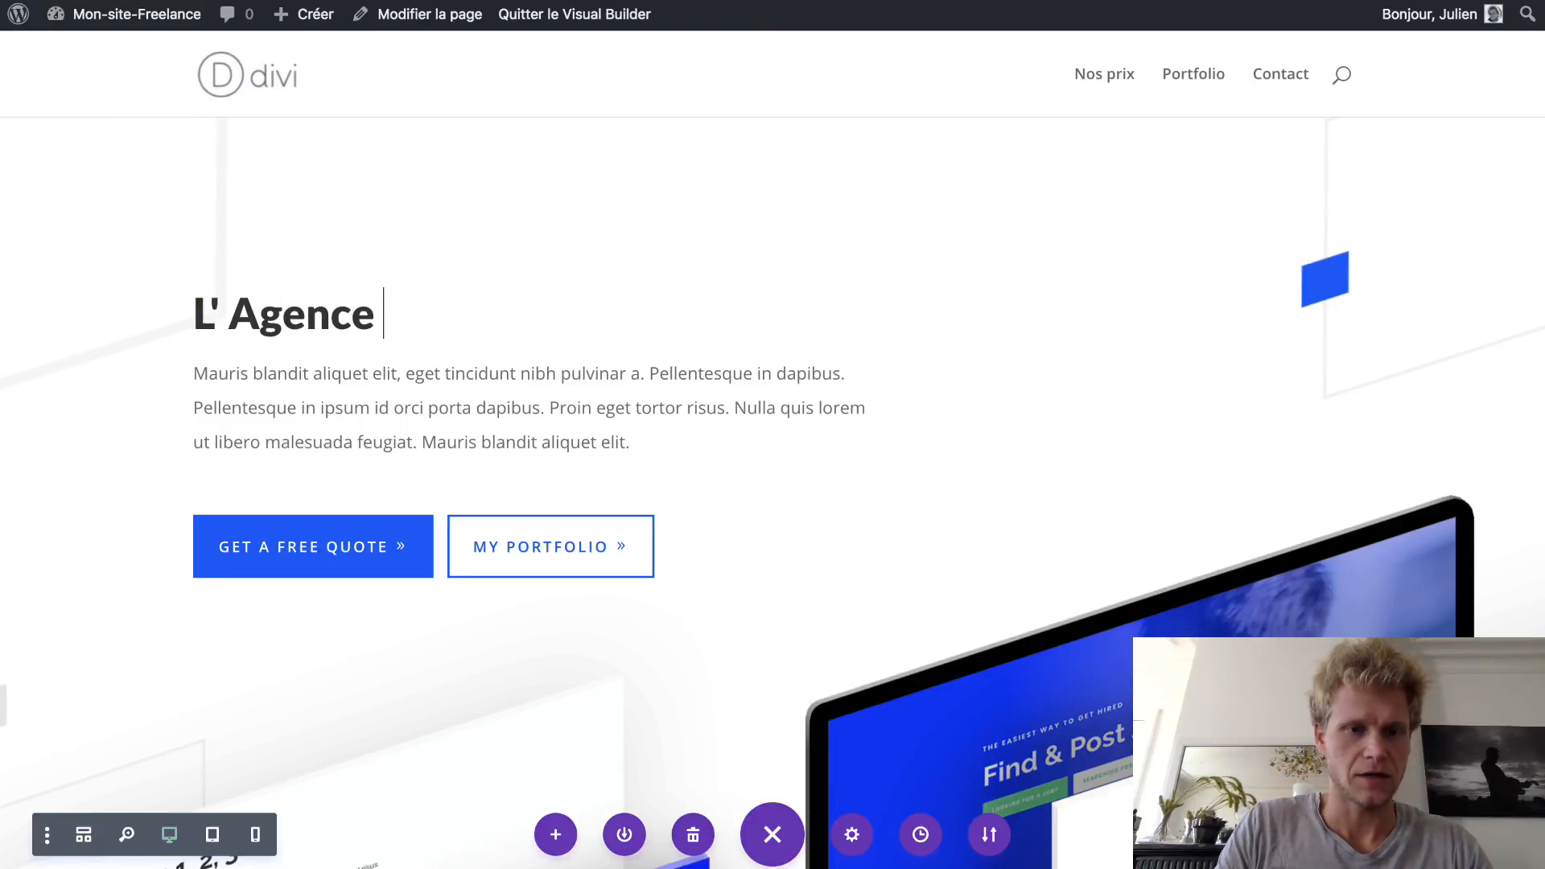
{"action": "type", "text": "Web Marketing Tuto"}
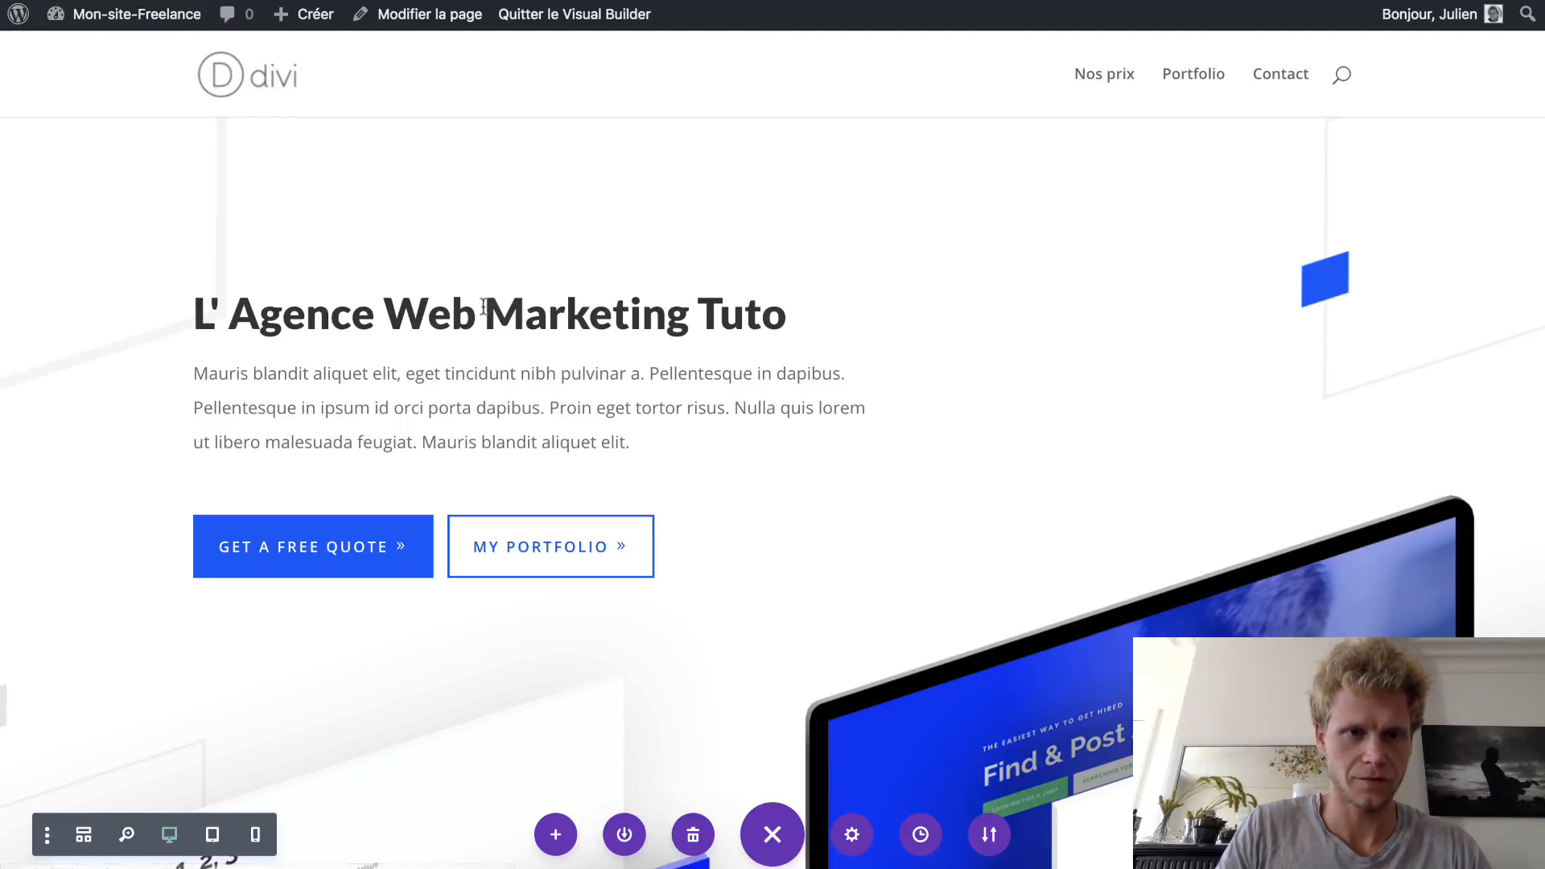
{"action": "left_click", "coordinate": [456, 439]}
{"action": "triple_click", "coordinate": [453, 424]}
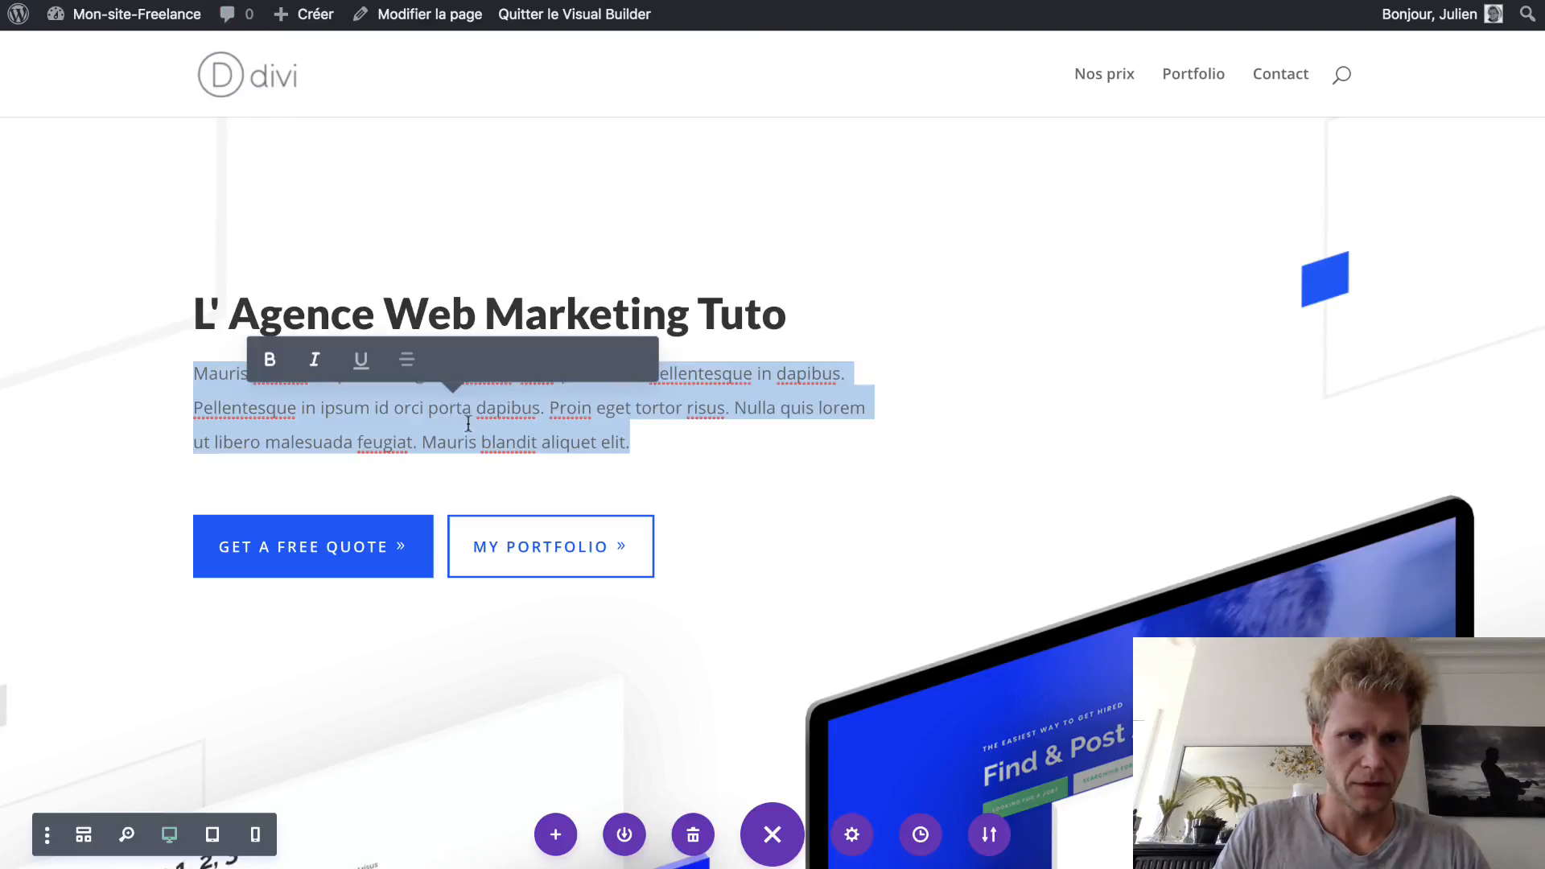
{"action": "left_click", "coordinate": [620, 443]}
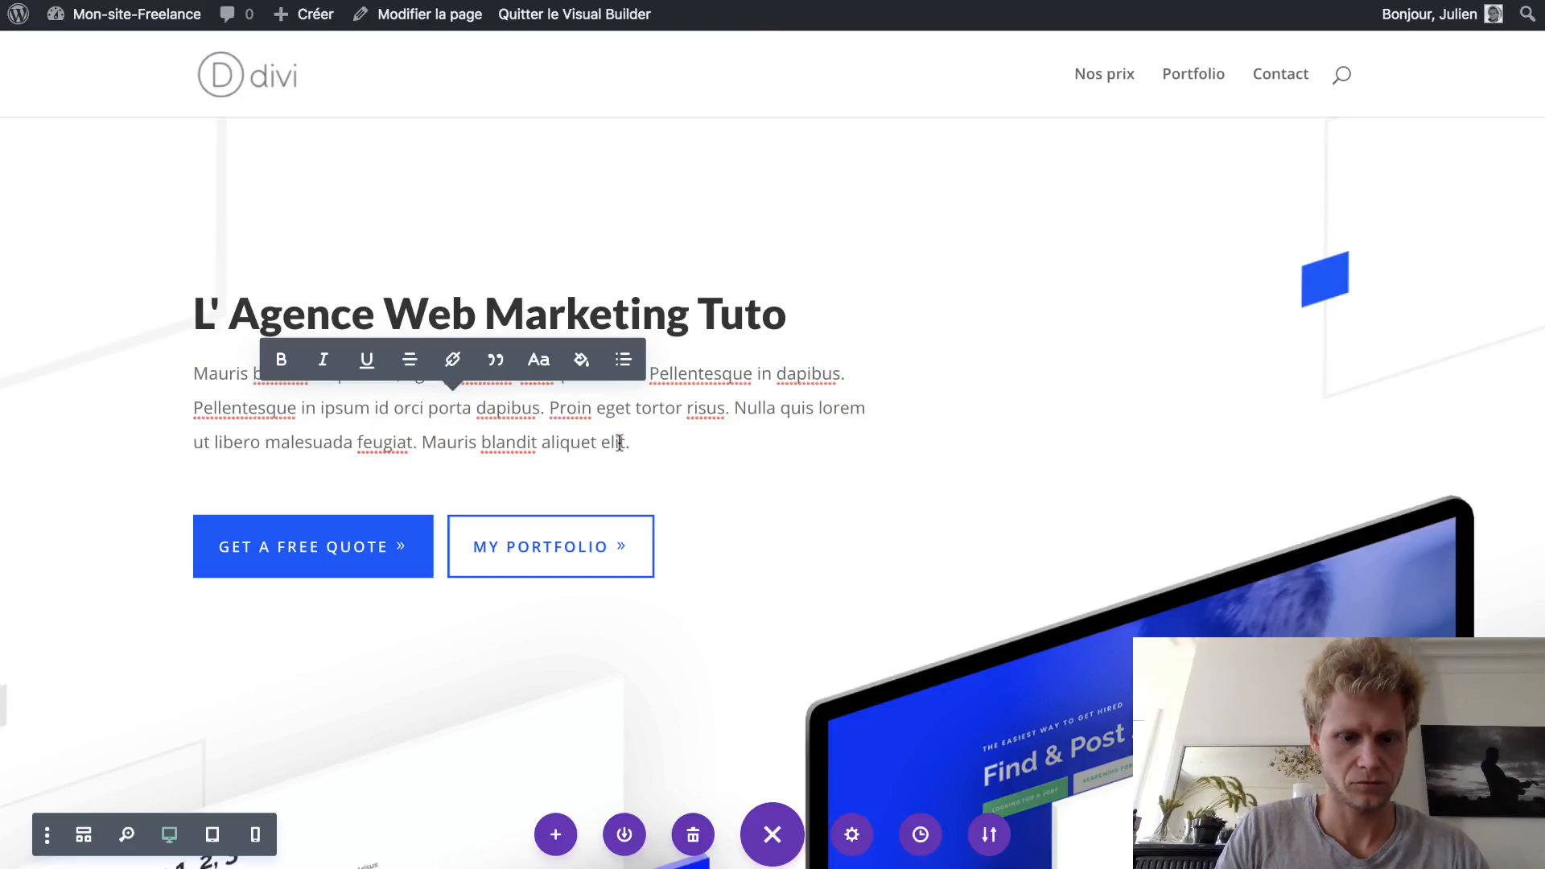
{"action": "left_click_drag", "start_coordinate": [605, 441], "coordinate": [173, 360]}
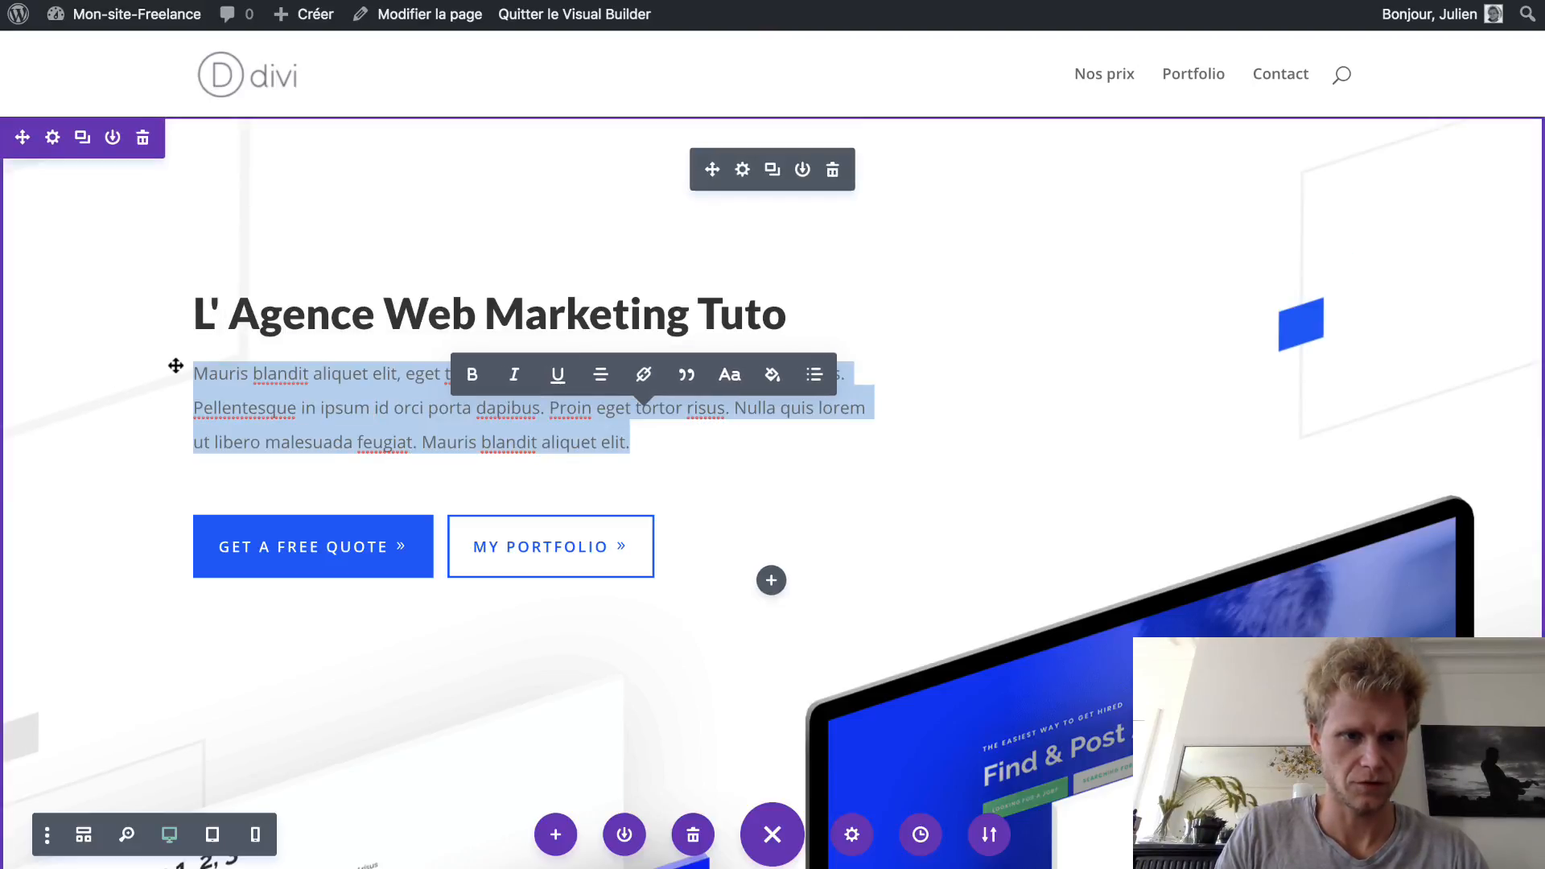
{"action": "type", "text": "Développement de sites web, direction artistique & web marketing. Une équipe d'experts à votre service ! Votre site web, pensé comme un investissement ! Objectif : « Un site internet professionnel qui vous apporte des clients »"}
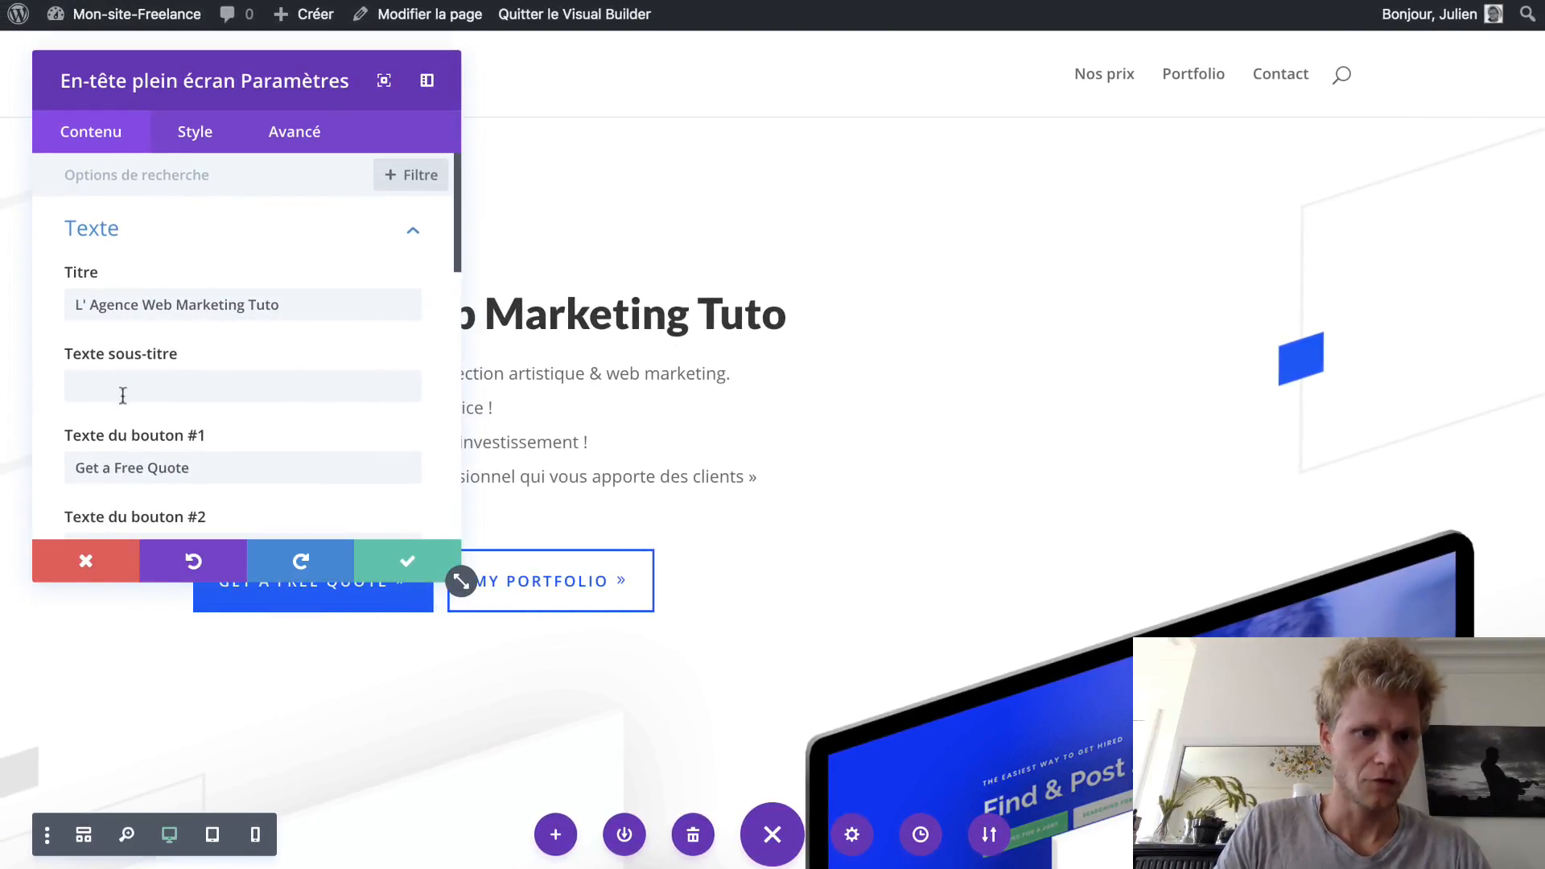
{"action": "left_click_drag", "start_coordinate": [196, 77], "coordinate": [1065, 121]}
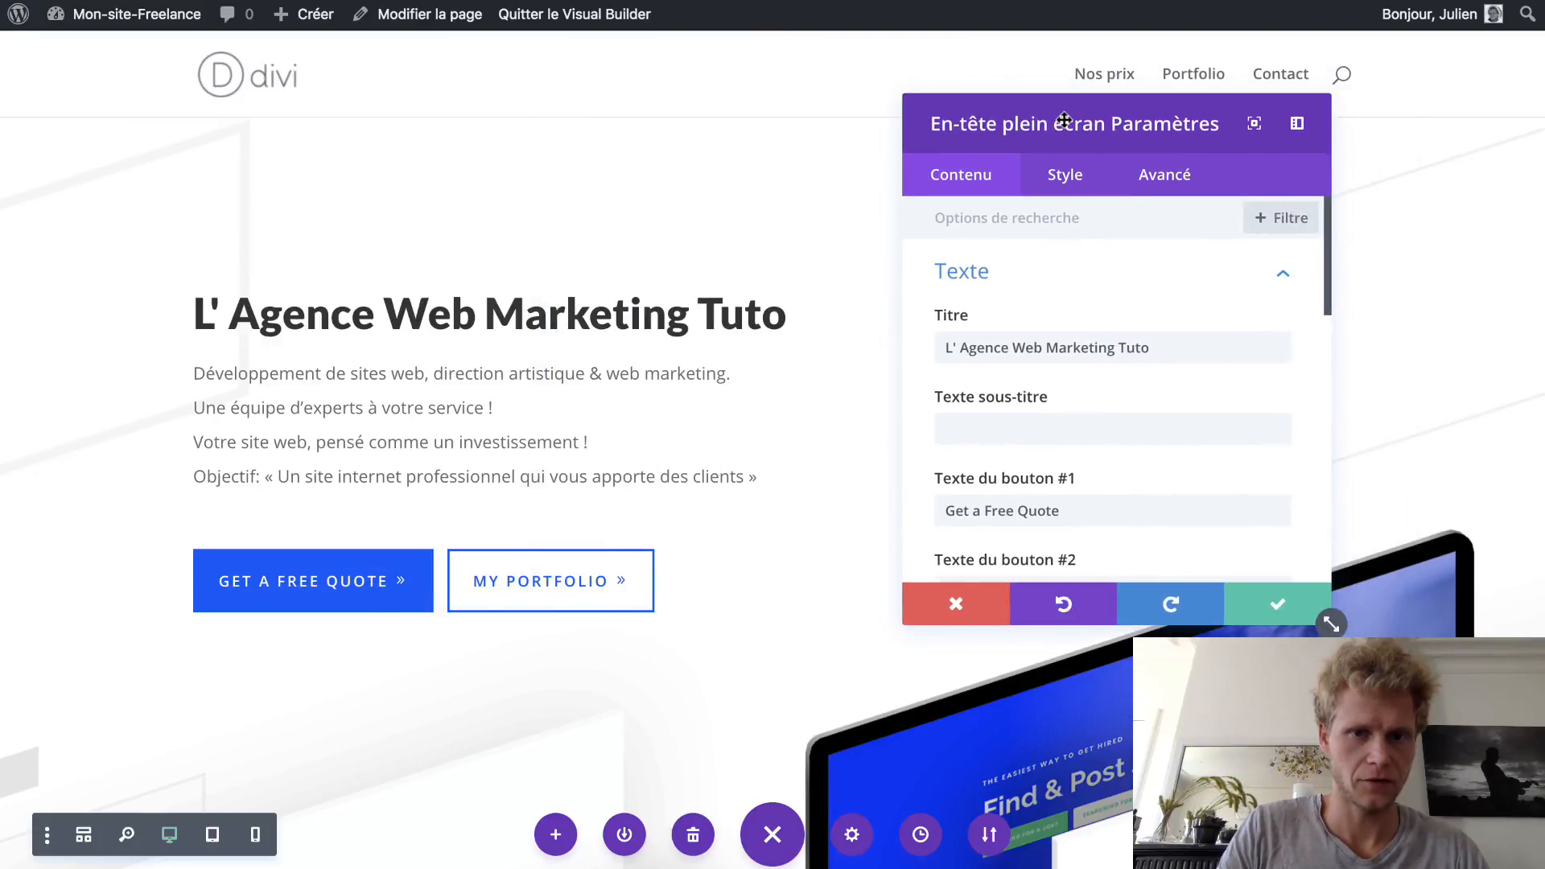
{"action": "left_click", "coordinate": [1189, 346]}
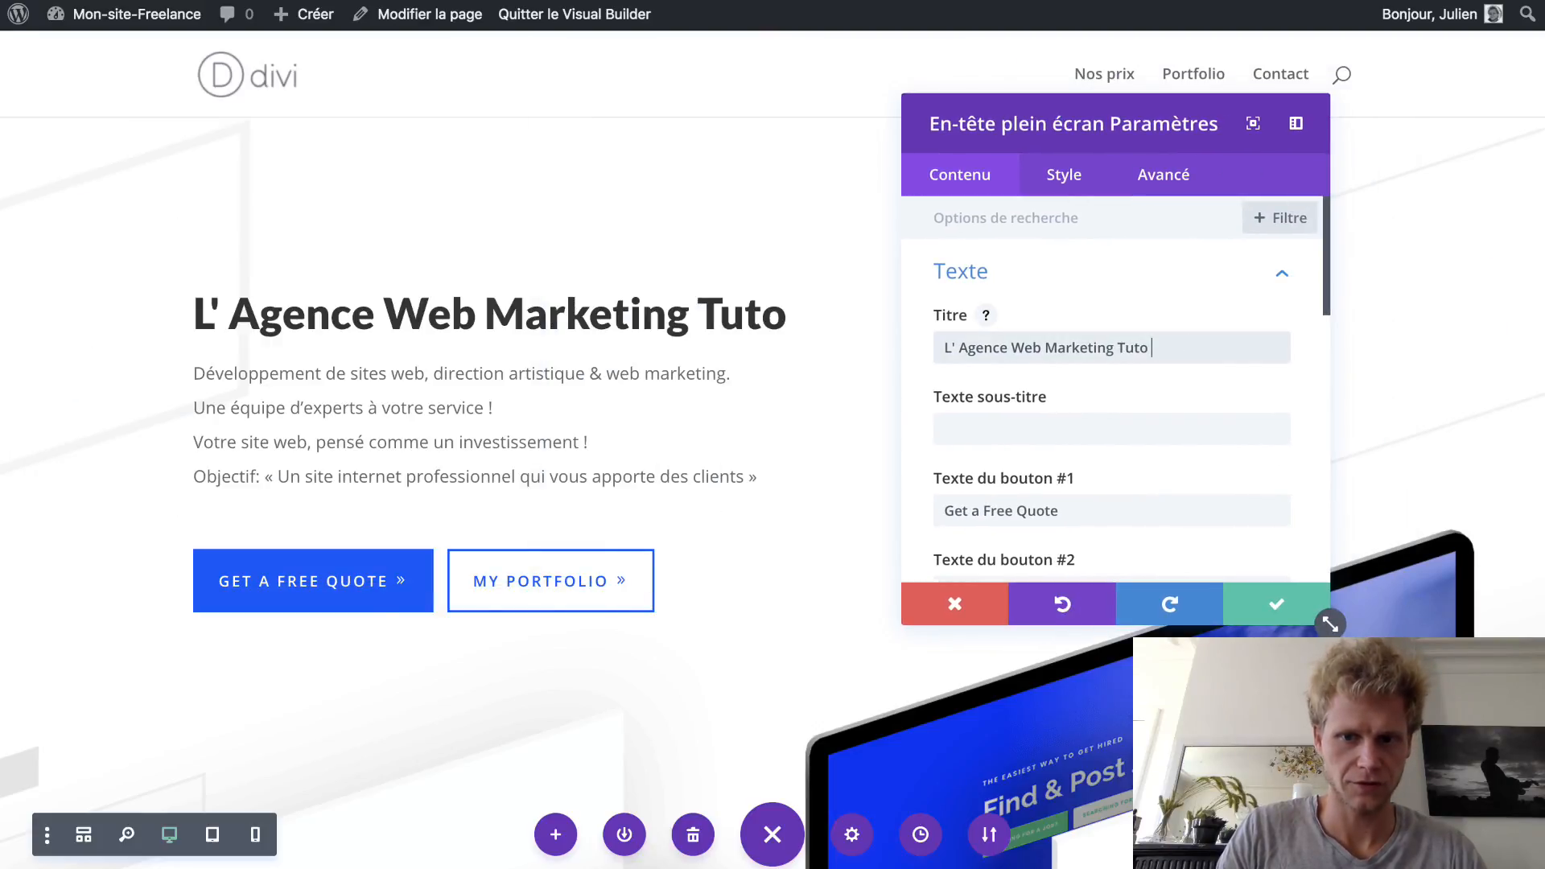
{"action": "type", "text": "aroqf"}
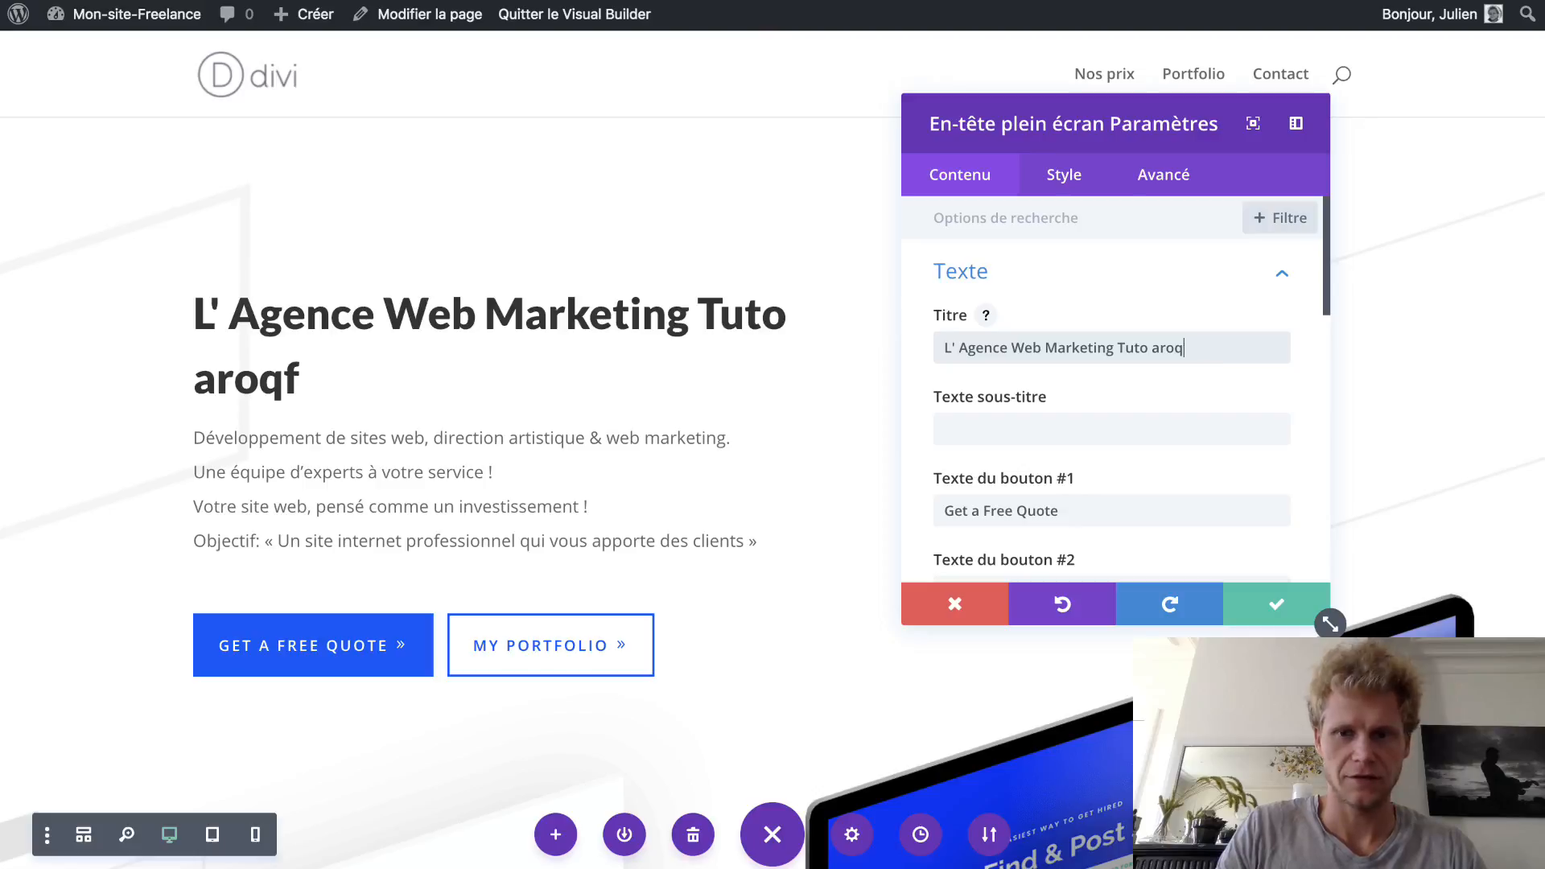
{"action": "key", "text": "BackSpace"}
{"action": "key", "text": "BackSpace"}
{"action": "key", "text": "BackSpace"}
{"action": "key", "text": "BackSpace"}
{"action": "key", "text": "BackSpace"}
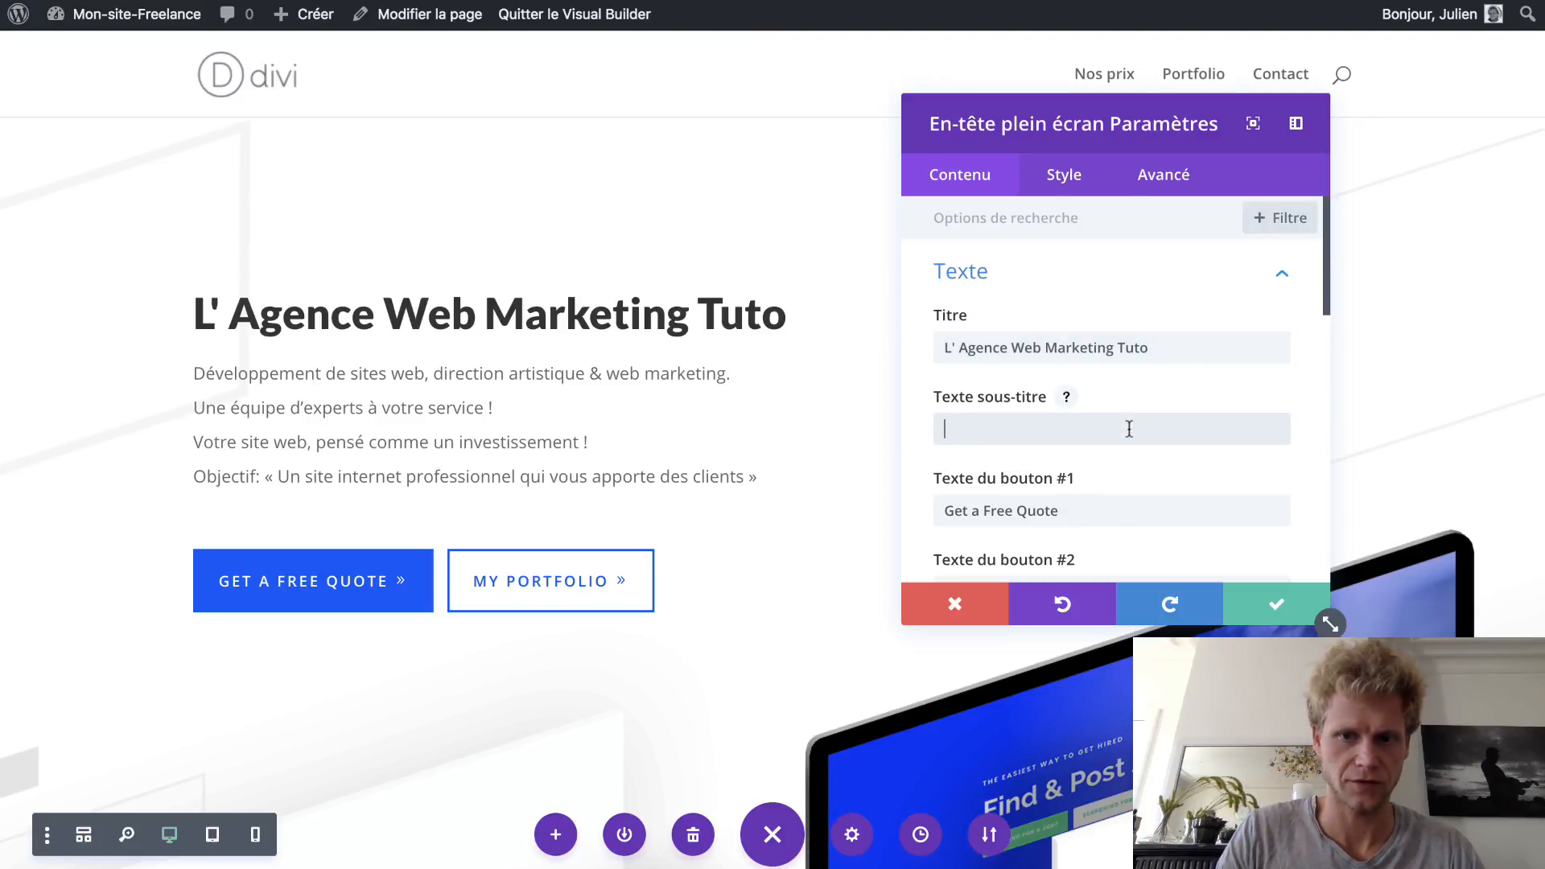
{"action": "type", "text": "Un"}
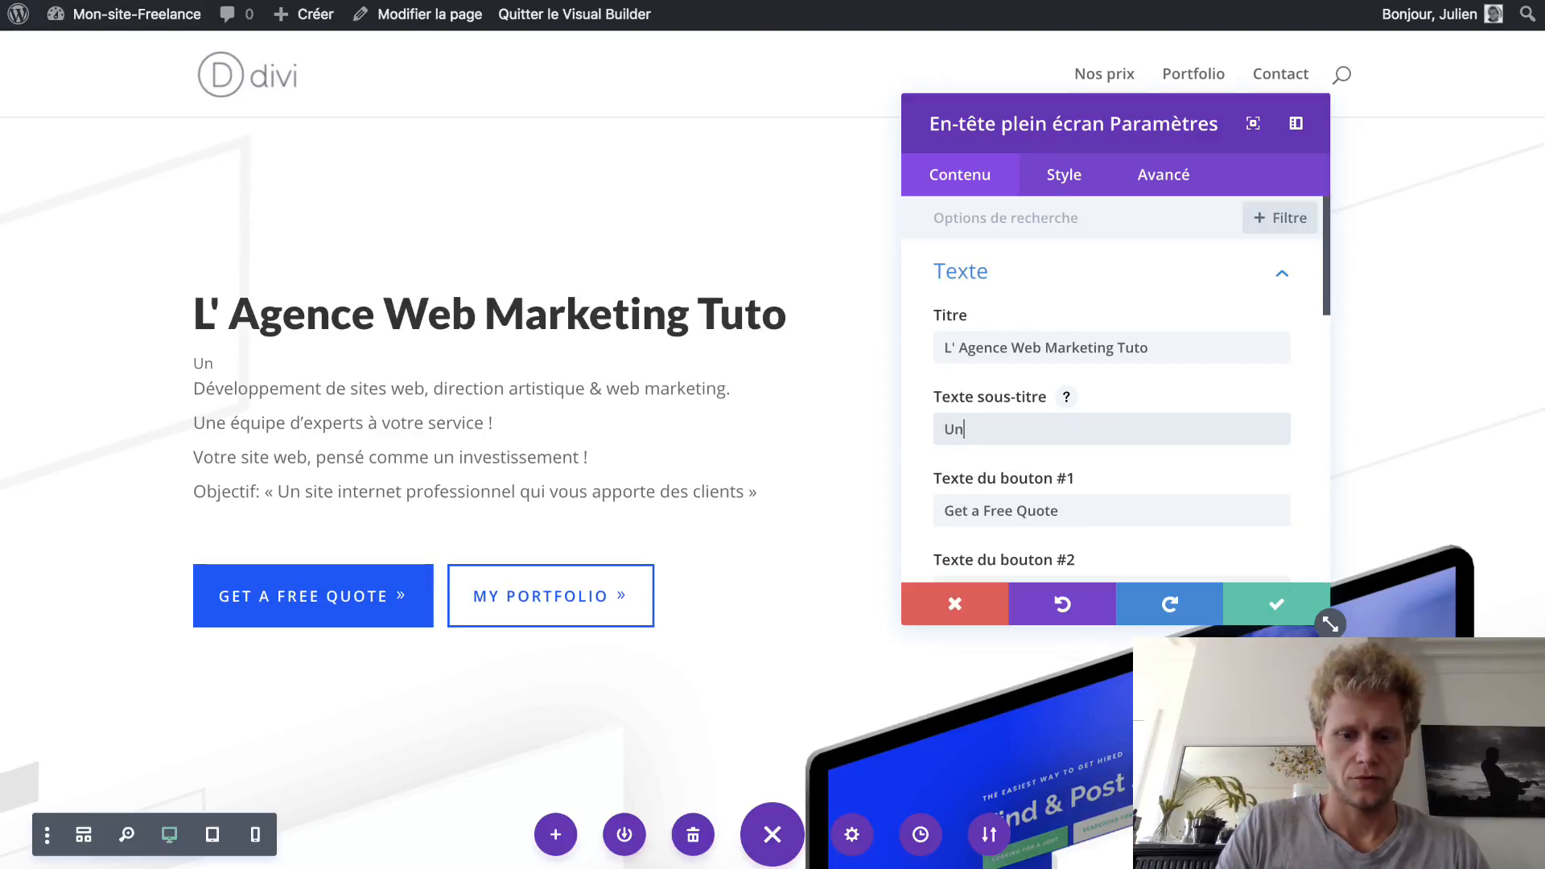
{"action": "type", "text": "e équipe PRO"}
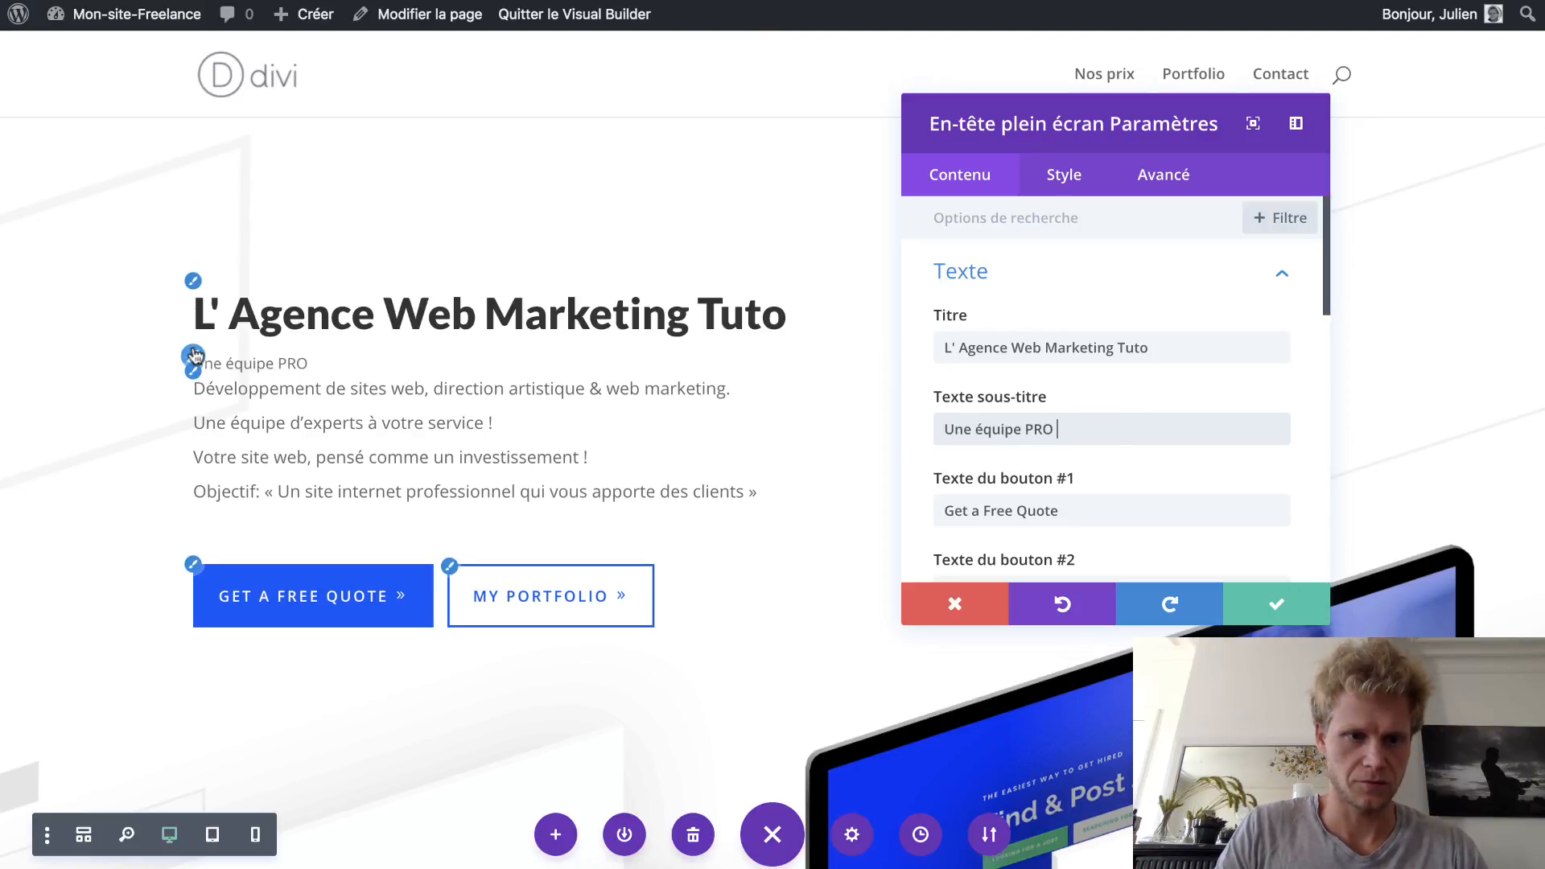
{"action": "left_click", "coordinate": [195, 356]}
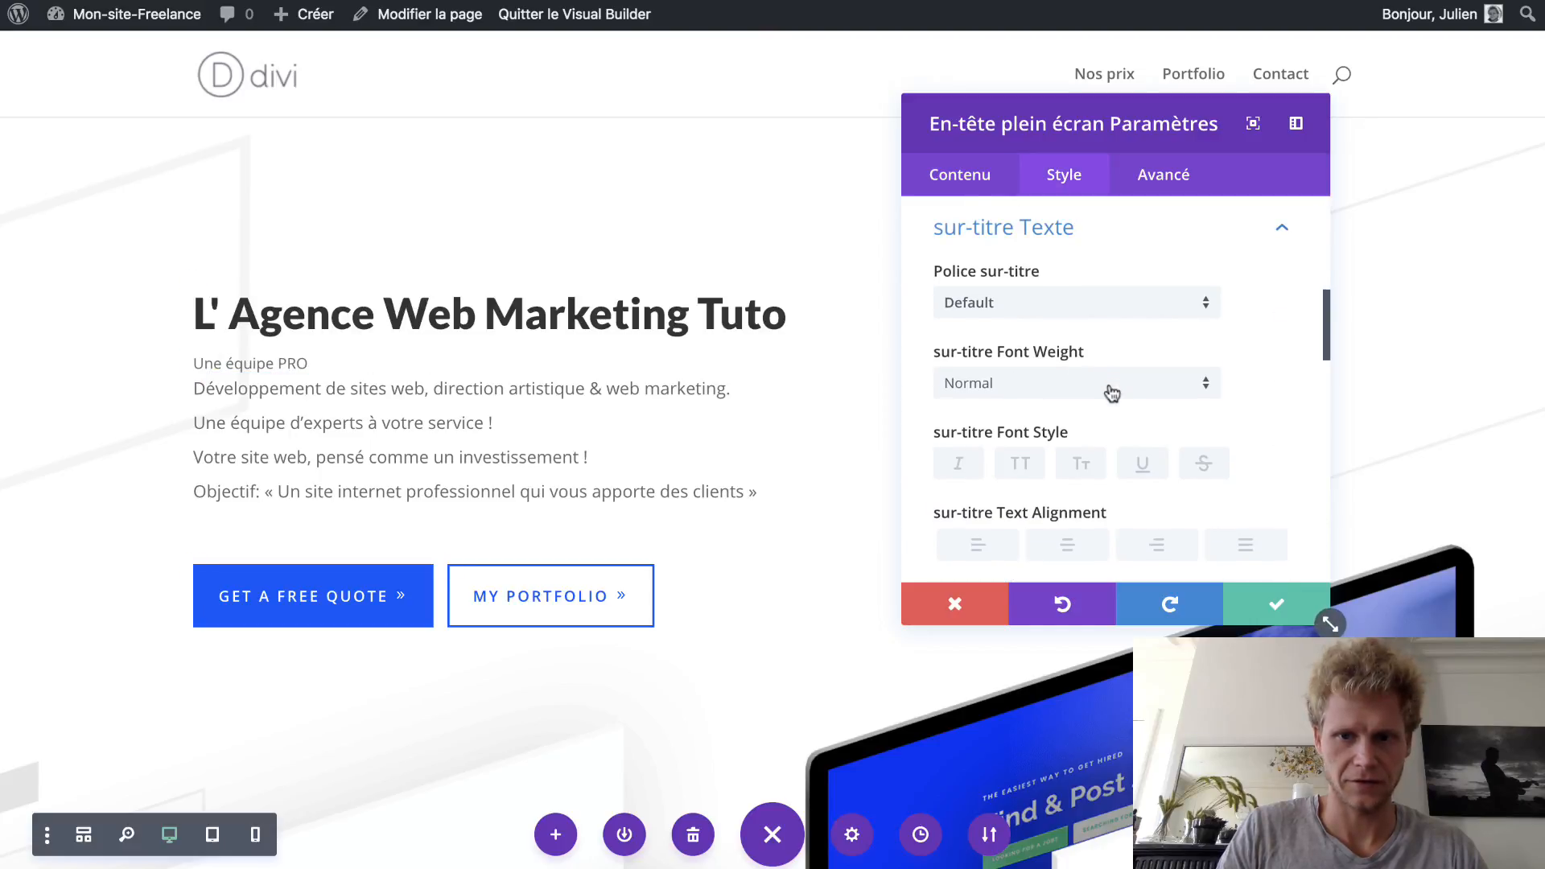
{"action": "scroll", "coordinate": [1078, 418], "scroll_direction": "down", "scroll_amount": 5}
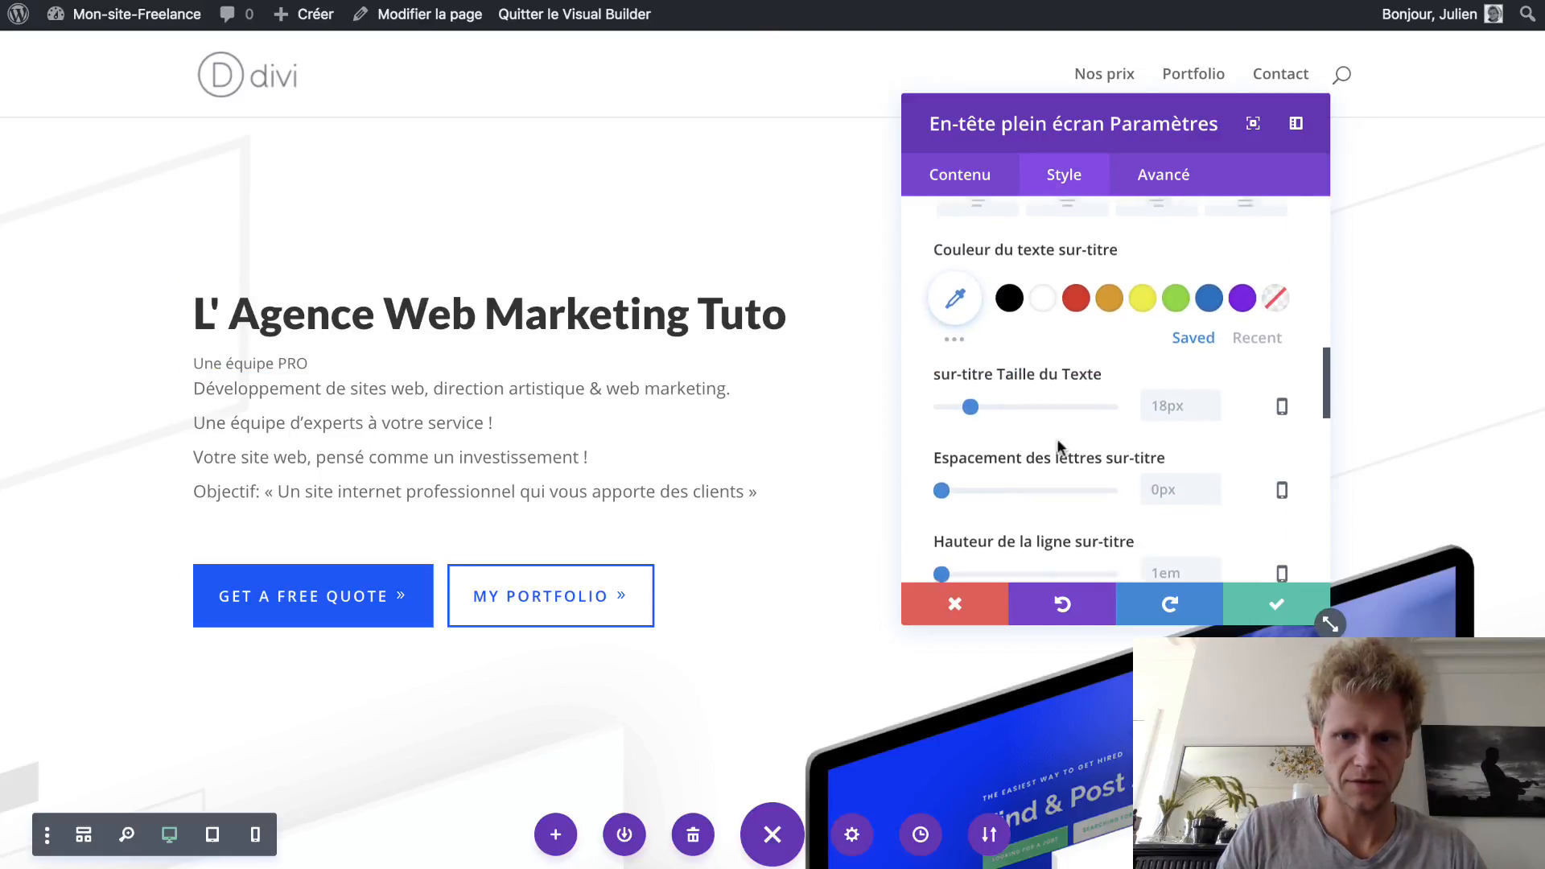
{"action": "mouse_move", "coordinate": [971, 401]}
{"action": "left_mouse_down"}
{"action": "mouse_move", "coordinate": [1032, 399]}
{"action": "mouse_move", "coordinate": [974, 404]}
{"action": "left_mouse_up"}
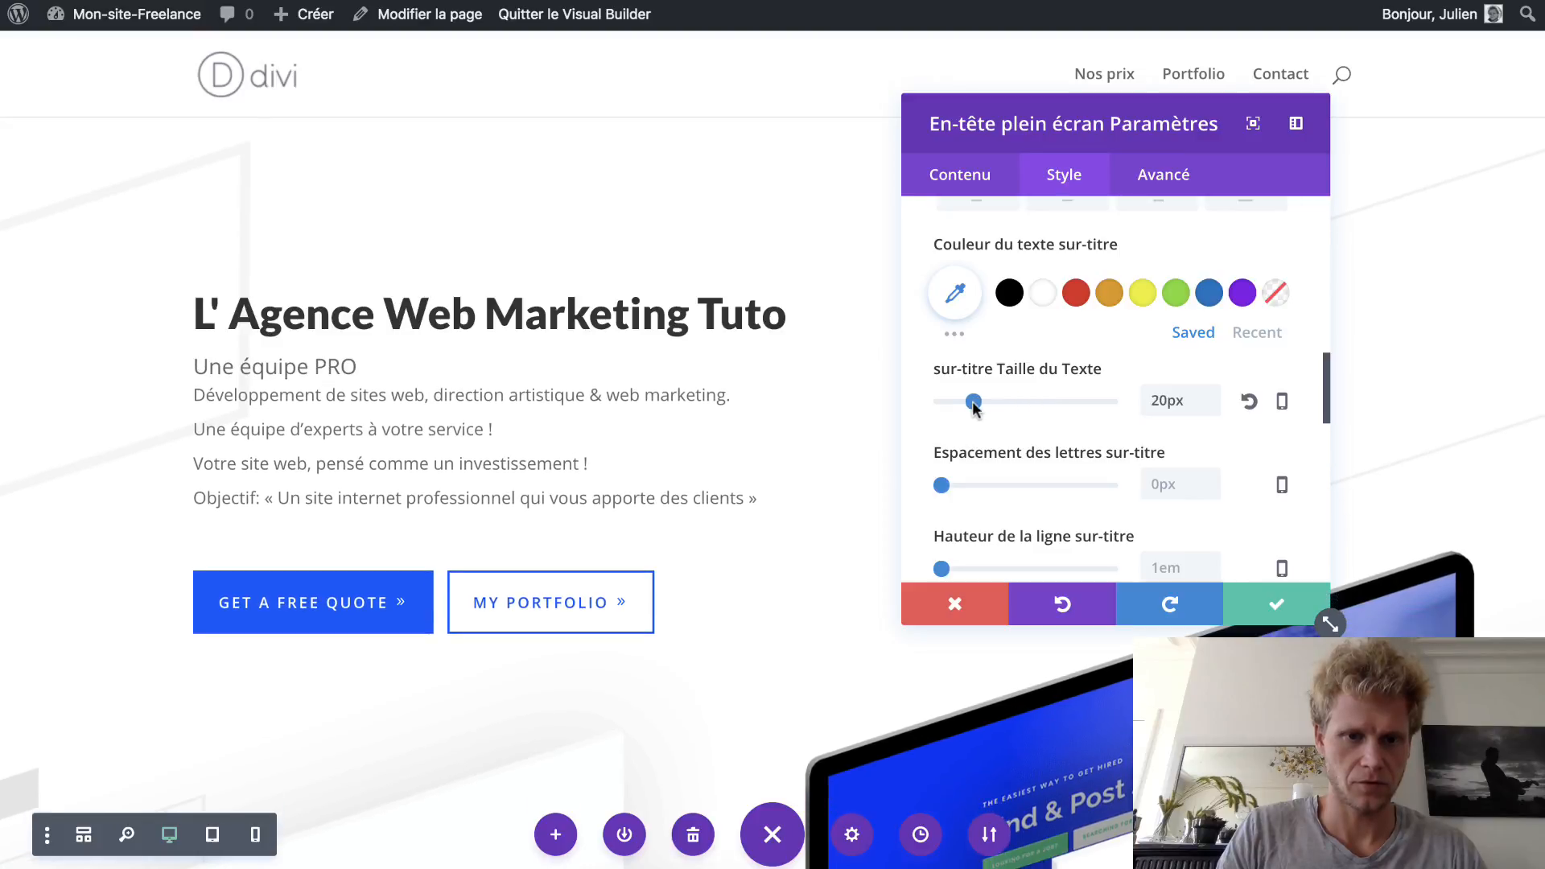
{"action": "left_click", "coordinate": [936, 606]}
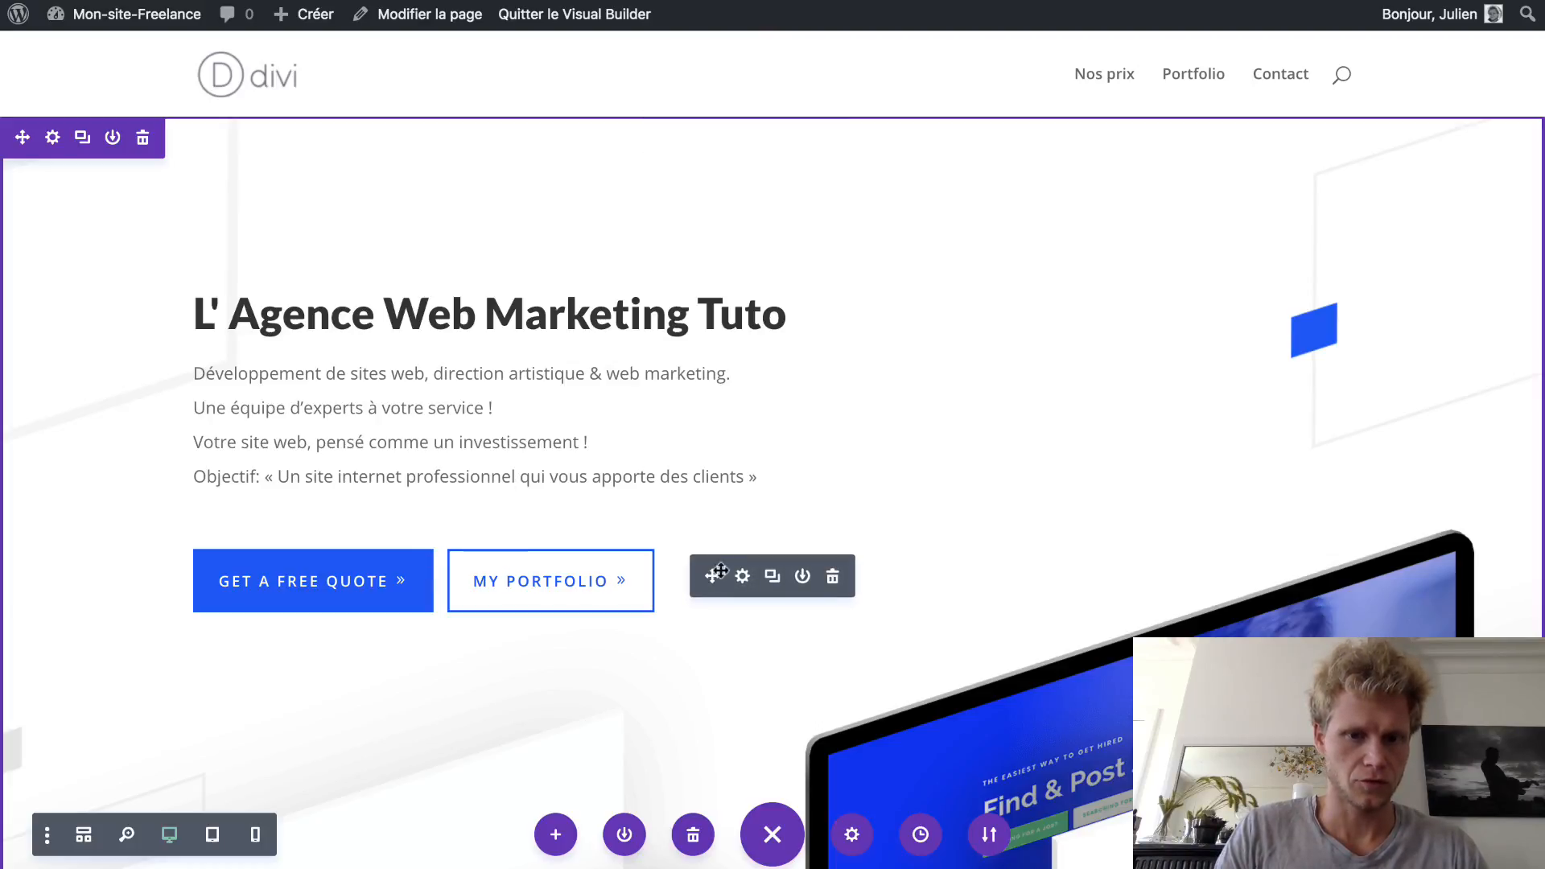
Open the Fullwidth Header's settings, not the image's, and scroll to its button text fields
{"action": "left_click", "coordinate": [744, 577]}
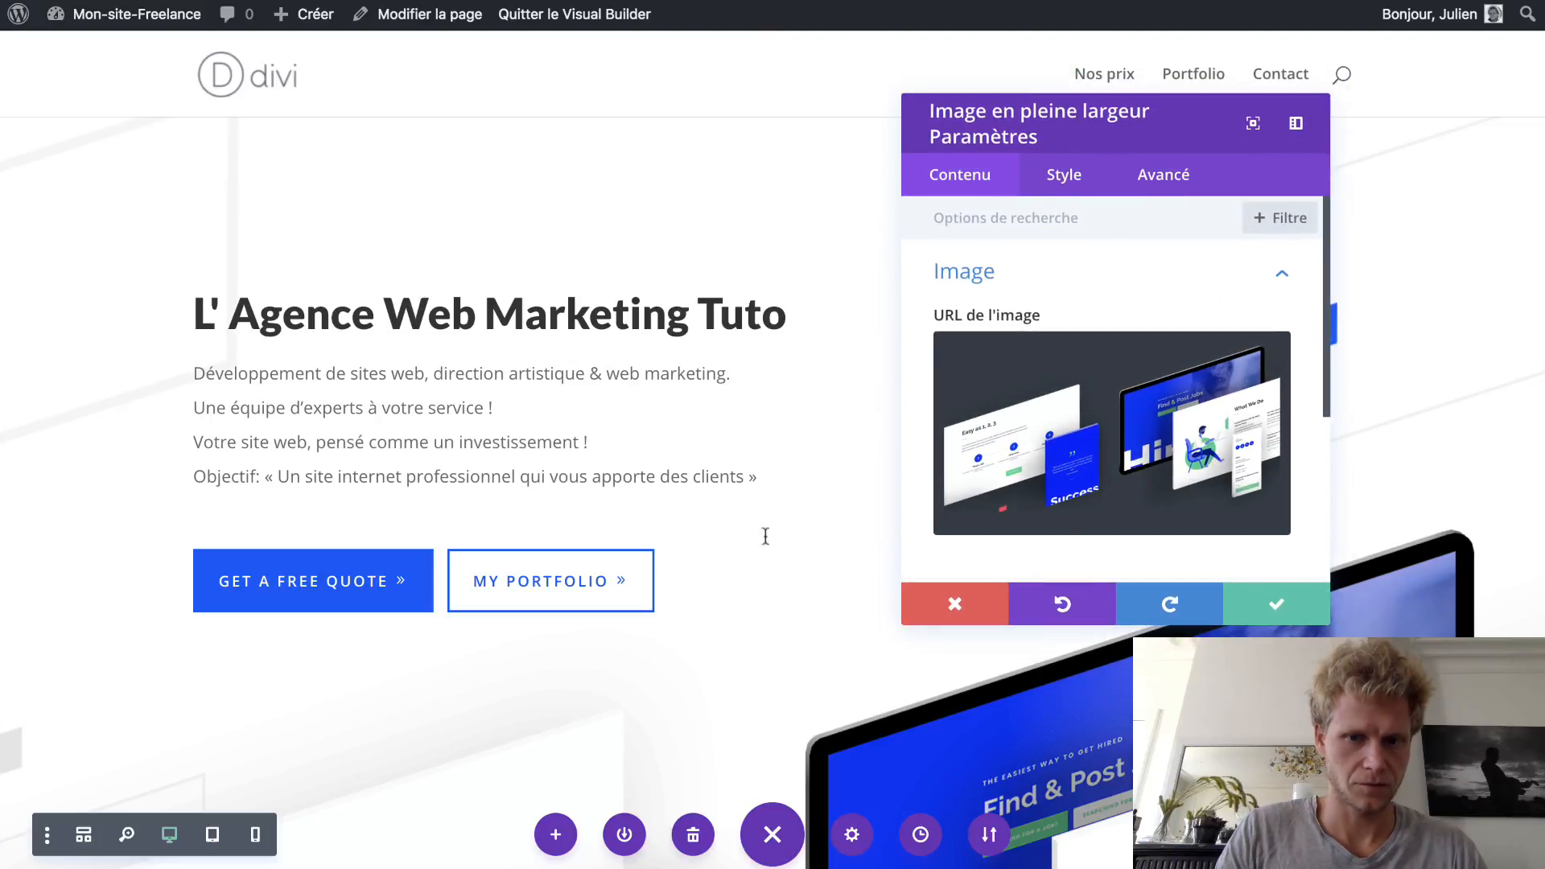
{"action": "left_click", "coordinate": [969, 603]}
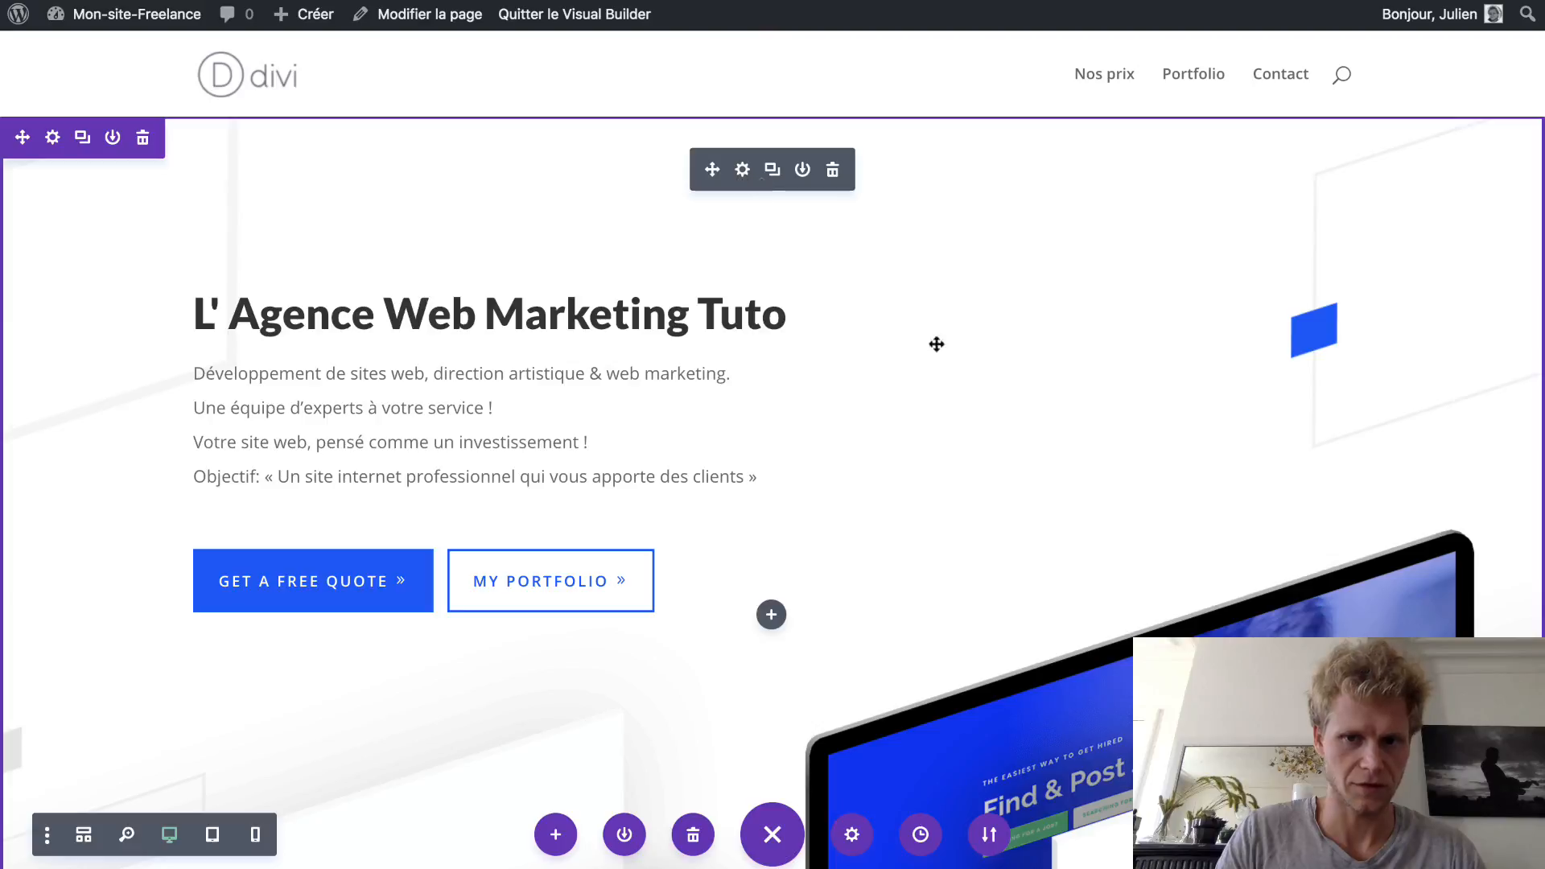
{"action": "scroll", "coordinate": [993, 507], "scroll_direction": "down", "scroll_amount": 3}
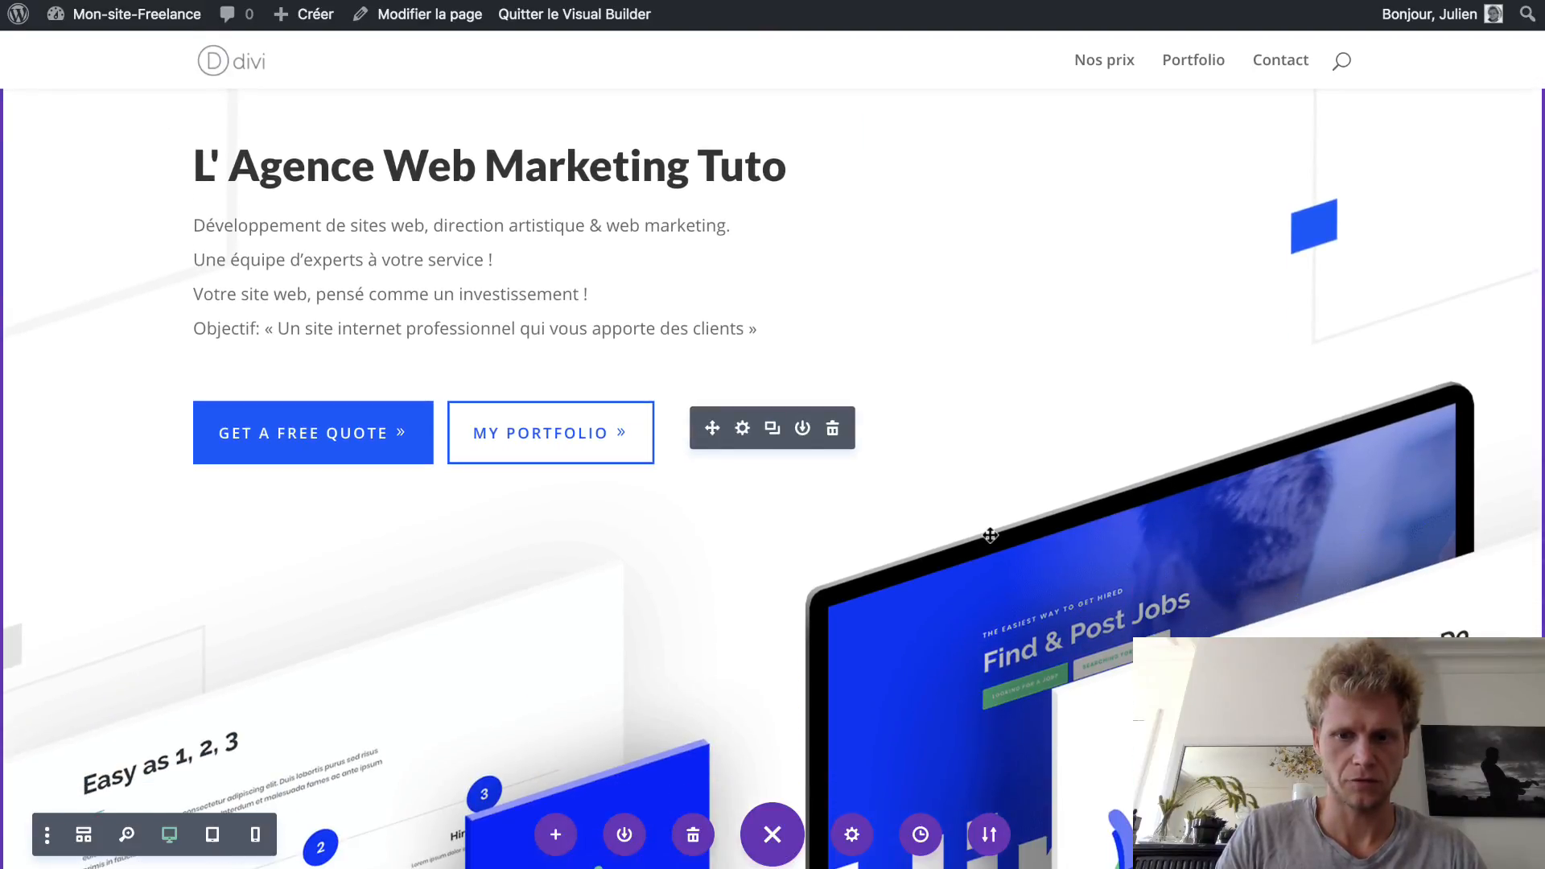
{"action": "scroll", "coordinate": [991, 535], "scroll_direction": "up", "scroll_amount": 3}
{"action": "left_click", "coordinate": [741, 169]}
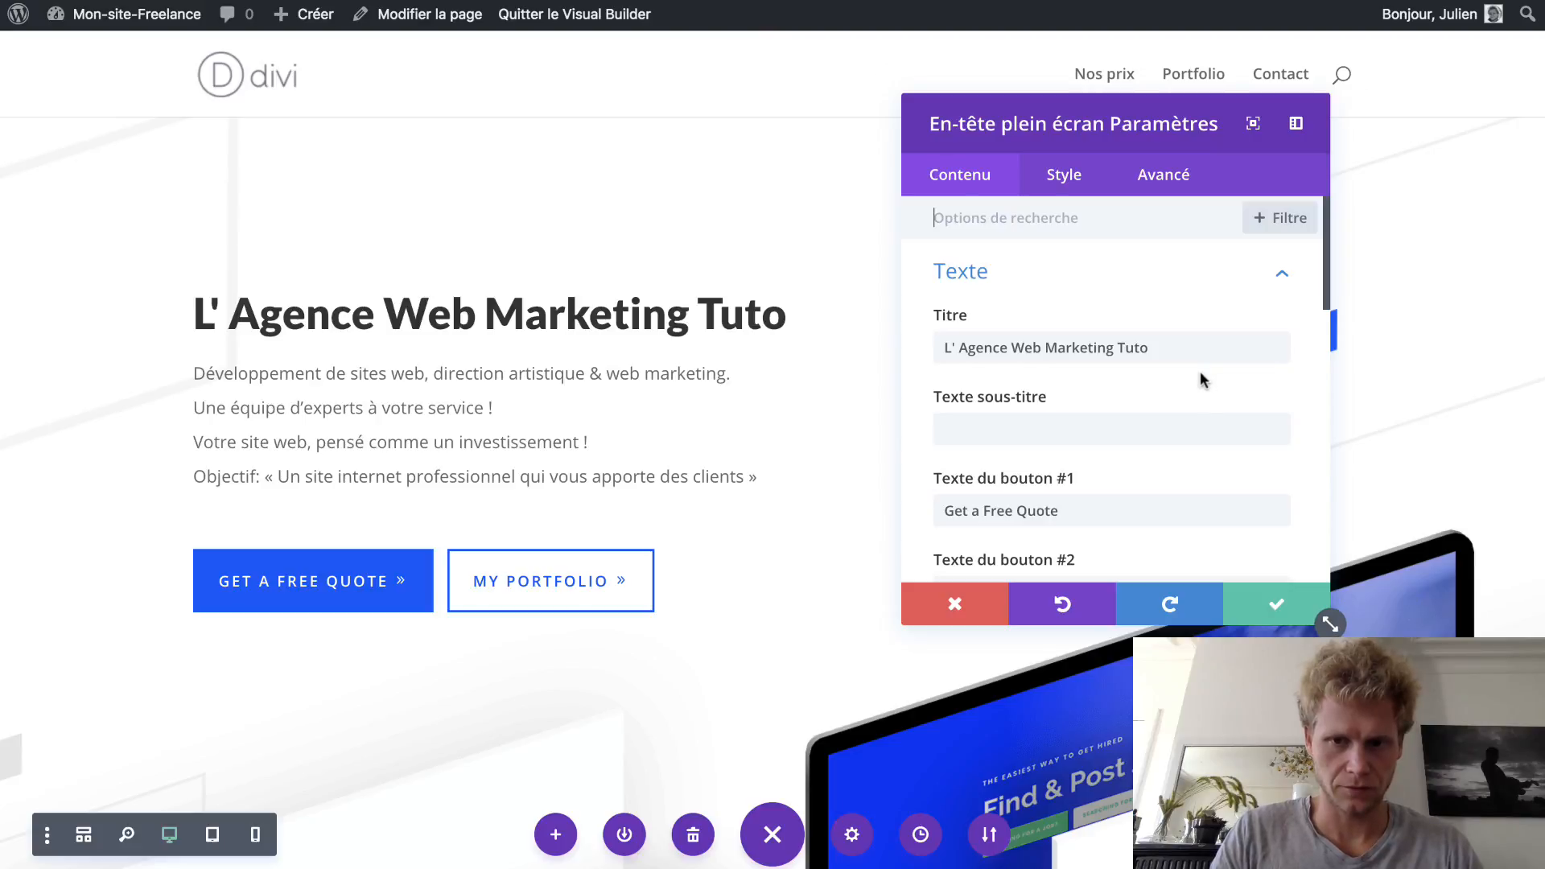
{"action": "scroll", "coordinate": [1182, 399], "scroll_direction": "down", "scroll_amount": 3}
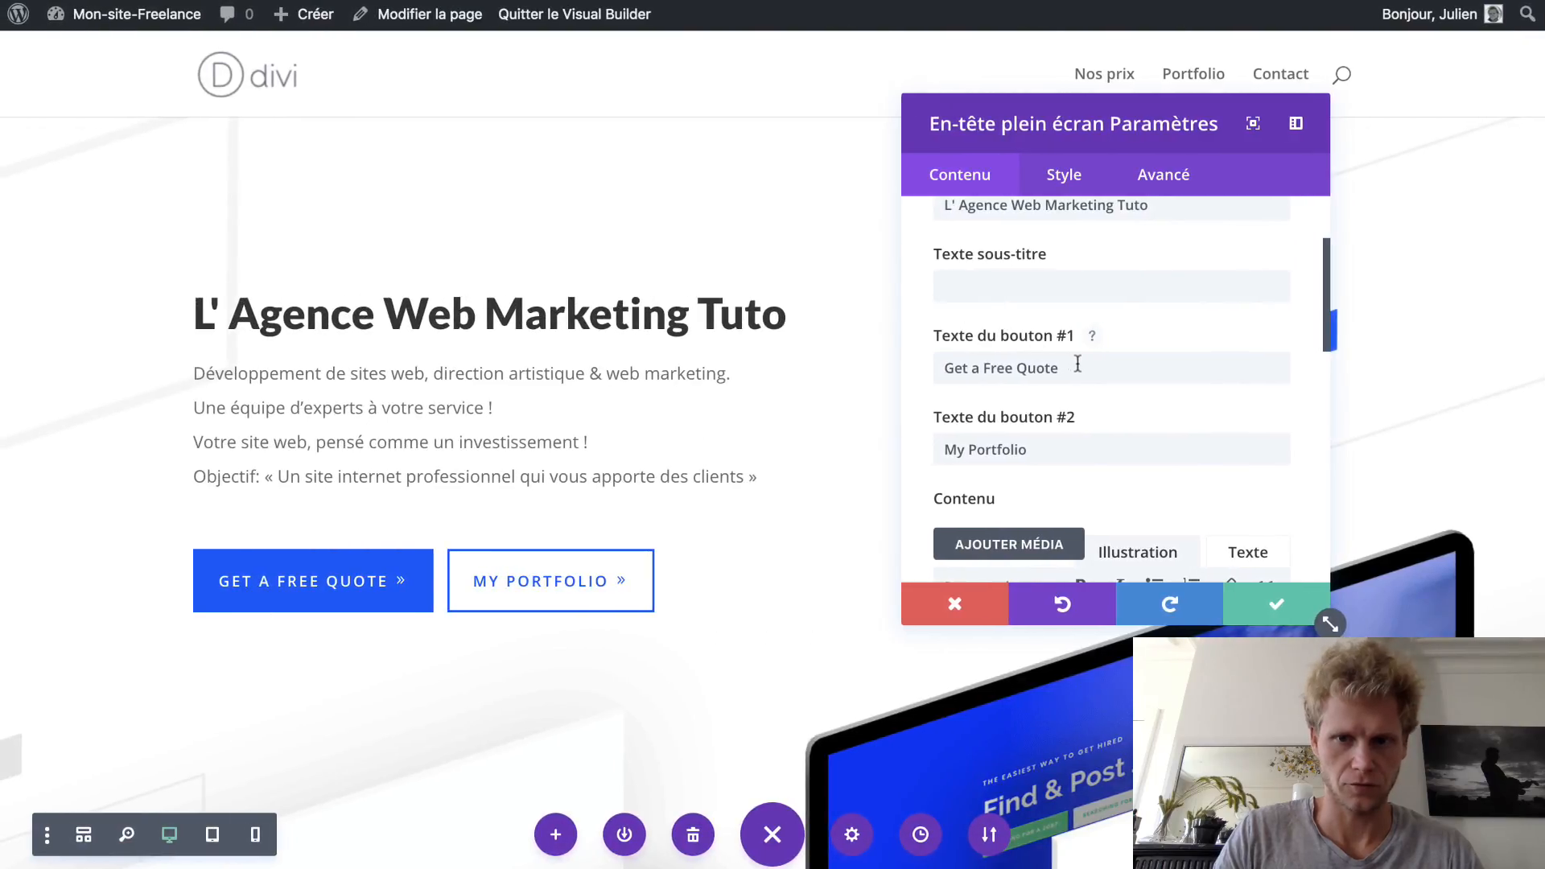
Change Button #1 text to 'Devis Gratuit' and delete 'My' so Button #2 reads 'Portfolio'
{"action": "left_click_drag", "start_coordinate": [1078, 364], "coordinate": [848, 363]}
{"action": "type", "text": "Devis G"}
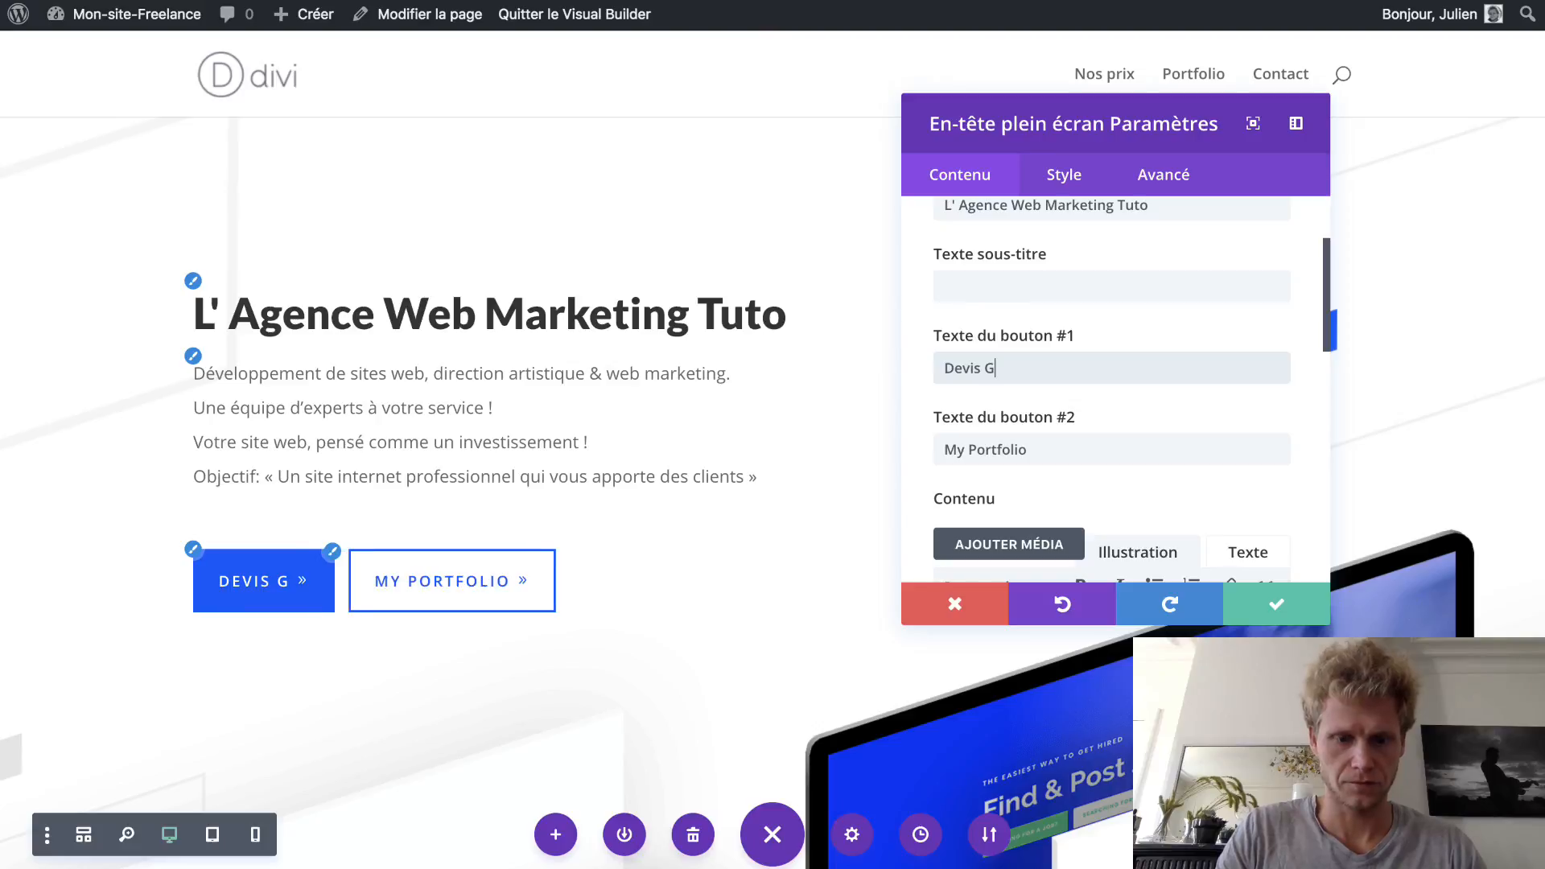
{"action": "type", "text": "ratuit"}
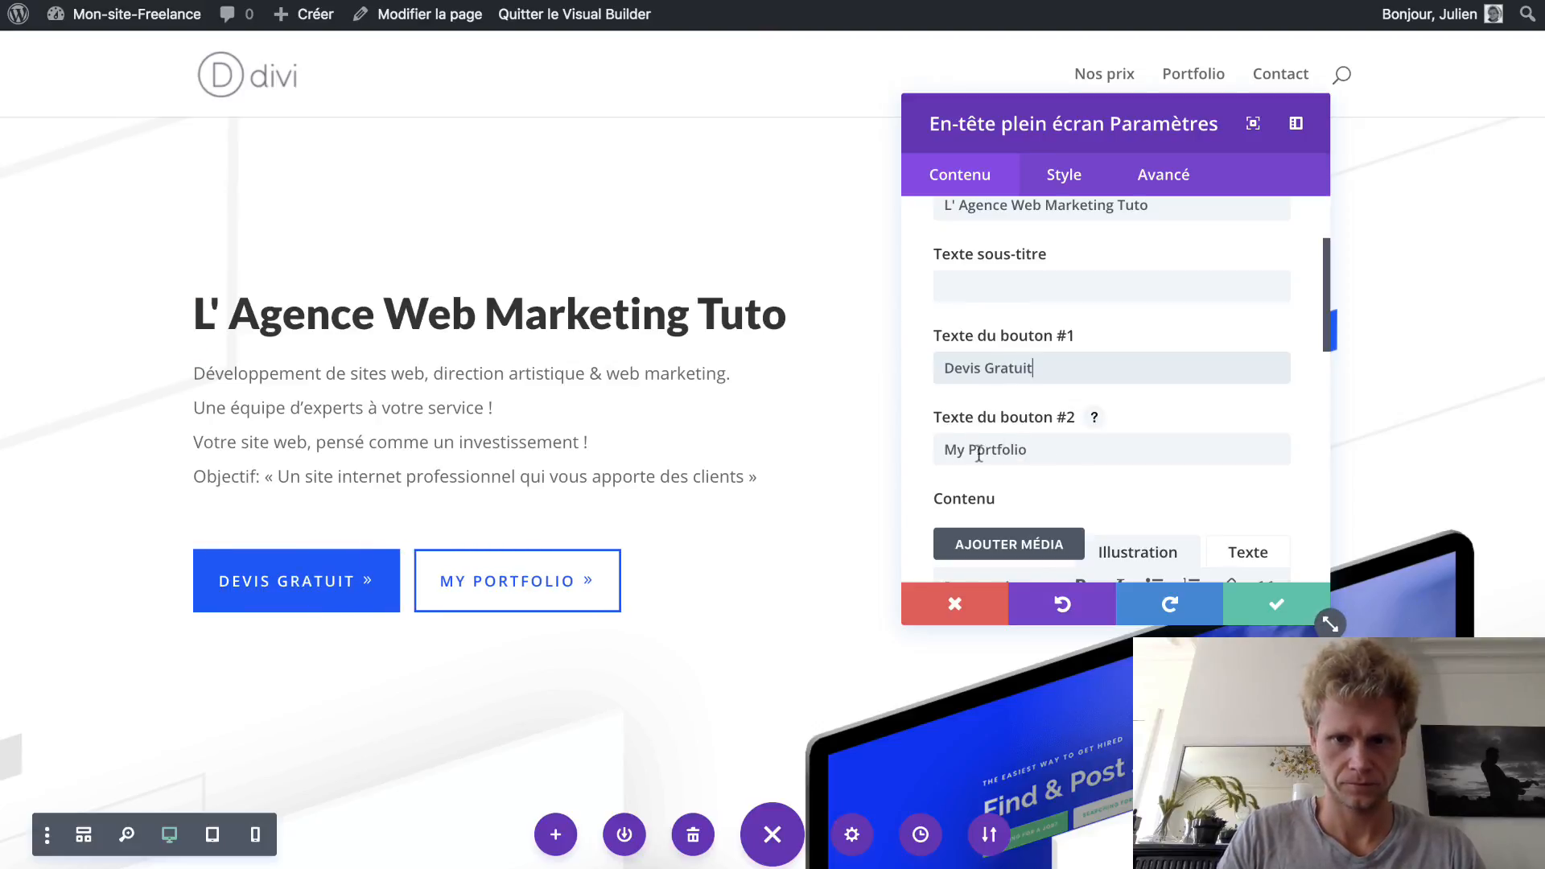
{"action": "left_click_drag", "start_coordinate": [971, 449], "coordinate": [894, 449]}
{"action": "left_click", "coordinate": [844, 444]}
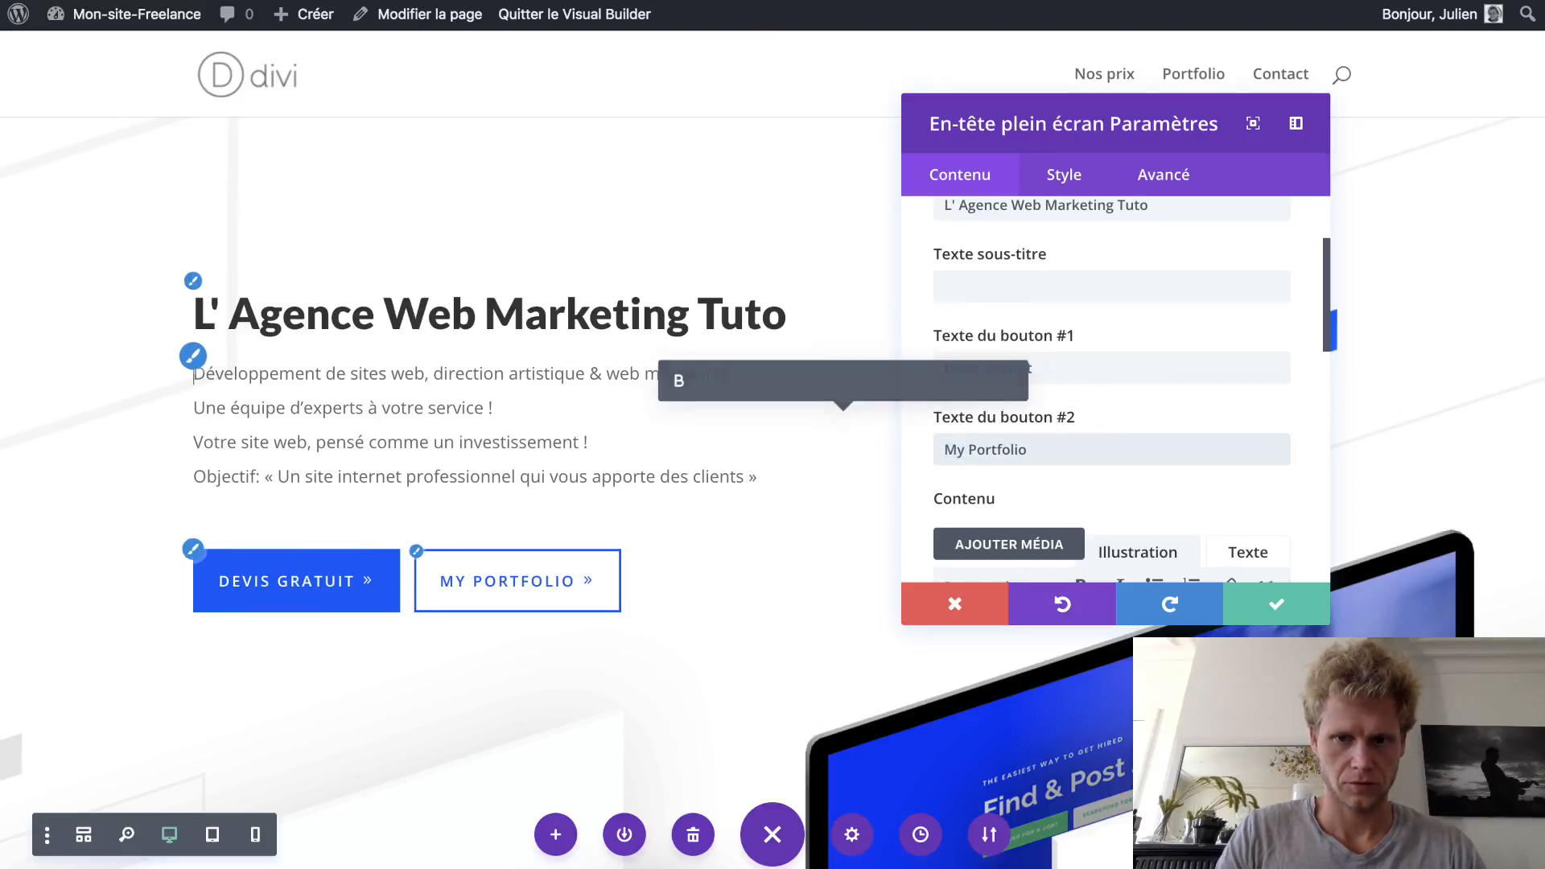
{"action": "double_click", "coordinate": [955, 445]}
{"action": "key", "text": "BackSpace"}
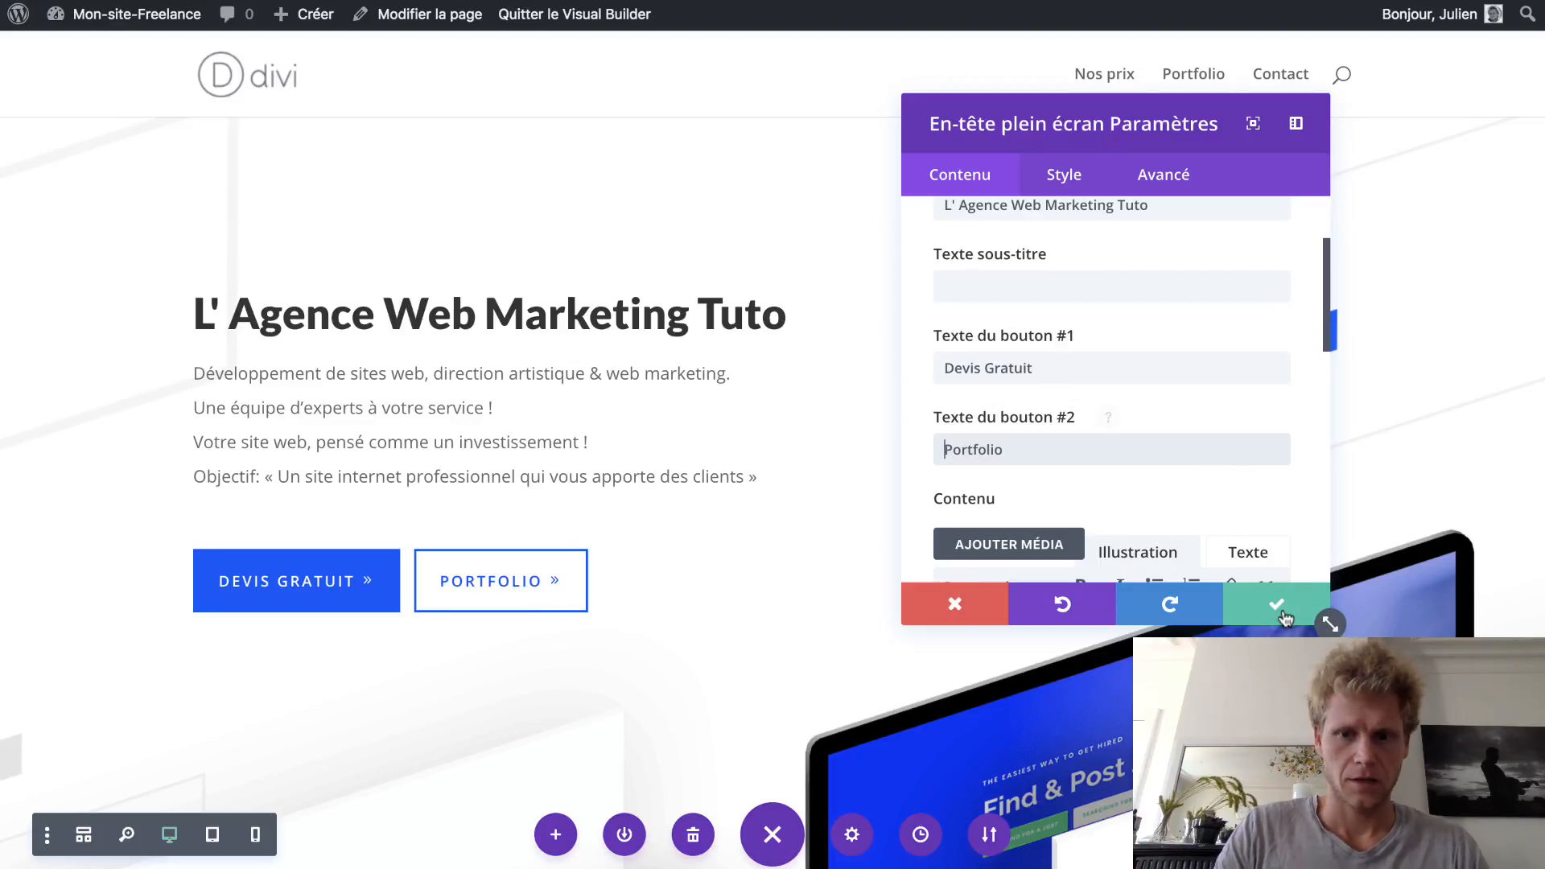
Set Button #1 URL to /contact and Button #2 URL to /portfolio, then save the header
{"action": "scroll", "coordinate": [1211, 517], "scroll_direction": "down", "scroll_amount": 10}
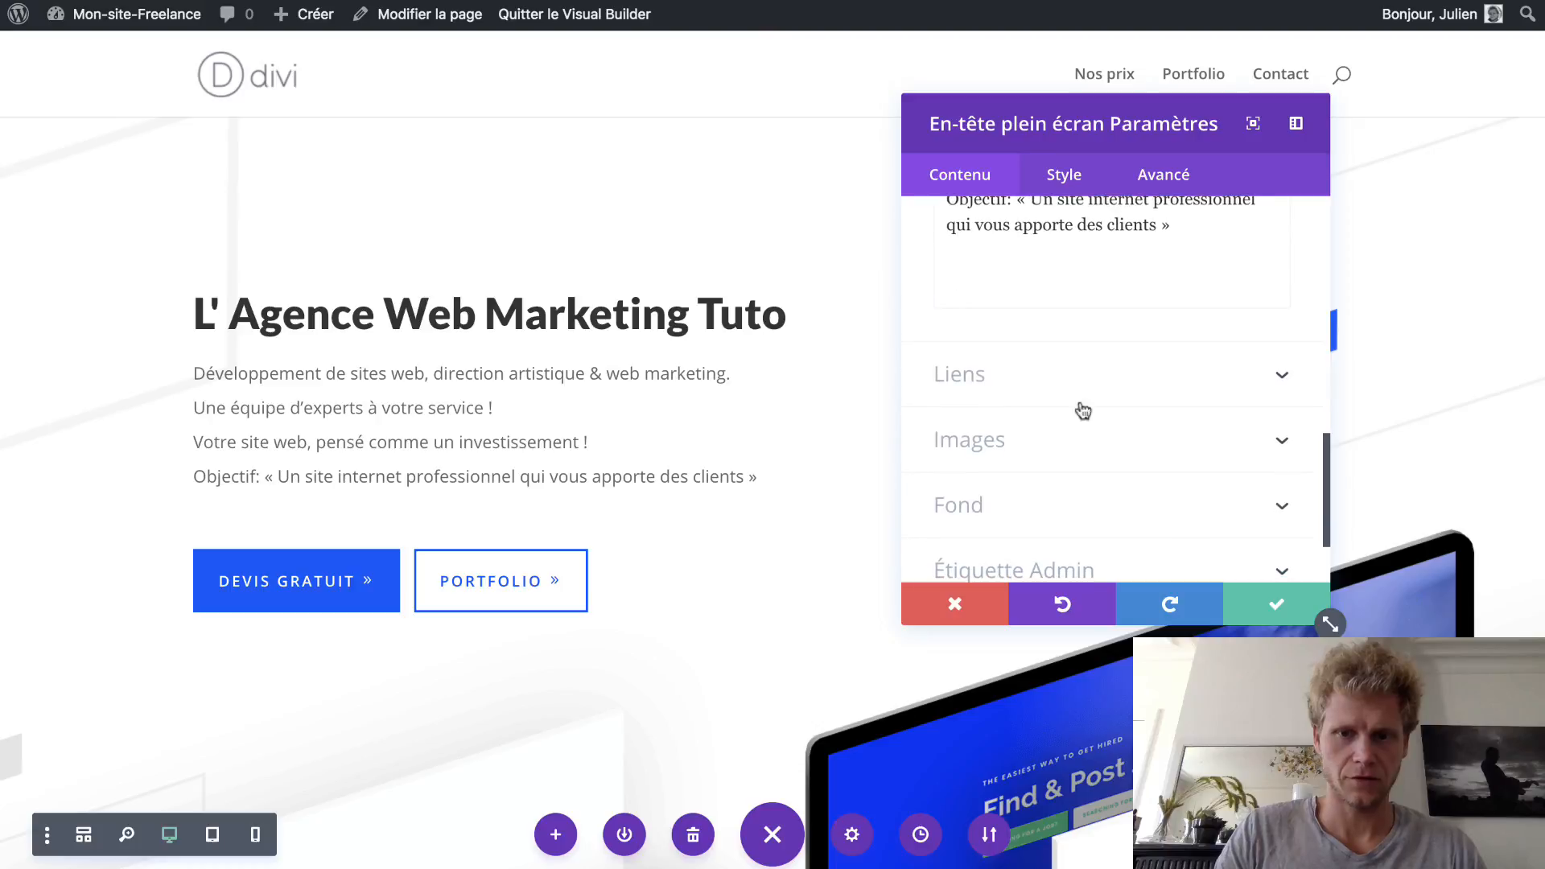
{"action": "scroll", "coordinate": [1038, 386], "scroll_direction": "up", "scroll_amount": 3}
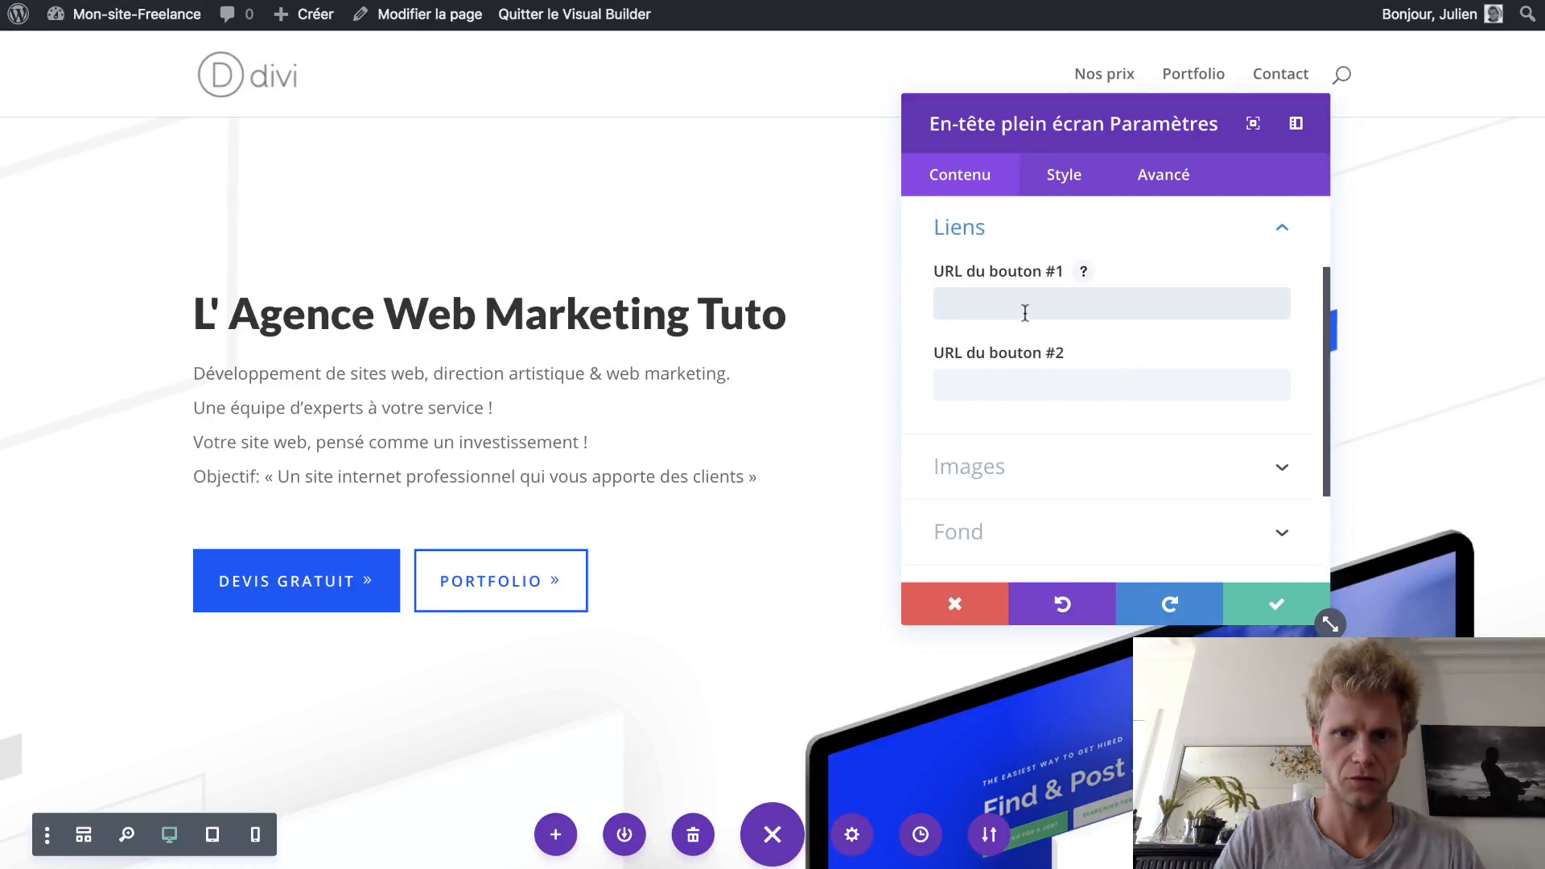
{"action": "type", "text": "/contact"}
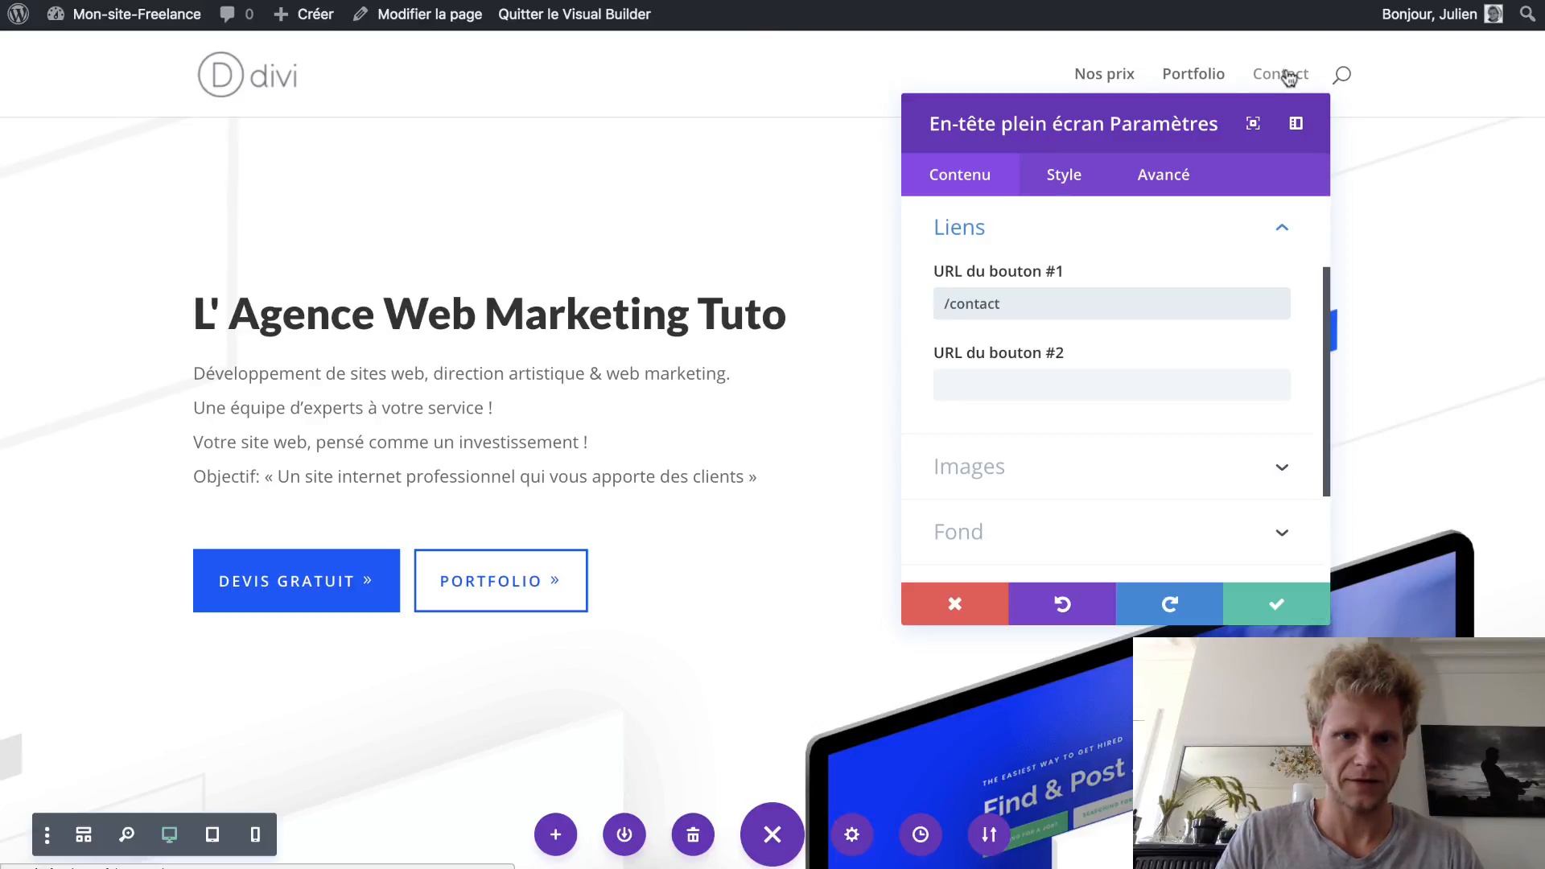
{"action": "left_click", "coordinate": [991, 392]}
{"action": "type", "text": "/portfolio"}
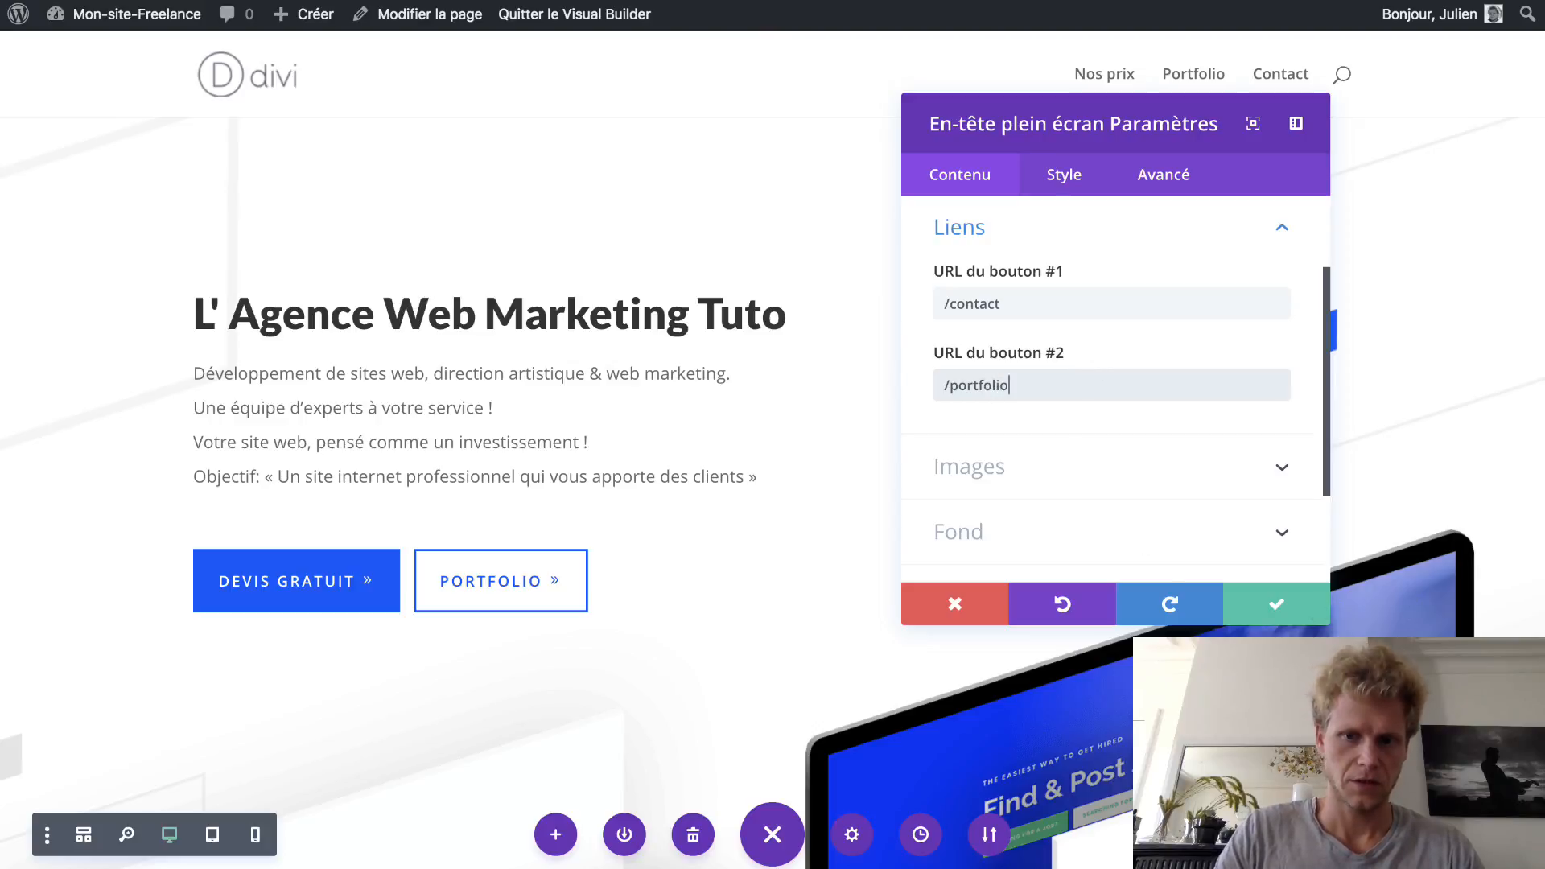
{"action": "left_click", "coordinate": [1285, 602]}
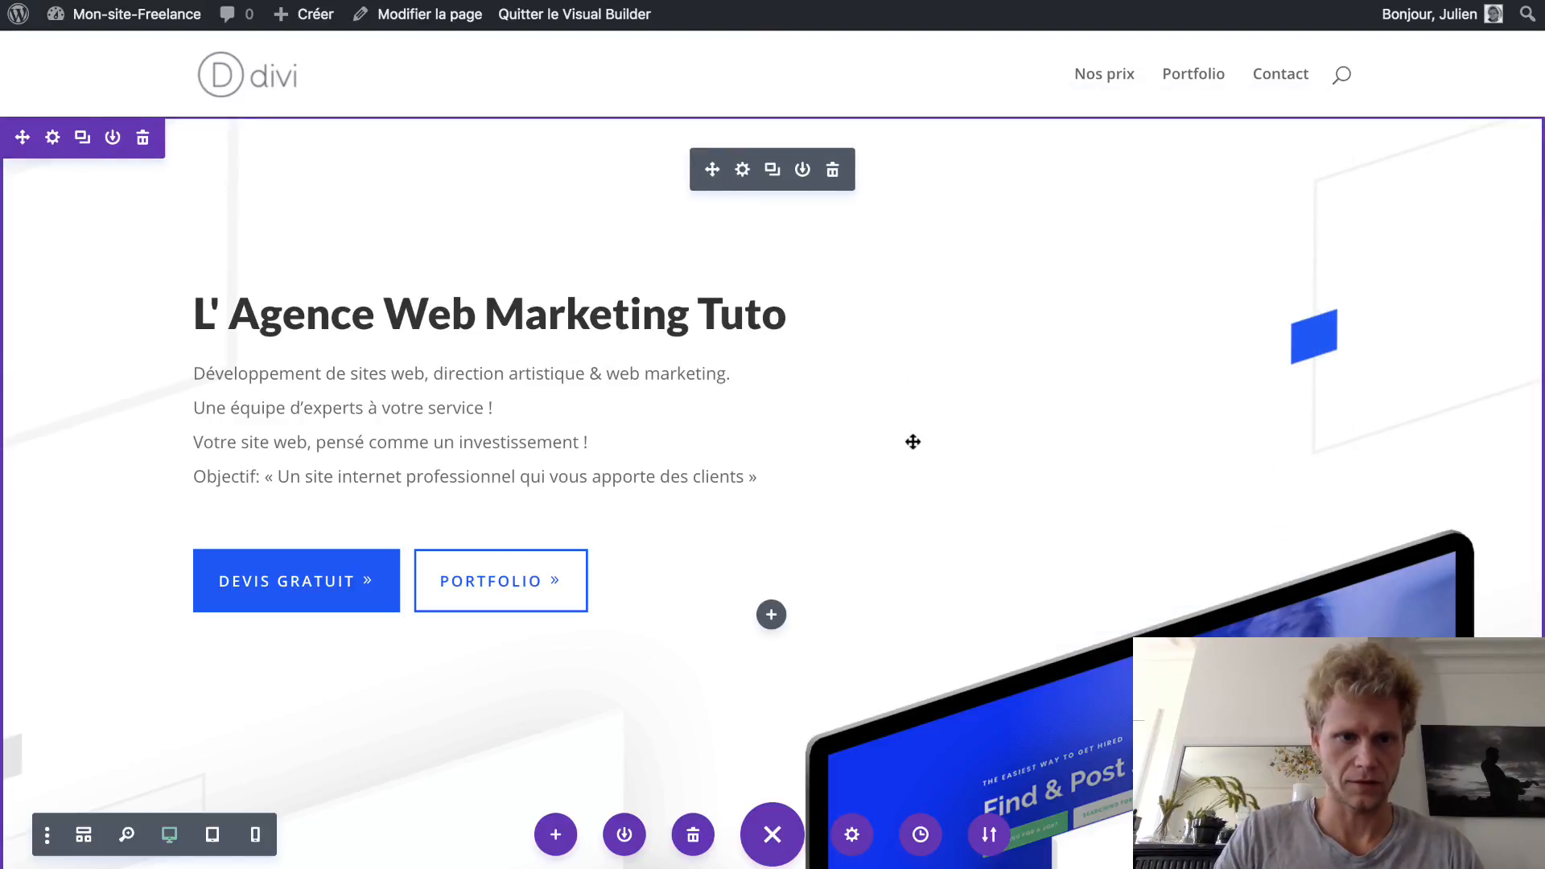
Change the MY SERVICES text module to 'Nos Services' and save it
{"action": "scroll", "coordinate": [912, 442], "scroll_direction": "down", "scroll_amount": 3}
{"action": "scroll", "coordinate": [913, 442], "scroll_direction": "down", "scroll_amount": 6}
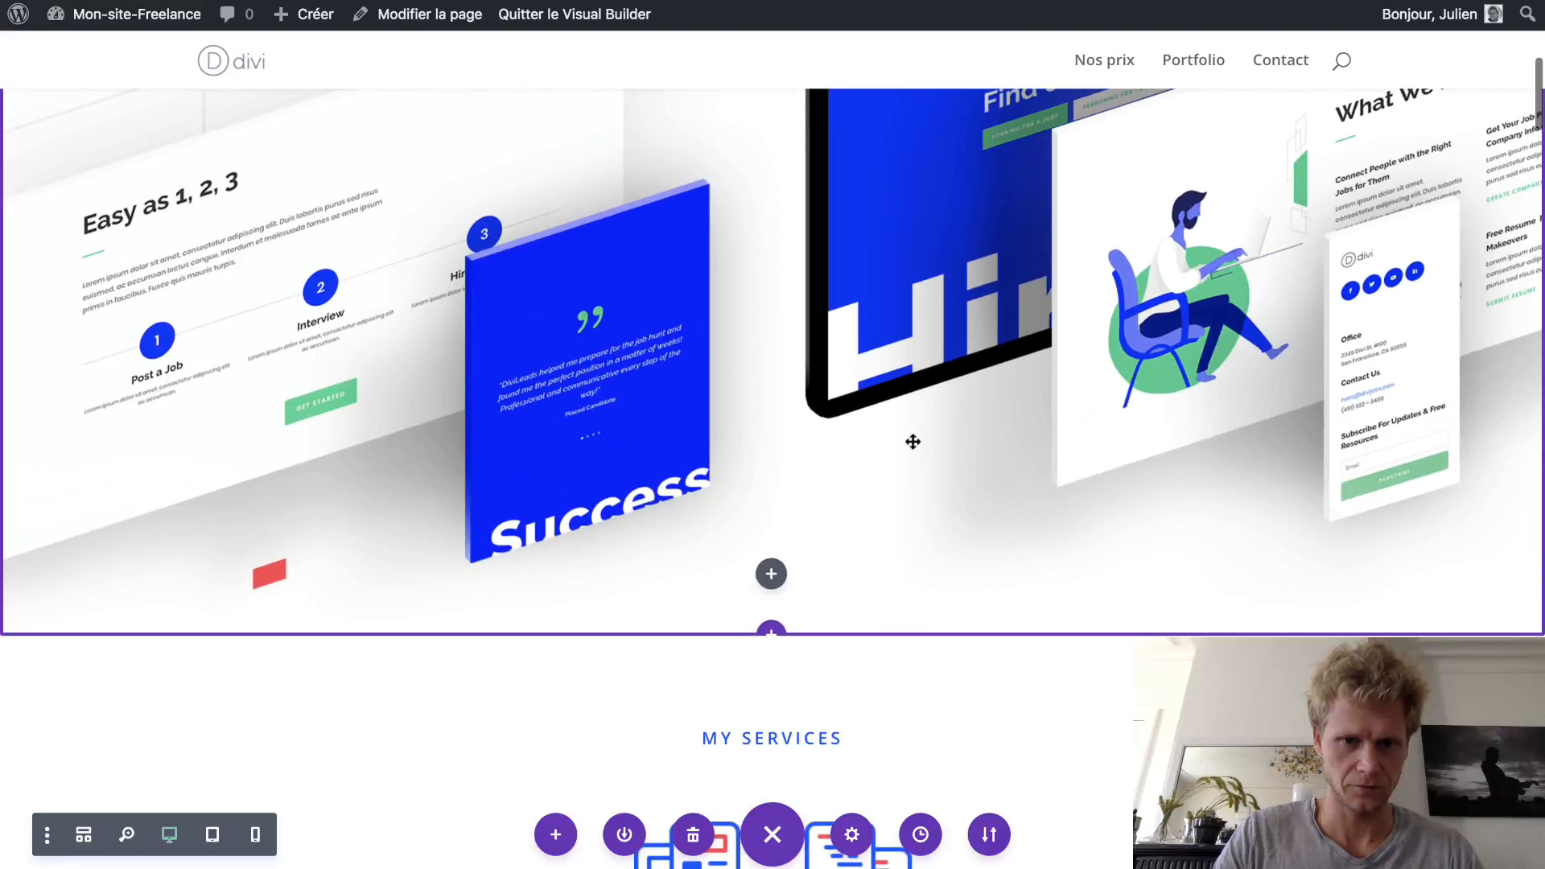
{"action": "scroll", "coordinate": [453, 411], "scroll_direction": "down", "scroll_amount": 6}
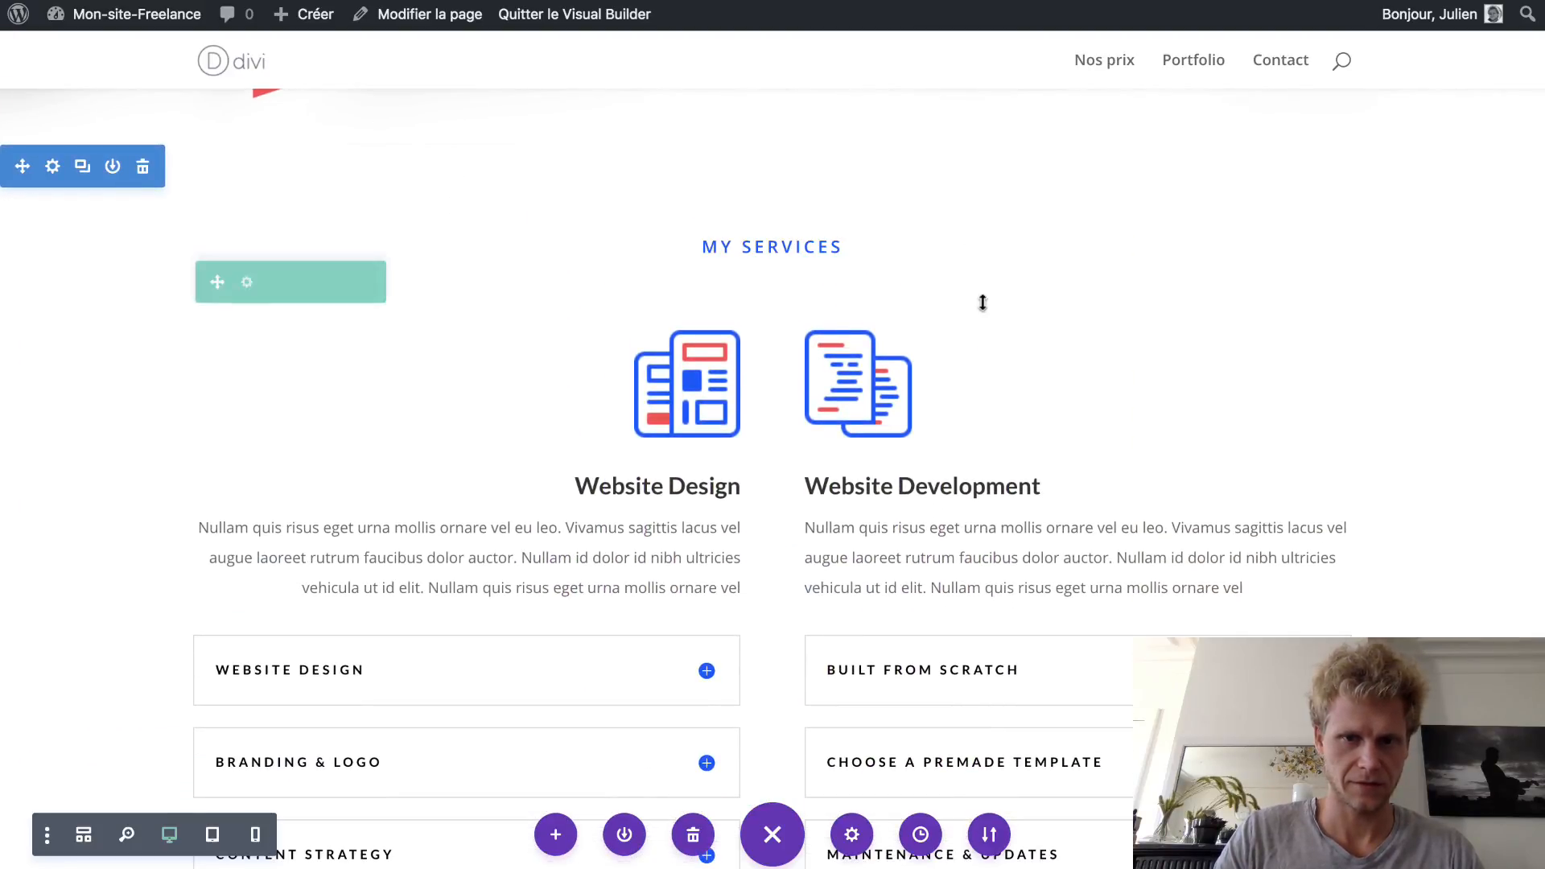
{"action": "left_click", "coordinate": [742, 243]}
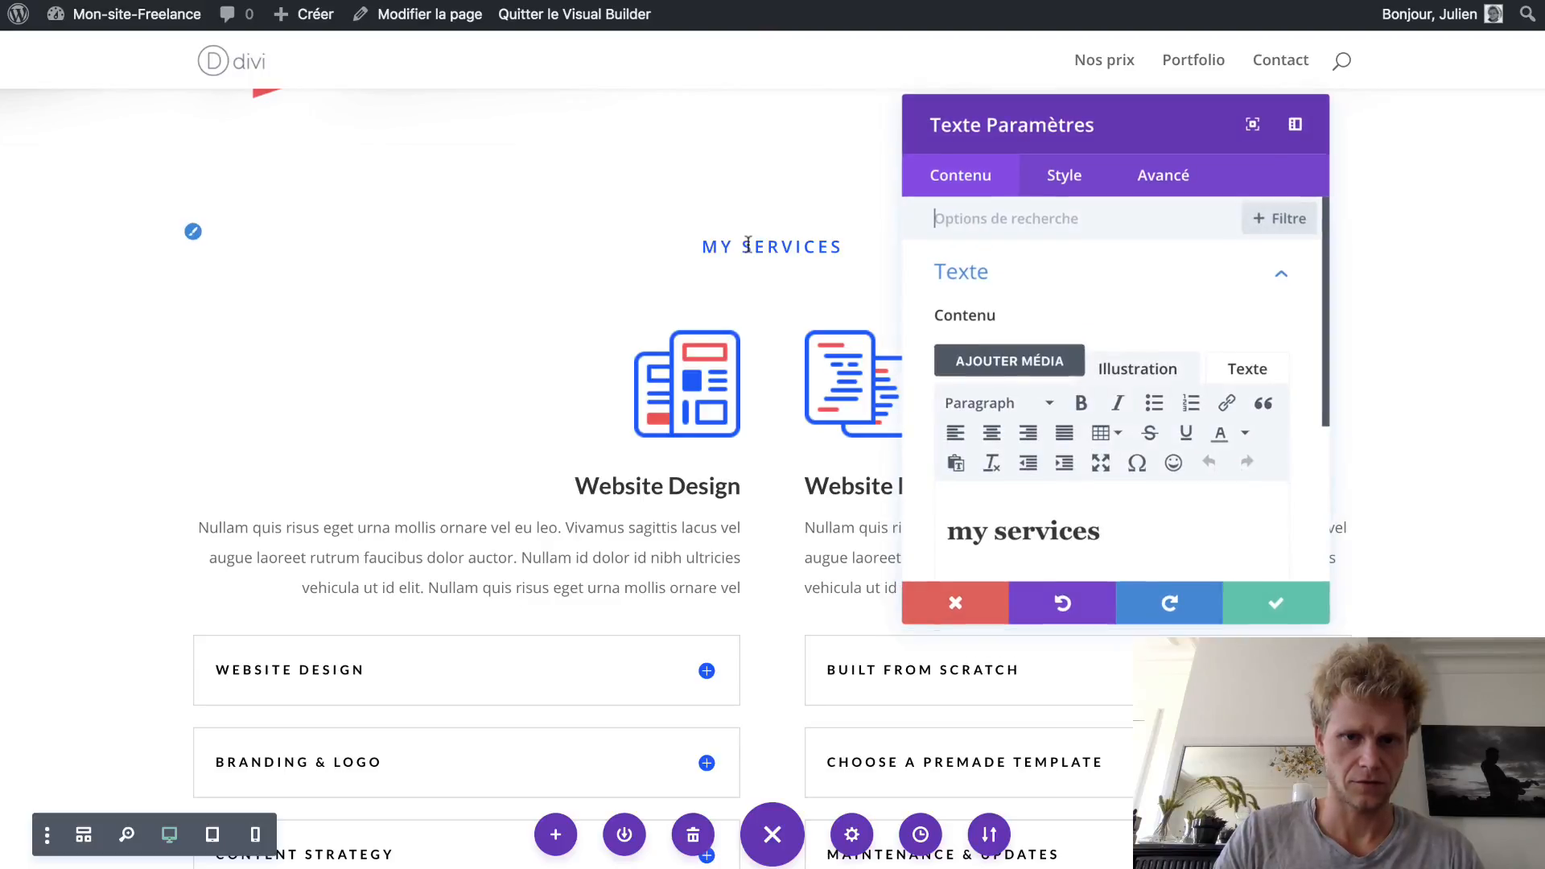
{"action": "double_click", "coordinate": [984, 527]}
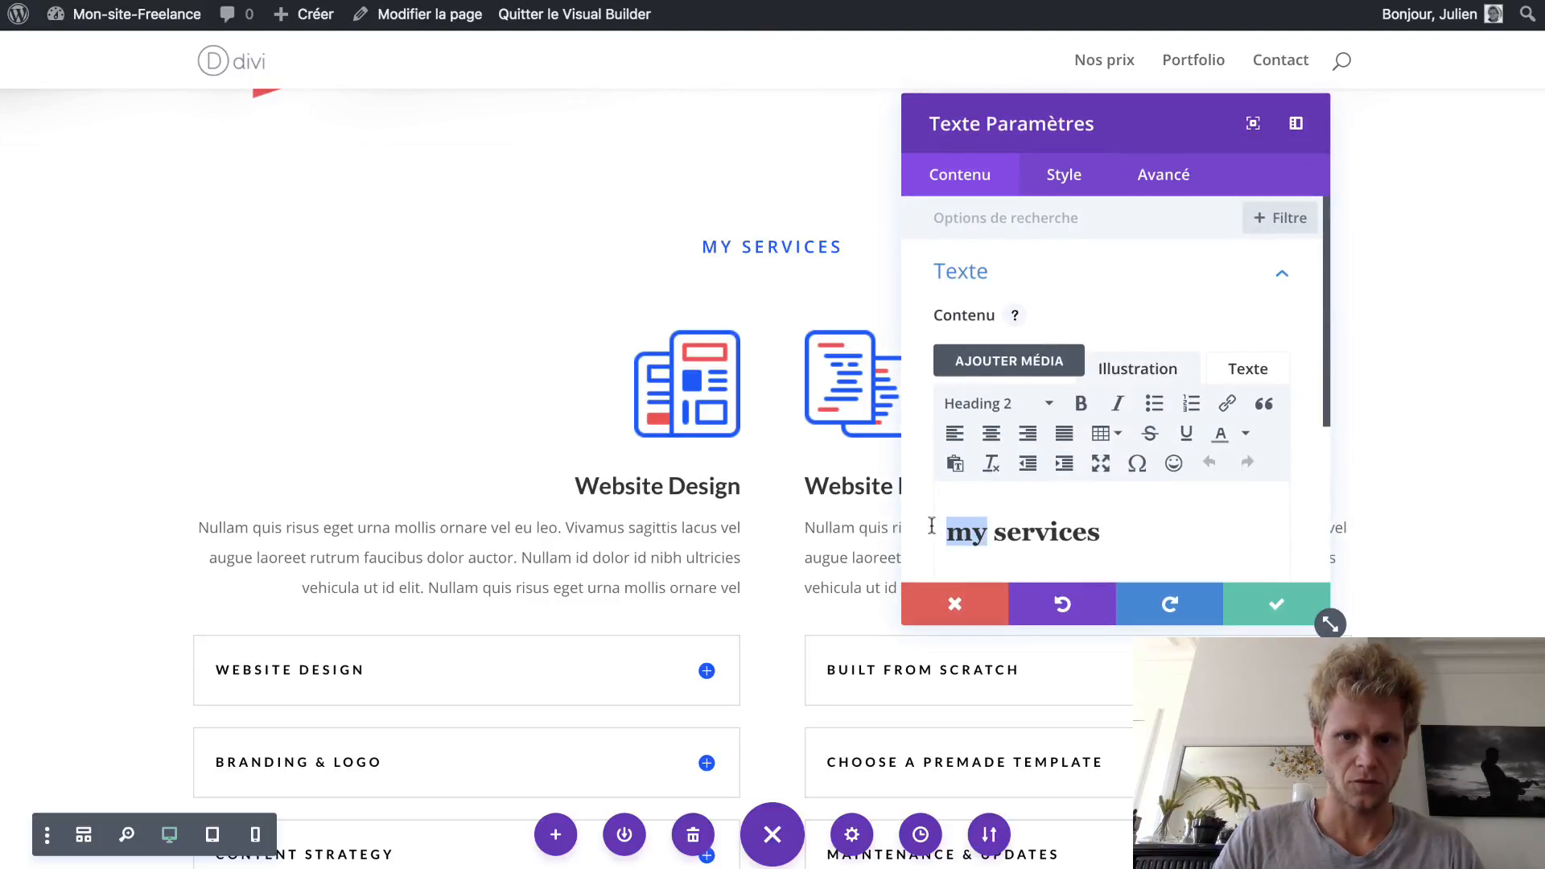
{"action": "type", "text": "Nos"}
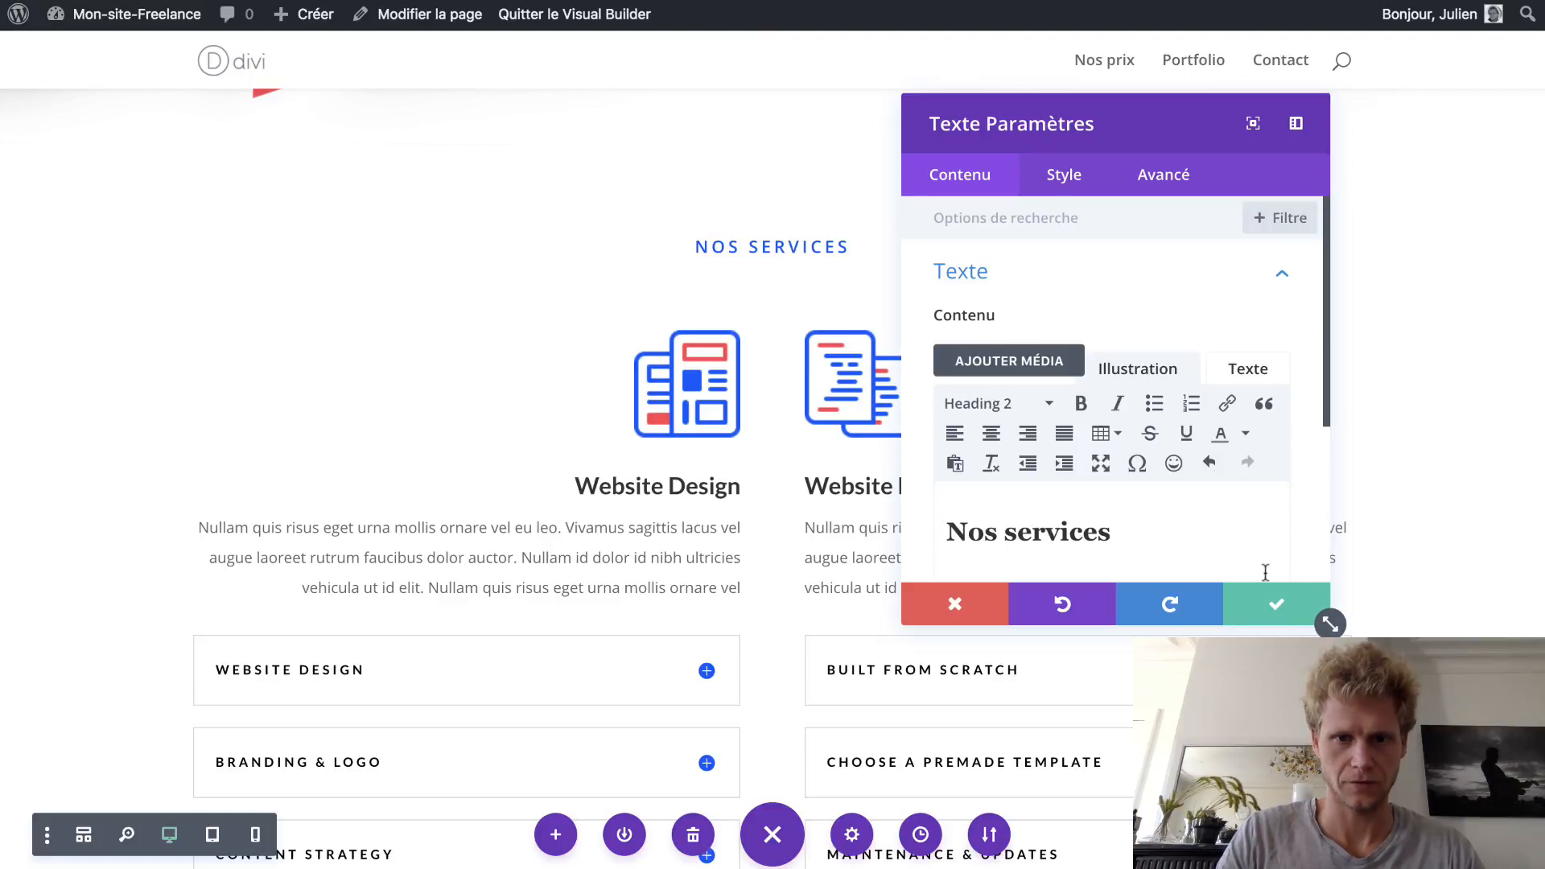
{"action": "left_click", "coordinate": [1260, 605]}
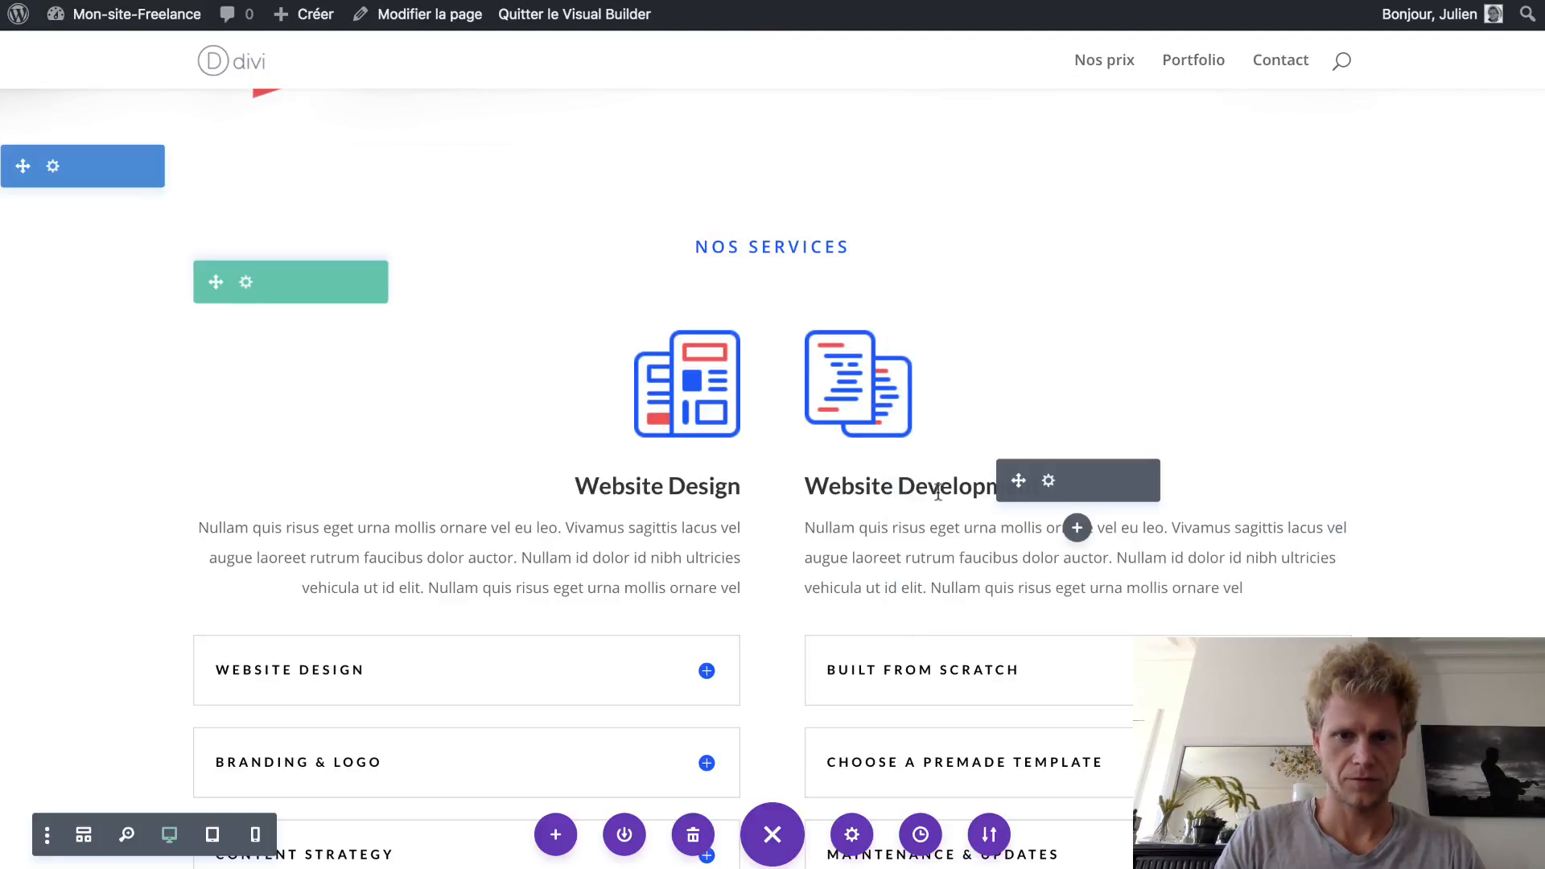
Rename the column headings inline to 'Web Design' and 'Dévelopment Web'
{"action": "scroll", "coordinate": [938, 491], "scroll_direction": "down", "scroll_amount": 2}
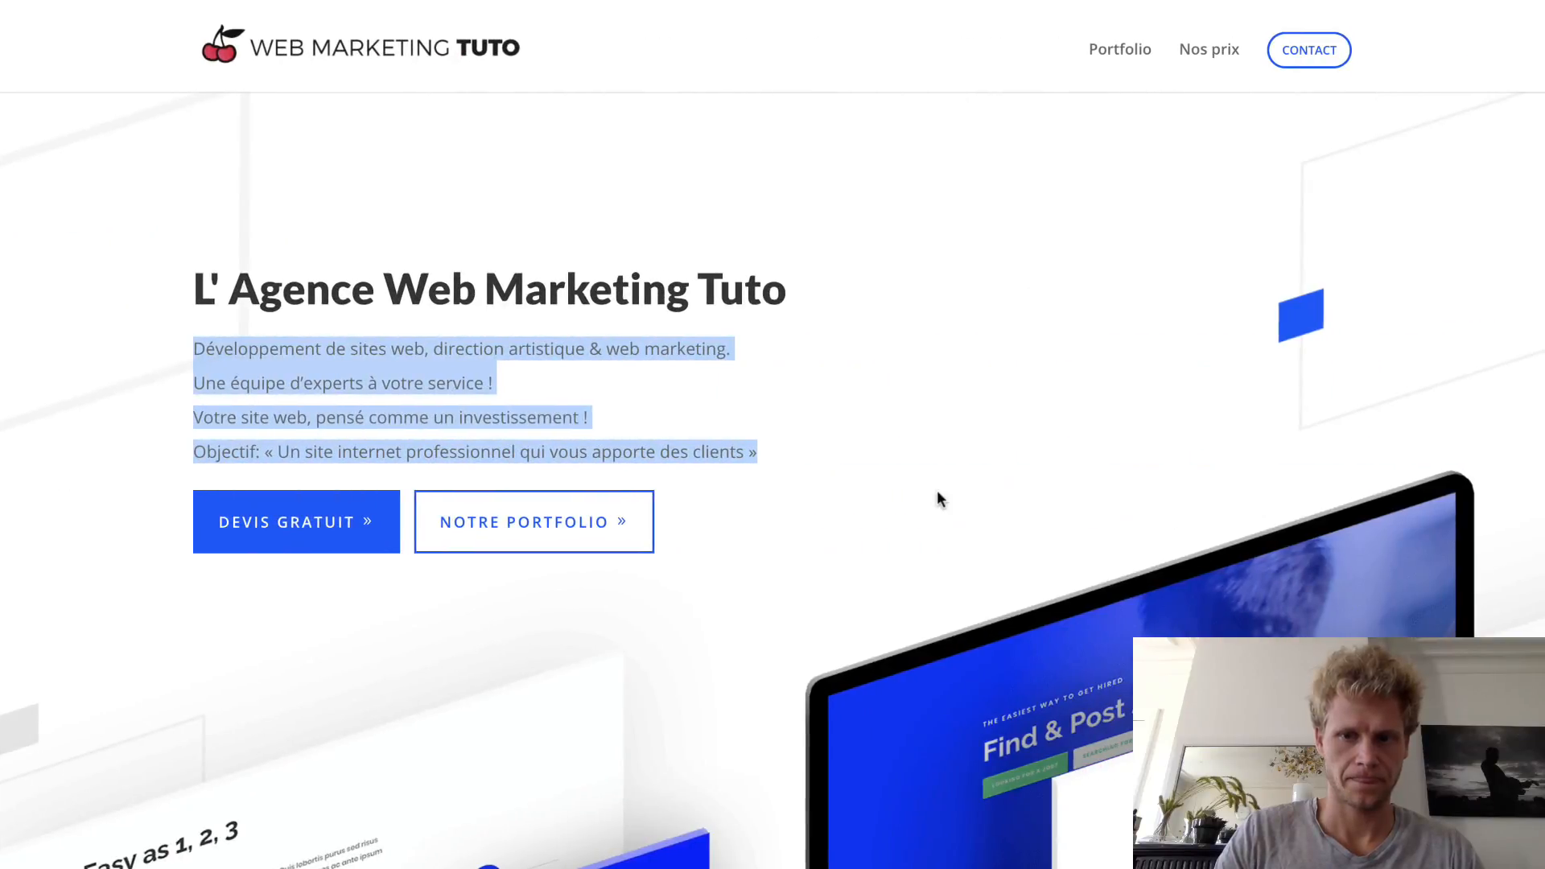
{"action": "scroll", "coordinate": [939, 492], "scroll_direction": "down", "scroll_amount": 10}
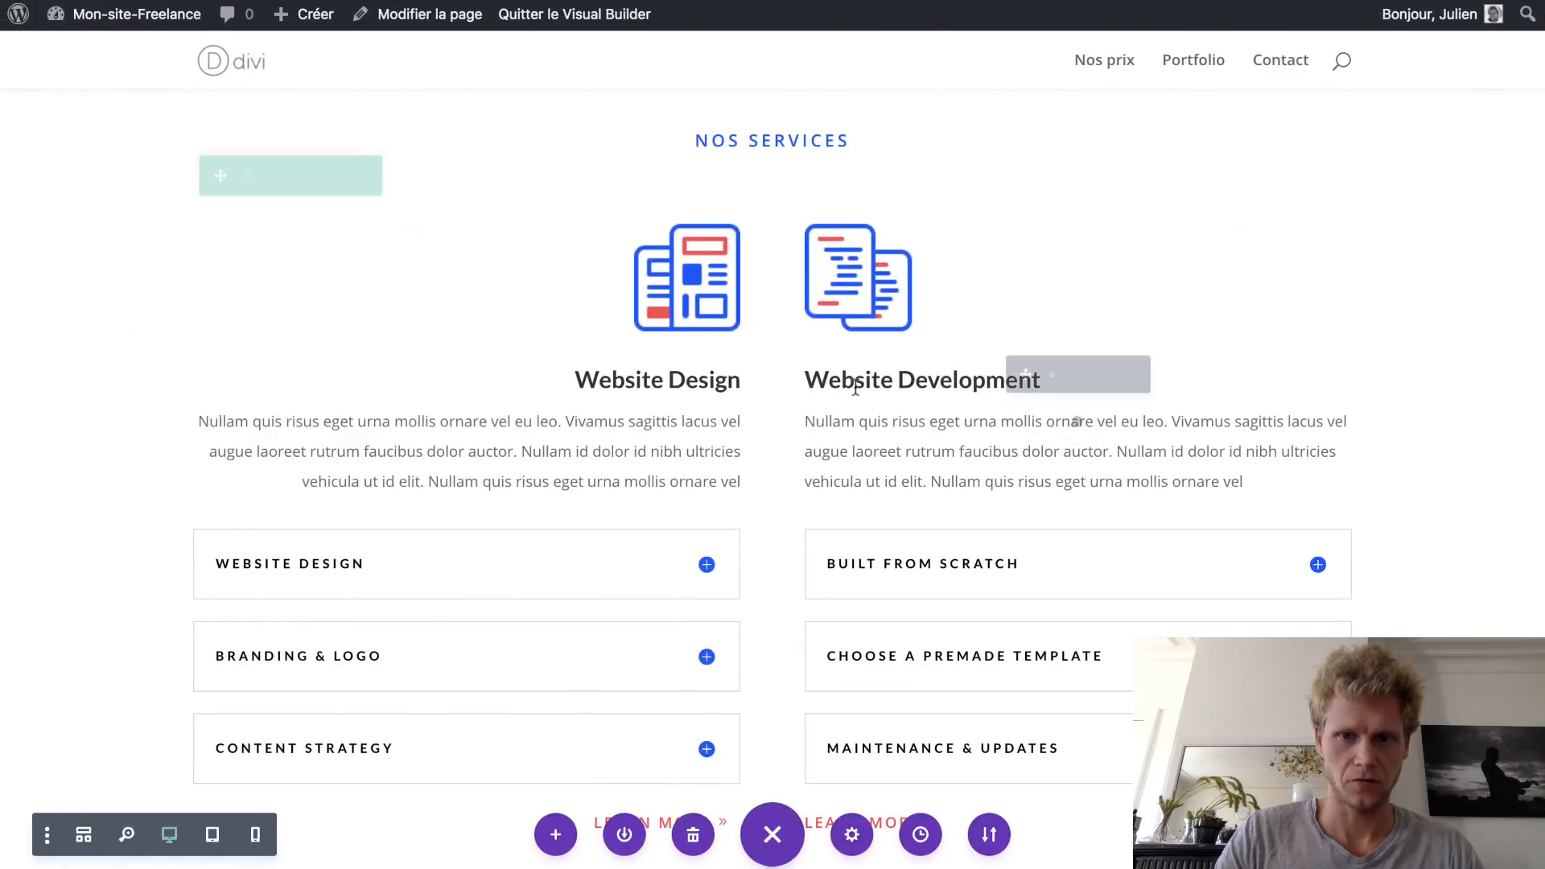
{"action": "double_click", "coordinate": [856, 381]}
{"action": "key", "text": "BackSpace"}
{"action": "key", "text": "Delete"}
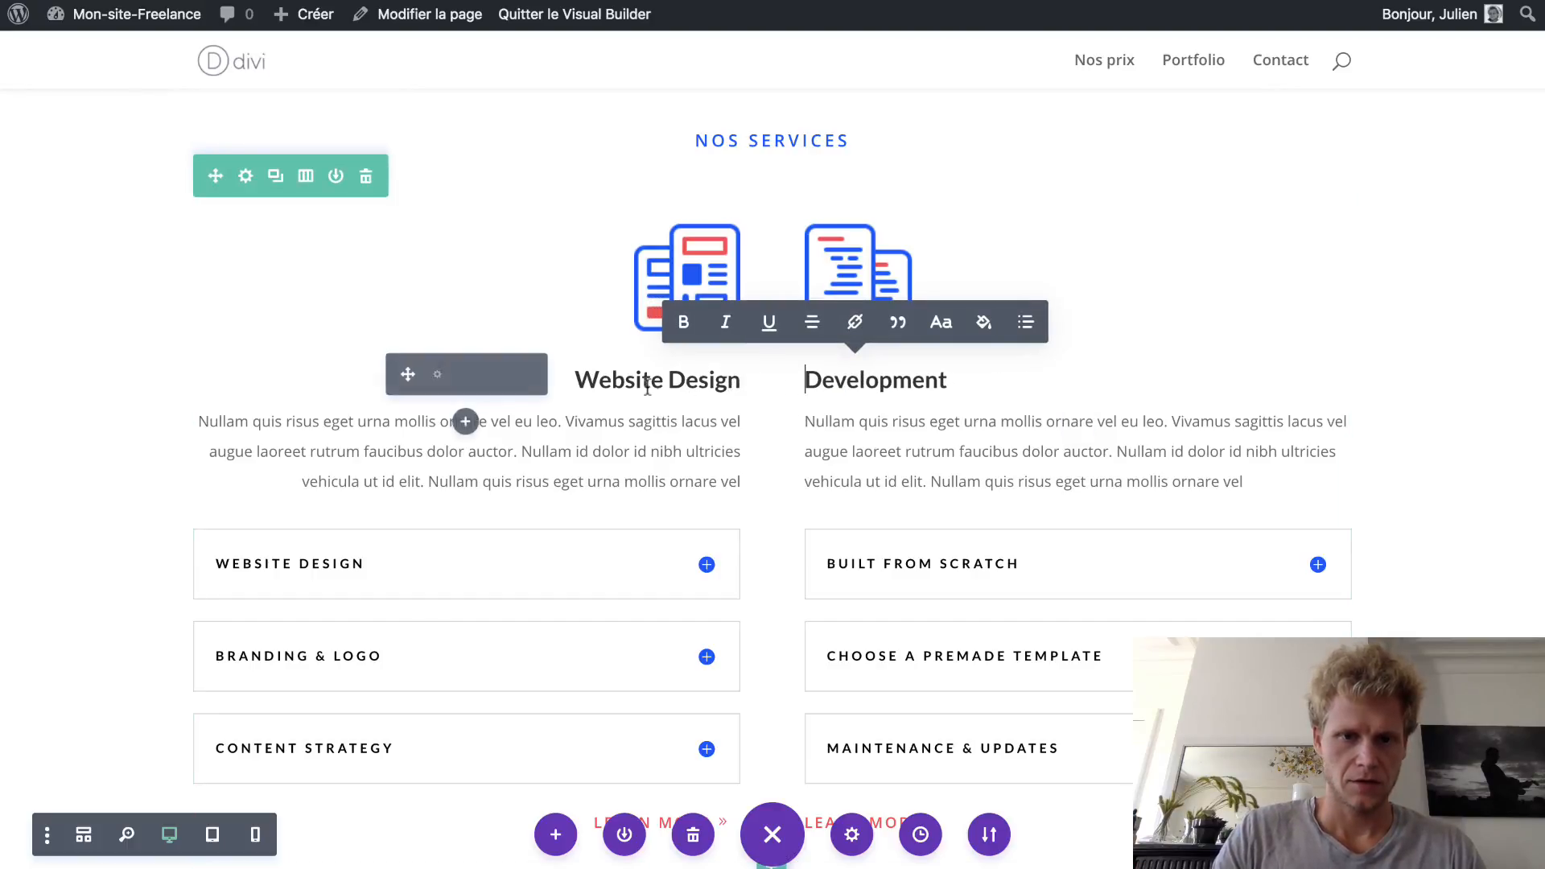
{"action": "left_click_drag", "start_coordinate": [663, 378], "coordinate": [627, 380]}
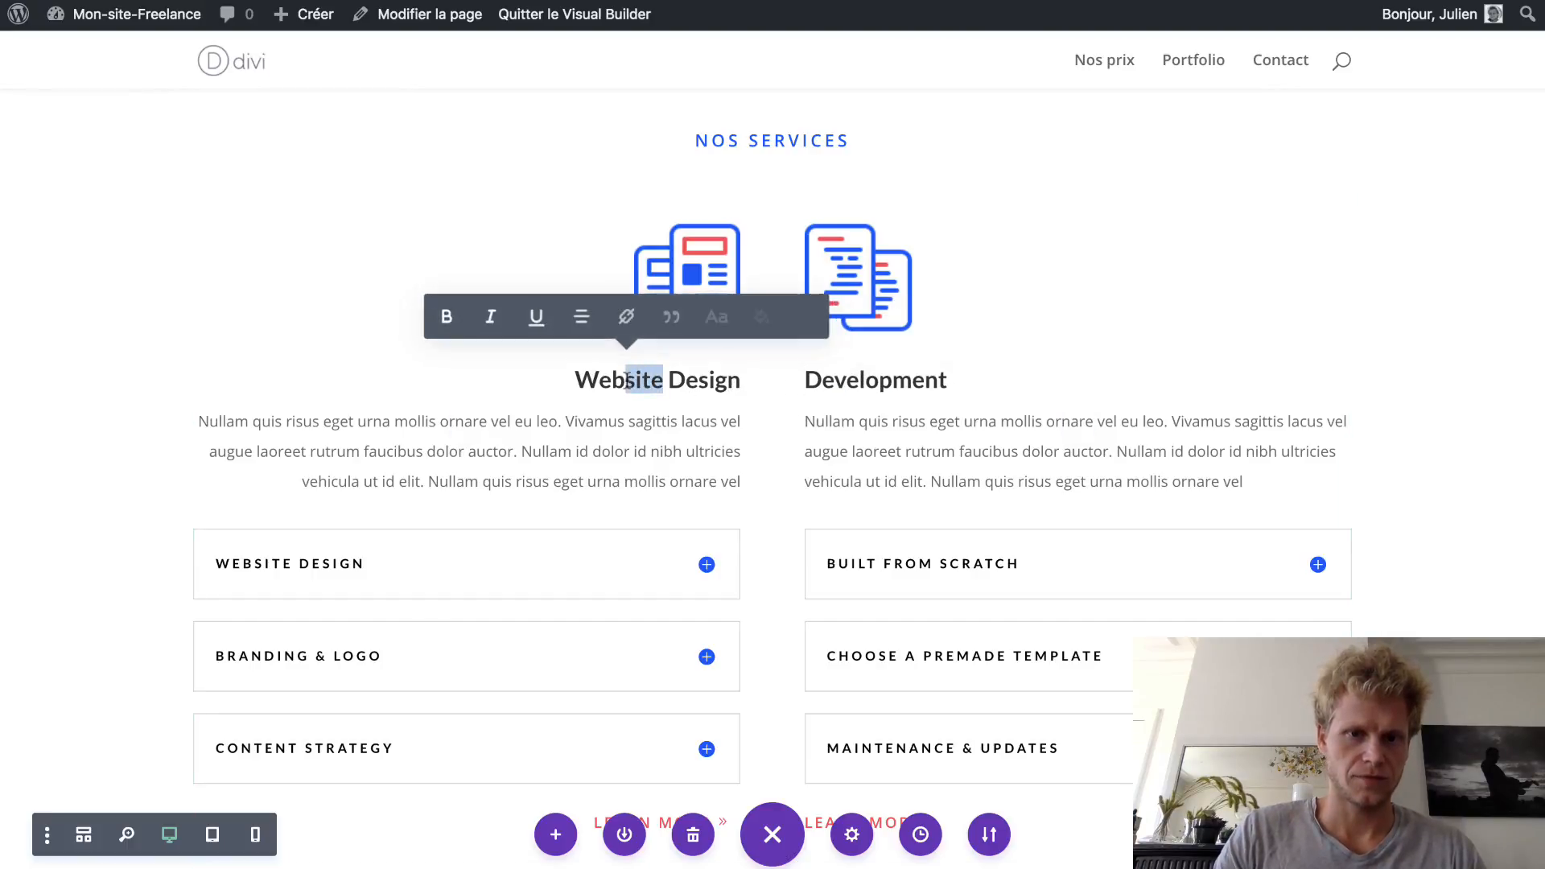
{"action": "key", "text": "BackSpace"}
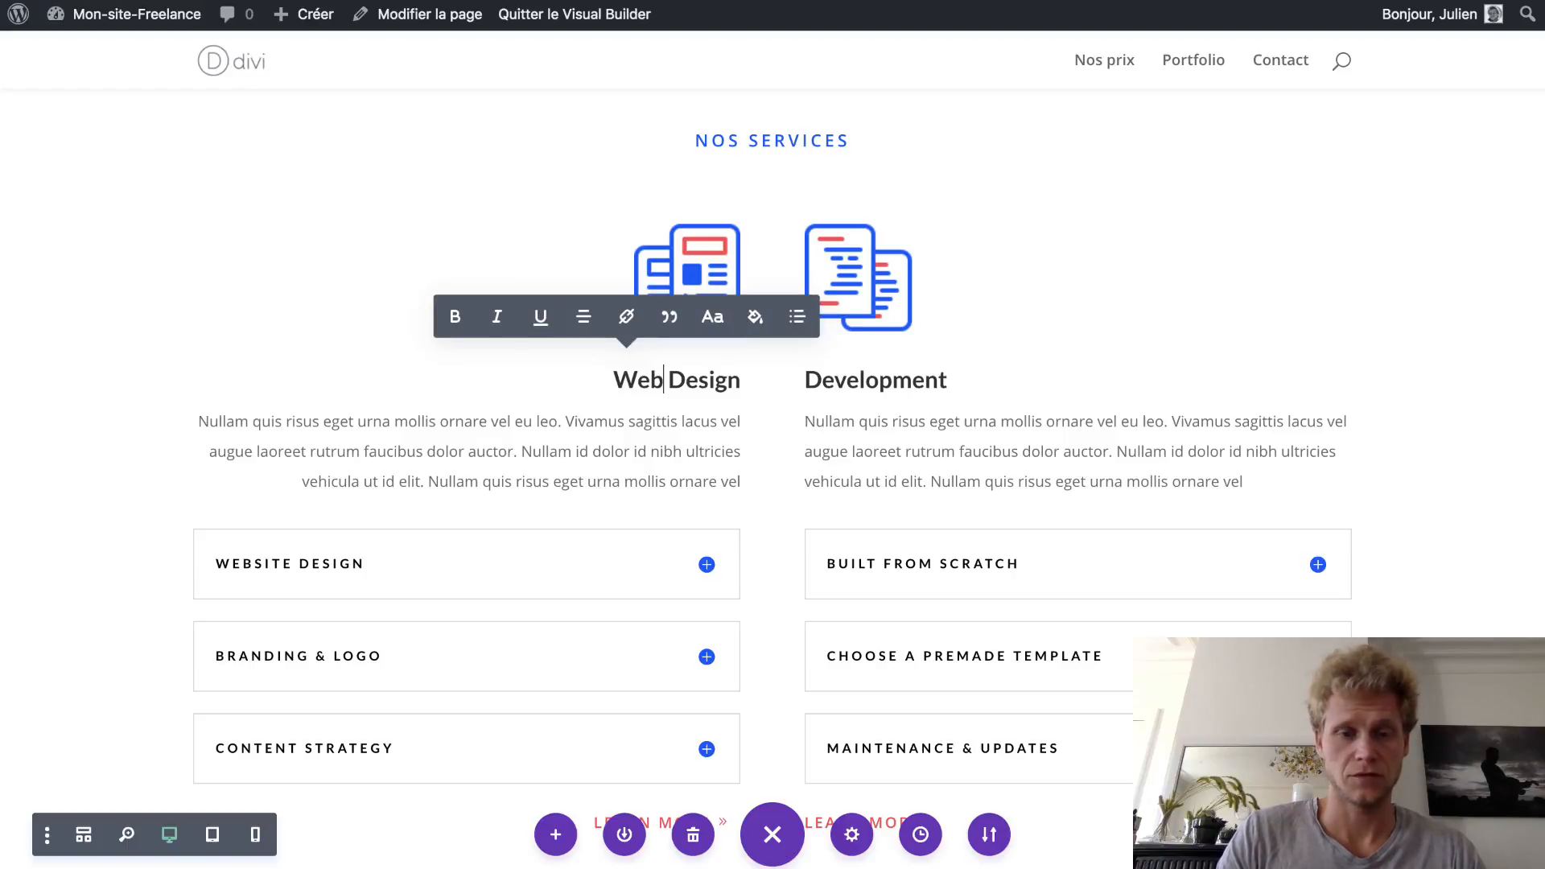
{"action": "left_click", "coordinate": [950, 380]}
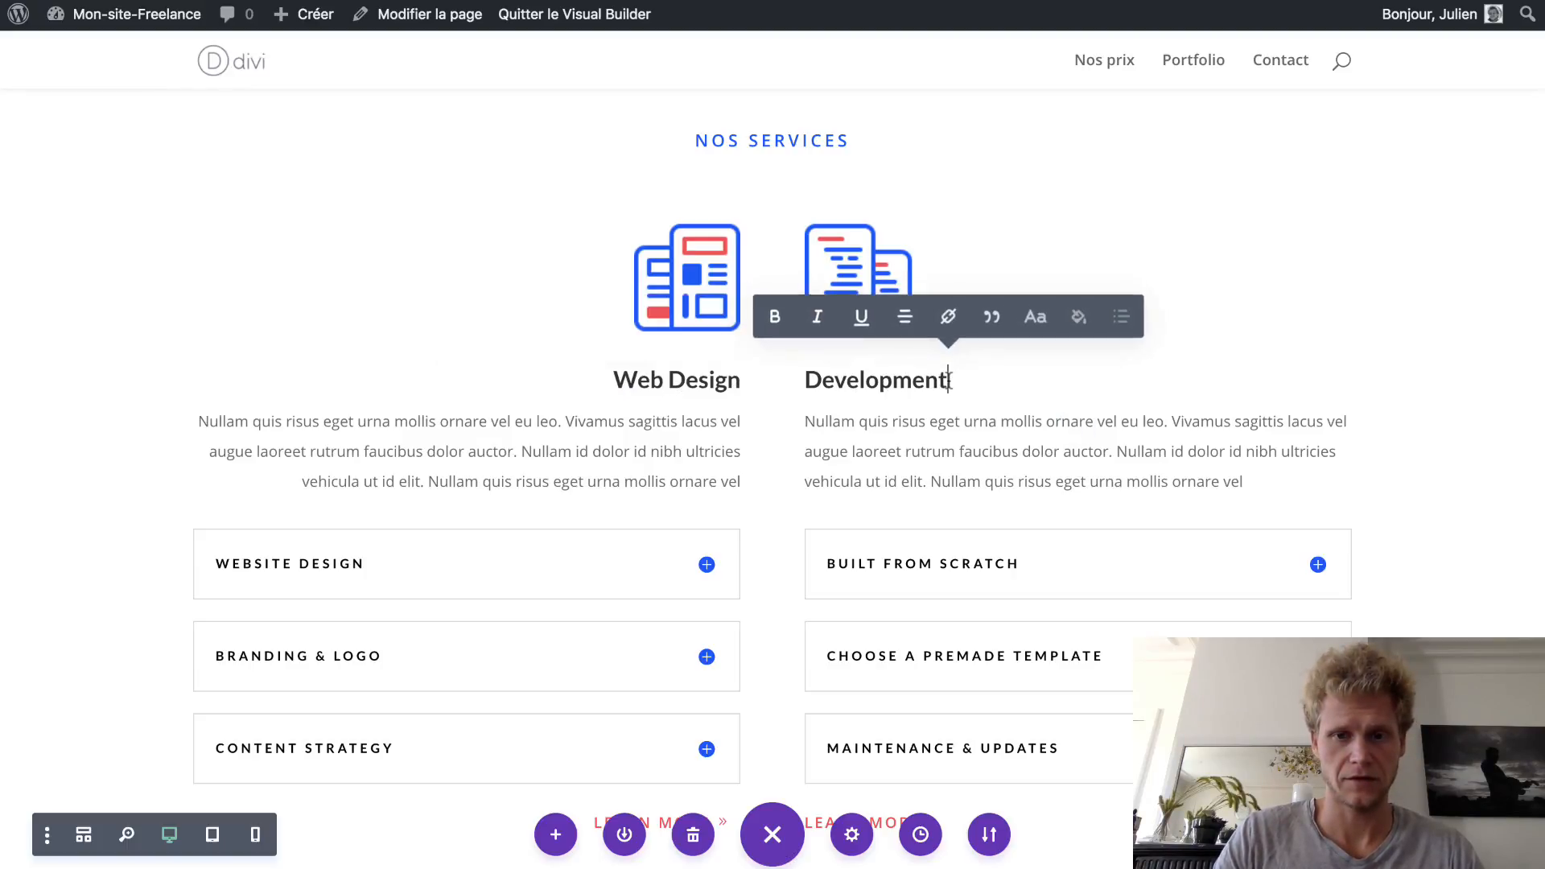
{"action": "left_click", "coordinate": [833, 385]}
{"action": "key", "text": "BackSpace"}
{"action": "type", "text": "é"}
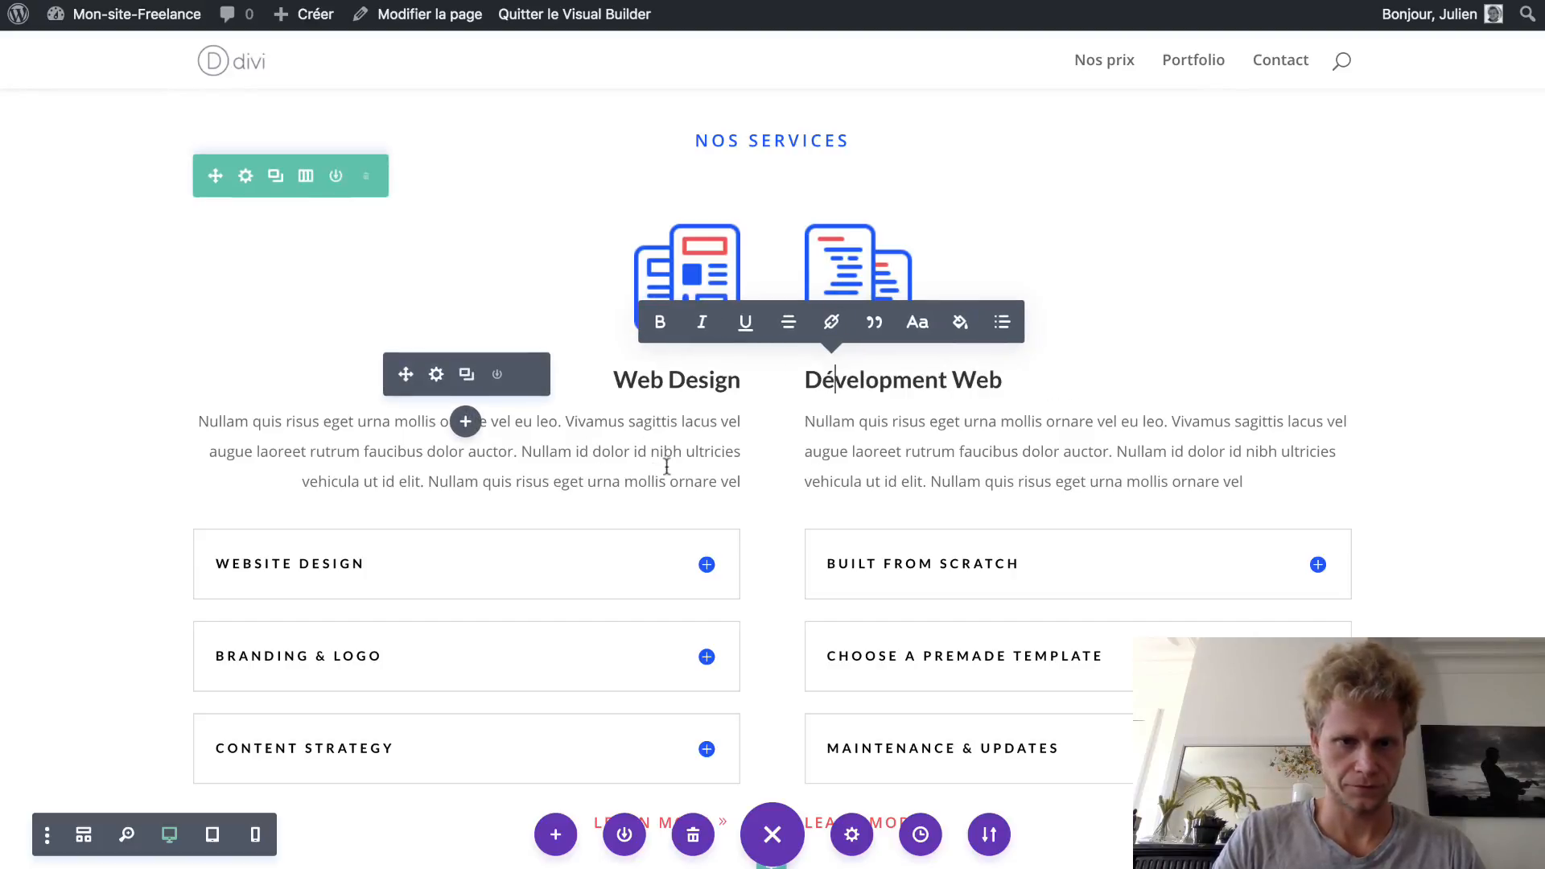
{"action": "scroll", "coordinate": [636, 620], "scroll_direction": "down", "scroll_amount": 3}
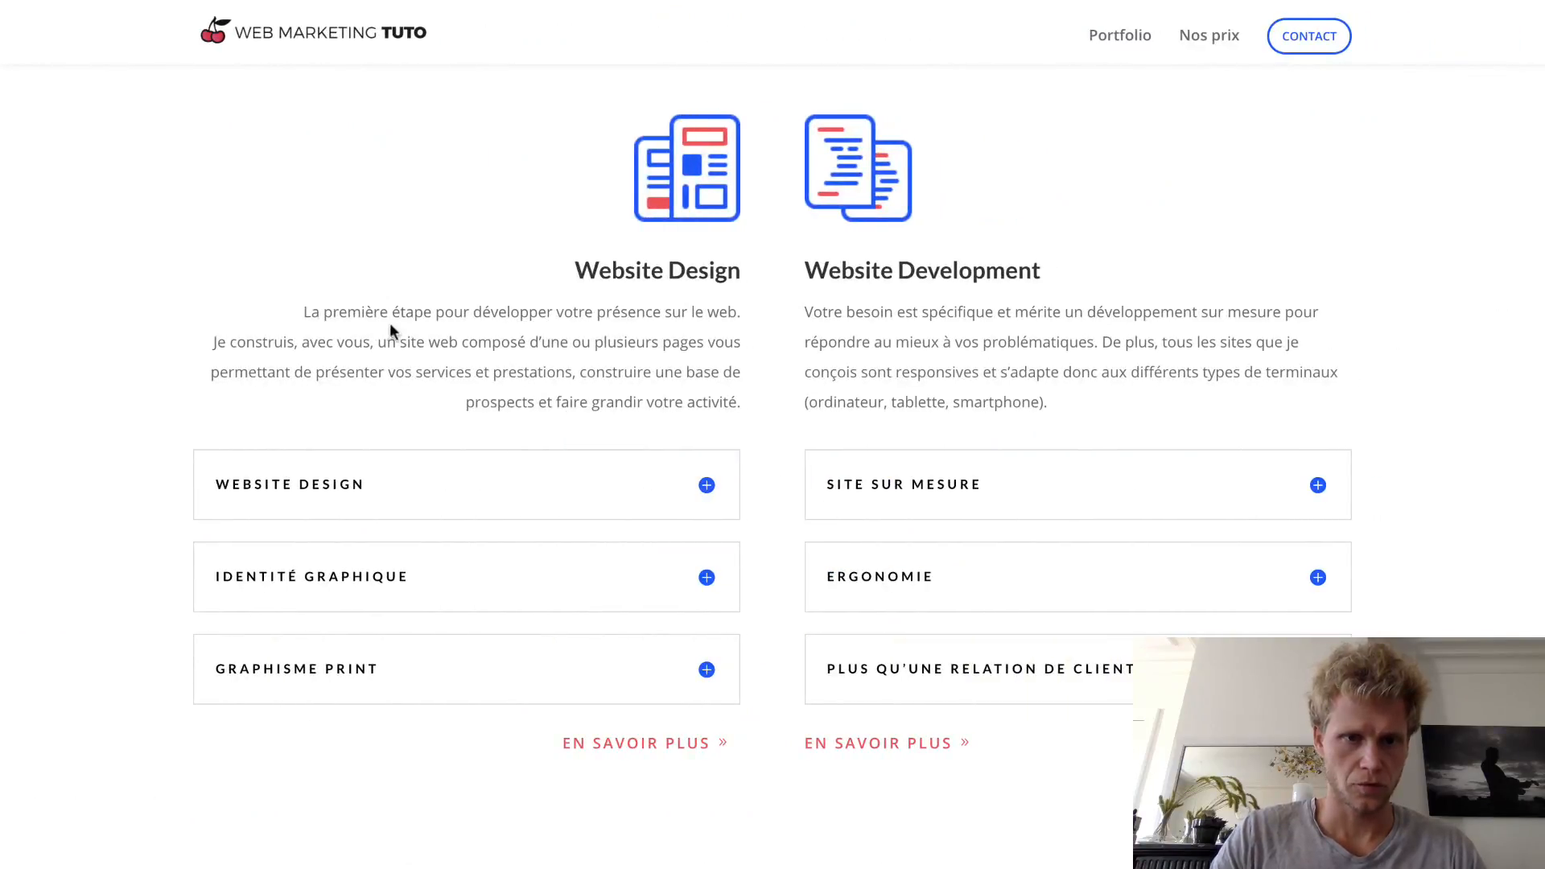
{"action": "left_click_drag", "start_coordinate": [305, 312], "coordinate": [739, 396]}
{"action": "key", "text": "super+c"}
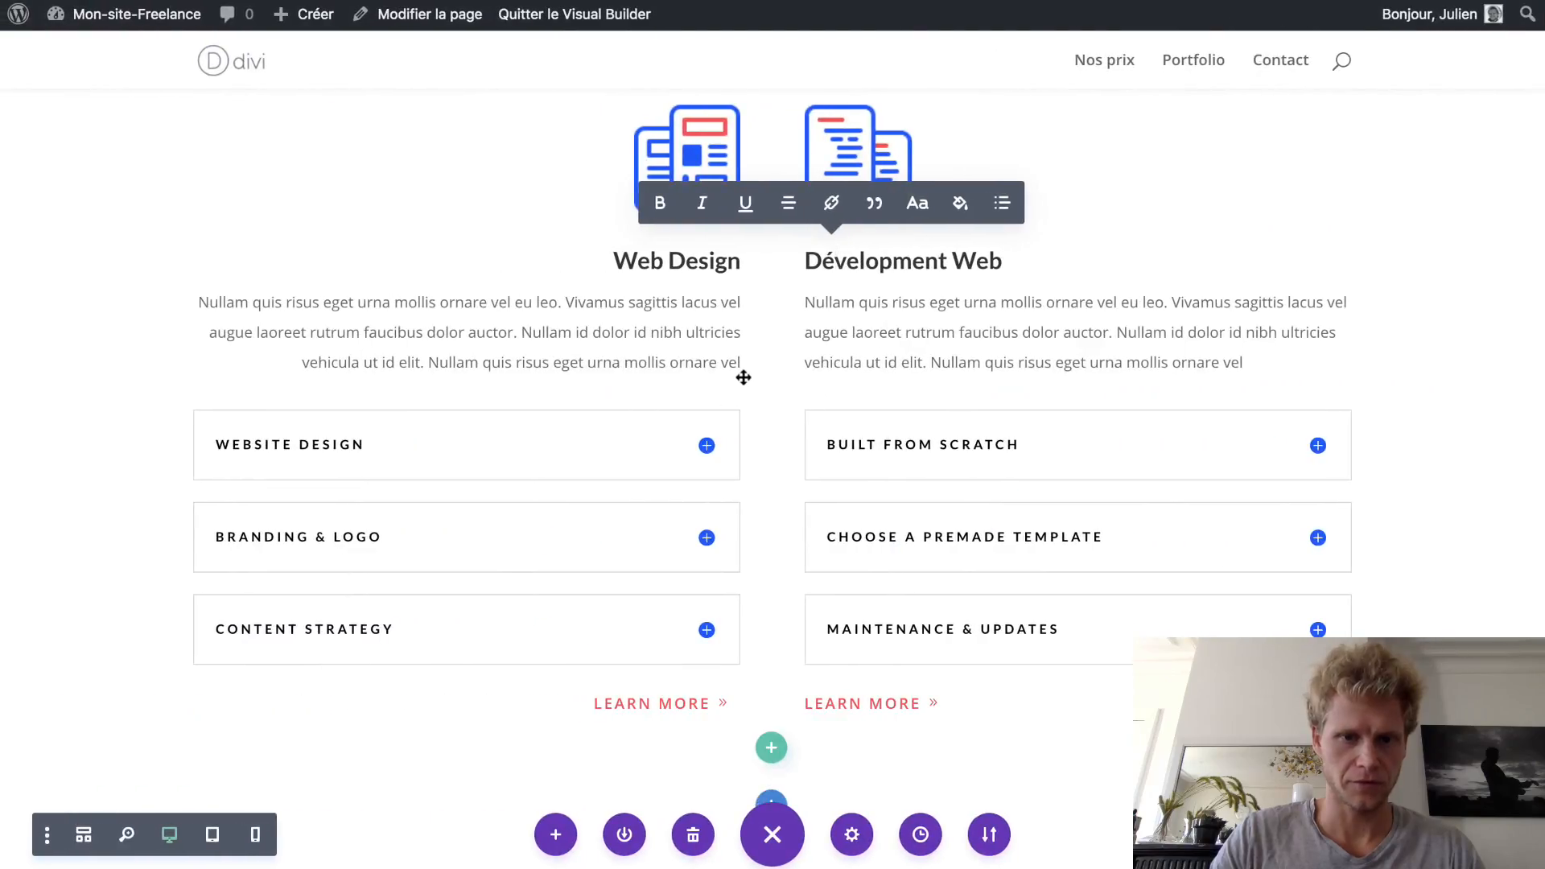
Replace the Web Design lorem paragraph with the pasted French text ending in a period, then select the Développement Web placeholder
{"action": "left_click", "coordinate": [734, 360]}
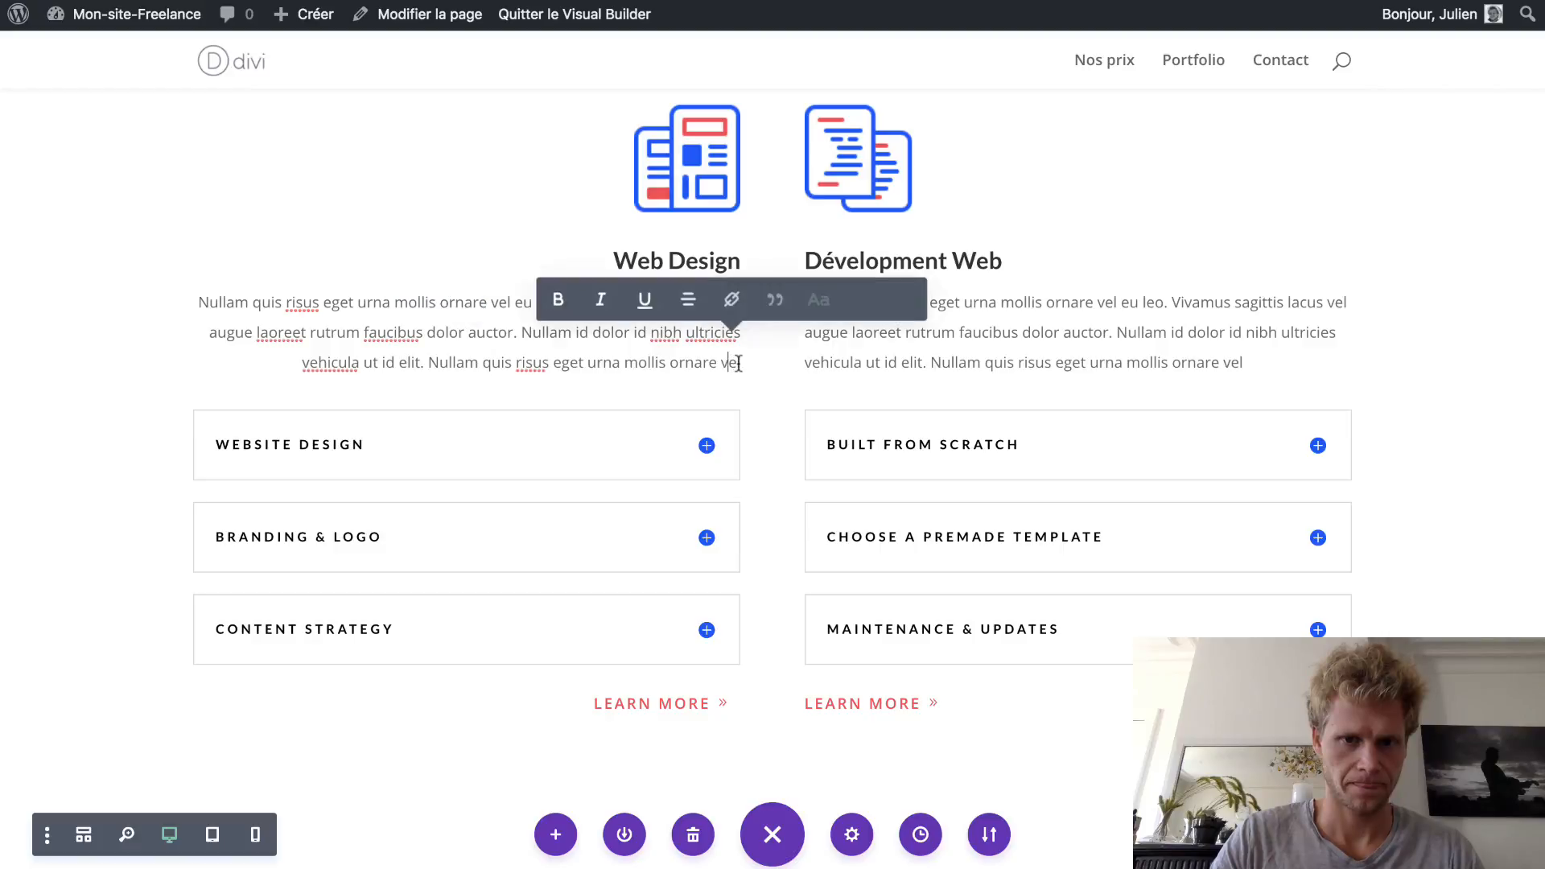
{"action": "left_click_drag", "start_coordinate": [739, 362], "coordinate": [483, 362]}
{"action": "left_click_drag", "start_coordinate": [256, 326], "coordinate": [196, 302]}
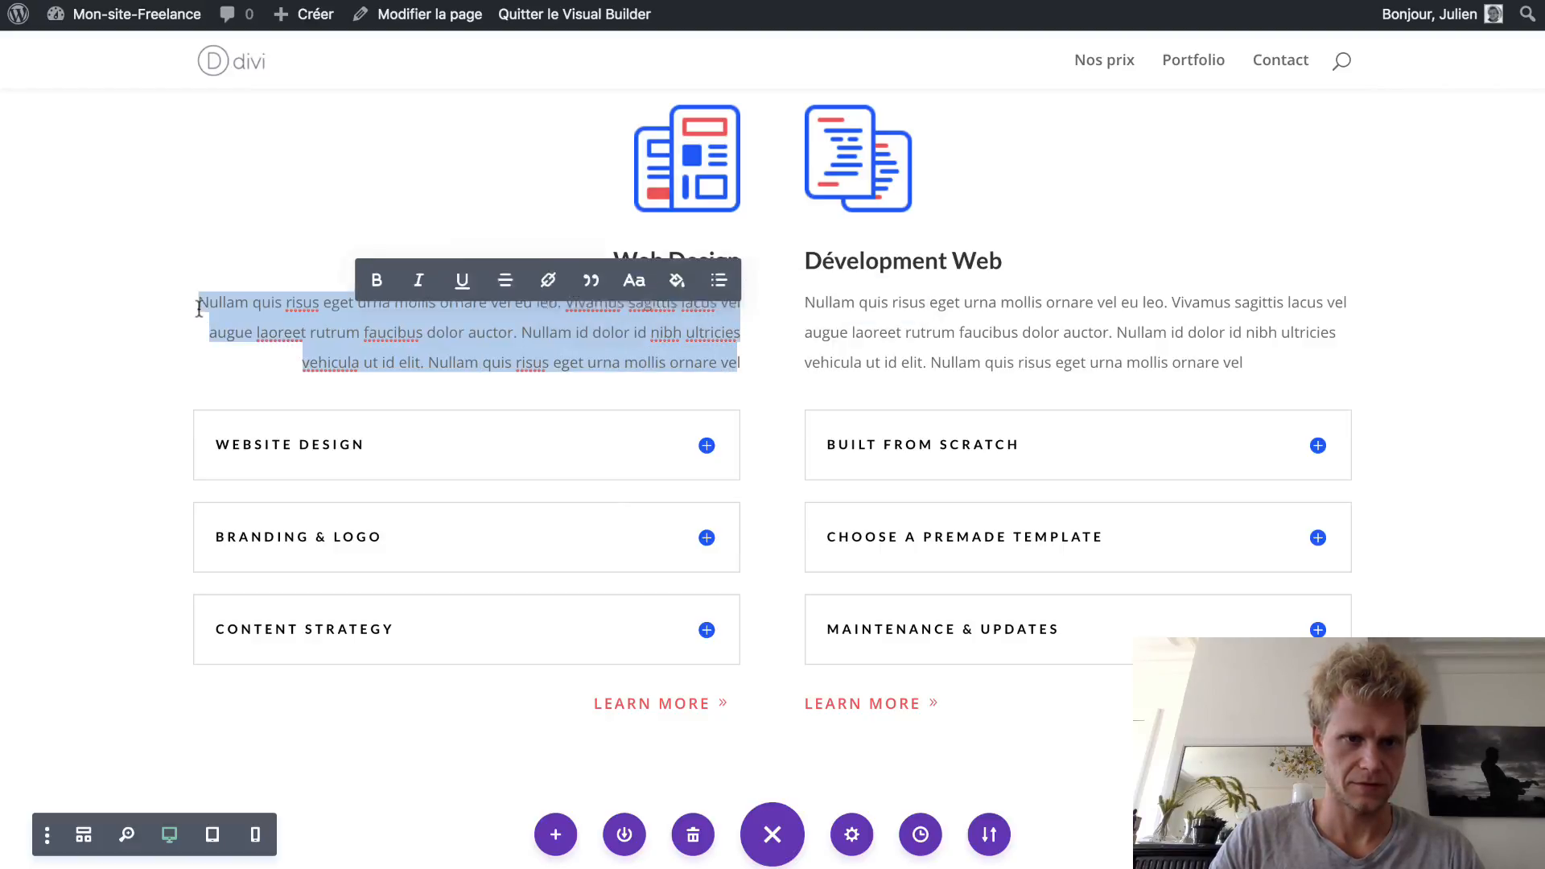
{"action": "key", "text": "super+v"}
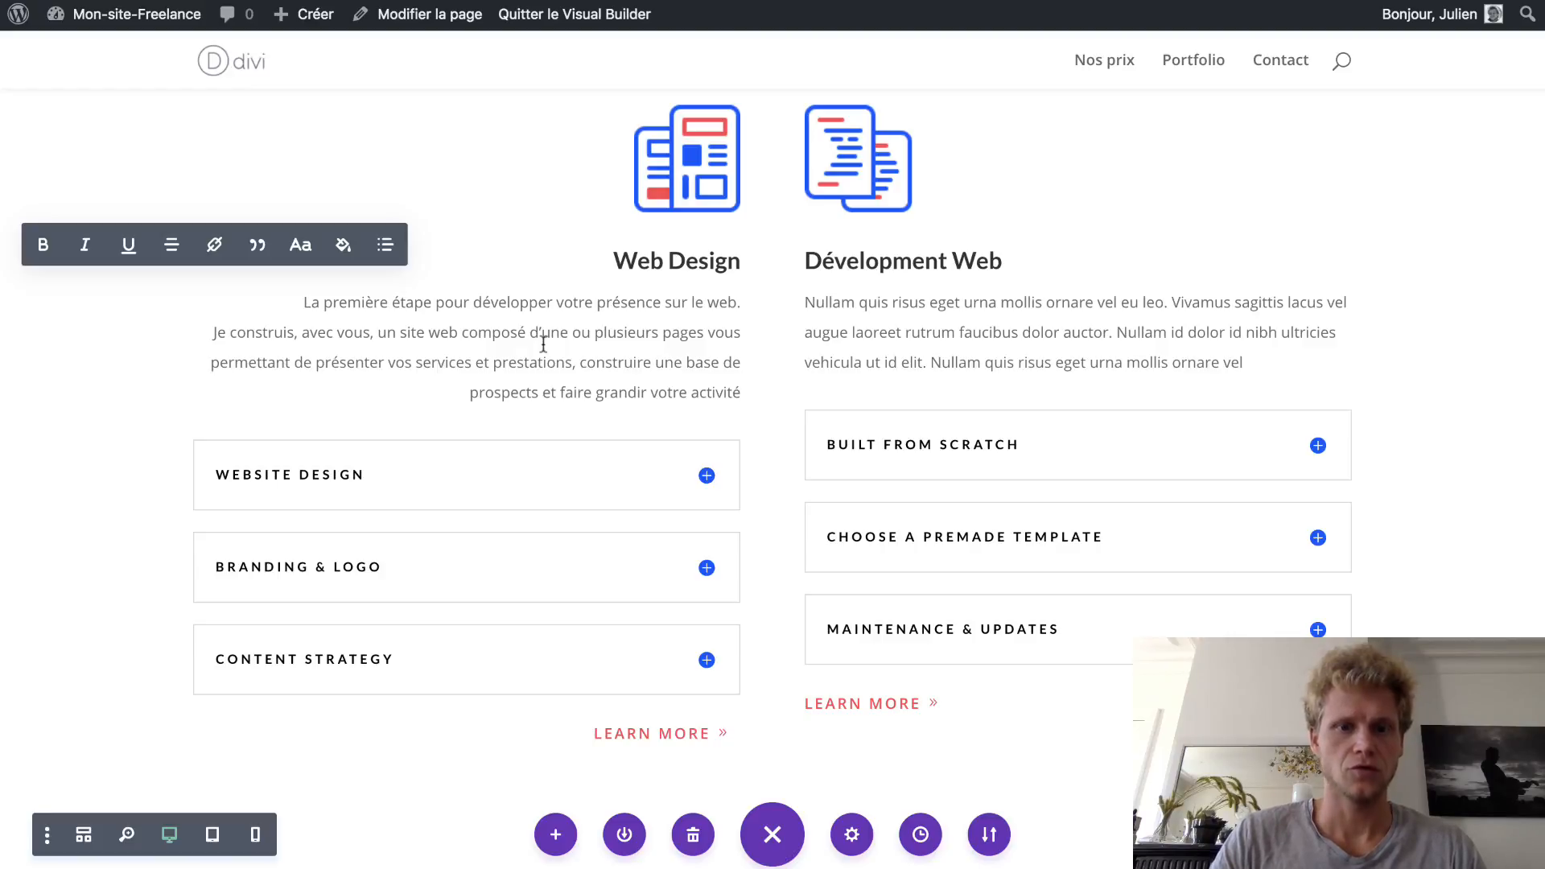
{"action": "type", "text": "."}
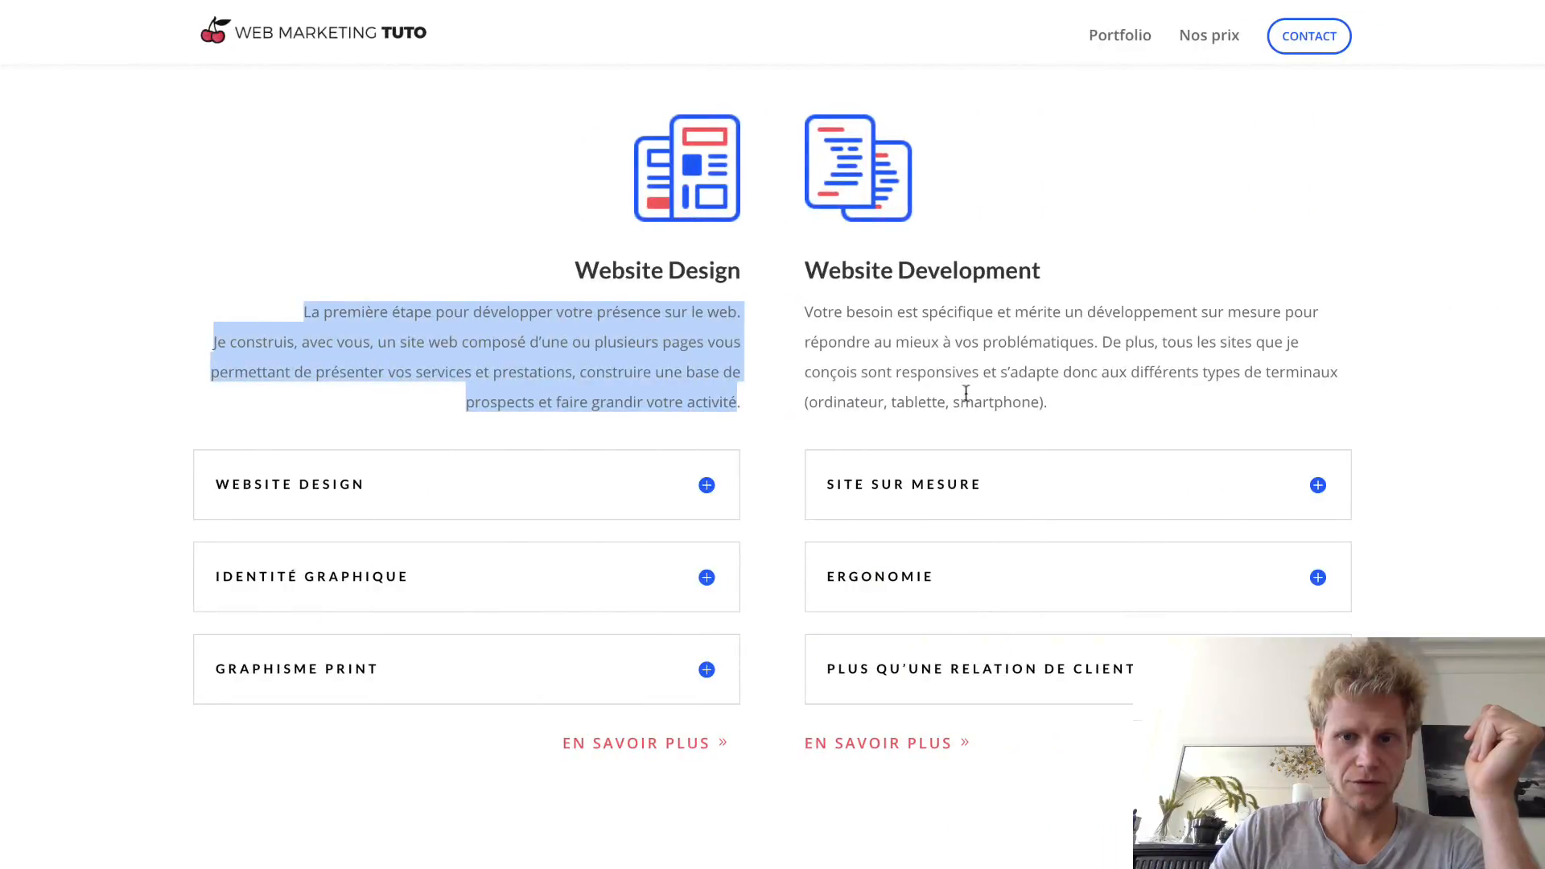
{"action": "left_click_drag", "start_coordinate": [1054, 414], "coordinate": [813, 312]}
{"action": "key", "text": "ctrl+c"}
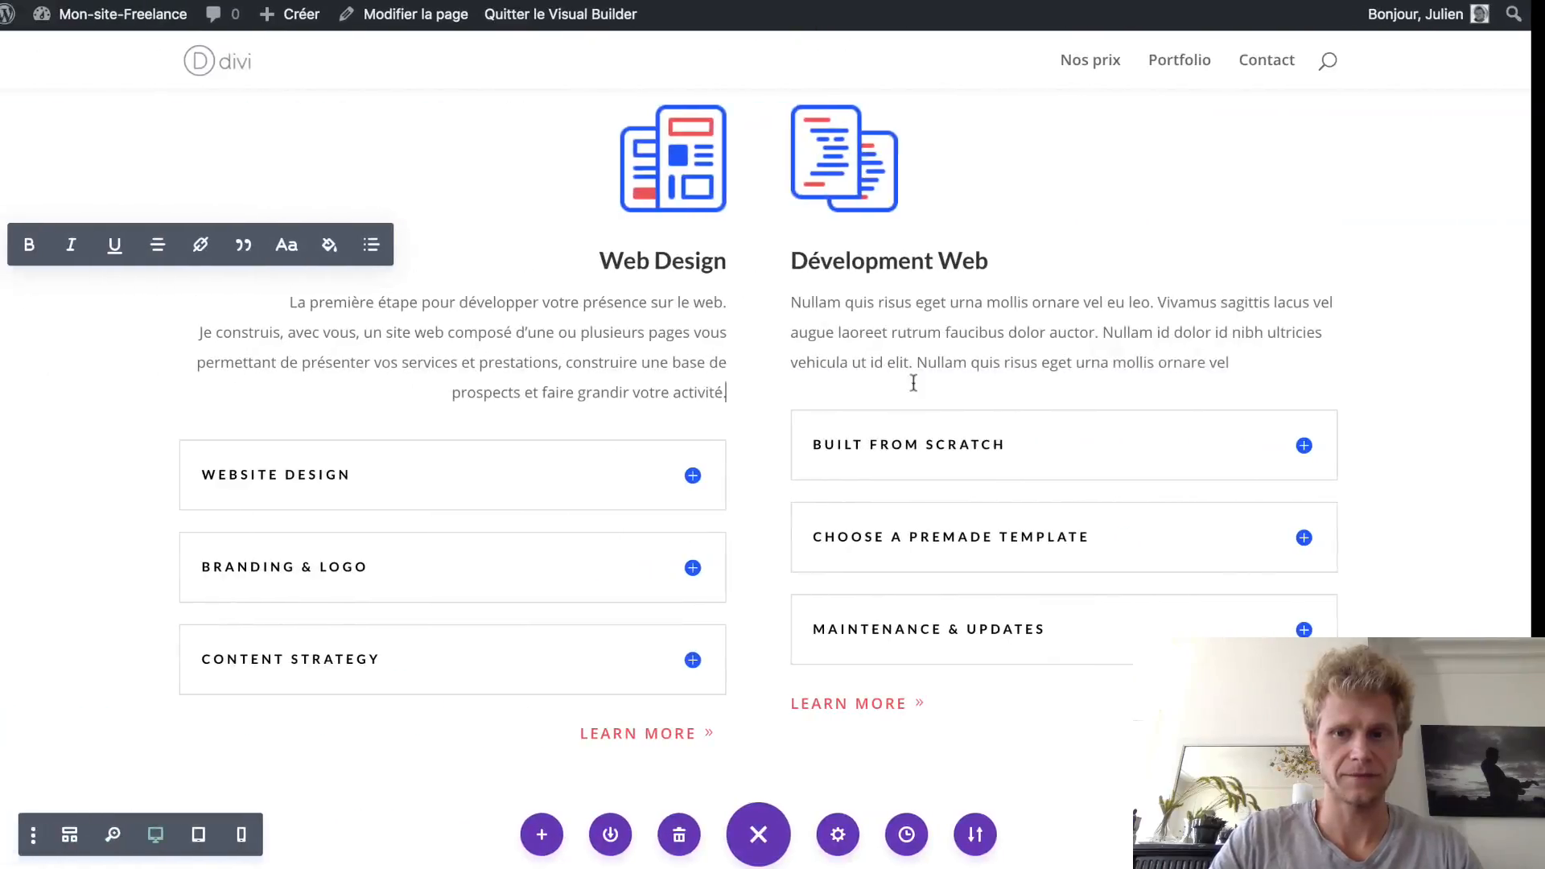
{"action": "left_click_drag", "start_coordinate": [773, 326], "coordinate": [805, 307]}
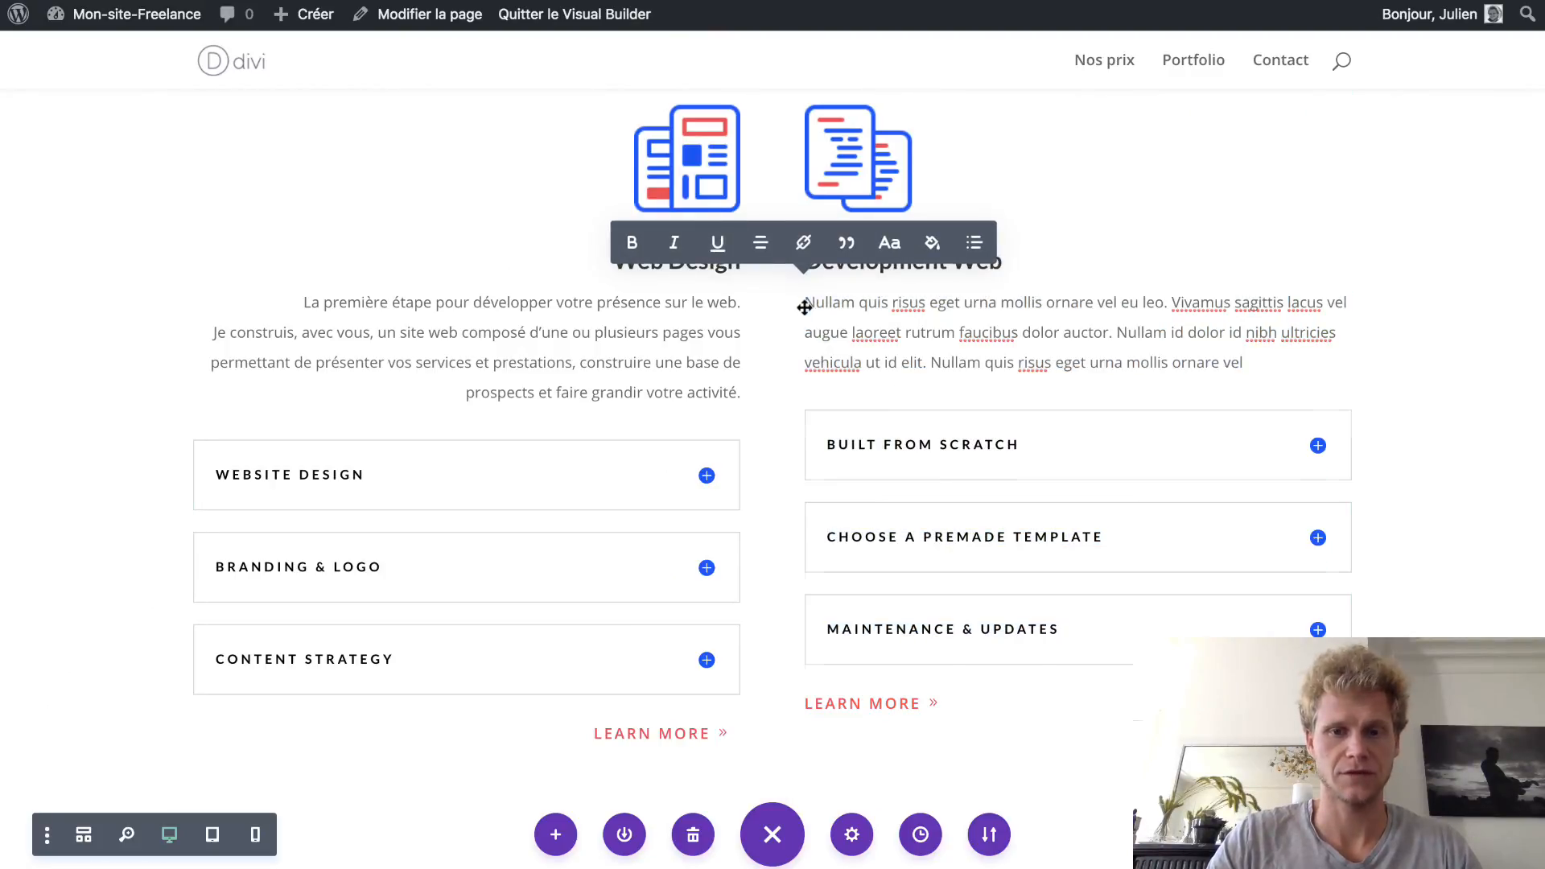
Paste the French custom, responsive development text over the Développement Web placeholder and copy the reference Website Design description
{"action": "key", "text": "ctrl+v"}
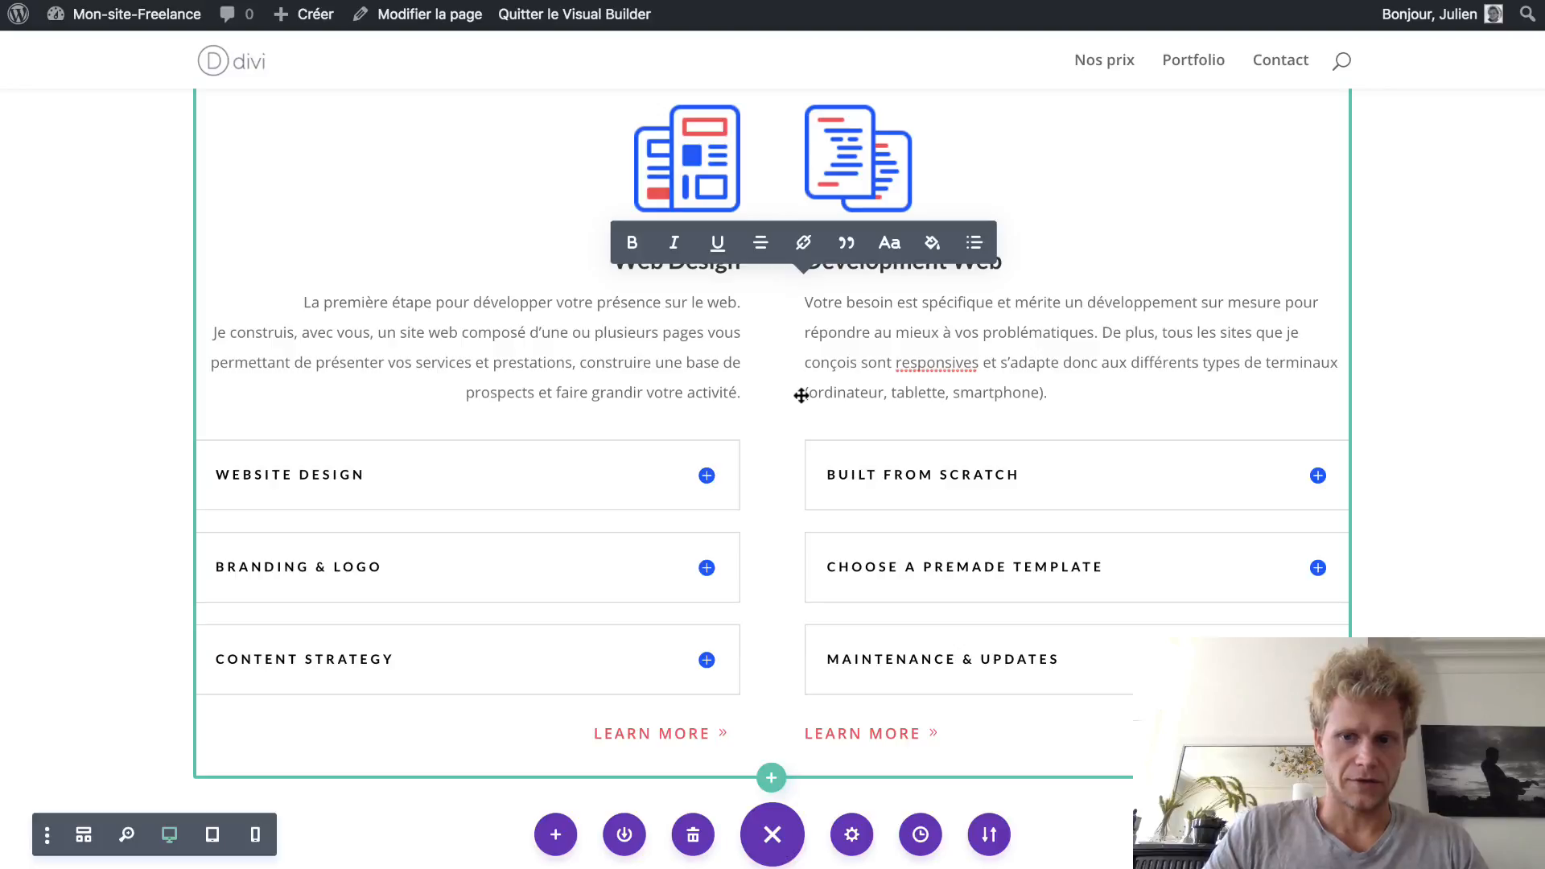
{"action": "scroll", "coordinate": [679, 386], "scroll_direction": "down", "scroll_amount": 1}
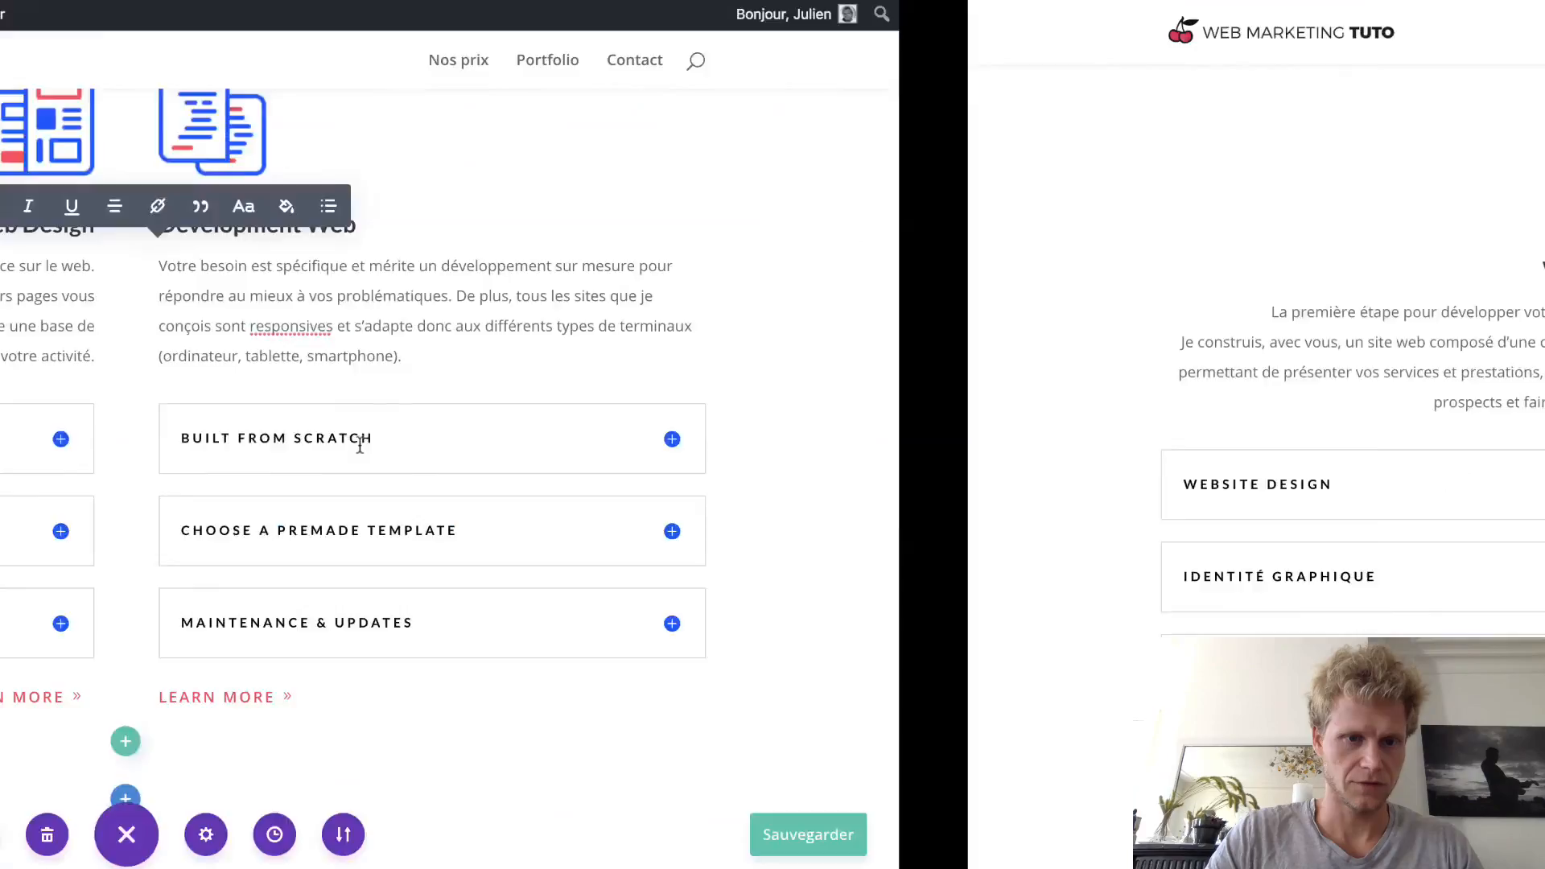
{"action": "left_click", "coordinate": [394, 497]}
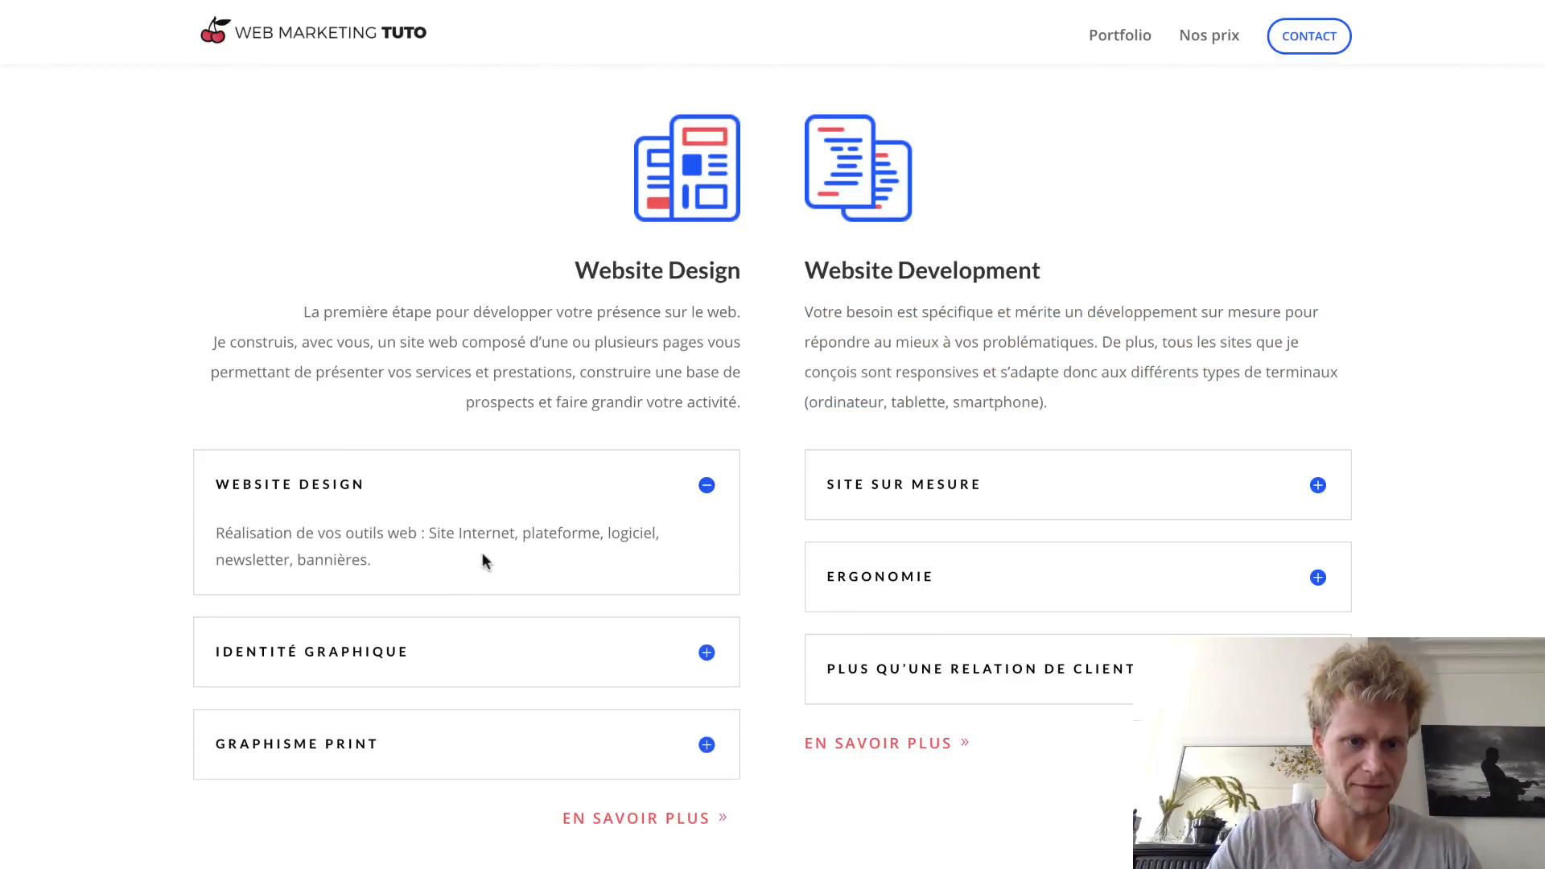
{"action": "left_click_drag", "start_coordinate": [407, 572], "coordinate": [209, 538]}
{"action": "key", "text": "ctrl+c"}
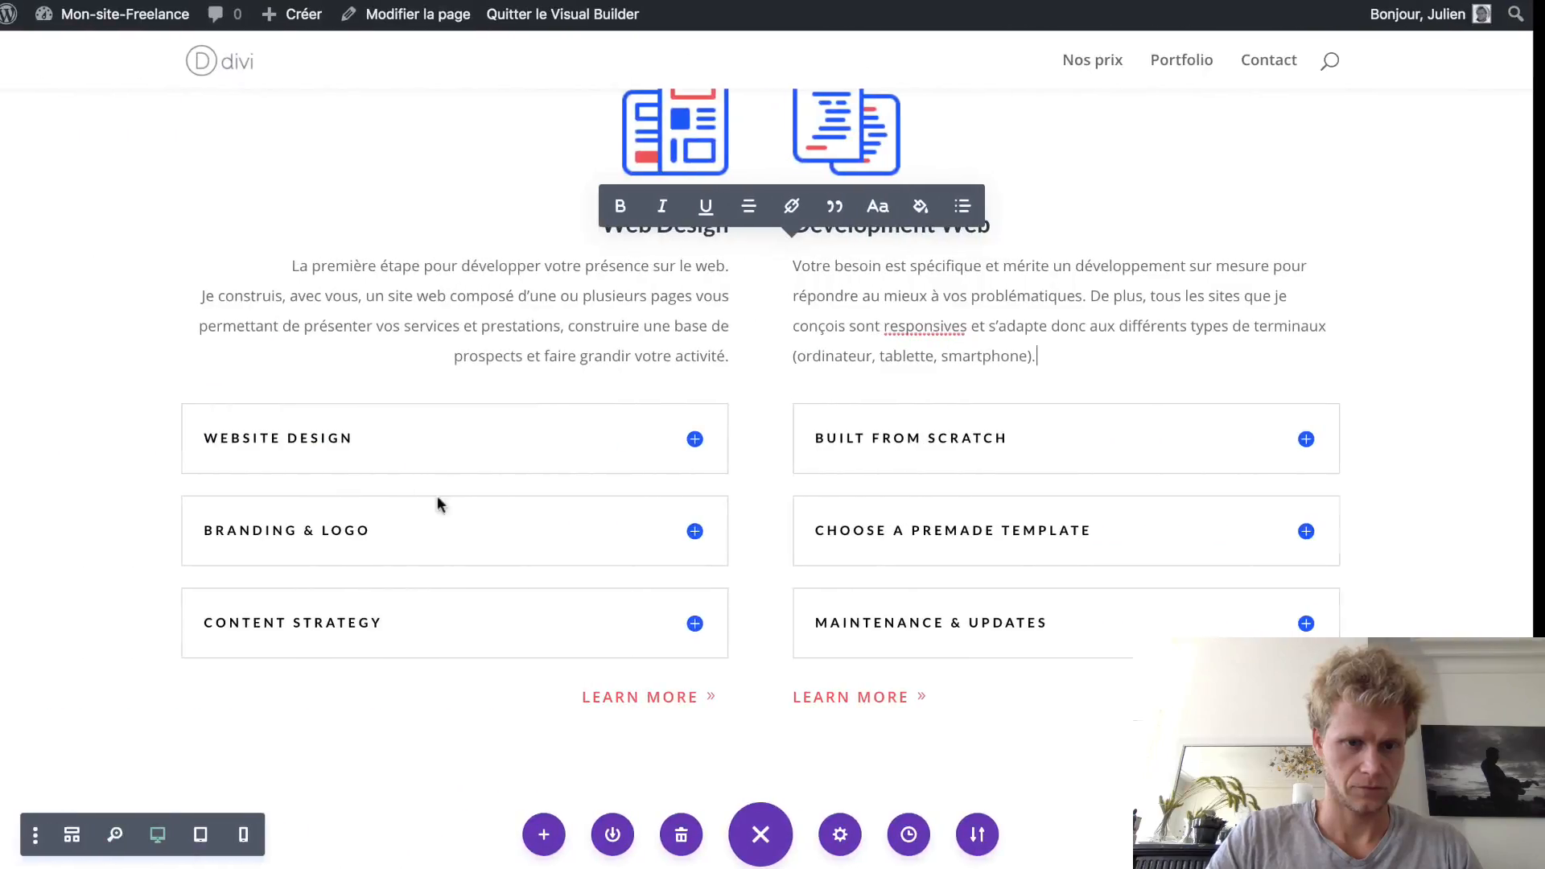
{"action": "left_click", "coordinate": [560, 466]}
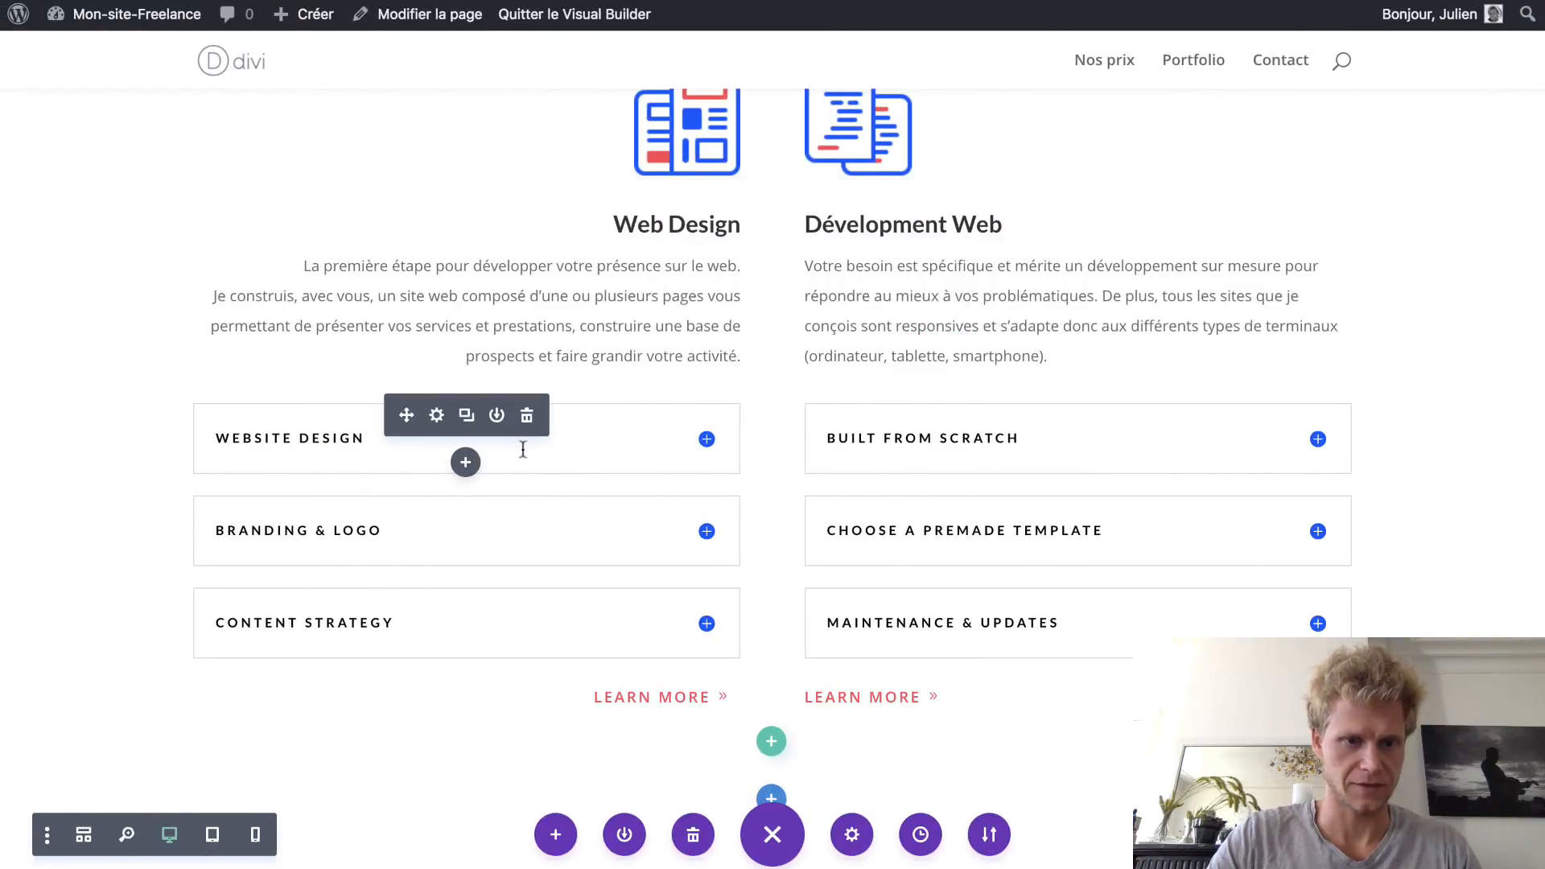
Paste the French description over the Website Design toggle's placeholder text
{"action": "left_click", "coordinate": [347, 448]}
{"action": "left_click_drag", "start_coordinate": [426, 566], "coordinate": [214, 487]}
{"action": "key", "text": "ctrl+v"}
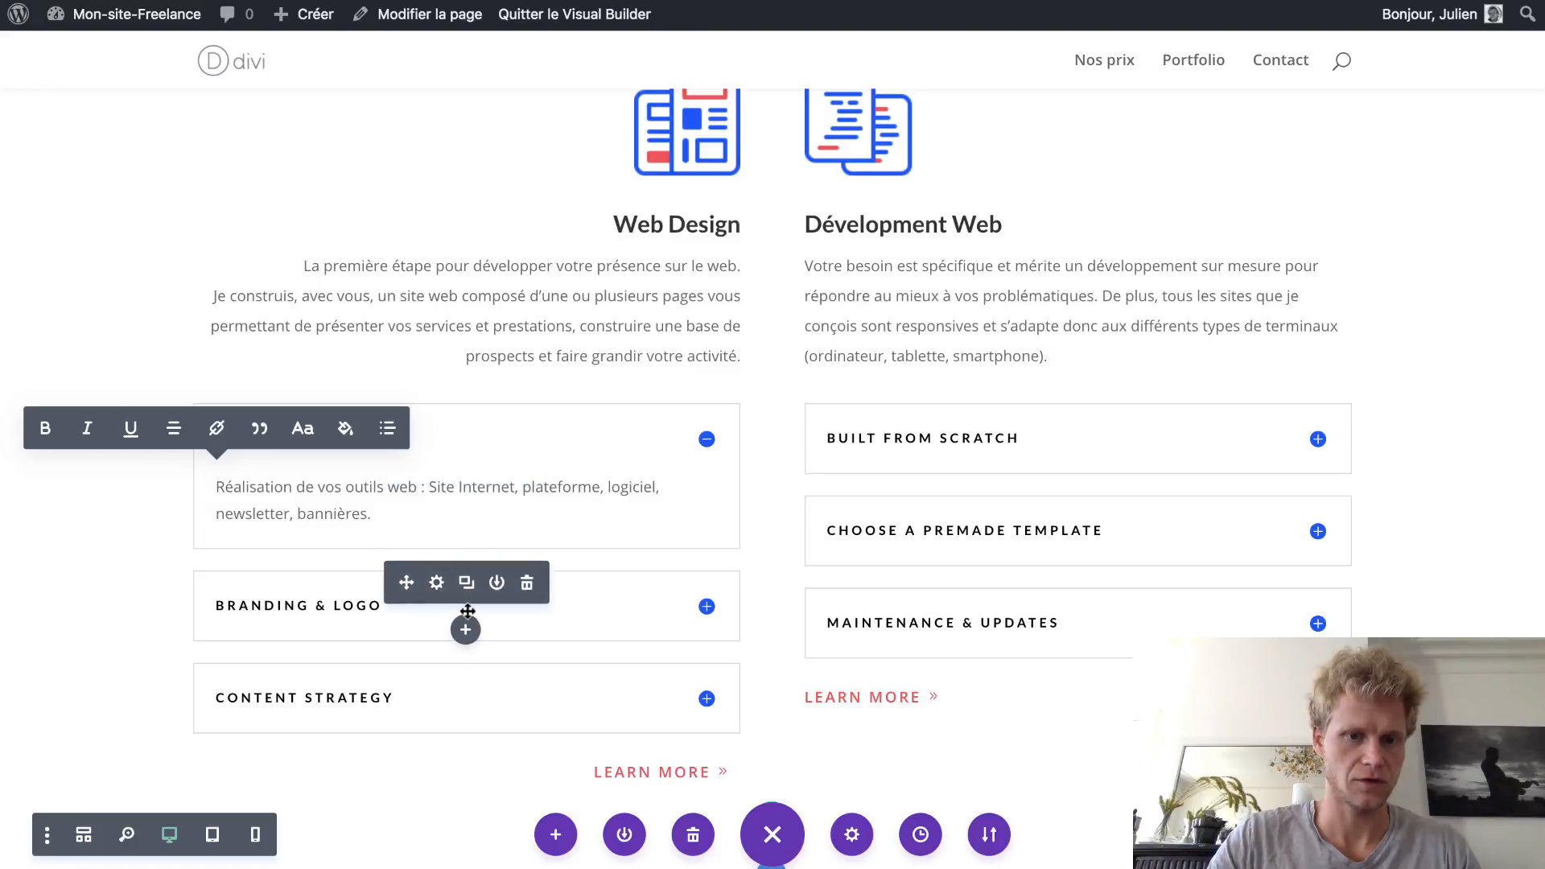
{"action": "left_click", "coordinate": [468, 612]}
Retitle the Branding & Logo toggle 'Identité Graphique', copying its description from the reference site
{"action": "left_click", "coordinate": [437, 585]}
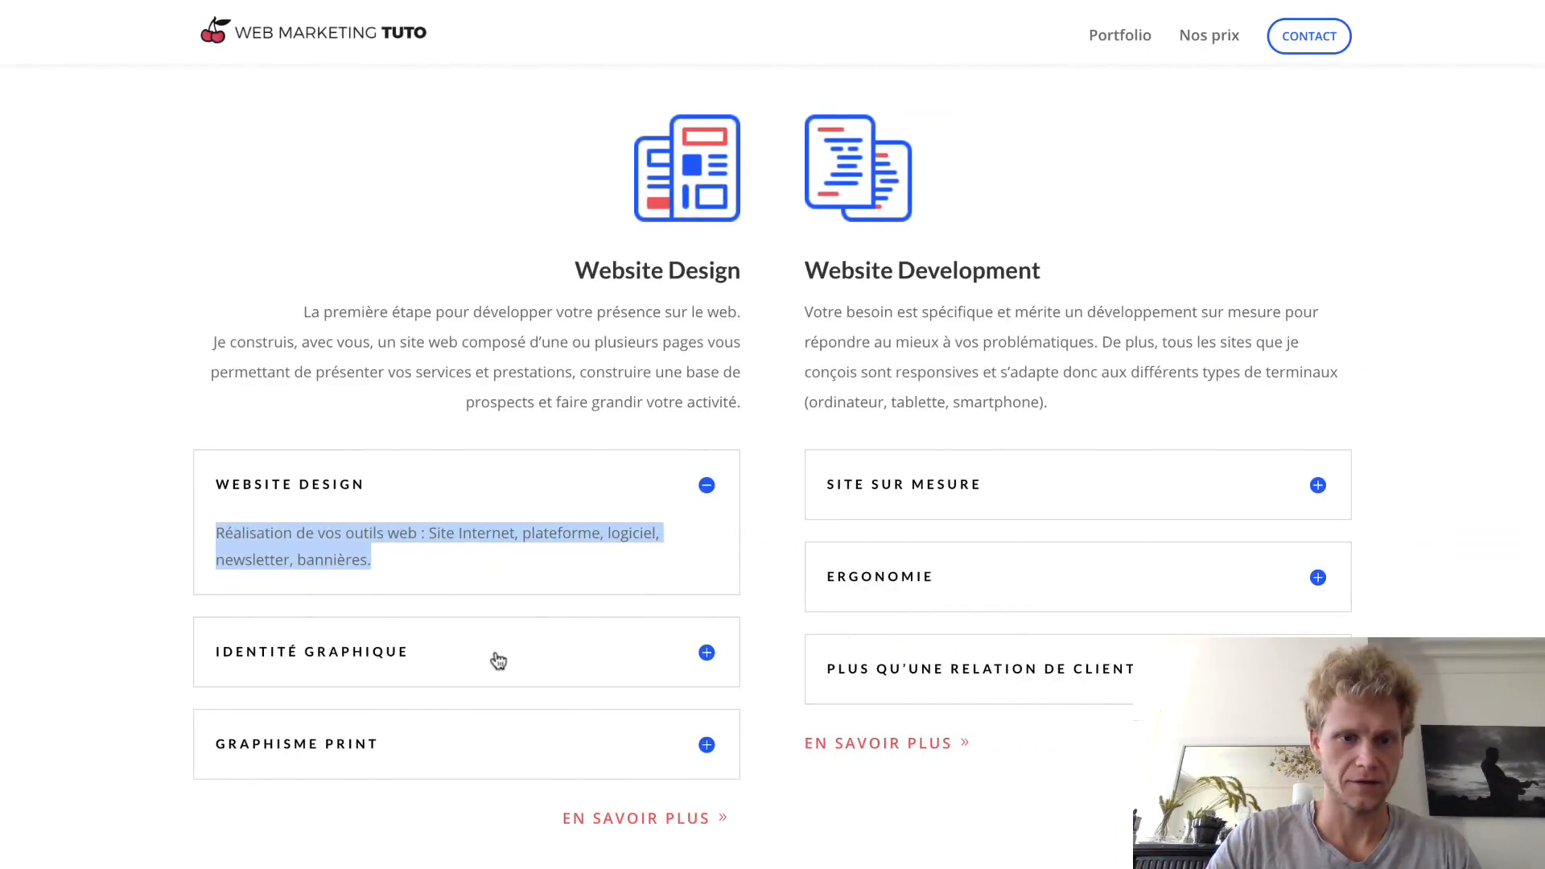
{"action": "left_click", "coordinate": [460, 657]}
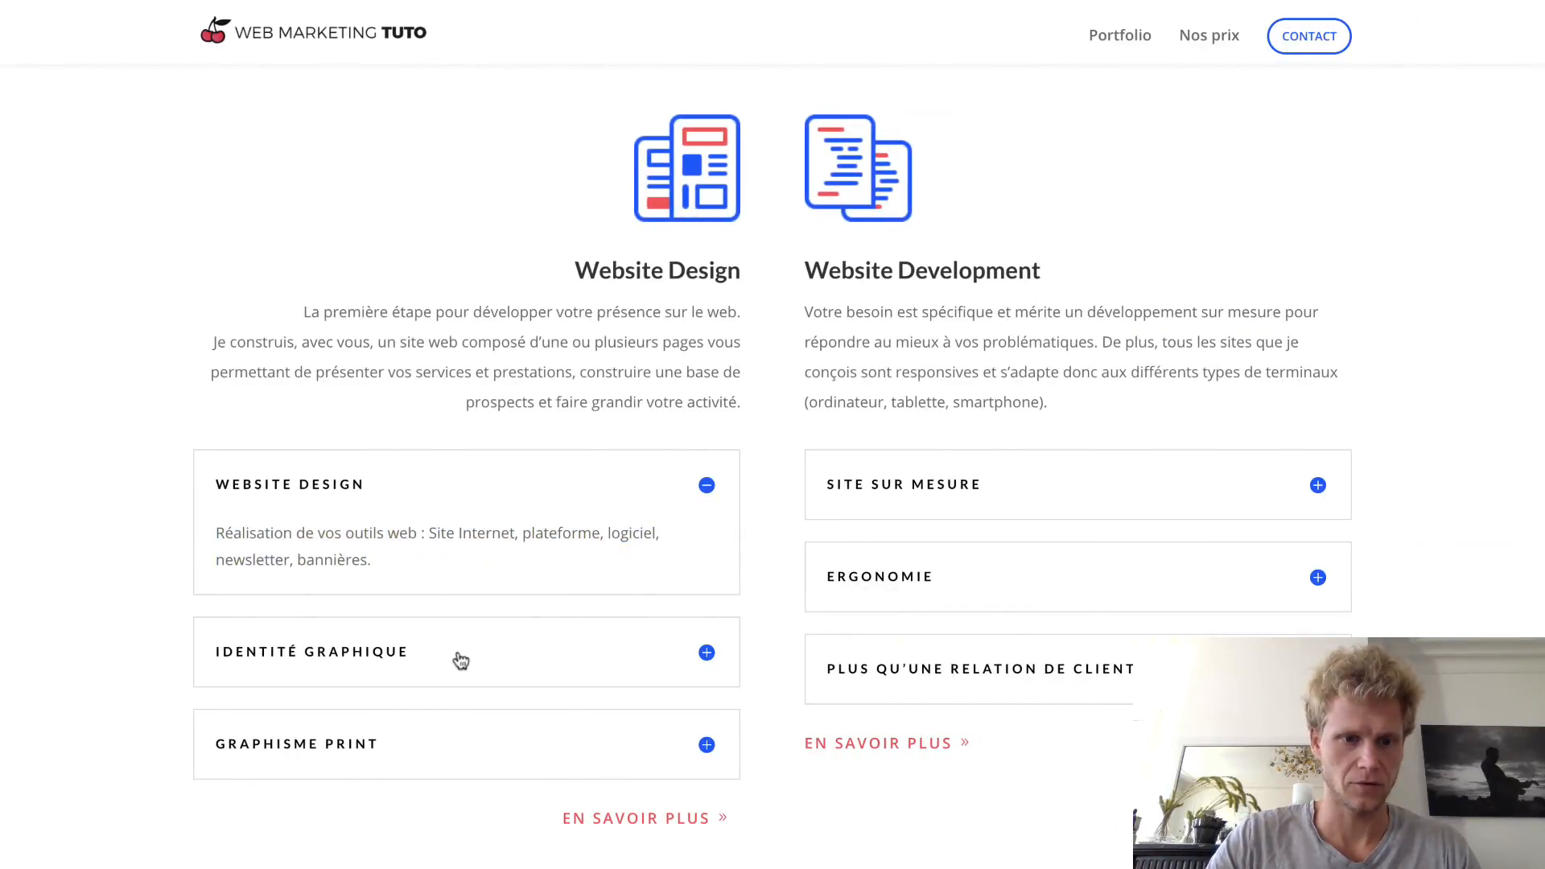
{"action": "left_click_drag", "start_coordinate": [423, 730], "coordinate": [229, 705]}
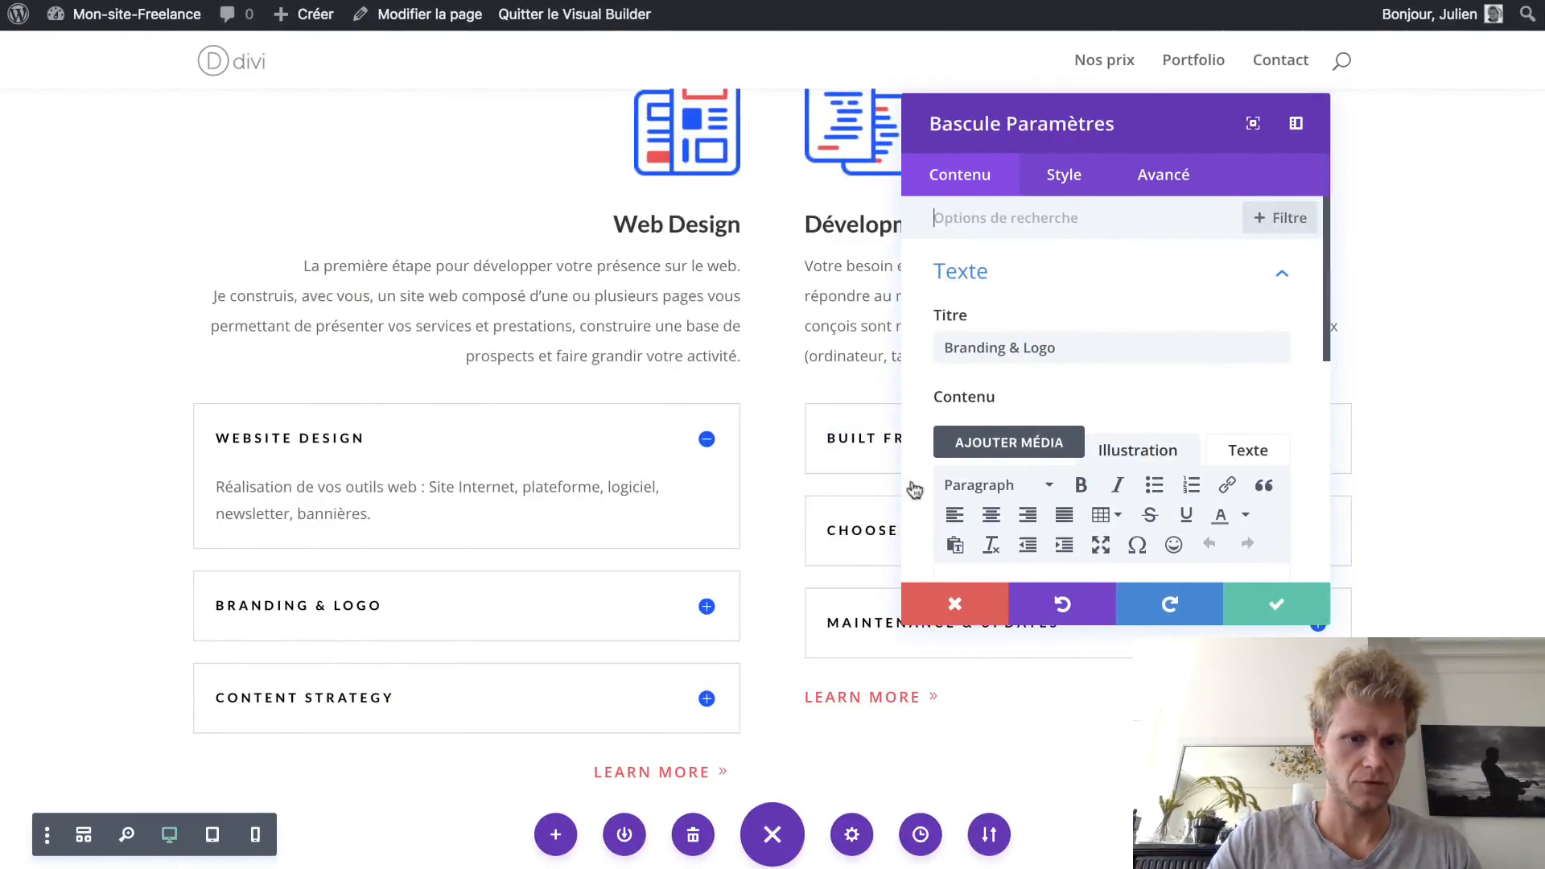
{"action": "left_click_drag", "start_coordinate": [1084, 343], "coordinate": [835, 347]}
{"action": "type", "text": "Ide"}
{"action": "key", "text": "BackSpace"}
{"action": "key", "text": "BackSpace"}
{"action": "key", "text": "BackSpace"}
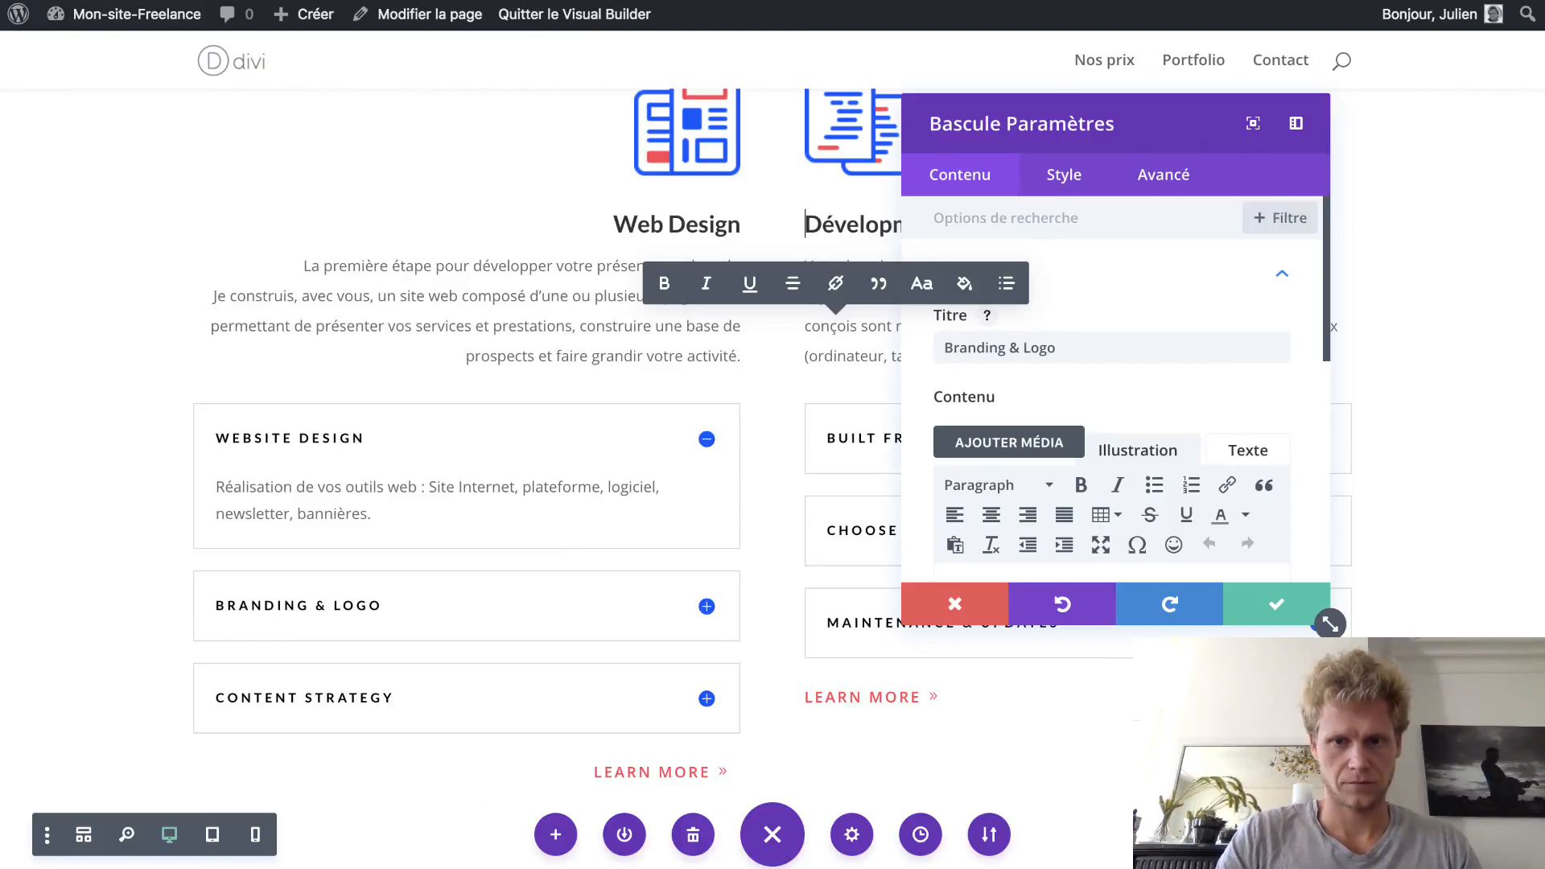
{"action": "triple_click", "coordinate": [1010, 346]}
{"action": "type", "text": "Id"}
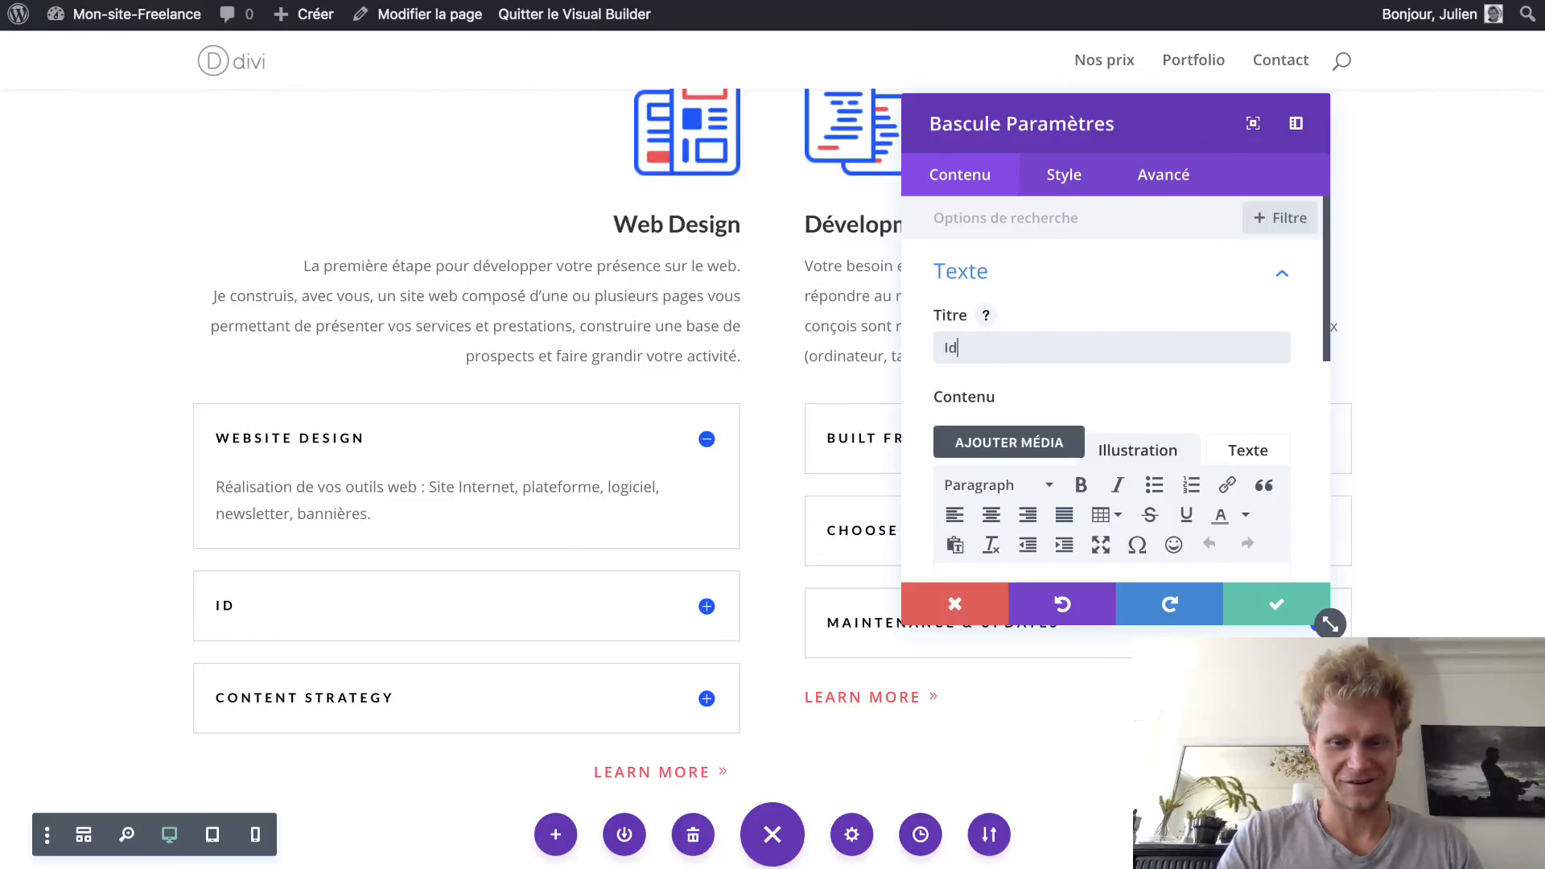
{"action": "type", "text": "entité G"}
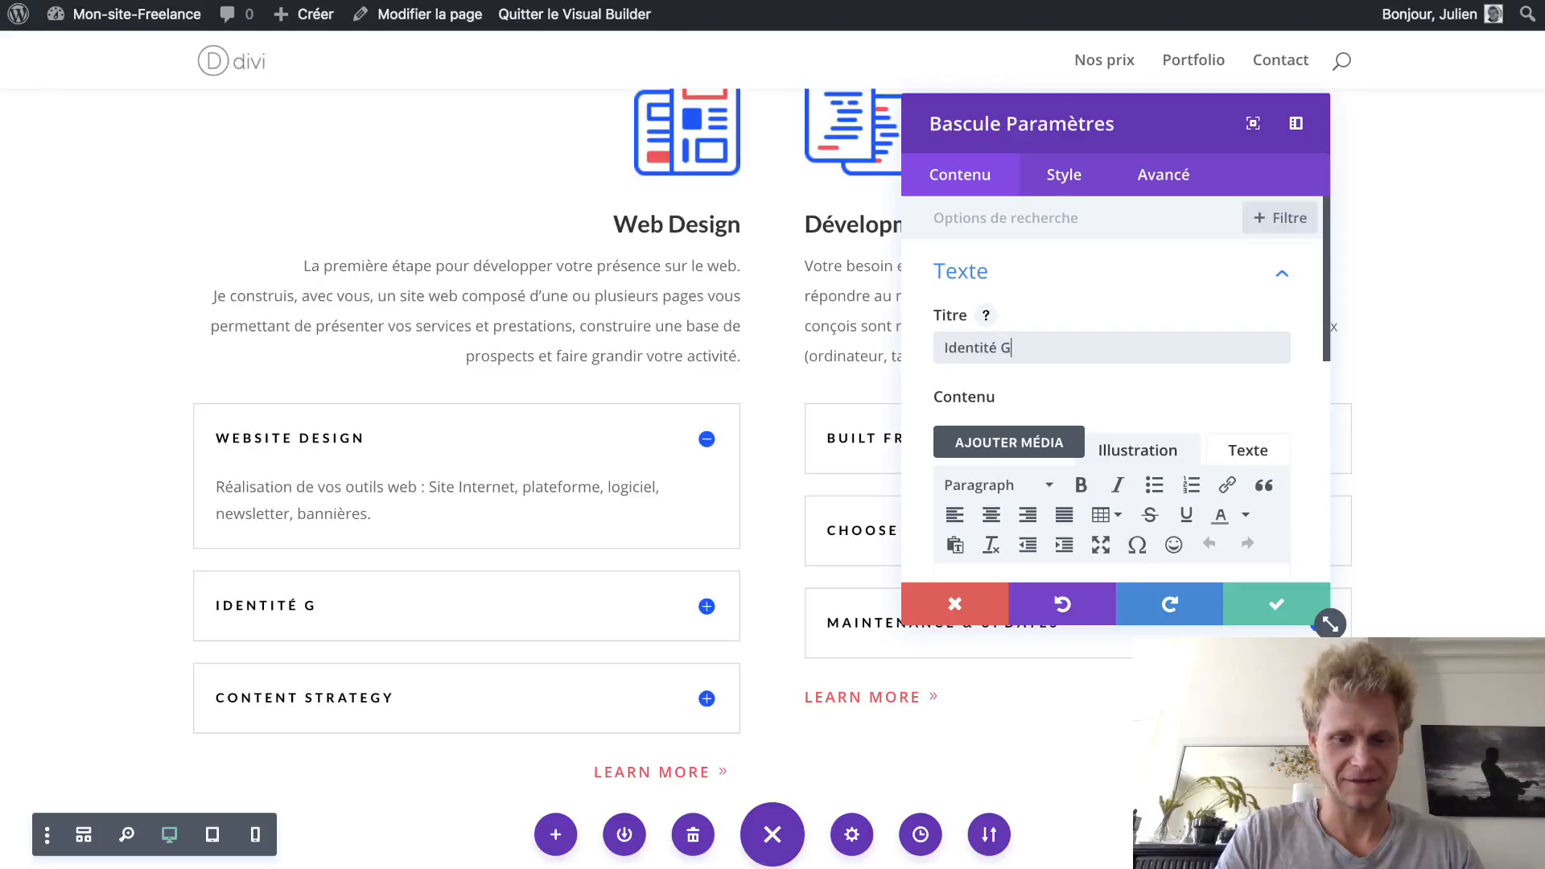
{"action": "type", "text": "raphique"}
Replace the Identité Graphique toggle body with the French description and save
{"action": "scroll", "coordinate": [1149, 445], "scroll_direction": "down", "scroll_amount": 4}
{"action": "left_click", "coordinate": [1150, 445]}
{"action": "key", "text": "ctrl+a"}
{"action": "type", "text": "Création de votre logo et de votre identité visuelle & charte graphique : directives et démonstrations"}
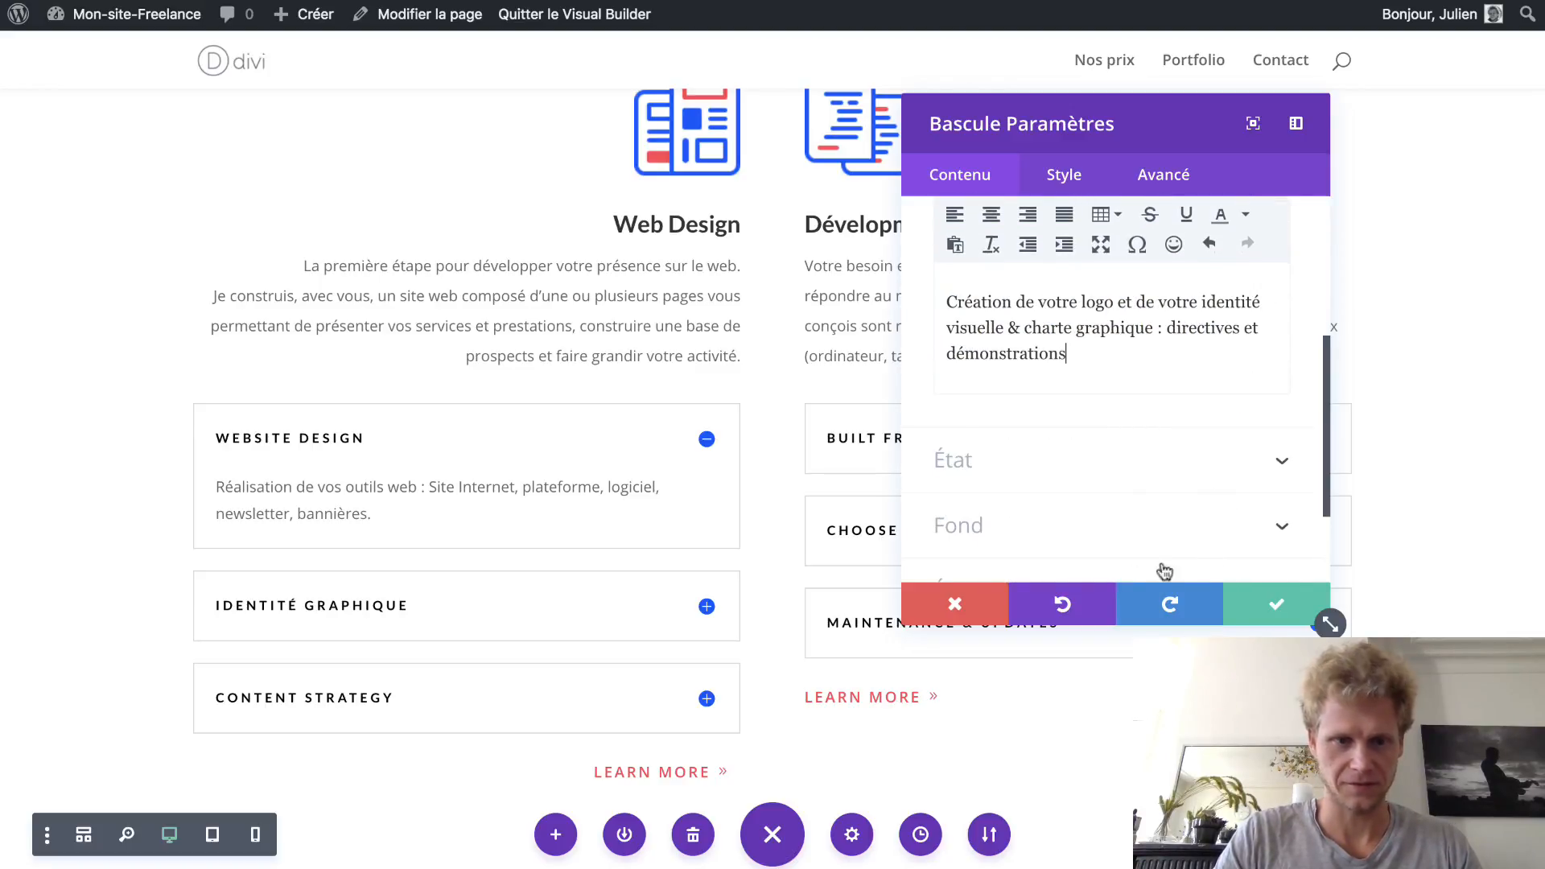
{"action": "left_click", "coordinate": [1276, 604]}
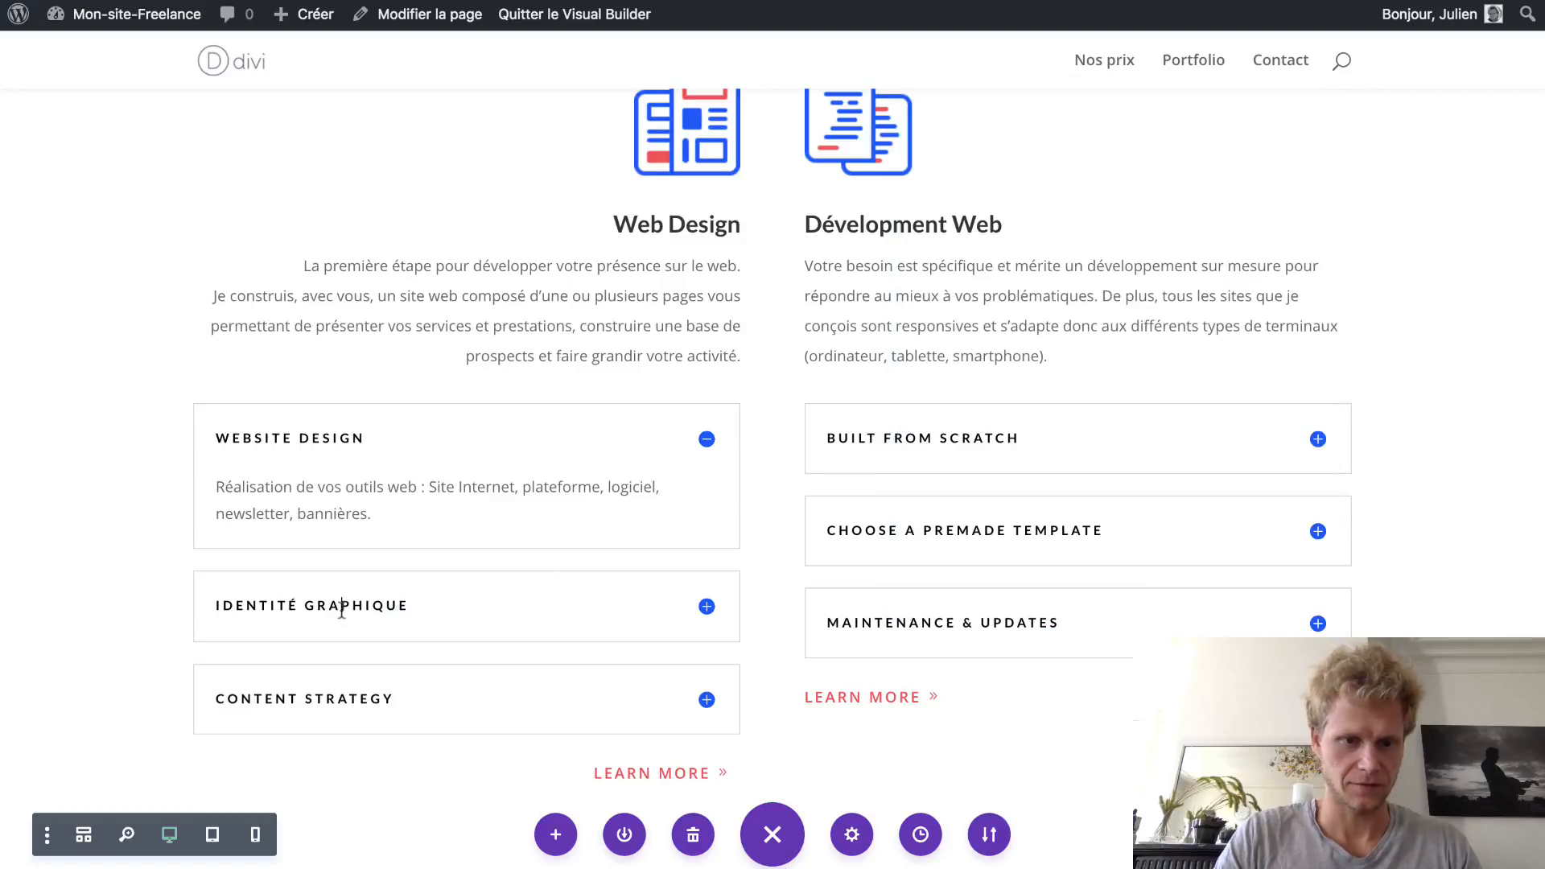
{"action": "left_click", "coordinate": [341, 607]}
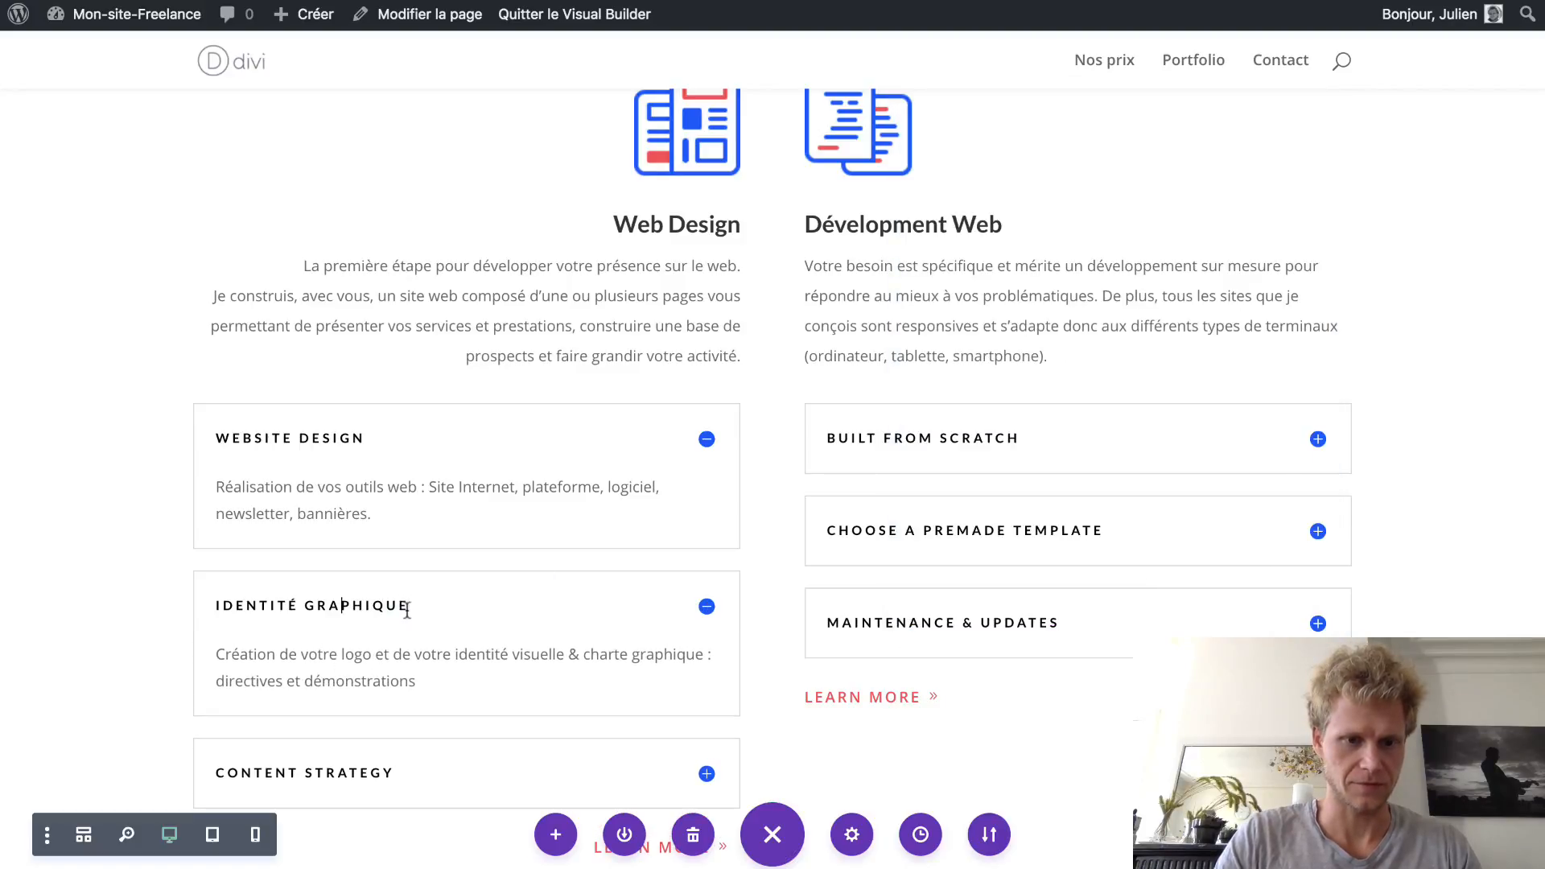
Copy the Graphisme Print title and description from the reference site
{"action": "scroll", "coordinate": [407, 611], "scroll_direction": "down", "scroll_amount": 2}
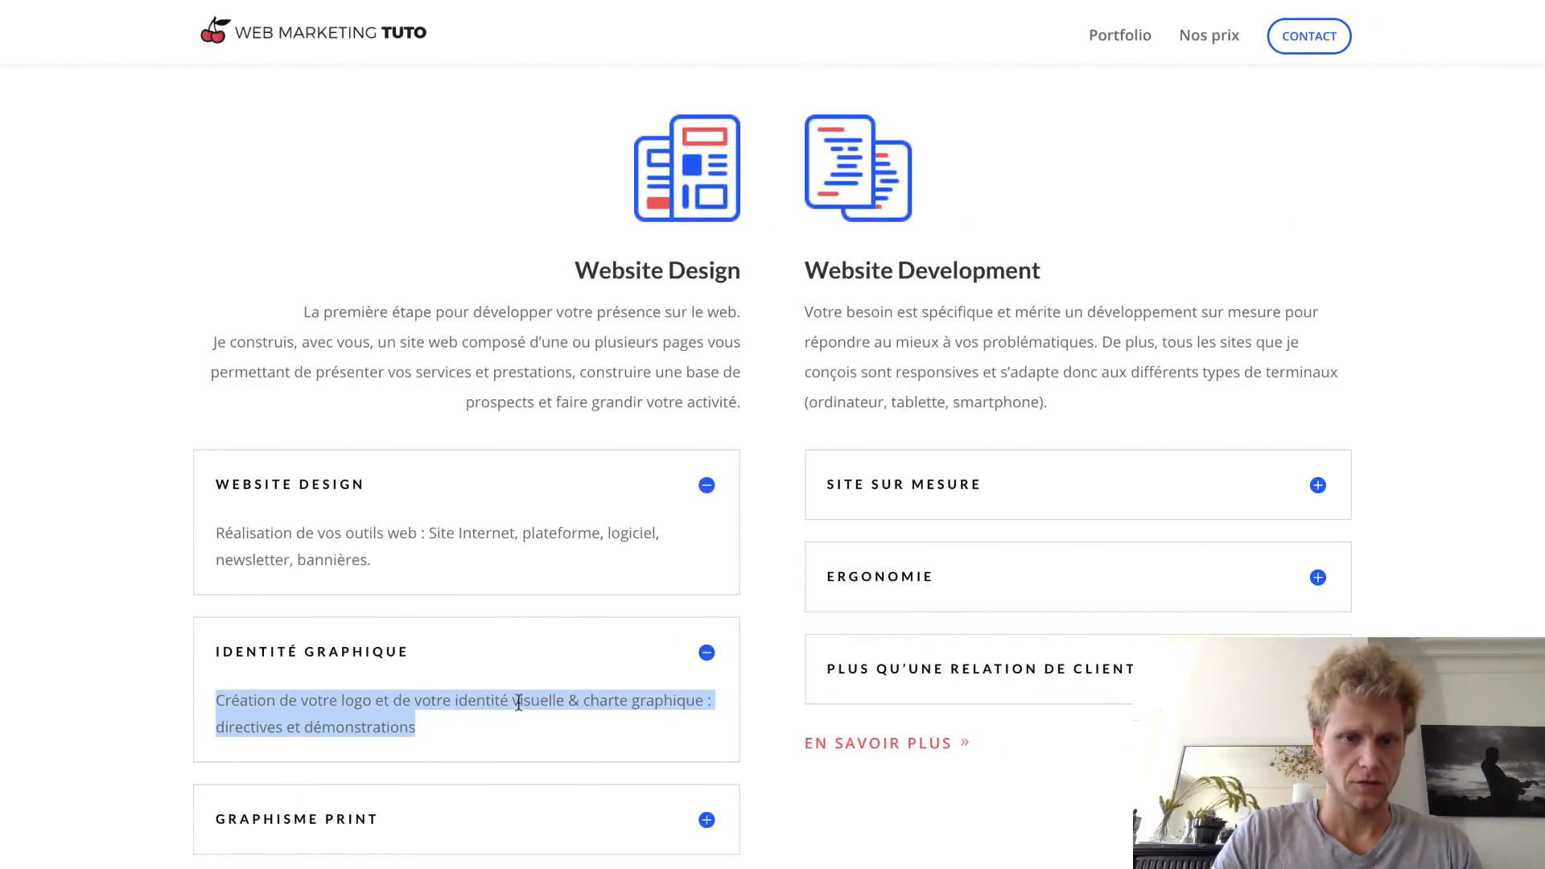
{"action": "scroll", "coordinate": [518, 708], "scroll_direction": "down", "scroll_amount": 2}
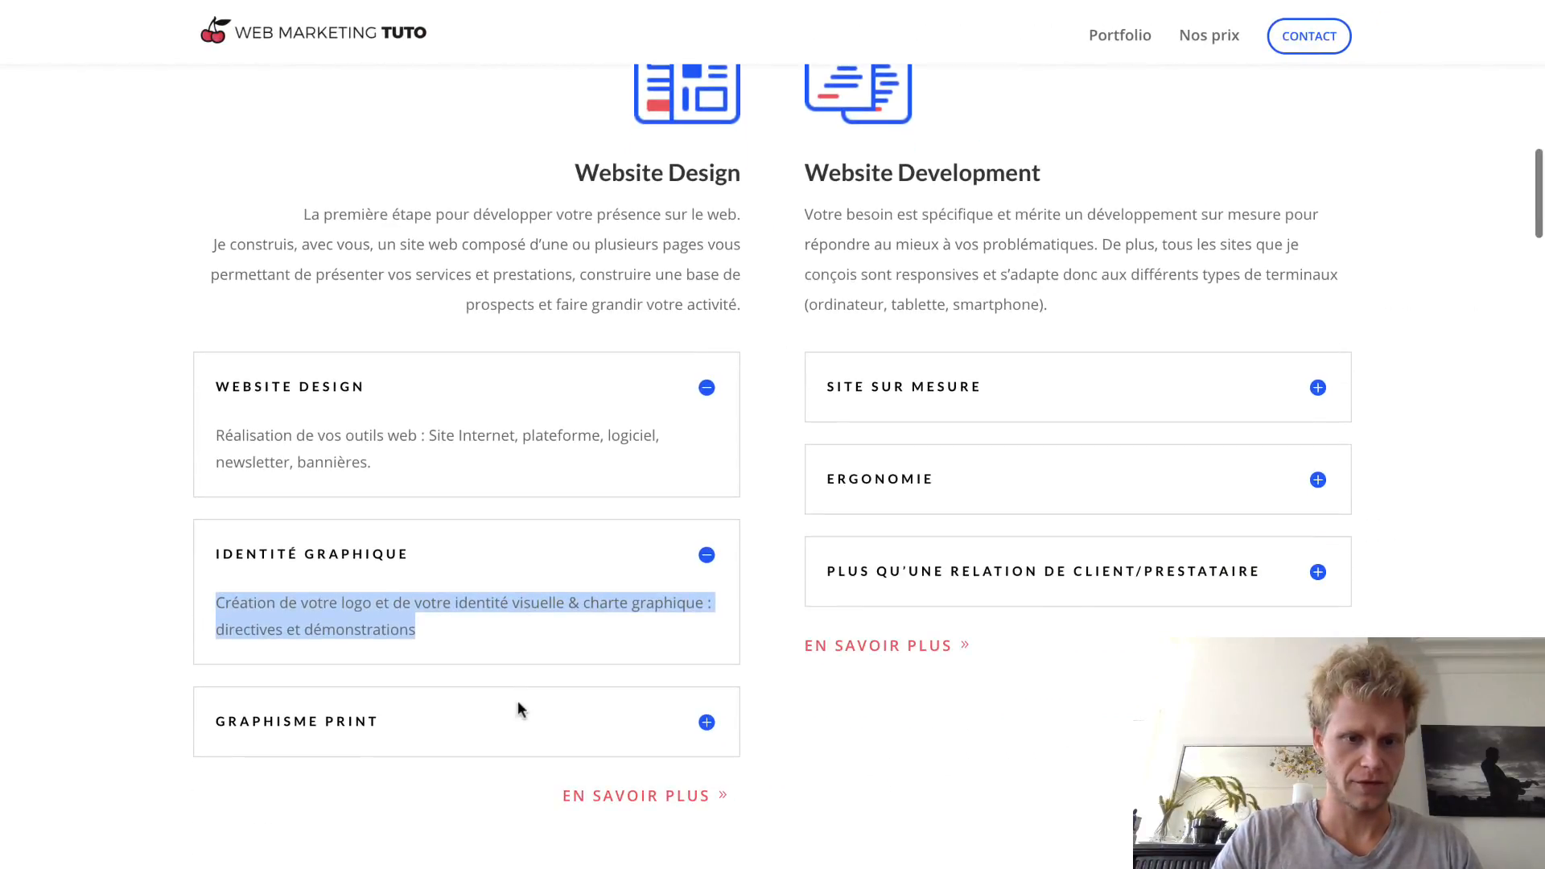
{"action": "left_click", "coordinate": [447, 728]}
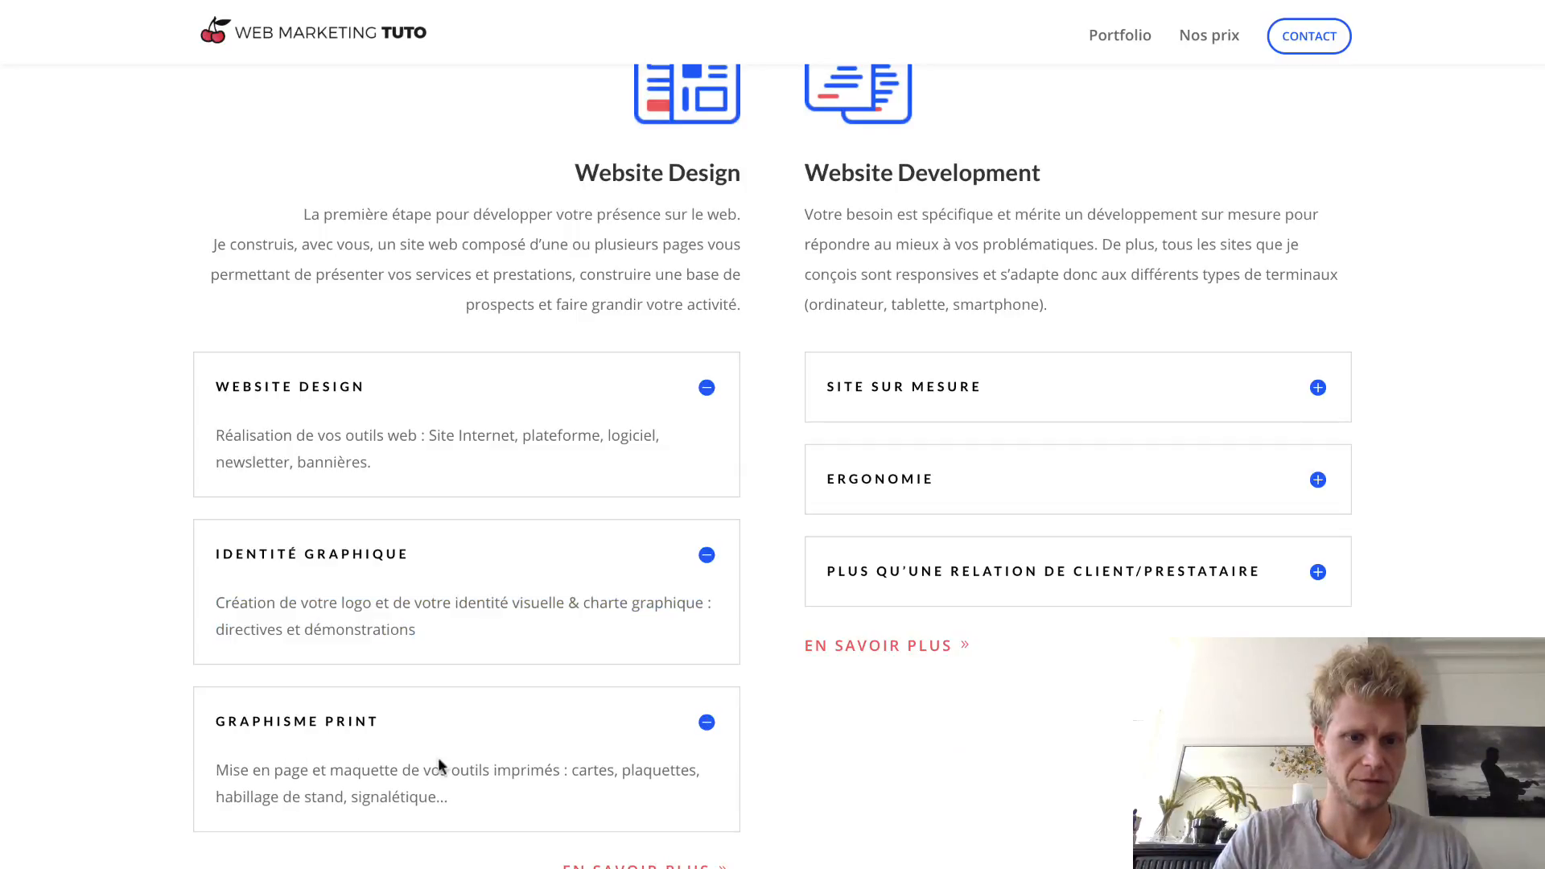
{"action": "left_click_drag", "start_coordinate": [394, 736], "coordinate": [226, 726]}
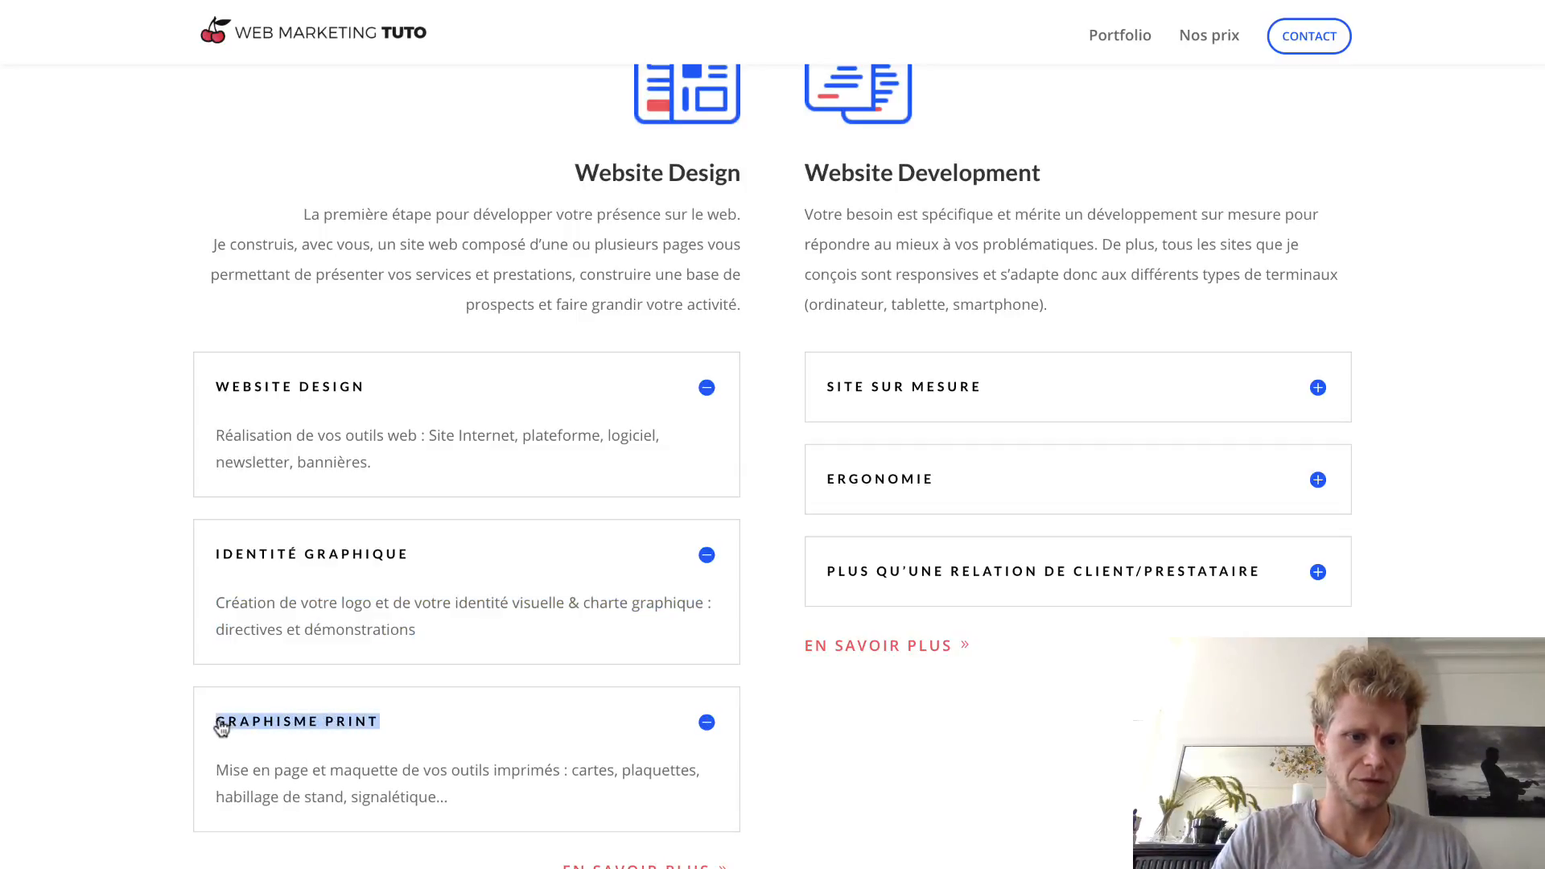
{"action": "left_click", "coordinate": [283, 722]}
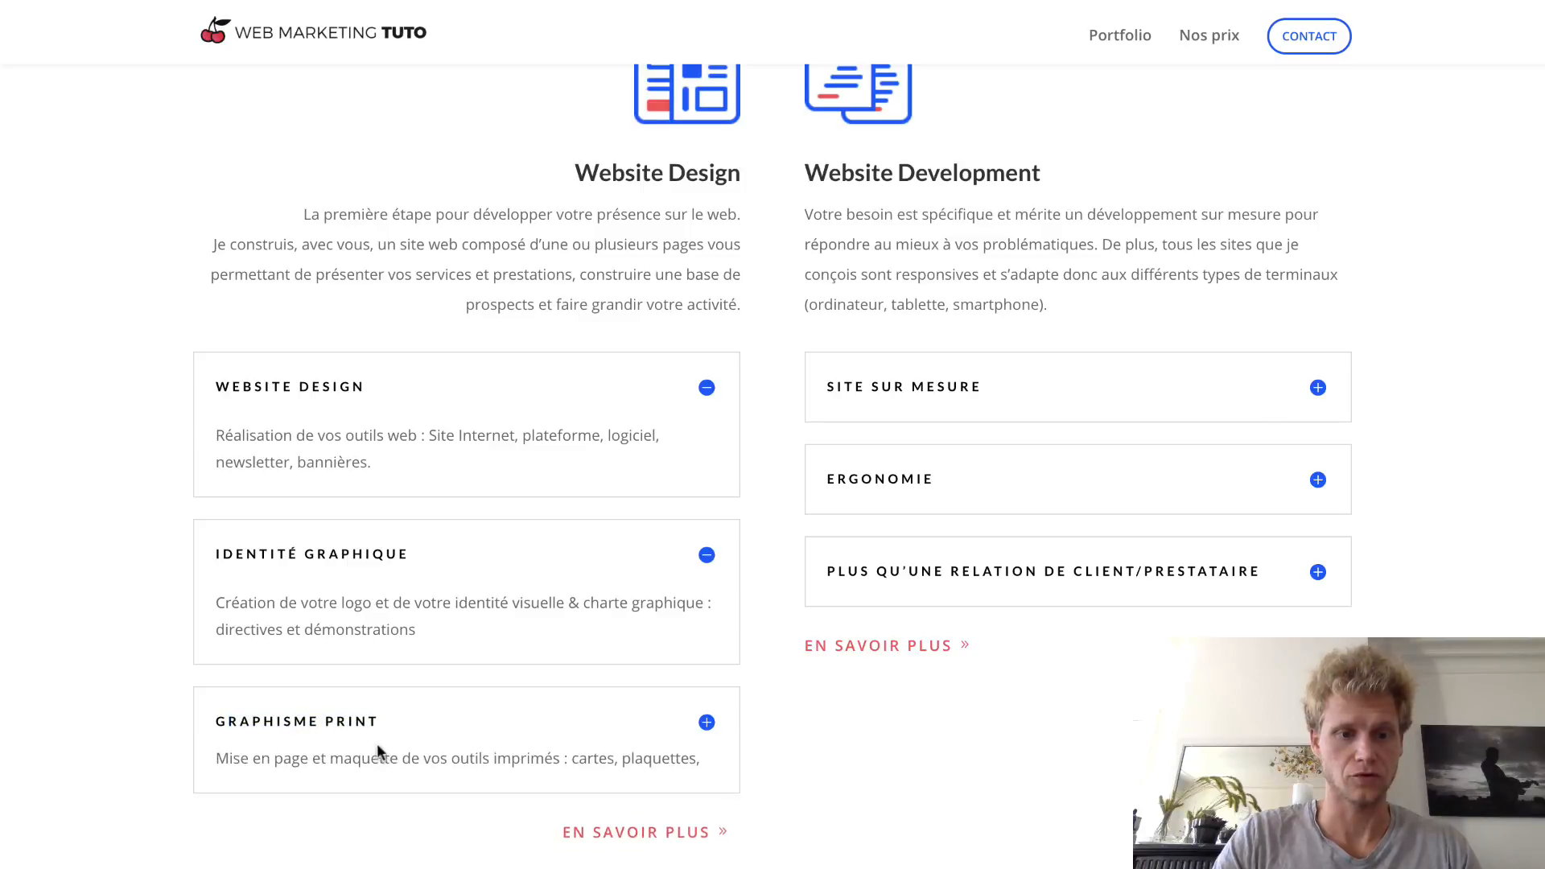
{"action": "left_click_drag", "start_coordinate": [450, 796], "coordinate": [216, 771]}
{"action": "key", "text": "ctrl+c"}
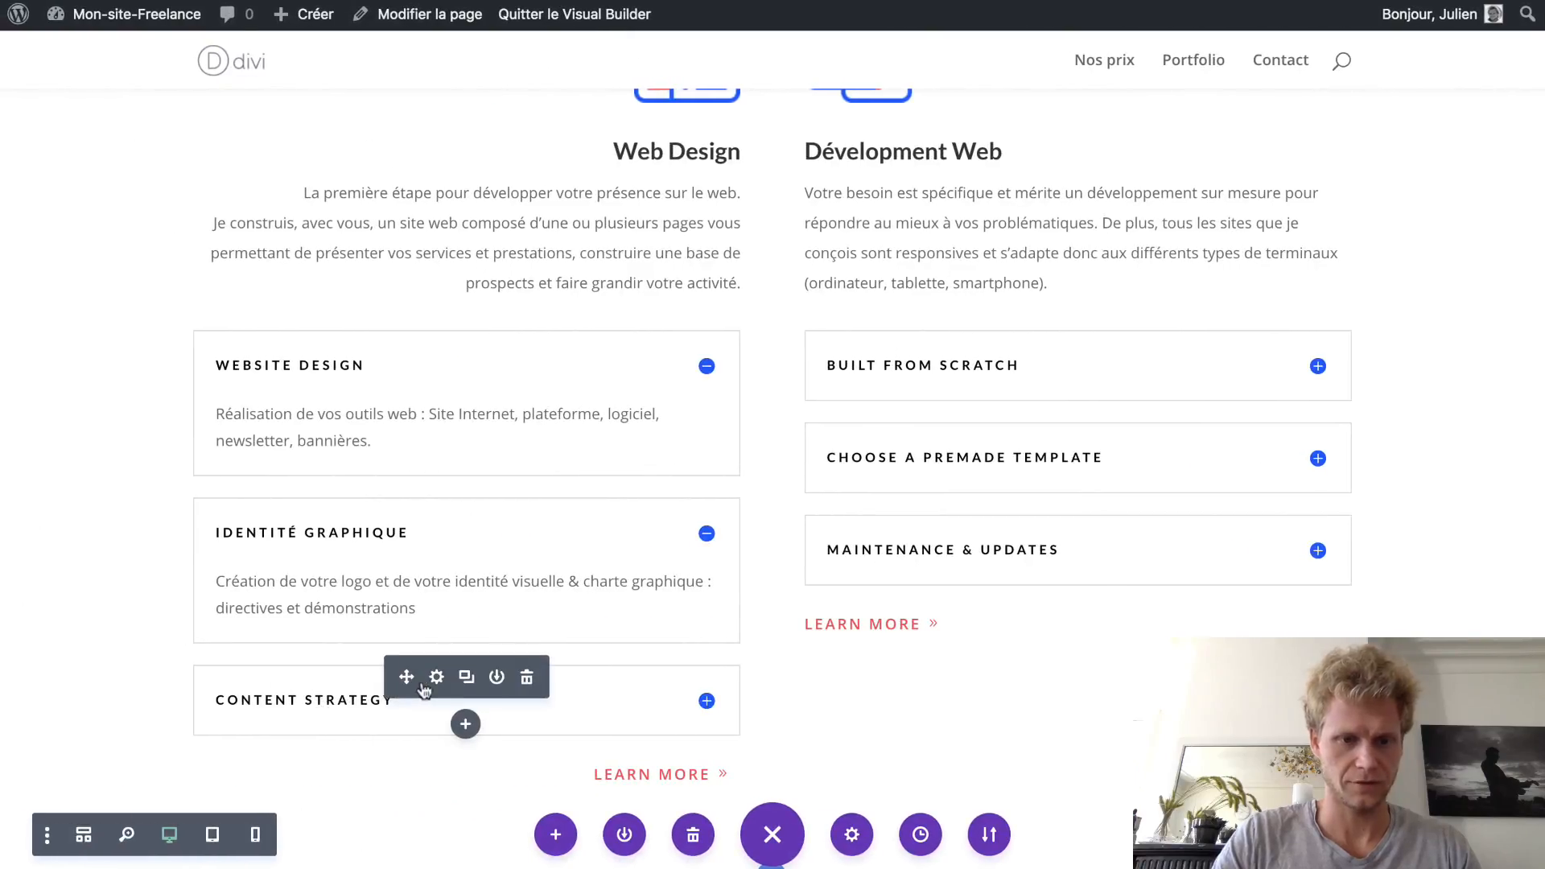
Turn the Content Strategy toggle into Graphisme Print with its French description, then copy the Site sur mesure text
{"action": "left_click", "coordinate": [452, 690]}
{"action": "left_click_drag", "start_coordinate": [1092, 346], "coordinate": [797, 347]}
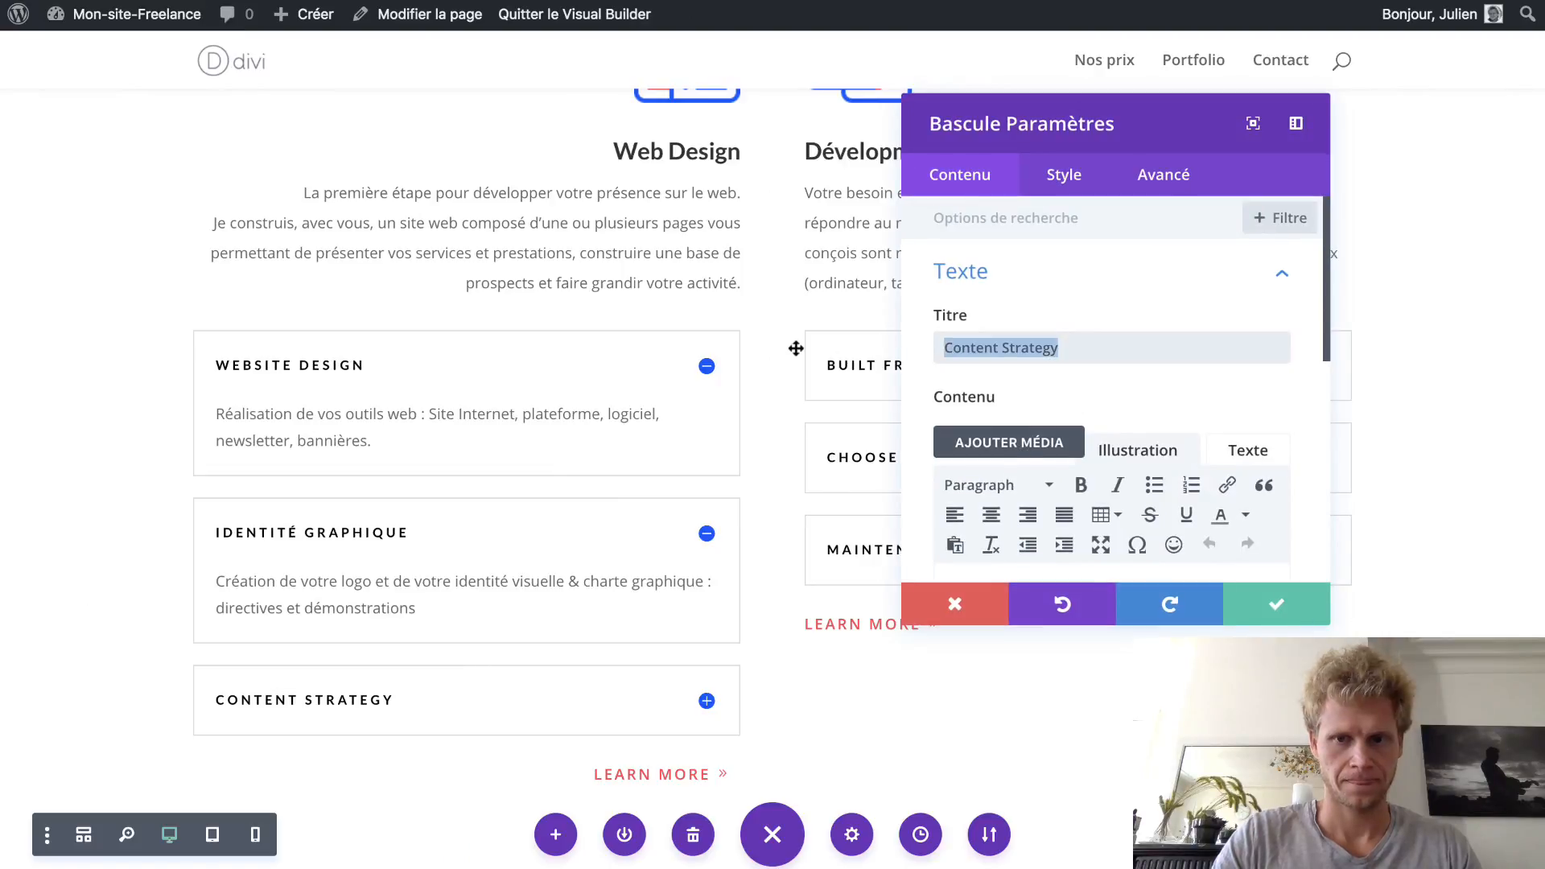
{"action": "type", "text": "H"}
{"action": "key", "text": "BackSpace"}
{"action": "type", "text": "Graphism"}
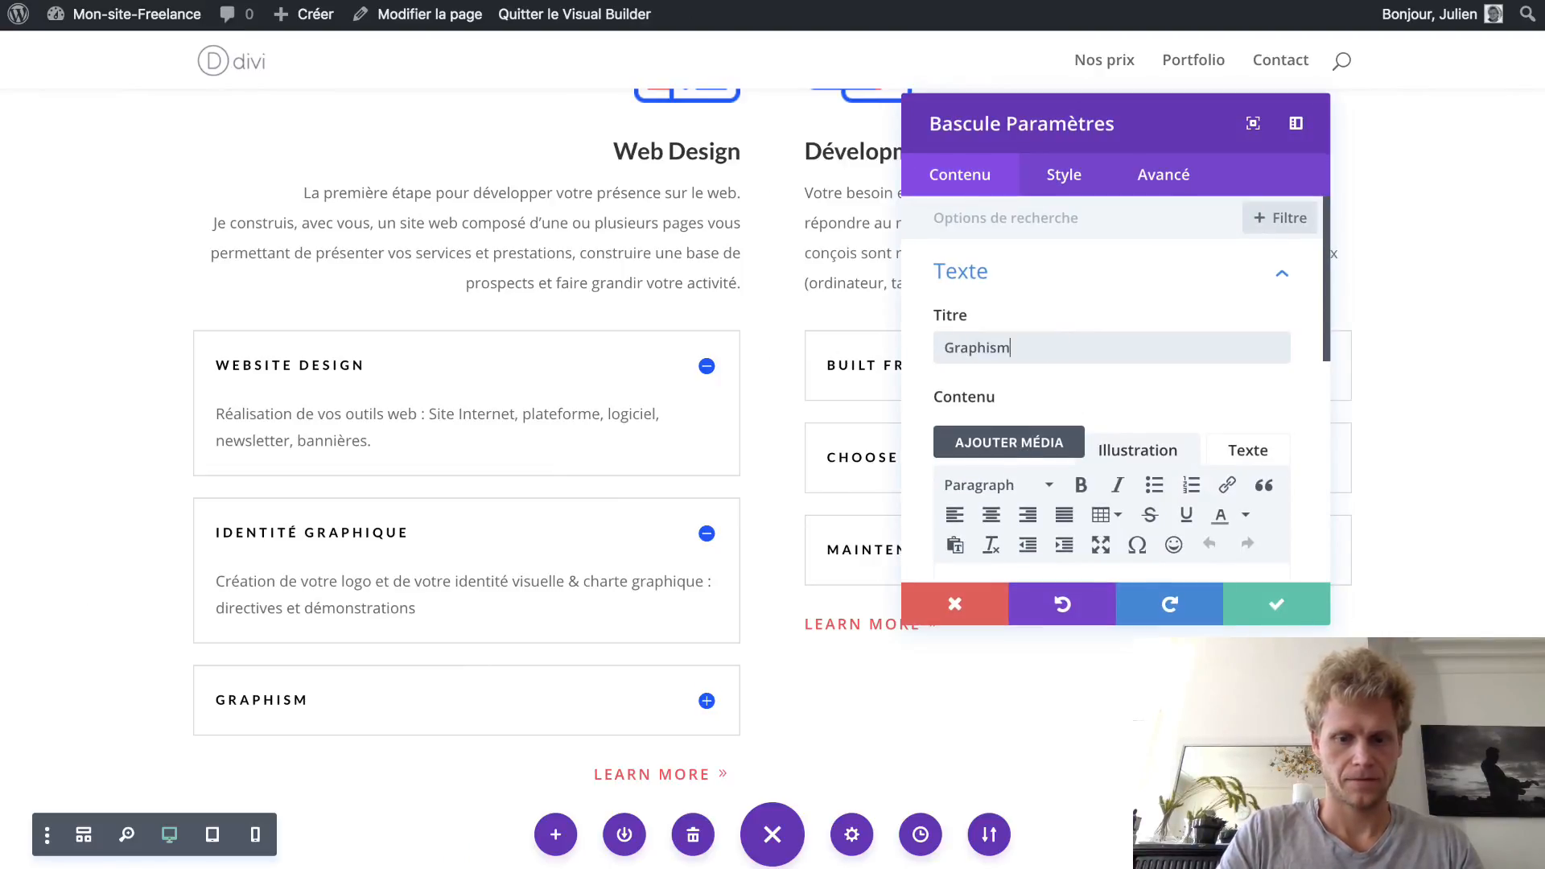
{"action": "type", "text": "e Print"}
{"action": "scroll", "coordinate": [1110, 362], "scroll_direction": "down", "scroll_amount": 3}
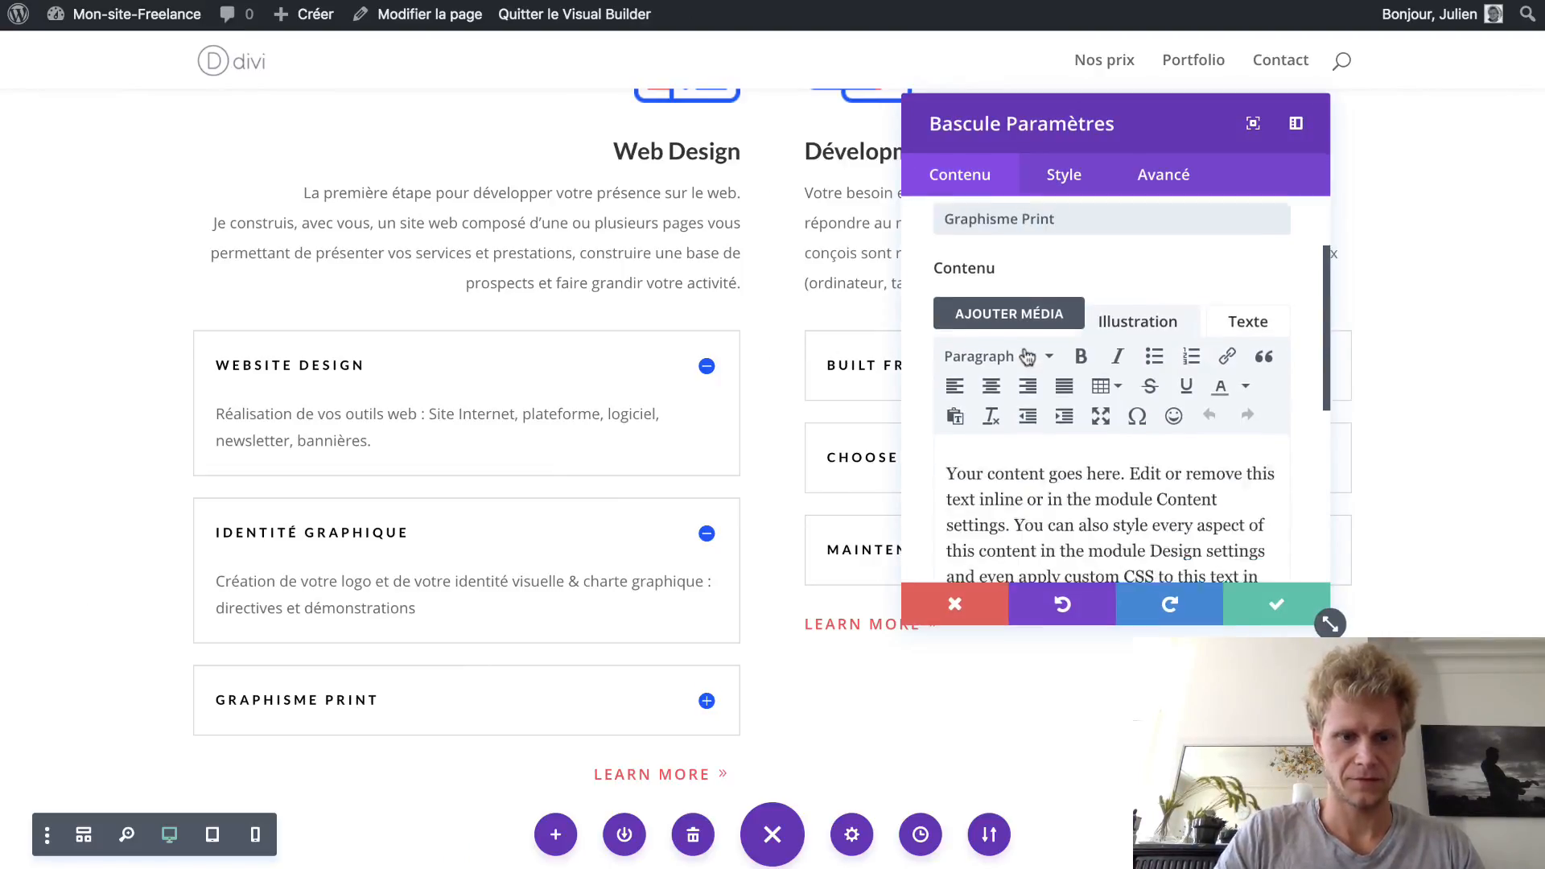
{"action": "left_click", "coordinate": [1089, 434]}
{"action": "key", "text": "ctrl+a"}
{"action": "key", "text": "ctrl+v"}
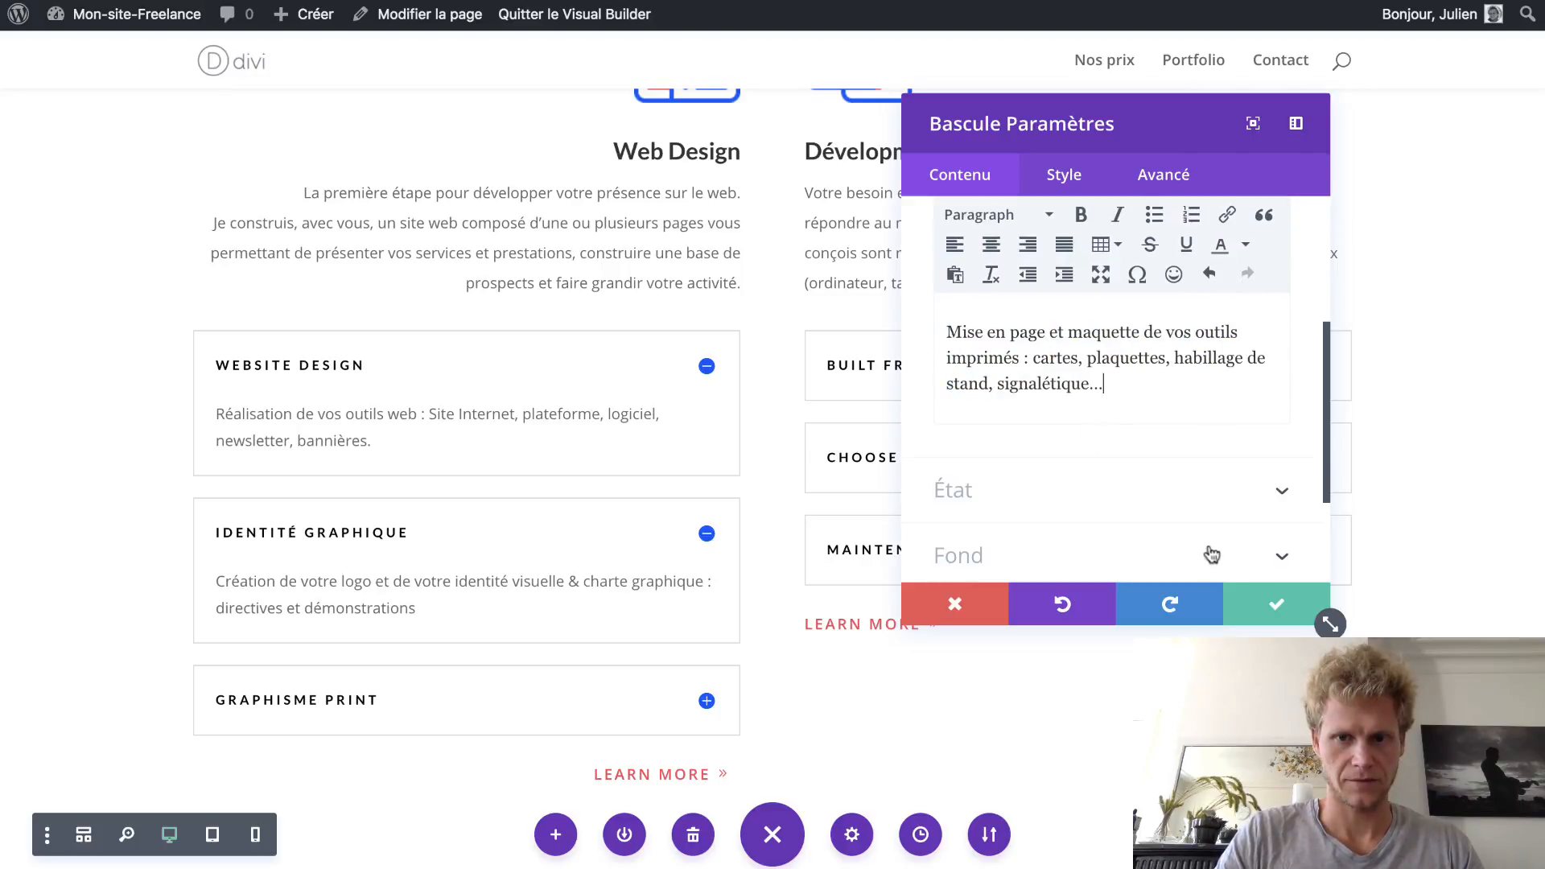
{"action": "left_click", "coordinate": [1262, 605]}
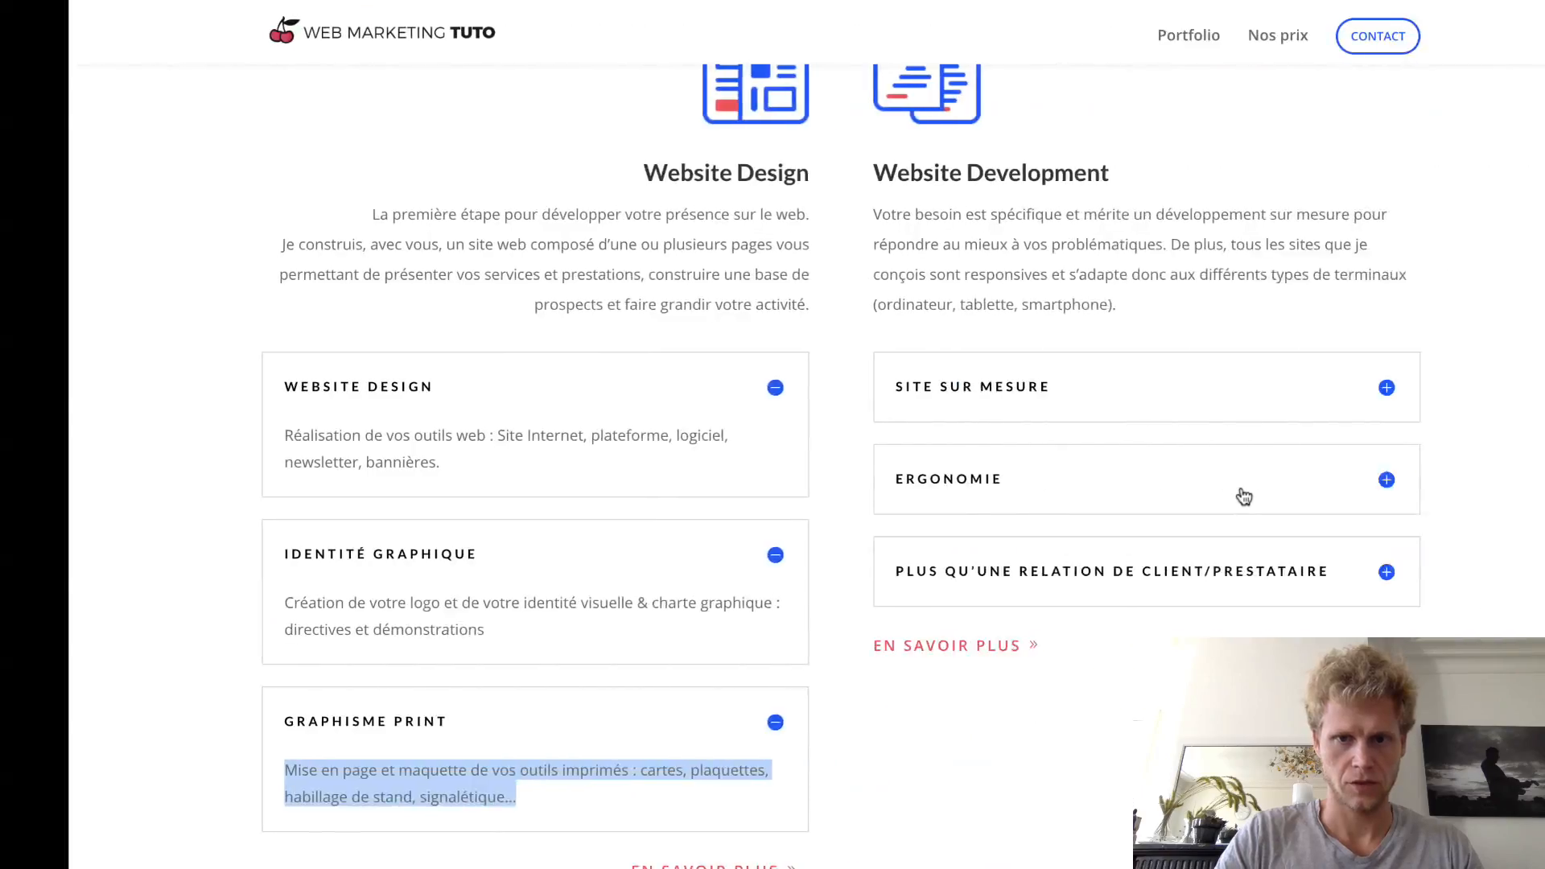
{"action": "left_click", "coordinate": [1137, 404]}
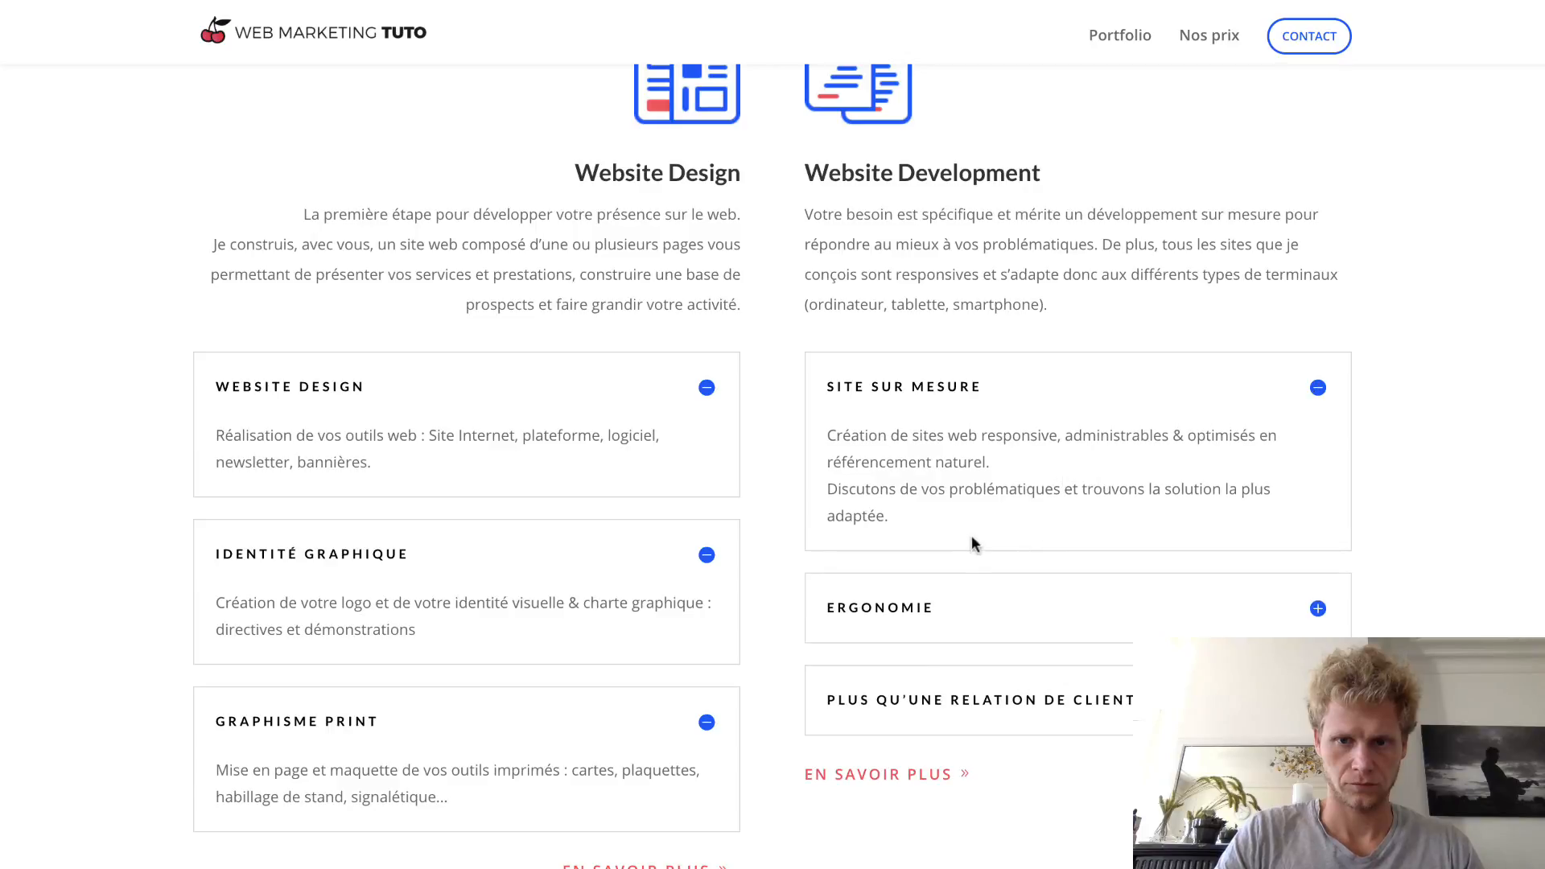
{"action": "left_click_drag", "start_coordinate": [885, 511], "coordinate": [821, 445]}
{"action": "key", "text": "ctrl+c"}
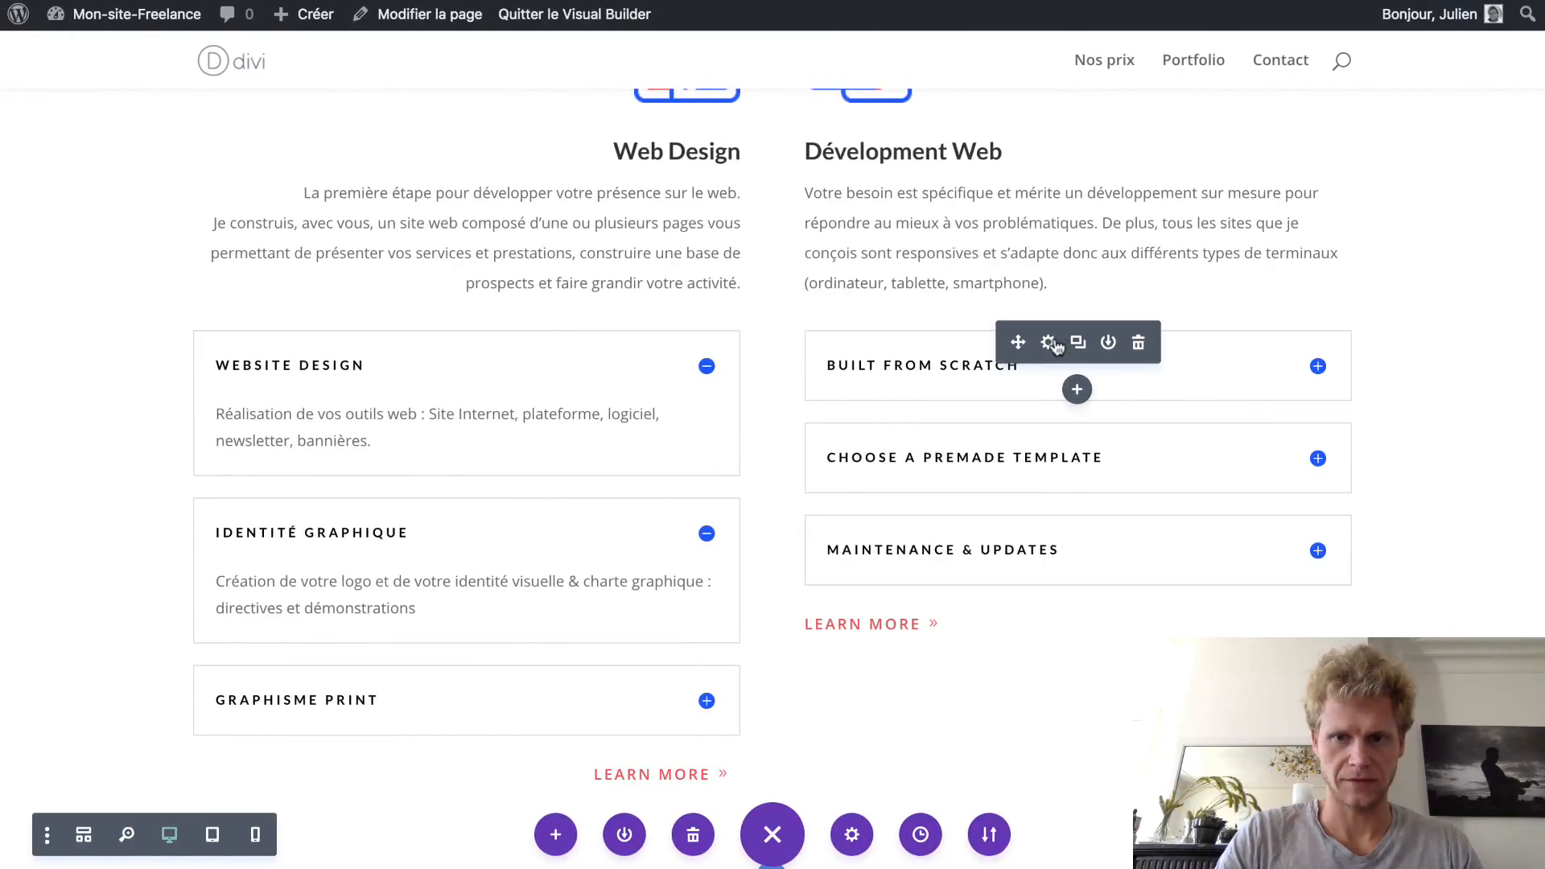
Retitle Built From Scratch to 'SITE SUR MESURE', paste its French body, and copy the Ergonomie description
{"action": "left_click", "coordinate": [1048, 343]}
{"action": "left_click_drag", "start_coordinate": [804, 331], "coordinate": [819, 363]}
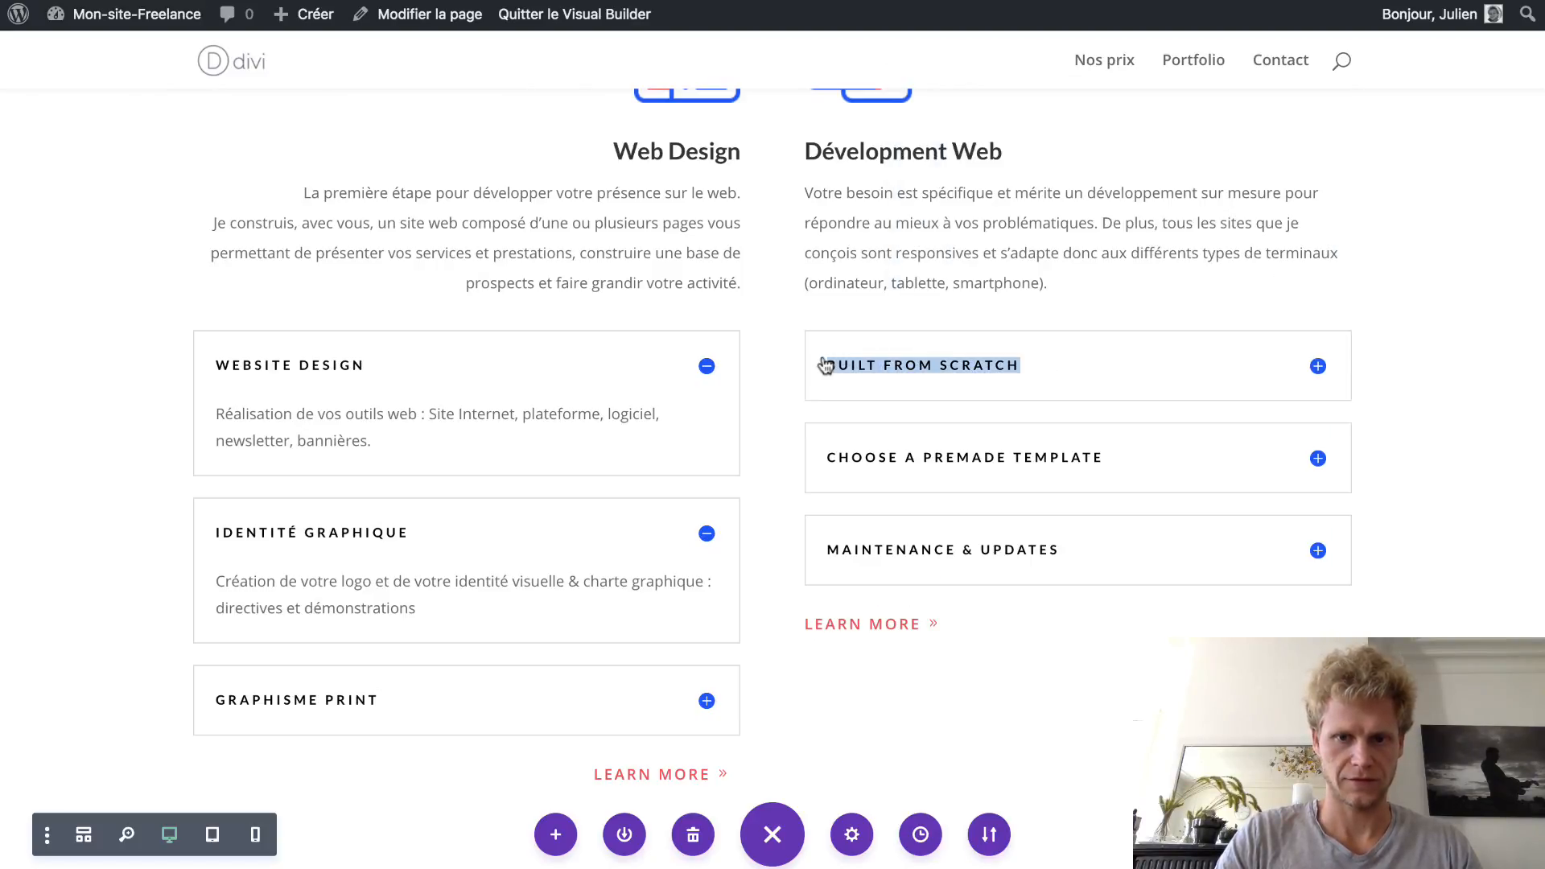
{"action": "type", "text": "SITE SUR MESURE"}
{"action": "left_click", "coordinate": [1053, 370]}
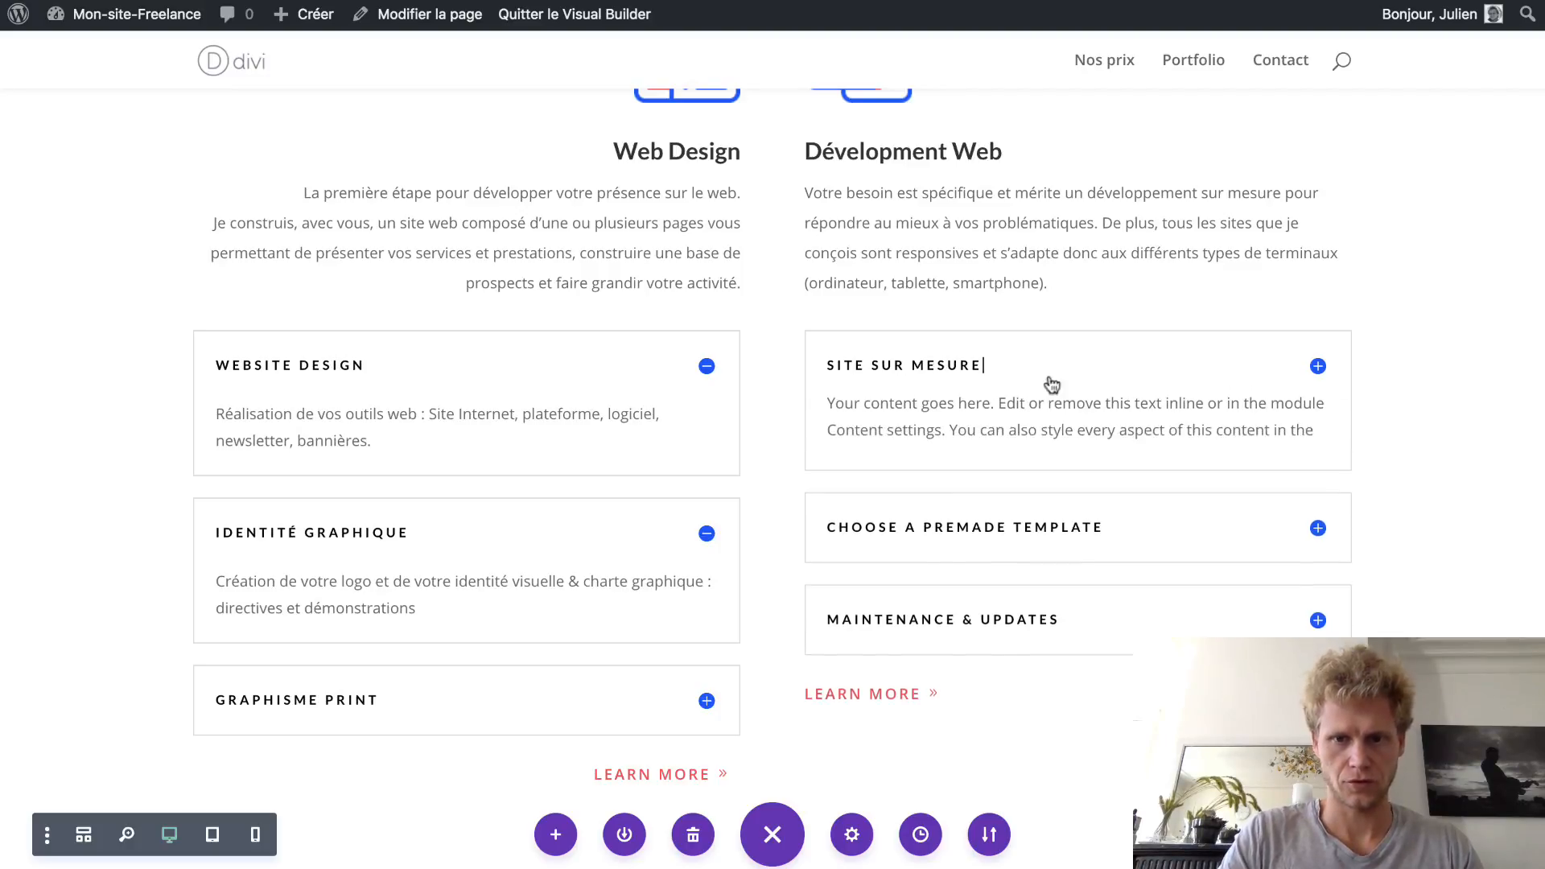
{"action": "left_click", "coordinate": [981, 436]}
{"action": "key", "text": "ctrl+v"}
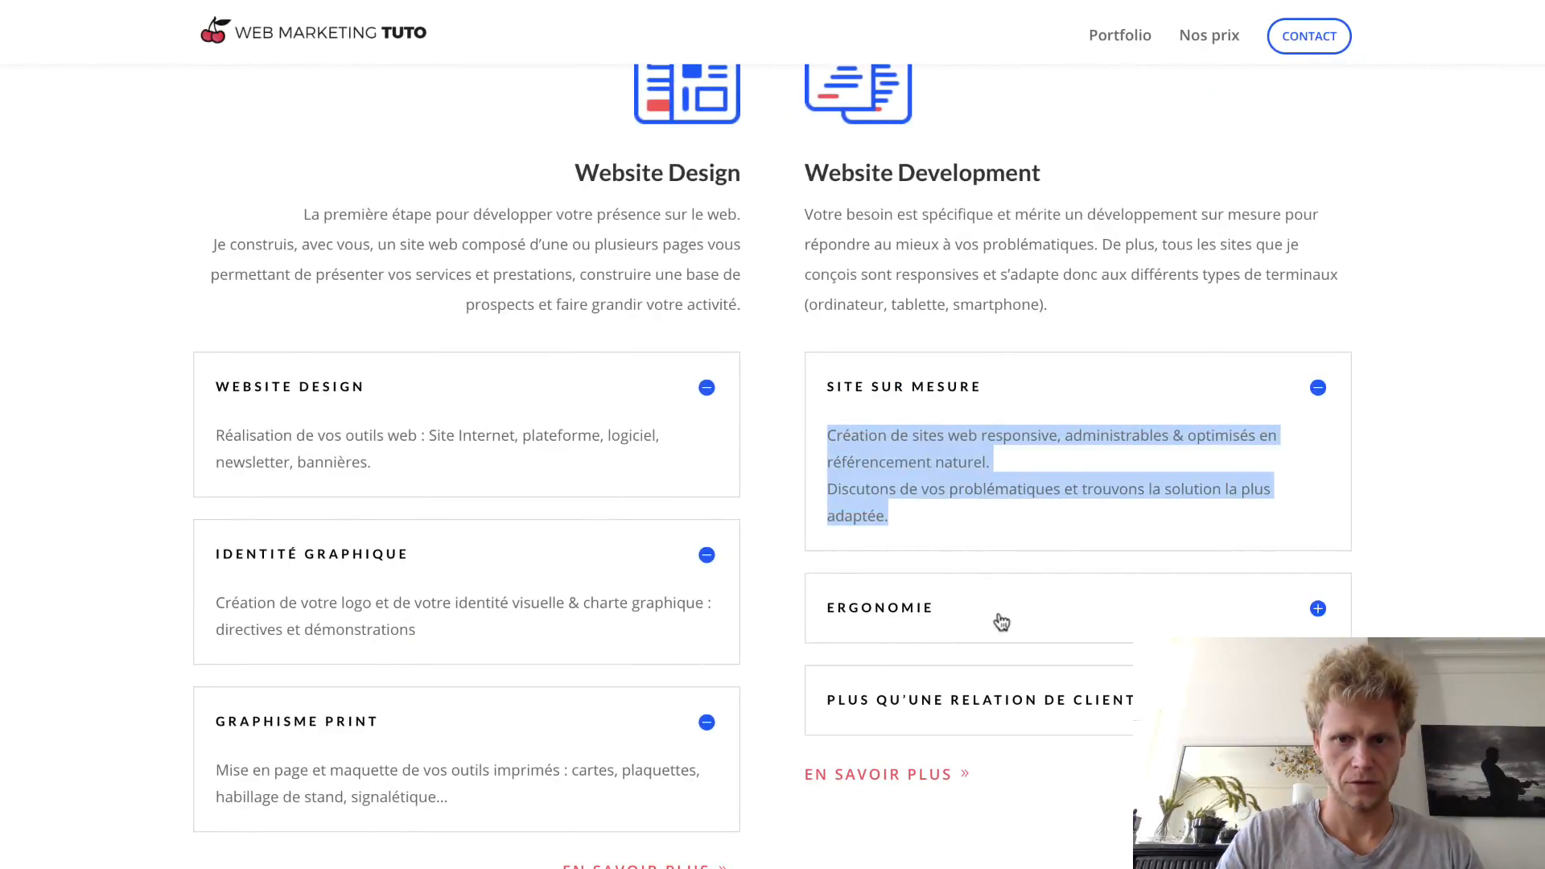
{"action": "left_click", "coordinate": [1001, 622]}
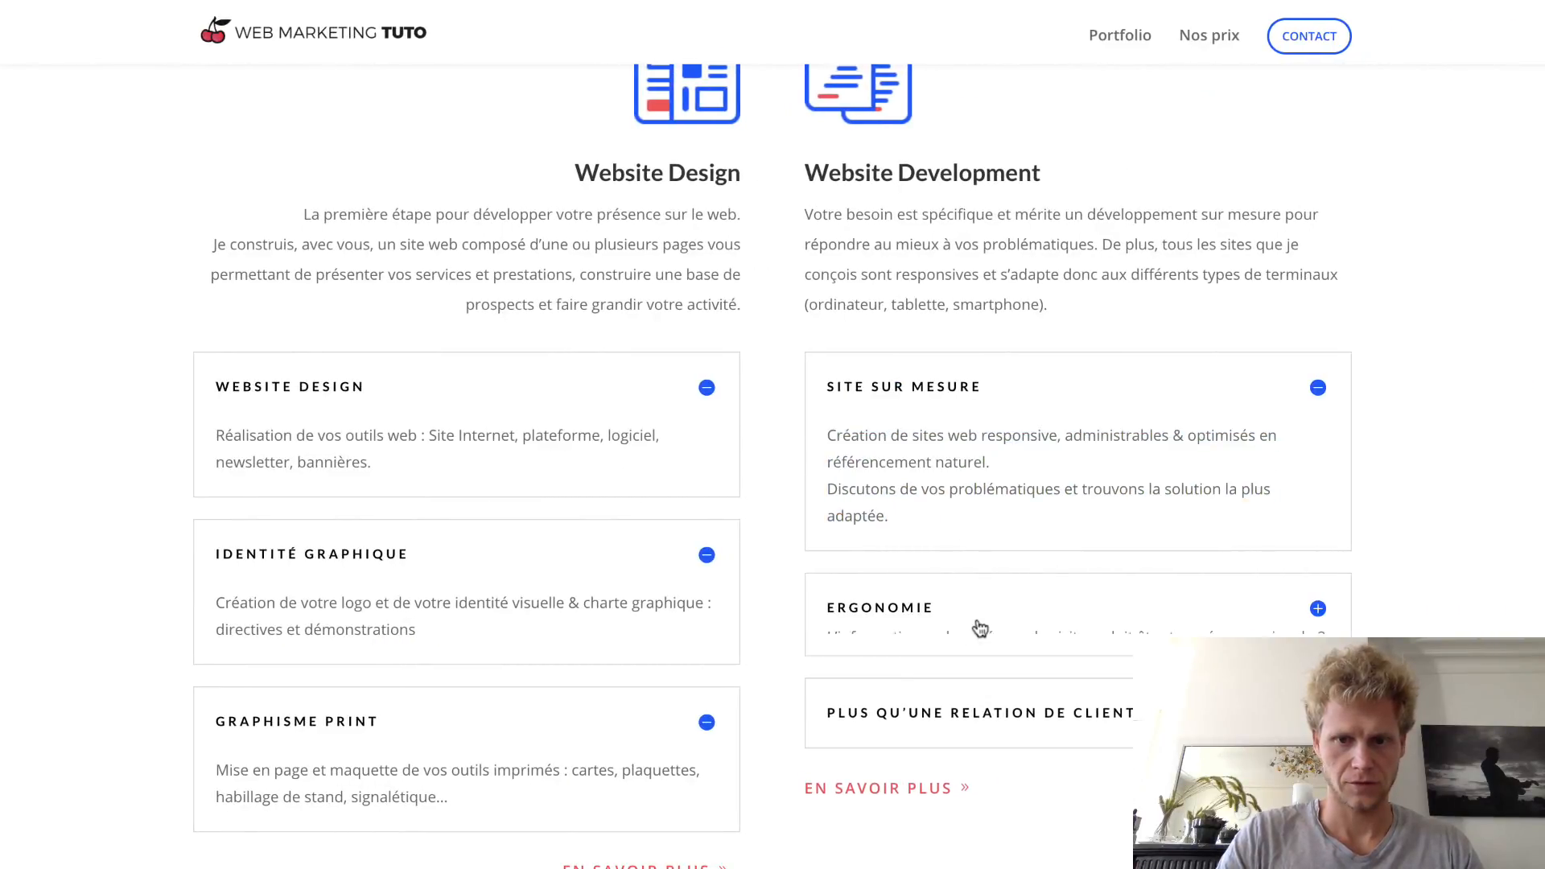
{"action": "triple_click", "coordinate": [962, 683]}
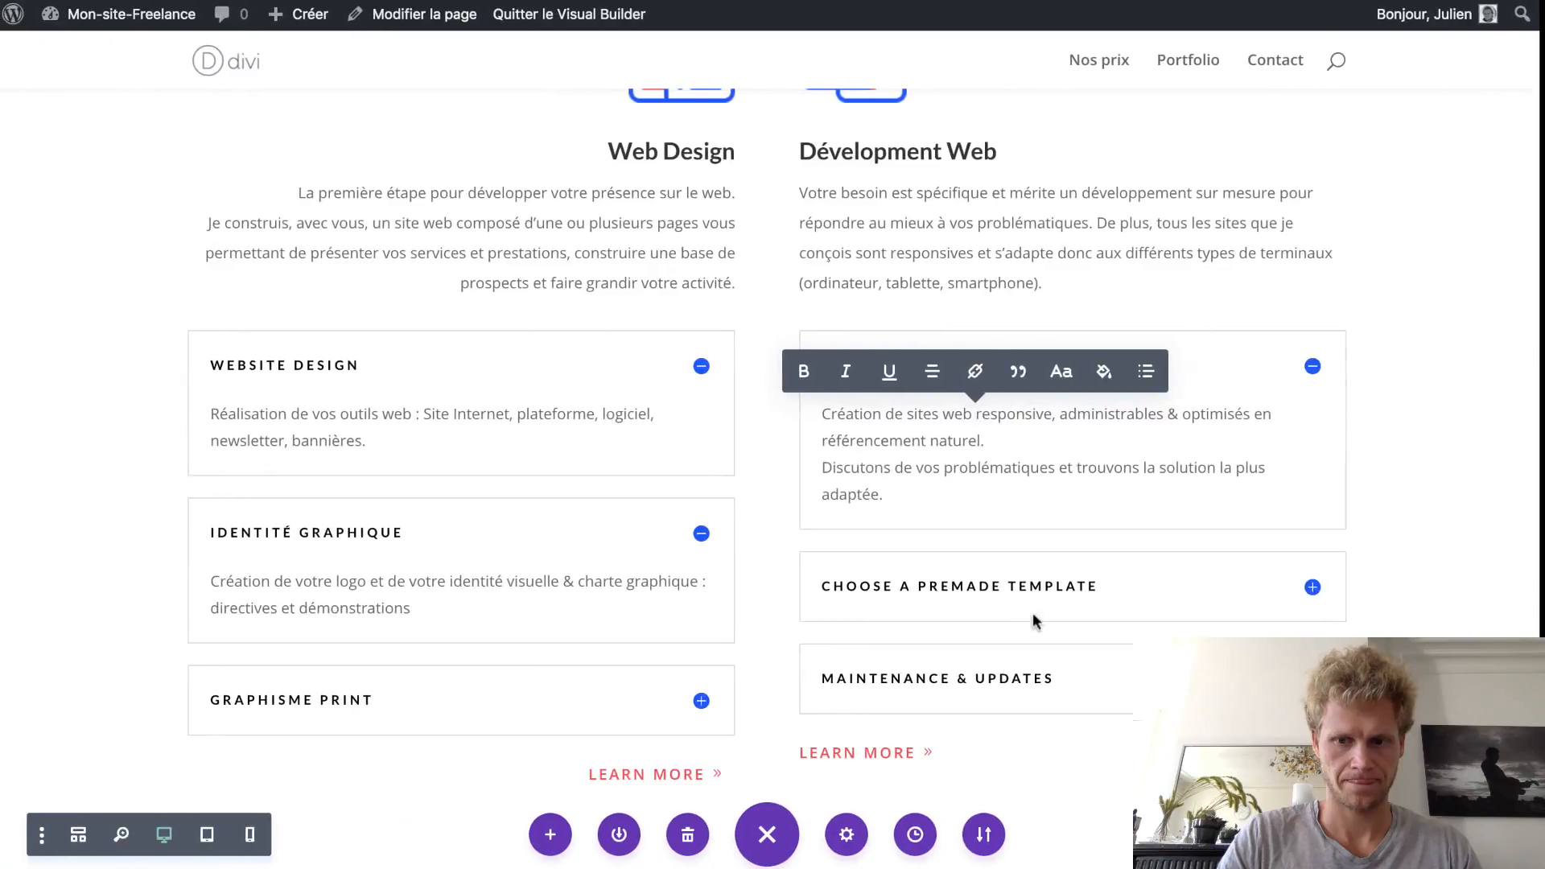
Retitle the second development toggle Ergonomie, paste its French description, and save
{"action": "mouse_move", "coordinate": [1022, 588]}
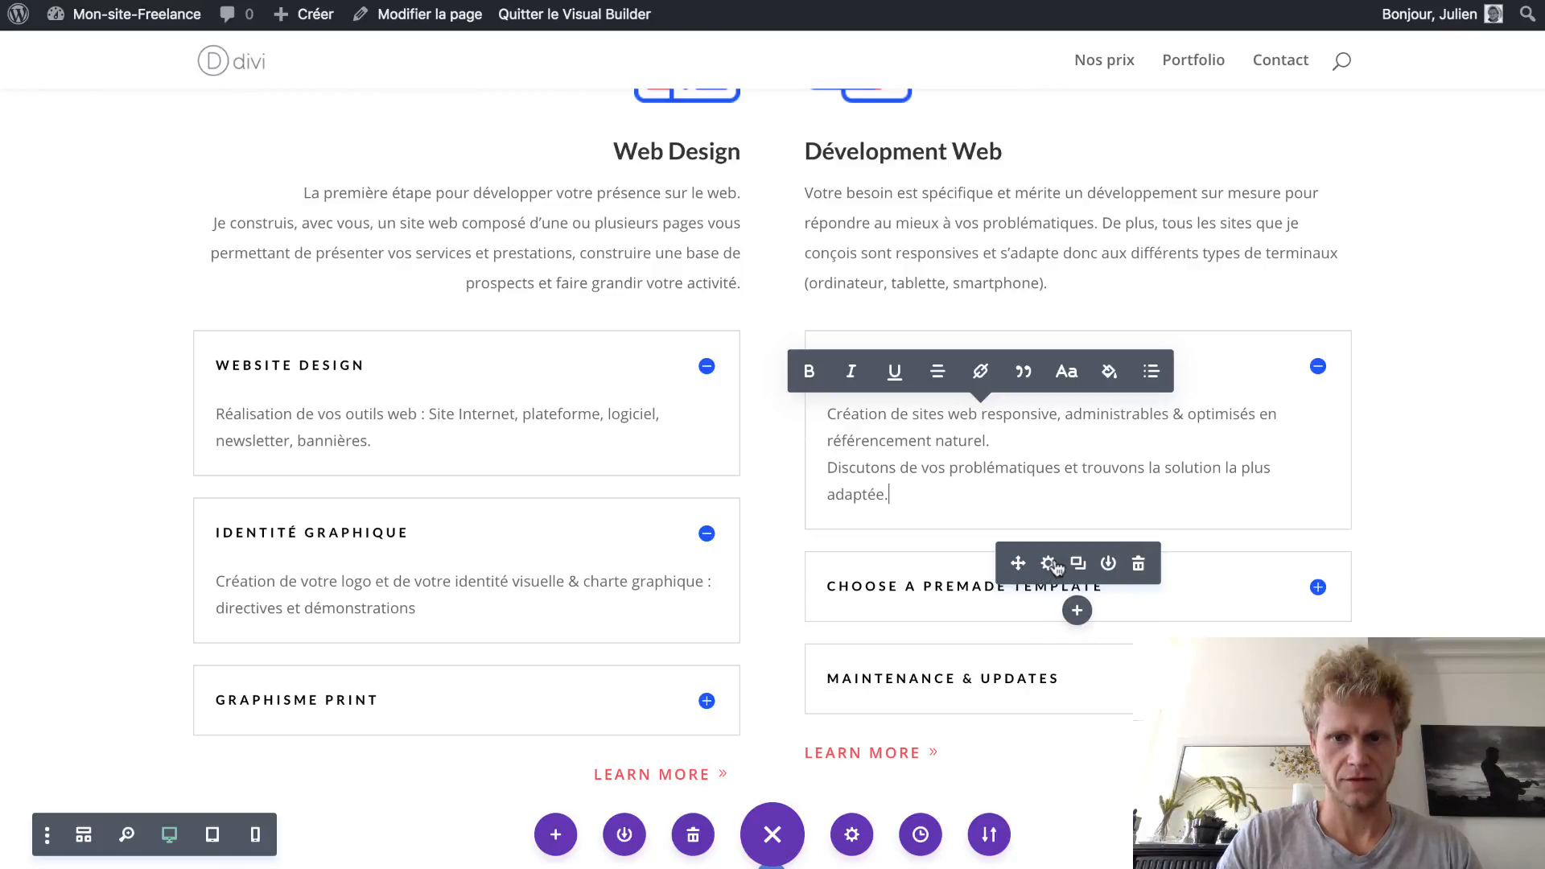
{"action": "left_click", "coordinate": [1047, 563]}
{"action": "triple_click", "coordinate": [1144, 359]}
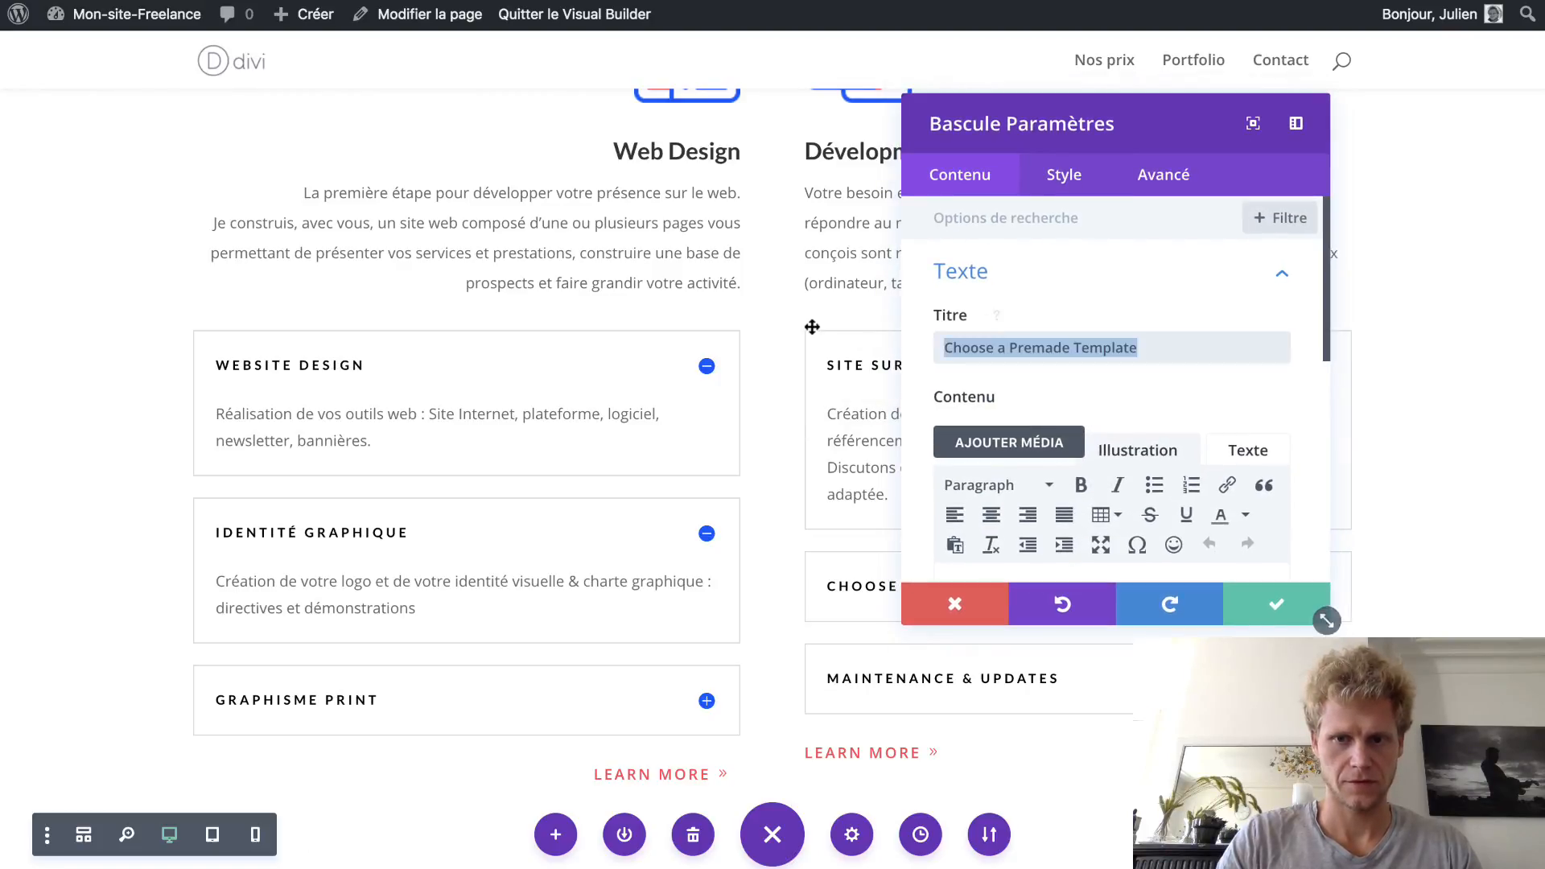
{"action": "type", "text": "Ergoni"}
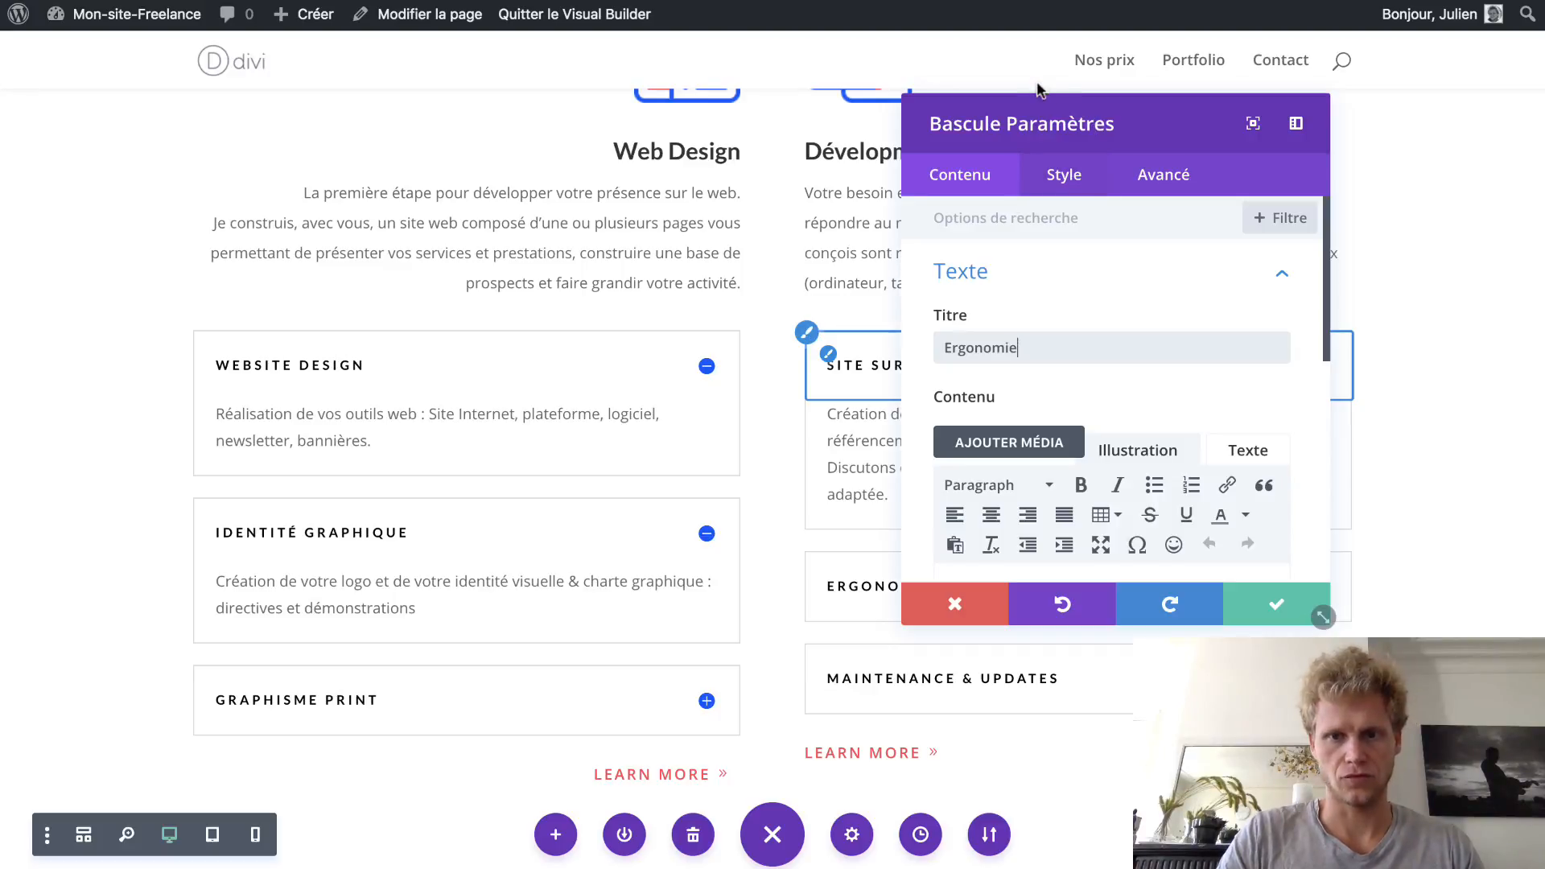
{"action": "left_click_drag", "start_coordinate": [1050, 112], "coordinate": [374, 112]}
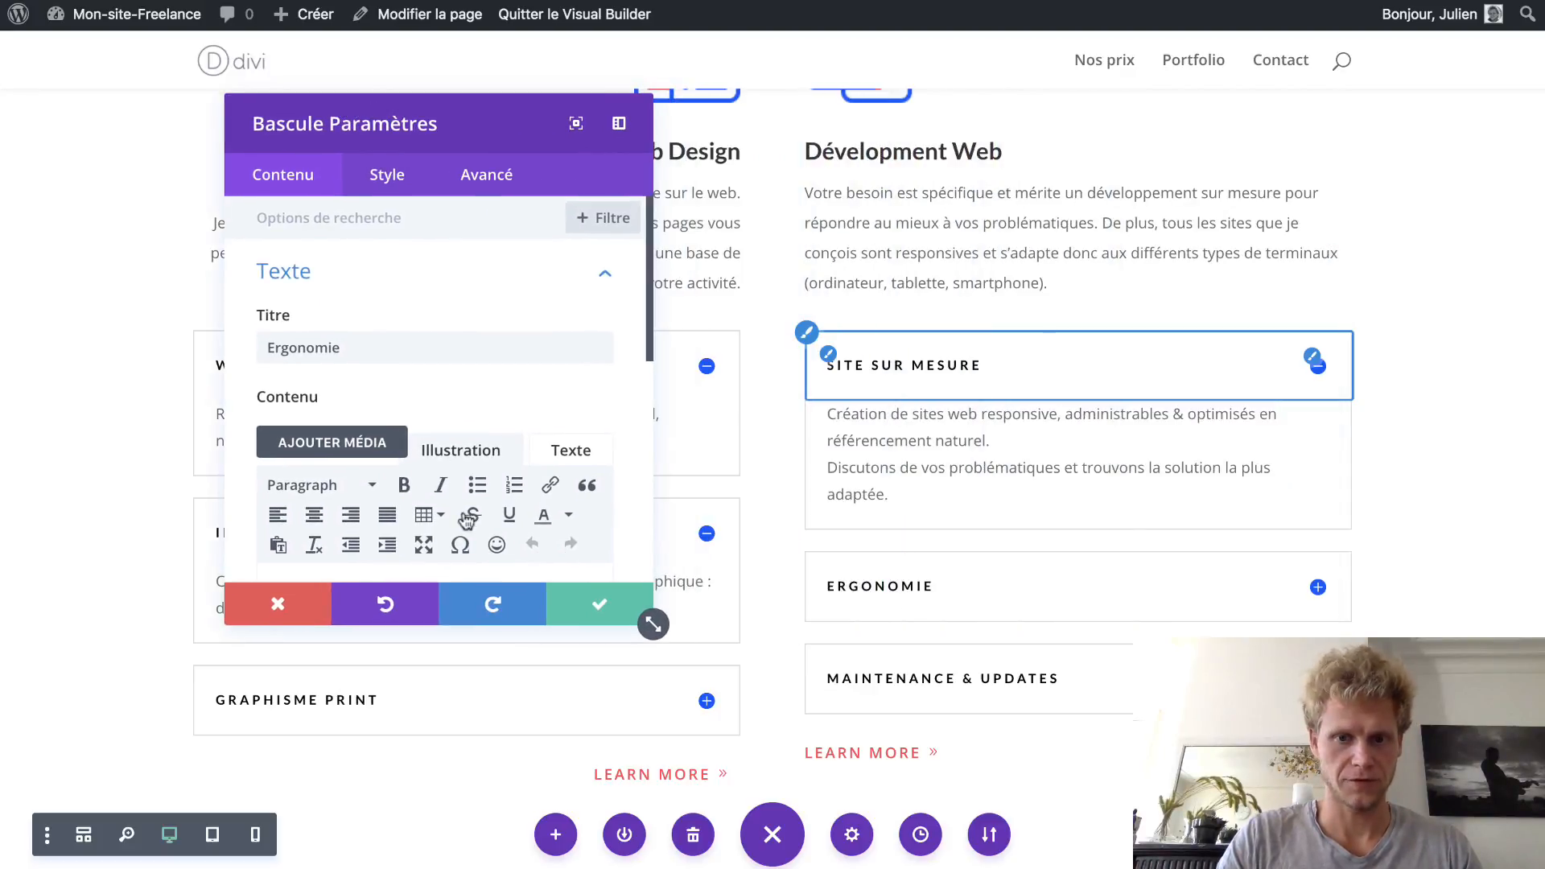
{"action": "scroll", "coordinate": [468, 516], "scroll_direction": "down", "scroll_amount": 5}
{"action": "key", "text": "ctrl+a"}
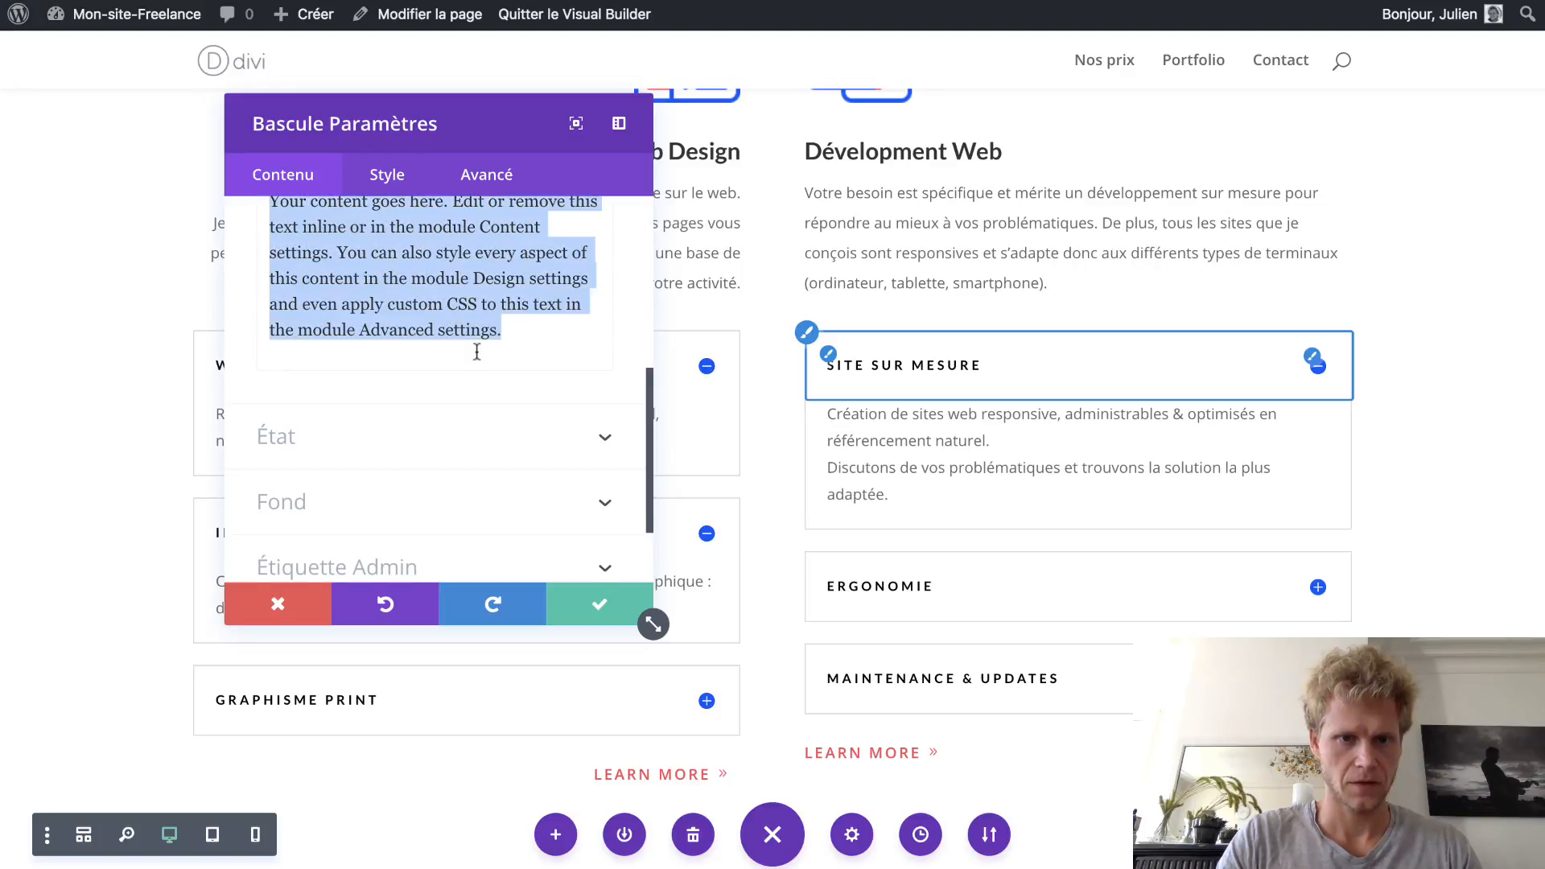
{"action": "type", "text": "L’information recherchée par le visiteur doit être trouvée en moins de 2 clics. Je vous conseille sur l’arborescence de votre site internet pour optimiser le parcours de visite."}
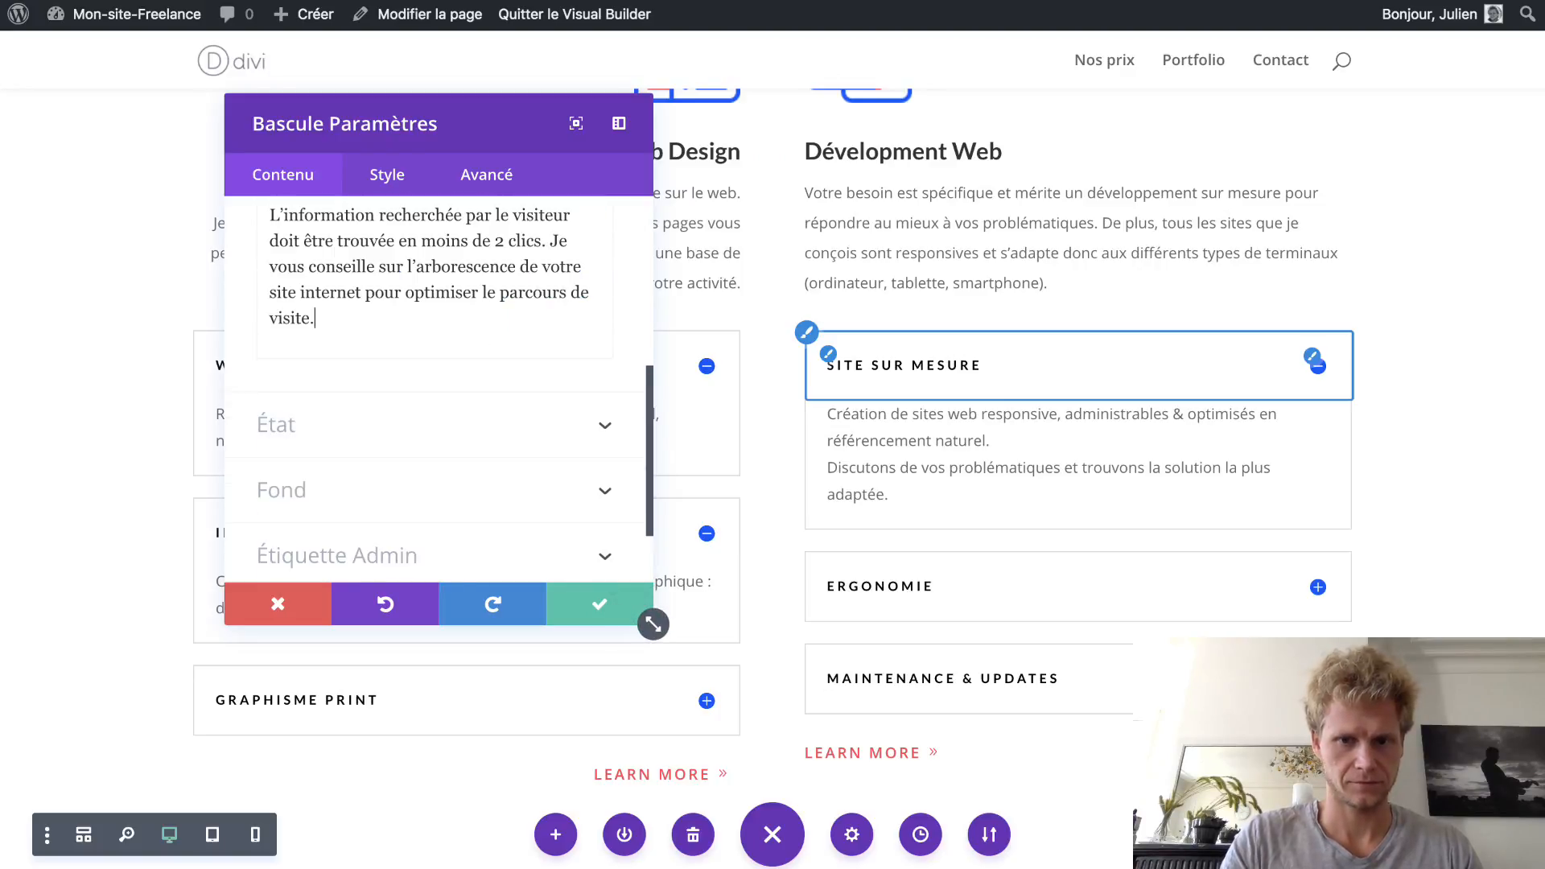
{"action": "left_click", "coordinate": [599, 606]}
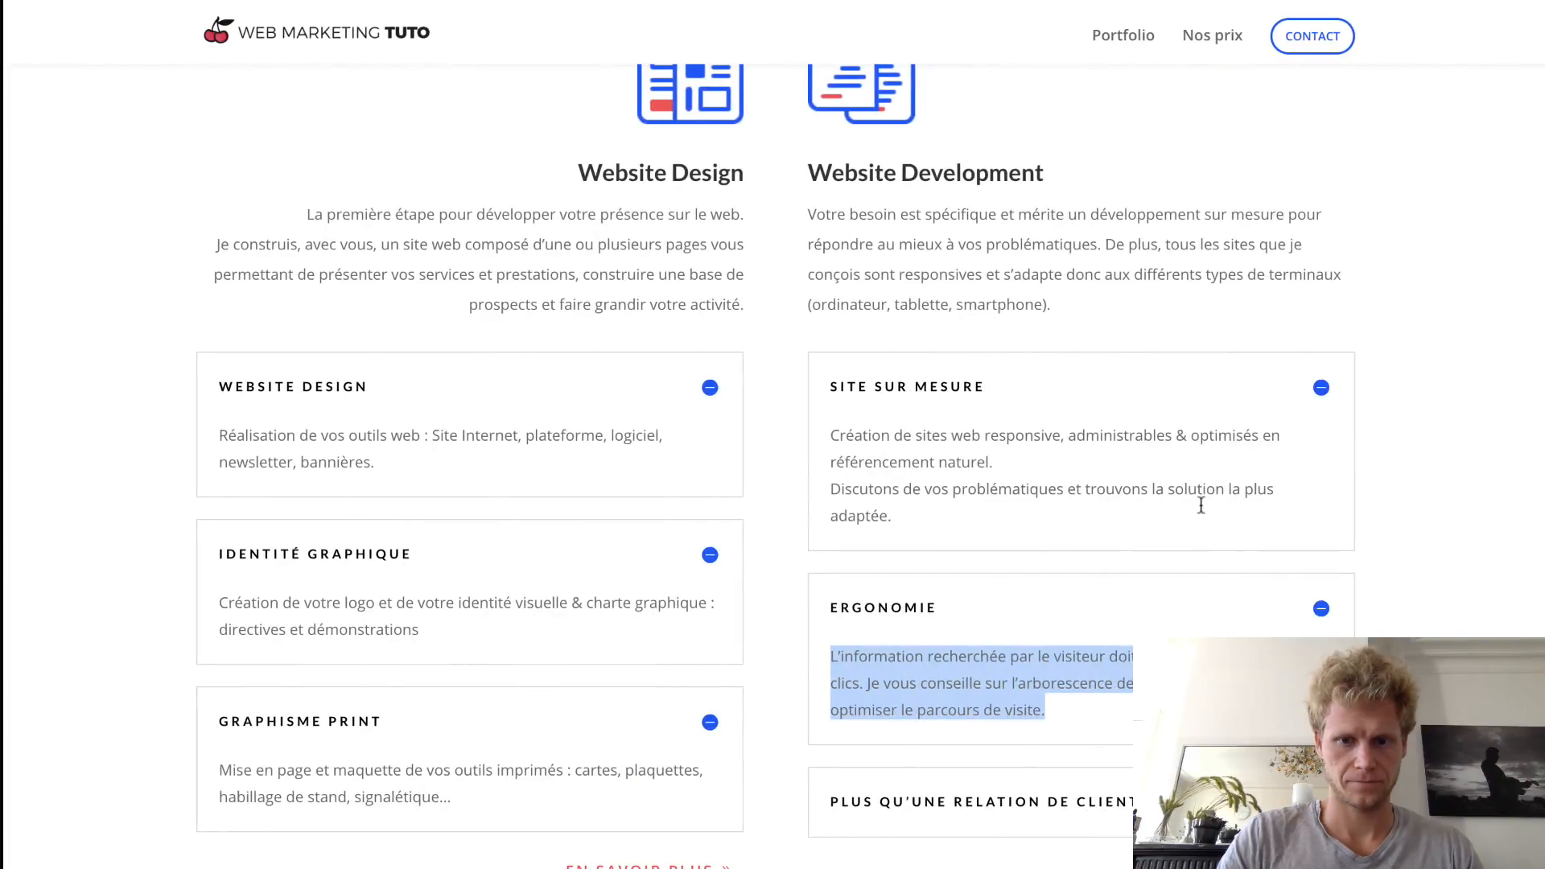
Copy the client-relationship paragraph from the reference site into the third toggle's body
{"action": "scroll", "coordinate": [1201, 506], "scroll_direction": "down", "scroll_amount": 2}
{"action": "left_click", "coordinate": [1016, 630]}
{"action": "left_click_drag", "start_coordinate": [1016, 757], "coordinate": [828, 681]}
{"action": "key", "text": "ctrl+c"}
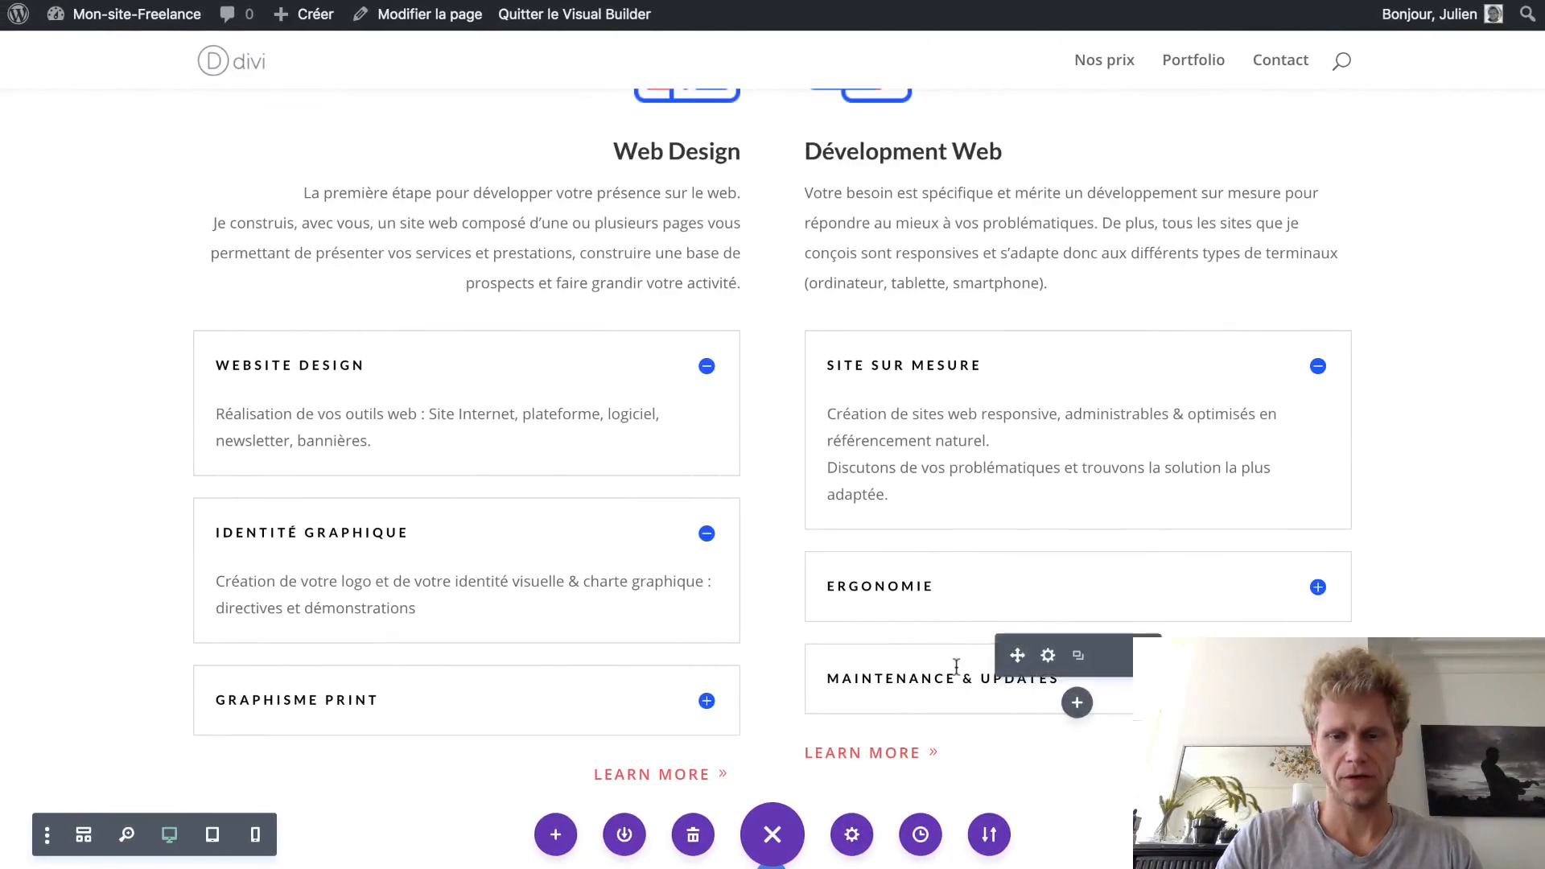
{"action": "left_click", "coordinate": [956, 666]}
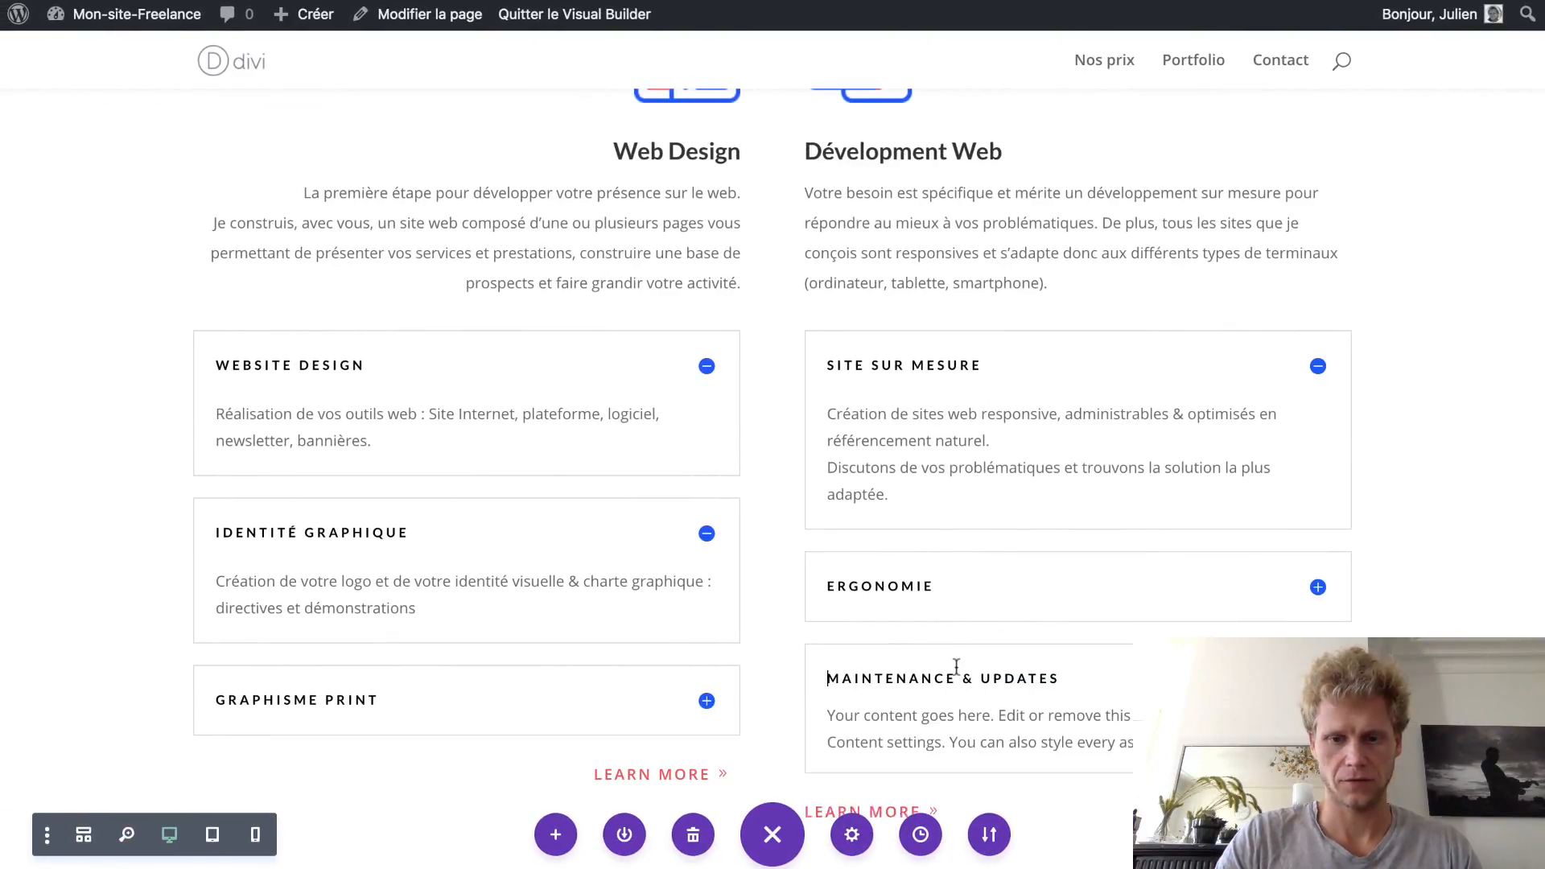
{"action": "left_click", "coordinate": [925, 732]}
{"action": "key", "text": "ctrl+a"}
{"action": "key", "text": "ctrl+v"}
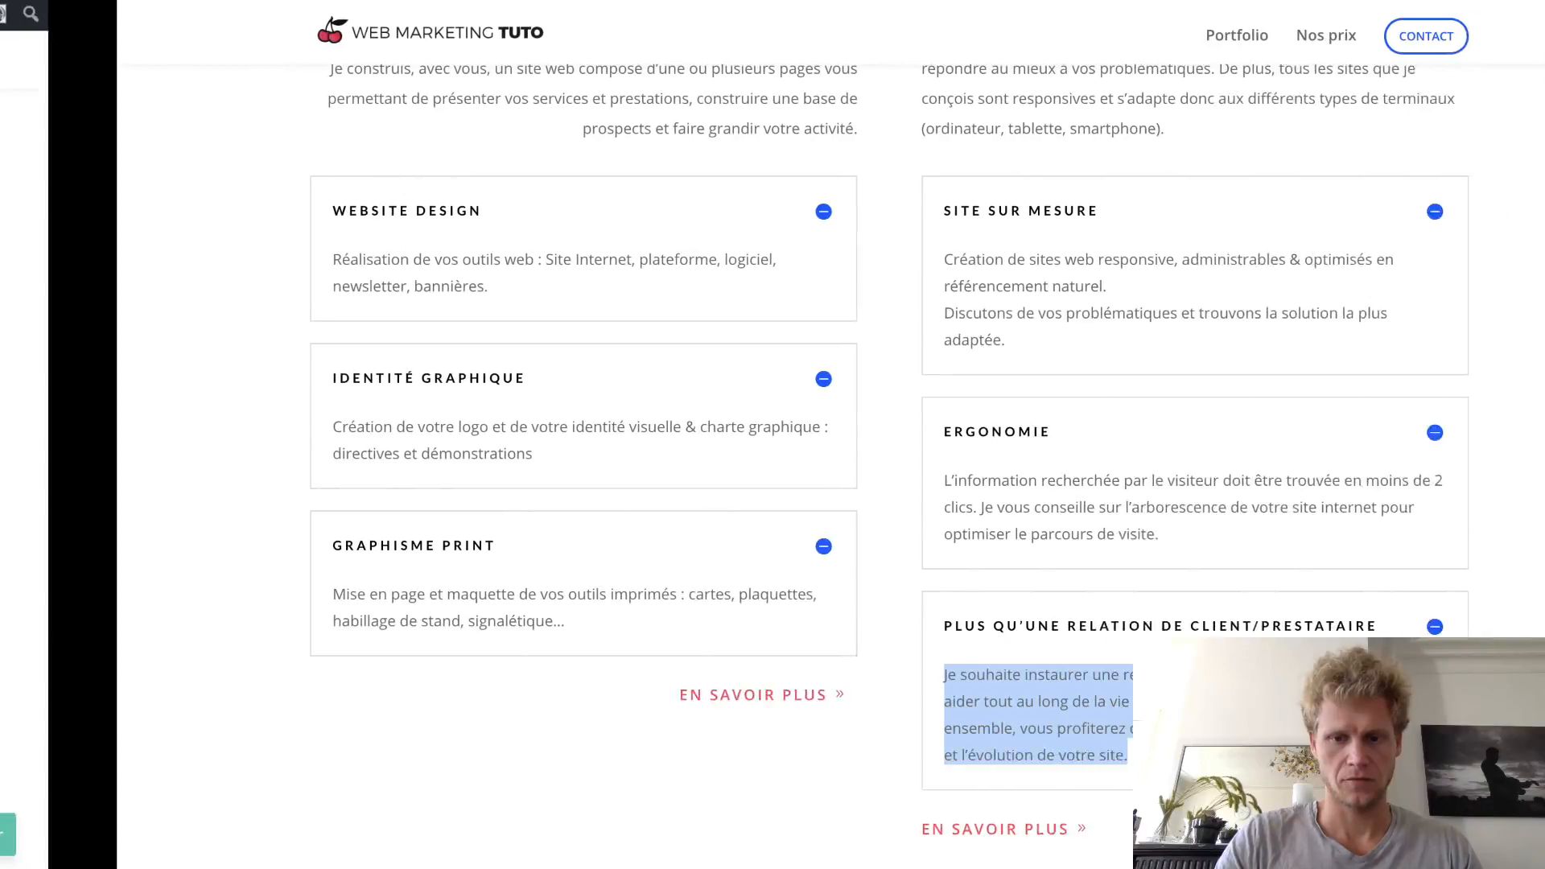
Replace the MAINTENANCE & UPDATES title with 'Plus qu'une relation de client/prestataire'
{"action": "left_click", "coordinate": [1020, 632]}
{"action": "triple_click", "coordinate": [1020, 632]}
{"action": "key", "text": "super+c"}
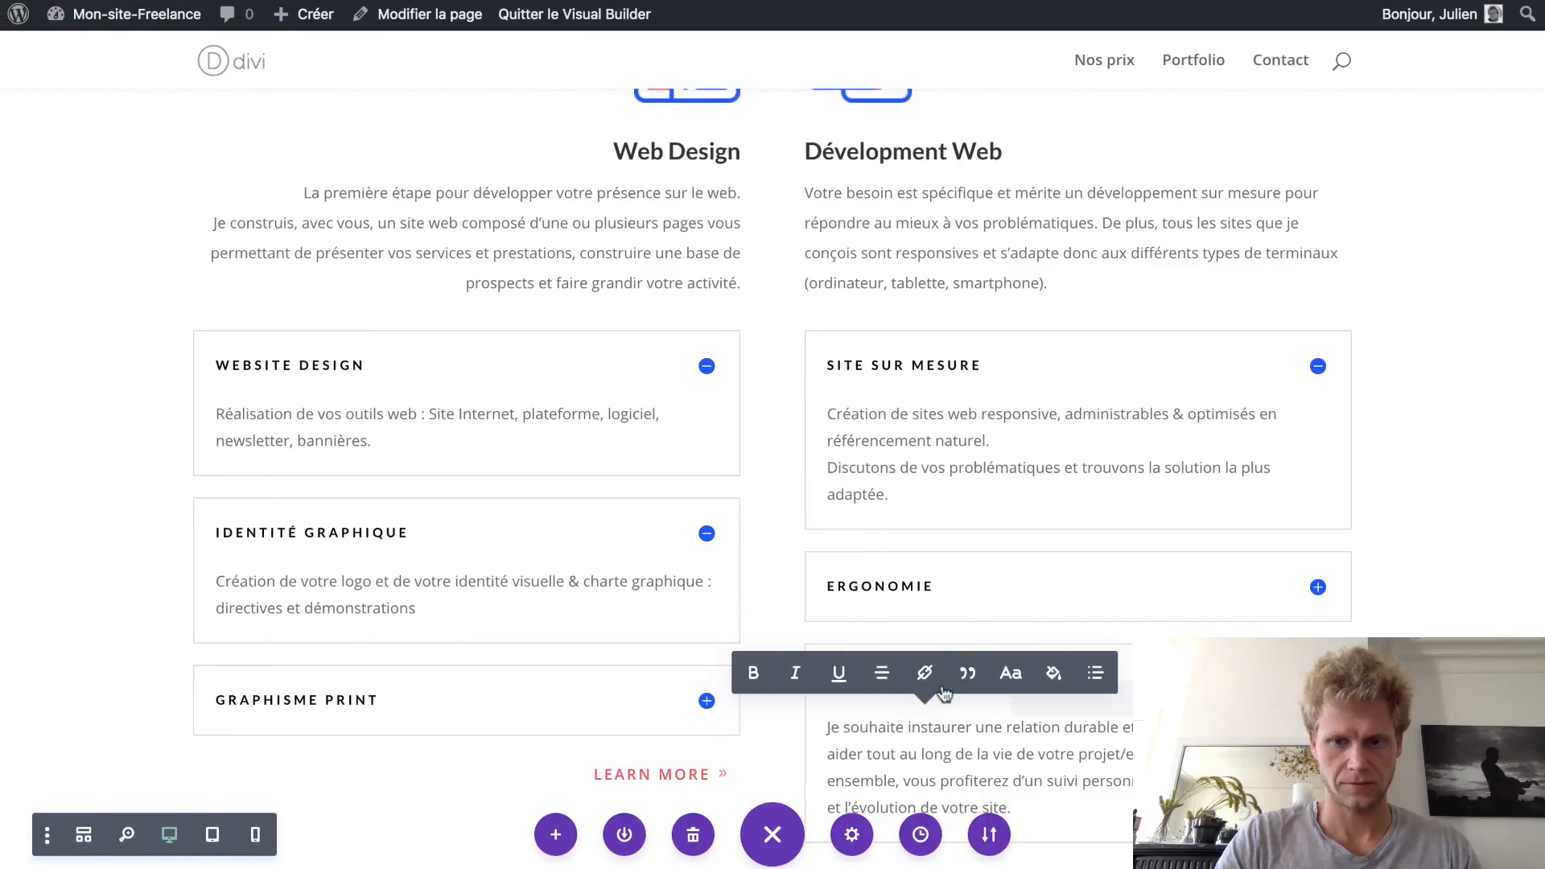
{"action": "scroll", "coordinate": [980, 761], "scroll_direction": "down", "scroll_amount": 3}
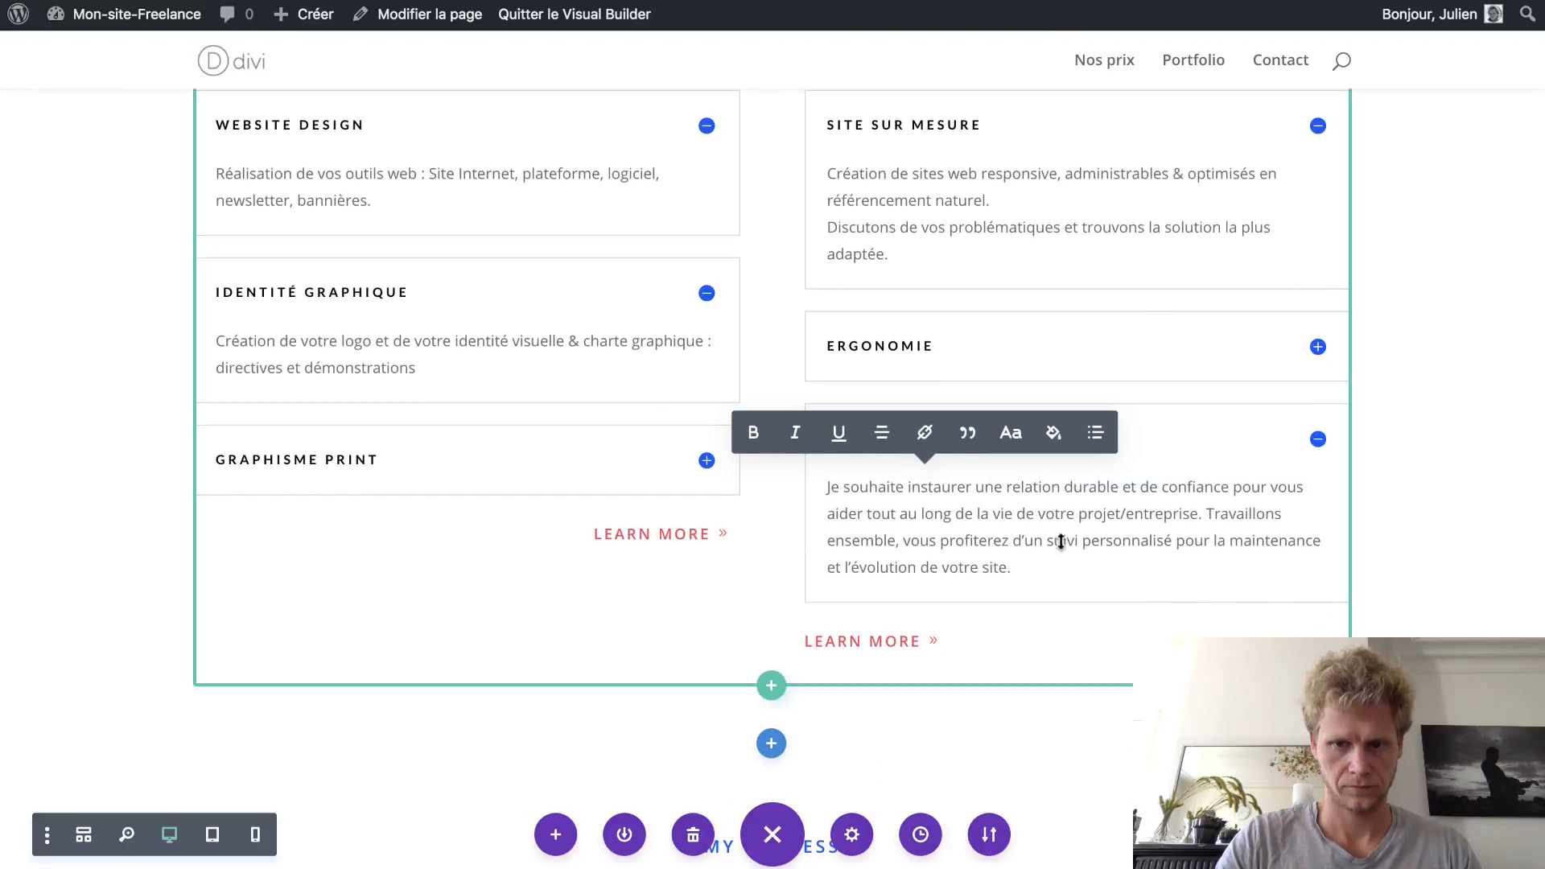
{"action": "left_click", "coordinate": [1131, 569]}
{"action": "triple_click", "coordinate": [994, 442]}
{"action": "key", "text": "super+v"}
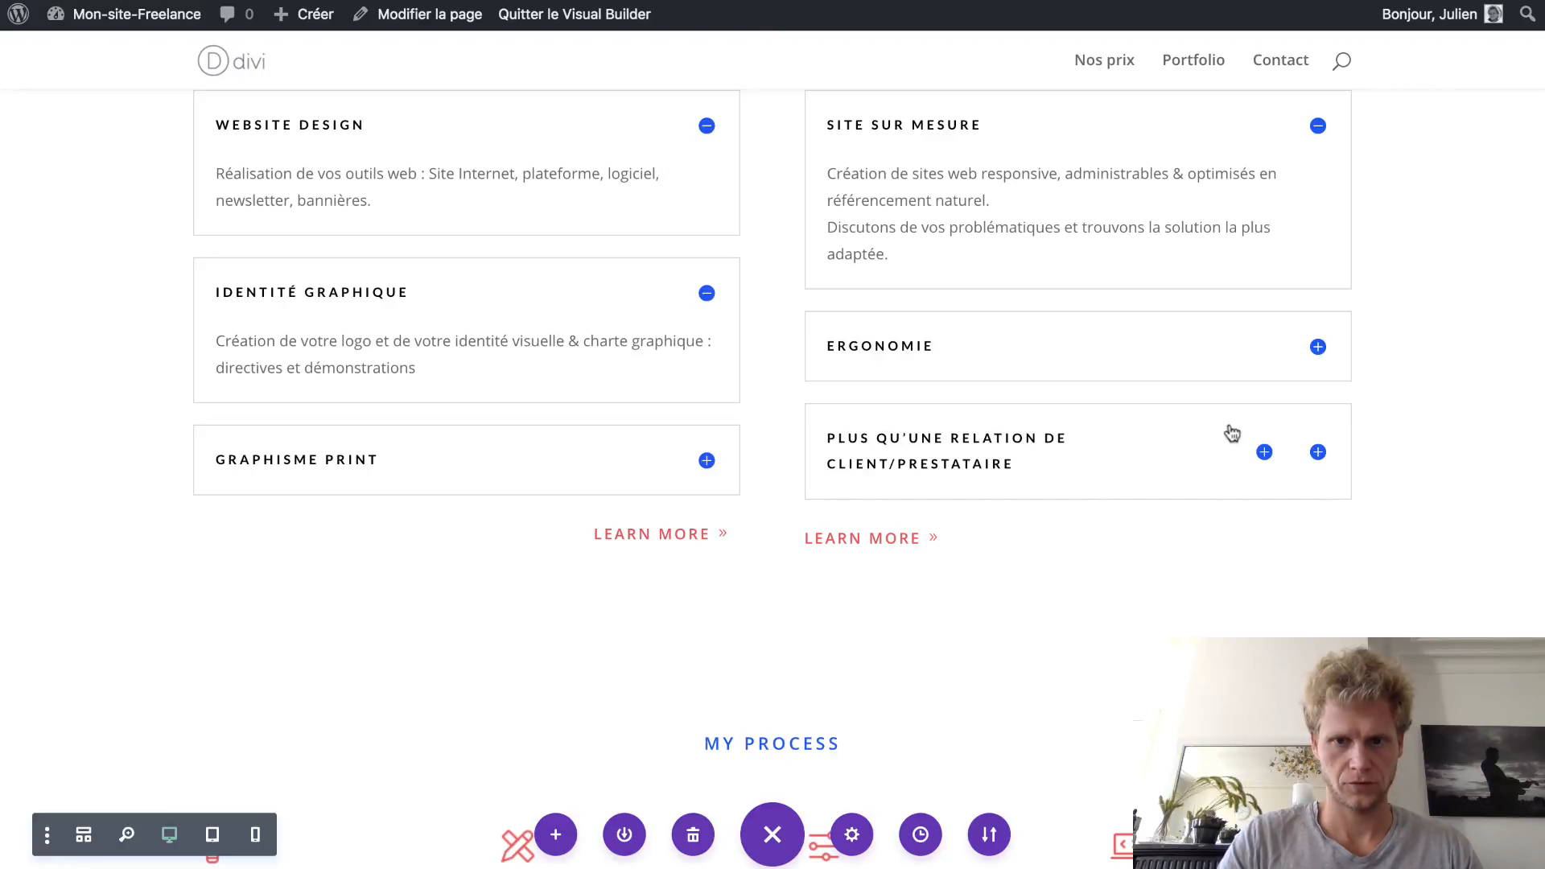
Change the left button's text to 'En savoir en plus', adjust its link URL, and close its settings
{"action": "left_click", "coordinate": [1434, 467]}
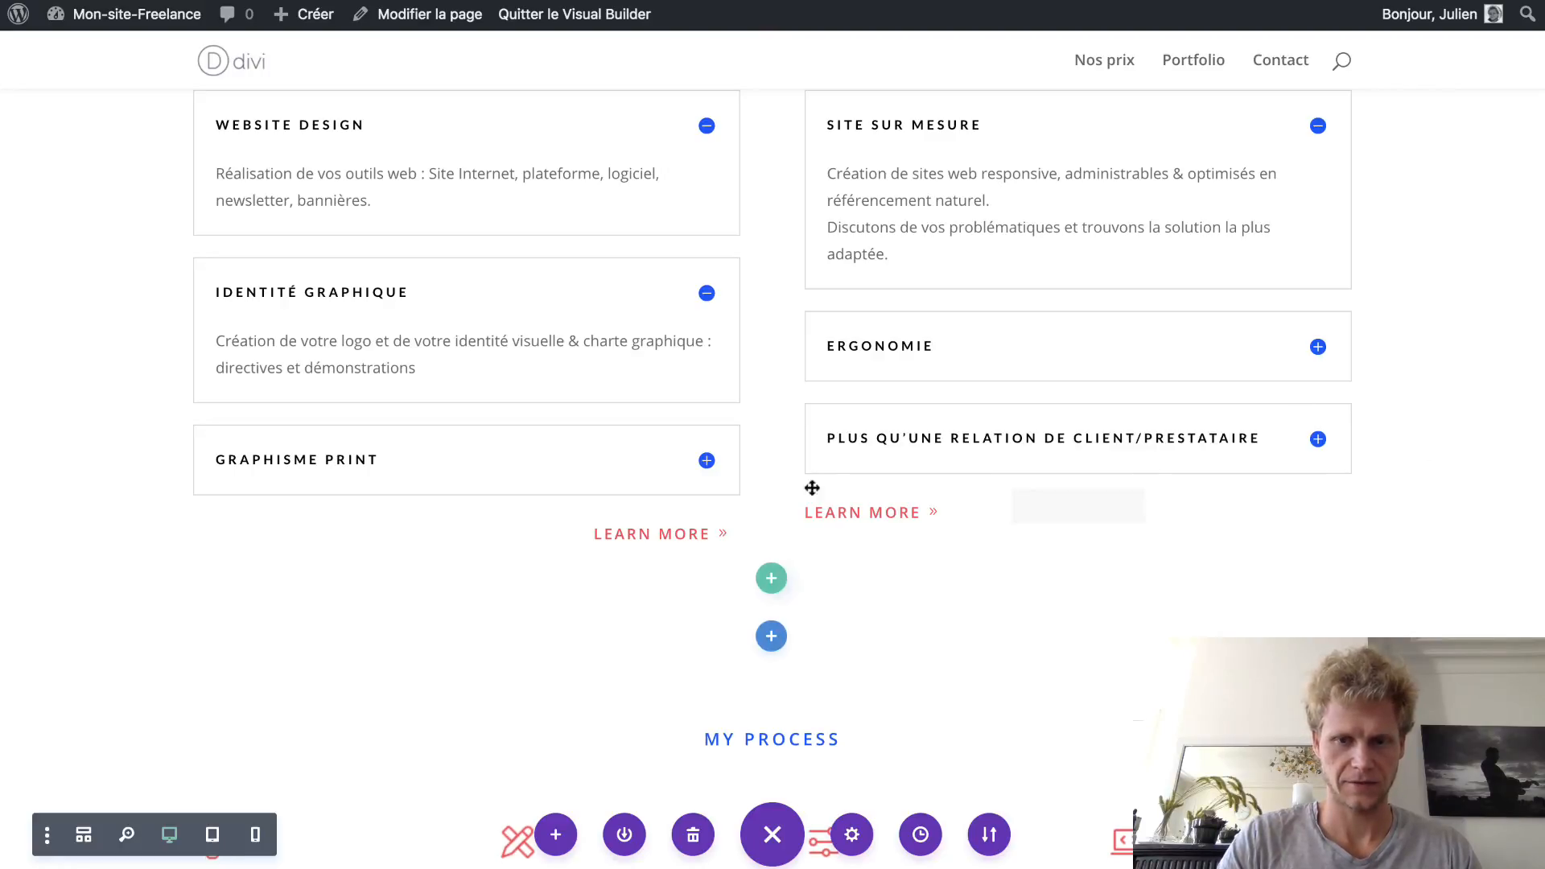
{"action": "mouse_move", "coordinate": [666, 532]}
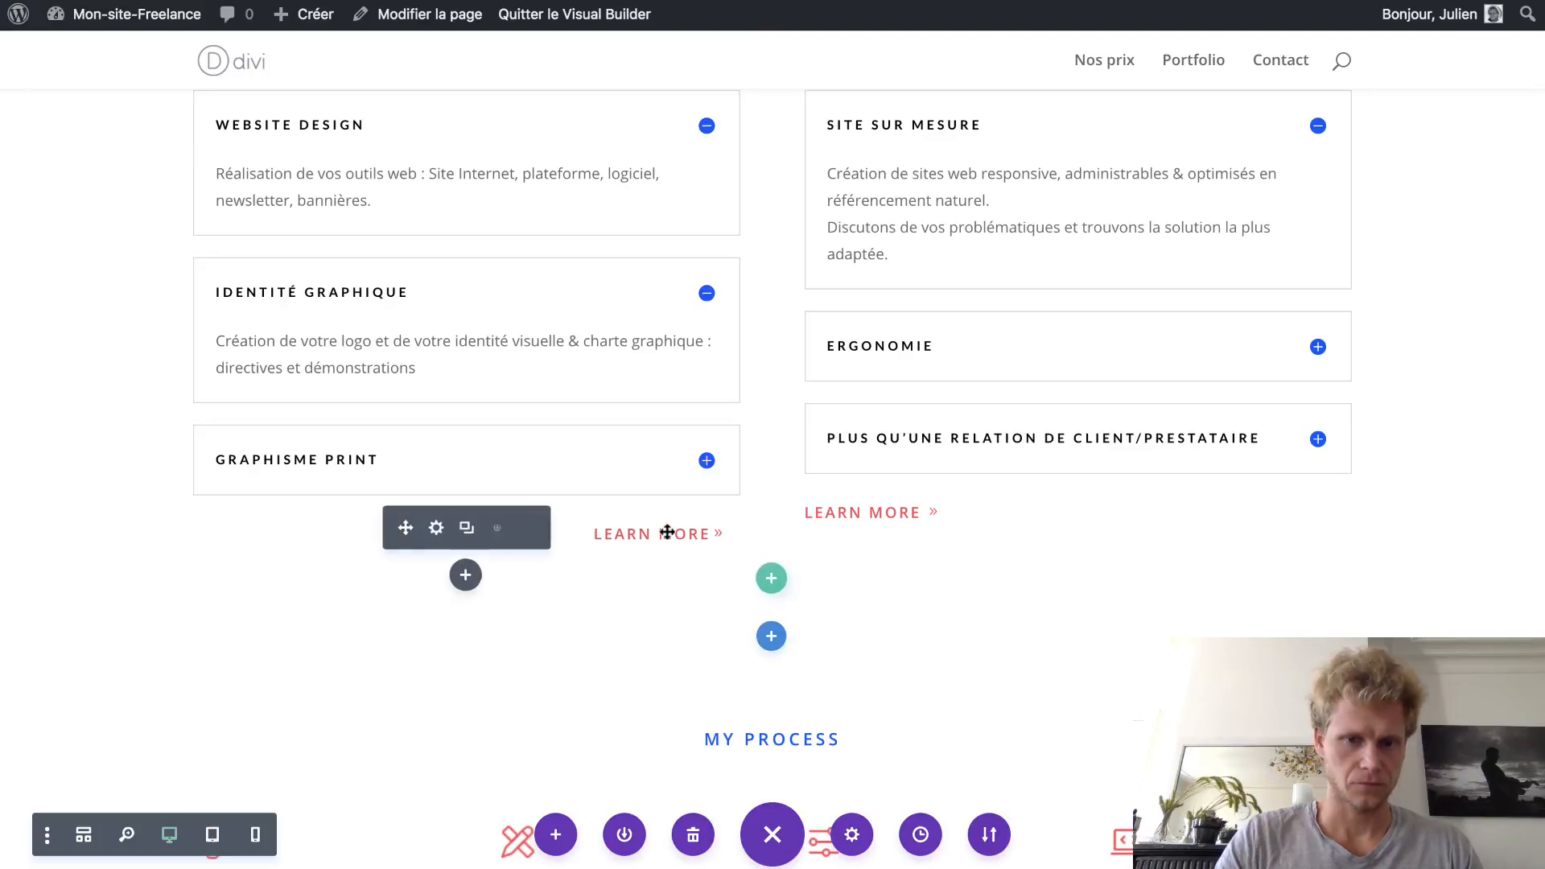
{"action": "left_click", "coordinate": [437, 529]}
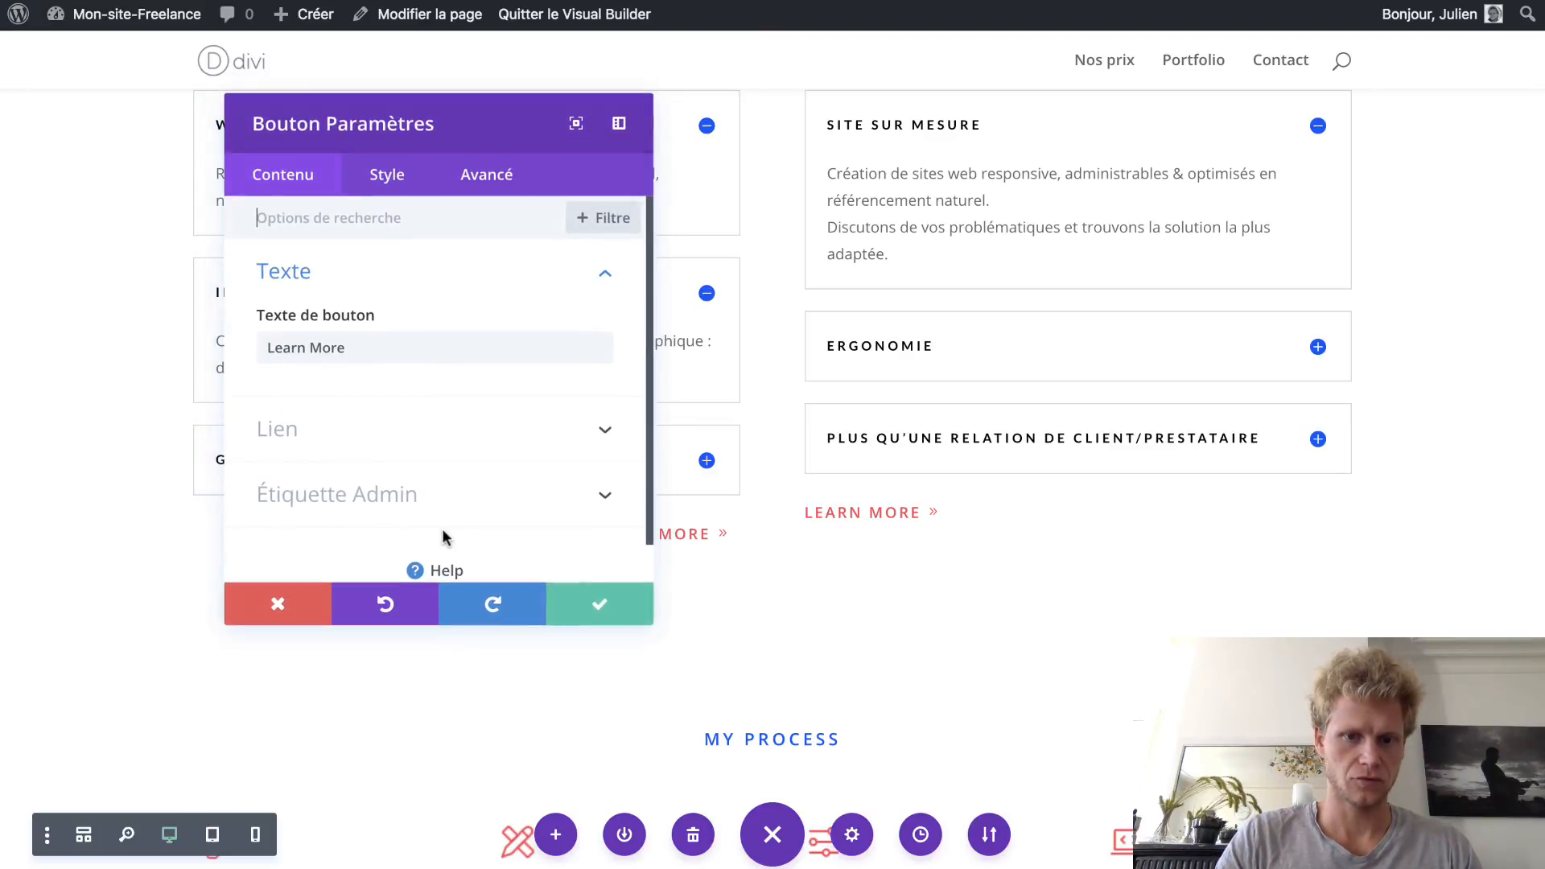
{"action": "triple_click", "coordinate": [259, 349]}
{"action": "type", "text": "En"}
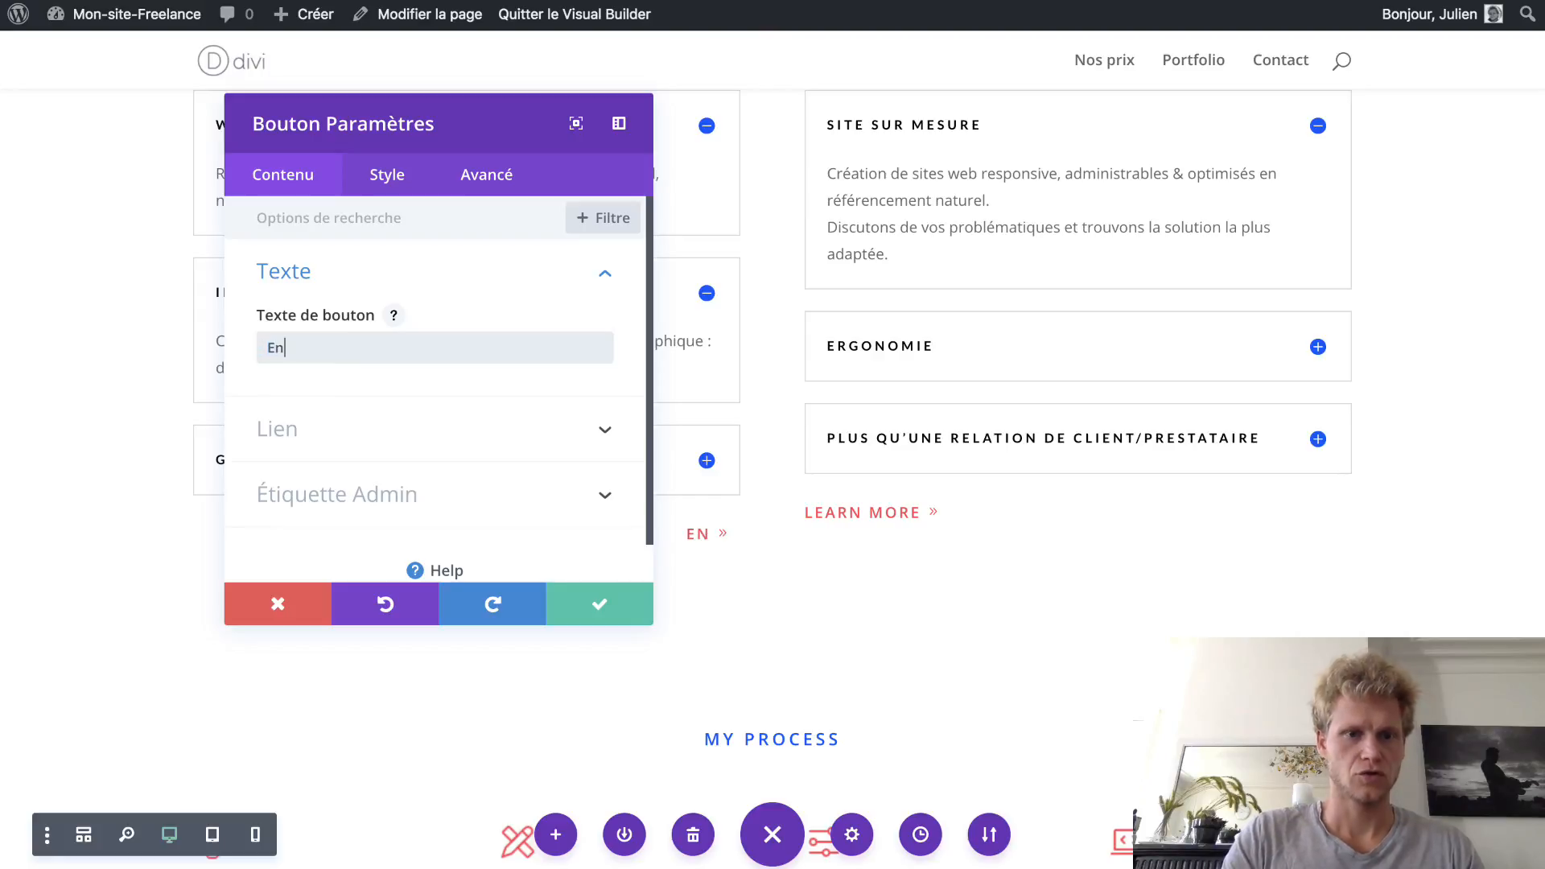
{"action": "type", "text": " savoir en"}
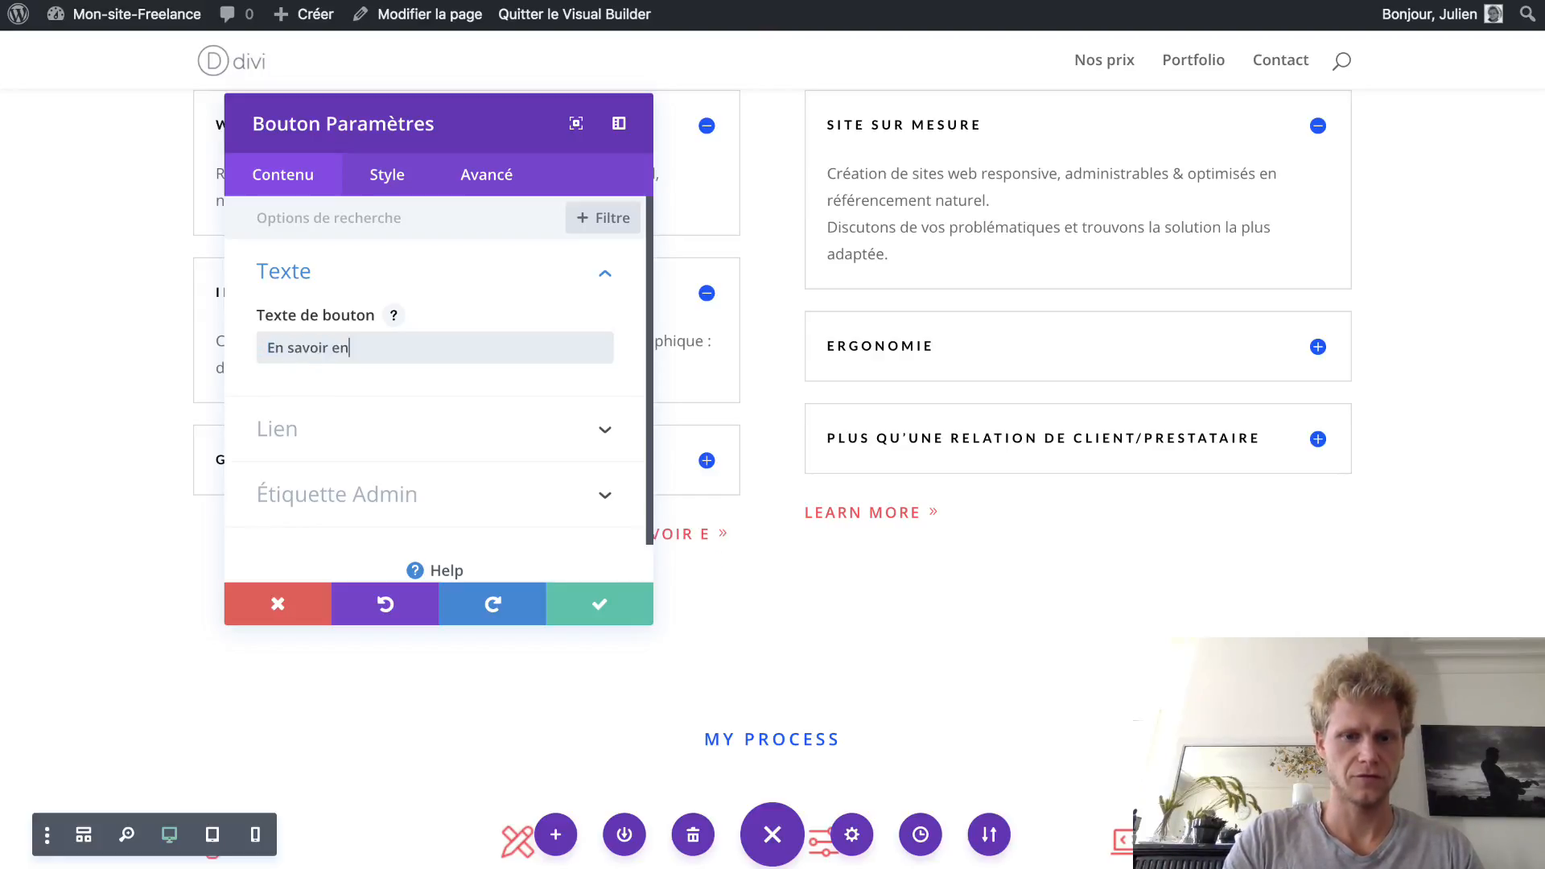
{"action": "type", "text": " plus"}
{"action": "left_click_drag", "start_coordinate": [323, 139], "coordinate": [1131, 192]}
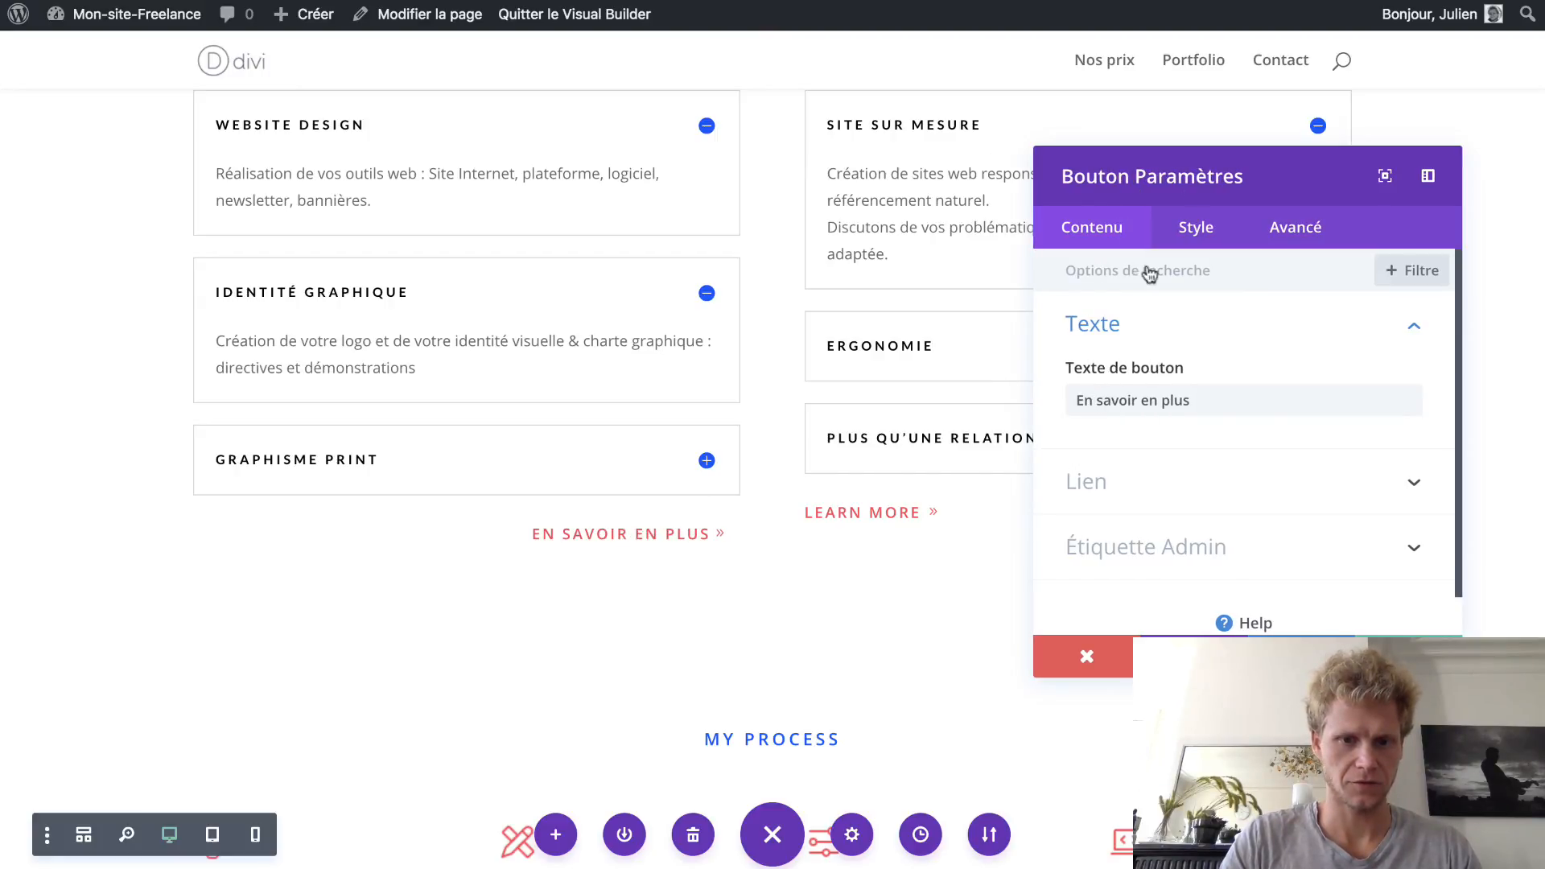
{"action": "scroll", "coordinate": [1205, 328], "scroll_direction": "down", "scroll_amount": 1}
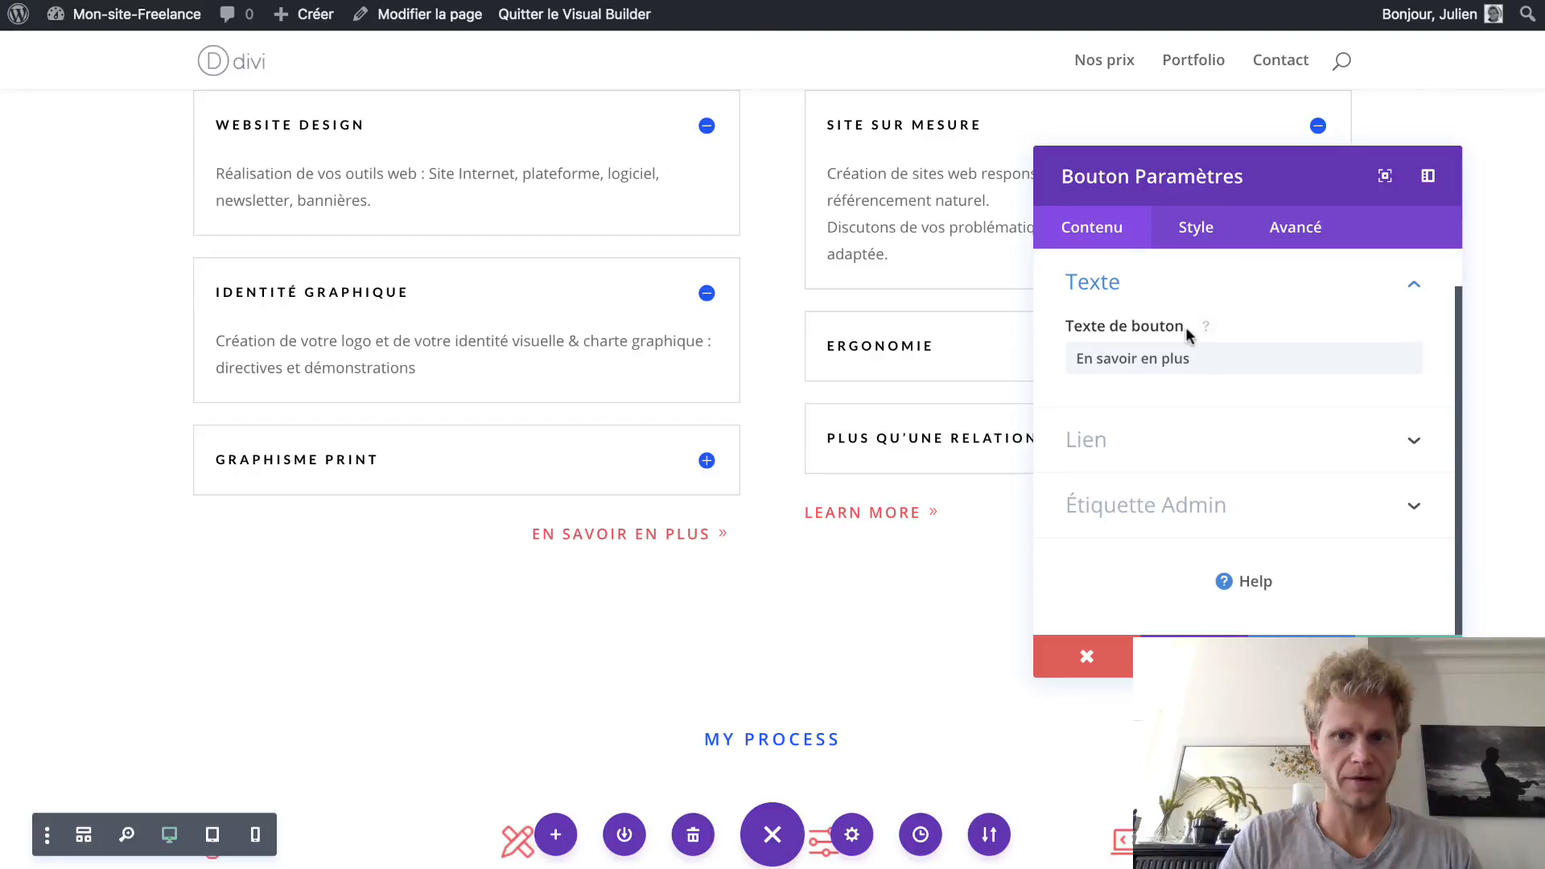
{"action": "left_click", "coordinate": [1094, 442]}
{"action": "left_click", "coordinate": [1127, 364]}
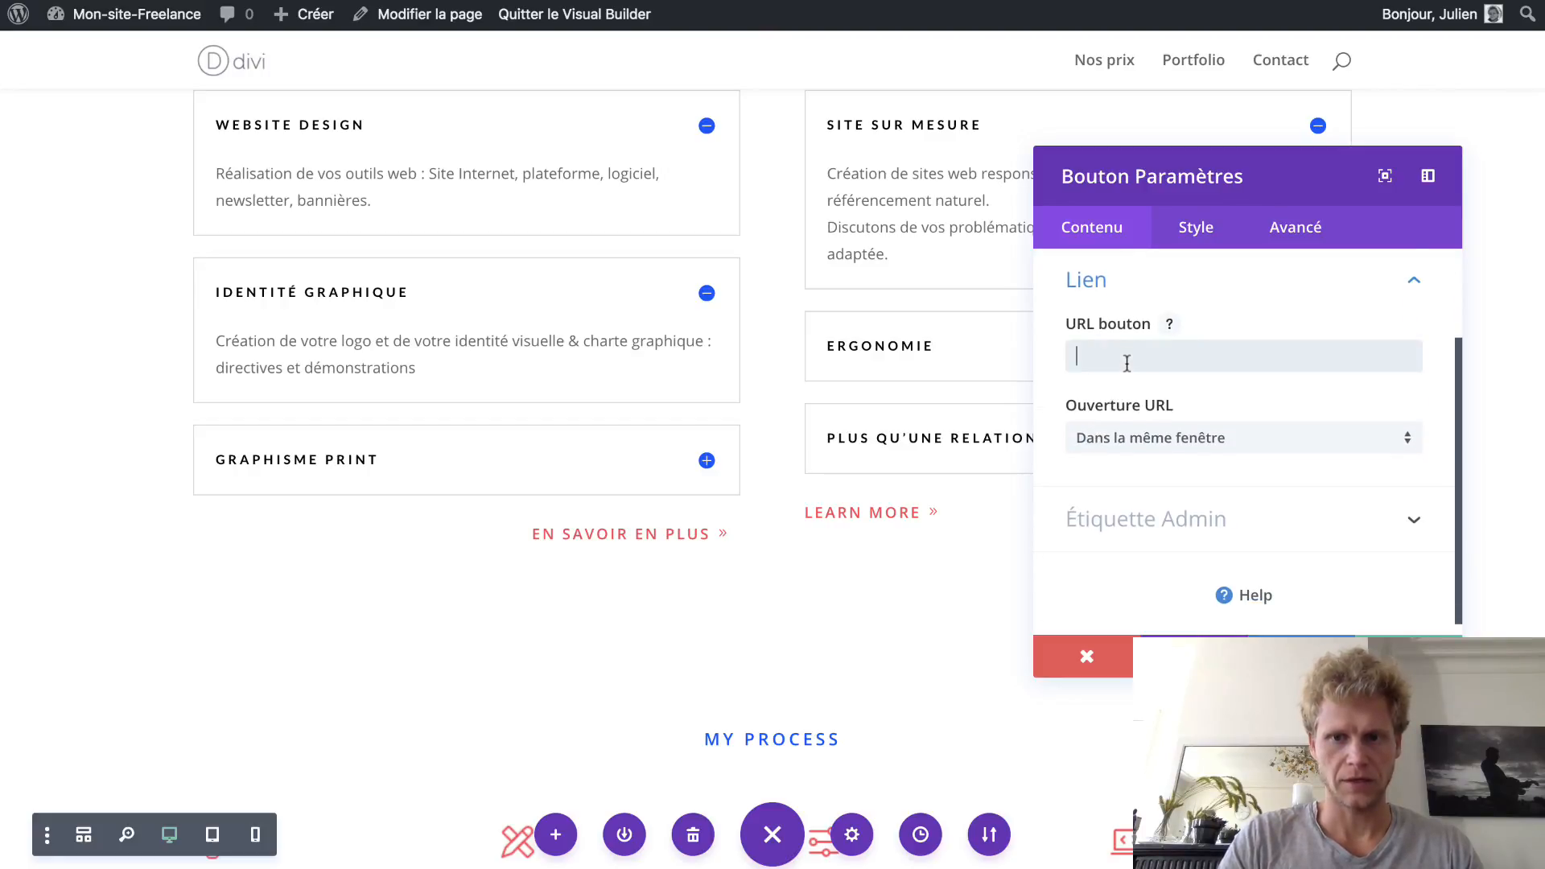
{"action": "type", "text": "/portfolio"}
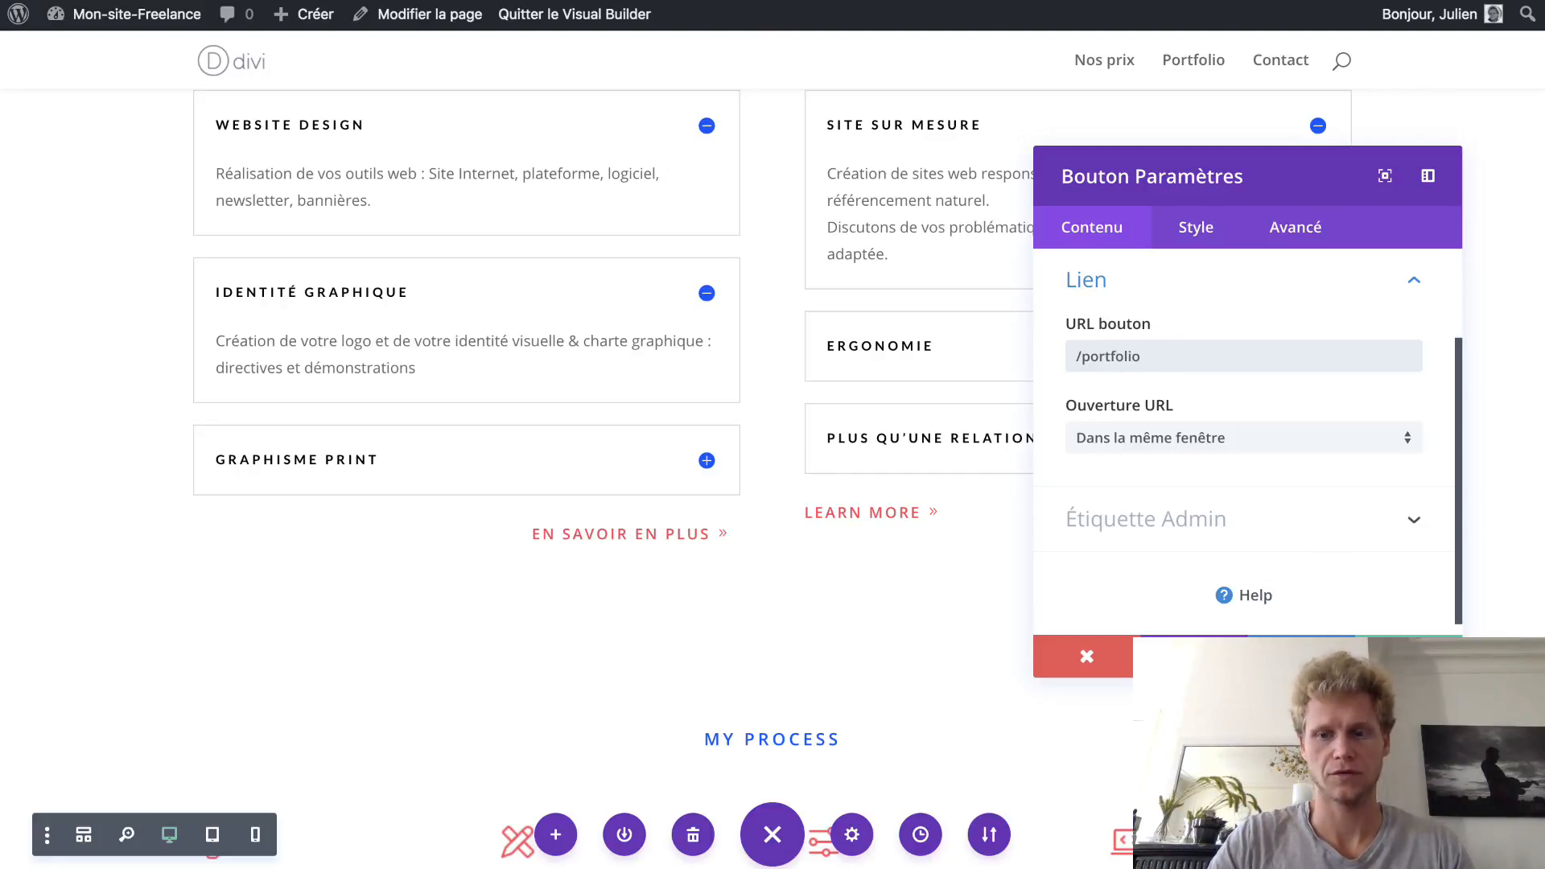
{"action": "left_click", "coordinate": [1409, 657]}
Duplicate the 'En savoir en plus' button into the right column and left-align it
{"action": "mouse_move", "coordinate": [697, 538]}
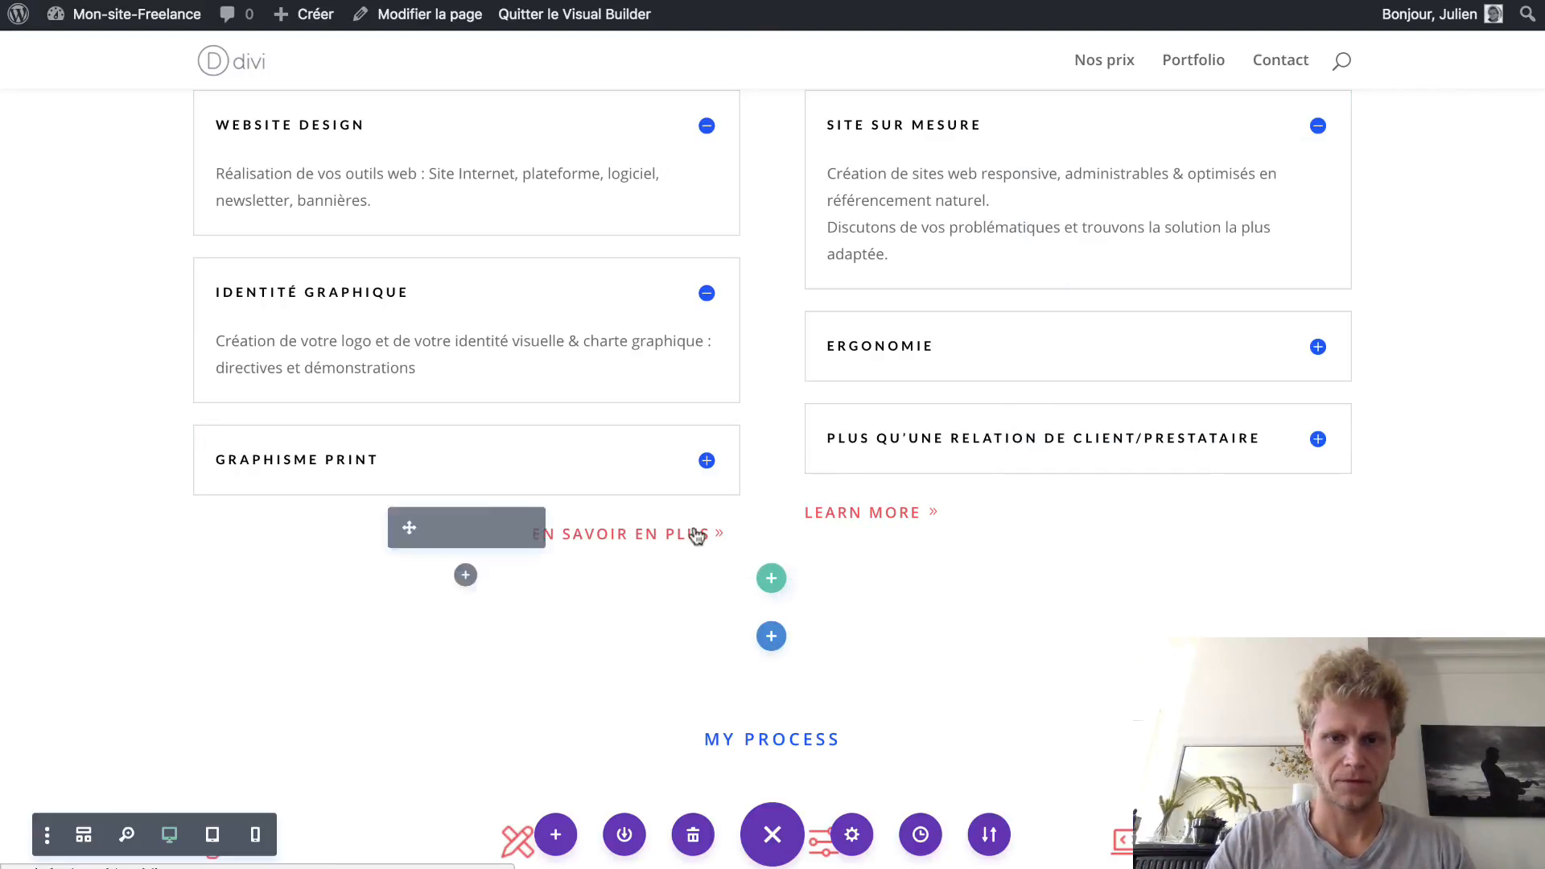
{"action": "scroll", "coordinate": [587, 545], "scroll_direction": "up", "scroll_amount": 5}
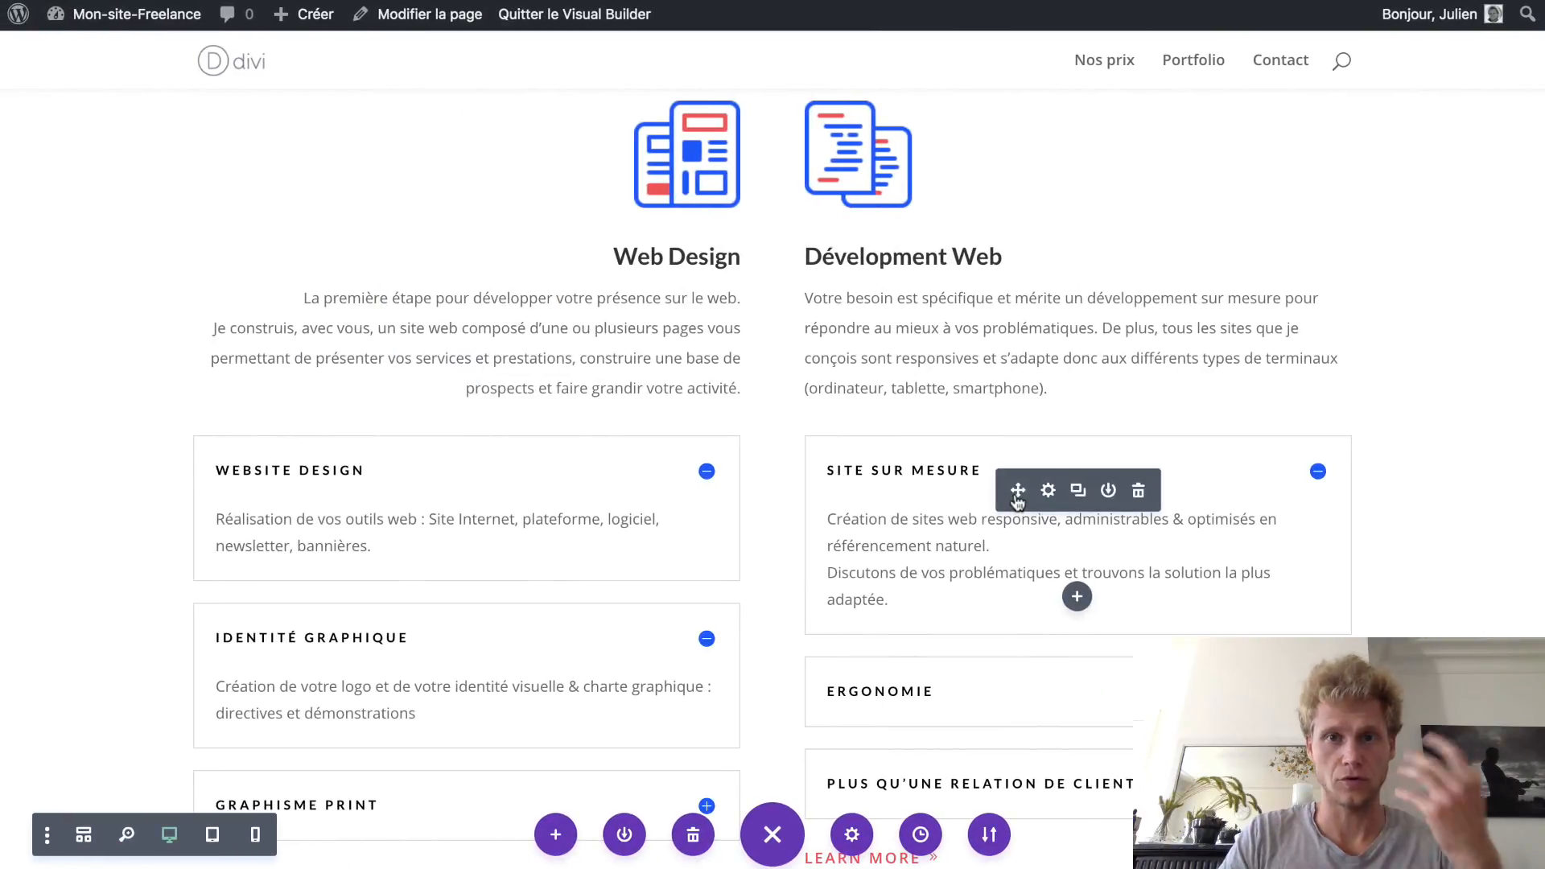
{"action": "scroll", "coordinate": [1016, 495], "scroll_direction": "down", "scroll_amount": 5}
{"action": "scroll", "coordinate": [1016, 495], "scroll_direction": "down", "scroll_amount": 5}
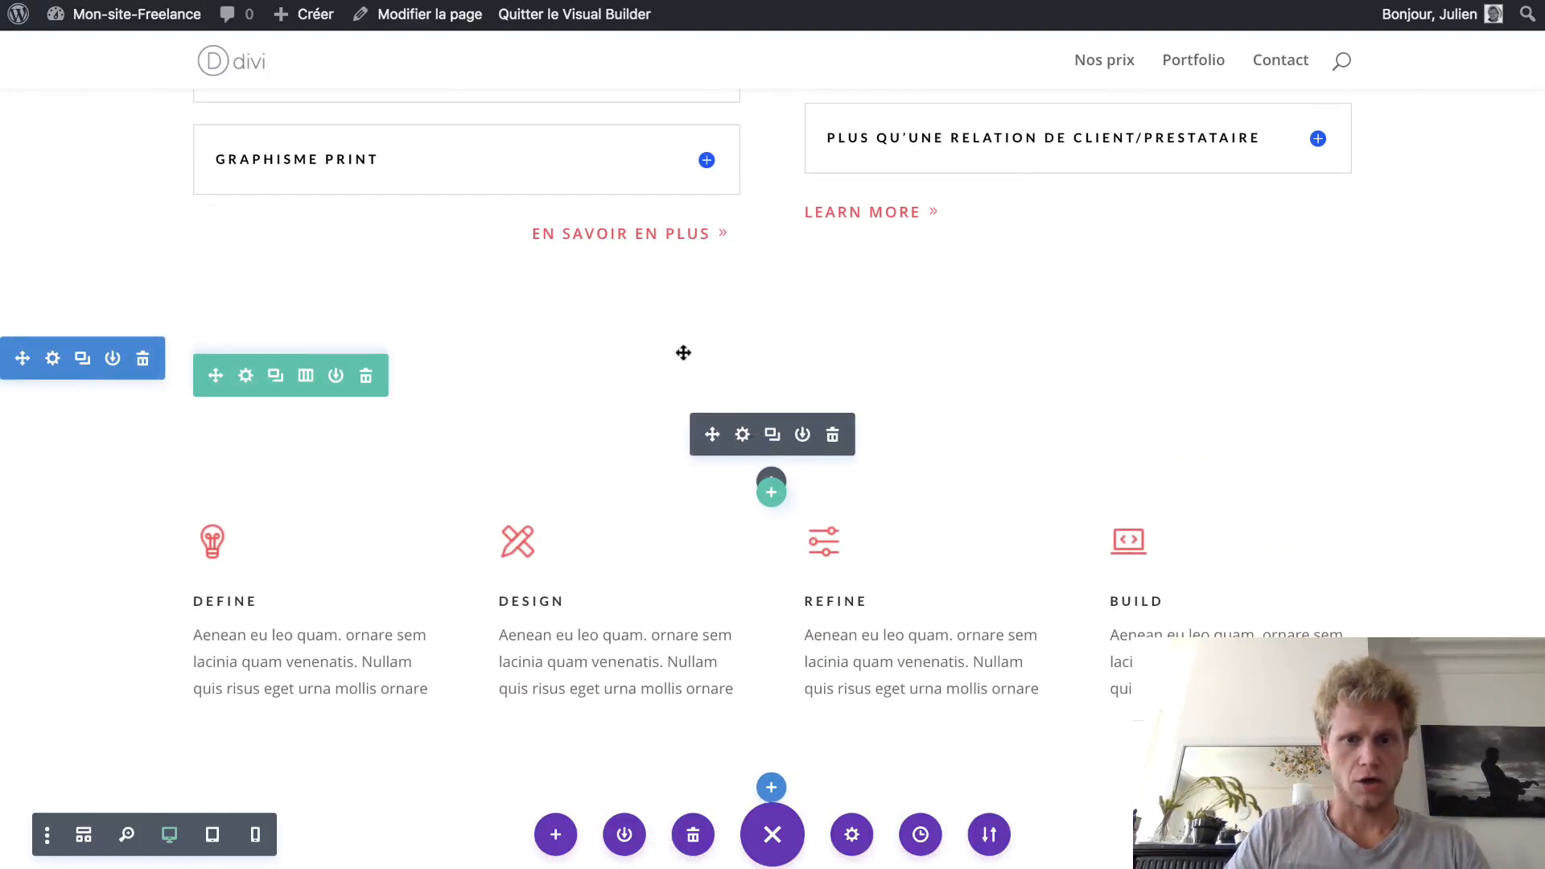
{"action": "scroll", "coordinate": [700, 354], "scroll_direction": "up", "scroll_amount": 2}
{"action": "mouse_move", "coordinate": [676, 327]}
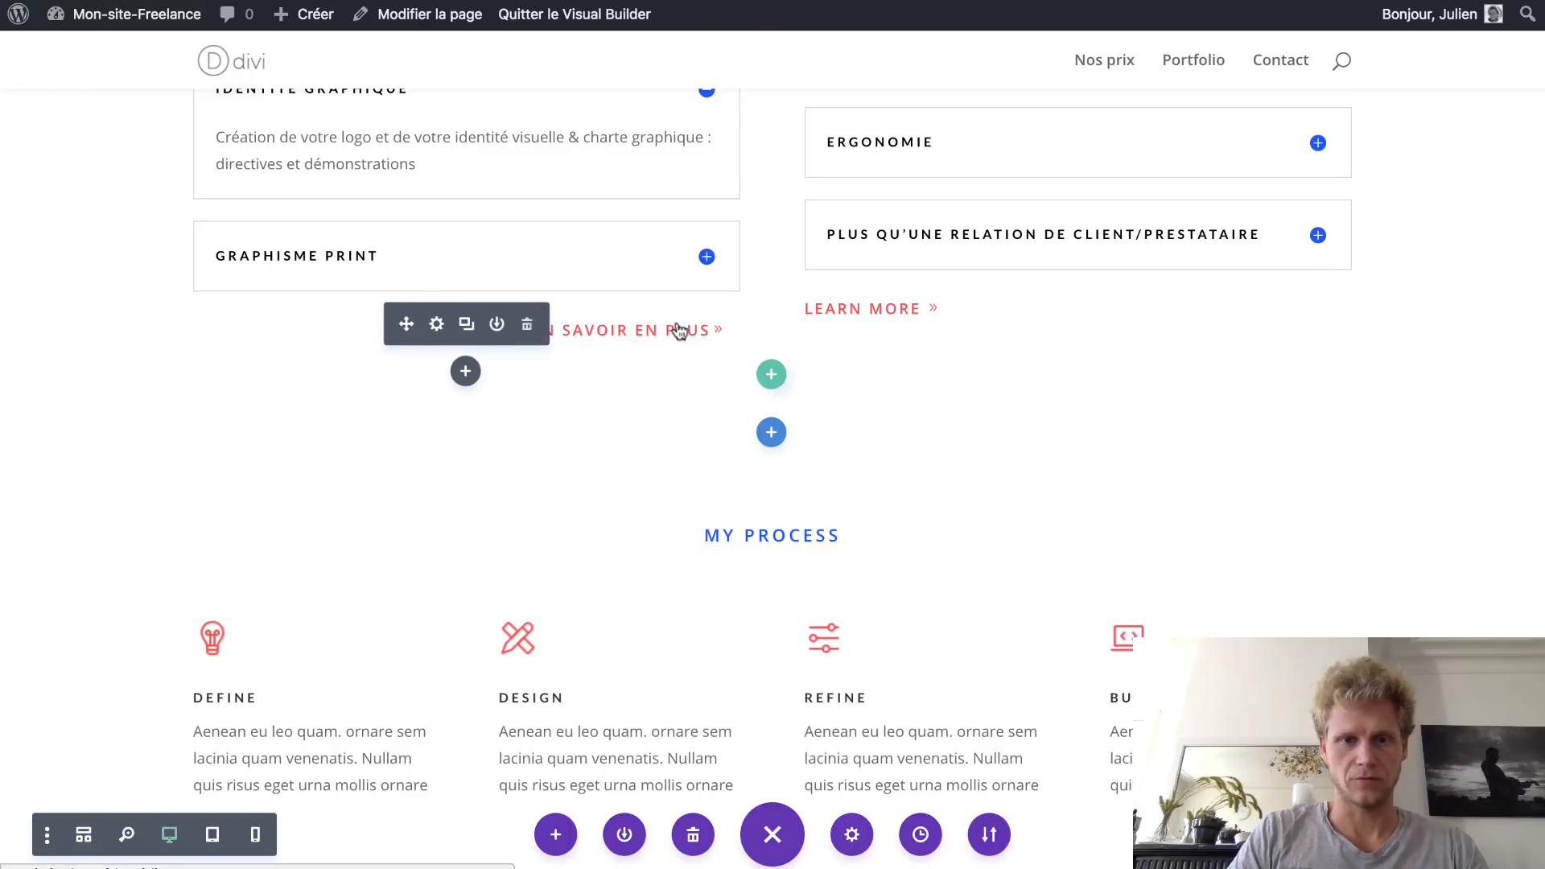
{"action": "left_click", "coordinate": [467, 326]}
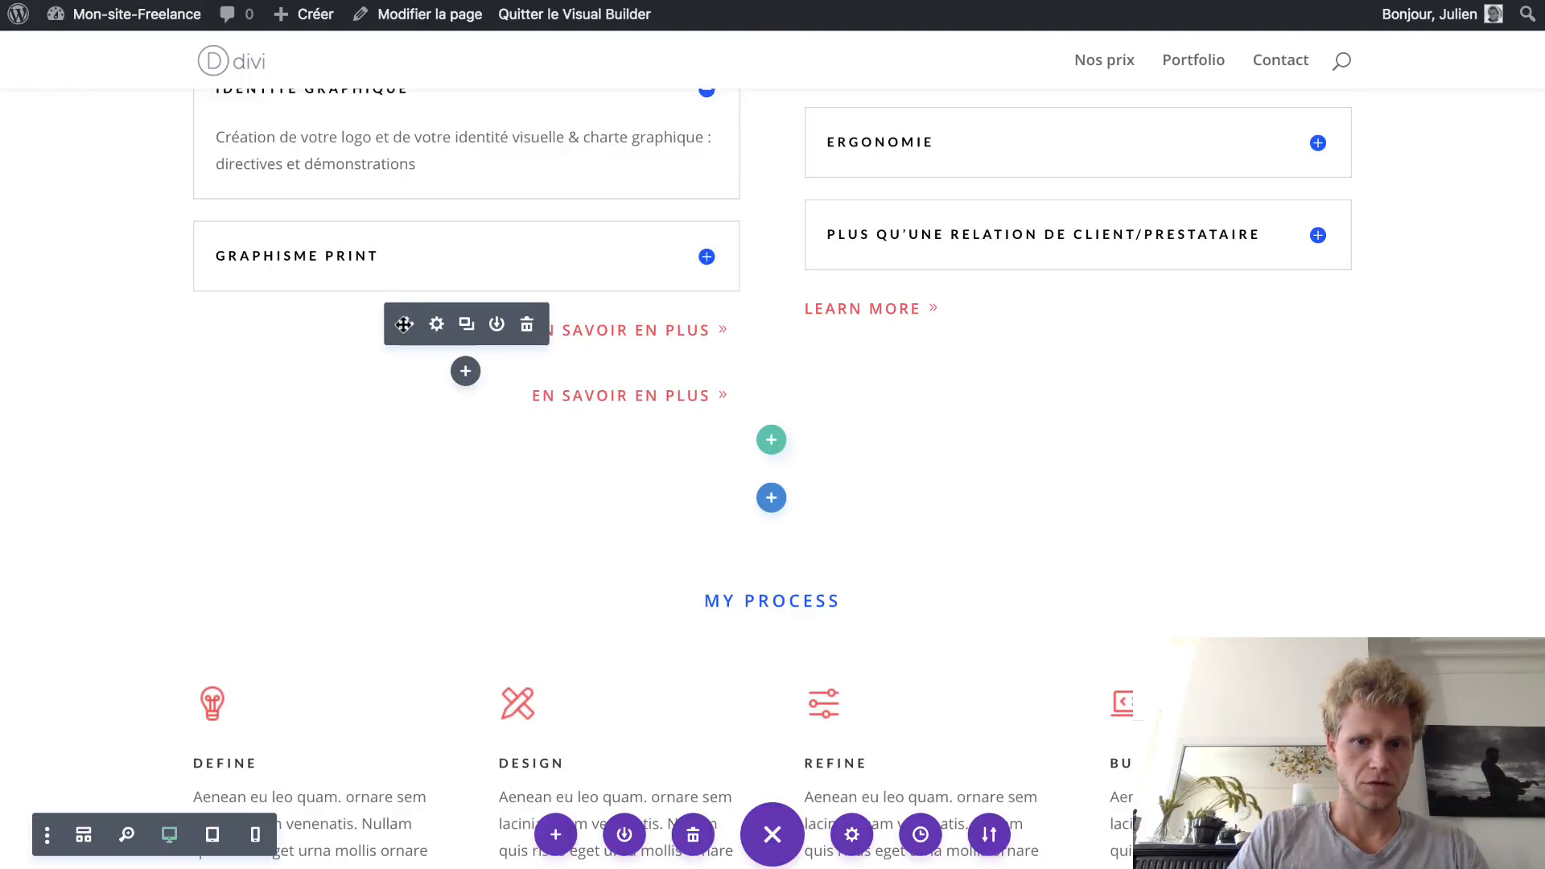
{"action": "left_click_drag", "start_coordinate": [404, 324], "coordinate": [977, 365]}
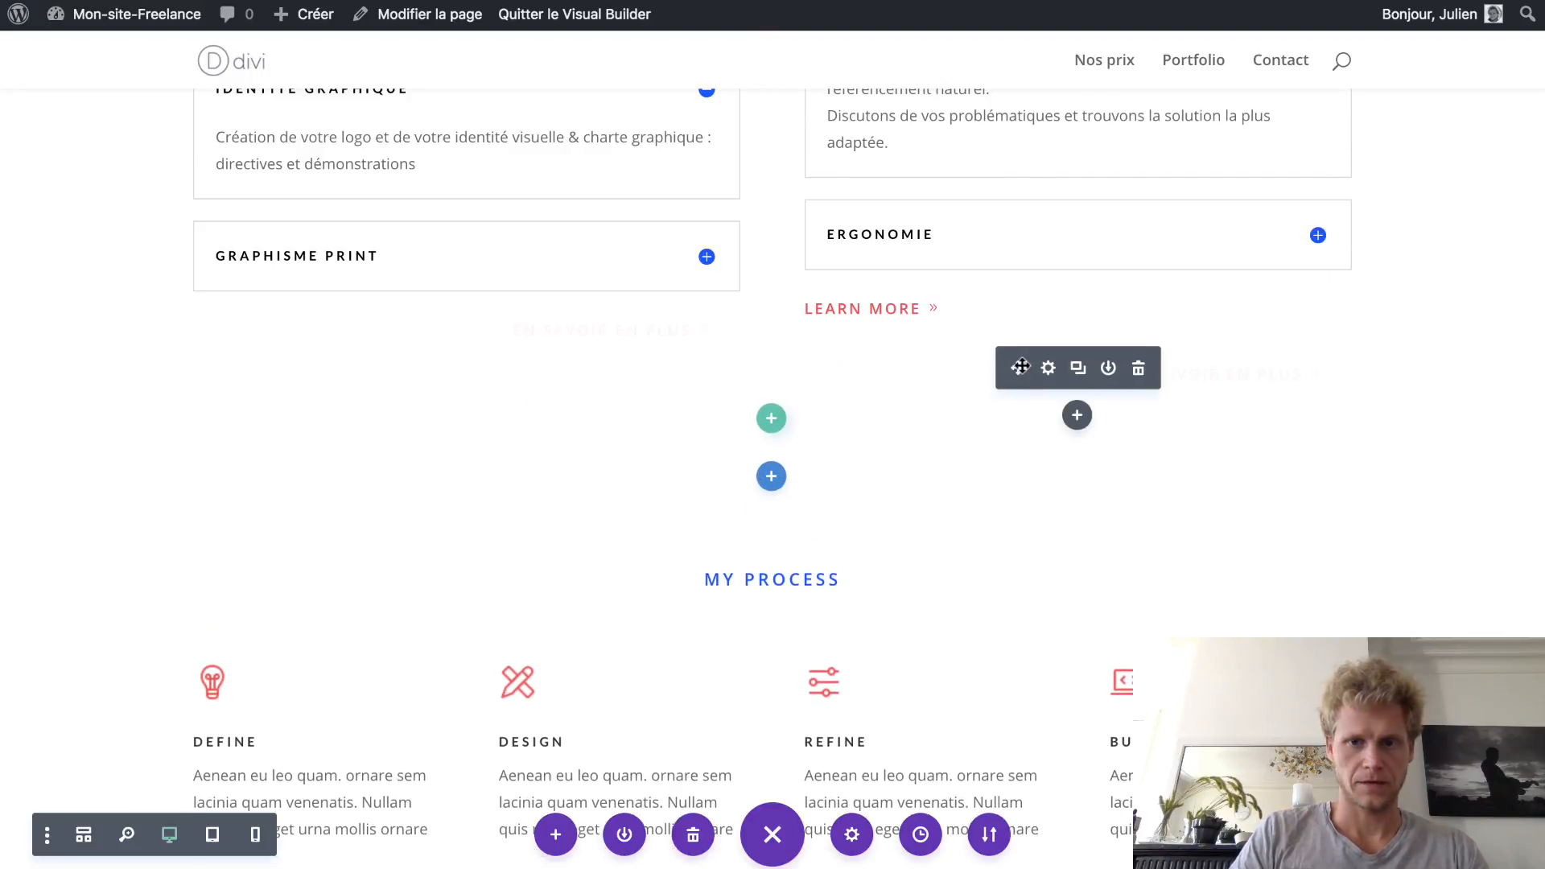
{"action": "left_click", "coordinate": [1047, 368]}
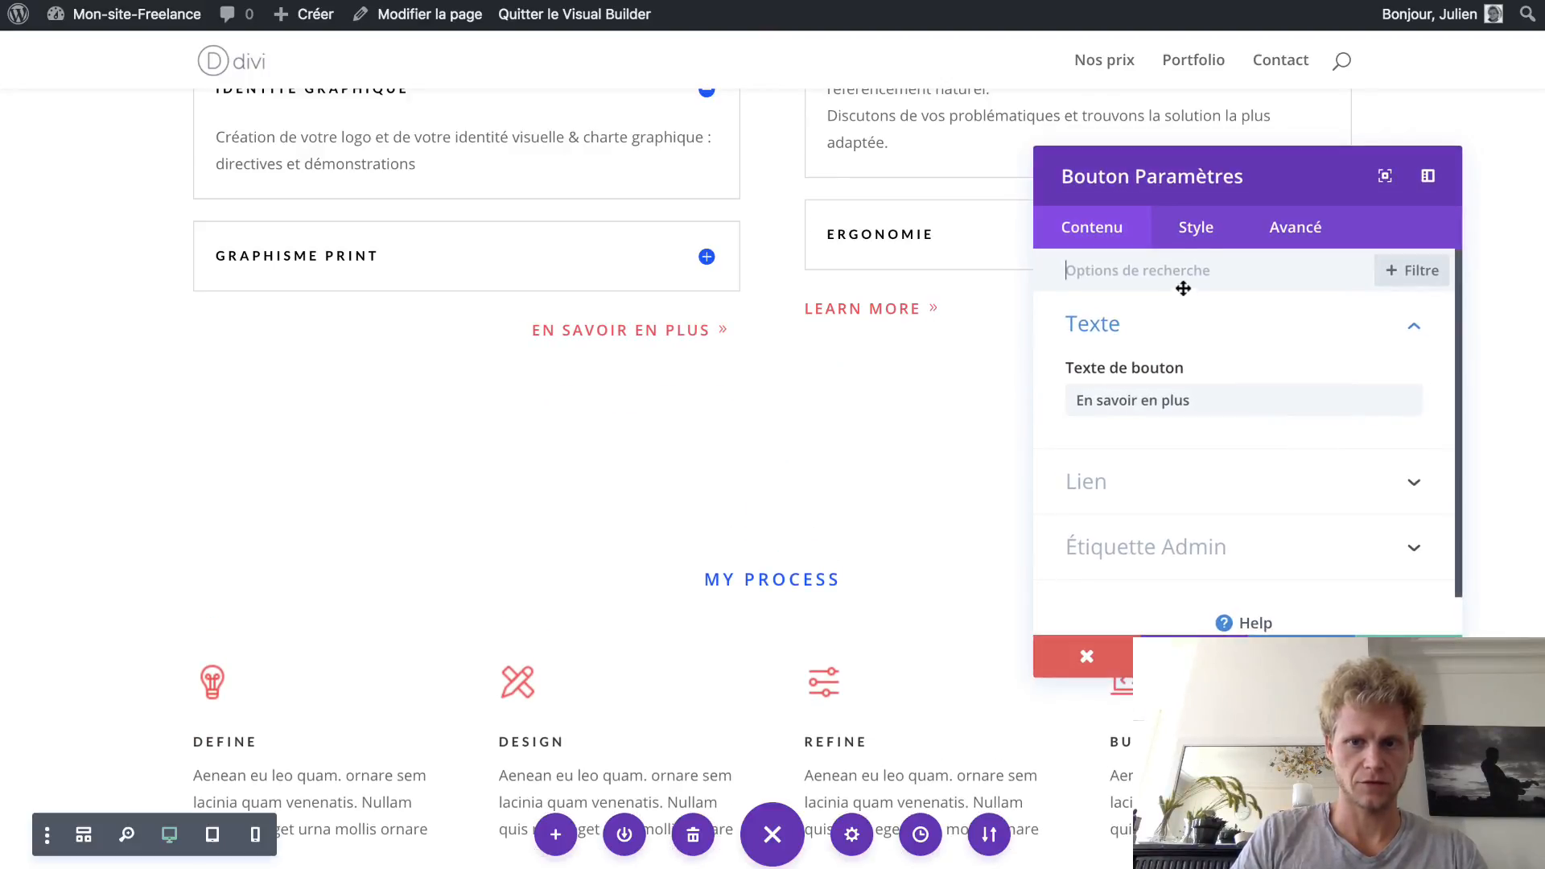
{"action": "left_click", "coordinate": [1197, 229]}
{"action": "left_click", "coordinate": [1152, 329]}
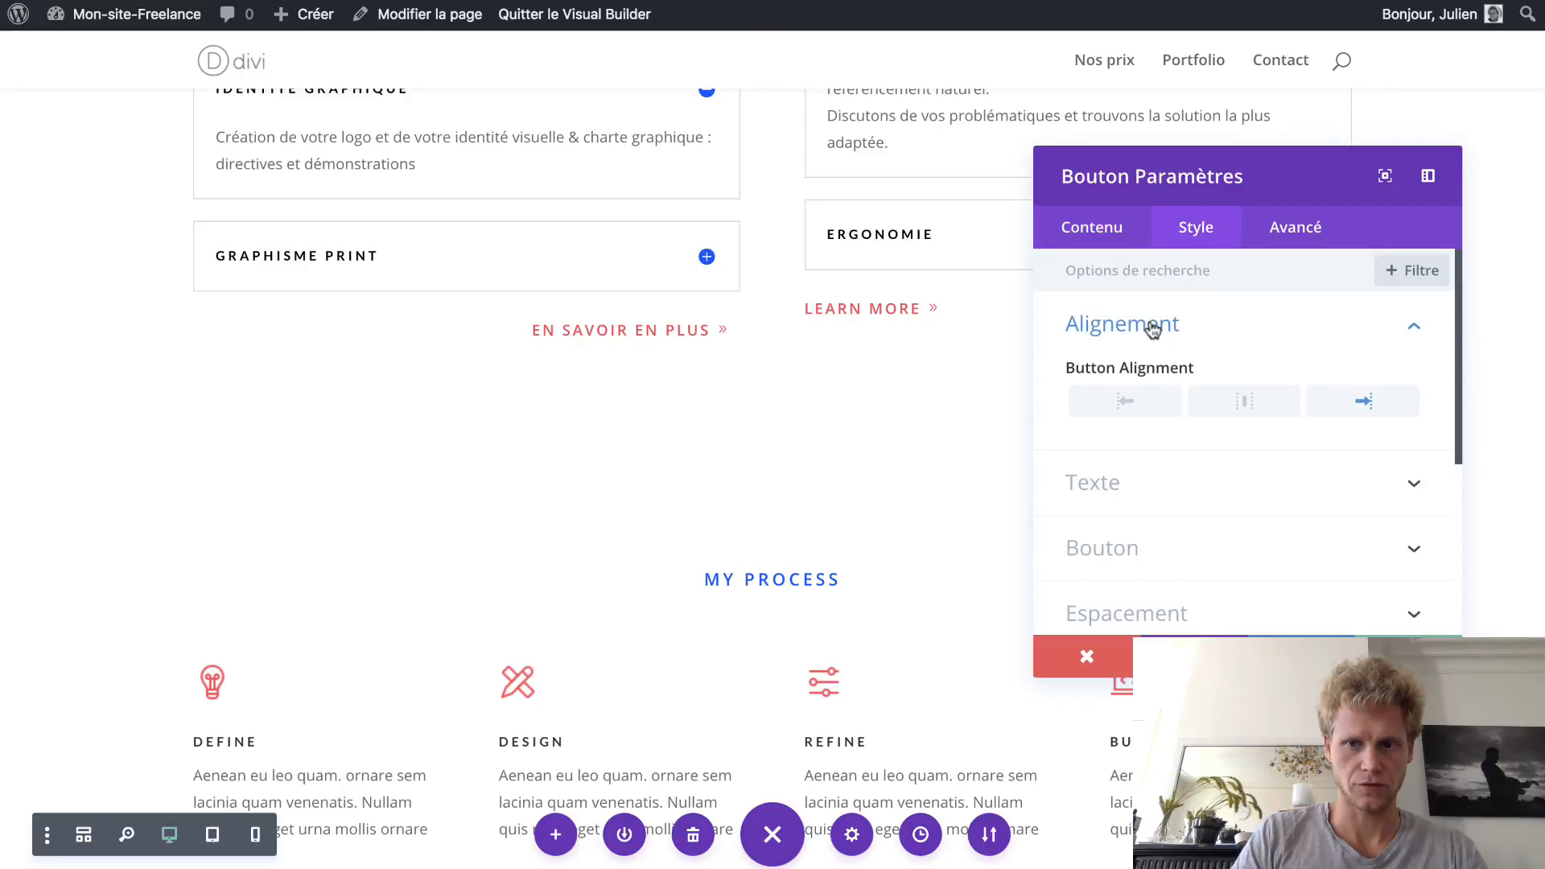
{"action": "left_click", "coordinate": [1115, 398]}
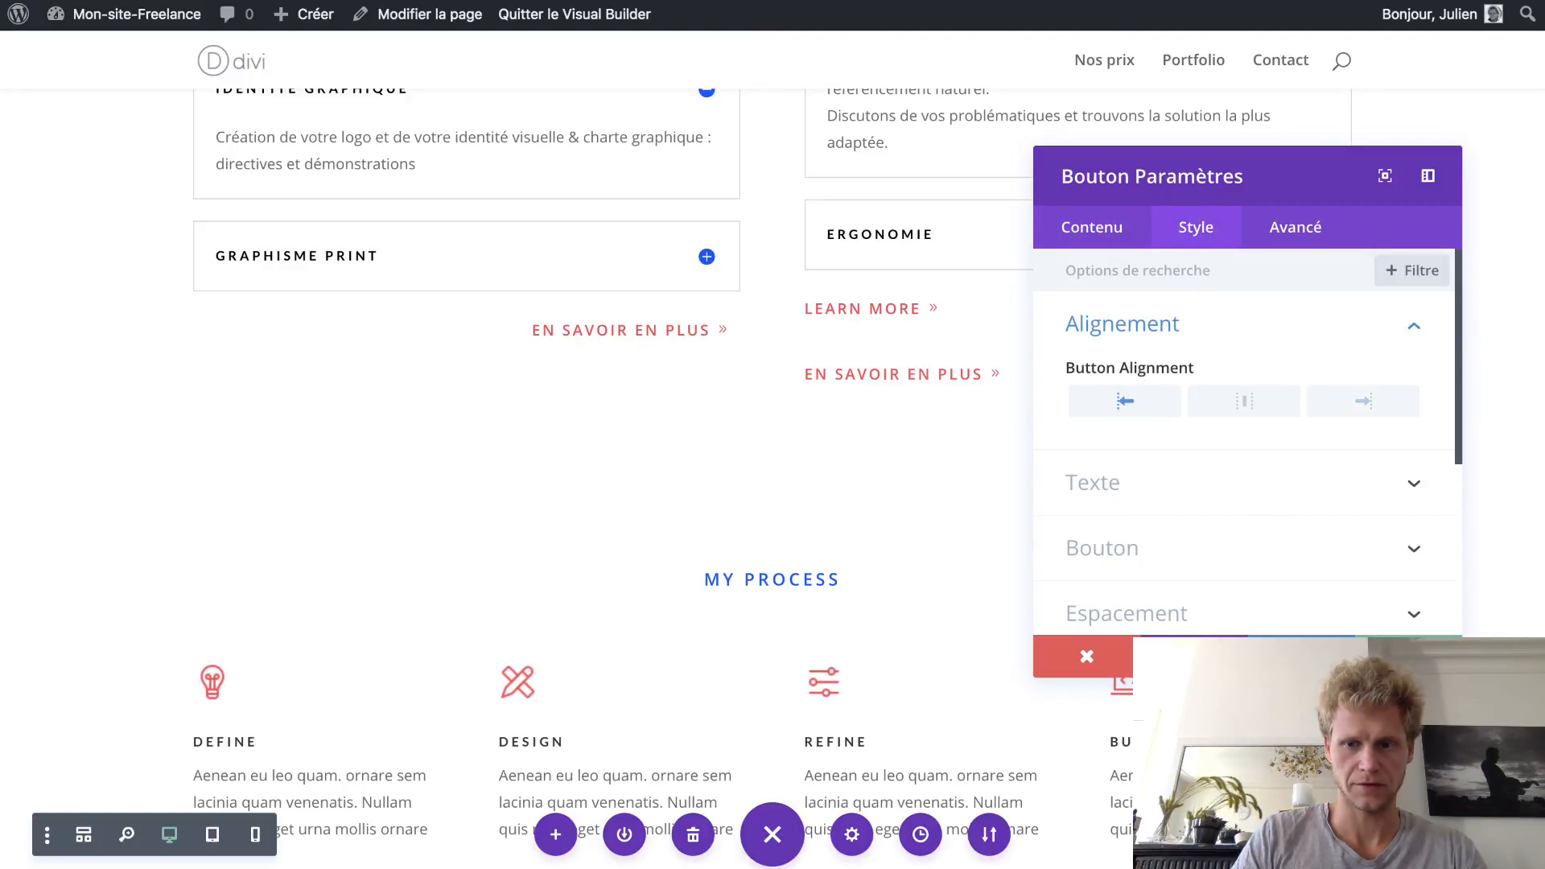
{"action": "key", "text": "Escape"}
Delete the old Learn More button and collapse the Site sur mesure, Website Design and Identité Graphique toggles
{"action": "mouse_move", "coordinate": [931, 309]}
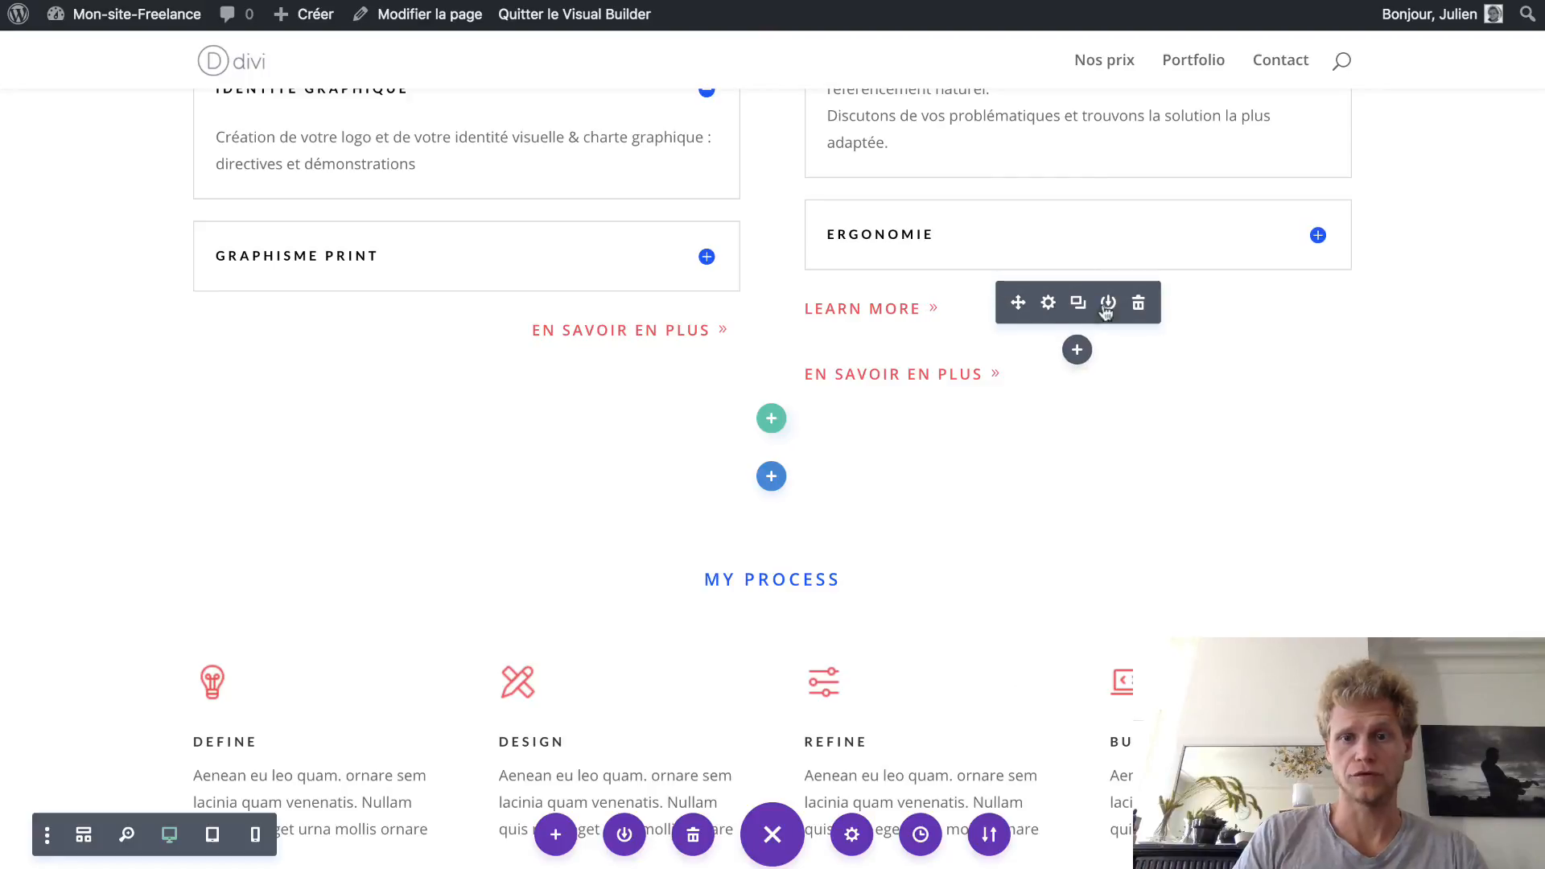
{"action": "left_click", "coordinate": [1141, 305]}
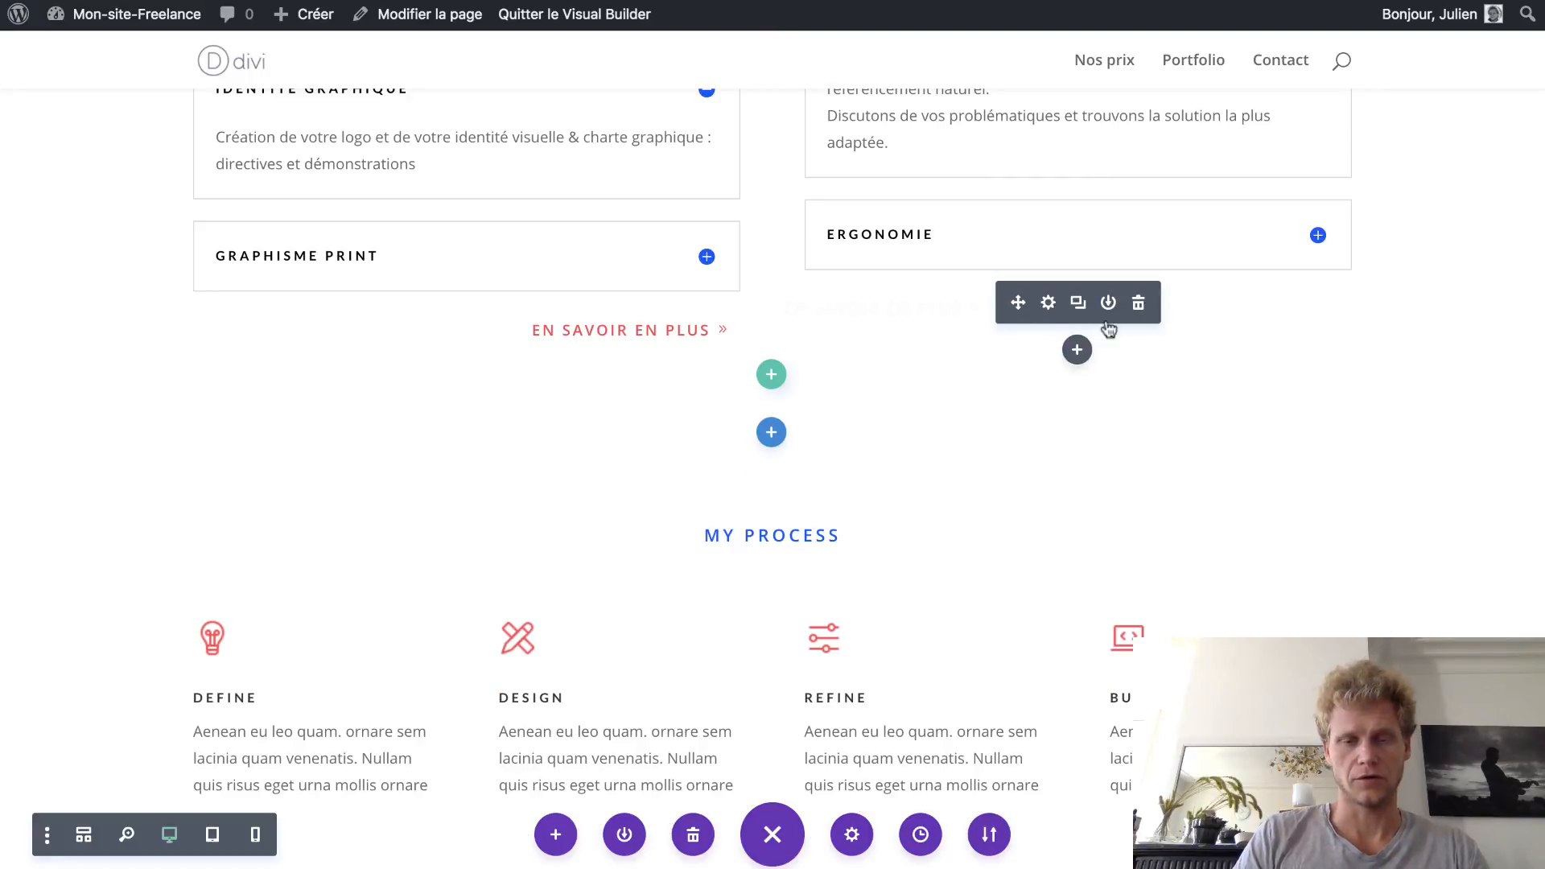
{"action": "scroll", "coordinate": [870, 341], "scroll_direction": "up", "scroll_amount": 3}
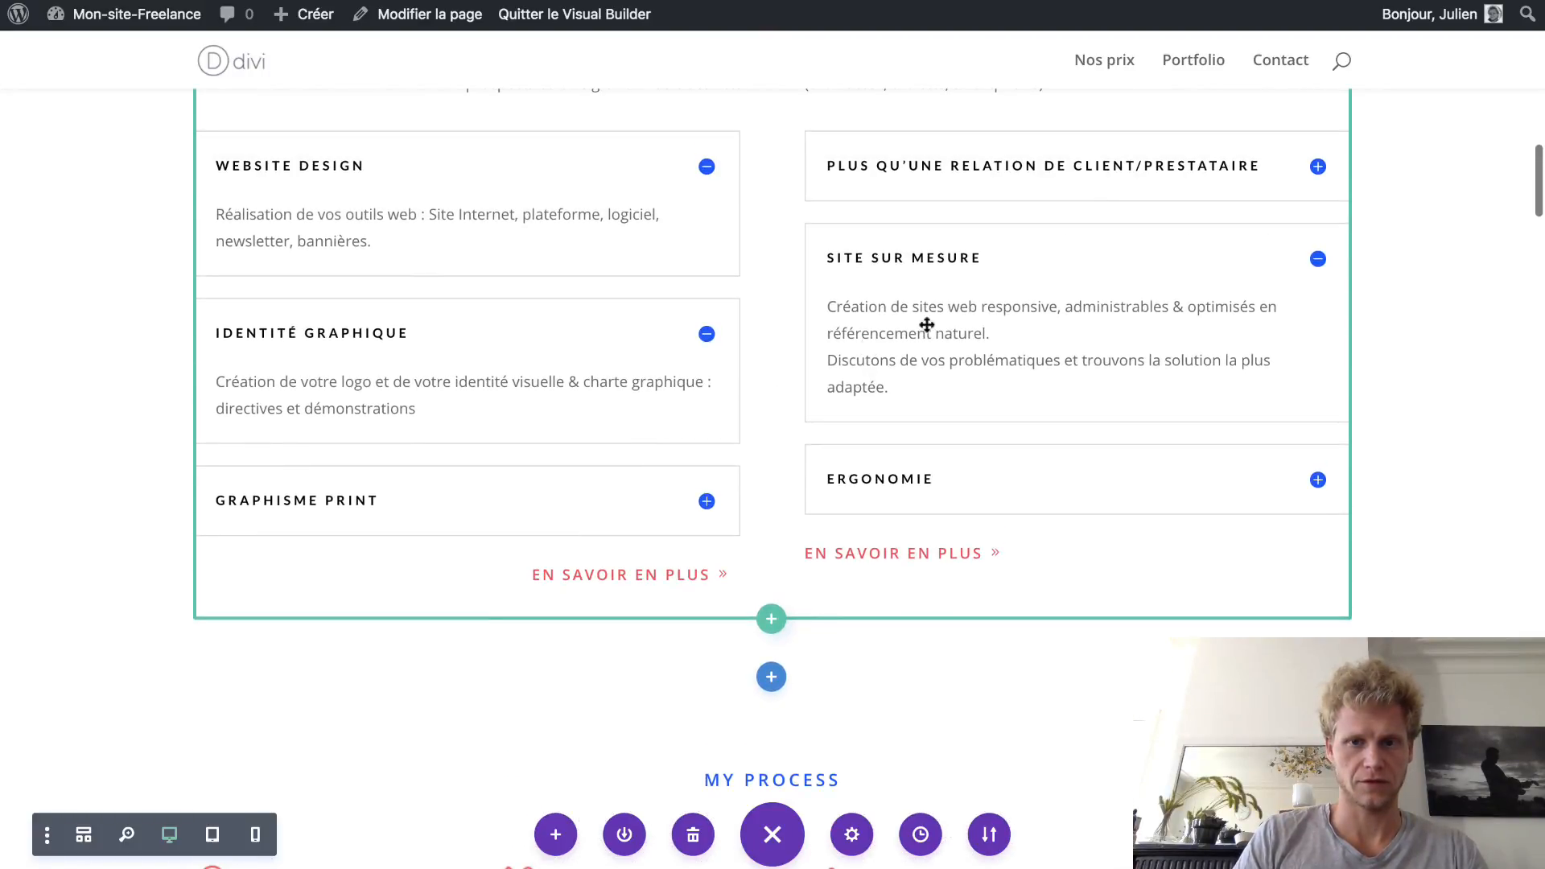
{"action": "left_click", "coordinate": [1320, 259]}
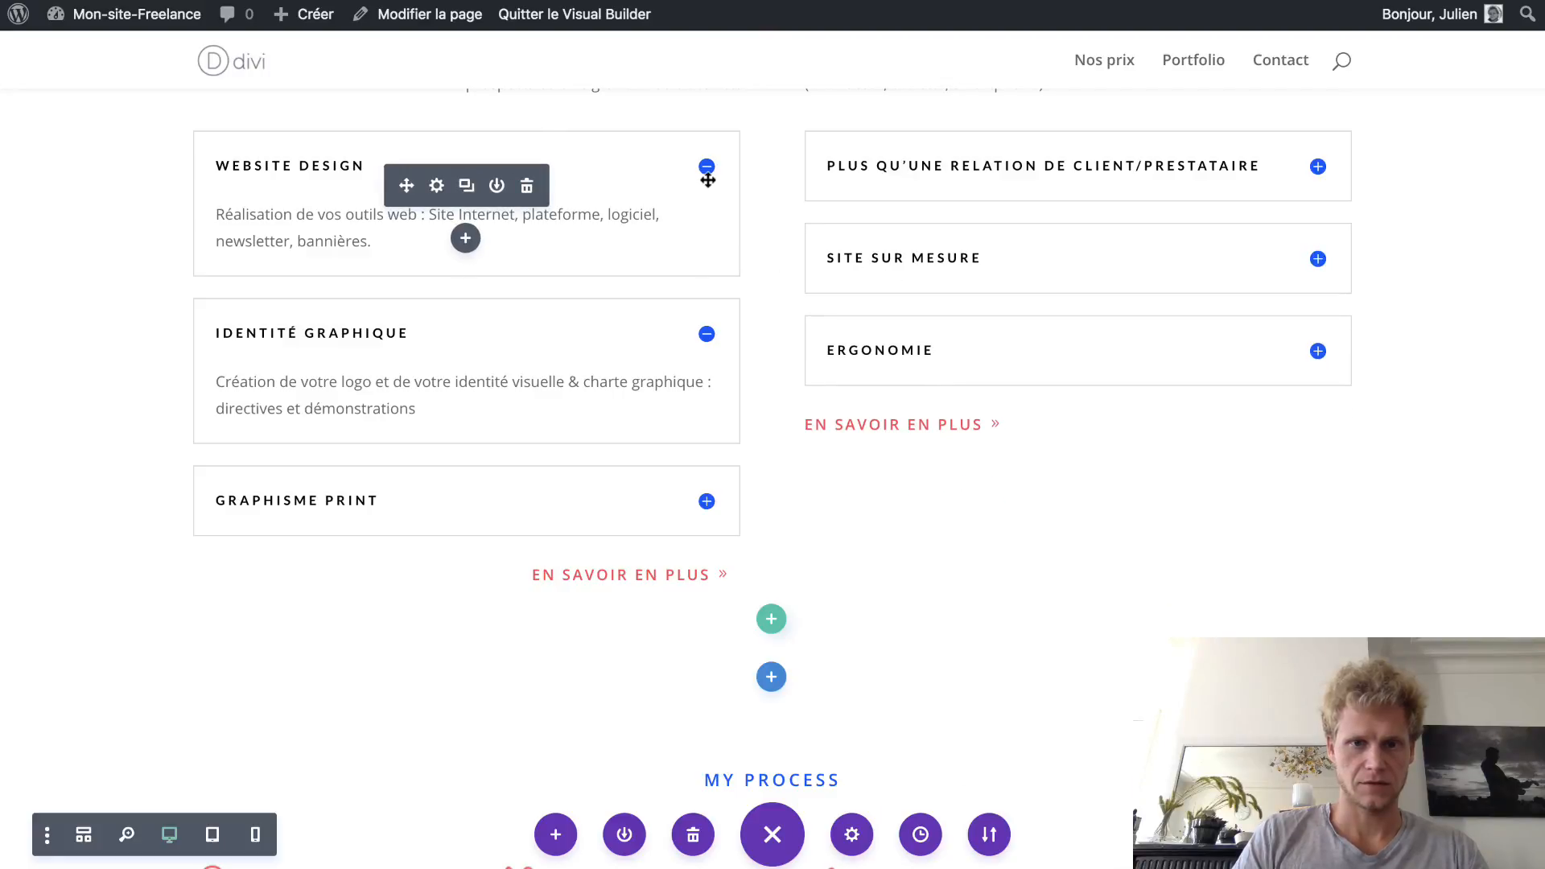
{"action": "left_click", "coordinate": [707, 171]}
{"action": "left_click", "coordinate": [708, 257]}
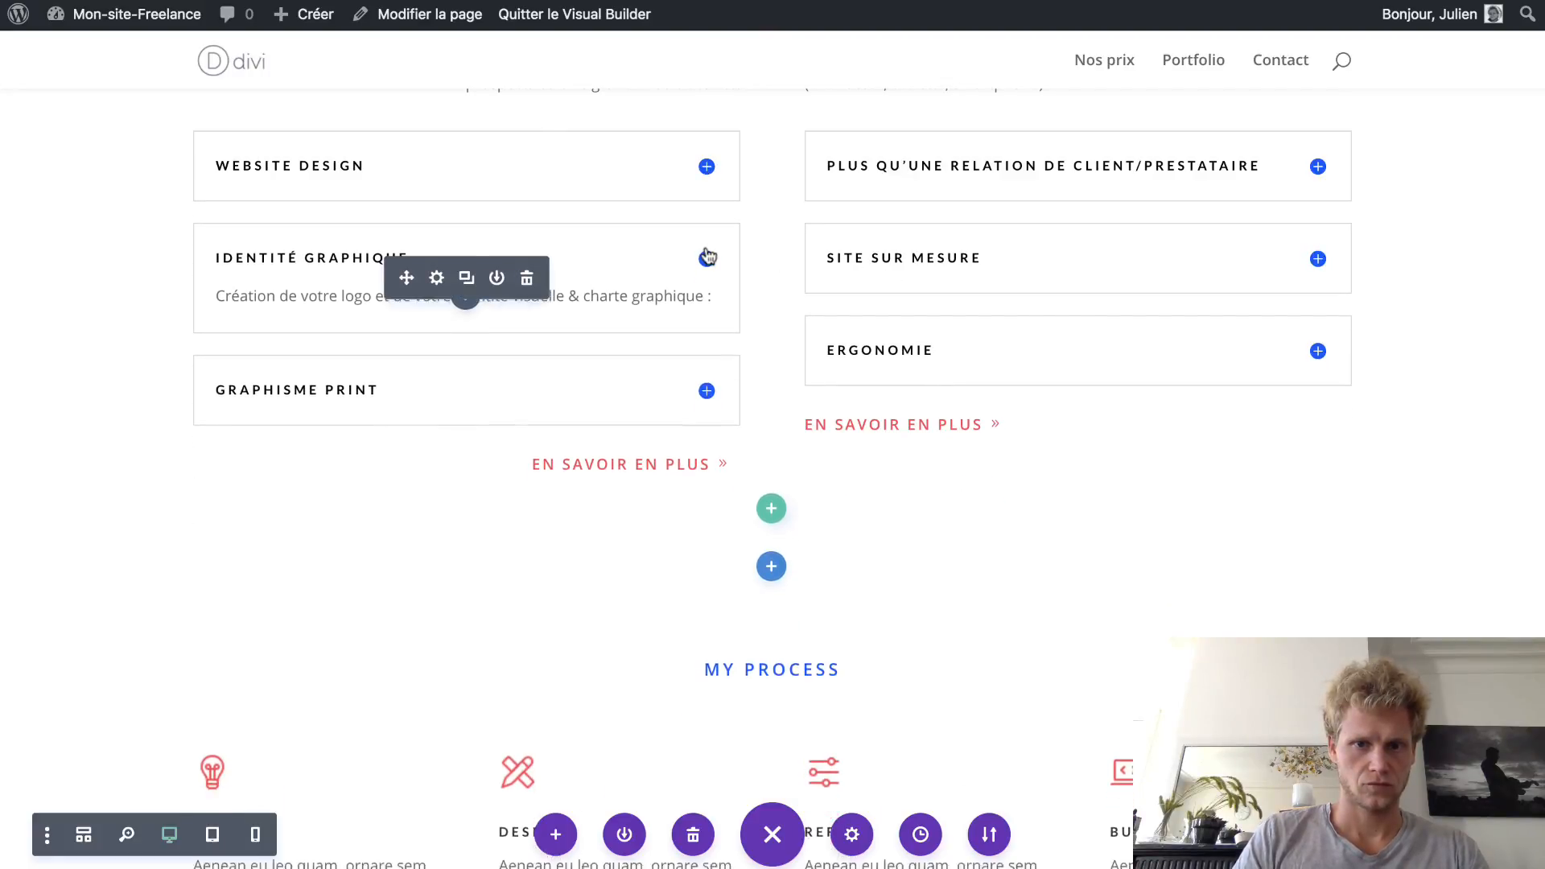
Move the client/prestataire toggle below Ergonomie
{"action": "scroll", "coordinate": [621, 282], "scroll_direction": "up", "scroll_amount": 3}
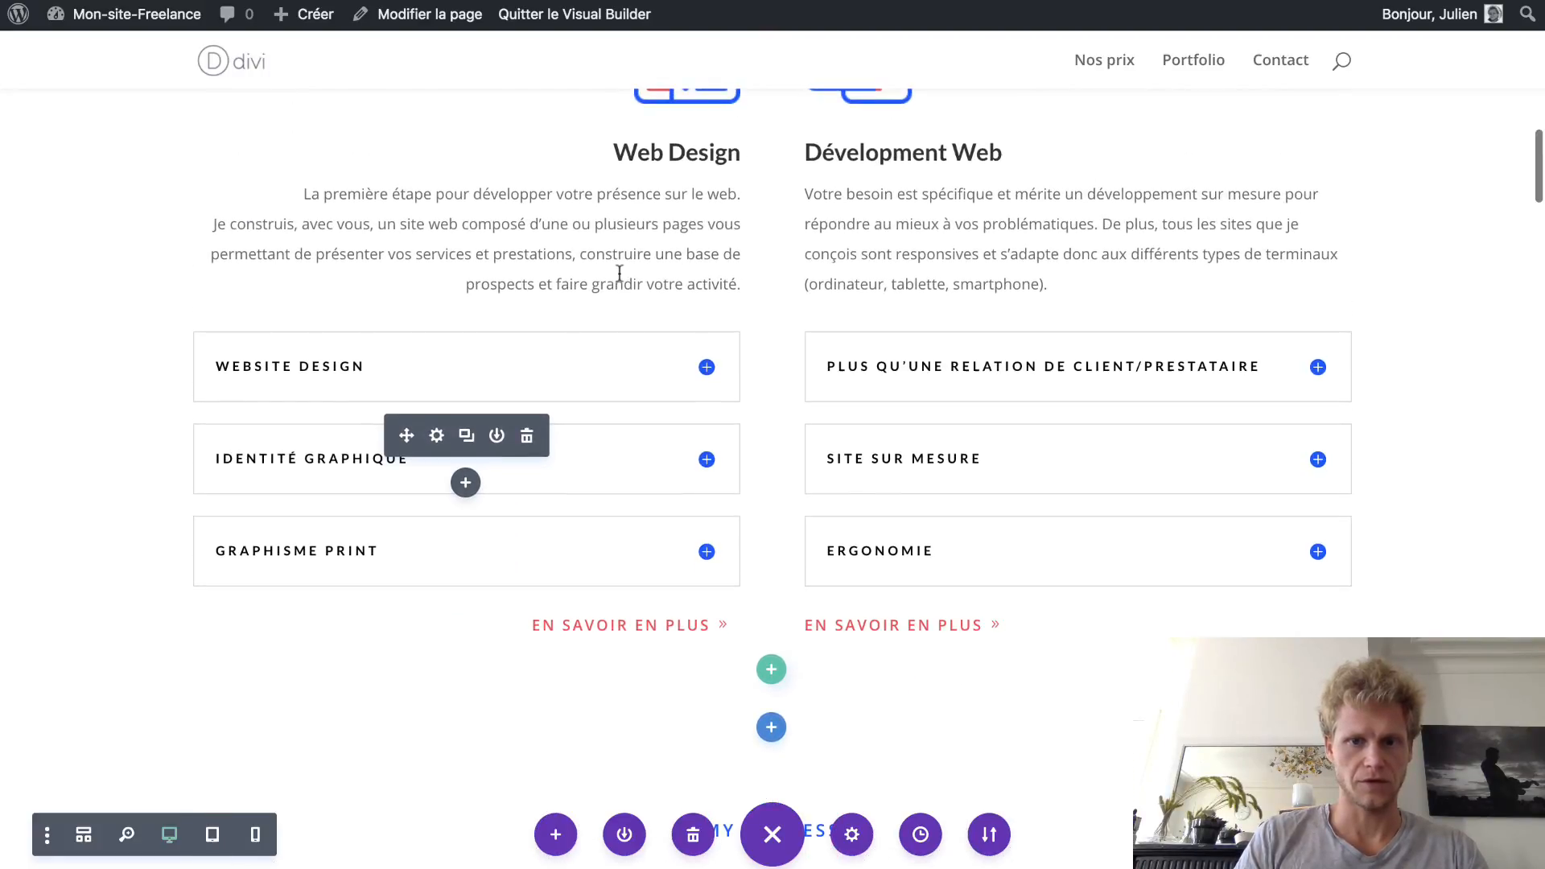
{"action": "scroll", "coordinate": [960, 314], "scroll_direction": "down", "scroll_amount": 1}
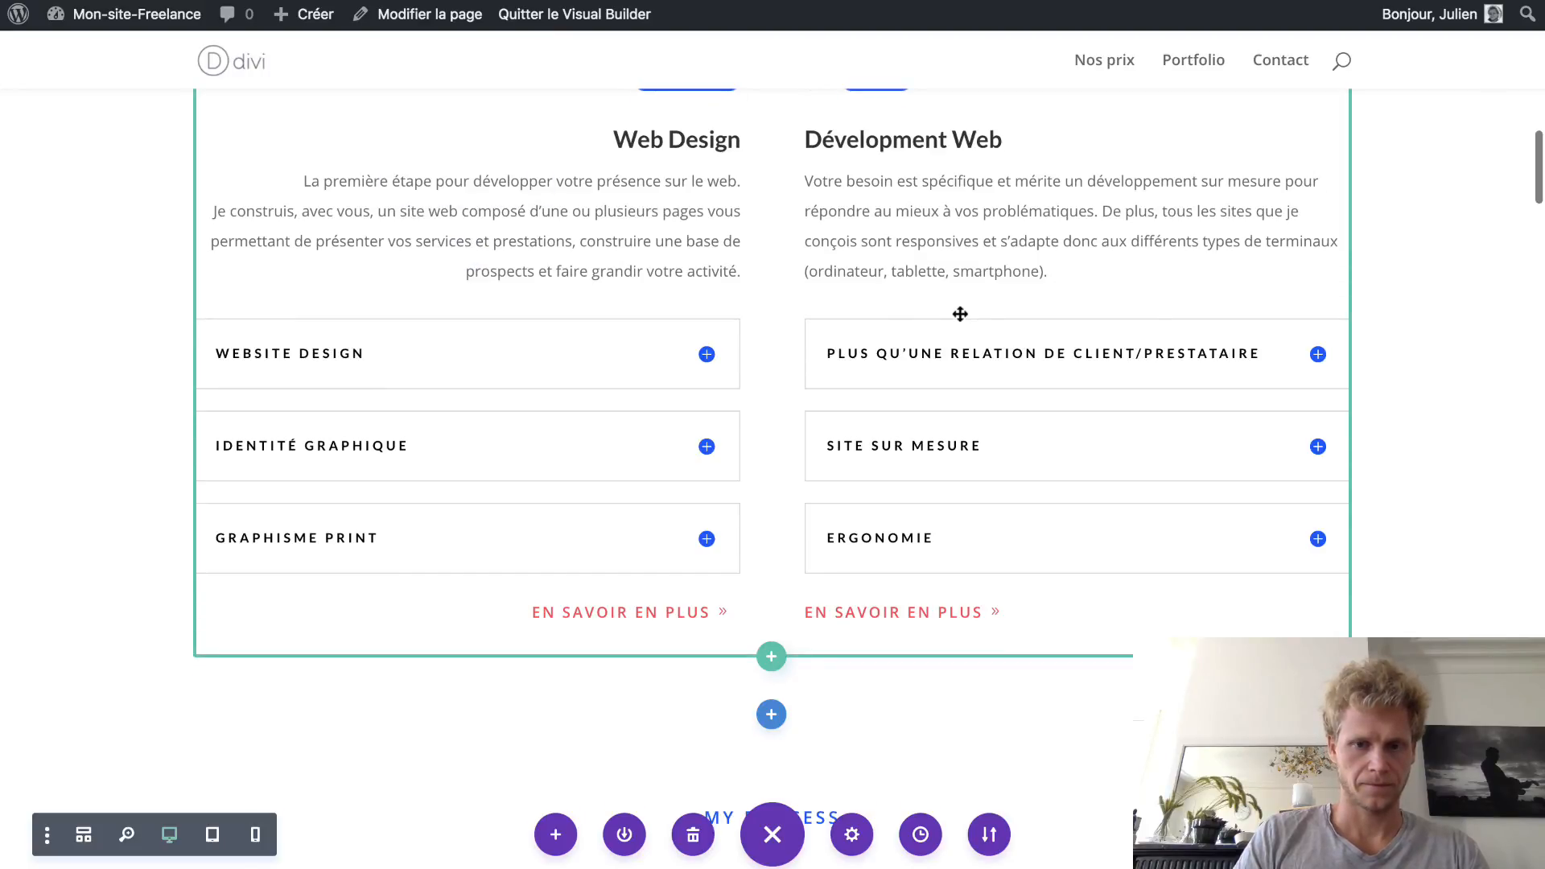
{"action": "mouse_move", "coordinate": [876, 387]}
{"action": "left_click_drag", "start_coordinate": [1021, 331], "coordinate": [1019, 503]}
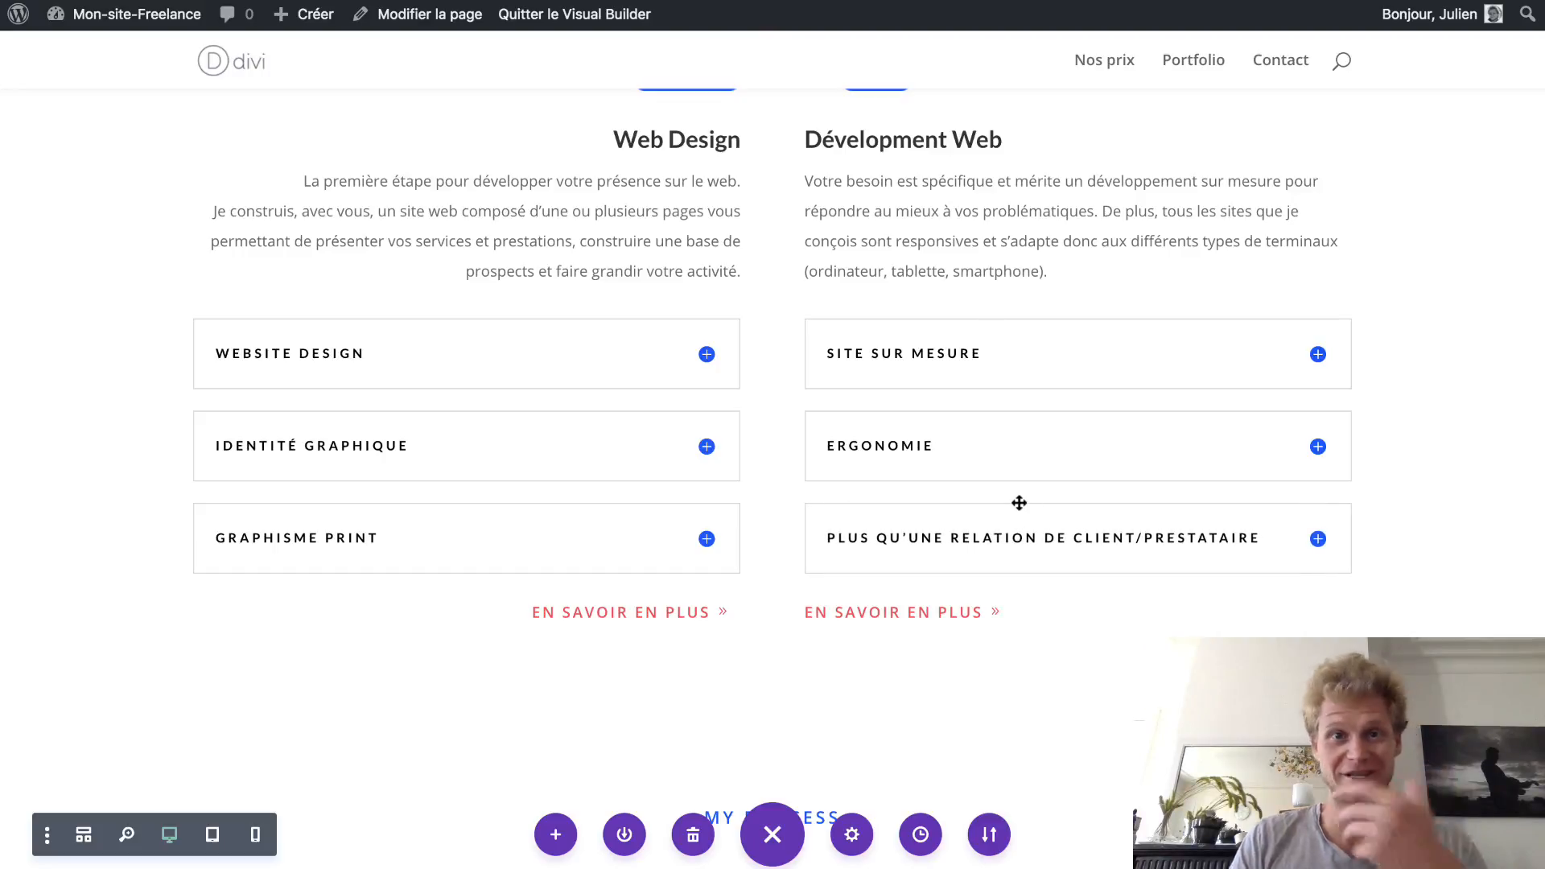
{"action": "scroll", "coordinate": [966, 500], "scroll_direction": "down", "scroll_amount": 5}
Change the My Process heading to 'Nos Process' and save
{"action": "scroll", "coordinate": [966, 500], "scroll_direction": "down", "scroll_amount": 2}
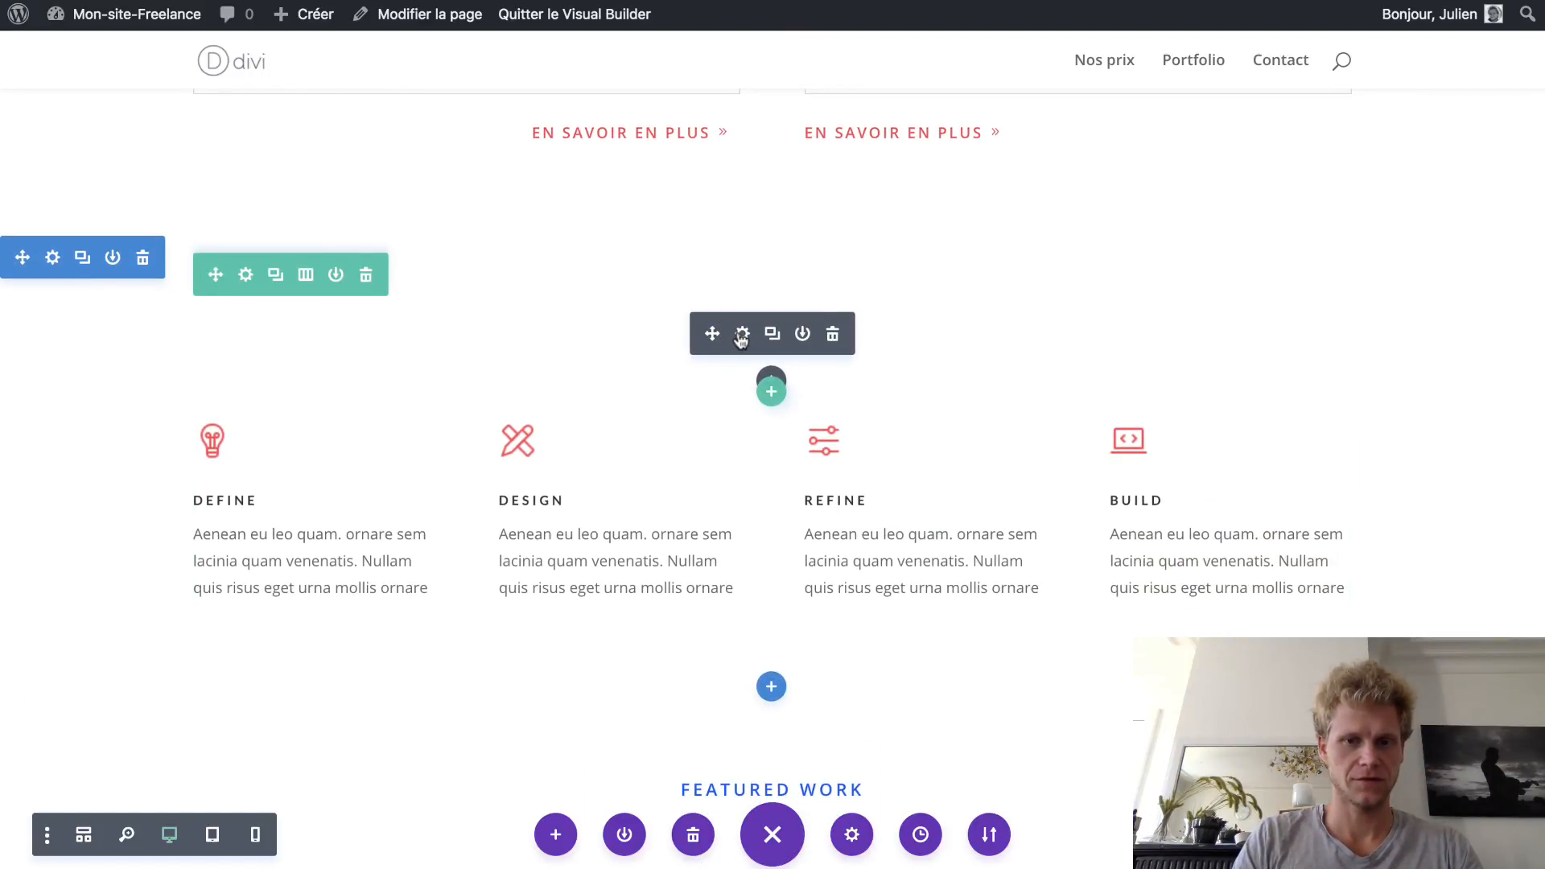
{"action": "left_click", "coordinate": [741, 334]}
{"action": "double_click", "coordinate": [1090, 584]}
{"action": "type", "text": "Nos Process"}
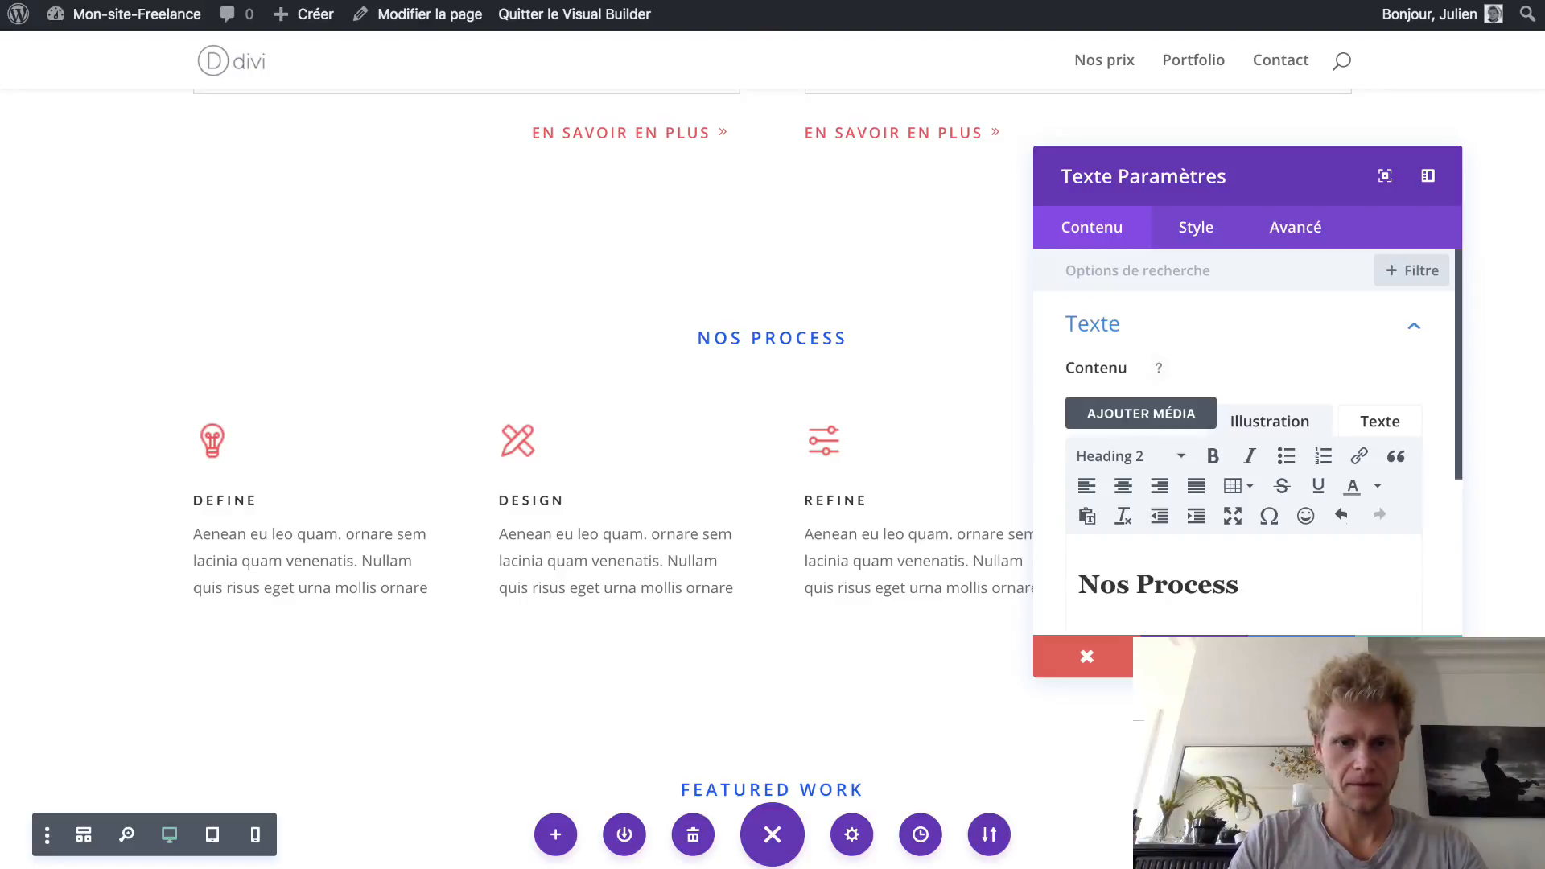
{"action": "left_click", "coordinate": [1408, 657]}
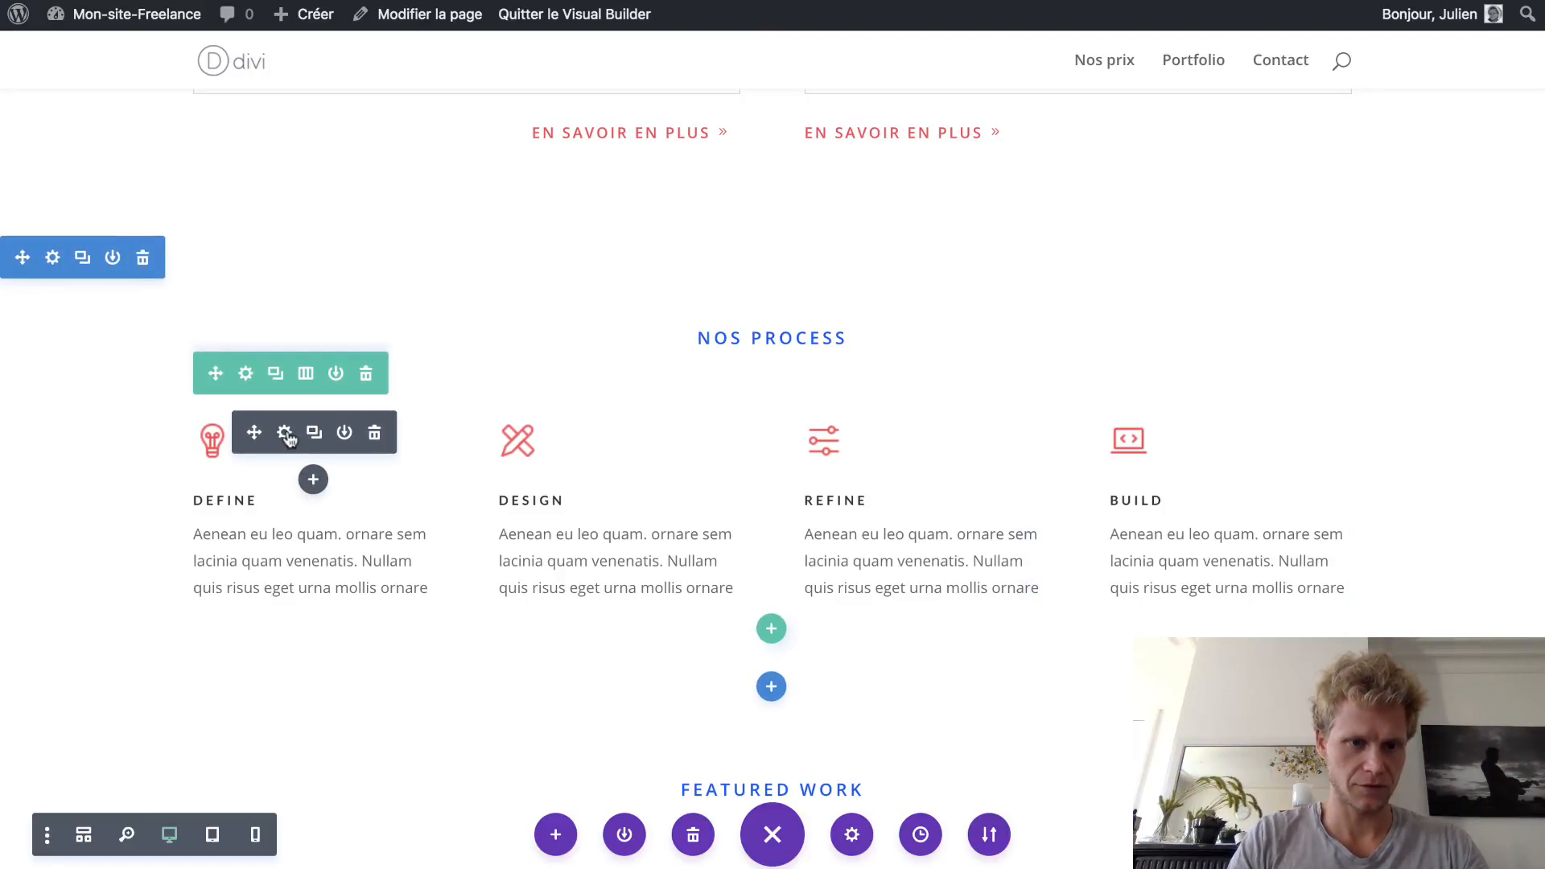
Inspect the Define lightbulb image settings and close them without changes
{"action": "left_click", "coordinate": [286, 434]}
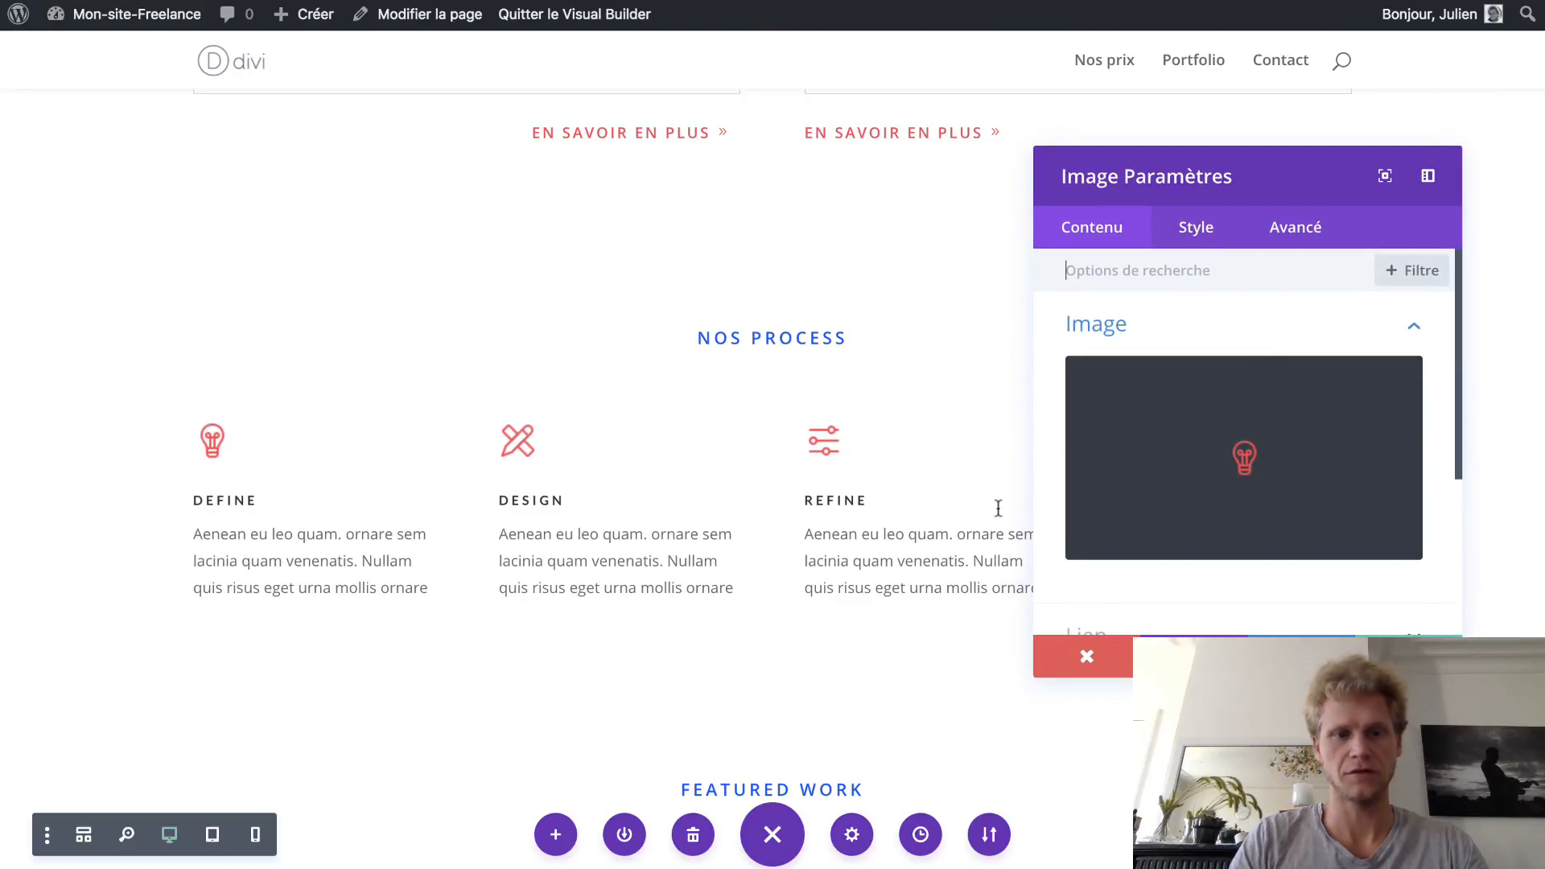
{"action": "scroll", "coordinate": [1143, 527], "scroll_direction": "down", "scroll_amount": 2}
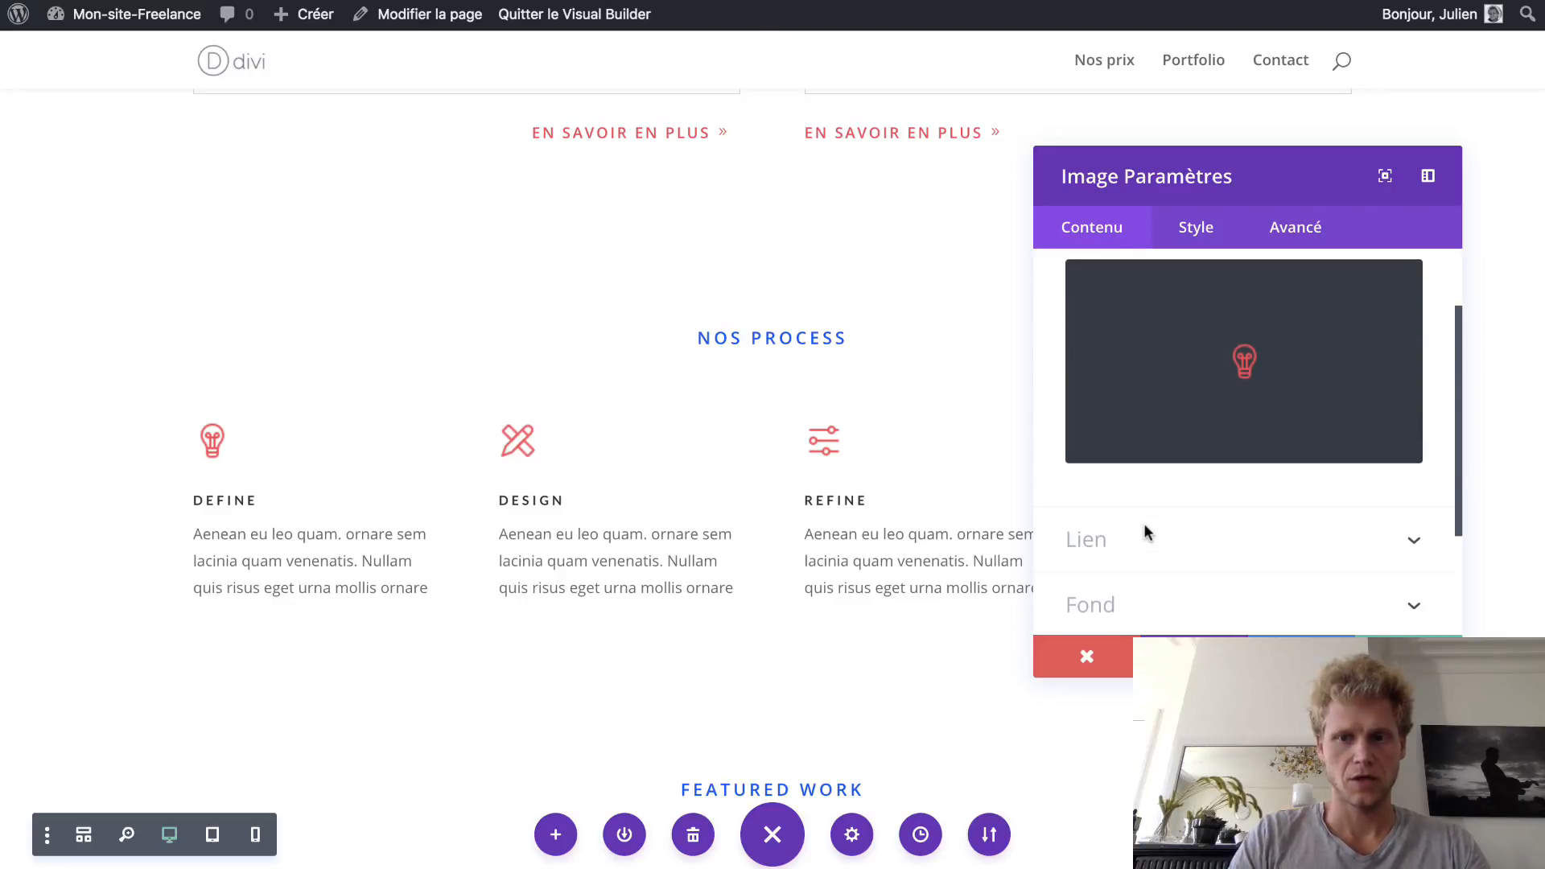
{"action": "scroll", "coordinate": [1145, 532], "scroll_direction": "up", "scroll_amount": 2}
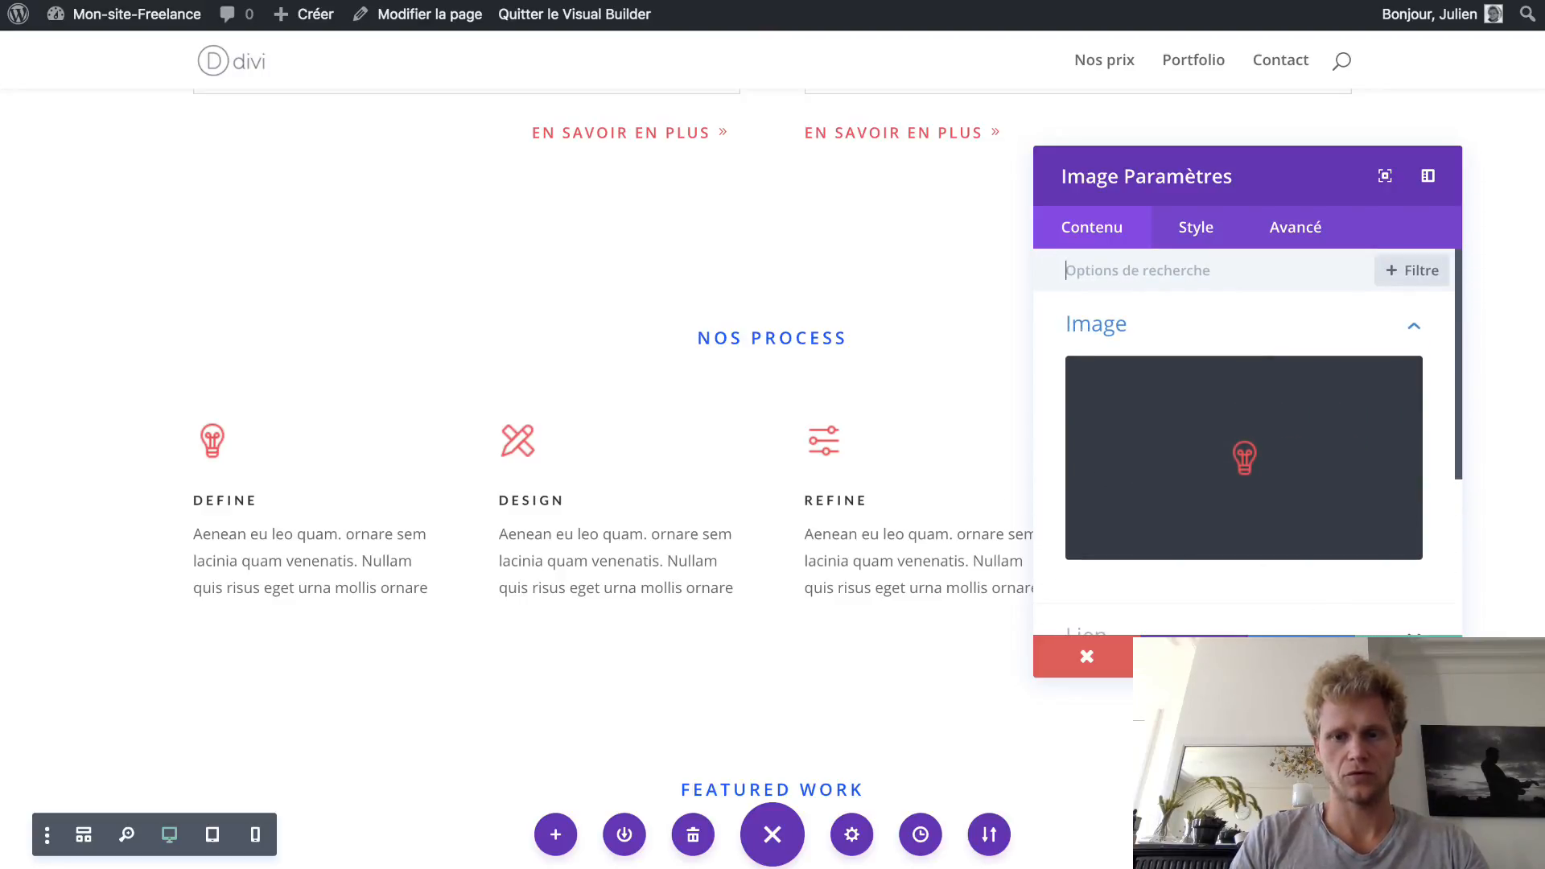
{"action": "left_click", "coordinate": [1409, 657]}
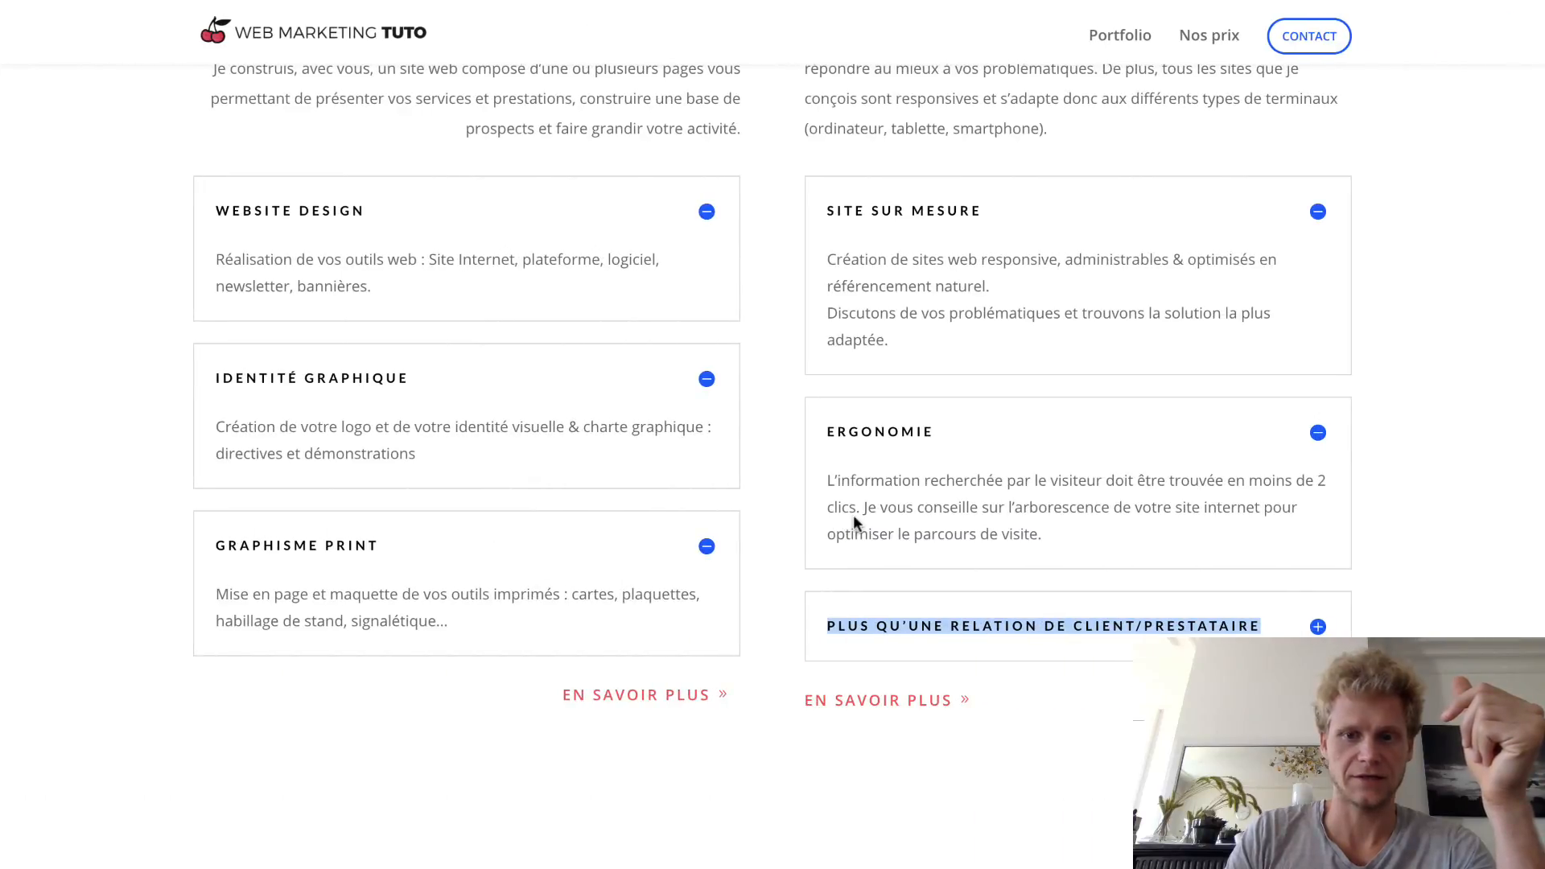
{"action": "scroll", "coordinate": [853, 514], "scroll_direction": "down", "scroll_amount": 10}
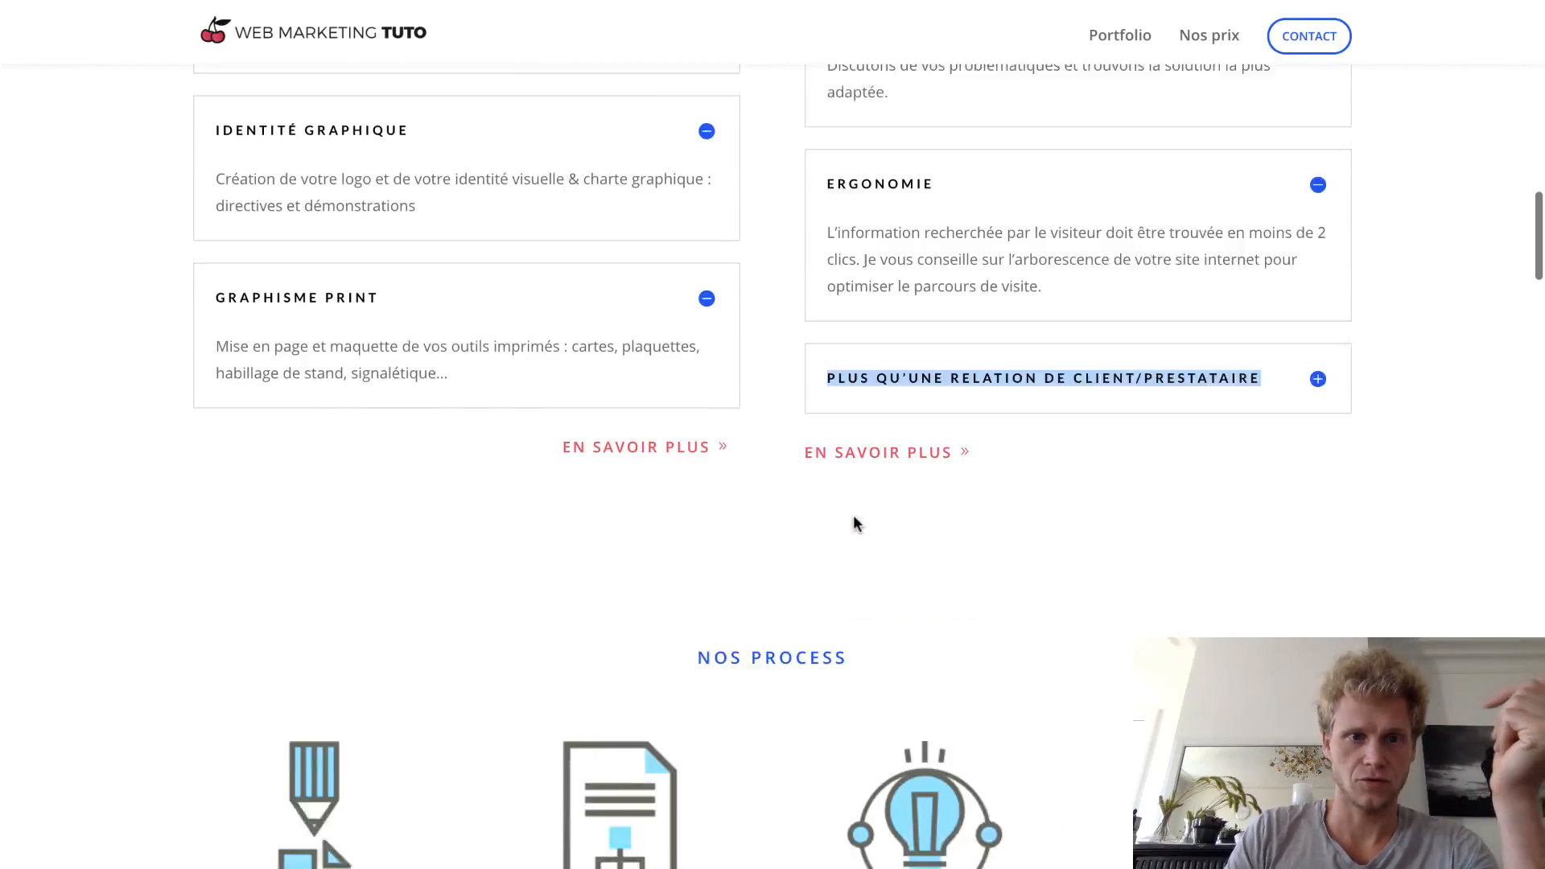
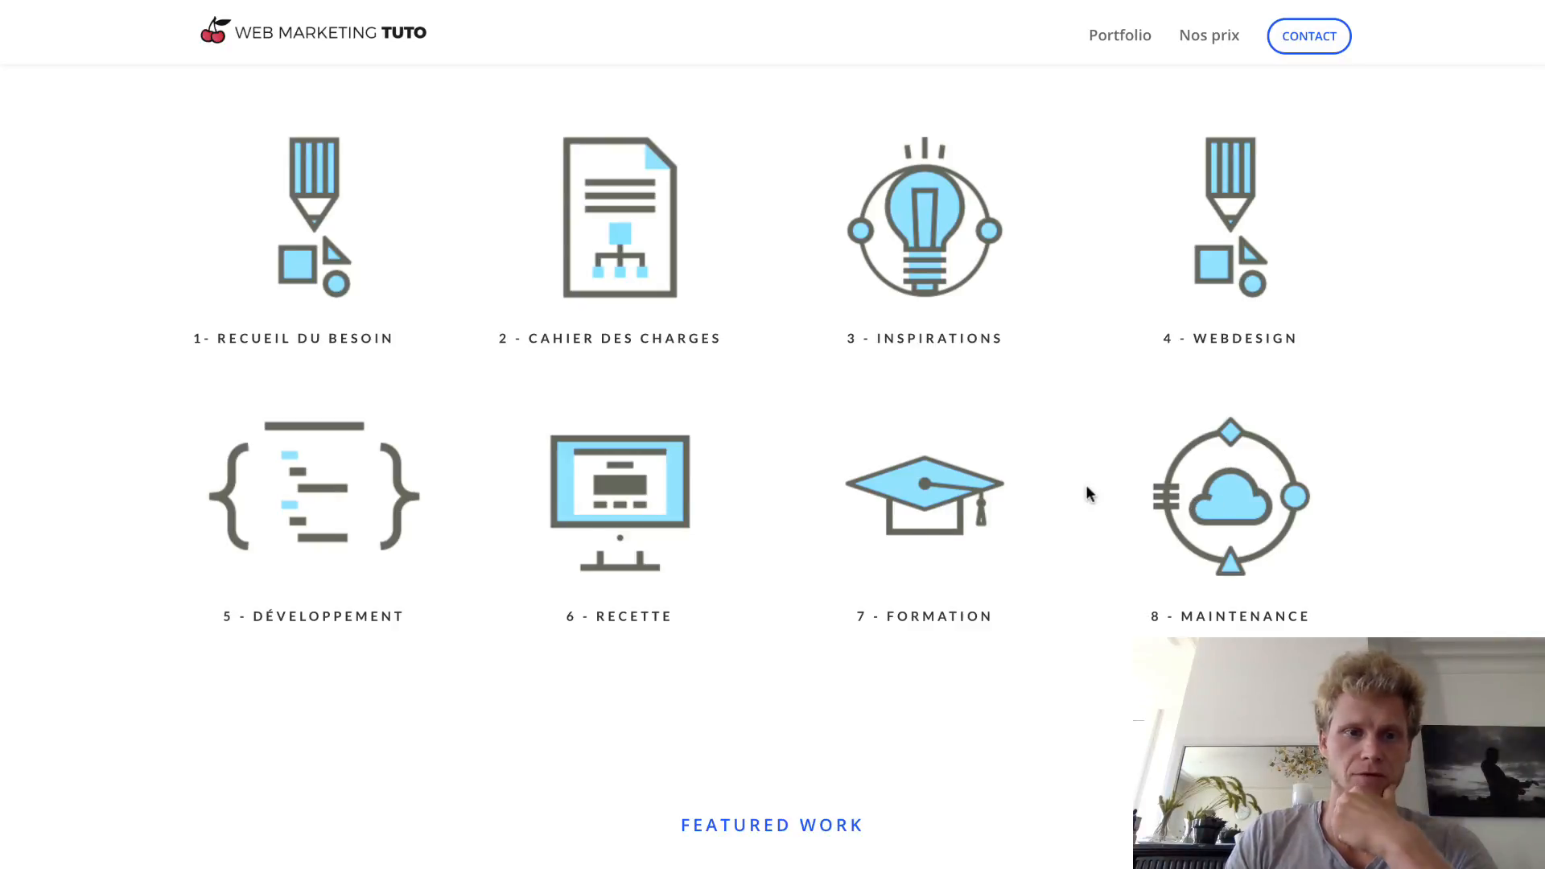
Replace the Define icon image with design.png from the media library
{"action": "scroll", "coordinate": [1087, 487], "scroll_direction": "up", "scroll_amount": 2}
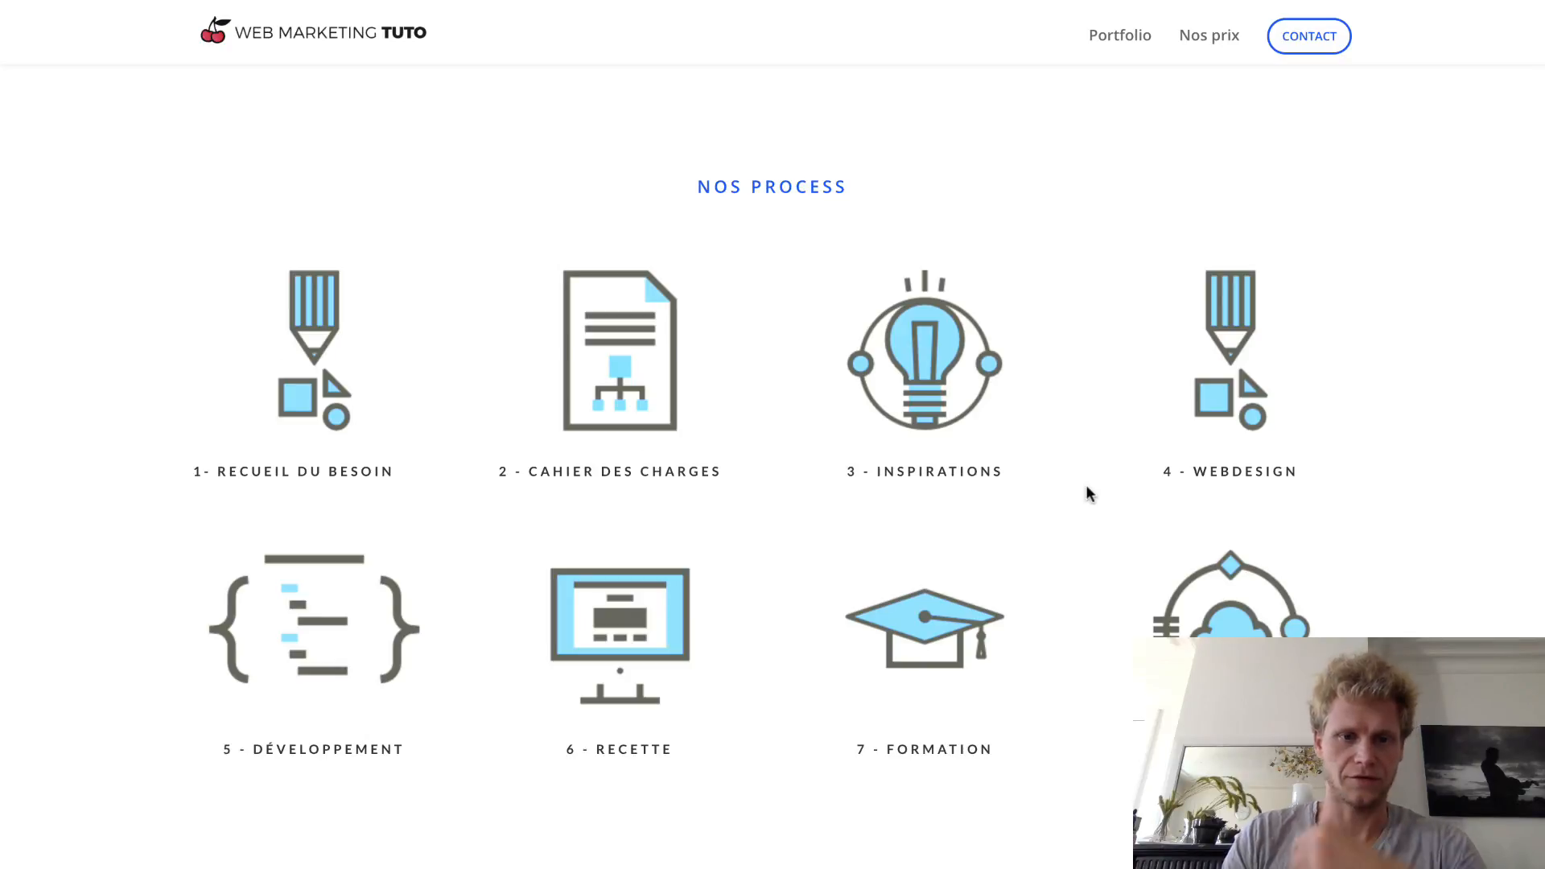
{"action": "scroll", "coordinate": [1086, 486], "scroll_direction": "down", "scroll_amount": 2}
{"action": "key", "text": "ctrl+Left"}
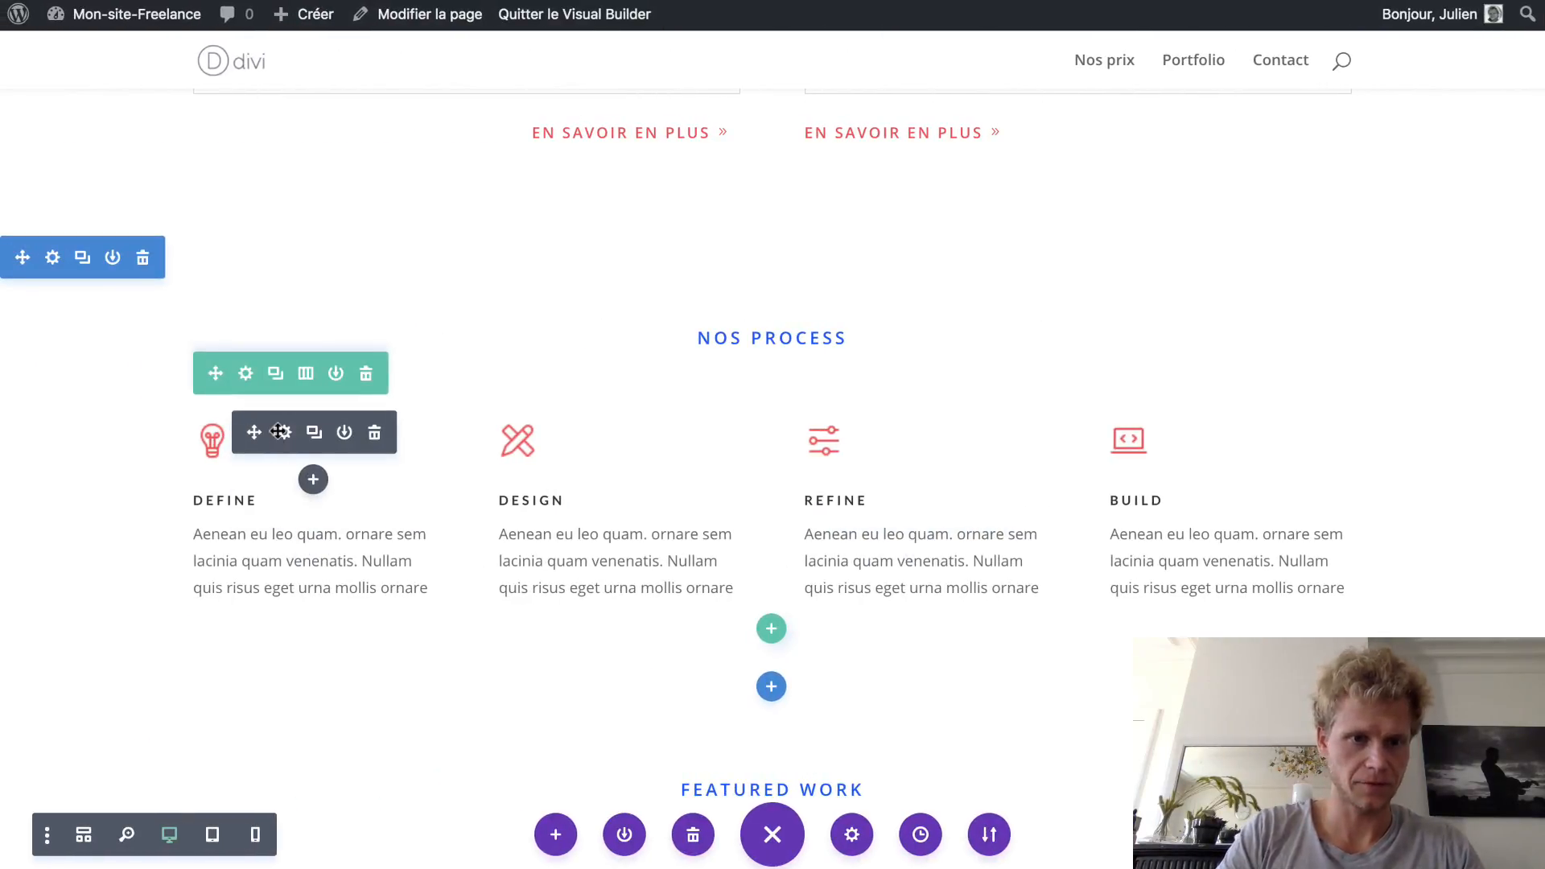
{"action": "left_click", "coordinate": [283, 434]}
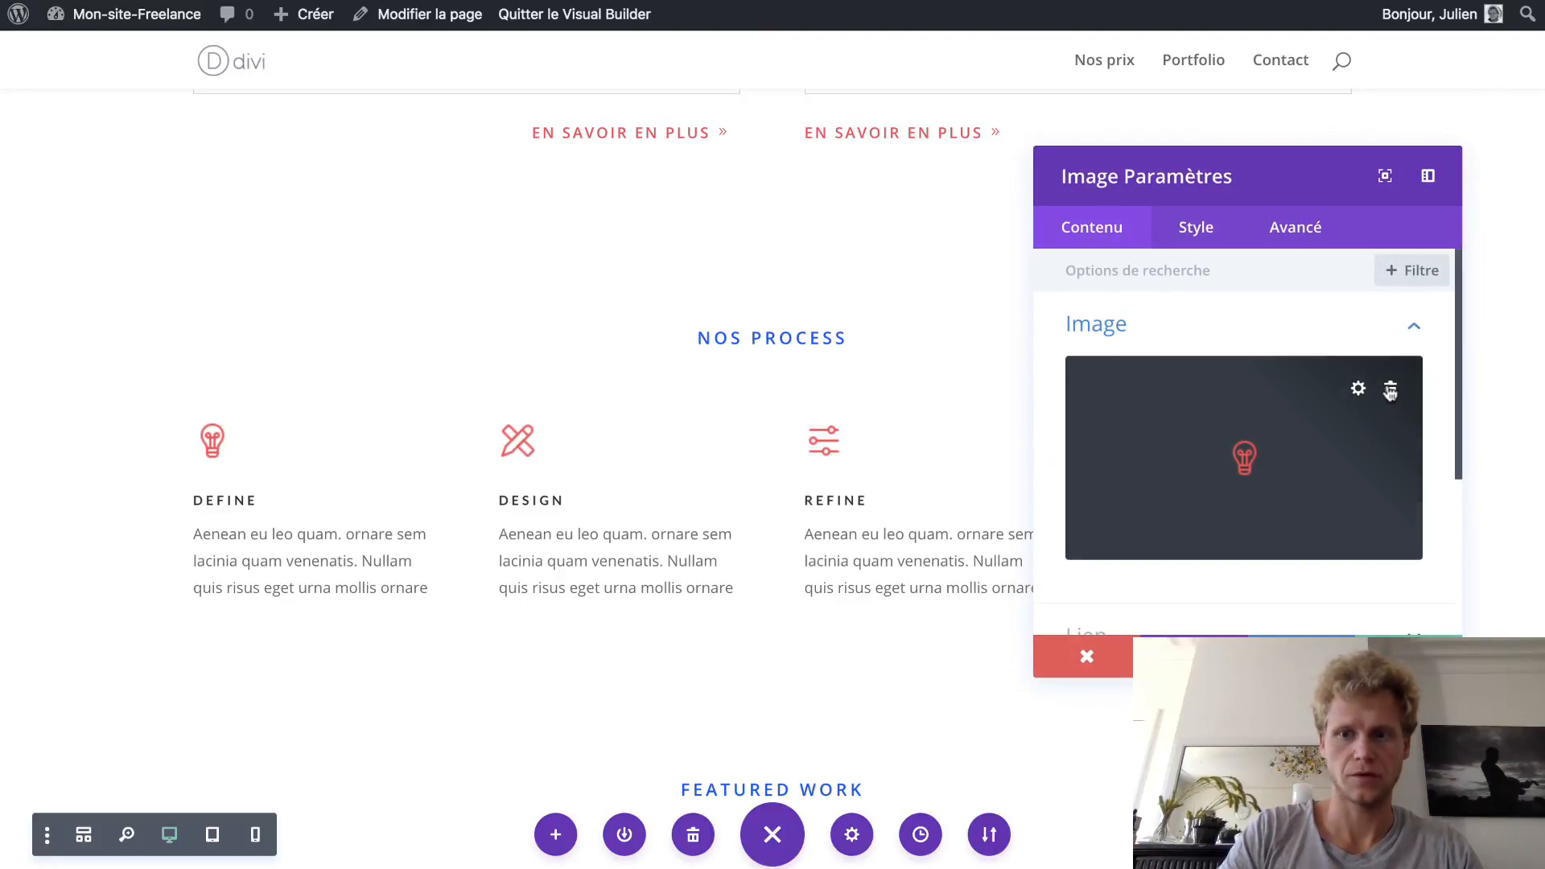
{"action": "left_click", "coordinate": [1390, 391]}
{"action": "left_click", "coordinate": [1288, 427]}
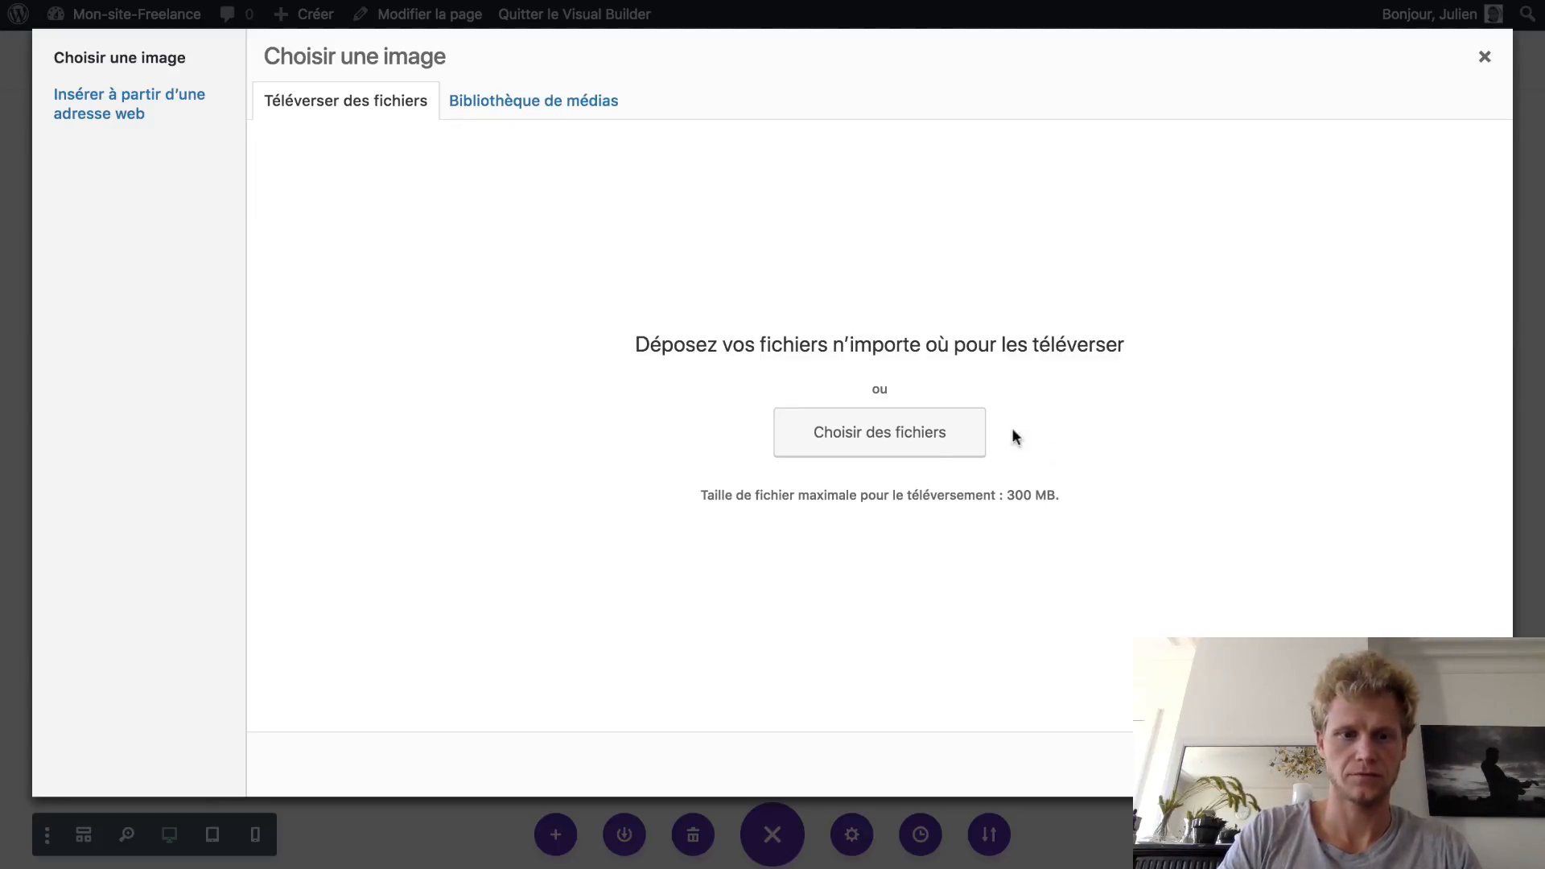
{"action": "left_click", "coordinate": [921, 439]}
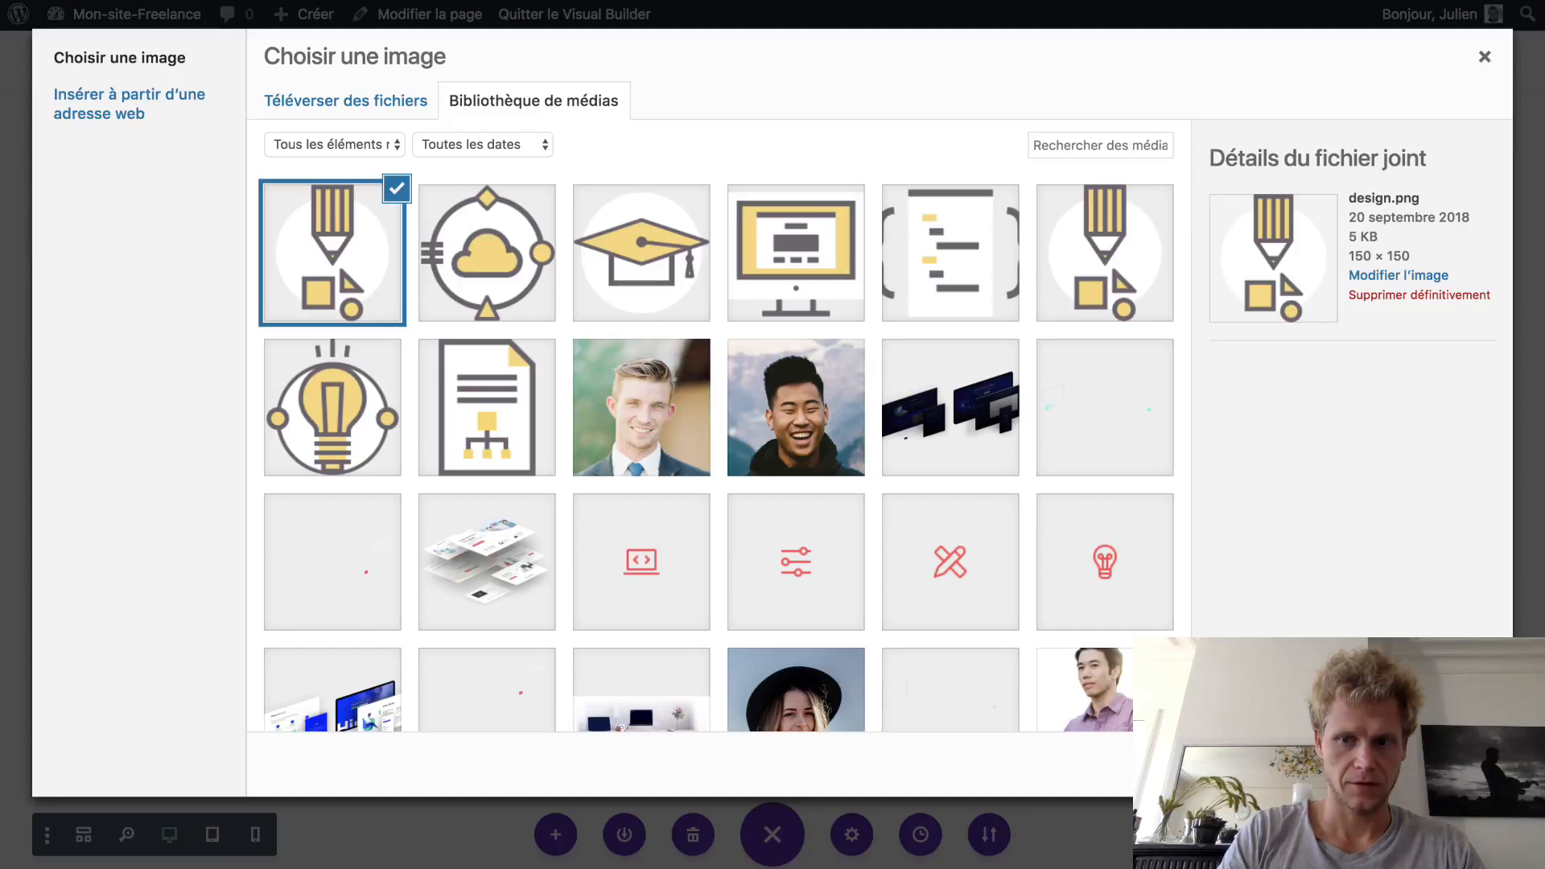
{"action": "left_click", "coordinate": [1436, 764]}
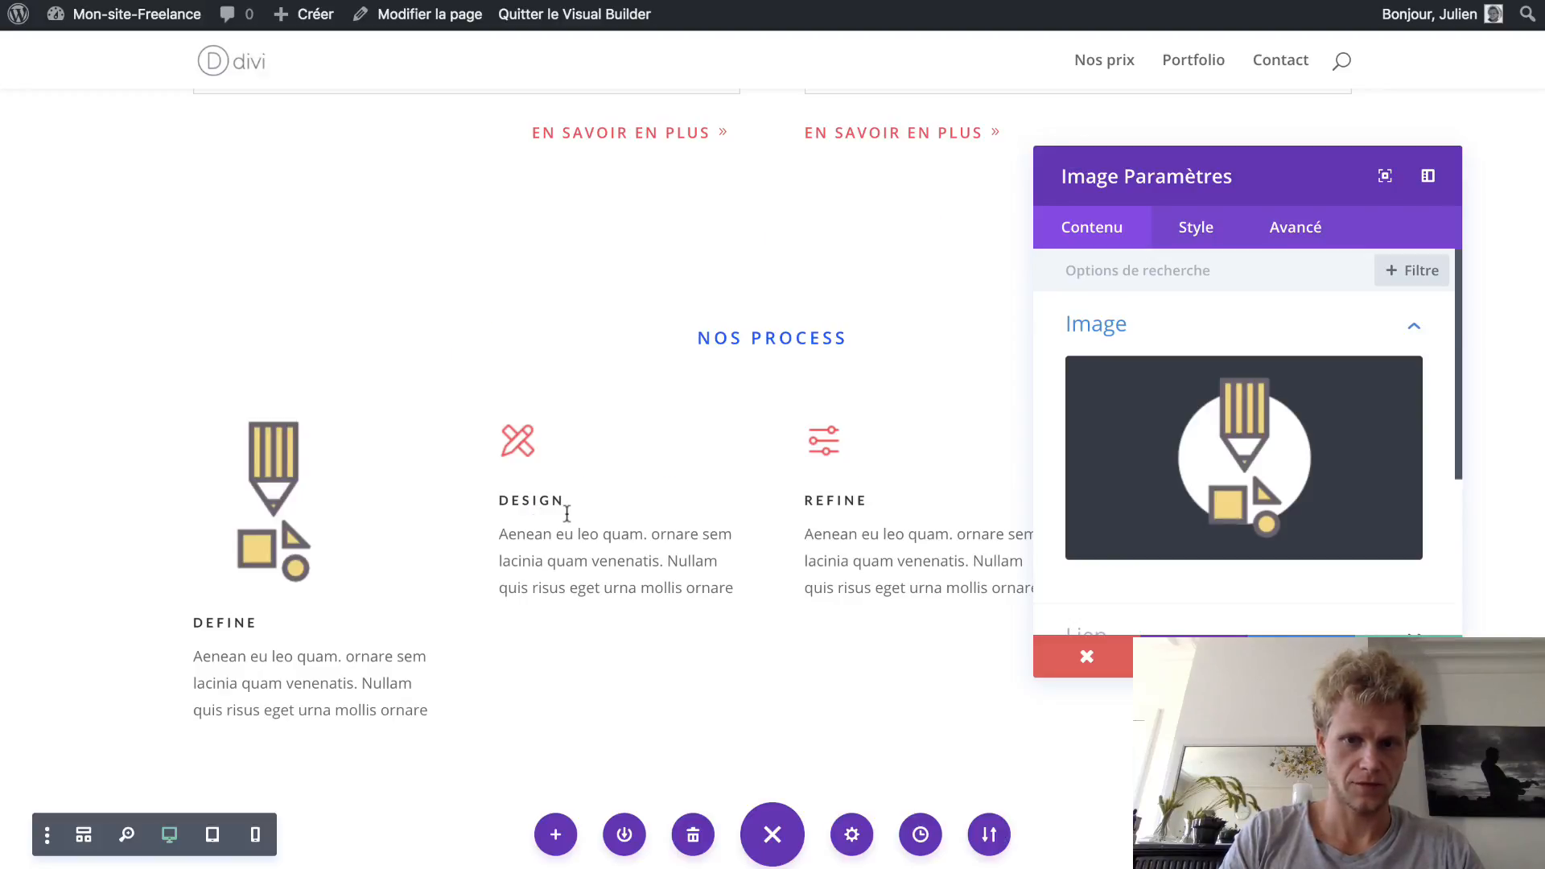
Centre the design image, tint it blue with a hue filter of about 160deg, and save
{"action": "left_click", "coordinate": [1195, 228]}
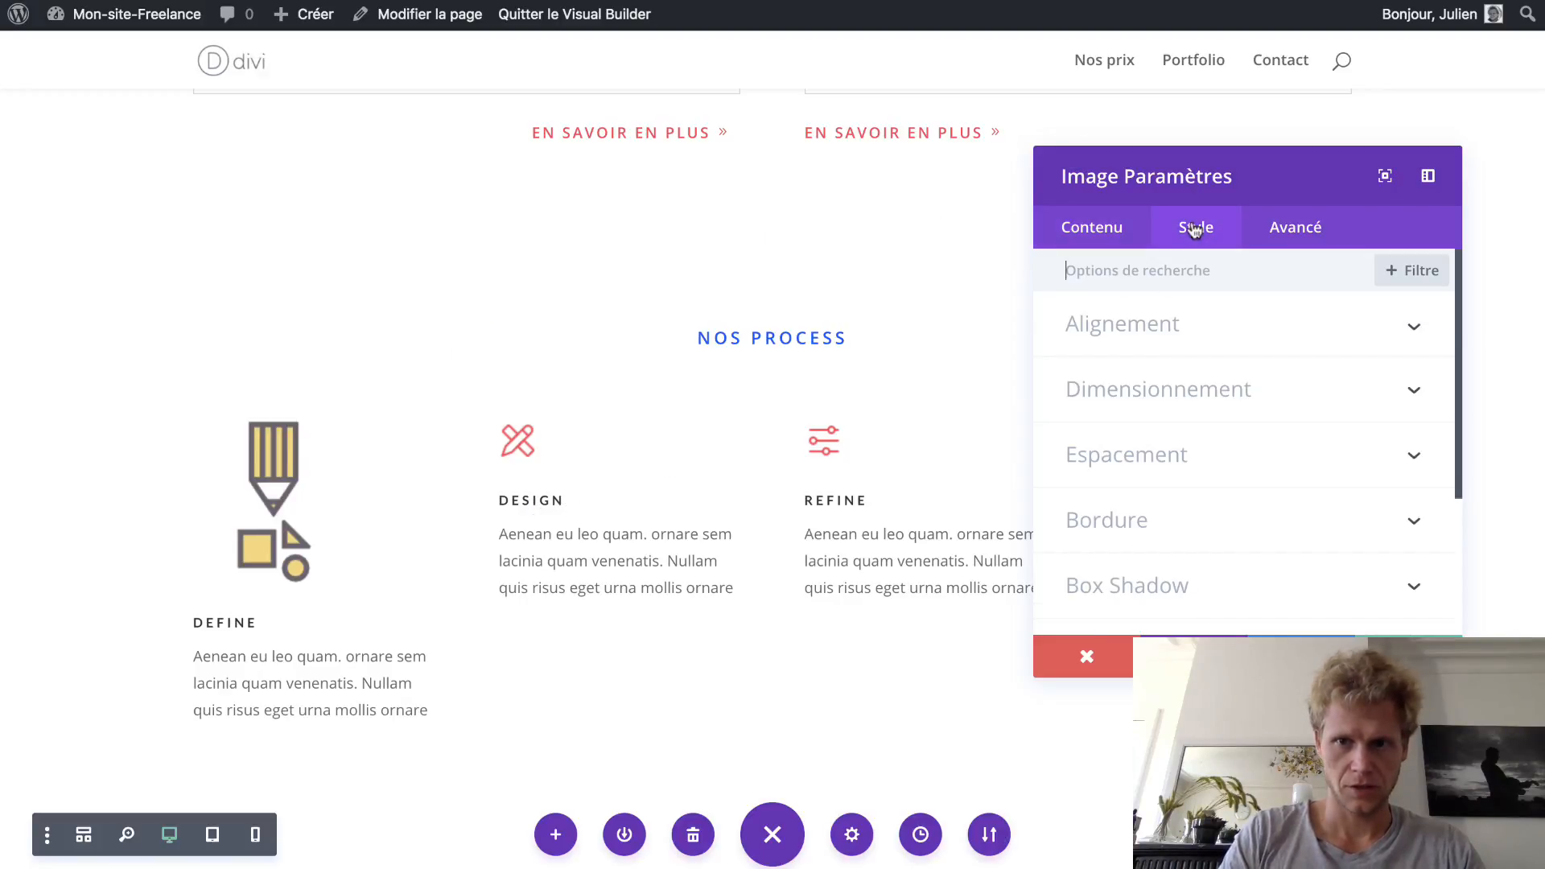
{"action": "left_click", "coordinate": [1154, 327]}
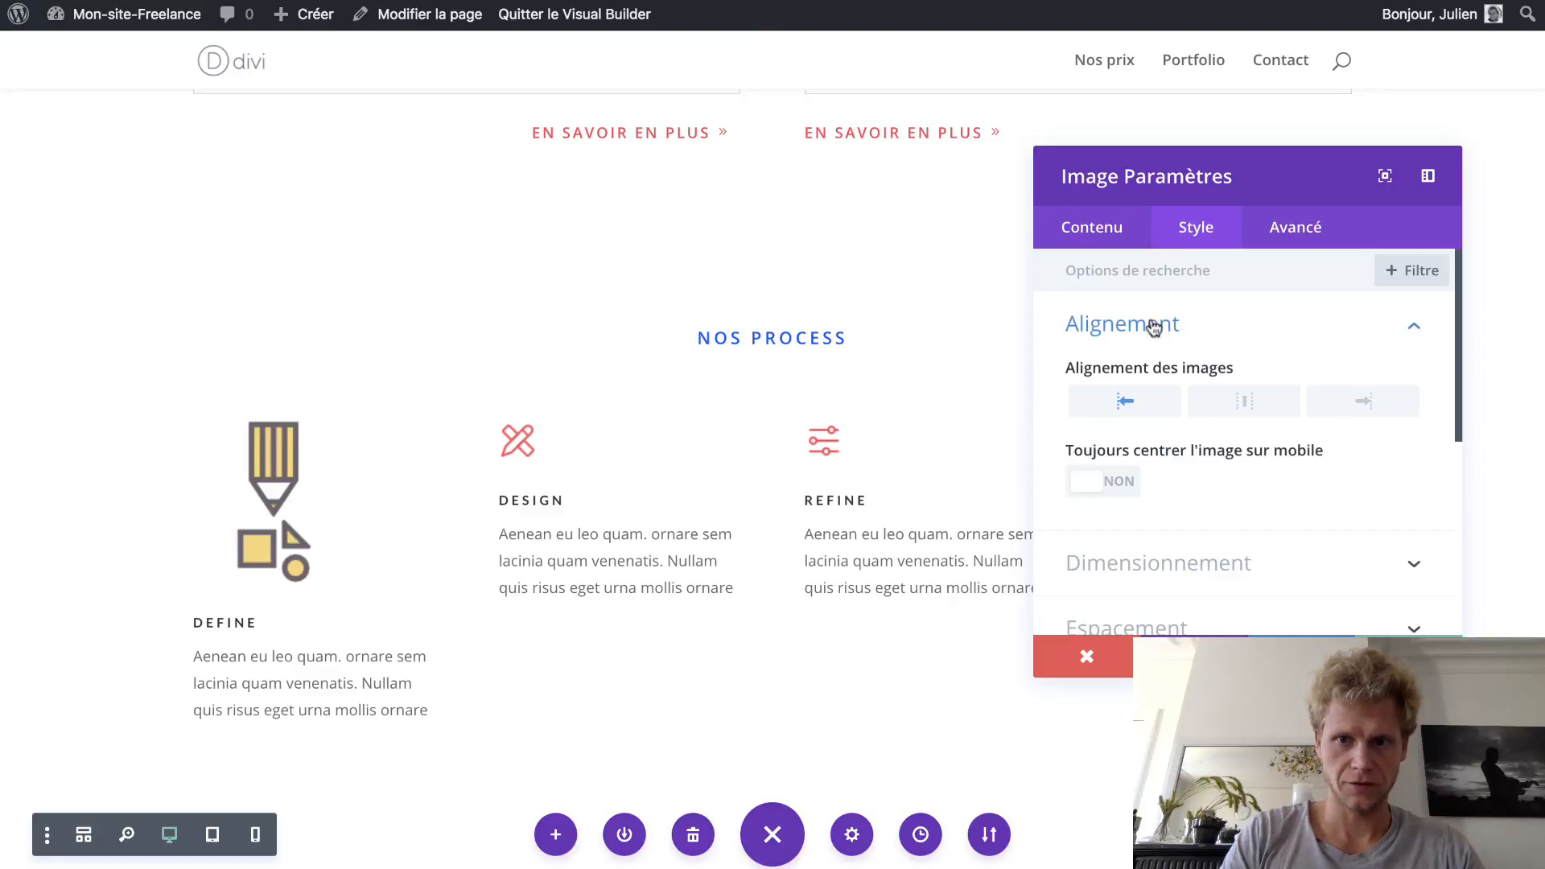
{"action": "left_click", "coordinate": [1234, 404]}
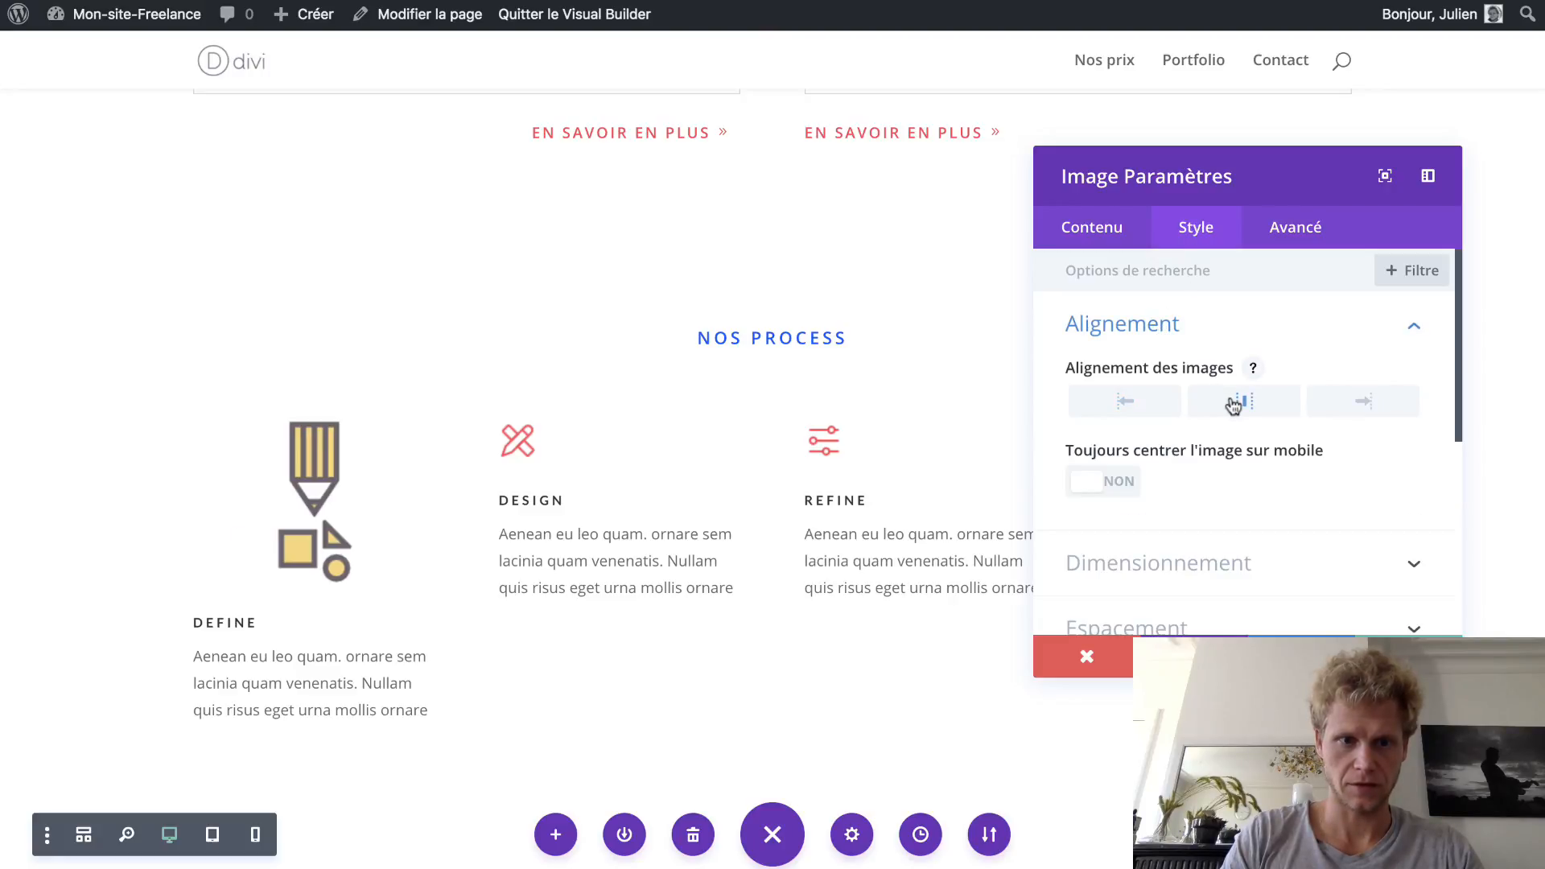
{"action": "left_click", "coordinate": [1157, 328]}
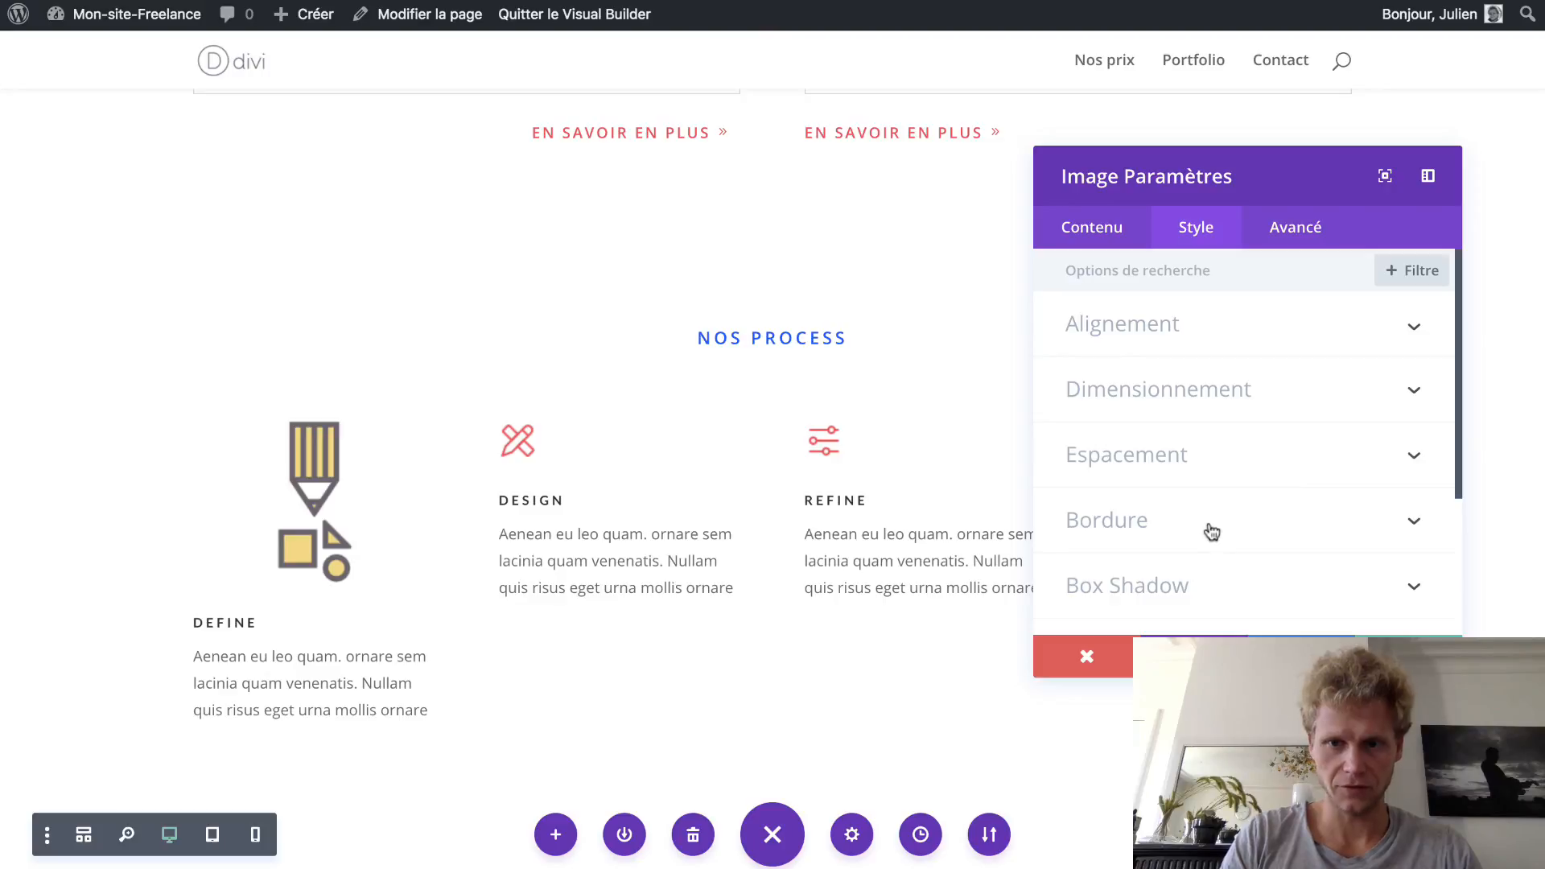
{"action": "scroll", "coordinate": [1208, 528], "scroll_direction": "down", "scroll_amount": 3}
{"action": "left_click", "coordinate": [1147, 493]}
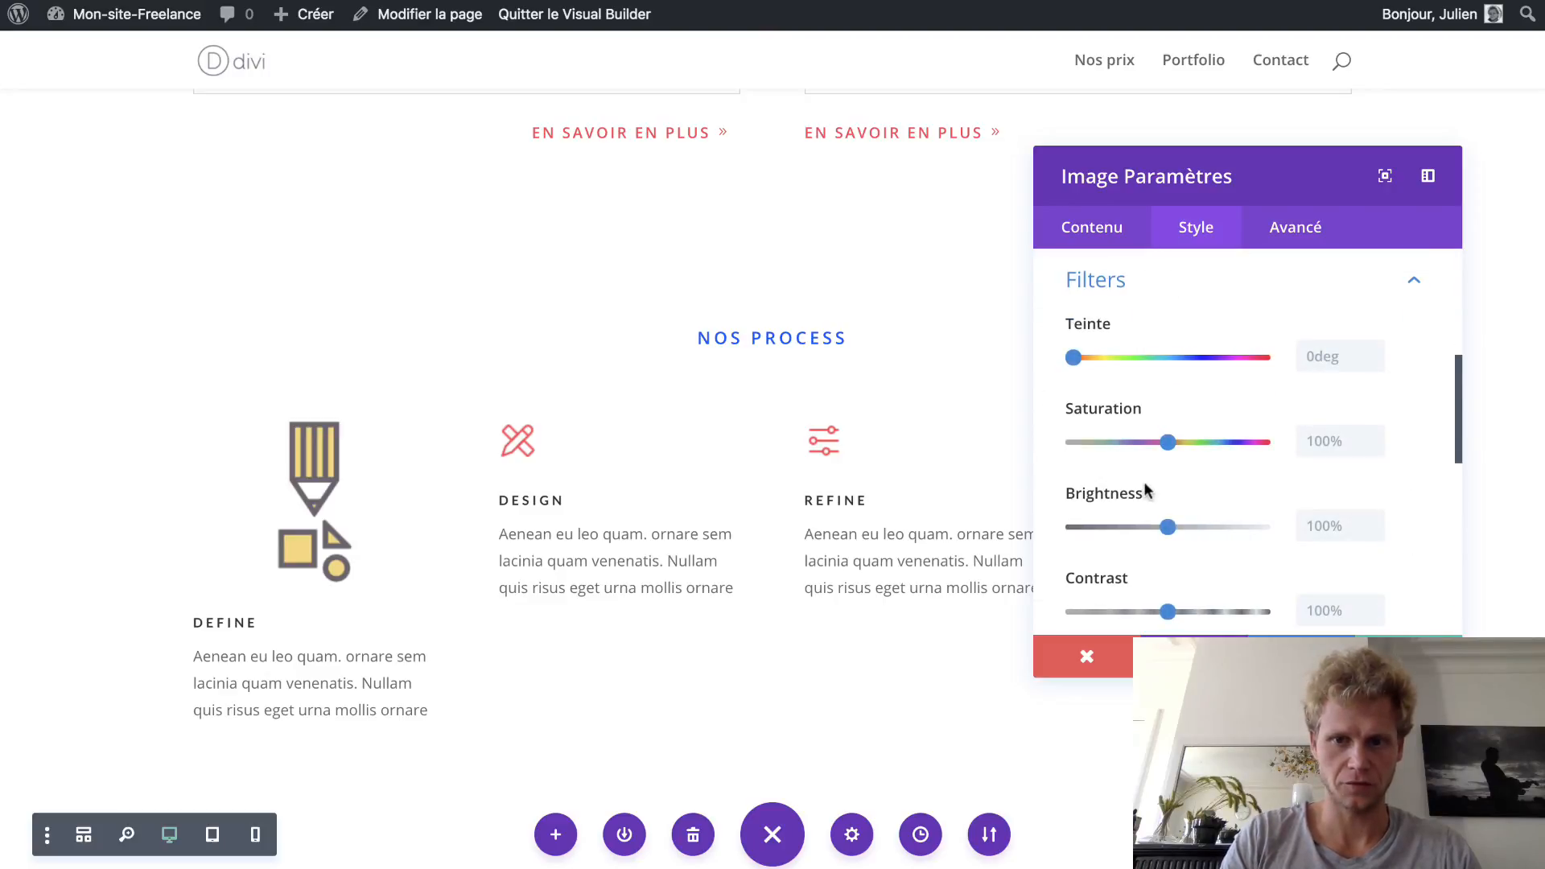
{"action": "left_click_drag", "start_coordinate": [1078, 358], "coordinate": [1164, 359]}
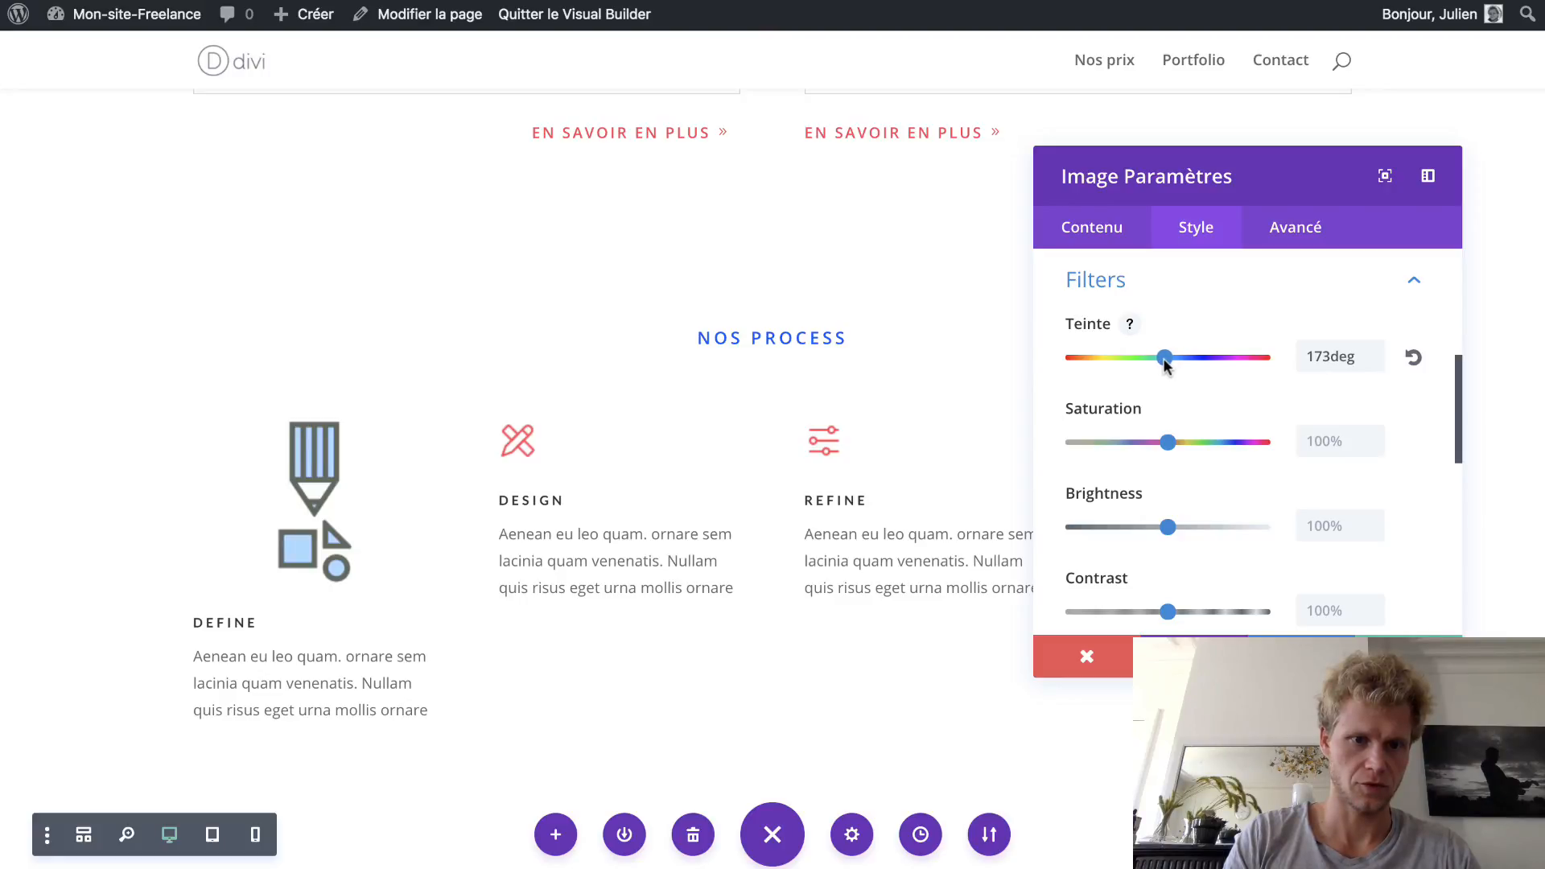
{"action": "left_click_drag", "start_coordinate": [1159, 359], "coordinate": [1158, 365]}
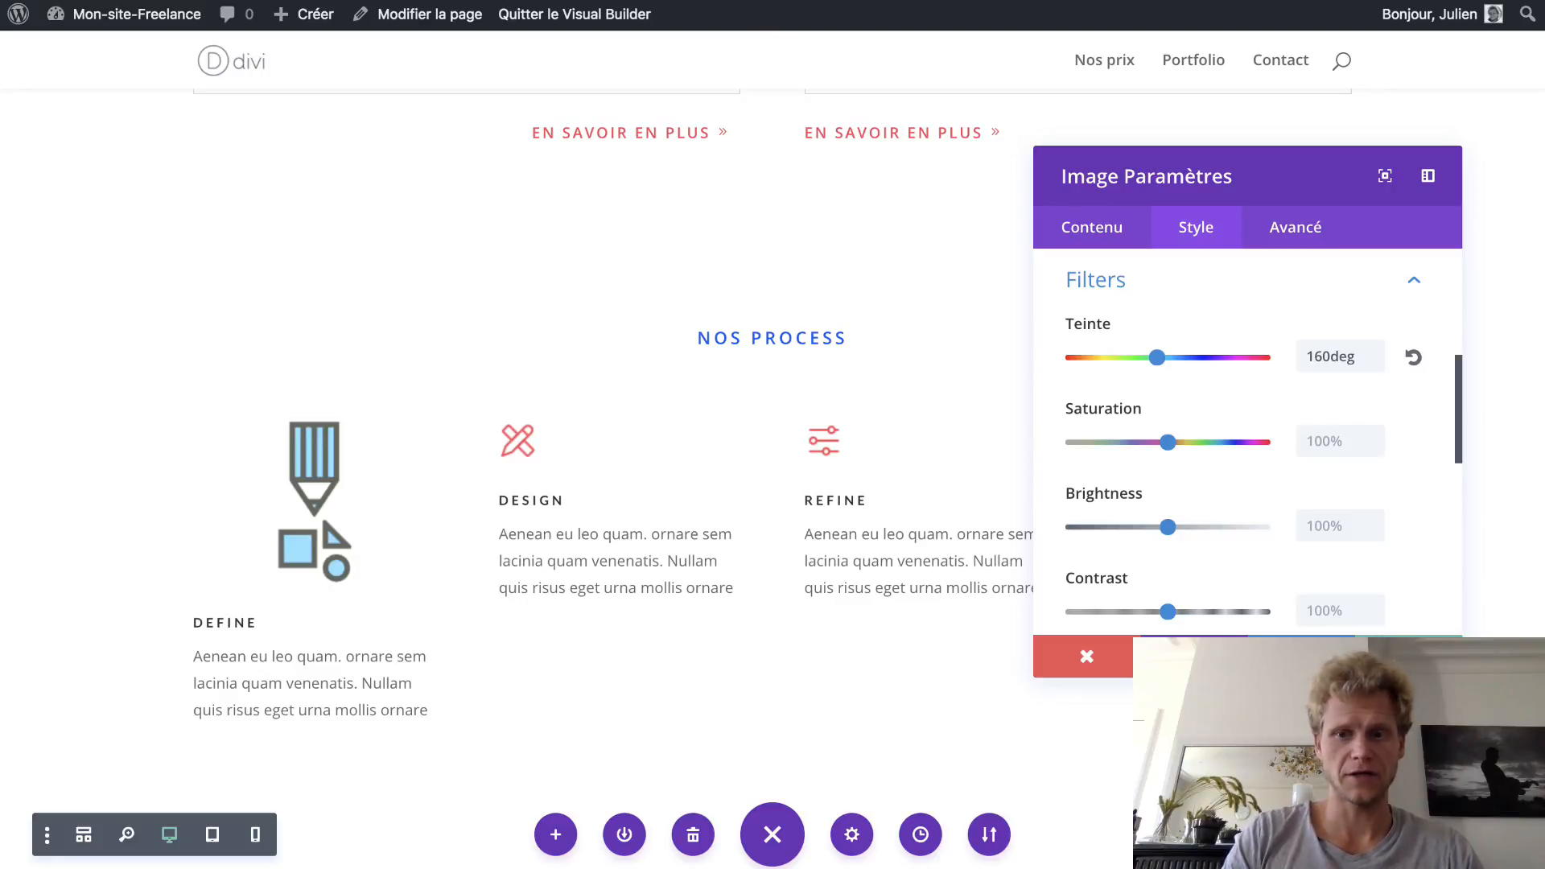
{"action": "left_click", "coordinate": [1409, 656]}
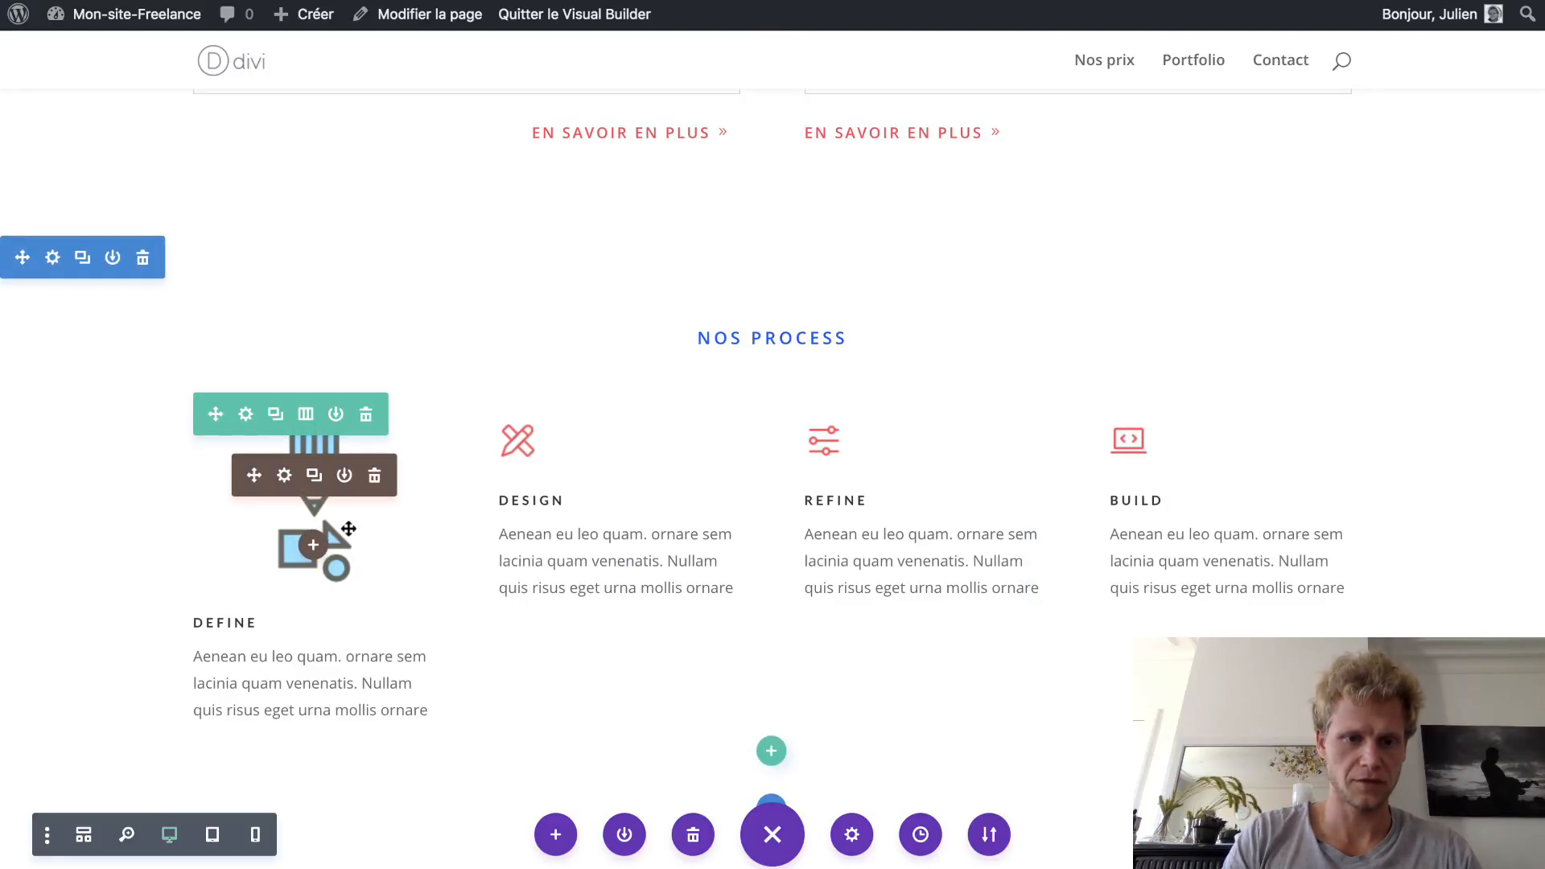
{"action": "scroll", "coordinate": [342, 539], "scroll_direction": "down", "scroll_amount": 2}
{"action": "scroll", "coordinate": [349, 529], "scroll_direction": "down", "scroll_amount": 1}
Copy '1- RECUEIL DU BESOIN' from the reference site into the Define blurb's title
{"action": "left_click", "coordinate": [279, 446]}
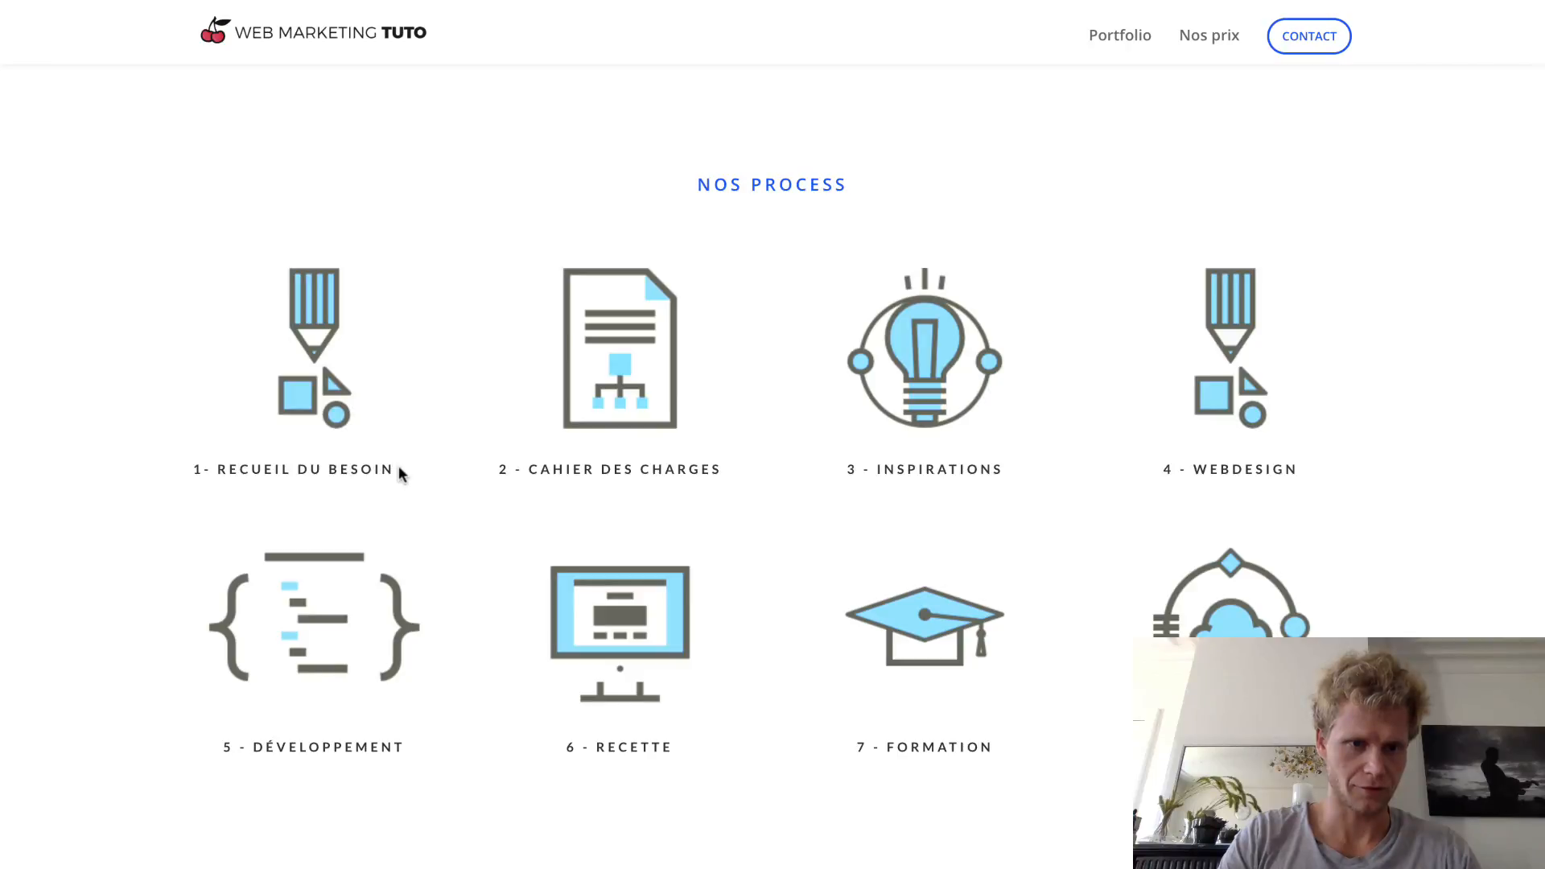
{"action": "left_click_drag", "start_coordinate": [400, 470], "coordinate": [196, 469]}
{"action": "key", "text": "ctrl+c"}
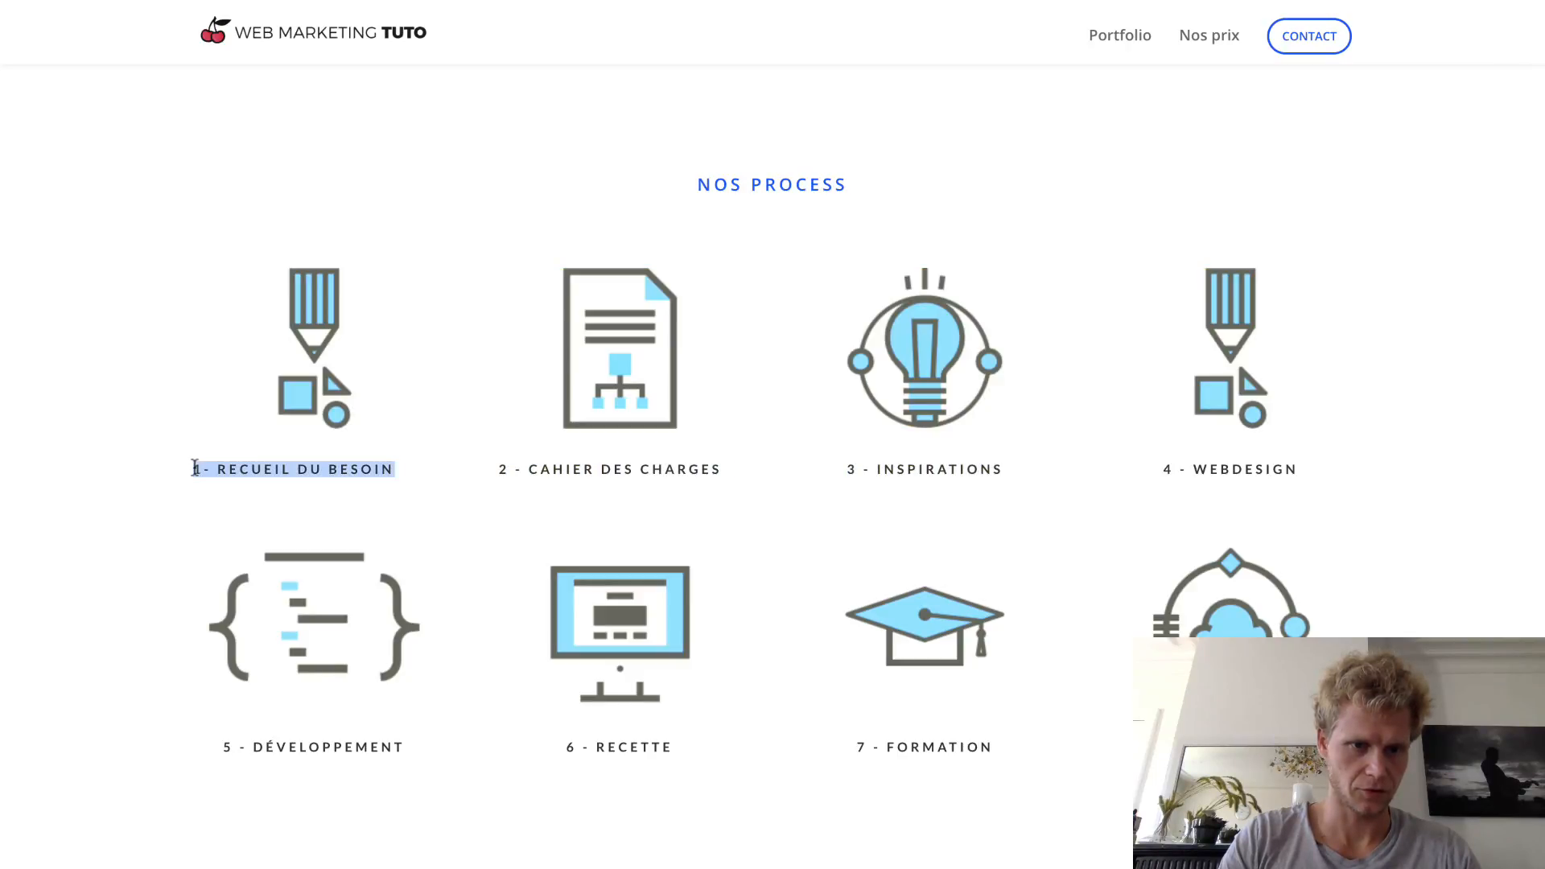
{"action": "key", "text": "ctrl+Left"}
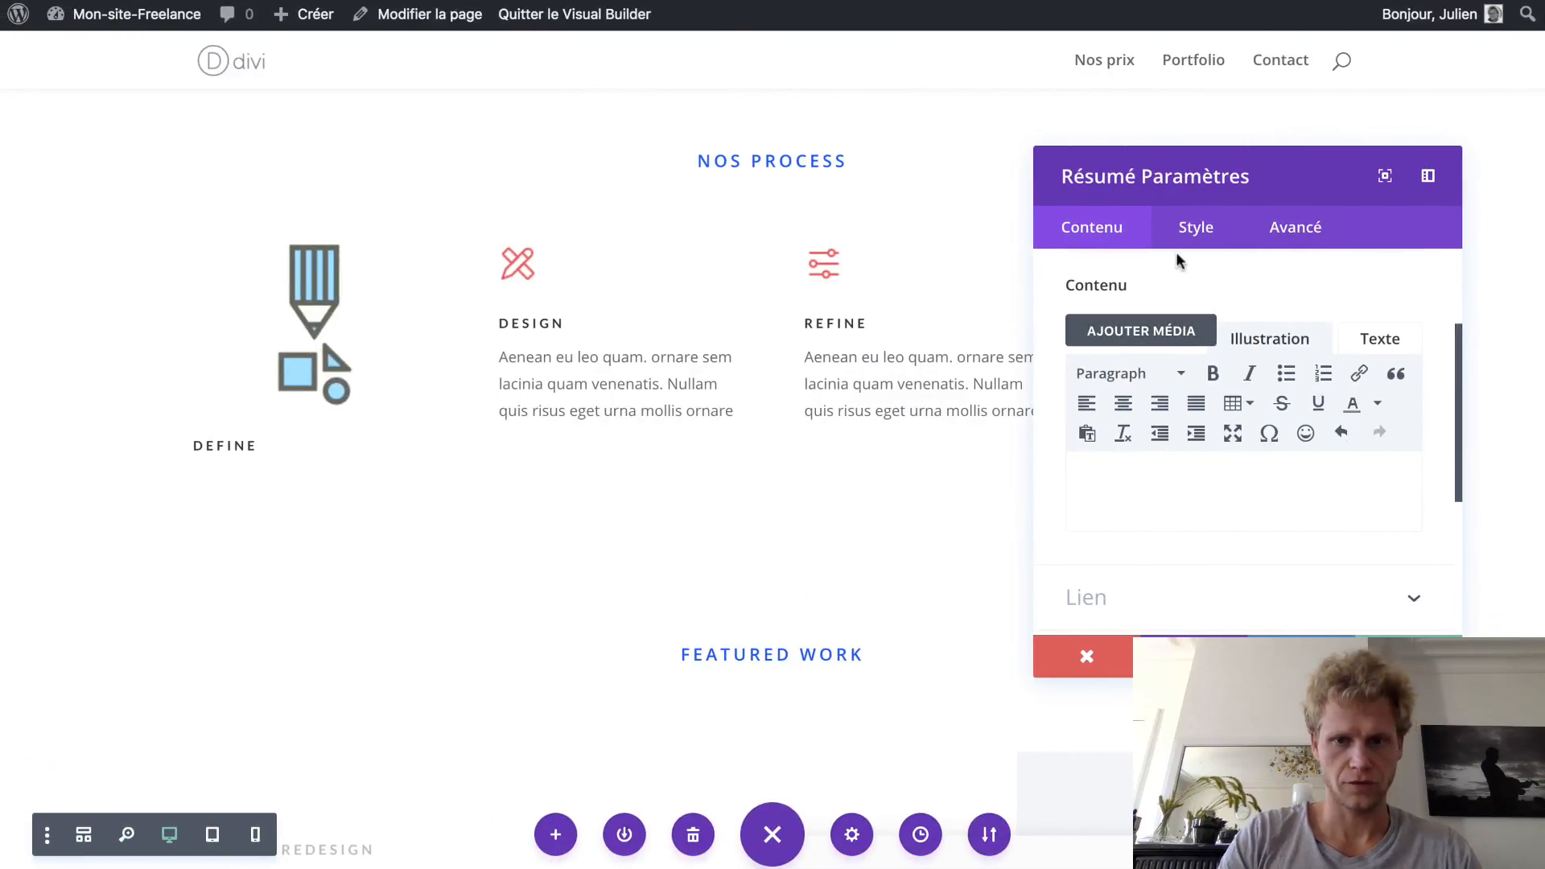
{"action": "scroll", "coordinate": [1175, 379], "scroll_direction": "up", "scroll_amount": 3}
{"action": "double_click", "coordinate": [1158, 390]}
{"action": "key", "text": "ctrl+v"}
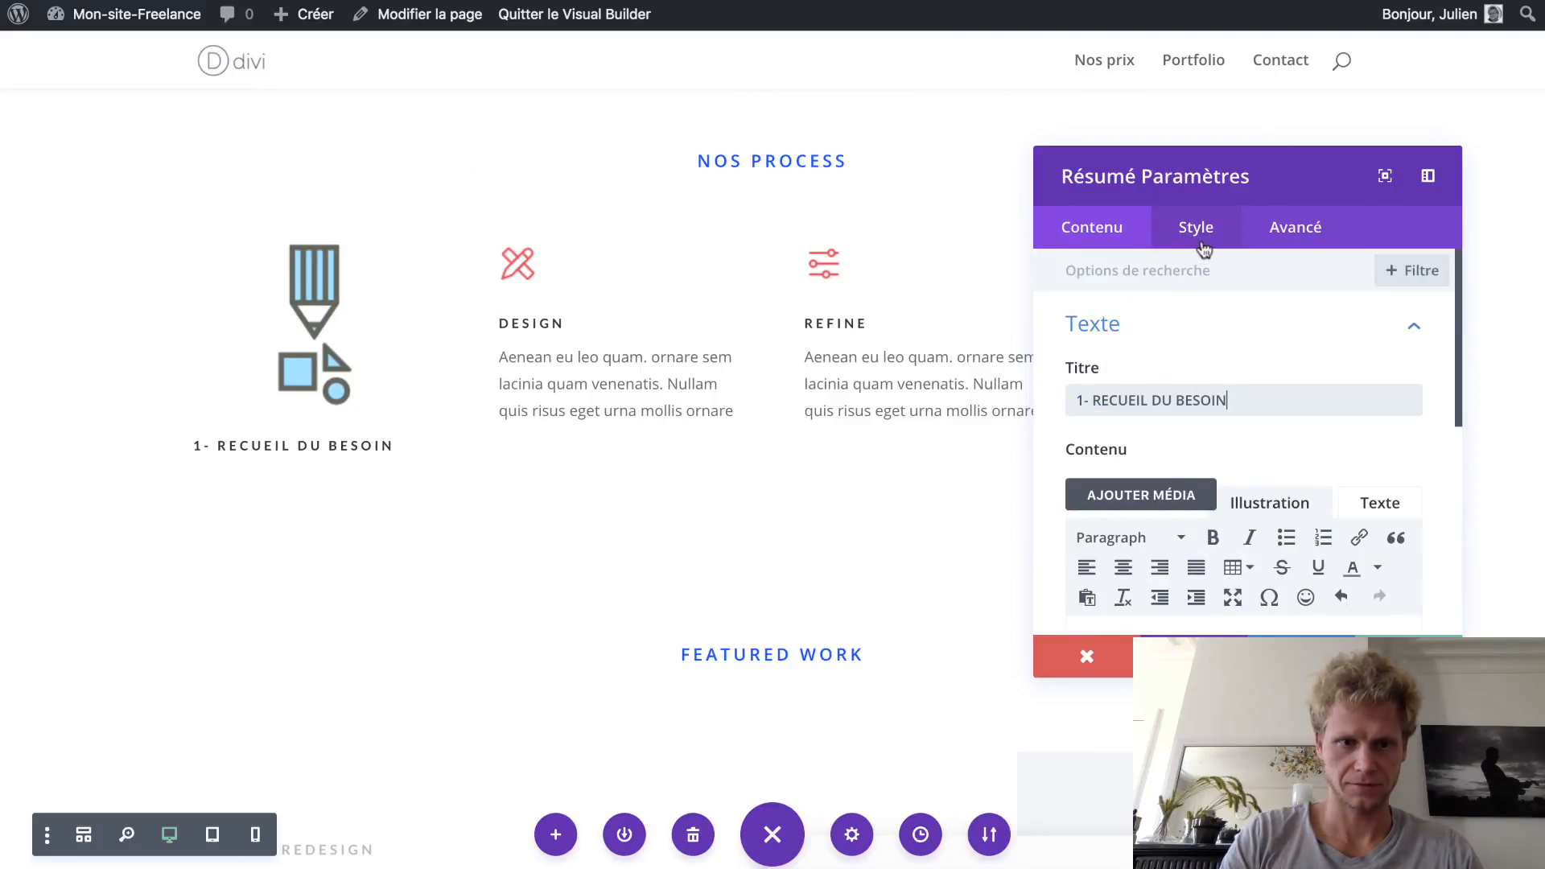
Centre the blurb's title text and save the settings
{"action": "left_click", "coordinate": [1198, 234]}
{"action": "left_click", "coordinate": [1214, 344]}
{"action": "left_click", "coordinate": [1210, 344]}
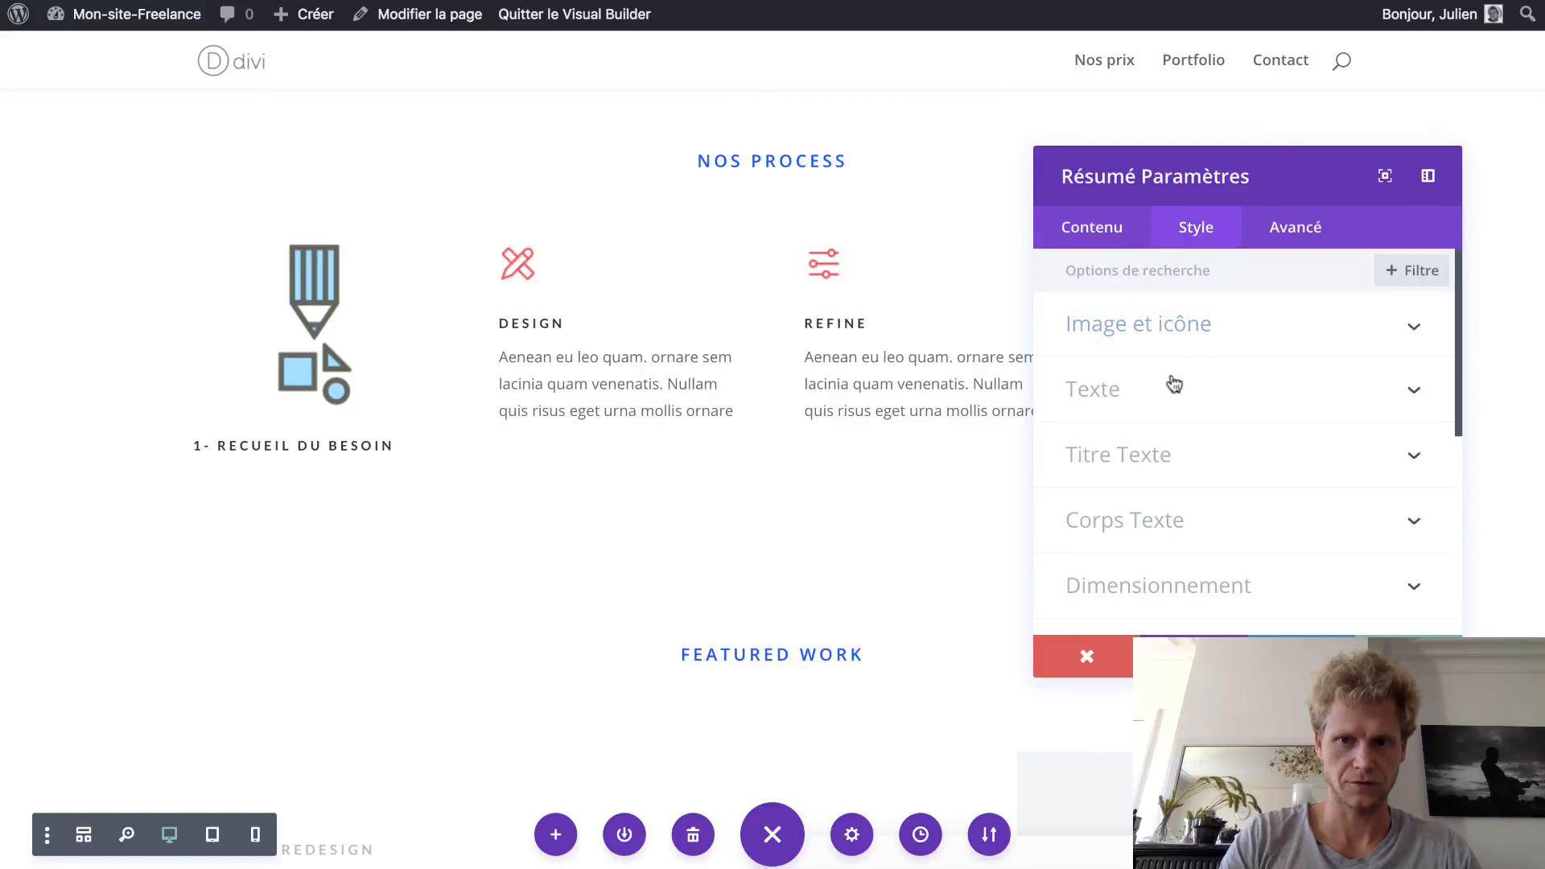
{"action": "left_click", "coordinate": [1156, 393]}
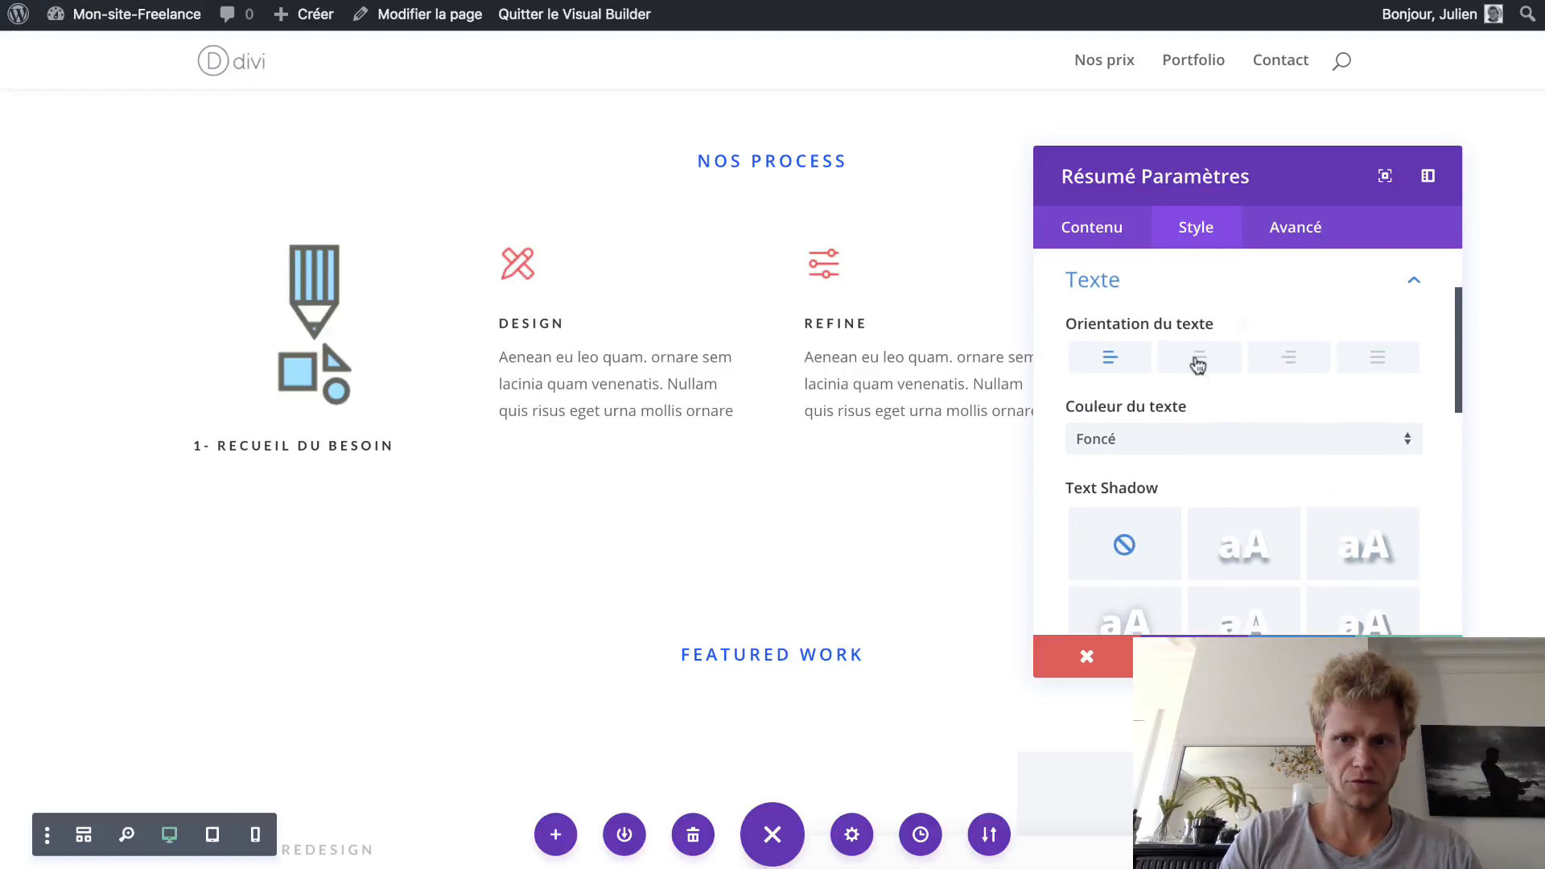
{"action": "left_click", "coordinate": [1199, 361]}
{"action": "left_click", "coordinate": [1408, 657]}
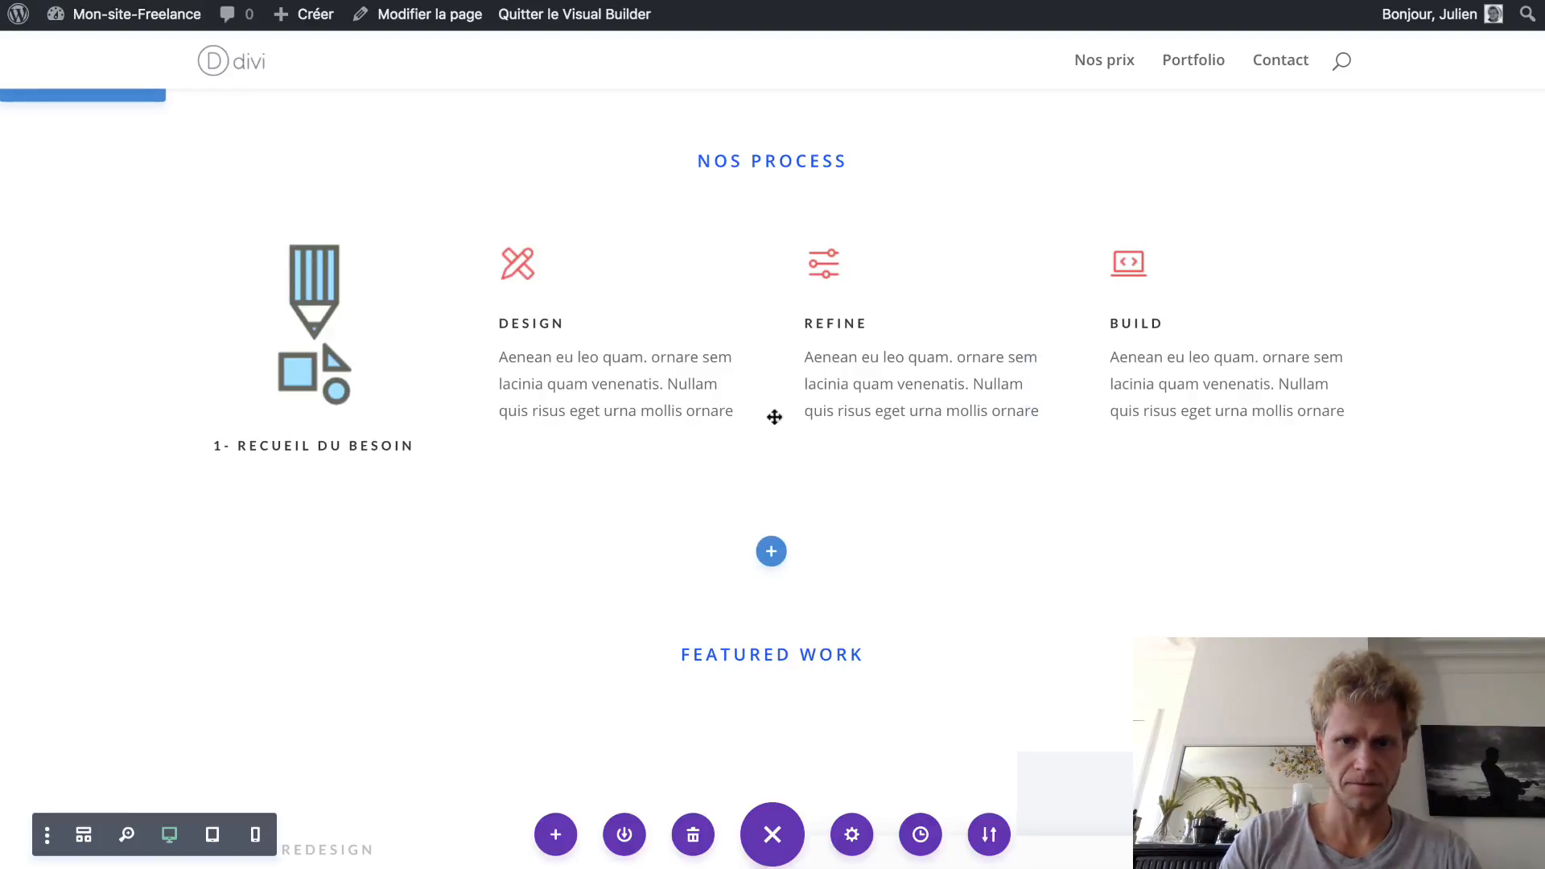
Delete the old icons from the DESIGN, REFINE and BUILD columns and the BUILD text
{"action": "mouse_move", "coordinate": [674, 272]}
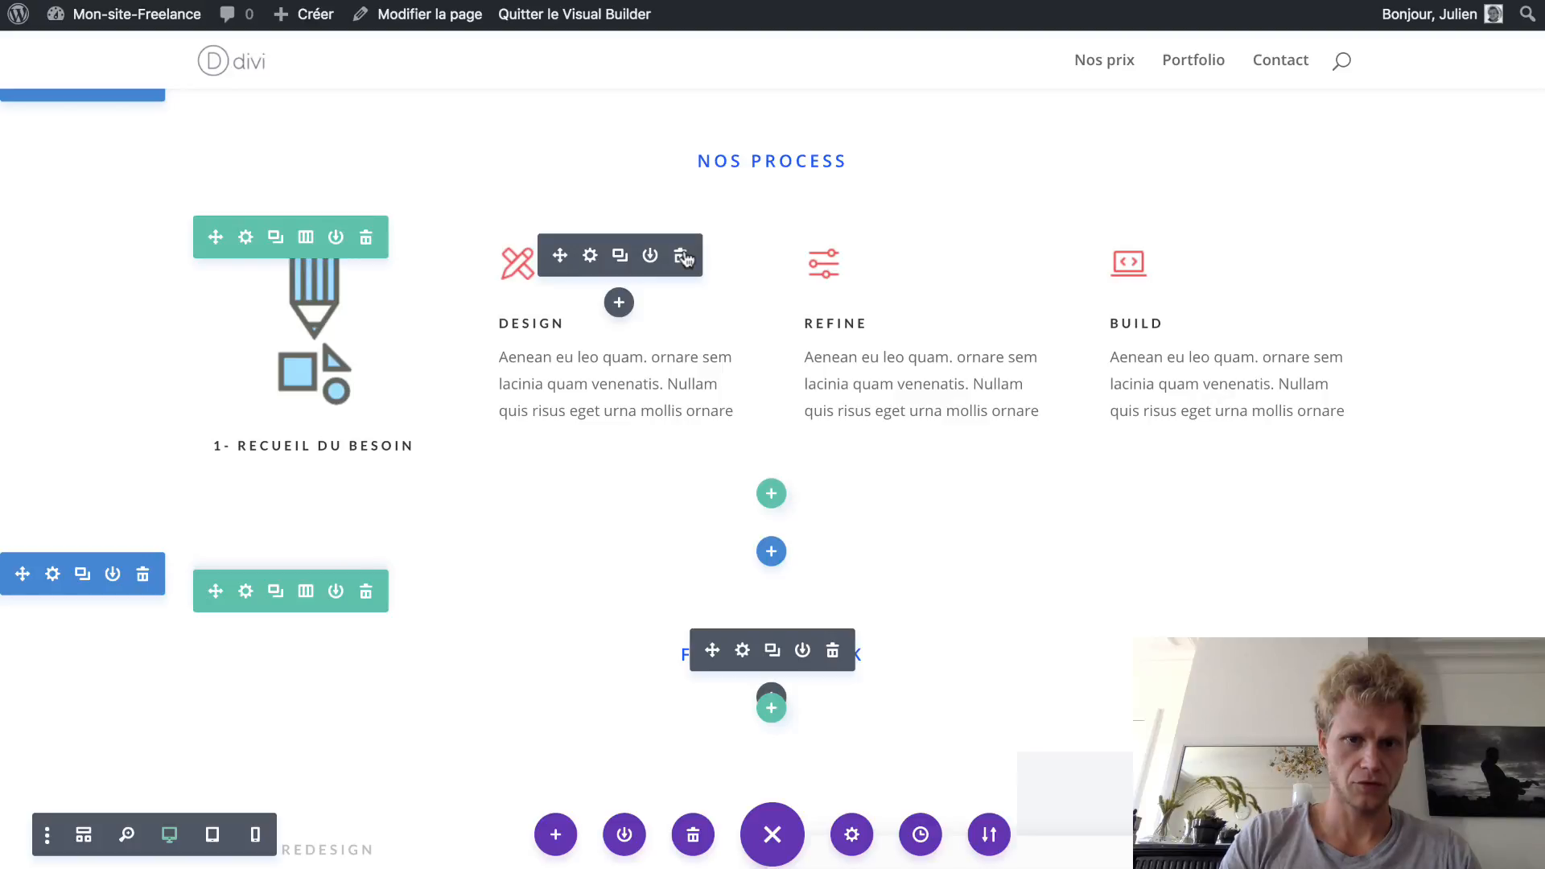
{"action": "left_click", "coordinate": [681, 256]}
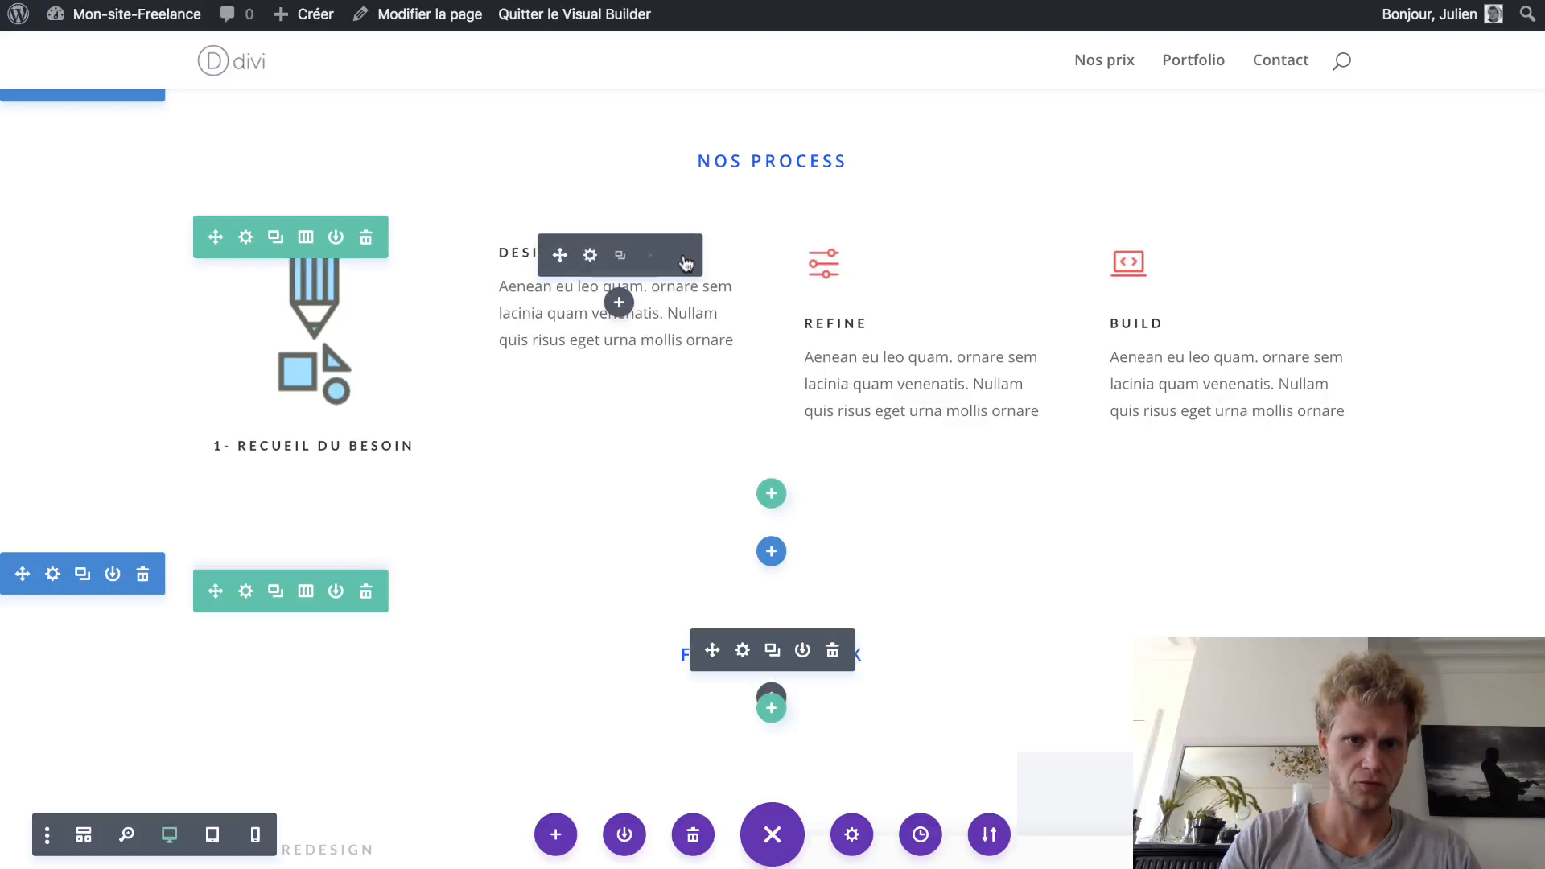
{"action": "left_click", "coordinate": [995, 262]}
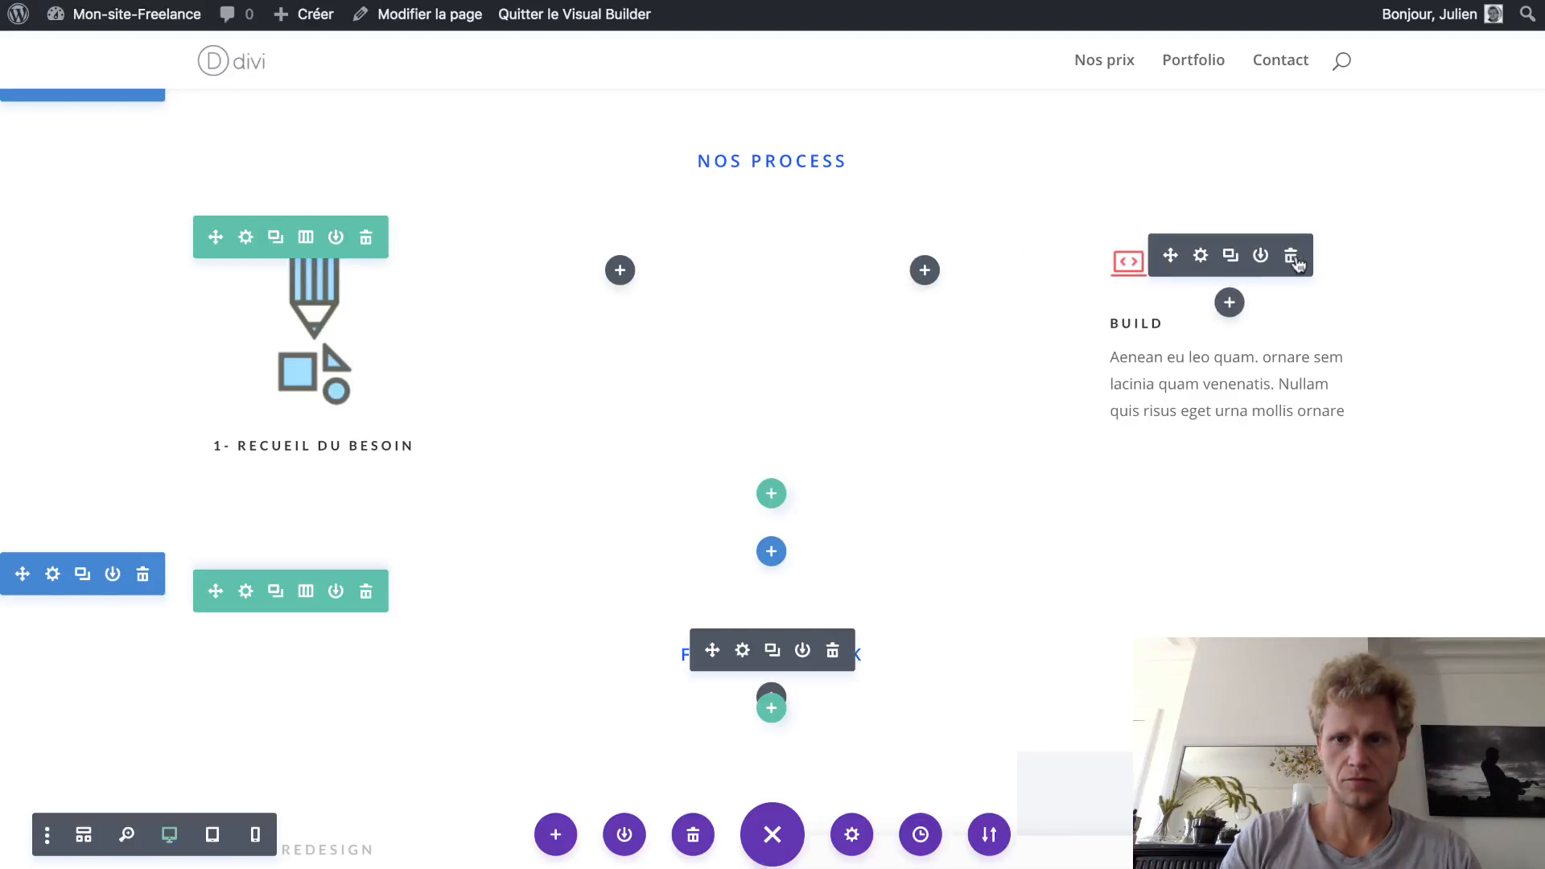
{"action": "left_click", "coordinate": [1291, 257]}
{"action": "left_click", "coordinate": [1291, 256]}
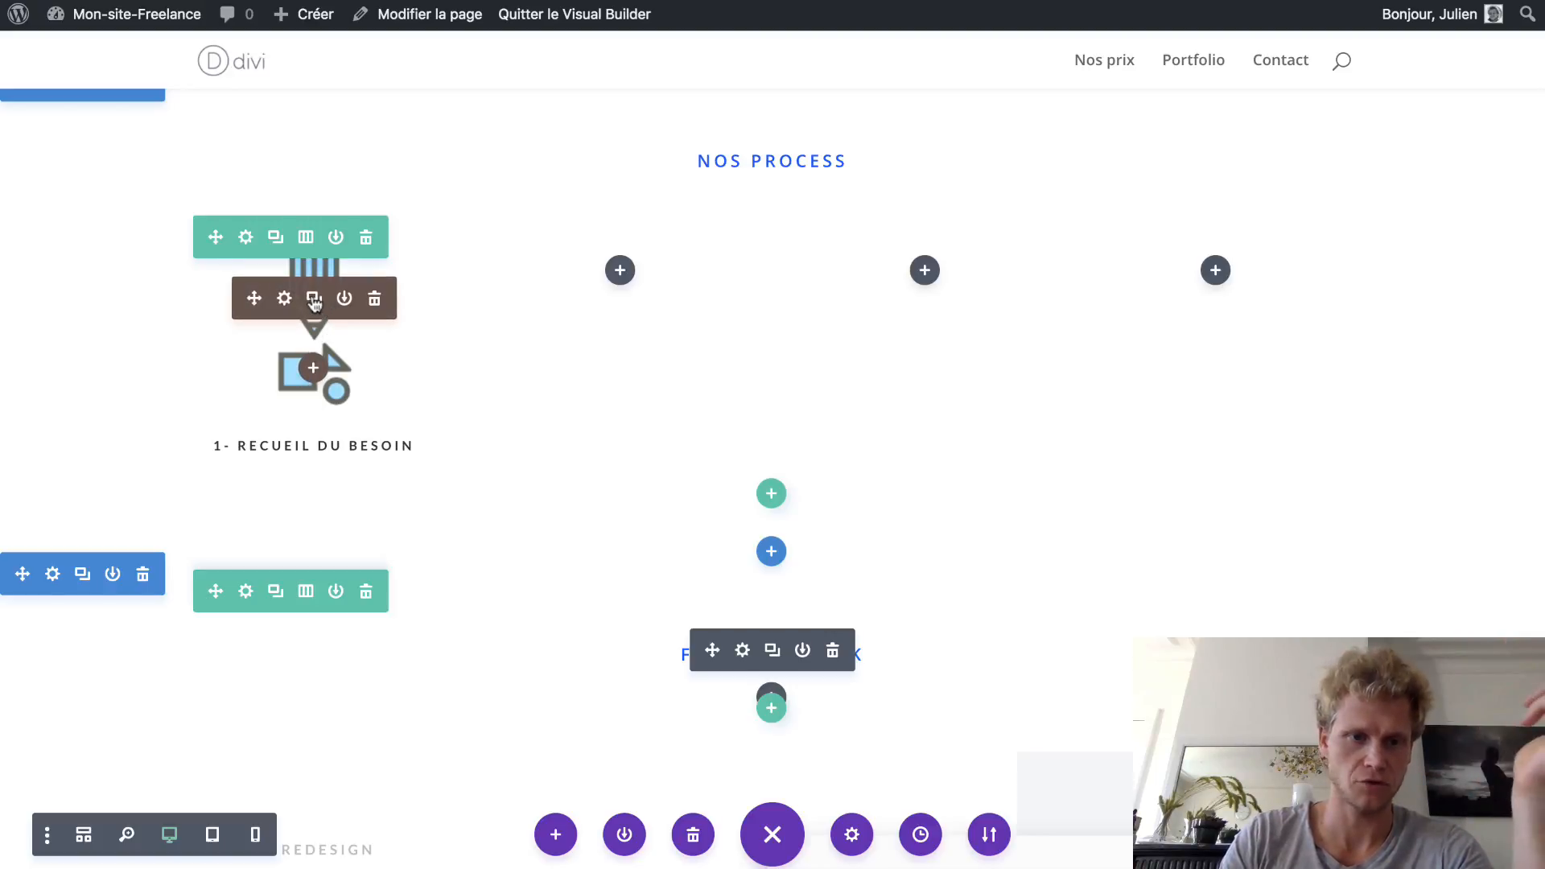
Duplicate the pencil design image three times and place copies in columns two to four
{"action": "left_click", "coordinate": [313, 299]}
{"action": "left_click", "coordinate": [314, 300]}
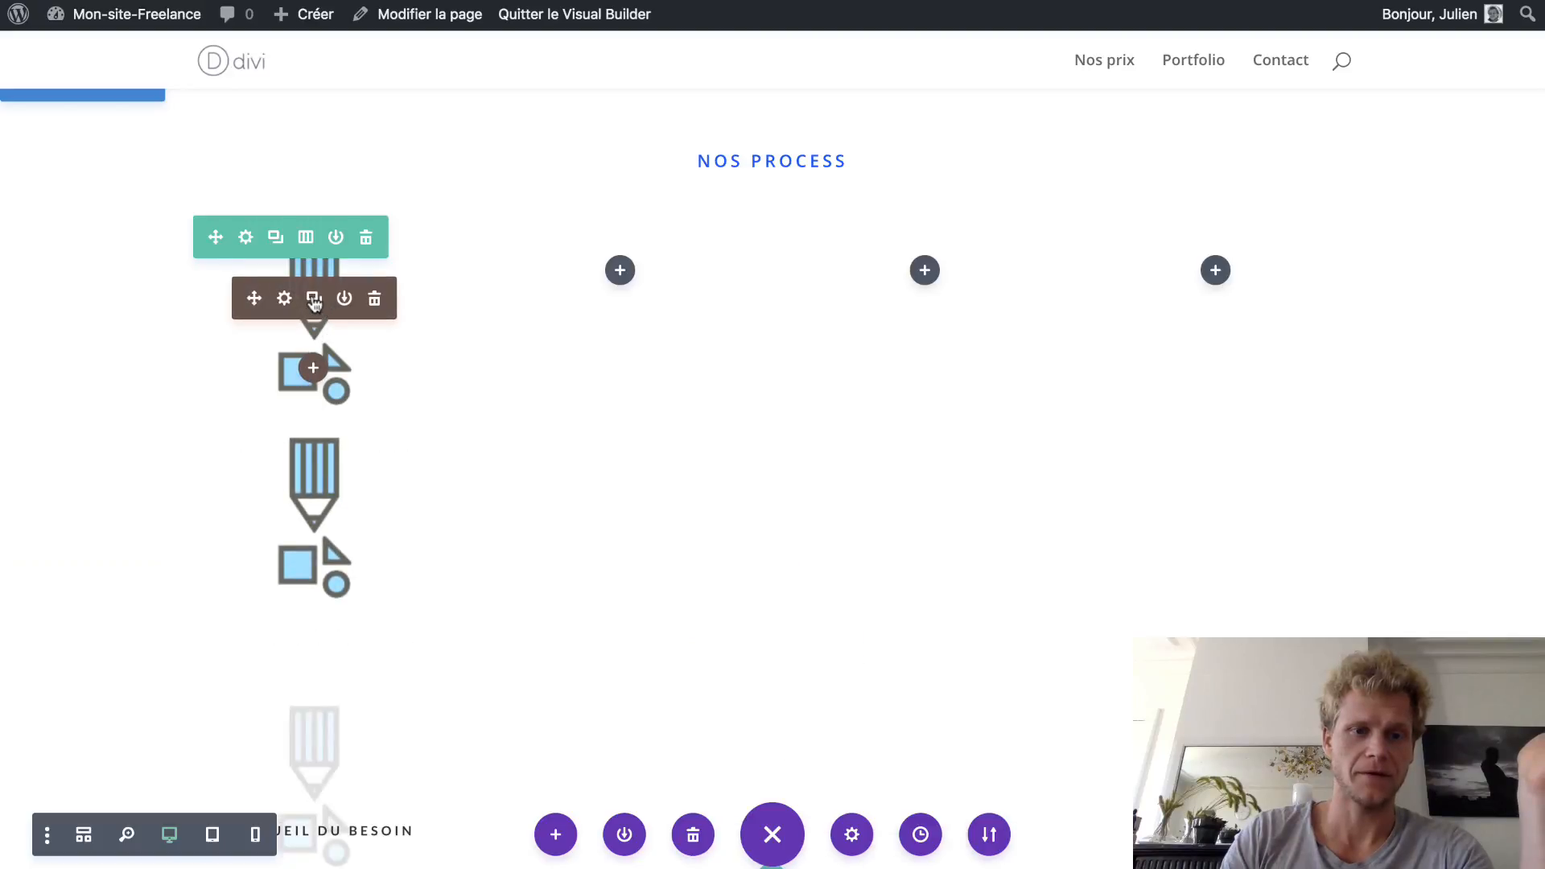
{"action": "left_click", "coordinate": [314, 301]}
{"action": "left_click_drag", "start_coordinate": [318, 297], "coordinate": [505, 311]}
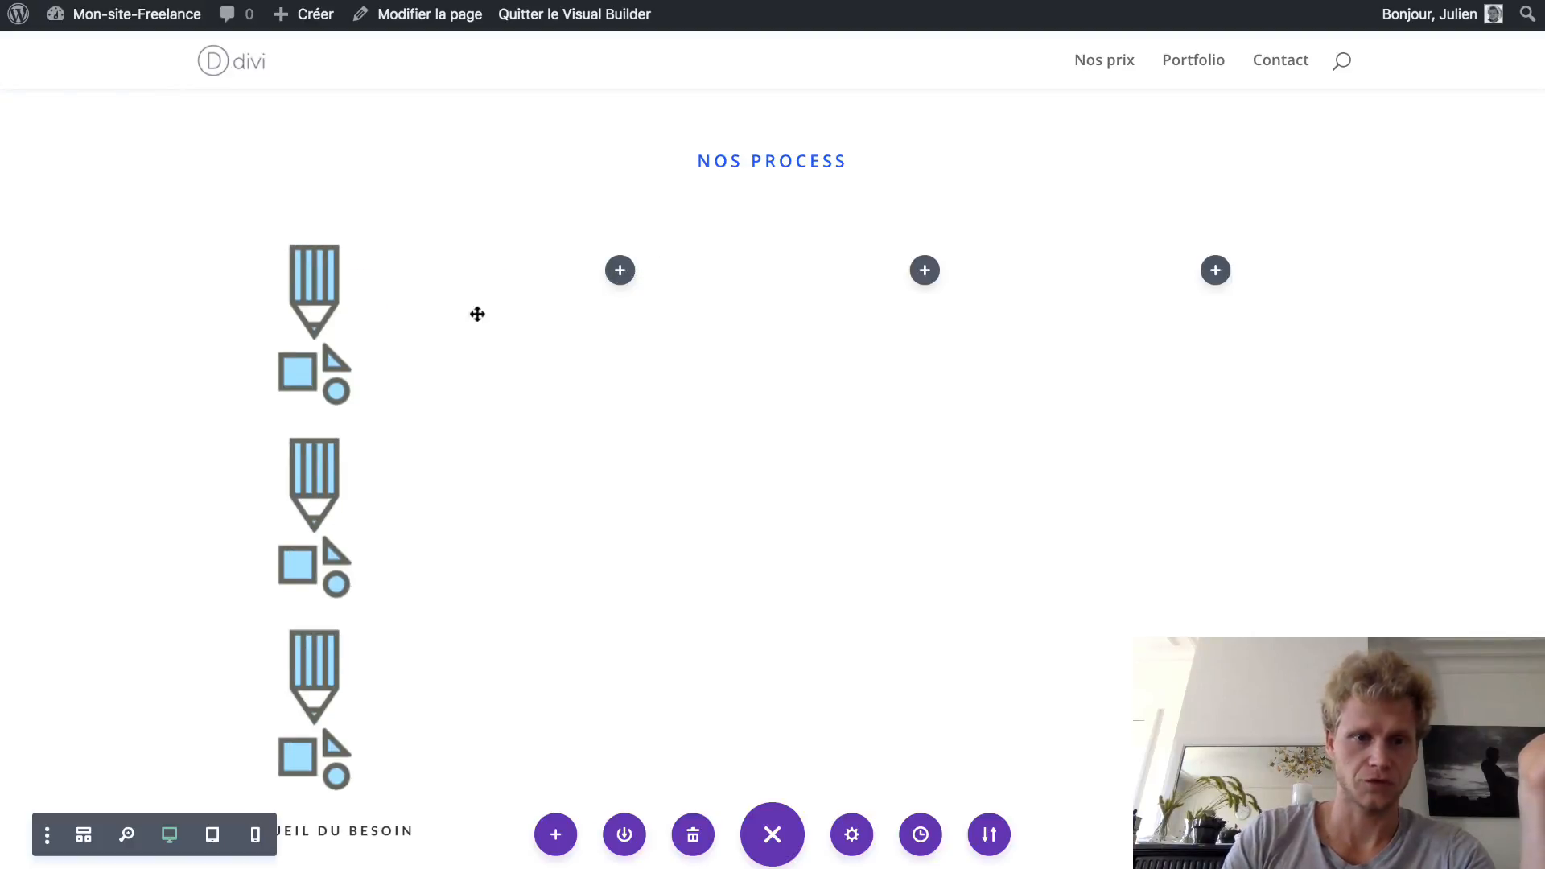
{"action": "left_click_drag", "start_coordinate": [252, 298], "coordinate": [934, 278]}
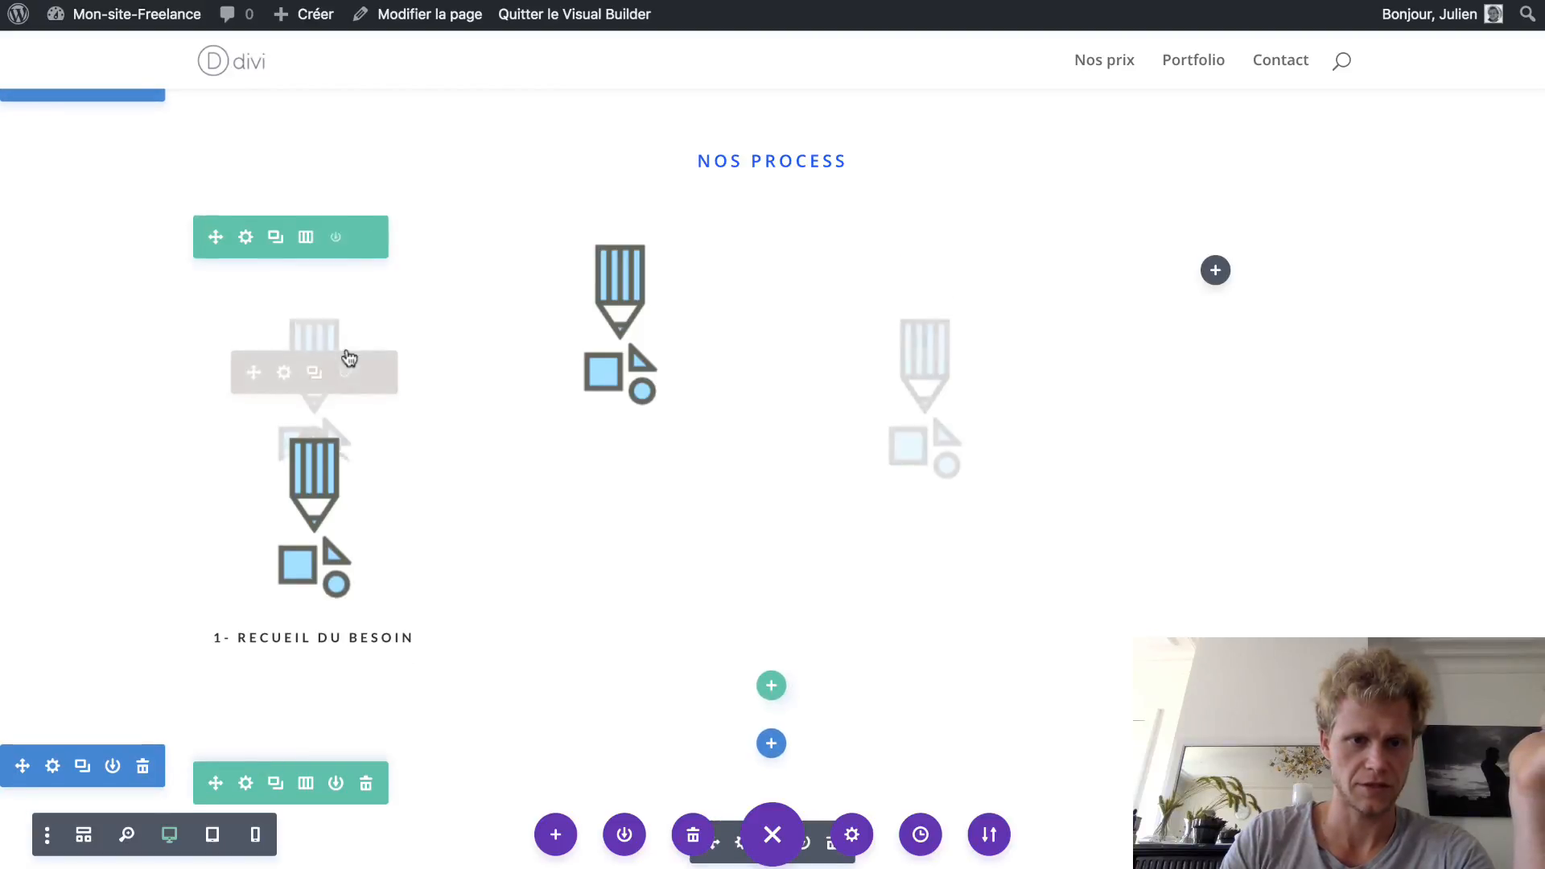
{"action": "left_click_drag", "start_coordinate": [819, 313], "coordinate": [1201, 293]}
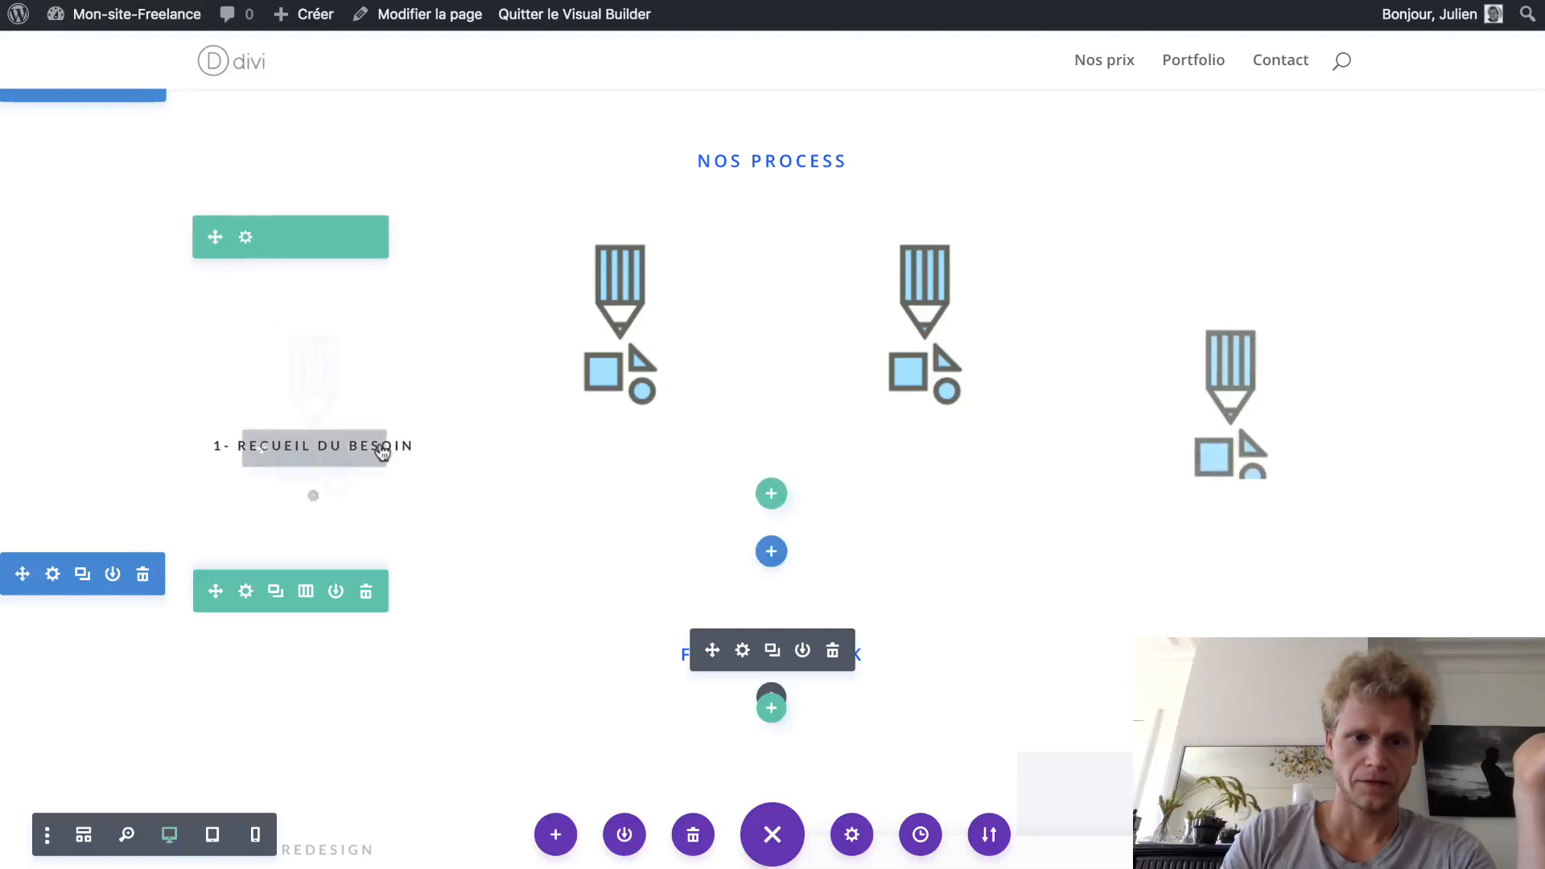
Copy the '1- RECUEIL DU BESOIN' caption under each icon, then duplicate the whole row
{"action": "left_click", "coordinate": [318, 453]}
{"action": "left_click", "coordinate": [317, 452]}
{"action": "left_click", "coordinate": [318, 452]}
{"action": "left_click_drag", "start_coordinate": [468, 451], "coordinate": [682, 412]}
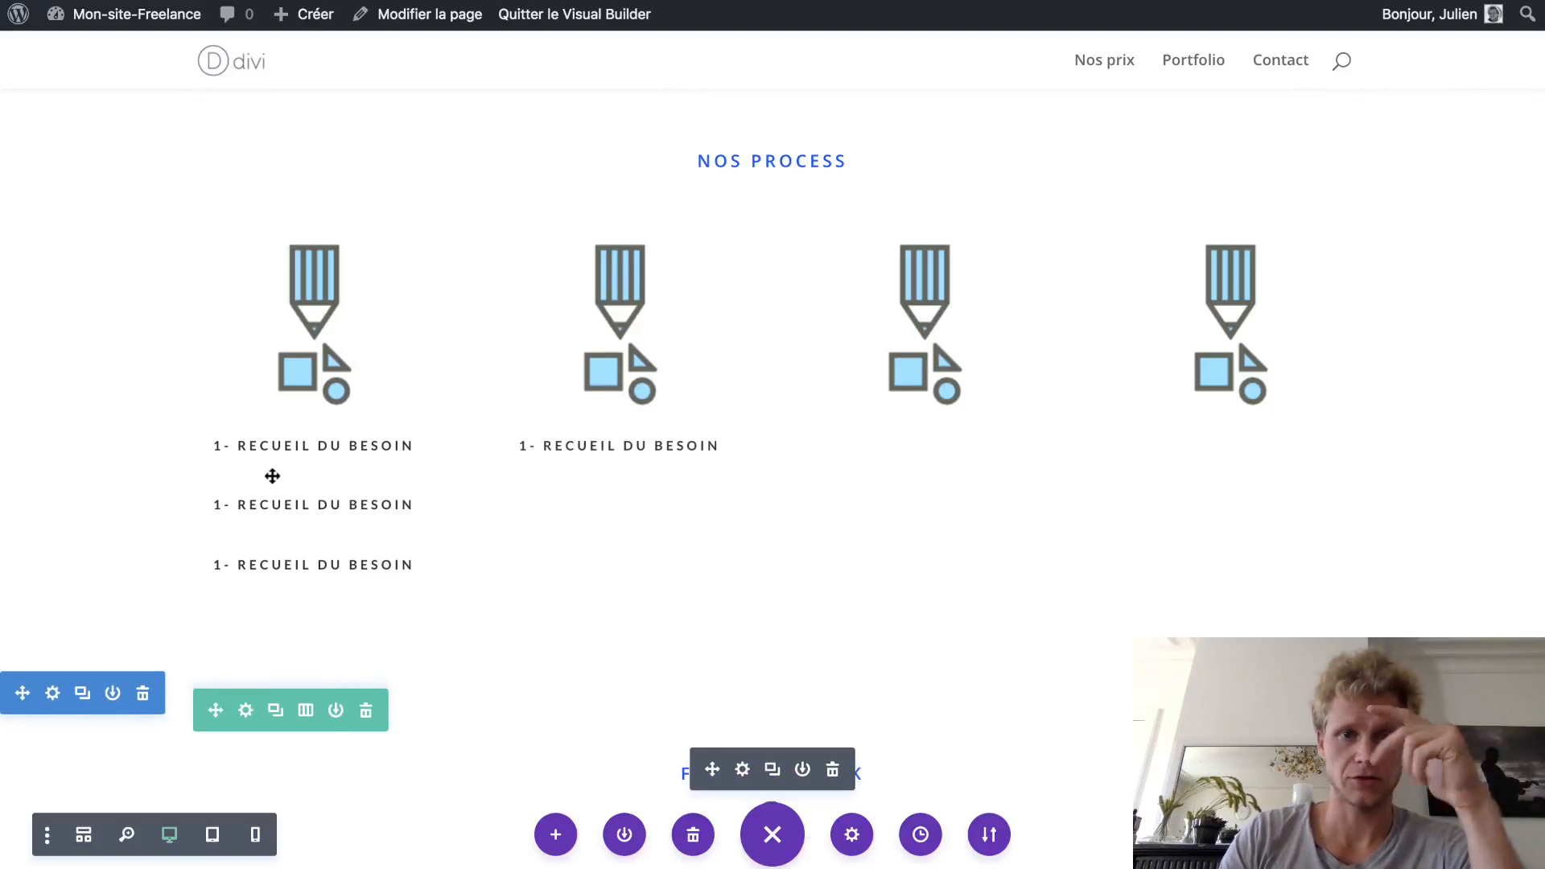
{"action": "left_click_drag", "start_coordinate": [872, 461], "coordinate": [947, 512]}
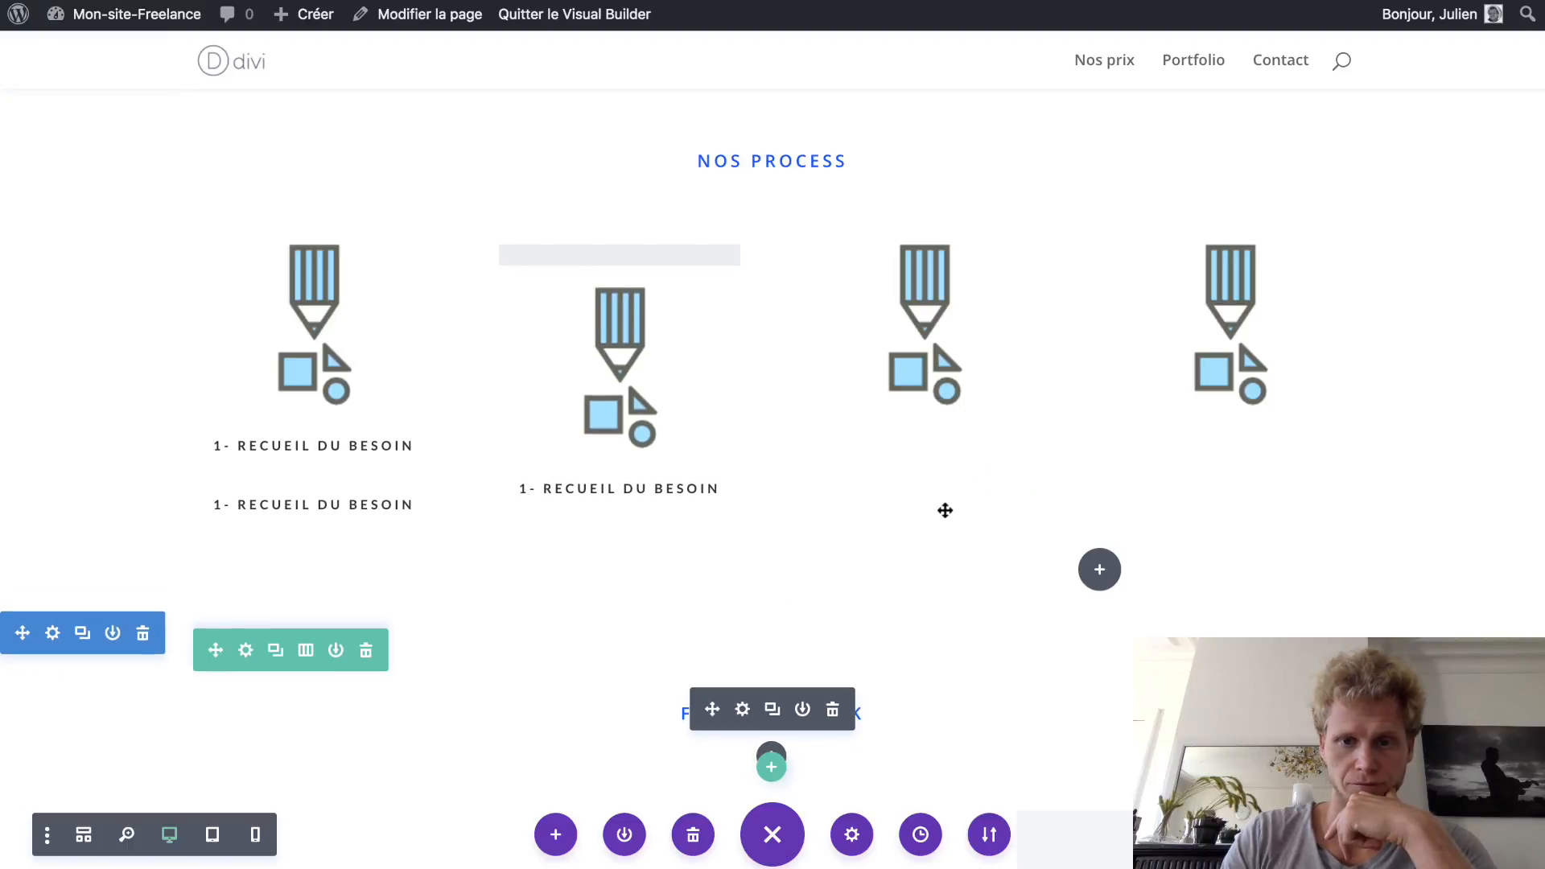
{"action": "left_click_drag", "start_coordinate": [921, 442], "coordinate": [652, 453]}
{"action": "mouse_move", "coordinate": [259, 507]}
{"action": "left_click_drag", "start_coordinate": [256, 507], "coordinate": [1248, 405]}
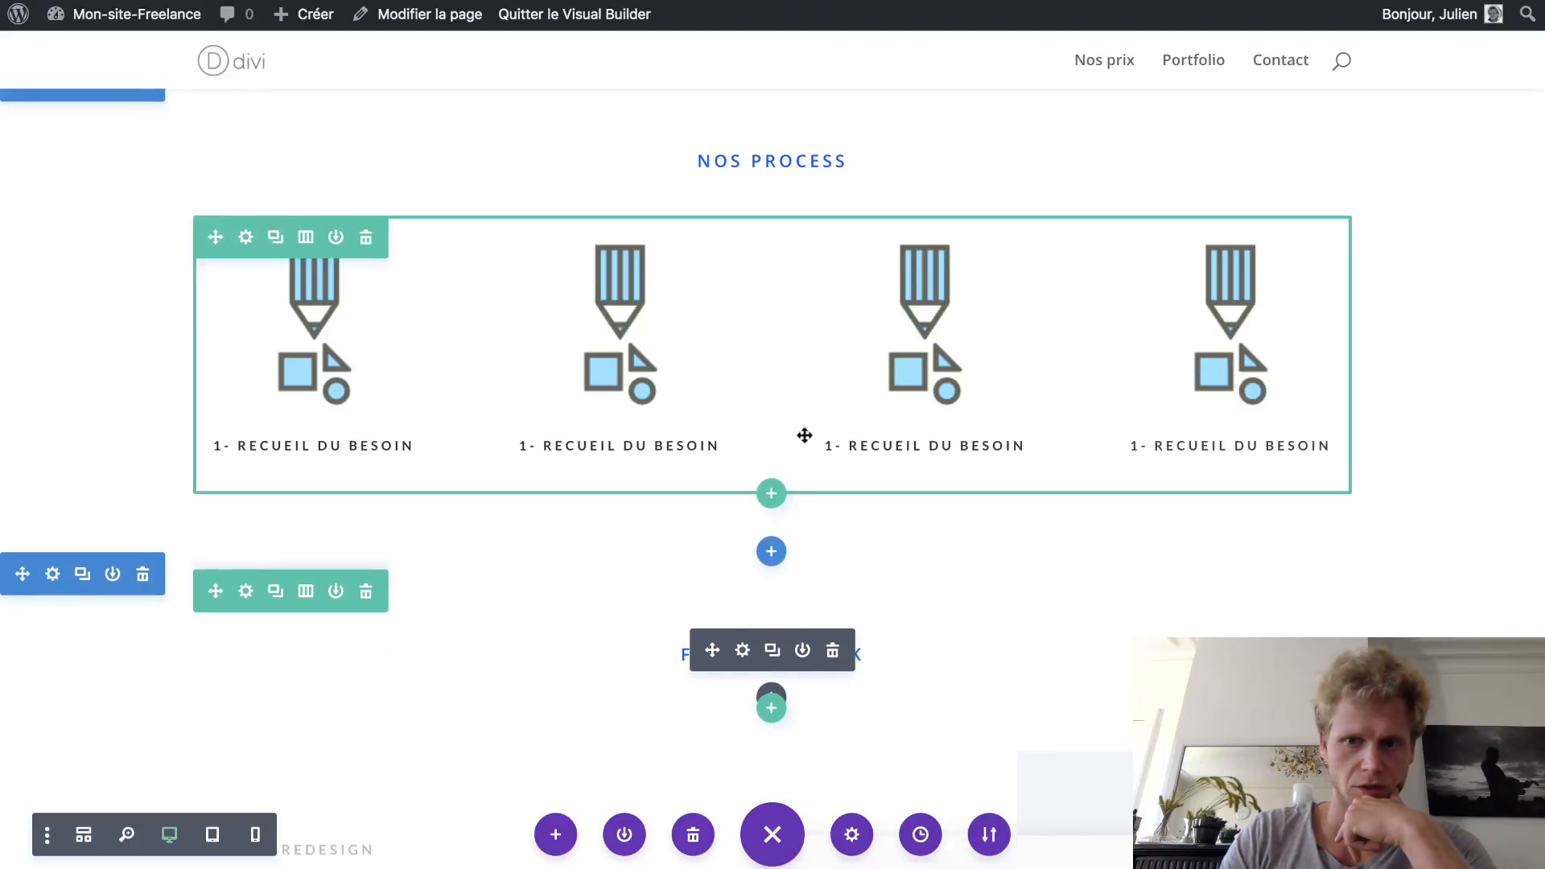
{"action": "left_click", "coordinate": [275, 241]}
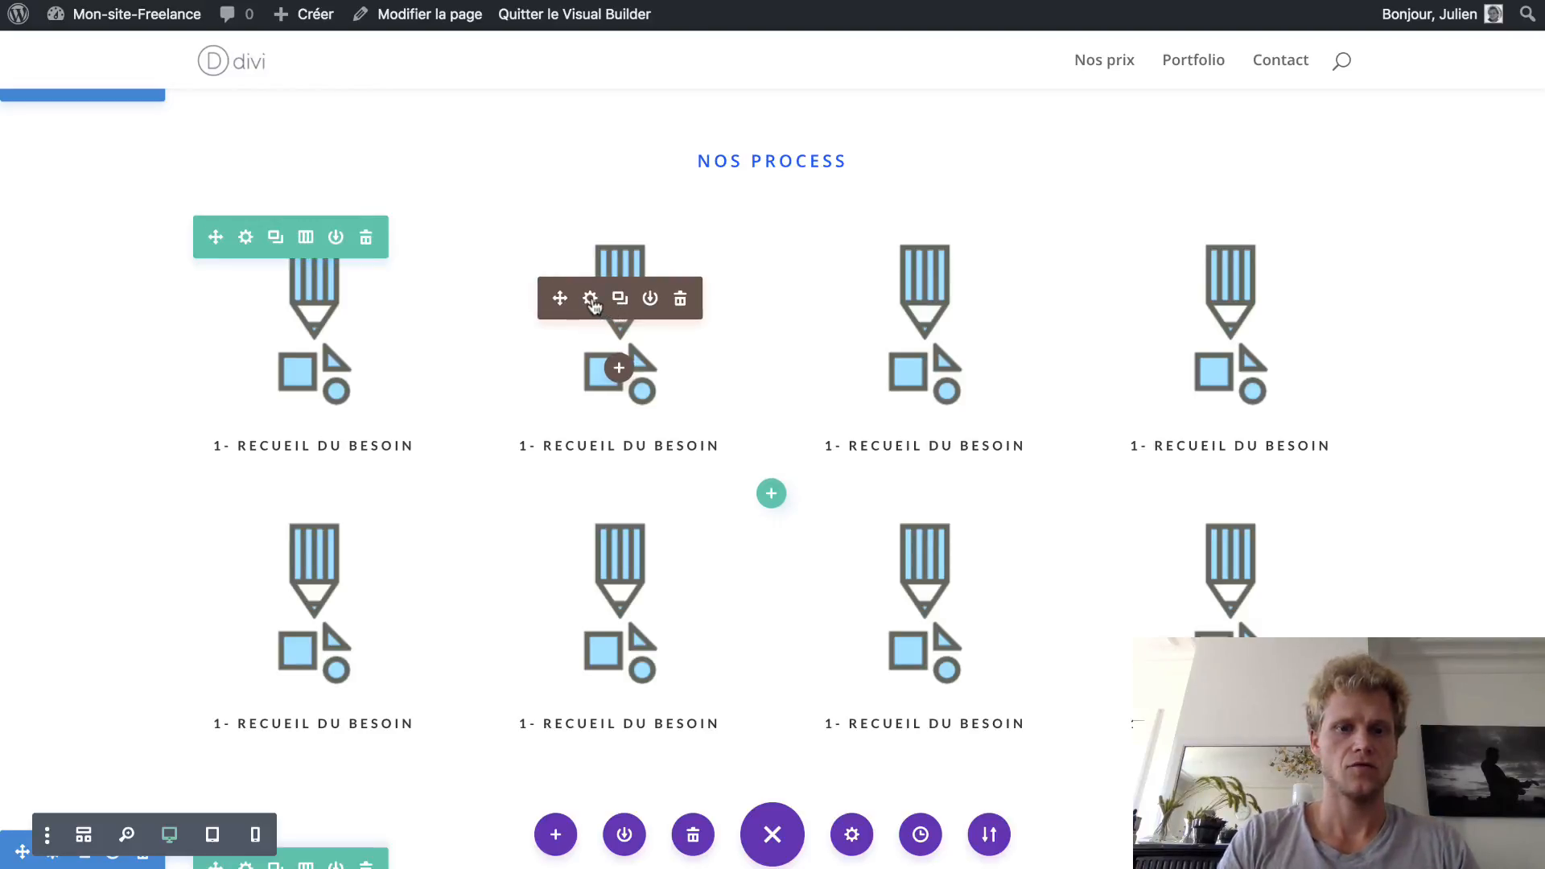
Set the second and third column icons to 2cahier_charges.png and 3inspiration.png
{"action": "left_click", "coordinate": [591, 299]}
{"action": "left_click", "coordinate": [1332, 411]}
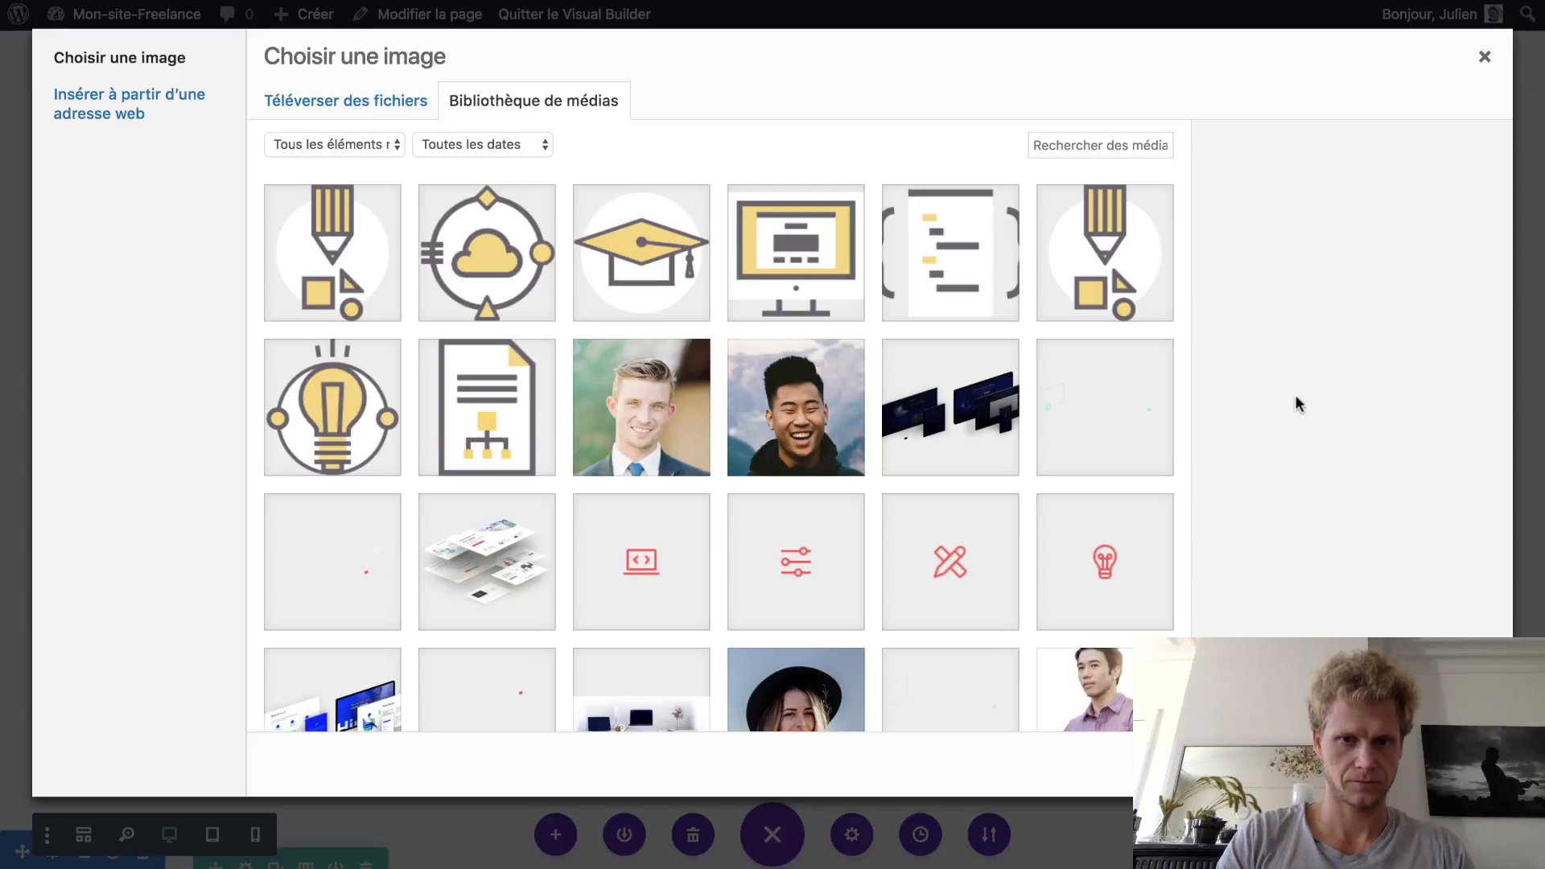
{"action": "left_click", "coordinate": [1100, 264]}
{"action": "left_click", "coordinate": [950, 256]}
{"action": "left_click", "coordinate": [425, 404]}
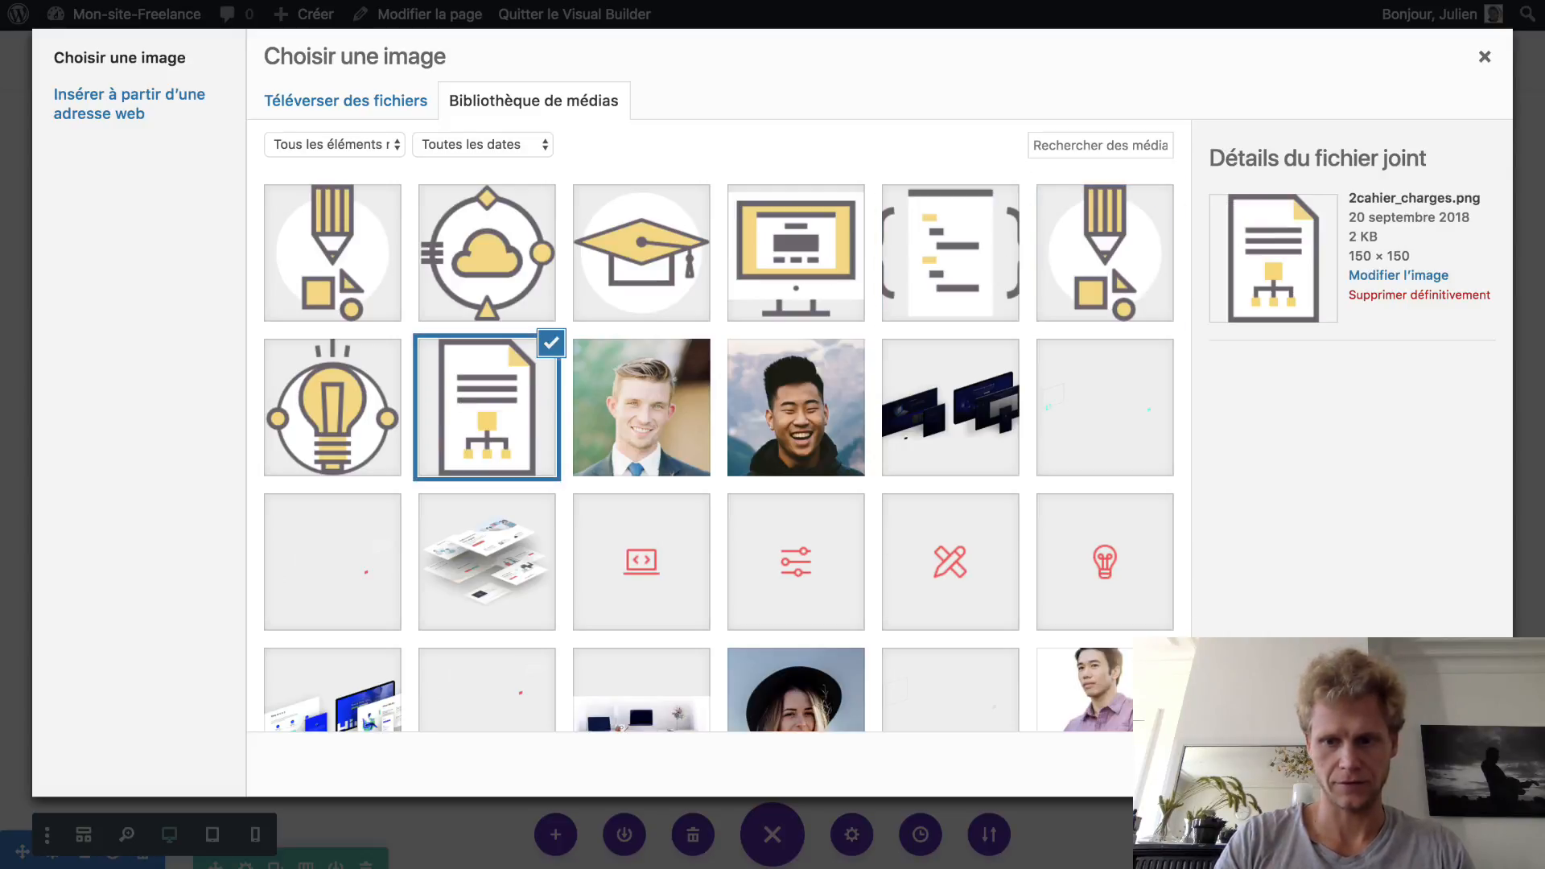
{"action": "left_click", "coordinate": [1434, 764]}
{"action": "left_click", "coordinate": [1408, 656]}
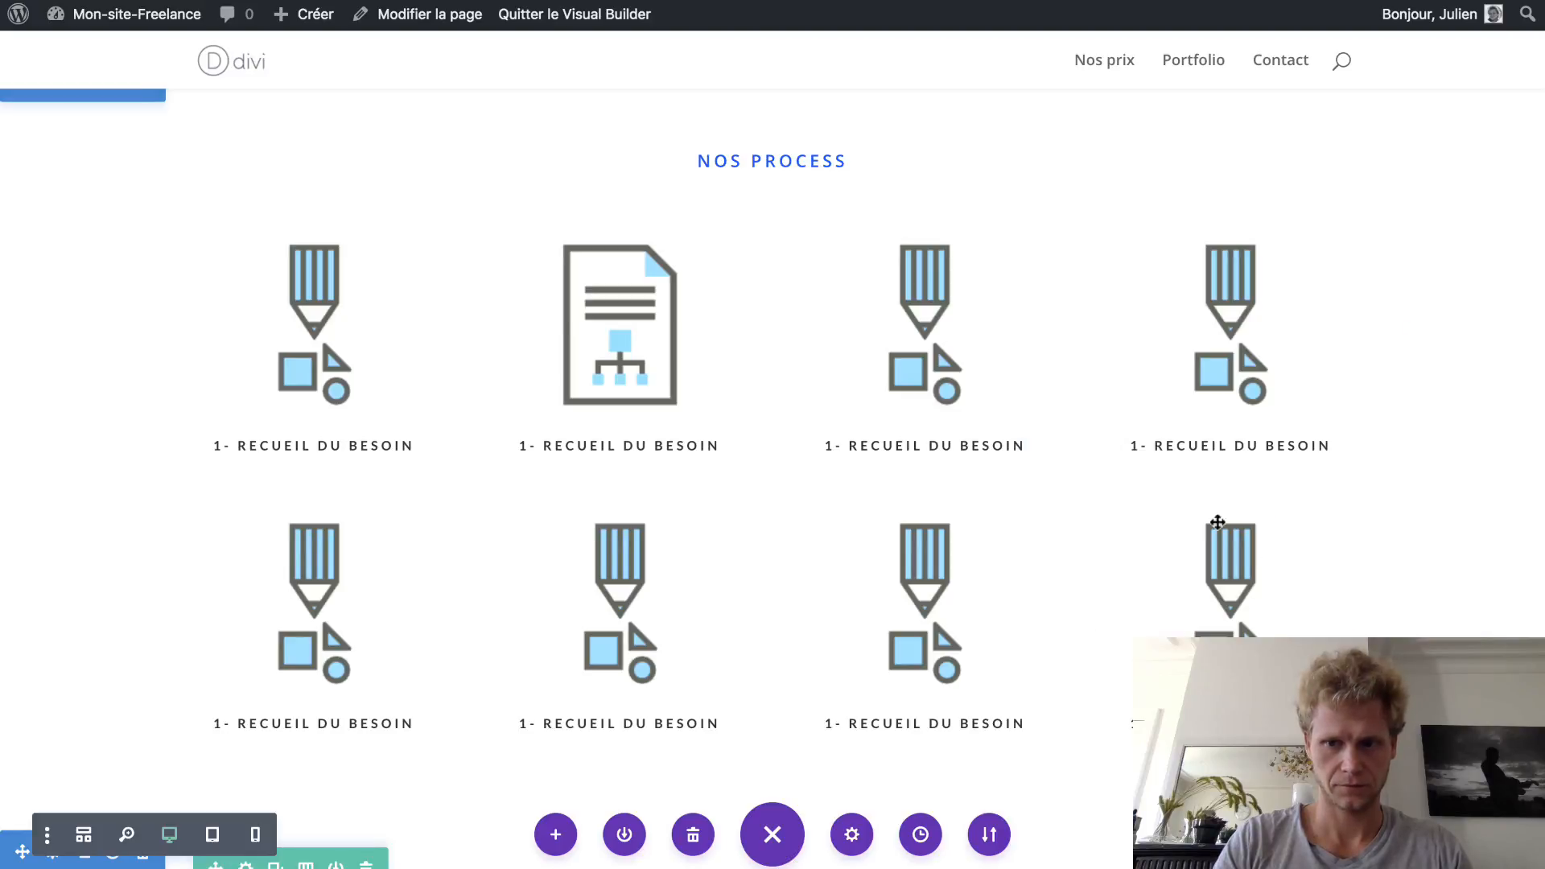
{"action": "left_click", "coordinate": [899, 307]}
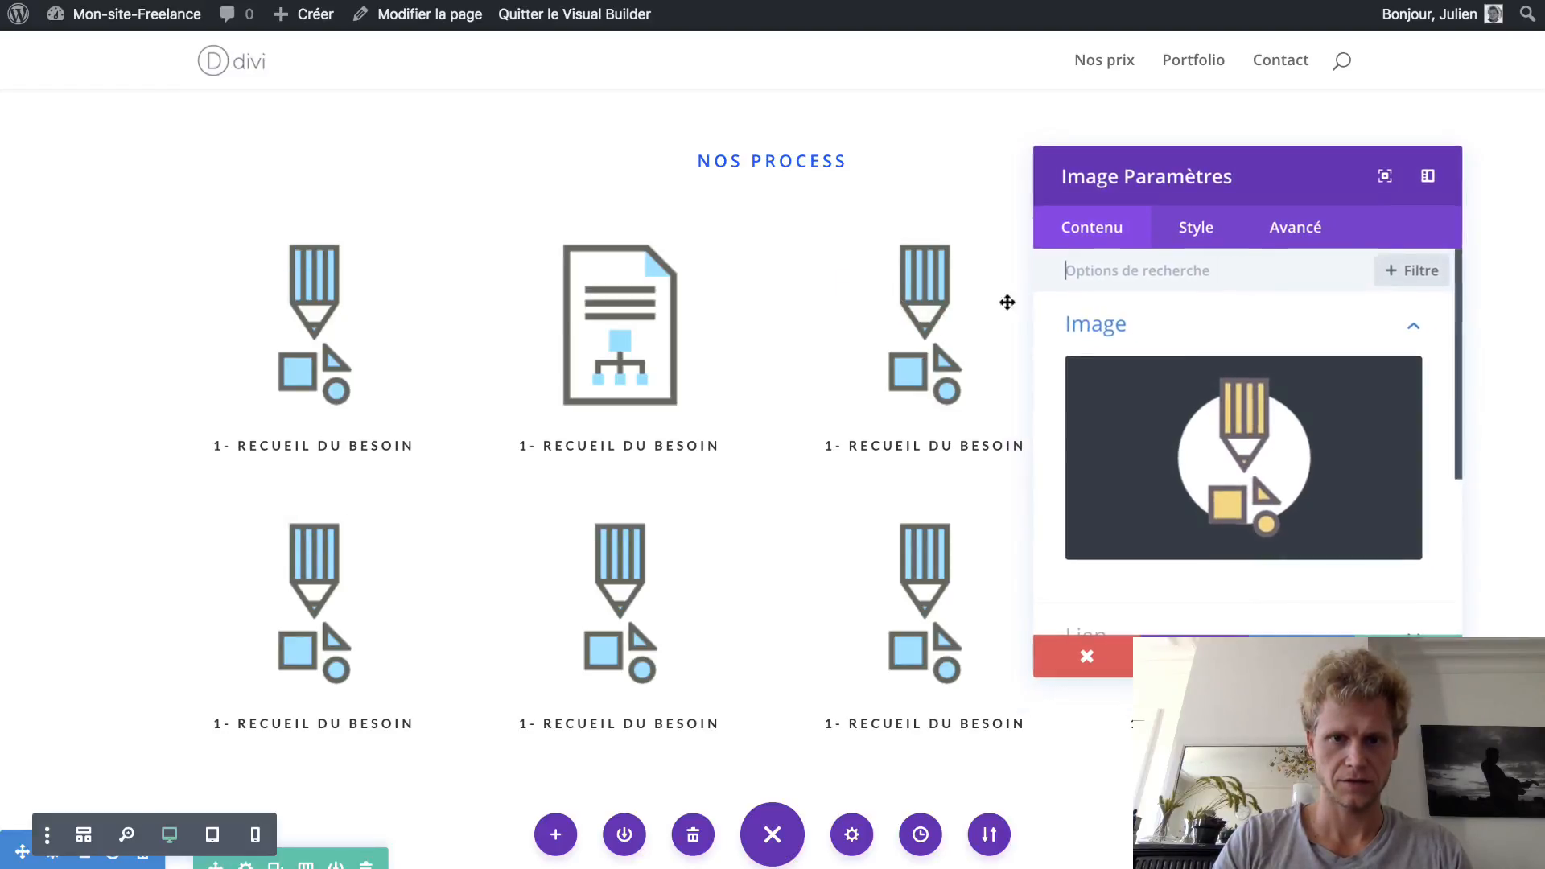
{"action": "left_click", "coordinate": [1229, 439]}
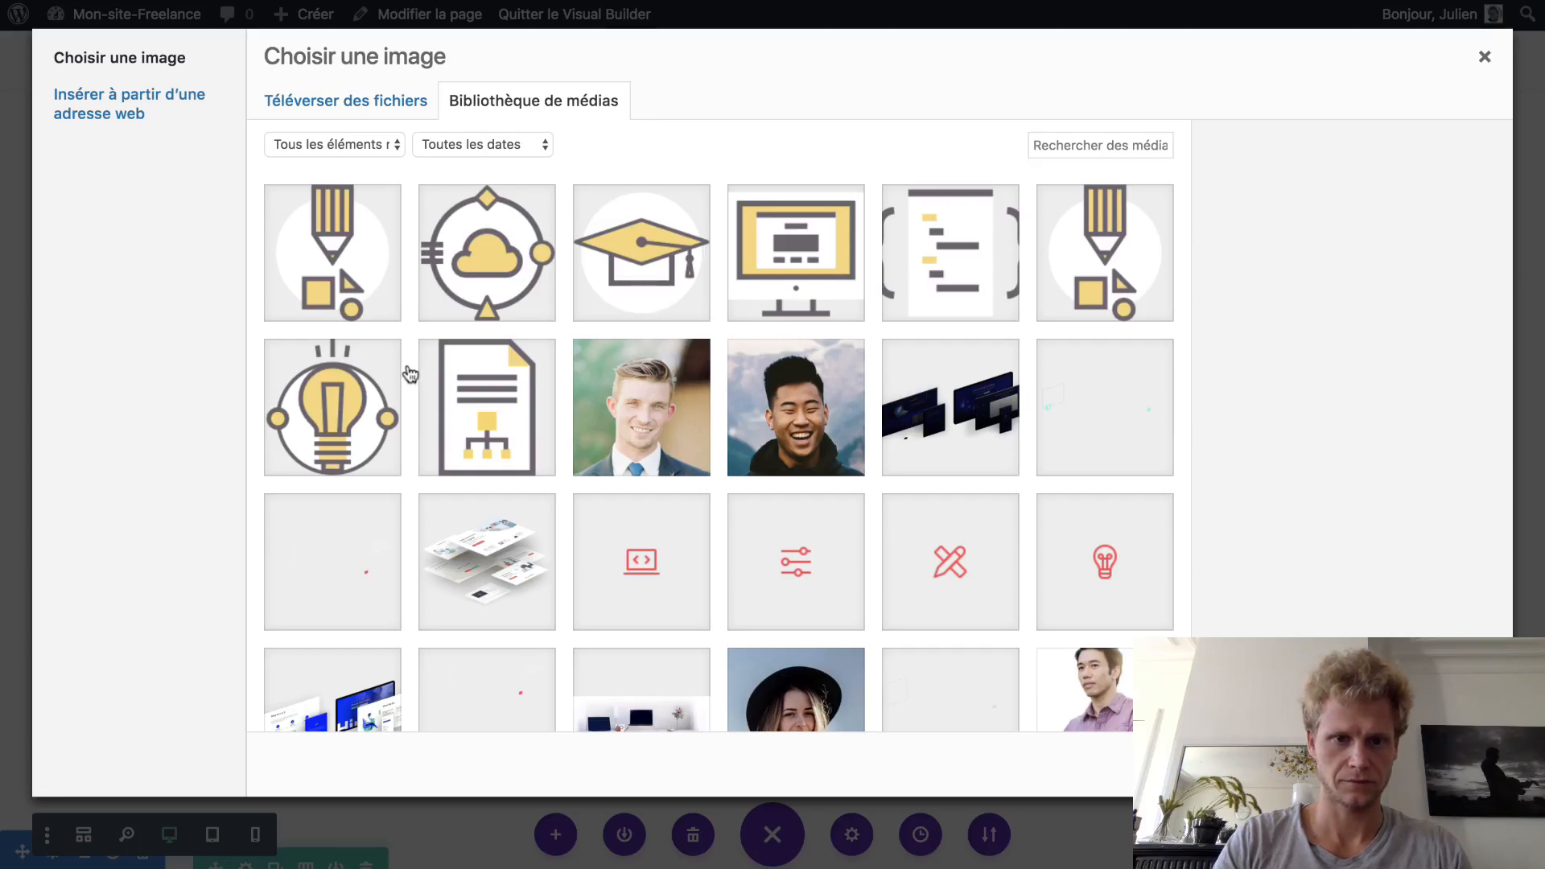
{"action": "left_click", "coordinate": [358, 384]}
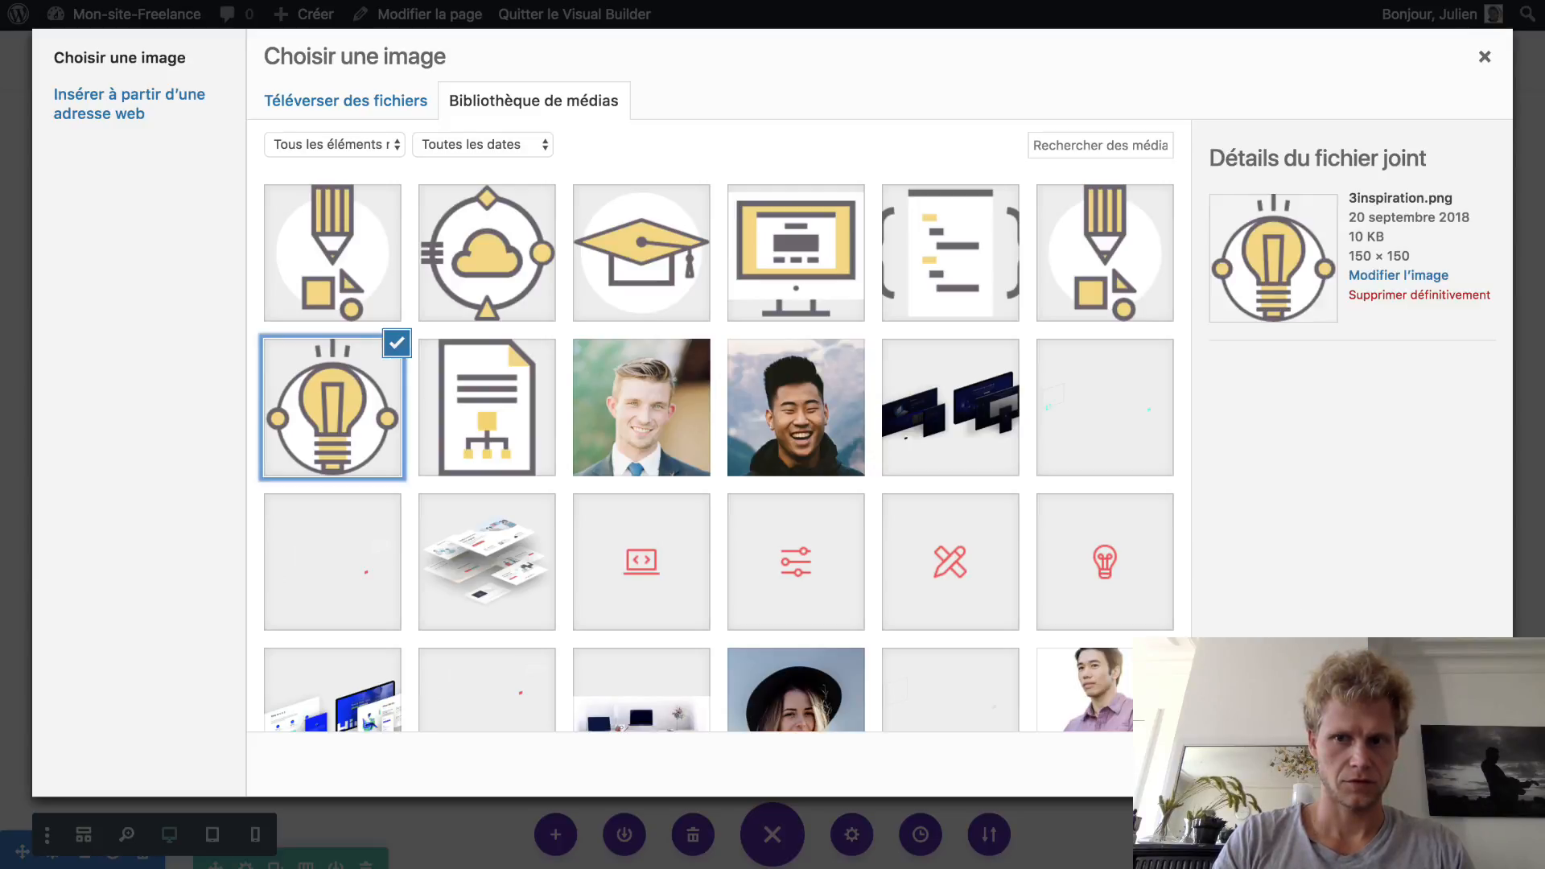
{"action": "left_click", "coordinate": [1436, 764]}
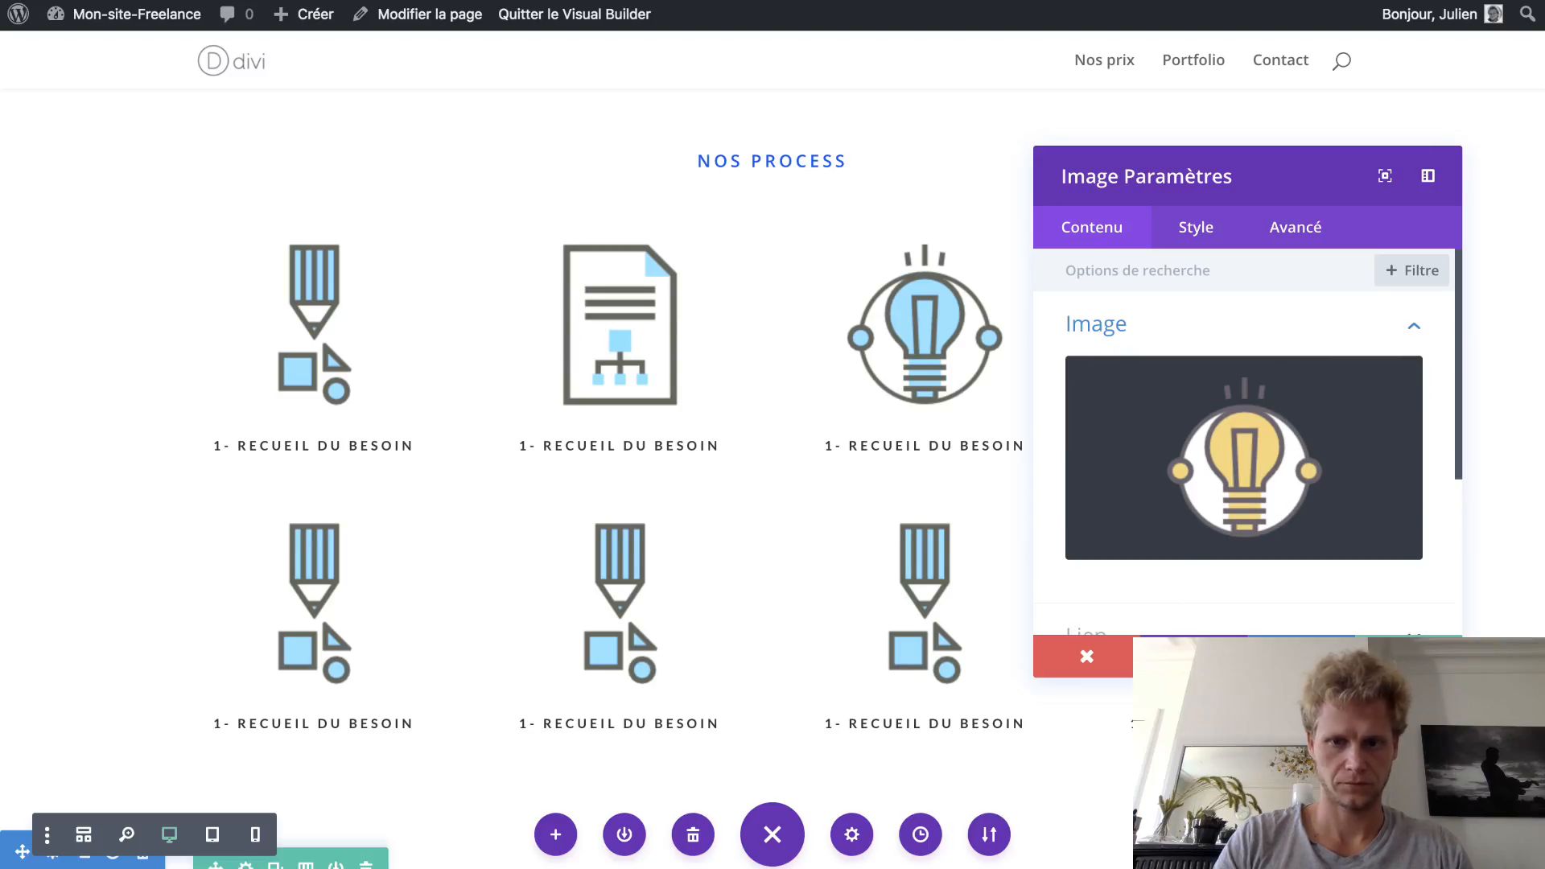
{"action": "left_click", "coordinate": [1408, 657]}
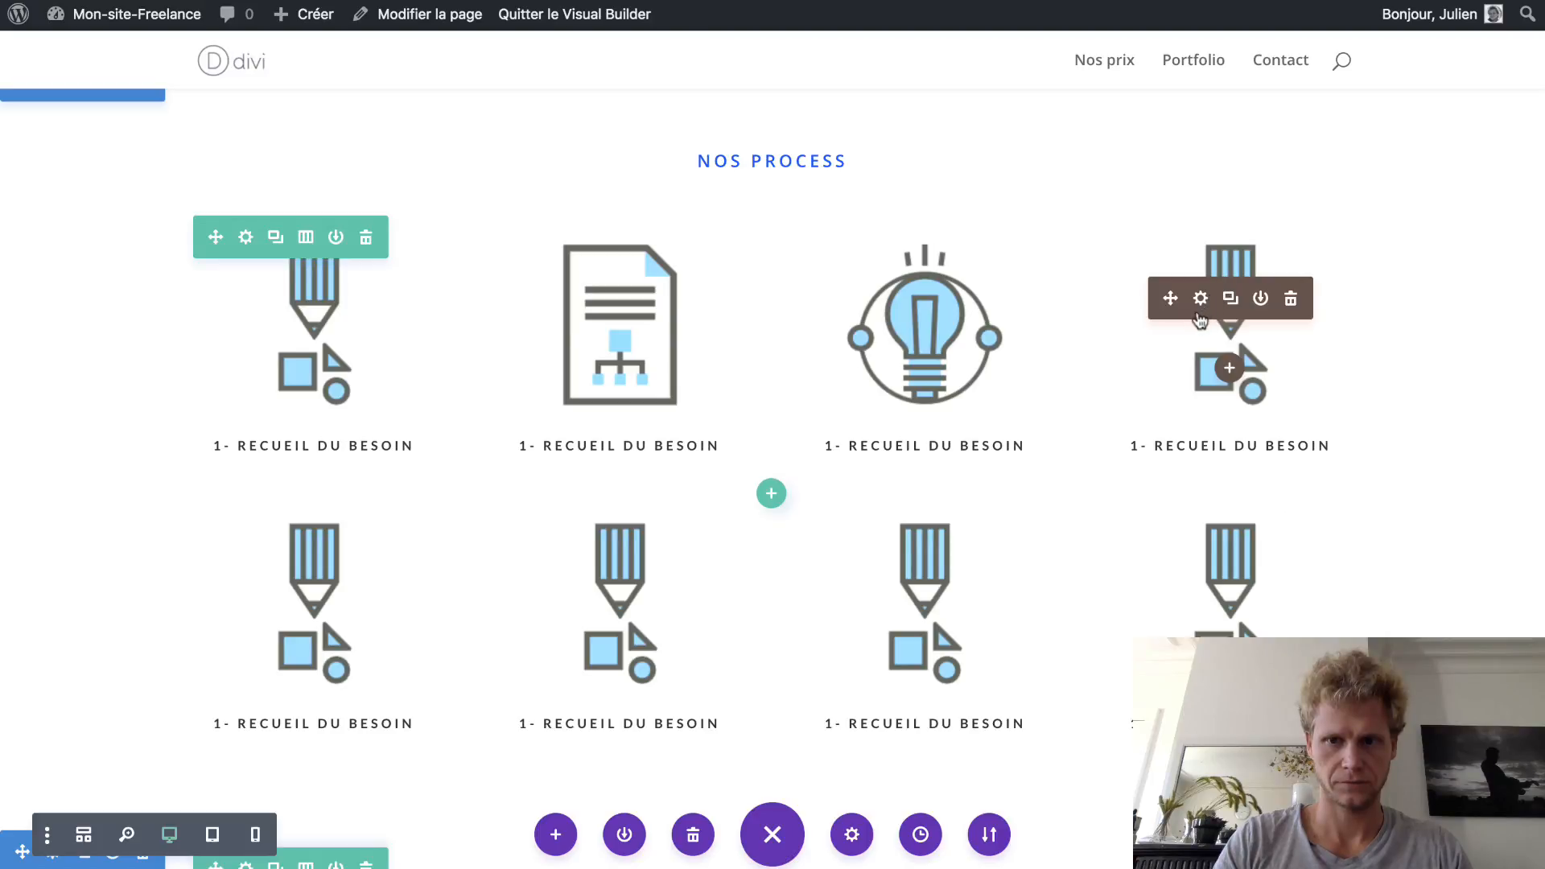
Inspect the fourth column's image settings and close them without changes
{"action": "left_click", "coordinate": [1199, 313]}
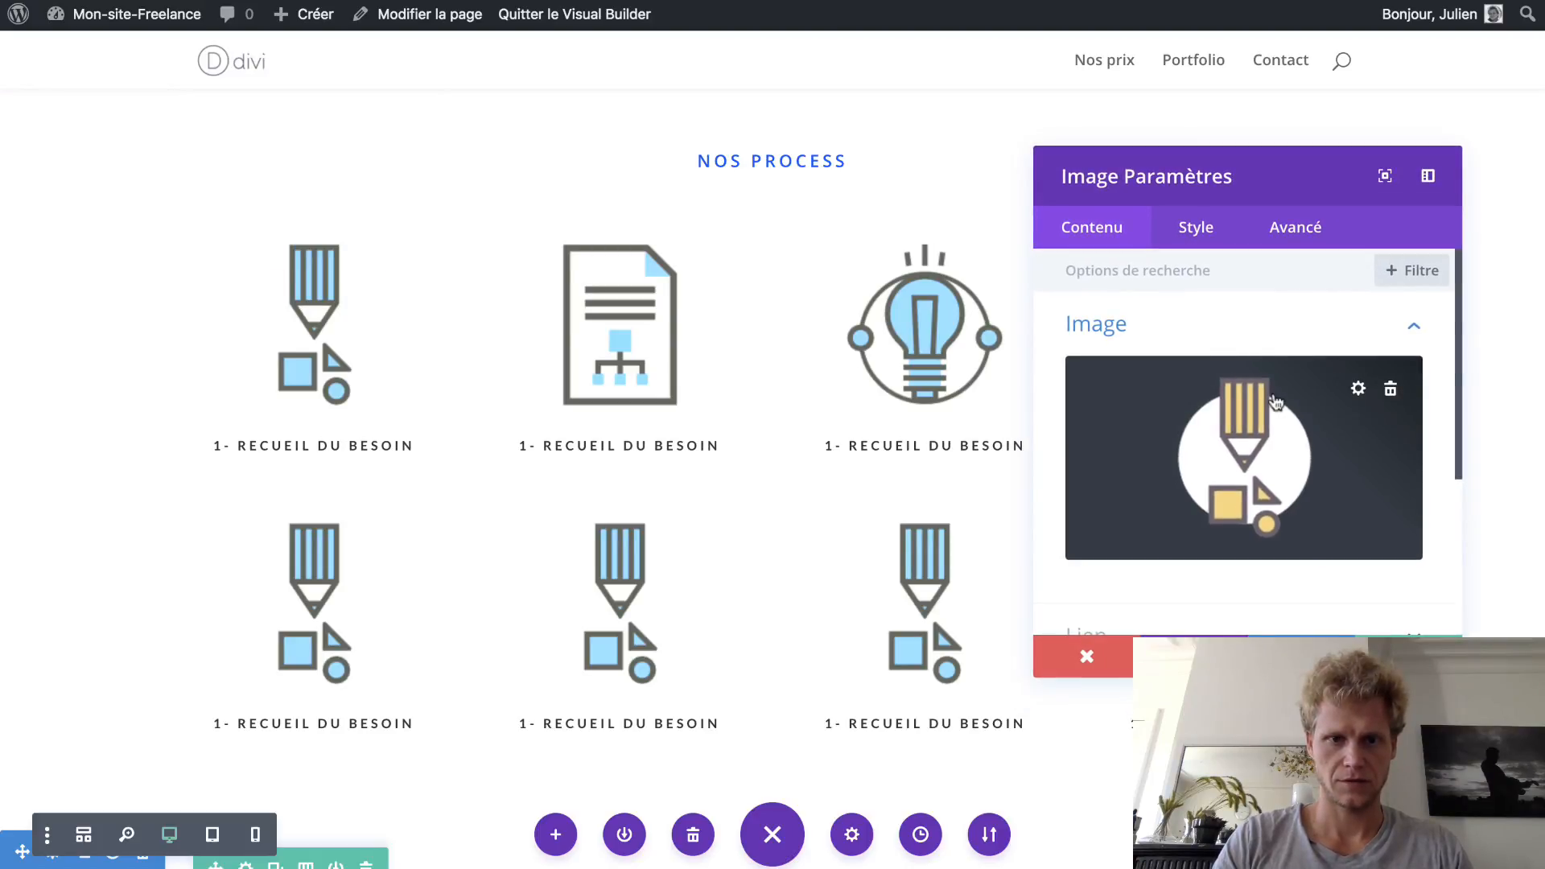
{"action": "left_click", "coordinate": [1276, 402]}
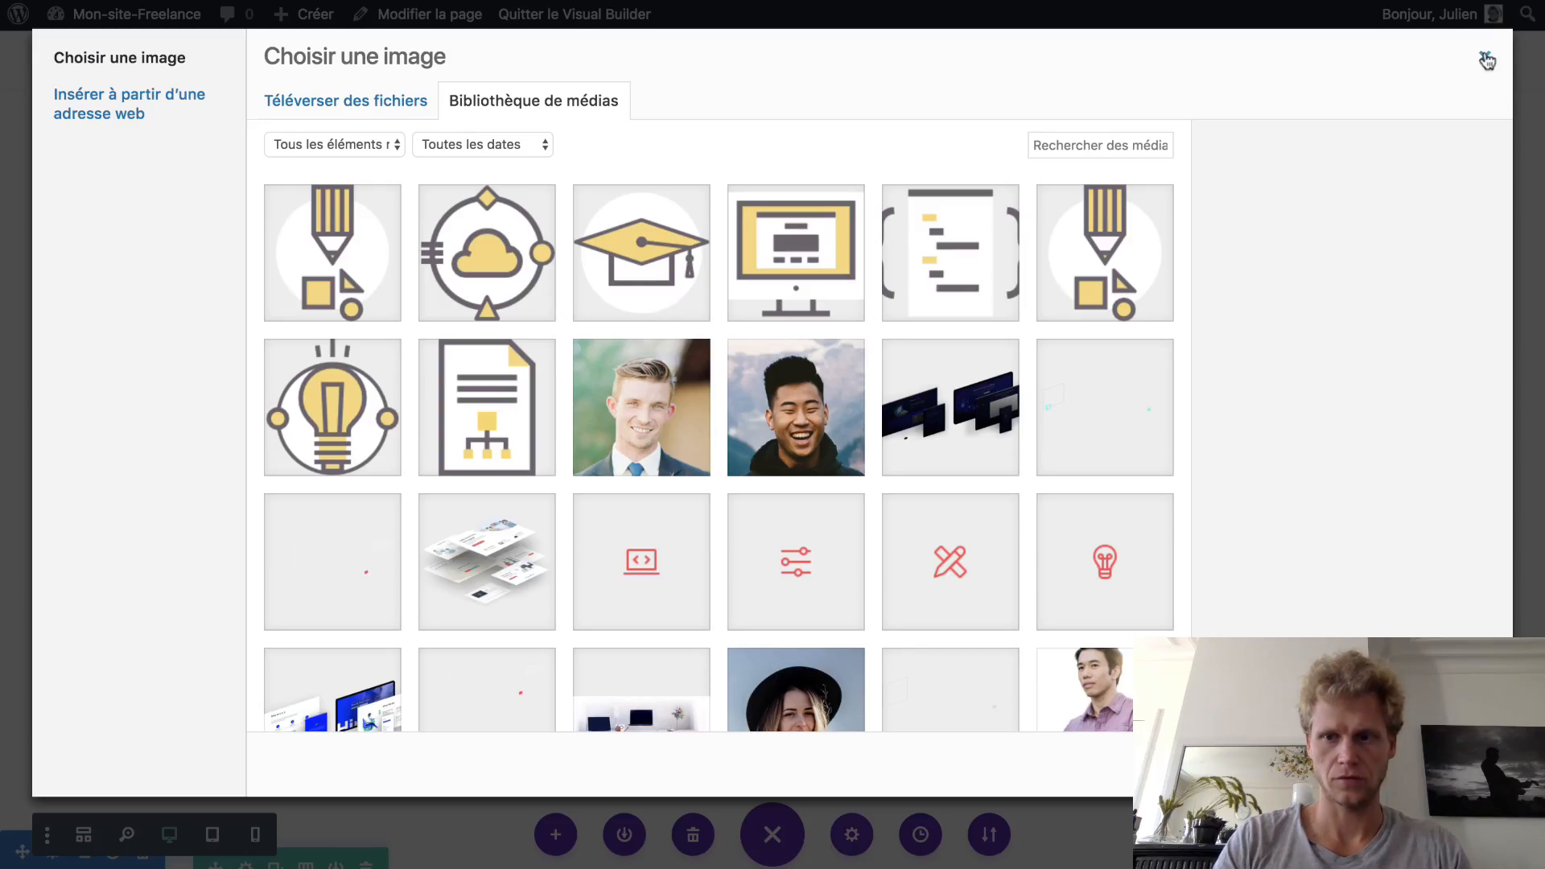
{"action": "left_click", "coordinate": [1485, 56]}
{"action": "left_click", "coordinate": [1103, 636]}
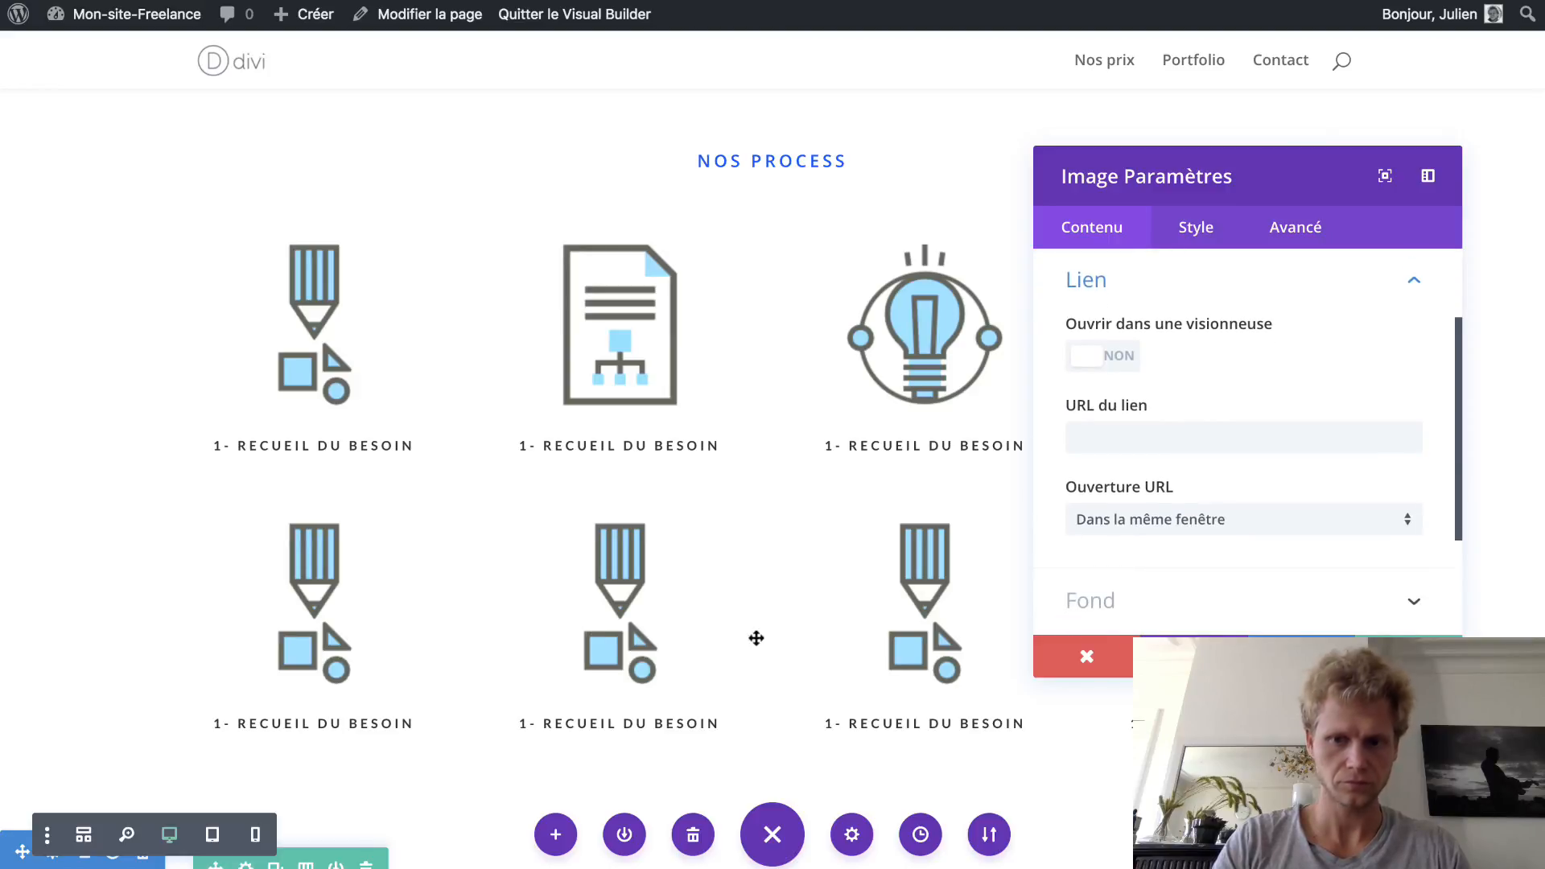
{"action": "left_click", "coordinate": [1050, 675]}
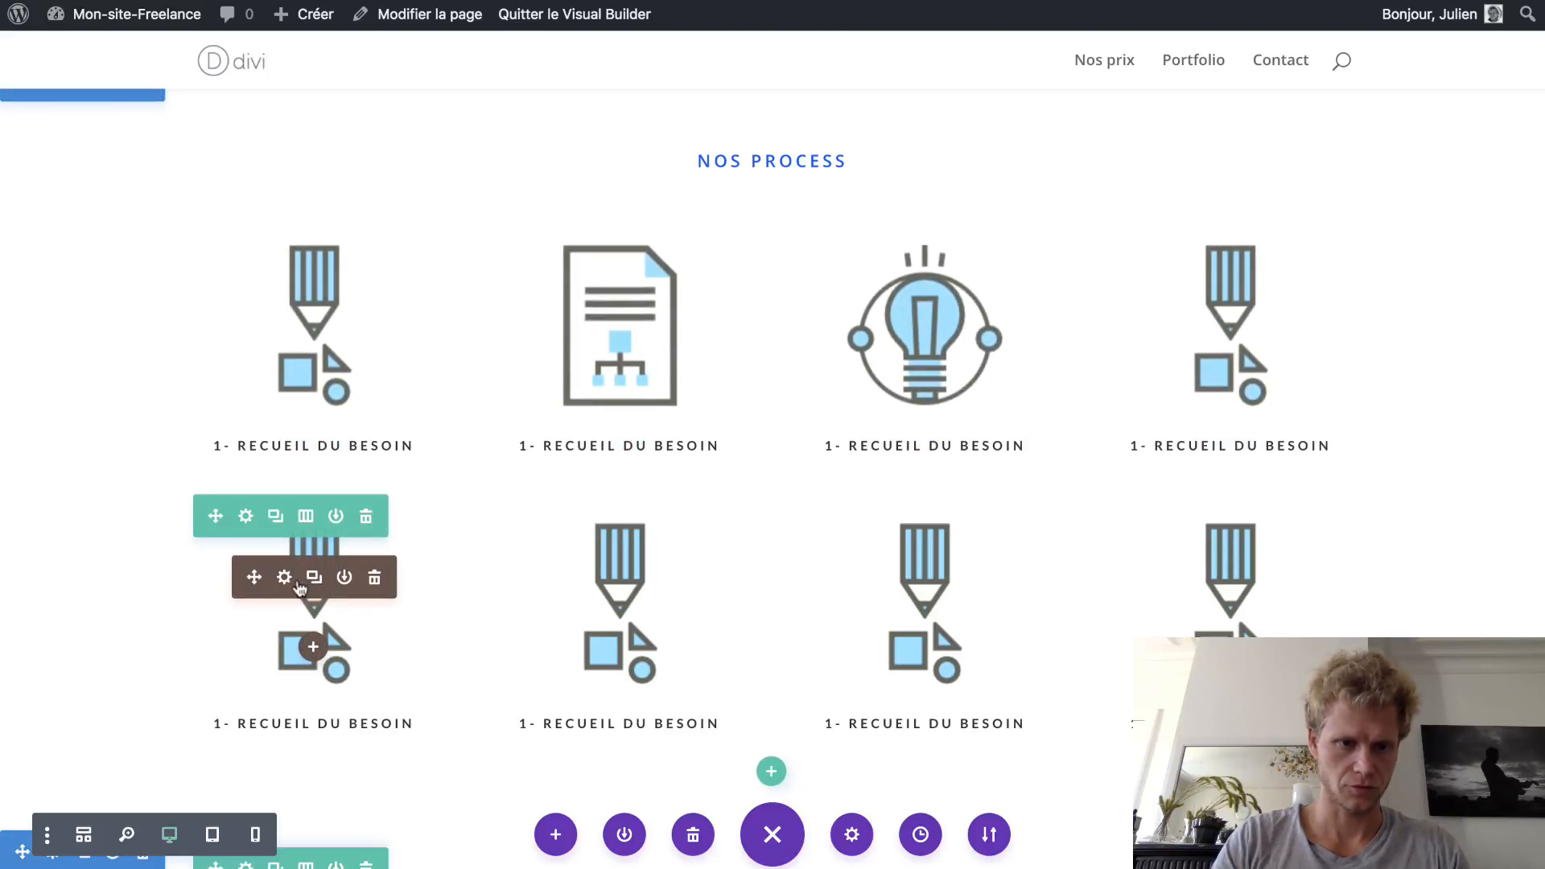
Replace the bottom-left icon with the 5developpement.png code icon
{"action": "left_click", "coordinate": [293, 581]}
{"action": "left_click", "coordinate": [1165, 455]}
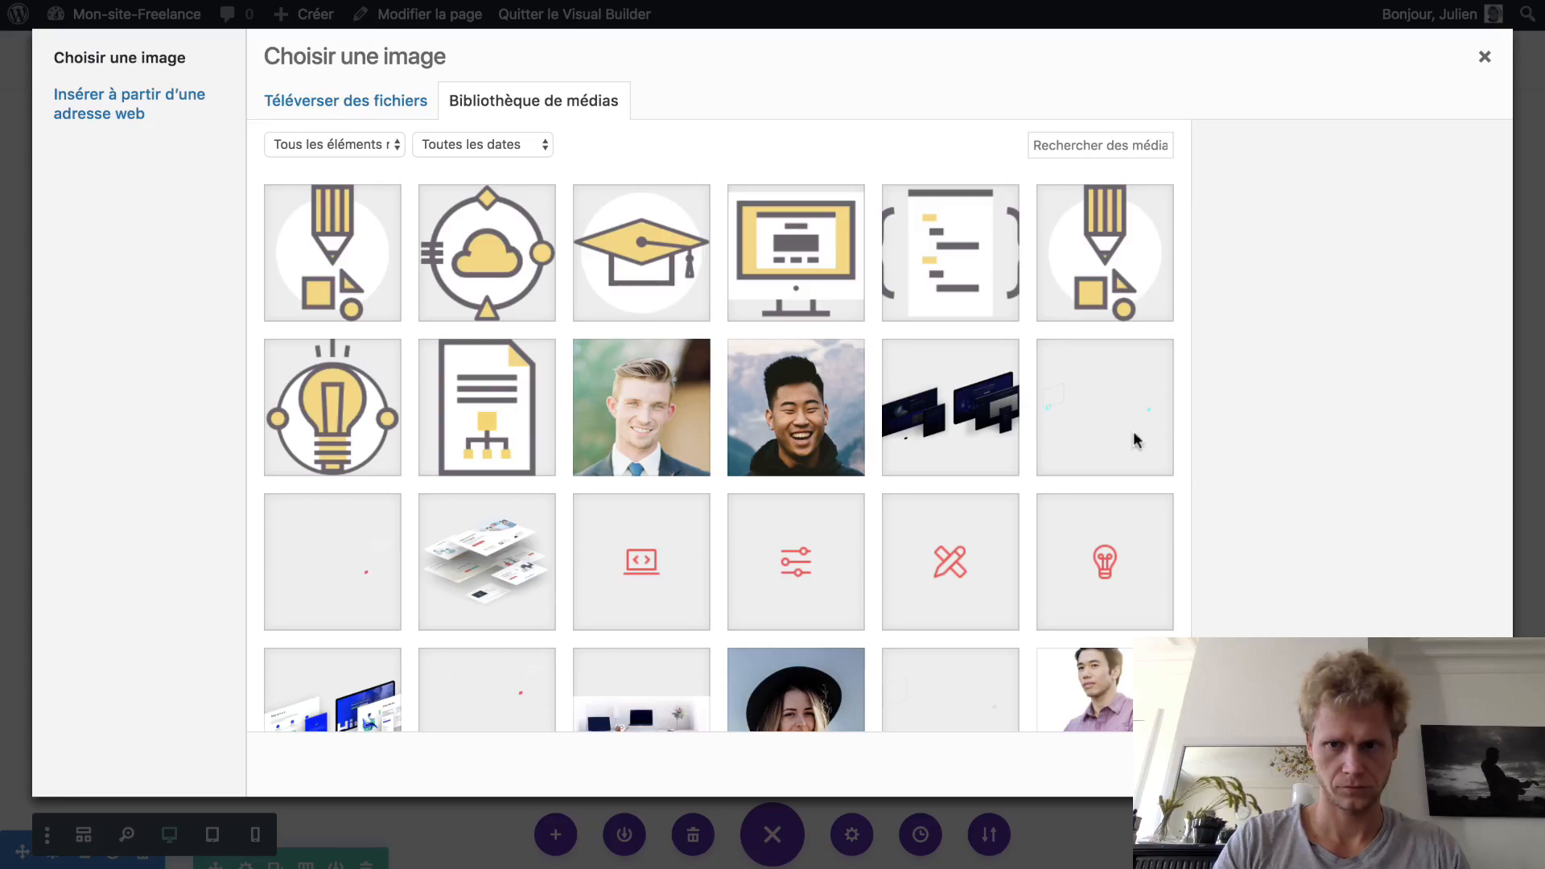
{"action": "left_click", "coordinate": [830, 299]}
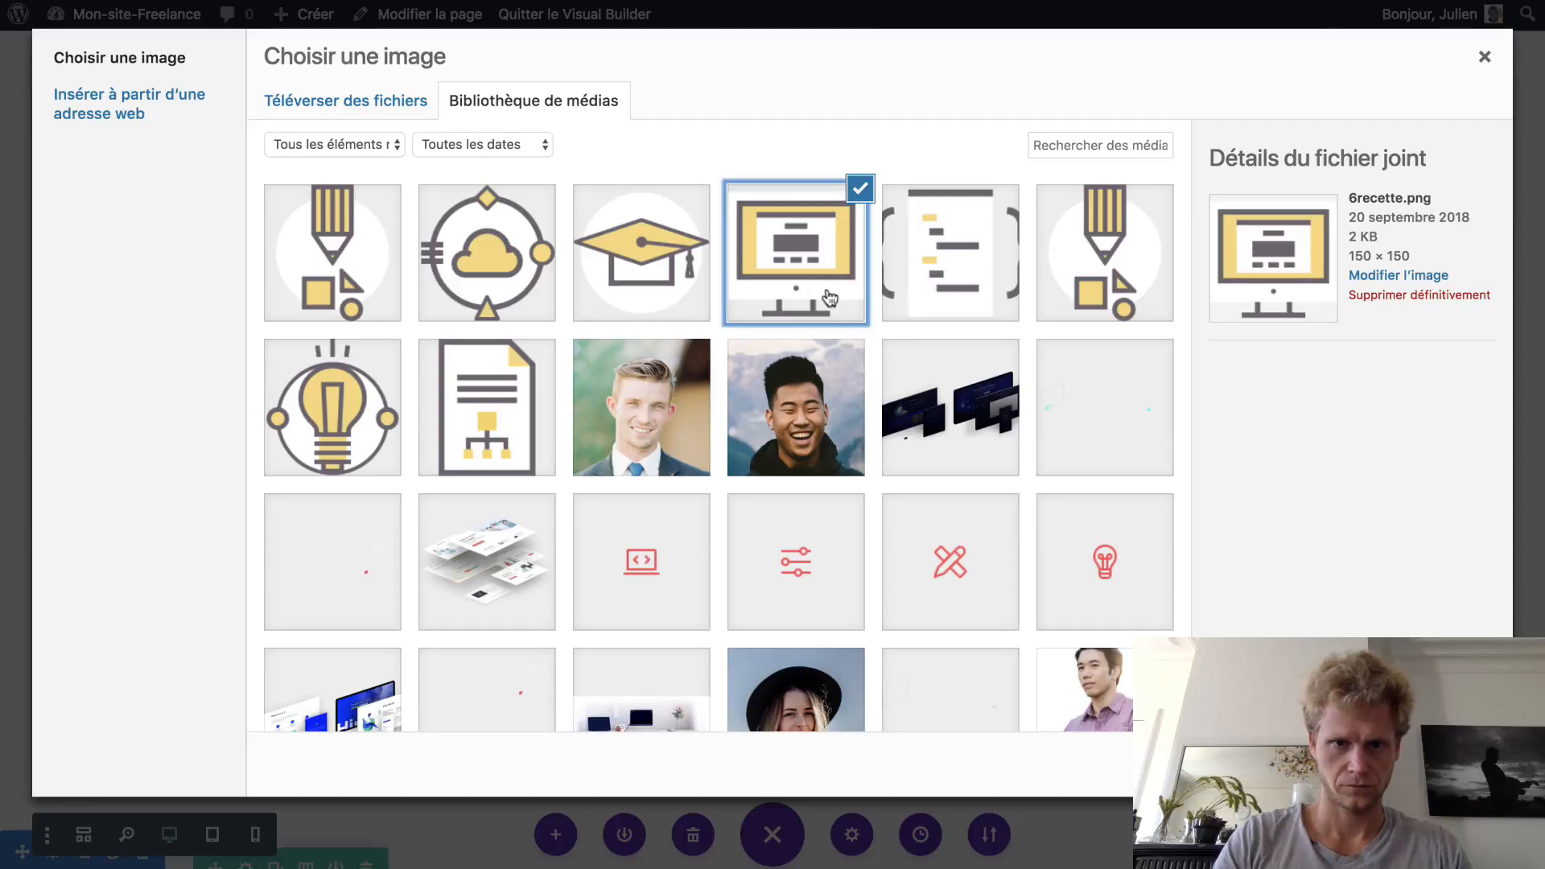
{"action": "left_click", "coordinate": [416, 254]}
{"action": "left_click", "coordinate": [689, 256]}
{"action": "left_click", "coordinate": [971, 251]}
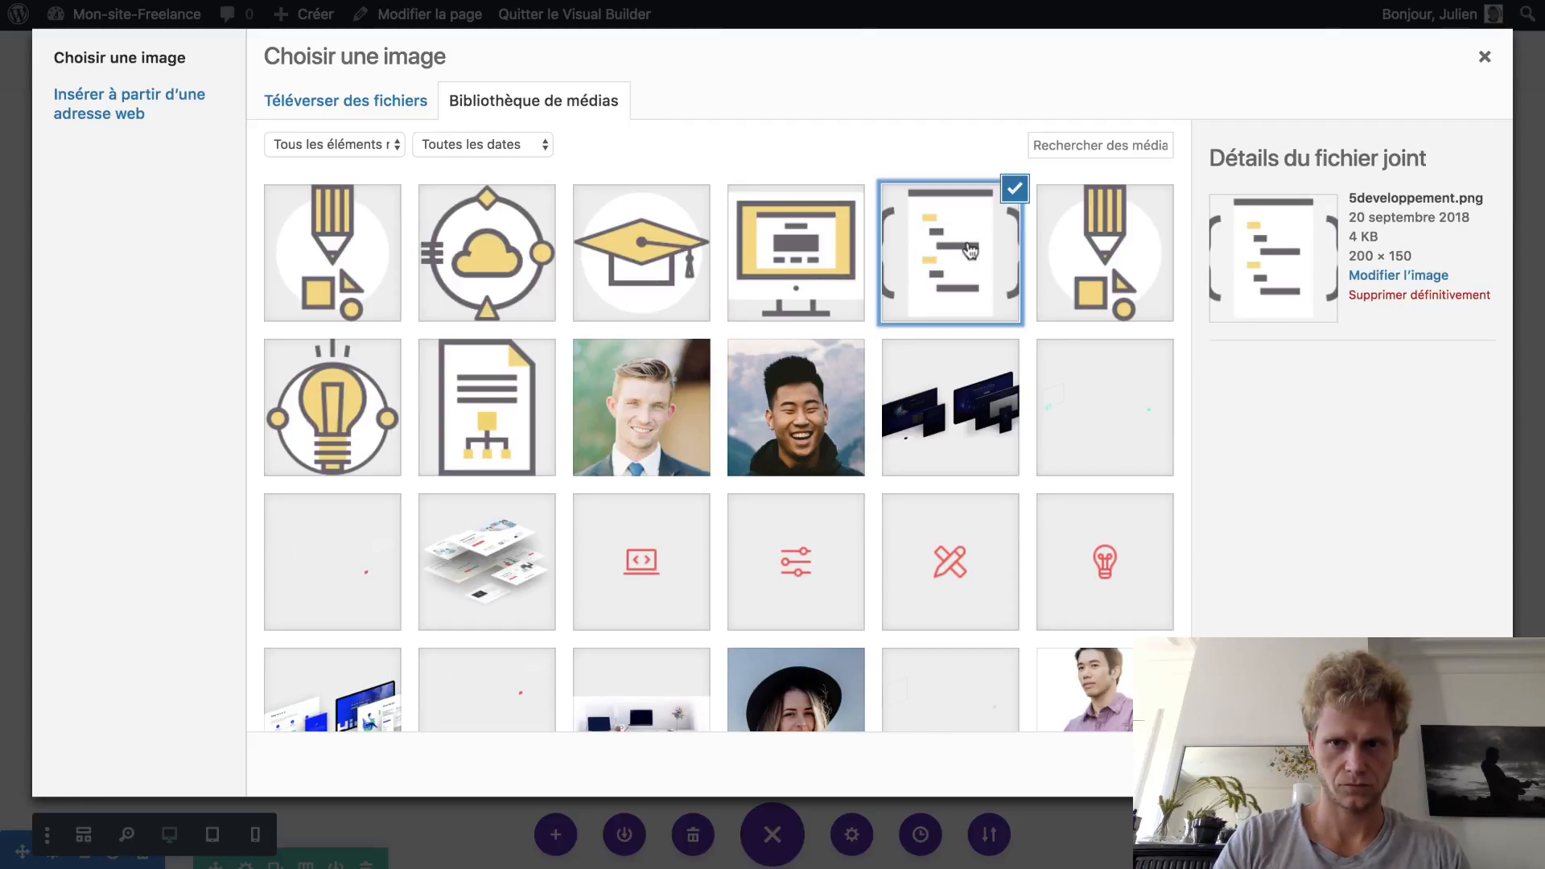
{"action": "left_click", "coordinate": [1433, 765]}
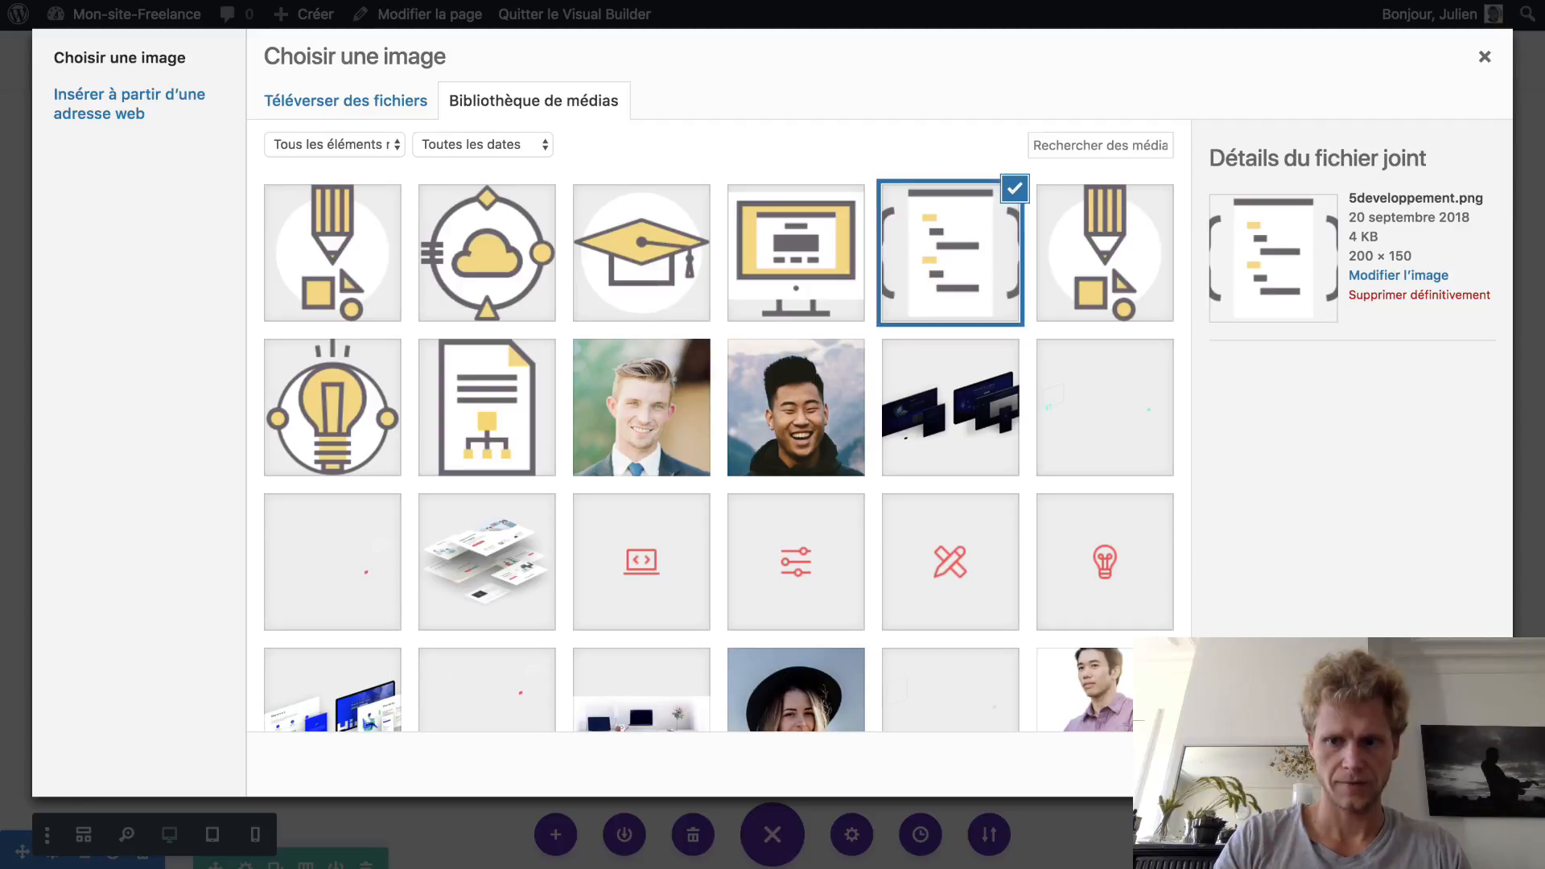
{"action": "left_click", "coordinate": [997, 578]}
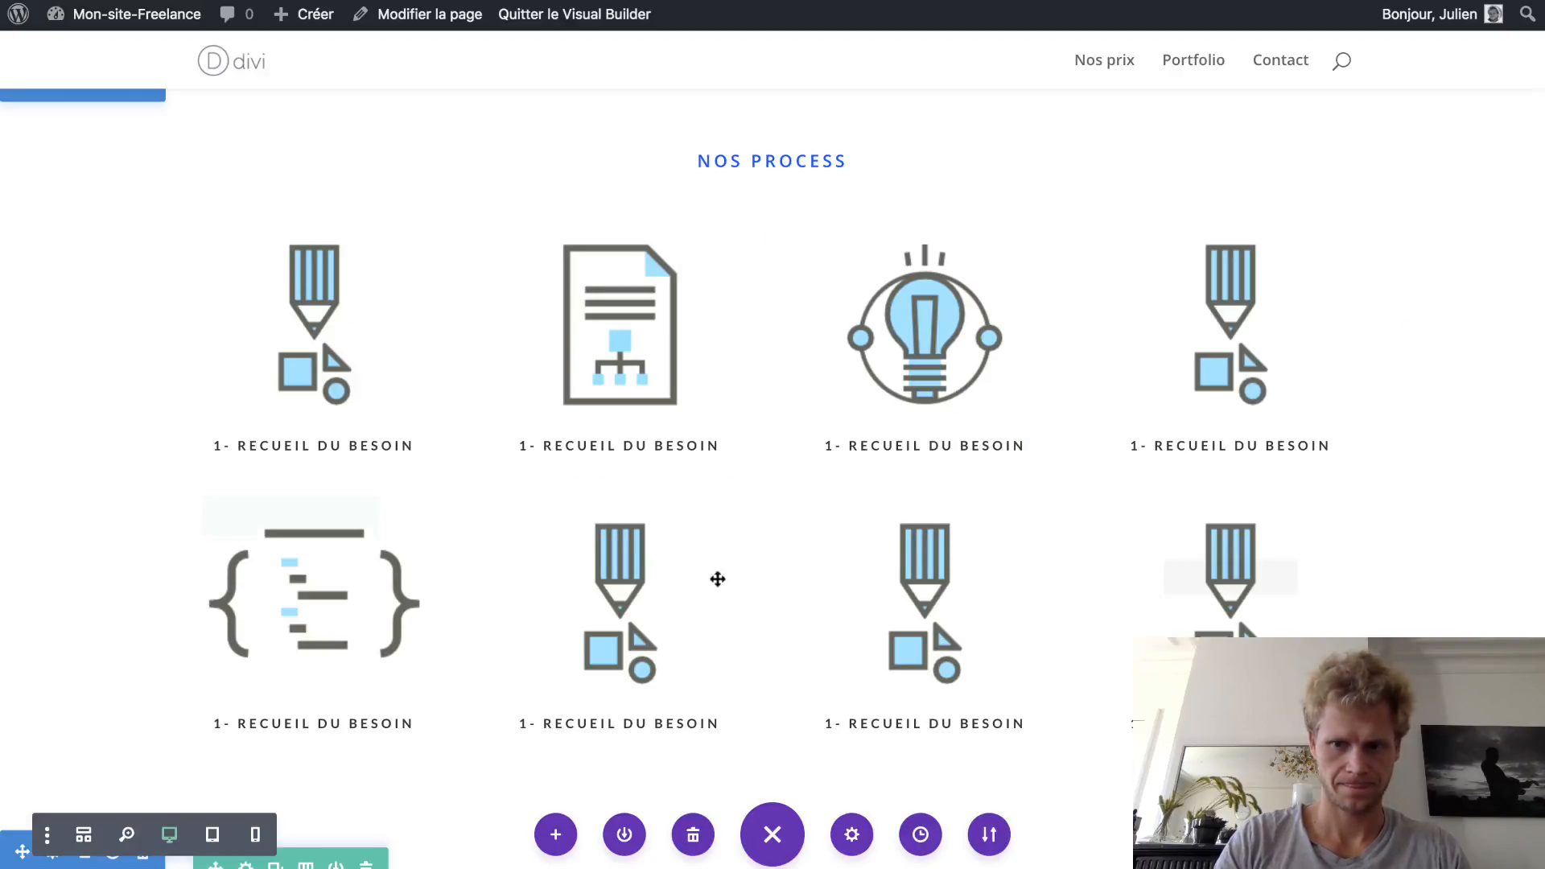
Use the 6recette.png monitor and graduation cap icons for the second row's middle columns
{"action": "left_click", "coordinate": [591, 577]}
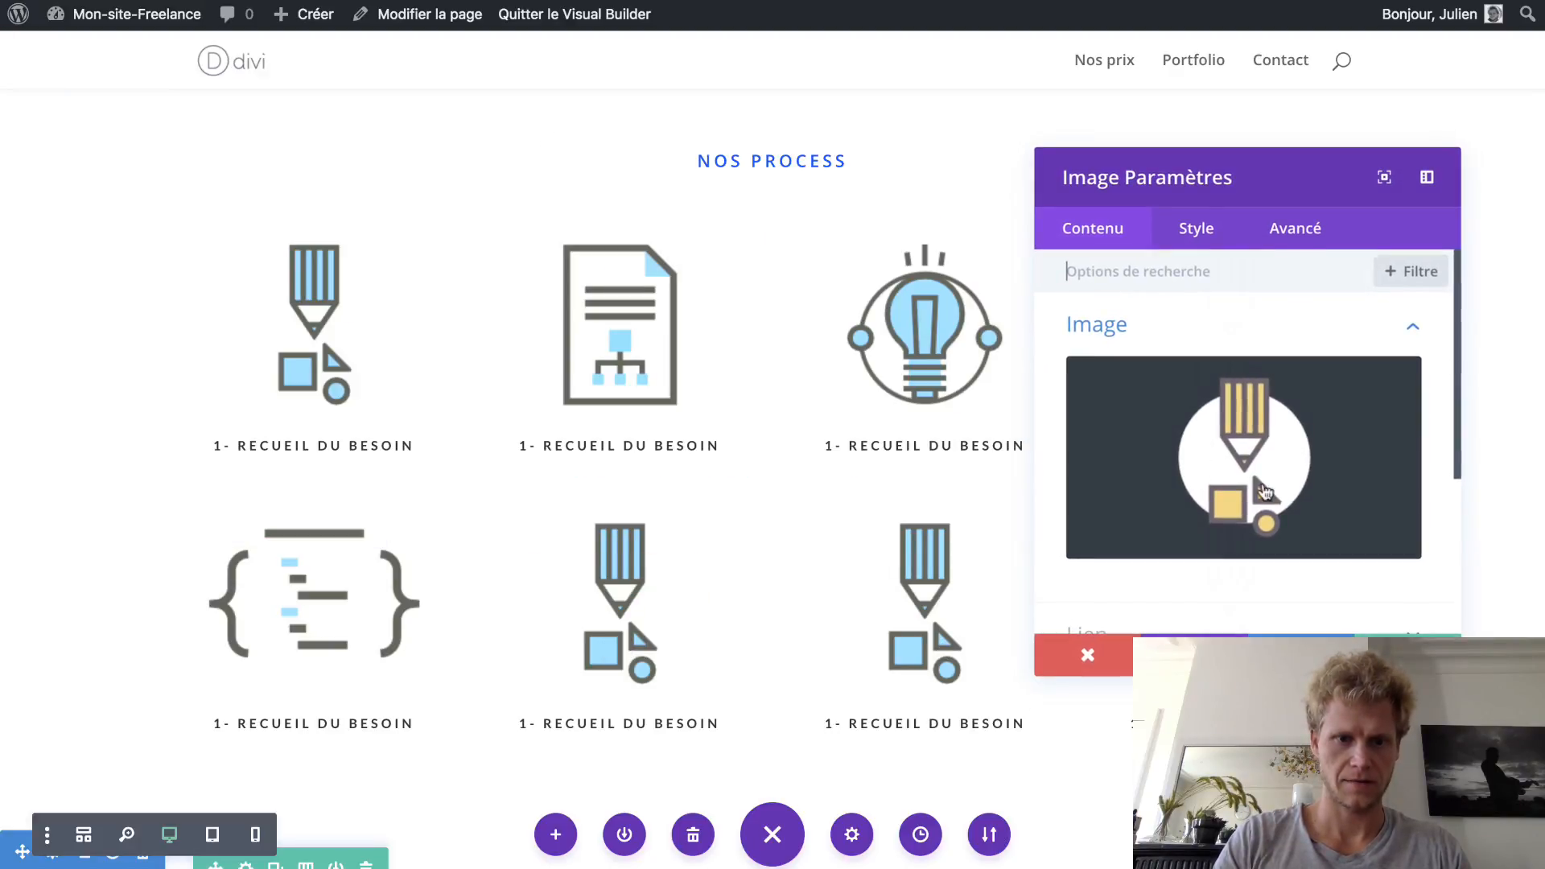
{"action": "left_click", "coordinate": [1072, 410]}
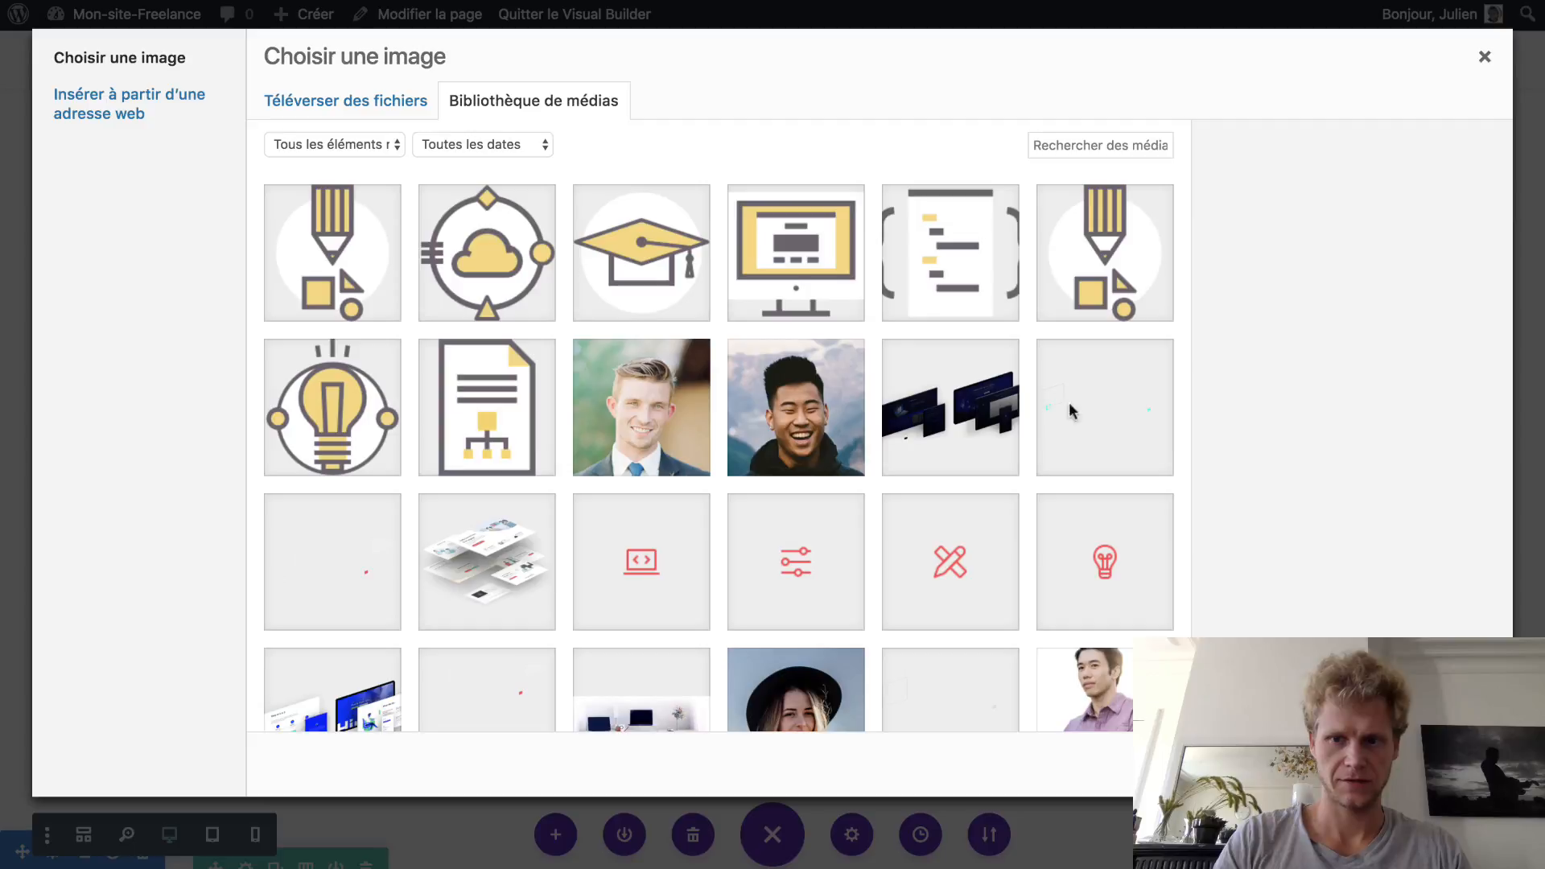
{"action": "left_click", "coordinate": [740, 266]}
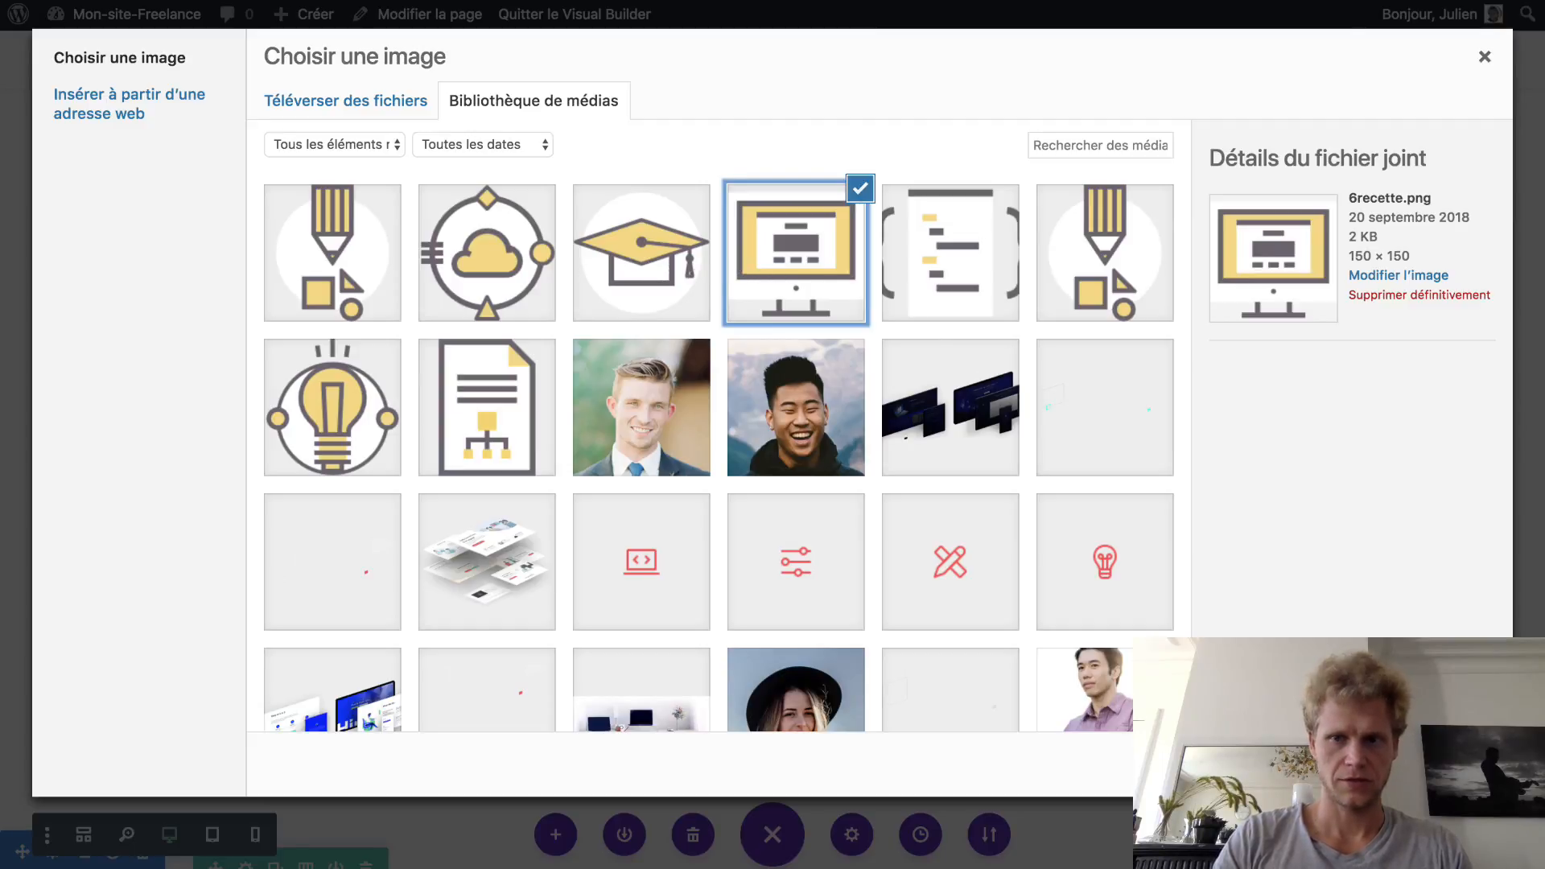
{"action": "left_click", "coordinate": [1429, 765]}
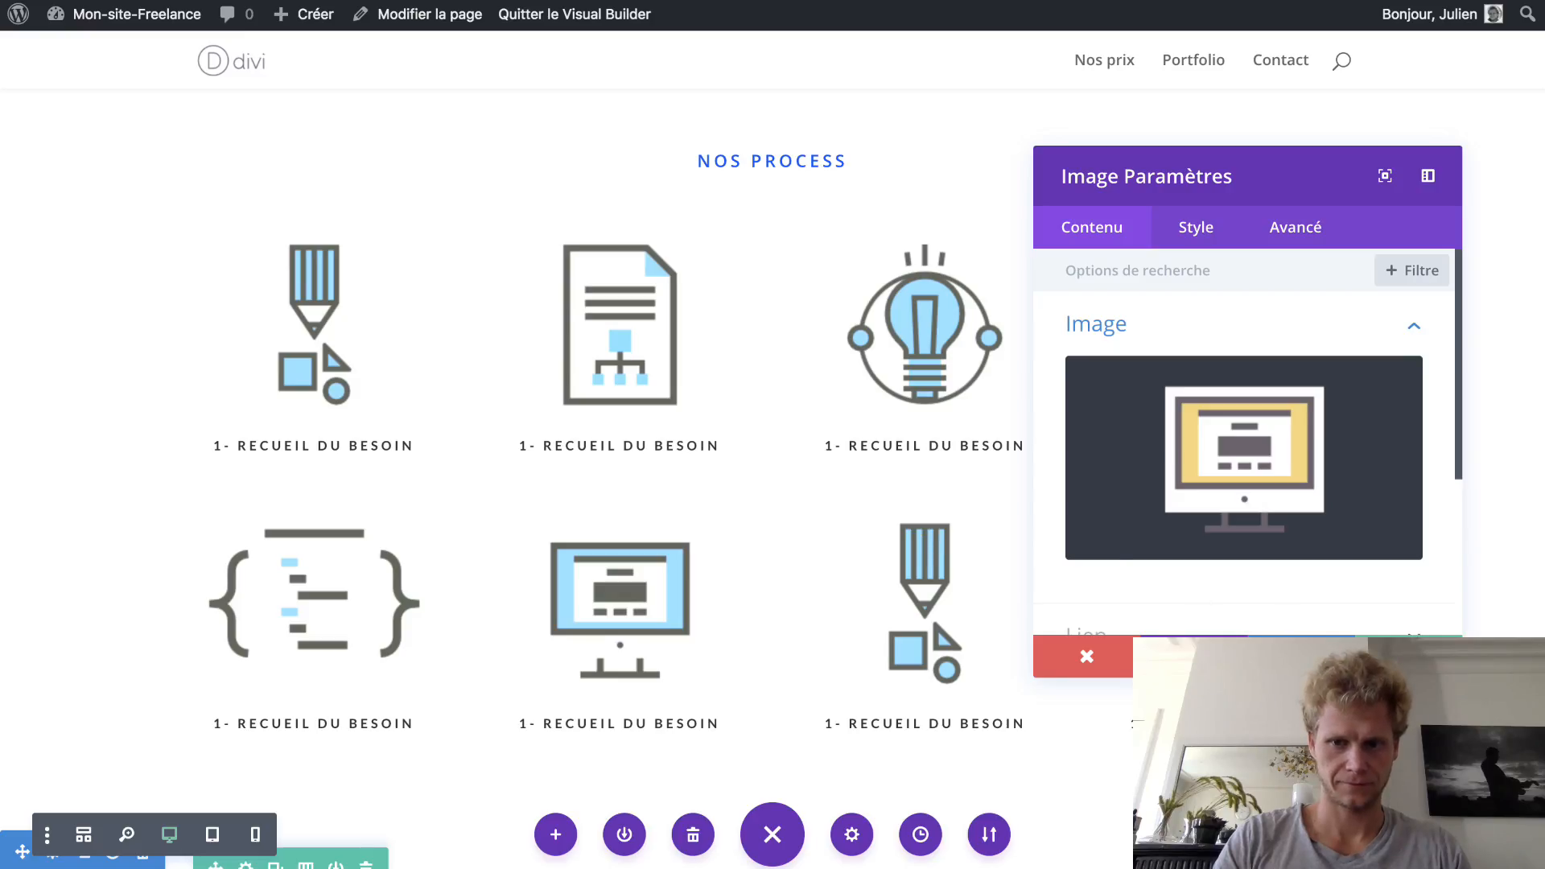
{"action": "left_click", "coordinate": [1409, 657]}
{"action": "left_click", "coordinate": [896, 579]}
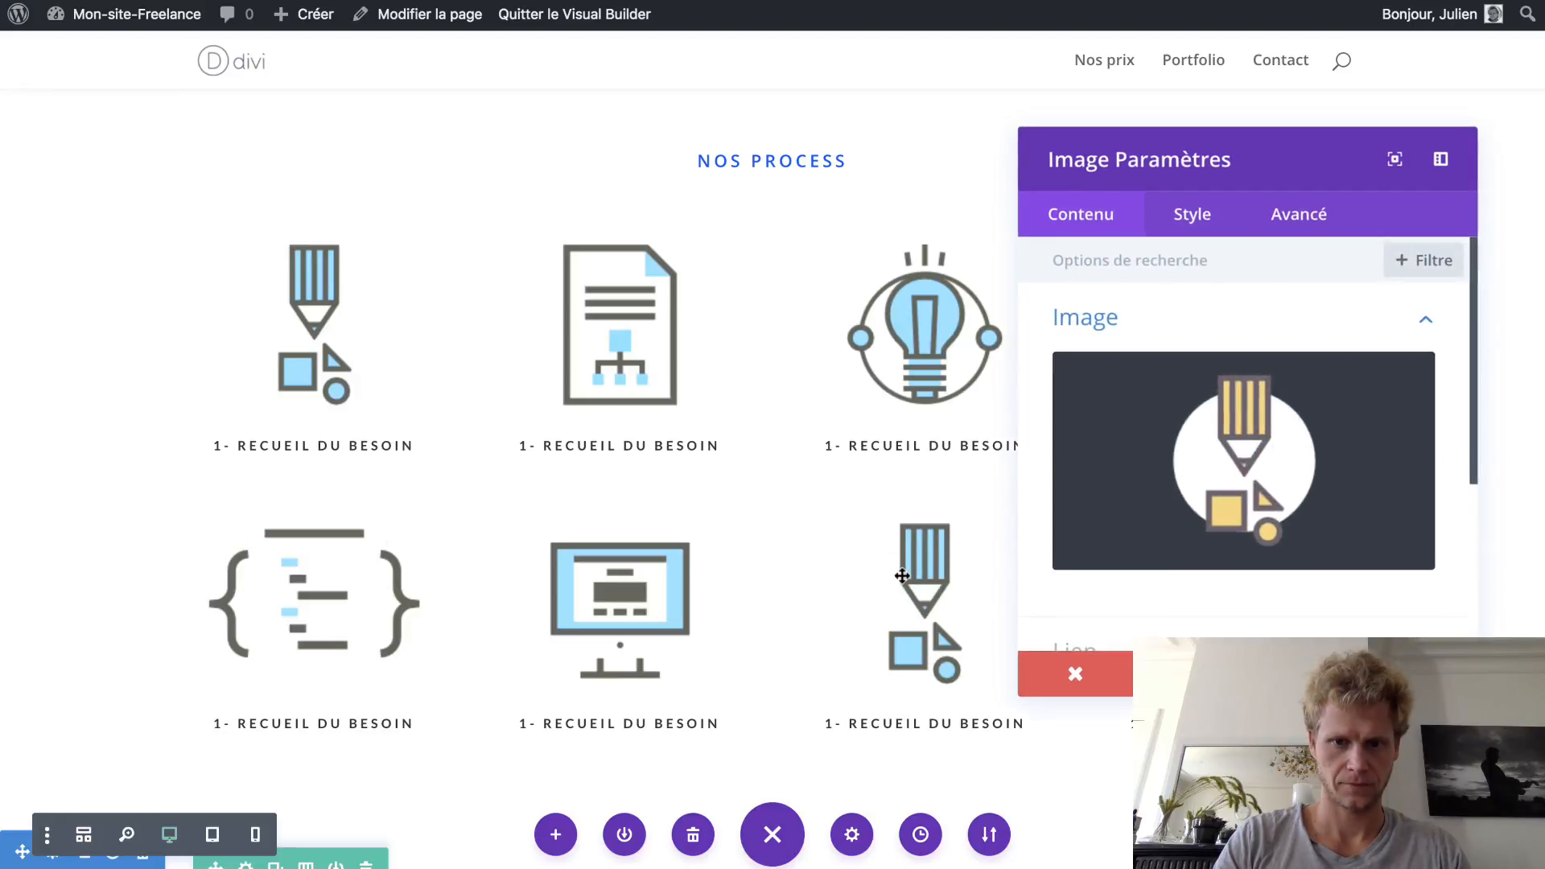
{"action": "left_click", "coordinate": [1257, 476]}
{"action": "left_click", "coordinate": [685, 300]}
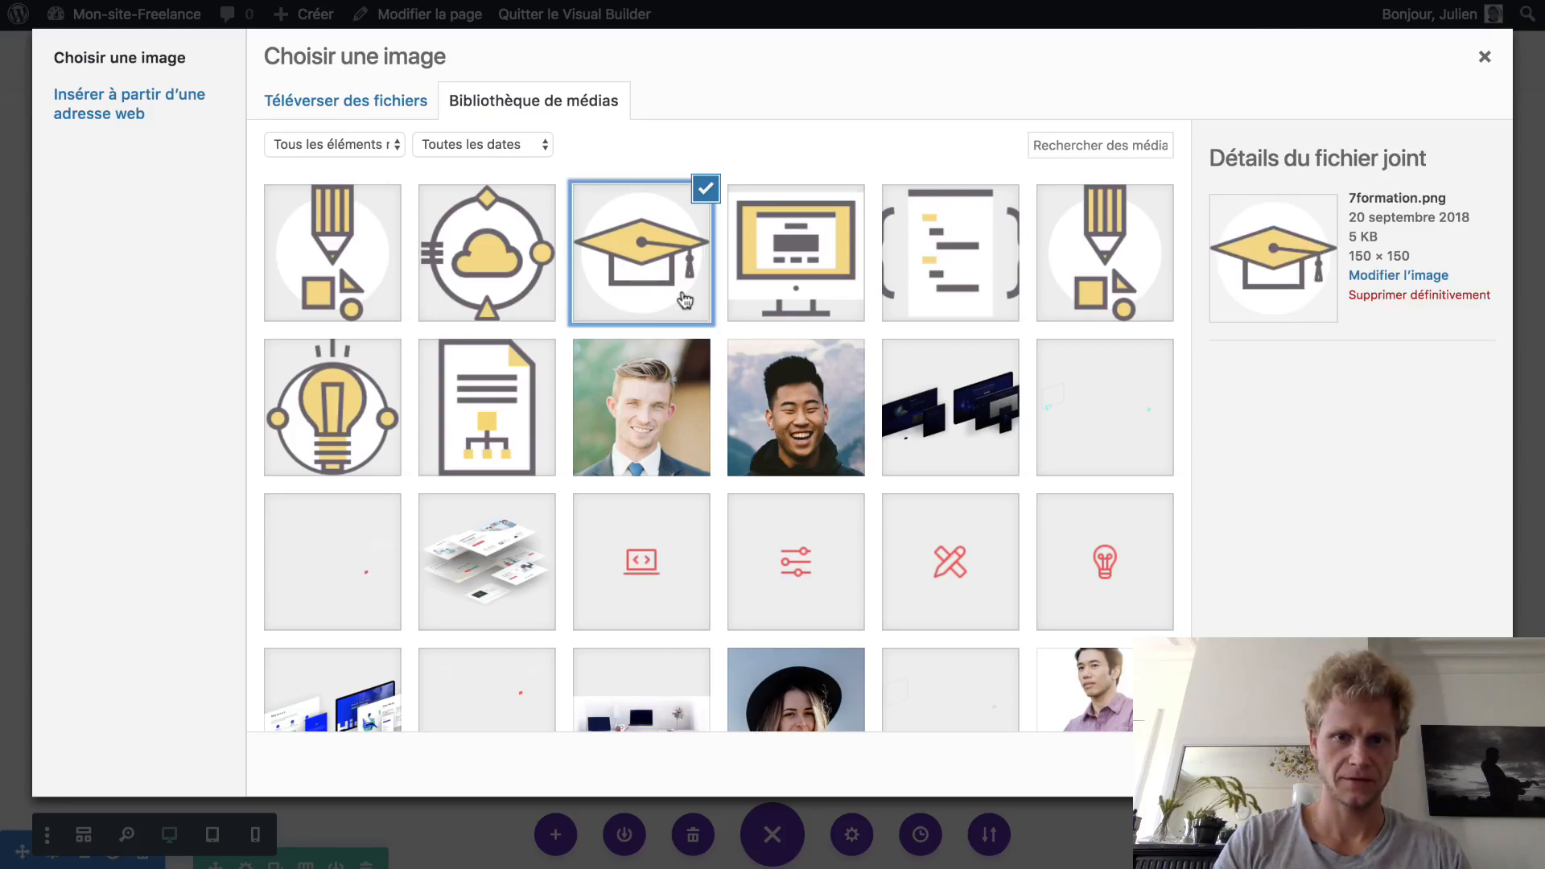
{"action": "left_click", "coordinate": [1431, 765]}
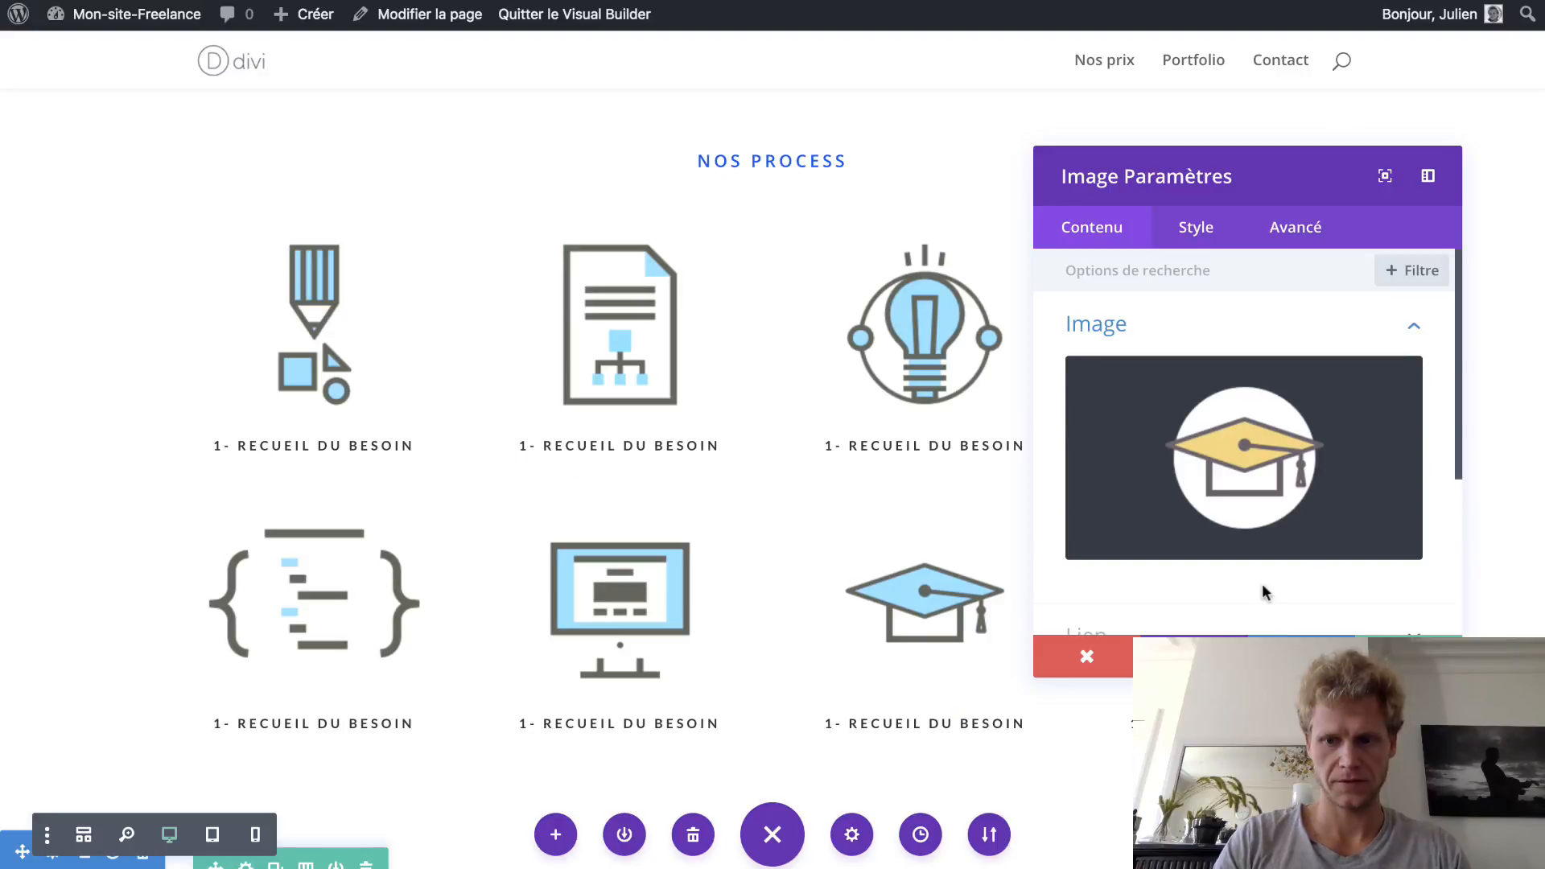
{"action": "left_click", "coordinate": [1408, 657]}
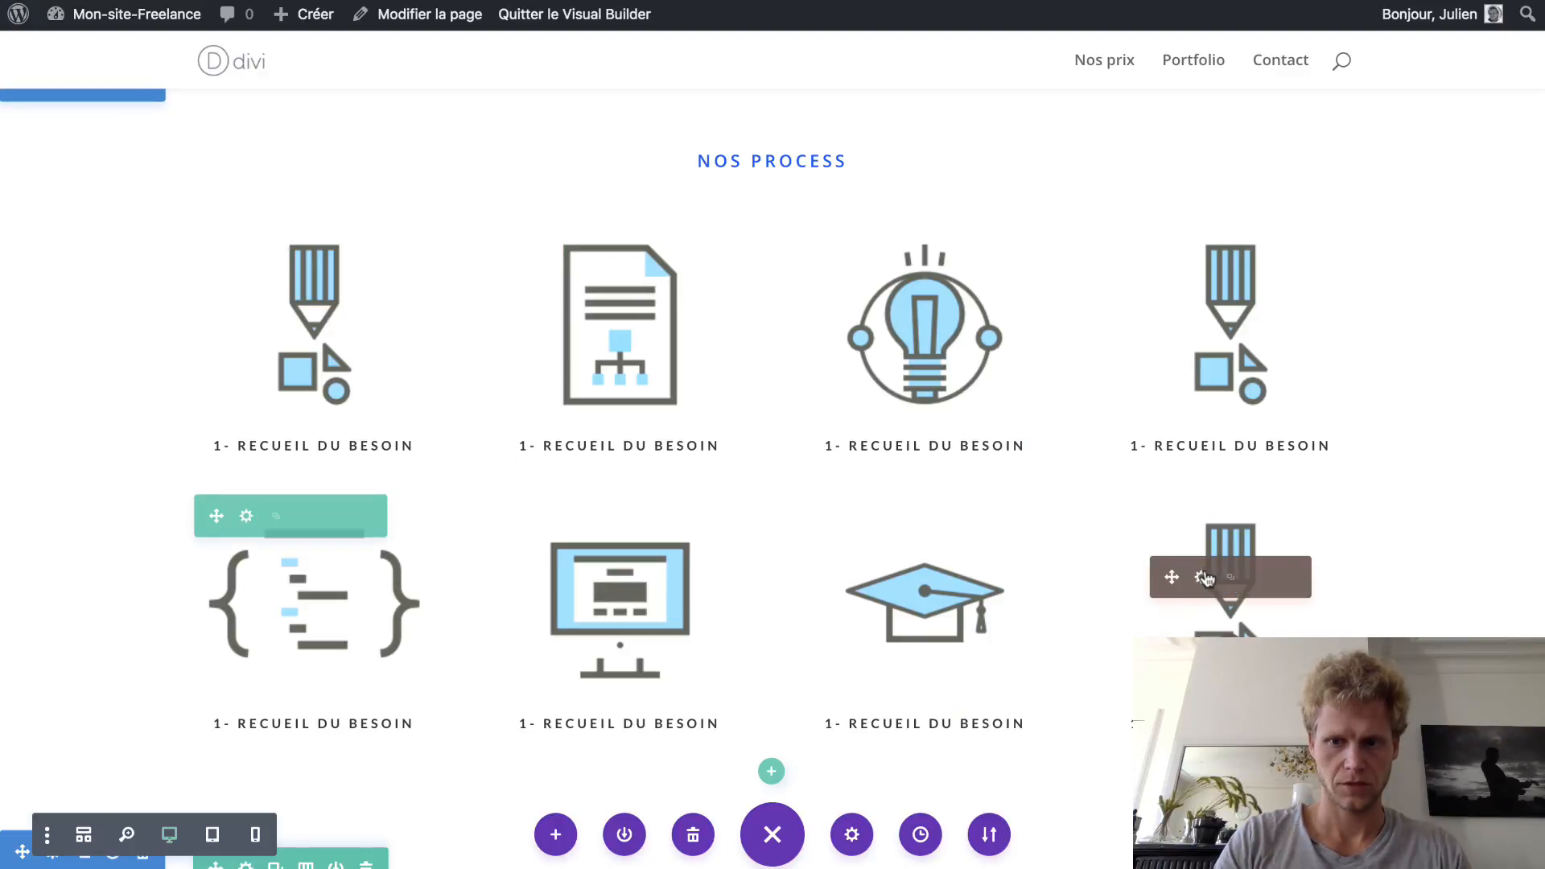
Replace the last icon in the second row with the cloud image
{"action": "left_click", "coordinate": [1205, 579]}
{"action": "left_click", "coordinate": [1270, 512]}
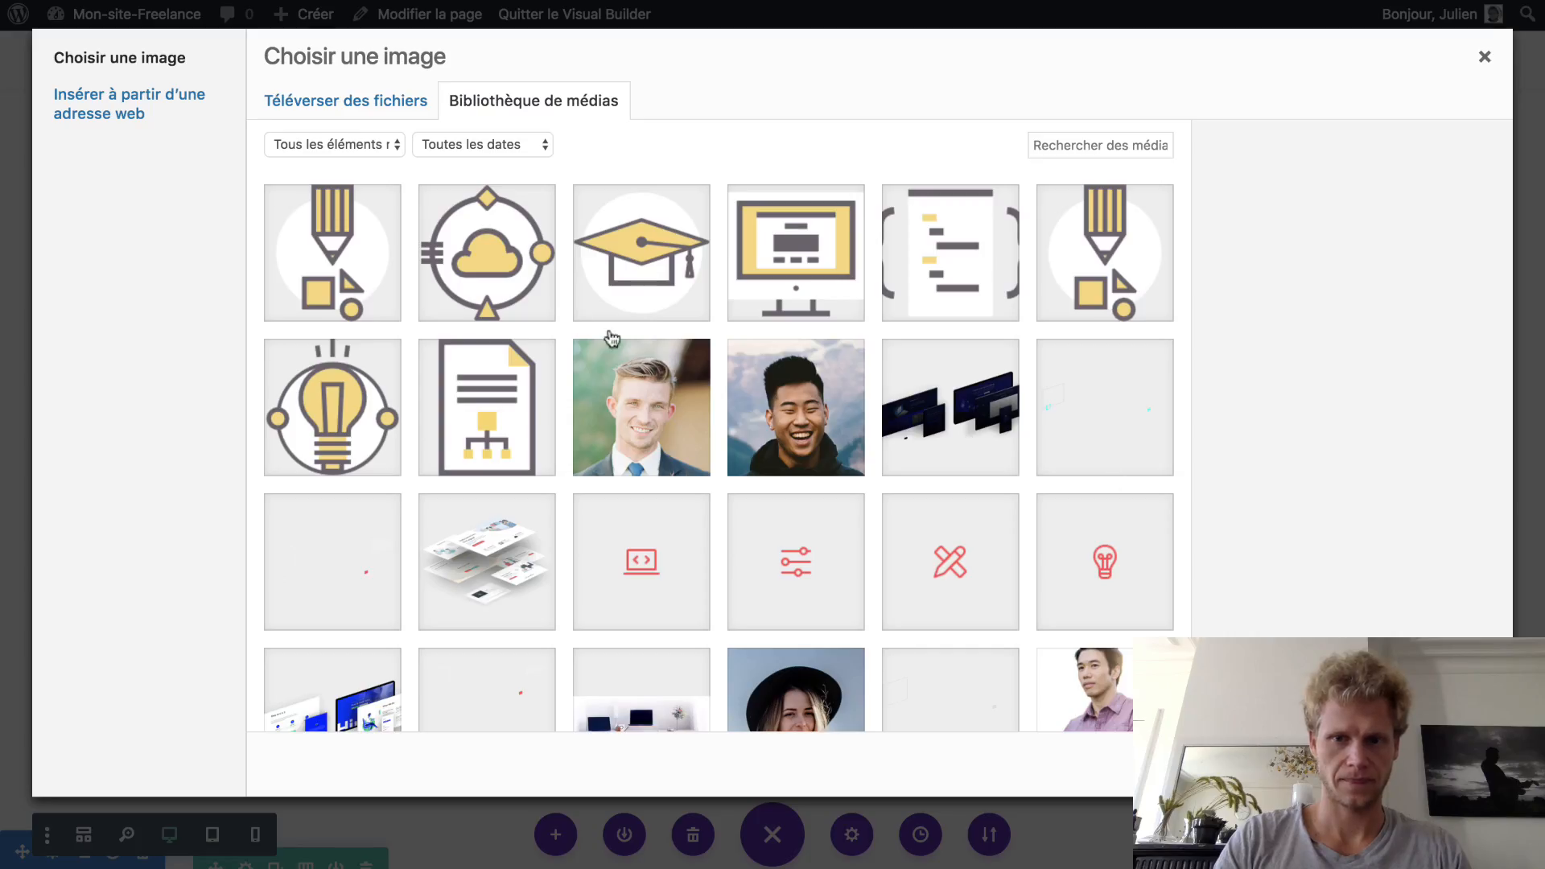
{"action": "left_click", "coordinate": [498, 287]}
{"action": "left_click", "coordinate": [1436, 764]}
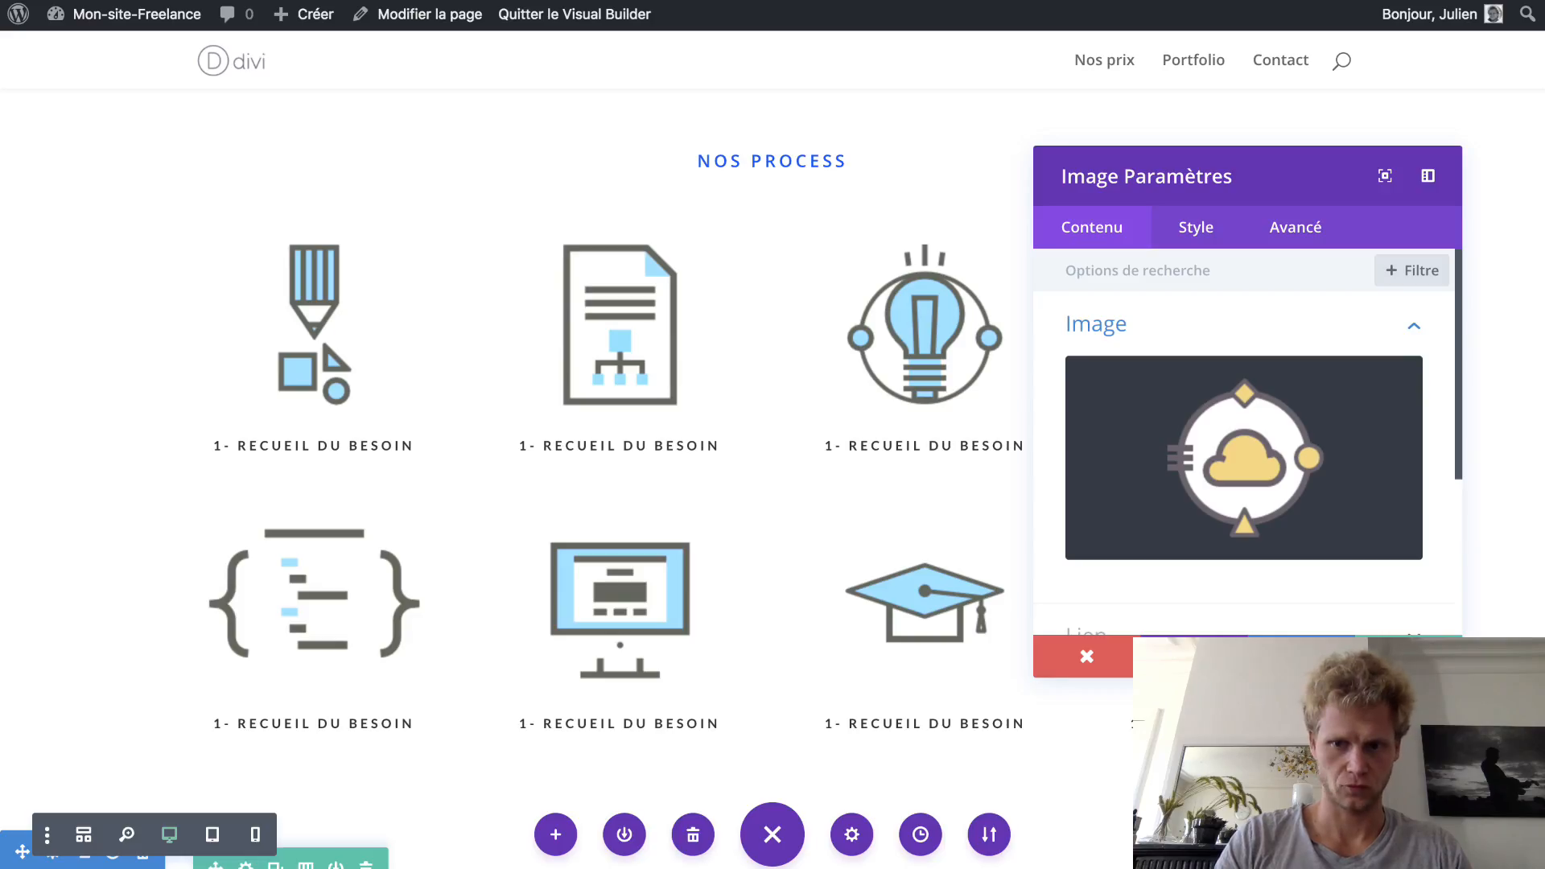
{"action": "left_click", "coordinate": [1409, 657]}
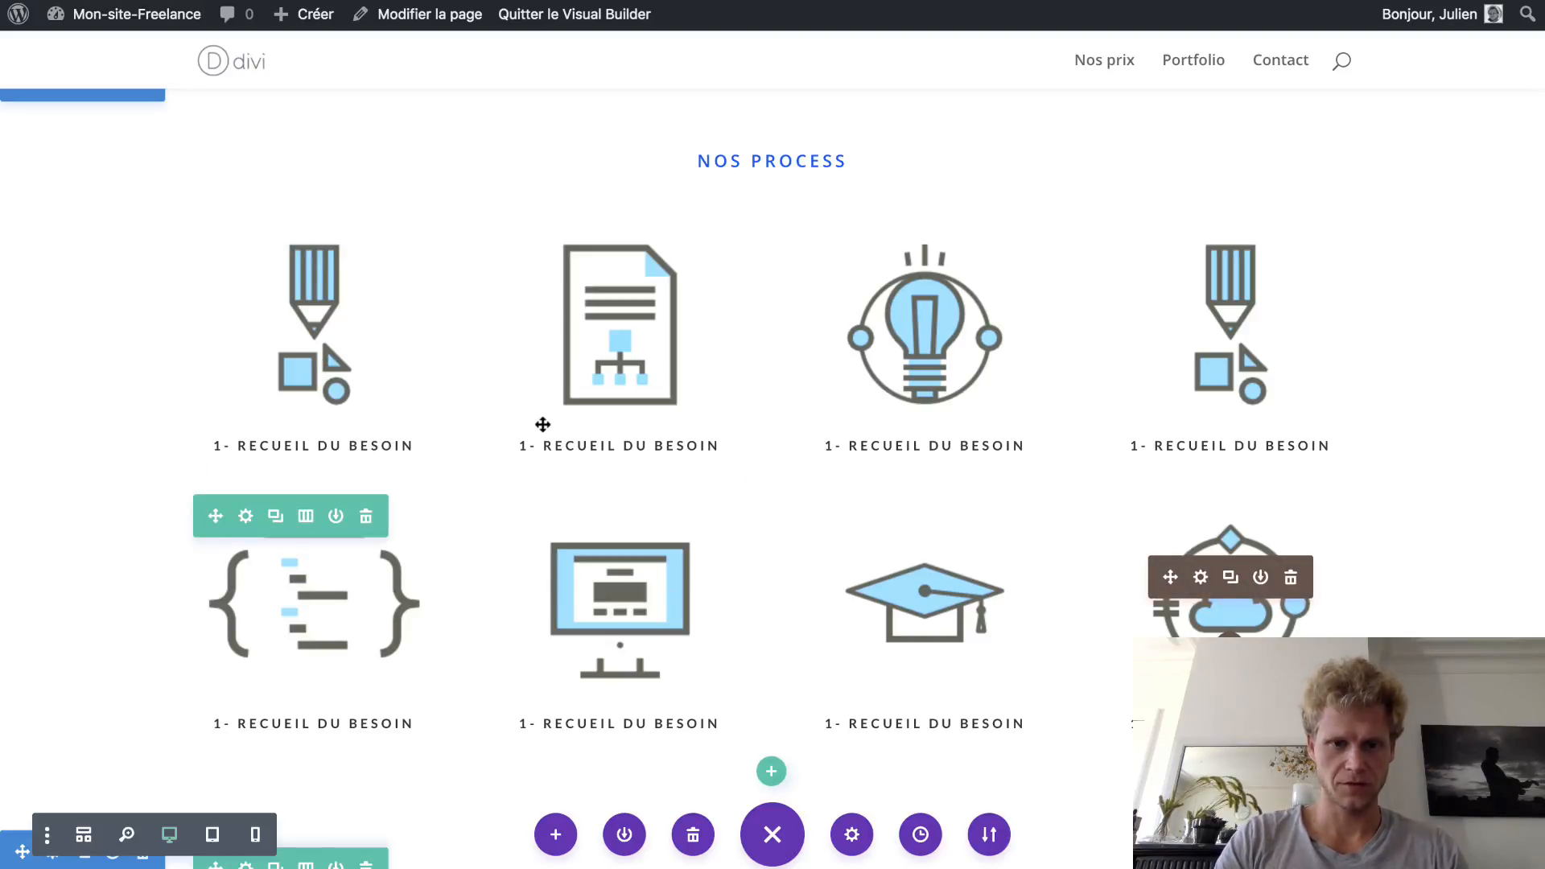
{"action": "scroll", "coordinate": [627, 511], "scroll_direction": "down", "scroll_amount": 1}
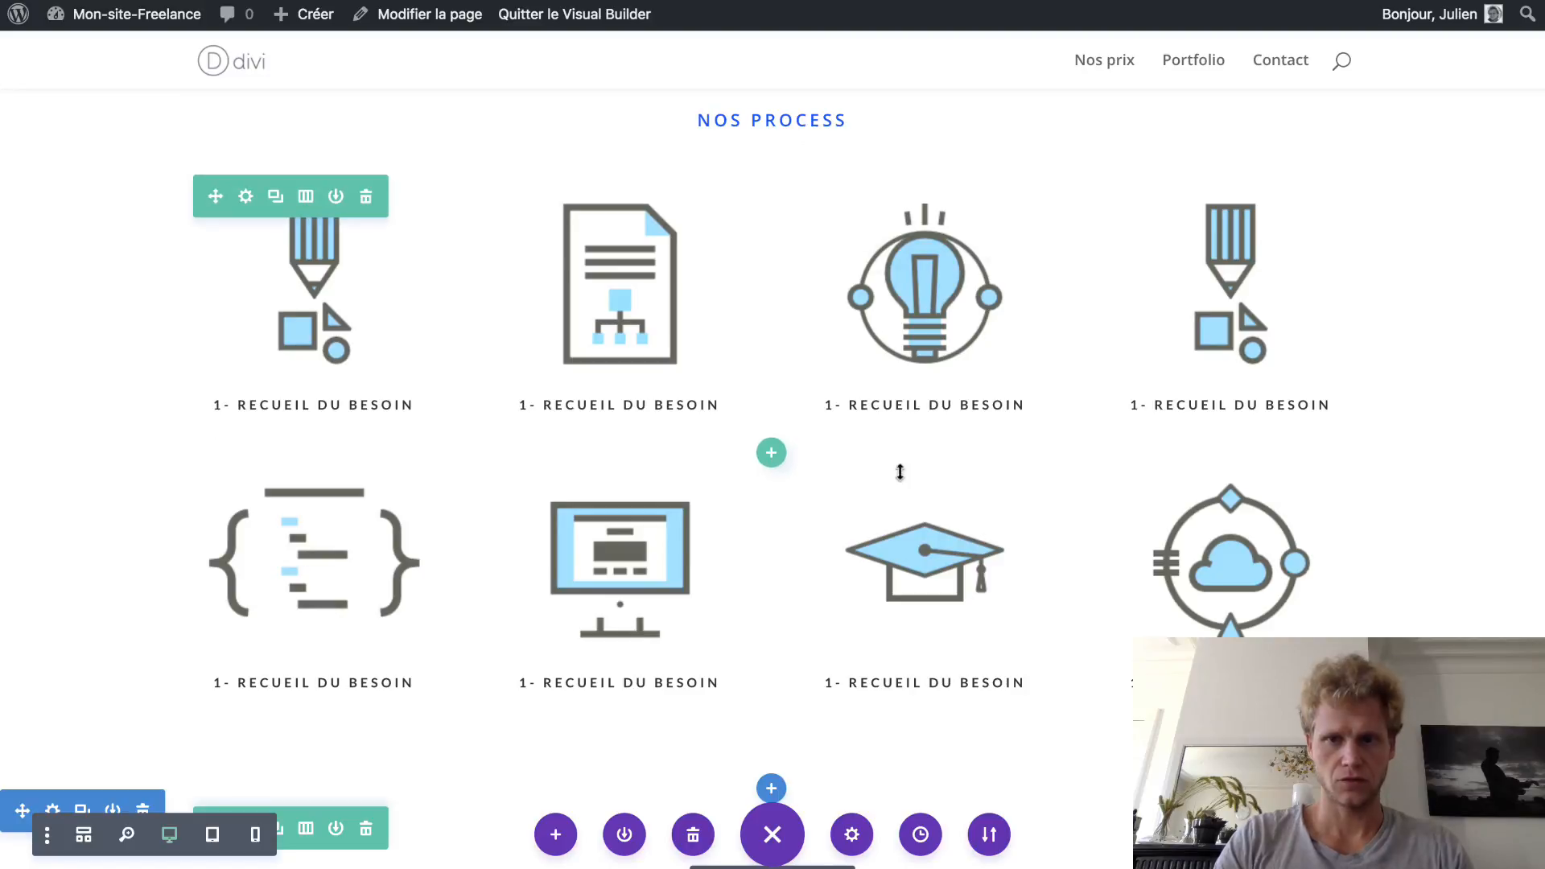
Retitle the second and third items '2 - CAHIER DES CHARGES' and '3 - Inspiration'
{"action": "mouse_move", "coordinate": [607, 409]}
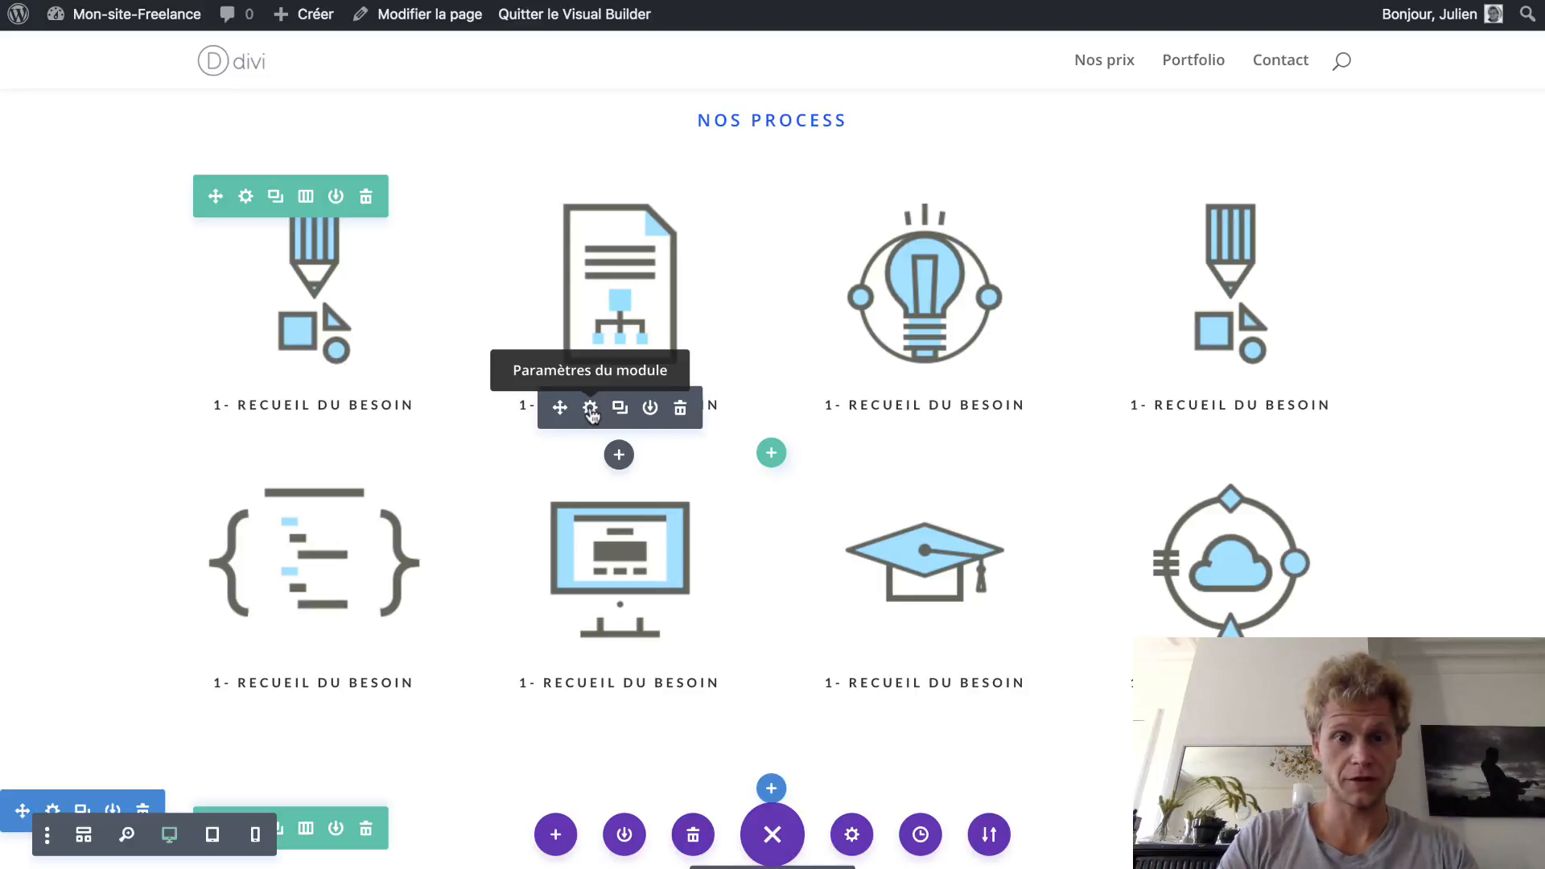
{"action": "left_click", "coordinate": [591, 408]}
{"action": "key", "text": "ctrl+Right"}
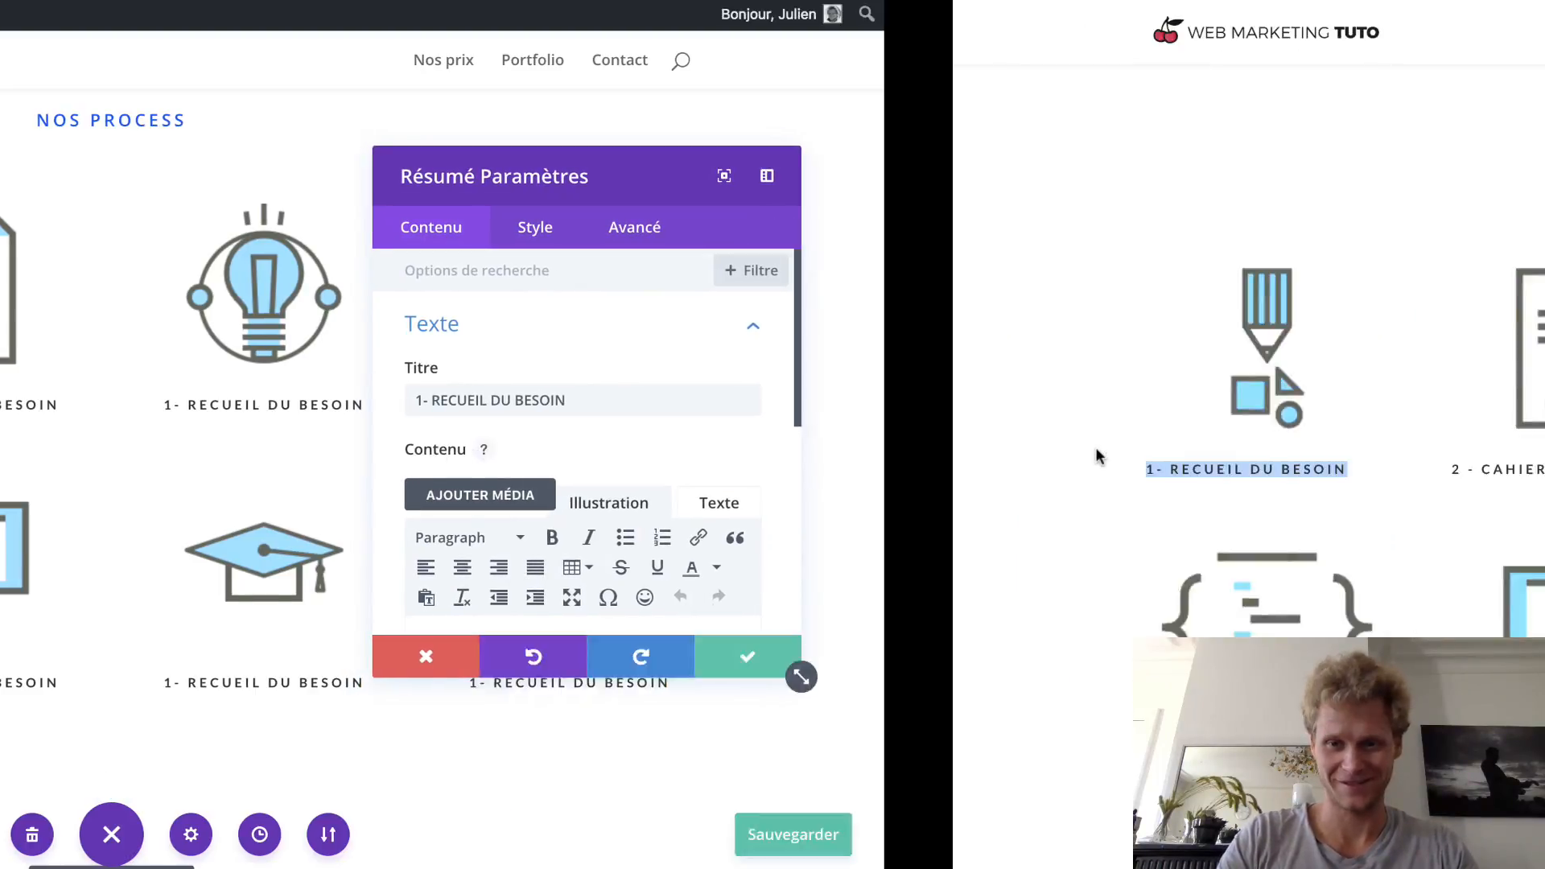
{"action": "triple_click", "coordinate": [680, 475]}
{"action": "key", "text": "ctrl+c"}
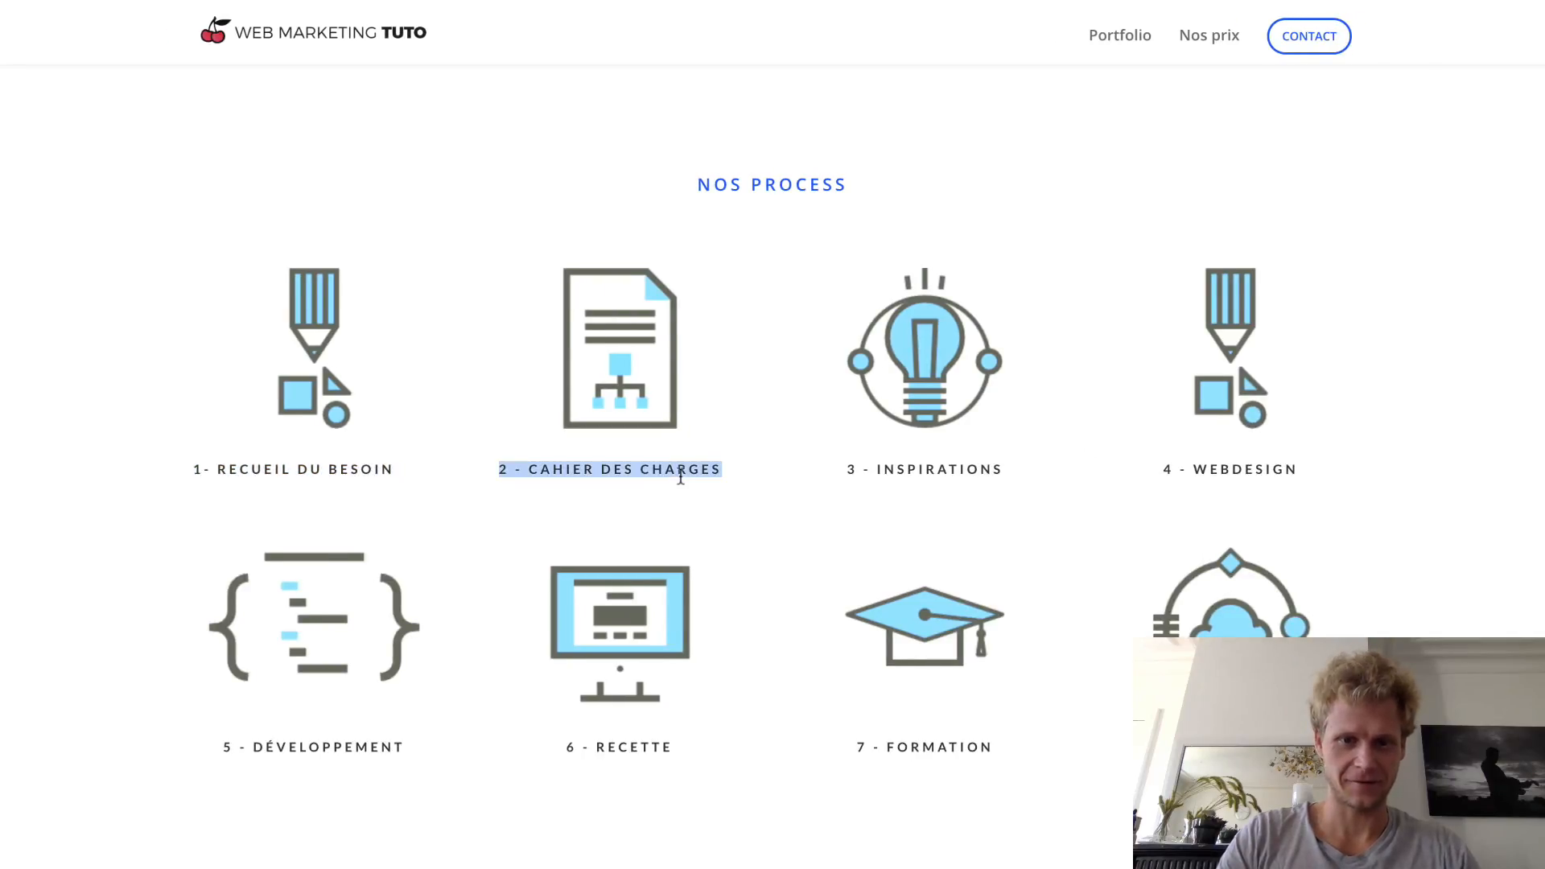
{"action": "key", "text": "ctrl+Left"}
{"action": "left_click", "coordinate": [1233, 402]}
{"action": "key", "text": "ctrl+a"}
{"action": "key", "text": "ctrl+v"}
{"action": "key", "text": "Return"}
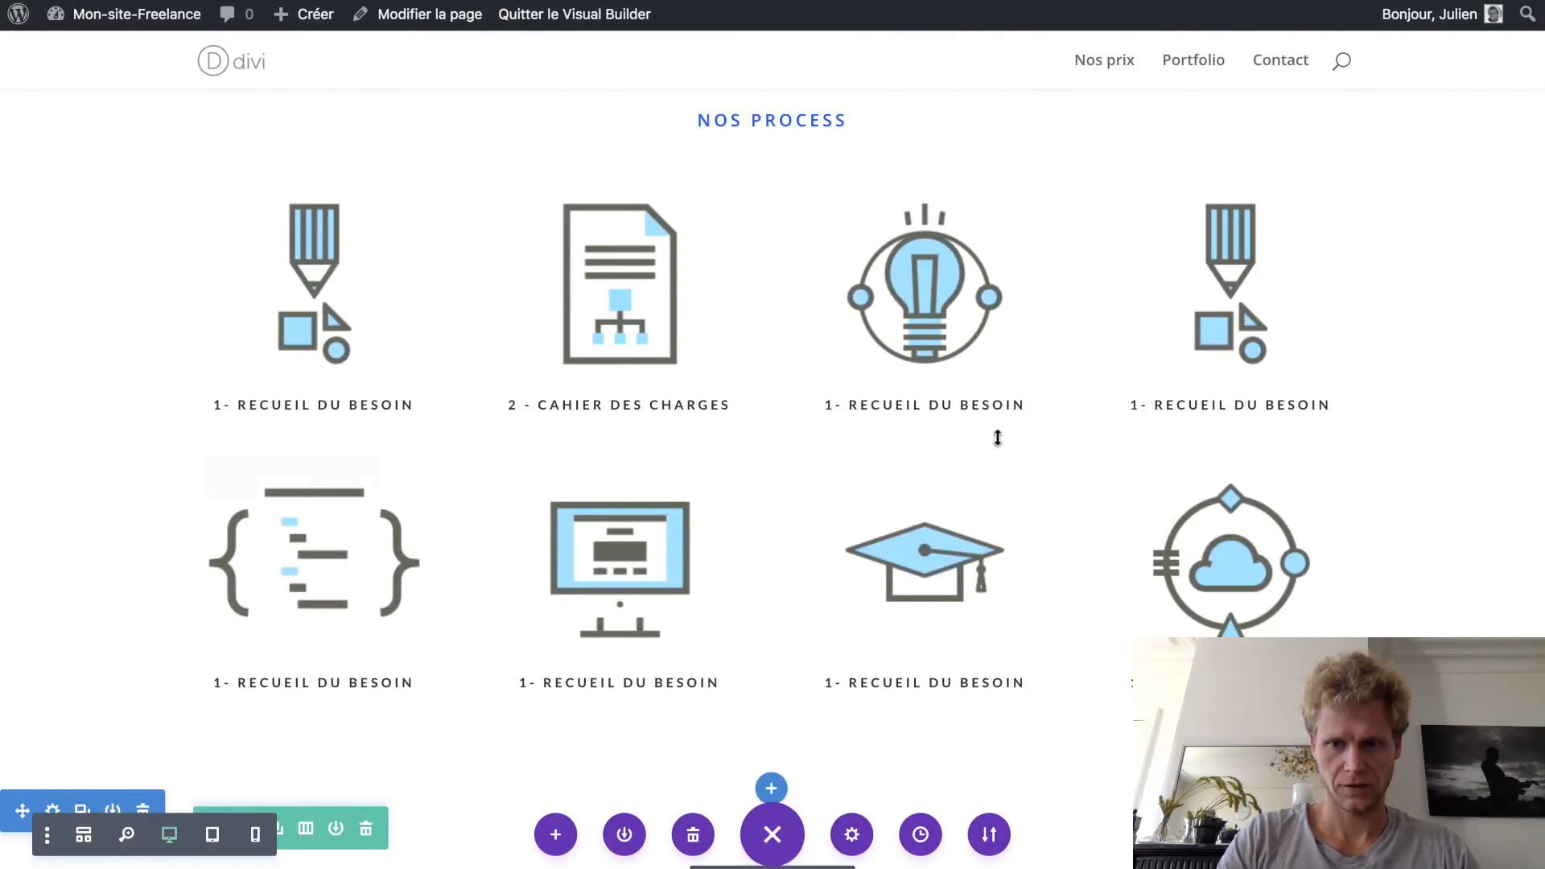
{"action": "mouse_move", "coordinate": [950, 405]}
{"action": "left_click", "coordinate": [897, 411]}
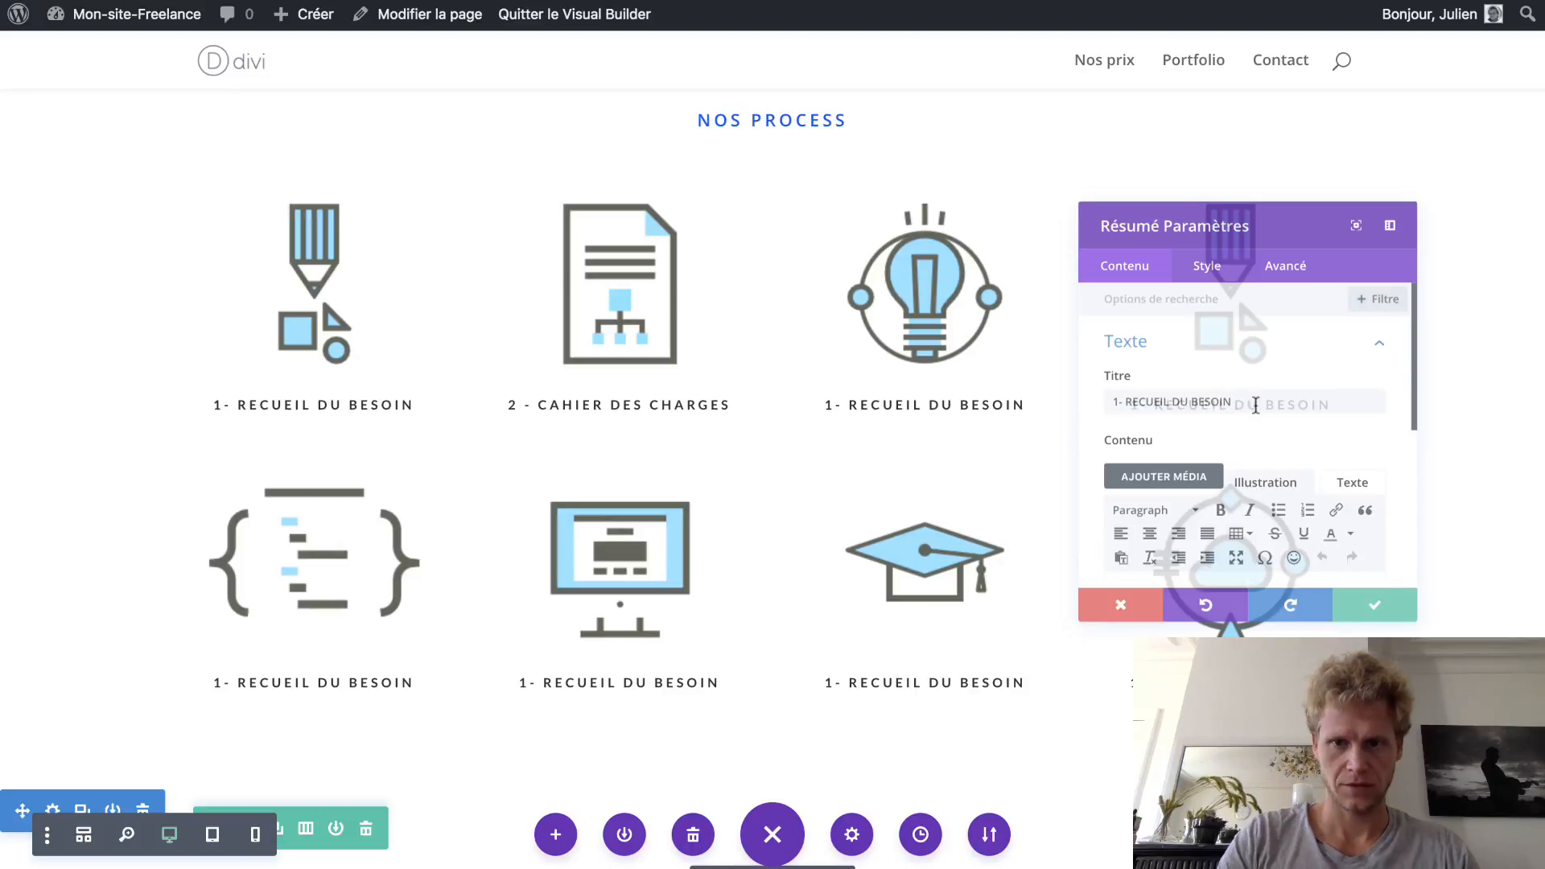
{"action": "left_click_drag", "start_coordinate": [1314, 403], "coordinate": [1051, 403]}
{"action": "type", "text": "3 -"}
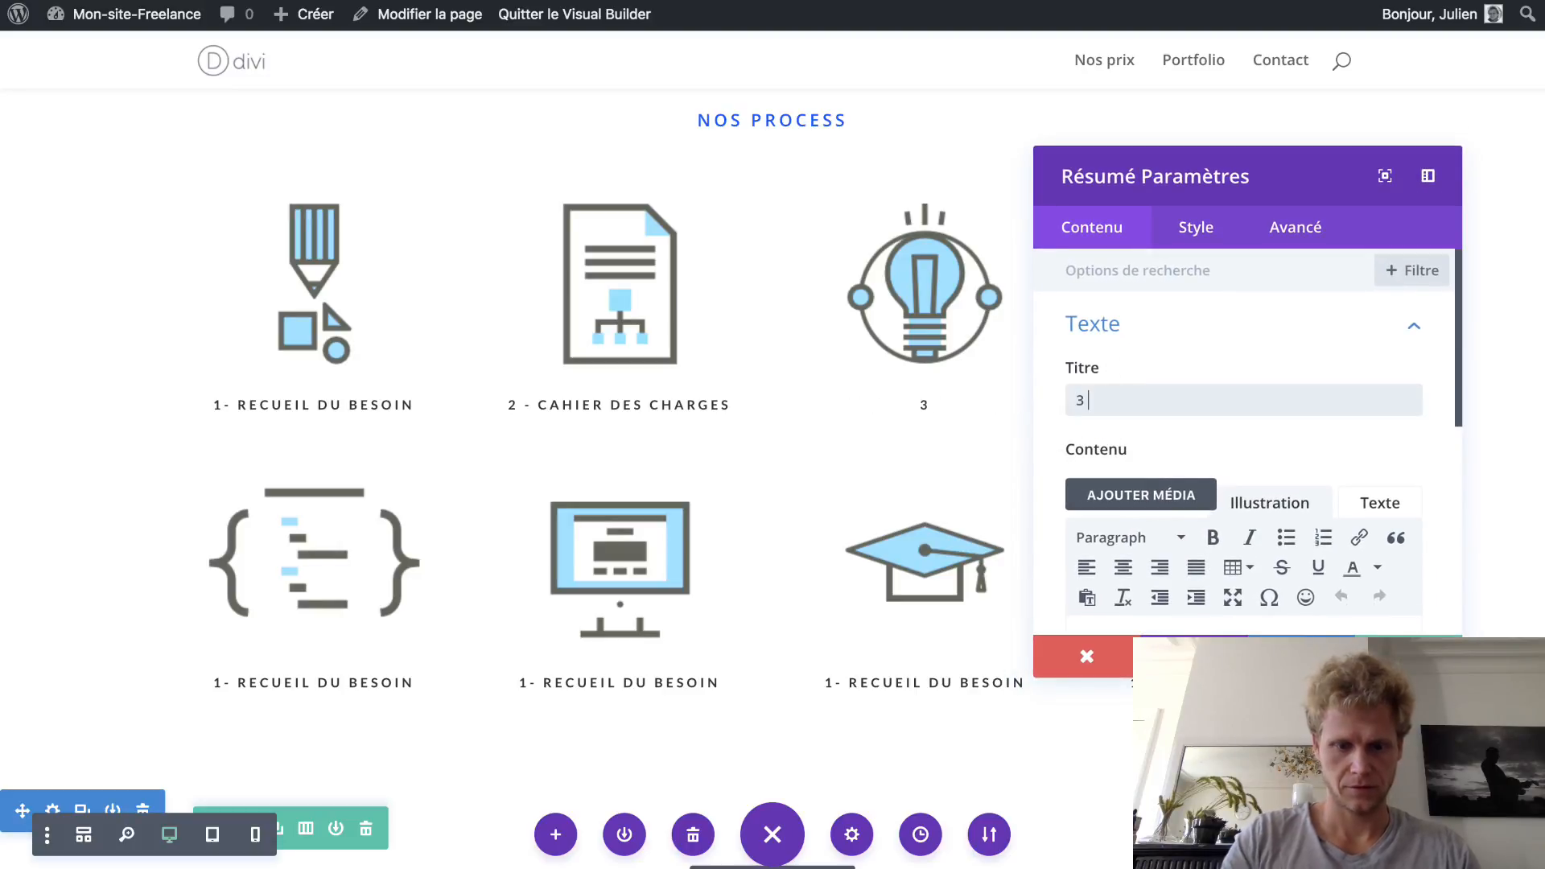
{"action": "type", "text": " Inspiration"}
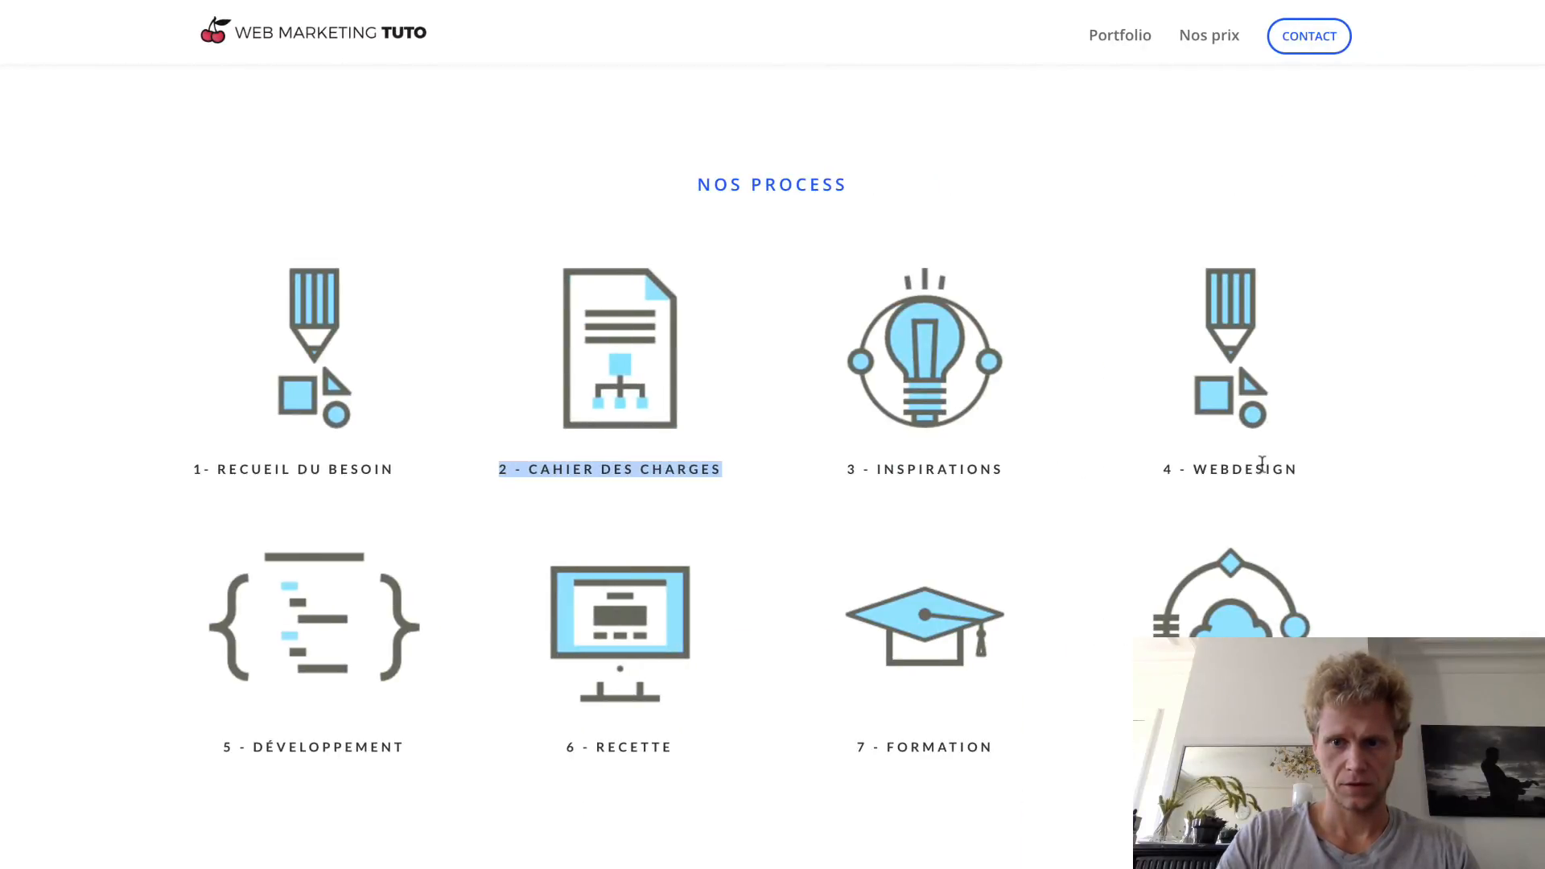
Paste '4 - WEBDESIGN' and '5 - DÉVELOPPEMENT' from the reference site as the next titles
{"action": "triple_click", "coordinate": [1262, 466]}
{"action": "key", "text": "super+c"}
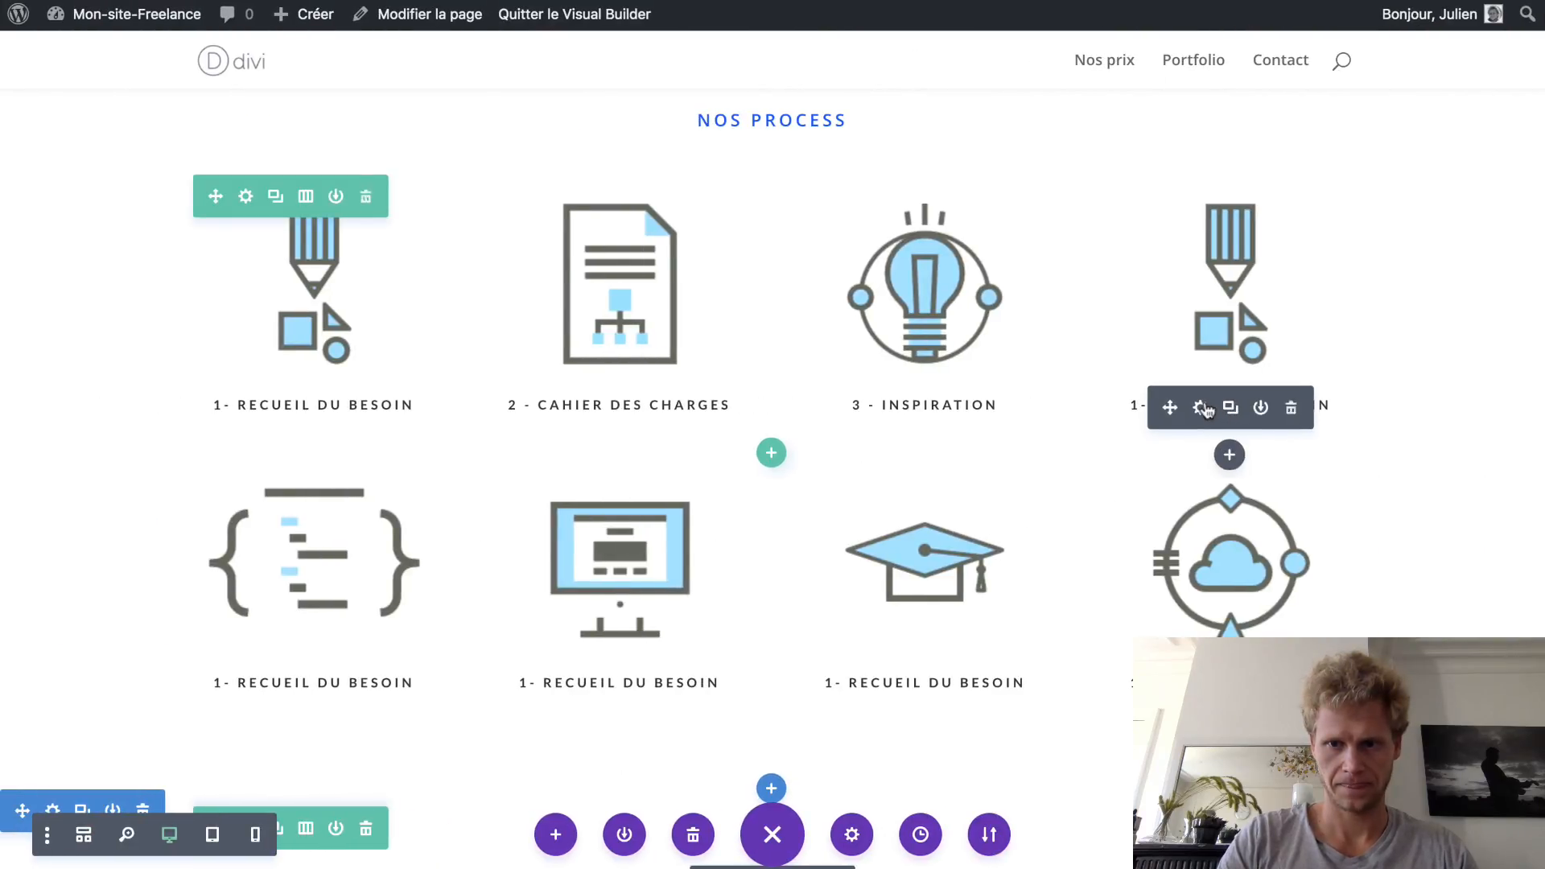
{"action": "left_click", "coordinate": [1204, 409]}
{"action": "triple_click", "coordinate": [1192, 392]}
{"action": "key", "text": "super+v"}
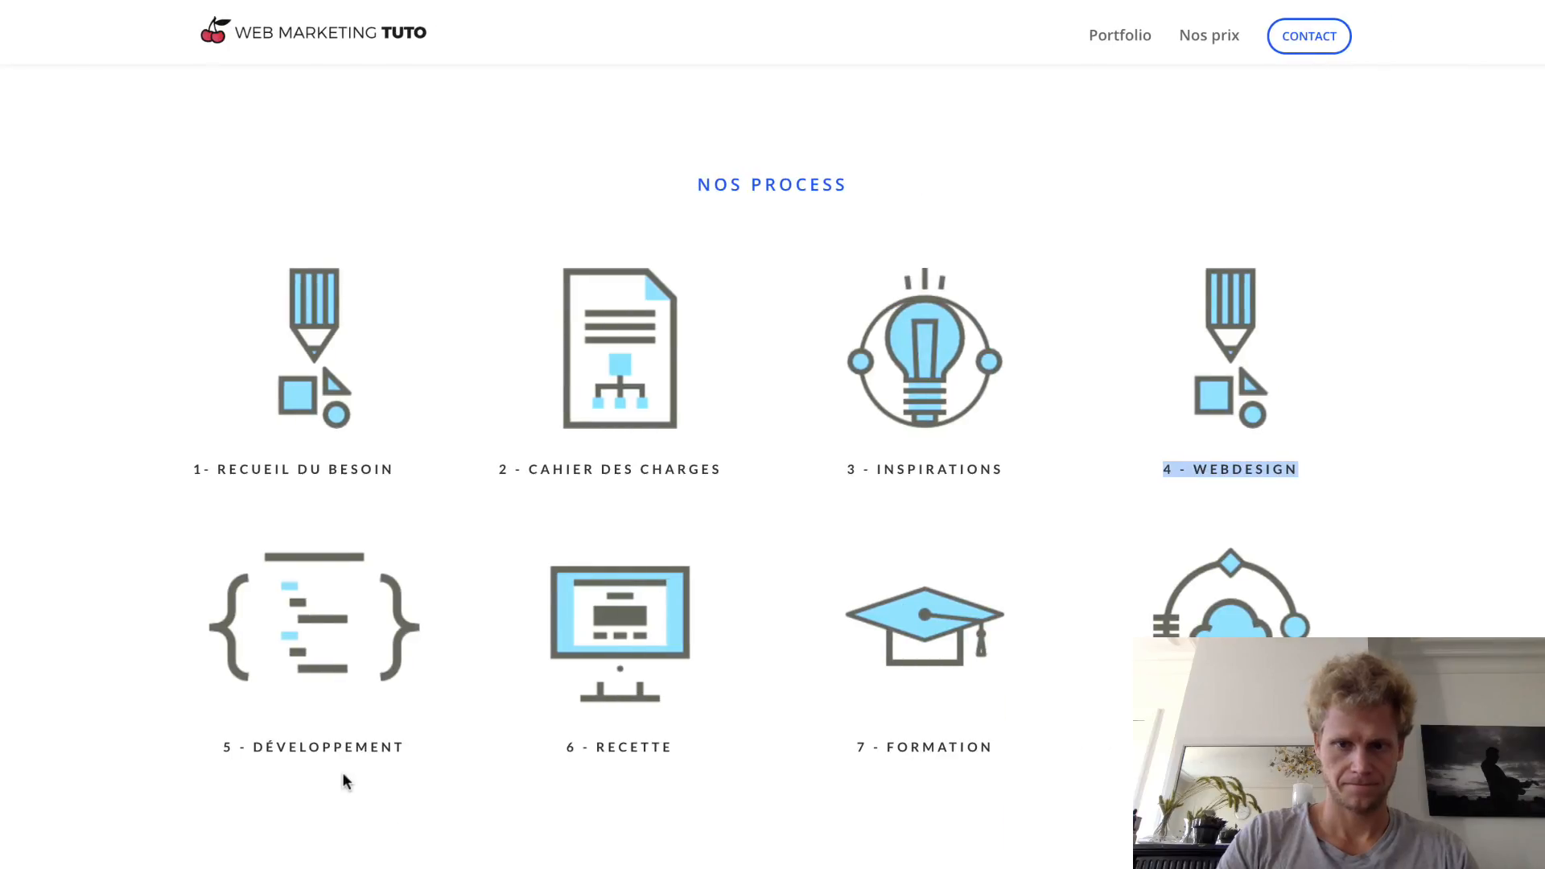
{"action": "triple_click", "coordinate": [337, 750]}
{"action": "key", "text": "ctrl+c"}
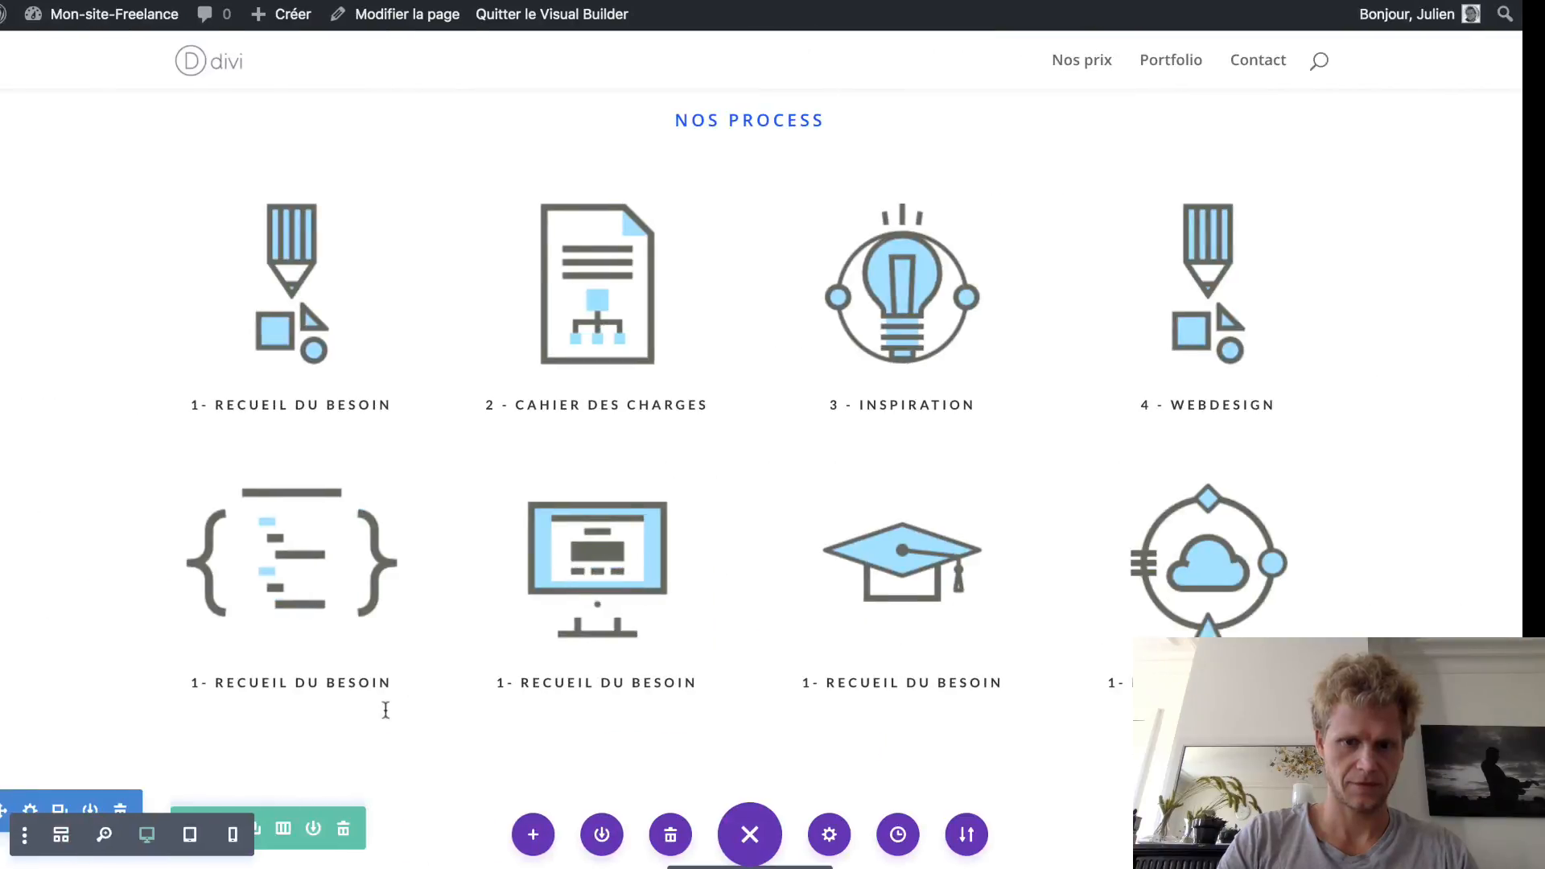
{"action": "left_click", "coordinate": [283, 684]}
{"action": "left_click", "coordinate": [1280, 400]}
{"action": "key", "text": "ctrl+a"}
{"action": "key", "text": "ctrl+v"}
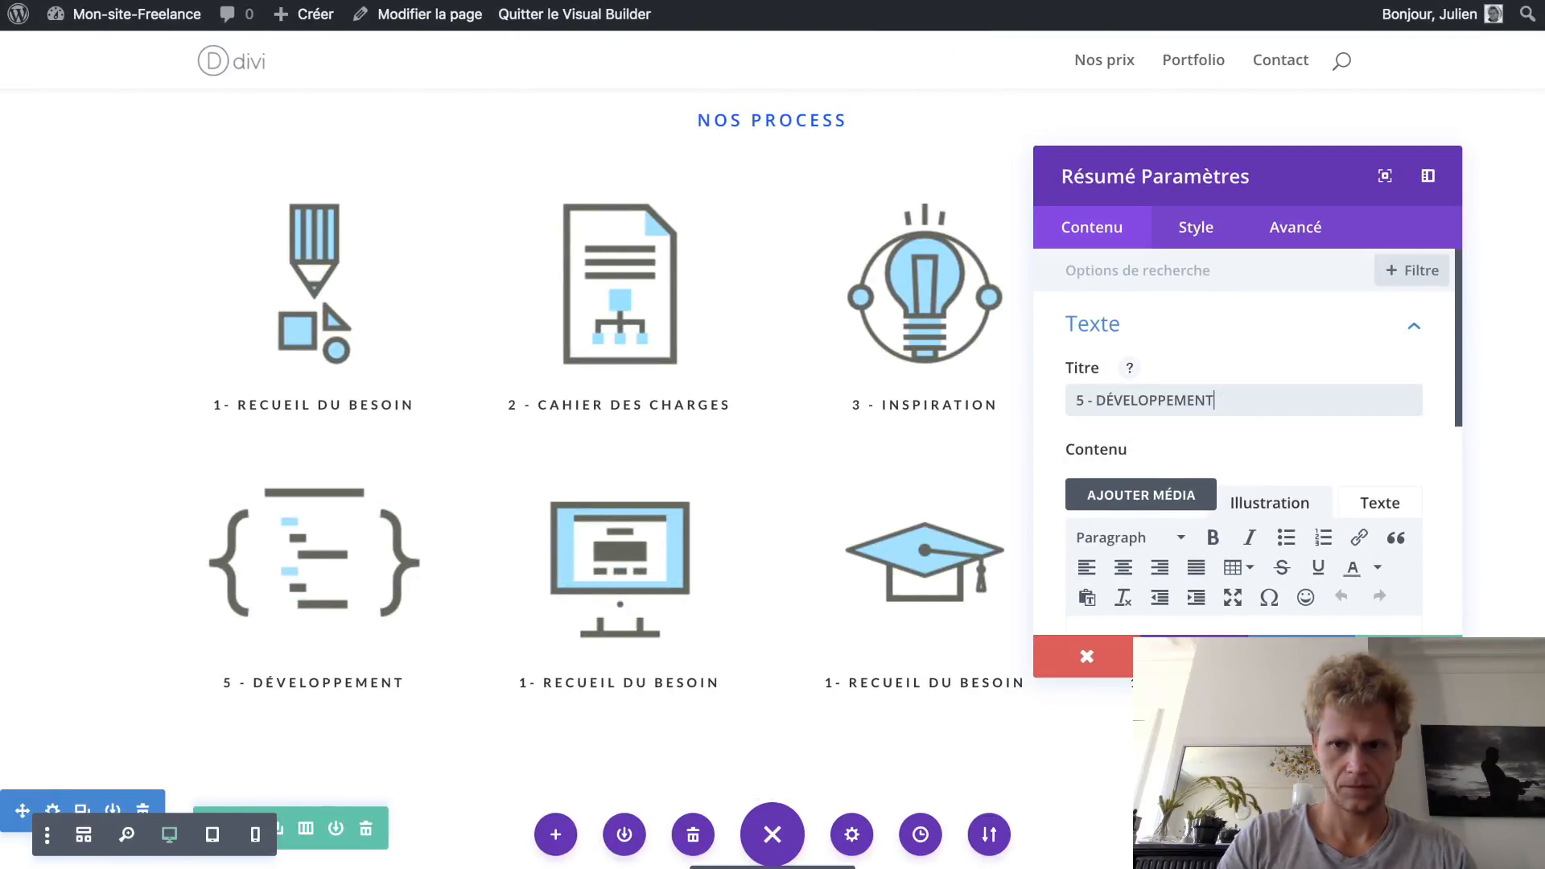
{"action": "key", "text": "Return"}
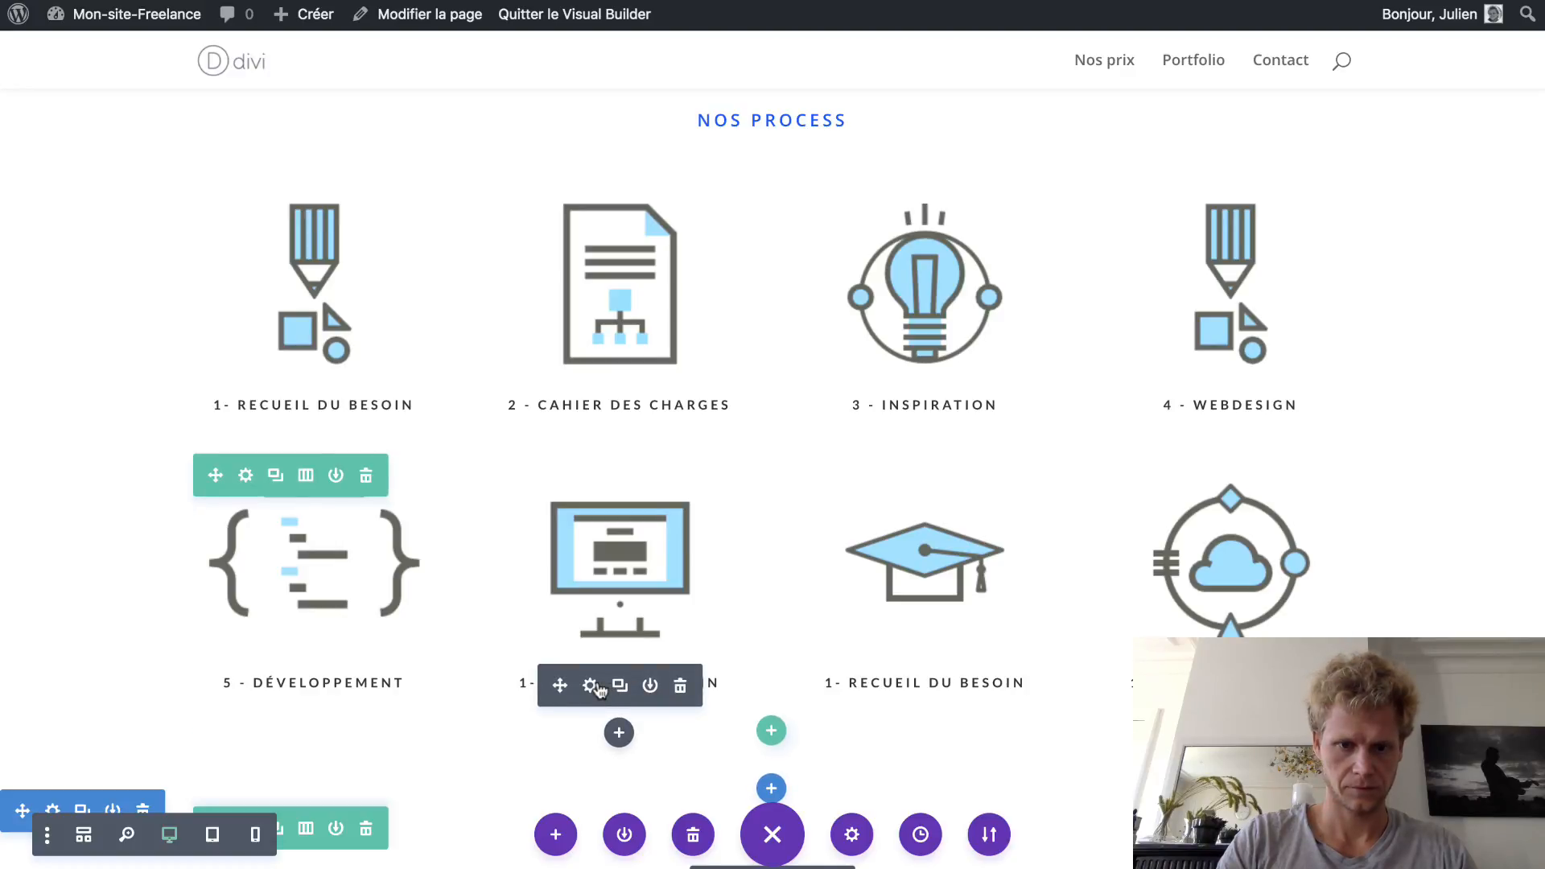
Retitle the sixth and seventh items '6 - Recette' and '7 - Formation'
{"action": "left_click", "coordinate": [591, 686]}
{"action": "left_click", "coordinate": [1079, 403]}
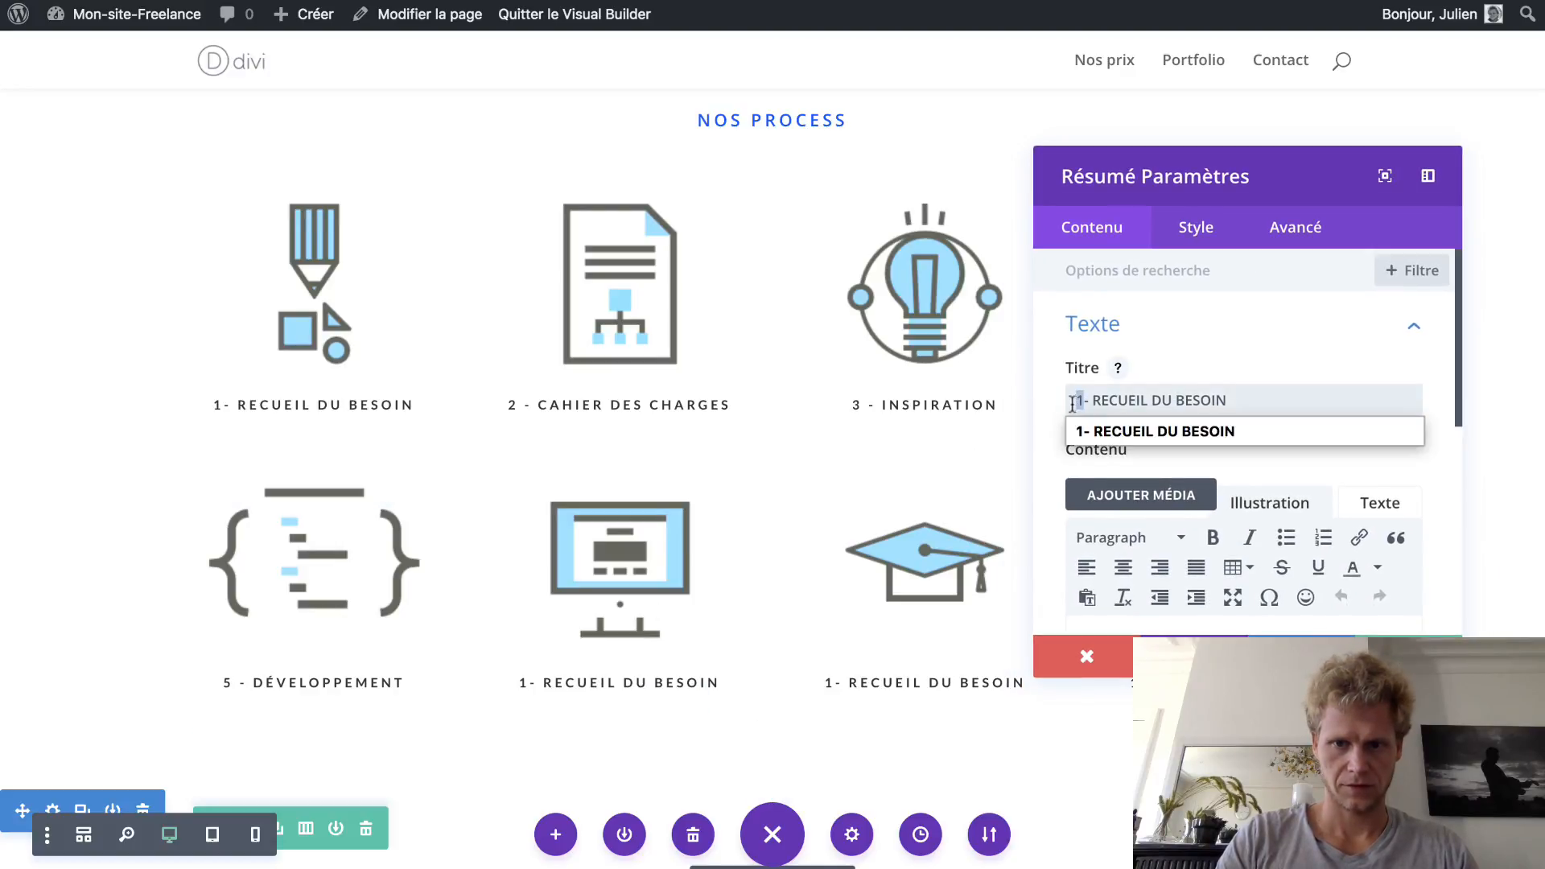
{"action": "type", "text": "6"}
{"action": "left_click_drag", "start_coordinate": [1101, 400], "coordinate": [1539, 402]}
{"action": "type", "text": "ecette"}
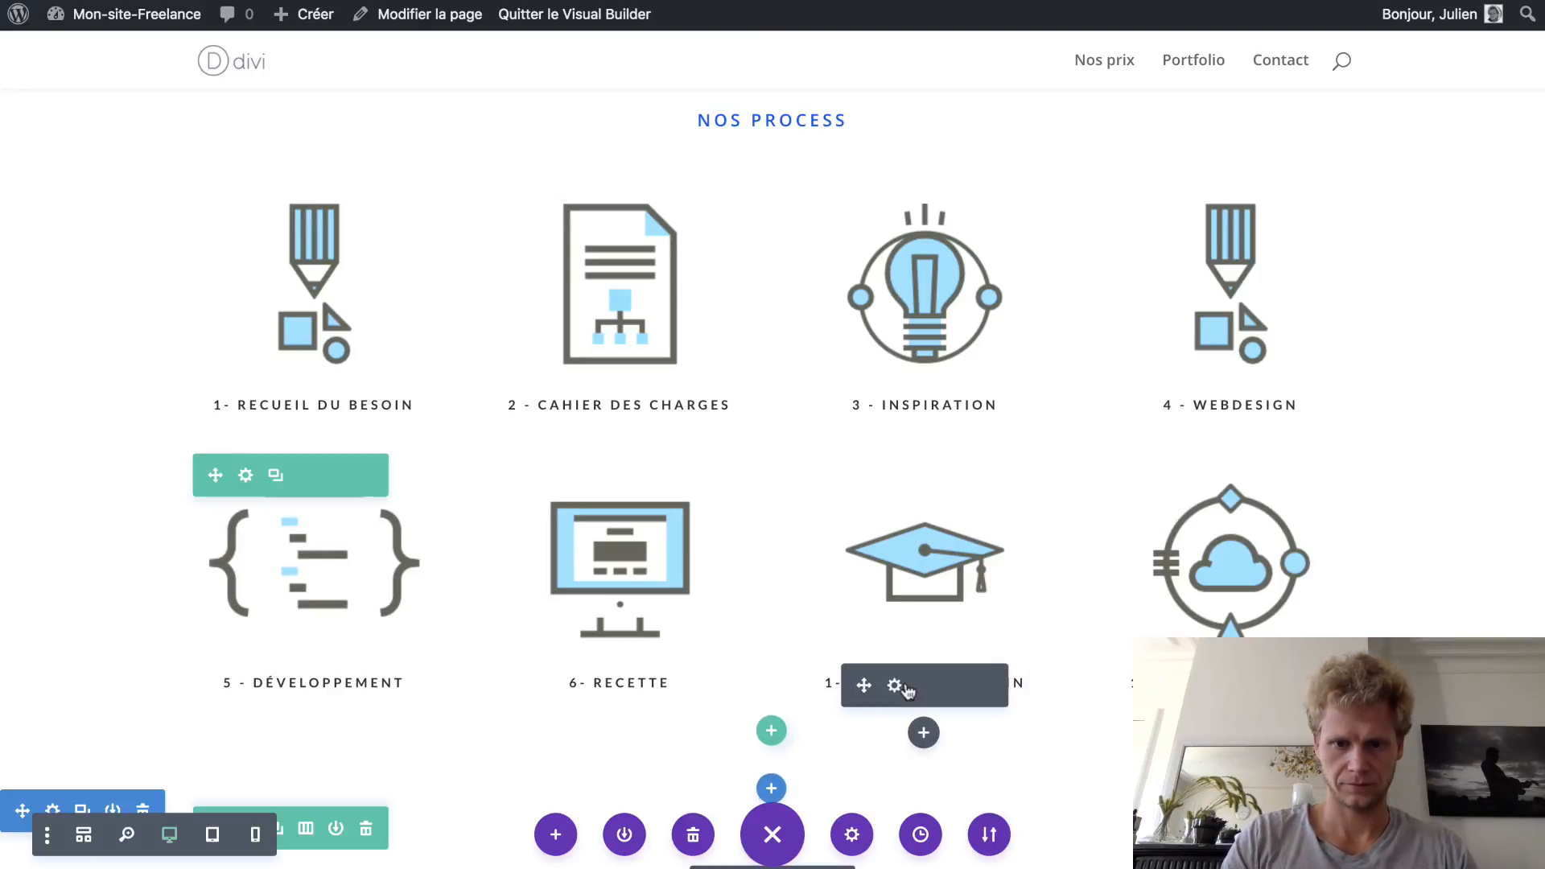
{"action": "left_click", "coordinate": [895, 685]}
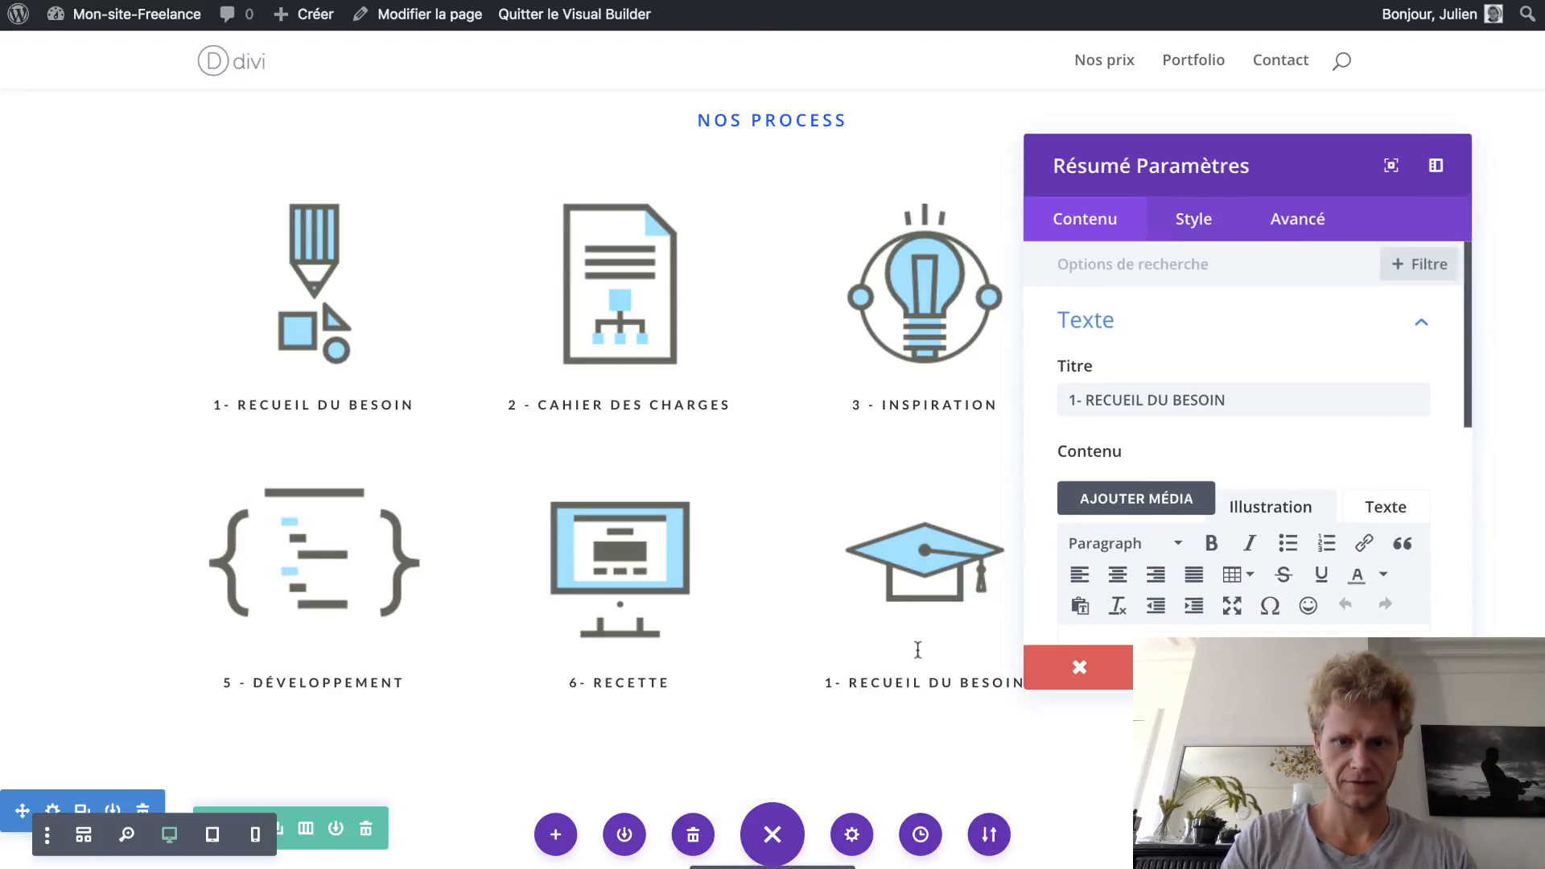
{"action": "left_click", "coordinate": [1079, 398]}
{"action": "type", "text": "7"}
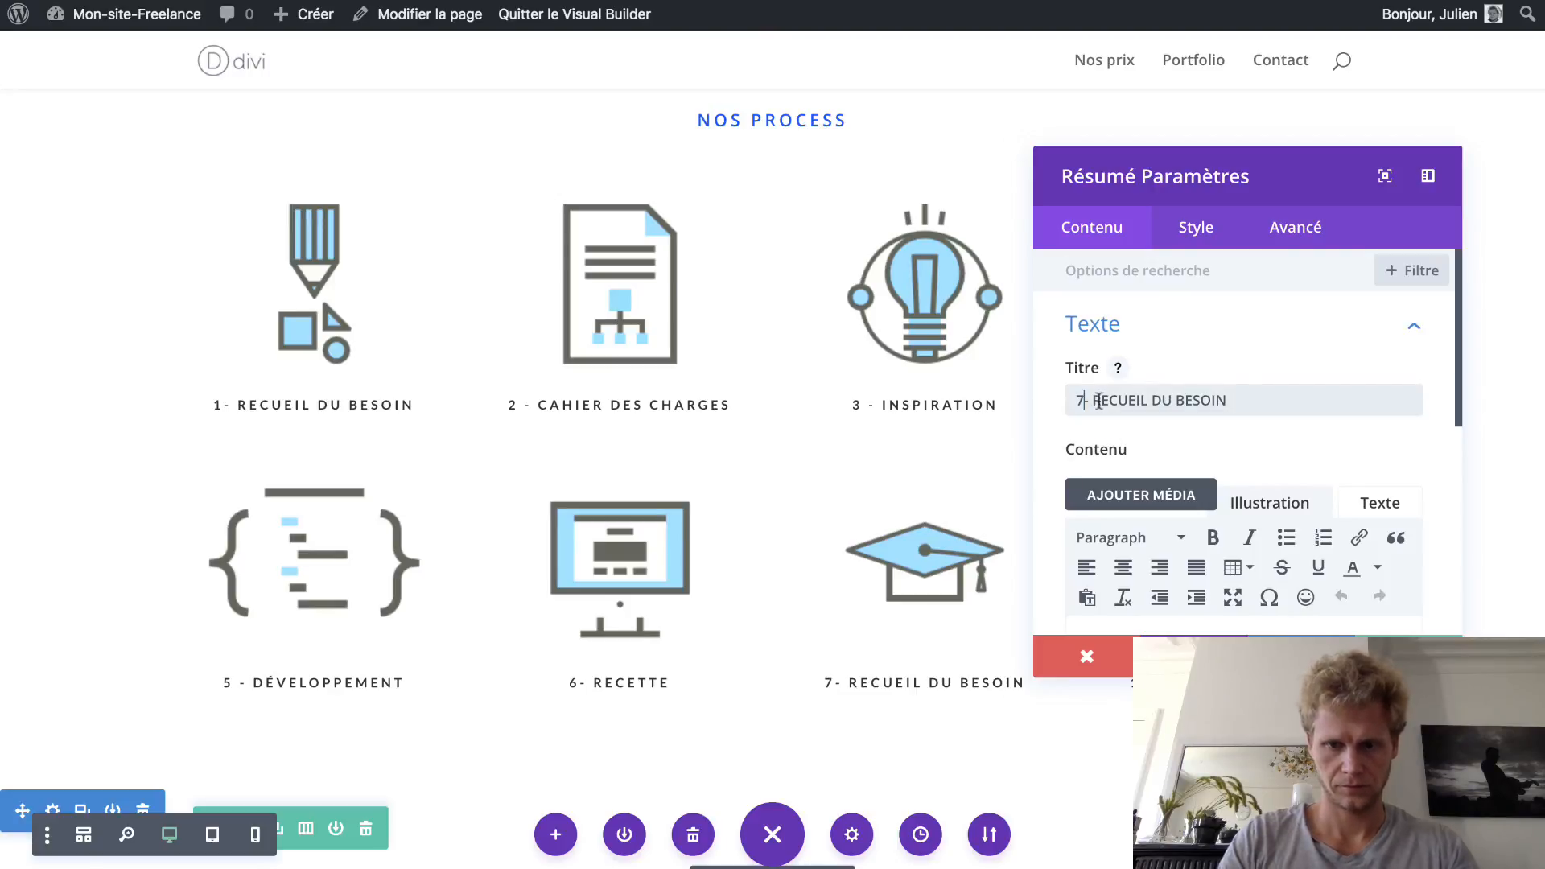
{"action": "left_click_drag", "start_coordinate": [1093, 400], "coordinate": [1451, 400]}
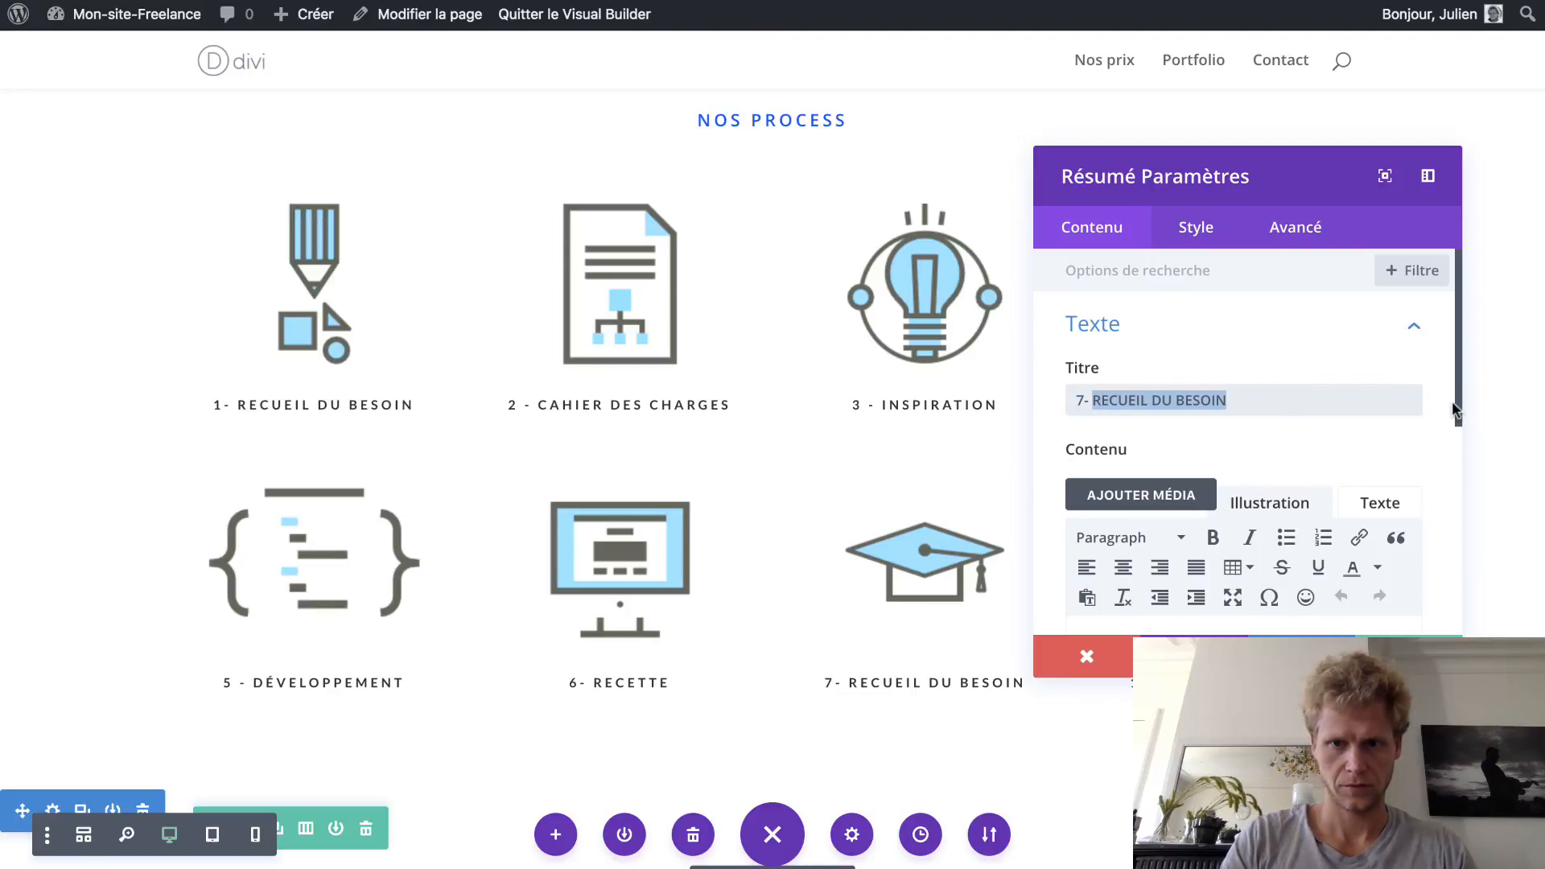
{"action": "type", "text": "Formation"}
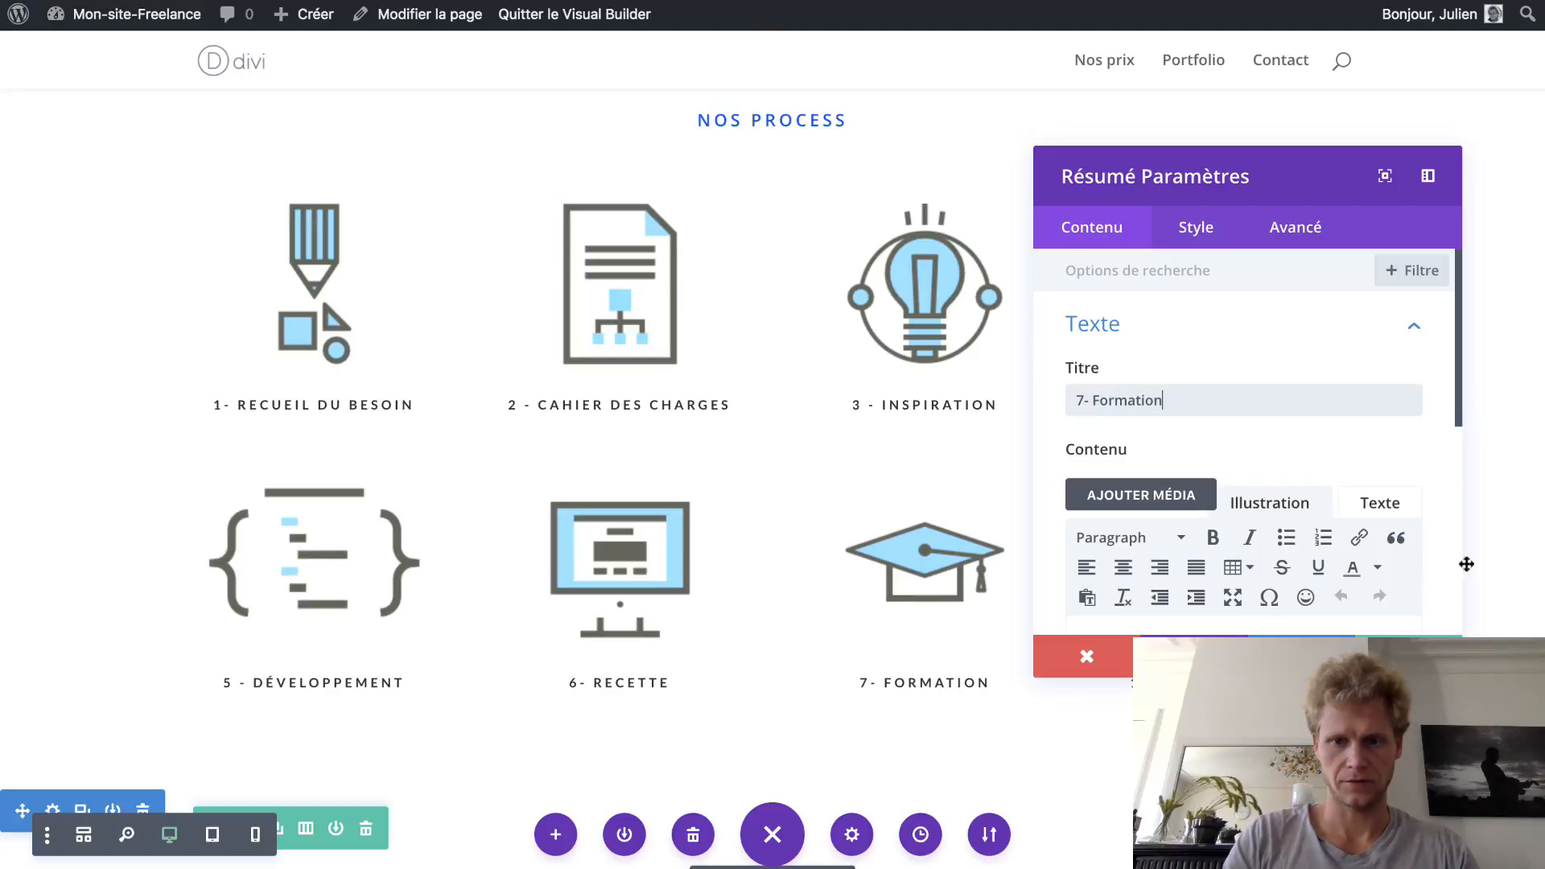
{"action": "left_click", "coordinate": [1409, 657]}
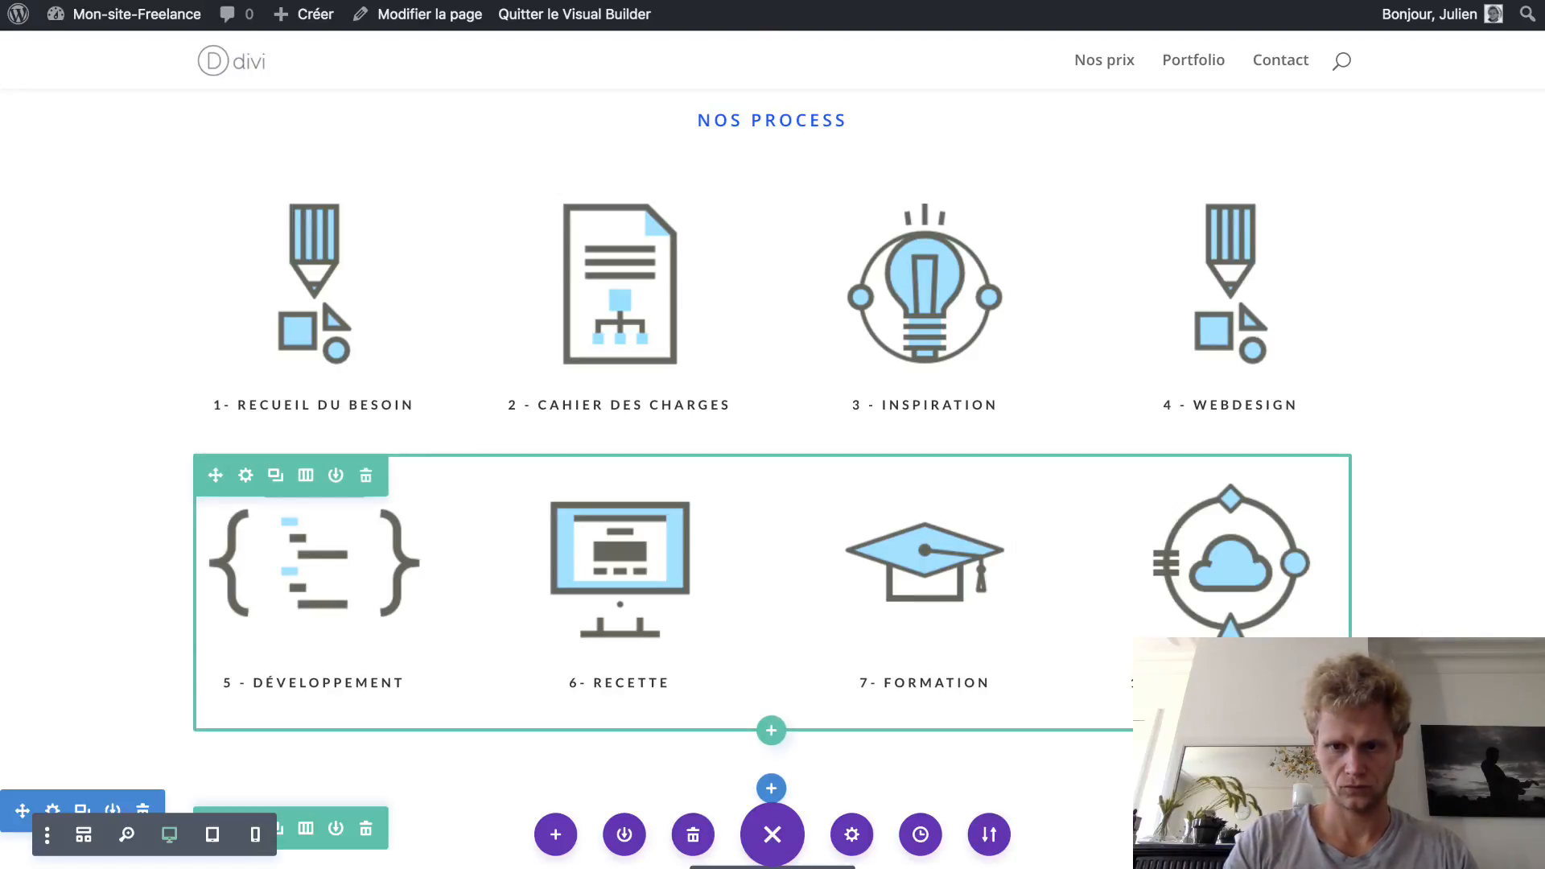
Retitle the eighth process item '8 - Maintenance'
{"action": "left_click", "coordinate": [1187, 676]}
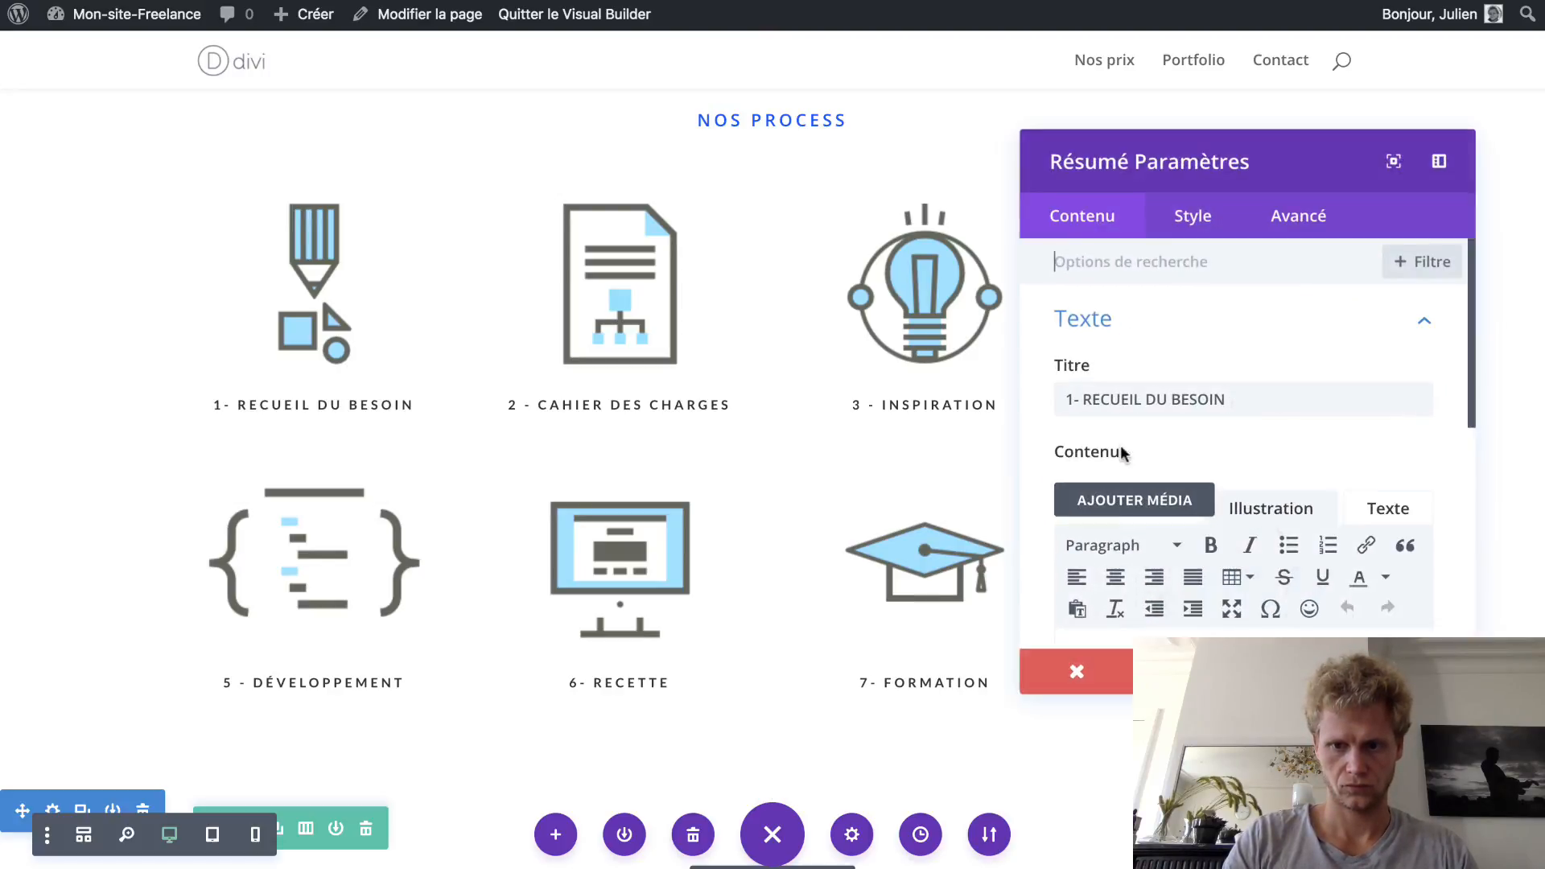
{"action": "left_click", "coordinate": [1078, 395]}
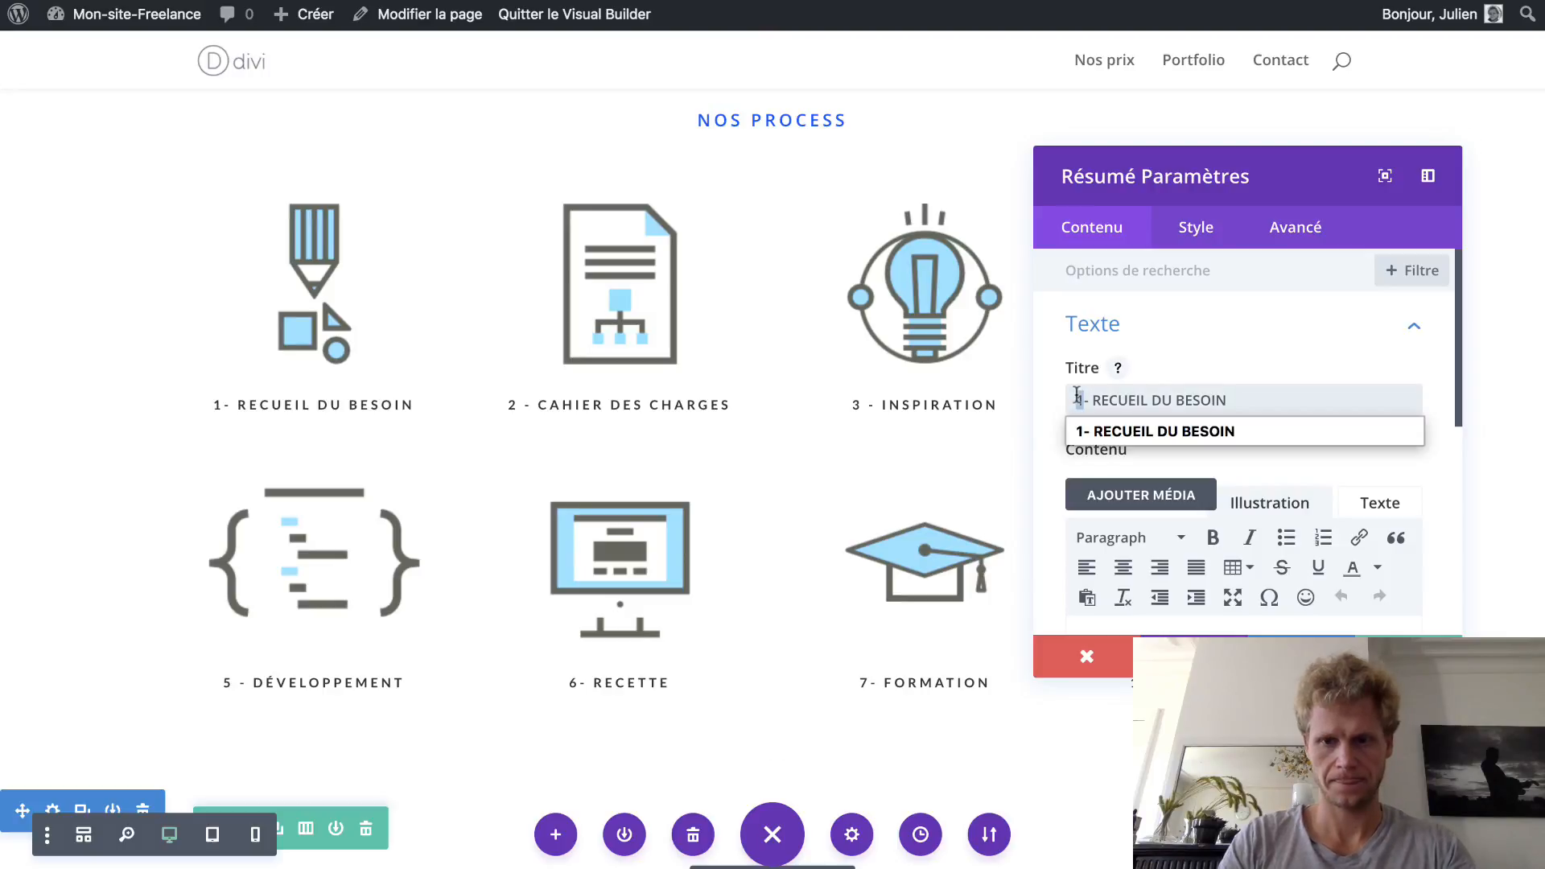
{"action": "type", "text": "8"}
{"action": "left_click_drag", "start_coordinate": [1103, 397], "coordinate": [1332, 401]}
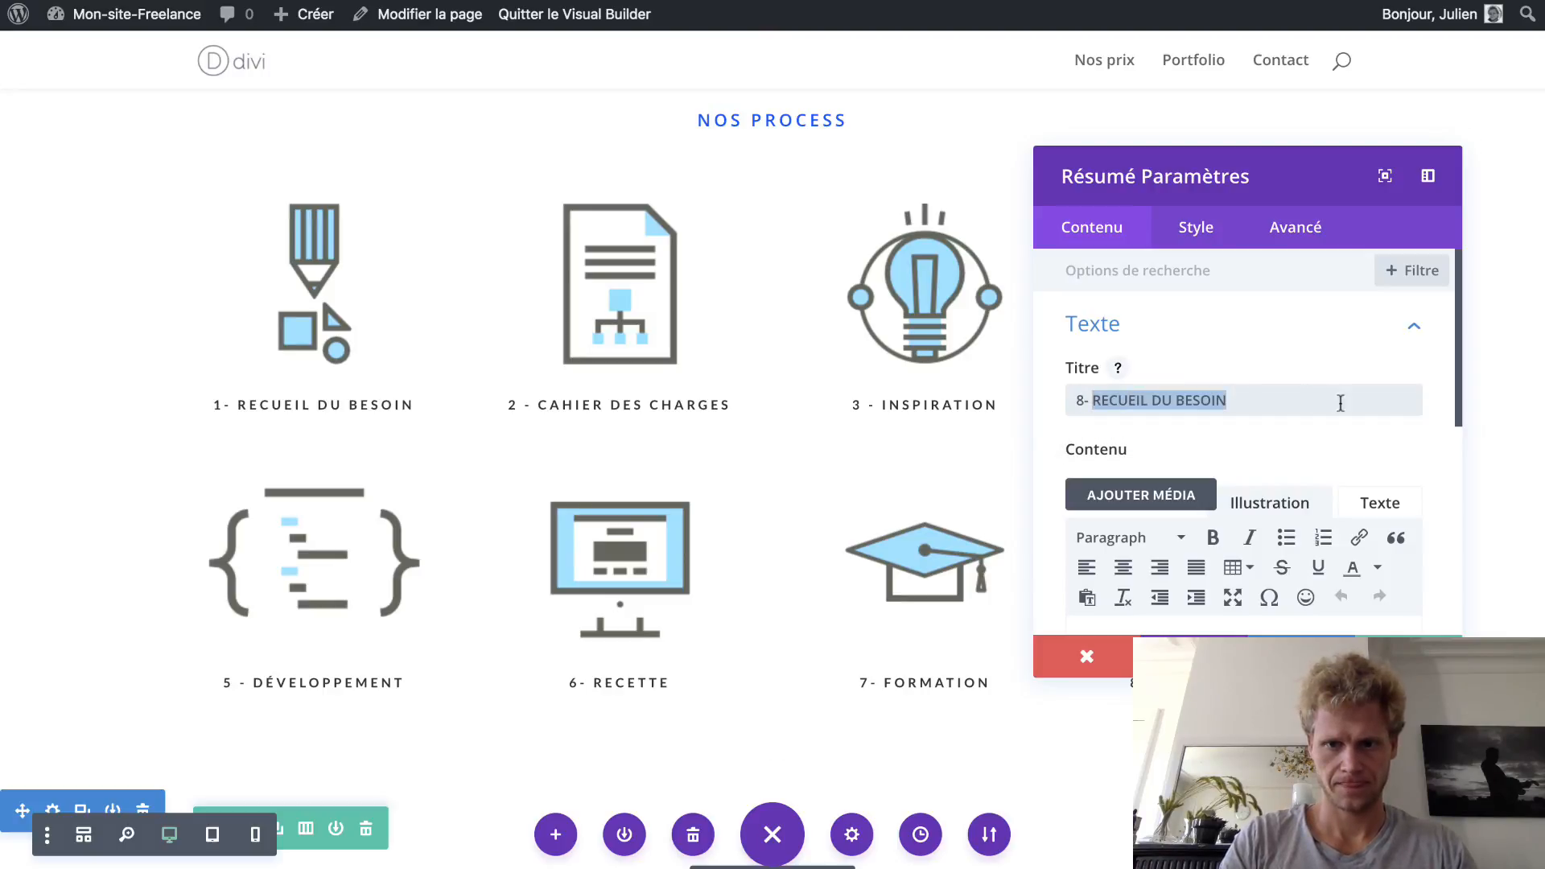
{"action": "type", "text": "Maintenant"}
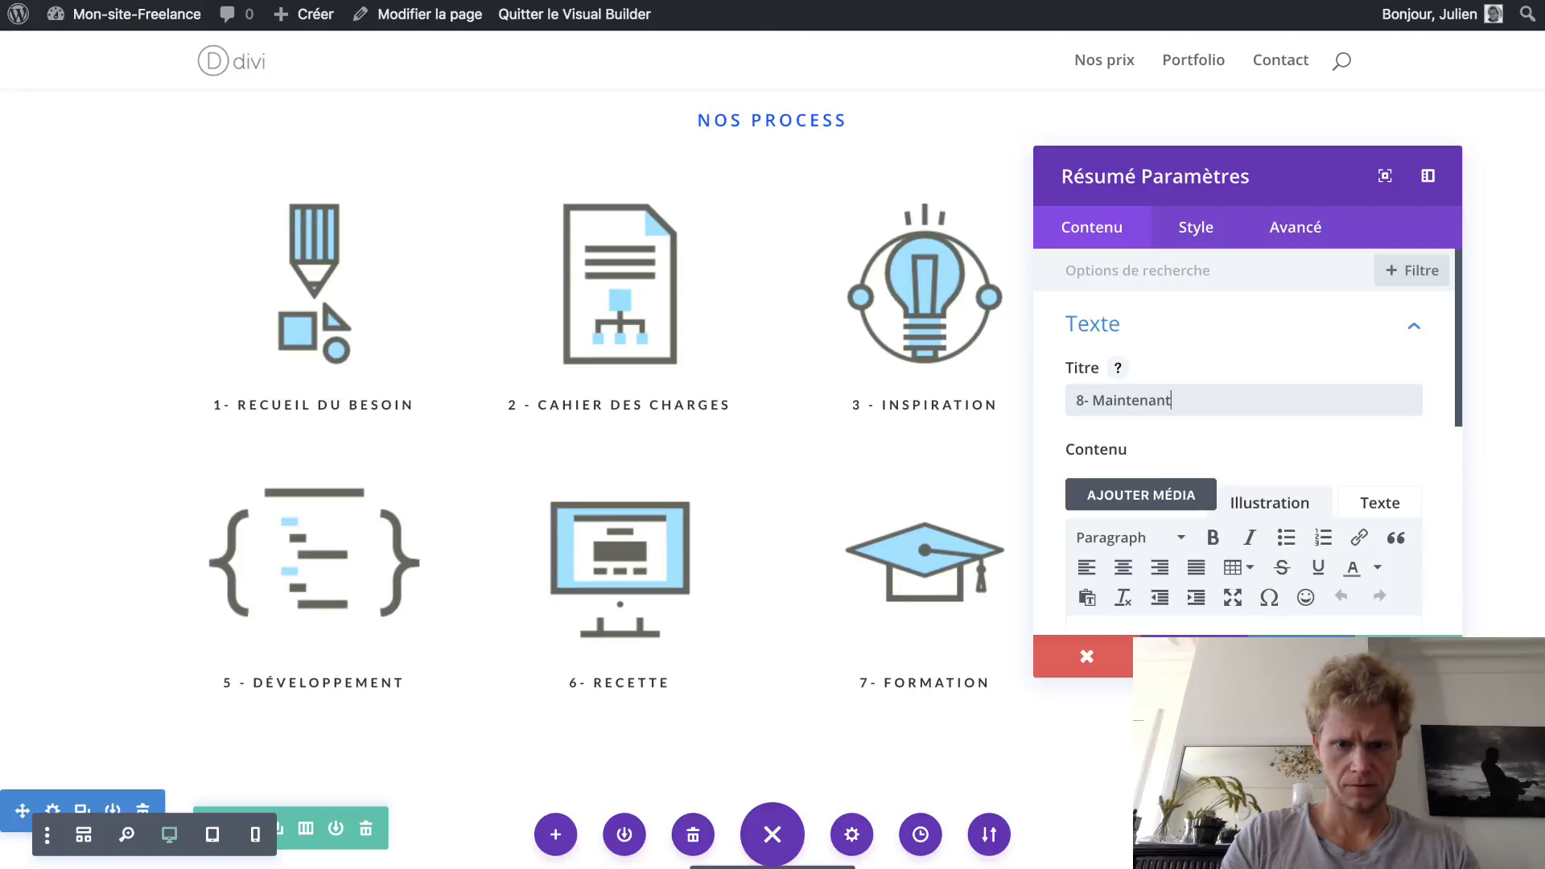
{"action": "type", "text": "ce"}
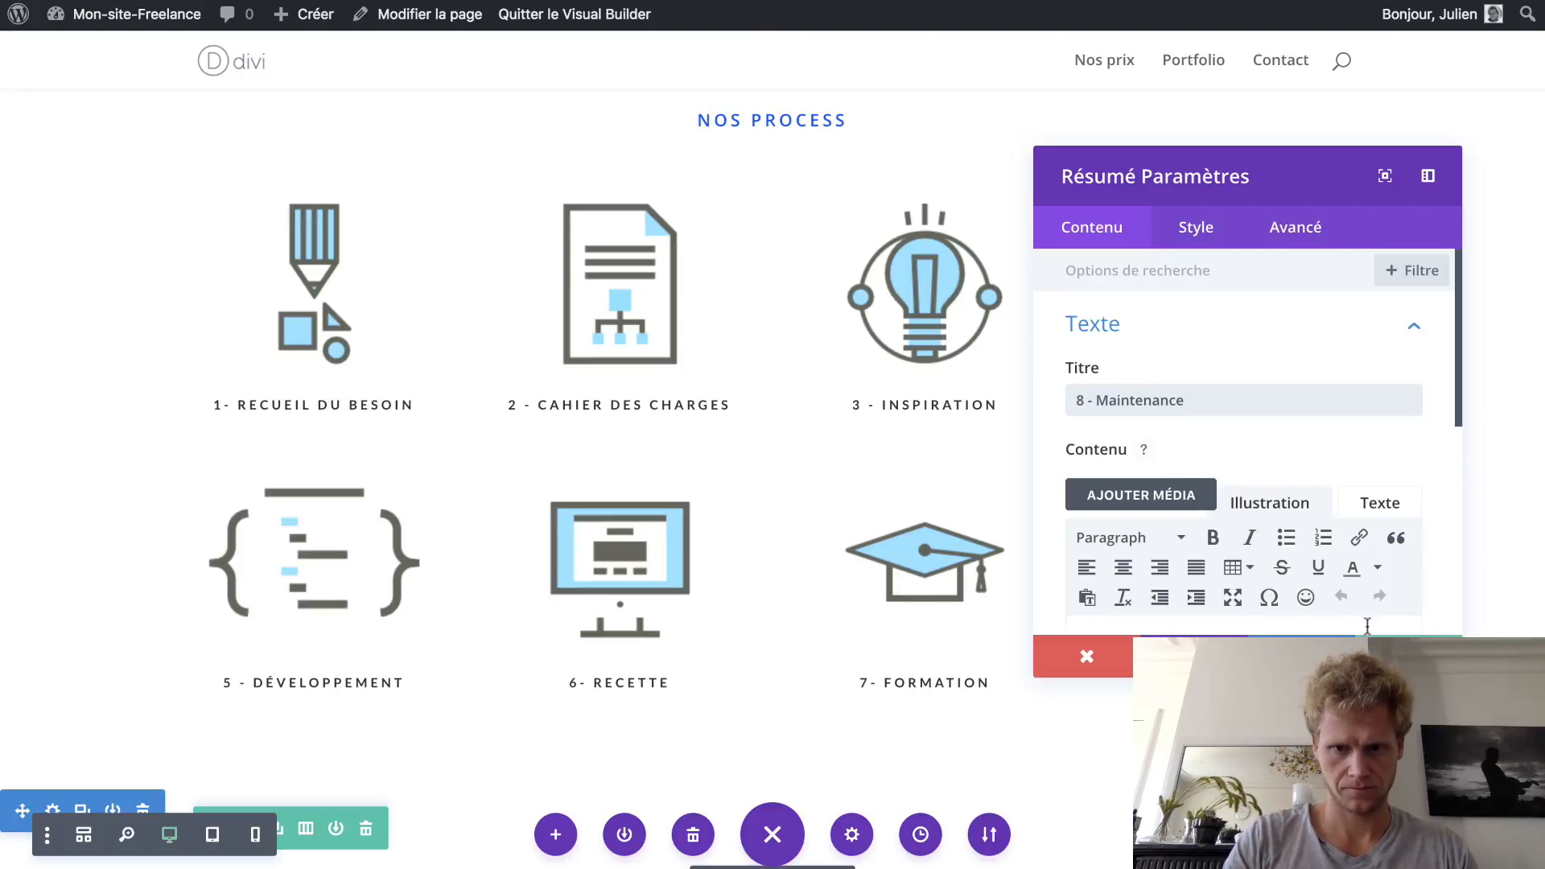
{"action": "left_click", "coordinate": [1368, 653]}
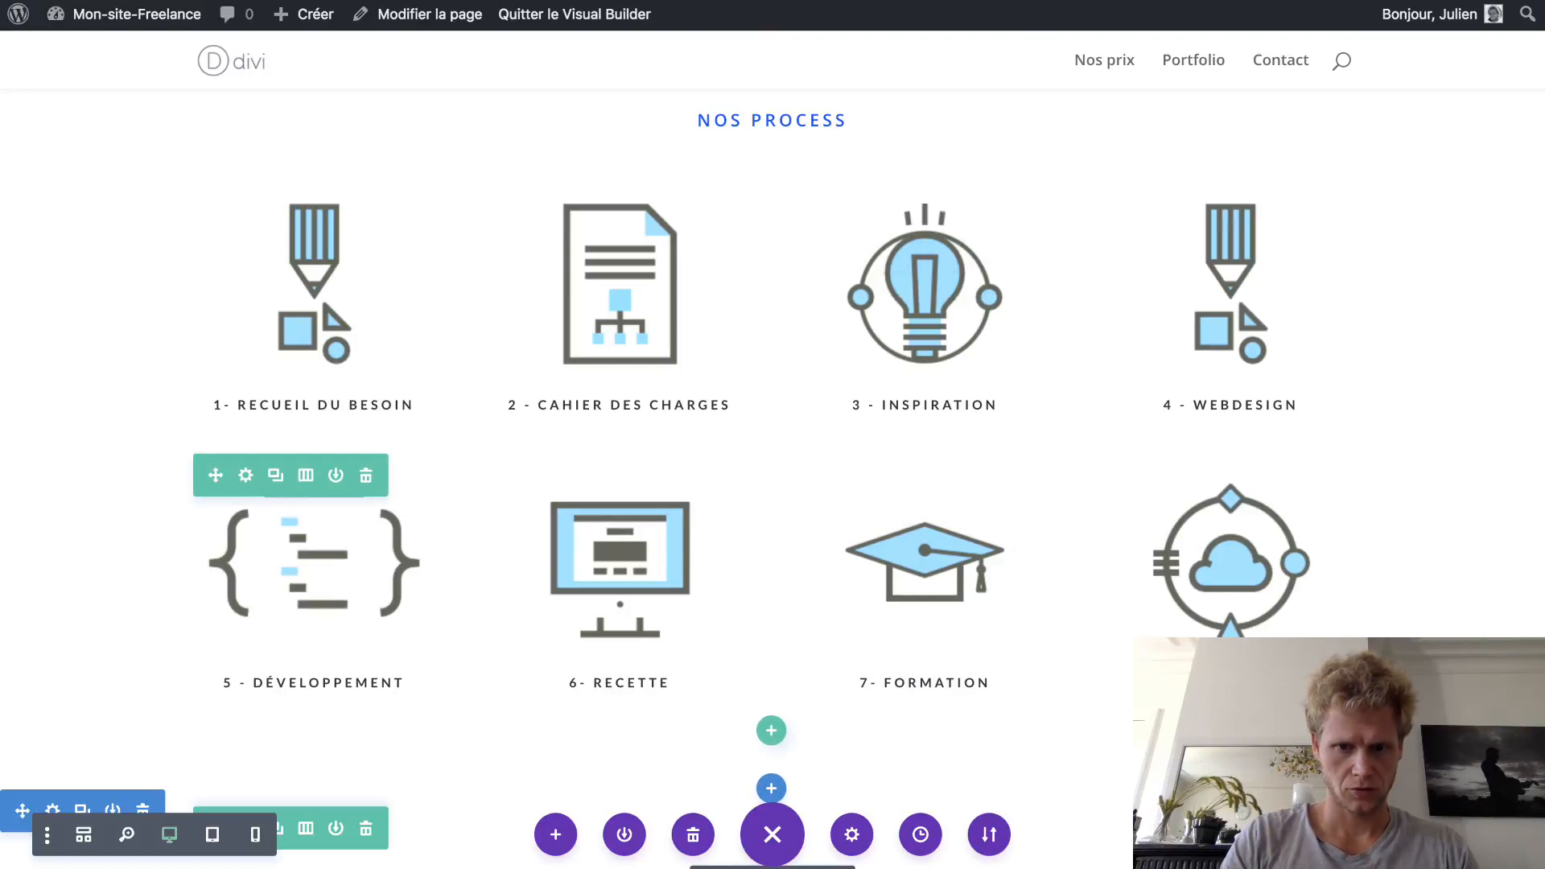
{"action": "scroll", "coordinate": [880, 665], "scroll_direction": "down", "scroll_amount": 3}
{"action": "scroll", "coordinate": [1114, 329], "scroll_direction": "down", "scroll_amount": 4}
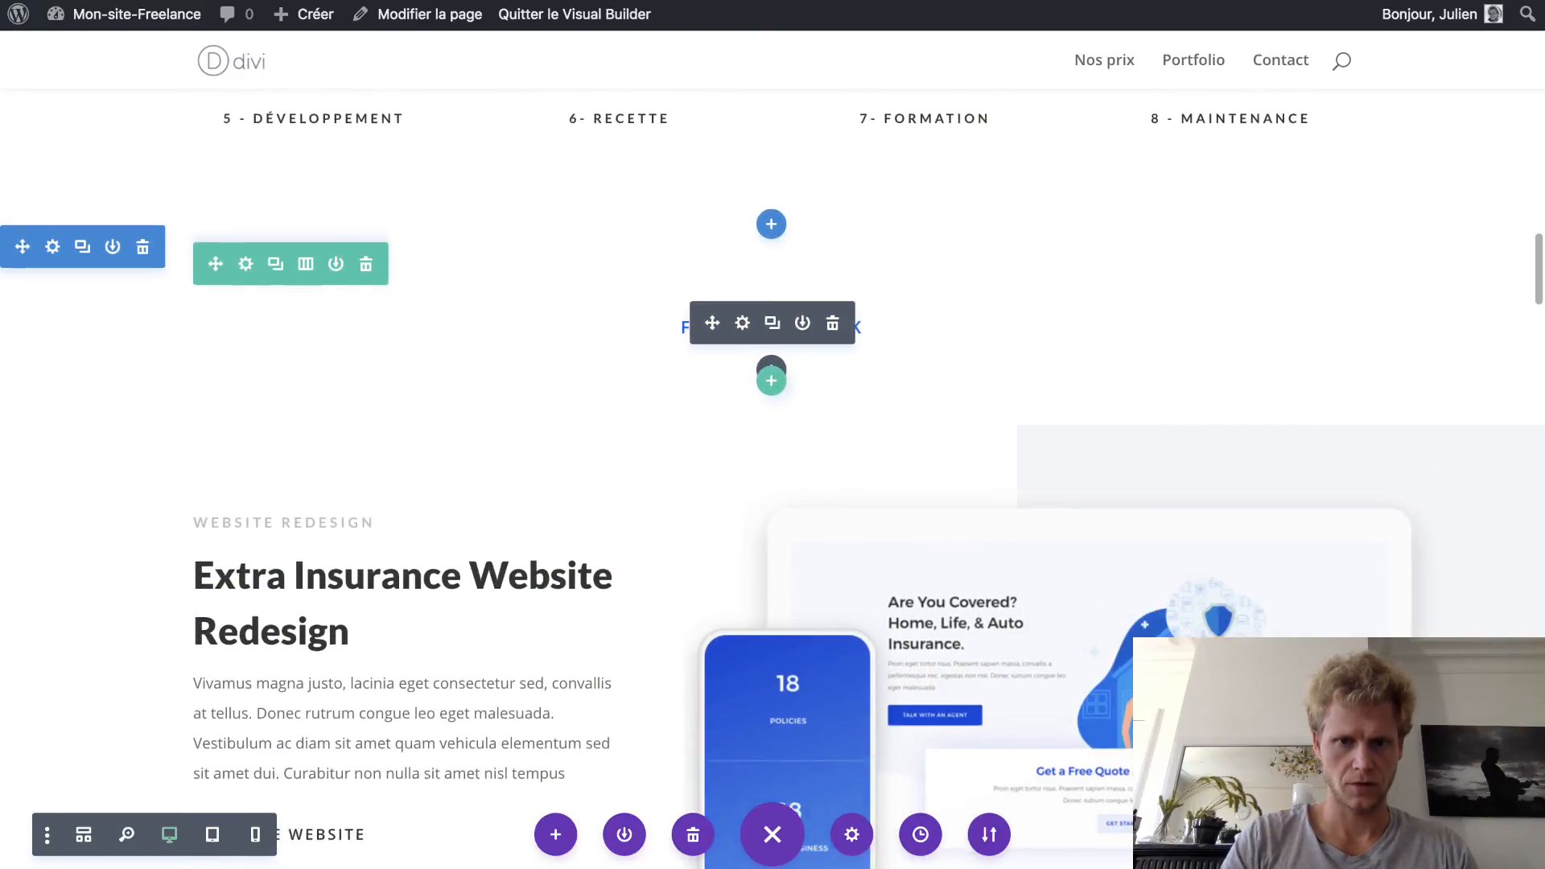
{"action": "scroll", "coordinate": [1114, 329], "scroll_direction": "down", "scroll_amount": 1}
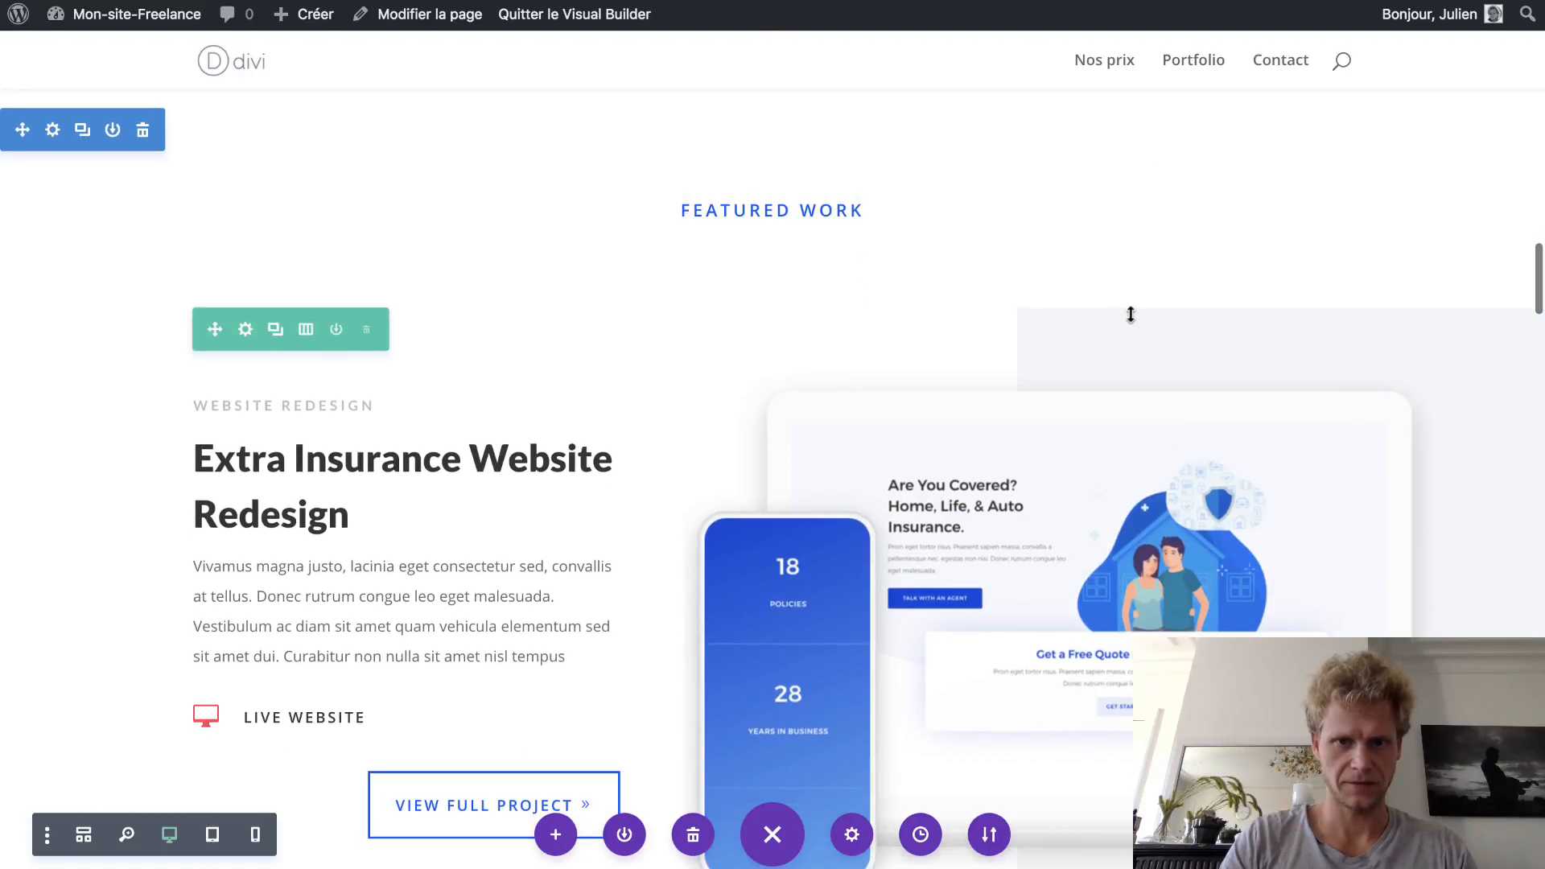
{"action": "key", "text": "ctrl+Right"}
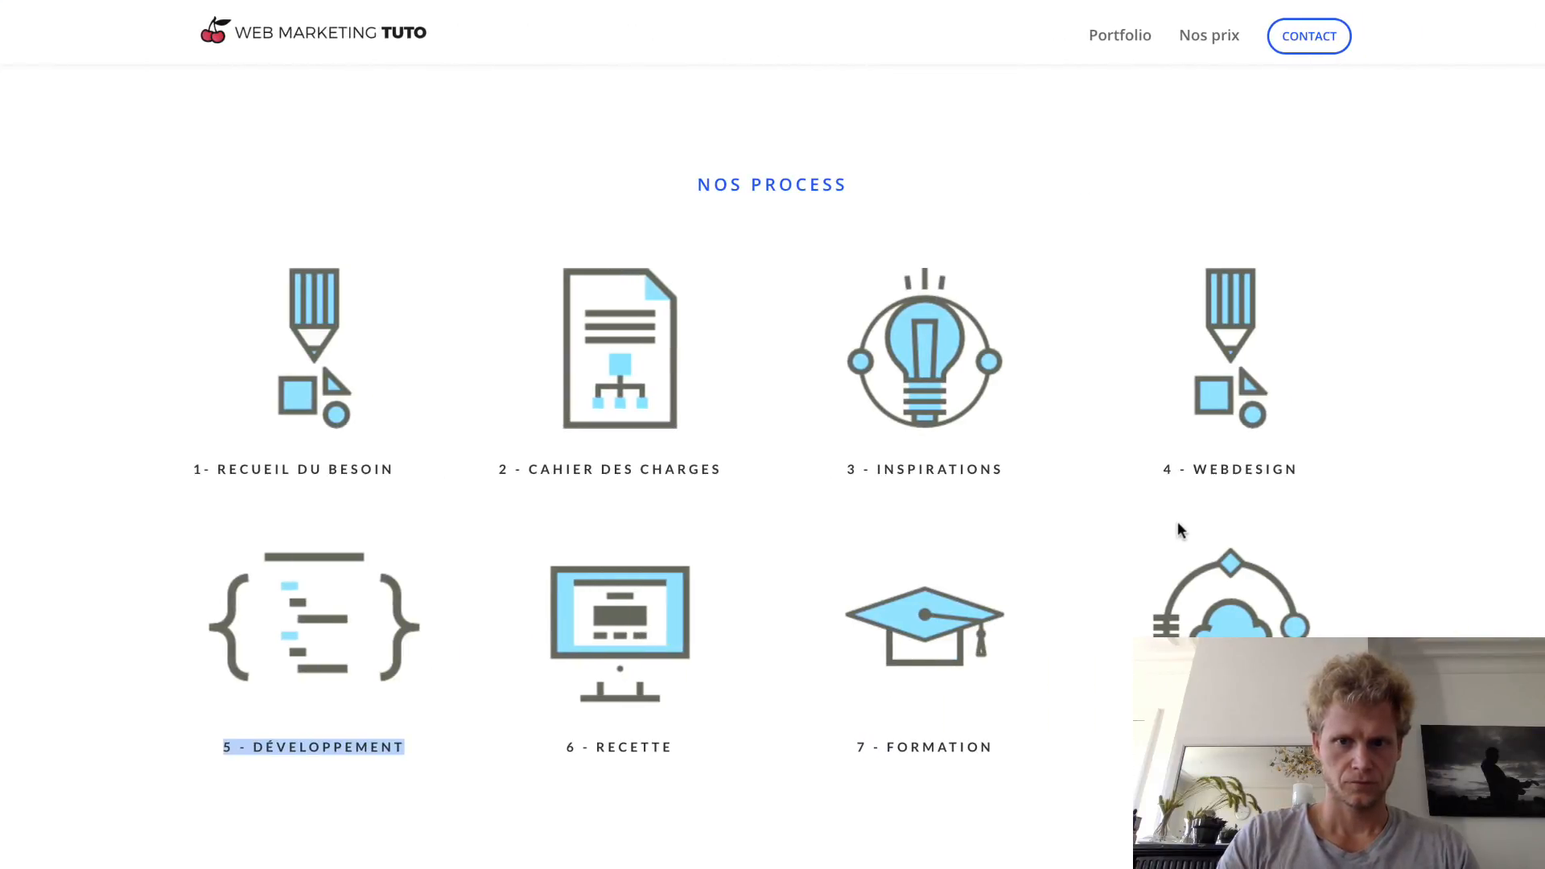
{"action": "scroll", "coordinate": [1180, 528], "scroll_direction": "down", "scroll_amount": 5}
{"action": "scroll", "coordinate": [1177, 522], "scroll_direction": "down", "scroll_amount": 5}
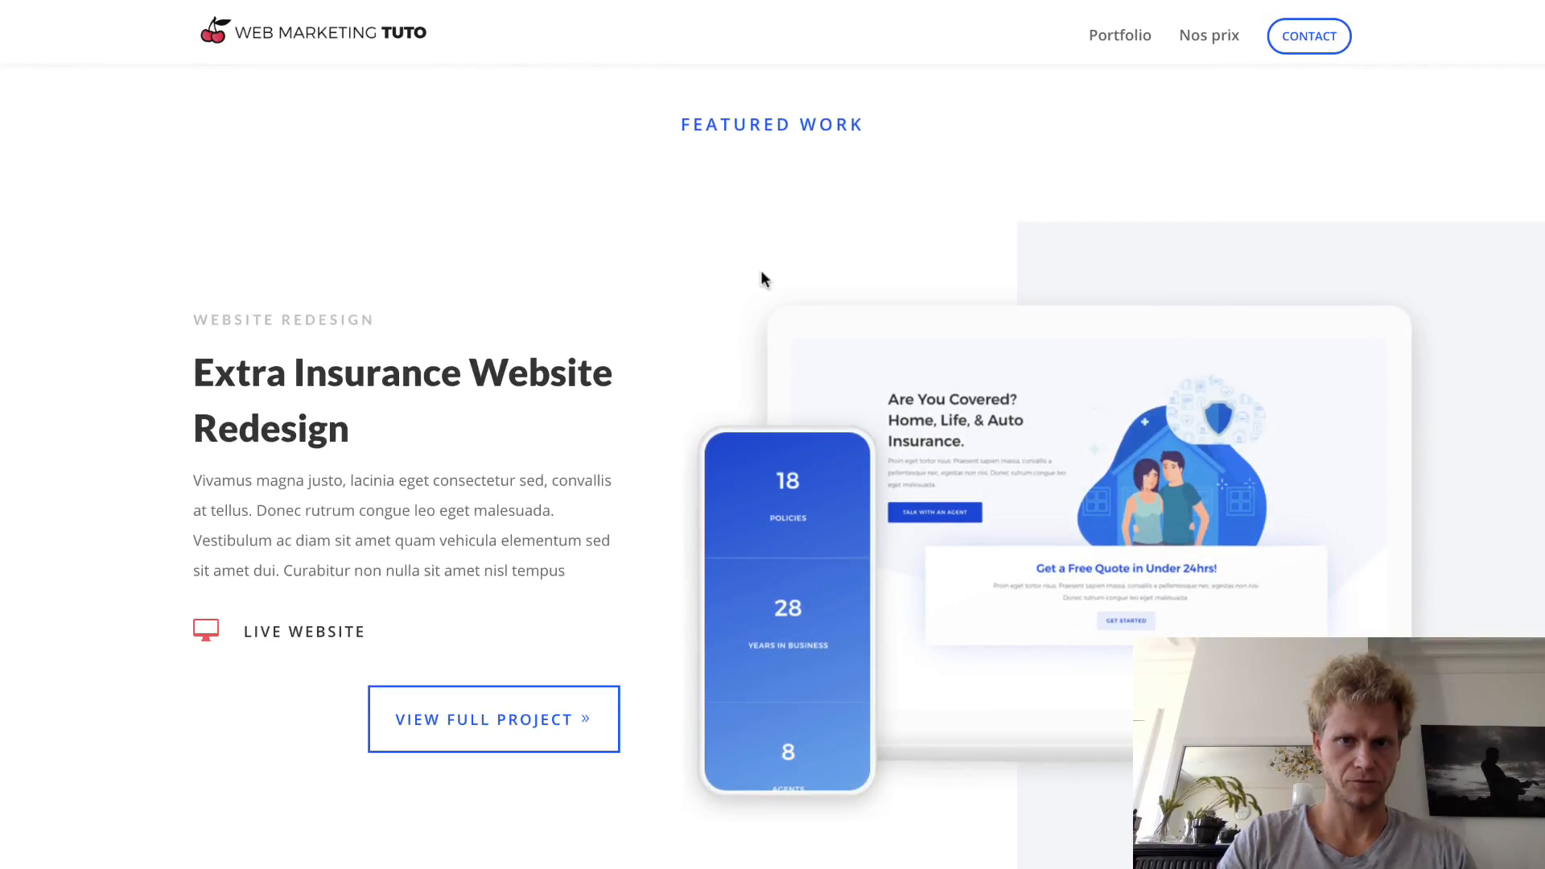
{"action": "key", "text": "ctrl+Left"}
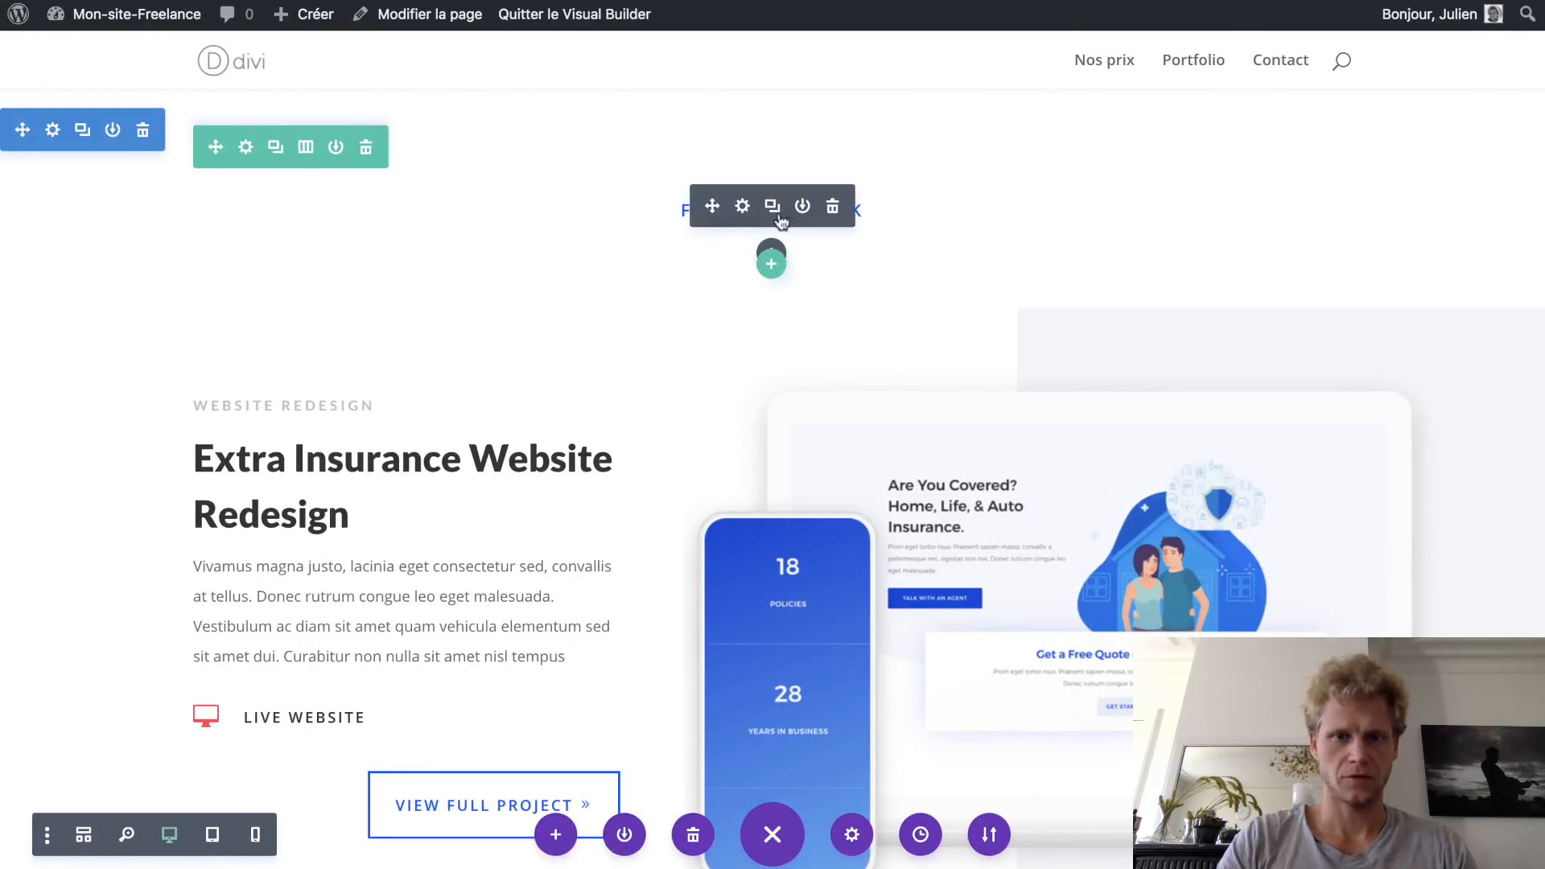
Replace the 'Featured Work' heading text with 'Exemples de clients'
{"action": "left_click", "coordinate": [743, 208]}
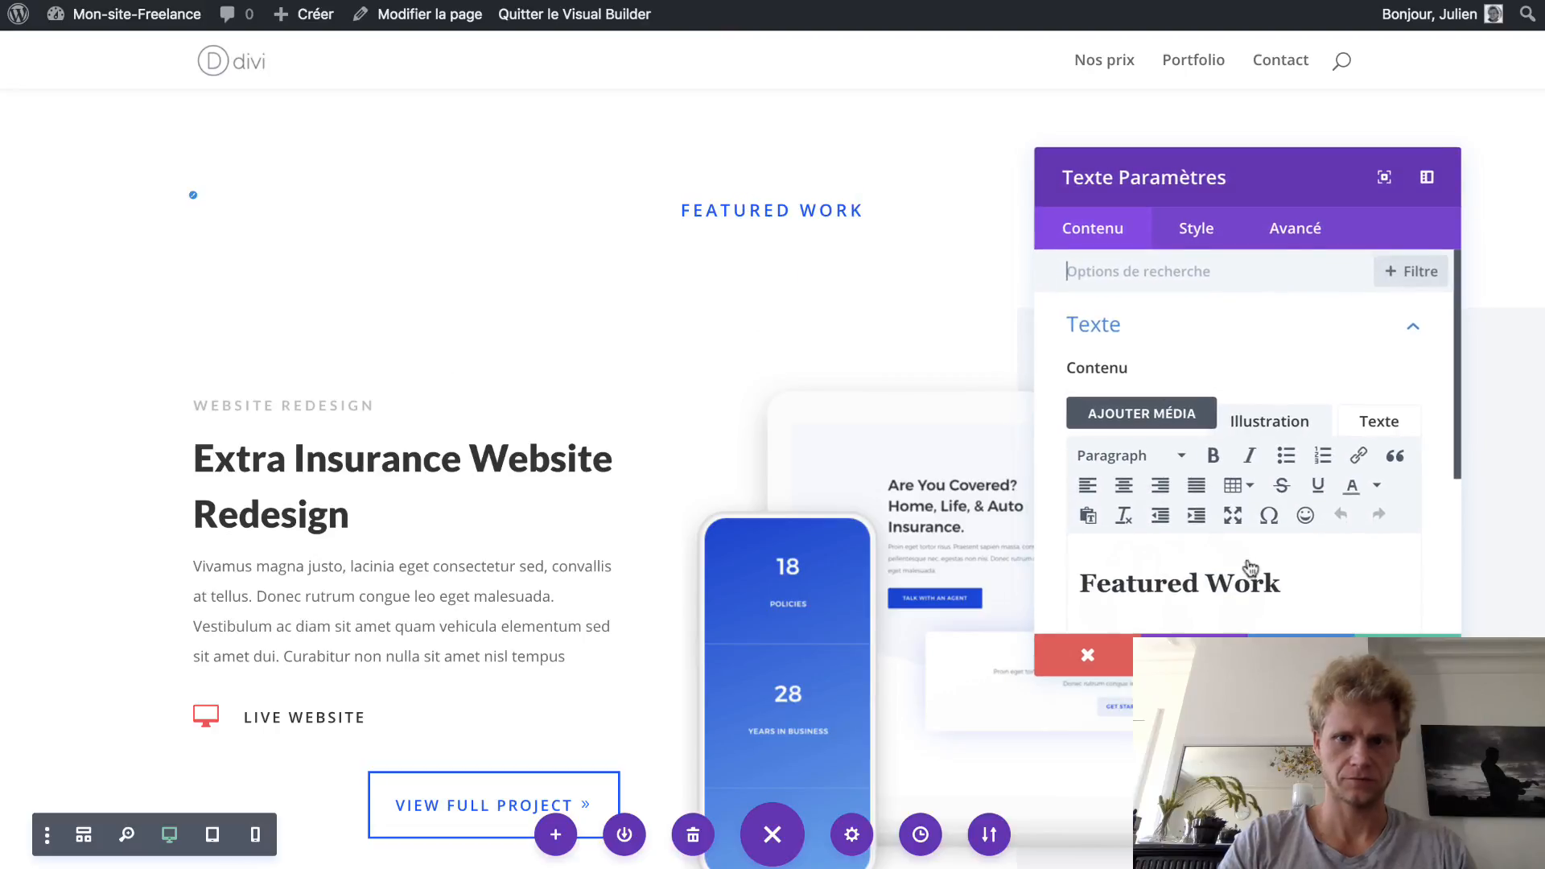
{"action": "left_click_drag", "start_coordinate": [1283, 585], "coordinate": [1199, 585]}
{"action": "left_click_drag", "start_coordinate": [1069, 585], "coordinate": [1045, 581]}
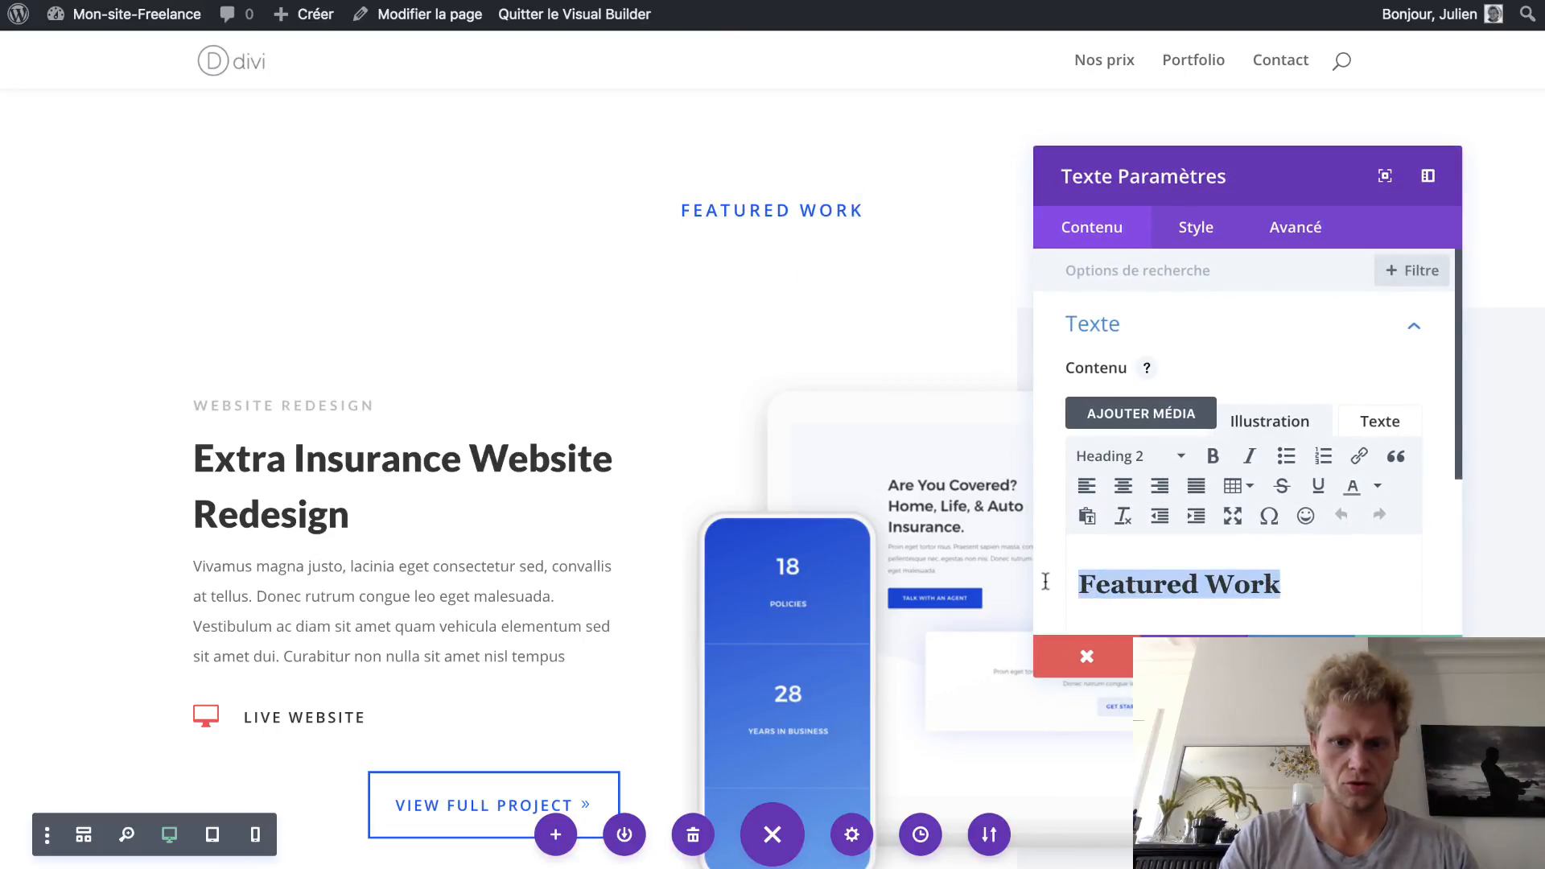
{"action": "type", "text": "Ex"}
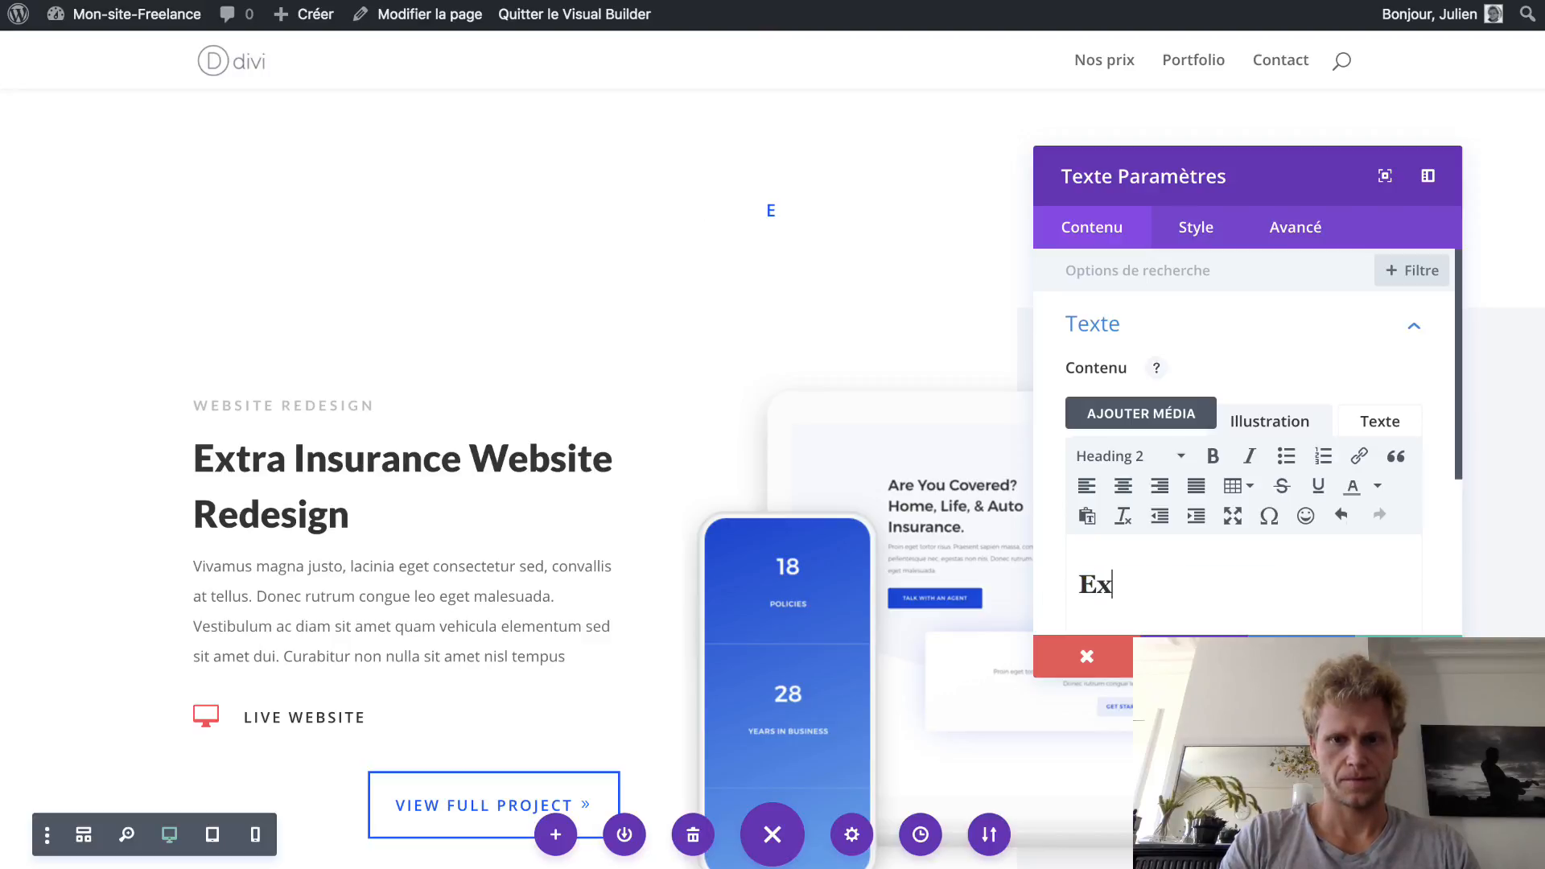
{"action": "type", "text": "emples de clients"}
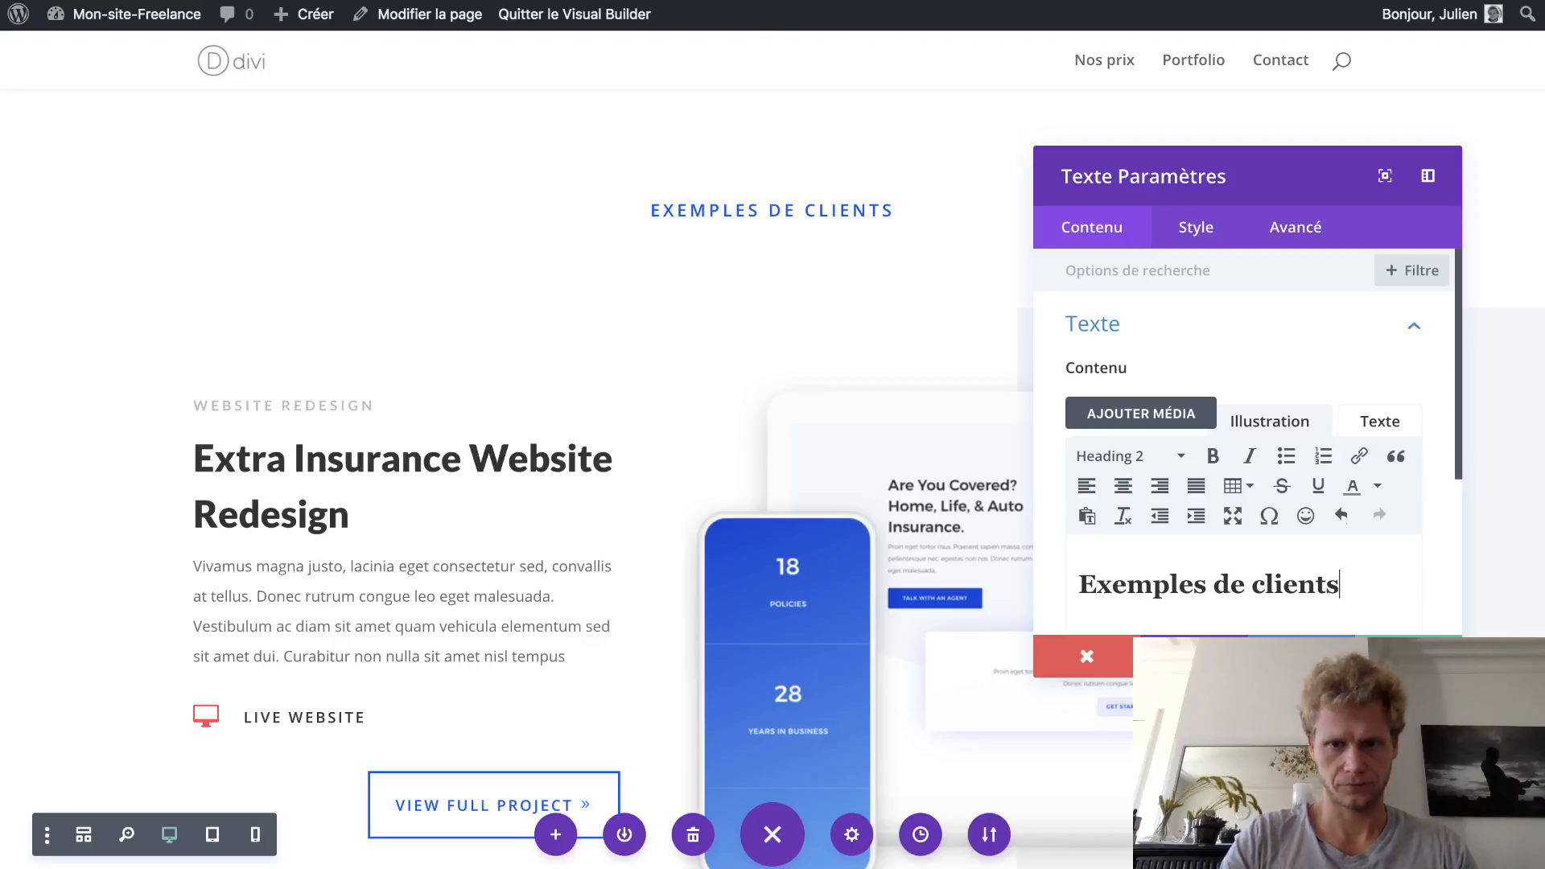
{"action": "left_click", "coordinate": [1014, 486]}
Open the Agence page and browse past its pricing tables to the EXEMPLES DE CLIENTS portfolio
{"action": "scroll", "coordinate": [890, 437], "scroll_direction": "down", "scroll_amount": 2}
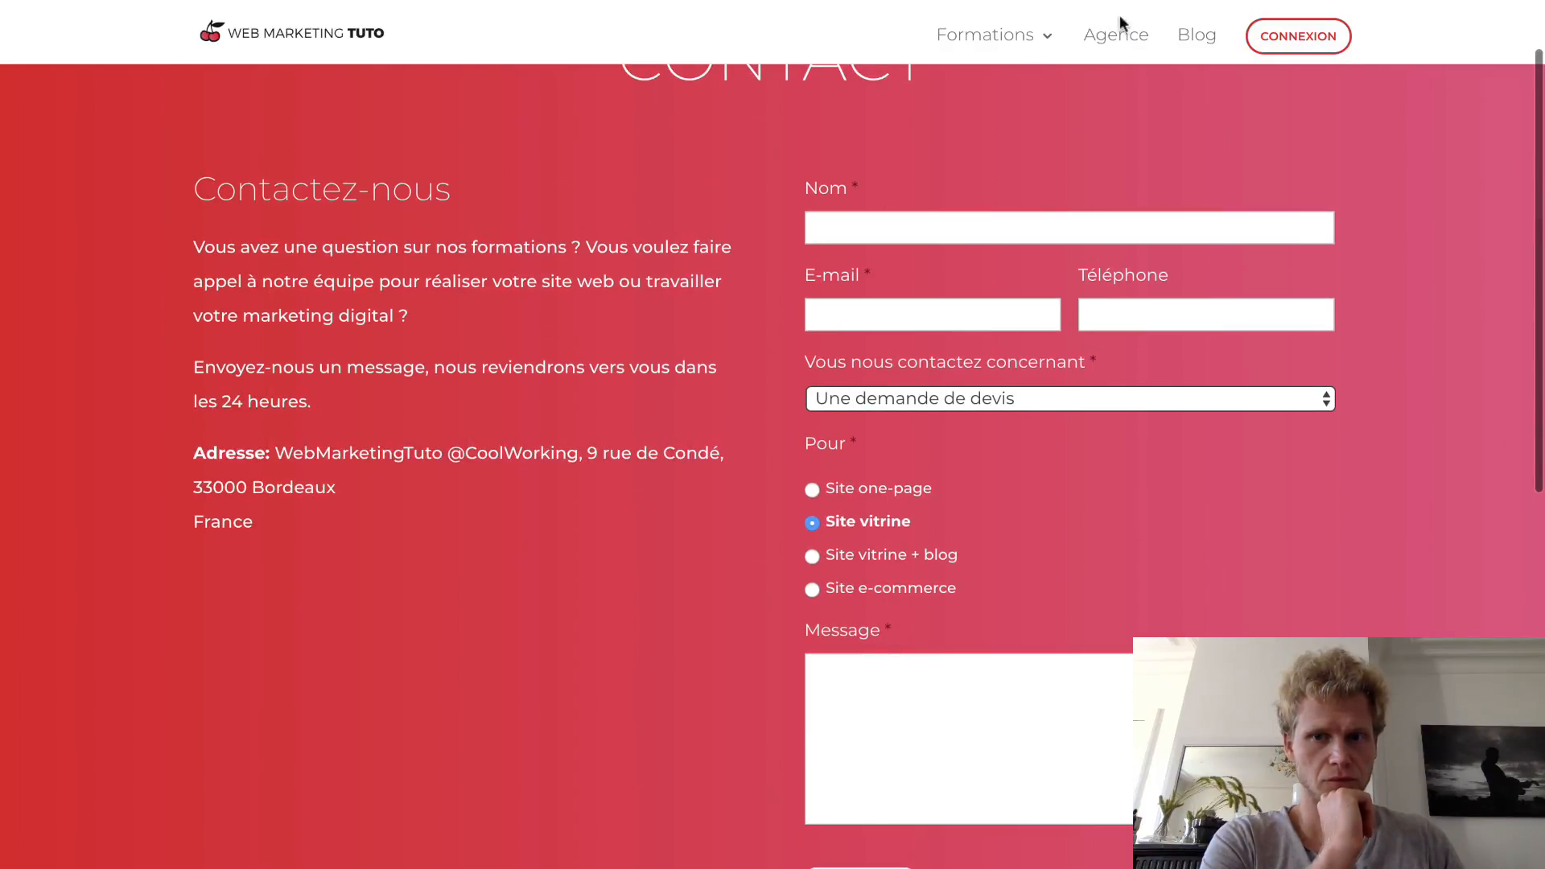
{"action": "left_click", "coordinate": [1138, 35]}
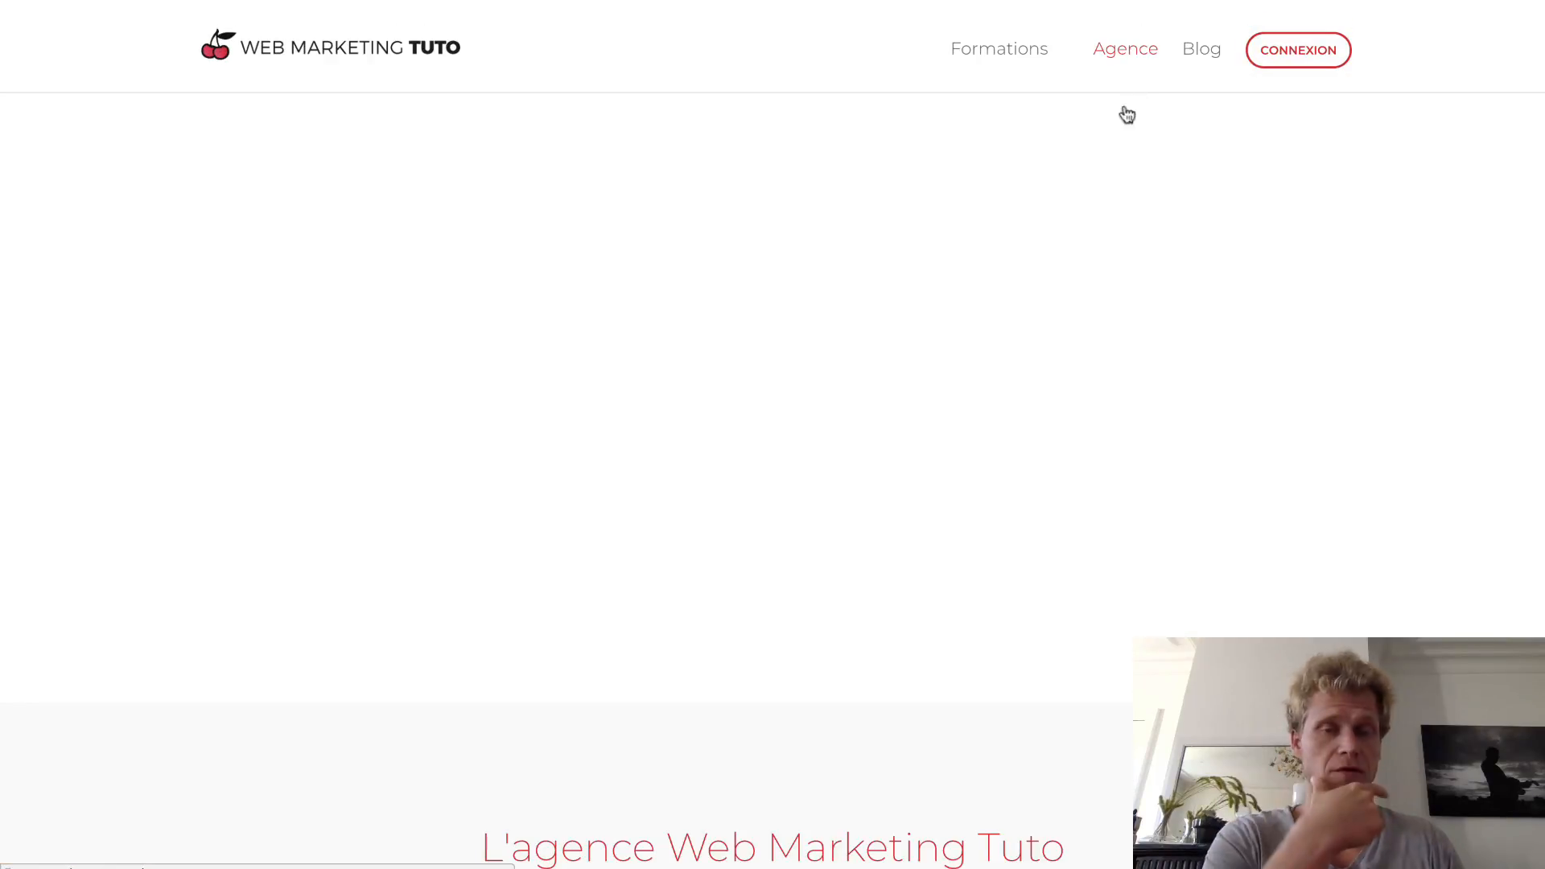
{"action": "scroll", "coordinate": [856, 519], "scroll_direction": "down", "scroll_amount": 15}
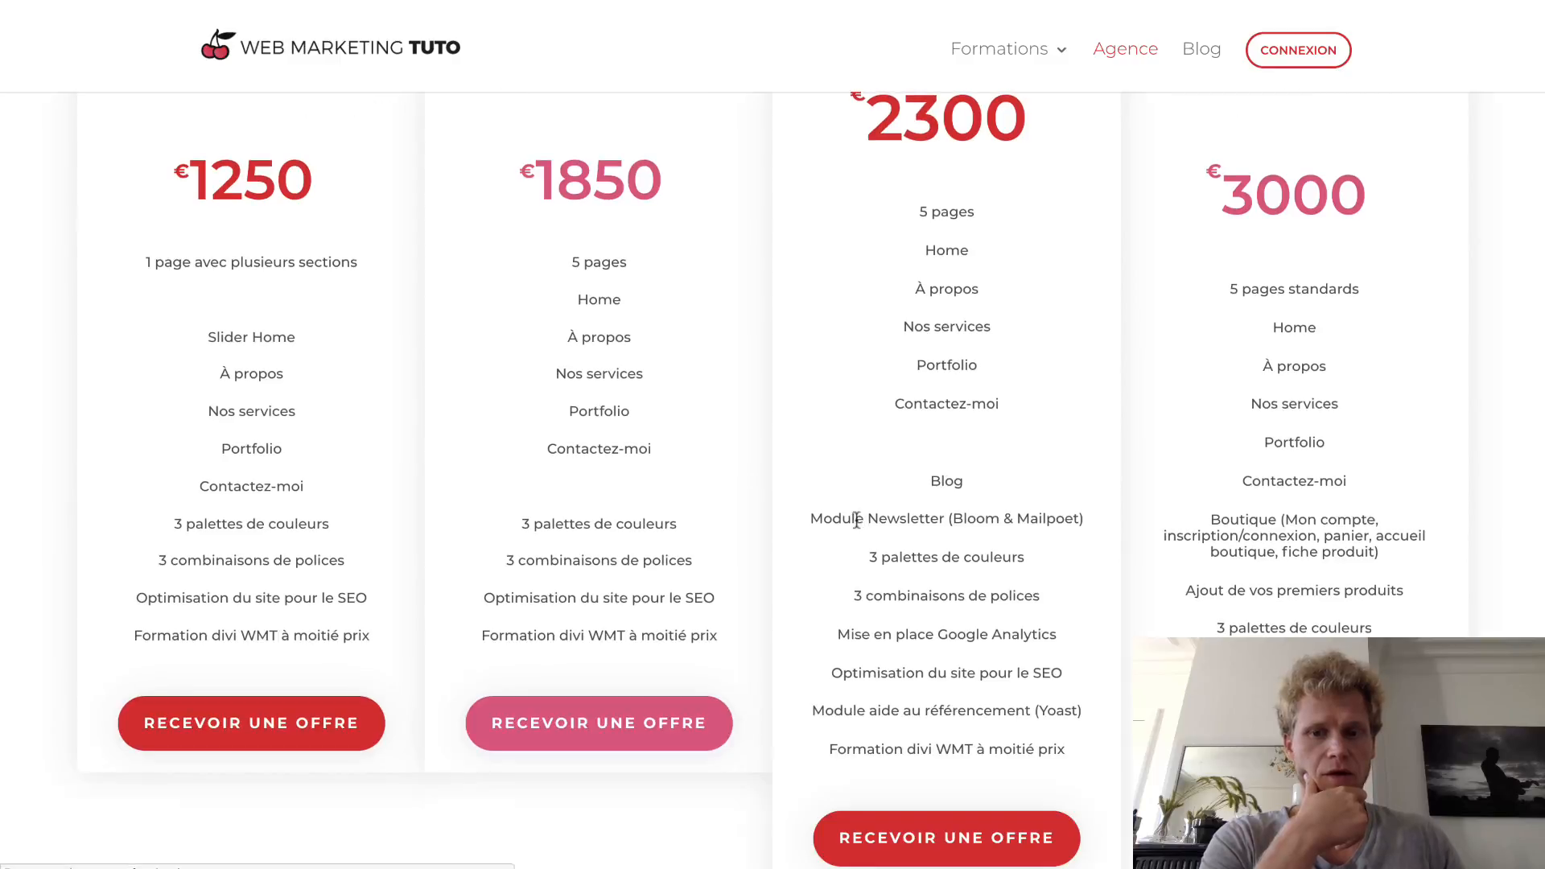
{"action": "scroll", "coordinate": [856, 519], "scroll_direction": "down", "scroll_amount": 10}
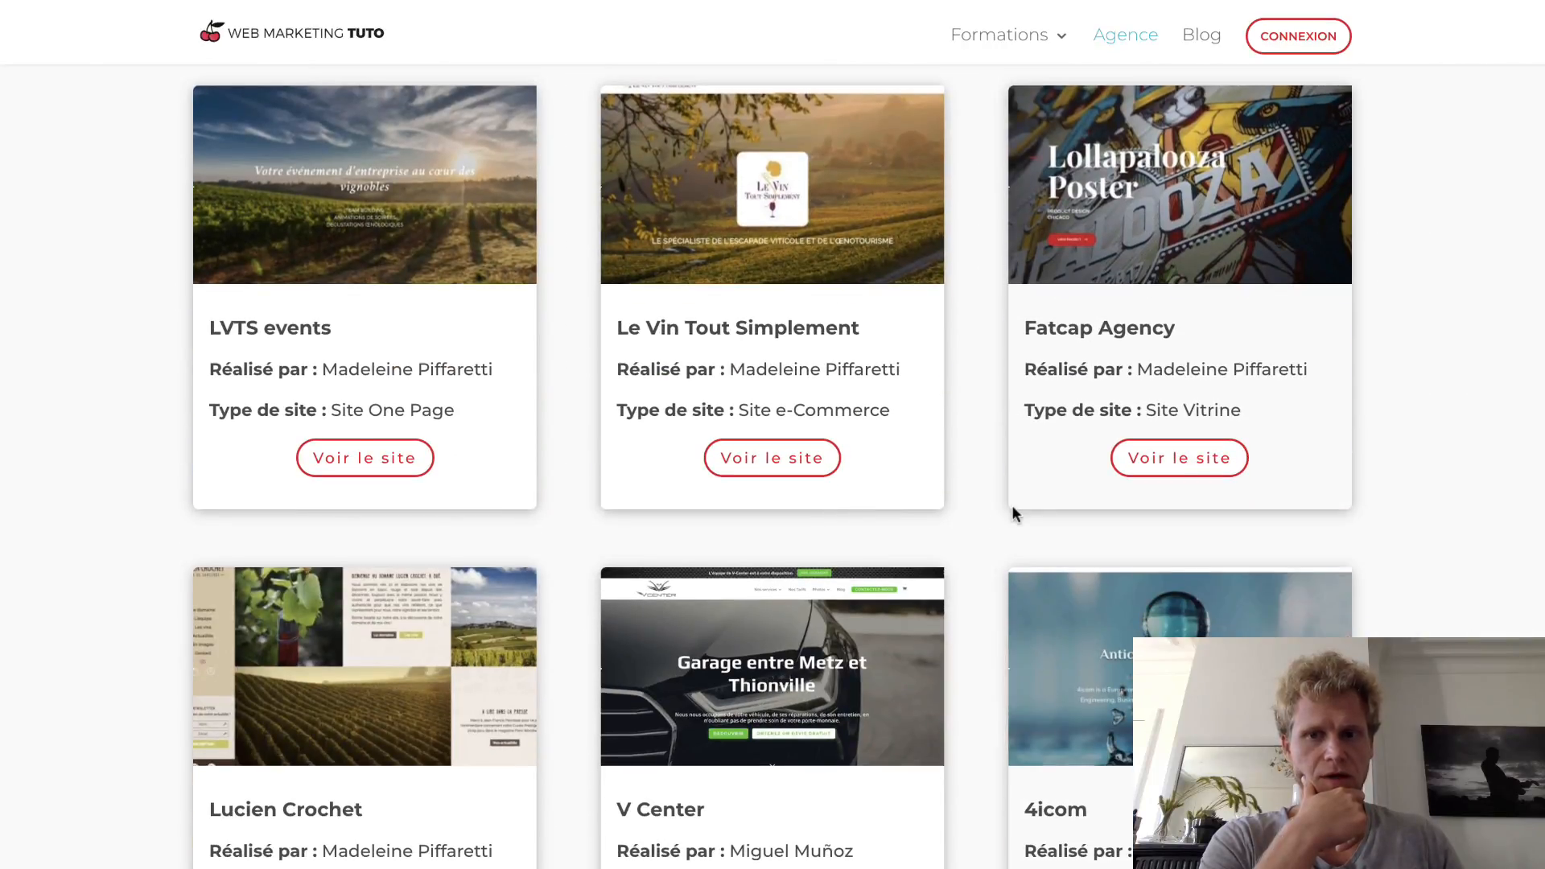
{"action": "scroll", "coordinate": [1011, 504], "scroll_direction": "up", "scroll_amount": 3}
{"action": "scroll", "coordinate": [435, 494], "scroll_direction": "down", "scroll_amount": 5}
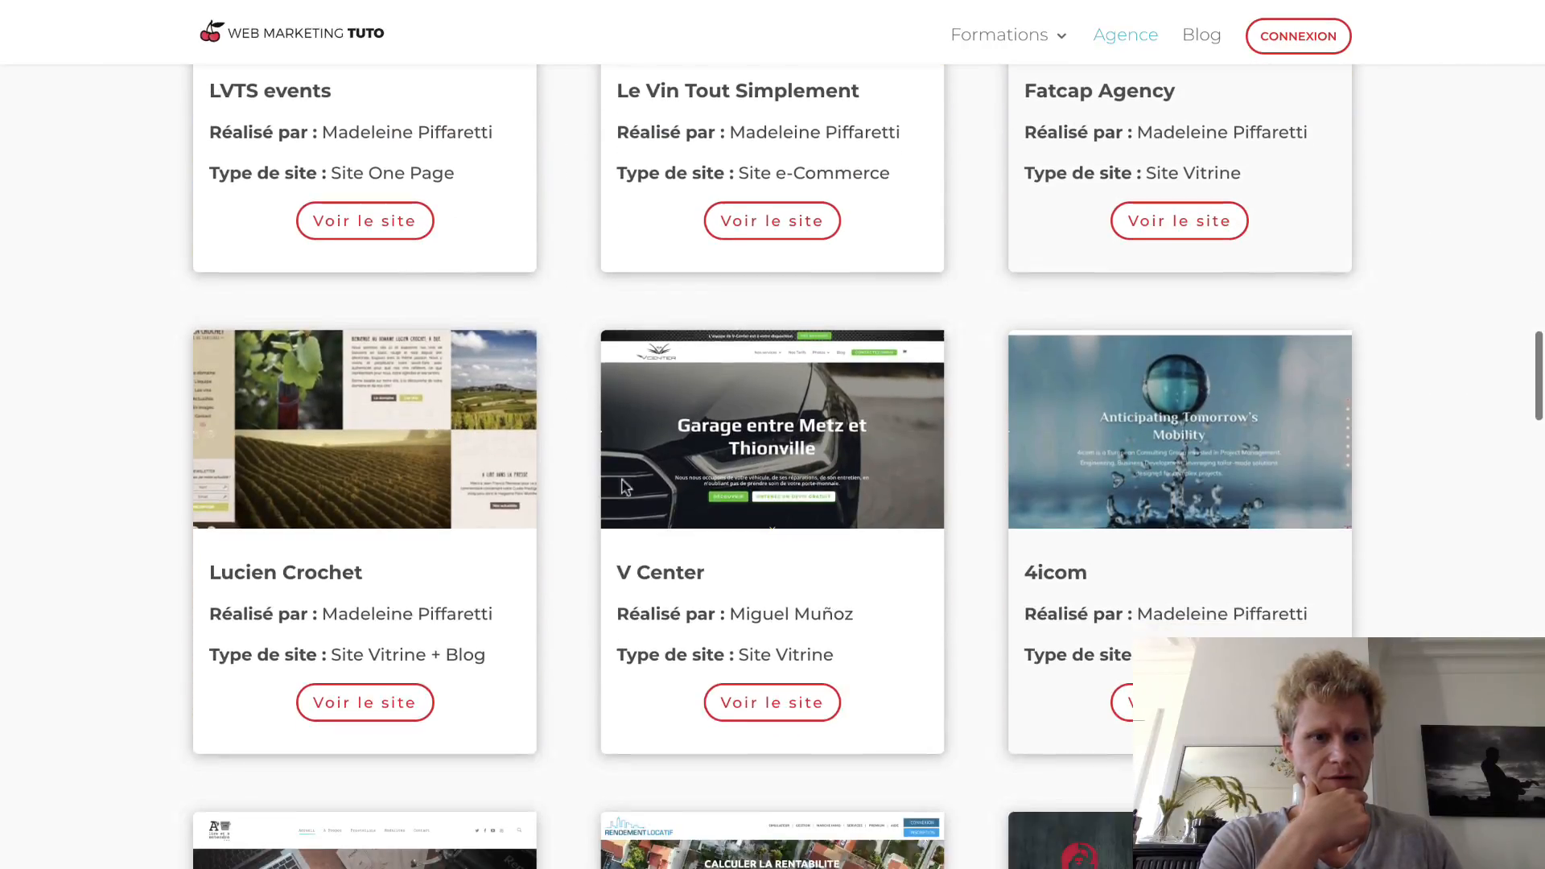
{"action": "scroll", "coordinate": [1052, 765], "scroll_direction": "down", "scroll_amount": 6}
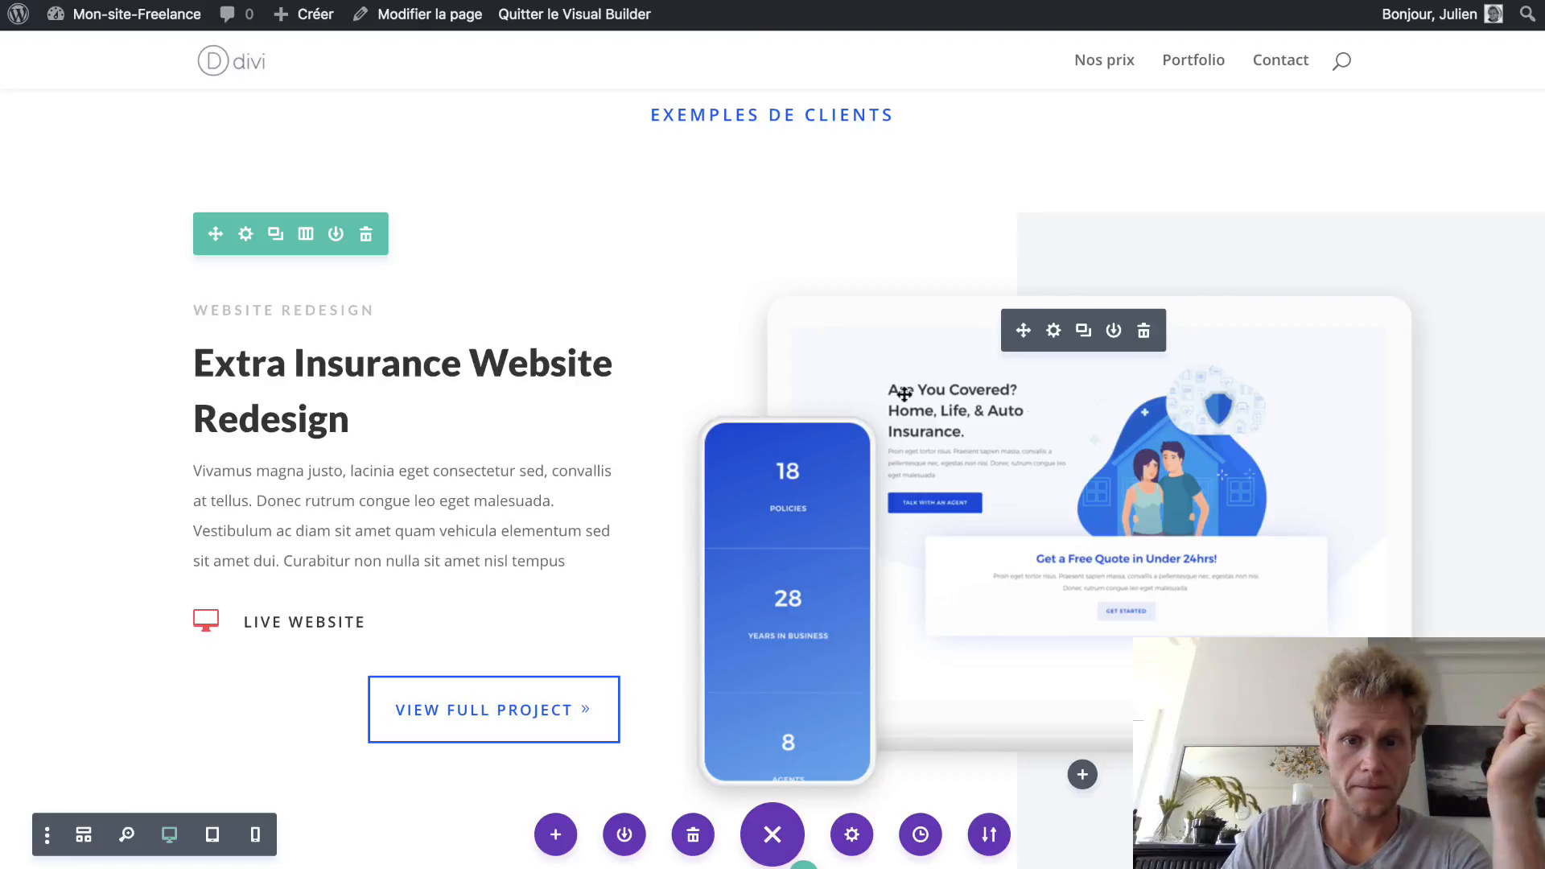
{"action": "left_click", "coordinate": [1054, 330]}
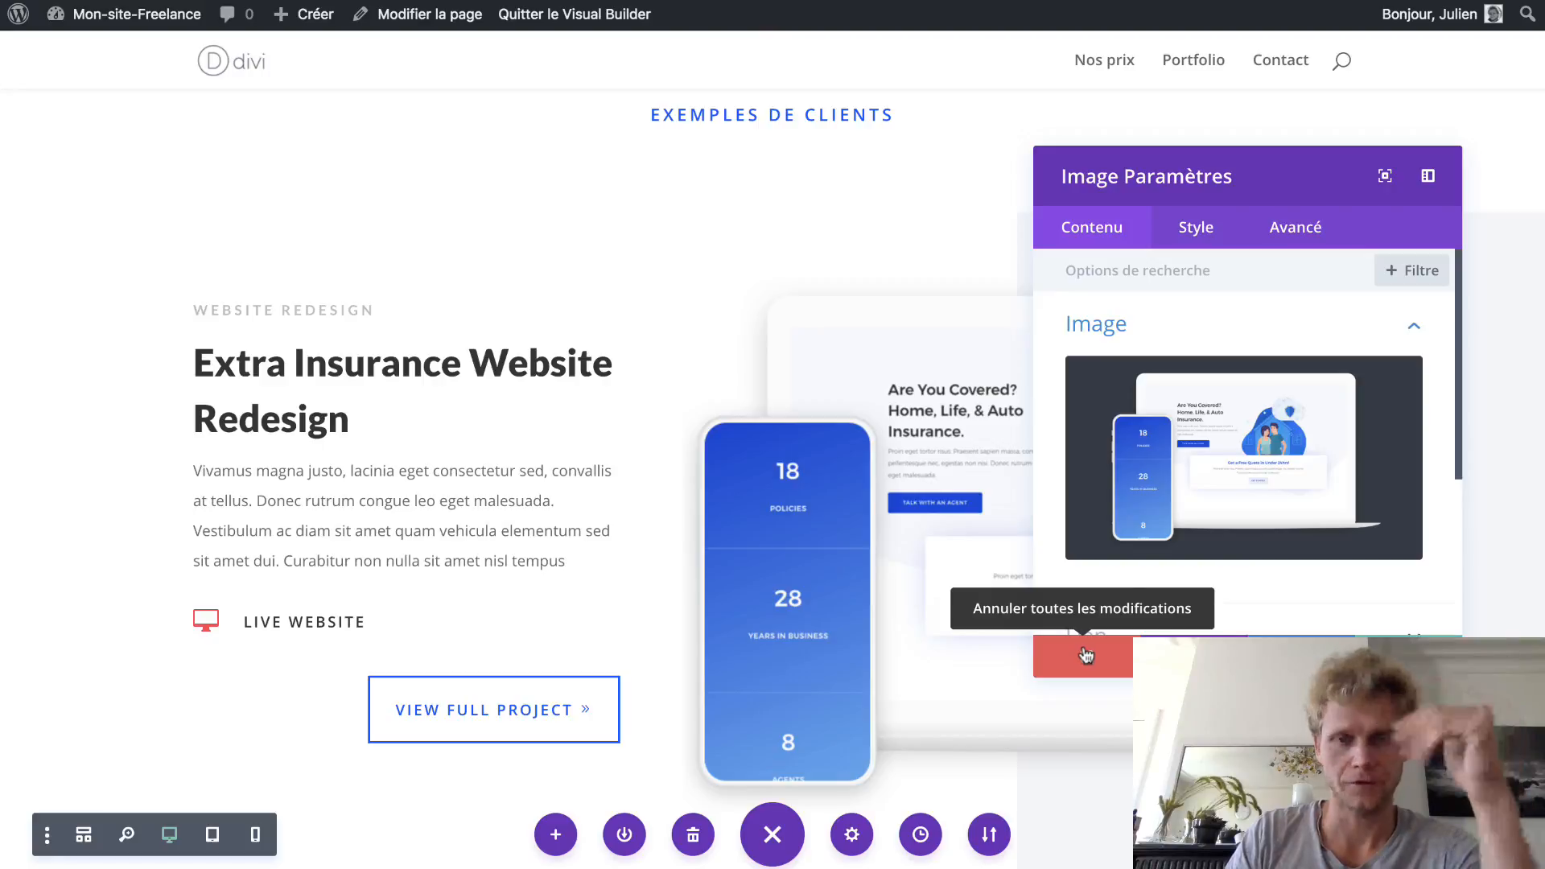
{"action": "left_click", "coordinate": [1086, 656]}
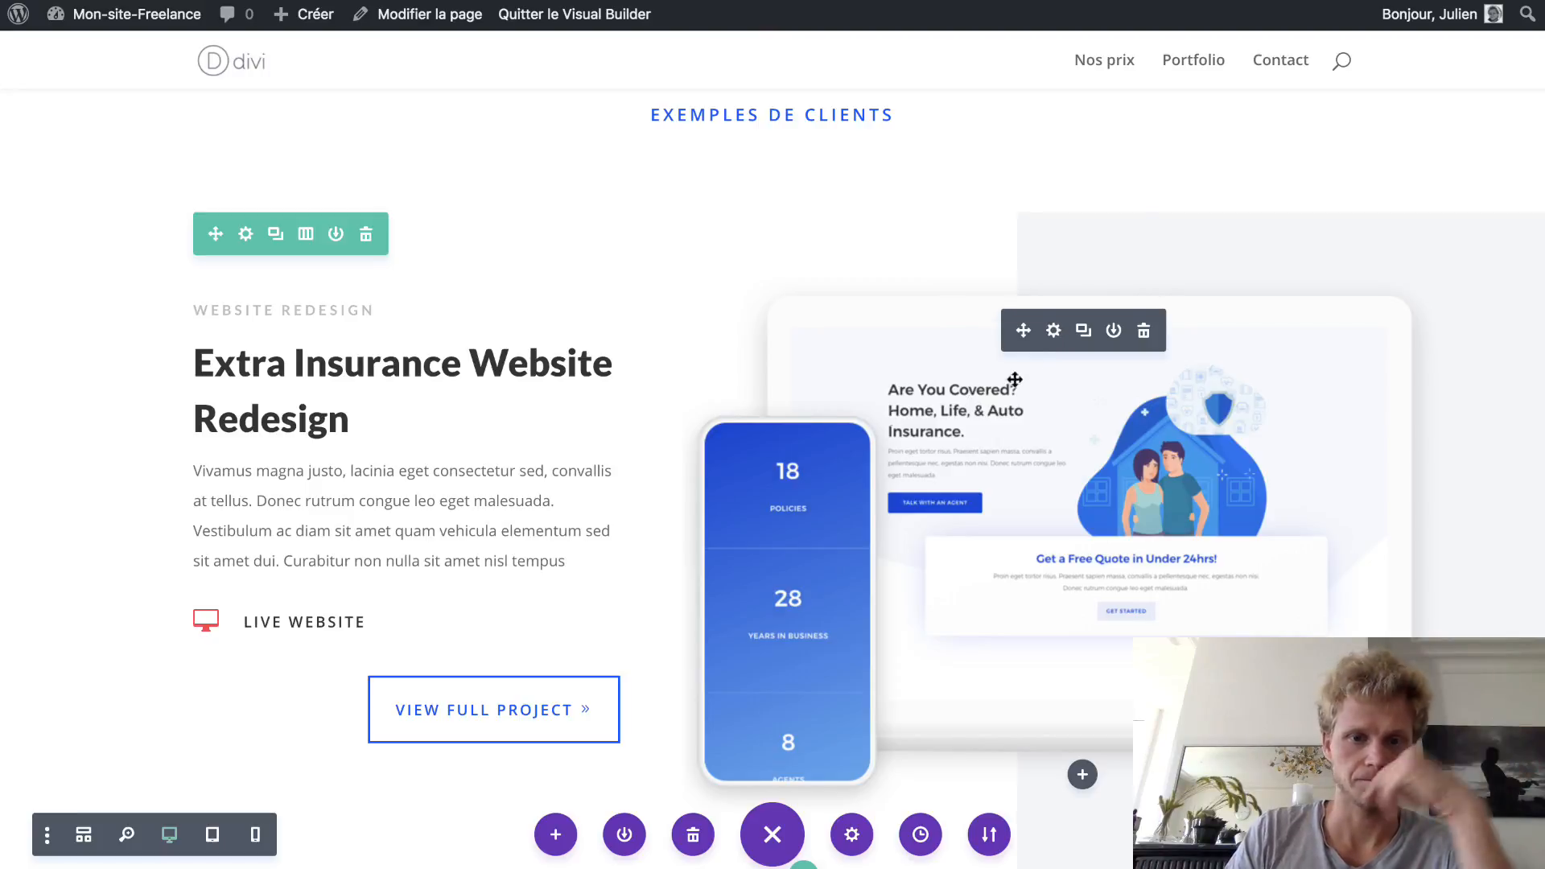
{"action": "left_click", "coordinate": [1059, 342]}
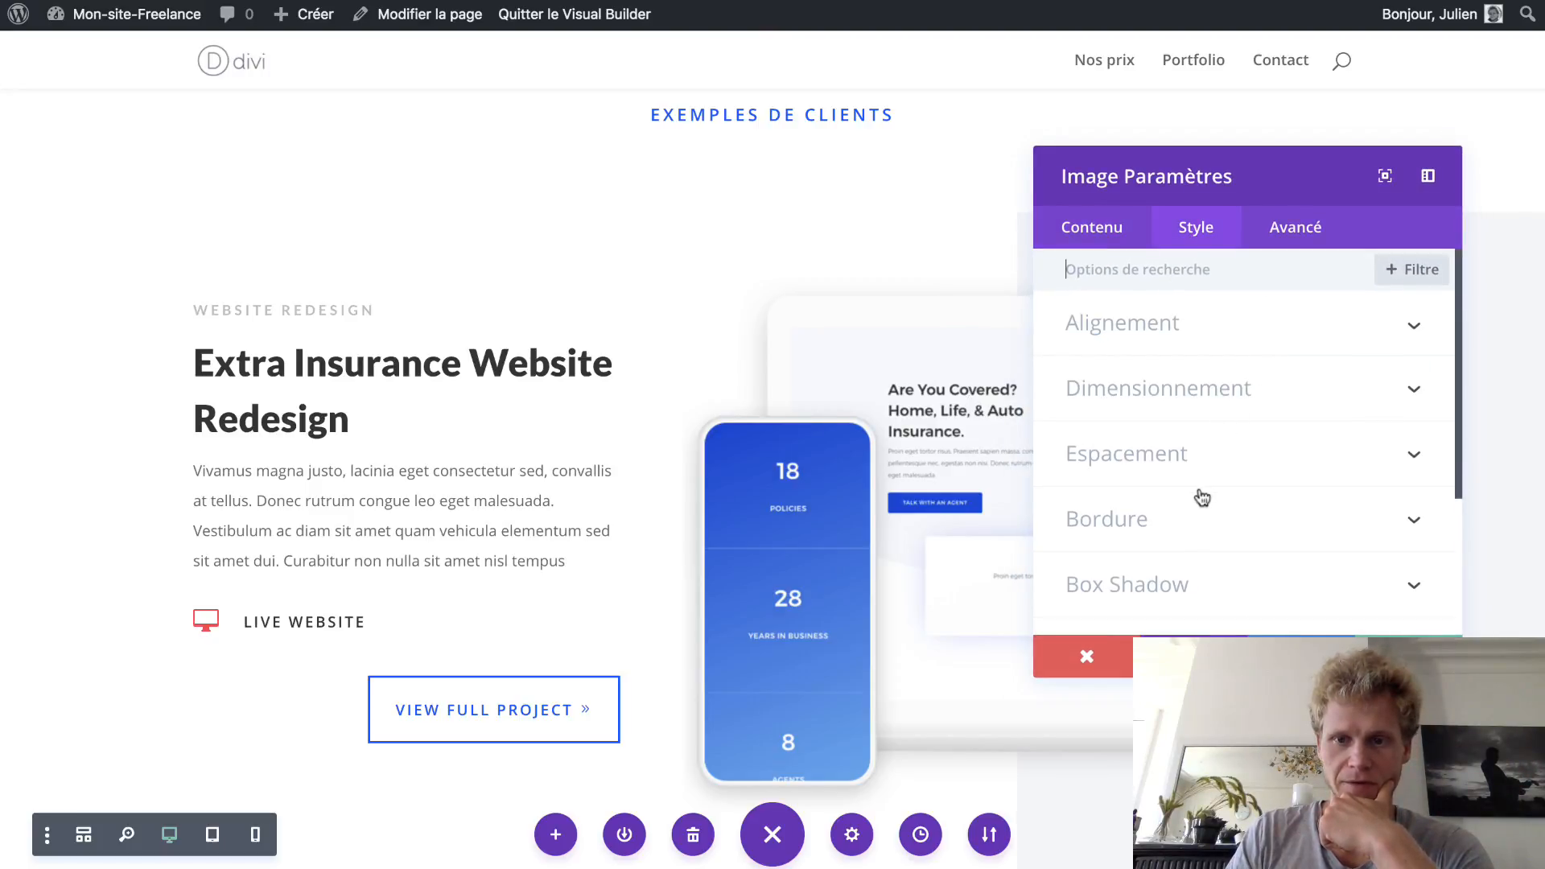
{"action": "scroll", "coordinate": [1200, 497], "scroll_direction": "down", "scroll_amount": 5}
{"action": "left_click", "coordinate": [1149, 519]}
{"action": "left_click", "coordinate": [1287, 387]}
{"action": "scroll", "coordinate": [1298, 503], "scroll_direction": "down", "scroll_amount": 2}
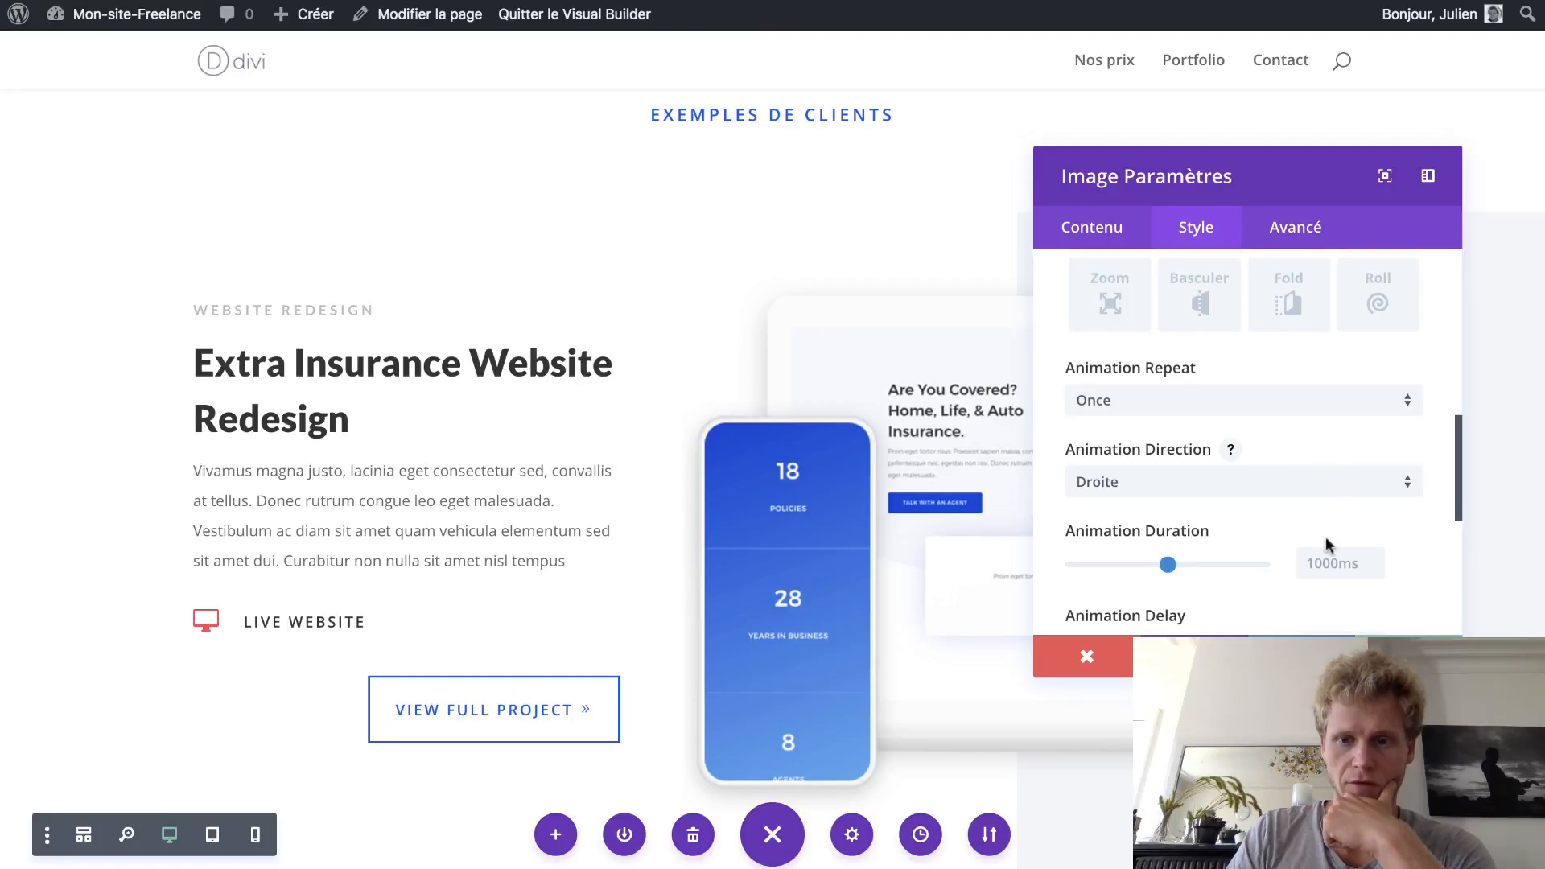
{"action": "left_click", "coordinate": [1244, 565]}
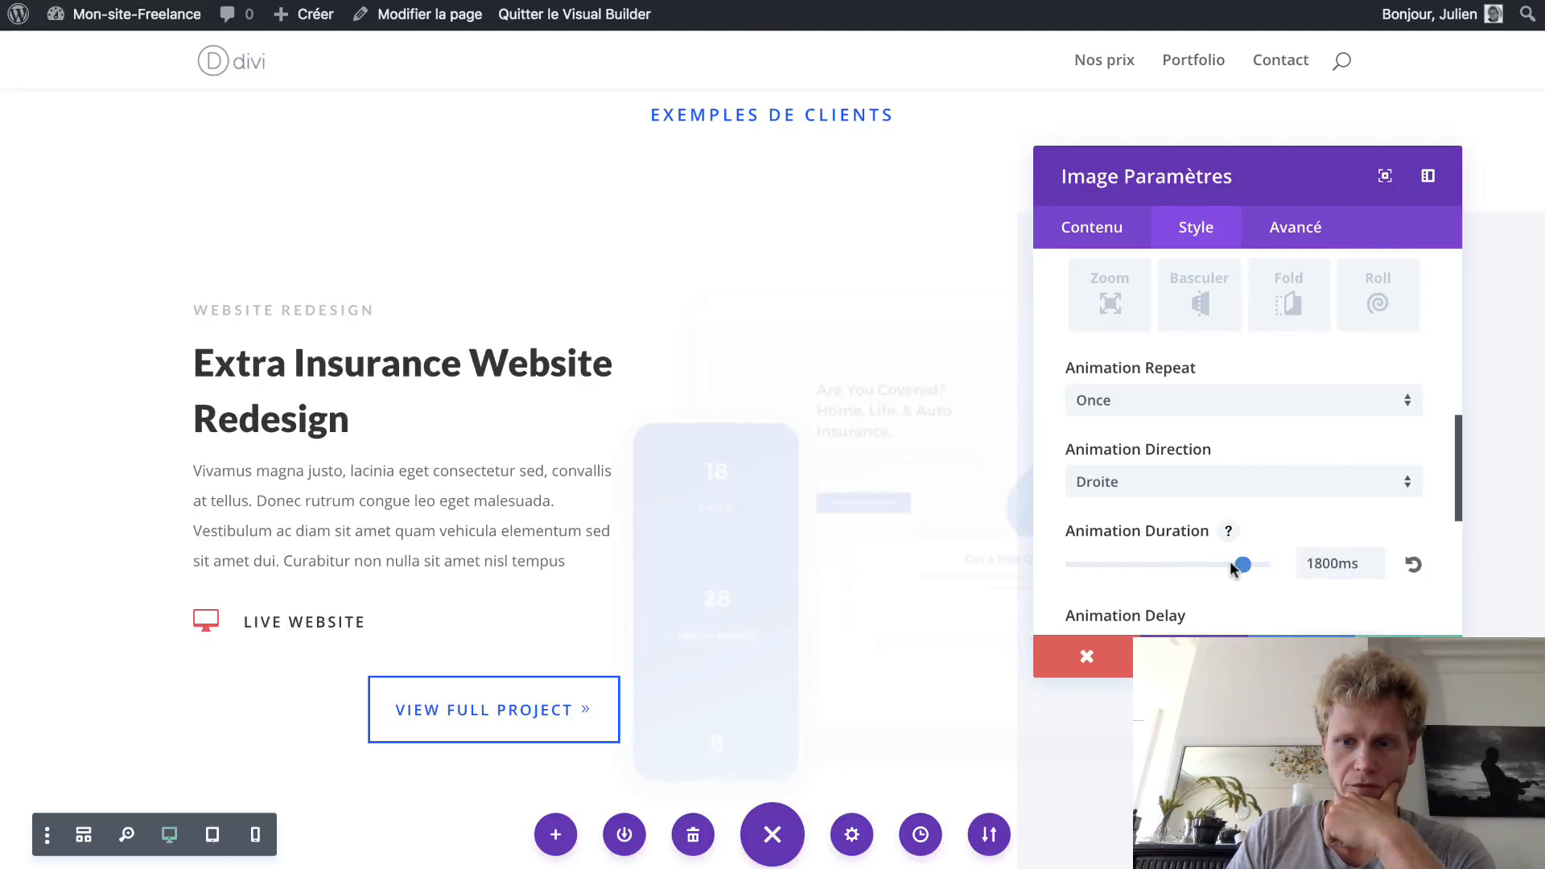
{"action": "left_click_drag", "start_coordinate": [1198, 563], "coordinate": [1106, 563]}
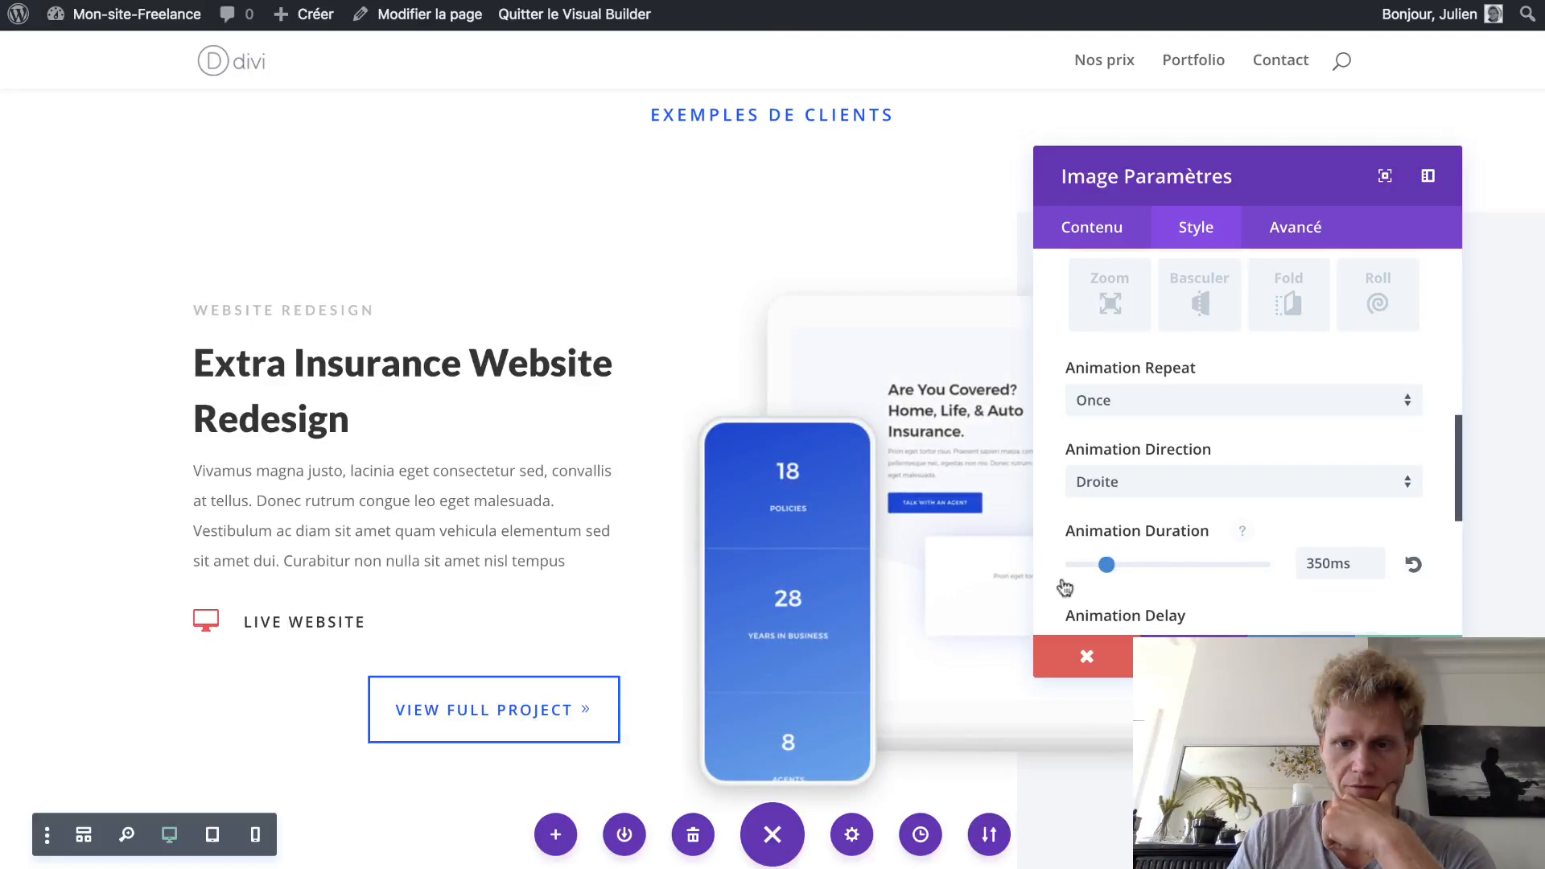
{"action": "left_click", "coordinate": [1106, 673]}
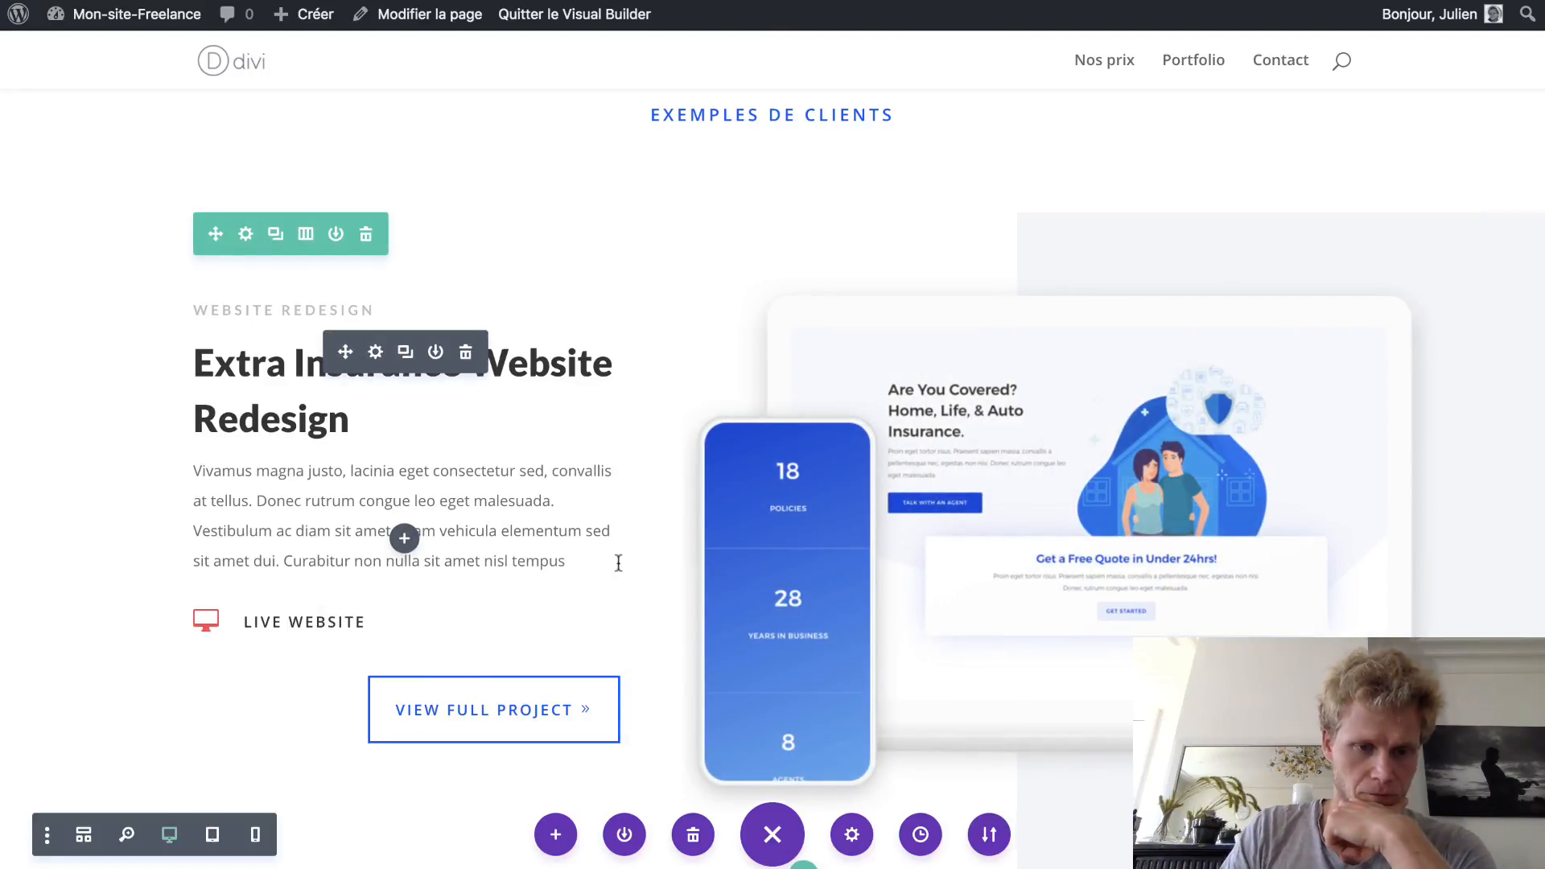
{"action": "scroll", "coordinate": [618, 562], "scroll_direction": "down", "scroll_amount": 3}
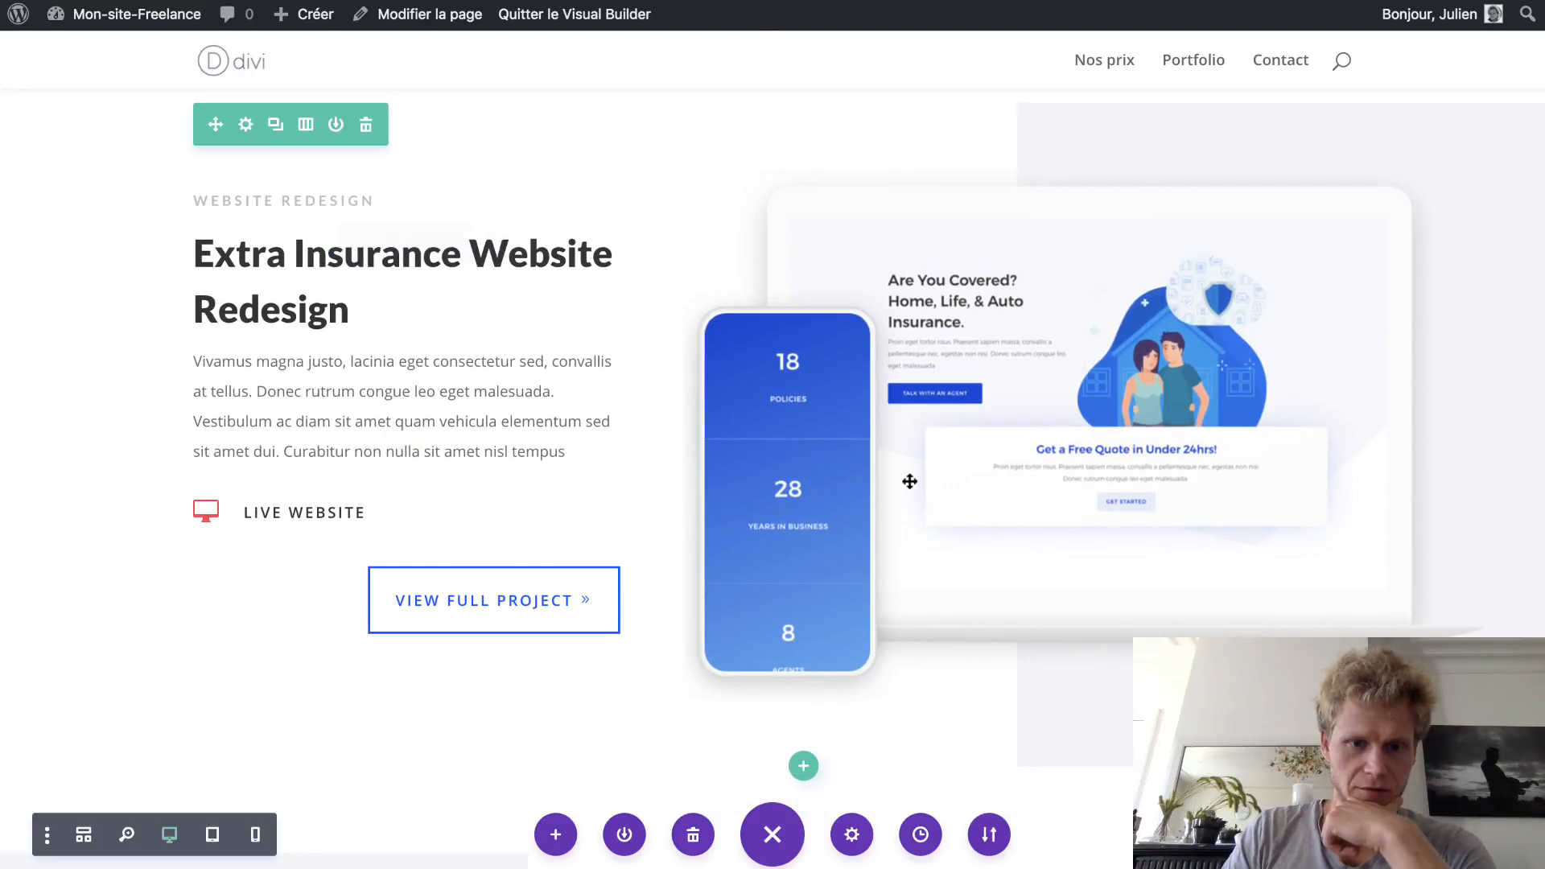
{"action": "key", "text": "ctrl+Right"}
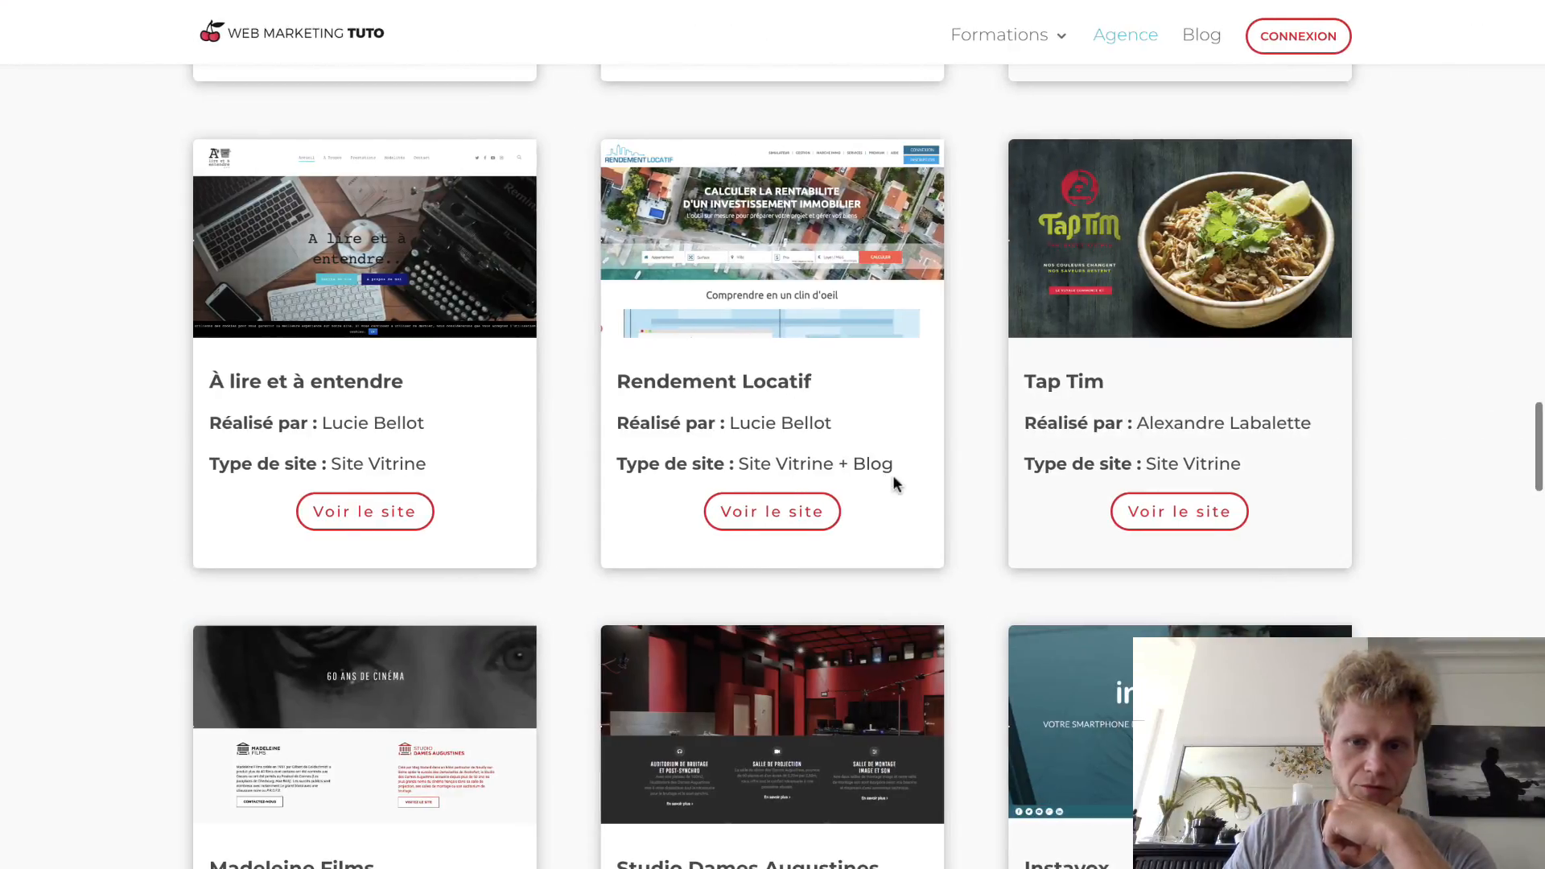
{"action": "key", "text": "ctrl+Left"}
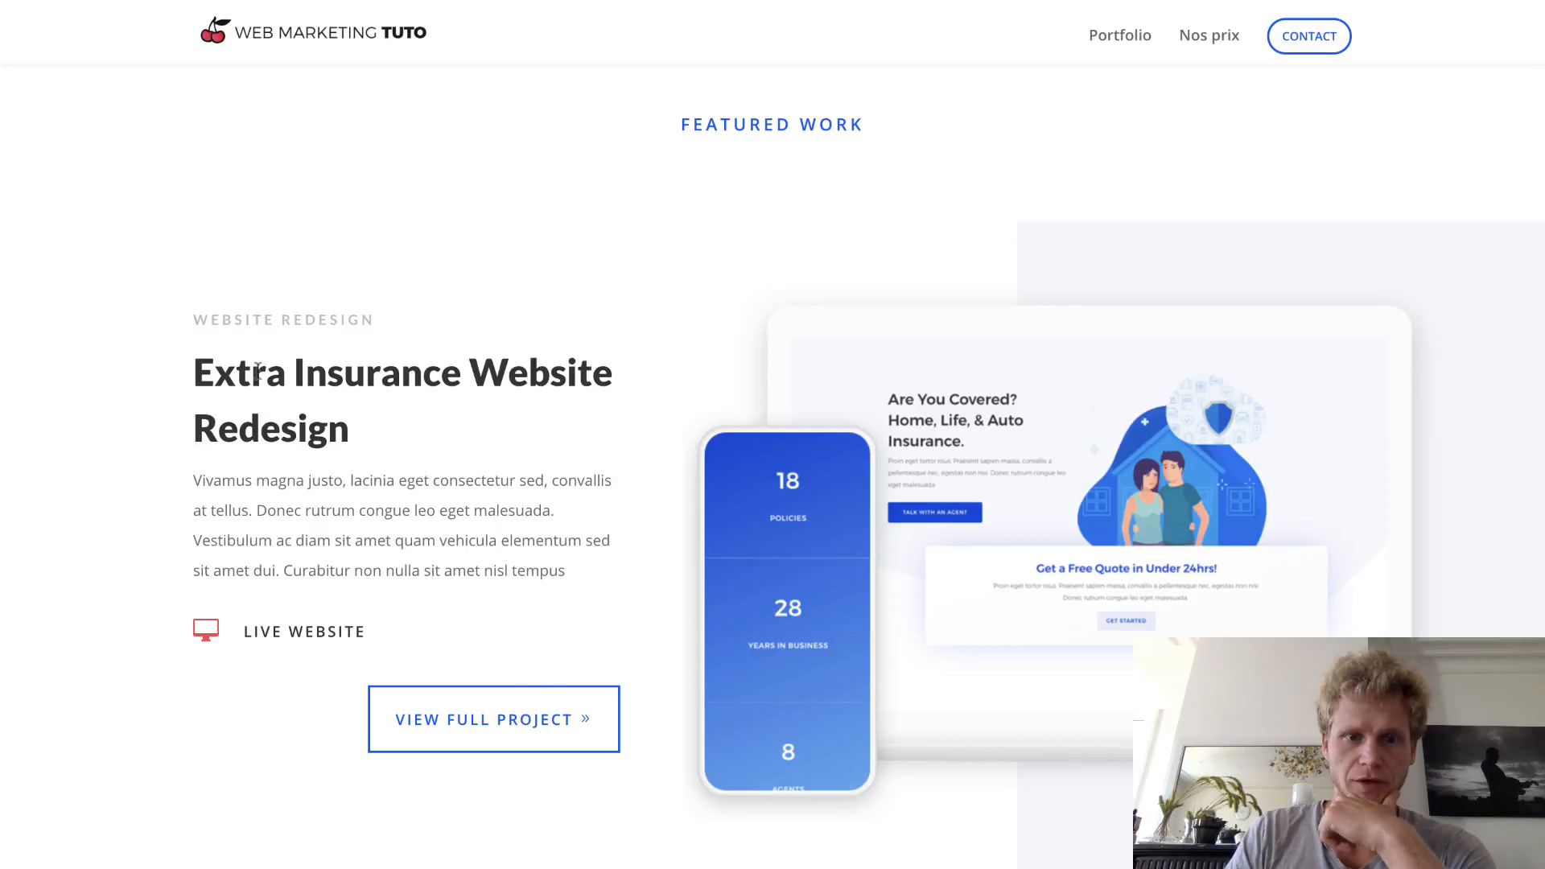
{"action": "scroll", "coordinate": [312, 367], "scroll_direction": "down", "scroll_amount": 5}
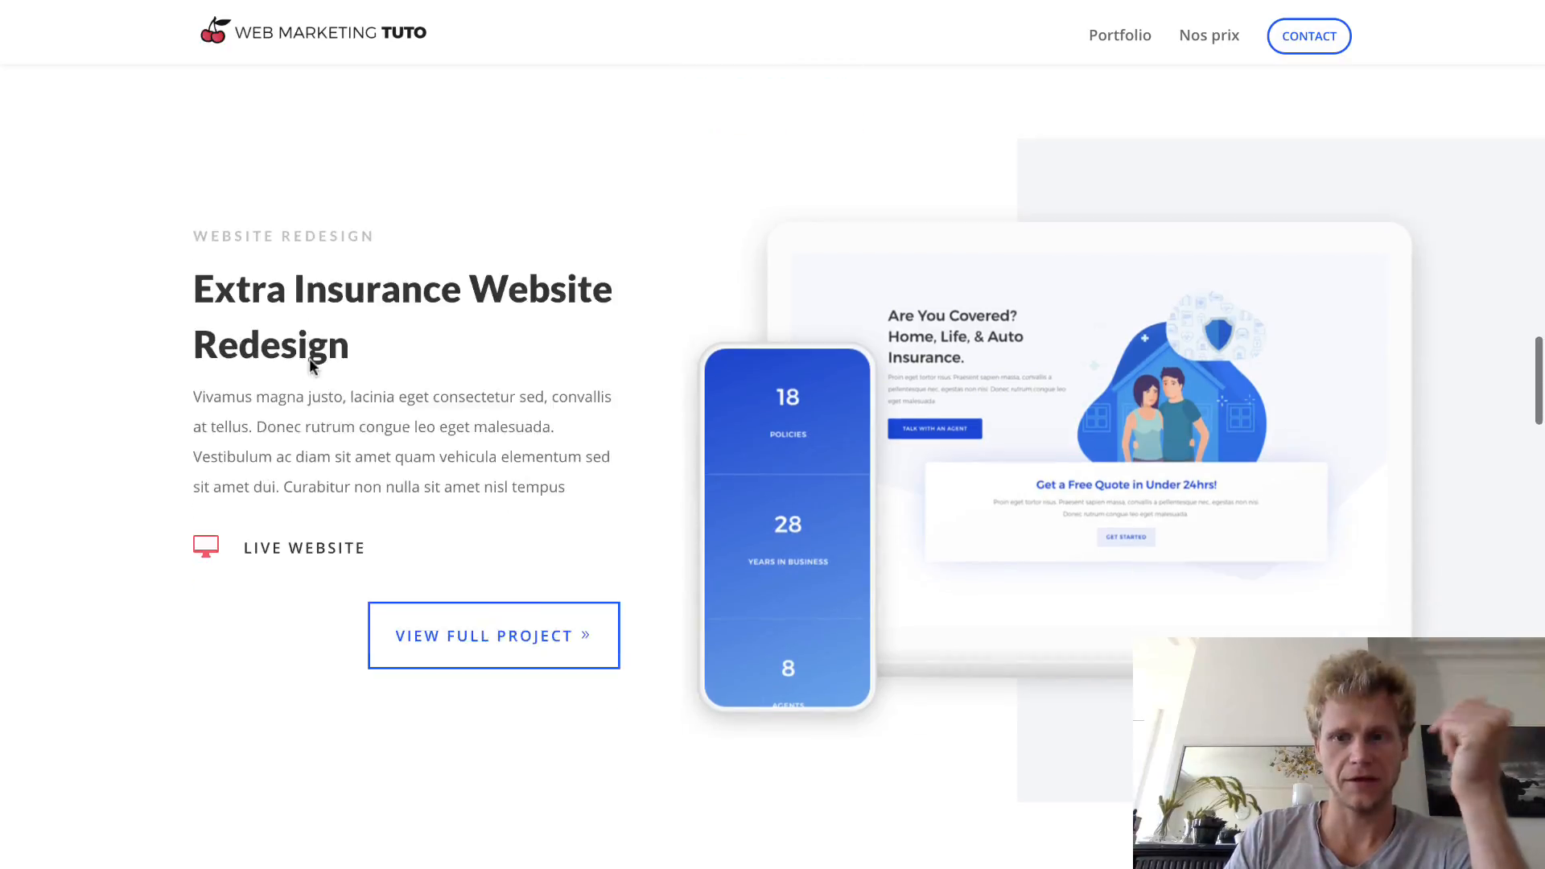
{"action": "scroll", "coordinate": [309, 359], "scroll_direction": "down", "scroll_amount": 4}
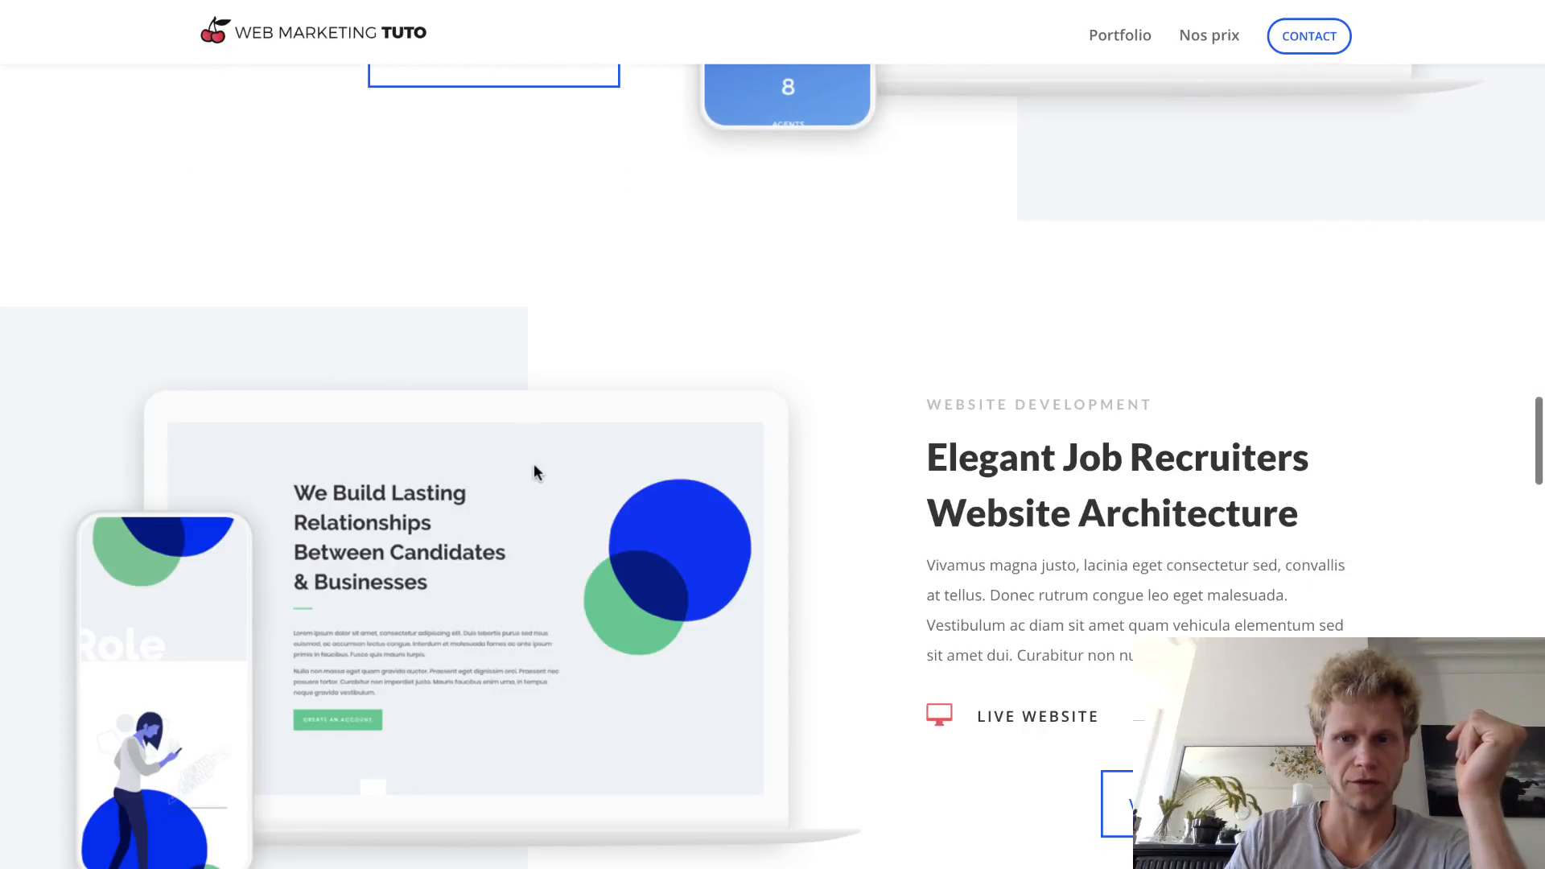
{"action": "scroll", "coordinate": [535, 471], "scroll_direction": "down", "scroll_amount": 2}
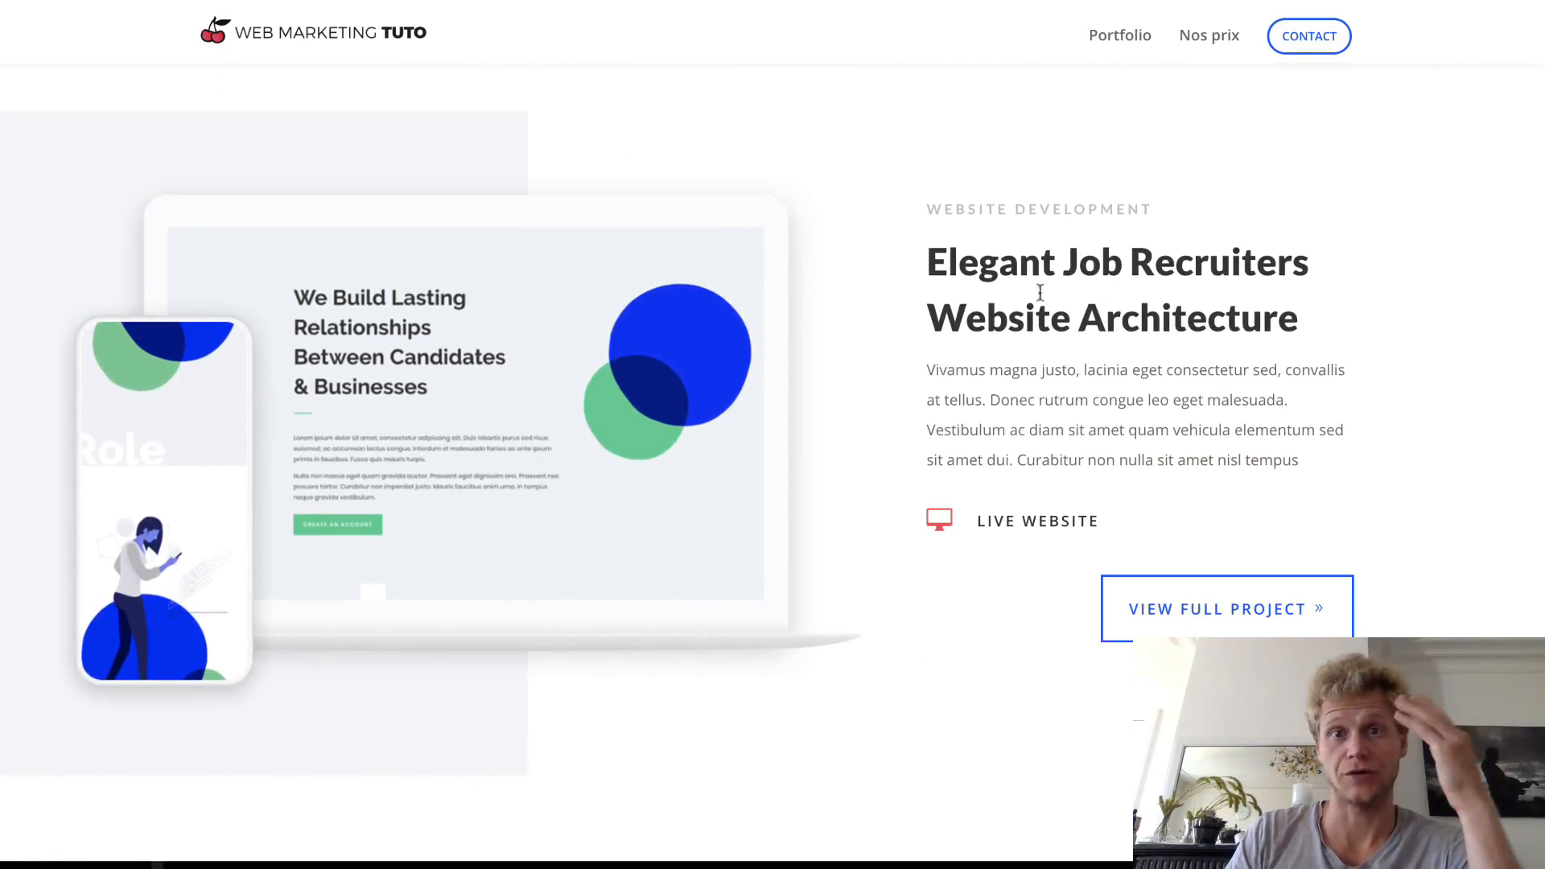
{"action": "left_click_drag", "start_coordinate": [933, 251], "coordinate": [1294, 310]}
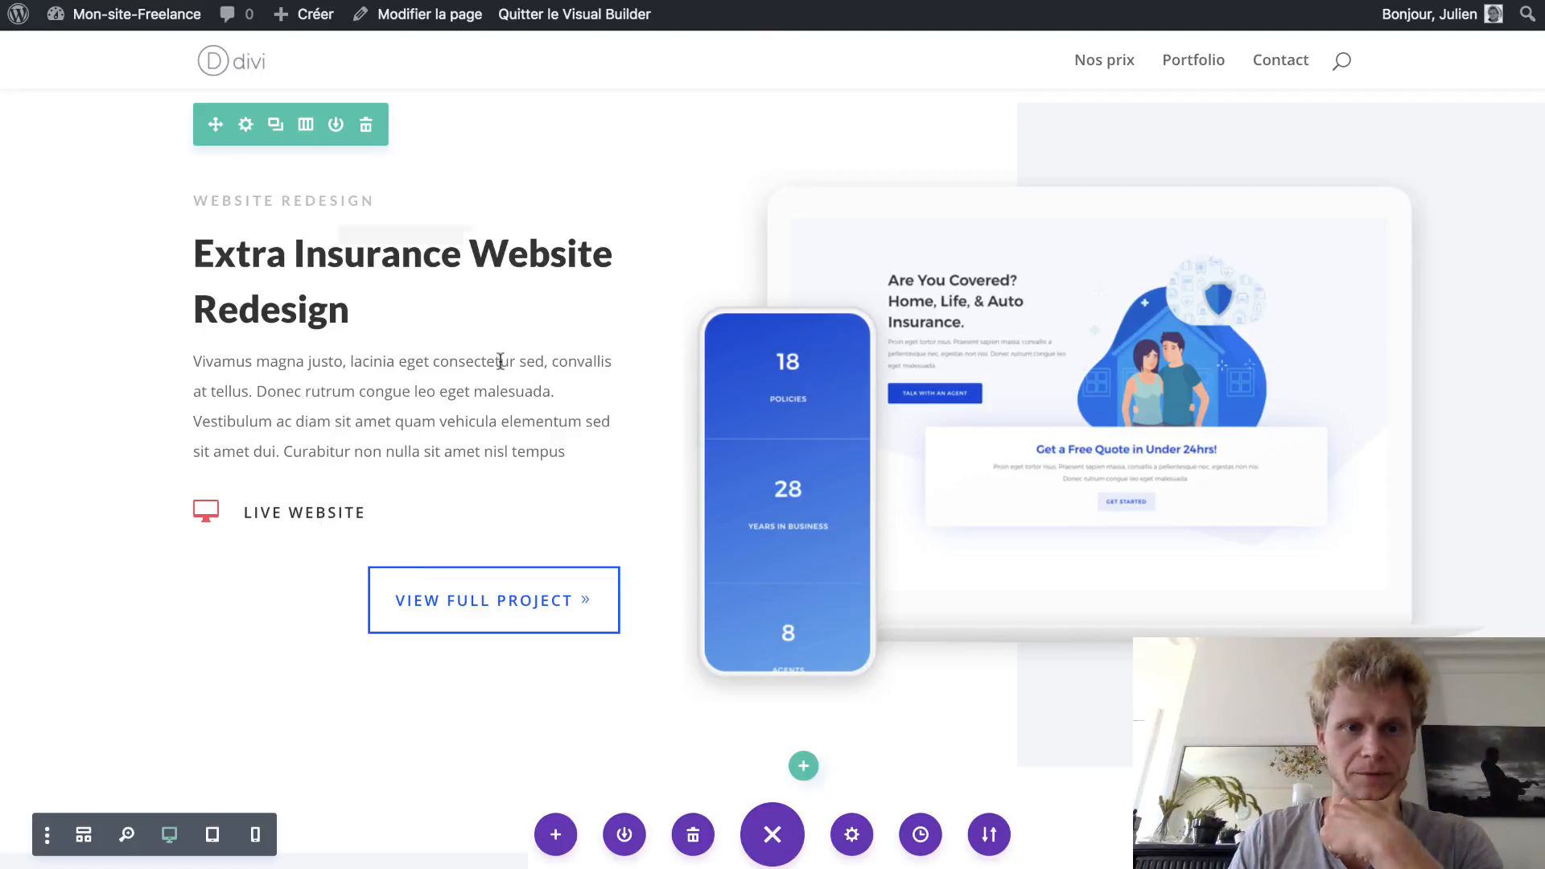
Scroll the builder page to the black 'Ready to Make Your Idea Come to Life?' banner
{"action": "scroll", "coordinate": [501, 358], "scroll_direction": "up", "scroll_amount": 3}
{"action": "scroll", "coordinate": [804, 483], "scroll_direction": "down", "scroll_amount": 10}
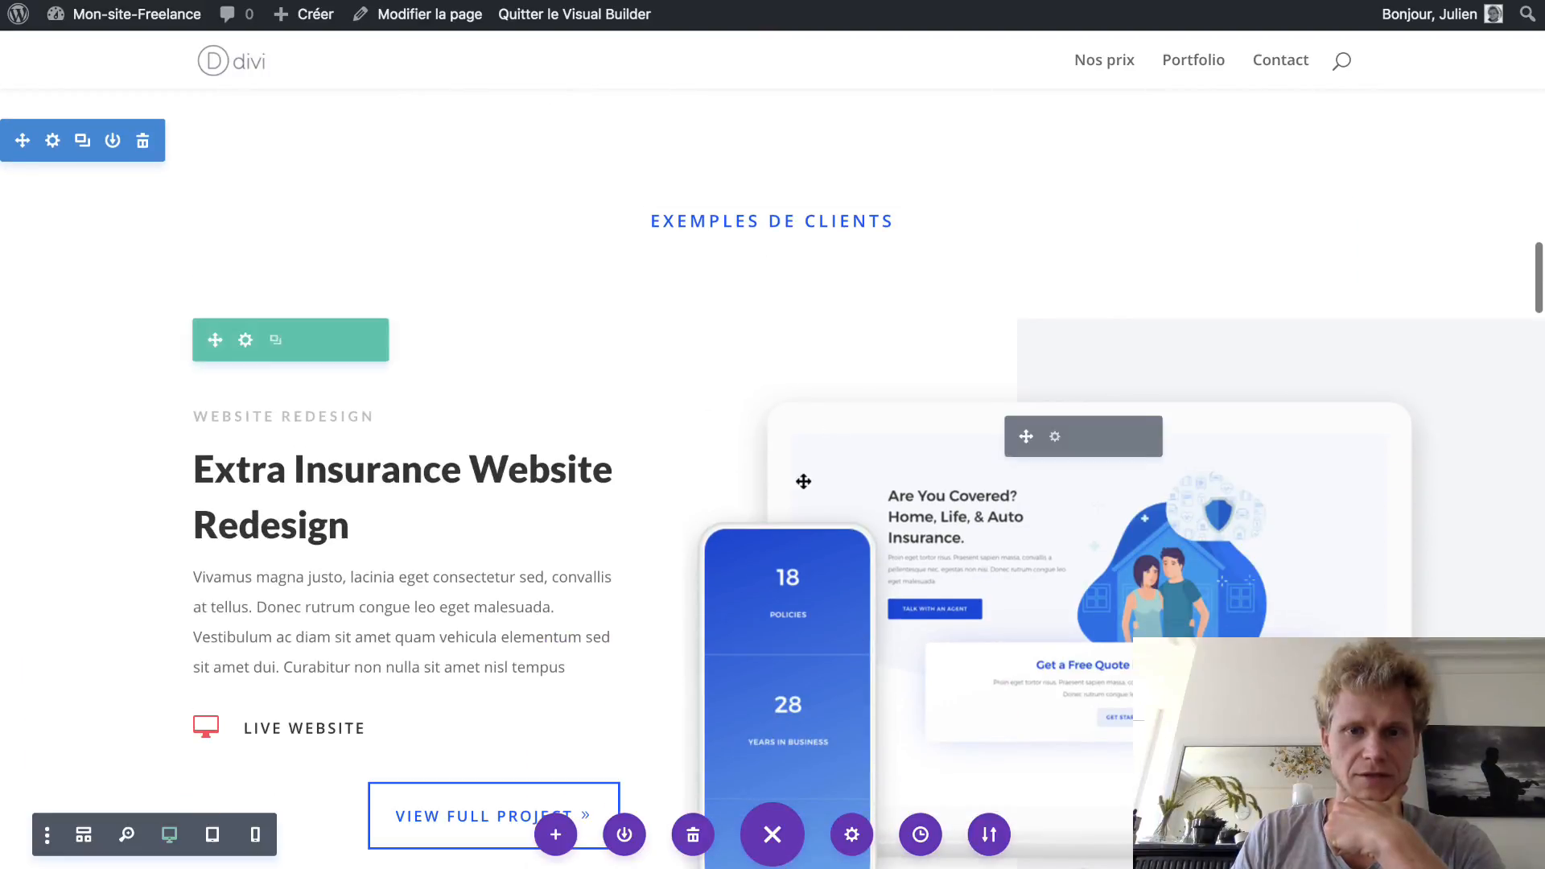
{"action": "scroll", "coordinate": [804, 489], "scroll_direction": "down", "scroll_amount": 10}
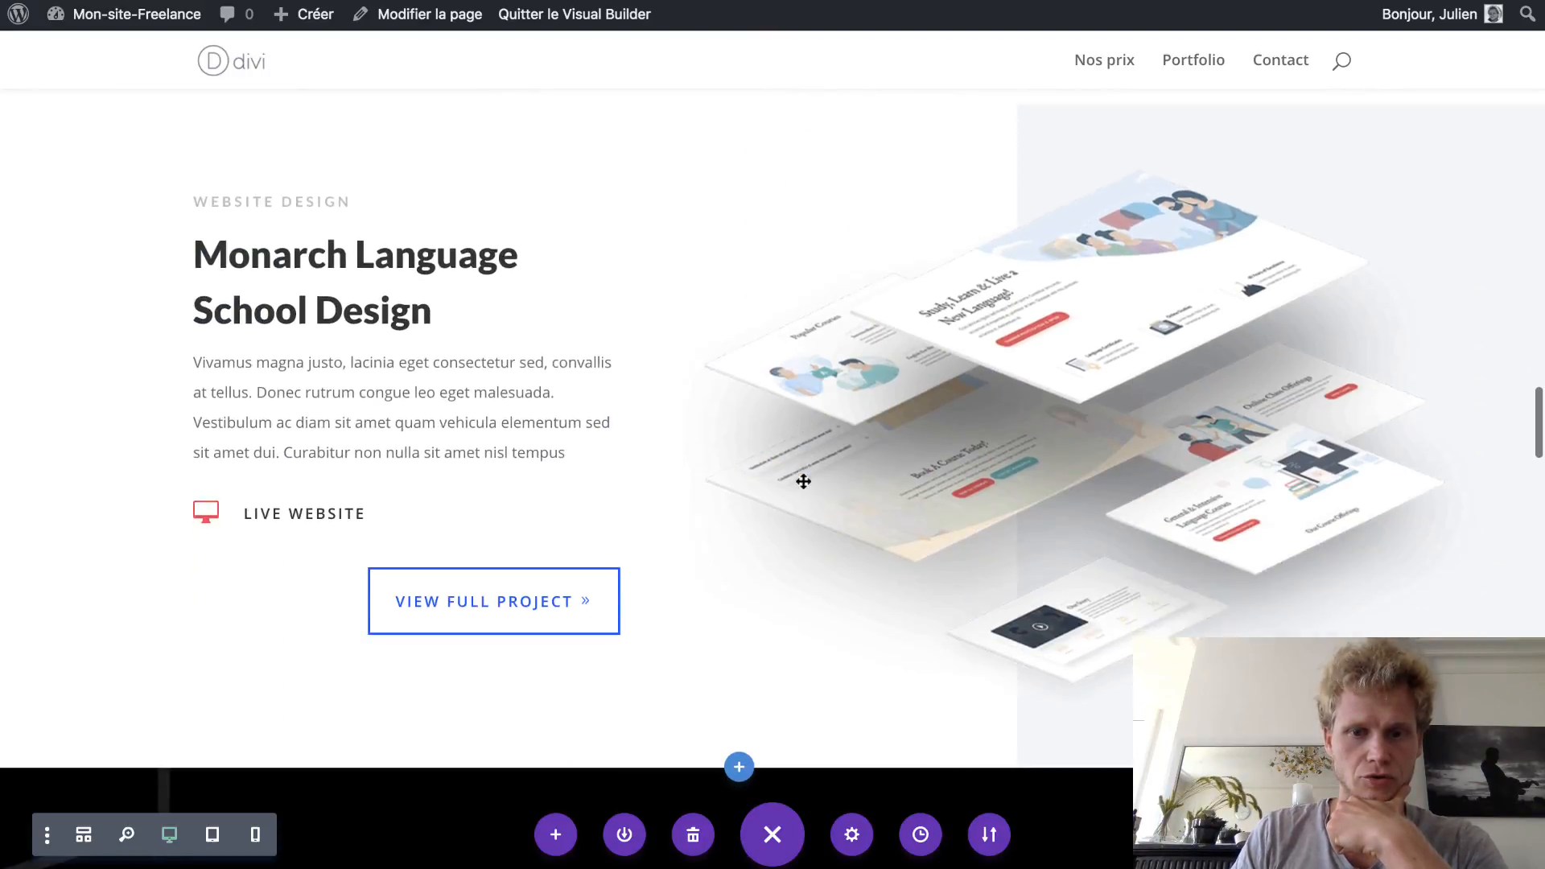
{"action": "scroll", "coordinate": [803, 482], "scroll_direction": "up", "scroll_amount": 2}
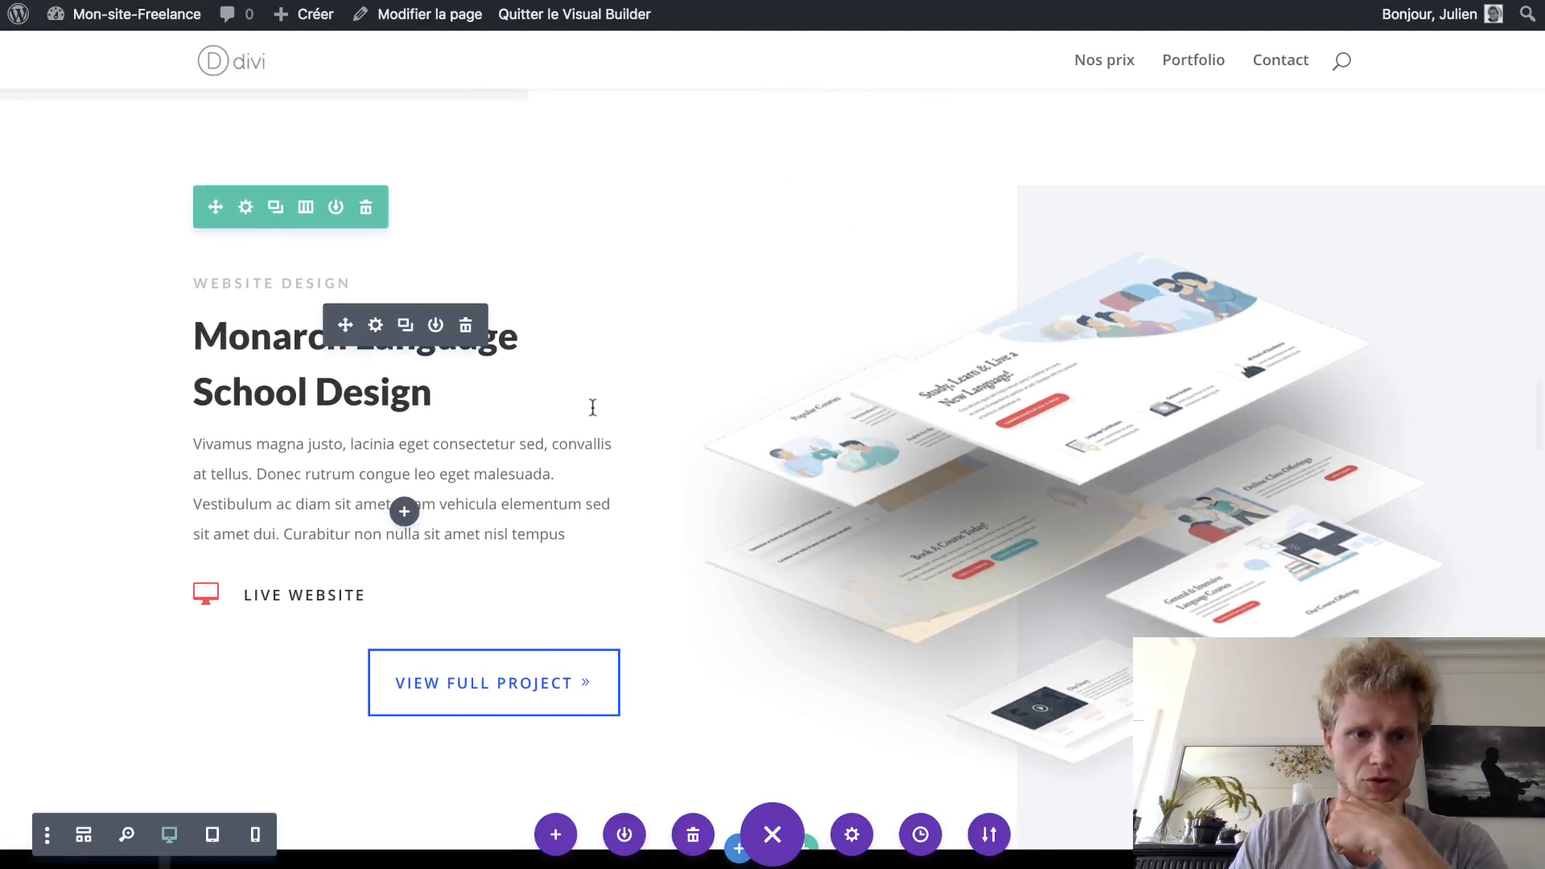
{"action": "scroll", "coordinate": [592, 408], "scroll_direction": "up", "scroll_amount": 2}
{"action": "scroll", "coordinate": [592, 408], "scroll_direction": "up", "scroll_amount": 2}
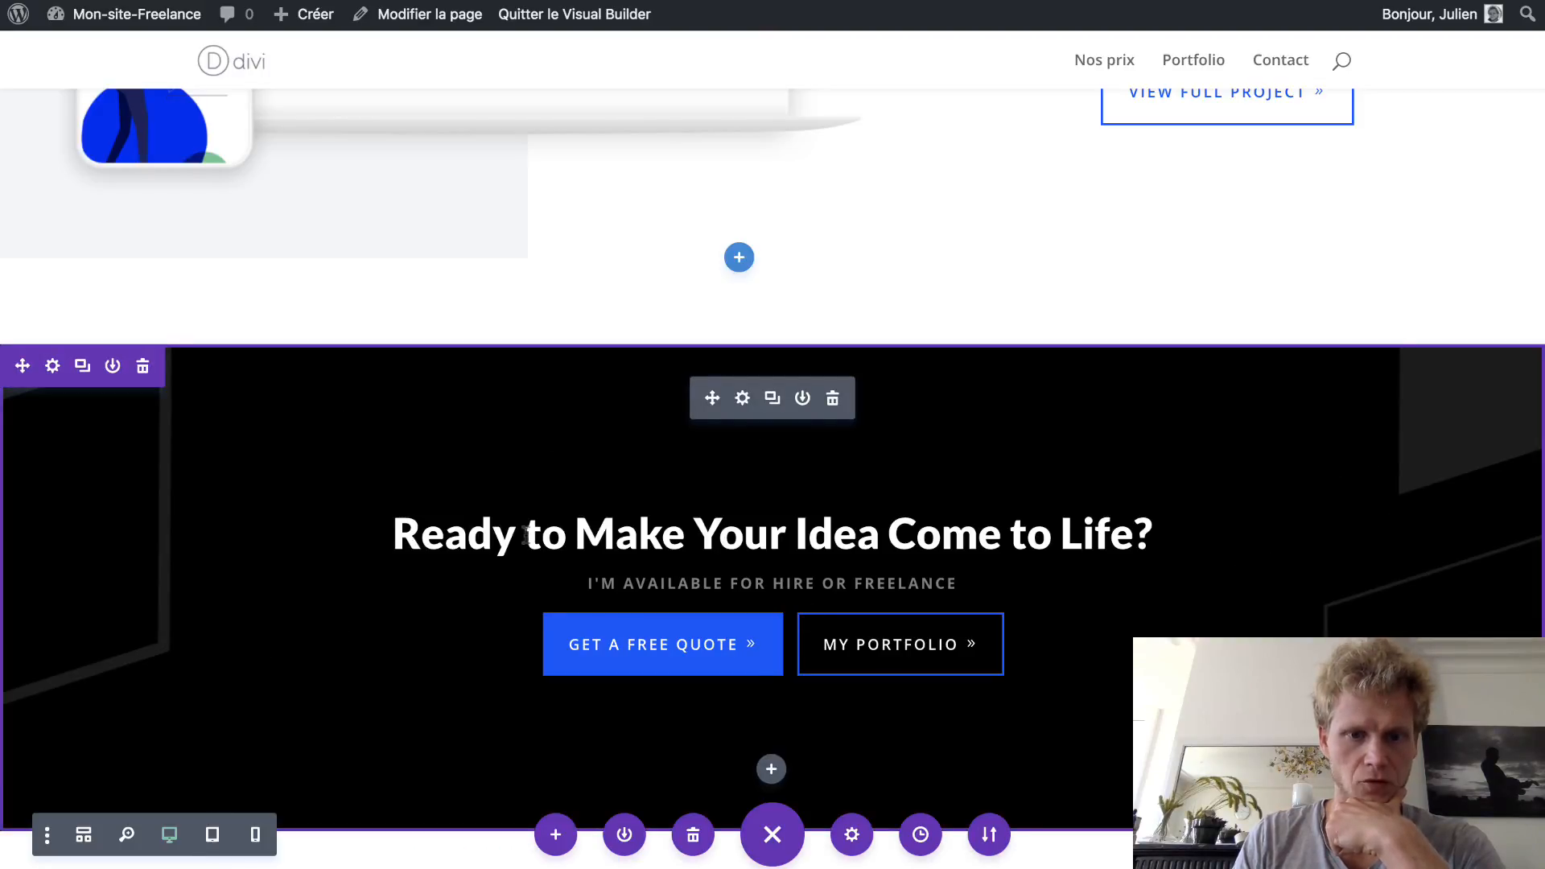
{"action": "scroll", "coordinate": [527, 535], "scroll_direction": "down", "scroll_amount": 3}
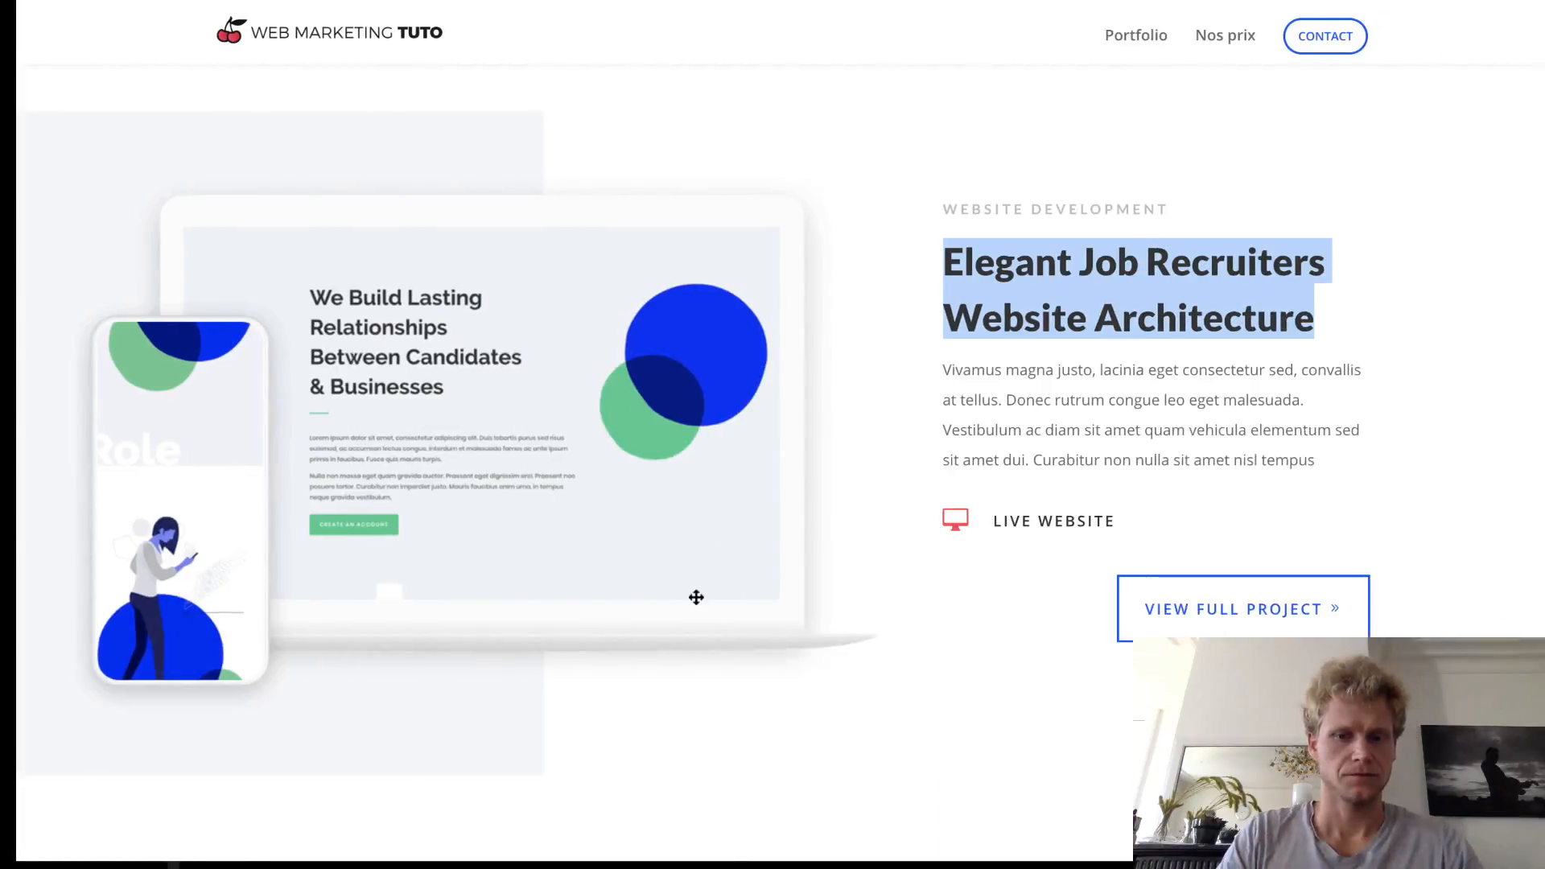
{"action": "scroll", "coordinate": [697, 614], "scroll_direction": "down", "scroll_amount": 10}
{"action": "scroll", "coordinate": [697, 612], "scroll_direction": "up", "scroll_amount": 2}
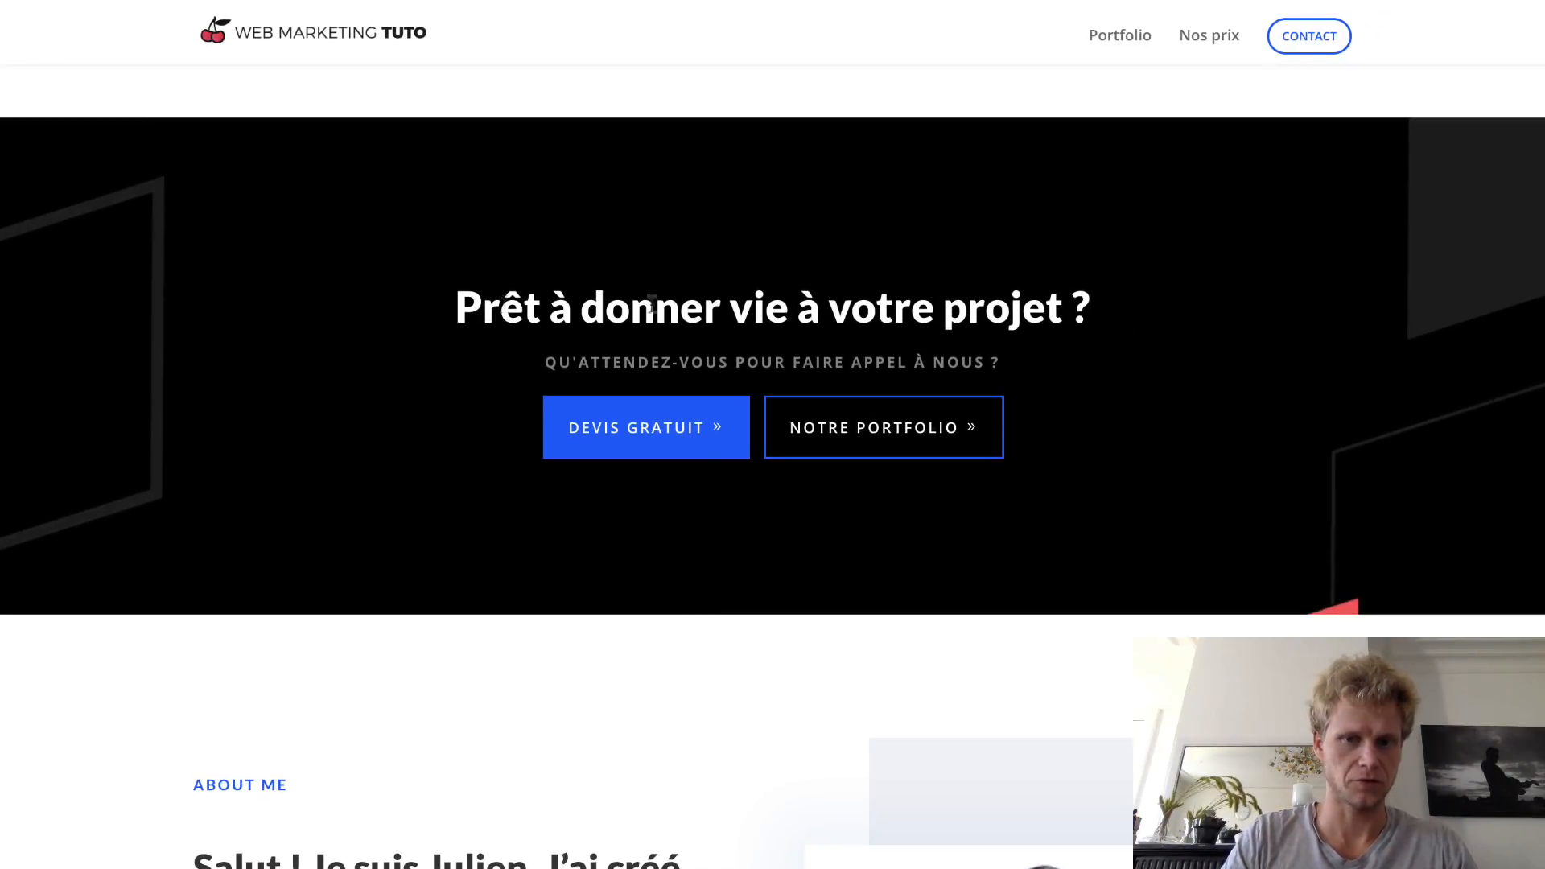
Copy the live site's heading 'Prêt à donner vie à votre projet ?' and select Divi's English banner heading
{"action": "left_click_drag", "start_coordinate": [587, 305], "coordinate": [1110, 323]}
{"action": "key", "text": "super+c"}
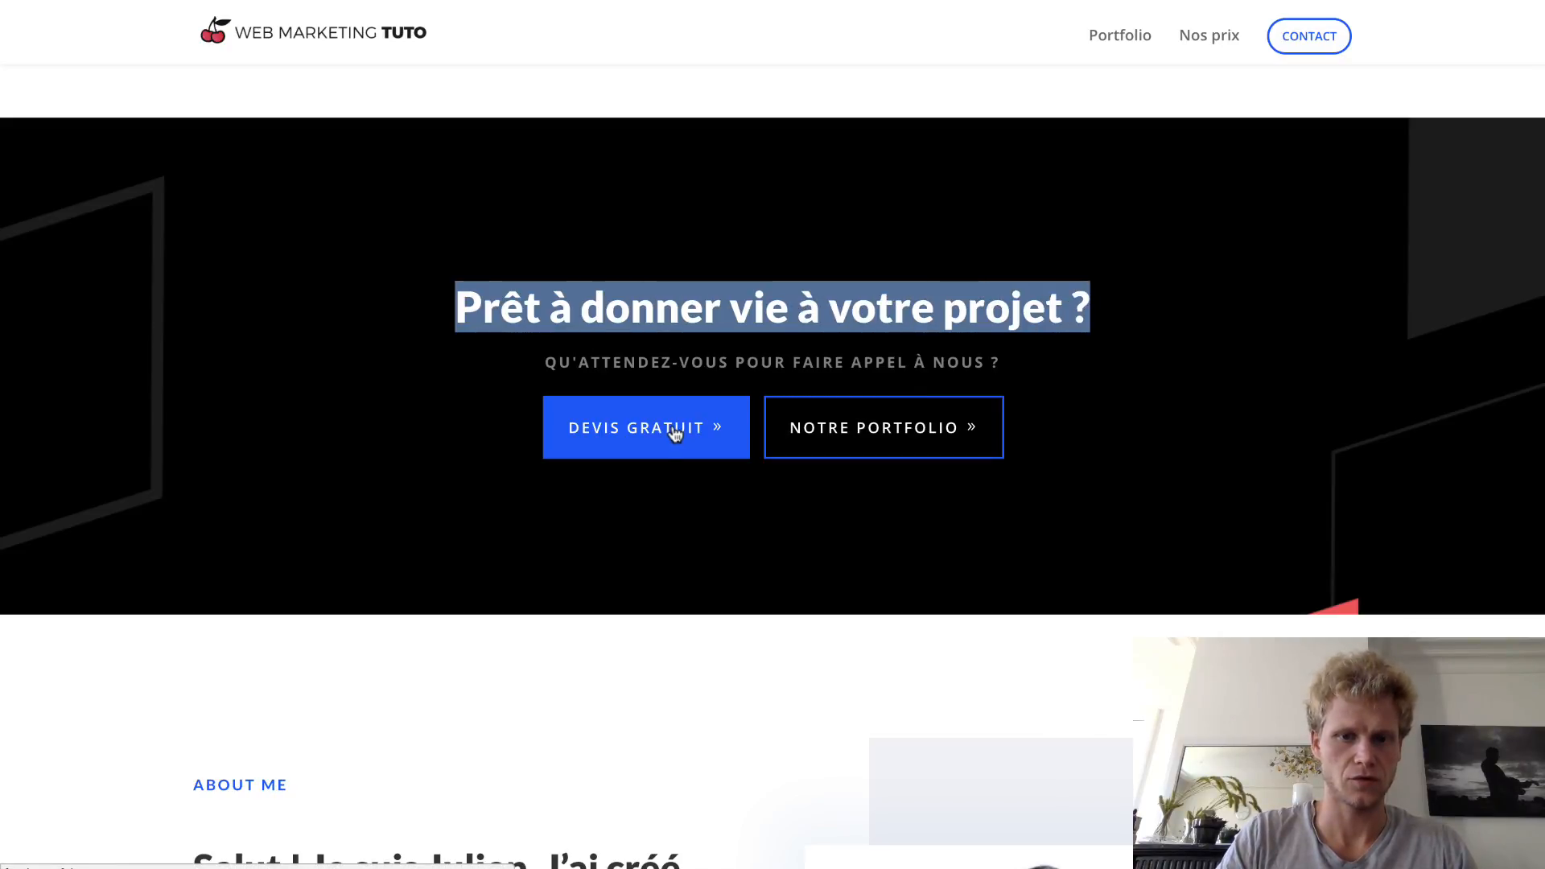
{"action": "key", "text": "ctrl+Left"}
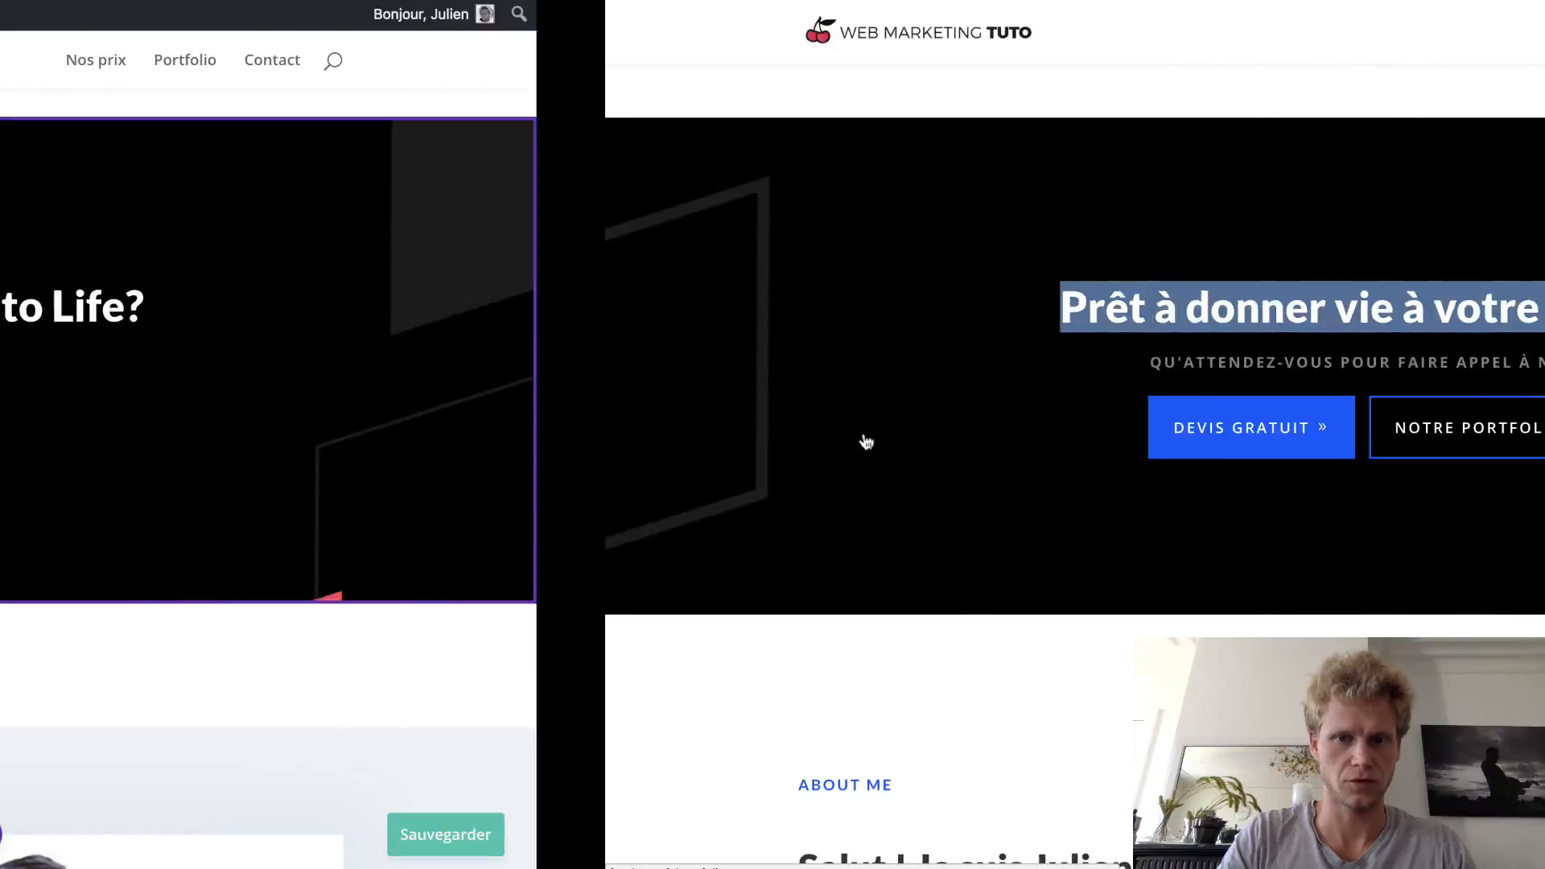
{"action": "triple_click", "coordinate": [682, 319]}
Paste the French heading and change the subtitle to 'QU'ATTENDEZ-VOUS POUR FAIRE APPEL À NOUS ?'
{"action": "key", "text": "super+v"}
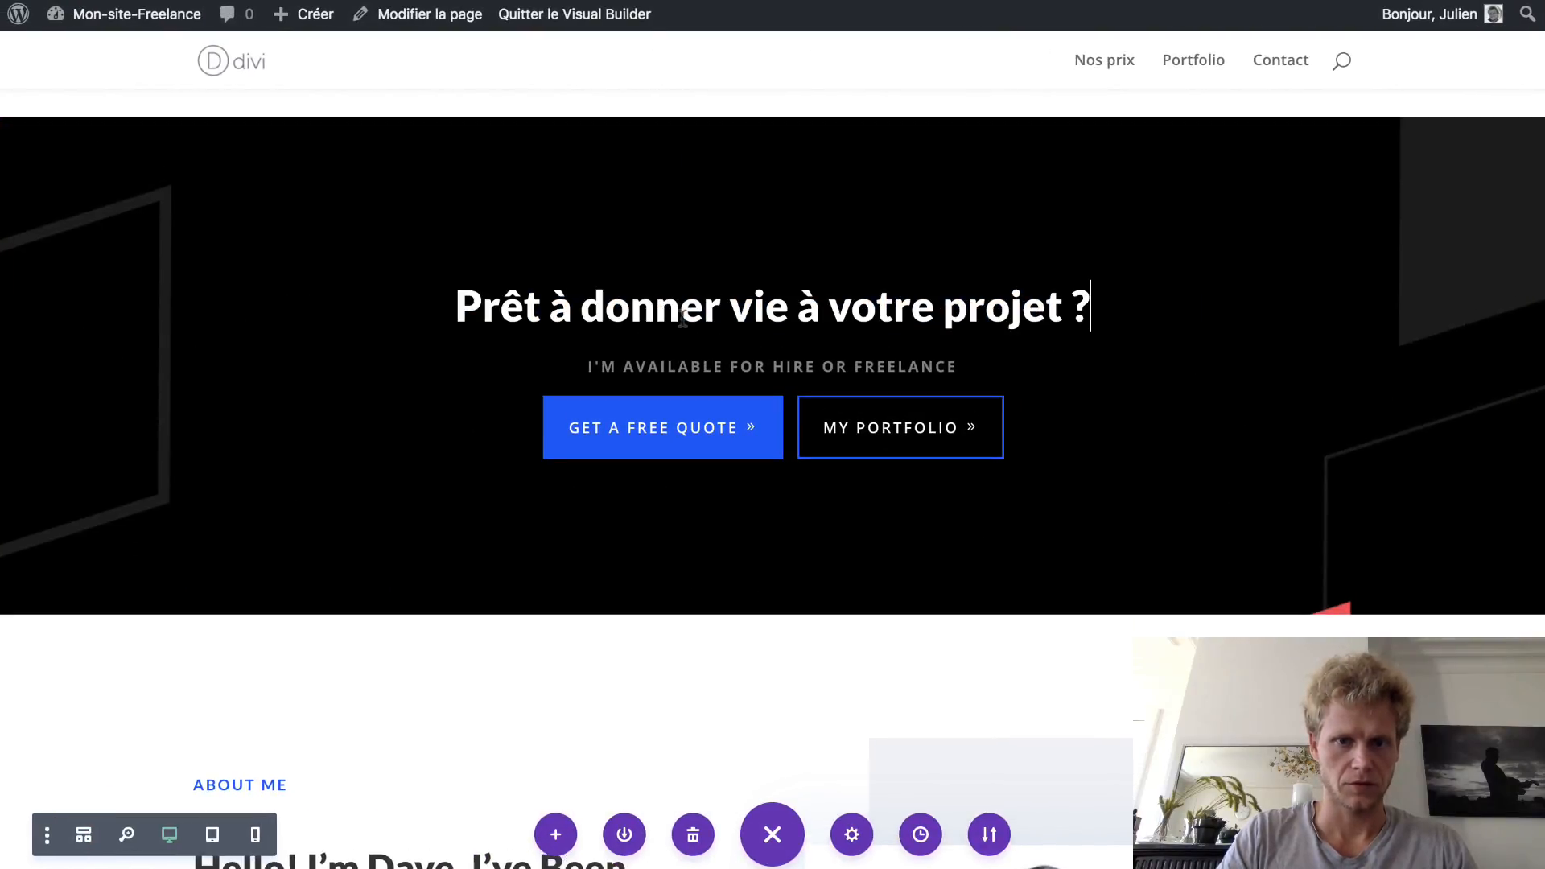
{"action": "triple_click", "coordinate": [658, 361]}
{"action": "type", "text": "QU'ATTEND"}
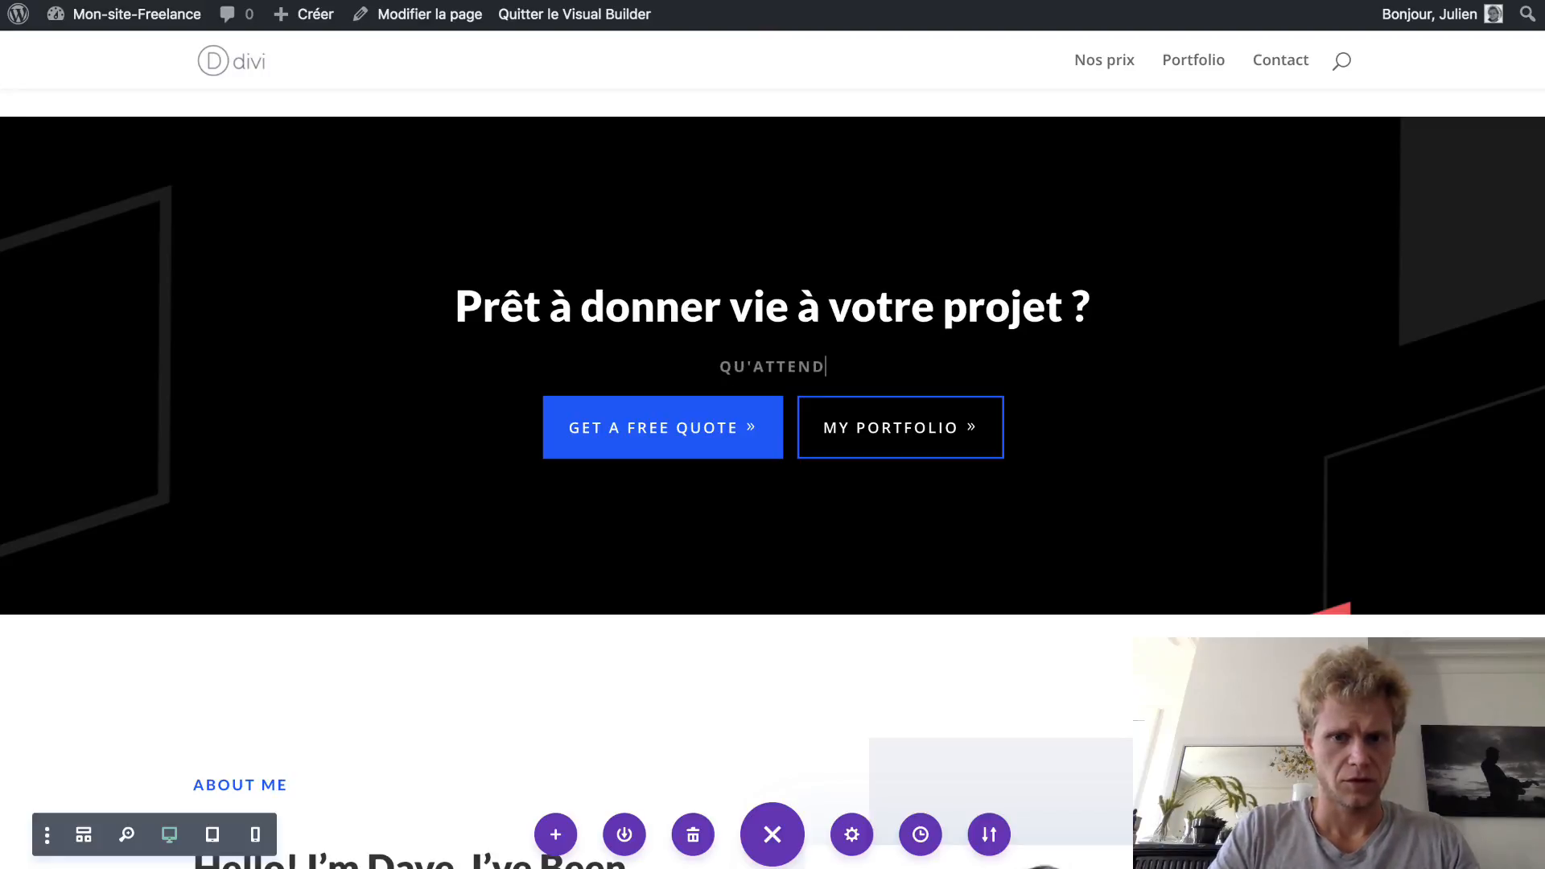
{"action": "type", "text": "EZ VOUS POUR FAIRE AP"}
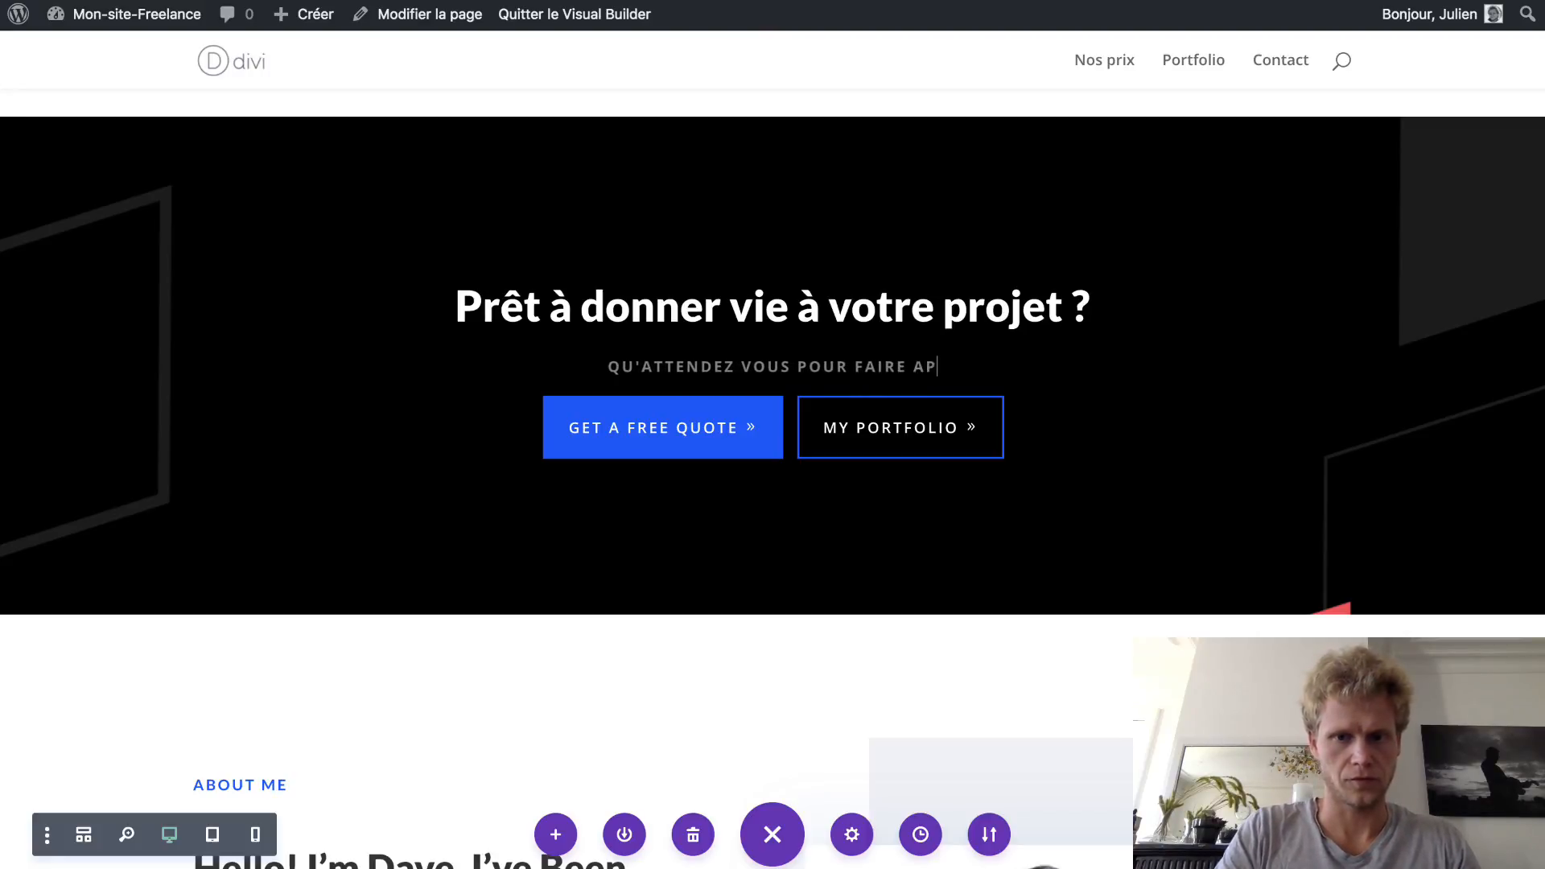
{"action": "type", "text": "PEL À NOUS ?"}
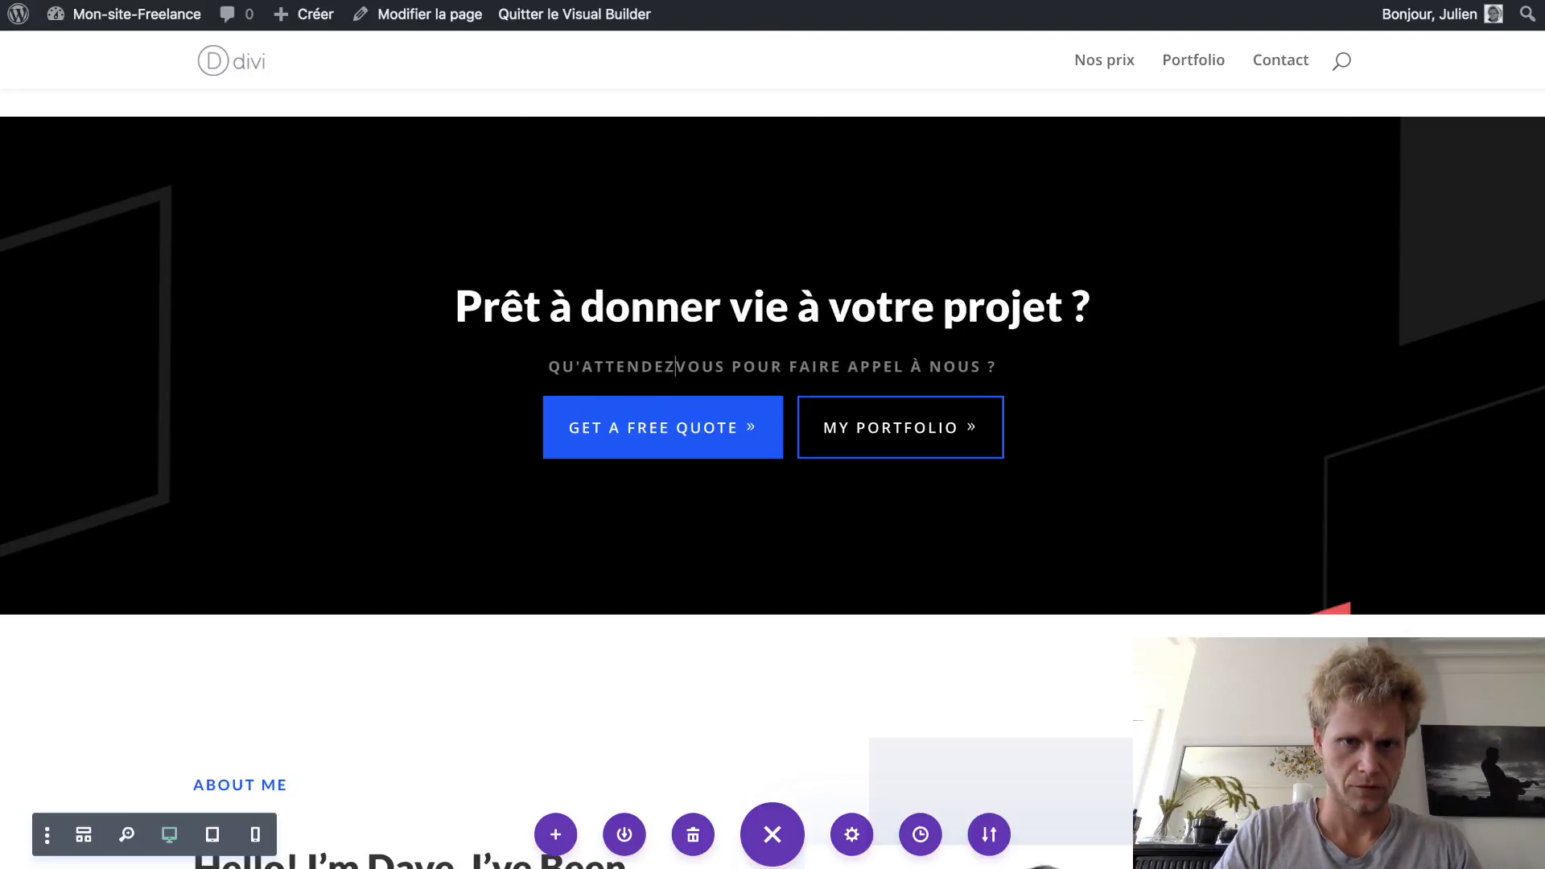
{"action": "key", "text": "BackSpace"}
{"action": "type", "text": "-"}
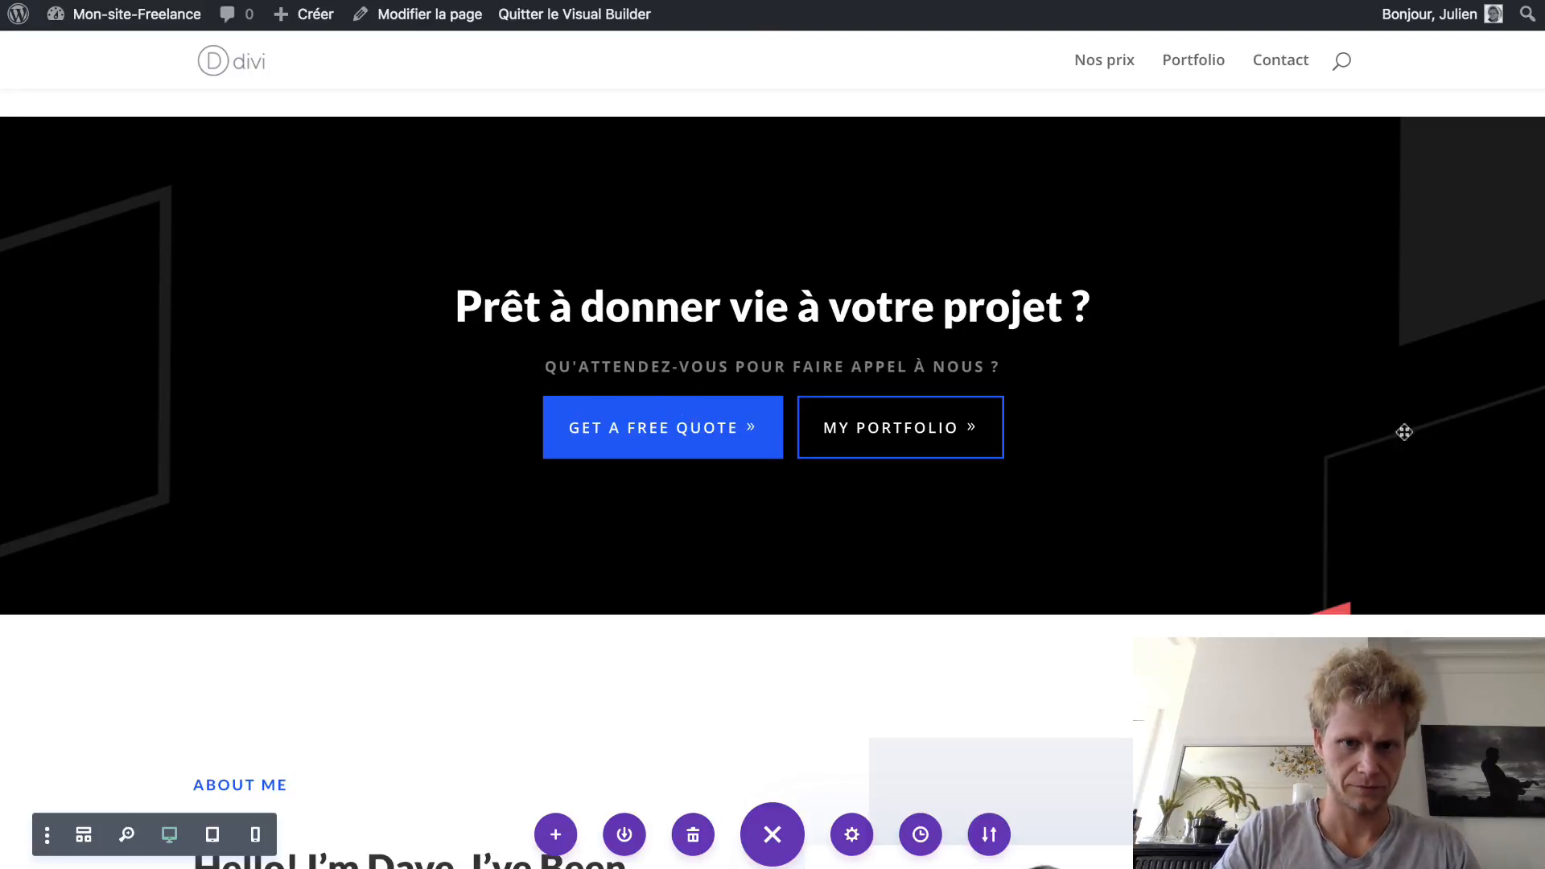
{"action": "scroll", "coordinate": [728, 257], "scroll_direction": "up", "scroll_amount": 2}
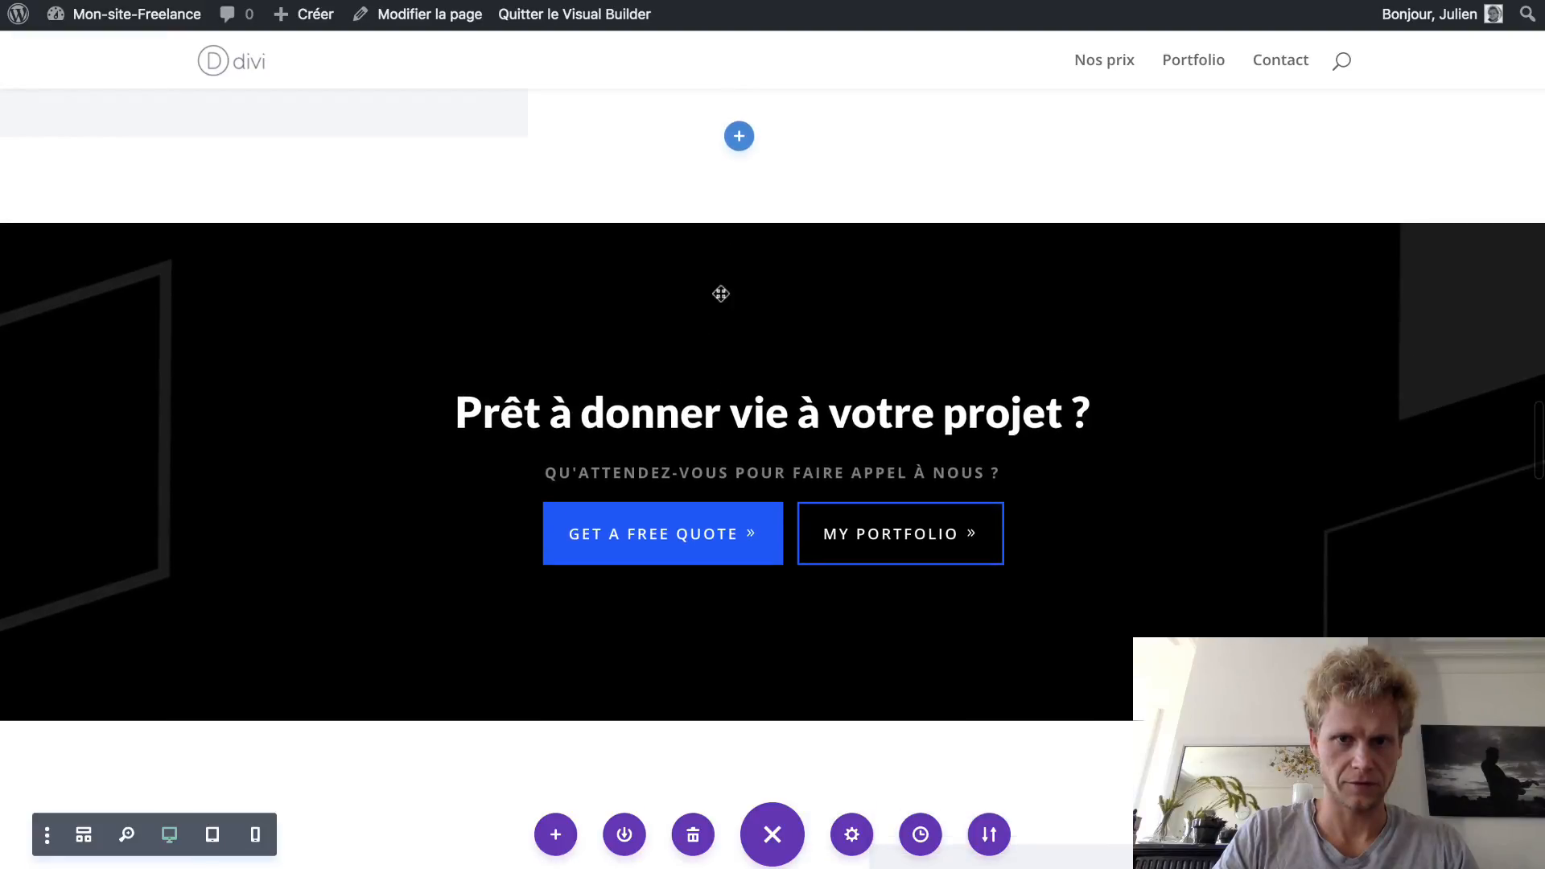
In the banner module's settings, rename the first button to 'Devis Gratuit'
{"action": "left_click", "coordinate": [672, 377]}
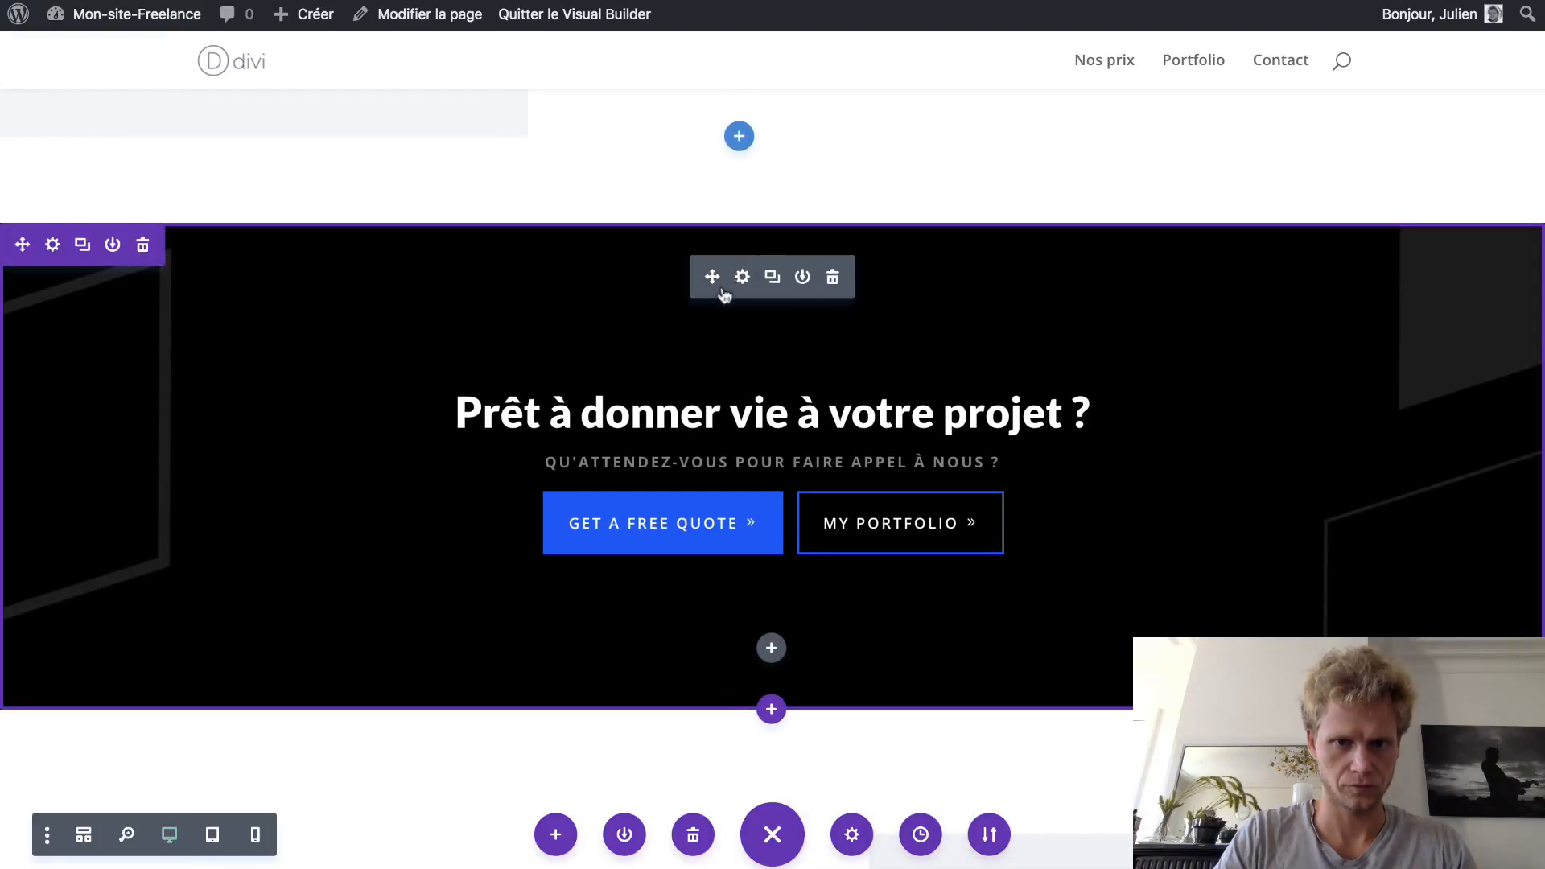
{"action": "left_click", "coordinate": [742, 278]}
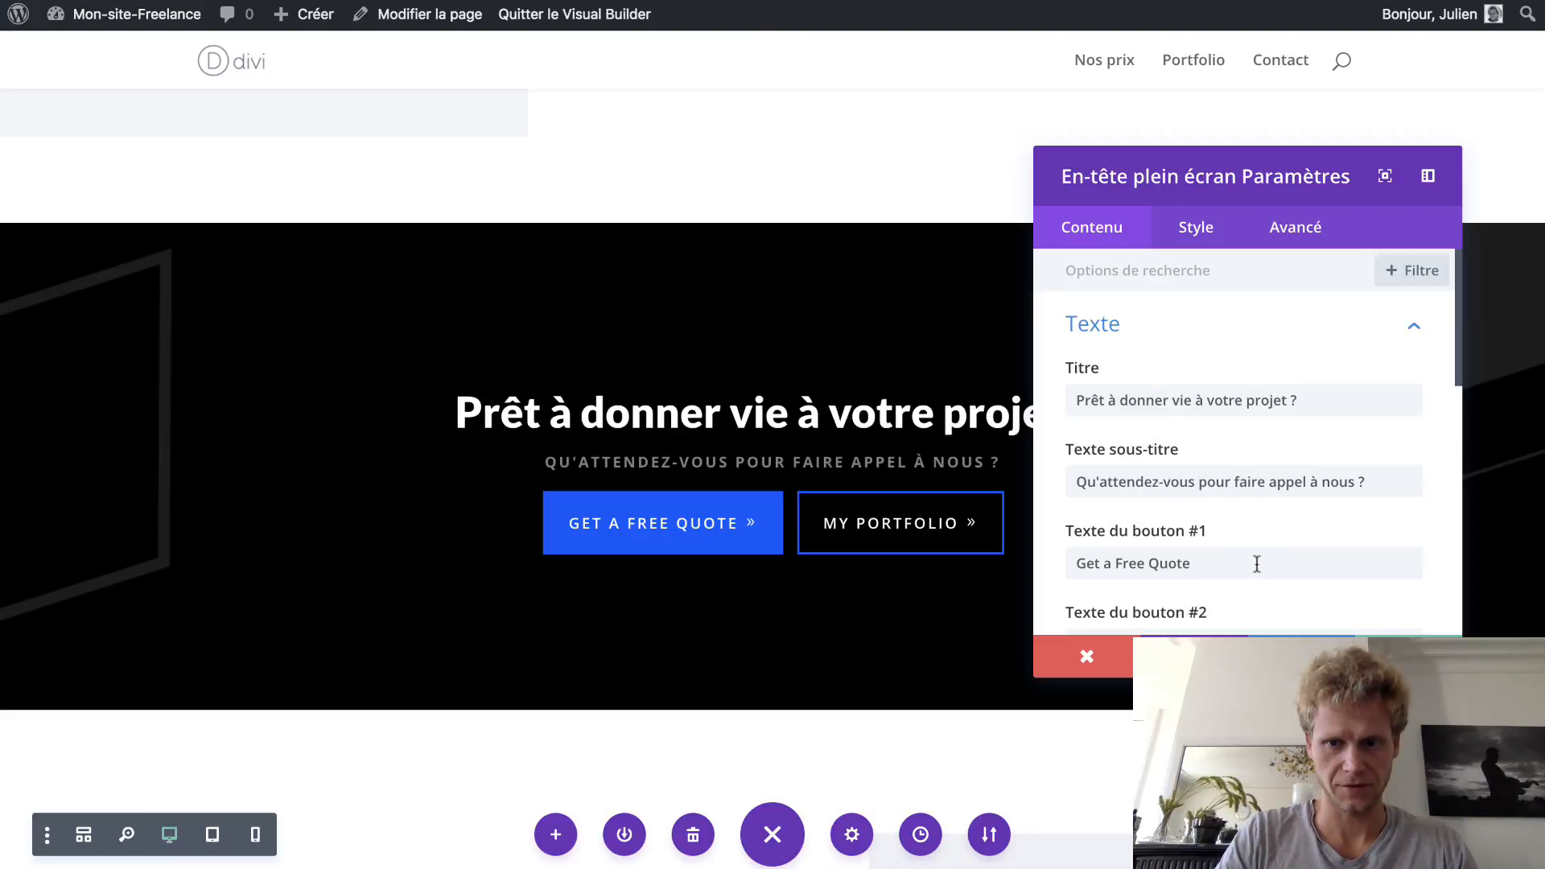
{"action": "left_click_drag", "start_coordinate": [1255, 563], "coordinate": [934, 545]}
{"action": "type", "text": "Dev is"}
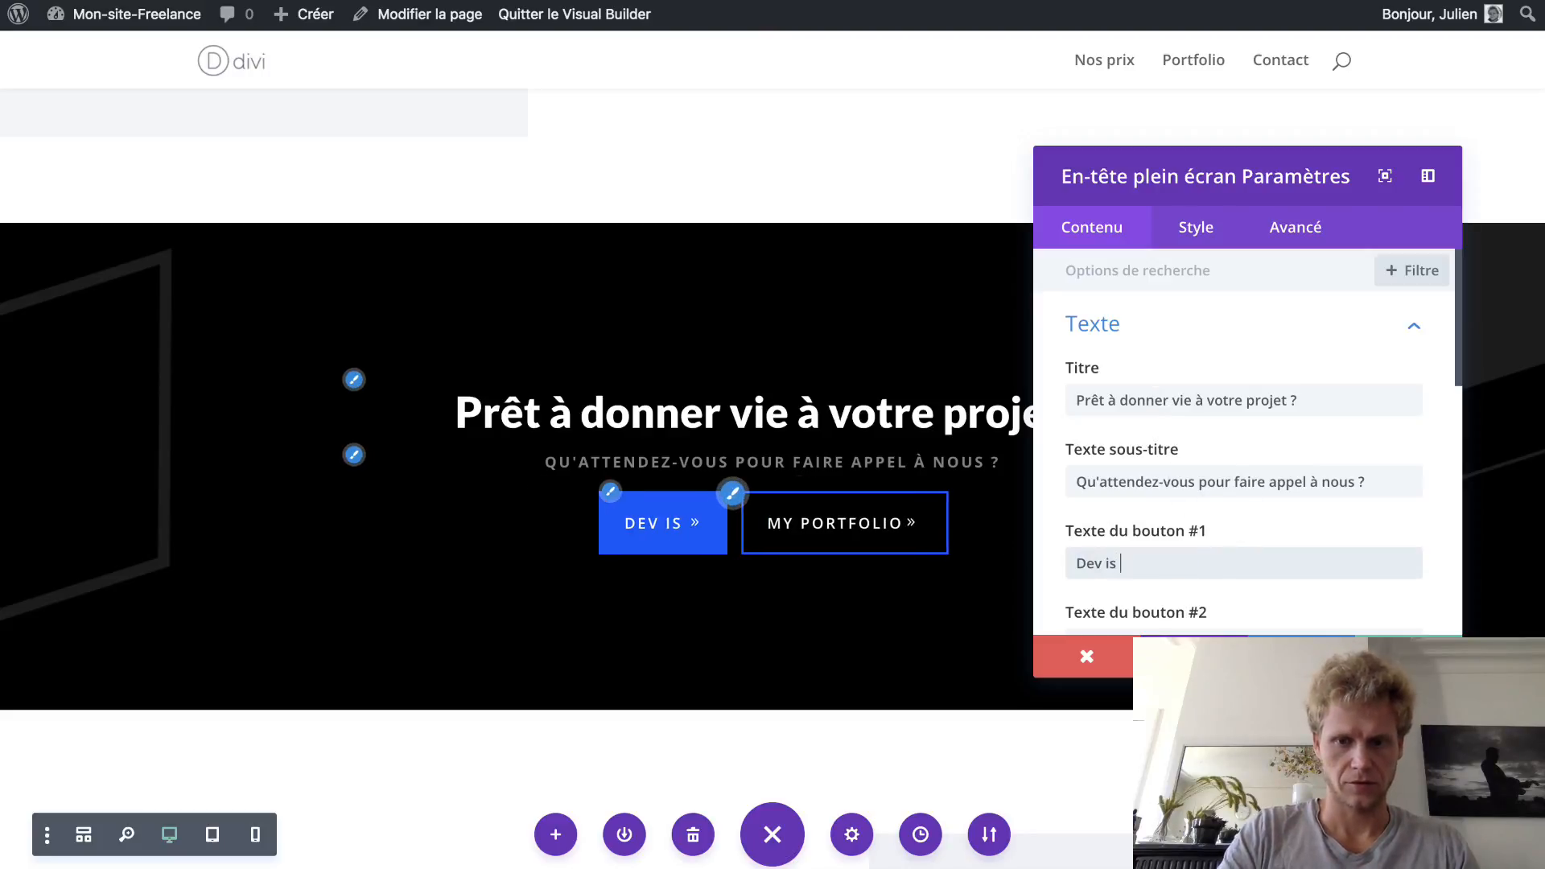
{"action": "key", "text": "BackSpace"}
{"action": "key", "text": "BackSpace"}
{"action": "key", "text": "BackSpace"}
{"action": "type", "text": "is Gratuit"}
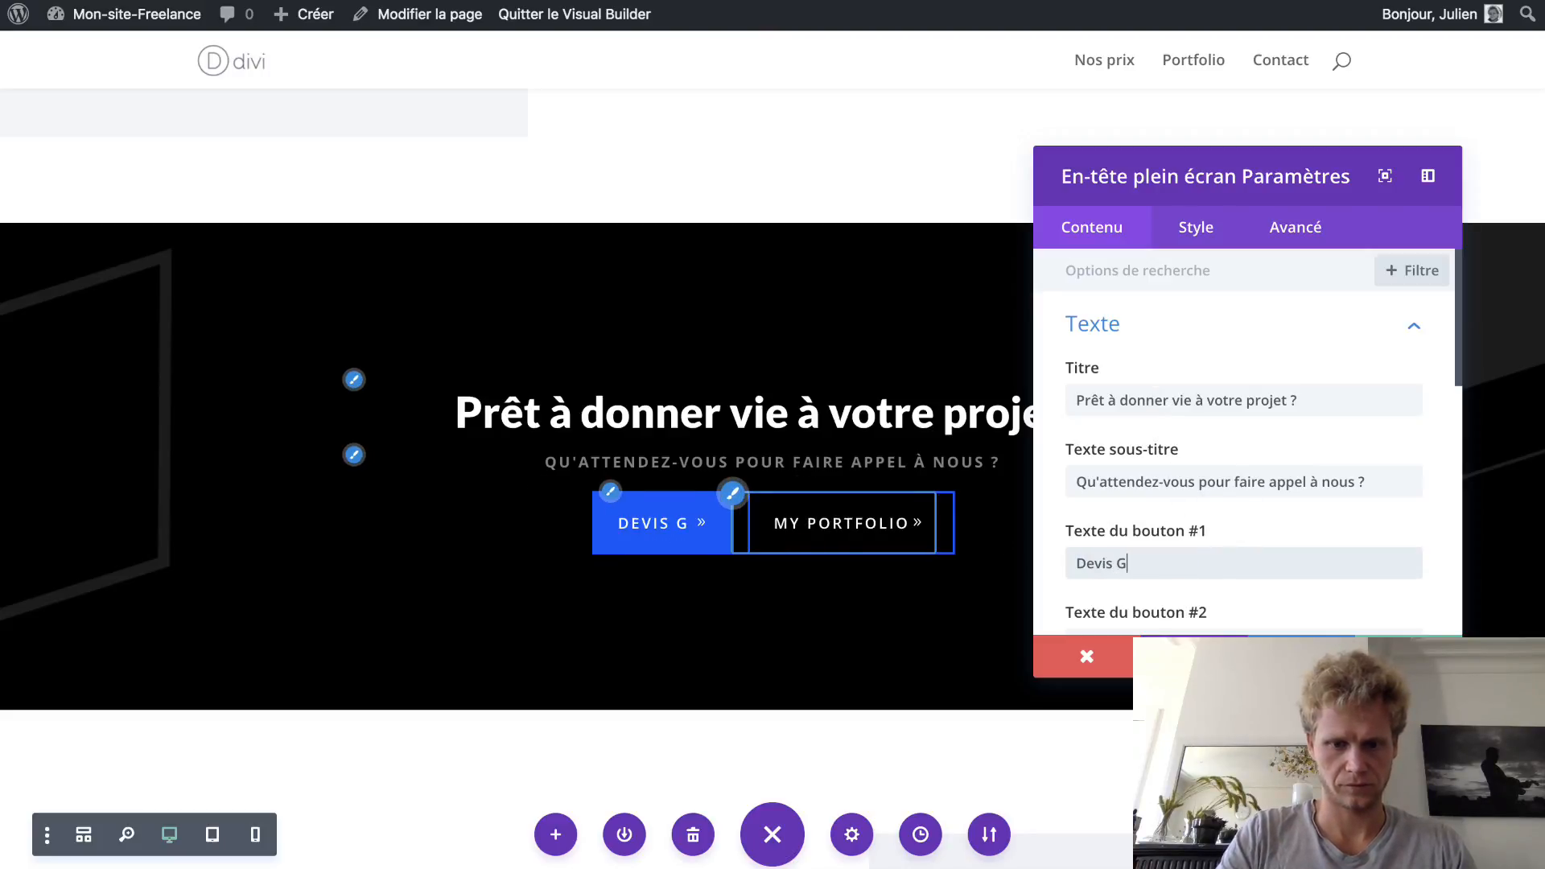
Rename the second button to 'Notre Portfolio' and save the module settings
{"action": "scroll", "coordinate": [1014, 562], "scroll_direction": "down", "scroll_amount": 2}
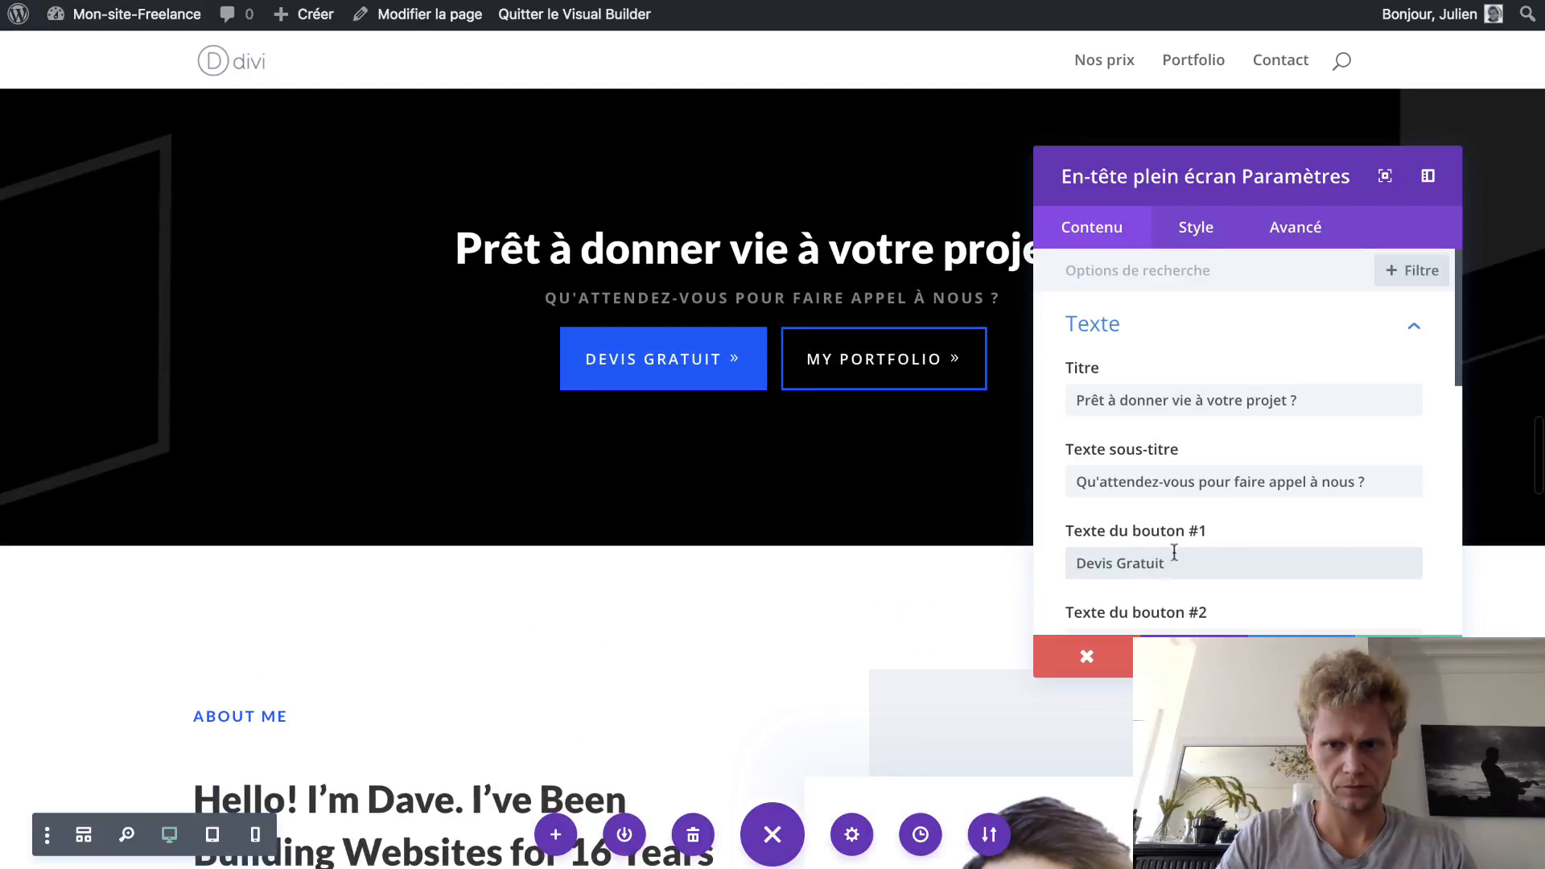
{"action": "scroll", "coordinate": [1176, 548], "scroll_direction": "down", "scroll_amount": 3}
{"action": "scroll", "coordinate": [1217, 563], "scroll_direction": "down", "scroll_amount": 5}
{"action": "scroll", "coordinate": [1217, 561], "scroll_direction": "up", "scroll_amount": 7}
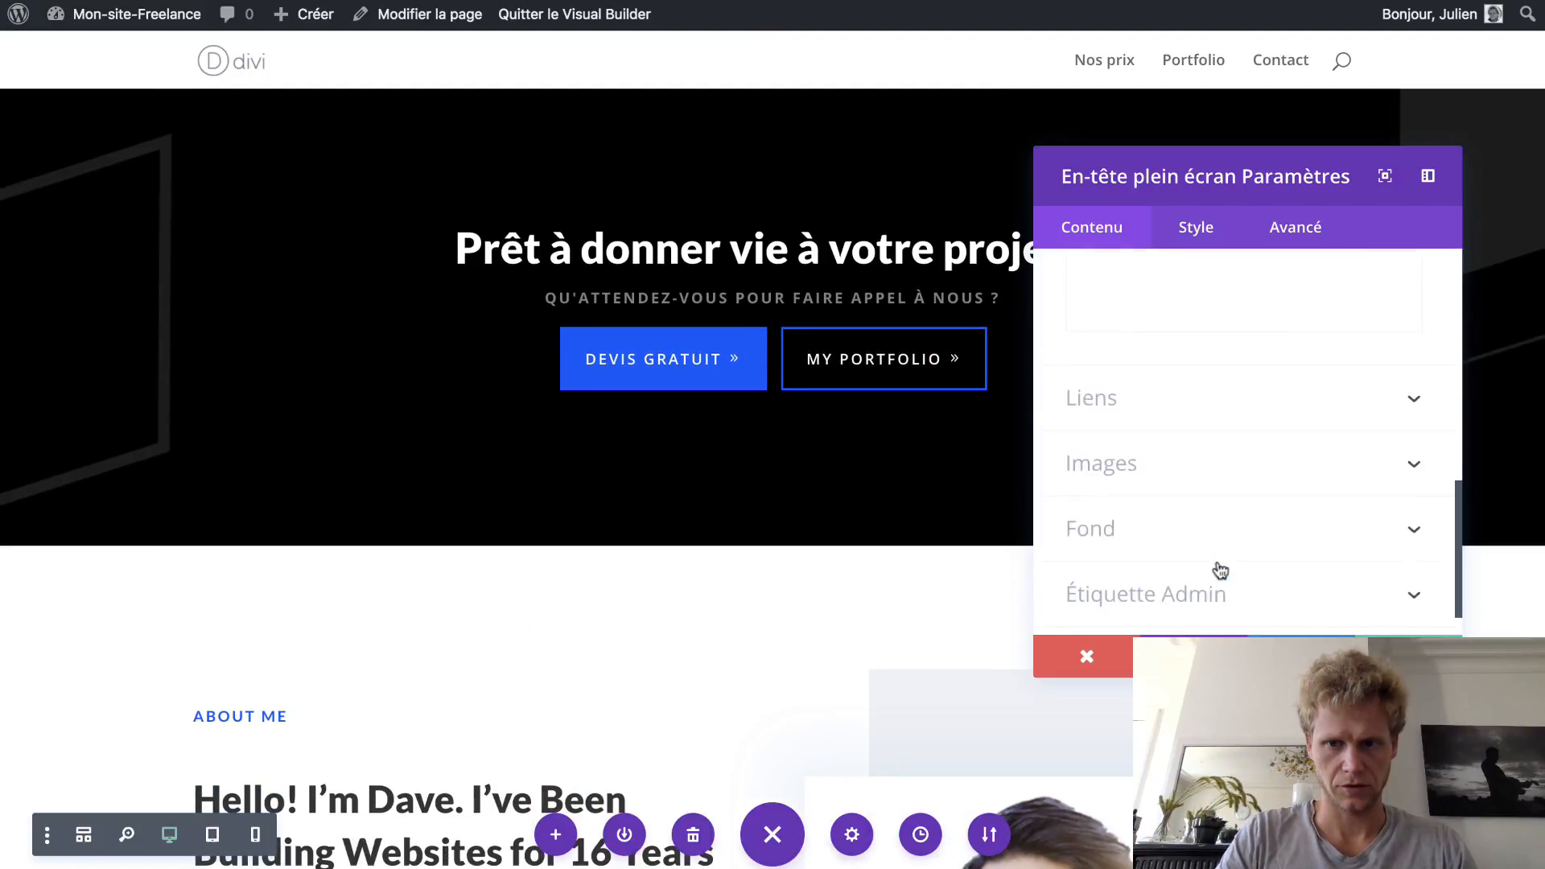
{"action": "left_click_drag", "start_coordinate": [1217, 562], "coordinate": [977, 534]}
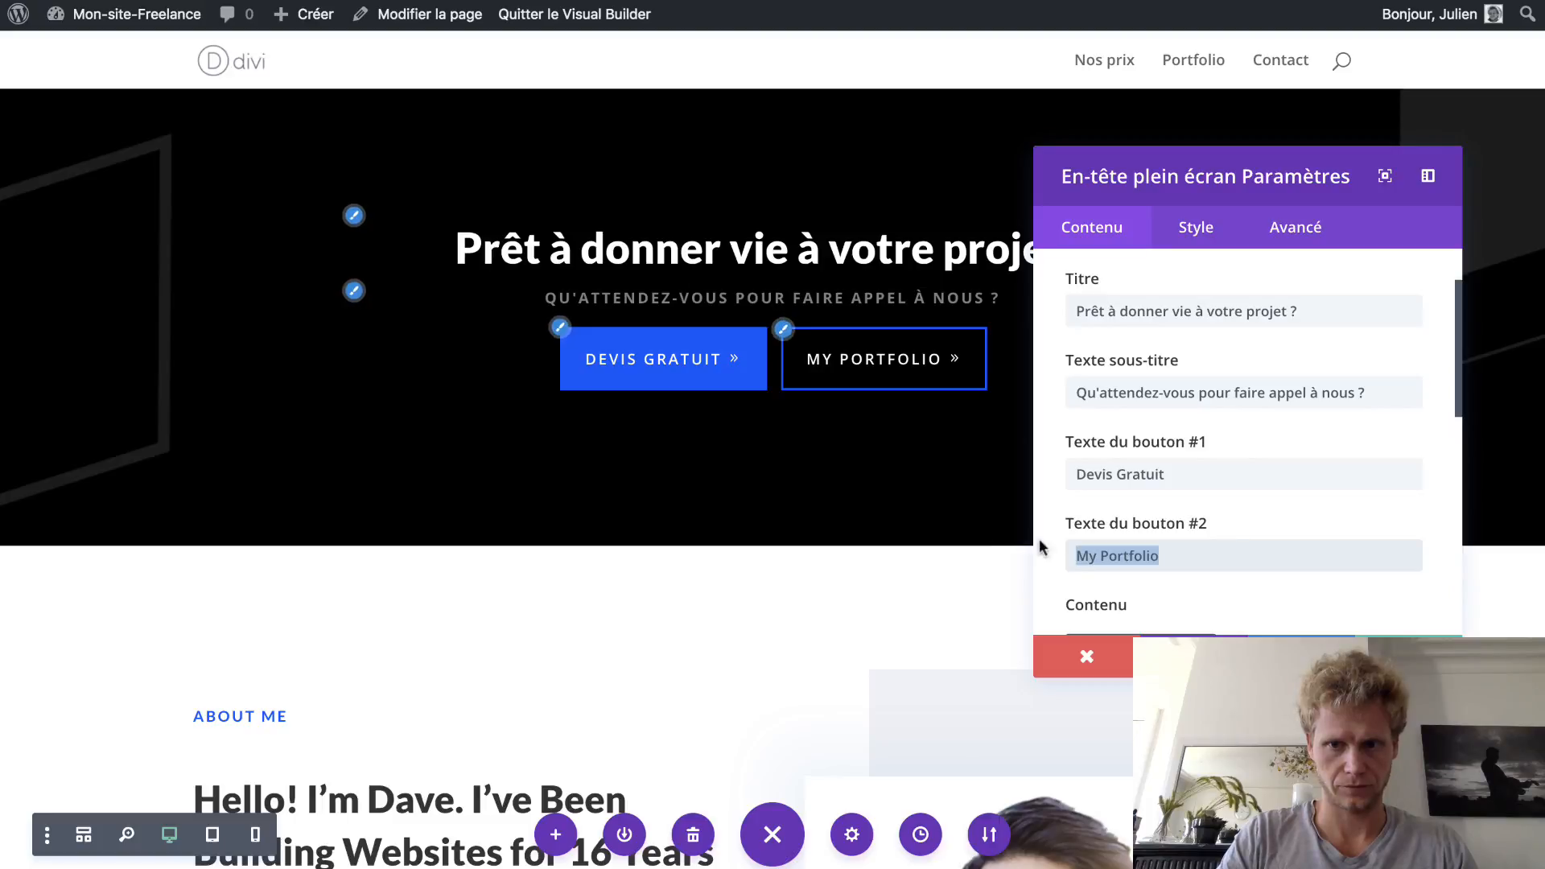
{"action": "double_click", "coordinate": [1084, 555]}
{"action": "type", "text": "Notre"}
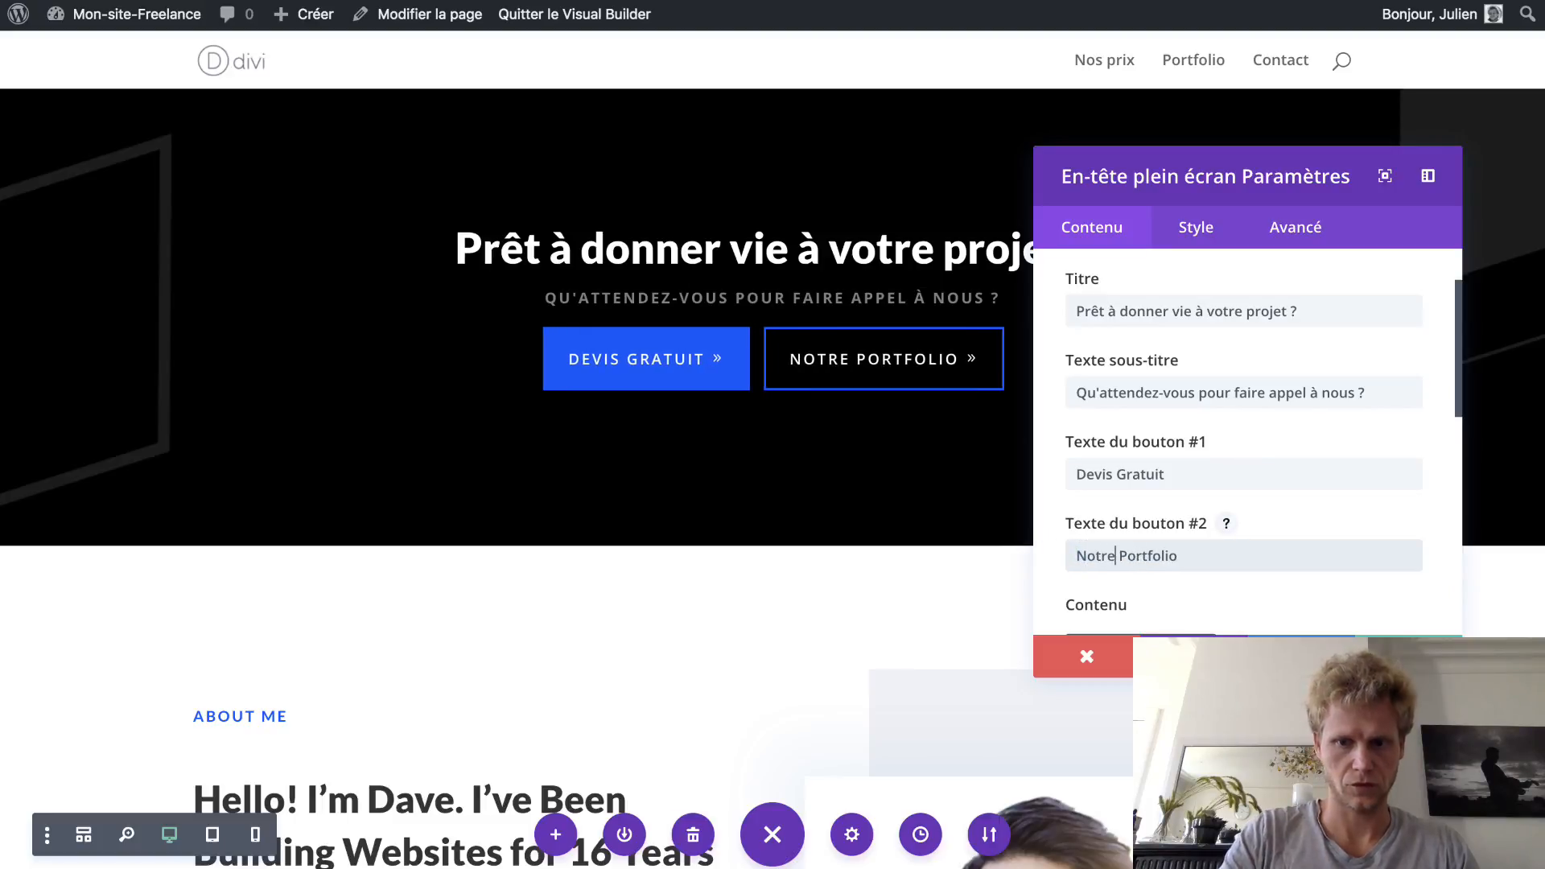
{"action": "key", "text": "Return"}
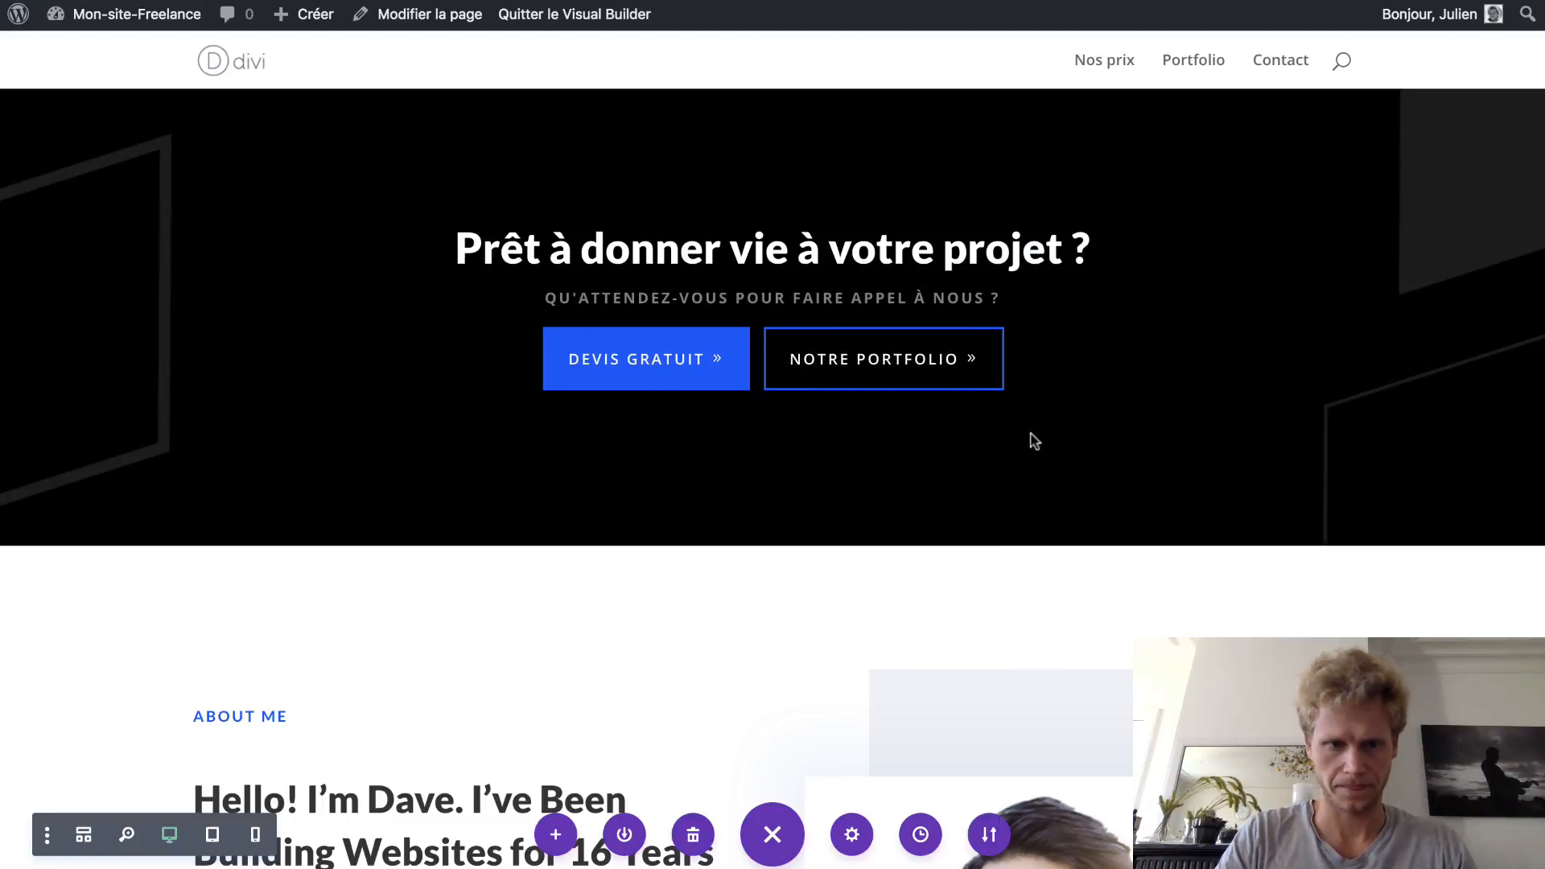
{"action": "scroll", "coordinate": [1032, 462], "scroll_direction": "up", "scroll_amount": 3}
{"action": "scroll", "coordinate": [1031, 462], "scroll_direction": "down", "scroll_amount": 8}
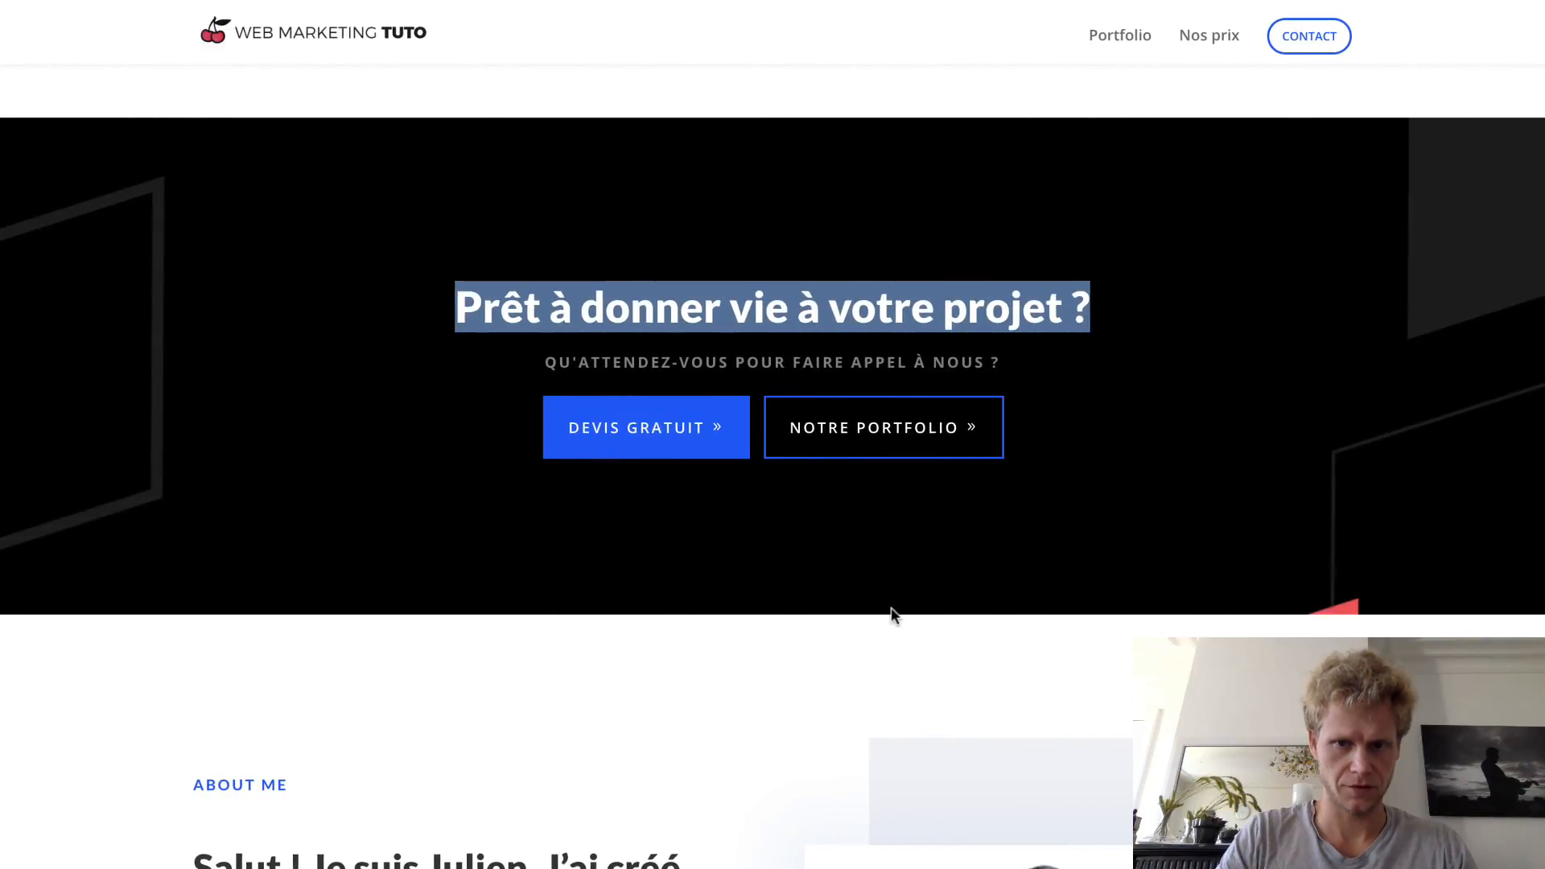
{"action": "scroll", "coordinate": [891, 616], "scroll_direction": "down", "scroll_amount": 2}
{"action": "scroll", "coordinate": [892, 616], "scroll_direction": "down", "scroll_amount": 6}
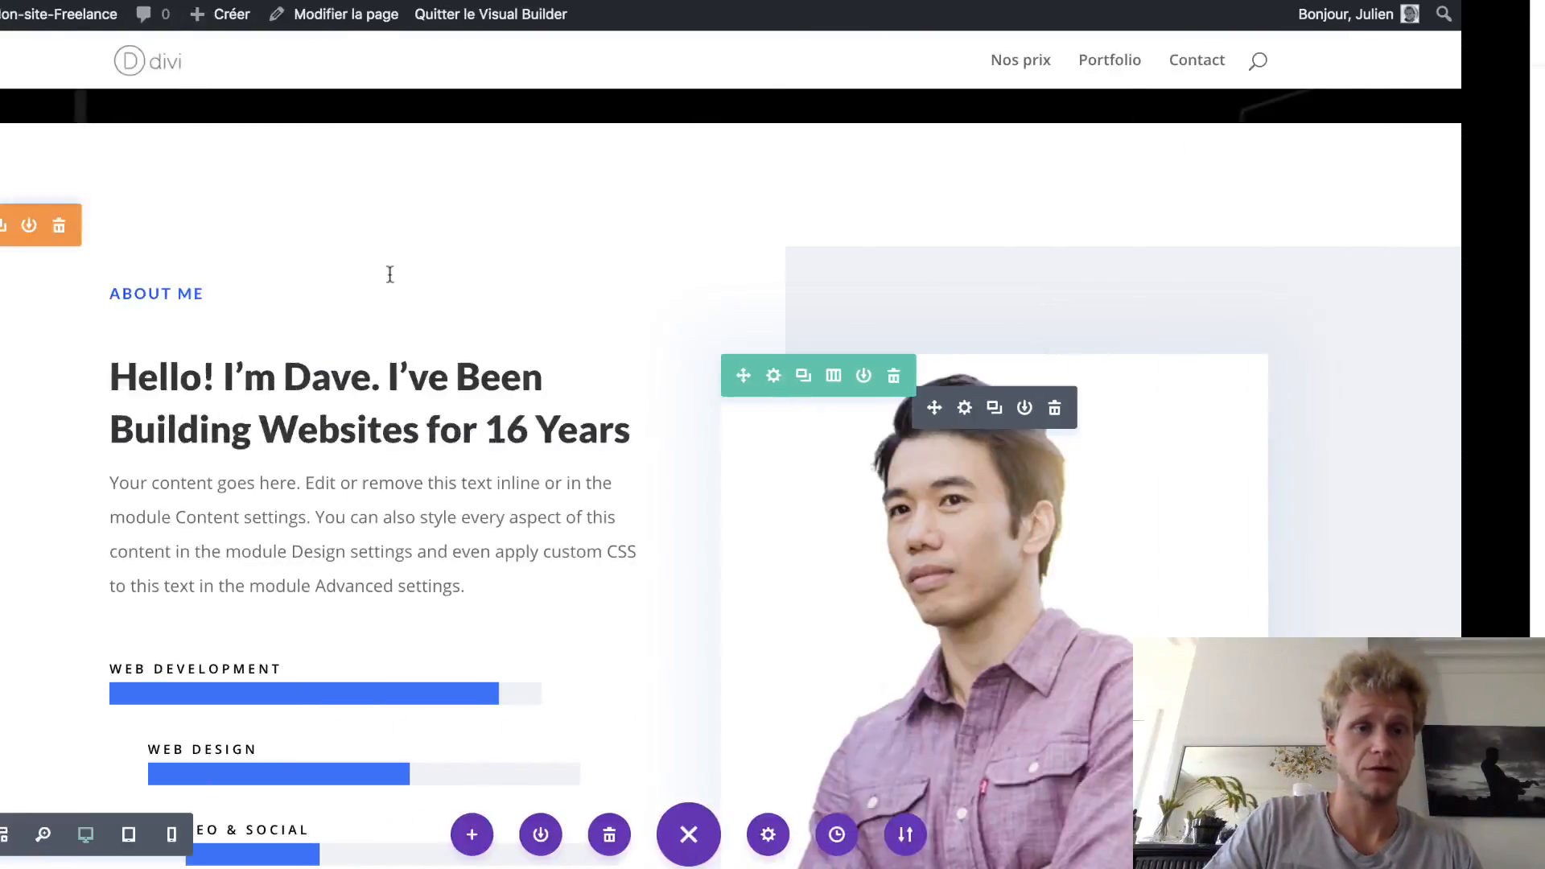
Edit the ABOUT ME label and paste the French heading over 'Hello! I'm Dave'
{"action": "triple_click", "coordinate": [232, 288]}
{"action": "type", "text": "A"}
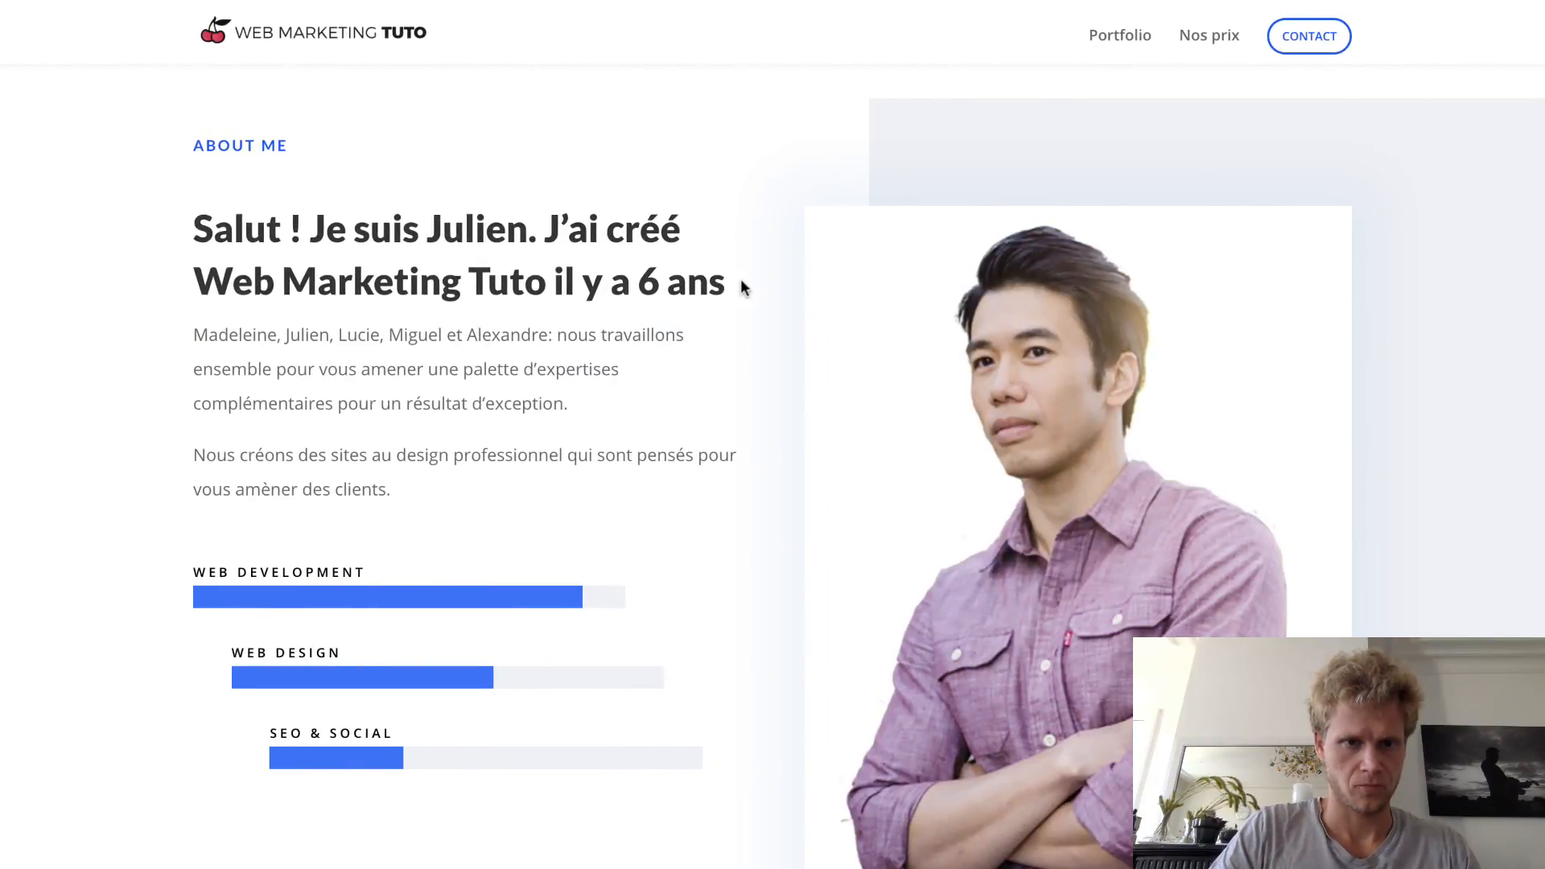
{"action": "left_click_drag", "start_coordinate": [740, 278], "coordinate": [708, 262]}
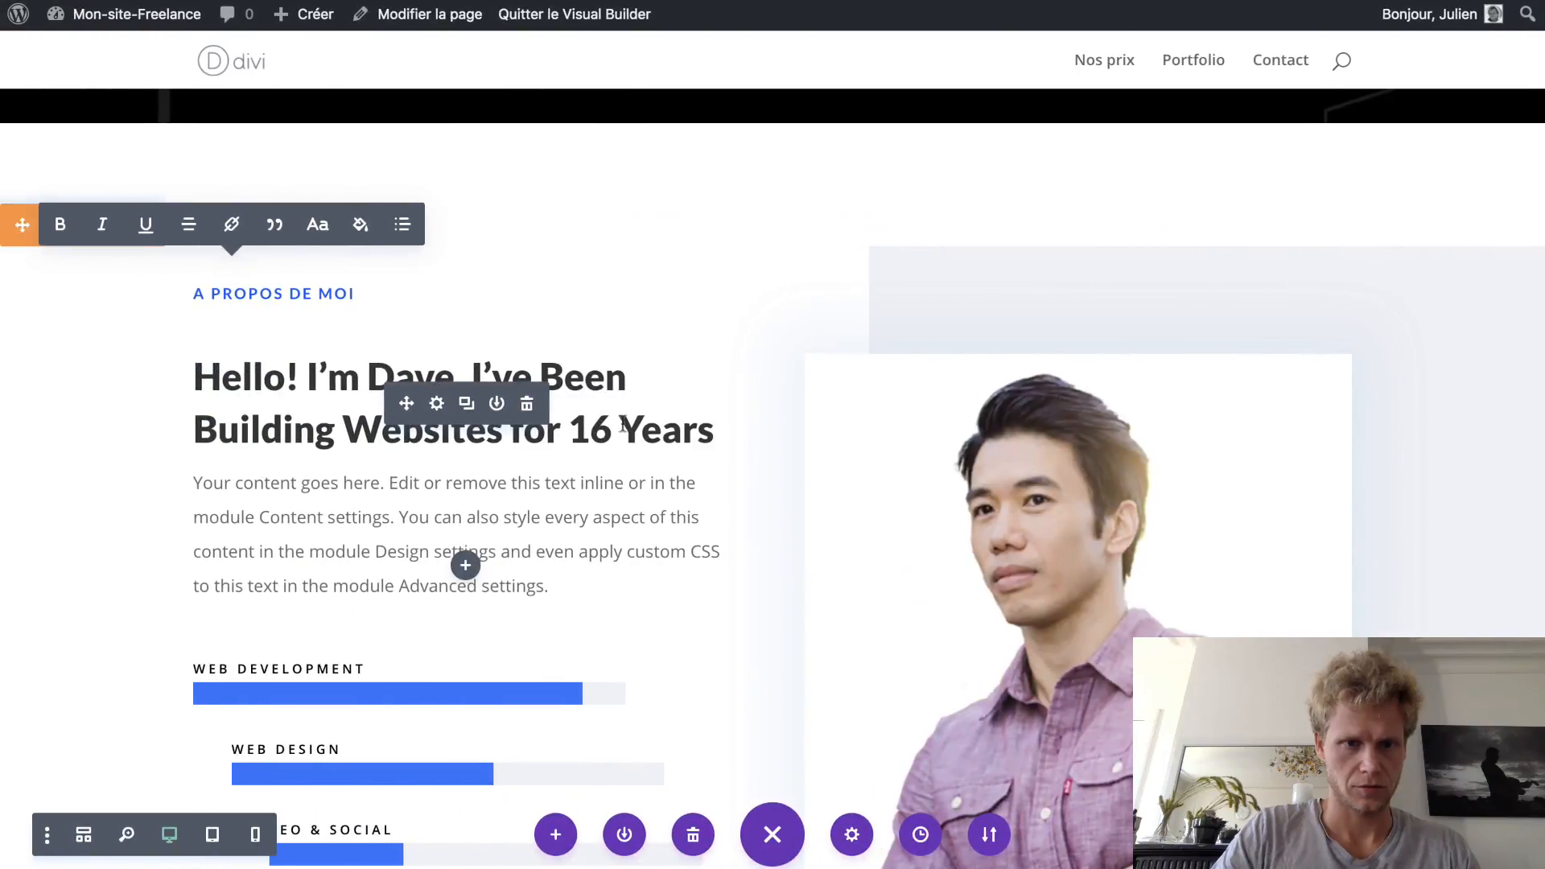
{"action": "triple_click", "coordinate": [635, 434]}
{"action": "type", "text": "Salut ! Je suis Julien, j'ai créé Web Marketing Tuto il y a 6 ans"}
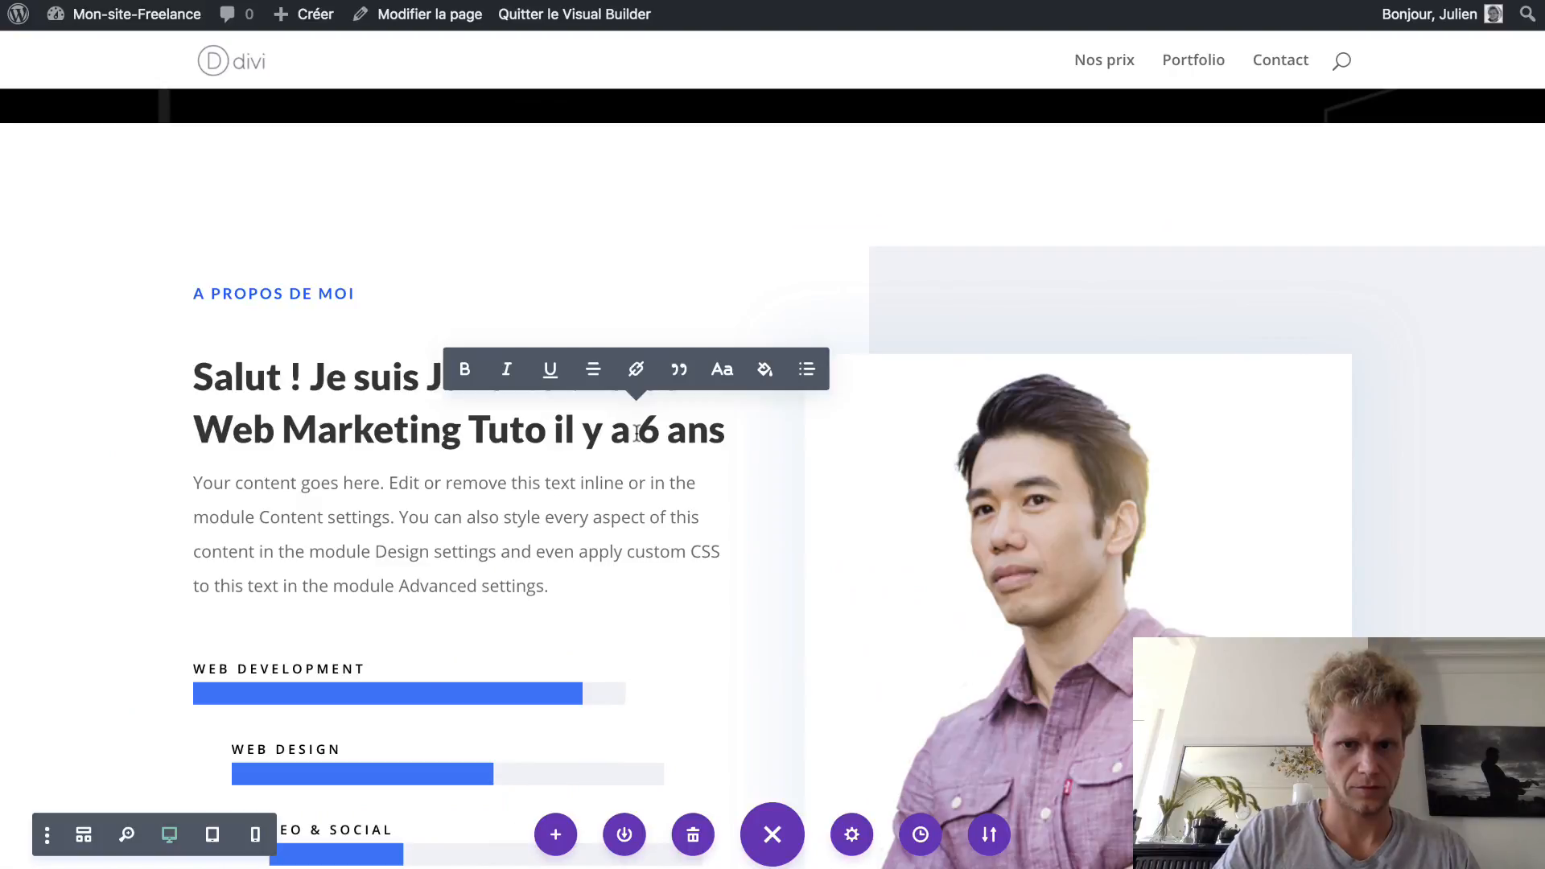
{"action": "type", "text": "!"}
{"action": "key", "text": "Return"}
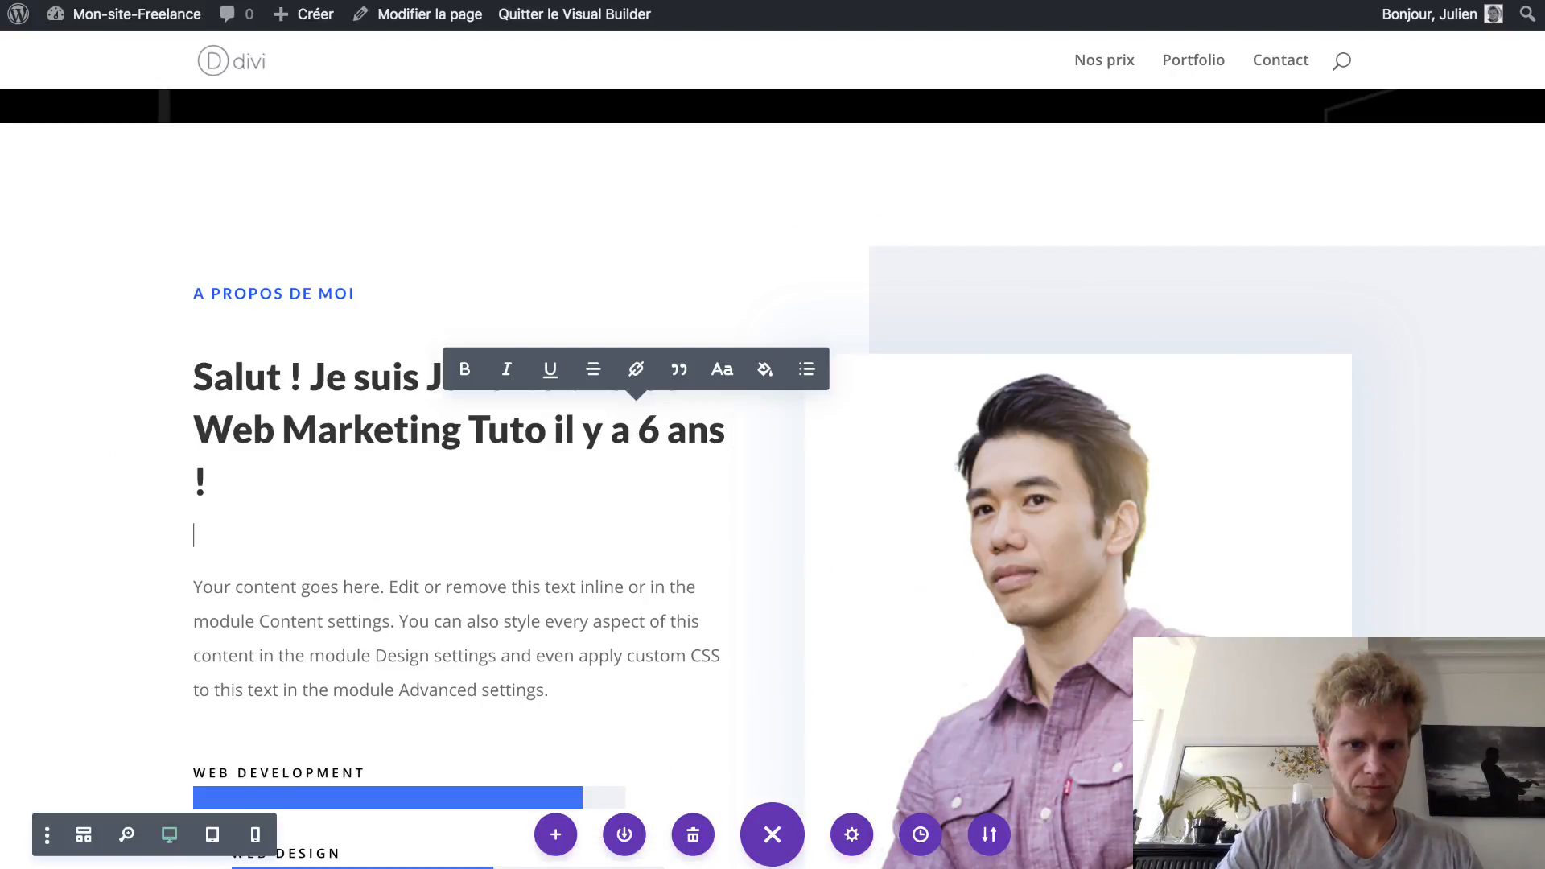
{"action": "key", "text": "BackSpace"}
{"action": "key", "text": "BackSpace"}
Add a line after 'ans.' reading 'Maintenant nous sommes plus de 6 dans l'équipe'
{"action": "key", "text": "Return"}
{"action": "type", "text": "M"}
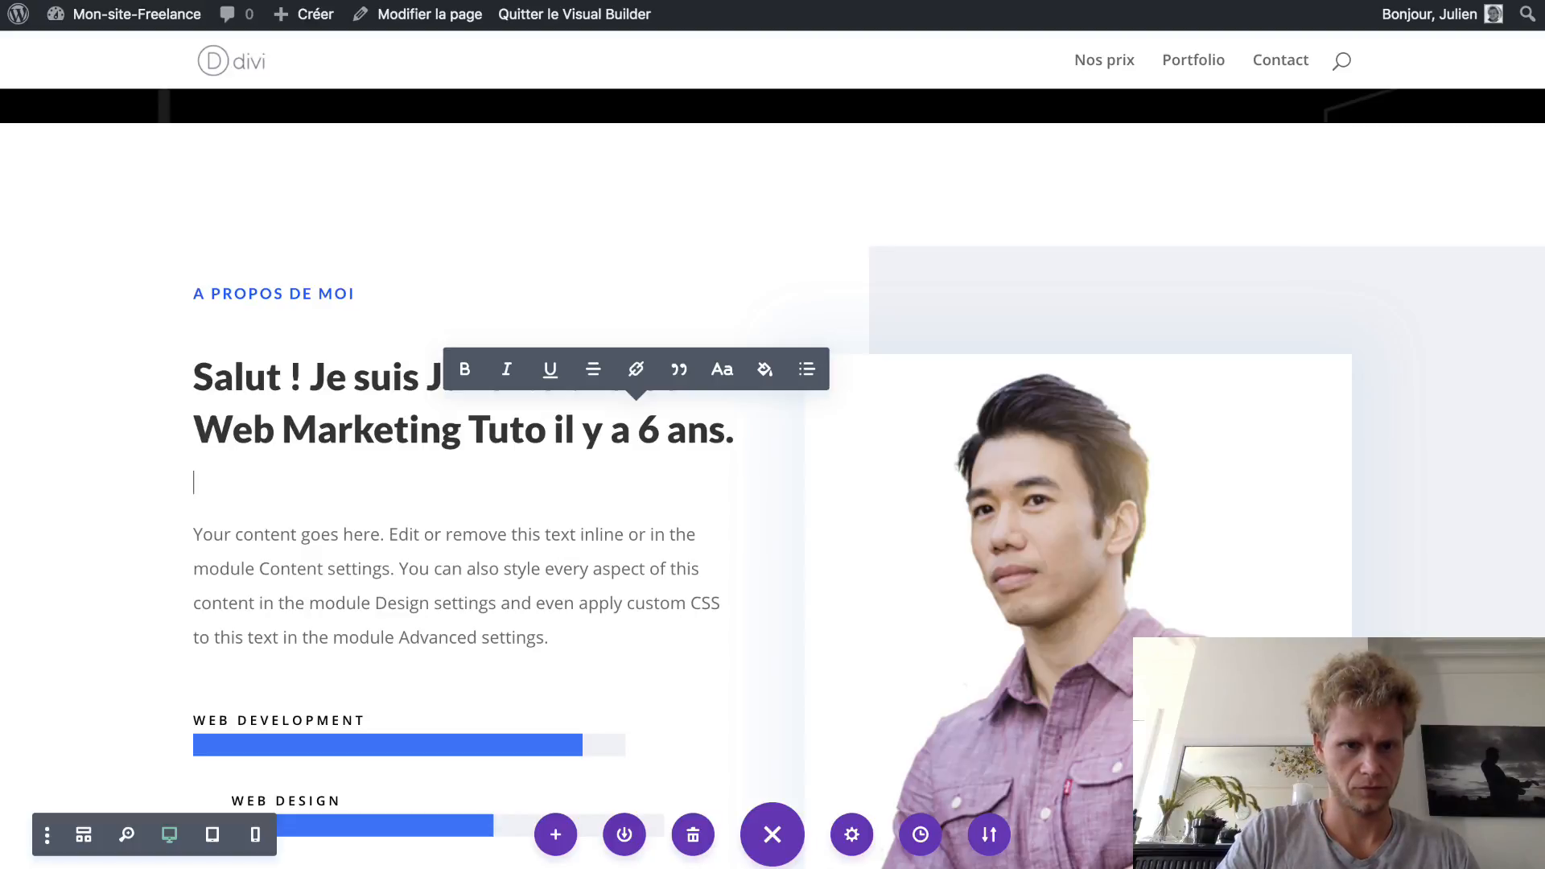
{"action": "key", "text": "BackSpace"}
{"action": "key", "text": "Return"}
{"action": "type", "text": "Ma"}
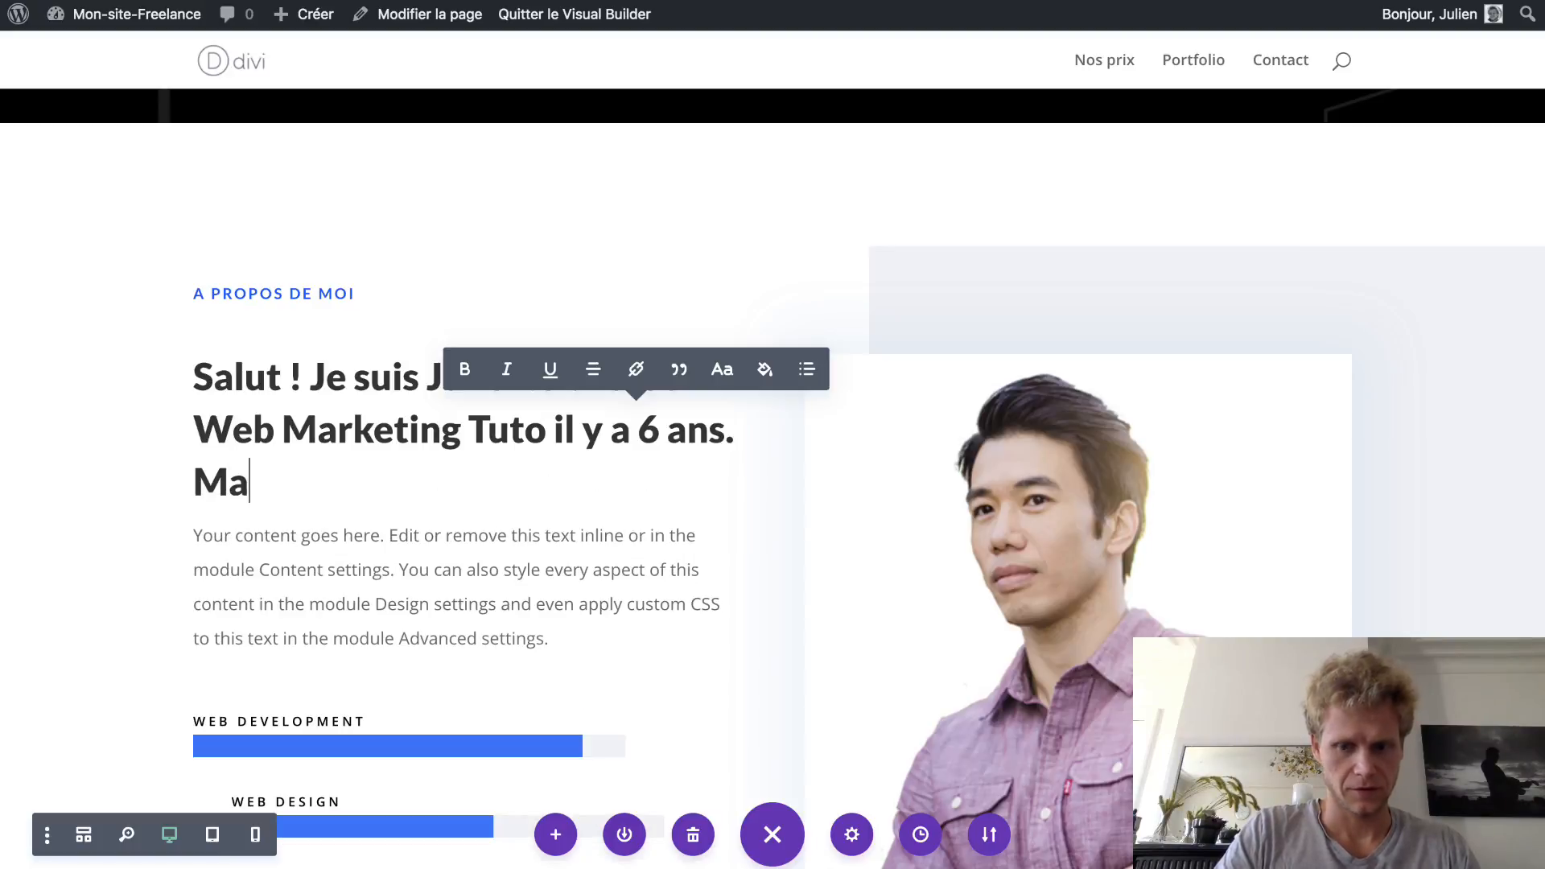
{"action": "type", "text": "intenant nous "}
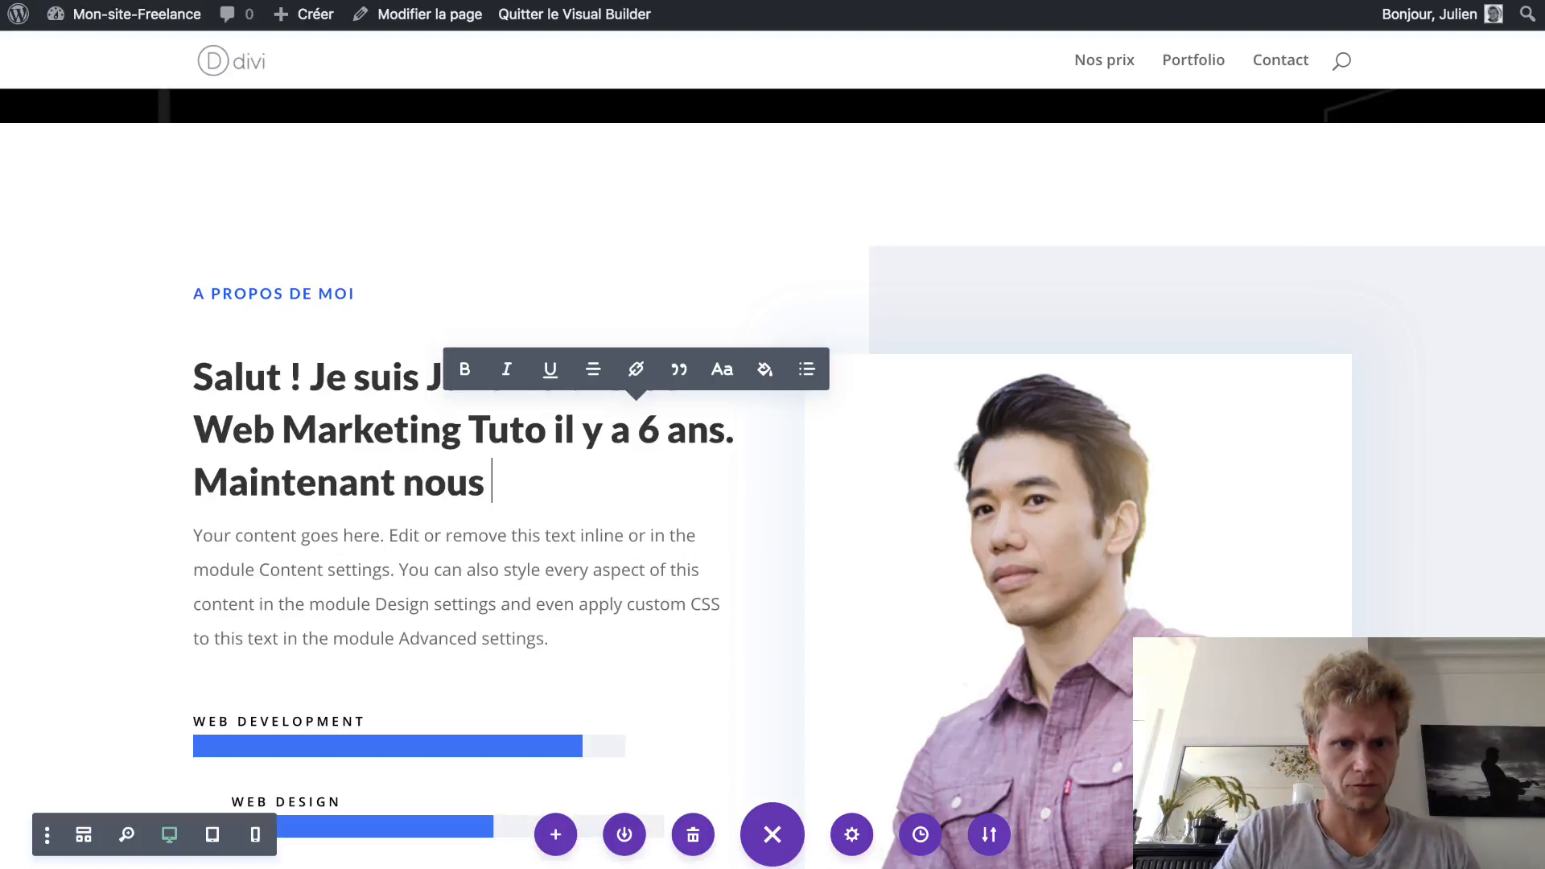
{"action": "type", "text": "sommes plus de 6 dans l'"}
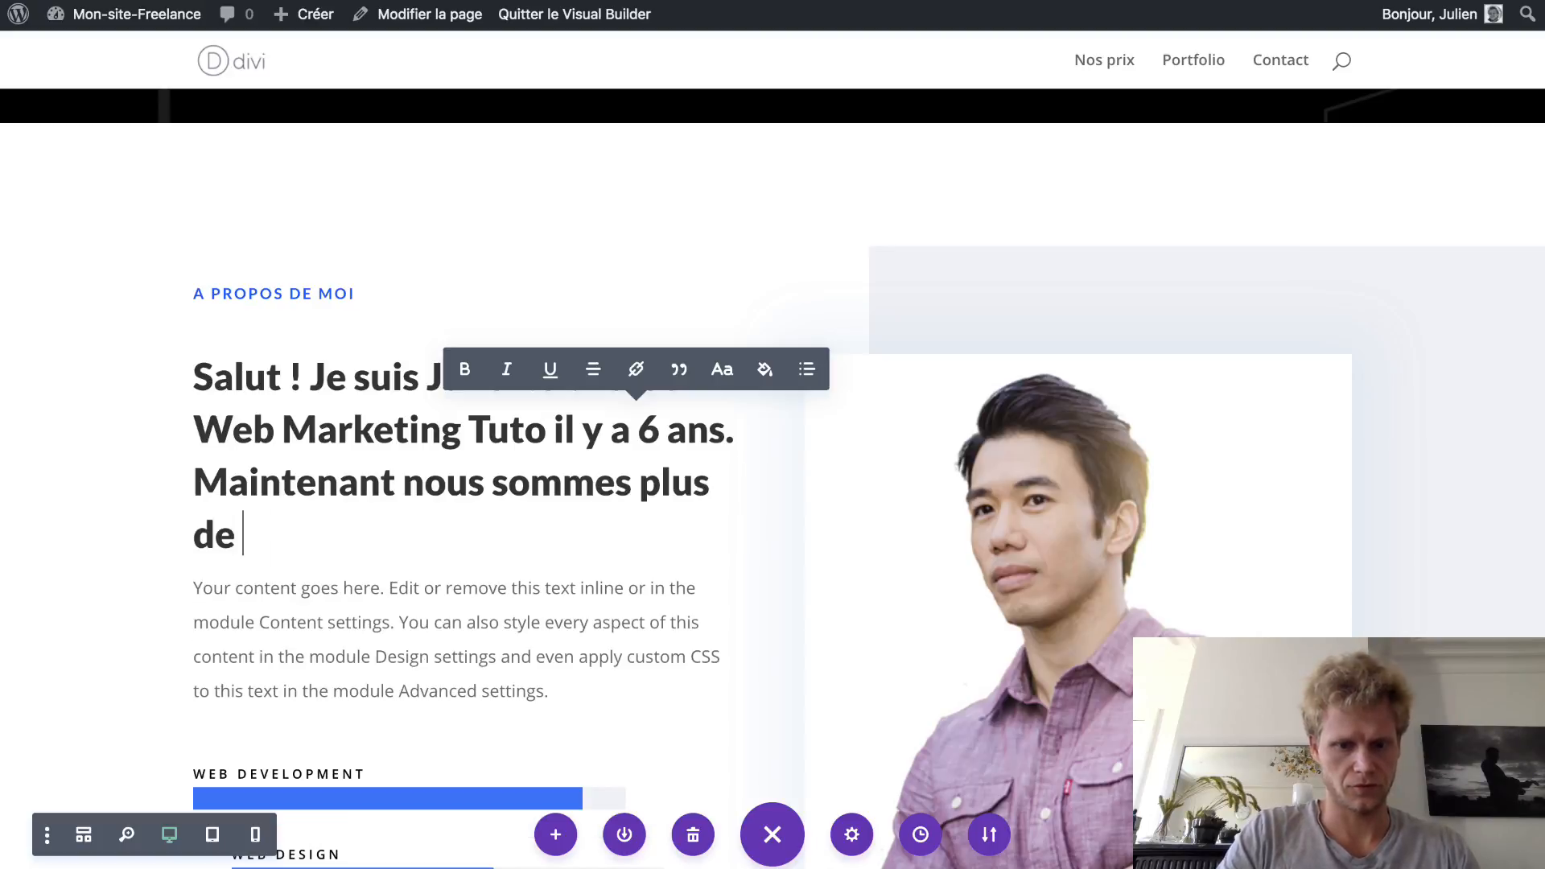
{"action": "type", "text": "&équ"}
{"action": "key", "text": "BackSpace"}
{"action": "key", "text": "BackSpace"}
{"action": "key", "text": "BackSpace"}
{"action": "key", "text": "BackSpace"}
{"action": "type", "text": "équip"}
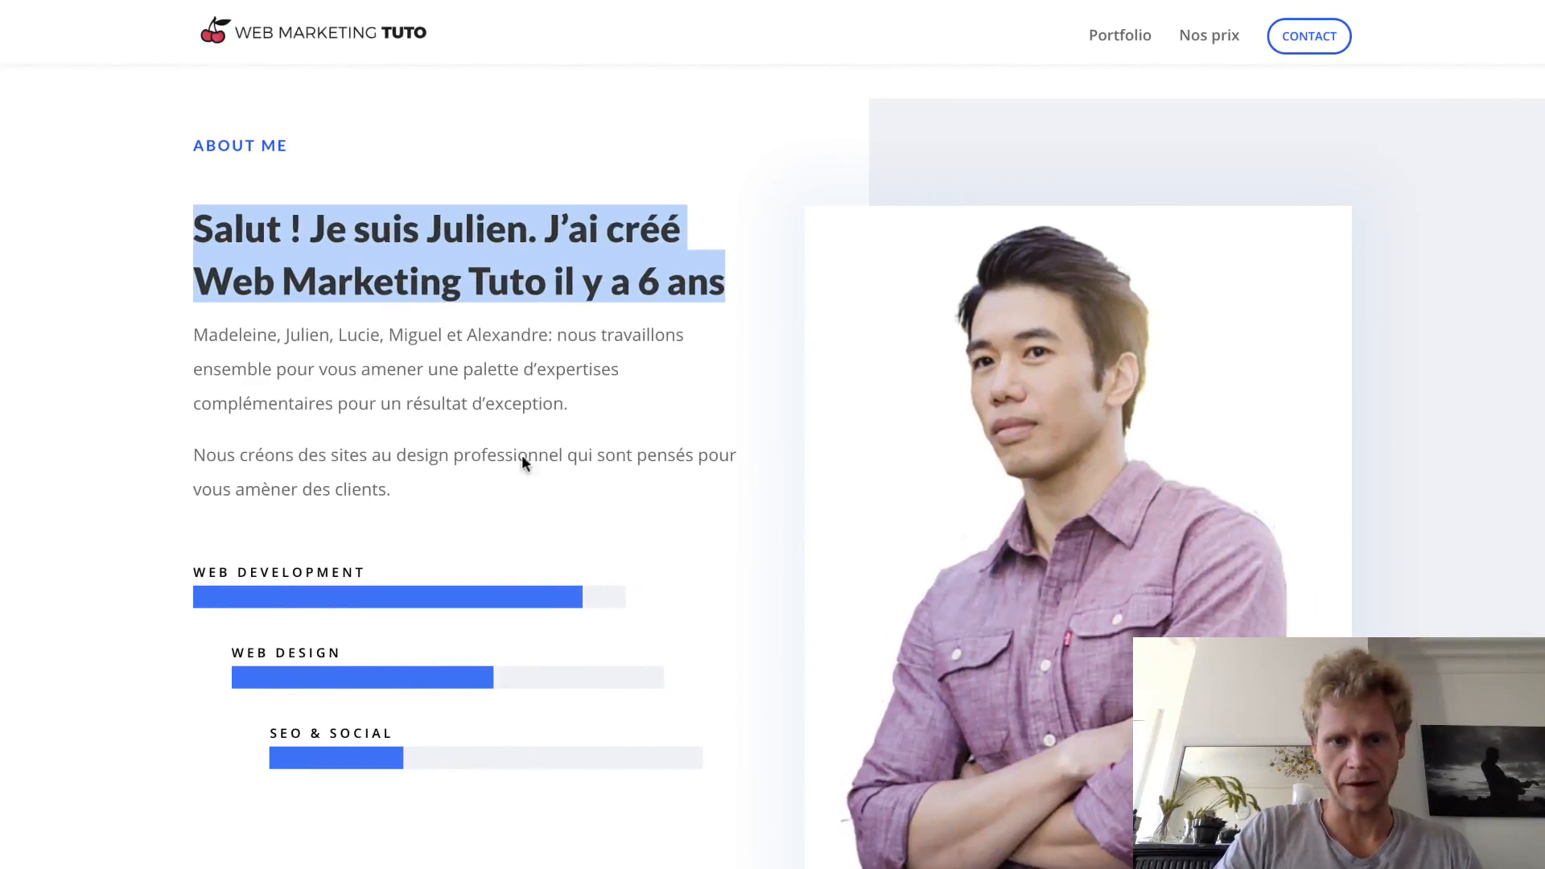
Replace the placeholder paragraph with the two French paragraphs copied from the reference site
{"action": "left_click_drag", "start_coordinate": [194, 337], "coordinate": [434, 471]}
{"action": "key", "text": "ctrl+c"}
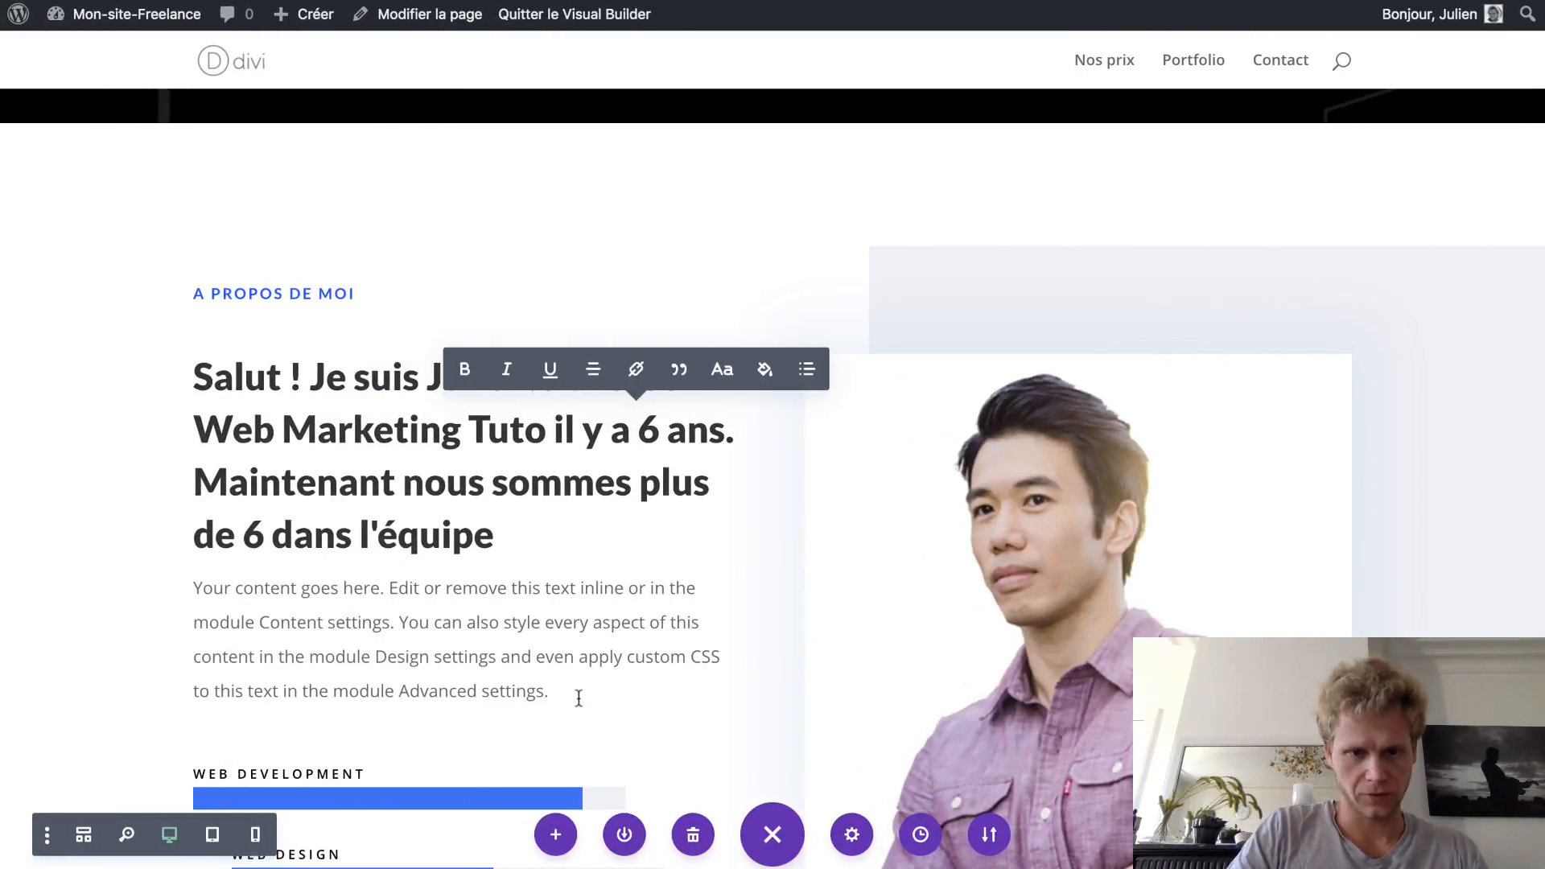
{"action": "left_click", "coordinate": [555, 694]}
{"action": "left_click_drag", "start_coordinate": [561, 699], "coordinate": [196, 592]}
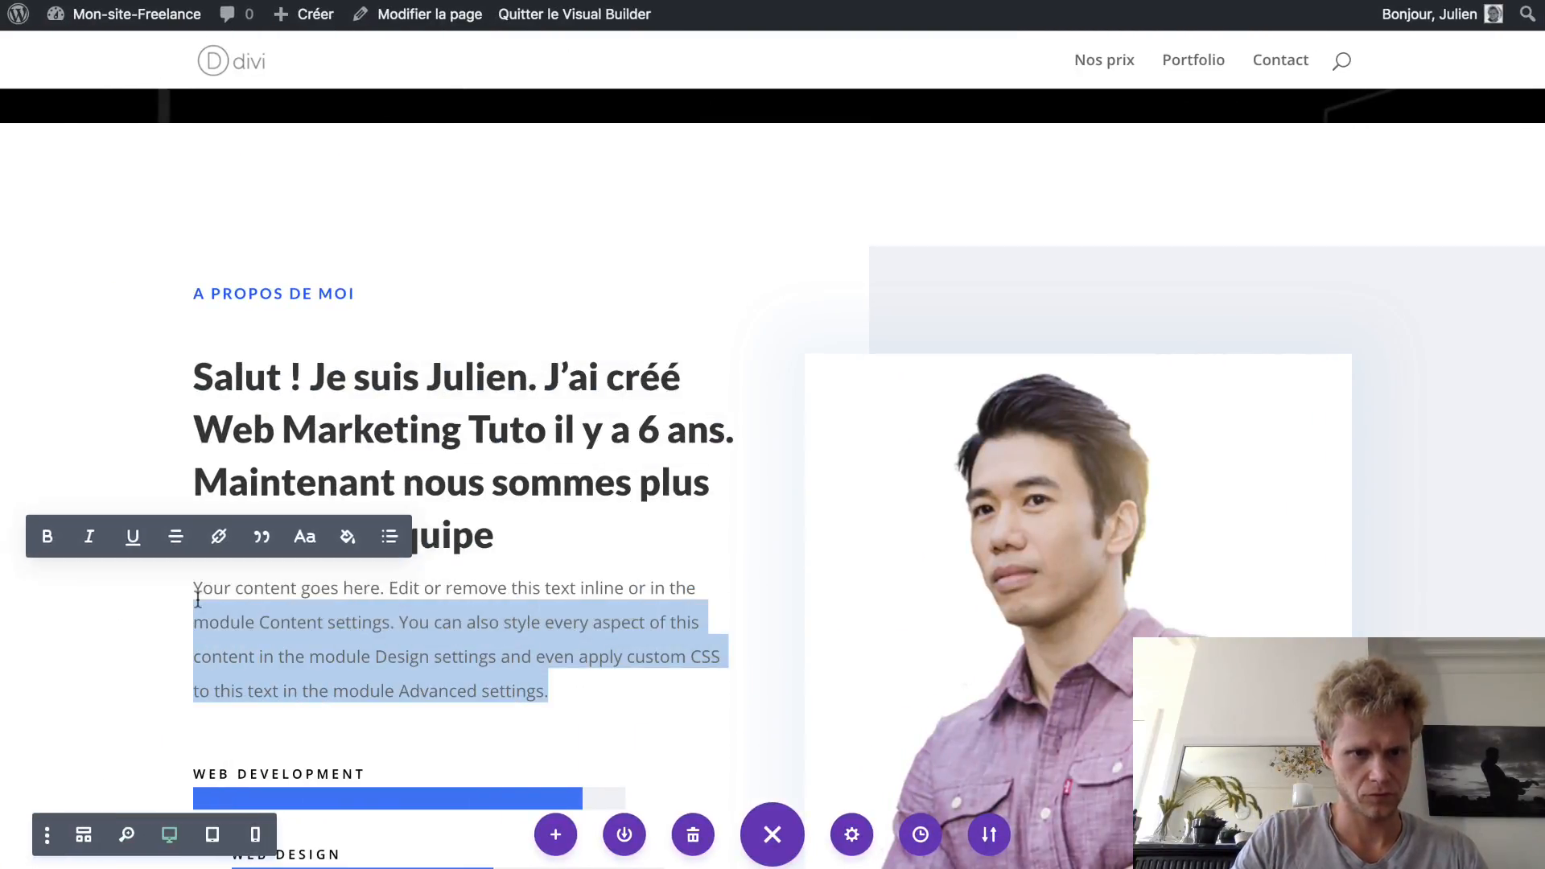
{"action": "key", "text": "ctrl+v"}
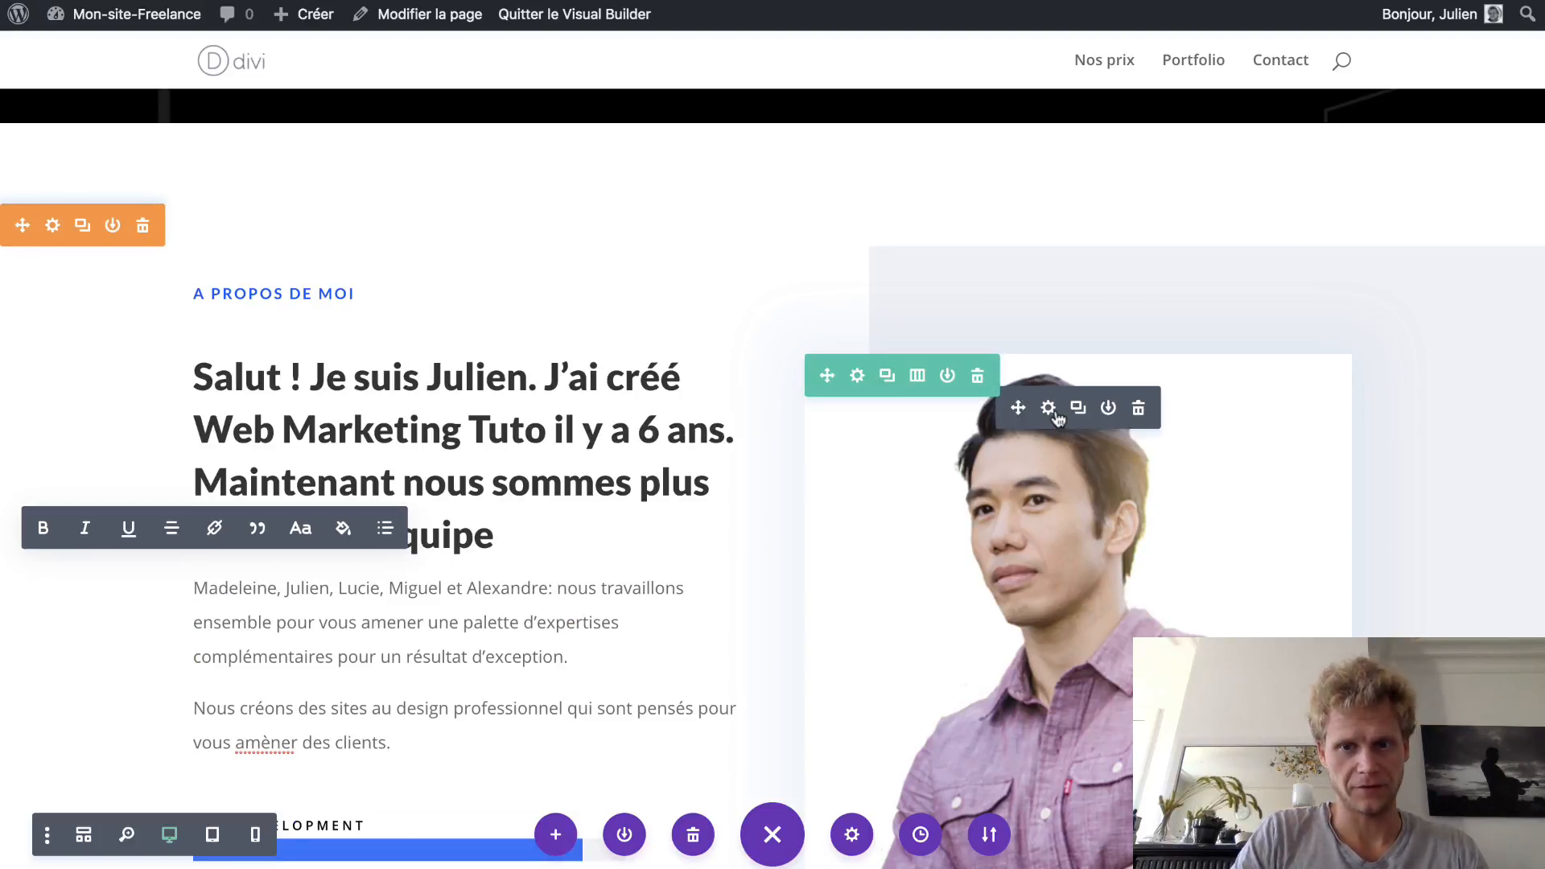
{"action": "left_click", "coordinate": [1048, 408]}
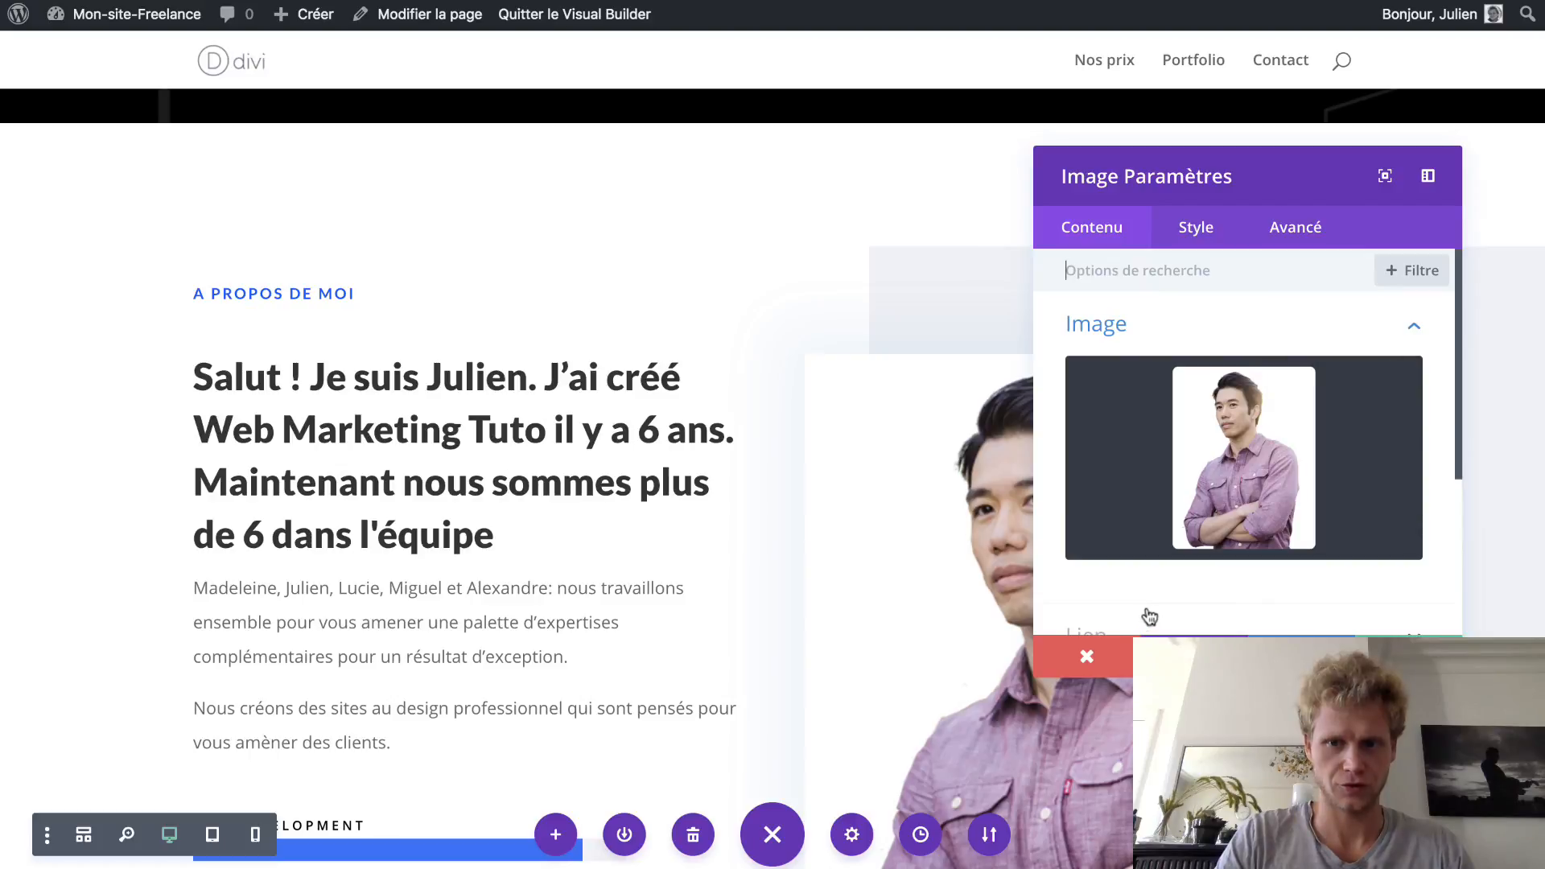
Close the image panel and set the SEO & Social skill bar to 90%
{"action": "left_click", "coordinate": [1090, 657]}
{"action": "scroll", "coordinate": [1100, 662], "scroll_direction": "down", "scroll_amount": 2}
{"action": "scroll", "coordinate": [1099, 662], "scroll_direction": "down", "scroll_amount": 5}
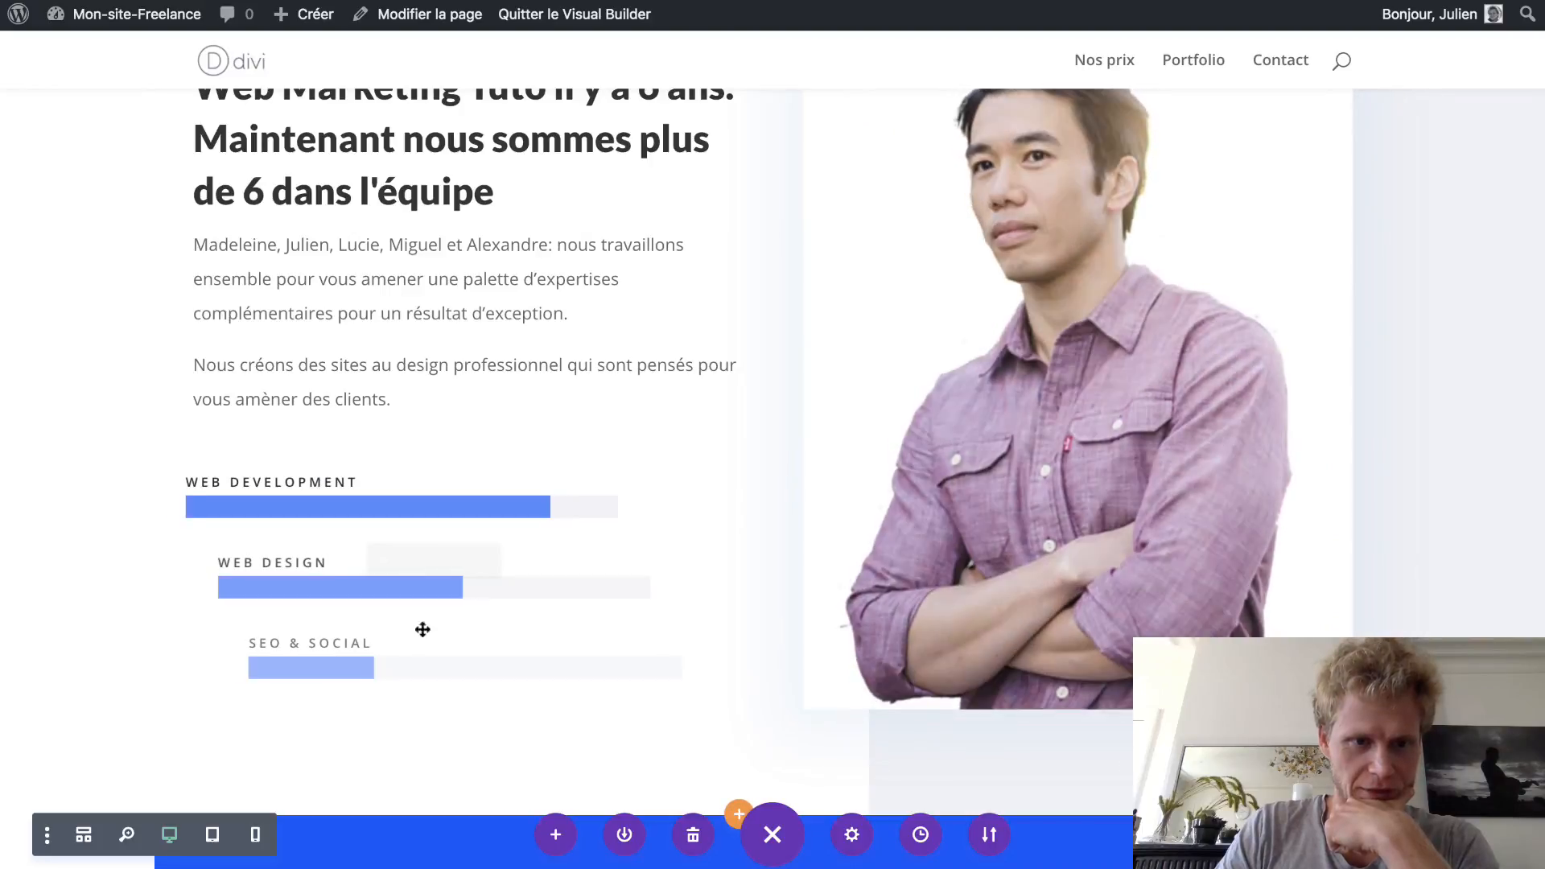
{"action": "left_click", "coordinate": [456, 642]}
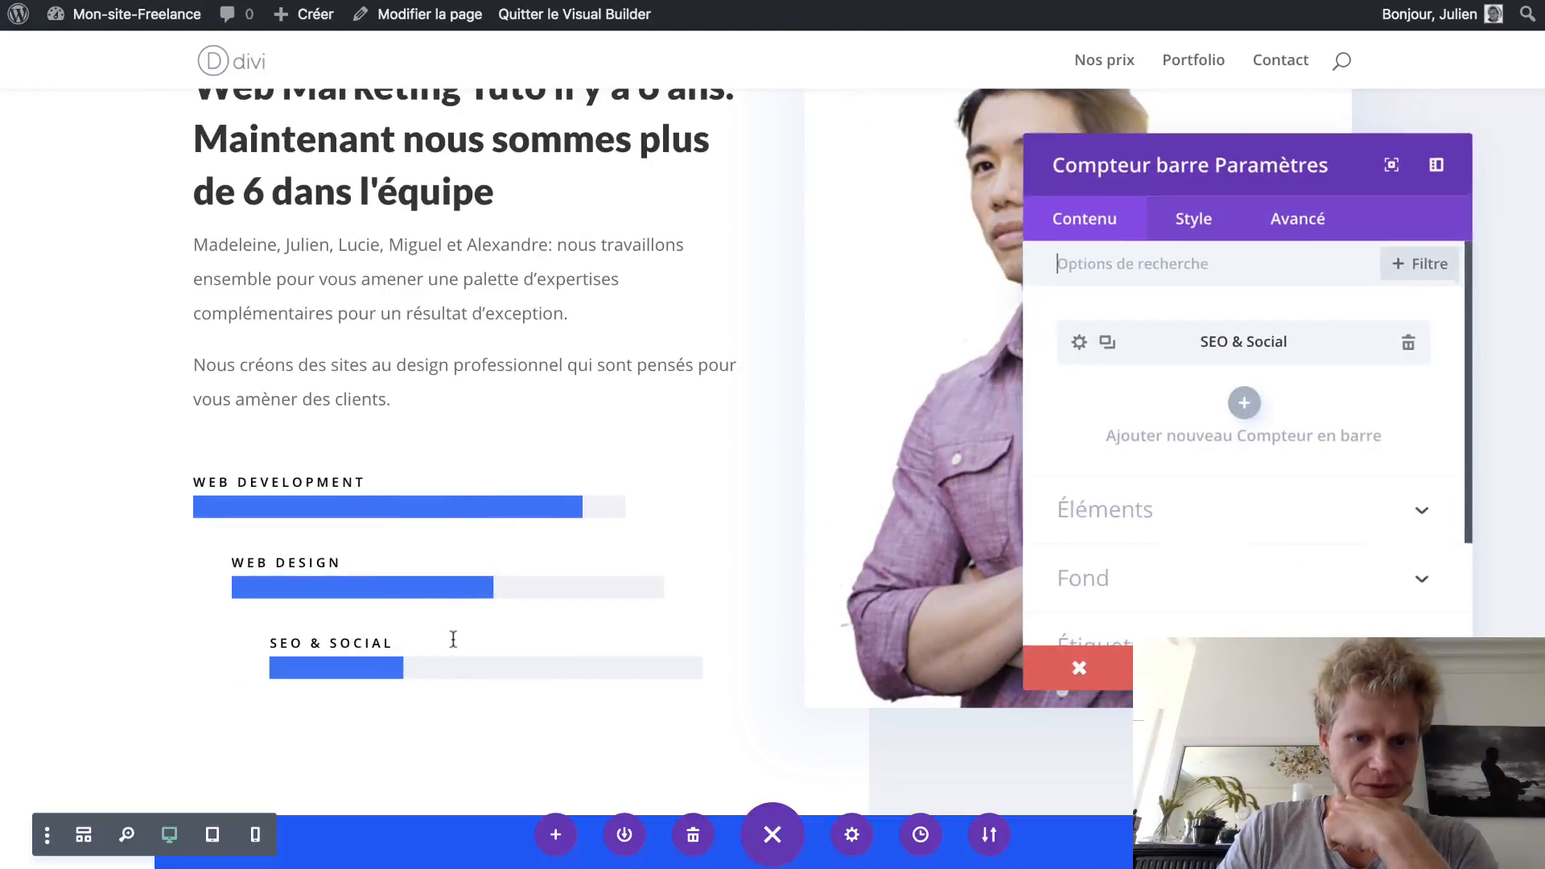
{"action": "left_click", "coordinate": [1087, 346]}
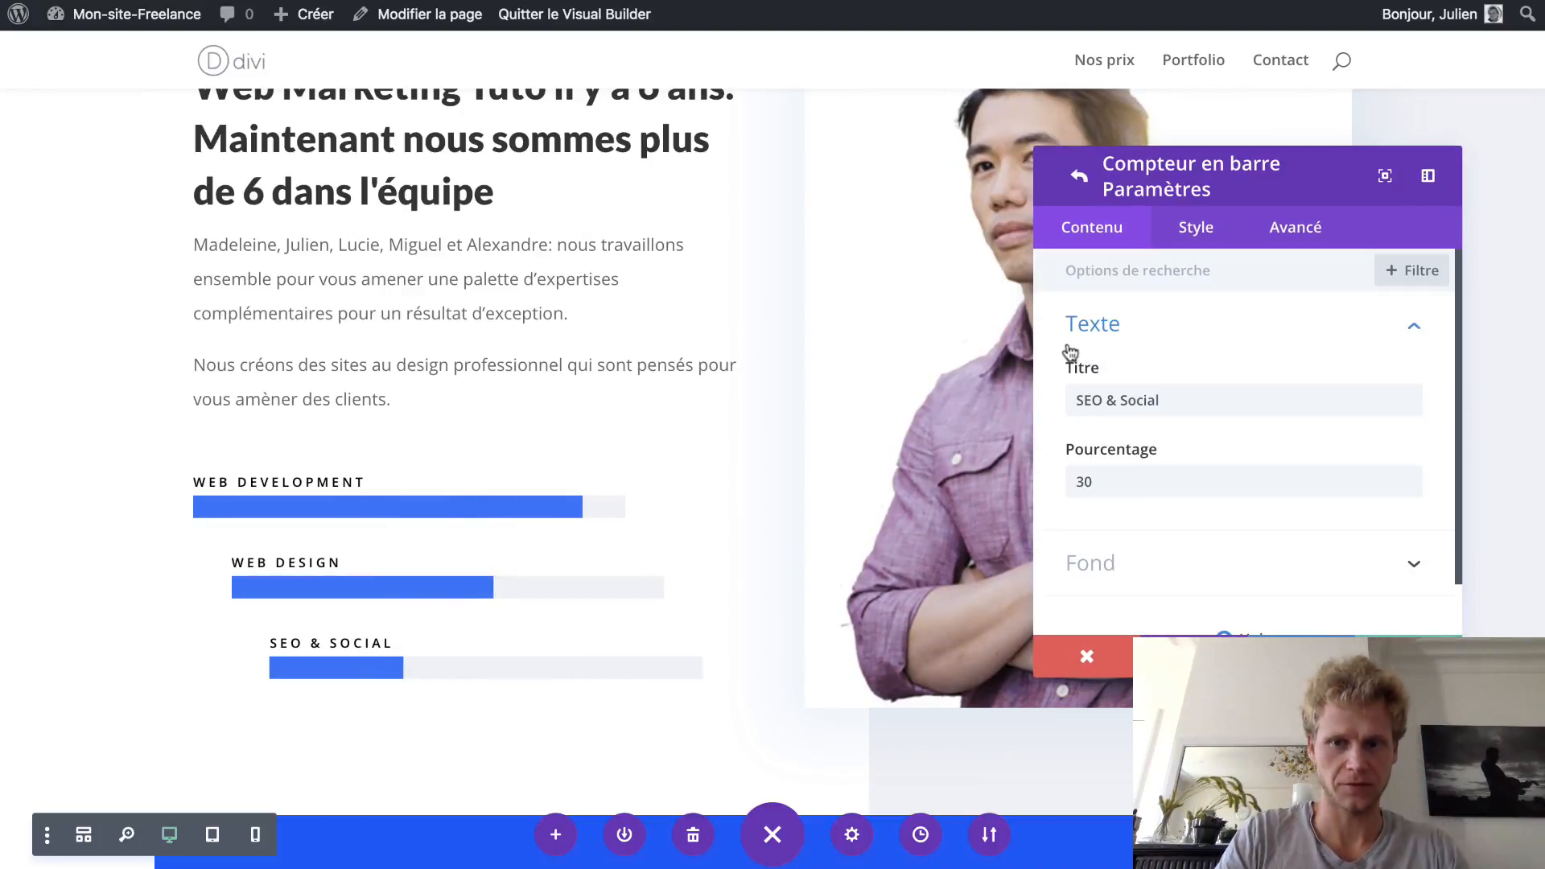
{"action": "left_click", "coordinate": [1085, 483]}
{"action": "key", "text": "BackSpace"}
{"action": "type", "text": "9"}
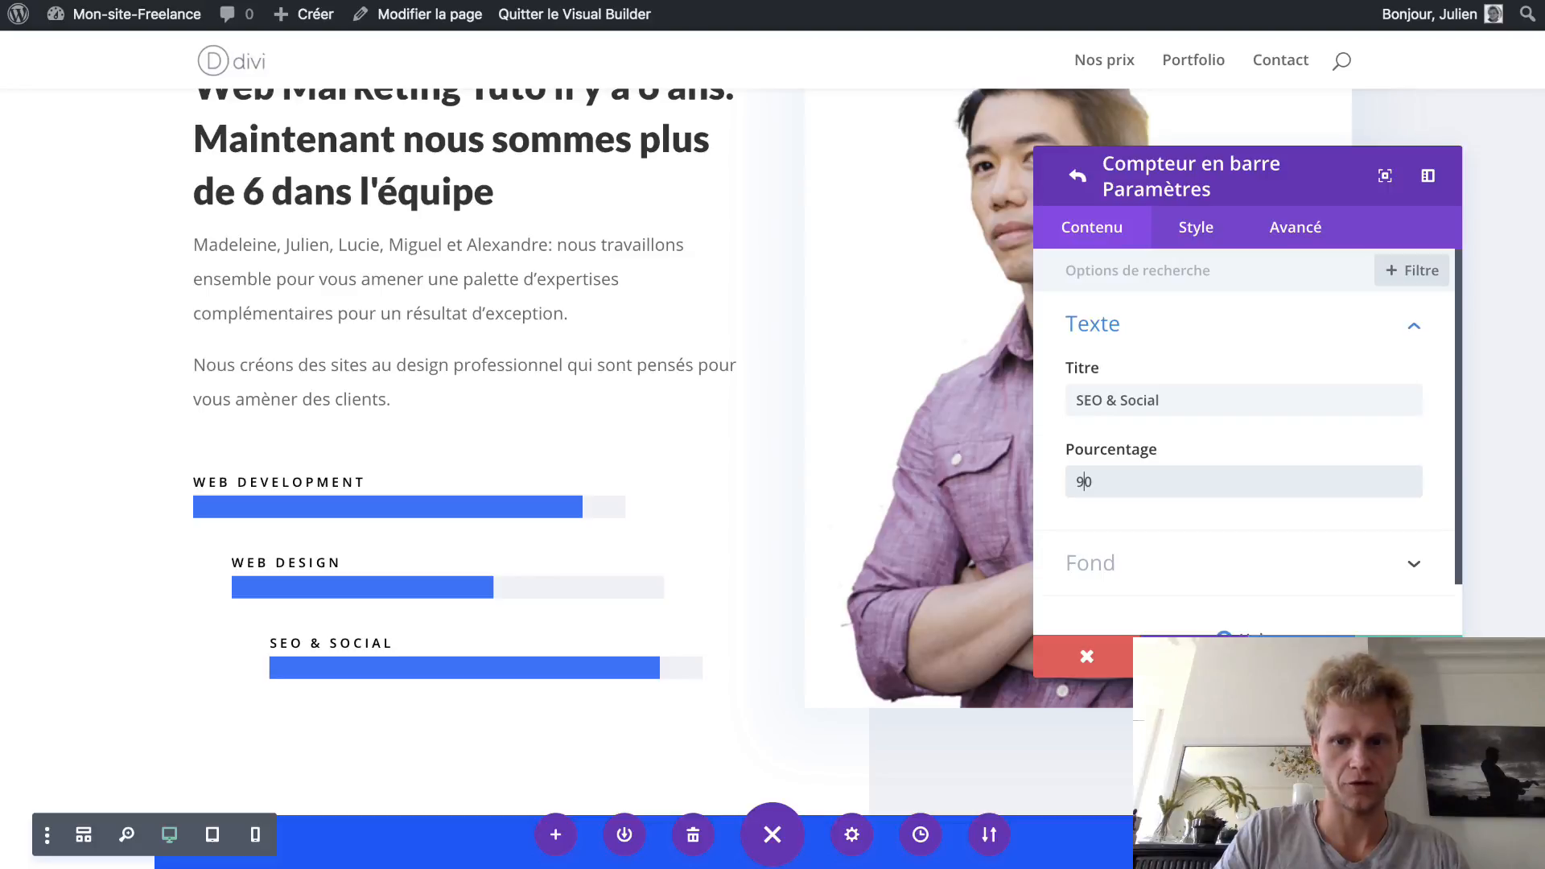
{"action": "key", "text": "Return"}
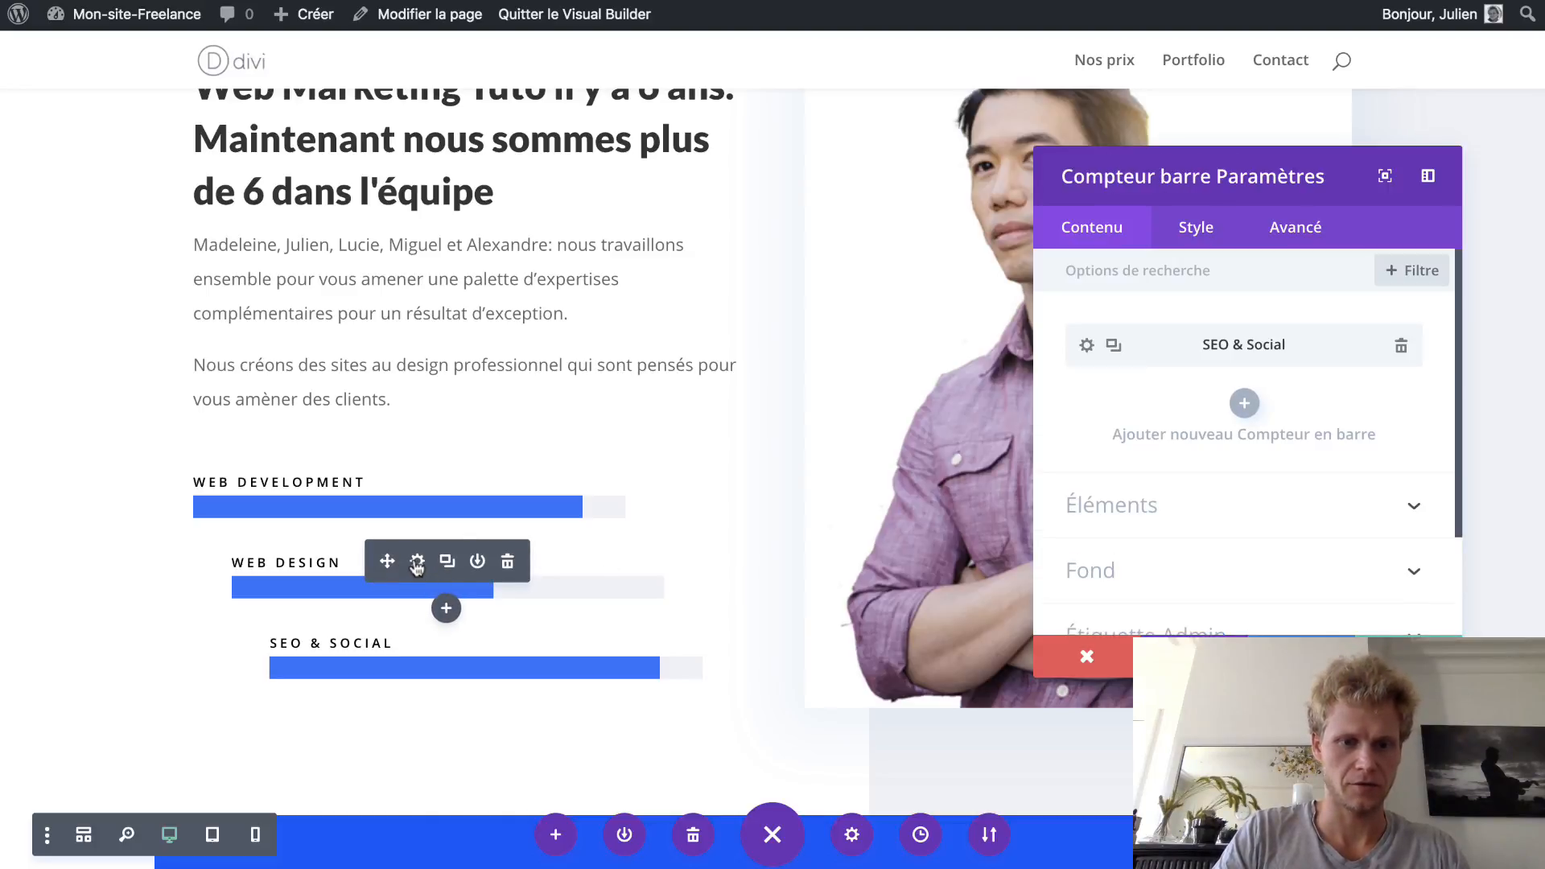
Set the Web Design bar to 80% and the Web Development bar to 40%
{"action": "left_click", "coordinate": [417, 561]}
{"action": "left_click", "coordinate": [1088, 346]}
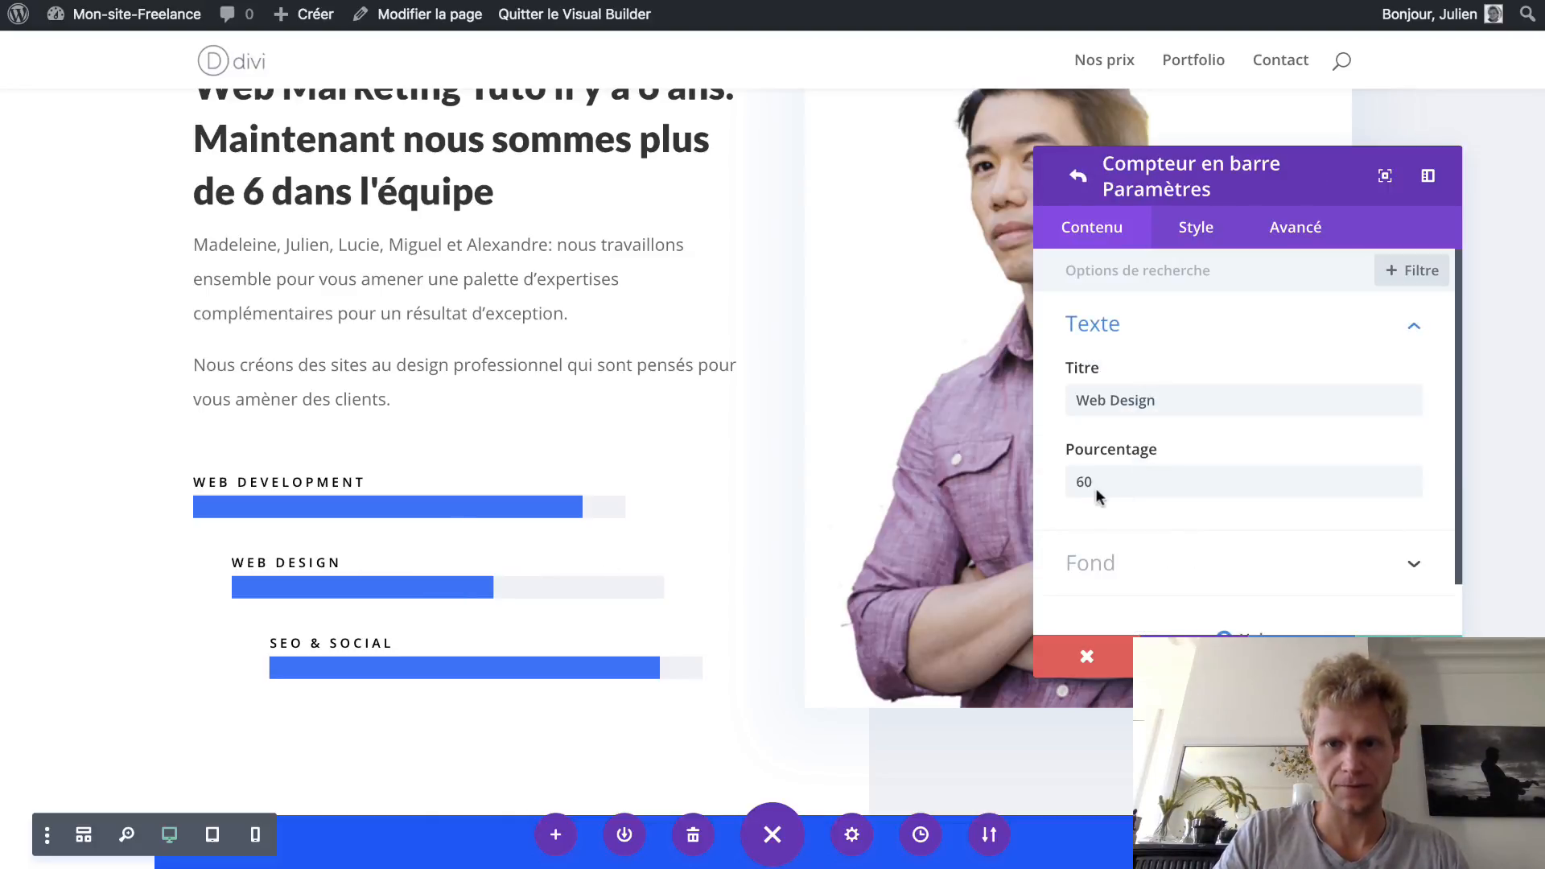
{"action": "left_click_drag", "start_coordinate": [1082, 481], "coordinate": [1068, 482]}
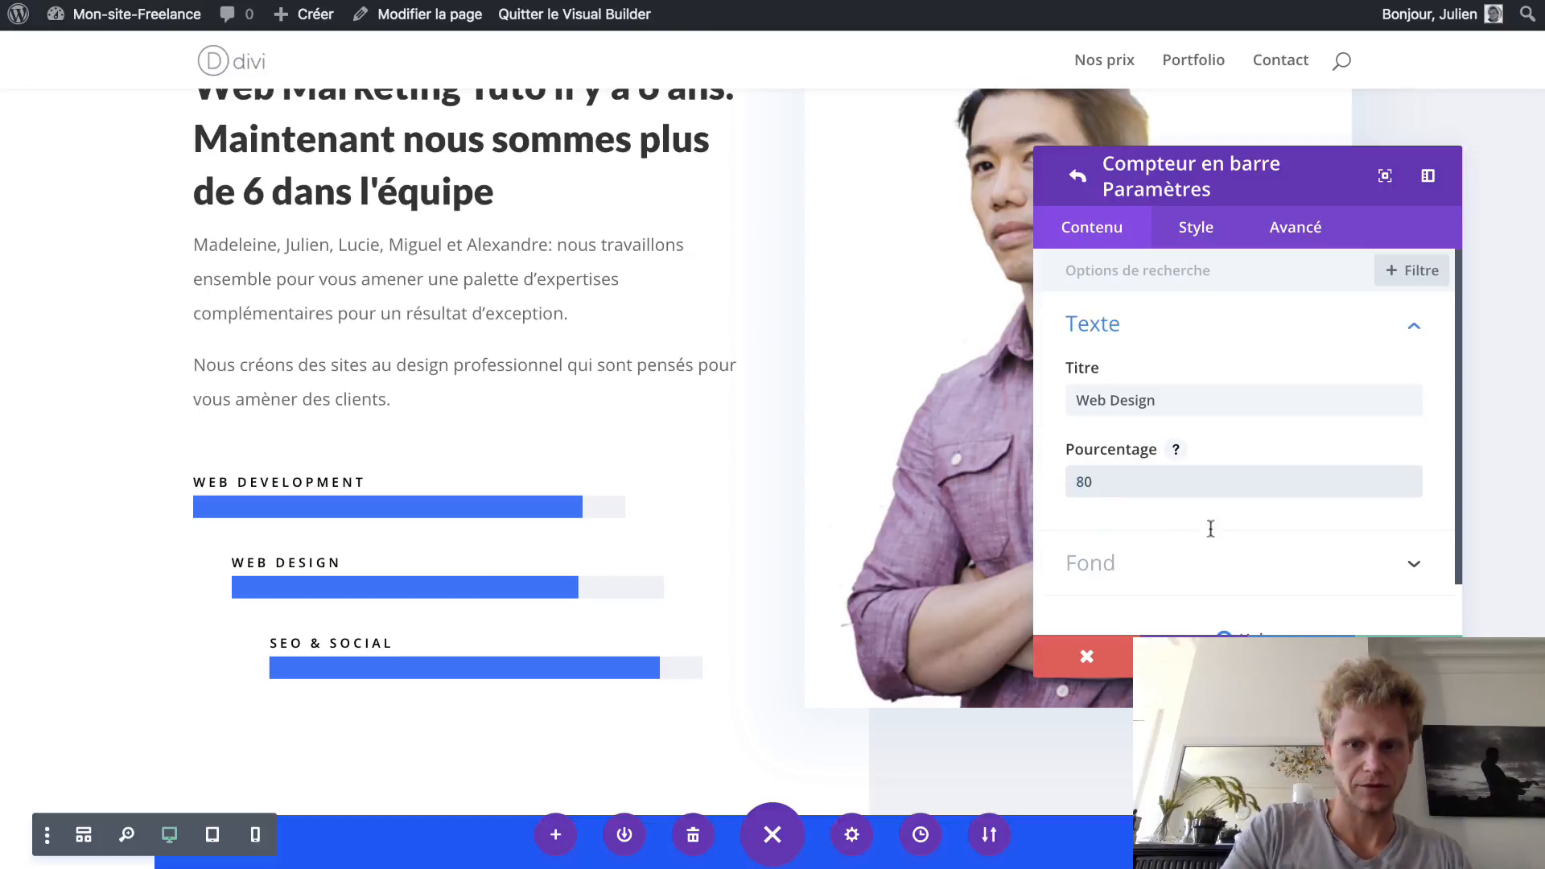
{"action": "left_click", "coordinate": [1409, 657]}
{"action": "mouse_move", "coordinate": [442, 502]}
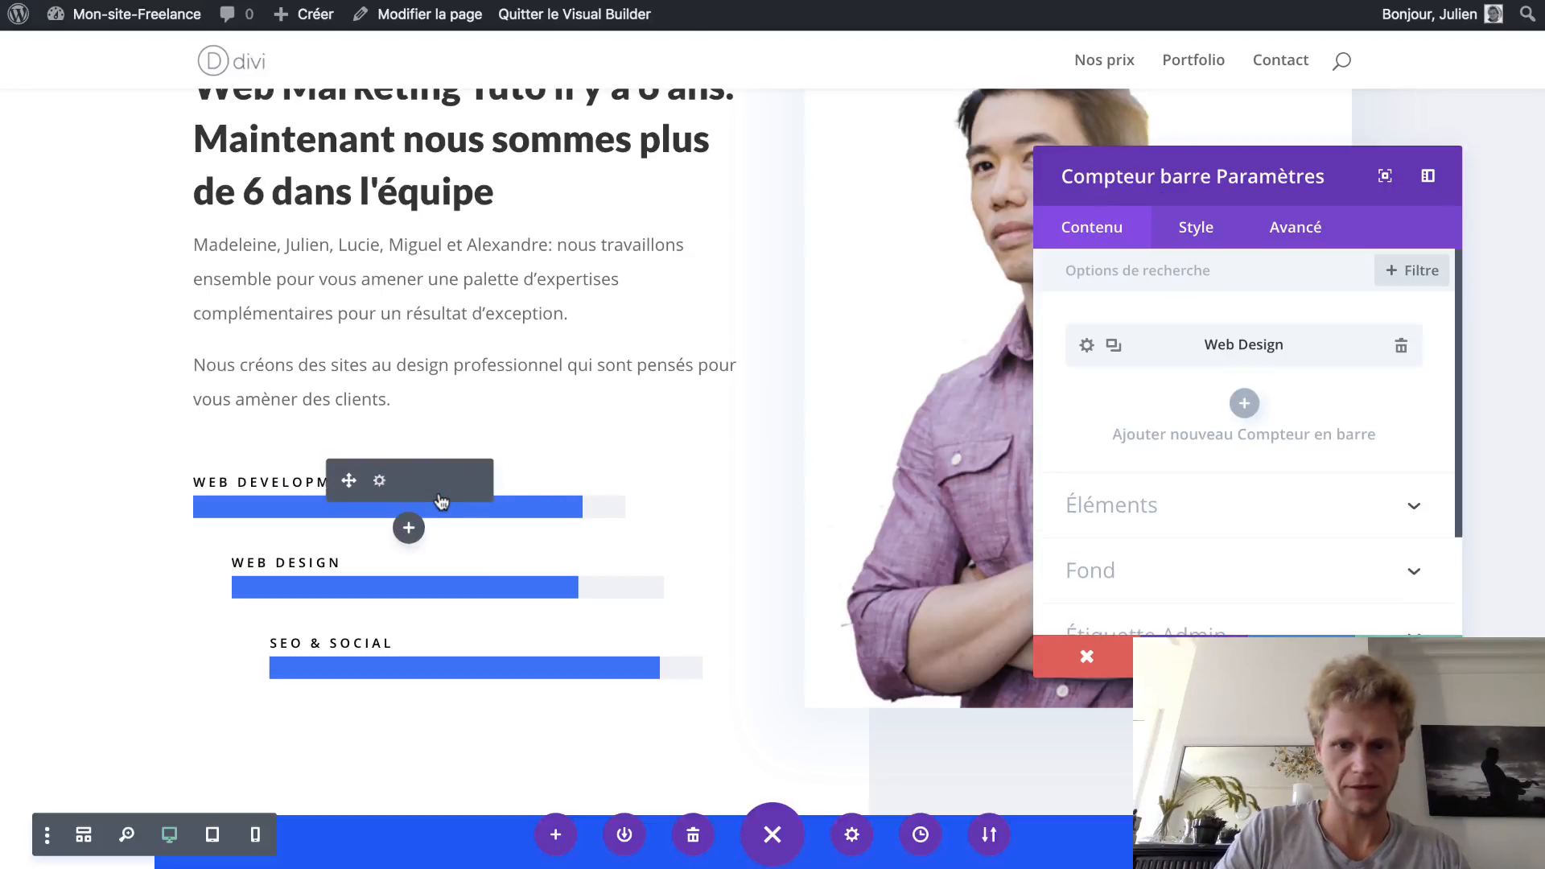
{"action": "left_click", "coordinate": [379, 482]}
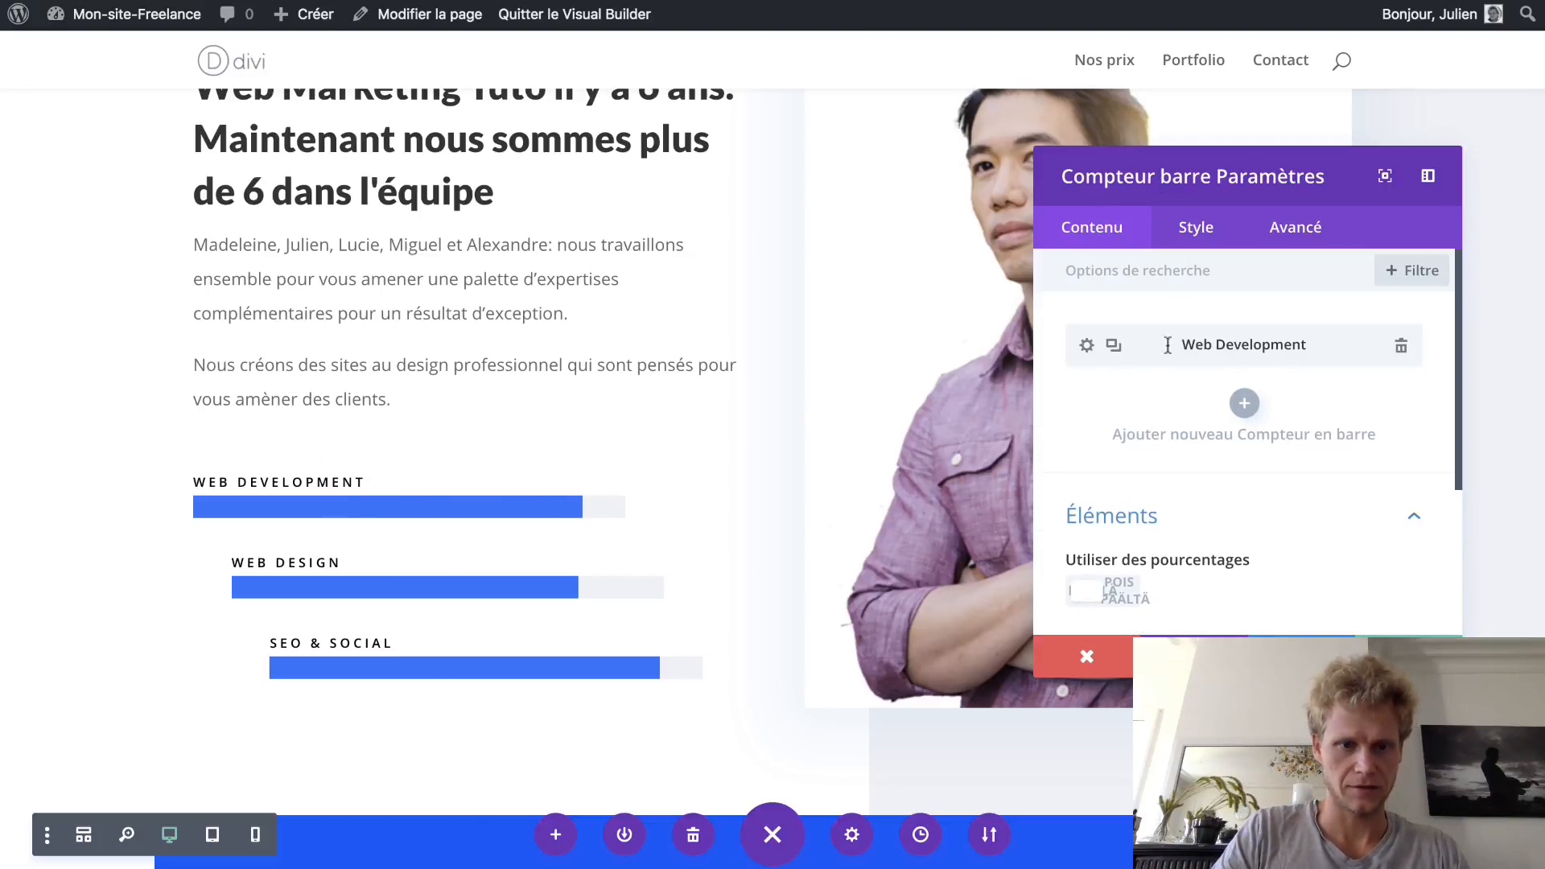
{"action": "left_click", "coordinate": [1093, 345]}
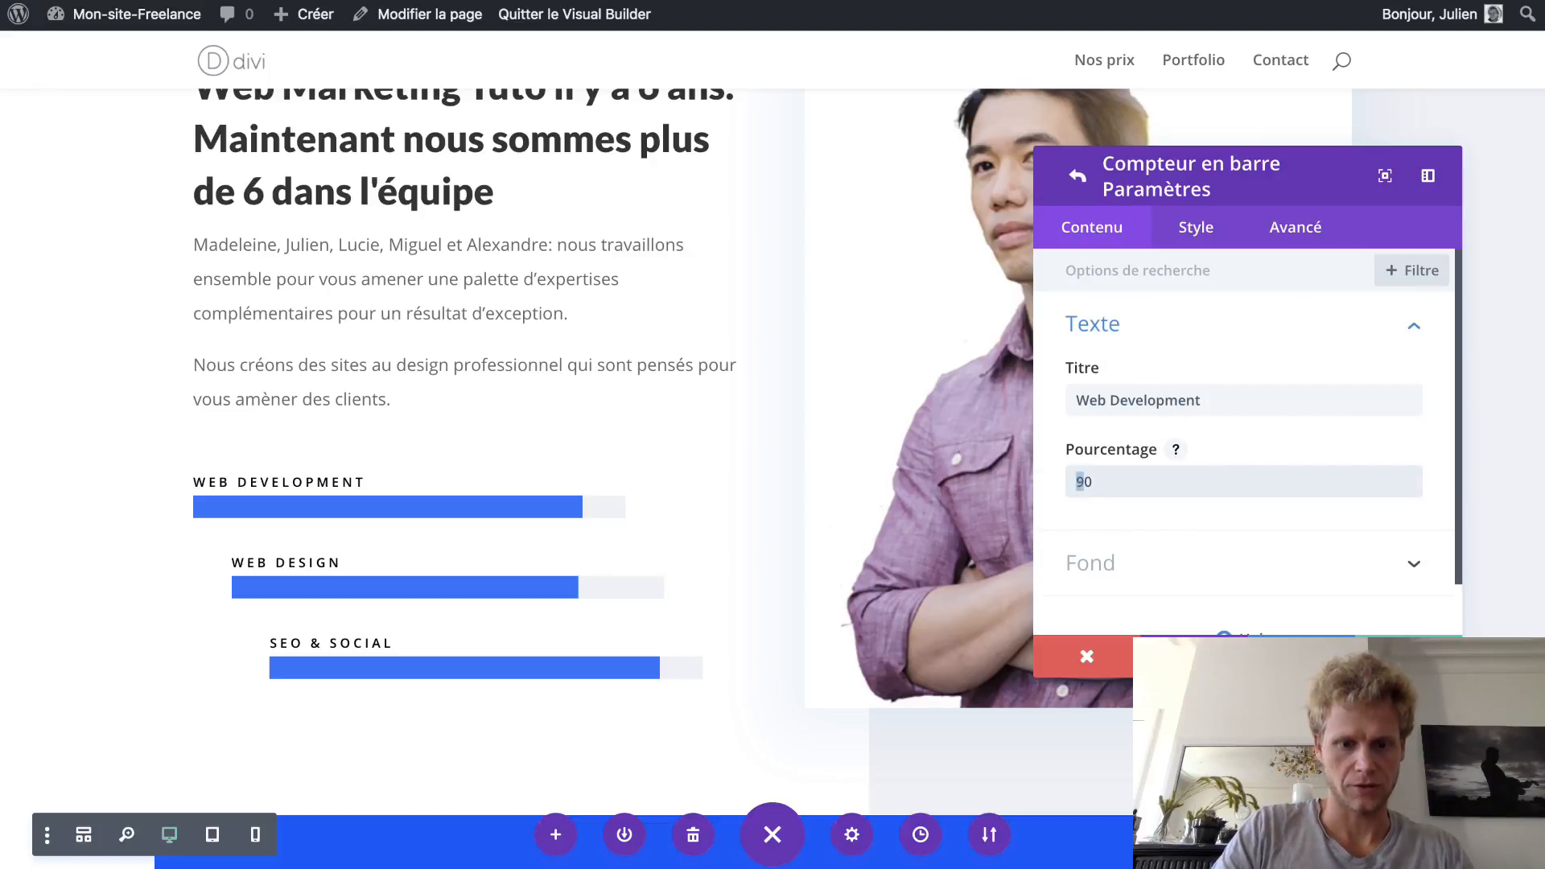
{"action": "type", "text": "4"}
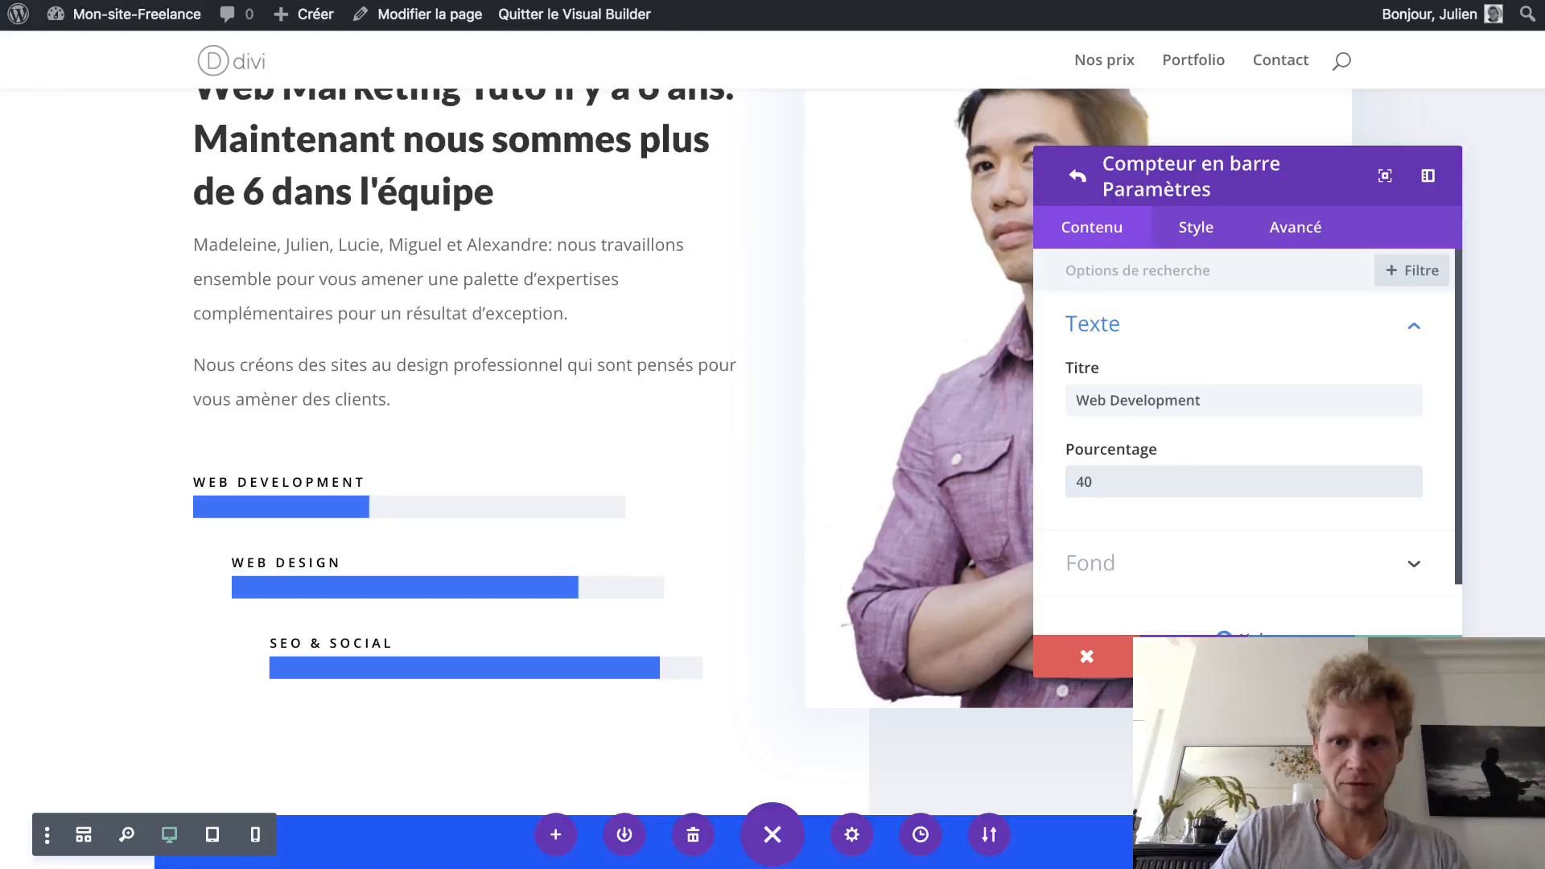
{"action": "key", "text": "Return"}
{"action": "key", "text": "Return"}
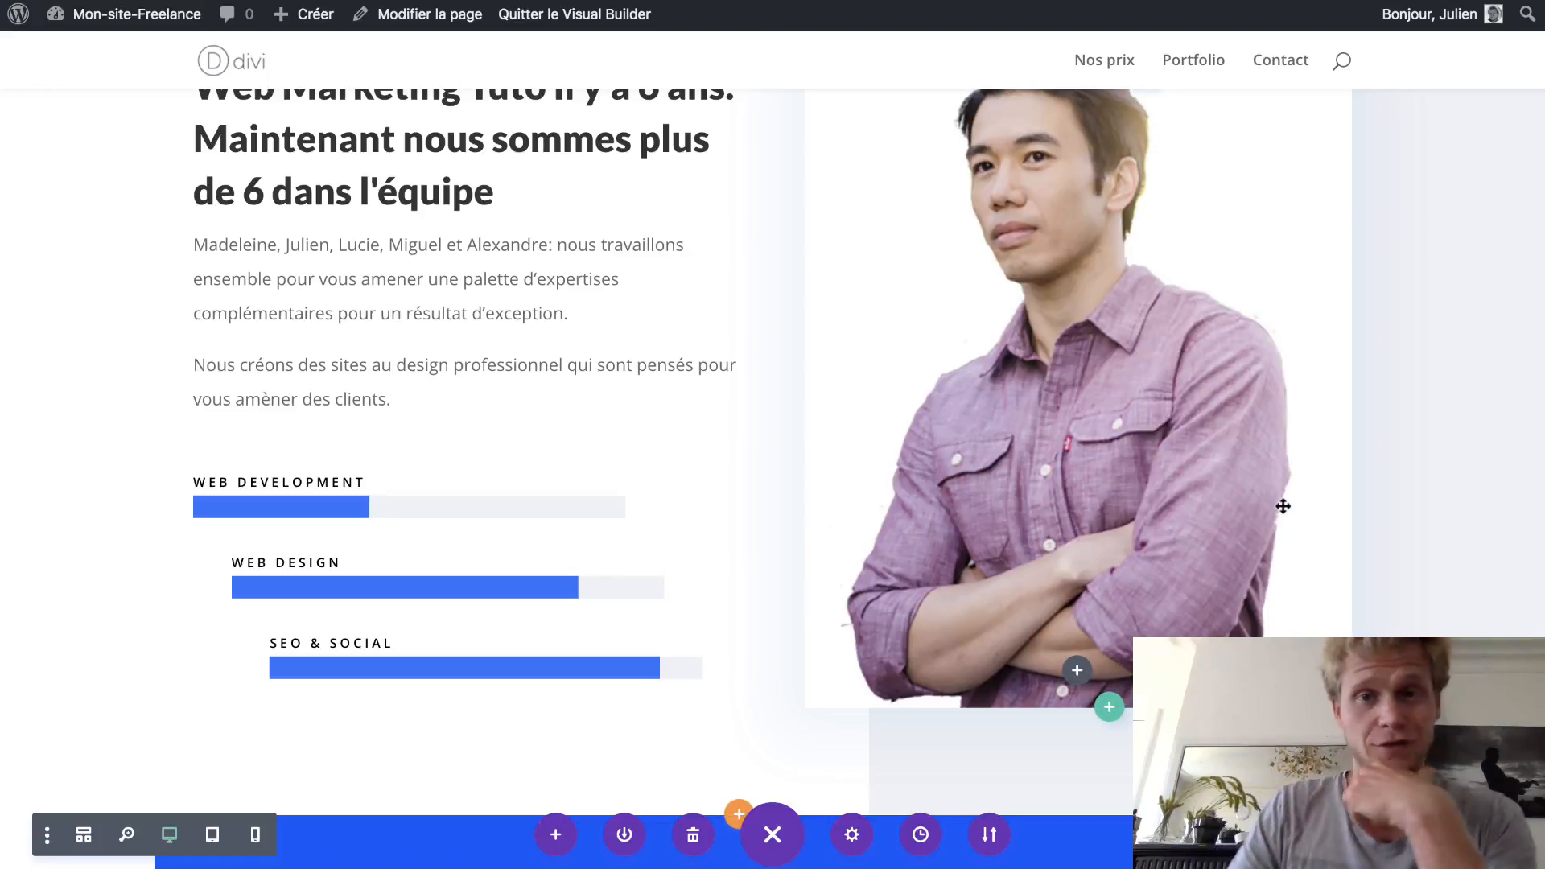
Set the first counter's number to 6 and its title to 'Membres dans l'équipe'
{"action": "scroll", "coordinate": [1283, 506], "scroll_direction": "down", "scroll_amount": 3}
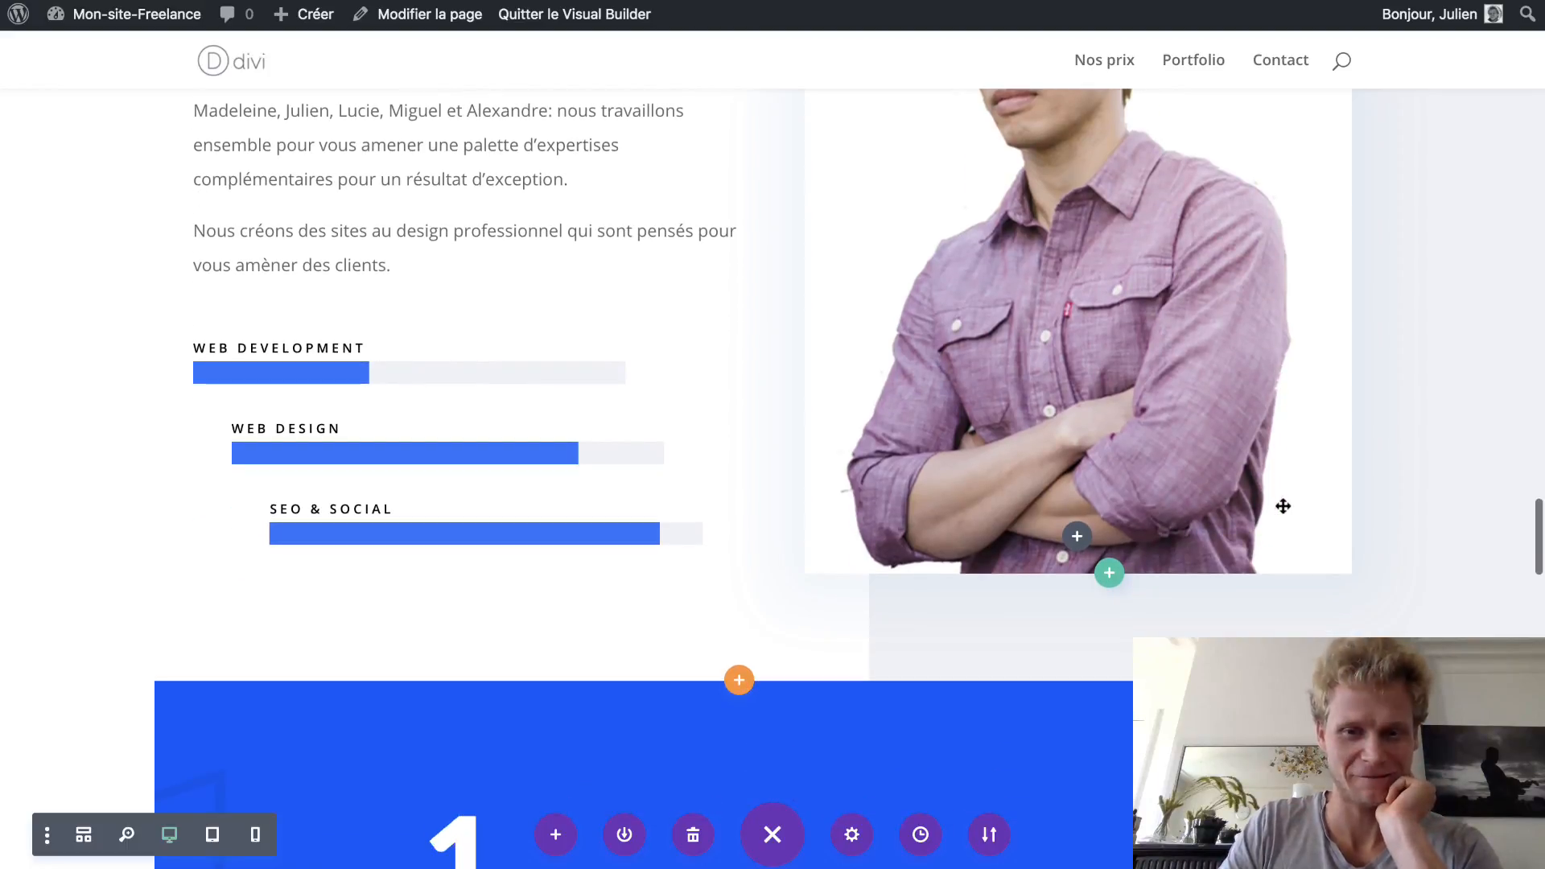
{"action": "scroll", "coordinate": [1283, 506], "scroll_direction": "down", "scroll_amount": 6}
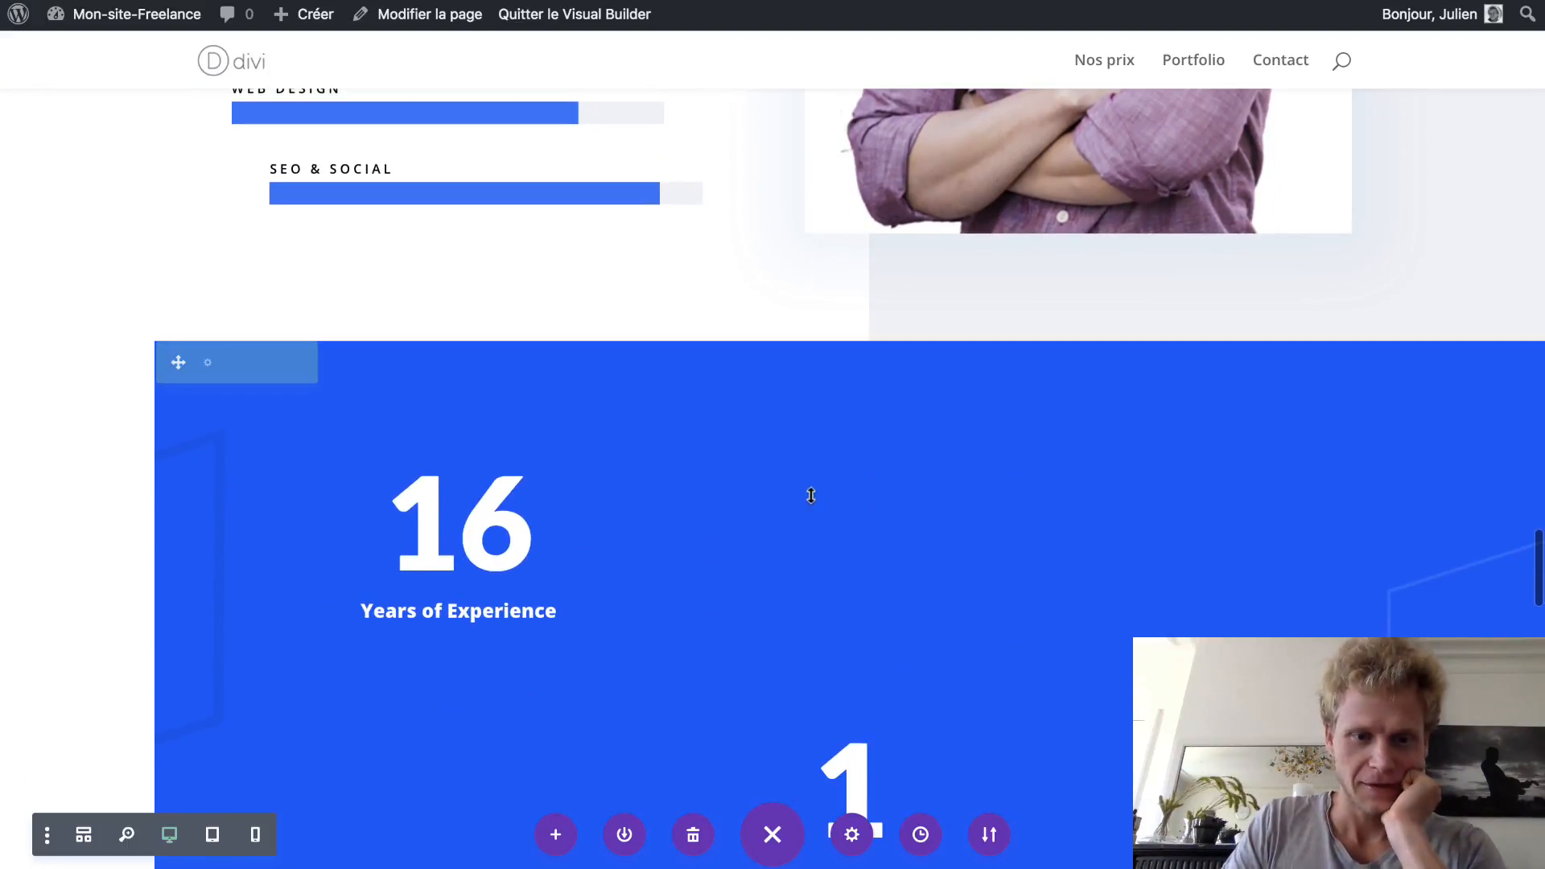
{"action": "scroll", "coordinate": [582, 450], "scroll_direction": "down", "scroll_amount": 6}
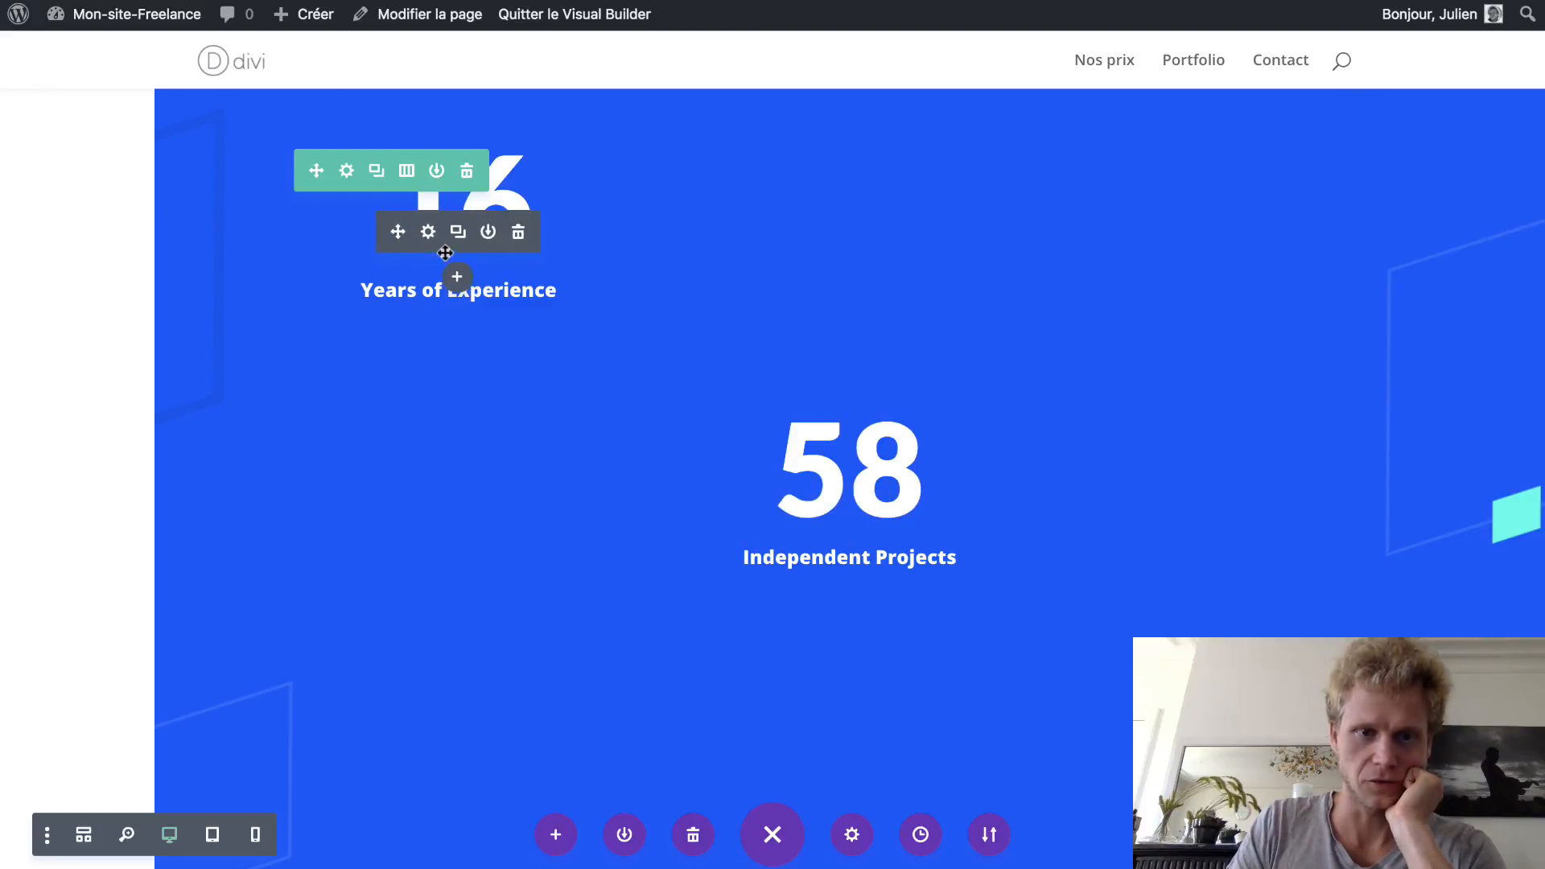
{"action": "left_click", "coordinate": [433, 243]}
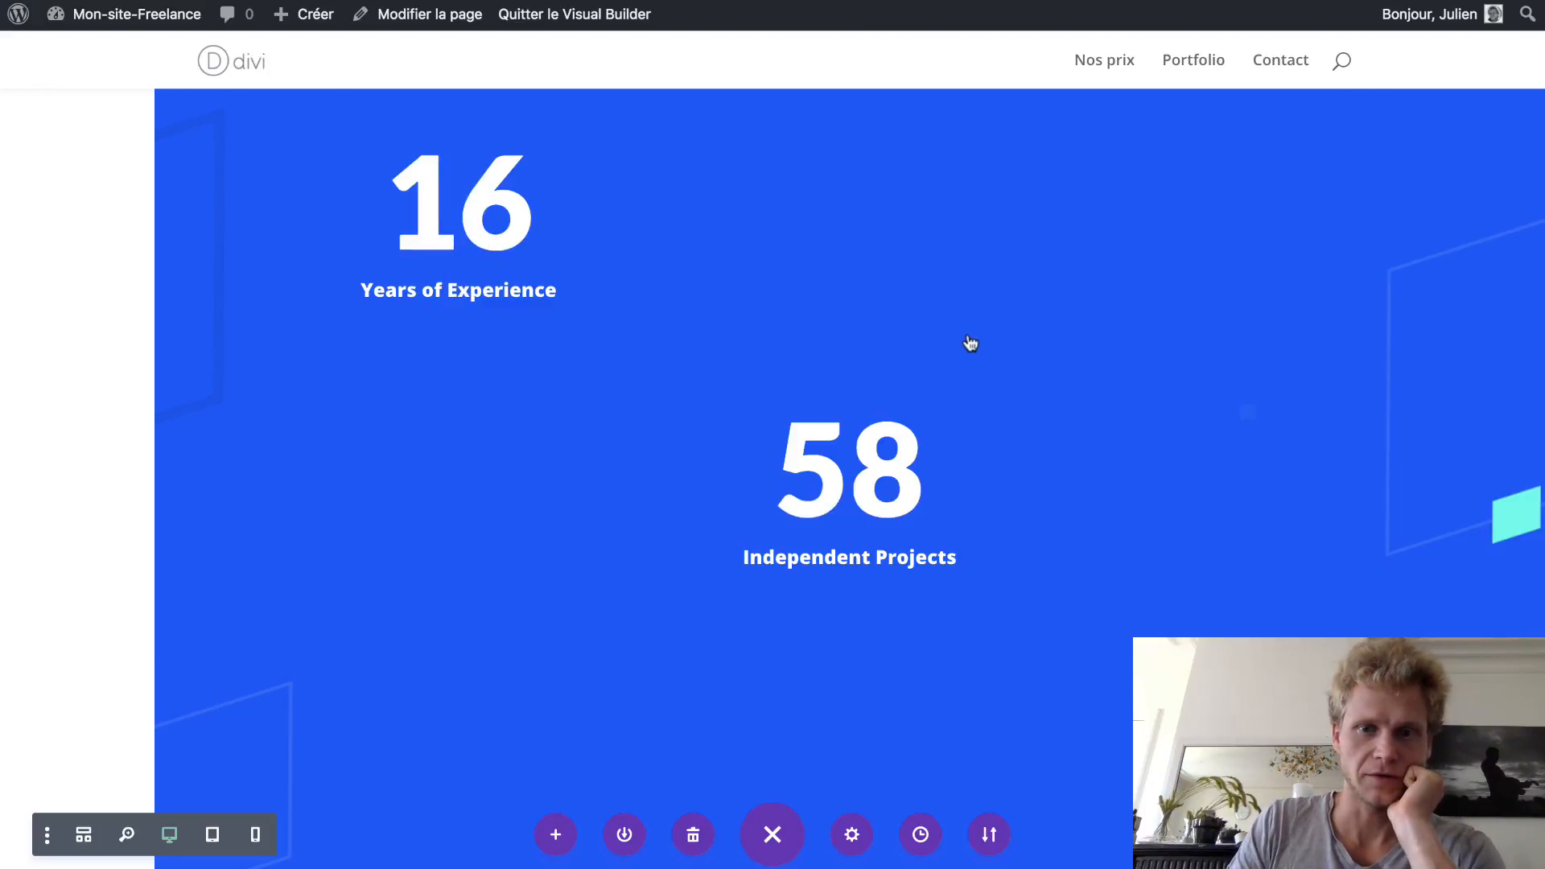
{"action": "left_click_drag", "start_coordinate": [1231, 397], "coordinate": [1160, 400]}
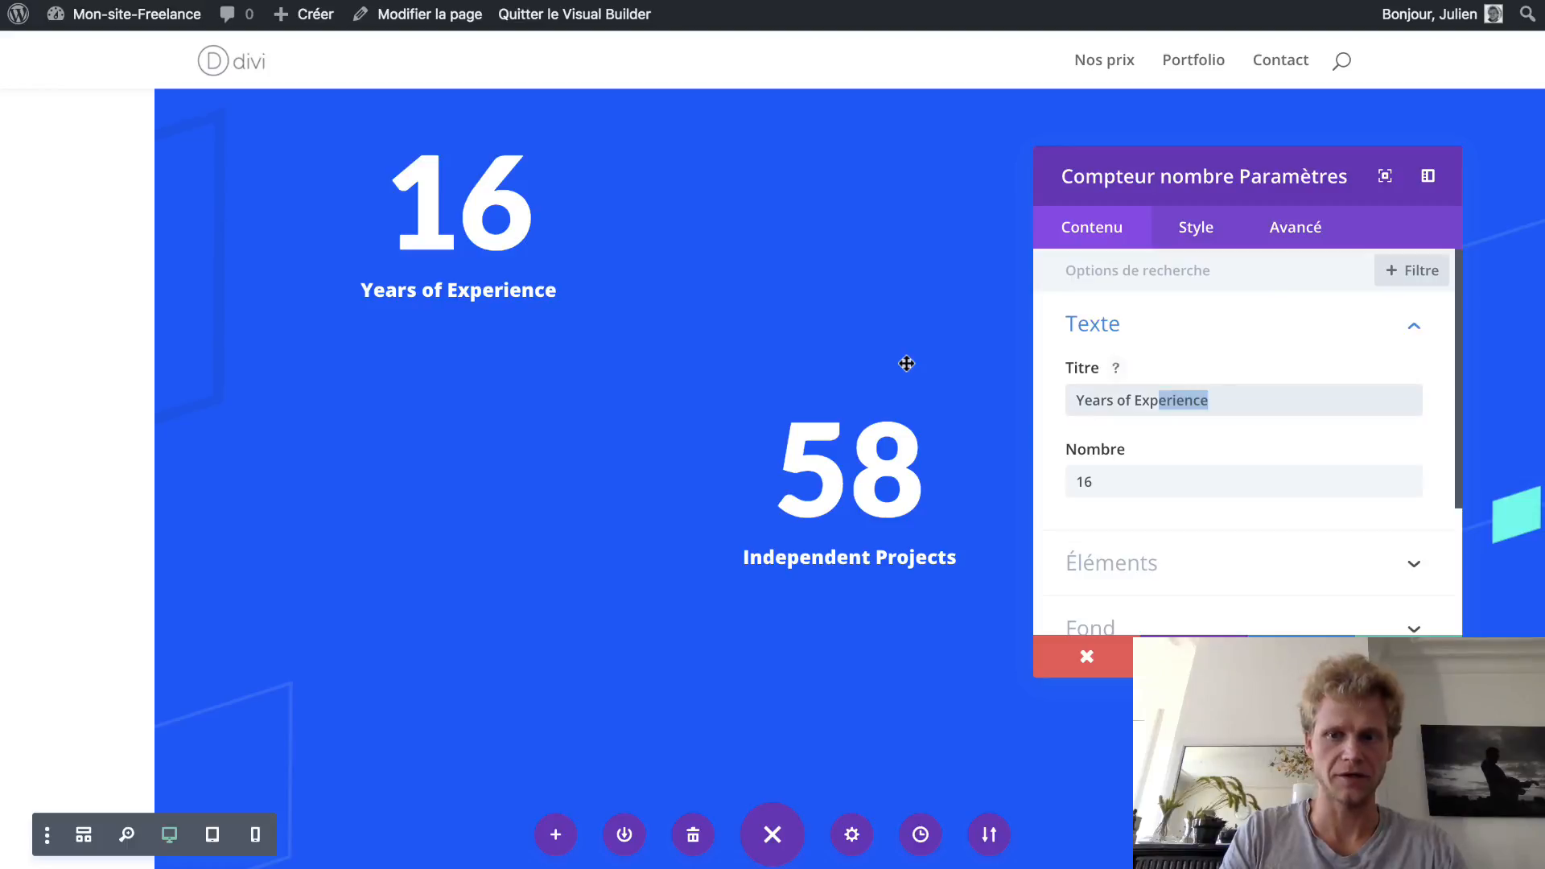
{"action": "type", "text": "Membres d"}
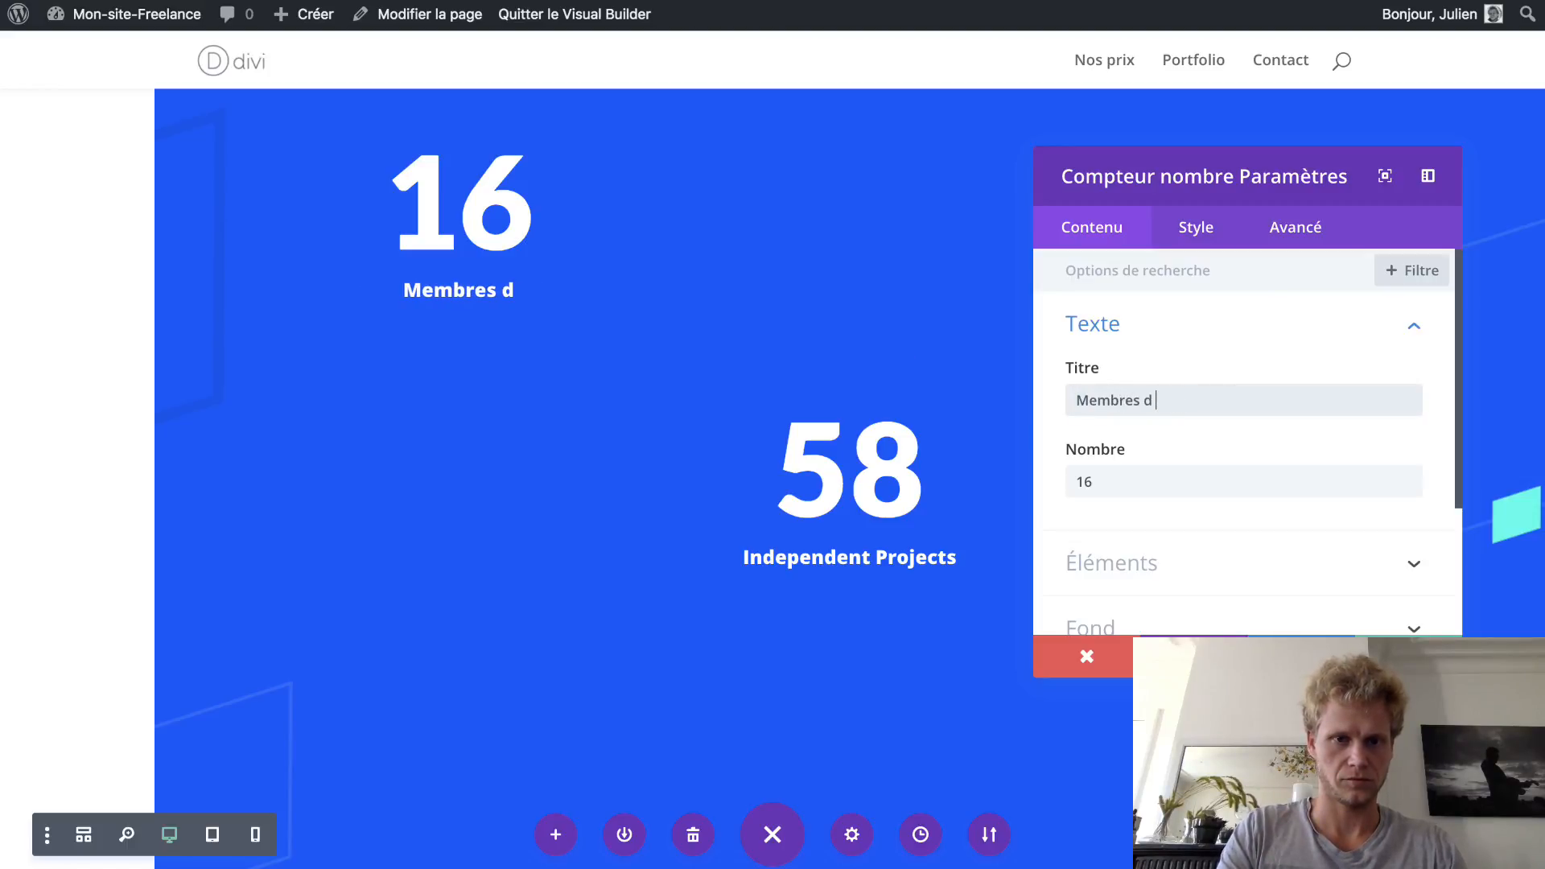
{"action": "type", "text": " ans l'équipe"}
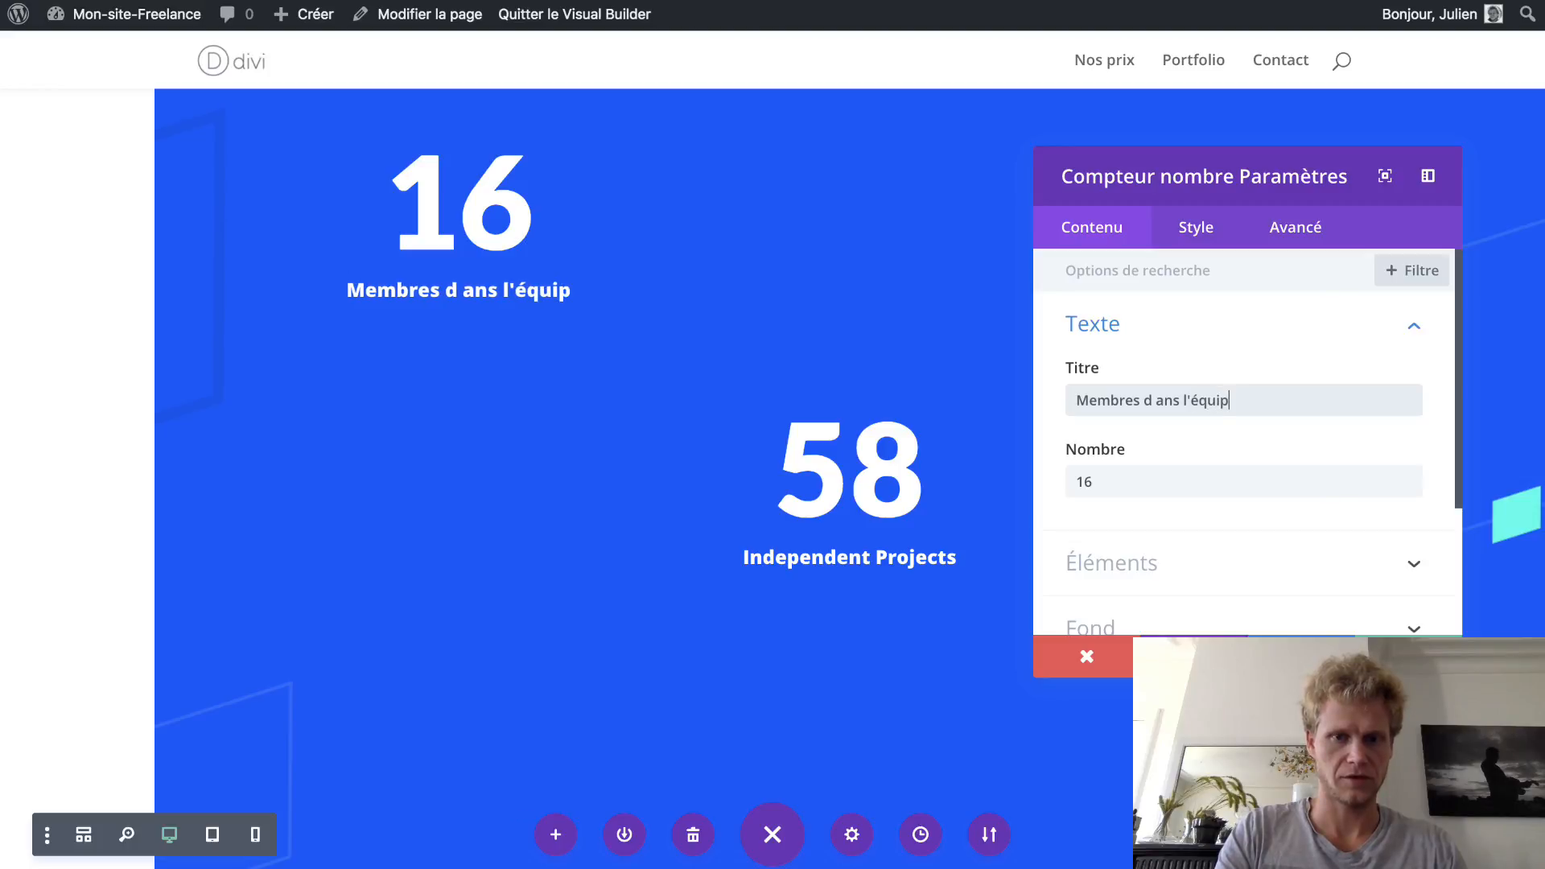
{"action": "left_click", "coordinate": [1050, 490]}
{"action": "type", "text": "0+"}
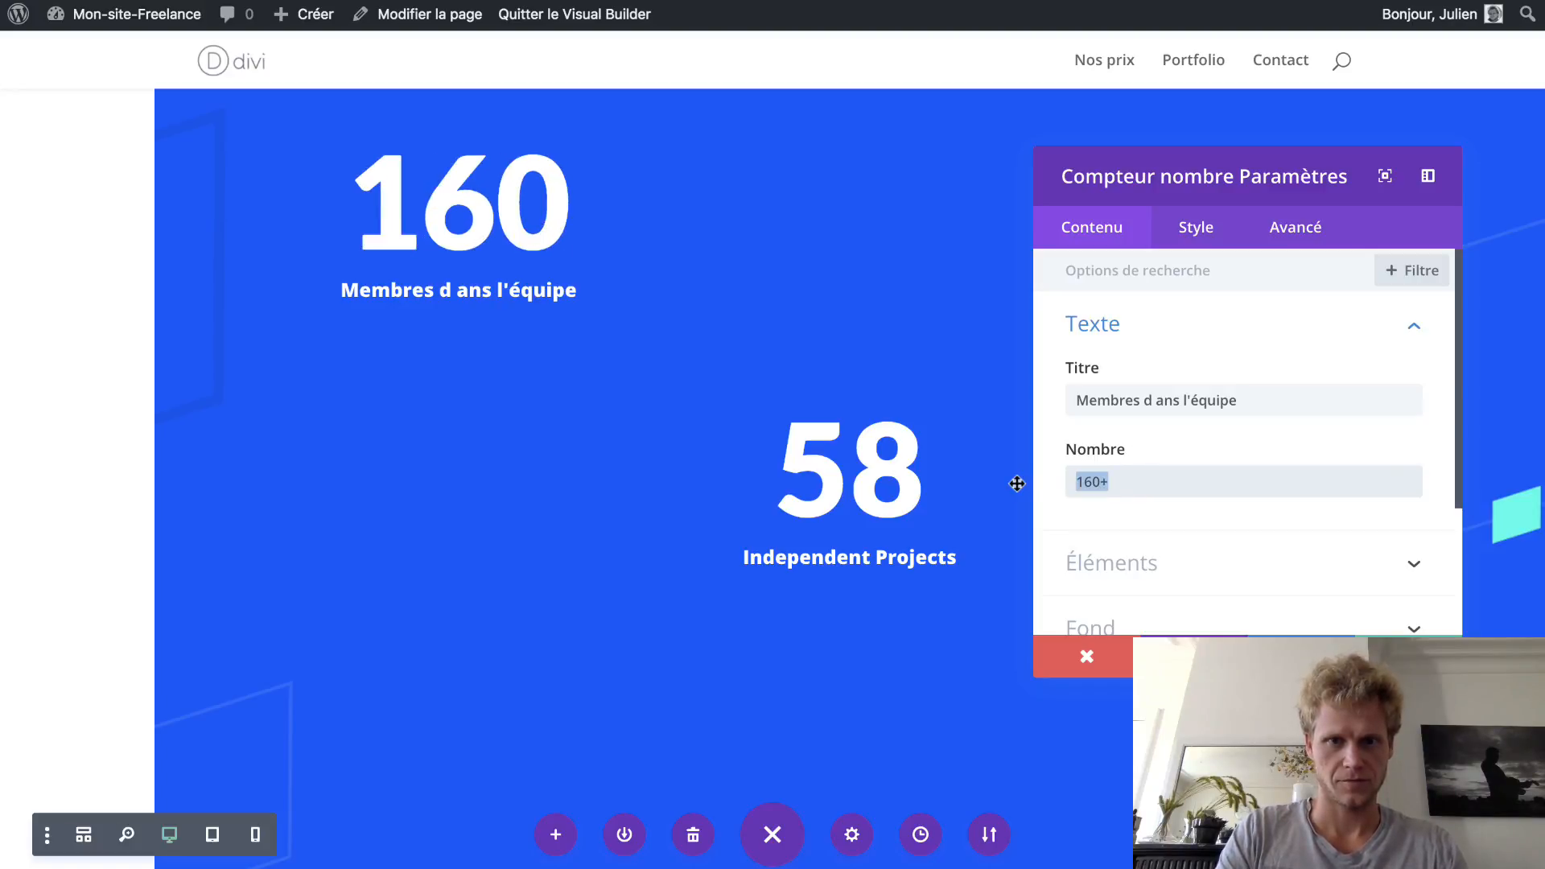
{"action": "type", "text": "6"}
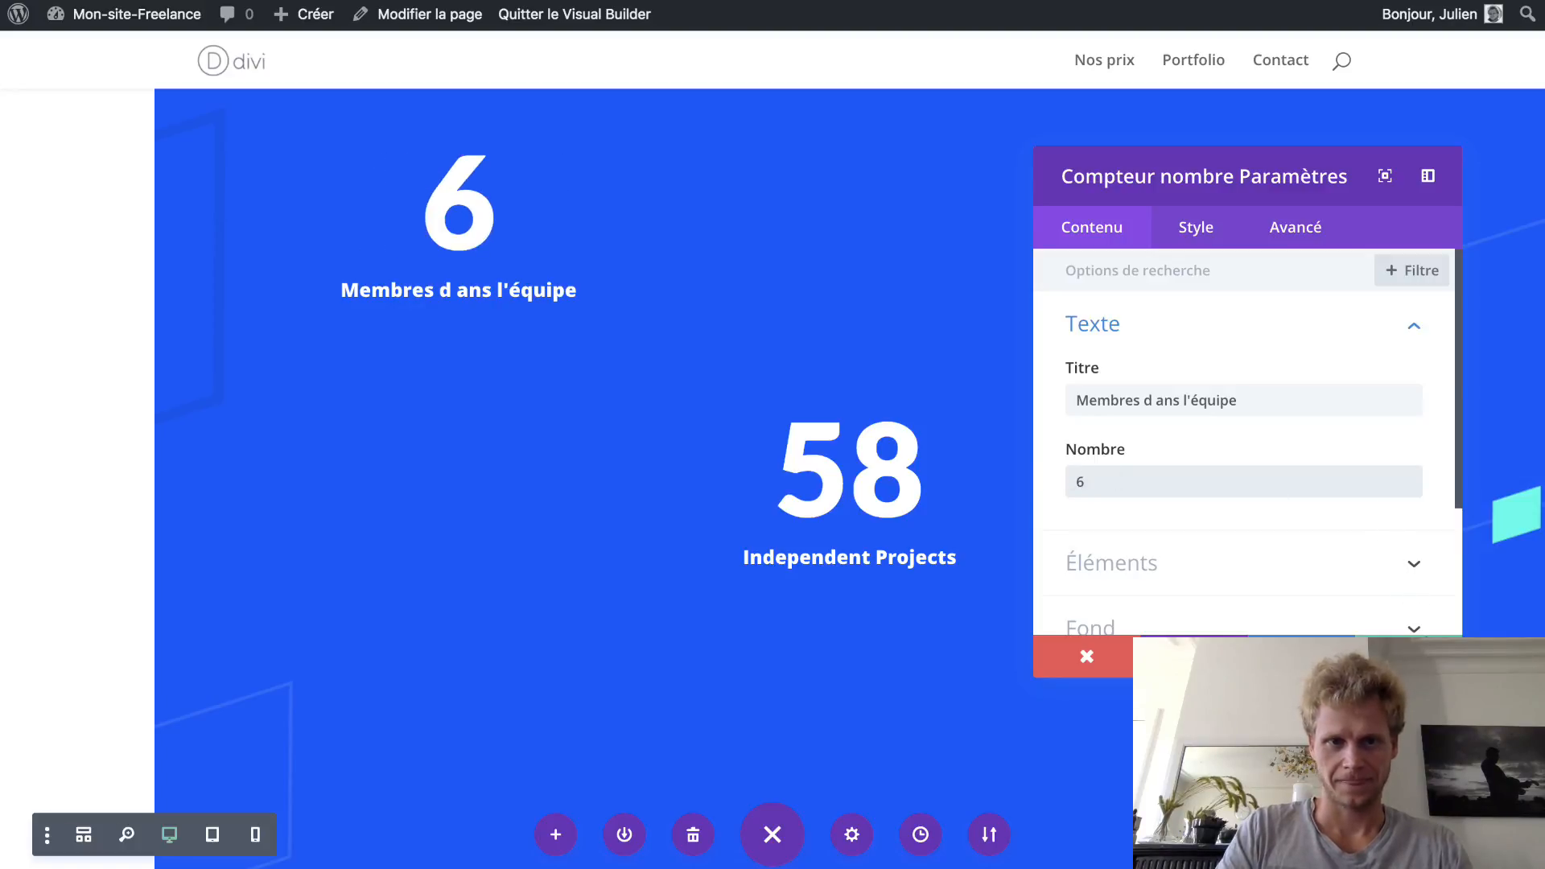
{"action": "left_click", "coordinate": [1409, 657]}
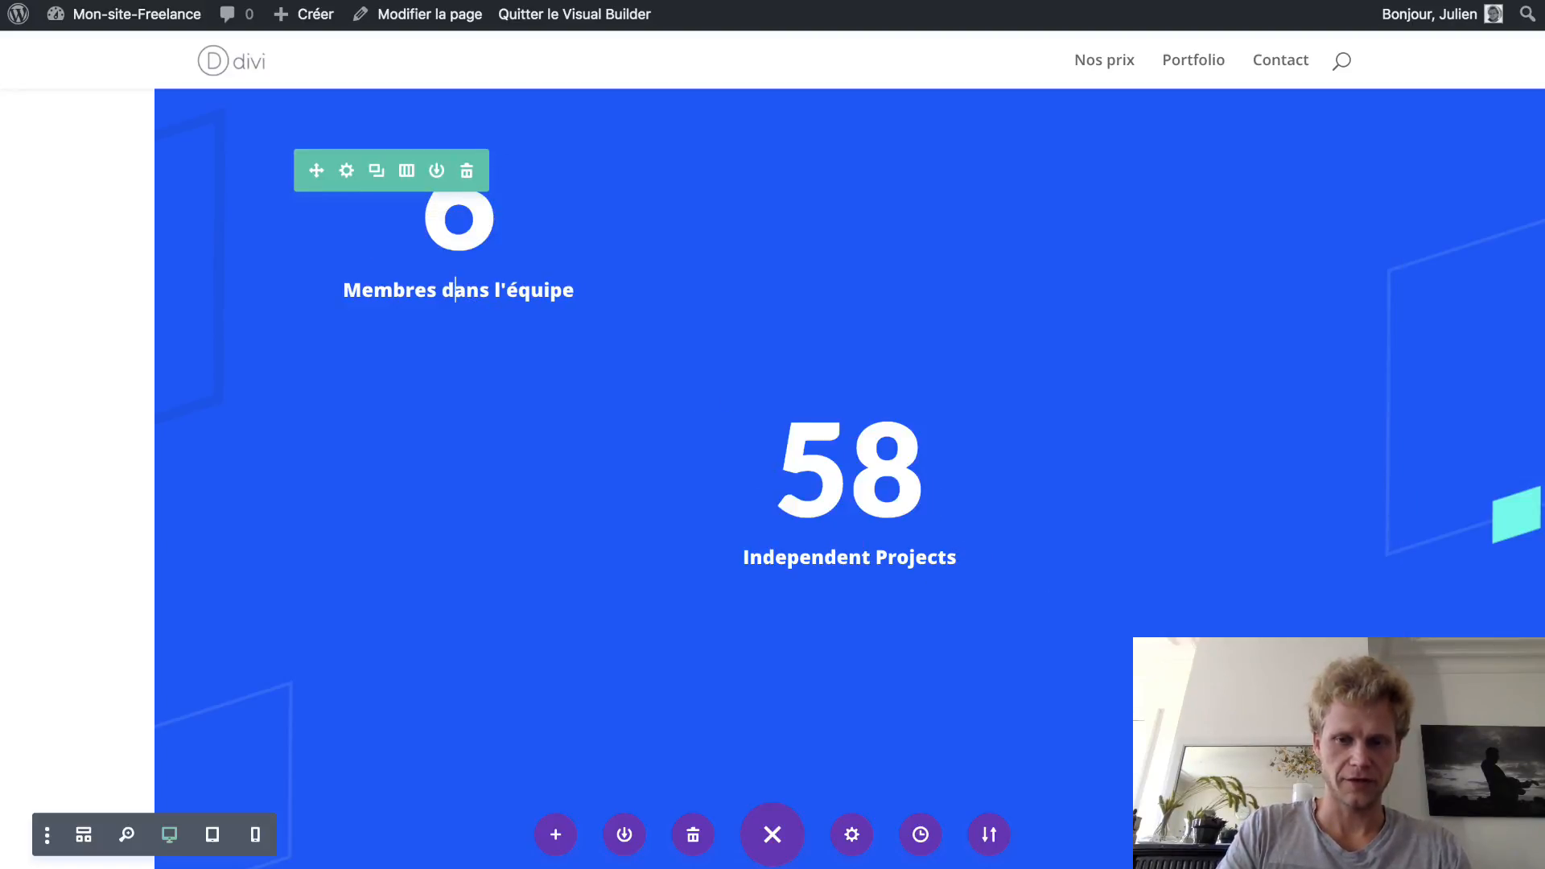
{"action": "scroll", "coordinate": [1284, 586], "scroll_direction": "down", "scroll_amount": 3}
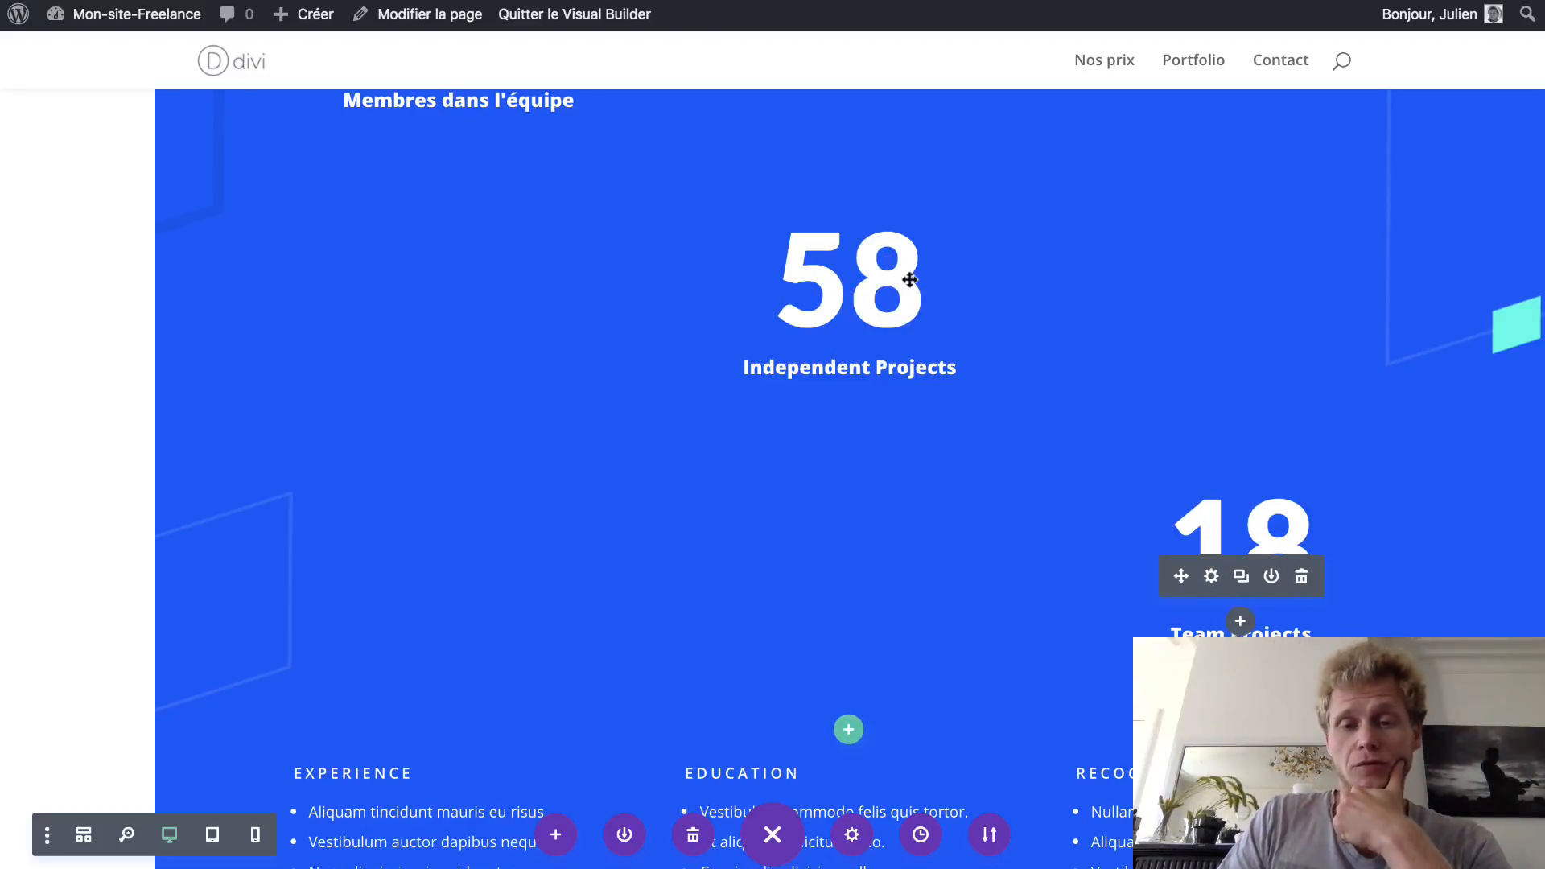
{"action": "scroll", "coordinate": [864, 351], "scroll_direction": "up", "scroll_amount": 3}
{"action": "scroll", "coordinate": [863, 352], "scroll_direction": "up", "scroll_amount": 2}
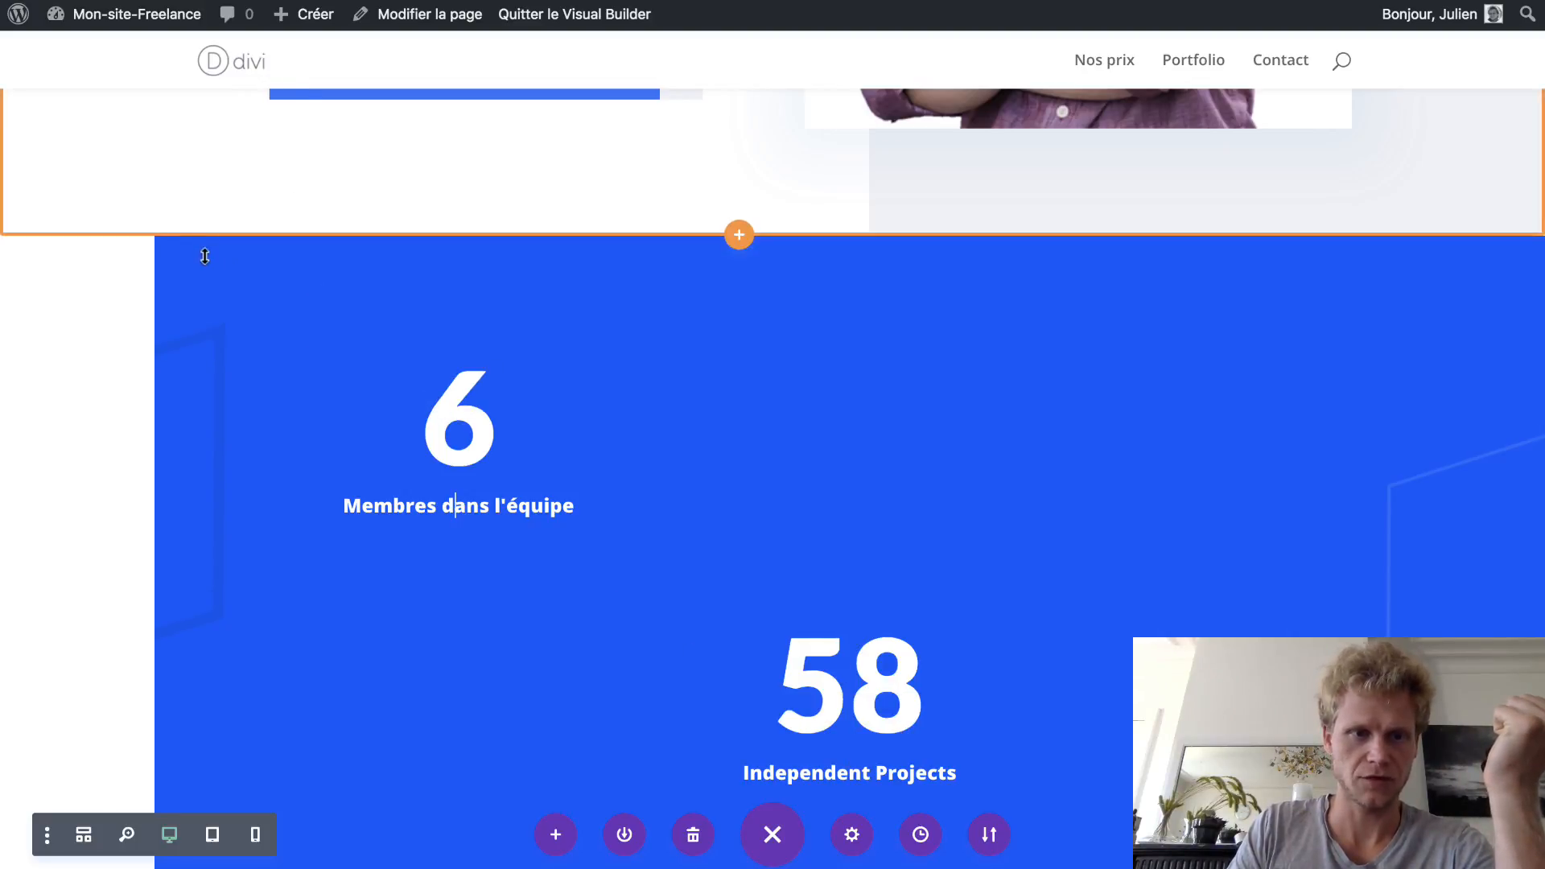
Delete the blue counters section, then select text in the reference site's French testimonials
{"action": "left_click", "coordinate": [239, 260]}
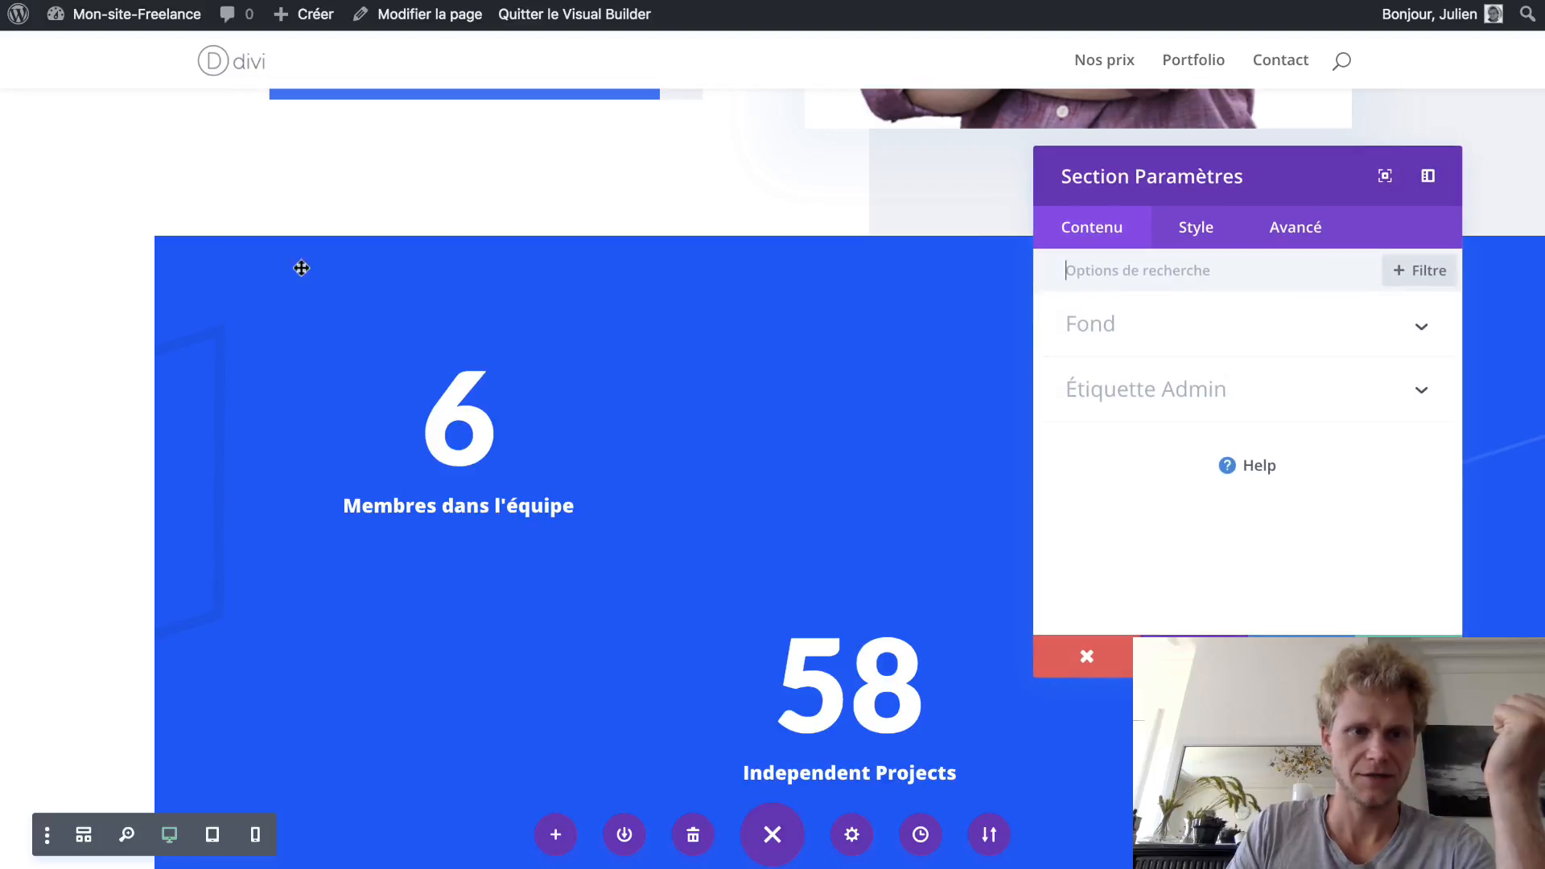
{"action": "left_click", "coordinate": [1085, 655]}
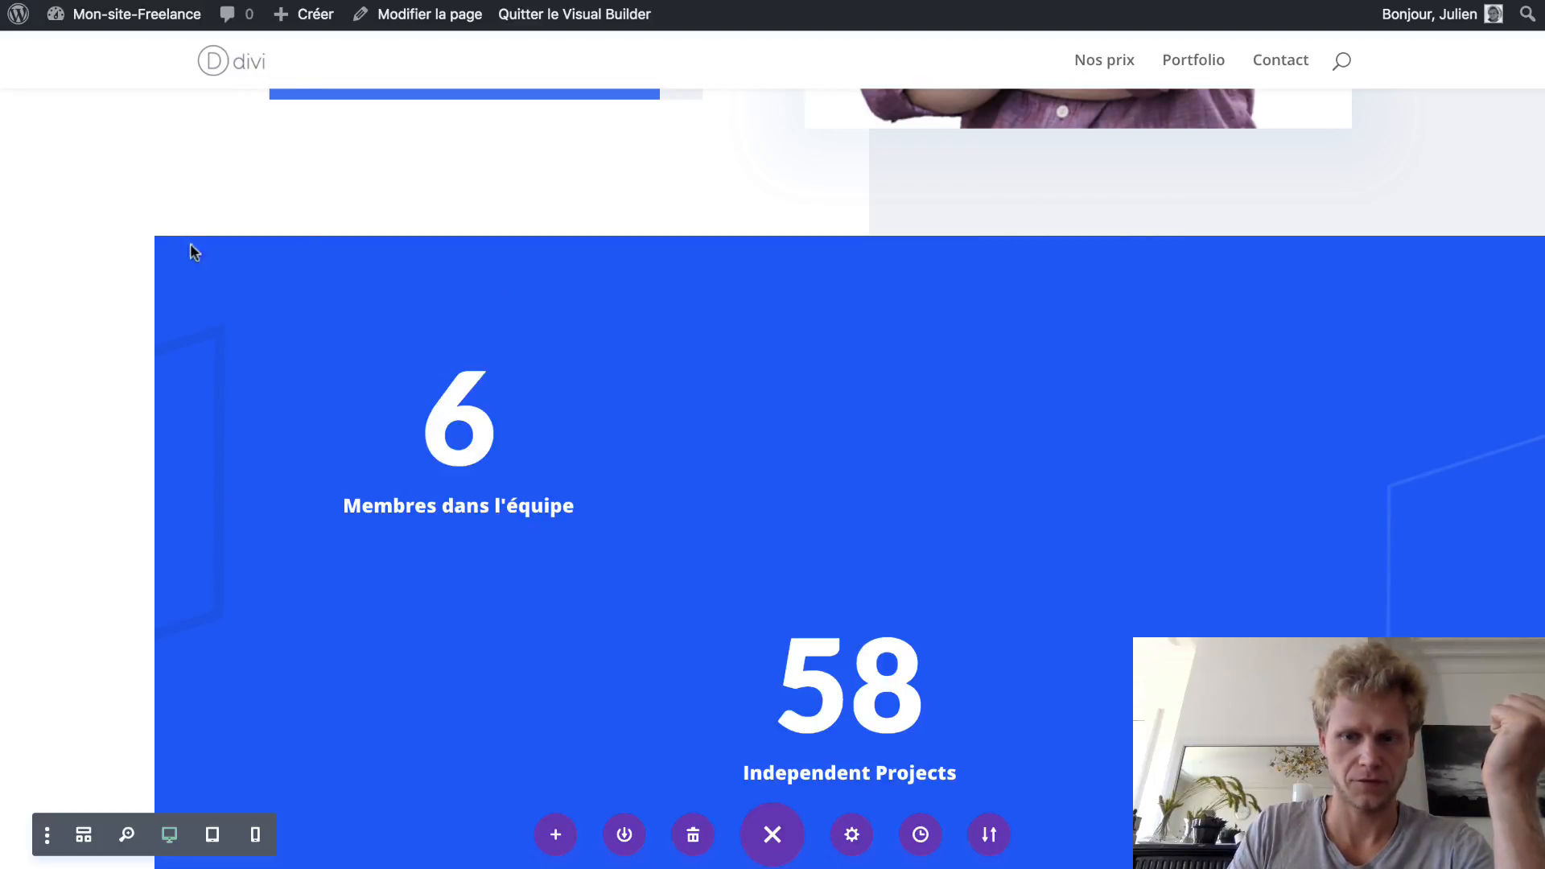
{"action": "mouse_move", "coordinate": [234, 260]}
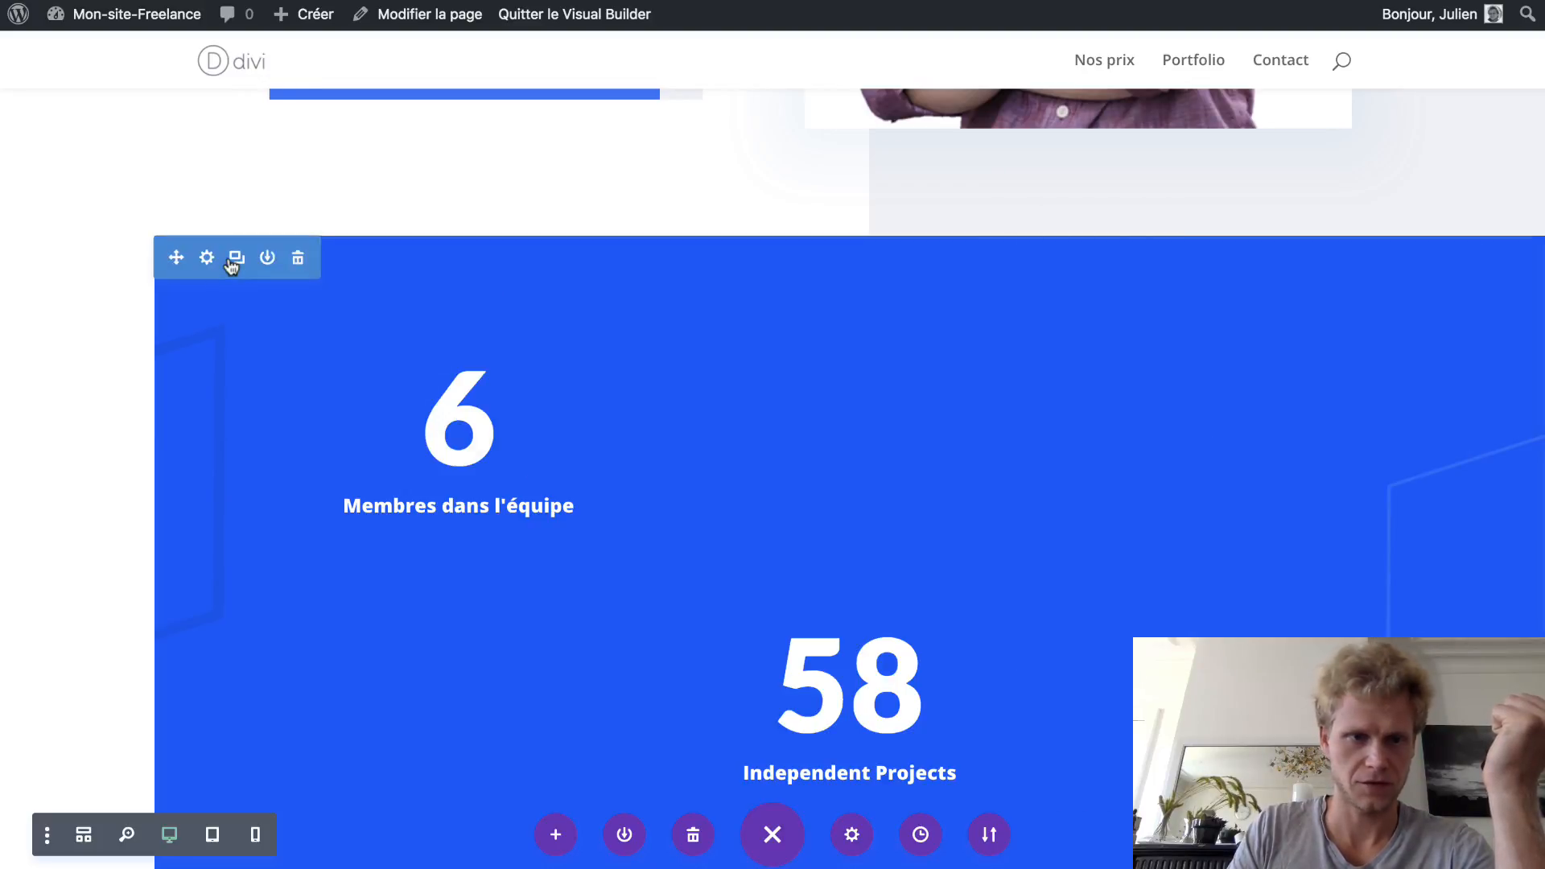
{"action": "left_click", "coordinate": [297, 259]}
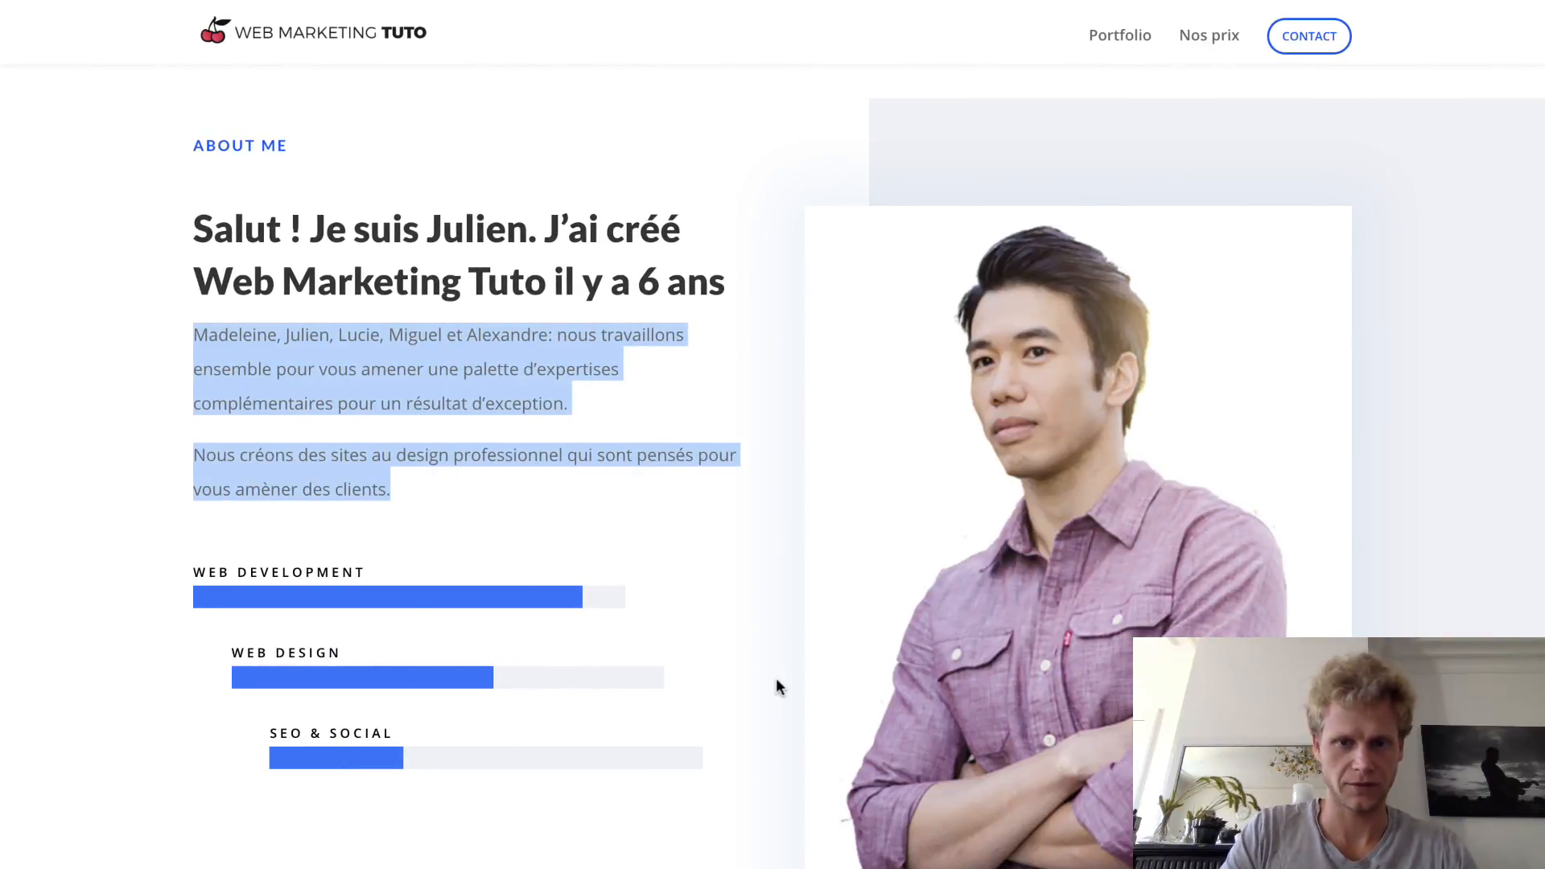
{"action": "scroll", "coordinate": [777, 680], "scroll_direction": "down", "scroll_amount": 10}
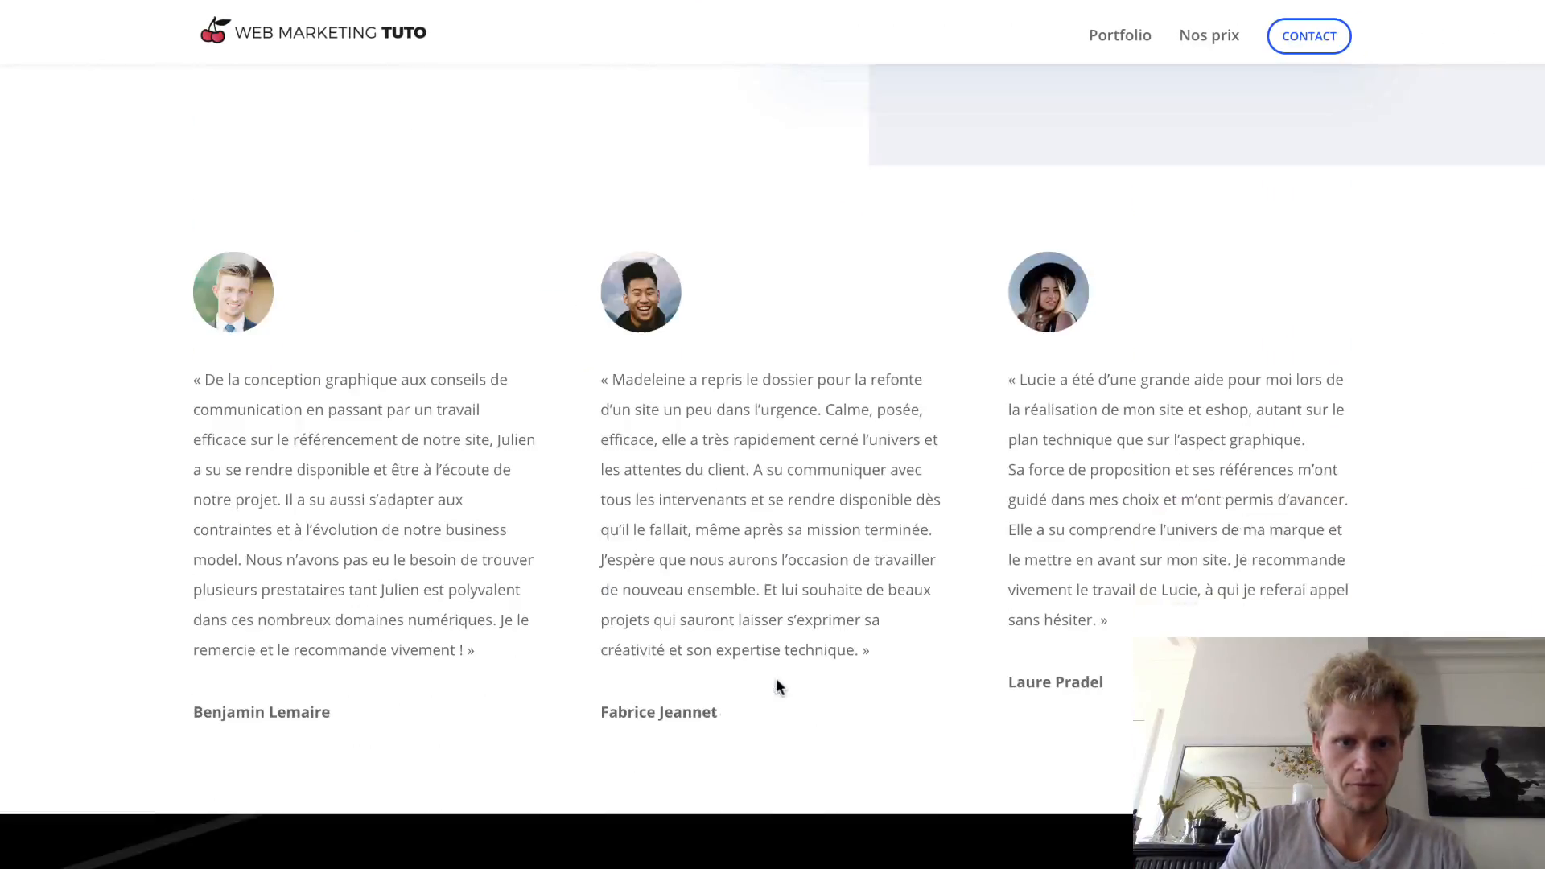
{"action": "left_click_drag", "start_coordinate": [495, 514], "coordinate": [164, 256]}
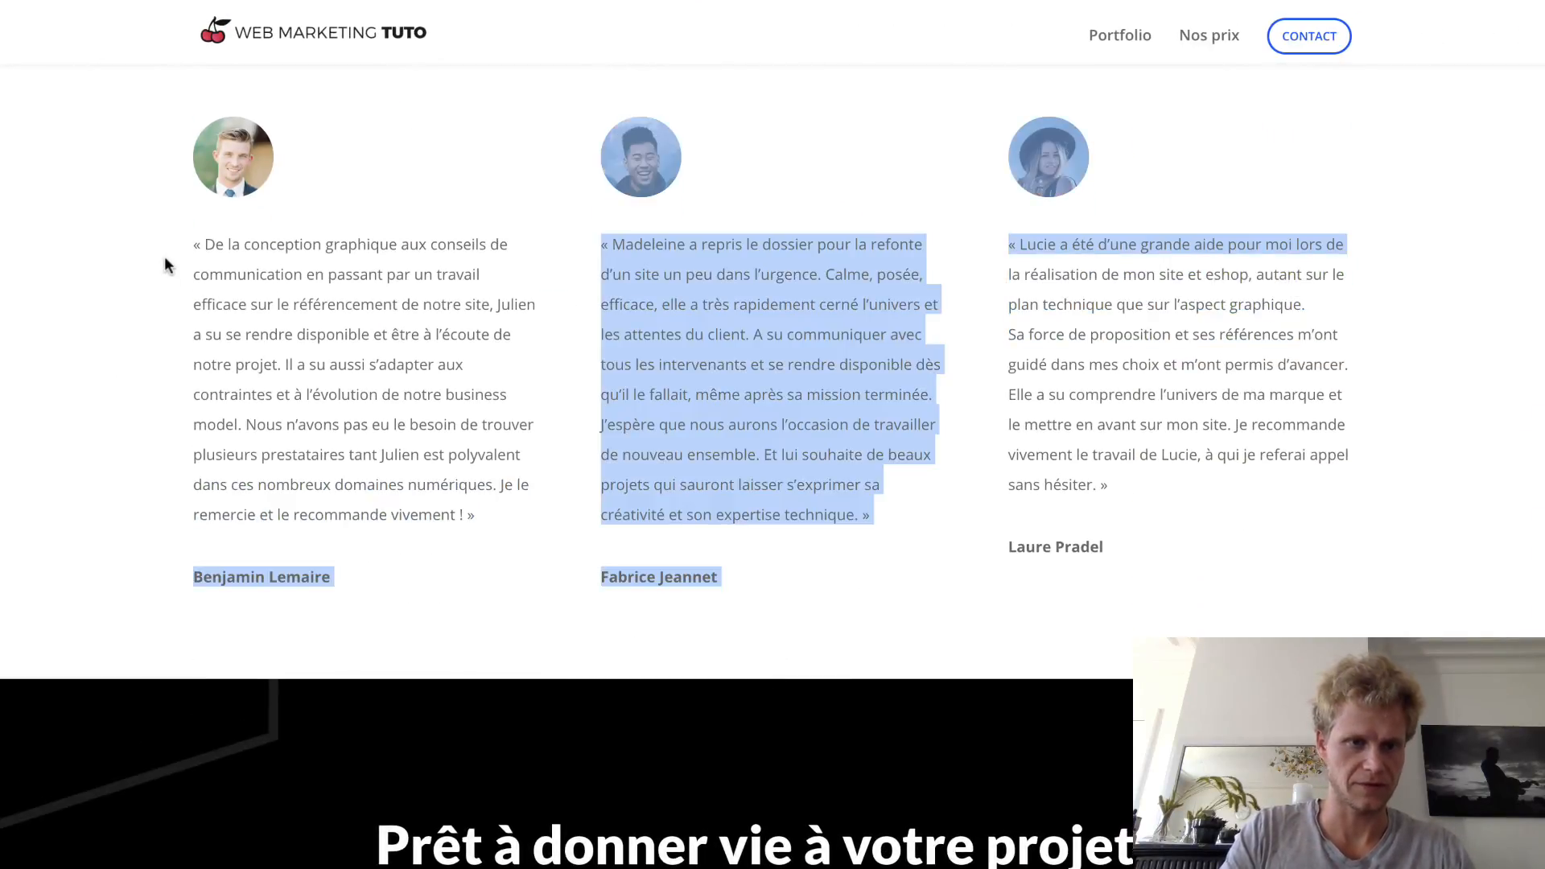
Replace the first placeholder testimonial with the first French quote copied from the live site
{"action": "left_click", "coordinate": [237, 261]}
{"action": "mouse_move", "coordinate": [485, 522]}
{"action": "left_mouse_down"}
{"action": "mouse_move", "coordinate": [172, 289]}
{"action": "mouse_move", "coordinate": [181, 251]}
{"action": "mouse_move", "coordinate": [224, 246]}
{"action": "mouse_move", "coordinate": [551, 531]}
{"action": "mouse_move", "coordinate": [516, 522]}
{"action": "left_mouse_up"}
{"action": "key", "text": "super+c"}
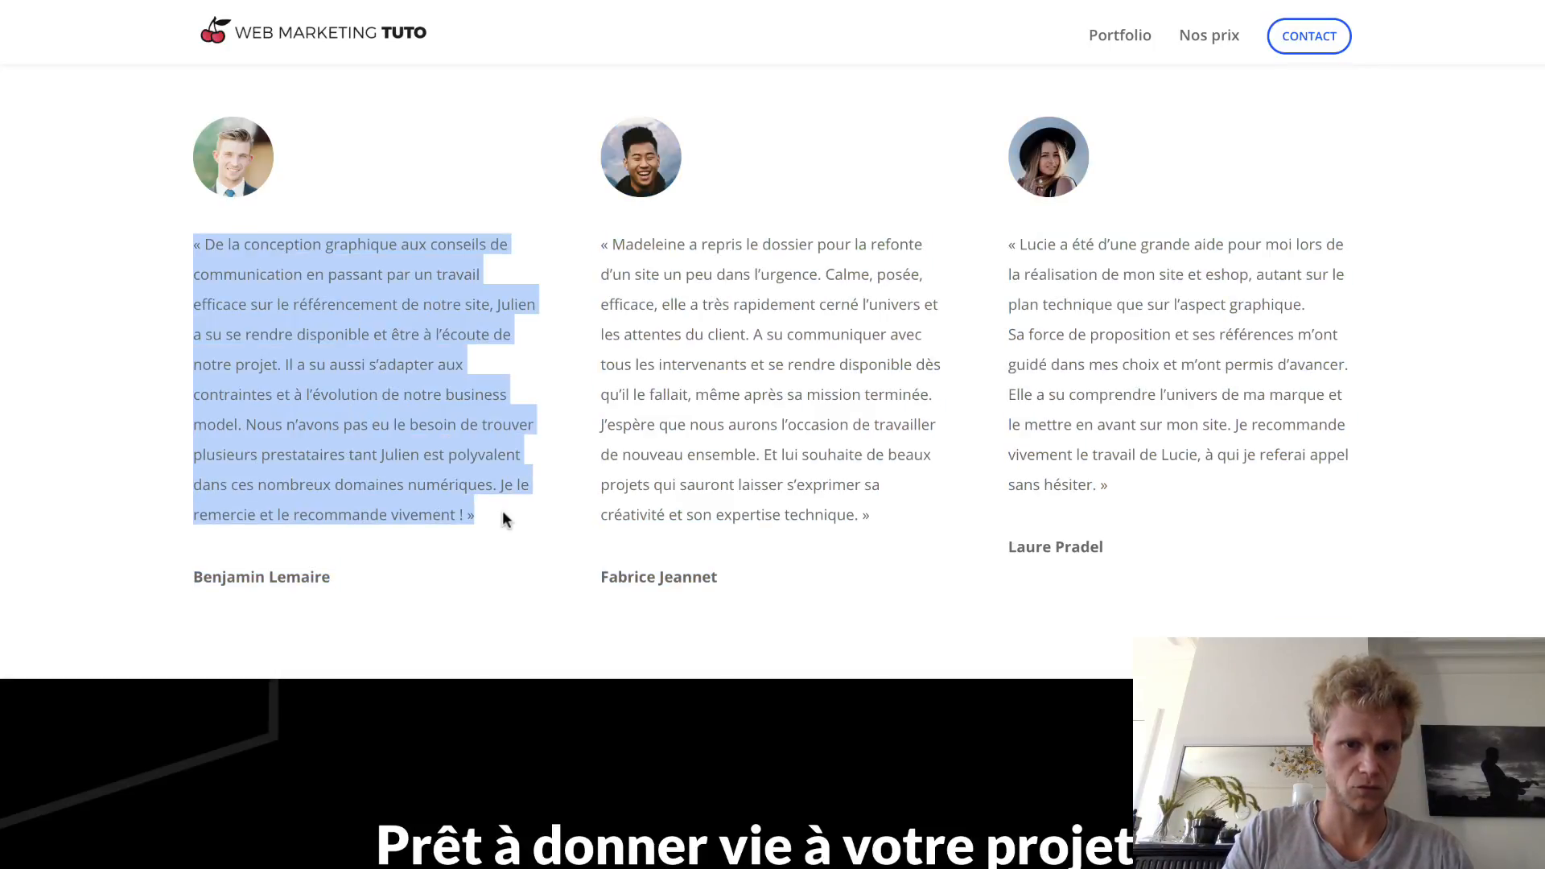
{"action": "key", "text": "ctrl+Left"}
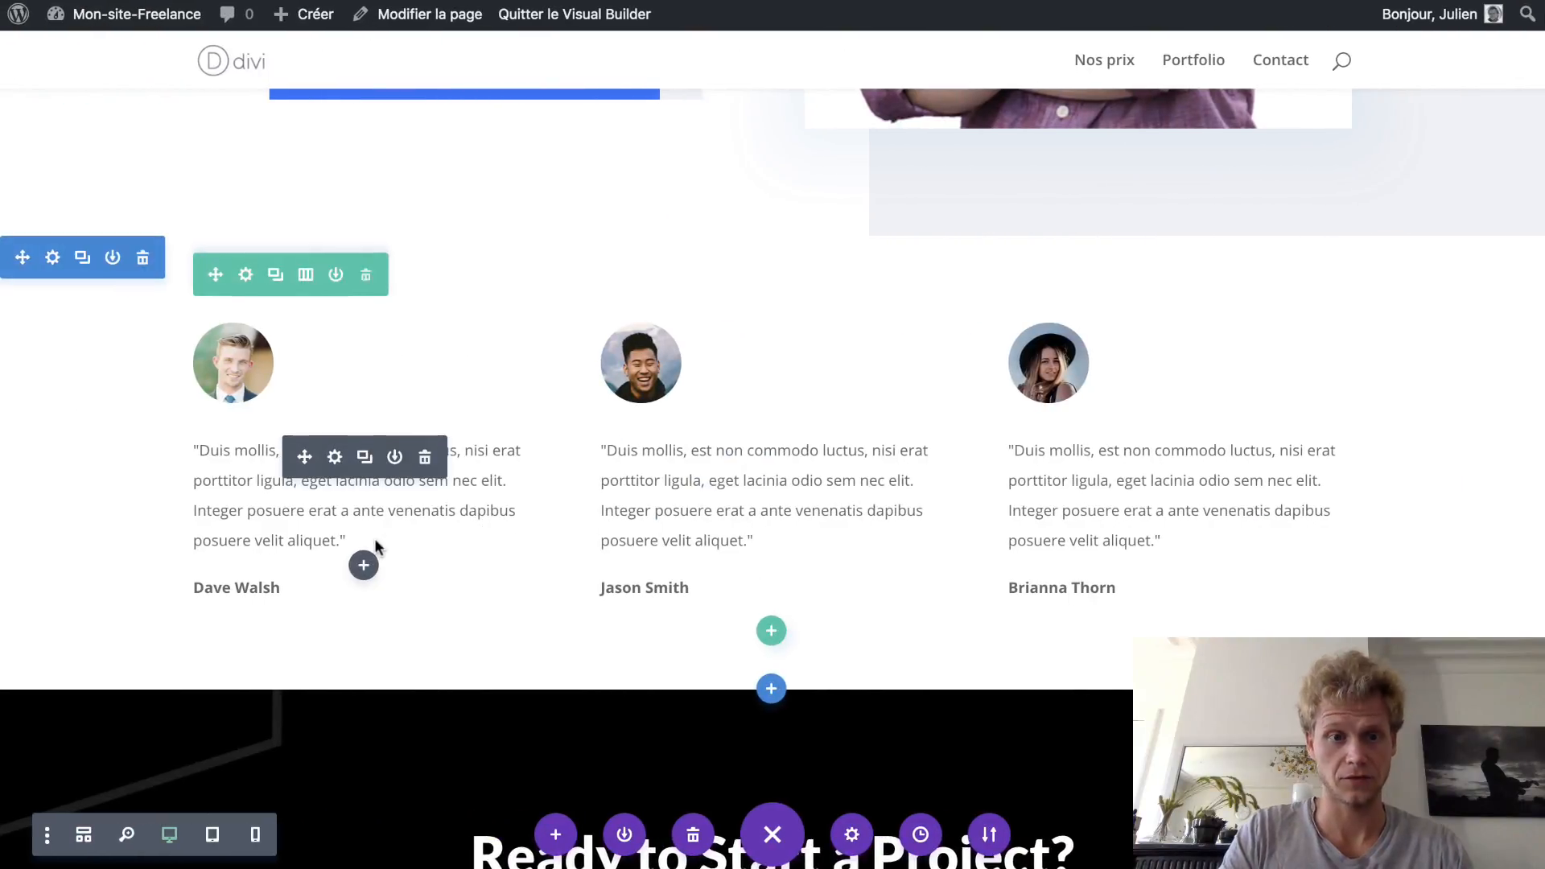
{"action": "left_click", "coordinate": [354, 543]}
{"action": "left_click_drag", "start_coordinate": [354, 543], "coordinate": [179, 438]}
{"action": "key", "text": "super+v"}
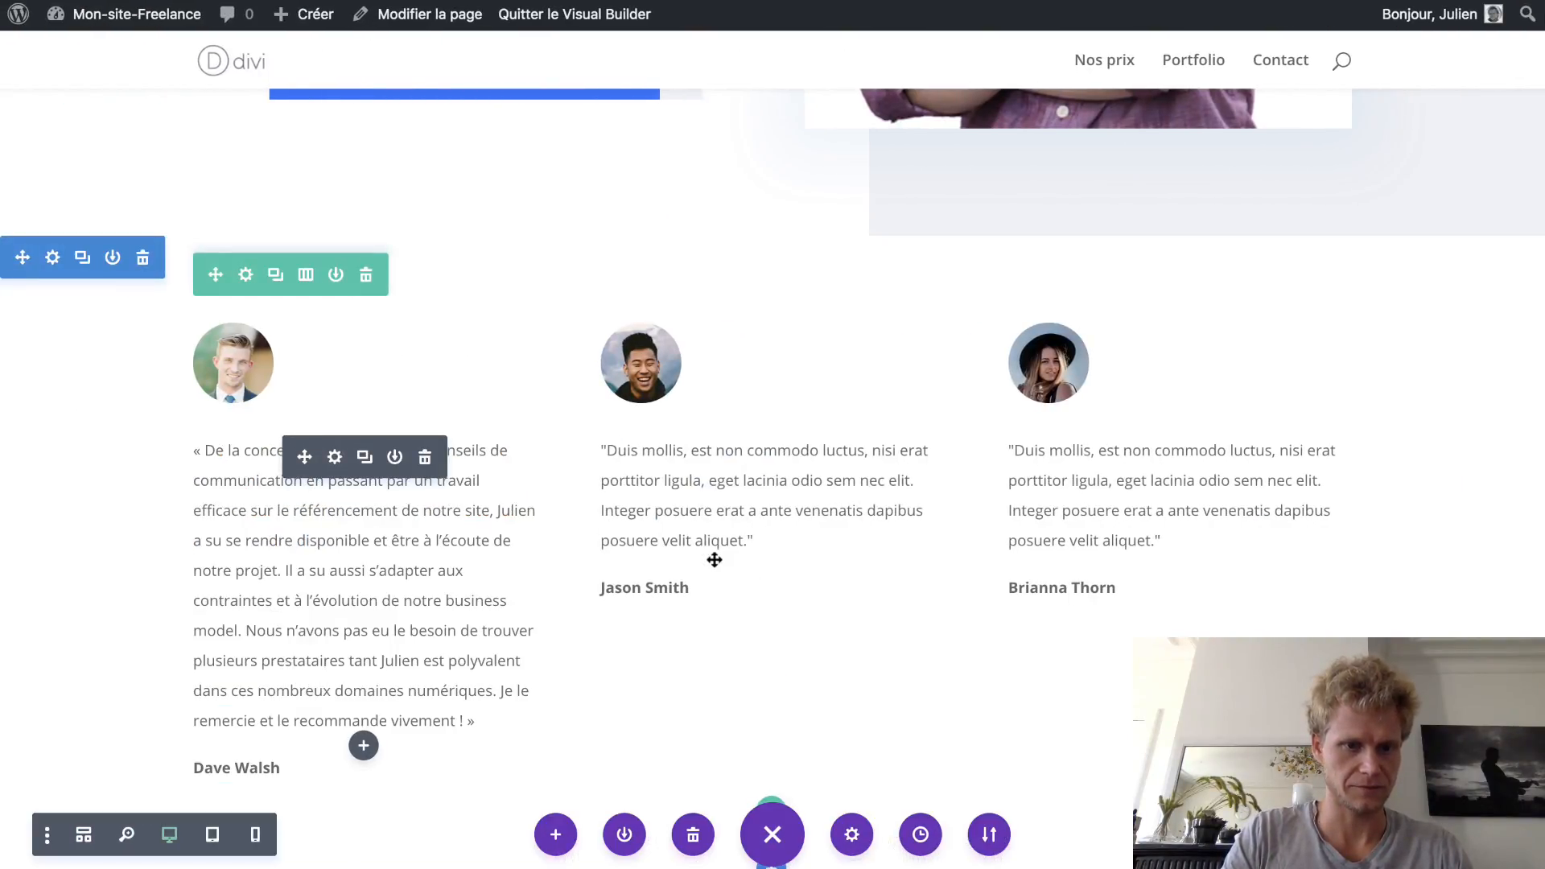
Replace the middle placeholder testimonial with the middle French quote from the live site
{"action": "key", "text": "ctrl+Right"}
{"action": "left_click_drag", "start_coordinate": [880, 504], "coordinate": [618, 249]}
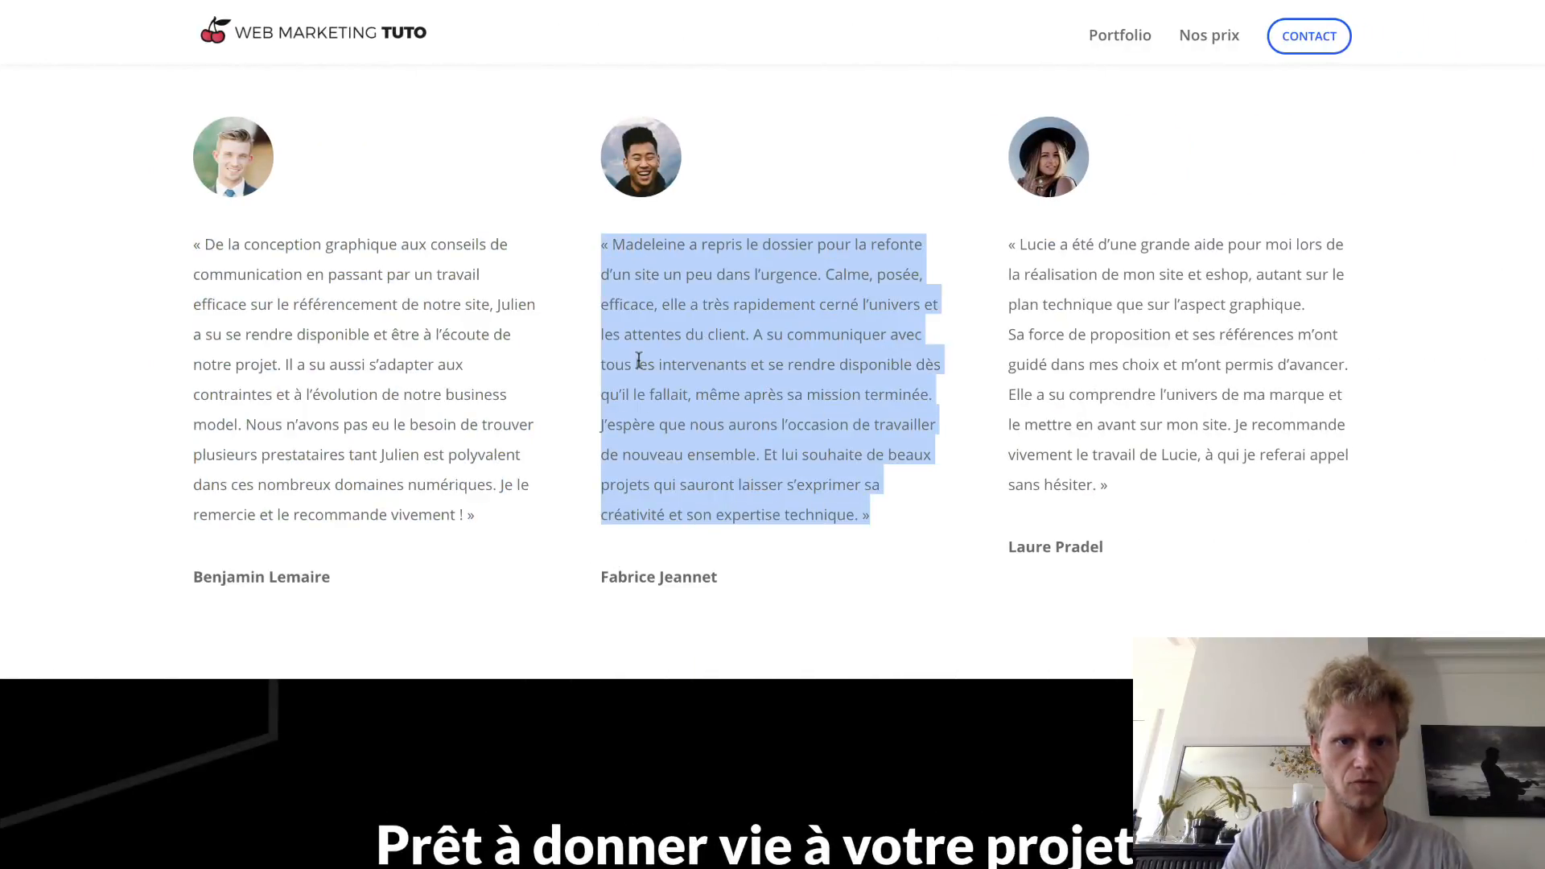
{"action": "key", "text": "ctrl+Left"}
{"action": "left_click_drag", "start_coordinate": [756, 544], "coordinate": [572, 458]}
{"action": "type", "text": "« Madeleine a repris le dossier pour la refonte d’un site un peu dans l’urgence. Calme, posée, efficace, elle a très rapidement cerné l’univers et les attentes du client. A su communiquer avec tous les intervenants et se rendre disponible dès qu’il le fallait, même après sa mission terminée. J’espère que nous aurons l’occasion de travailler de nouveau ensemble. Et lui souhaite de beaux projets qui sauront laisser s’exprimer sa créativité et son expertise technique. »"}
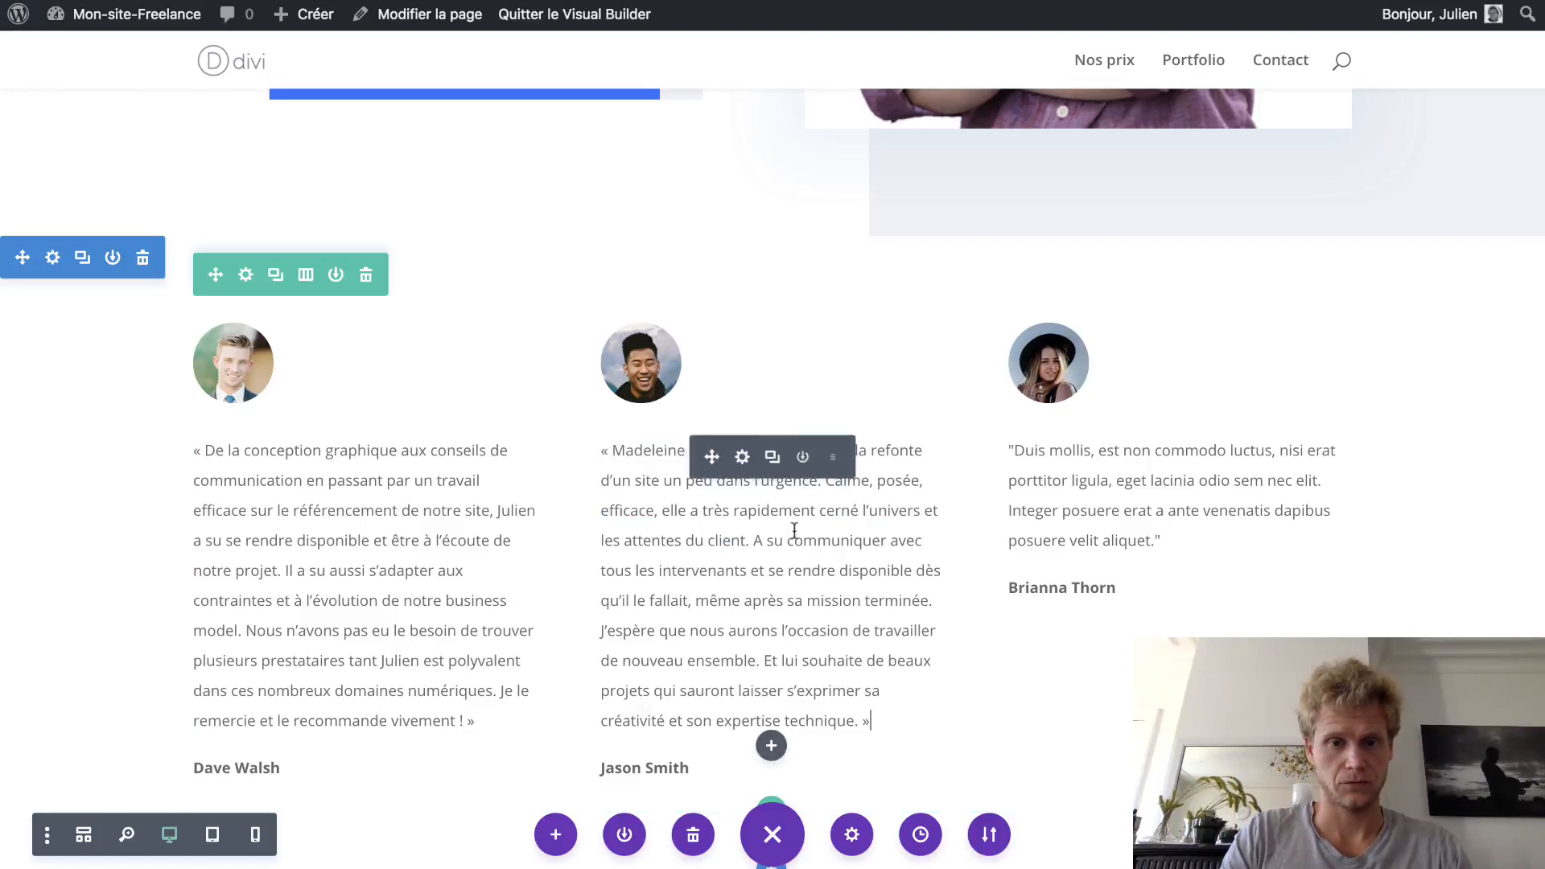
Paste the third French testimonial over its placeholder and select the third author's first name
{"action": "key", "text": "ctrl+Right"}
{"action": "left_click_drag", "start_coordinate": [1114, 486], "coordinate": [1011, 234]}
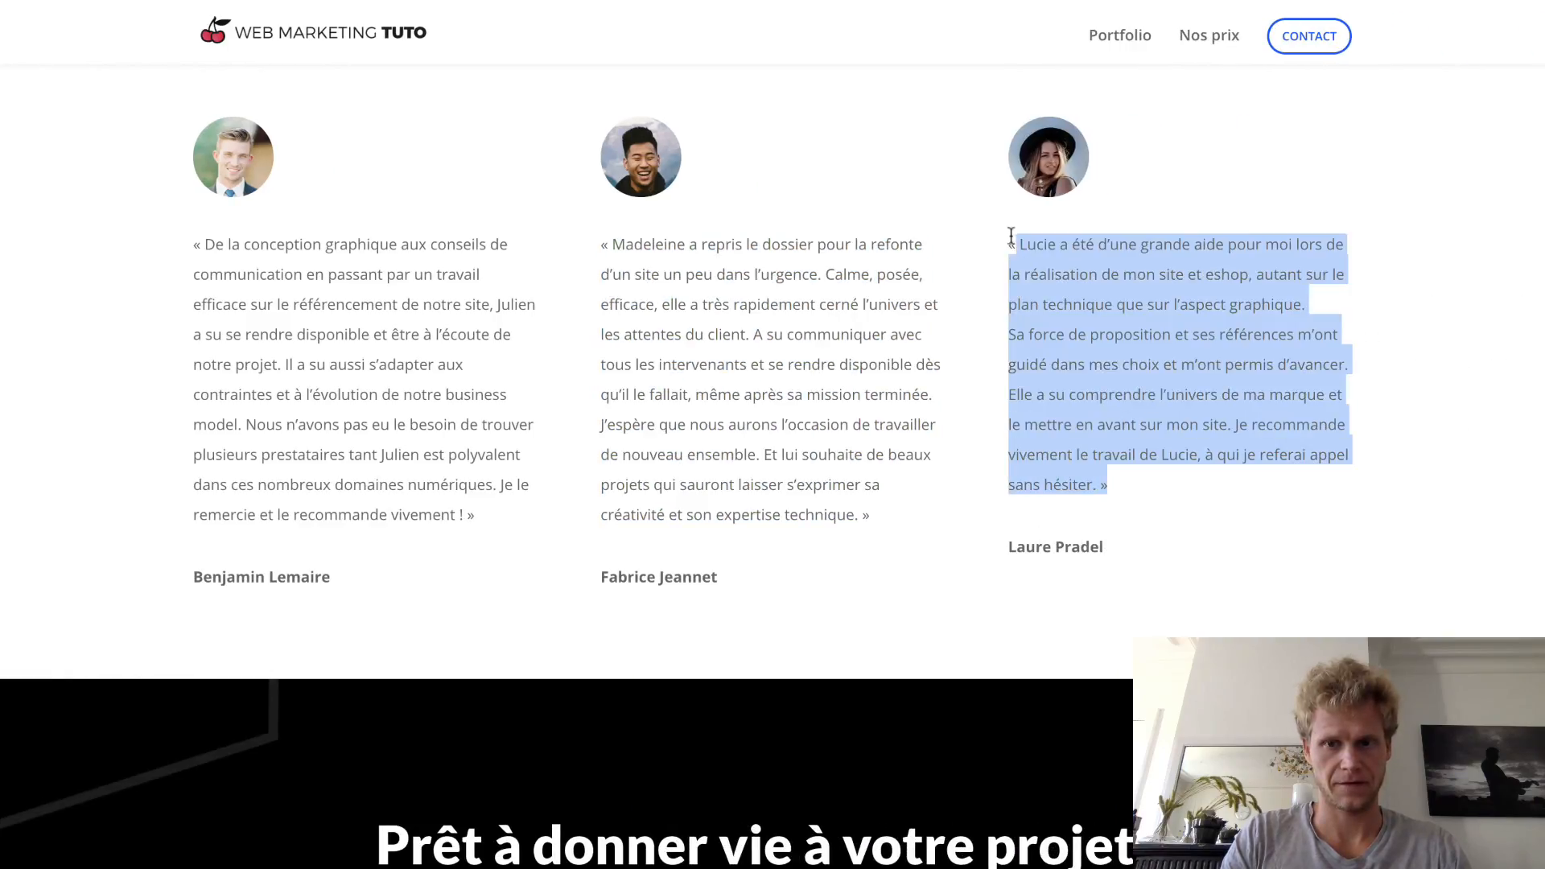
{"action": "key", "text": "ctrl+Left"}
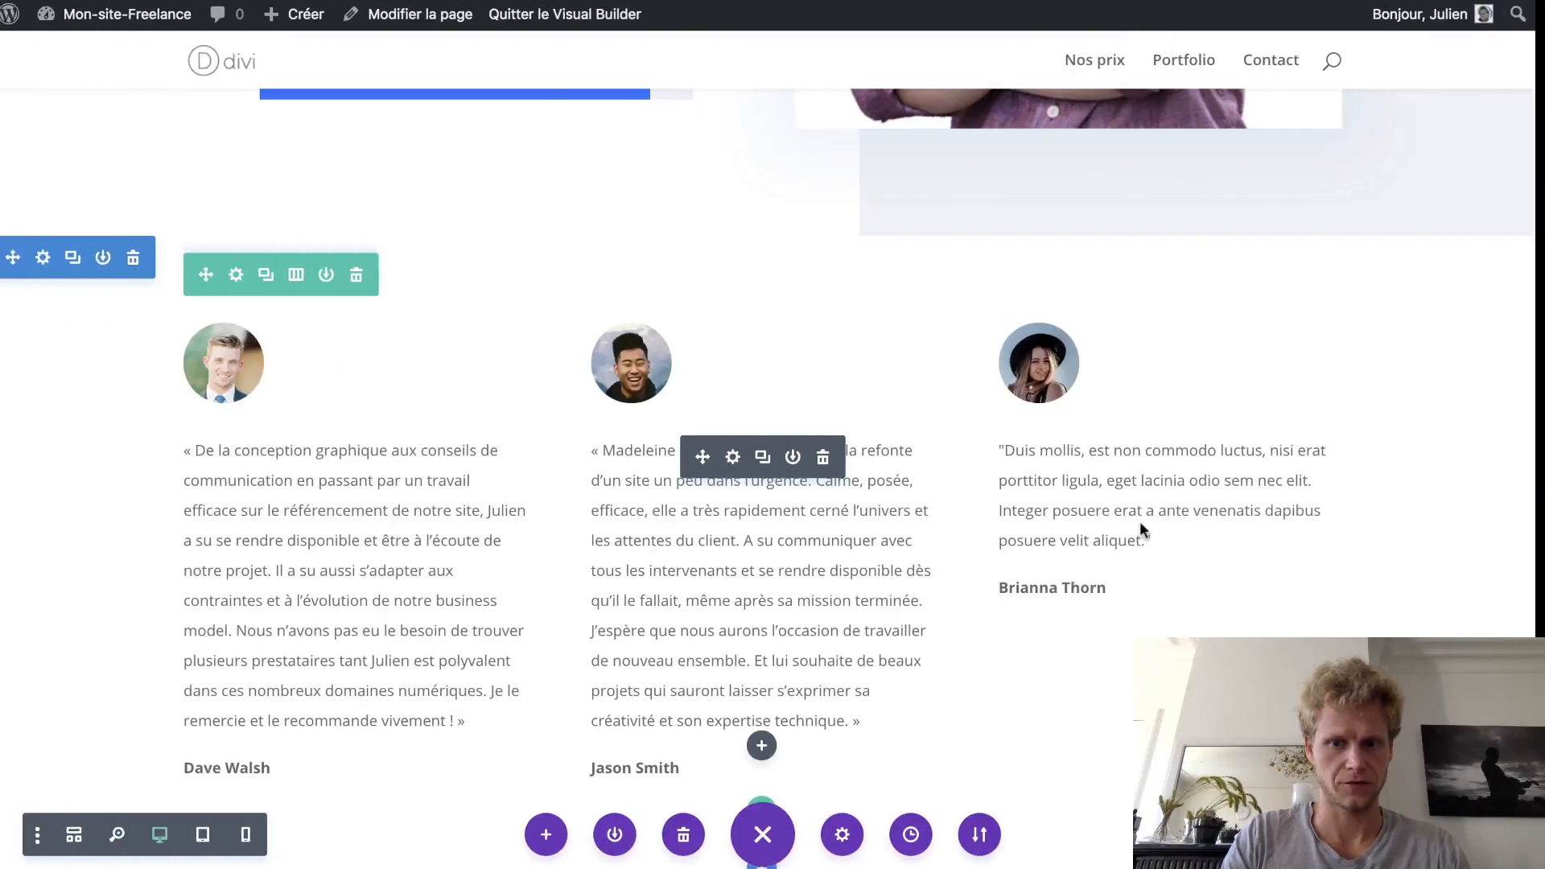
{"action": "left_click_drag", "start_coordinate": [1165, 541], "coordinate": [1001, 453]}
{"action": "key", "text": "ctrl+v"}
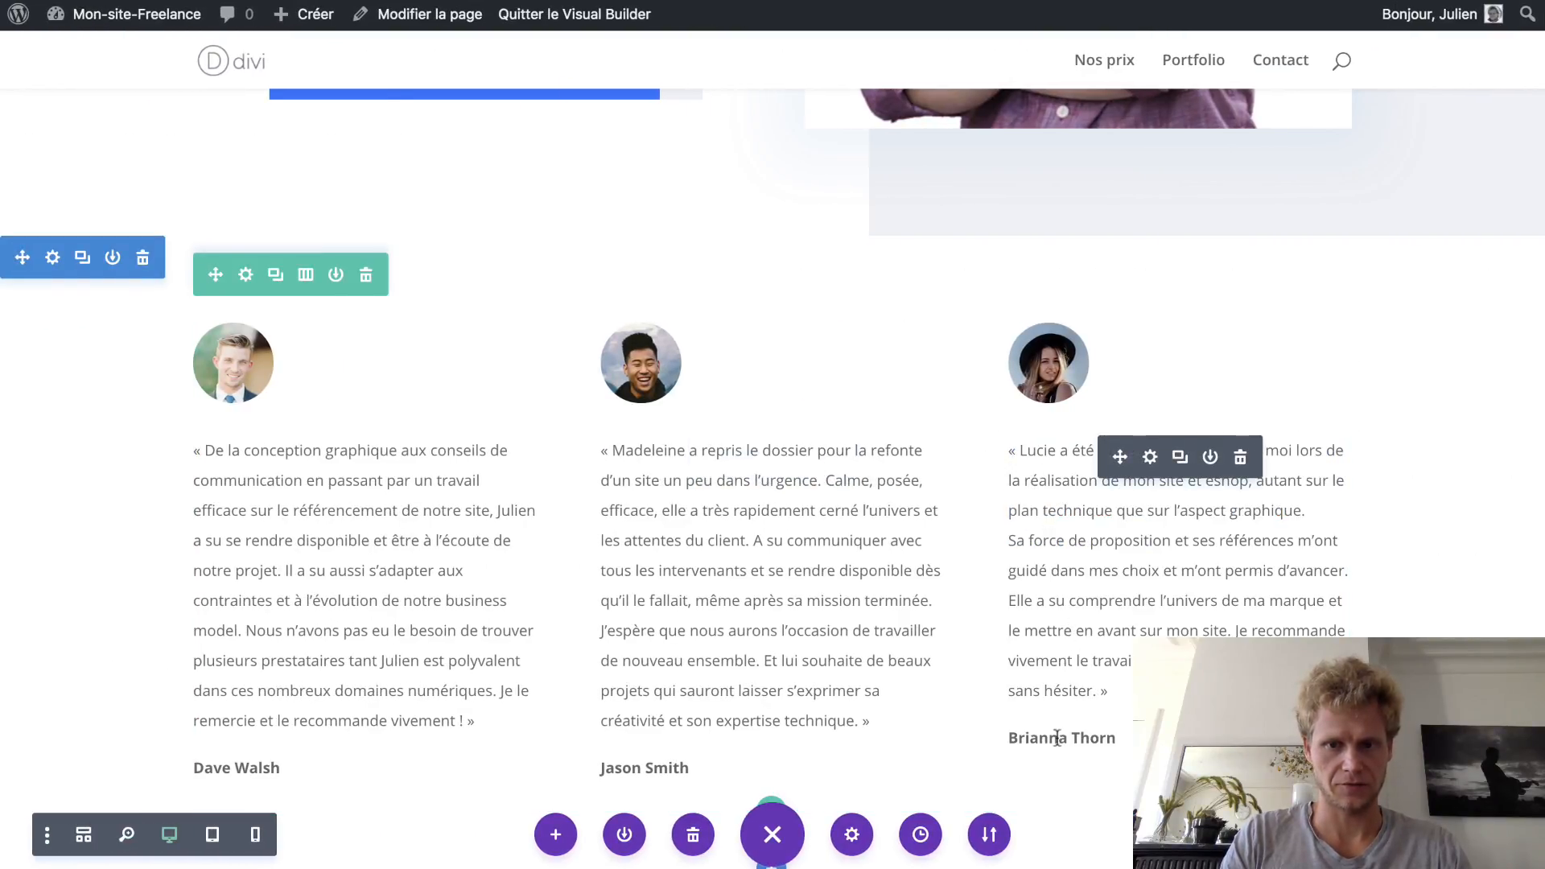
{"action": "double_click", "coordinate": [1046, 738]}
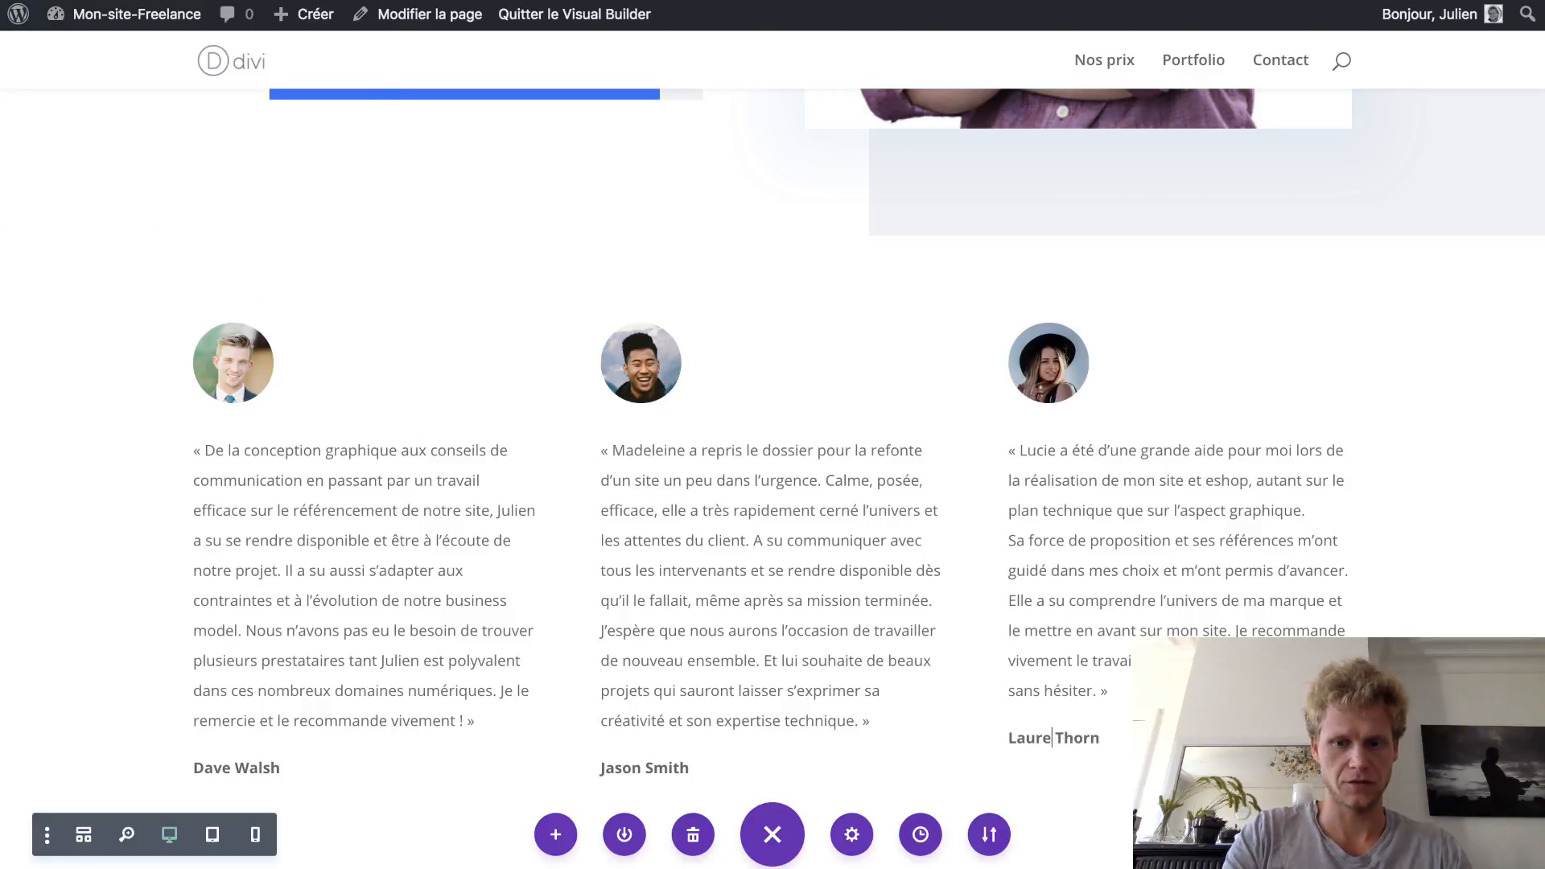
{"action": "scroll", "coordinate": [1038, 592], "scroll_direction": "down", "scroll_amount": 5}
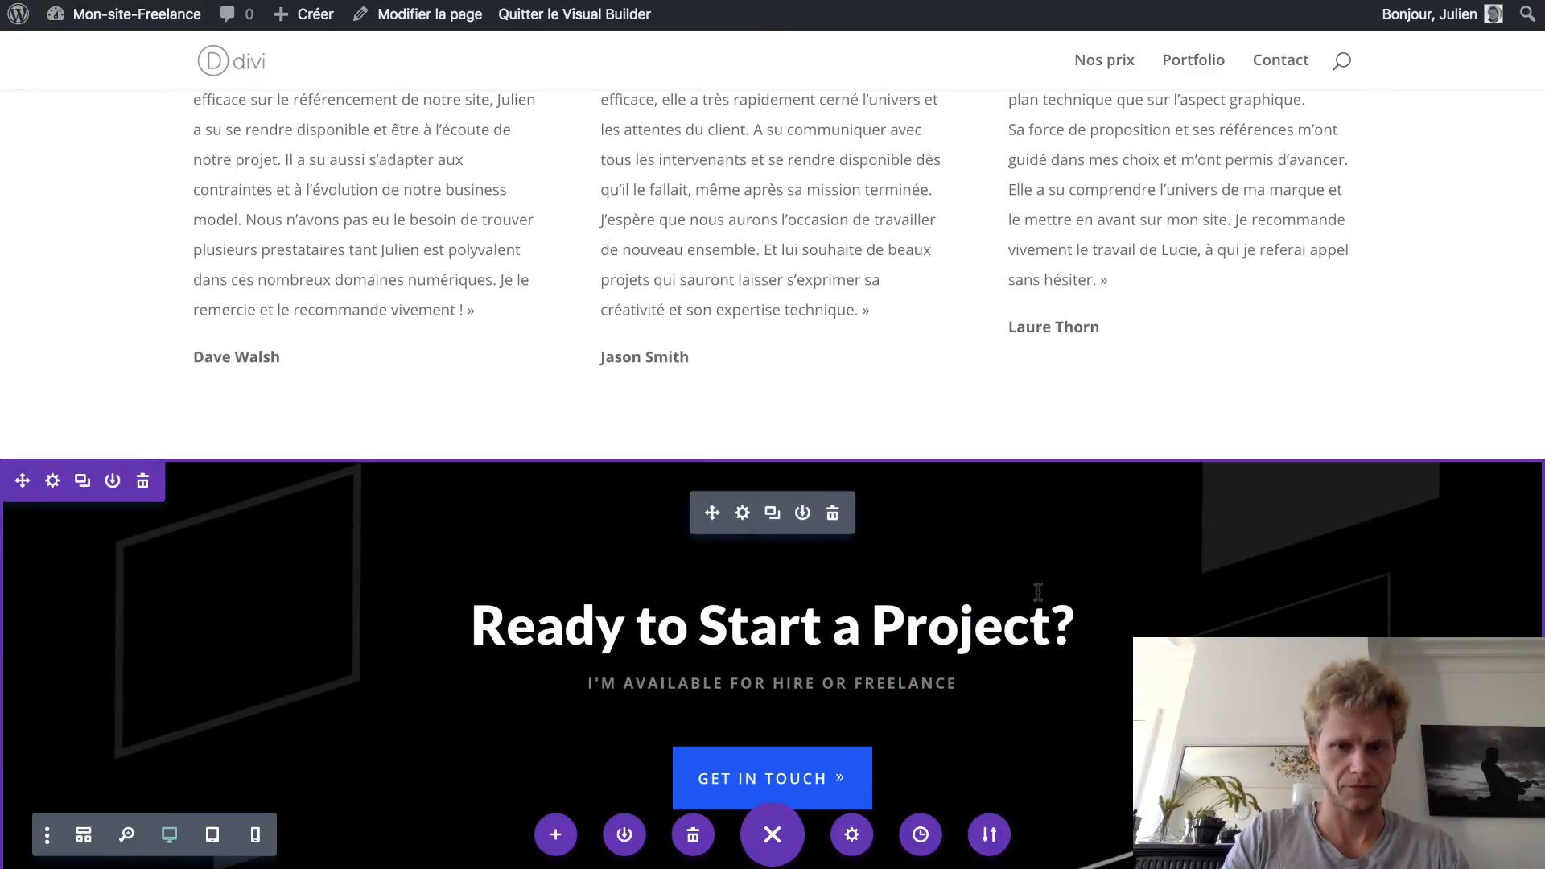
{"action": "scroll", "coordinate": [1038, 591], "scroll_direction": "down", "scroll_amount": 4}
{"action": "scroll", "coordinate": [1038, 592], "scroll_direction": "up", "scroll_amount": 10}
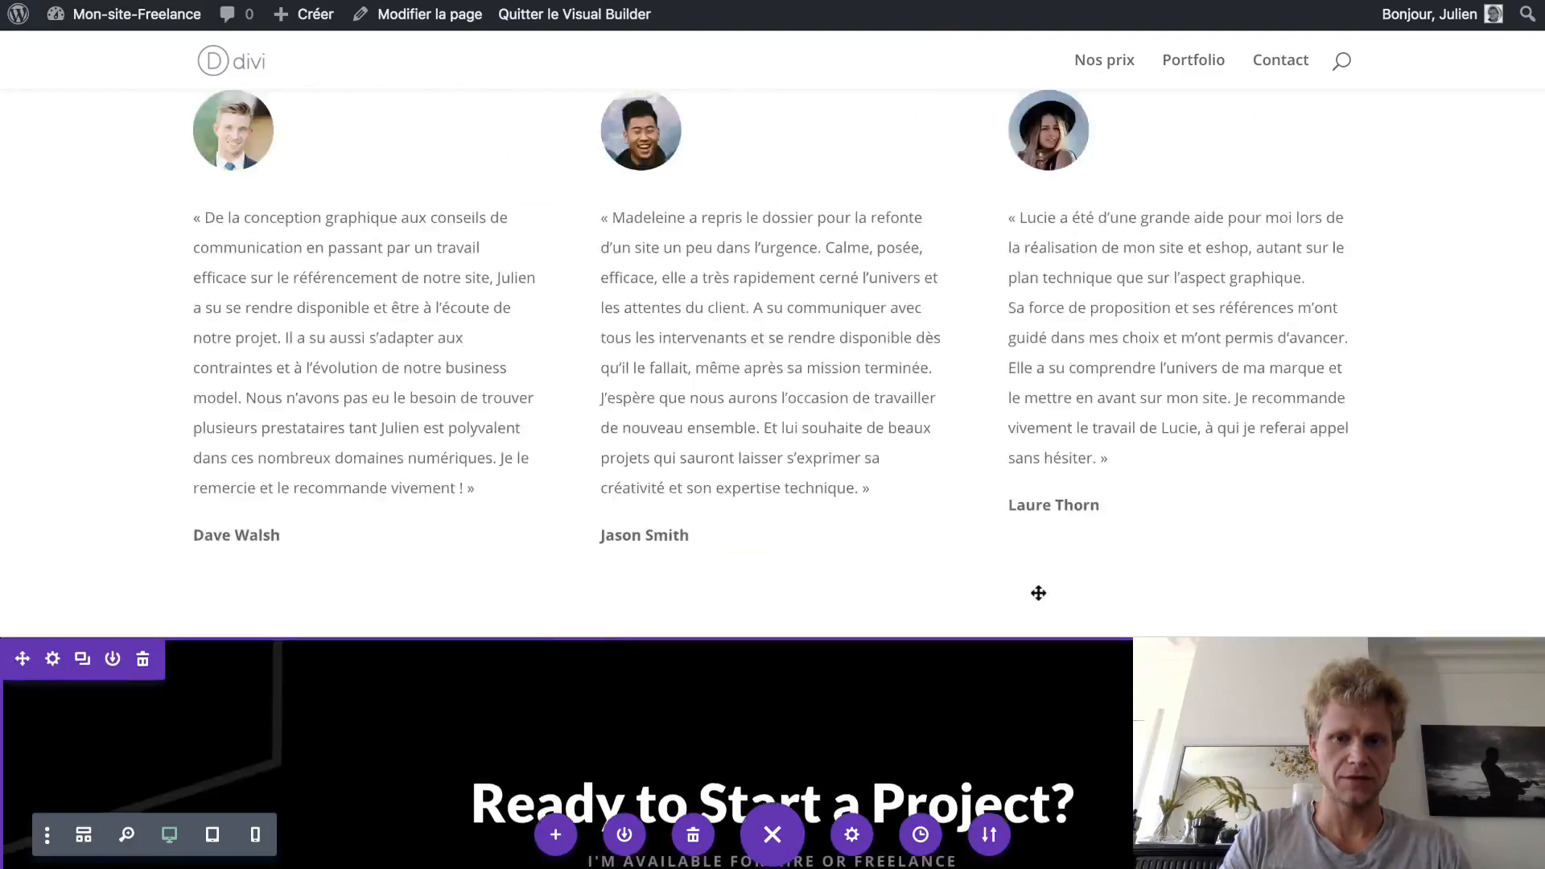
{"action": "scroll", "coordinate": [1038, 593], "scroll_direction": "down", "scroll_amount": 10}
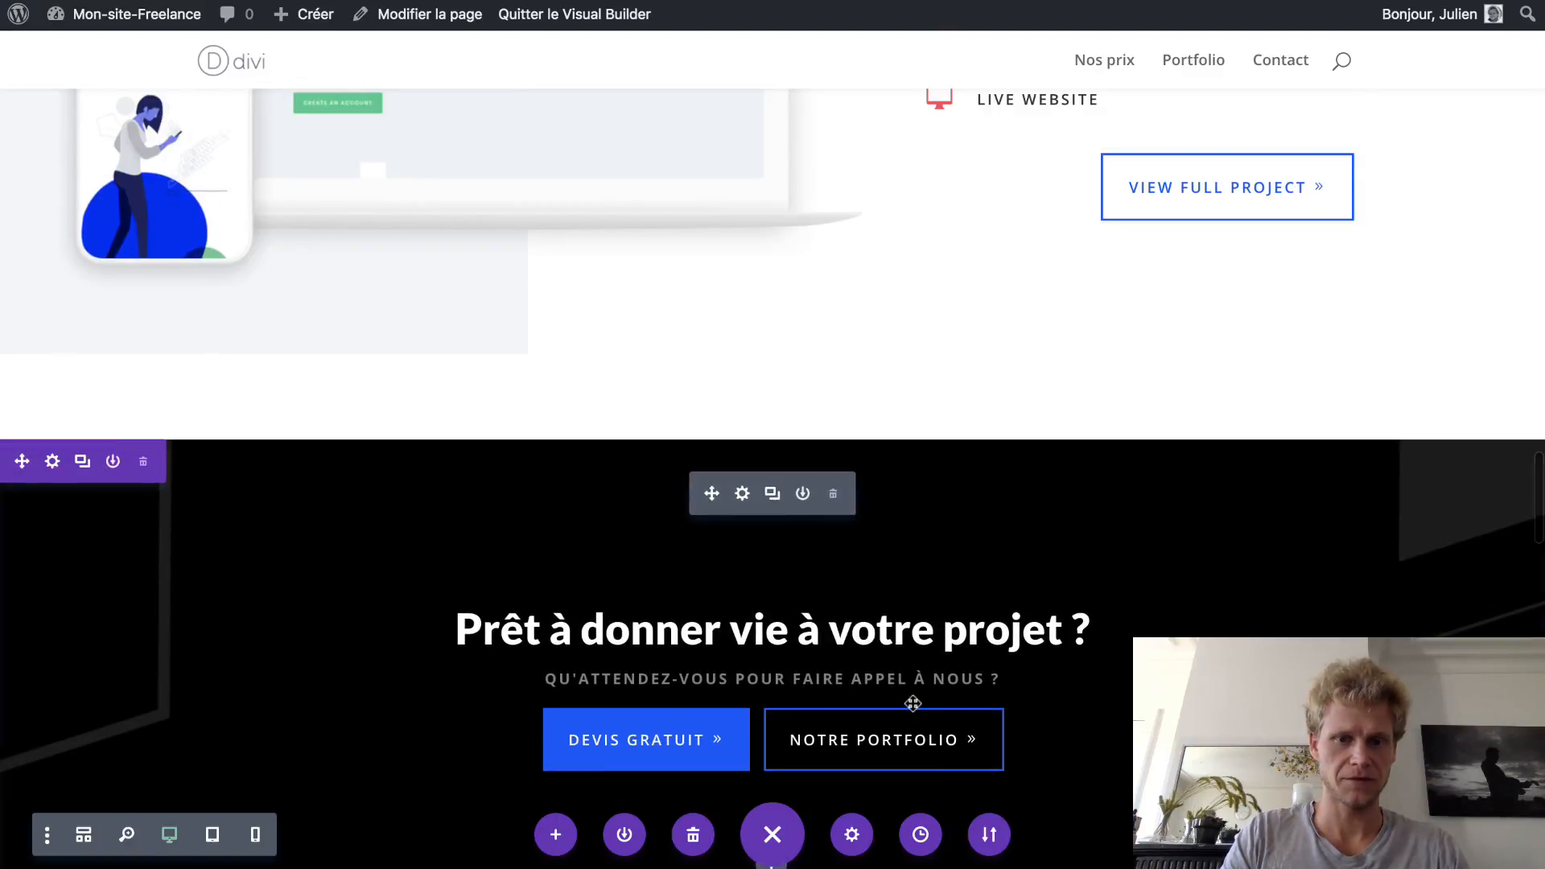
{"action": "scroll", "coordinate": [910, 700], "scroll_direction": "up", "scroll_amount": 8}
{"action": "scroll", "coordinate": [913, 703], "scroll_direction": "down", "scroll_amount": 10}
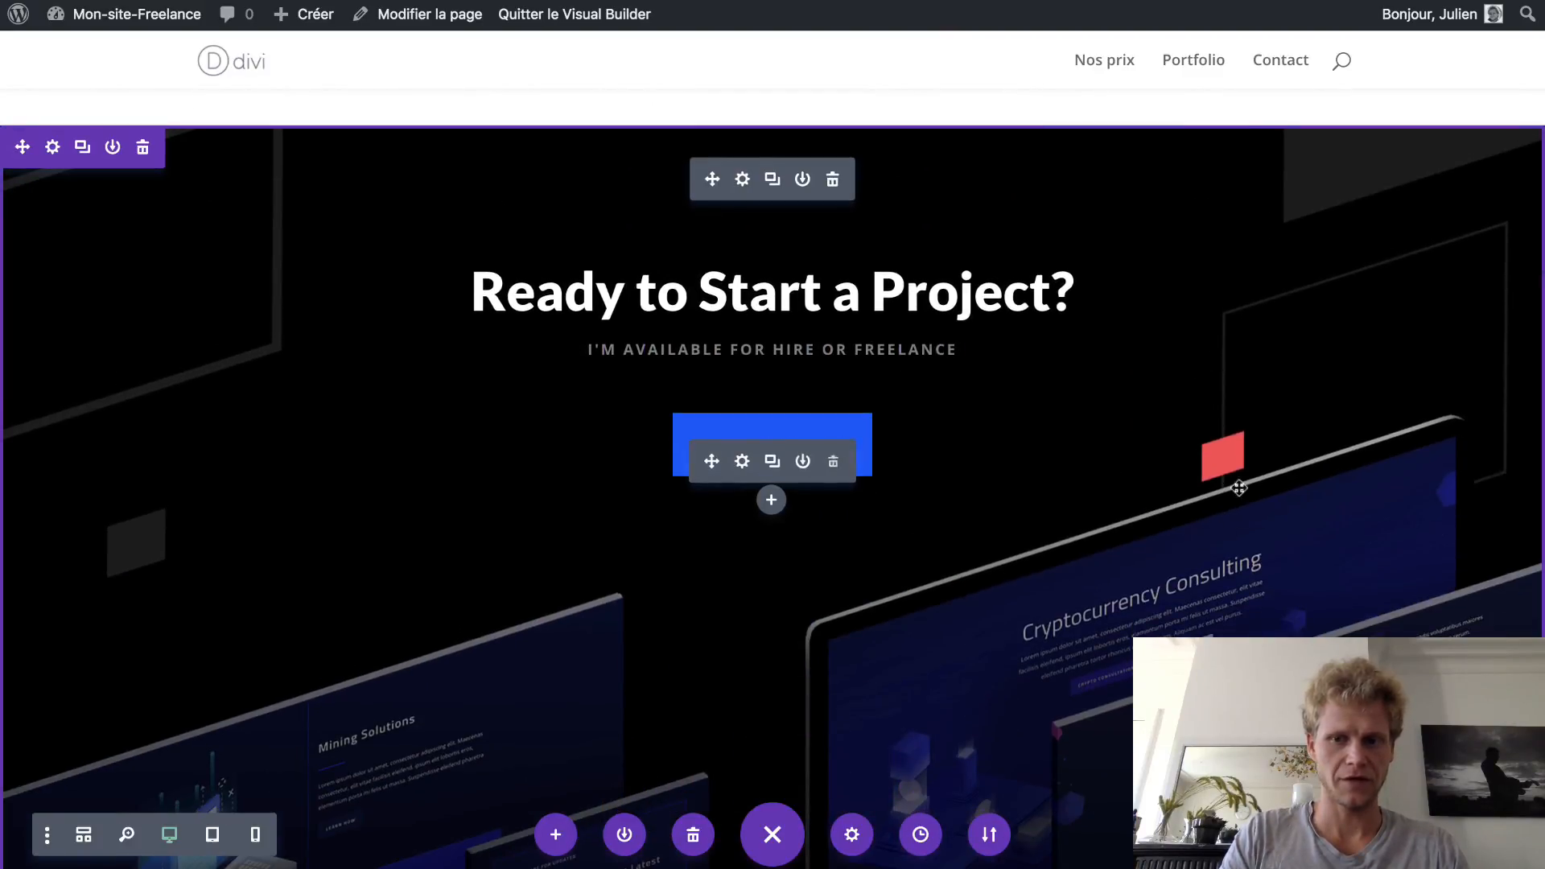
{"action": "scroll", "coordinate": [1243, 537], "scroll_direction": "up", "scroll_amount": 3}
{"action": "scroll", "coordinate": [1094, 538], "scroll_direction": "down", "scroll_amount": 4}
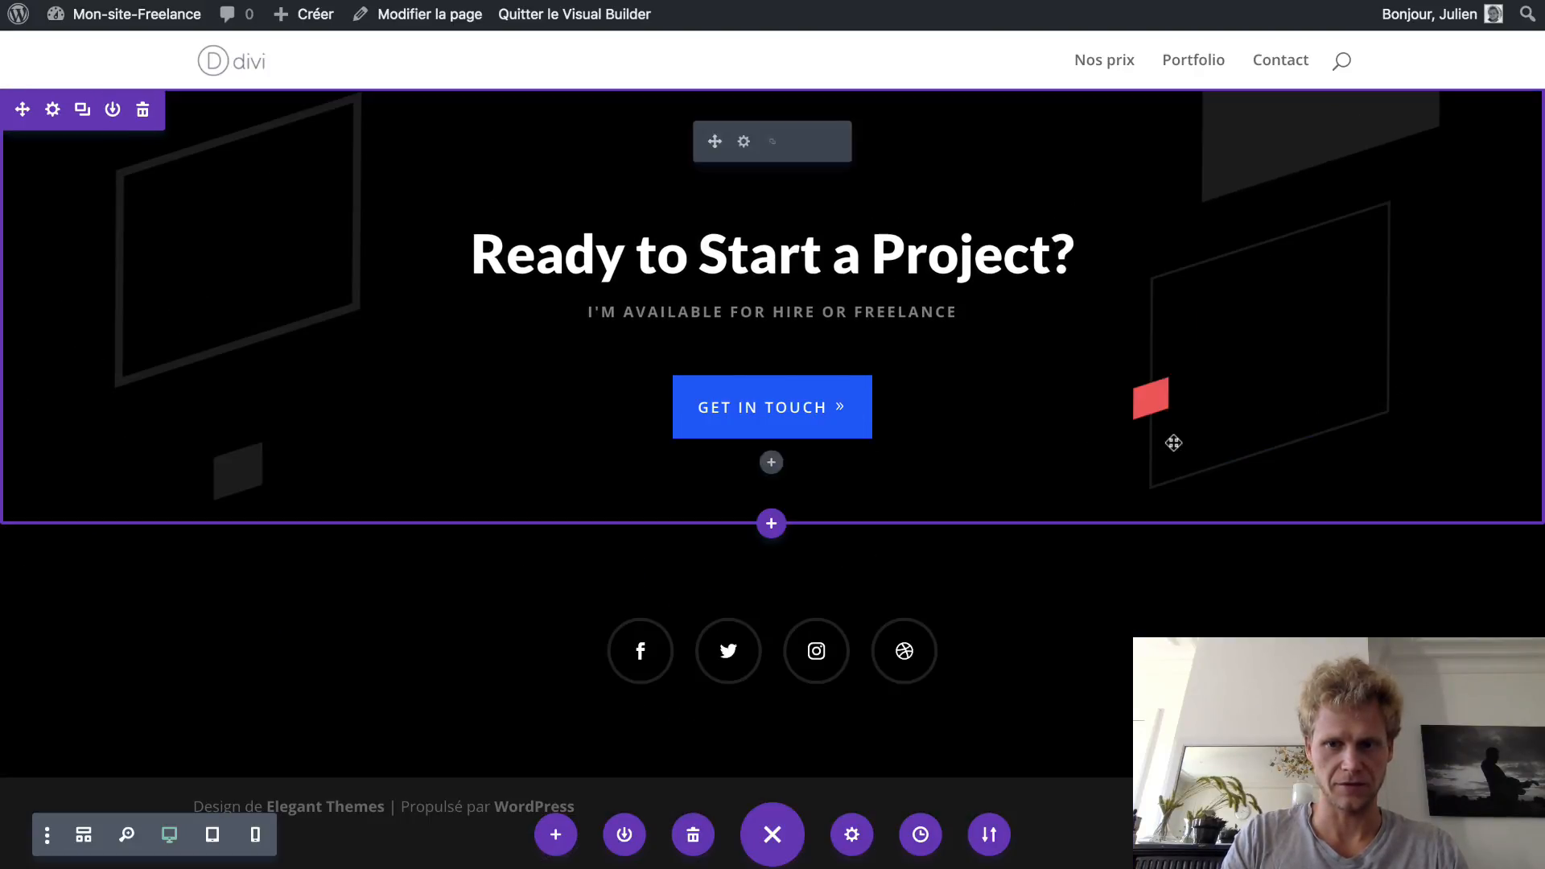
{"action": "scroll", "coordinate": [1174, 443], "scroll_direction": "up", "scroll_amount": 3}
{"action": "scroll", "coordinate": [1173, 442], "scroll_direction": "up", "scroll_amount": 3}
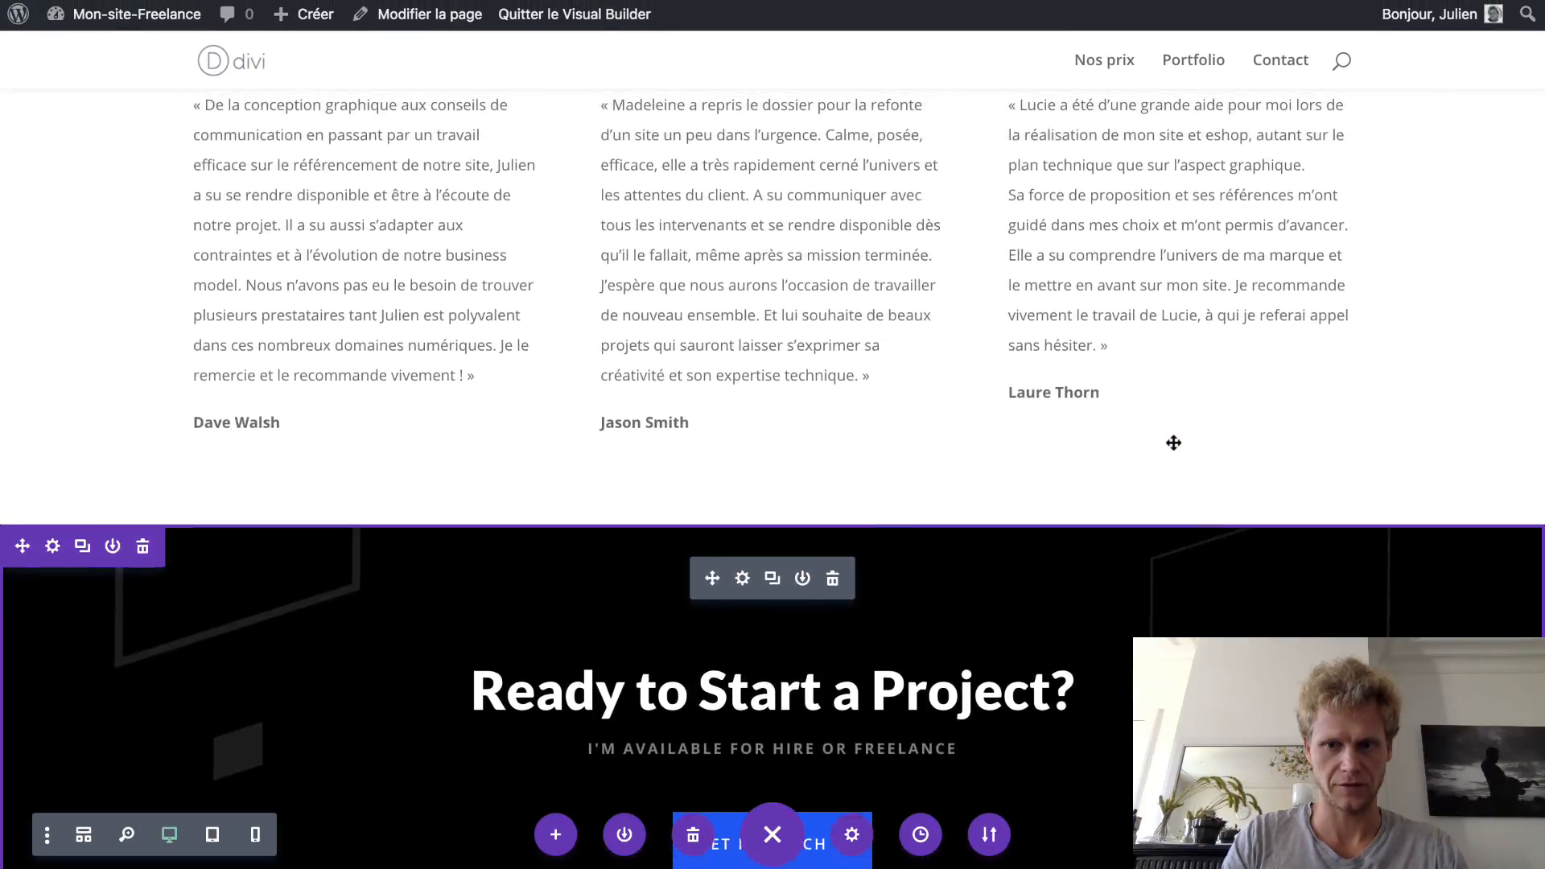
{"action": "scroll", "coordinate": [1173, 443], "scroll_direction": "down", "scroll_amount": 4}
{"action": "scroll", "coordinate": [1173, 442], "scroll_direction": "up", "scroll_amount": 2}
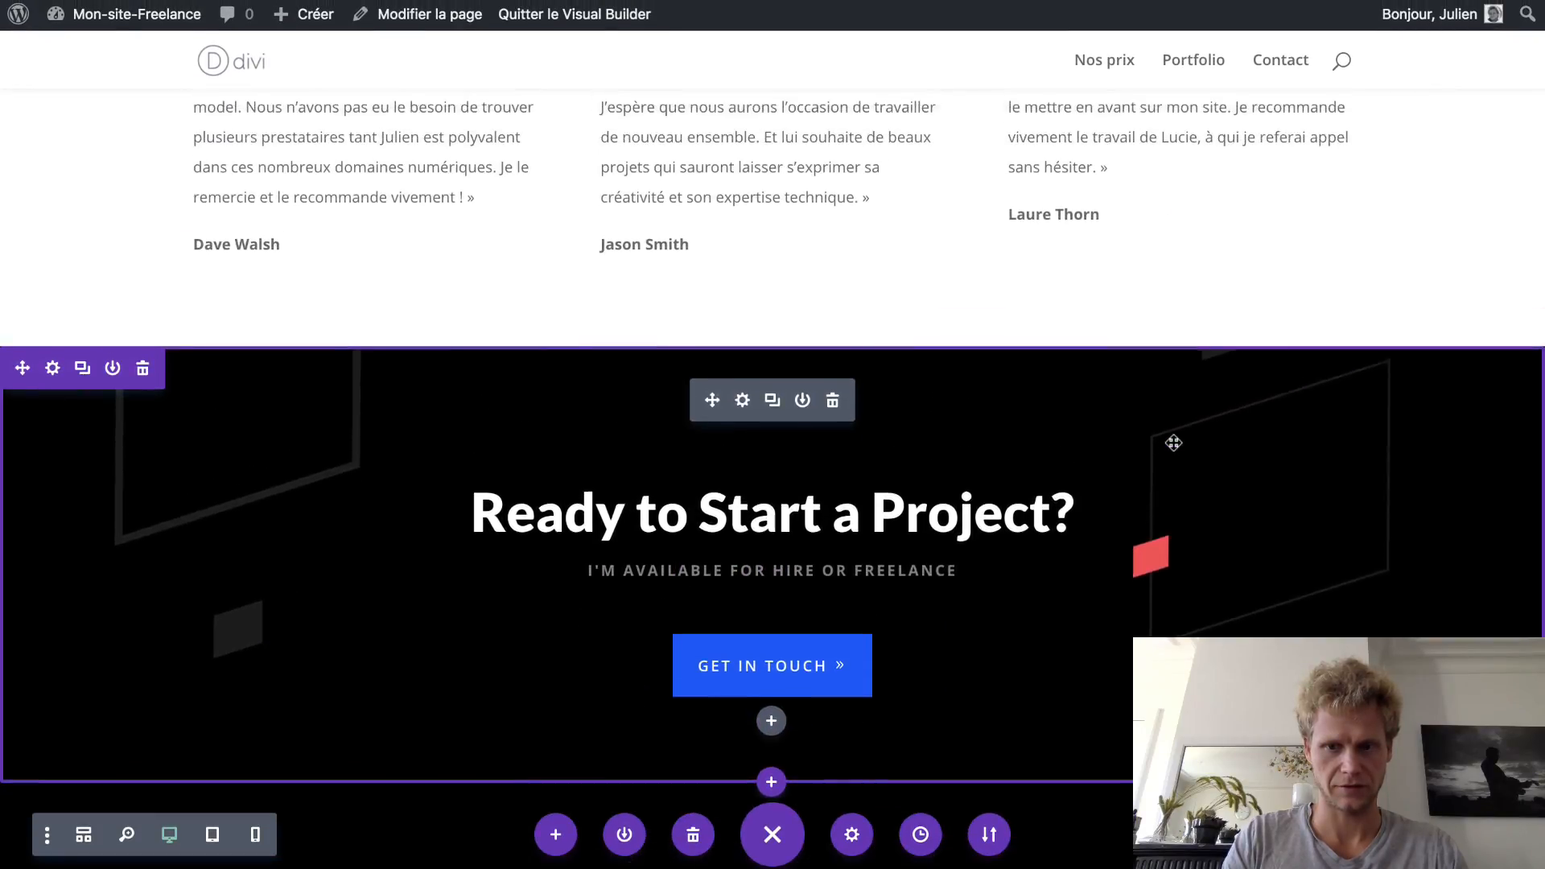
{"action": "scroll", "coordinate": [1159, 442], "scroll_direction": "down", "scroll_amount": 4}
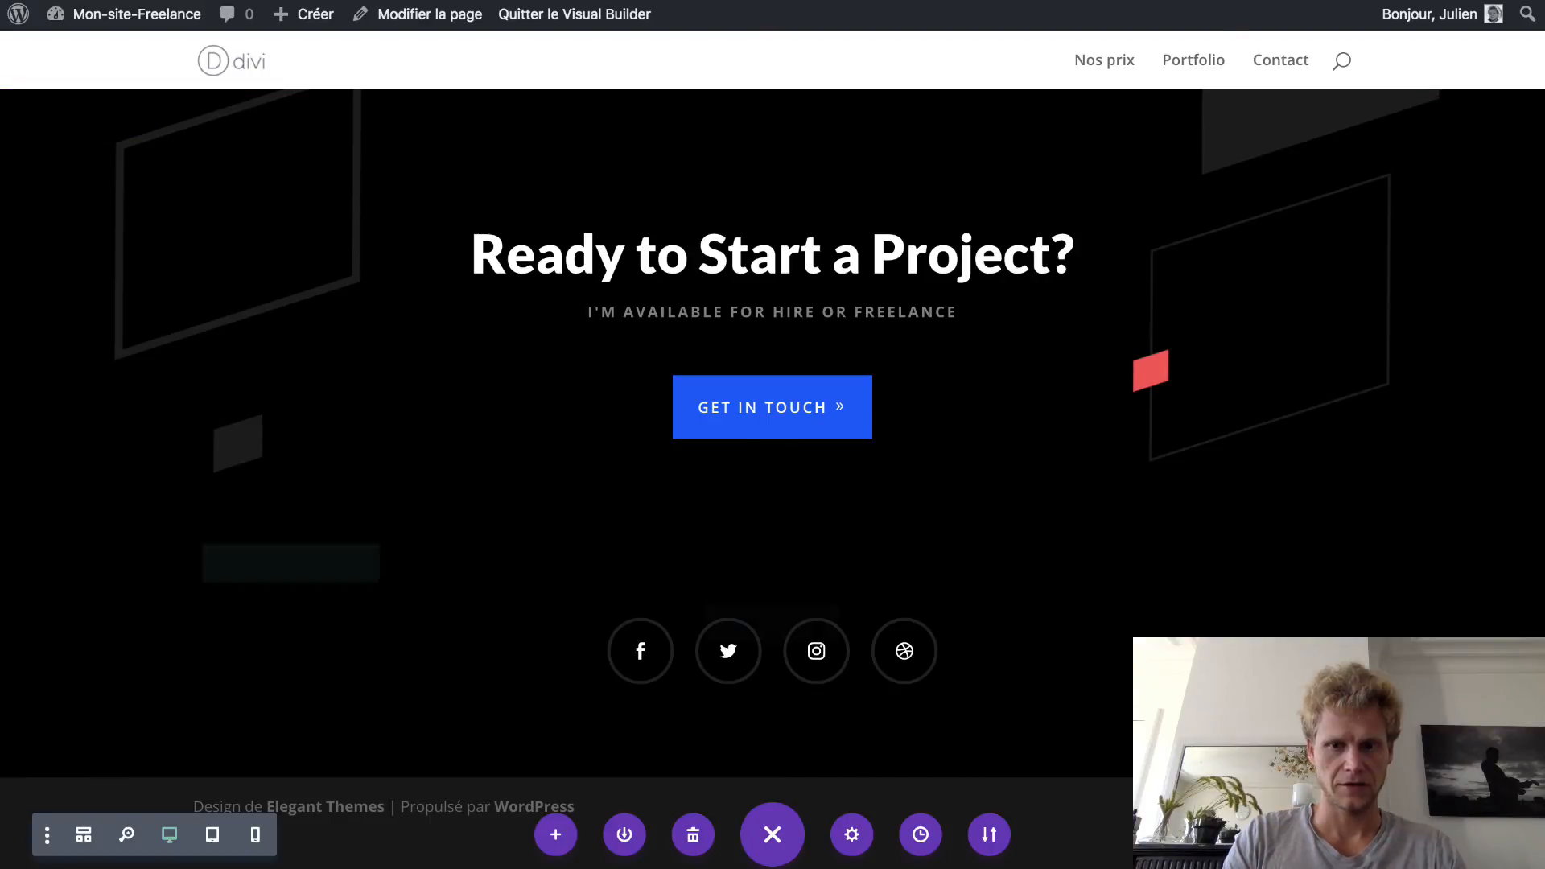
Revert to the 'Édité Témoignage 12:53:50' history state to restore the deleted background image
{"action": "left_click", "coordinate": [924, 837]}
{"action": "scroll", "coordinate": [1259, 587], "scroll_direction": "down", "scroll_amount": 15}
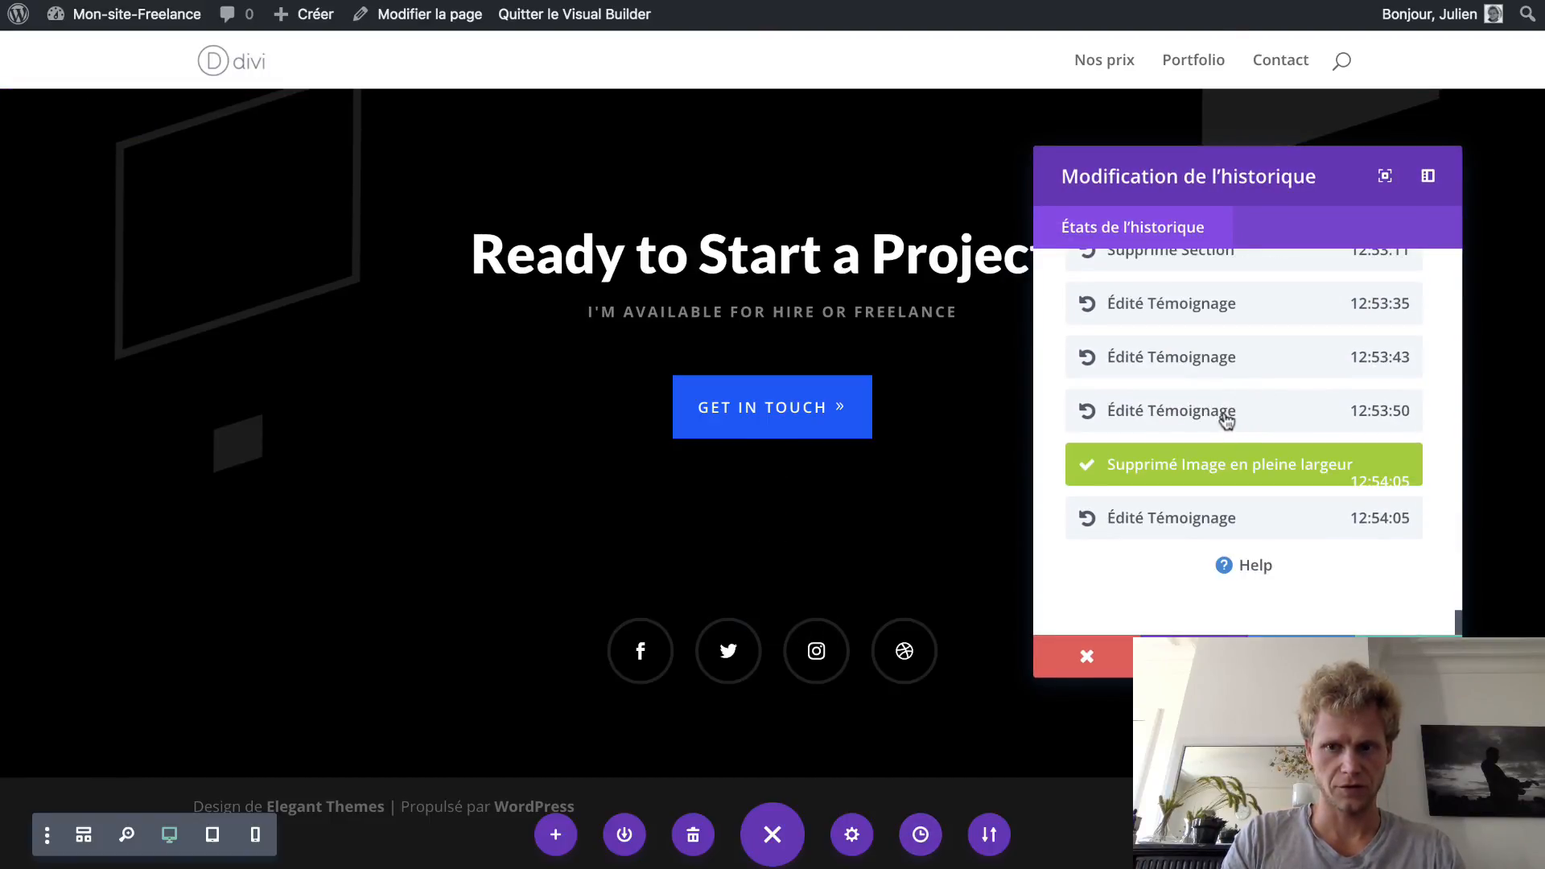
{"action": "left_click", "coordinate": [1214, 516]}
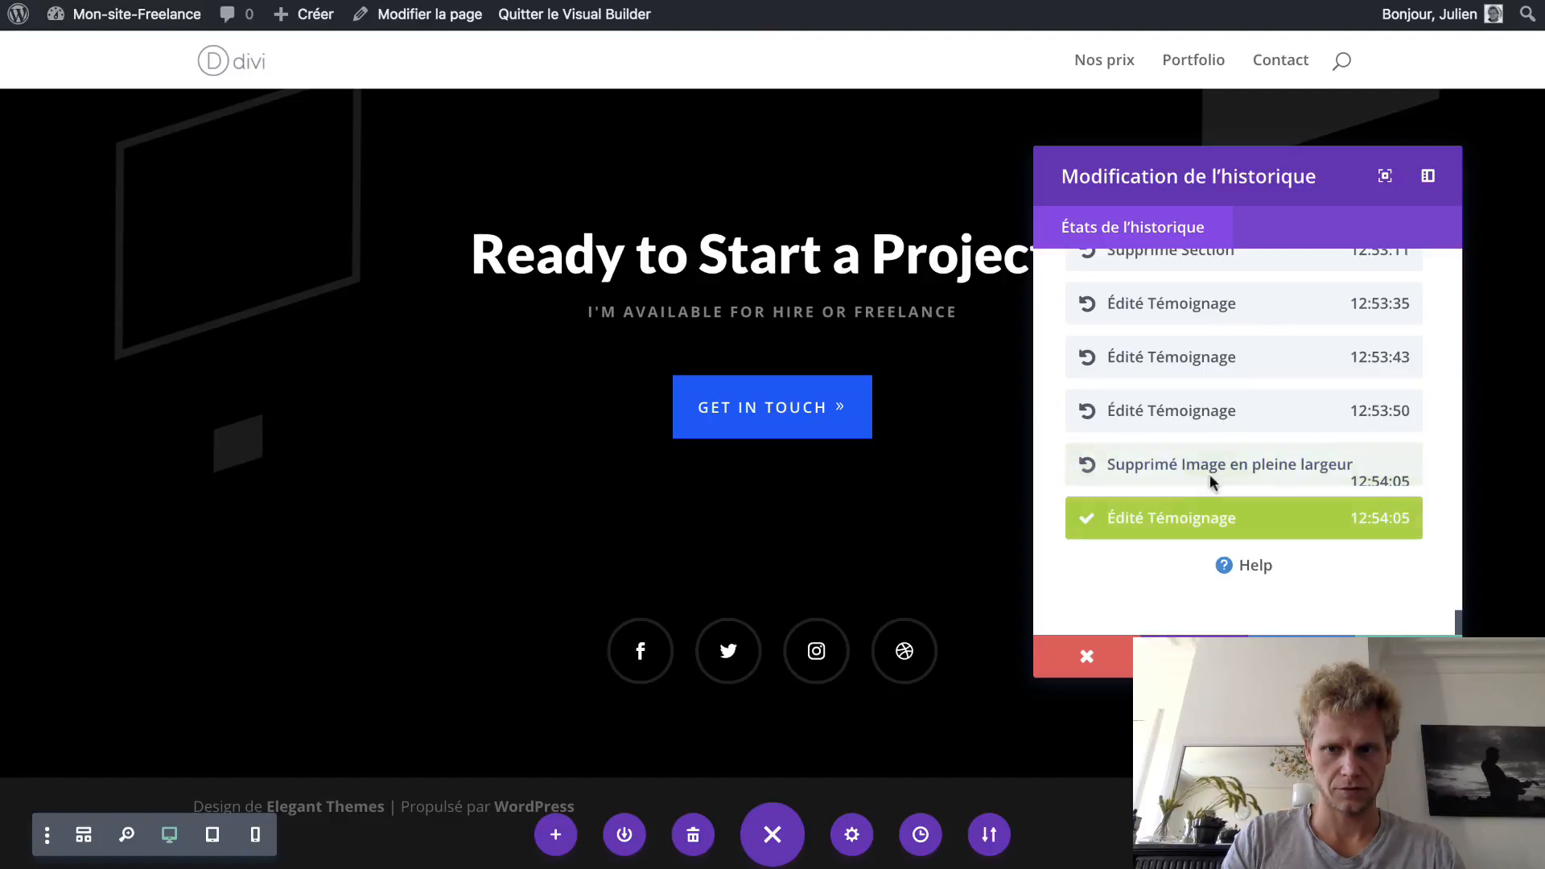
{"action": "left_click", "coordinate": [1206, 471]}
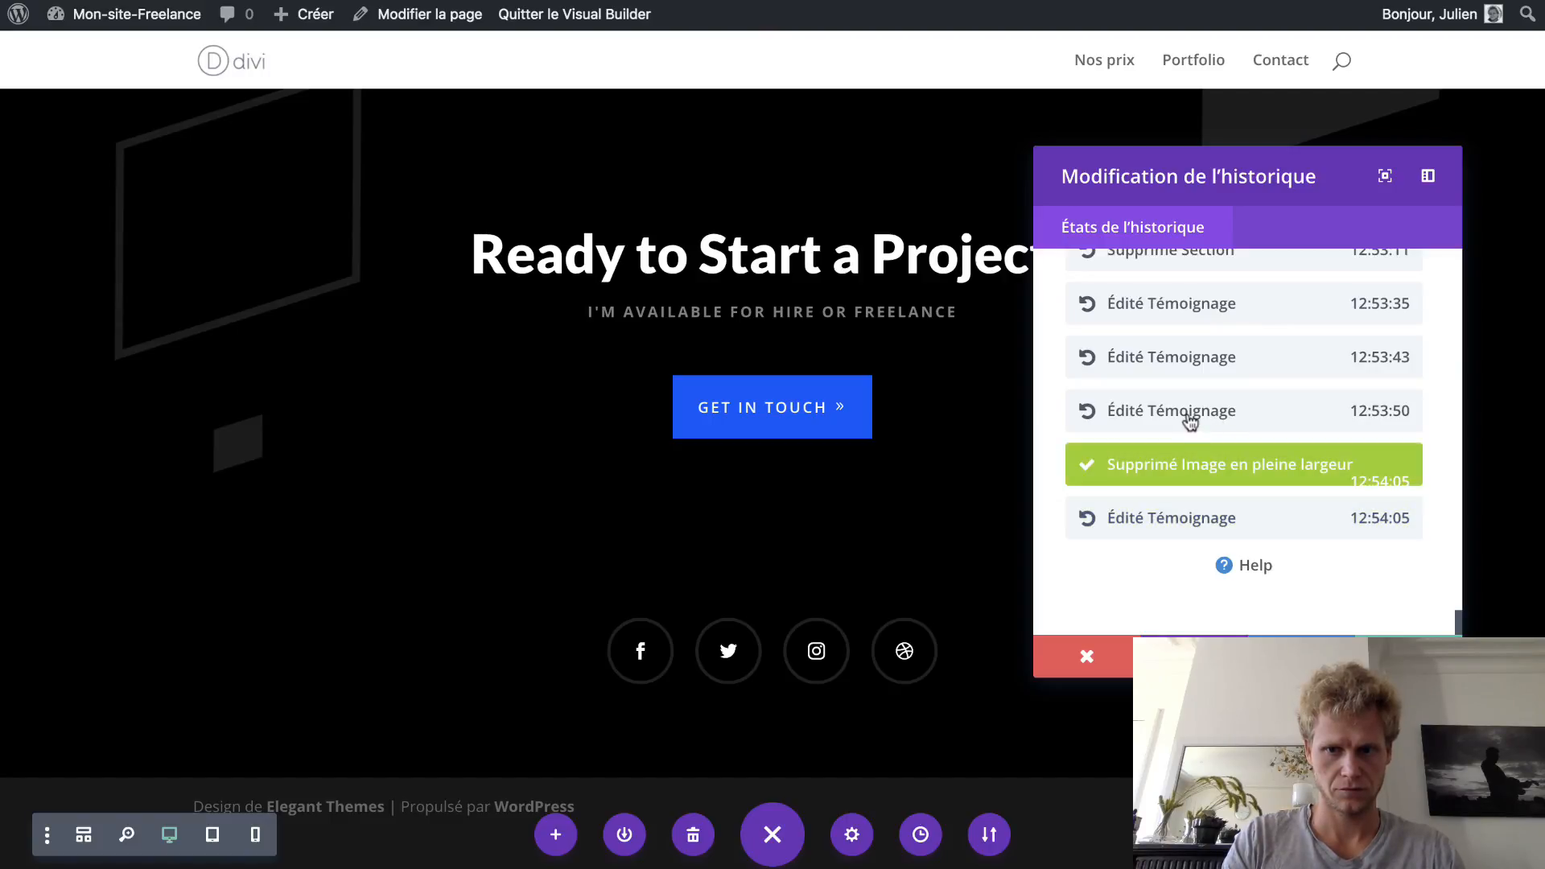
{"action": "left_click", "coordinate": [1189, 420]}
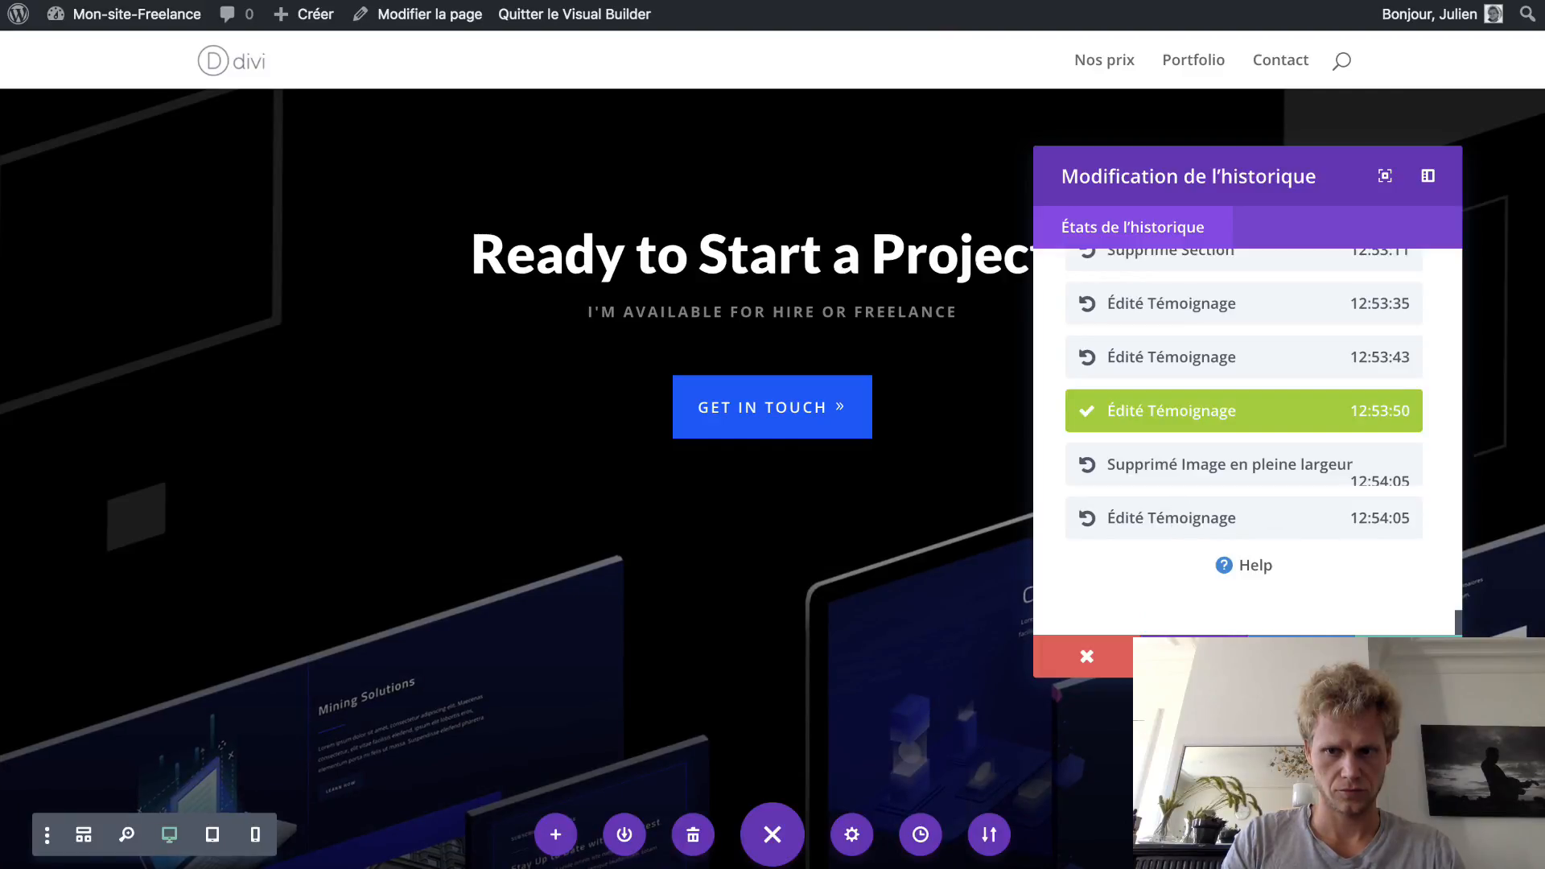
{"action": "left_click", "coordinate": [1409, 657]}
Scroll the reference site to its French 'Prêt à donner vie à votre projet ?' banner
{"action": "scroll", "coordinate": [1280, 486], "scroll_direction": "up", "scroll_amount": 10}
{"action": "scroll", "coordinate": [1280, 487], "scroll_direction": "down", "scroll_amount": 11}
{"action": "scroll", "coordinate": [1280, 486], "scroll_direction": "up", "scroll_amount": 3}
{"action": "scroll", "coordinate": [1279, 486], "scroll_direction": "down", "scroll_amount": 4}
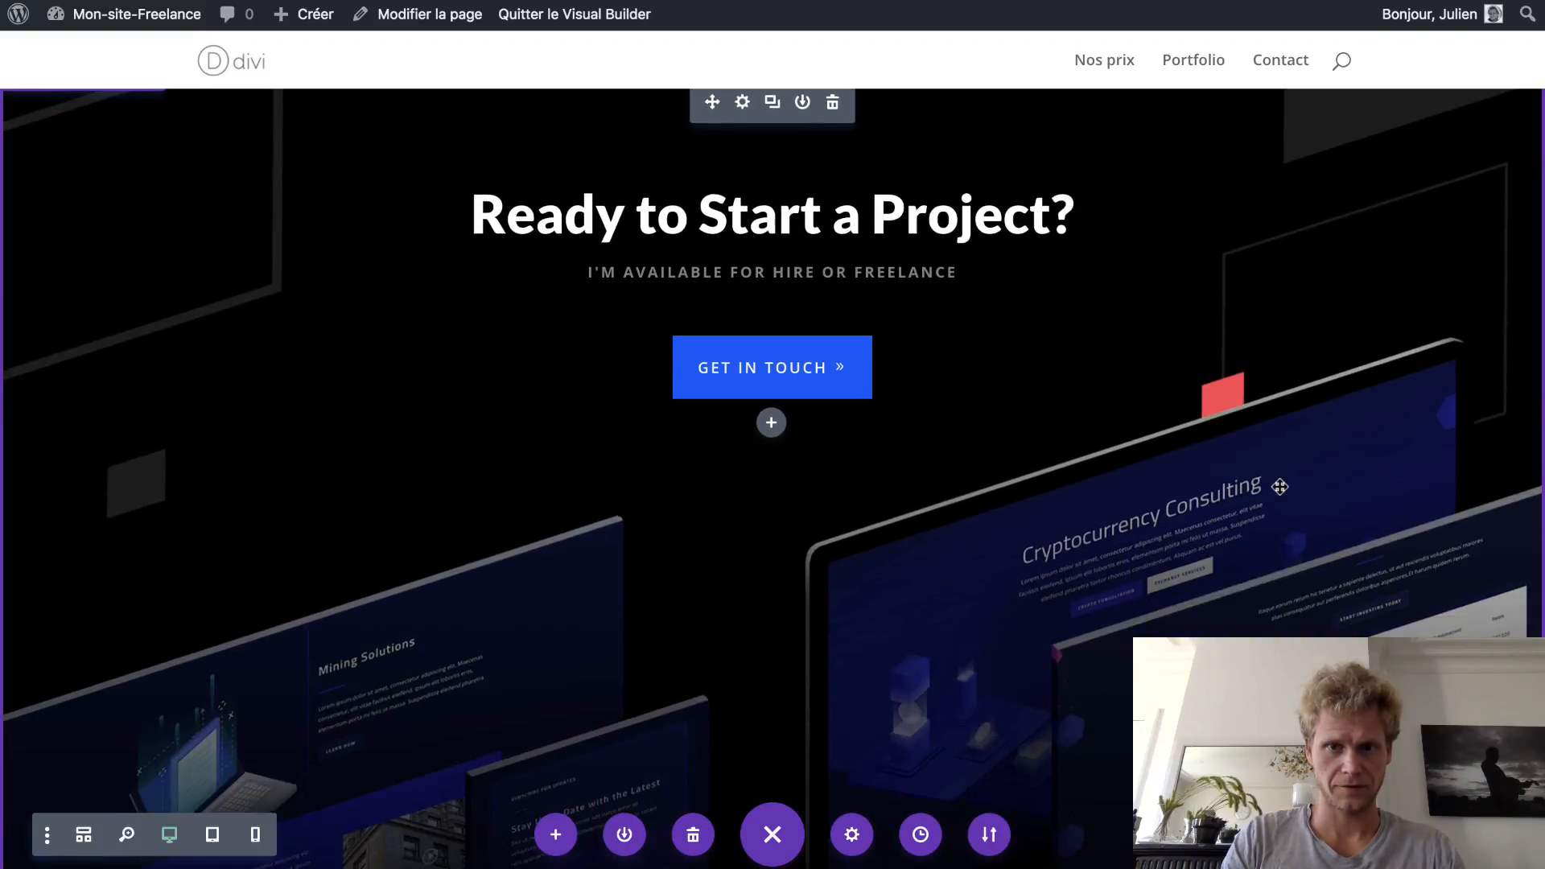
{"action": "scroll", "coordinate": [1280, 486], "scroll_direction": "down", "scroll_amount": 2}
{"action": "scroll", "coordinate": [1167, 322], "scroll_direction": "up", "scroll_amount": 4}
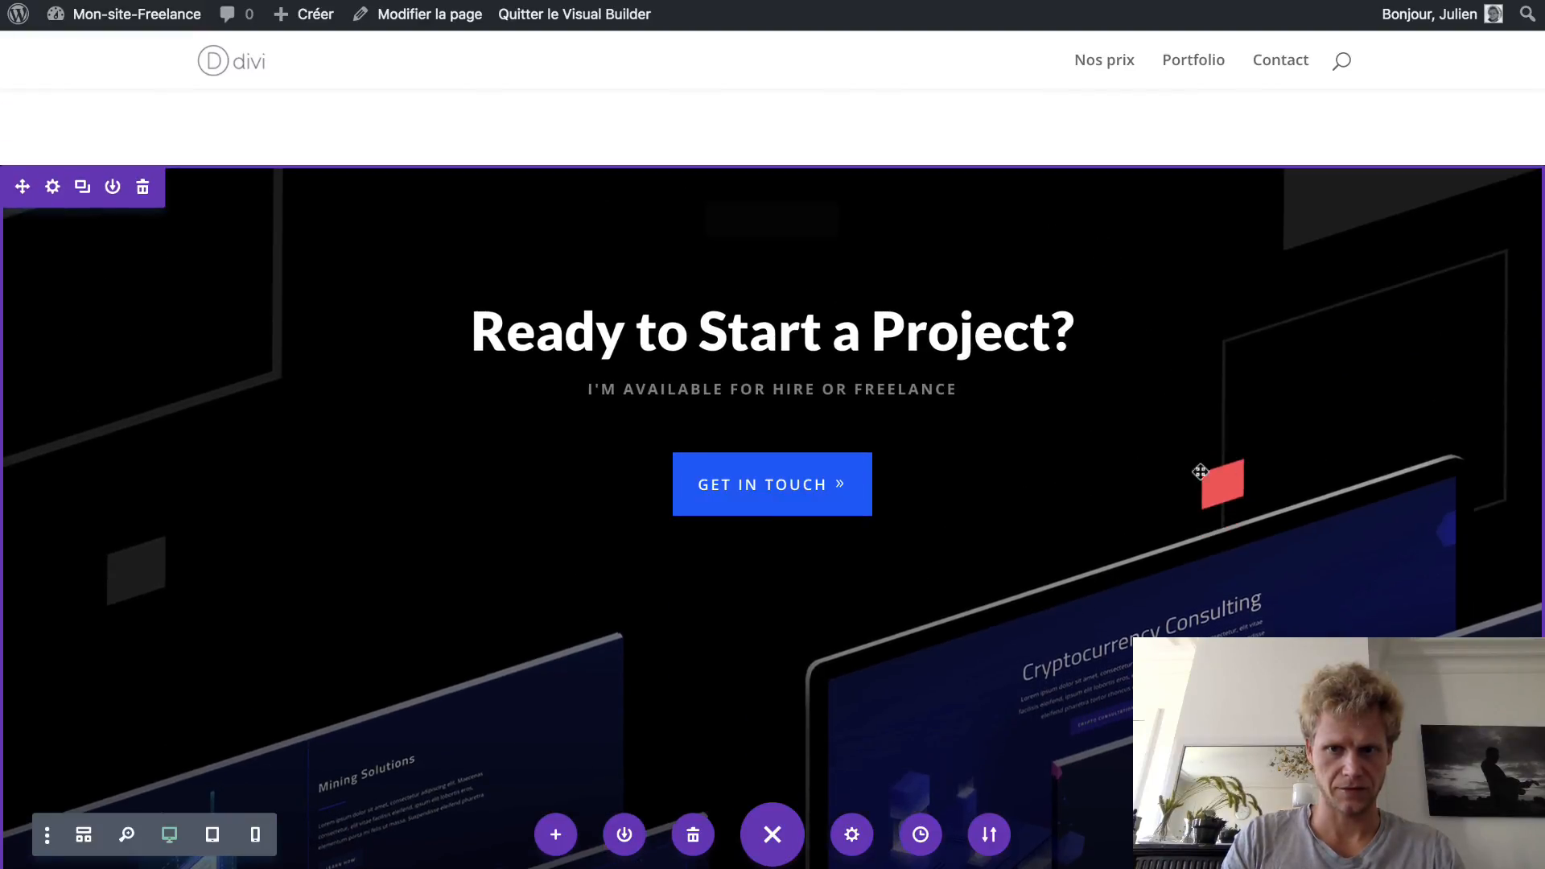
{"action": "scroll", "coordinate": [1100, 592], "scroll_direction": "down", "scroll_amount": 3}
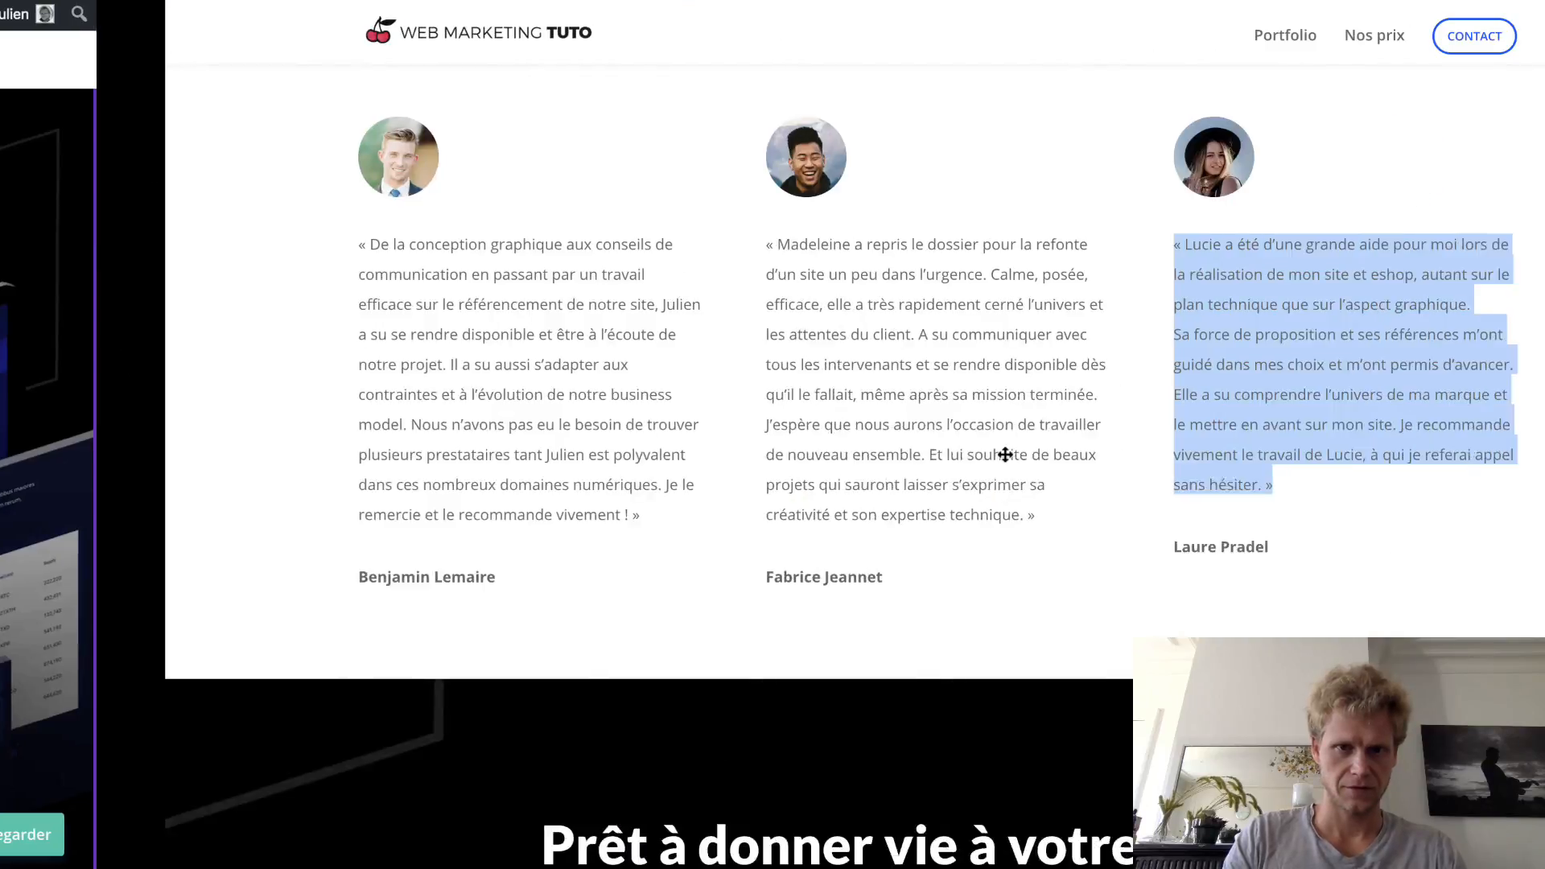
{"action": "scroll", "coordinate": [1003, 452], "scroll_direction": "down", "scroll_amount": 9}
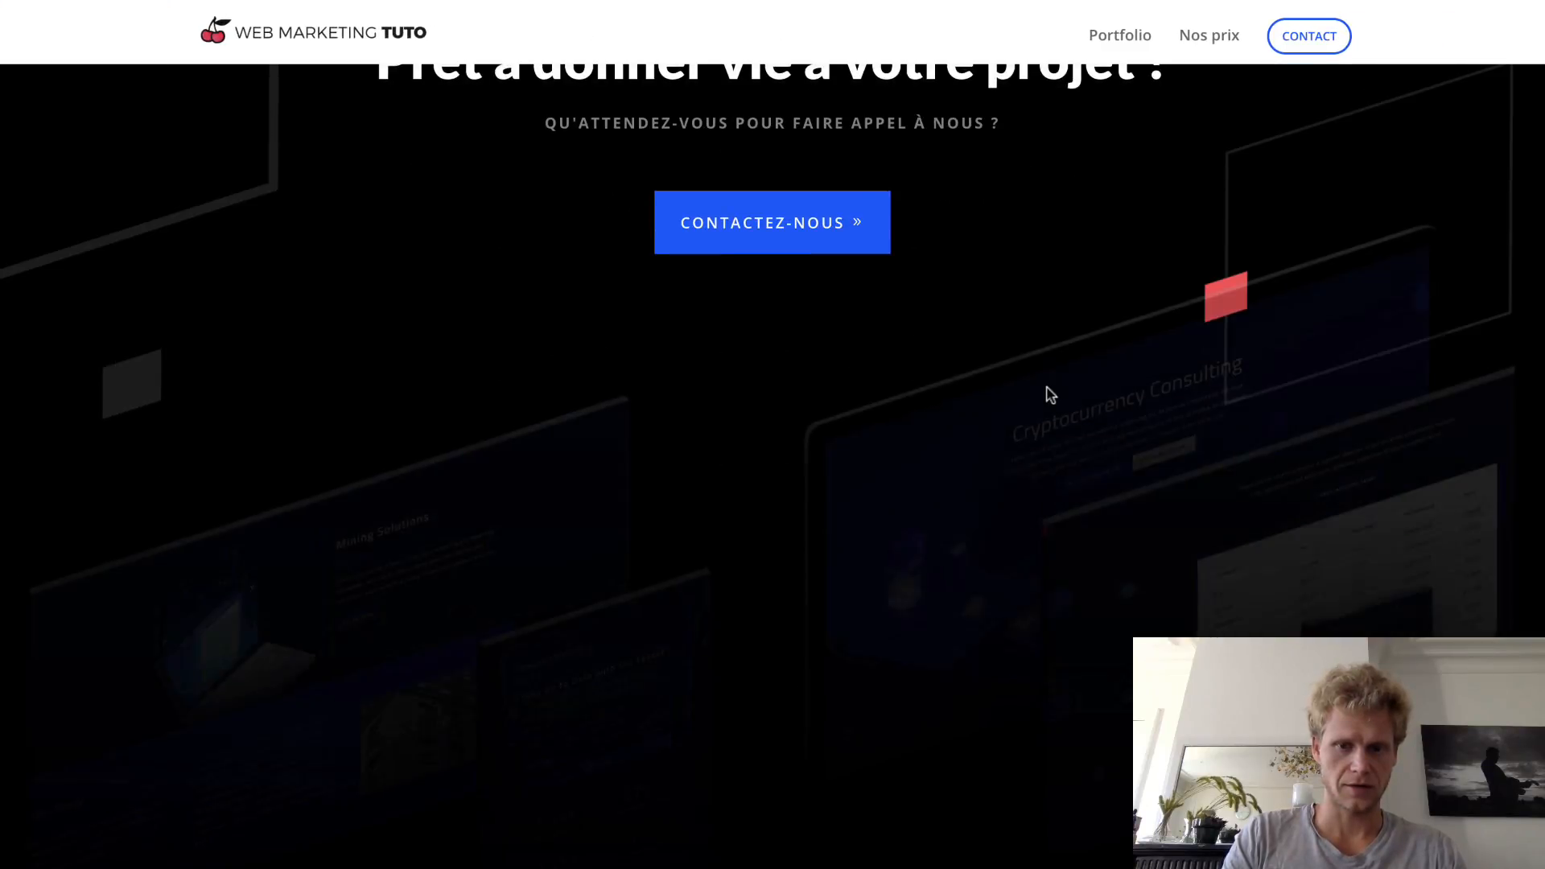
{"action": "scroll", "coordinate": [1046, 391], "scroll_direction": "up", "scroll_amount": 3}
Replace the banner heading with 'Prêt à donner vie à votre projet ?' from the reference site
{"action": "left_click_drag", "start_coordinate": [1168, 334], "coordinate": [368, 327]}
{"action": "key", "text": "super+c"}
{"action": "key", "text": "ctrl+Left"}
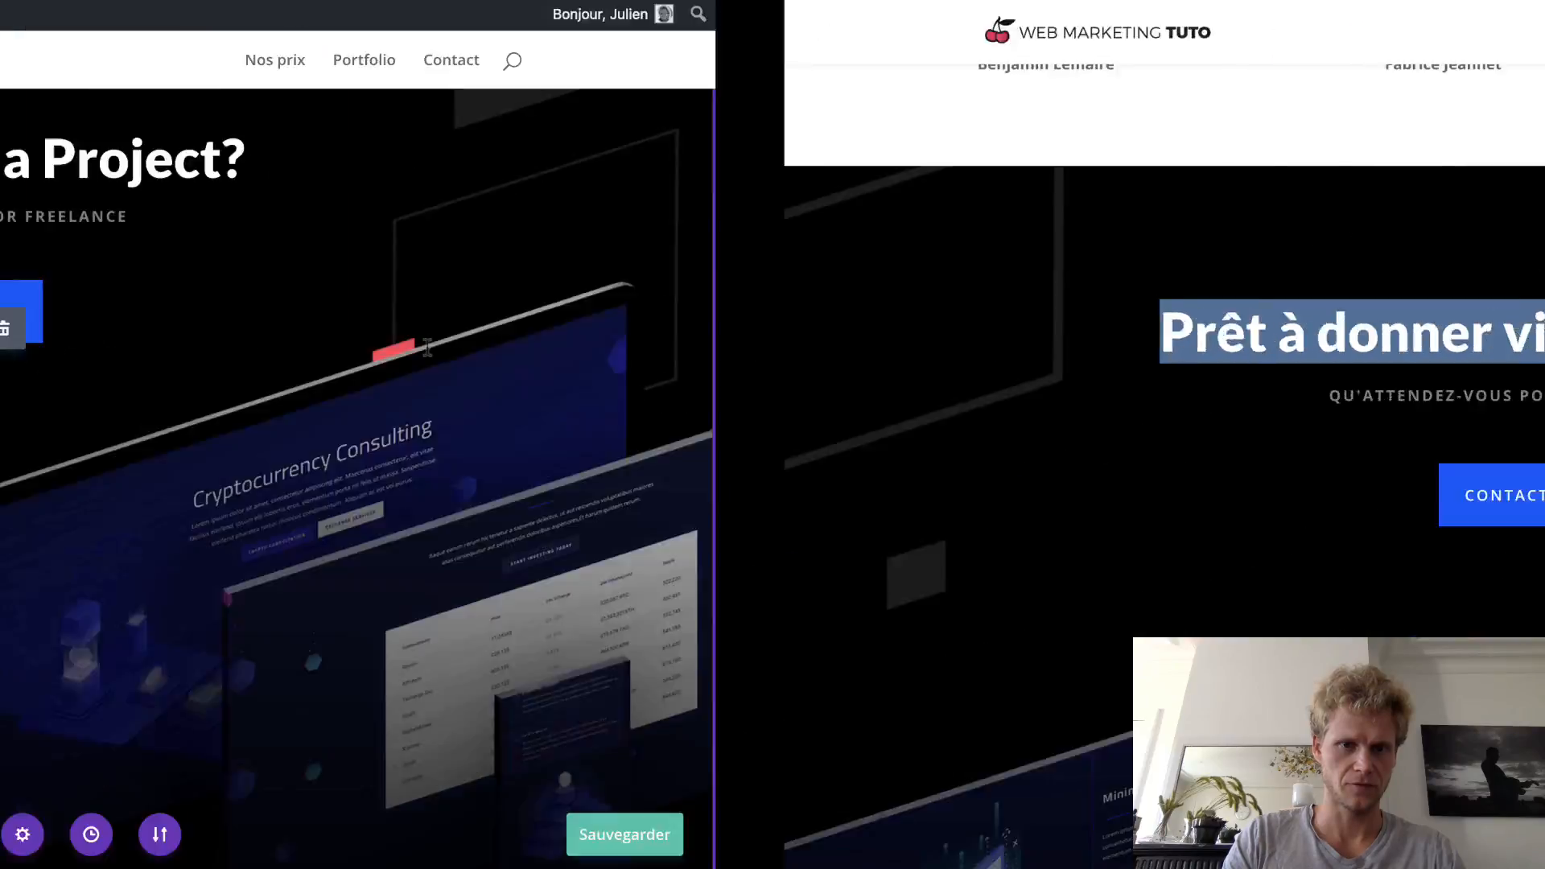
{"action": "triple_click", "coordinate": [608, 177]}
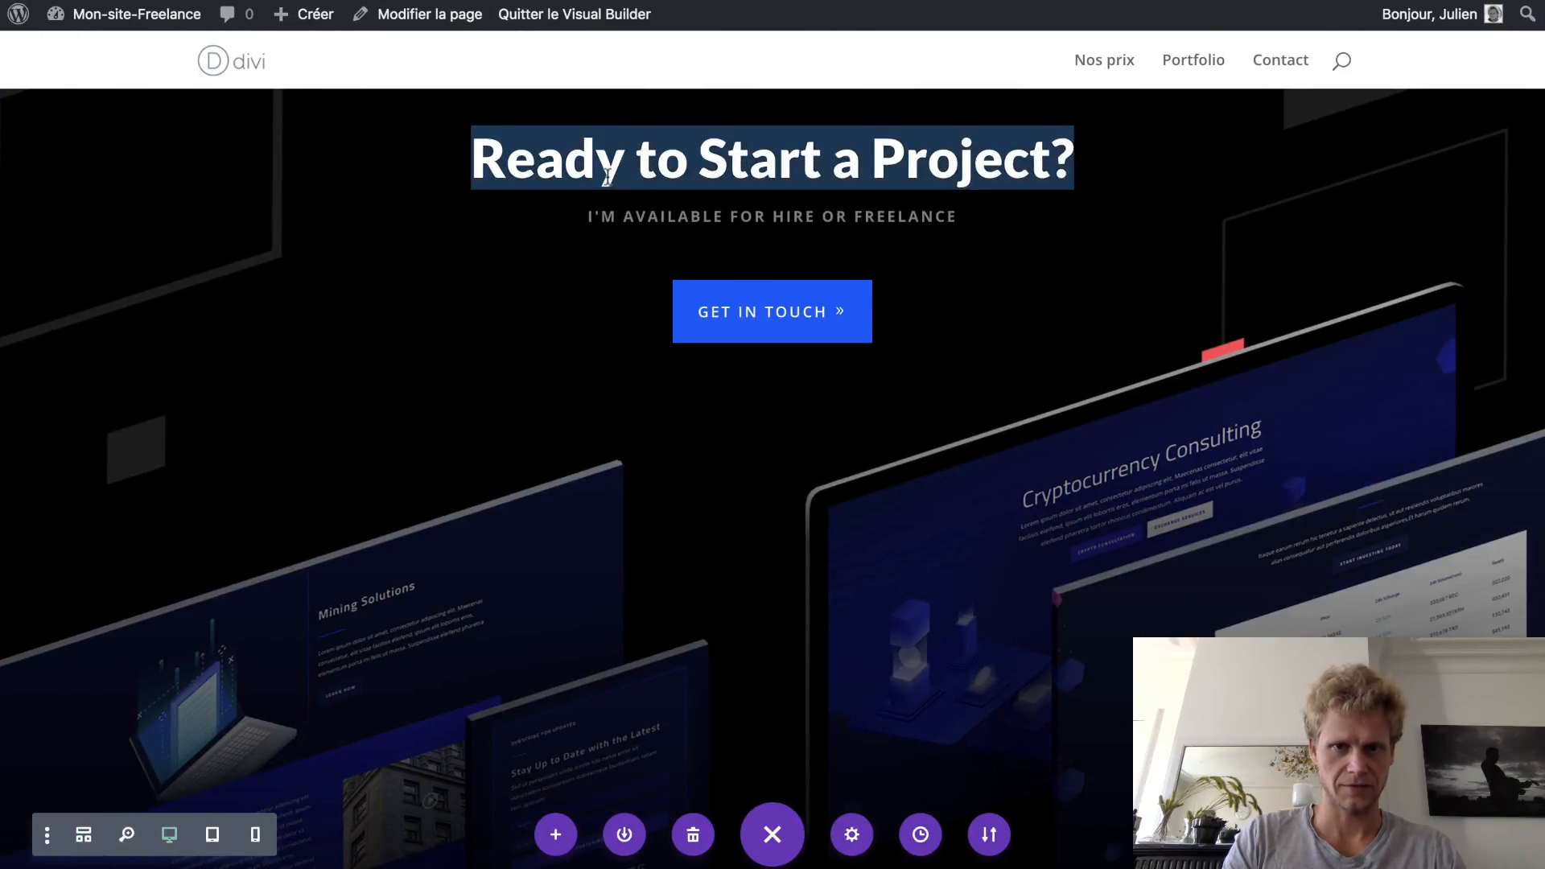
{"action": "key", "text": "super+v"}
Replace the subtitle with 'QU'ATTENDEZ-VOUS POUR FAIRE APPEL À NOUS ?' from the reference site
{"action": "key", "text": "ctrl+Right"}
{"action": "left_click", "coordinate": [852, 395]}
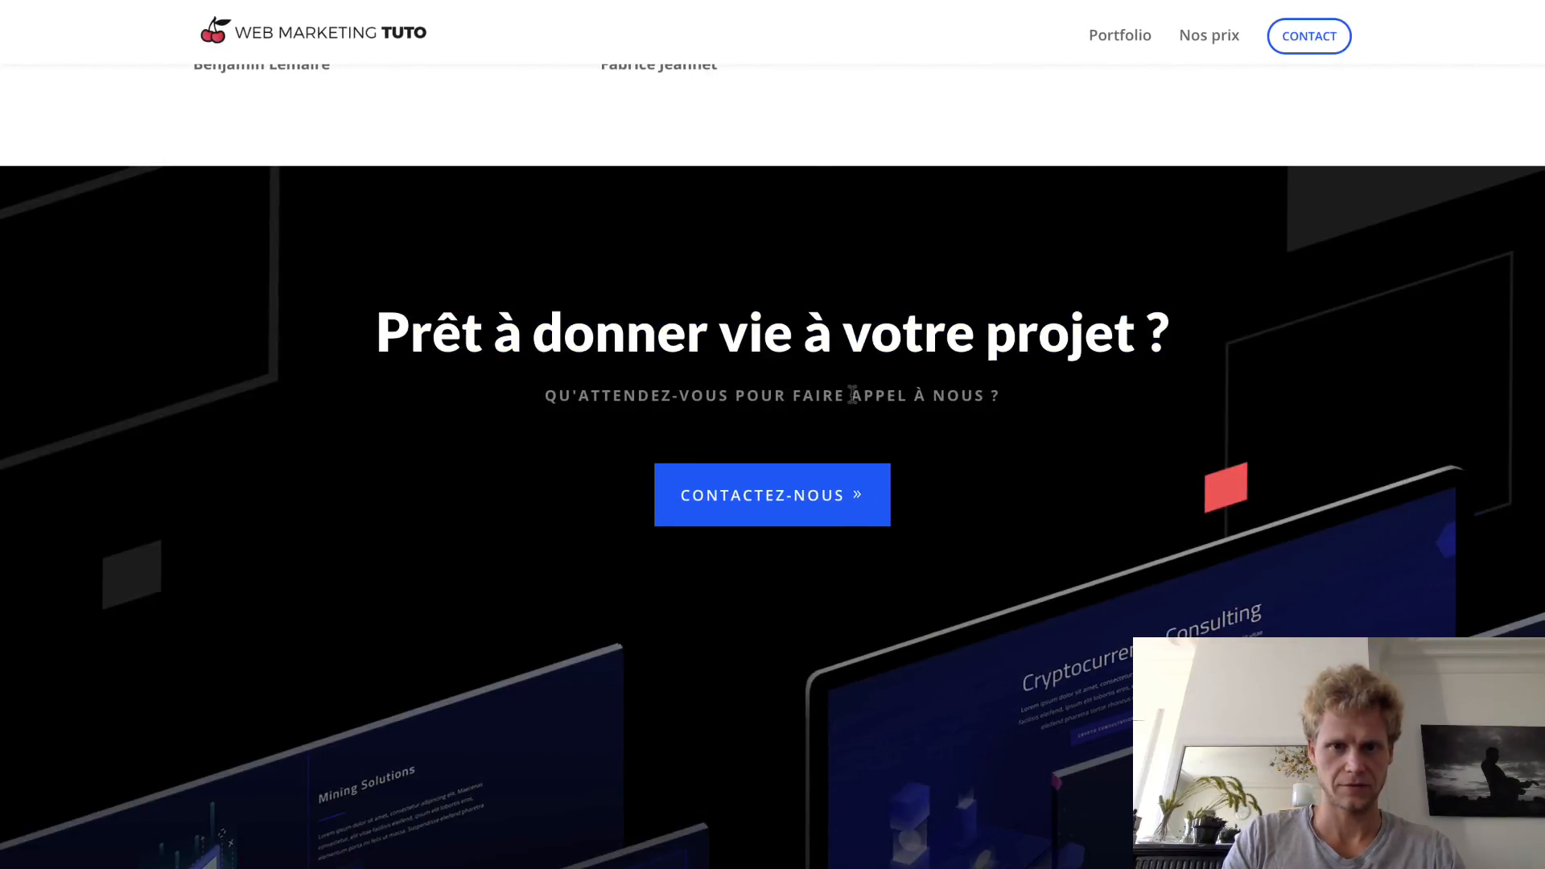
{"action": "triple_click", "coordinate": [852, 395]}
{"action": "key", "text": "super+c"}
{"action": "key", "text": "ctrl+Left"}
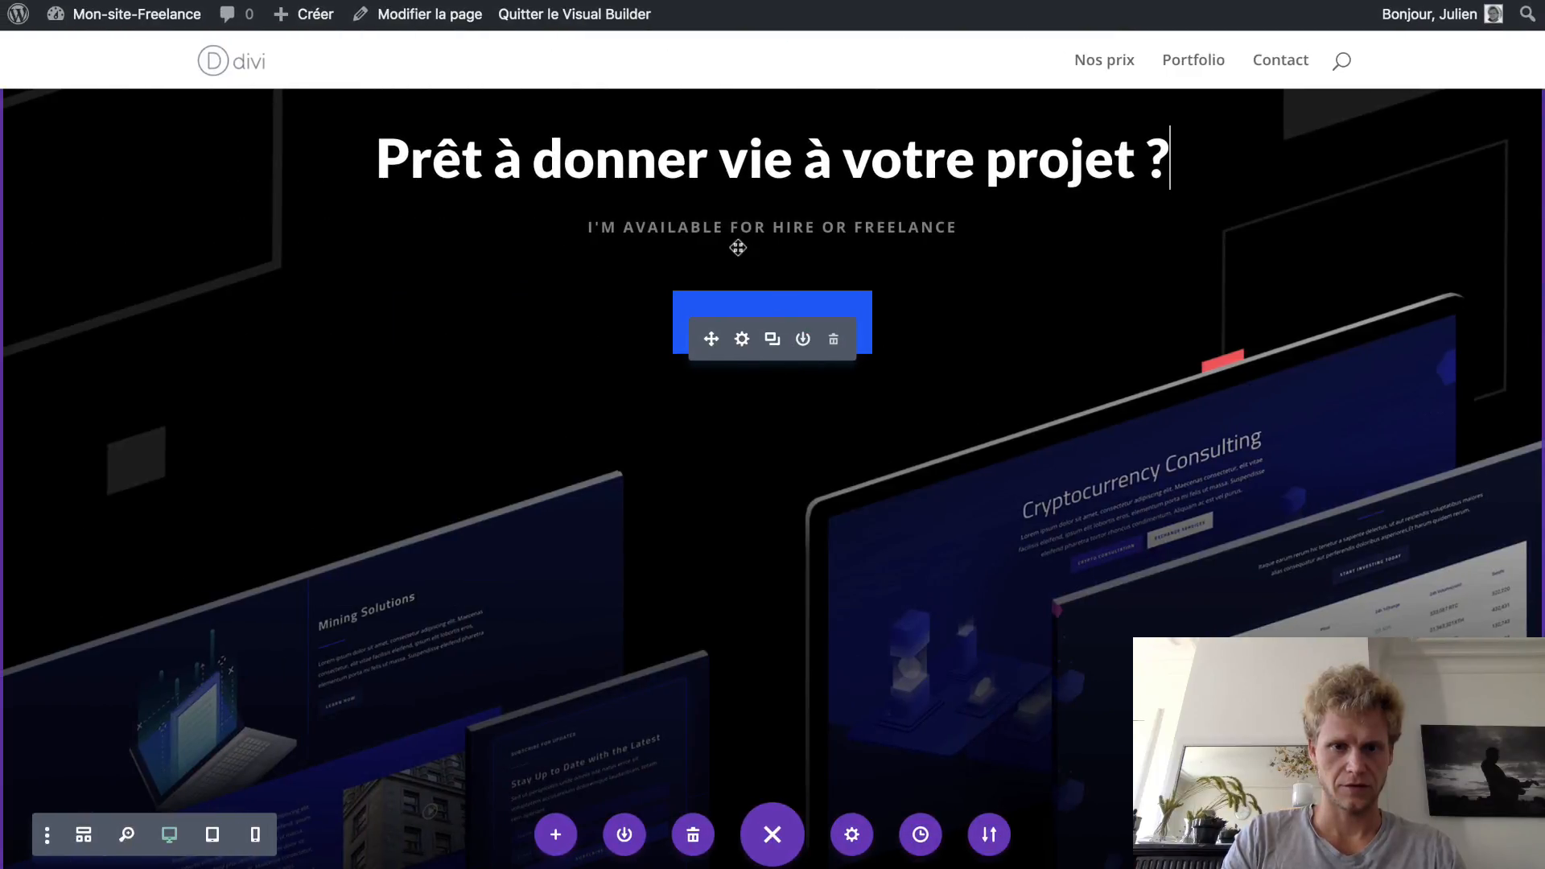
{"action": "left_click", "coordinate": [637, 226]}
{"action": "triple_click", "coordinate": [637, 226]}
{"action": "key", "text": "super+v"}
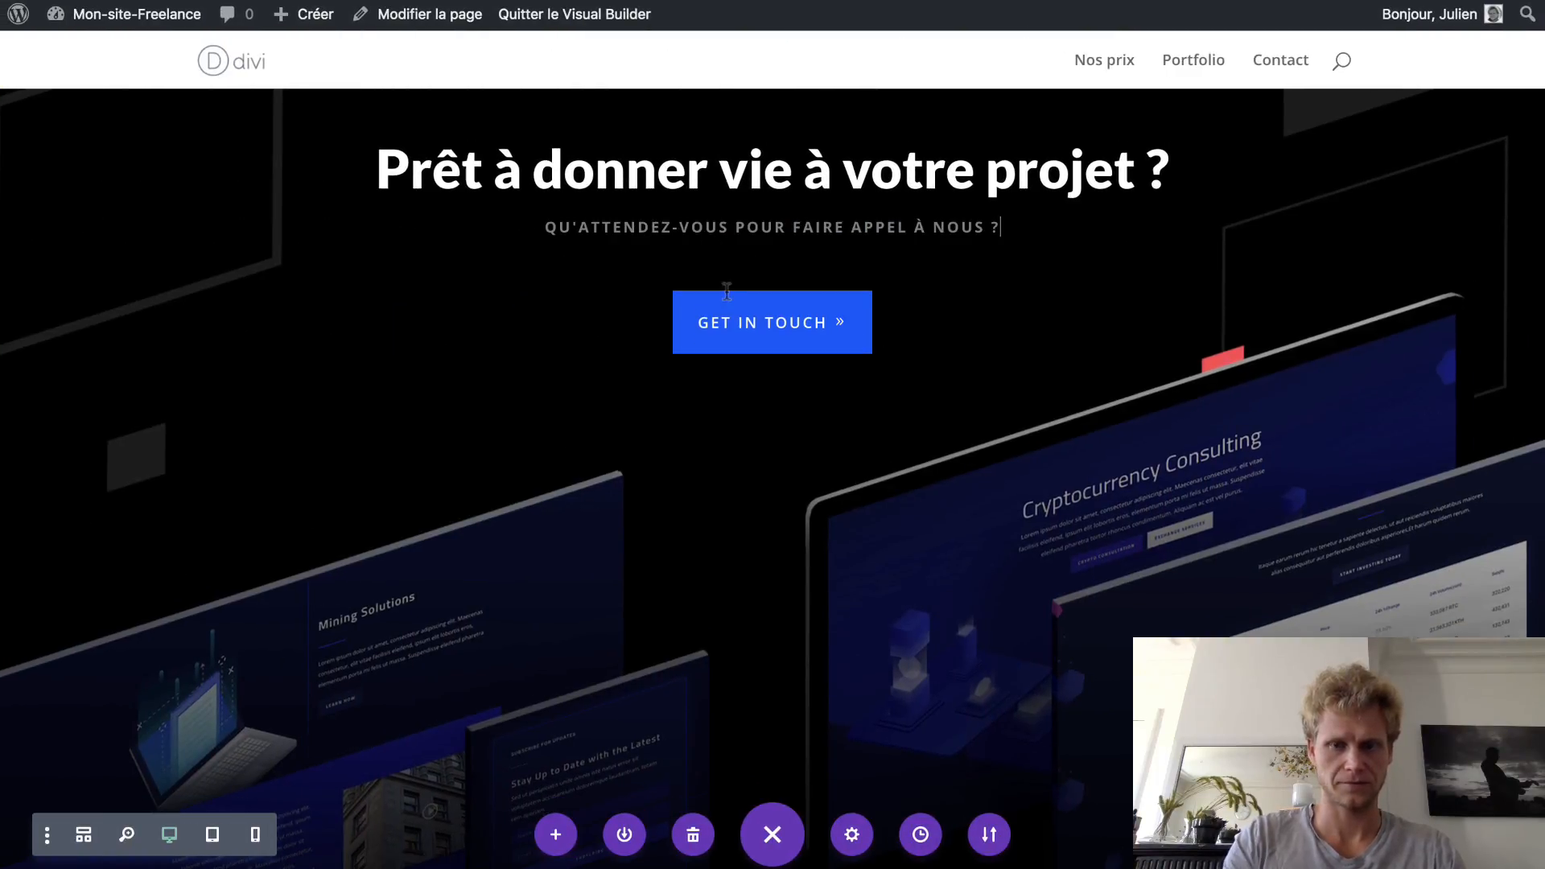
Inspect the full-width image module's Lien (link) settings, then close them
{"action": "left_click", "coordinate": [743, 339]}
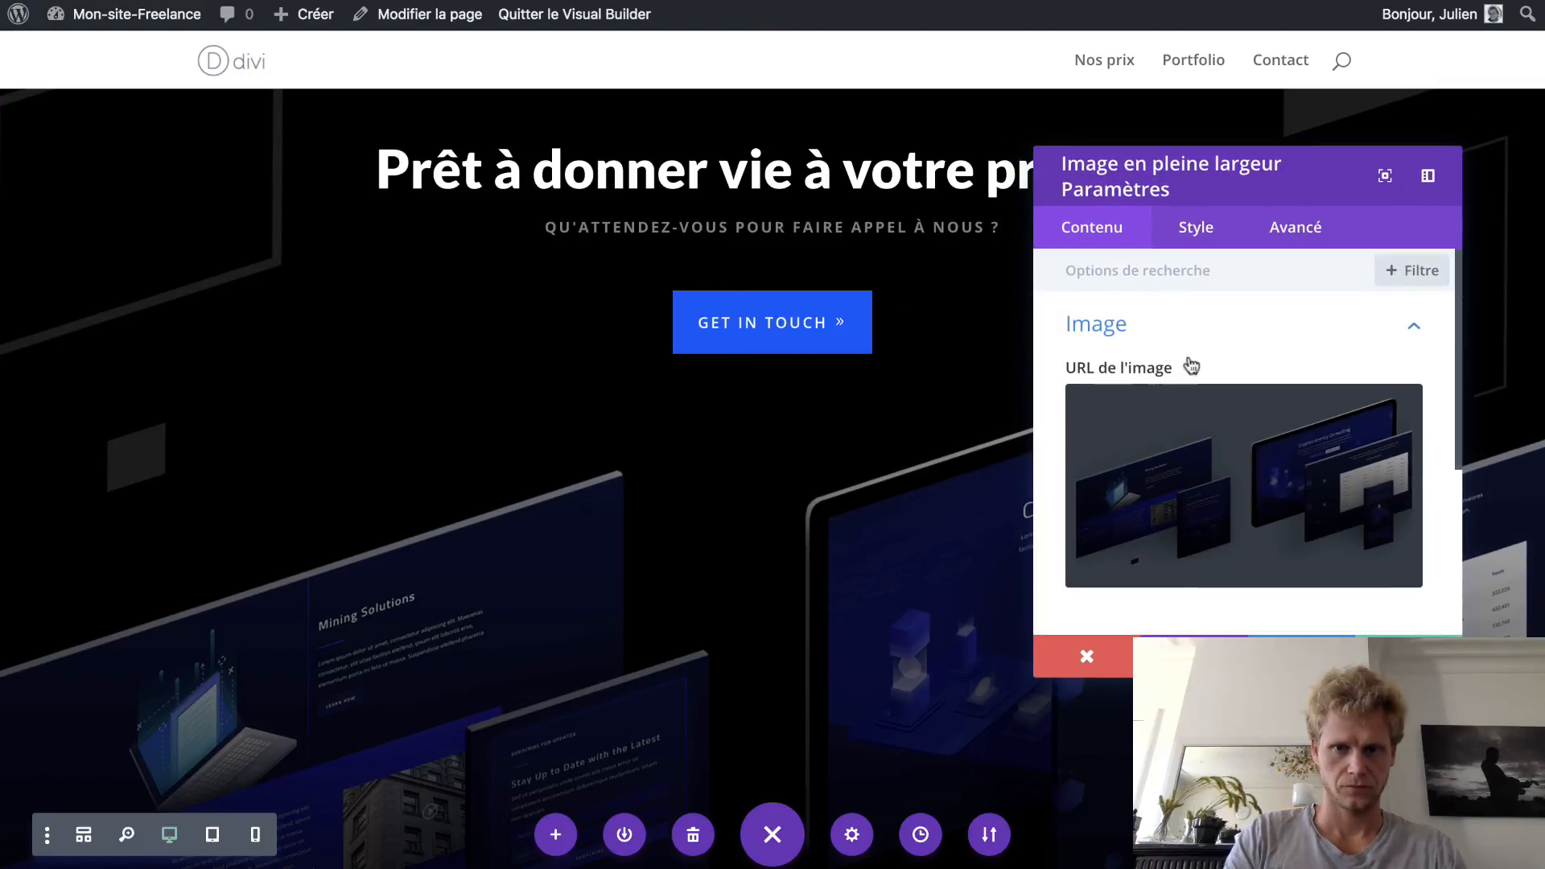
{"action": "scroll", "coordinate": [1144, 585], "scroll_direction": "down", "scroll_amount": 2}
{"action": "key", "text": "Escape"}
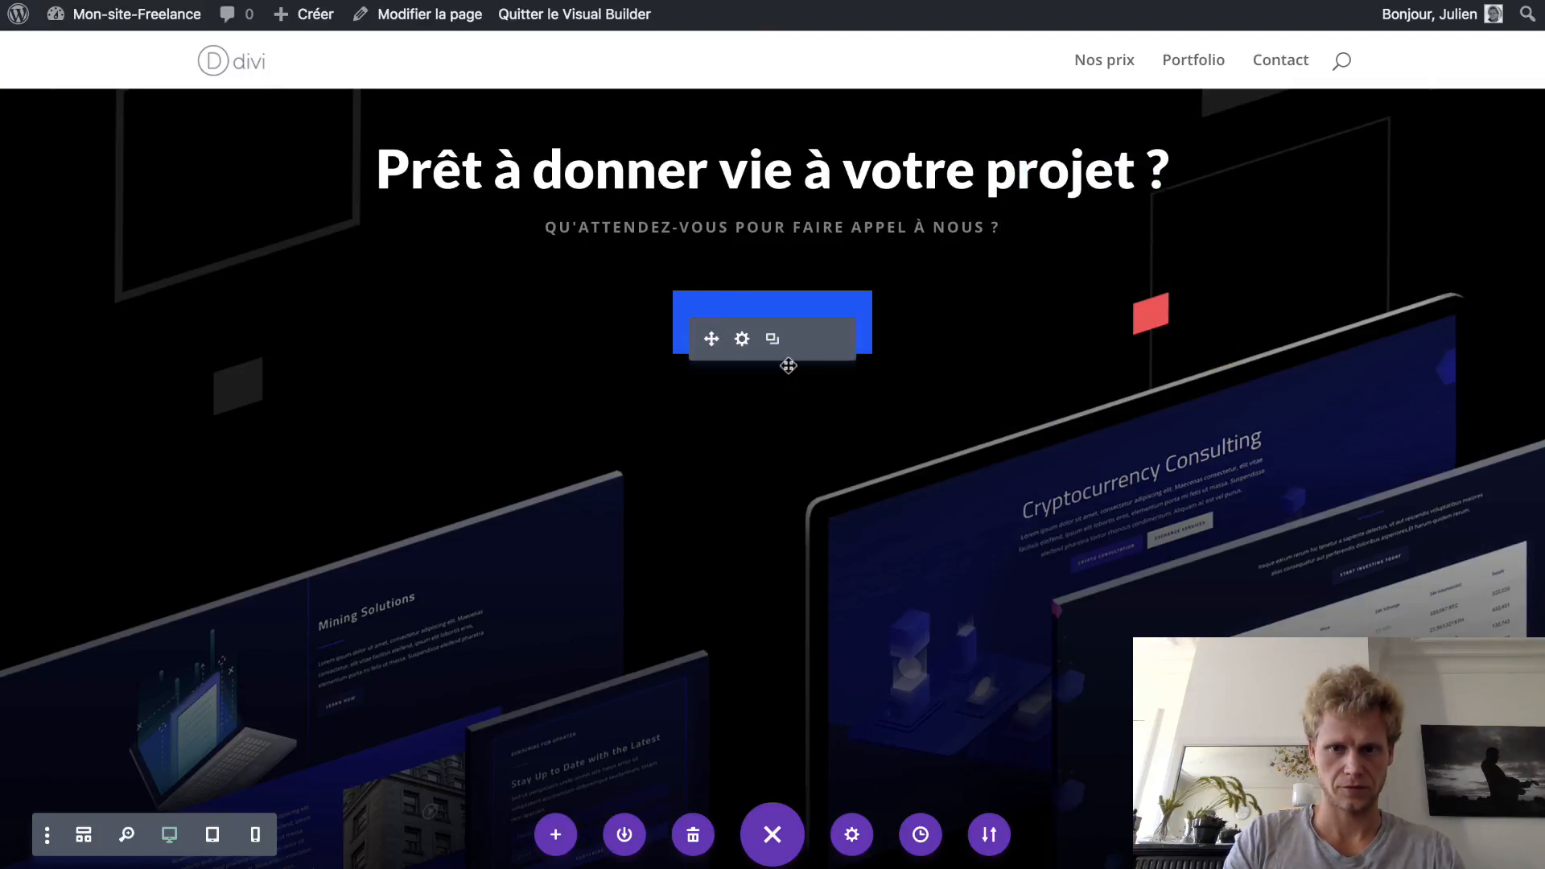
{"action": "left_click", "coordinate": [743, 339]}
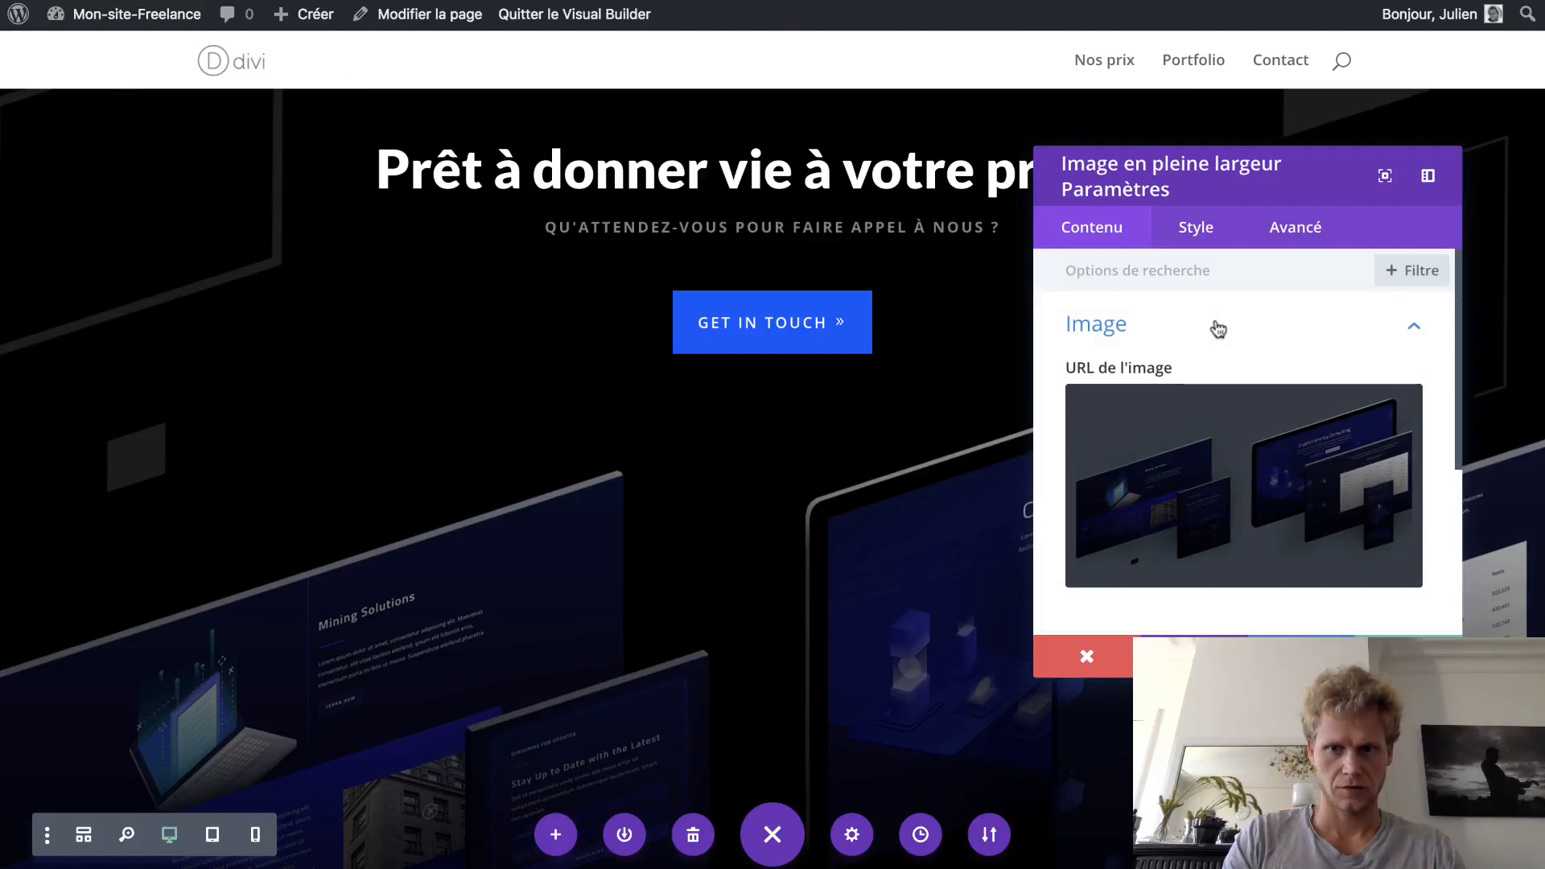
{"action": "left_click", "coordinate": [1217, 329]}
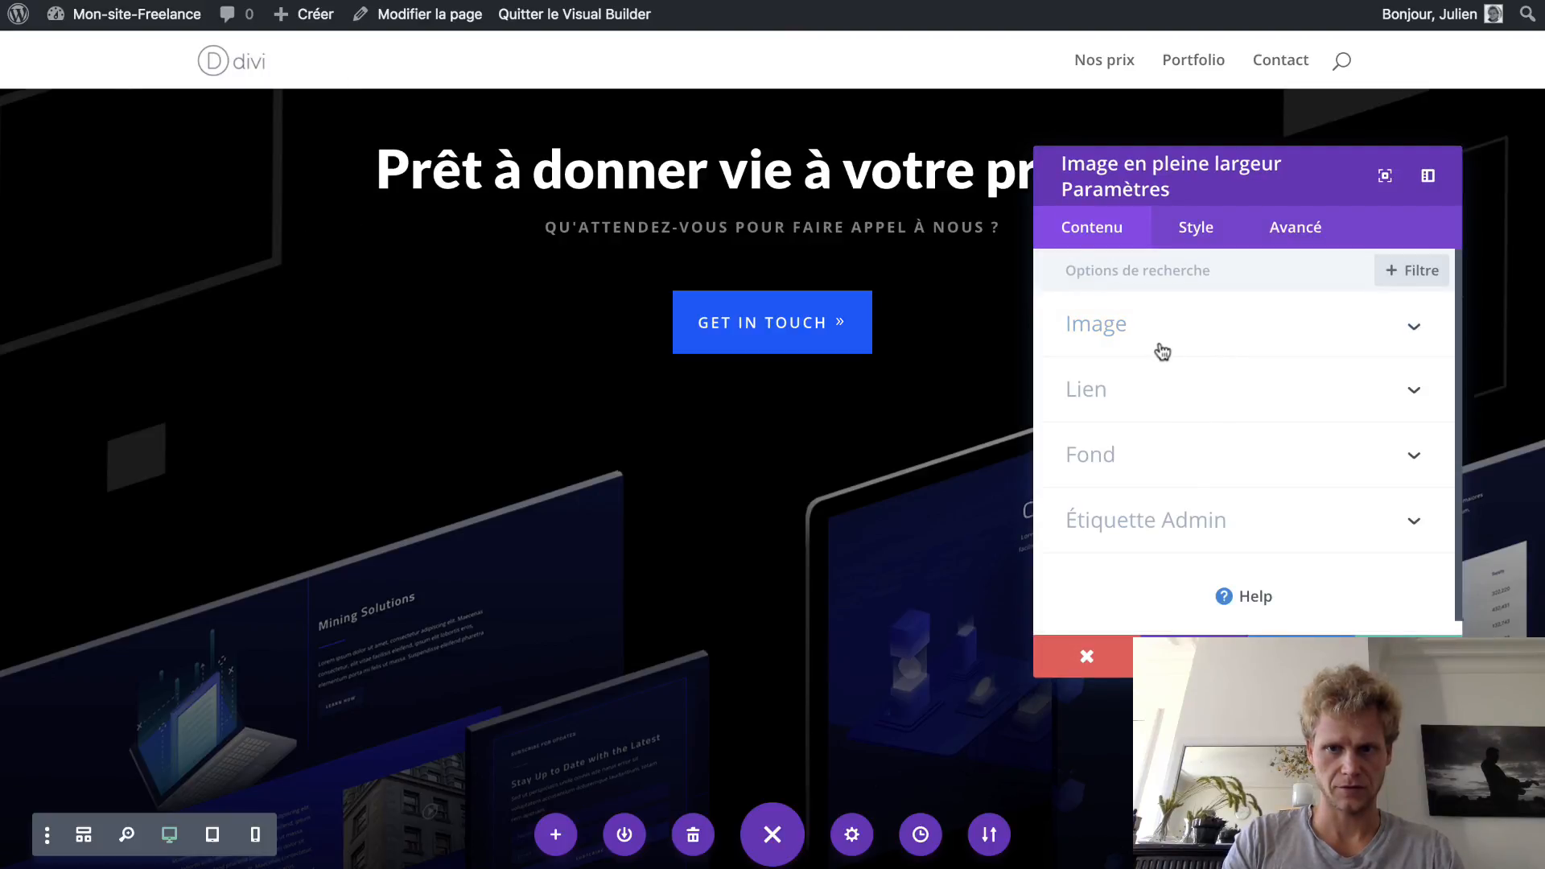
{"action": "scroll", "coordinate": [1162, 351], "scroll_direction": "down", "scroll_amount": 1}
{"action": "left_click", "coordinate": [1131, 386]}
{"action": "left_click", "coordinate": [1090, 658]}
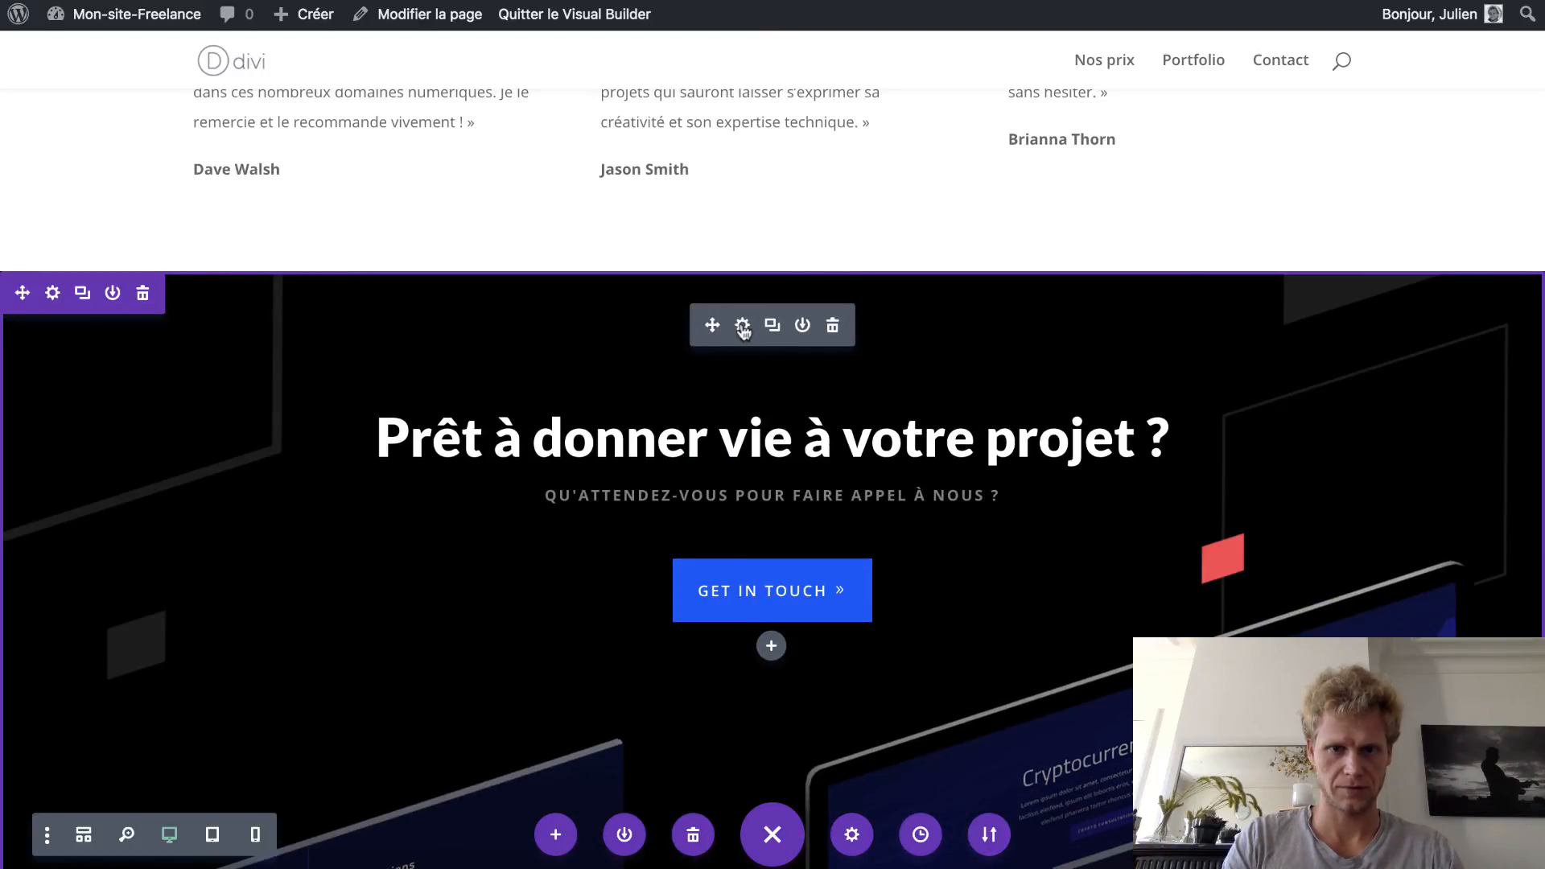
Change the banner header's first button label from 'Get In Touch' to 'Contactez-nous'
{"action": "left_click", "coordinate": [742, 327]}
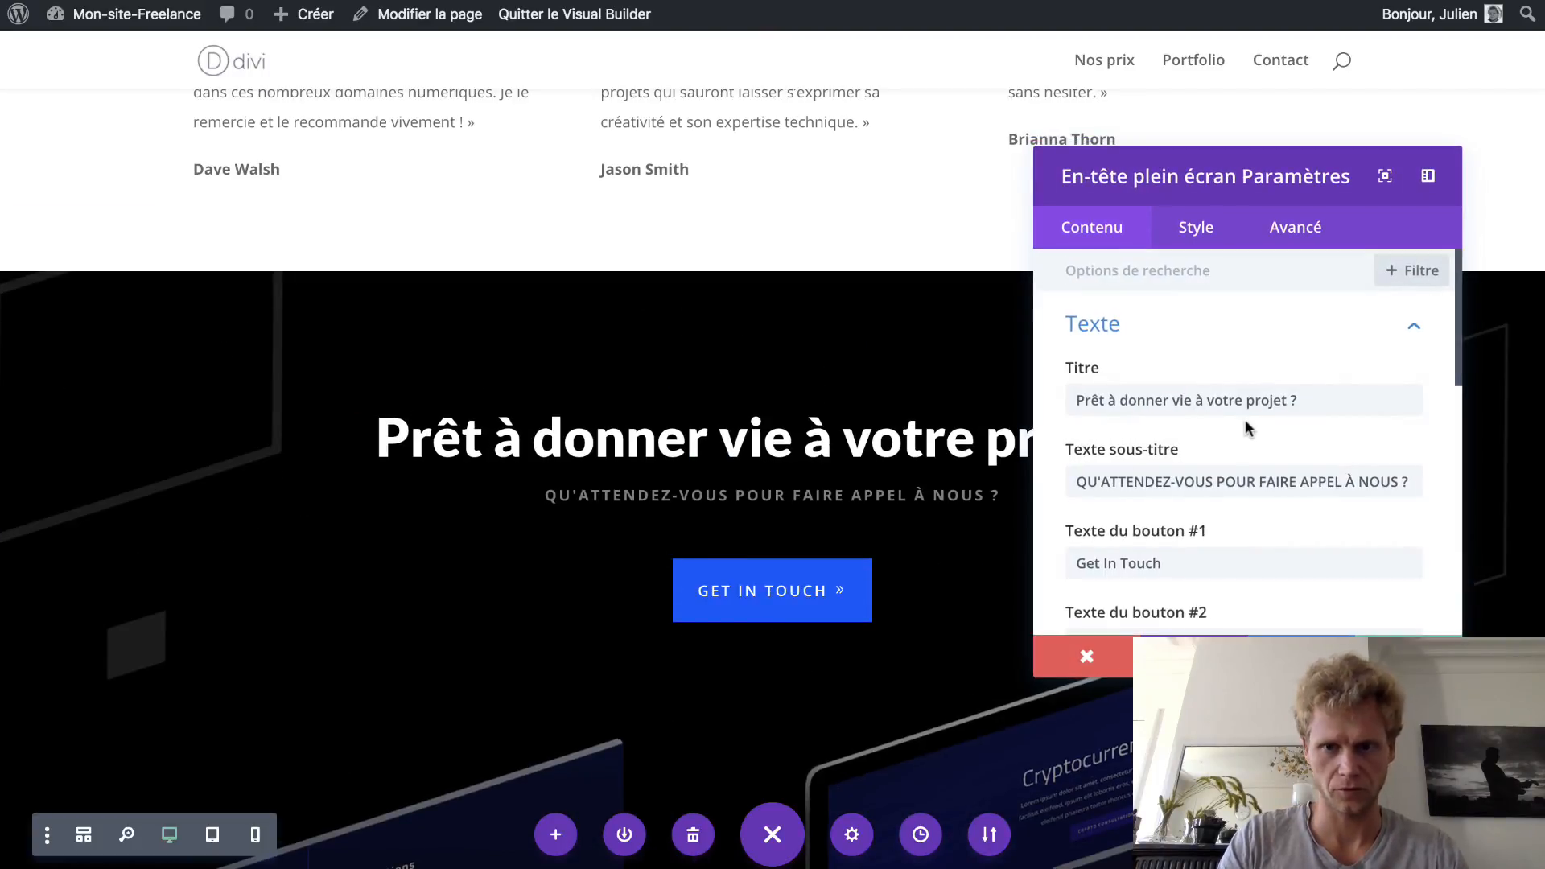
{"action": "scroll", "coordinate": [1261, 516], "scroll_direction": "down", "scroll_amount": 2}
{"action": "left_click", "coordinate": [1154, 497]}
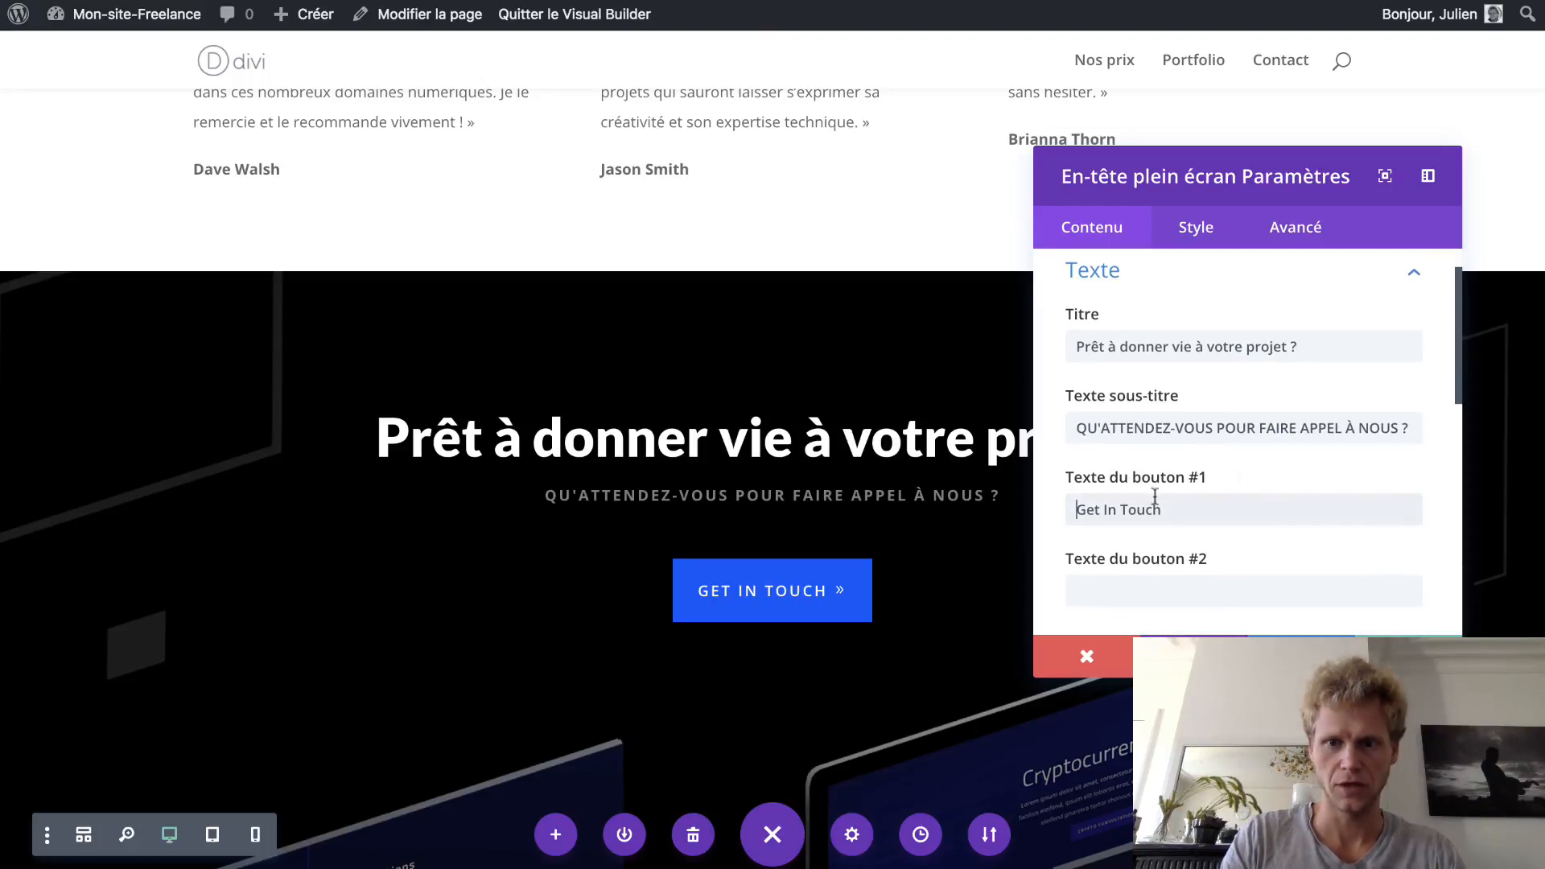
{"action": "triple_click", "coordinate": [1272, 512]}
{"action": "type", "text": "Contactez-nous"}
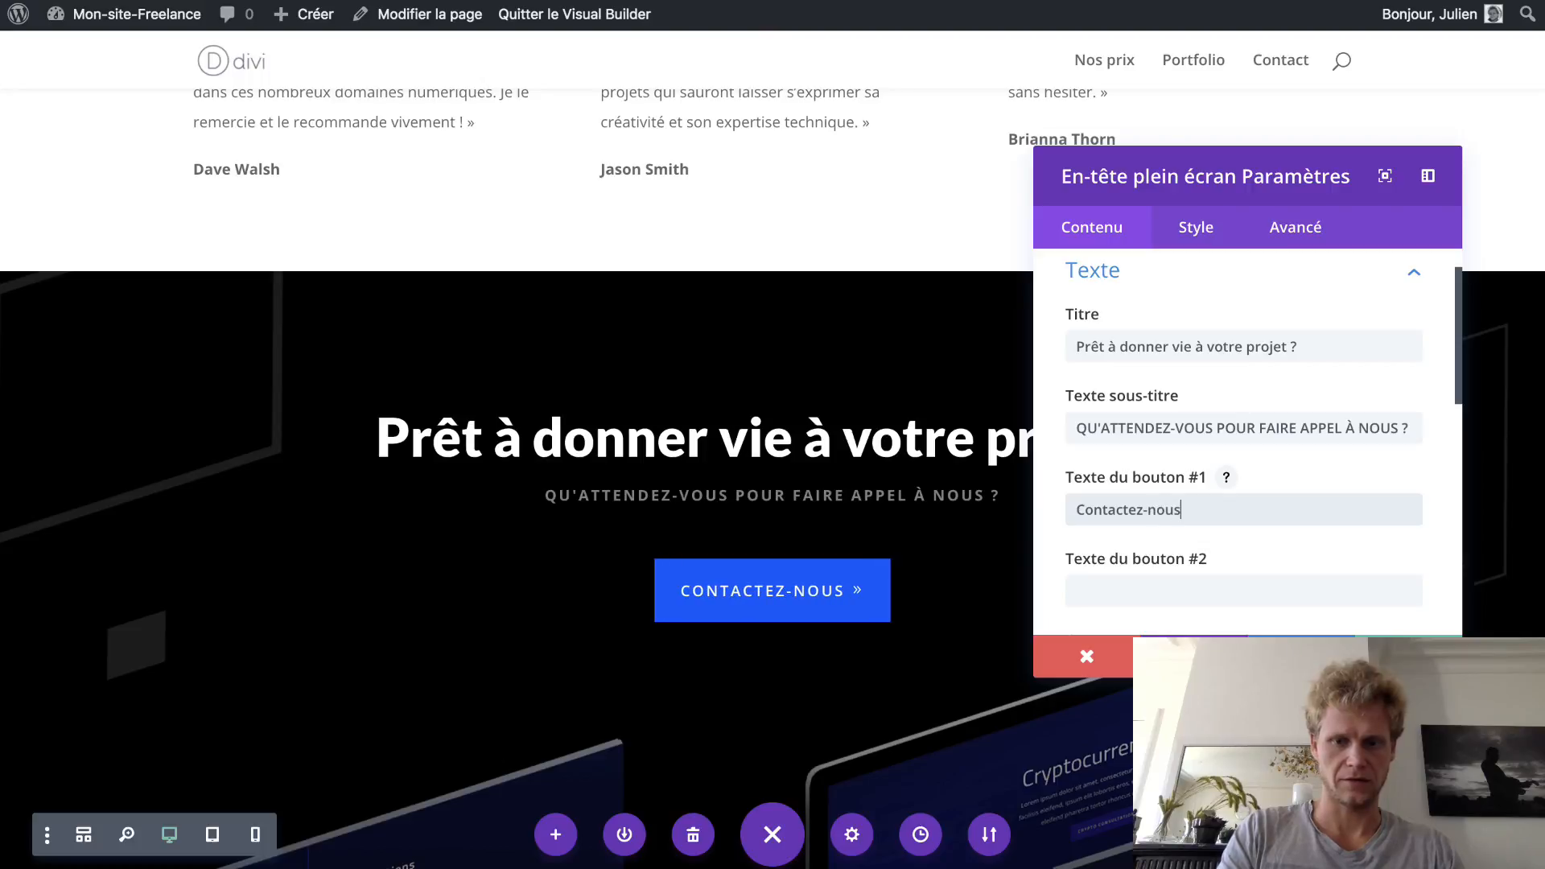
Set the first button's URL to /contact and close the header settings
{"action": "scroll", "coordinate": [1332, 555], "scroll_direction": "down", "scroll_amount": 10}
{"action": "left_click", "coordinate": [1184, 432]}
{"action": "scroll", "coordinate": [1184, 433], "scroll_direction": "up", "scroll_amount": 2}
{"action": "left_click", "coordinate": [1165, 357]}
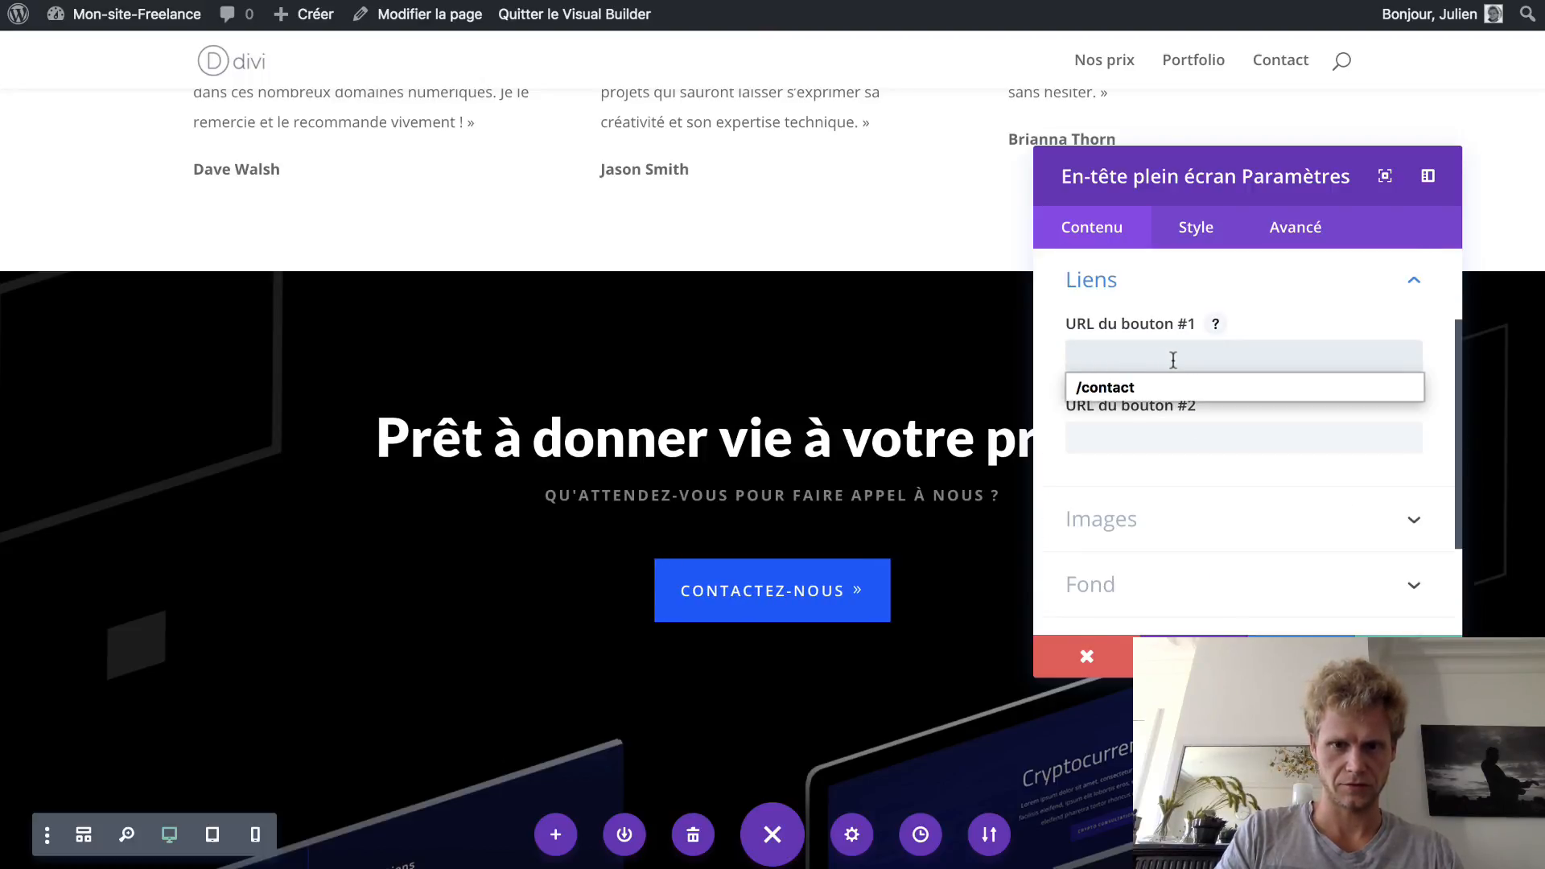
{"action": "left_click", "coordinate": [1172, 387]}
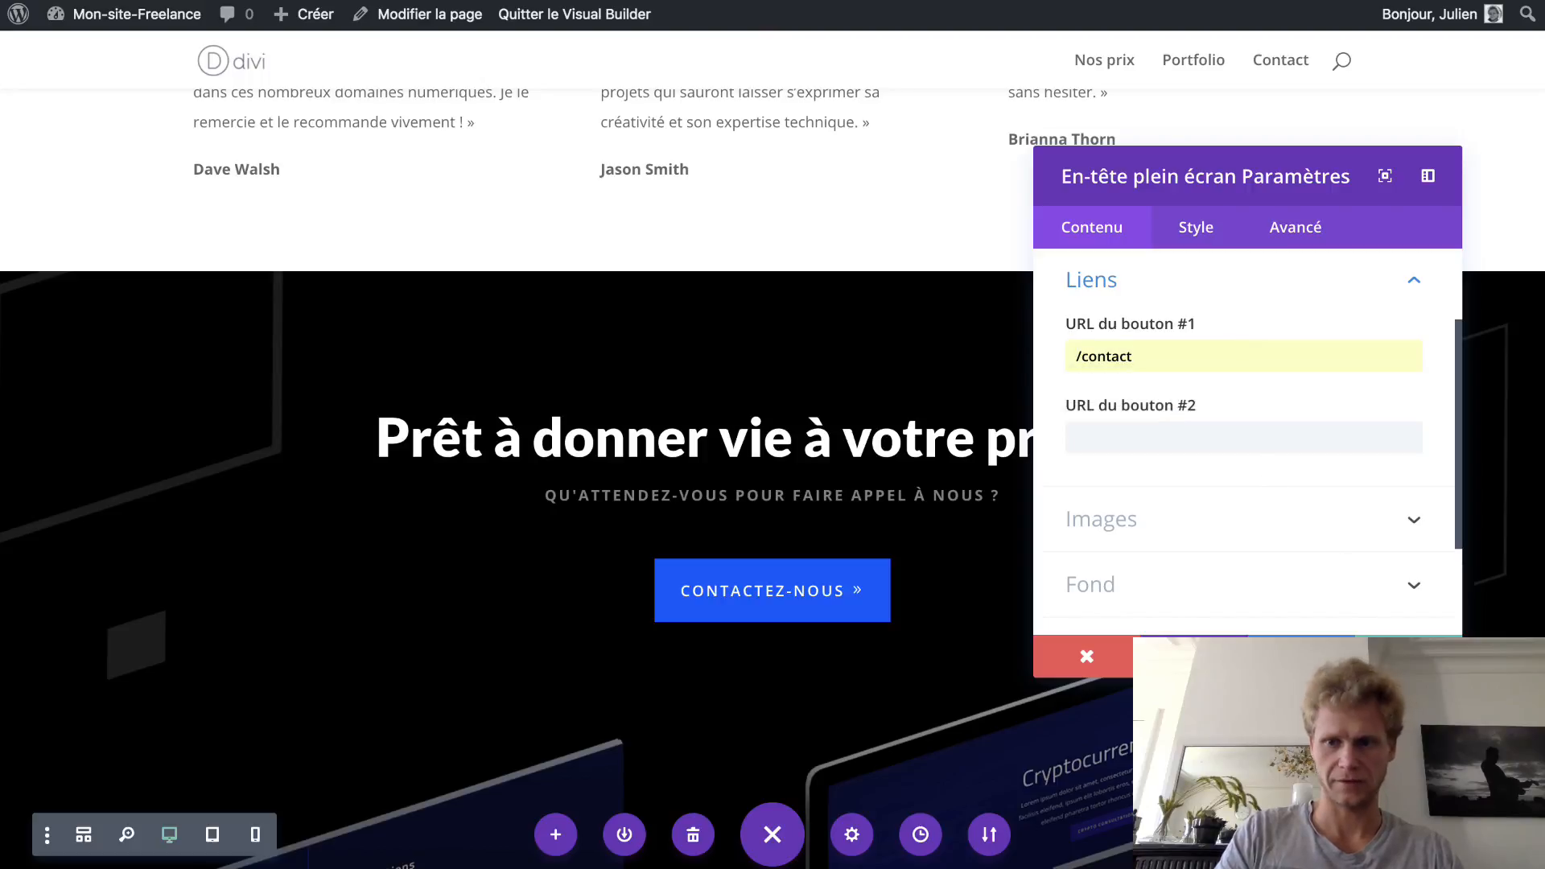
{"action": "left_click", "coordinate": [1408, 656]}
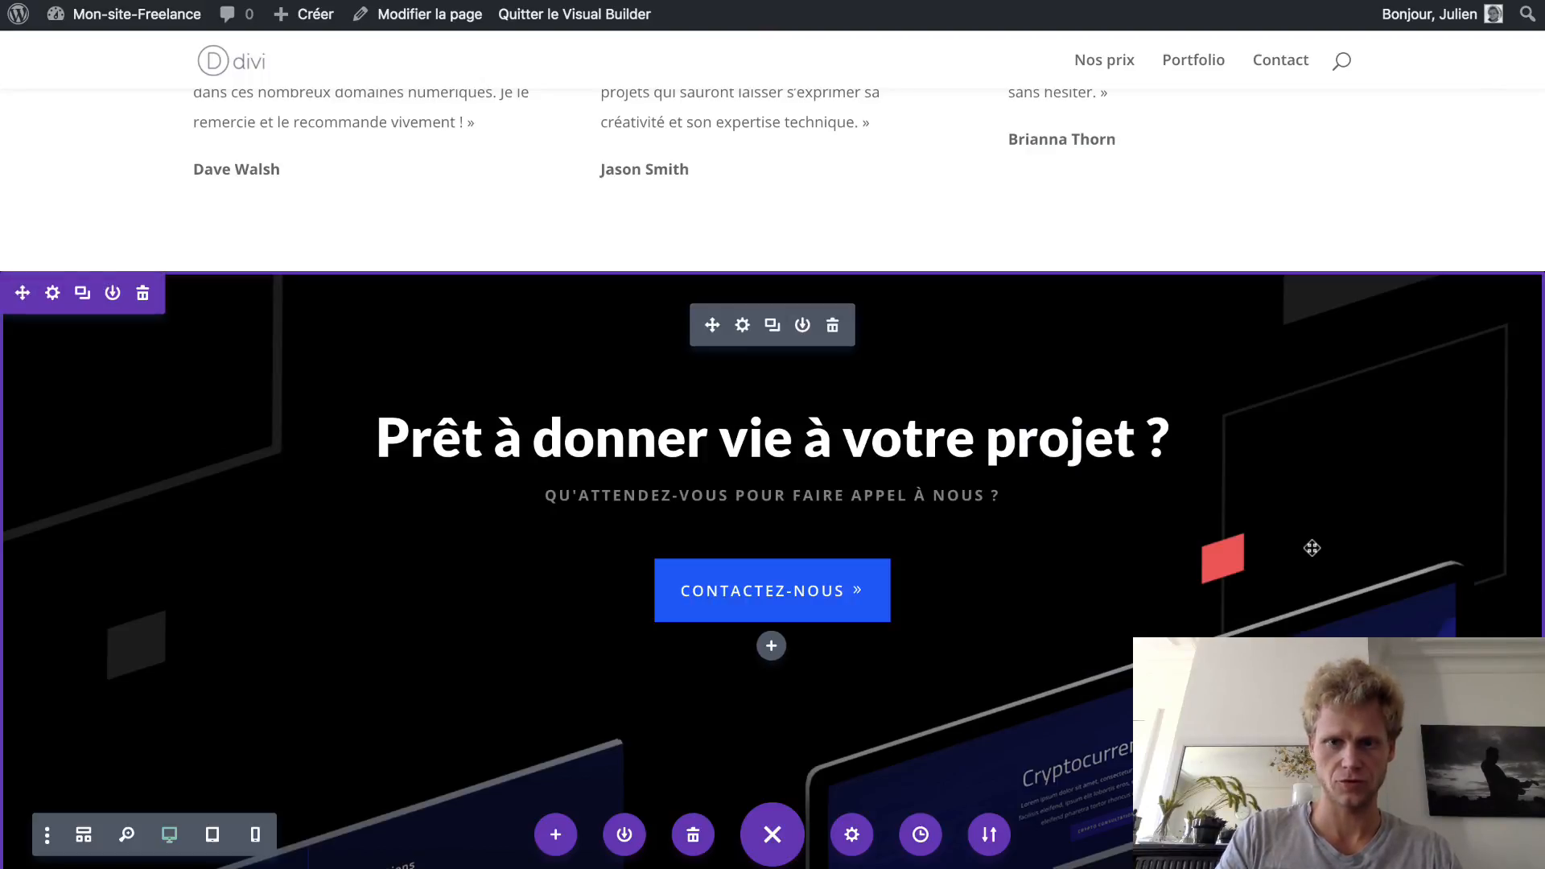
{"action": "scroll", "coordinate": [1313, 548], "scroll_direction": "up", "scroll_amount": 15}
{"action": "scroll", "coordinate": [1313, 548], "scroll_direction": "up", "scroll_amount": 5}
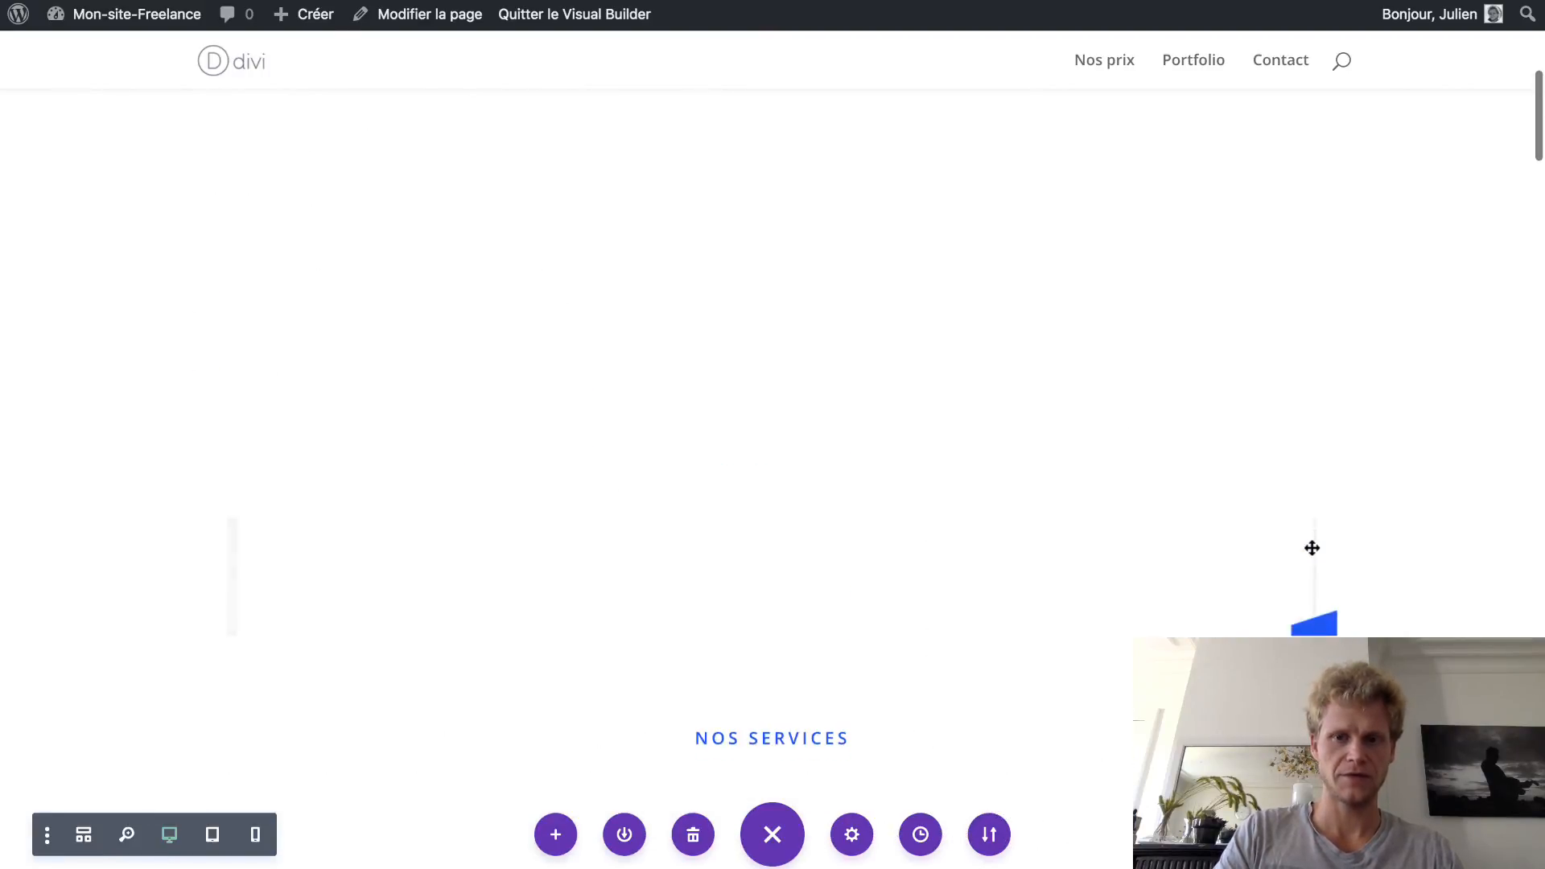
{"action": "scroll", "coordinate": [1312, 548], "scroll_direction": "up", "scroll_amount": 8}
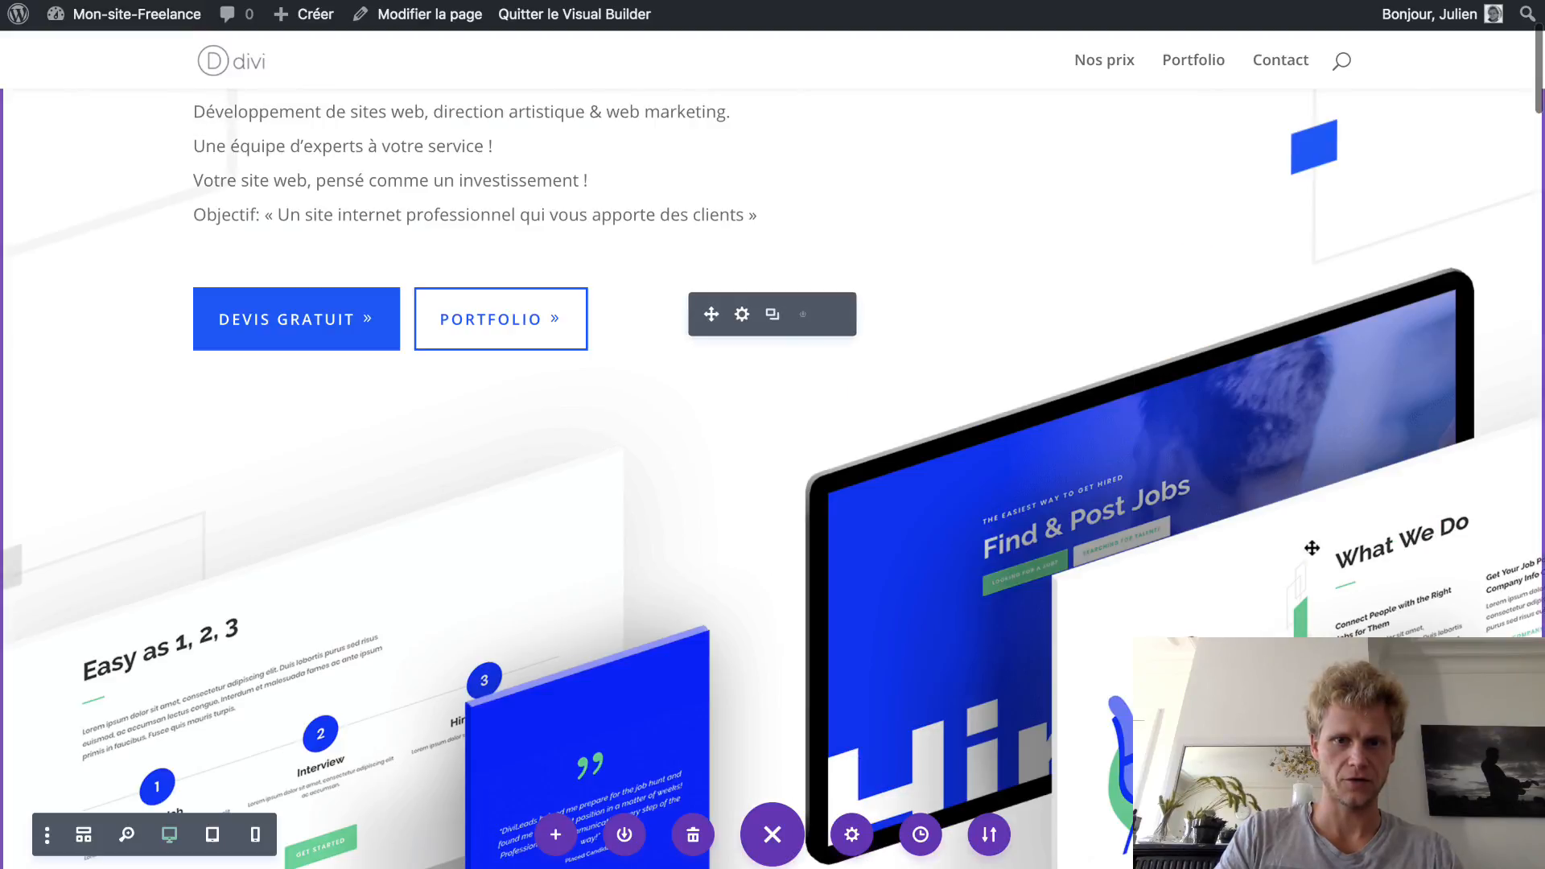
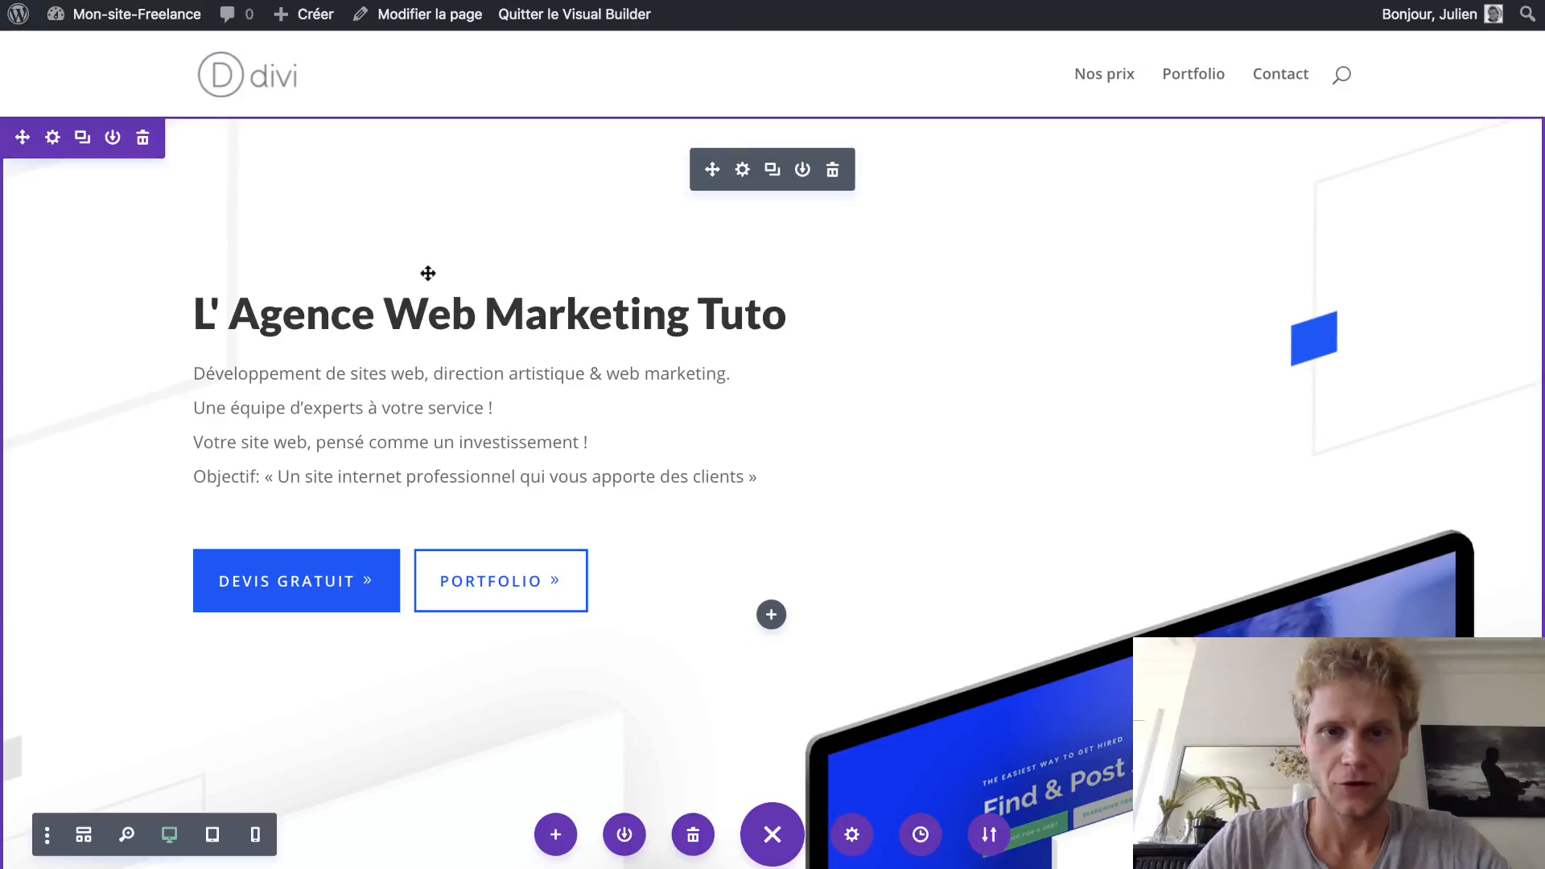
Go from the WordPress dashboard to Divi's theme options
{"action": "mouse_move", "coordinate": [141, 18]}
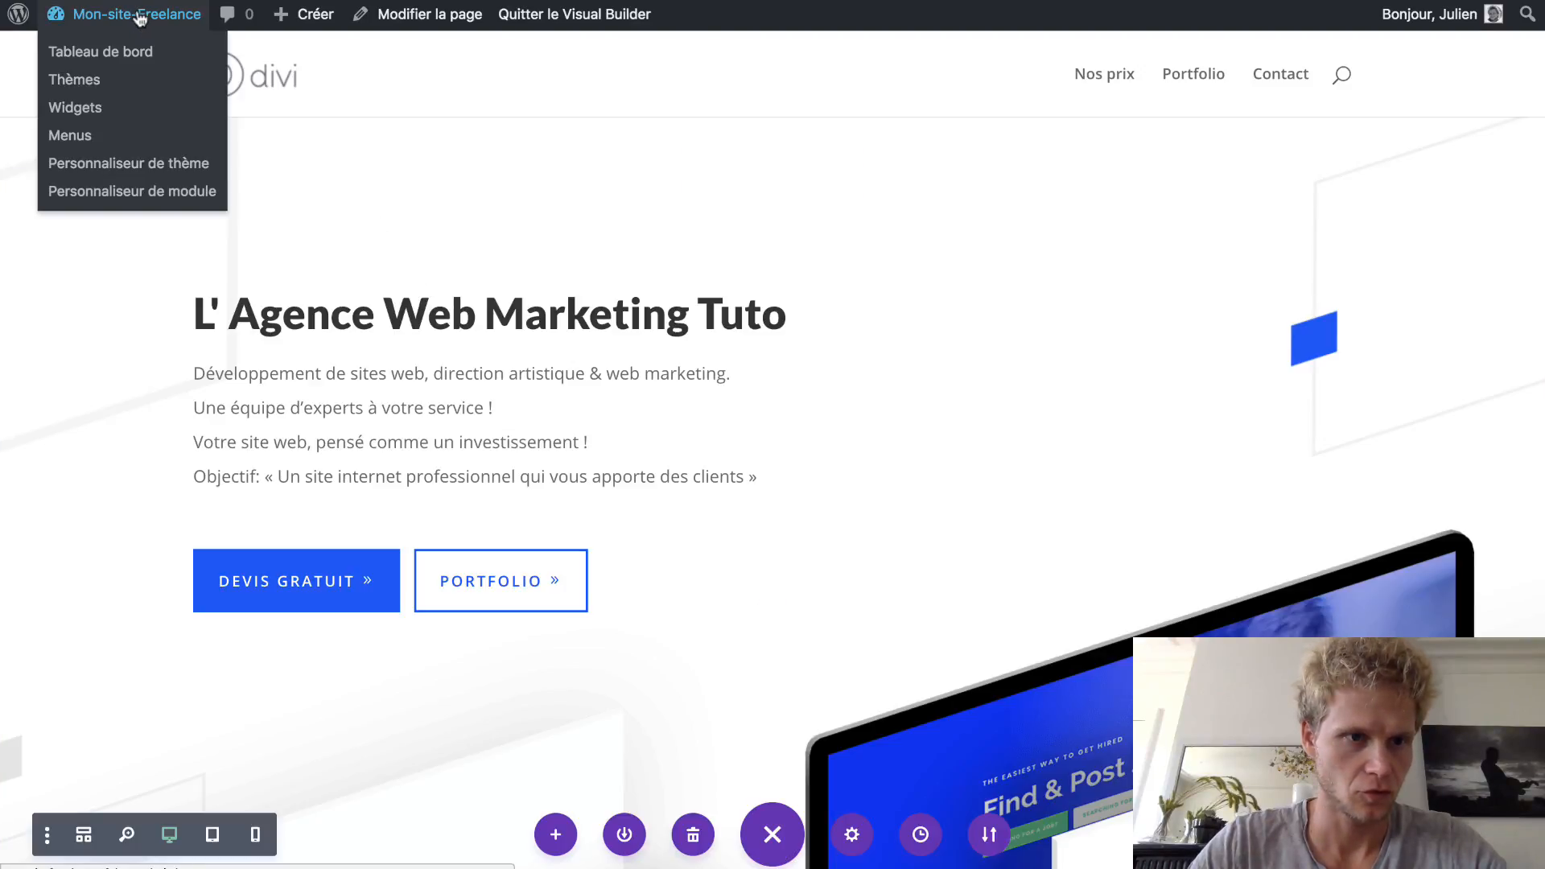
{"action": "left_click", "coordinate": [141, 18]}
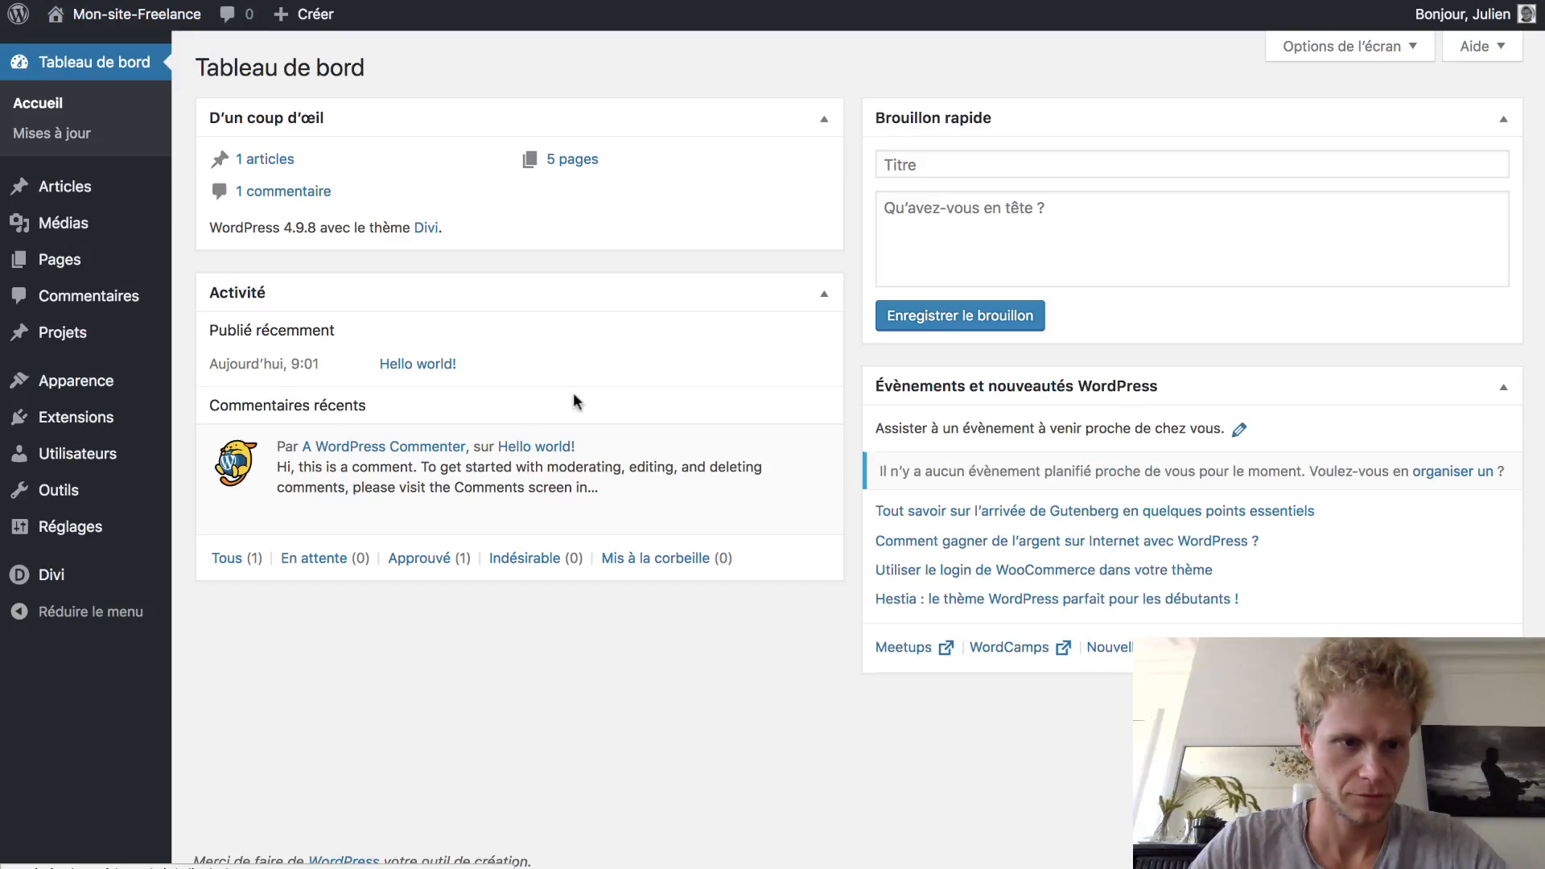
{"action": "mouse_move", "coordinate": [83, 574]}
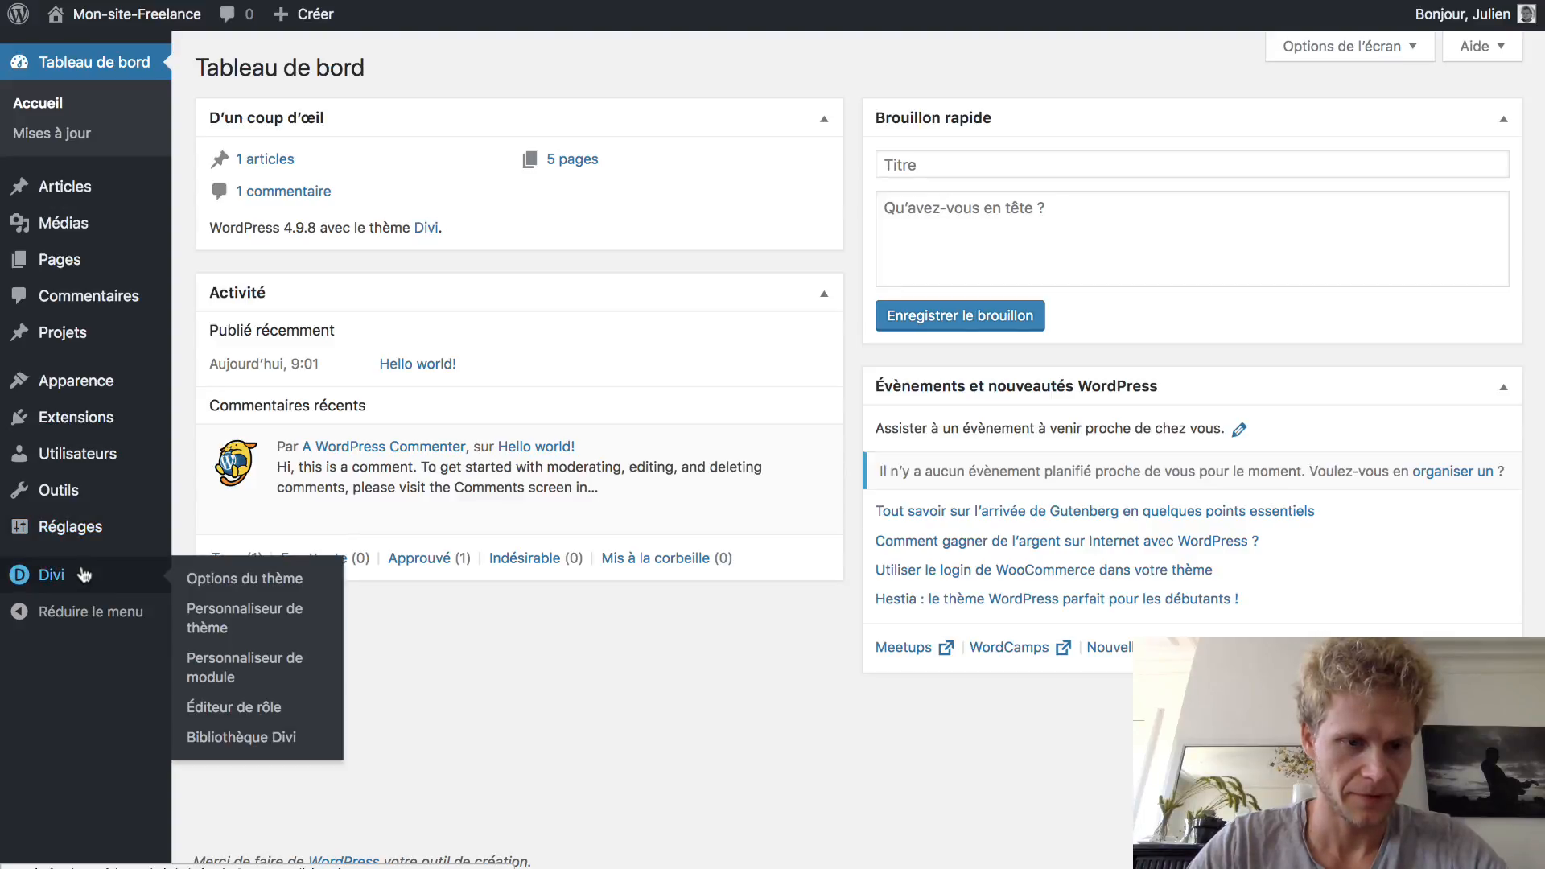
{"action": "left_click", "coordinate": [84, 575]}
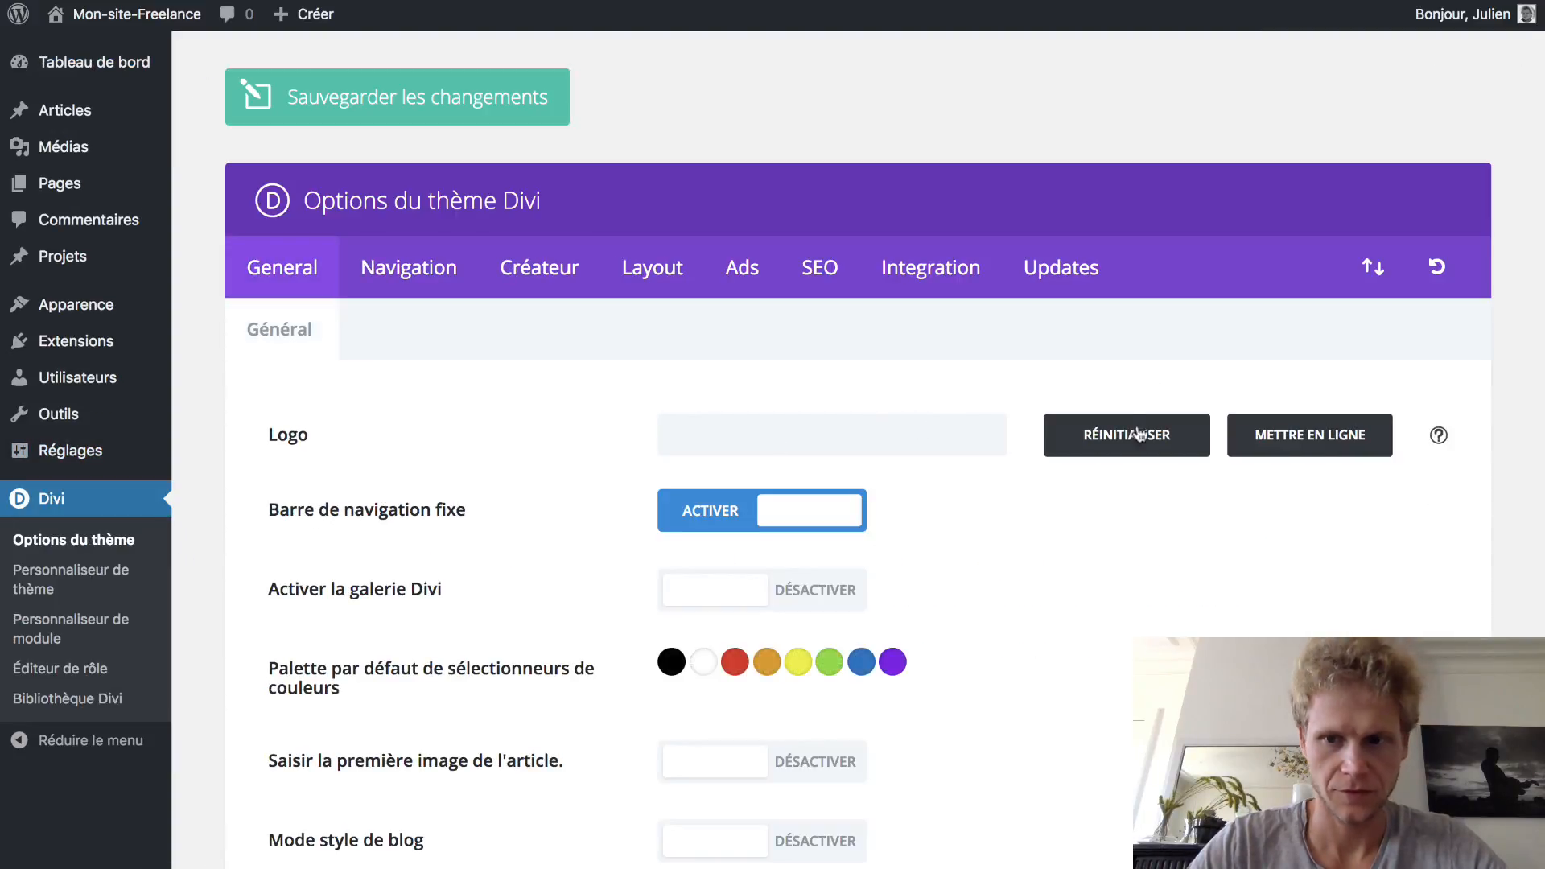
Upload WMT-logo-small.png as a new image for the Logo field
{"action": "left_click", "coordinate": [1323, 437]}
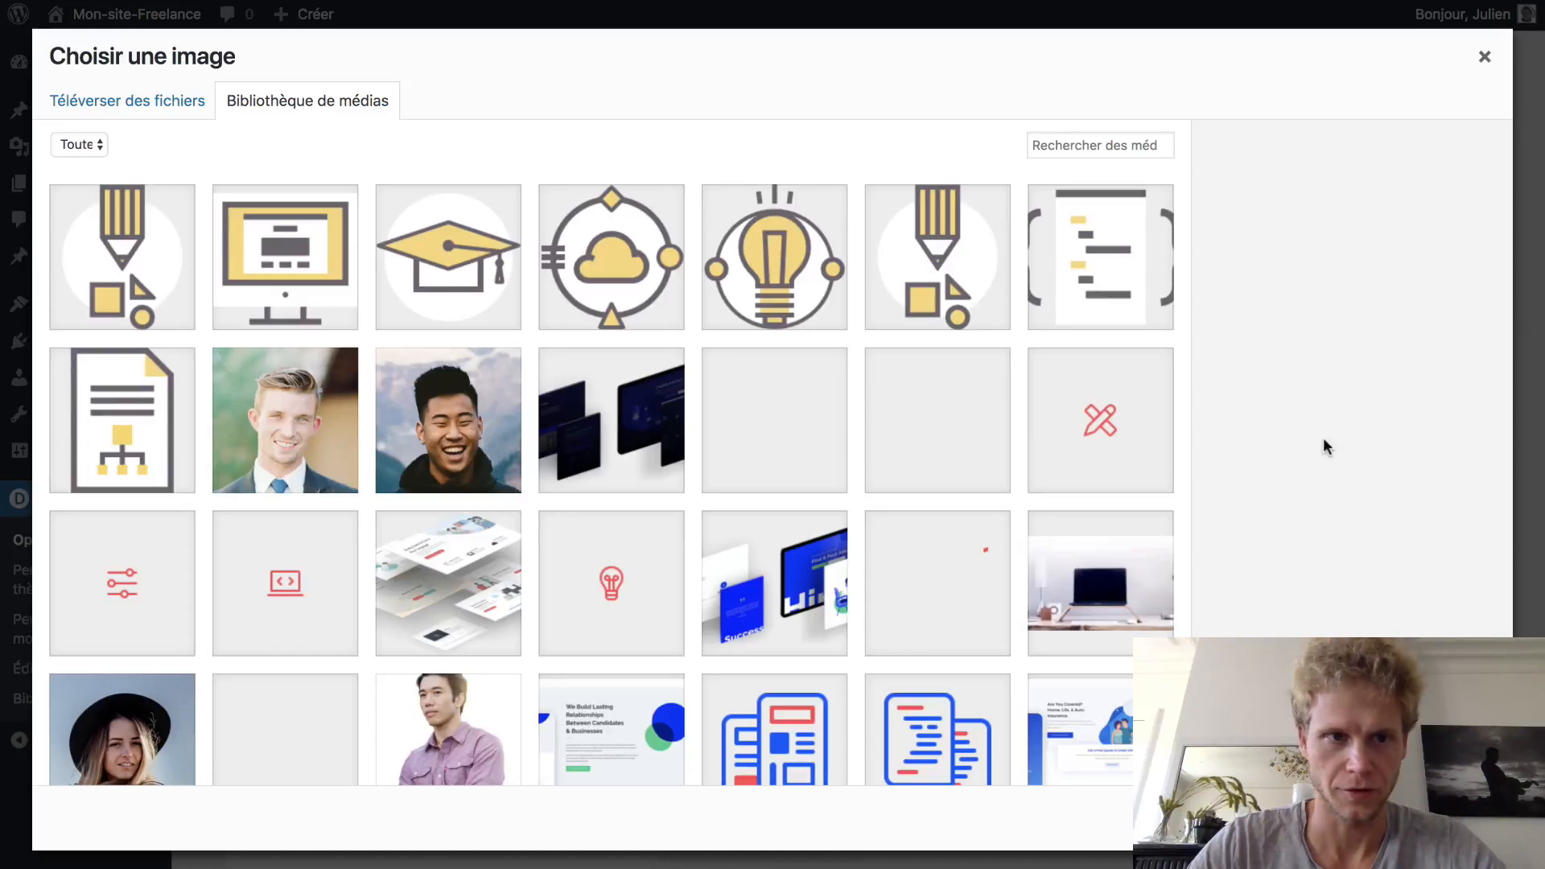
{"action": "left_click", "coordinate": [158, 111]}
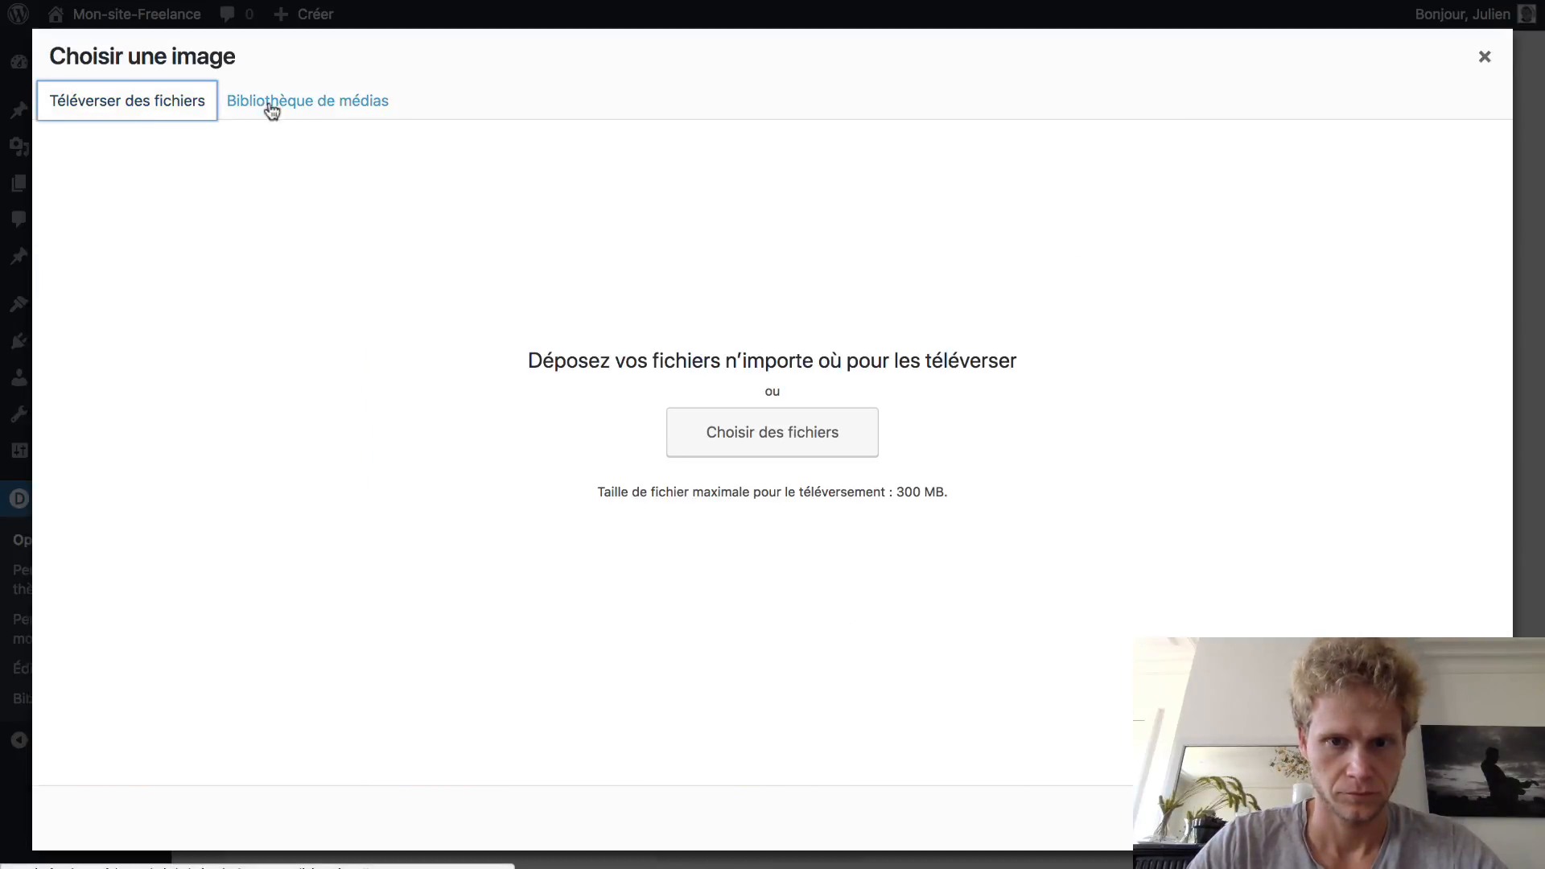
{"action": "left_click", "coordinate": [766, 418]}
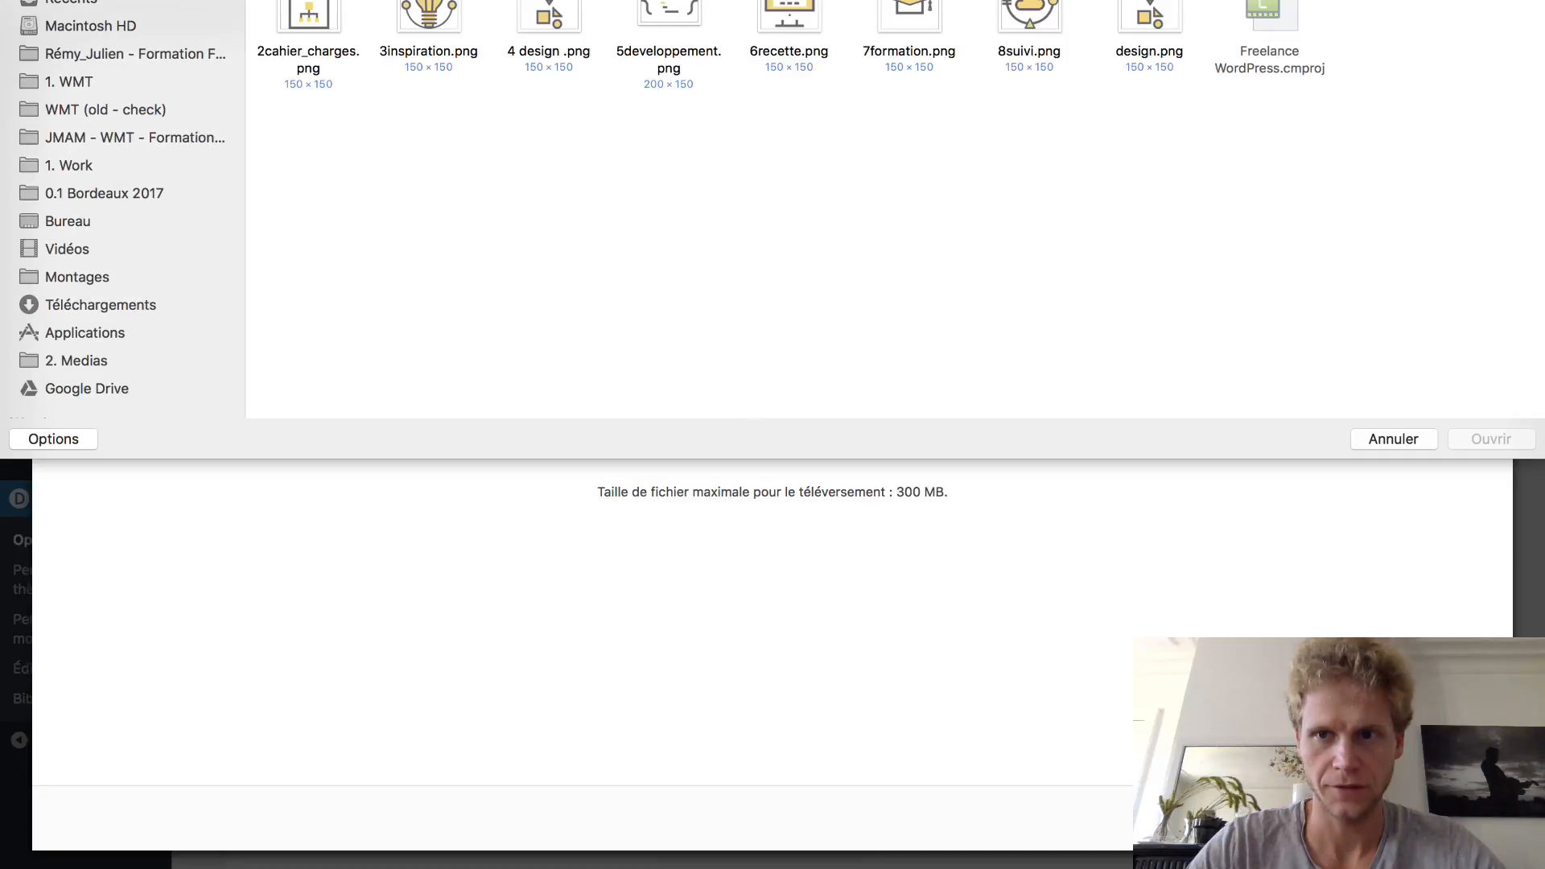
{"action": "type", "text": "logo"}
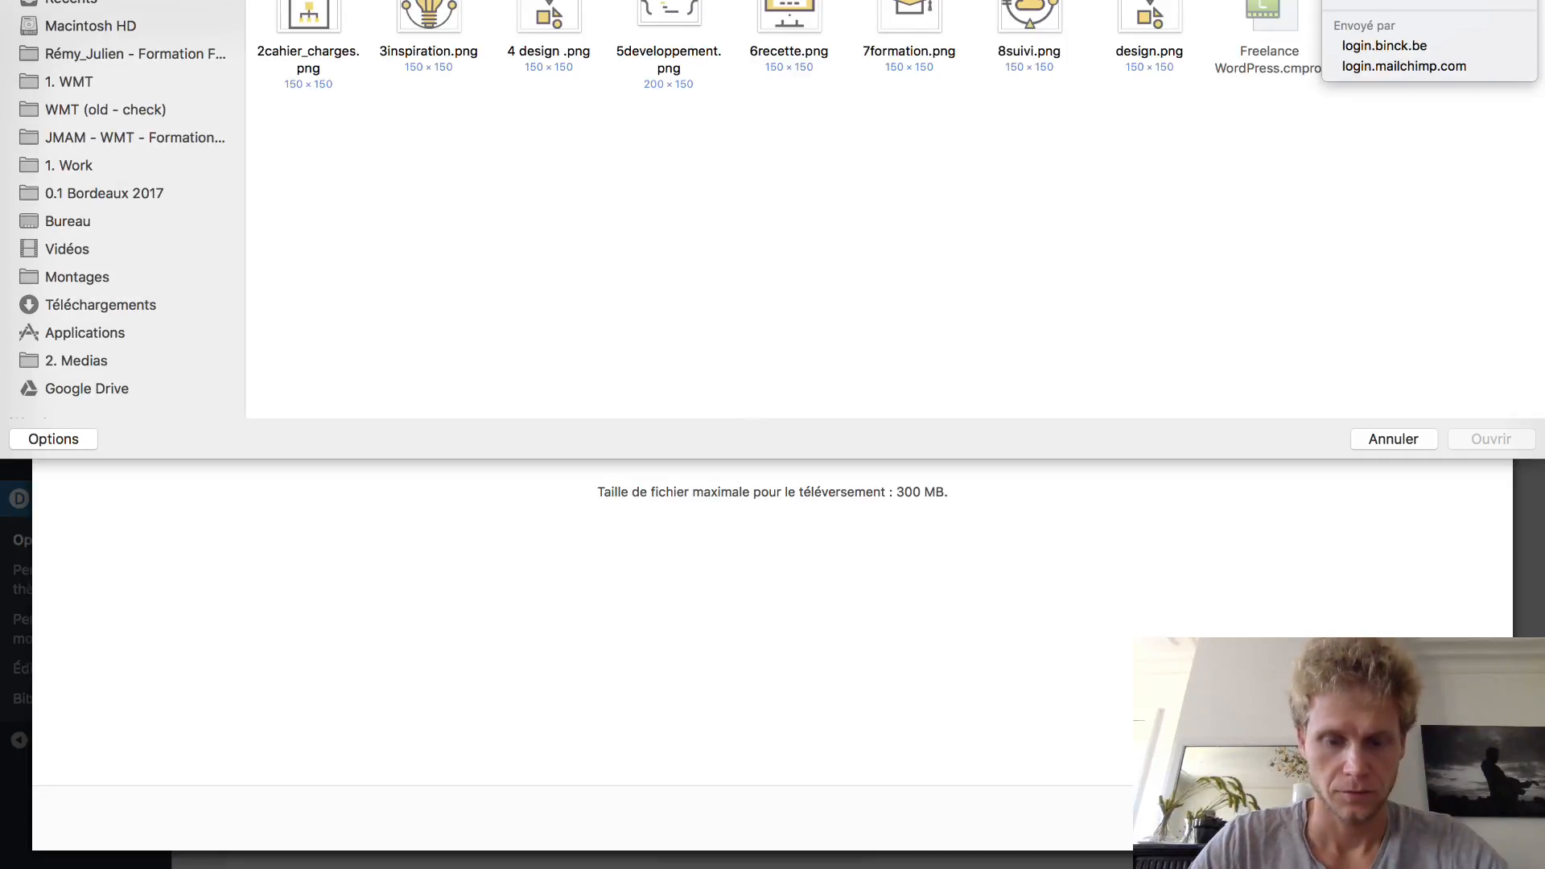
{"action": "scroll", "coordinate": [979, 123], "scroll_direction": "down", "scroll_amount": 3}
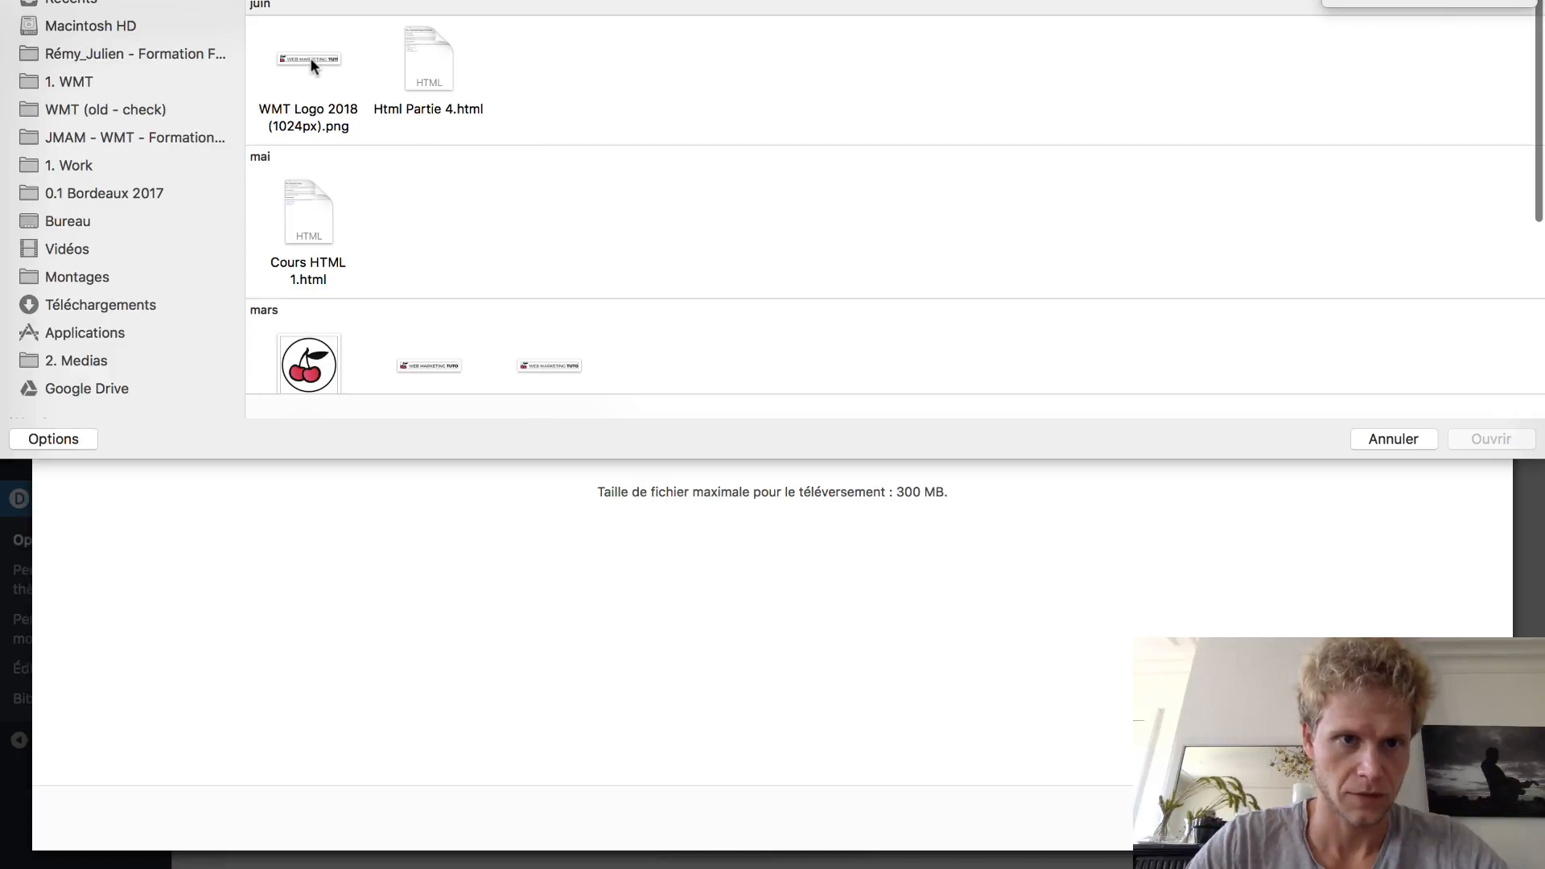
{"action": "scroll", "coordinate": [332, 159], "scroll_direction": "down", "scroll_amount": 3}
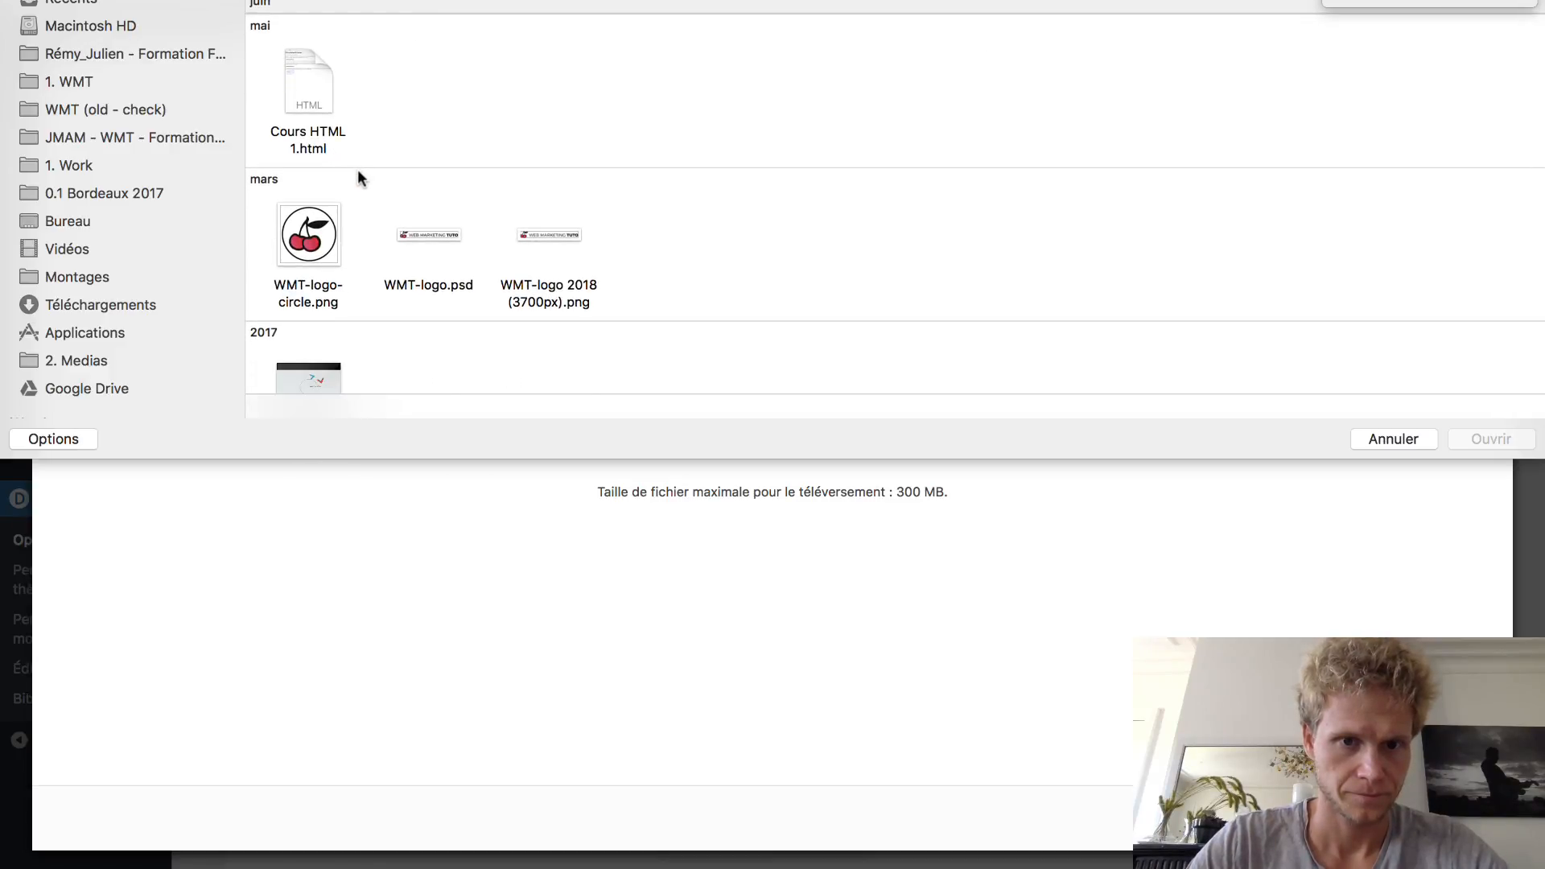
{"action": "scroll", "coordinate": [434, 208], "scroll_direction": "down", "scroll_amount": 3}
{"action": "scroll", "coordinate": [435, 208], "scroll_direction": "down", "scroll_amount": 2}
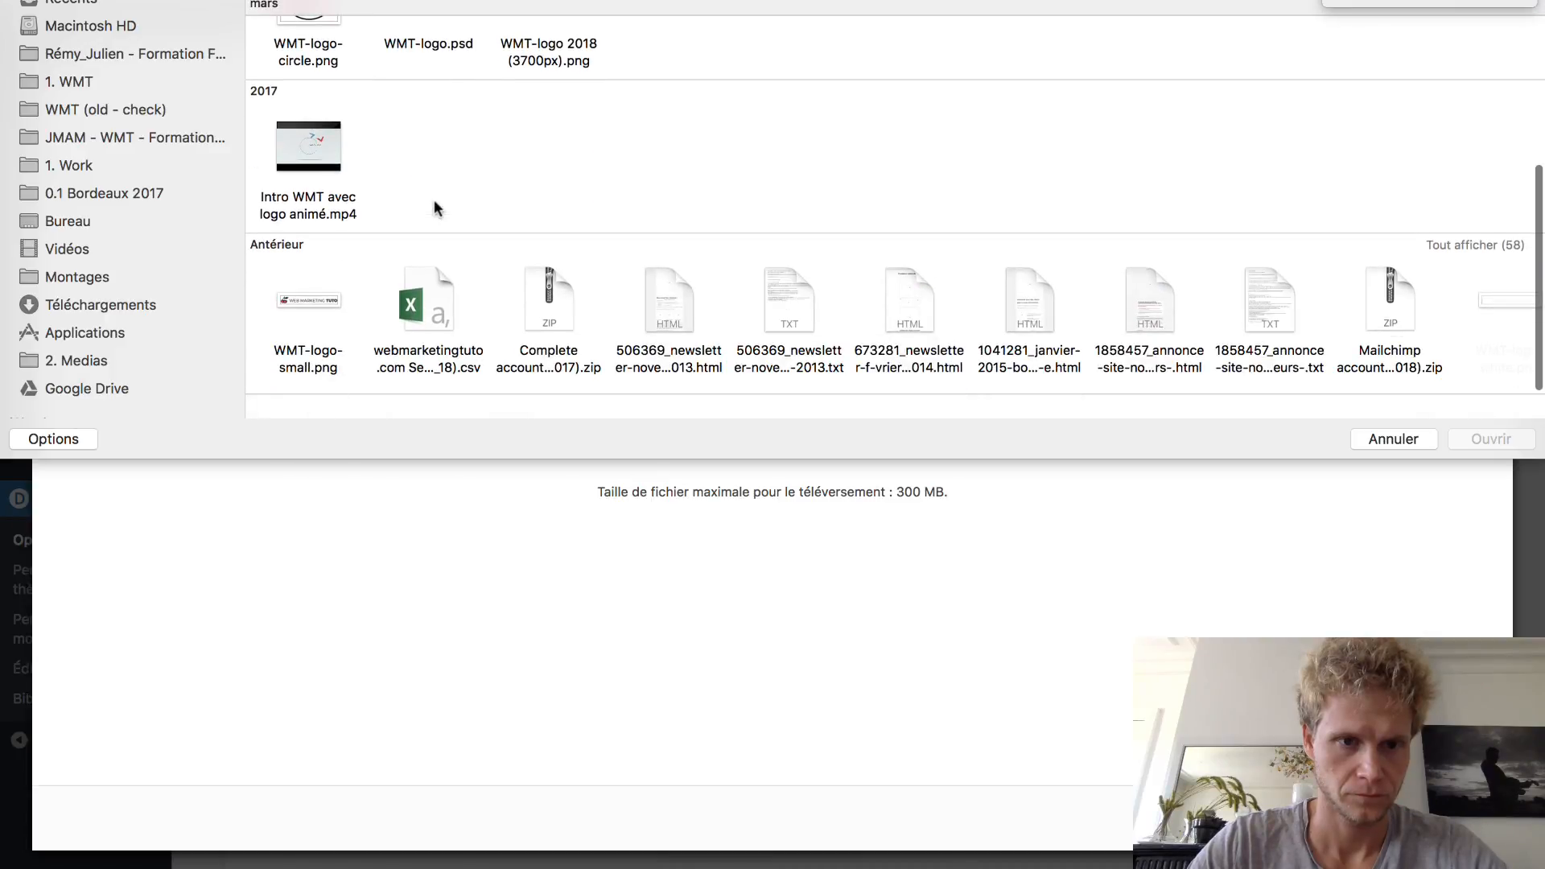
{"action": "left_click", "coordinate": [293, 290]}
{"action": "left_click", "coordinate": [1509, 439]}
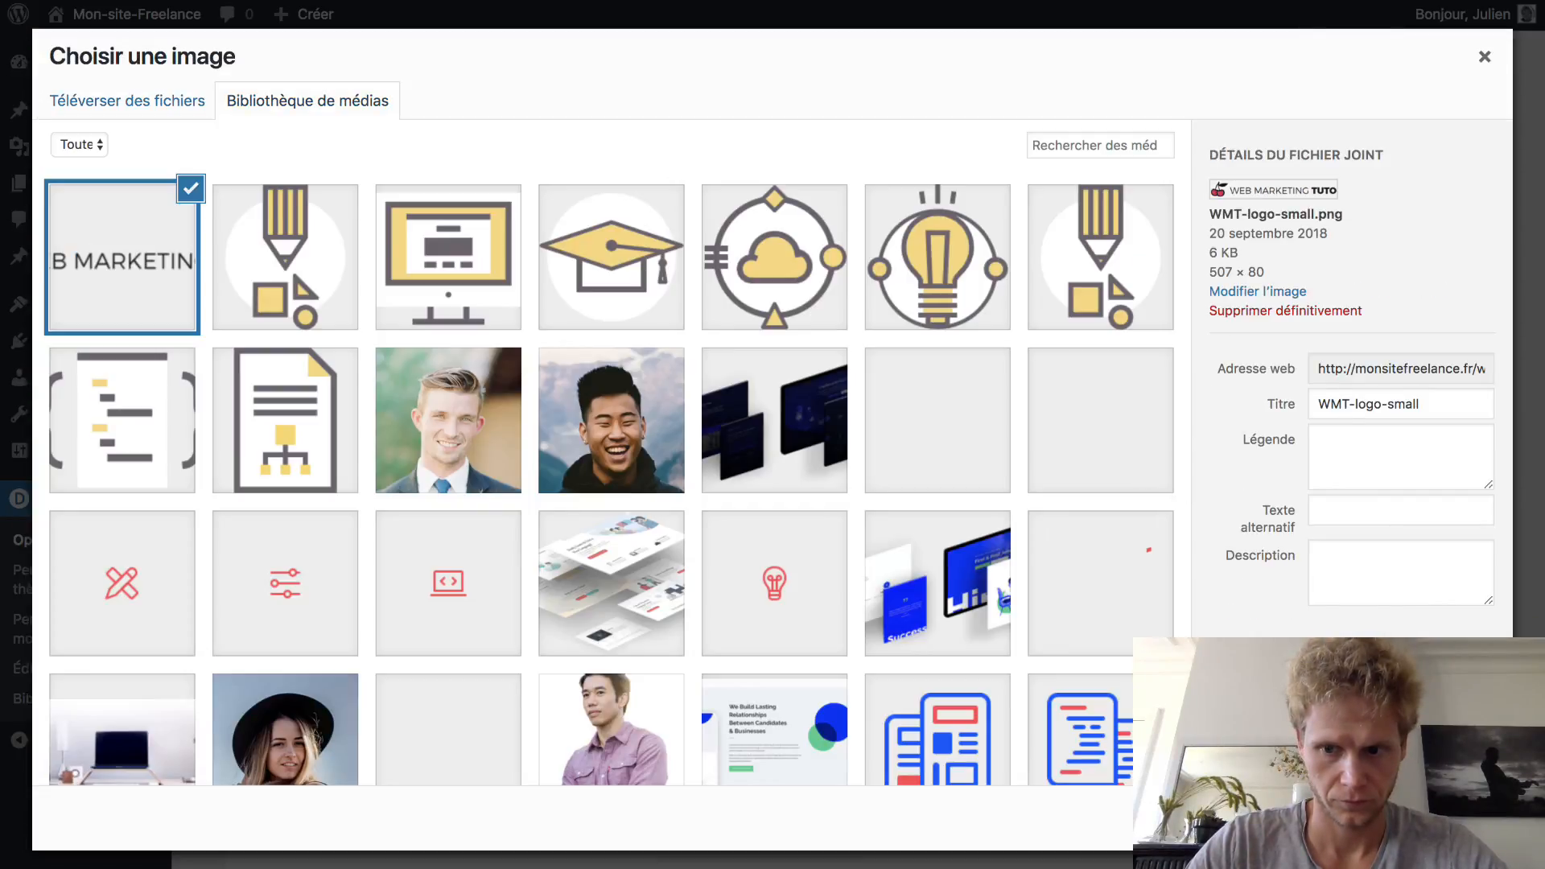
Use the uploaded image as the site logo and save the theme options
{"action": "left_click", "coordinate": [1434, 818]}
{"action": "scroll", "coordinate": [1189, 486], "scroll_direction": "down", "scroll_amount": 15}
{"action": "scroll", "coordinate": [1190, 486], "scroll_direction": "up", "scroll_amount": 15}
{"action": "left_click", "coordinate": [449, 94]}
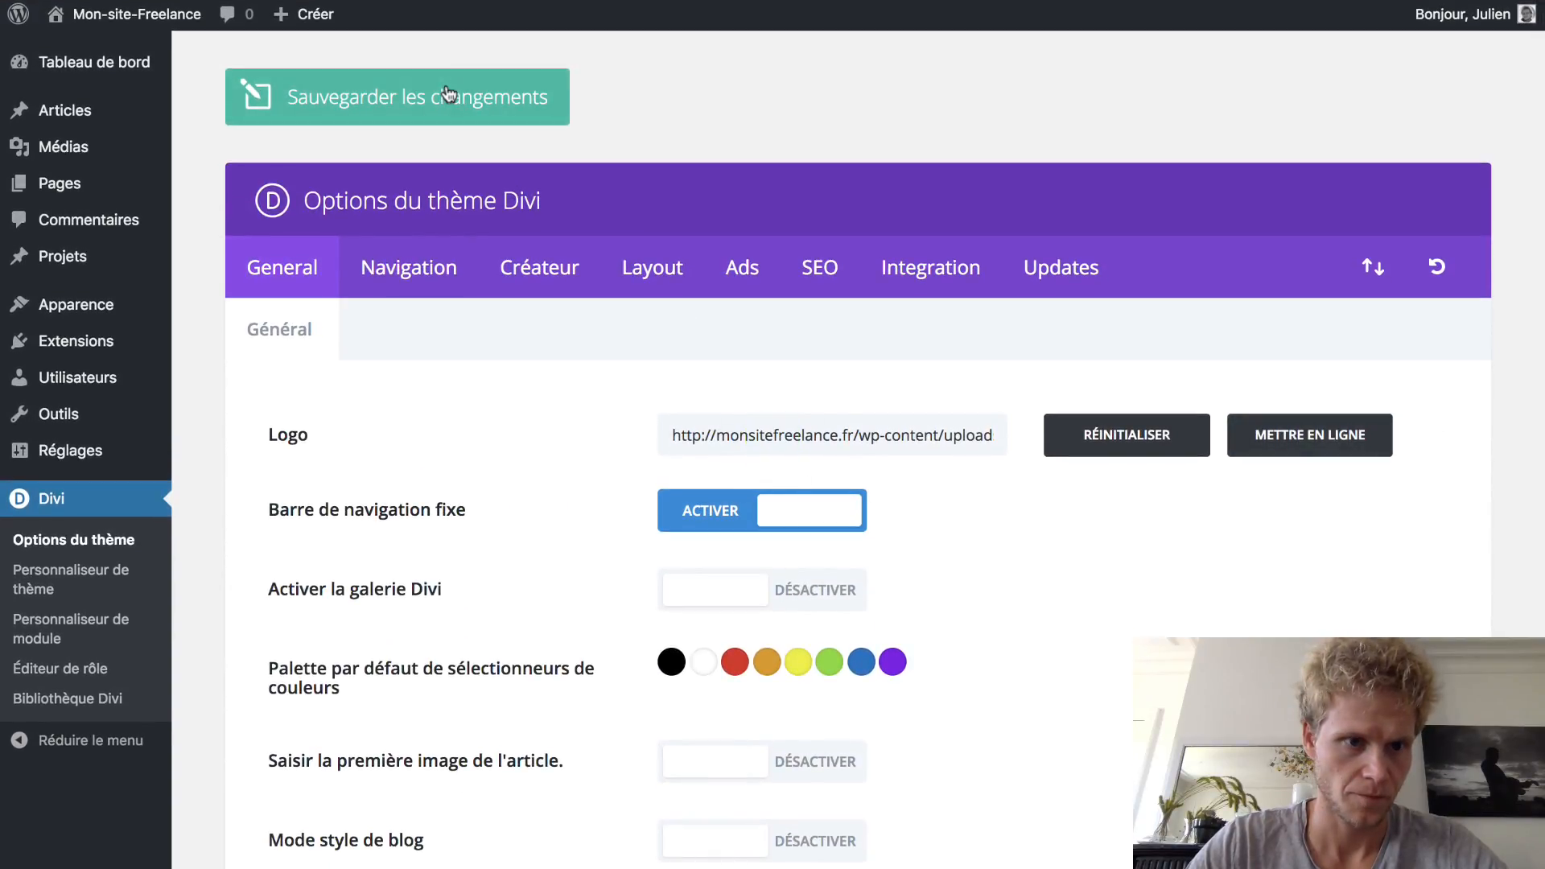
Check the new cherry logo on the homepage, then browse to the empty Nos prix page
{"action": "left_click", "coordinate": [143, 27]}
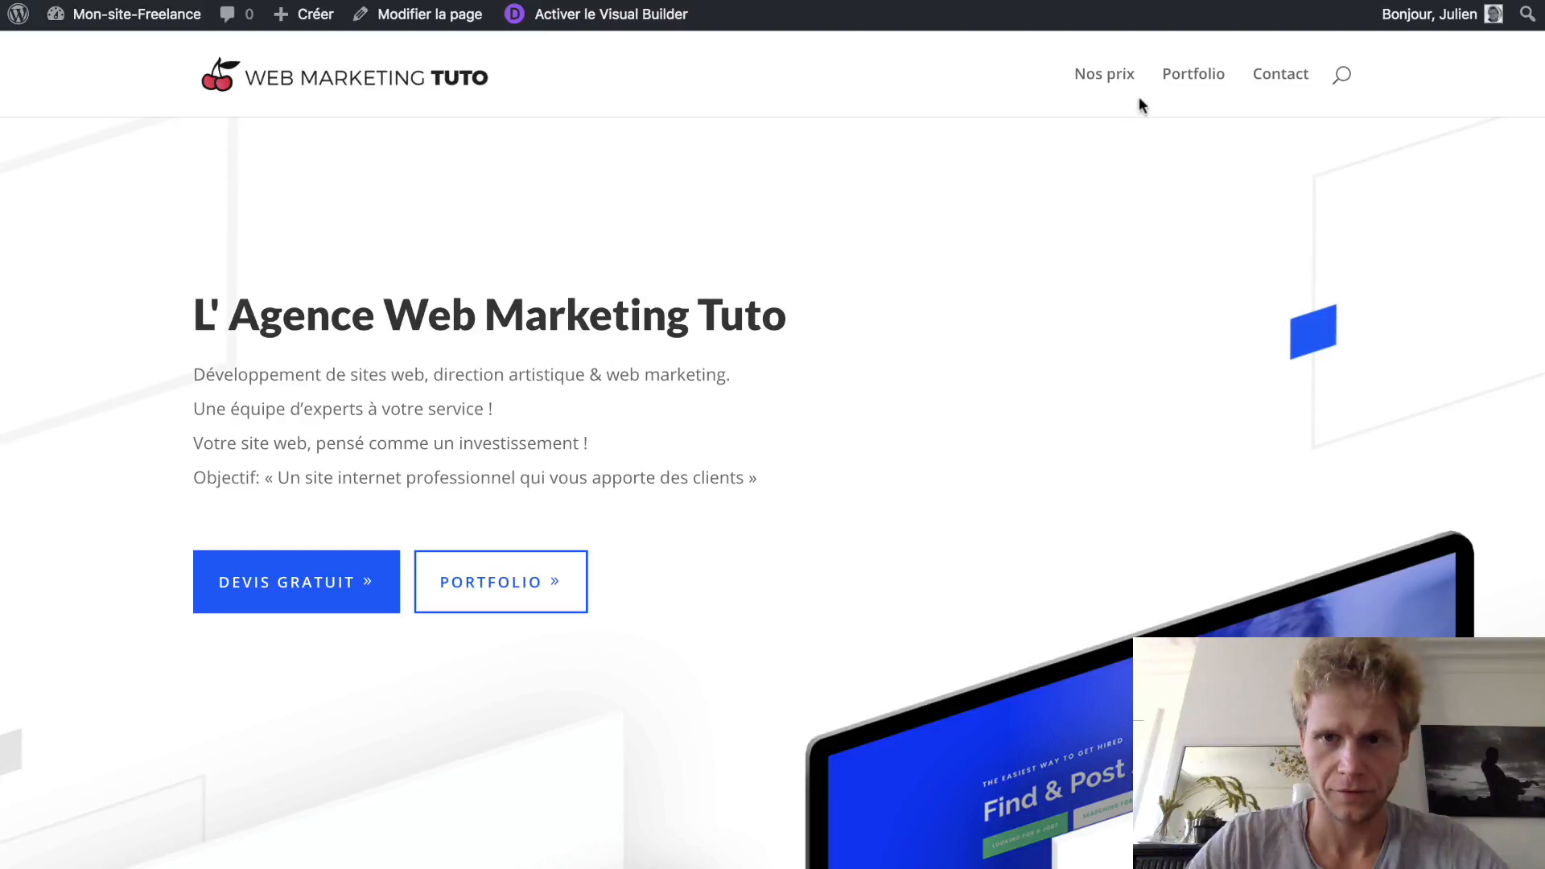
{"action": "left_click", "coordinate": [1113, 87]}
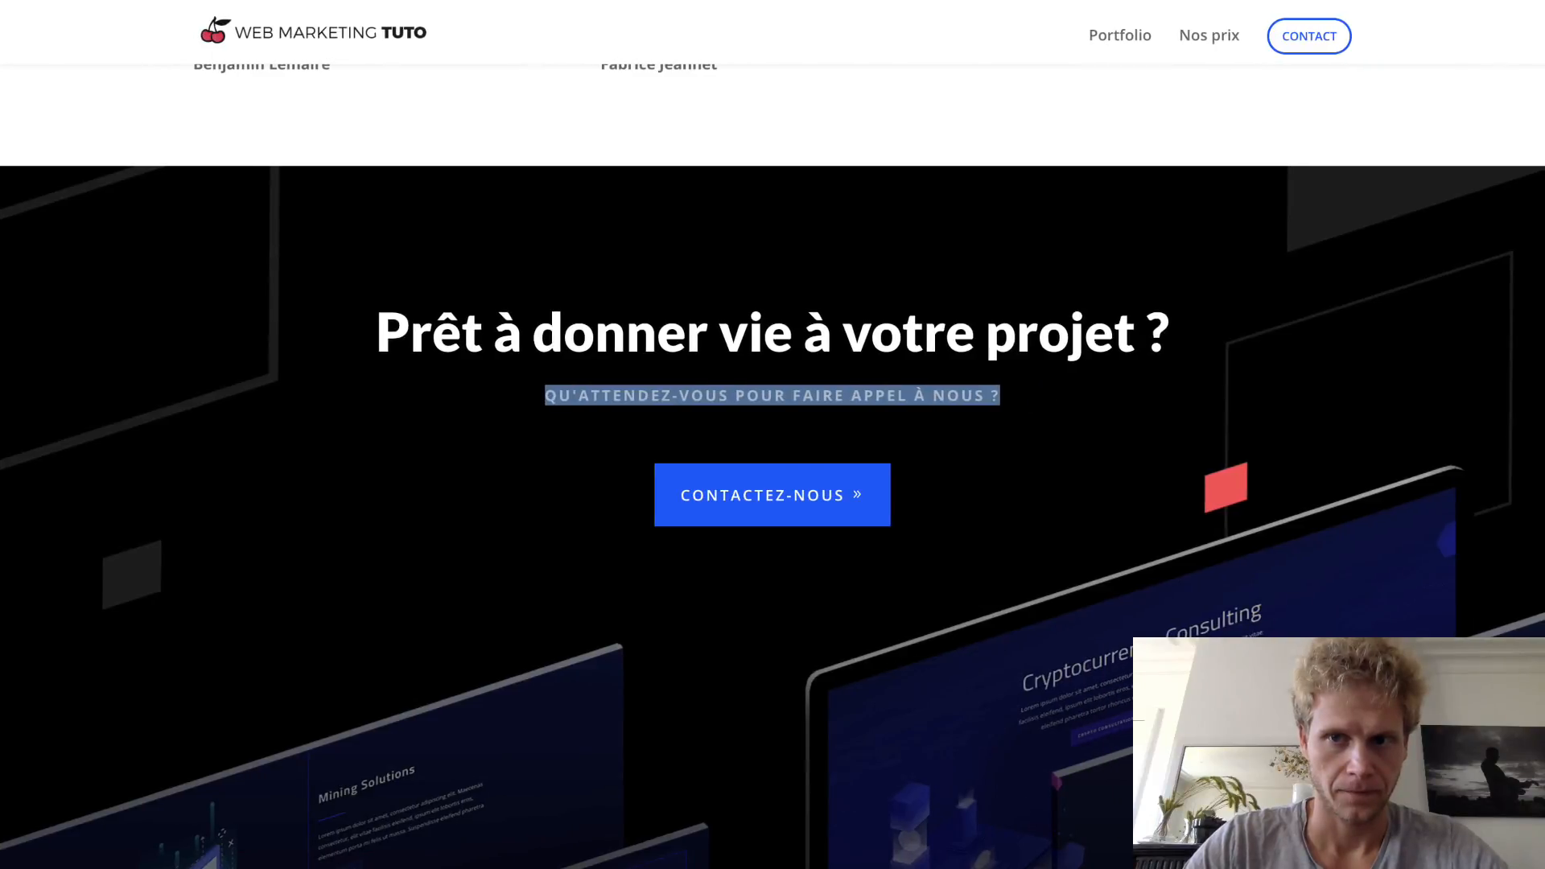
{"action": "left_click", "coordinate": [1209, 37]}
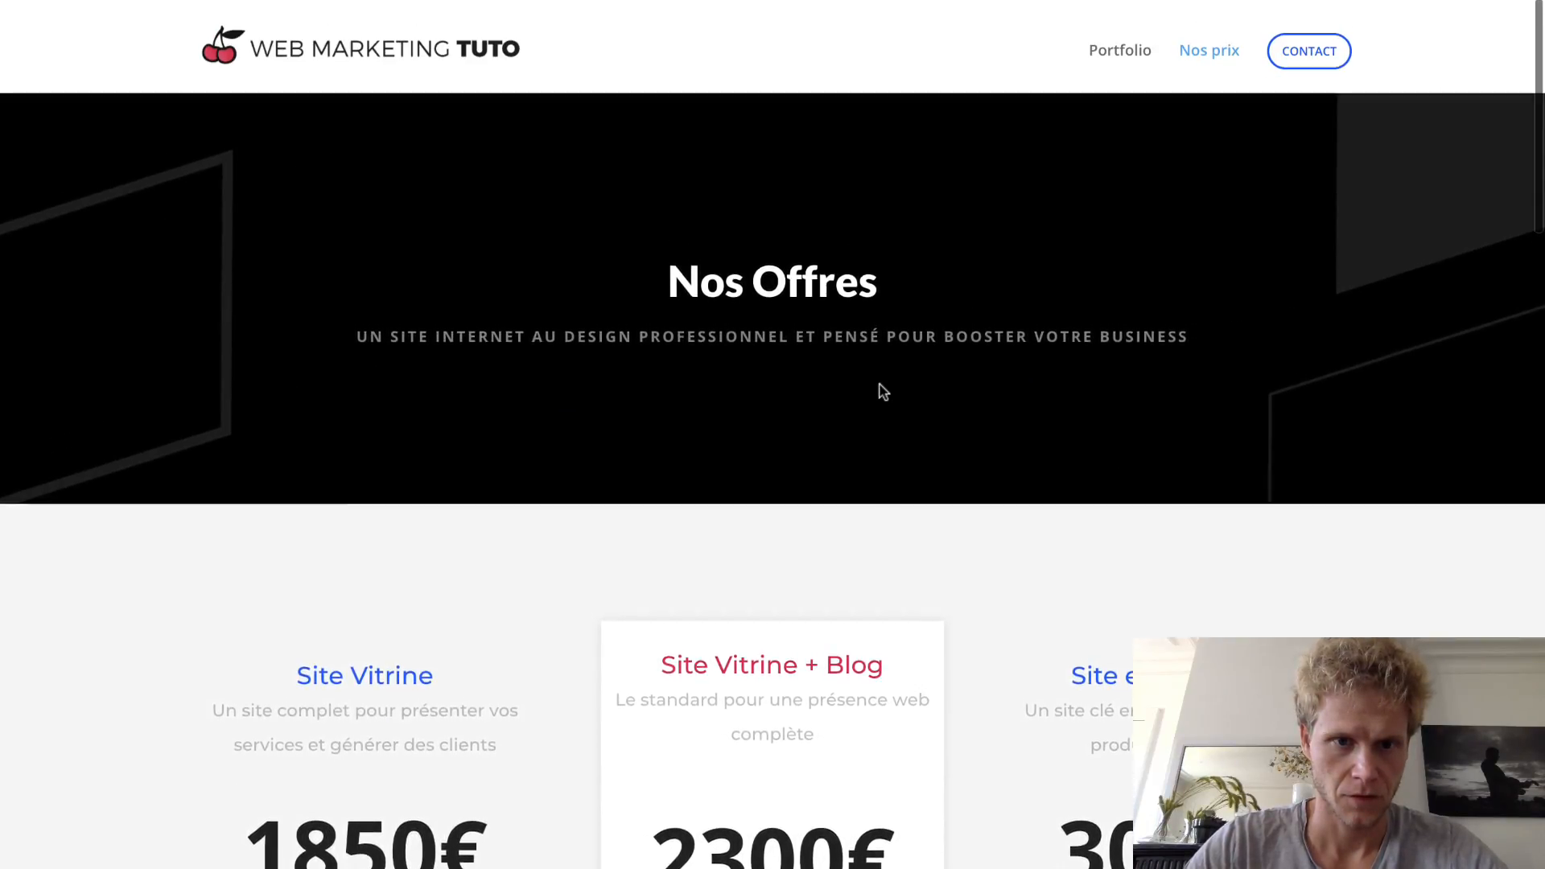
{"action": "scroll", "coordinate": [880, 390], "scroll_direction": "down", "scroll_amount": 8}
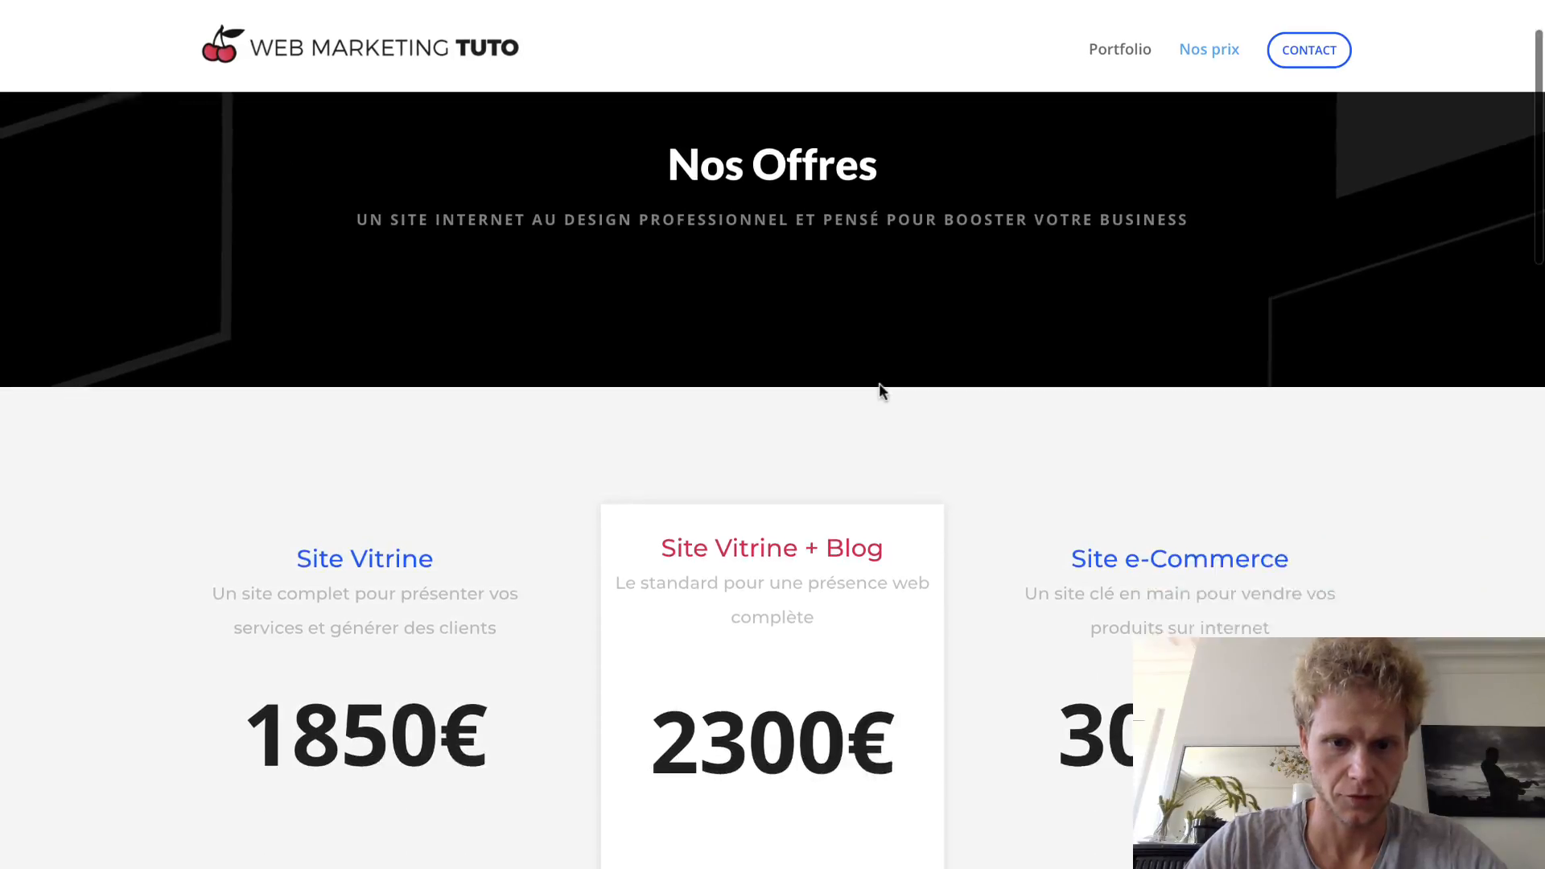
{"action": "scroll", "coordinate": [1046, 571], "scroll_direction": "down", "scroll_amount": 3}
{"action": "scroll", "coordinate": [1051, 576], "scroll_direction": "down", "scroll_amount": 10}
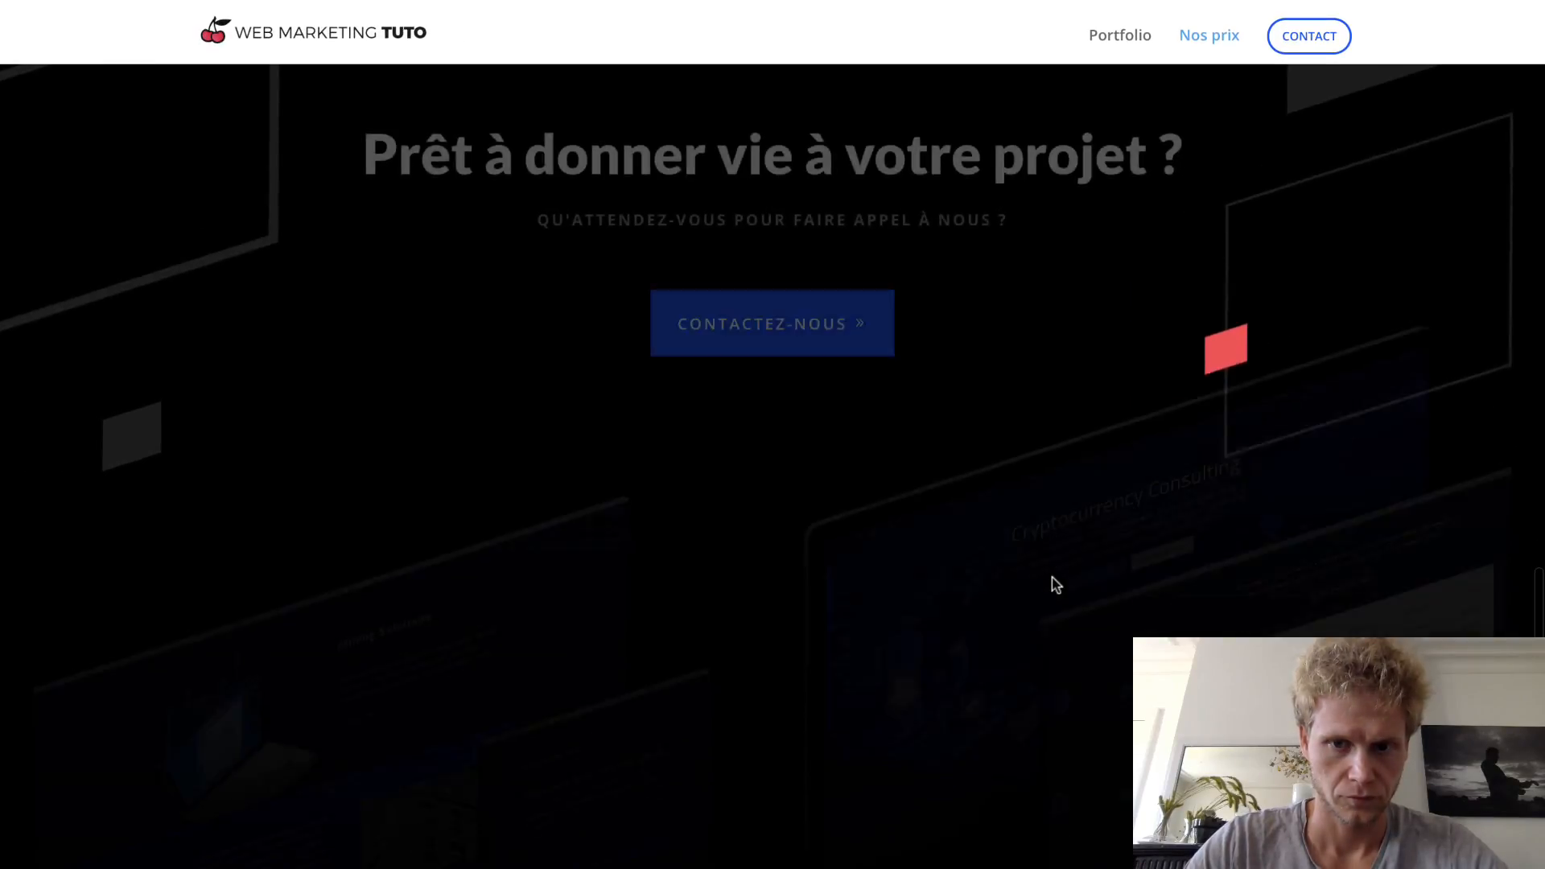
{"action": "scroll", "coordinate": [1052, 581], "scroll_direction": "up", "scroll_amount": 1}
{"action": "scroll", "coordinate": [1051, 578], "scroll_direction": "up", "scroll_amount": 4}
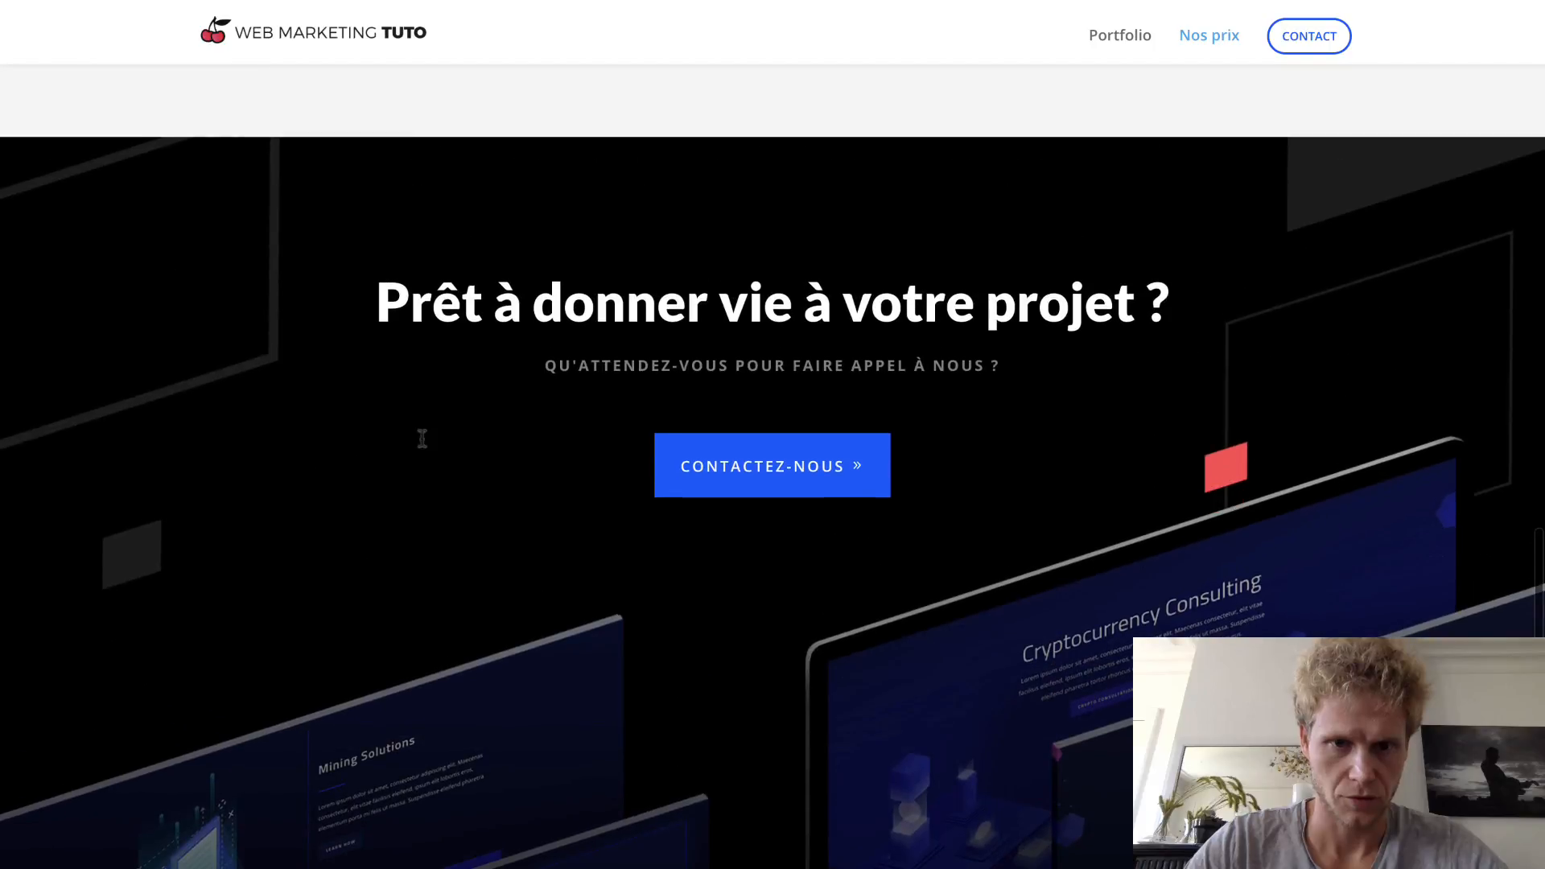
{"action": "scroll", "coordinate": [810, 383], "scroll_direction": "up", "scroll_amount": 20}
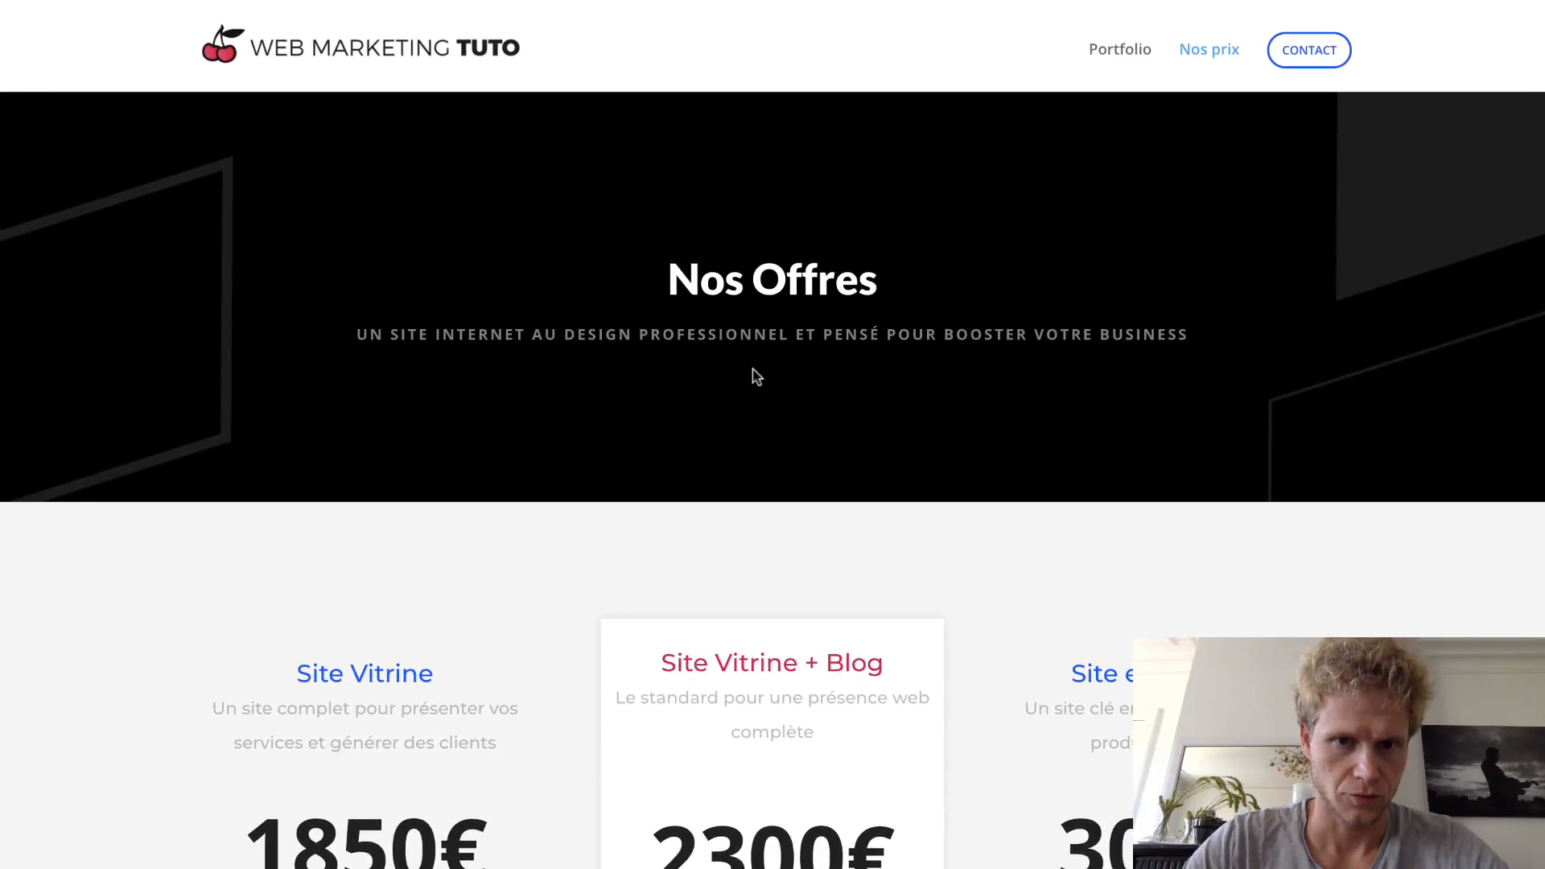
{"action": "scroll", "coordinate": [753, 370], "scroll_direction": "left", "scroll_amount": 10}
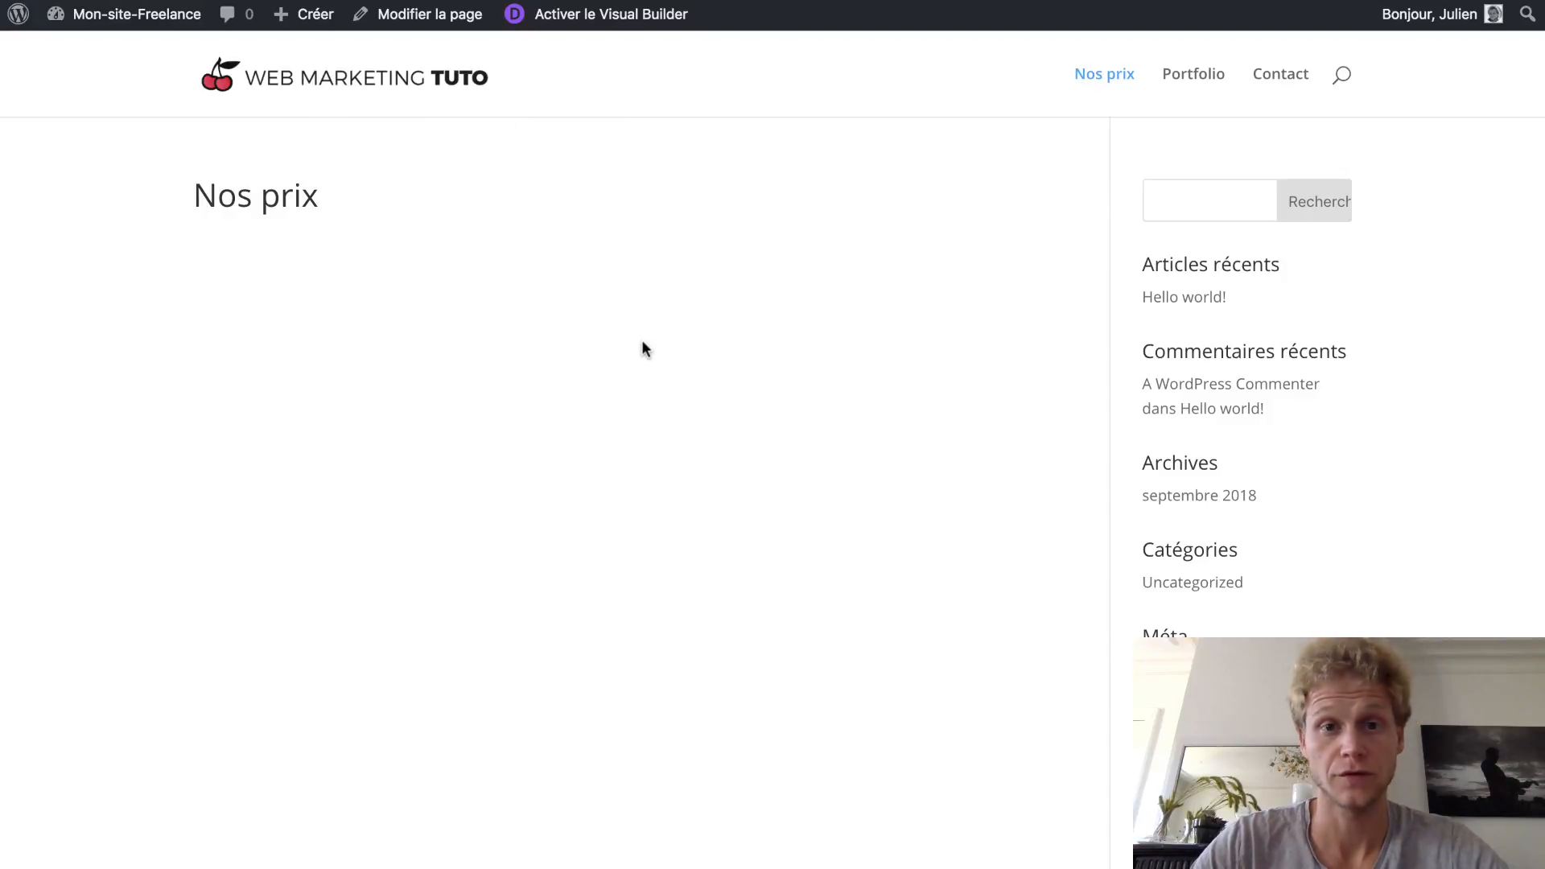
Open the visual builder's premade layouts and search for 'free'
{"action": "left_click", "coordinate": [632, 36]}
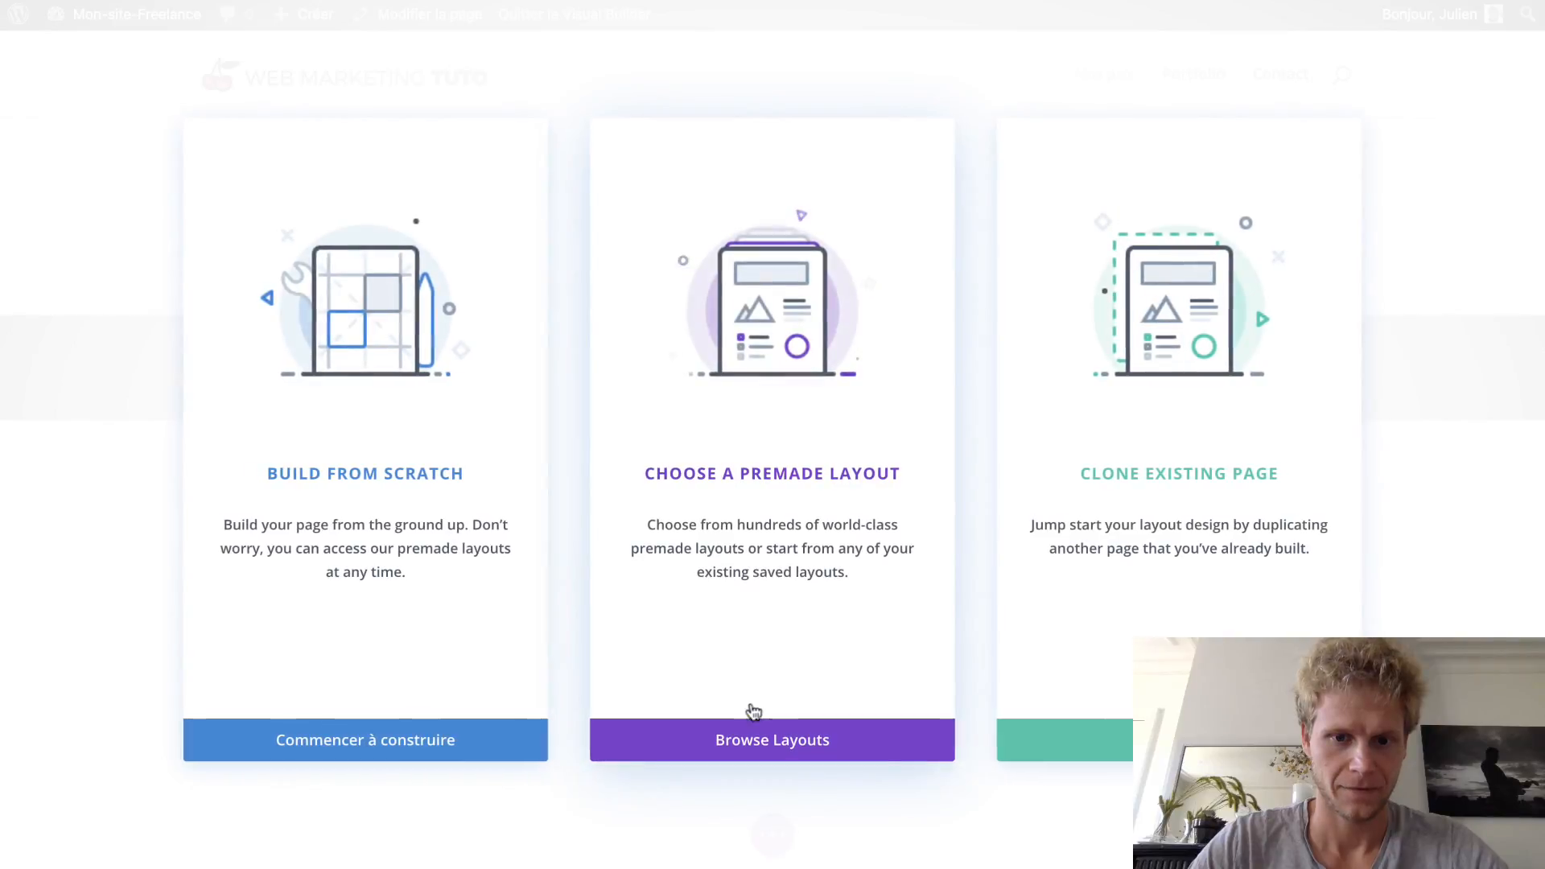
{"action": "left_click", "coordinate": [723, 747]}
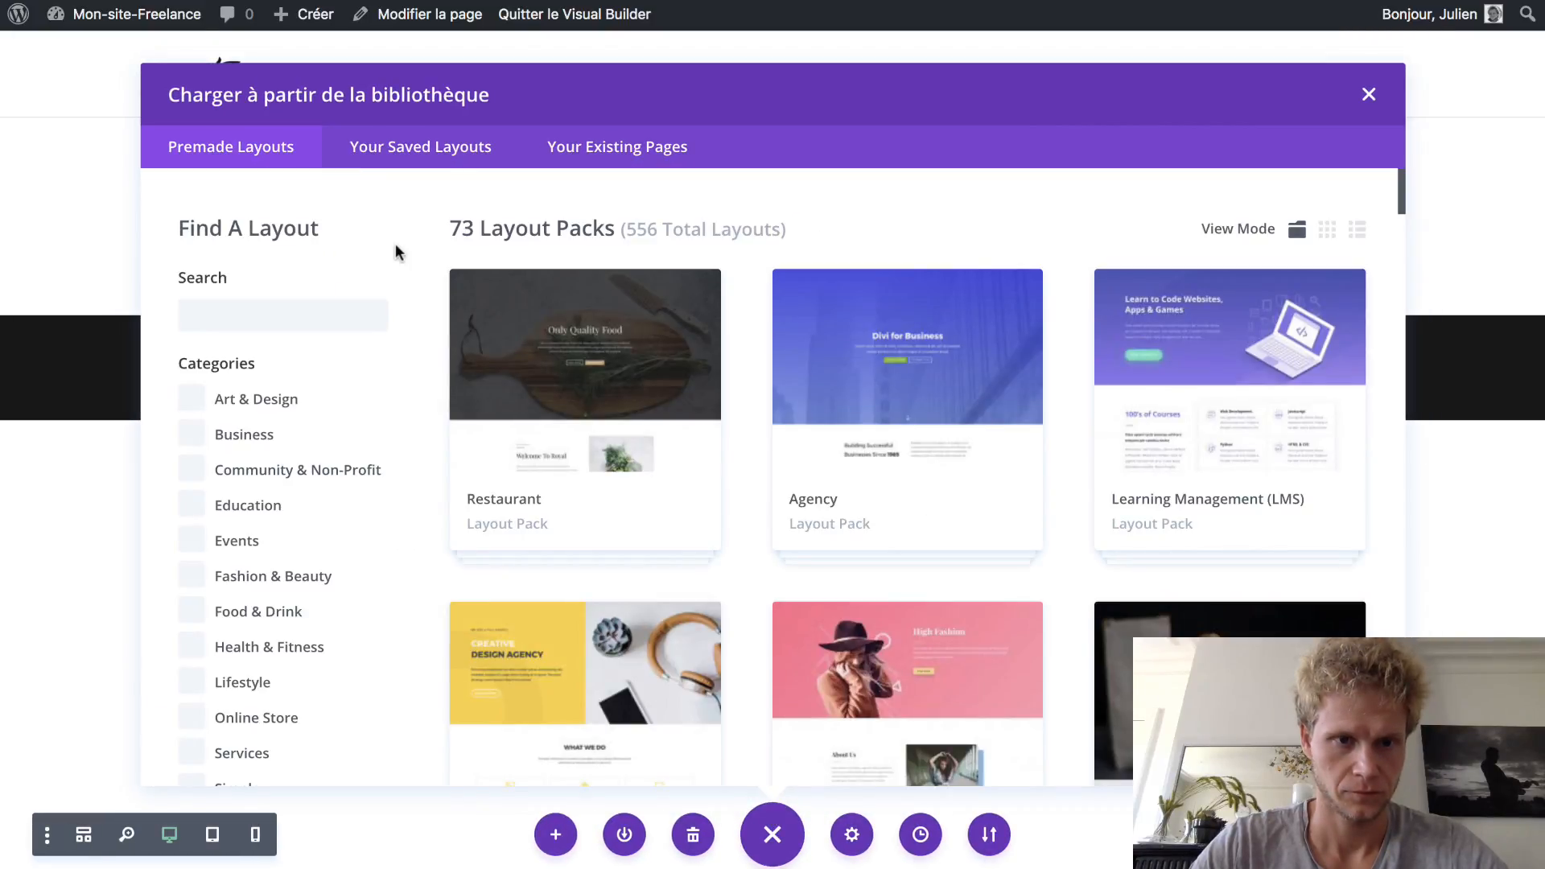
{"action": "left_click", "coordinate": [317, 314]}
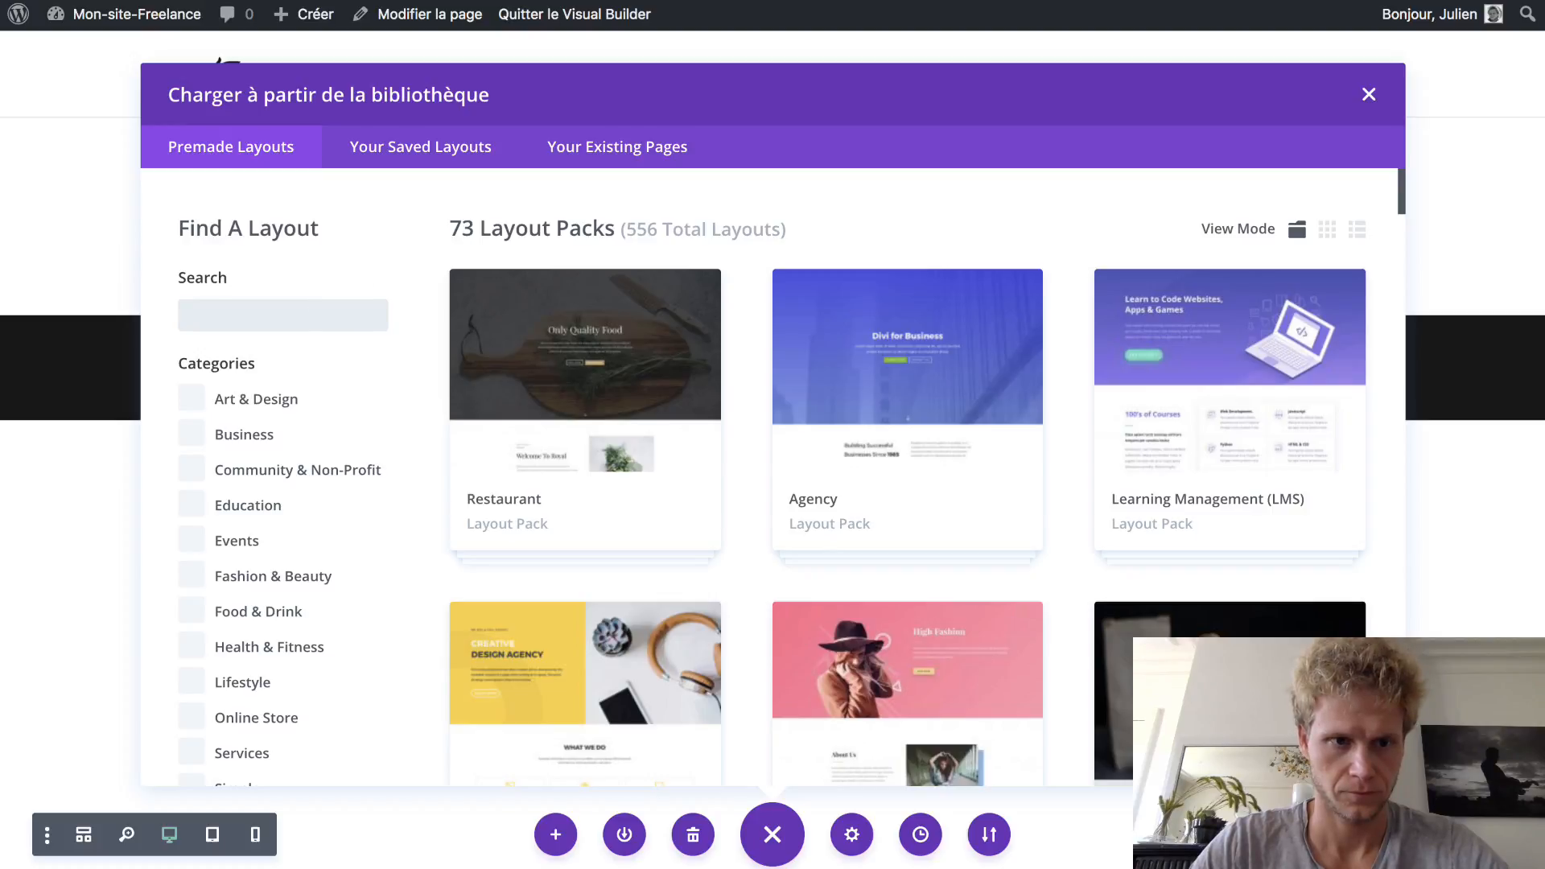
{"action": "type", "text": "free"}
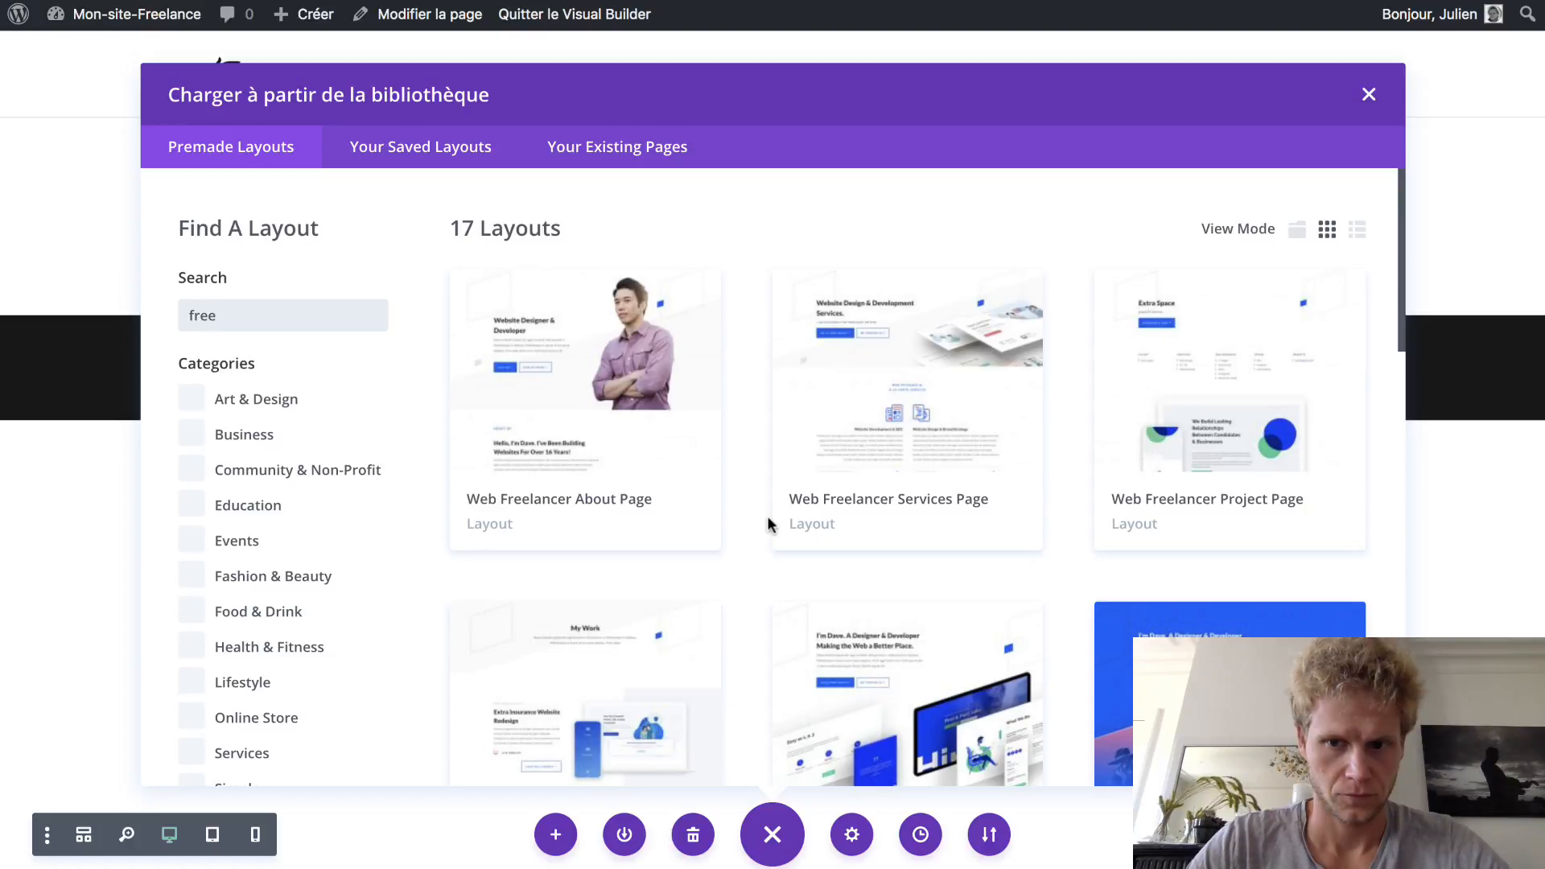
{"action": "scroll", "coordinate": [1207, 443], "scroll_direction": "down", "scroll_amount": 6}
{"action": "scroll", "coordinate": [1215, 445], "scroll_direction": "down", "scroll_amount": 2}
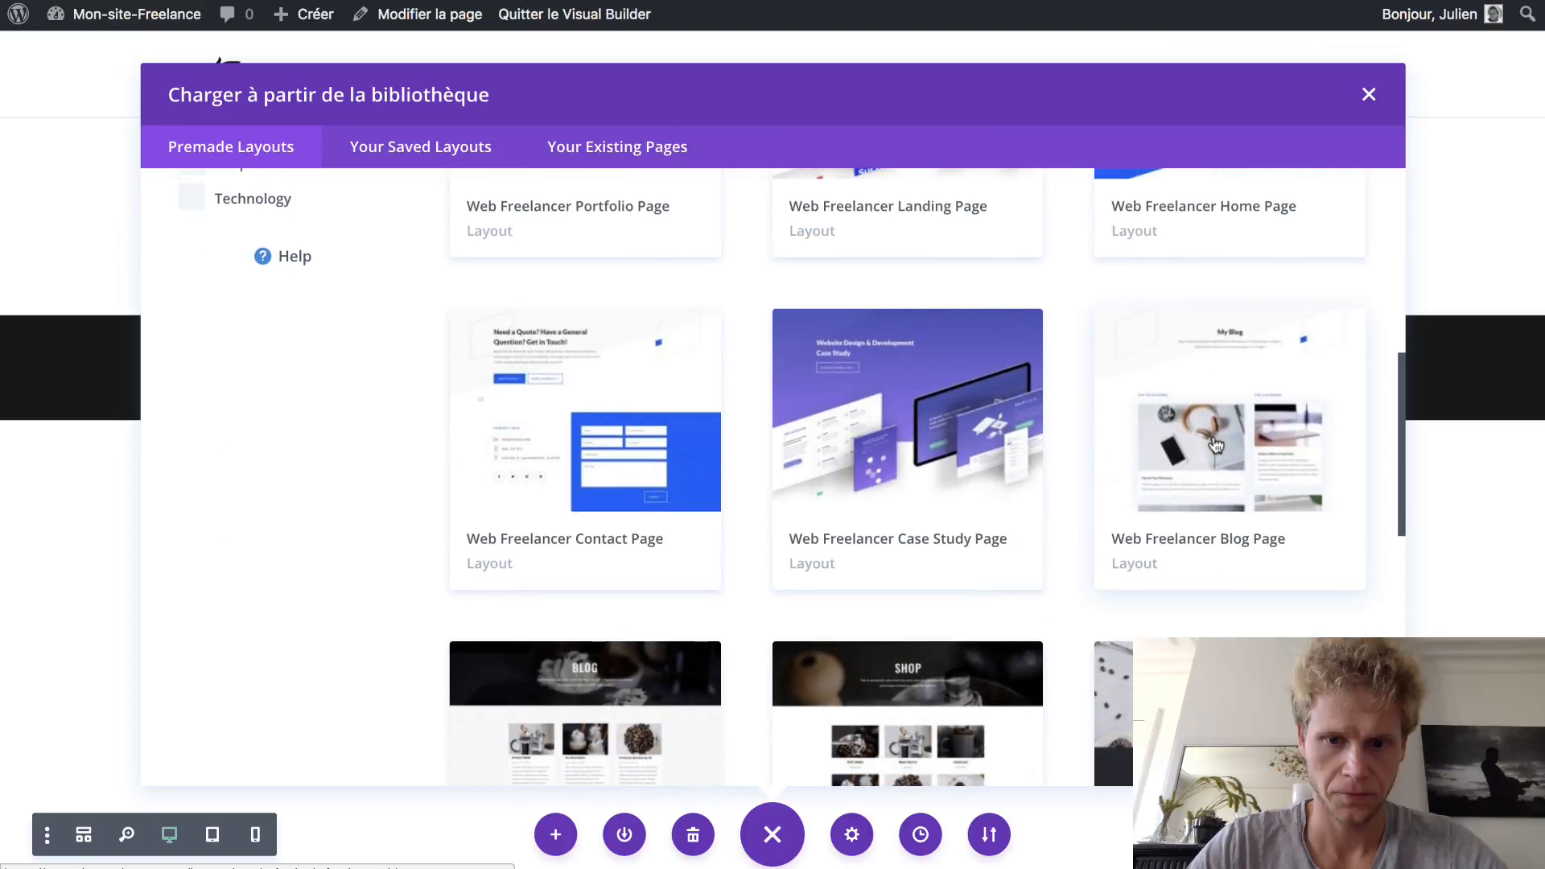
{"action": "scroll", "coordinate": [1215, 445], "scroll_direction": "up", "scroll_amount": 10}
Search 'agen' instead and open the Agency Pricing Page layout
{"action": "left_click_drag", "start_coordinate": [304, 307], "coordinate": [3, 300]}
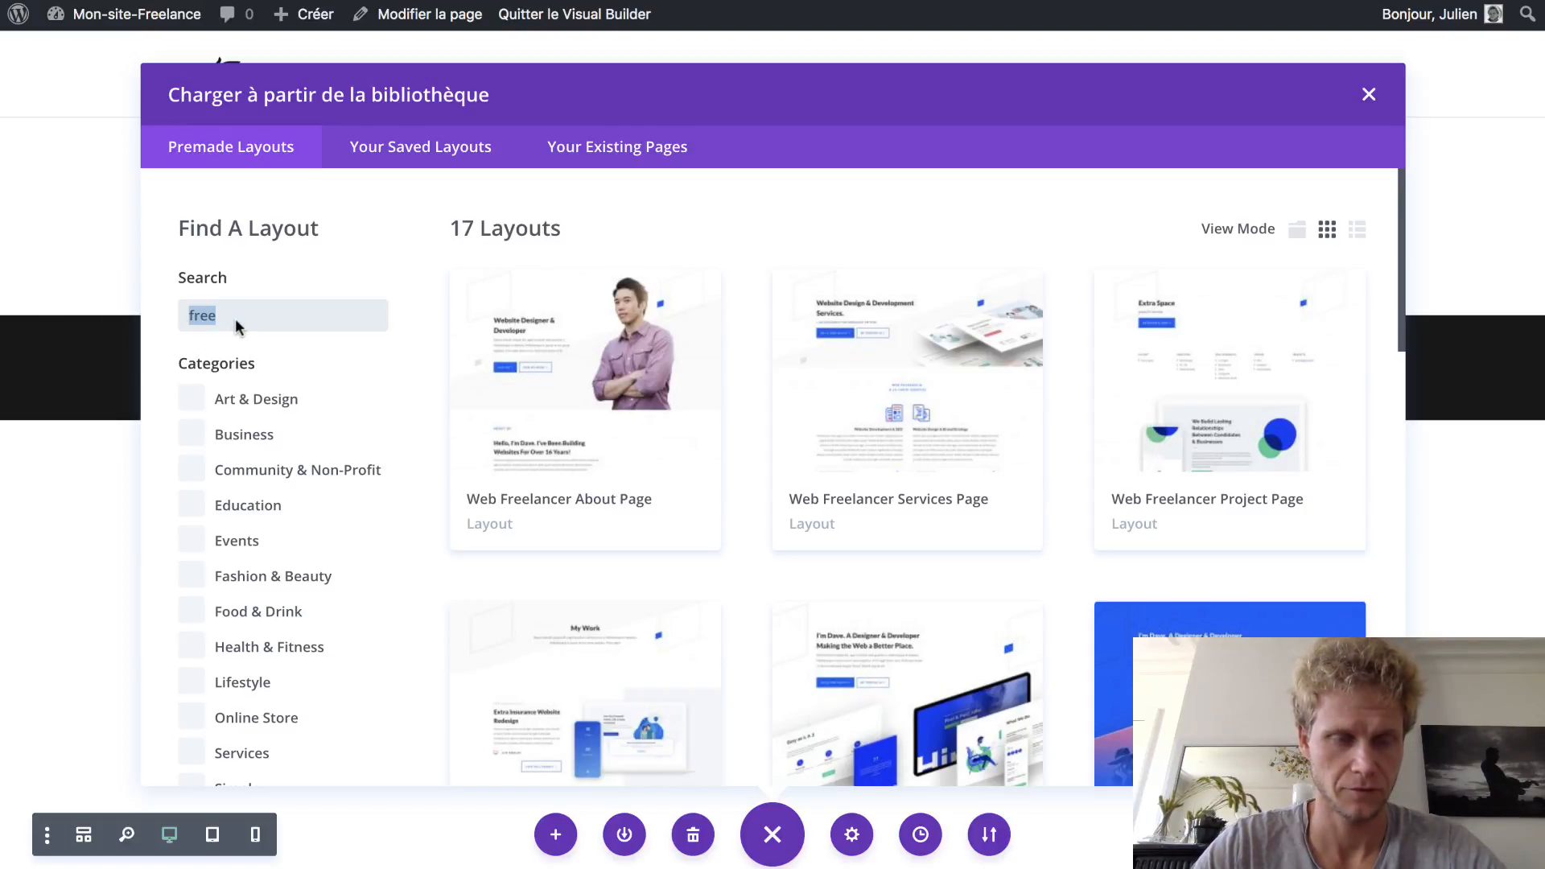
{"action": "type", "text": "agen"}
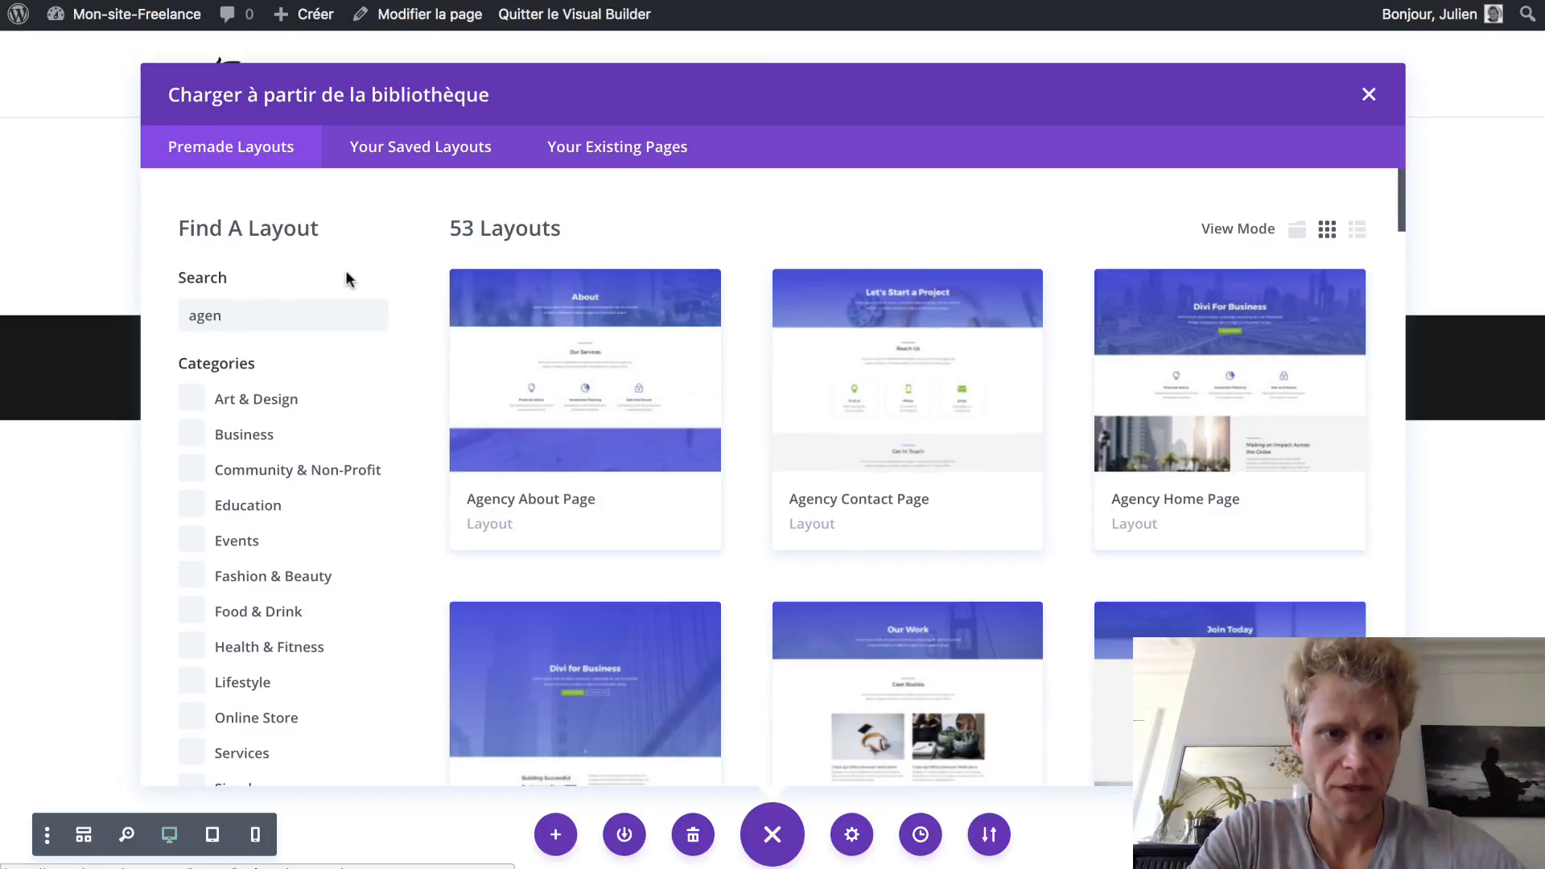
{"action": "scroll", "coordinate": [916, 409], "scroll_direction": "down", "scroll_amount": 3}
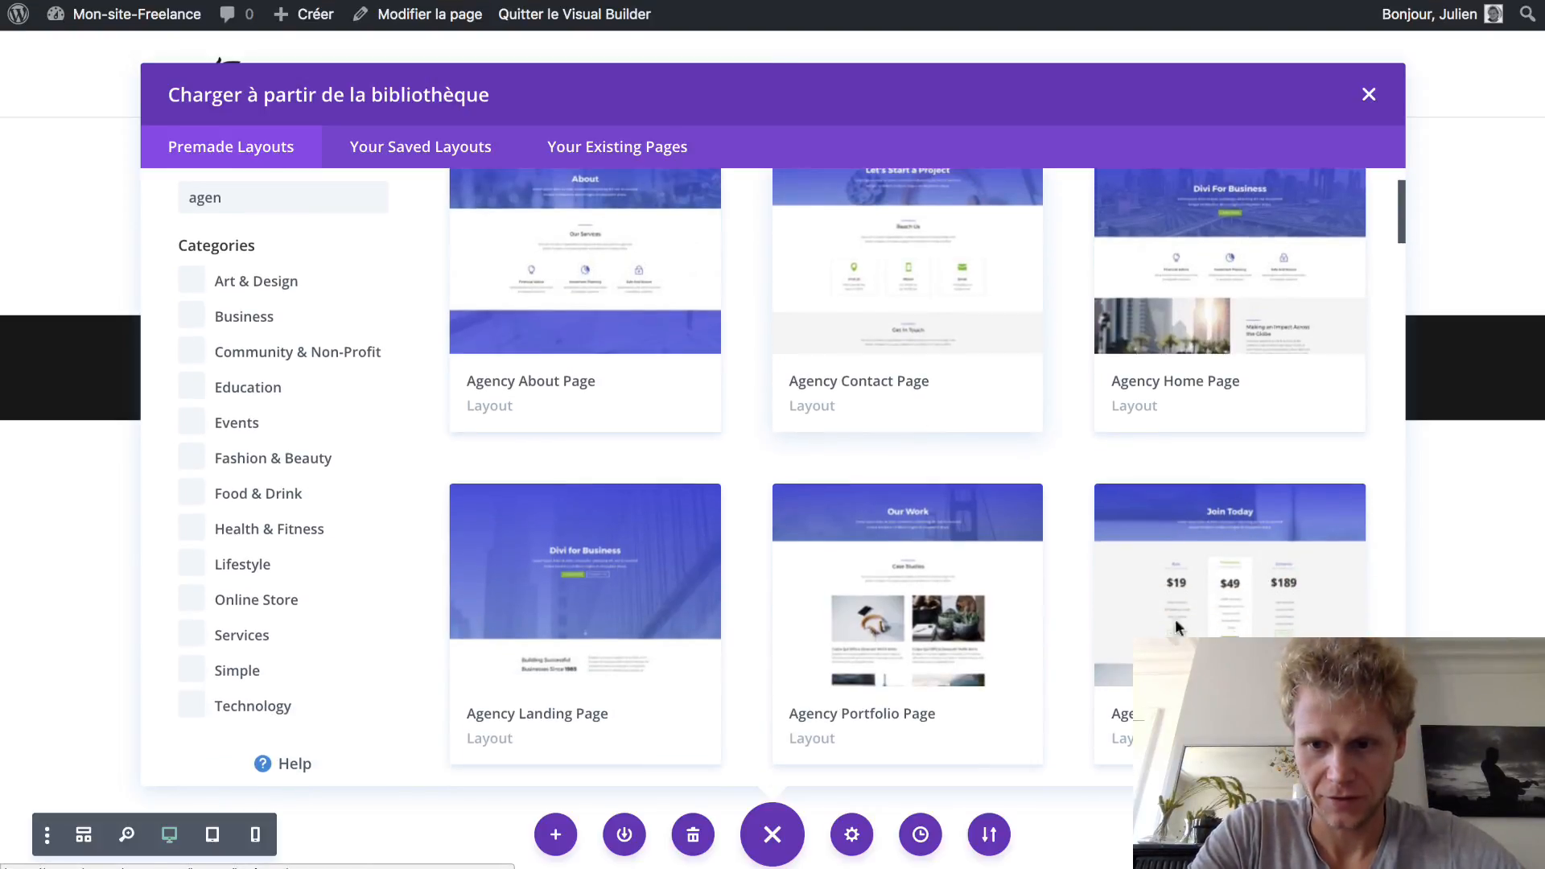
{"action": "left_click", "coordinate": [1213, 600]}
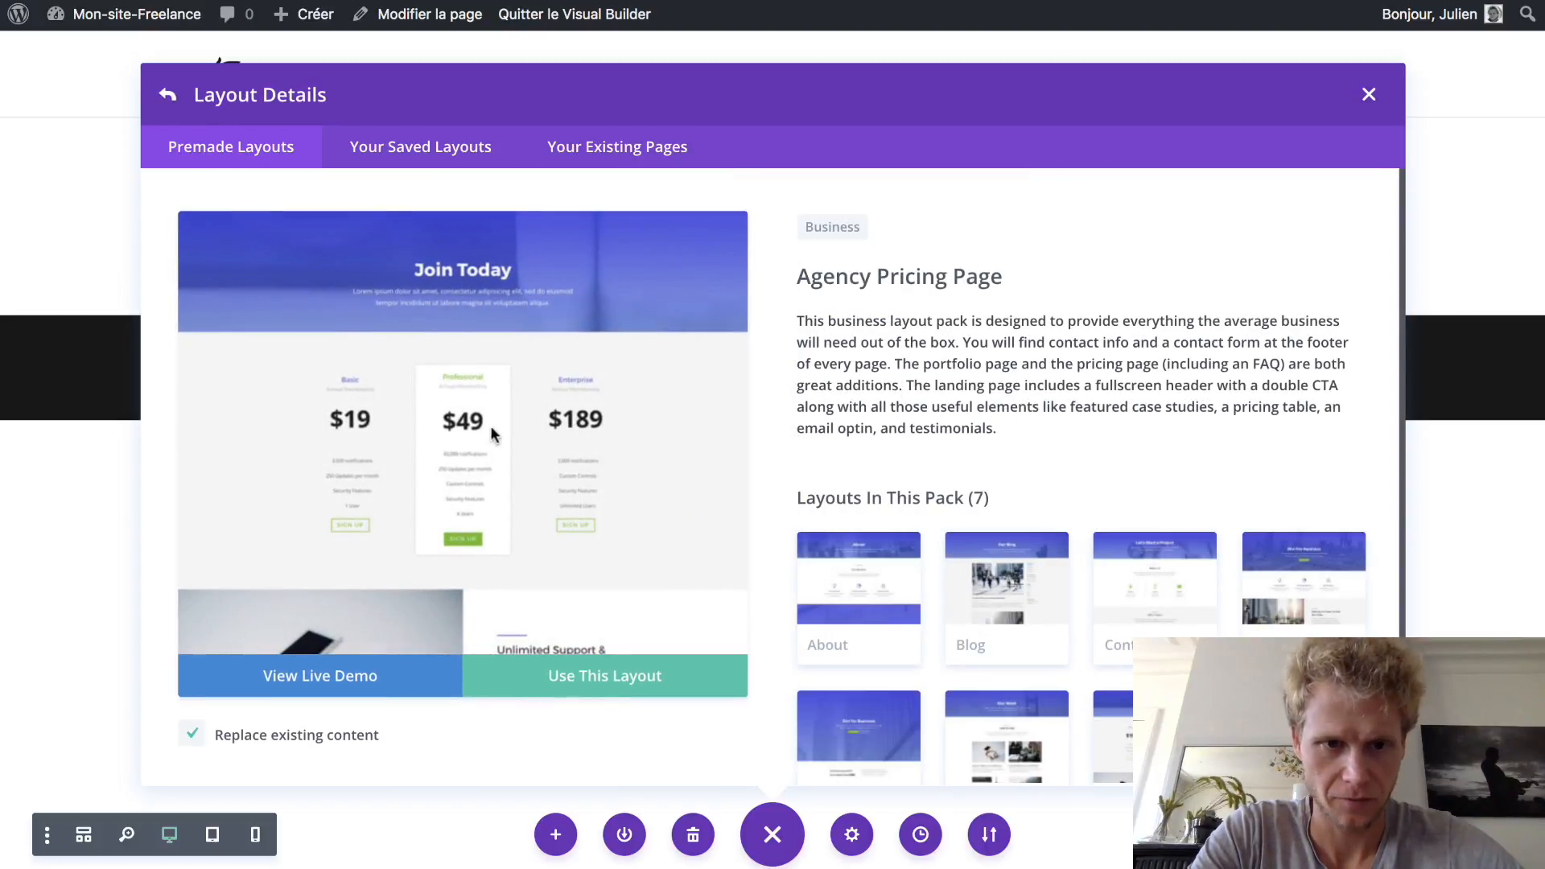
Apply the Agency Pricing Page layout and delete its Join Today section
{"action": "left_click", "coordinate": [537, 684]}
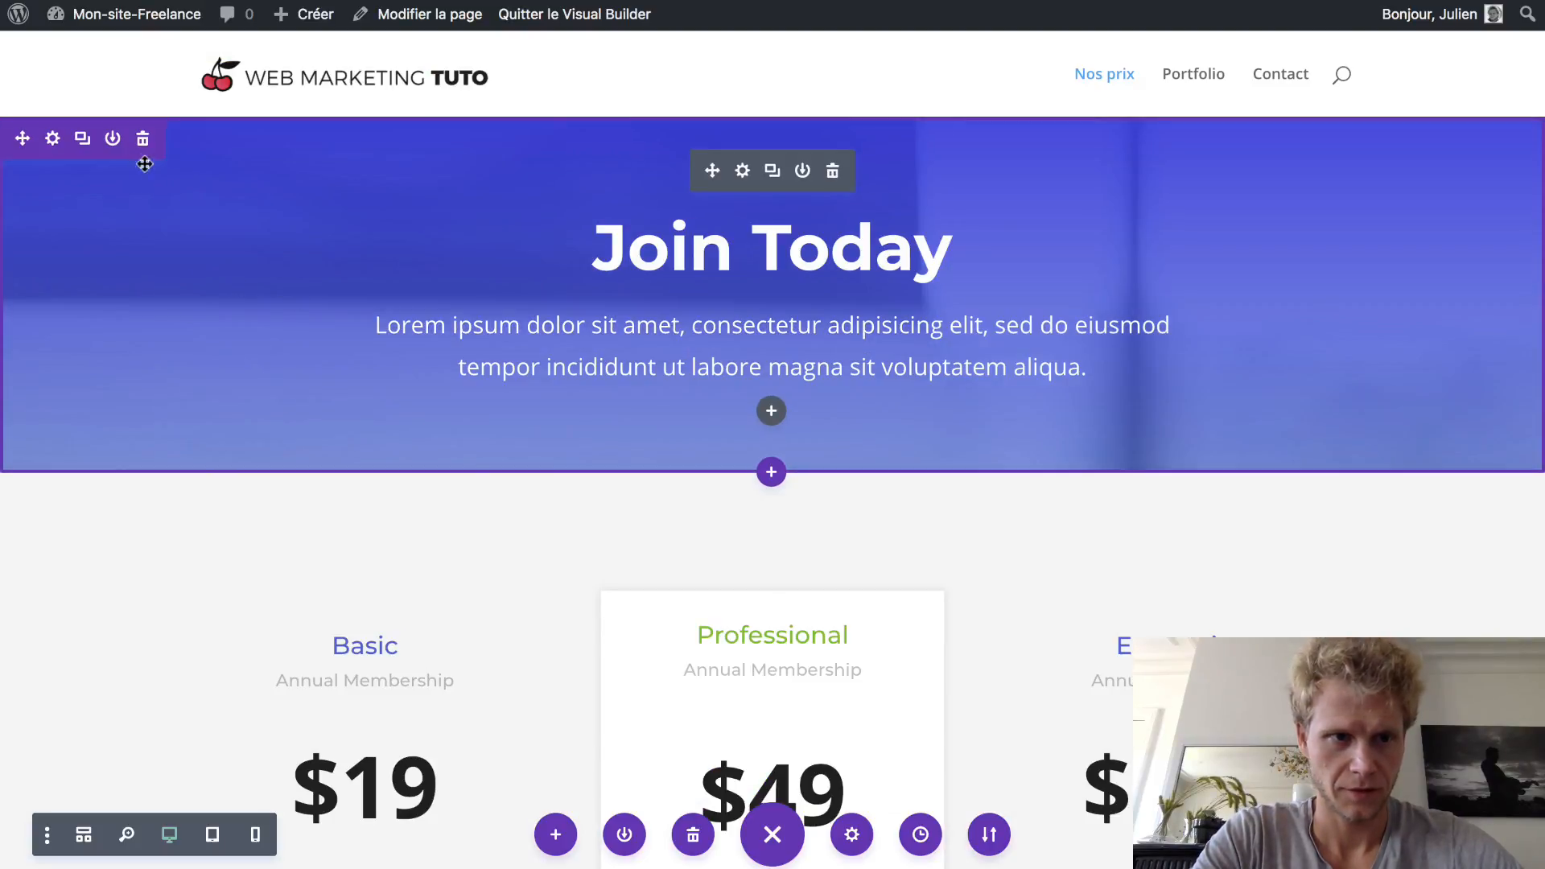
{"action": "left_click", "coordinate": [142, 141]}
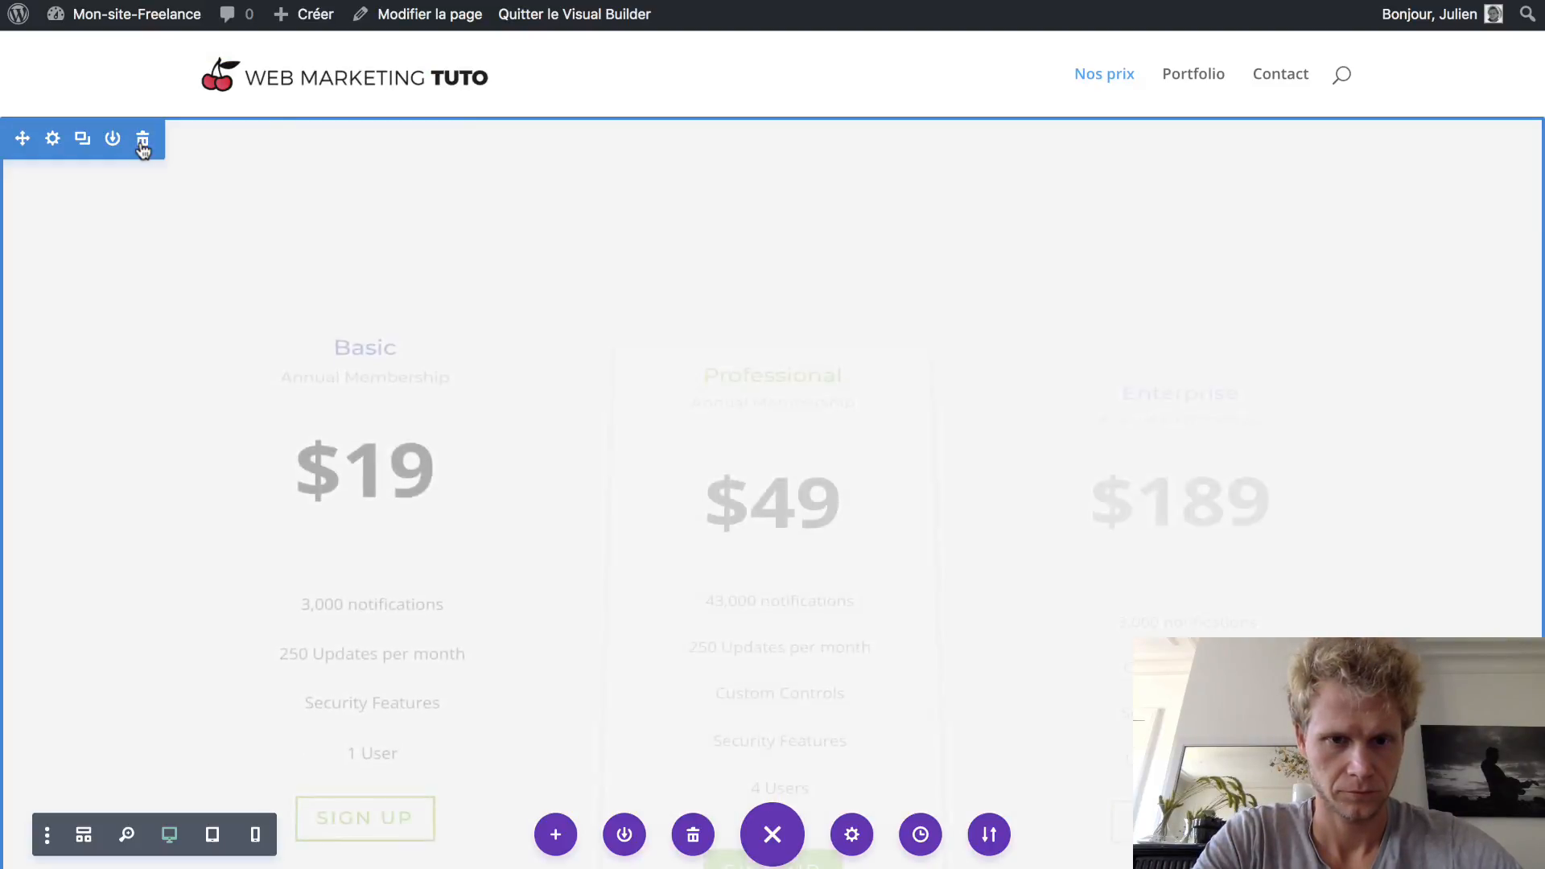
{"action": "scroll", "coordinate": [537, 522], "scroll_direction": "down", "scroll_amount": 2}
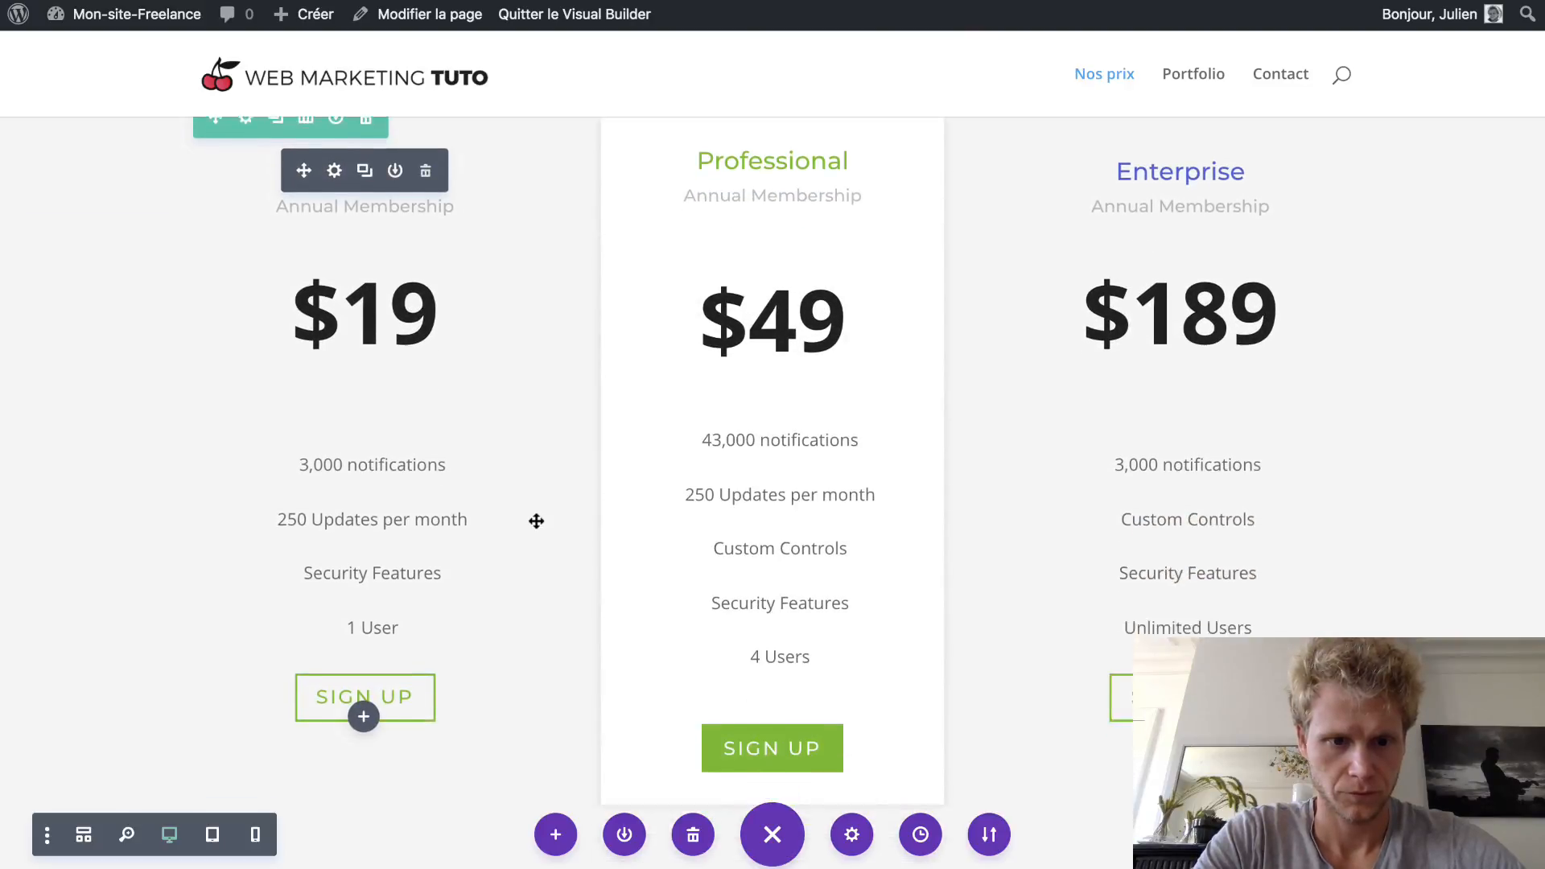
{"action": "scroll", "coordinate": [798, 435], "scroll_direction": "up", "scroll_amount": 3}
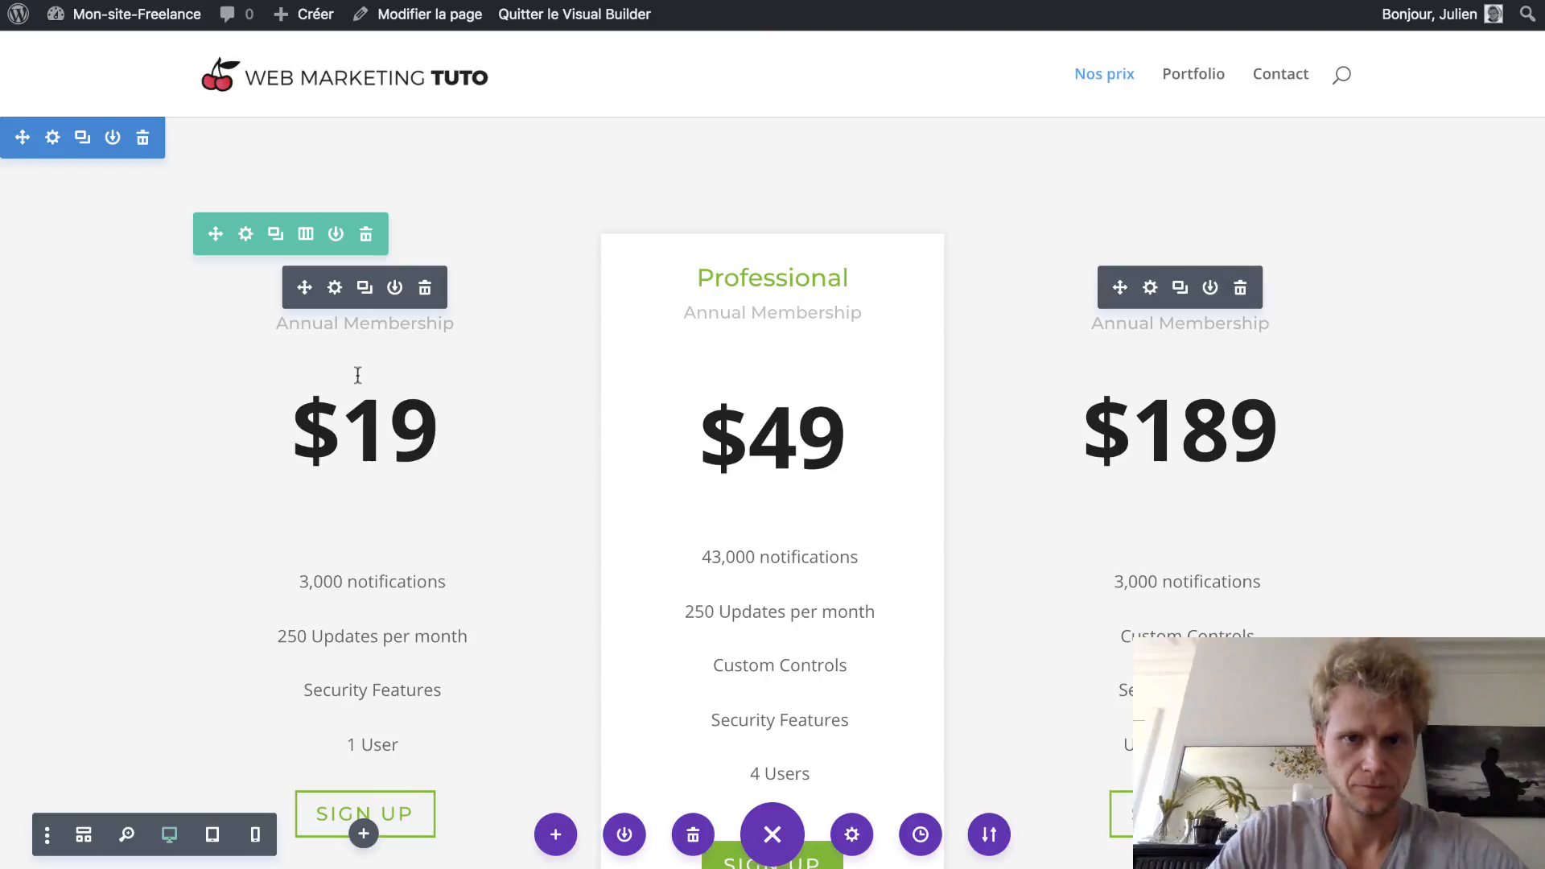
Copy the Site Vitrine subtitle from the reference French pricing page
{"action": "key", "text": "ctrl+Right"}
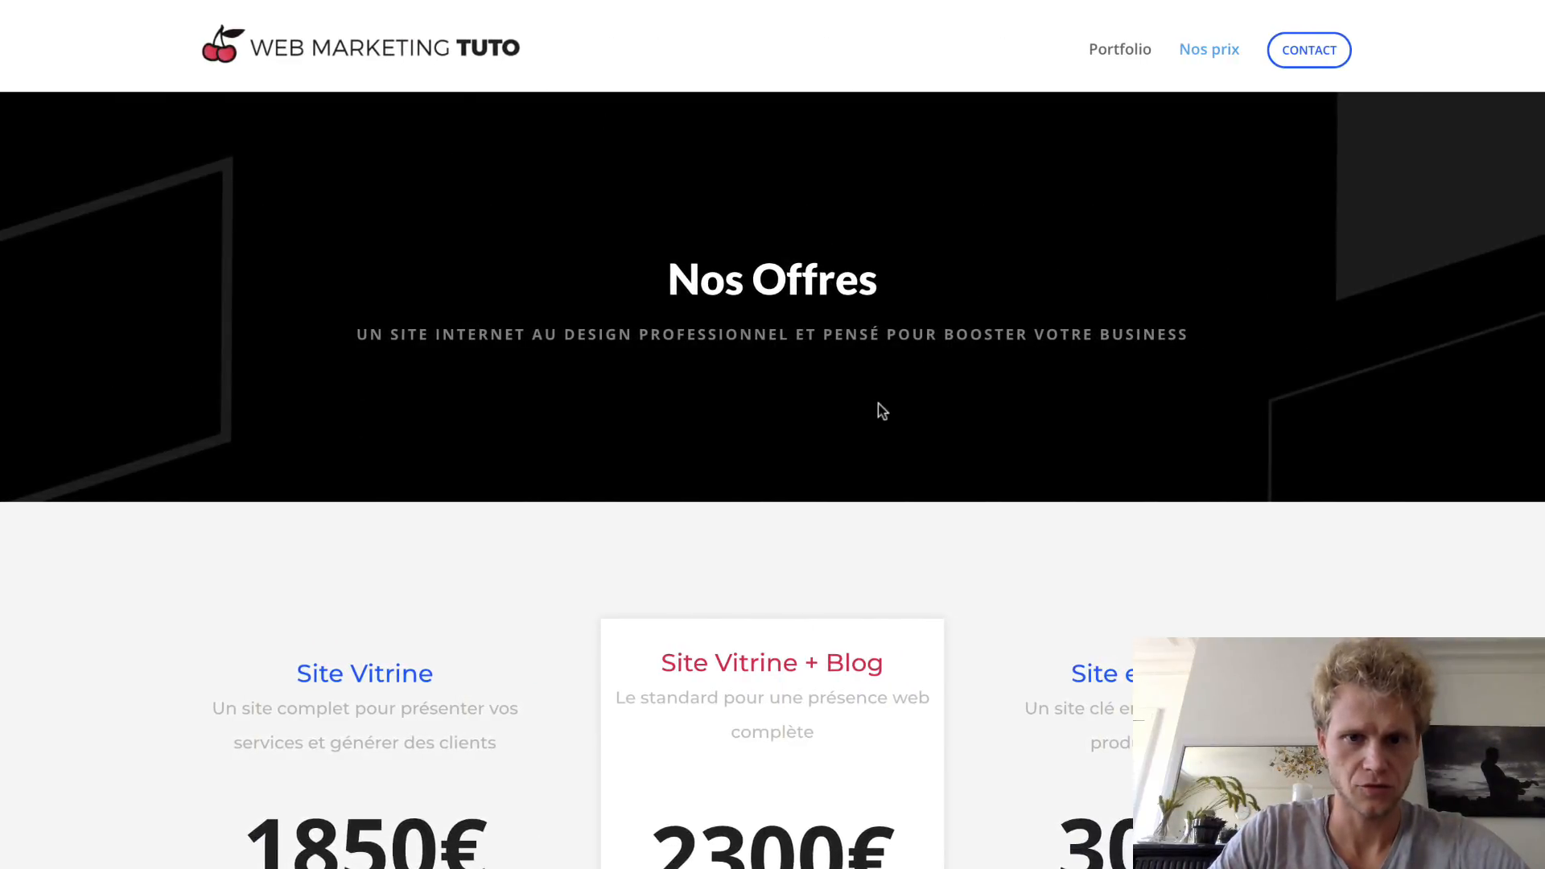
{"action": "scroll", "coordinate": [882, 410], "scroll_direction": "down", "scroll_amount": 5}
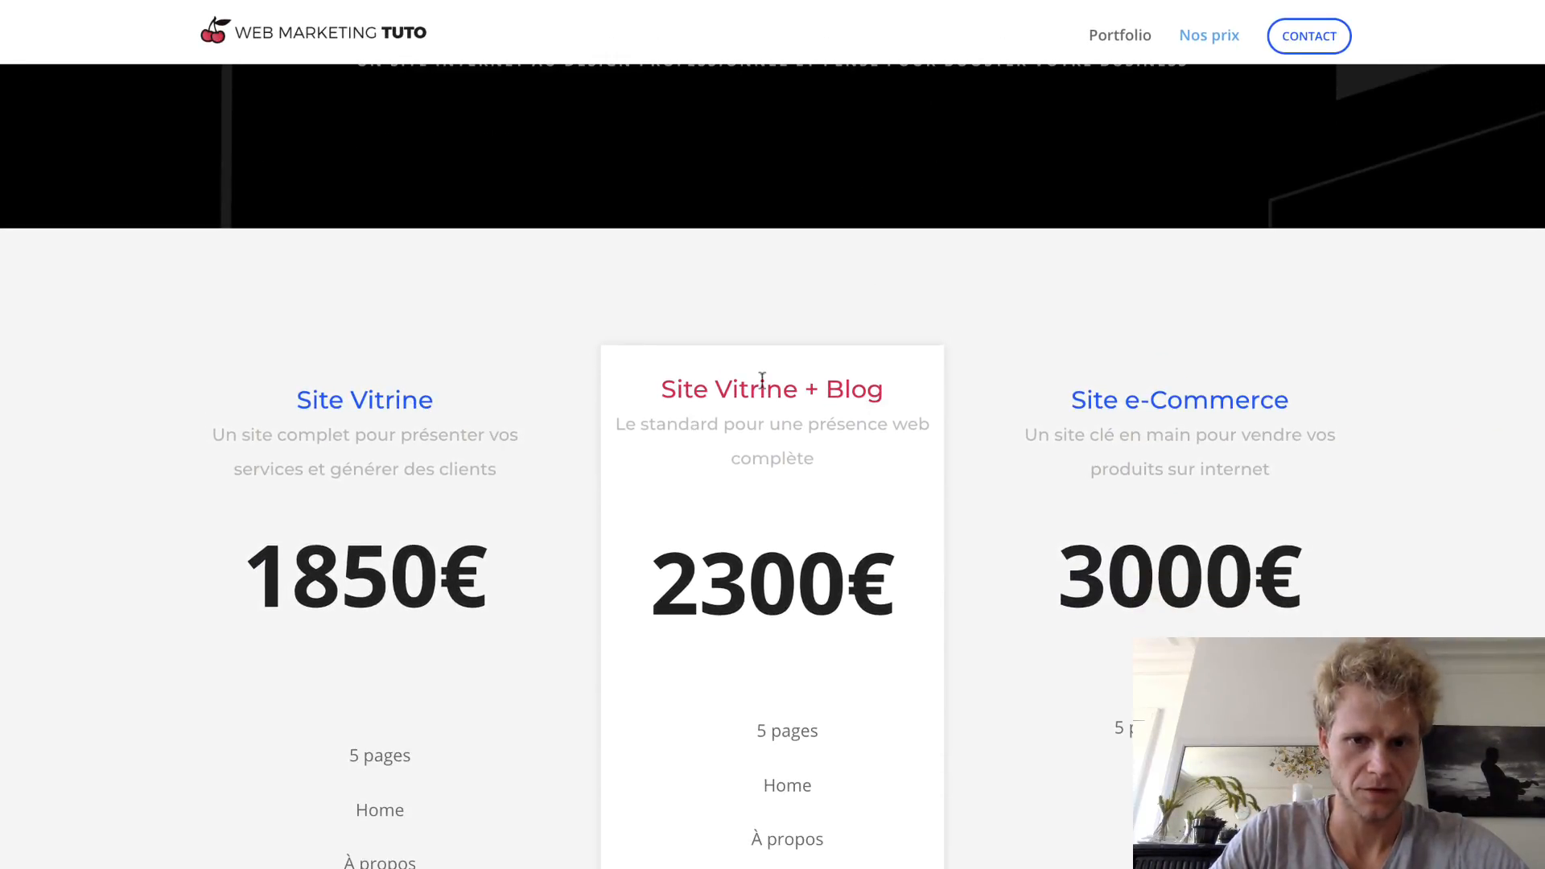
{"action": "scroll", "coordinate": [803, 435], "scroll_direction": "down", "scroll_amount": 3}
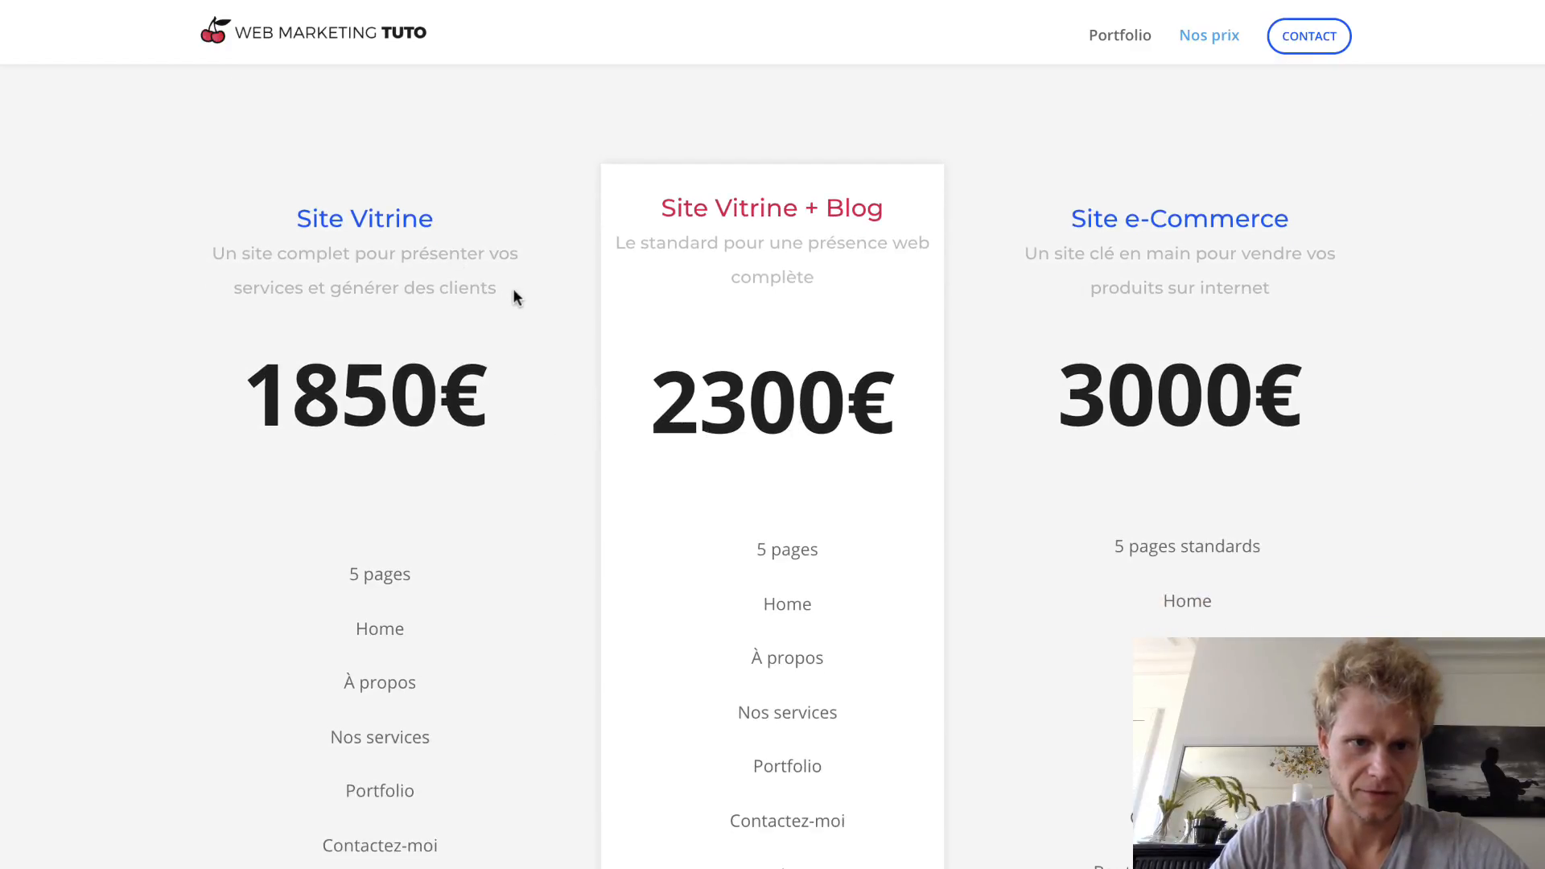
{"action": "left_click_drag", "start_coordinate": [502, 288], "coordinate": [213, 249]}
{"action": "key", "text": "ctrl+c"}
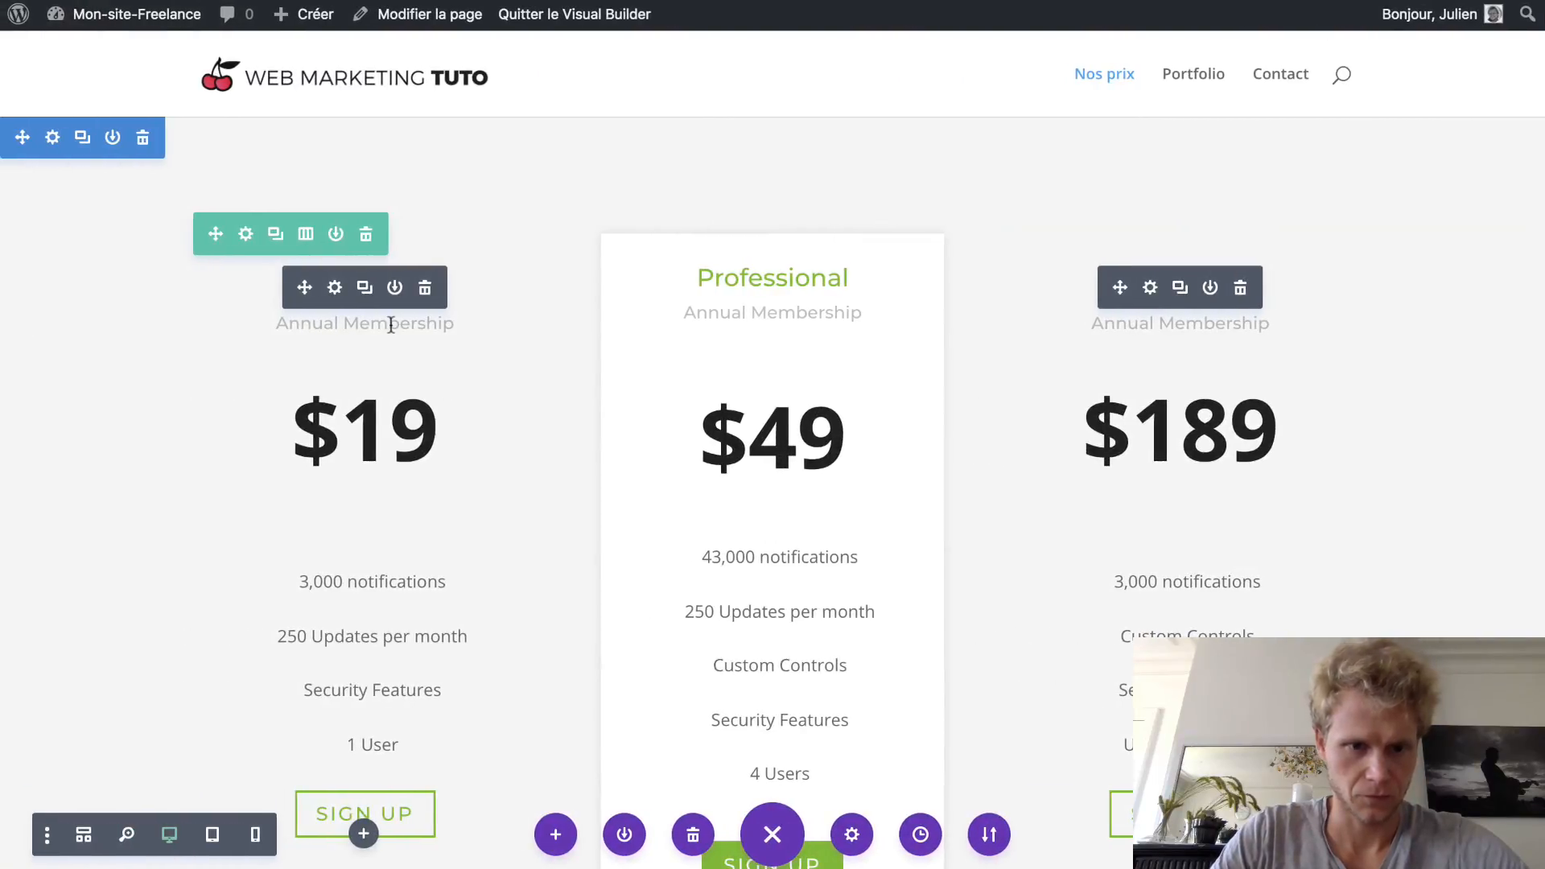
Rename the Basic plan to 'Site Vitrine' and paste its French subtitle
{"action": "left_click", "coordinate": [336, 288]}
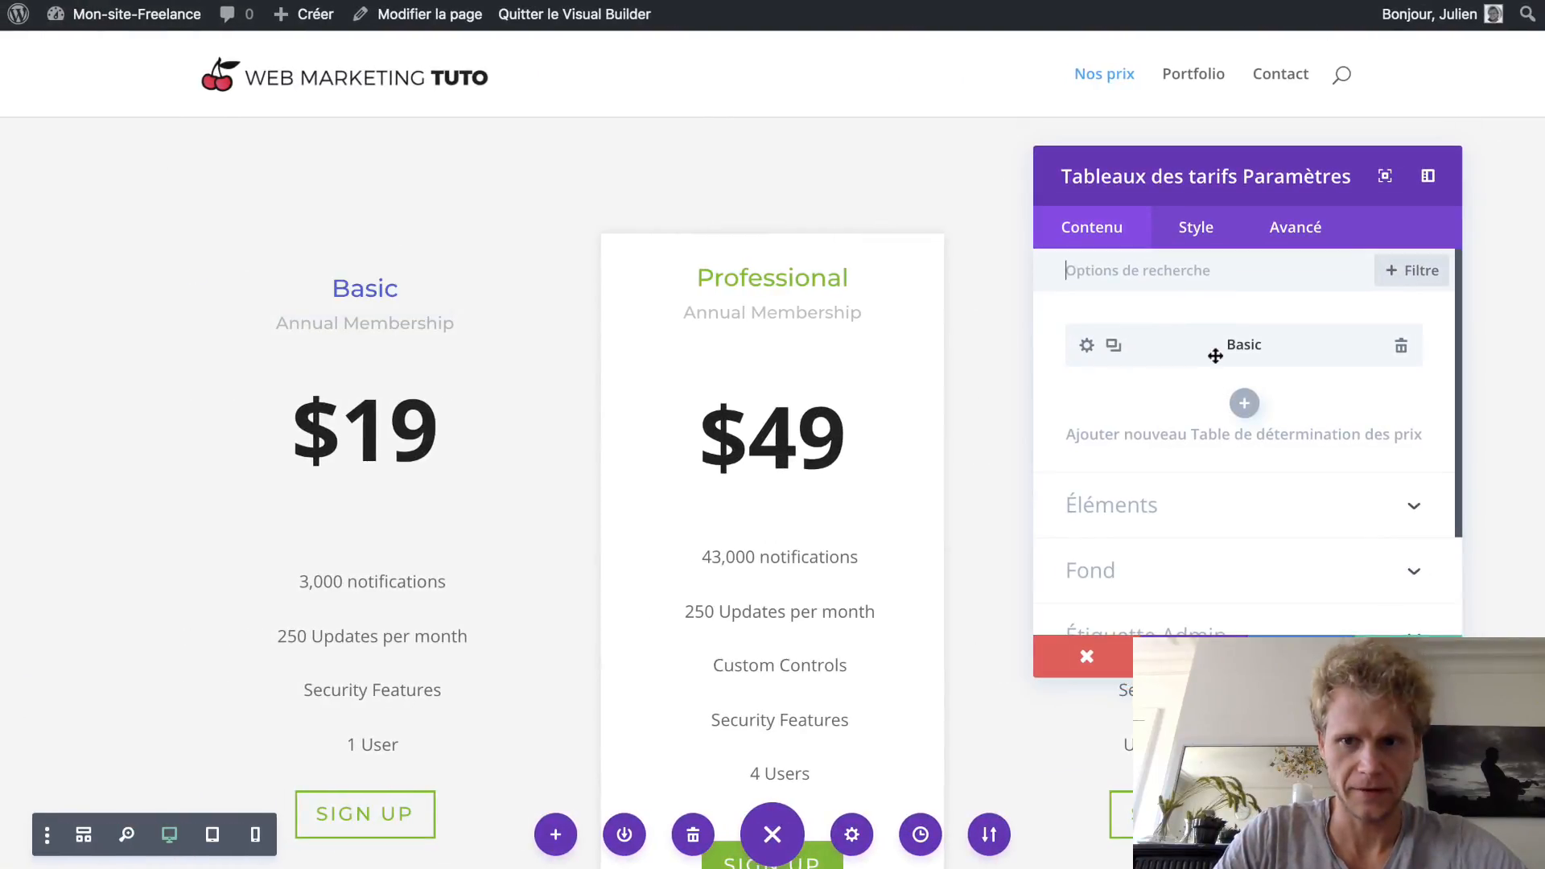
{"action": "left_click", "coordinate": [1082, 350]}
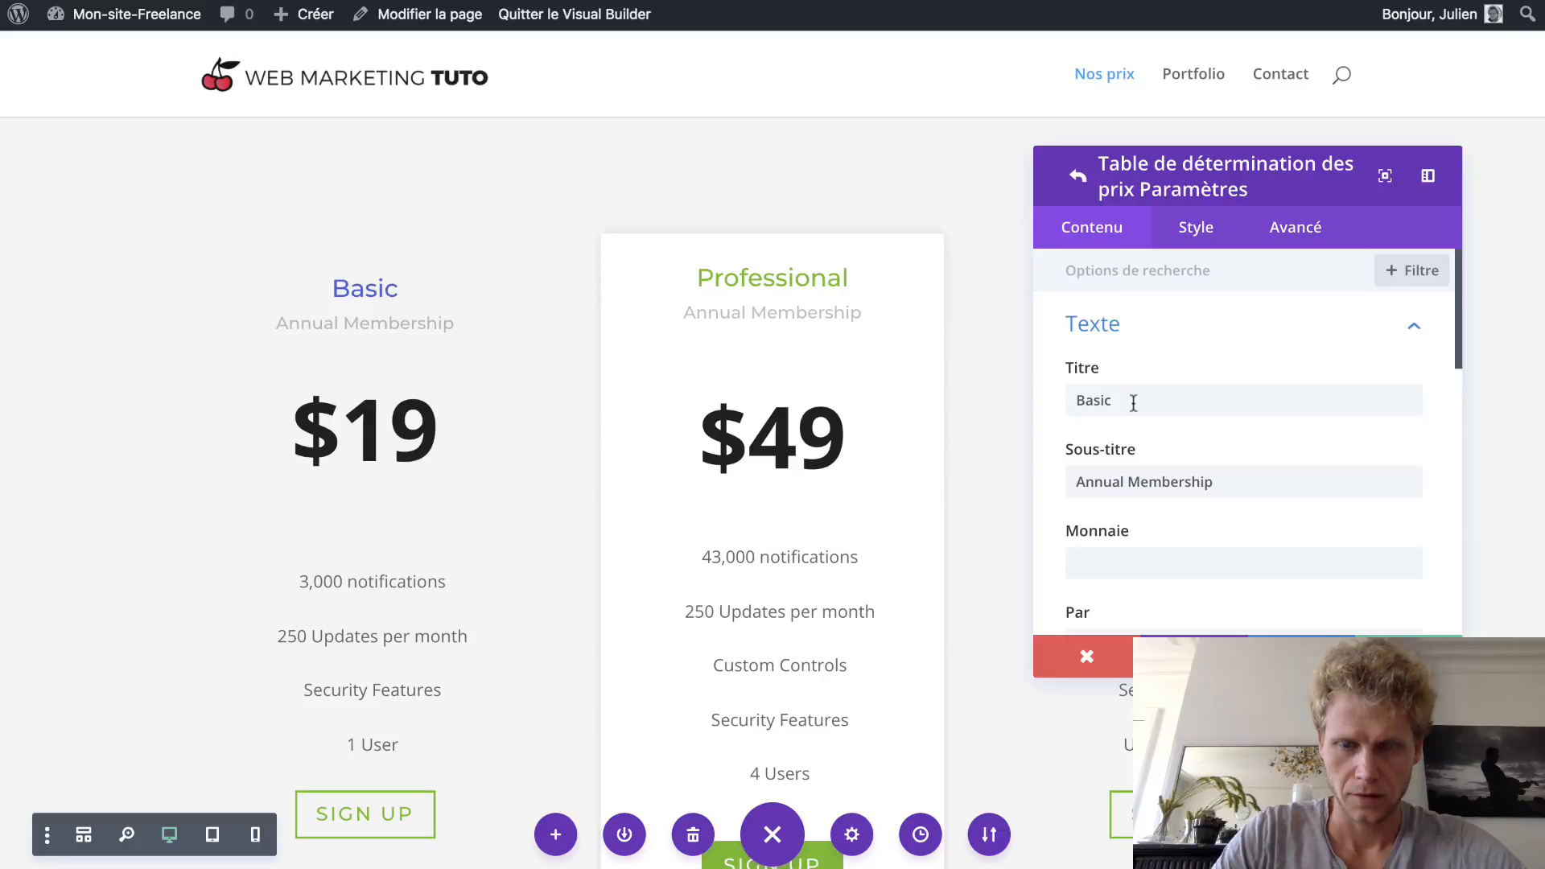
{"action": "left_click_drag", "start_coordinate": [1133, 405], "coordinate": [1015, 386]}
{"action": "type", "text": "Site Vitrine"}
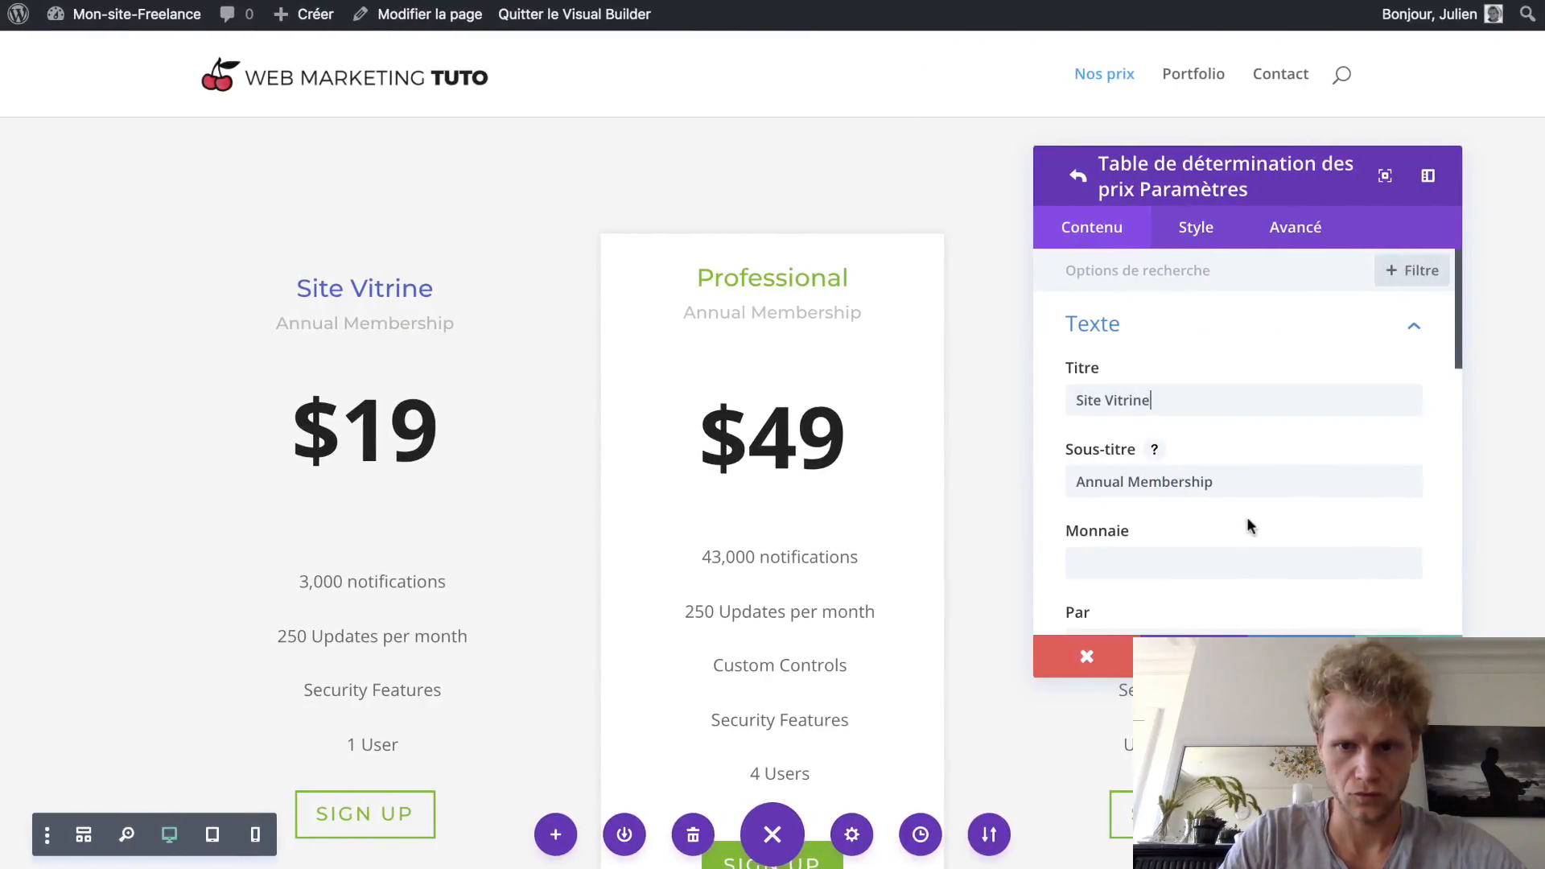
{"action": "left_click_drag", "start_coordinate": [1255, 489], "coordinate": [1071, 462]}
{"action": "key", "text": "ctrl+v"}
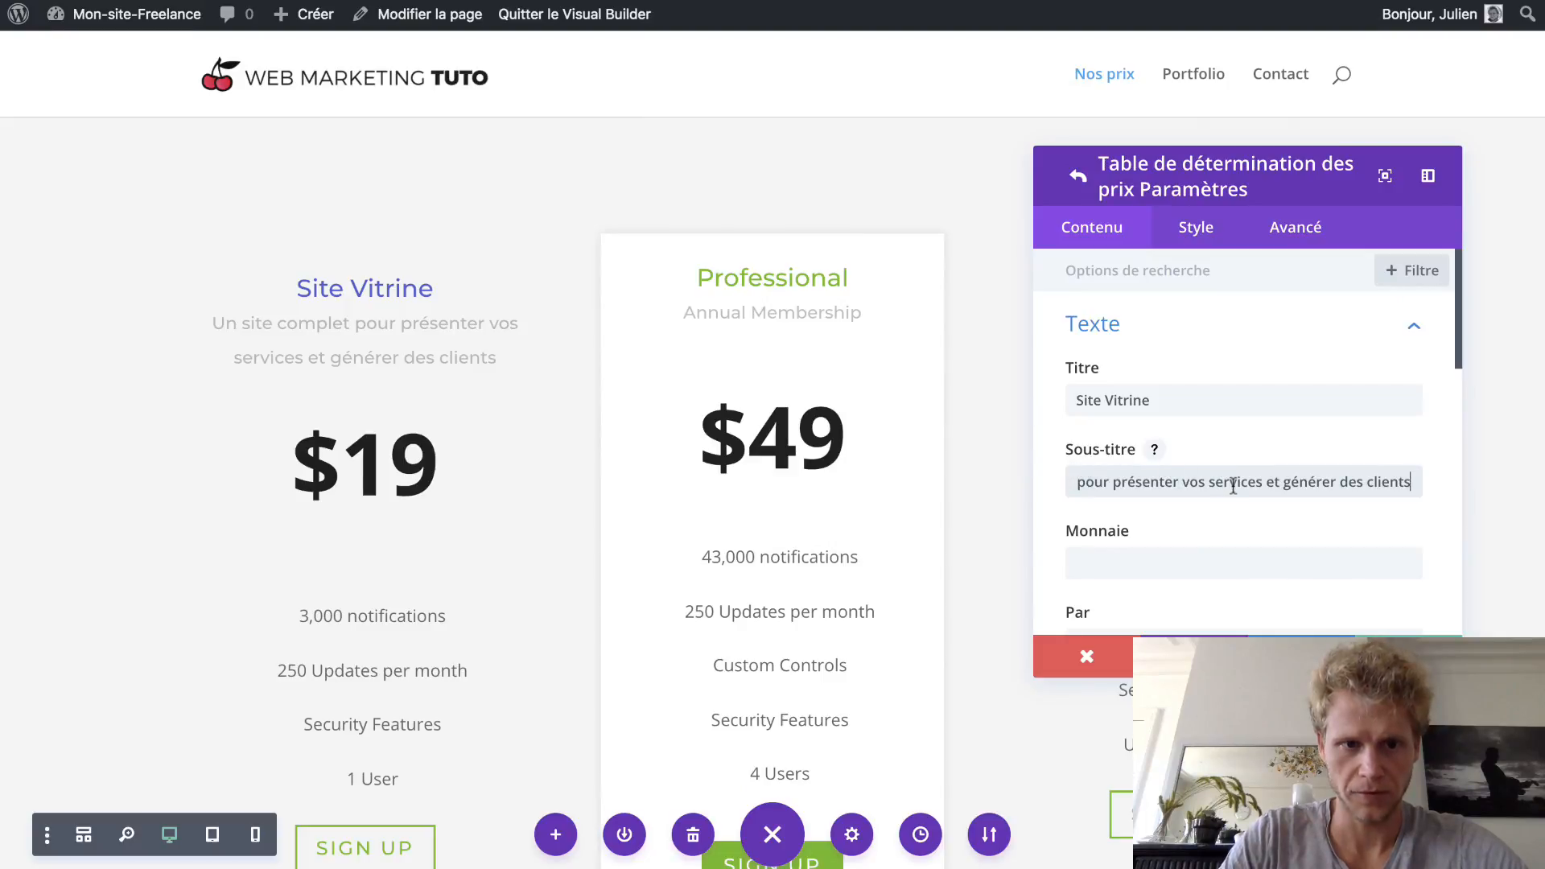
Set the plan's price to 1850€ and its button text to 'Devis Gratuit'
{"action": "scroll", "coordinate": [1233, 486], "scroll_direction": "down", "scroll_amount": 3}
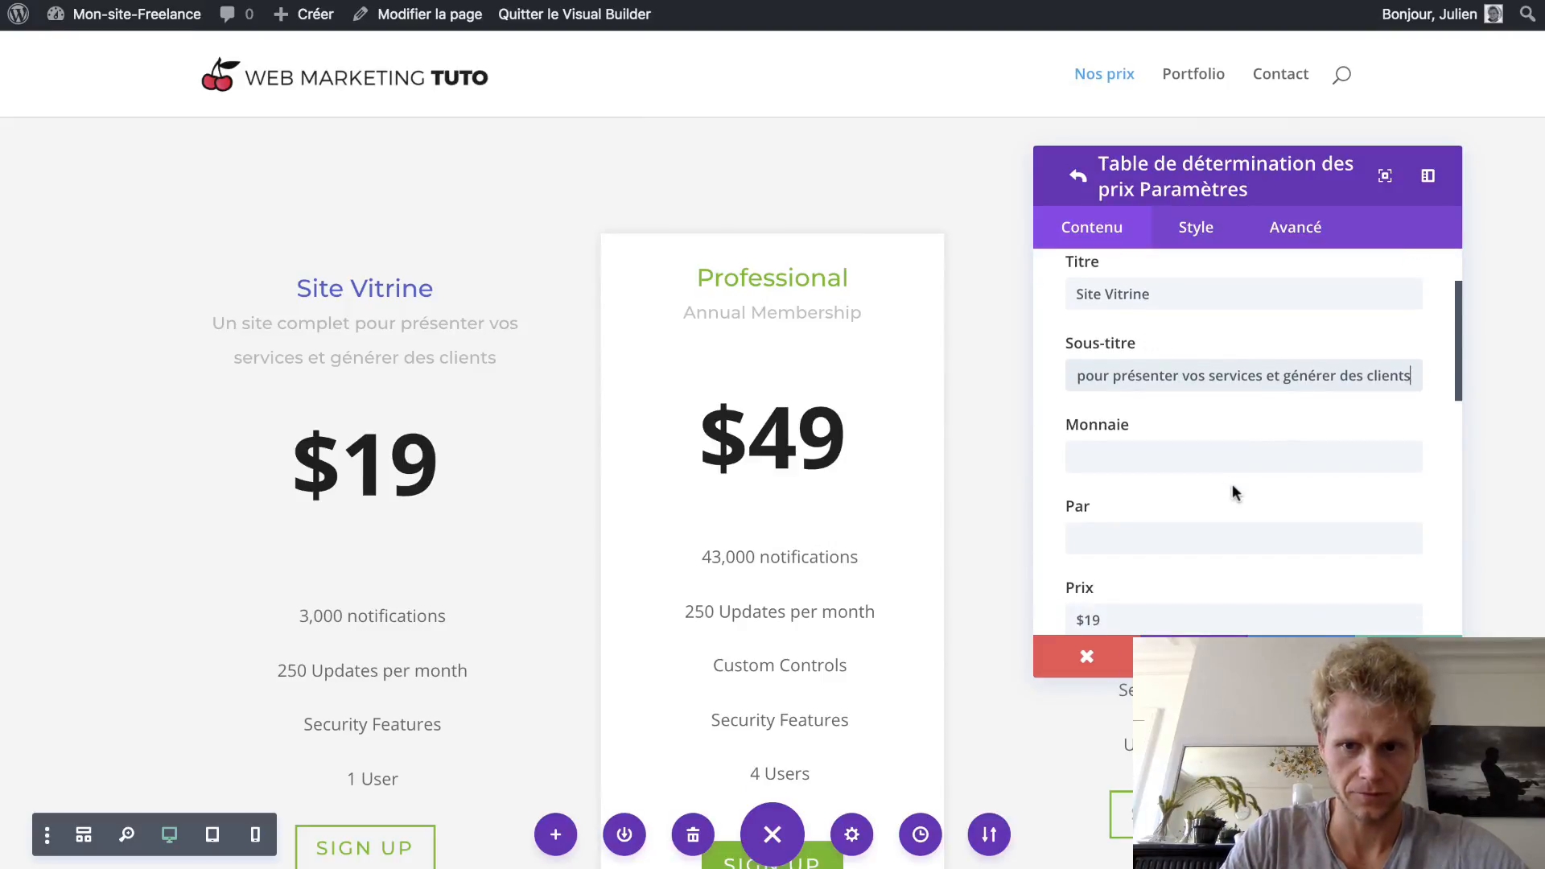
{"action": "scroll", "coordinate": [1165, 537], "scroll_direction": "down", "scroll_amount": 3}
{"action": "left_click_drag", "start_coordinate": [1142, 518], "coordinate": [1050, 519]}
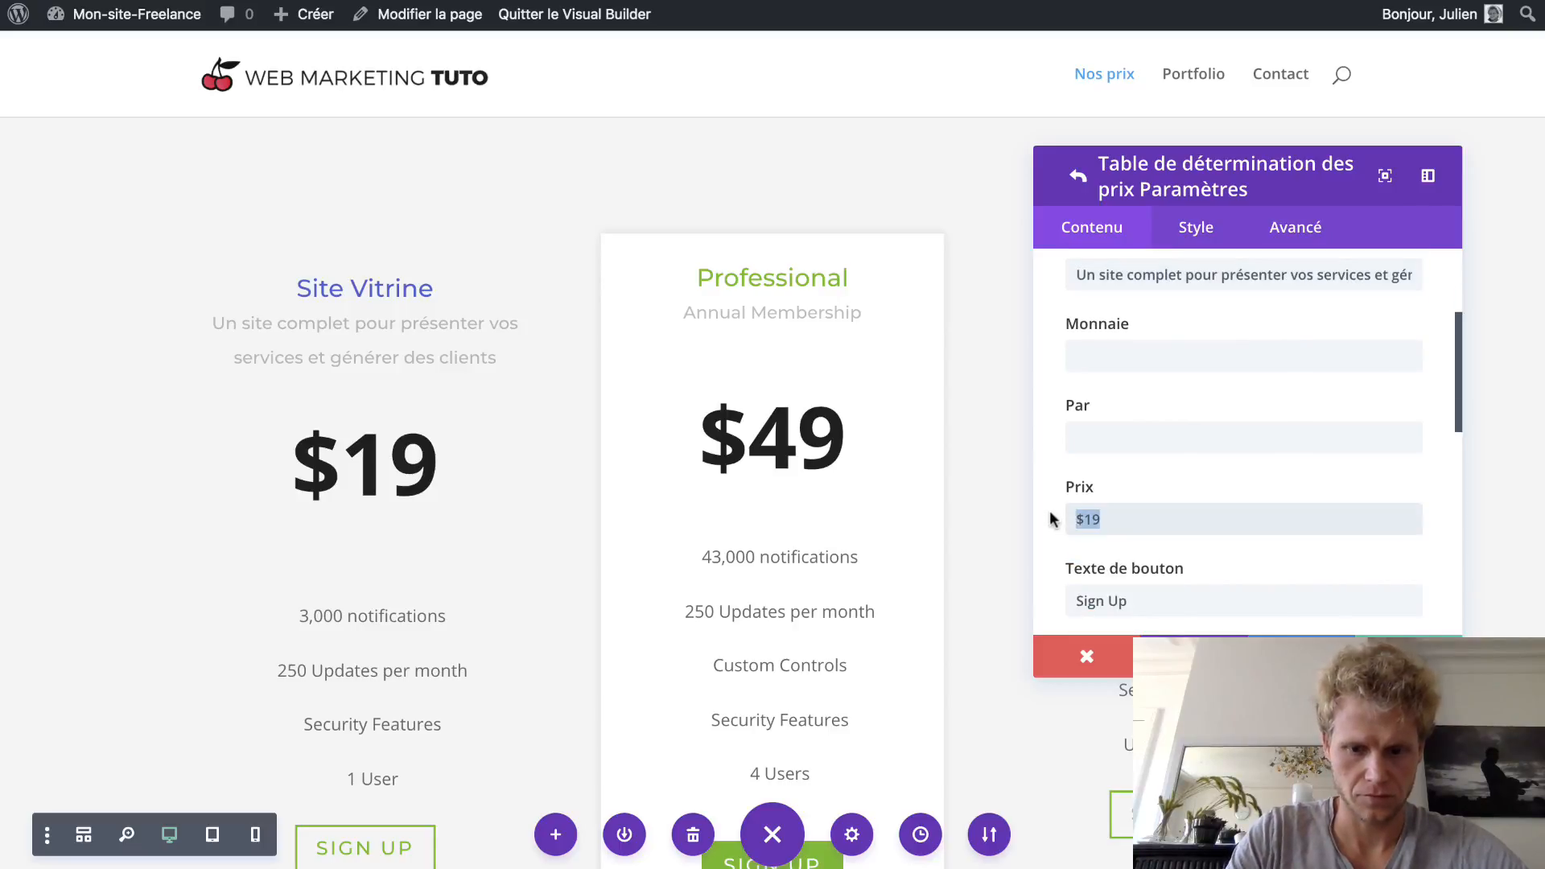
{"action": "type", "text": "1850"}
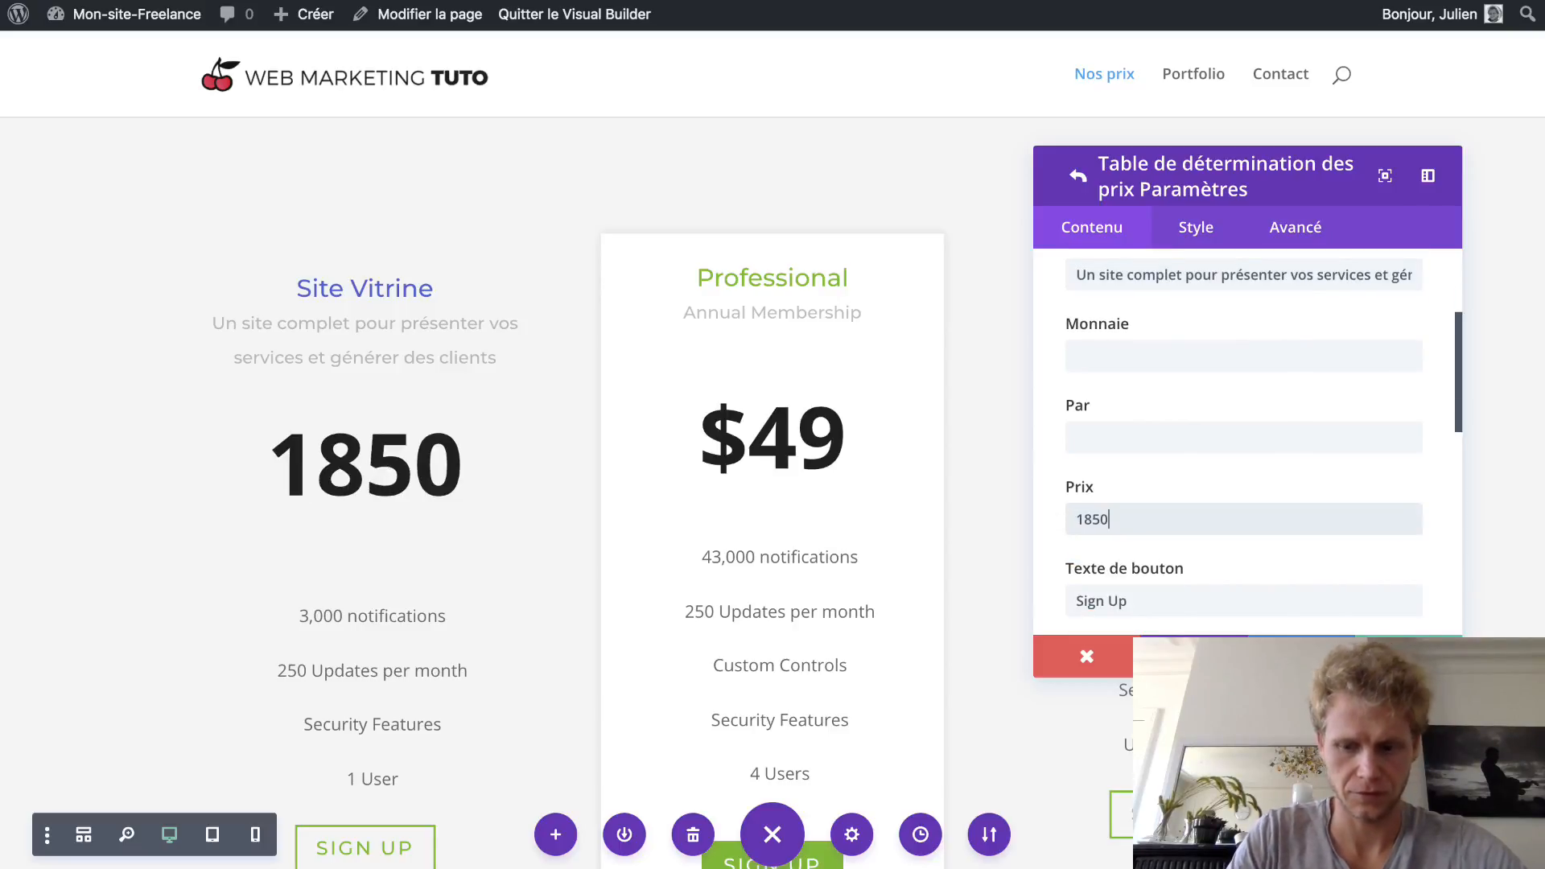
{"action": "type", "text": "€"}
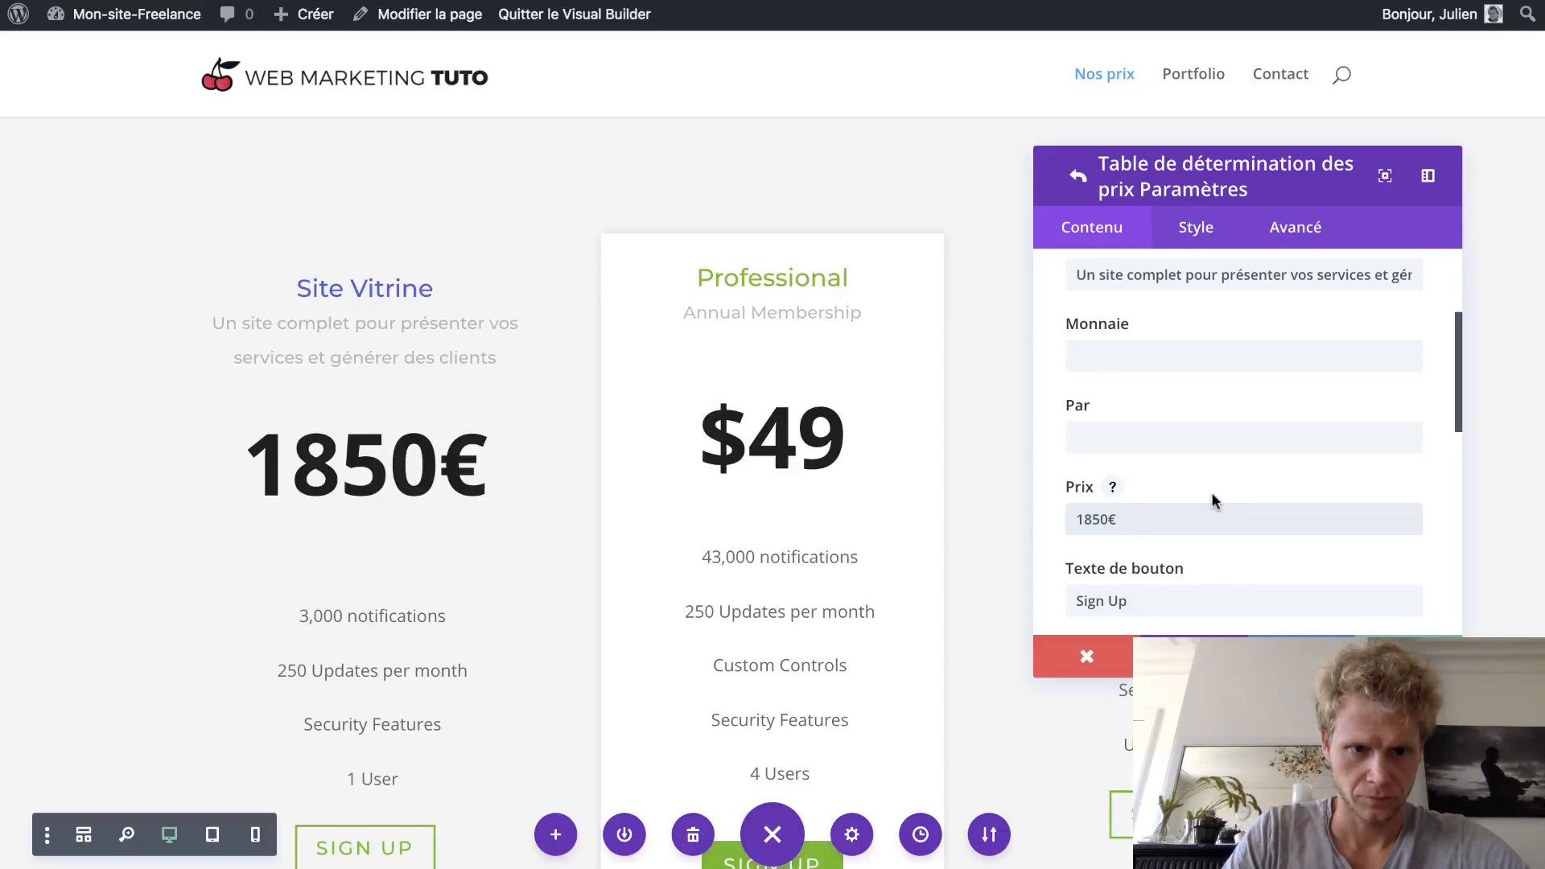
{"action": "scroll", "coordinate": [1235, 516], "scroll_direction": "down", "scroll_amount": 8}
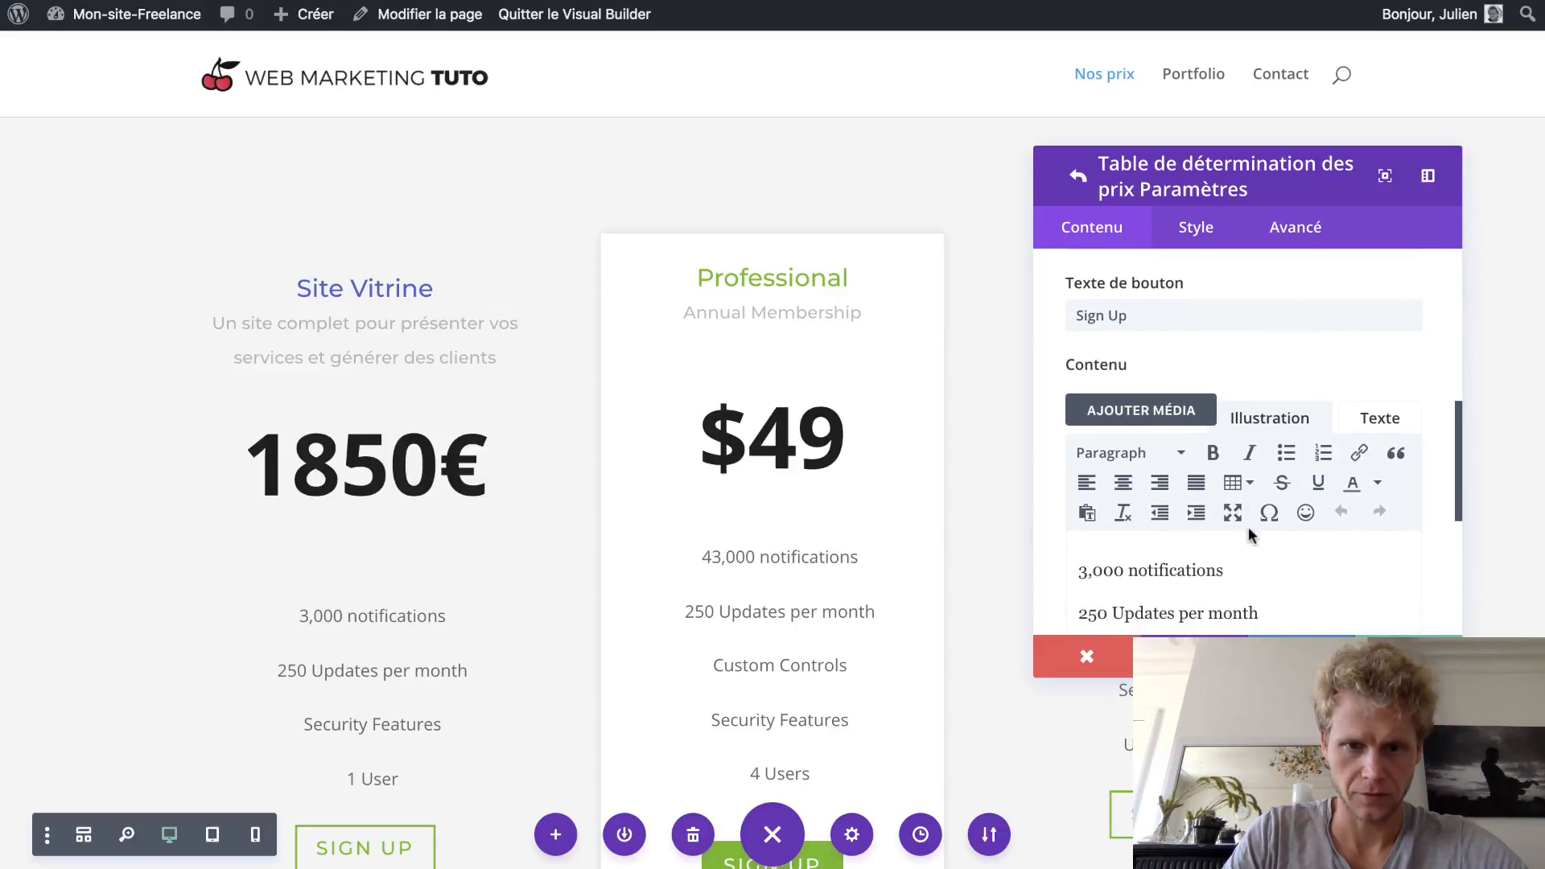
{"action": "left_click_drag", "start_coordinate": [1133, 315], "coordinate": [1052, 322]}
{"action": "type", "text": "De"}
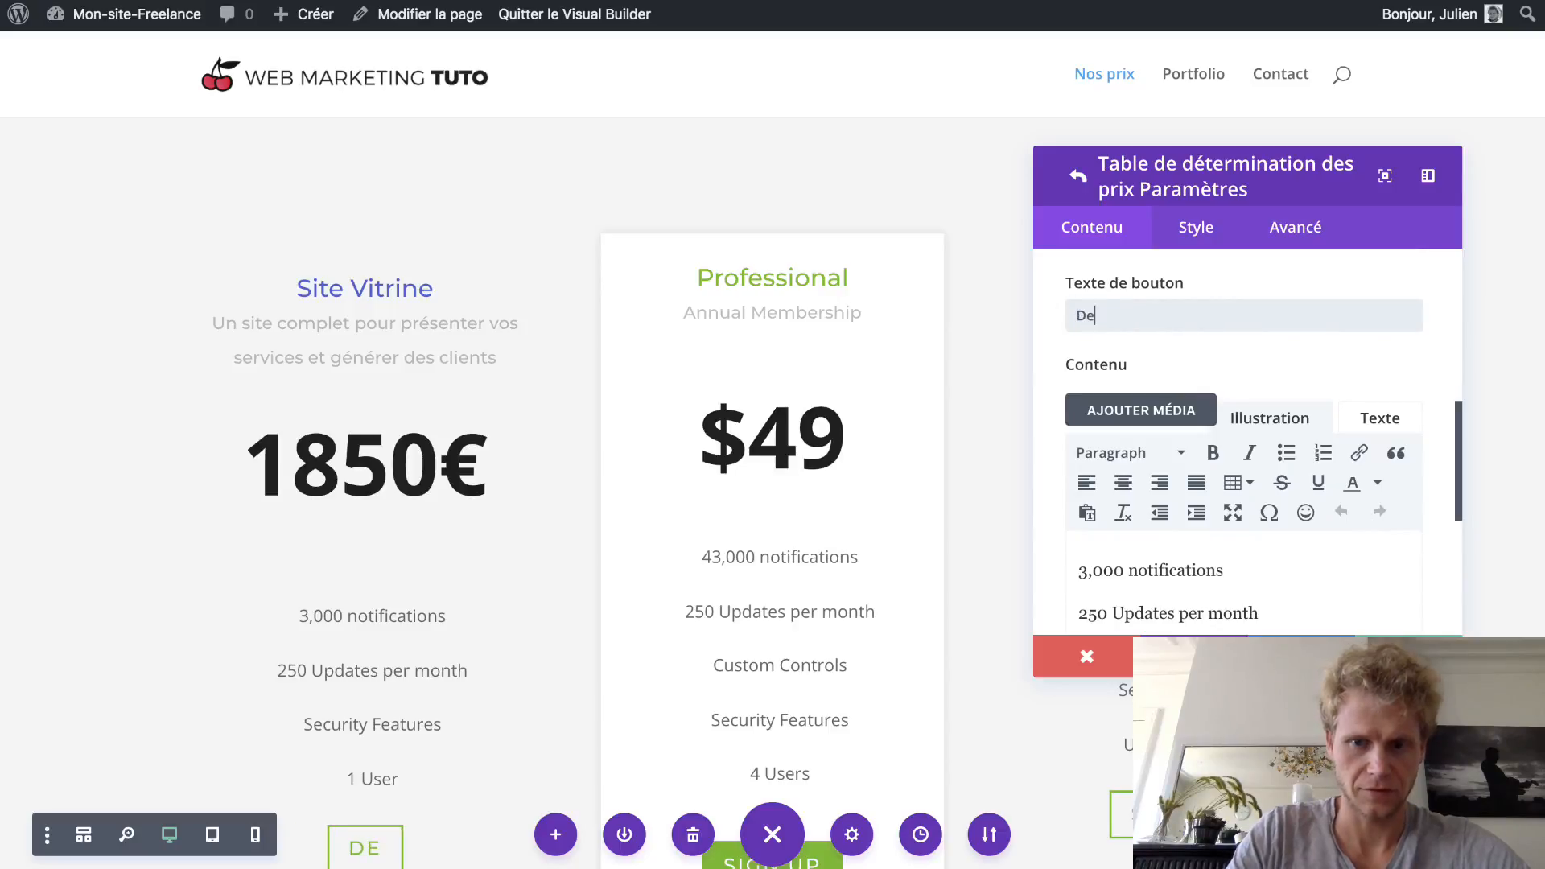
{"action": "type", "text": "vis Gratuit"}
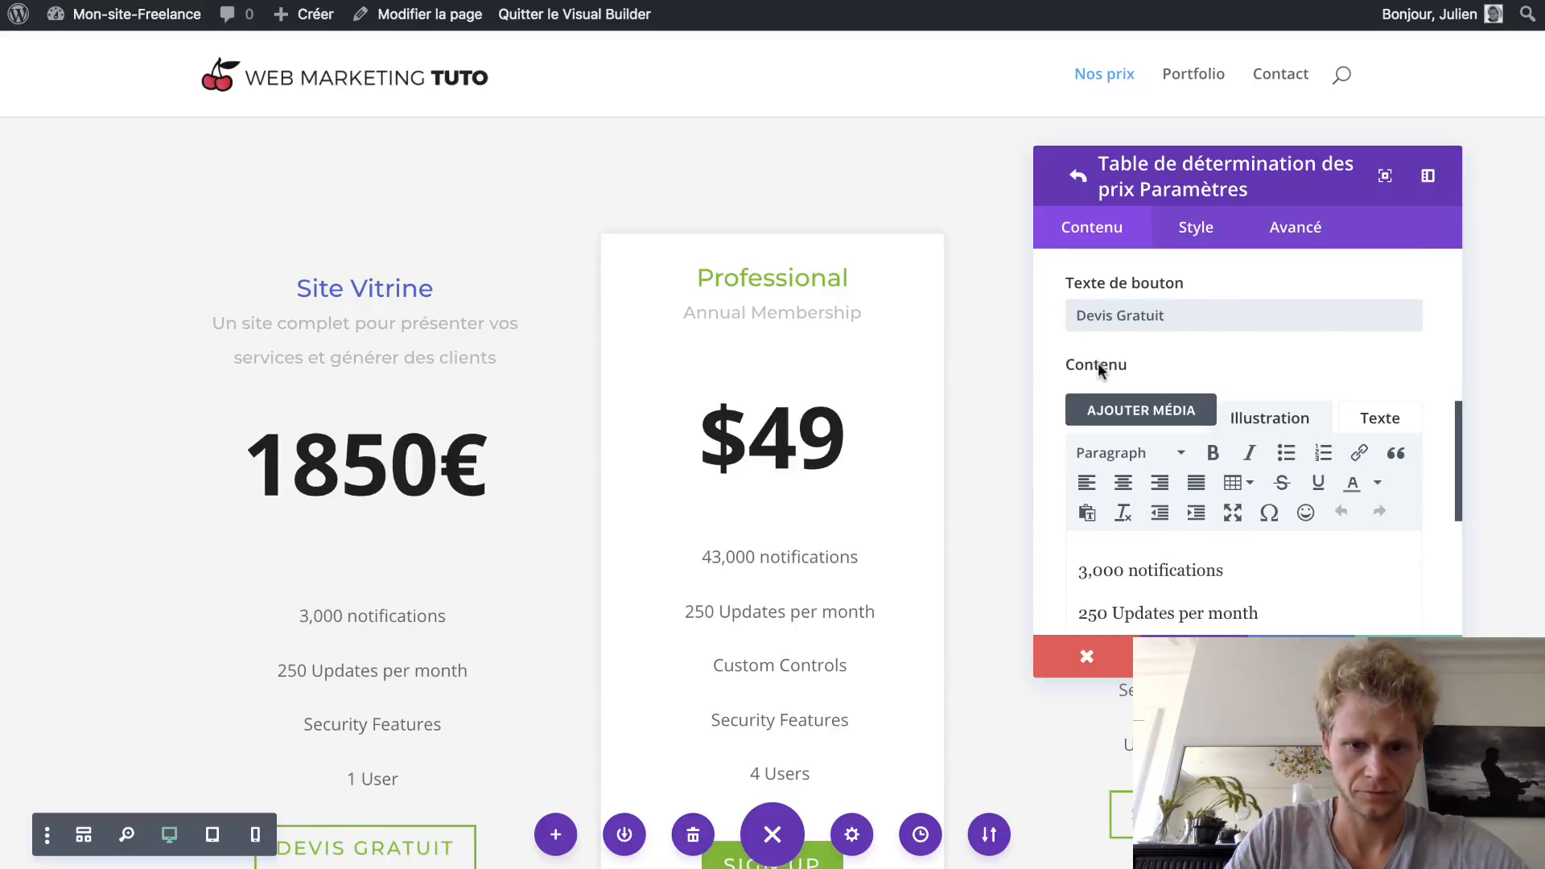
Replace the plan's features with the French list, then save and close the settings
{"action": "scroll", "coordinate": [1300, 617], "scroll_direction": "down", "scroll_amount": 3}
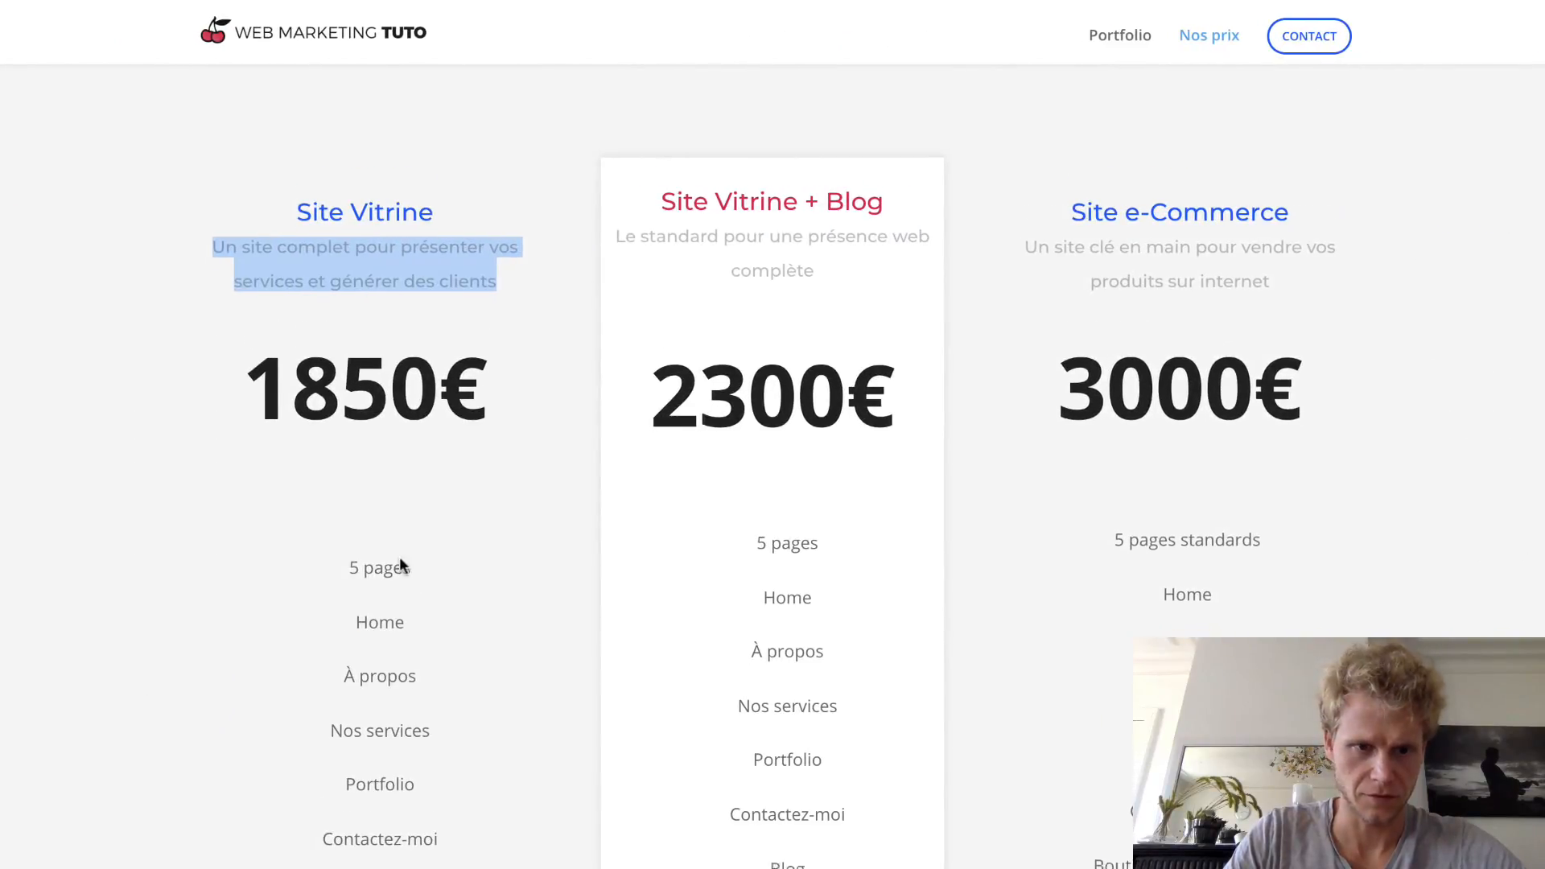
{"action": "scroll", "coordinate": [399, 557], "scroll_direction": "down", "scroll_amount": 4}
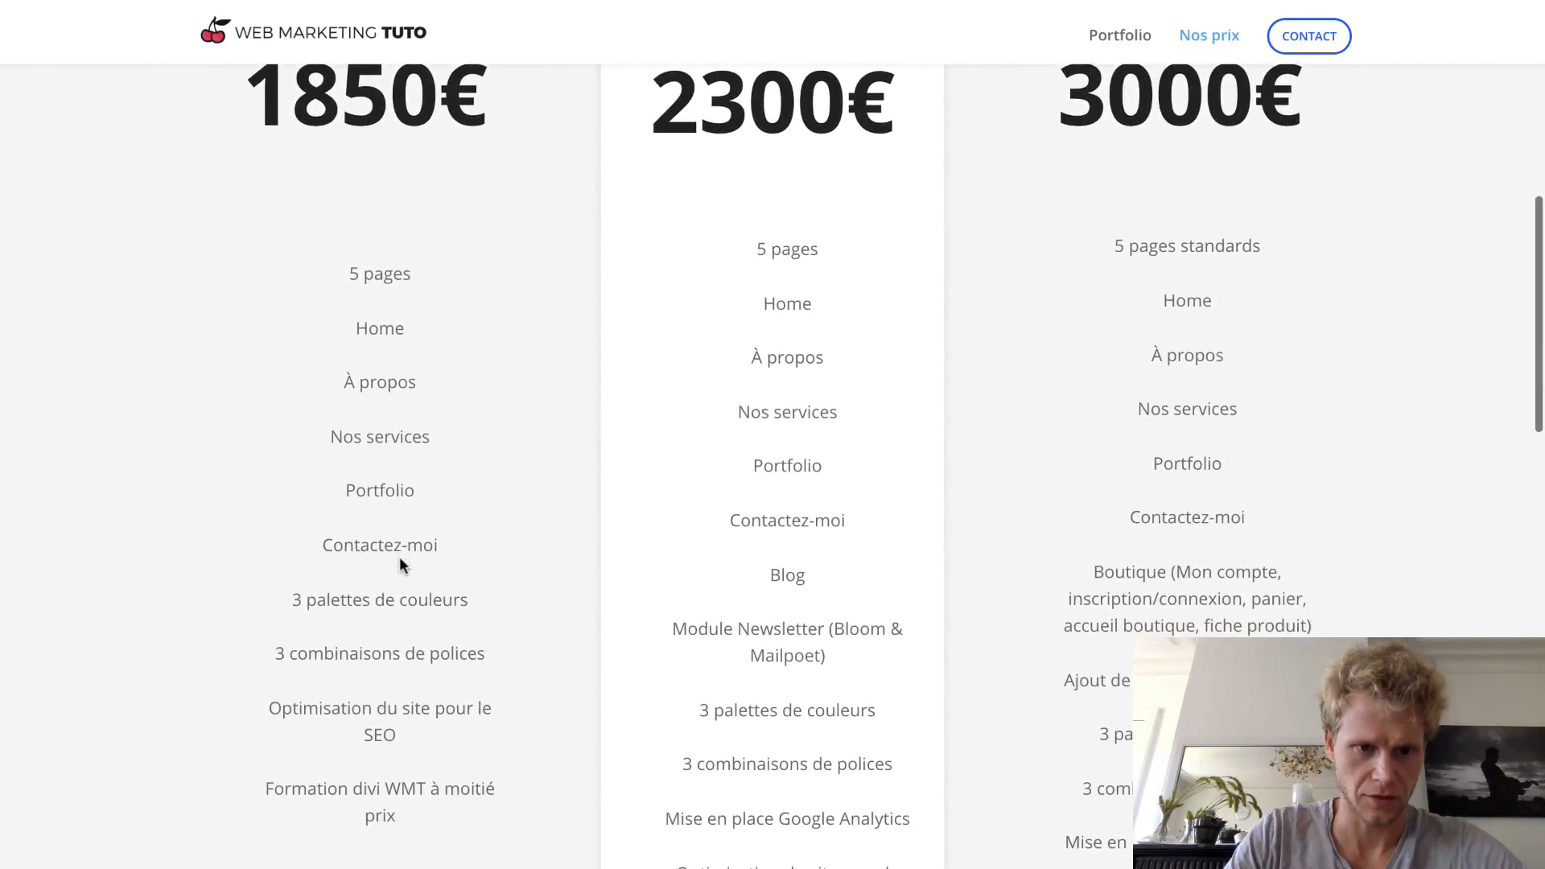
{"action": "scroll", "coordinate": [399, 557], "scroll_direction": "down", "scroll_amount": 1}
{"action": "left_click_drag", "start_coordinate": [466, 818], "coordinate": [336, 258]}
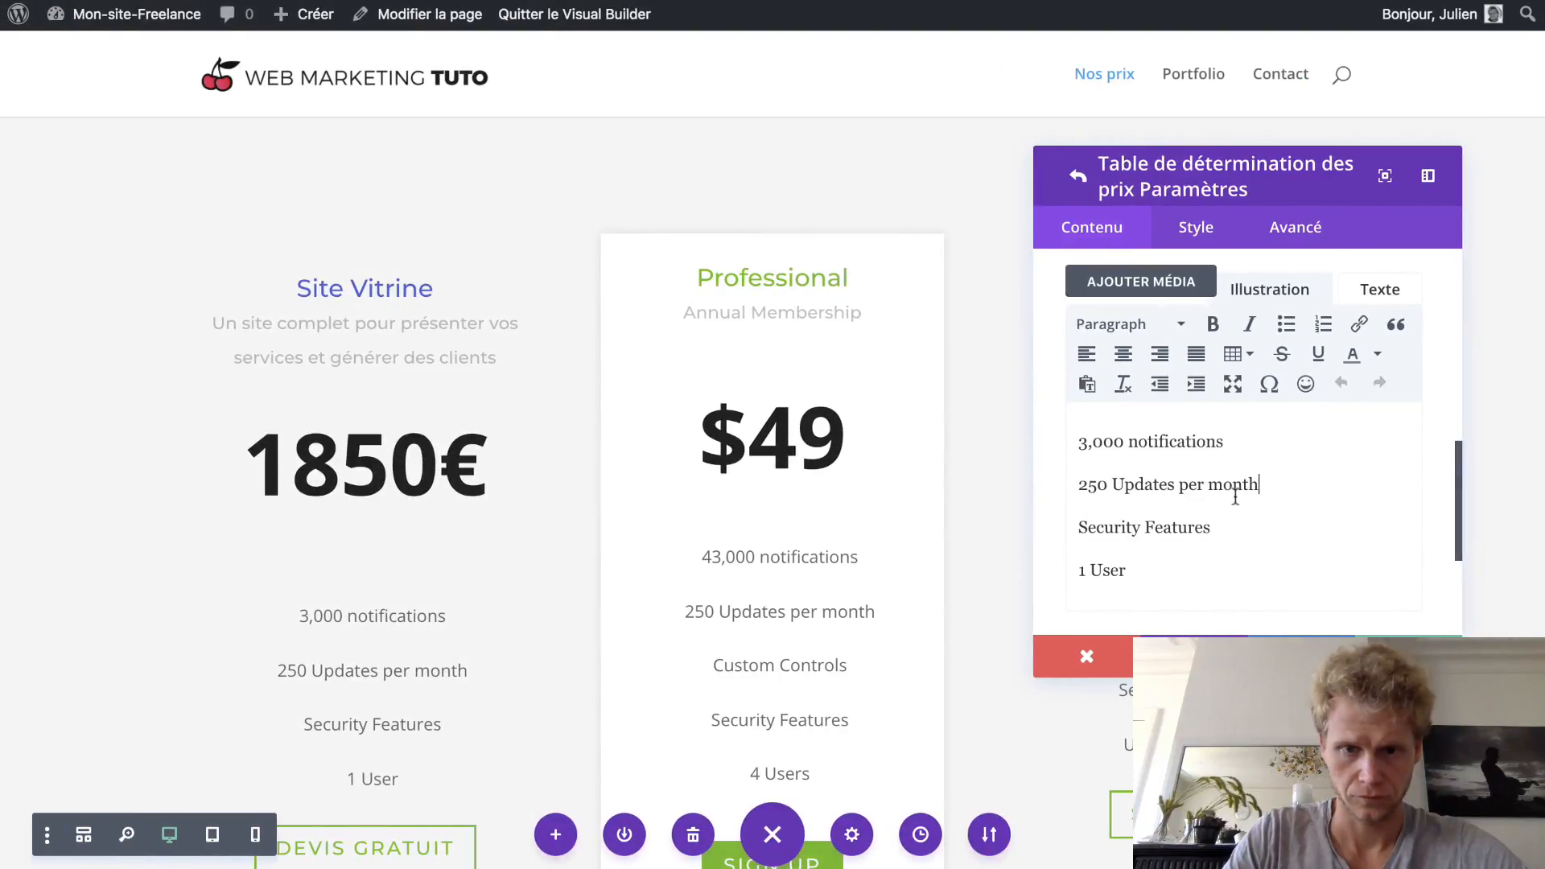
{"action": "key", "text": "ctrl+a"}
{"action": "key", "text": "ctrl+v"}
{"action": "scroll", "coordinate": [598, 520], "scroll_direction": "down", "scroll_amount": 7}
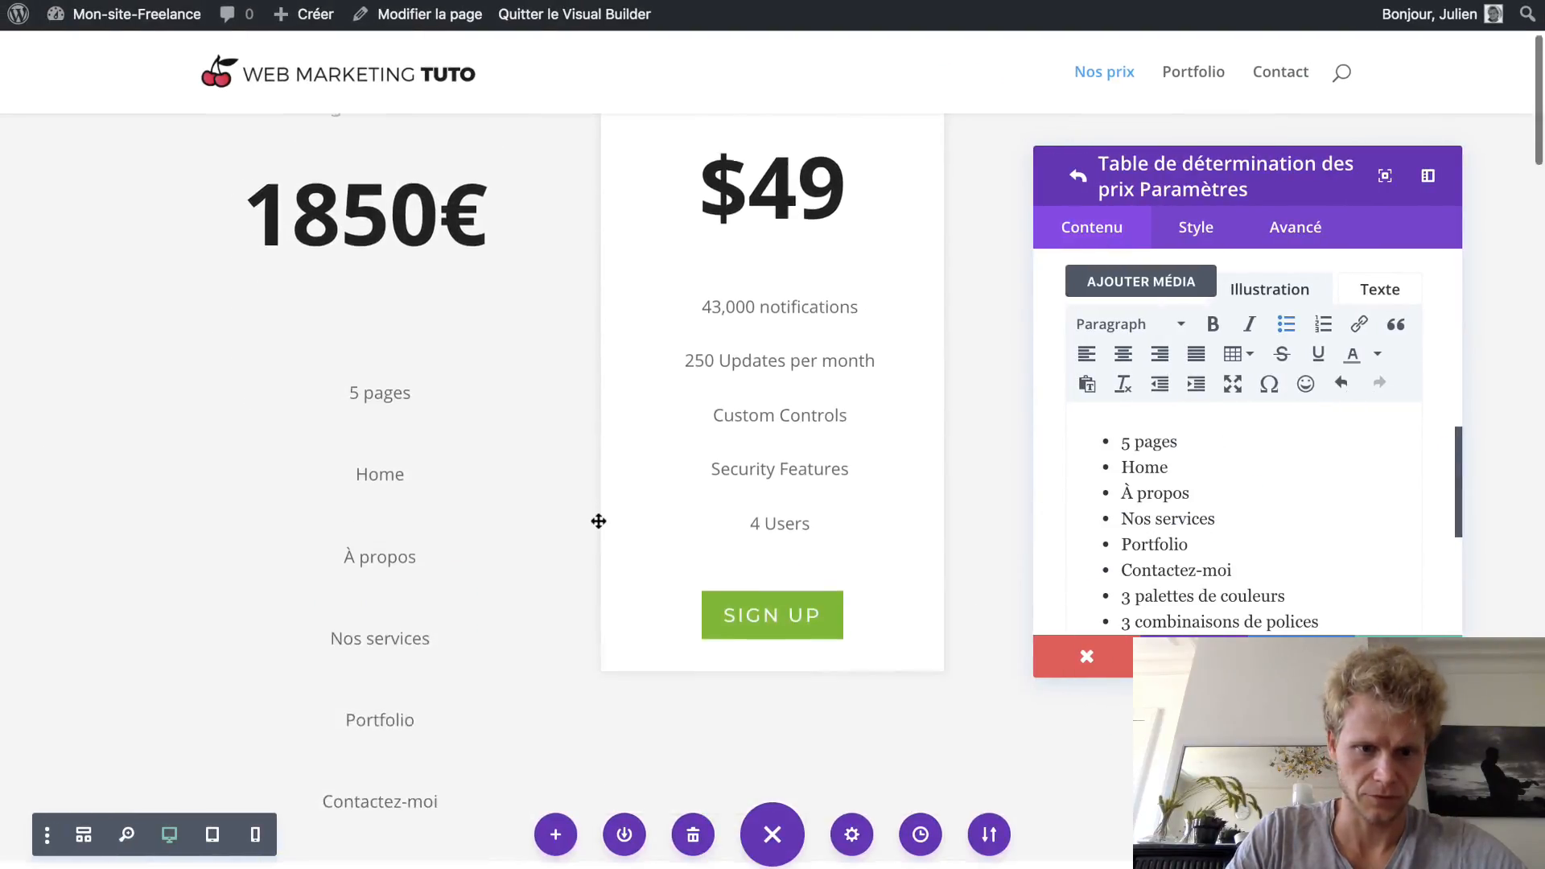
{"action": "scroll", "coordinate": [447, 531], "scroll_direction": "up", "scroll_amount": 3}
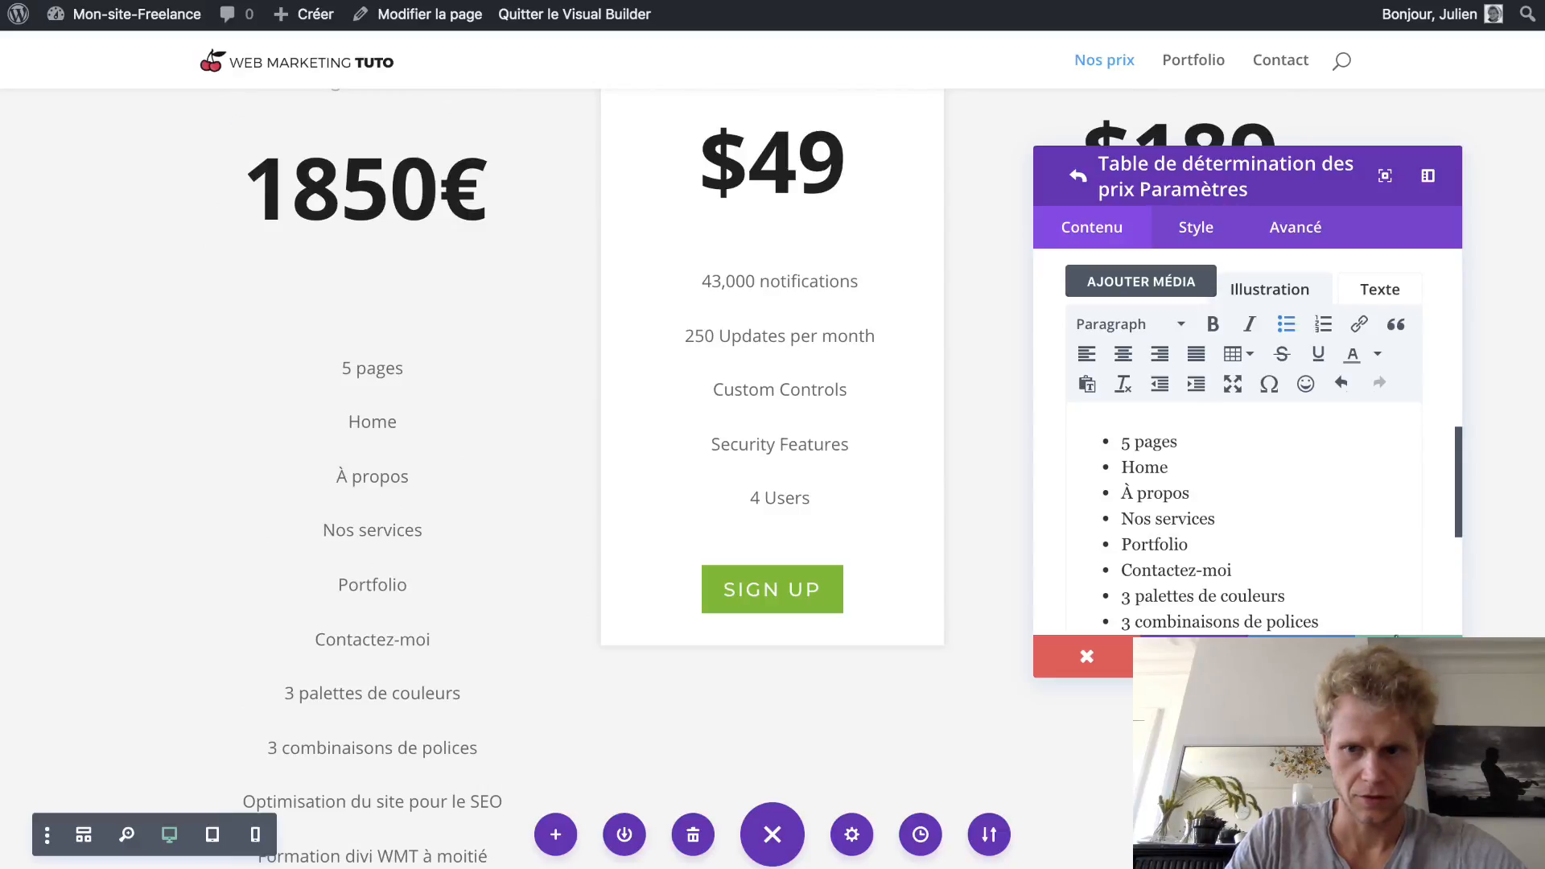
{"action": "left_click", "coordinate": [1384, 641]}
{"action": "left_click", "coordinate": [1386, 646]}
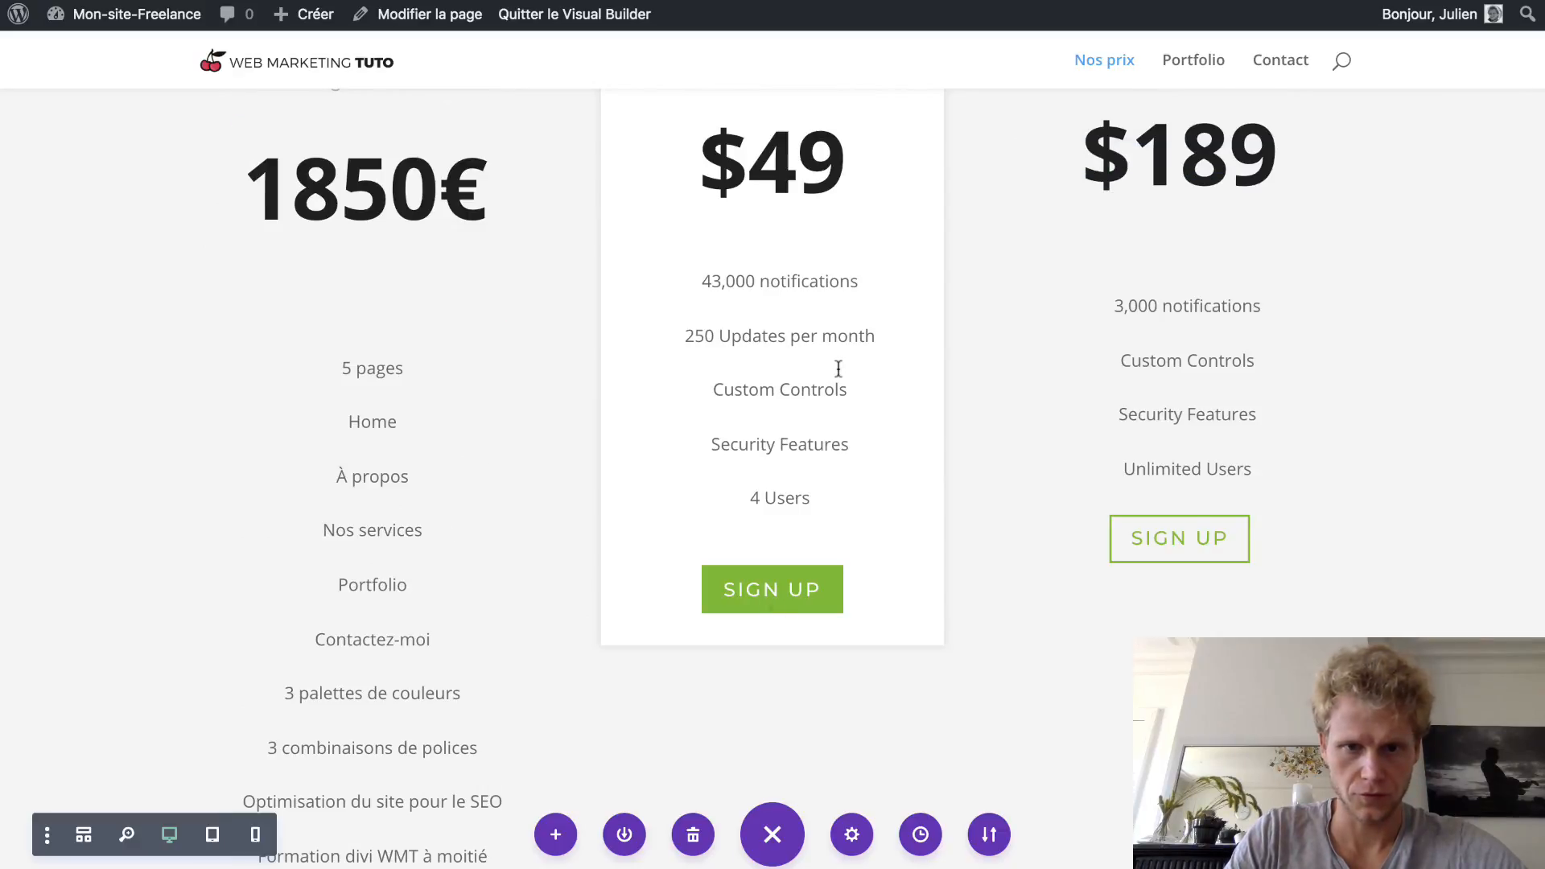
{"action": "scroll", "coordinate": [839, 369], "scroll_direction": "up", "scroll_amount": 3}
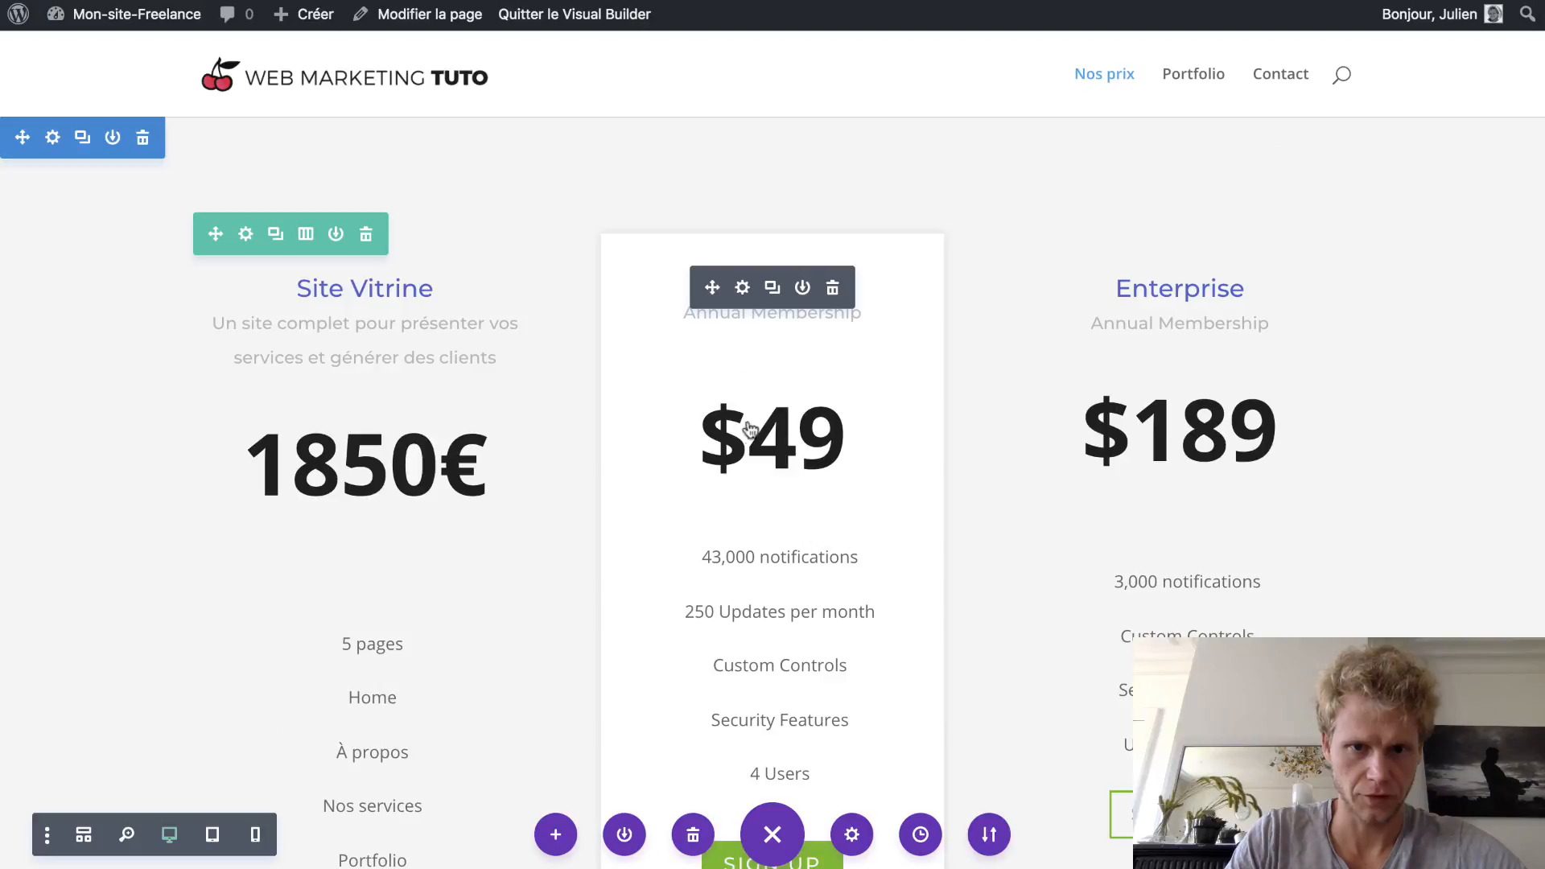
Retitle the Professional plan 'Site Vitrine + Blog', with French subtitle and price 2300€
{"action": "left_click", "coordinate": [742, 288]}
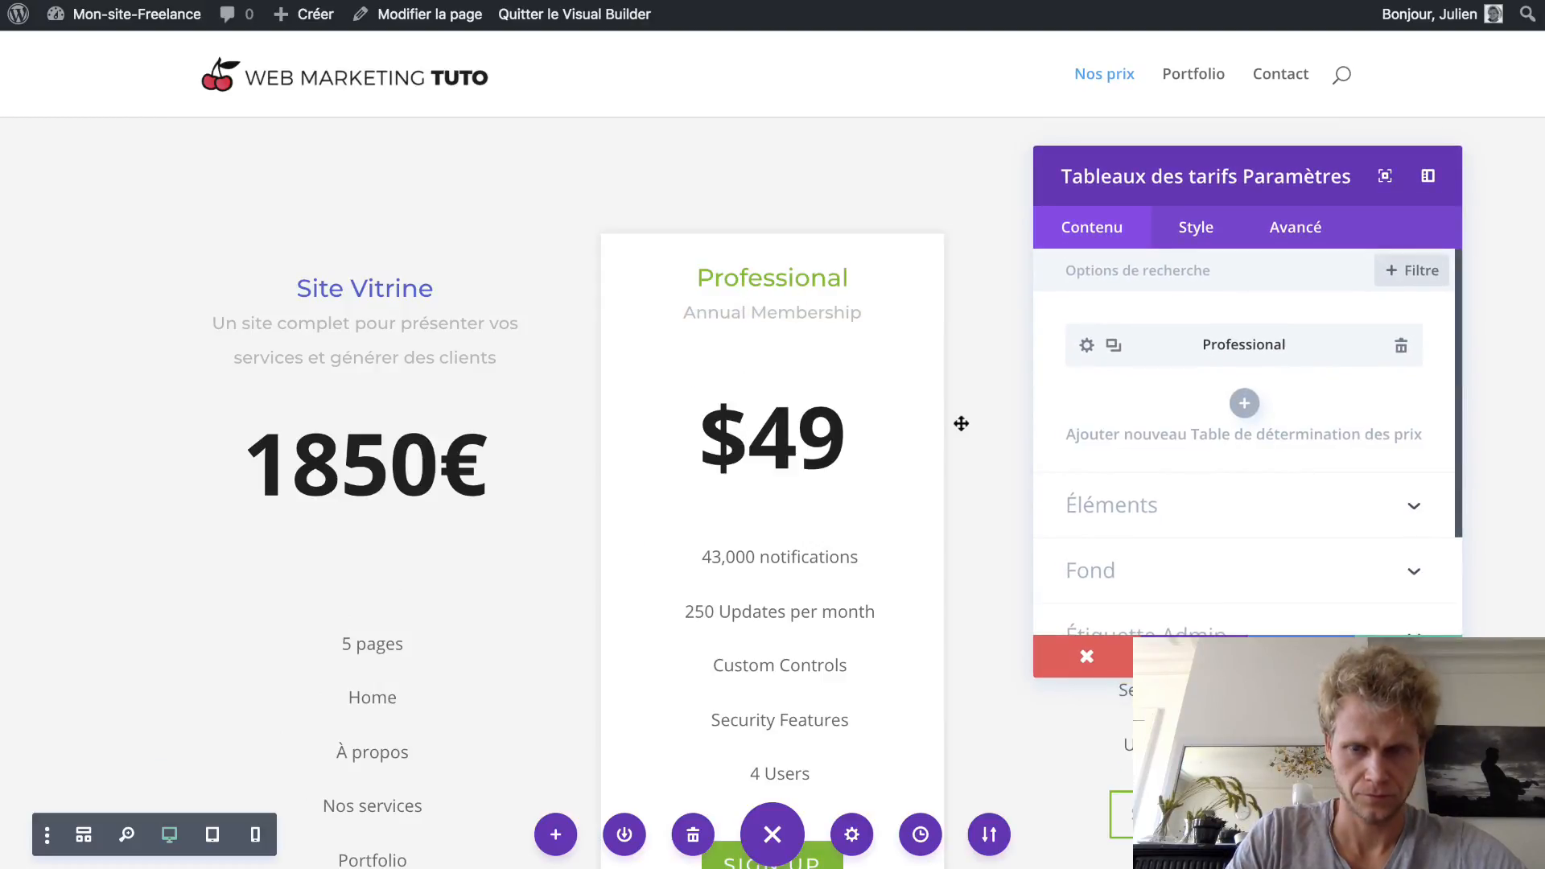
{"action": "left_click", "coordinate": [1090, 346]}
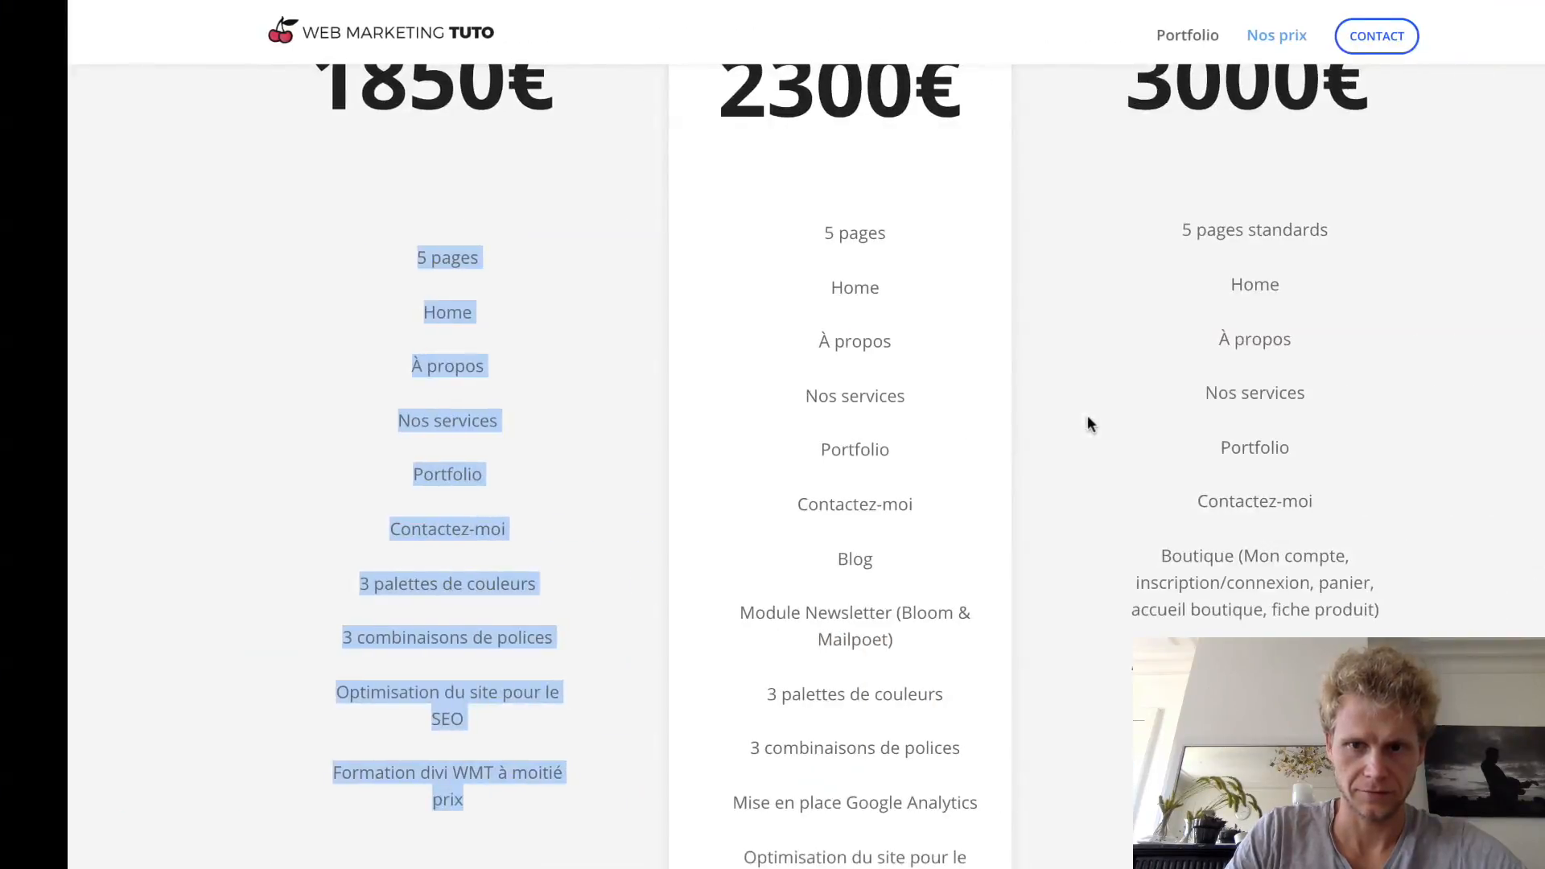
{"action": "scroll", "coordinate": [1001, 360], "scroll_direction": "up", "scroll_amount": 3}
{"action": "left_click_drag", "start_coordinate": [886, 143], "coordinate": [668, 140]}
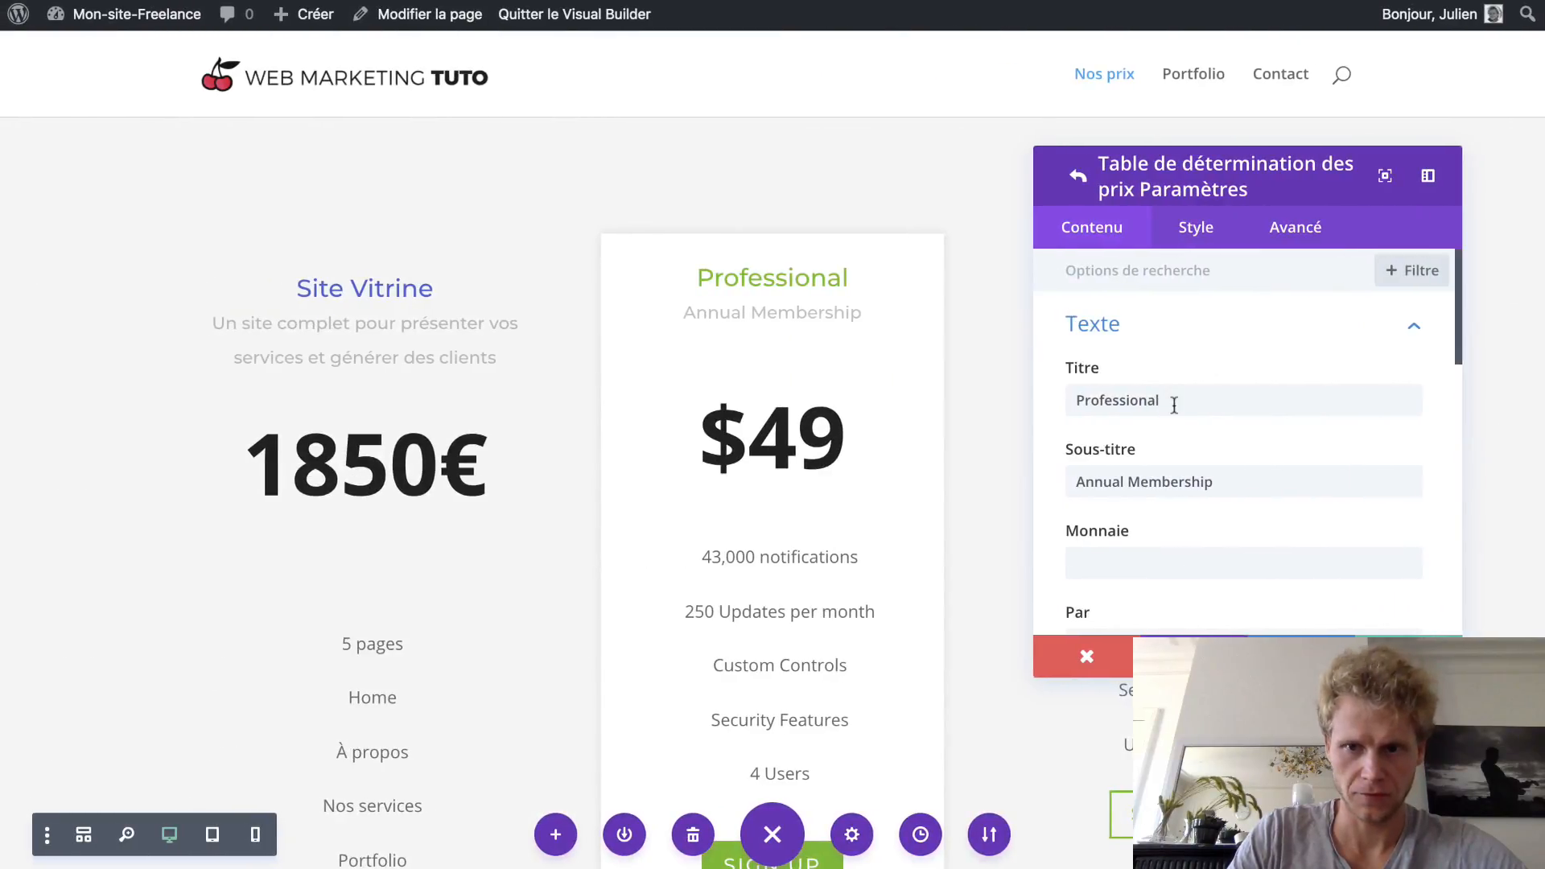
{"action": "left_click_drag", "start_coordinate": [1169, 402], "coordinate": [956, 388]}
{"action": "type", "text": "Site Vitrine + Blog"}
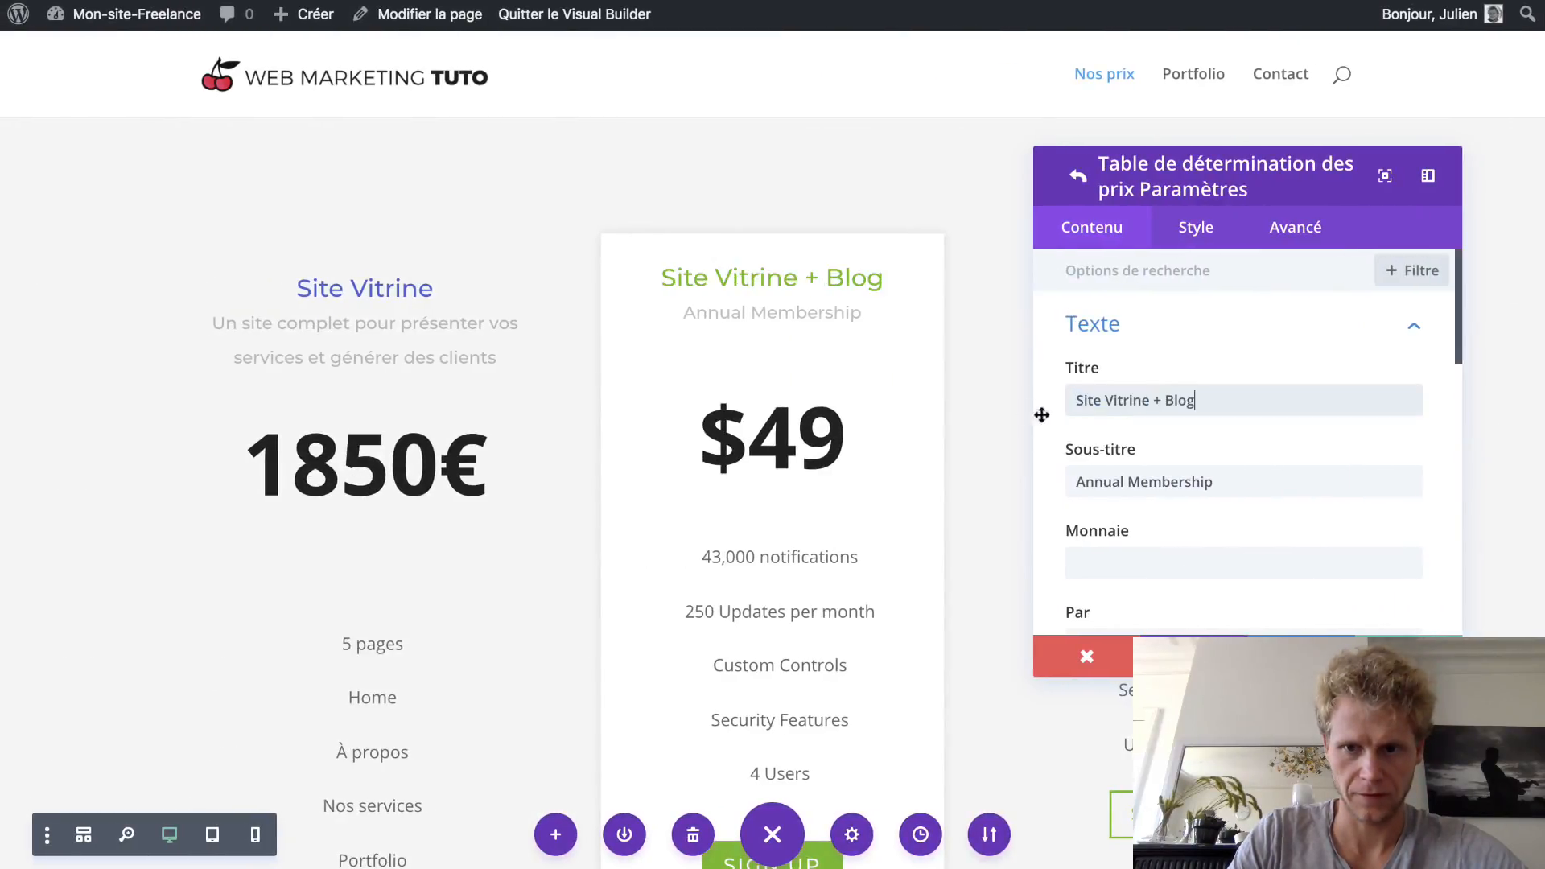
{"action": "left_click_drag", "start_coordinate": [1221, 485], "coordinate": [1014, 486]}
{"action": "type", "text": "Le standard pour une présence web c"}
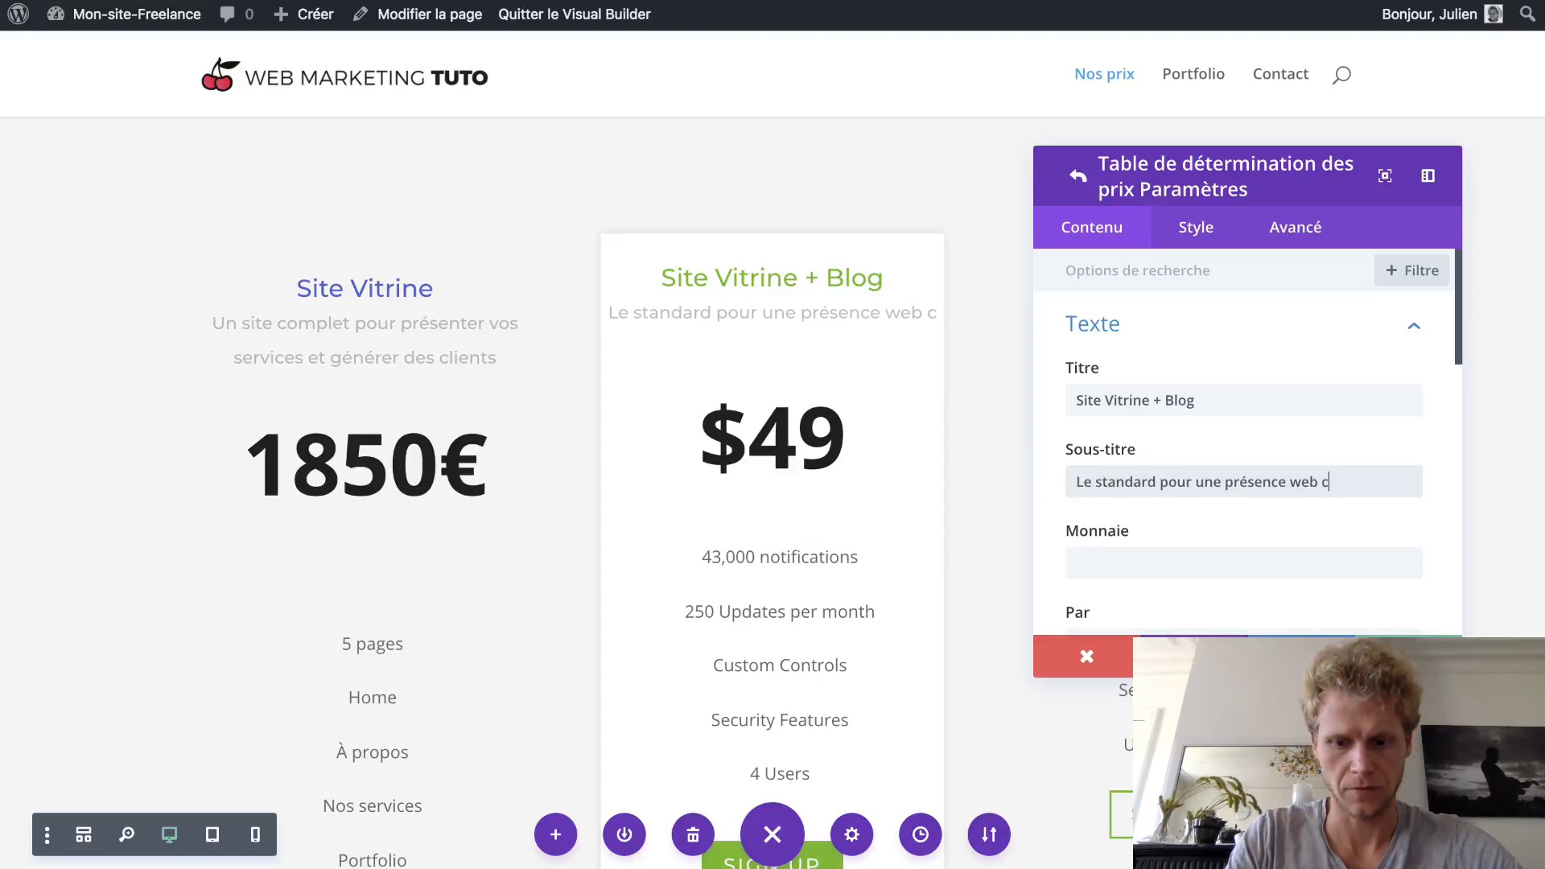
{"action": "type", "text": "omplète"}
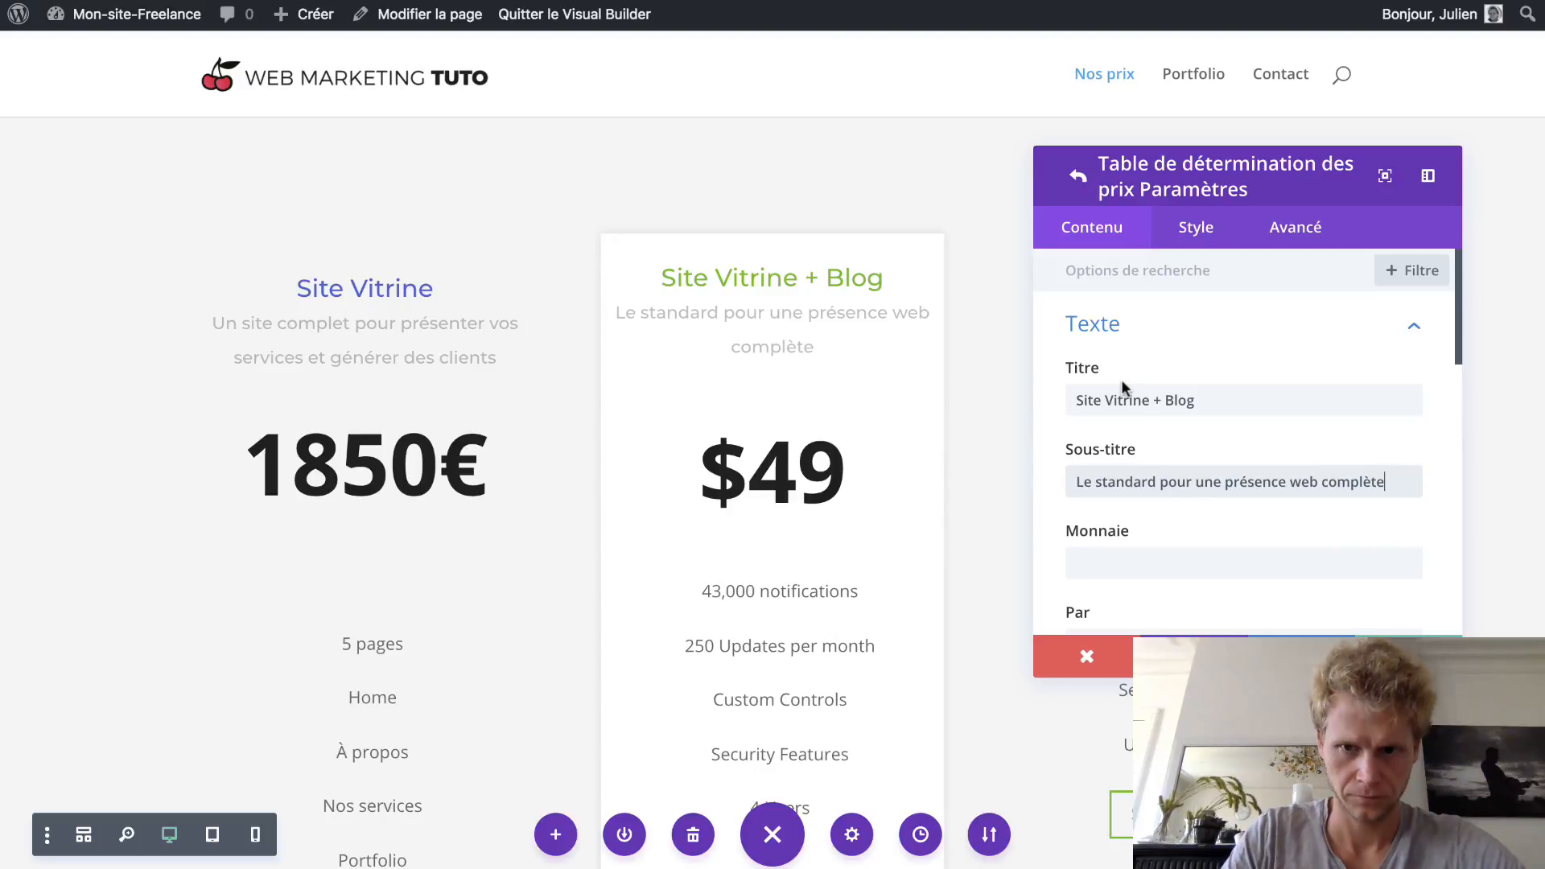
{"action": "scroll", "coordinate": [1199, 540], "scroll_direction": "down", "scroll_amount": 4}
{"action": "scroll", "coordinate": [1196, 535], "scroll_direction": "up", "scroll_amount": 1}
{"action": "double_click", "coordinate": [1092, 420]}
{"action": "type", "text": "2300"}
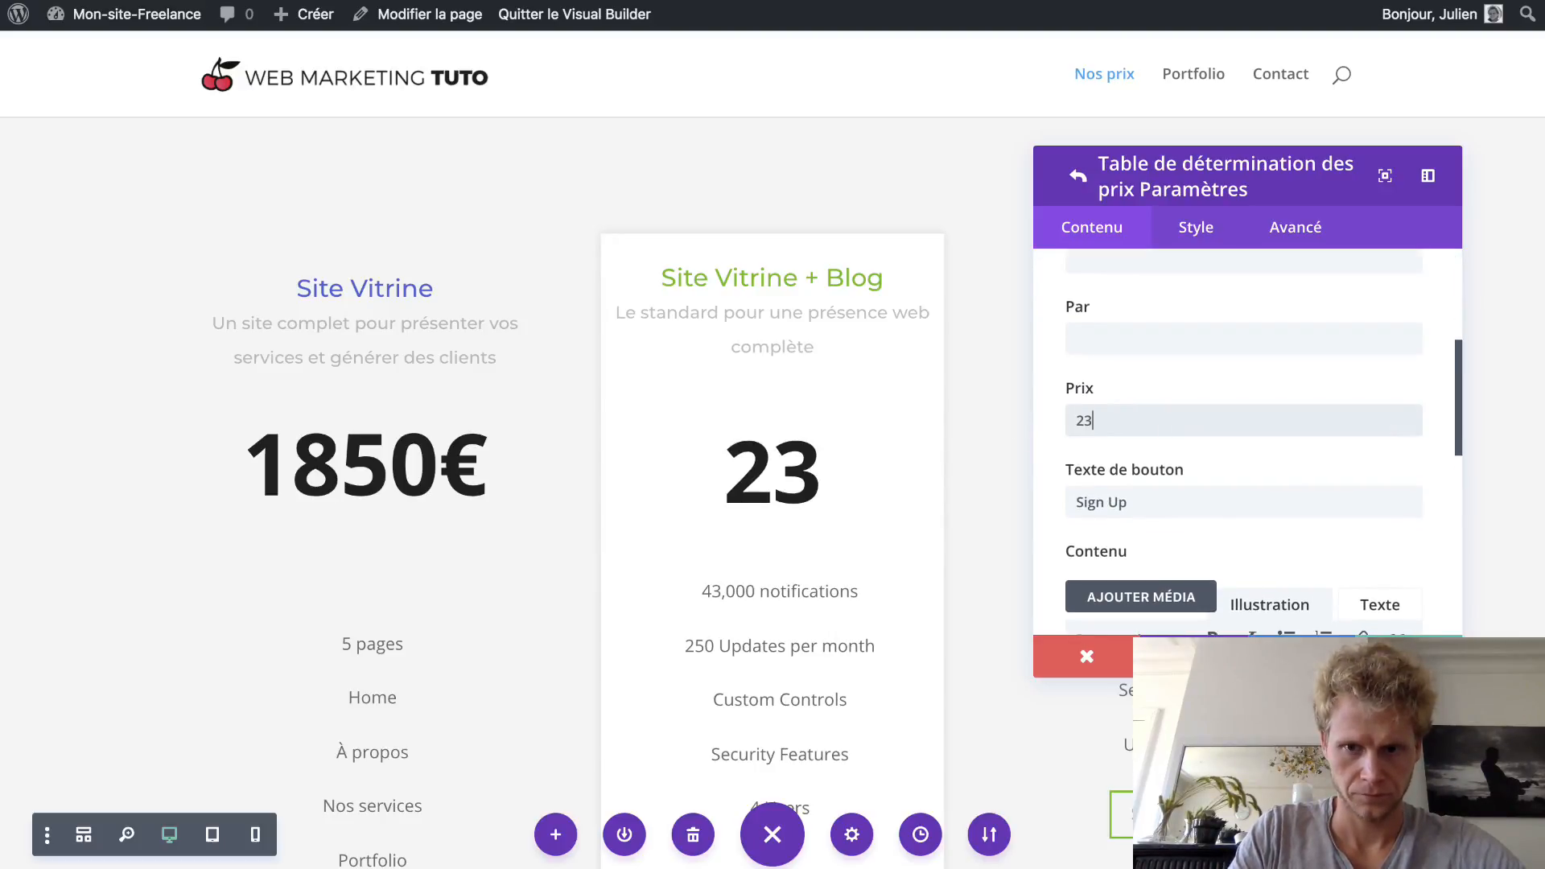
{"action": "type", "text": "€"}
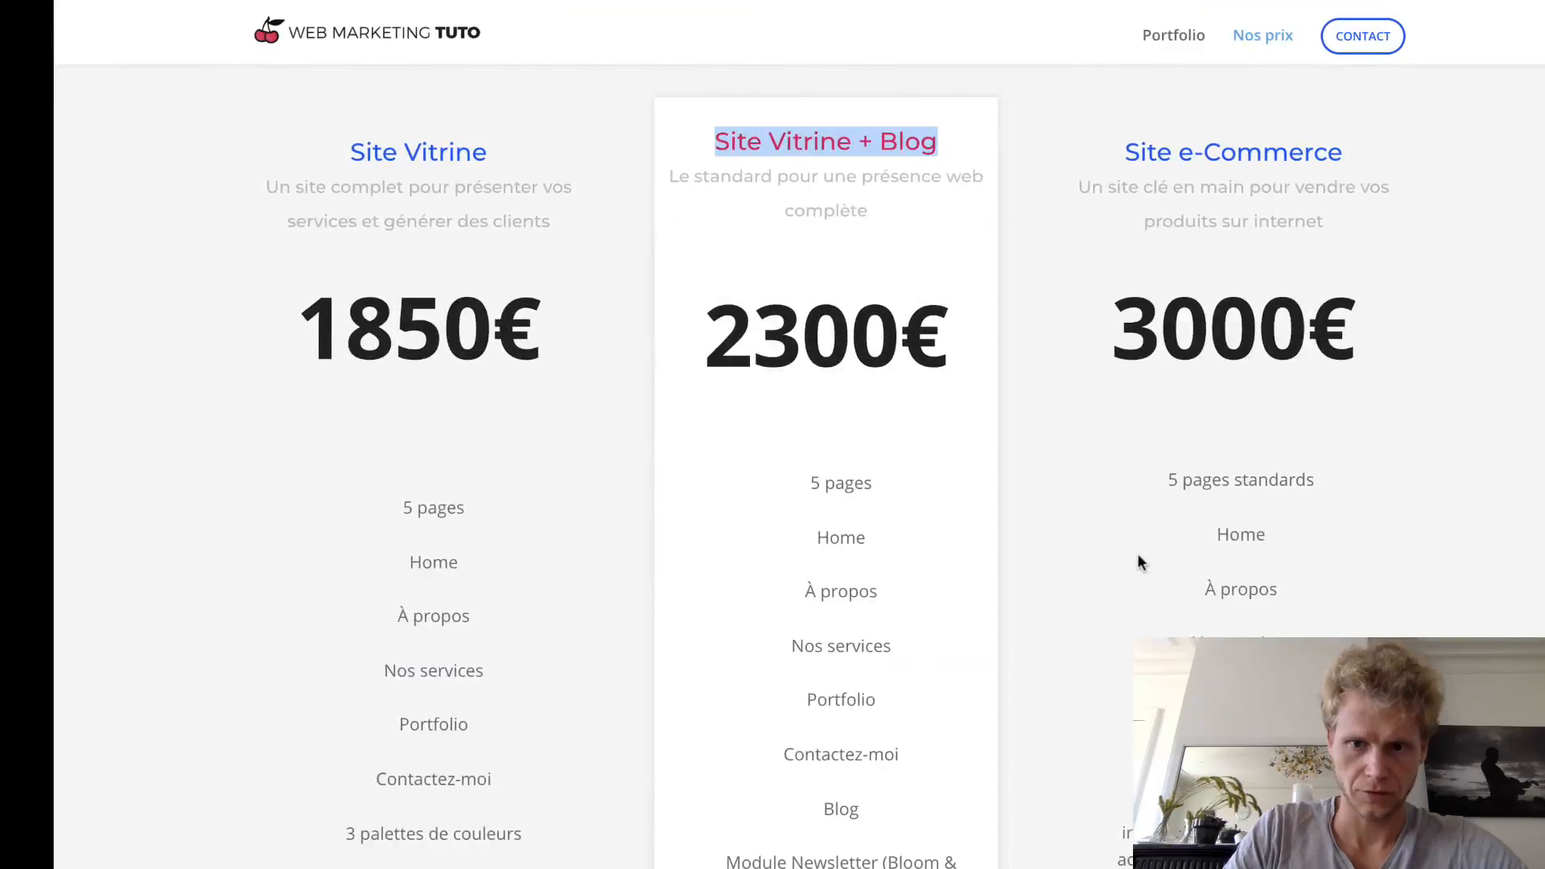
Replace the middle plan's placeholder features with the copied French page list
{"action": "left_click_drag", "start_coordinate": [750, 477], "coordinate": [853, 663]}
{"action": "scroll", "coordinate": [872, 662], "scroll_direction": "down", "scroll_amount": 8}
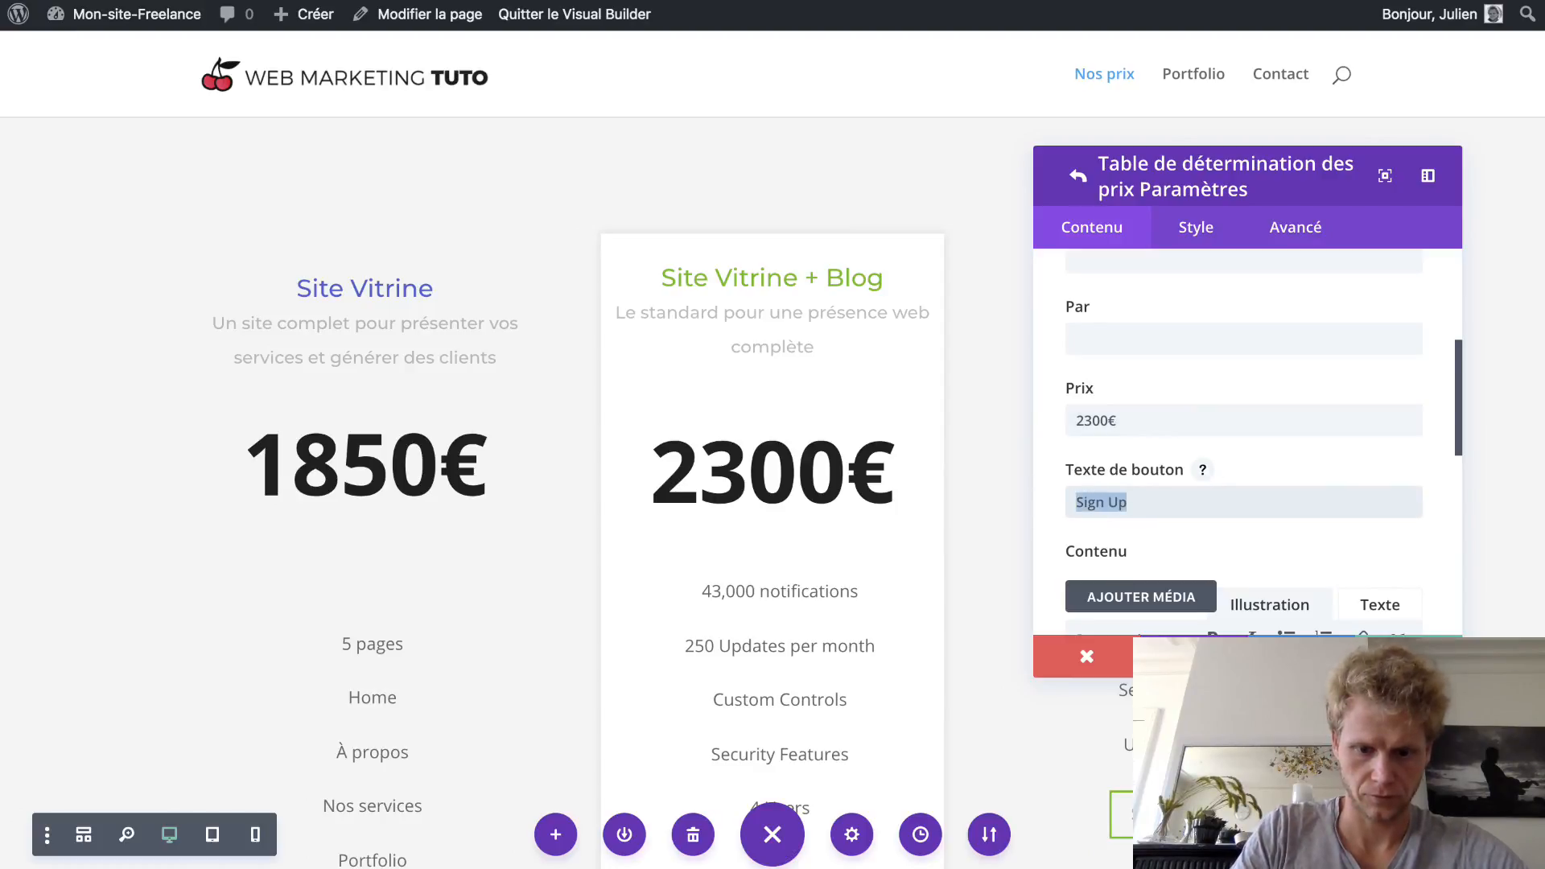
{"action": "scroll", "coordinate": [1187, 512], "scroll_direction": "down", "scroll_amount": 5}
{"action": "left_click", "coordinate": [1191, 523]}
{"action": "key", "text": "ctrl+a"}
{"action": "key", "text": "ctrl+v"}
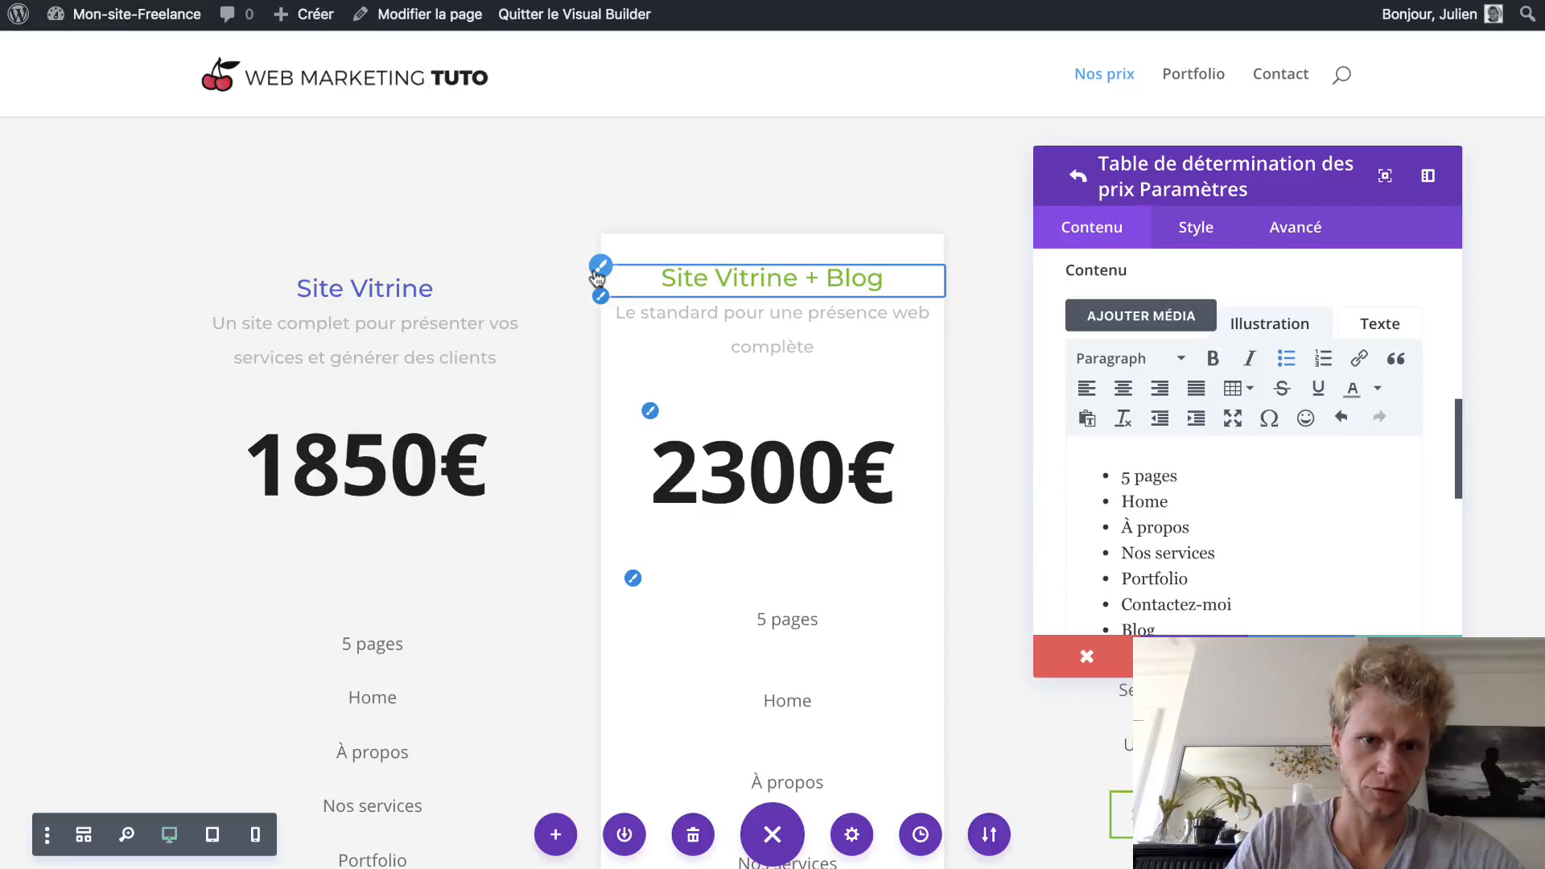
{"action": "left_click", "coordinate": [596, 276]}
Color the Site Vitrine + Blog title #e30251 and close the pricing table settings
{"action": "scroll", "coordinate": [1199, 503], "scroll_direction": "down", "scroll_amount": 4}
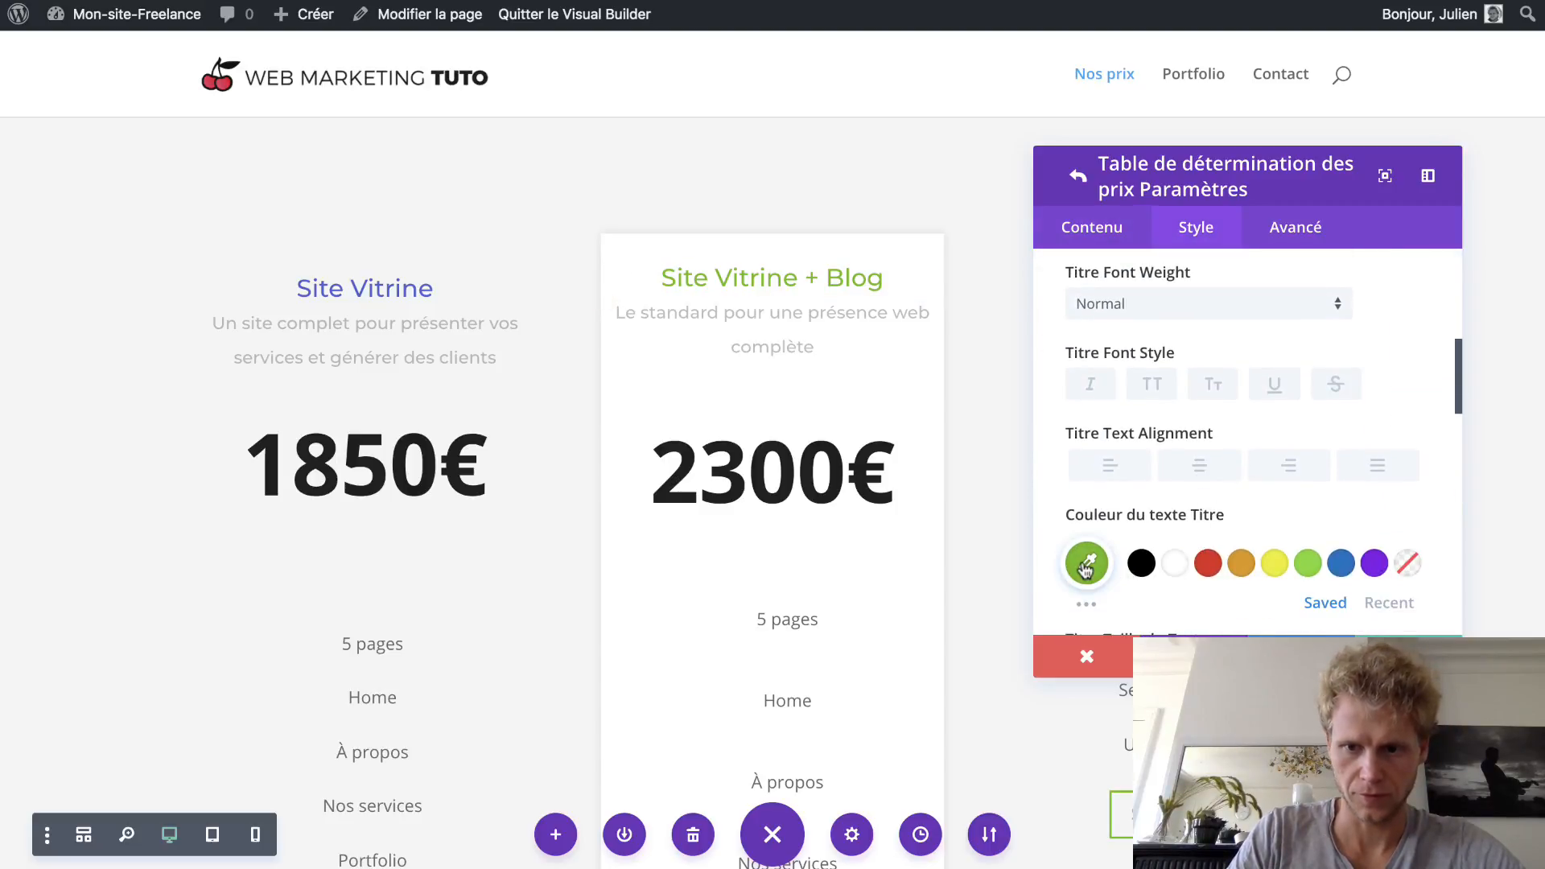
{"action": "left_click", "coordinate": [1086, 566]}
{"action": "scroll", "coordinate": [1124, 564], "scroll_direction": "down", "scroll_amount": 4}
{"action": "type", "text": "#e30251"}
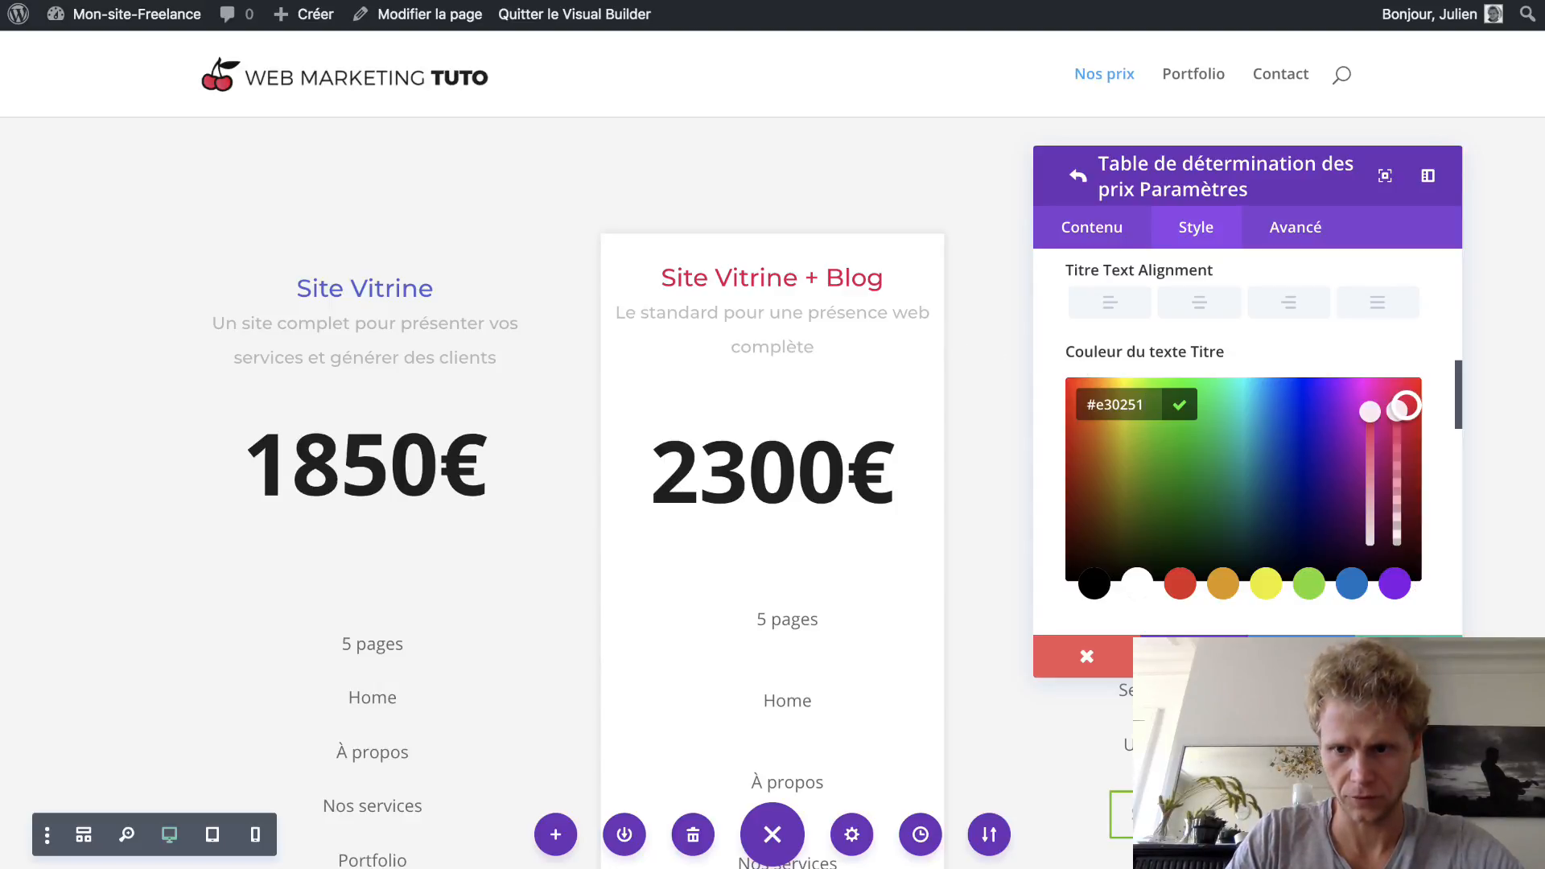
{"action": "key", "text": "Return"}
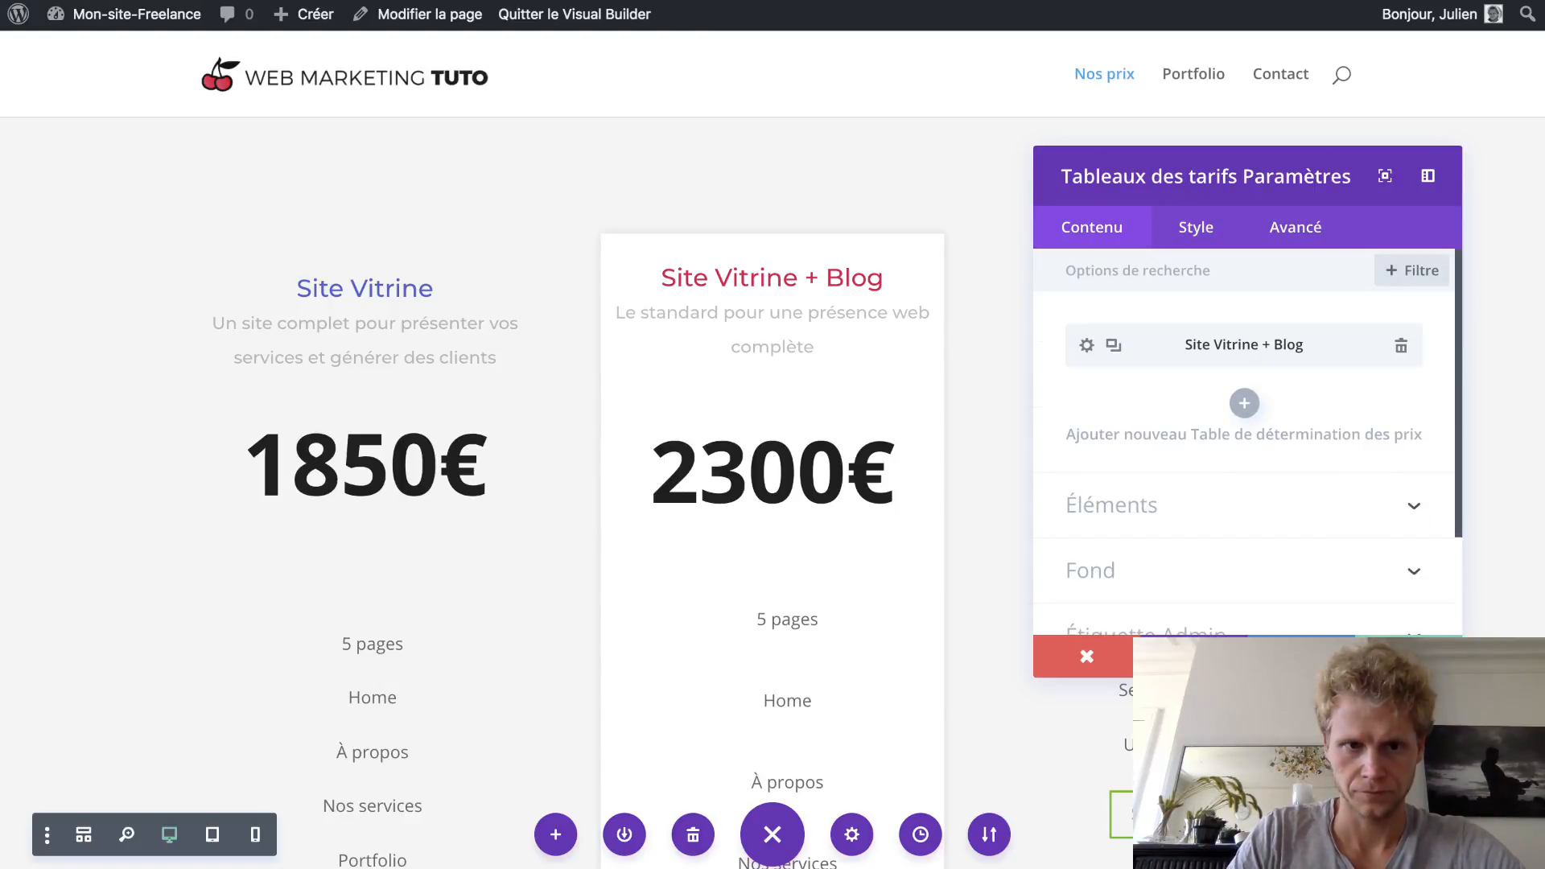
{"action": "left_click", "coordinate": [1408, 657]}
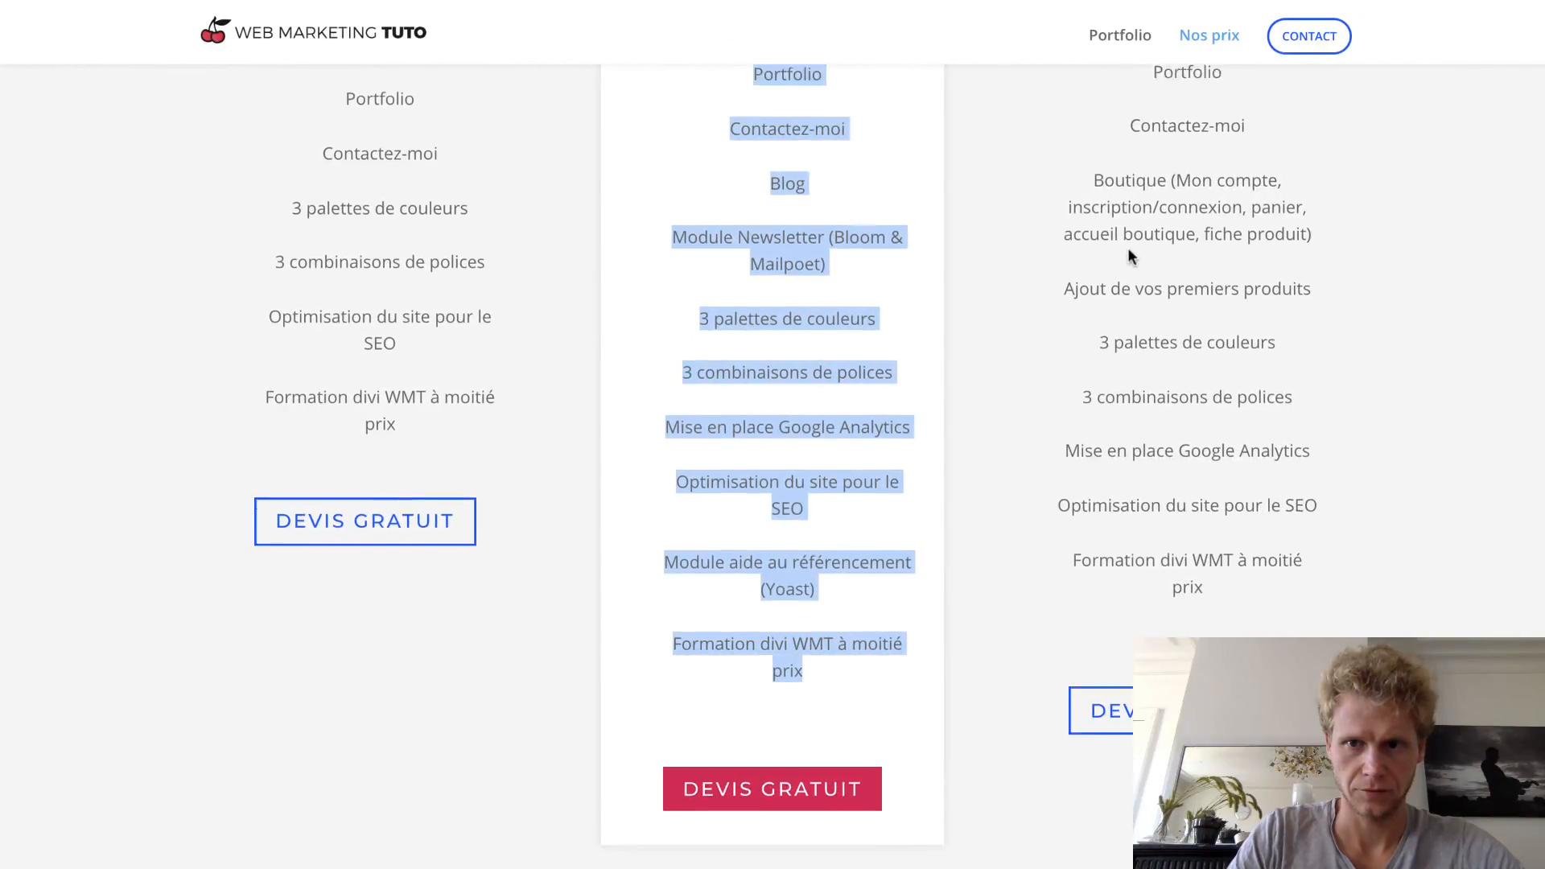
Copy the e-Commerce subtitle from the reference pricing page
{"action": "scroll", "coordinate": [1127, 256], "scroll_direction": "up", "scroll_amount": 8}
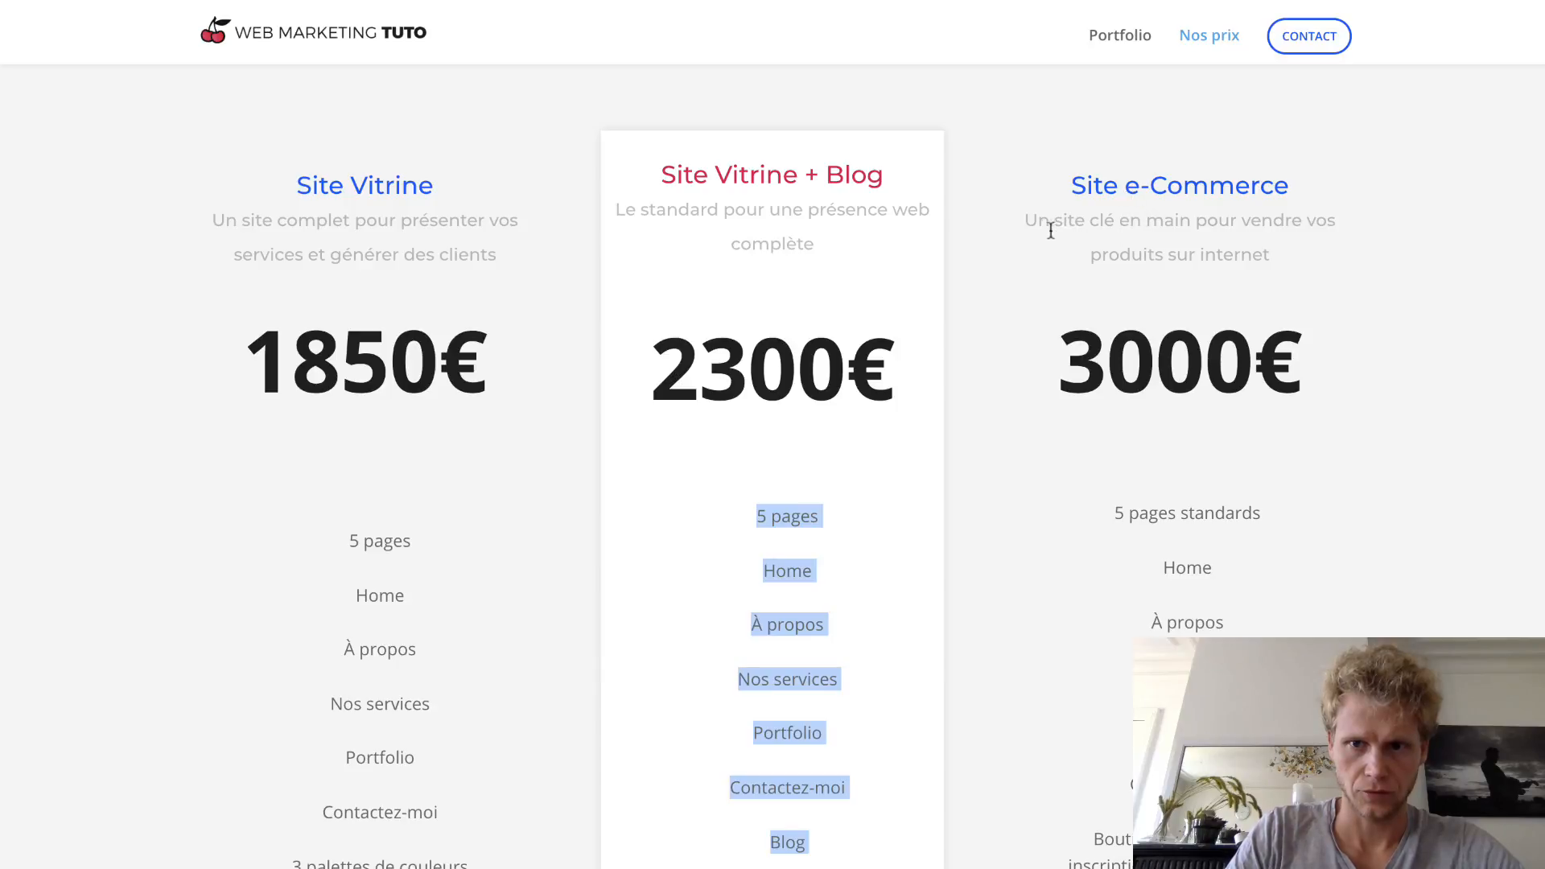
{"action": "left_click_drag", "start_coordinate": [1035, 221], "coordinate": [1293, 244]}
{"action": "key", "text": "ctrl+c"}
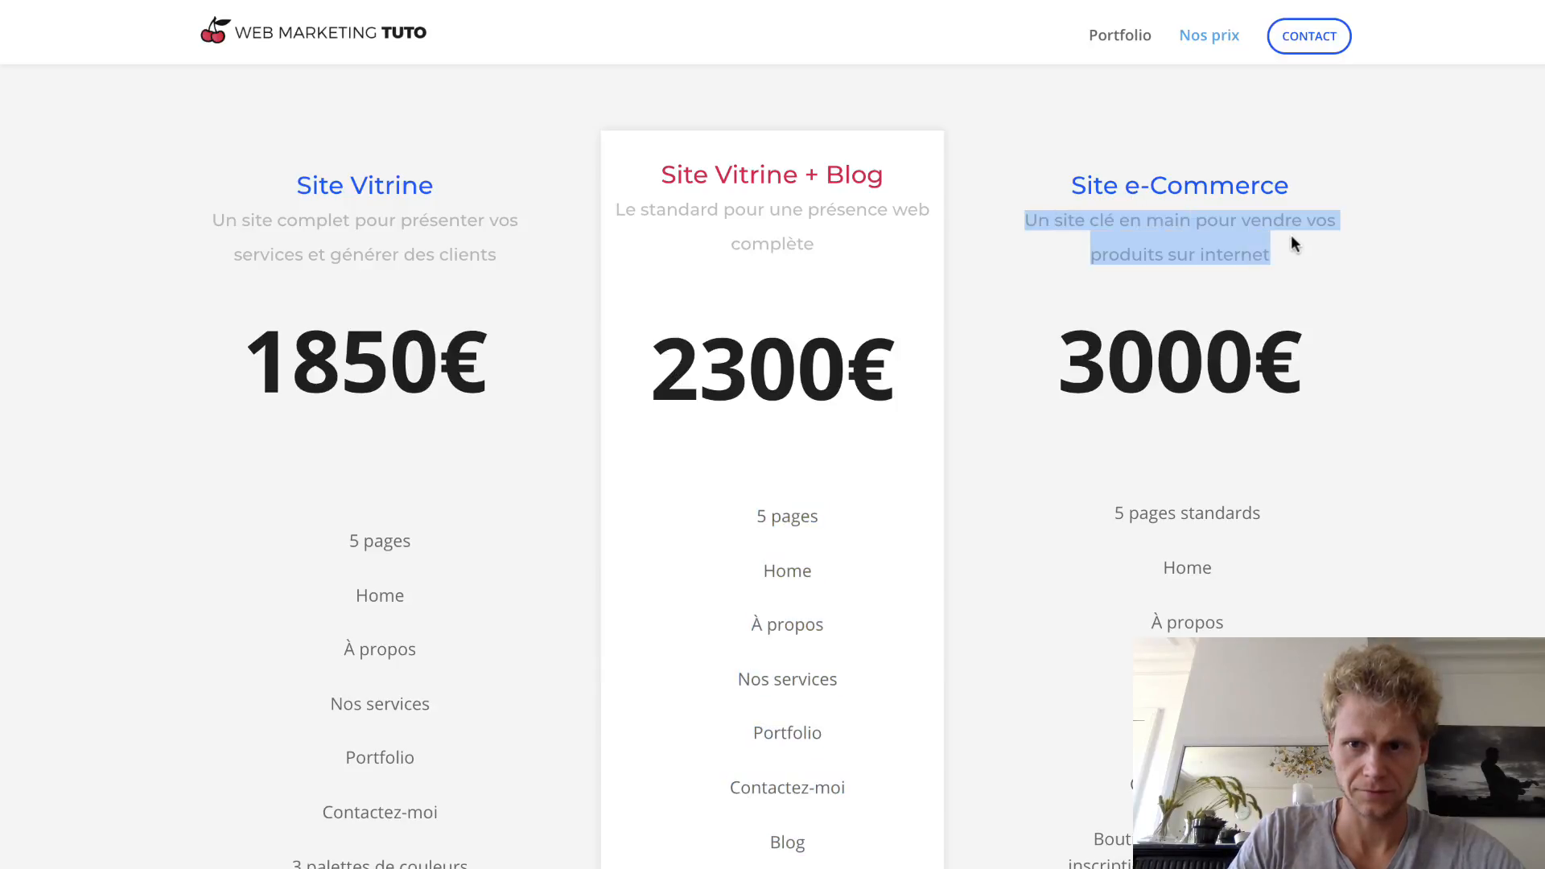
{"action": "key", "text": "ctrl+Left"}
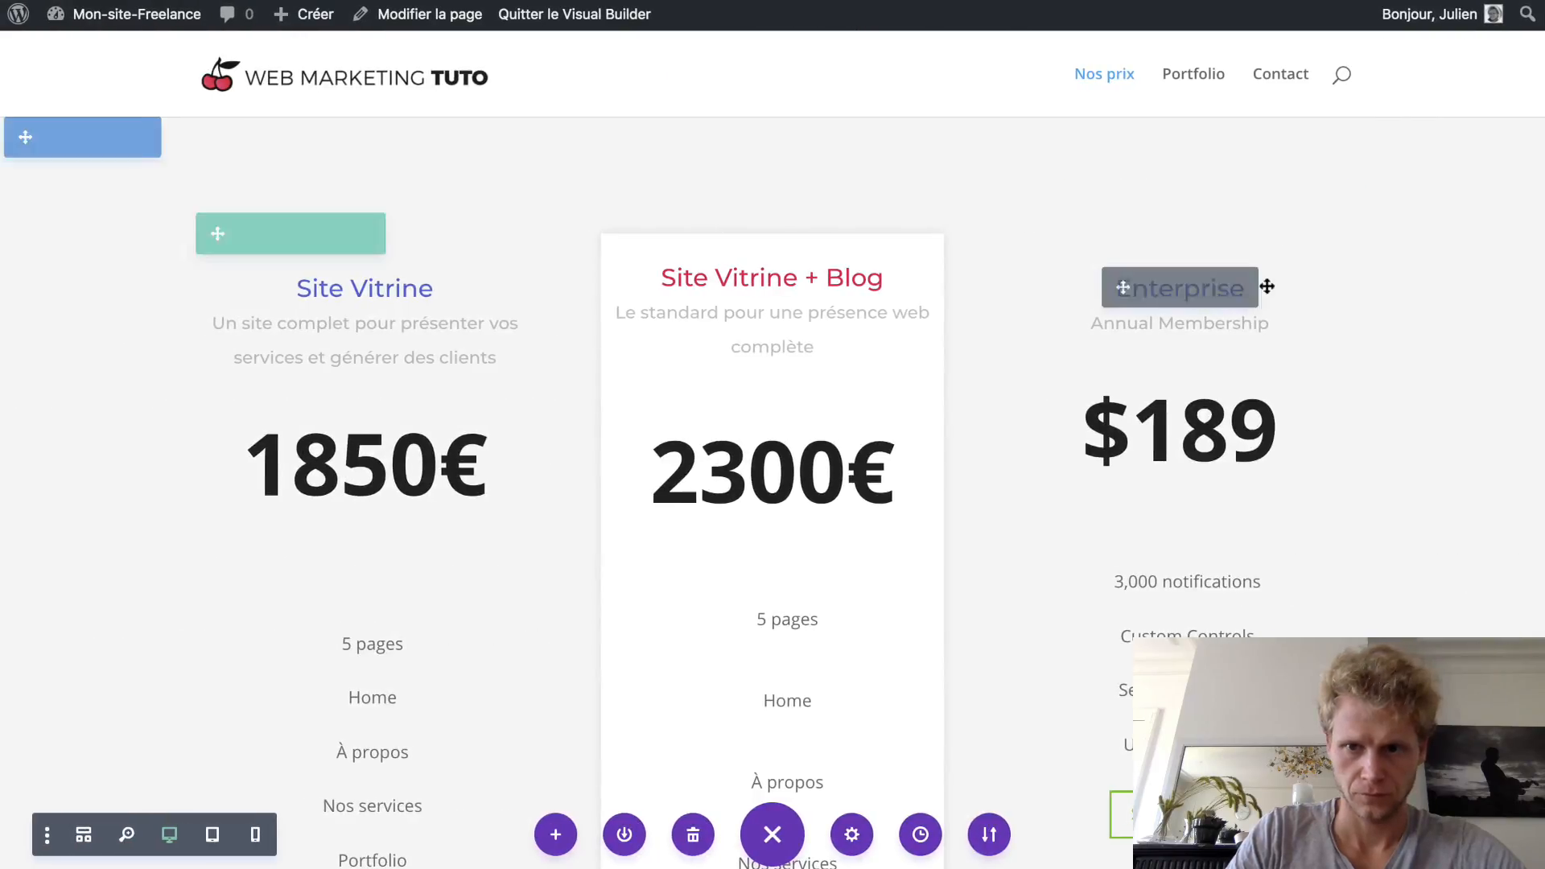
Rename the Enterprise plan 'Site eCommerce', paste its French subtitle and set price 3000€
{"action": "left_click", "coordinate": [1150, 290]}
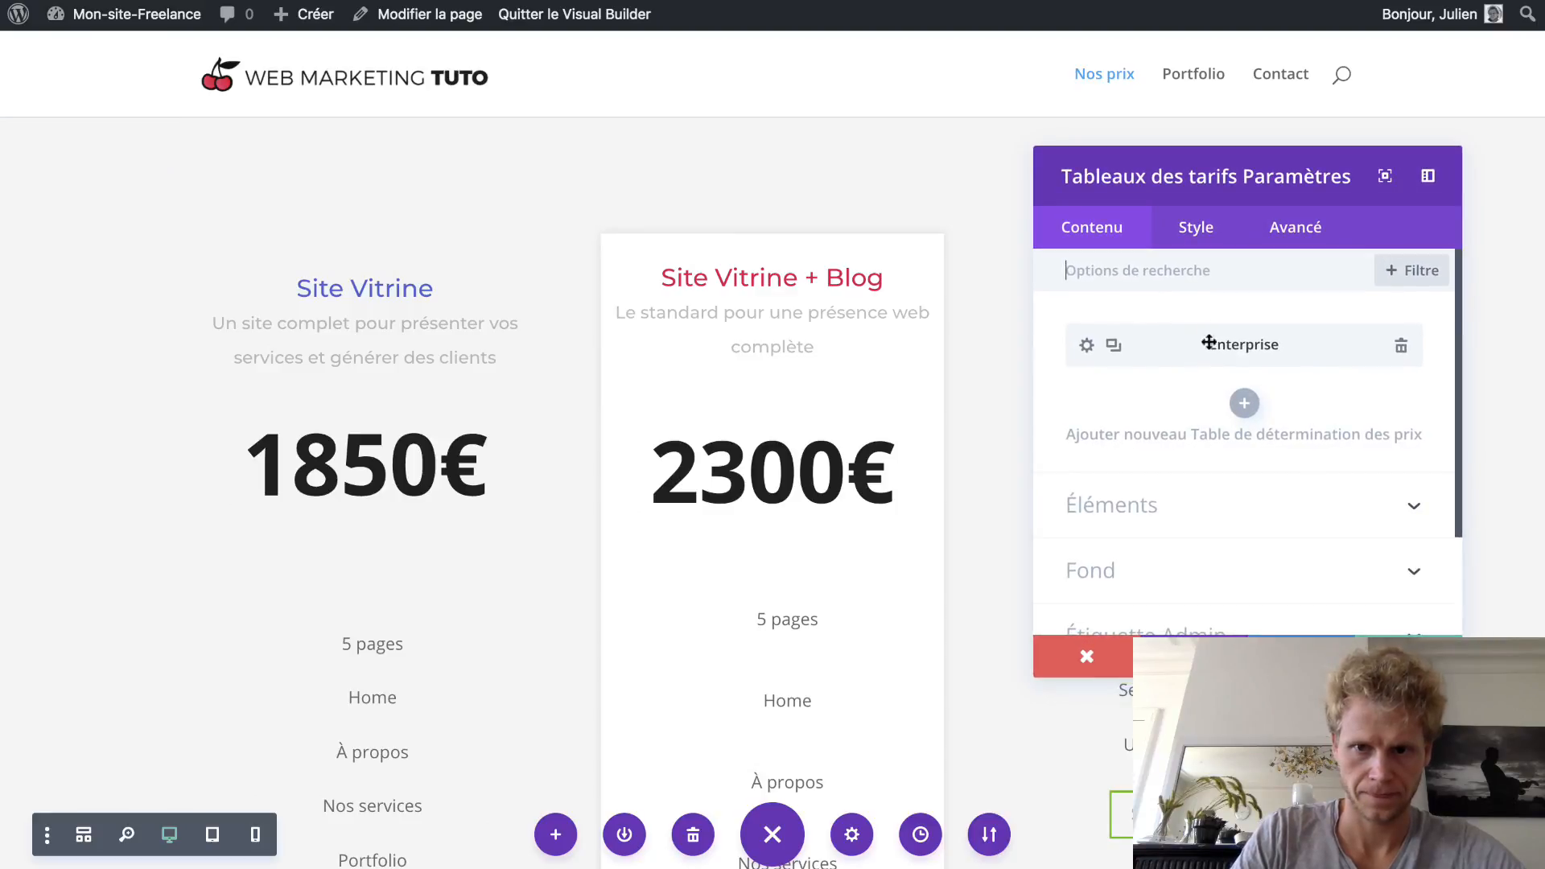
{"action": "left_click", "coordinate": [1087, 347]}
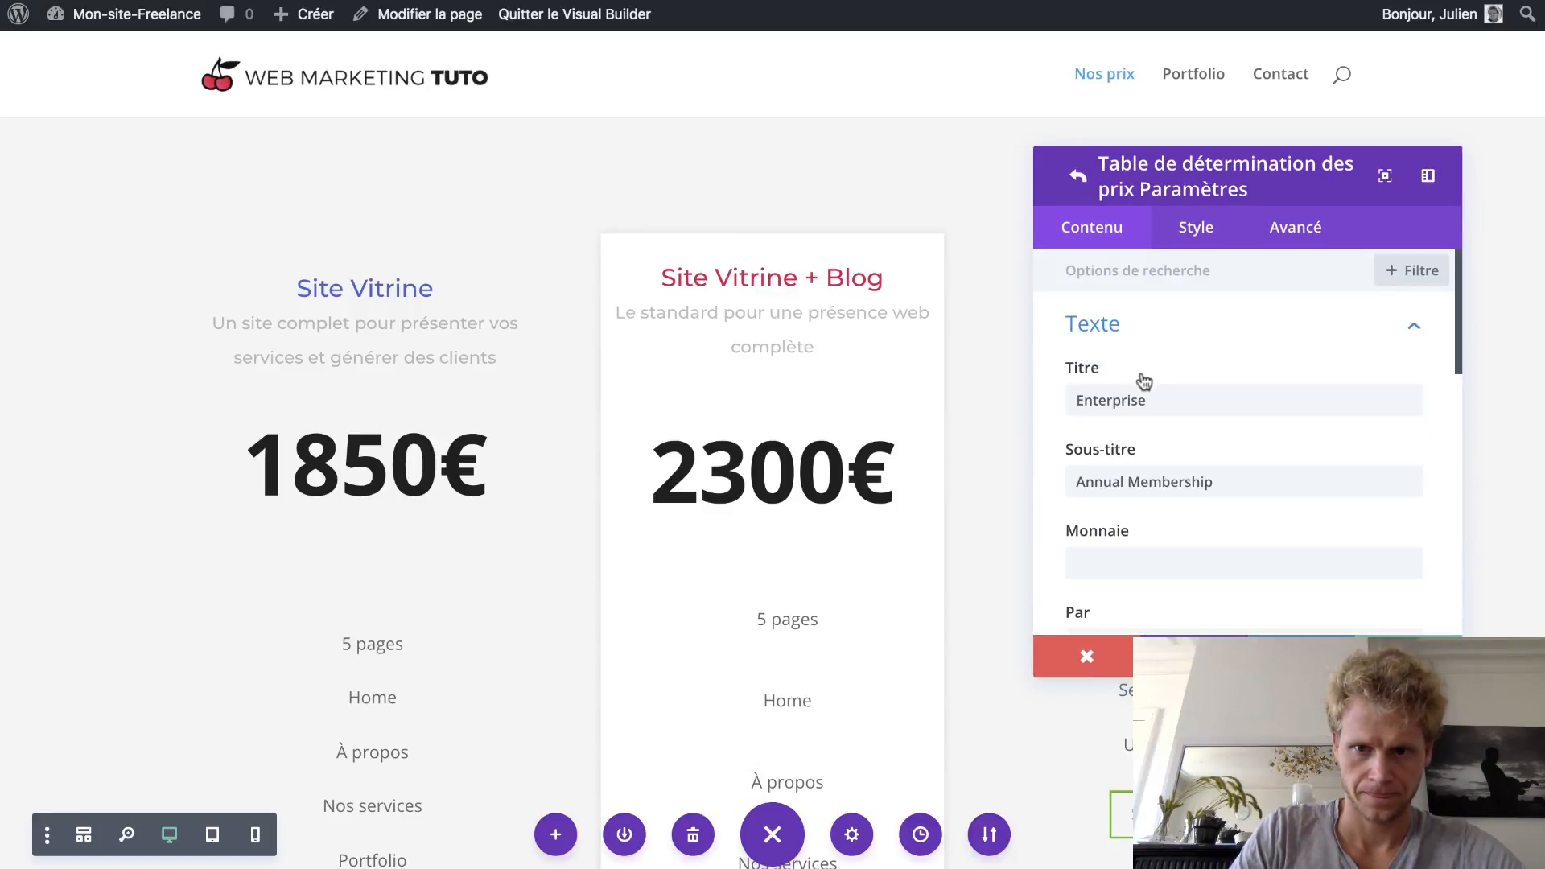
{"action": "left_click_drag", "start_coordinate": [1163, 400], "coordinate": [969, 400]}
{"action": "type", "text": "Site "}
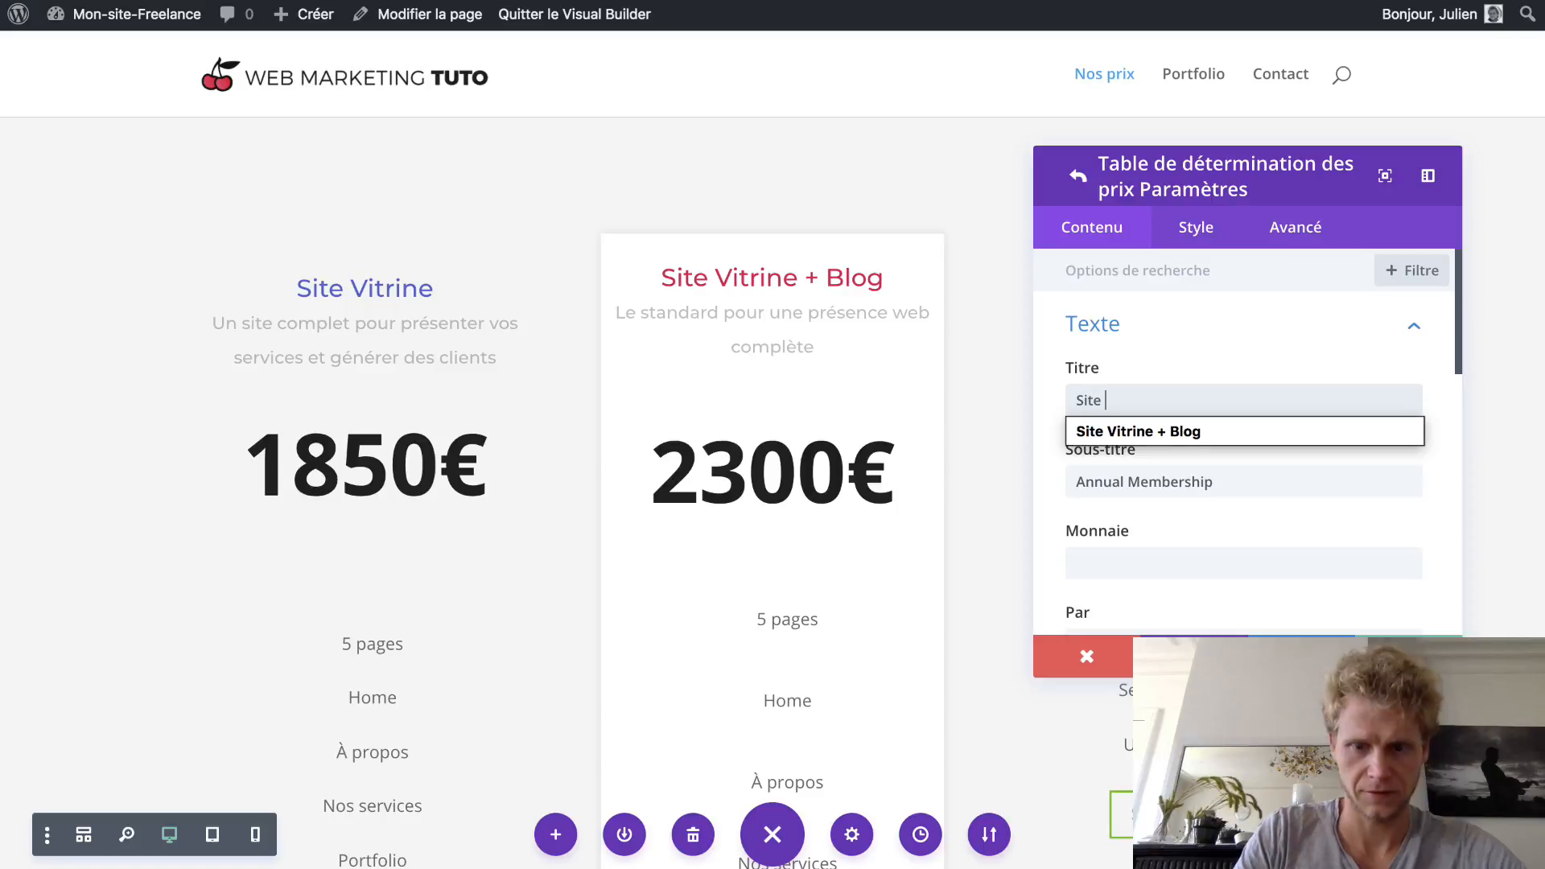
{"action": "type", "text": "eCommerce"}
{"action": "left_click_drag", "start_coordinate": [1207, 165], "coordinate": [440, 158]}
{"action": "triple_click", "coordinate": [433, 474]}
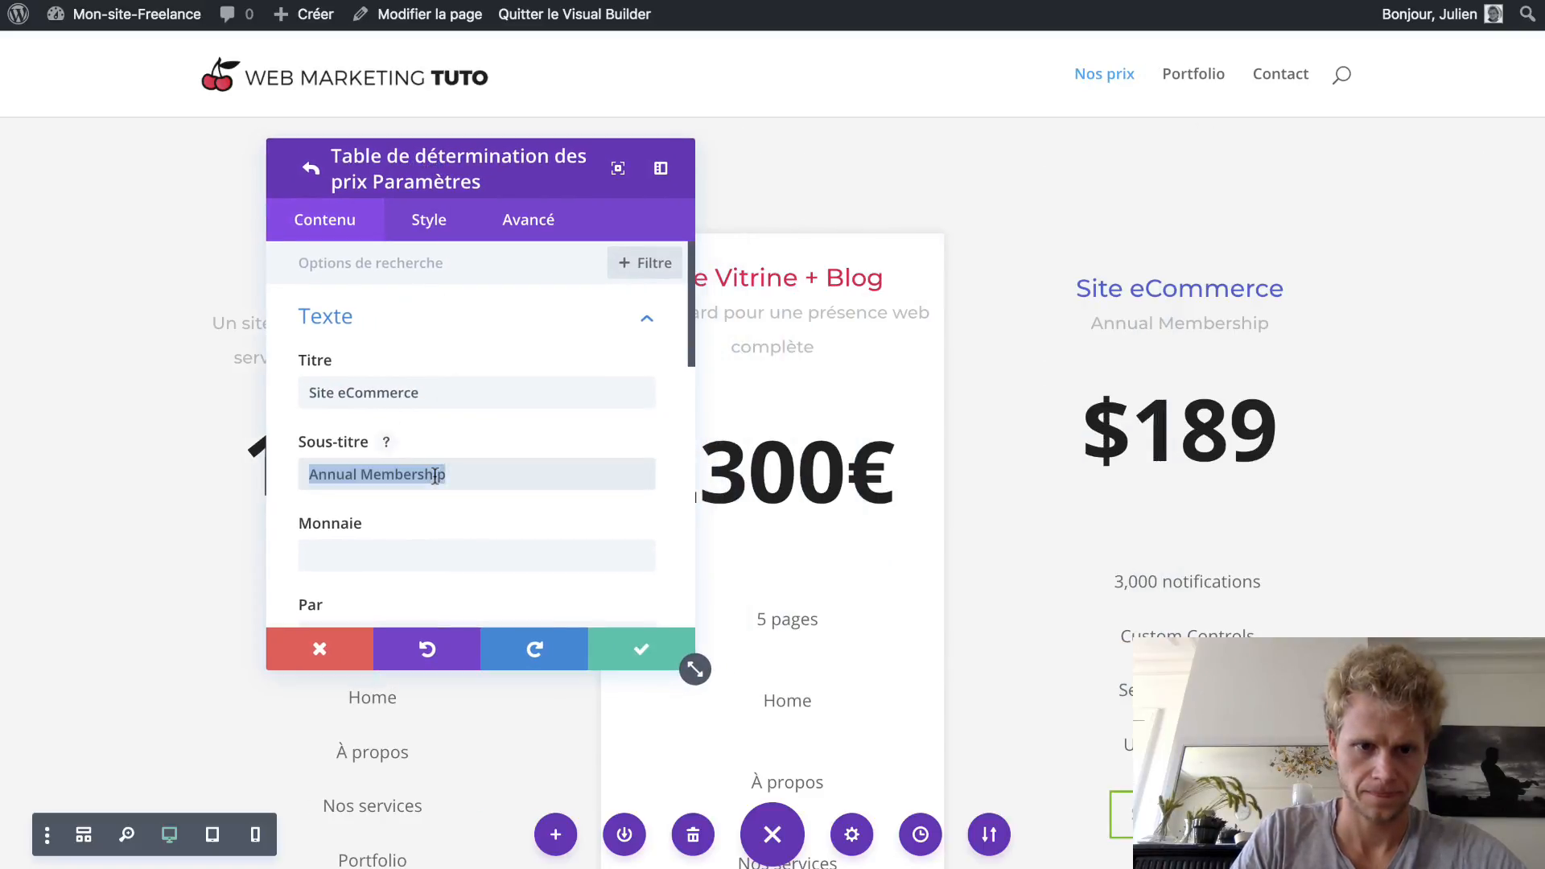
{"action": "key", "text": "ctrl+v"}
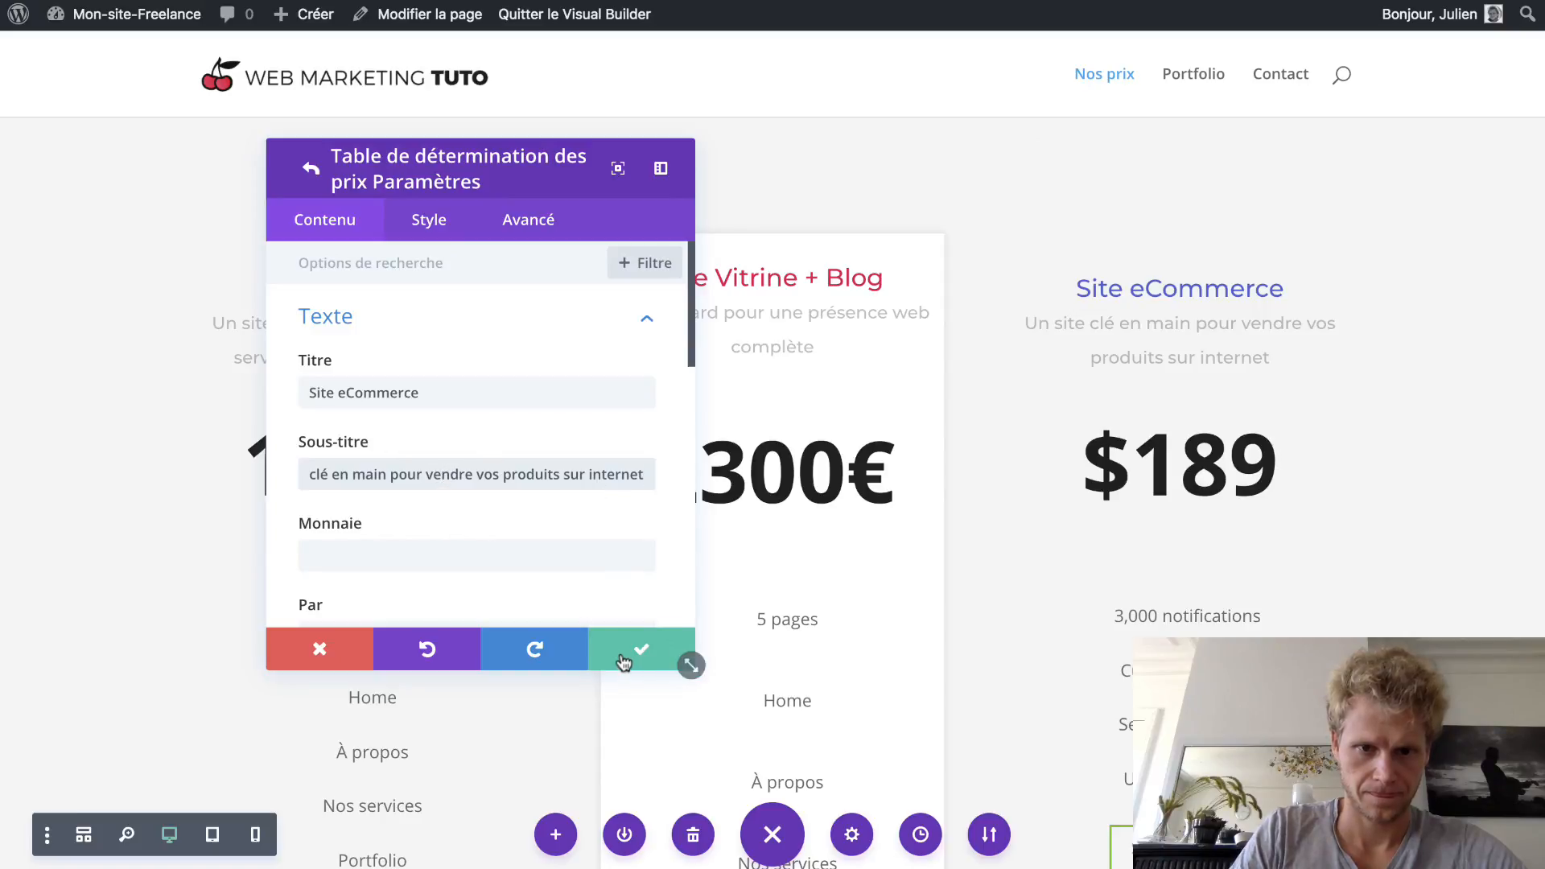
{"action": "scroll", "coordinate": [585, 581], "scroll_direction": "down", "scroll_amount": 4}
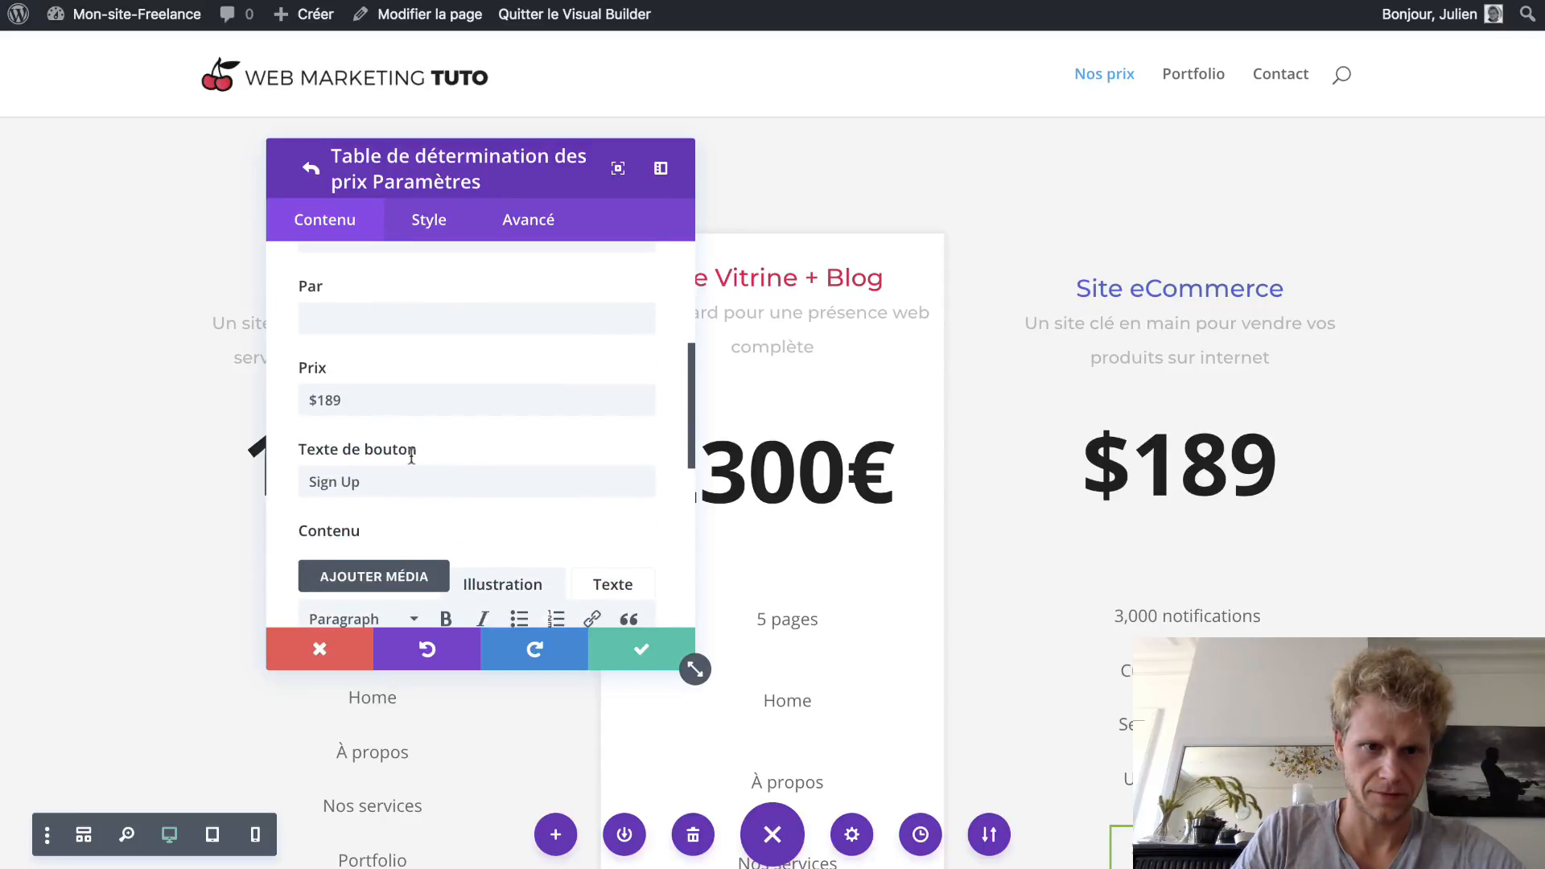
{"action": "key", "text": "ctrl+a"}
{"action": "type", "text": "3000"}
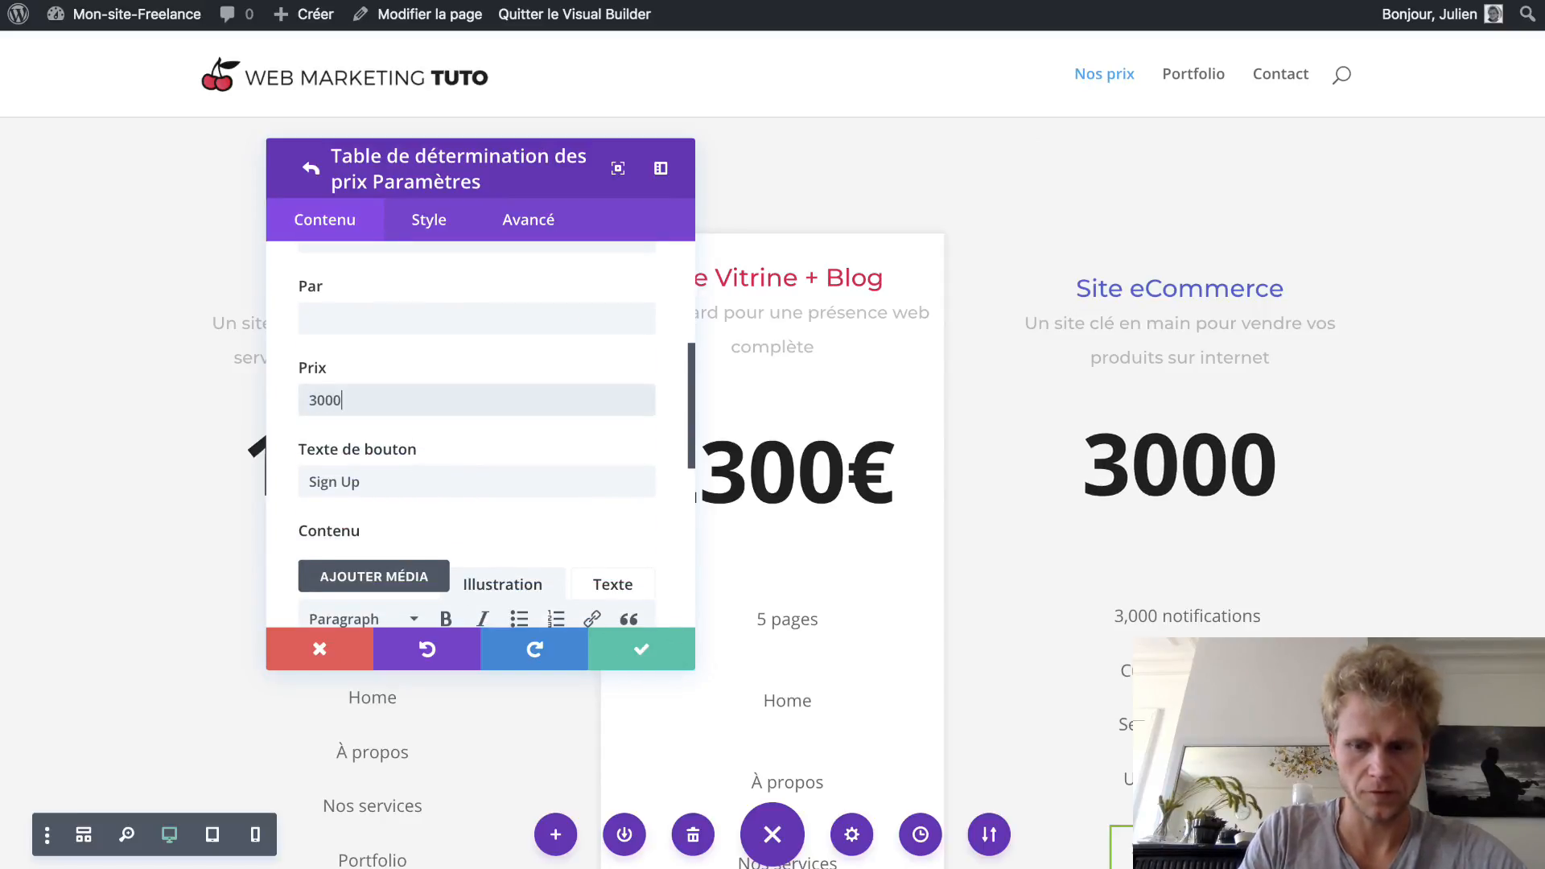
{"action": "type", "text": "€"}
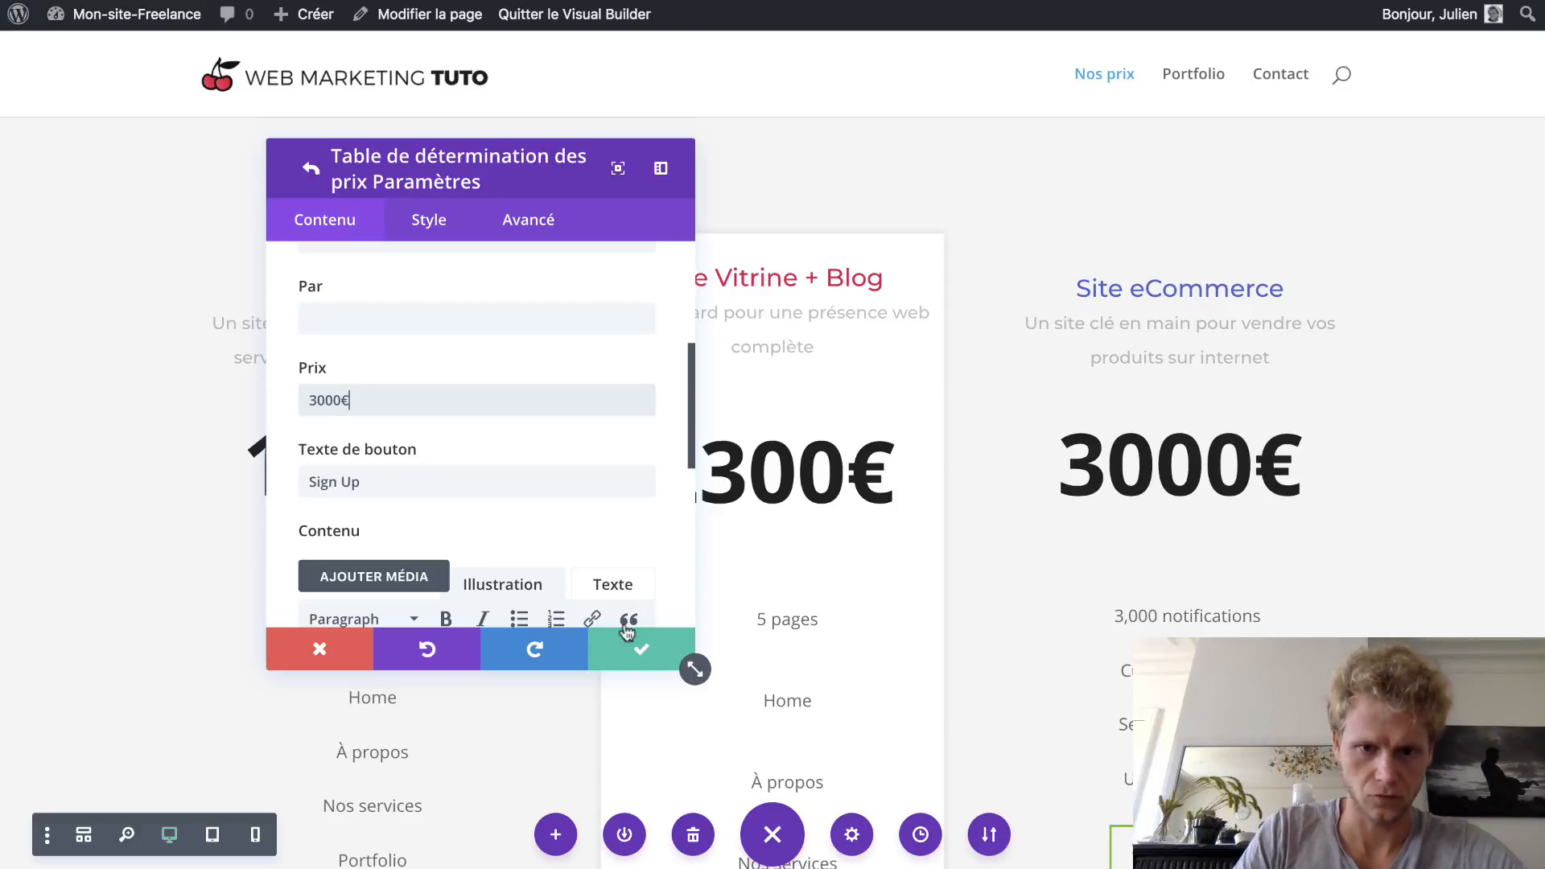
Copy the e-Commerce feature list from the reference page into the third plan and close settings
{"action": "scroll", "coordinate": [612, 523], "scroll_direction": "down", "scroll_amount": 5}
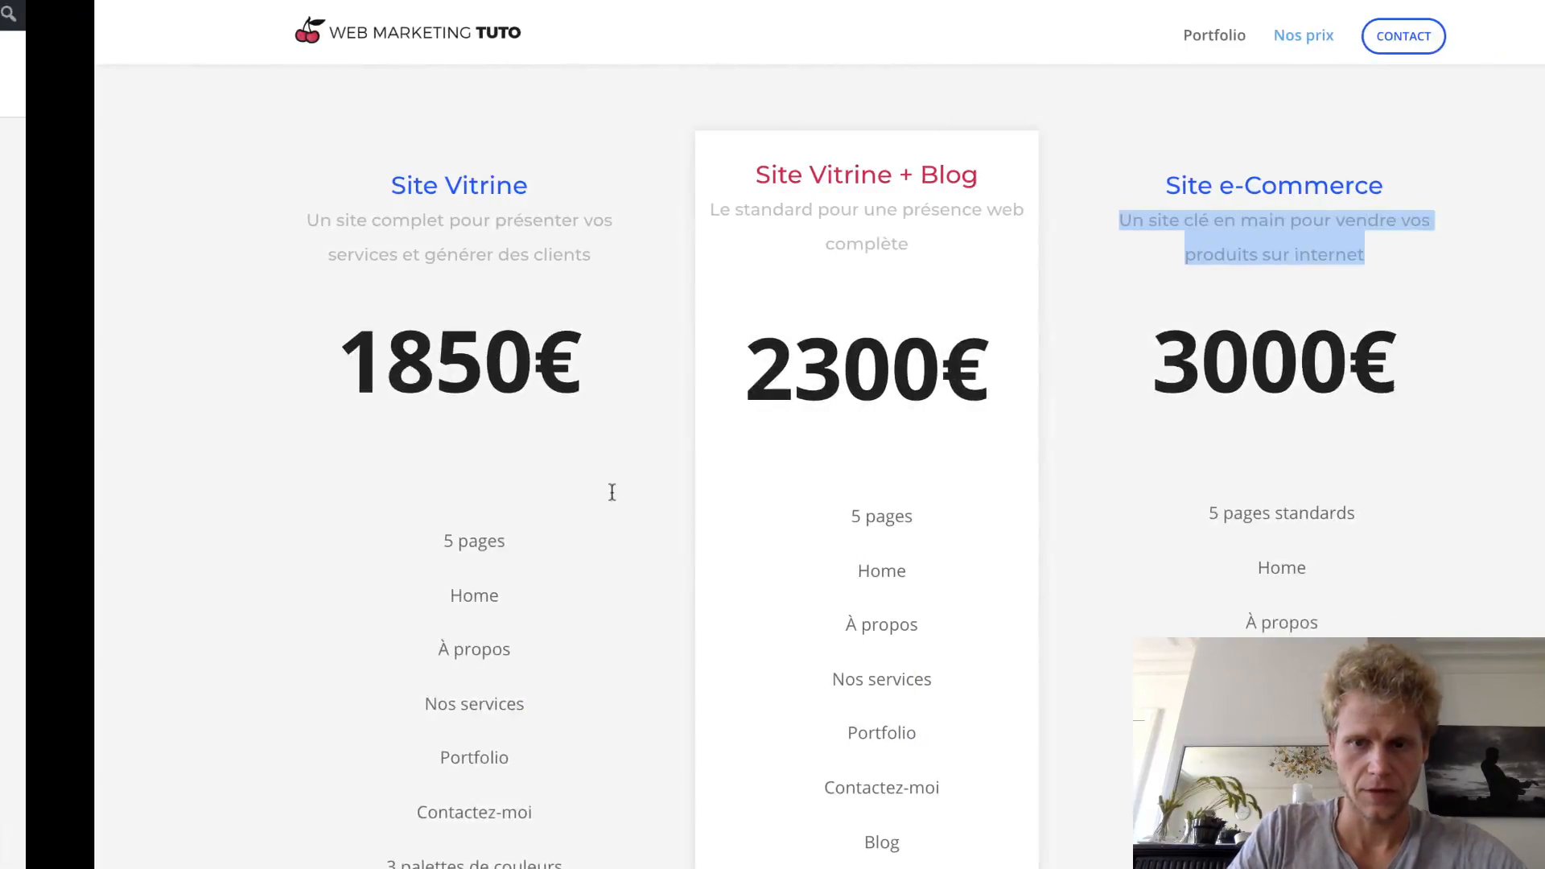
{"action": "left_click_drag", "start_coordinate": [1117, 517], "coordinate": [1298, 612]}
{"action": "scroll", "coordinate": [1298, 611], "scroll_direction": "down", "scroll_amount": 11}
{"action": "scroll", "coordinate": [1298, 611], "scroll_direction": "up", "scroll_amount": 2}
{"action": "left_click", "coordinate": [1224, 514], "text": "shift"}
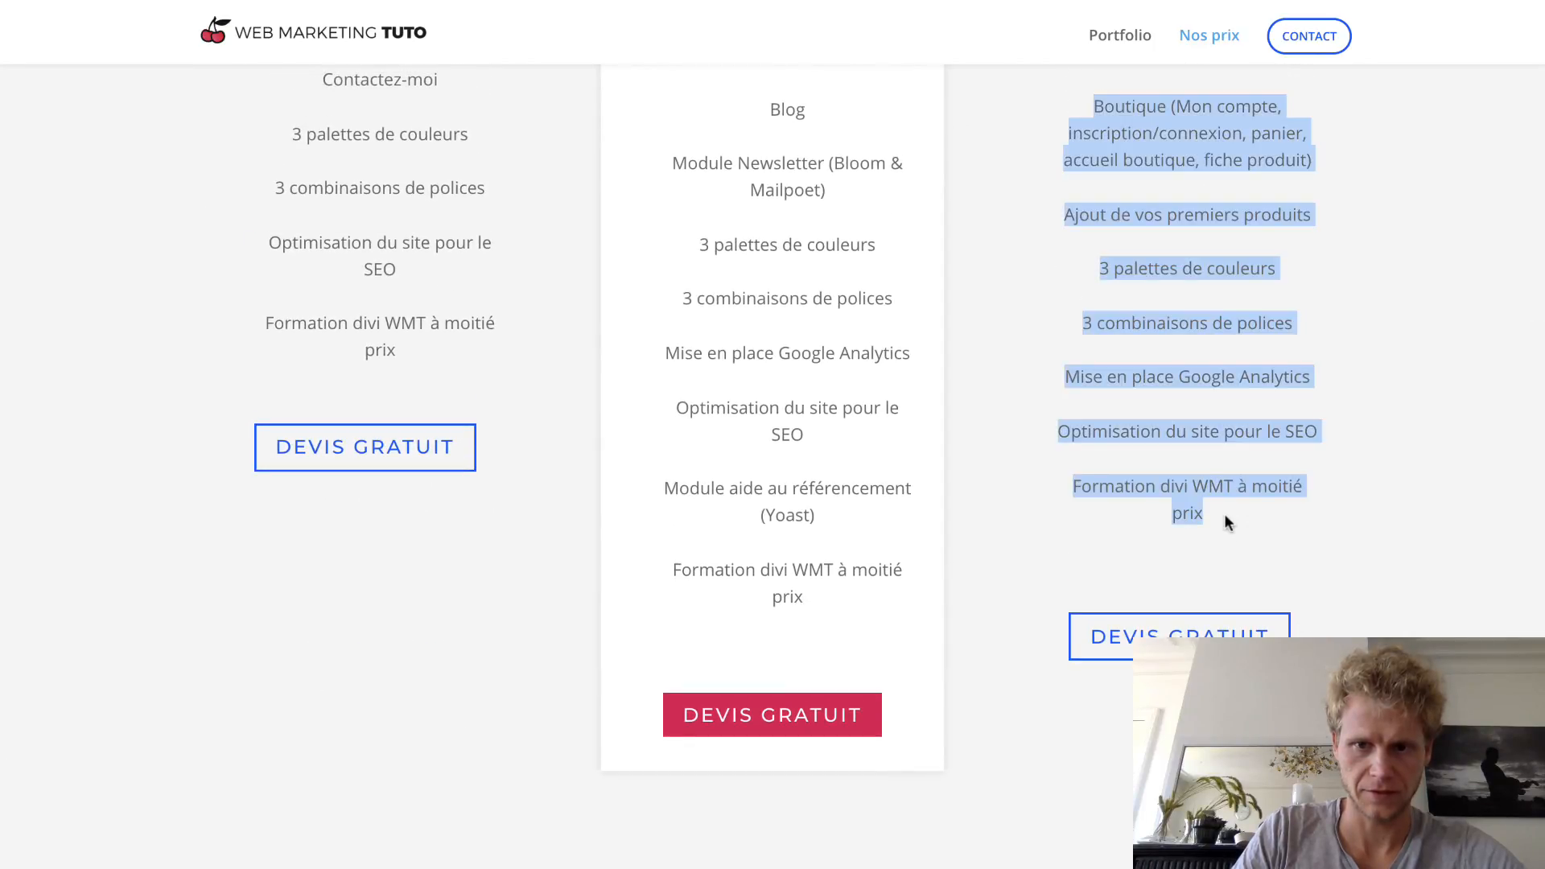
{"action": "key", "text": "super+c"}
{"action": "key", "text": "ctrl+Left"}
{"action": "left_click", "coordinate": [520, 503]}
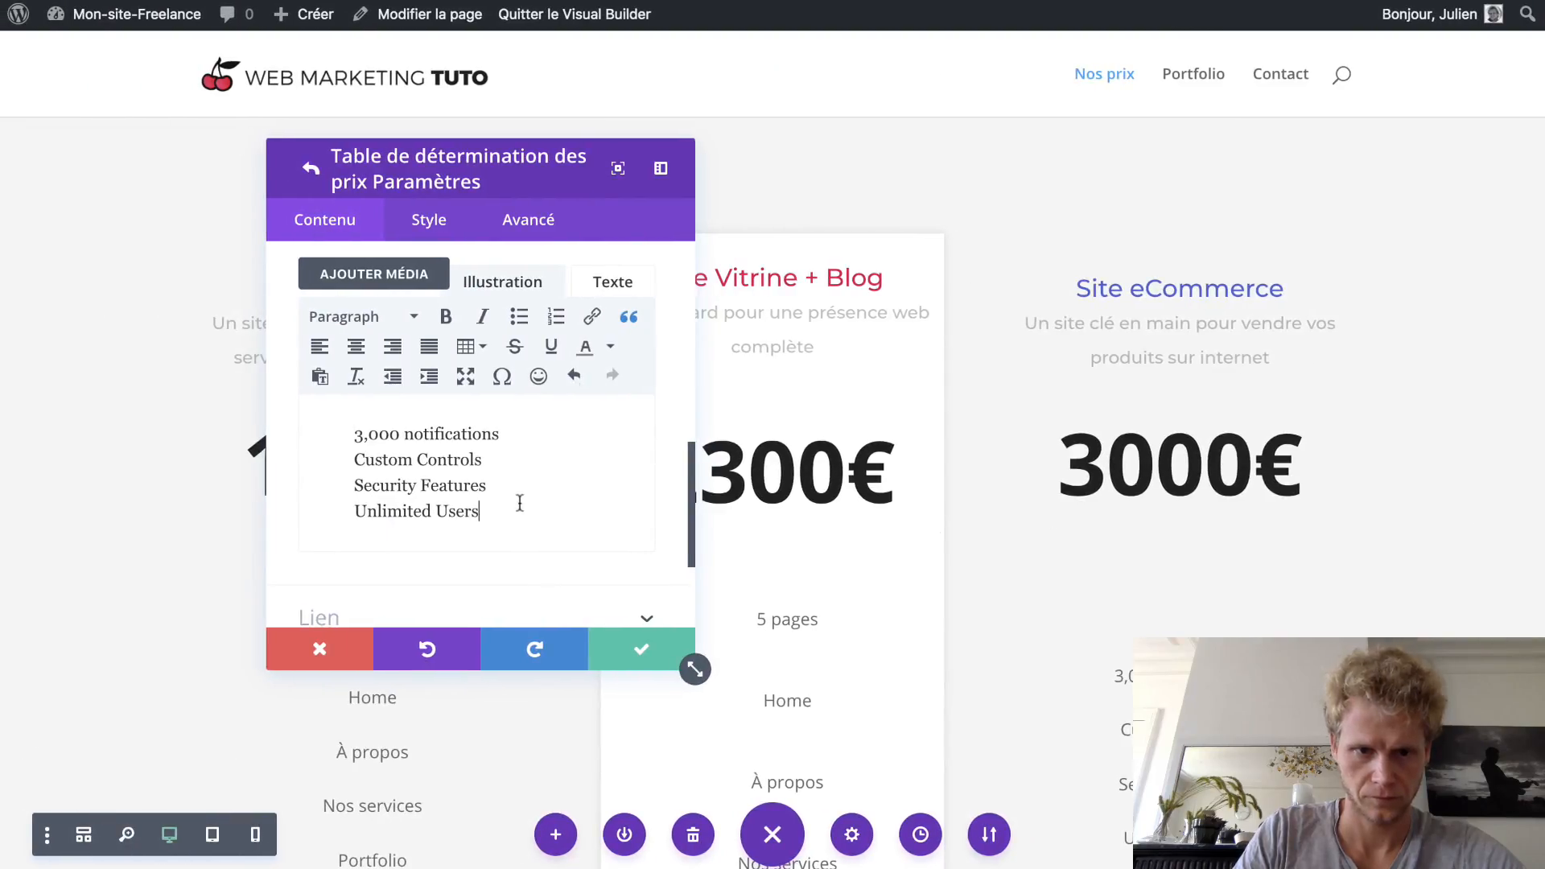
{"action": "key", "text": "super+a"}
{"action": "key", "text": "super+v"}
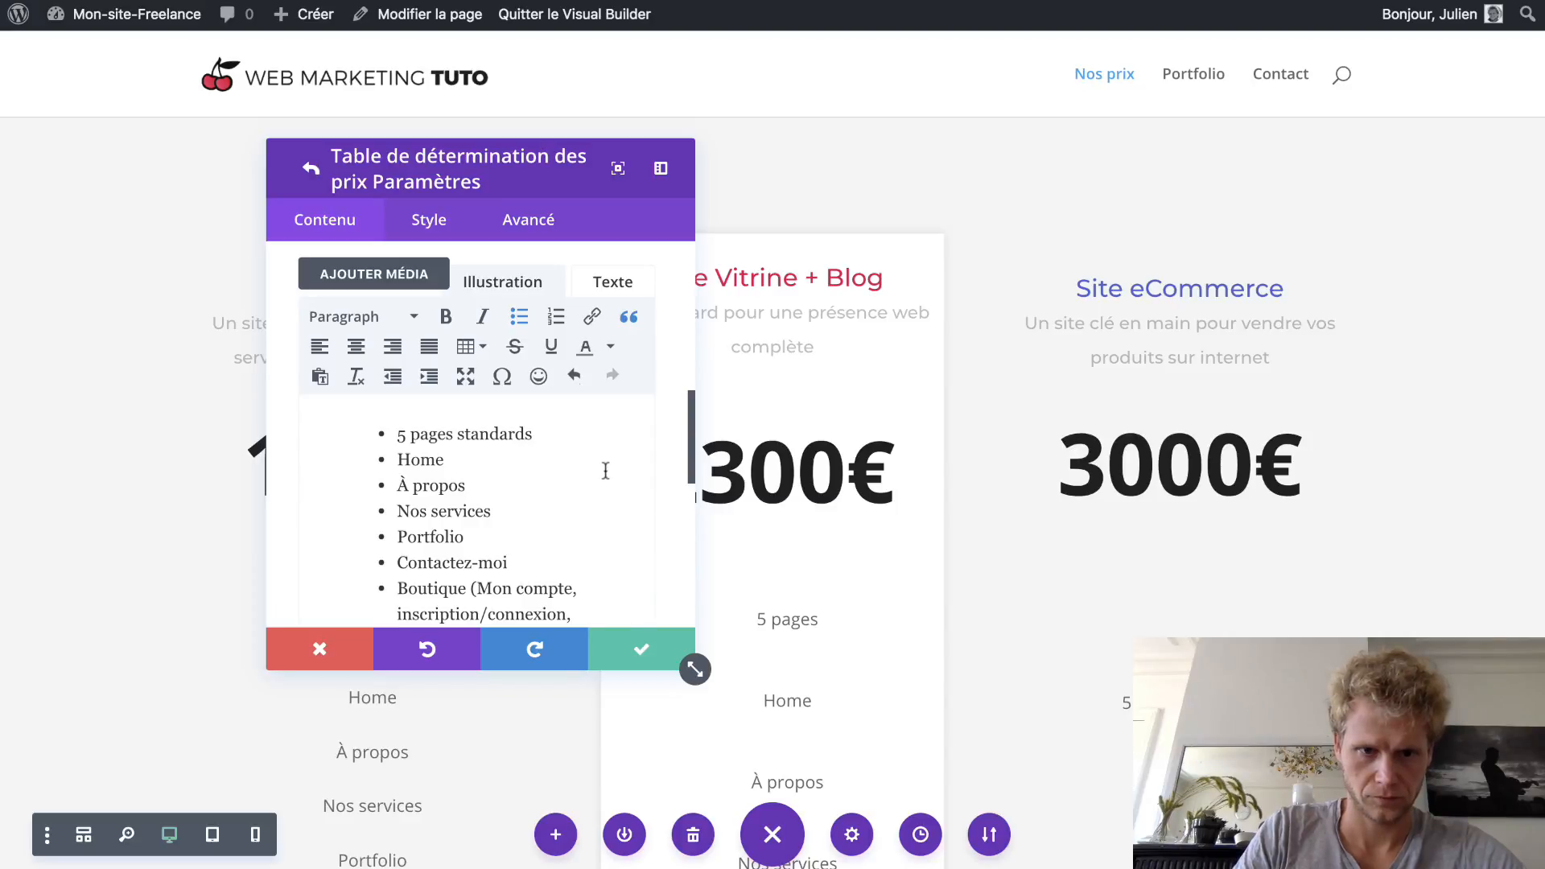
{"action": "left_click", "coordinate": [657, 658]}
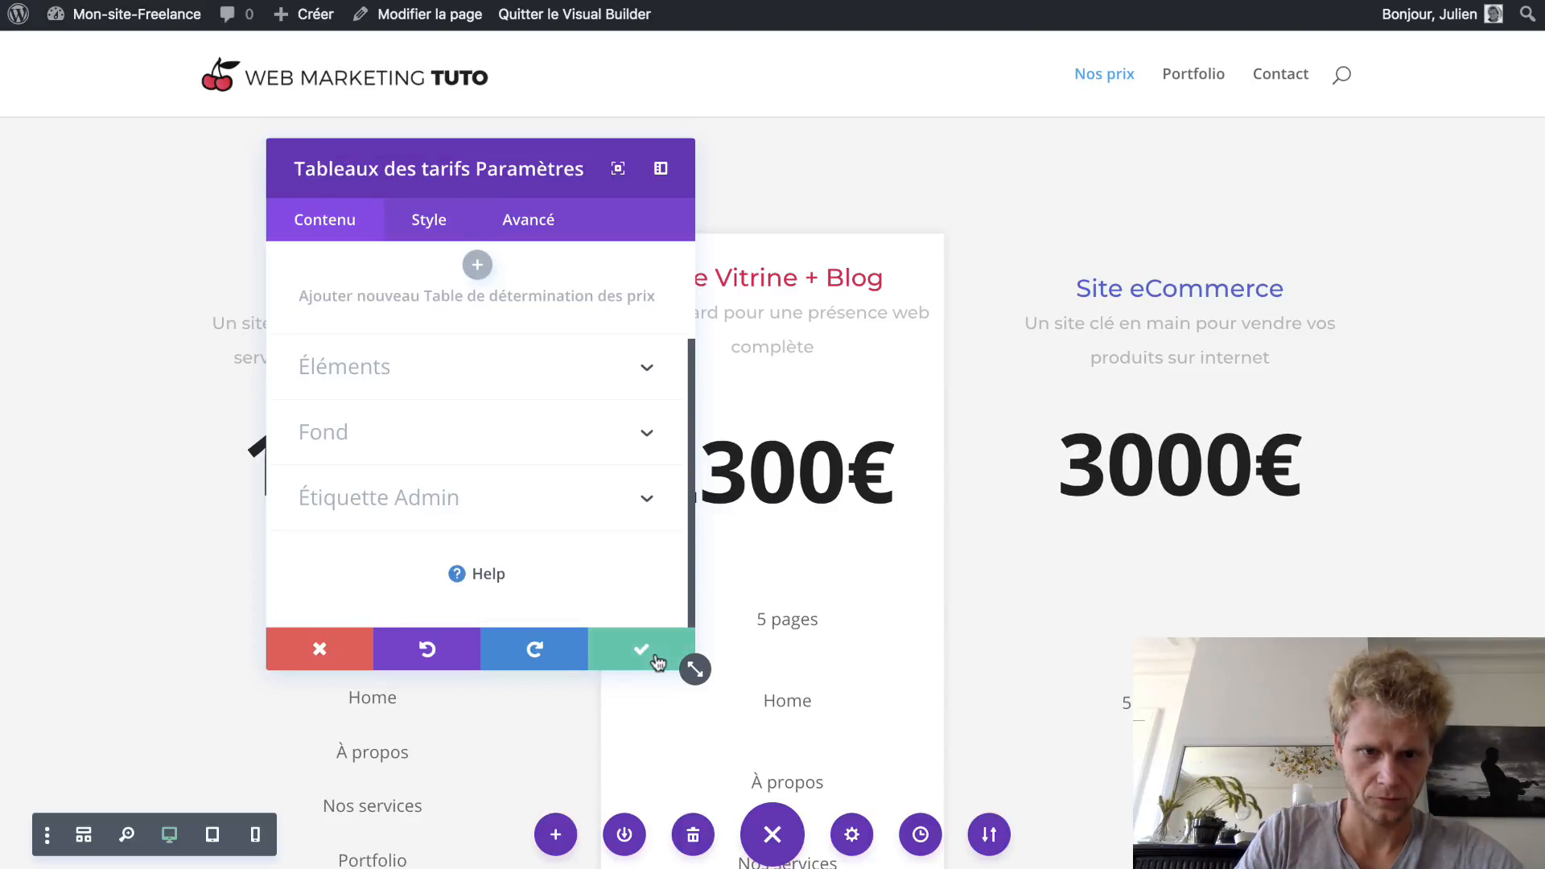
{"action": "left_click", "coordinate": [657, 654]}
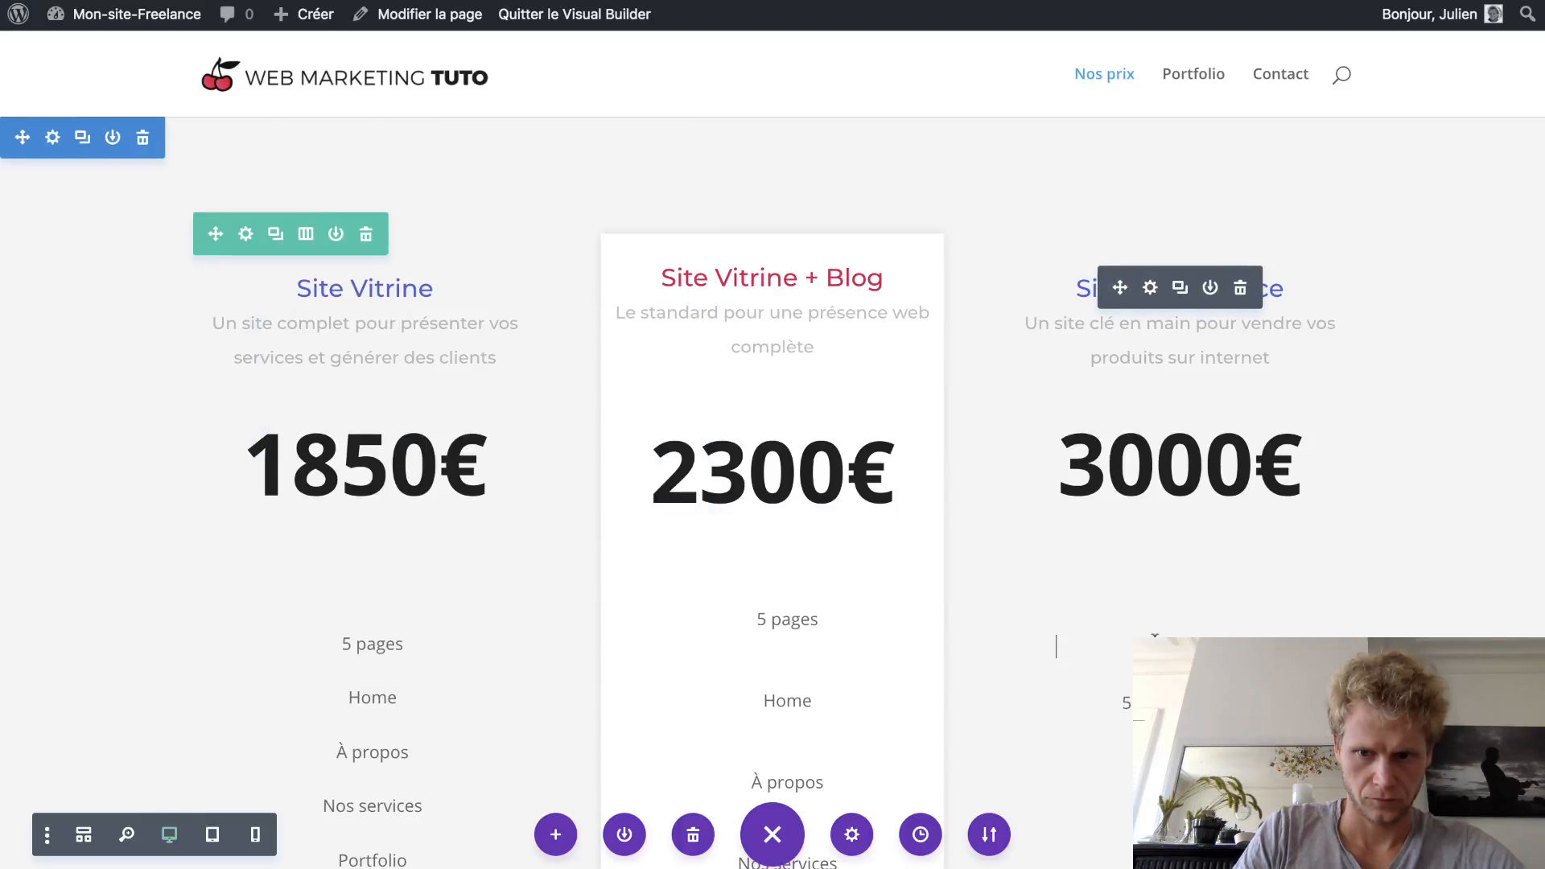
{"action": "left_click", "coordinate": [1153, 637]}
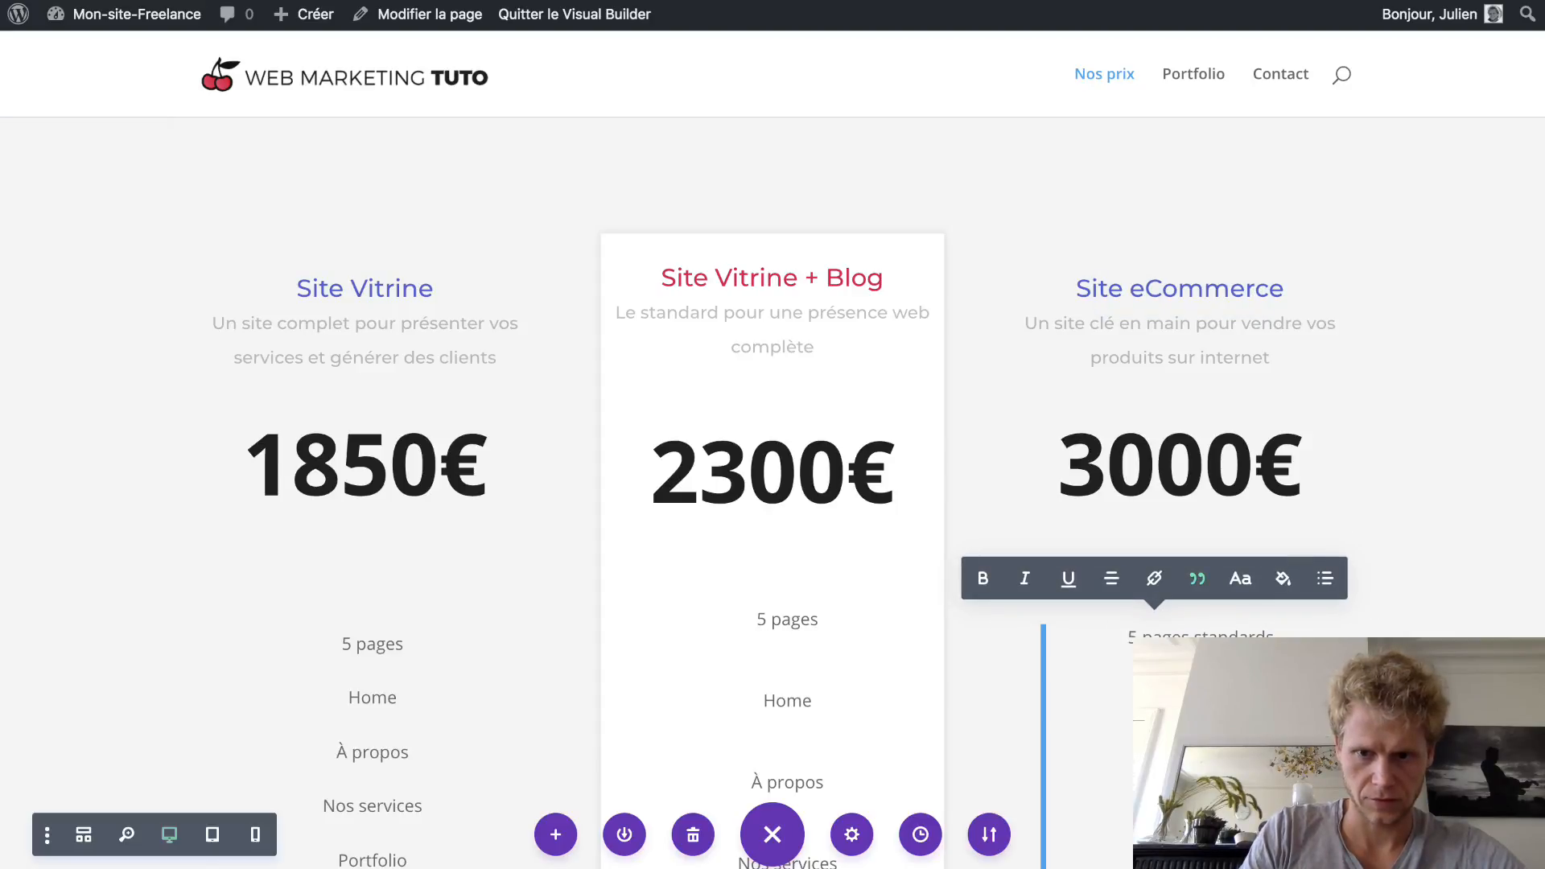
Remove the quote styling and paste the full French list including Boutique into Site eCommerce
{"action": "left_click", "coordinate": [1202, 587]}
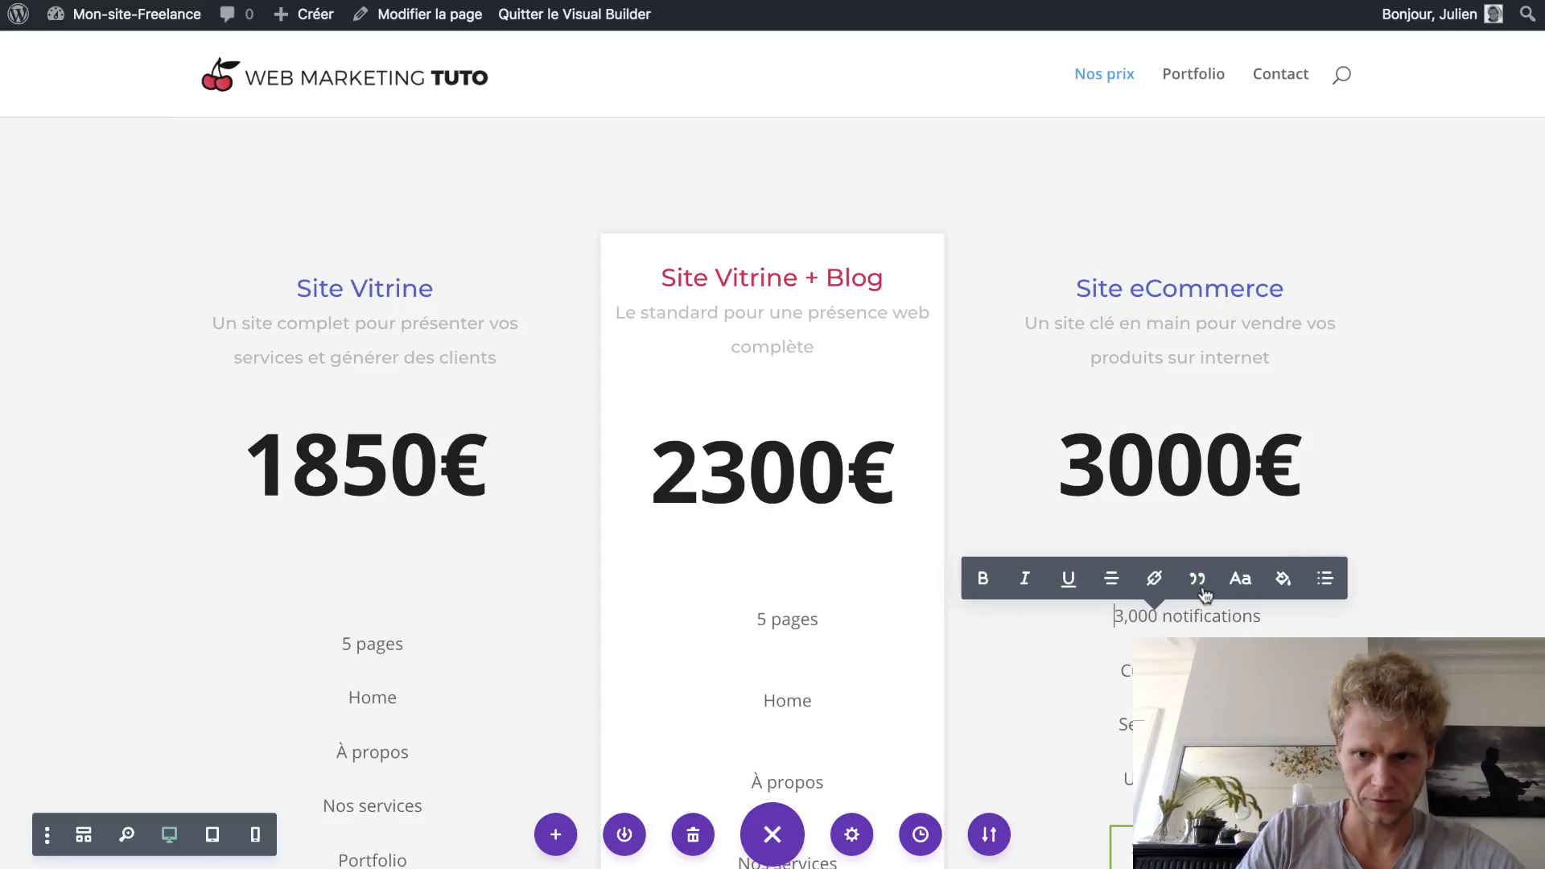
{"action": "left_click", "coordinate": [788, 644]}
{"action": "scroll", "coordinate": [1298, 538], "scroll_direction": "down", "scroll_amount": 3}
{"action": "scroll", "coordinate": [1298, 538], "scroll_direction": "down", "scroll_amount": 3}
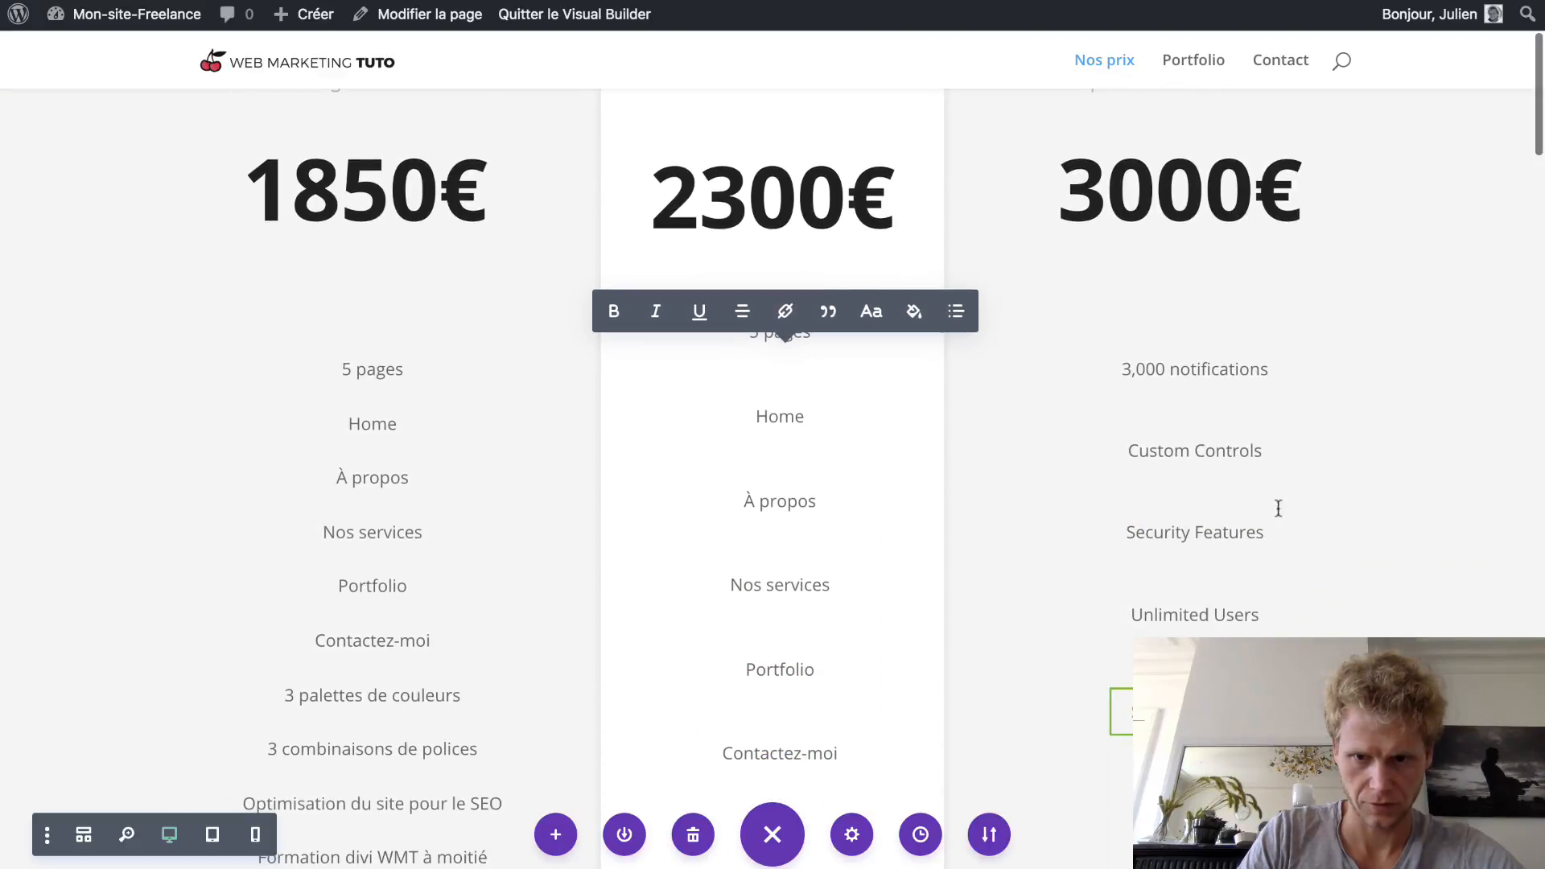
{"action": "left_click", "coordinate": [1189, 428]}
{"action": "key", "text": "ctrl+a"}
{"action": "key", "text": "ctrl+v"}
{"action": "scroll", "coordinate": [766, 318], "scroll_direction": "up", "scroll_amount": 3}
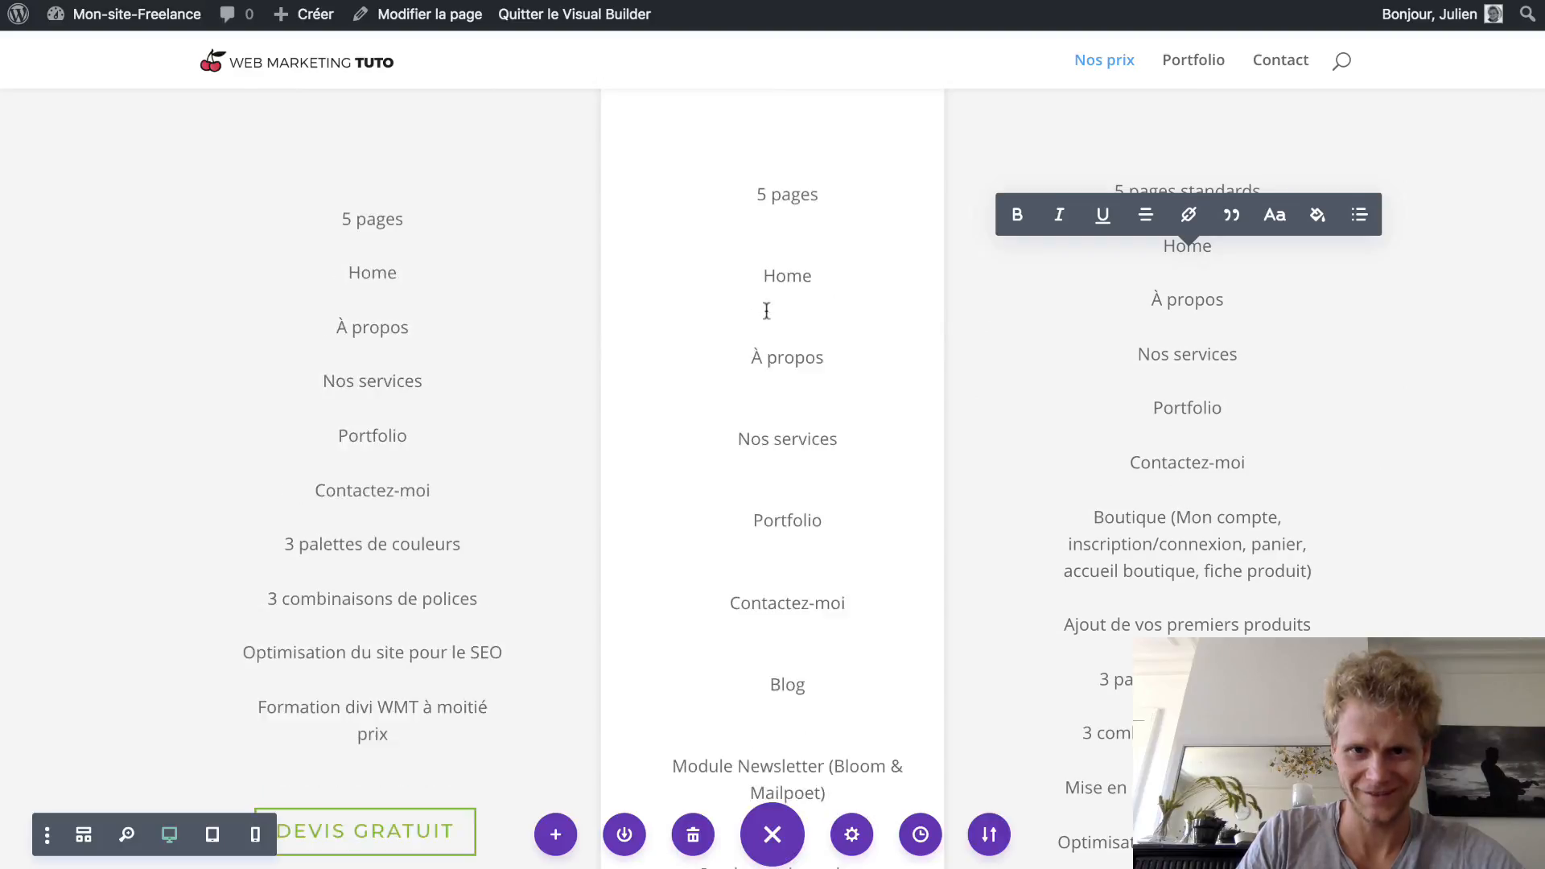
{"action": "left_click", "coordinate": [772, 398]}
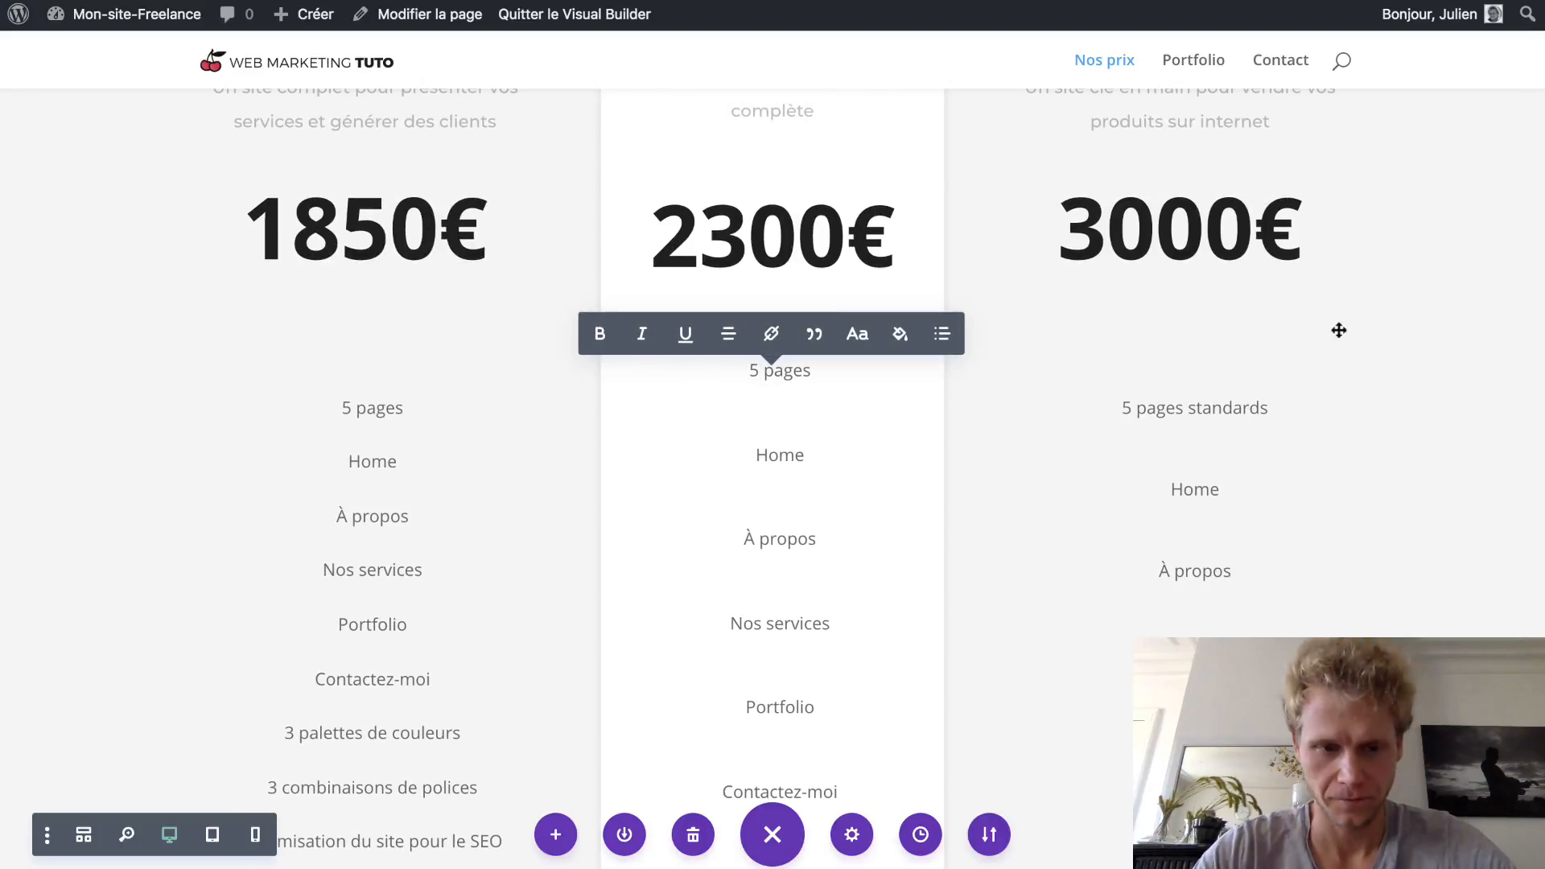
{"action": "scroll", "coordinate": [1333, 406], "scroll_direction": "down", "scroll_amount": 5}
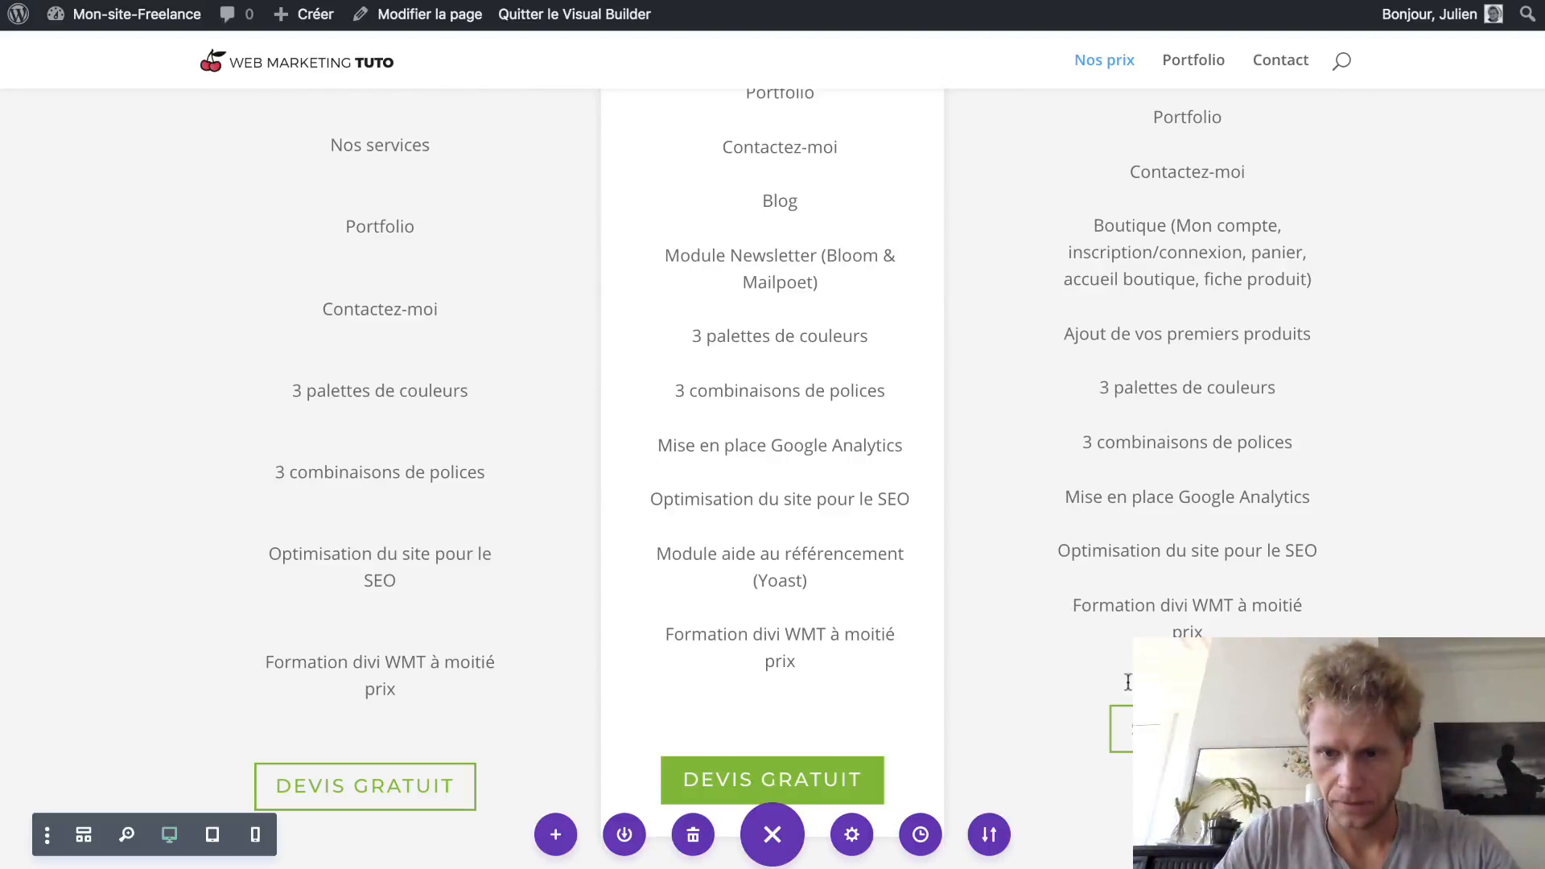
{"action": "scroll", "coordinate": [1184, 533], "scroll_direction": "up", "scroll_amount": 6}
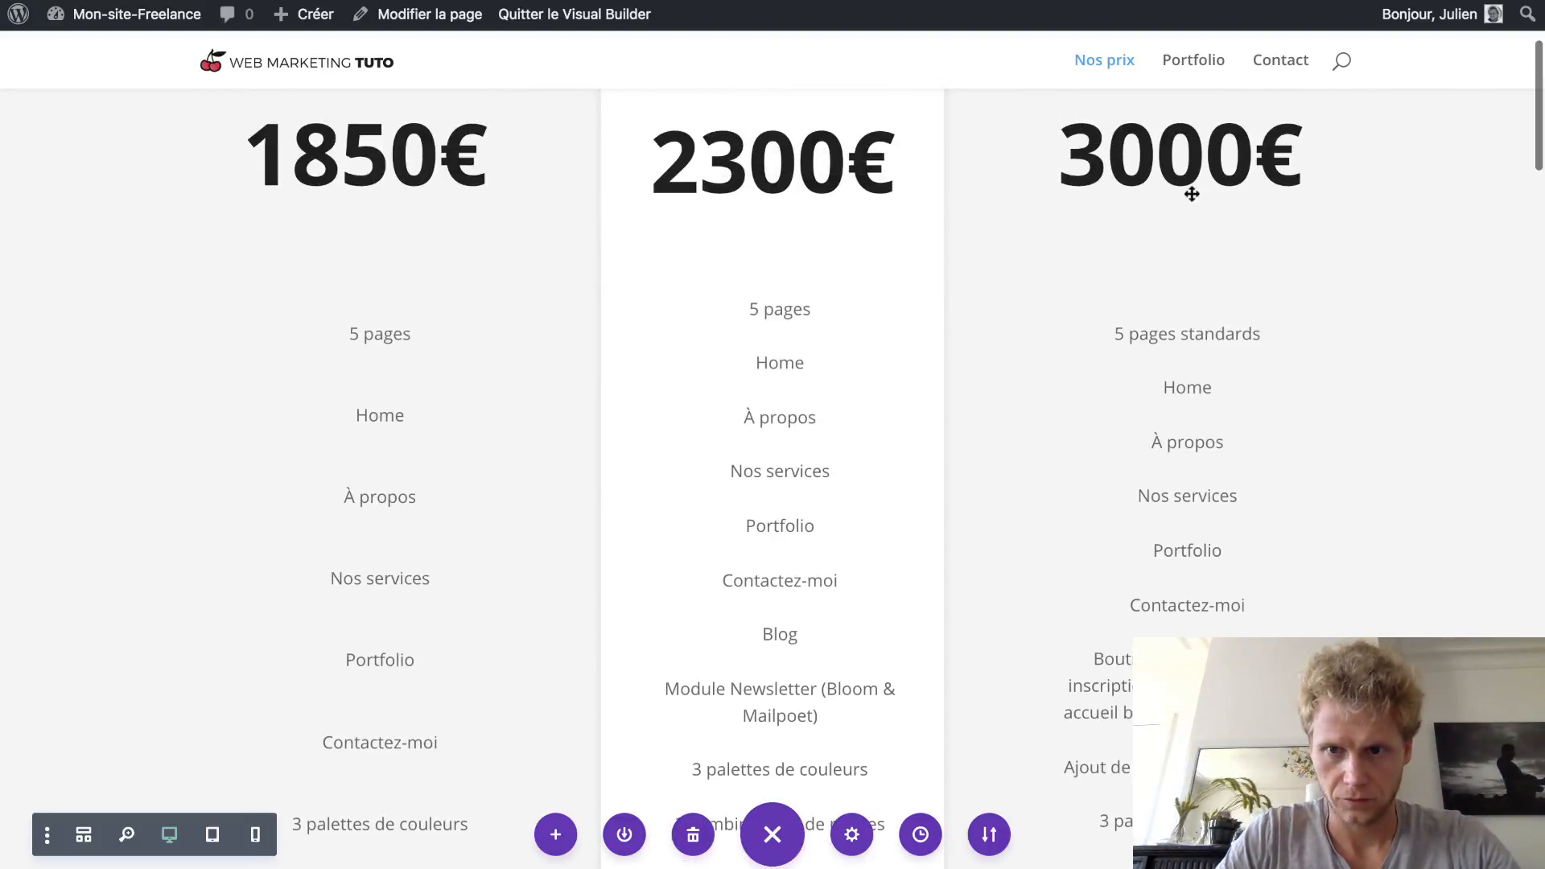
{"action": "scroll", "coordinate": [1172, 190], "scroll_direction": "up", "scroll_amount": 1}
{"action": "scroll", "coordinate": [1153, 186], "scroll_direction": "up", "scroll_amount": 2}
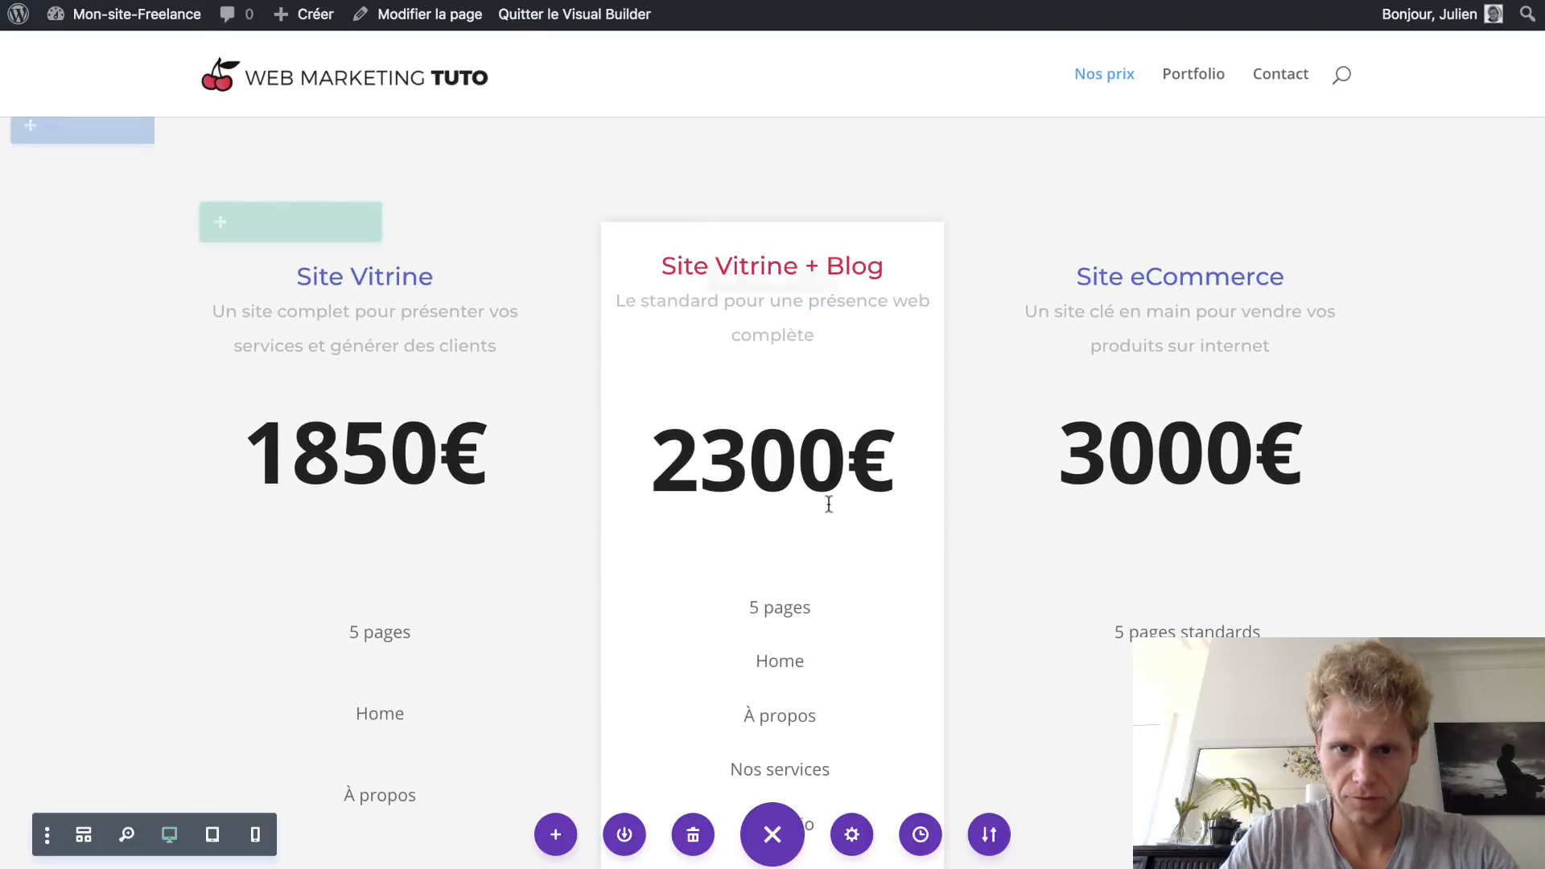
Relabel the Site eCommerce plan's Sign Up button as 'Devis Grautuit'
{"action": "left_click", "coordinate": [1151, 278]}
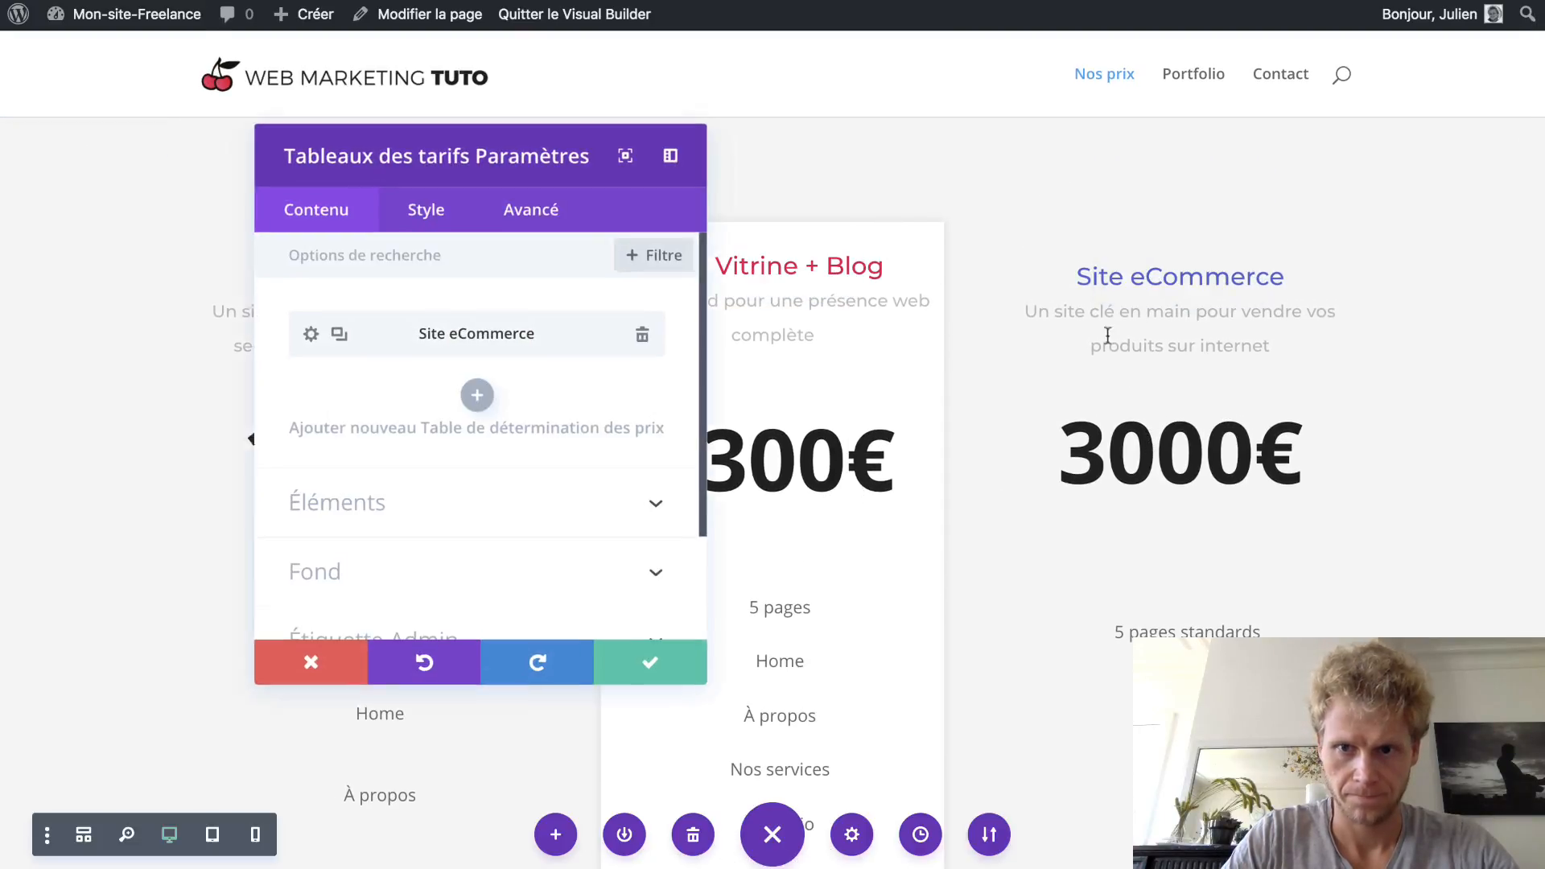
{"action": "left_click", "coordinate": [320, 342]}
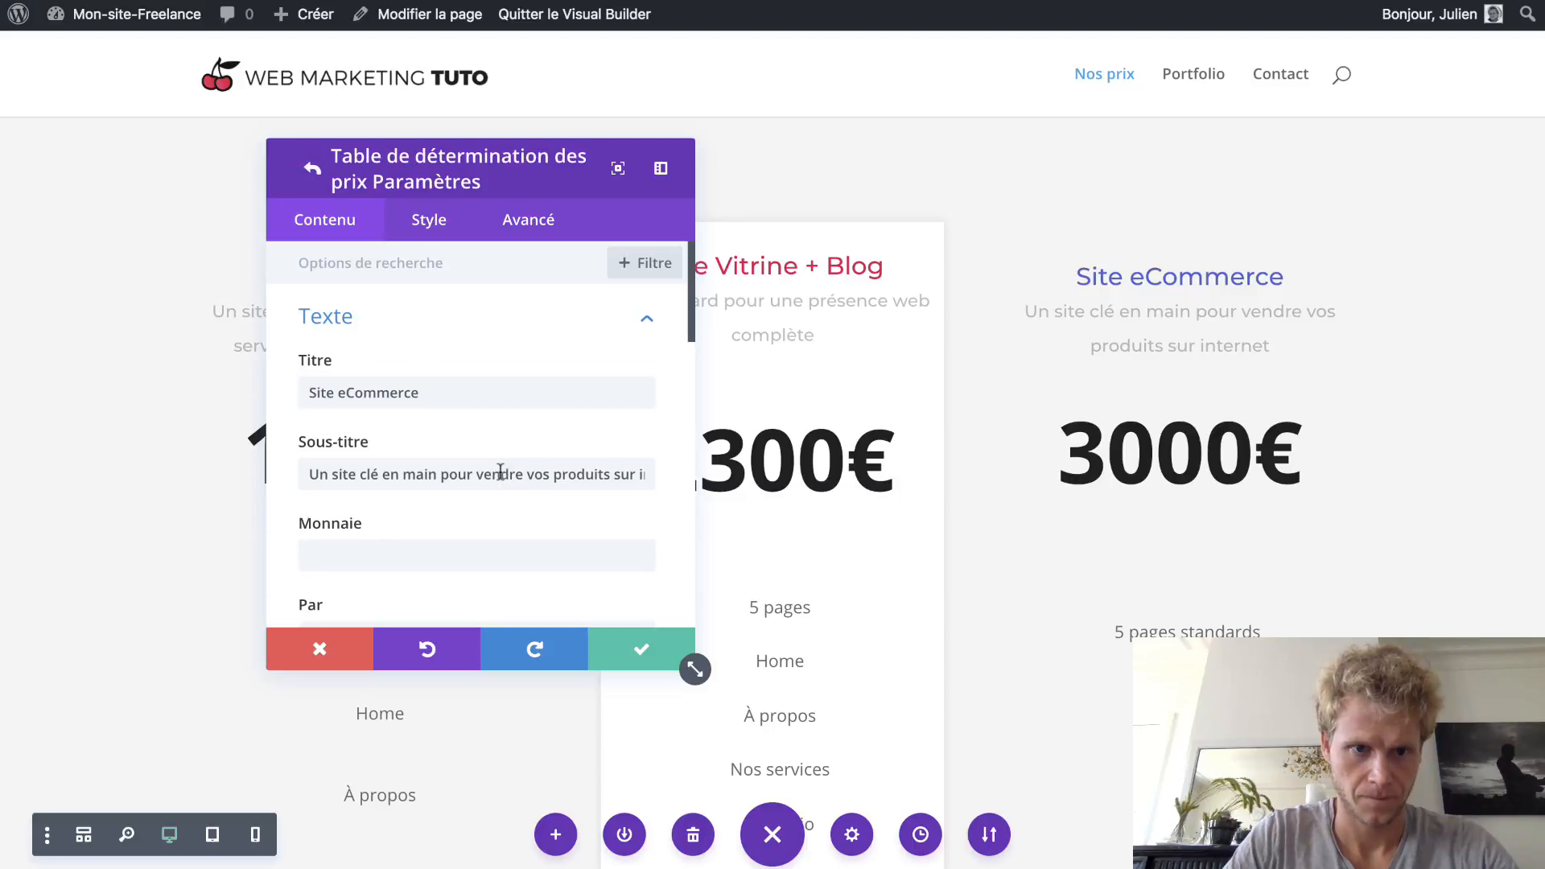
{"action": "scroll", "coordinate": [500, 472], "scroll_direction": "down", "scroll_amount": 6}
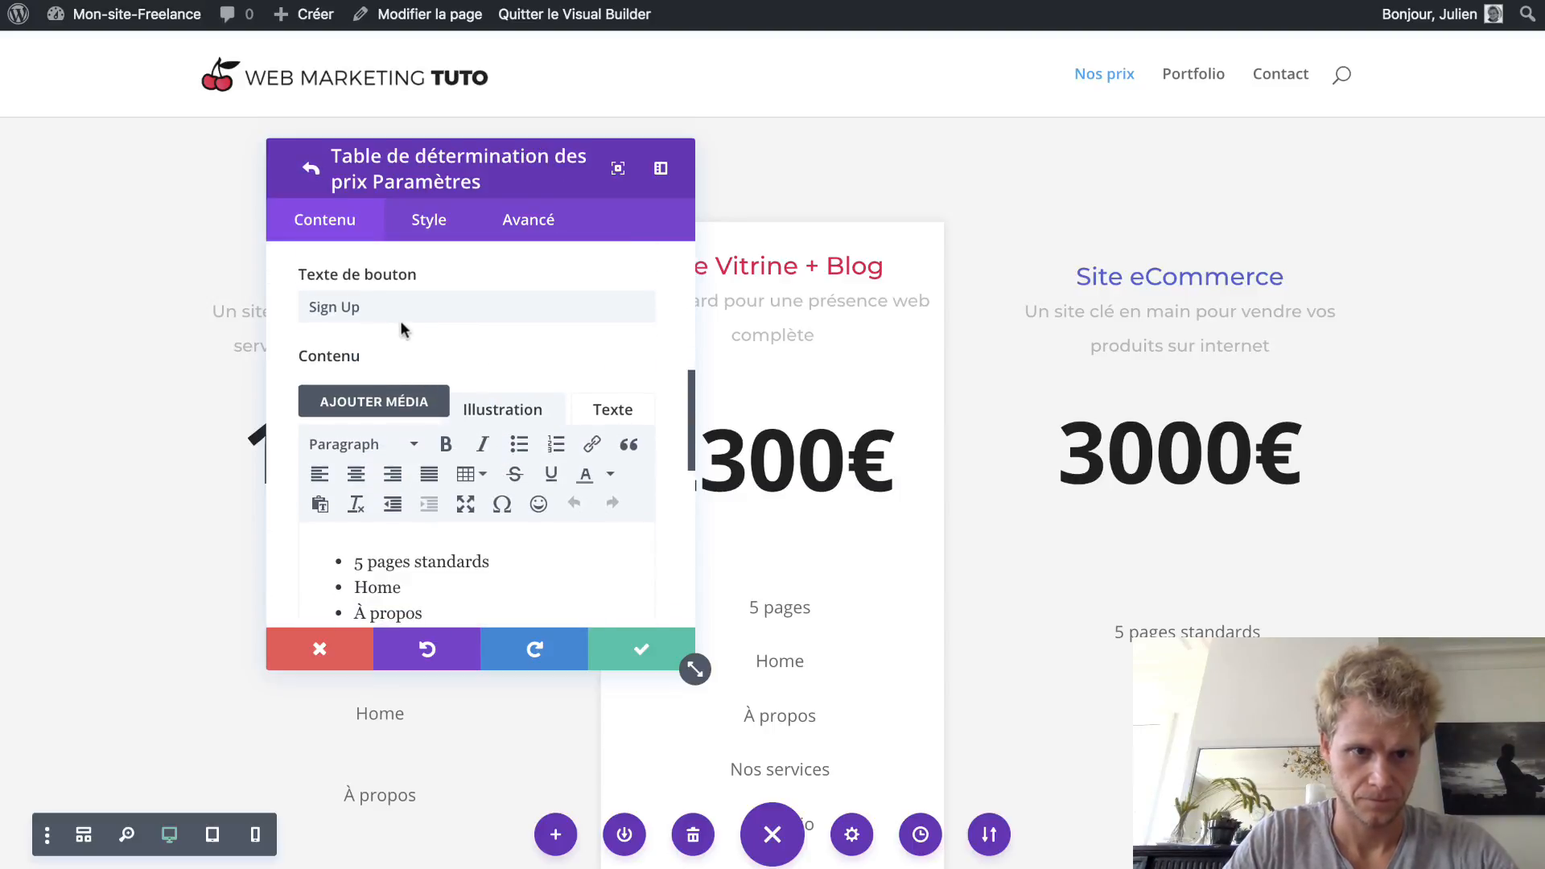
{"action": "left_click", "coordinate": [407, 321]}
{"action": "key", "text": "super+a"}
{"action": "type", "text": "Devis G"}
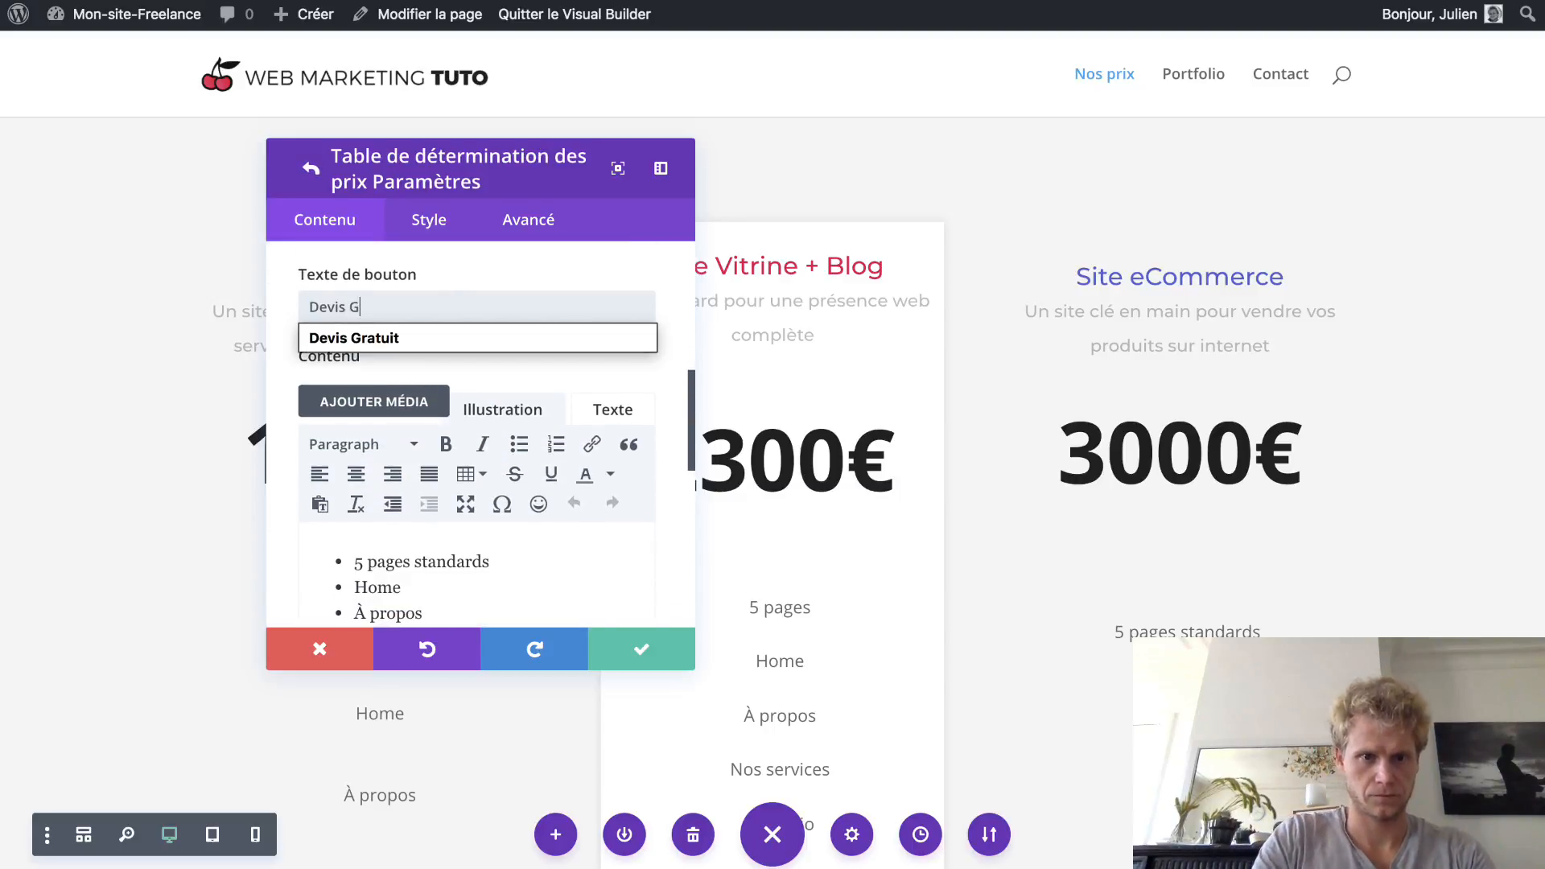
{"action": "type", "text": "rau"}
{"action": "type", "text": "tuit"}
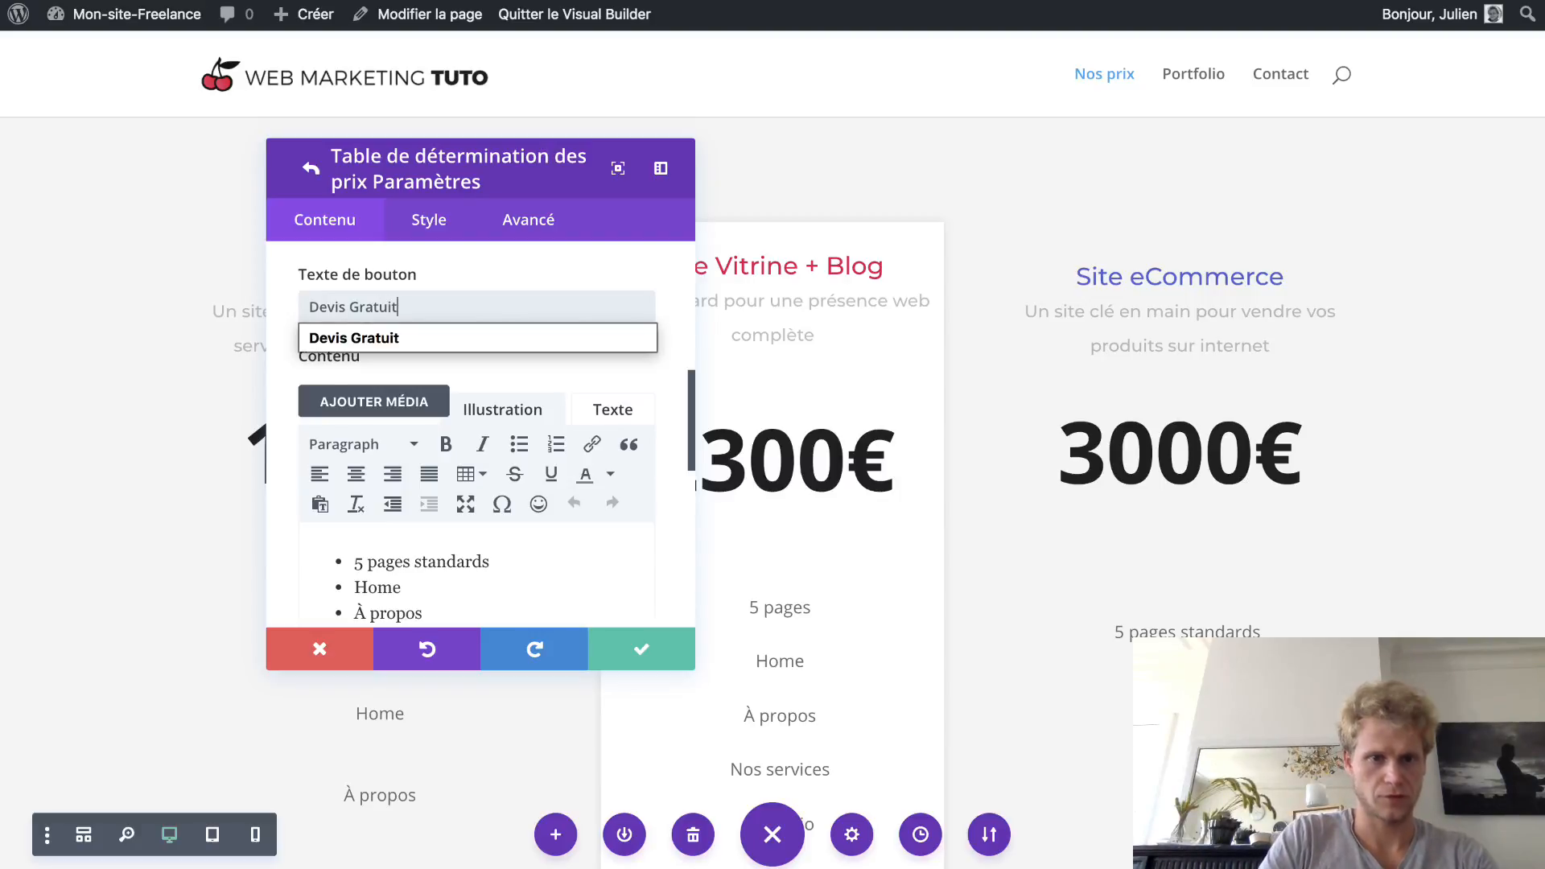
{"action": "left_click", "coordinate": [616, 644]}
Make the pricing module's button text and button border blue
{"action": "scroll", "coordinate": [1046, 547], "scroll_direction": "down", "scroll_amount": 10}
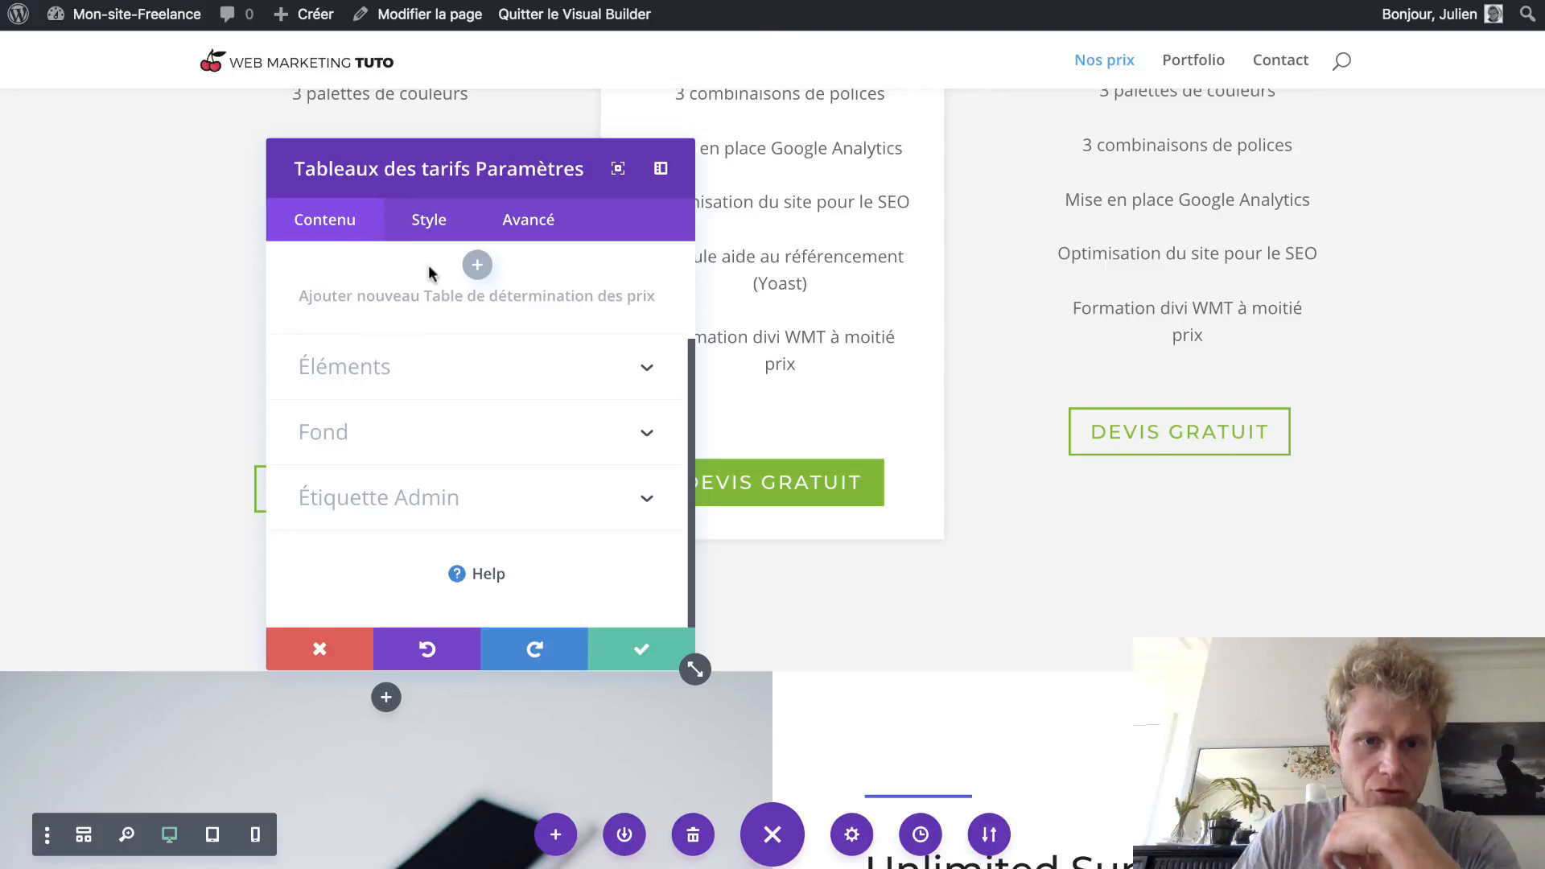
{"action": "scroll", "coordinate": [483, 321], "scroll_direction": "up", "scroll_amount": 3}
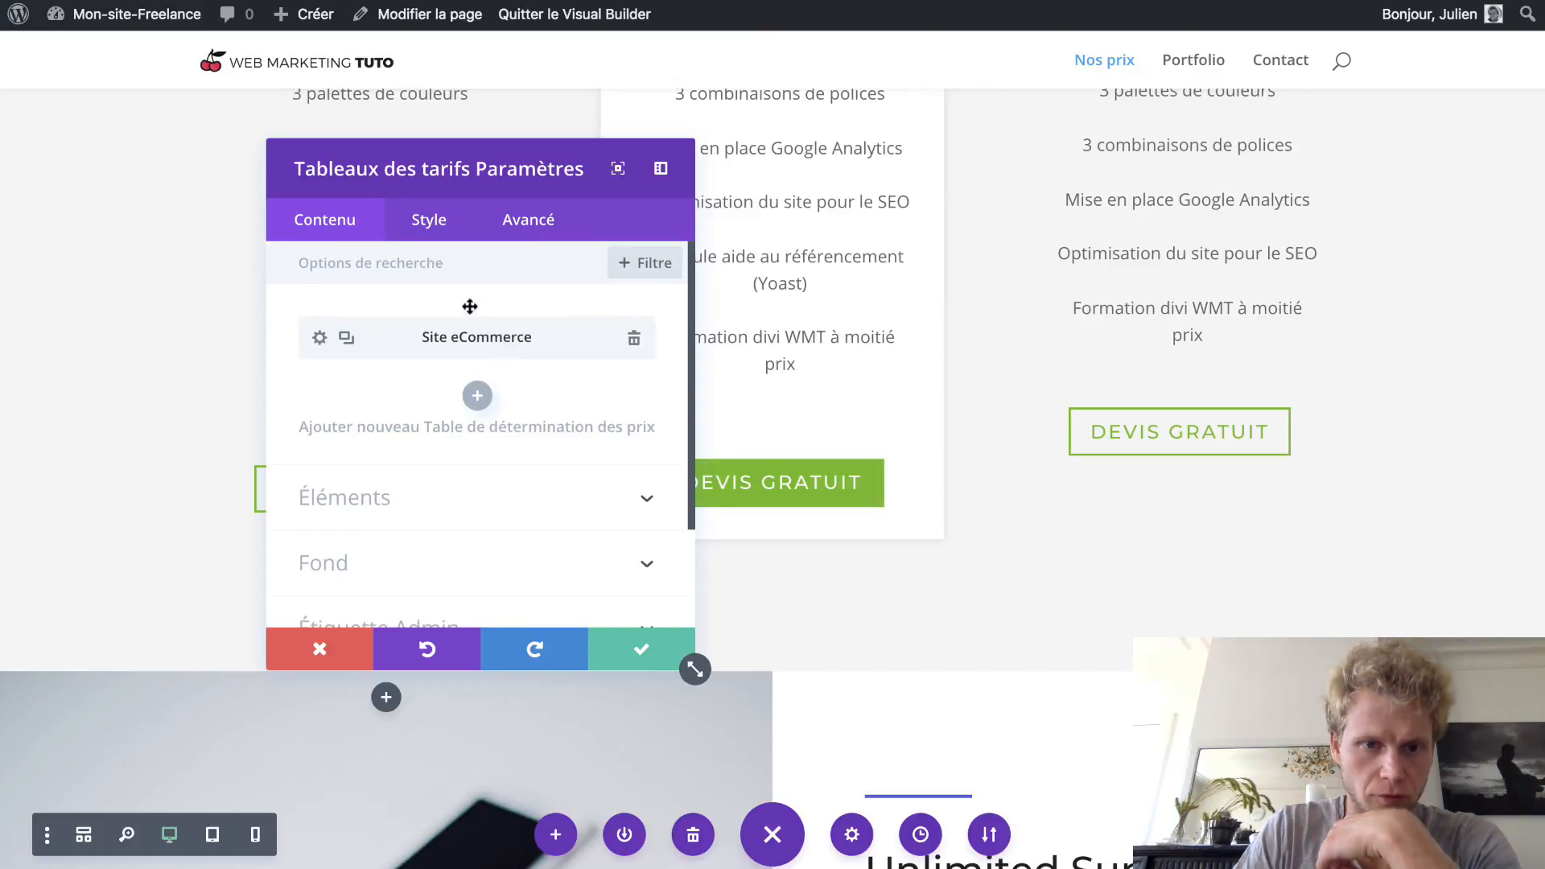
{"action": "left_click", "coordinate": [429, 225]}
{"action": "scroll", "coordinate": [474, 460], "scroll_direction": "down", "scroll_amount": 5}
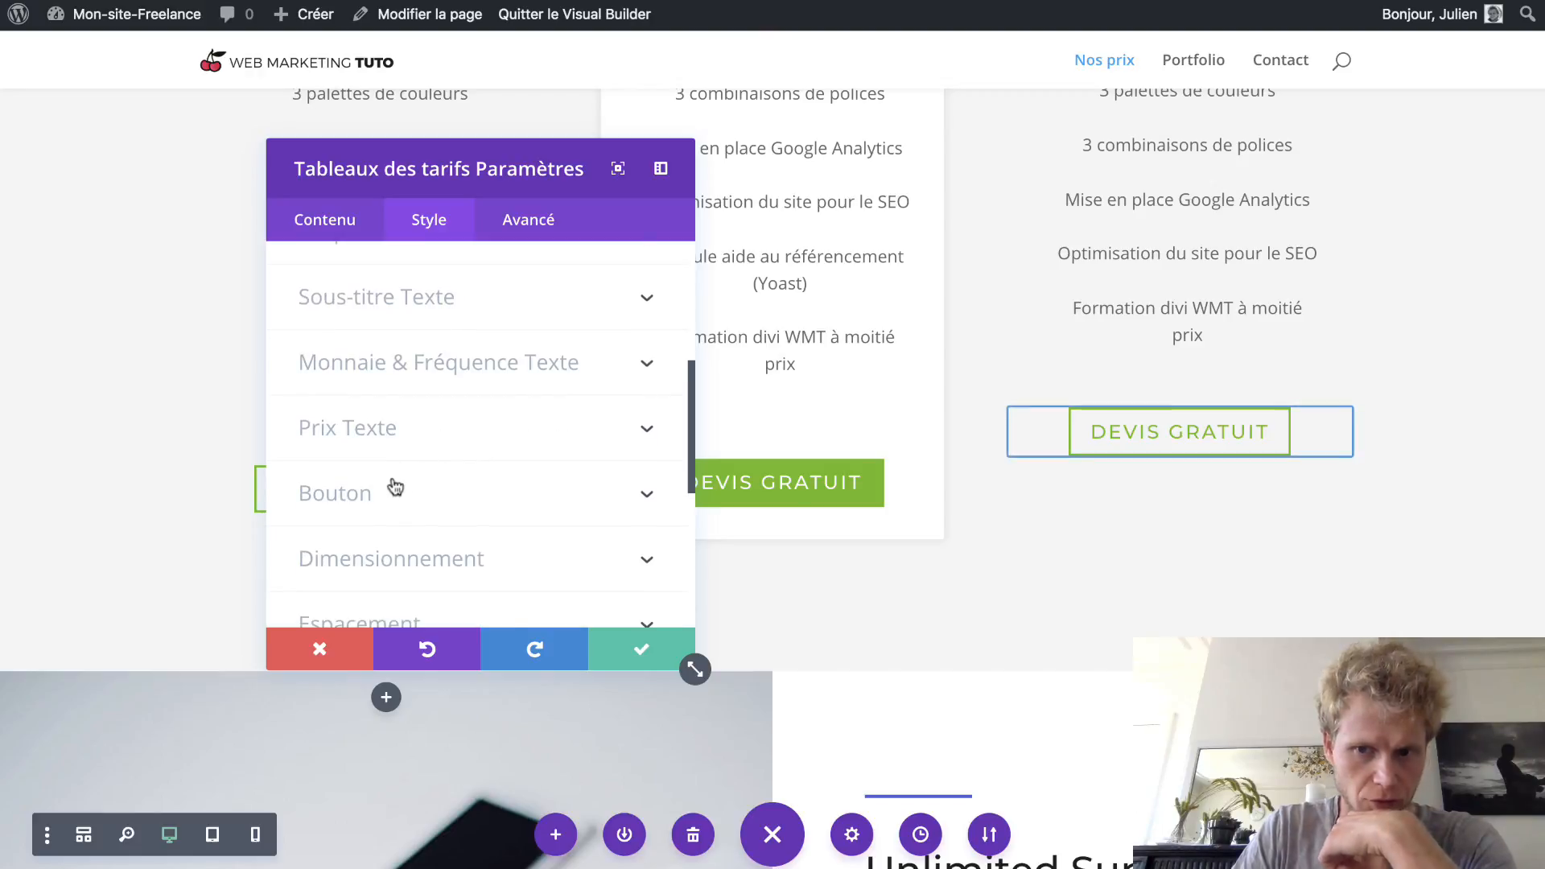
{"action": "left_click", "coordinate": [391, 488]}
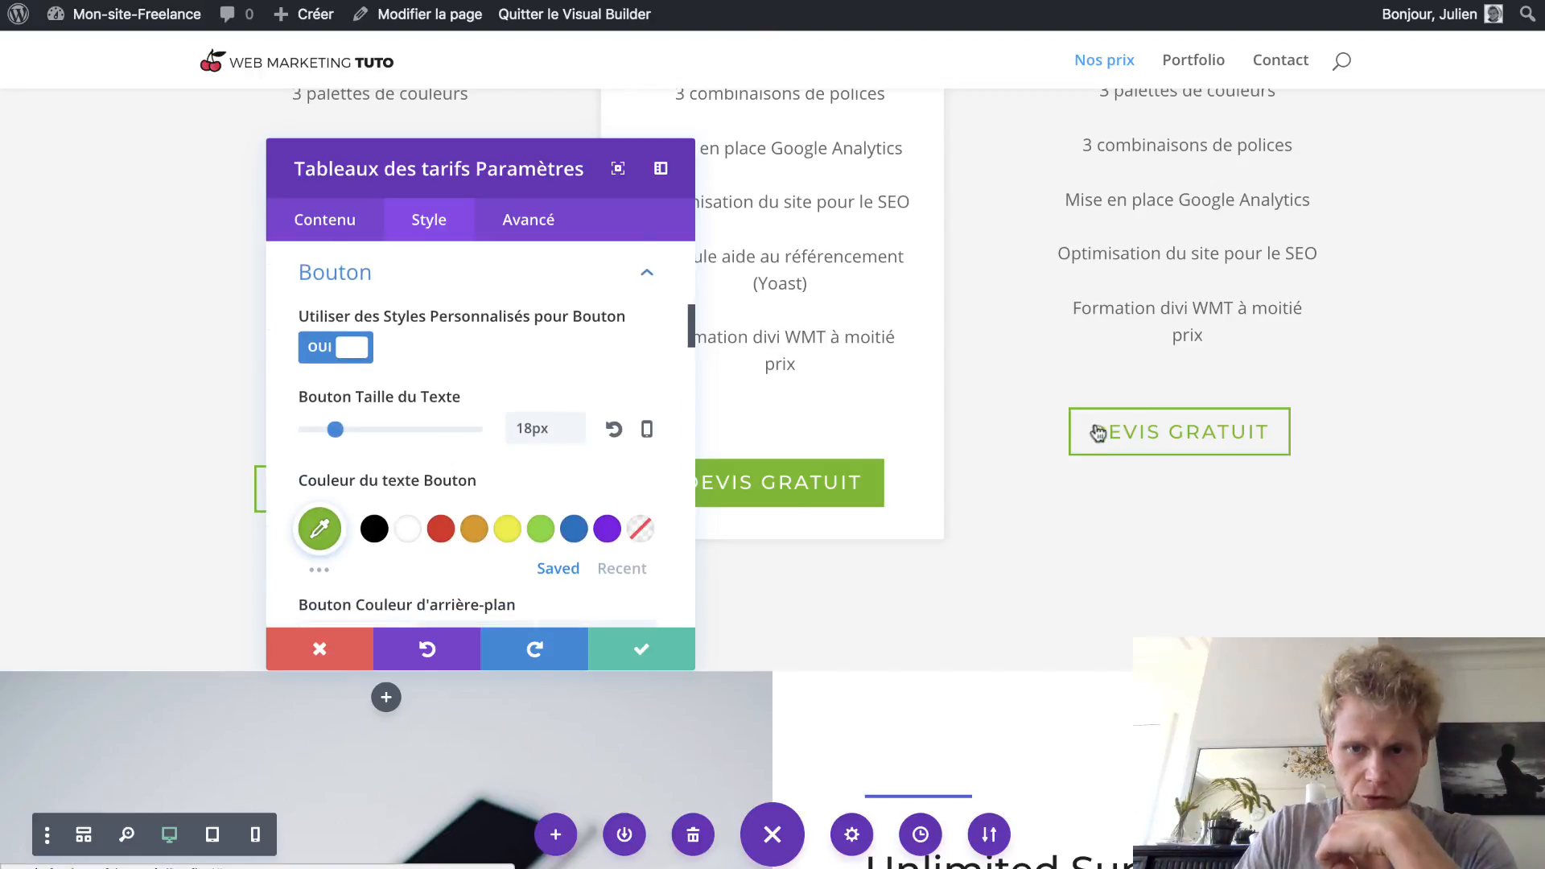
{"action": "left_click", "coordinate": [583, 537]}
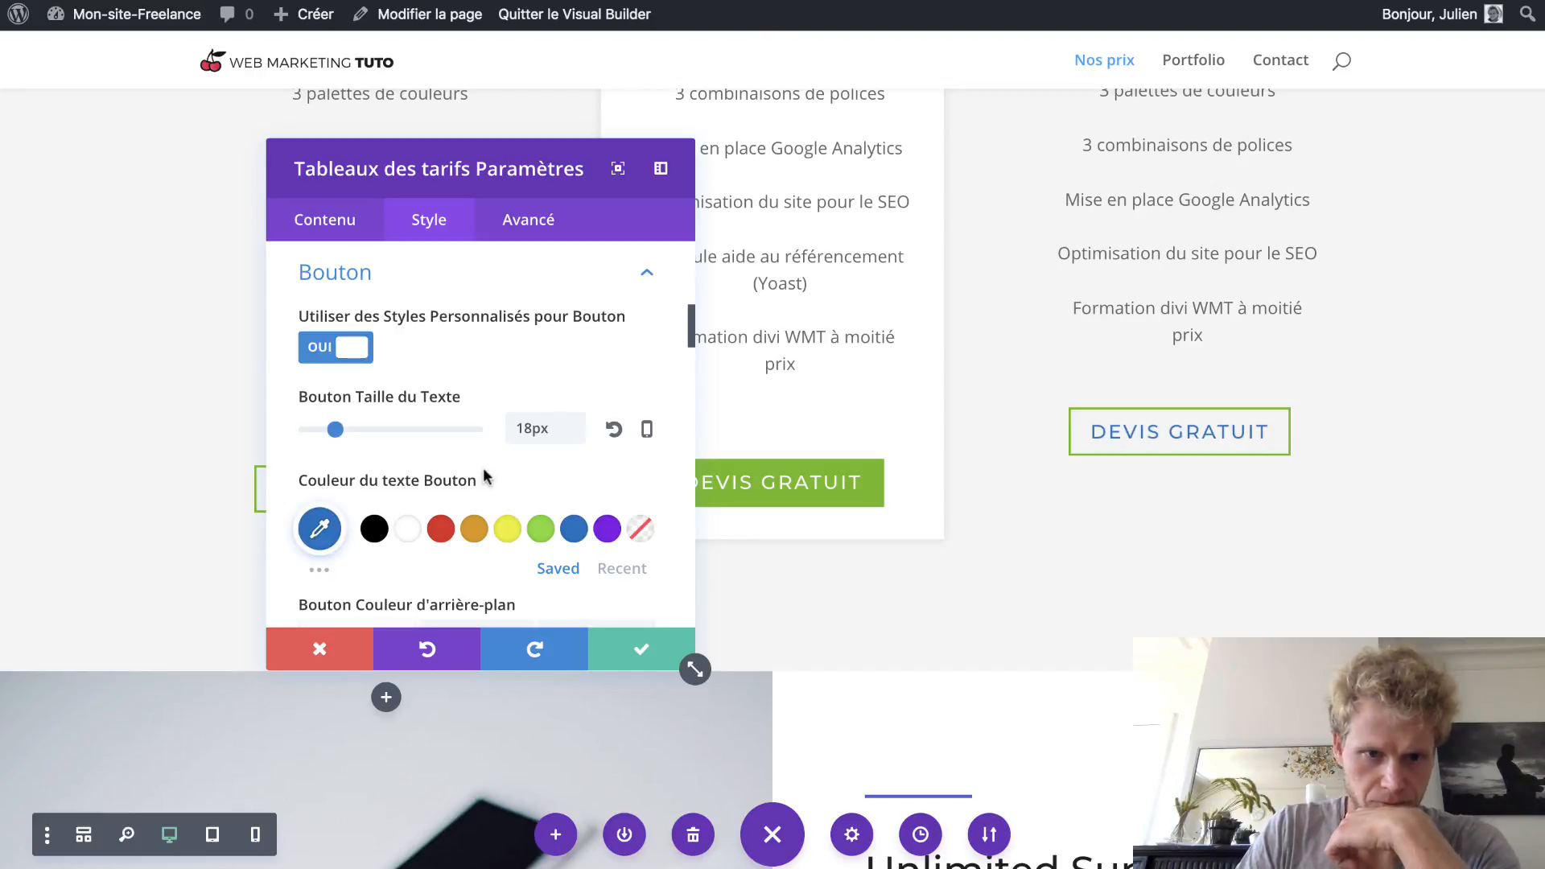
{"action": "scroll", "coordinate": [485, 477], "scroll_direction": "down", "scroll_amount": 4}
{"action": "scroll", "coordinate": [484, 477], "scroll_direction": "down", "scroll_amount": 5}
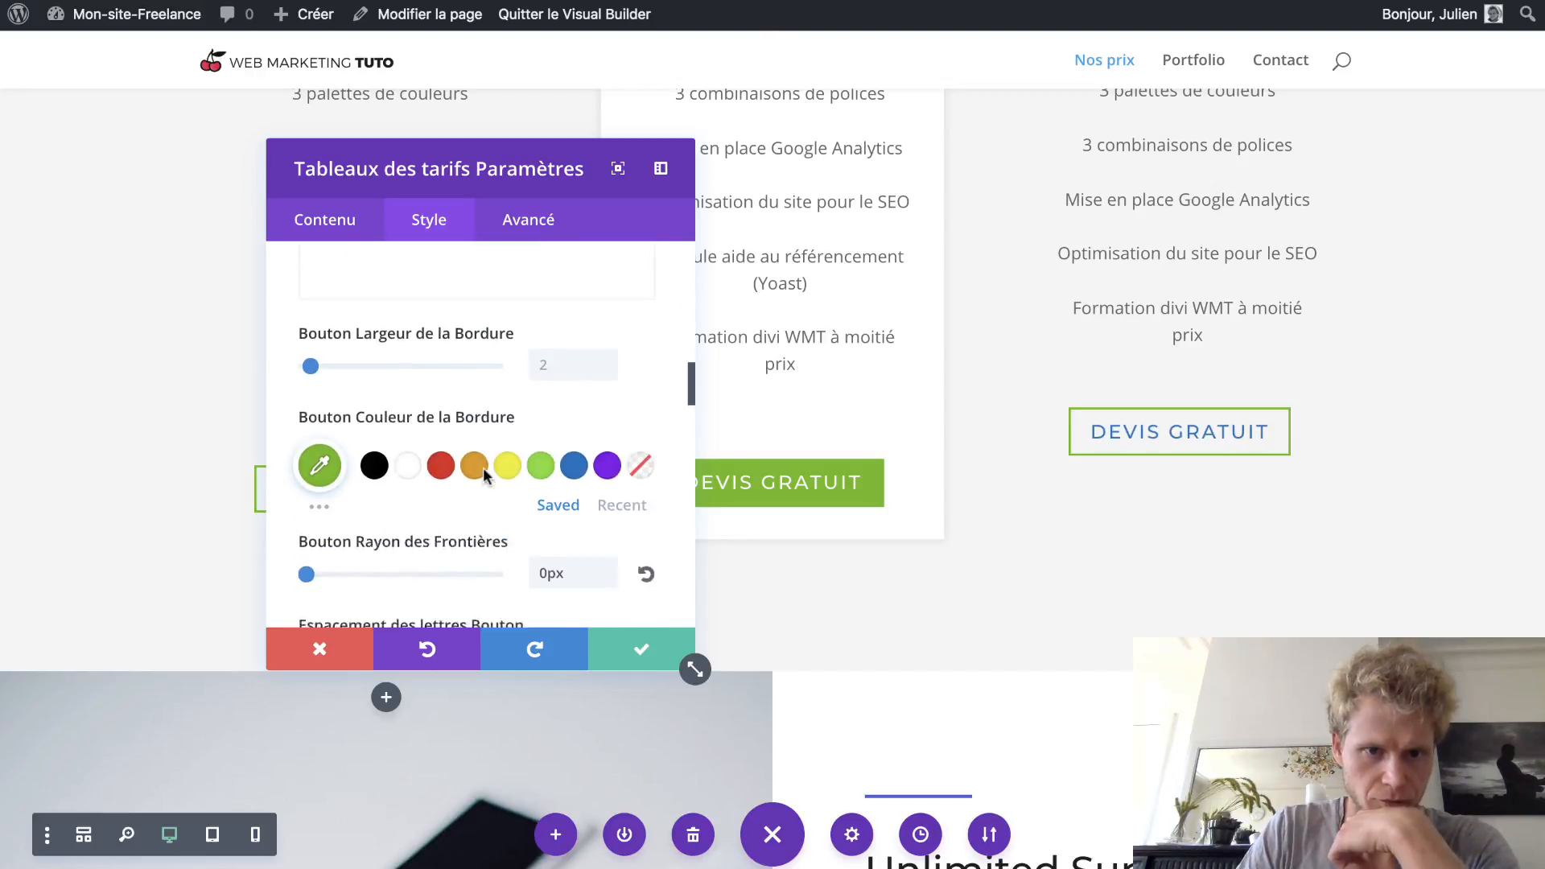
{"action": "scroll", "coordinate": [563, 419], "scroll_direction": "up", "scroll_amount": 1}
{"action": "left_click", "coordinate": [575, 409]}
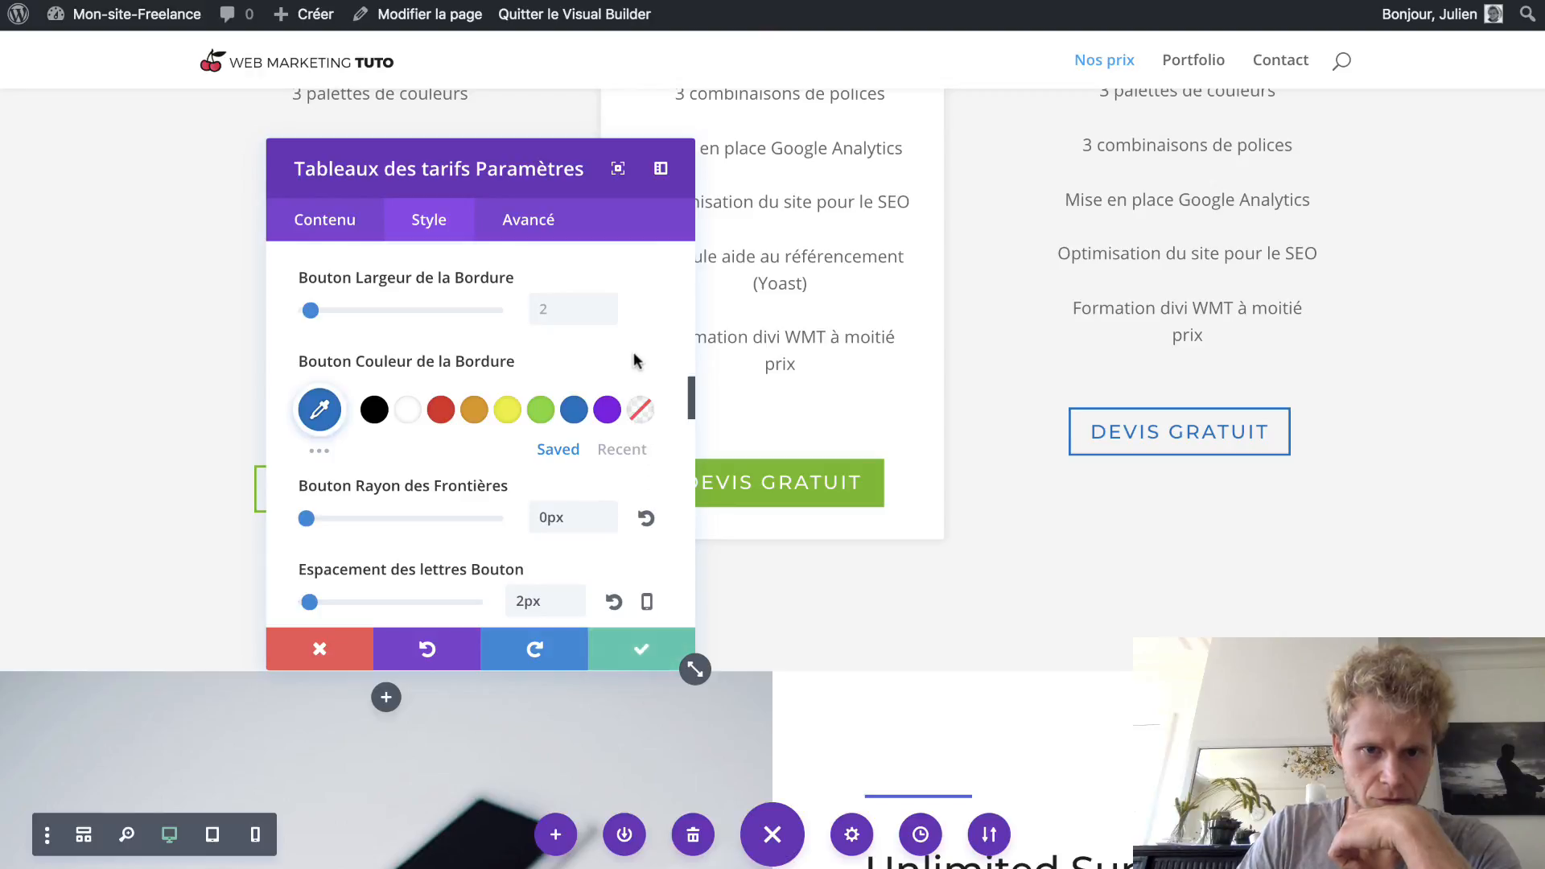
{"action": "scroll", "coordinate": [635, 360], "scroll_direction": "up", "scroll_amount": 10}
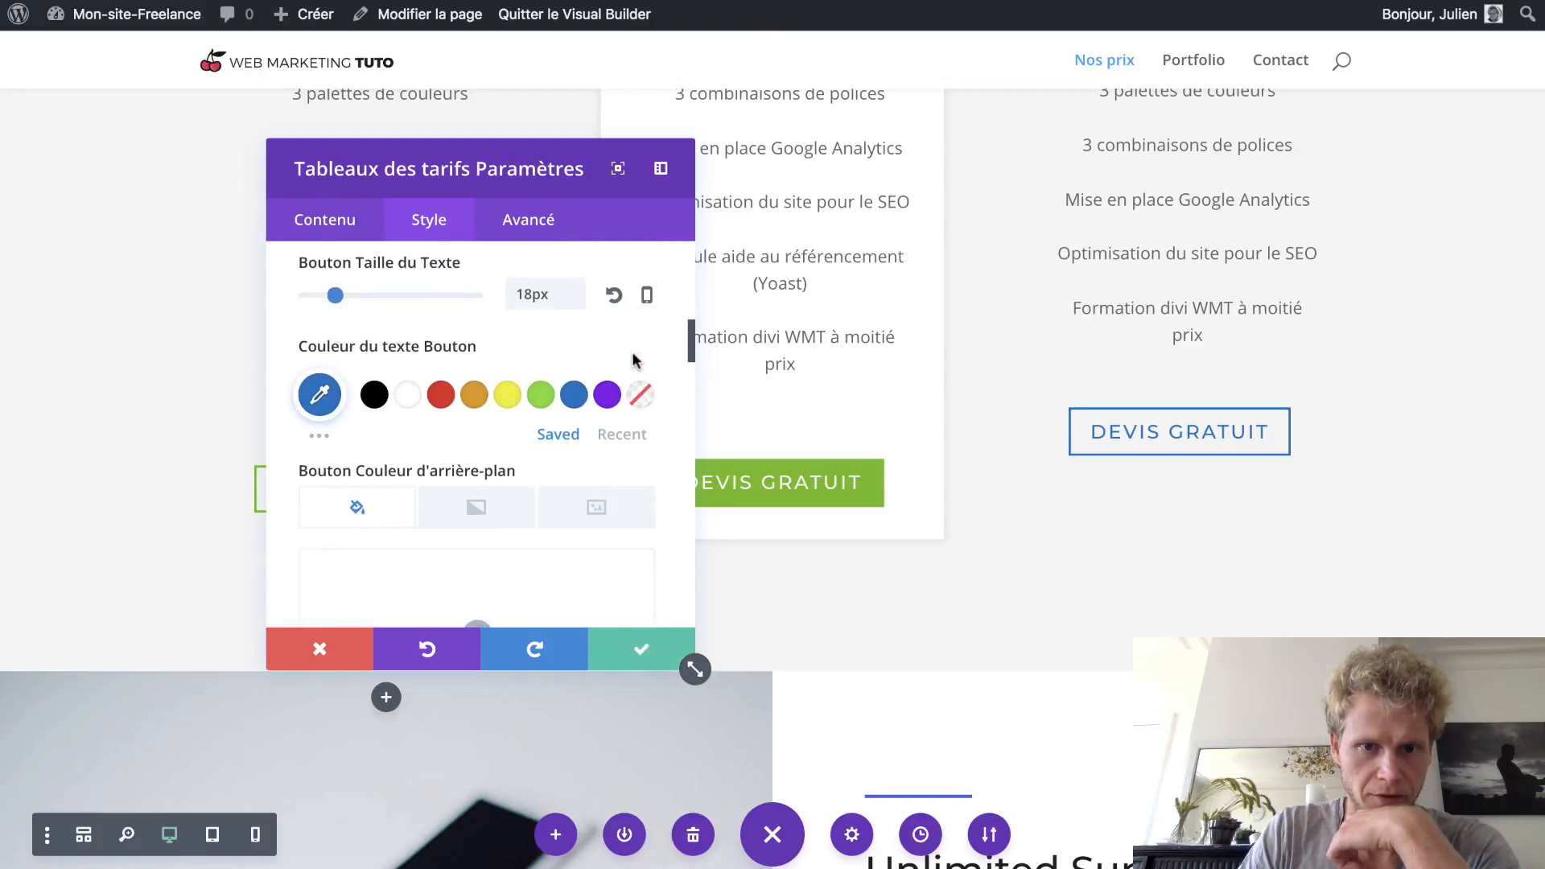
{"action": "scroll", "coordinate": [635, 359], "scroll_direction": "up", "scroll_amount": 1}
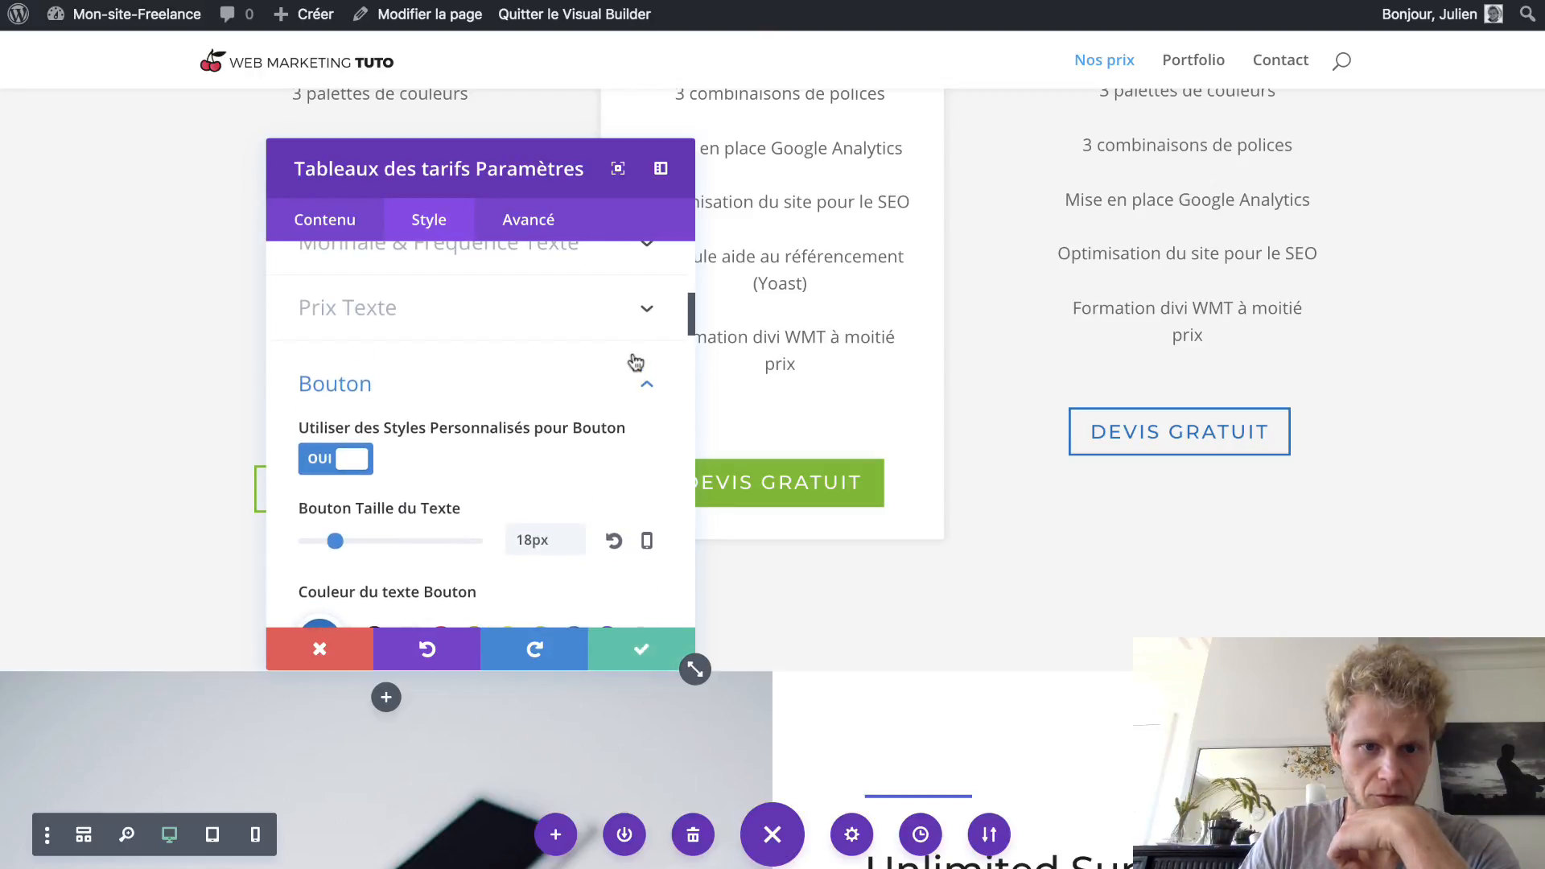
Copy the eCommerce button styles and save the module settings
{"action": "right_click", "coordinate": [544, 379]}
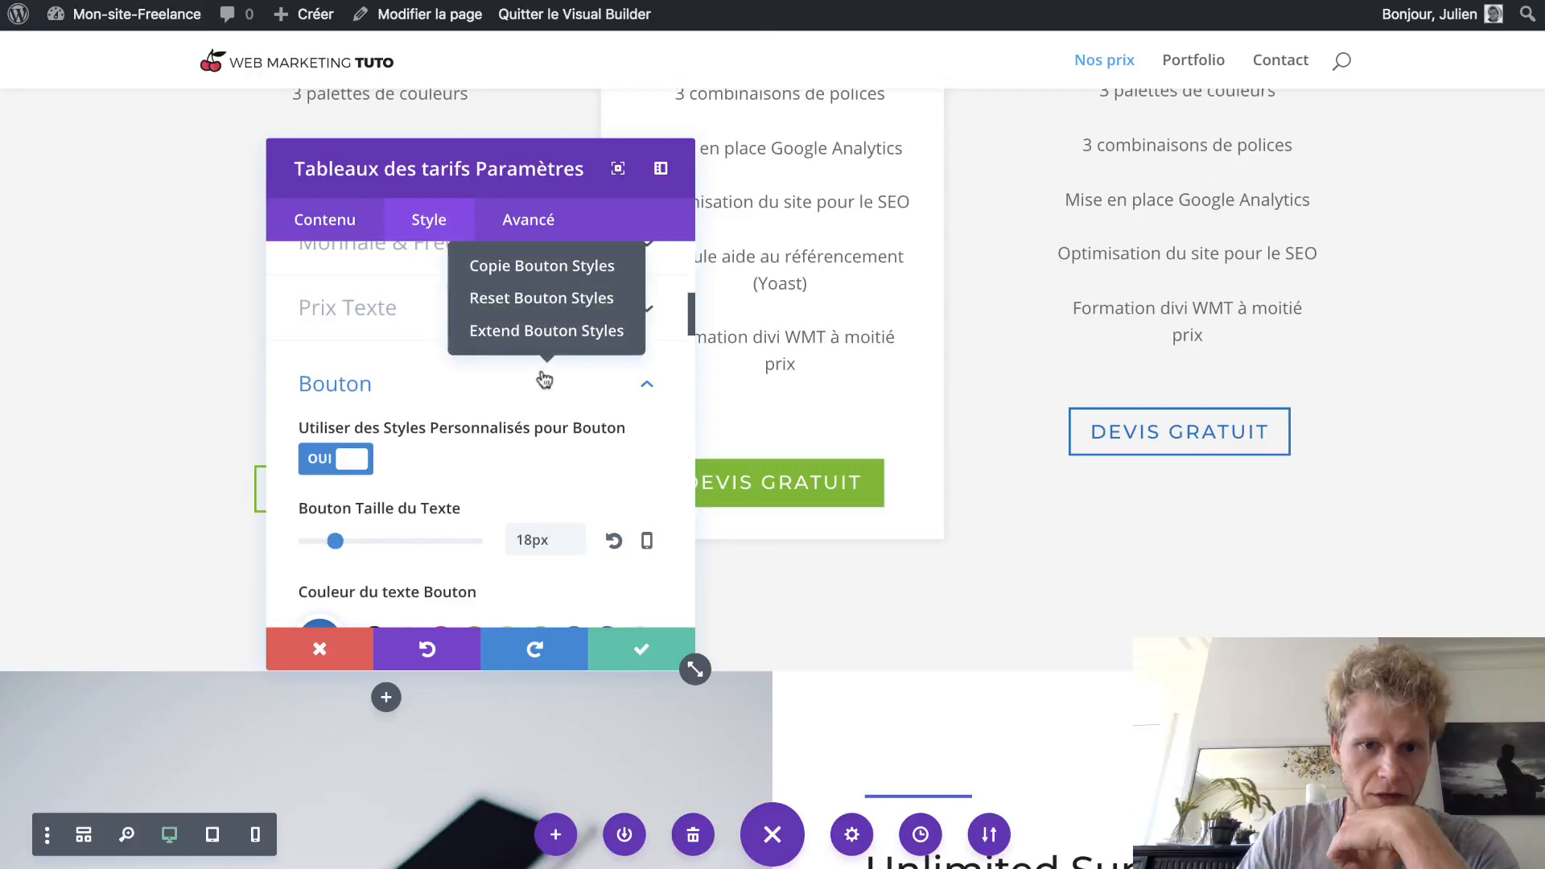
{"action": "left_click", "coordinate": [556, 270]}
{"action": "left_click", "coordinate": [683, 657]}
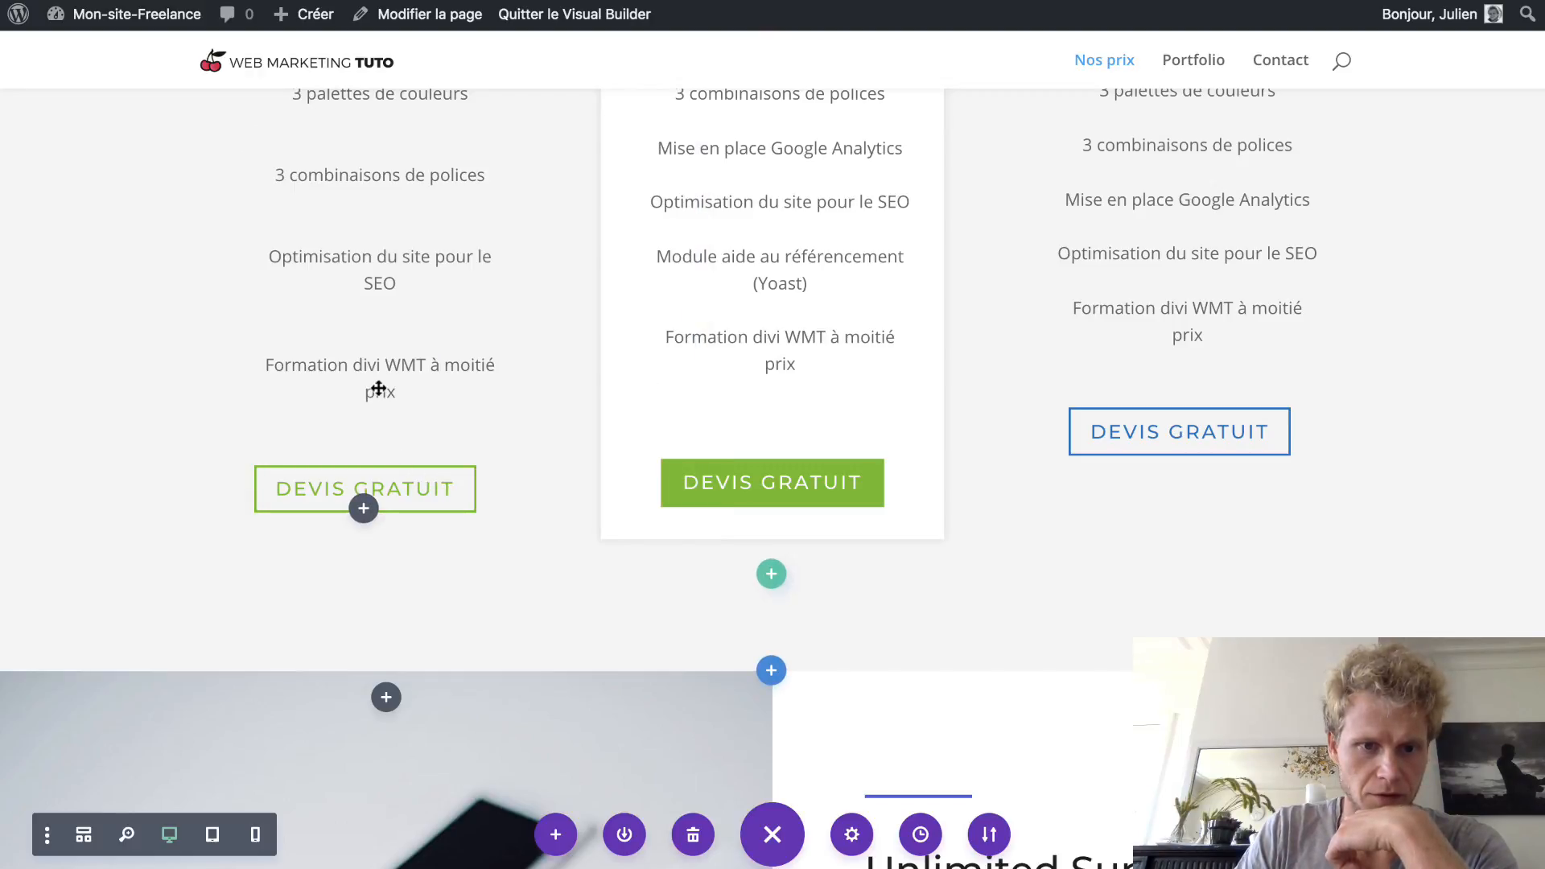
{"action": "scroll", "coordinate": [379, 389], "scroll_direction": "up", "scroll_amount": 6}
Paste the copied blue button styles onto the Site Vitrine pricing module
{"action": "scroll", "coordinate": [404, 261], "scroll_direction": "up", "scroll_amount": 2}
{"action": "scroll", "coordinate": [362, 173], "scroll_direction": "up", "scroll_amount": 3}
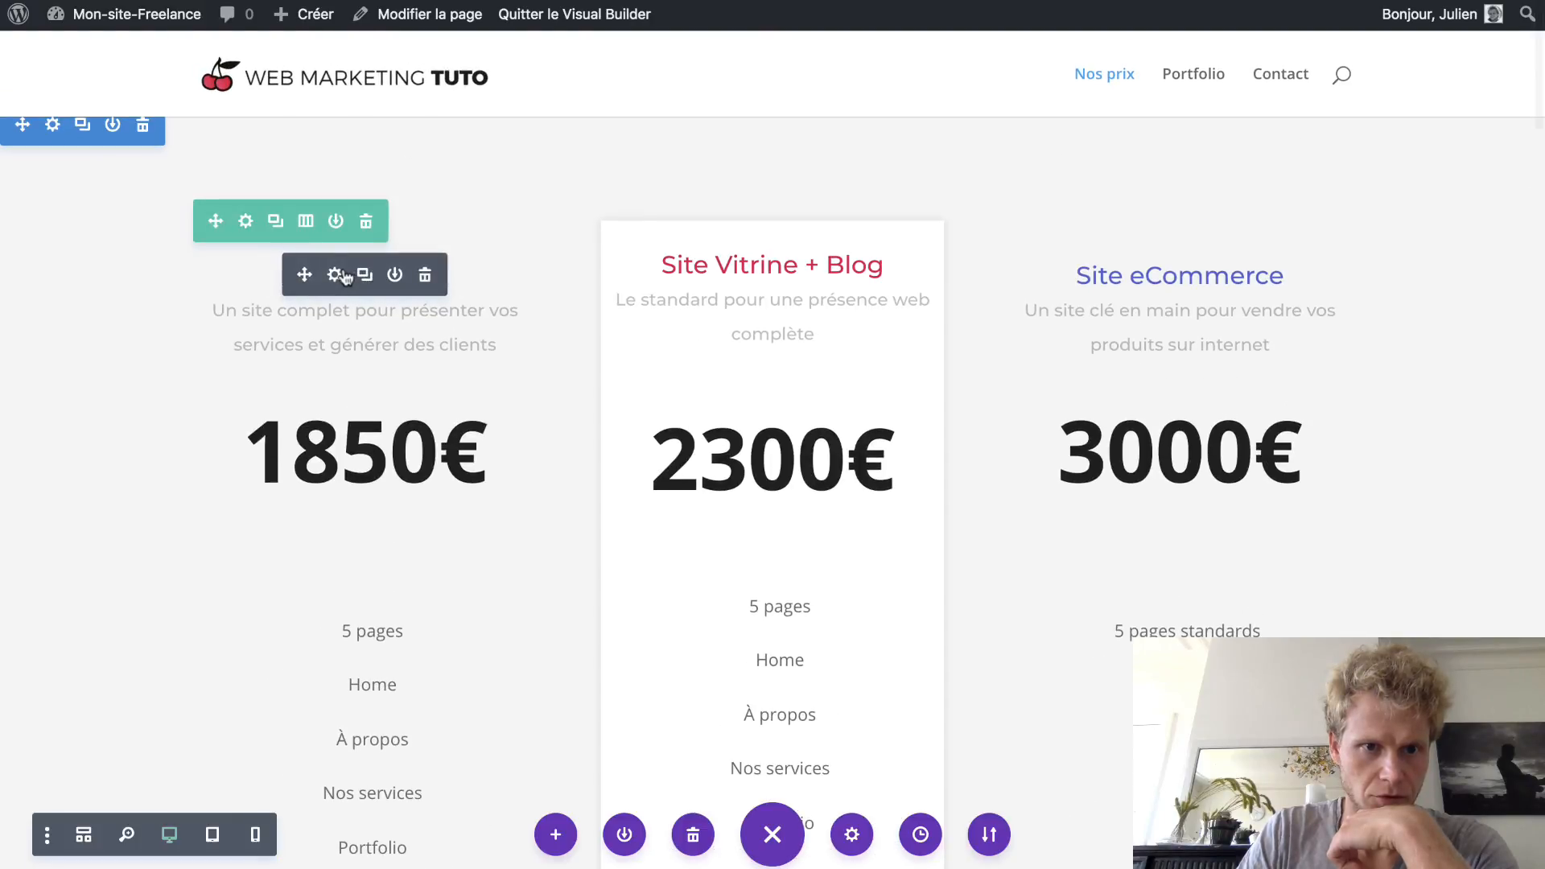
{"action": "left_click", "coordinate": [341, 277]}
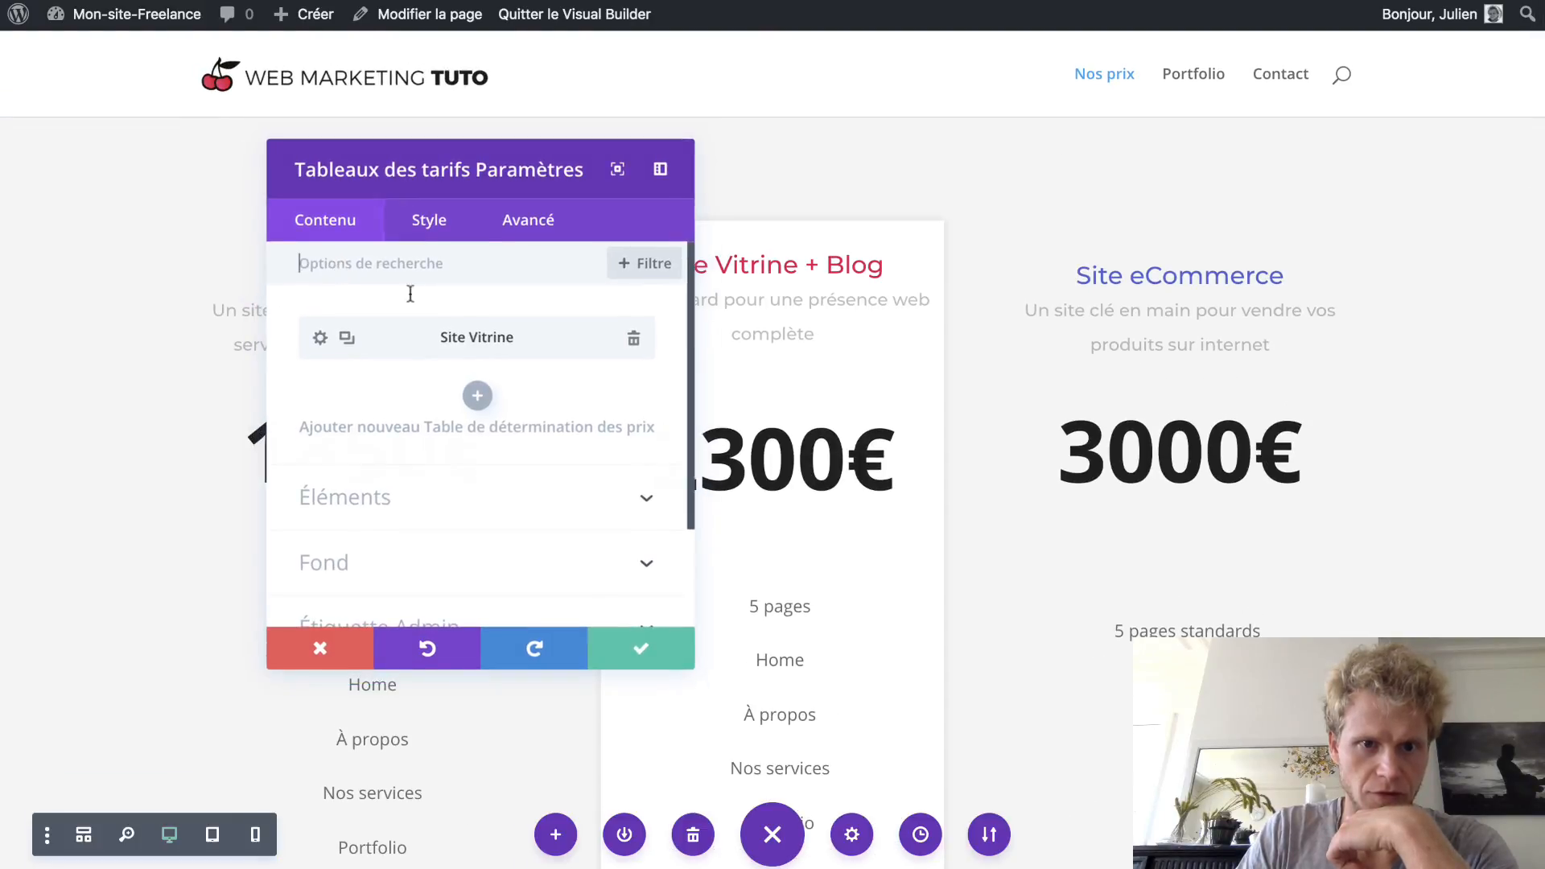
{"action": "left_click", "coordinate": [401, 225]}
{"action": "scroll", "coordinate": [462, 486], "scroll_direction": "down", "scroll_amount": 5}
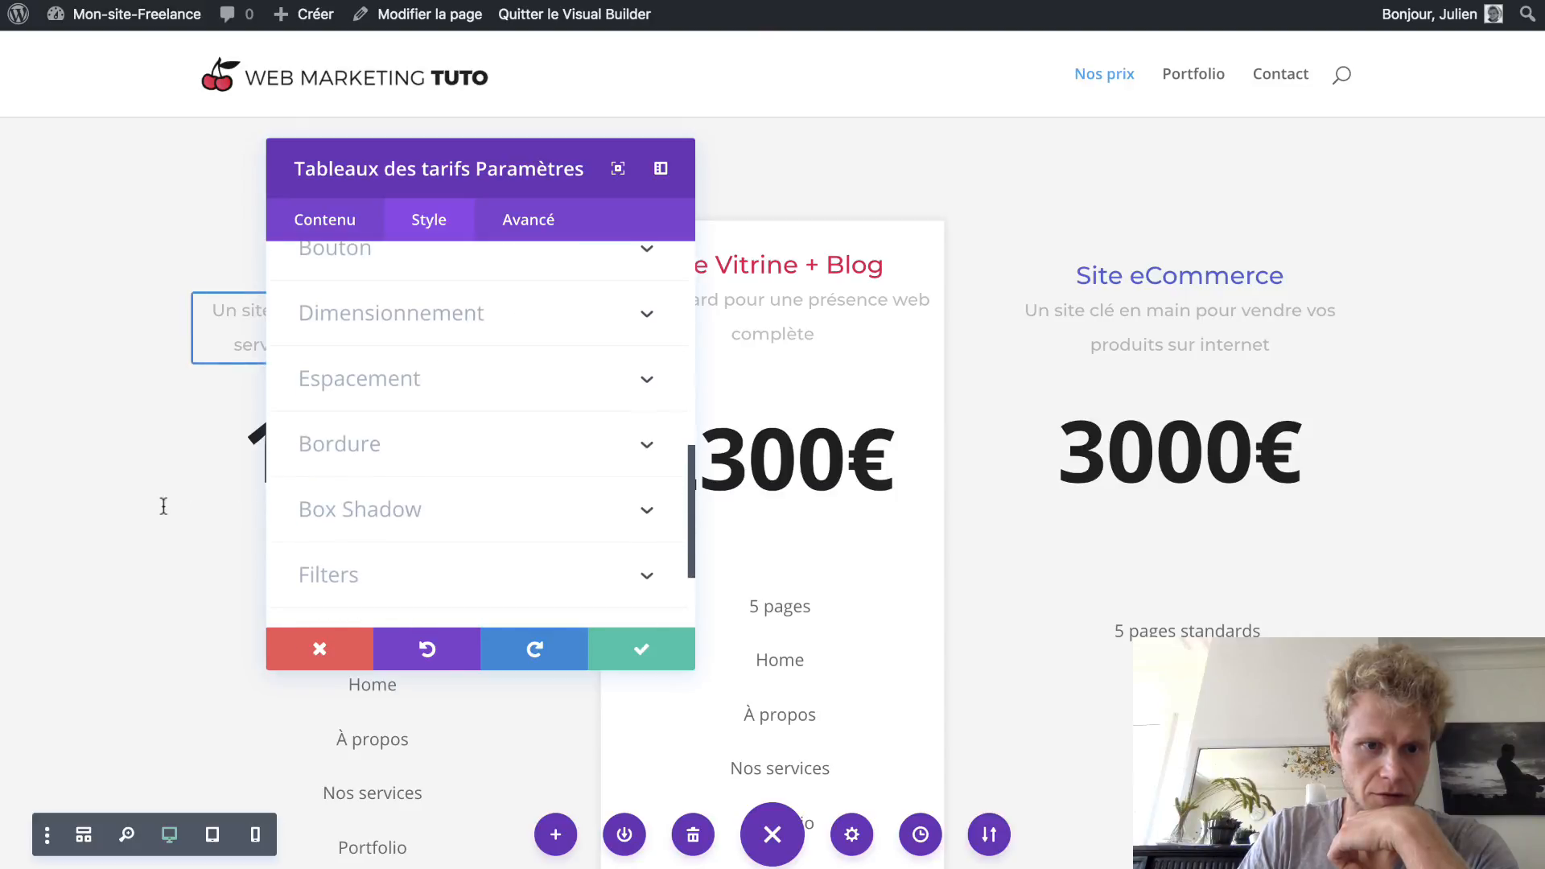
{"action": "scroll", "coordinate": [161, 510], "scroll_direction": "down", "scroll_amount": 10}
{"action": "left_click_drag", "start_coordinate": [724, 181], "coordinate": [1086, 181]}
{"action": "scroll", "coordinate": [715, 330], "scroll_direction": "up", "scroll_amount": 1}
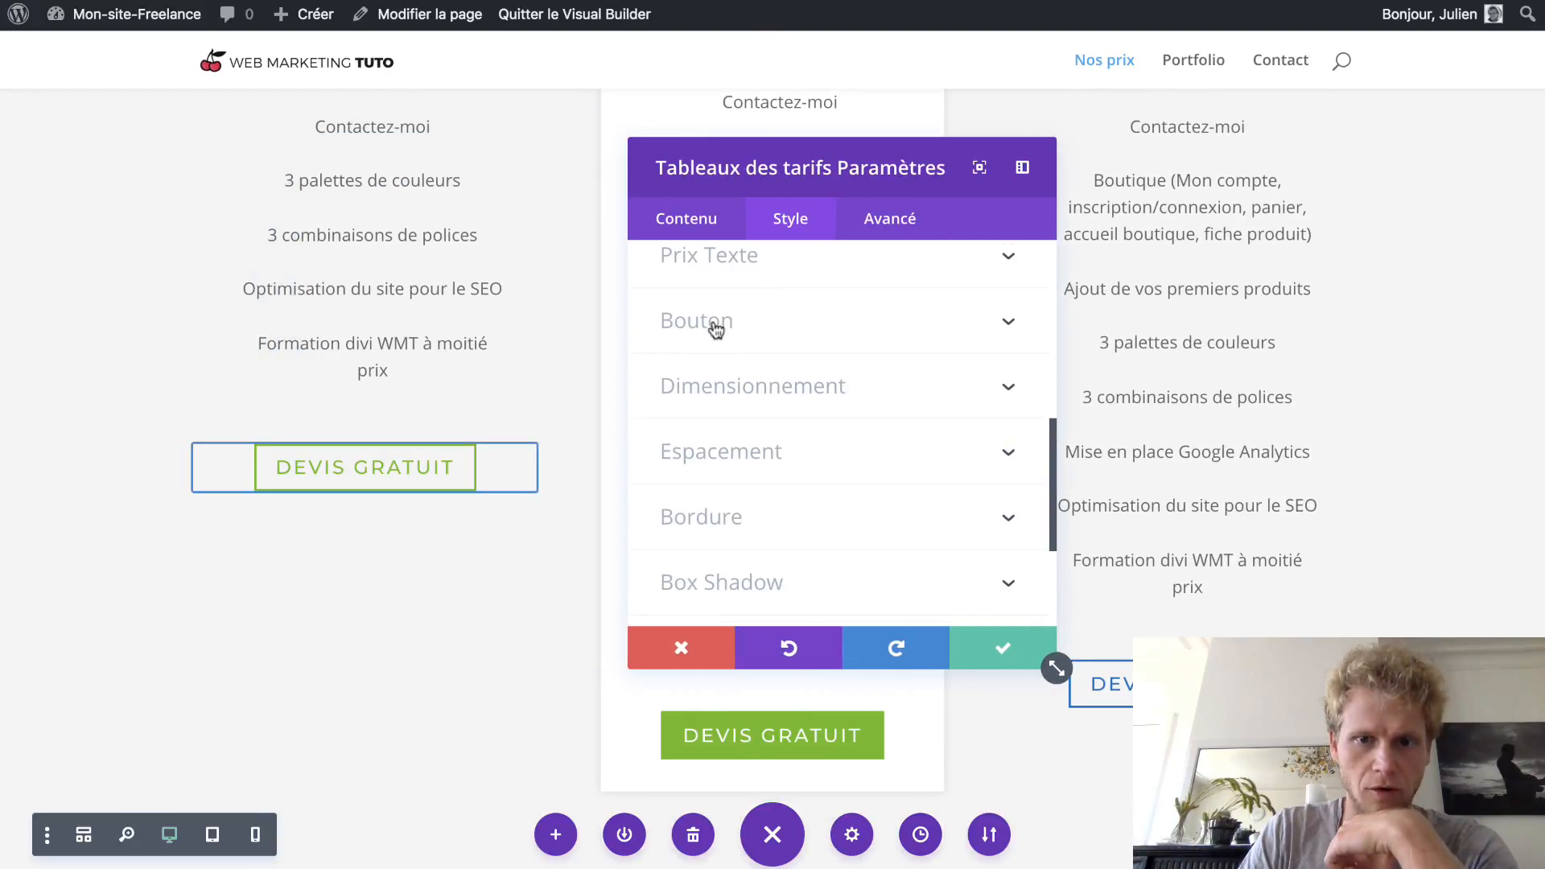
{"action": "right_click", "coordinate": [715, 330]}
{"action": "left_click", "coordinate": [707, 213]}
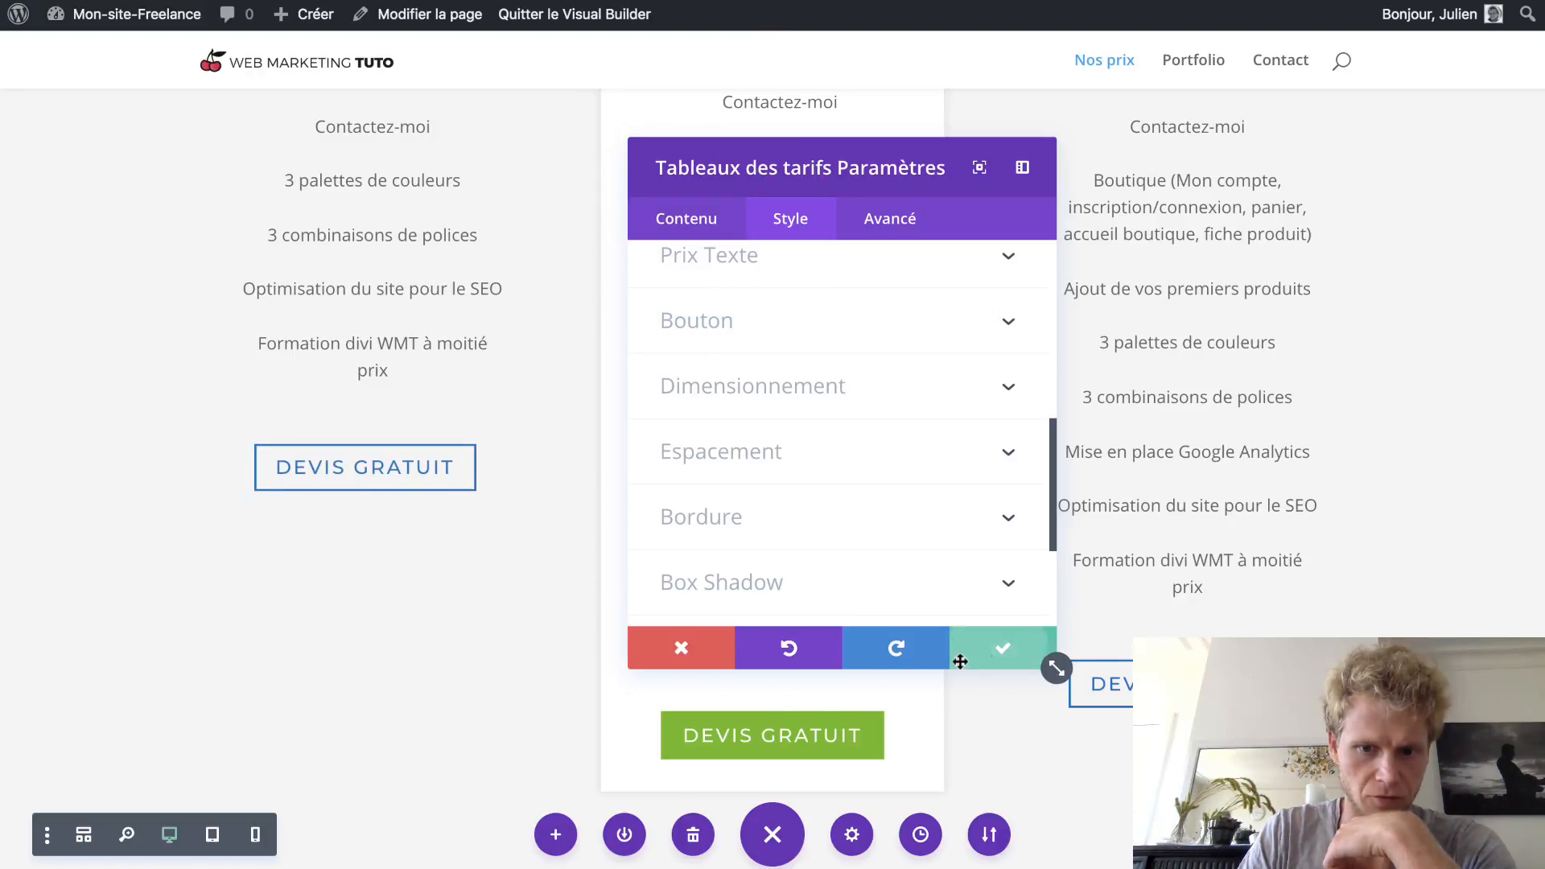
Save and close the pricing table settings, then look over the middle plan's feature list
{"action": "left_click", "coordinate": [990, 652]}
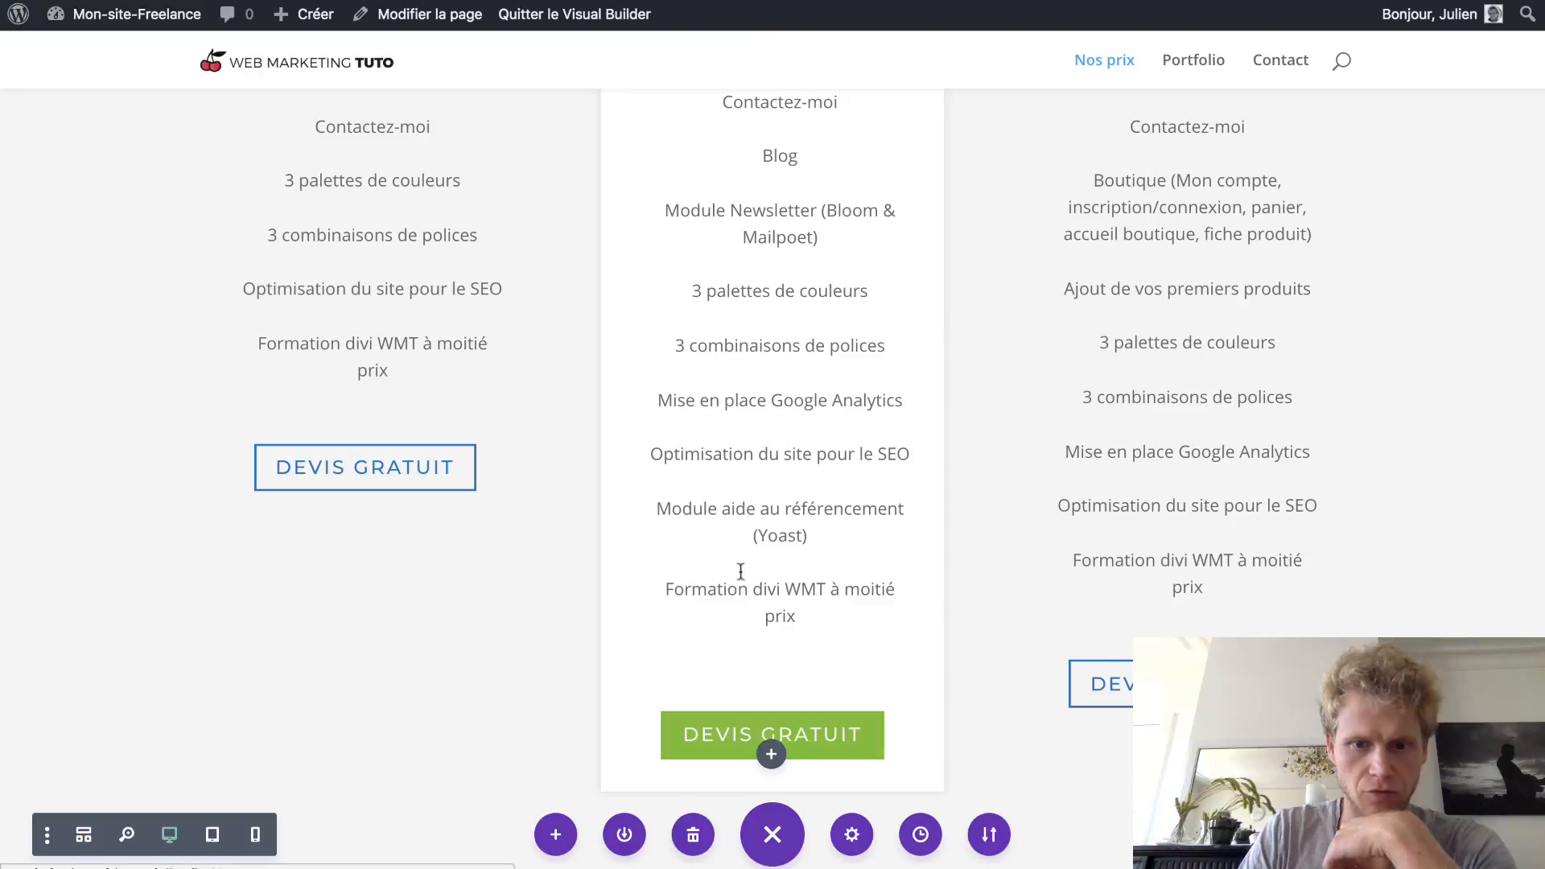
{"action": "scroll", "coordinate": [740, 572], "scroll_direction": "up", "scroll_amount": 5}
{"action": "scroll", "coordinate": [740, 571], "scroll_direction": "down", "scroll_amount": 3}
{"action": "scroll", "coordinate": [740, 571], "scroll_direction": "up", "scroll_amount": 3}
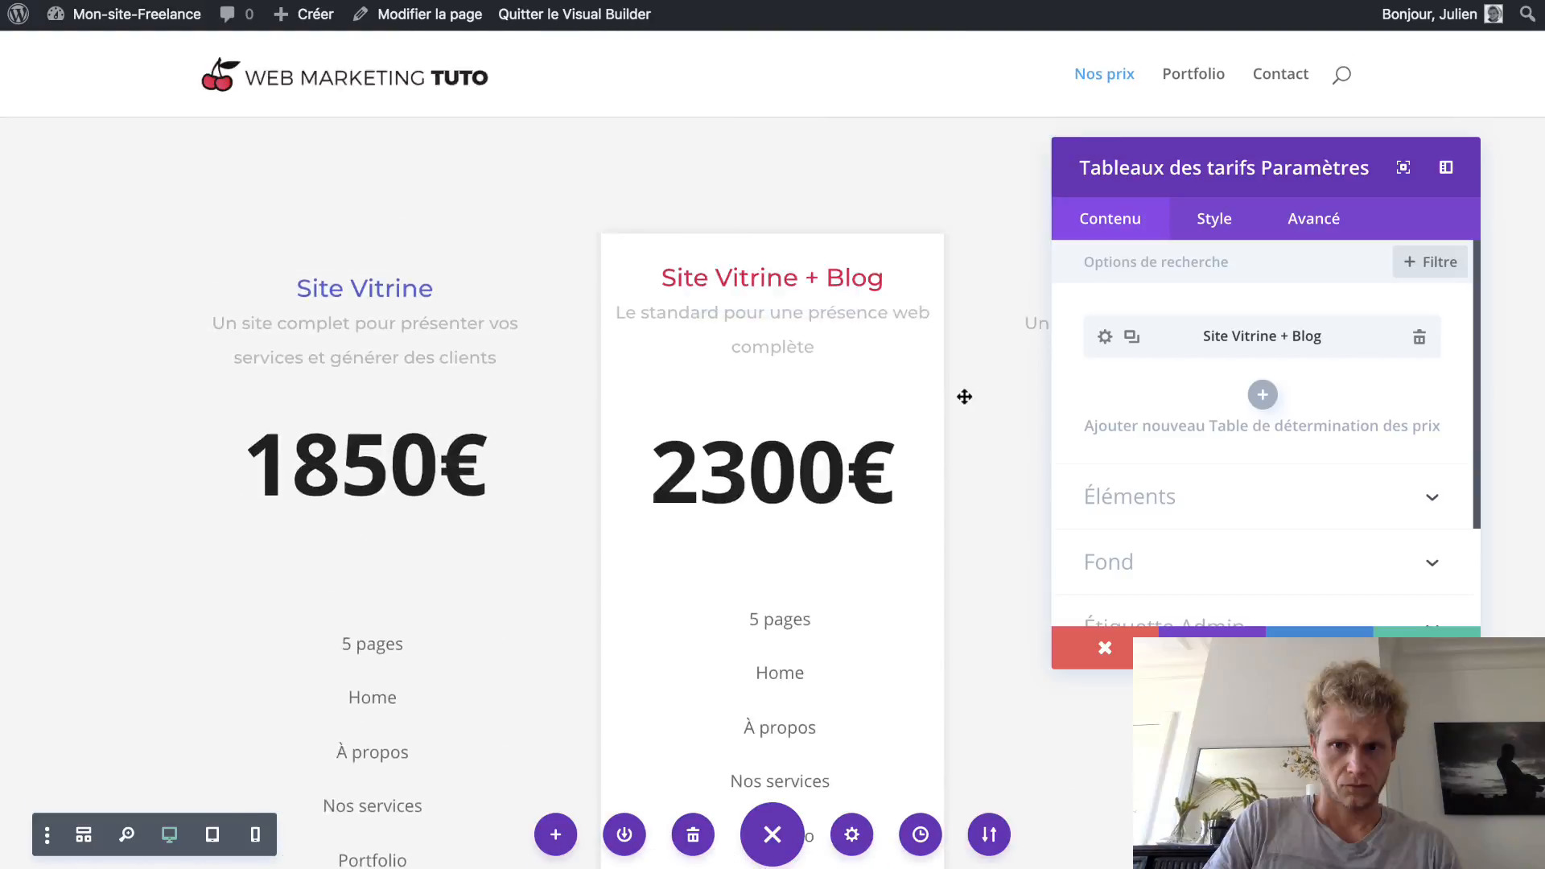
{"action": "scroll", "coordinate": [964, 397], "scroll_direction": "down", "scroll_amount": 6}
{"action": "scroll", "coordinate": [964, 396], "scroll_direction": "down", "scroll_amount": 5}
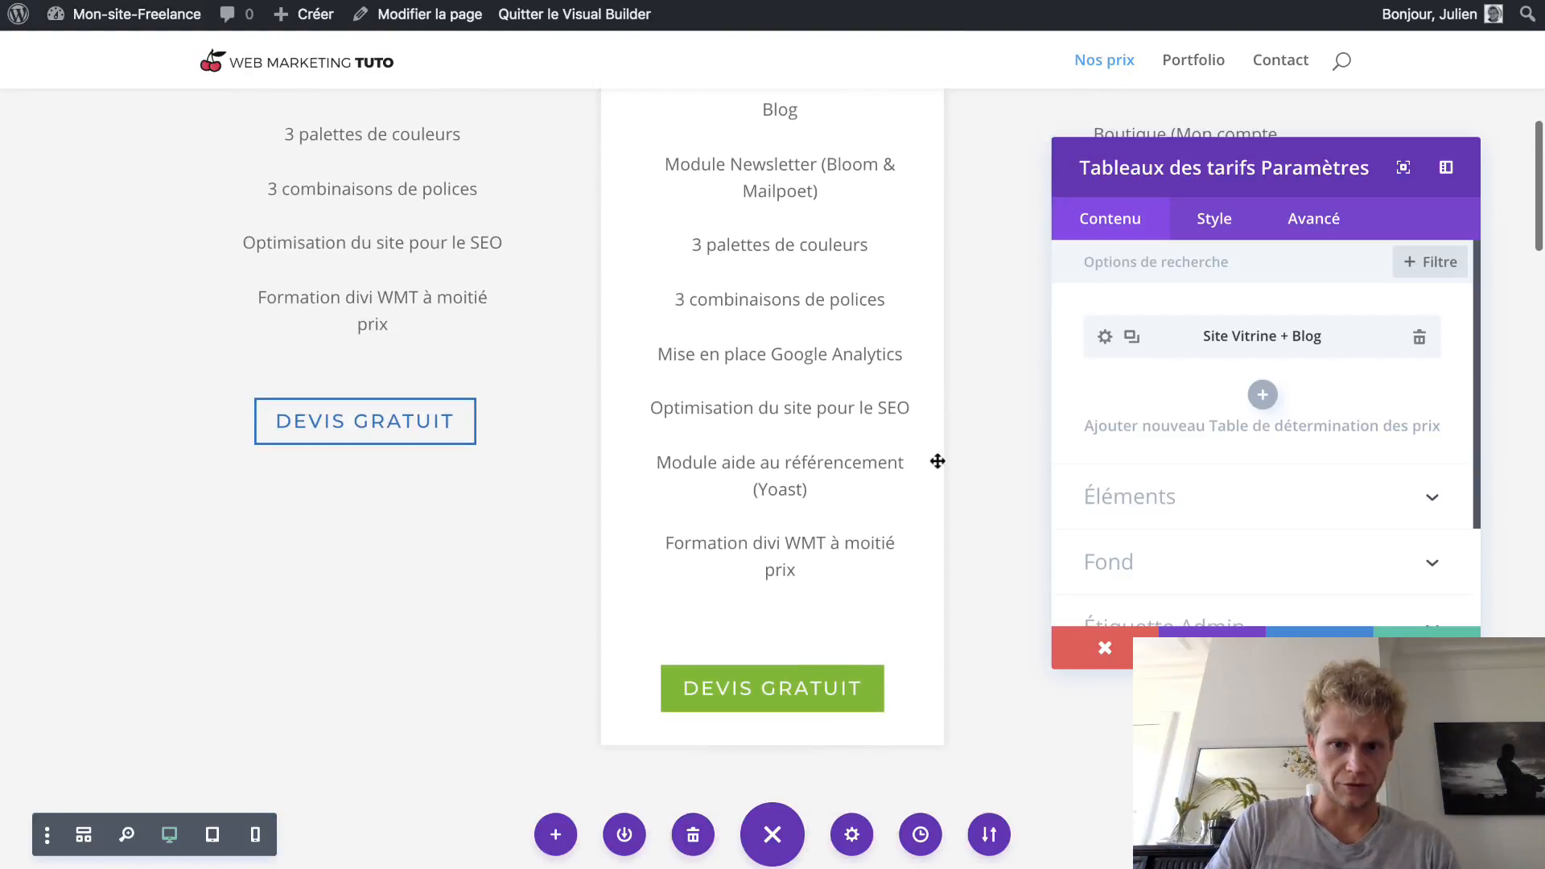
Change the middle plan's green button background to #e30251
{"action": "left_click", "coordinate": [1239, 220]}
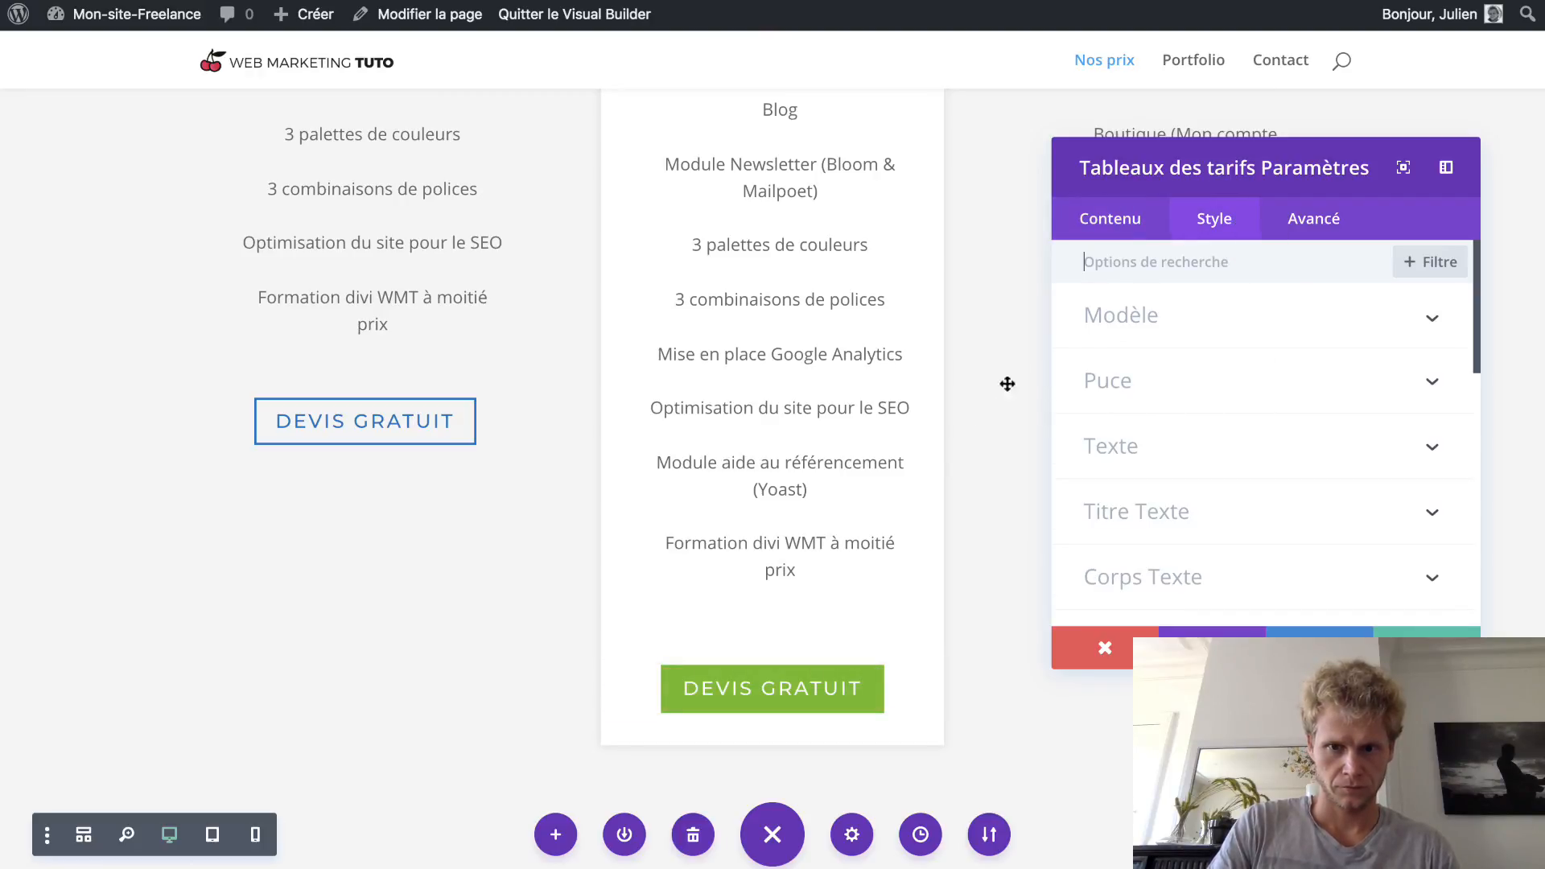
{"action": "left_click", "coordinate": [1127, 229]}
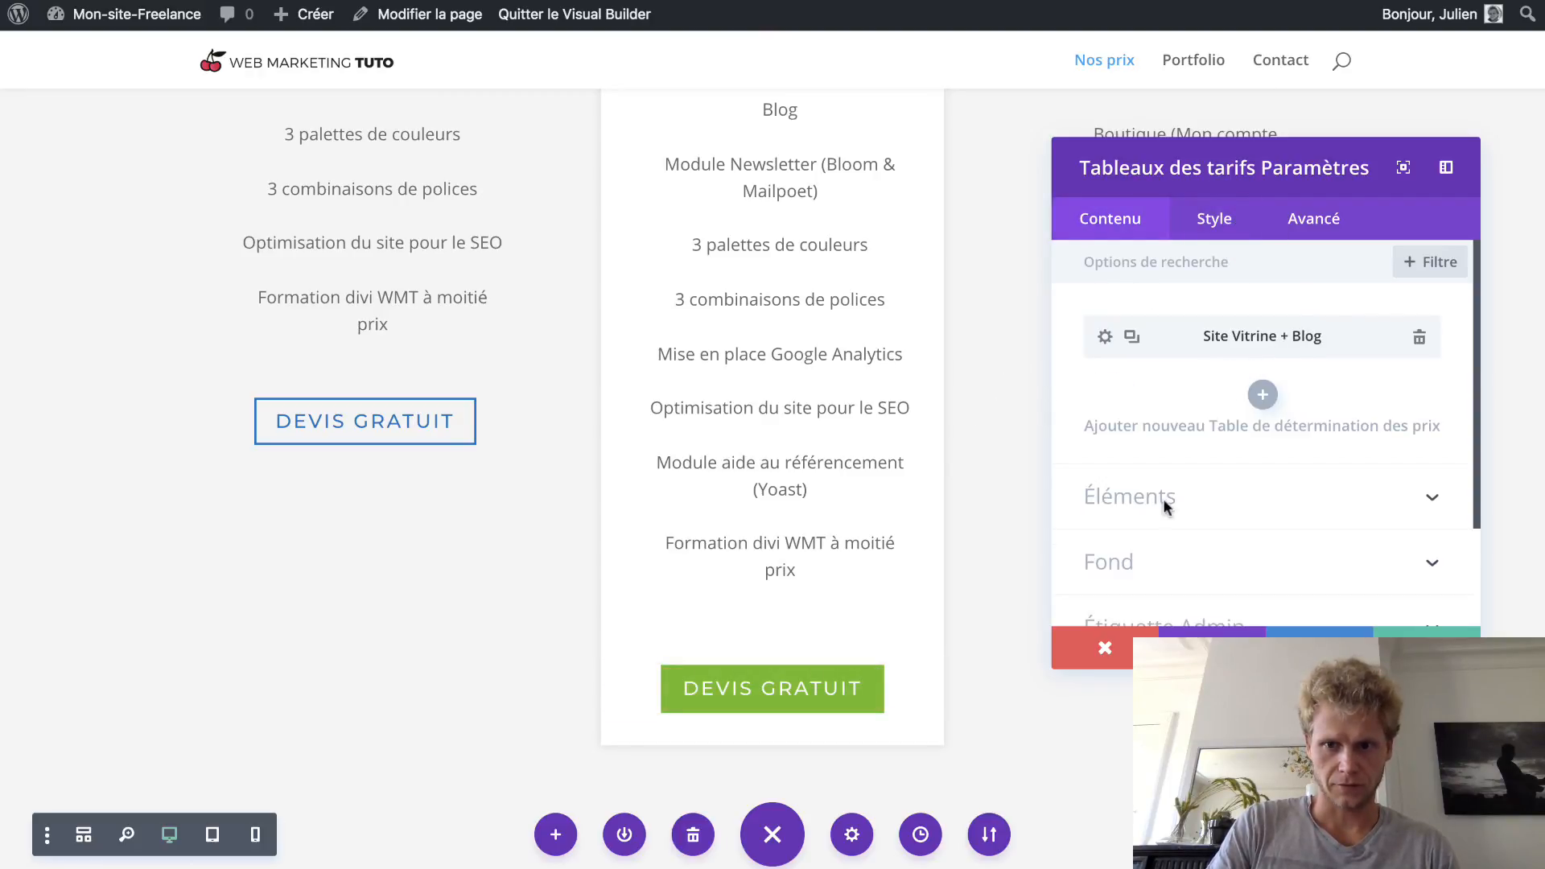
{"action": "scroll", "coordinate": [1164, 538], "scroll_direction": "down", "scroll_amount": 3}
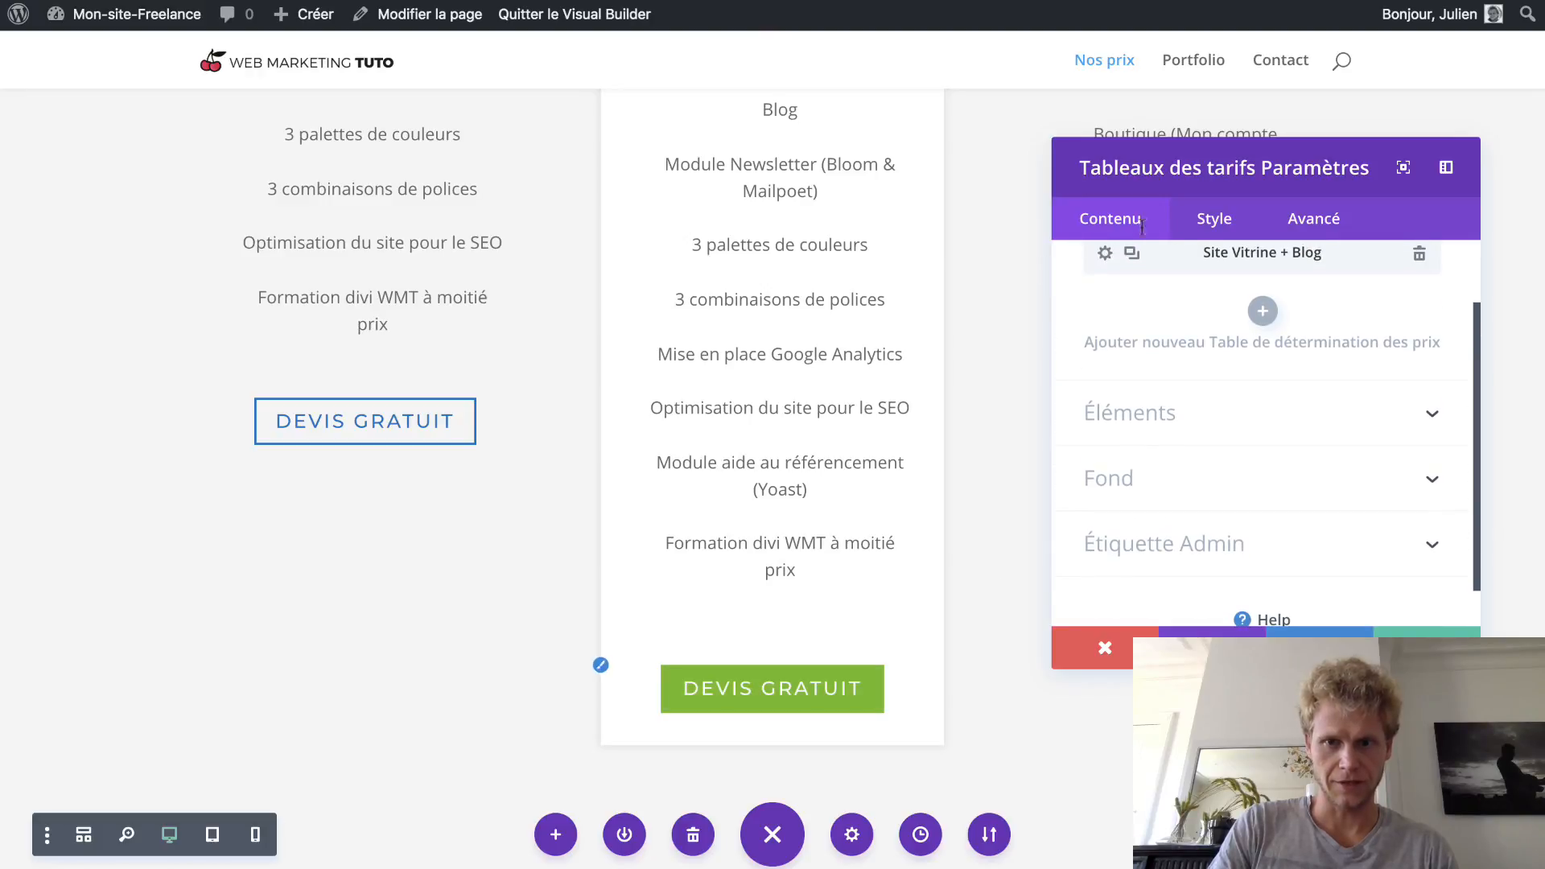
{"action": "left_click", "coordinate": [1207, 234]}
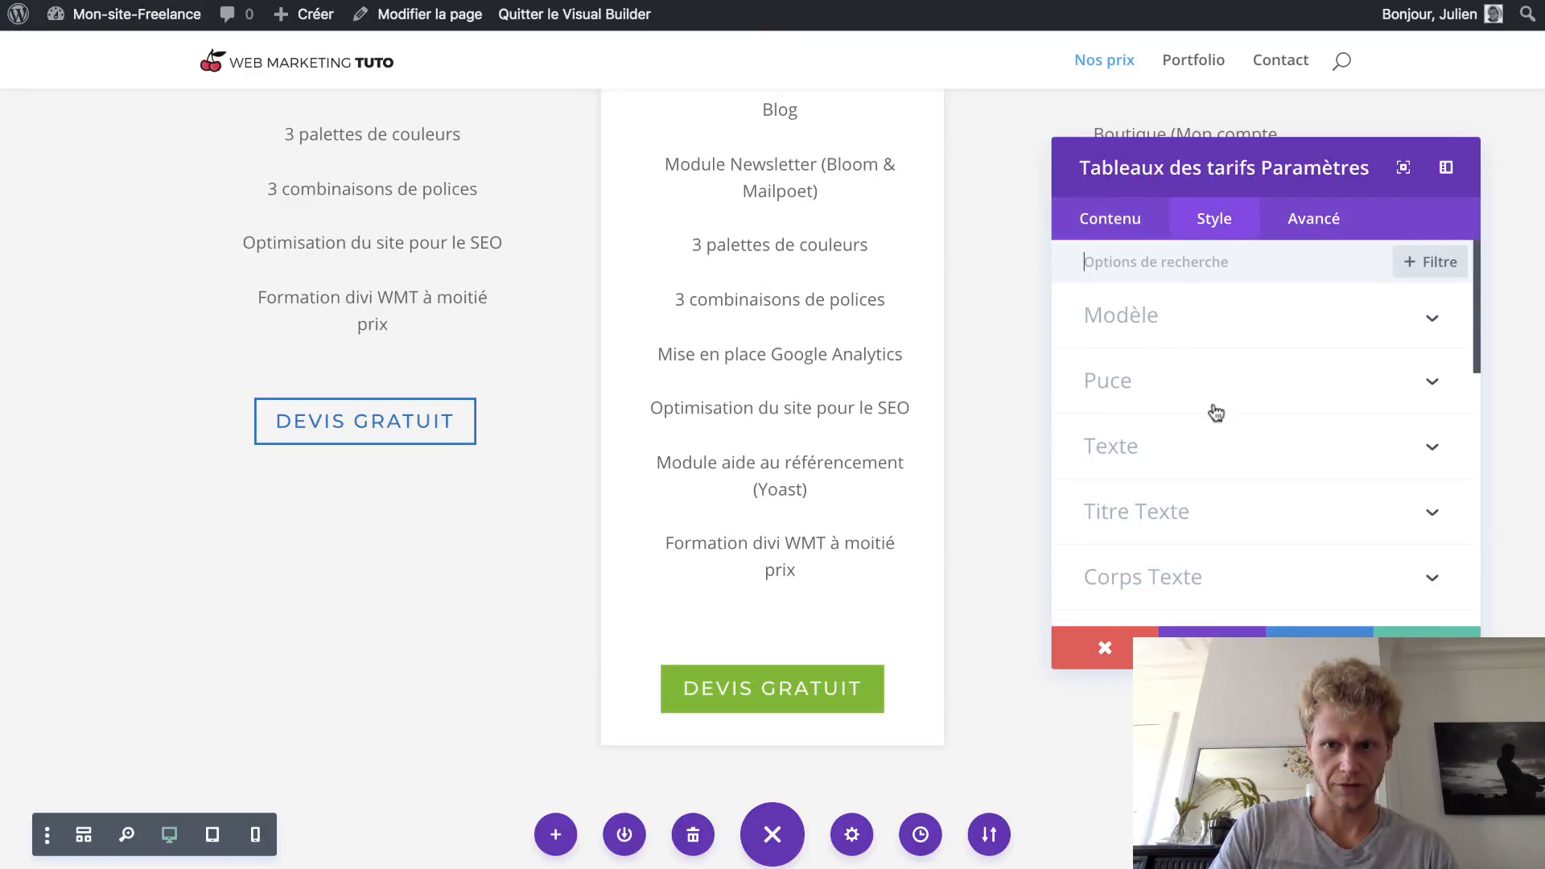
{"action": "scroll", "coordinate": [1216, 413], "scroll_direction": "down", "scroll_amount": 5}
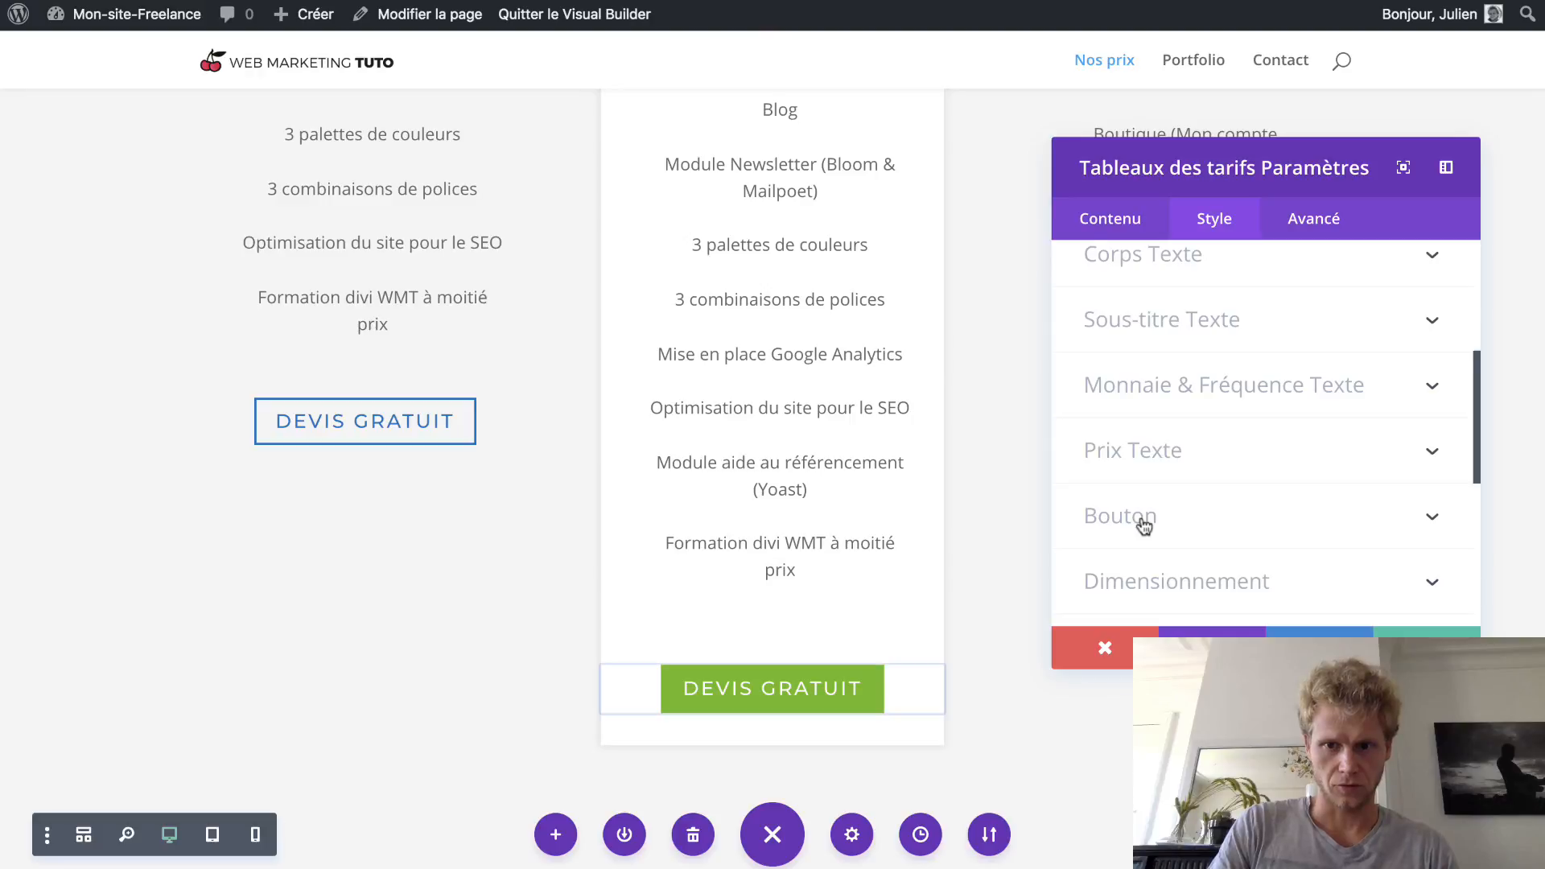
{"action": "left_click", "coordinate": [1142, 525]}
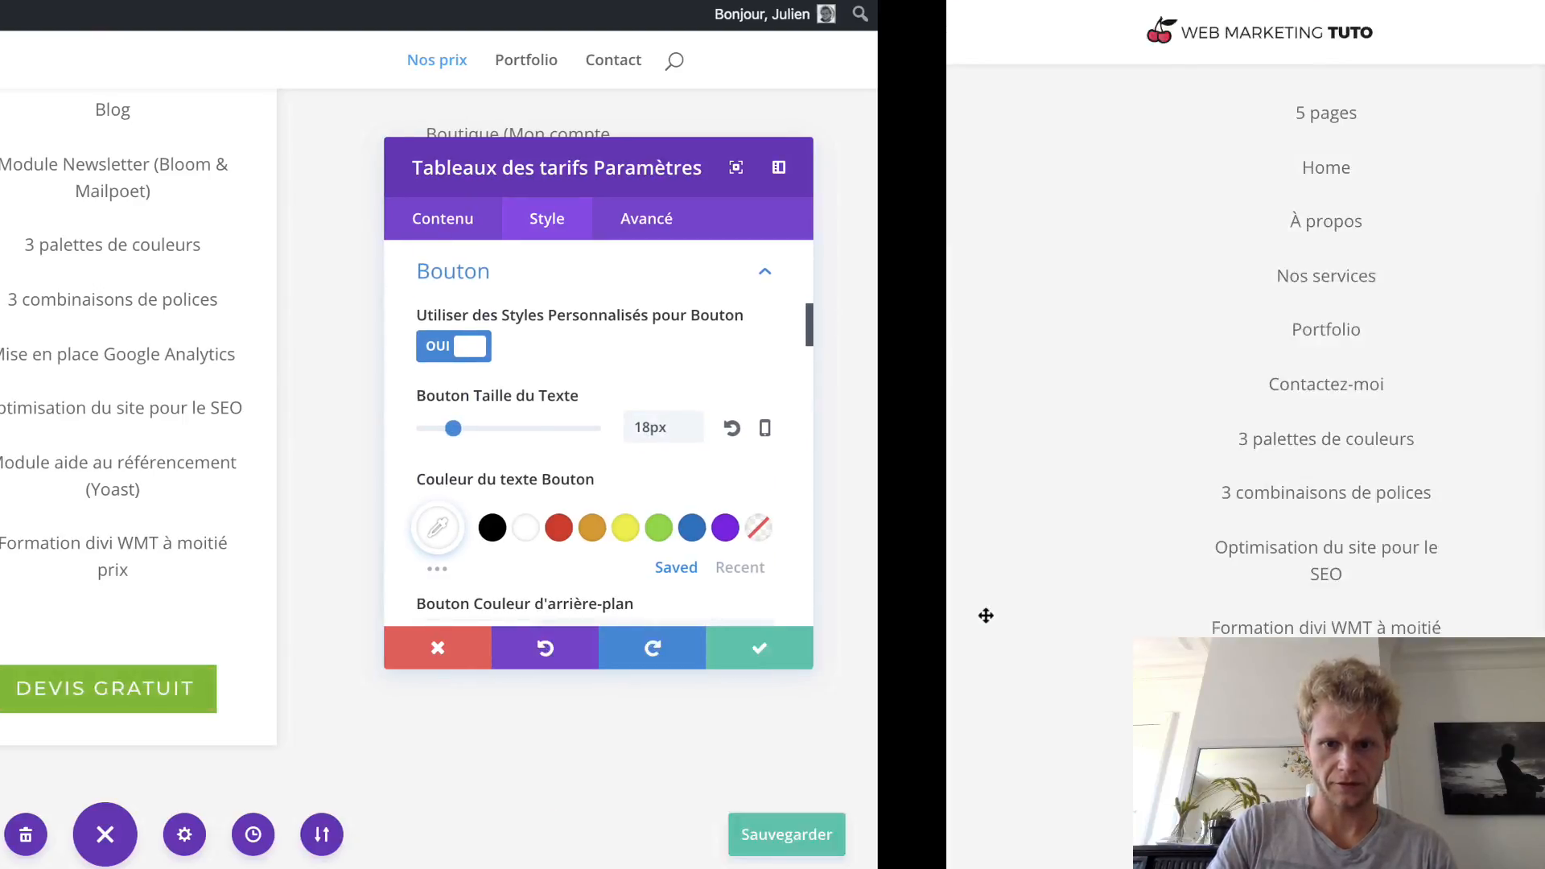
{"action": "scroll", "coordinate": [983, 616], "scroll_direction": "down", "scroll_amount": 5}
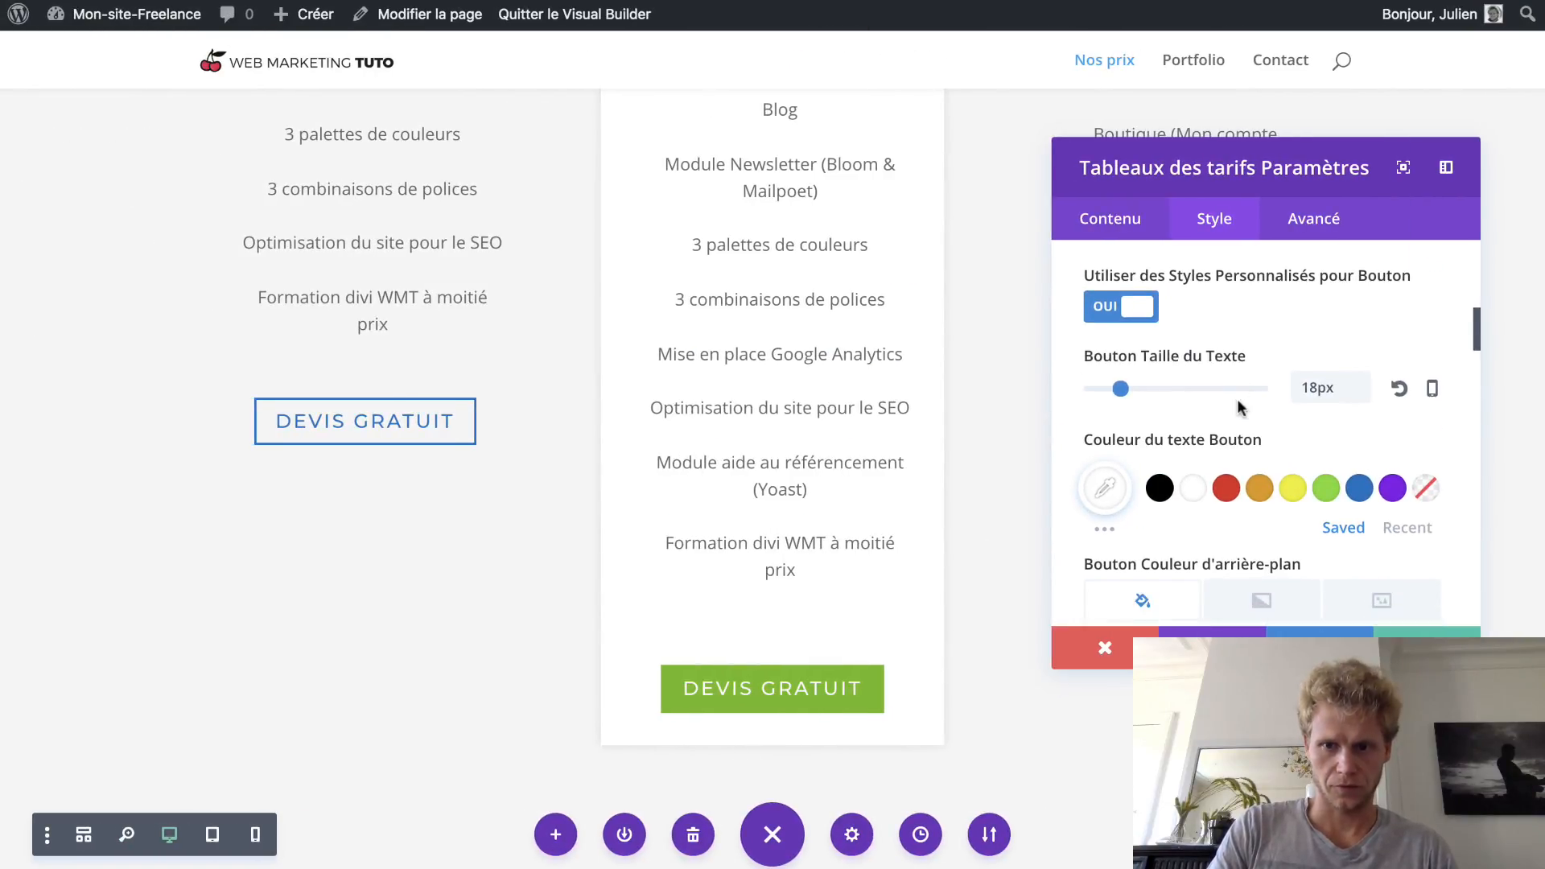
{"action": "scroll", "coordinate": [1240, 406], "scroll_direction": "down", "scroll_amount": 1}
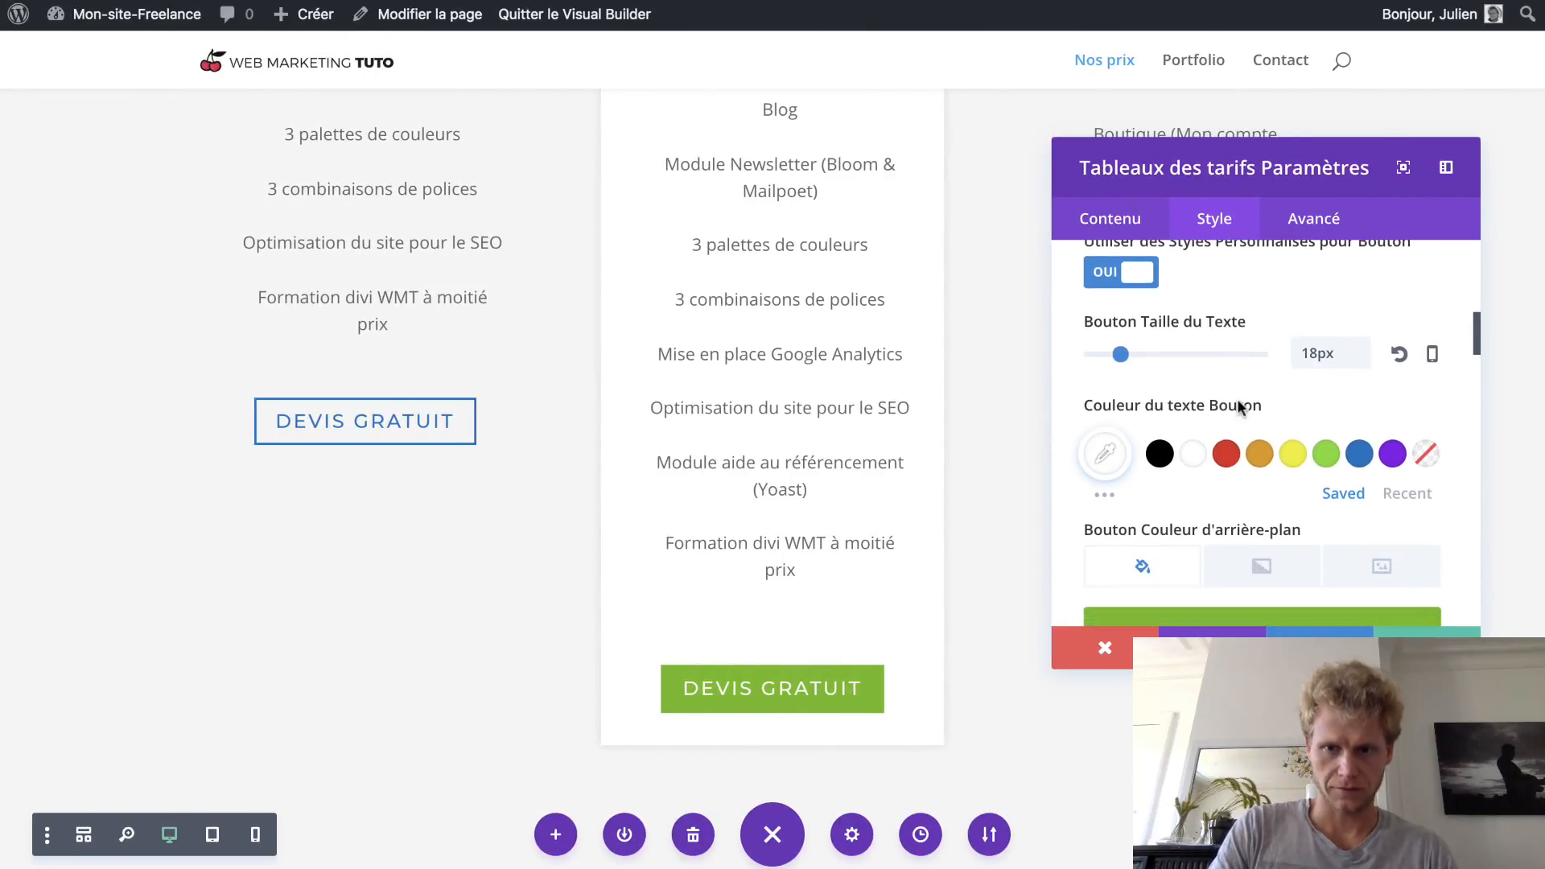
{"action": "left_click", "coordinate": [1105, 458]}
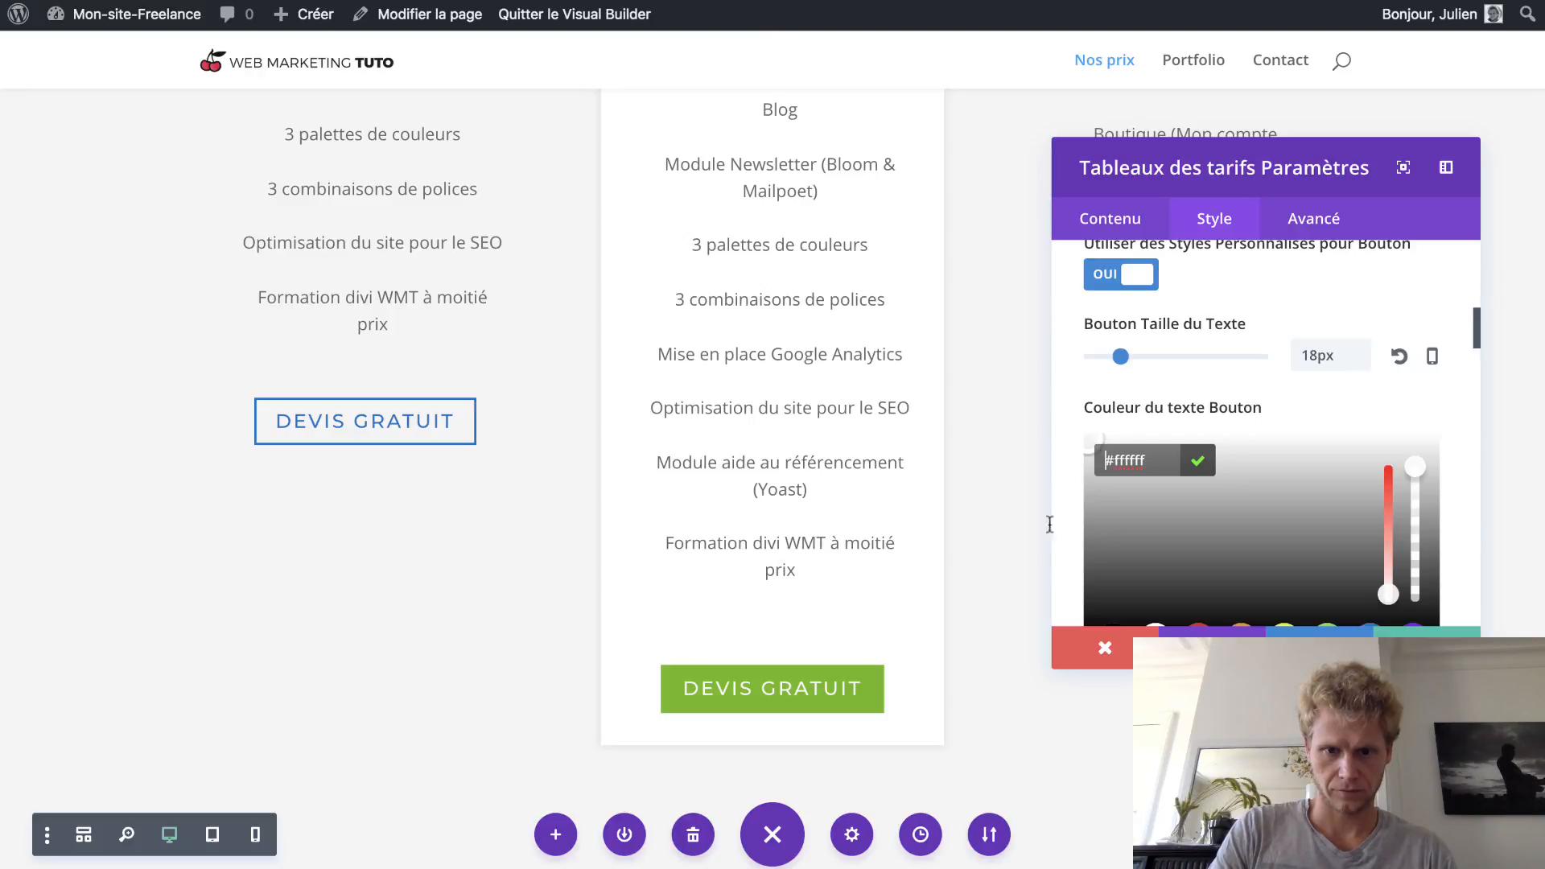
{"action": "scroll", "coordinate": [1214, 487], "scroll_direction": "down", "scroll_amount": 5}
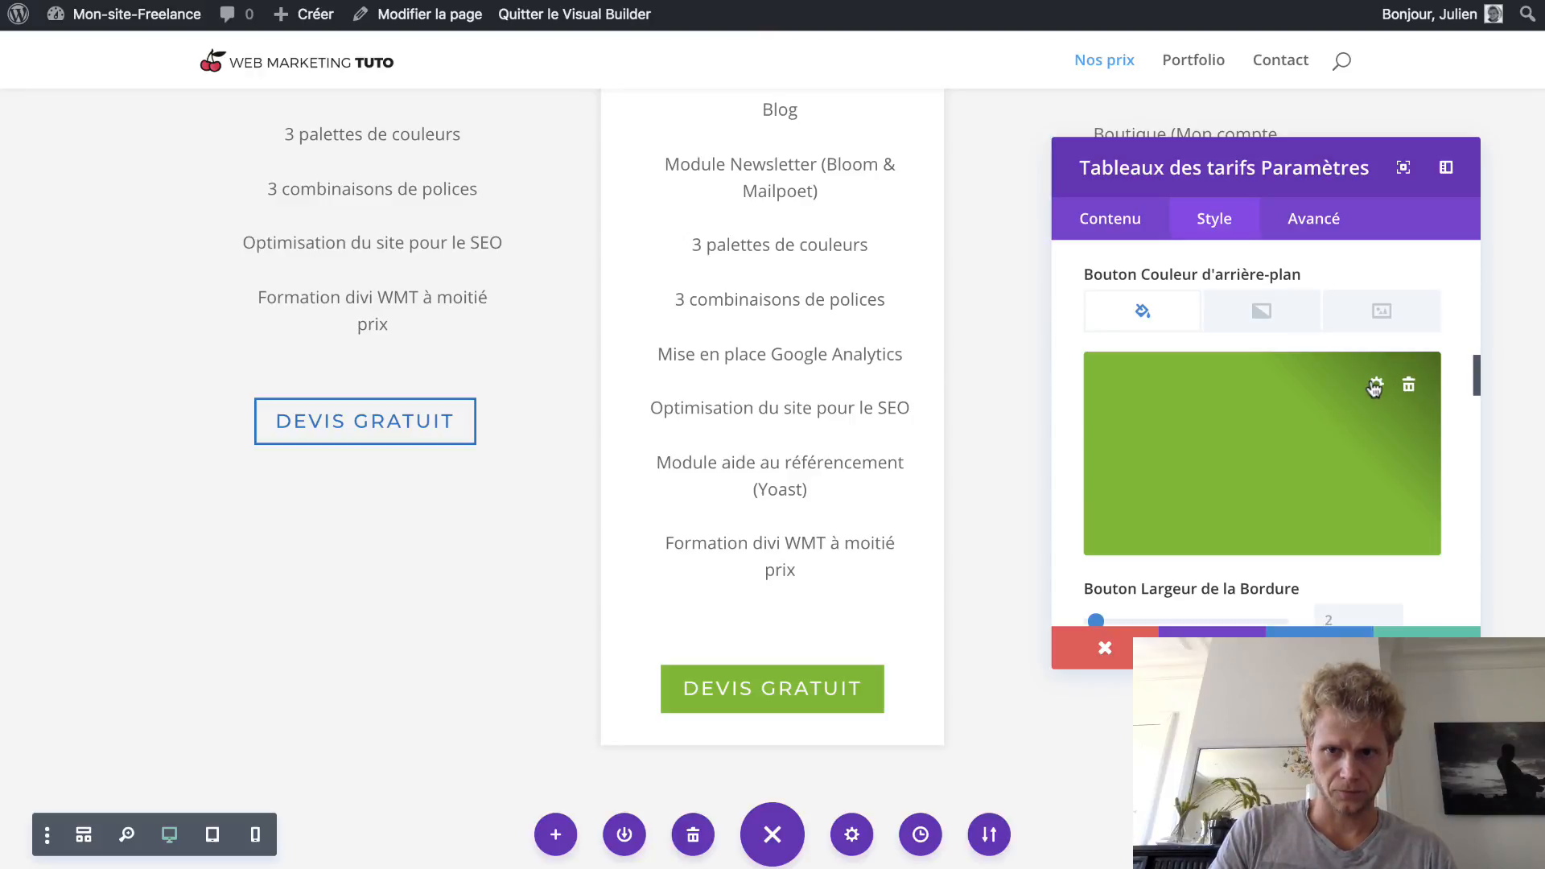
{"action": "left_click", "coordinate": [1375, 387]}
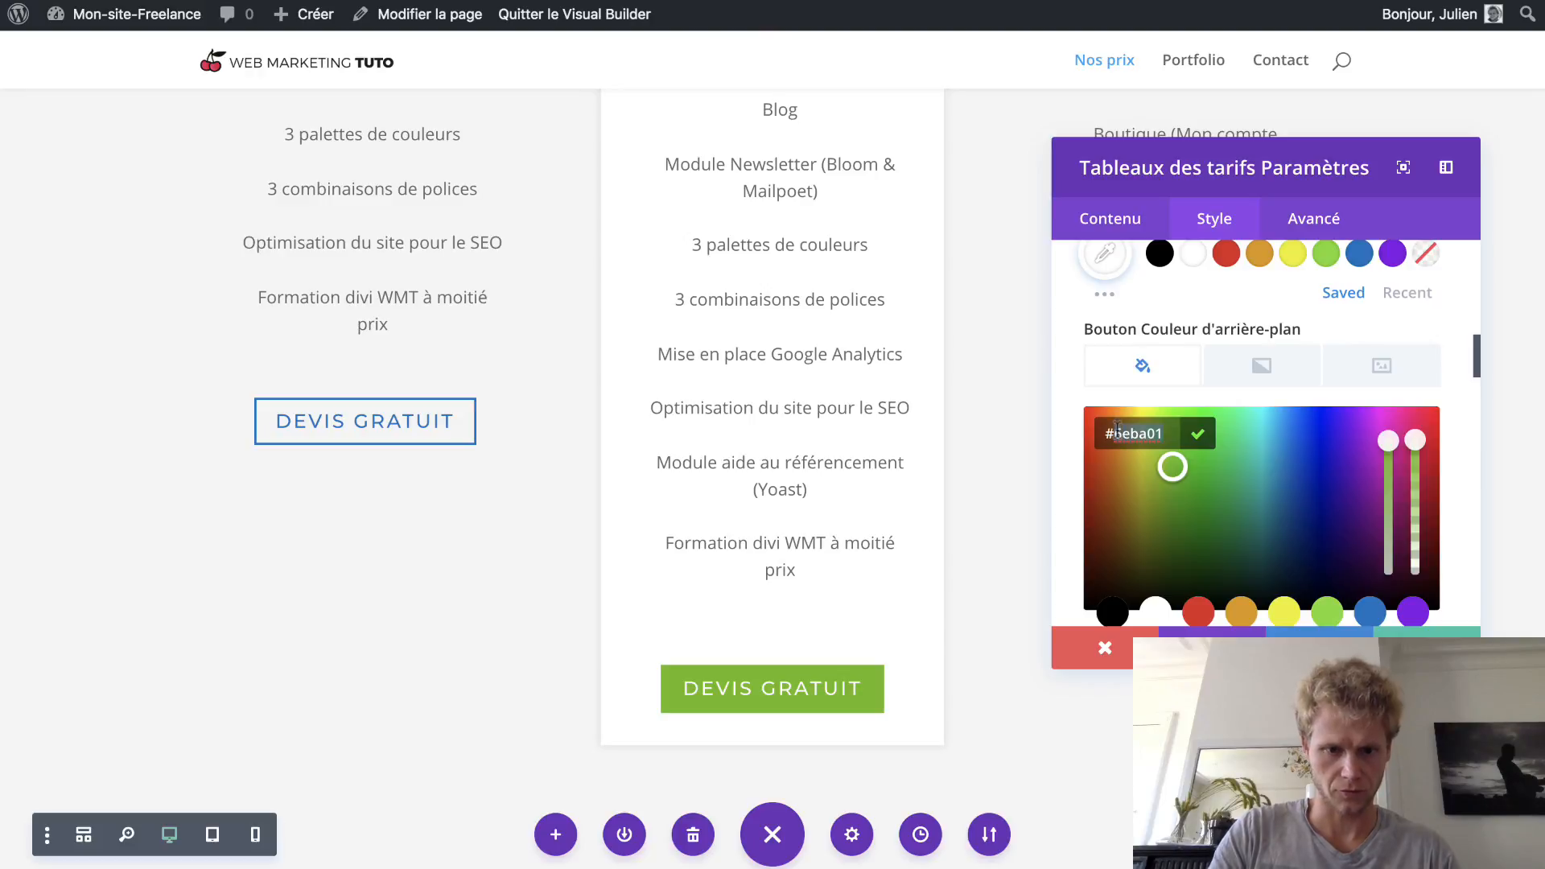
{"action": "type", "text": "e30251"}
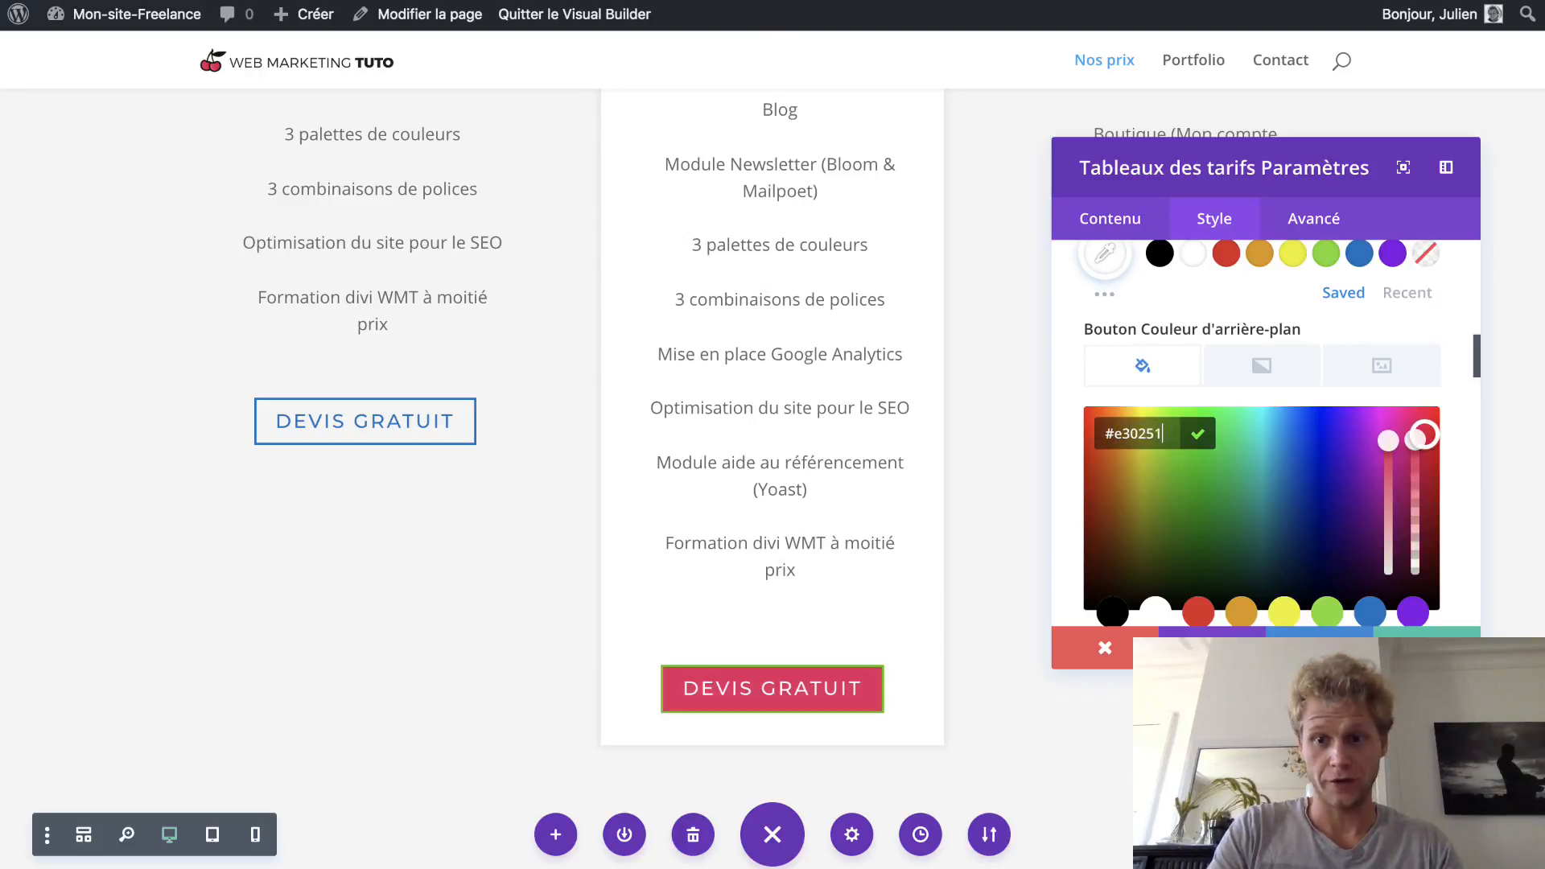
Give the button a white border, plus #e30251 hover text and hover border colours
{"action": "scroll", "coordinate": [1237, 495], "scroll_direction": "down", "scroll_amount": 3}
{"action": "scroll", "coordinate": [1237, 495], "scroll_direction": "down", "scroll_amount": 2}
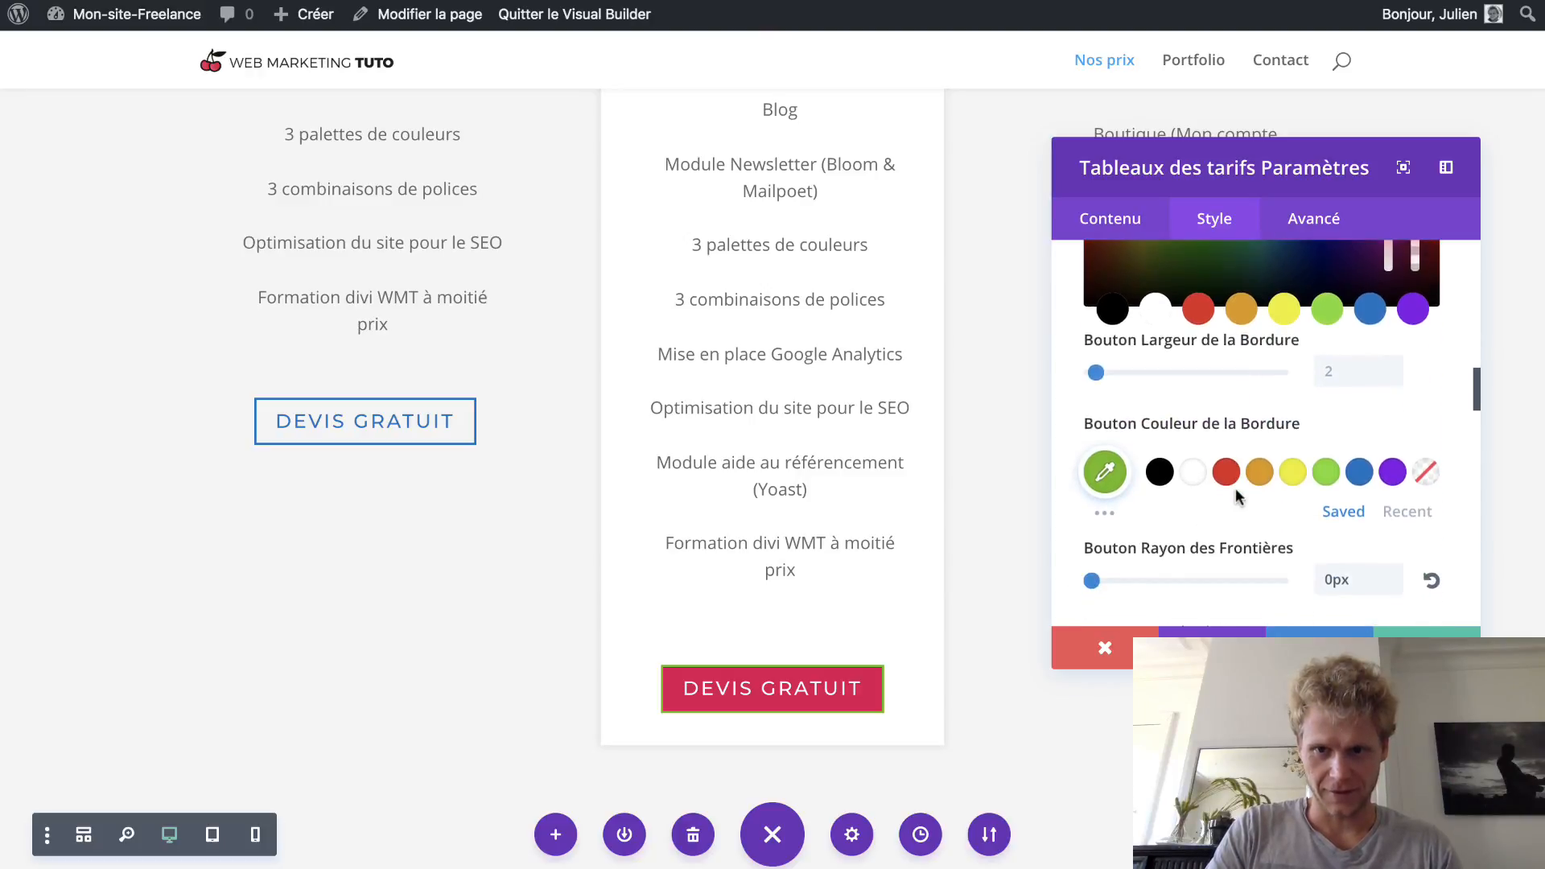
{"action": "left_click", "coordinate": [1195, 468]}
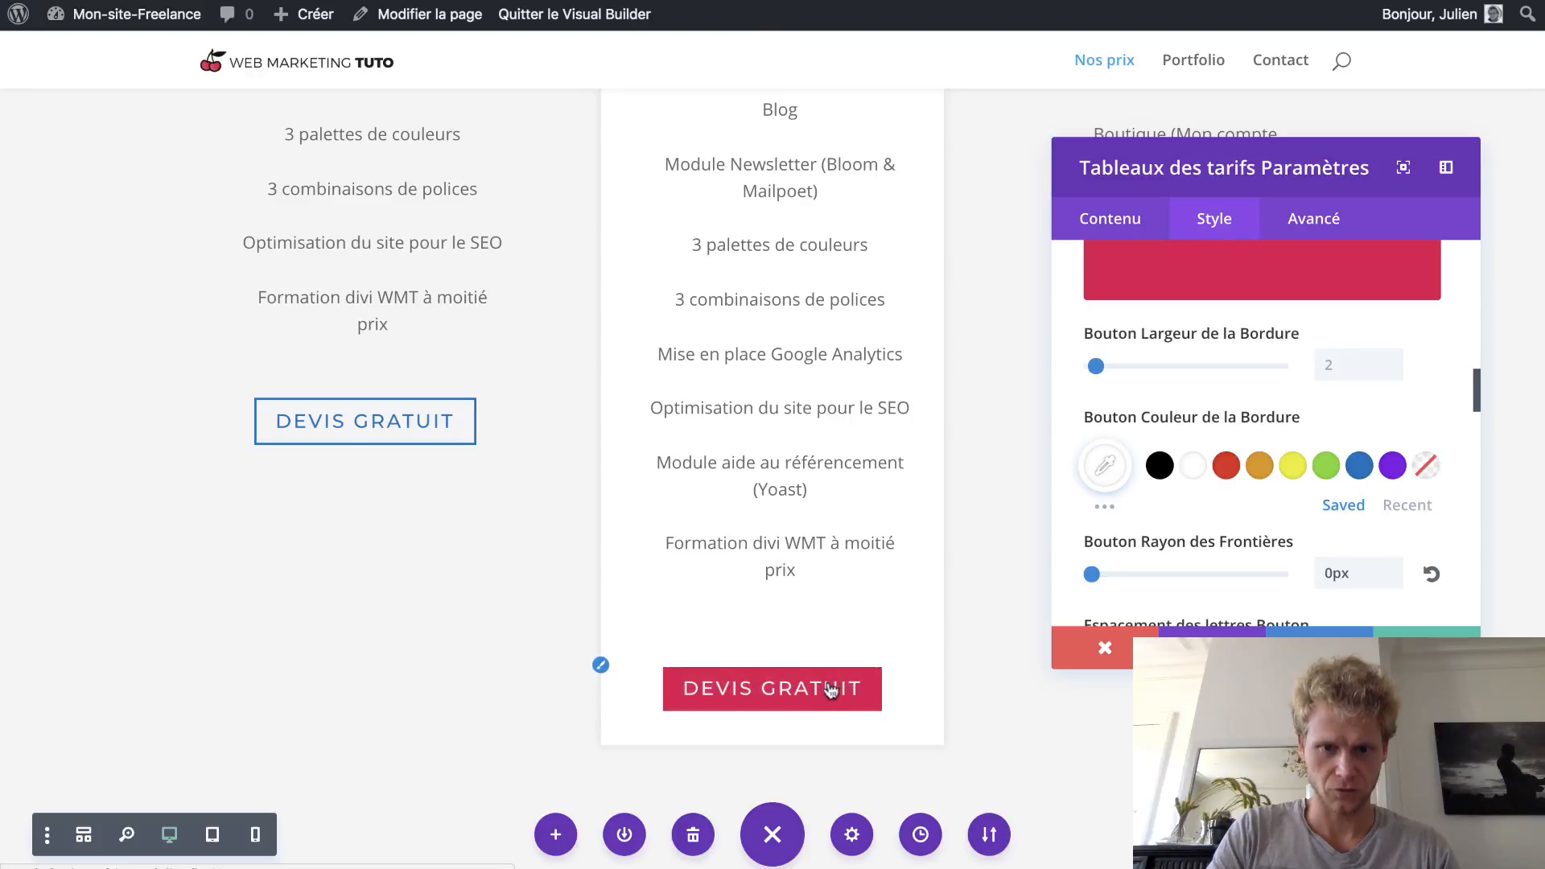
{"action": "scroll", "coordinate": [1194, 465], "scroll_direction": "down", "scroll_amount": 4}
{"action": "scroll", "coordinate": [1193, 471], "scroll_direction": "down", "scroll_amount": 6}
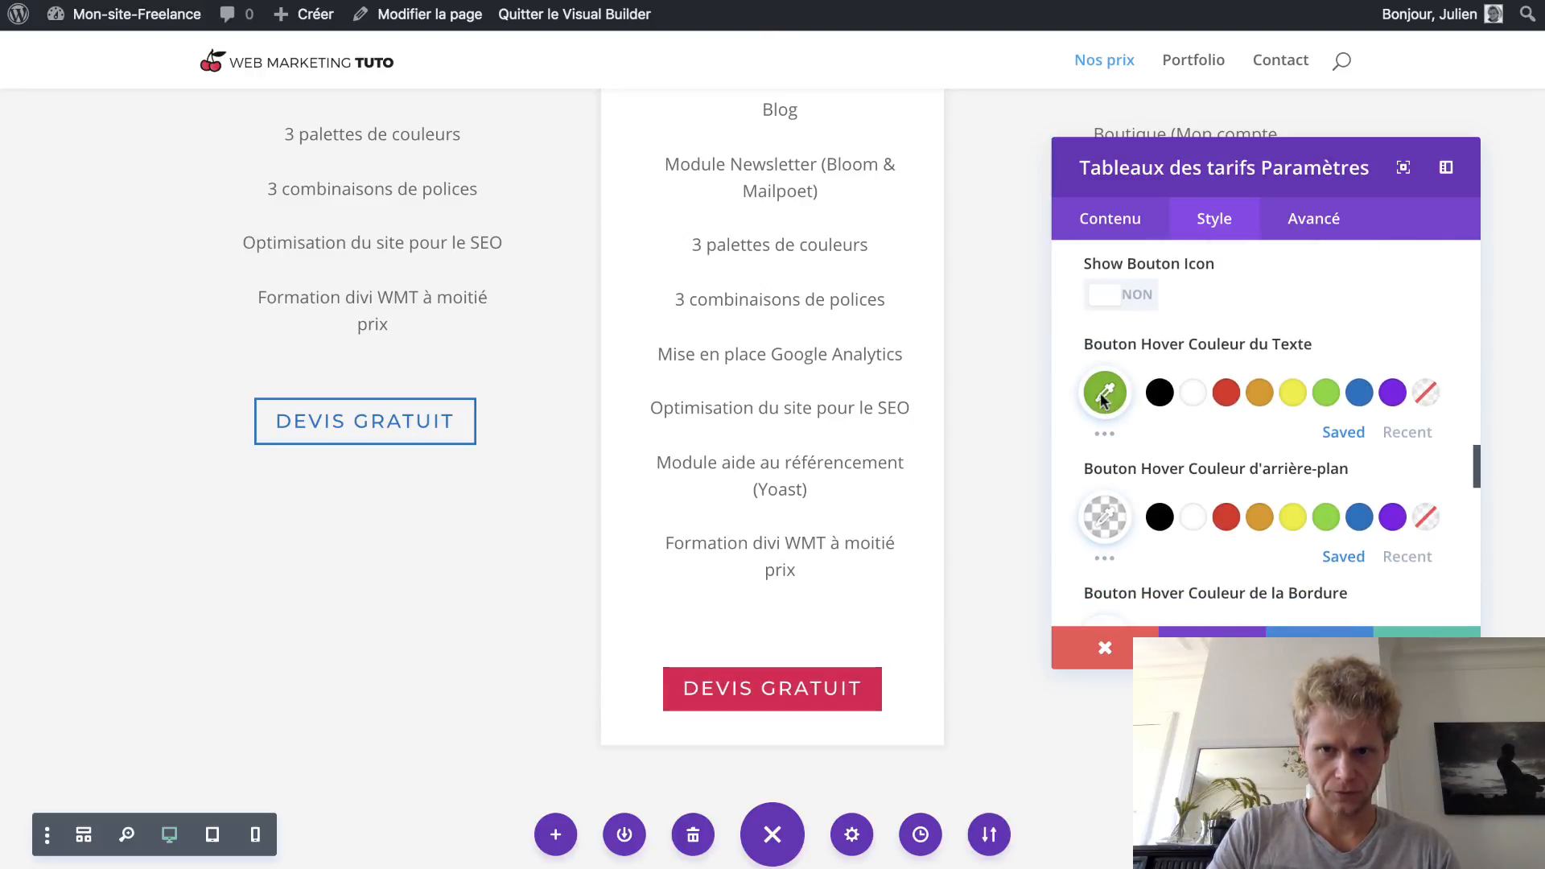
{"action": "left_click", "coordinate": [1095, 389]}
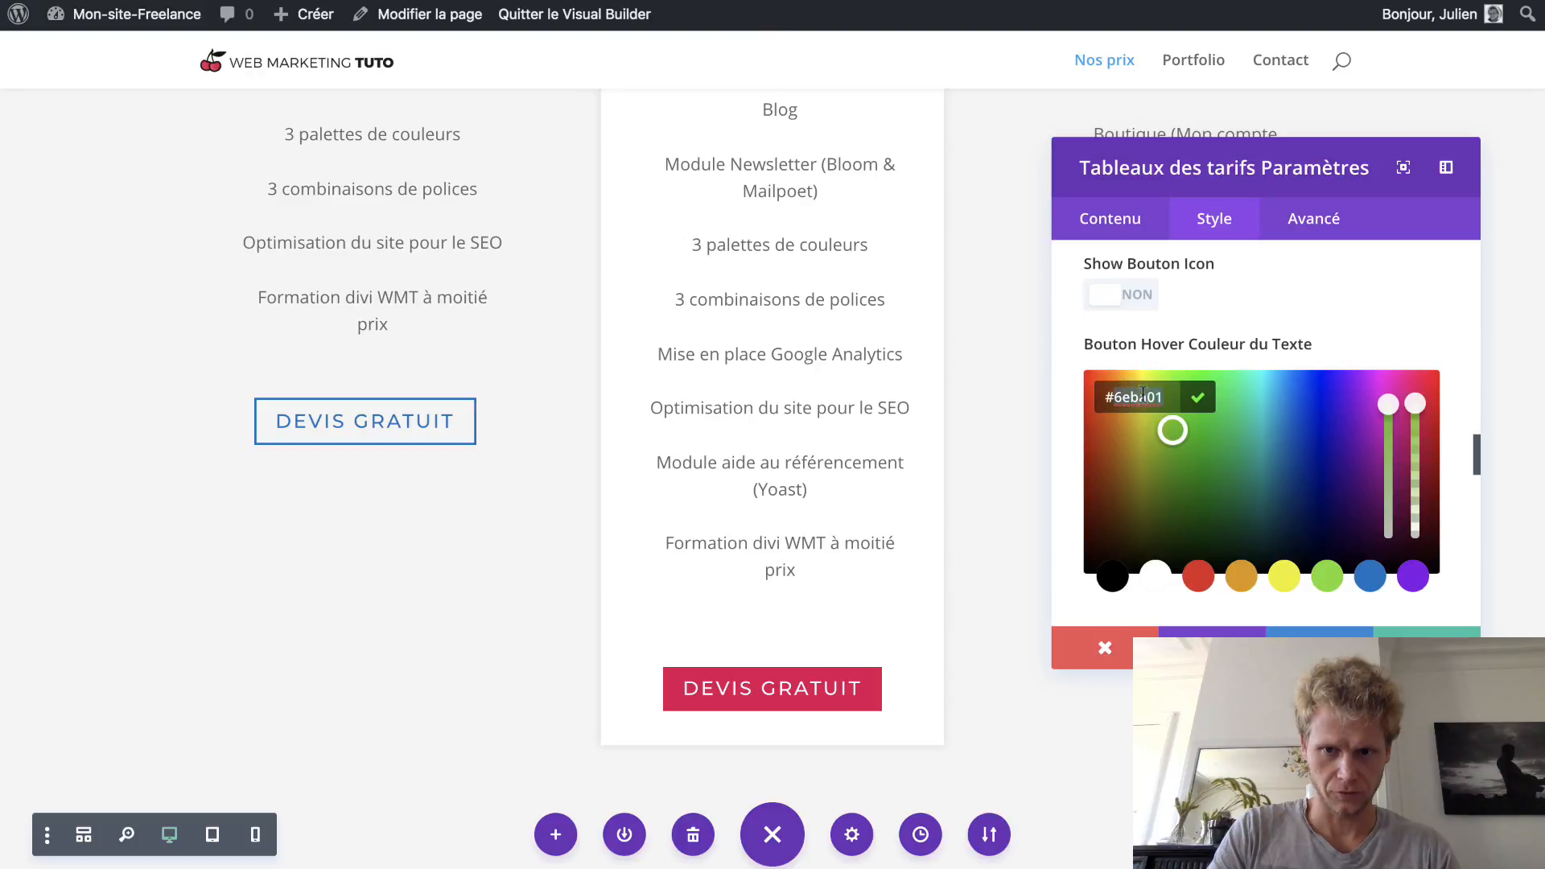
{"action": "type", "text": "e30251"}
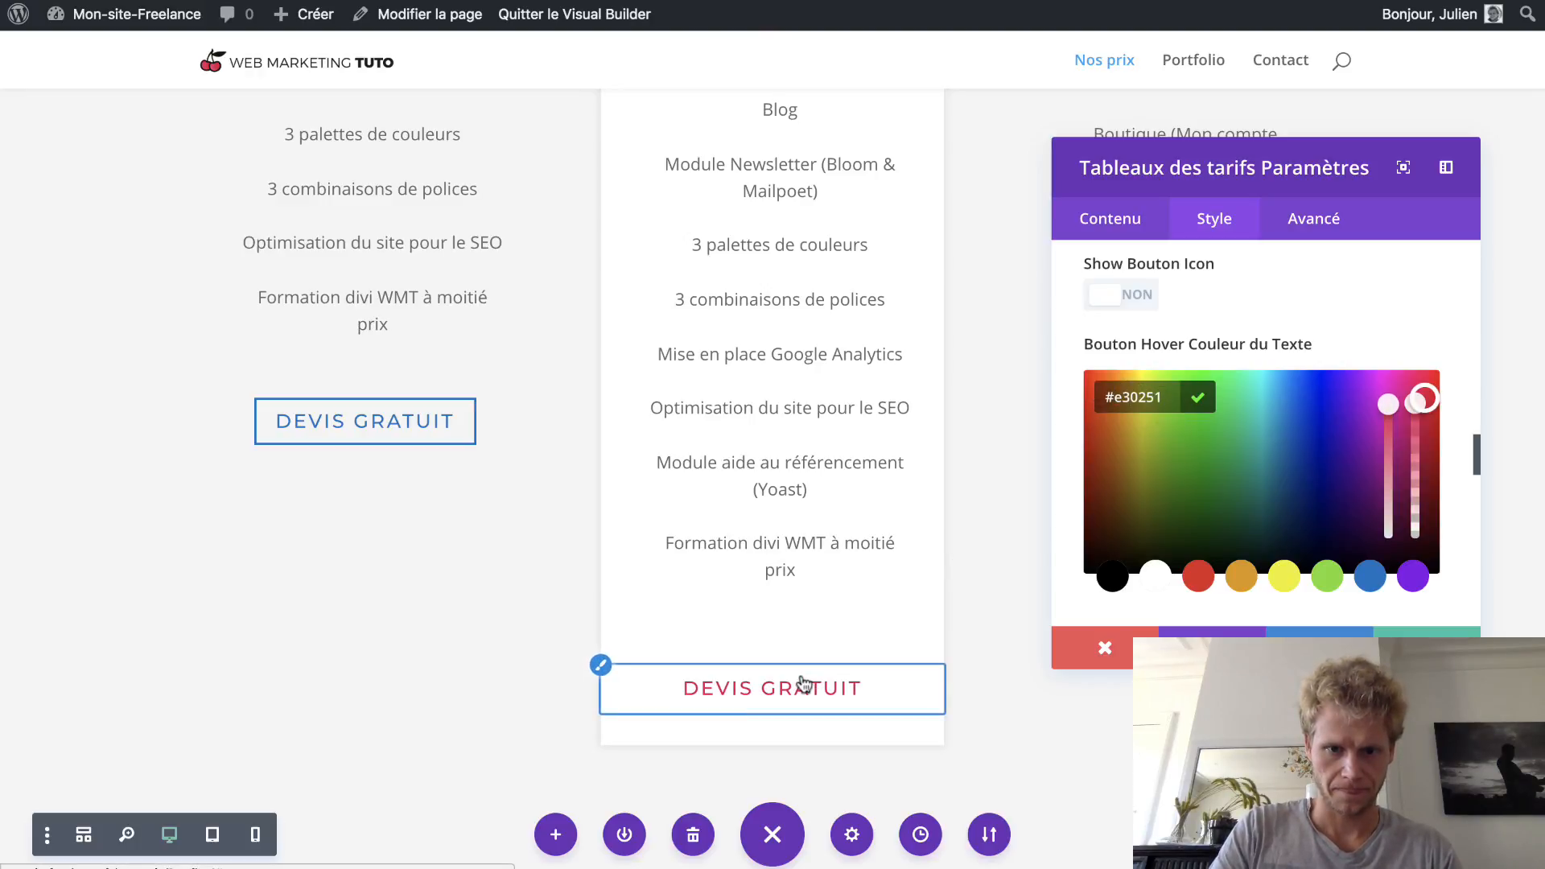
{"action": "scroll", "coordinate": [1192, 436], "scroll_direction": "down", "scroll_amount": 5}
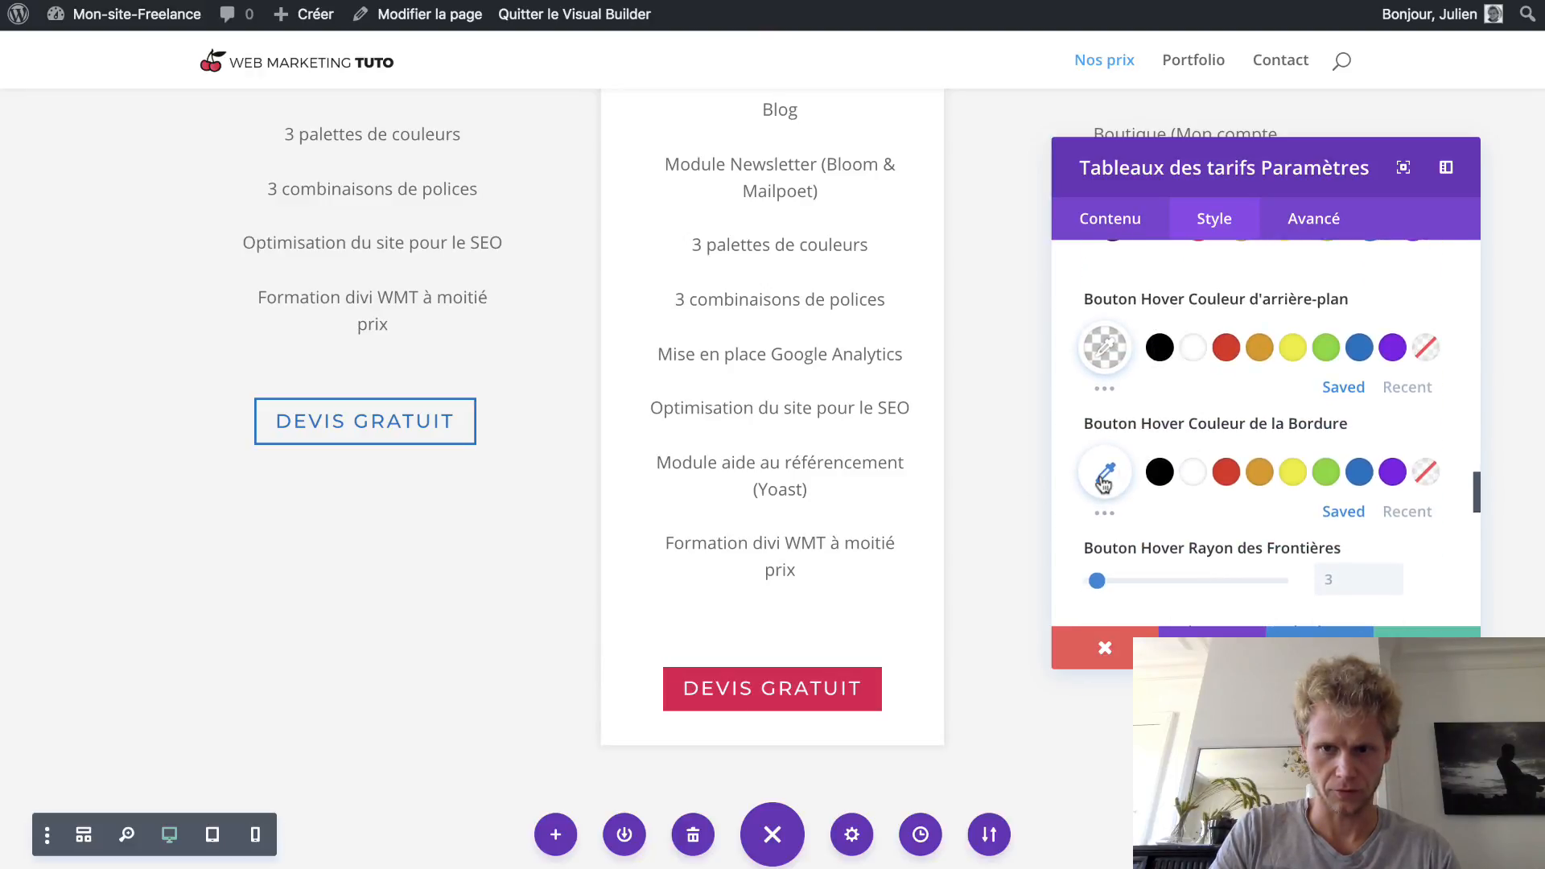
{"action": "left_click", "coordinate": [1104, 475]}
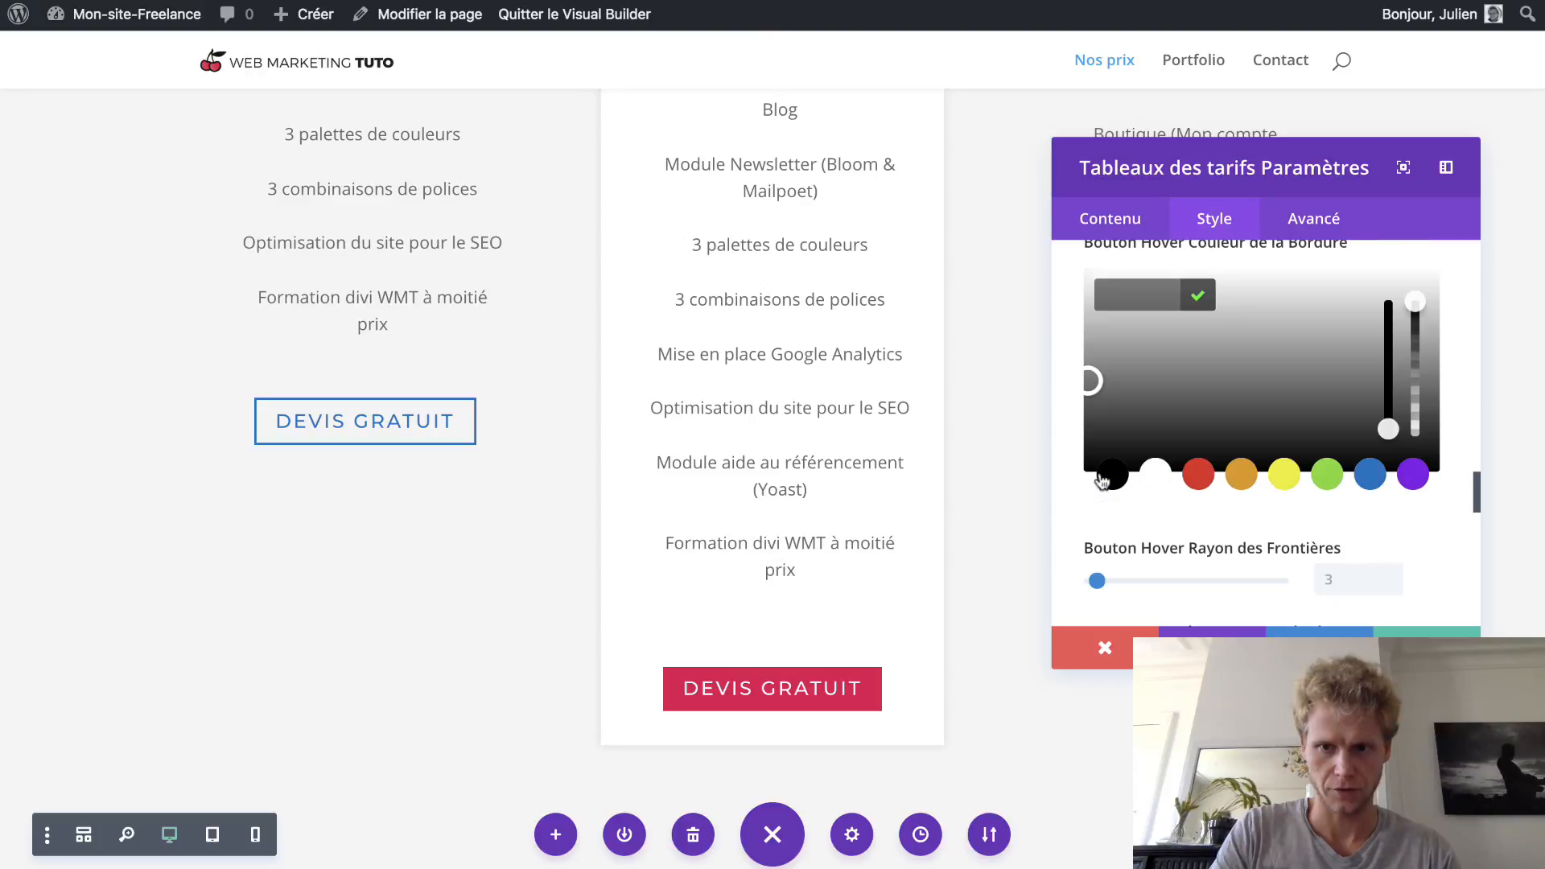
{"action": "type", "text": "e"}
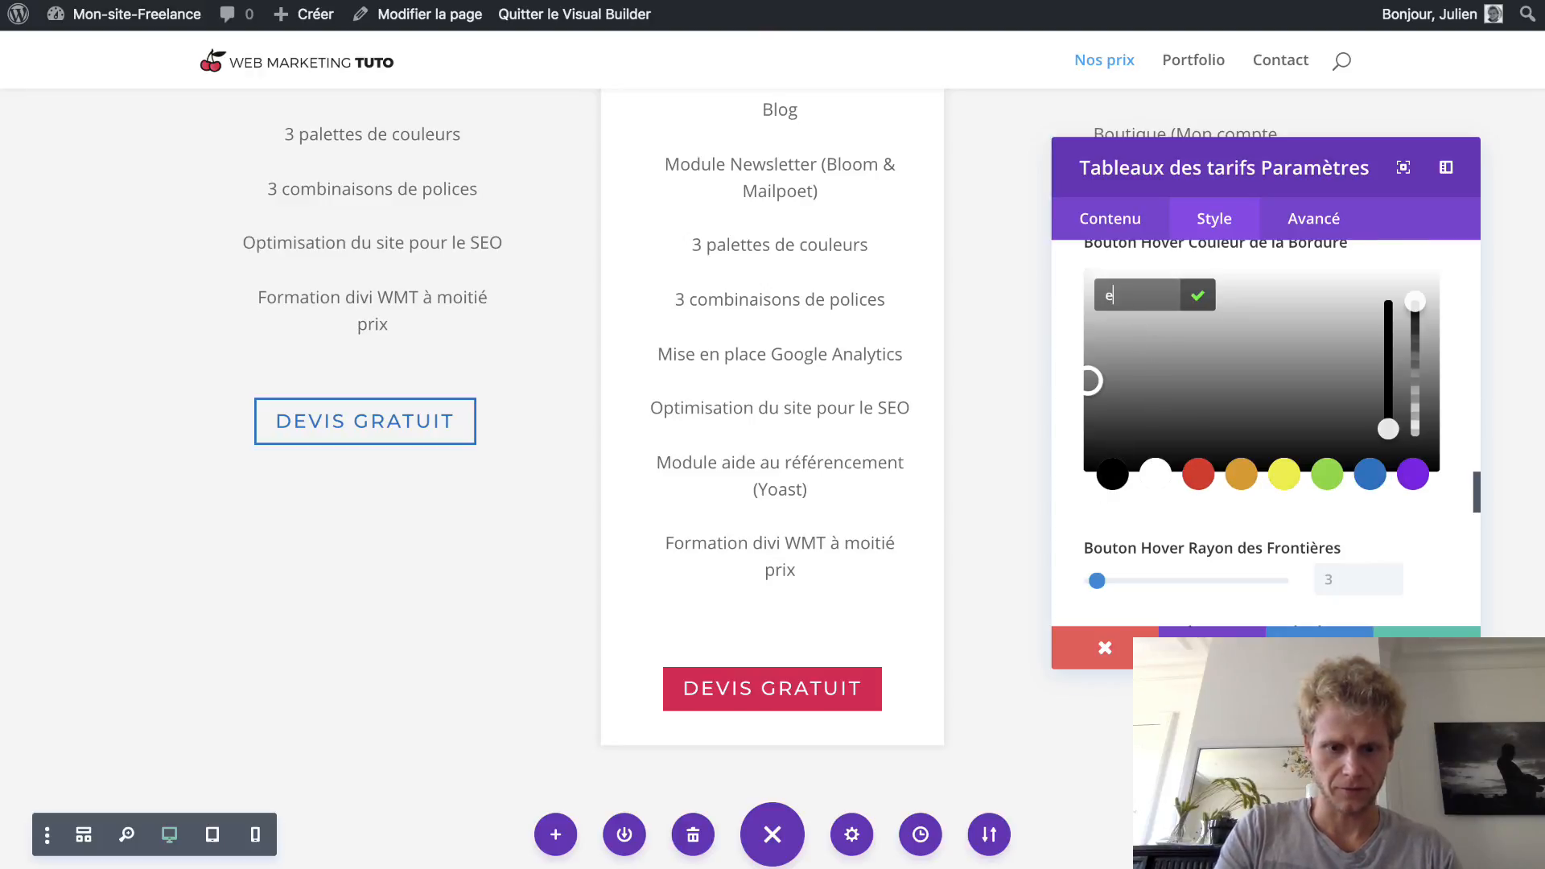
{"action": "type", "text": "30251"}
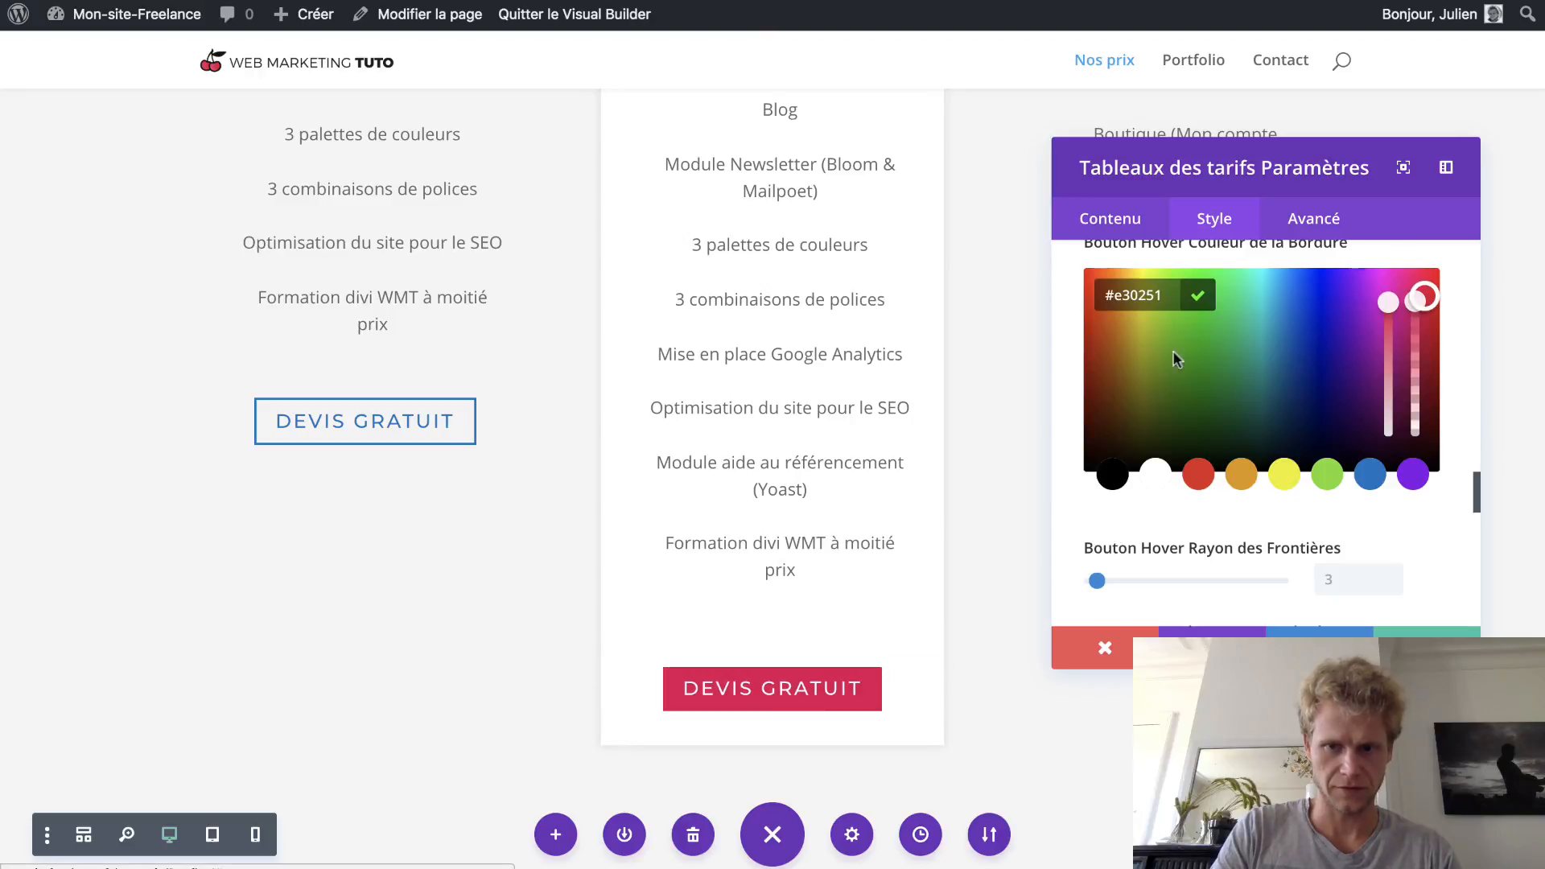
{"action": "scroll", "coordinate": [1224, 294], "scroll_direction": "up", "scroll_amount": 15}
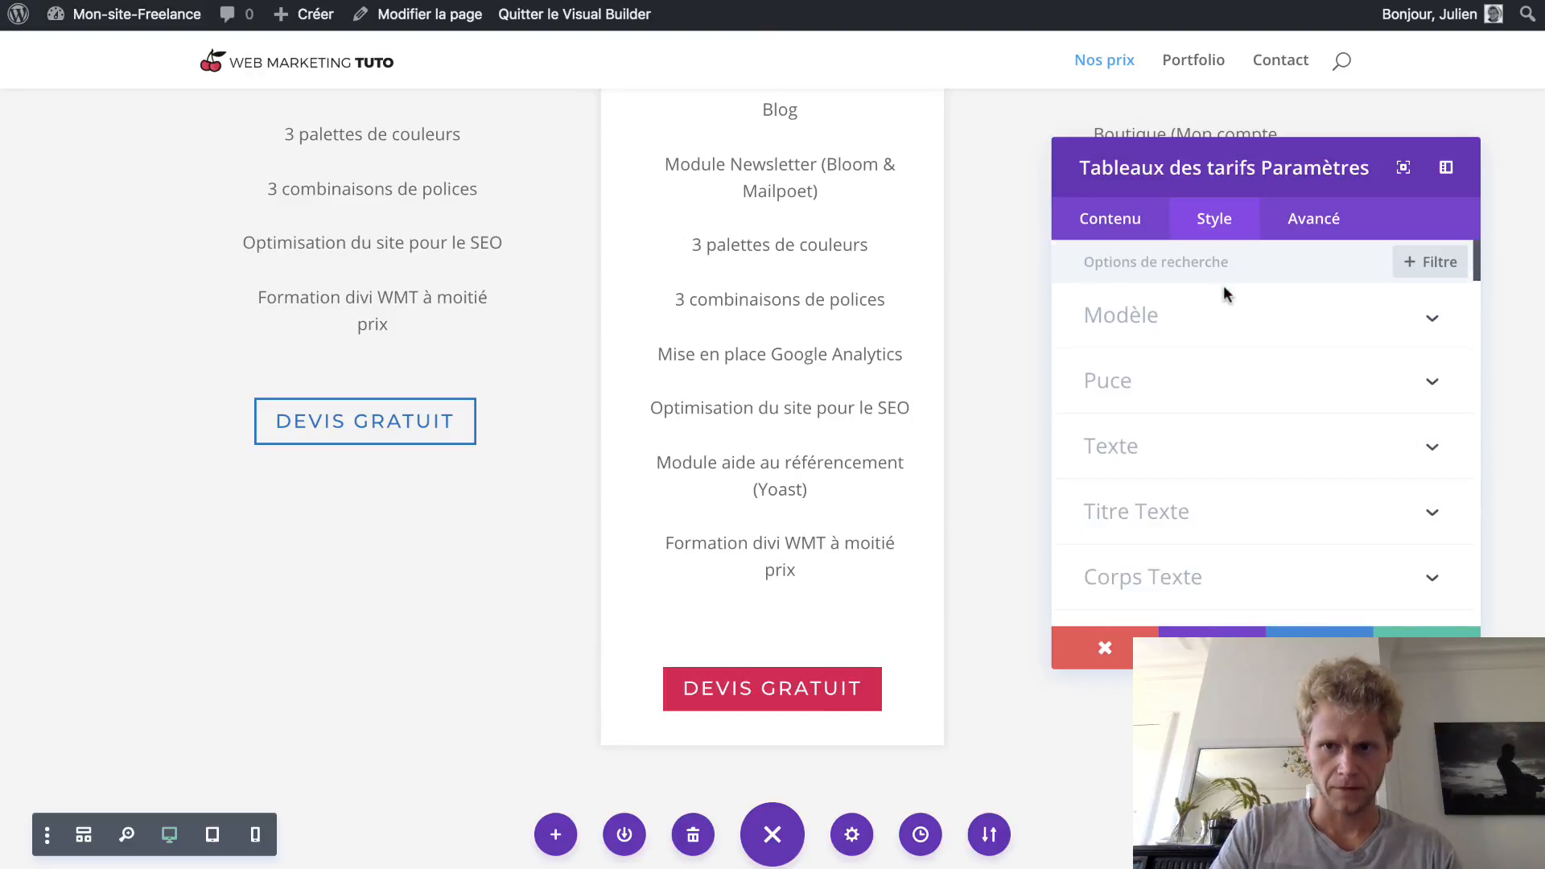
Change the Site Vitrine + Blog button URL from # to /contact and save the pricing table
{"action": "left_click", "coordinate": [1400, 640]}
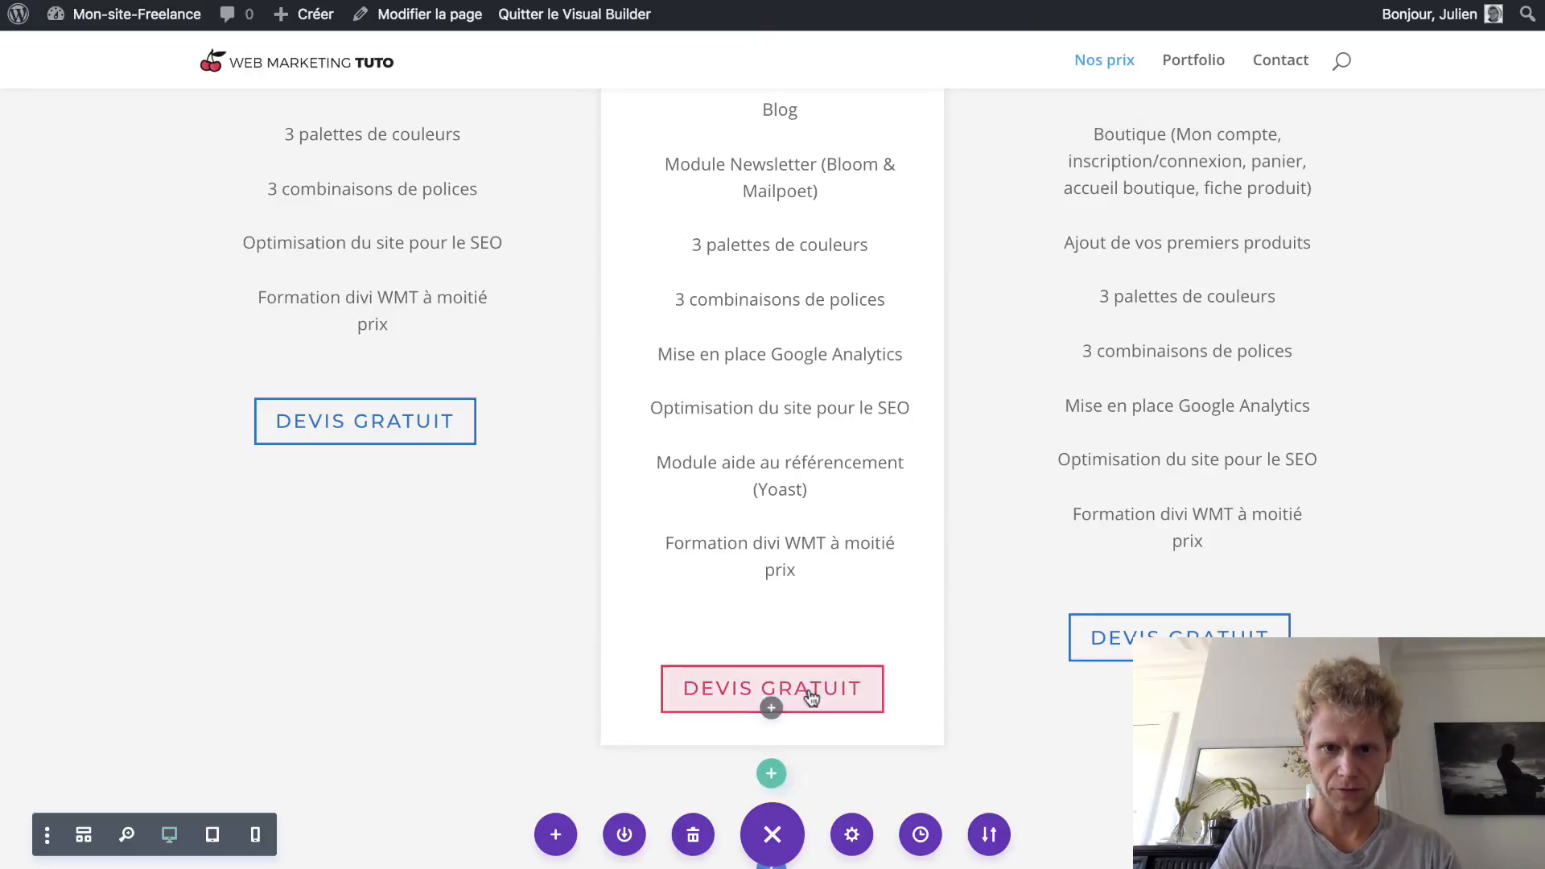
{"action": "scroll", "coordinate": [931, 535], "scroll_direction": "up", "scroll_amount": 10}
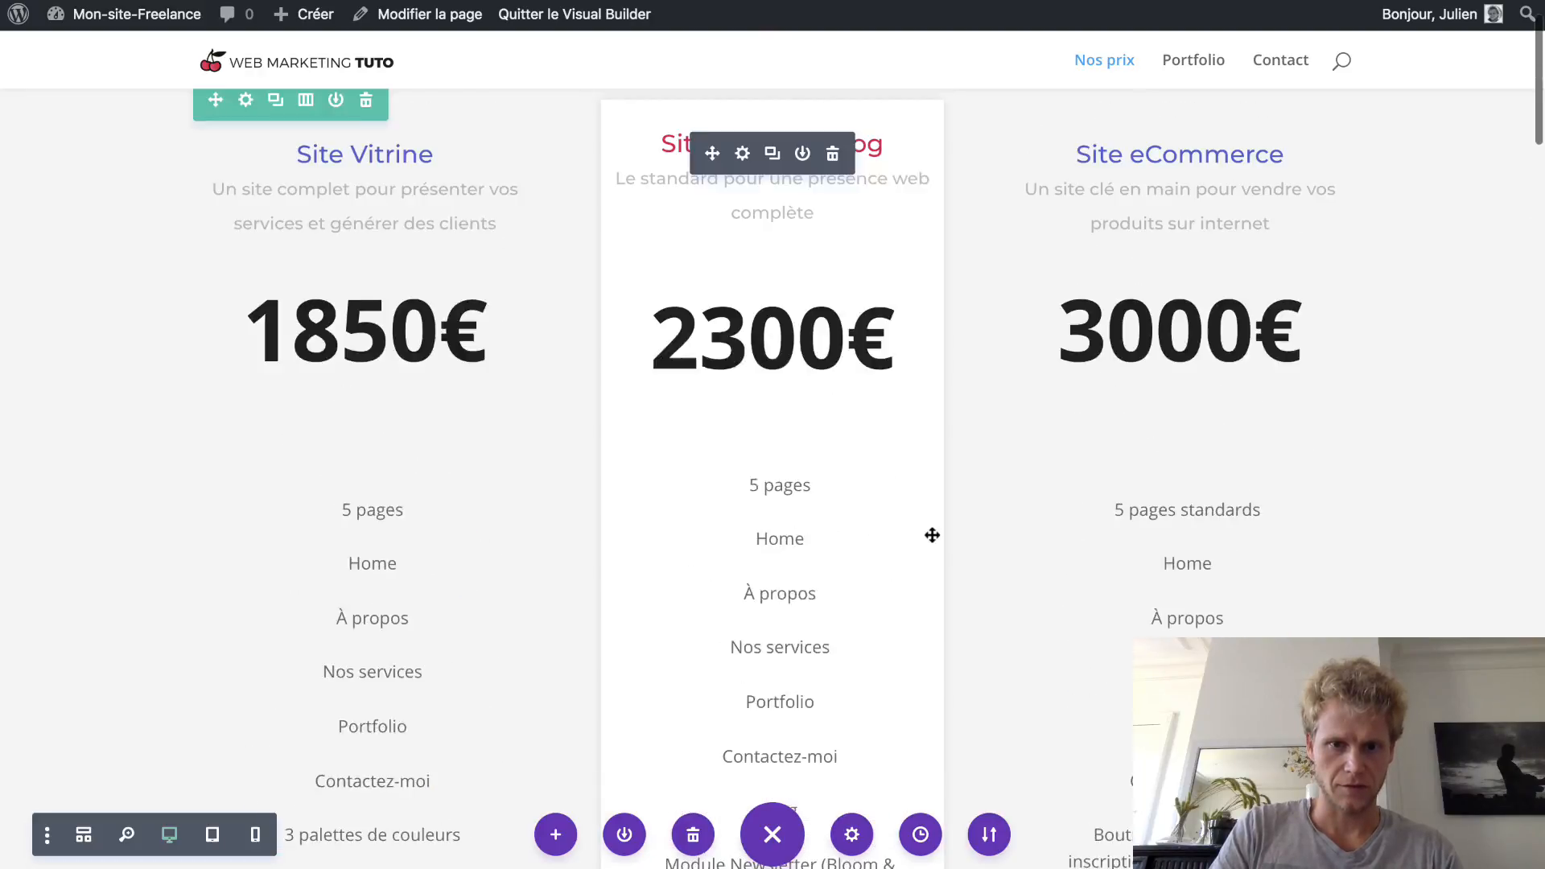
{"action": "left_click", "coordinate": [742, 287]}
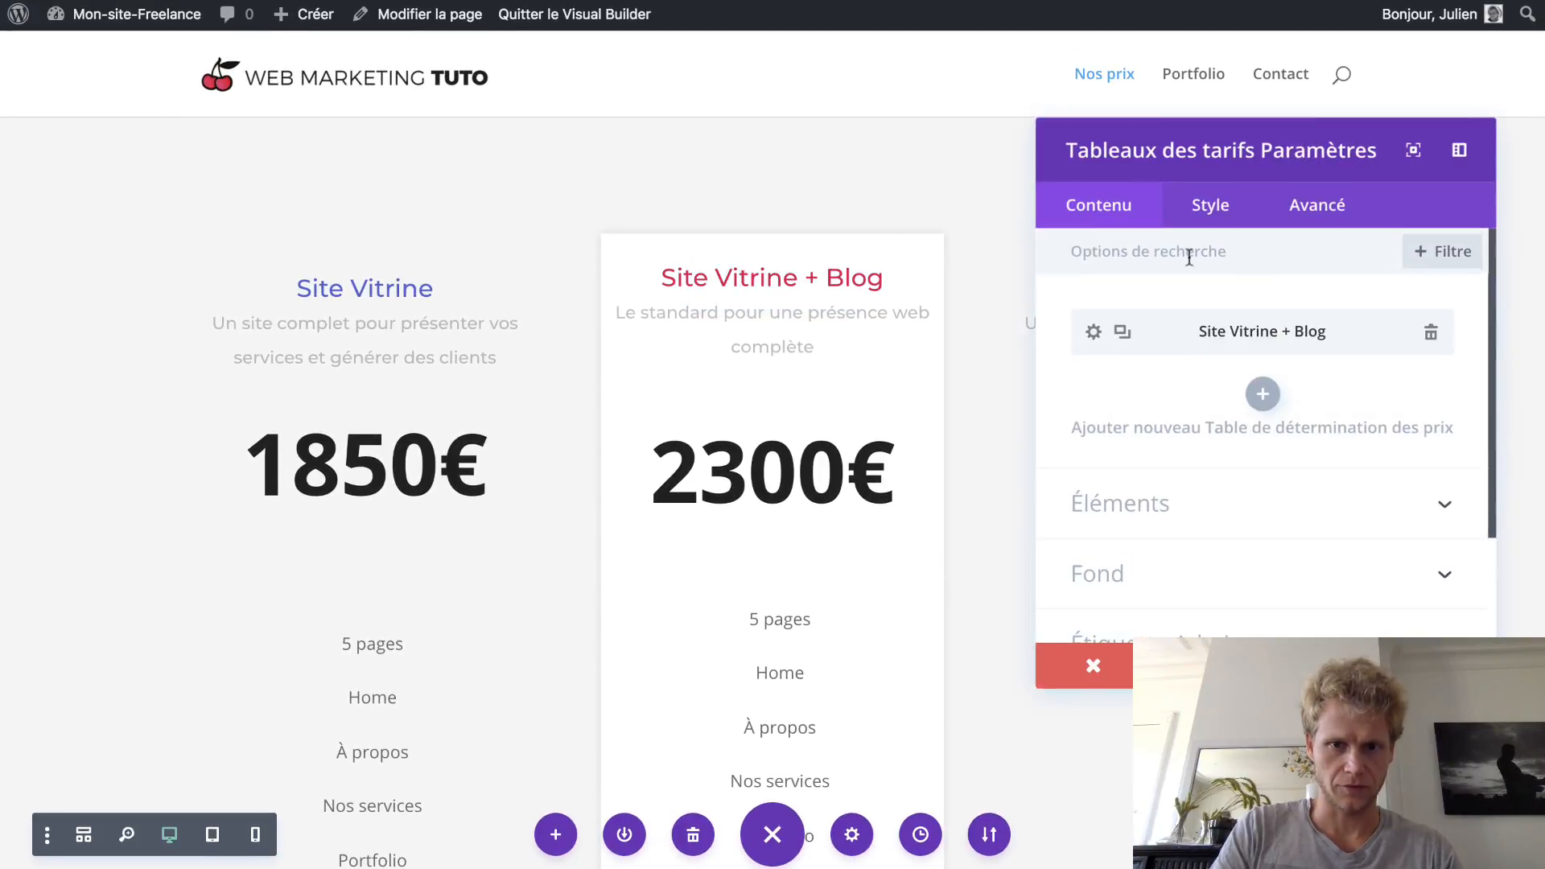
{"action": "left_click", "coordinate": [1098, 341]}
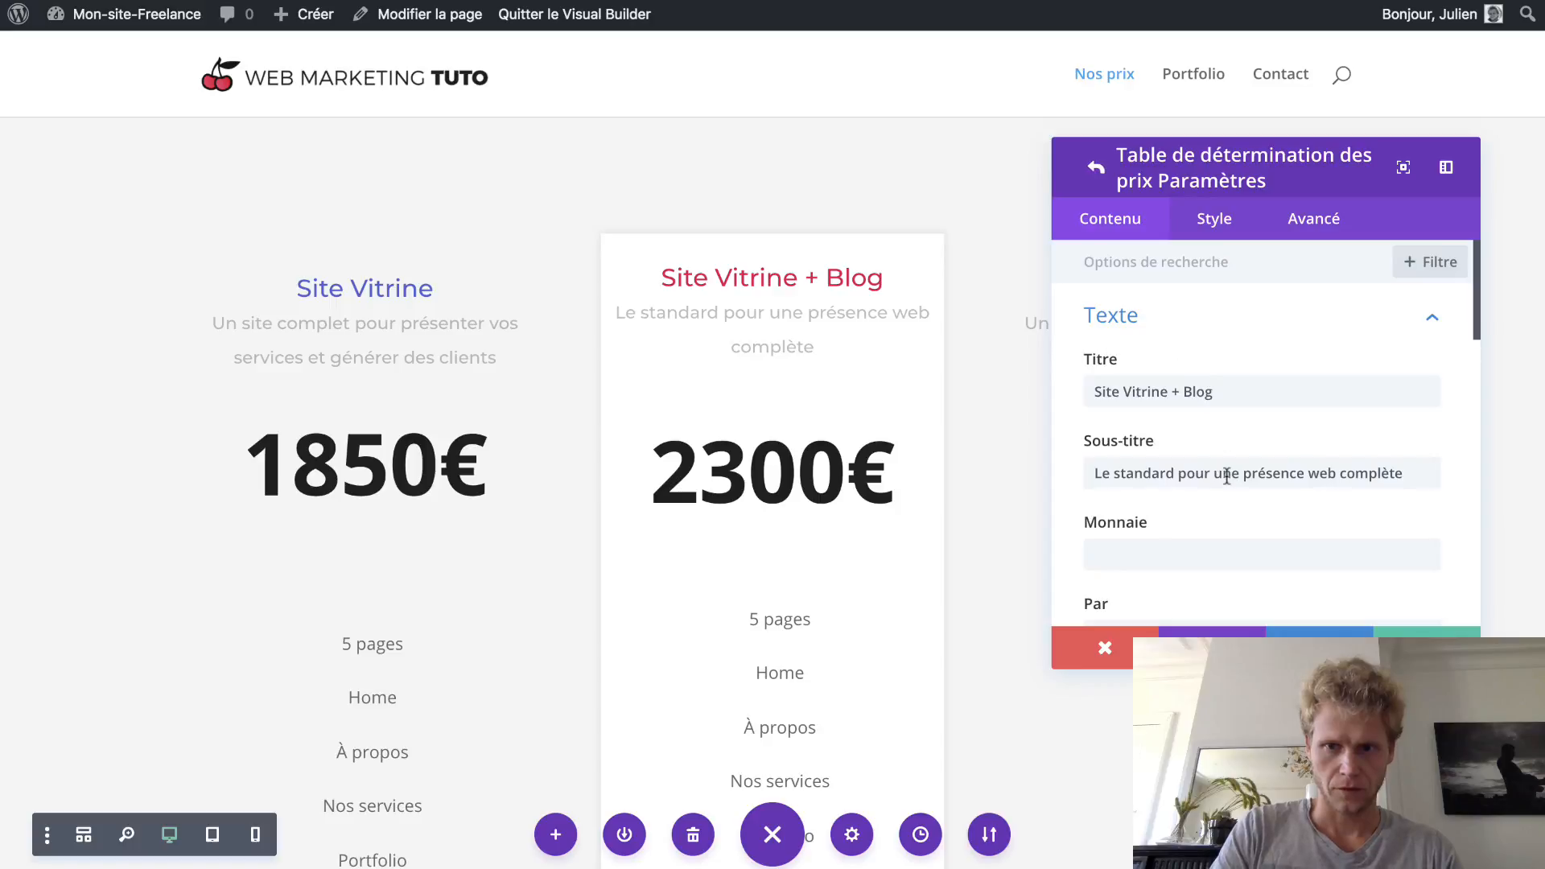
{"action": "scroll", "coordinate": [1227, 475], "scroll_direction": "down", "scroll_amount": 8}
{"action": "scroll", "coordinate": [1226, 475], "scroll_direction": "down", "scroll_amount": 3}
{"action": "scroll", "coordinate": [1216, 480], "scroll_direction": "down", "scroll_amount": 3}
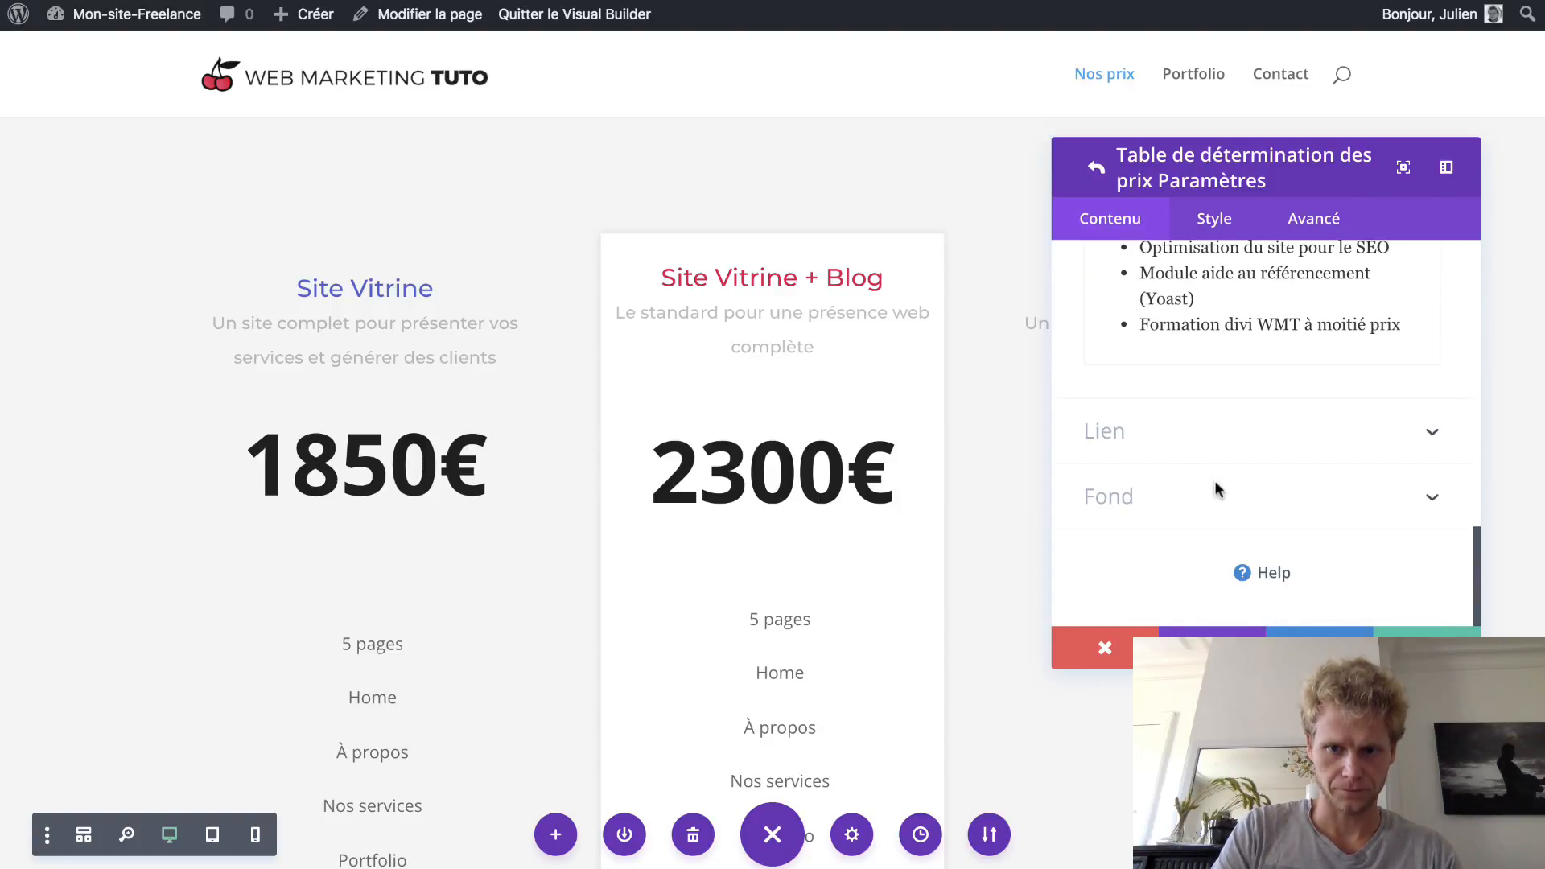
{"action": "left_click", "coordinate": [1150, 447]}
{"action": "left_click", "coordinate": [1169, 410]}
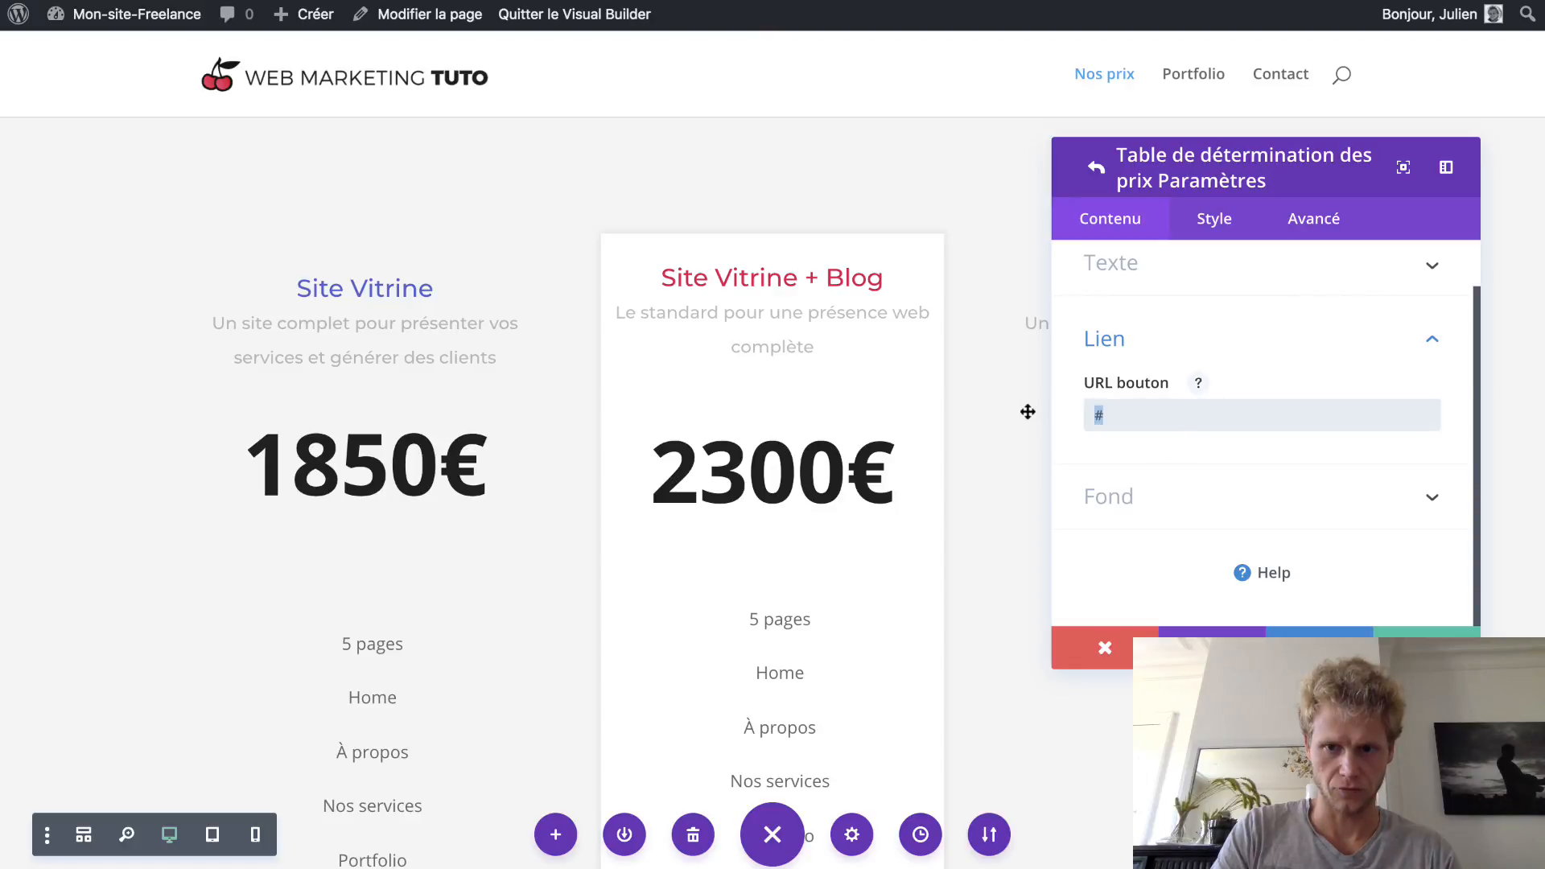
{"action": "key", "text": "BackSpace"}
{"action": "type", "text": "/contact"}
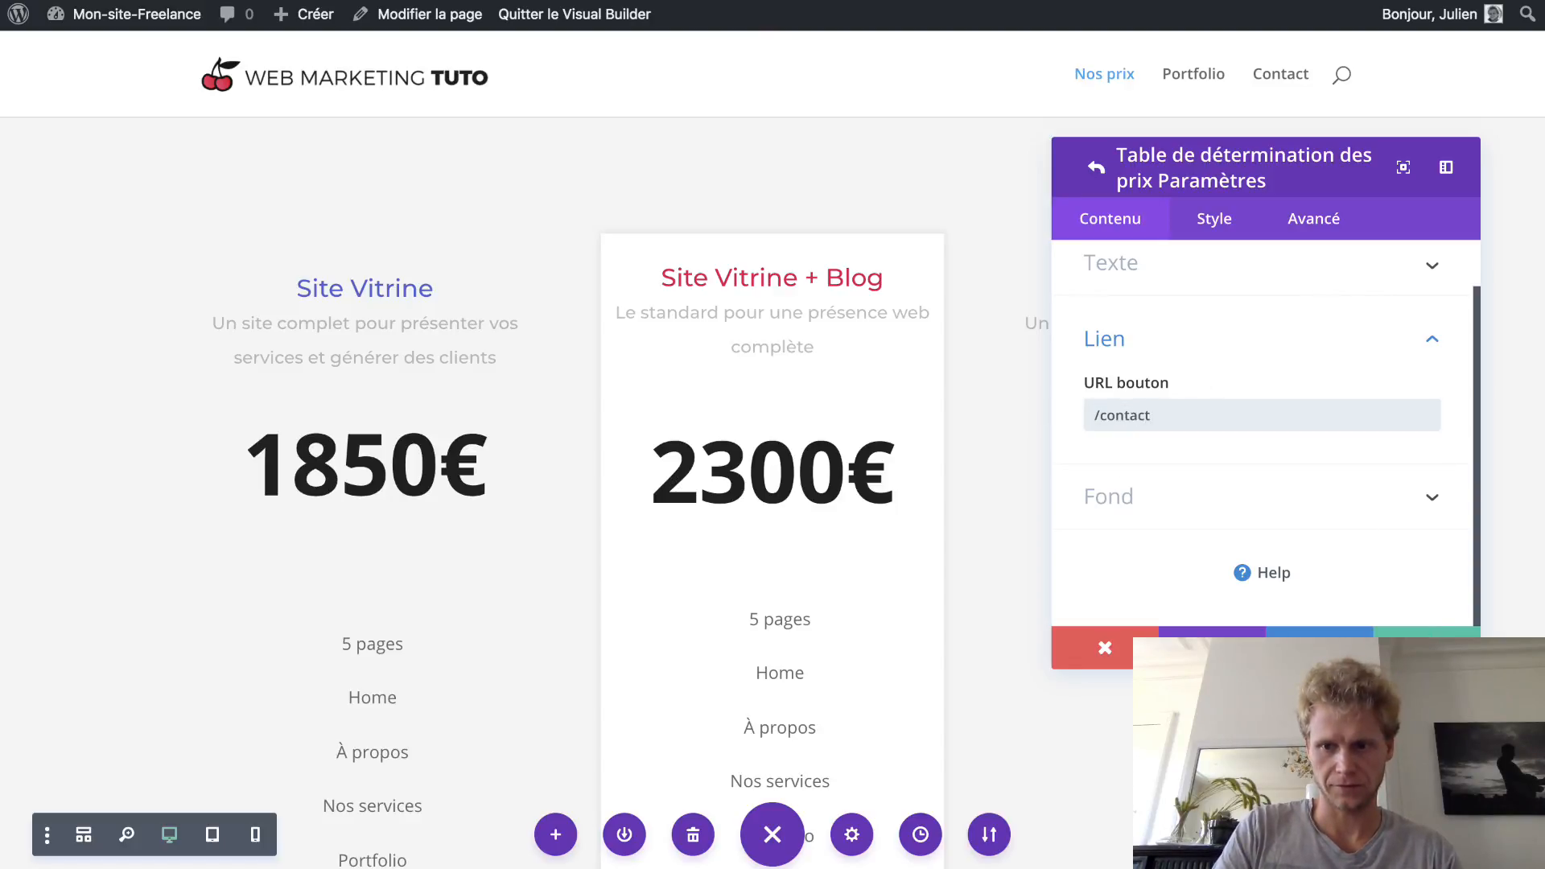
{"action": "left_click", "coordinate": [1427, 648]}
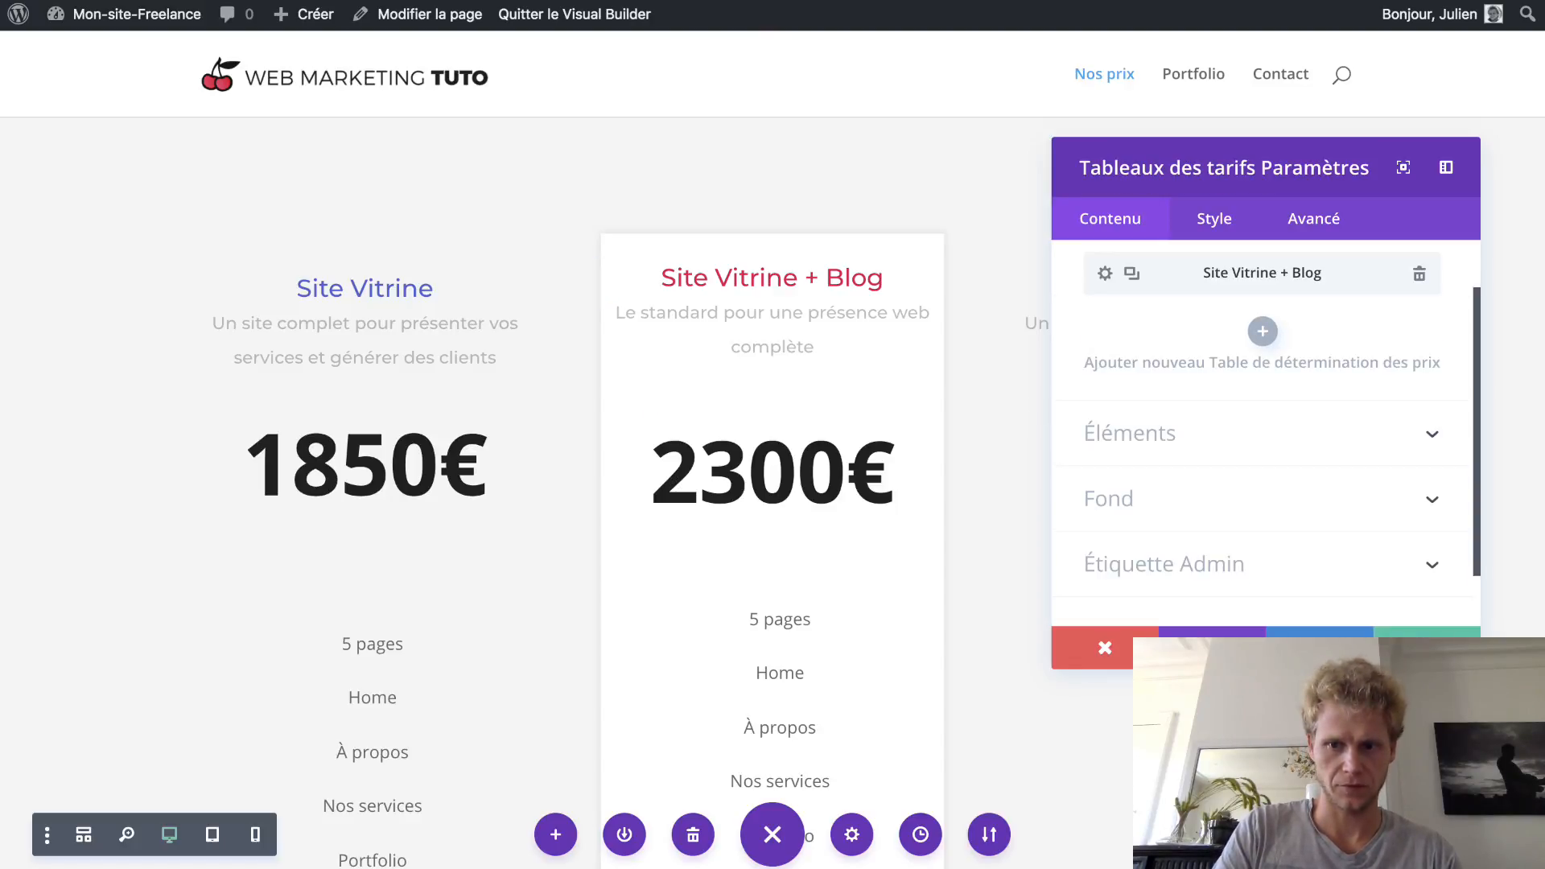
{"action": "left_click", "coordinate": [1427, 648]}
Delete the Unlimited Support & Updates, satisfied customers, FAQ and Reach Us sections
{"action": "scroll", "coordinate": [784, 616], "scroll_direction": "down", "scroll_amount": 10}
{"action": "scroll", "coordinate": [948, 346], "scroll_direction": "down", "scroll_amount": 15}
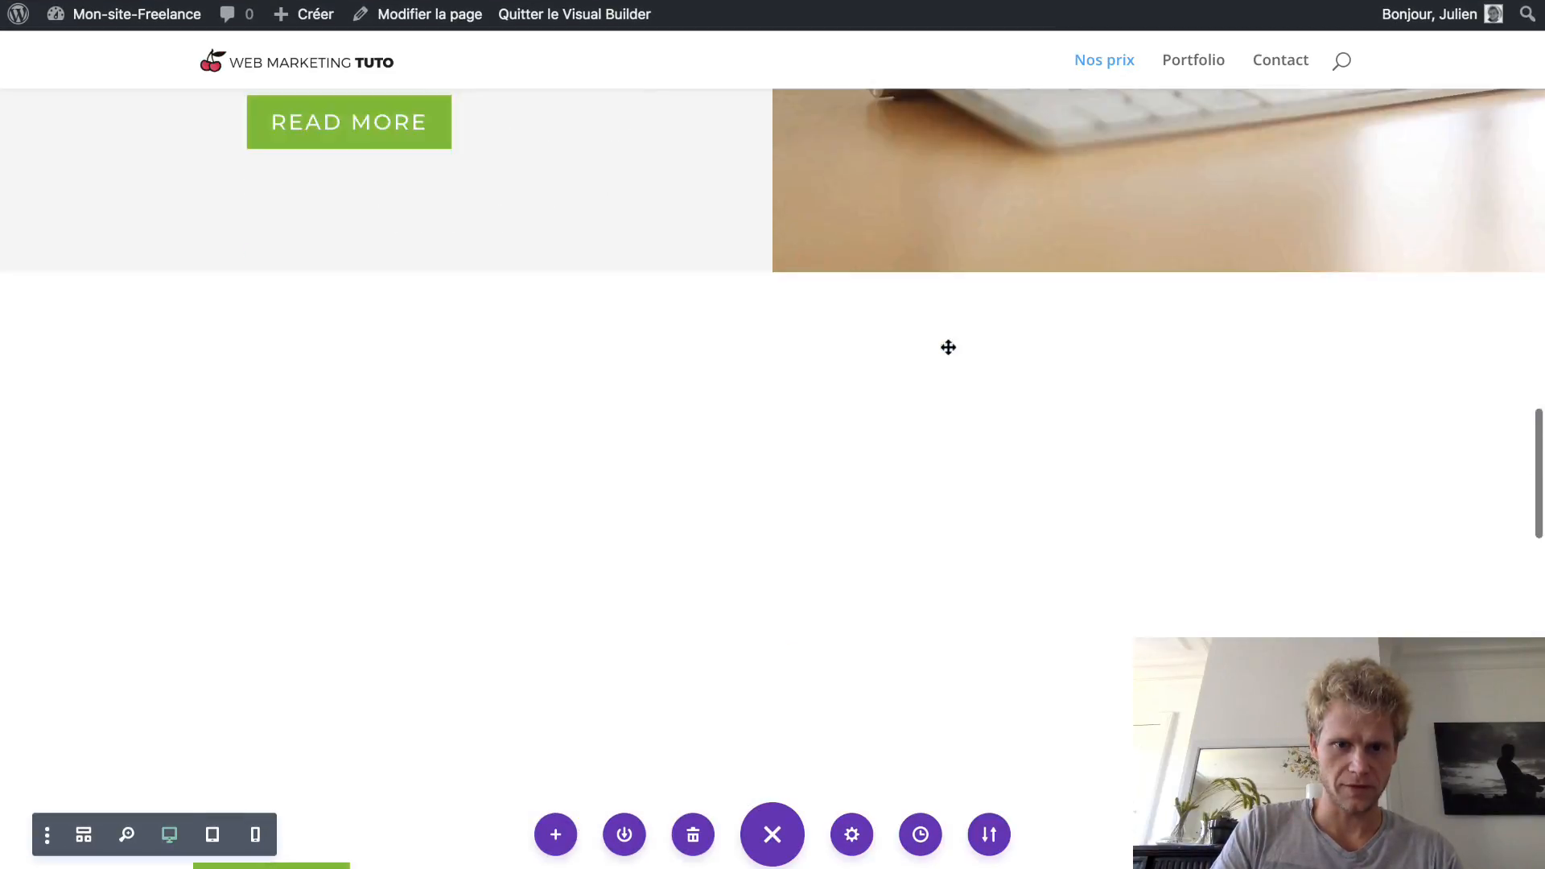
{"action": "scroll", "coordinate": [948, 347], "scroll_direction": "down", "scroll_amount": 5}
{"action": "scroll", "coordinate": [948, 347], "scroll_direction": "up", "scroll_amount": 15}
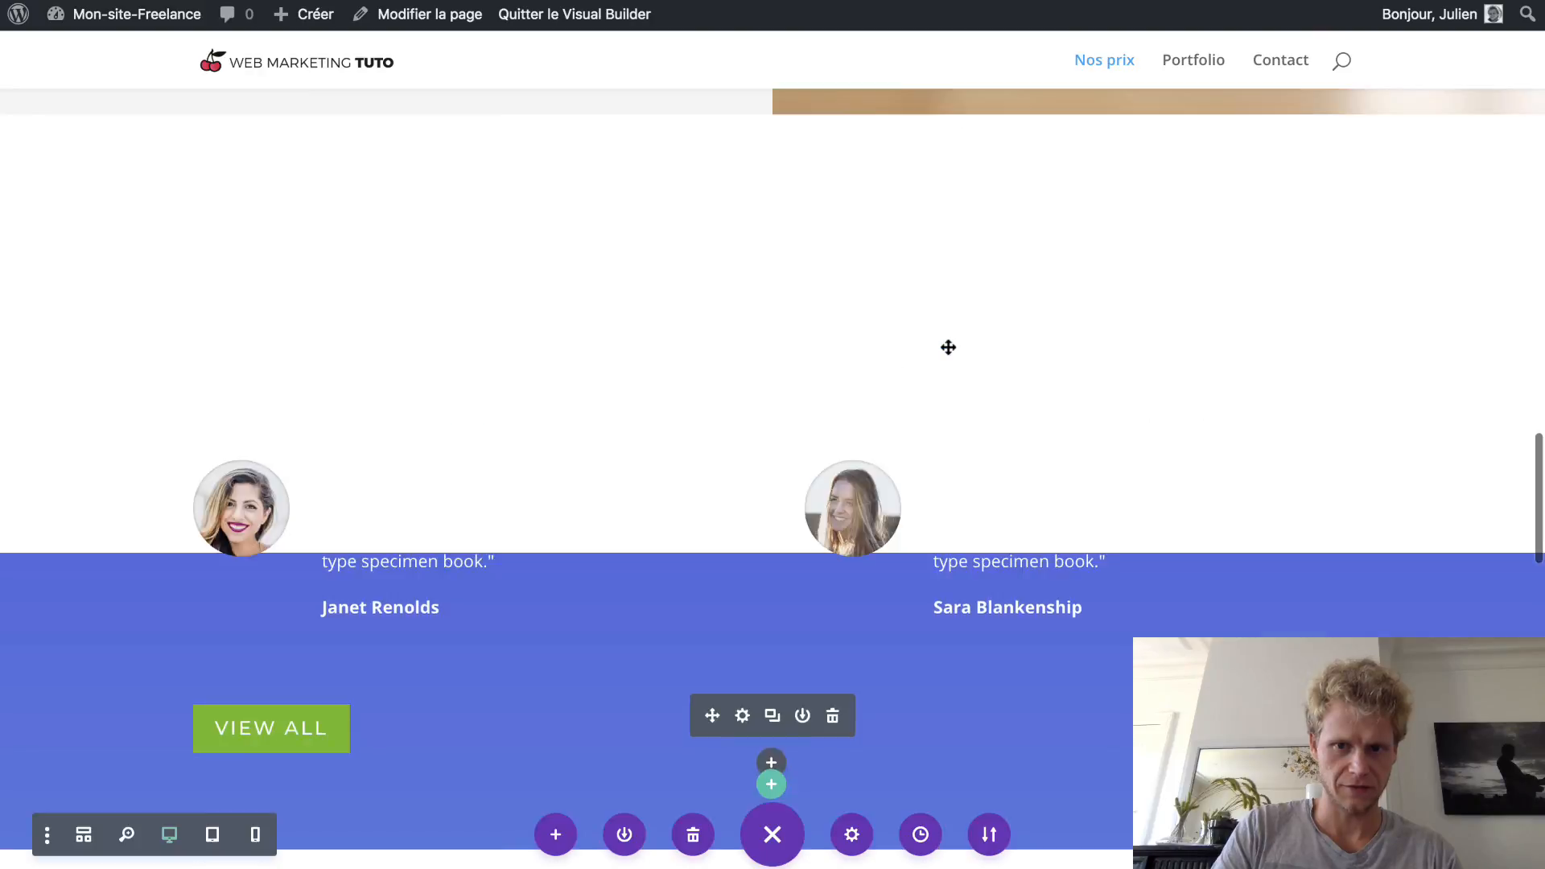
{"action": "scroll", "coordinate": [948, 347], "scroll_direction": "up", "scroll_amount": 10}
{"action": "scroll", "coordinate": [948, 347], "scroll_direction": "down", "scroll_amount": 6}
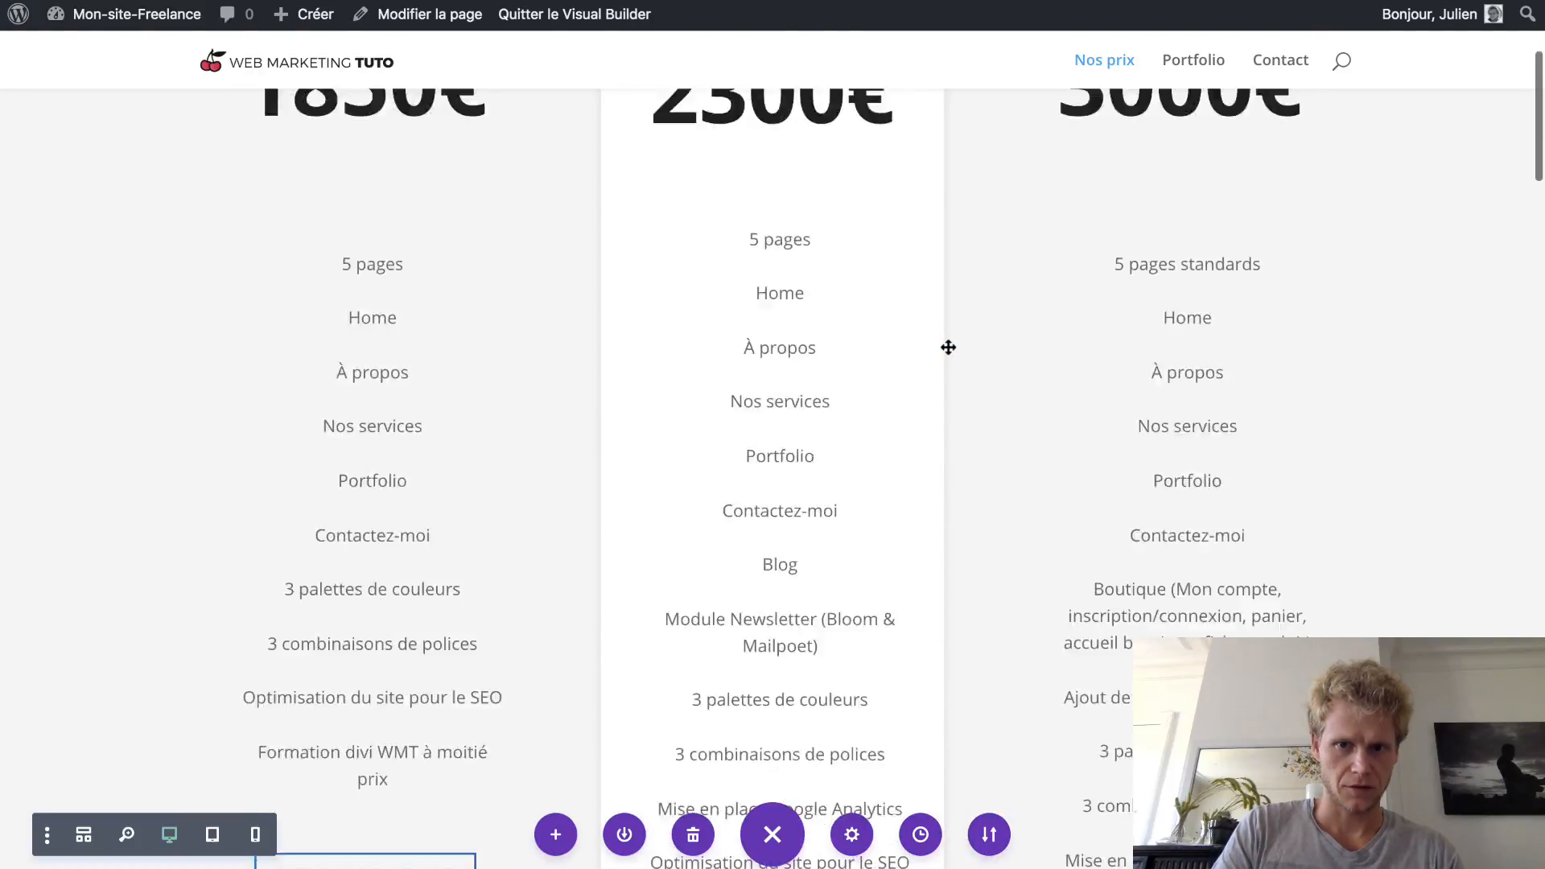
{"action": "scroll", "coordinate": [948, 347], "scroll_direction": "down", "scroll_amount": 1}
{"action": "scroll", "coordinate": [948, 347], "scroll_direction": "down", "scroll_amount": 15}
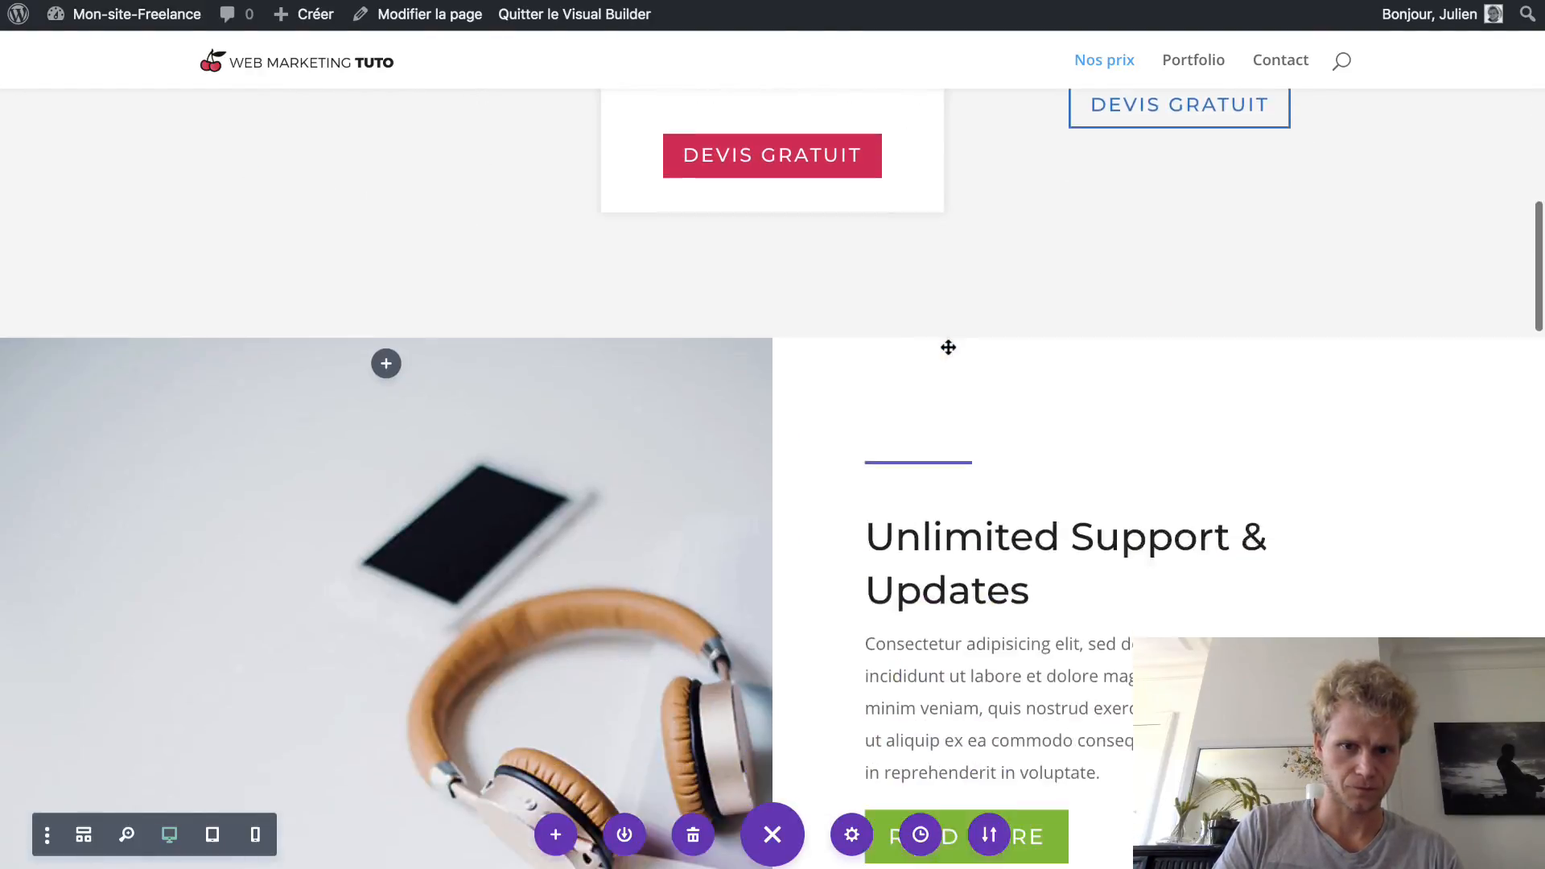
{"action": "scroll", "coordinate": [169, 315], "scroll_direction": "up", "scroll_amount": 8}
{"action": "scroll", "coordinate": [169, 315], "scroll_direction": "up", "scroll_amount": 1}
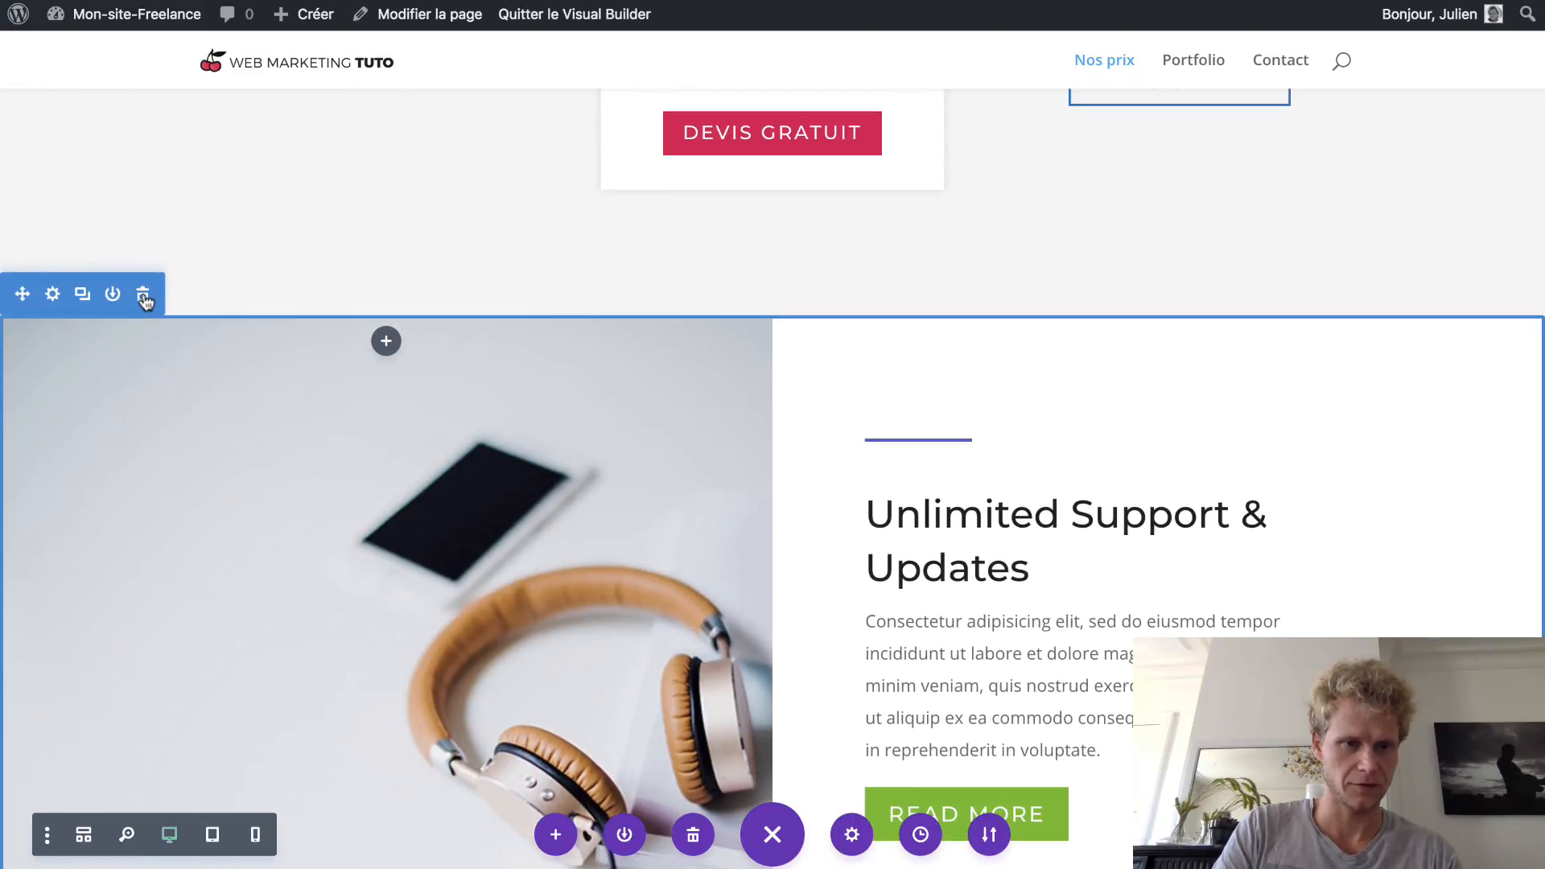
{"action": "left_click", "coordinate": [143, 296]}
{"action": "left_click", "coordinate": [144, 344]}
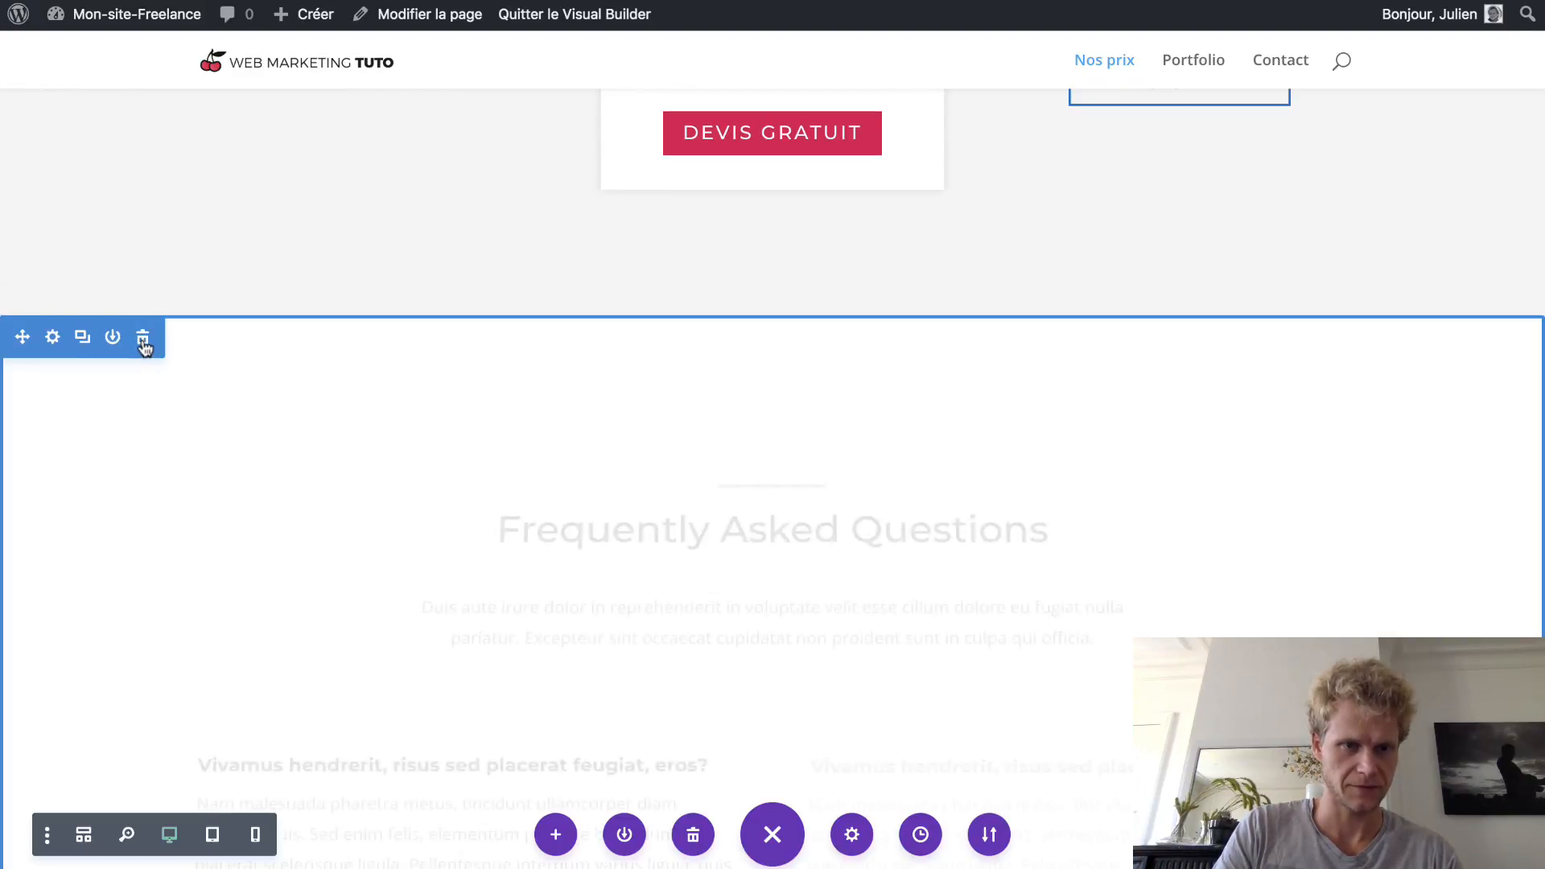
{"action": "left_click", "coordinate": [143, 341]}
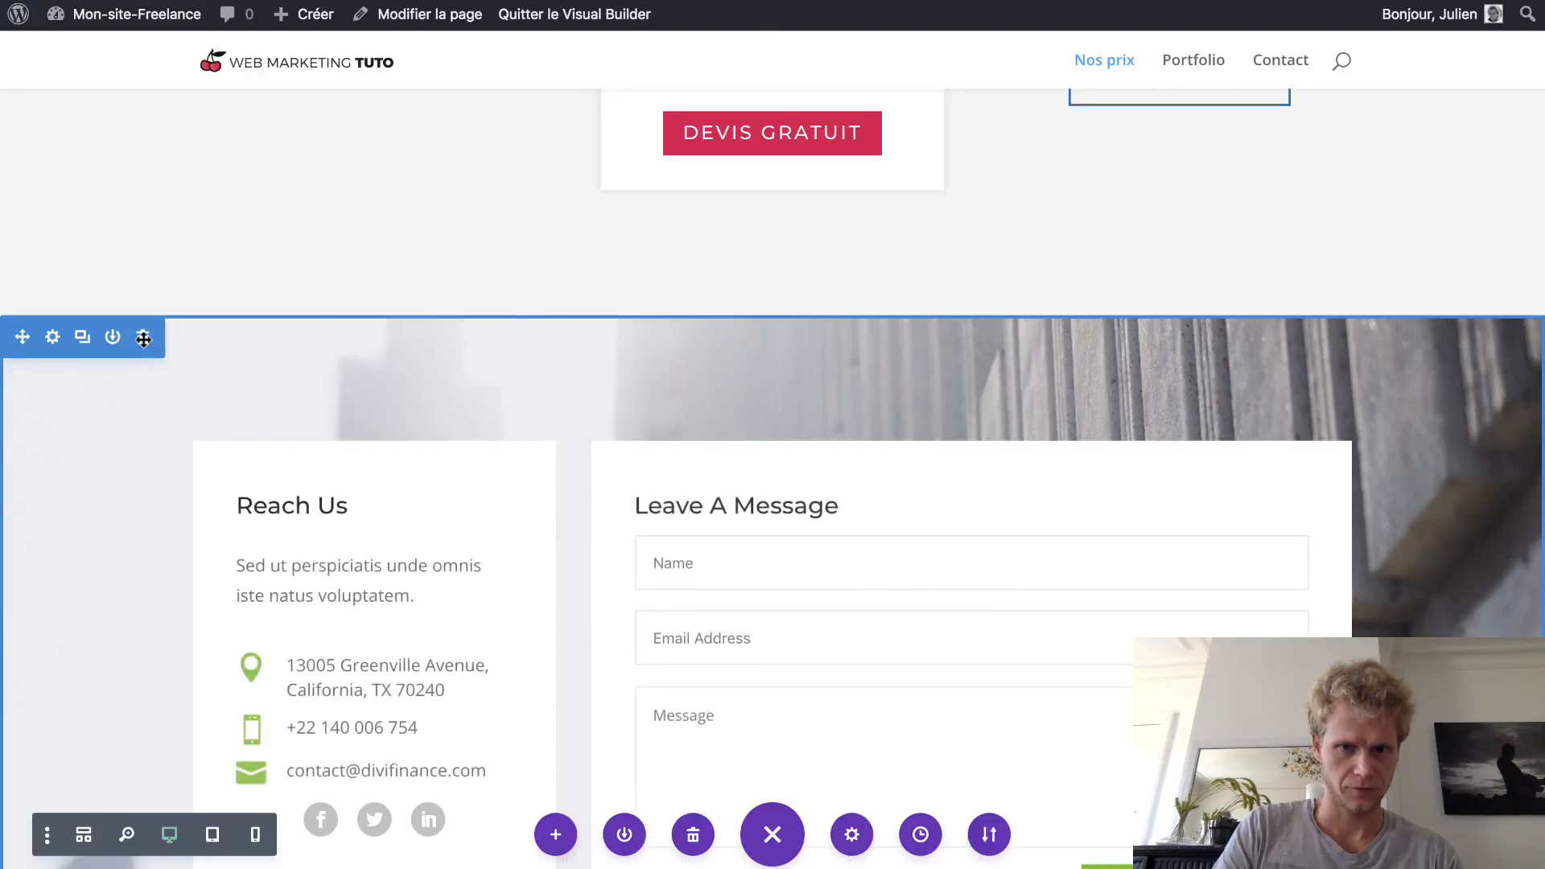
{"action": "left_click", "coordinate": [144, 339]}
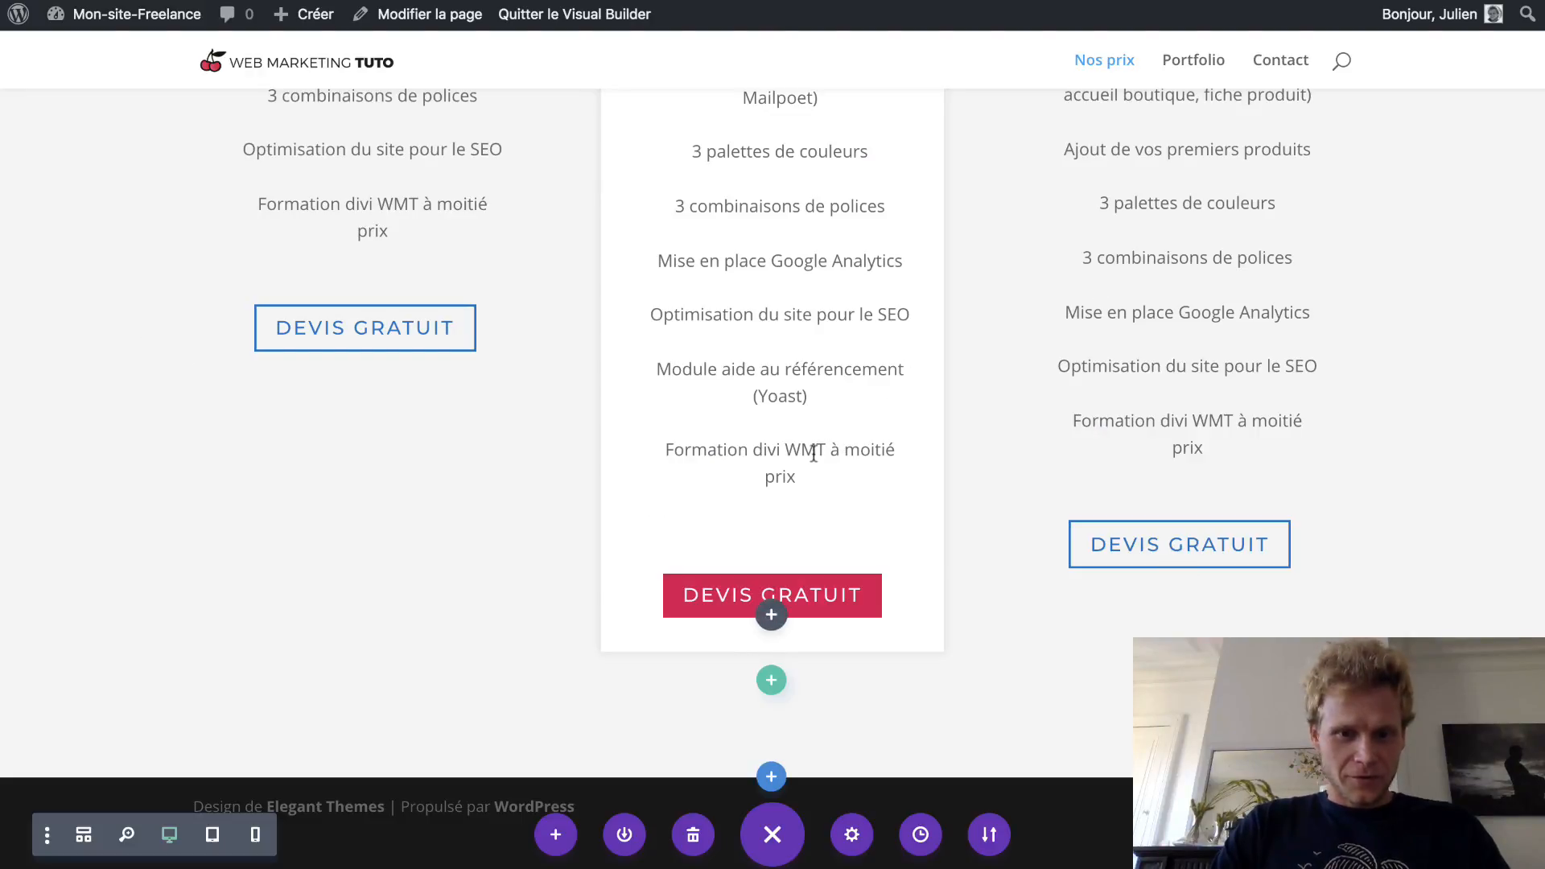
{"action": "scroll", "coordinate": [793, 448], "scroll_direction": "up", "scroll_amount": 10}
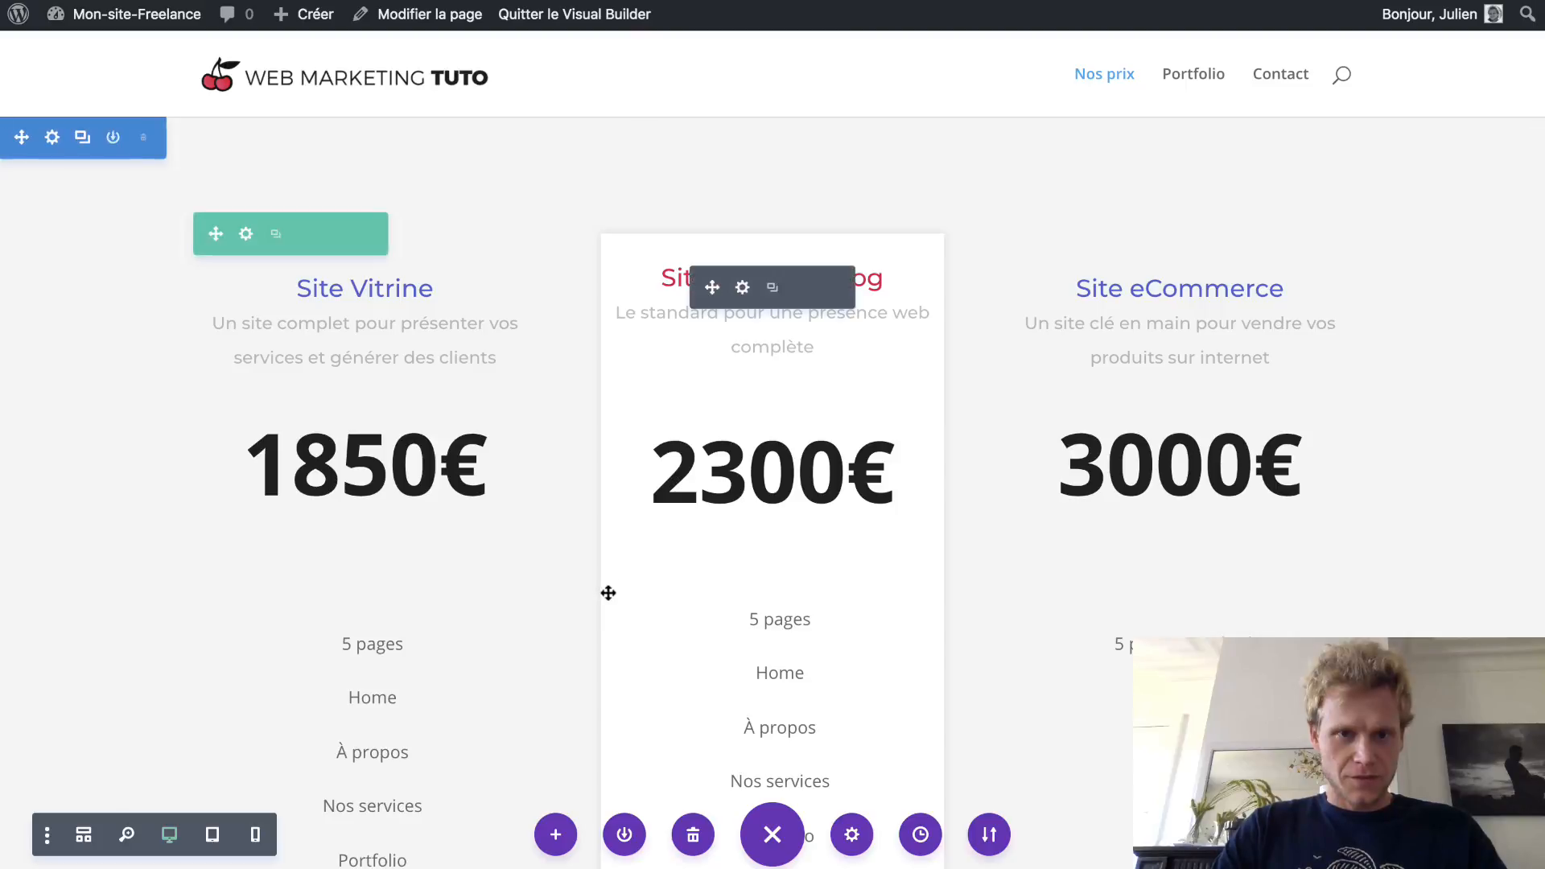
{"action": "scroll", "coordinate": [609, 592], "scroll_direction": "down", "scroll_amount": 10}
Open the agency page in the Visual Builder and scroll to the black Prêt à donner vie à votre projet ? section
{"action": "scroll", "coordinate": [608, 593], "scroll_direction": "up", "scroll_amount": 10}
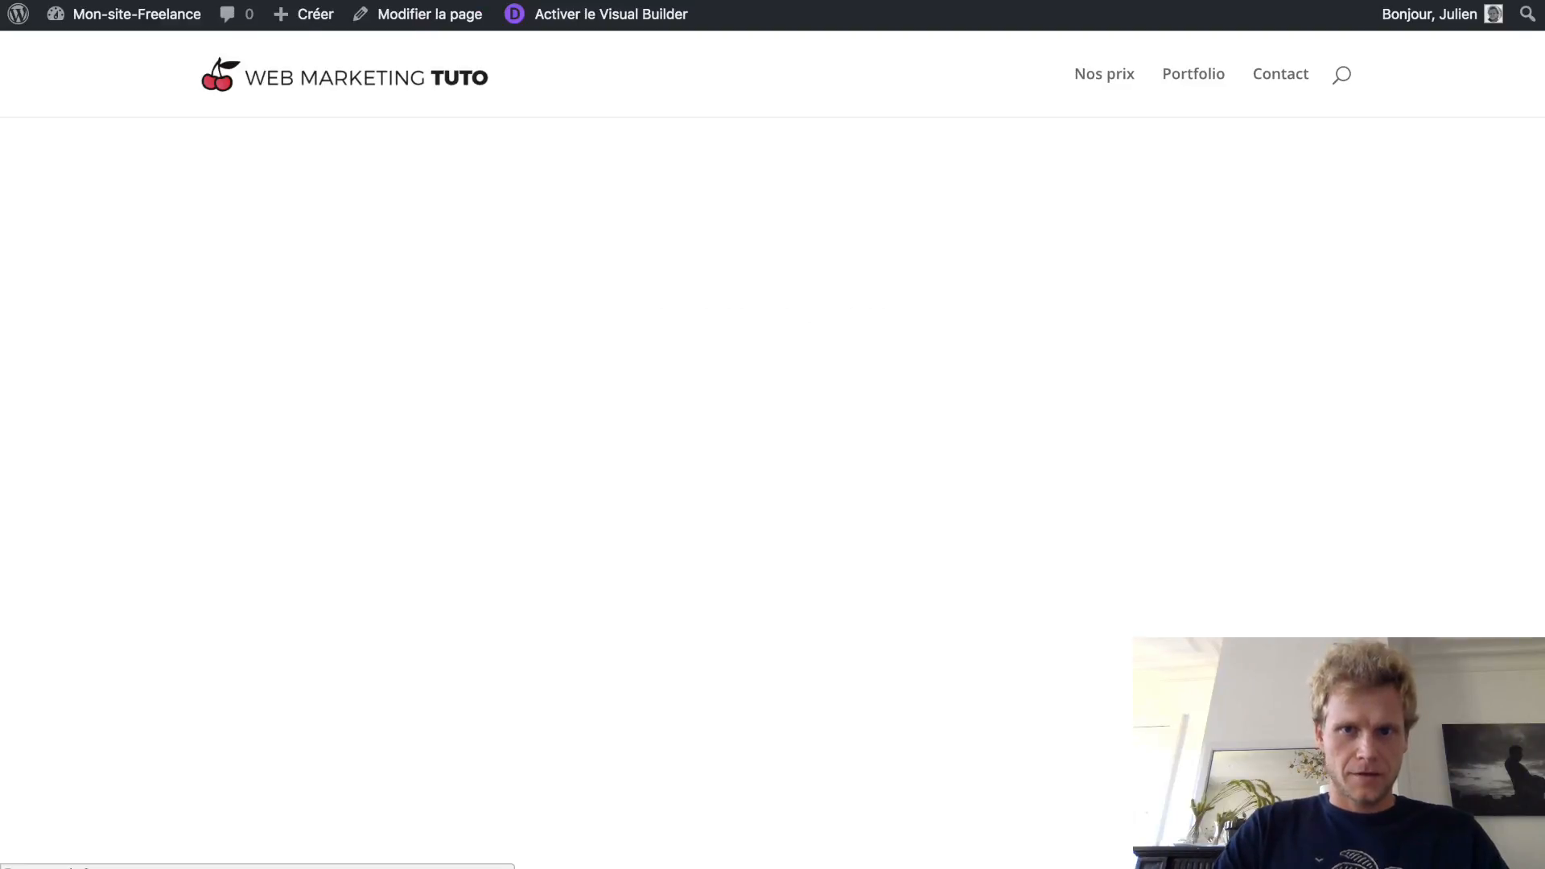
{"action": "scroll", "coordinate": [655, 448], "scroll_direction": "down", "scroll_amount": 10}
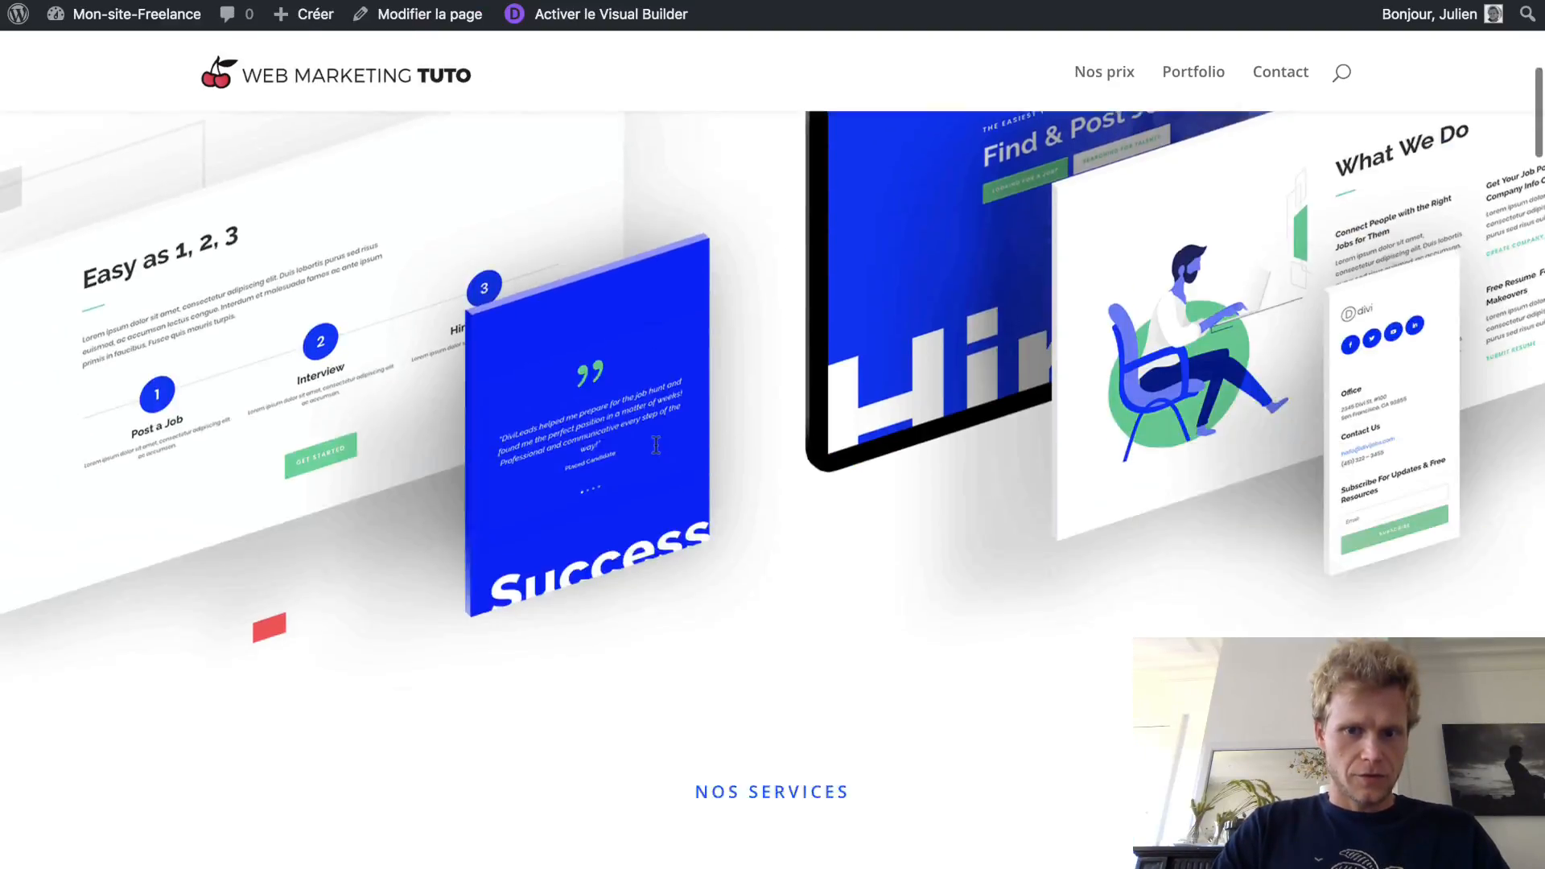
{"action": "scroll", "coordinate": [655, 449], "scroll_direction": "down", "scroll_amount": 2}
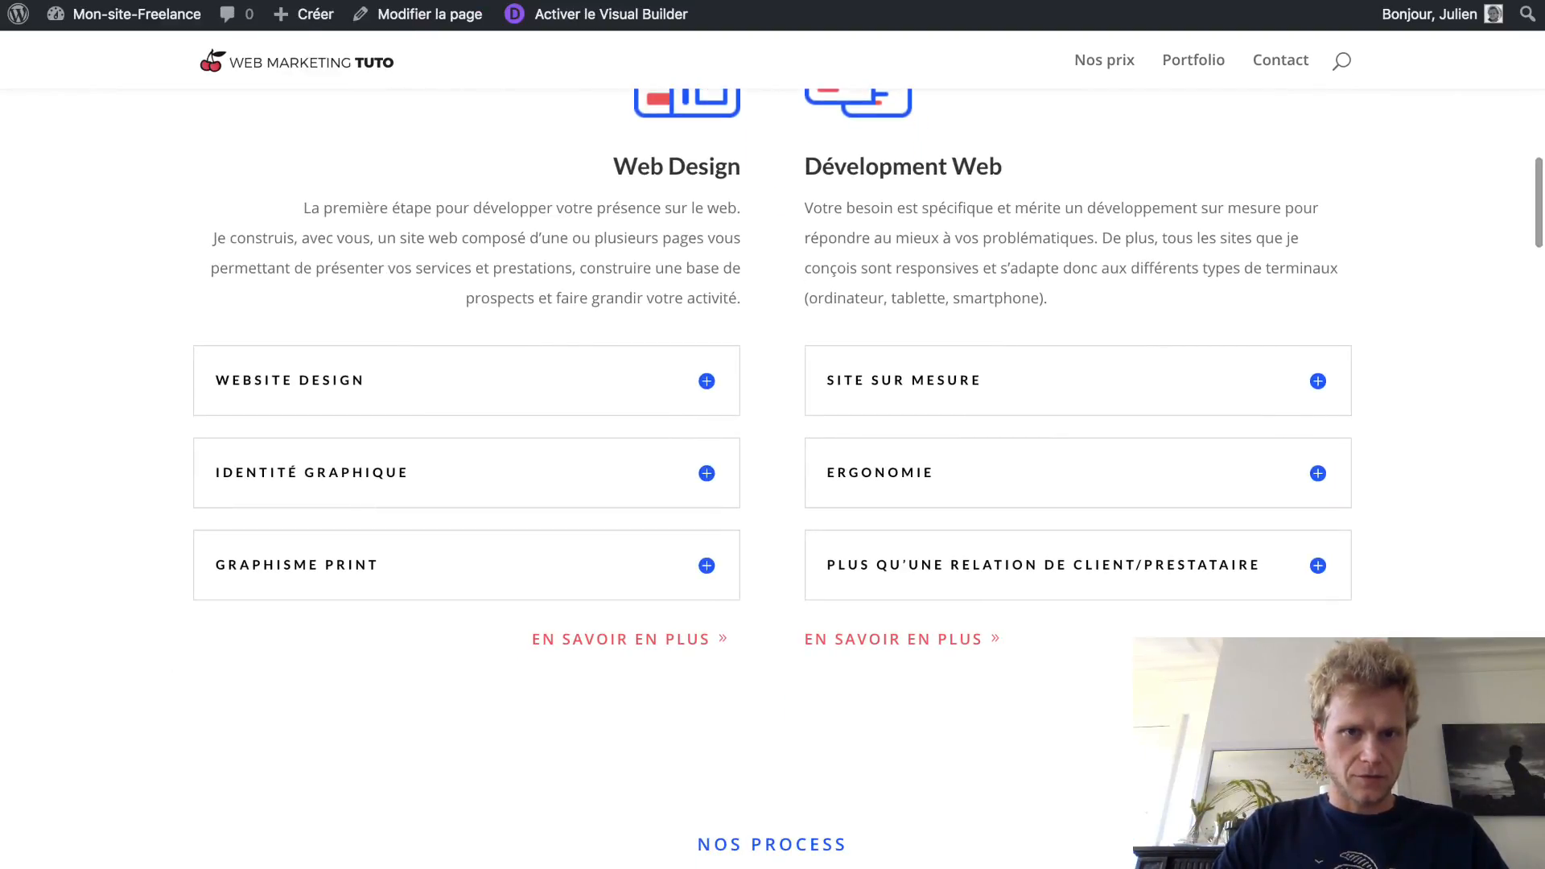
{"action": "left_click", "coordinate": [568, 26]}
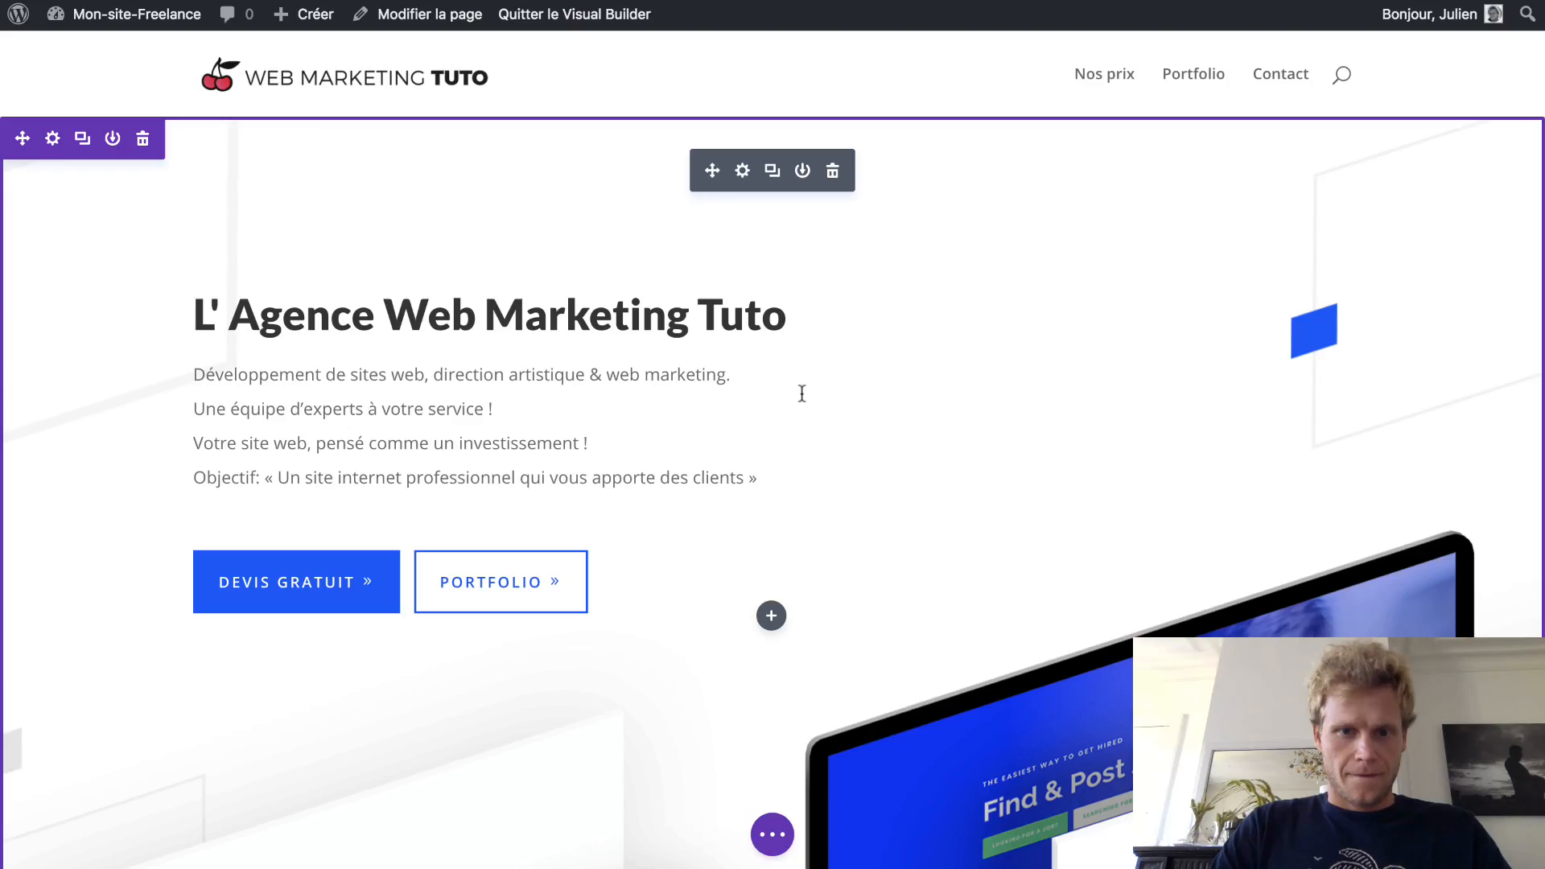
{"action": "scroll", "coordinate": [802, 393], "scroll_direction": "down", "scroll_amount": 20}
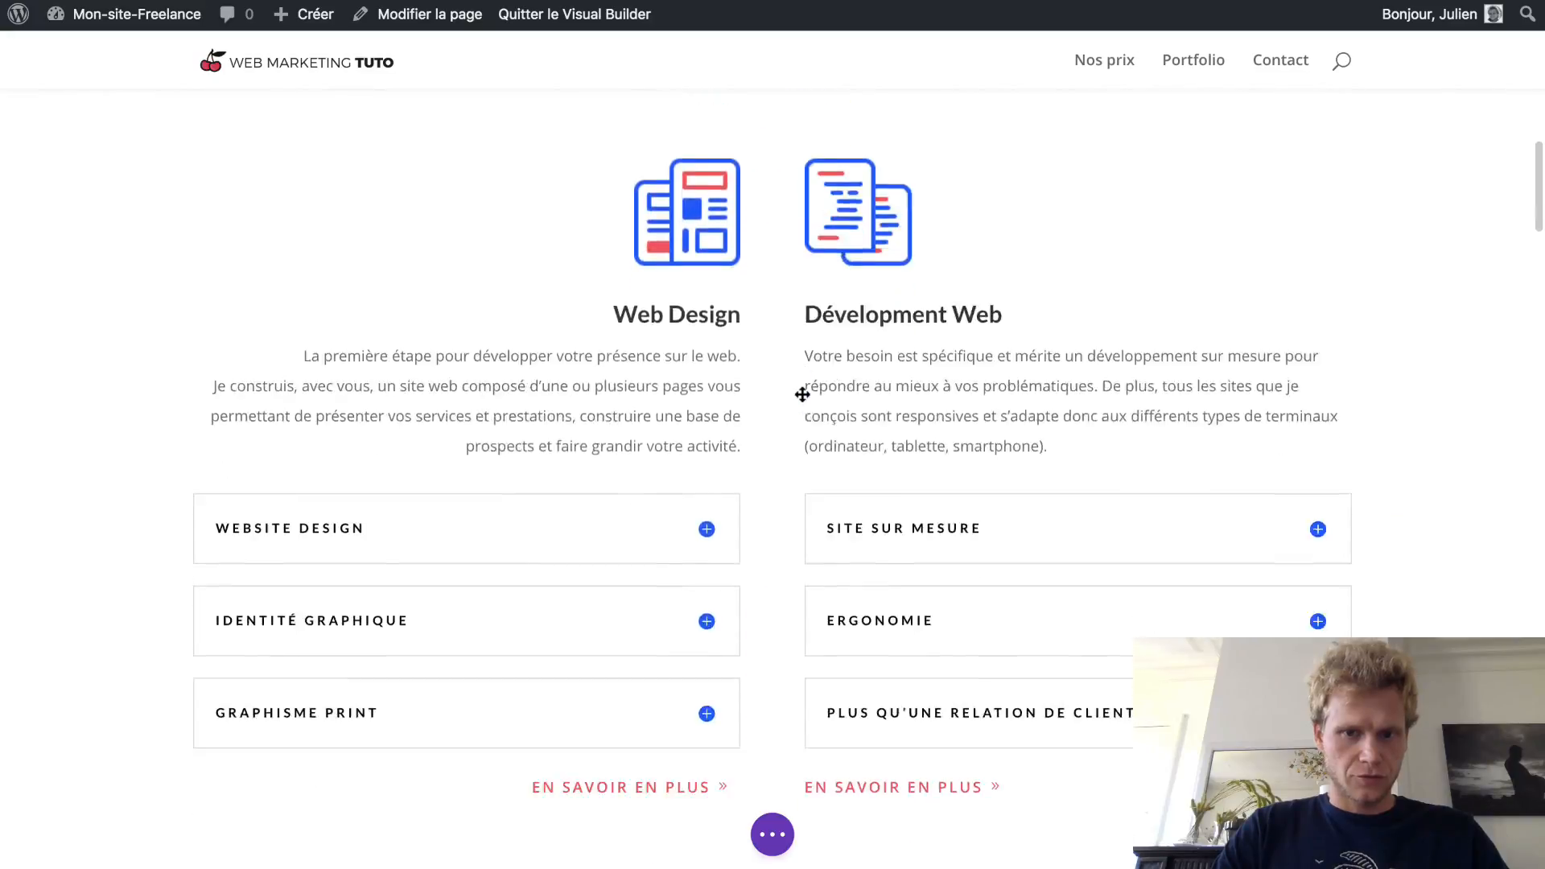
{"action": "scroll", "coordinate": [802, 395], "scroll_direction": "down", "scroll_amount": 20}
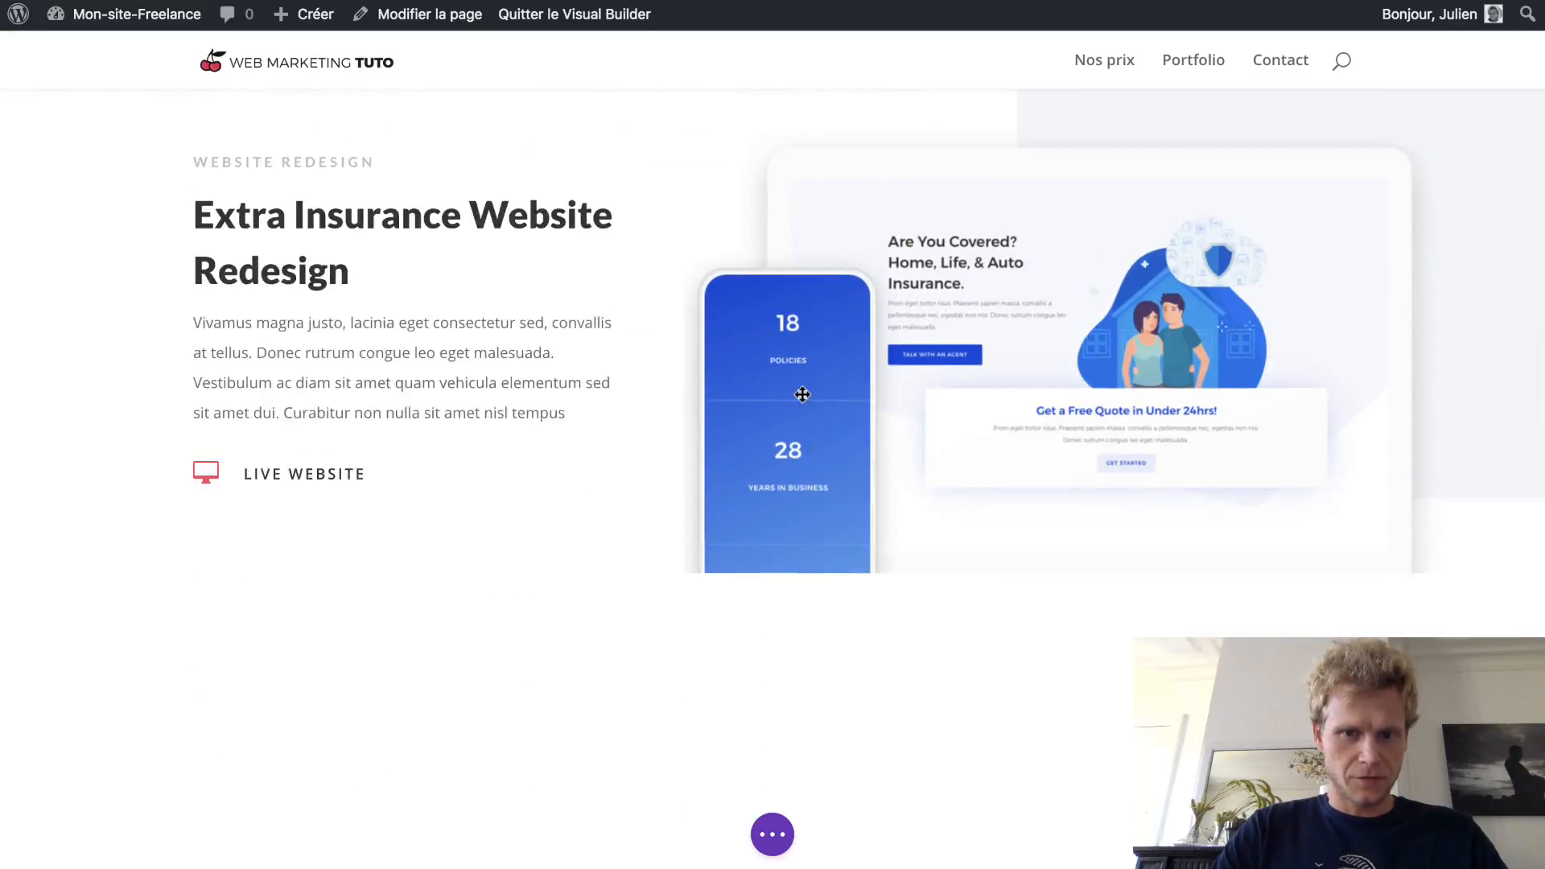
{"action": "scroll", "coordinate": [803, 394], "scroll_direction": "down", "scroll_amount": 20}
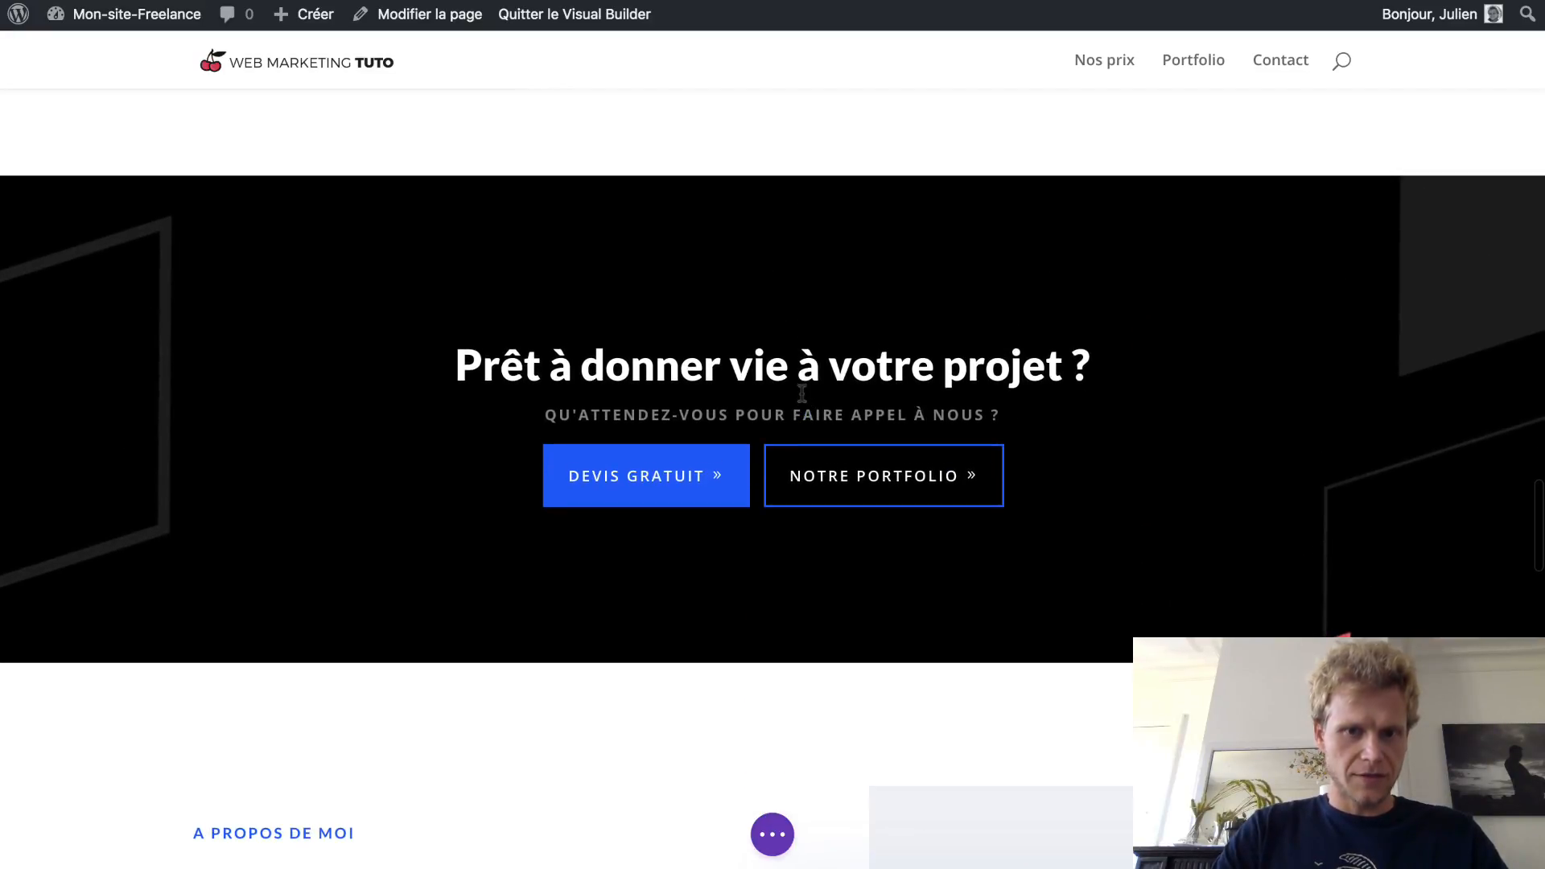
Save the two-button CTA section to the library as global element 'CTA 2 boutons'
{"action": "mouse_move", "coordinate": [712, 407]}
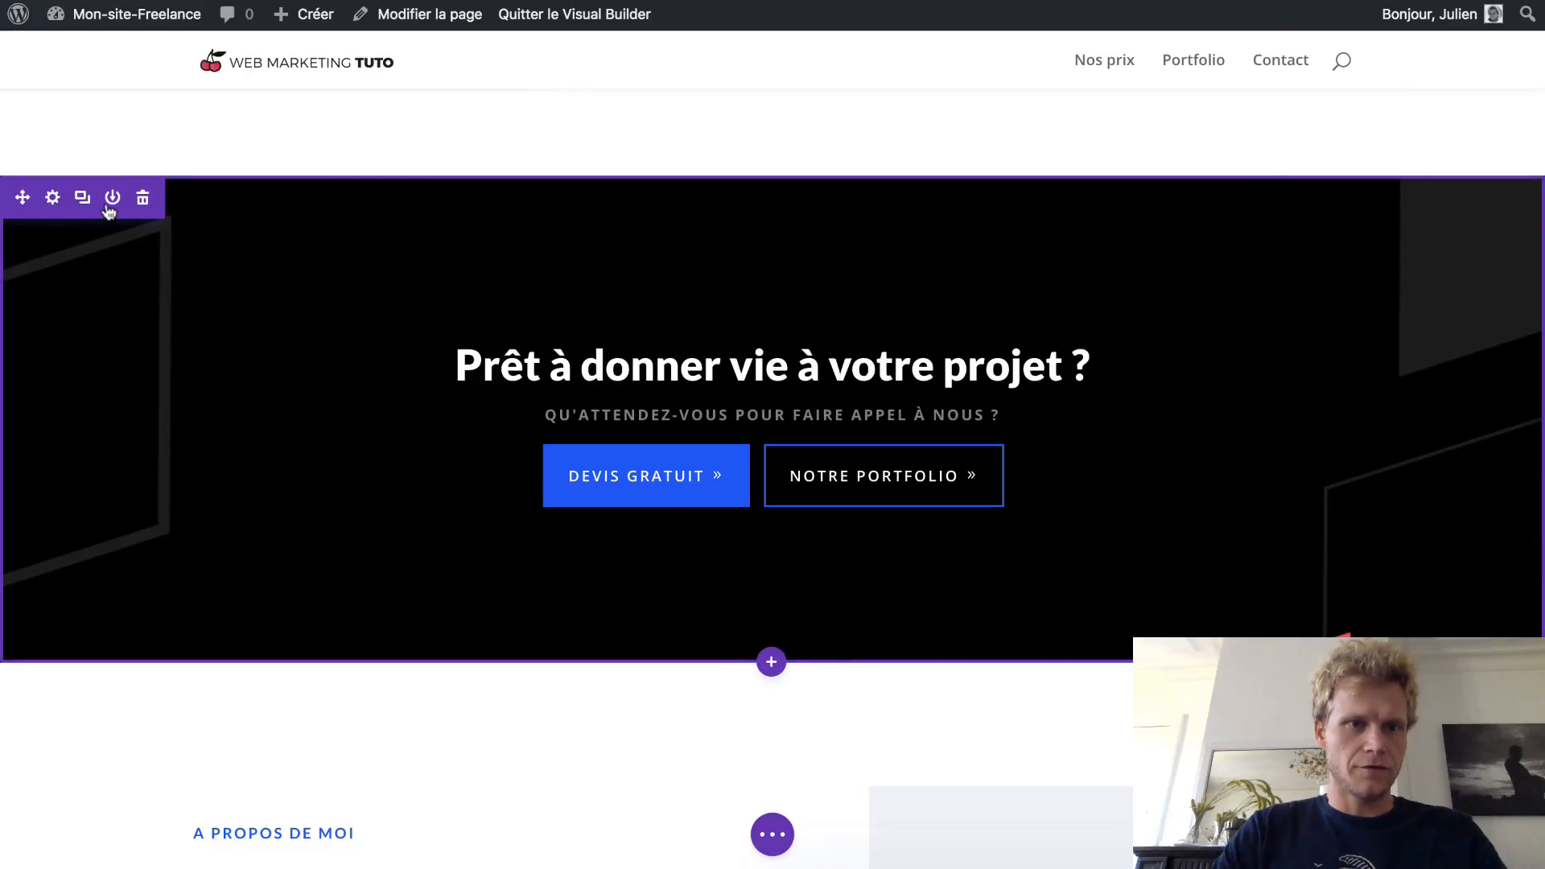
{"action": "left_click", "coordinate": [113, 198]}
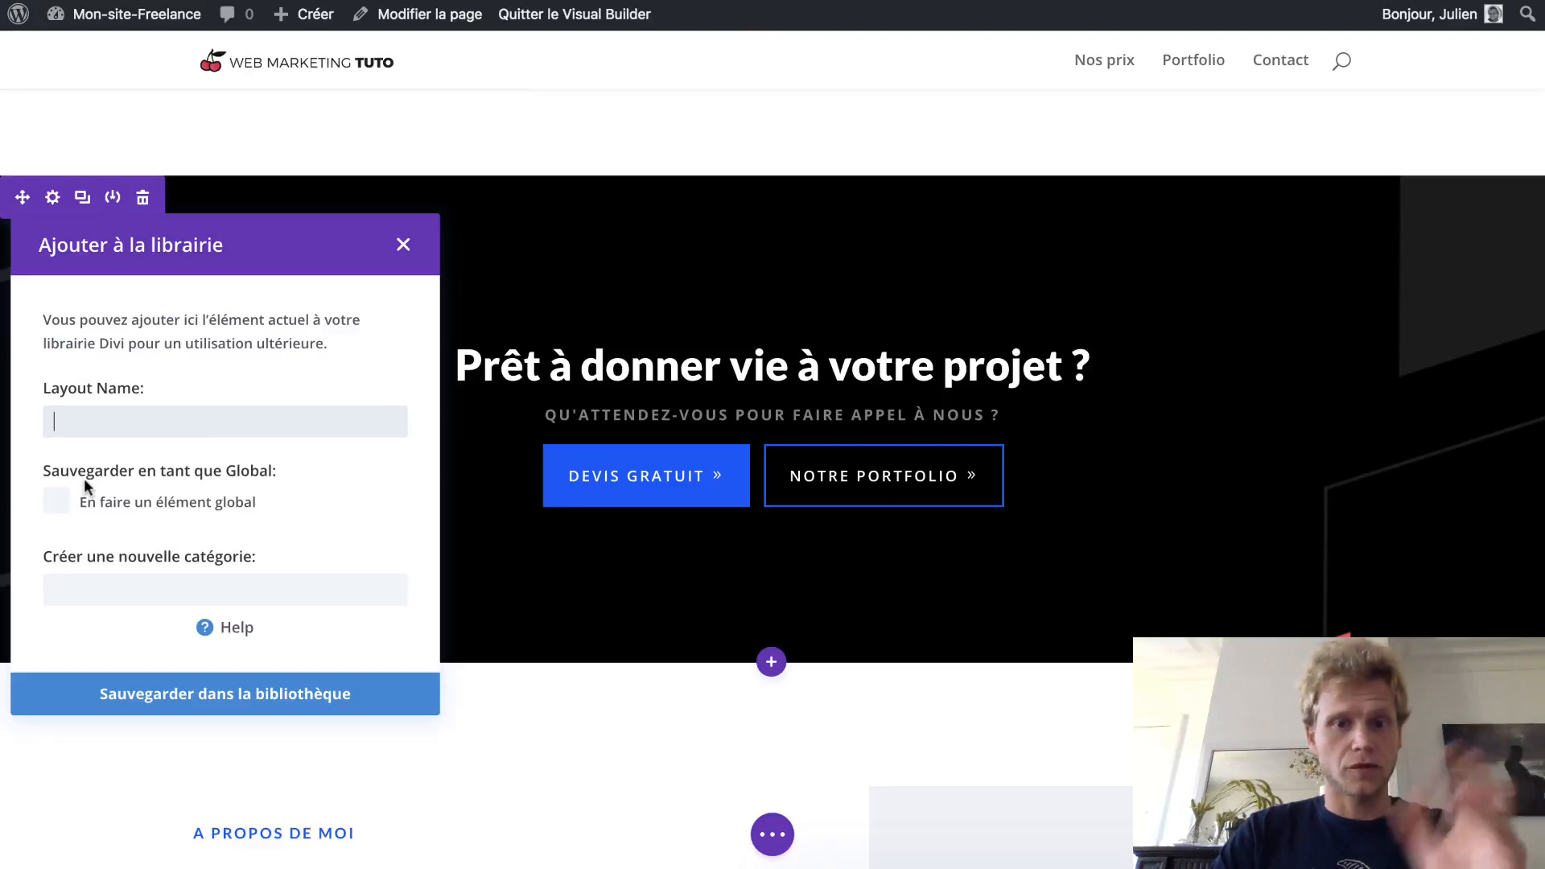
{"action": "left_click", "coordinate": [66, 491]}
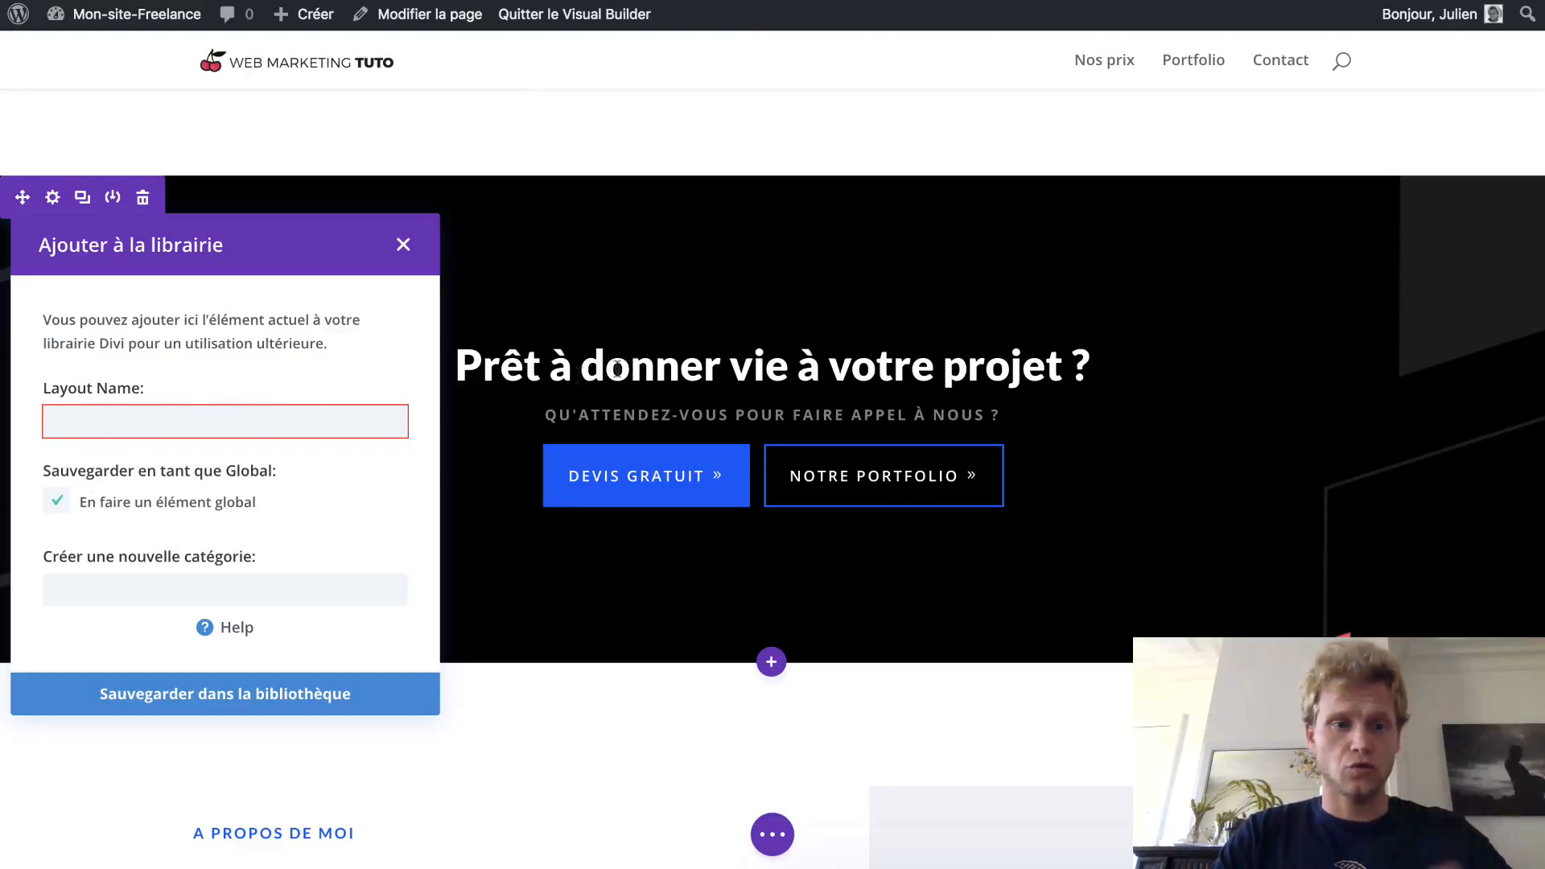
{"action": "type", "text": "CTA 2 "}
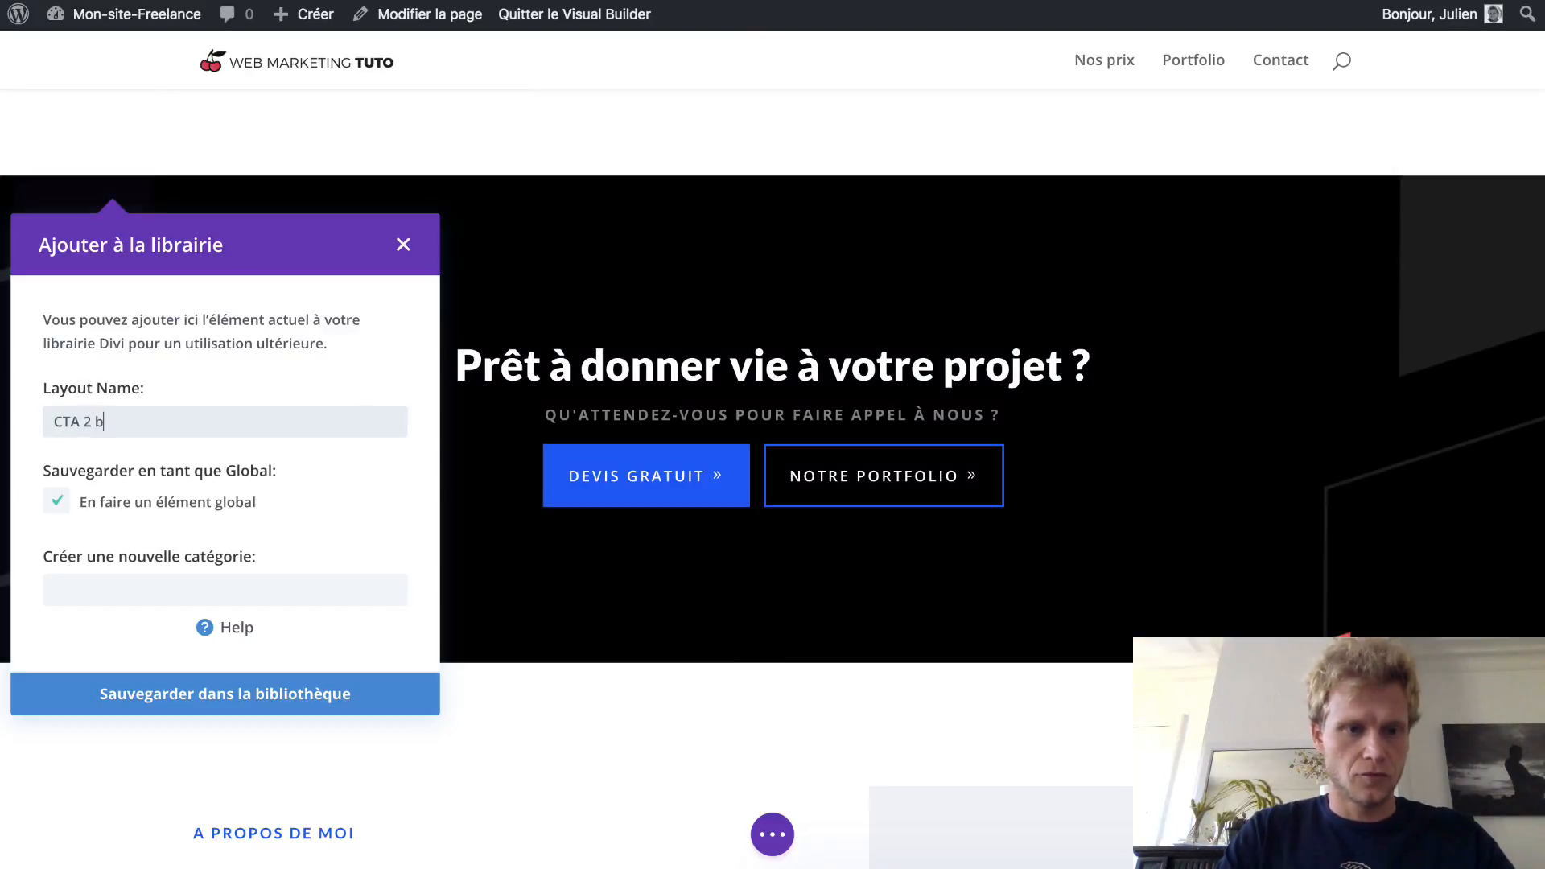
{"action": "type", "text": "boutons"}
{"action": "left_click", "coordinate": [258, 683]}
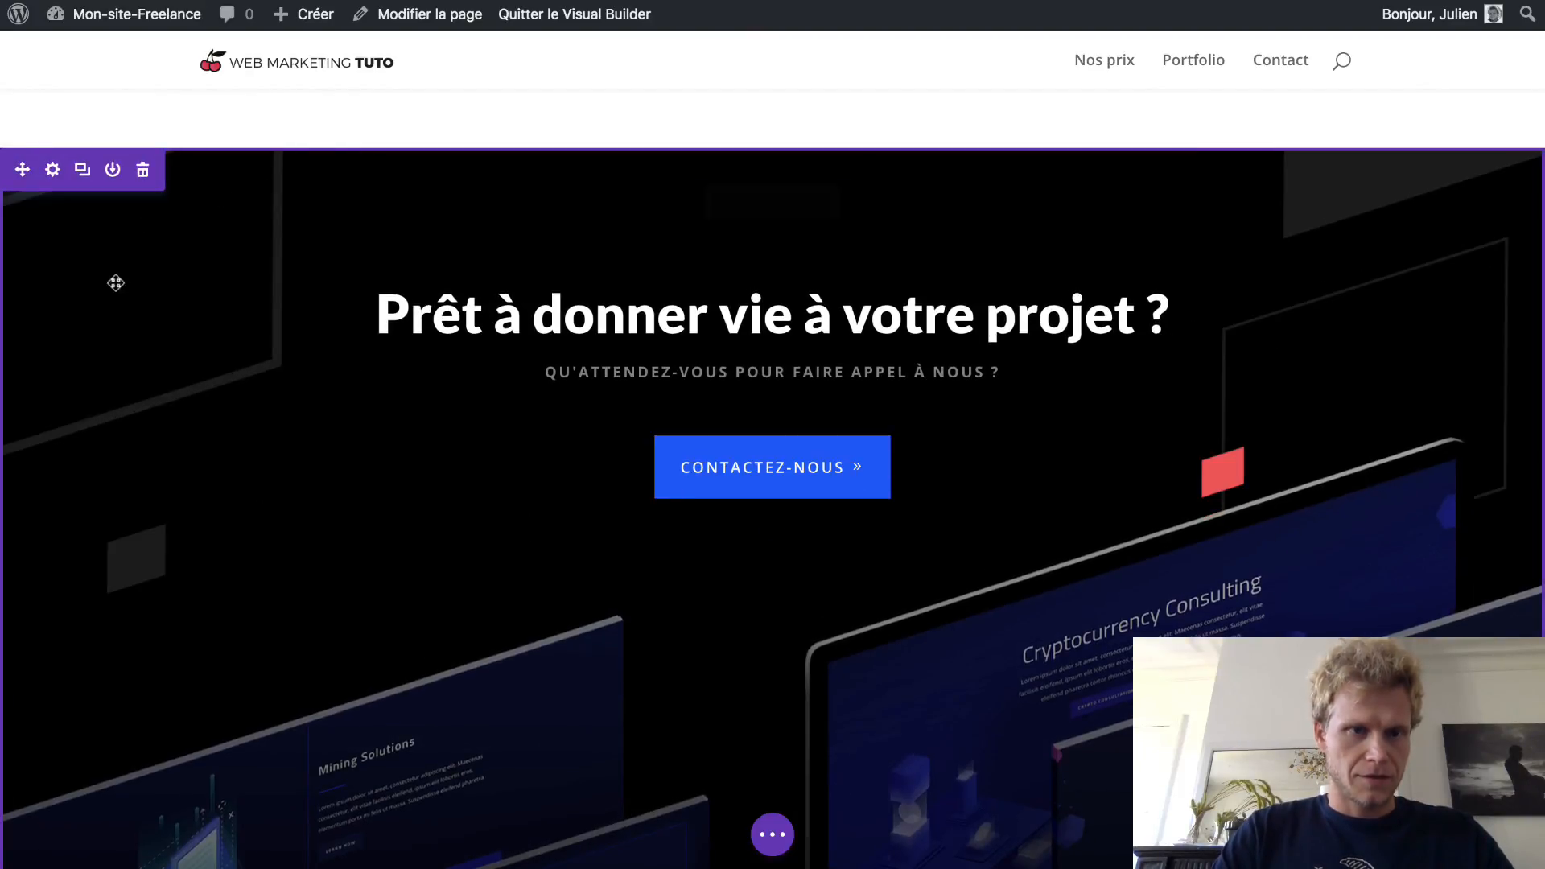
Save the single-button CTA section to the library as 'CTA footer'
{"action": "left_click", "coordinate": [113, 170]}
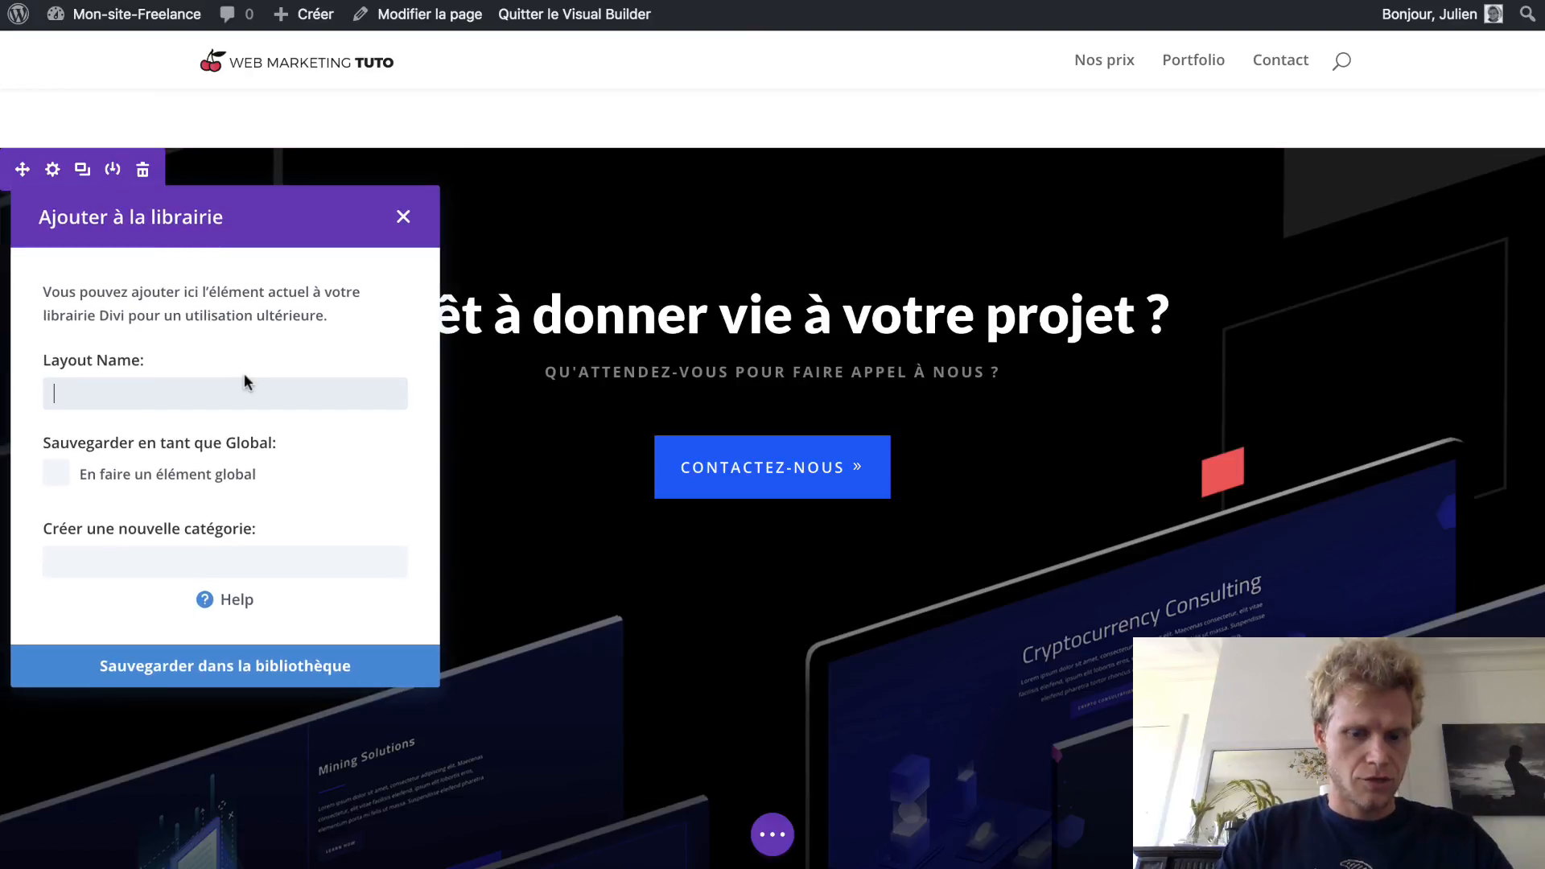
{"action": "type", "text": "CTA footer"}
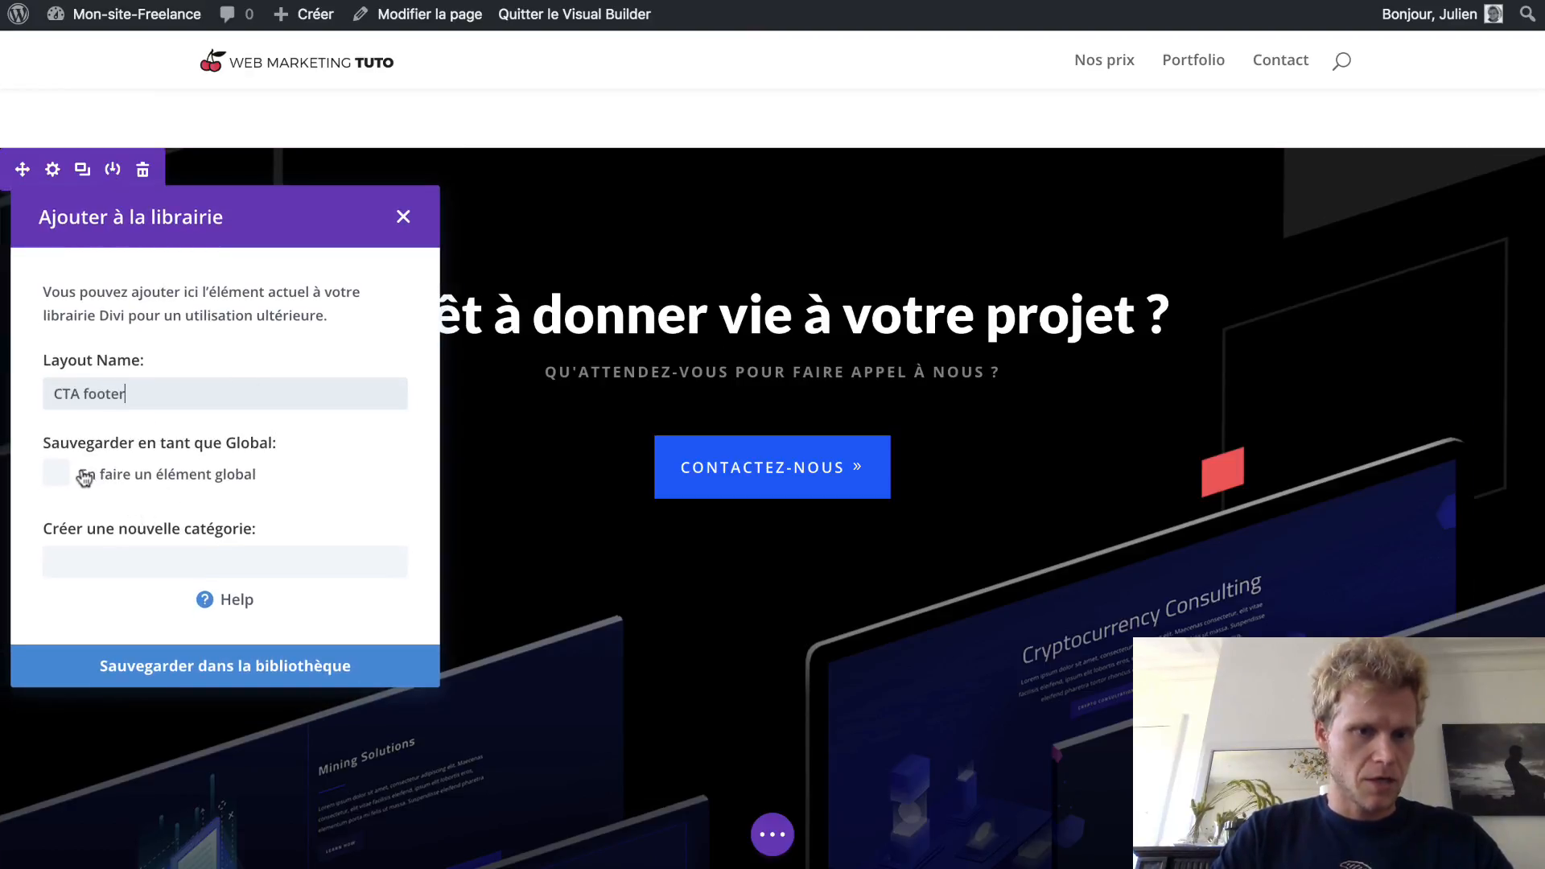
{"action": "left_click", "coordinate": [142, 656]}
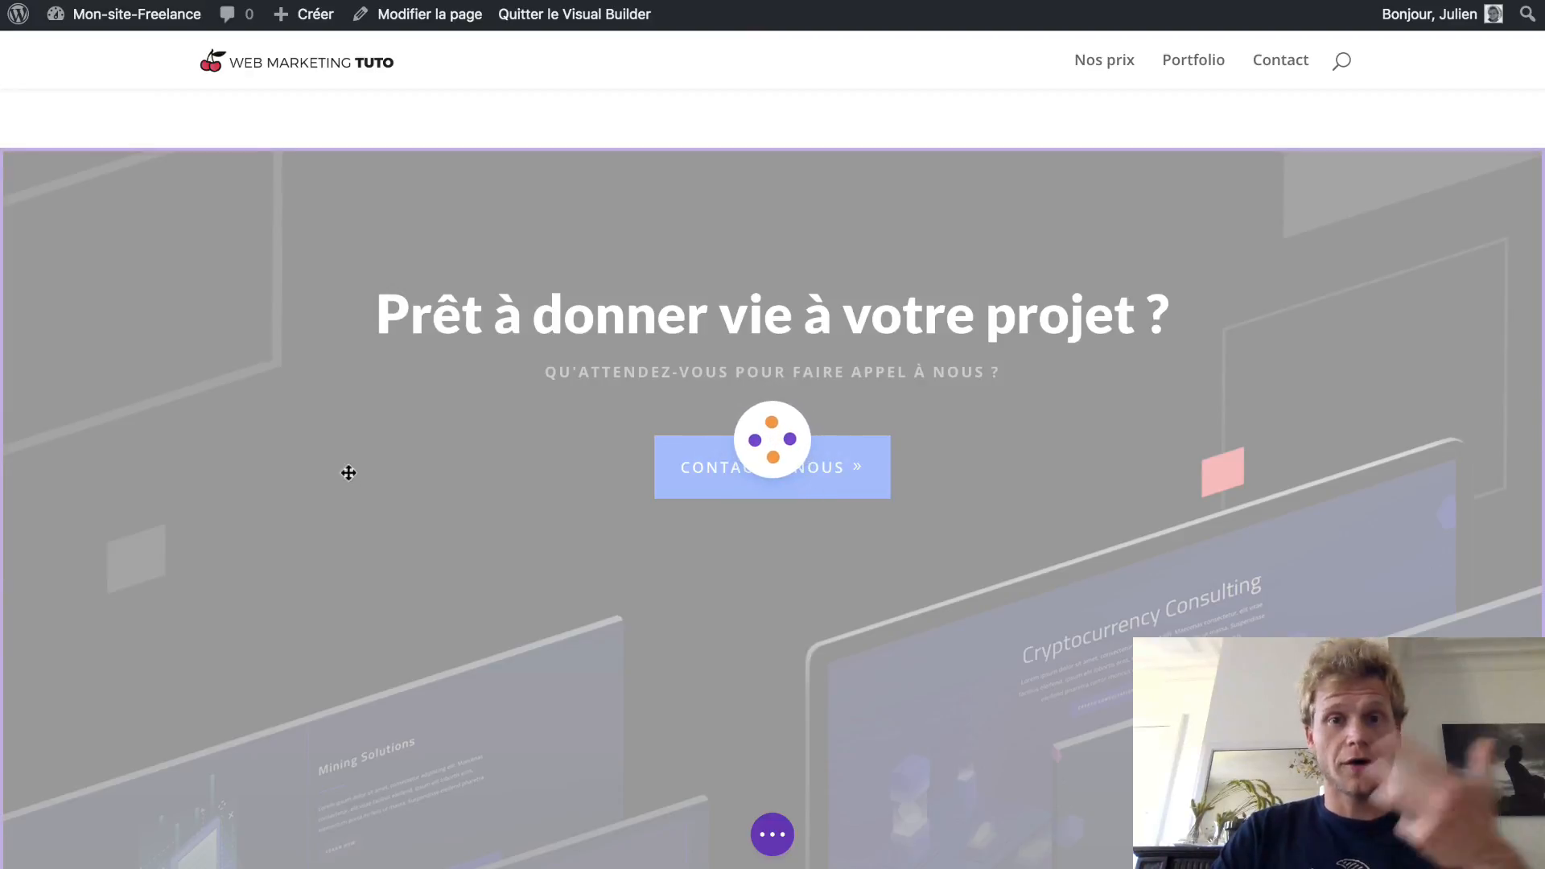
Save the dark CTA section to the library as 'CTA header'
{"action": "scroll", "coordinate": [349, 473], "scroll_direction": "up", "scroll_amount": 10}
{"action": "scroll", "coordinate": [348, 473], "scroll_direction": "up", "scroll_amount": 20}
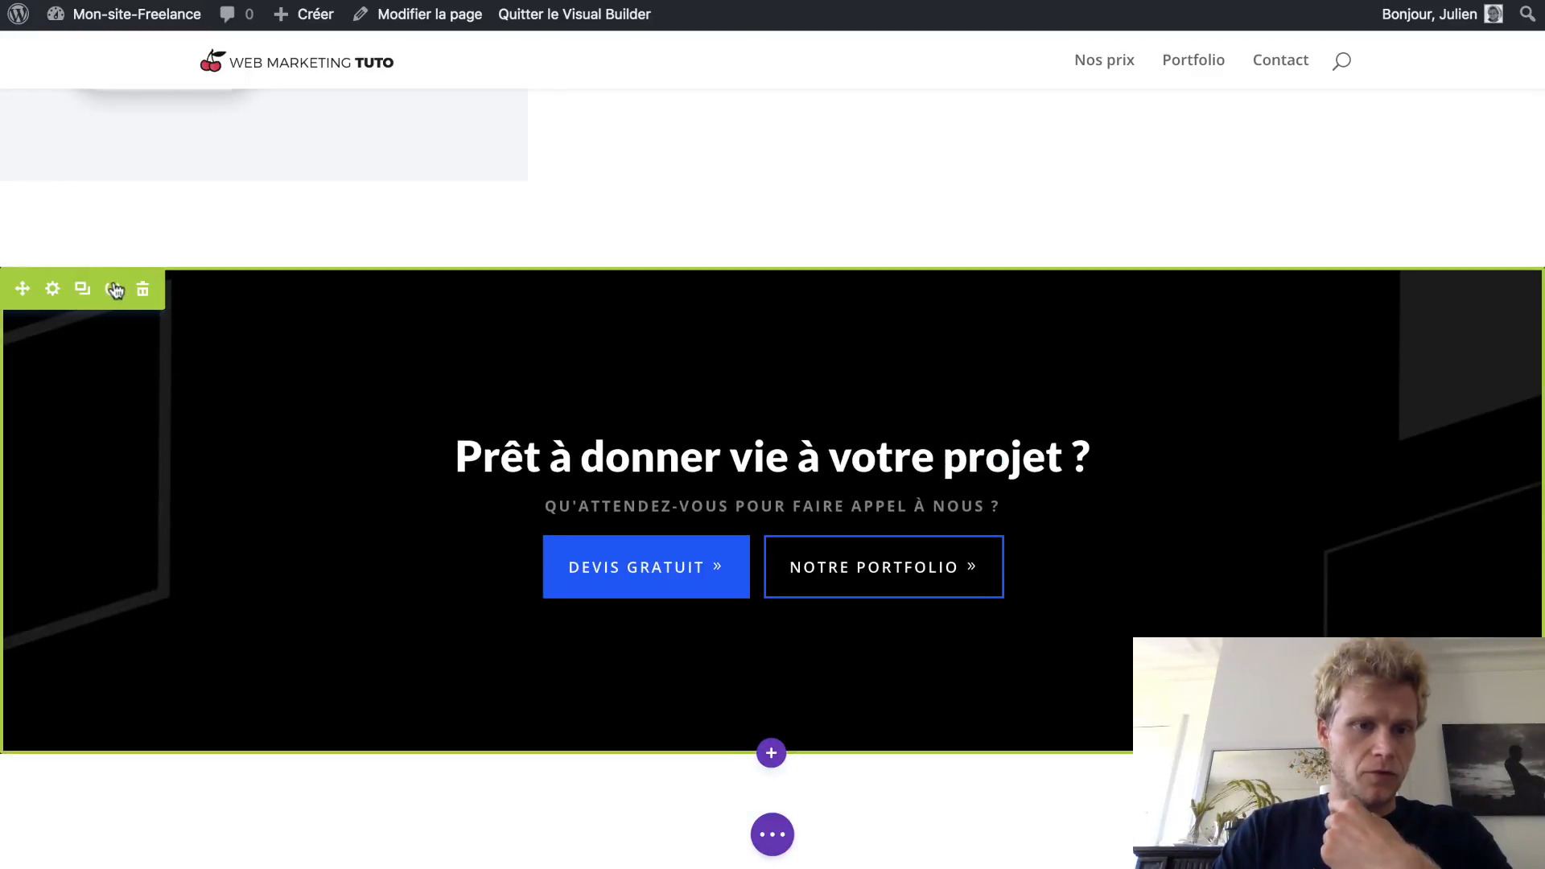
{"action": "left_click", "coordinate": [113, 289]}
{"action": "type", "text": "CTA "}
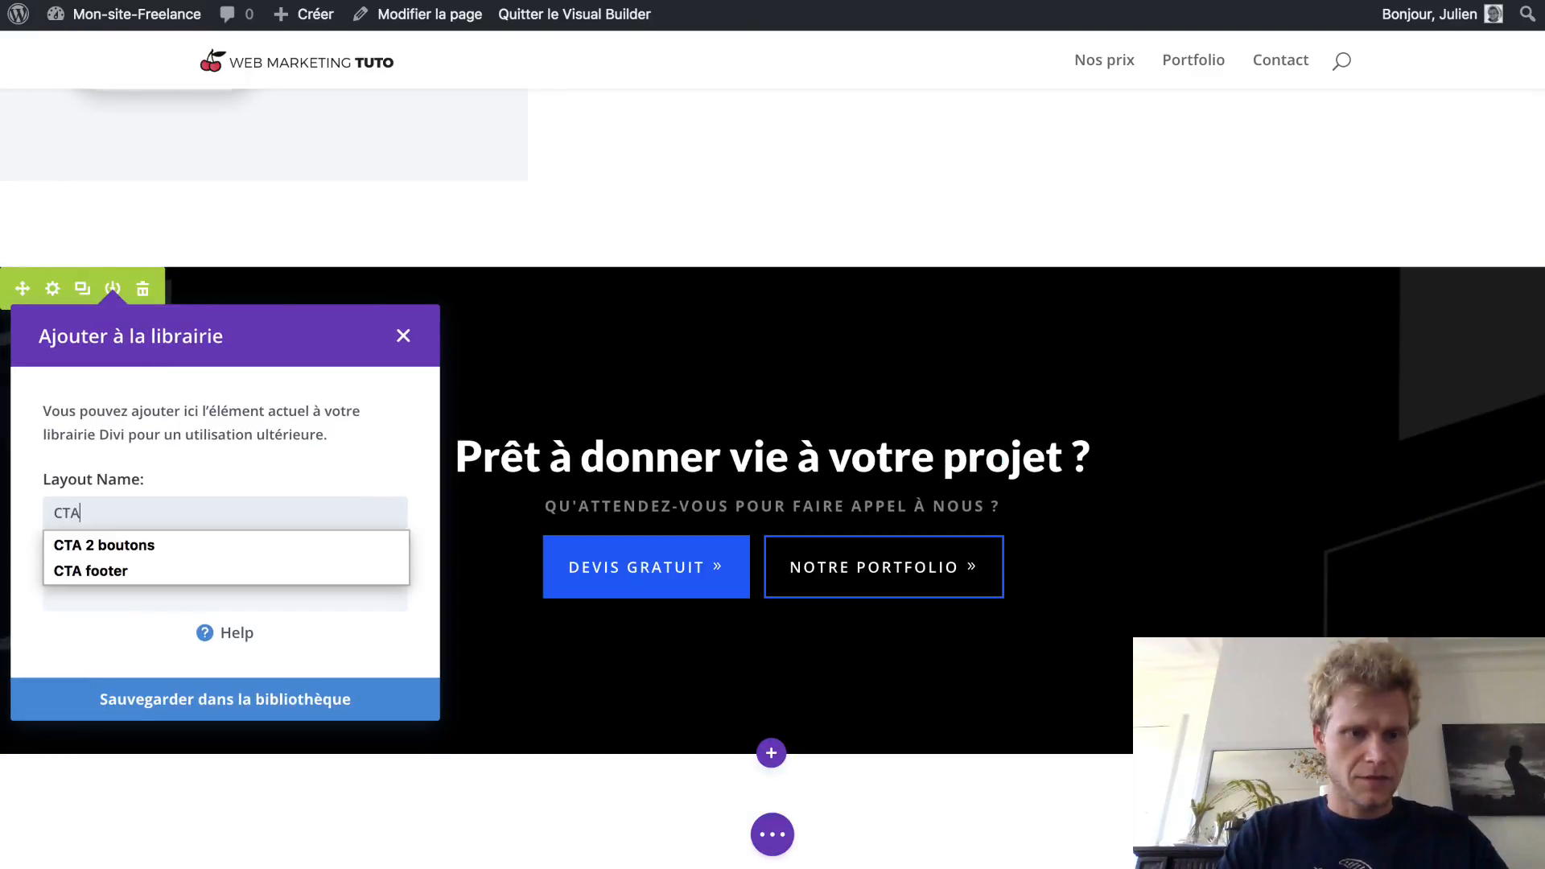
{"action": "type", "text": "non"}
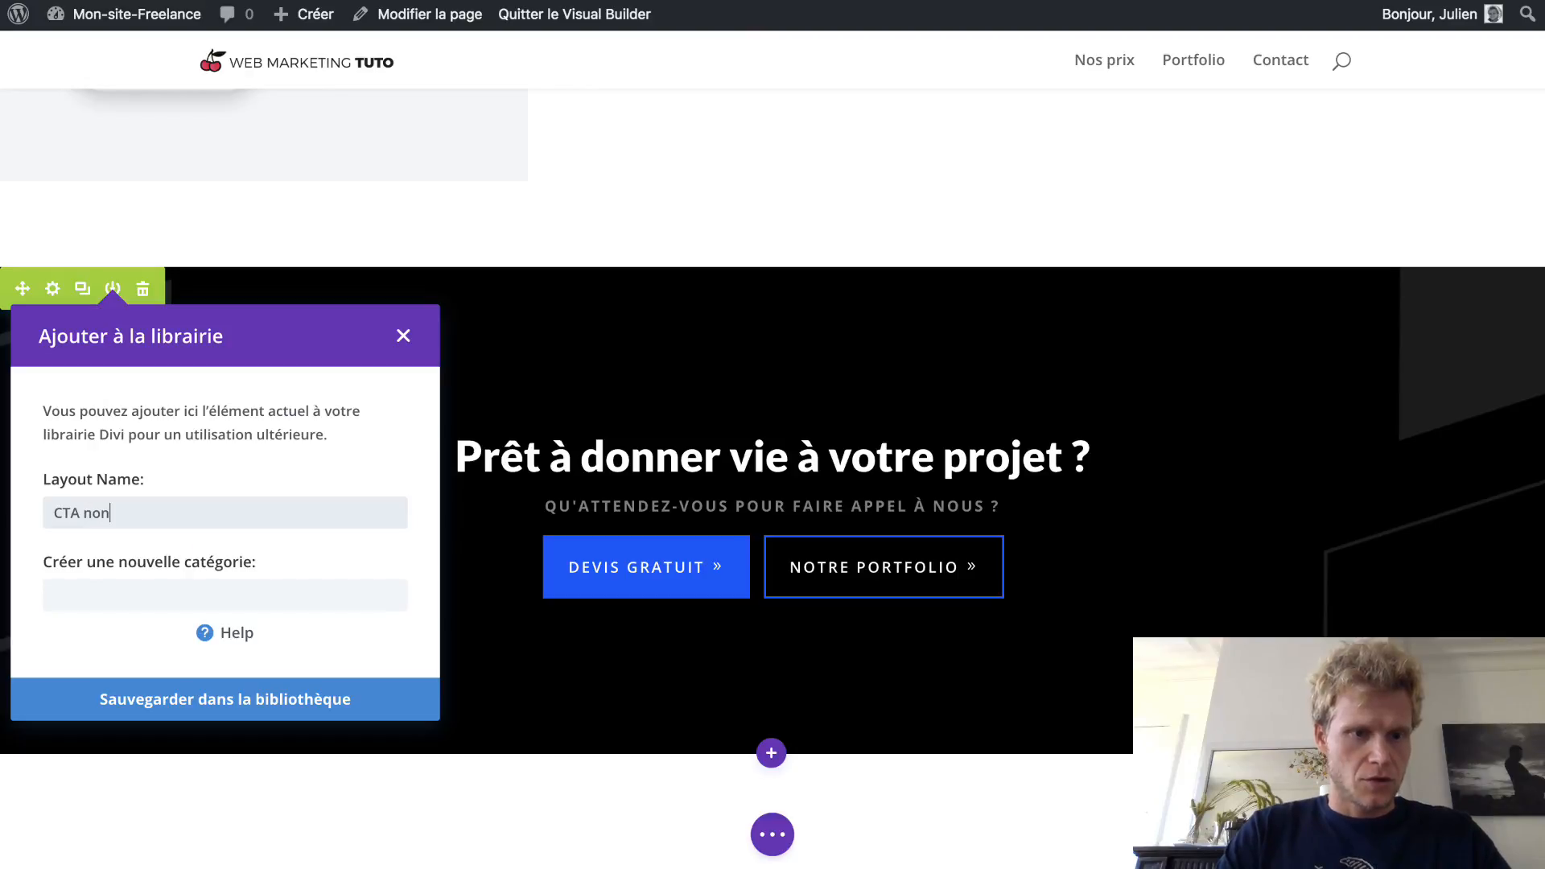
{"action": "key", "text": "BackSpace"}
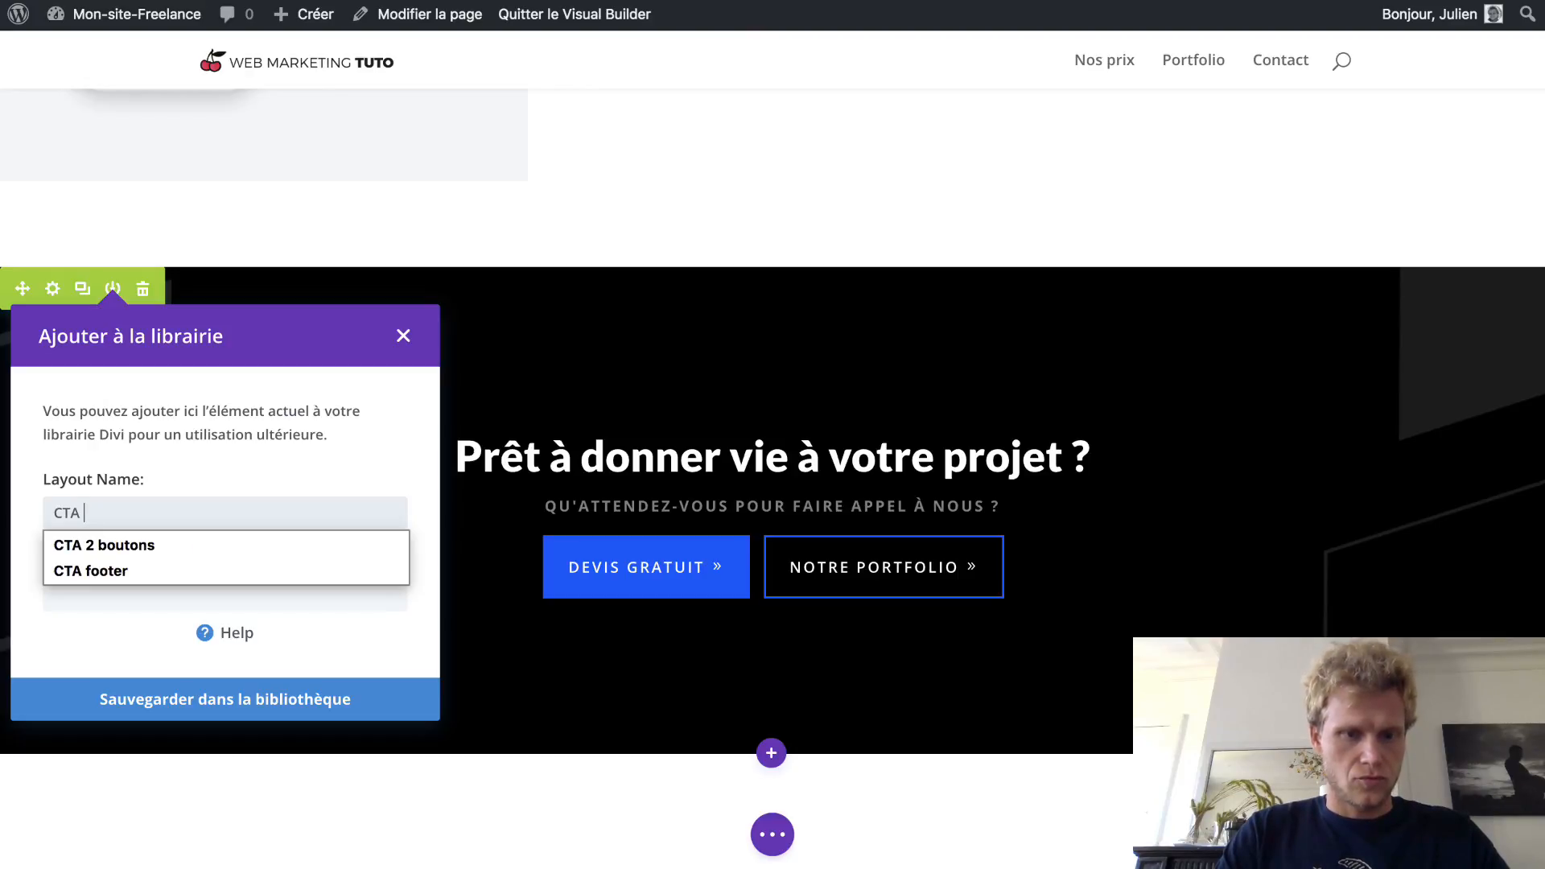
{"action": "type", "text": "header"}
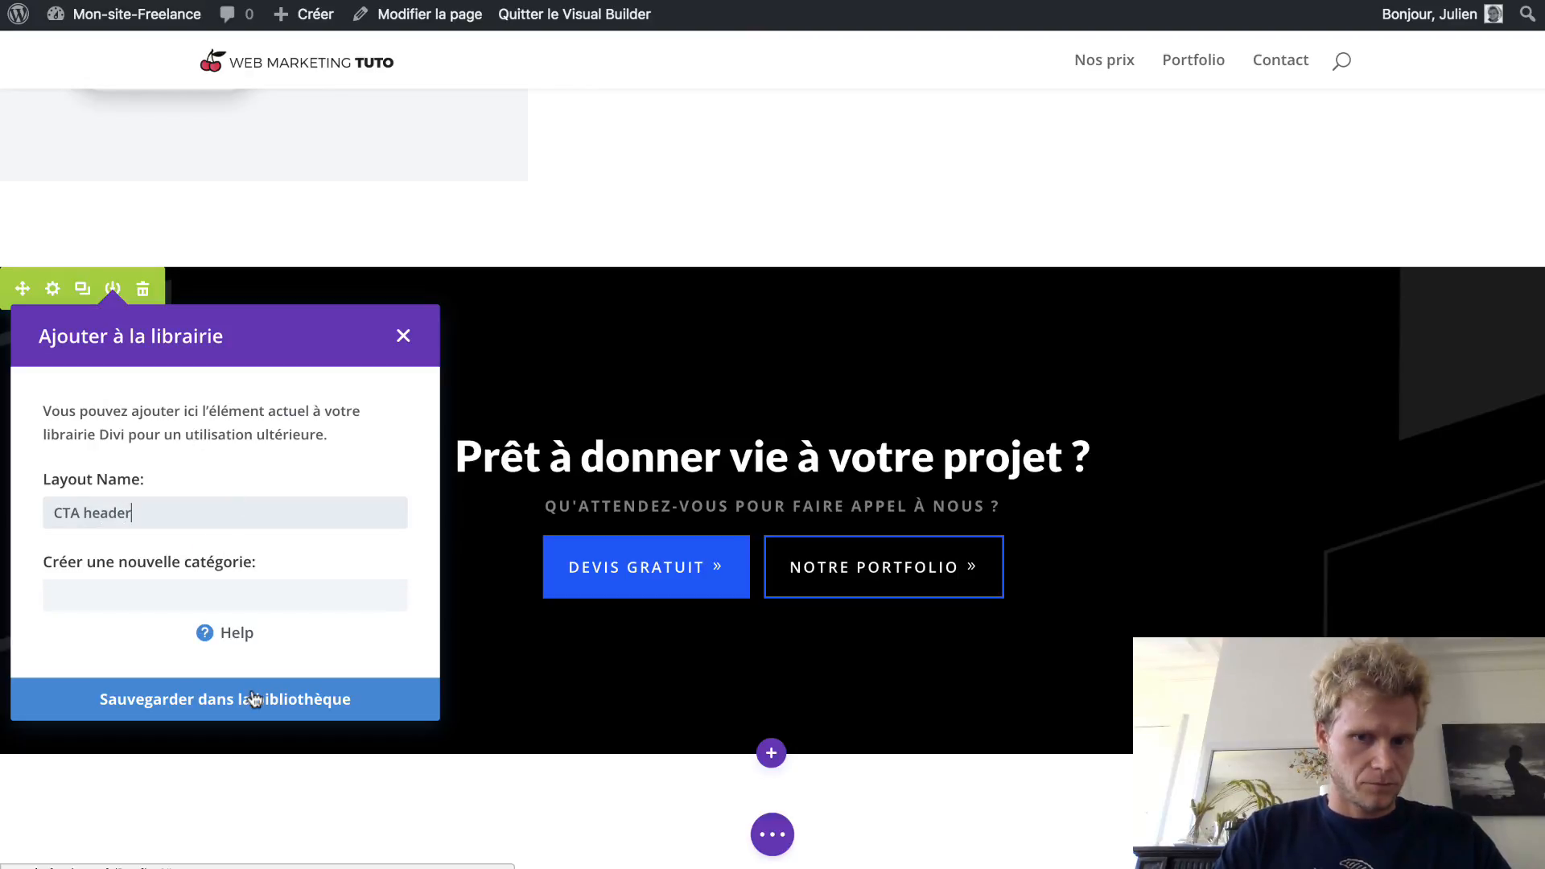
{"action": "left_click", "coordinate": [254, 698]}
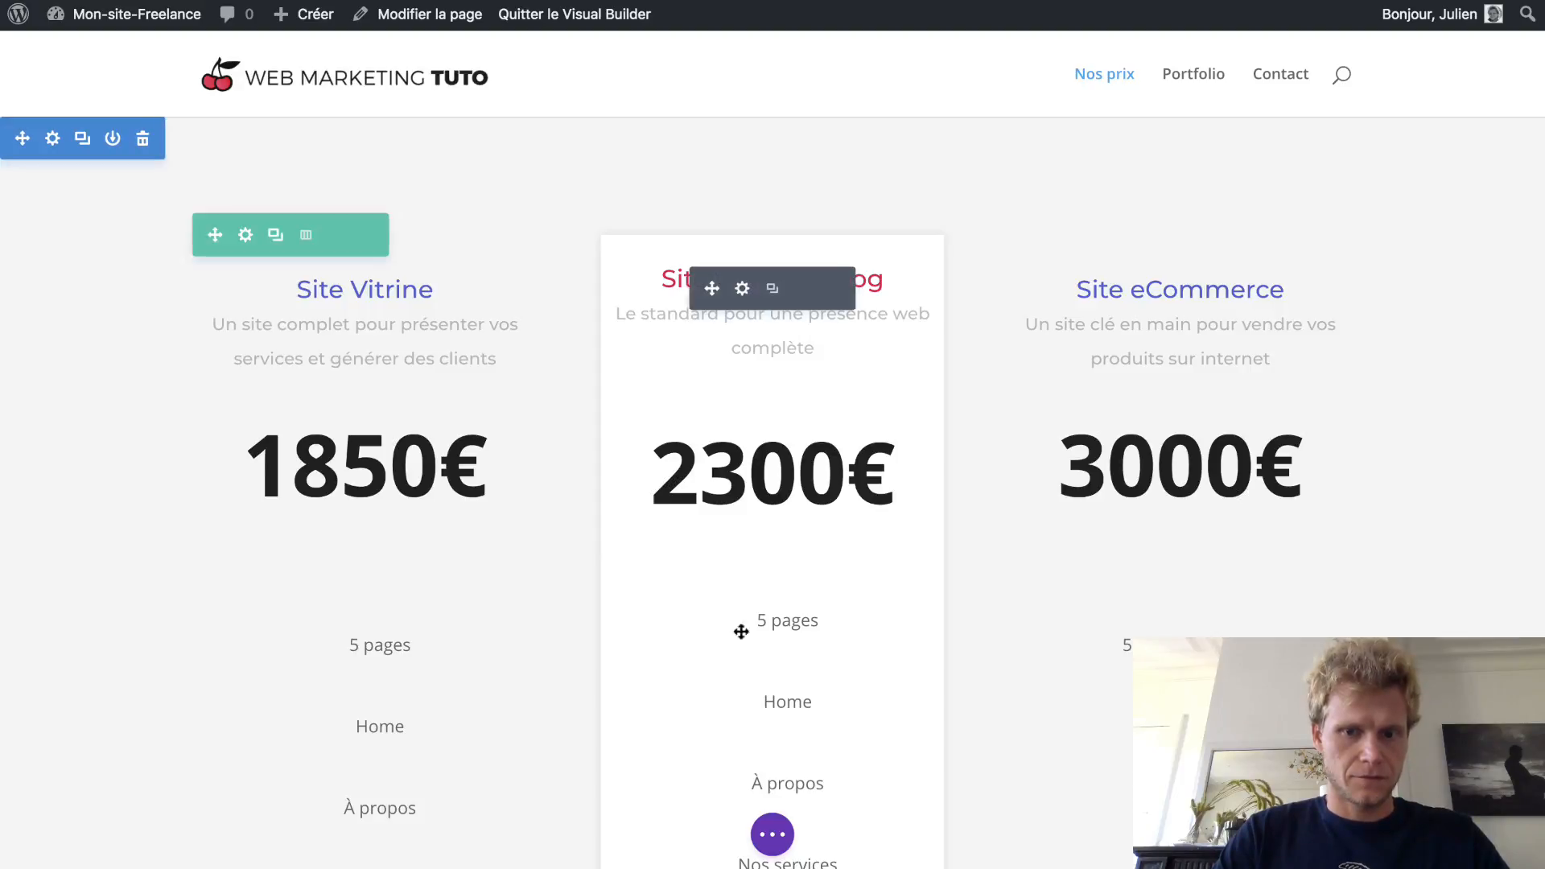
Insert the CTA header library layout below the pricing table and drag it to the page top
{"action": "scroll", "coordinate": [745, 546], "scroll_direction": "down", "scroll_amount": 15}
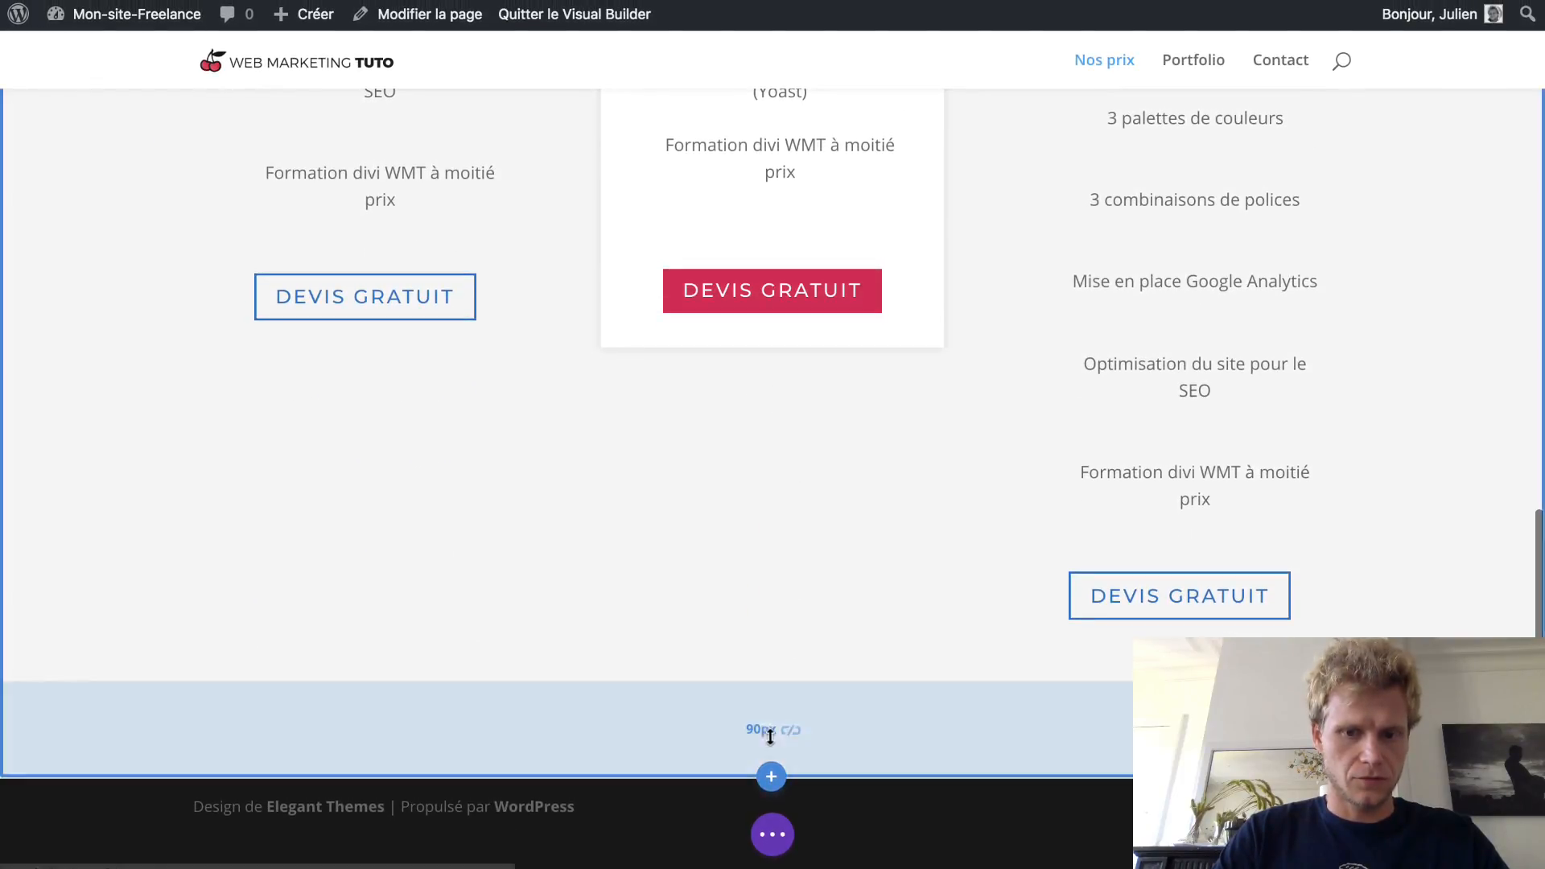
{"action": "left_click", "coordinate": [771, 777]}
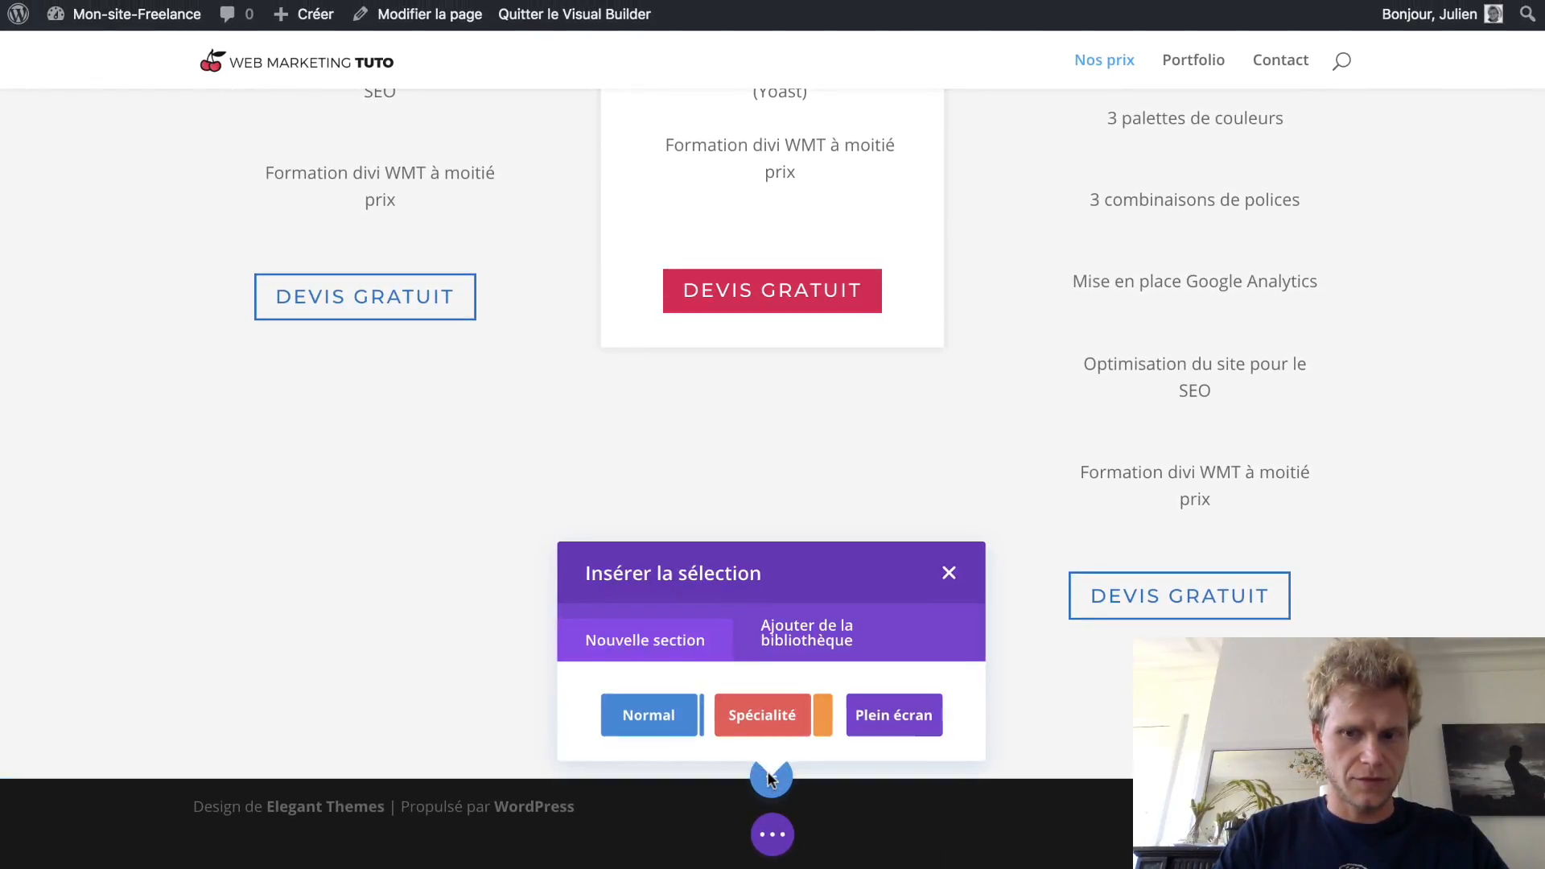
{"action": "left_click", "coordinate": [794, 659]}
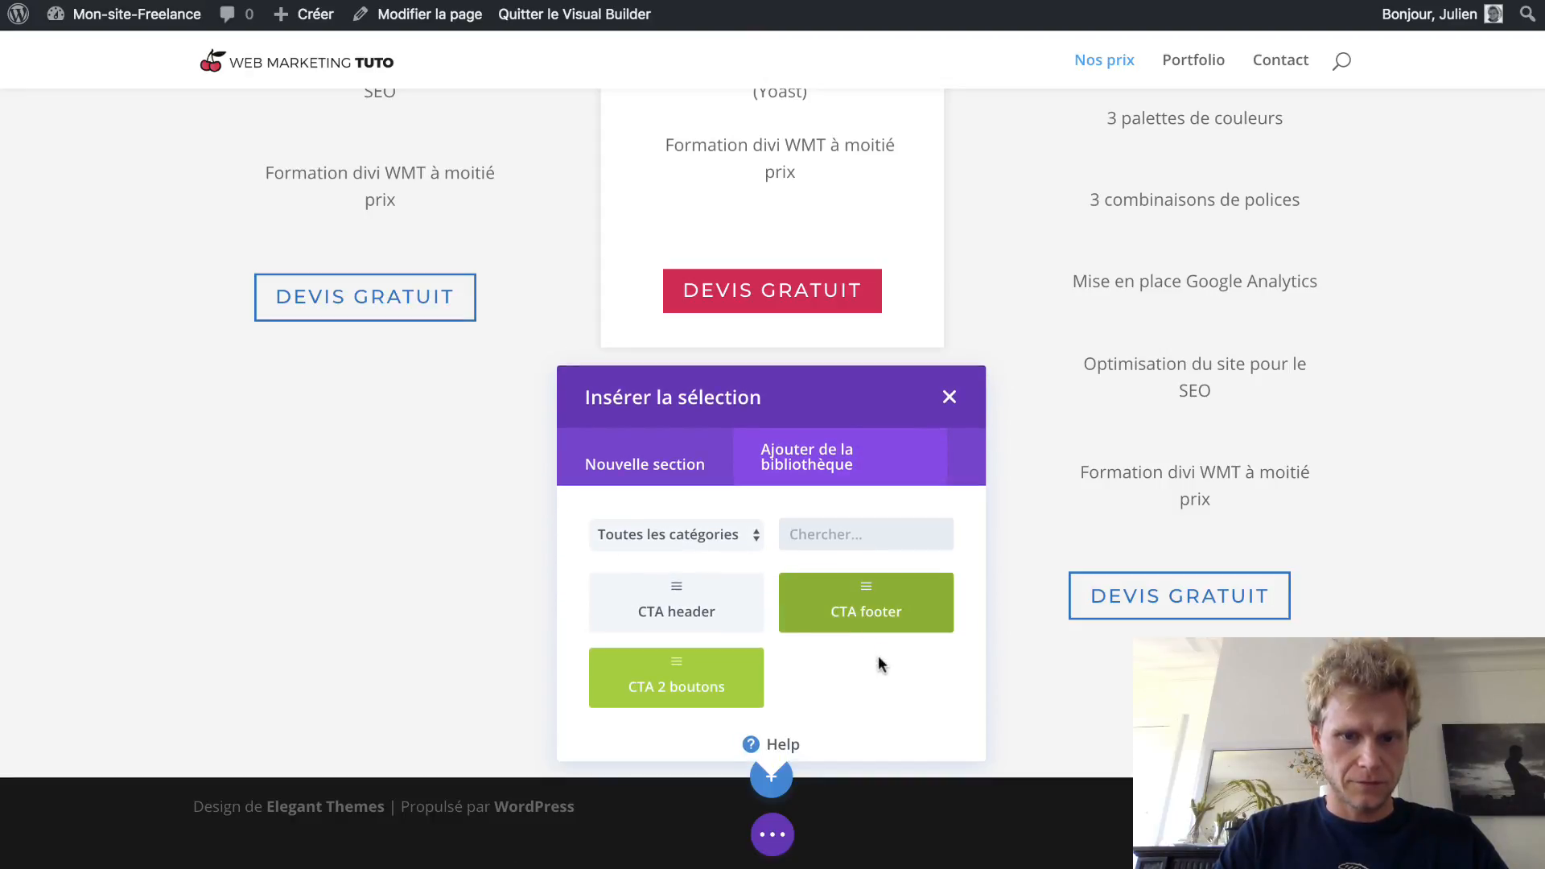
{"action": "left_click", "coordinate": [699, 610]}
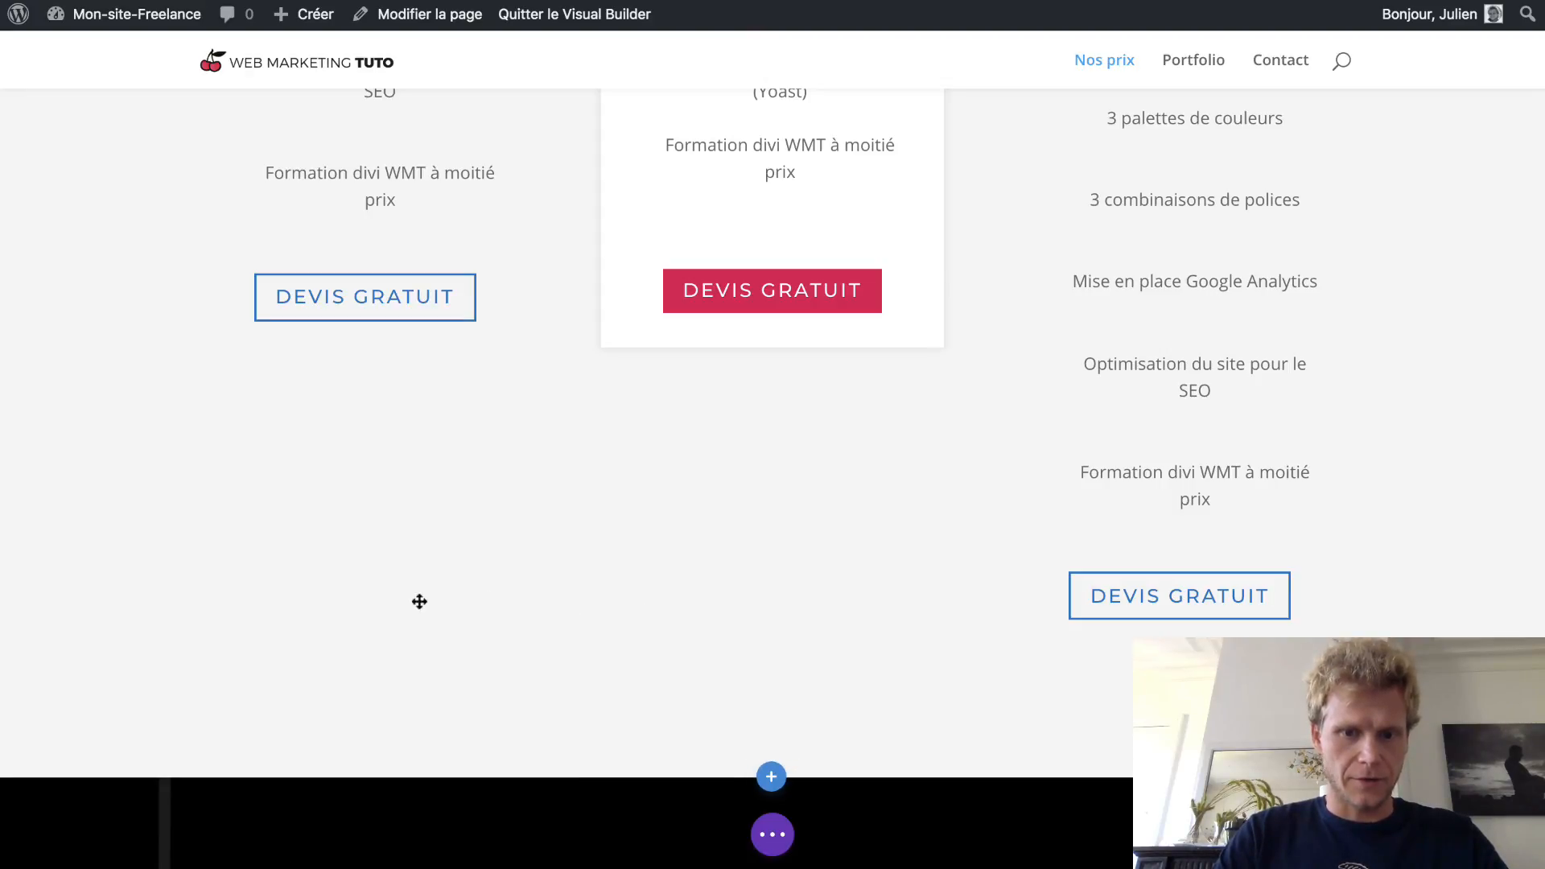
{"action": "scroll", "coordinate": [488, 602], "scroll_direction": "down", "scroll_amount": 6}
{"action": "mouse_move", "coordinate": [36, 424]}
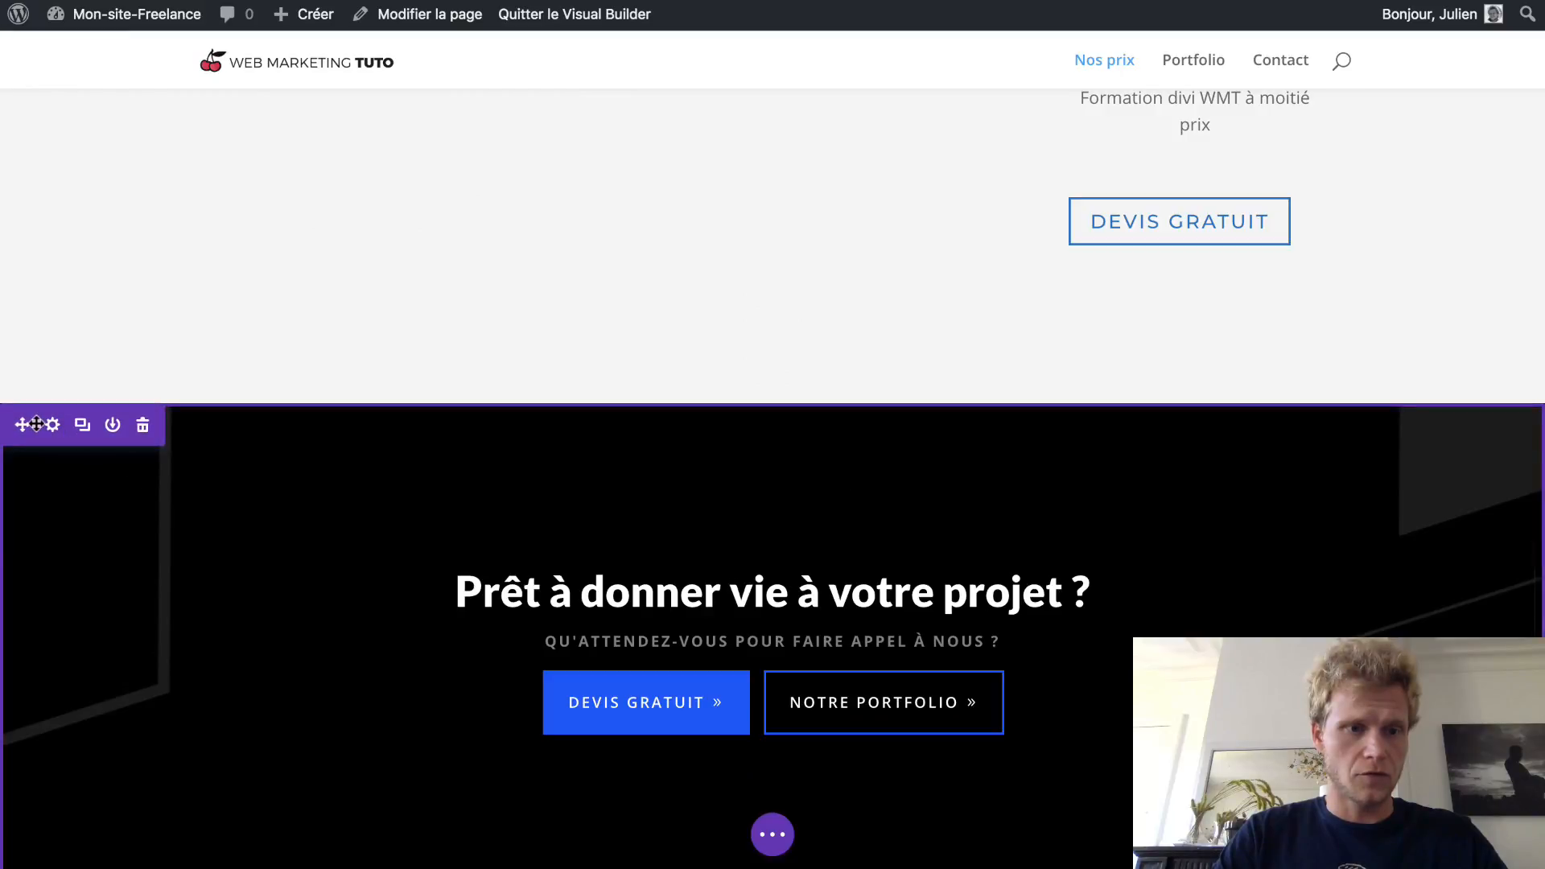
{"action": "scroll", "coordinate": [59, 86], "scroll_direction": "up", "scroll_amount": 12}
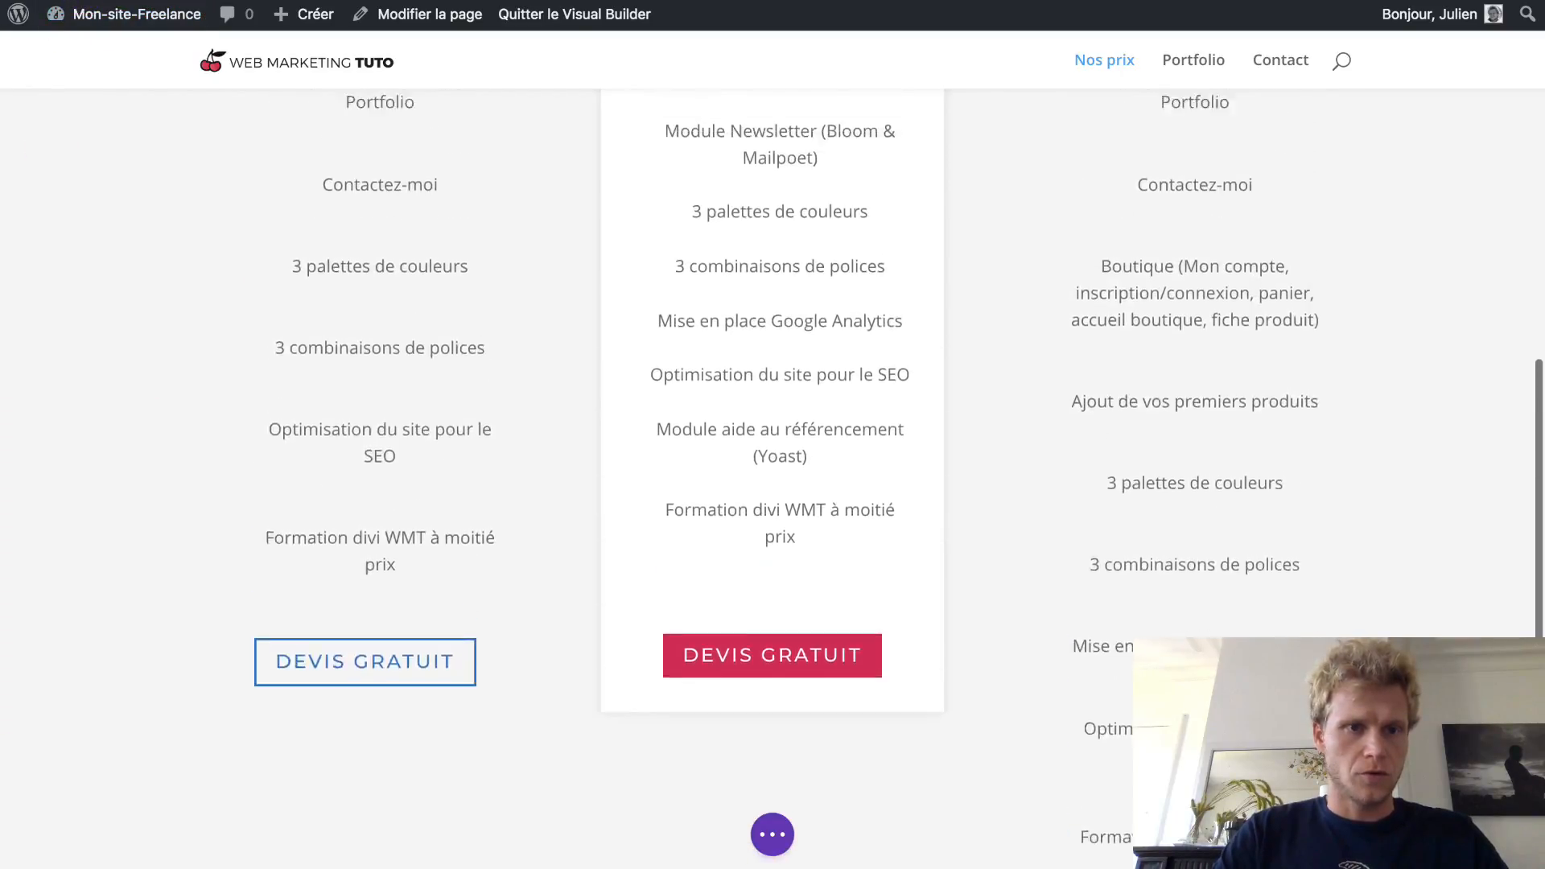
{"action": "scroll", "coordinate": [184, 143], "scroll_direction": "up", "scroll_amount": 8}
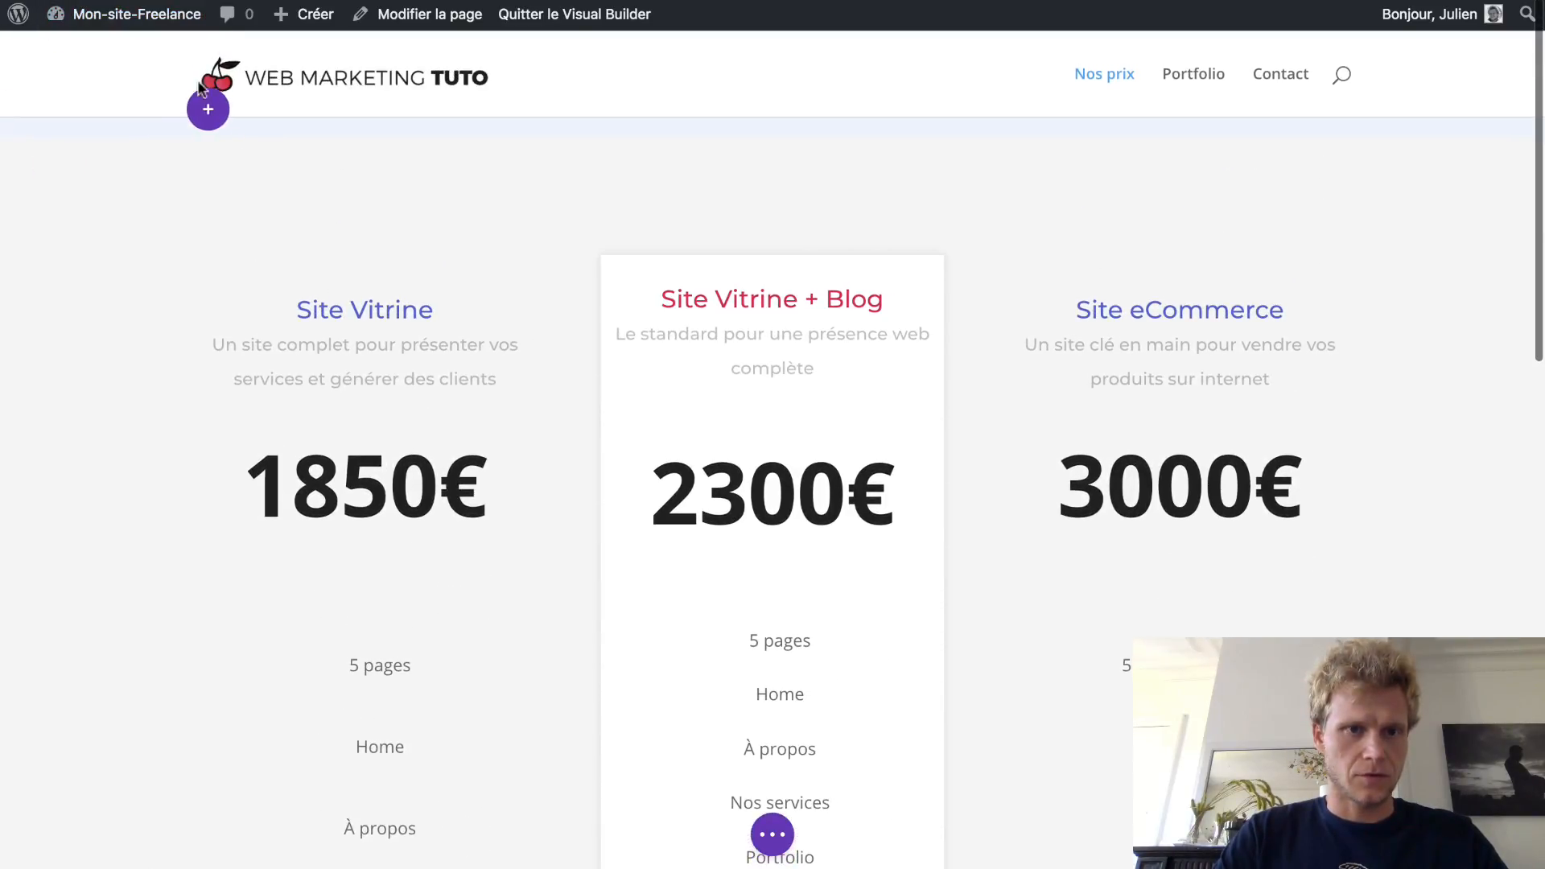
{"action": "left_click_drag", "start_coordinate": [185, 142], "coordinate": [183, 137]}
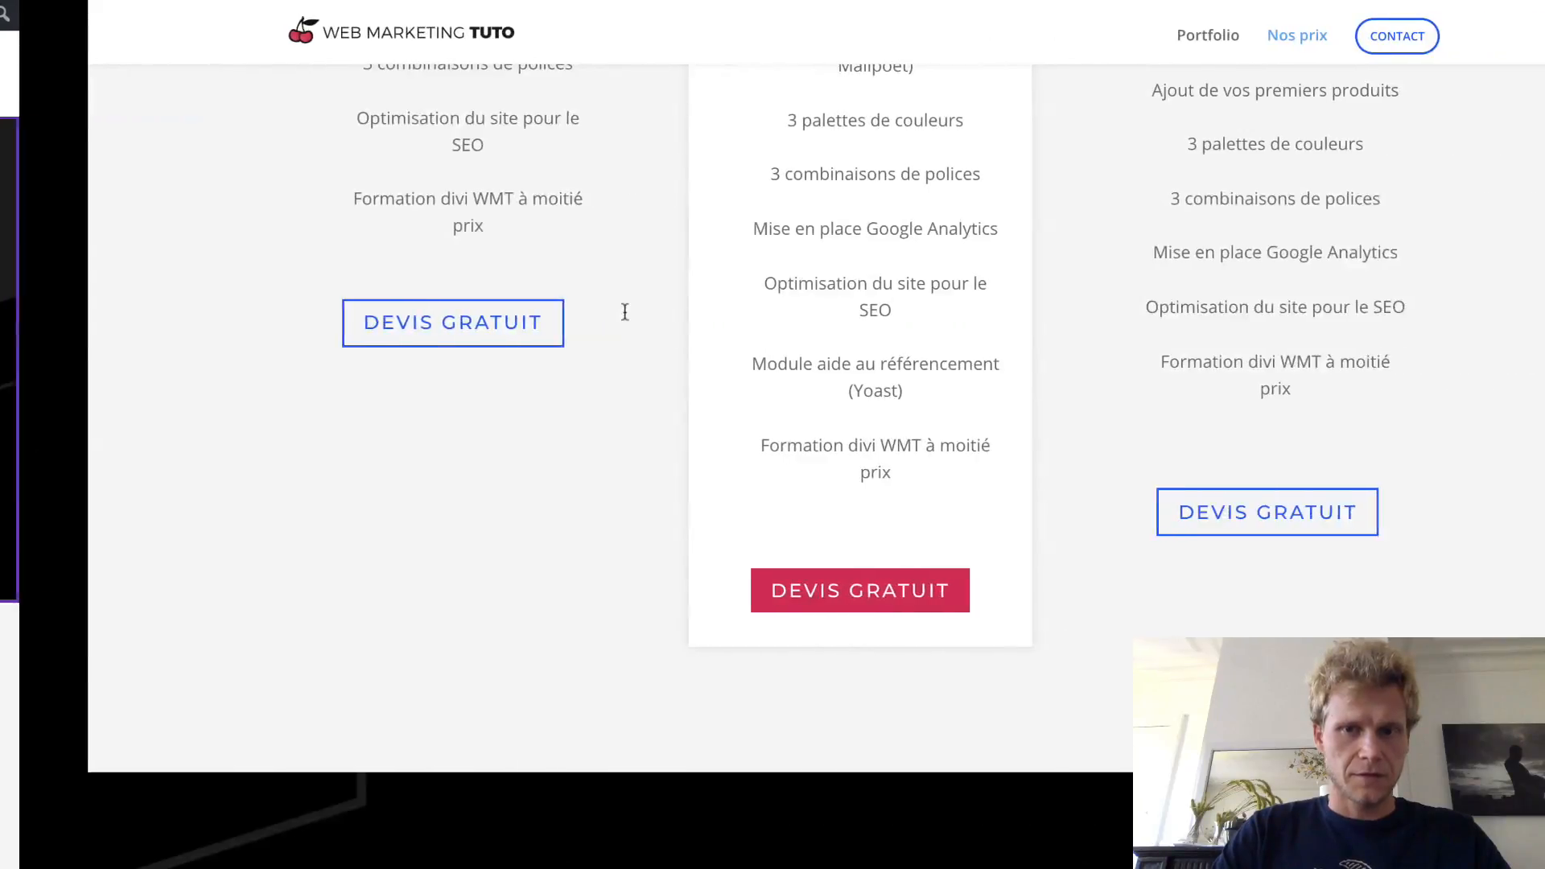
Remove the header's Devis Gratuit and Notre Portfolio buttons by clearing both labels
{"action": "scroll", "coordinate": [625, 310], "scroll_direction": "up", "scroll_amount": 10}
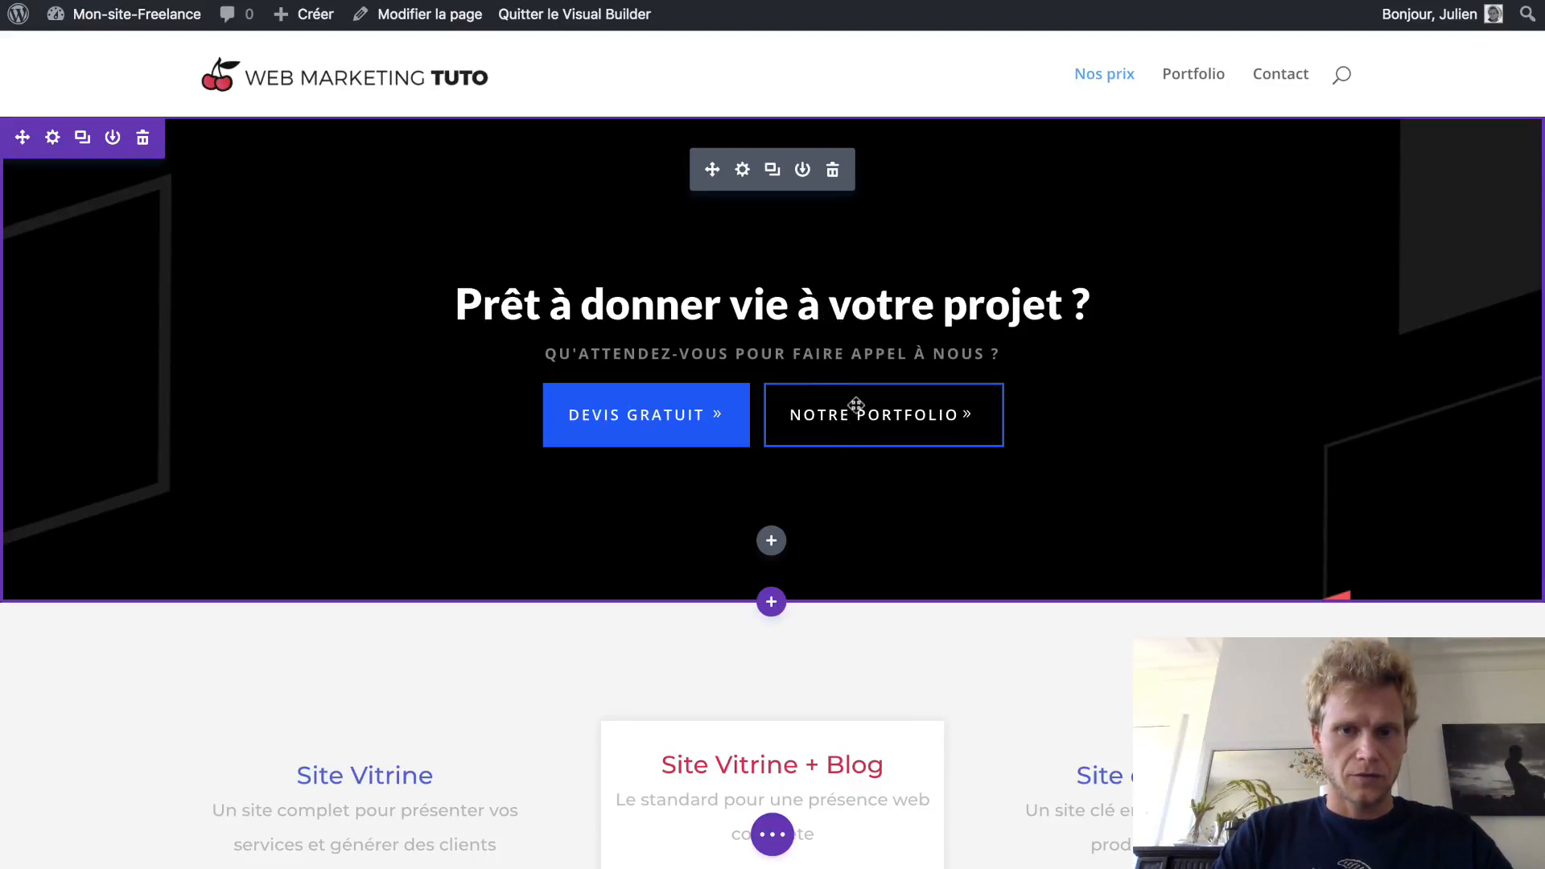
{"action": "left_click", "coordinate": [742, 169]}
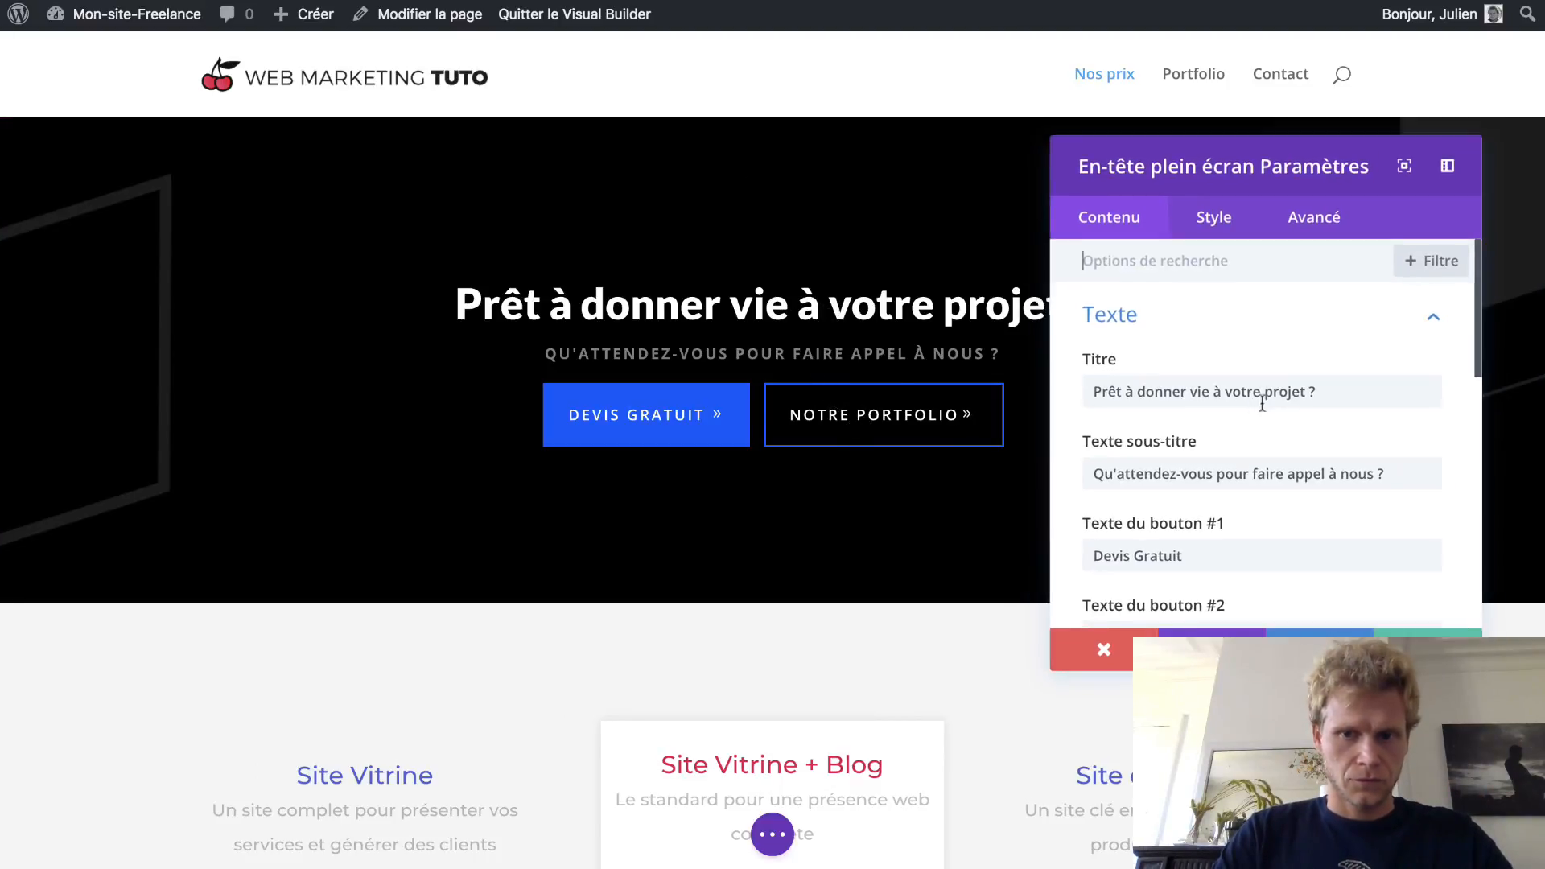
{"action": "scroll", "coordinate": [1237, 449], "scroll_direction": "down", "scroll_amount": 2}
{"action": "left_click_drag", "start_coordinate": [1208, 508], "coordinate": [974, 498]}
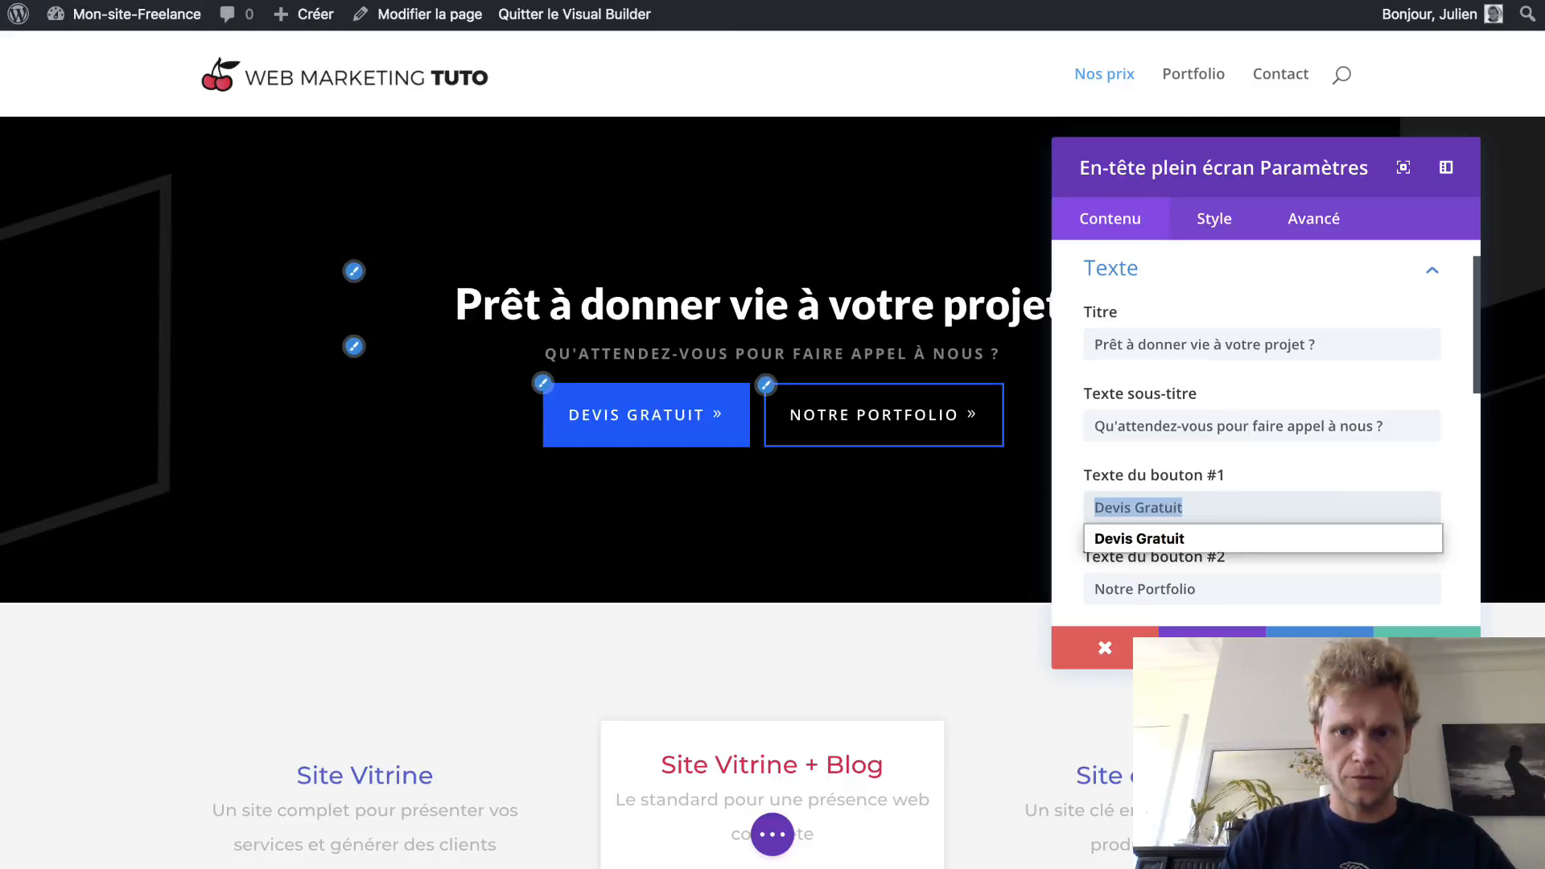
{"action": "key", "text": "BackSpace"}
{"action": "left_click_drag", "start_coordinate": [1196, 582], "coordinate": [1073, 587]}
{"action": "key", "text": "BackSpace"}
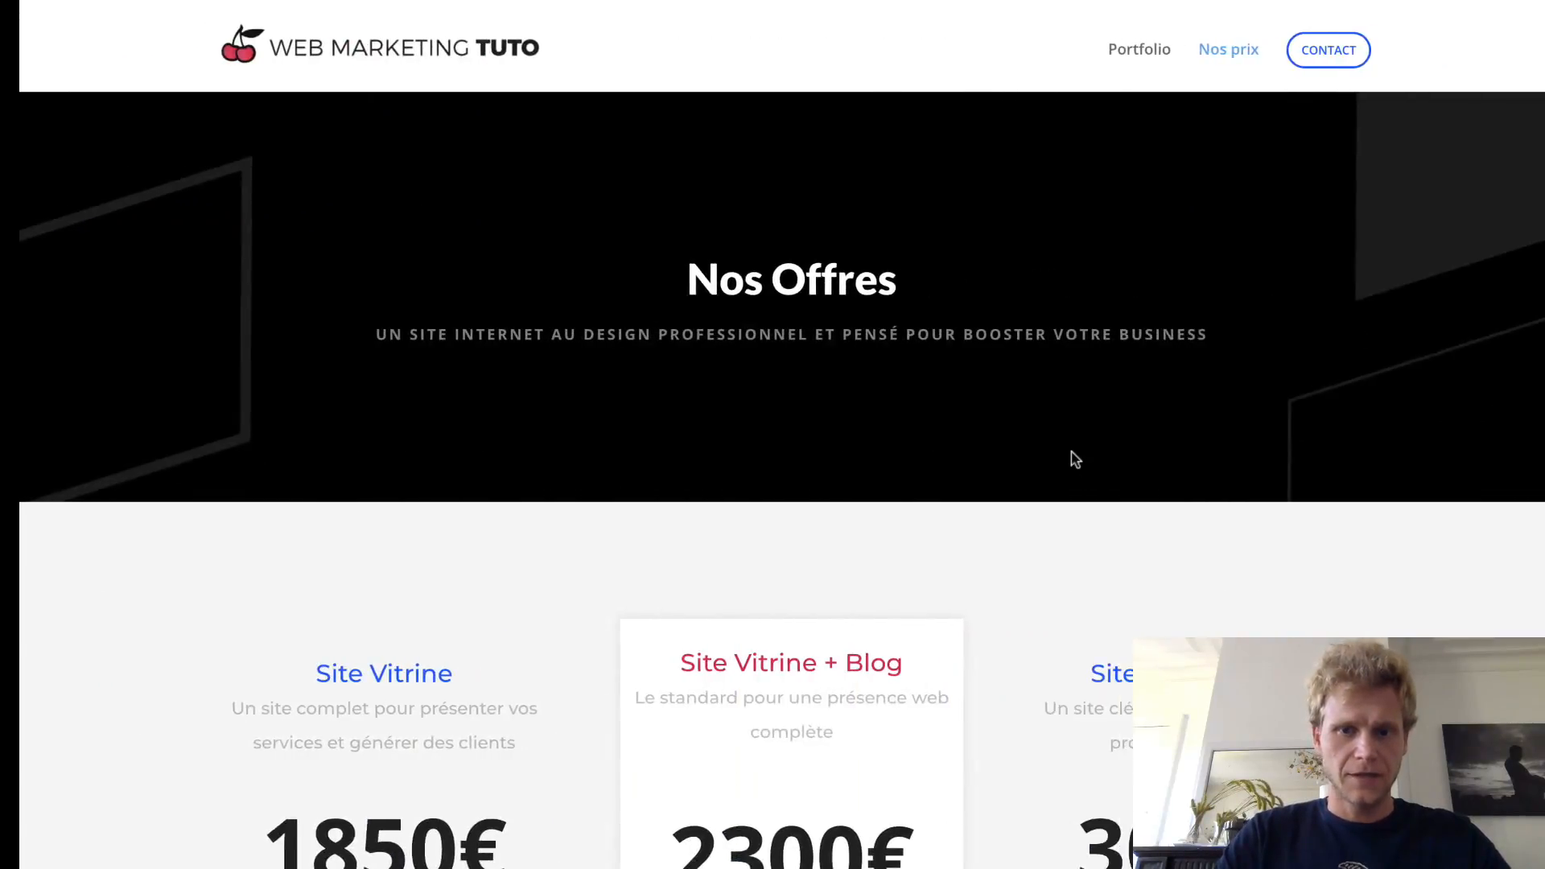
Set the header title to 'Nos offres', paste the professional-website subtitle, and save
{"action": "triple_click", "coordinate": [792, 277]}
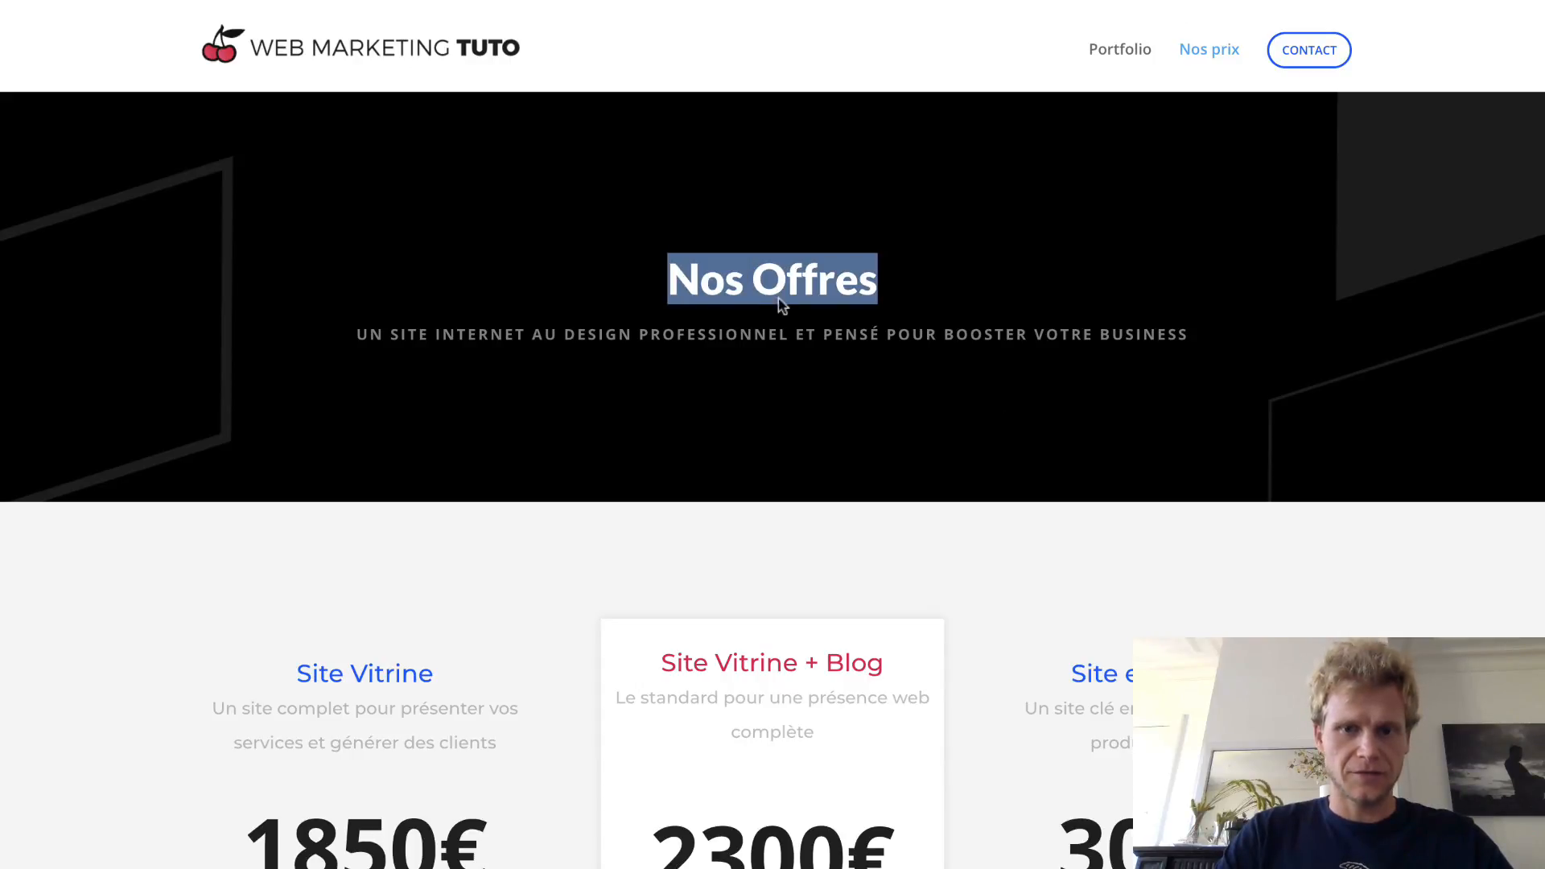
{"action": "triple_click", "coordinate": [733, 335]}
{"action": "key", "text": "ctrl+c"}
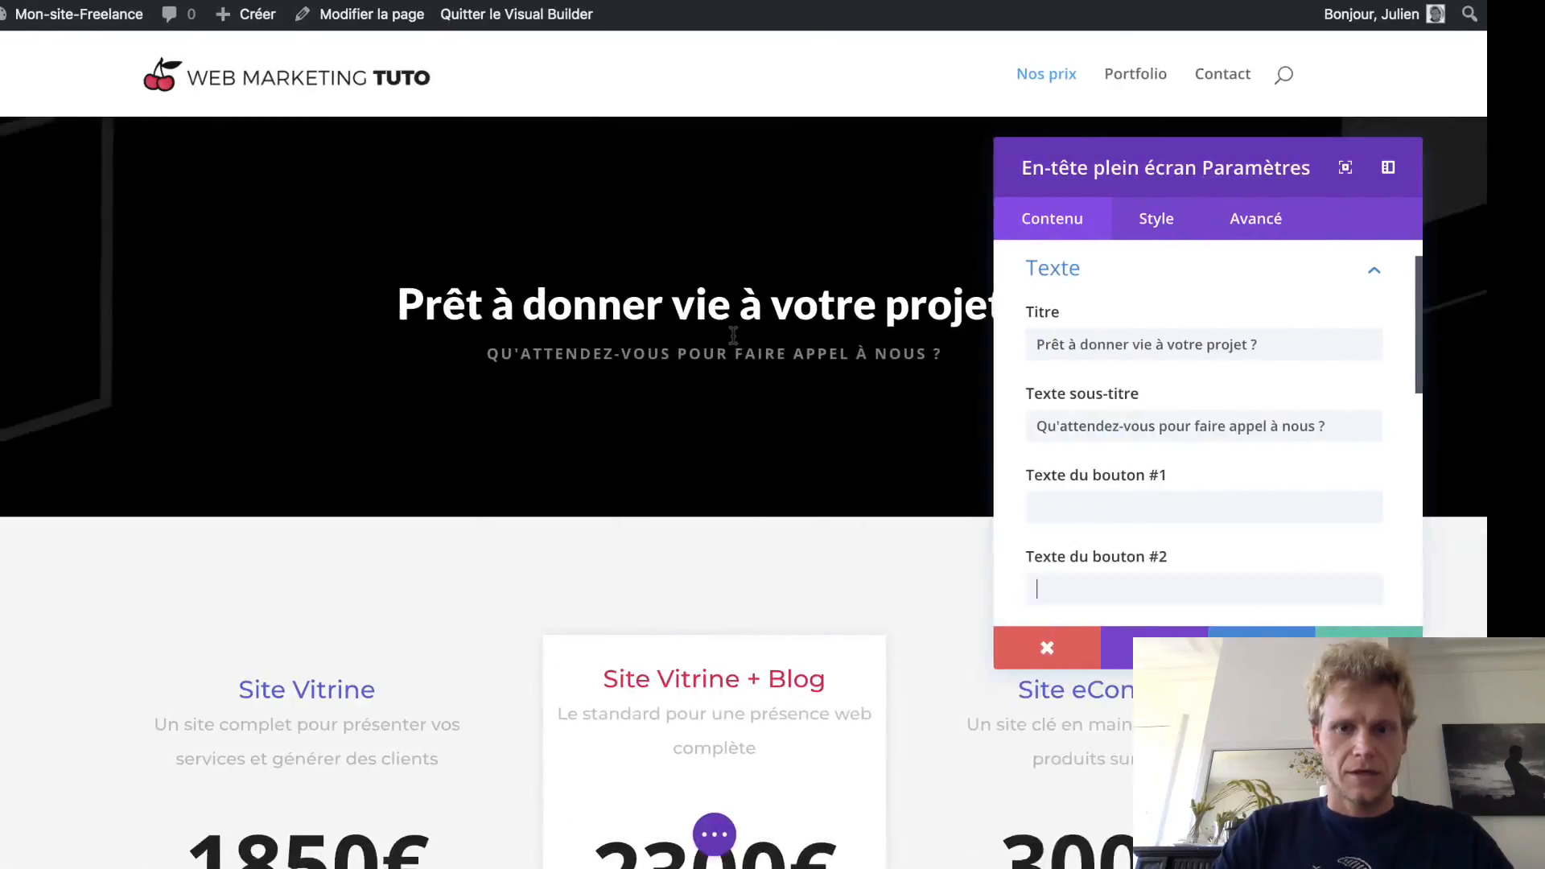
{"action": "triple_click", "coordinate": [1324, 341]}
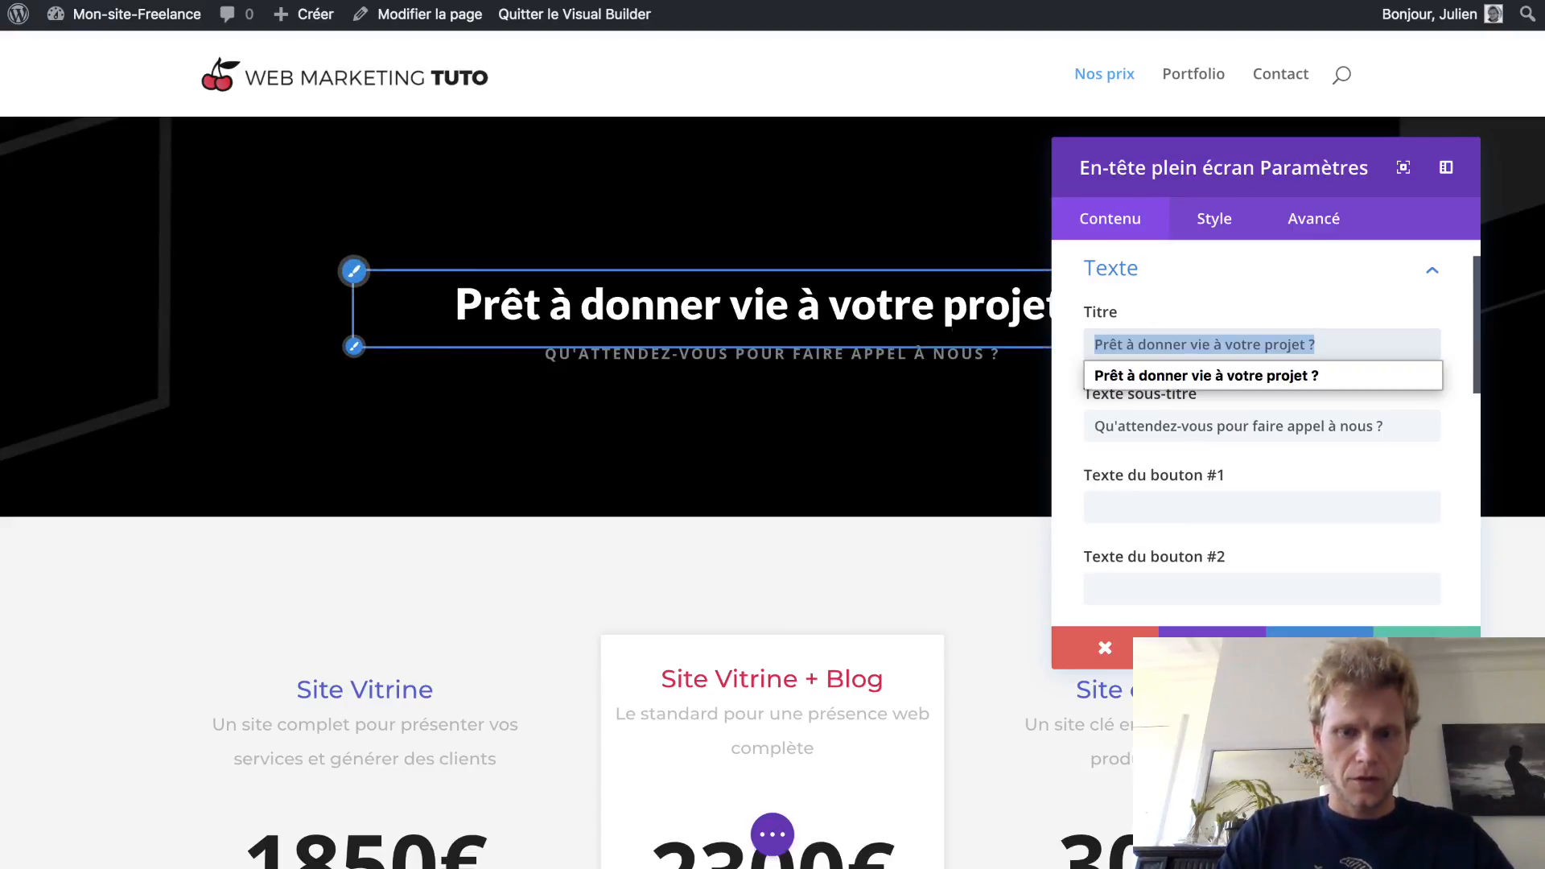
{"action": "type", "text": "Nos offres"}
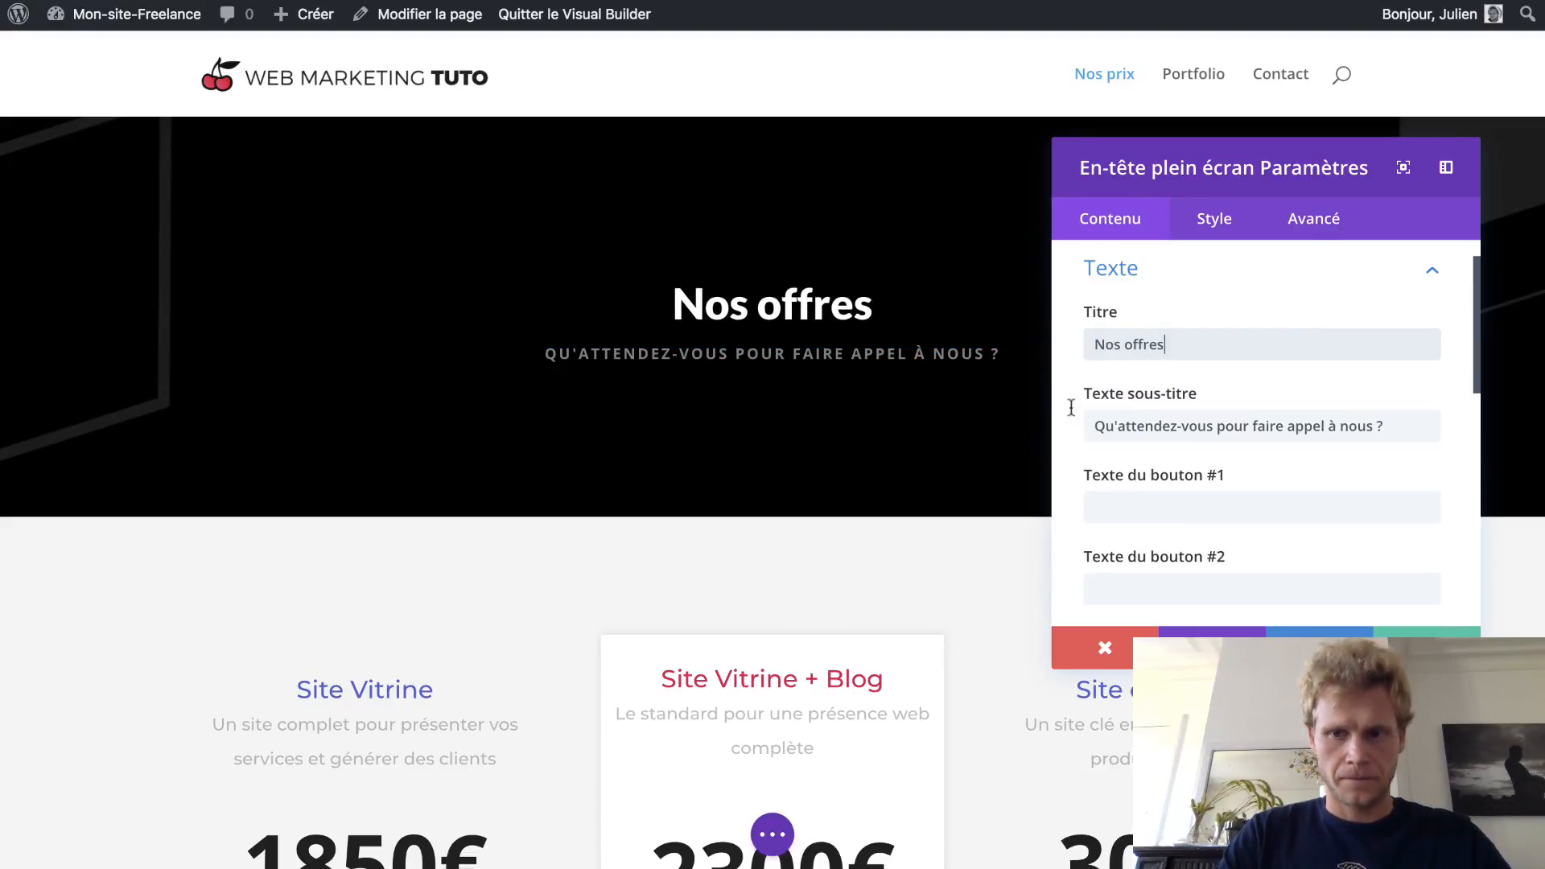
{"action": "triple_click", "coordinate": [1113, 424]}
{"action": "key", "text": "ctrl+v"}
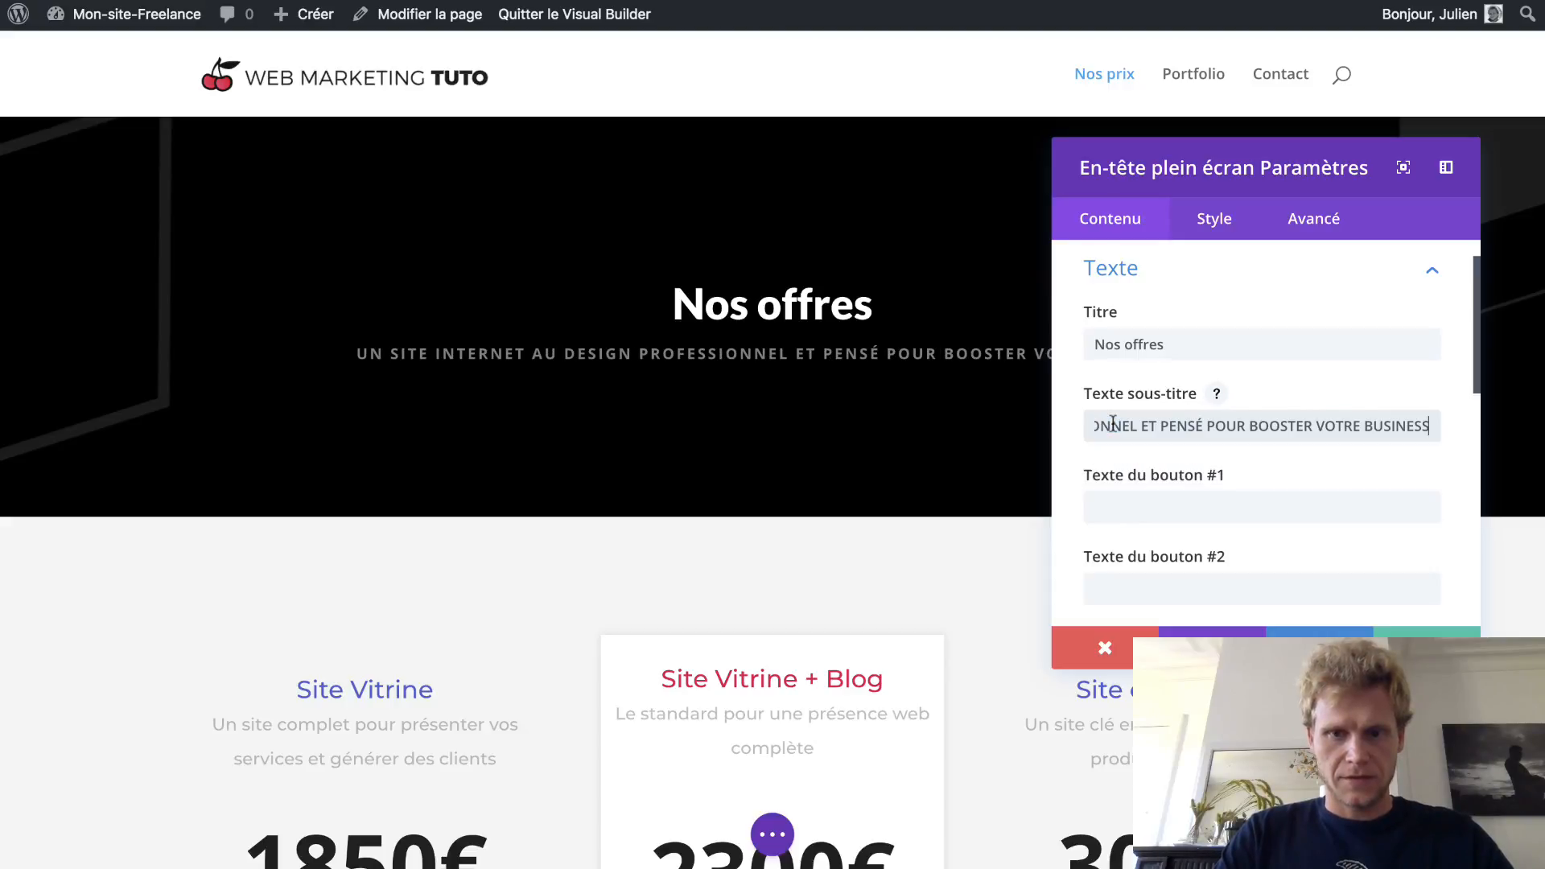
{"action": "left_click_drag", "start_coordinate": [1214, 188], "coordinate": [592, 190]}
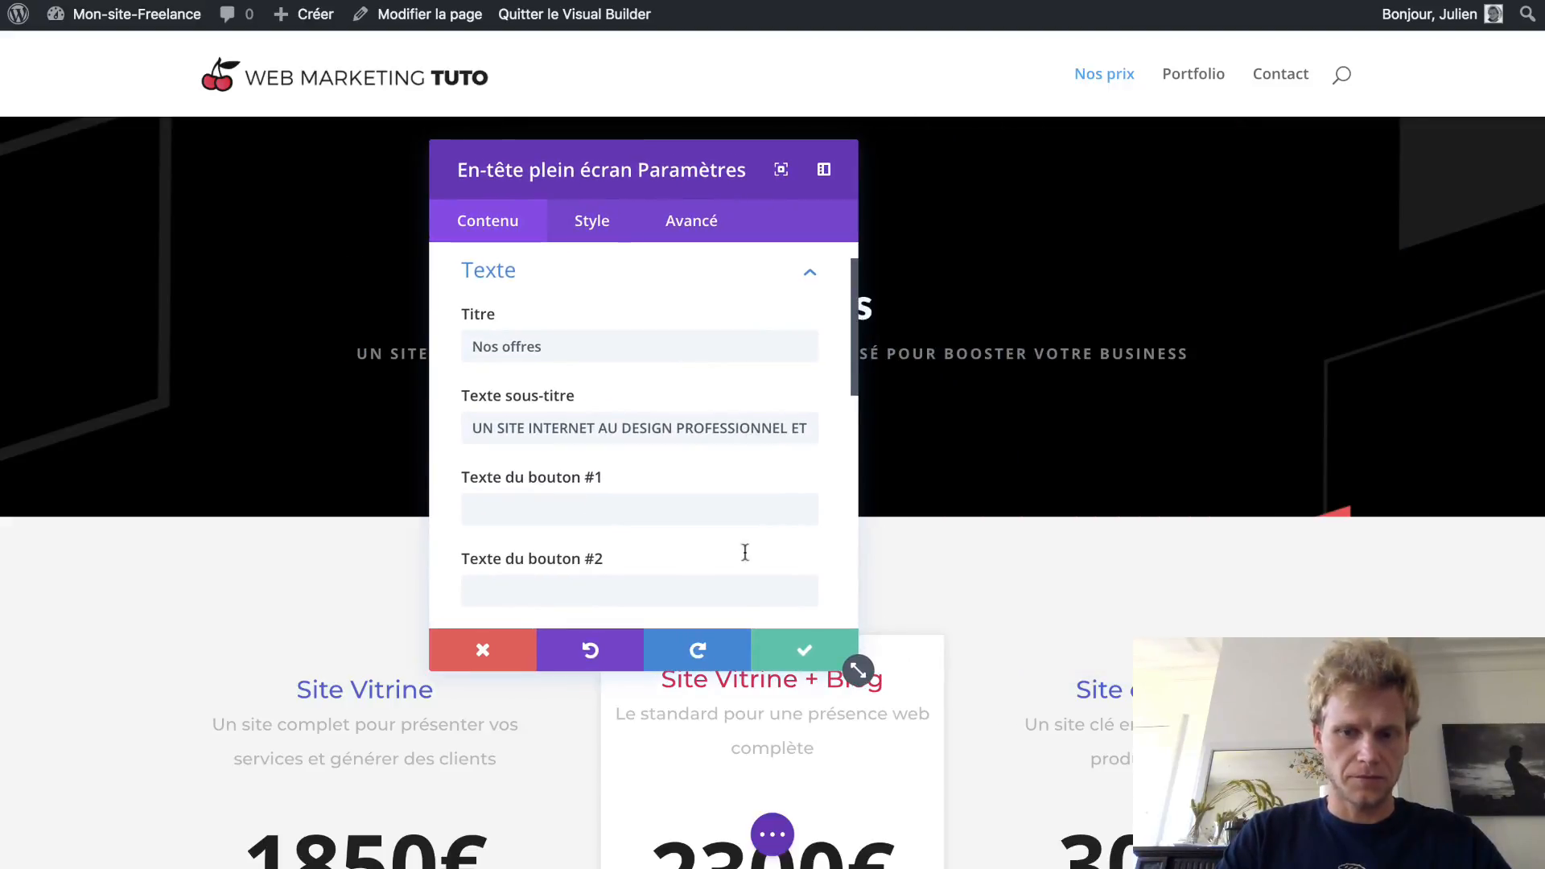
{"action": "left_click", "coordinate": [793, 652]}
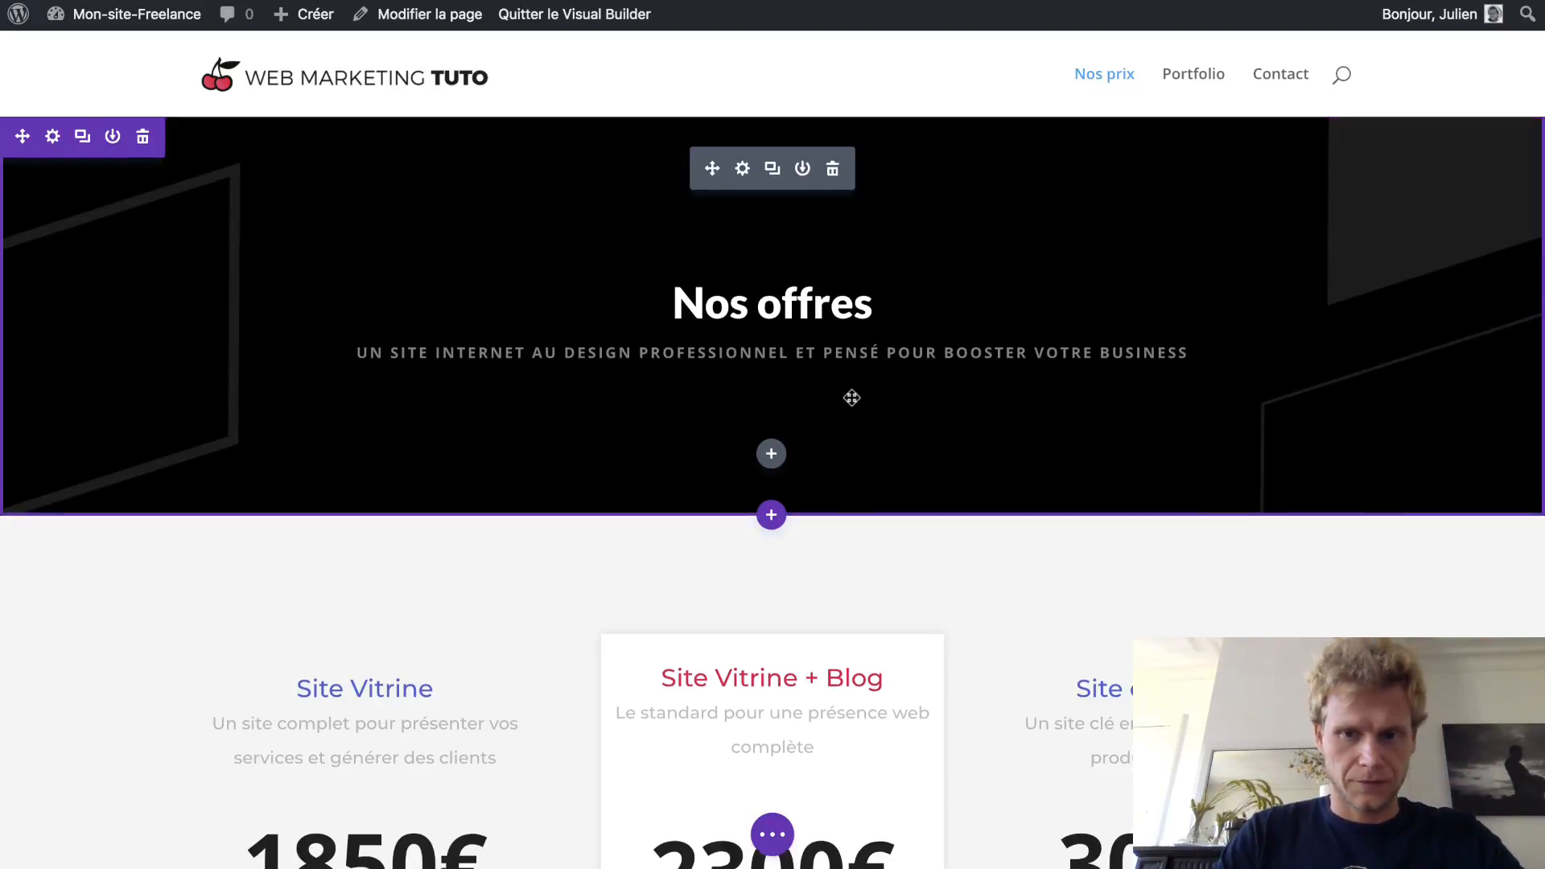
{"action": "scroll", "coordinate": [852, 398], "scroll_direction": "down", "scroll_amount": 15}
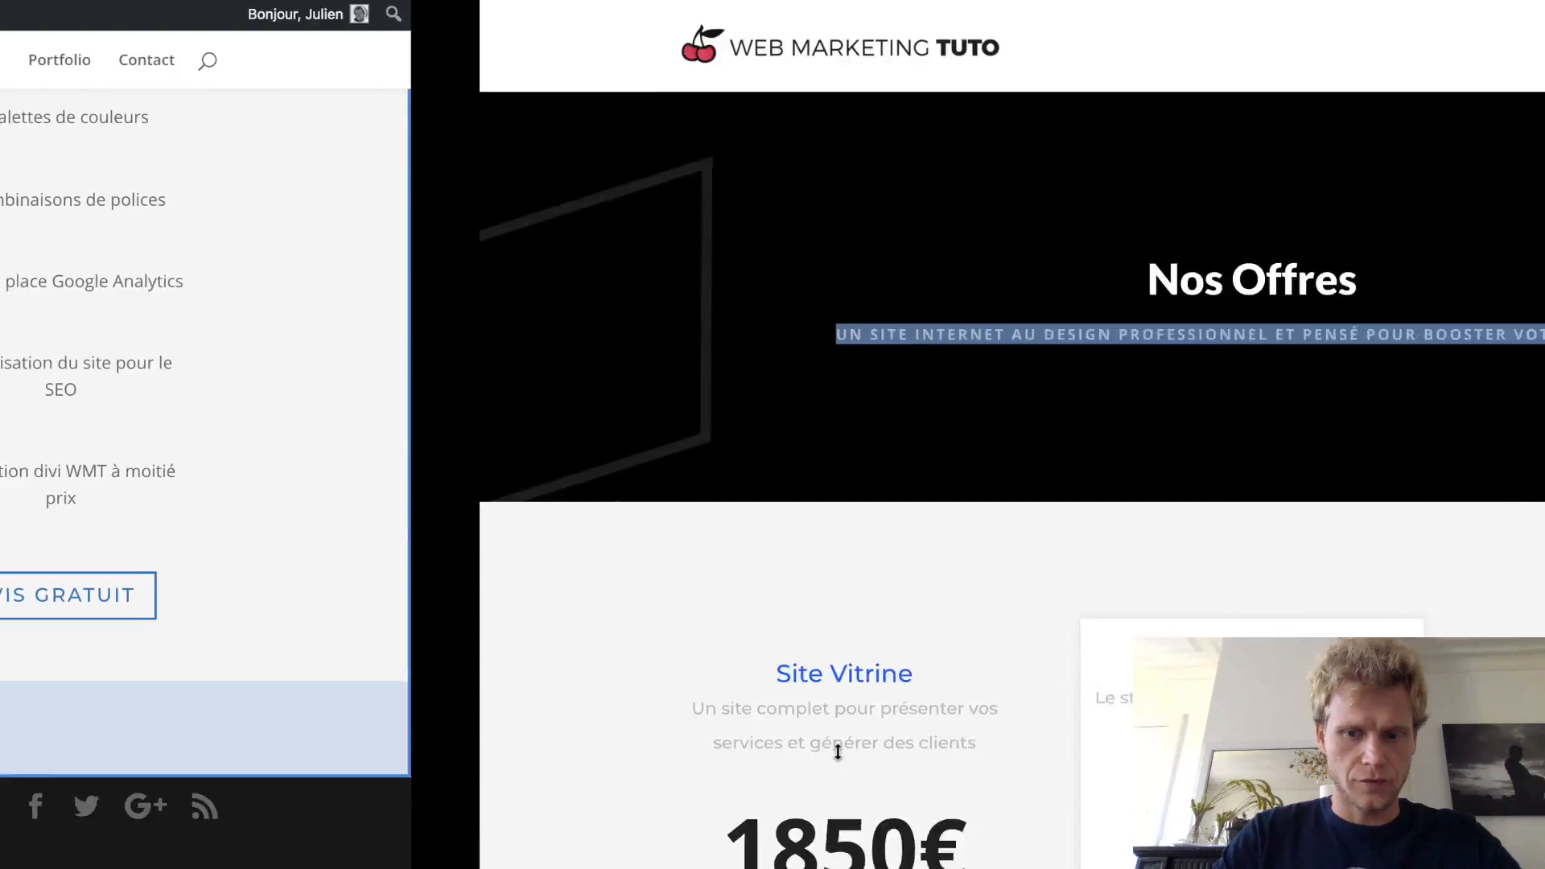
{"action": "scroll", "coordinate": [838, 752], "scroll_direction": "down", "scroll_amount": 20}
{"action": "scroll", "coordinate": [838, 752], "scroll_direction": "up", "scroll_amount": 2}
{"action": "scroll", "coordinate": [838, 755], "scroll_direction": "up", "scroll_amount": 1}
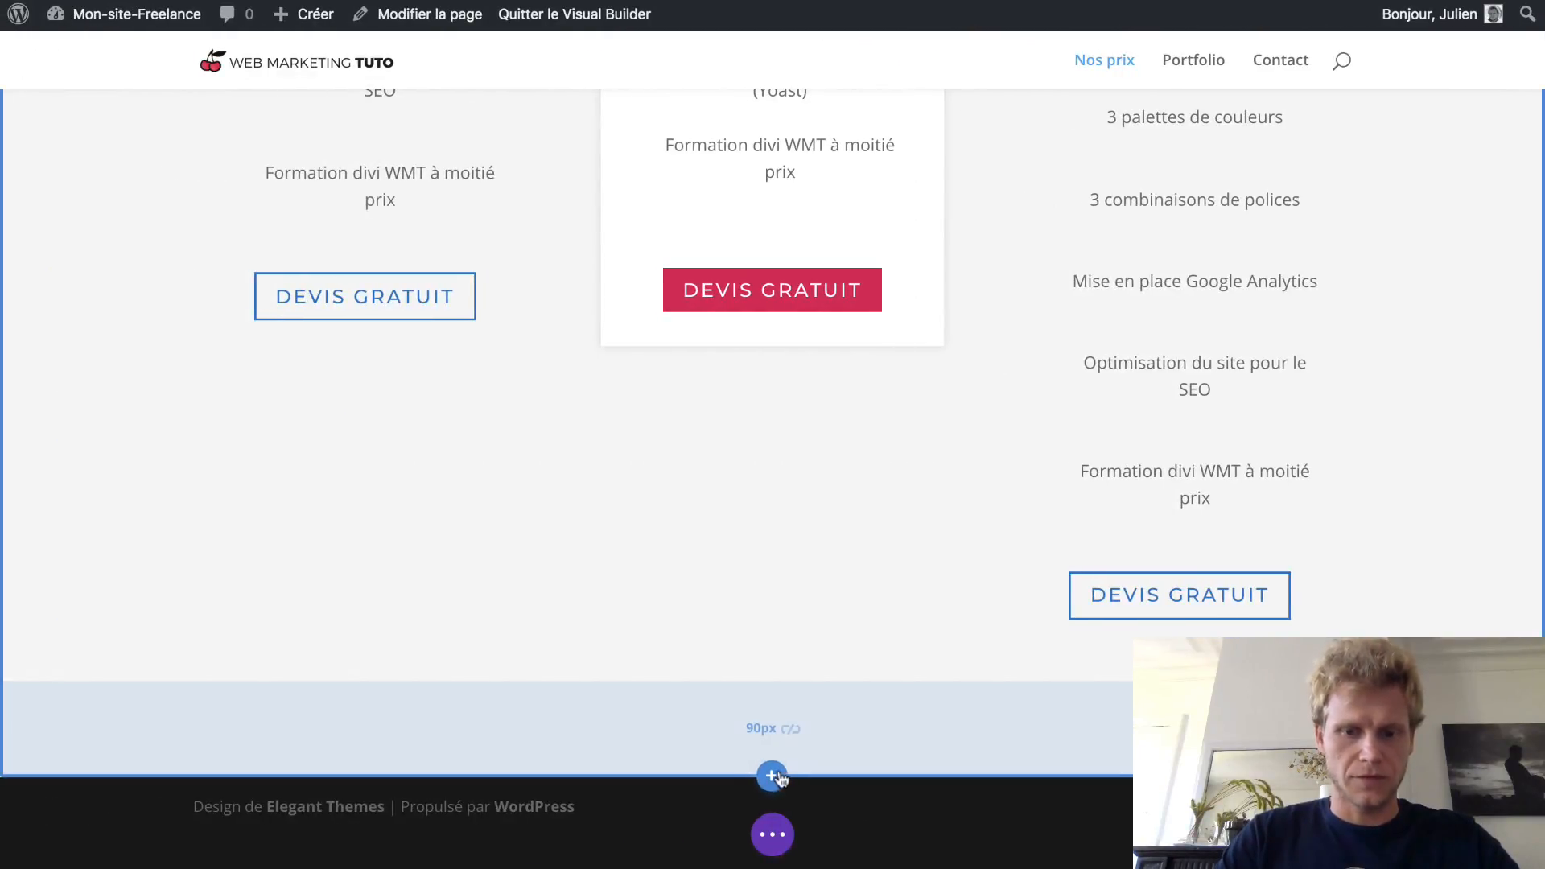
{"action": "left_click", "coordinate": [775, 777]}
{"action": "left_click", "coordinate": [865, 640]}
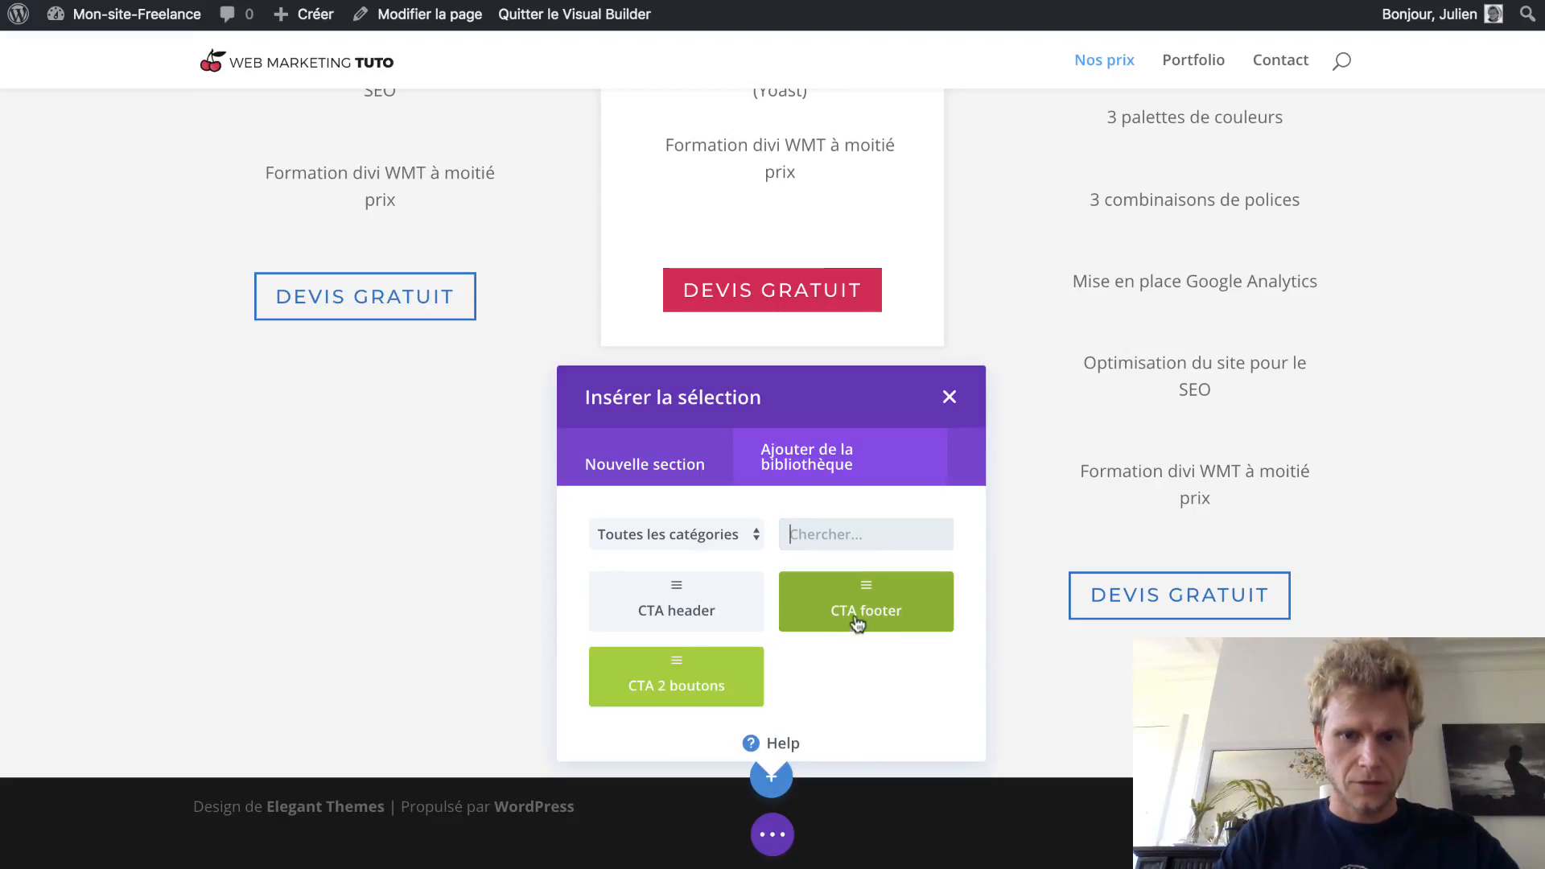
{"action": "left_click", "coordinate": [855, 617]}
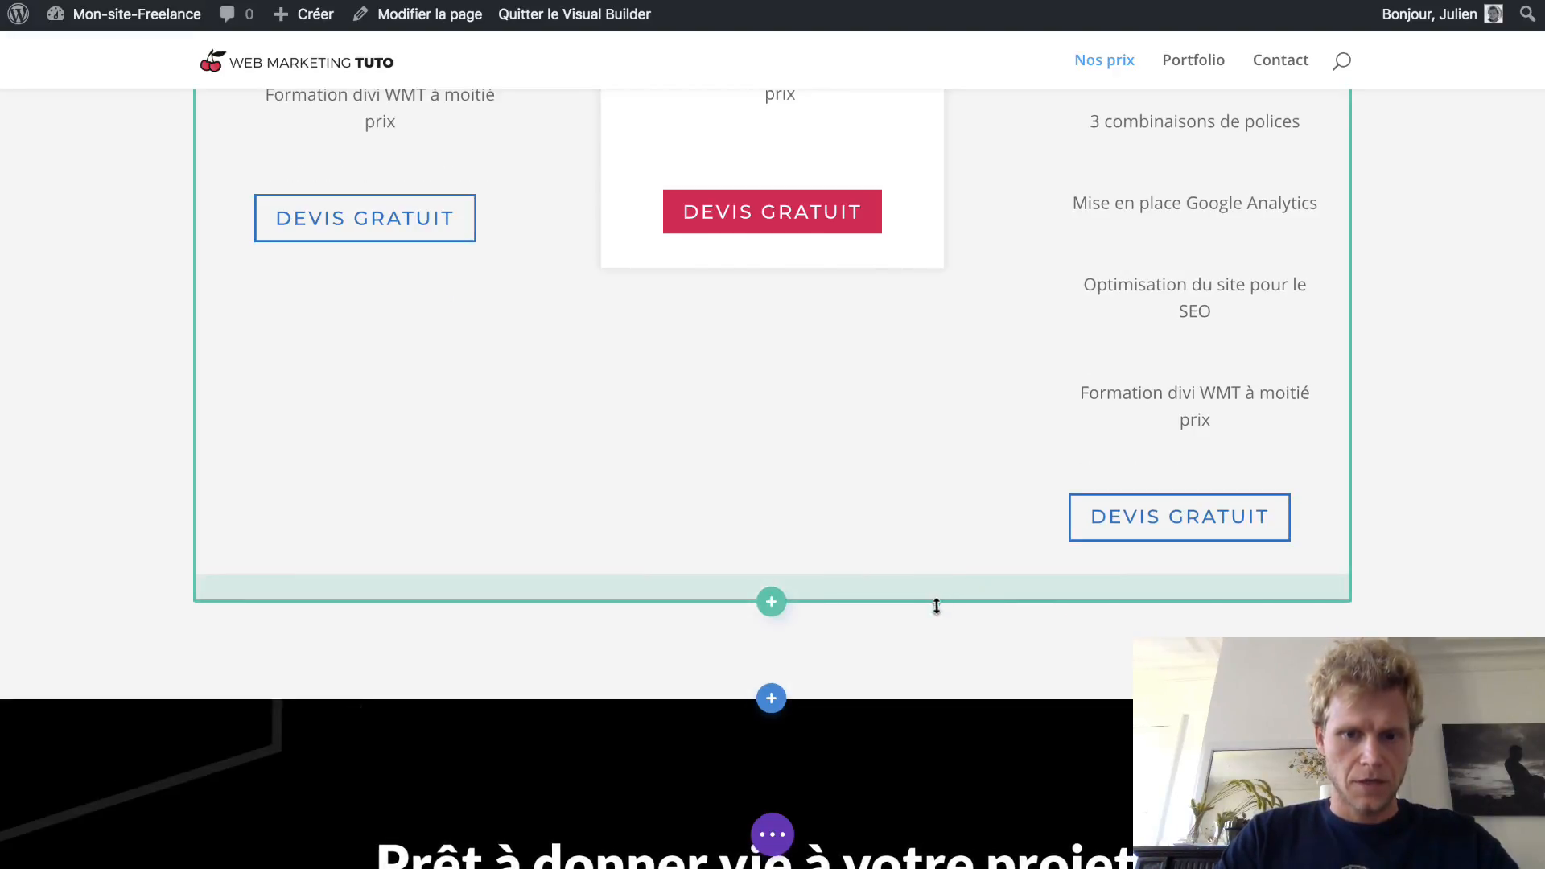
{"action": "scroll", "coordinate": [870, 678], "scroll_direction": "down", "scroll_amount": 10}
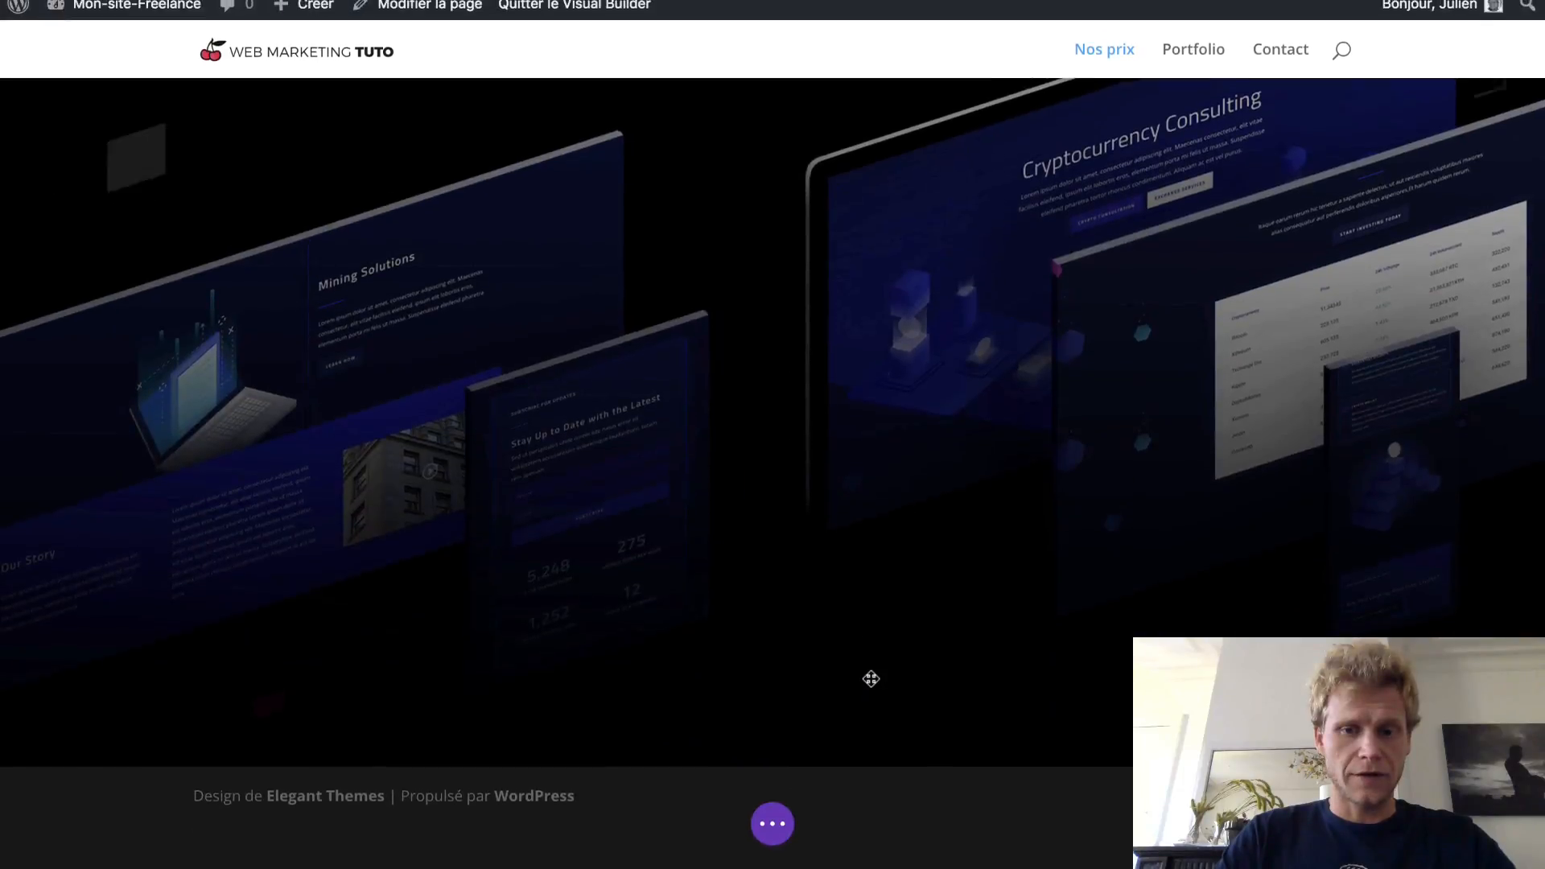
{"action": "scroll", "coordinate": [869, 595], "scroll_direction": "up", "scroll_amount": 7}
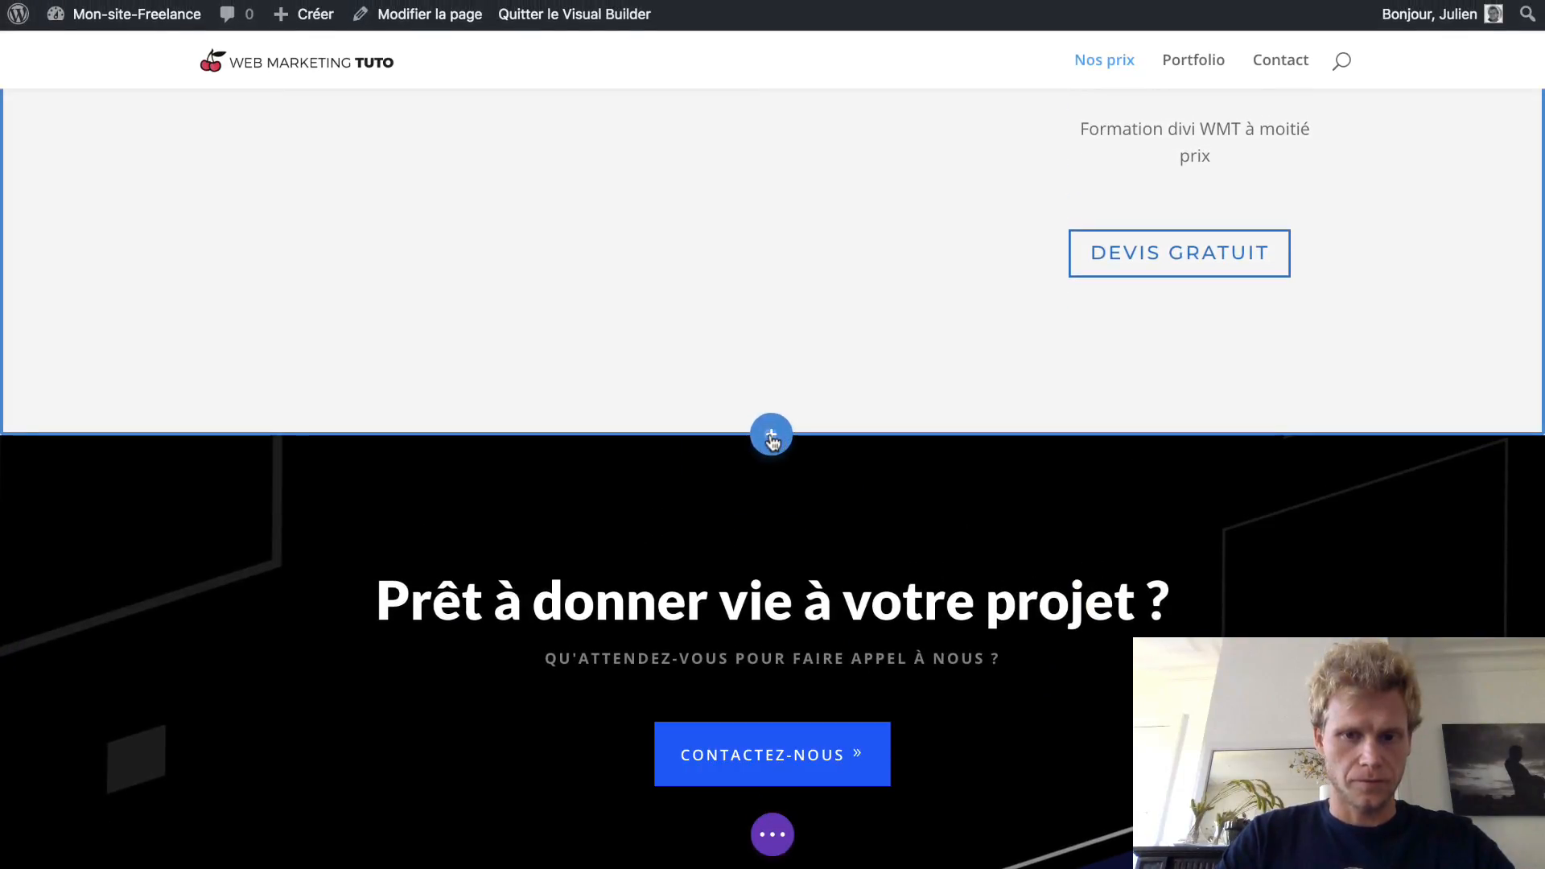
{"action": "left_click", "coordinate": [771, 432]}
{"action": "left_click", "coordinate": [834, 534]}
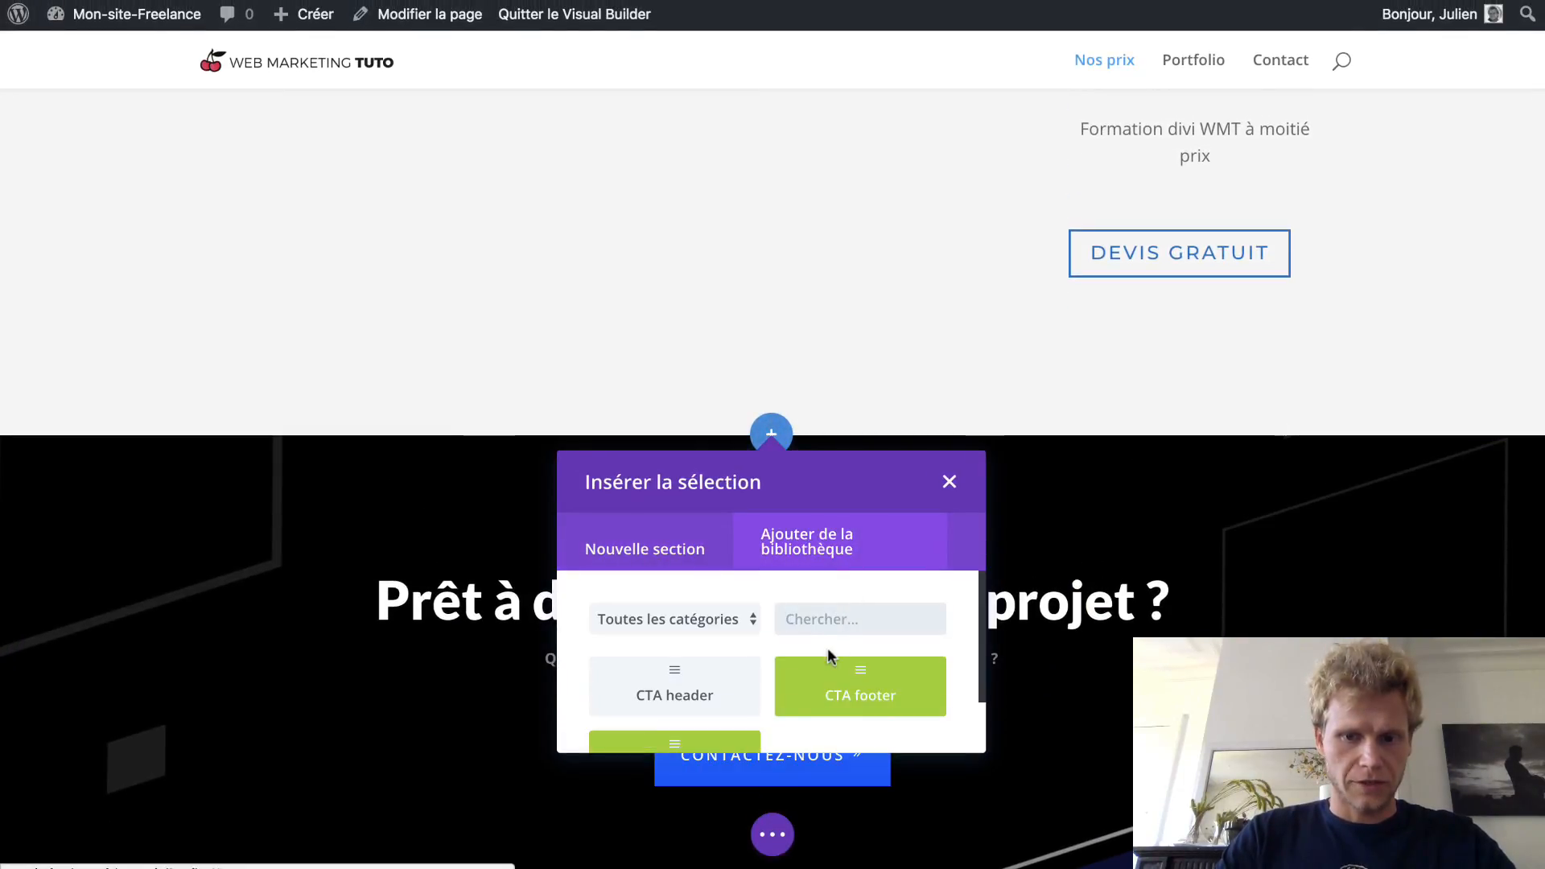
{"action": "scroll", "coordinate": [828, 644], "scroll_direction": "down", "scroll_amount": 2}
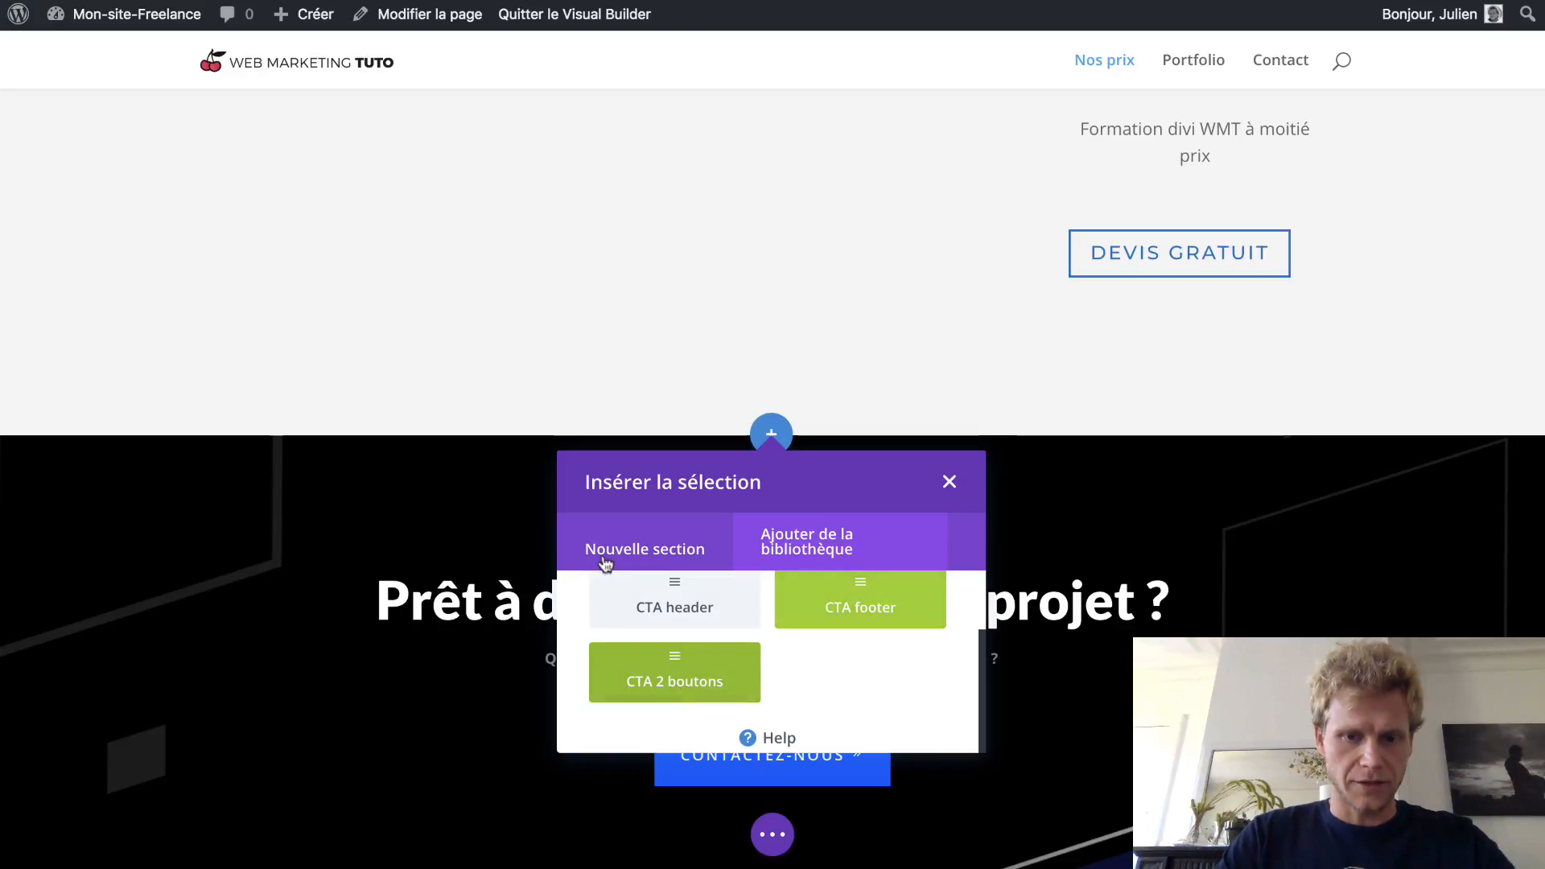
{"action": "left_click", "coordinate": [950, 481]}
{"action": "scroll", "coordinate": [753, 539], "scroll_direction": "down", "scroll_amount": 4}
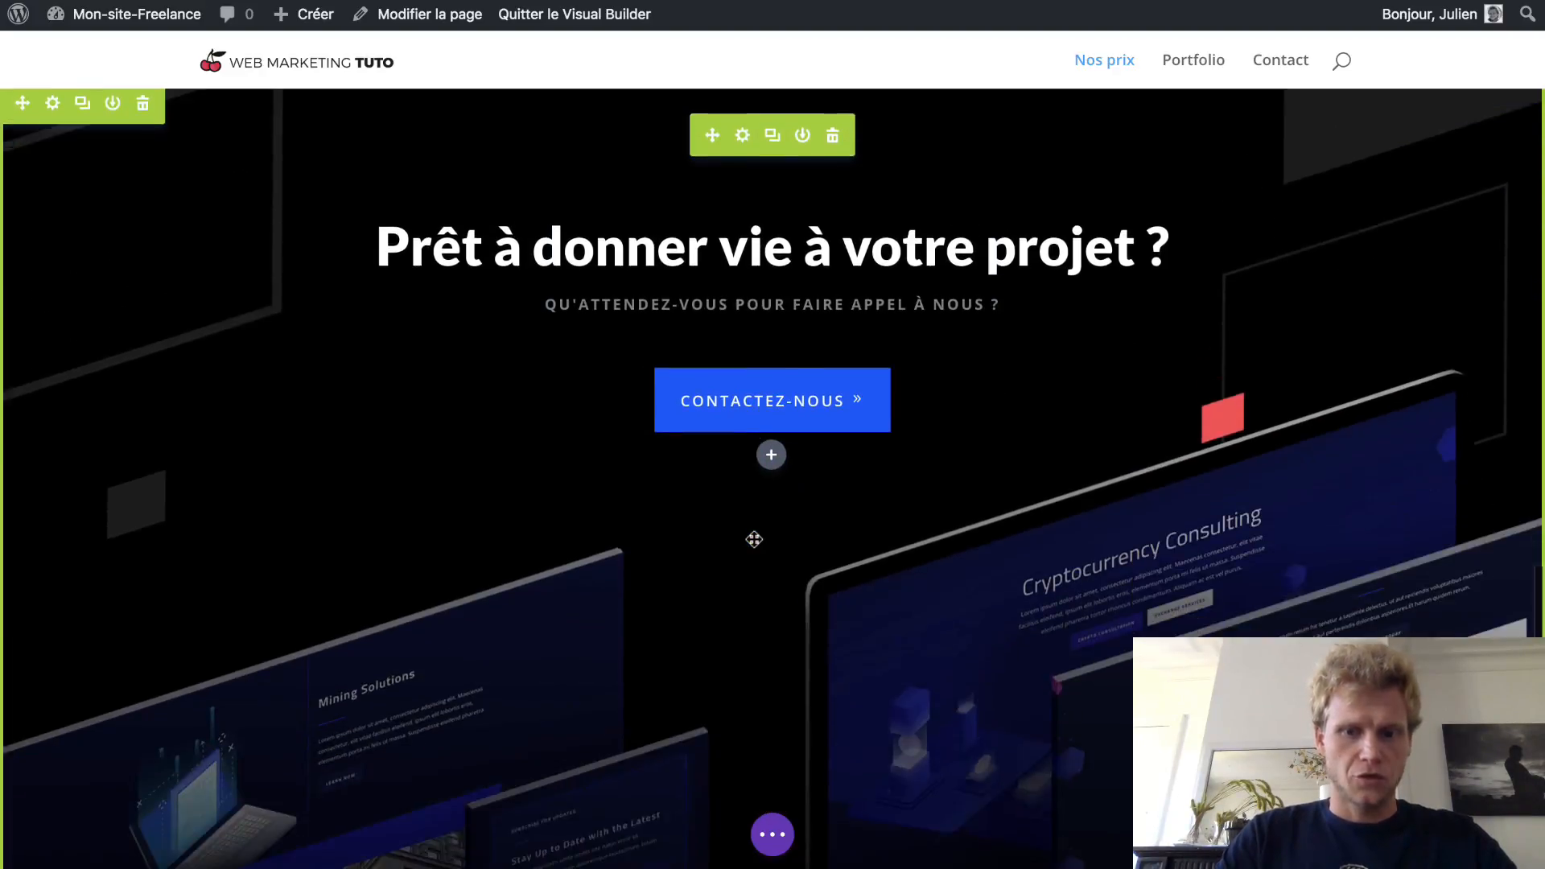
{"action": "scroll", "coordinate": [755, 539], "scroll_direction": "down", "scroll_amount": 1}
{"action": "scroll", "coordinate": [709, 603], "scroll_direction": "down", "scroll_amount": 3}
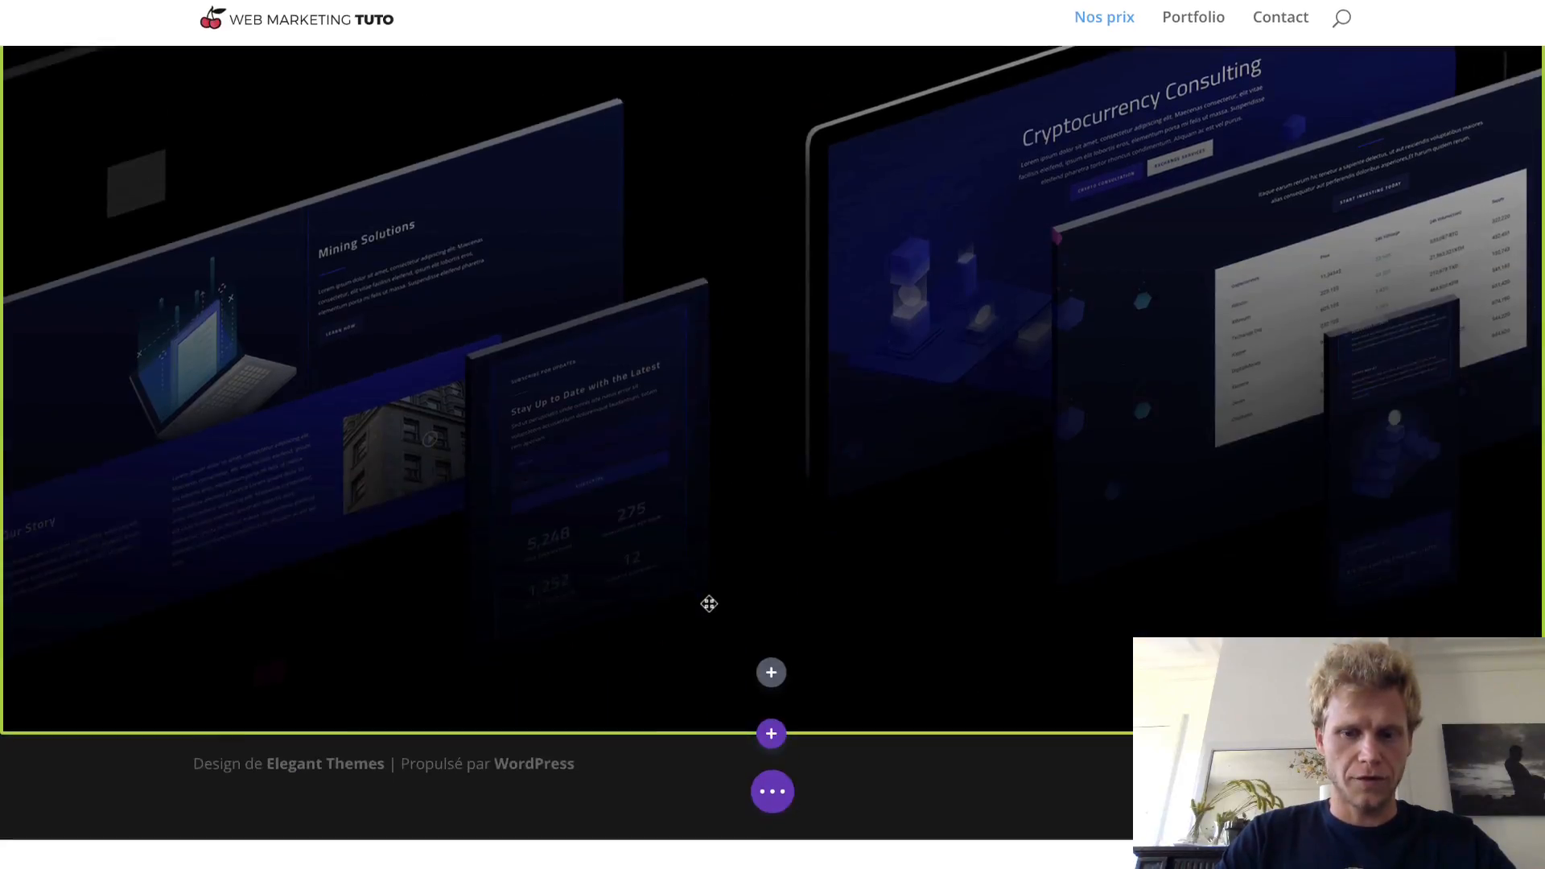
{"action": "scroll", "coordinate": [709, 603], "scroll_direction": "up", "scroll_amount": 15}
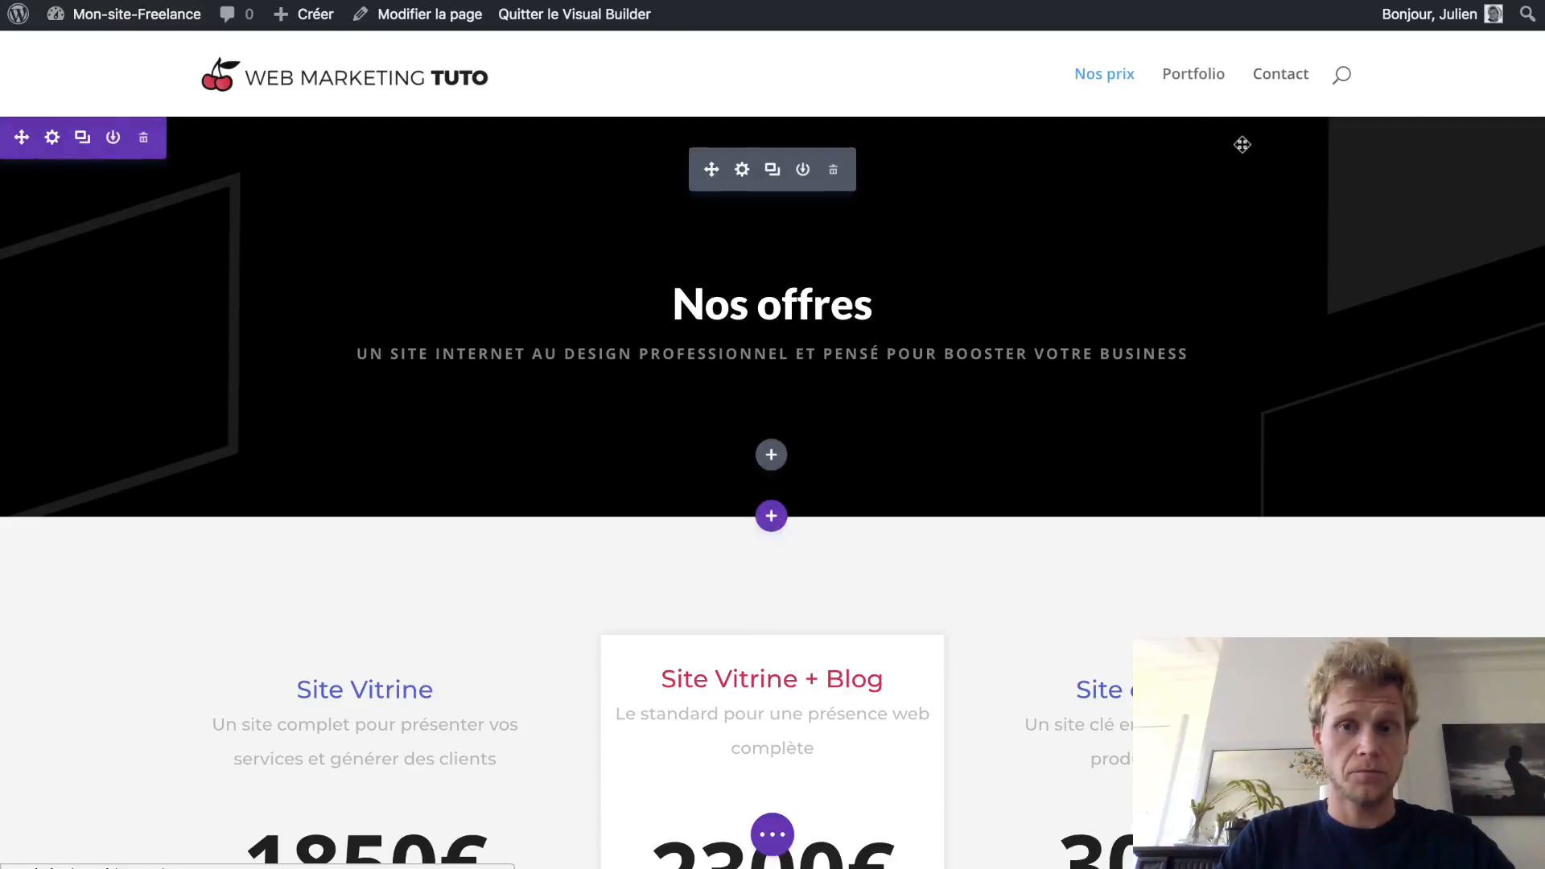
{"action": "left_click", "coordinate": [773, 834]}
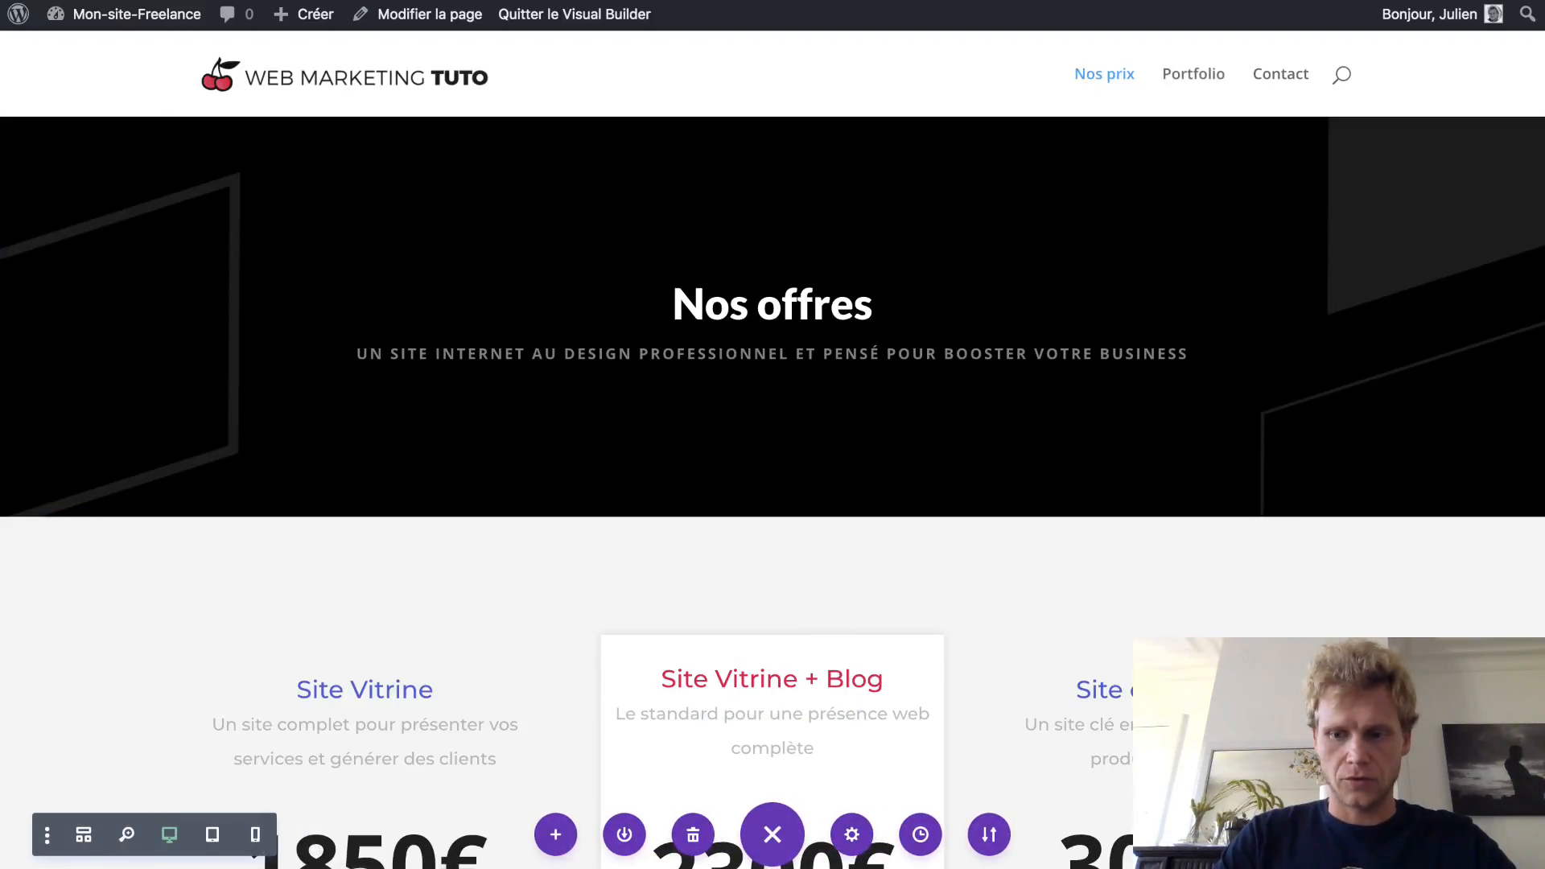
Go to the empty Portfolio page and activate the Visual Builder on it
{"action": "left_click", "coordinate": [1183, 77]}
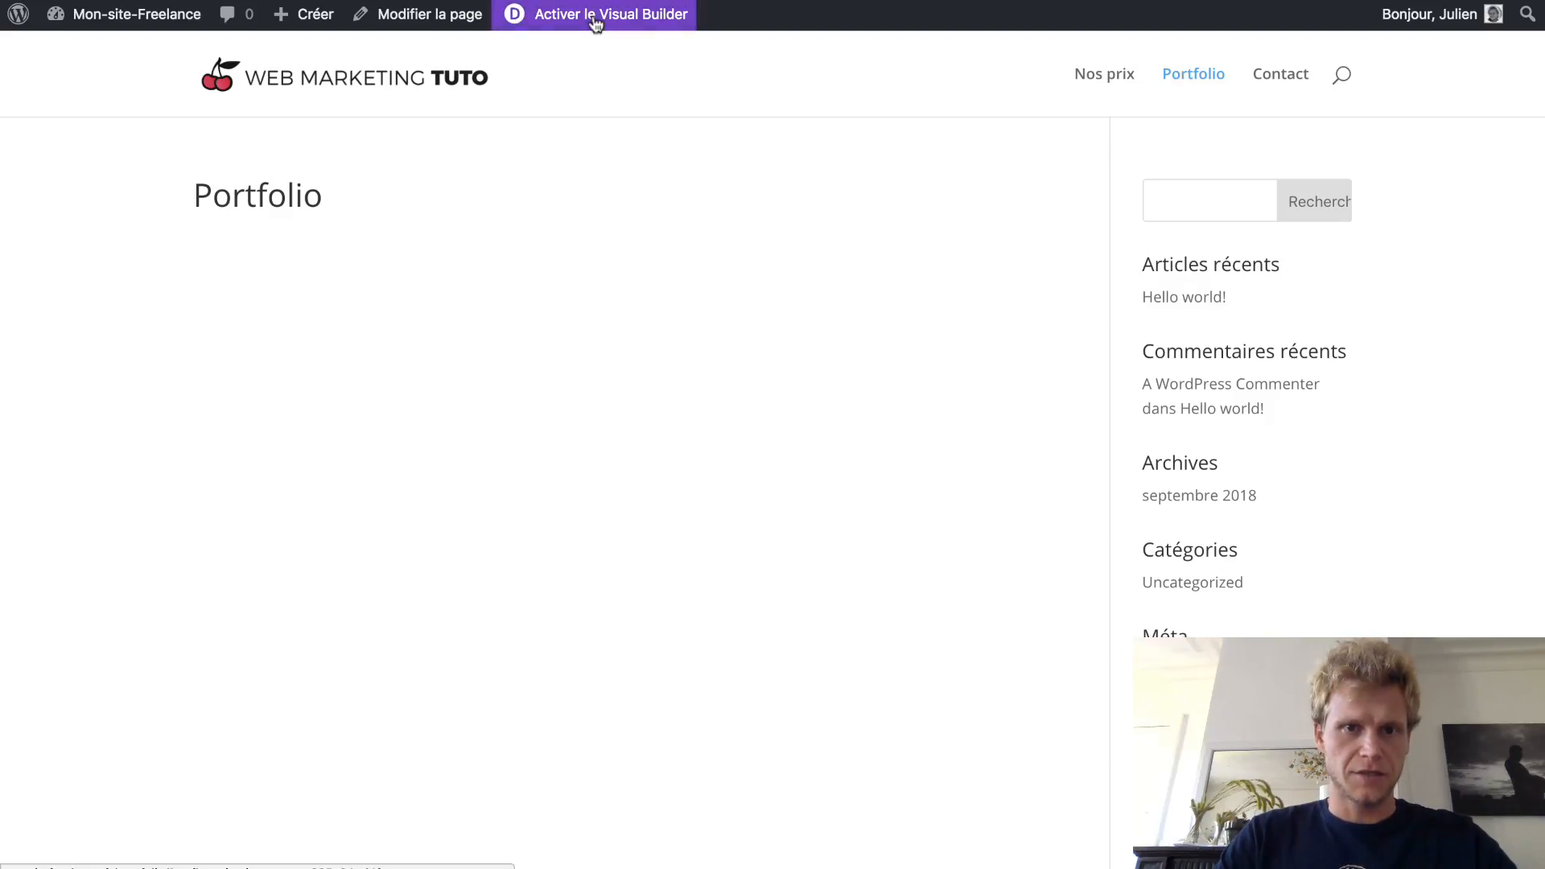
{"action": "left_click", "coordinate": [595, 18]}
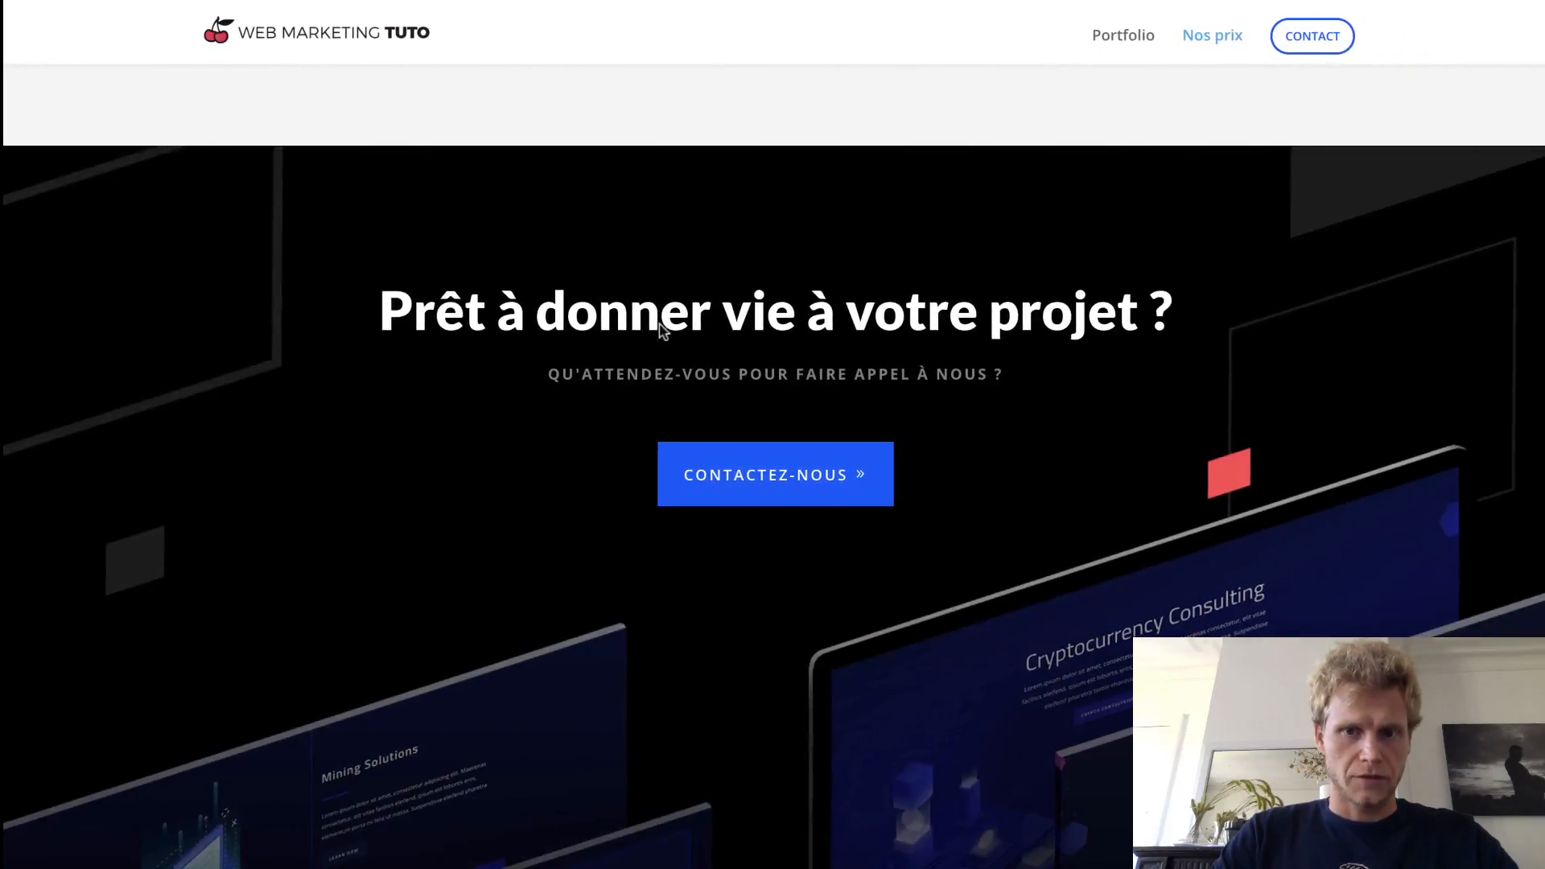
Scroll through the finished Notre portfolio page on the reference site
{"action": "left_click", "coordinate": [1136, 37]}
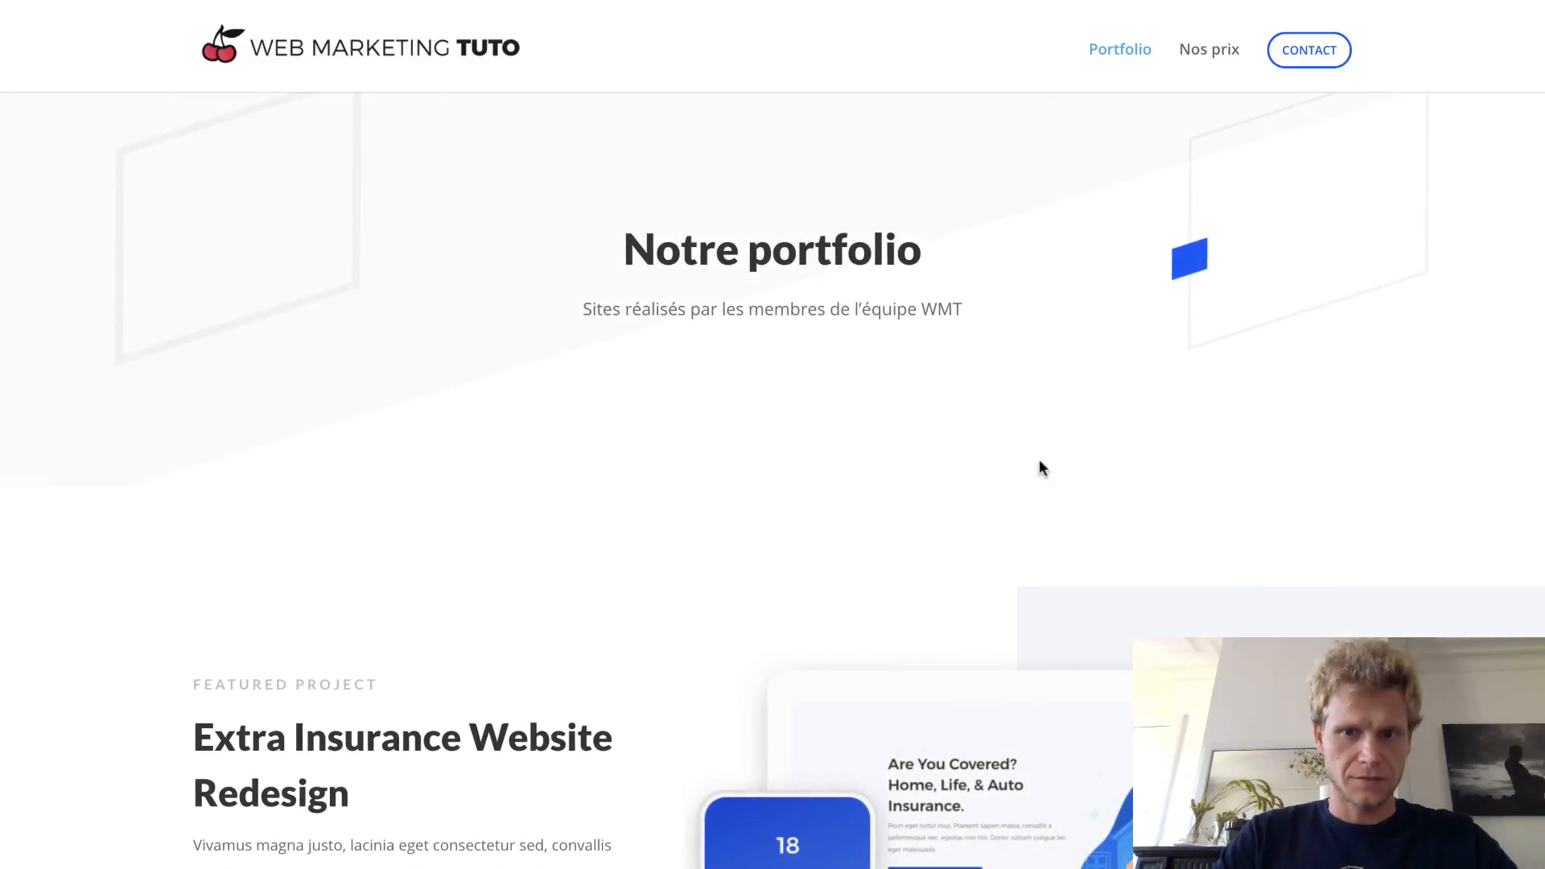
{"action": "scroll", "coordinate": [1018, 469], "scroll_direction": "down", "scroll_amount": 15}
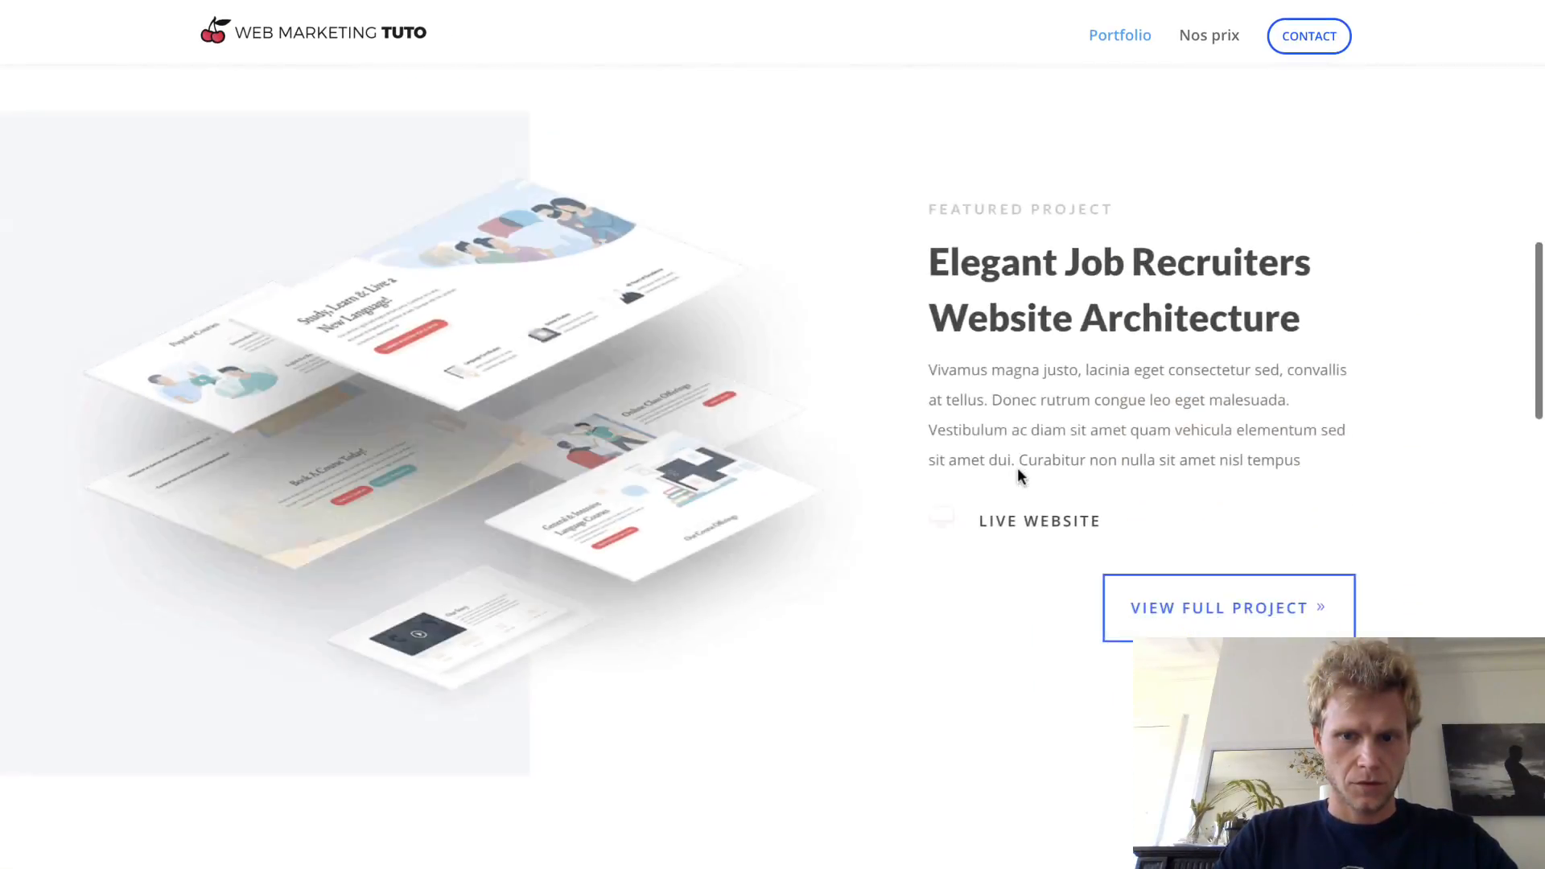
{"action": "scroll", "coordinate": [1018, 470], "scroll_direction": "down", "scroll_amount": 20}
{"action": "scroll", "coordinate": [1020, 478], "scroll_direction": "down", "scroll_amount": 10}
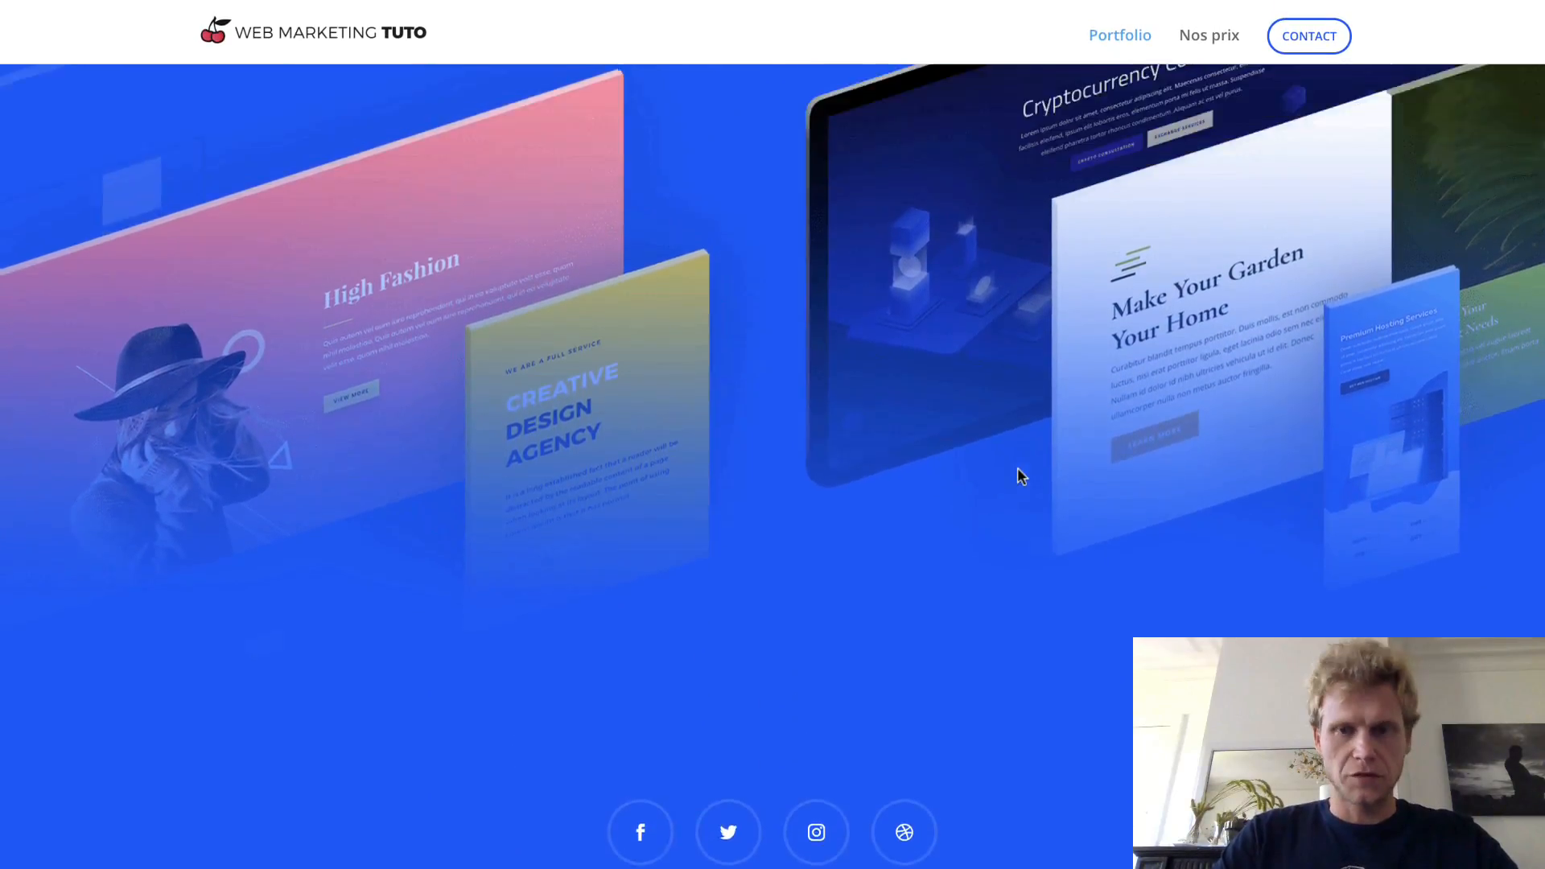
{"action": "scroll", "coordinate": [1021, 477], "scroll_direction": "up", "scroll_amount": 15}
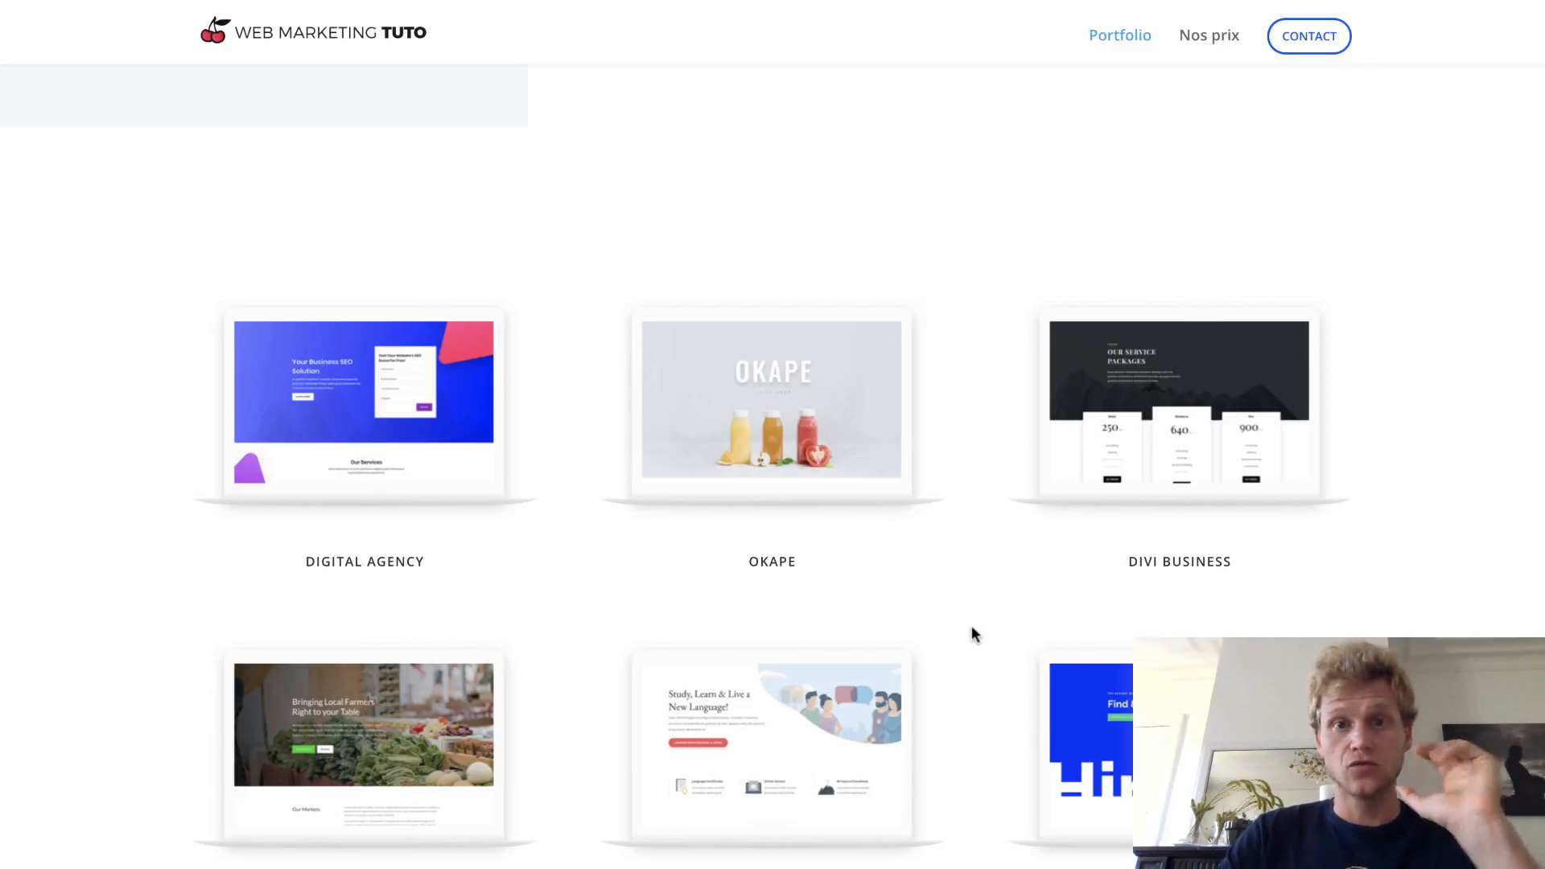
{"action": "scroll", "coordinate": [973, 627], "scroll_direction": "up", "scroll_amount": 10}
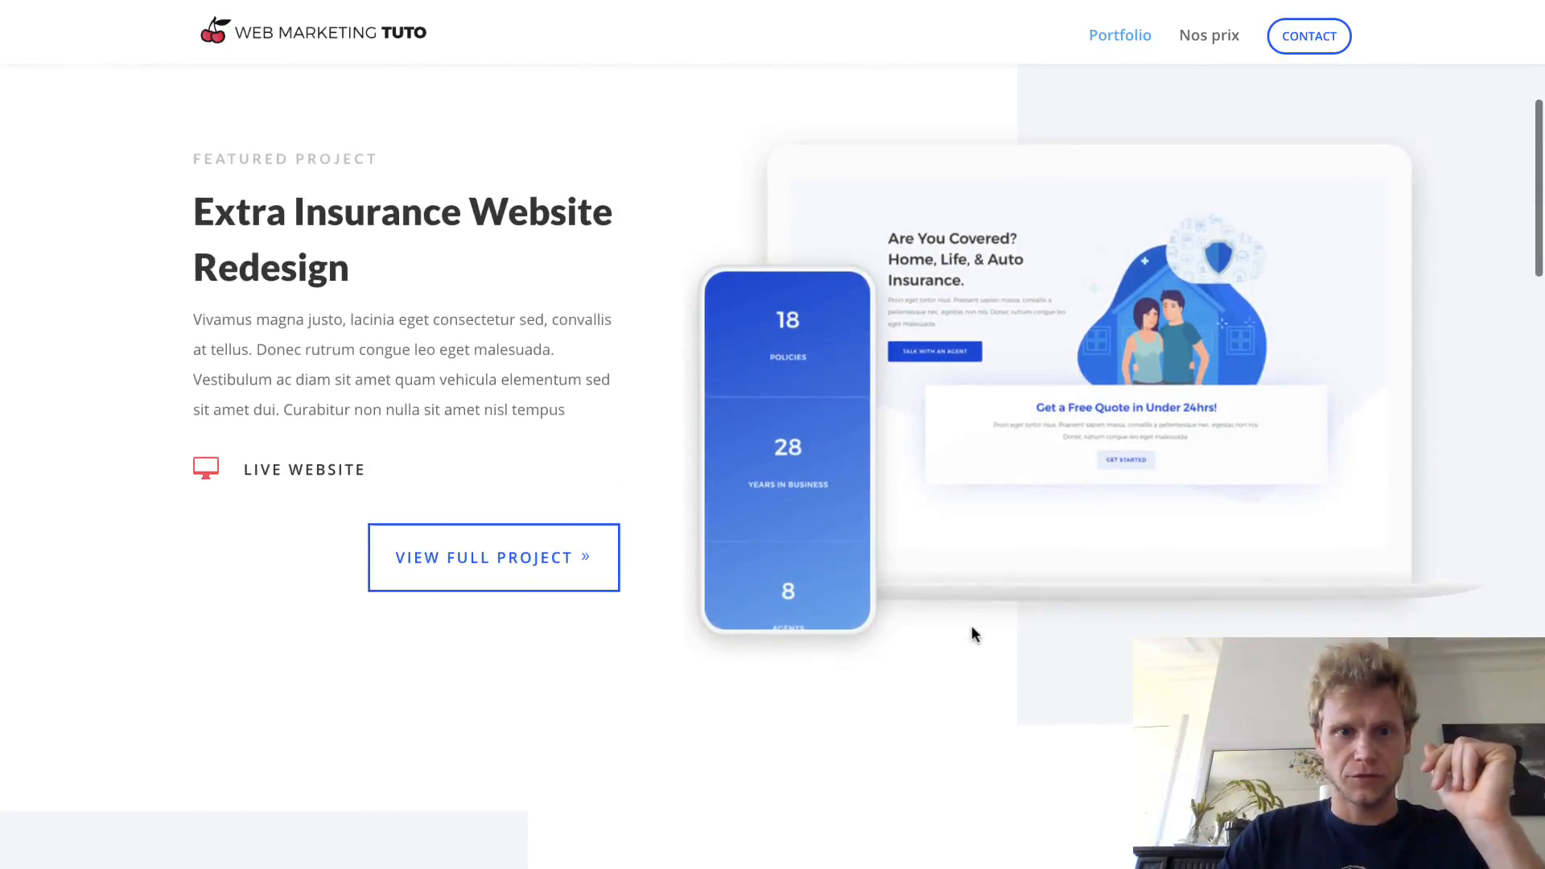
{"action": "scroll", "coordinate": [973, 626], "scroll_direction": "up", "scroll_amount": 5}
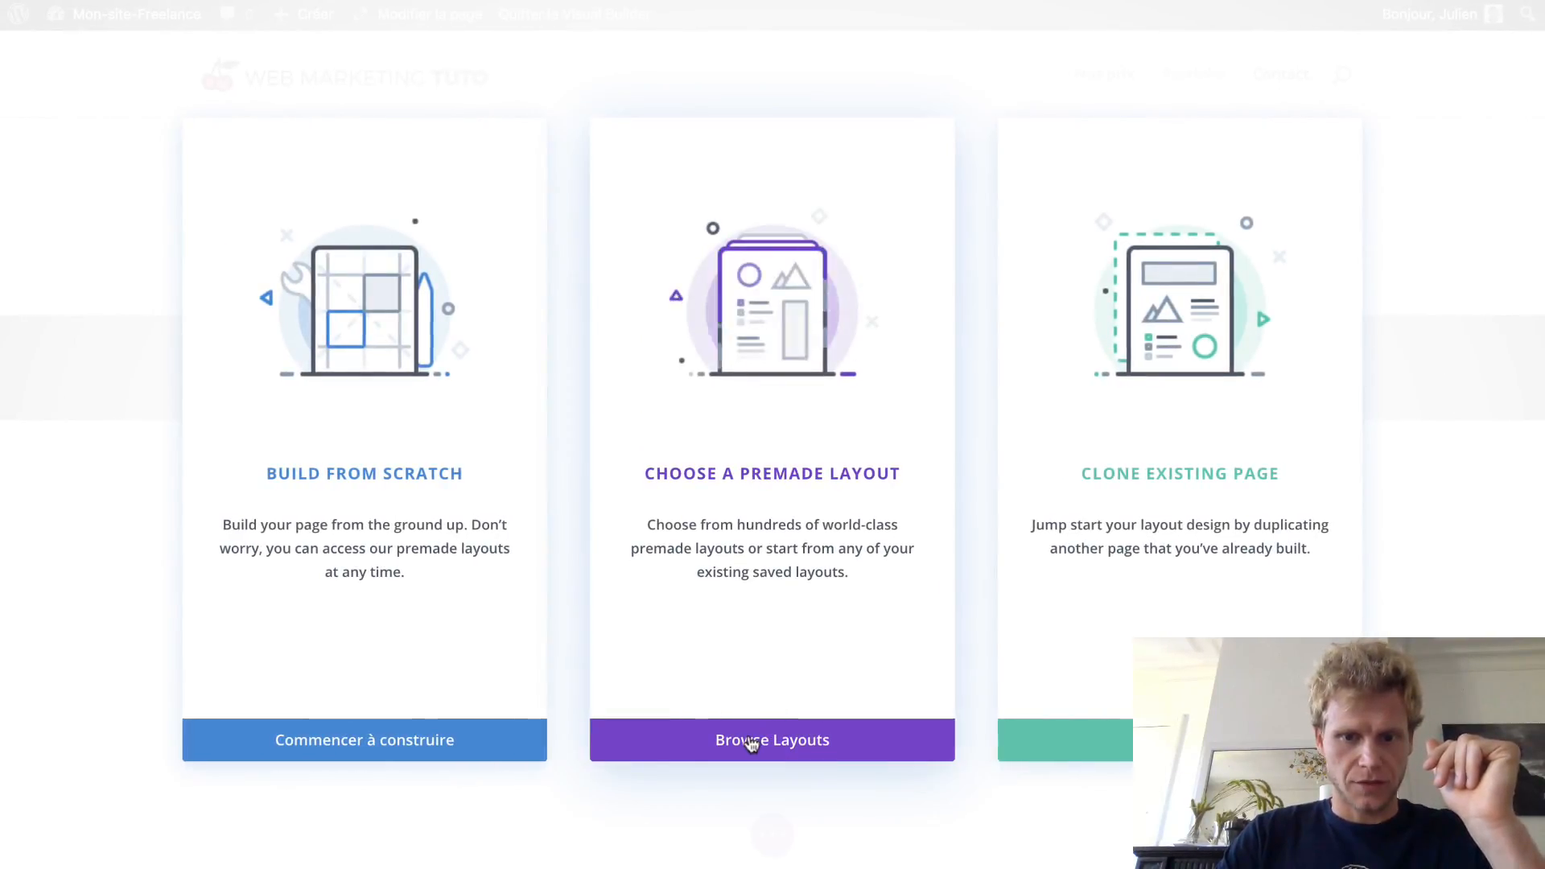
Search the layout library for 'free' and apply the Web Freelancer Portfolio Page layout
{"action": "left_click", "coordinate": [751, 735]}
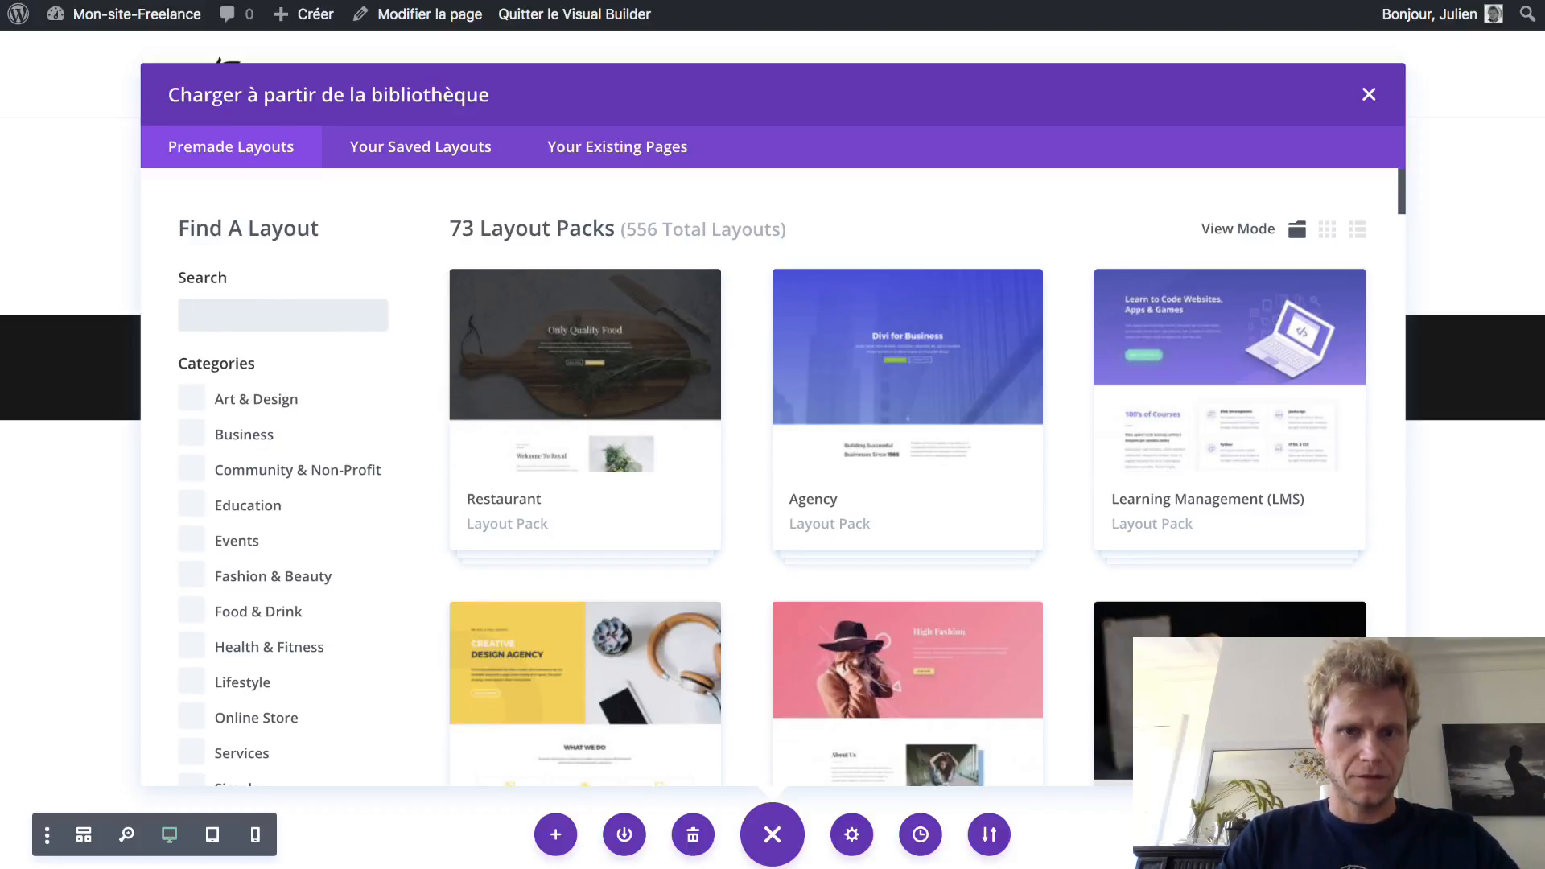
{"action": "left_click", "coordinate": [365, 314]}
{"action": "type", "text": "free"}
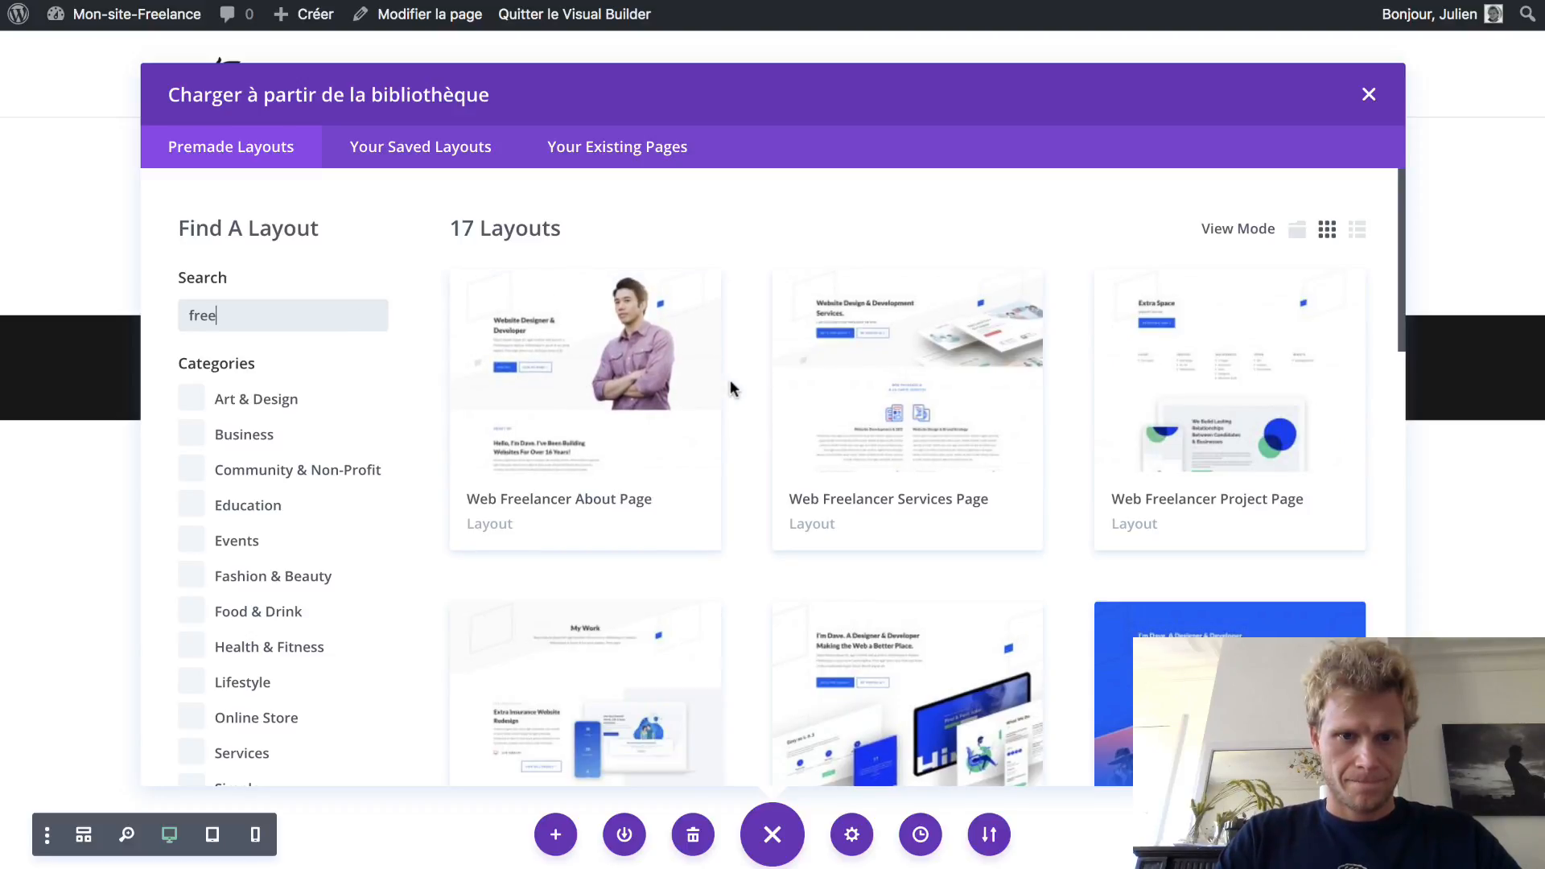
{"action": "key", "text": "ctrl+Right"}
{"action": "key", "text": "ctrl+Left"}
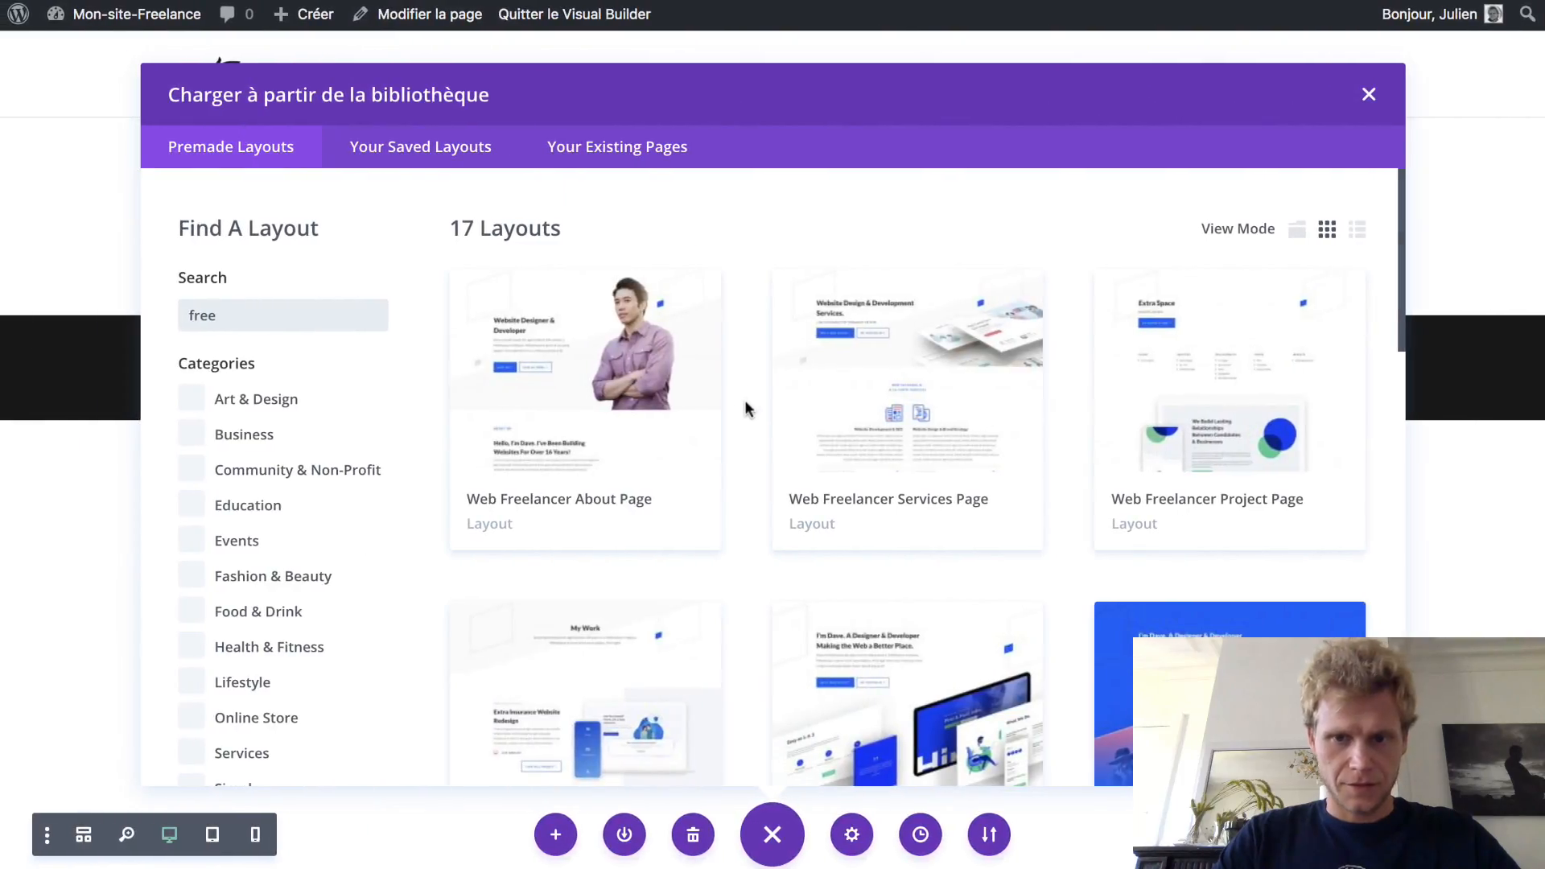
{"action": "scroll", "coordinate": [746, 401], "scroll_direction": "down", "scroll_amount": 4}
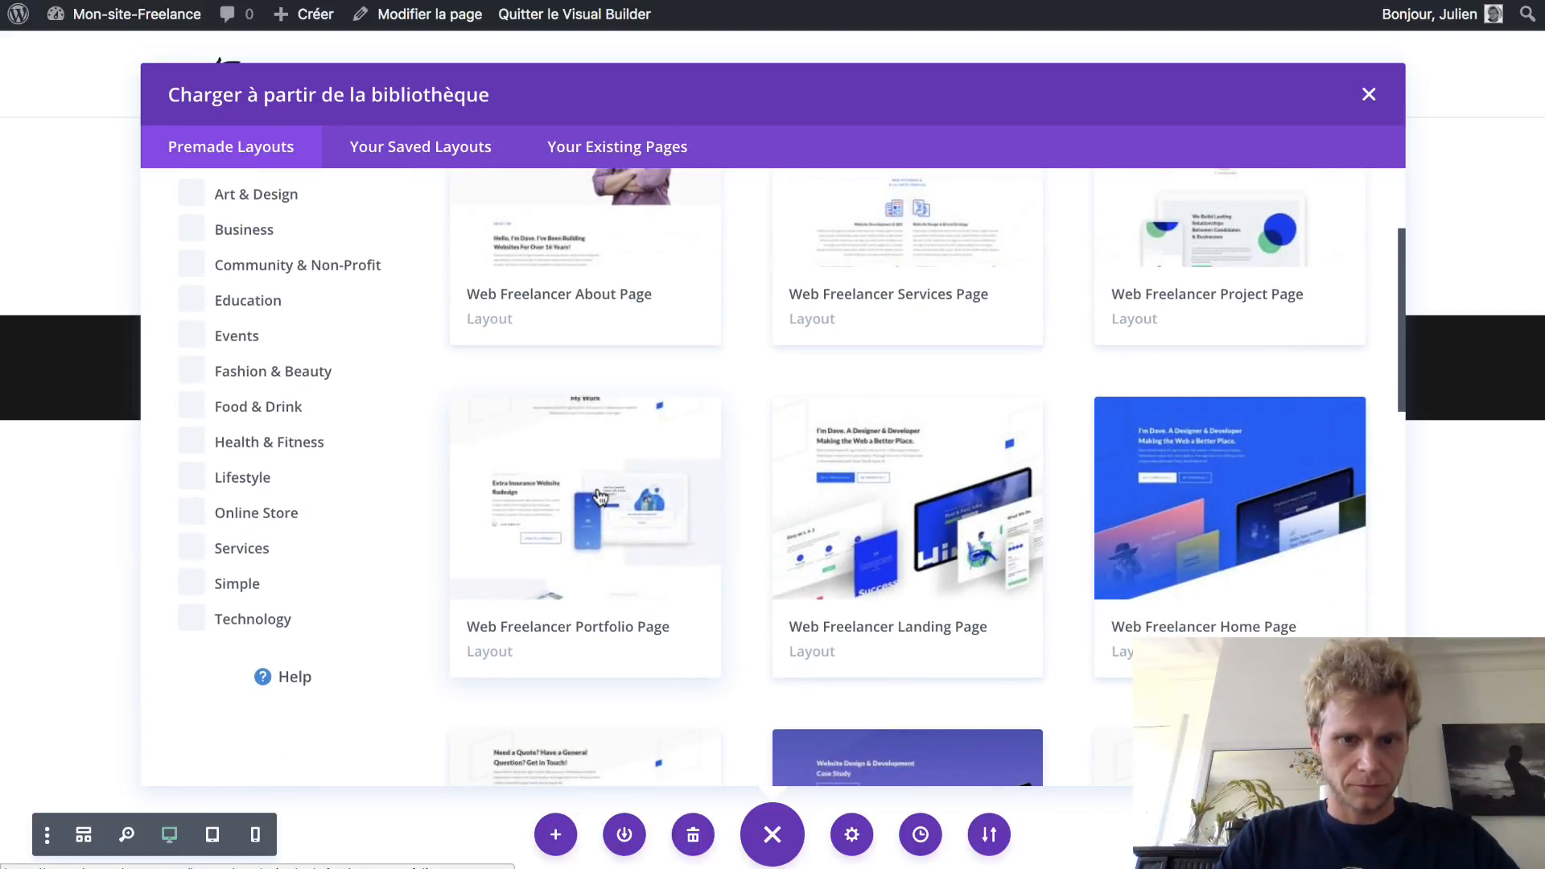
{"action": "left_click", "coordinate": [617, 486]}
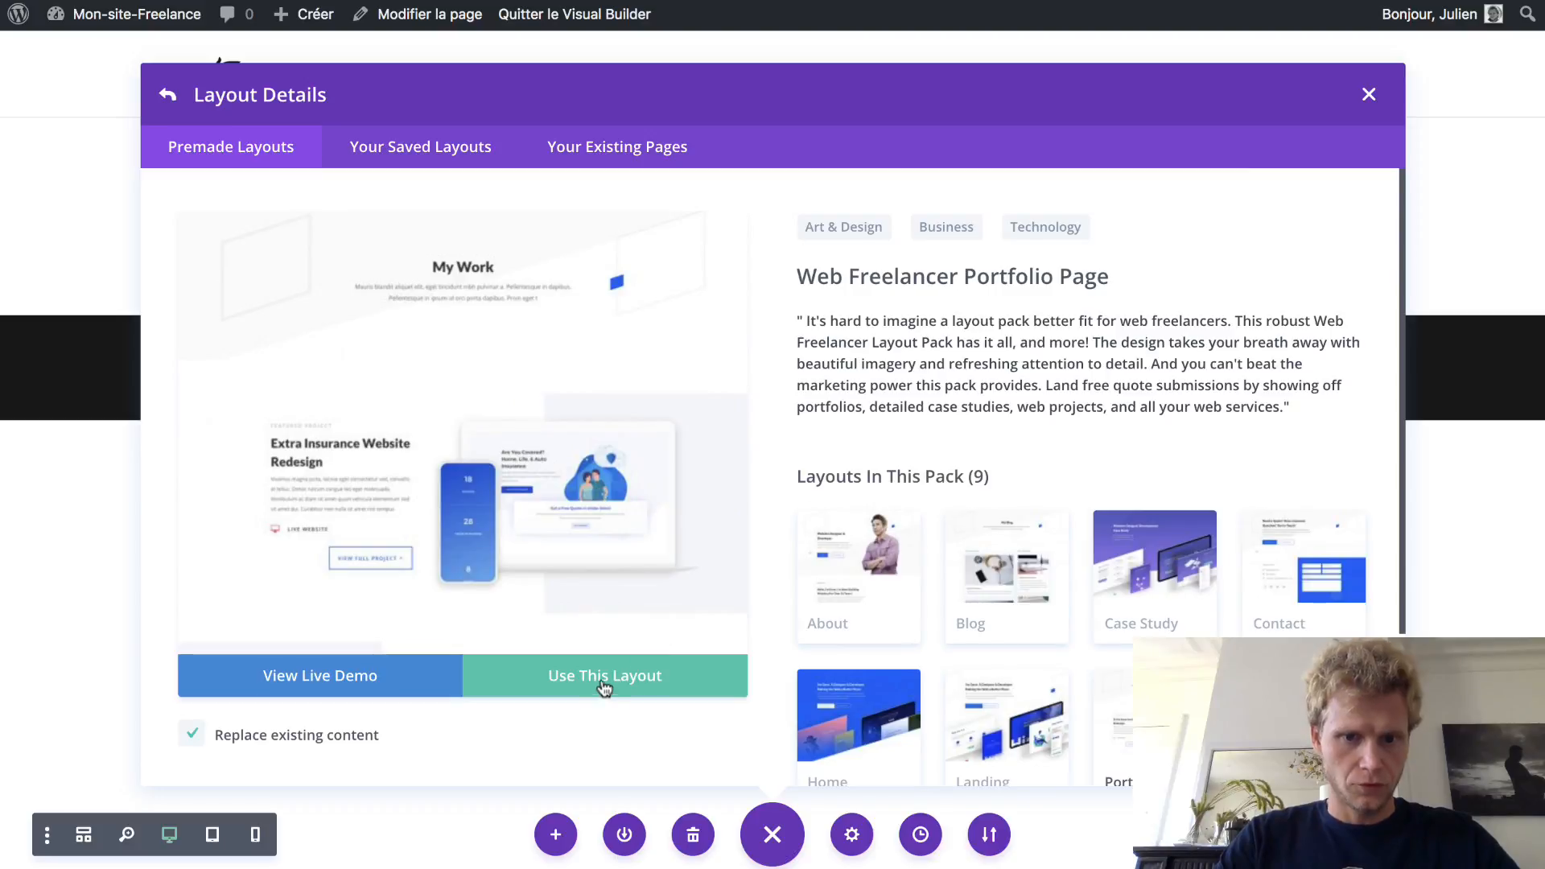
{"action": "left_click", "coordinate": [599, 684]}
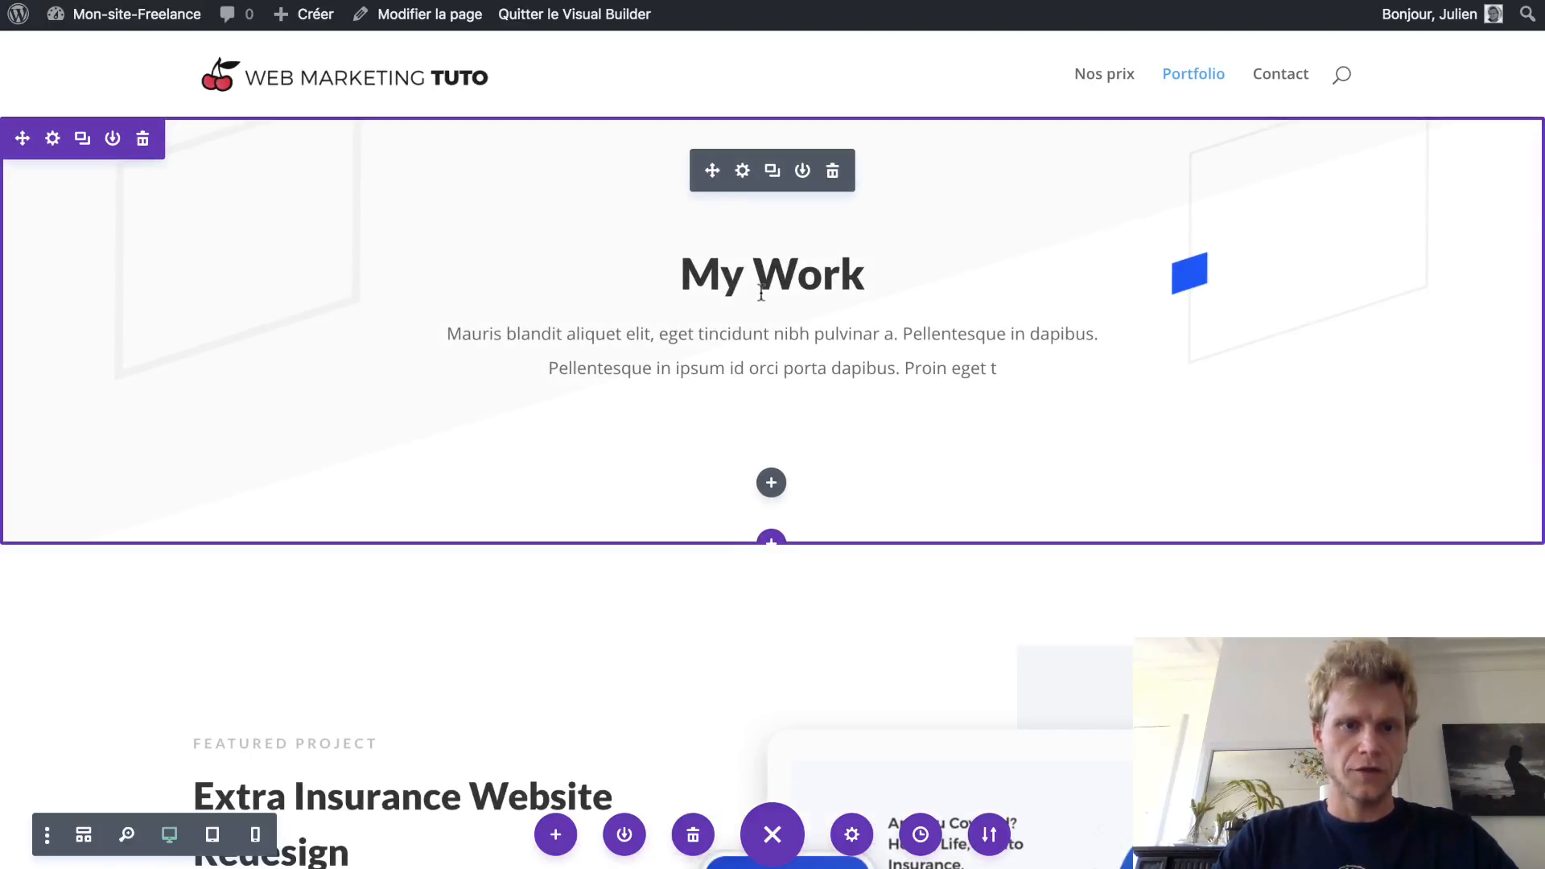
Scroll the imported layout past the projects down to the Ready to Start a Project? section
{"action": "scroll", "coordinate": [729, 378], "scroll_direction": "down", "scroll_amount": 7}
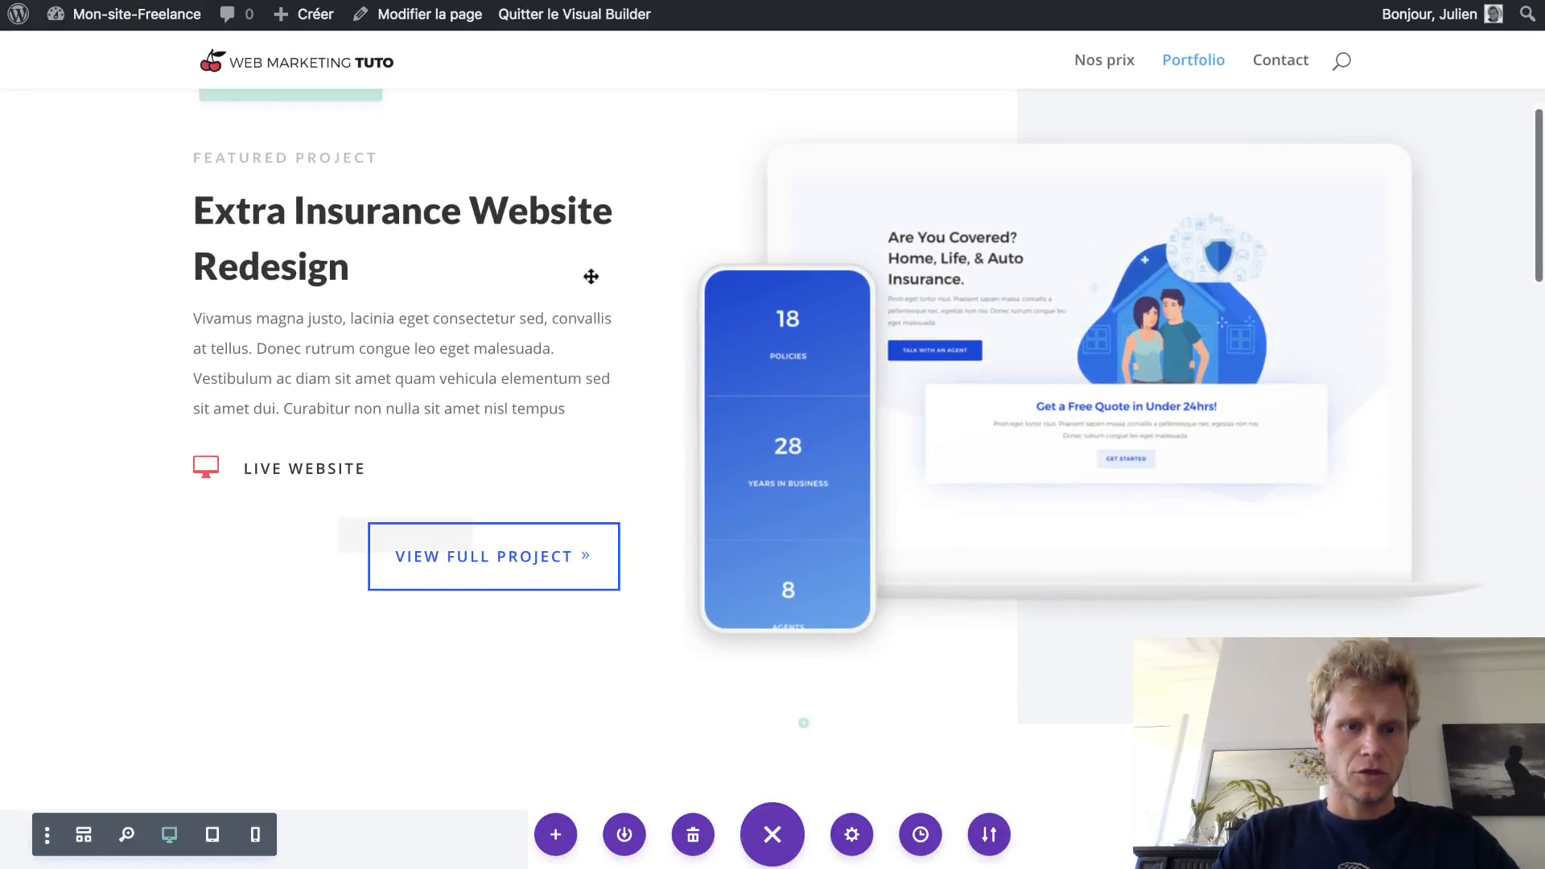
{"action": "scroll", "coordinate": [855, 507], "scroll_direction": "down", "scroll_amount": 10}
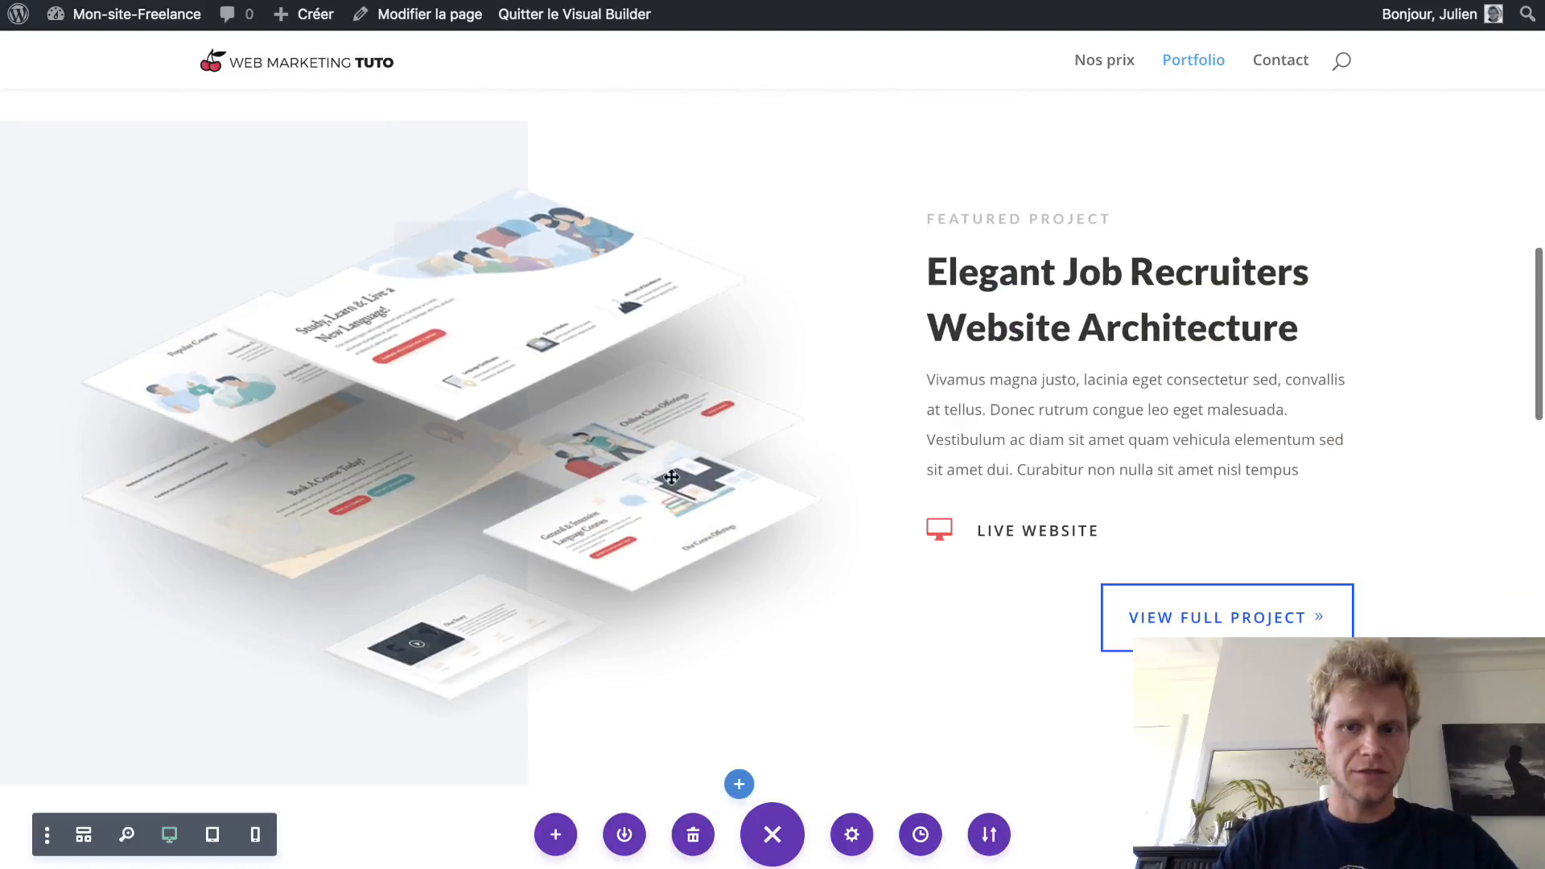
{"action": "scroll", "coordinate": [685, 487], "scroll_direction": "down", "scroll_amount": 12}
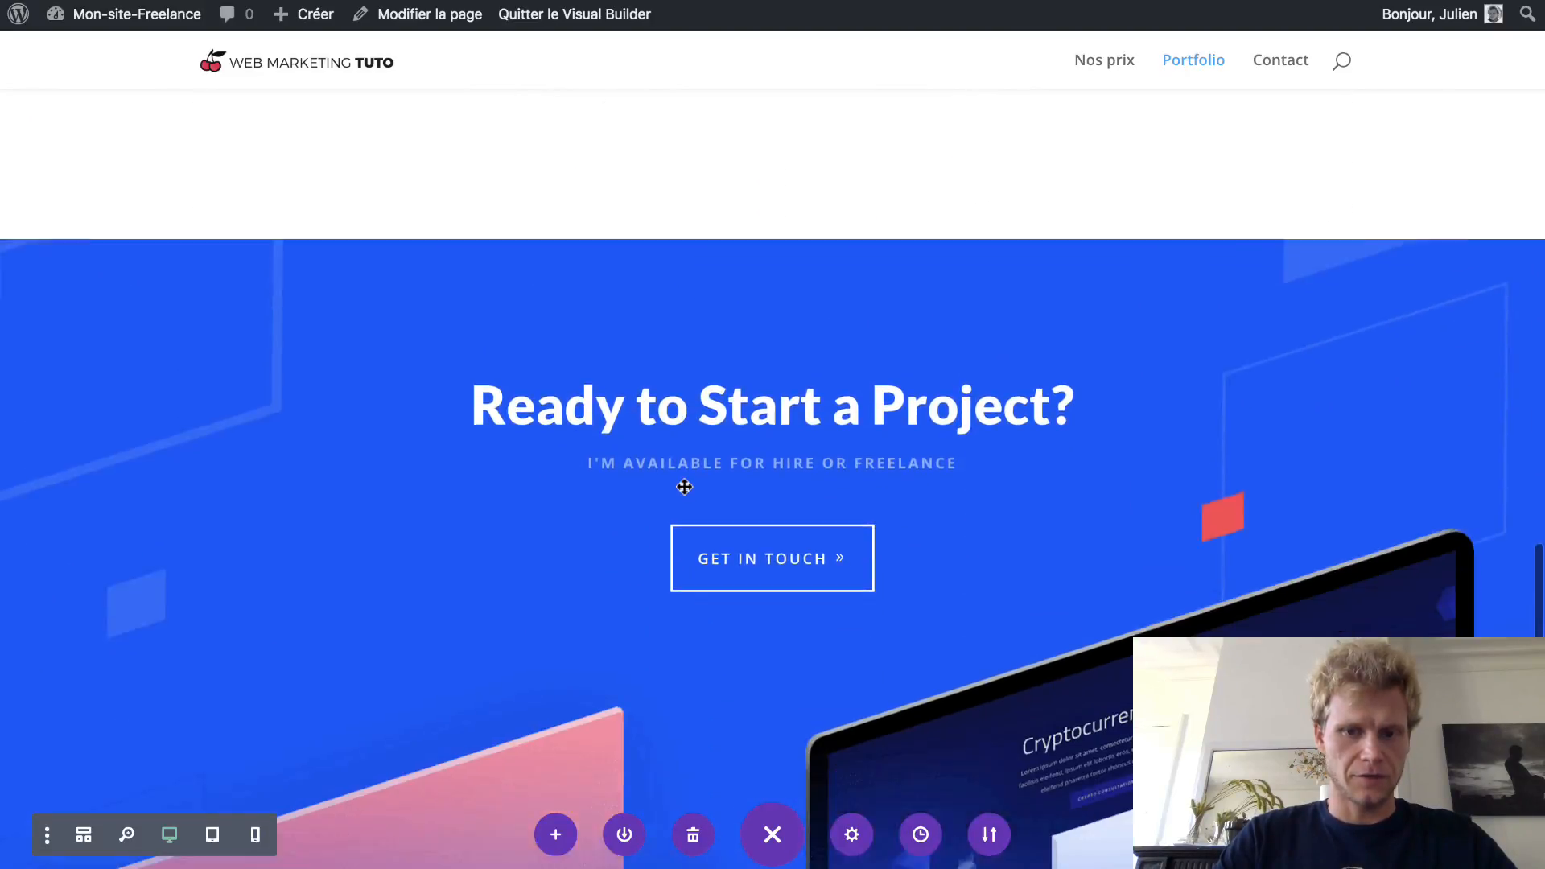
{"action": "scroll", "coordinate": [684, 487], "scroll_direction": "up", "scroll_amount": 5}
{"action": "scroll", "coordinate": [684, 487], "scroll_direction": "down", "scroll_amount": 5}
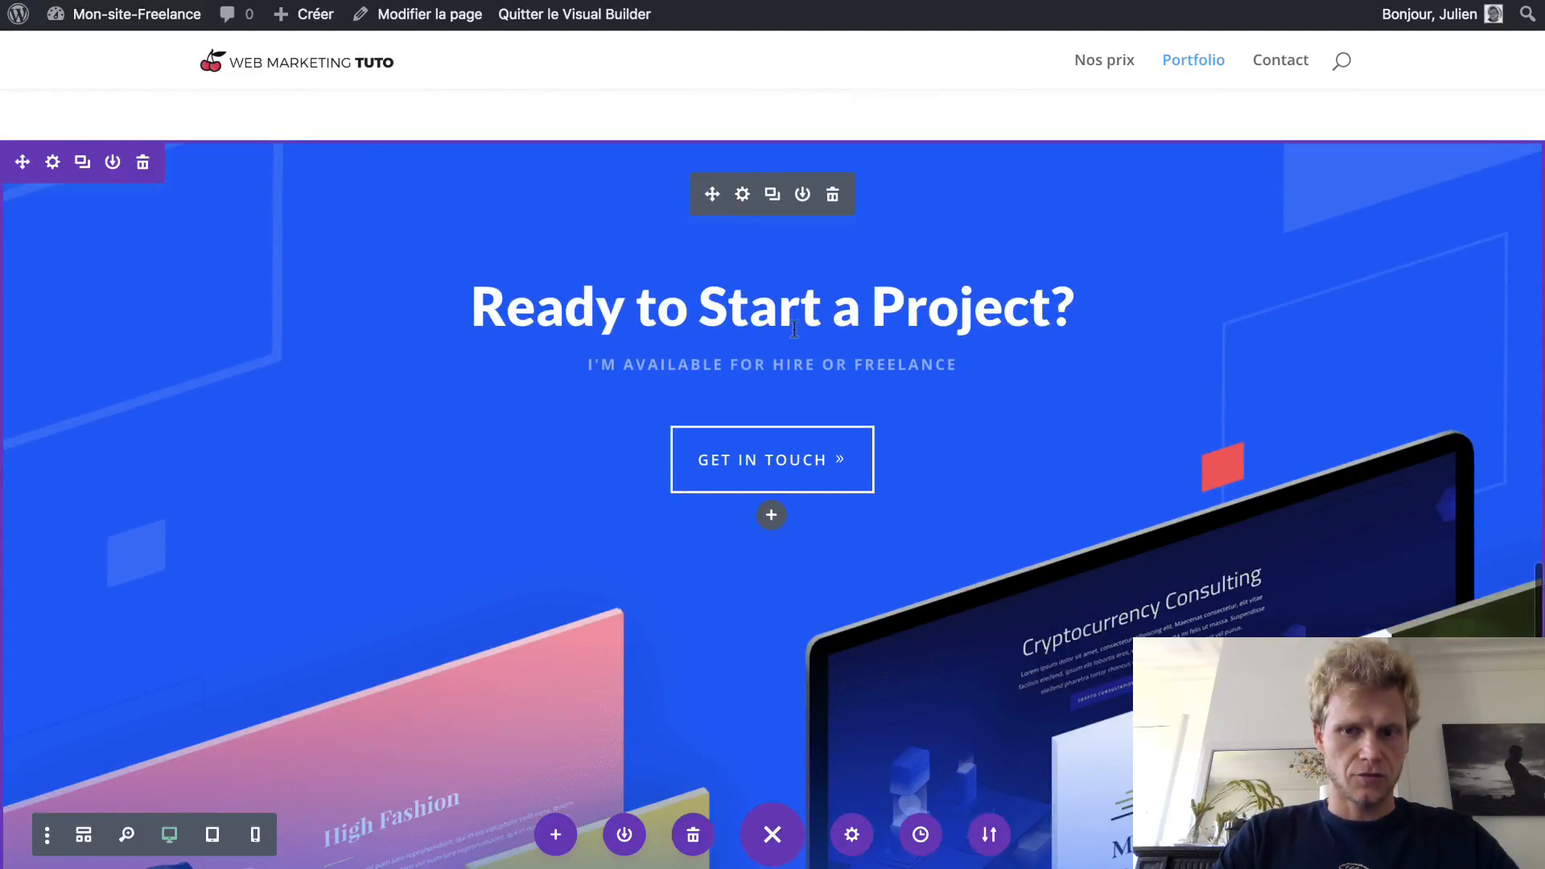
Copy the French subtitle from the reference Notre portfolio page
{"action": "key", "text": "ctrl+Right"}
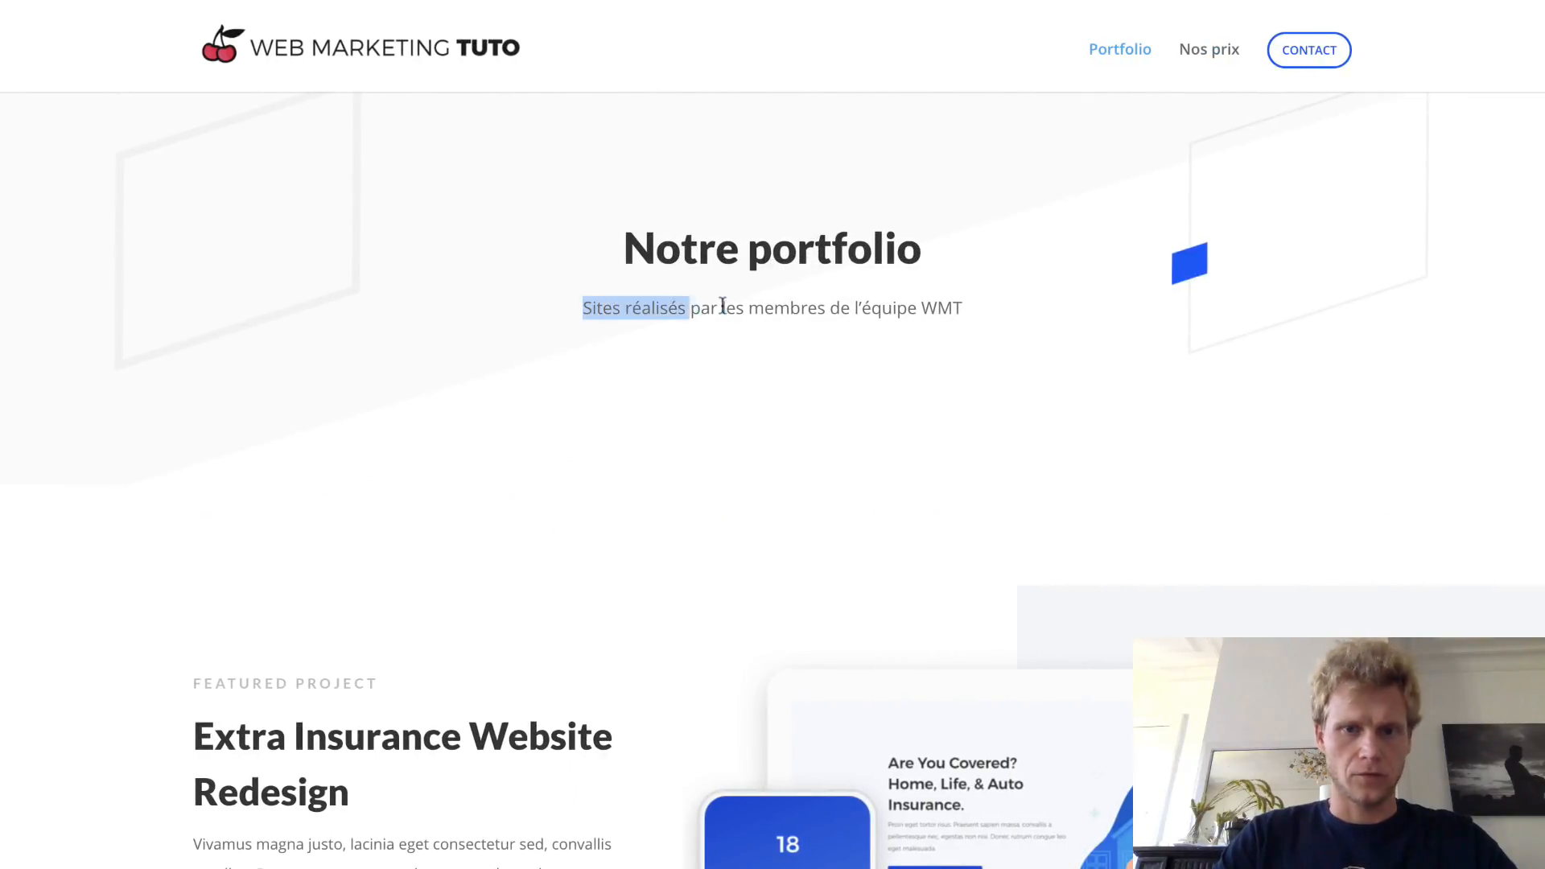
{"action": "triple_click", "coordinate": [965, 297]}
{"action": "key", "text": "super+c"}
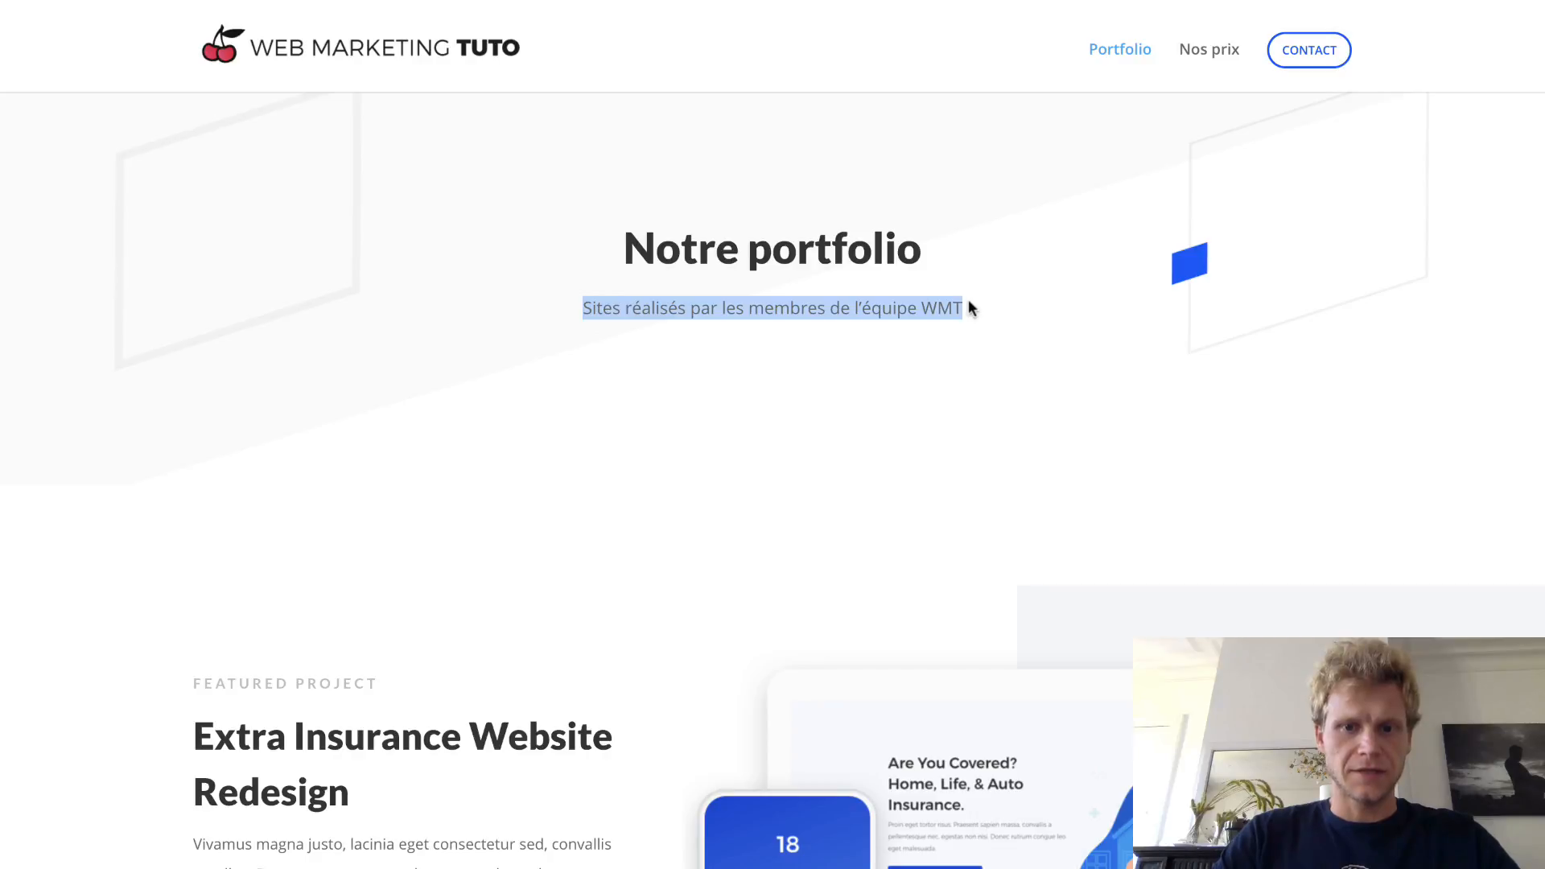
{"action": "key", "text": "ctrl+Left"}
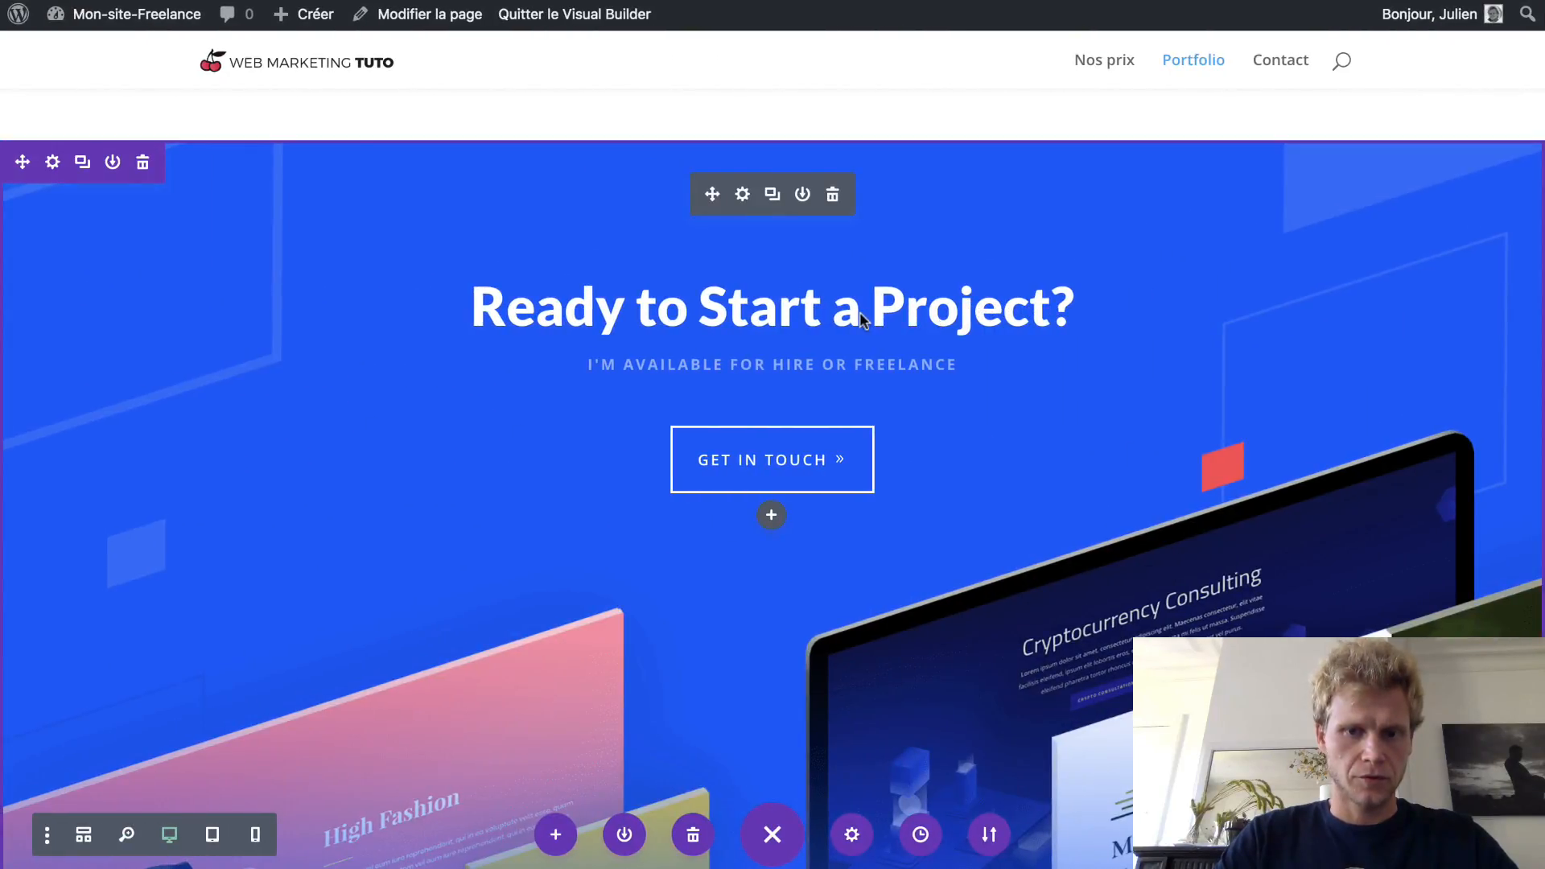
{"action": "scroll", "coordinate": [860, 312], "scroll_direction": "up", "scroll_amount": 15}
Retitle the header 'Notre Portfolio' and paste the French subtitle over the placeholder paragraph
{"action": "double_click", "coordinate": [822, 256]}
{"action": "triple_click", "coordinate": [822, 256]}
{"action": "type", "text": "Noyt"}
{"action": "key", "text": "BackSpace"}
{"action": "key", "text": "BackSpace"}
{"action": "type", "text": "tre Poprtf"}
{"action": "key", "text": "BackSpace"}
{"action": "key", "text": "BackSpace"}
{"action": "key", "text": "BackSpace"}
{"action": "key", "text": "BackSpace"}
{"action": "type", "text": "rtfolio"}
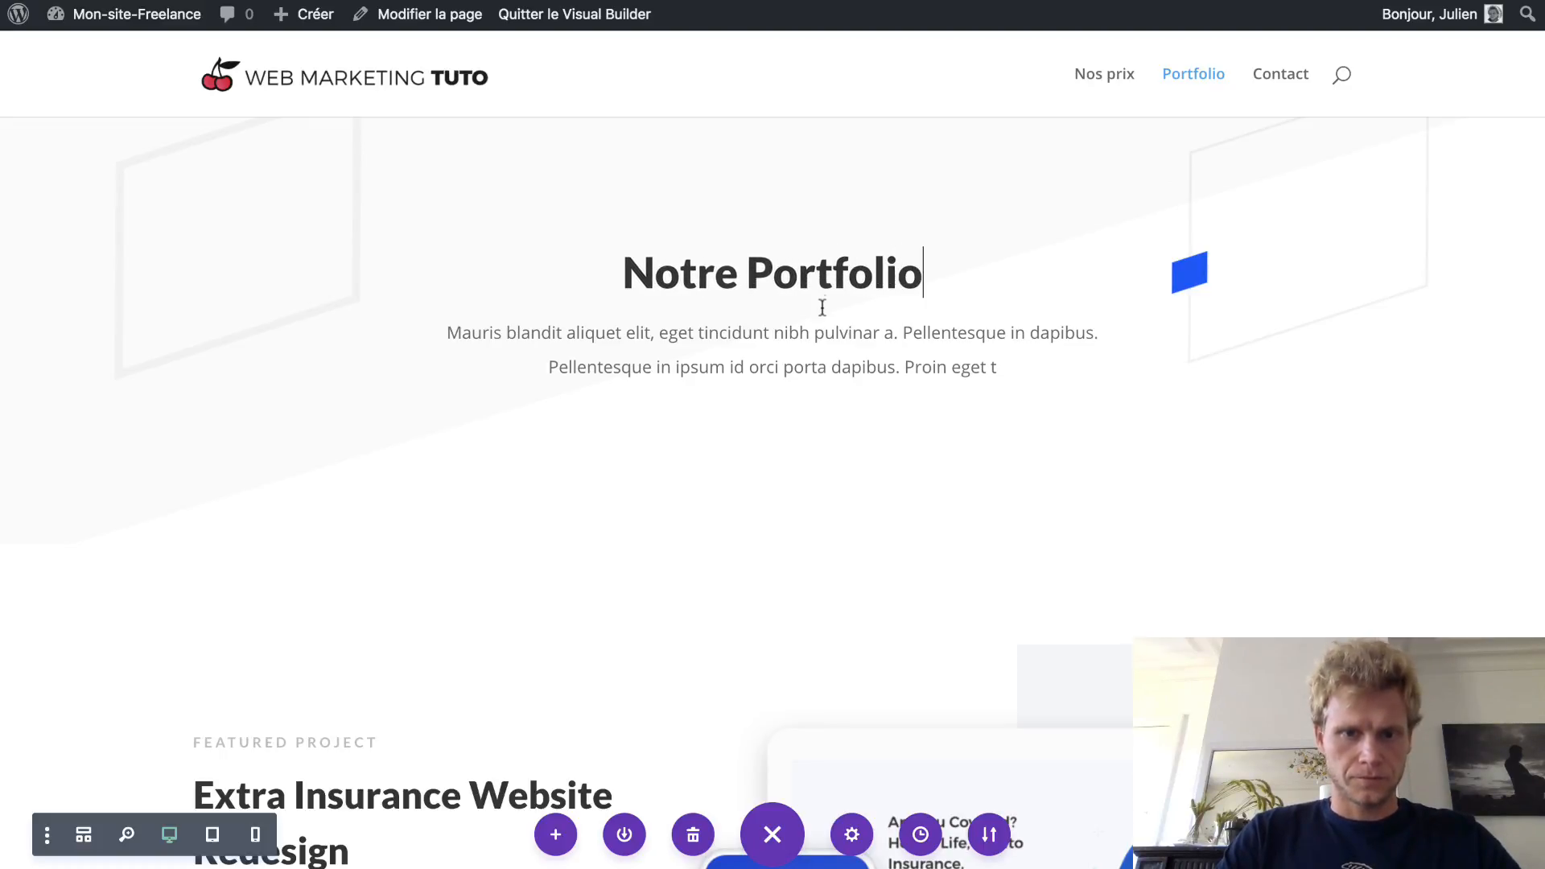
{"action": "triple_click", "coordinate": [803, 328]}
{"action": "key", "text": "super+v"}
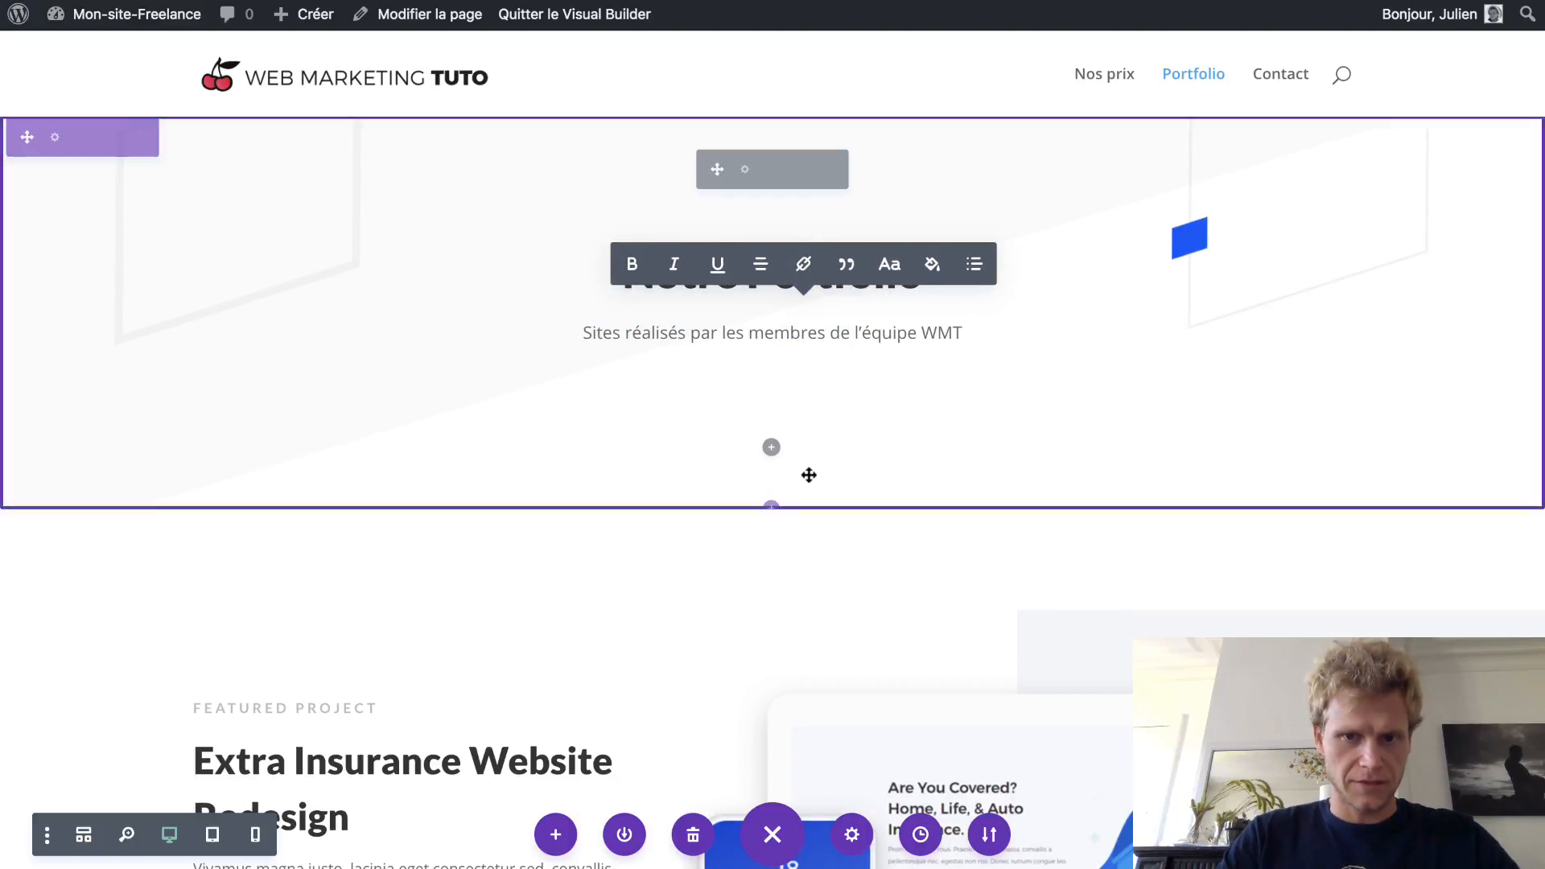
Inspect the Language School card's Image et icône options, cancel, and scroll to the CTA
{"action": "scroll", "coordinate": [804, 499], "scroll_direction": "down", "scroll_amount": 8}
{"action": "scroll", "coordinate": [801, 476], "scroll_direction": "down", "scroll_amount": 12}
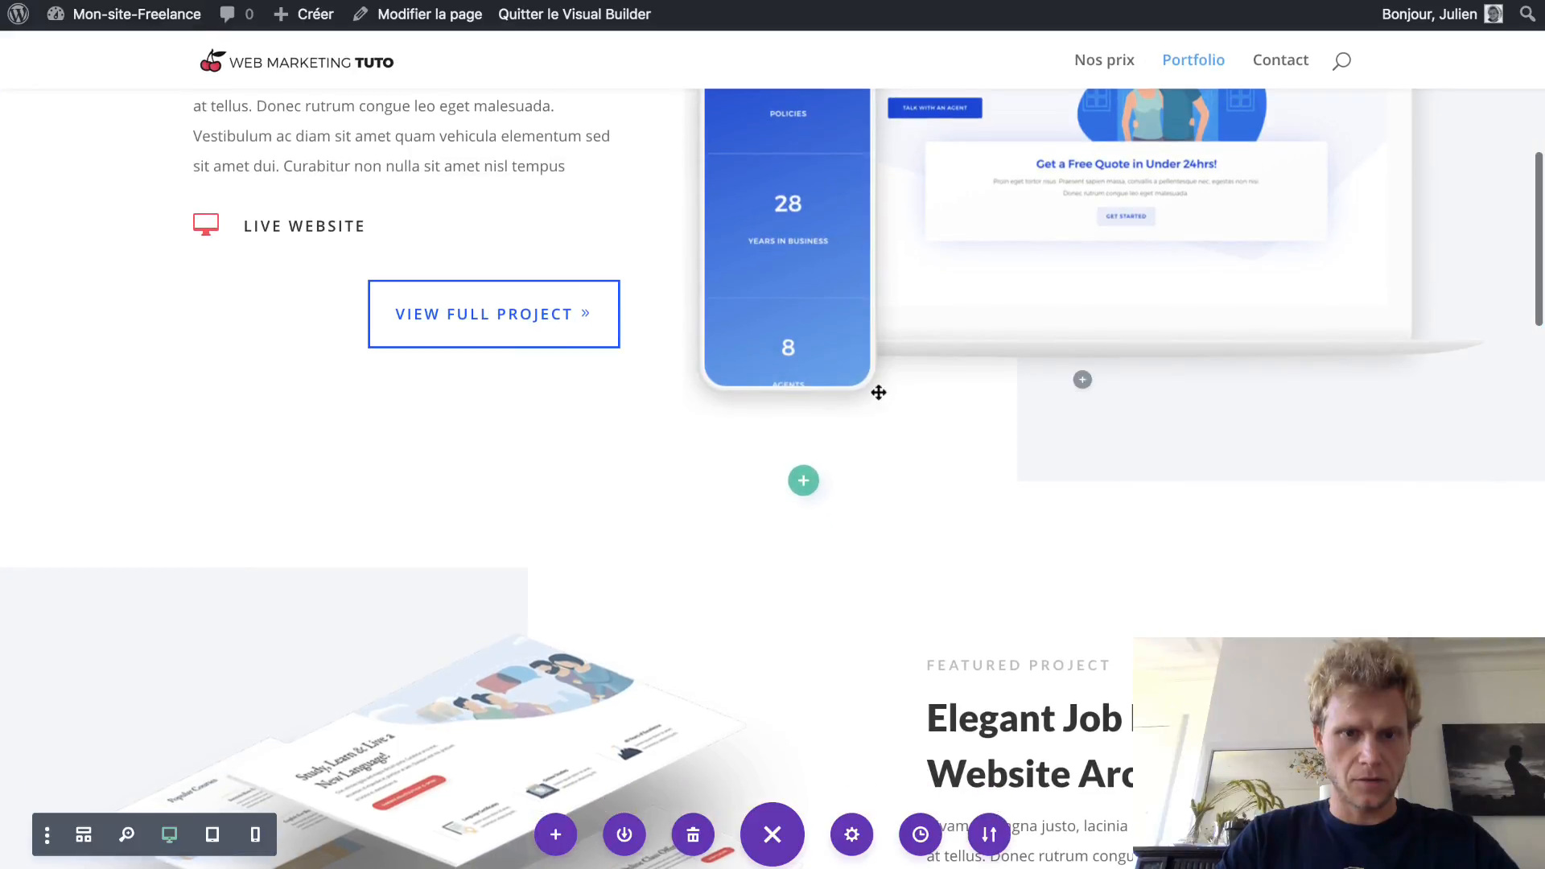
{"action": "scroll", "coordinate": [802, 476], "scroll_direction": "down", "scroll_amount": 5}
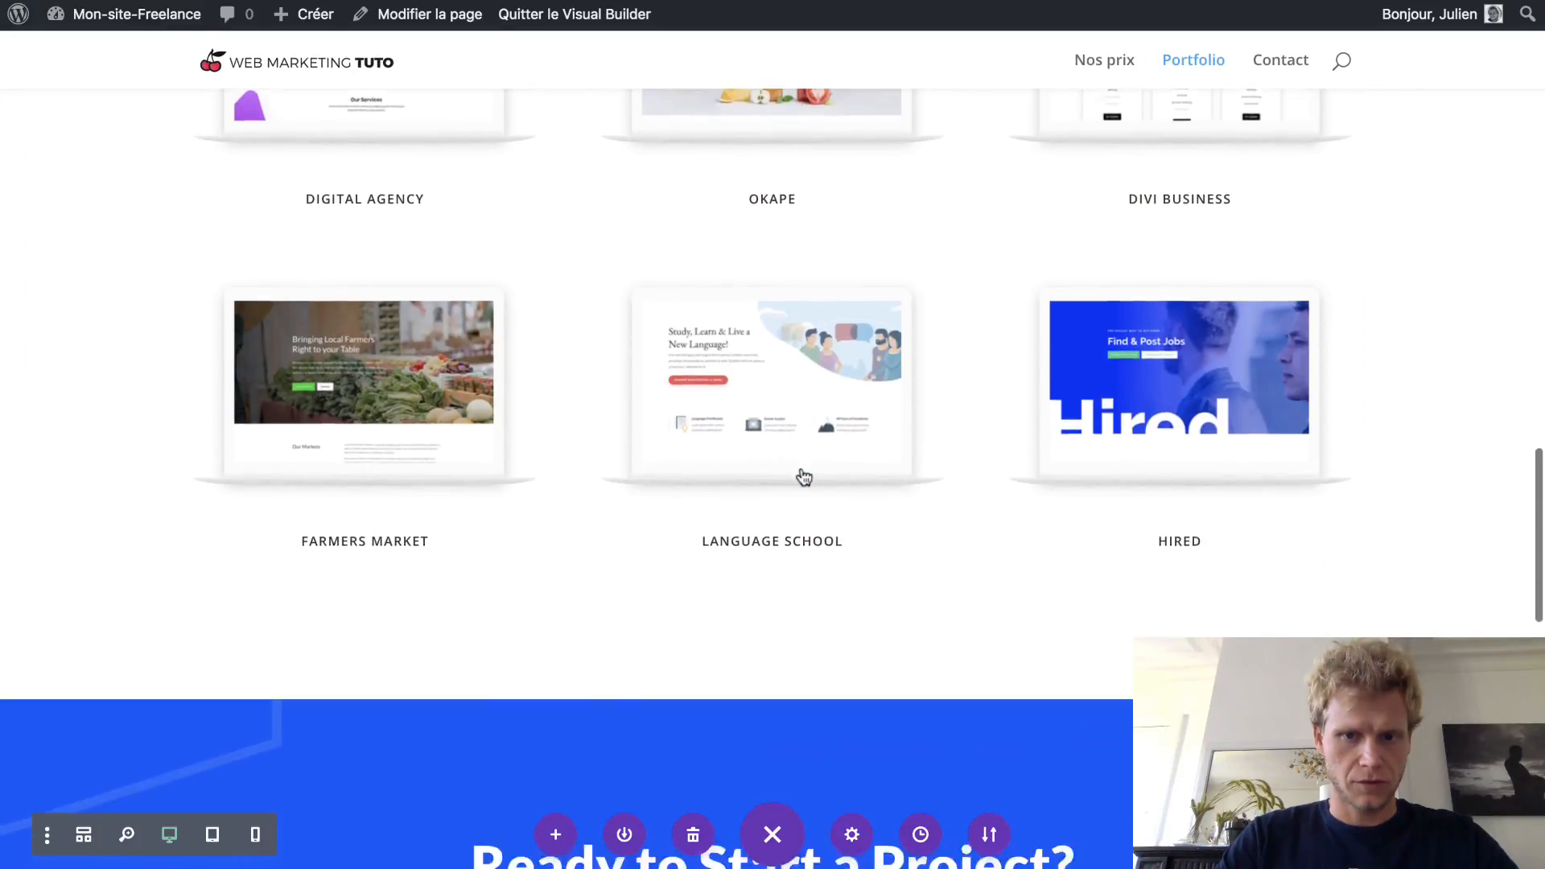
{"action": "scroll", "coordinate": [772, 435], "scroll_direction": "up", "scroll_amount": 3}
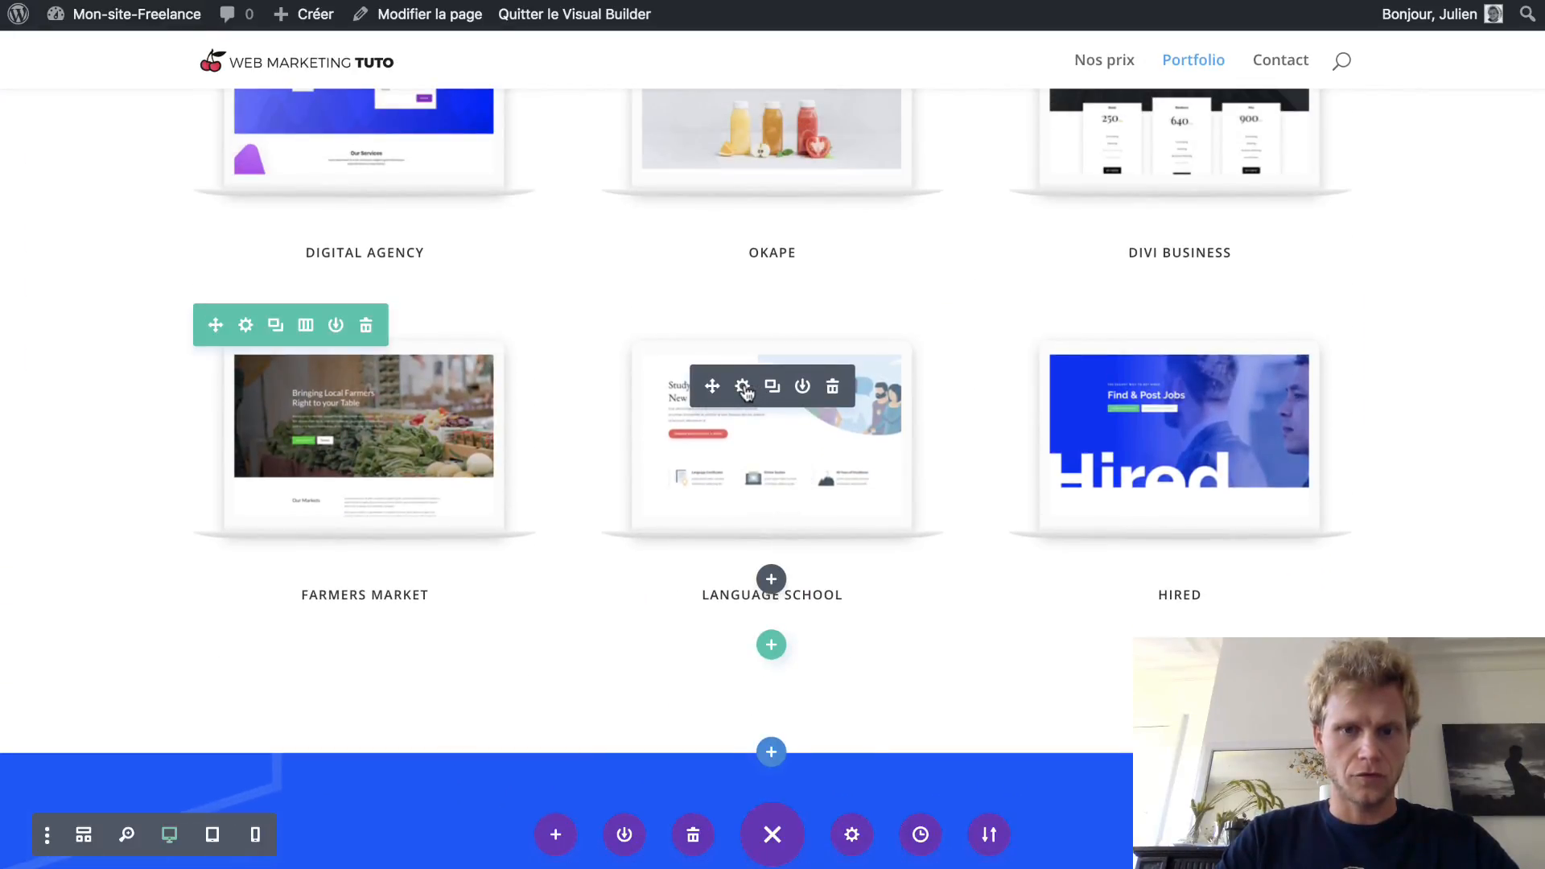
{"action": "left_click", "coordinate": [743, 388]}
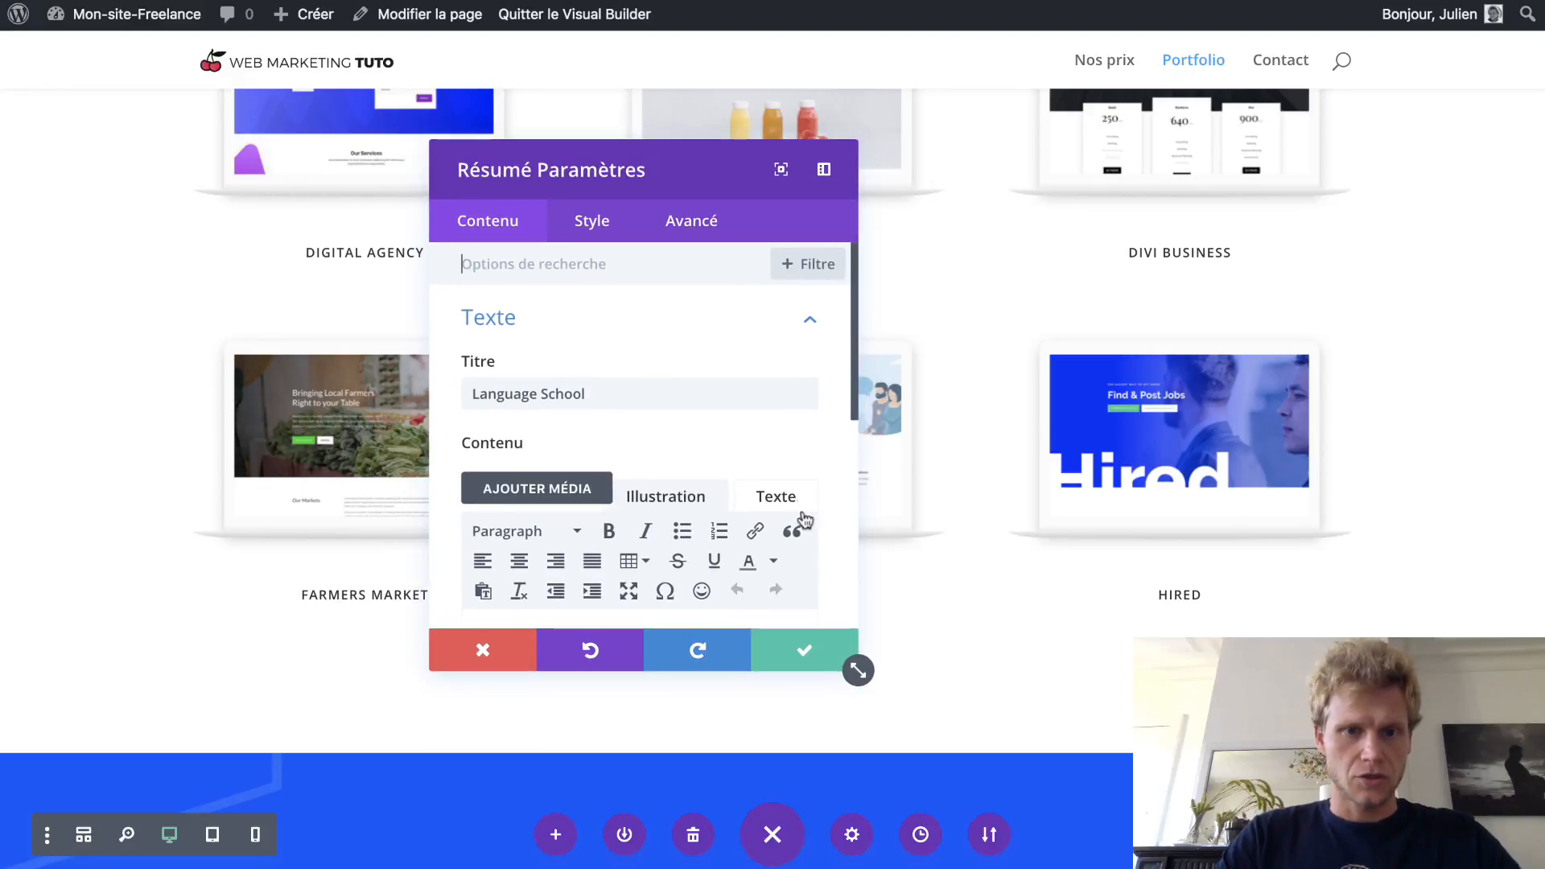
{"action": "scroll", "coordinate": [792, 355], "scroll_direction": "down", "scroll_amount": 4}
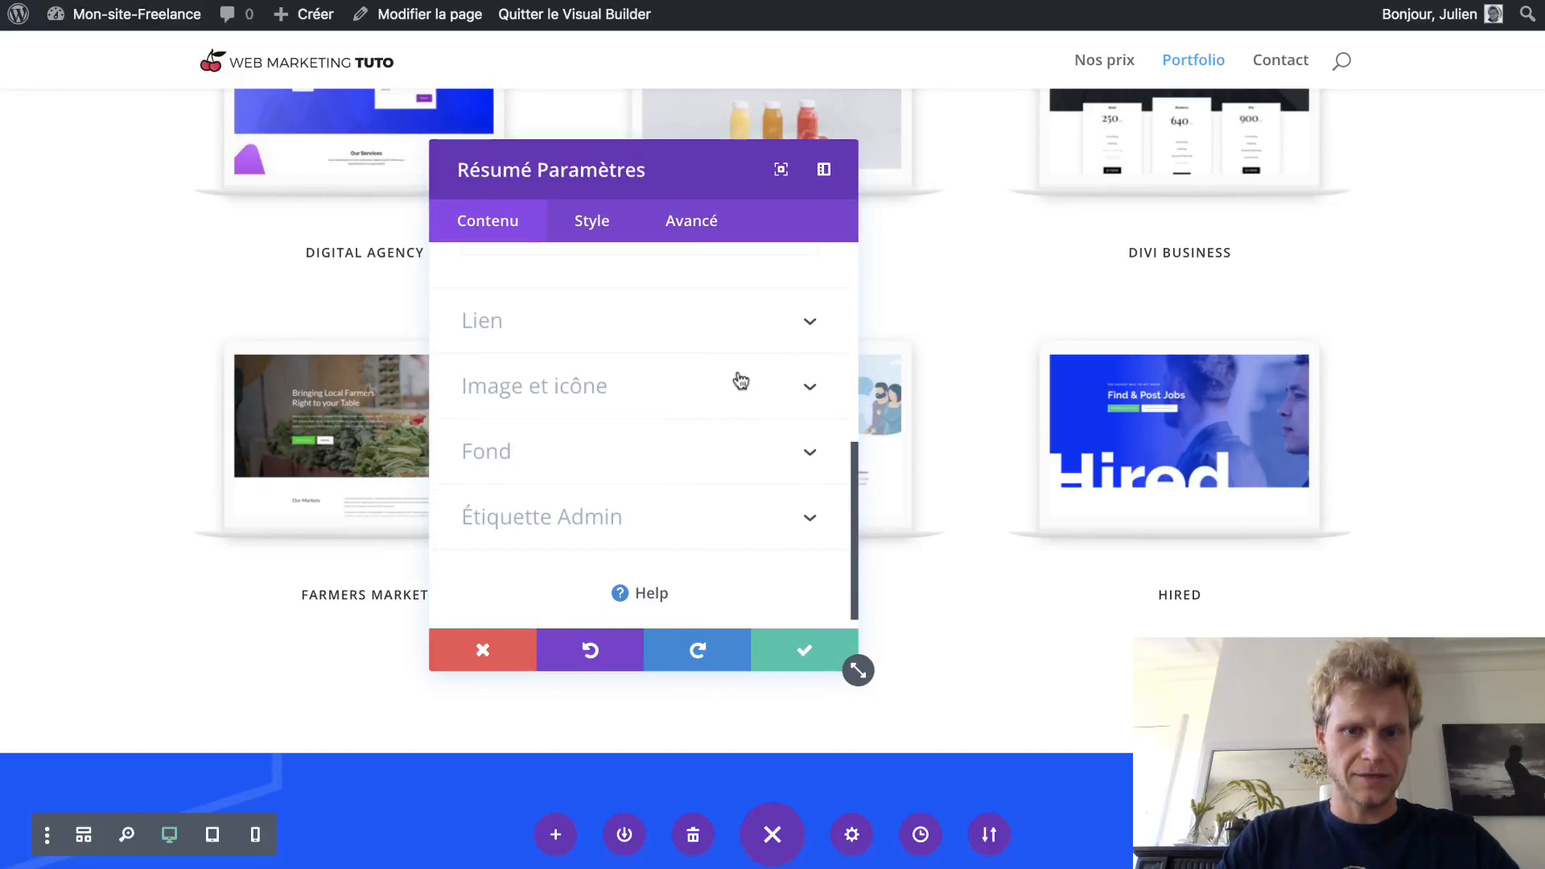
{"action": "left_click", "coordinate": [738, 384]}
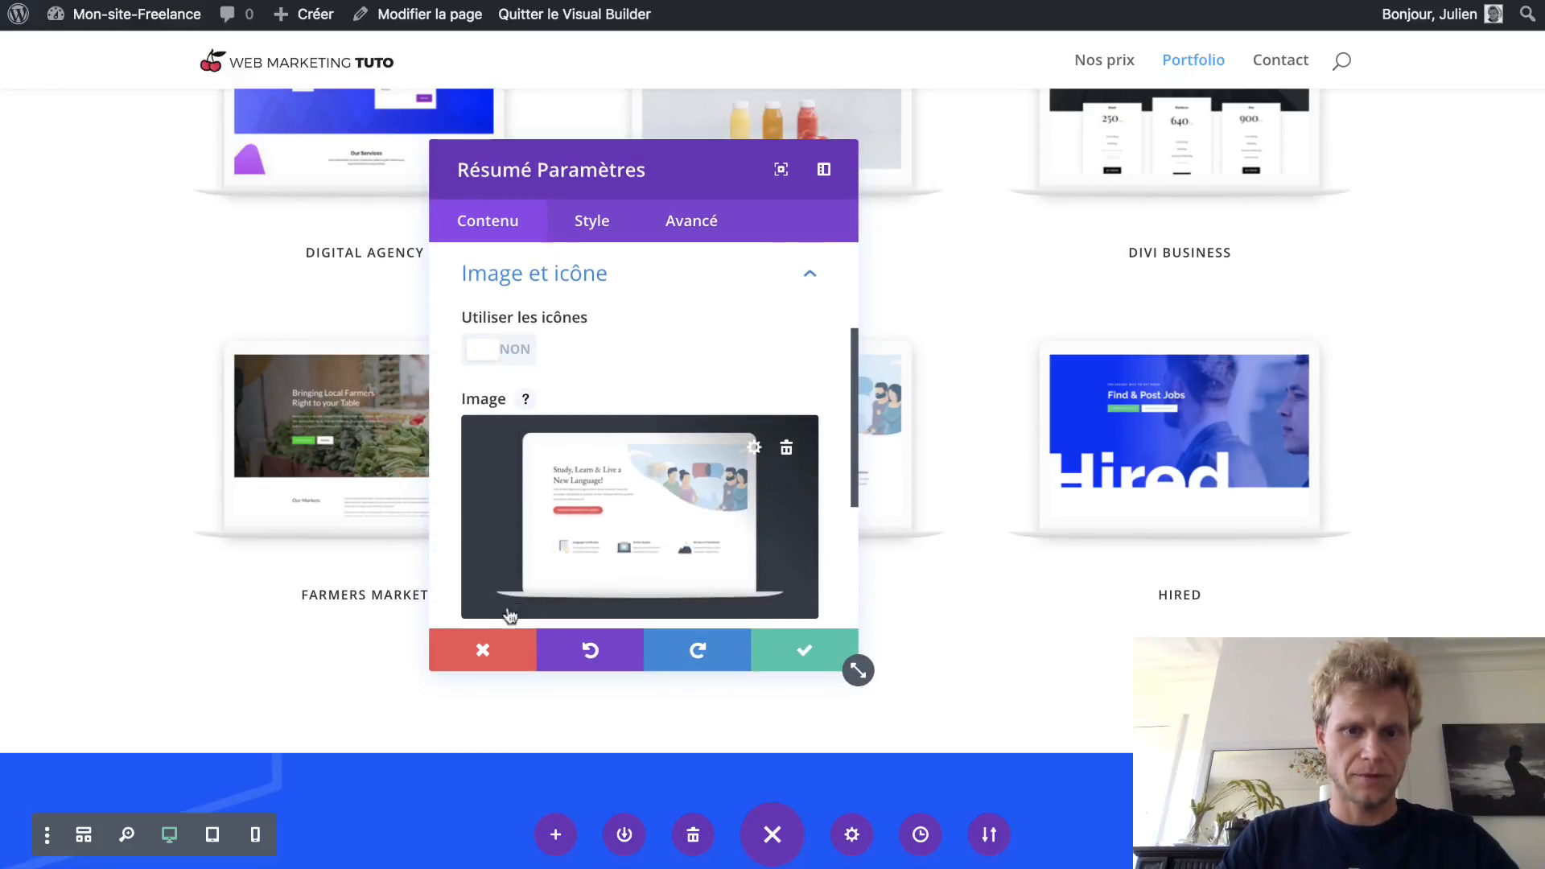
{"action": "left_click", "coordinate": [483, 652]}
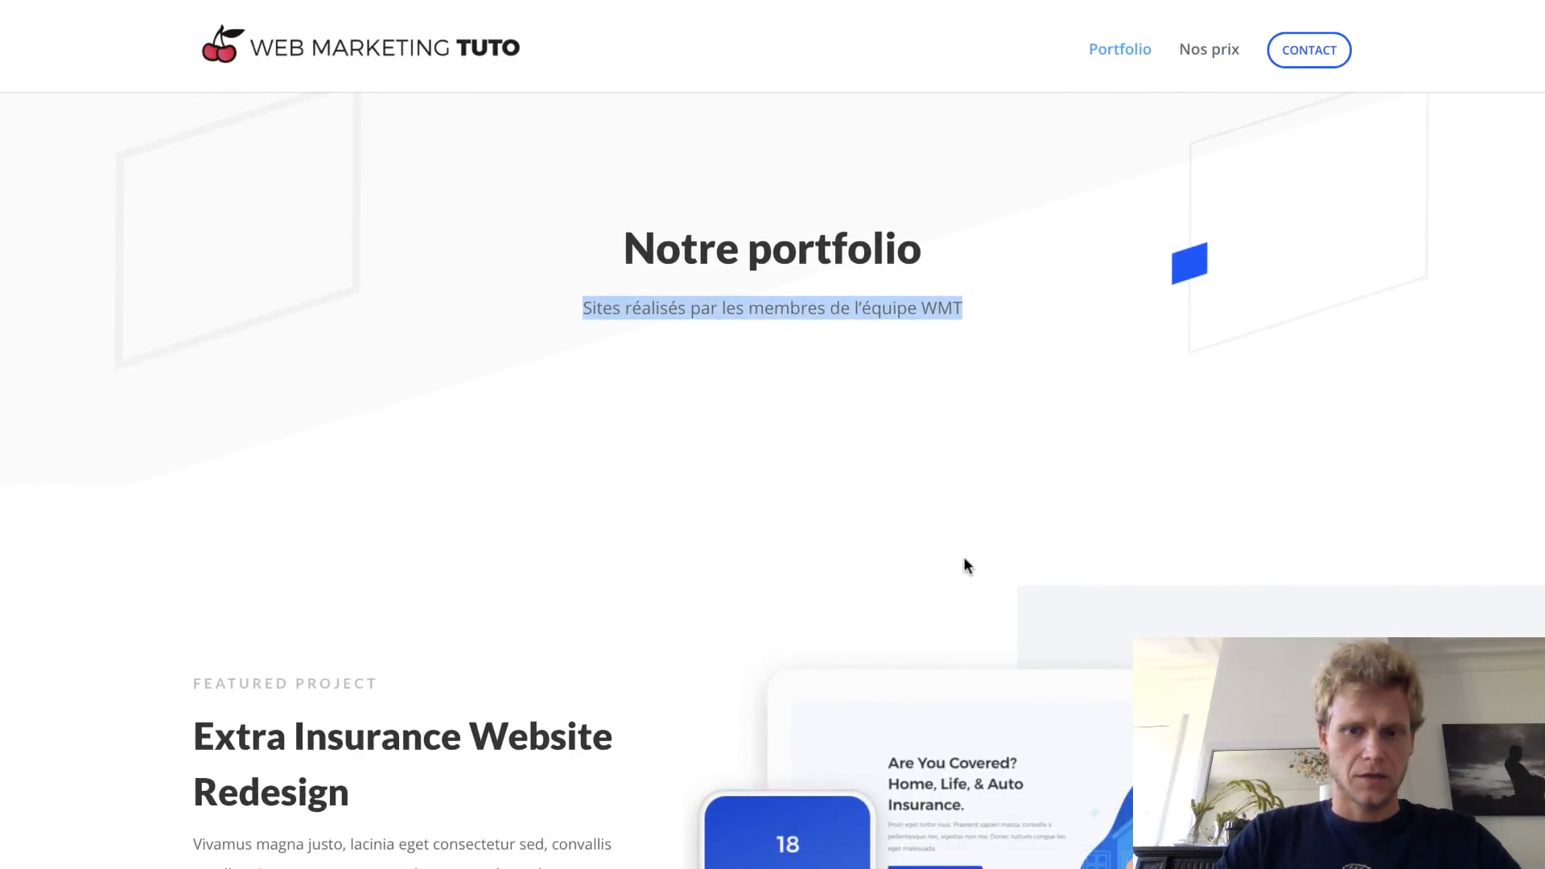
{"action": "scroll", "coordinate": [964, 557], "scroll_direction": "down", "scroll_amount": 15}
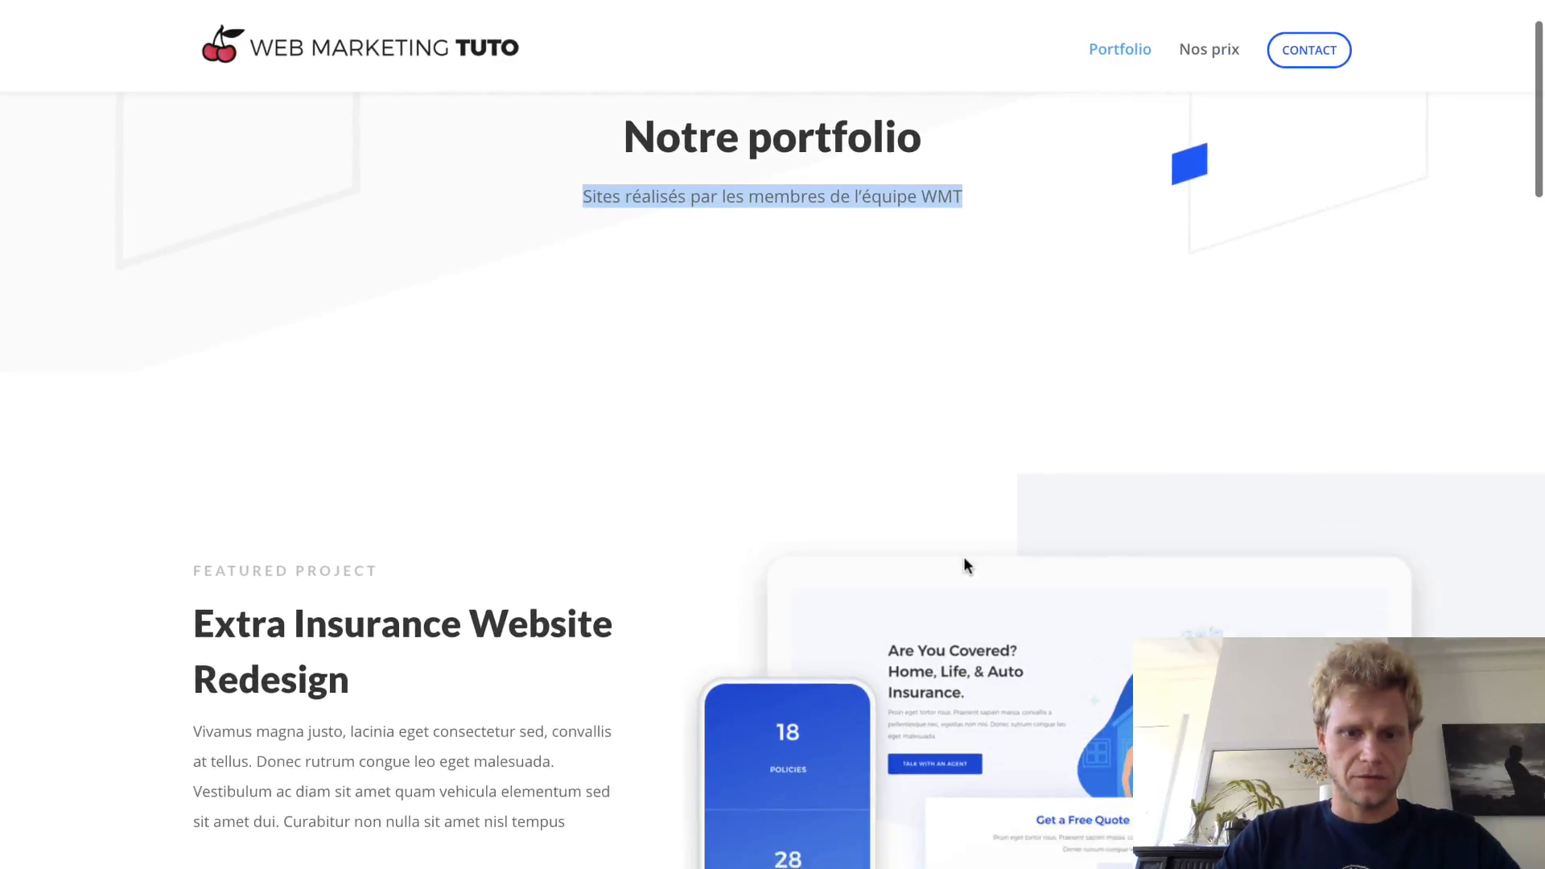
{"action": "scroll", "coordinate": [963, 557], "scroll_direction": "down", "scroll_amount": 12}
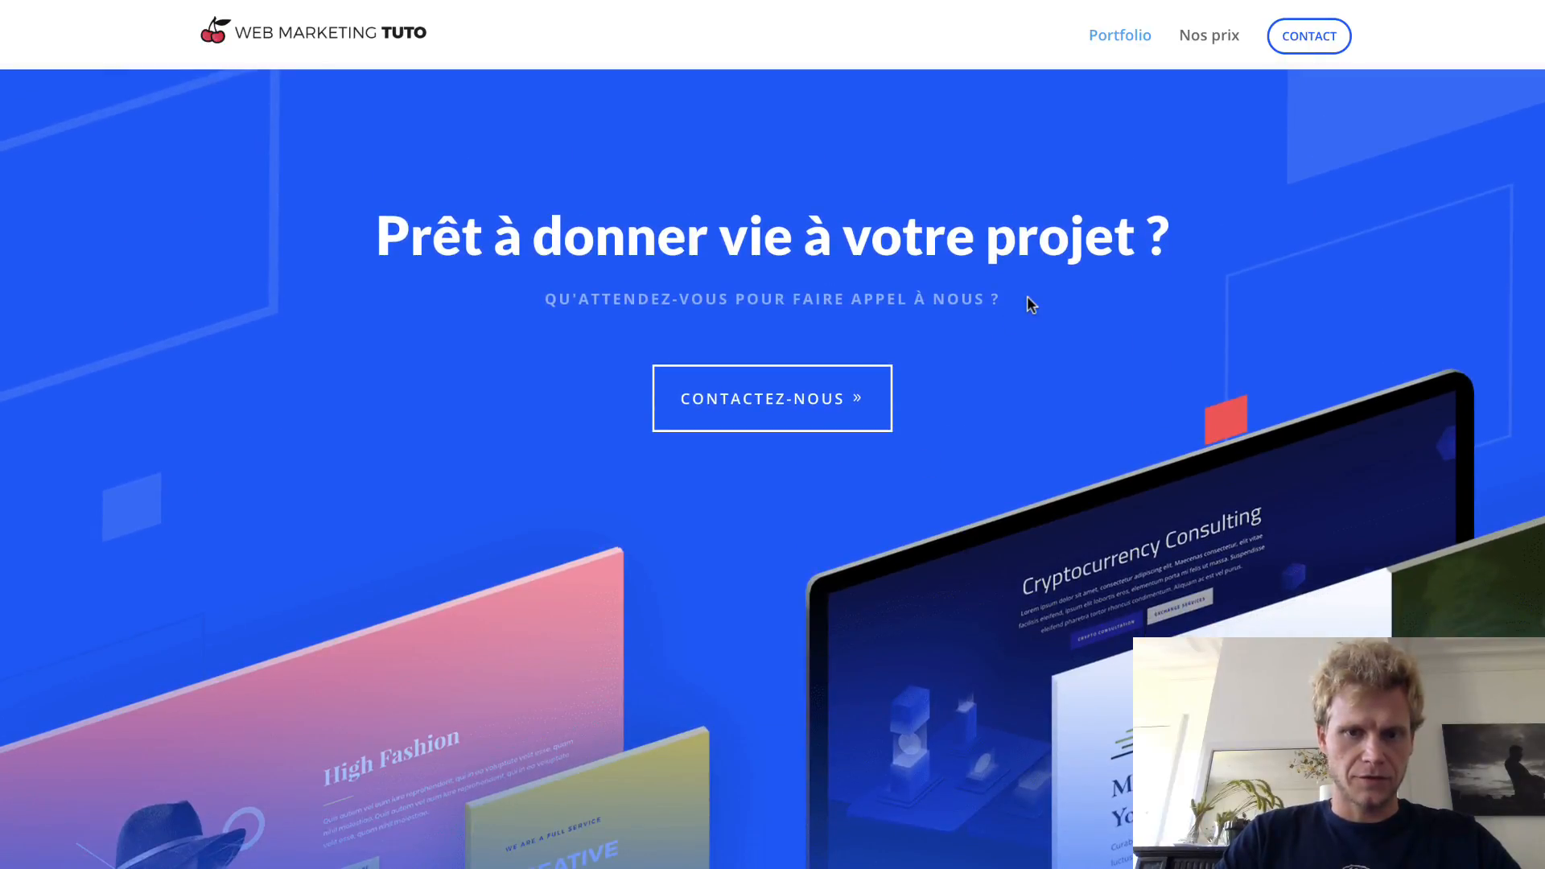
Replace the CTA heading with 'Prêt à donner vie à votre projet ?'
{"action": "triple_click", "coordinate": [1007, 234]}
{"action": "key", "text": "super+c"}
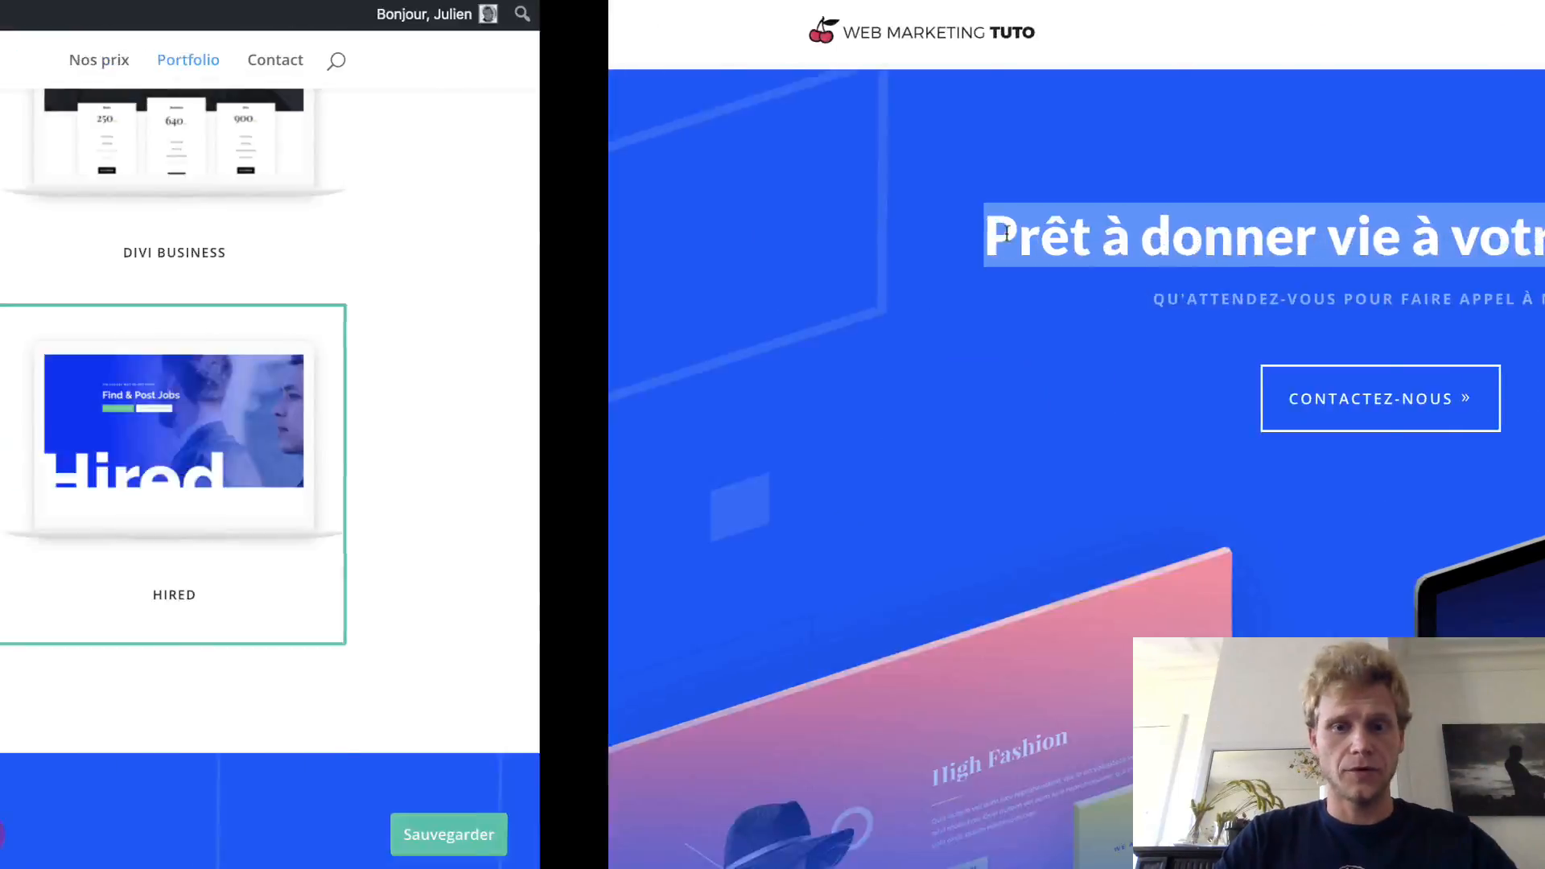
{"action": "scroll", "coordinate": [970, 529], "scroll_direction": "down", "scroll_amount": 5}
{"action": "scroll", "coordinate": [970, 530], "scroll_direction": "down", "scroll_amount": 3}
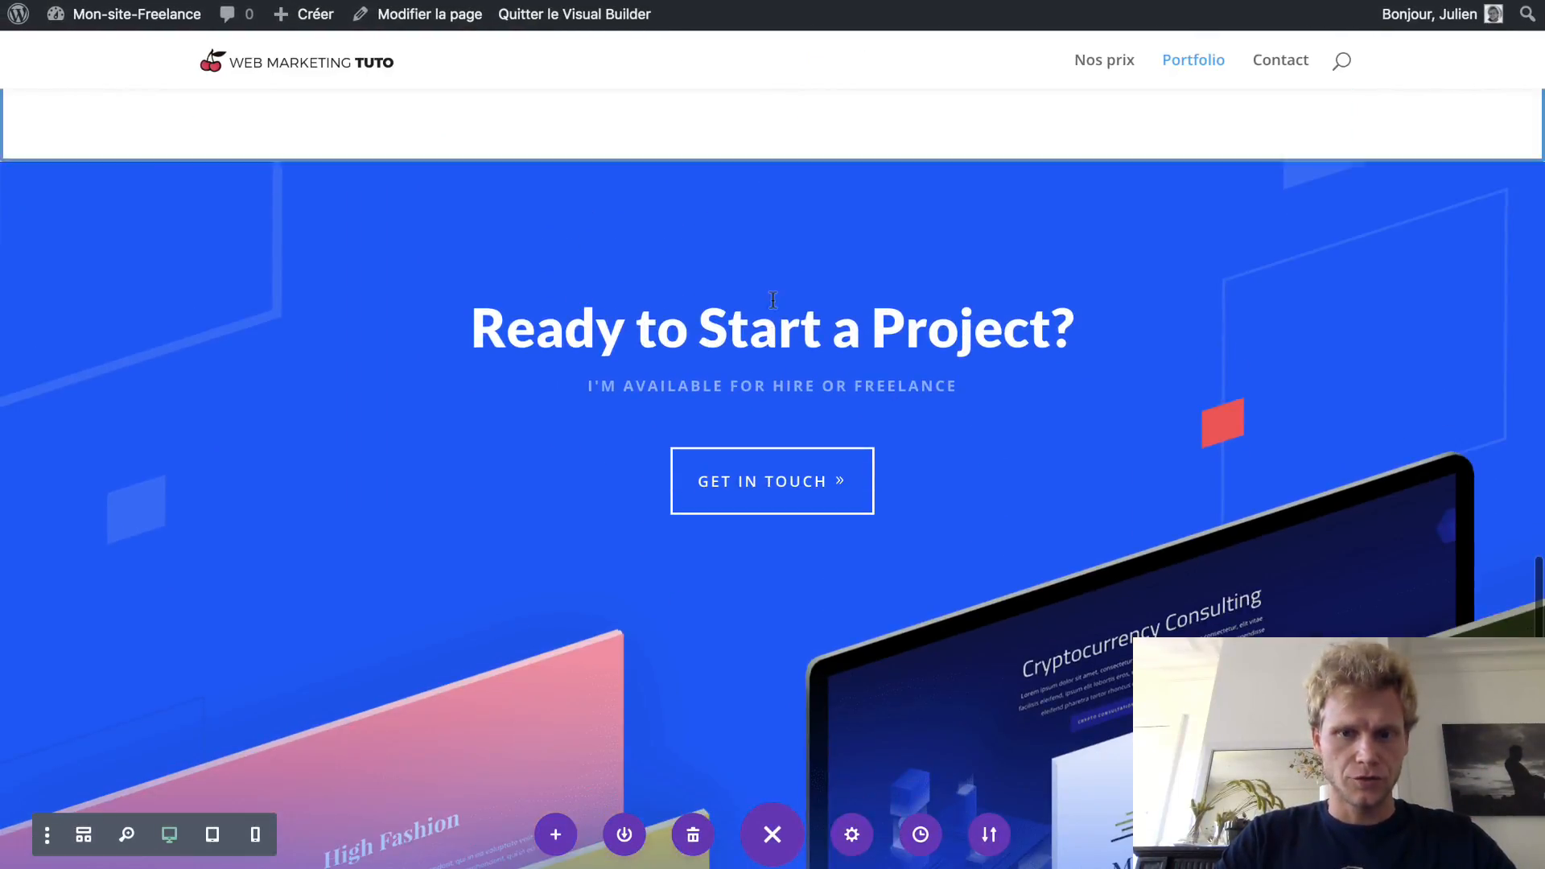
{"action": "double_click", "coordinate": [666, 335]}
{"action": "triple_click", "coordinate": [666, 335]}
{"action": "key", "text": "super+v"}
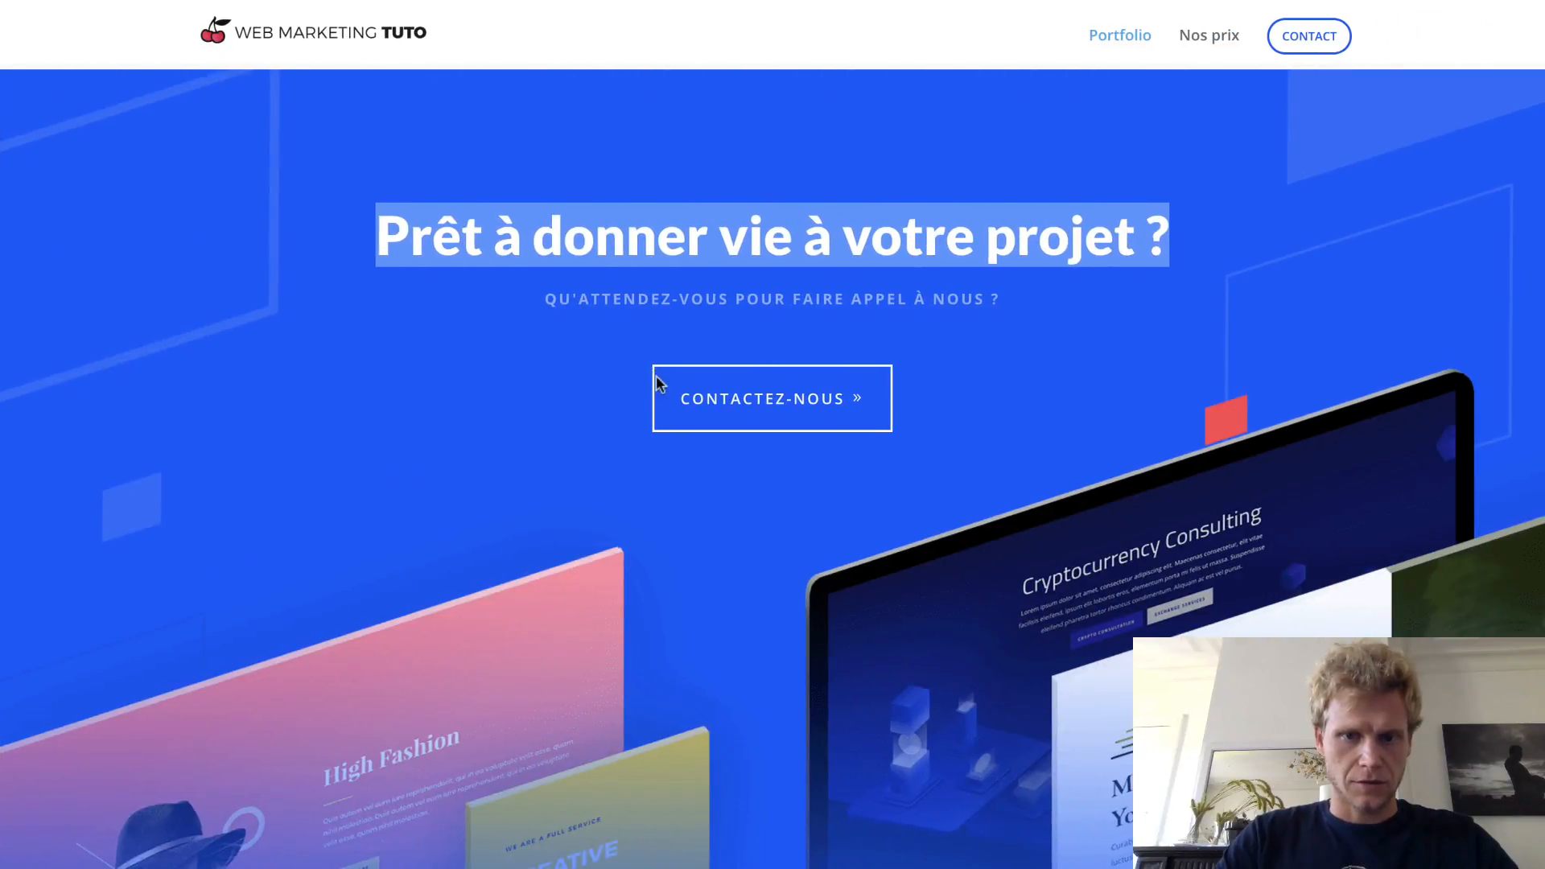
Replace the CTA subtitle with 'QU'ATTENDEZ-VOUS POUR FAIRE APPEL À NOUS ?'
{"action": "left_click", "coordinate": [653, 312]}
{"action": "triple_click", "coordinate": [646, 304]}
{"action": "key", "text": "ctrl+c"}
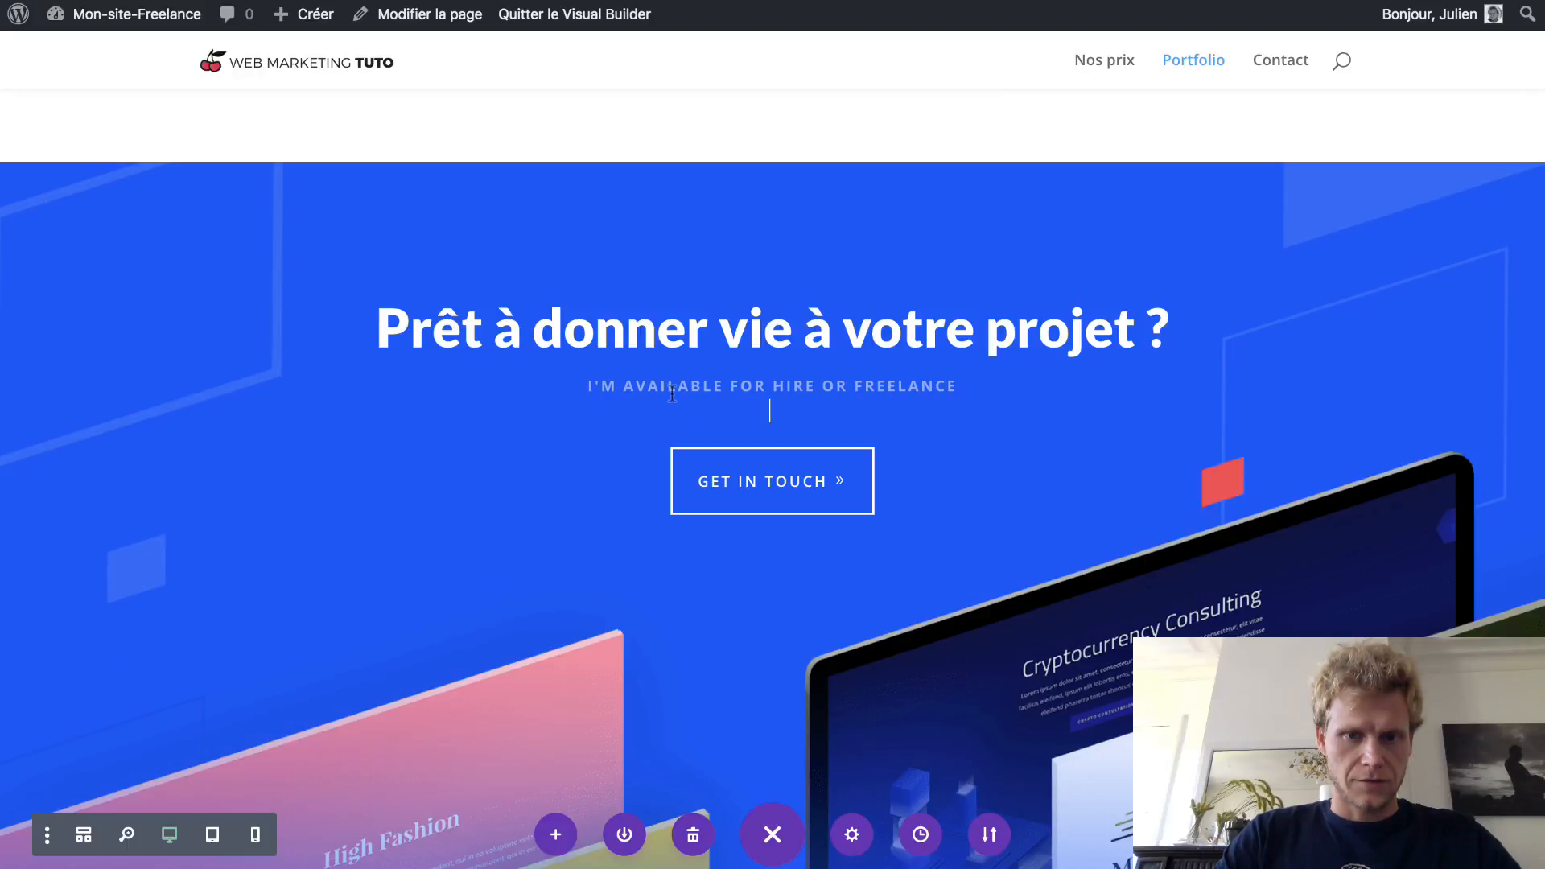
{"action": "left_click", "coordinate": [672, 395]}
{"action": "triple_click", "coordinate": [670, 391]}
{"action": "key", "text": "ctrl+v"}
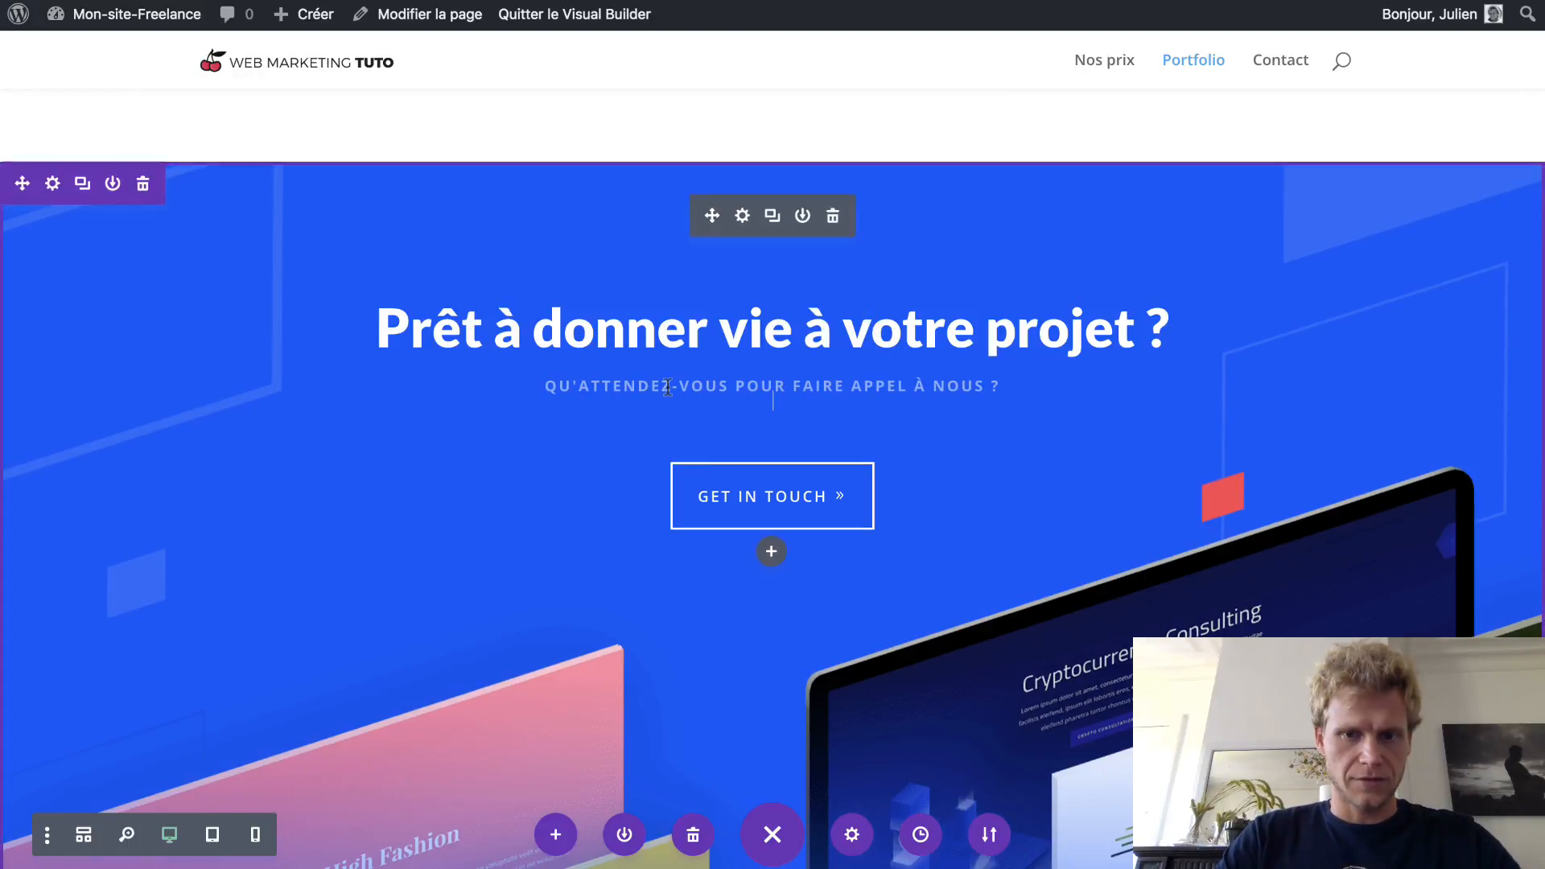
Change the header's first button text from Get In Touch to 'Contactez-nous'
{"action": "left_click", "coordinate": [742, 219]}
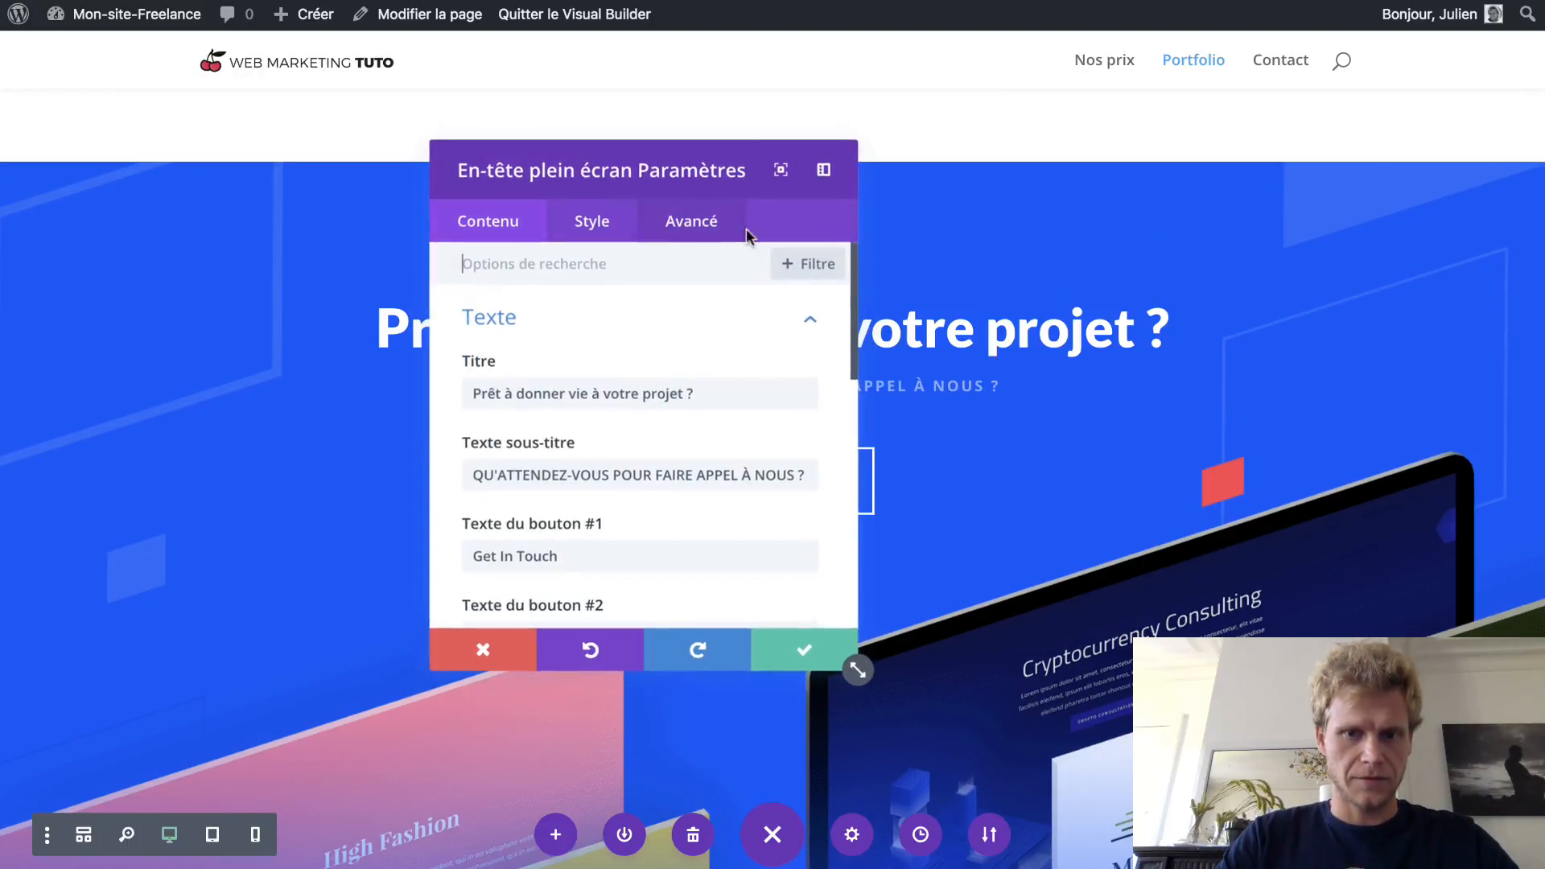
{"action": "left_click_drag", "start_coordinate": [654, 561], "coordinate": [397, 550]}
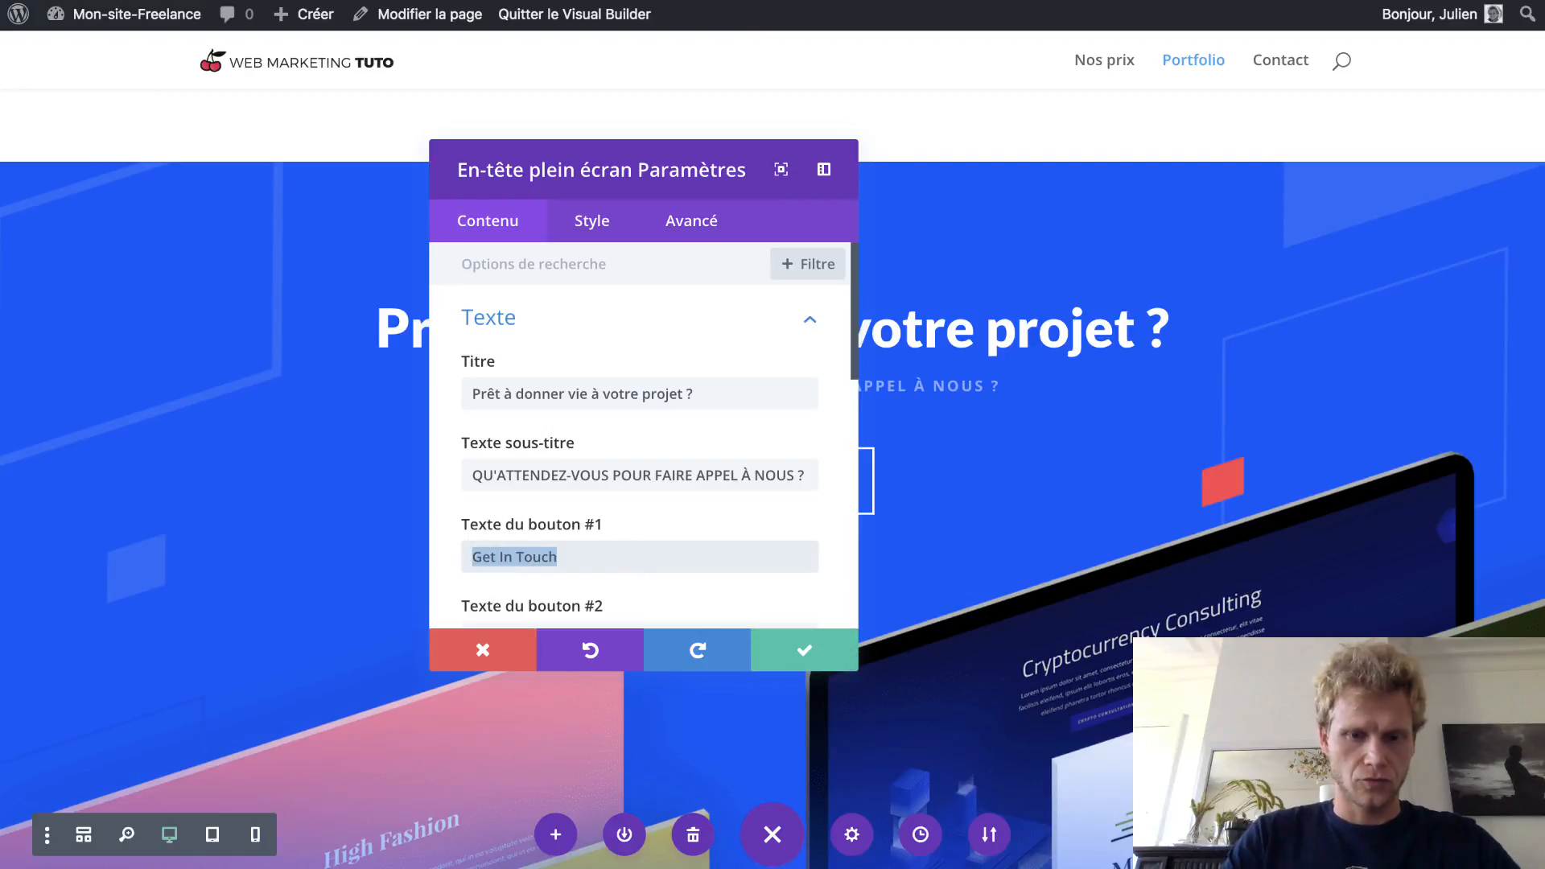
{"action": "type", "text": "Contactez-"}
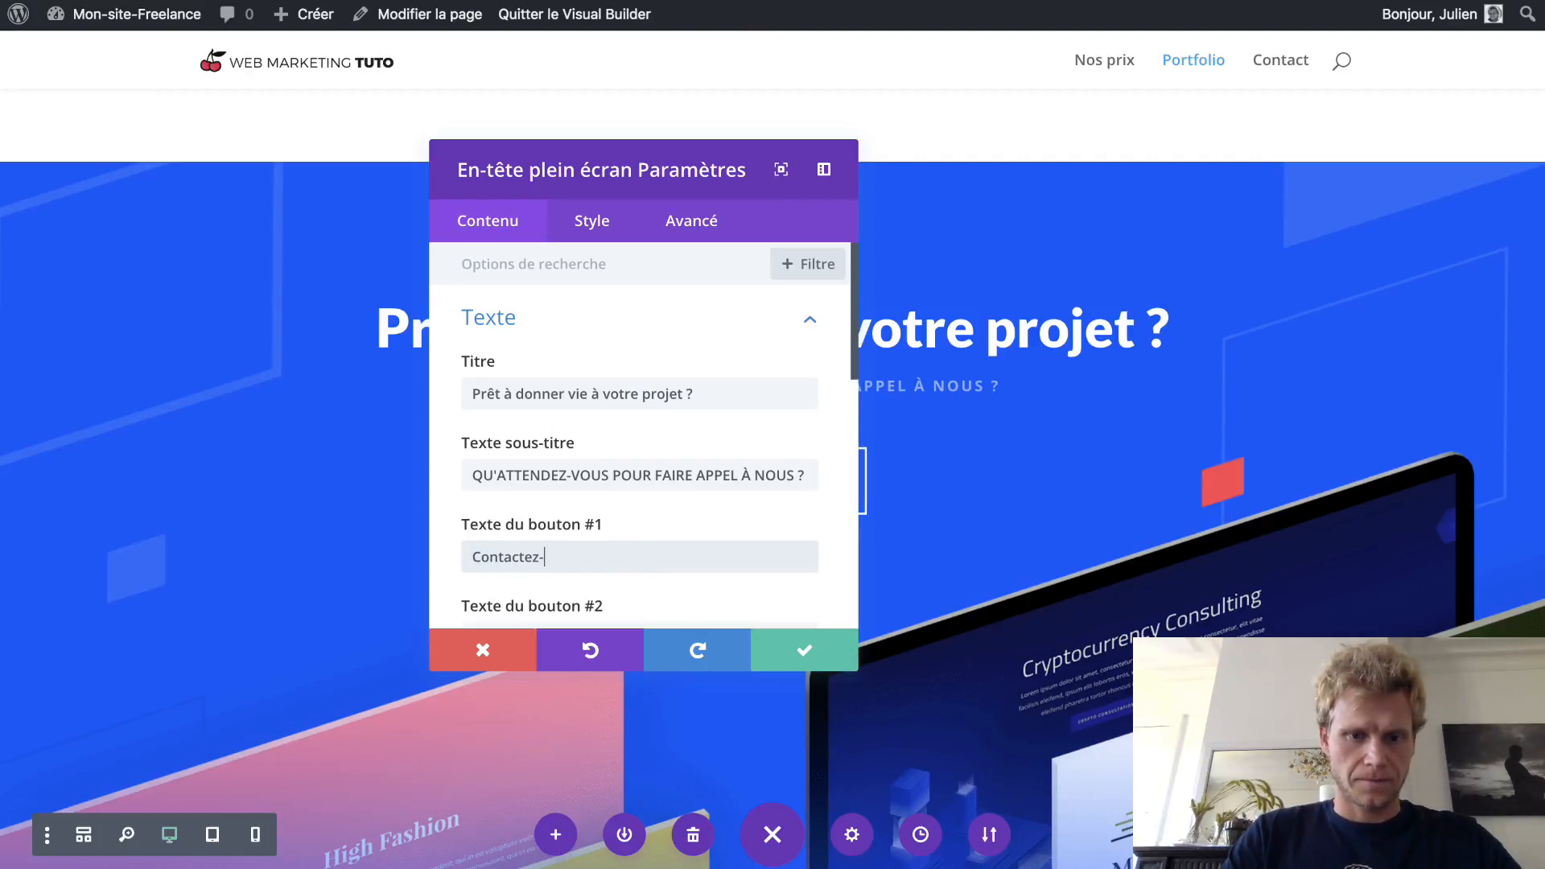
{"action": "left_click_drag", "start_coordinate": [542, 183], "coordinate": [1131, 153]}
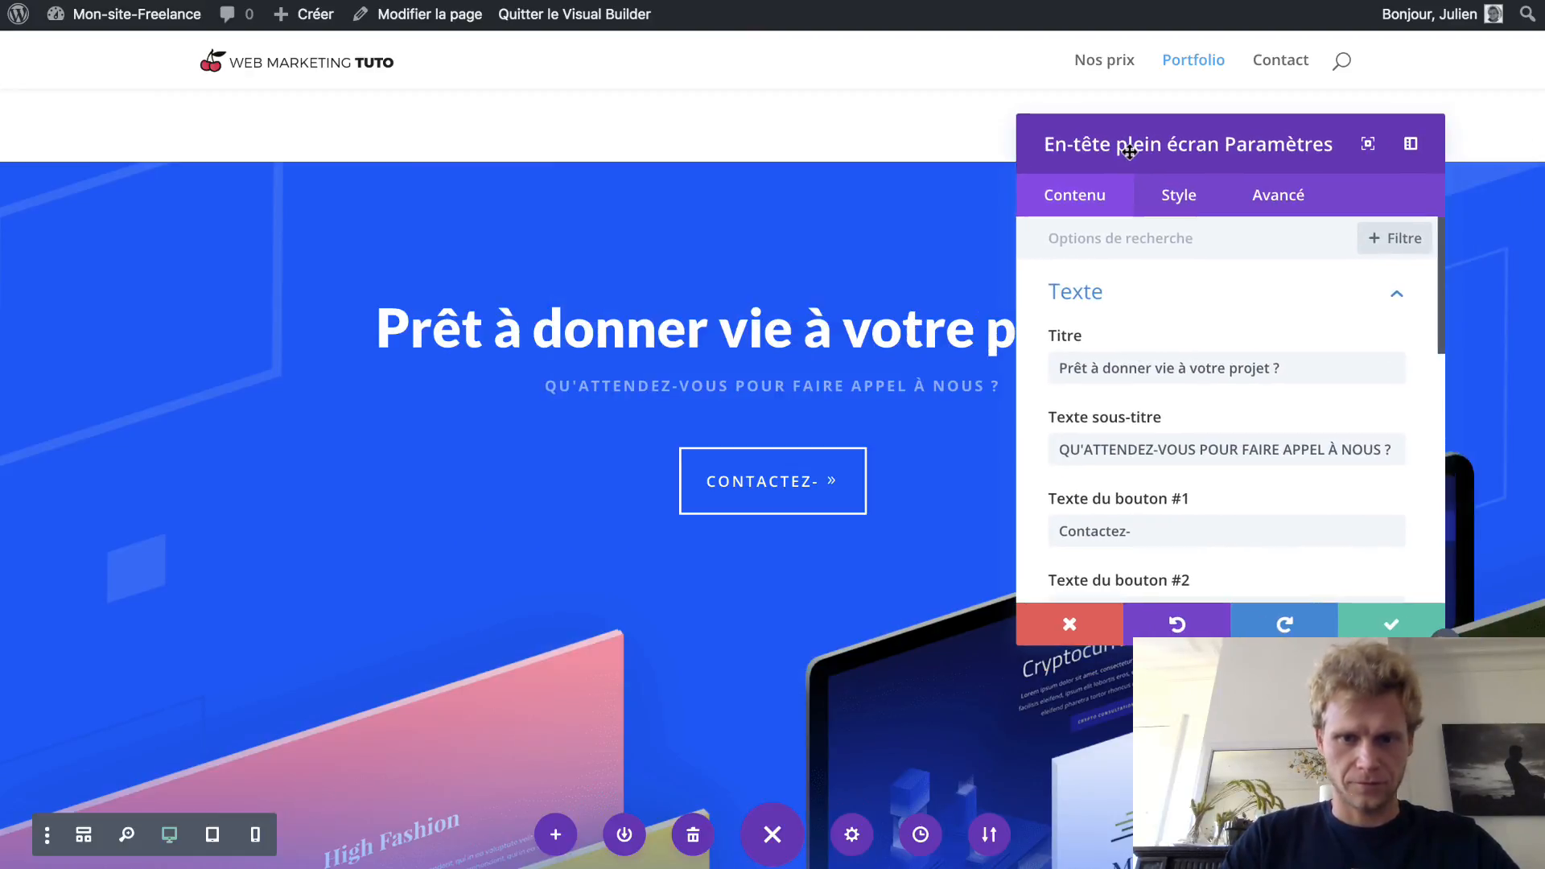
{"action": "left_click", "coordinate": [1142, 533]}
{"action": "type", "text": "nous"}
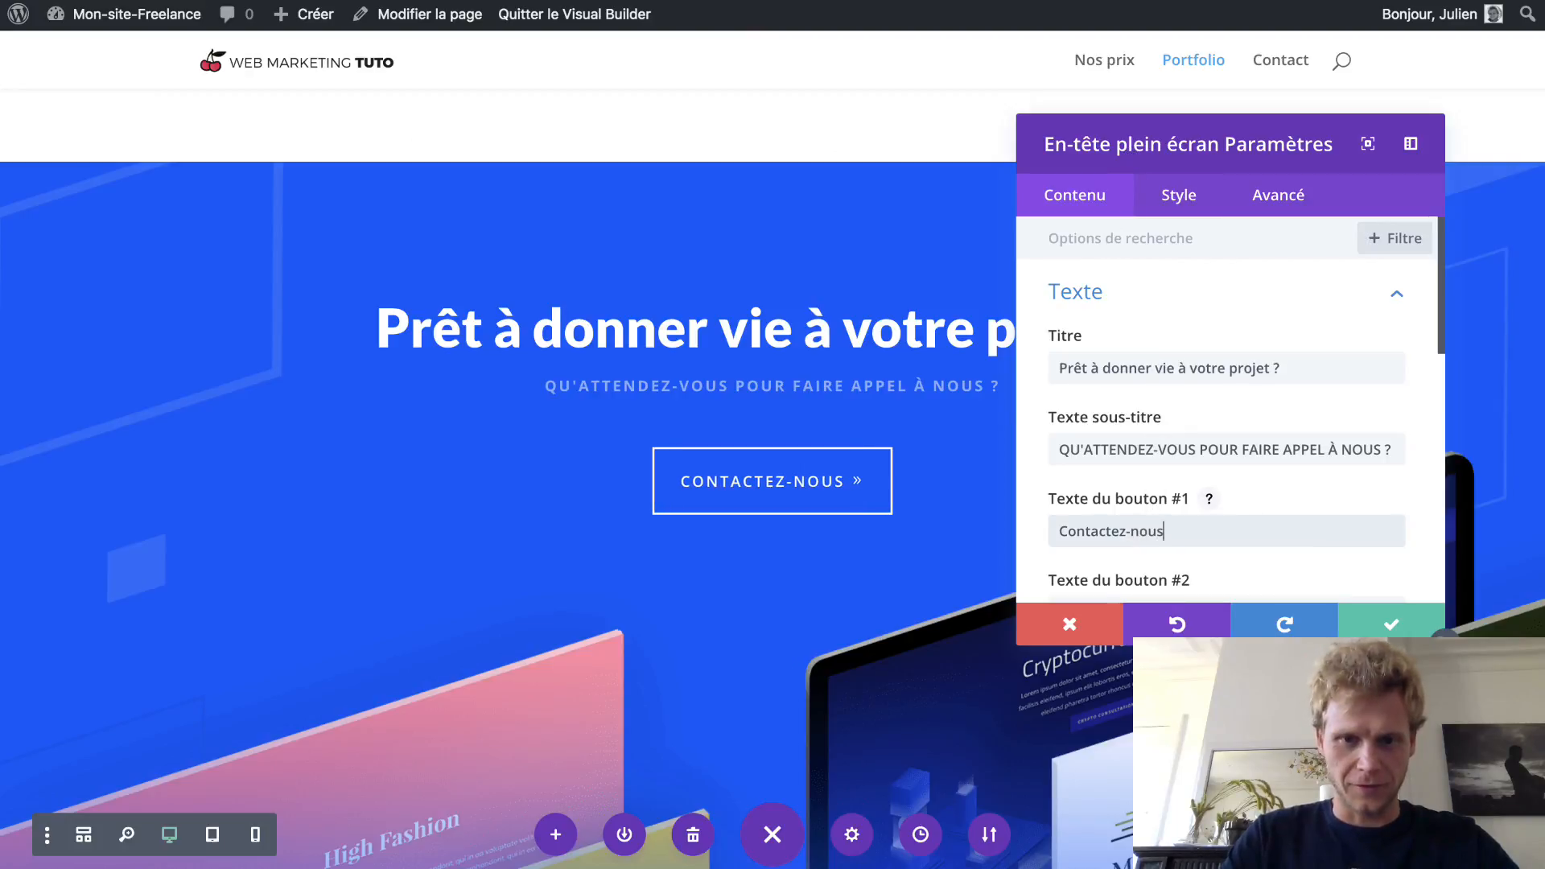
Set the first button's URL to /contact and save the header settings
{"action": "scroll", "coordinate": [1218, 440], "scroll_direction": "down", "scroll_amount": 10}
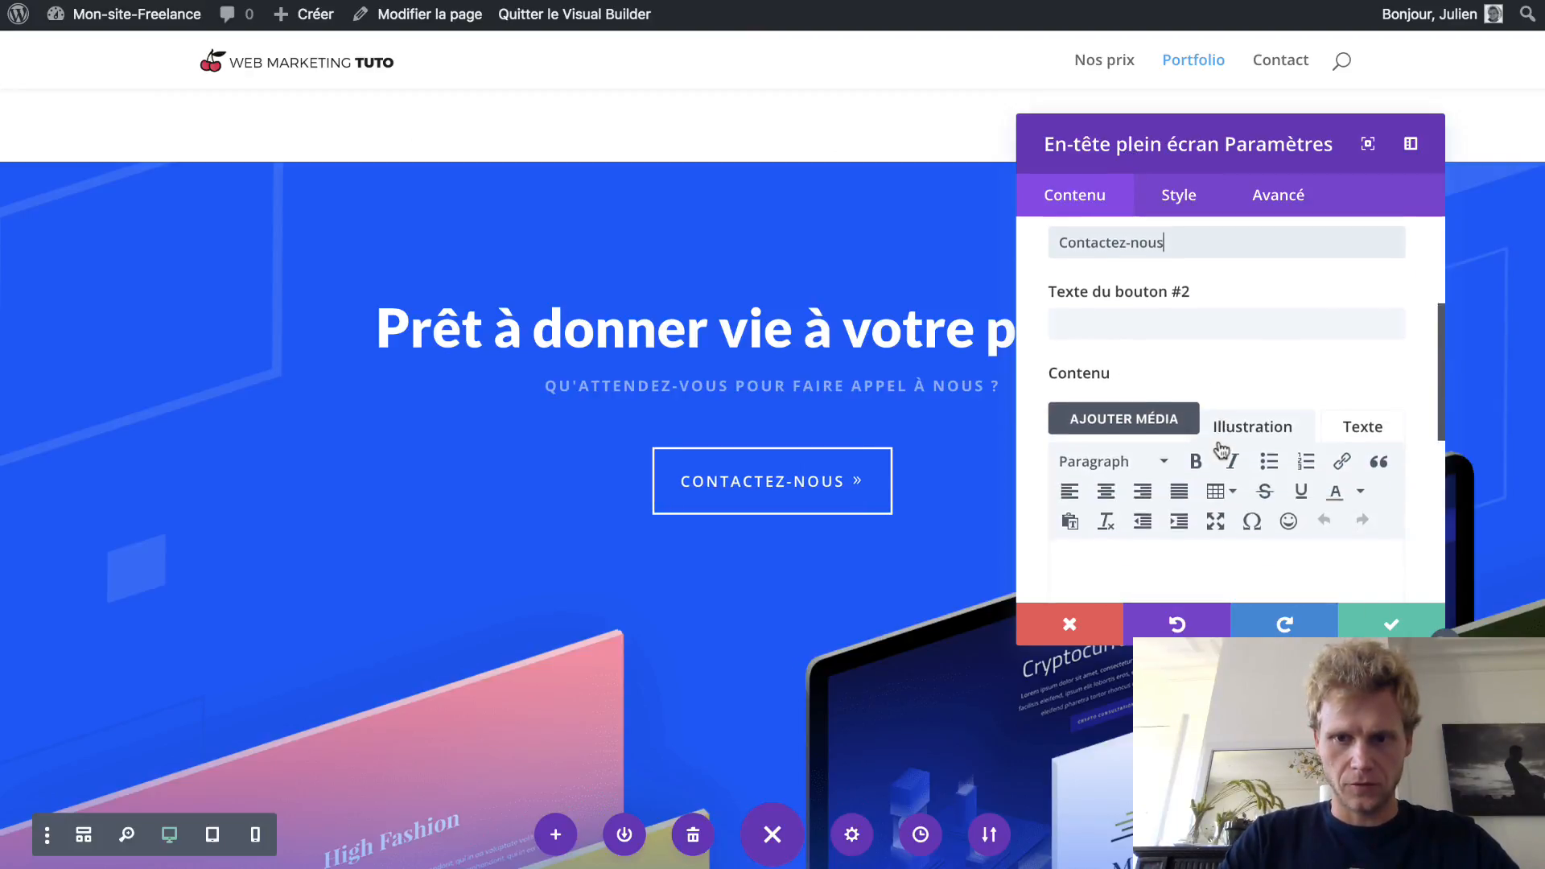
{"action": "left_click", "coordinate": [1107, 303]}
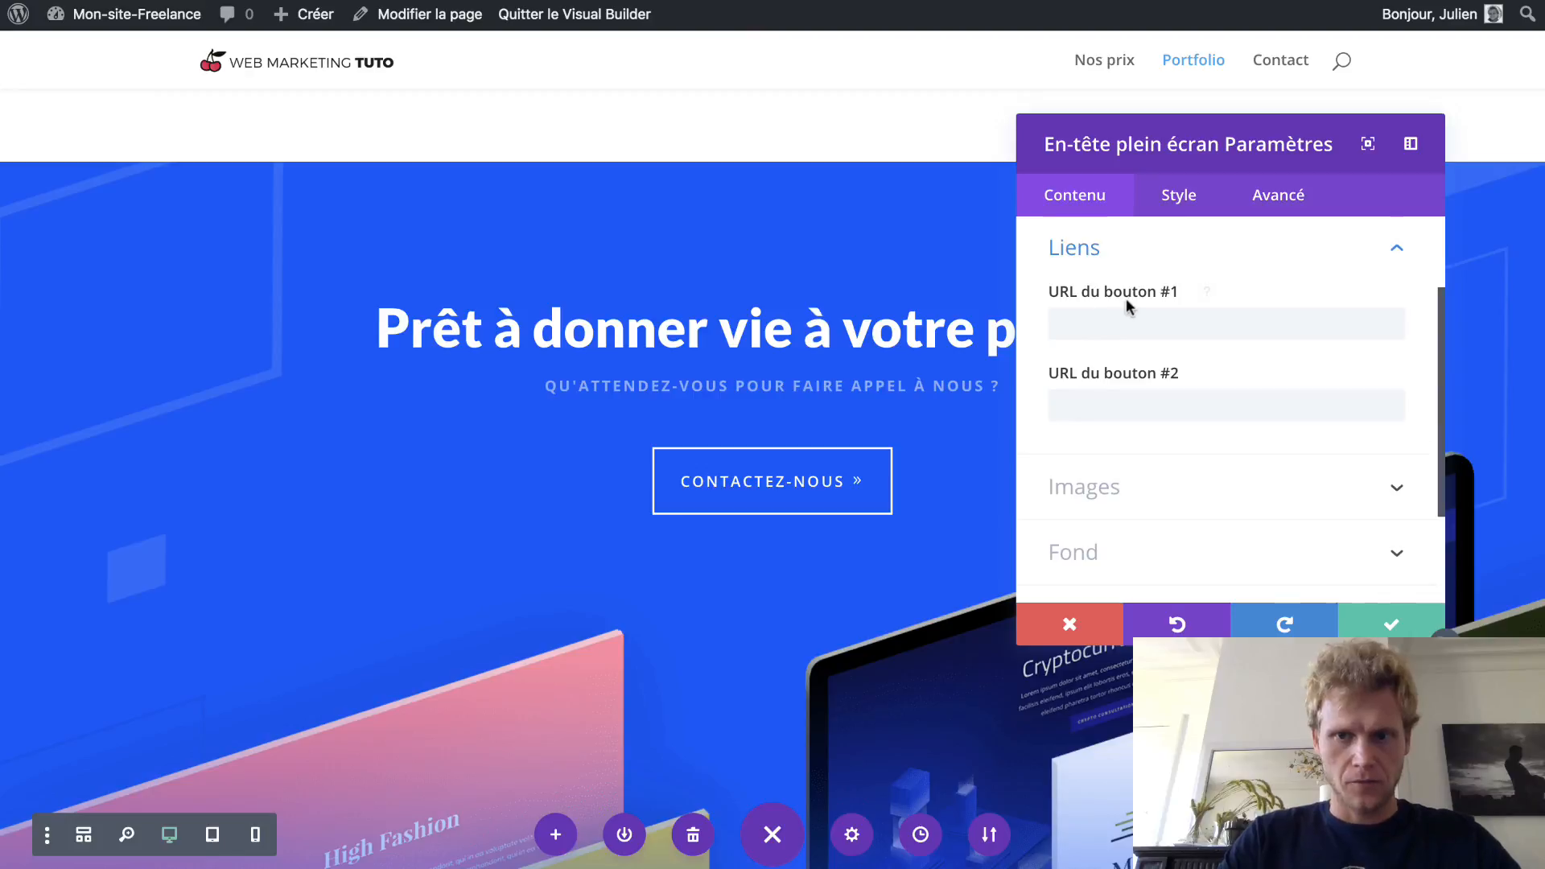
{"action": "left_click", "coordinate": [1115, 315]}
{"action": "left_click", "coordinate": [1094, 353]}
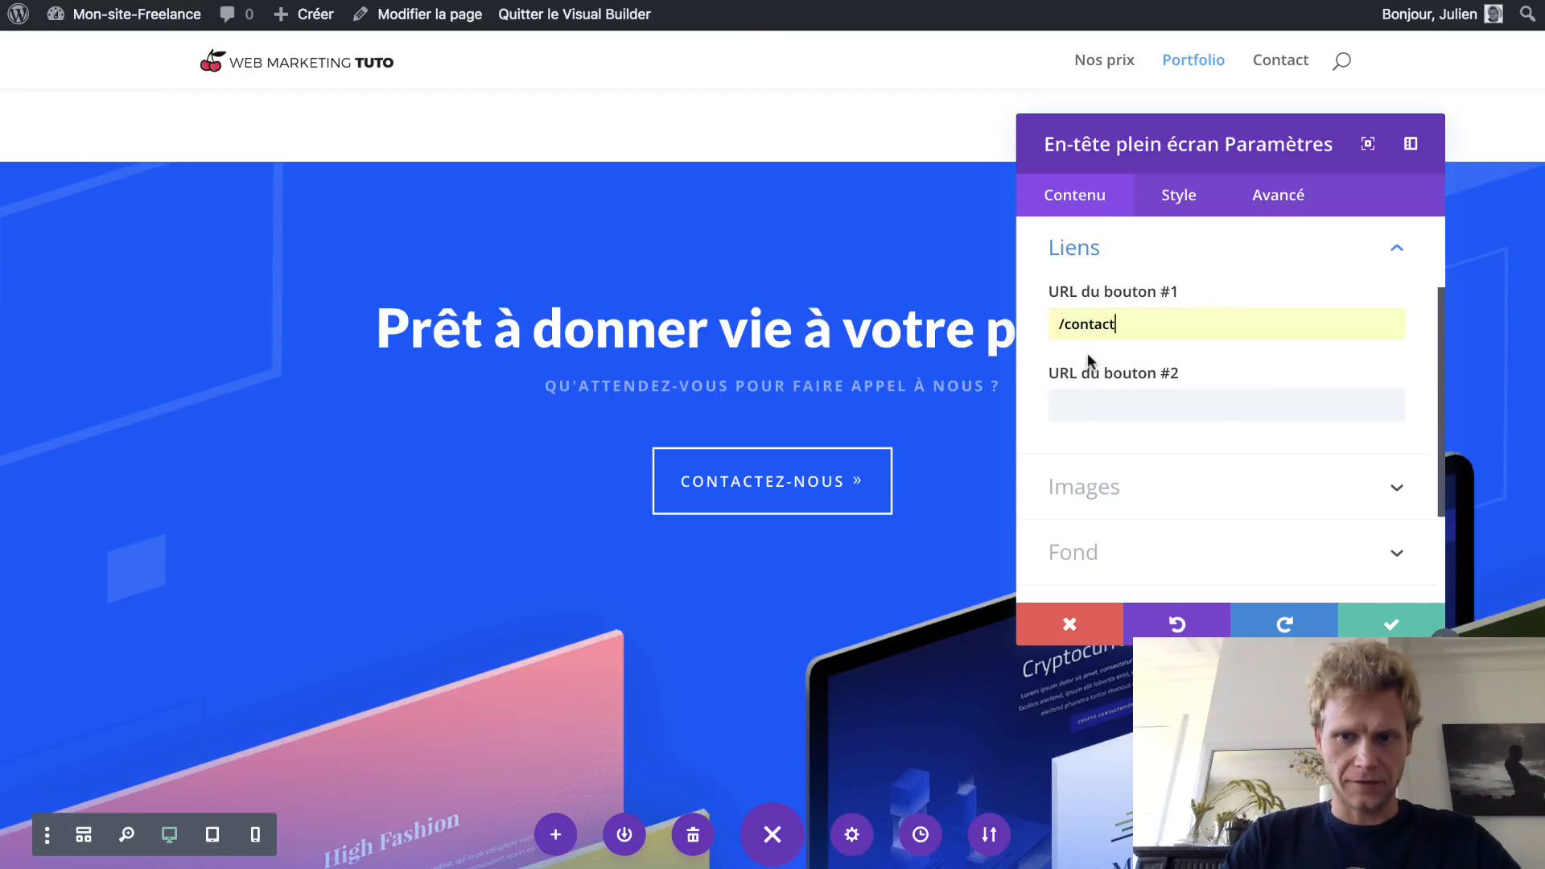
{"action": "left_click", "coordinate": [1393, 625]}
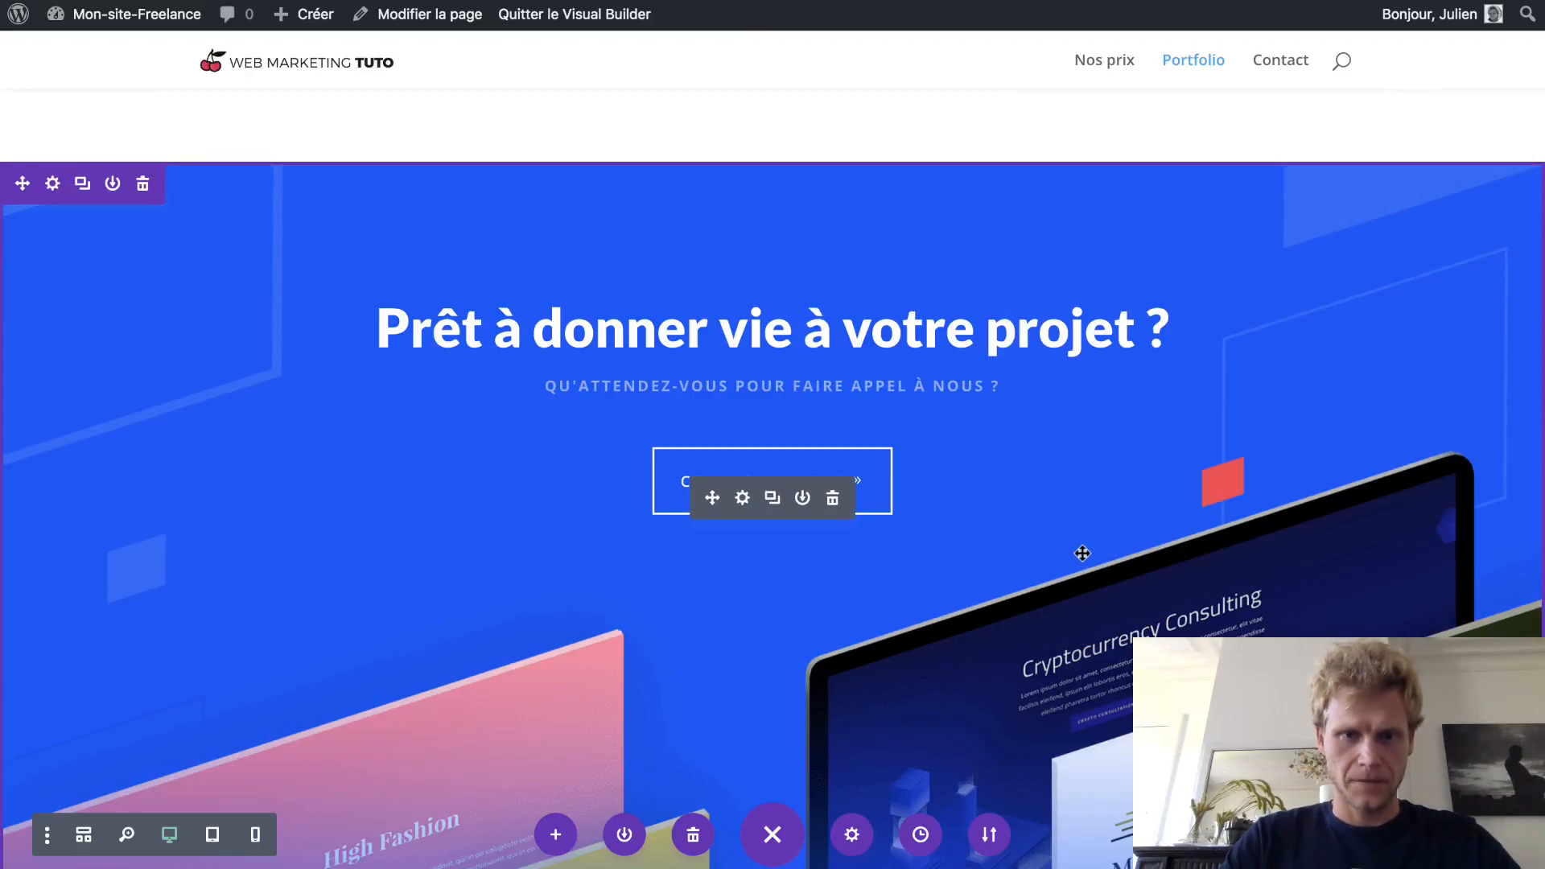
{"action": "scroll", "coordinate": [1083, 554], "scroll_direction": "down", "scroll_amount": 5}
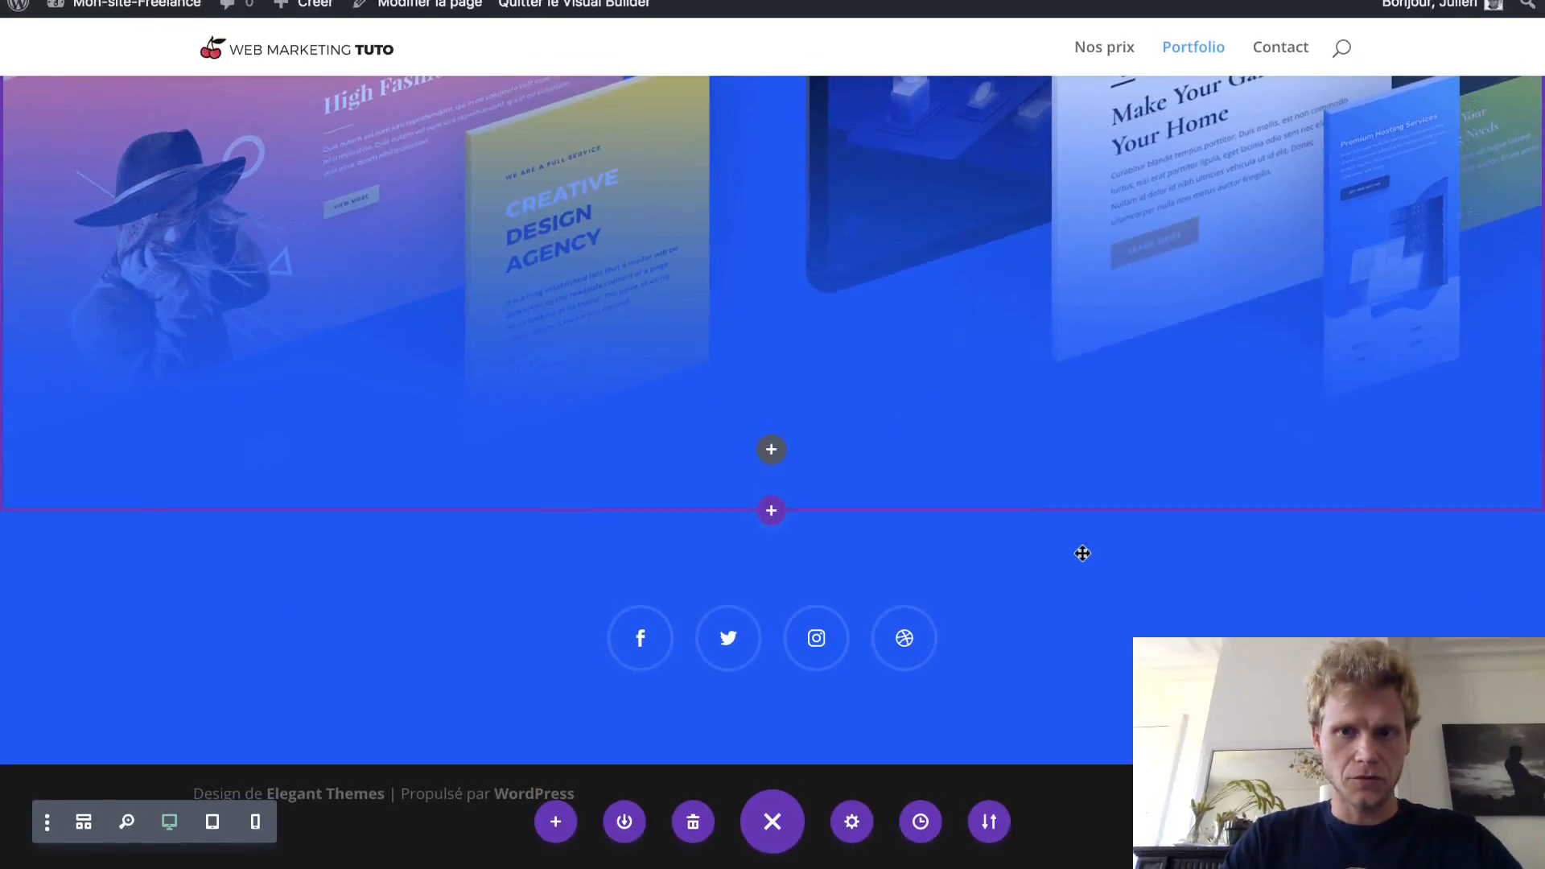
{"action": "scroll", "coordinate": [1082, 554], "scroll_direction": "up", "scroll_amount": 15}
{"action": "scroll", "coordinate": [1082, 554], "scroll_direction": "up", "scroll_amount": 1}
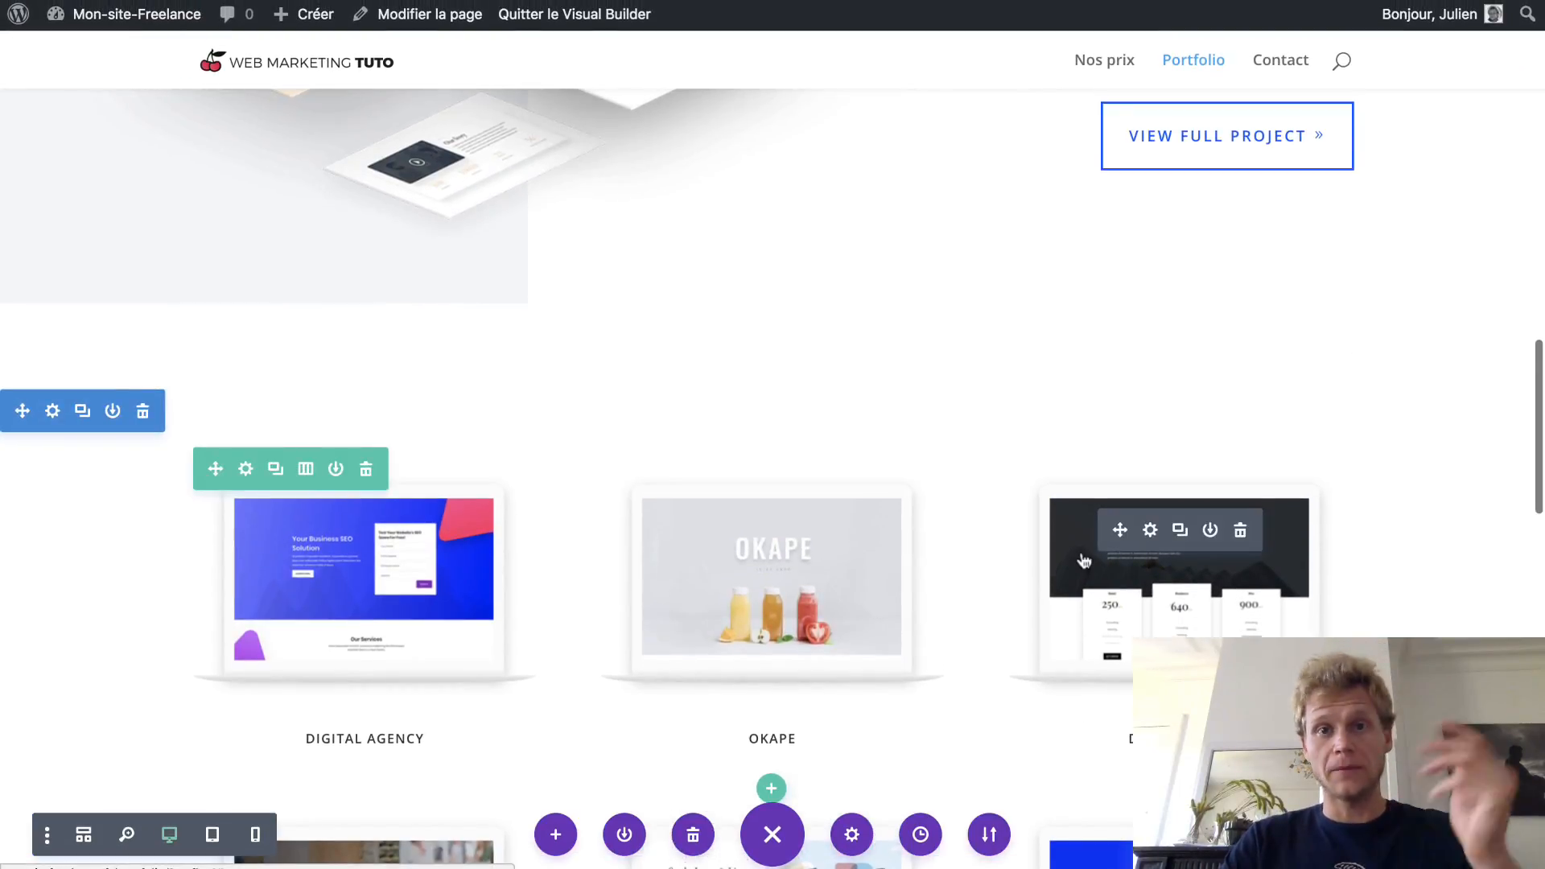
{"action": "scroll", "coordinate": [1084, 561], "scroll_direction": "up", "scroll_amount": 3}
{"action": "scroll", "coordinate": [1084, 561], "scroll_direction": "up", "scroll_amount": 3}
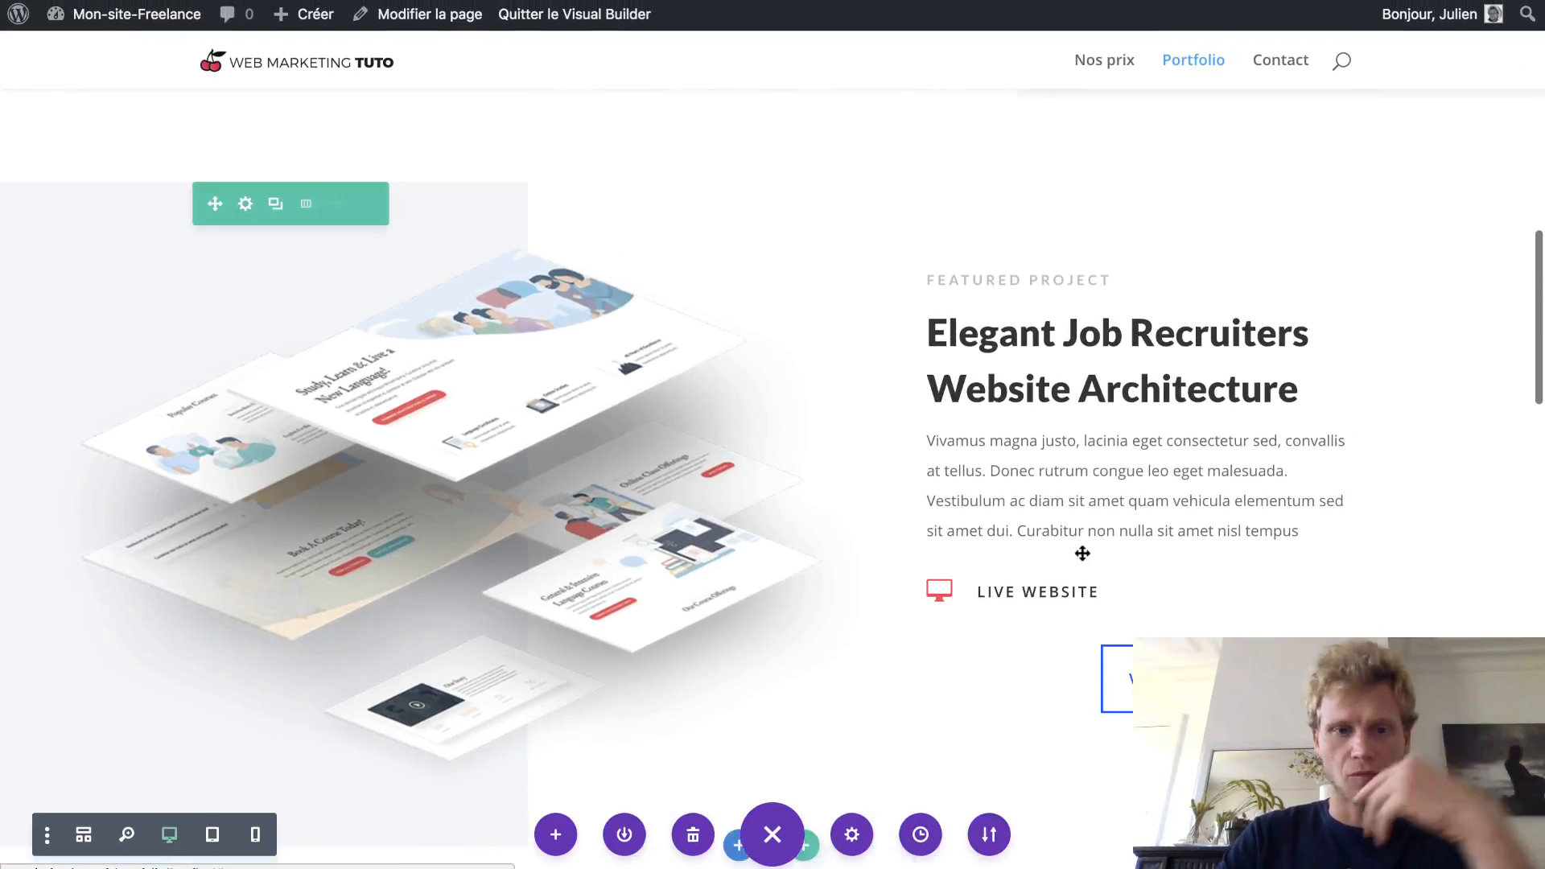
{"action": "scroll", "coordinate": [1082, 554], "scroll_direction": "down", "scroll_amount": 5}
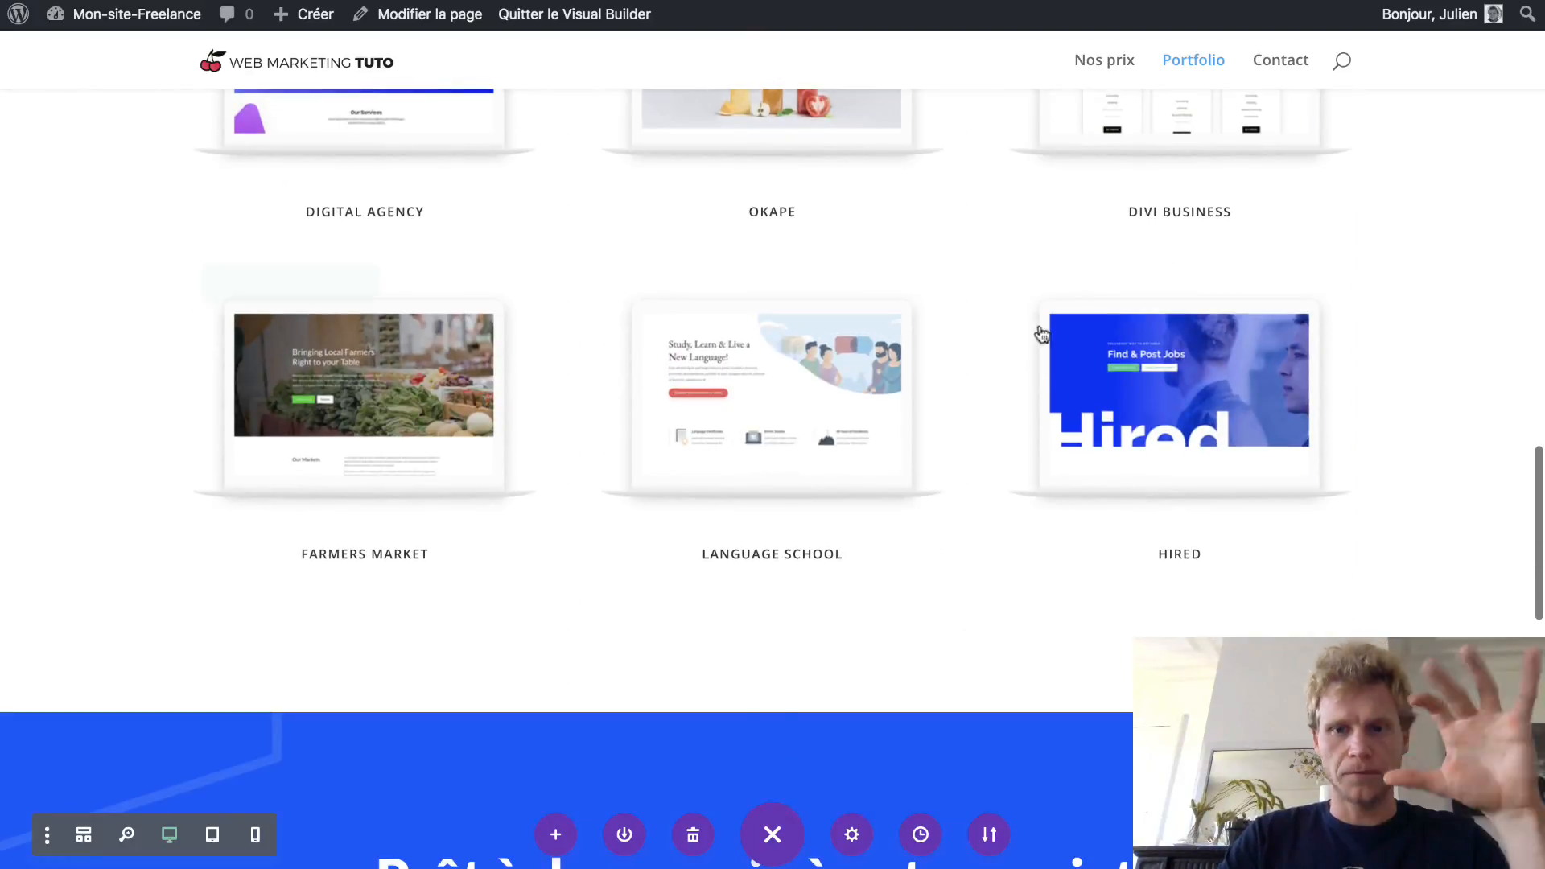
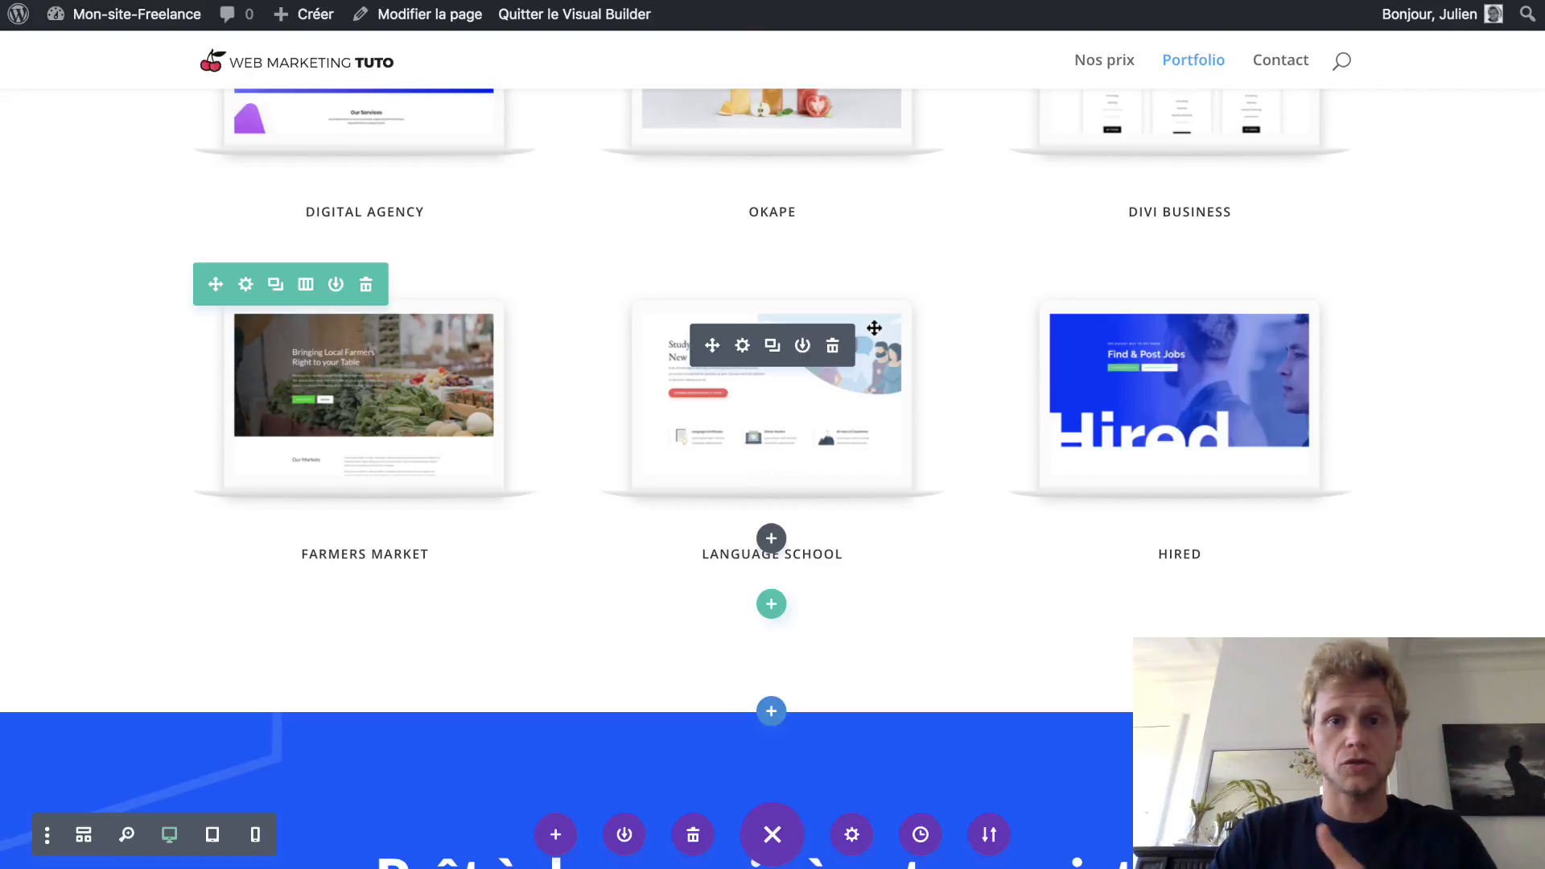
Go to the Contact page from the menu and load the finished live 'Contactez-nous' page
{"action": "scroll", "coordinate": [874, 327], "scroll_direction": "up", "scroll_amount": 10}
{"action": "scroll", "coordinate": [874, 328], "scroll_direction": "up", "scroll_amount": 8}
{"action": "scroll", "coordinate": [874, 328], "scroll_direction": "up", "scroll_amount": 15}
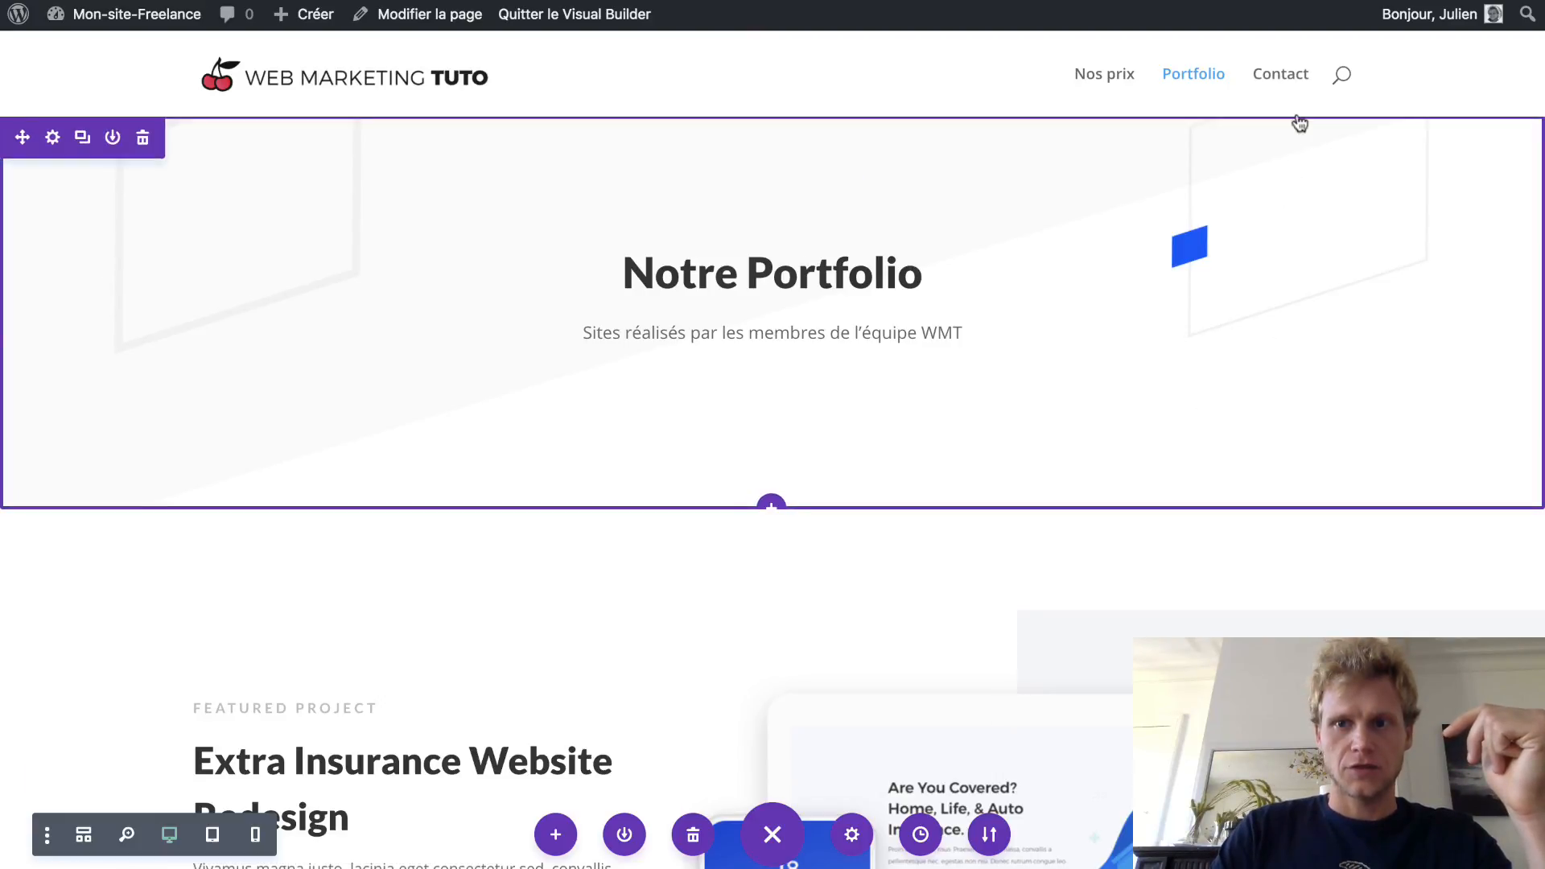
{"action": "left_click", "coordinate": [1283, 82]}
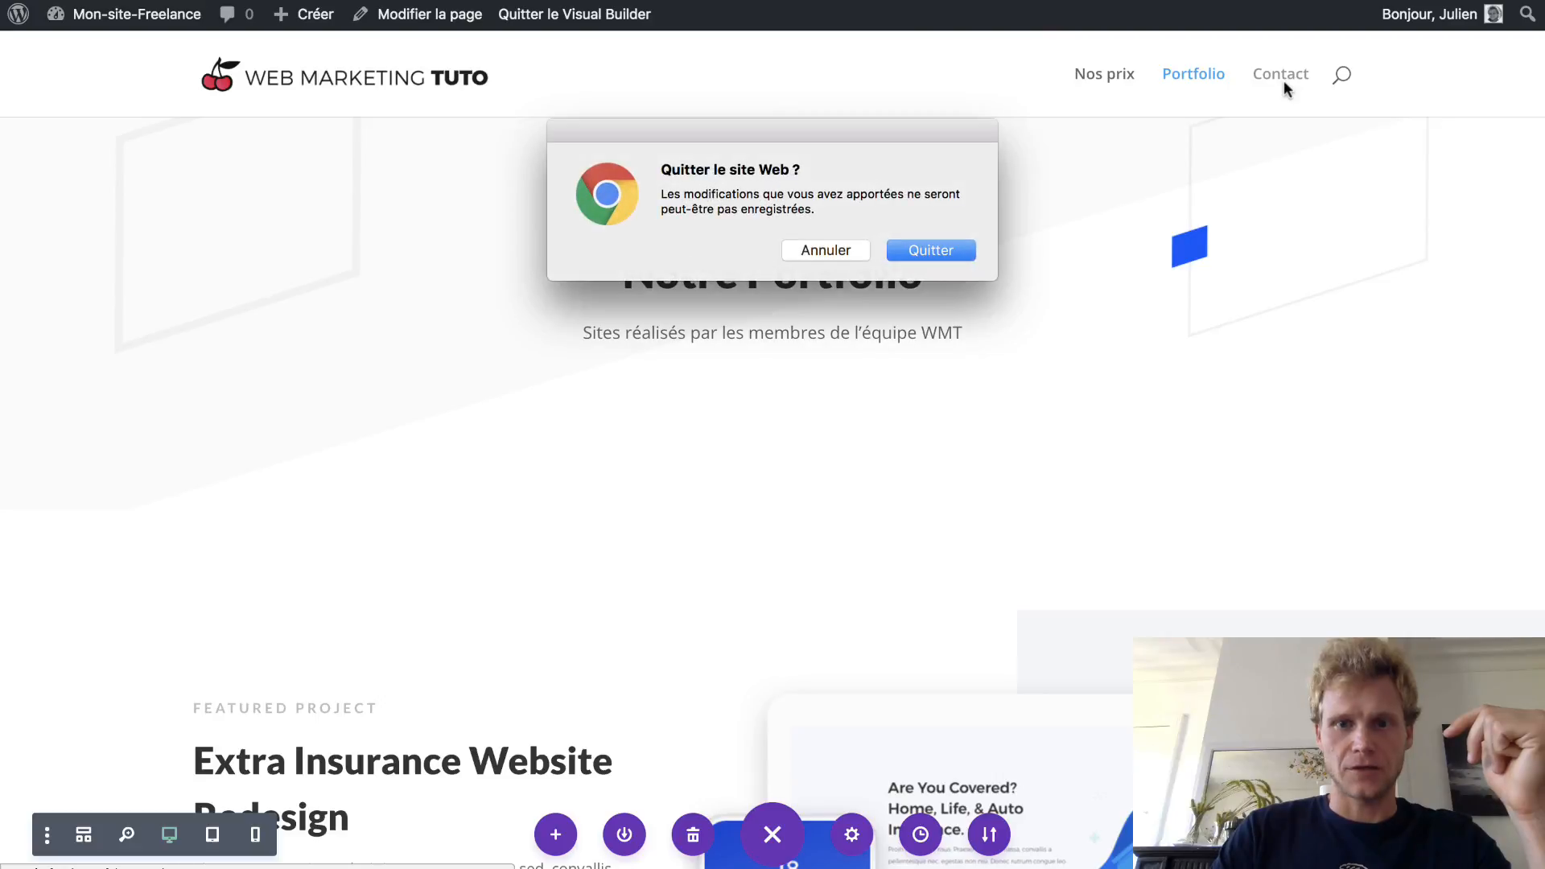
{"action": "left_click", "coordinate": [850, 249]}
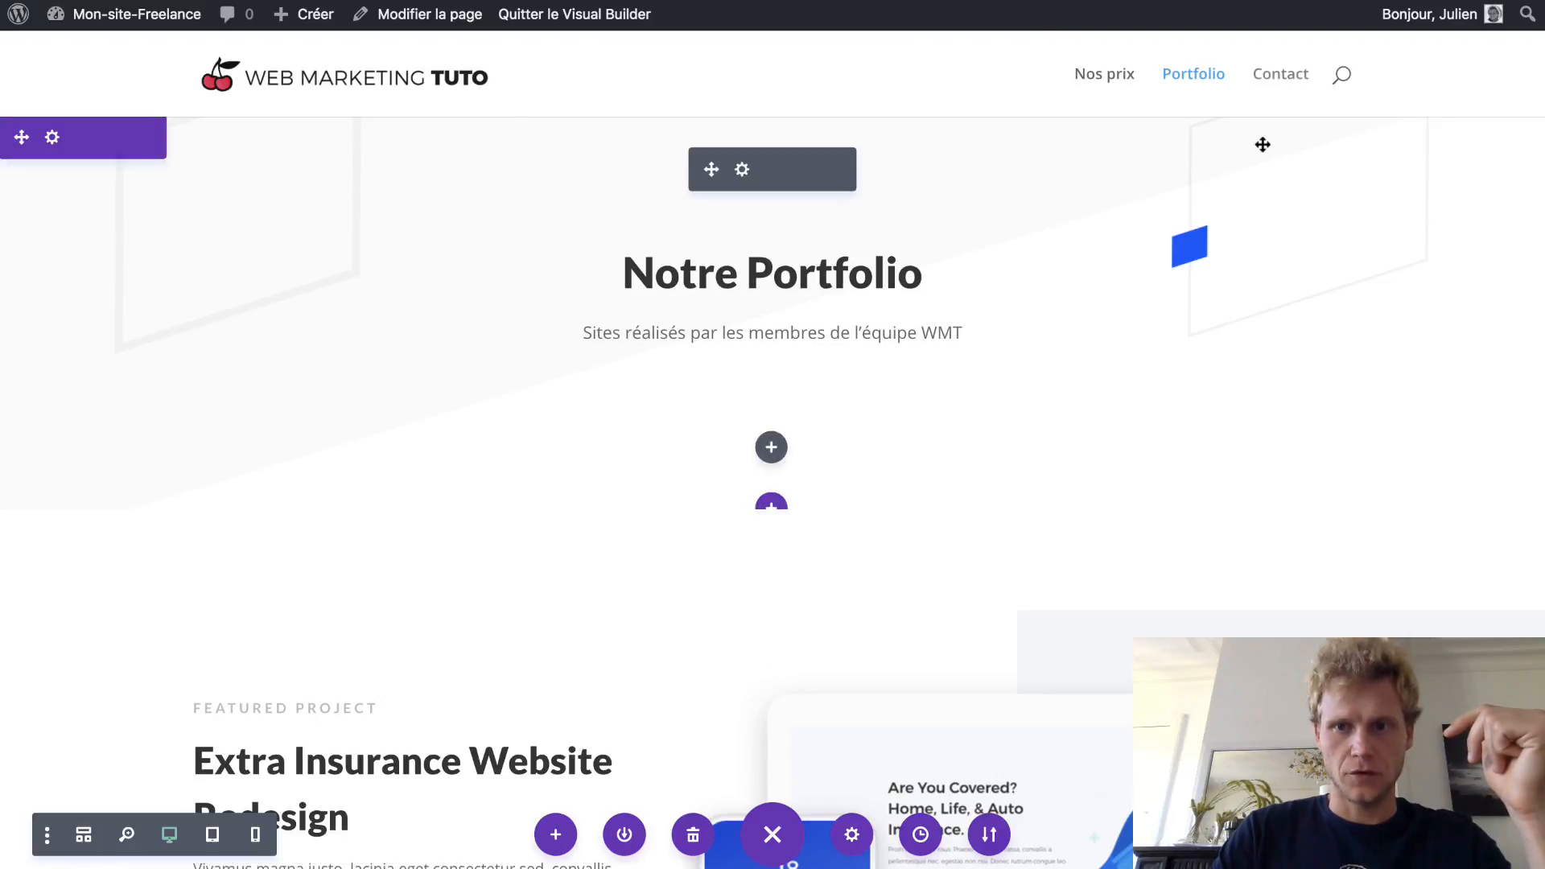
{"action": "left_click", "coordinate": [1282, 90]}
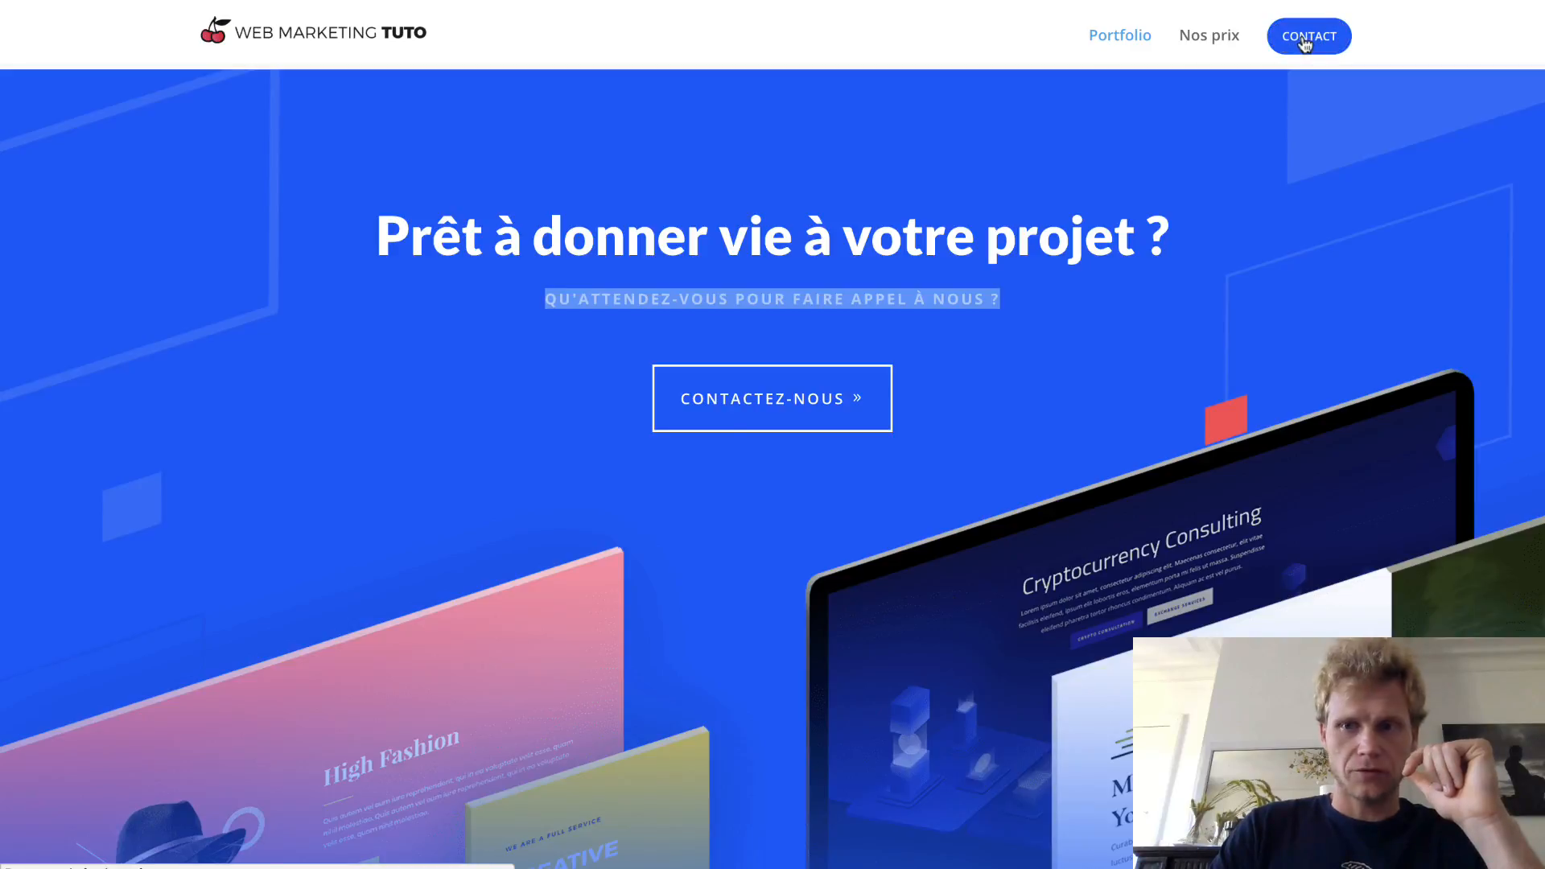
{"action": "left_click", "coordinate": [1304, 44]}
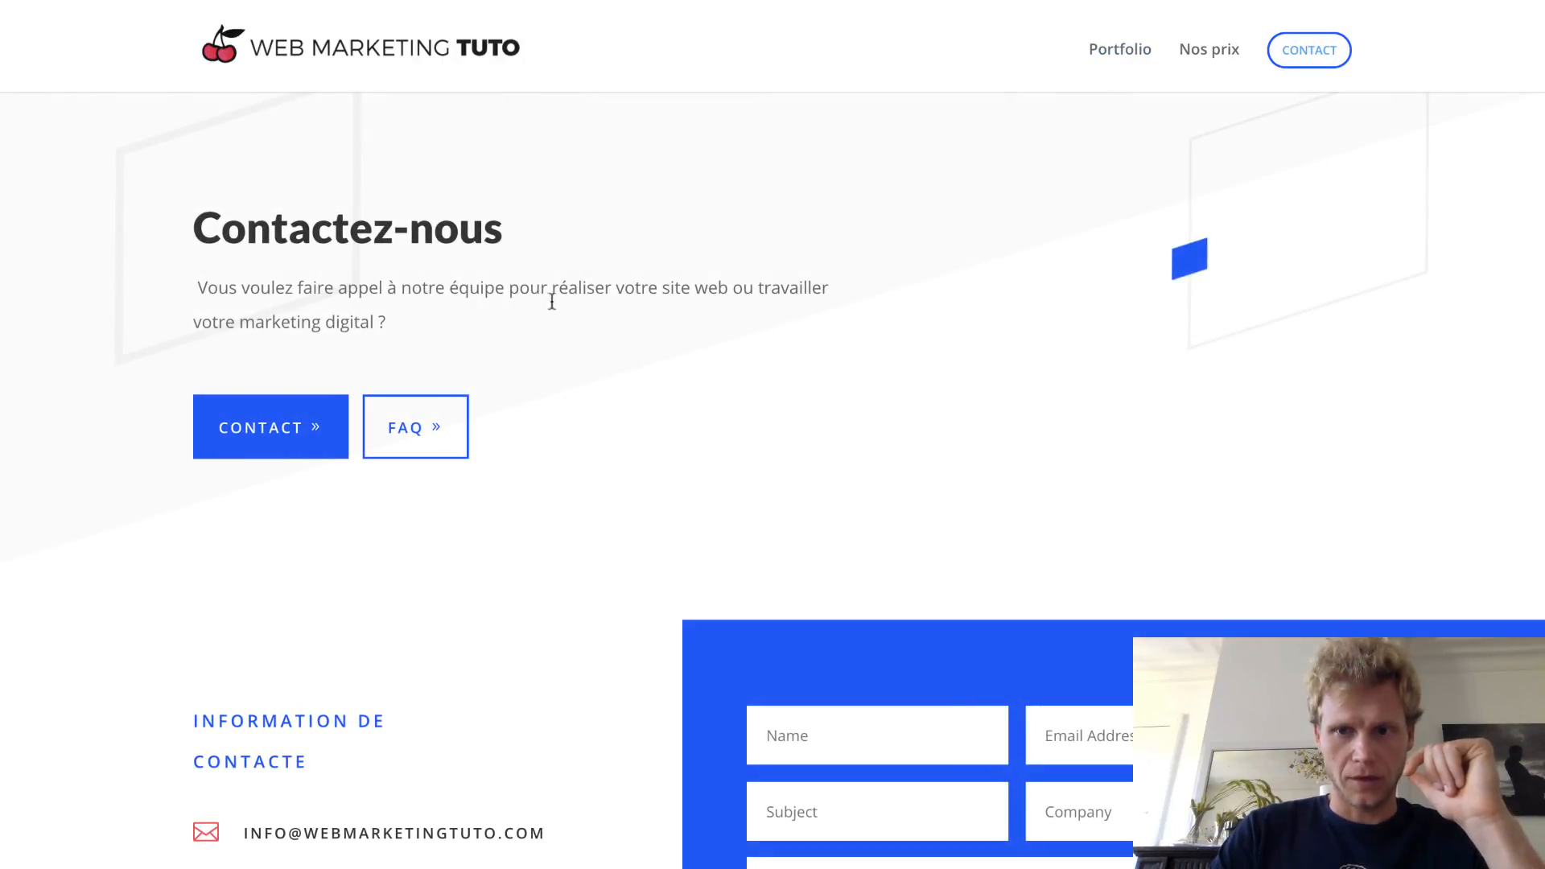
Scroll through the live contact page and briefly check the site map slides
{"action": "scroll", "coordinate": [734, 315], "scroll_direction": "down", "scroll_amount": 10}
{"action": "scroll", "coordinate": [734, 319], "scroll_direction": "down", "scroll_amount": 5}
{"action": "scroll", "coordinate": [734, 319], "scroll_direction": "up", "scroll_amount": 2}
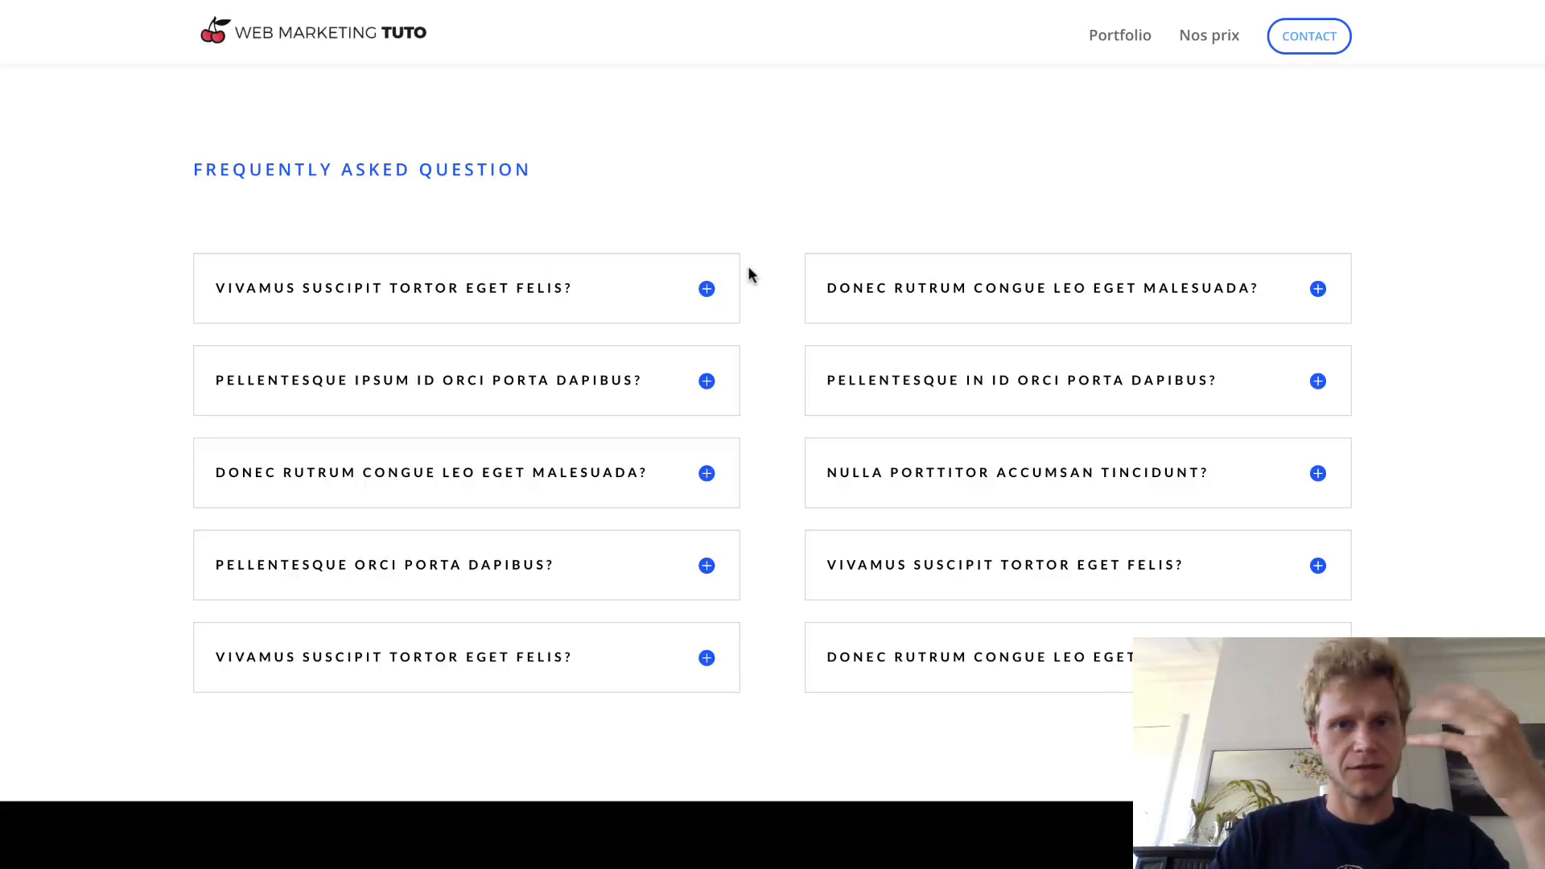
{"action": "scroll", "coordinate": [748, 268], "scroll_direction": "up", "scroll_amount": 1}
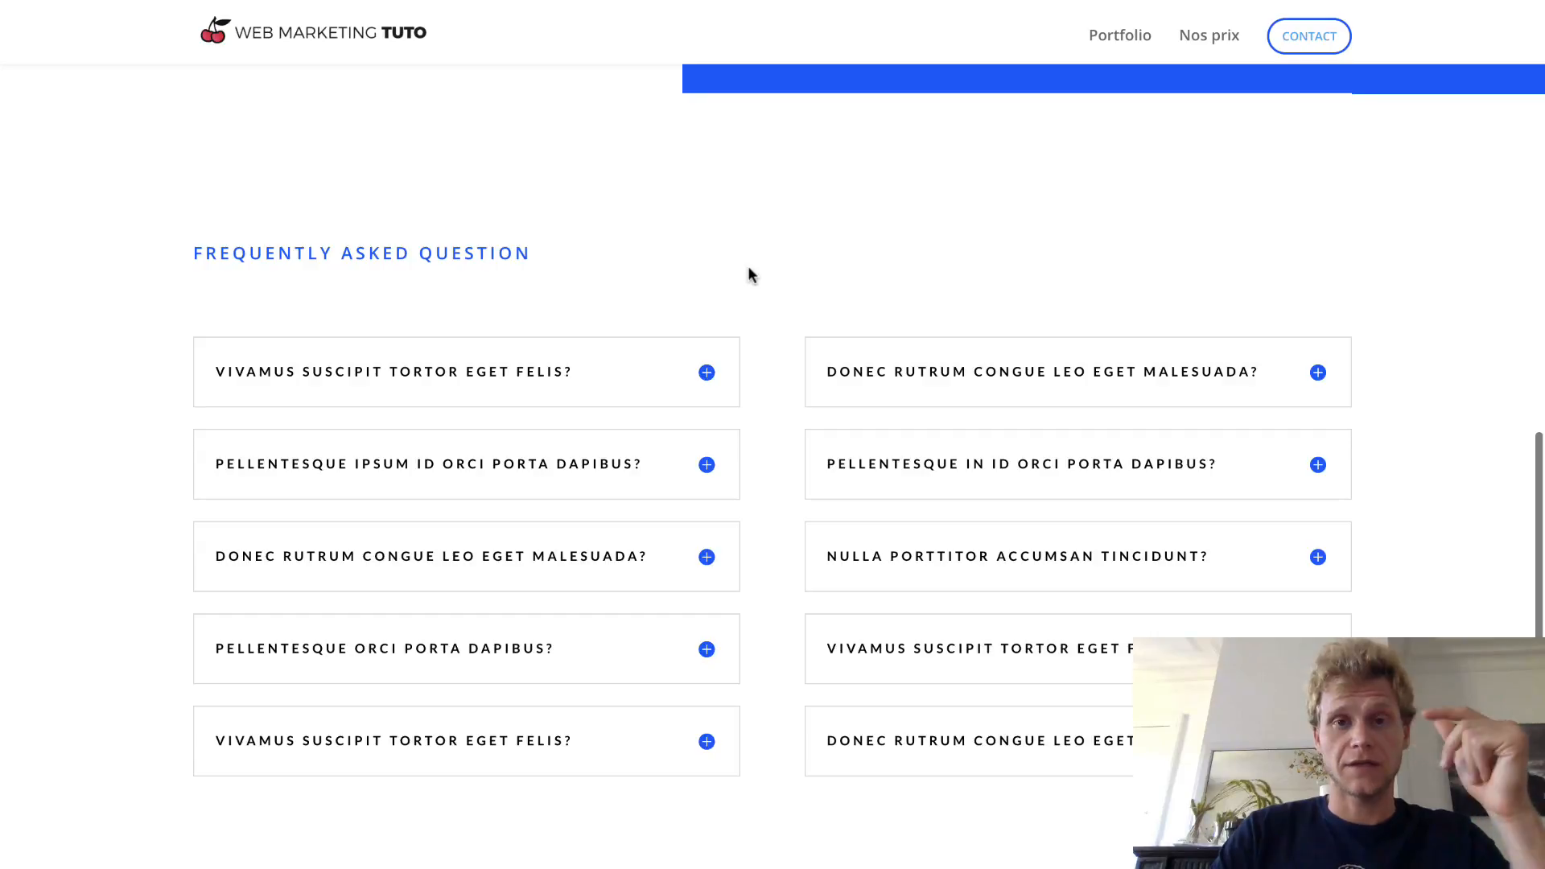
{"action": "scroll", "coordinate": [748, 274], "scroll_direction": "up", "scroll_amount": 5}
{"action": "scroll", "coordinate": [748, 268], "scroll_direction": "up", "scroll_amount": 1}
{"action": "key", "text": "ctrl+Right"}
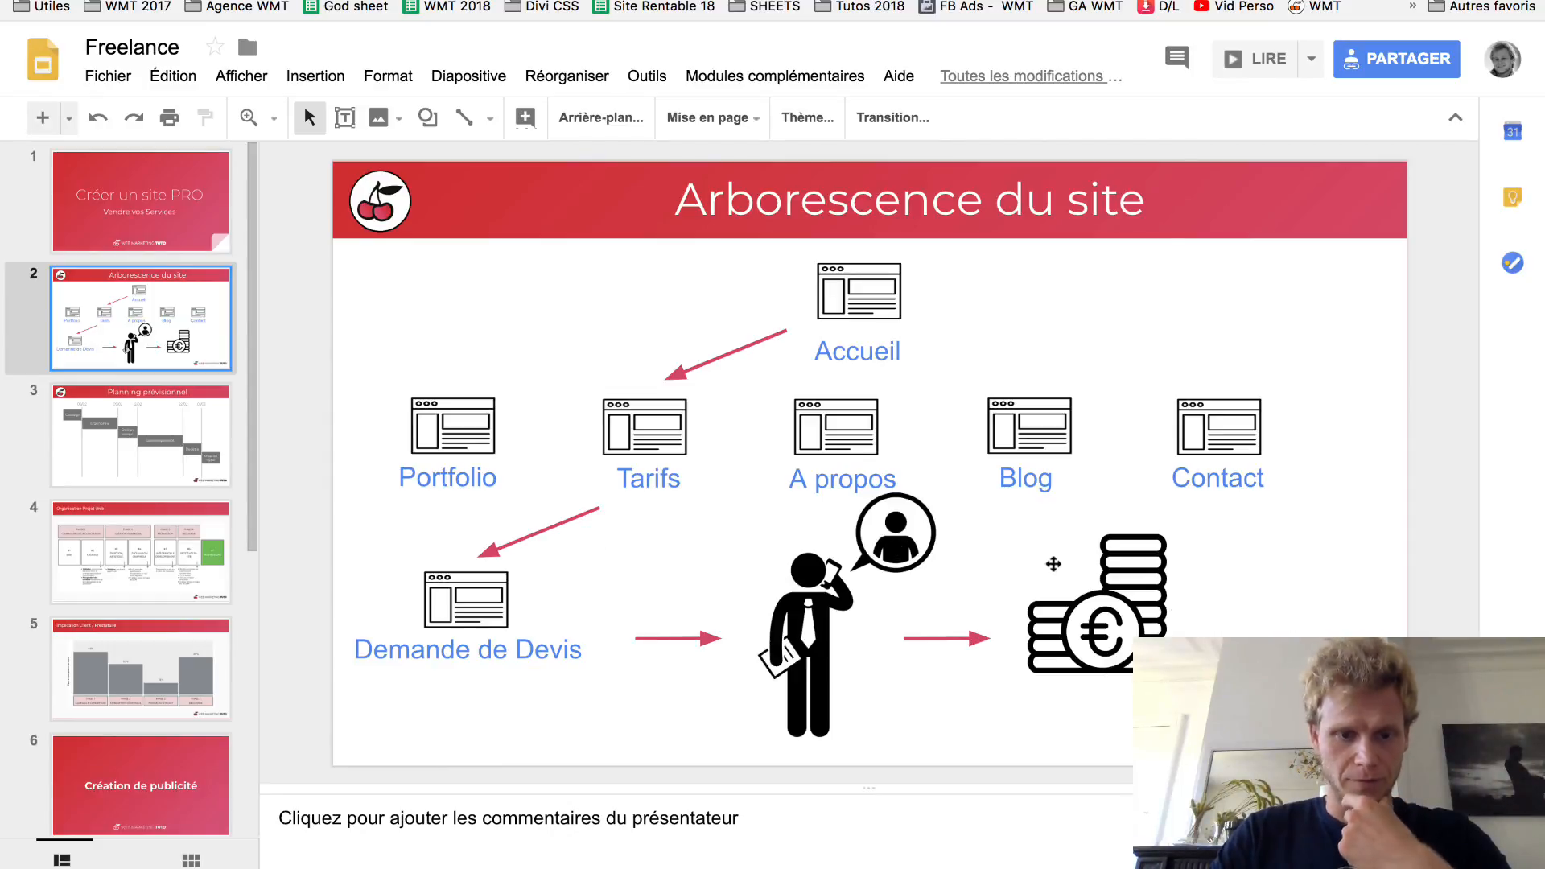
{"action": "key", "text": "ctrl+Left"}
{"action": "scroll", "coordinate": [1054, 567], "scroll_direction": "up", "scroll_amount": 8}
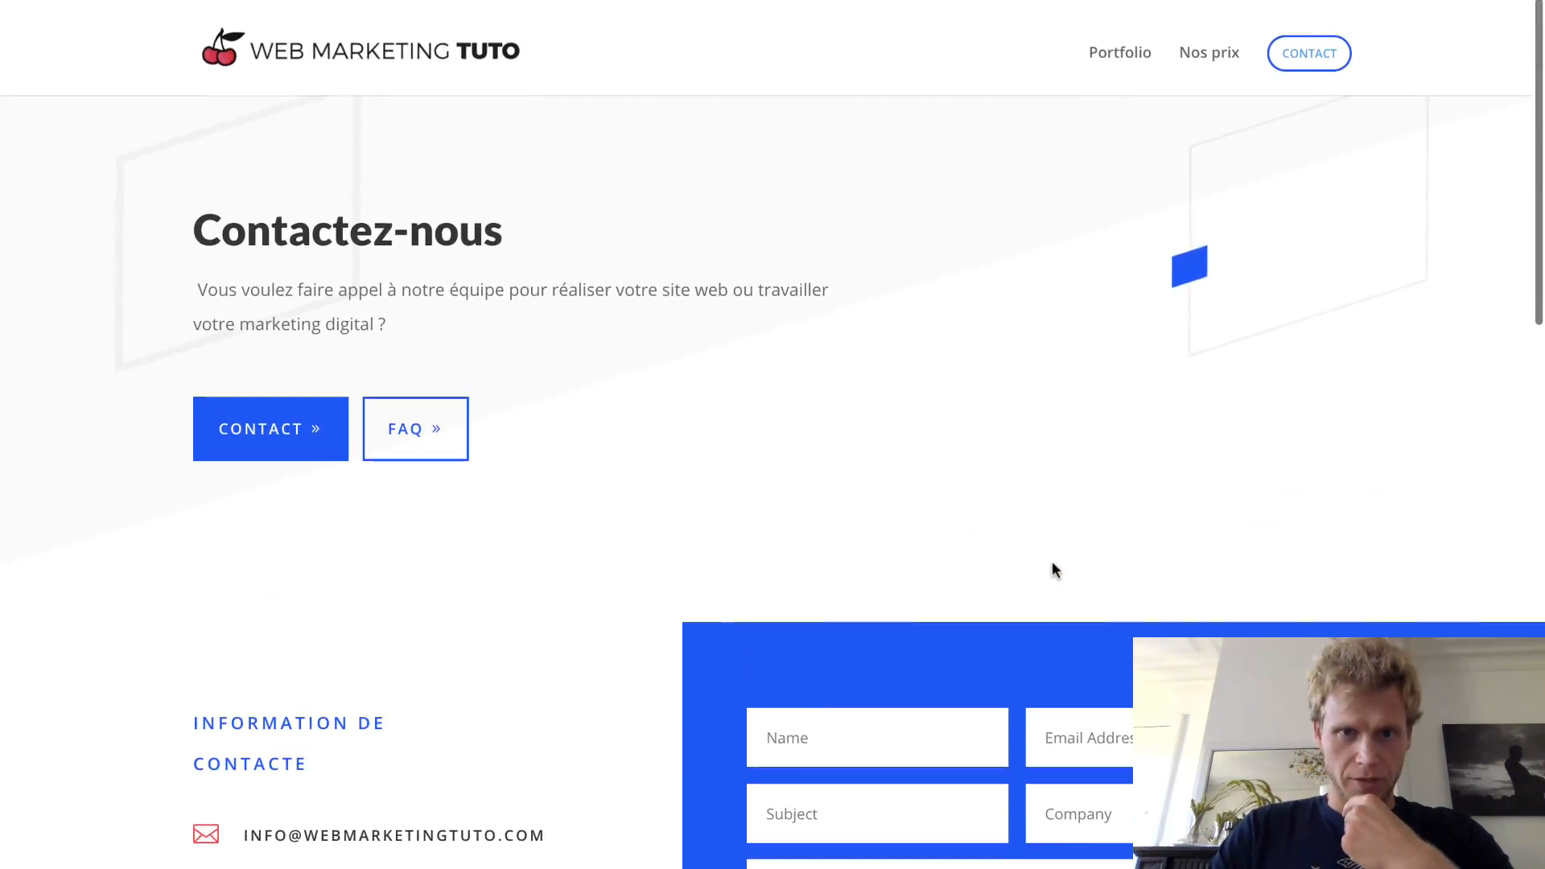
Launch the Visual Builder on the Contact page and search premade layouts for 'free'
{"action": "key", "text": "ctrl+Left"}
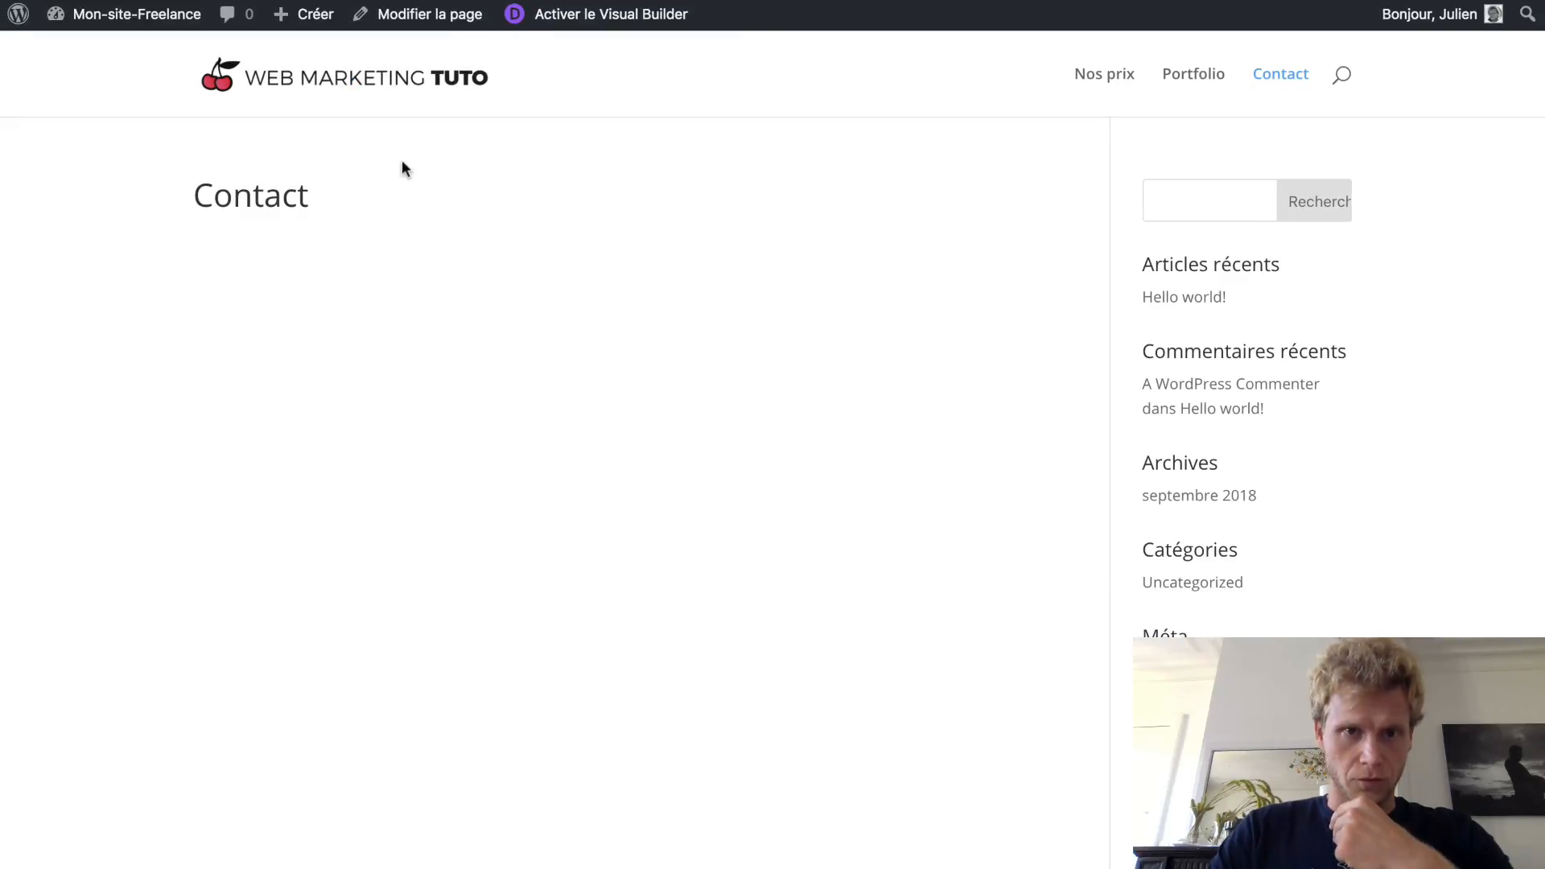
{"action": "left_click", "coordinate": [602, 8]}
{"action": "left_click", "coordinate": [709, 749]}
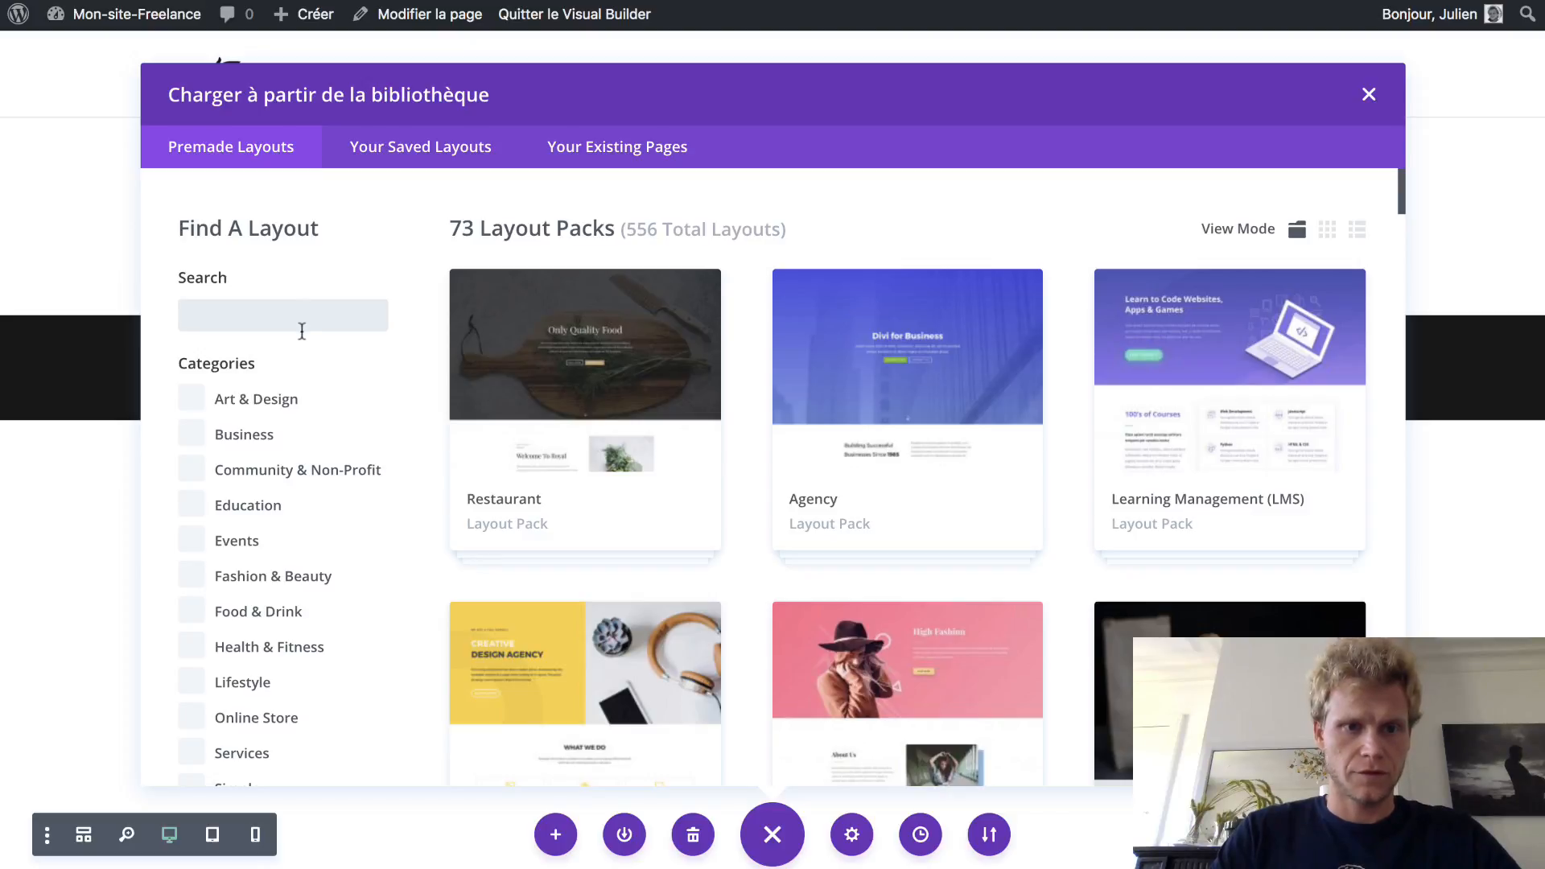
{"action": "type", "text": "free"}
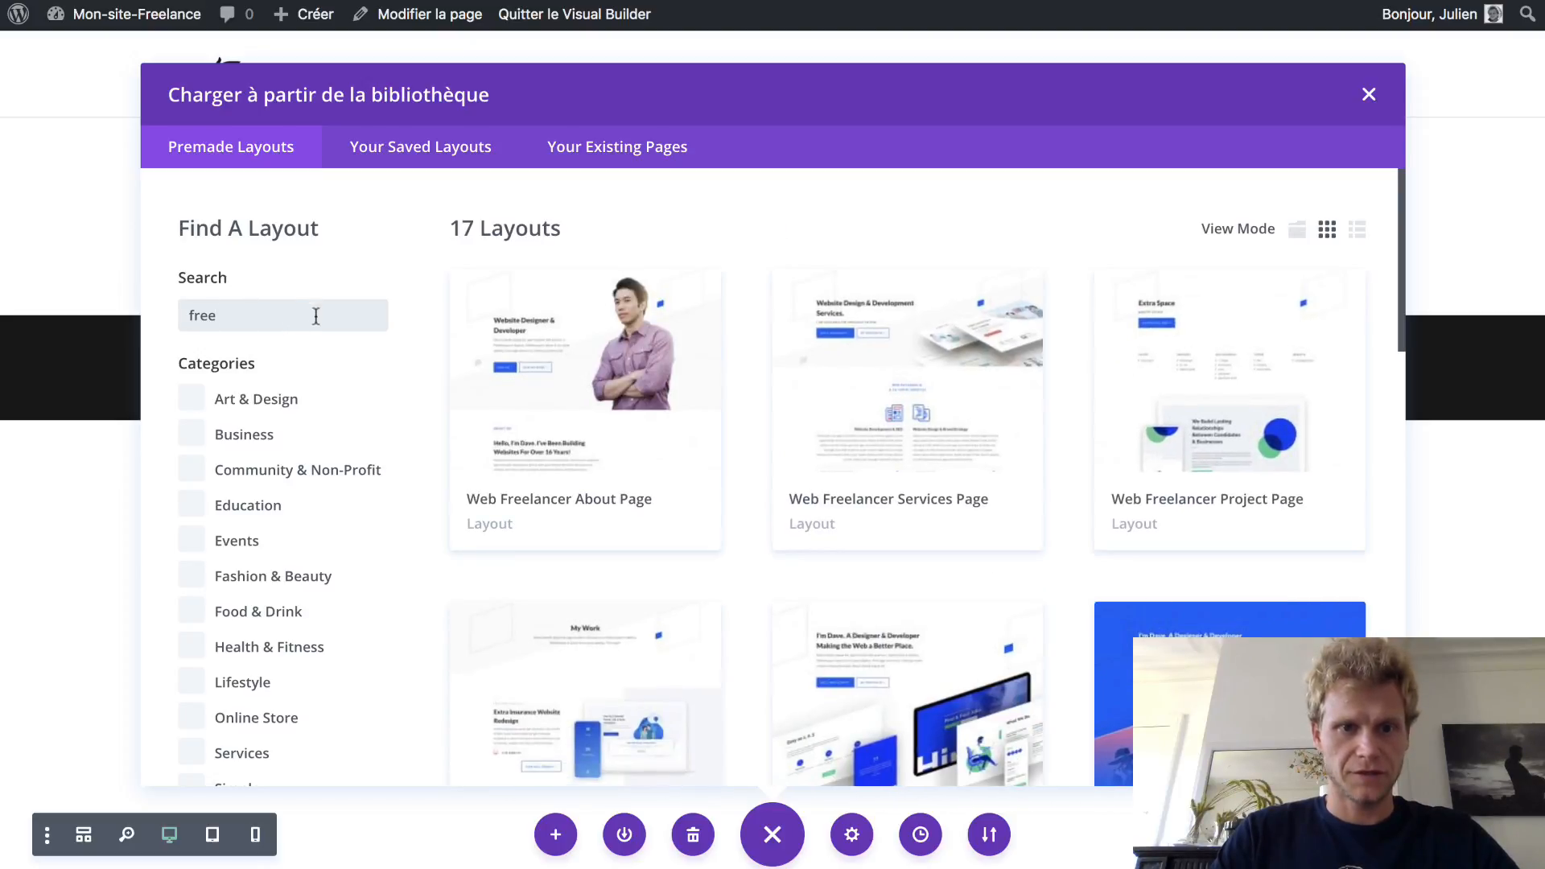
{"action": "scroll", "coordinate": [969, 483], "scroll_direction": "down", "scroll_amount": 5}
{"action": "scroll", "coordinate": [969, 483], "scroll_direction": "down", "scroll_amount": 3}
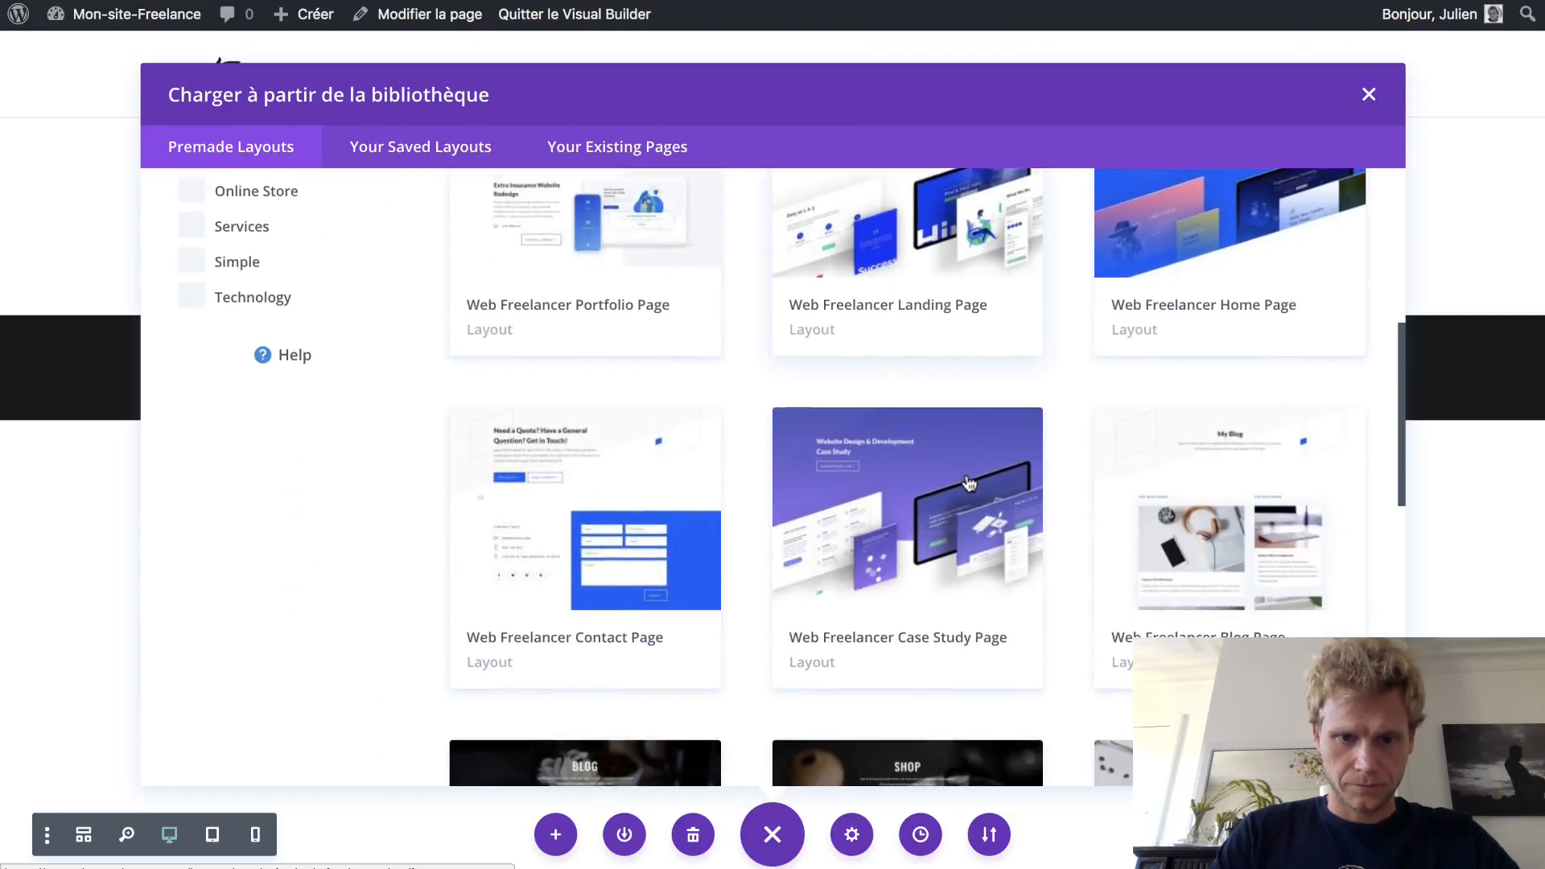
{"action": "scroll", "coordinate": [541, 448], "scroll_direction": "down", "scroll_amount": 2}
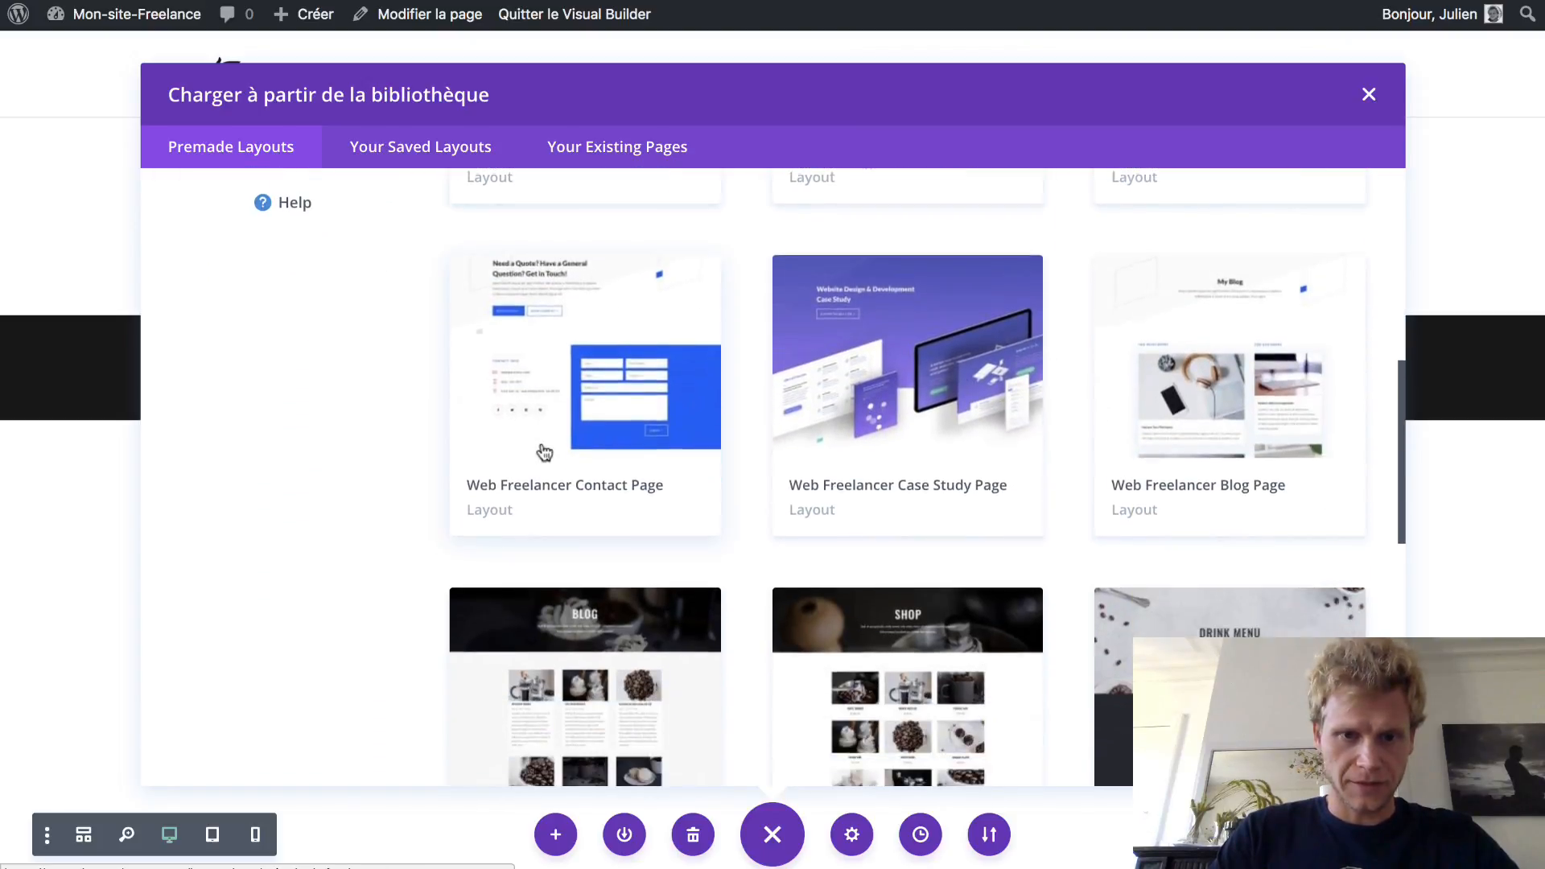
Open the Web Freelancer Contact Page layout and import it with Use This Layout
{"action": "left_click", "coordinate": [550, 439]}
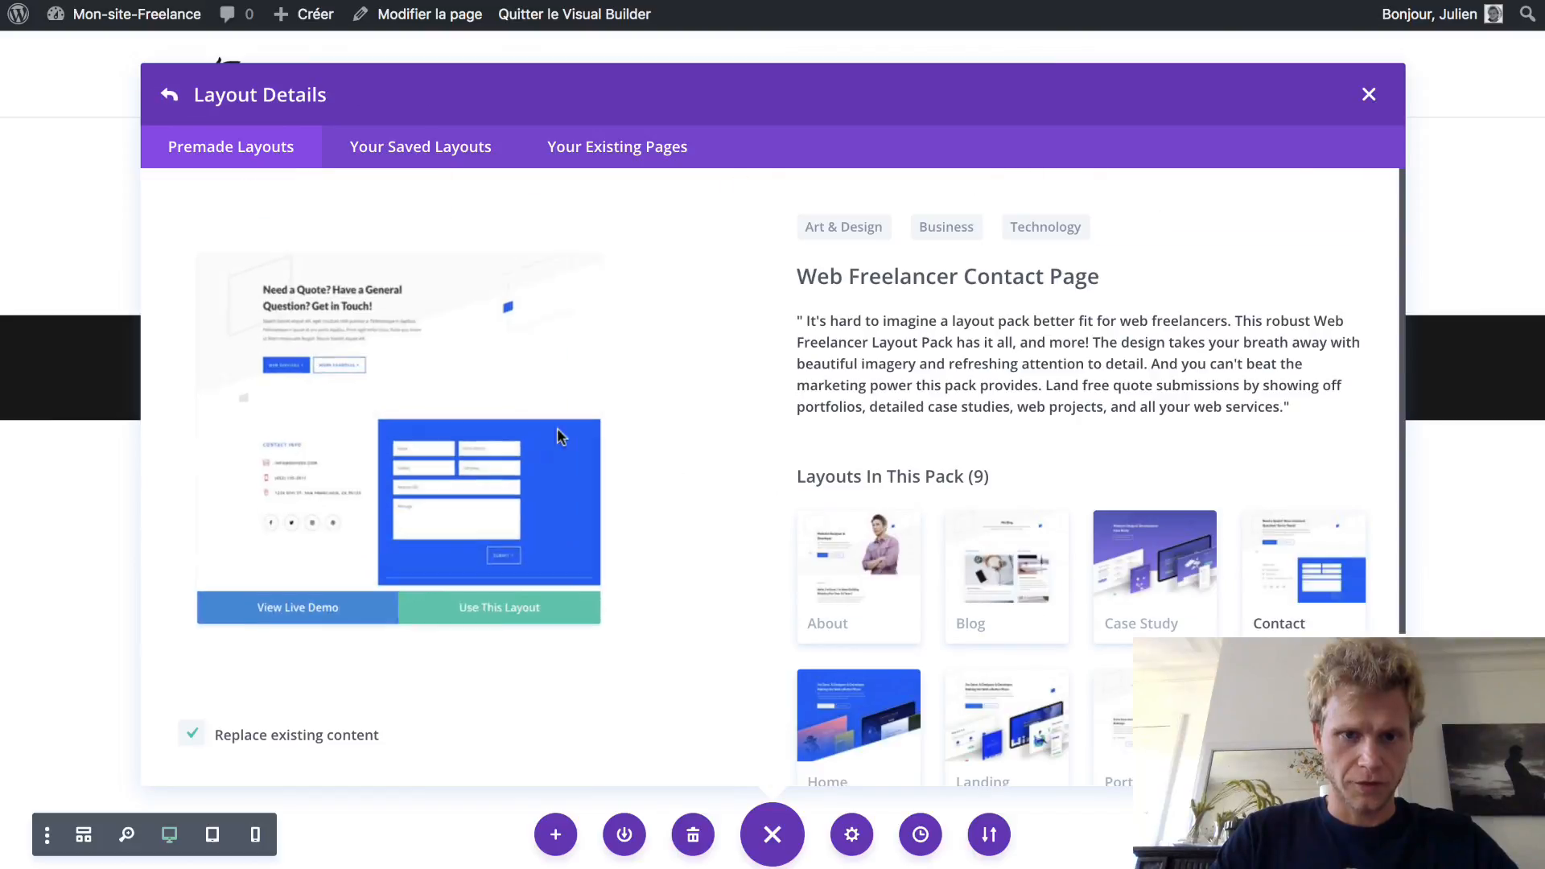
{"action": "scroll", "coordinate": [535, 403], "scroll_direction": "down", "scroll_amount": 3}
{"action": "scroll", "coordinate": [534, 402], "scroll_direction": "up", "scroll_amount": 1}
{"action": "scroll", "coordinate": [535, 403], "scroll_direction": "down", "scroll_amount": 3}
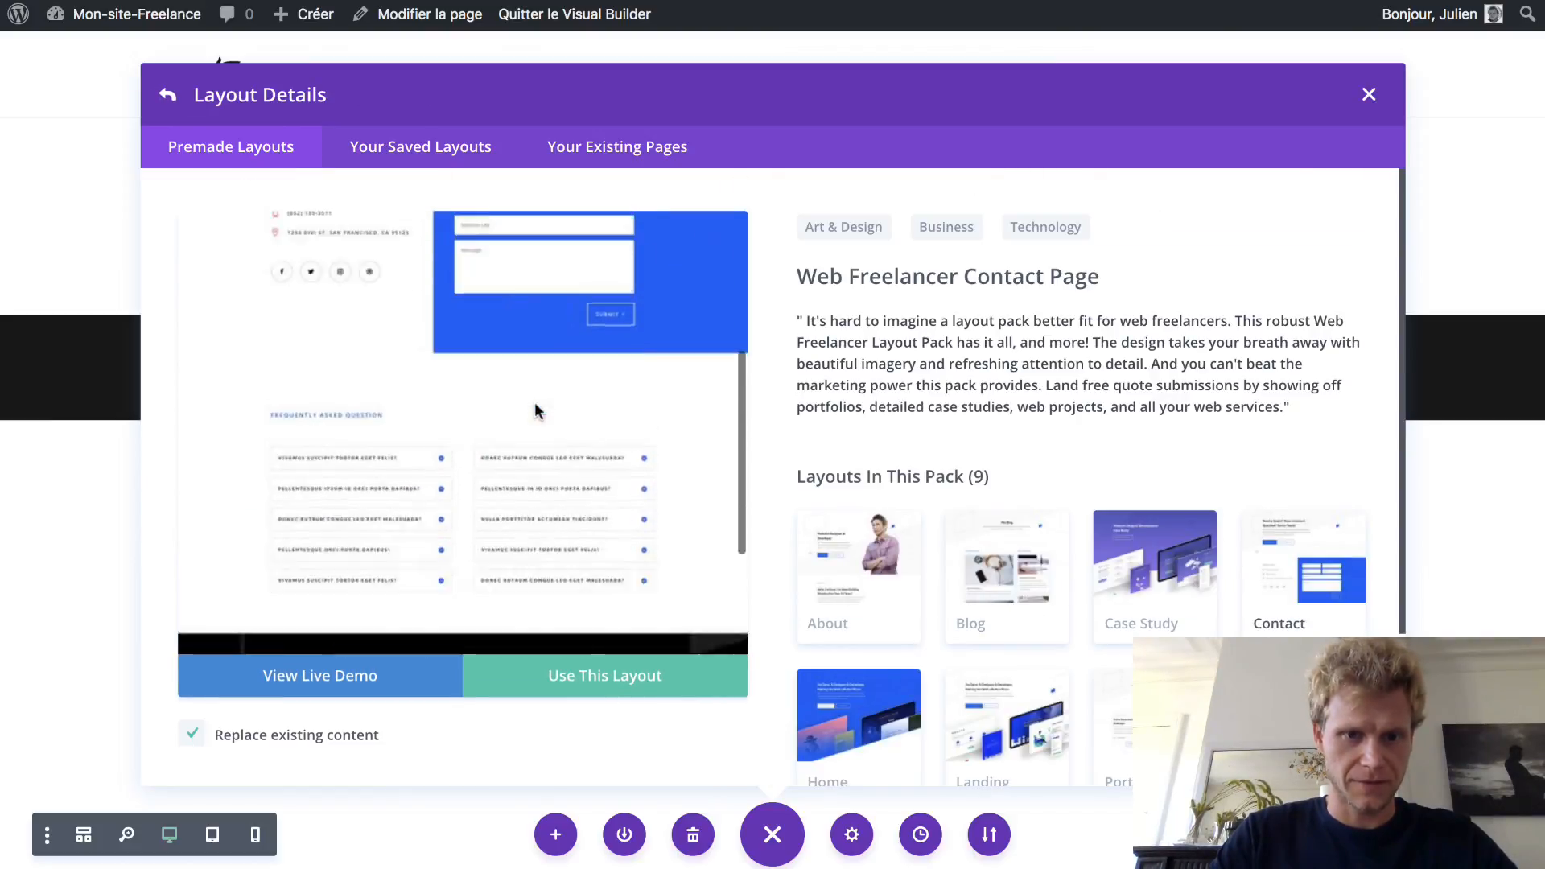
{"action": "scroll", "coordinate": [534, 403], "scroll_direction": "up", "scroll_amount": 5}
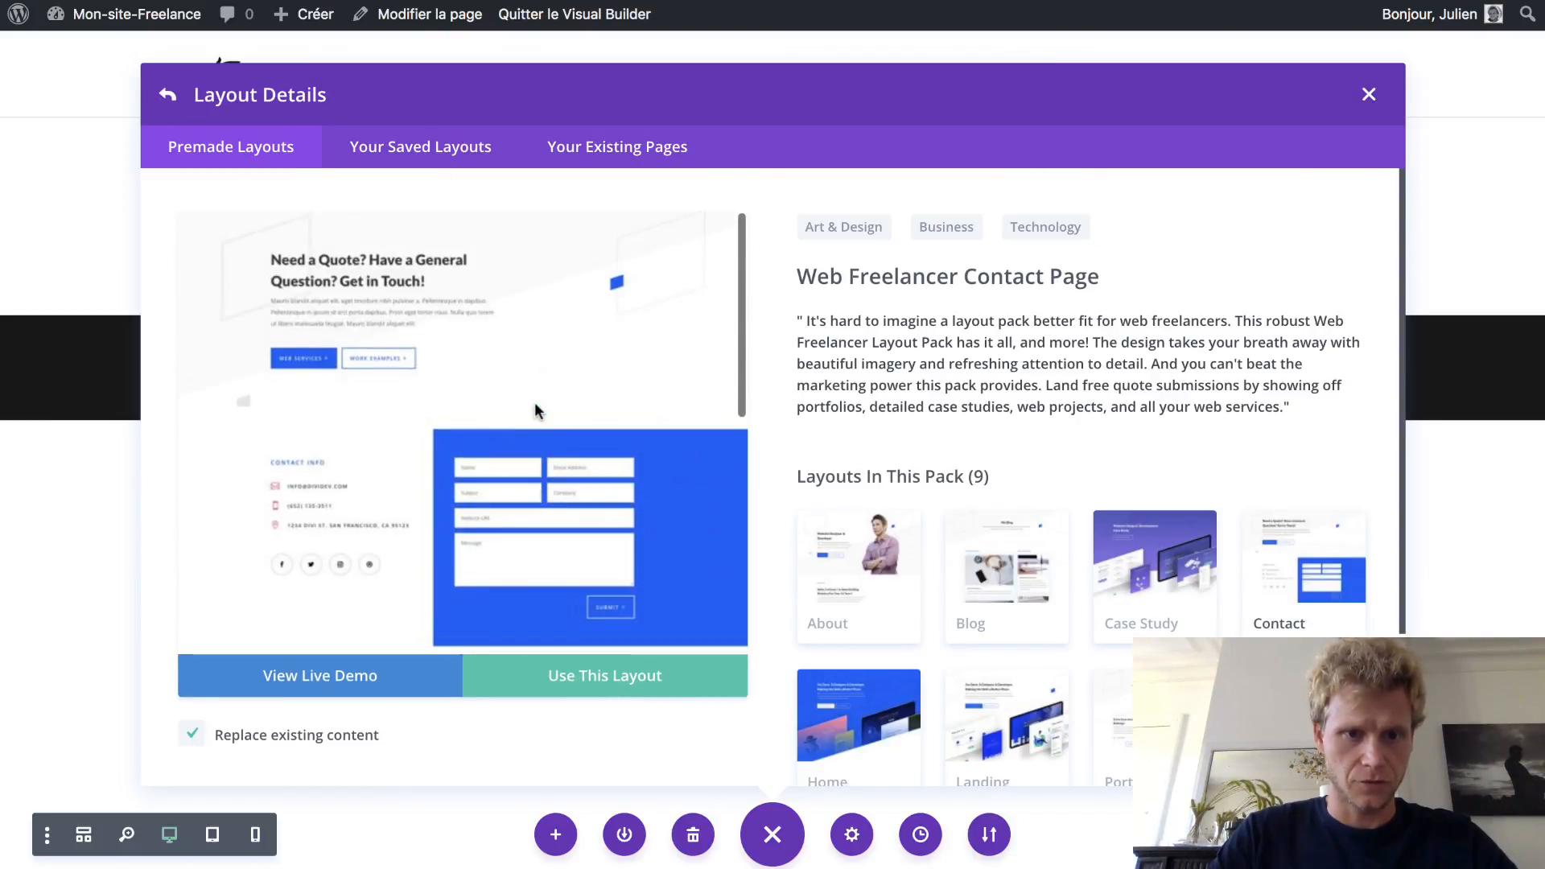
{"action": "left_click", "coordinate": [554, 675]}
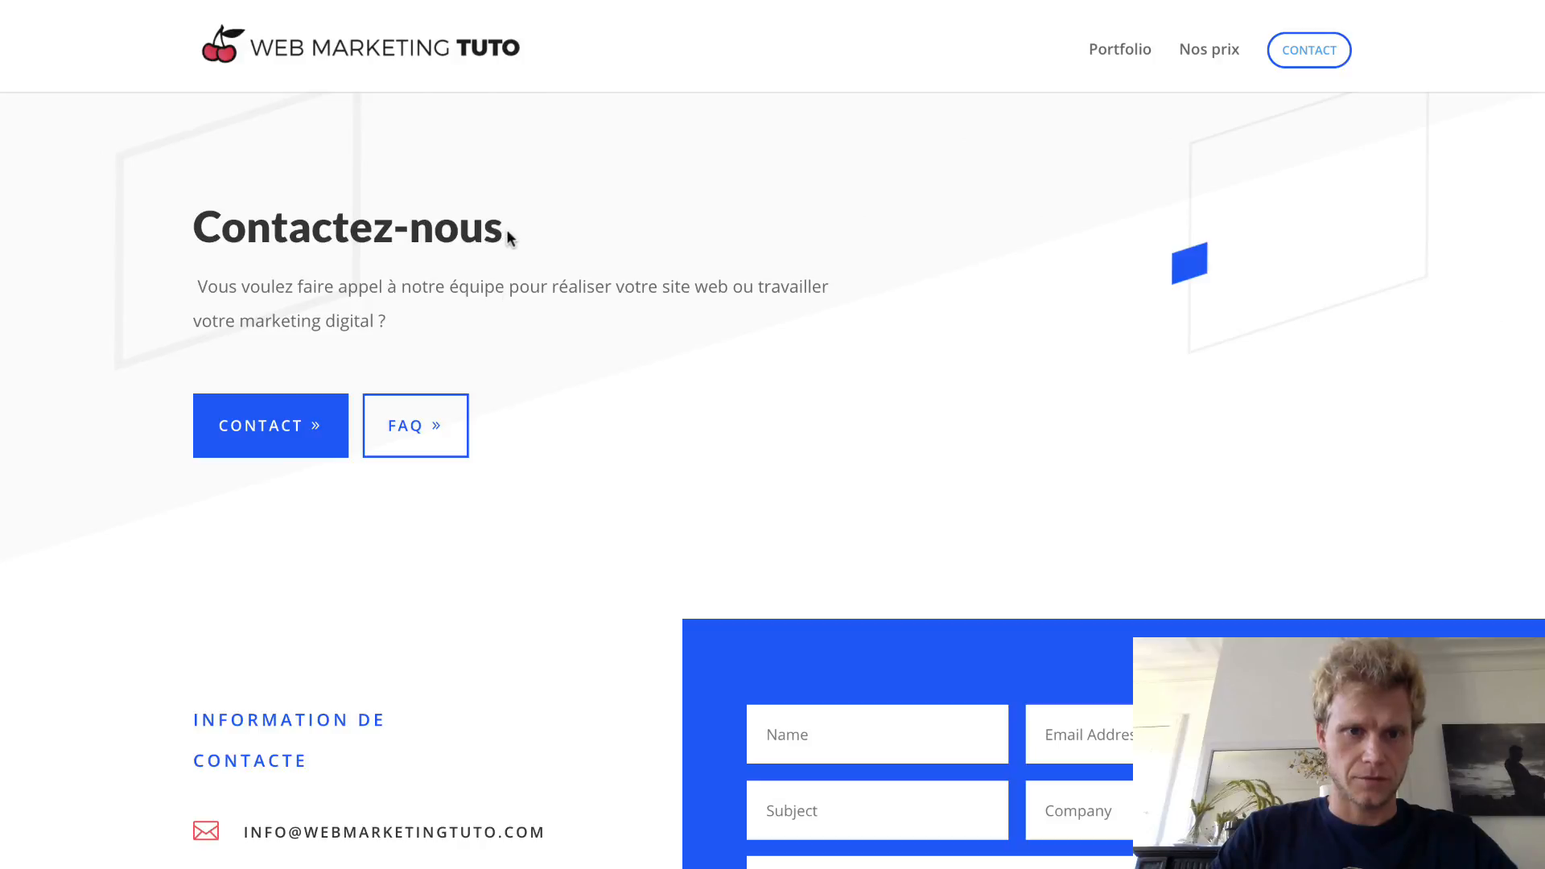
Select the live page's 'Contactez-nous' heading and French intro, then jump to the FAQ and back
{"action": "left_click_drag", "start_coordinate": [455, 231], "coordinate": [201, 228]}
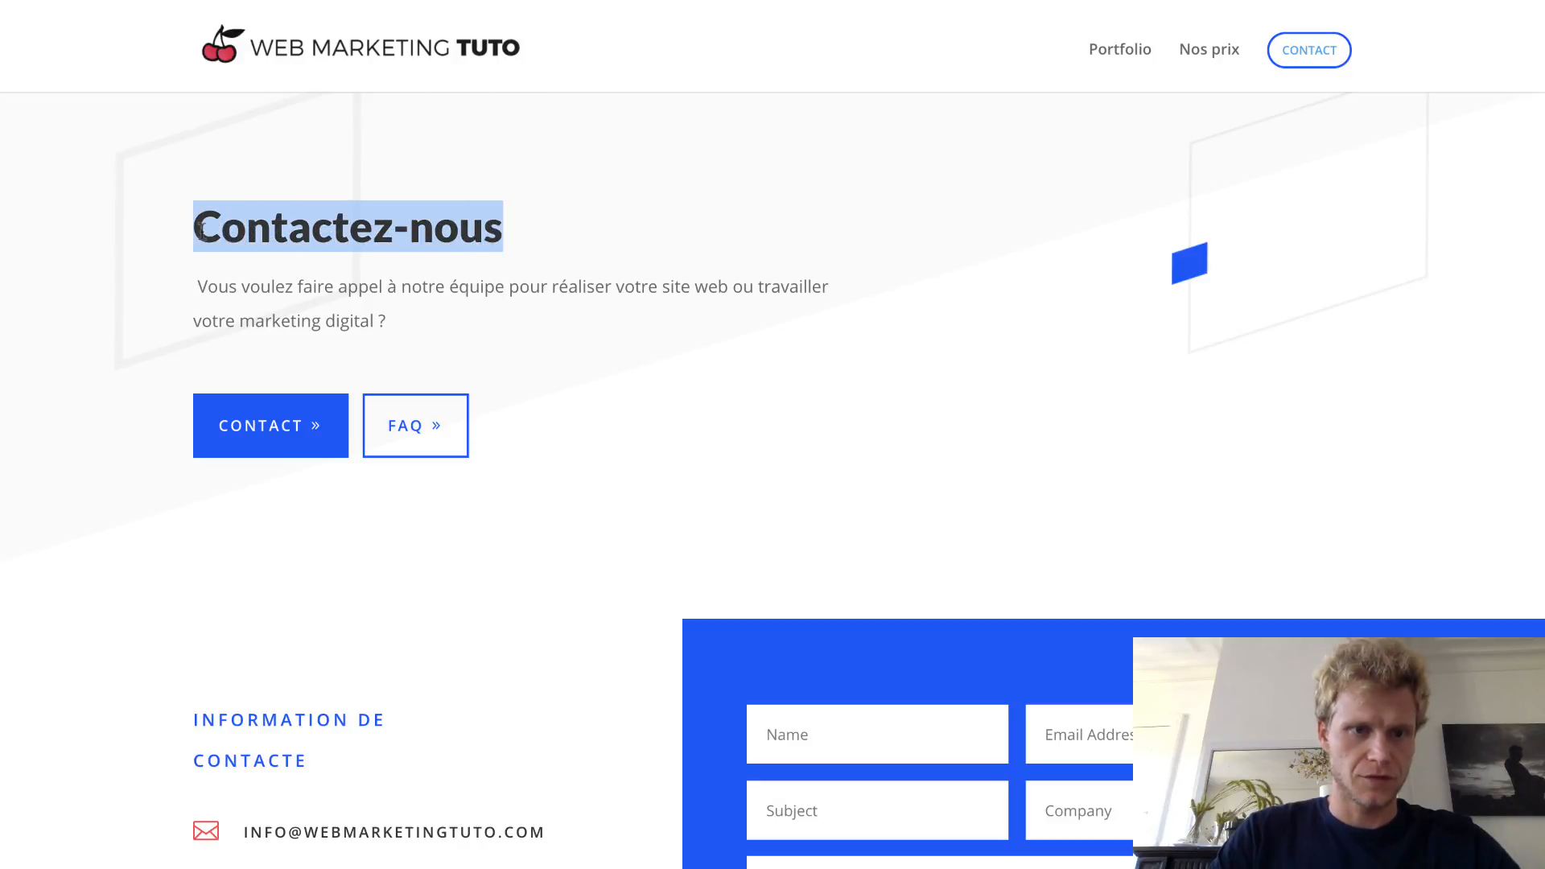
{"action": "left_click_drag", "start_coordinate": [387, 330], "coordinate": [199, 286]}
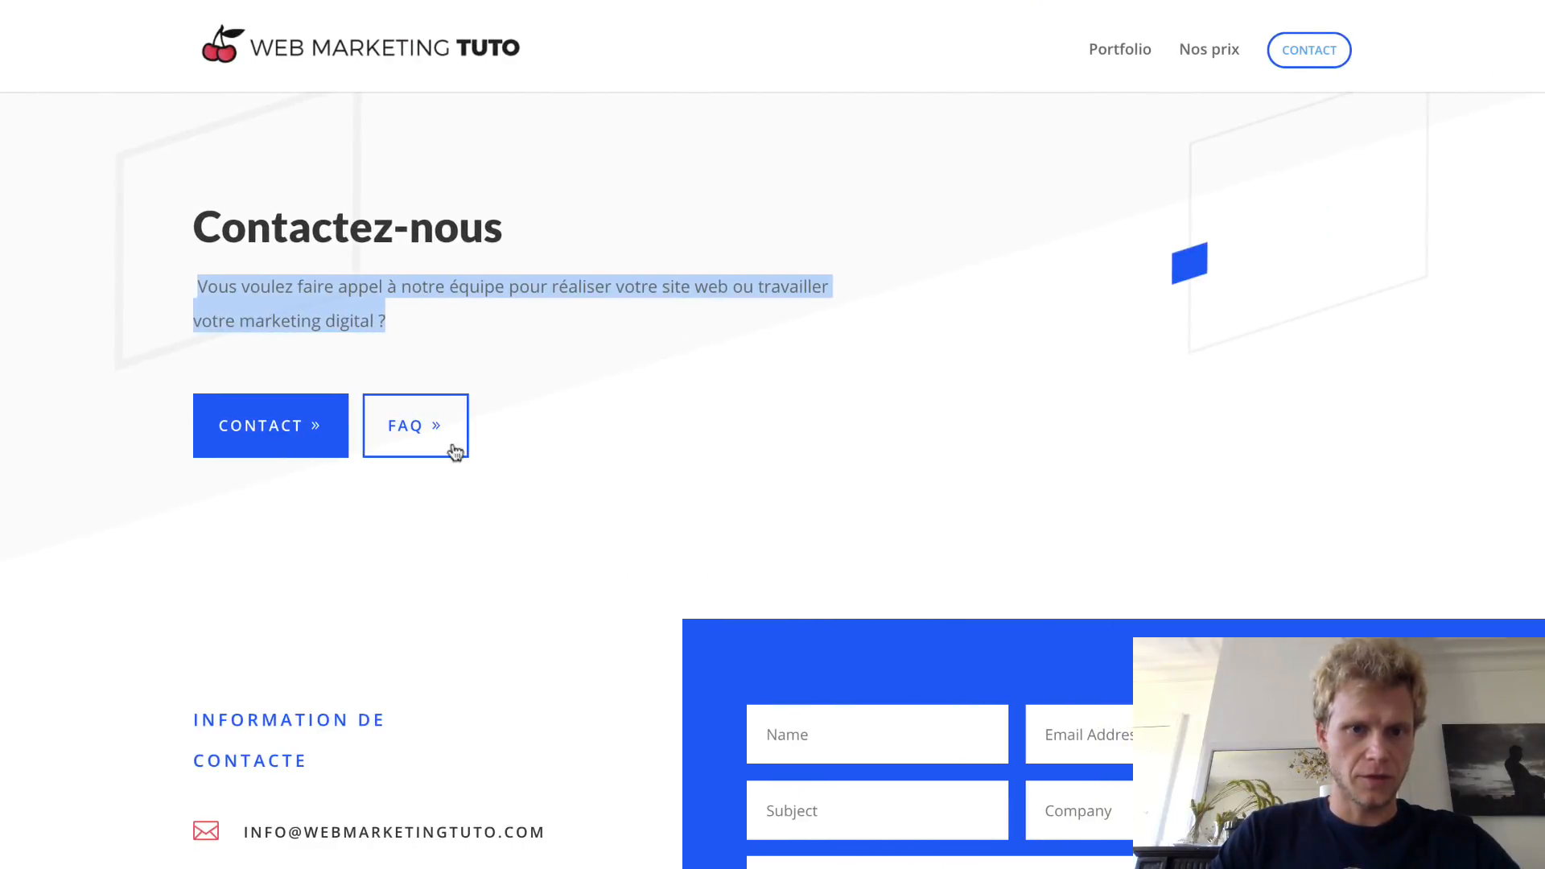
{"action": "scroll", "coordinate": [312, 439], "scroll_direction": "down", "scroll_amount": 5}
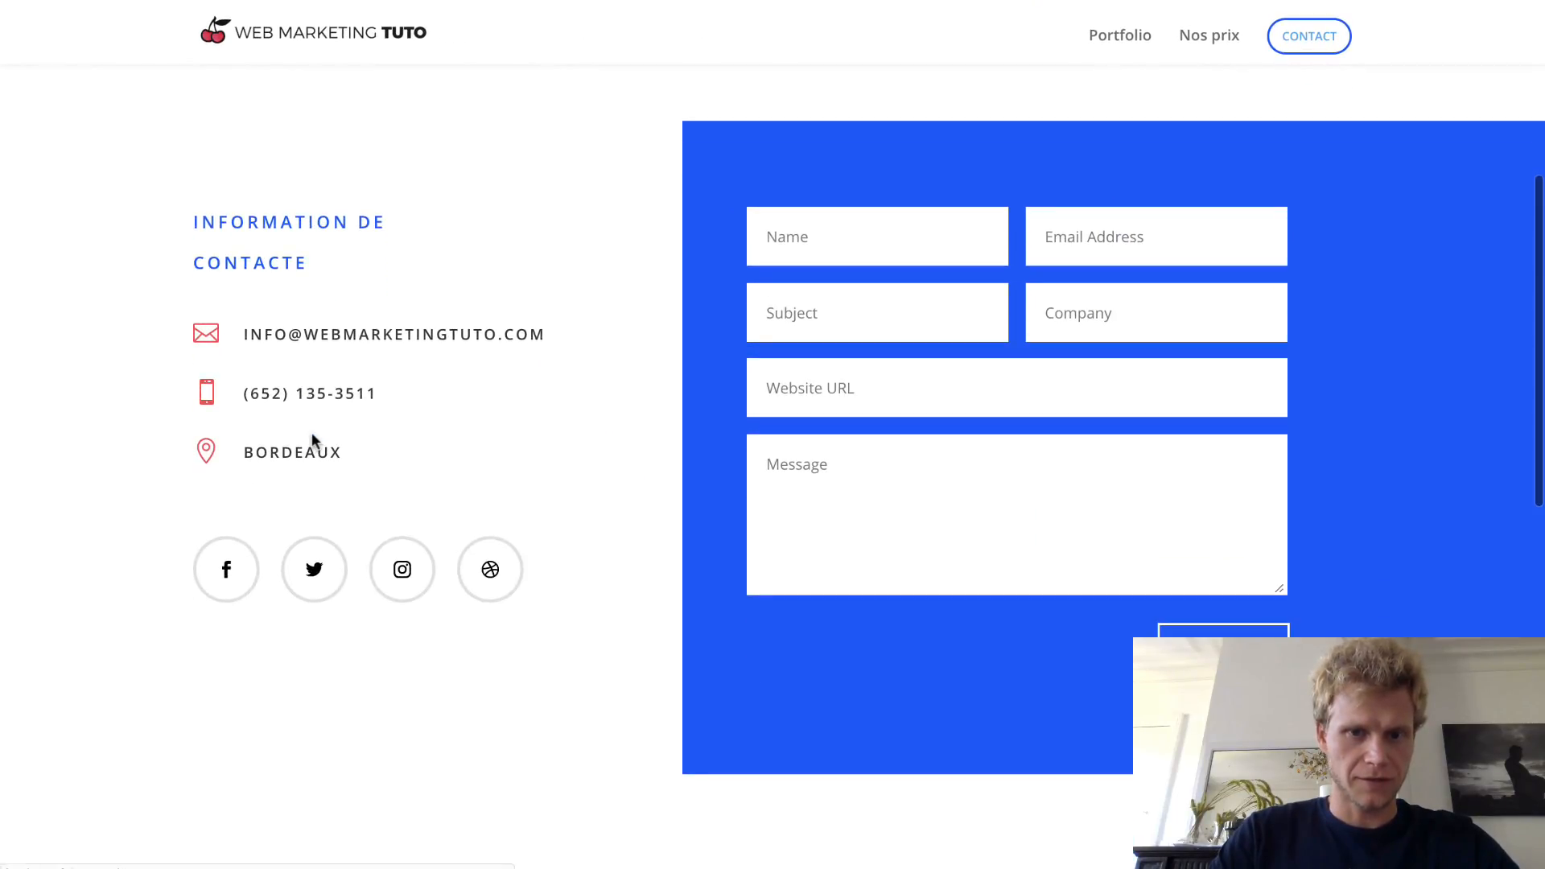
{"action": "scroll", "coordinate": [311, 439], "scroll_direction": "up", "scroll_amount": 6}
{"action": "left_click", "coordinate": [410, 438]}
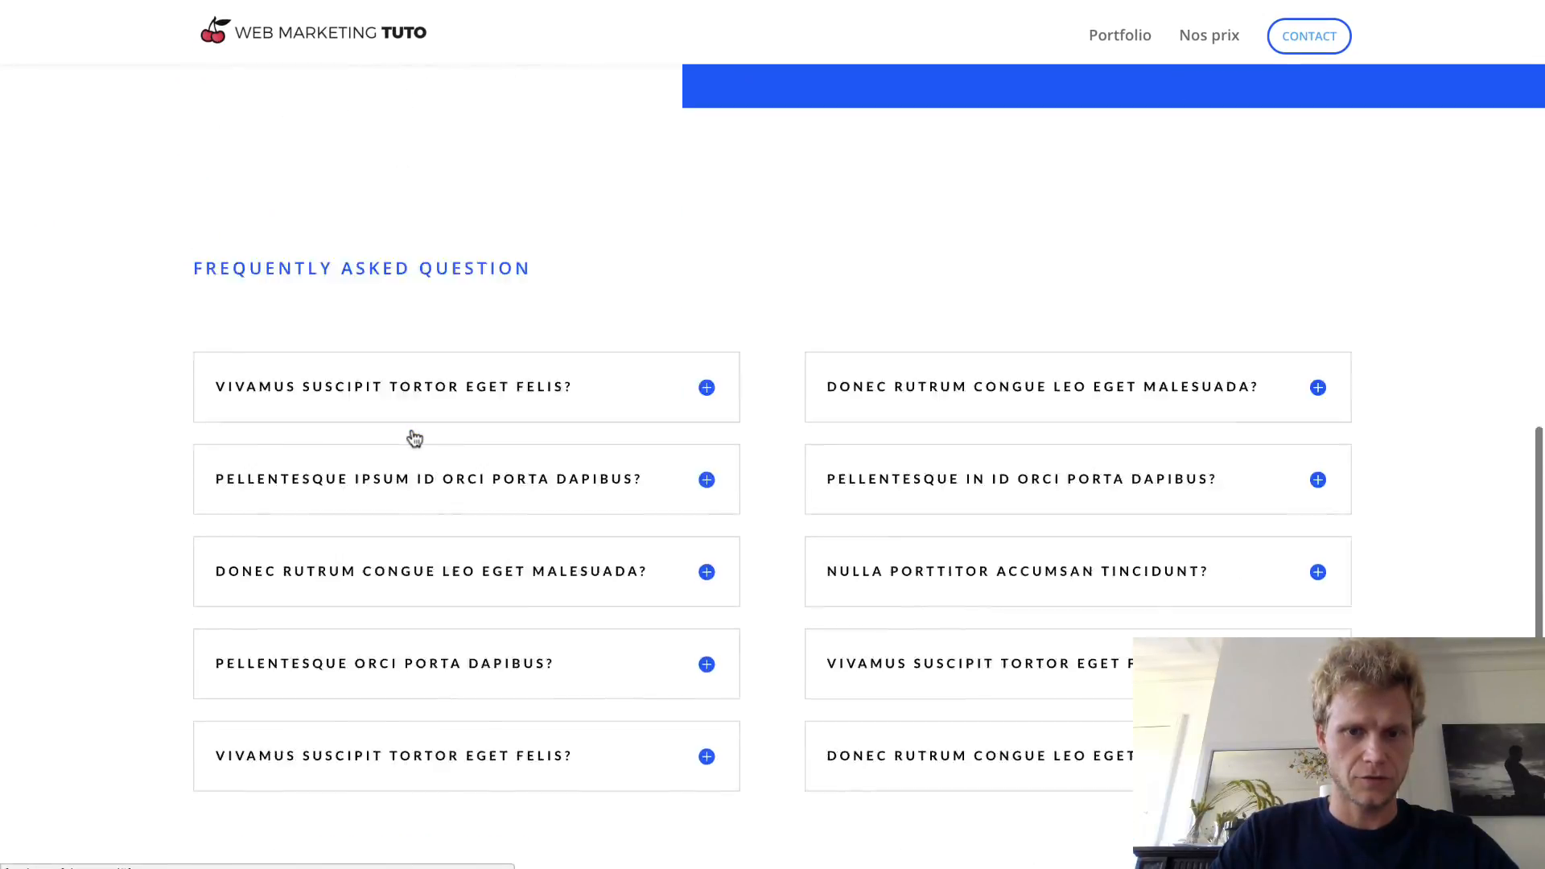
{"action": "scroll", "coordinate": [724, 372], "scroll_direction": "up", "scroll_amount": 10}
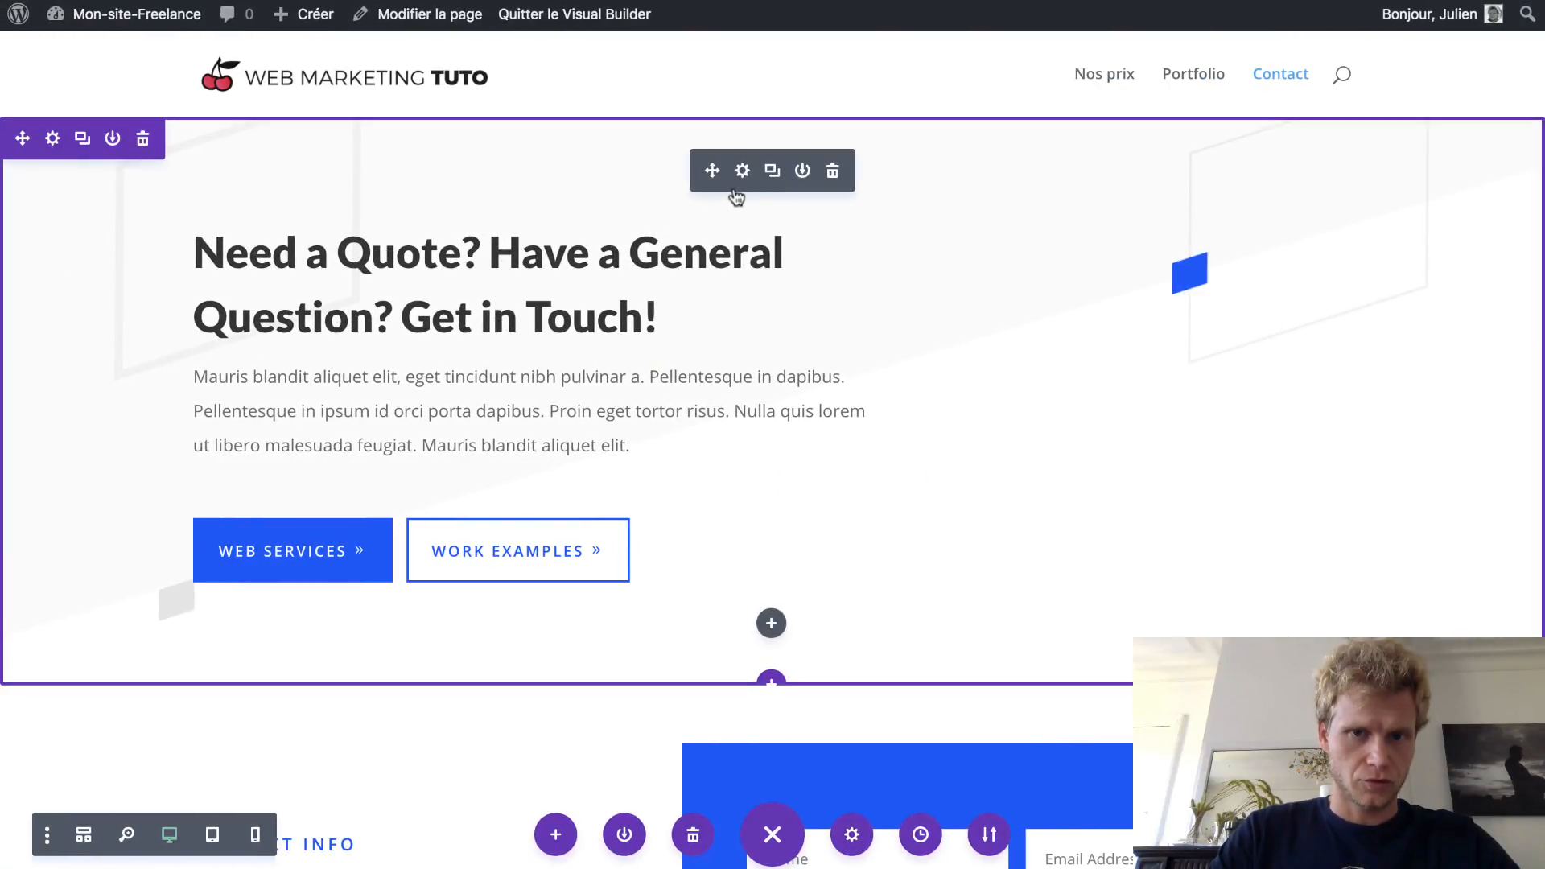
Retitle the full-screen header 'Contactez-nous'
{"action": "left_click", "coordinate": [742, 171]}
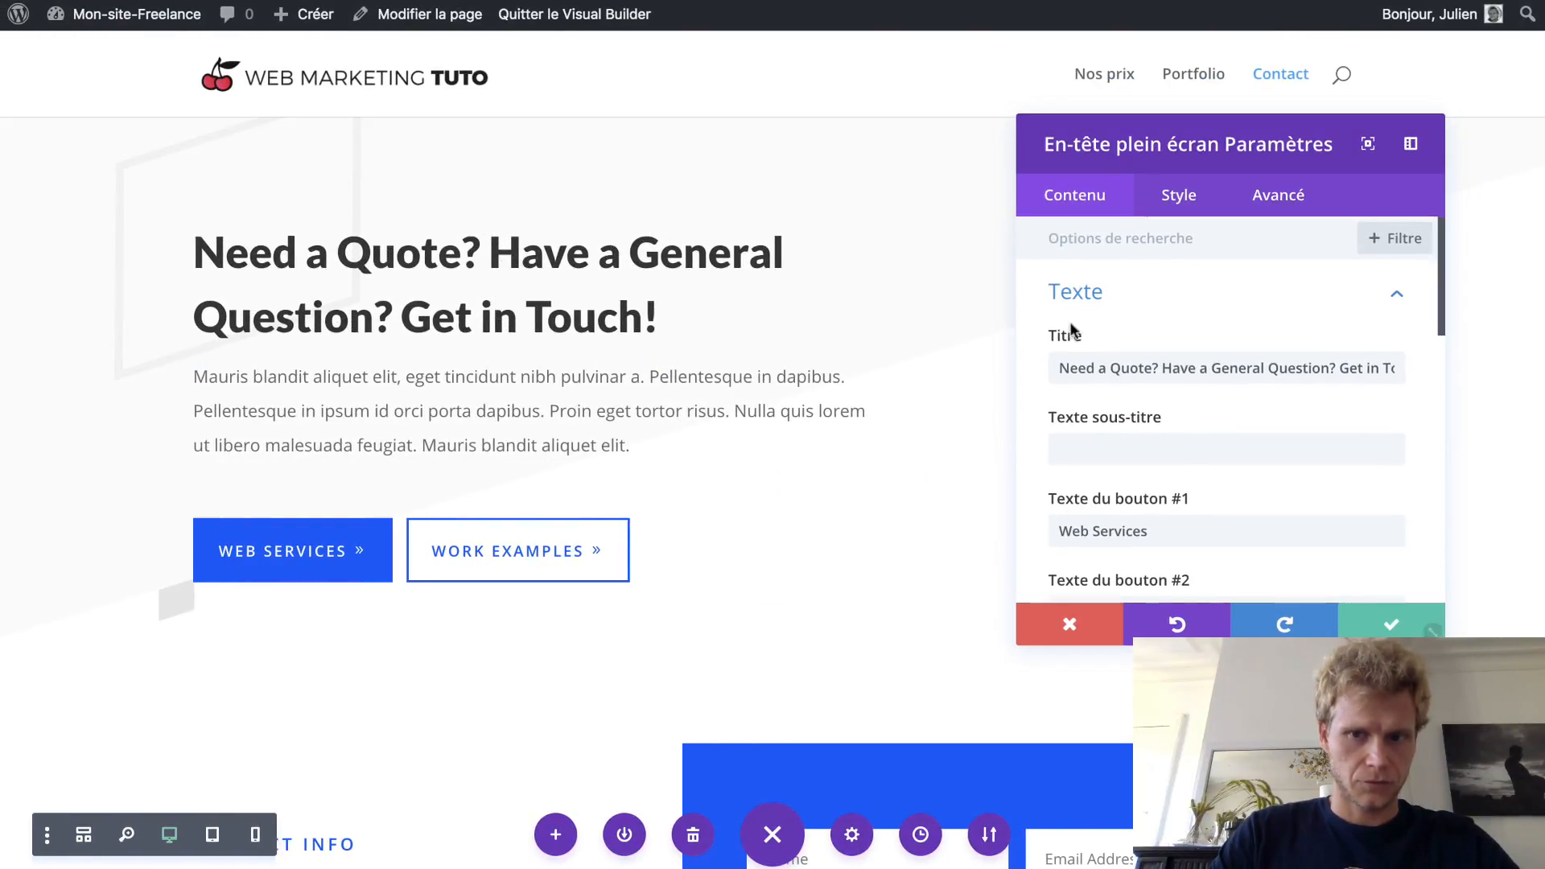
{"action": "triple_click", "coordinate": [1095, 359]}
{"action": "type", "text": "Contac"}
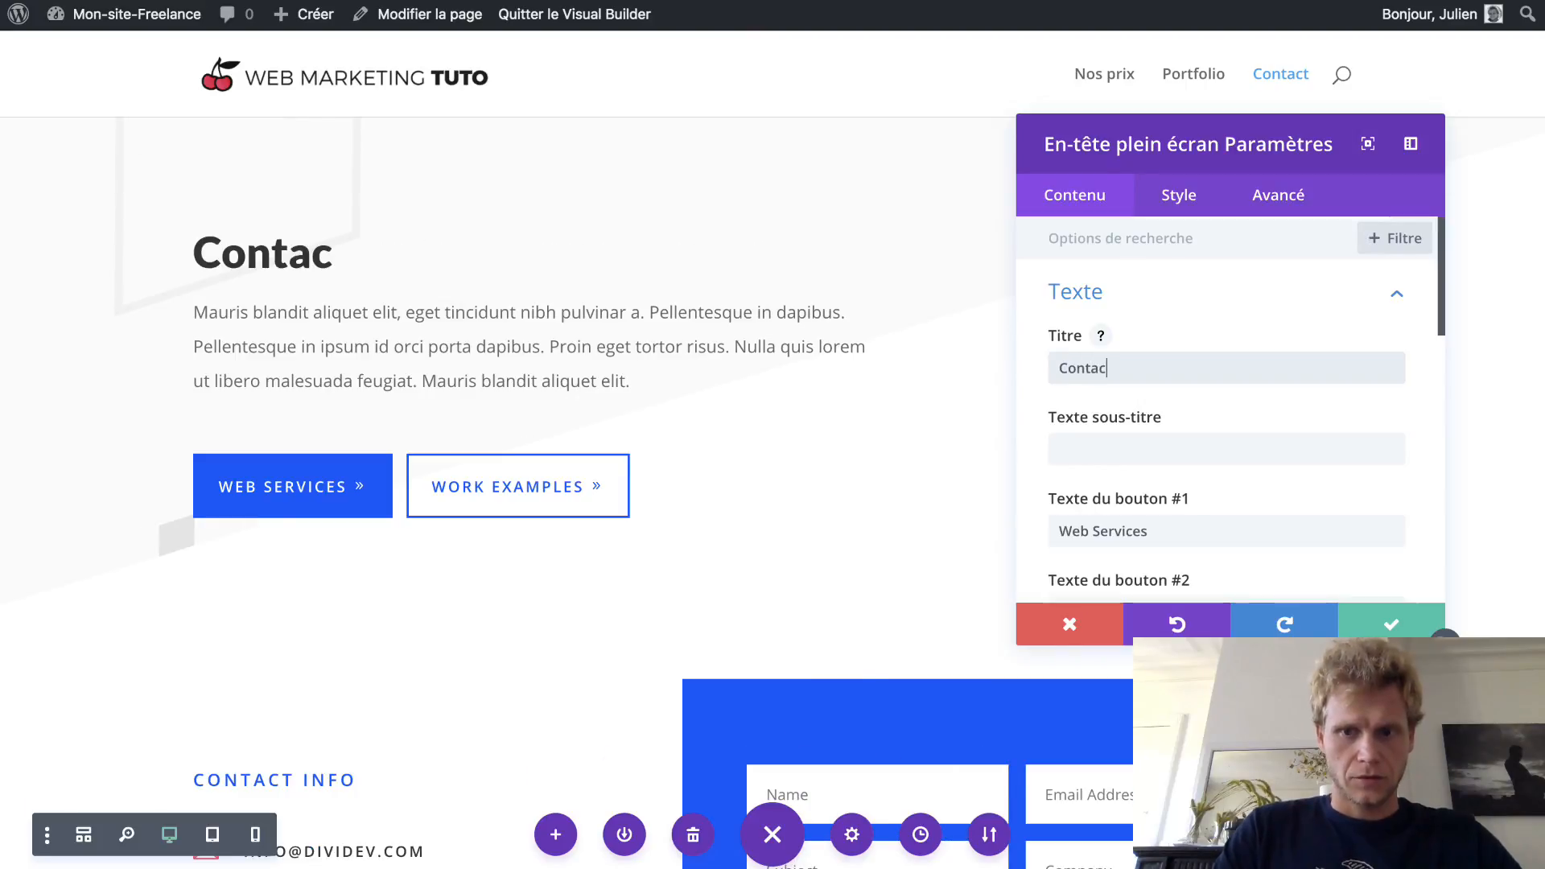
{"action": "type", "text": "tez-nous"}
{"action": "key", "text": "BackSpace"}
{"action": "type", "text": "us"}
{"action": "scroll", "coordinate": [1183, 420], "scroll_direction": "down", "scroll_amount": 3}
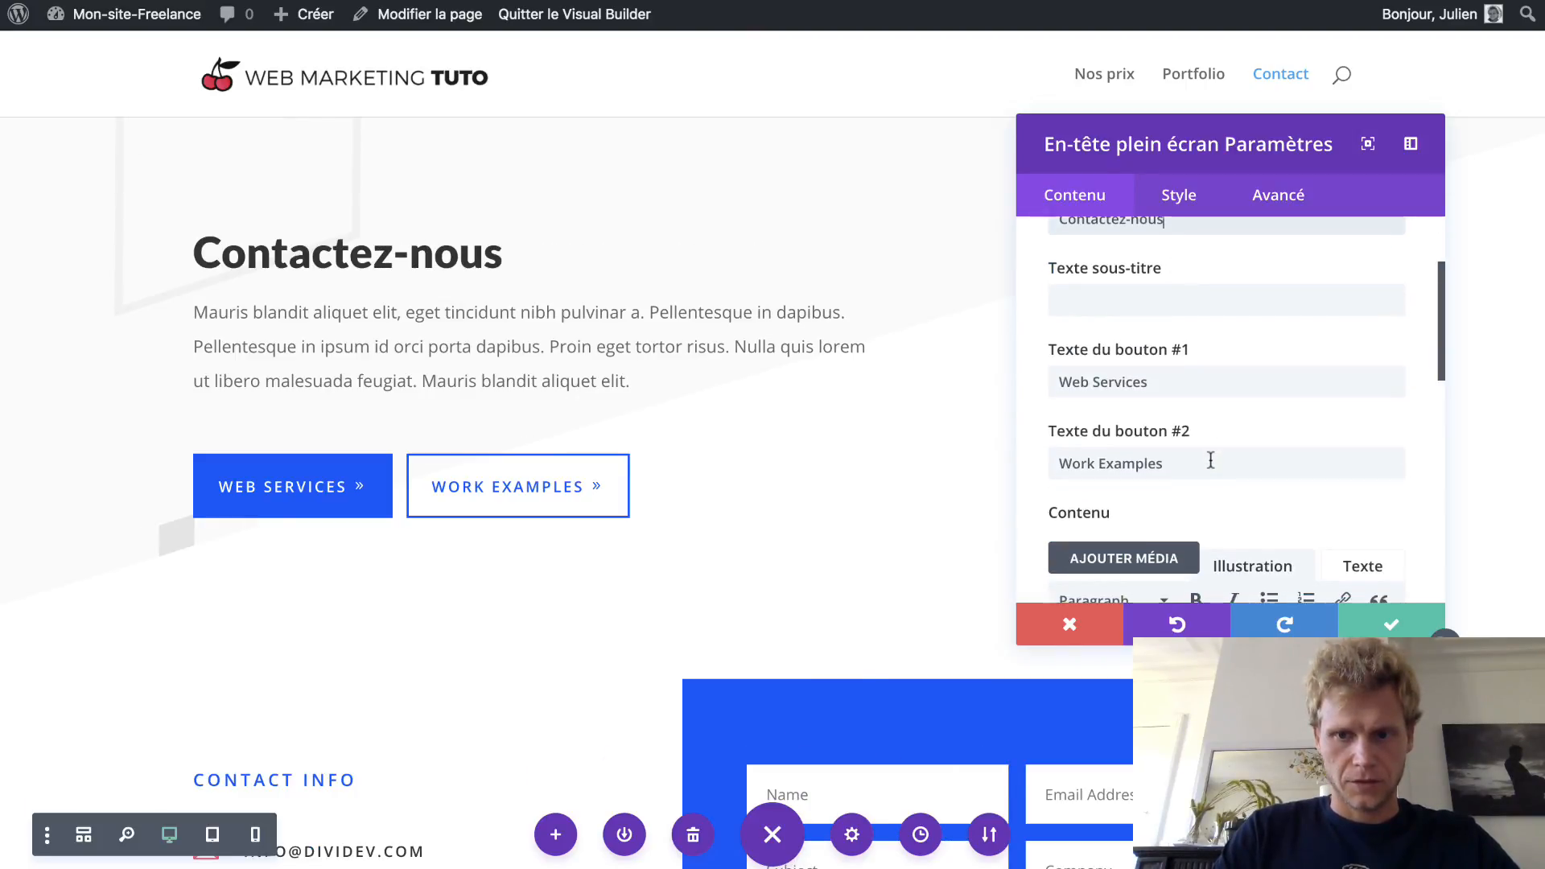
Relabel the hero buttons Contact and FAQ and paste the French intro as body text
{"action": "left_click_drag", "start_coordinate": [1163, 329], "coordinate": [983, 329]}
{"action": "type", "text": "Contact"}
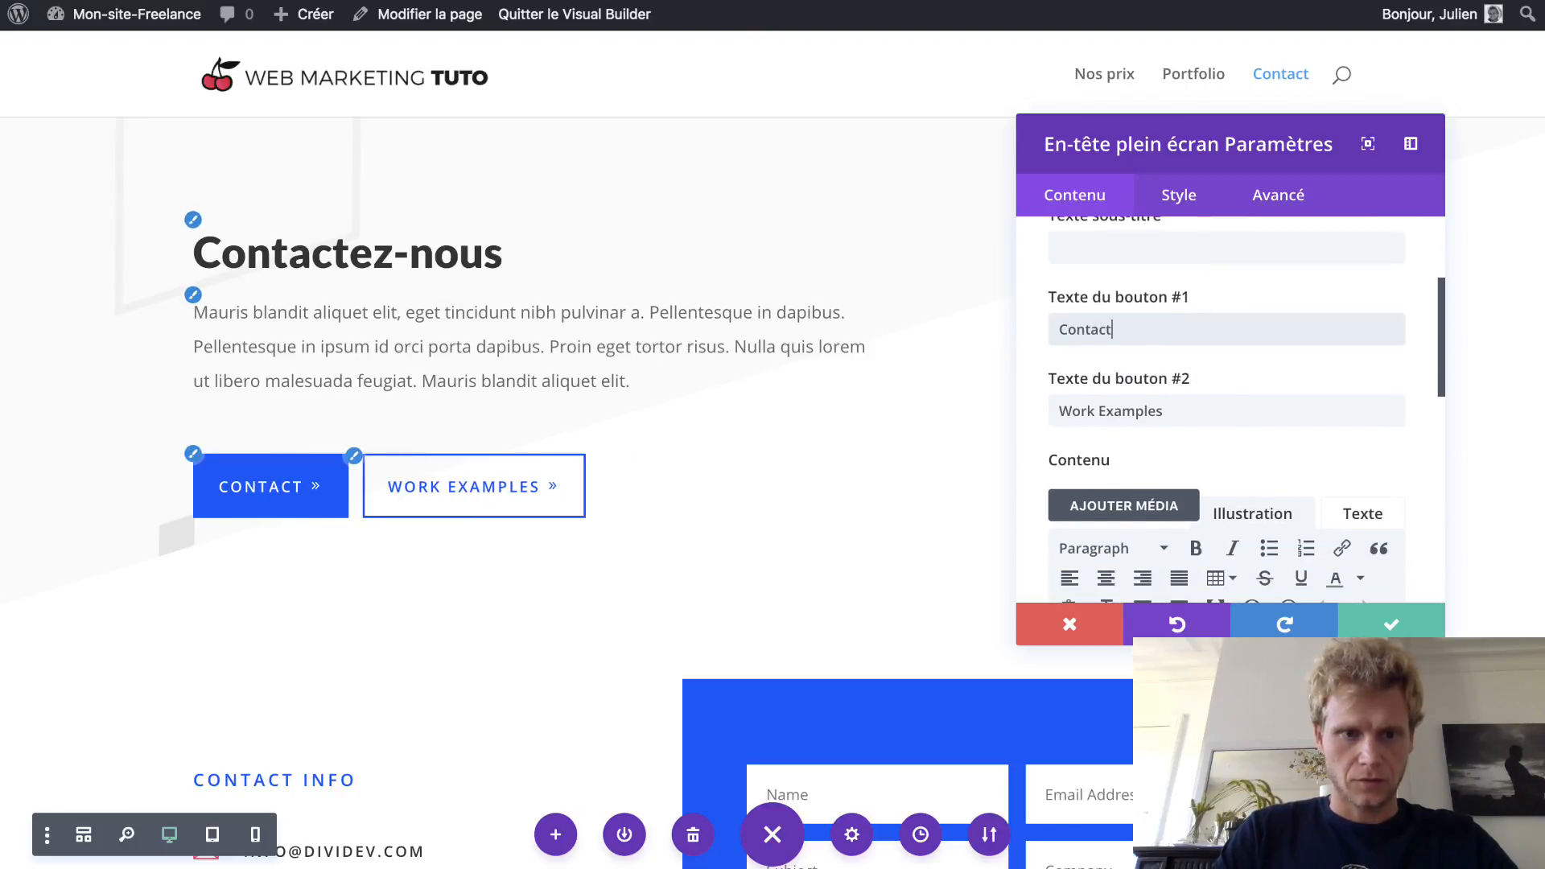
{"action": "key", "text": "Tab"}
{"action": "type", "text": "FAQ"}
{"action": "scroll", "coordinate": [1066, 346], "scroll_direction": "down", "scroll_amount": 3}
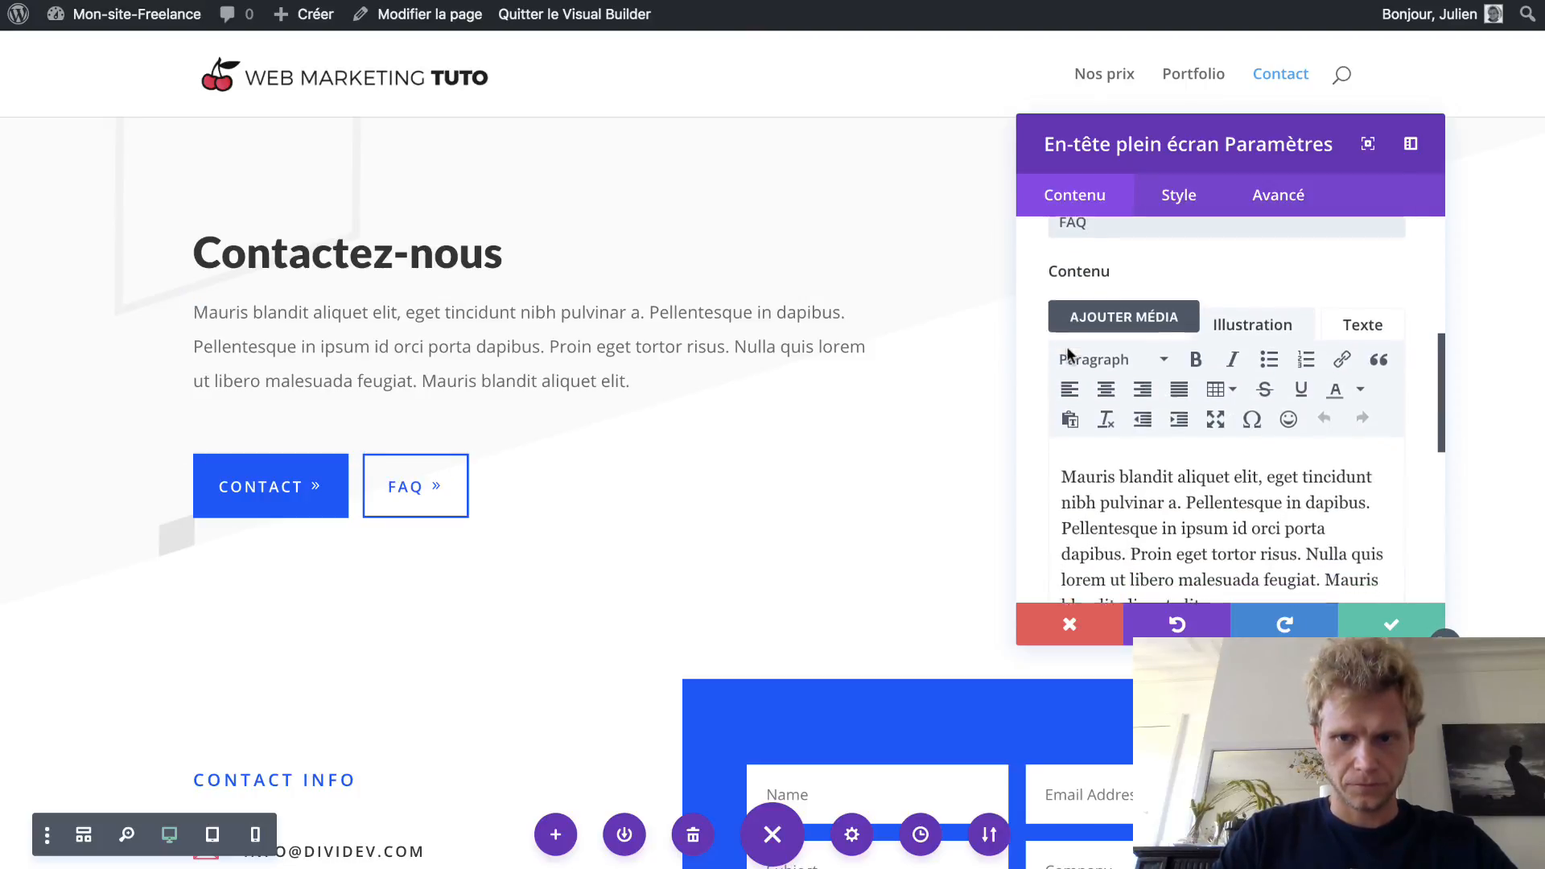
{"action": "triple_click", "coordinate": [1177, 483]}
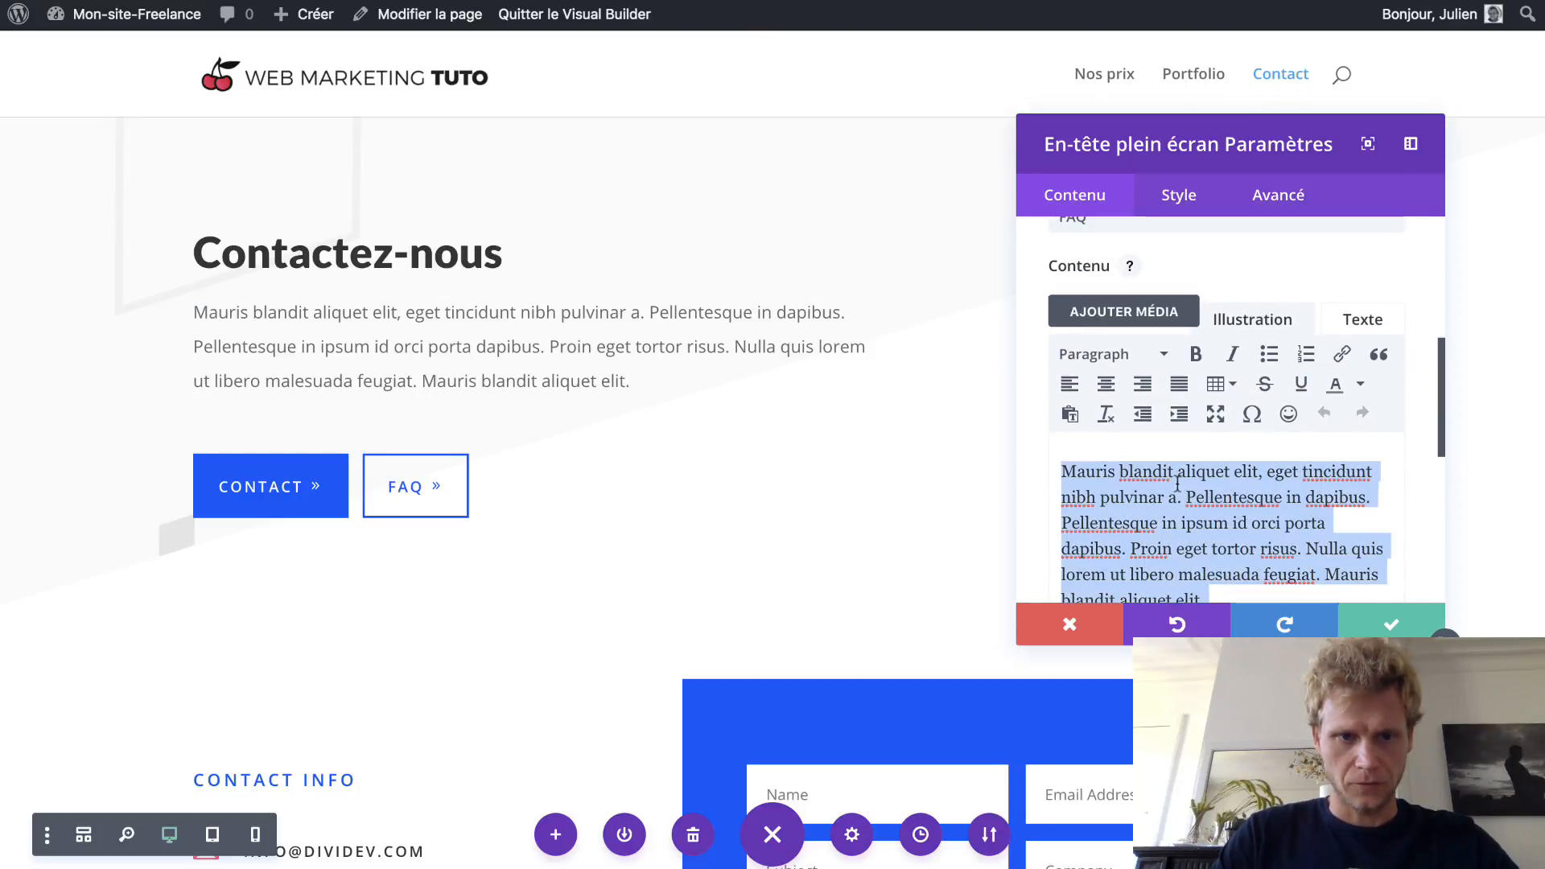
{"action": "type", "text": "Vous voulez faire appel à notre équipe pour réaliser votre site web ou travailler votre marketing digital ?"}
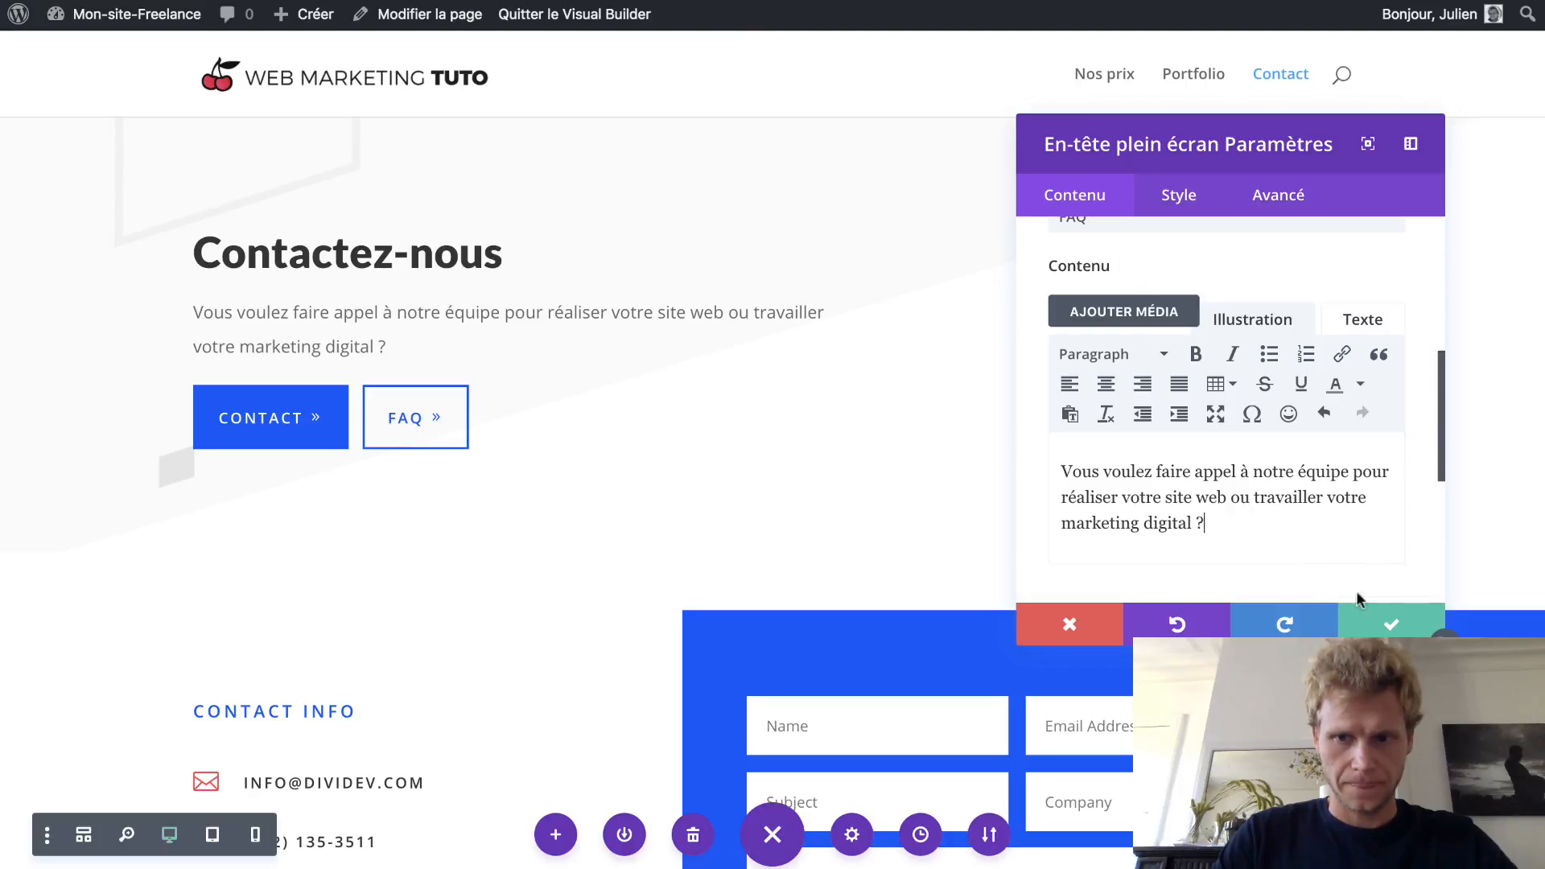
{"action": "scroll", "coordinate": [1283, 397], "scroll_direction": "down", "scroll_amount": 10}
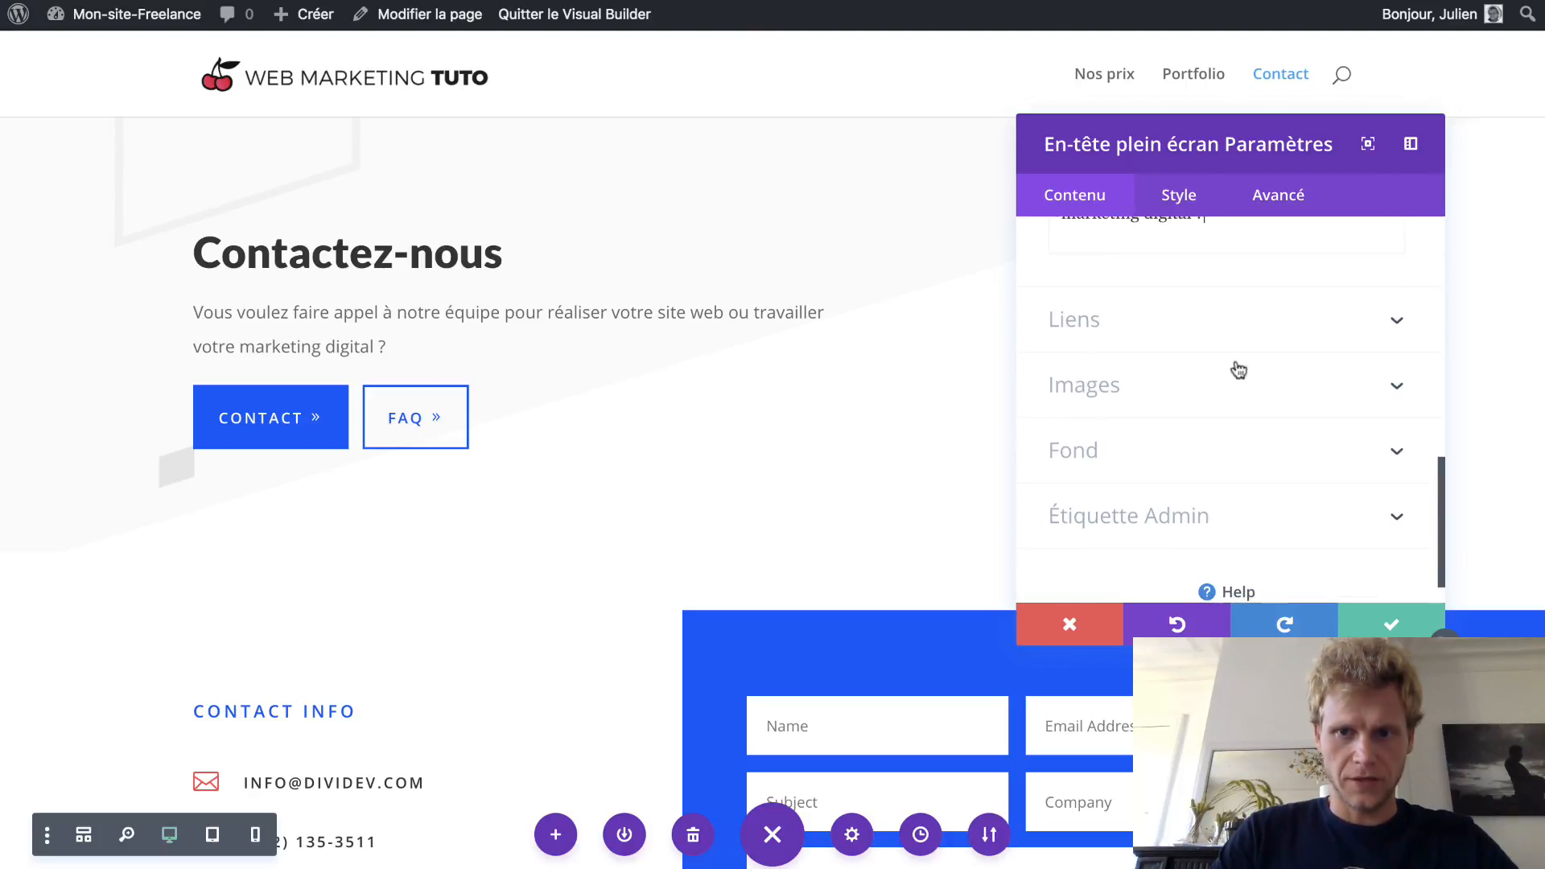
{"action": "scroll", "coordinate": [1171, 323], "scroll_direction": "up", "scroll_amount": 3}
Link the buttons to #contact and #faq and save the header
{"action": "left_click", "coordinate": [1141, 323]}
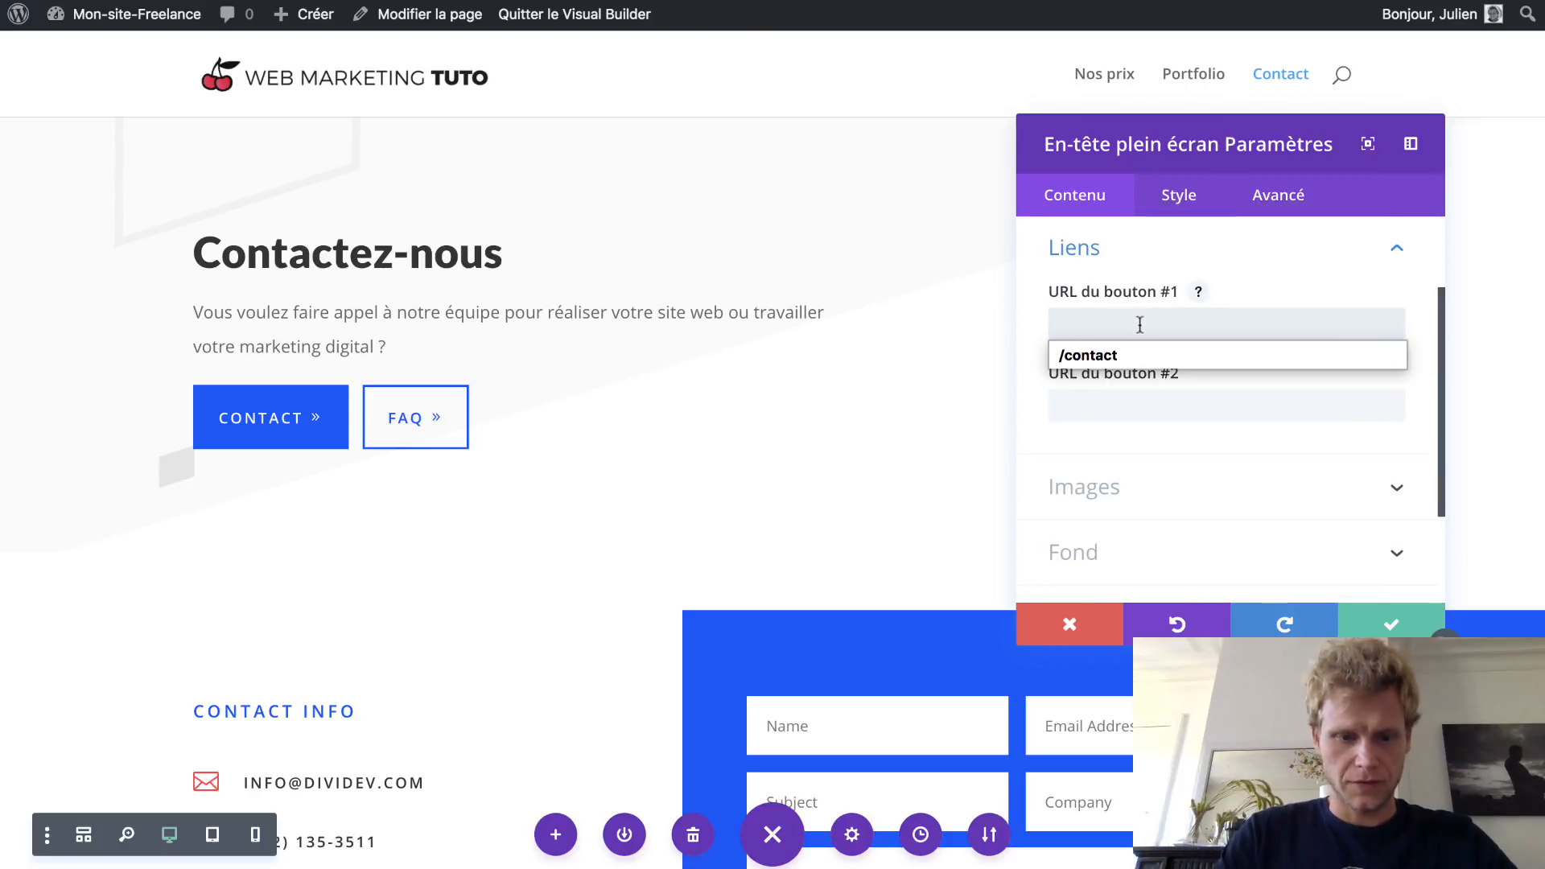
{"action": "type", "text": "#"}
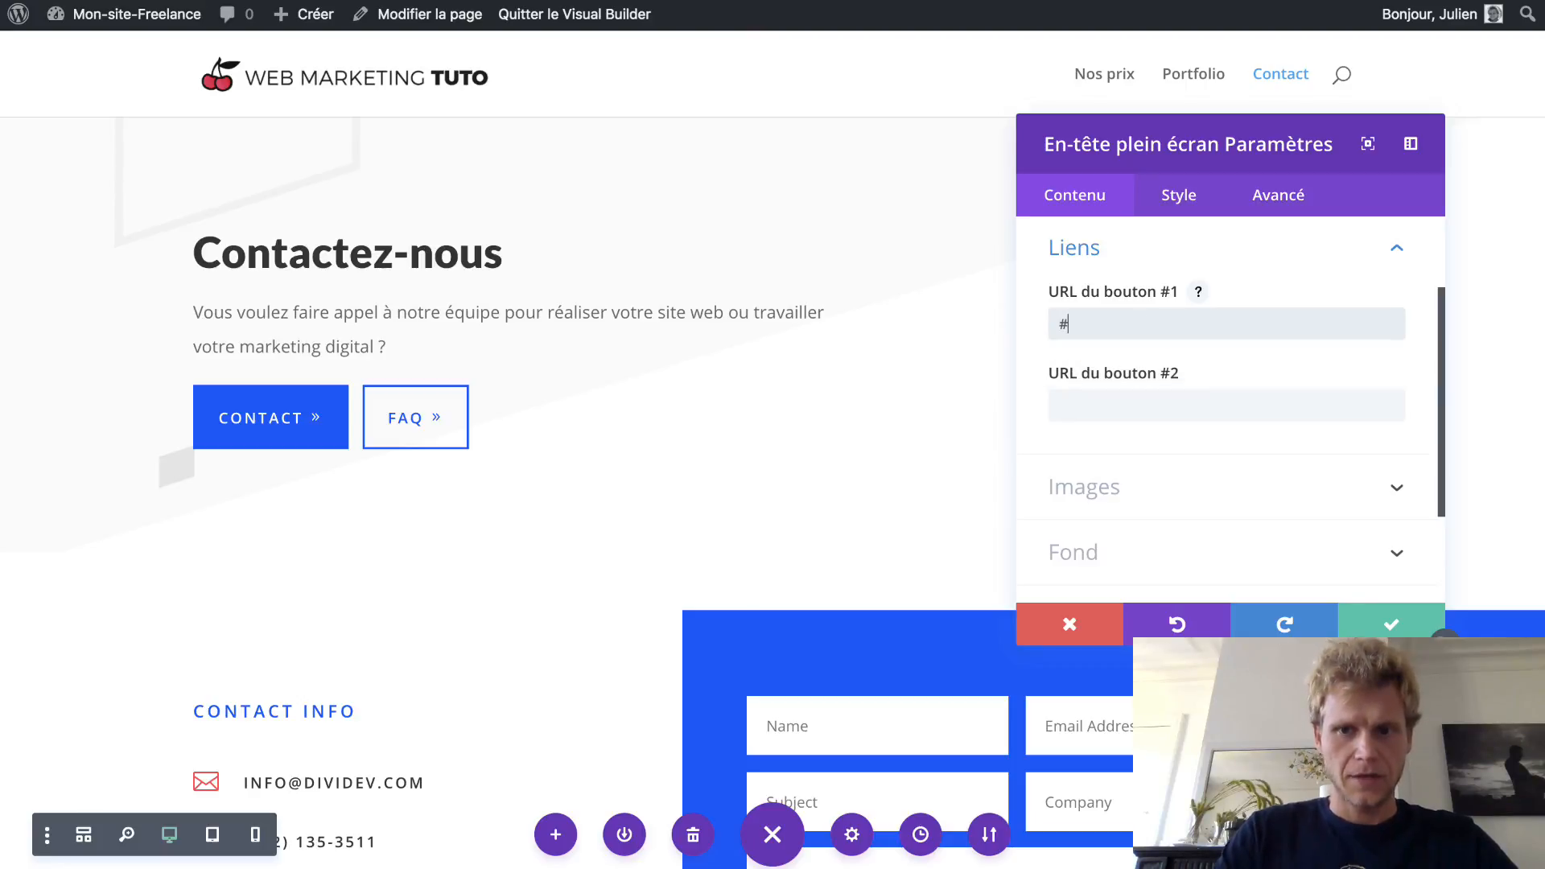
{"action": "type", "text": "contact"}
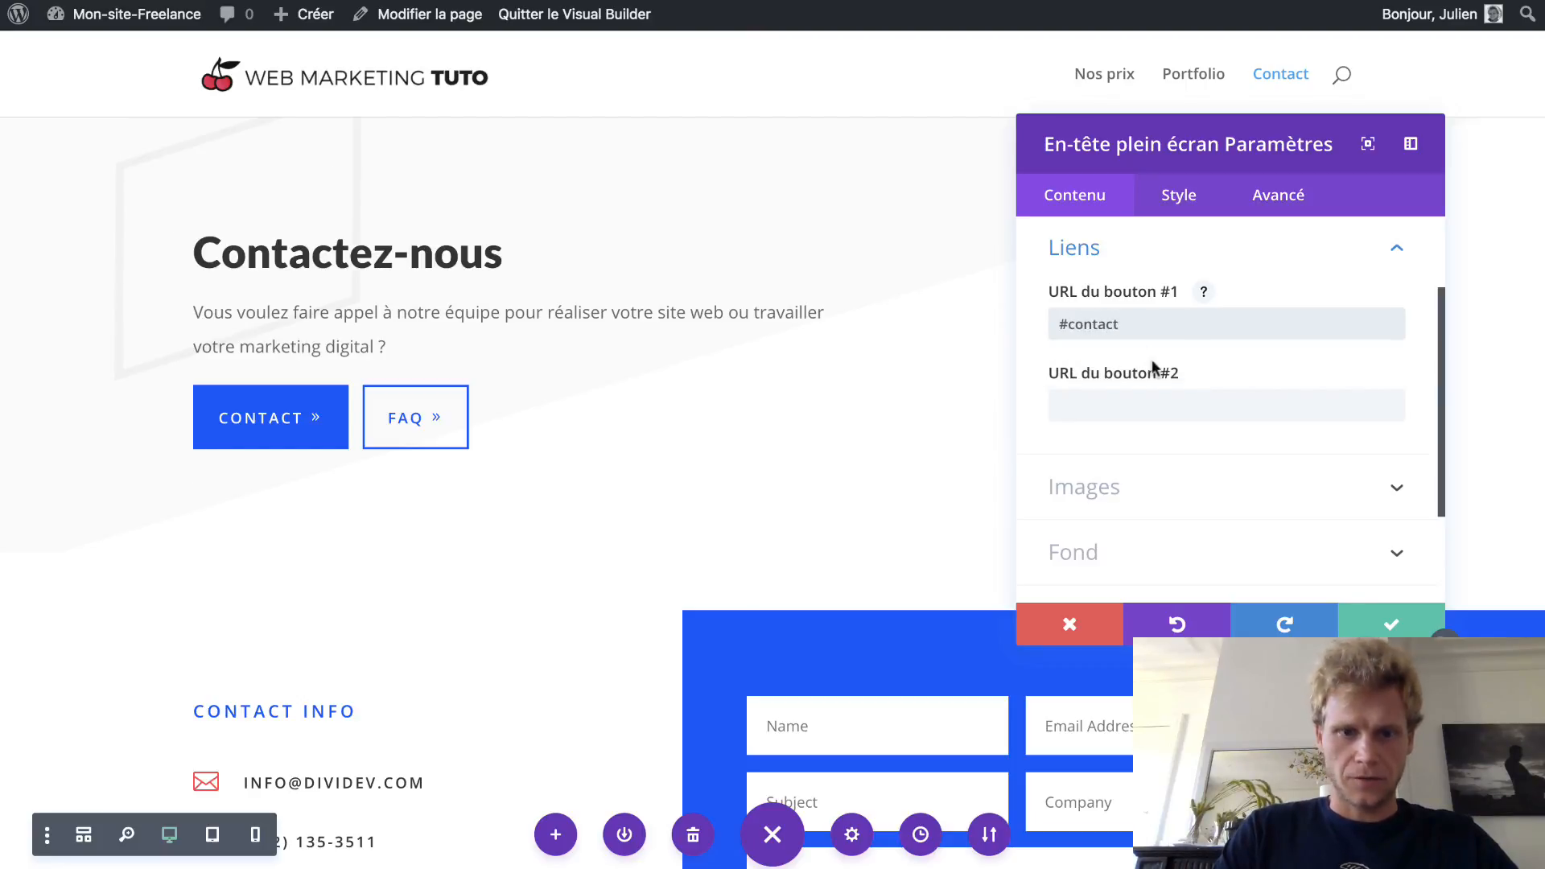
{"action": "left_click", "coordinate": [1155, 406]}
{"action": "type", "text": "#faq"}
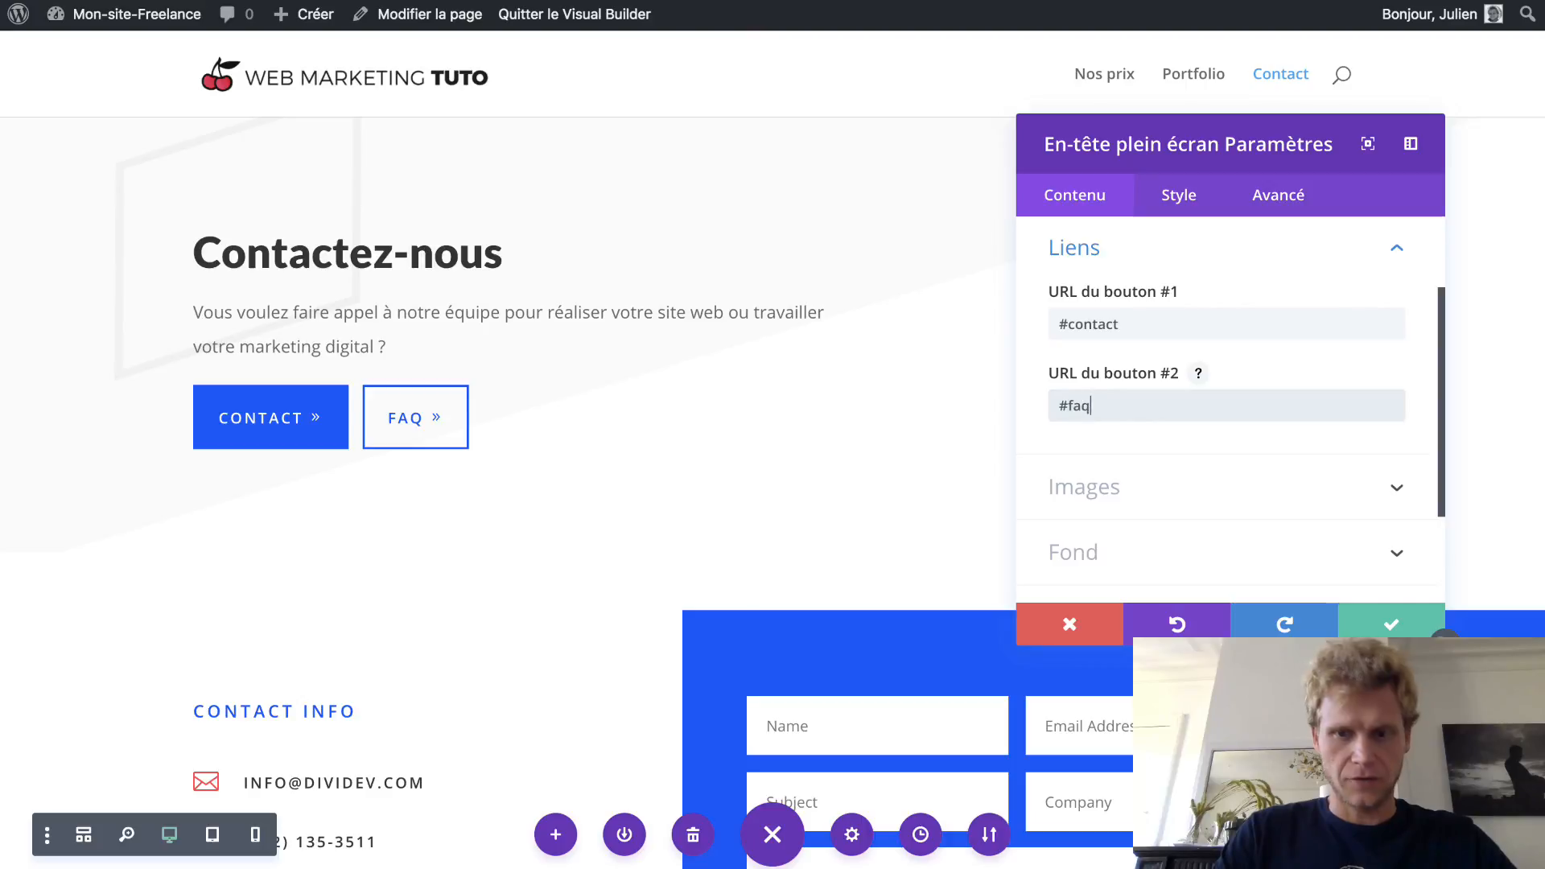
{"action": "left_click", "coordinate": [1383, 625]}
Enter 'contact' as the contact-form section's CSS ID under Advanced settings and save
{"action": "scroll", "coordinate": [483, 604], "scroll_direction": "down", "scroll_amount": 3}
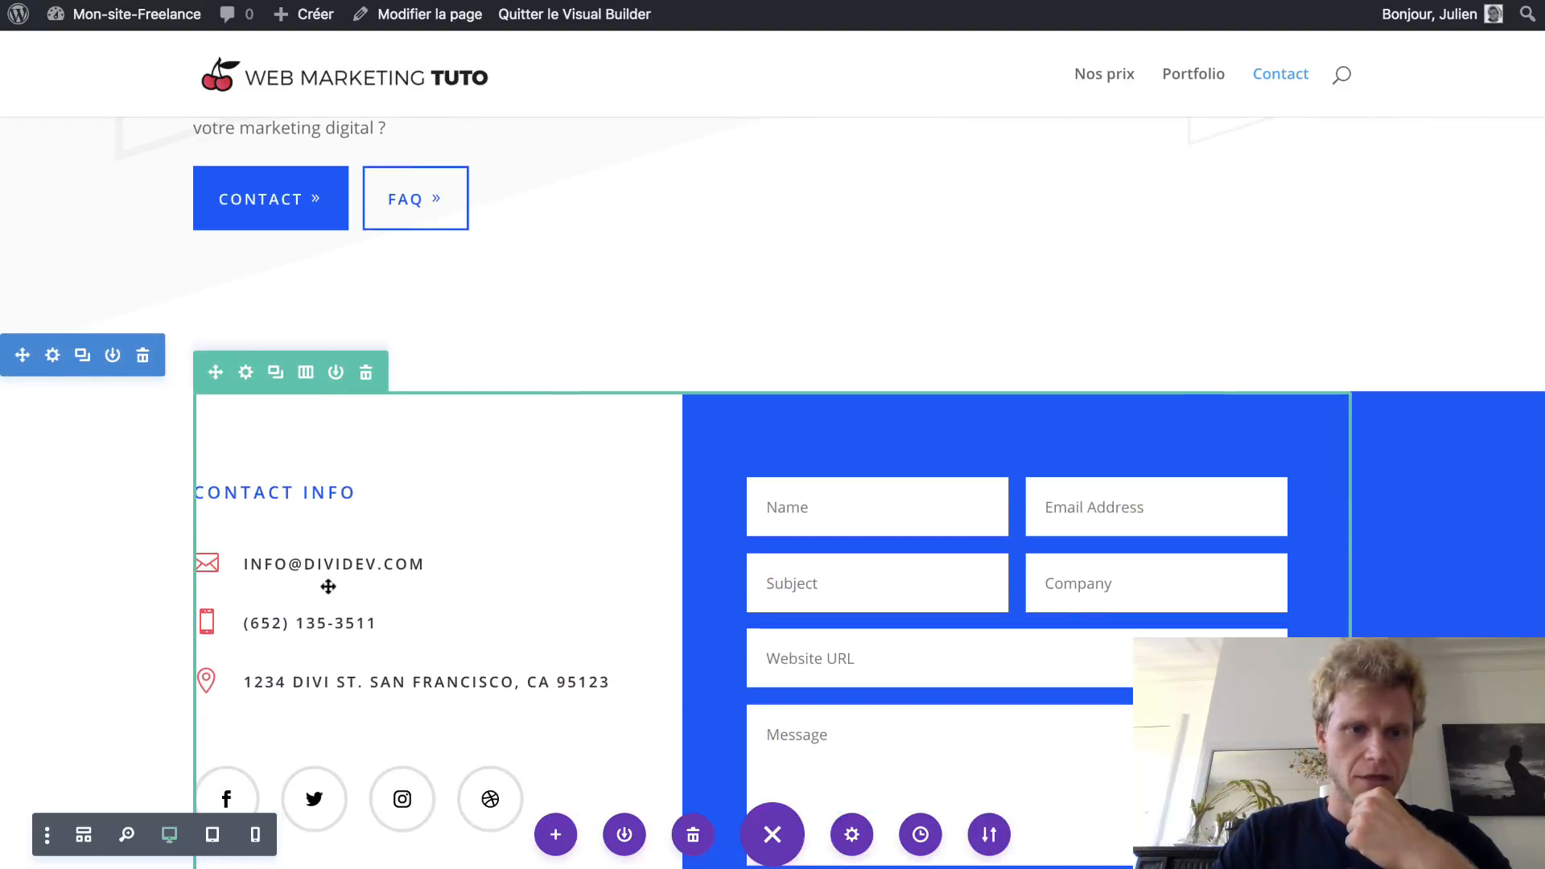
{"action": "left_click", "coordinate": [52, 325]}
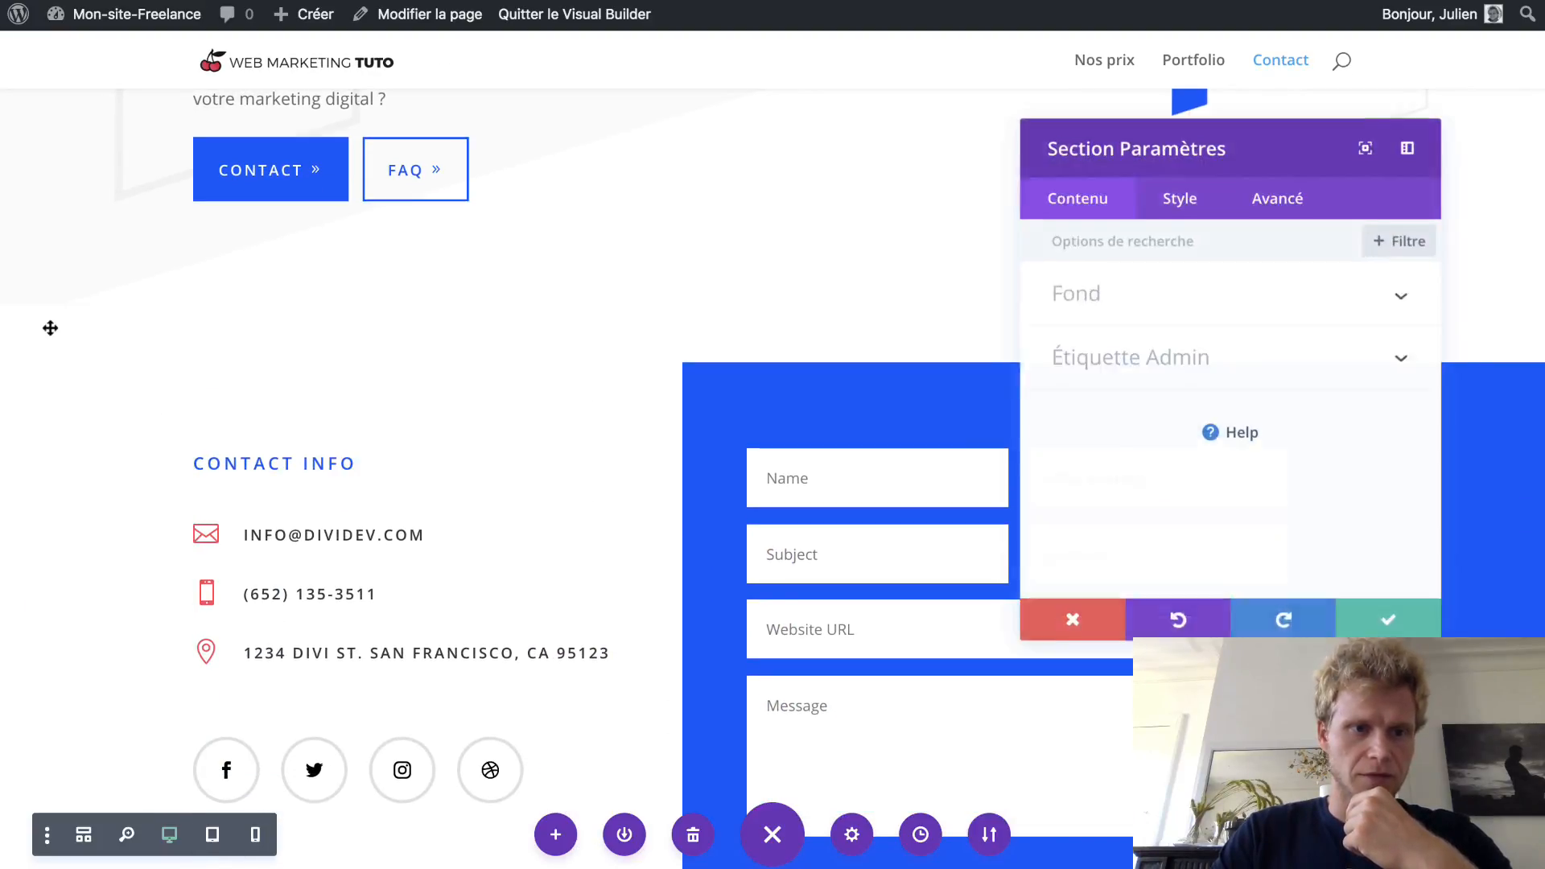
{"action": "left_click", "coordinate": [1282, 211]}
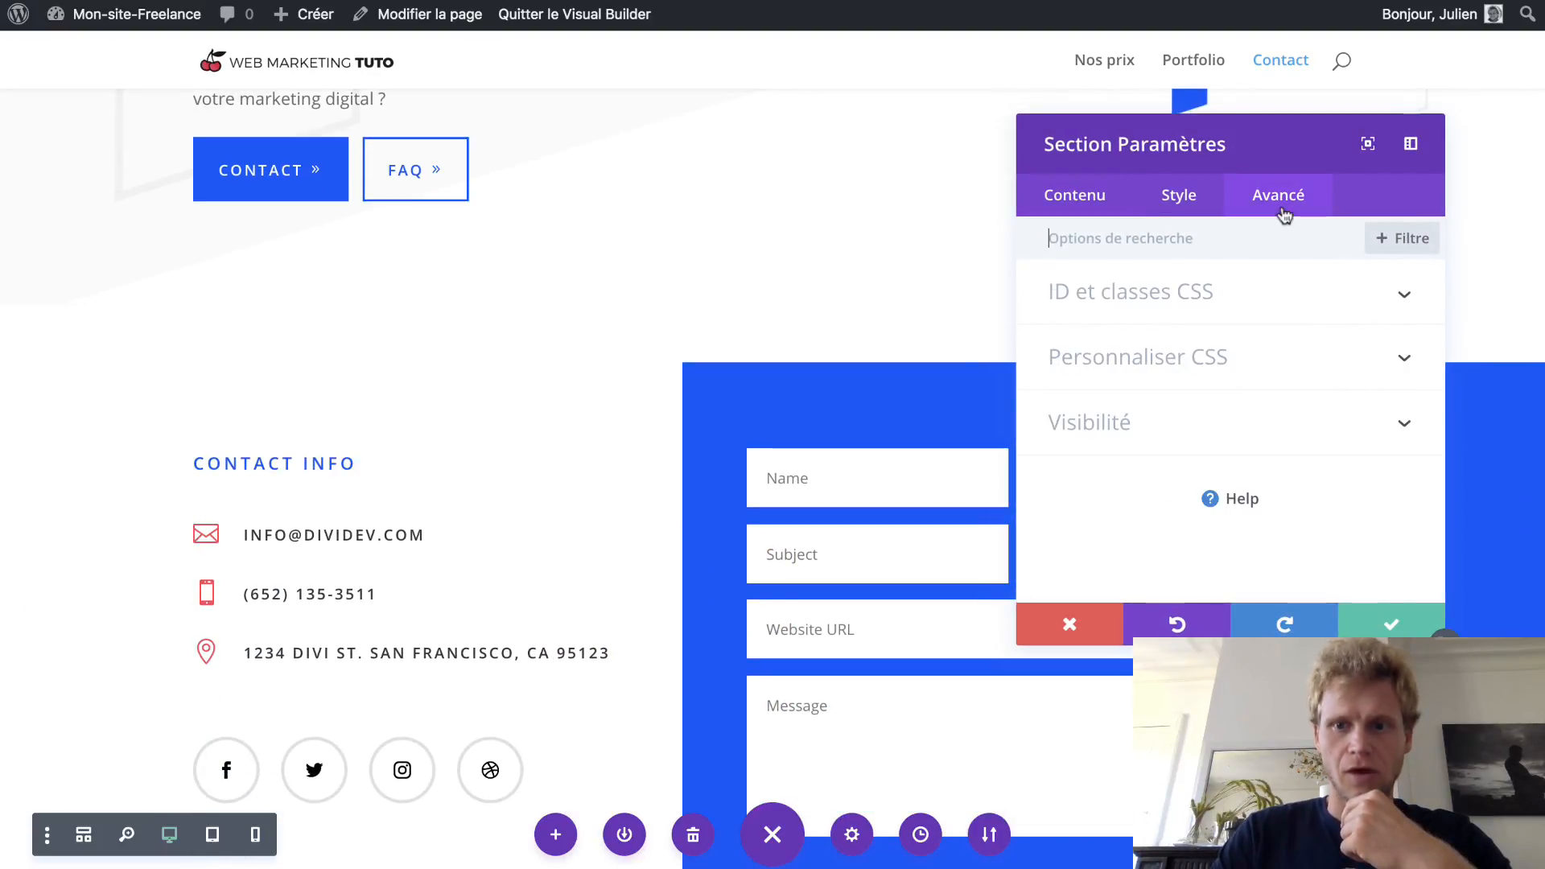
{"action": "left_click", "coordinate": [1221, 291]}
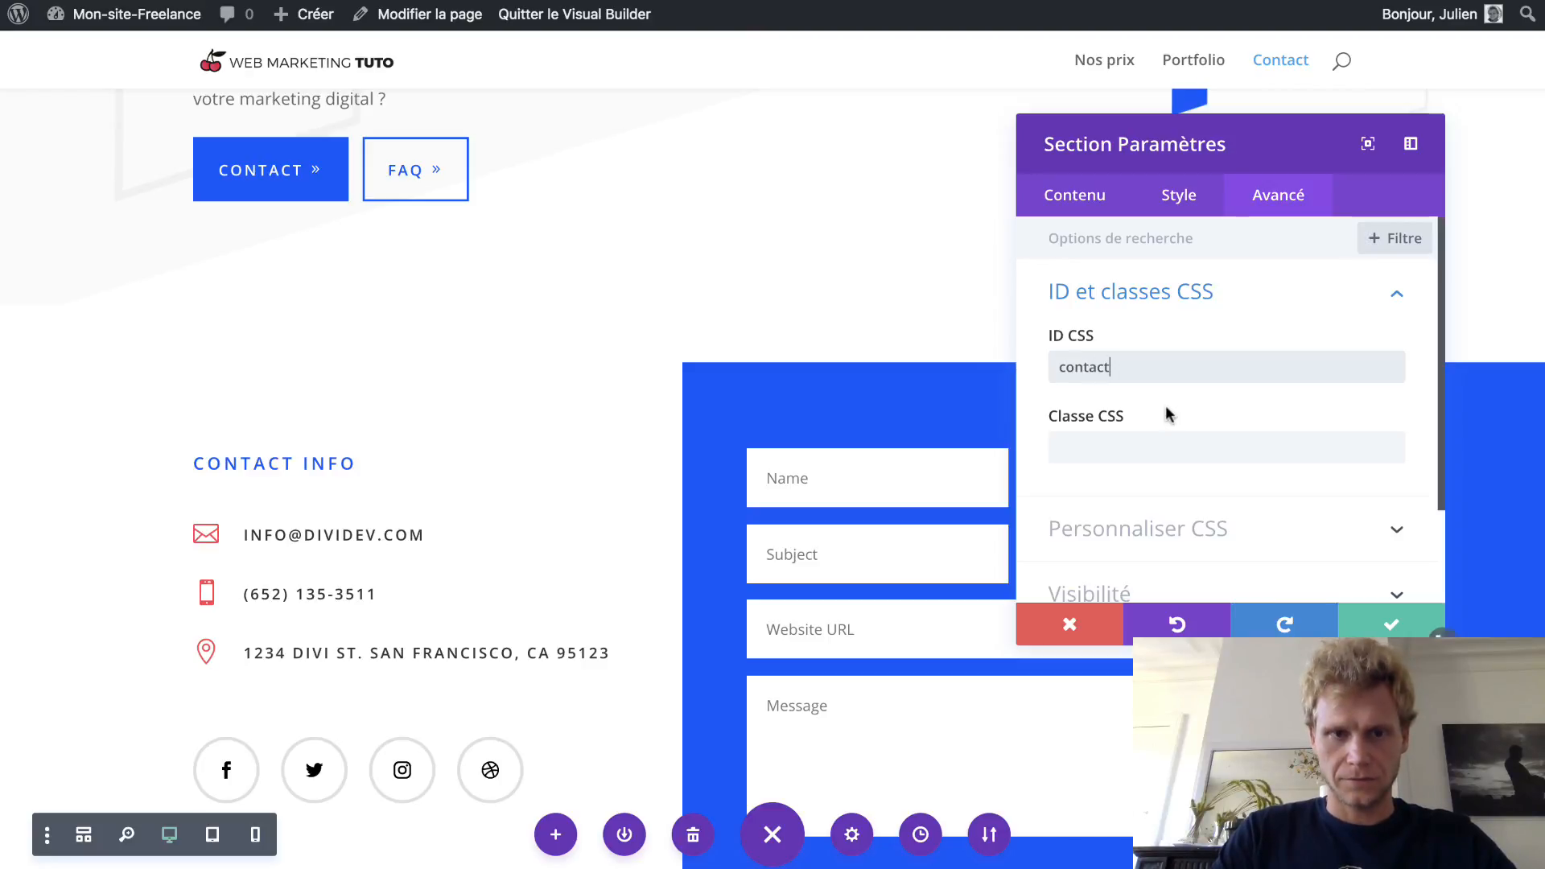
{"action": "left_click", "coordinate": [1392, 624]}
{"action": "scroll", "coordinate": [828, 559], "scroll_direction": "down", "scroll_amount": 10}
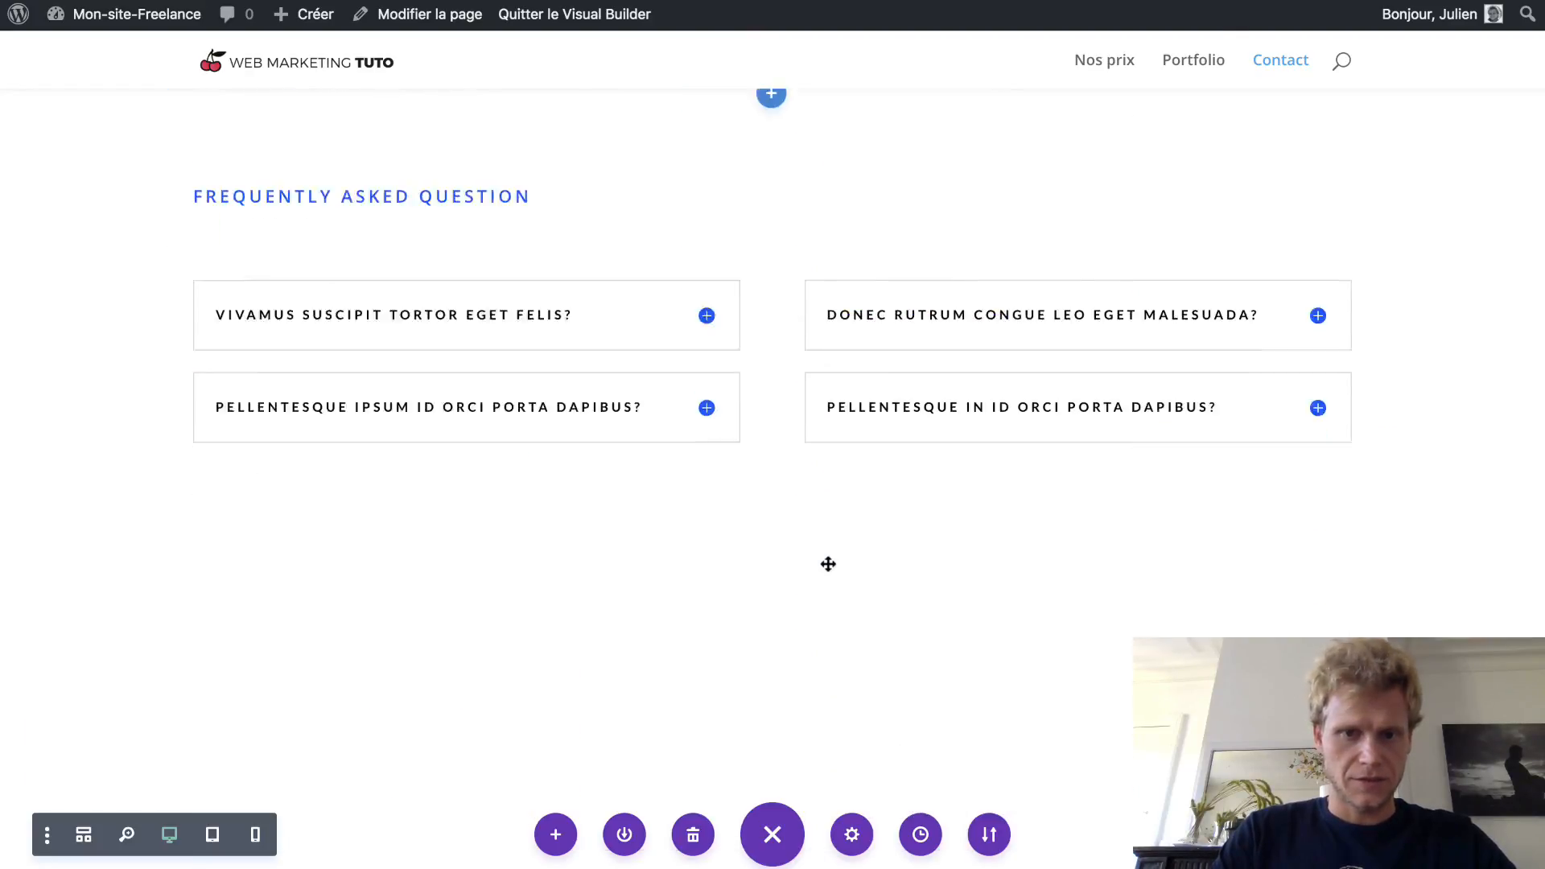
{"action": "scroll", "coordinate": [182, 400], "scroll_direction": "up", "scroll_amount": 2}
Fill in the Frequently Asked Question section's CSS ID under Advanced settings and save
{"action": "left_click", "coordinate": [52, 294]}
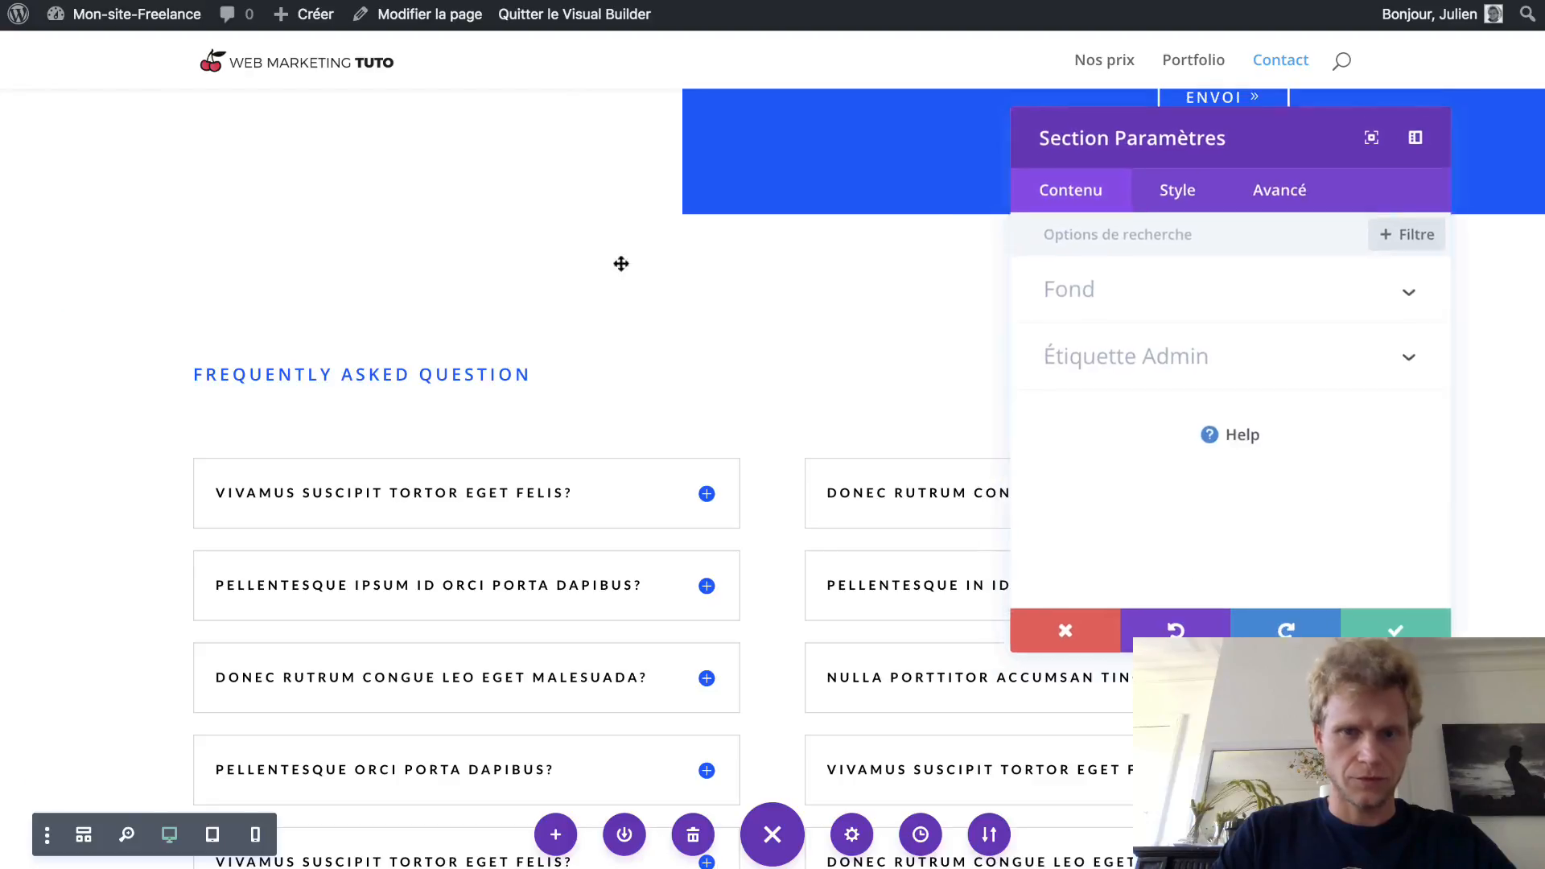
{"action": "left_click", "coordinate": [1259, 200]}
{"action": "left_click", "coordinate": [1204, 295]}
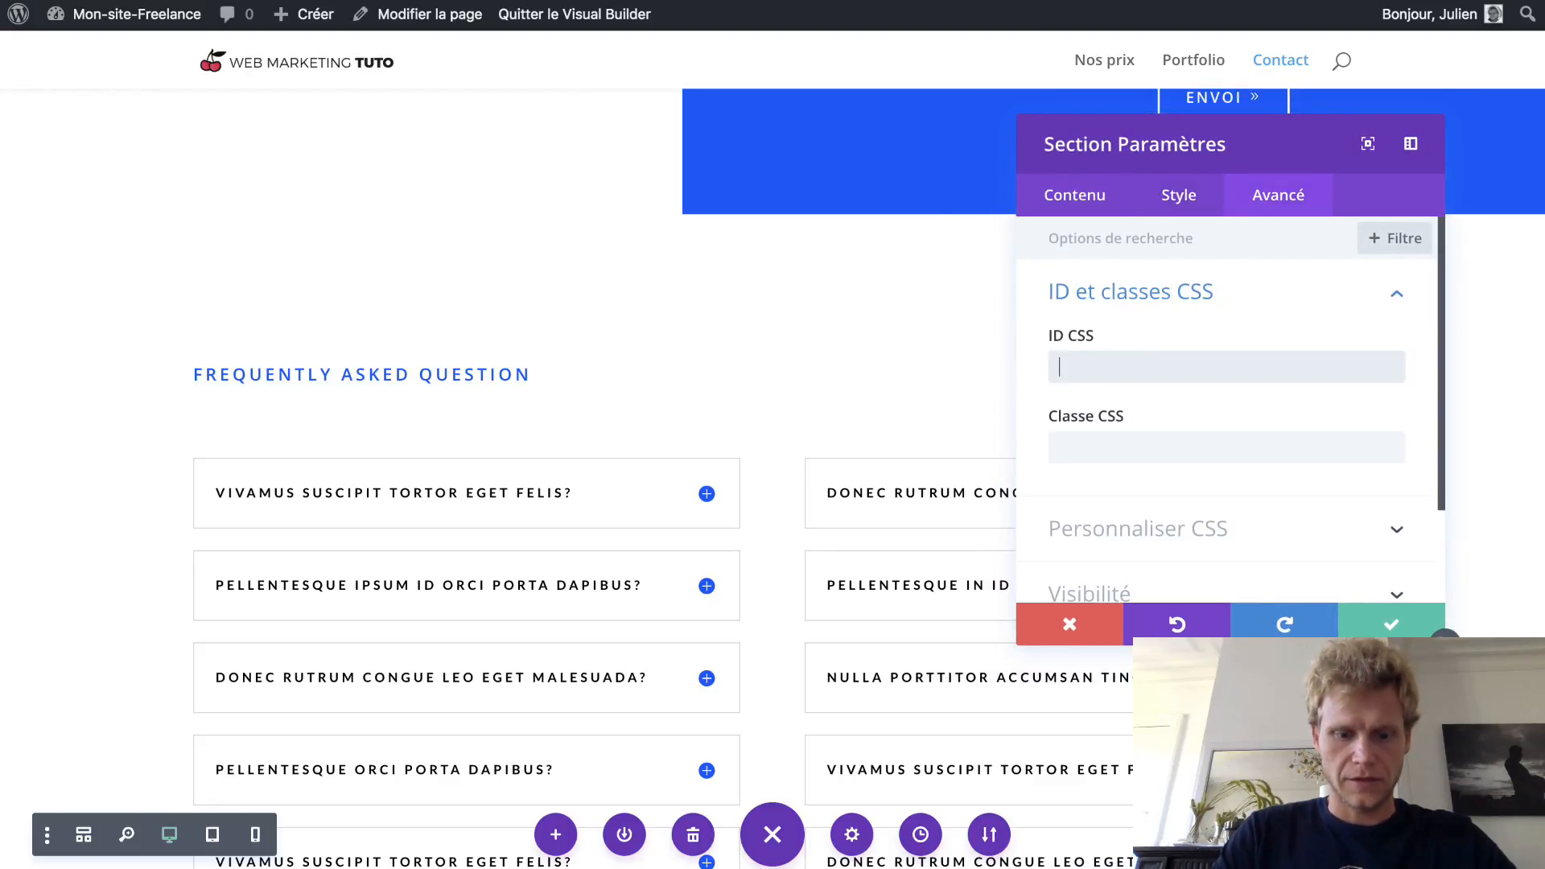
{"action": "left_click", "coordinate": [1386, 617]}
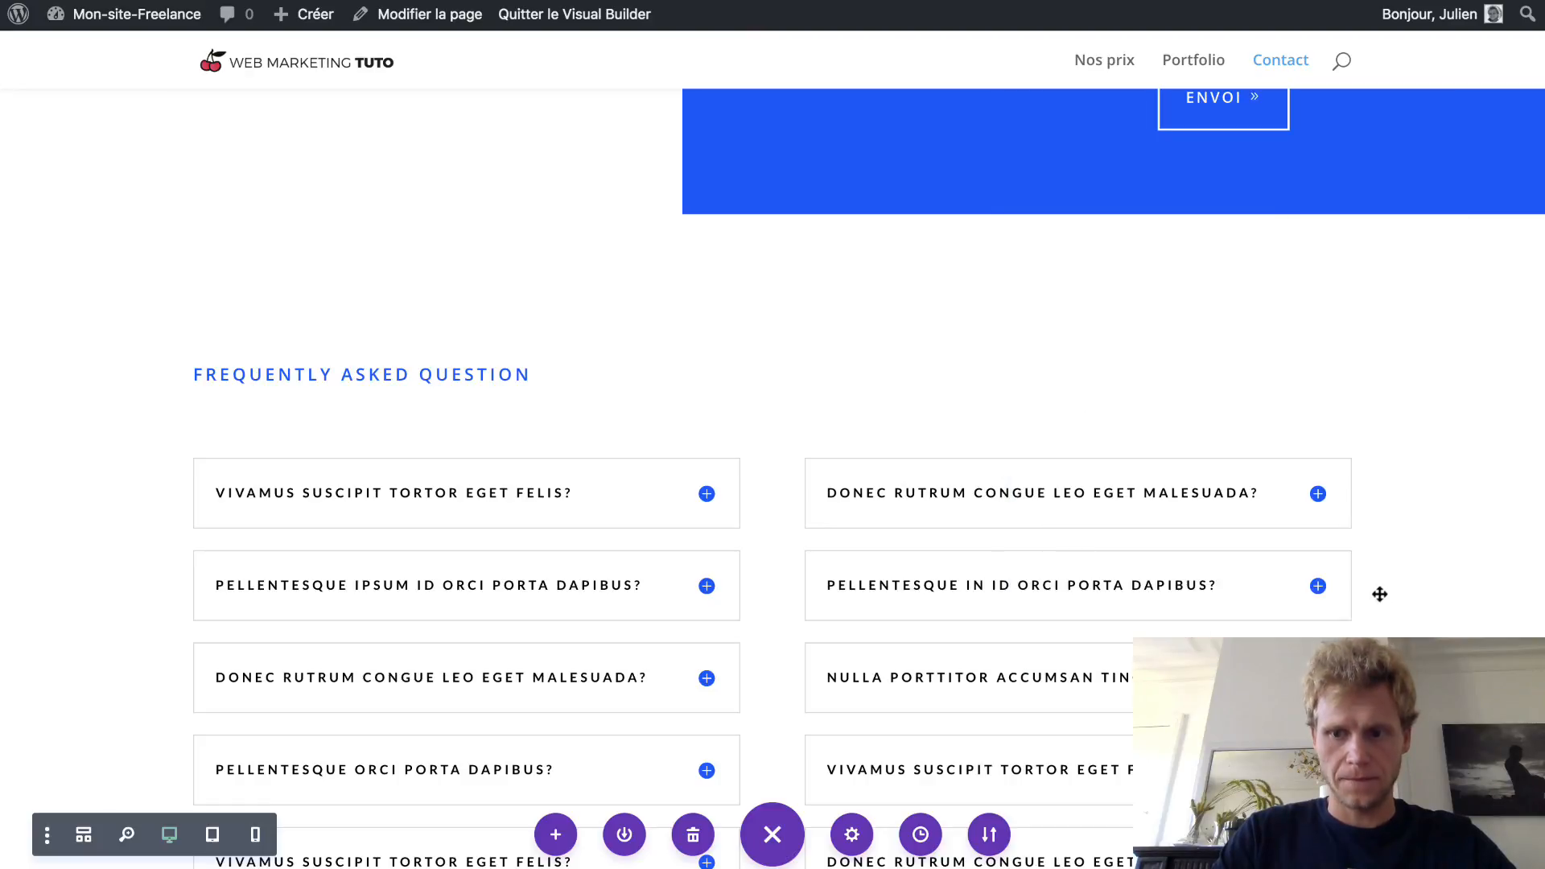
{"action": "scroll", "coordinate": [1342, 480], "scroll_direction": "up", "scroll_amount": 15}
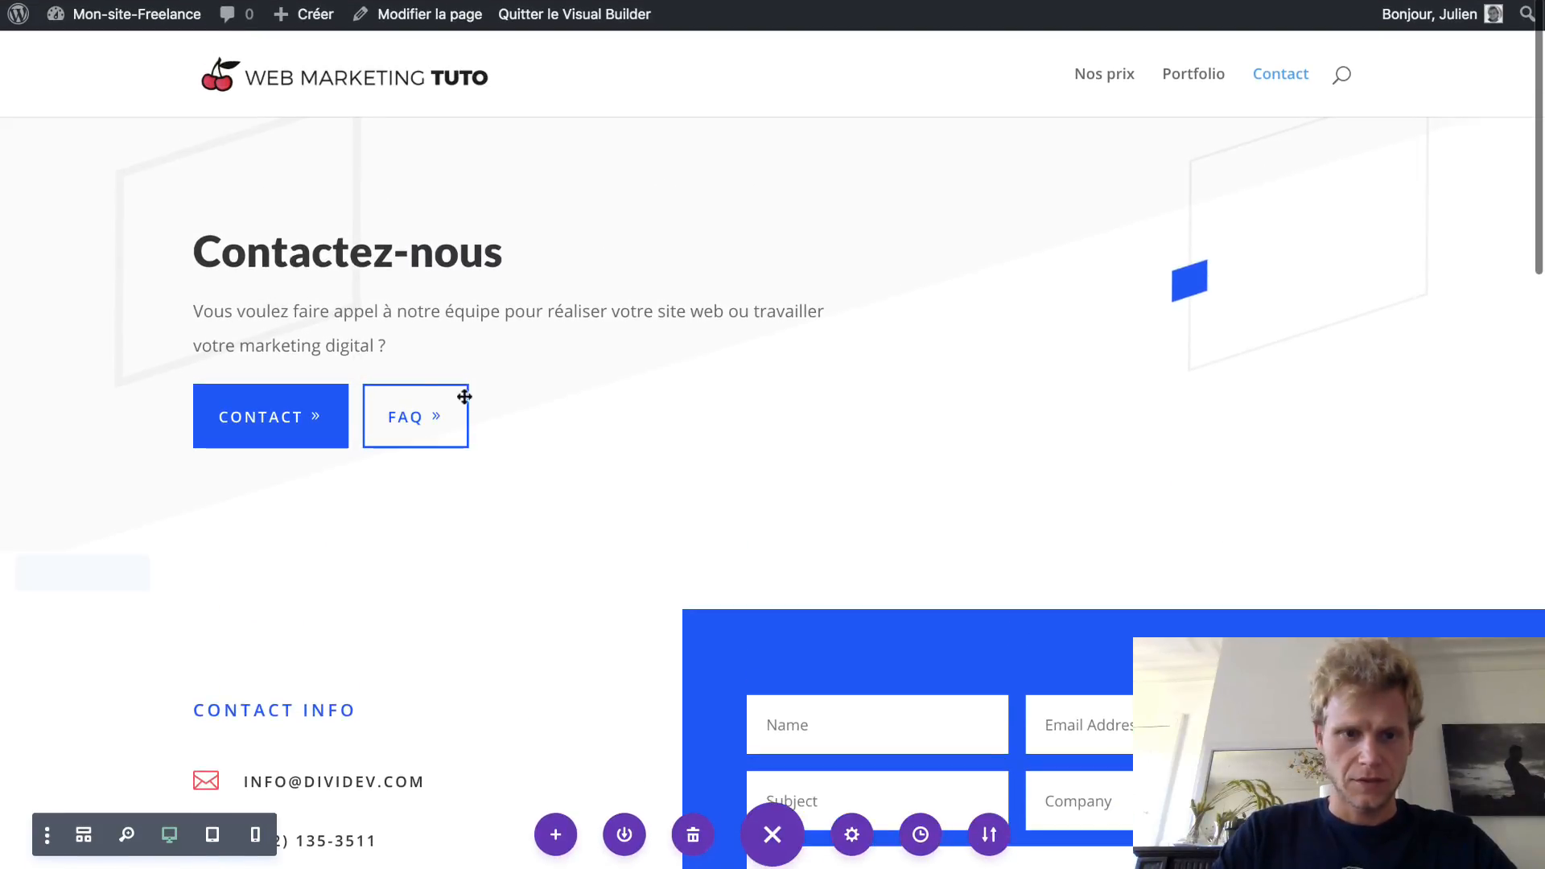
{"action": "scroll", "coordinate": [300, 427], "scroll_direction": "down", "scroll_amount": 7}
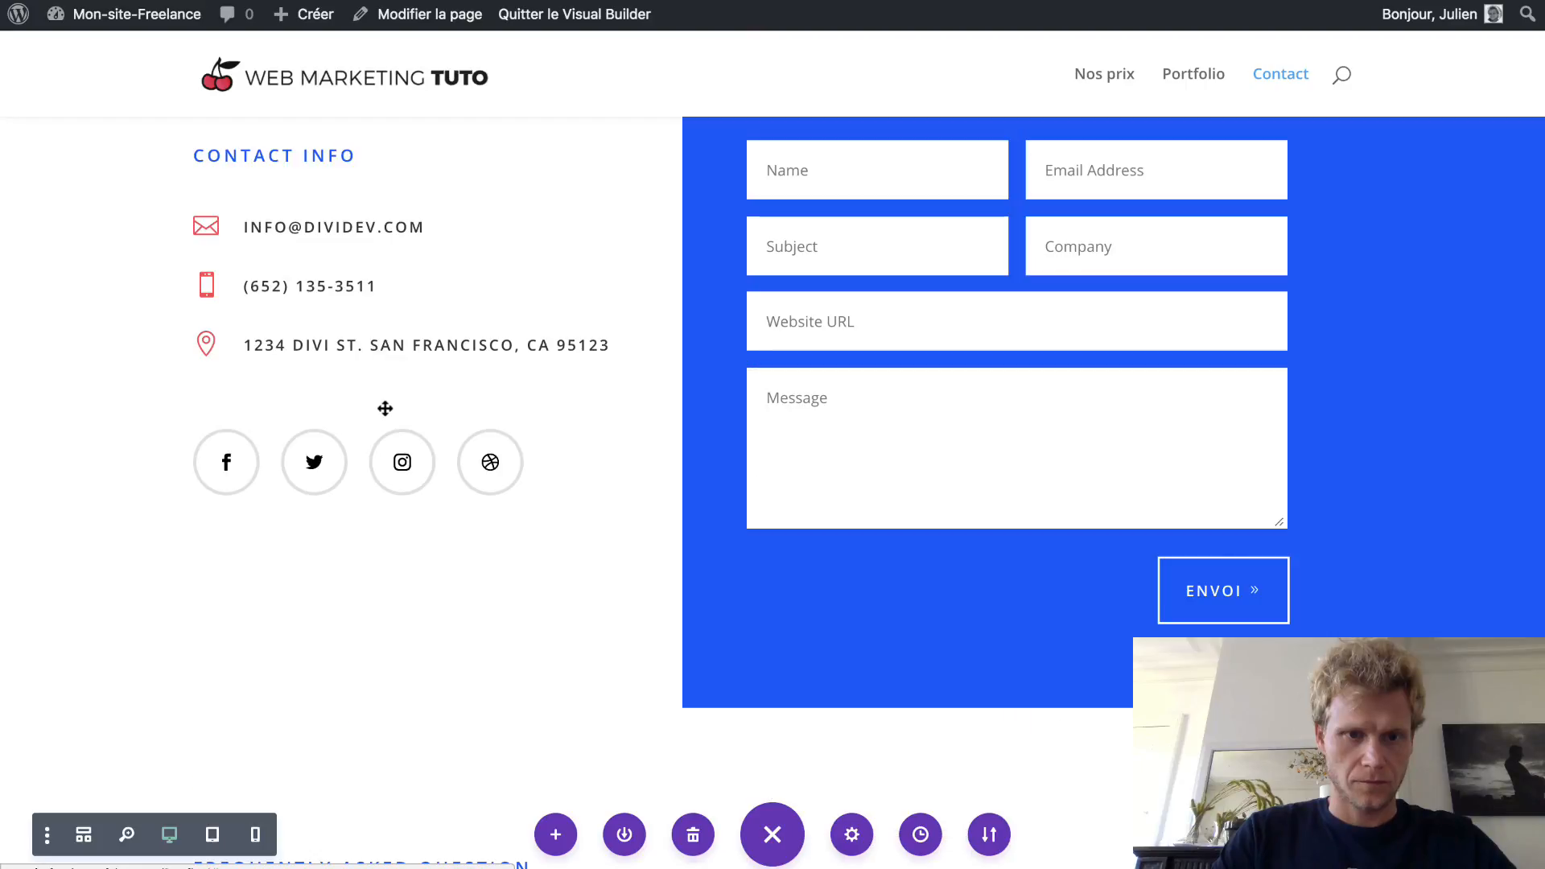
{"action": "scroll", "coordinate": [386, 416], "scroll_direction": "up", "scroll_amount": 3}
{"action": "scroll", "coordinate": [386, 416], "scroll_direction": "up", "scroll_amount": 4}
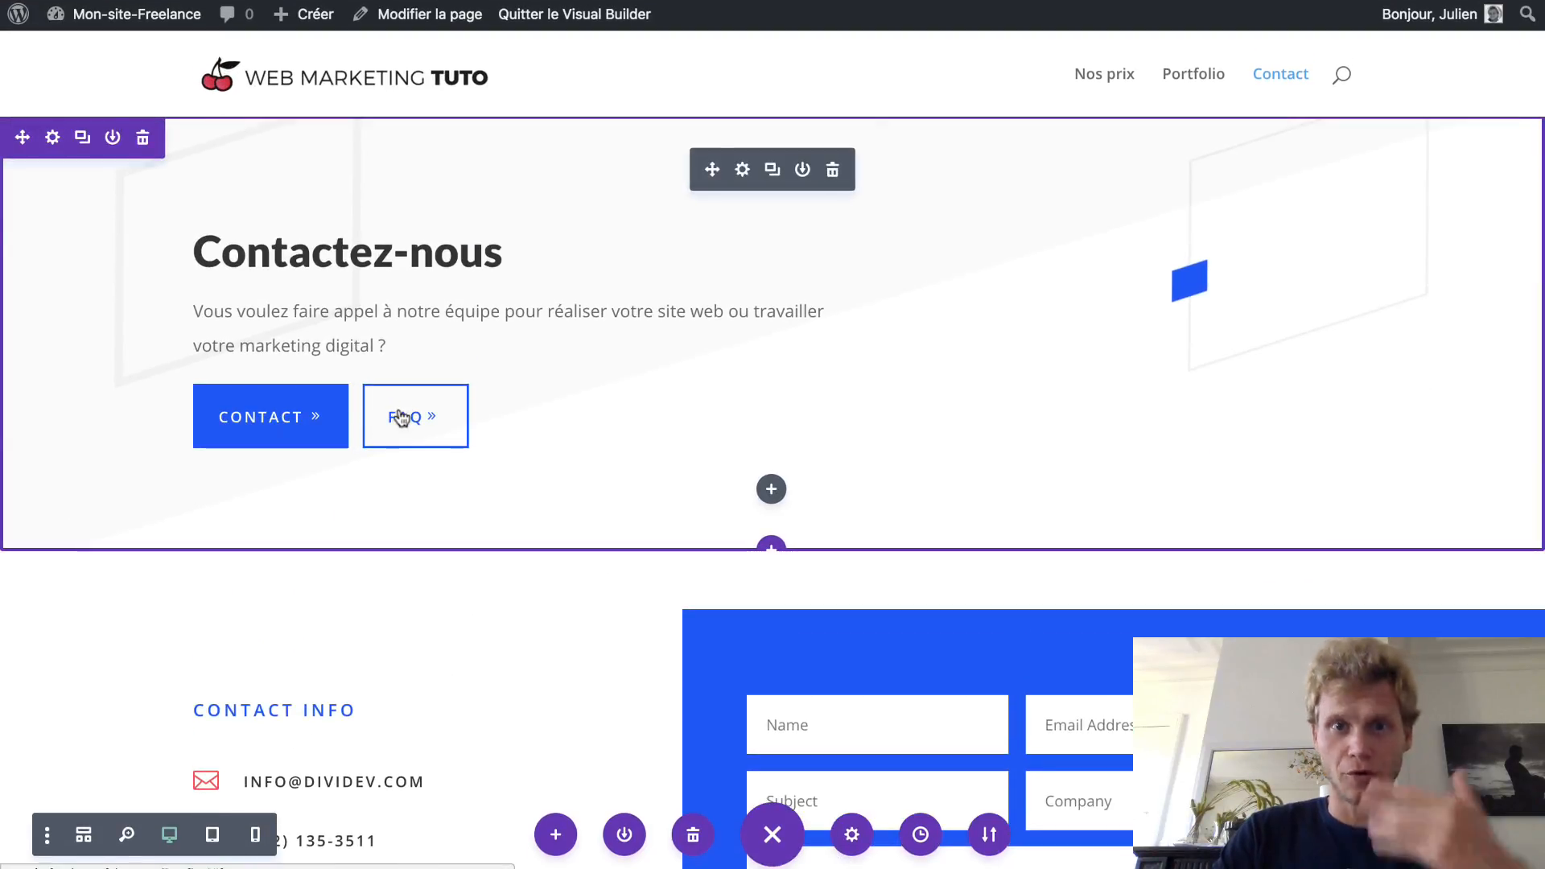
{"action": "scroll", "coordinate": [410, 402], "scroll_direction": "down", "scroll_amount": 15}
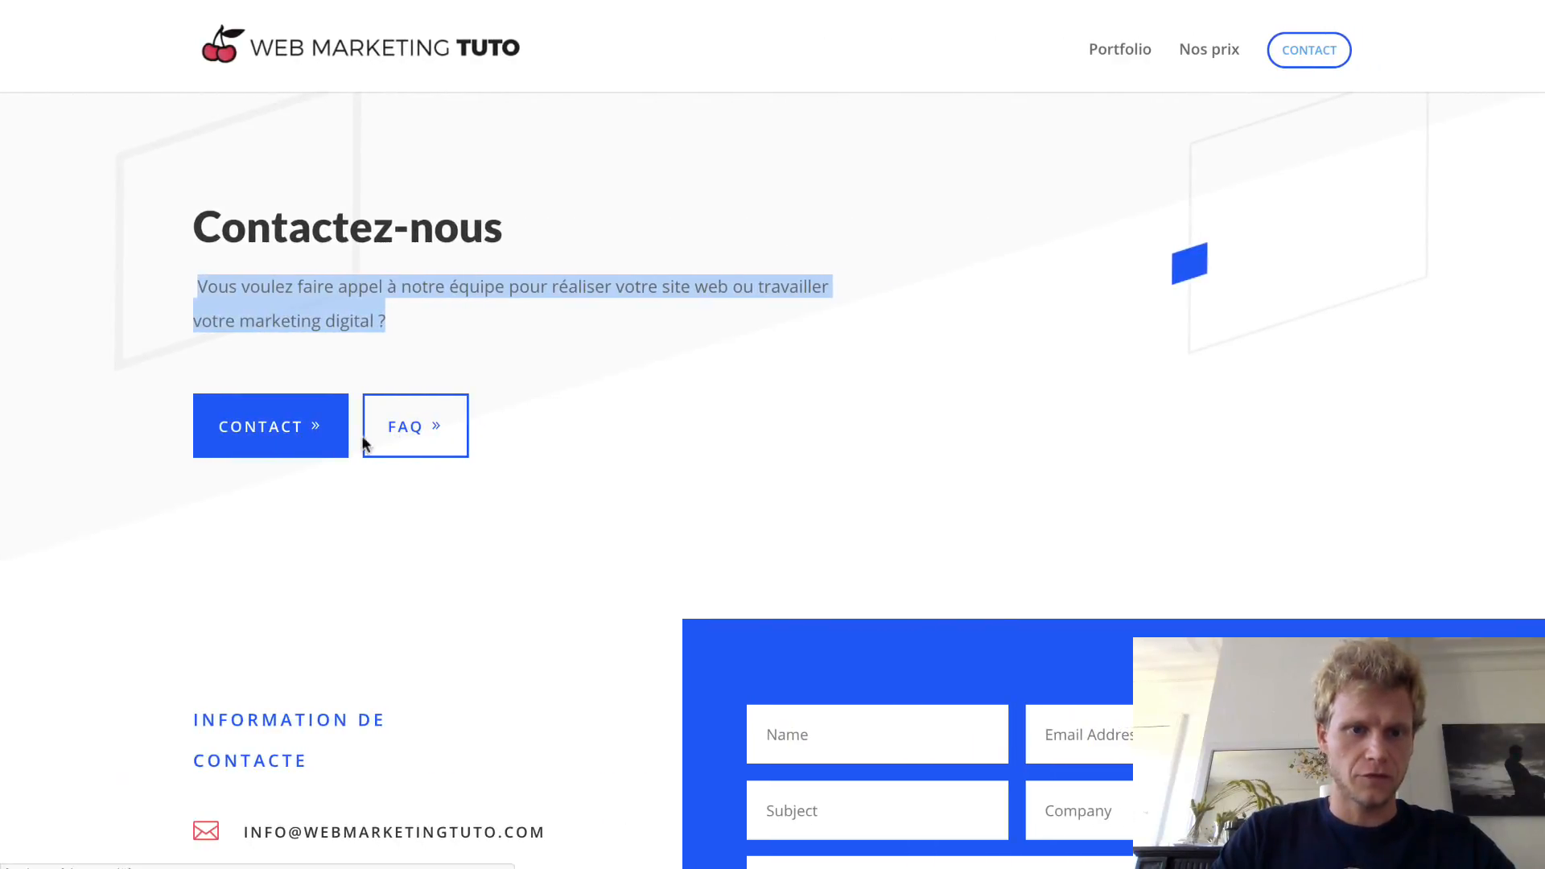
Test the live page's FAQ and CONTACT anchor buttons, then select the INFORMATION DE CONTACTE heading
{"action": "left_click", "coordinate": [421, 427]}
{"action": "scroll", "coordinate": [422, 425], "scroll_direction": "up", "scroll_amount": 15}
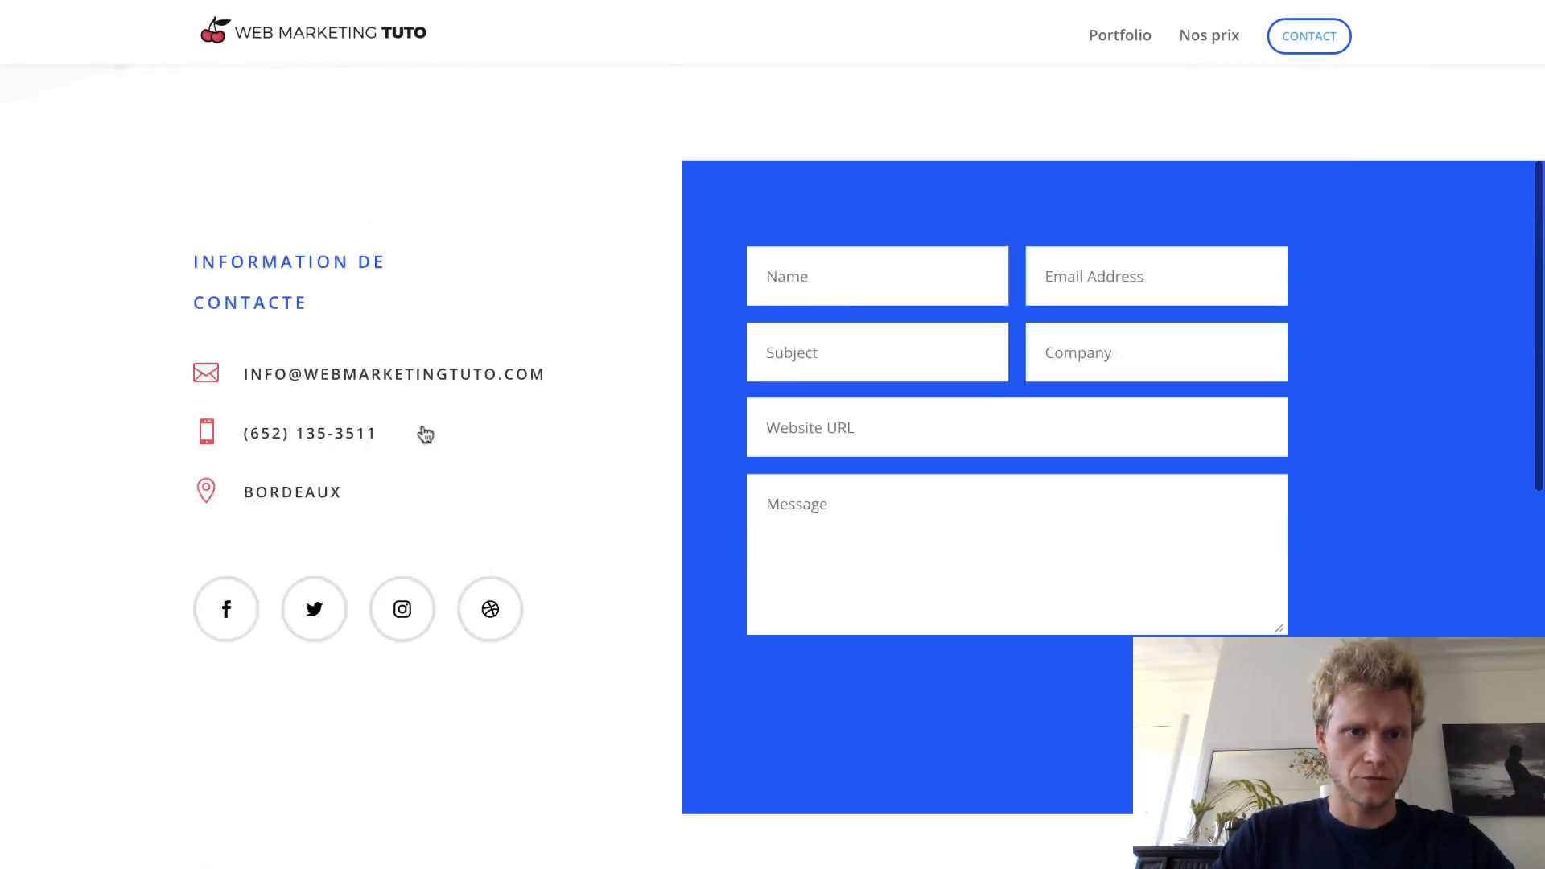
{"action": "left_click", "coordinate": [324, 418]}
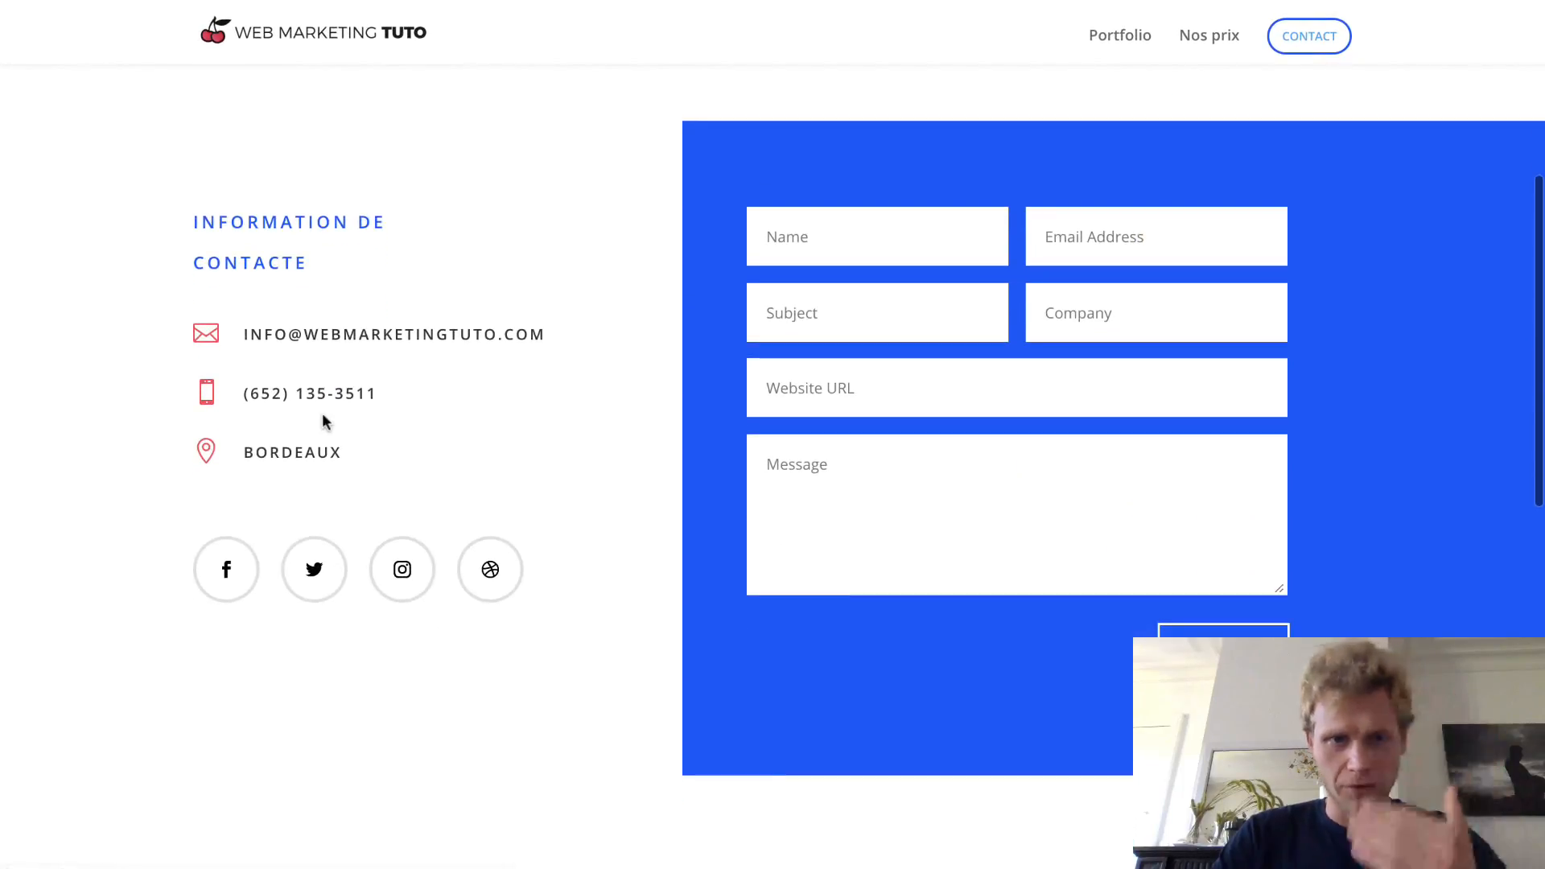
{"action": "key", "text": "ctrl+Left"}
{"action": "scroll", "coordinate": [579, 359], "scroll_direction": "up", "scroll_amount": 10}
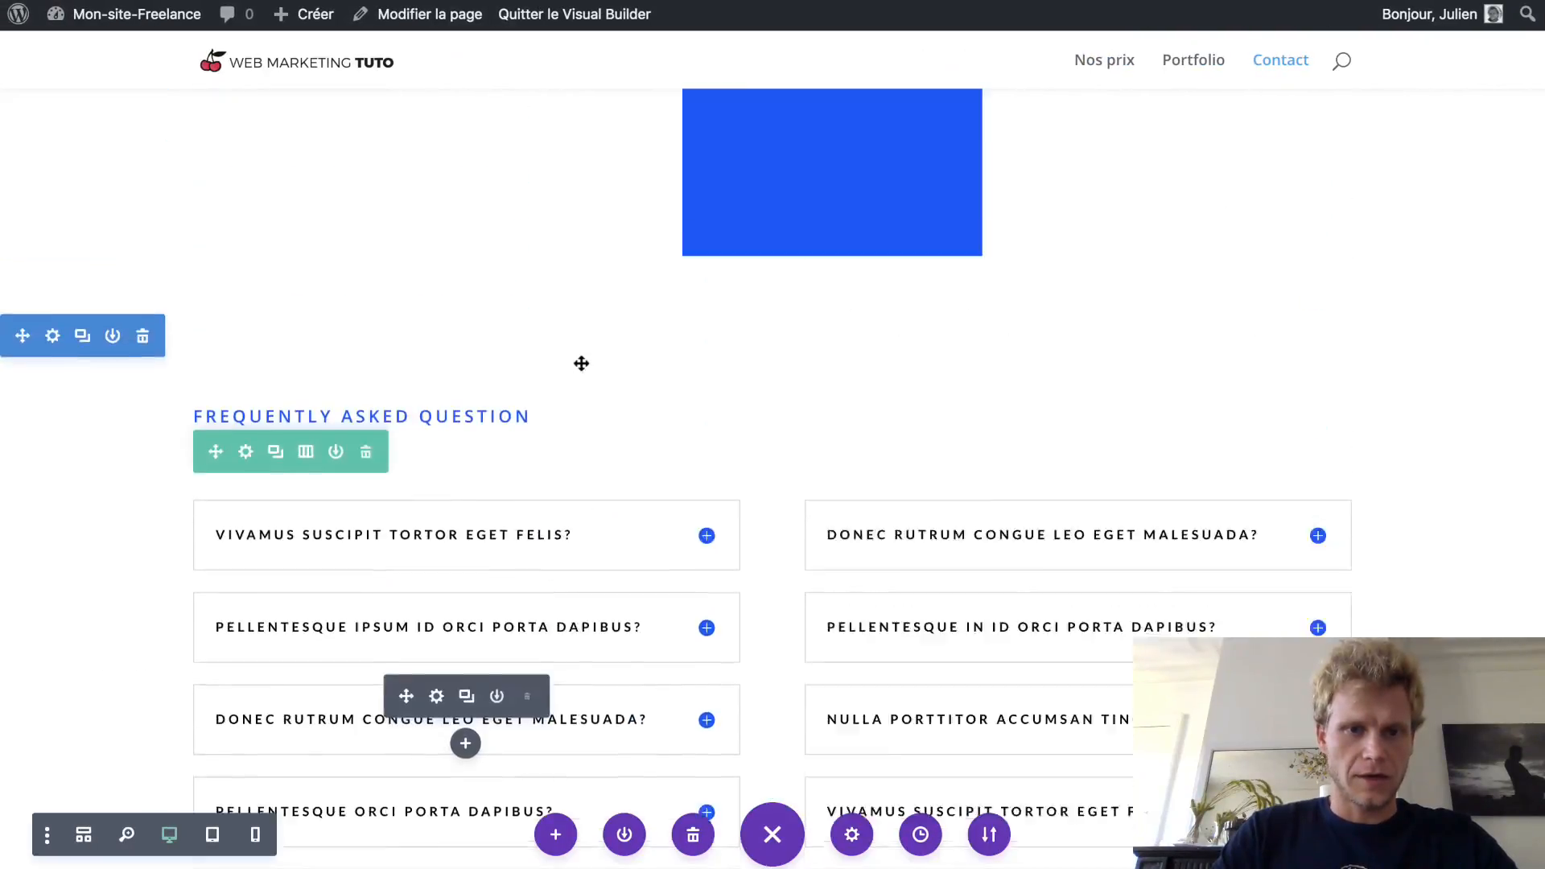
{"action": "scroll", "coordinate": [748, 384], "scroll_direction": "up", "scroll_amount": 3}
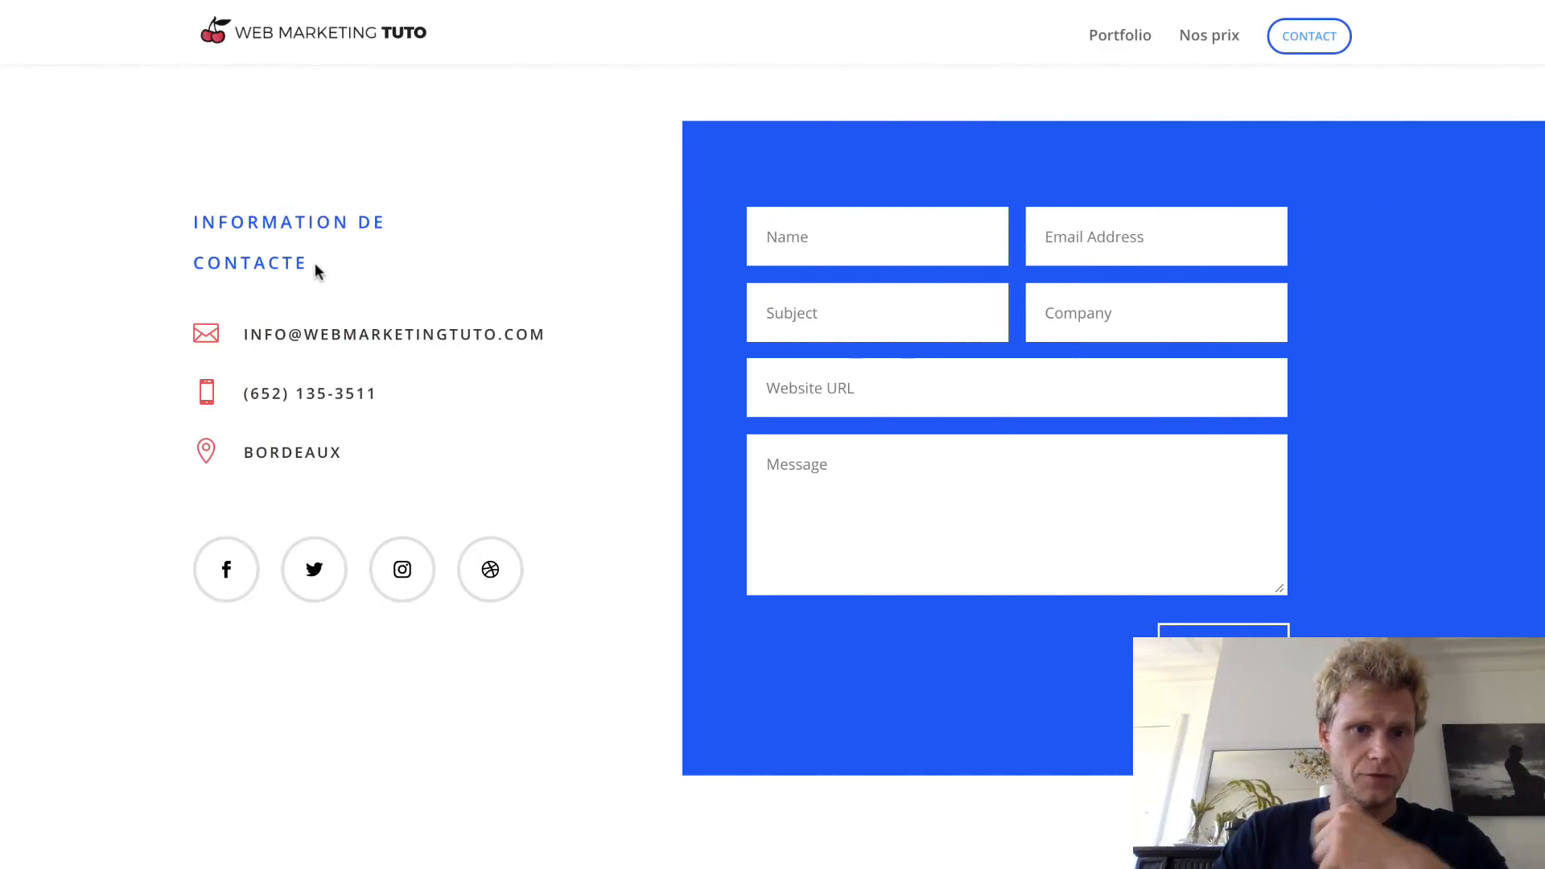
{"action": "left_click_drag", "start_coordinate": [297, 262], "coordinate": [194, 221]}
{"action": "key", "text": "ctrl+c"}
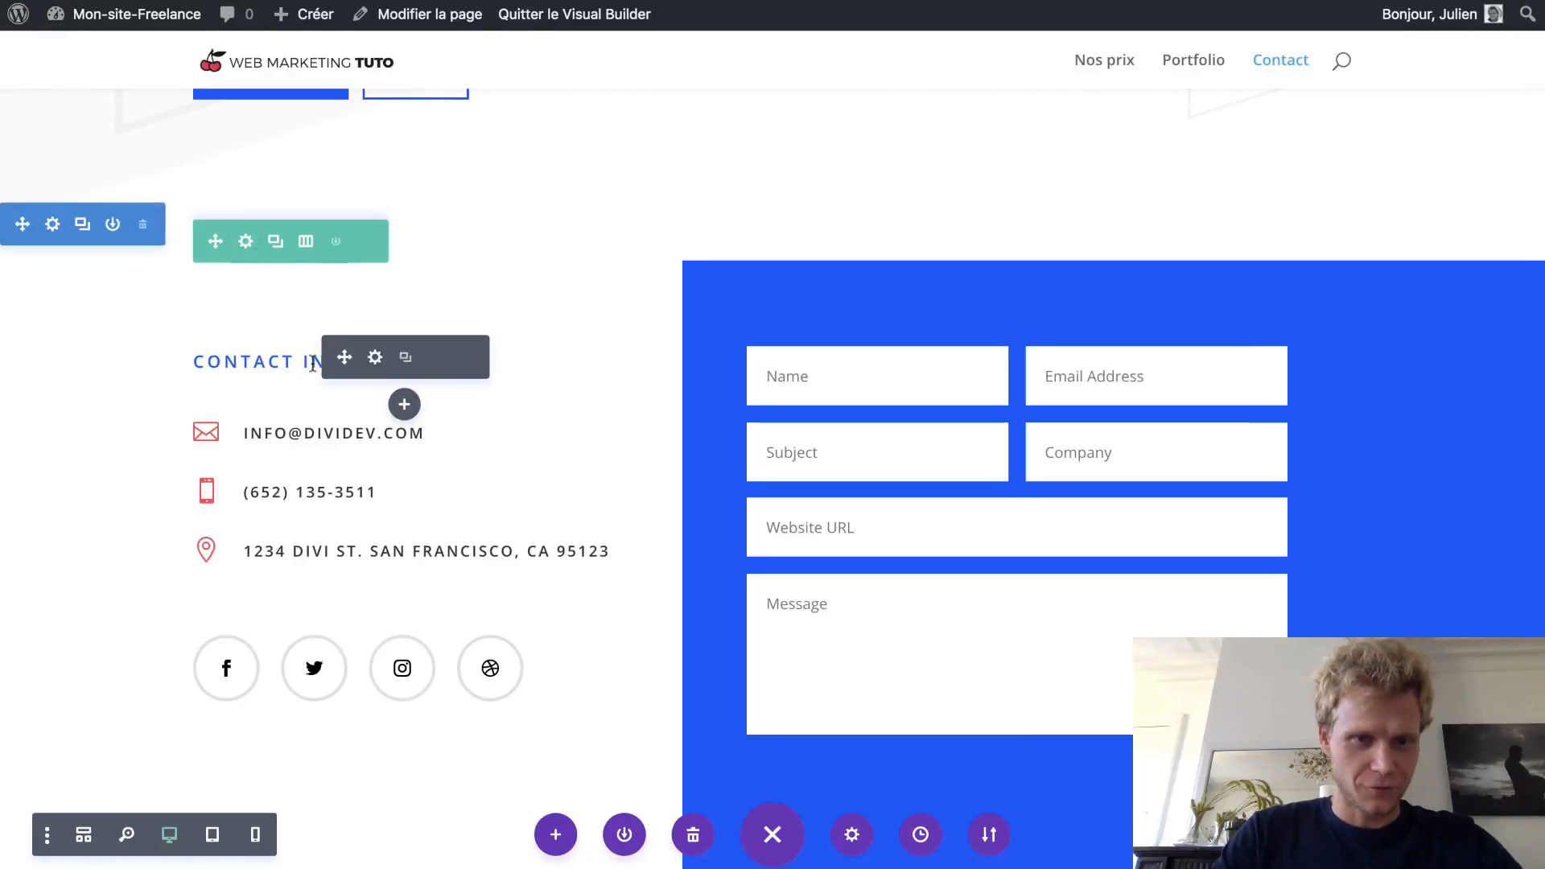
Paste 'INFORMATION DE CONTACT' over the CONTACT INFO heading
{"action": "triple_click", "coordinate": [313, 364]}
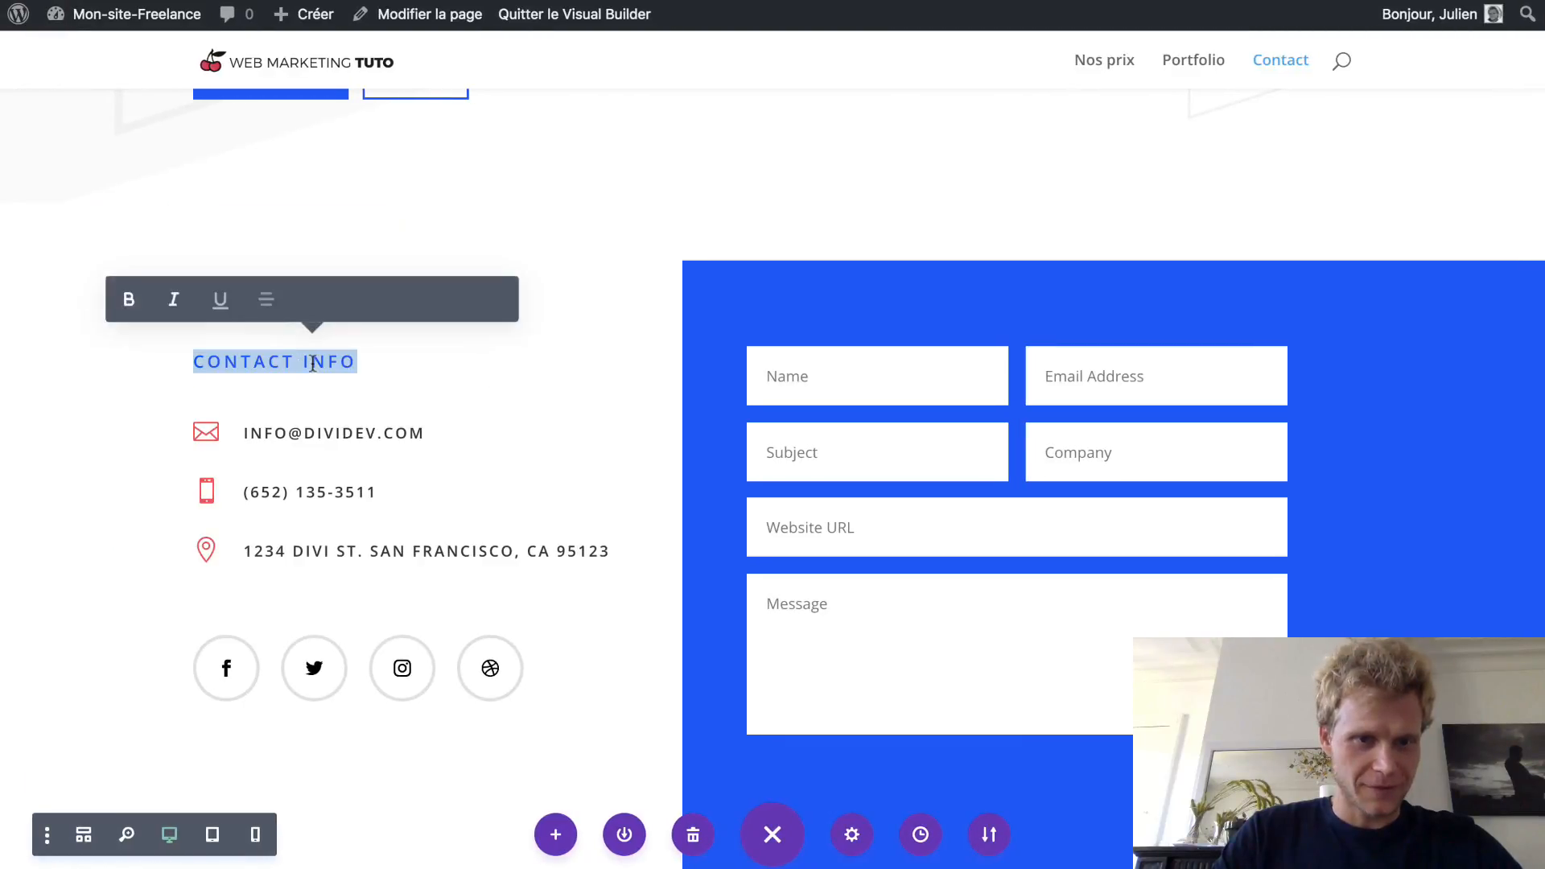
{"action": "key", "text": "ctrl+v"}
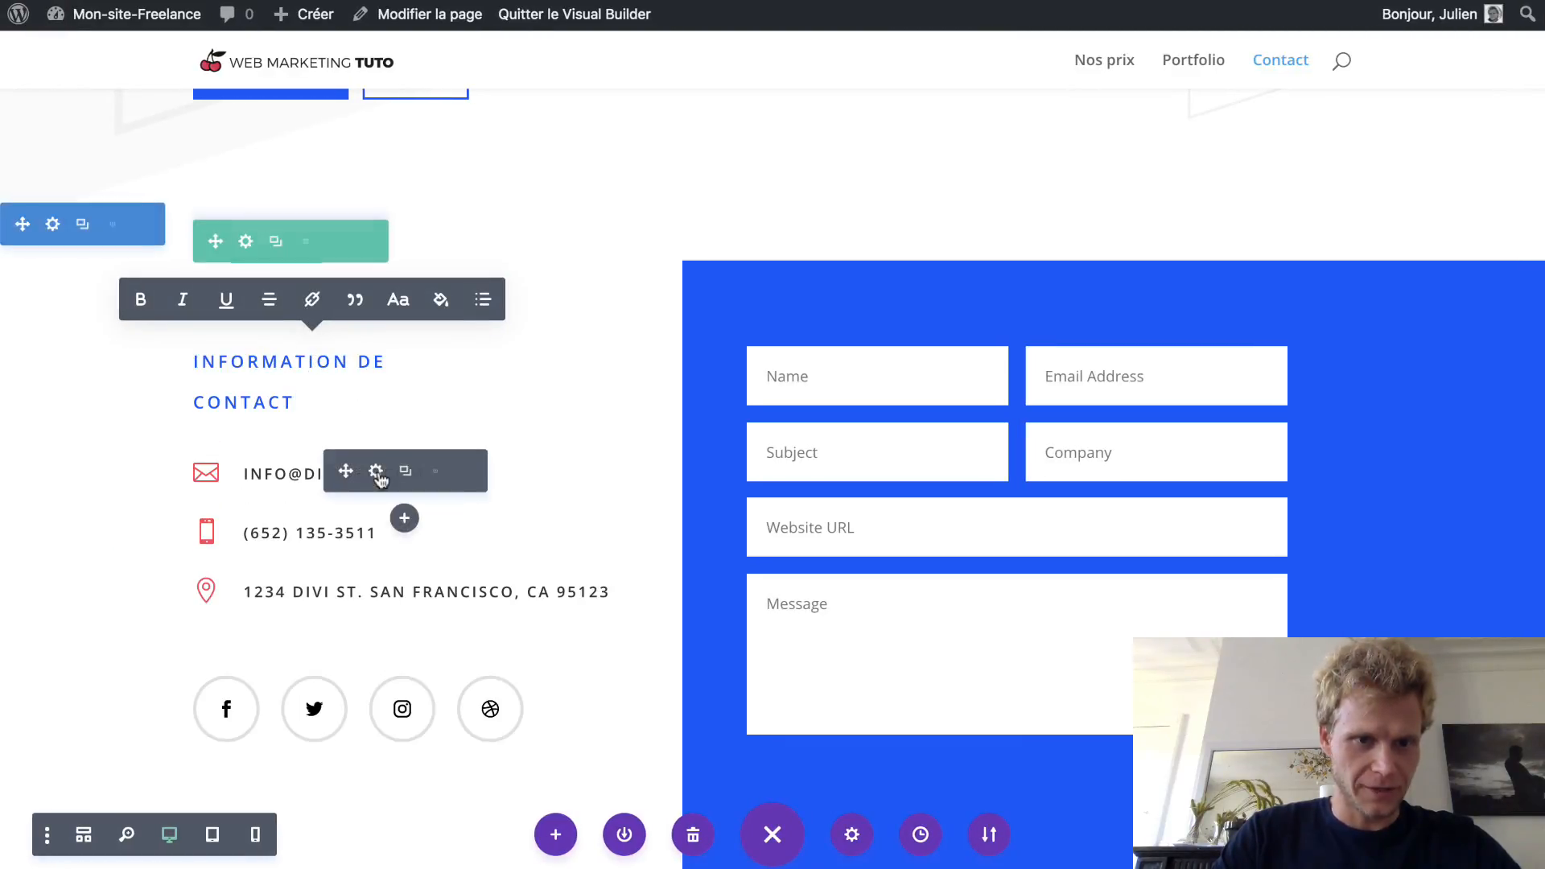
{"action": "left_click", "coordinate": [310, 470]}
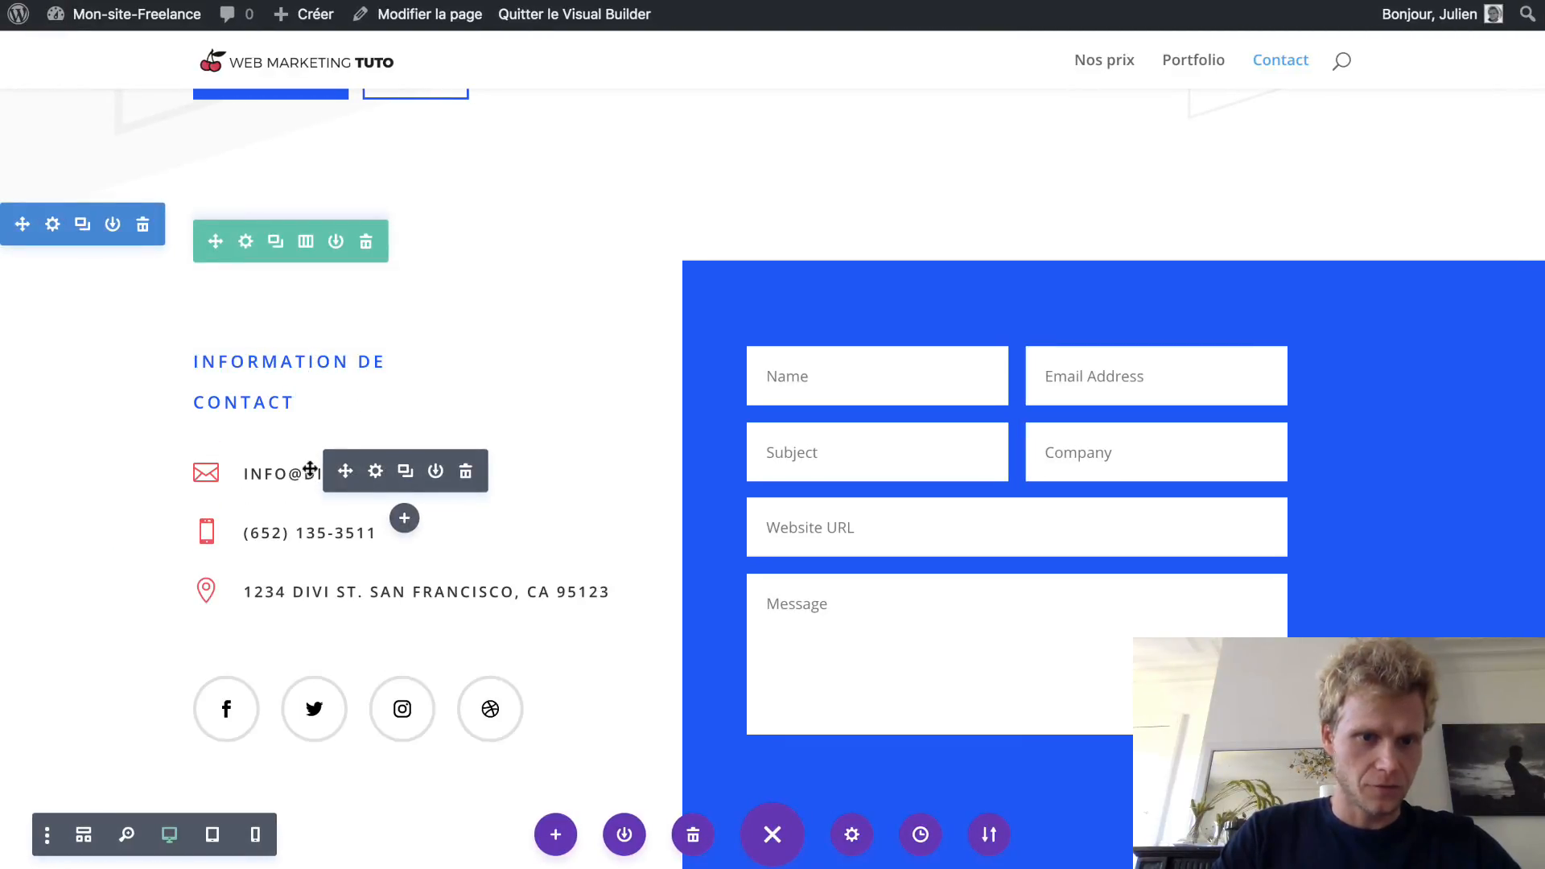
{"action": "left_click", "coordinate": [376, 471]}
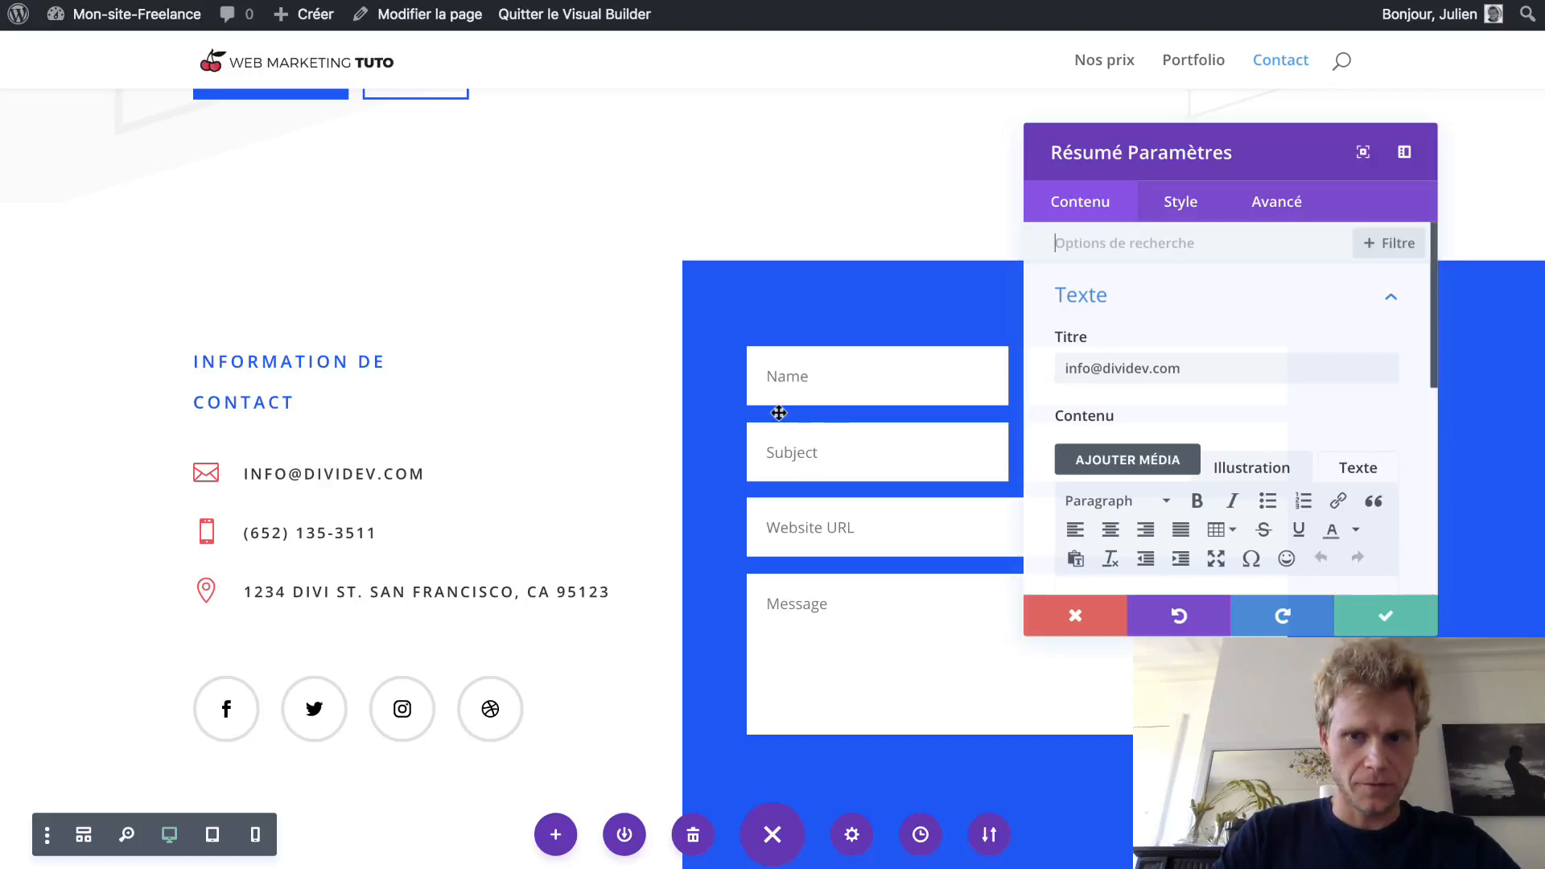
{"action": "scroll", "coordinate": [1186, 392], "scroll_direction": "down", "scroll_amount": 6}
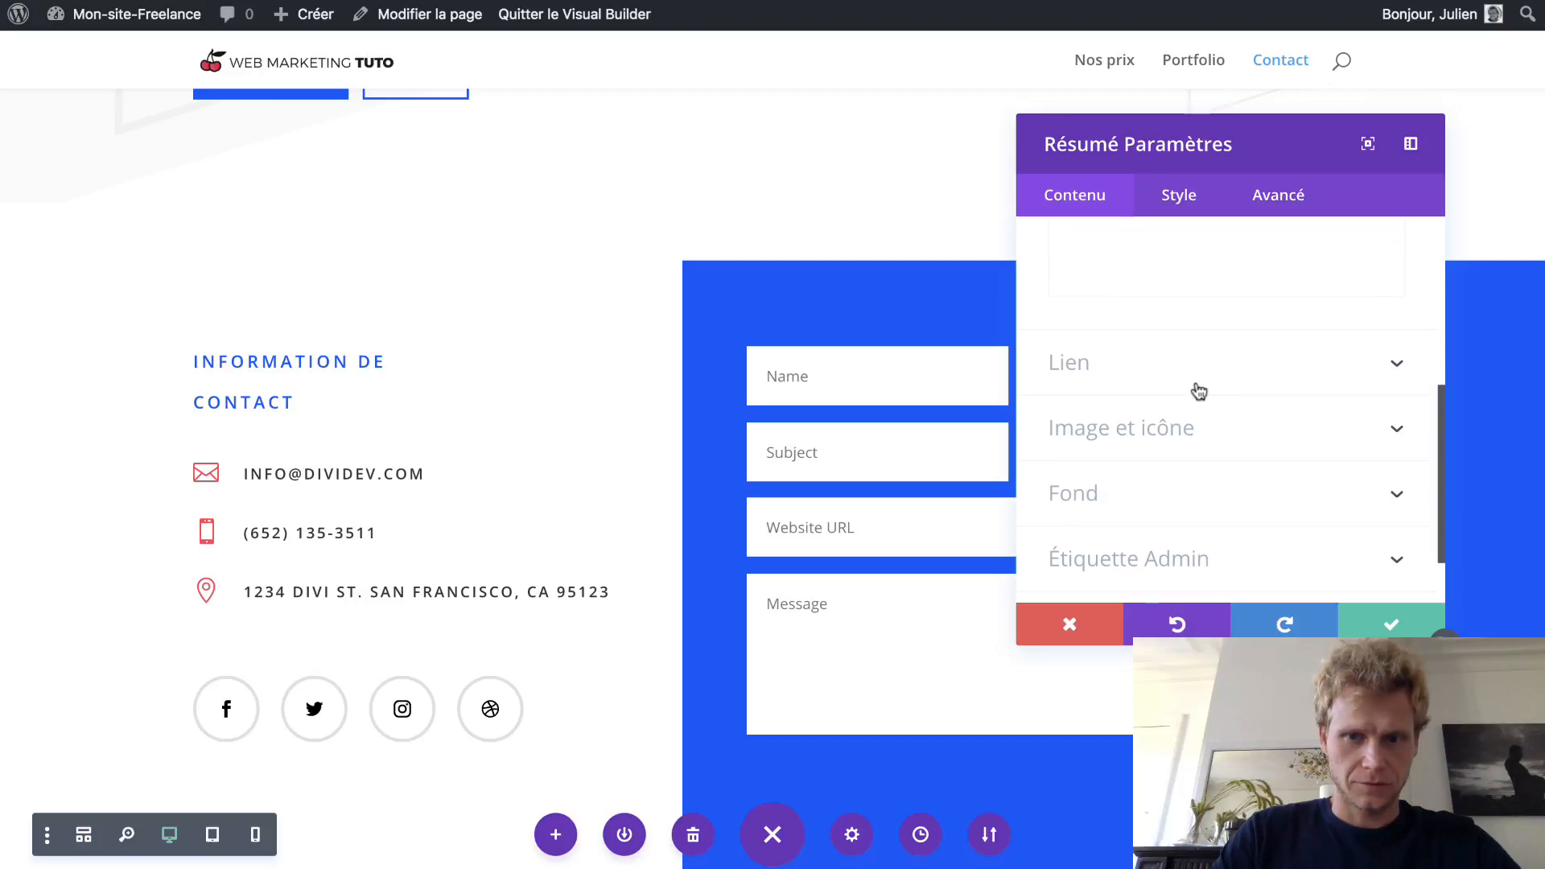
{"action": "left_click", "coordinate": [1076, 614]}
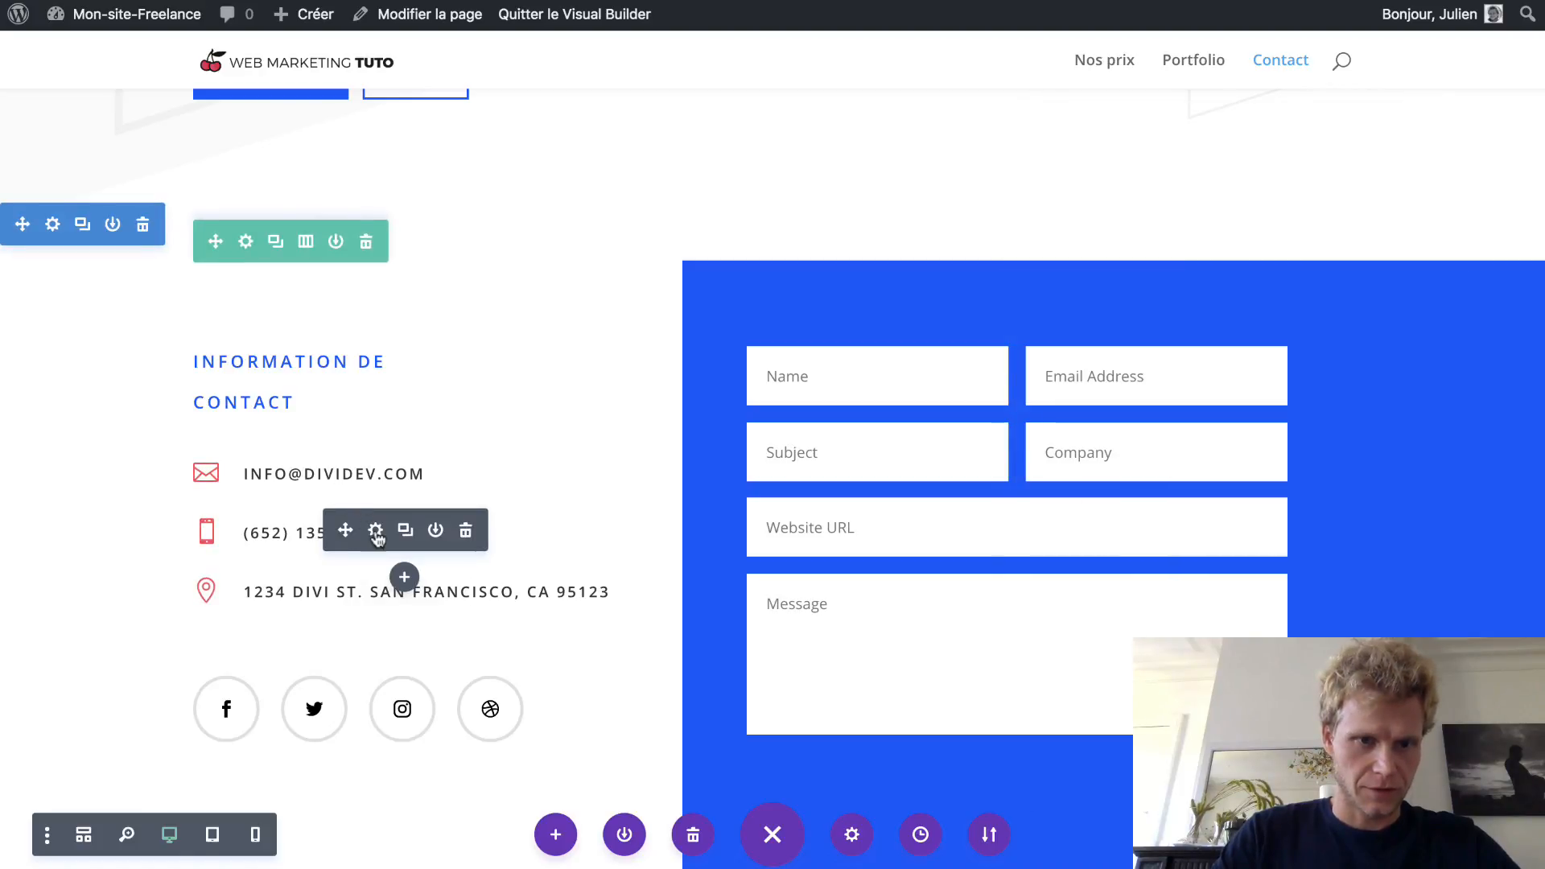
Change the phone line's title to a French +33 number and confirm
{"action": "left_click", "coordinate": [376, 531]}
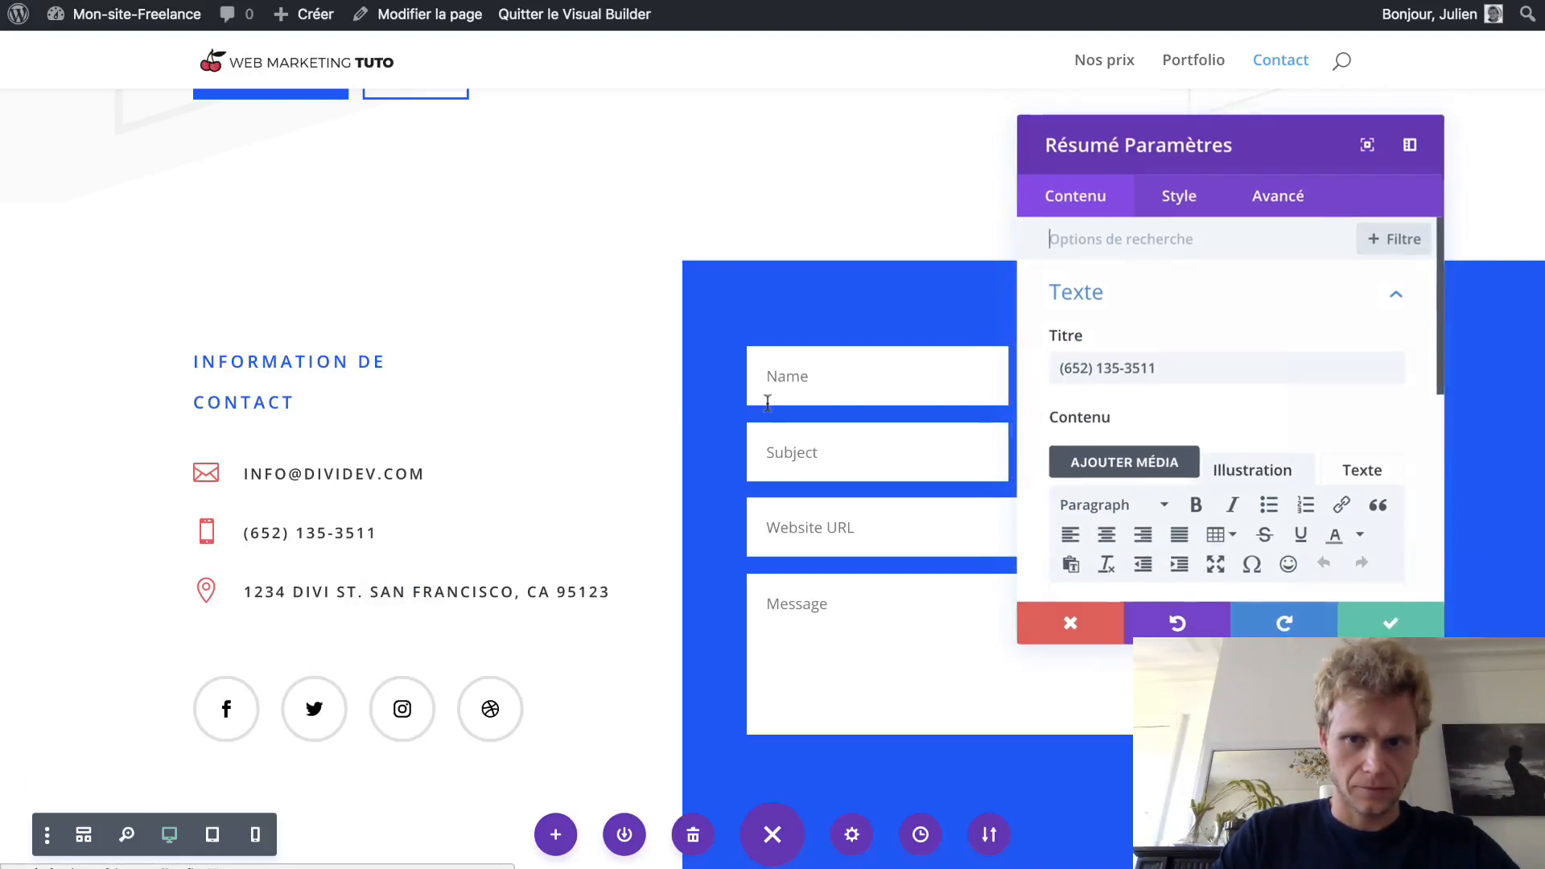
{"action": "left_click", "coordinate": [1168, 377]}
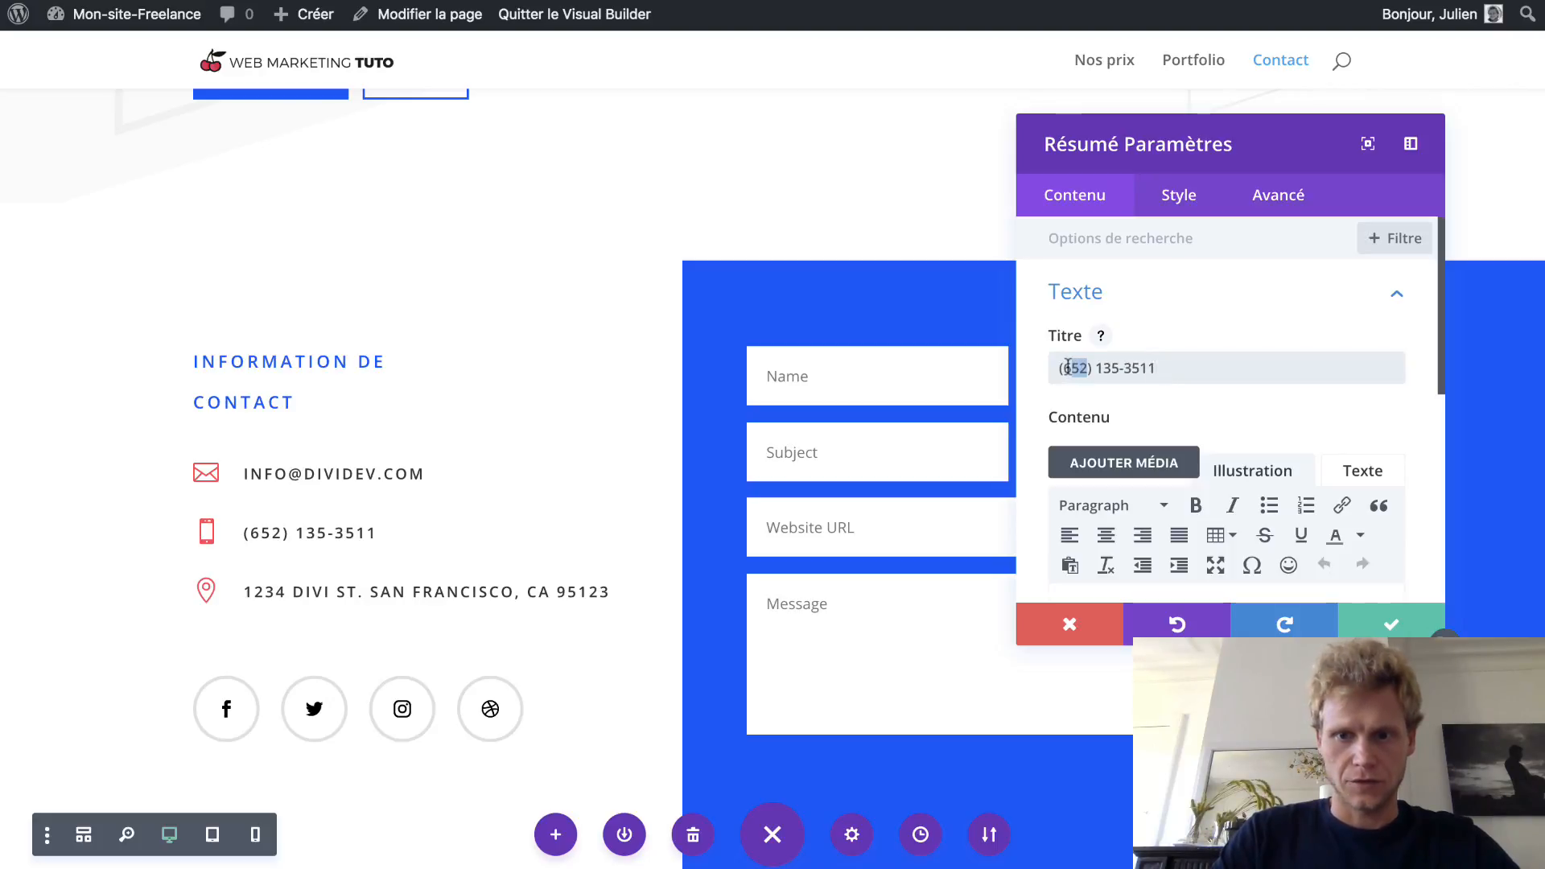
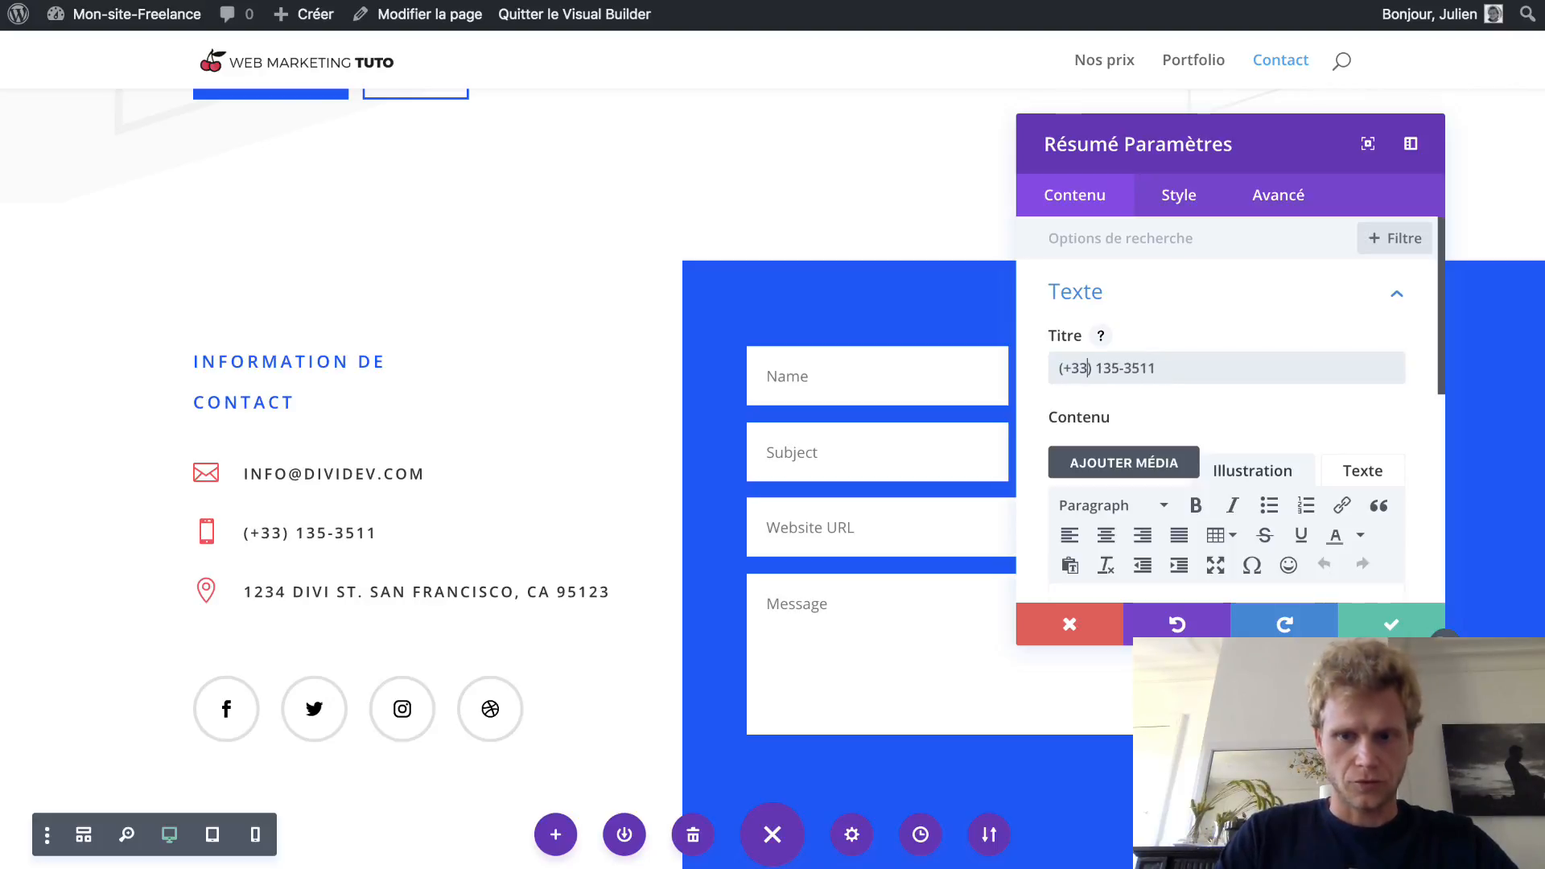
{"action": "left_click", "coordinate": [1170, 363]}
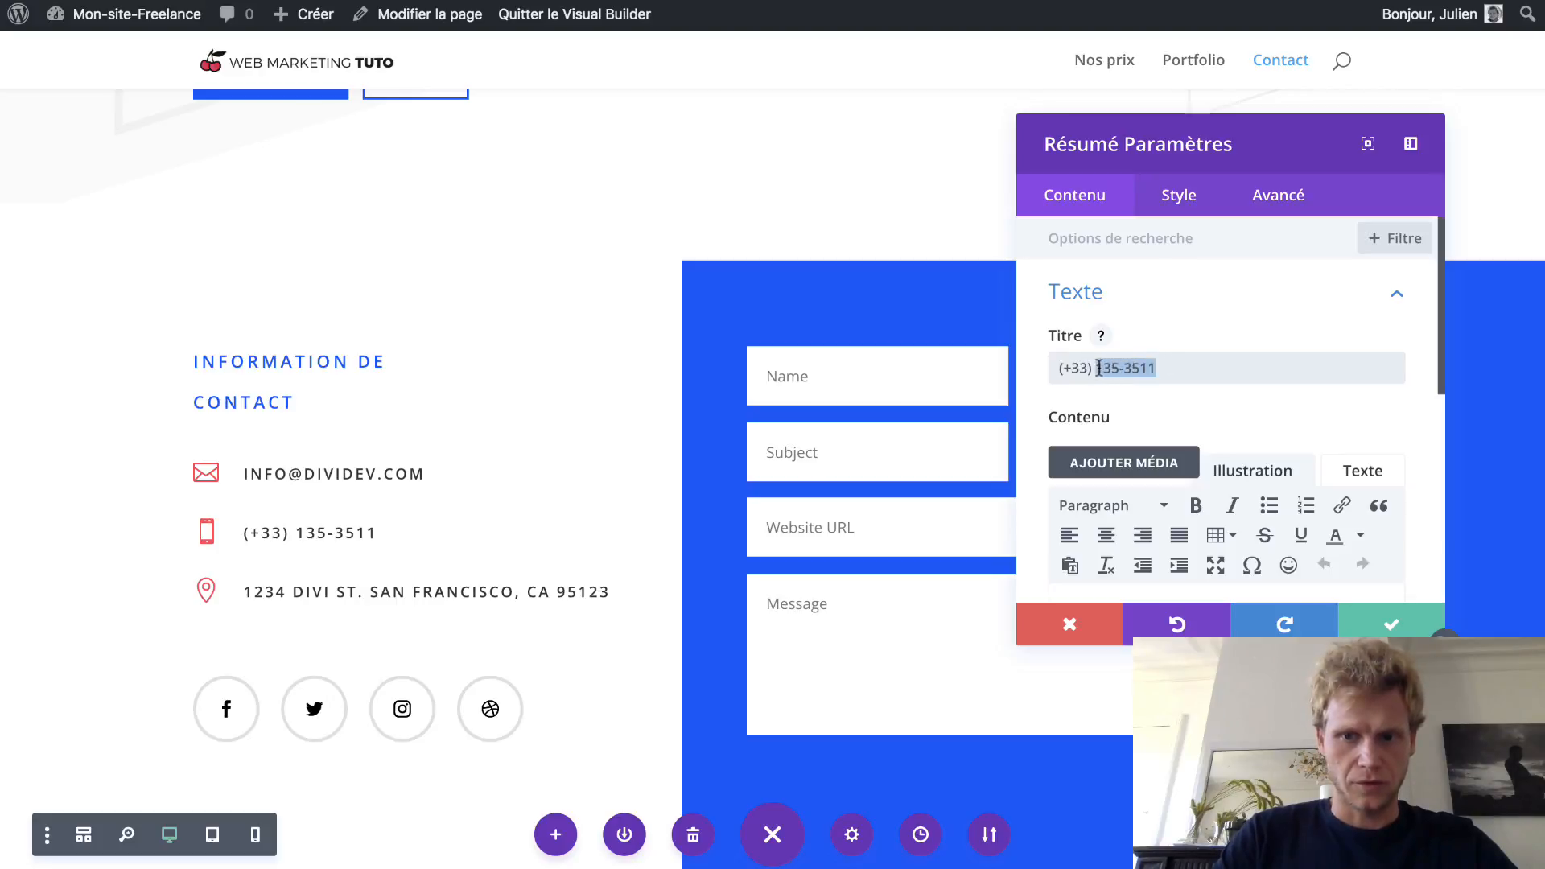
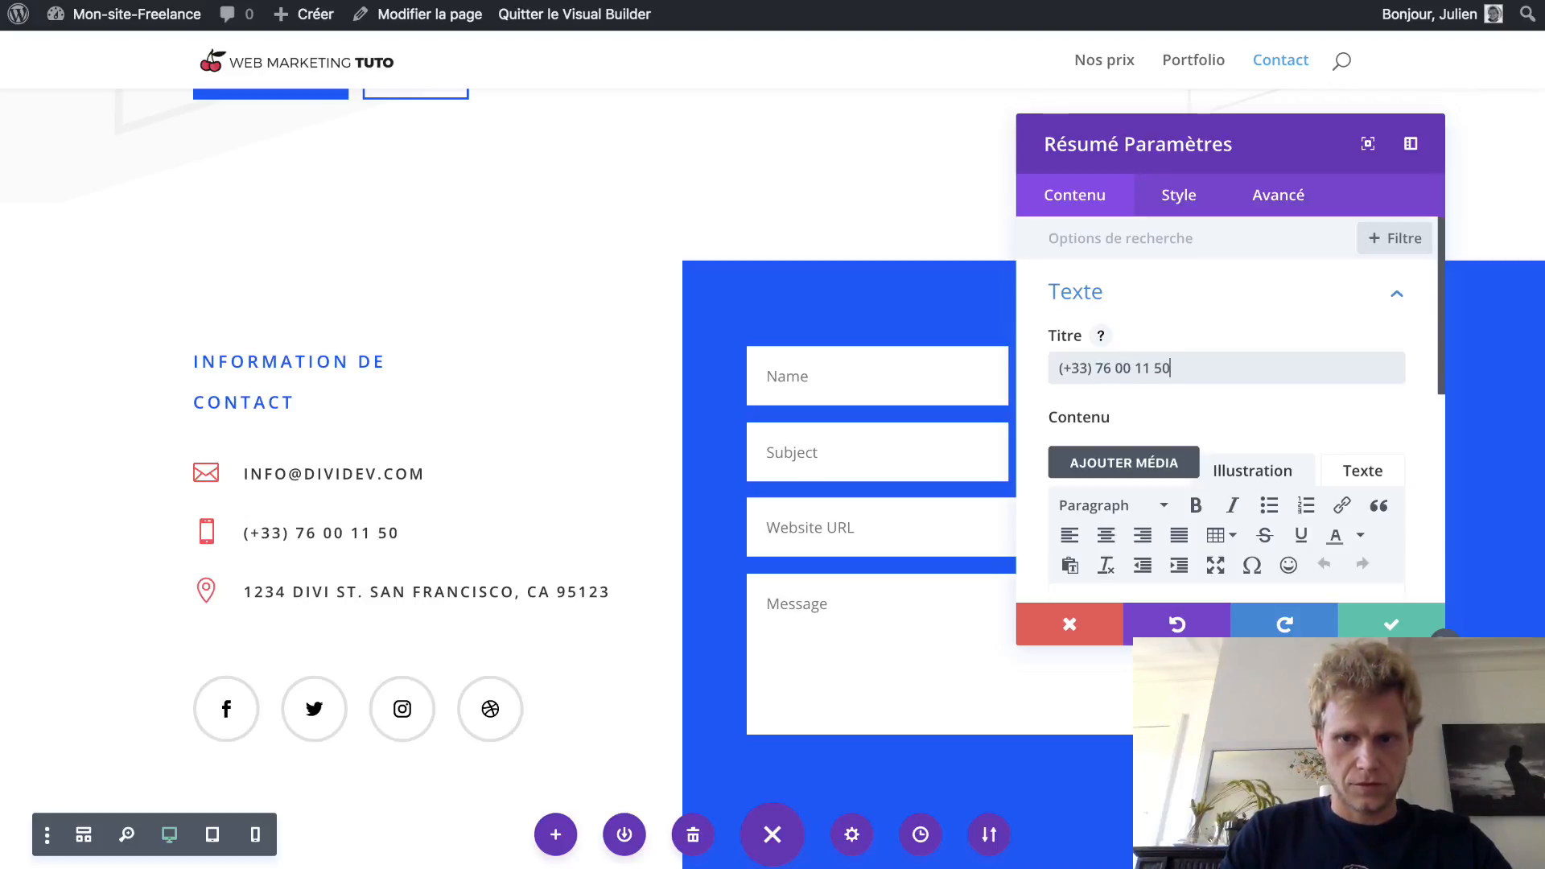
{"action": "left_click", "coordinate": [1398, 627]}
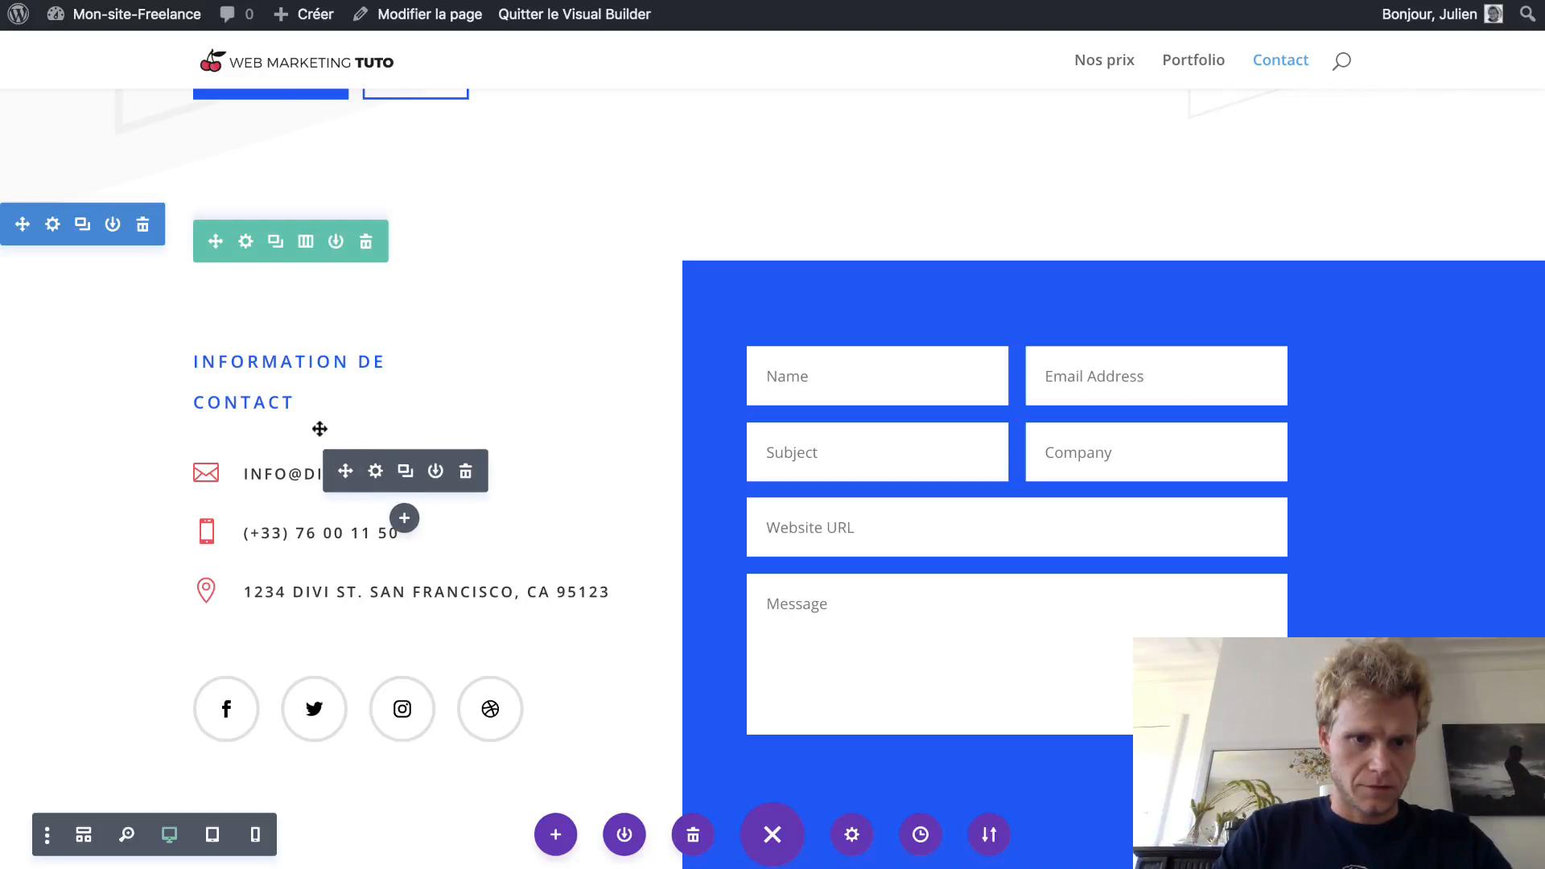
Replace 'dividev' in the e-mail line with the agency's webmarketing domain and save
{"action": "left_click", "coordinate": [375, 471]}
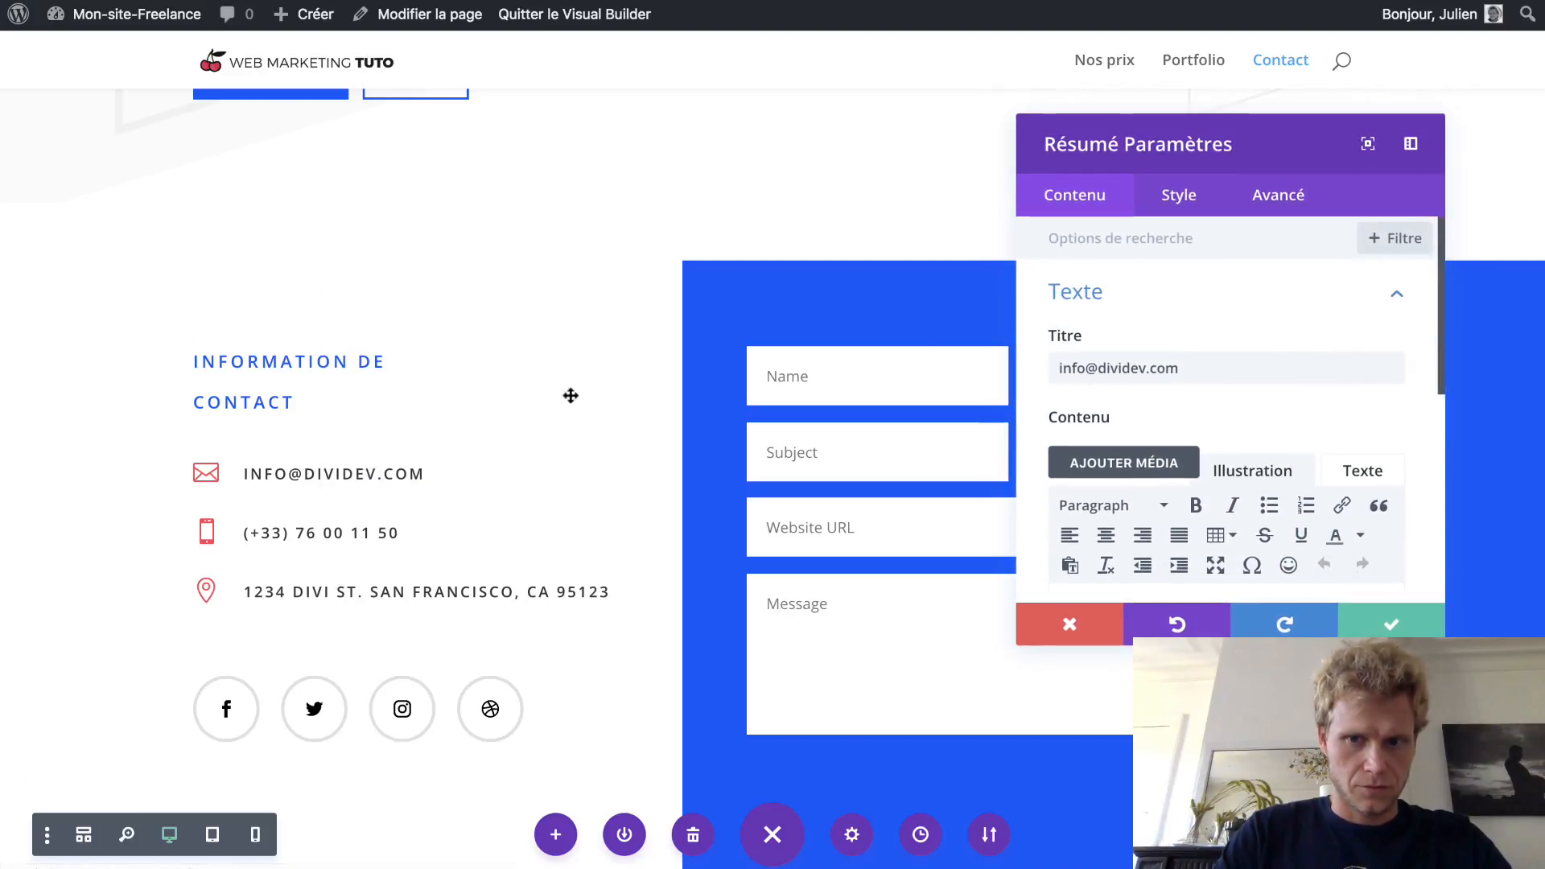
{"action": "double_click", "coordinate": [1102, 370]}
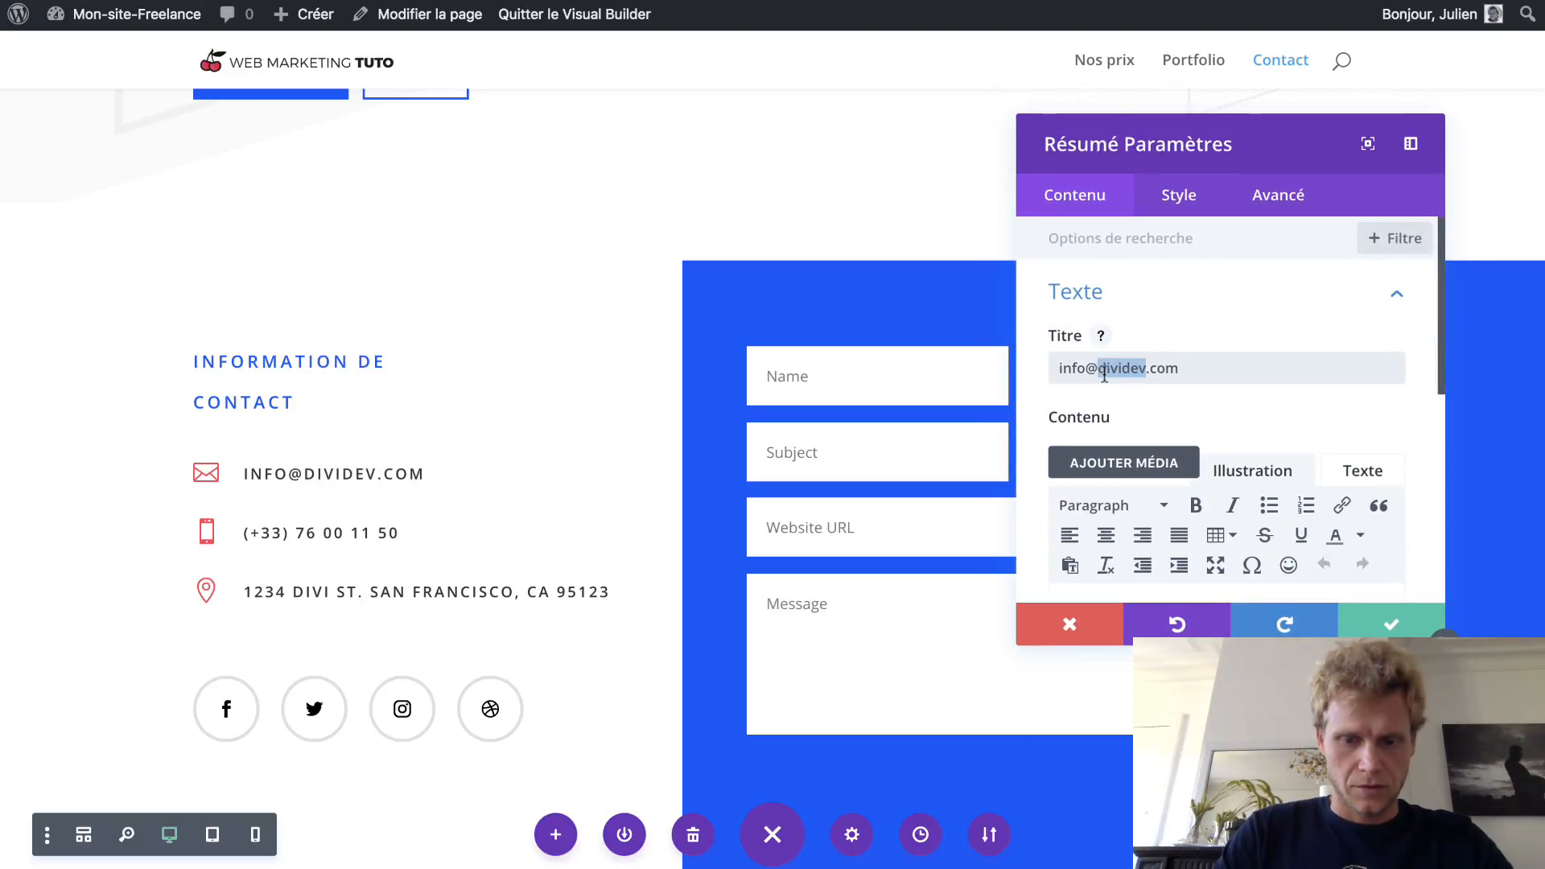
{"action": "type", "text": "webmarketing"}
{"action": "left_click", "coordinate": [1355, 624]}
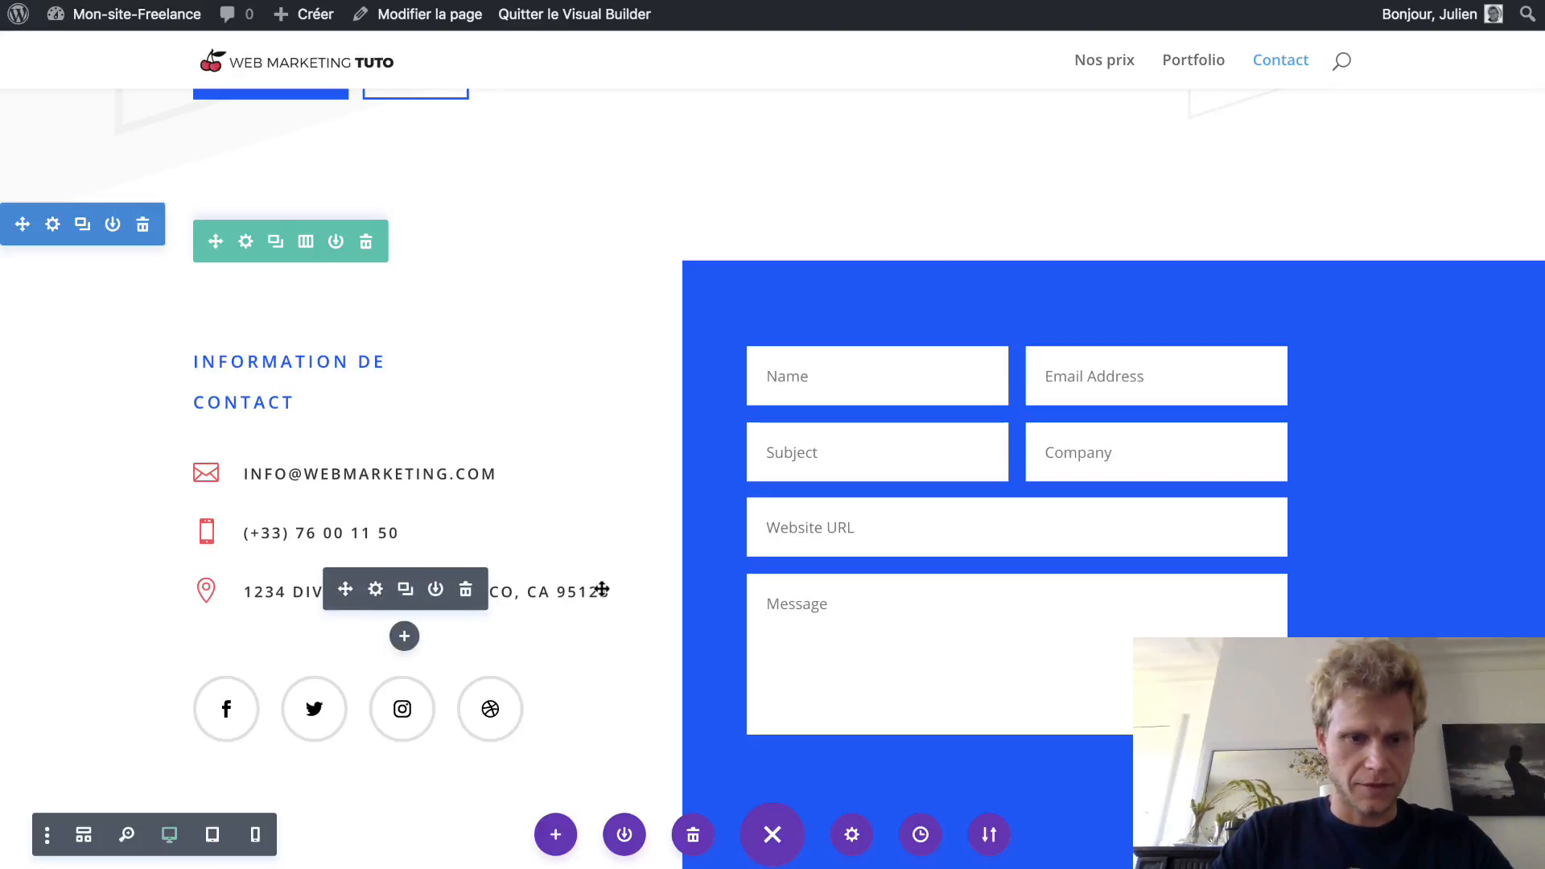
{"action": "scroll", "coordinate": [602, 590], "scroll_direction": "down", "scroll_amount": 2}
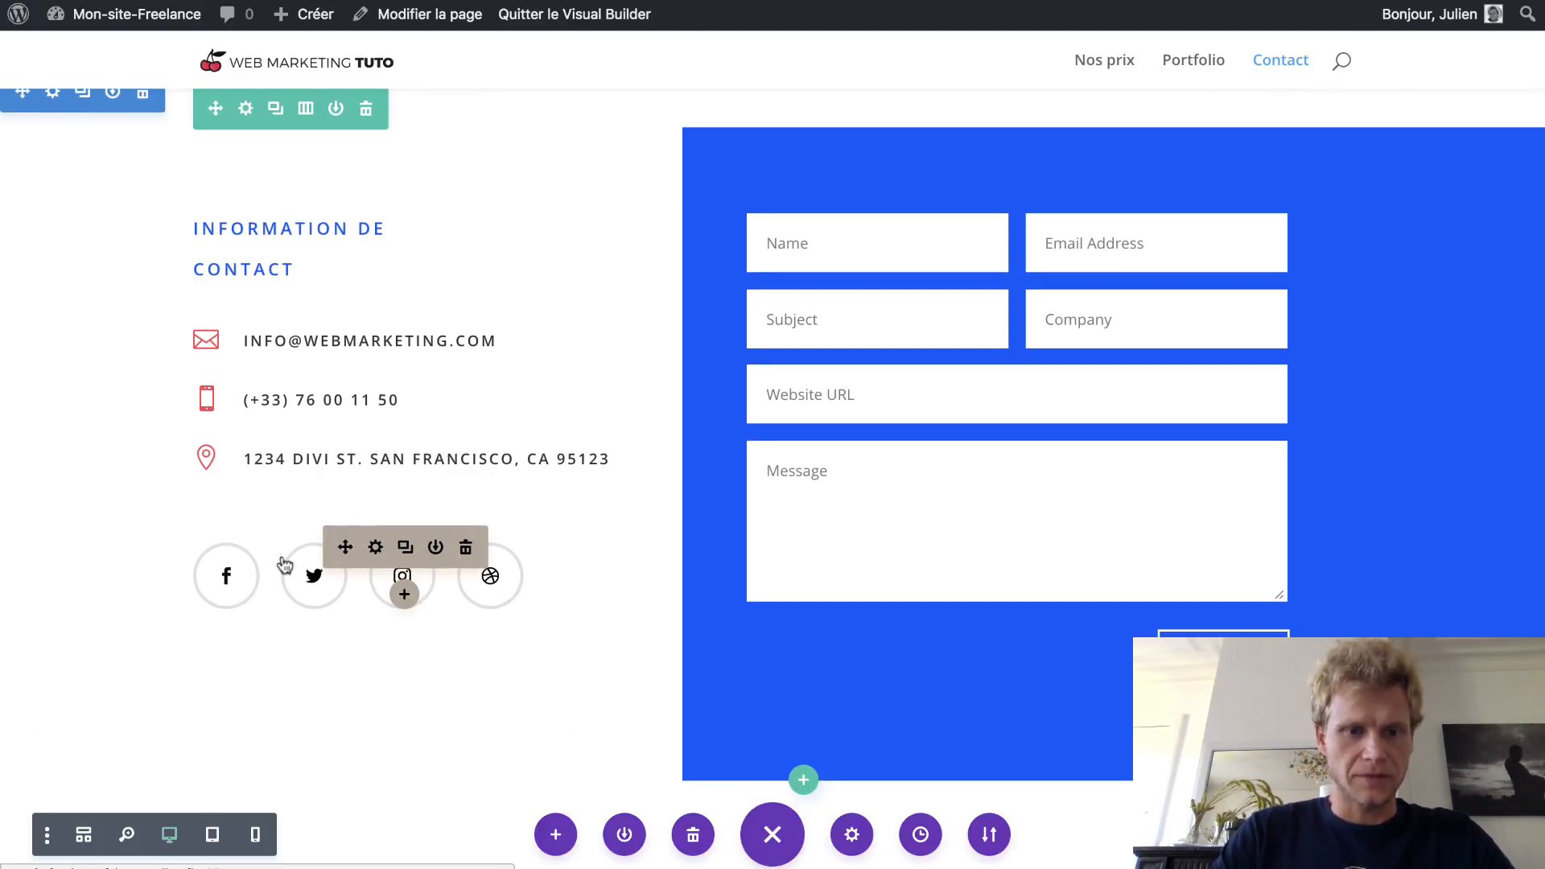
Retype the FAQ heading inline as 'FOIRE AUX QUESTIONS (FAQ)'
{"action": "left_click", "coordinate": [376, 548]}
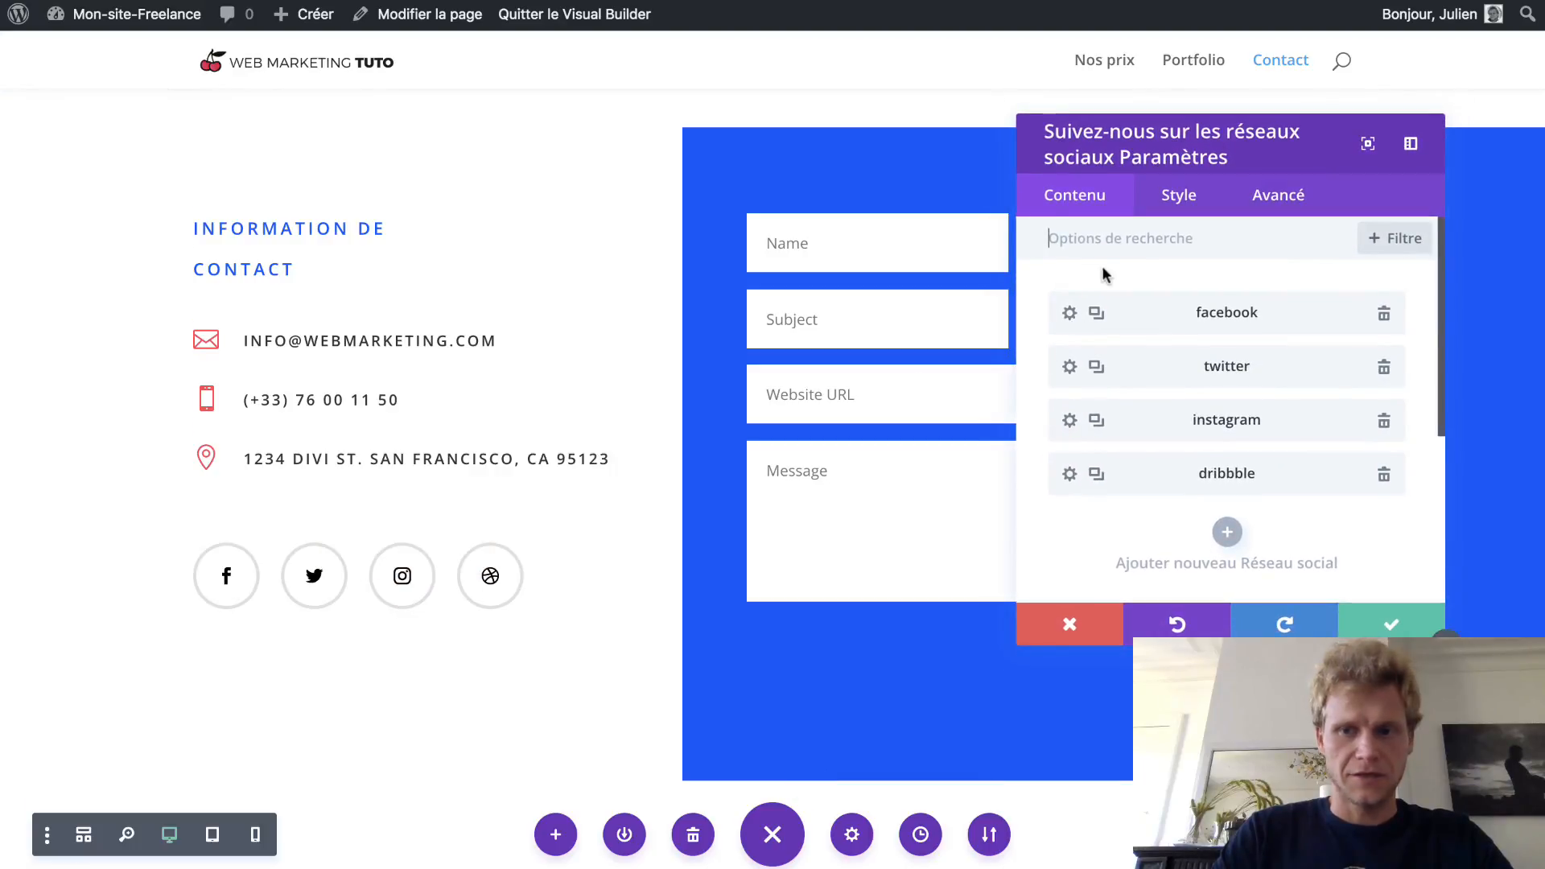
{"action": "left_click", "coordinate": [1078, 637]}
{"action": "scroll", "coordinate": [655, 373], "scroll_direction": "down", "scroll_amount": 7}
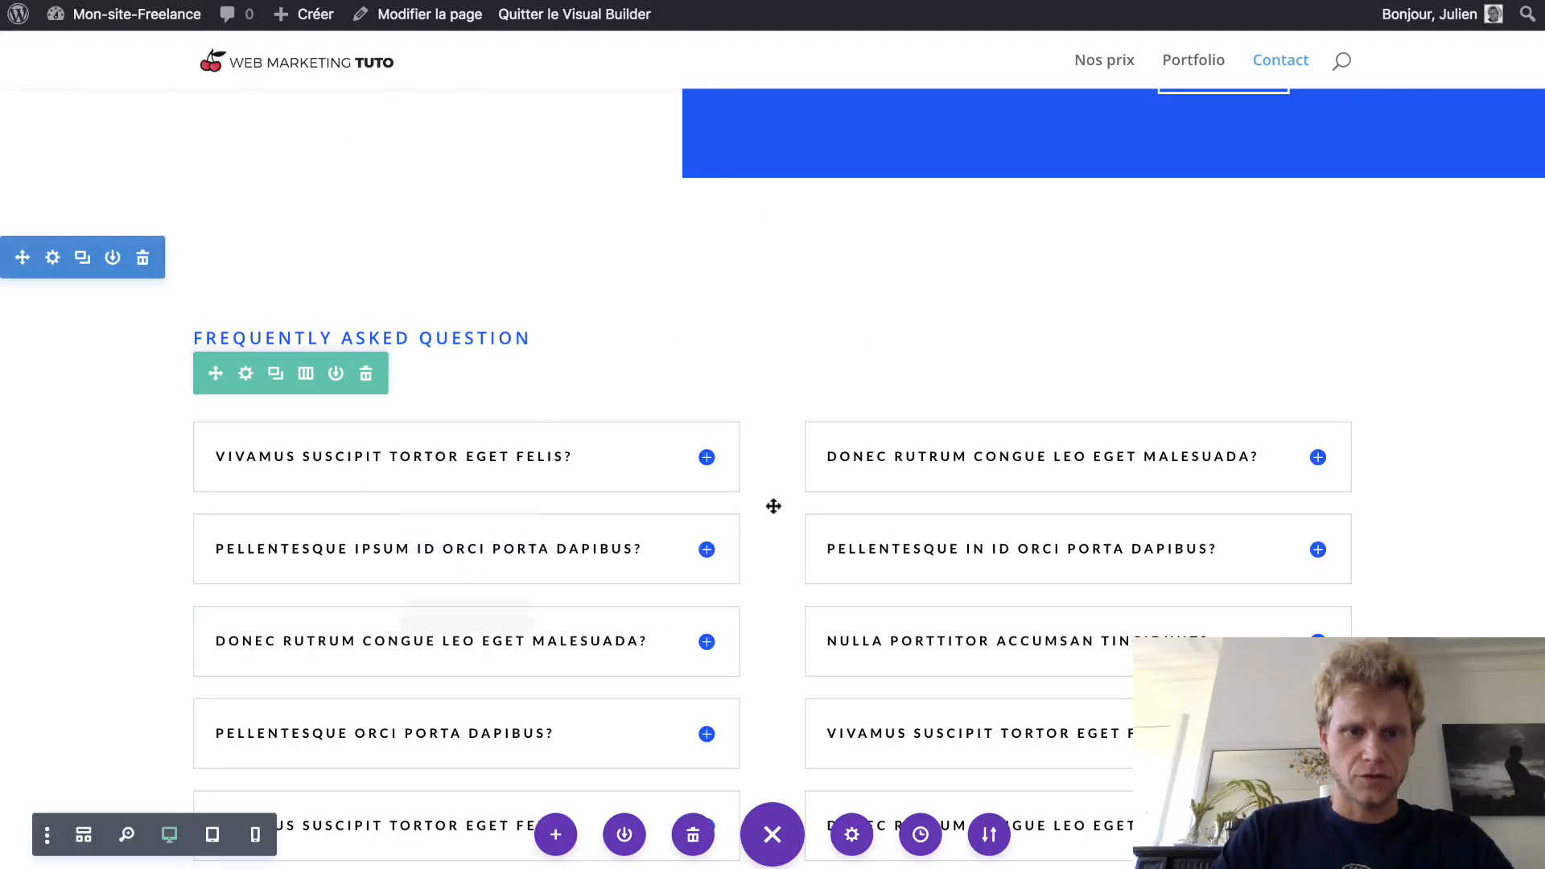
{"action": "triple_click", "coordinate": [503, 339]}
{"action": "type", "text": "FOIRE AUX"}
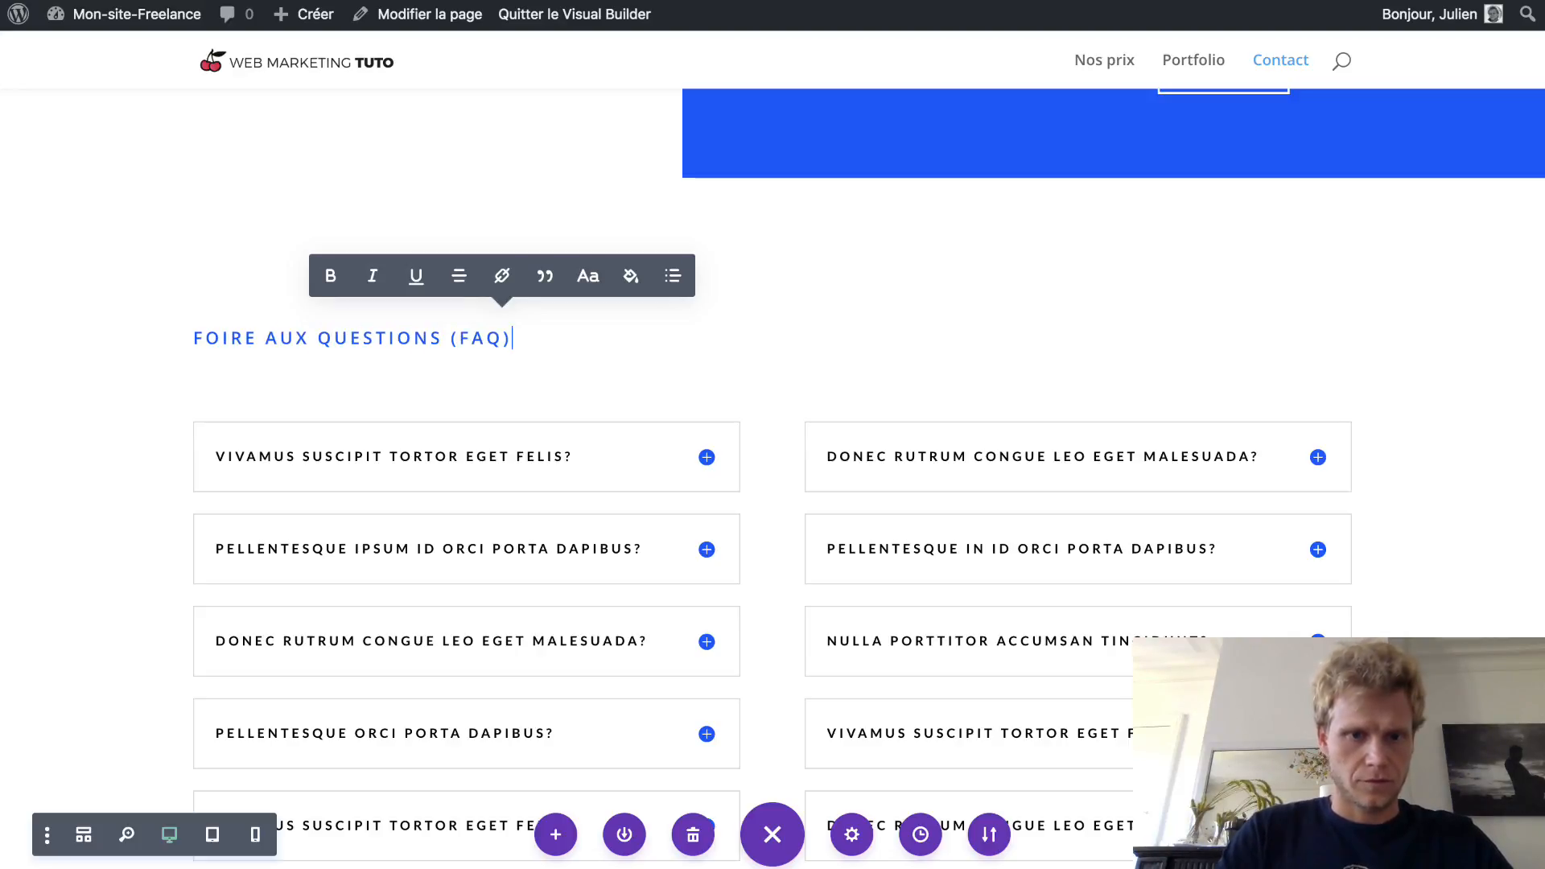
{"action": "scroll", "coordinate": [647, 272], "scroll_direction": "up", "scroll_amount": 10}
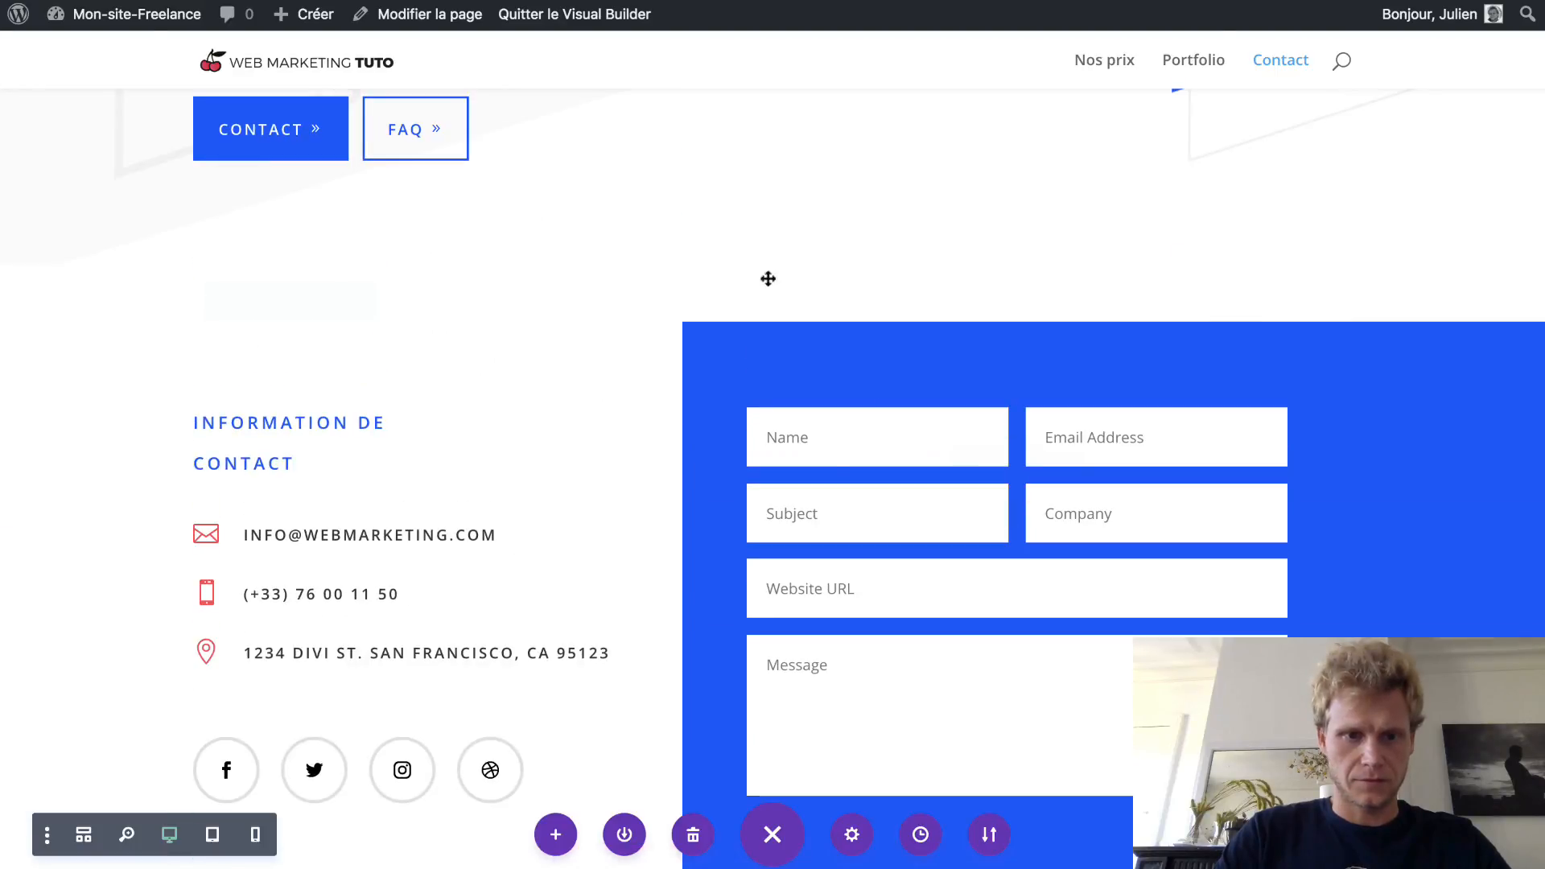
{"action": "scroll", "coordinate": [829, 451], "scroll_direction": "up", "scroll_amount": 4}
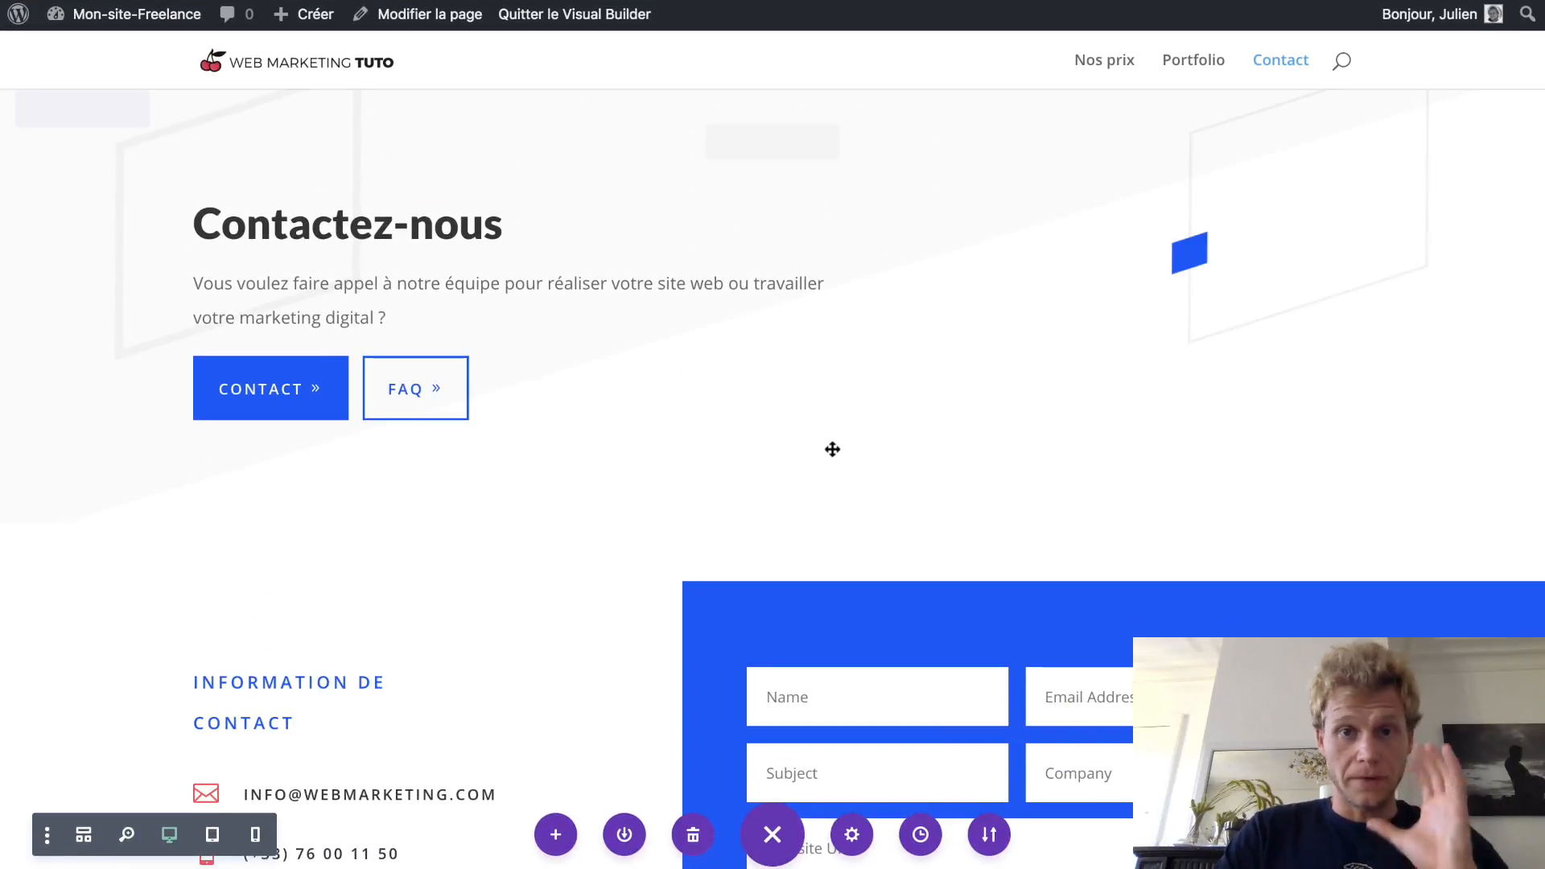
{"action": "scroll", "coordinate": [832, 450], "scroll_direction": "up", "scroll_amount": 2}
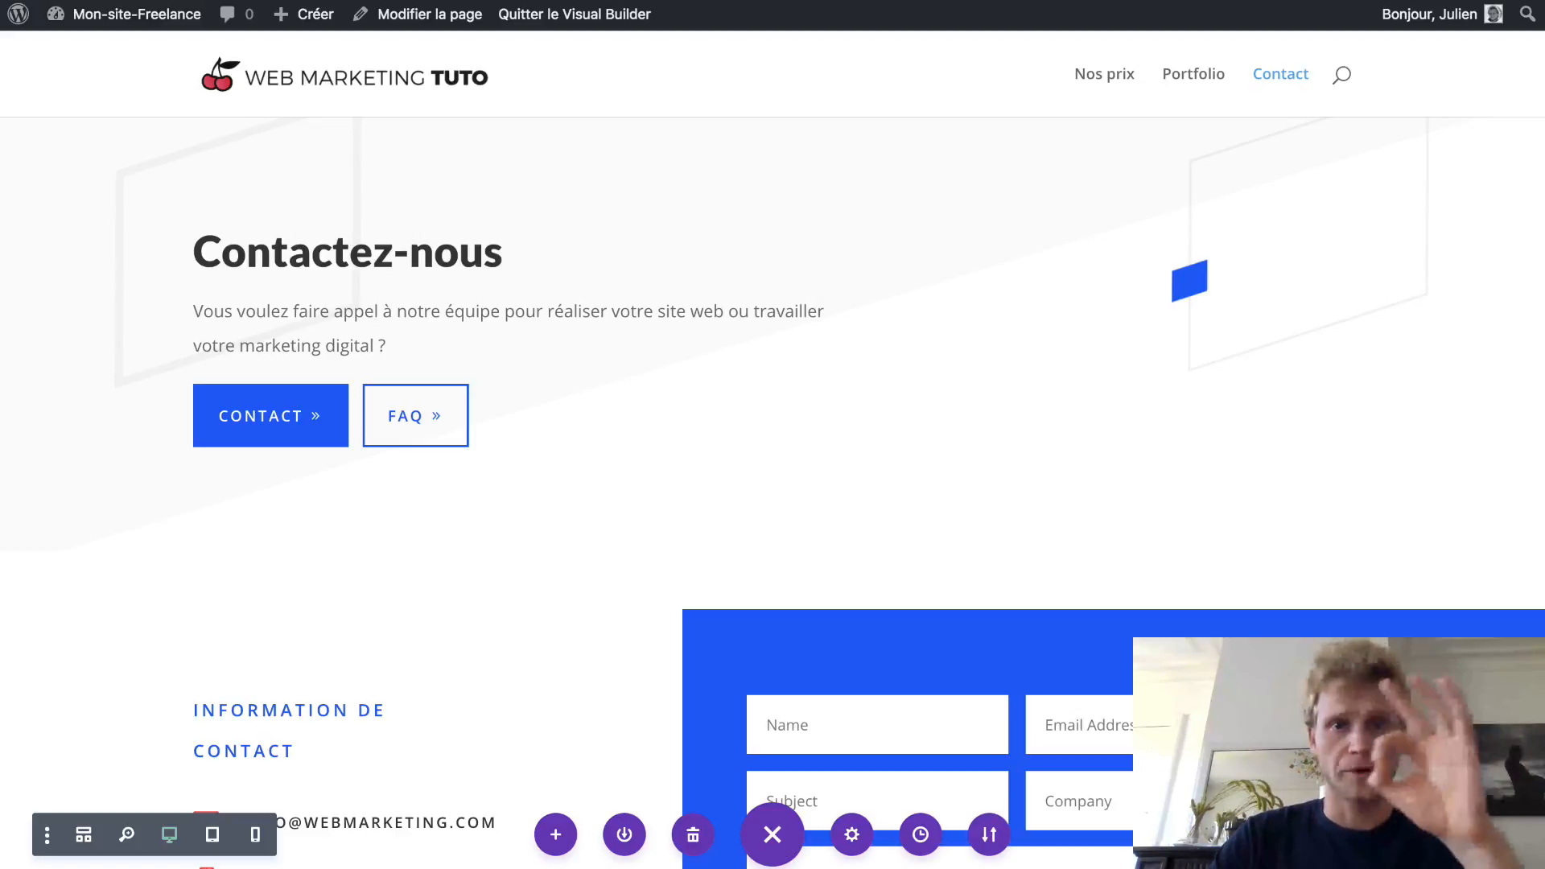
Delete the English 'Ready to Make Your Idea Come to Life?' section
{"action": "scroll", "coordinate": [1162, 531], "scroll_direction": "down", "scroll_amount": 10}
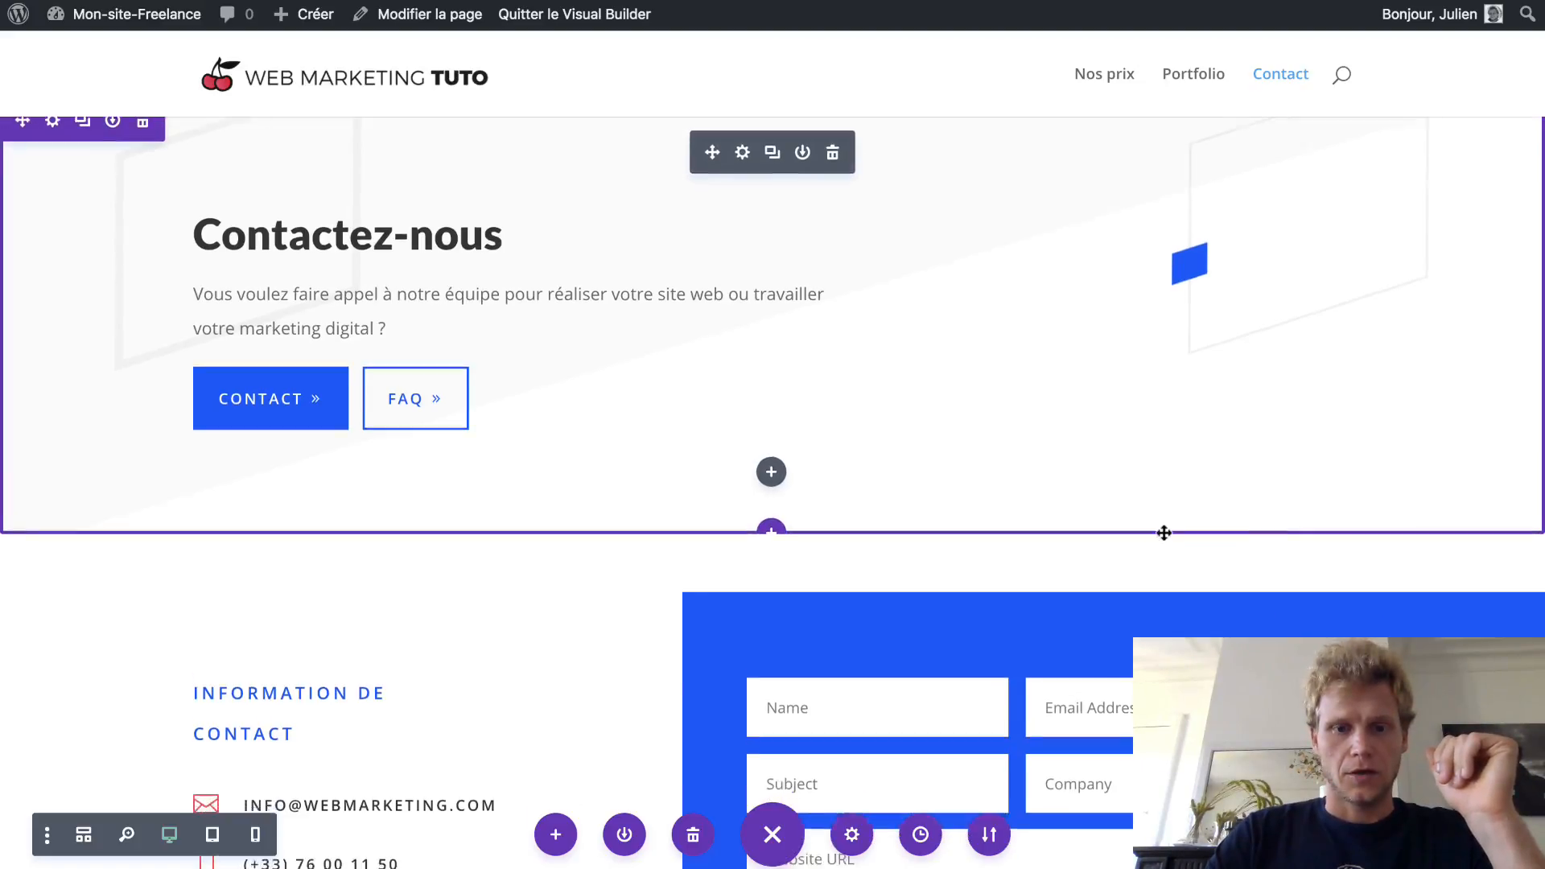
{"action": "scroll", "coordinate": [1164, 533], "scroll_direction": "down", "scroll_amount": 15}
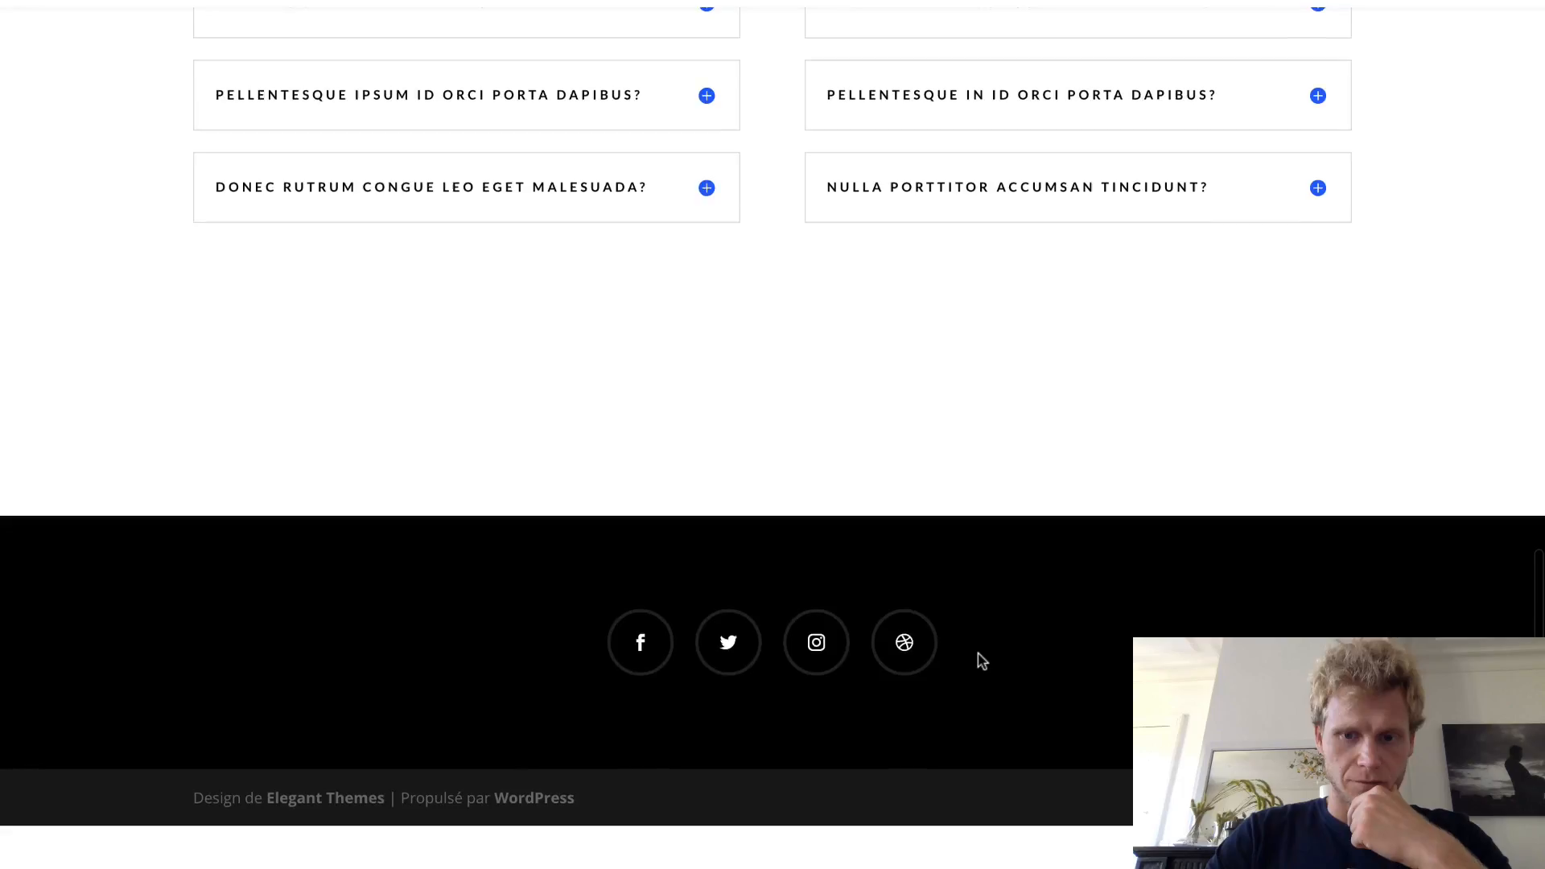
{"action": "scroll", "coordinate": [979, 659], "scroll_direction": "up", "scroll_amount": 1}
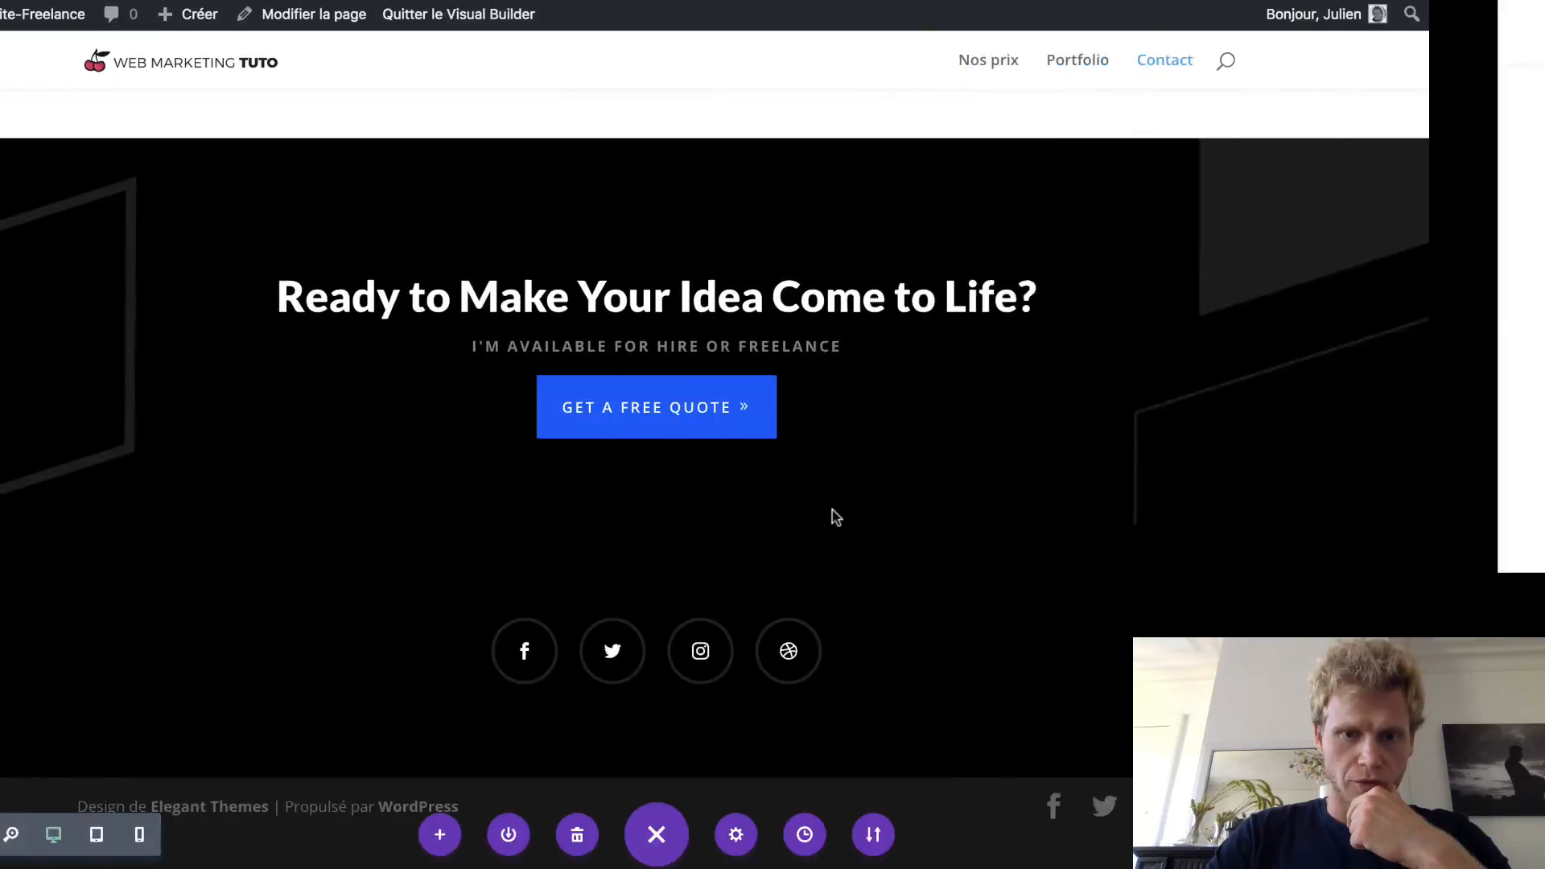
{"action": "scroll", "coordinate": [1085, 300], "scroll_direction": "up", "scroll_amount": 3}
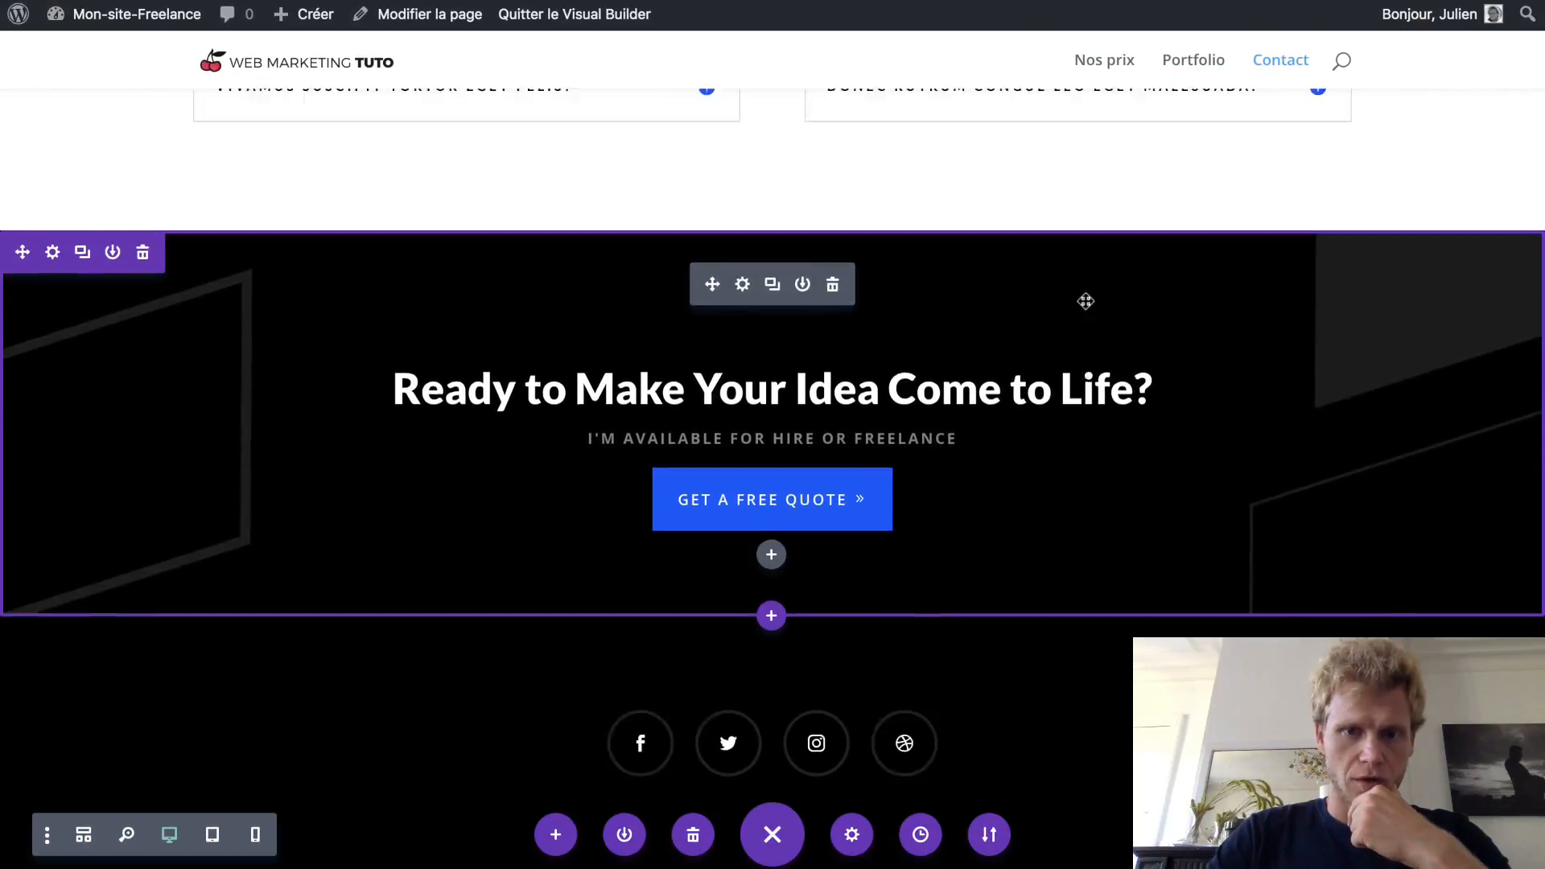
{"action": "left_click", "coordinate": [142, 400]}
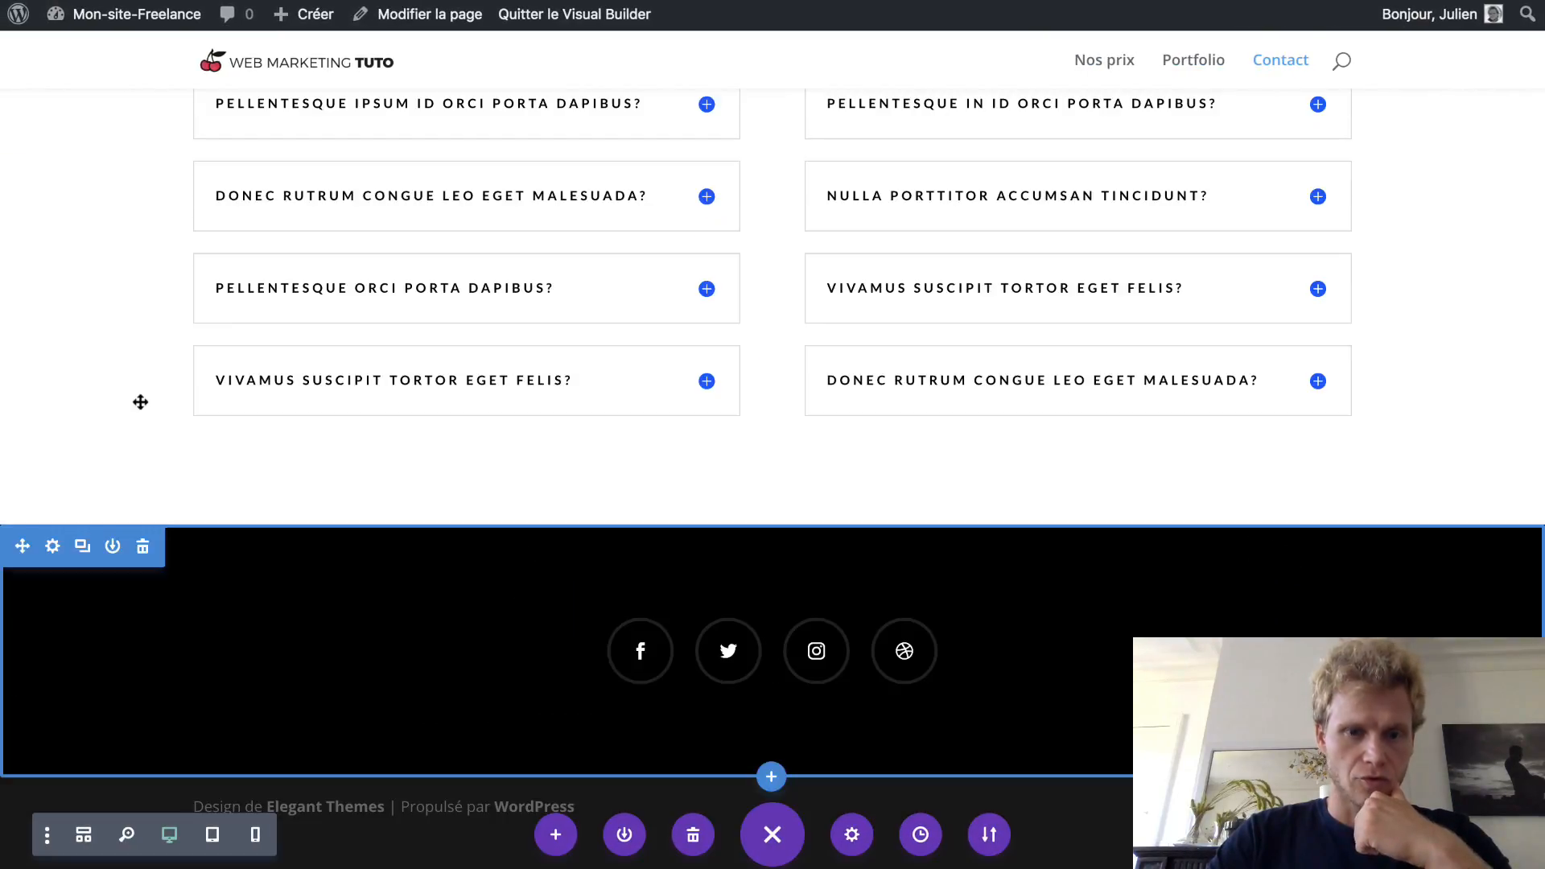
Insert the CTA footer layout from the library below the FAQ, then delete it as well
{"action": "left_click", "coordinate": [771, 523]}
{"action": "left_click", "coordinate": [824, 406]}
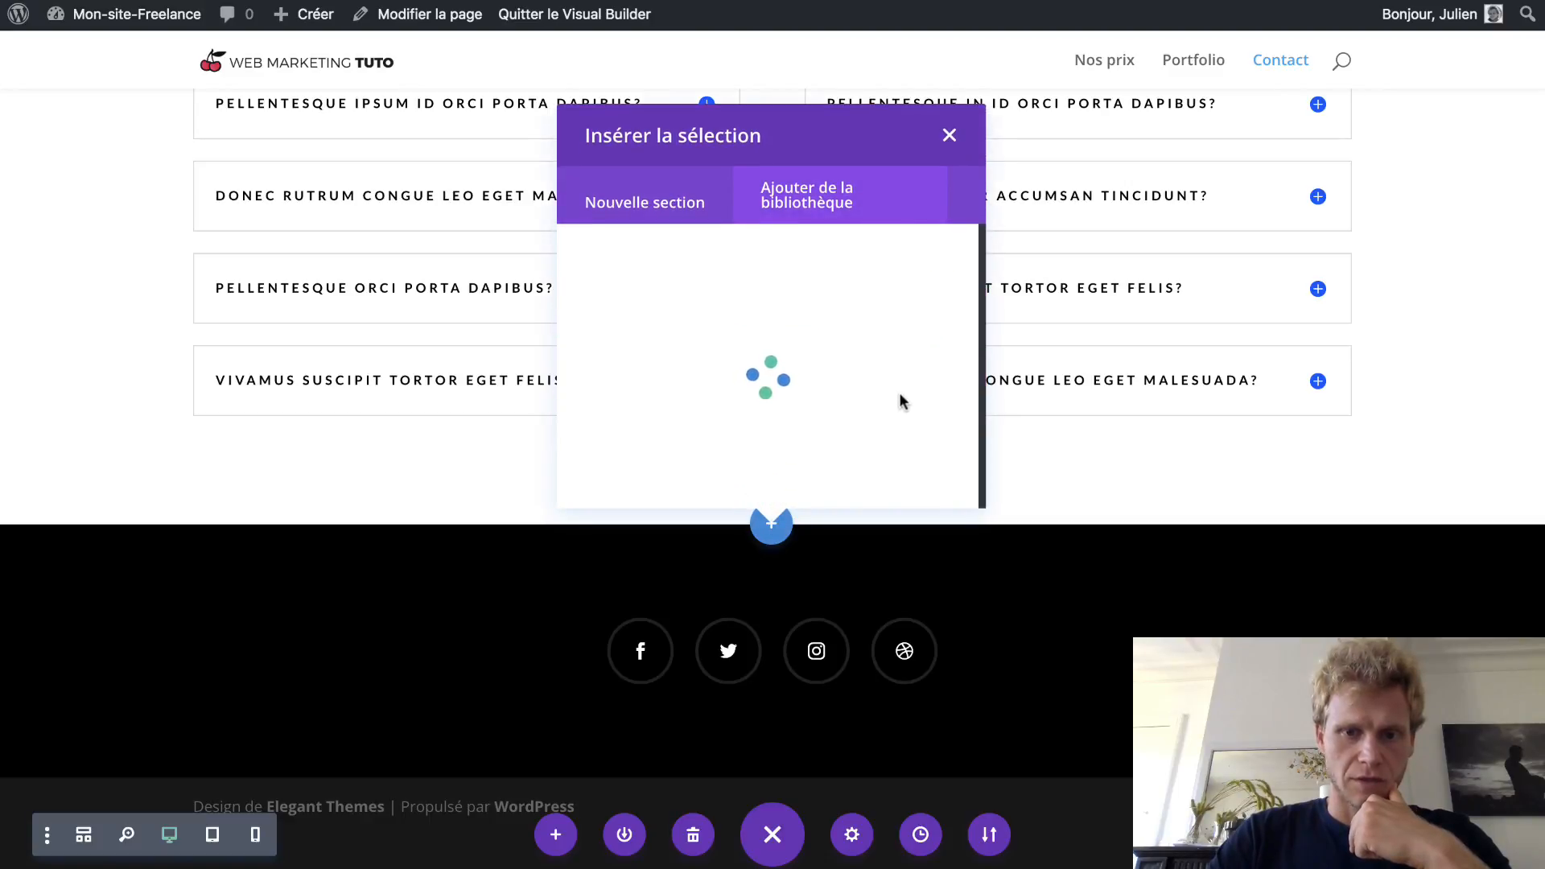
{"action": "left_click", "coordinate": [896, 367]}
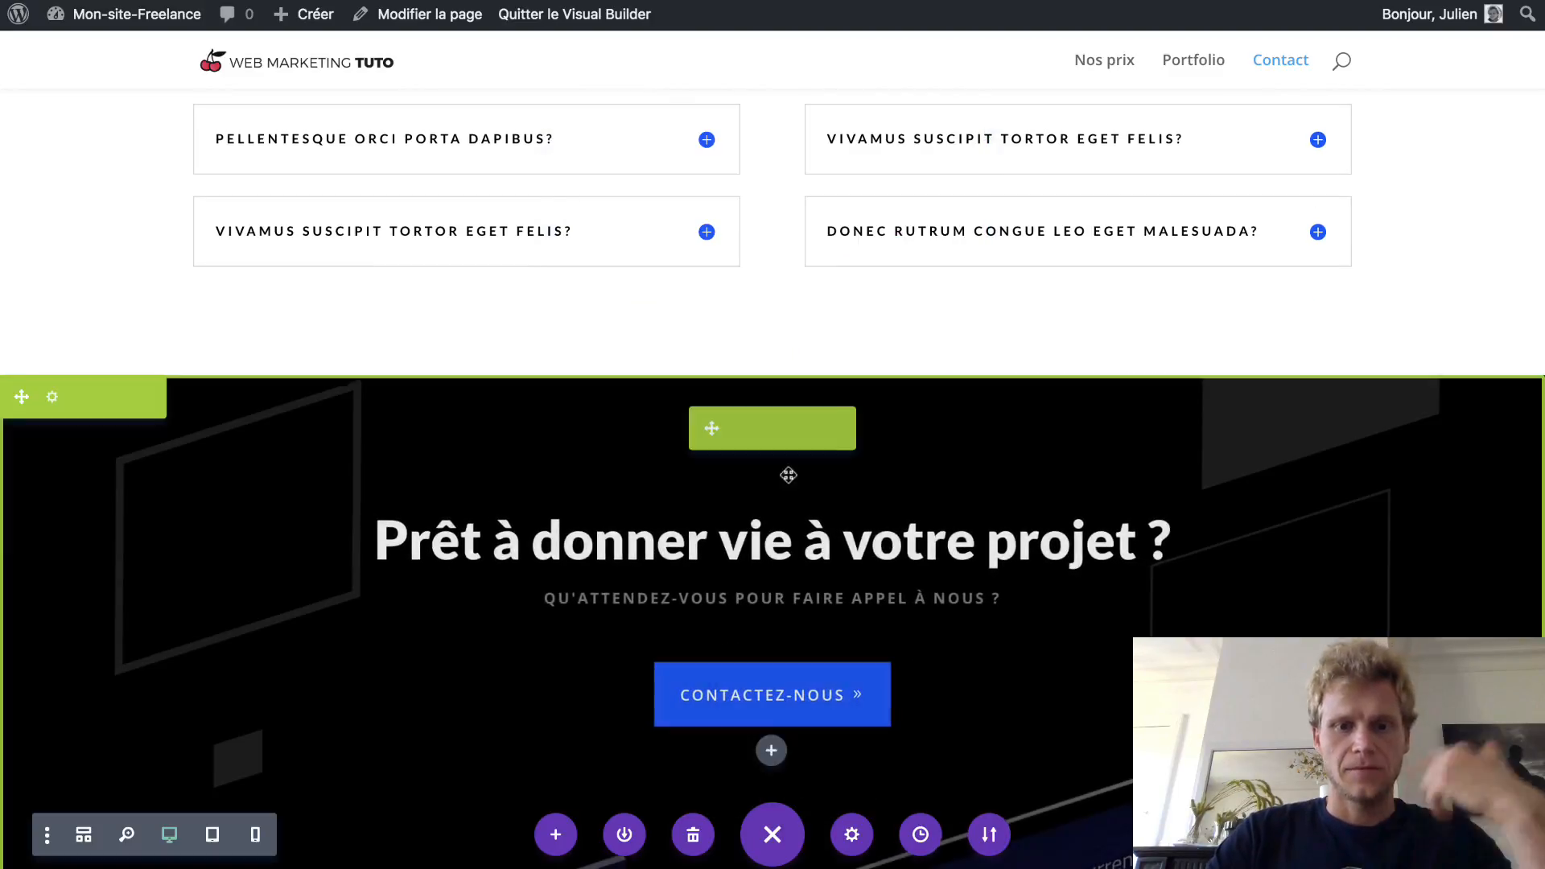
{"action": "scroll", "coordinate": [581, 493], "scroll_direction": "down", "scroll_amount": 5}
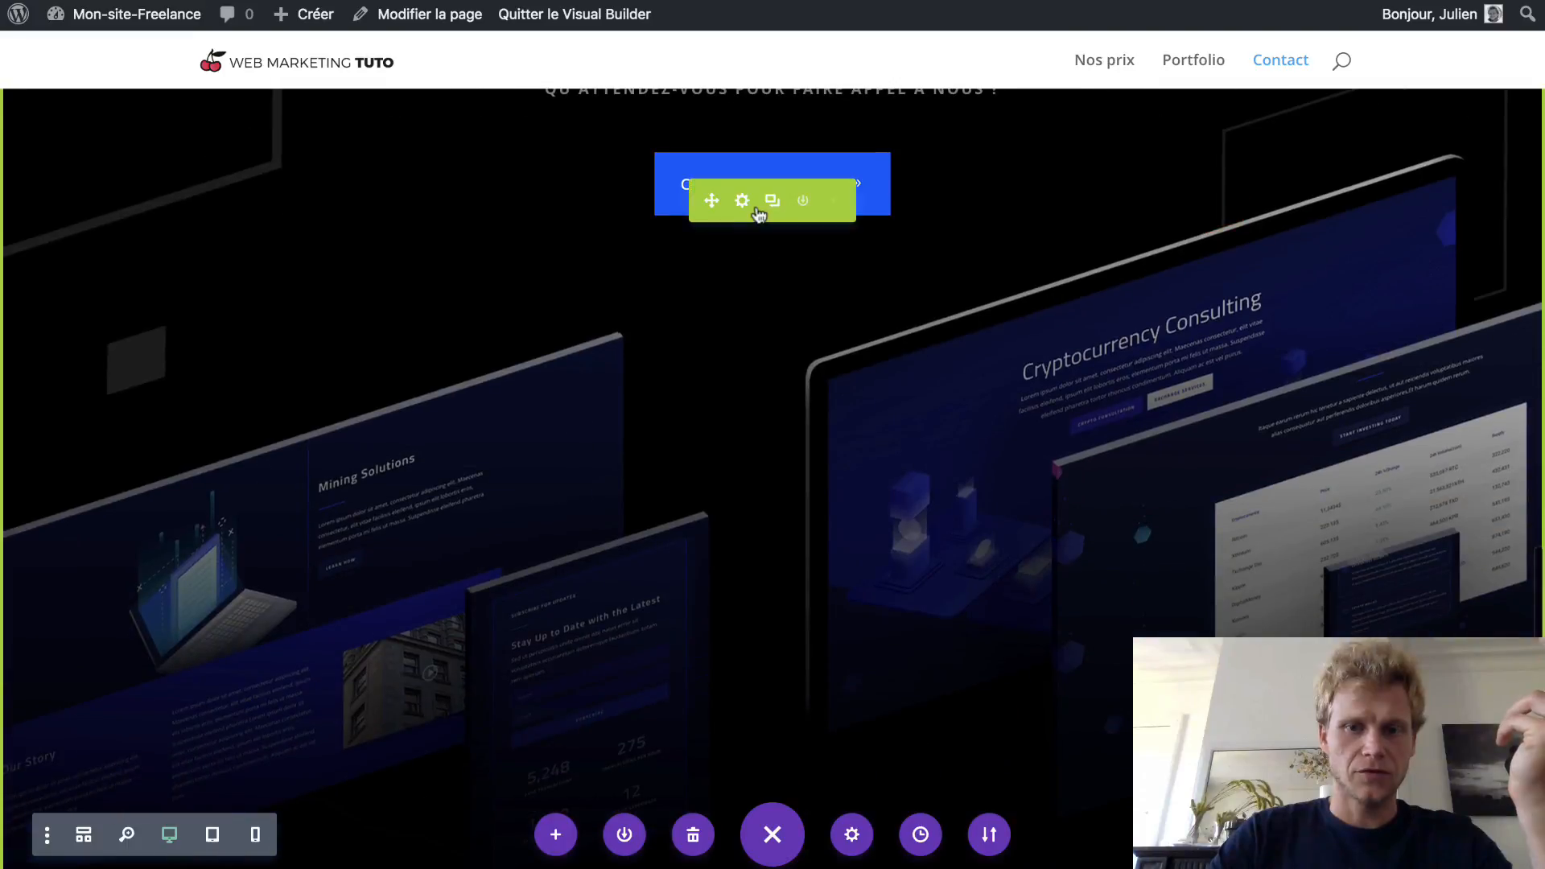
{"action": "scroll", "coordinate": [761, 212], "scroll_direction": "up", "scroll_amount": 6}
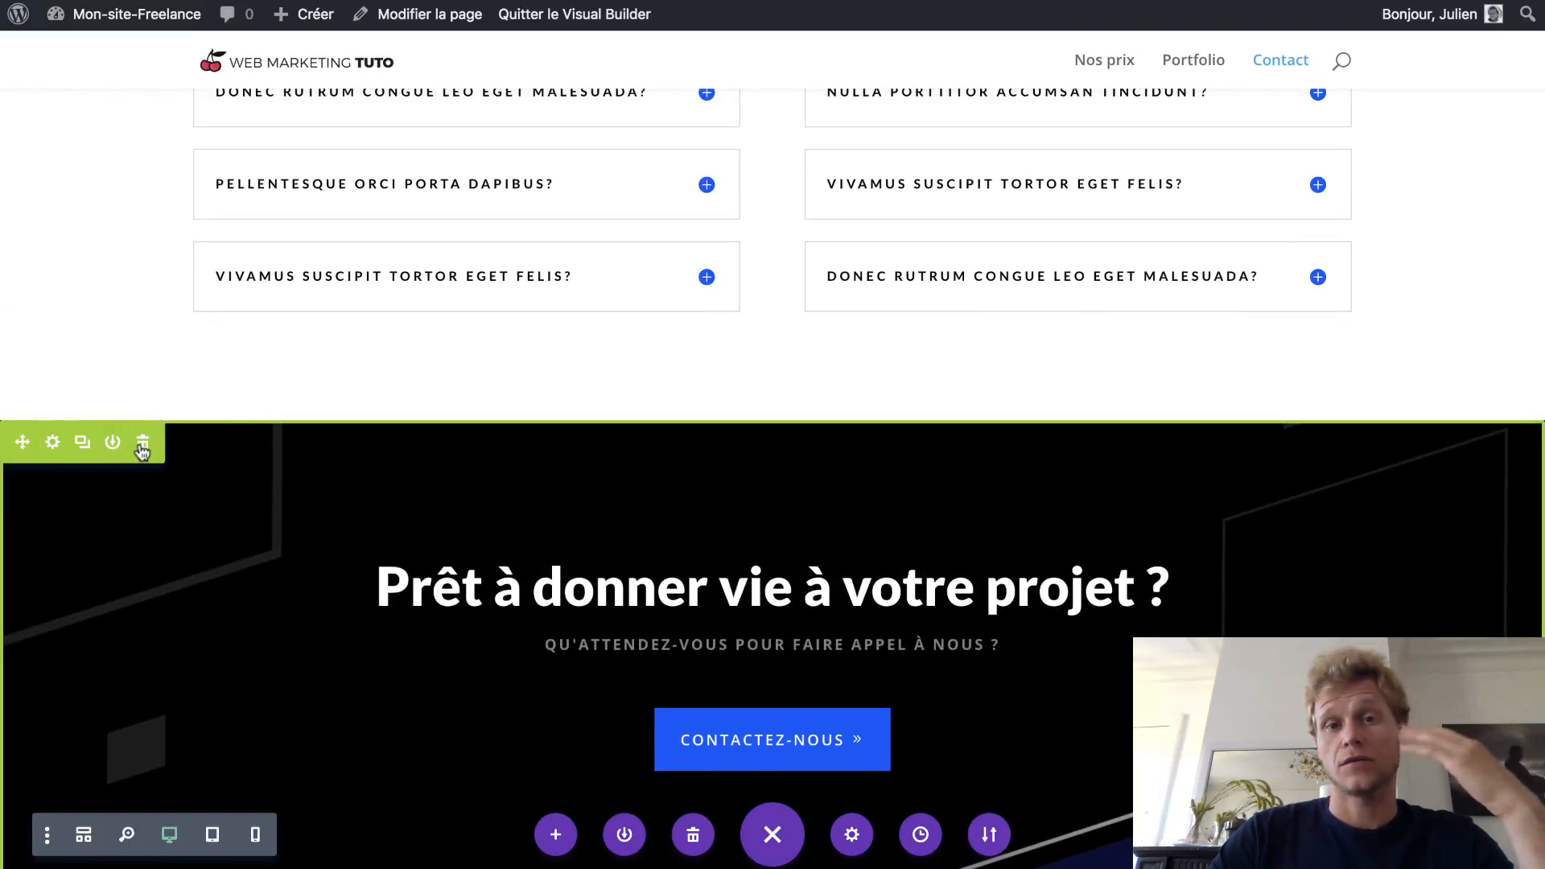
{"action": "left_click", "coordinate": [143, 443]}
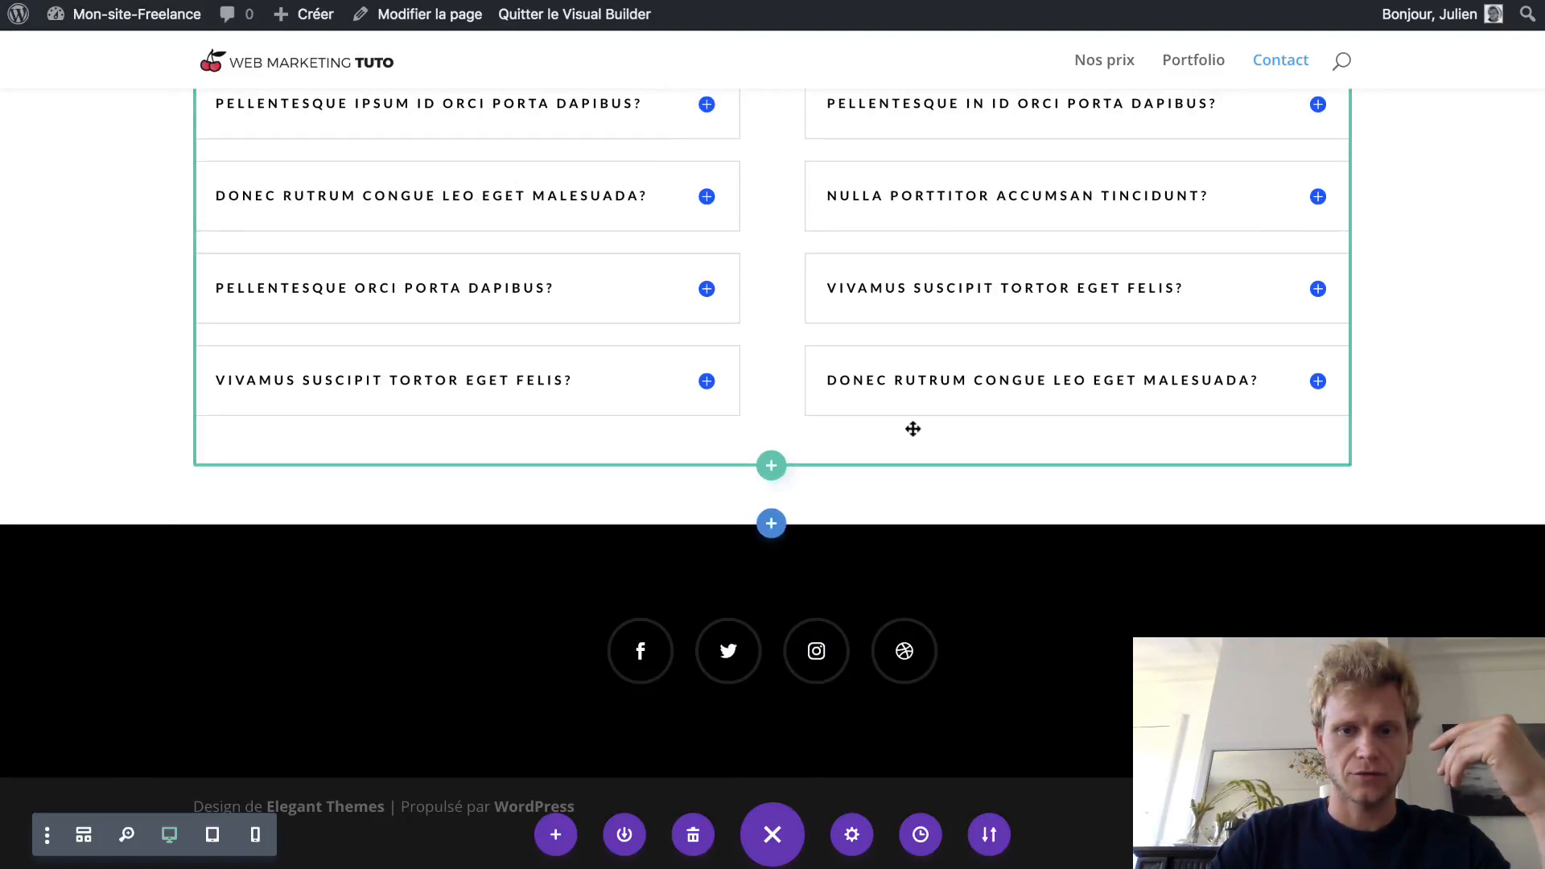
{"action": "scroll", "coordinate": [913, 429], "scroll_direction": "up", "scroll_amount": 20}
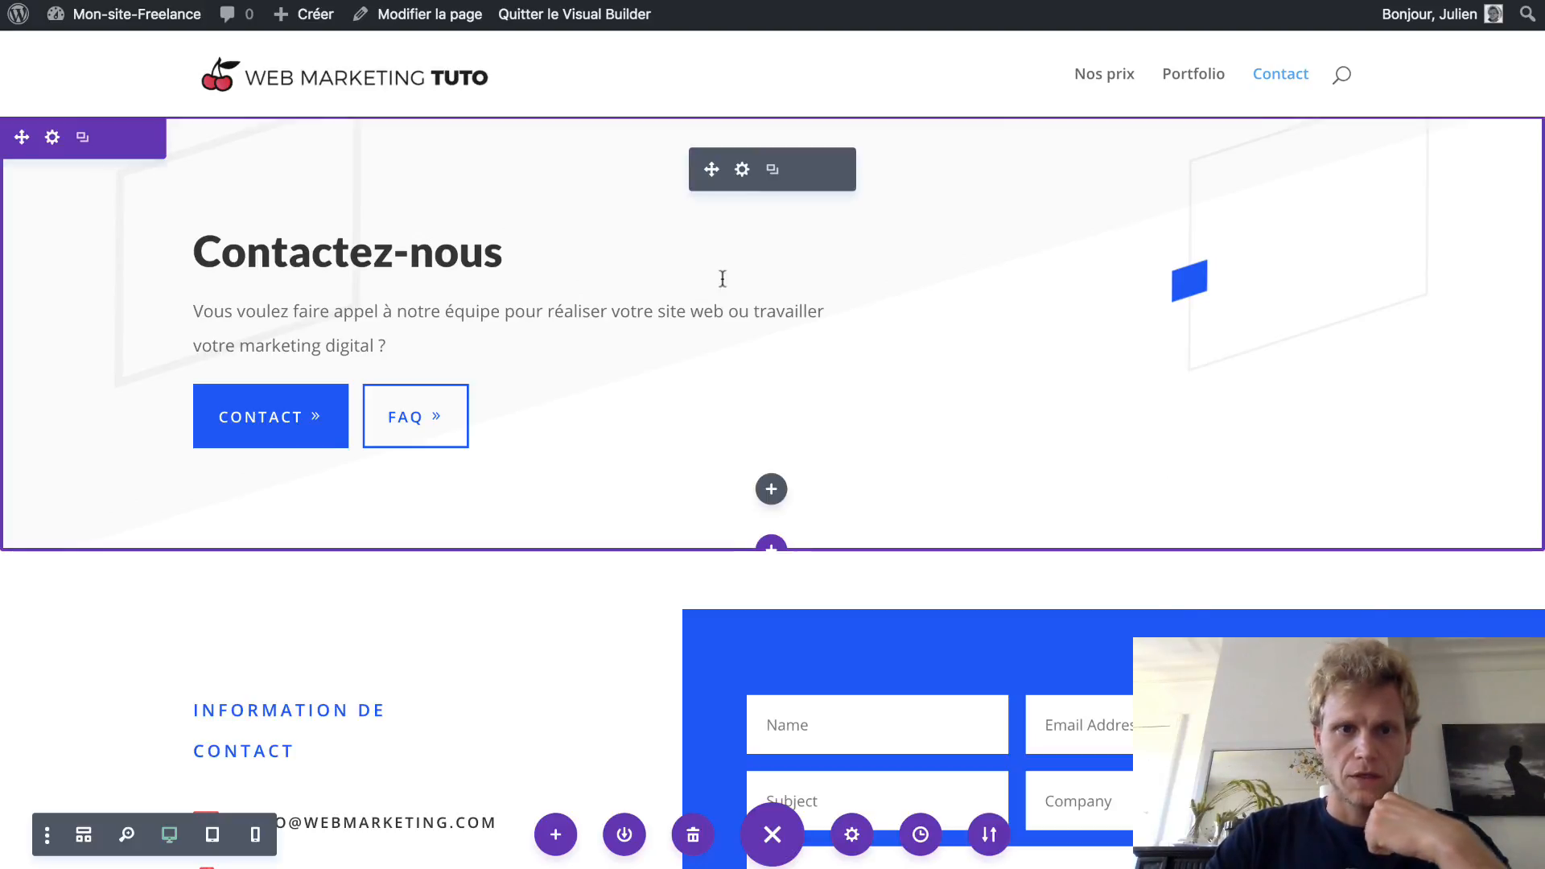
{"action": "left_click", "coordinate": [438, 84]}
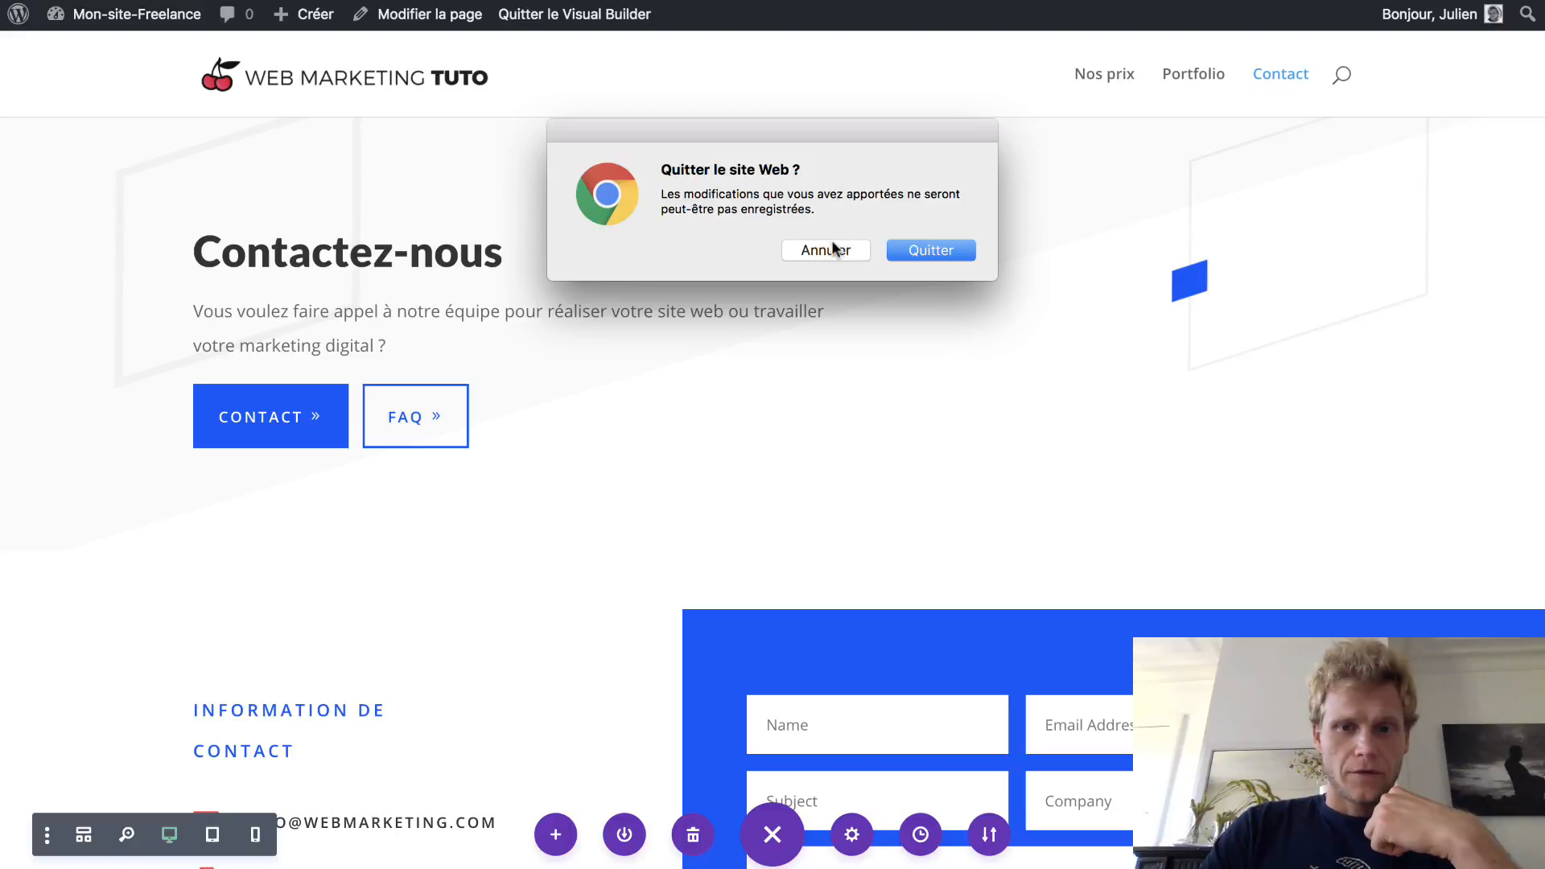
Stay on the Contact page, then load the site's home page in a new Chrome private window
{"action": "left_click", "coordinate": [837, 245]}
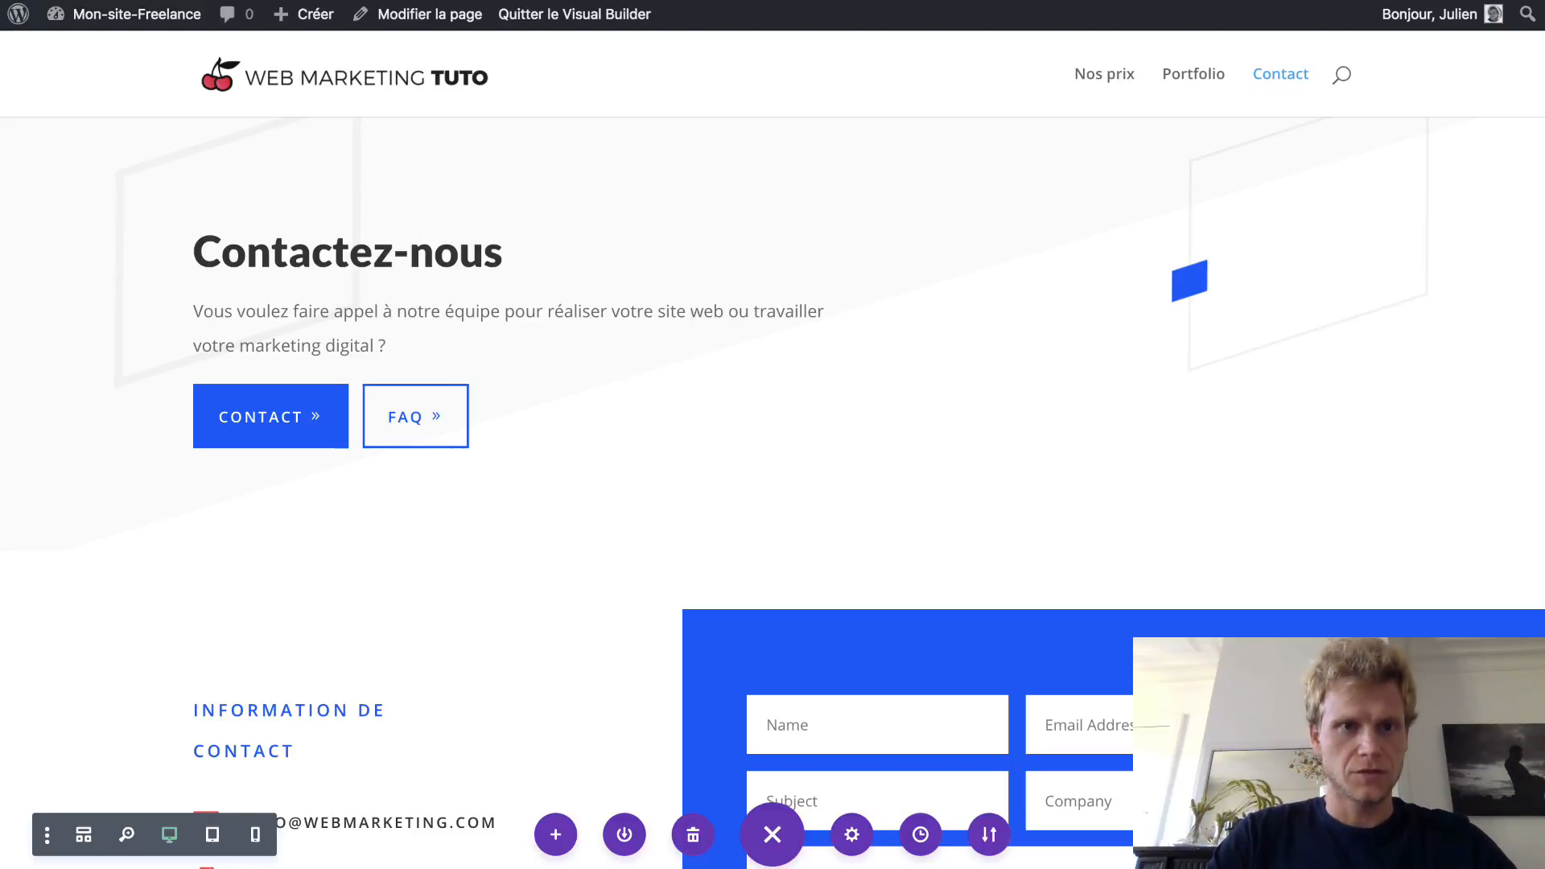
{"action": "key", "text": "super+shift+n"}
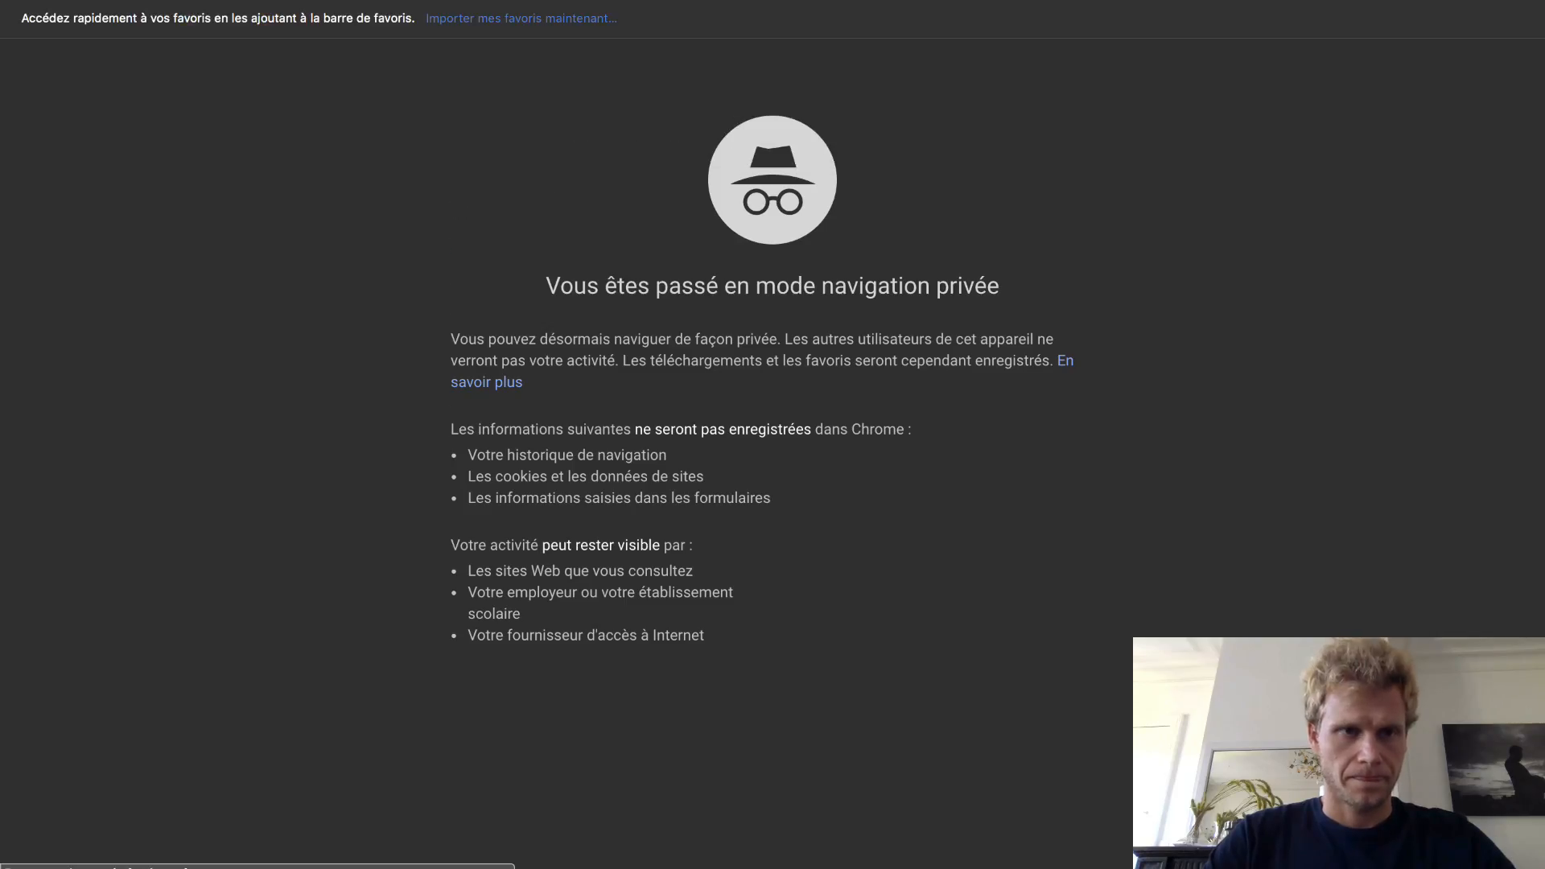
{"action": "key", "text": "Return"}
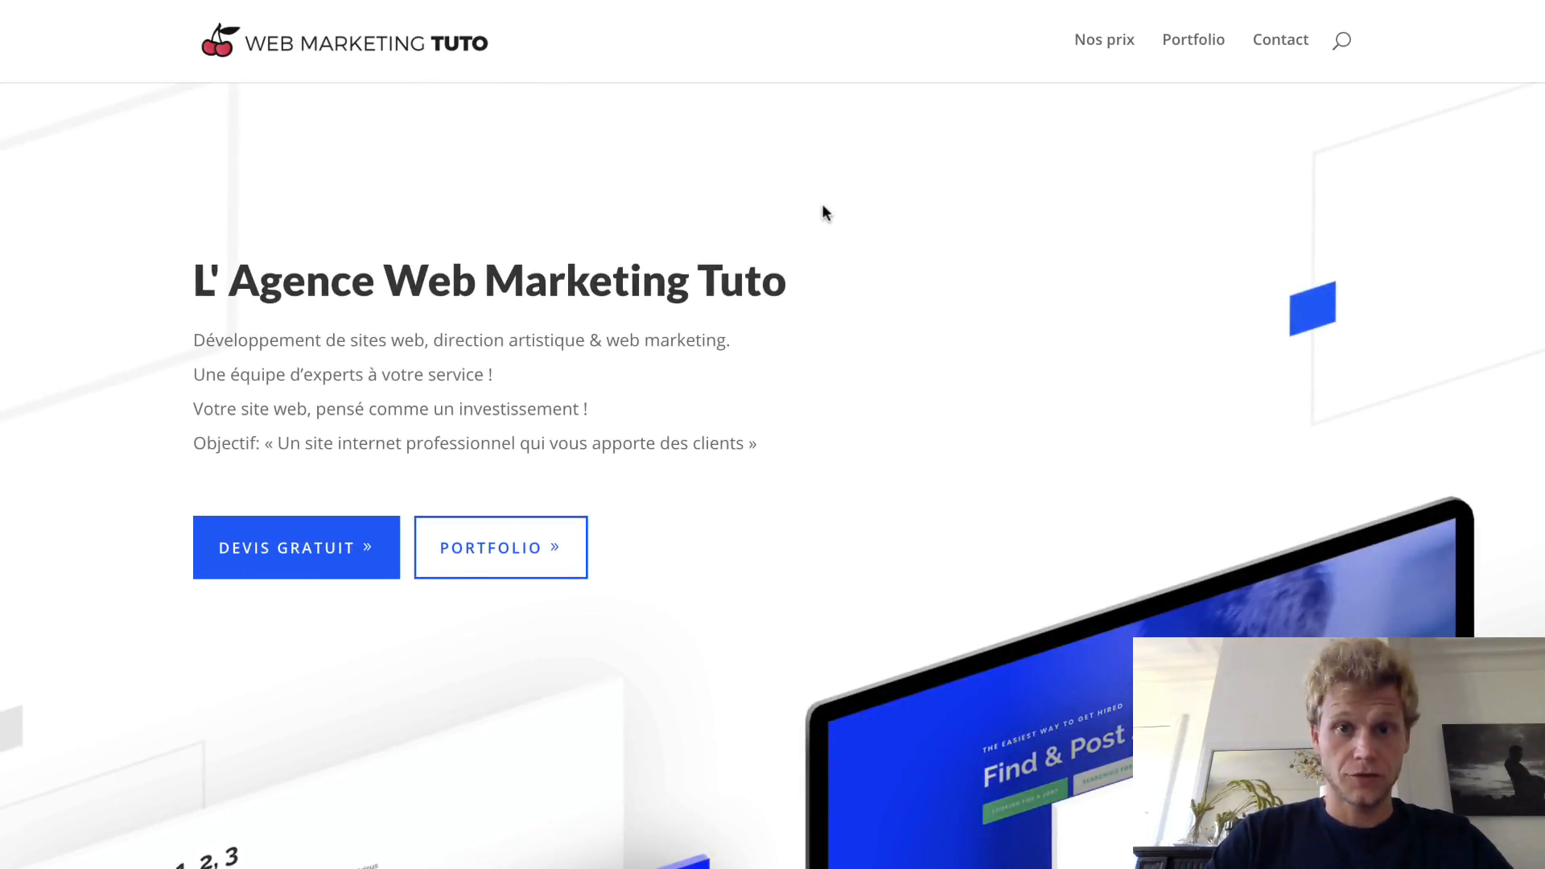
Scroll the home page and highlight part of the Web Design service description
{"action": "scroll", "coordinate": [823, 207], "scroll_direction": "down", "scroll_amount": 10}
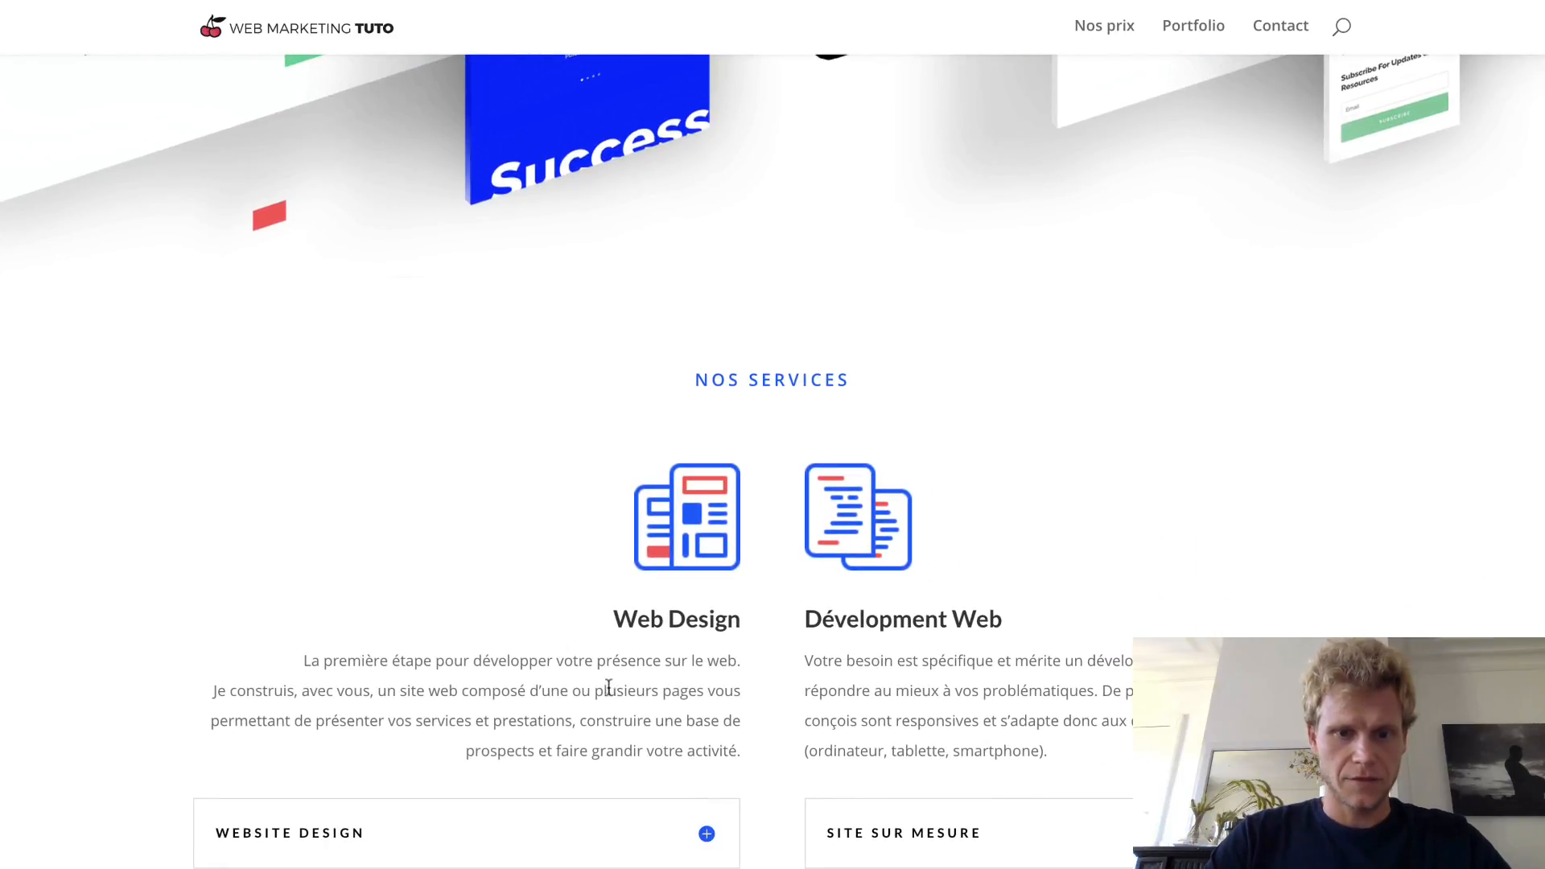
{"action": "left_click_drag", "start_coordinate": [701, 727], "coordinate": [535, 685]}
{"action": "left_click_drag", "start_coordinate": [787, 658], "coordinate": [994, 751]}
{"action": "scroll", "coordinate": [993, 738], "scroll_direction": "down", "scroll_amount": 3}
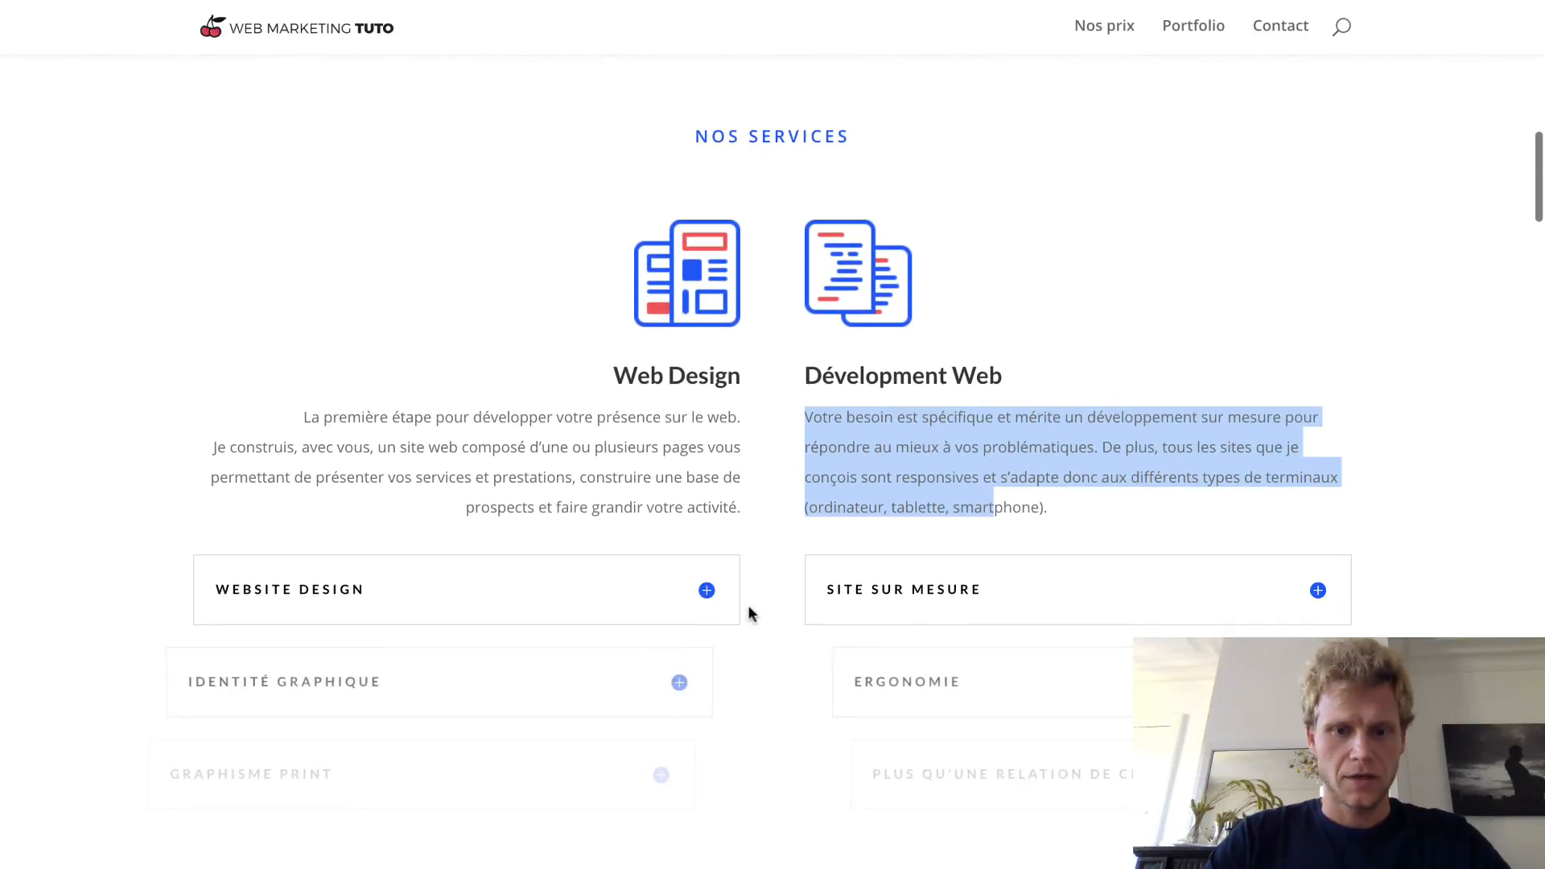
{"action": "scroll", "coordinate": [695, 708], "scroll_direction": "down", "scroll_amount": 1}
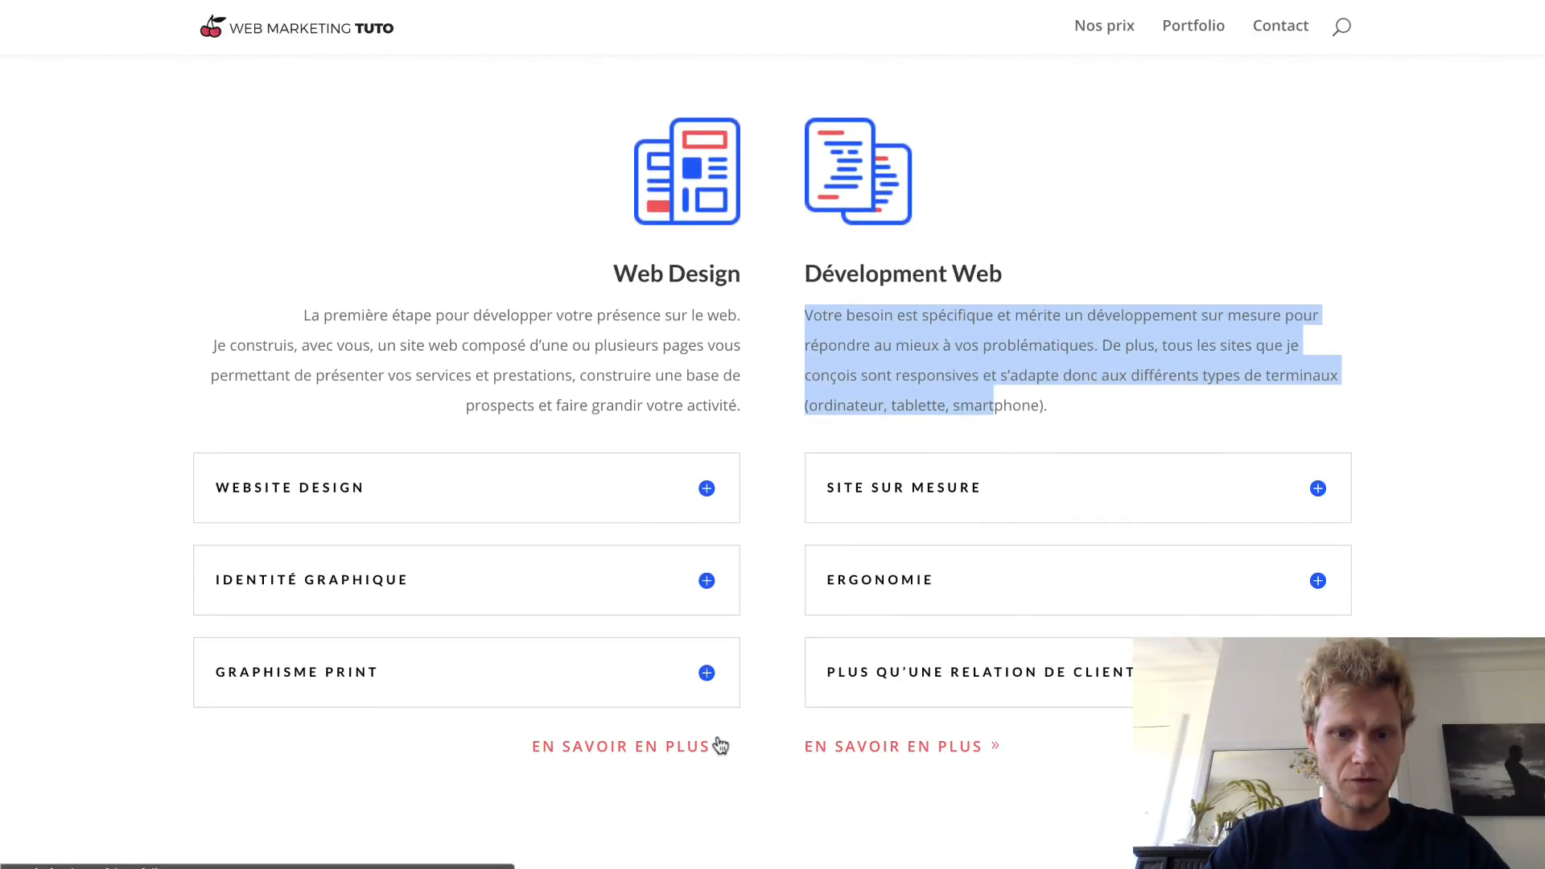
Try the toggles: Plus qu'une relation de client/prestataire, Website Design, Identité graphique and Graphisme print
{"action": "left_click", "coordinate": [988, 676]}
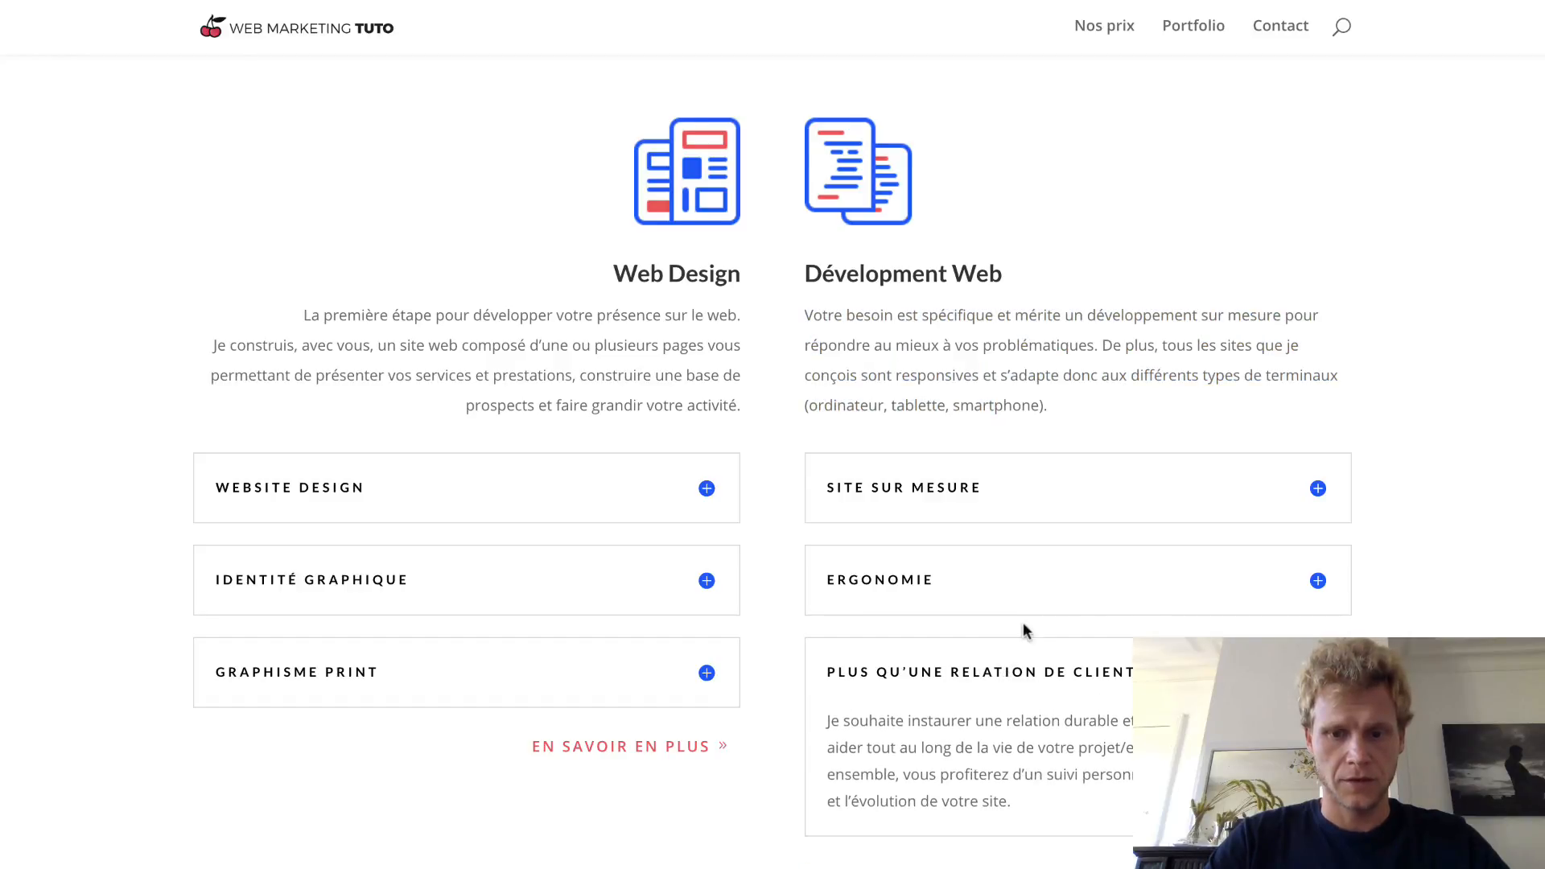
{"action": "scroll", "coordinate": [922, 425], "scroll_direction": "down", "scroll_amount": 2}
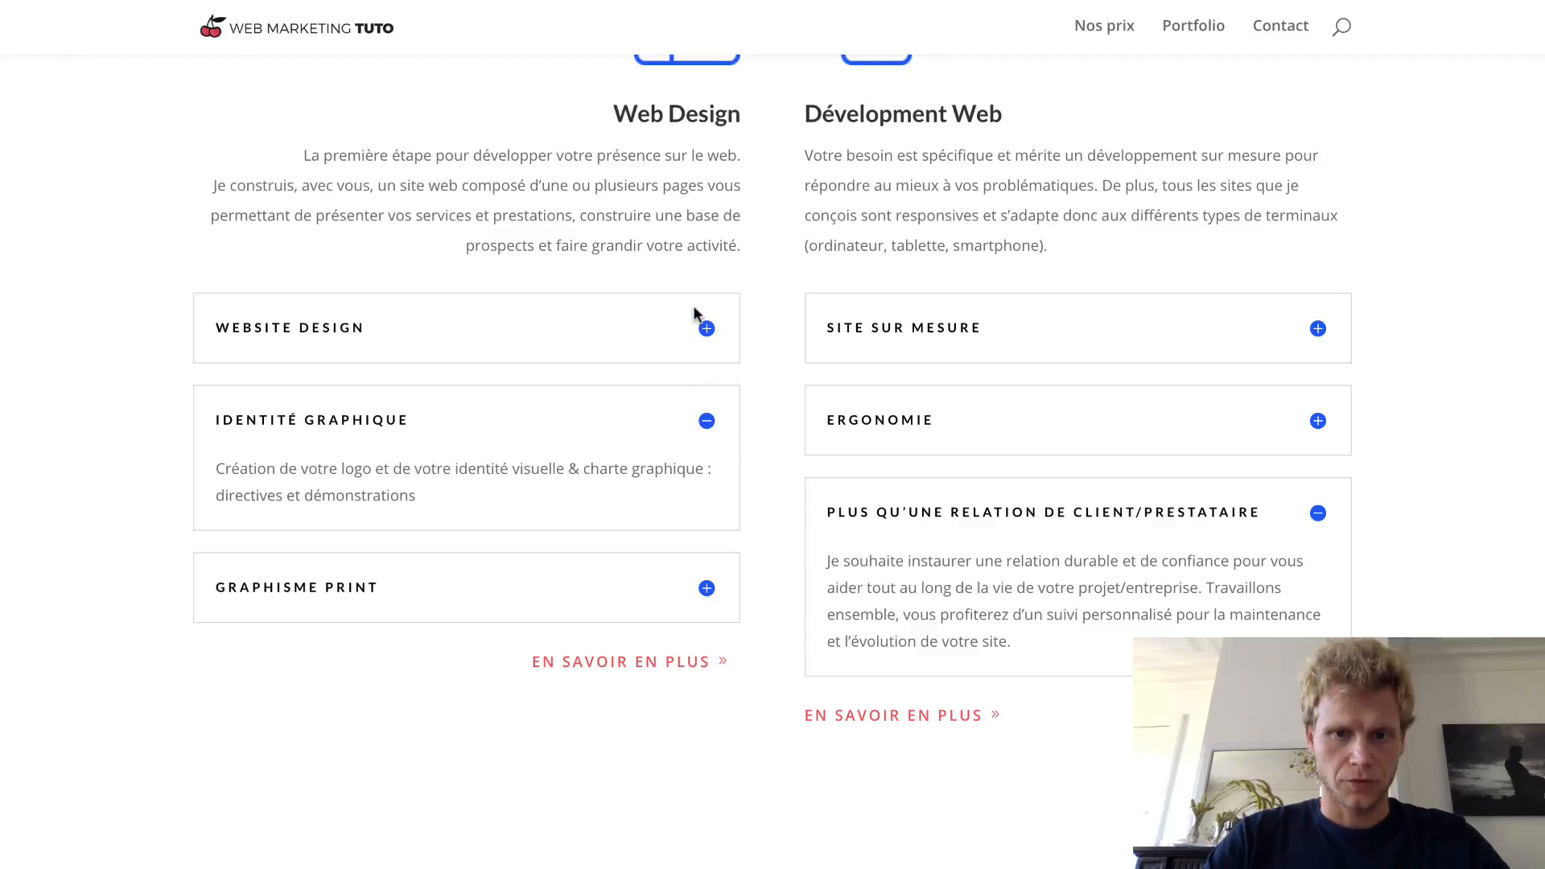
{"action": "left_click", "coordinate": [703, 326]}
{"action": "left_click", "coordinate": [706, 419]}
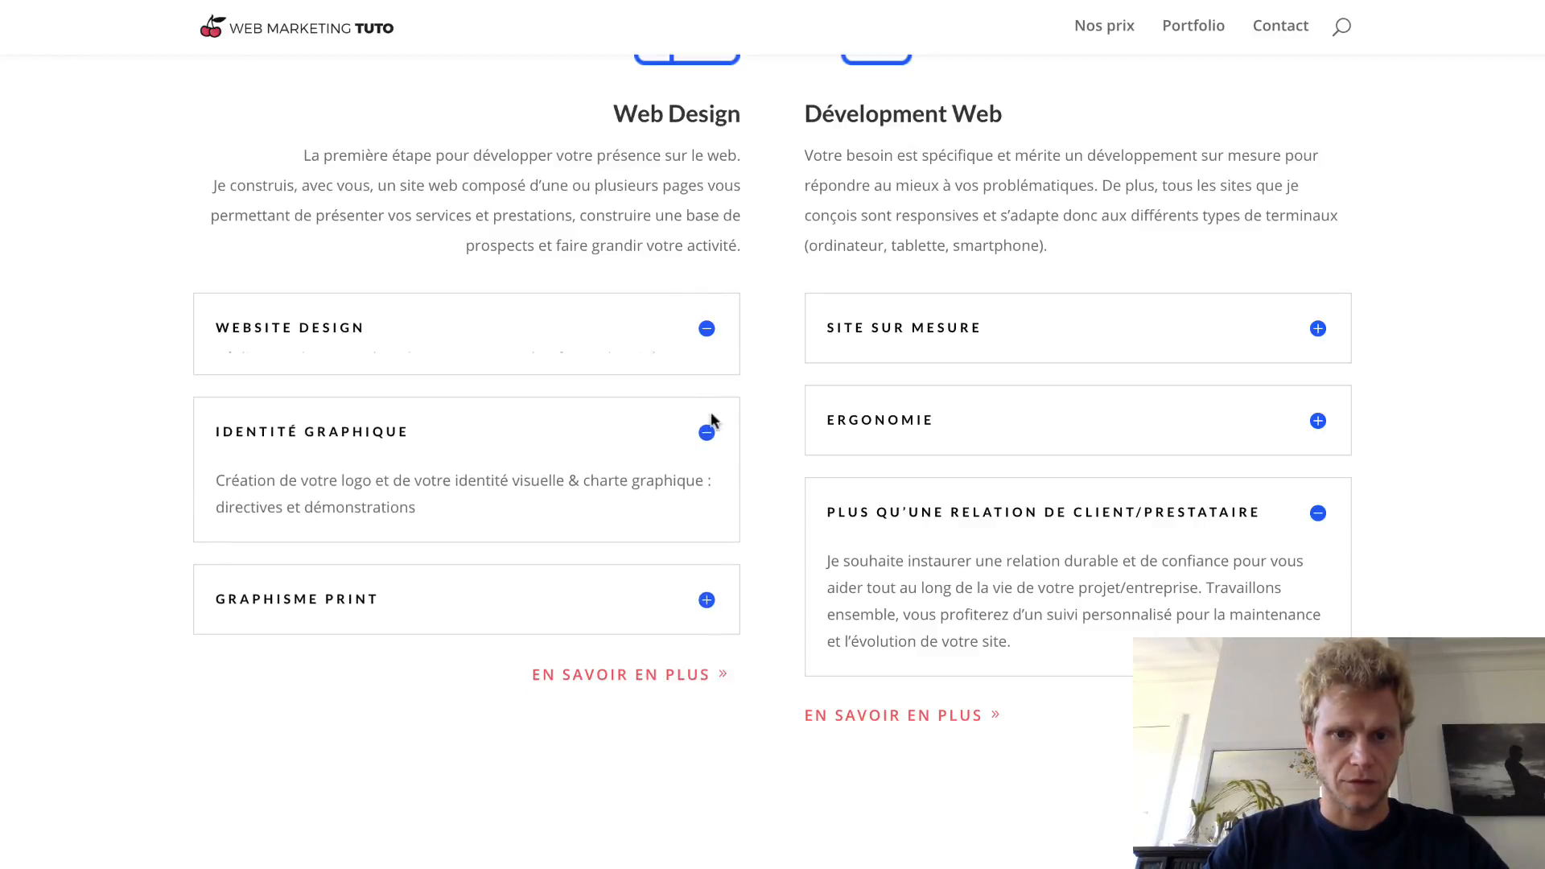
{"action": "left_click", "coordinate": [708, 421]}
{"action": "left_click", "coordinate": [706, 513]}
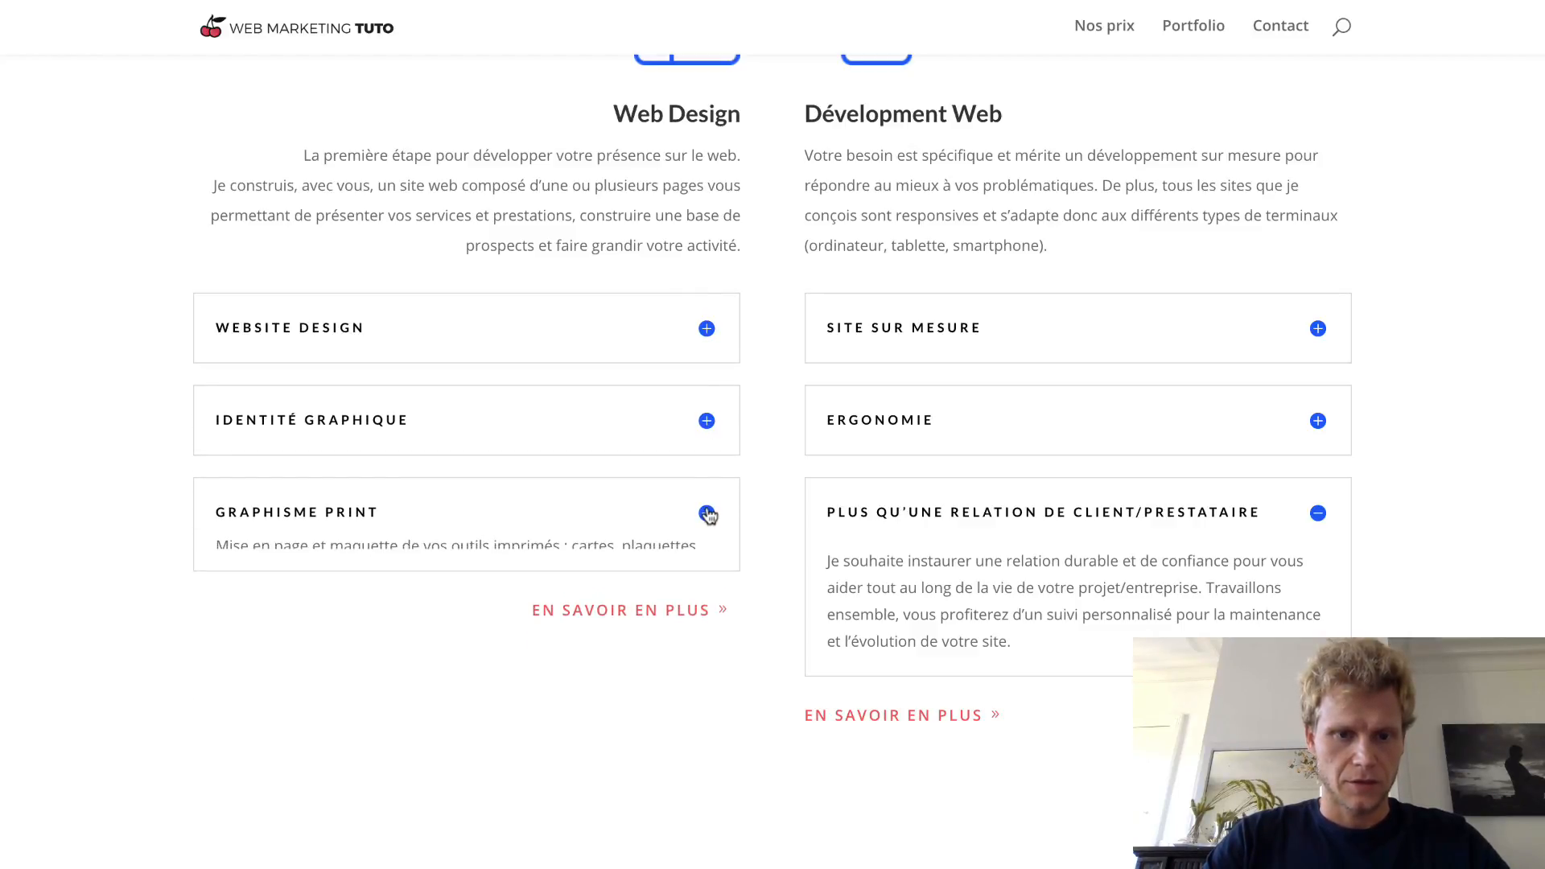
{"action": "left_click", "coordinate": [709, 528]}
Browse down the rest of the home page and follow NOTRE PORTFOLIO to the portfolio page
{"action": "scroll", "coordinate": [711, 528], "scroll_direction": "down", "scroll_amount": 6}
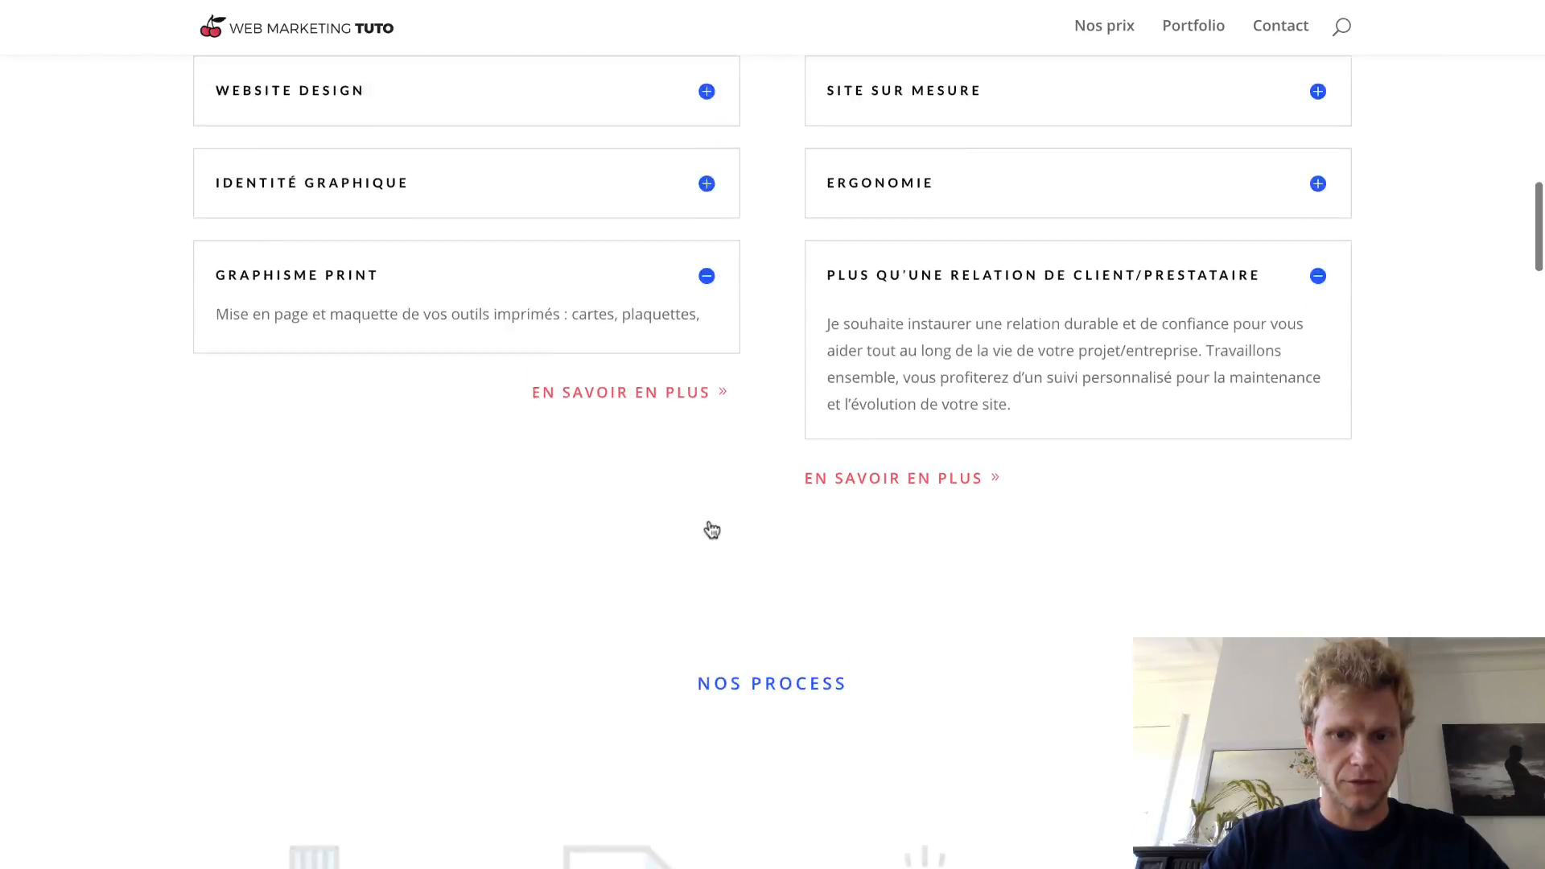
{"action": "scroll", "coordinate": [708, 528], "scroll_direction": "down", "scroll_amount": 2}
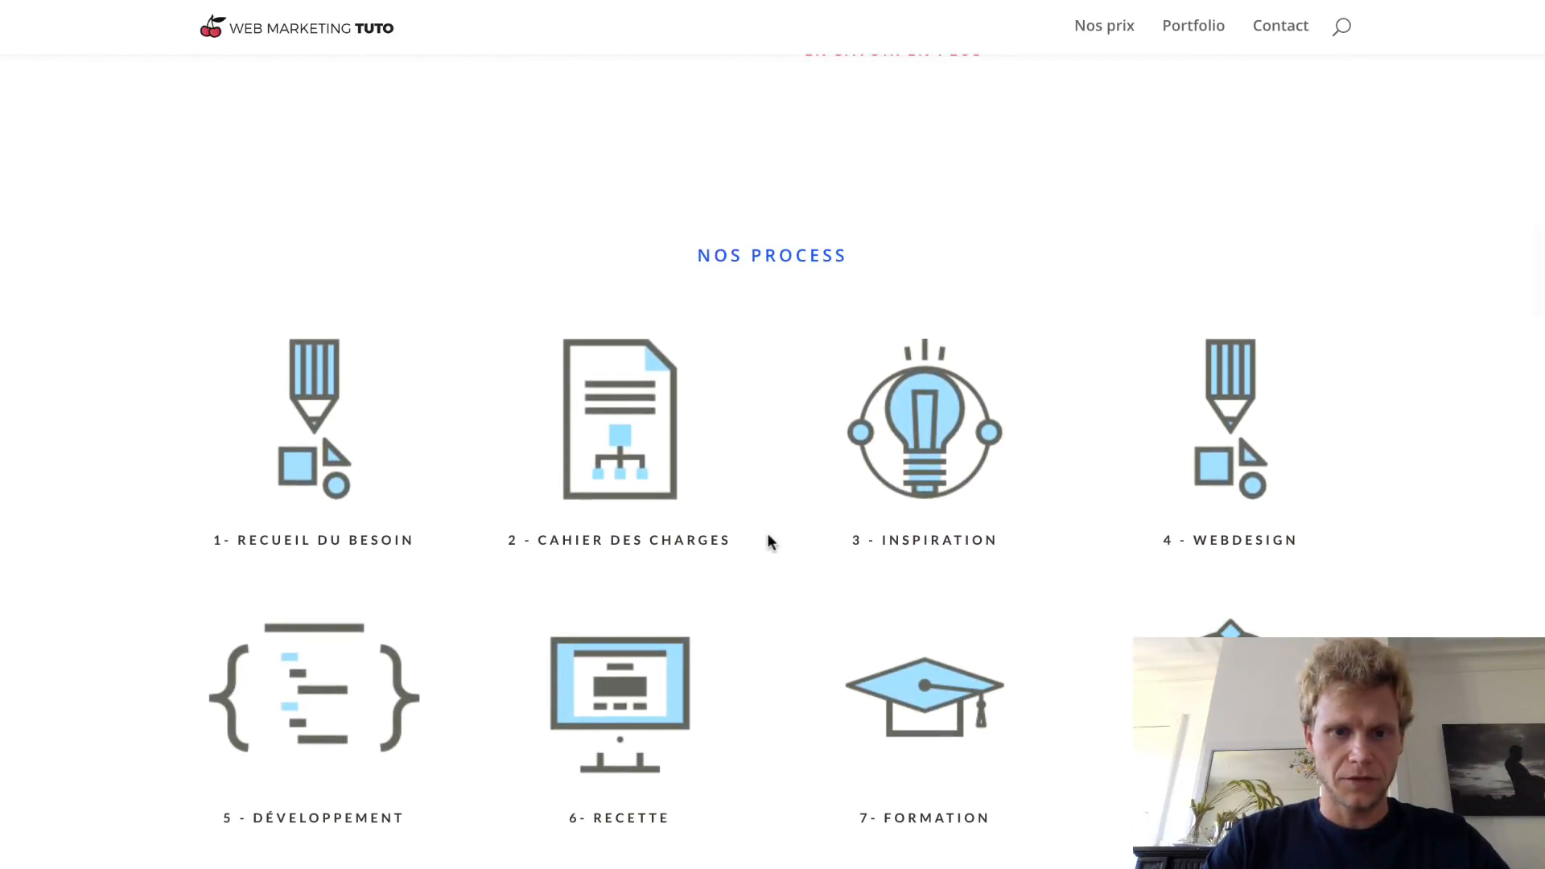
{"action": "scroll", "coordinate": [764, 541], "scroll_direction": "down", "scroll_amount": 1}
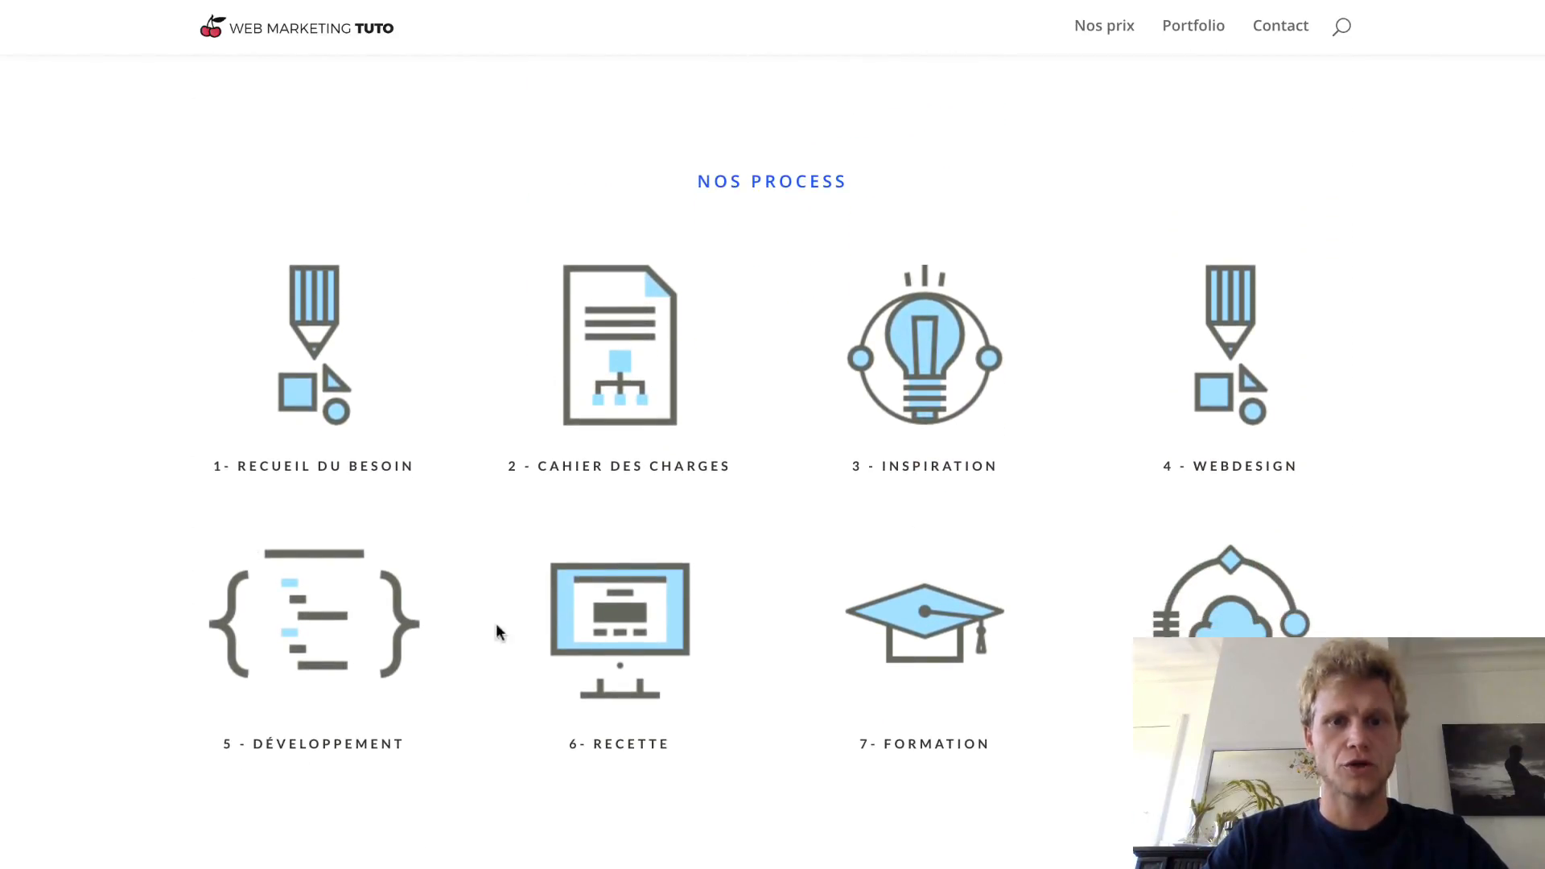
{"action": "scroll", "coordinate": [824, 208], "scroll_direction": "up", "scroll_amount": 3}
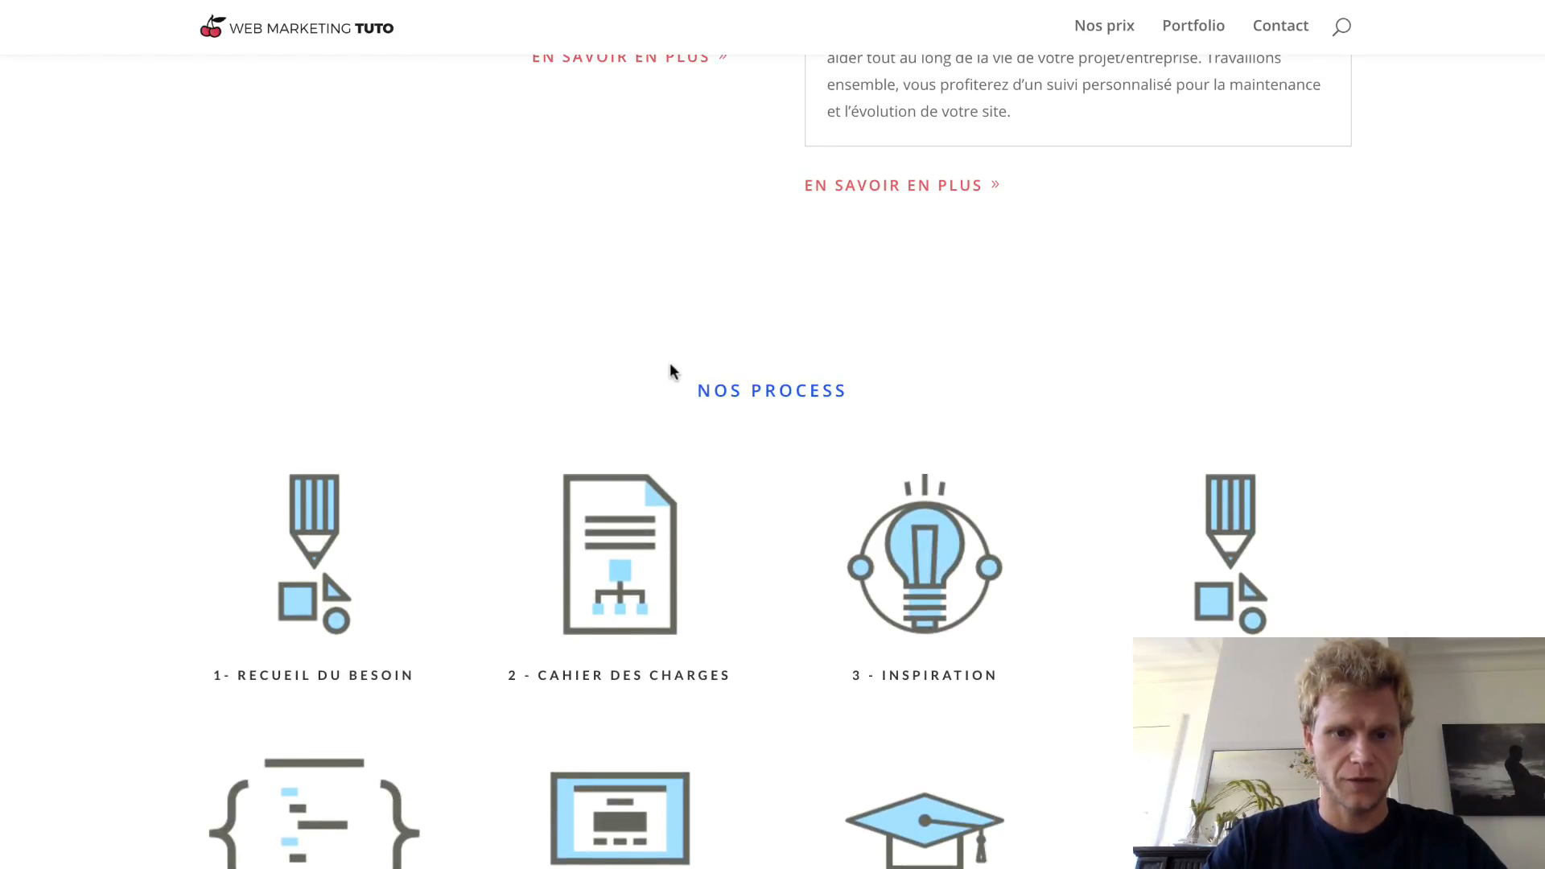
{"action": "scroll", "coordinate": [670, 366], "scroll_direction": "down", "scroll_amount": 10}
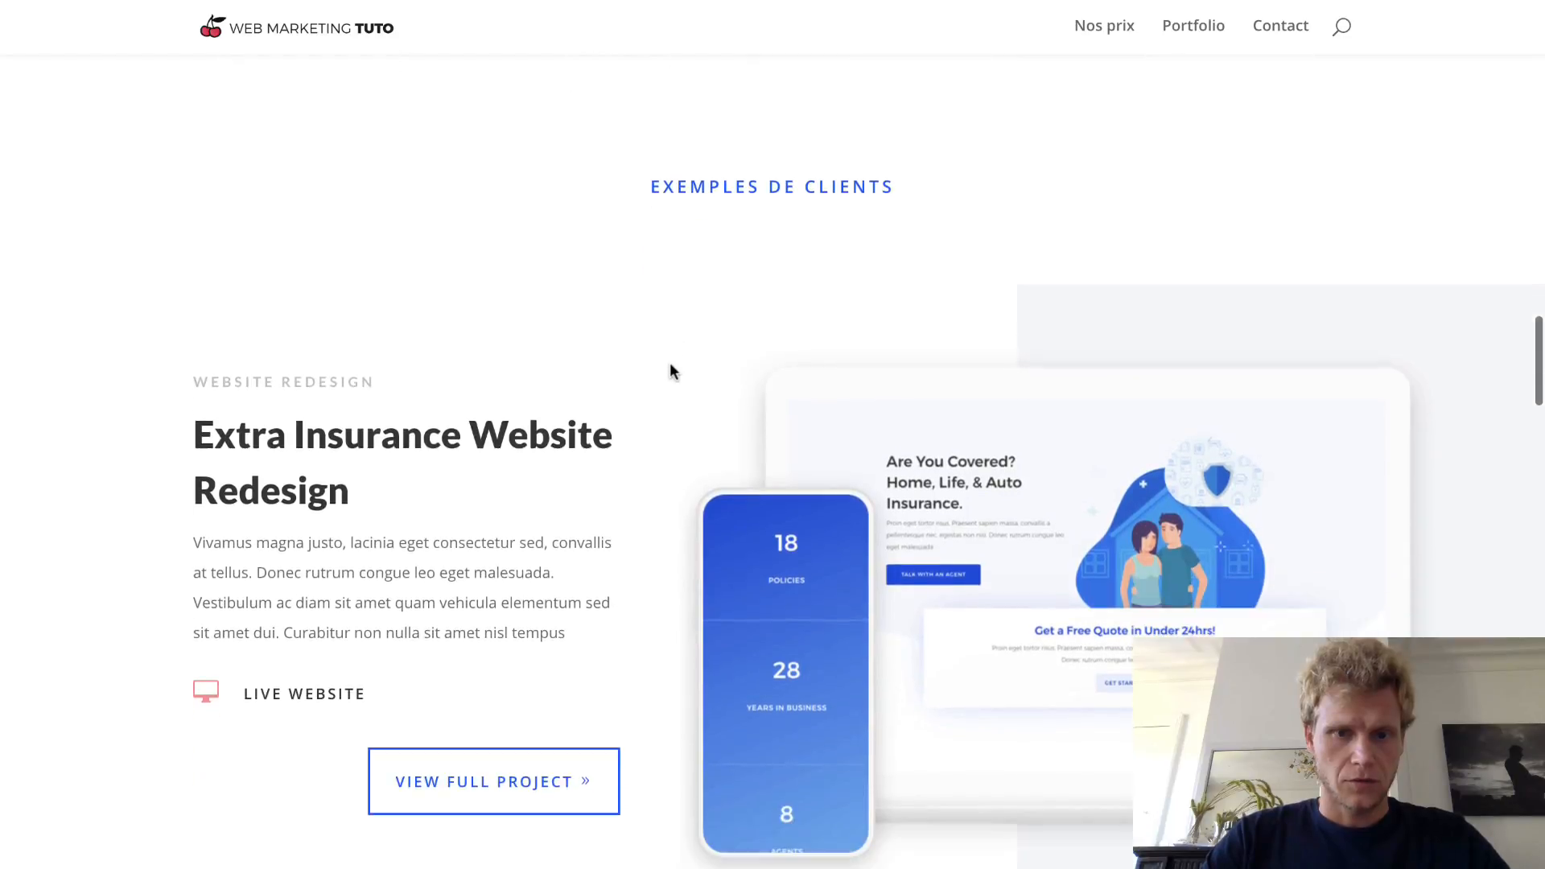
{"action": "scroll", "coordinate": [474, 333], "scroll_direction": "down", "scroll_amount": 7}
{"action": "scroll", "coordinate": [473, 337], "scroll_direction": "down", "scroll_amount": 15}
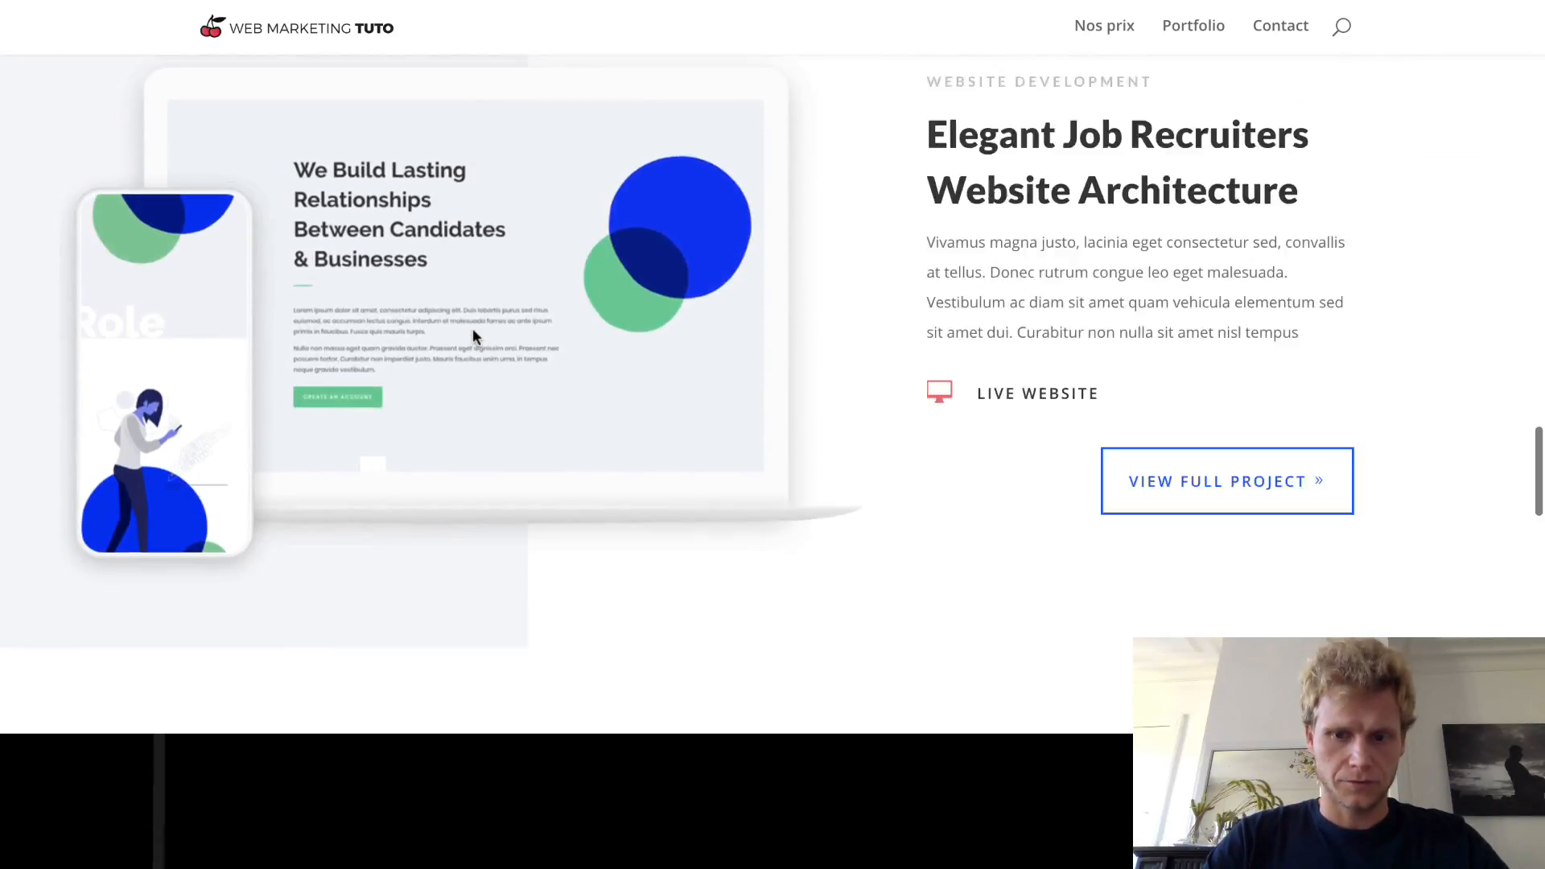
{"action": "scroll", "coordinate": [700, 308], "scroll_direction": "up", "scroll_amount": 1}
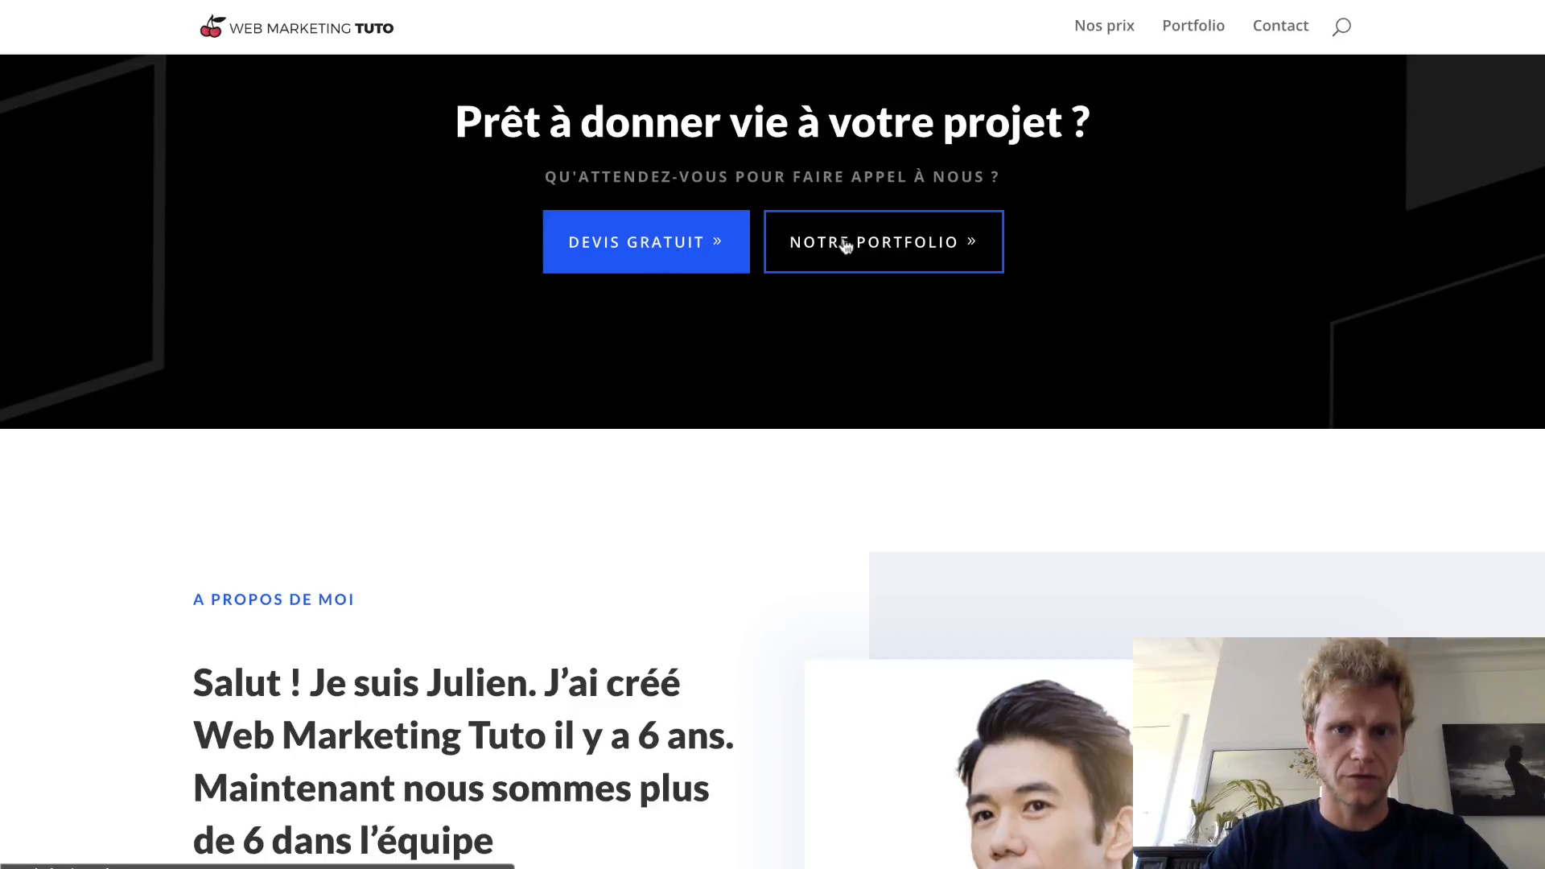
{"action": "left_click", "coordinate": [845, 245]}
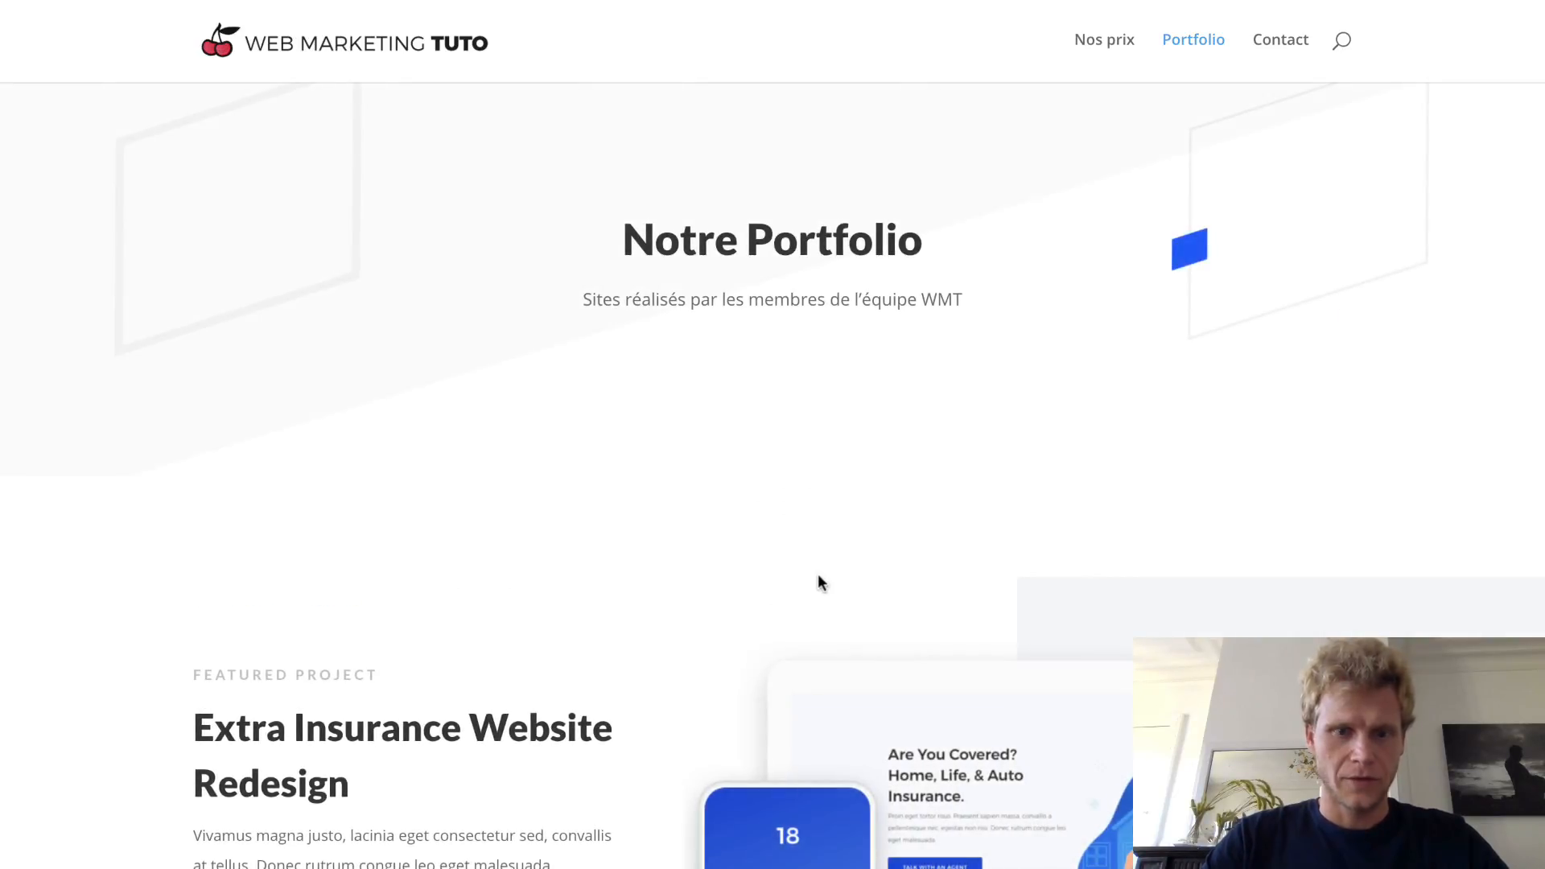
Scroll through the Portfolio page and follow CONTACTEZ-NOUS to the Contact page
{"action": "scroll", "coordinate": [818, 573], "scroll_direction": "down", "scroll_amount": 3}
{"action": "scroll", "coordinate": [786, 600], "scroll_direction": "down", "scroll_amount": 10}
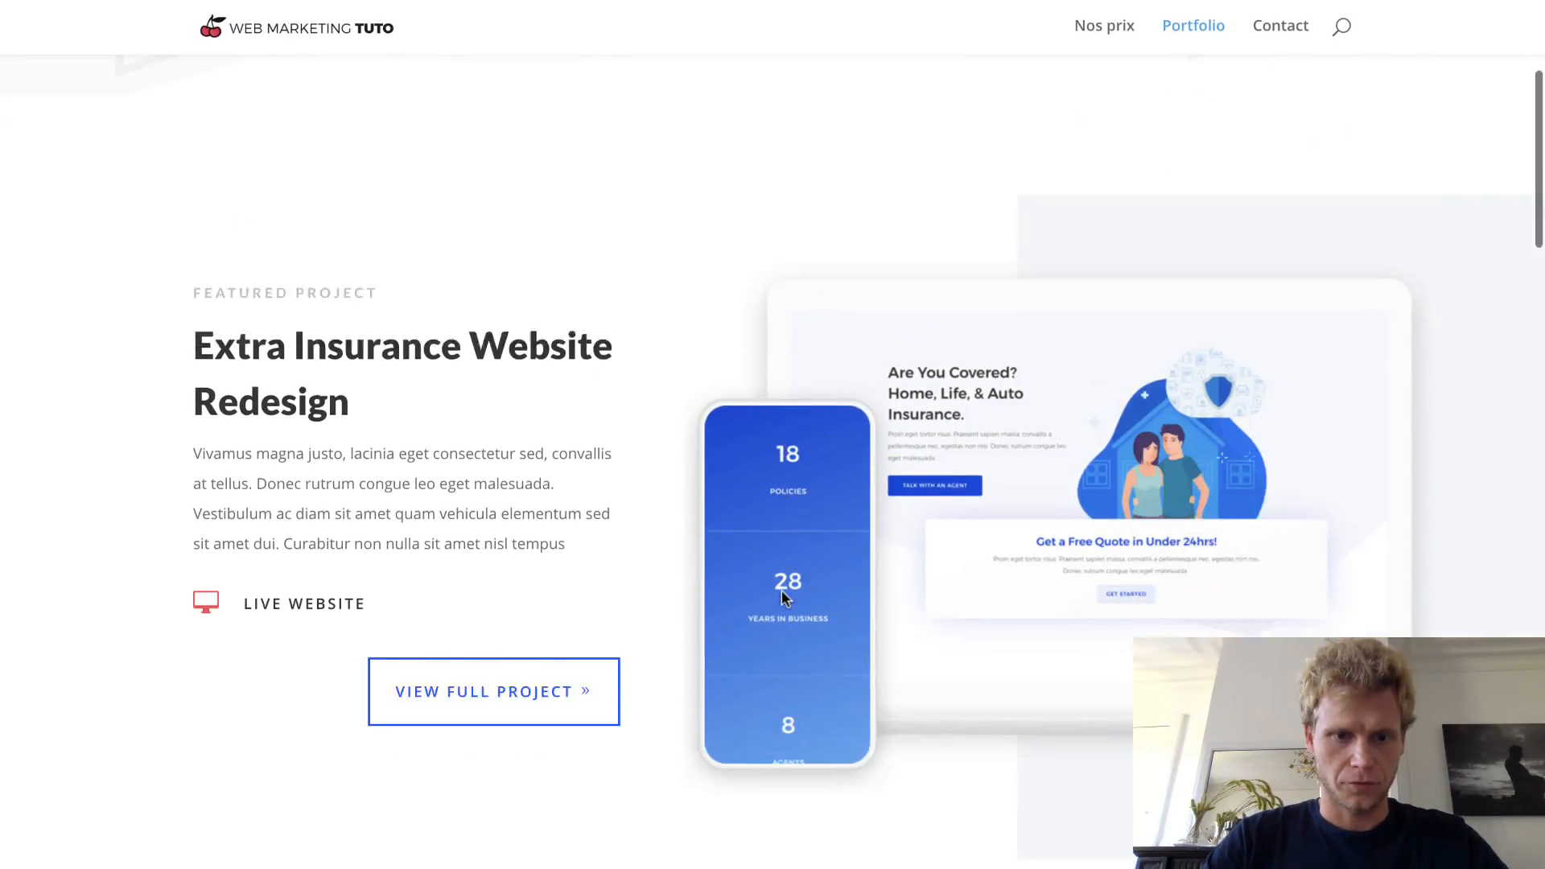
{"action": "scroll", "coordinate": [785, 598], "scroll_direction": "down", "scroll_amount": 10}
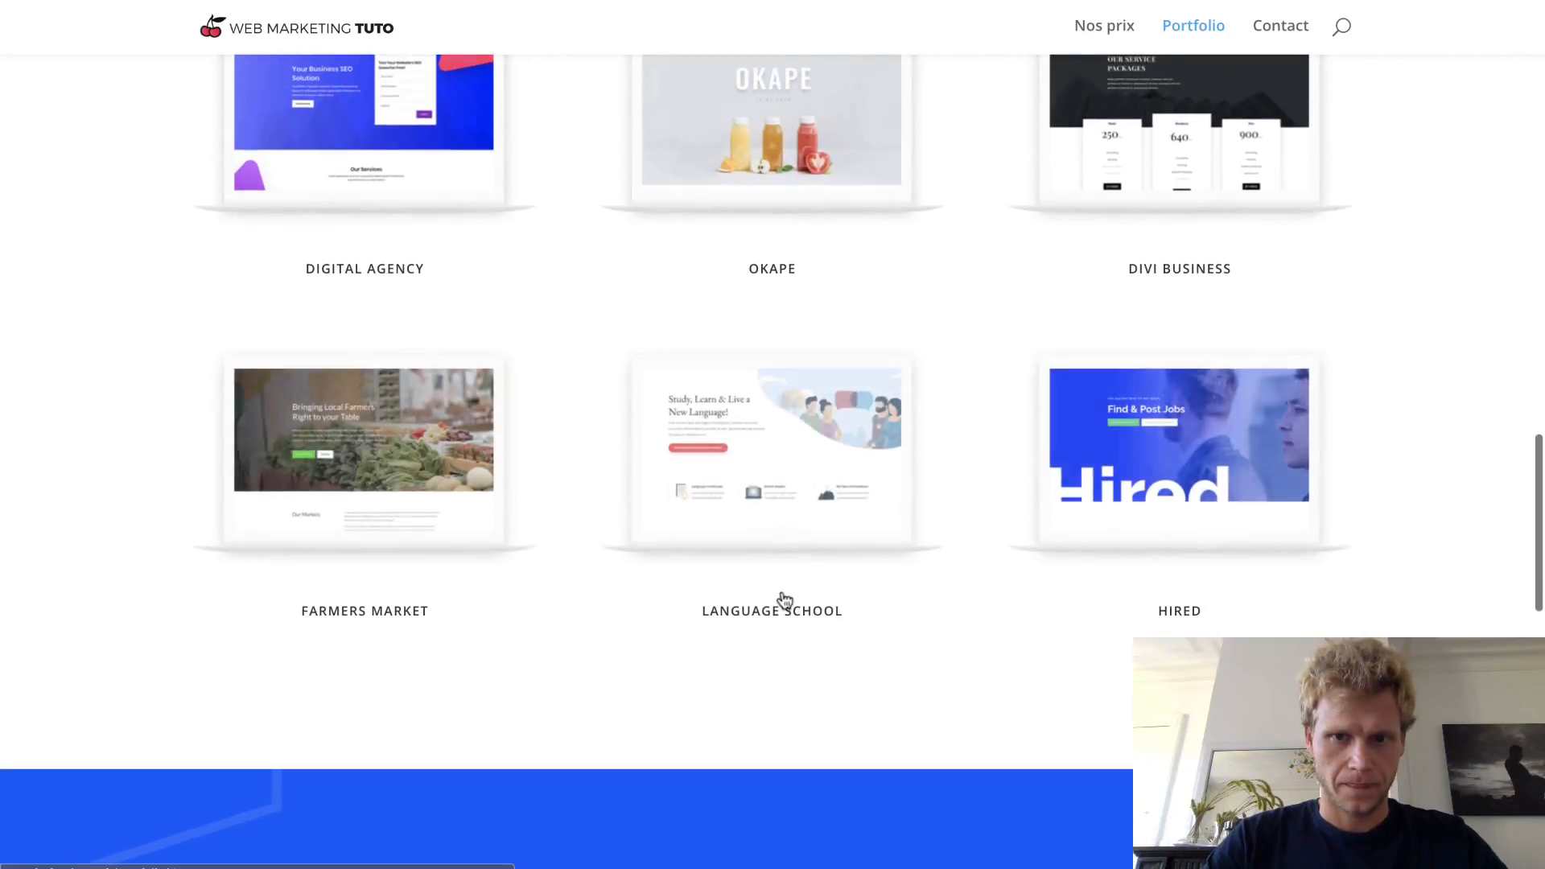
{"action": "scroll", "coordinate": [946, 432], "scroll_direction": "down", "scroll_amount": 6}
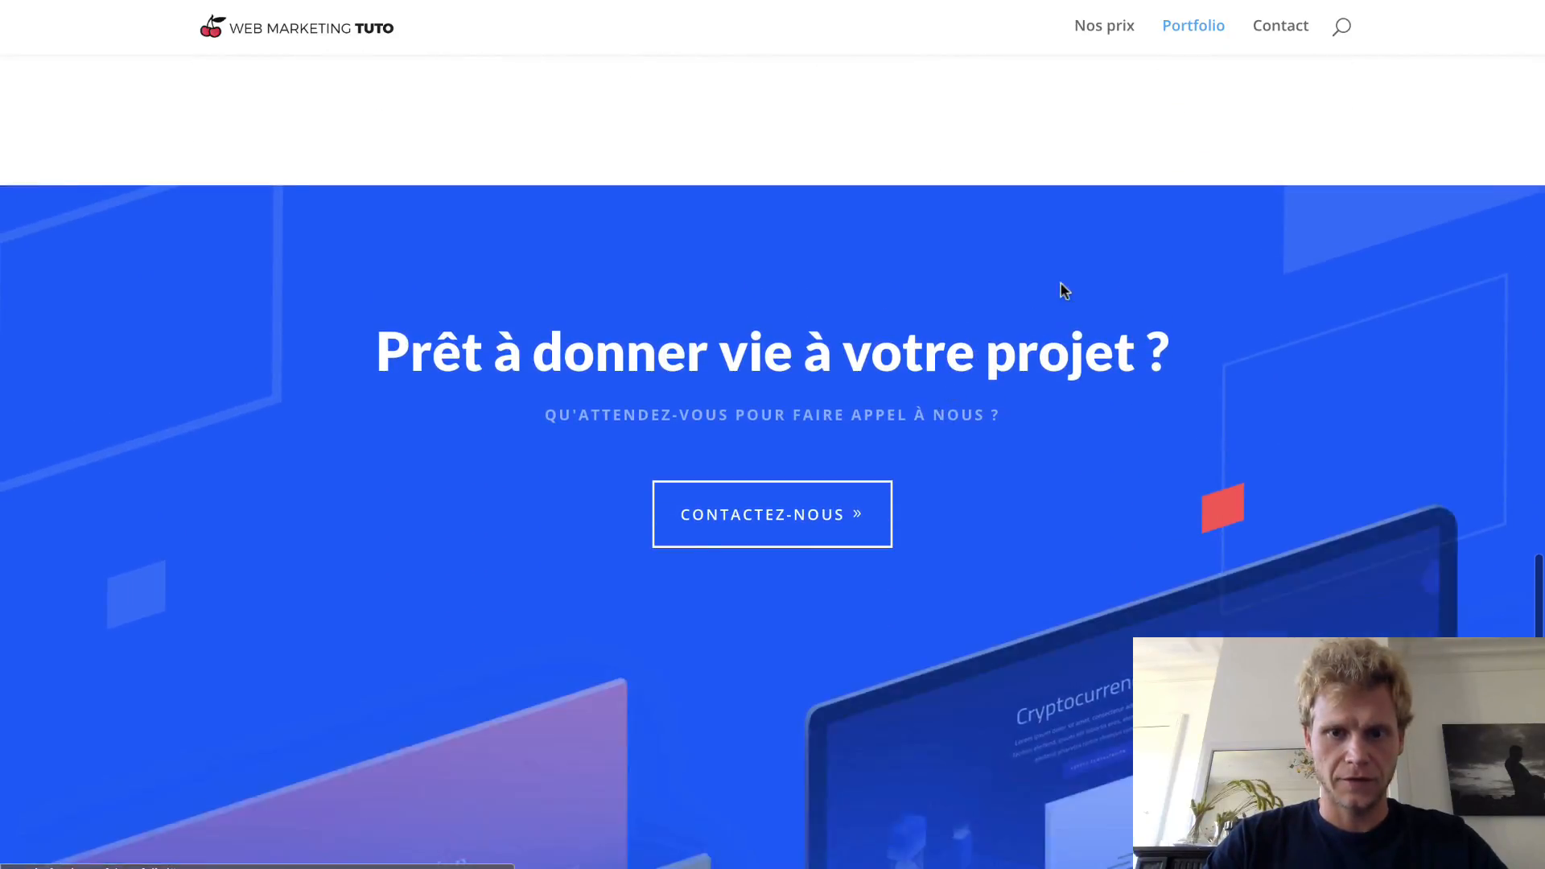
{"action": "left_click", "coordinate": [755, 521]}
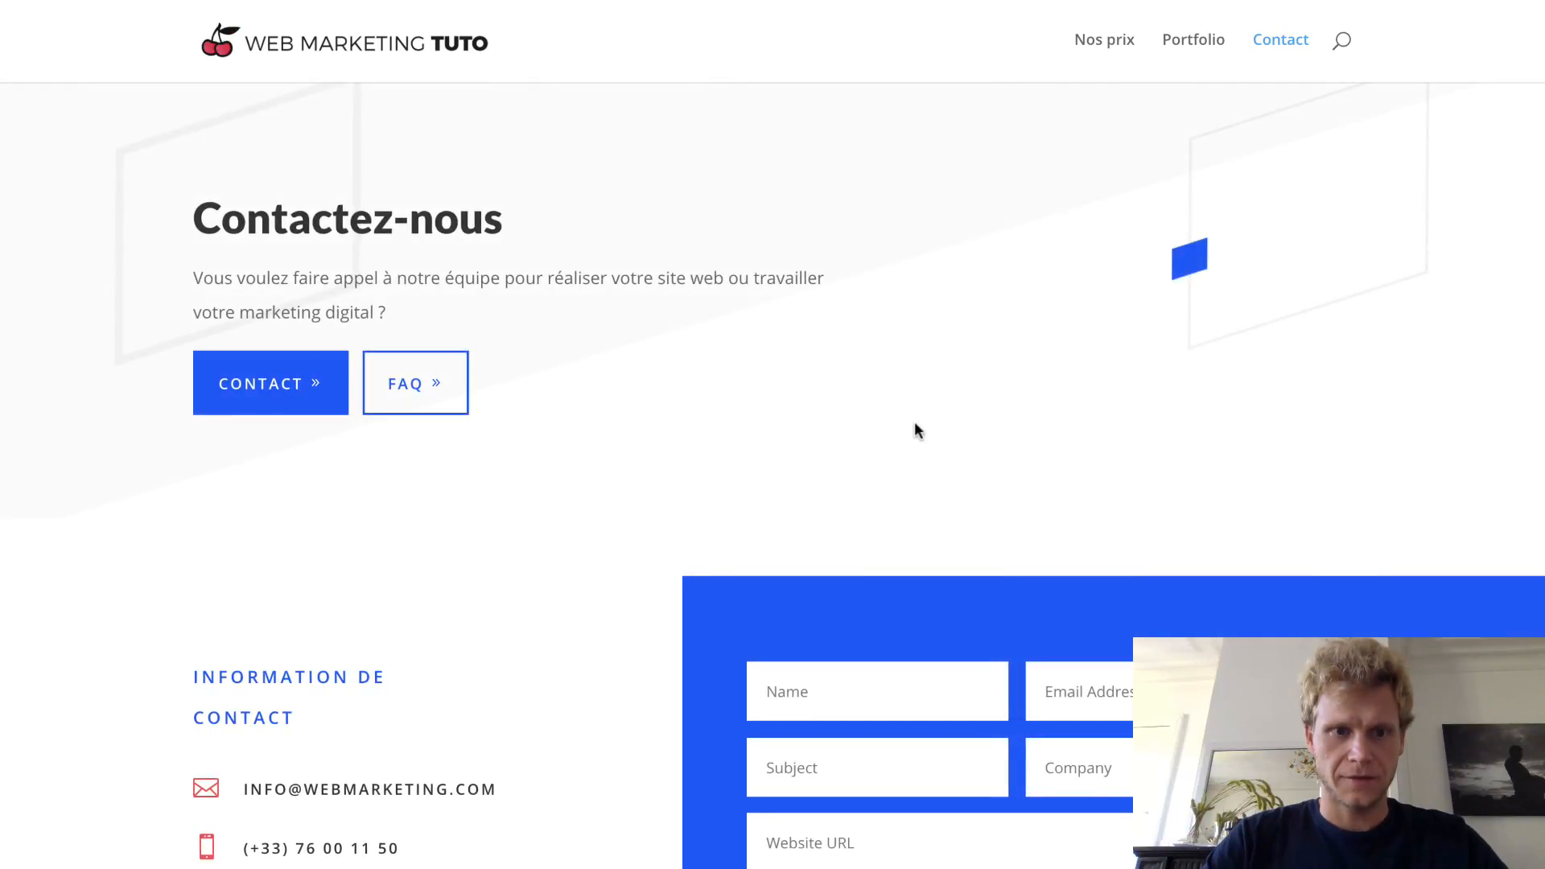
Review the Contact page and use its FAQ button to jump to the FAQ section
{"action": "scroll", "coordinate": [915, 427], "scroll_direction": "down", "scroll_amount": 10}
{"action": "scroll", "coordinate": [915, 426], "scroll_direction": "up", "scroll_amount": 8}
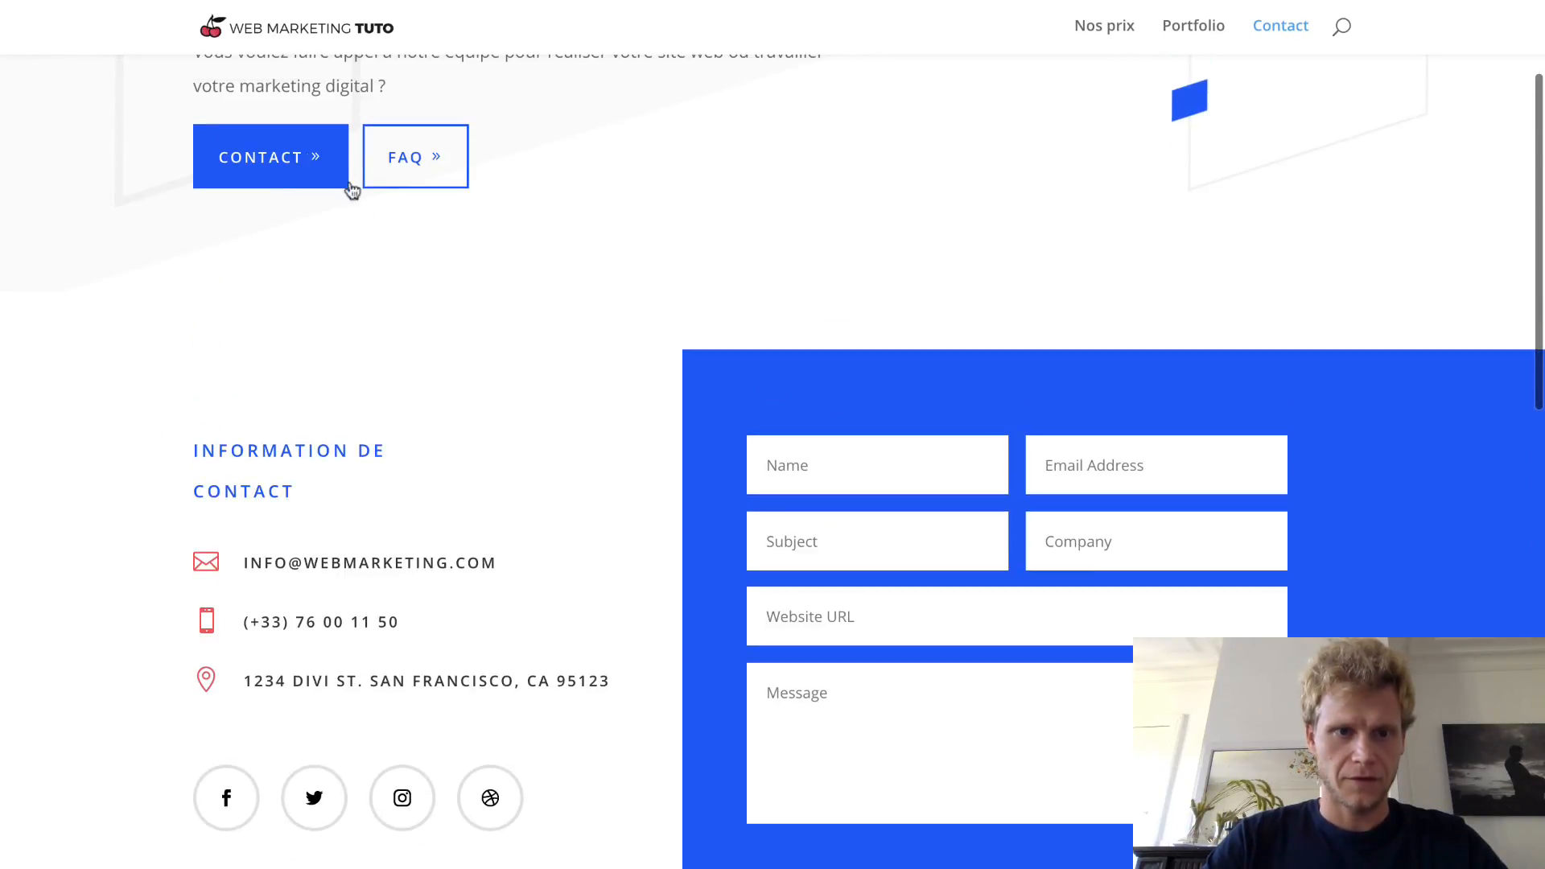
{"action": "scroll", "coordinate": [303, 152], "scroll_direction": "down", "scroll_amount": 3}
{"action": "scroll", "coordinate": [316, 153], "scroll_direction": "up", "scroll_amount": 5}
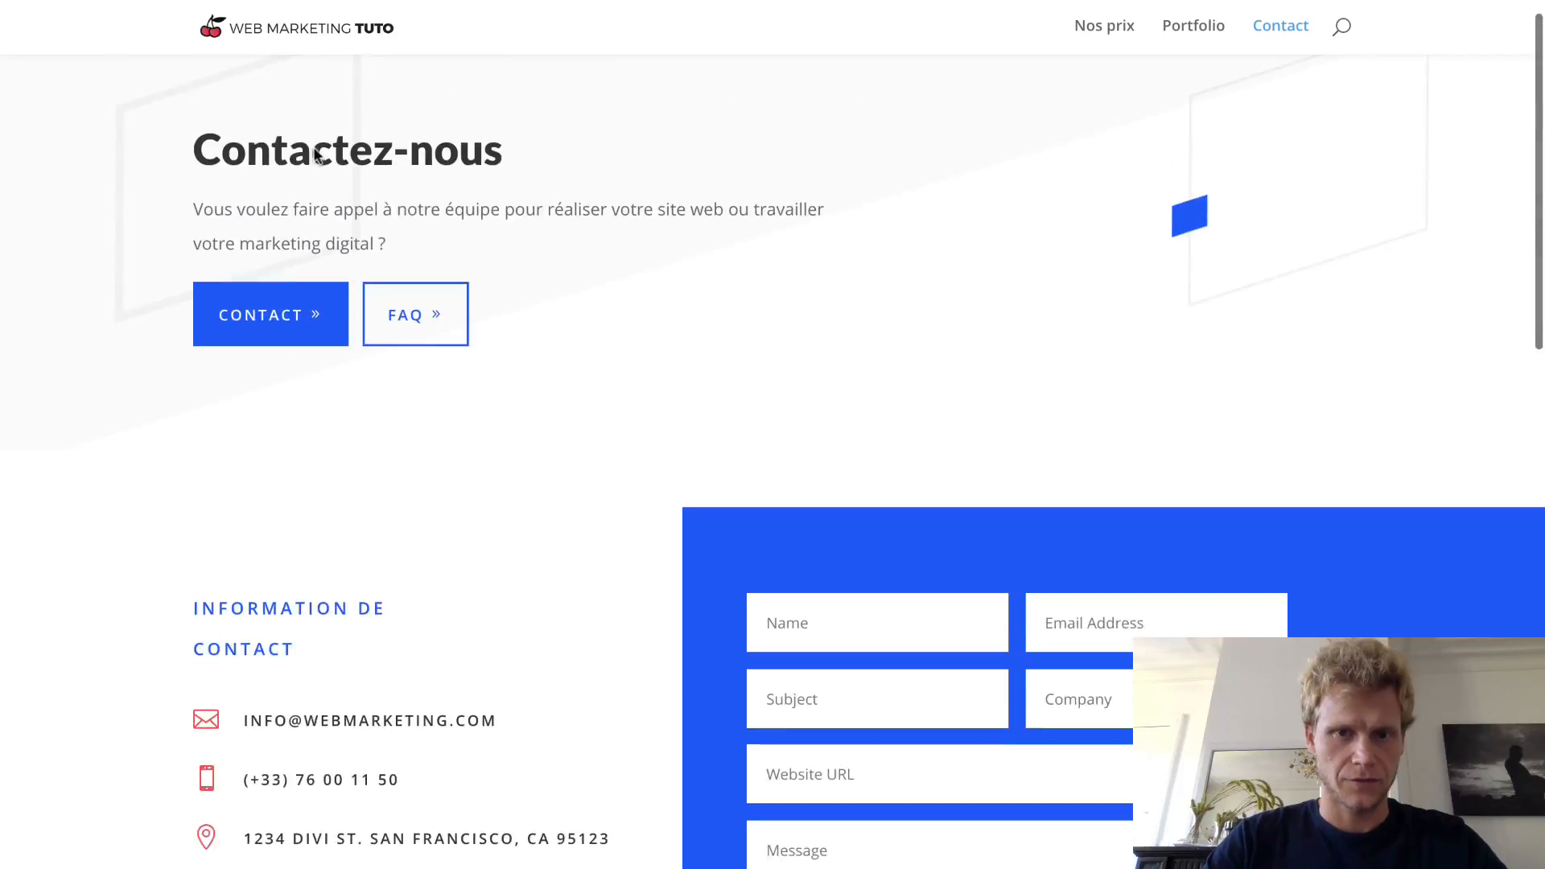
{"action": "left_click", "coordinate": [399, 367]}
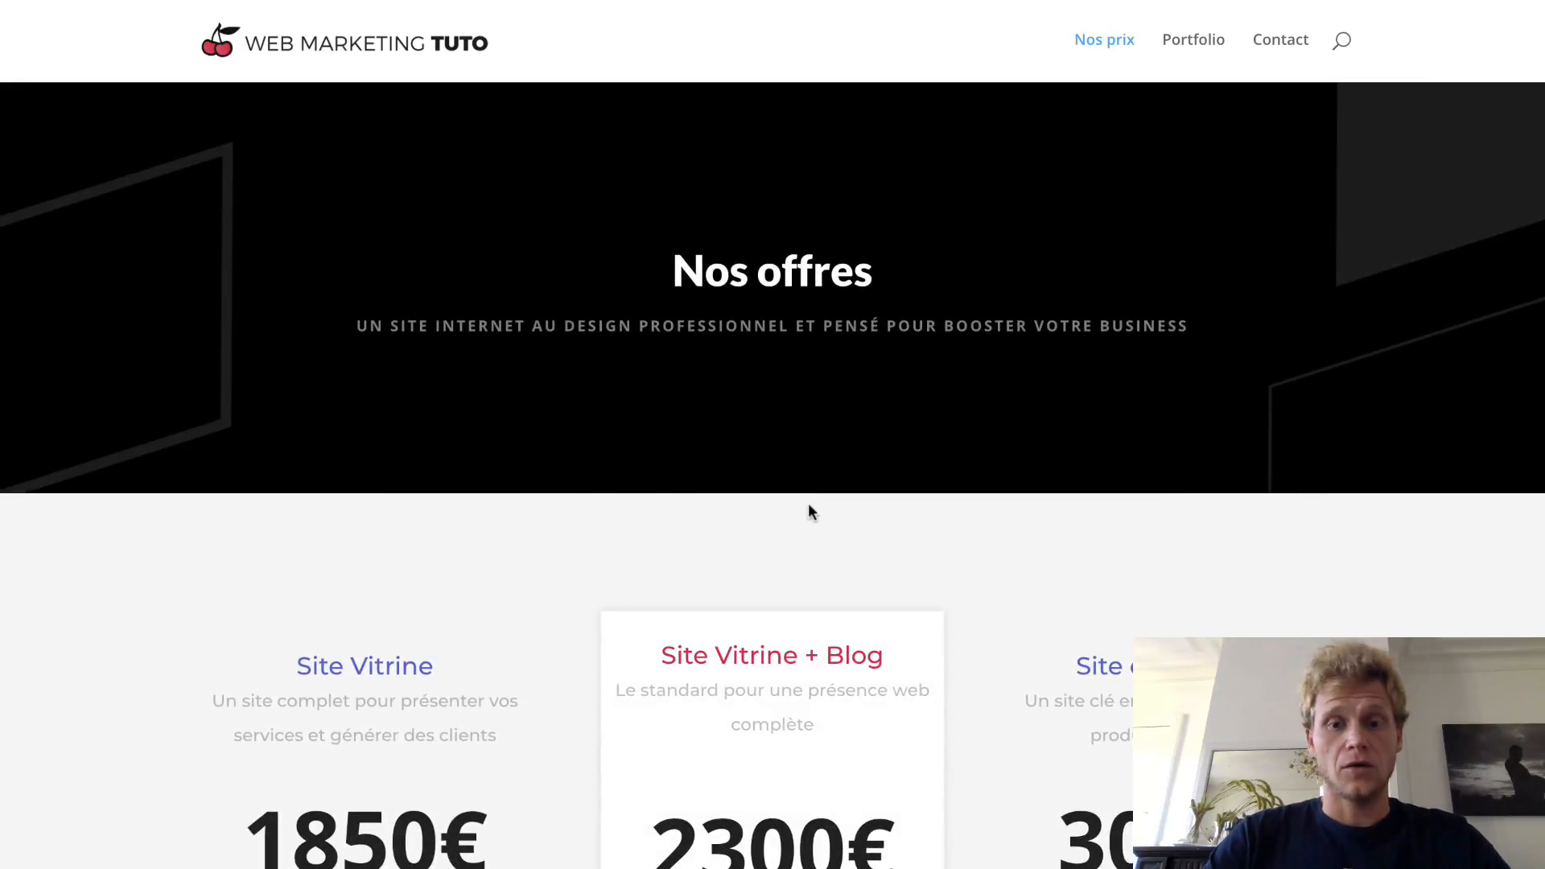
Scroll down to the Nos offres pricing cards and select the 1850€ Site Vitrine price
{"action": "scroll", "coordinate": [808, 504], "scroll_direction": "down", "scroll_amount": 3}
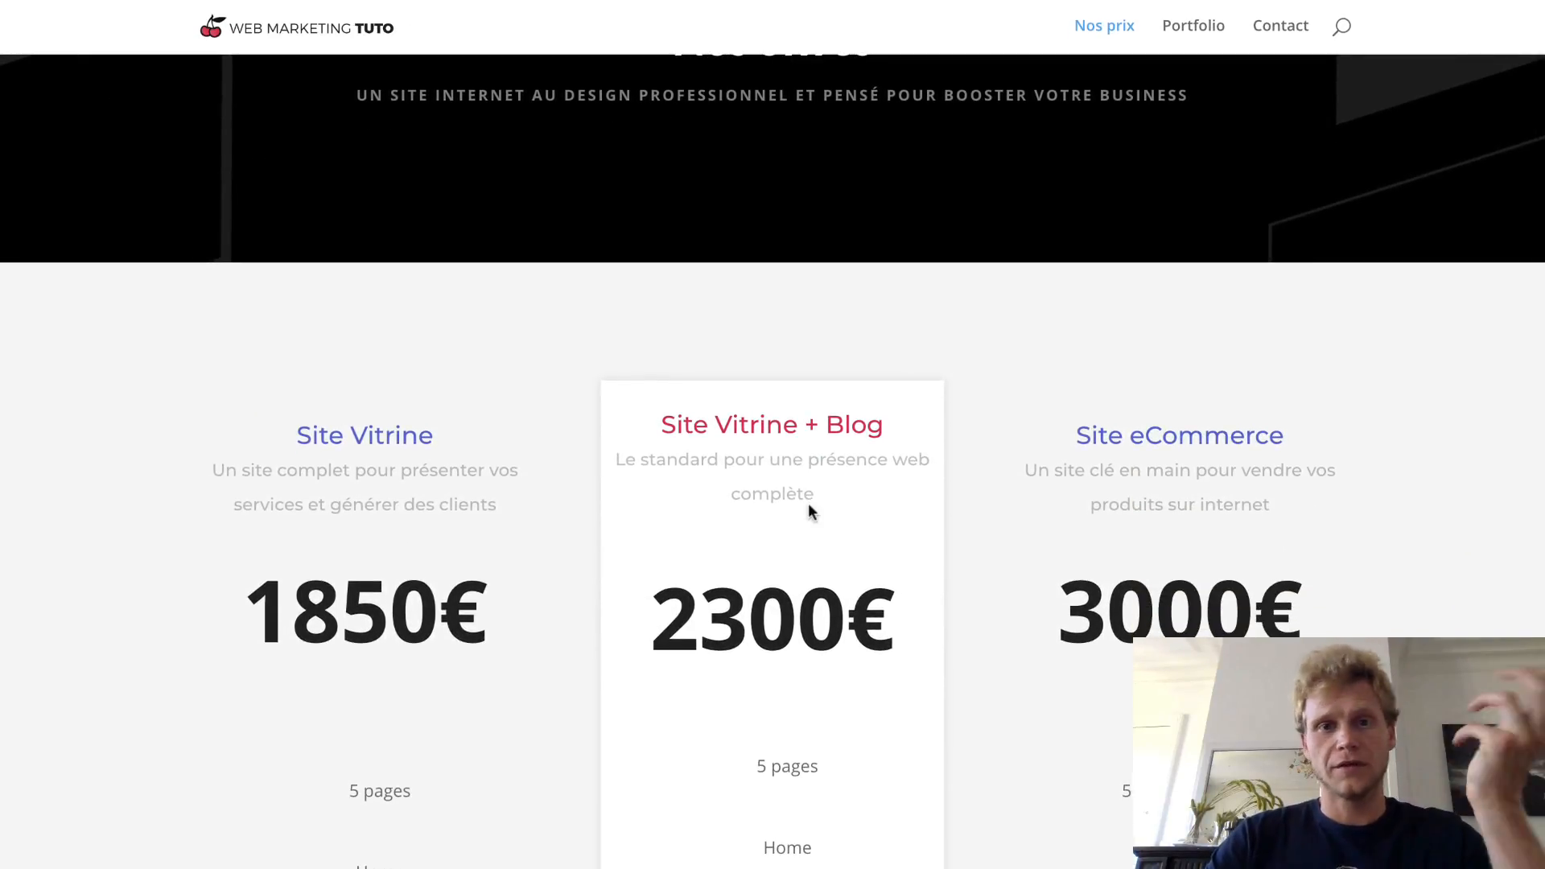
{"action": "scroll", "coordinate": [808, 503], "scroll_direction": "down", "scroll_amount": 1}
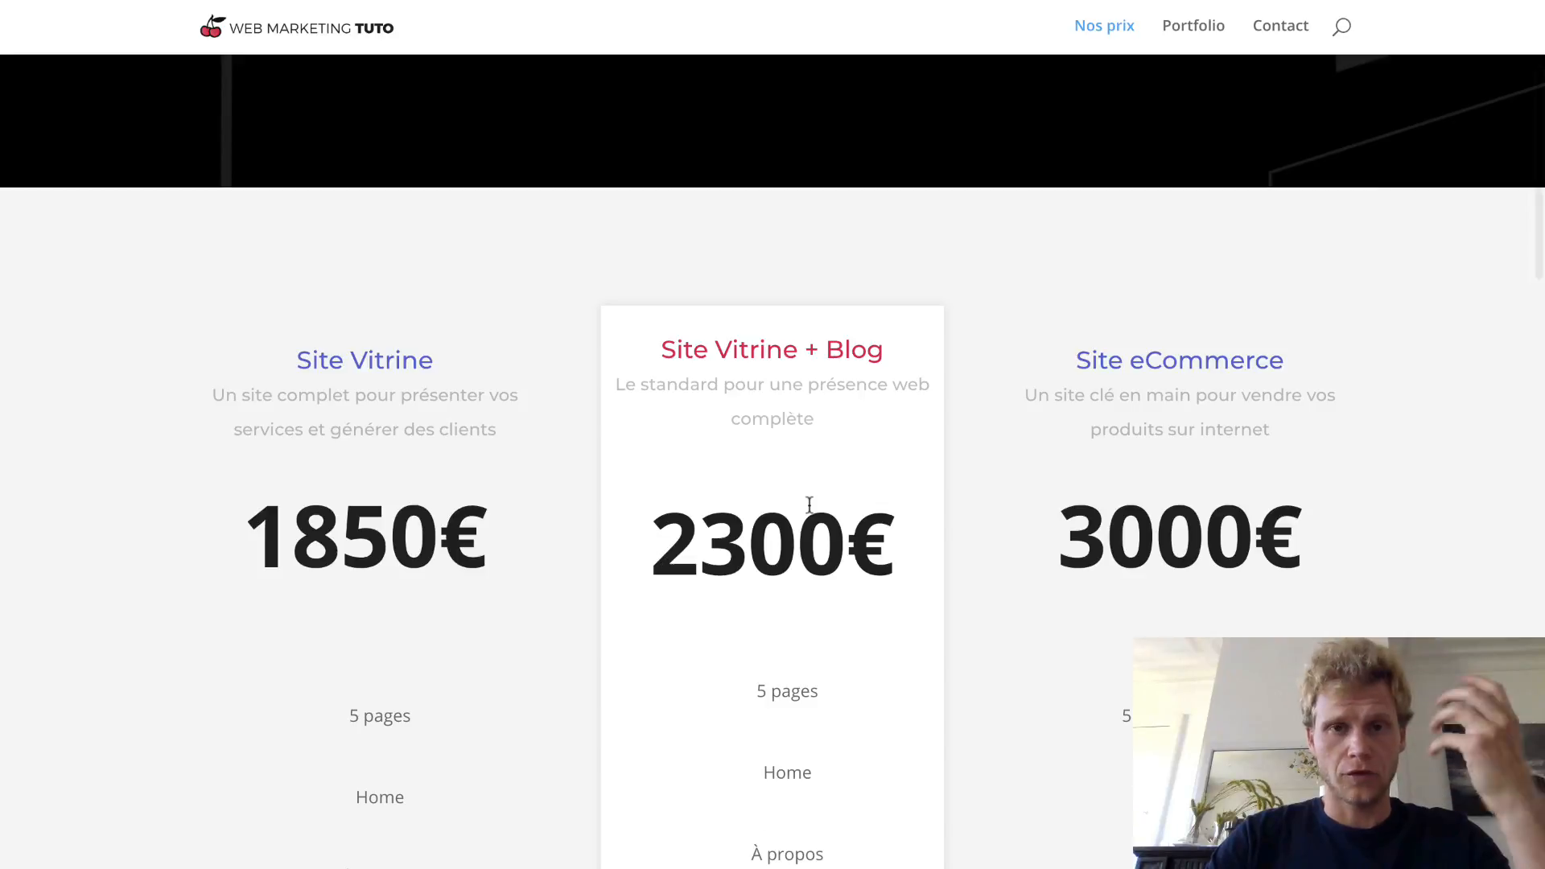
{"action": "scroll", "coordinate": [810, 505], "scroll_direction": "down", "scroll_amount": 2}
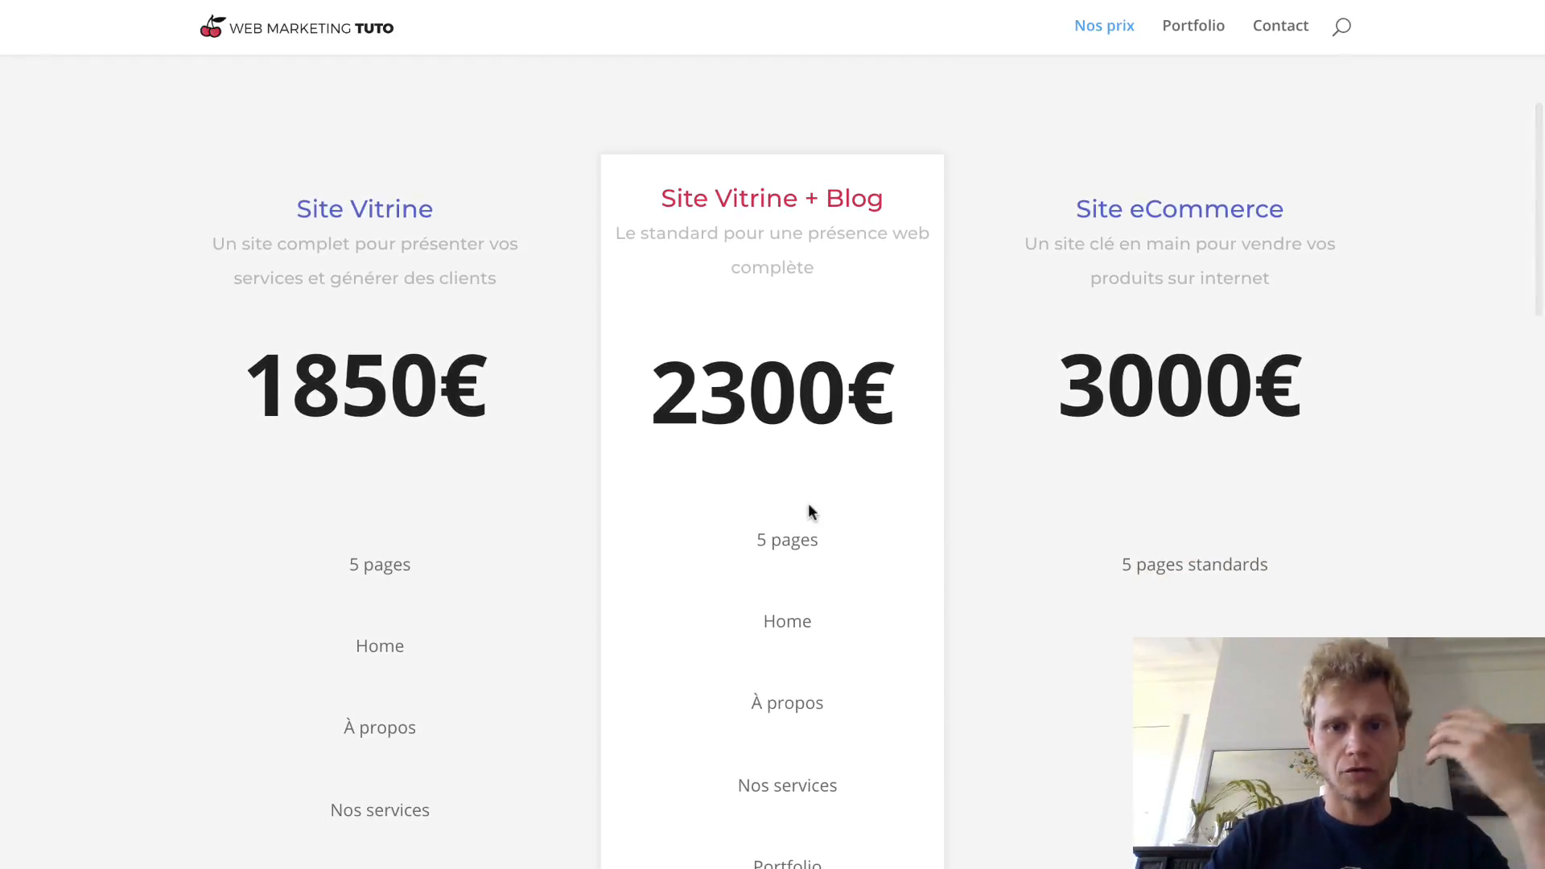
{"action": "scroll", "coordinate": [808, 504], "scroll_direction": "down", "scroll_amount": 1}
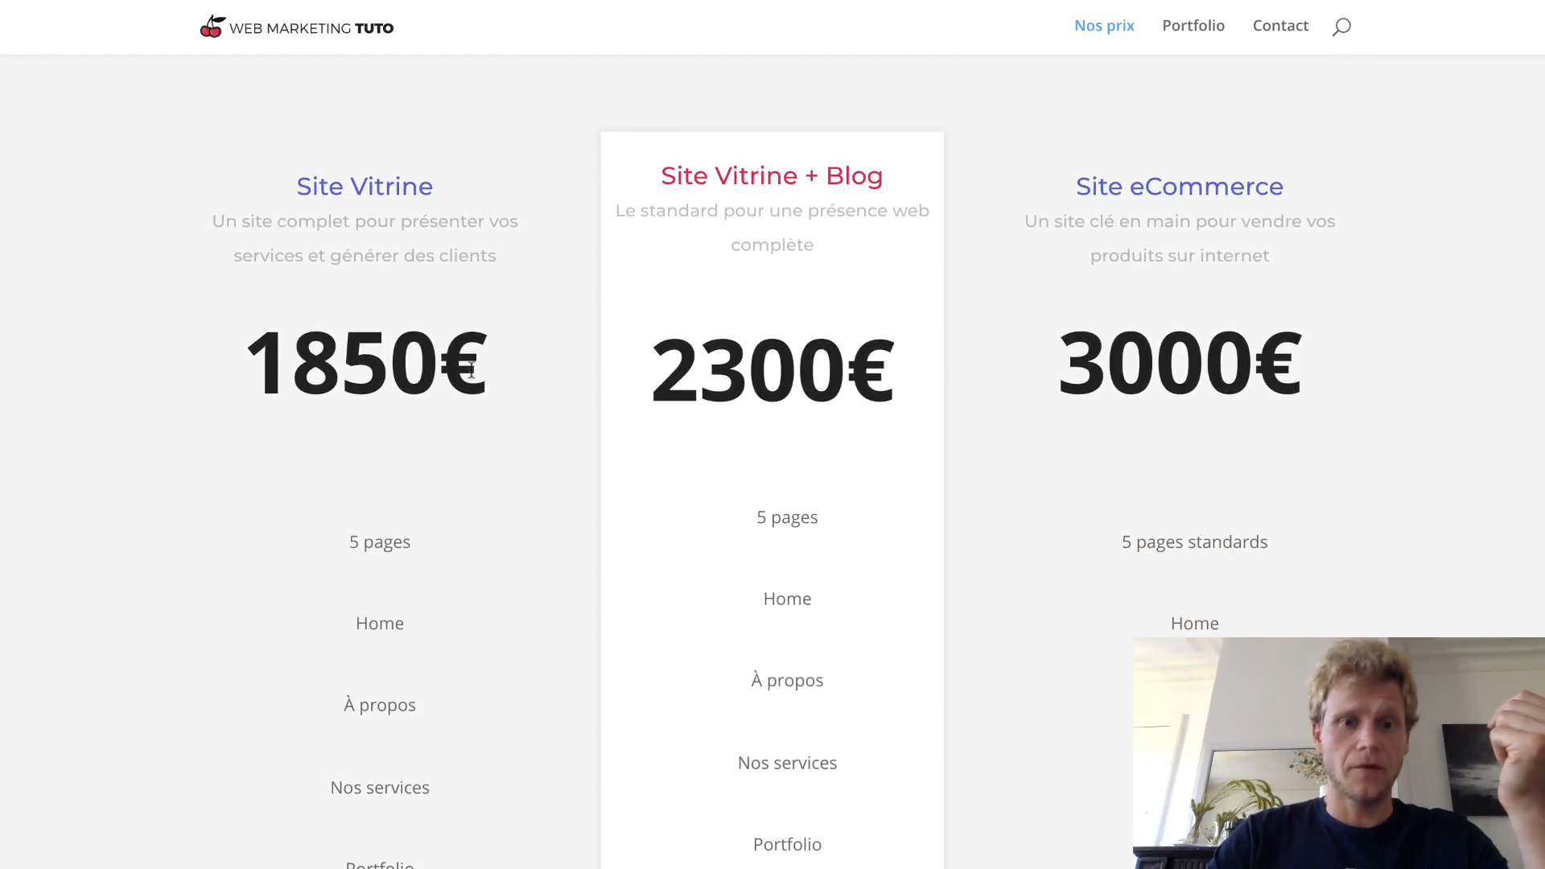
{"action": "left_click_drag", "start_coordinate": [487, 370], "coordinate": [266, 366]}
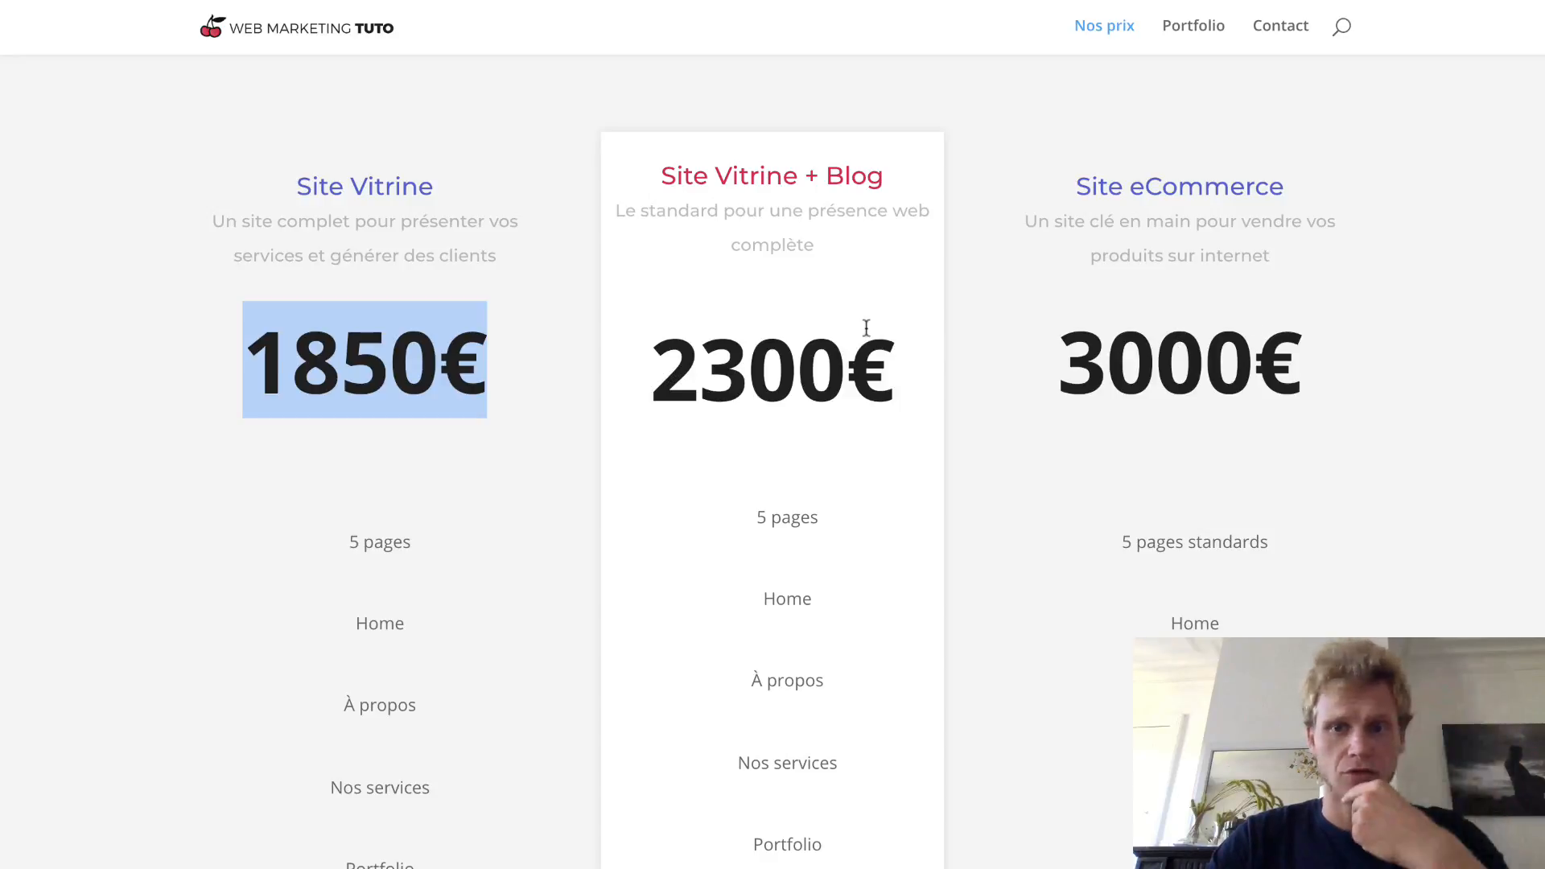
Scroll to the dark showcase banner and the 'Design de Elegant Themes' footer
{"action": "scroll", "coordinate": [866, 327], "scroll_direction": "down", "scroll_amount": 1}
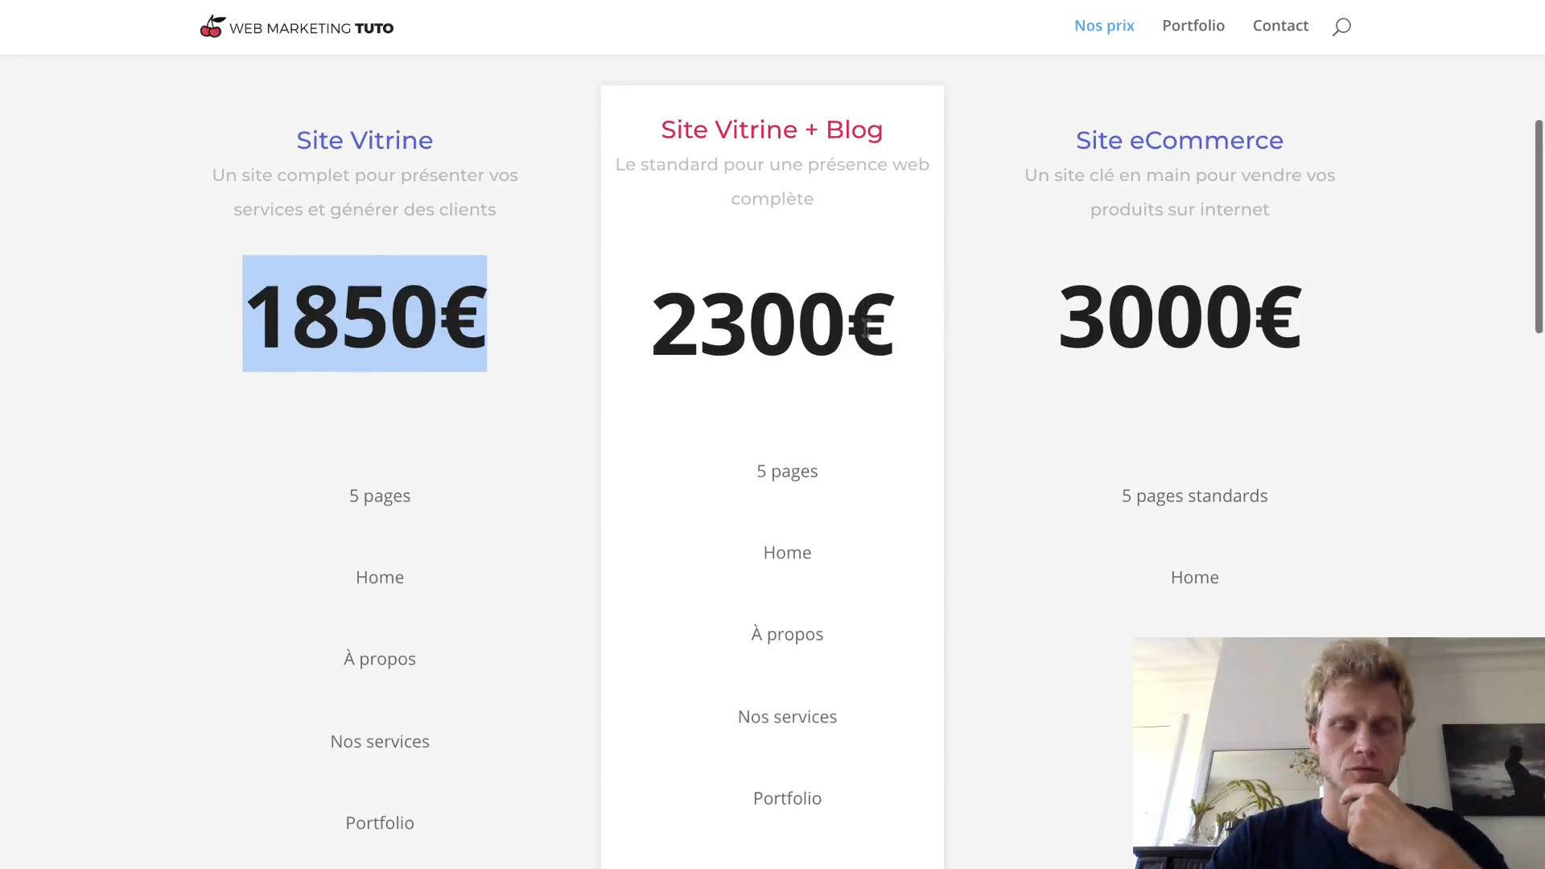
{"action": "scroll", "coordinate": [866, 326], "scroll_direction": "down", "scroll_amount": 8}
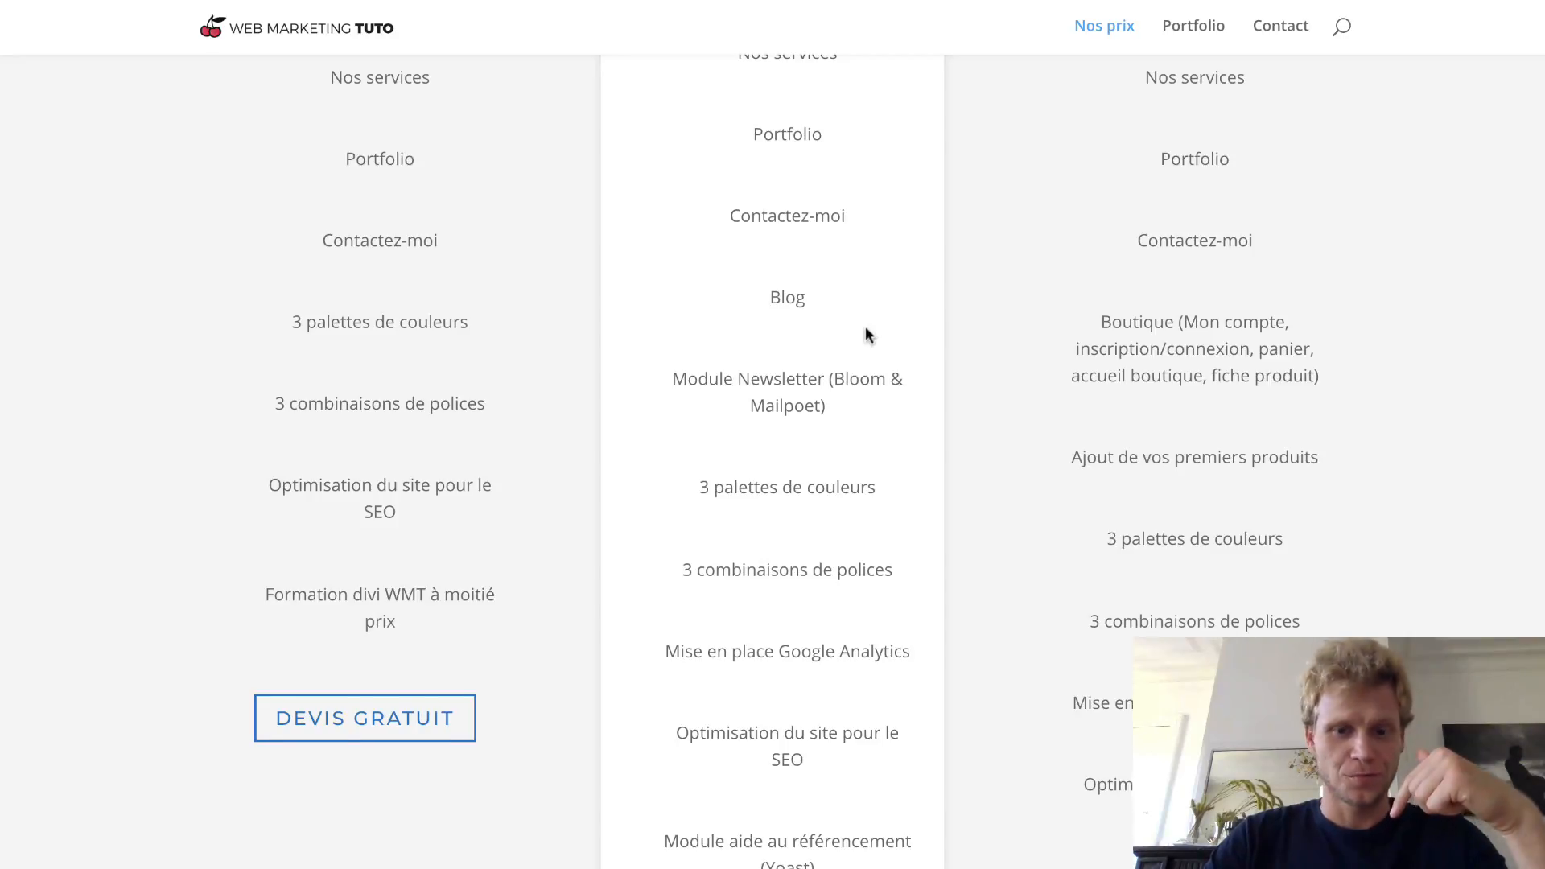
{"action": "scroll", "coordinate": [866, 326], "scroll_direction": "down", "scroll_amount": 15}
{"action": "scroll", "coordinate": [869, 334], "scroll_direction": "down", "scroll_amount": 2}
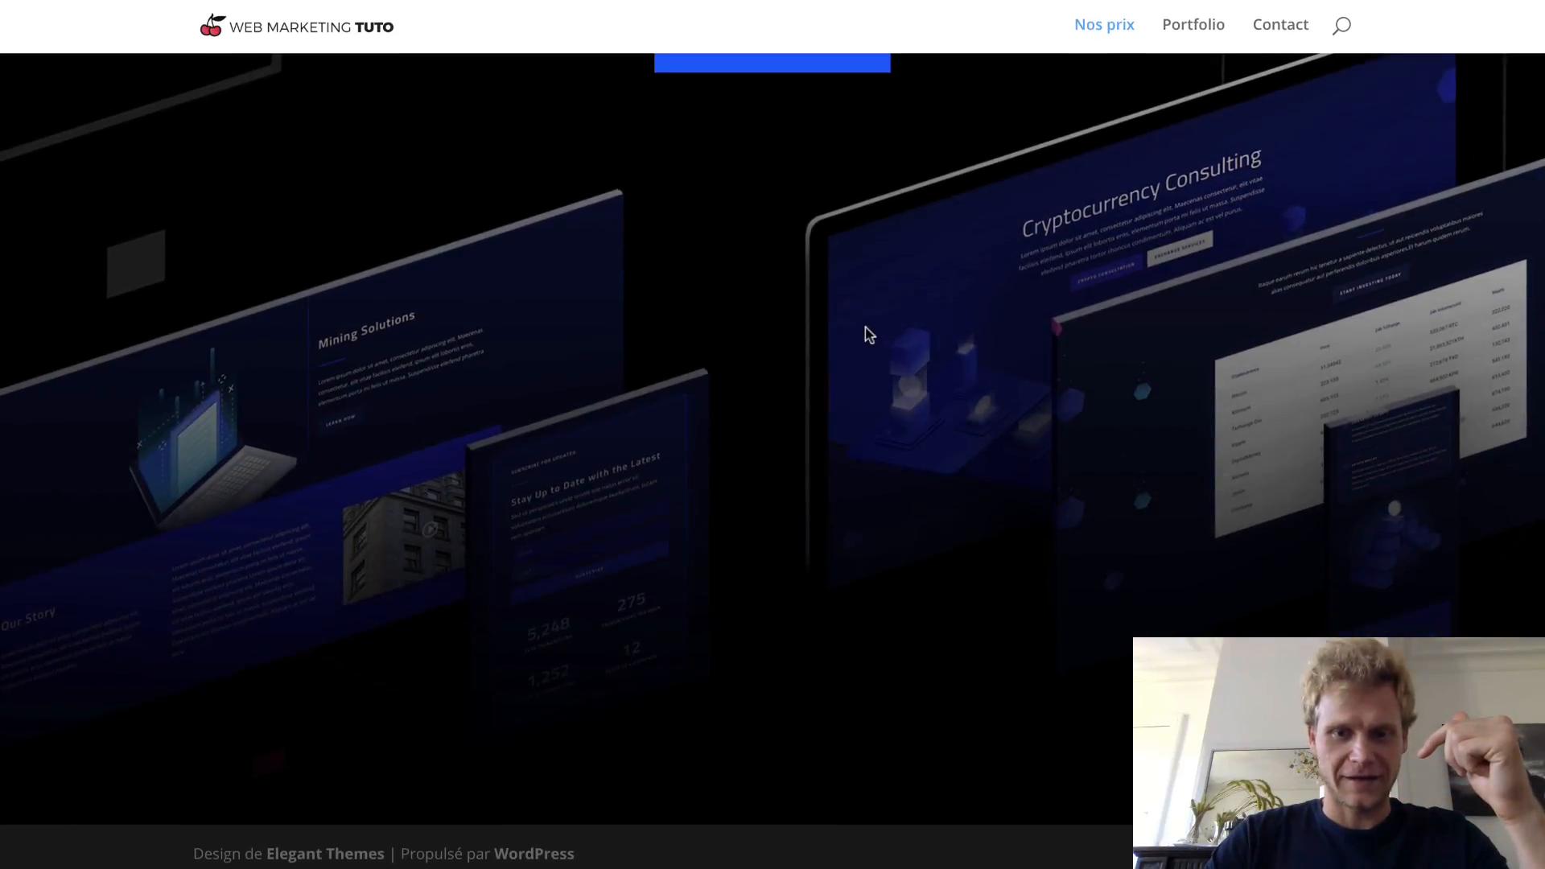
{"action": "scroll", "coordinate": [870, 334], "scroll_direction": "up", "scroll_amount": 10}
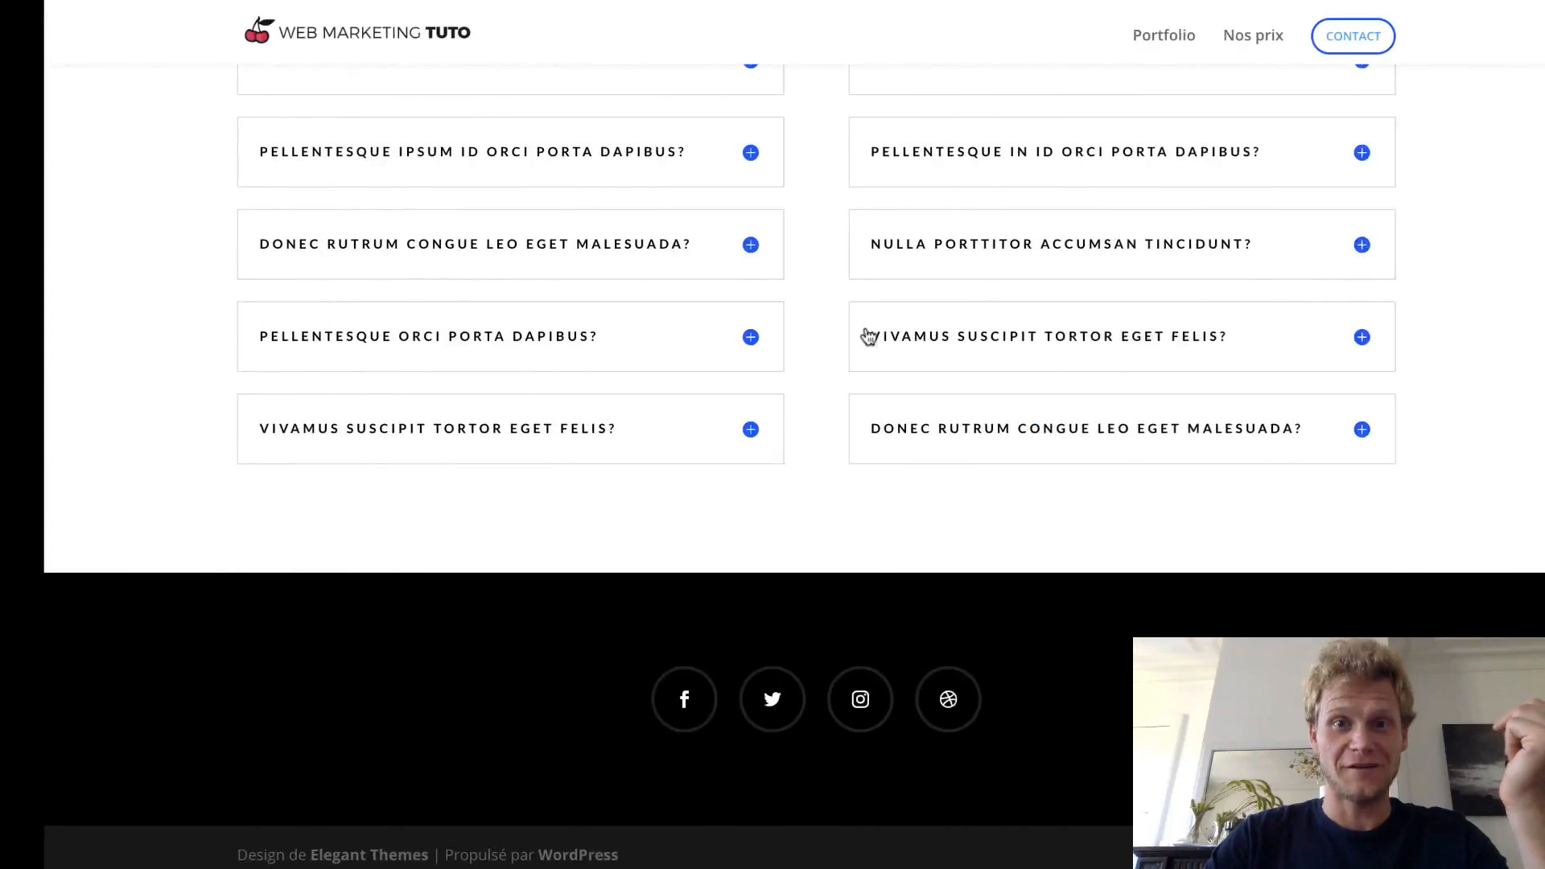